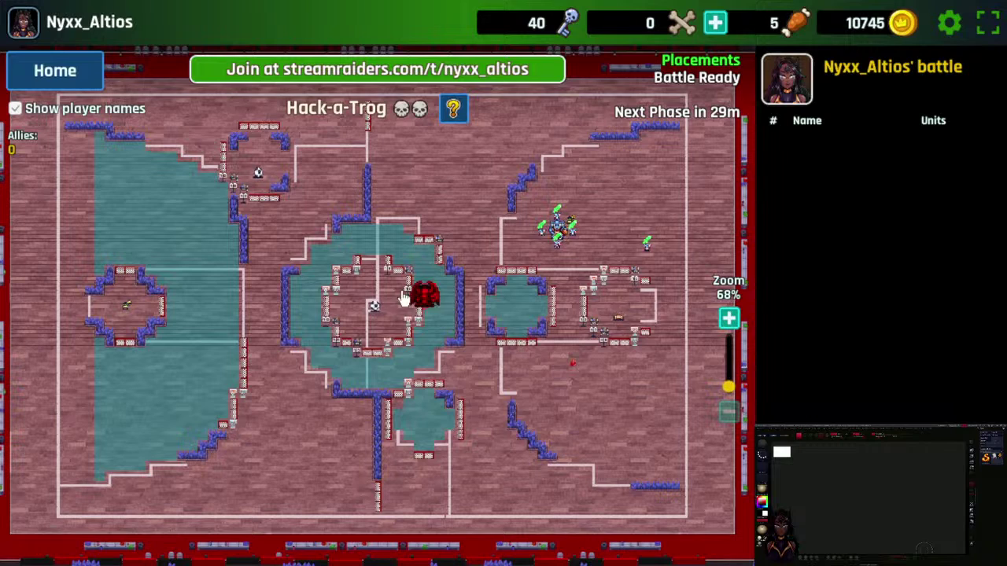
pyautogui.click(309, 298)
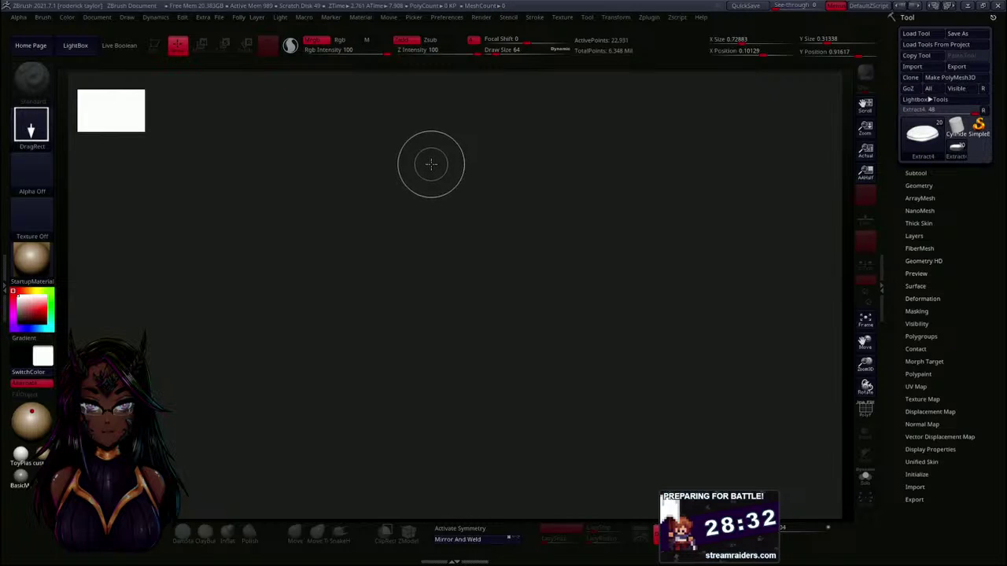
# - Place the humanoid torso model on the empty canvas, enter Edit mode and frame the figure
pyautogui.moveTo(447, 243); pyautogui.dragTo(463, 294)
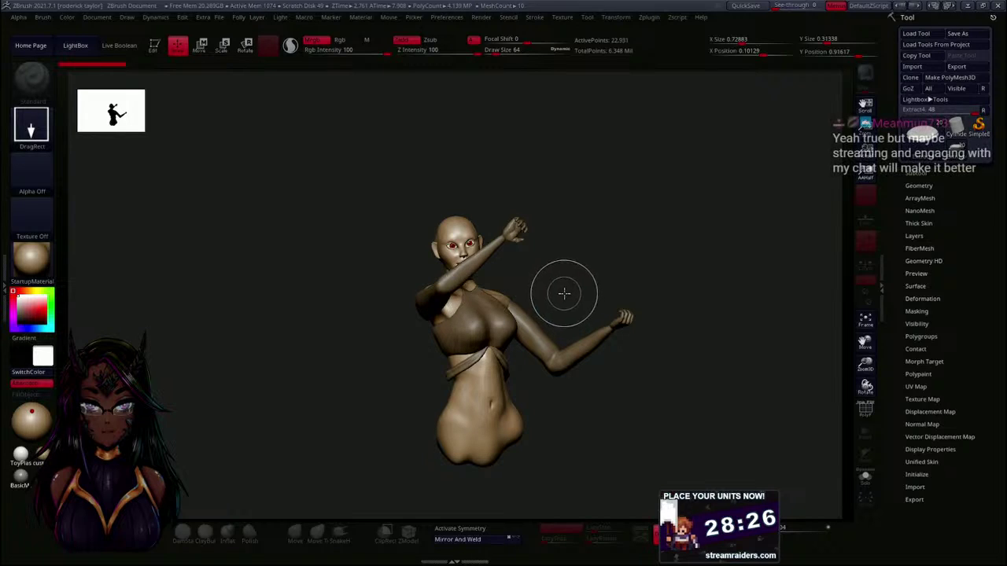
pyautogui.press('t')
pyautogui.moveTo(543, 292); pyautogui.dragTo(505, 273)
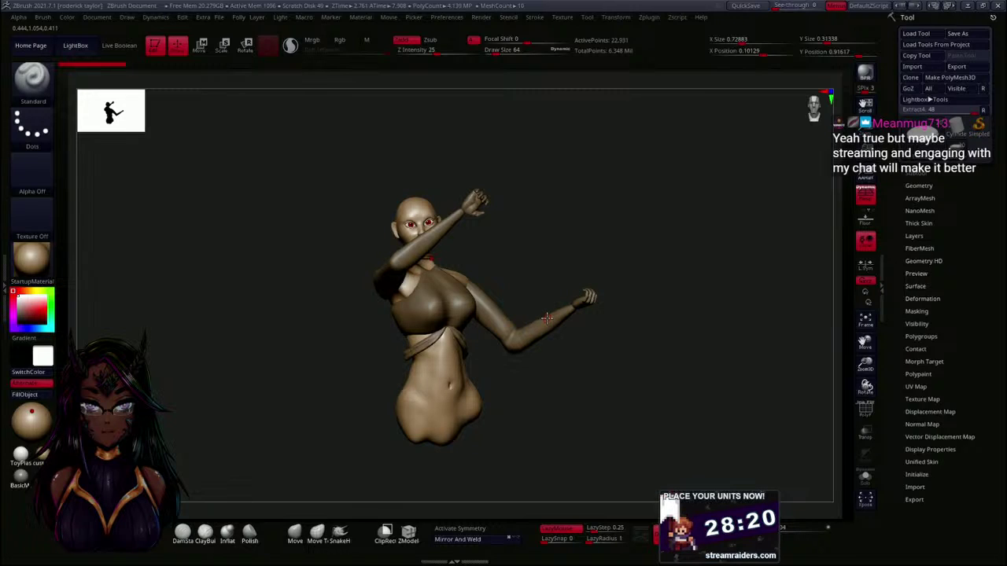
# - Turn off the focal-length camera and set the perspective Angle Of View to 28
pyautogui.click(102, 17)
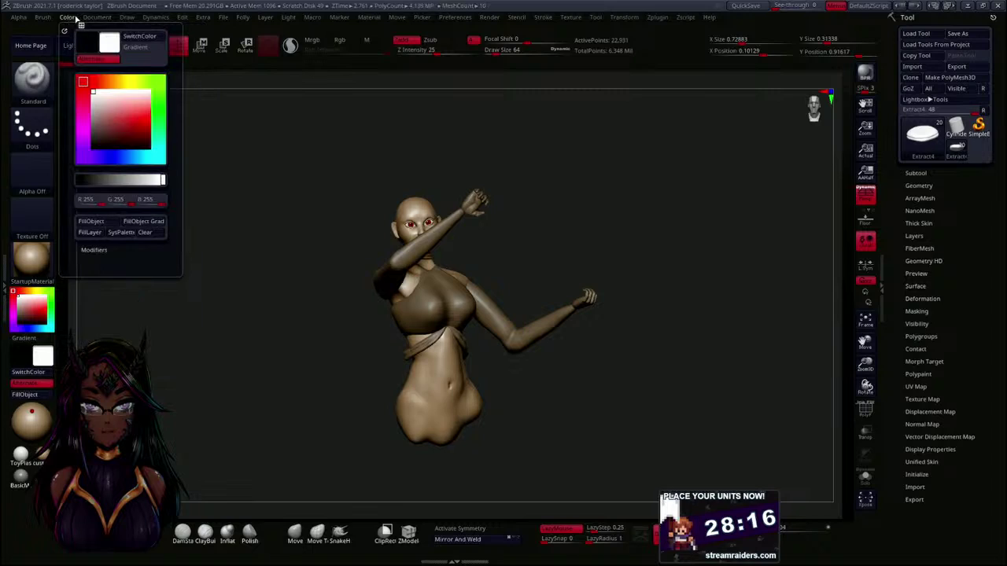
pyautogui.moveTo(123, 24)
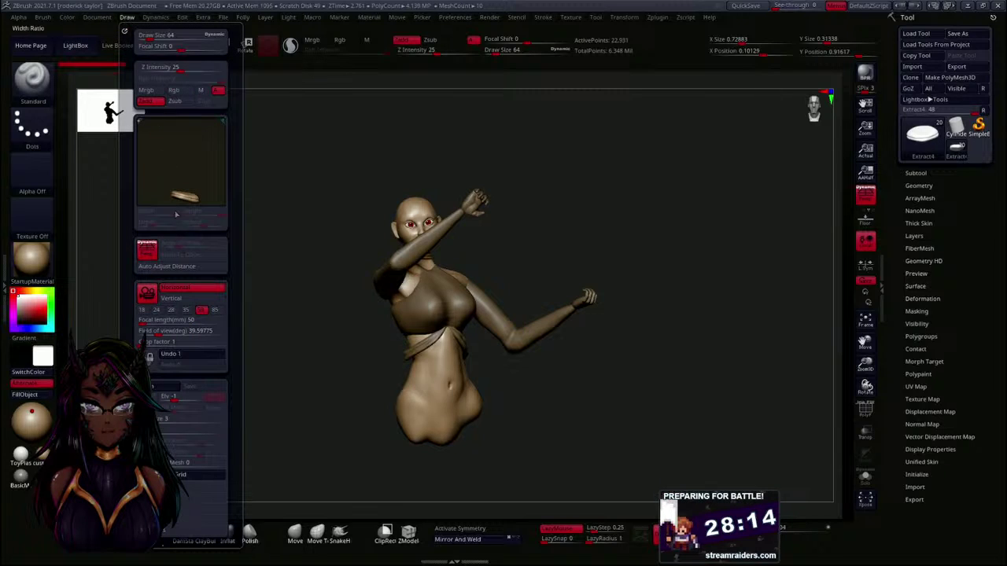
pyautogui.click(148, 292)
pyautogui.click(189, 244)
pyautogui.write('28')
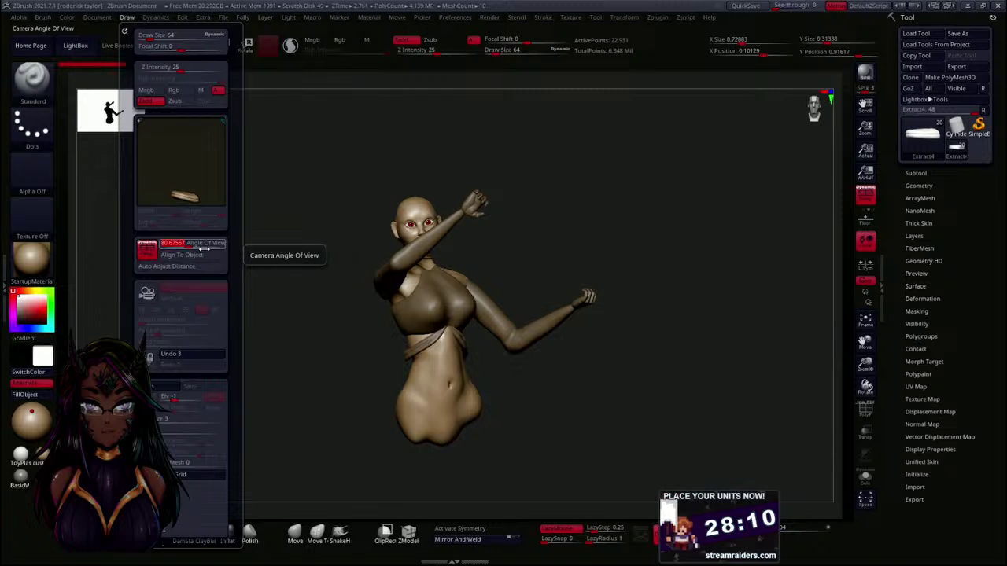
pyautogui.press('Return')
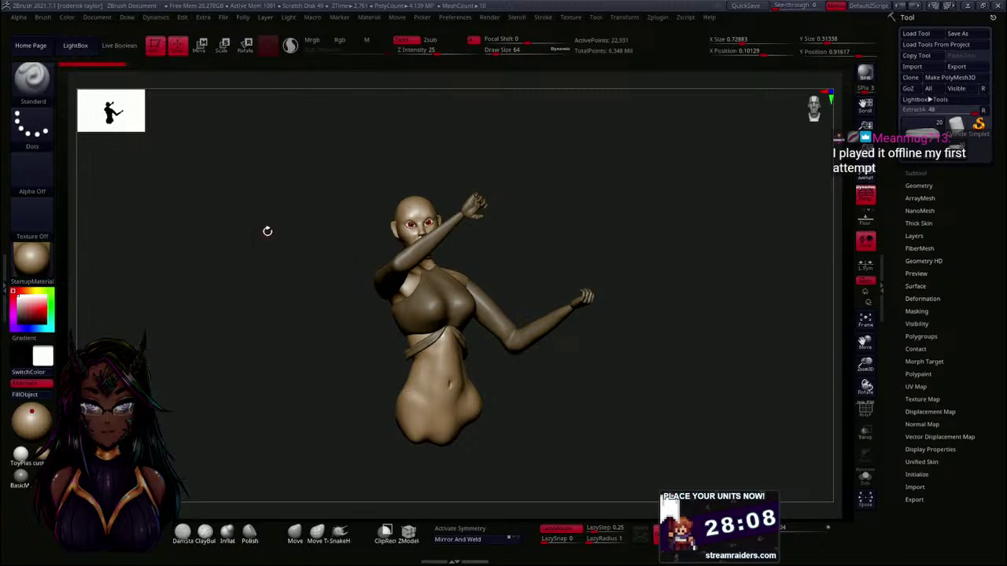
# - Collapse the Human Torso folder in the subtool list and make the two folders below it visible
pyautogui.moveTo(590, 251)
pyautogui.mouseDown()
pyautogui.moveTo(544, 288)
pyautogui.moveTo(587, 294)
pyautogui.moveTo(582, 304)
pyautogui.moveTo(573, 288)
pyautogui.moveTo(499, 367)
pyautogui.moveTo(503, 407)
pyautogui.moveTo(491, 274)
pyautogui.mouseUp()
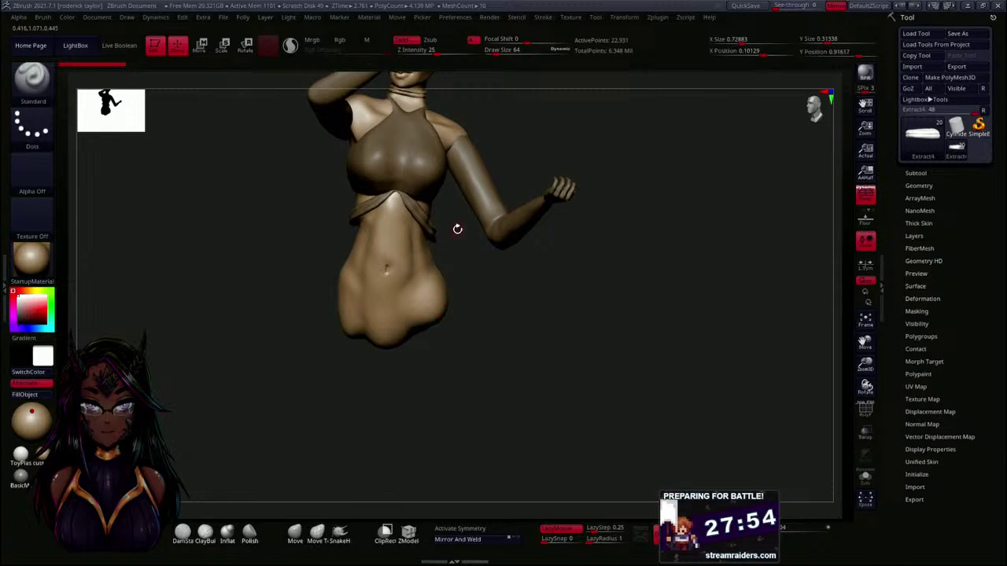
pyautogui.click(916, 172)
pyautogui.moveTo(904, 209); pyautogui.dragTo(904, 193)
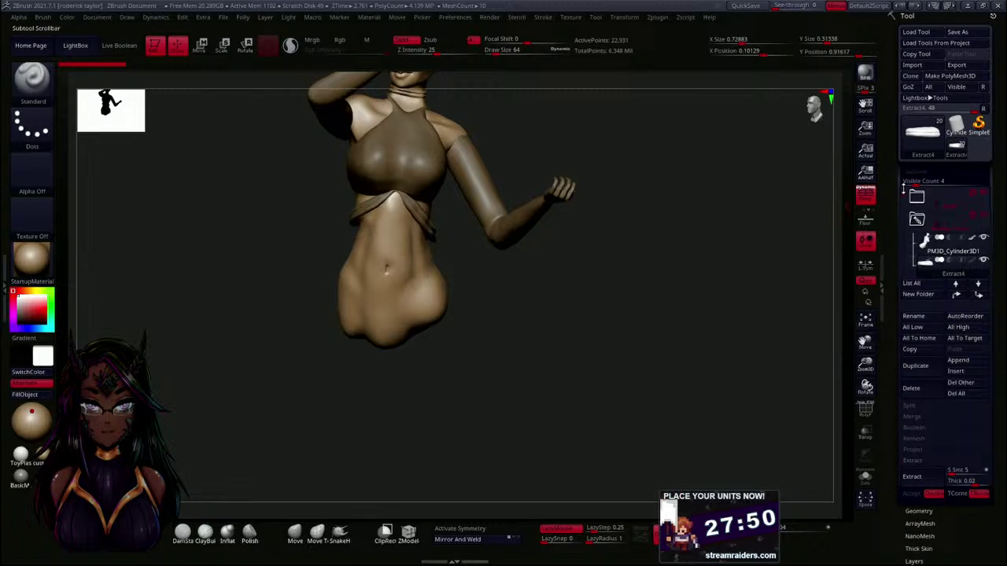
pyautogui.click(917, 221)
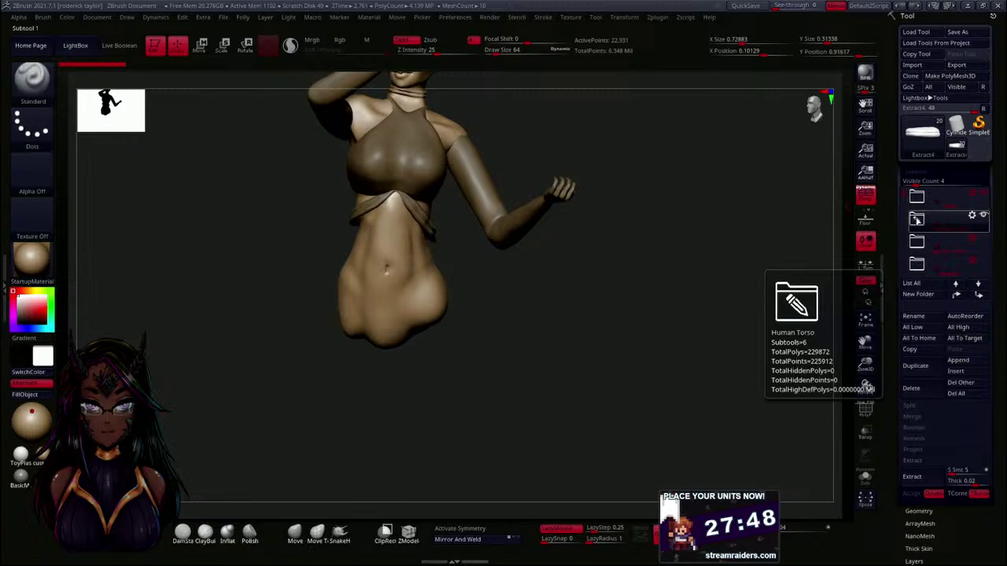
pyautogui.click(984, 240)
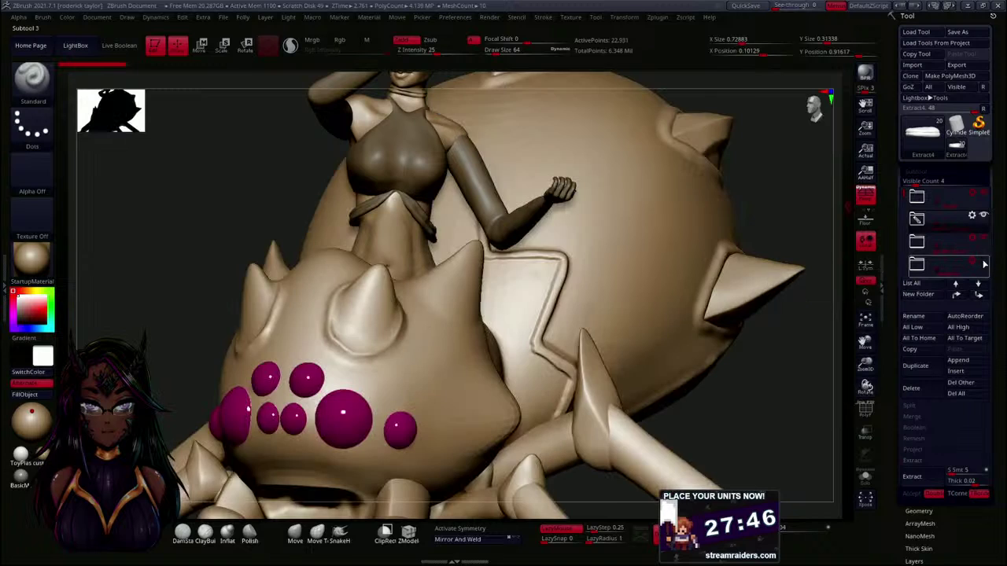
pyautogui.click(984, 263)
# - Mask the whole ribbed neck band and clear that mask again
pyautogui.keyDown('alt'); pyautogui.moveTo(200, 285); pyautogui.dragTo(410, 376); pyautogui.keyUp('alt')
pyautogui.moveTo(534, 333)
pyautogui.keyDown('alt'); pyautogui.mouseDown()
pyautogui.moveTo(571, 308)
pyautogui.moveTo(564, 398)
pyautogui.mouseUp(); pyautogui.keyUp('alt')
pyautogui.moveTo(589, 292)
pyautogui.keyDown('alt'); pyautogui.mouseDown()
pyautogui.moveTo(556, 375)
pyautogui.moveTo(528, 294)
pyautogui.moveTo(537, 326)
pyautogui.moveTo(533, 244)
pyautogui.mouseUp(); pyautogui.keyUp('alt')
pyautogui.moveTo(517, 332); pyautogui.dragTo(464, 329)
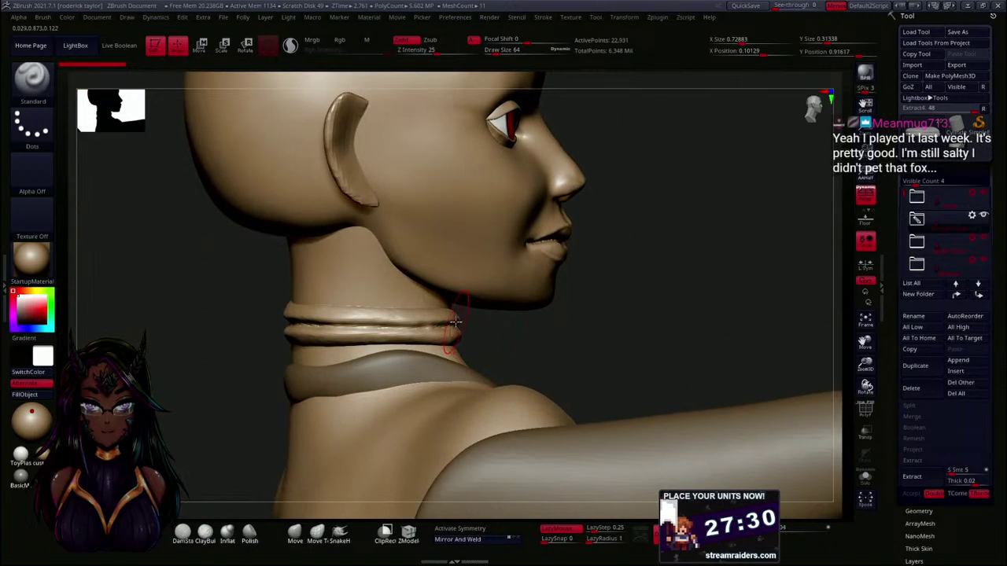
pyautogui.moveTo(895, 311); pyautogui.dragTo(897, 214)
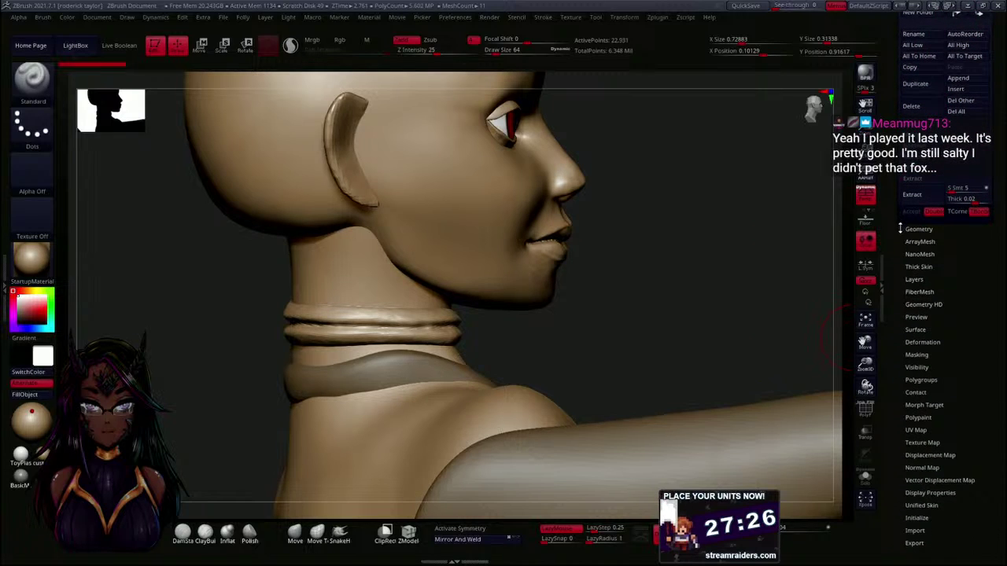
pyautogui.press('shift')
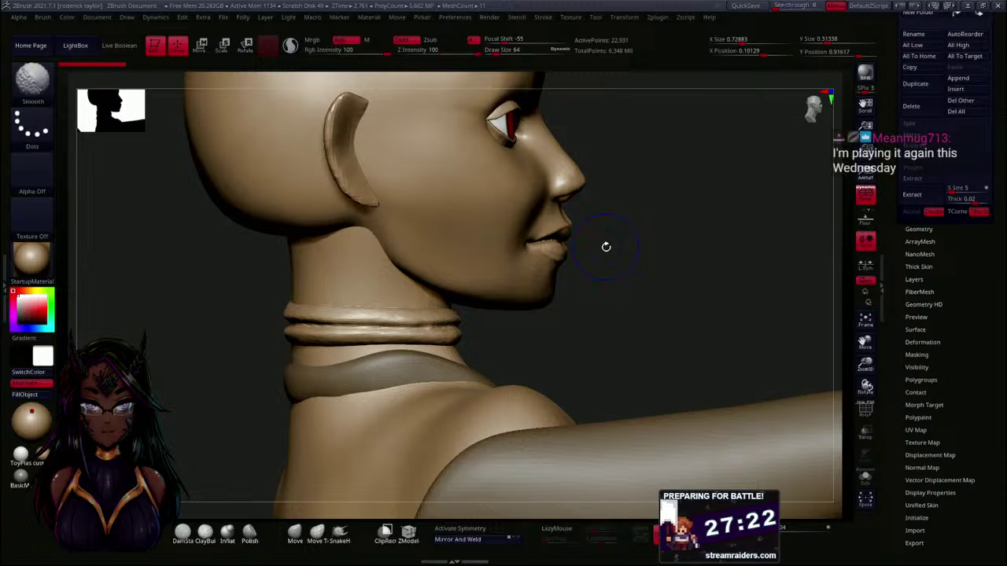
pyautogui.keyDown('ctrl'); pyautogui.click(605, 247); pyautogui.keyUp('ctrl')
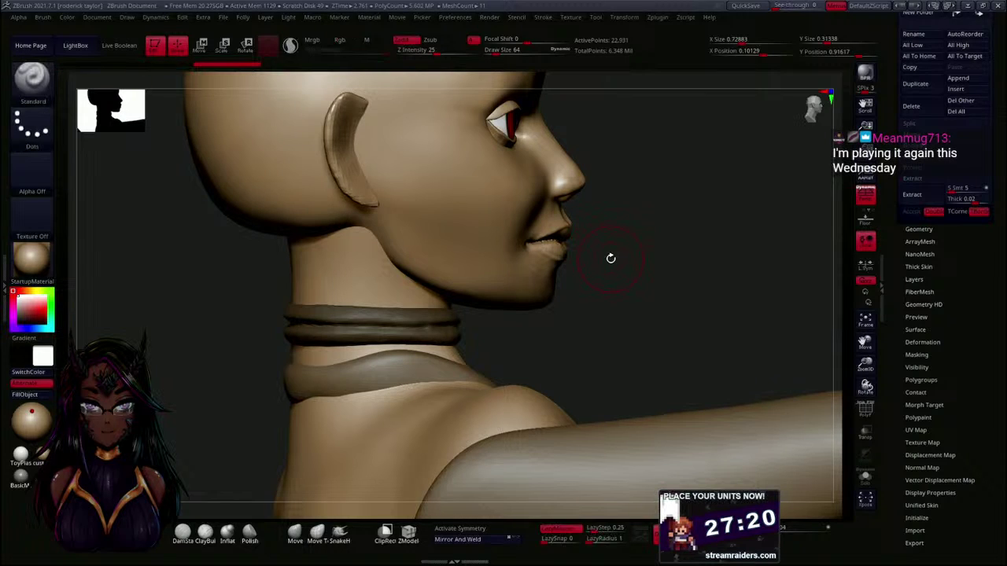
pyautogui.keyDown('ctrl'); pyautogui.moveTo(638, 265); pyautogui.dragTo(647, 296); pyautogui.keyUp('ctrl')
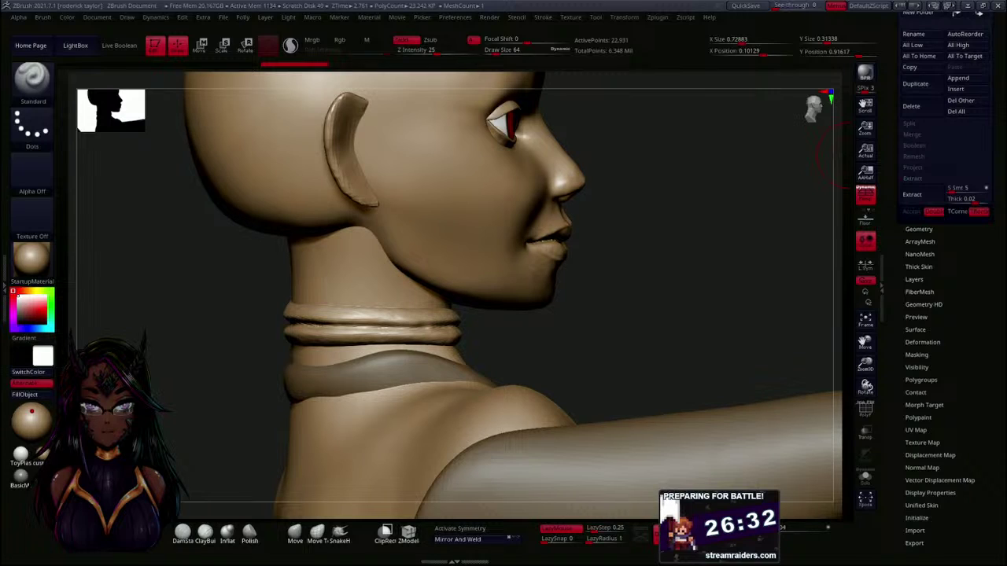
# - Show the wireframe and ZRemesh the neck band at half density, repeating the remesh with adaptive density turned off
pyautogui.hotkey('shift', 'f')
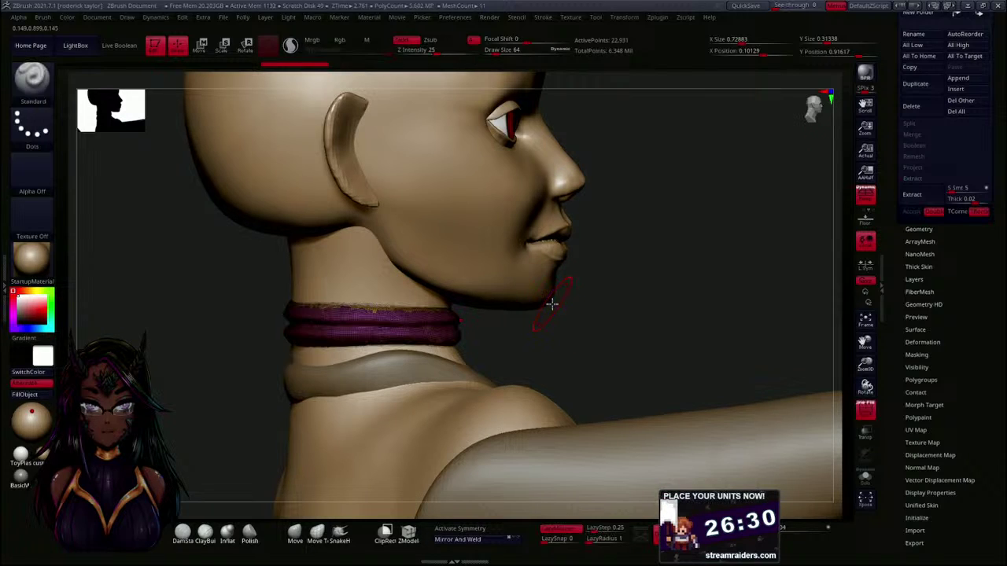
pyautogui.moveTo(518, 330)
pyautogui.keyDown('alt'); pyautogui.mouseDown()
pyautogui.moveTo(540, 331)
pyautogui.moveTo(534, 325)
pyautogui.moveTo(555, 309)
pyautogui.mouseUp(); pyautogui.keyUp('alt')
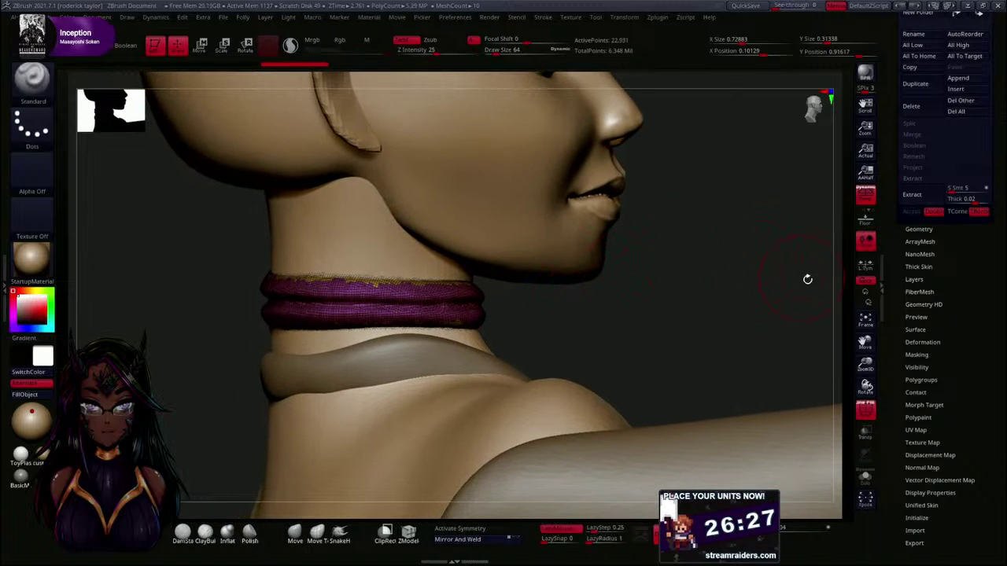
pyautogui.click(919, 230)
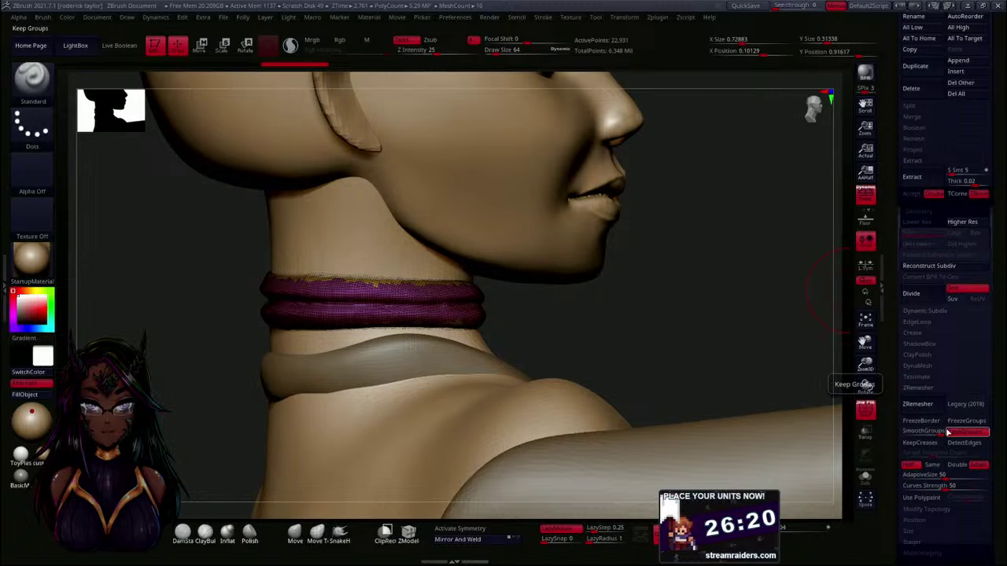
pyautogui.click(919, 405)
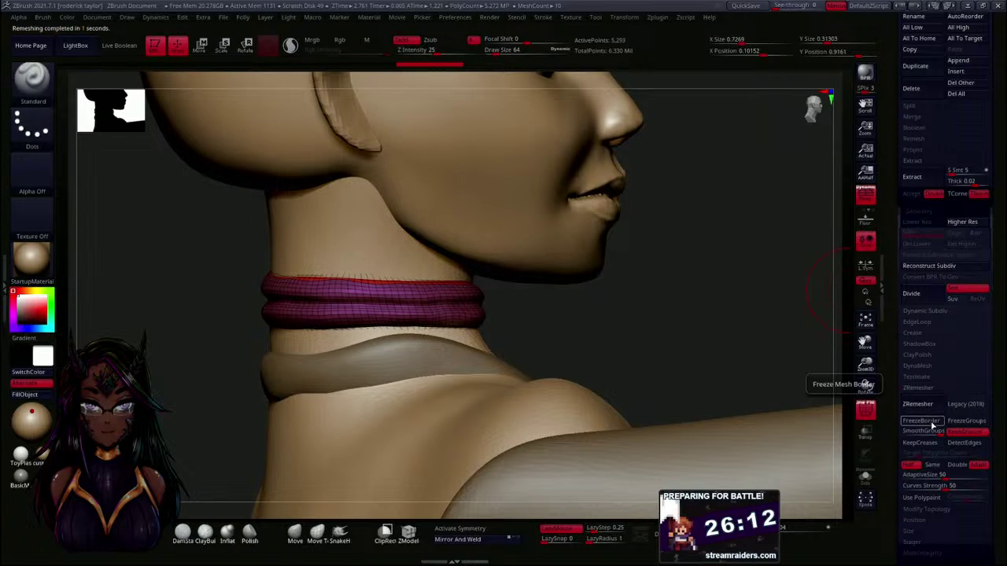
pyautogui.click(979, 466)
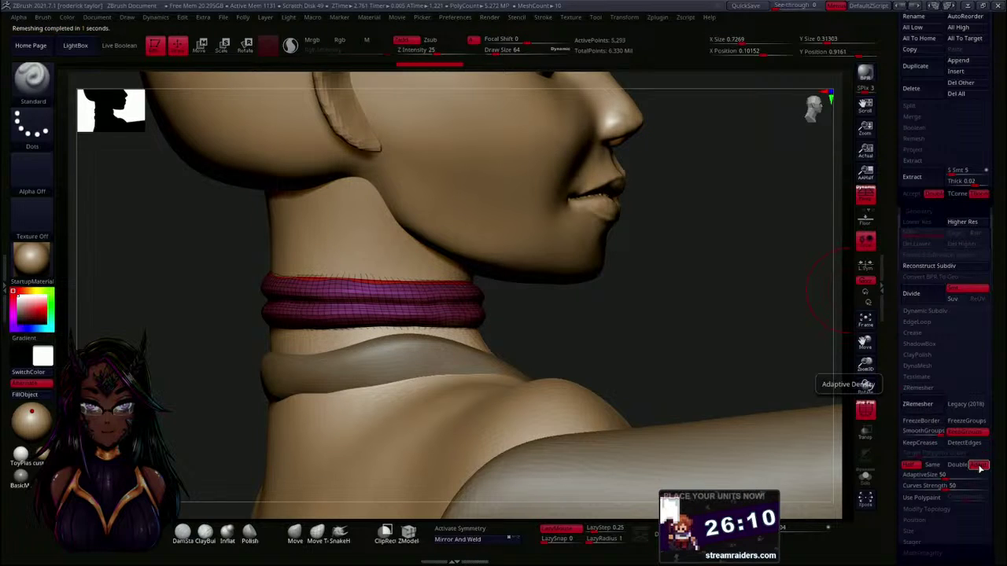
pyautogui.click(932, 404)
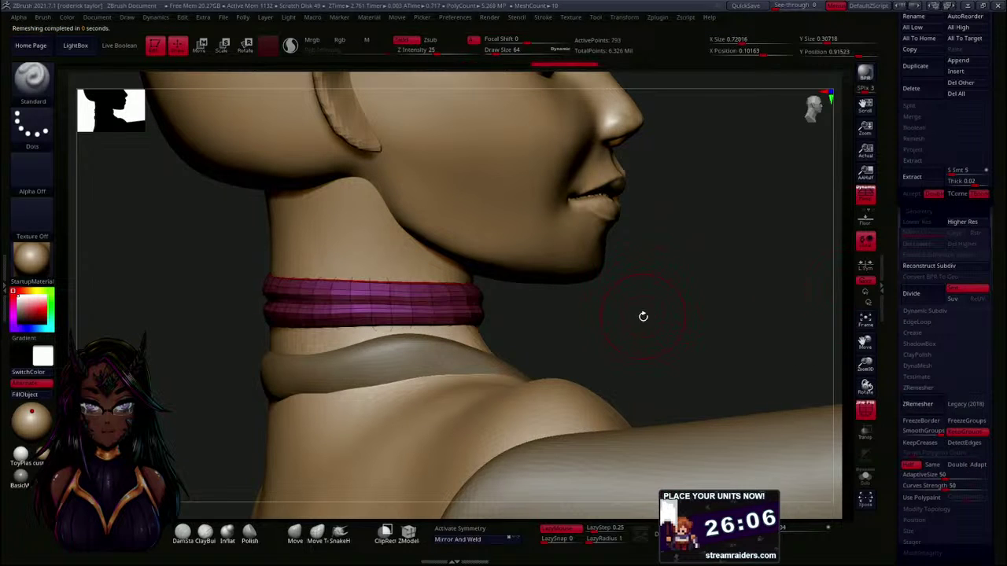
# - Check the remeshed neck band without its wireframe, subdivide it up to level 4 and turn the wireframe back on
pyautogui.moveTo(616, 333); pyautogui.dragTo(628, 312)
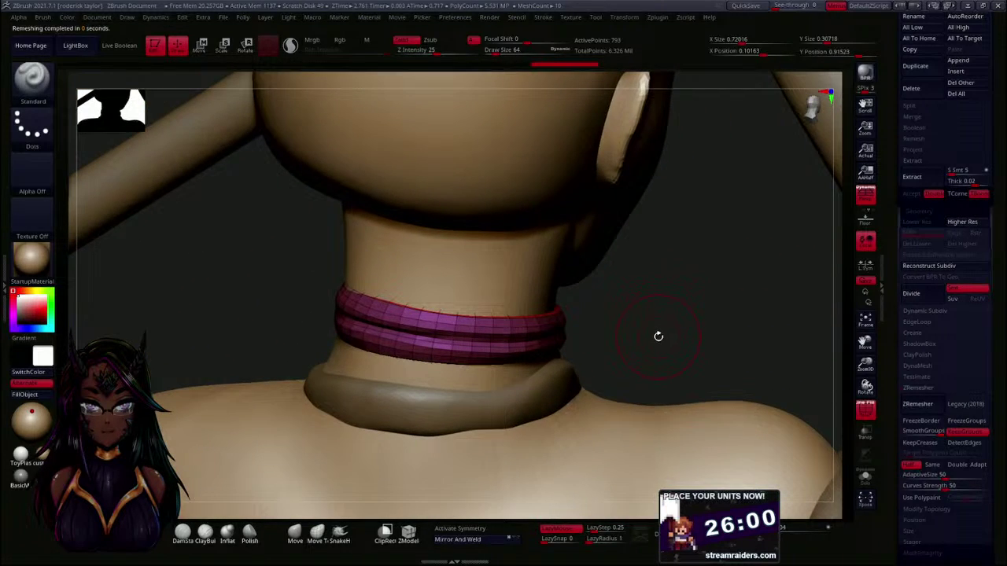
pyautogui.hotkey('shift', 'f')
pyautogui.moveTo(658, 337)
pyautogui.mouseDown()
pyautogui.moveTo(605, 333)
pyautogui.moveTo(626, 329)
pyautogui.mouseUp()
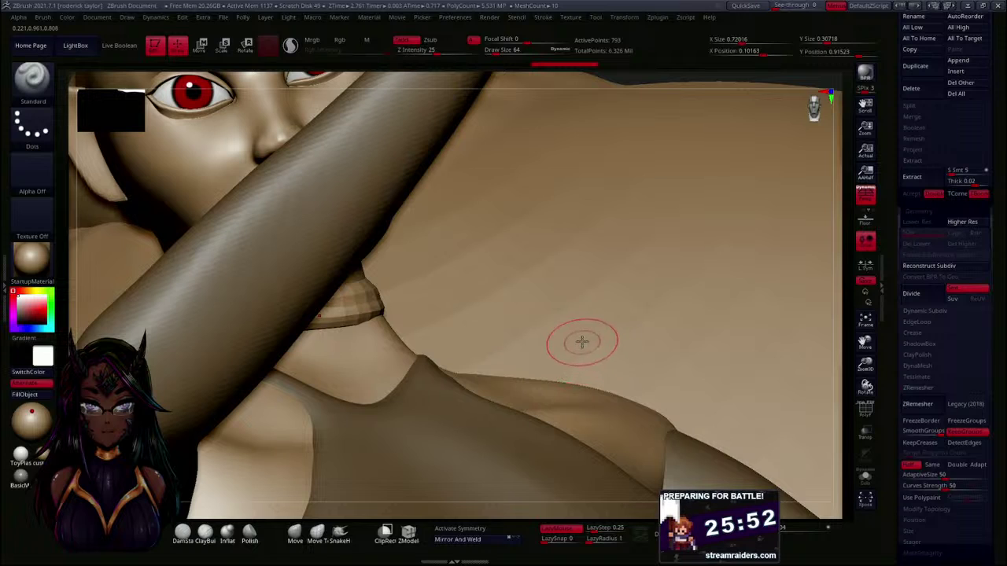
pyautogui.moveTo(586, 77); pyautogui.dragTo(626, 161)
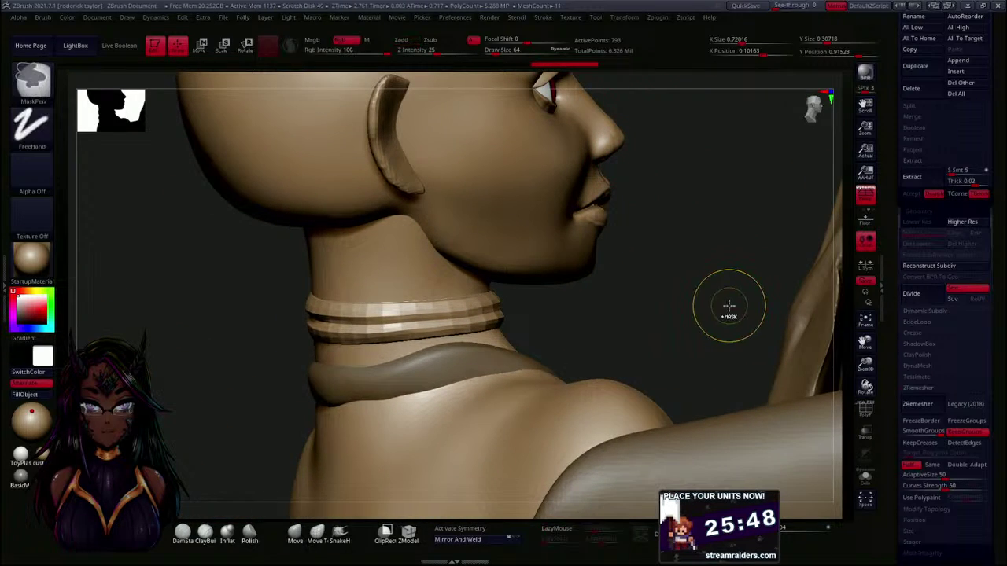
pyautogui.hotkey('ctrl', 'd')
pyautogui.moveTo(643, 321)
pyautogui.mouseDown()
pyautogui.moveTo(636, 331)
pyautogui.moveTo(646, 318)
pyautogui.moveTo(605, 315)
pyautogui.moveTo(607, 332)
pyautogui.moveTo(555, 327)
pyautogui.moveTo(574, 326)
pyautogui.moveTo(570, 315)
pyautogui.moveTo(580, 339)
pyautogui.mouseUp()
pyautogui.hotkey('ctrl', 'd')
pyautogui.hotkey('shift', 'f')
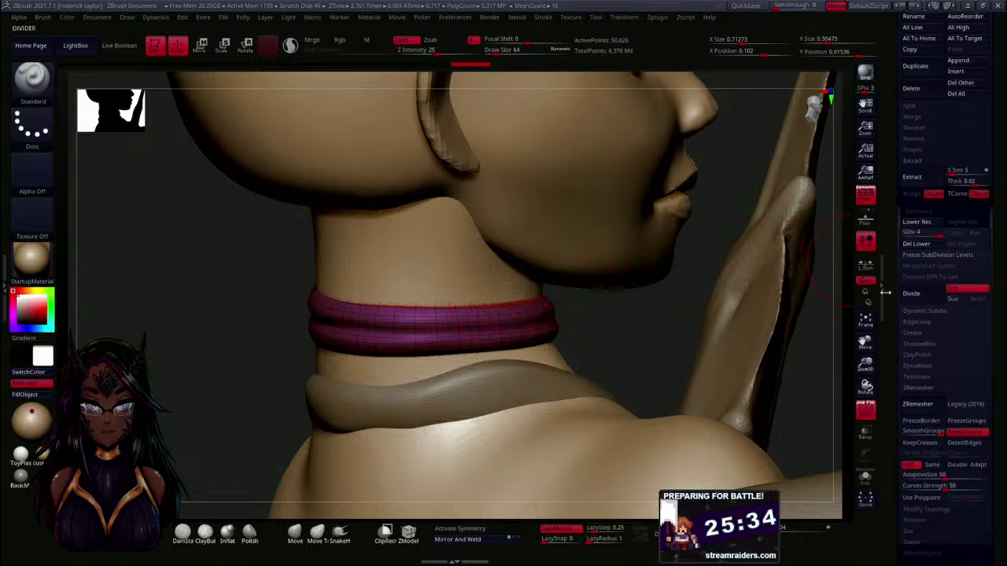
# - Compare the neck band's topology at subdivision level 1 and level 4
pyautogui.moveTo(889, 336); pyautogui.dragTo(891, 290)
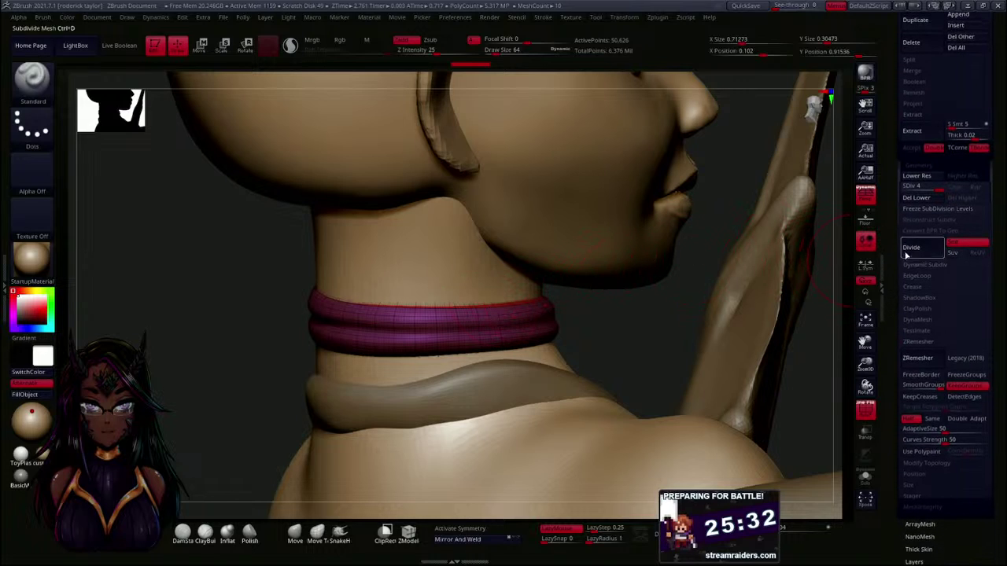
pyautogui.click(907, 189)
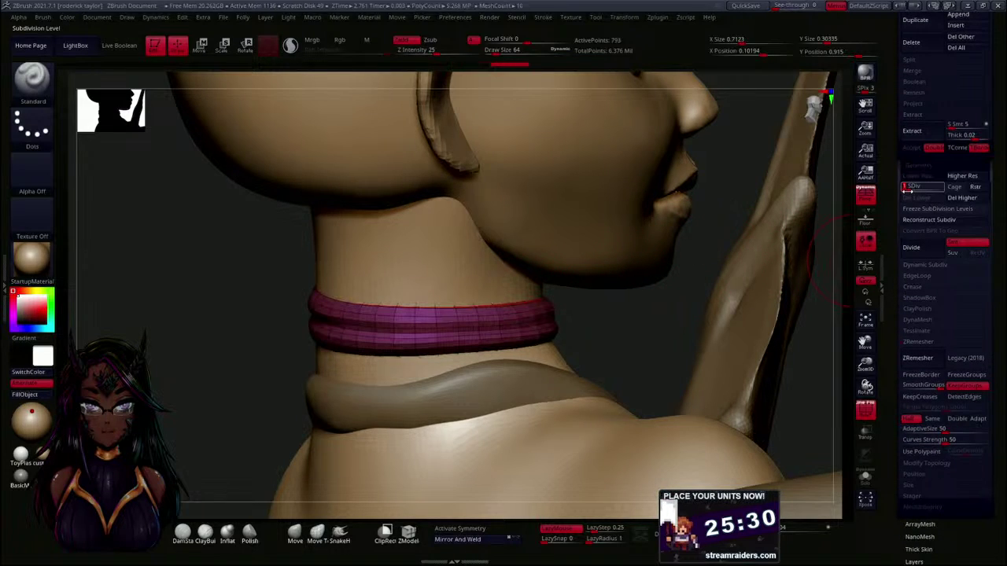
pyautogui.moveTo(912, 188); pyautogui.dragTo(936, 189)
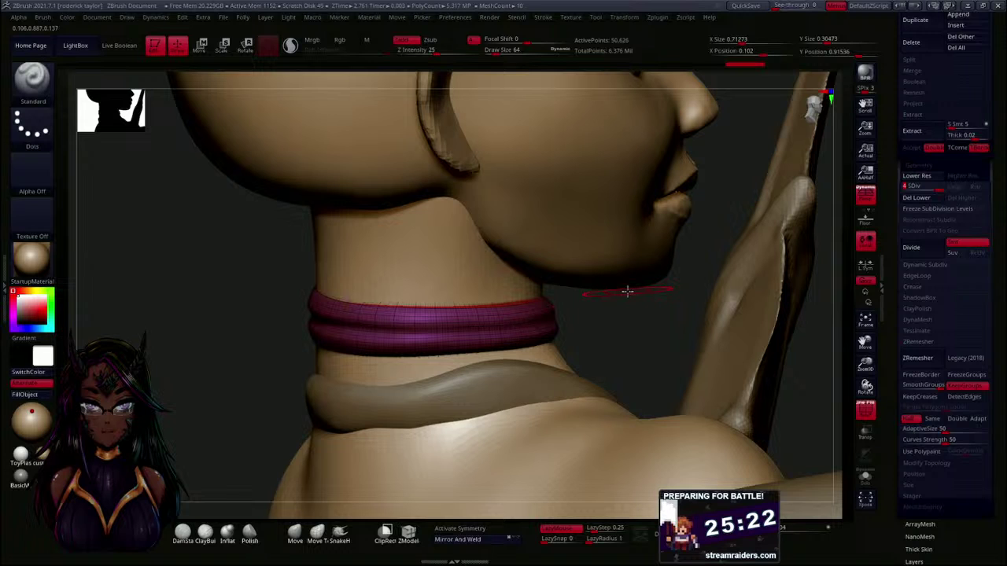
# - With the Move brush, nudge the neck band's lower front edge upward and reshape its front to wrap around the neck
pyautogui.moveTo(625, 306); pyautogui.dragTo(449, 304)
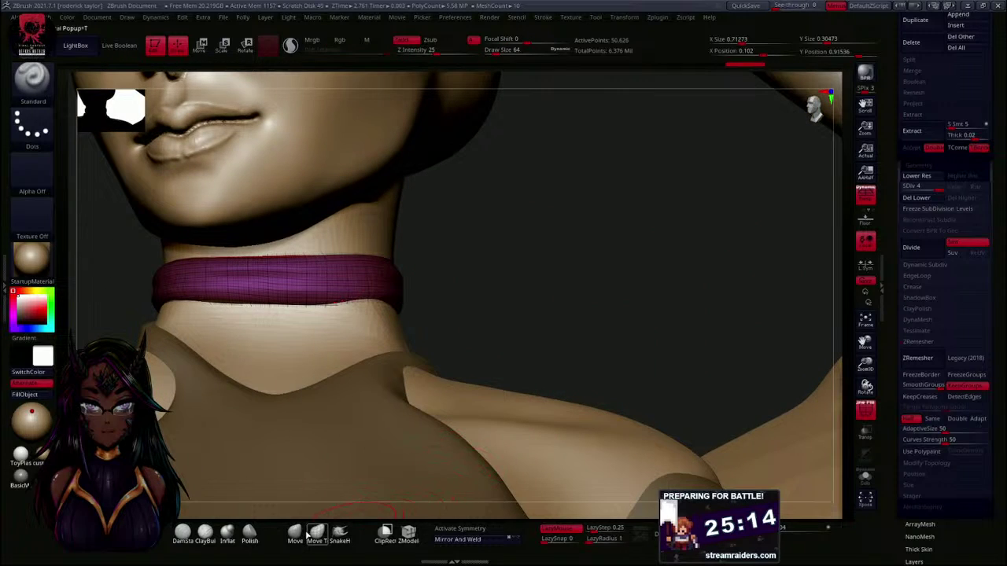
pyautogui.press('b')
pyautogui.press('m')
pyautogui.press('v')
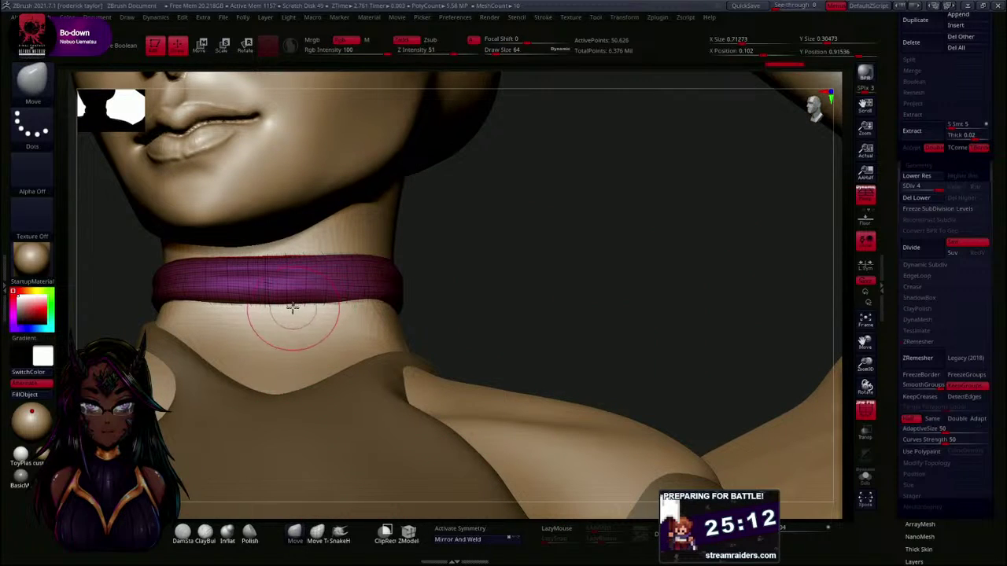
pyautogui.moveTo(230, 304); pyautogui.dragTo(229, 299)
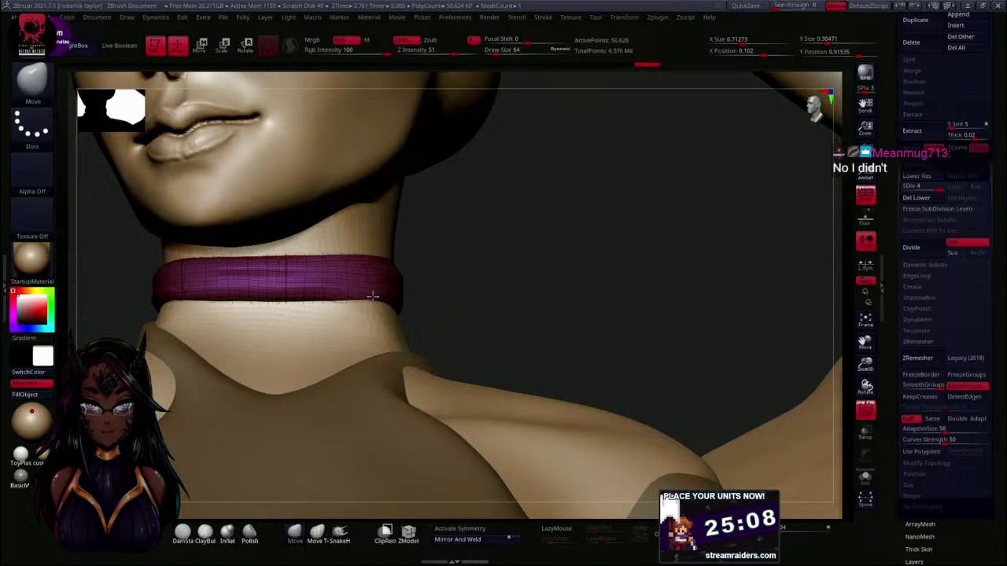
pyautogui.moveTo(509, 296)
pyautogui.mouseDown()
pyautogui.moveTo(480, 322)
pyautogui.moveTo(390, 307)
pyautogui.moveTo(369, 262)
pyautogui.mouseUp()
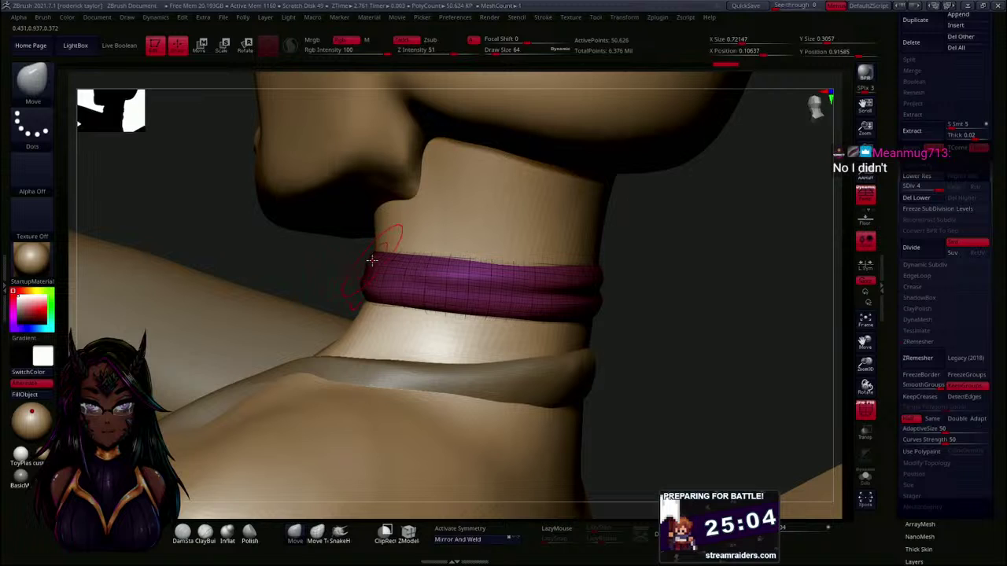
pyautogui.moveTo(634, 324); pyautogui.dragTo(663, 327)
pyautogui.moveTo(512, 261); pyautogui.dragTo(495, 216)
pyautogui.moveTo(893, 233)
pyautogui.mouseDown()
pyautogui.moveTo(894, 336)
pyautogui.moveTo(896, 228)
pyautogui.mouseUp()
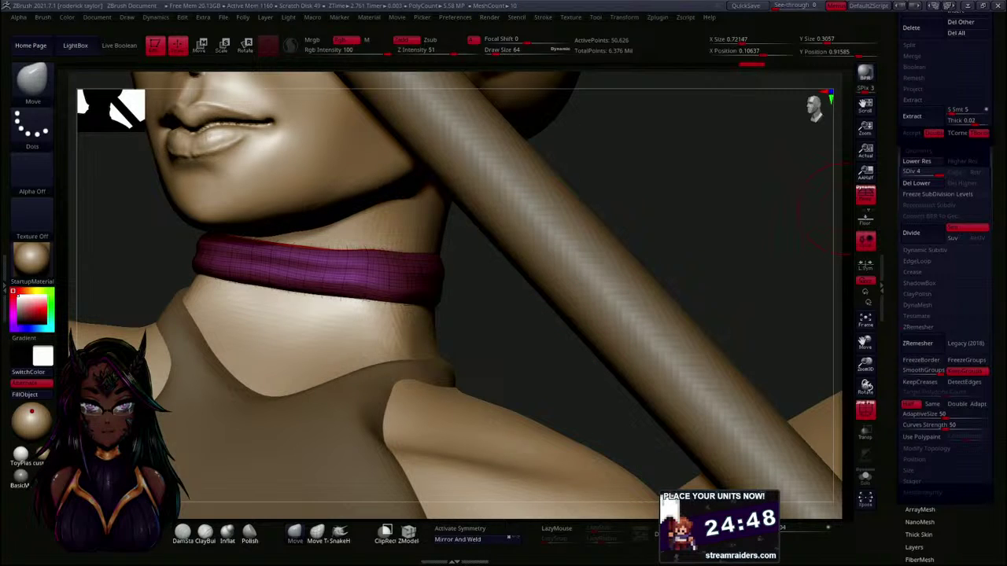
pyautogui.moveTo(562, 344)
pyautogui.mouseDown()
pyautogui.moveTo(467, 340)
pyautogui.moveTo(501, 362)
pyautogui.moveTo(553, 348)
pyautogui.moveTo(564, 360)
pyautogui.mouseUp()
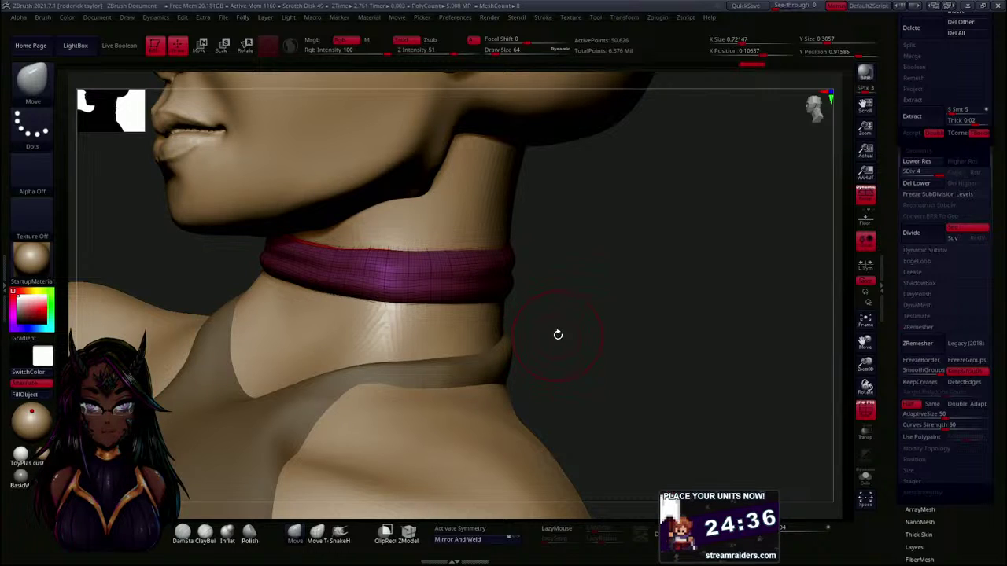
# - Pull the back end of the neck band's upper edge inward with the Move brush and turn off the wireframe
pyautogui.moveTo(558, 335); pyautogui.dragTo(584, 393)
pyautogui.moveTo(504, 241); pyautogui.dragTo(476, 224)
pyautogui.hotkey('shift', 'f')
pyautogui.moveTo(598, 243)
pyautogui.mouseDown()
pyautogui.moveTo(623, 244)
pyautogui.moveTo(601, 218)
pyautogui.mouseUp()
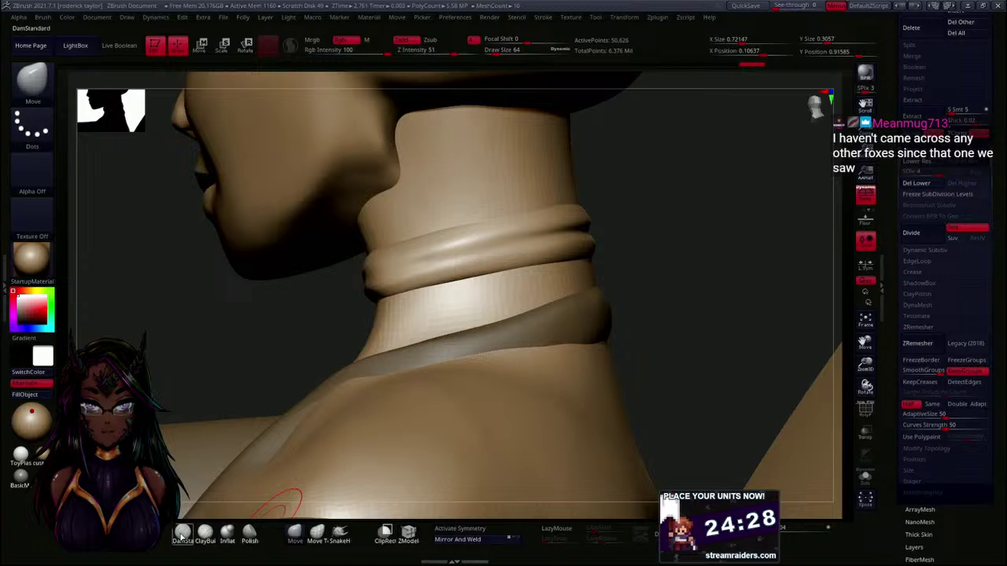
# - Switch to the DamStandard brush and test groove strokes along the neck band's left side, raising the draw size to about 48 and undoing the strokes
pyautogui.click(181, 535)
pyautogui.press('s')
pyautogui.moveTo(705, 207); pyautogui.dragTo(702, 207)
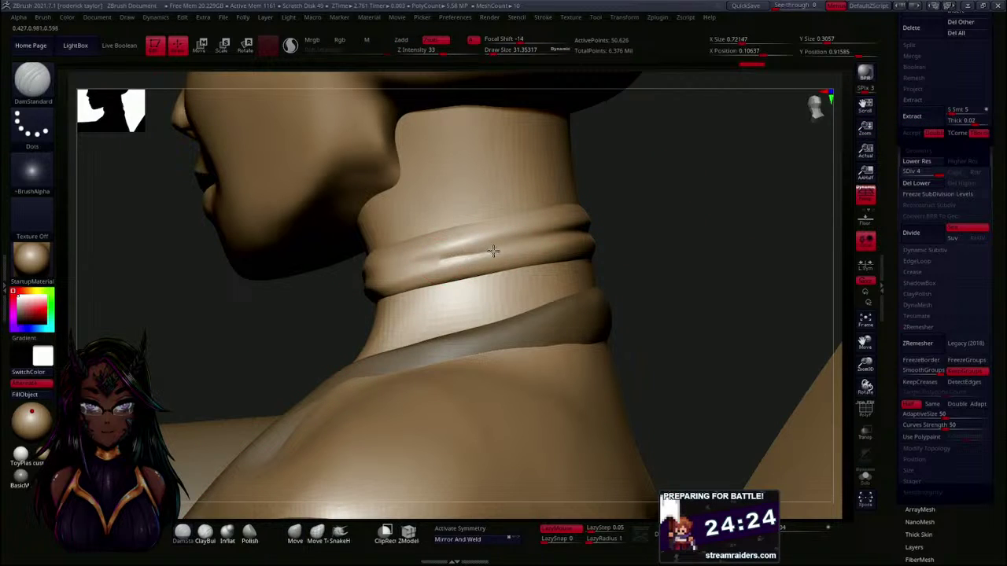
pyautogui.press('ctrl')
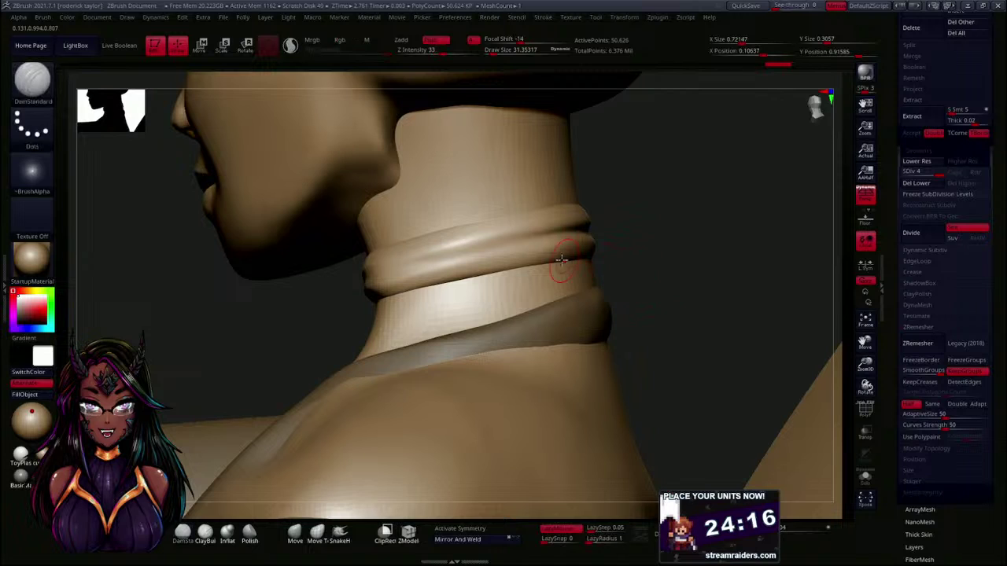
pyautogui.press('s')
pyautogui.moveTo(666, 233); pyautogui.dragTo(668, 233)
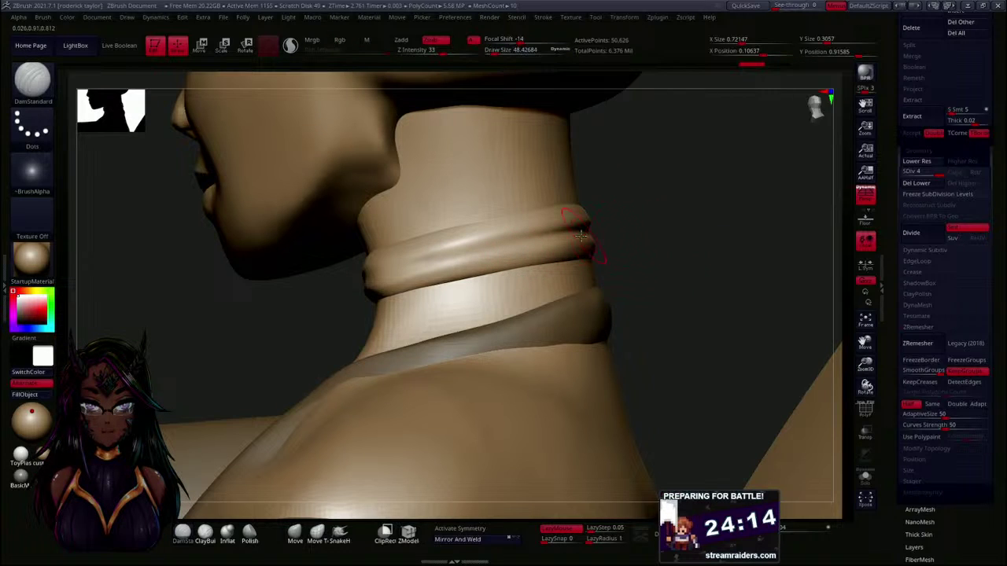
pyautogui.moveTo(552, 236); pyautogui.dragTo(584, 229)
pyautogui.moveTo(682, 243)
pyautogui.mouseDown()
pyautogui.moveTo(661, 250)
pyautogui.moveTo(701, 250)
pyautogui.moveTo(674, 258)
pyautogui.mouseUp()
pyautogui.hotkey('ctrl', 'z')
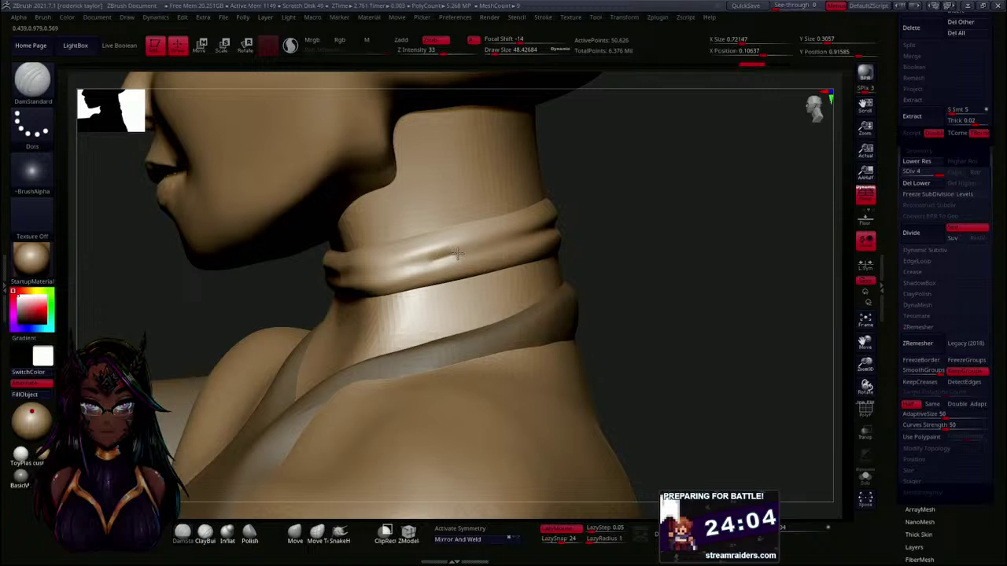
# - Set LazySnap to 1 and LazyRadius to 28 for the DamStandard brush, testing and undoing groove strokes on the neck band
pyautogui.moveTo(510, 242); pyautogui.dragTo(519, 239)
pyautogui.hotkey('ctrl', 'z')
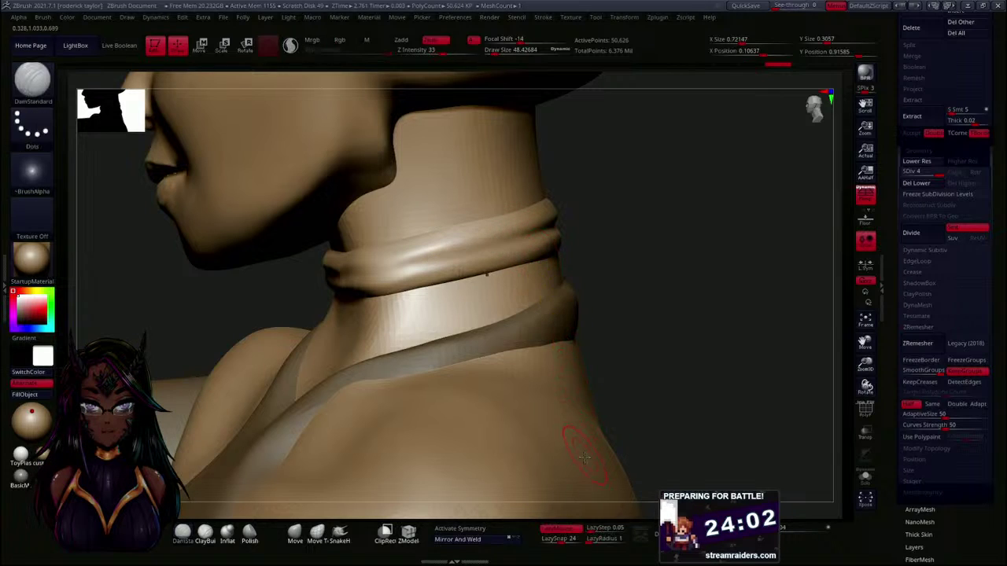
pyautogui.moveTo(561, 541); pyautogui.dragTo(601, 541)
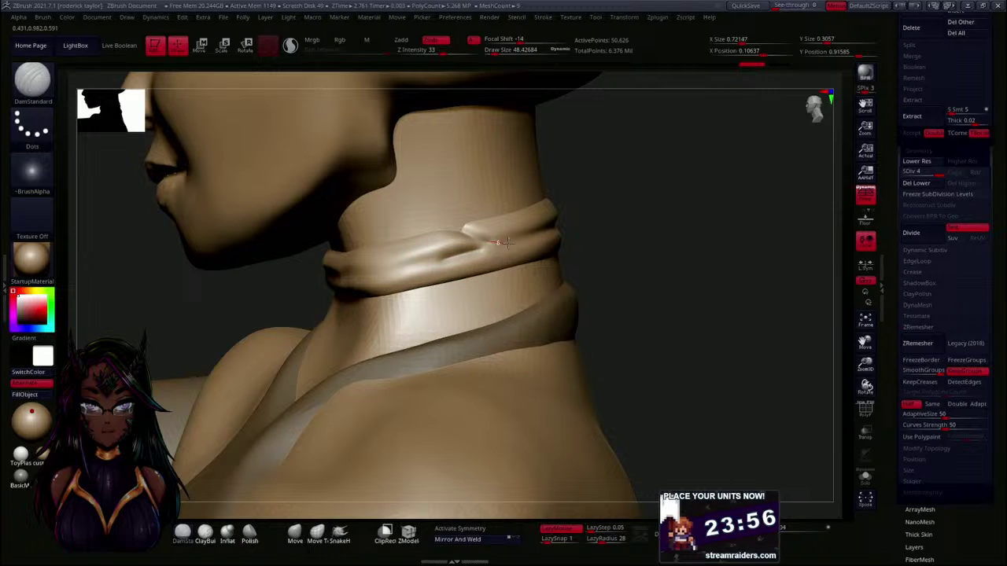
pyautogui.press('ctrl')
pyautogui.hotkey('ctrl', 'z')
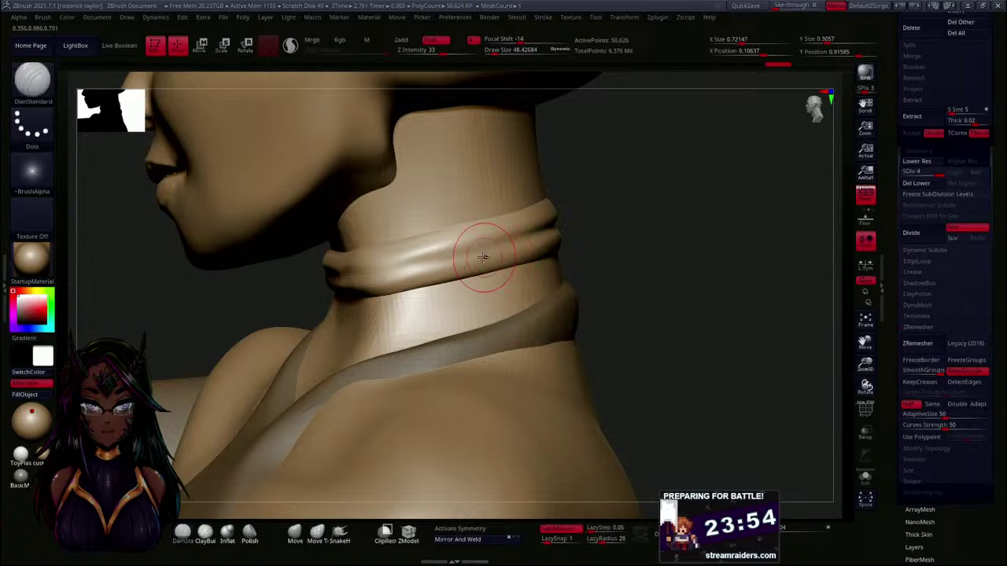
# - Carve a groove along the middle of the neck band on the left and right sides of the neck
pyautogui.moveTo(488, 249); pyautogui.dragTo(531, 237)
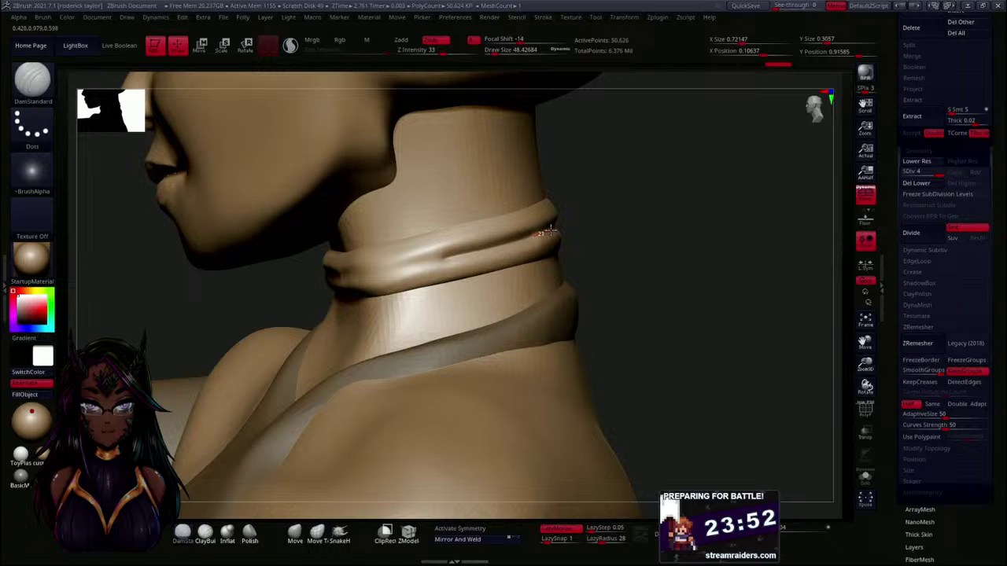
pyautogui.moveTo(629, 242)
pyautogui.mouseDown()
pyautogui.moveTo(652, 247)
pyautogui.moveTo(634, 241)
pyautogui.mouseUp()
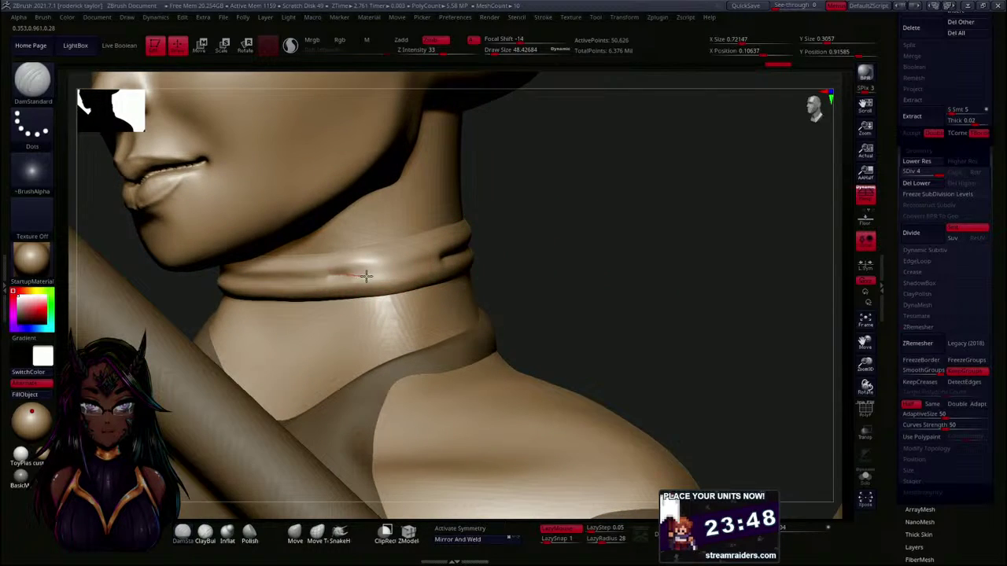
pyautogui.moveTo(598, 253)
pyautogui.mouseDown()
pyautogui.moveTo(499, 293)
pyautogui.moveTo(370, 288)
pyautogui.mouseUp()
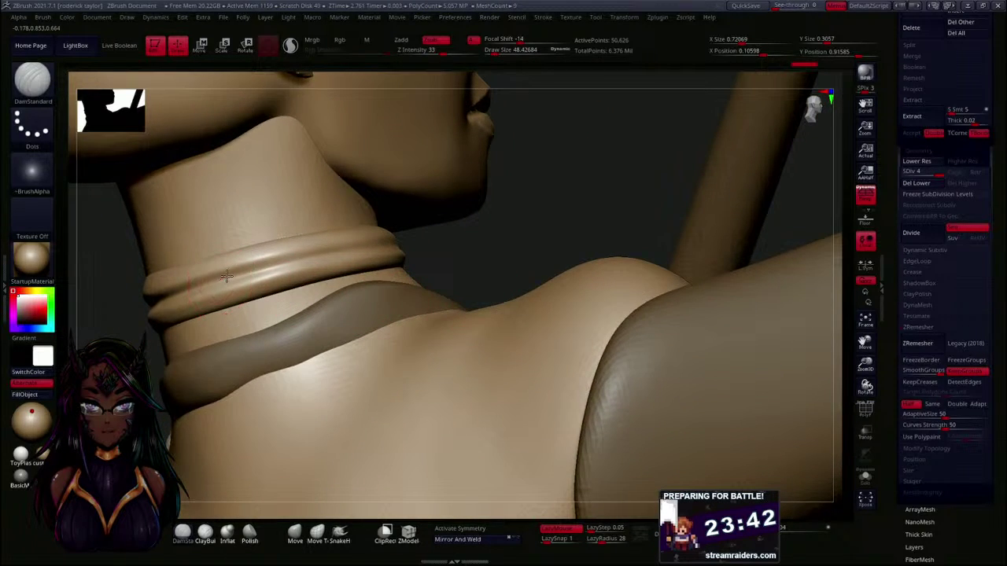
pyautogui.moveTo(277, 259)
pyautogui.mouseDown()
pyautogui.moveTo(289, 259)
pyautogui.moveTo(271, 270)
pyautogui.moveTo(306, 261)
pyautogui.mouseUp()
pyautogui.hotkey('ctrl', 'z')
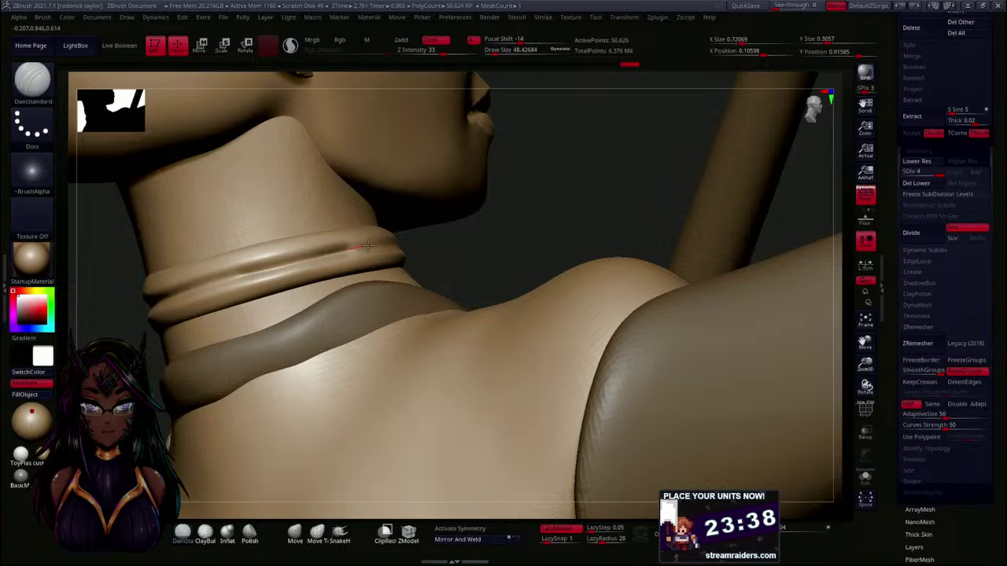
# - Continue the groove across the neck band's front and around to the left side with DamStandard
pyautogui.moveTo(515, 225)
pyautogui.mouseDown()
pyautogui.moveTo(503, 243)
pyautogui.moveTo(339, 272)
pyautogui.mouseUp()
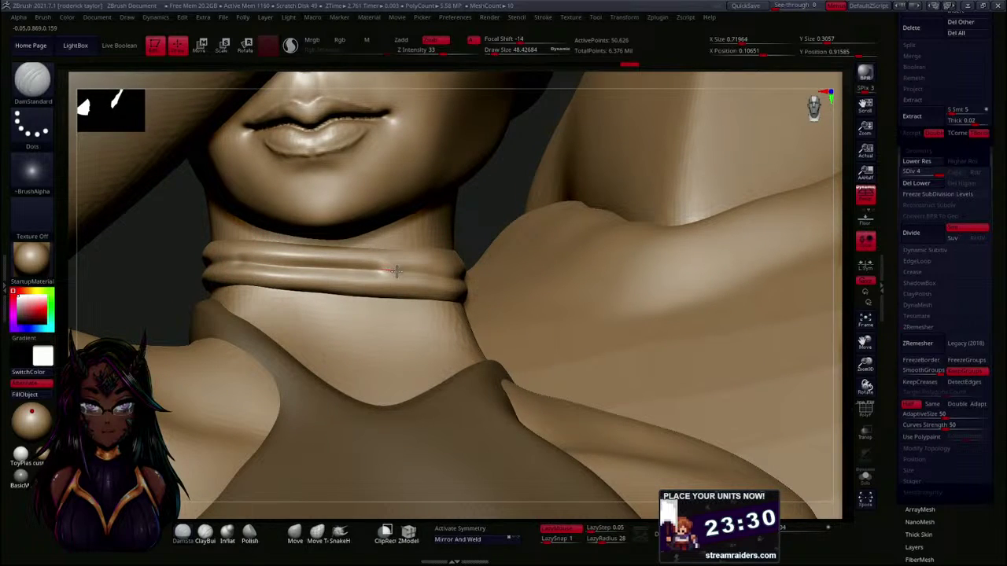
pyautogui.moveTo(483, 261)
pyautogui.mouseDown()
pyautogui.moveTo(487, 218)
pyautogui.moveTo(384, 264)
pyautogui.mouseUp()
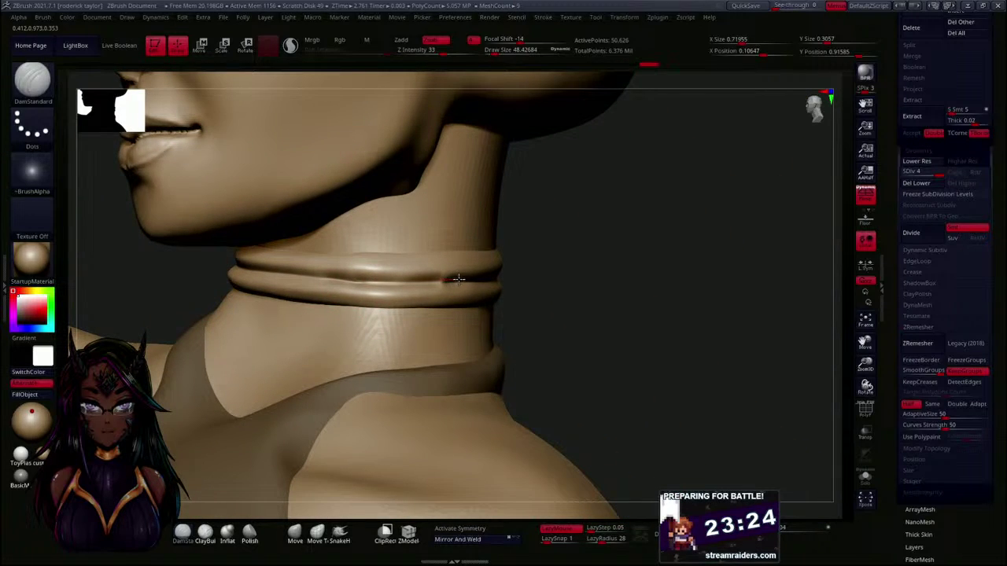
pyautogui.moveTo(606, 265); pyautogui.dragTo(622, 239)
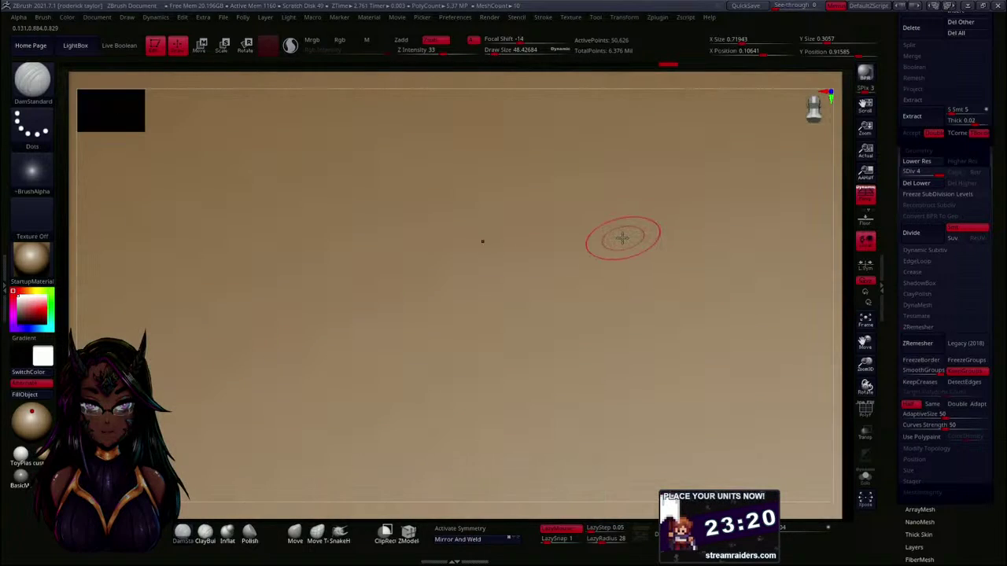
pyautogui.moveTo(309, 83); pyautogui.dragTo(447, 169)
pyautogui.moveTo(498, 309); pyautogui.dragTo(490, 236)
pyautogui.keyDown('alt'); pyautogui.moveTo(487, 231); pyautogui.dragTo(493, 295); pyautogui.keyUp('alt')
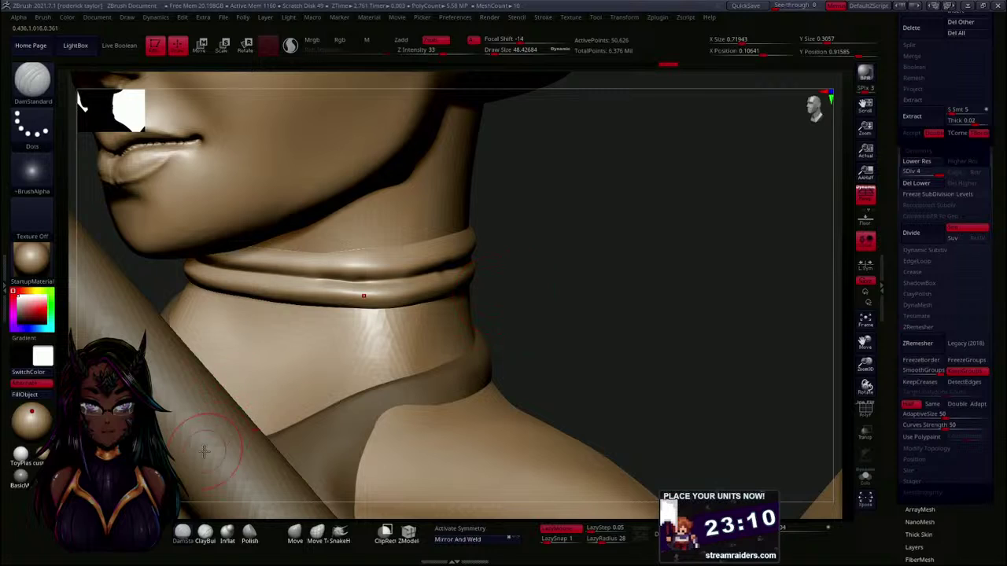
# - Switch to the Pinch brush at draw size about 18, try pinching the groove on the neck band's left side and undo the strokes
pyautogui.click(152, 535)
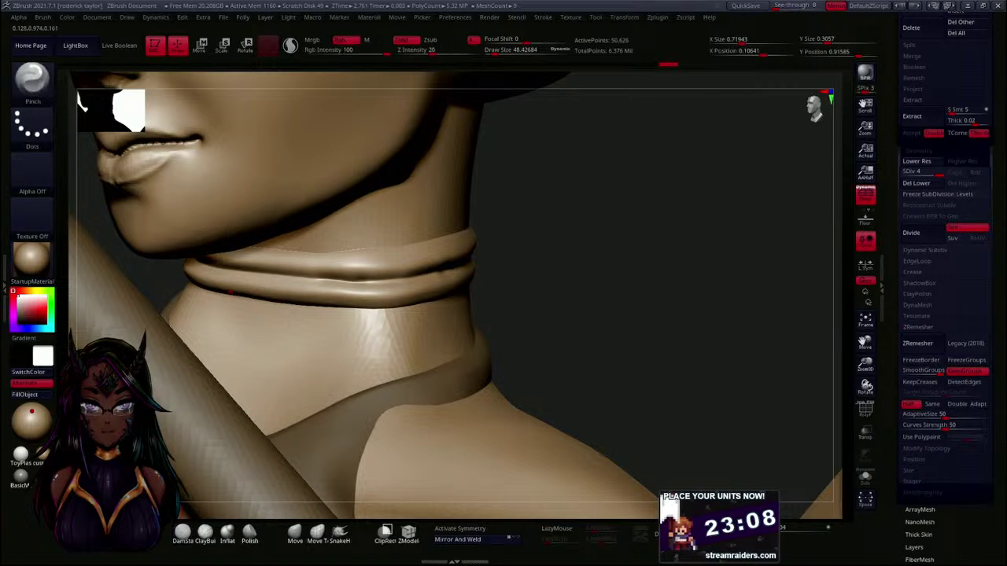
pyautogui.press('s')
pyautogui.moveTo(548, 222); pyautogui.dragTo(543, 221)
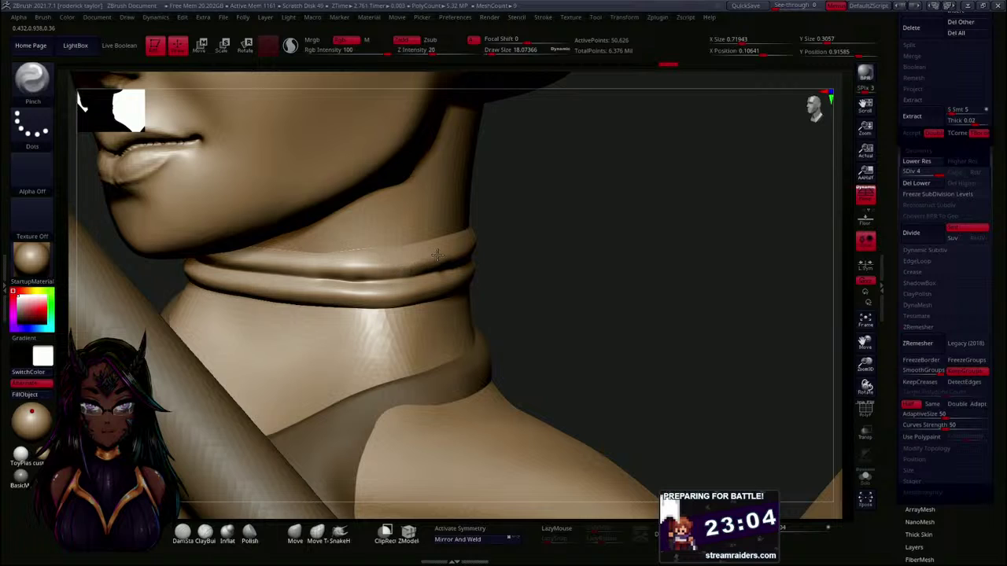
pyautogui.moveTo(446, 254); pyautogui.dragTo(460, 250)
pyautogui.moveTo(623, 243); pyautogui.dragTo(519, 240)
pyautogui.moveTo(432, 259); pyautogui.dragTo(522, 243)
pyautogui.hotkey('ctrl', 'z')
pyautogui.hotkey('ctrl', 'z')
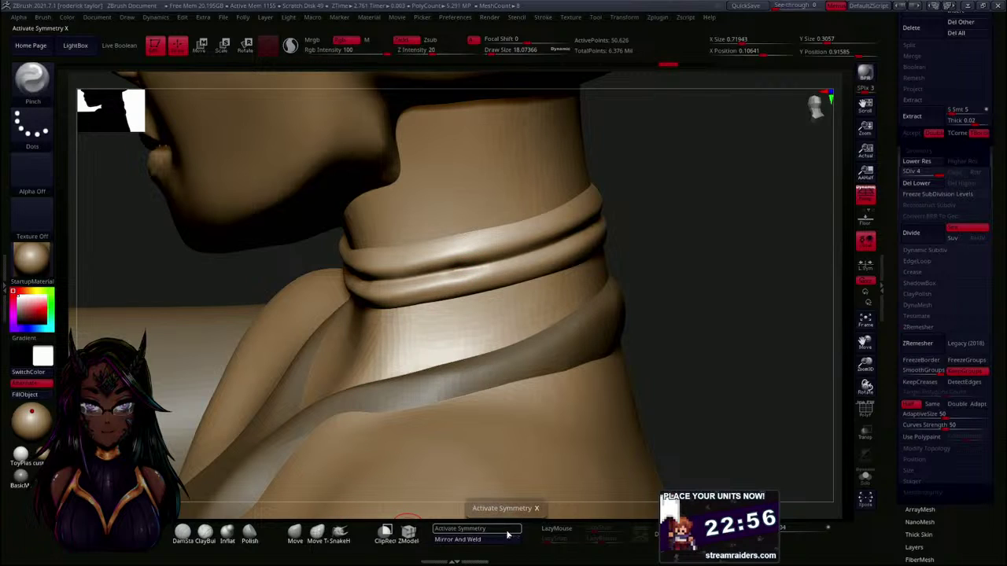
# - Turn on LazyMouse for the Pinch brush and pinch the groove along the band's left side
pyautogui.click(562, 530)
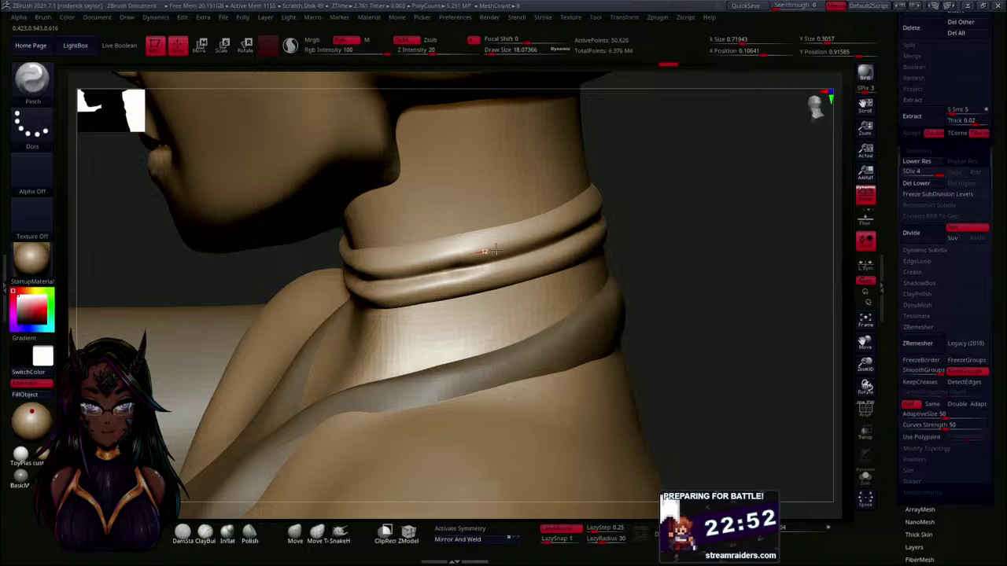
pyautogui.moveTo(692, 233)
pyautogui.mouseDown()
pyautogui.moveTo(711, 236)
pyautogui.moveTo(705, 226)
pyautogui.mouseUp()
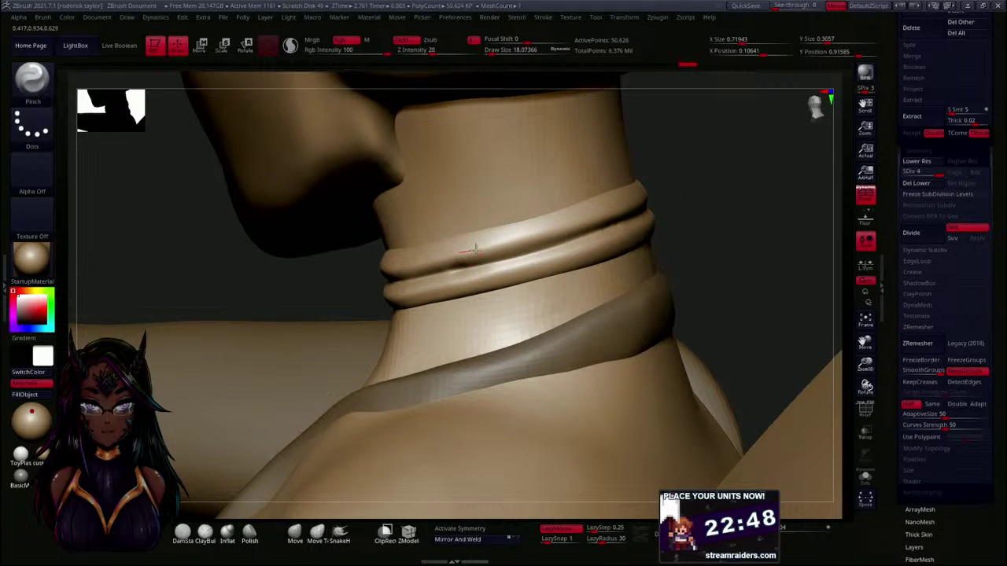
pyautogui.moveTo(708, 243); pyautogui.dragTo(717, 272)
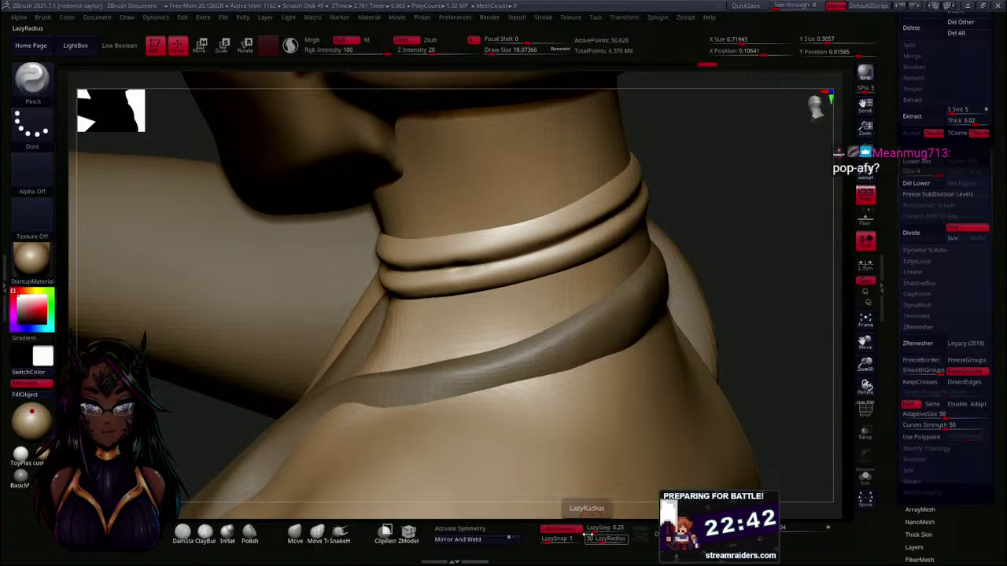
# - Lower LazyStep to 0 after trying a larger value, and pinch the groove along the neck band's back
pyautogui.click(601, 531)
pyautogui.moveTo(487, 252); pyautogui.dragTo(510, 249)
pyautogui.moveTo(565, 232); pyautogui.dragTo(612, 216)
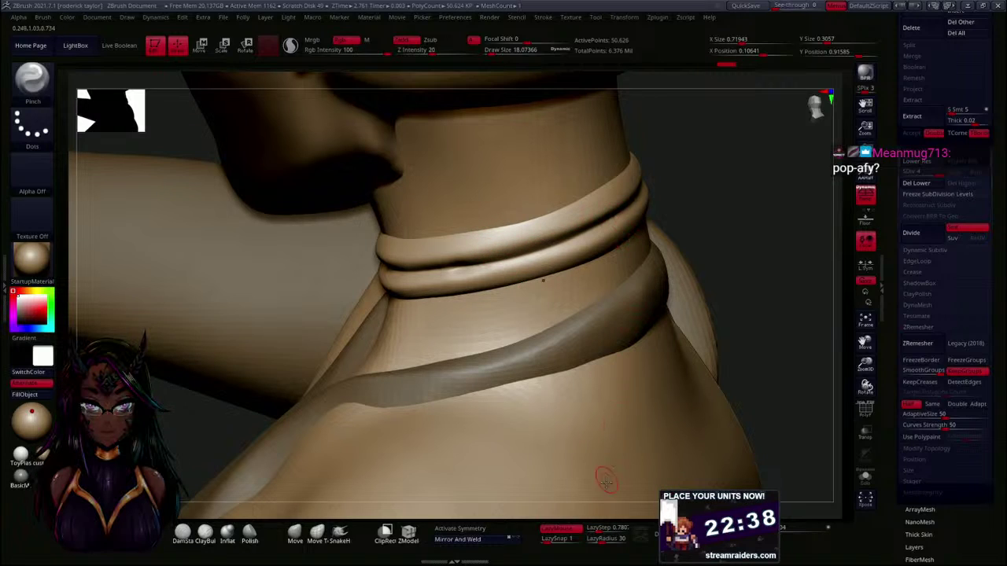
pyautogui.moveTo(603, 532); pyautogui.dragTo(596, 533)
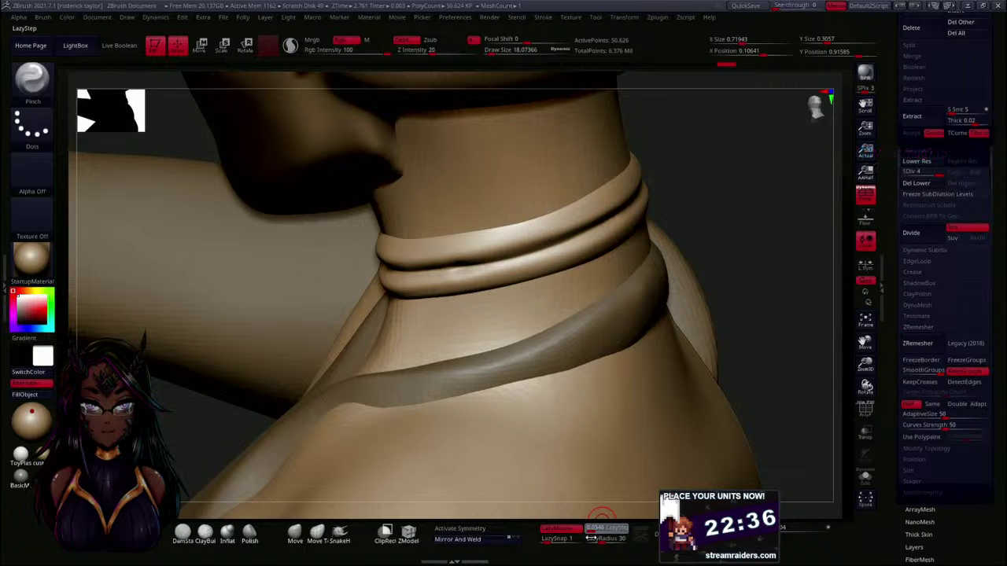
pyautogui.moveTo(490, 248)
pyautogui.mouseDown()
pyautogui.moveTo(737, 173)
pyautogui.moveTo(712, 199)
pyautogui.mouseUp()
pyautogui.moveTo(712, 199); pyautogui.dragTo(696, 201, button='right')
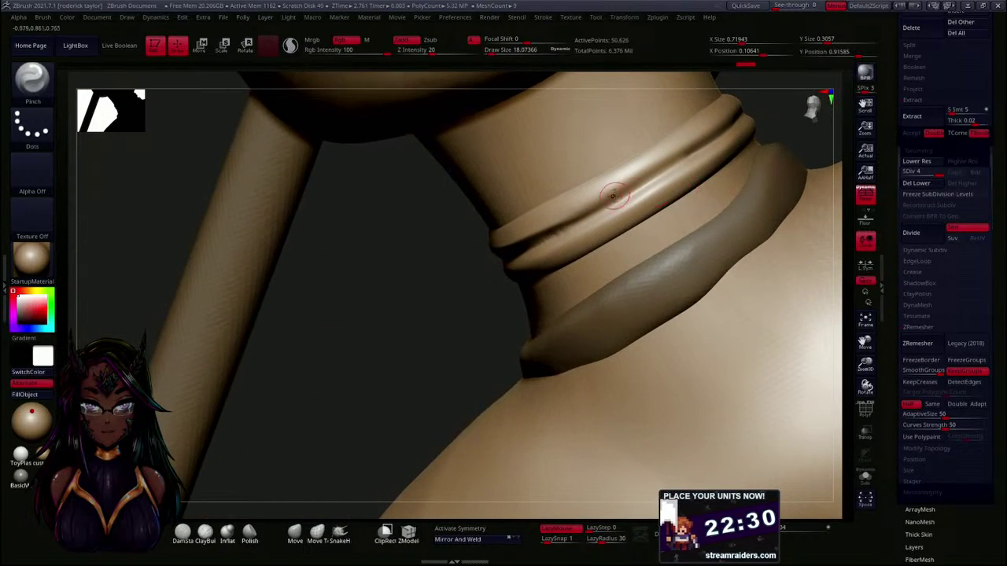
pyautogui.moveTo(547, 227); pyautogui.dragTo(720, 132)
pyautogui.moveTo(402, 328)
pyautogui.keyDown('alt'); pyautogui.mouseDown()
pyautogui.moveTo(371, 363)
pyautogui.moveTo(386, 361)
pyautogui.moveTo(332, 354)
pyautogui.mouseUp(); pyautogui.keyUp('alt')
# - Tighten the groove at the nape with Pinch at draw size about 6 and smooth the band's surface there
pyautogui.press('s')
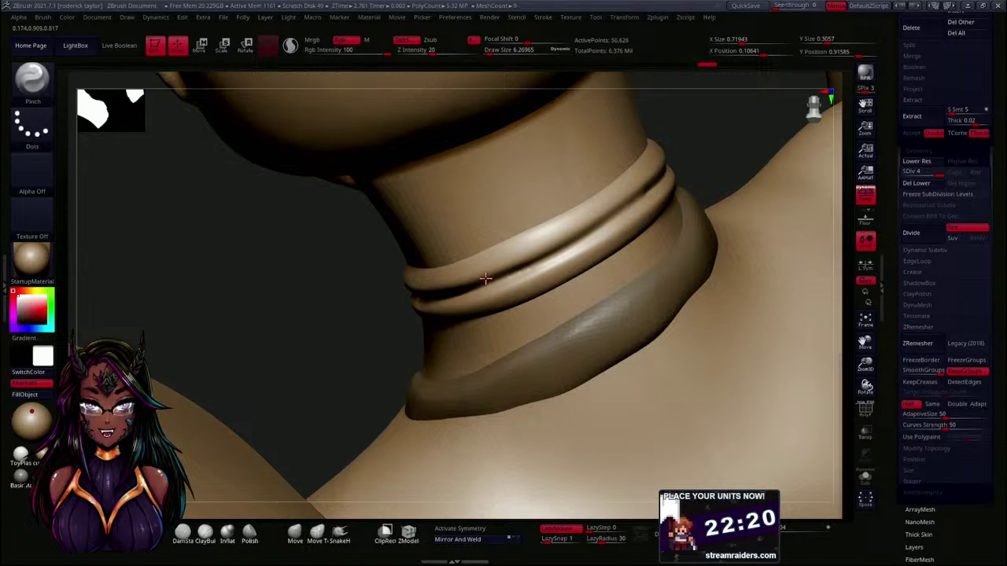
pyautogui.moveTo(569, 231); pyautogui.dragTo(596, 213)
pyautogui.keyDown('shift'); pyautogui.moveTo(540, 249); pyautogui.dragTo(503, 275); pyautogui.keyUp('shift')
# - Raise the Pinch draw size to about 11 and sharpen the groove around the back of the neck band
pyautogui.press('s')
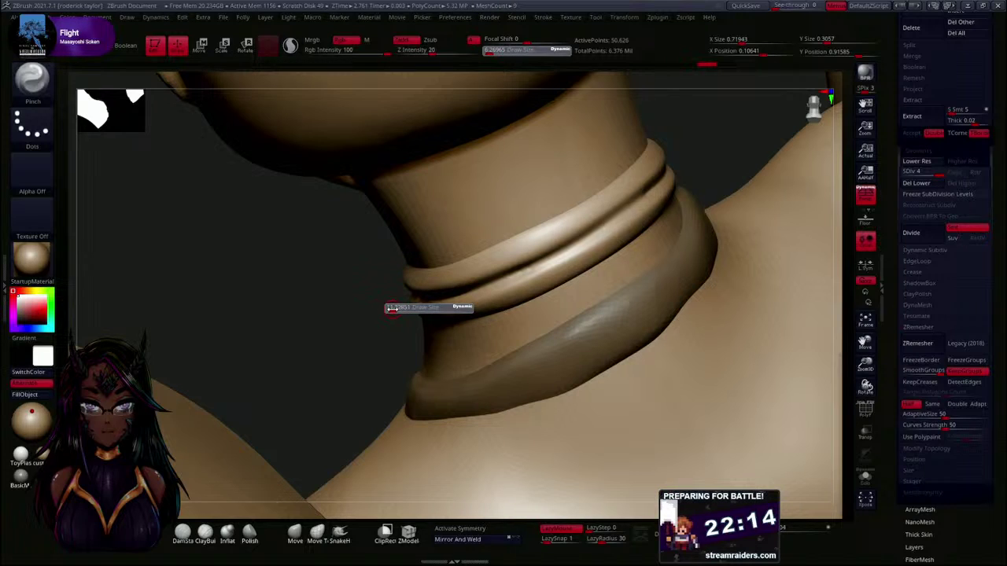
pyautogui.moveTo(391, 308); pyautogui.dragTo(398, 309)
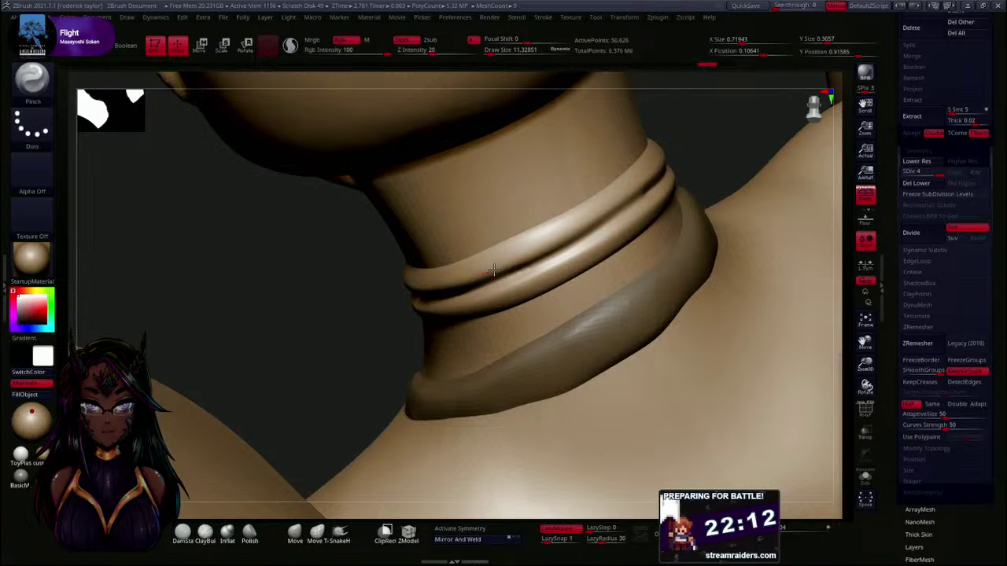
pyautogui.moveTo(559, 234); pyautogui.dragTo(667, 163)
pyautogui.moveTo(746, 144); pyautogui.dragTo(641, 179)
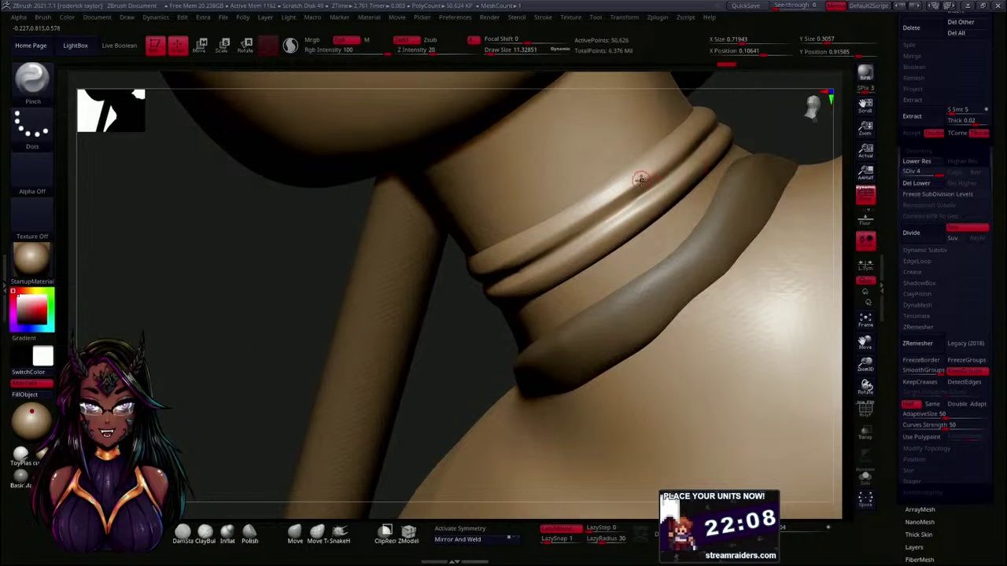
pyautogui.moveTo(692, 138)
pyautogui.mouseDown()
pyautogui.moveTo(722, 100)
pyautogui.moveTo(746, 182)
pyautogui.moveTo(810, 138)
pyautogui.mouseUp()
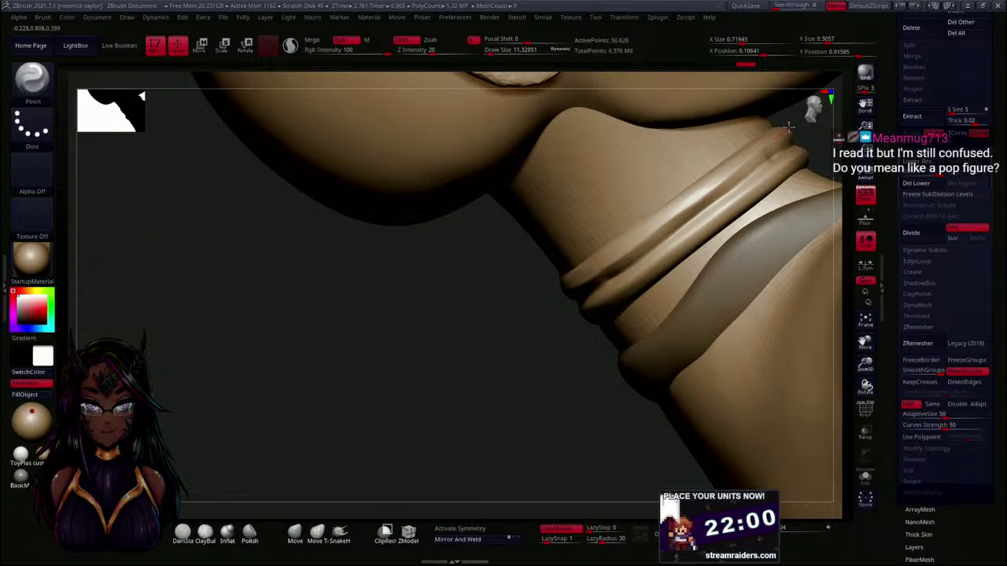
# - Pinch the groove and rolled edges of the neck band along the right side of the neck toward the front
pyautogui.press('shift')
pyautogui.moveTo(419, 326)
pyautogui.mouseDown()
pyautogui.moveTo(337, 401)
pyautogui.moveTo(354, 415)
pyautogui.moveTo(383, 385)
pyautogui.mouseUp()
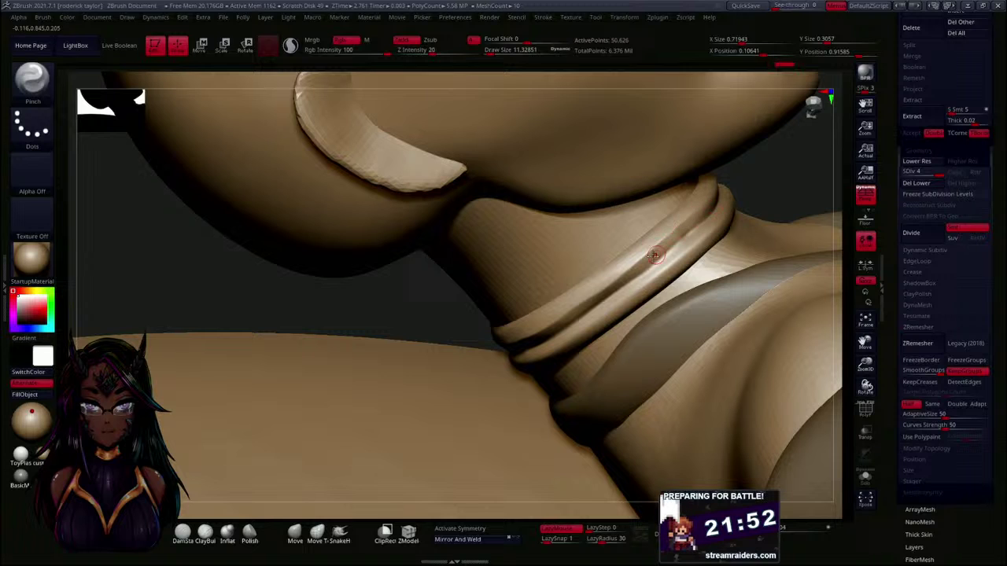
pyautogui.keyDown('alt'); pyautogui.moveTo(404, 328); pyautogui.dragTo(258, 383); pyautogui.keyUp('alt')
pyautogui.moveTo(667, 219)
pyautogui.mouseDown()
pyautogui.moveTo(535, 297)
pyautogui.moveTo(654, 257)
pyautogui.moveTo(672, 219)
pyautogui.mouseUp()
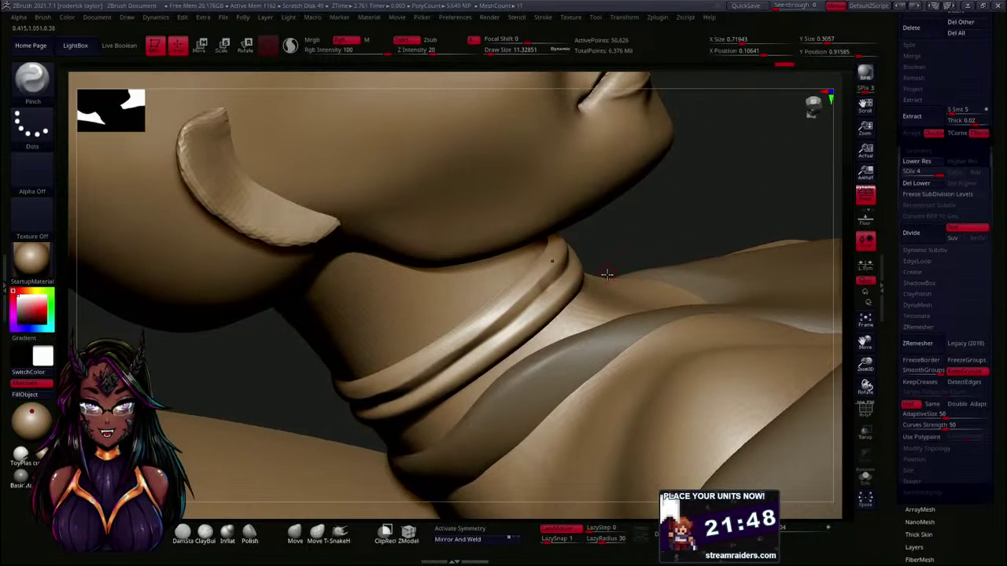
pyautogui.moveTo(617, 253); pyautogui.dragTo(544, 281)
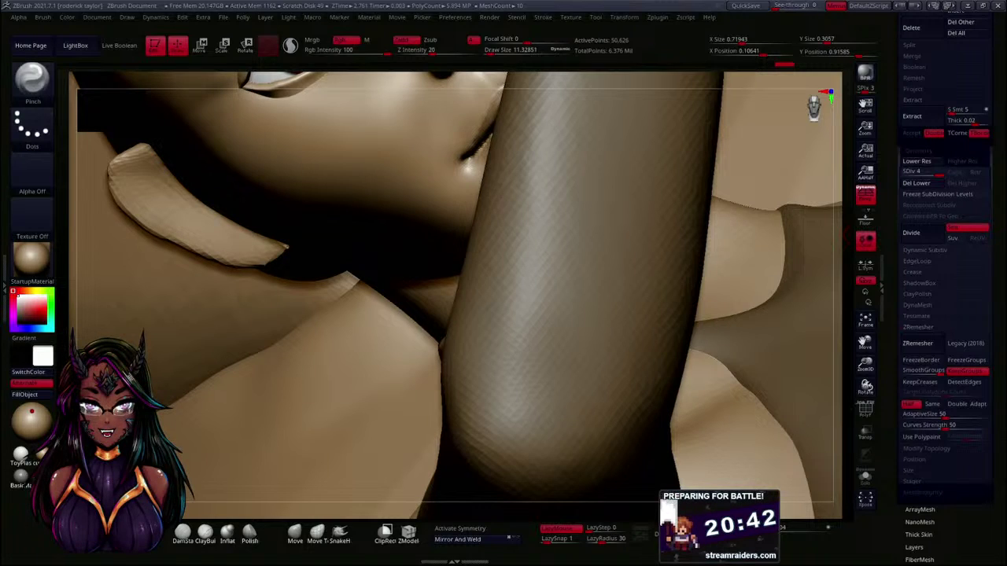
pyautogui.moveTo(194, 77); pyautogui.dragTo(257, 137)
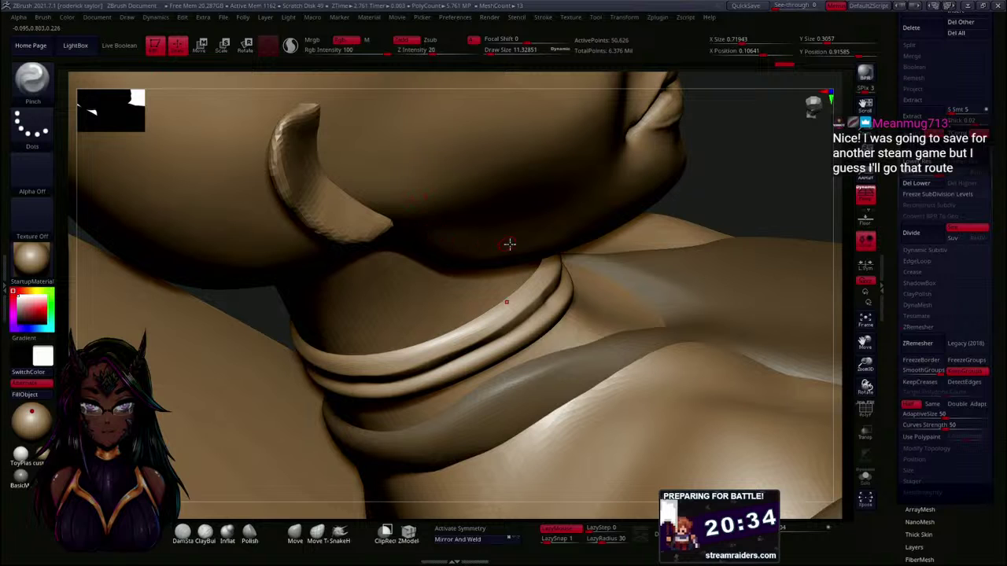
pyautogui.moveTo(701, 200)
pyautogui.mouseDown()
pyautogui.moveTo(701, 166)
pyautogui.moveTo(674, 247)
pyautogui.moveTo(690, 227)
pyautogui.moveTo(668, 269)
pyautogui.moveTo(613, 273)
pyautogui.mouseUp()
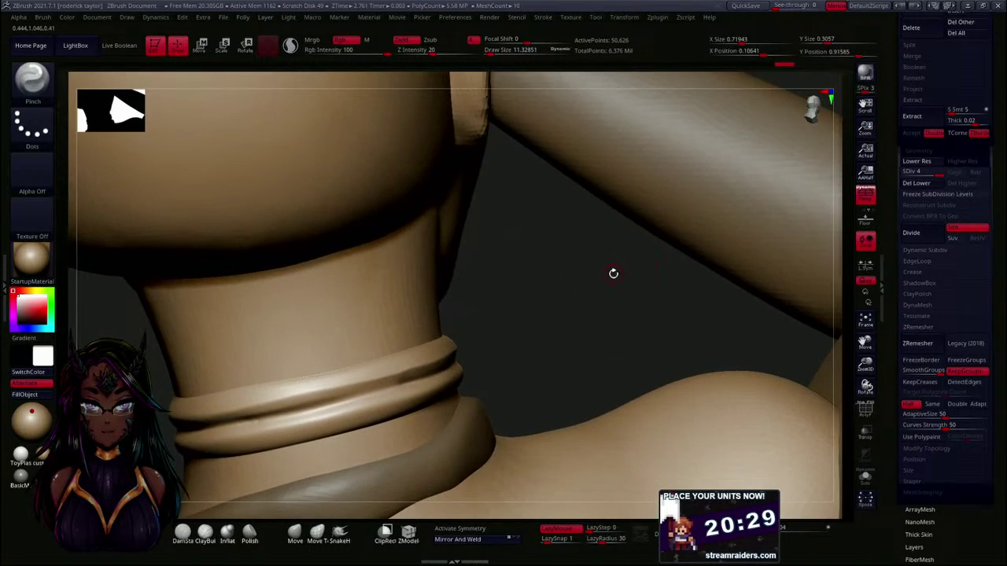
# - Deepen the neck band's groove along the right side toward the front with DamStandard at draw size about 14
pyautogui.click(184, 537)
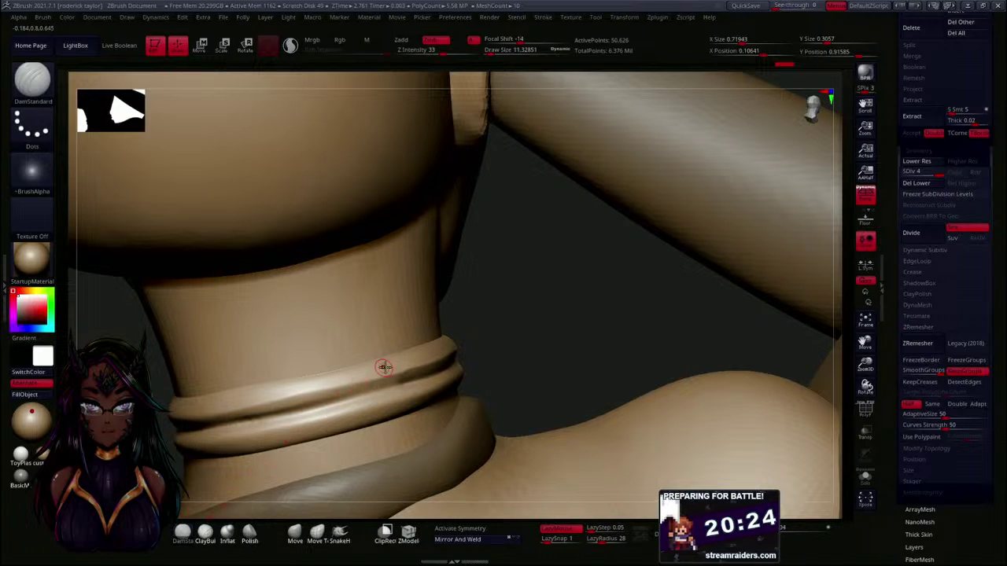
pyautogui.moveTo(553, 323)
pyautogui.mouseDown()
pyautogui.moveTo(534, 330)
pyautogui.moveTo(573, 299)
pyautogui.mouseUp()
pyautogui.press('s')
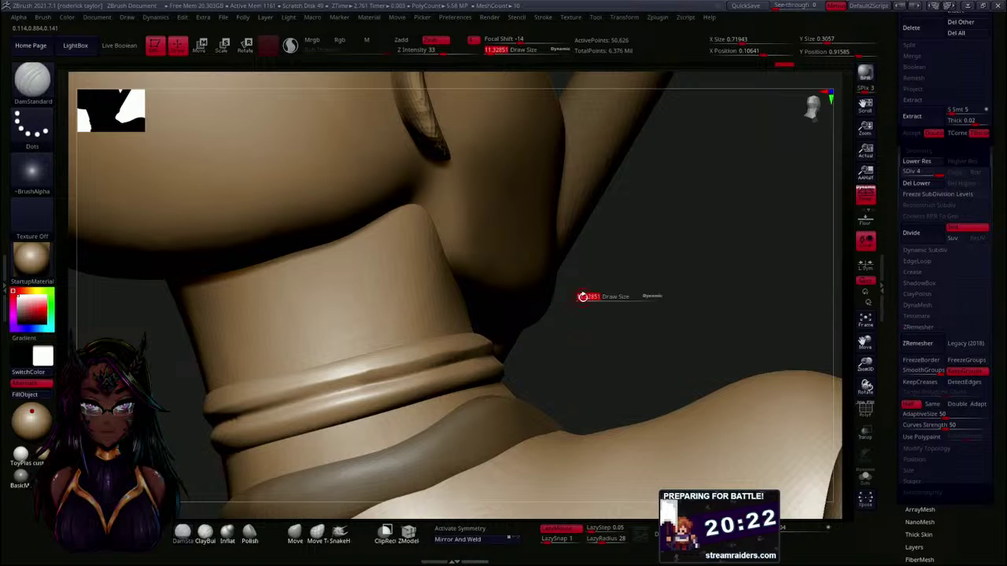
pyautogui.click(584, 298)
pyautogui.moveTo(582, 302)
pyautogui.mouseDown()
pyautogui.moveTo(576, 333)
pyautogui.moveTo(450, 333)
pyautogui.mouseUp()
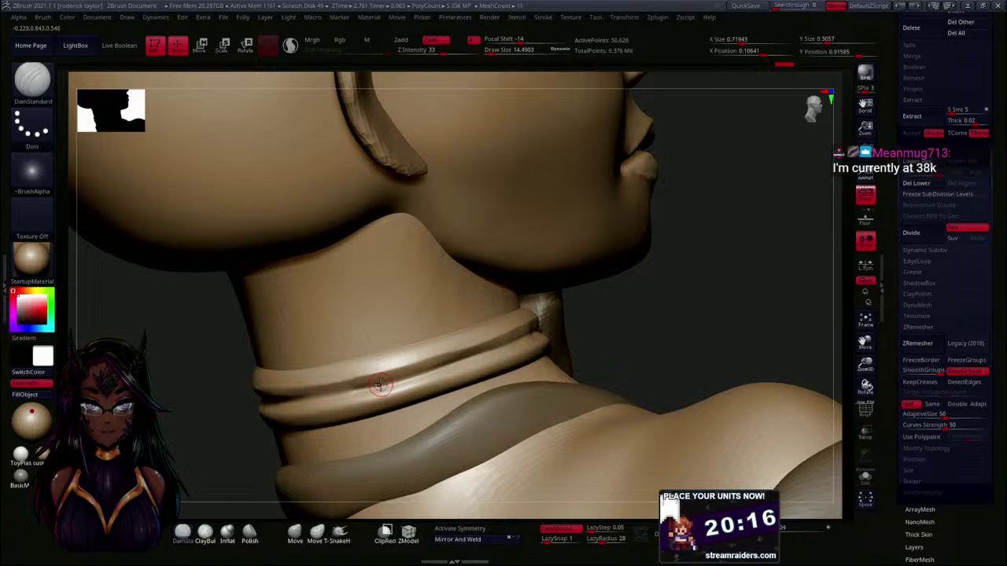
pyautogui.moveTo(442, 370); pyautogui.dragTo(501, 349)
pyautogui.moveTo(678, 324); pyautogui.dragTo(617, 339)
pyautogui.moveTo(543, 338)
pyautogui.mouseDown()
pyautogui.moveTo(588, 329)
pyautogui.moveTo(575, 341)
pyautogui.moveTo(607, 314)
pyautogui.mouseUp()
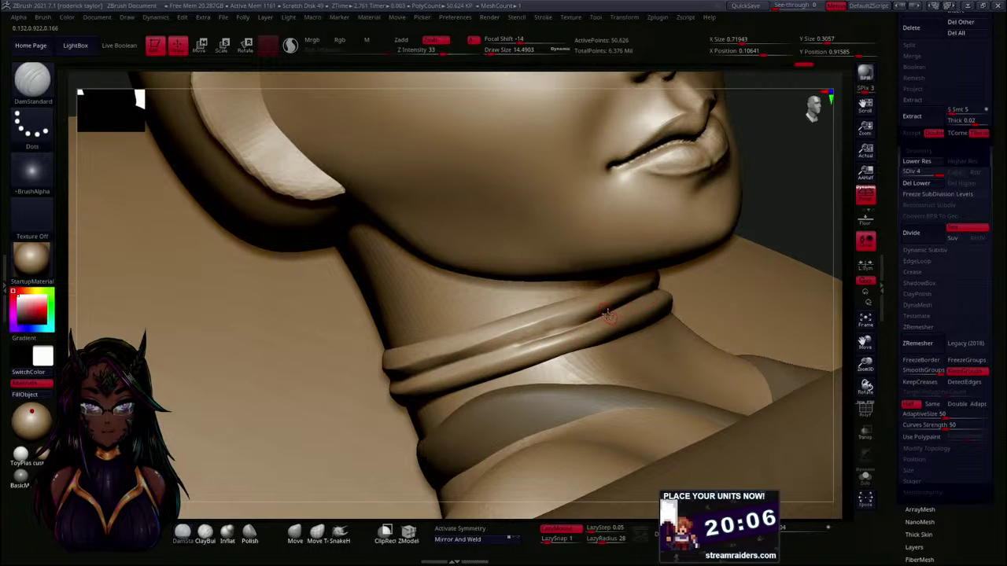
pyautogui.moveTo(759, 223); pyautogui.dragTo(821, 197)
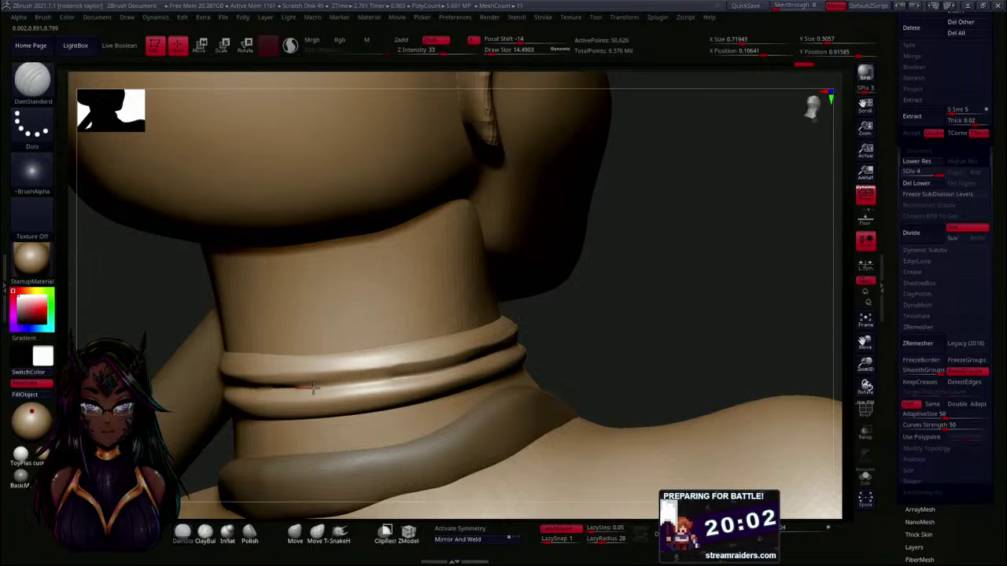
# - Carve the neck band's groove across the back and along the left side of the neck with DamStandard
pyautogui.moveTo(355, 383)
pyautogui.mouseDown()
pyautogui.moveTo(473, 359)
pyautogui.moveTo(616, 306)
pyautogui.mouseUp()
pyautogui.moveTo(395, 93)
pyautogui.mouseDown()
pyautogui.moveTo(394, 81)
pyautogui.moveTo(416, 79)
pyautogui.mouseUp()
pyautogui.moveTo(427, 78)
pyautogui.mouseDown()
pyautogui.moveTo(428, 306)
pyautogui.moveTo(514, 260)
pyautogui.moveTo(421, 281)
pyautogui.mouseUp()
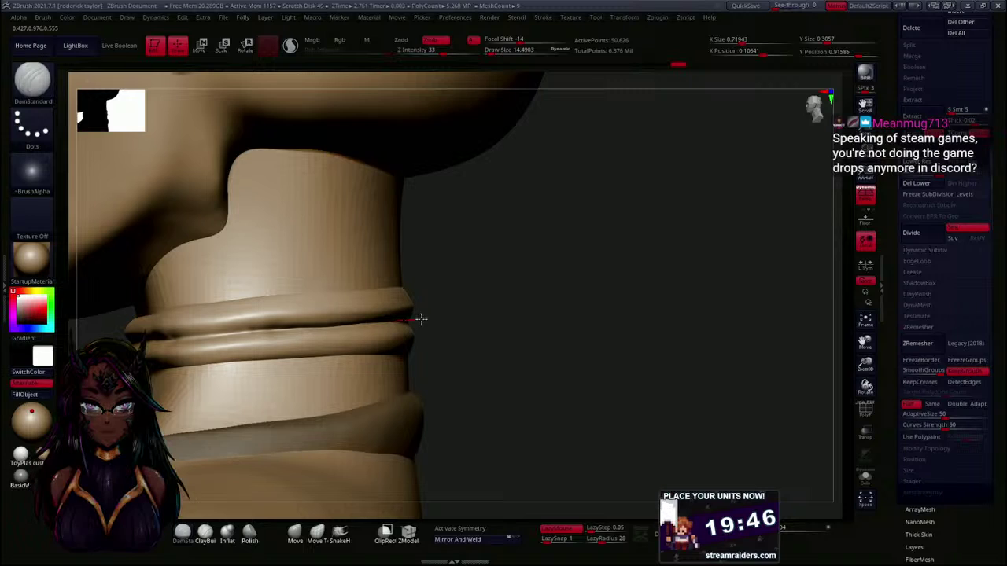
pyautogui.moveTo(491, 294)
pyautogui.mouseDown()
pyautogui.moveTo(527, 299)
pyautogui.moveTo(510, 288)
pyautogui.moveTo(543, 288)
pyautogui.moveTo(495, 276)
pyautogui.moveTo(249, 321)
pyautogui.mouseUp()
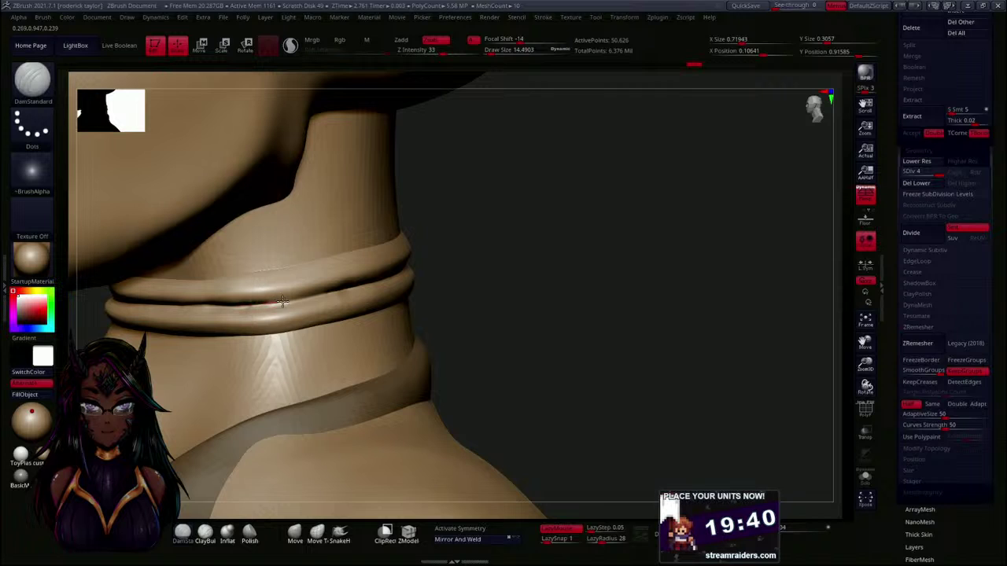
pyautogui.moveTo(465, 271); pyautogui.dragTo(520, 290)
# - Examine the whole spider-bodied character from the front, sides and behind, including the neck band, legs, weapon and spiked abdomen
pyautogui.moveTo(363, 250)
pyautogui.keyDown('ctrl'); pyautogui.mouseDown(button='right')
pyautogui.moveTo(347, 180)
pyautogui.moveTo(344, 189)
pyautogui.mouseUp(button='right'); pyautogui.keyUp('ctrl')
pyautogui.moveTo(344, 189); pyautogui.dragTo(420, 181)
pyautogui.keyDown('ctrl'); pyautogui.moveTo(191, 264); pyautogui.dragTo(167, 167, button='right'); pyautogui.keyUp('ctrl')
pyautogui.moveTo(144, 276)
pyautogui.mouseDown()
pyautogui.moveTo(169, 308)
pyautogui.moveTo(256, 283)
pyautogui.mouseUp()
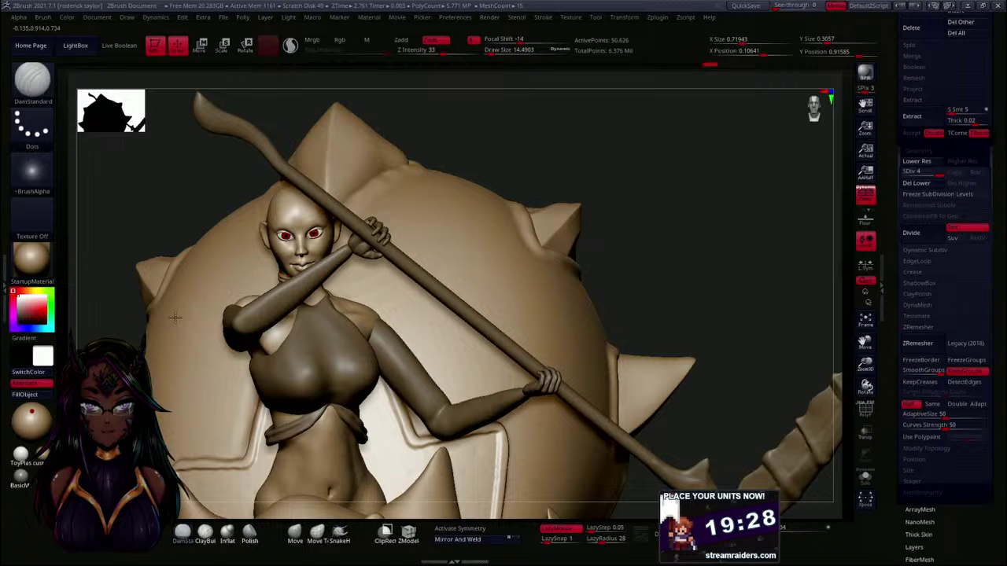
pyautogui.moveTo(147, 236)
pyautogui.mouseDown()
pyautogui.moveTo(144, 218)
pyautogui.moveTo(220, 203)
pyautogui.moveTo(180, 200)
pyautogui.moveTo(157, 314)
pyautogui.moveTo(359, 279)
pyautogui.mouseUp()
pyautogui.moveTo(556, 257)
pyautogui.mouseDown()
pyautogui.moveTo(566, 266)
pyautogui.moveTo(554, 274)
pyautogui.mouseUp()
pyautogui.moveTo(490, 326)
pyautogui.keyDown('alt'); pyautogui.mouseDown()
pyautogui.moveTo(472, 283)
pyautogui.moveTo(508, 355)
pyautogui.moveTo(502, 299)
pyautogui.moveTo(506, 367)
pyautogui.moveTo(517, 359)
pyautogui.moveTo(524, 386)
pyautogui.moveTo(501, 295)
pyautogui.moveTo(499, 332)
pyautogui.moveTo(461, 333)
pyautogui.moveTo(542, 353)
pyautogui.moveTo(470, 370)
pyautogui.moveTo(540, 366)
pyautogui.moveTo(553, 355)
pyautogui.moveTo(560, 306)
pyautogui.moveTo(548, 344)
pyautogui.moveTo(524, 312)
pyautogui.moveTo(501, 246)
pyautogui.mouseUp(); pyautogui.keyUp('alt')
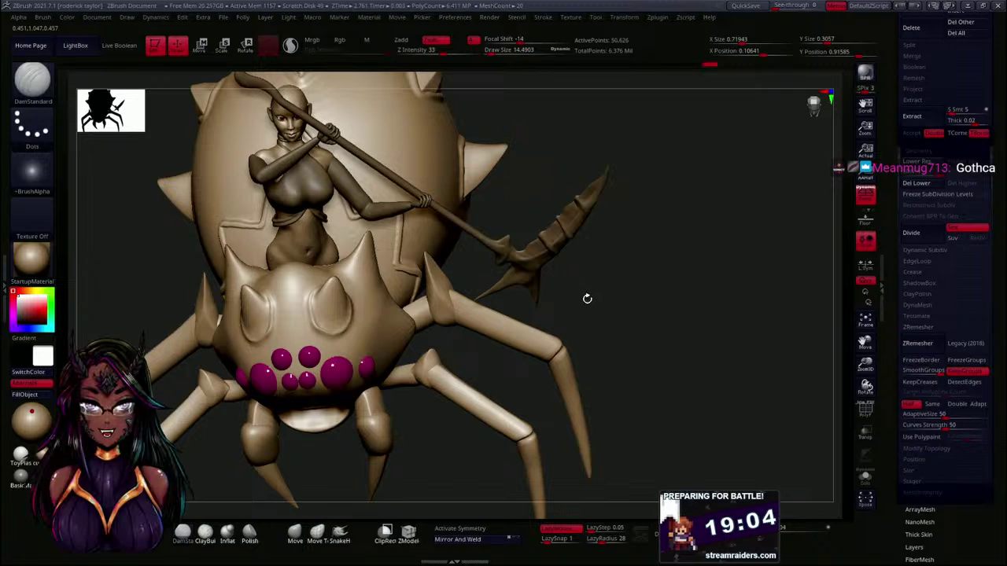
pyautogui.keyDown('alt'); pyautogui.moveTo(584, 298); pyautogui.dragTo(562, 298); pyautogui.keyUp('alt')
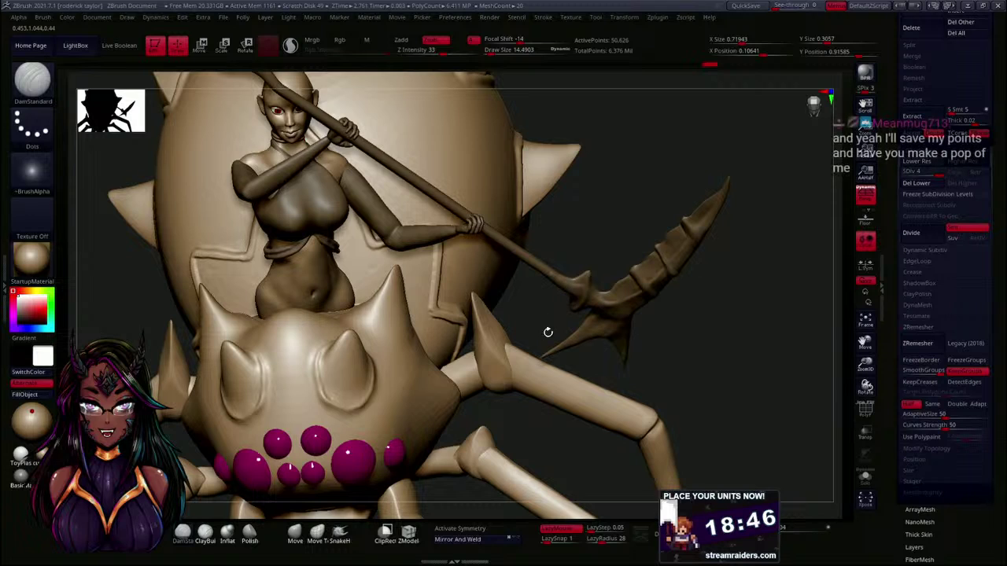
pyautogui.moveTo(539, 331)
pyautogui.mouseDown()
pyautogui.moveTo(564, 332)
pyautogui.moveTo(466, 344)
pyautogui.moveTo(530, 353)
pyautogui.moveTo(587, 333)
pyautogui.moveTo(521, 346)
pyautogui.moveTo(535, 344)
pyautogui.mouseUp()
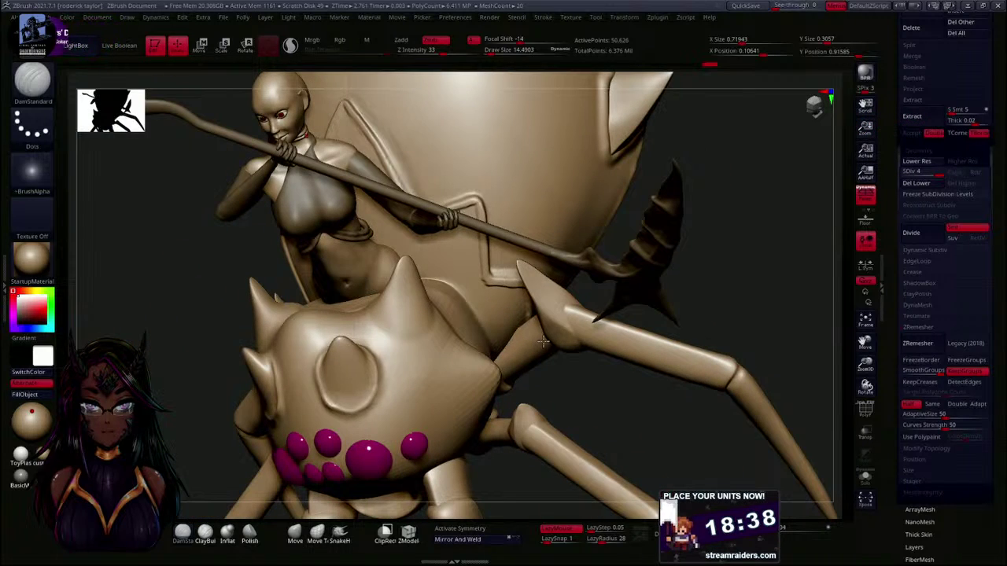
pyautogui.moveTo(553, 378)
pyautogui.mouseDown()
pyautogui.moveTo(425, 424)
pyautogui.moveTo(445, 378)
pyautogui.moveTo(501, 385)
pyautogui.moveTo(485, 333)
pyautogui.moveTo(550, 345)
pyautogui.moveTo(523, 341)
pyautogui.moveTo(602, 290)
pyautogui.moveTo(603, 377)
pyautogui.moveTo(598, 326)
pyautogui.moveTo(602, 358)
pyautogui.moveTo(580, 362)
pyautogui.mouseUp()
pyautogui.moveTo(605, 244)
pyautogui.keyDown('alt'); pyautogui.mouseDown()
pyautogui.moveTo(607, 260)
pyautogui.moveTo(614, 248)
pyautogui.moveTo(659, 239)
pyautogui.moveTo(616, 238)
pyautogui.mouseUp(); pyautogui.keyUp('alt')
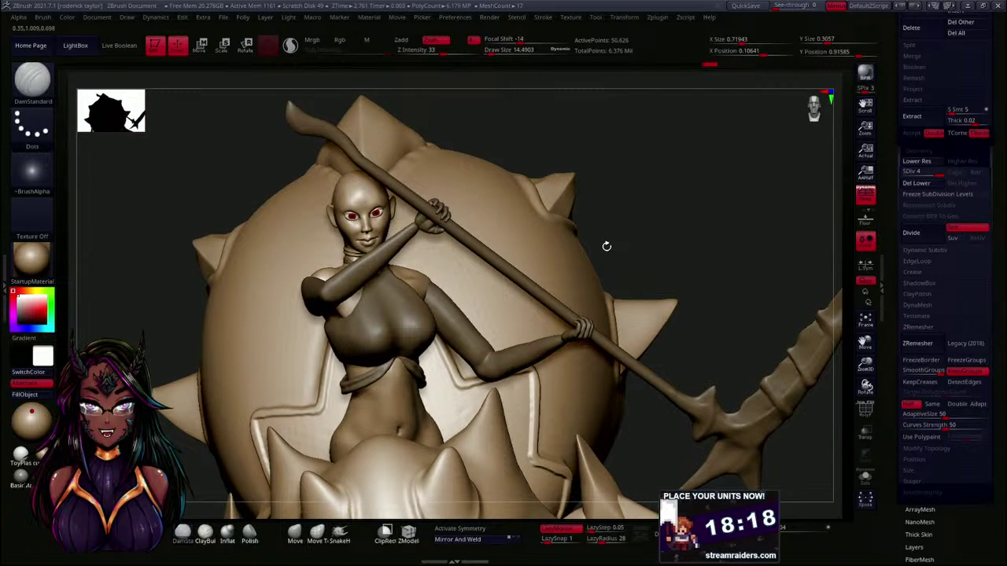
pyautogui.moveTo(584, 261)
pyautogui.mouseDown()
pyautogui.moveTo(612, 247)
pyautogui.moveTo(619, 364)
pyautogui.moveTo(589, 207)
pyautogui.moveTo(617, 338)
pyautogui.mouseUp()
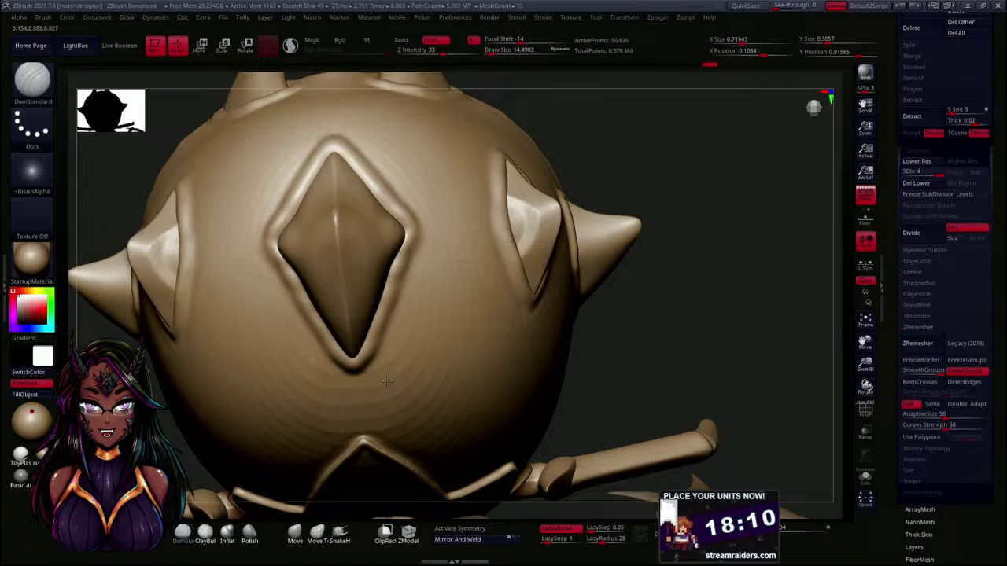
# - Make the torso subtool active and inflate the raised rim around the abdomen's rear diamond spike with Inflat at draw size about 103
pyautogui.click(228, 532)
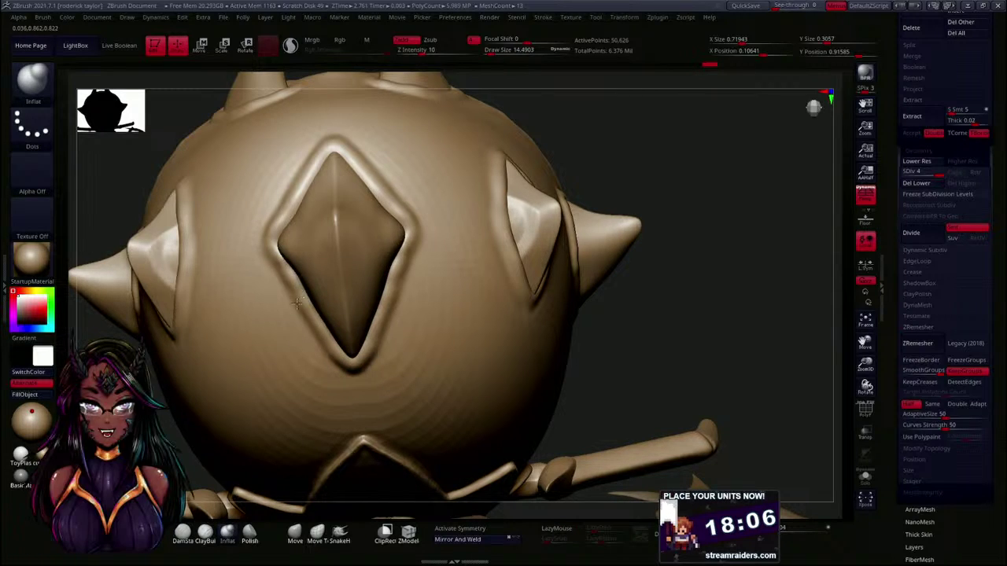
pyautogui.keyDown('alt'); pyautogui.click(271, 339); pyautogui.keyUp('alt')
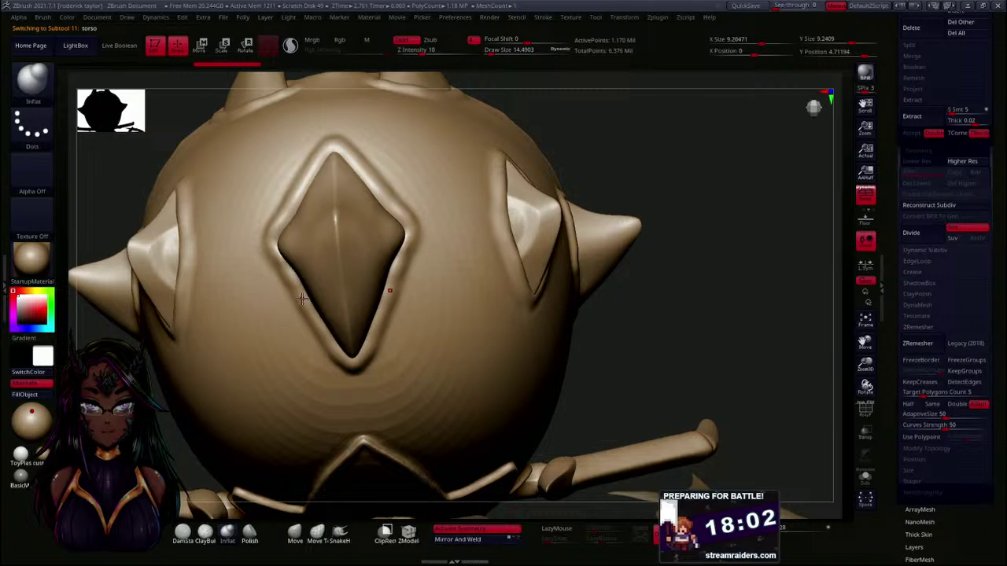
pyautogui.press('s')
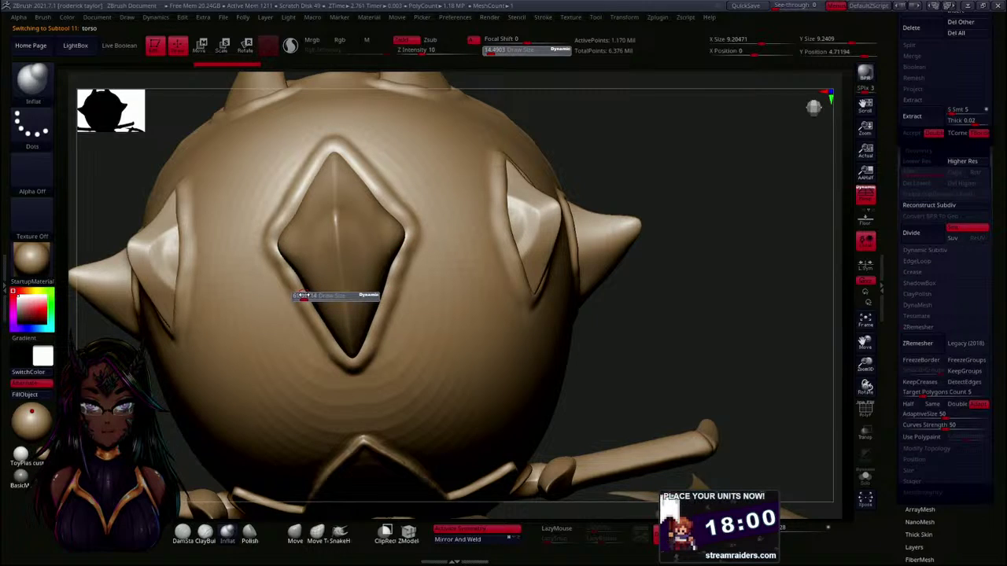
pyautogui.moveTo(304, 297); pyautogui.dragTo(308, 293)
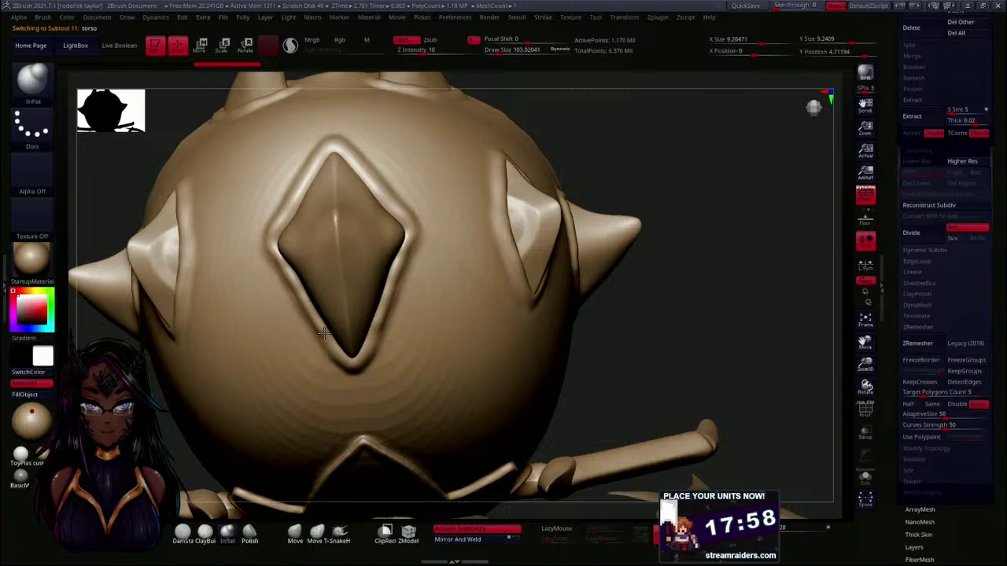
pyautogui.moveTo(349, 363); pyautogui.dragTo(349, 360)
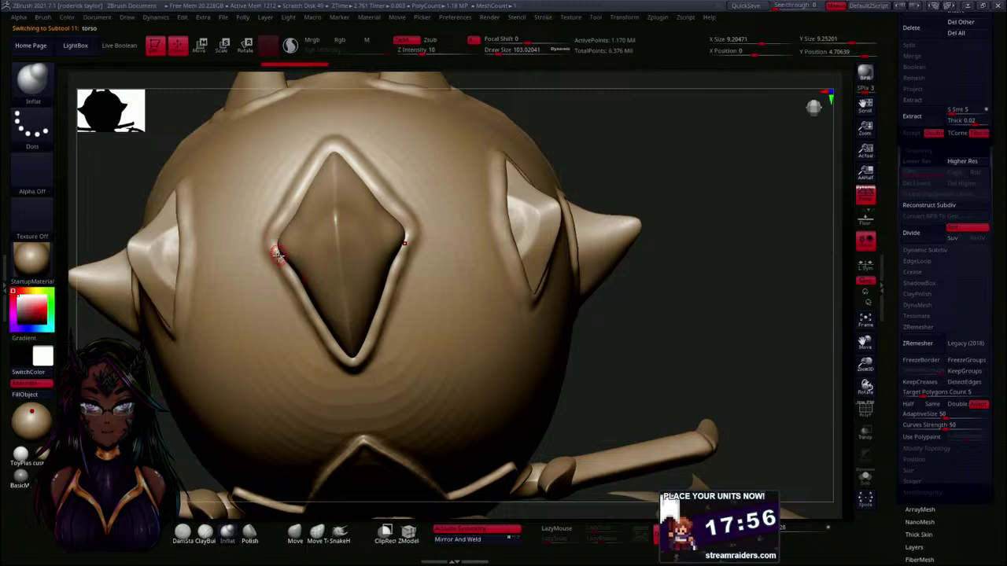
pyautogui.moveTo(294, 240); pyautogui.dragTo(299, 237)
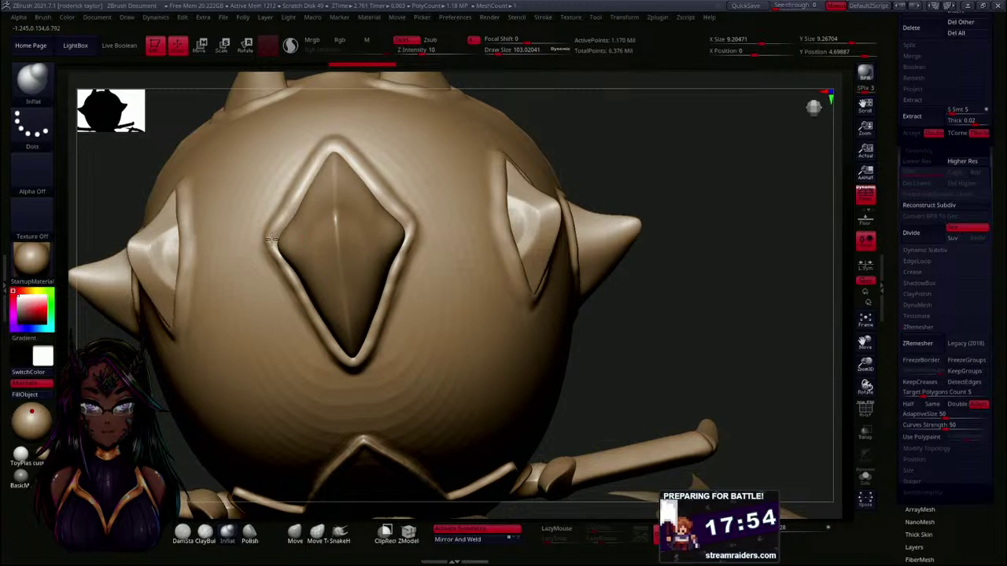
pyautogui.moveTo(325, 152); pyautogui.dragTo(337, 145)
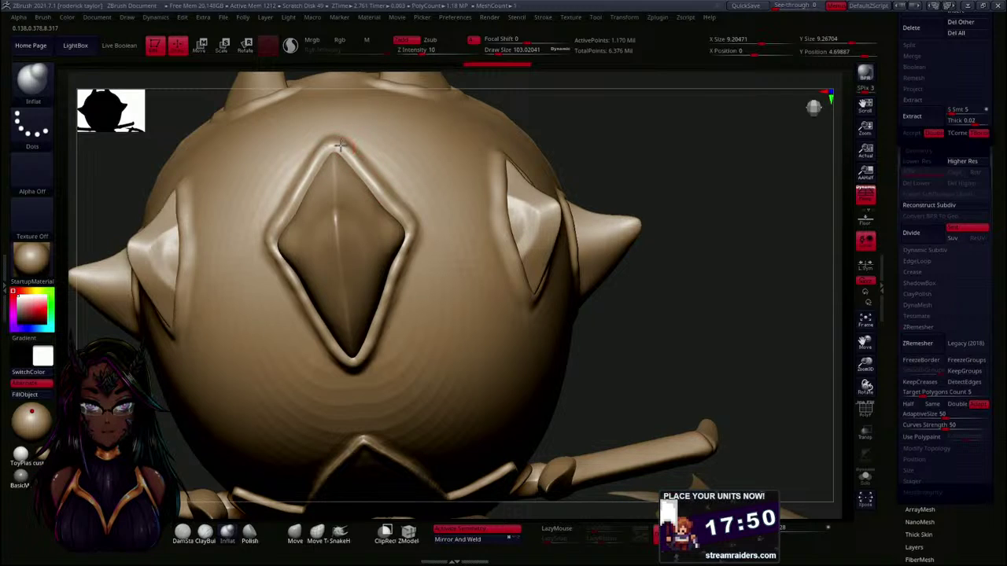
pyautogui.moveTo(417, 230)
pyautogui.mouseDown()
pyautogui.moveTo(418, 265)
pyautogui.moveTo(408, 244)
pyautogui.mouseUp()
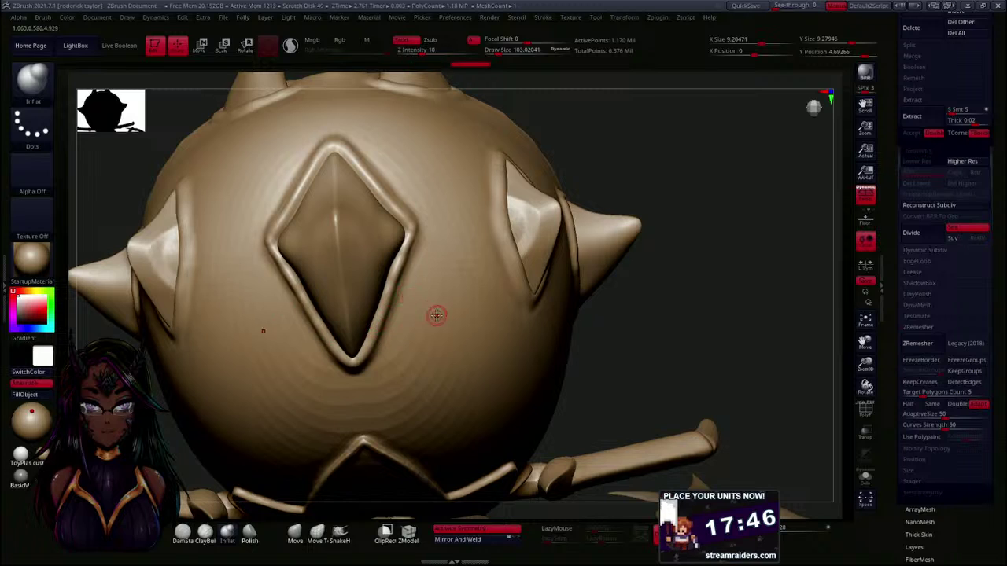
# - Smooth the outer edge of the diamond spike's rim on the abdomen, undoing the first stroke near its lower point
pyautogui.moveTo(617, 337); pyautogui.dragTo(586, 281)
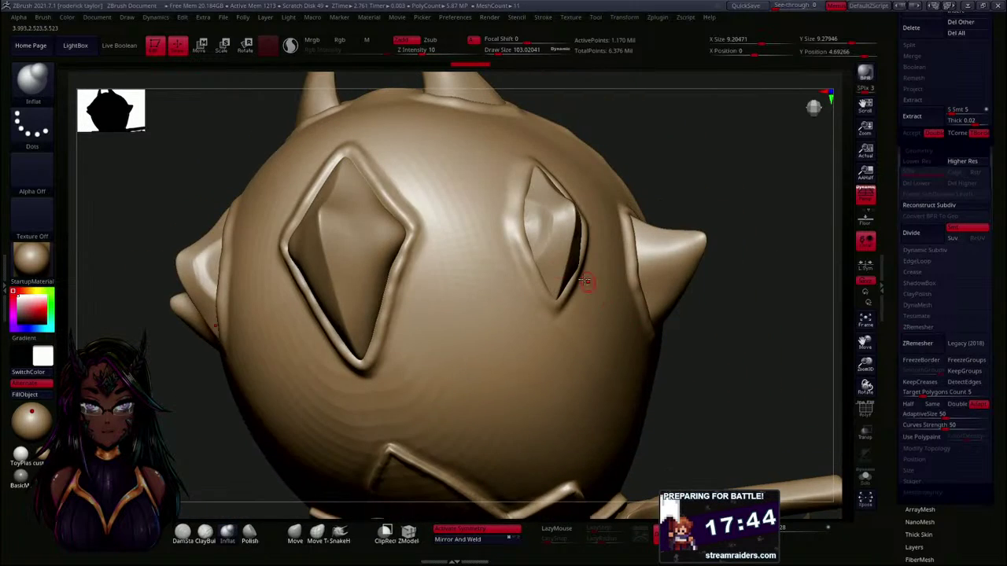
pyautogui.press('shift')
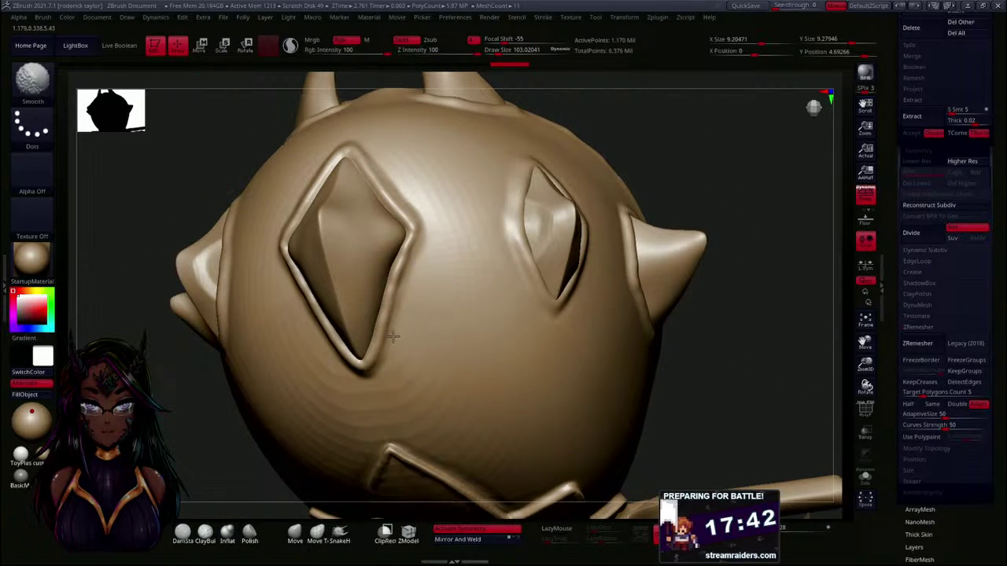
pyautogui.keyDown('shift'); pyautogui.moveTo(383, 360); pyautogui.dragTo(397, 338); pyautogui.keyUp('shift')
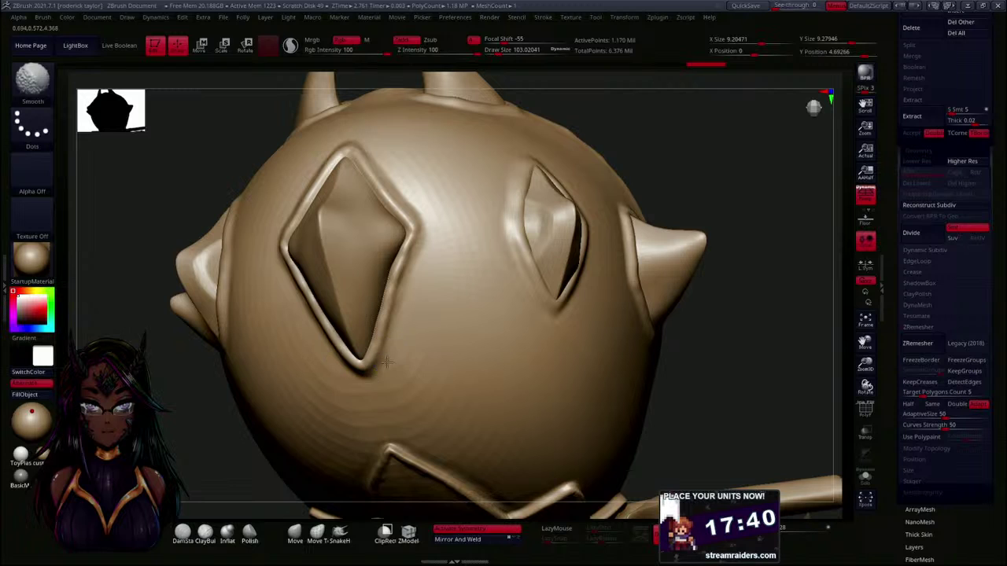
pyautogui.hotkey('ctrl', 'z')
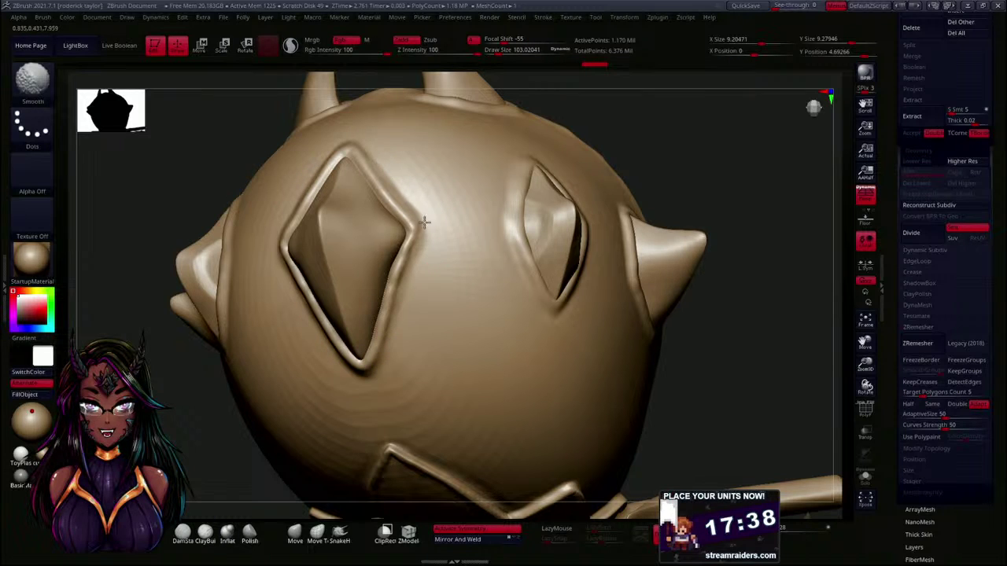
pyautogui.keyDown('shift'); pyautogui.moveTo(424, 222); pyautogui.dragTo(426, 230); pyautogui.keyUp('shift')
pyautogui.moveTo(645, 185)
pyautogui.mouseDown()
pyautogui.moveTo(703, 162)
pyautogui.moveTo(692, 181)
pyautogui.mouseUp()
pyautogui.moveTo(625, 322)
pyautogui.mouseDown()
pyautogui.moveTo(638, 333)
pyautogui.moveTo(609, 310)
pyautogui.moveTo(635, 333)
pyautogui.mouseUp()
# - Make the spider legs subtool active and set up the Move brush with a draw size of about 355
pyautogui.moveTo(626, 290)
pyautogui.mouseDown()
pyautogui.moveTo(631, 254)
pyautogui.moveTo(611, 198)
pyautogui.moveTo(650, 256)
pyautogui.moveTo(652, 247)
pyautogui.moveTo(637, 364)
pyautogui.moveTo(538, 386)
pyautogui.moveTo(276, 336)
pyautogui.moveTo(313, 360)
pyautogui.moveTo(288, 359)
pyautogui.moveTo(279, 319)
pyautogui.moveTo(286, 358)
pyautogui.moveTo(304, 355)
pyautogui.moveTo(308, 385)
pyautogui.moveTo(344, 326)
pyautogui.moveTo(270, 401)
pyautogui.moveTo(292, 400)
pyautogui.moveTo(296, 387)
pyautogui.mouseUp()
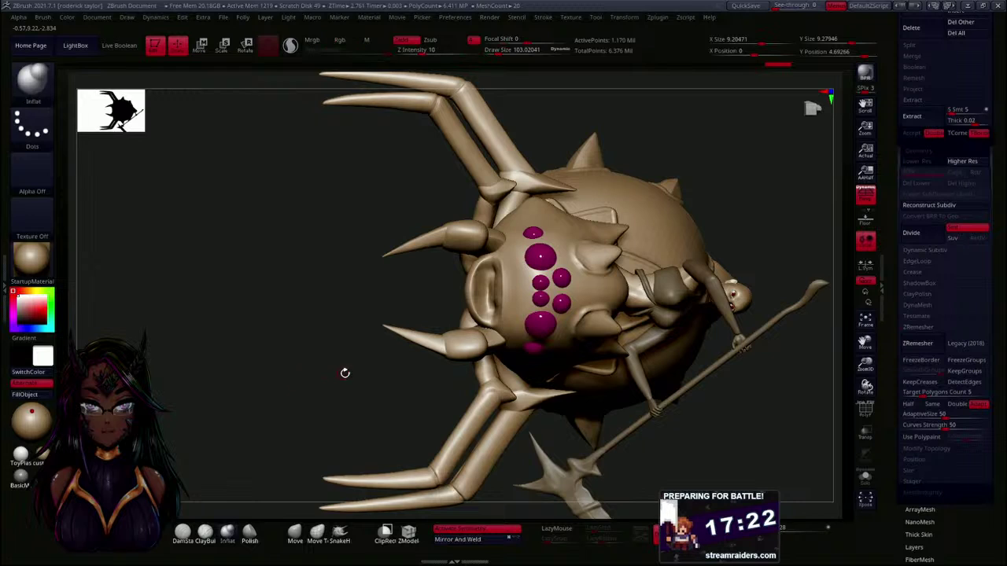
pyautogui.click(830, 93)
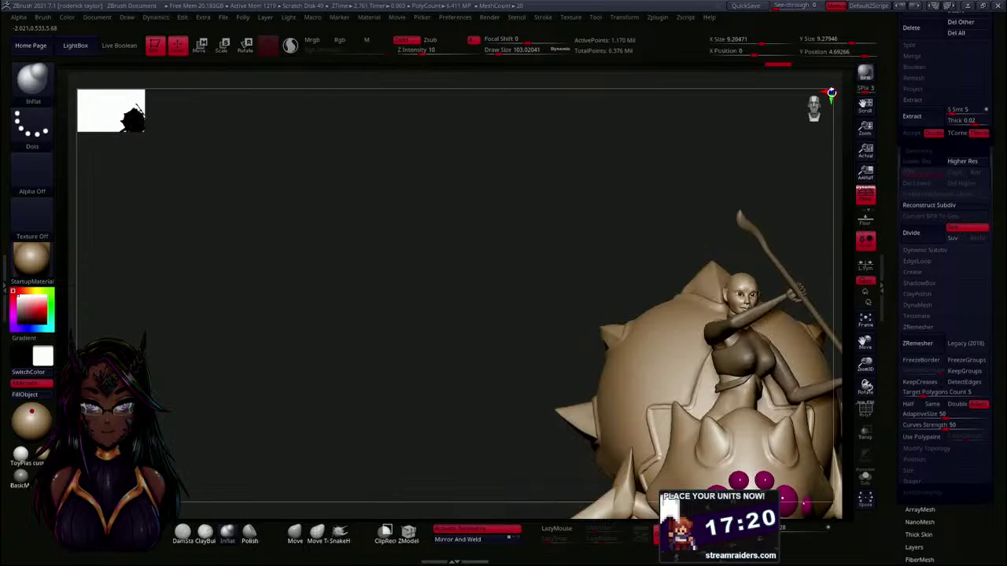
pyautogui.moveTo(585, 245)
pyautogui.keyDown('alt'); pyautogui.mouseDown()
pyautogui.moveTo(369, 264)
pyautogui.moveTo(262, 195)
pyautogui.mouseUp(); pyautogui.keyUp('alt')
pyautogui.keyDown('alt'); pyautogui.moveTo(374, 347); pyautogui.dragTo(275, 250); pyautogui.keyUp('alt')
pyautogui.moveTo(717, 336)
pyautogui.keyDown('alt'); pyautogui.mouseDown()
pyautogui.moveTo(715, 311)
pyautogui.moveTo(739, 346)
pyautogui.moveTo(652, 290)
pyautogui.moveTo(648, 313)
pyautogui.moveTo(634, 317)
pyautogui.moveTo(579, 299)
pyautogui.moveTo(613, 255)
pyautogui.mouseUp(); pyautogui.keyUp('alt')
pyautogui.press('ctrl')
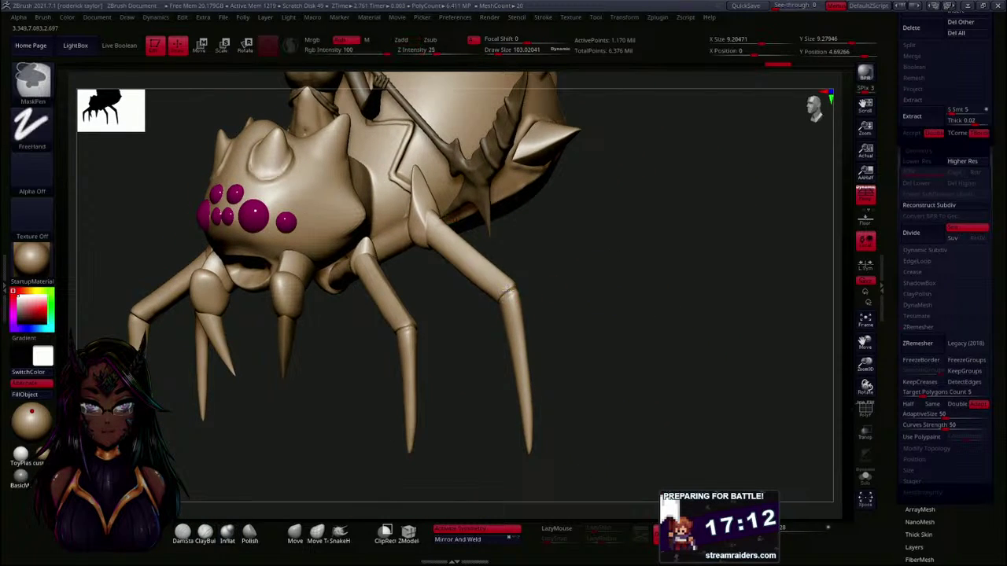
pyautogui.keyDown('alt'); pyautogui.click(513, 298); pyautogui.keyUp('alt')
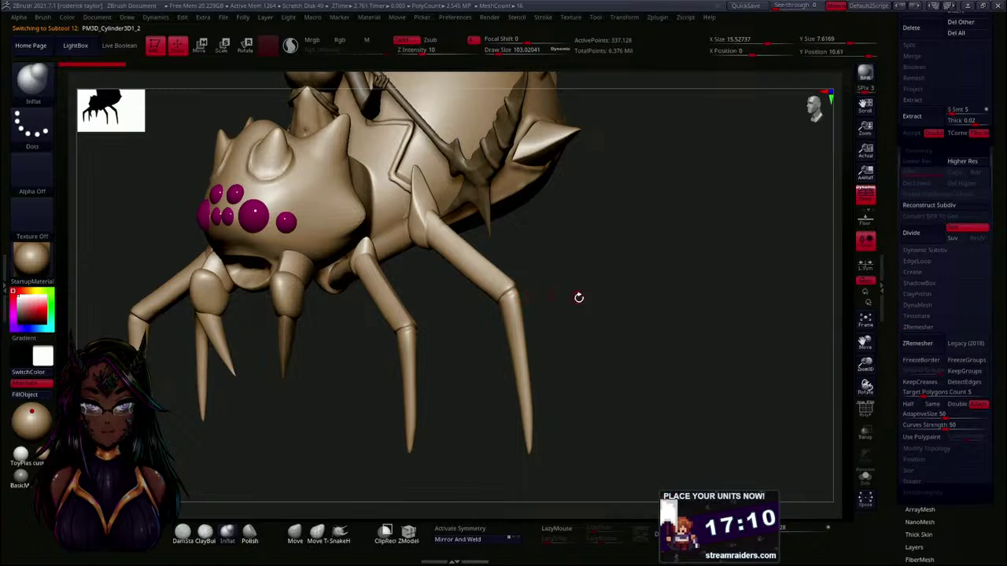
pyautogui.keyDown('alt'); pyautogui.moveTo(595, 320); pyautogui.dragTo(649, 271); pyautogui.keyUp('alt')
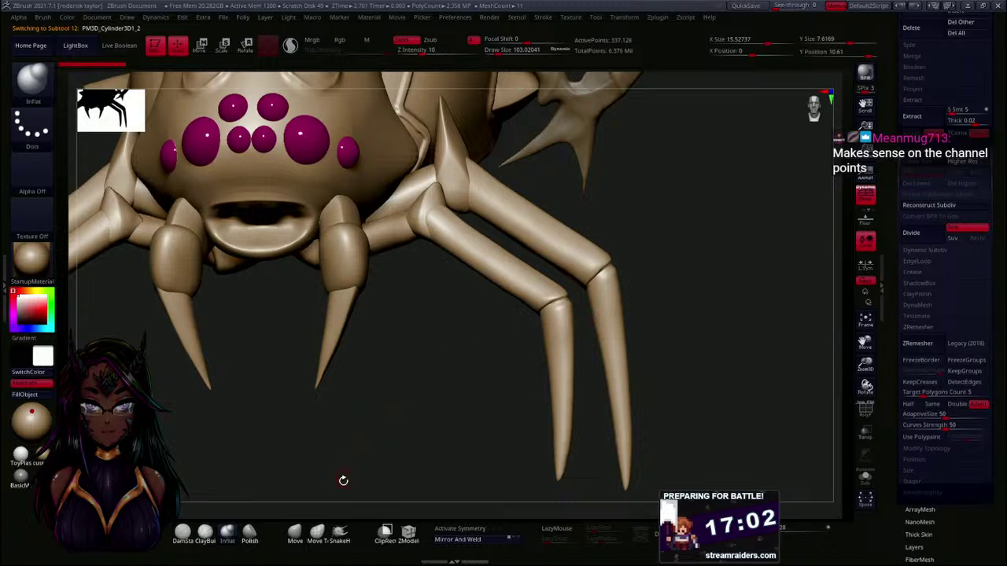
pyautogui.click(295, 536)
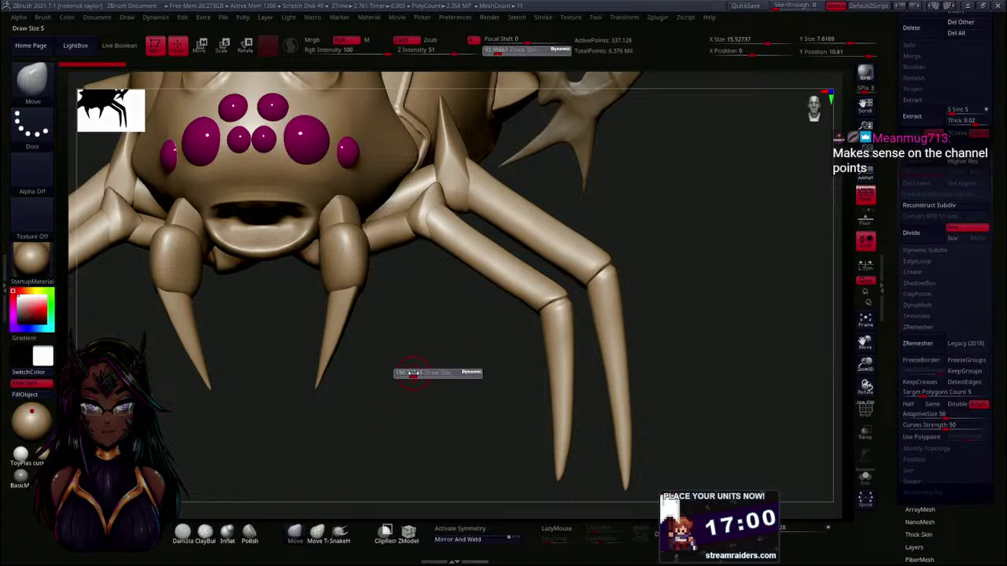
pyautogui.moveTo(435, 364); pyautogui.dragTo(447, 358)
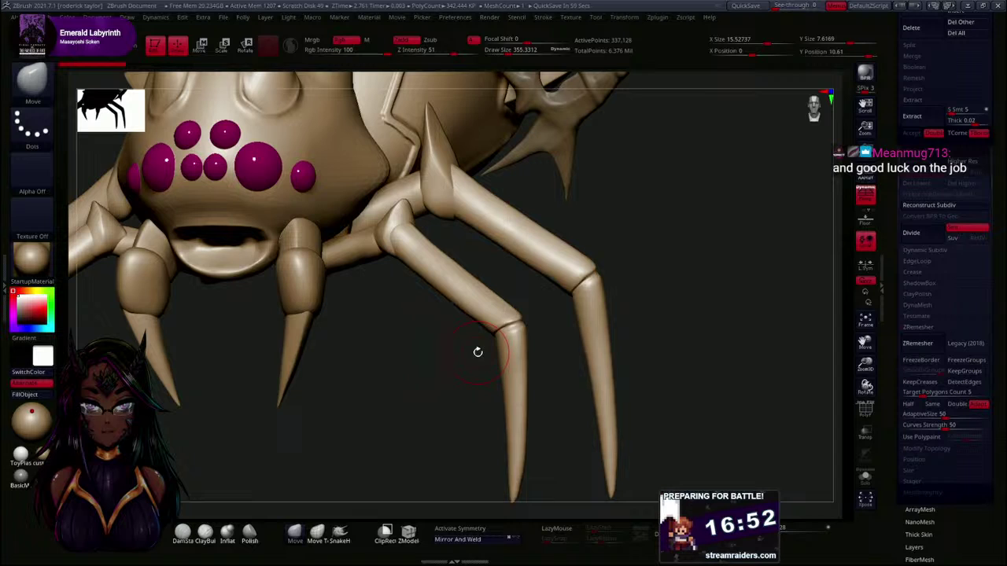
pyautogui.moveTo(461, 357)
pyautogui.mouseDown()
pyautogui.moveTo(447, 373)
pyautogui.moveTo(429, 346)
pyautogui.moveTo(429, 362)
pyautogui.moveTo(453, 367)
pyautogui.moveTo(475, 405)
pyautogui.moveTo(459, 373)
pyautogui.mouseUp()
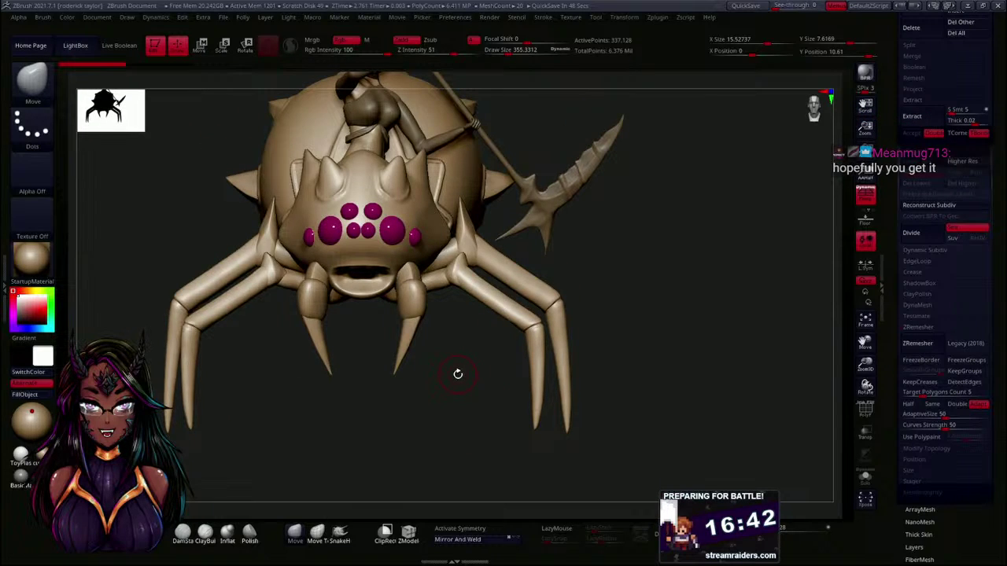
pyautogui.moveTo(458, 373); pyautogui.dragTo(475, 410)
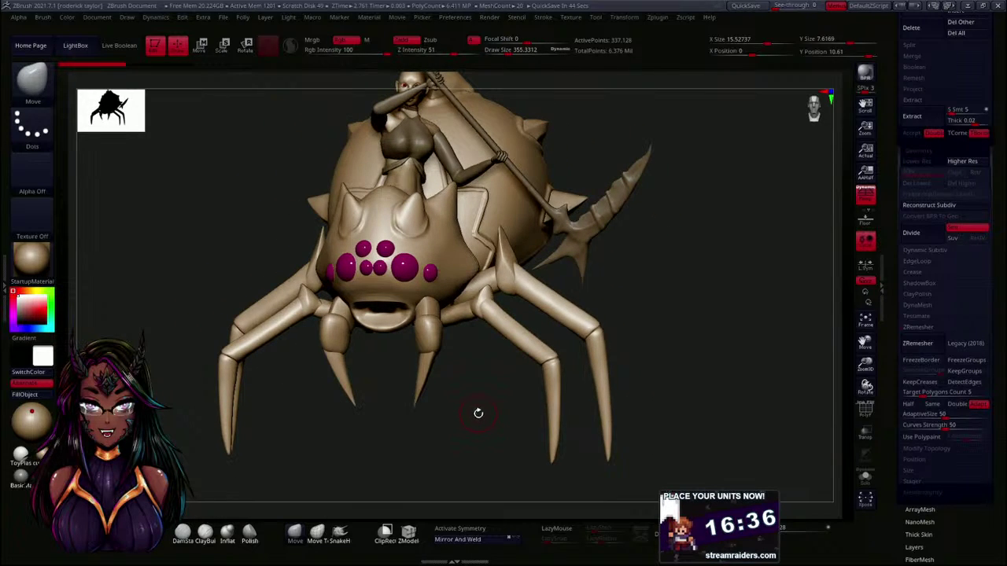
pyautogui.moveTo(477, 411); pyautogui.dragTo(489, 409)
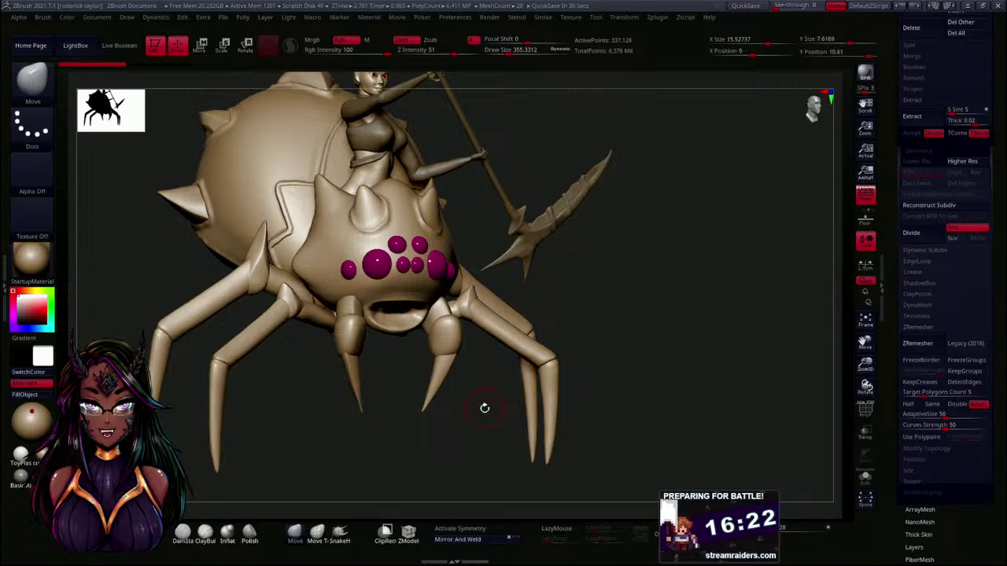
# - Make the humanoid's head subtool active and isolate it with Solo
pyautogui.moveTo(485, 408)
pyautogui.mouseDown()
pyautogui.moveTo(457, 418)
pyautogui.moveTo(468, 402)
pyautogui.moveTo(424, 427)
pyautogui.moveTo(523, 379)
pyautogui.mouseUp()
pyautogui.moveTo(631, 302); pyautogui.dragTo(591, 316)
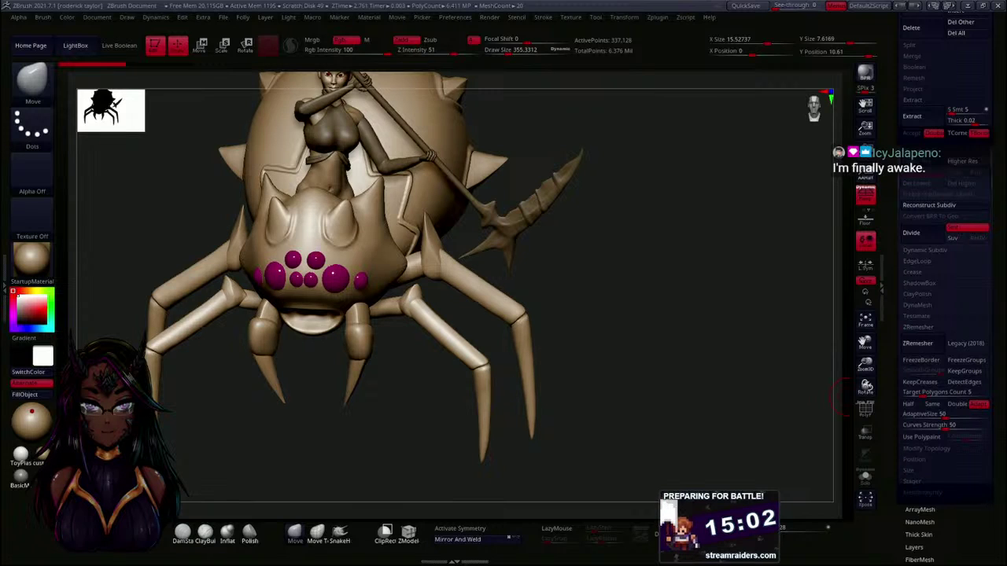
pyautogui.moveTo(569, 294)
pyautogui.keyDown('shift'); pyautogui.mouseDown()
pyautogui.moveTo(579, 376)
pyautogui.moveTo(582, 296)
pyautogui.moveTo(600, 299)
pyautogui.mouseUp(); pyautogui.keyUp('shift')
pyautogui.moveTo(516, 203)
pyautogui.keyDown('alt'); pyautogui.mouseDown()
pyautogui.moveTo(558, 301)
pyautogui.moveTo(548, 259)
pyautogui.moveTo(584, 382)
pyautogui.mouseUp(); pyautogui.keyUp('alt')
pyautogui.keyDown('alt'); pyautogui.click(329, 263); pyautogui.keyUp('alt')
pyautogui.moveTo(508, 273); pyautogui.dragTo(501, 304)
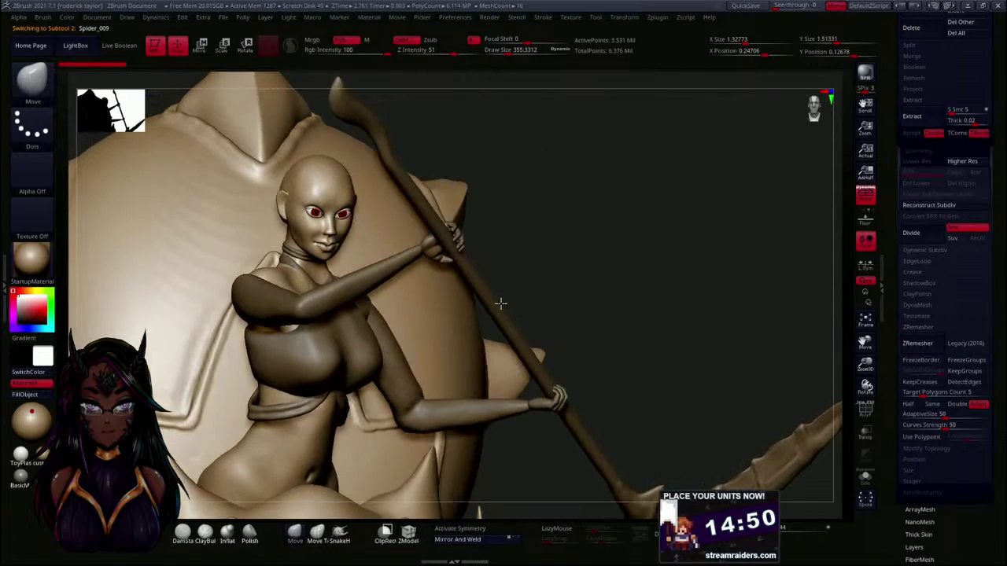
pyautogui.press('f')
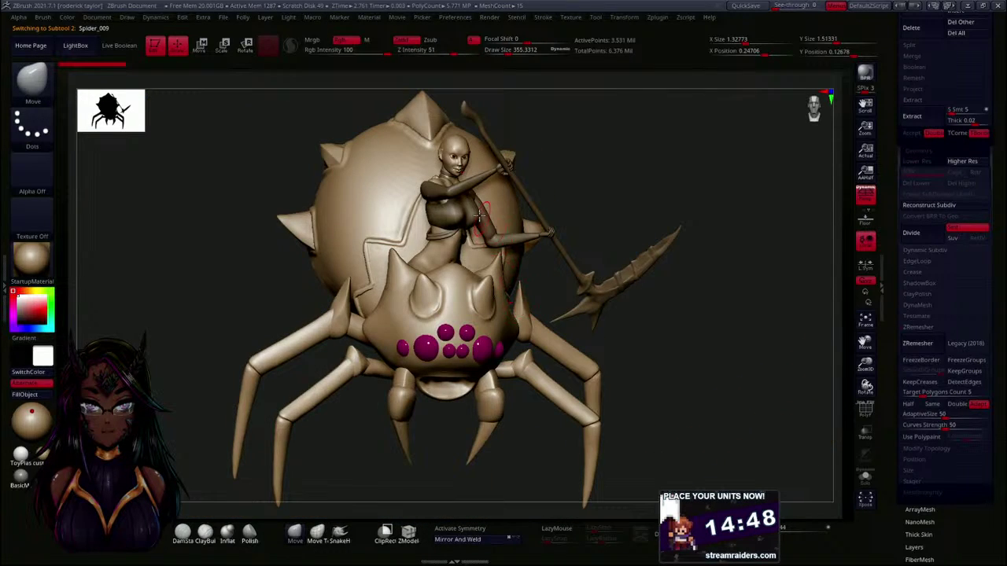
pyautogui.moveTo(893, 213)
pyautogui.mouseDown()
pyautogui.moveTo(887, 275)
pyautogui.moveTo(890, 220)
pyautogui.mouseUp()
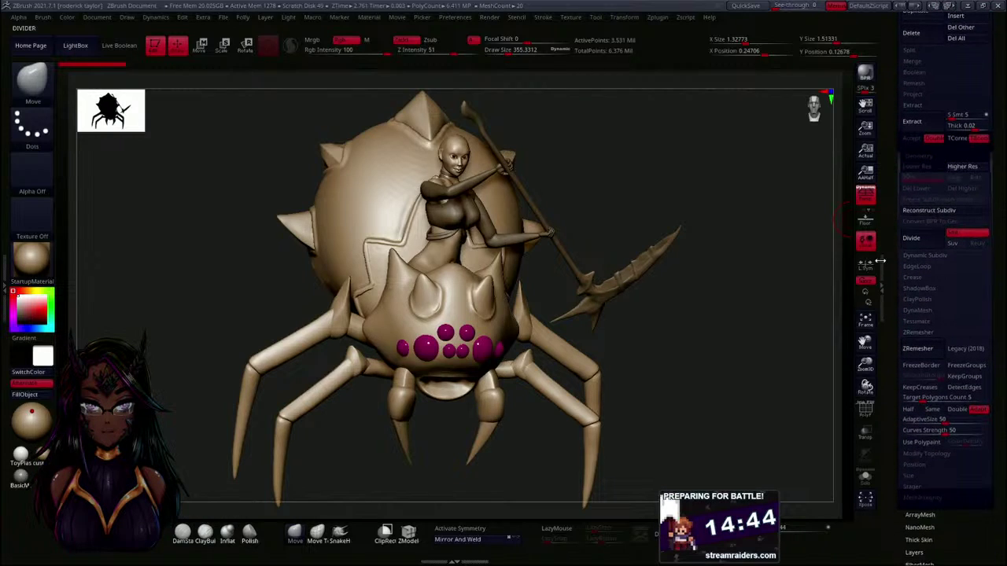
pyautogui.click(866, 477)
pyautogui.moveTo(498, 248)
pyautogui.keyDown('alt'); pyautogui.mouseDown()
pyautogui.moveTo(490, 416)
pyautogui.moveTo(506, 371)
pyautogui.moveTo(526, 445)
pyautogui.moveTo(499, 369)
pyautogui.mouseUp(); pyautogui.keyUp('alt')
pyautogui.press('f')
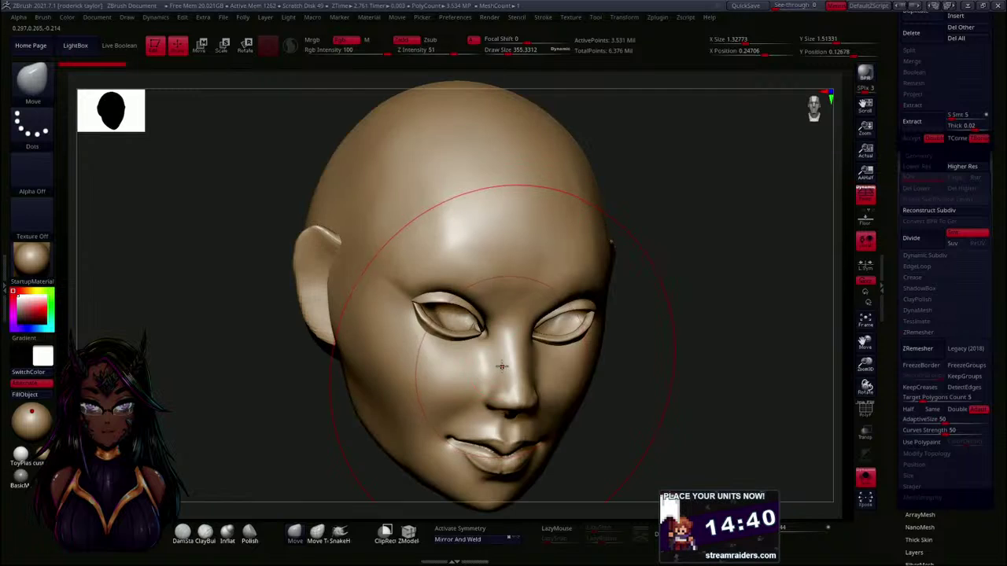
# - Smooth below the character's left lower eyelid at draw size about 26.5 and remesh the head at a lower resolution
pyautogui.moveTo(626, 349)
pyautogui.keyDown('alt'); pyautogui.mouseDown()
pyautogui.moveTo(600, 324)
pyautogui.moveTo(582, 348)
pyautogui.moveTo(589, 367)
pyautogui.moveTo(632, 378)
pyautogui.moveTo(598, 295)
pyautogui.moveTo(616, 320)
pyautogui.moveTo(605, 321)
pyautogui.moveTo(589, 355)
pyautogui.mouseUp(); pyautogui.keyUp('alt')
pyautogui.press('s')
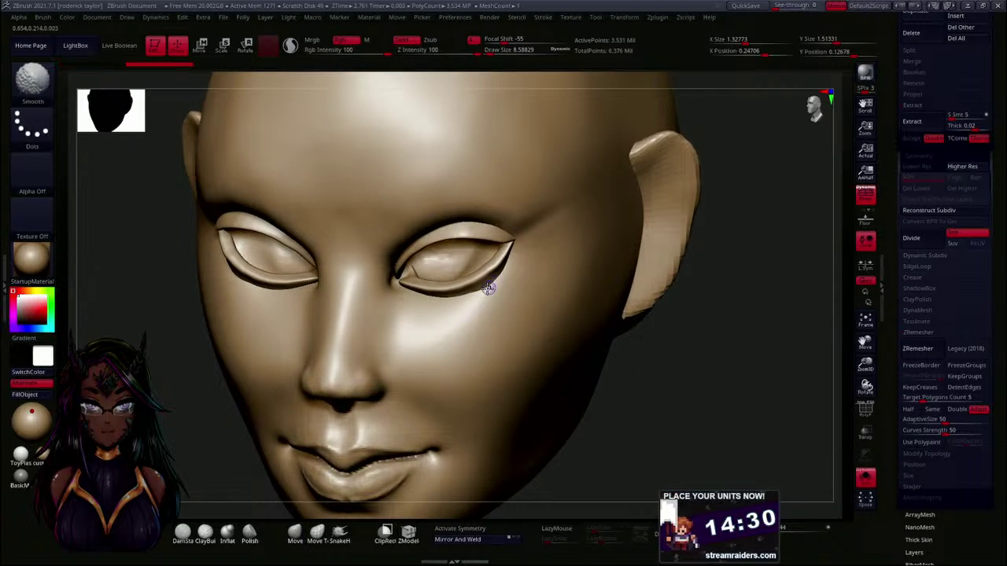
pyautogui.press('shift')
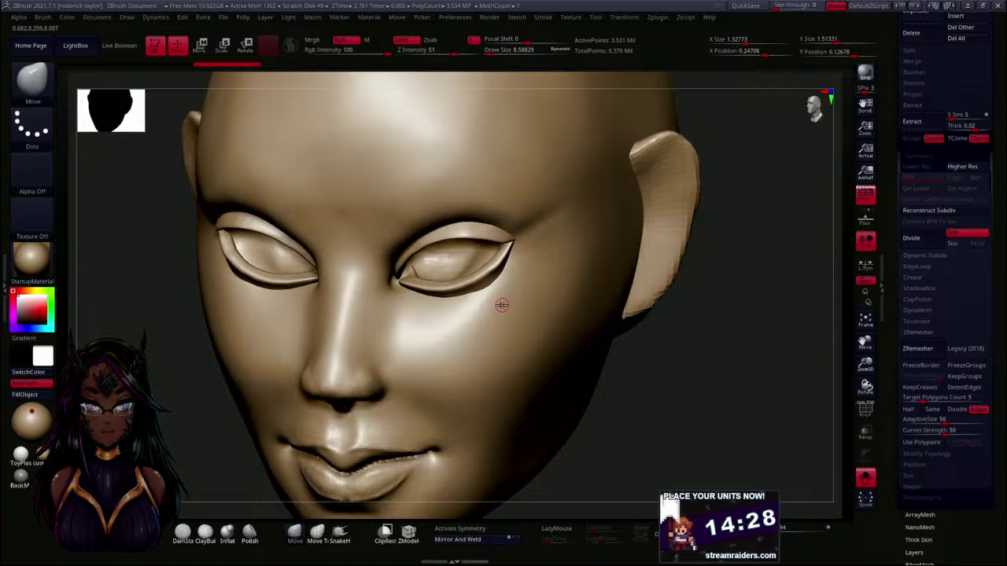
pyautogui.press('s')
pyautogui.press('shift')
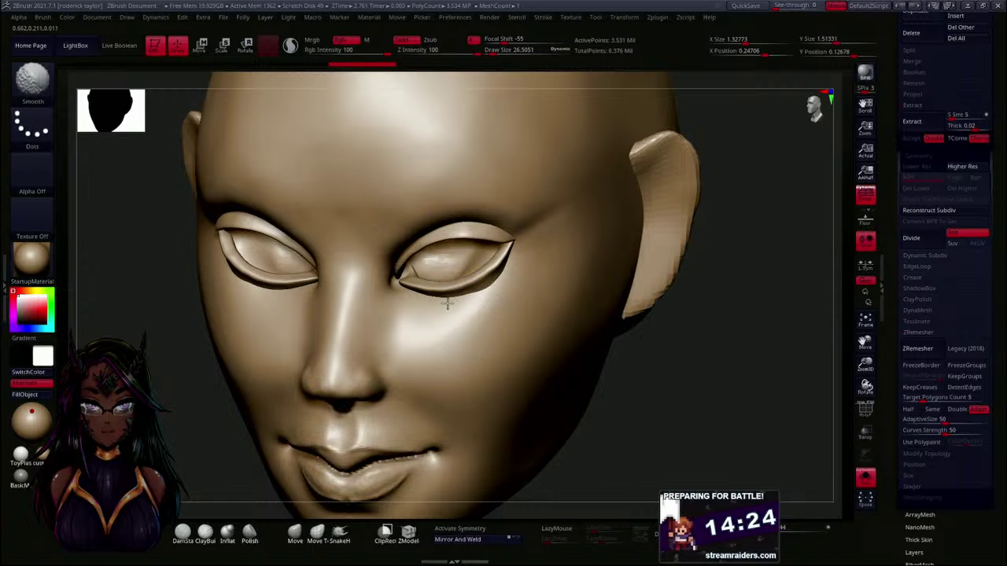
pyautogui.moveTo(650, 333)
pyautogui.mouseDown()
pyautogui.moveTo(625, 328)
pyautogui.moveTo(670, 341)
pyautogui.moveTo(629, 318)
pyautogui.mouseUp()
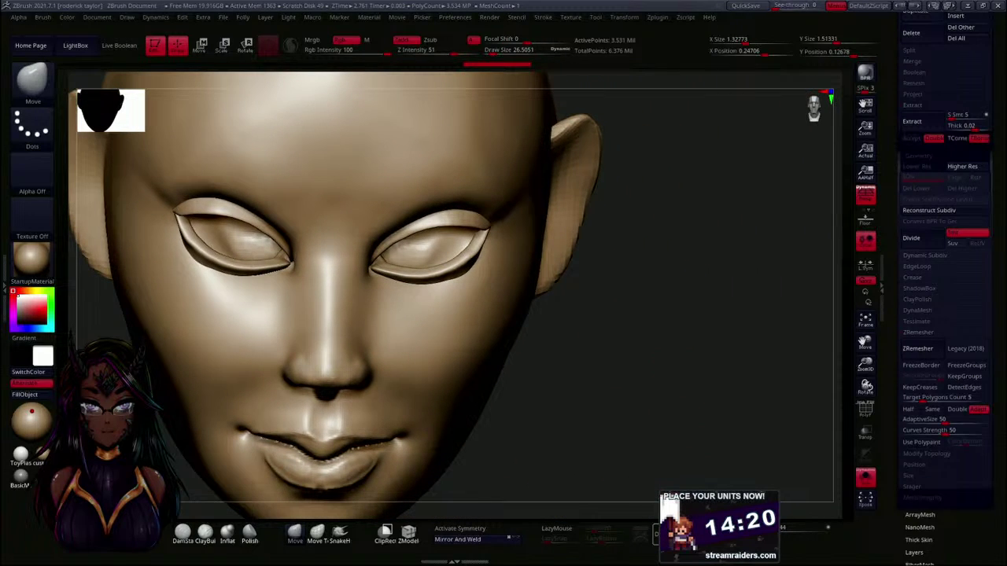
pyautogui.moveTo(647, 358); pyautogui.dragTo(626, 335)
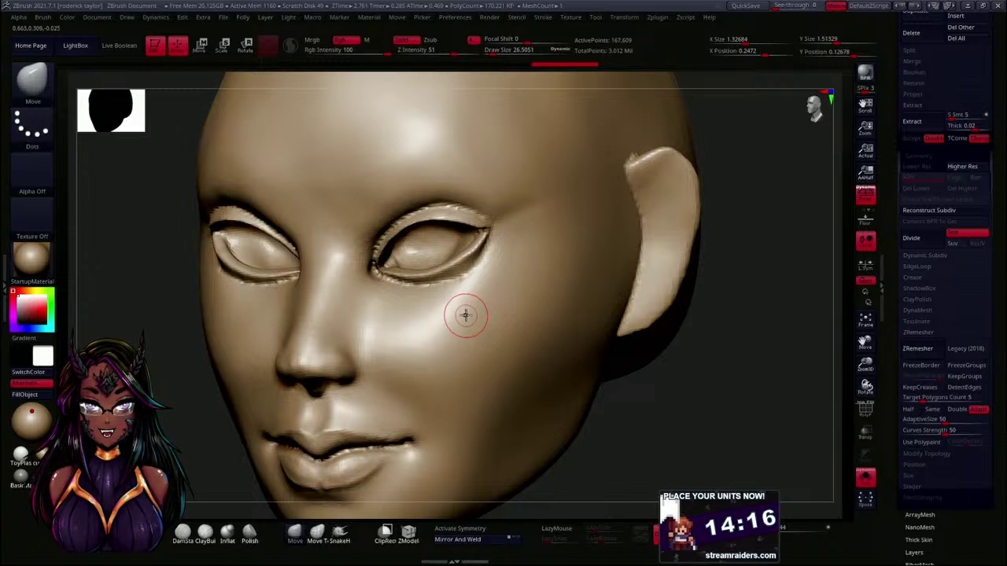
# - Smooth the jagged lower and upper eyelid edges of the character's left eye at draw size about 8.6
pyautogui.press('s')
pyautogui.moveTo(482, 293)
pyautogui.mouseDown()
pyautogui.moveTo(448, 284)
pyautogui.moveTo(480, 262)
pyautogui.moveTo(398, 287)
pyautogui.moveTo(381, 280)
pyautogui.moveTo(420, 289)
pyautogui.moveTo(392, 284)
pyautogui.mouseUp()
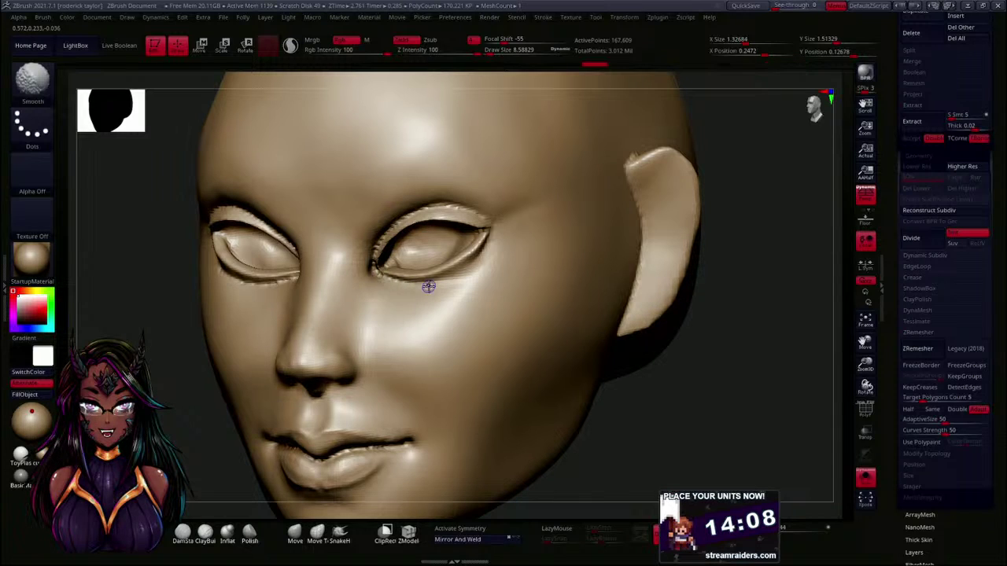
pyautogui.moveTo(498, 225)
pyautogui.keyDown('shift'); pyautogui.mouseDown()
pyautogui.moveTo(462, 286)
pyautogui.moveTo(492, 265)
pyautogui.moveTo(404, 296)
pyautogui.moveTo(375, 258)
pyautogui.moveTo(375, 272)
pyautogui.mouseUp(); pyautogui.keyUp('shift')
pyautogui.keyDown('shift'); pyautogui.moveTo(406, 219); pyautogui.dragTo(472, 209); pyautogui.keyUp('shift')
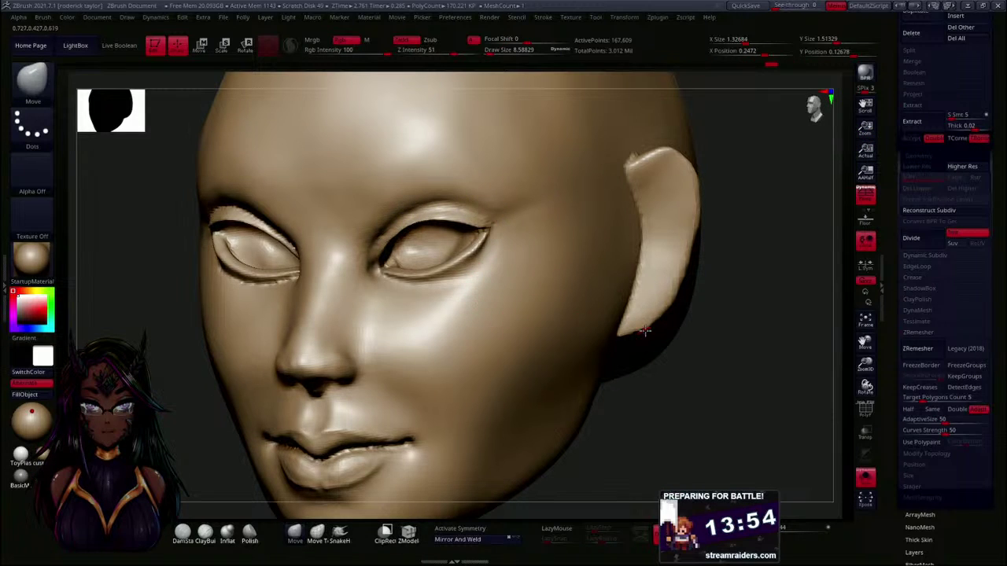
# - Try Mirror And Weld on the head and undo it
pyautogui.moveTo(730, 376); pyautogui.dragTo(737, 364)
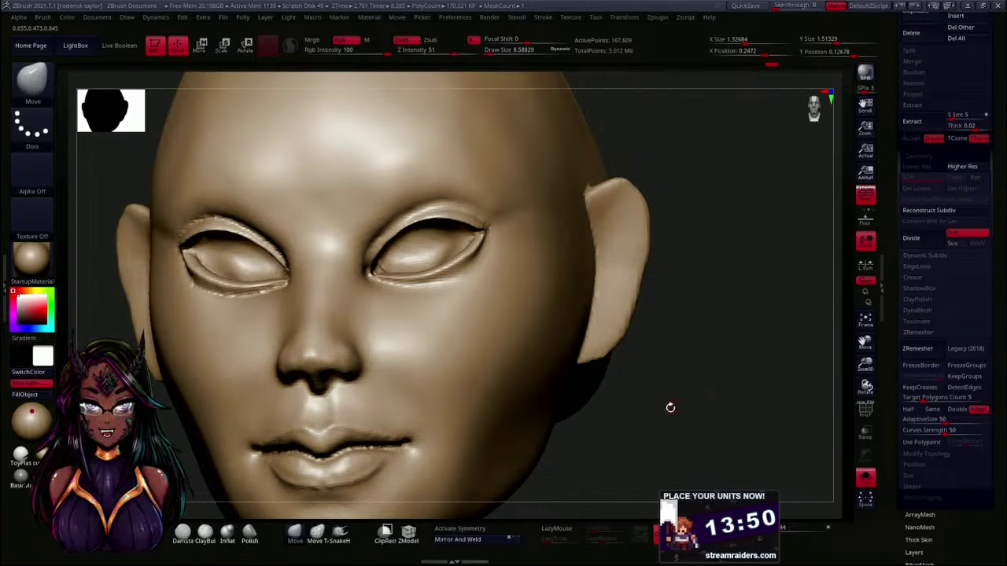
pyautogui.moveTo(694, 391); pyautogui.dragTo(678, 404)
pyautogui.click(510, 541)
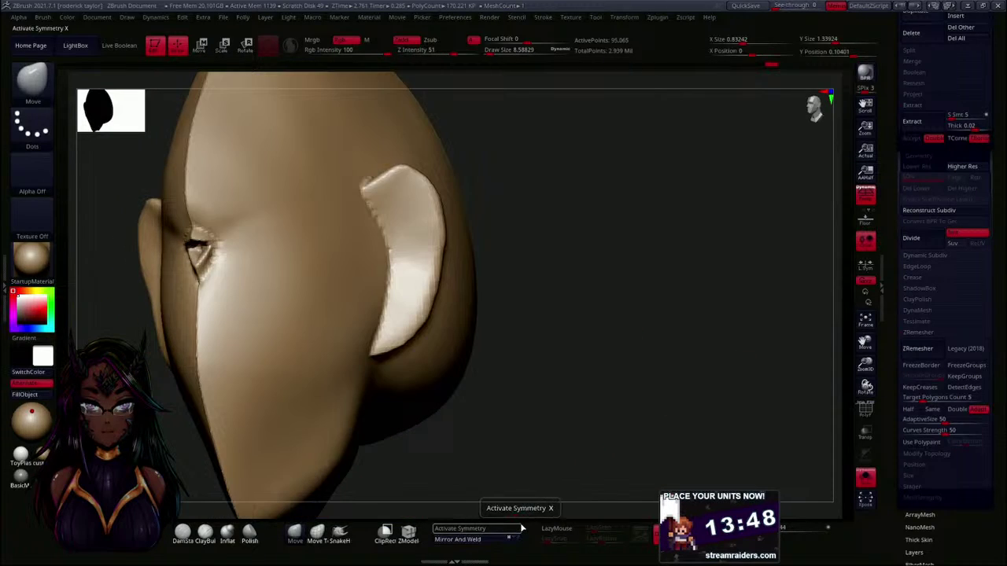
pyautogui.hotkey('ctrl', 'z')
# - Smooth the jagged eyelid edges of the character's right eye and touch up the lids of the left eye
pyautogui.moveTo(665, 413)
pyautogui.mouseDown()
pyautogui.moveTo(656, 342)
pyautogui.moveTo(648, 351)
pyautogui.moveTo(652, 370)
pyautogui.moveTo(692, 360)
pyautogui.mouseUp()
pyautogui.press('shift')
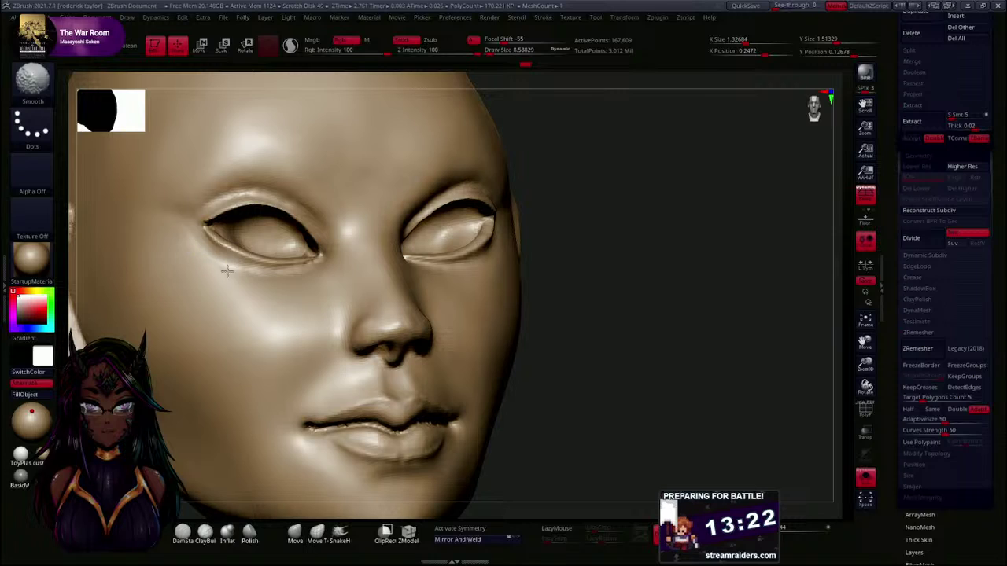
pyautogui.keyDown('shift'); pyautogui.moveTo(203, 208); pyautogui.dragTo(252, 196); pyautogui.keyUp('shift')
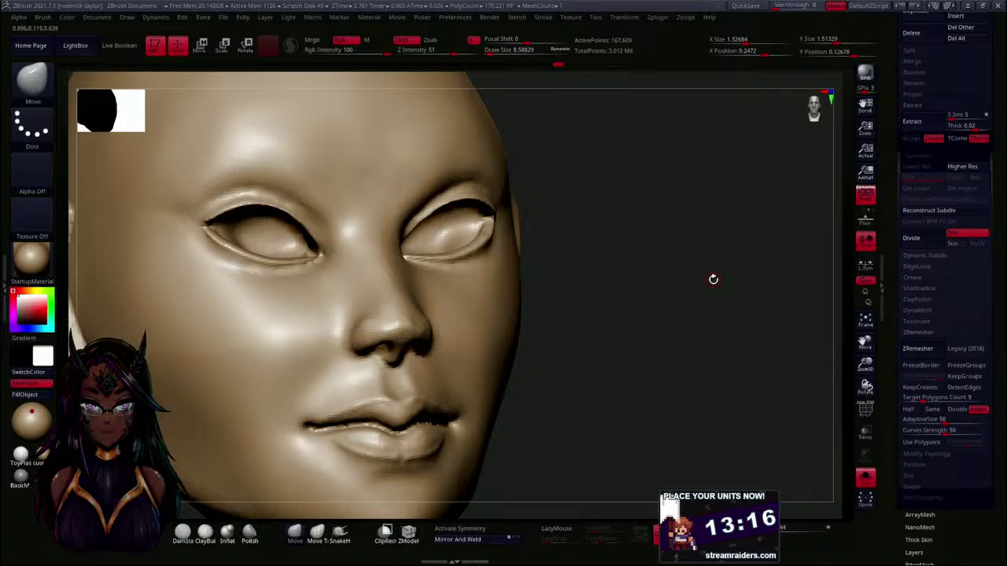
pyautogui.moveTo(710, 275); pyautogui.dragTo(692, 282)
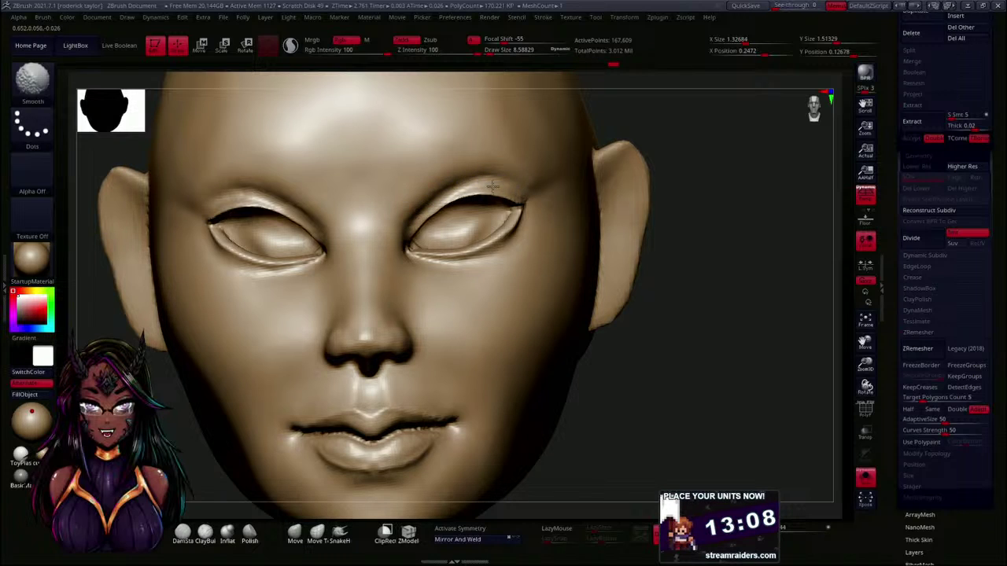
pyautogui.moveTo(629, 338)
pyautogui.mouseDown()
pyautogui.moveTo(661, 366)
pyautogui.moveTo(567, 249)
pyautogui.mouseUp()
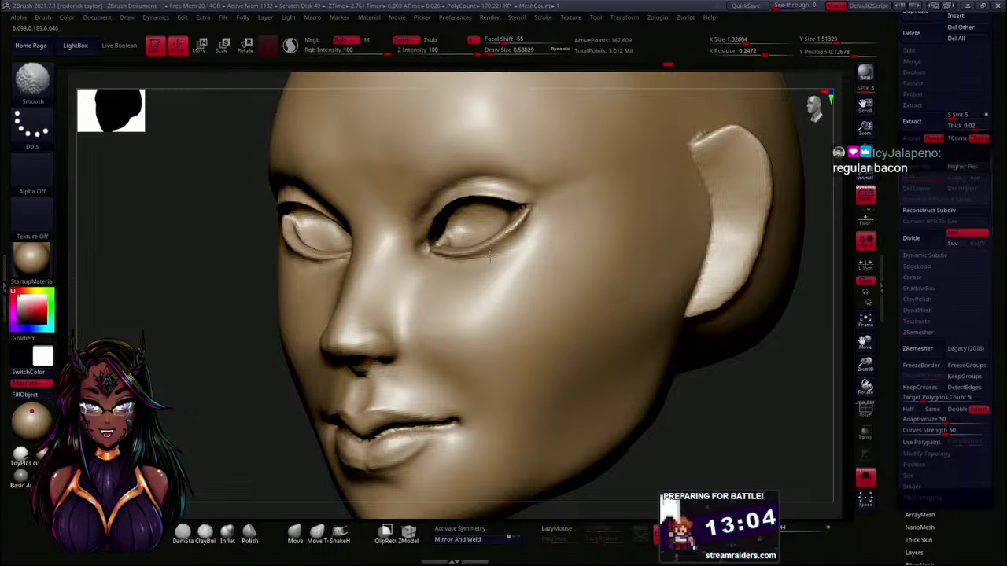
pyautogui.moveTo(268, 361)
pyautogui.keyDown('shift'); pyautogui.mouseDown()
pyautogui.moveTo(171, 359)
pyautogui.moveTo(420, 319)
pyautogui.mouseUp(); pyautogui.keyUp('shift')
pyautogui.keyDown('shift'); pyautogui.moveTo(684, 370); pyautogui.dragTo(679, 358); pyautogui.keyUp('shift')
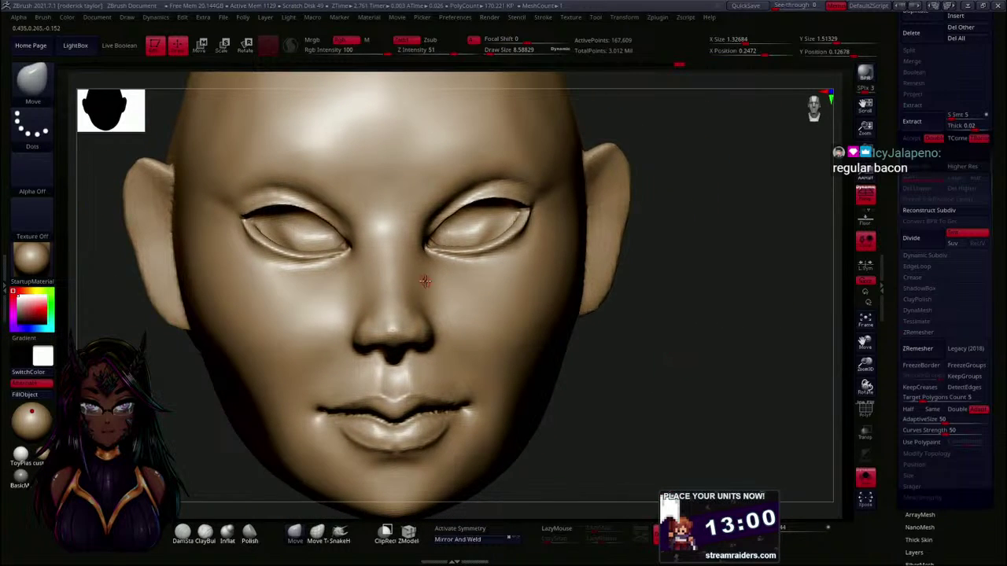
# - Carve the upper eyelid crease of the character's right eye down to its inner corner with DamStandard at draw size about 8.6
pyautogui.click(182, 533)
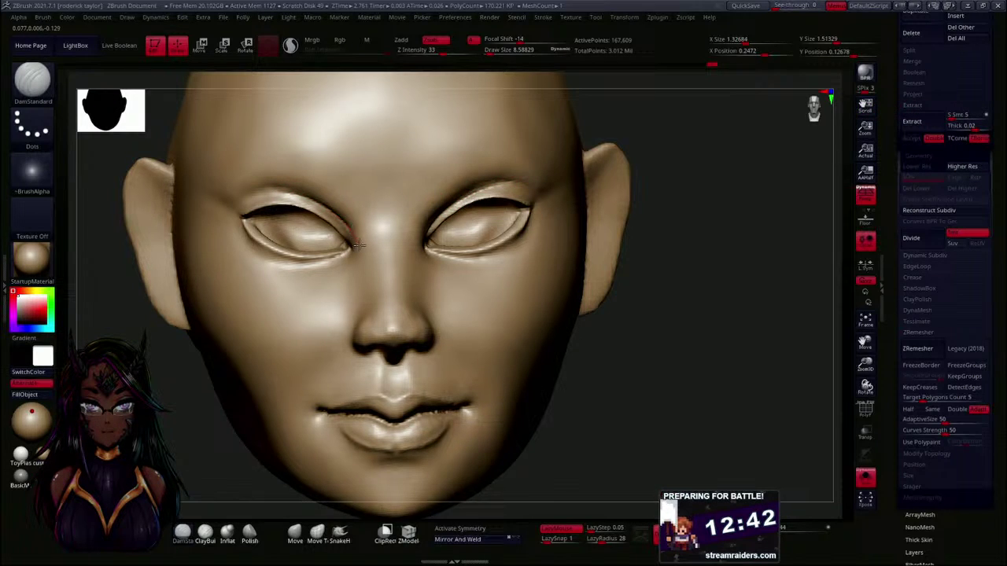
pyautogui.moveTo(676, 370); pyautogui.dragTo(603, 317)
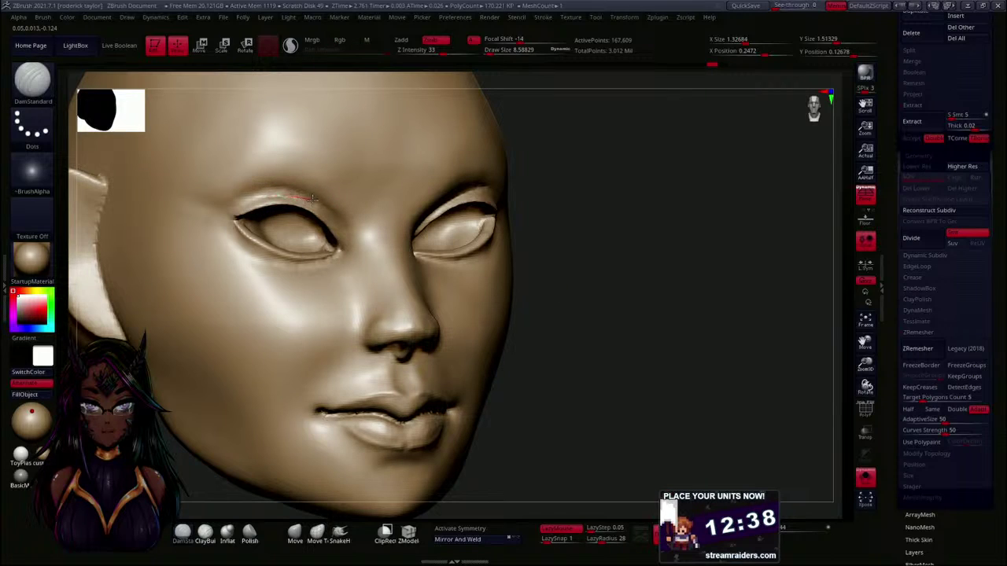
pyautogui.moveTo(338, 227)
pyautogui.mouseDown()
pyautogui.moveTo(354, 258)
pyautogui.moveTo(319, 208)
pyautogui.moveTo(266, 197)
pyautogui.mouseUp()
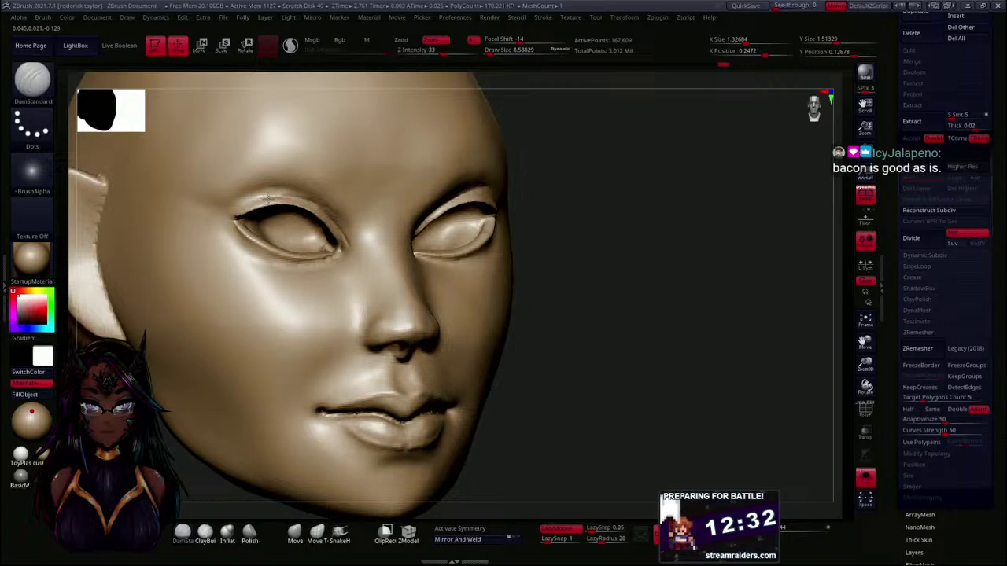
pyautogui.moveTo(331, 214)
pyautogui.mouseDown()
pyautogui.moveTo(351, 256)
pyautogui.moveTo(362, 248)
pyautogui.mouseUp()
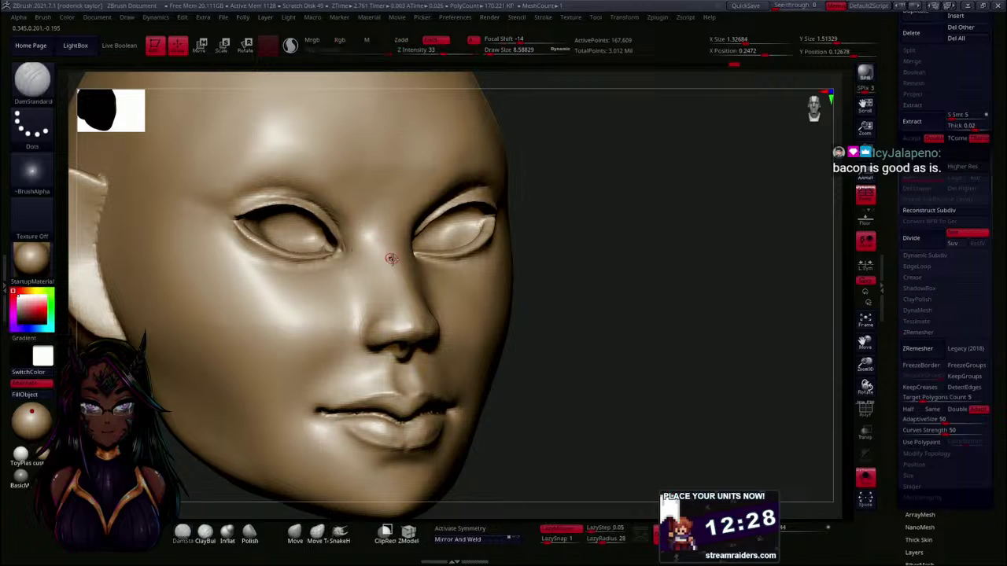
# - Carve the upper eyelid crease of the character's left eye with DamStandard and smooth along it
pyautogui.moveTo(719, 351); pyautogui.dragTo(695, 358)
pyautogui.moveTo(644, 308); pyautogui.dragTo(725, 320)
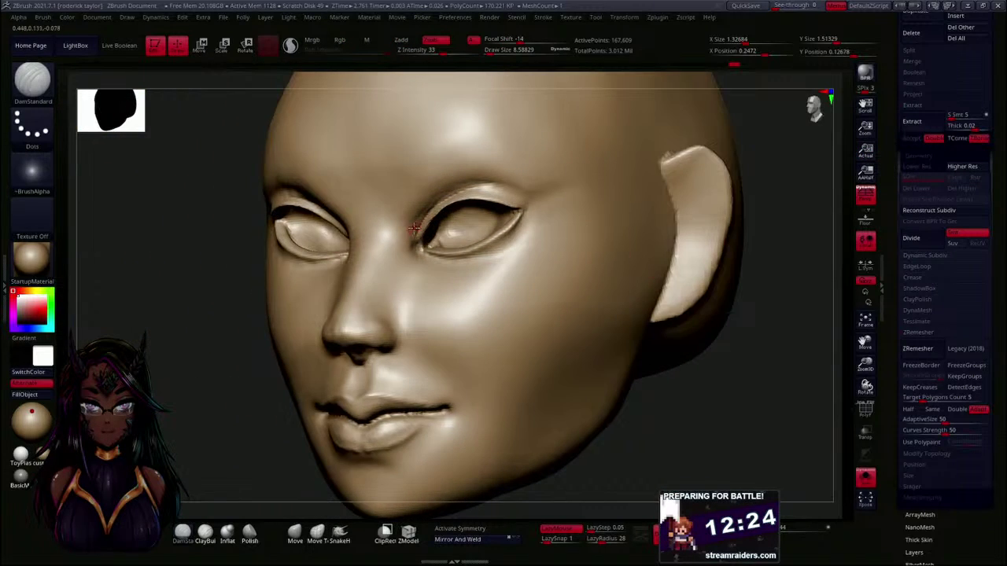
pyautogui.moveTo(420, 221)
pyautogui.mouseDown()
pyautogui.moveTo(414, 249)
pyautogui.moveTo(425, 212)
pyautogui.moveTo(442, 199)
pyautogui.mouseUp()
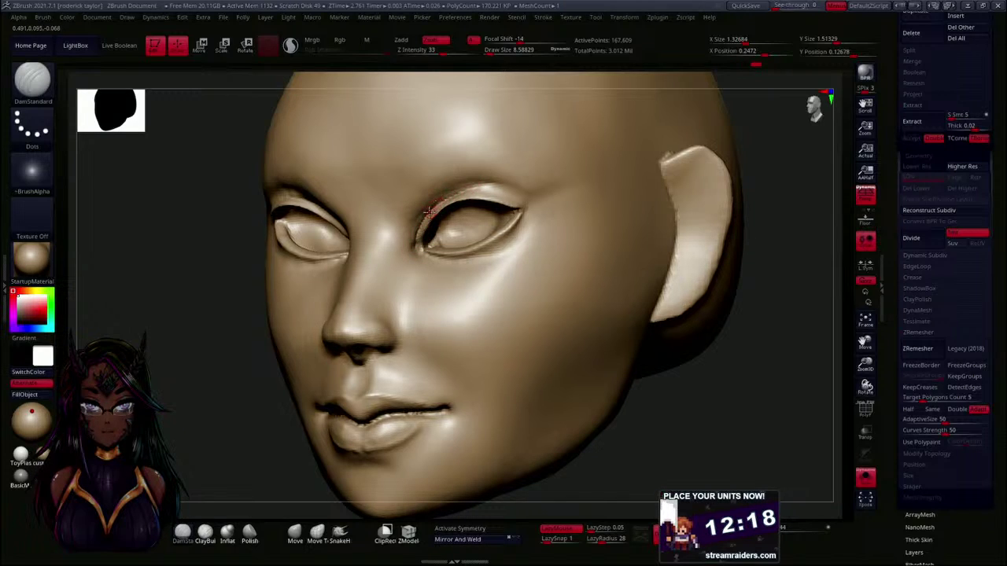
pyautogui.moveTo(505, 201)
pyautogui.keyDown('shift'); pyautogui.mouseDown()
pyautogui.moveTo(446, 191)
pyautogui.moveTo(417, 219)
pyautogui.mouseUp(); pyautogui.keyUp('shift')
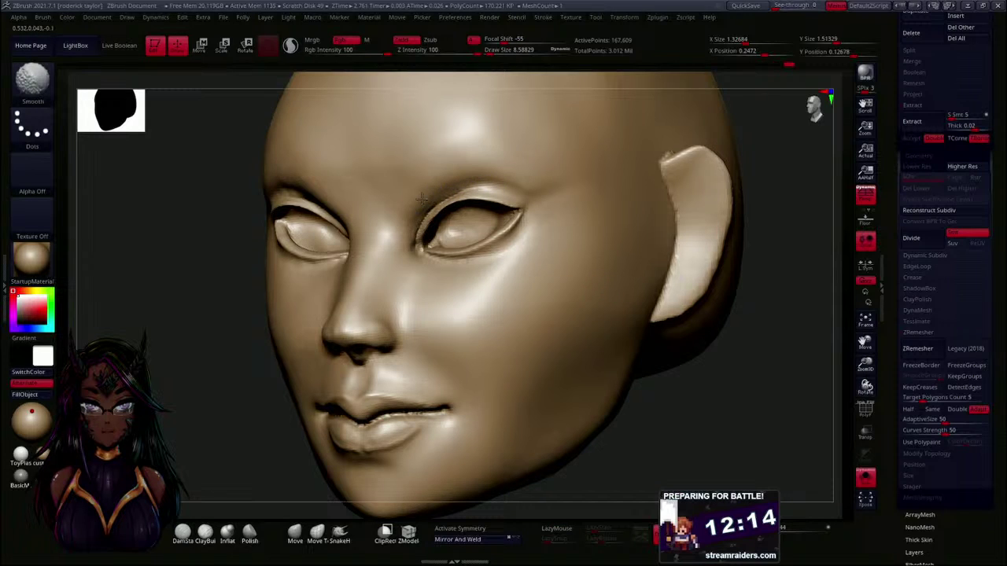
# - Deepen the right eye's upper lid crease toward the inner corner and smooth its upper edge
pyautogui.moveTo(147, 362); pyautogui.dragTo(180, 319)
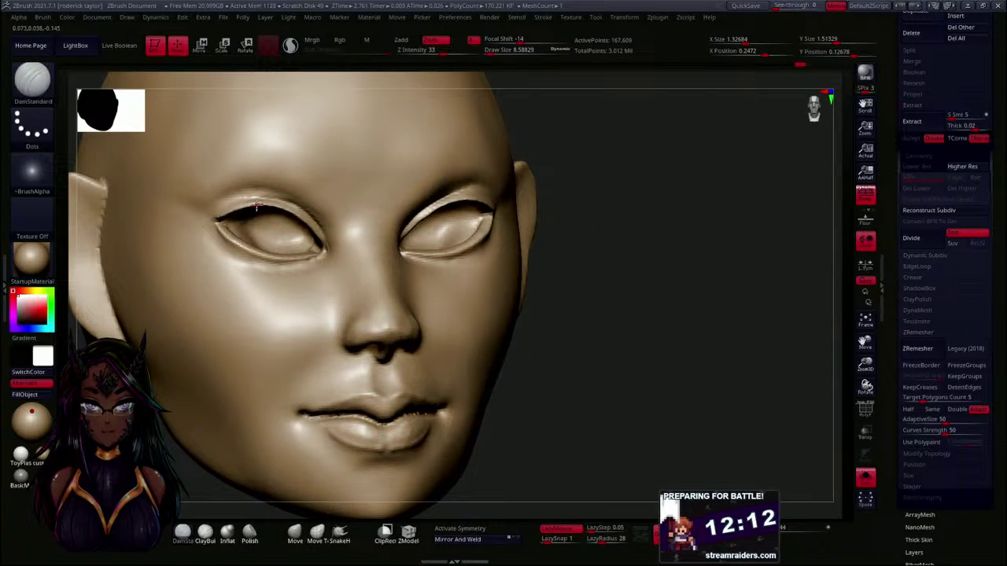
pyautogui.moveTo(275, 195); pyautogui.dragTo(312, 214)
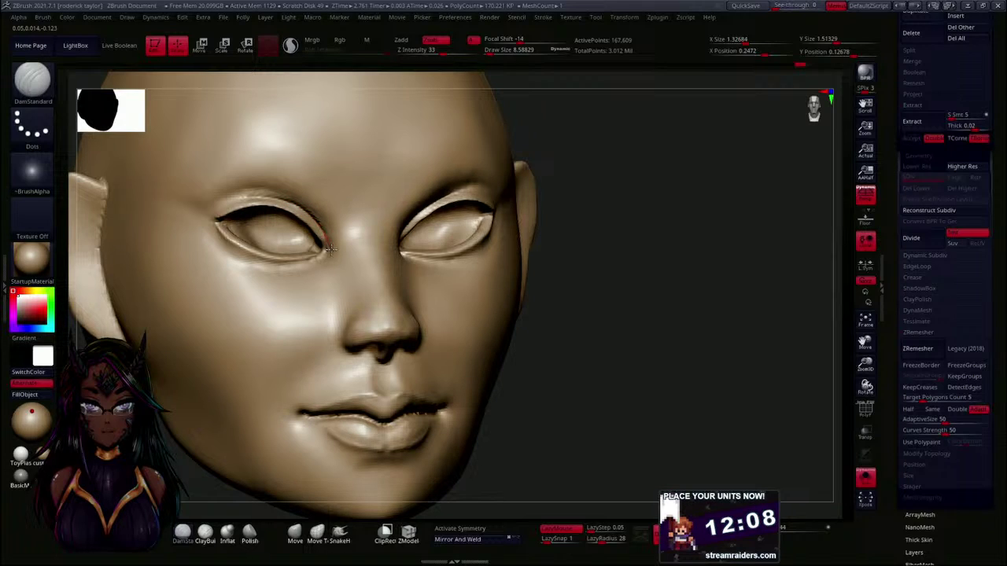
pyautogui.keyDown('shift'); pyautogui.moveTo(269, 200); pyautogui.dragTo(270, 196); pyautogui.keyUp('shift')
pyautogui.click(482, 528)
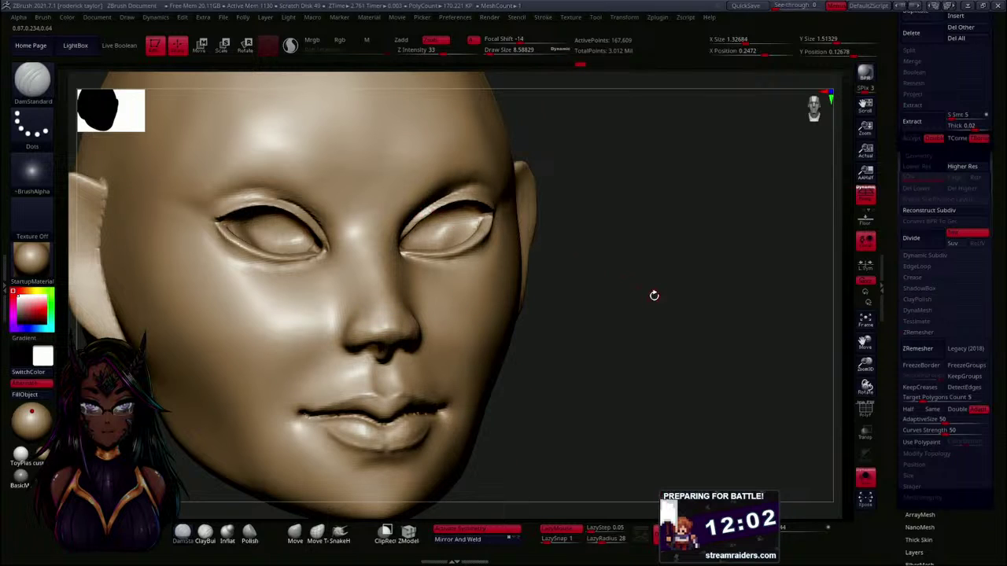
pyautogui.moveTo(646, 292); pyautogui.dragTo(636, 299)
pyautogui.click(486, 530)
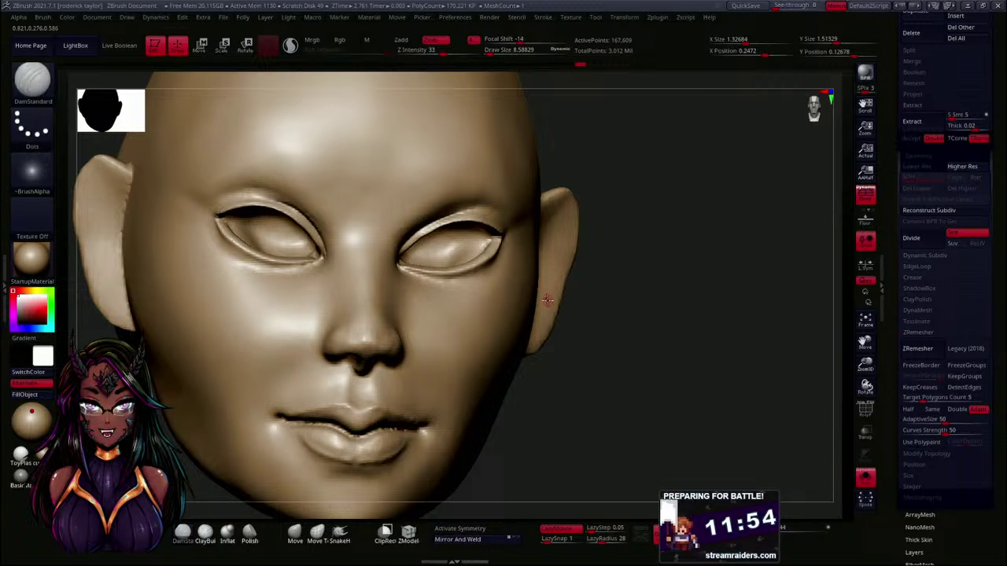
# - Carve the parting line between the lips toward the left mouth corner with DamStandard and remesh the head
pyautogui.moveTo(609, 366); pyautogui.dragTo(620, 350)
pyautogui.moveTo(610, 408)
pyautogui.keyDown('alt'); pyautogui.mouseDown()
pyautogui.moveTo(627, 421)
pyautogui.moveTo(693, 349)
pyautogui.moveTo(698, 329)
pyautogui.mouseUp(); pyautogui.keyUp('alt')
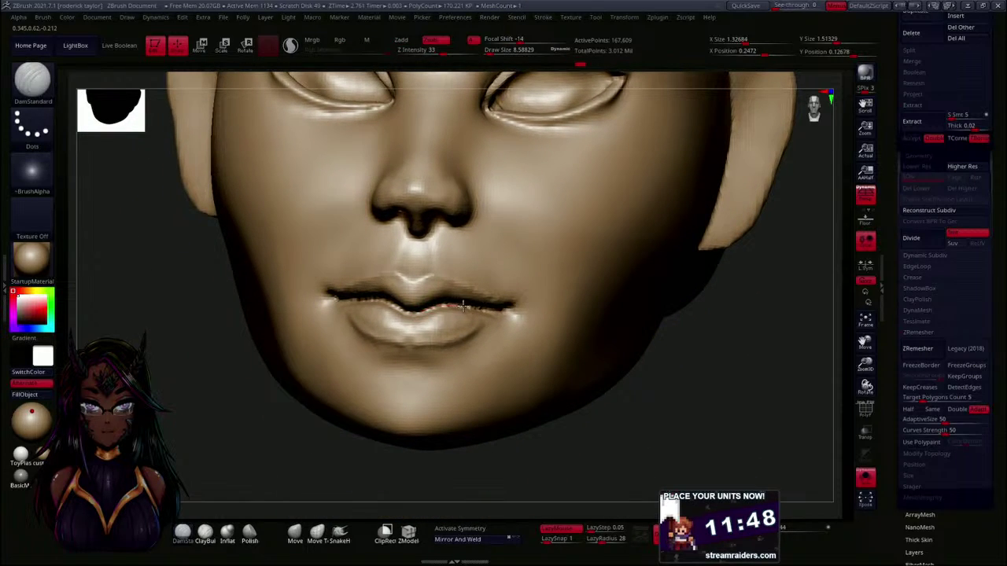
pyautogui.moveTo(457, 304)
pyautogui.mouseDown()
pyautogui.moveTo(495, 305)
pyautogui.moveTo(512, 319)
pyautogui.mouseUp()
pyautogui.press('ctrl')
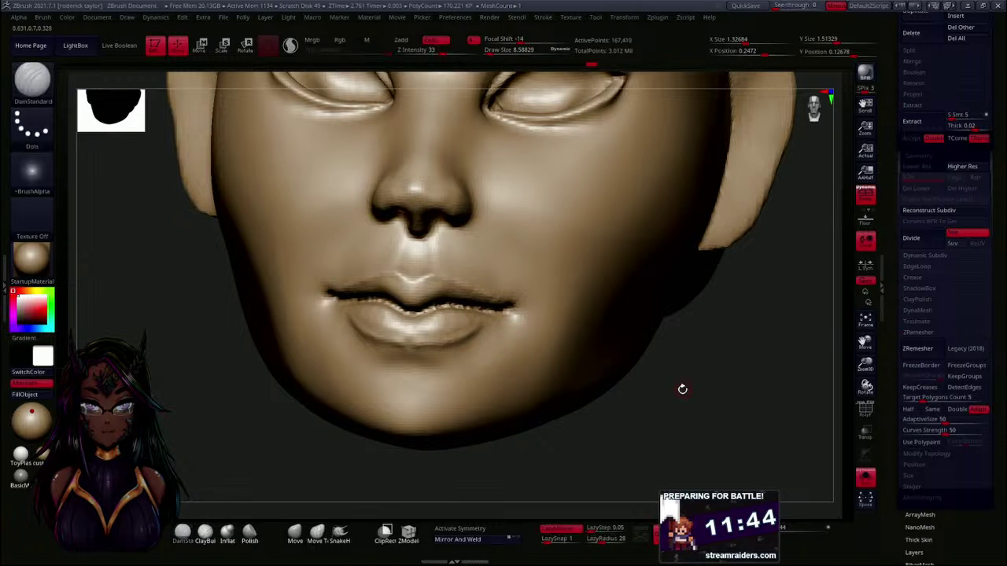
# - Build up the brow ridge above the character's left eye with ClayBuildup at draw size about 14.5
pyautogui.moveTo(663, 413)
pyautogui.mouseDown()
pyautogui.moveTo(659, 454)
pyautogui.moveTo(705, 402)
pyautogui.mouseUp()
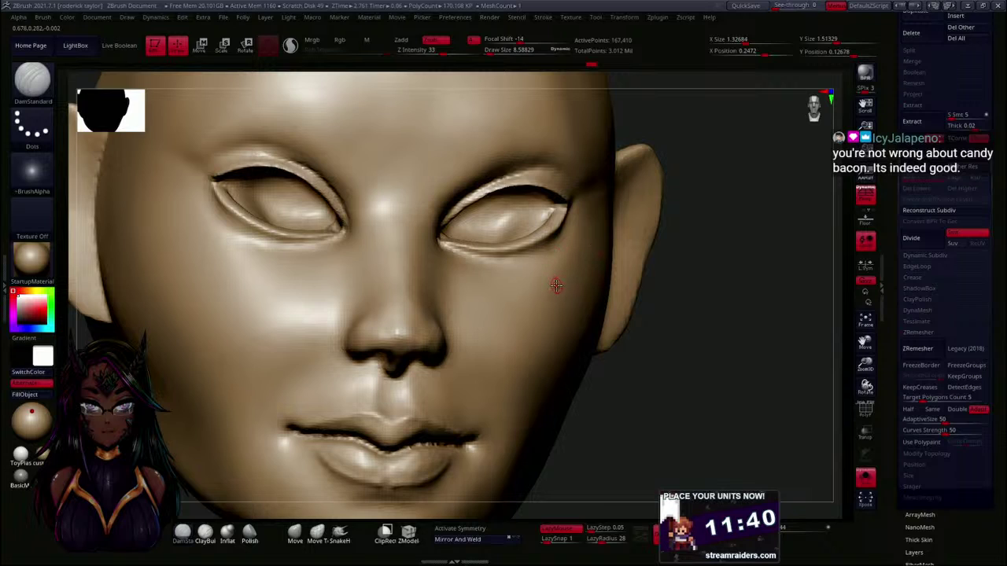
pyautogui.moveTo(761, 285); pyautogui.dragTo(753, 344)
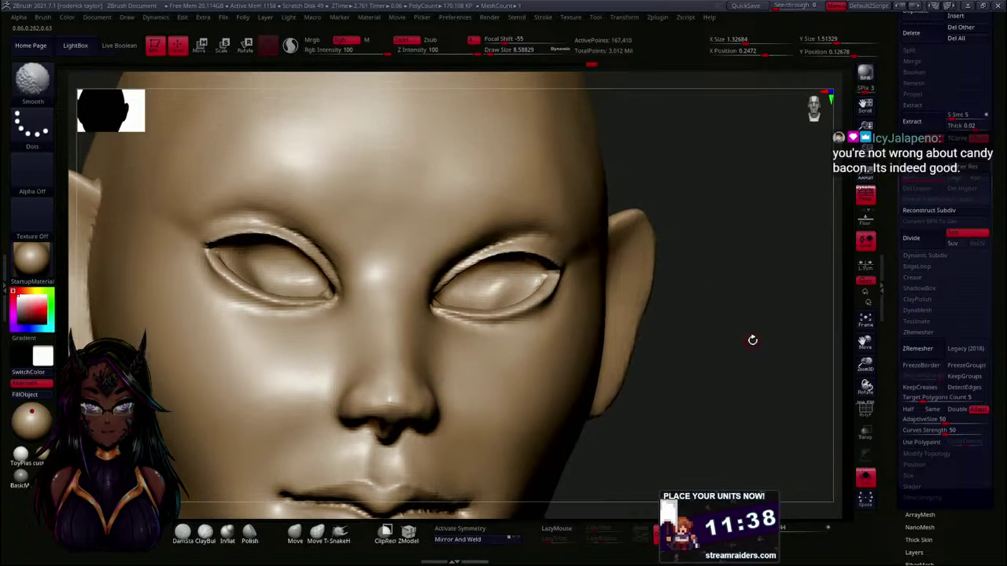
pyautogui.click(205, 532)
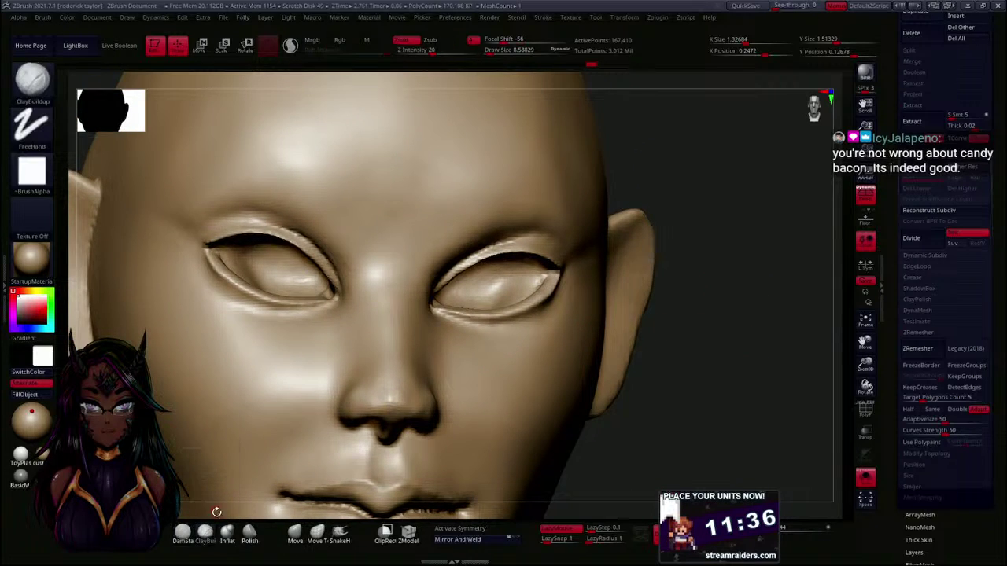
pyautogui.press('s')
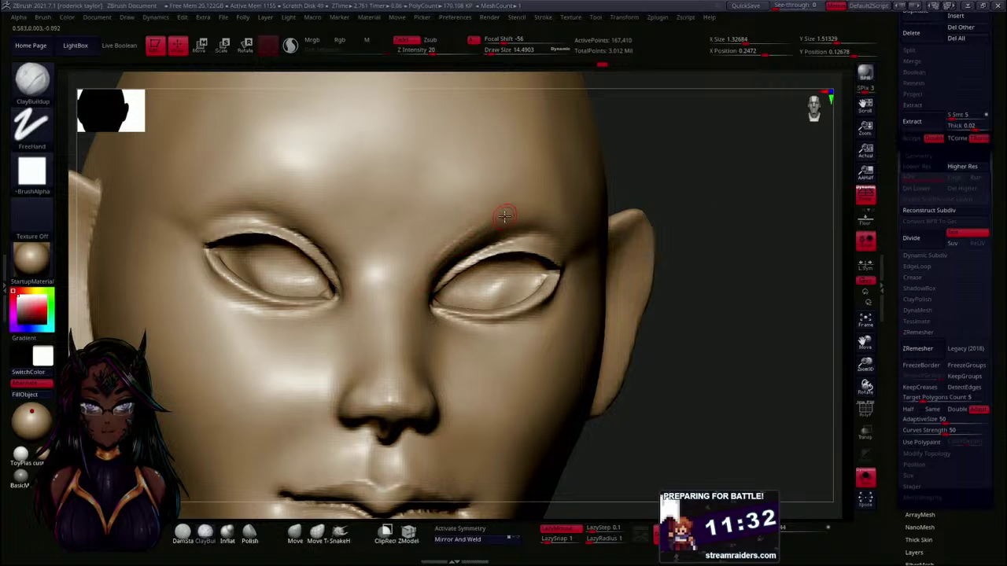
pyautogui.moveTo(465, 234)
pyautogui.mouseDown()
pyautogui.moveTo(538, 213)
pyautogui.moveTo(494, 239)
pyautogui.moveTo(445, 245)
pyautogui.moveTo(554, 211)
pyautogui.mouseUp()
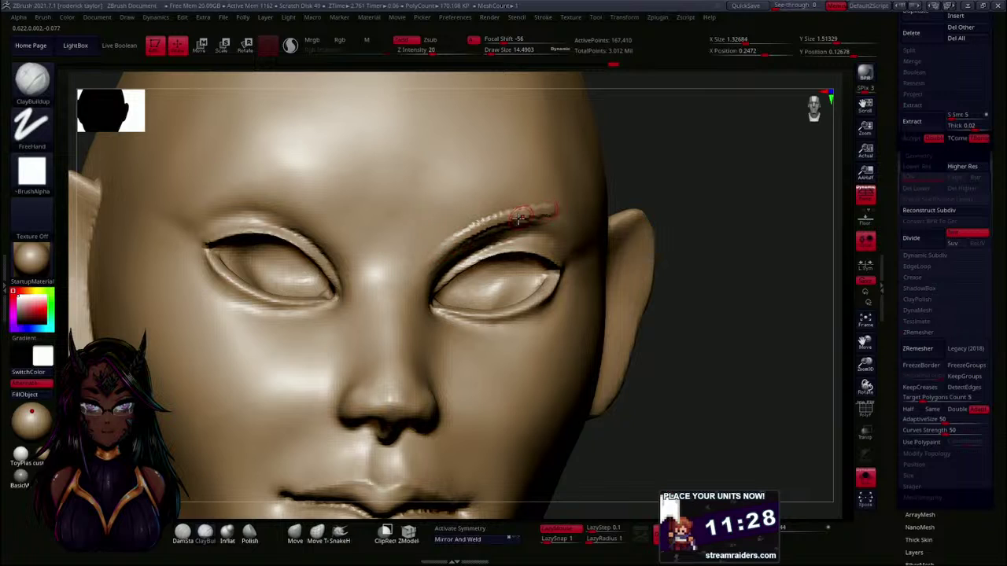
pyautogui.moveTo(435, 257)
pyautogui.mouseDown()
pyautogui.moveTo(454, 238)
pyautogui.moveTo(432, 260)
pyautogui.moveTo(554, 208)
pyautogui.moveTo(438, 260)
pyautogui.mouseUp()
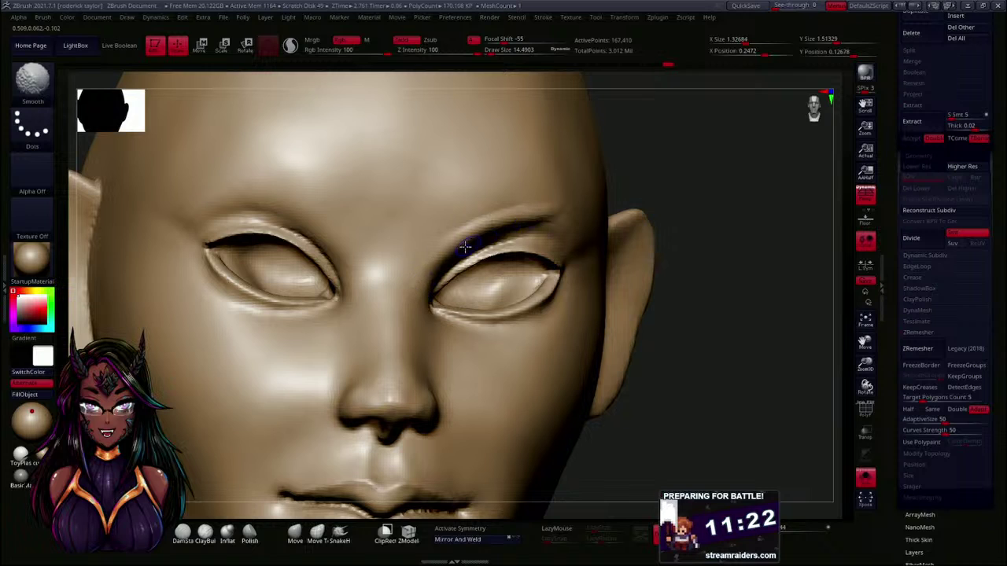
# - Smooth the built-up clay above the character's left eye so it blends into the brow and upper lid
pyautogui.moveTo(505, 217)
pyautogui.keyDown('shift'); pyautogui.mouseDown()
pyautogui.moveTo(418, 269)
pyautogui.moveTo(450, 247)
pyautogui.moveTo(553, 214)
pyautogui.moveTo(415, 291)
pyautogui.moveTo(464, 240)
pyautogui.mouseUp(); pyautogui.keyUp('shift')
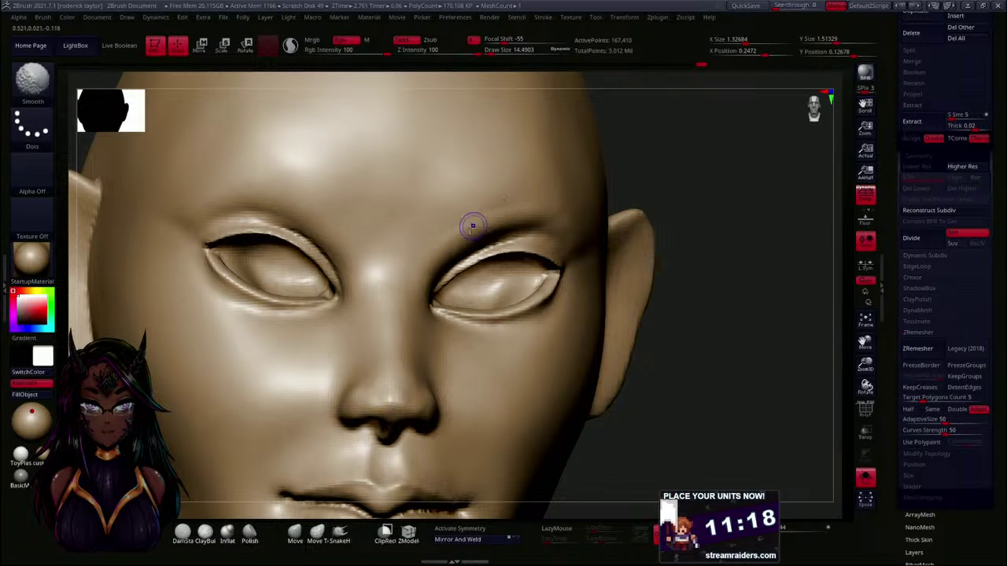
pyautogui.moveTo(690, 164)
pyautogui.mouseDown()
pyautogui.moveTo(473, 232)
pyautogui.moveTo(504, 222)
pyautogui.moveTo(444, 253)
pyautogui.mouseUp()
pyautogui.keyDown('shift'); pyautogui.moveTo(498, 227); pyautogui.dragTo(421, 284); pyautogui.keyUp('shift')
pyautogui.keyDown('shift'); pyautogui.moveTo(554, 224); pyautogui.dragTo(497, 221); pyautogui.keyUp('shift')
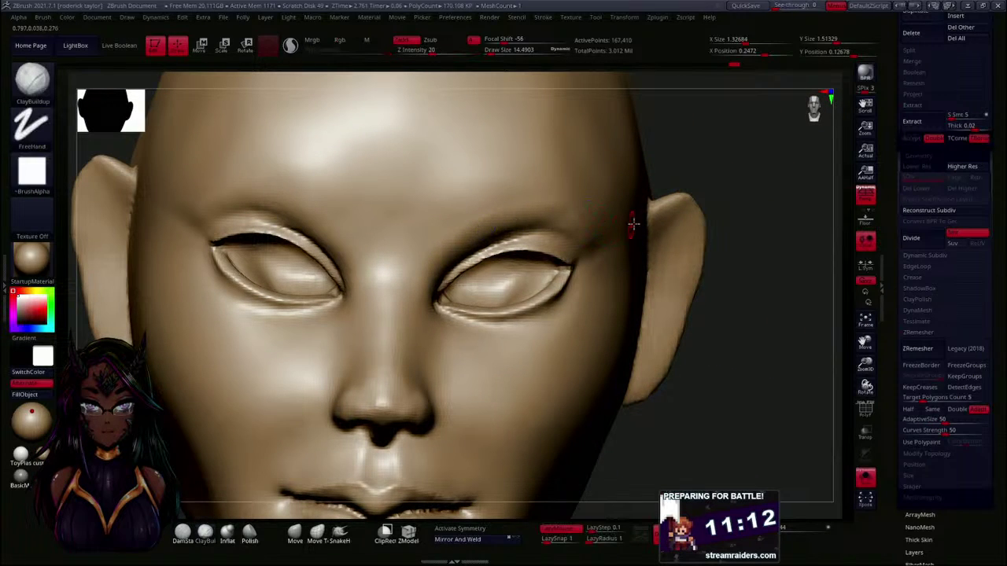
pyautogui.moveTo(660, 187); pyautogui.dragTo(715, 172)
pyautogui.moveTo(624, 190); pyautogui.dragTo(657, 207)
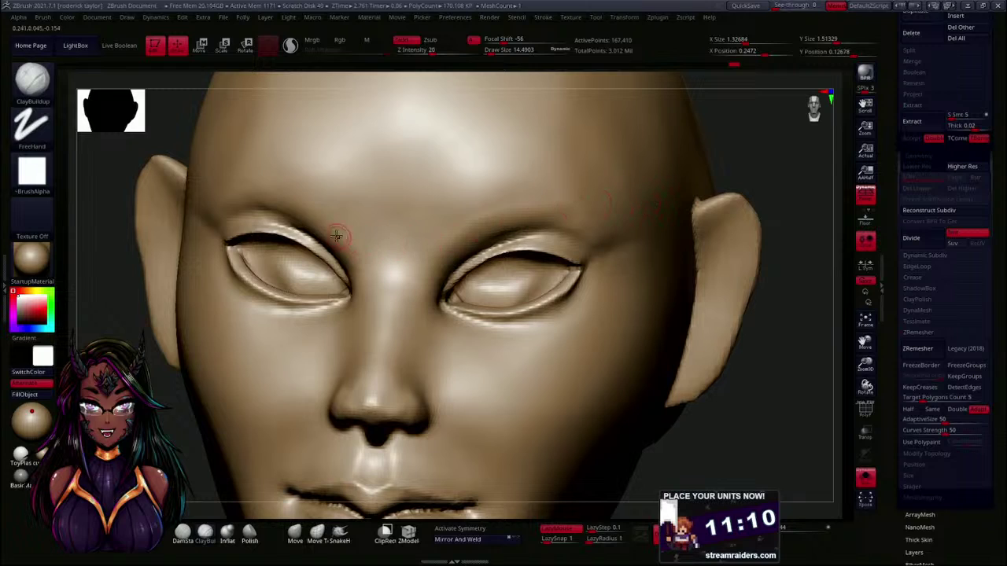
pyautogui.moveTo(284, 192)
pyautogui.mouseDown()
pyautogui.moveTo(326, 215)
pyautogui.moveTo(361, 280)
pyautogui.moveTo(312, 206)
pyautogui.moveTo(256, 197)
pyautogui.moveTo(336, 232)
pyautogui.moveTo(360, 270)
pyautogui.moveTo(300, 201)
pyautogui.moveTo(252, 191)
pyautogui.moveTo(344, 250)
pyautogui.moveTo(356, 270)
pyautogui.moveTo(290, 201)
pyautogui.moveTo(371, 276)
pyautogui.mouseUp()
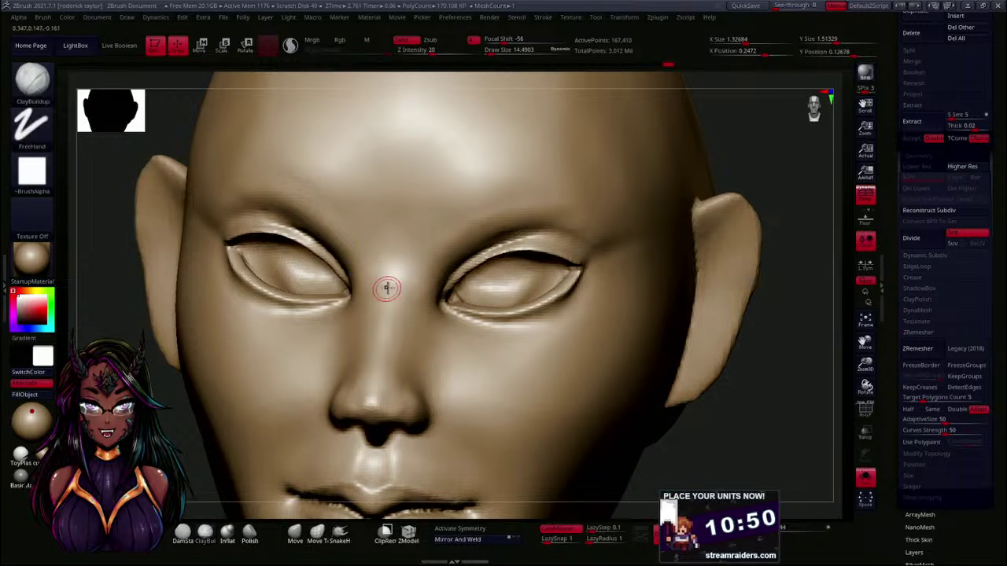
# - Mask the underside of the character's left upper eyelid from the inner to the outer corner with MaskPen
pyautogui.moveTo(757, 163); pyautogui.dragTo(760, 166)
pyautogui.moveTo(750, 260)
pyautogui.keyDown('alt'); pyautogui.mouseDown()
pyautogui.moveTo(705, 190)
pyautogui.moveTo(609, 292)
pyautogui.moveTo(607, 276)
pyautogui.moveTo(611, 331)
pyautogui.moveTo(611, 299)
pyautogui.moveTo(594, 355)
pyautogui.moveTo(553, 366)
pyautogui.moveTo(571, 375)
pyautogui.moveTo(625, 333)
pyautogui.moveTo(632, 341)
pyautogui.mouseUp(); pyautogui.keyUp('alt')
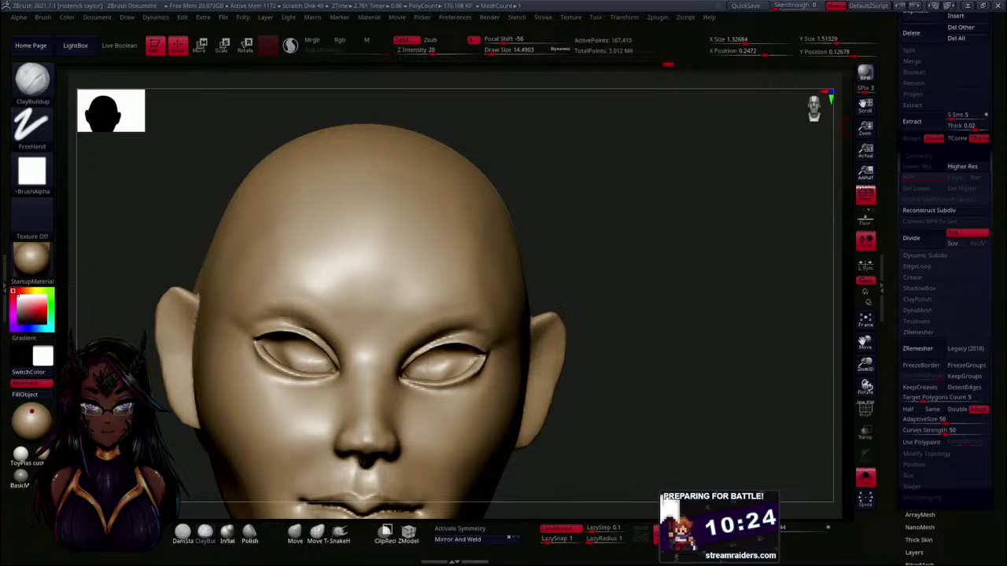
pyautogui.moveTo(627, 262)
pyautogui.mouseDown()
pyautogui.moveTo(621, 249)
pyautogui.moveTo(625, 275)
pyautogui.moveTo(620, 243)
pyautogui.moveTo(615, 274)
pyautogui.moveTo(695, 254)
pyautogui.moveTo(681, 223)
pyautogui.moveTo(690, 255)
pyautogui.mouseUp()
pyautogui.moveTo(412, 149)
pyautogui.mouseDown()
pyautogui.moveTo(407, 157)
pyautogui.moveTo(397, 148)
pyautogui.mouseUp()
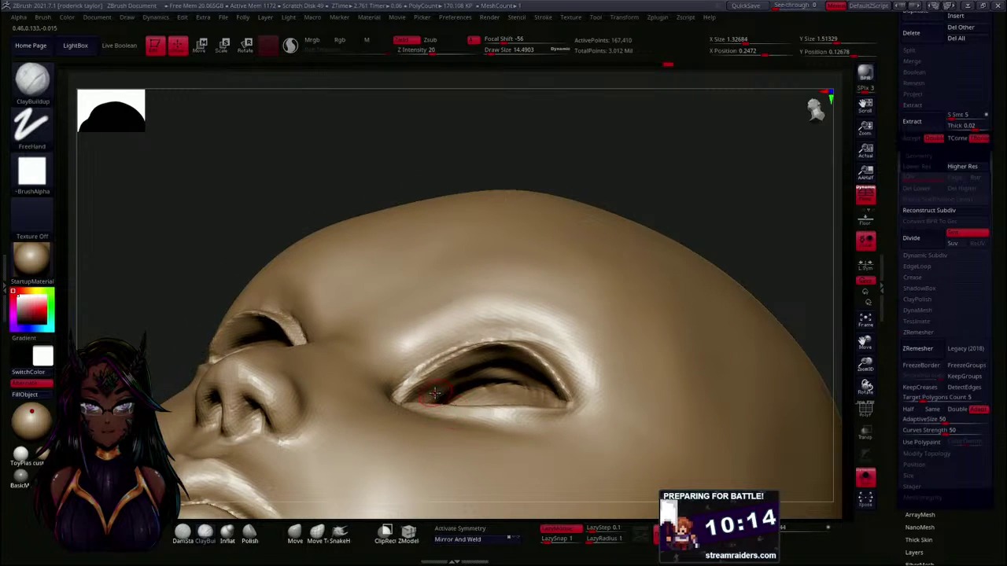
pyautogui.press('ctrl')
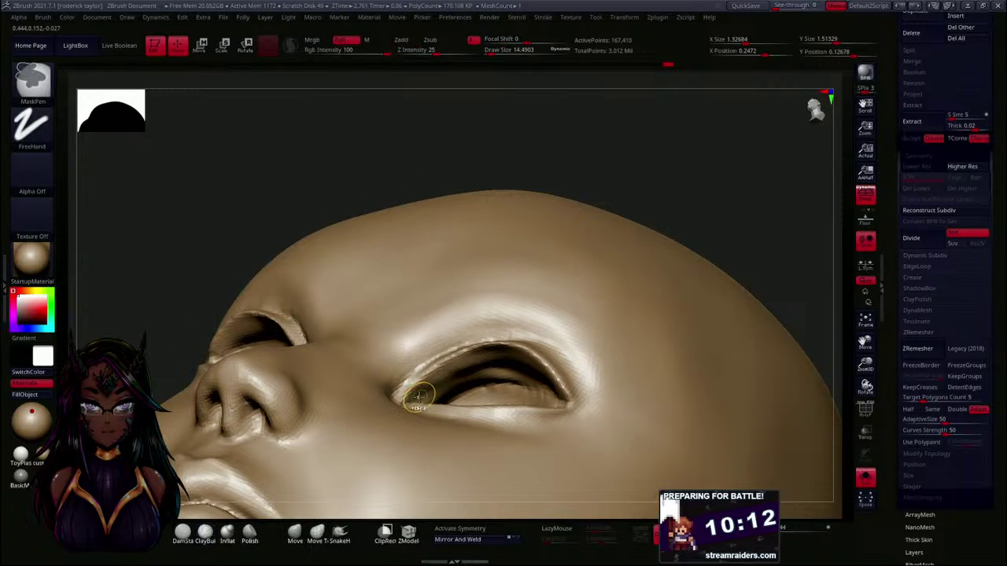
pyautogui.moveTo(427, 386)
pyautogui.keyDown('ctrl'); pyautogui.mouseDown()
pyautogui.moveTo(417, 392)
pyautogui.moveTo(429, 387)
pyautogui.mouseUp(); pyautogui.keyUp('ctrl')
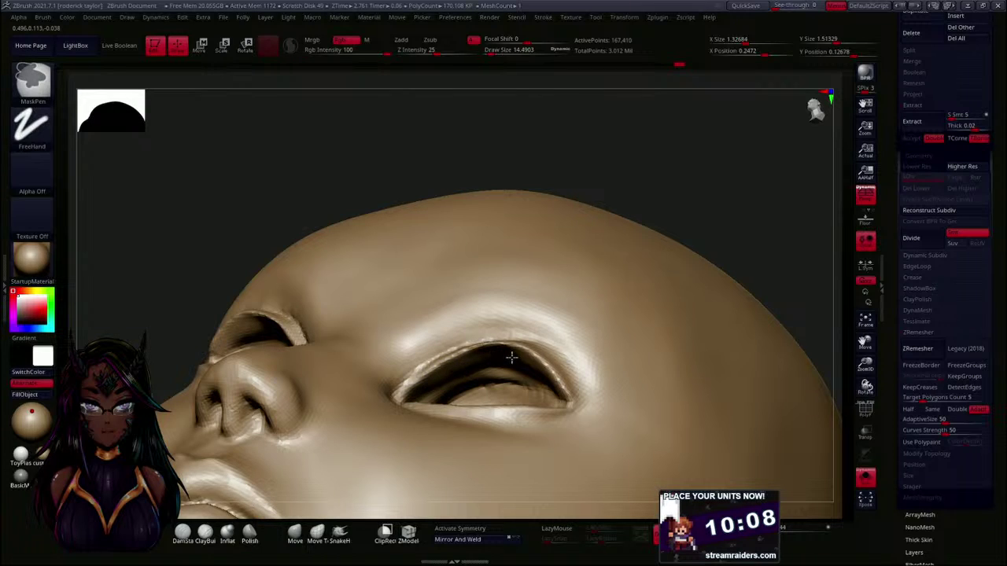
pyautogui.keyDown('ctrl'); pyautogui.moveTo(529, 362); pyautogui.dragTo(533, 375); pyautogui.keyUp('ctrl')
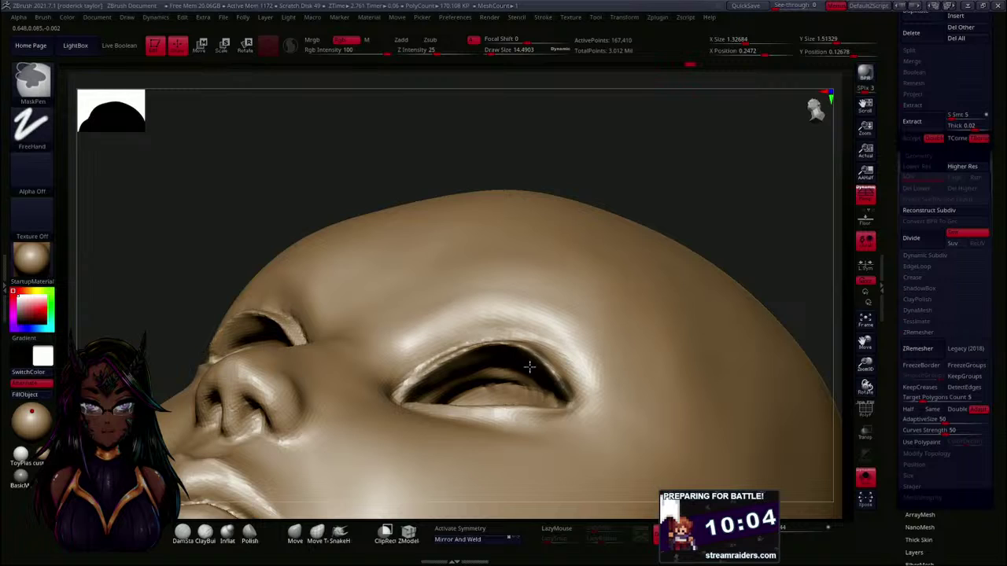
pyautogui.keyDown('ctrl'); pyautogui.moveTo(565, 388); pyautogui.dragTo(574, 381); pyautogui.keyUp('ctrl')
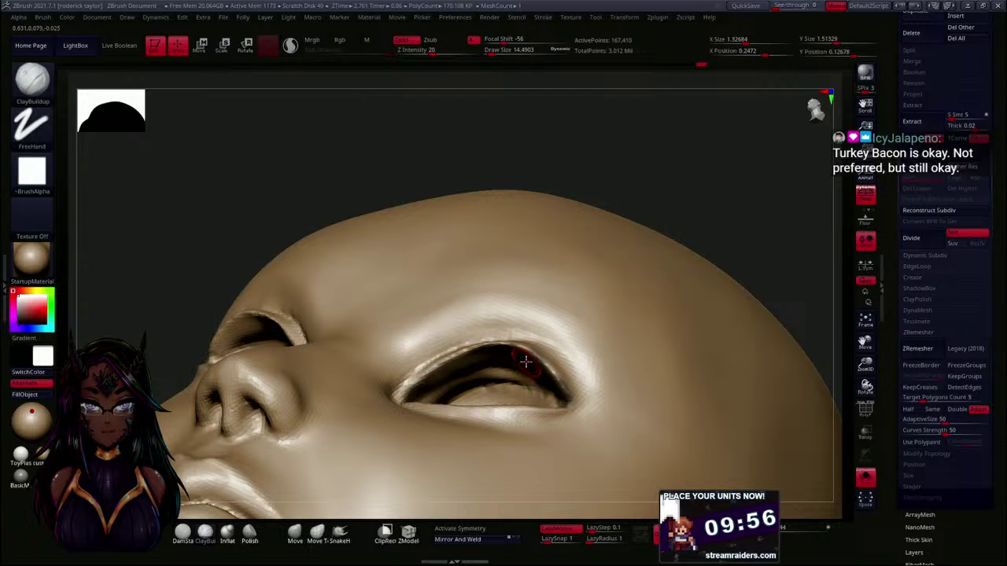
# - Extend the mask on the character's left upper eyelid along its edge at the inner corner
pyautogui.moveTo(643, 200)
pyautogui.mouseDown()
pyautogui.moveTo(681, 155)
pyautogui.moveTo(681, 177)
pyautogui.mouseUp()
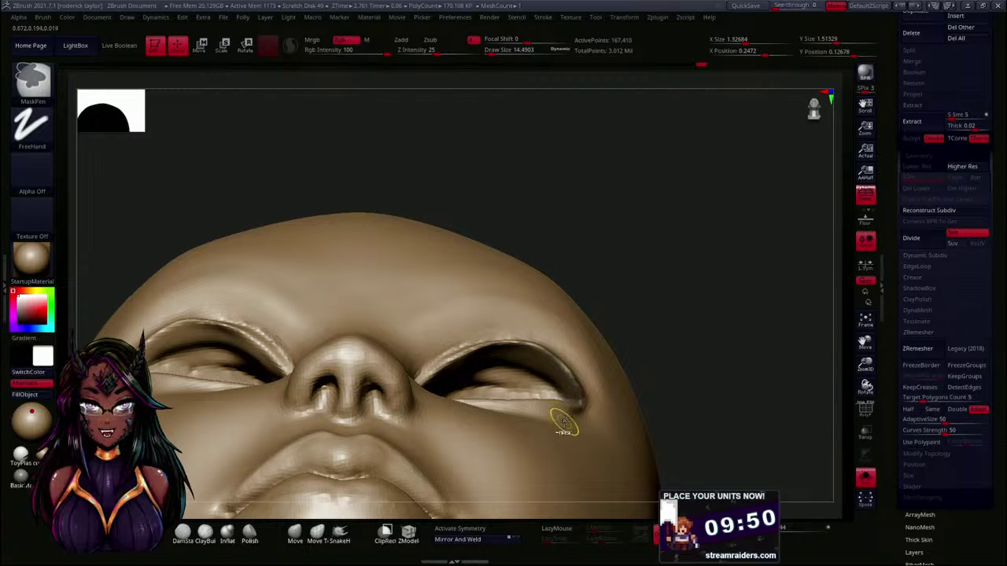
pyautogui.press('b')
pyautogui.press('c')
pyautogui.press('b')
pyautogui.moveTo(701, 312)
pyautogui.mouseDown()
pyautogui.moveTo(705, 364)
pyautogui.moveTo(681, 288)
pyautogui.moveTo(656, 322)
pyautogui.mouseUp()
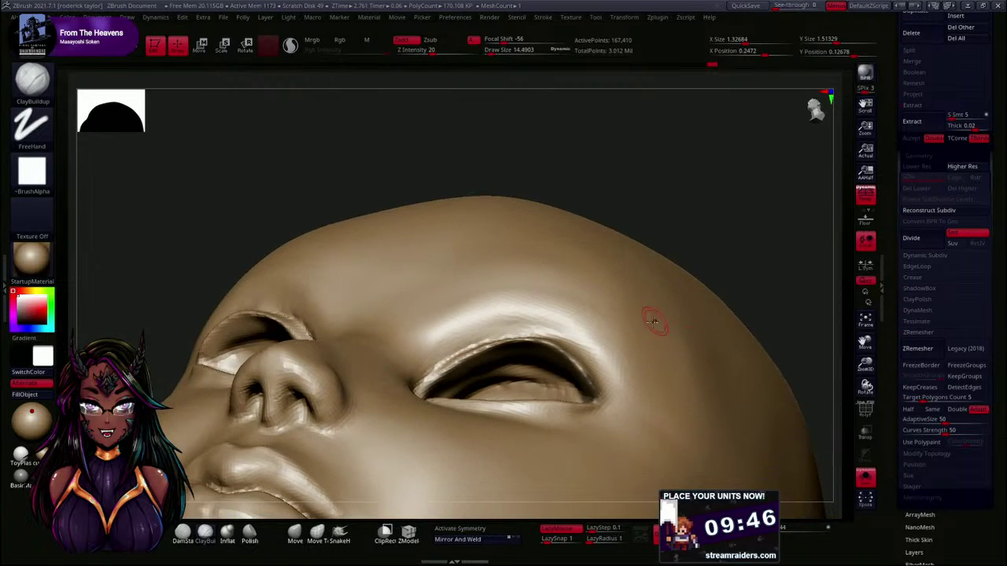
pyautogui.press('ctrl')
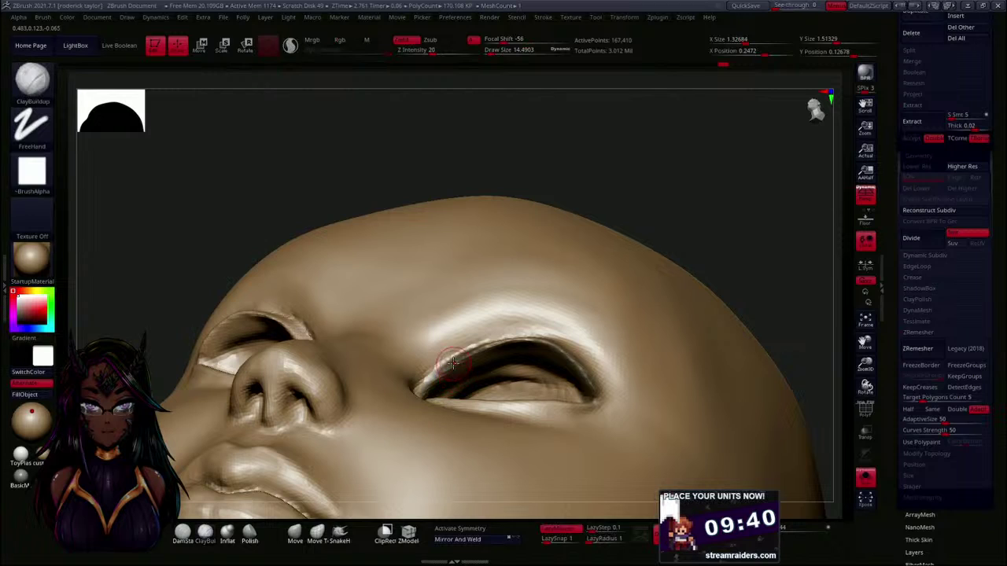
pyautogui.moveTo(642, 157)
pyautogui.mouseDown()
pyautogui.moveTo(688, 180)
pyautogui.moveTo(682, 218)
pyautogui.mouseUp()
pyautogui.press('ctrl')
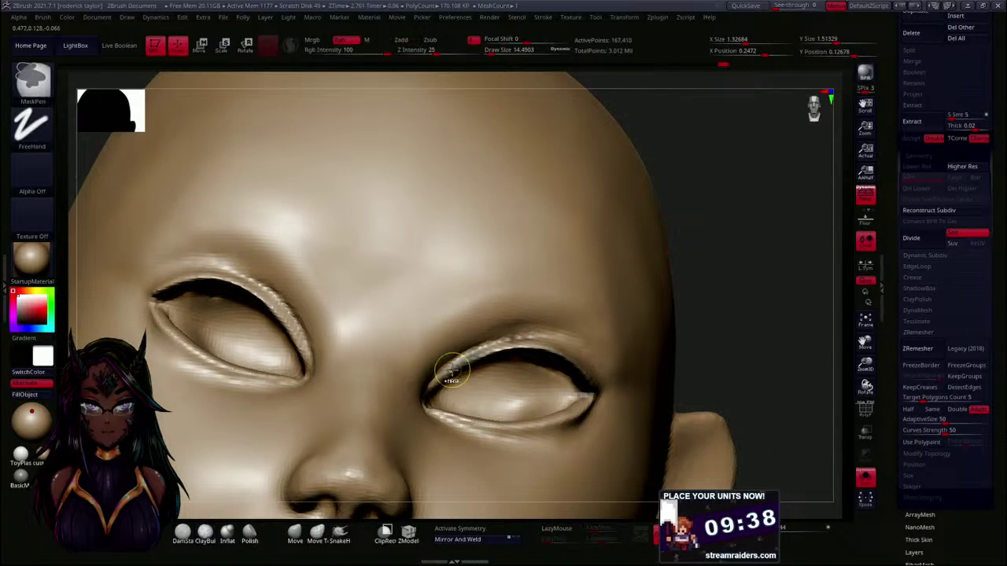
pyautogui.keyDown('ctrl'); pyautogui.moveTo(431, 381); pyautogui.dragTo(461, 358); pyautogui.keyUp('ctrl')
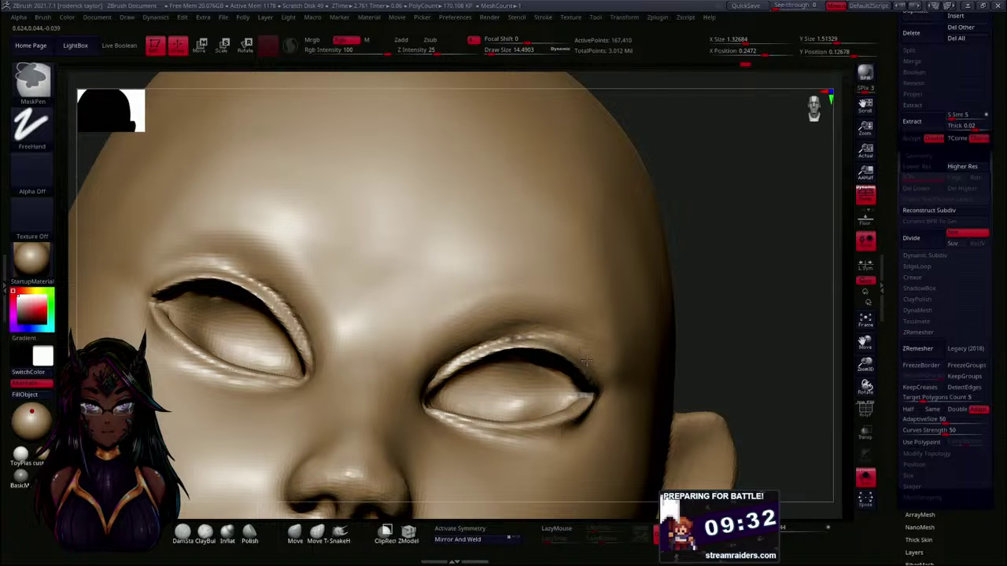
# - Mask the underside of the character's right upper eyelid from the outer corner toward the nose
pyautogui.moveTo(697, 310); pyautogui.dragTo(748, 264)
pyautogui.press('ctrl')
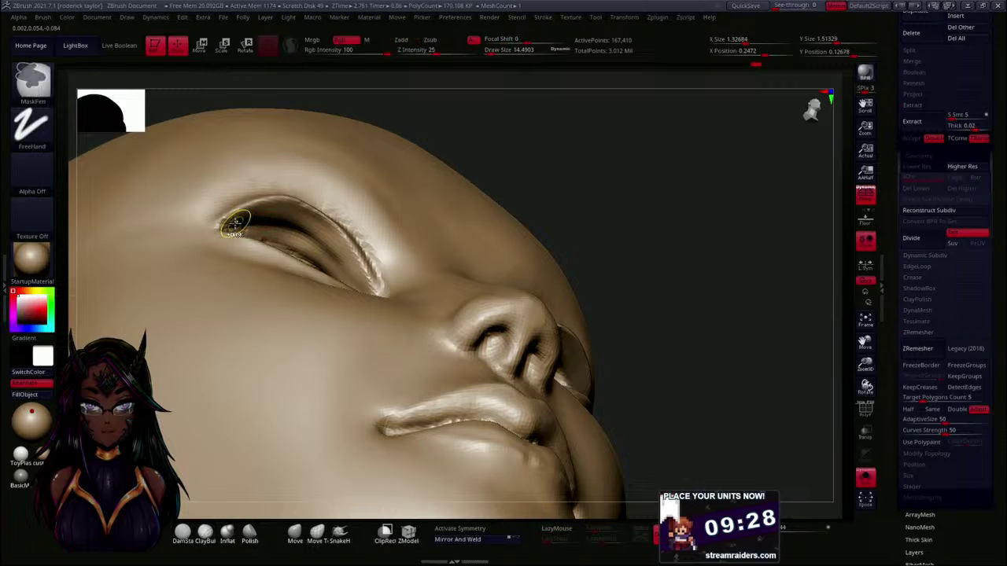
pyautogui.keyDown('ctrl'); pyautogui.moveTo(250, 212); pyautogui.dragTo(317, 229); pyautogui.keyUp('ctrl')
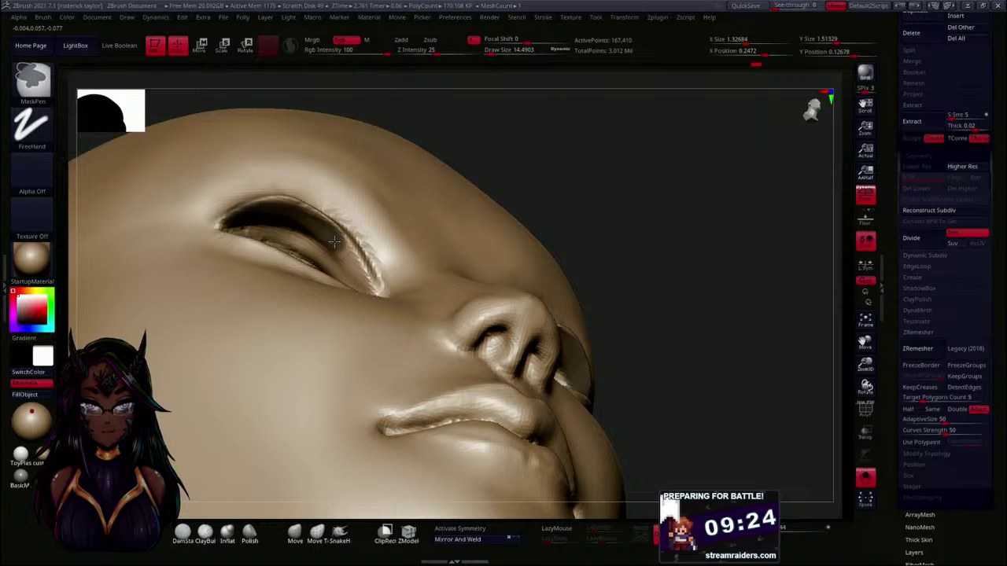
pyautogui.moveTo(629, 170); pyautogui.dragTo(605, 248)
pyautogui.press('ctrl')
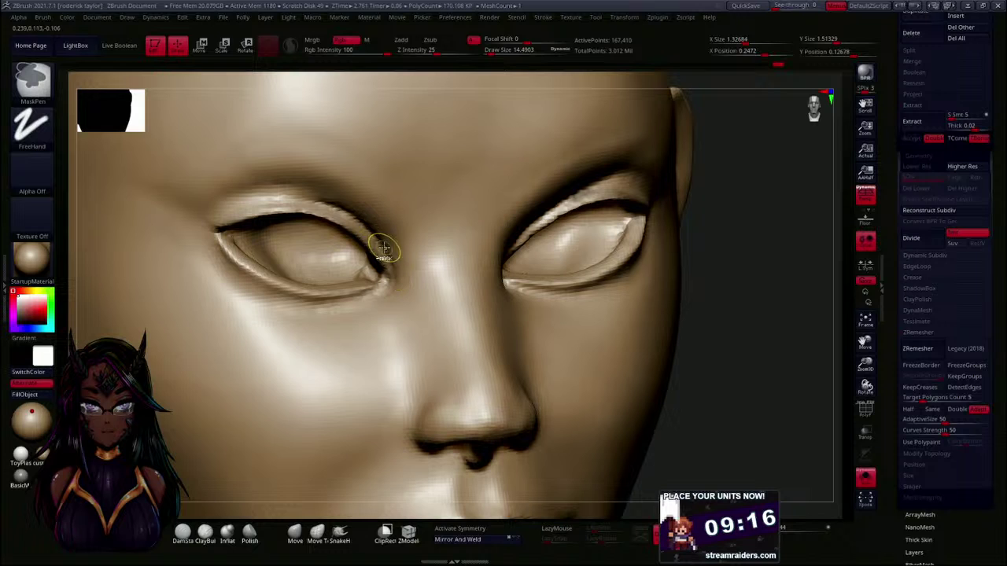
# - Smooth the eyeball surfaces inside both eye sockets
pyautogui.moveTo(726, 299)
pyautogui.mouseDown()
pyautogui.moveTo(748, 250)
pyautogui.moveTo(750, 212)
pyautogui.moveTo(749, 283)
pyautogui.mouseUp()
pyautogui.moveTo(756, 214)
pyautogui.mouseDown()
pyautogui.moveTo(711, 166)
pyautogui.moveTo(719, 112)
pyautogui.mouseUp()
pyautogui.keyDown('shift'); pyautogui.moveTo(513, 237); pyautogui.dragTo(571, 236); pyautogui.keyUp('shift')
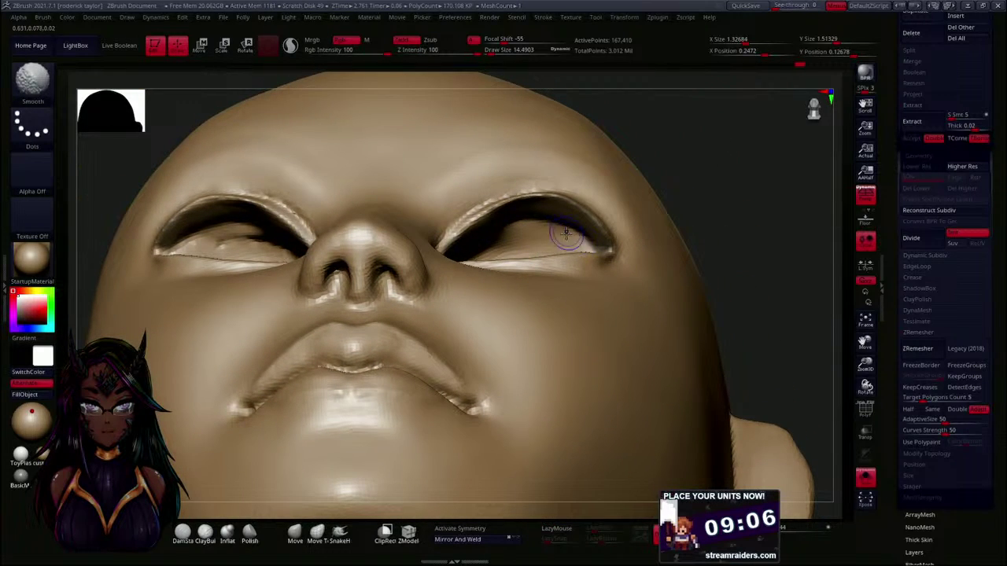
pyautogui.moveTo(740, 193)
pyautogui.mouseDown()
pyautogui.moveTo(756, 234)
pyautogui.moveTo(740, 182)
pyautogui.mouseUp()
pyautogui.keyDown('shift'); pyautogui.moveTo(268, 245); pyautogui.dragTo(222, 241); pyautogui.keyUp('shift')
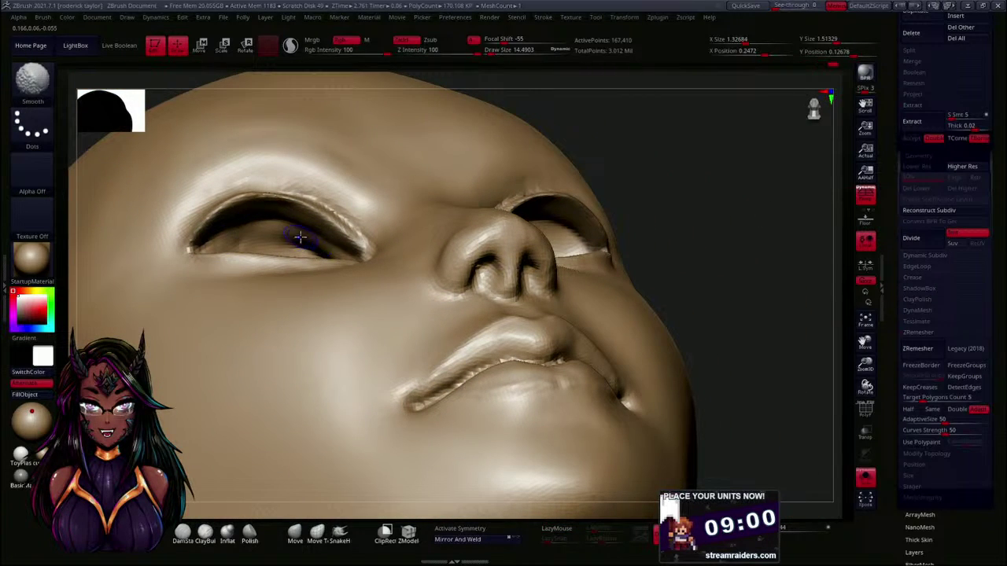
pyautogui.moveTo(642, 162)
pyautogui.mouseDown()
pyautogui.moveTo(693, 218)
pyautogui.moveTo(684, 209)
pyautogui.mouseUp()
pyautogui.keyDown('shift'); pyautogui.moveTo(307, 268); pyautogui.dragTo(328, 266); pyautogui.keyUp('shift')
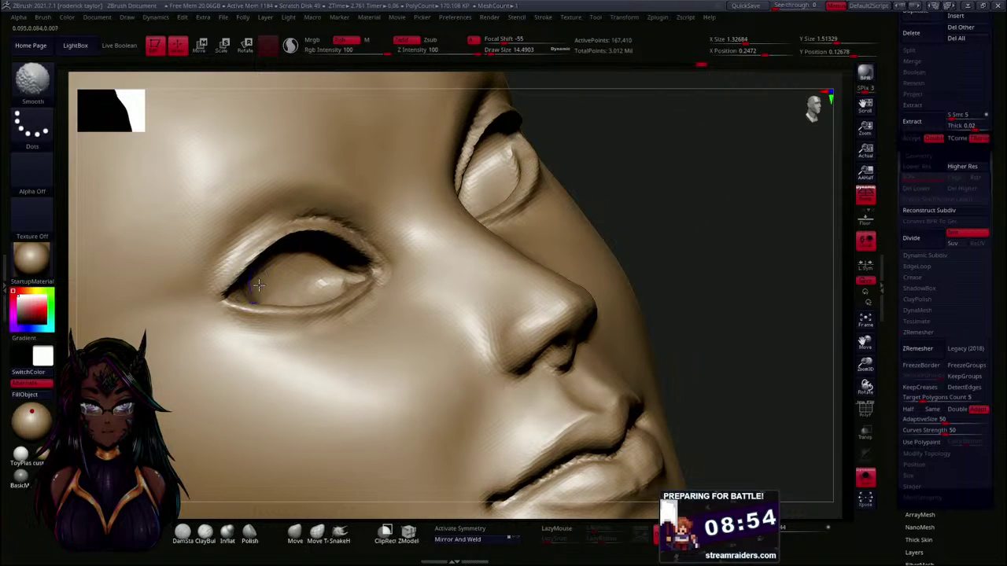
pyautogui.moveTo(663, 186); pyautogui.dragTo(599, 171)
pyautogui.moveTo(728, 165); pyautogui.dragTo(704, 162)
pyautogui.moveTo(748, 130); pyautogui.dragTo(681, 170)
# - Try to extract the masked upper eyelid areas at thickness 0.02, first double-sided and again with the double-sided option off
pyautogui.moveTo(894, 291)
pyautogui.mouseDown()
pyautogui.moveTo(898, 309)
pyautogui.moveTo(894, 275)
pyautogui.mouseUp()
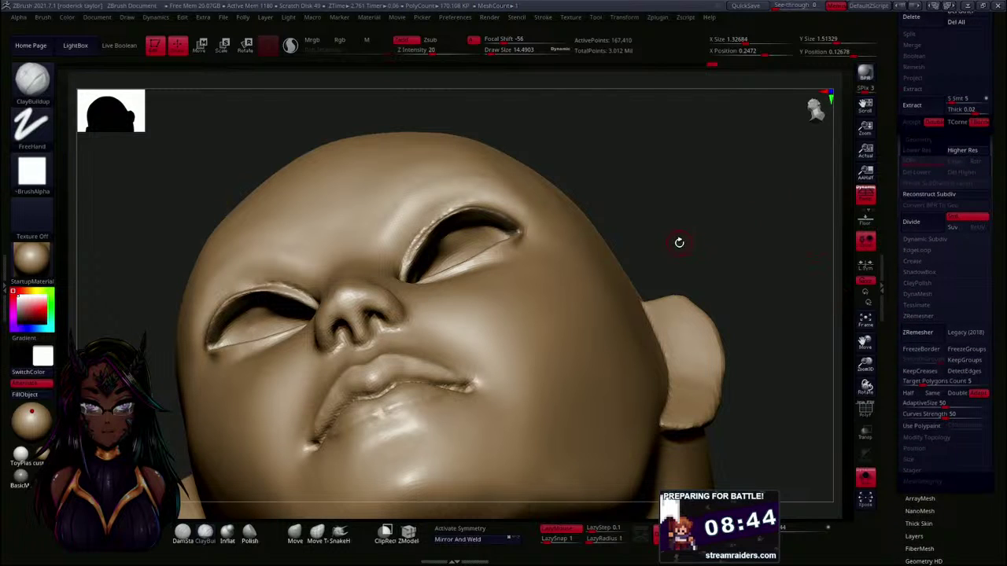
pyautogui.moveTo(681, 240)
pyautogui.mouseDown()
pyautogui.moveTo(682, 227)
pyautogui.moveTo(695, 285)
pyautogui.moveTo(682, 227)
pyautogui.mouseUp()
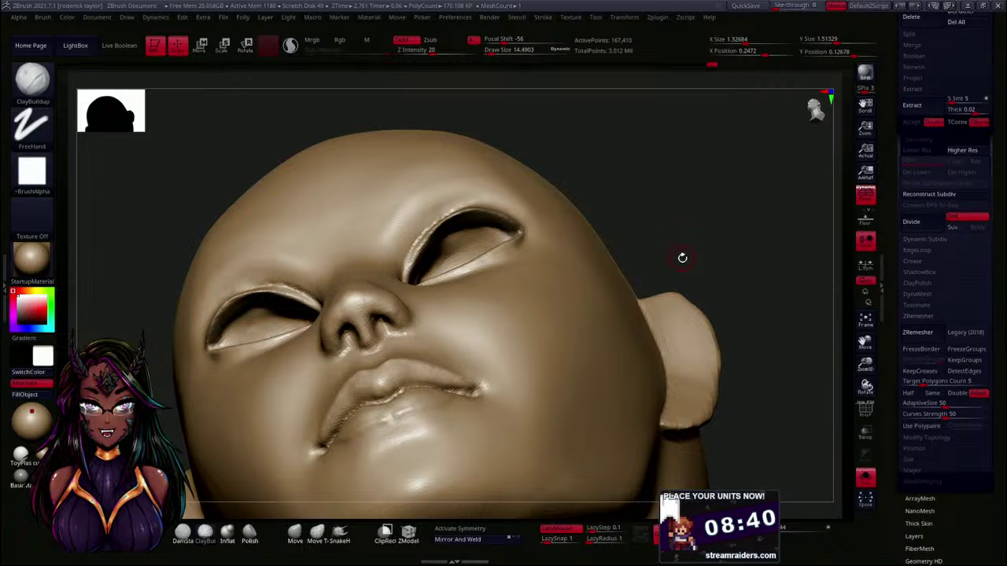
pyautogui.moveTo(678, 228); pyautogui.dragTo(743, 265)
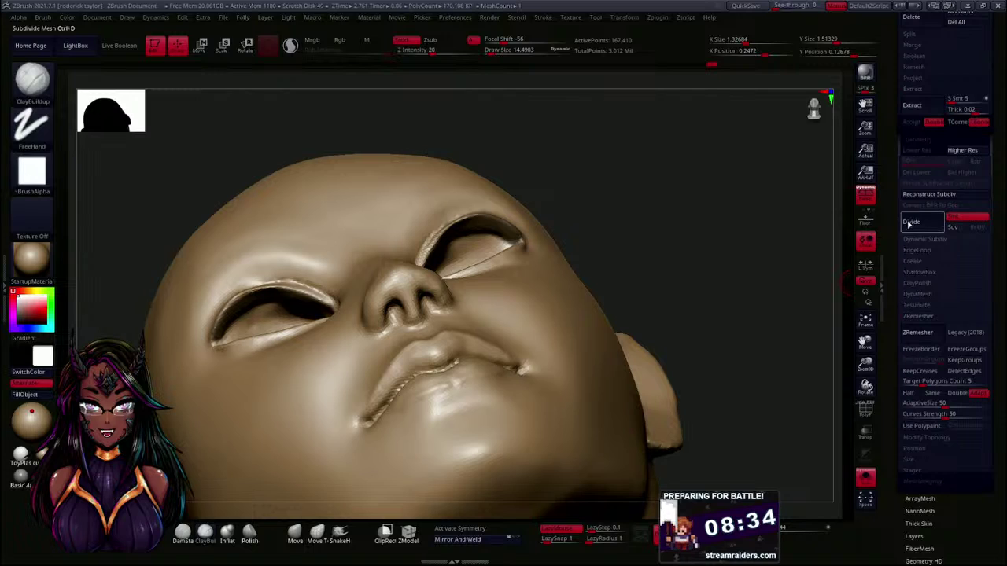
pyautogui.moveTo(896, 261); pyautogui.dragTo(902, 387)
pyautogui.moveTo(895, 255); pyautogui.dragTo(896, 285)
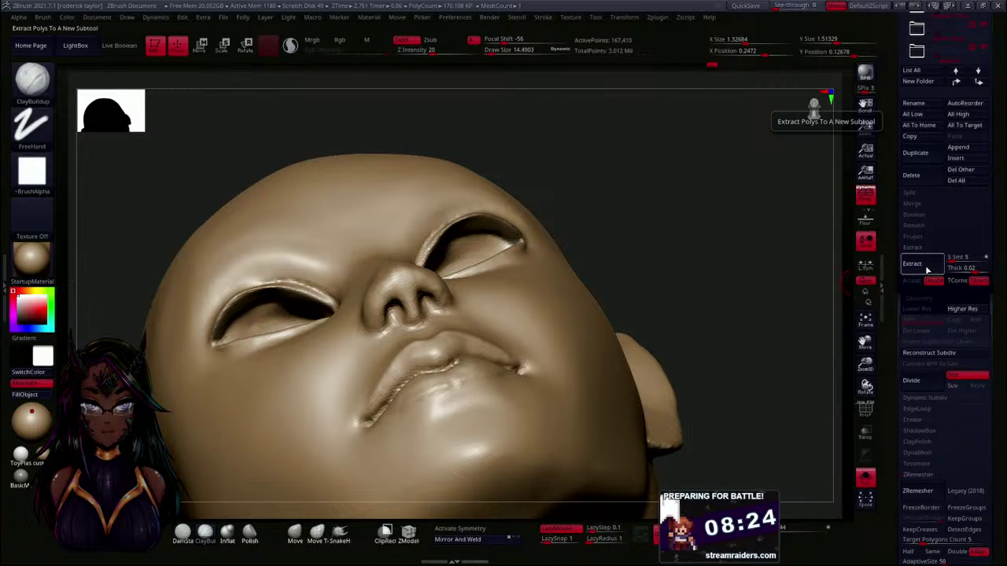
pyautogui.click(912, 264)
pyautogui.moveTo(739, 229); pyautogui.dragTo(753, 265)
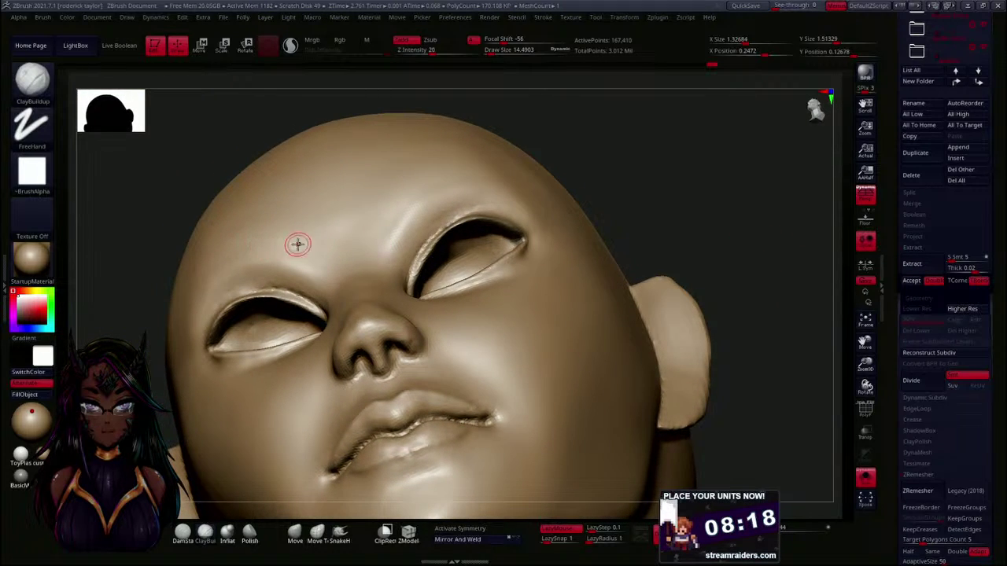
pyautogui.click(928, 265)
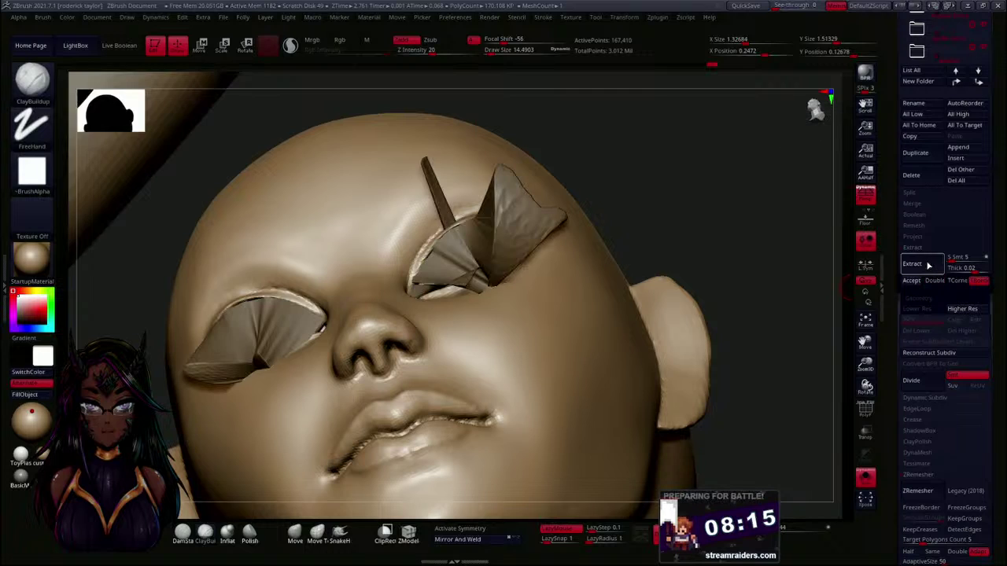
pyautogui.click(777, 237)
pyautogui.moveTo(761, 227); pyautogui.dragTo(760, 232)
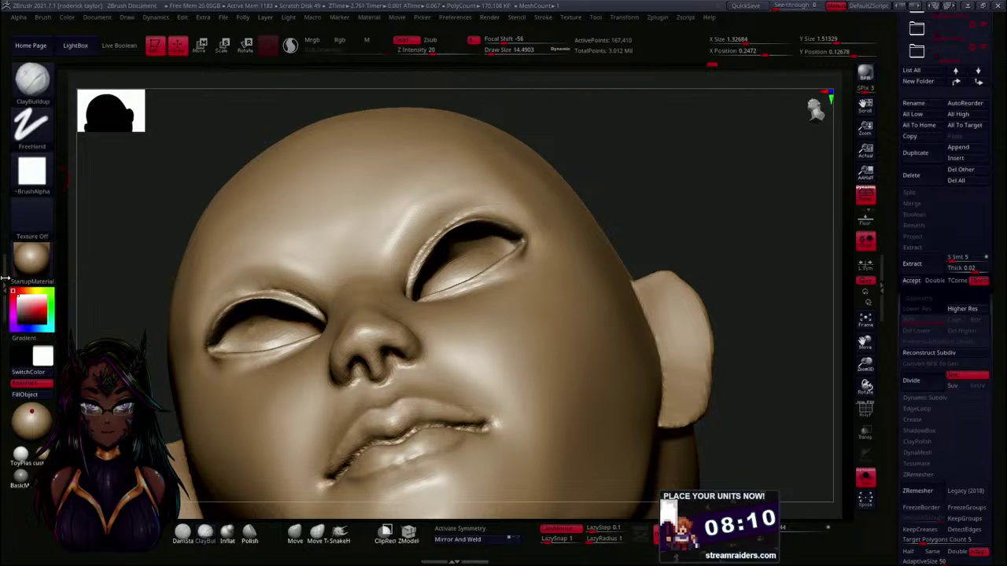
# - Extract the masked upper eyelid areas as separate geometry with the Extract+ plugin
pyautogui.click(5, 288)
pyautogui.click(51, 133)
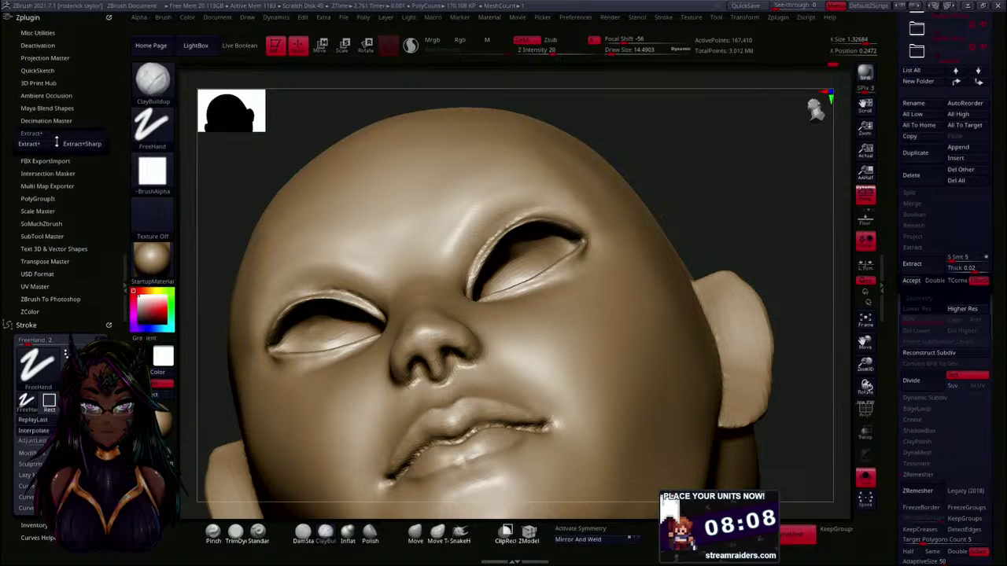
pyautogui.click(48, 147)
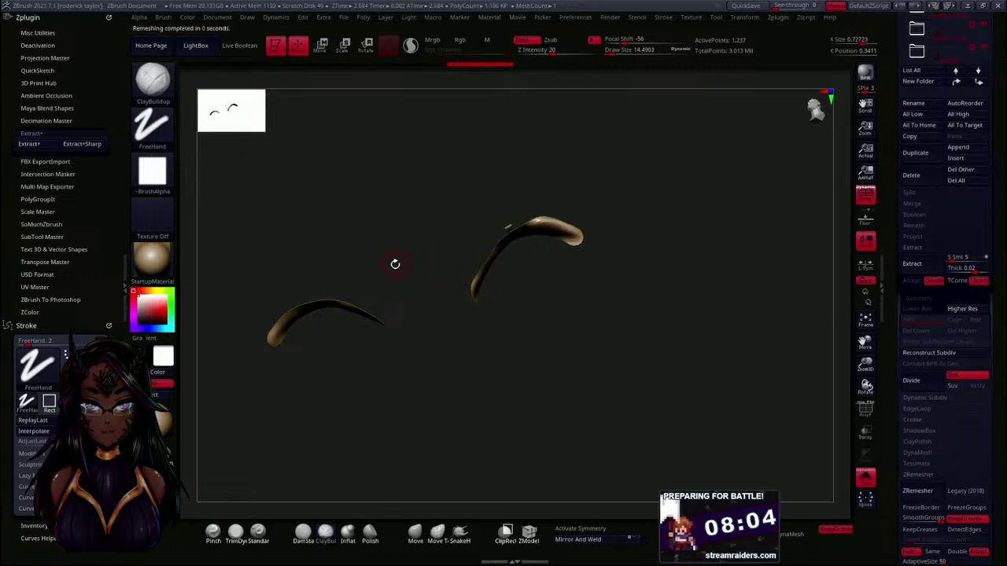
pyautogui.moveTo(396, 264); pyautogui.dragTo(419, 242)
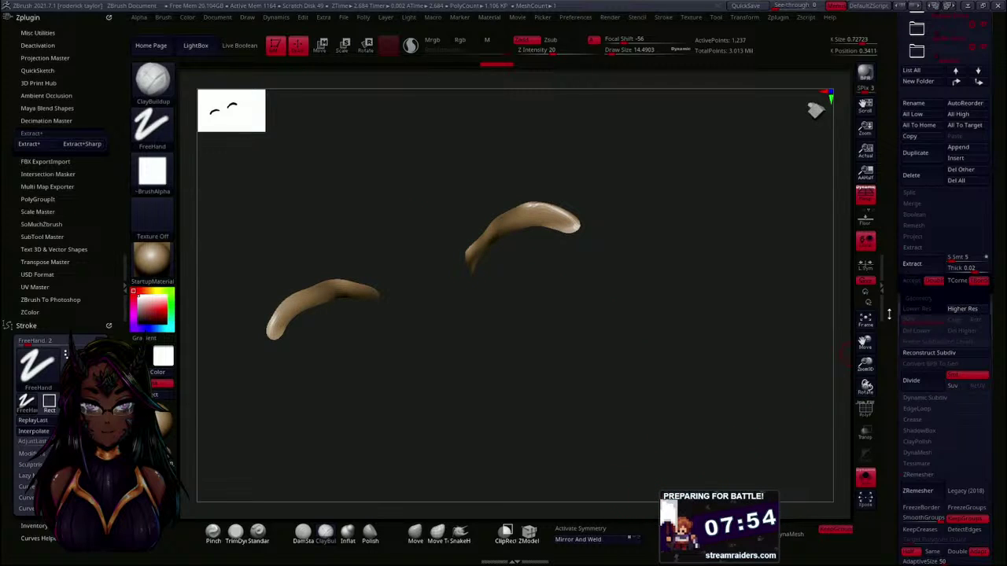
# - Remesh the extracted upper-lid strips with ZRemesher, keeping the same polygon count
pyautogui.scroll(-3, 927, 381)
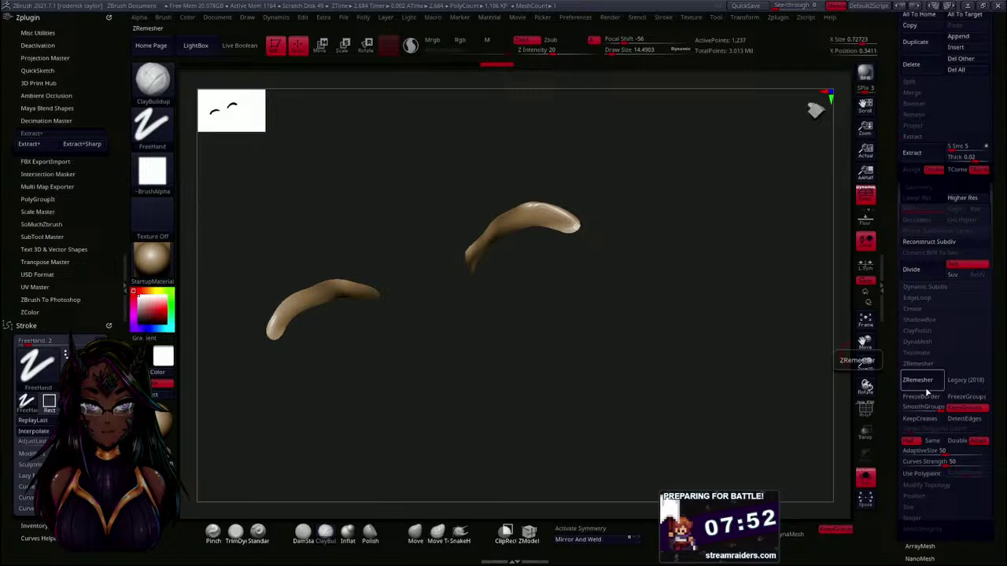
pyautogui.click(933, 441)
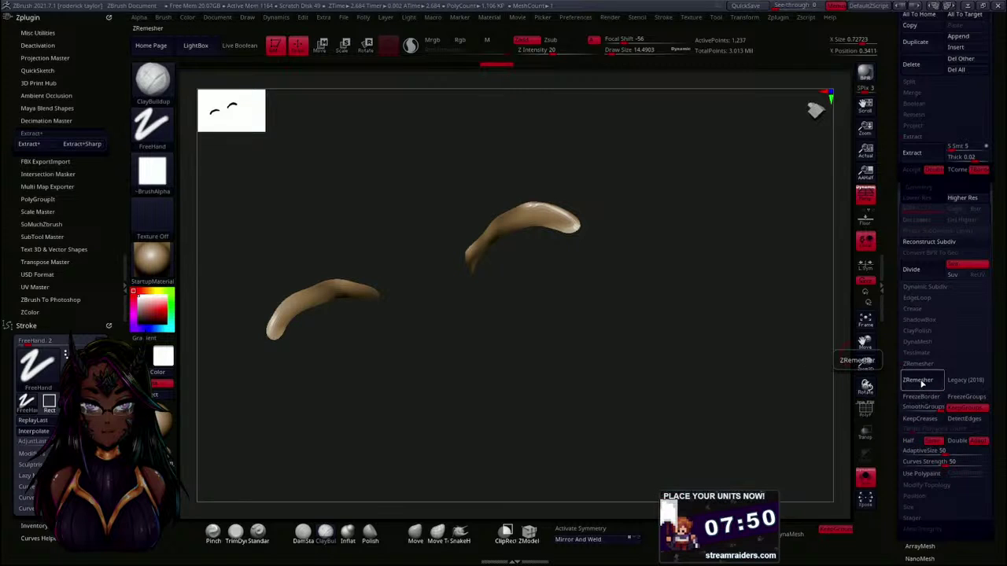
pyautogui.click(918, 380)
pyautogui.moveTo(602, 282)
pyautogui.mouseDown()
pyautogui.moveTo(493, 196)
pyautogui.moveTo(486, 174)
pyautogui.moveTo(604, 289)
pyautogui.mouseUp()
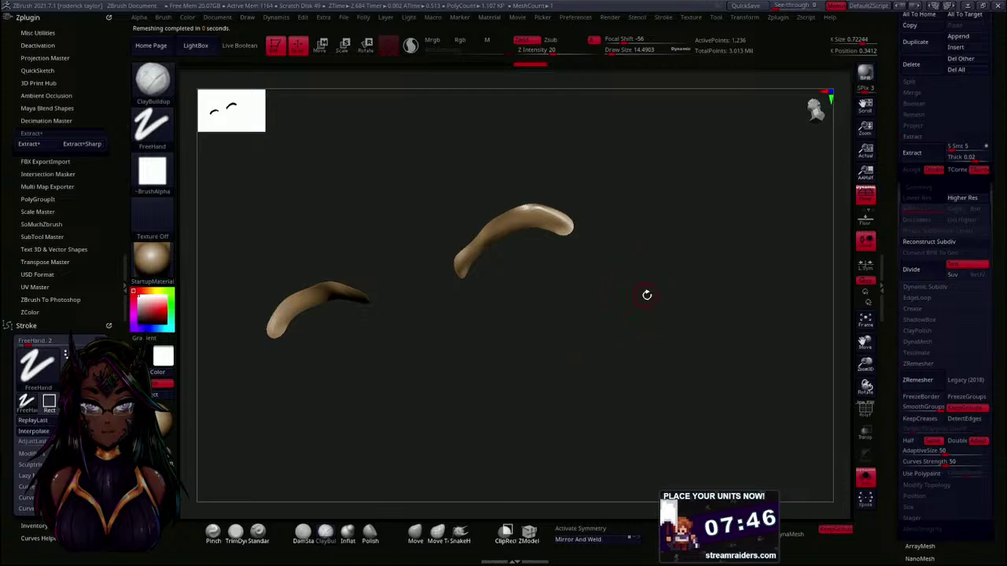
# - Show the whole character again and examine how the lid strips sit around both eyes
pyautogui.click(865, 479)
pyautogui.keyDown('ctrl'); pyautogui.moveTo(585, 306); pyautogui.dragTo(530, 175, button='right'); pyautogui.keyUp('ctrl')
pyautogui.keyDown('ctrl'); pyautogui.moveTo(532, 274); pyautogui.dragTo(557, 366, button='right'); pyautogui.keyUp('ctrl')
pyautogui.keyDown('alt'); pyautogui.click(555, 268); pyautogui.keyUp('alt')
pyautogui.keyDown('ctrl'); pyautogui.moveTo(546, 168); pyautogui.dragTo(567, 234, button='right'); pyautogui.keyUp('ctrl')
pyautogui.moveTo(661, 99); pyautogui.dragTo(664, 165, button='right')
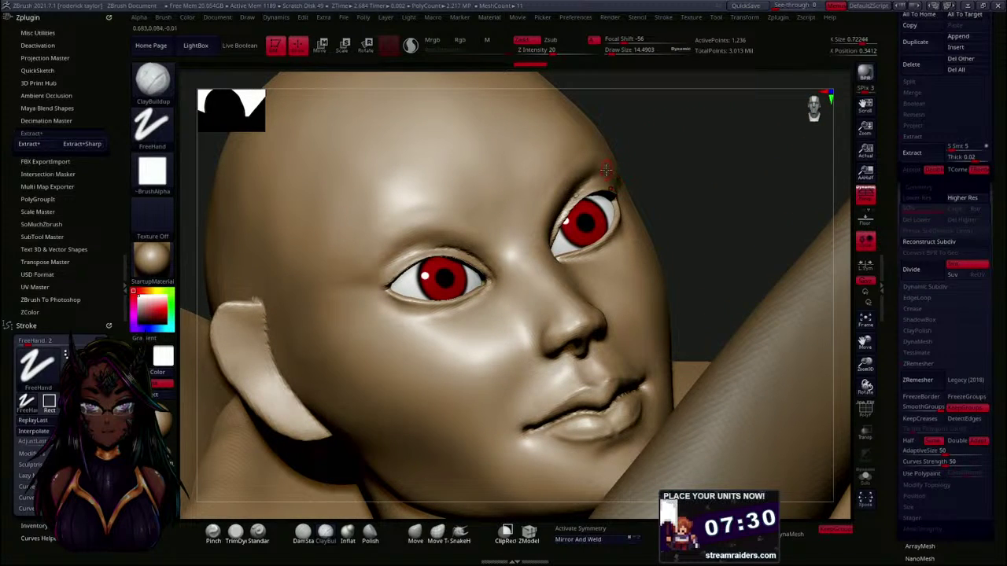
pyautogui.keyDown('shift'); pyautogui.moveTo(634, 146); pyautogui.dragTo(643, 125, button='right'); pyautogui.keyUp('shift')
pyautogui.hotkey('ctrl', 'shift')
pyautogui.keyDown('ctrl'); pyautogui.keyDown('shift'); pyautogui.moveTo(677, 144); pyautogui.dragTo(546, 279); pyautogui.keyUp('shift'); pyautogui.keyUp('ctrl')
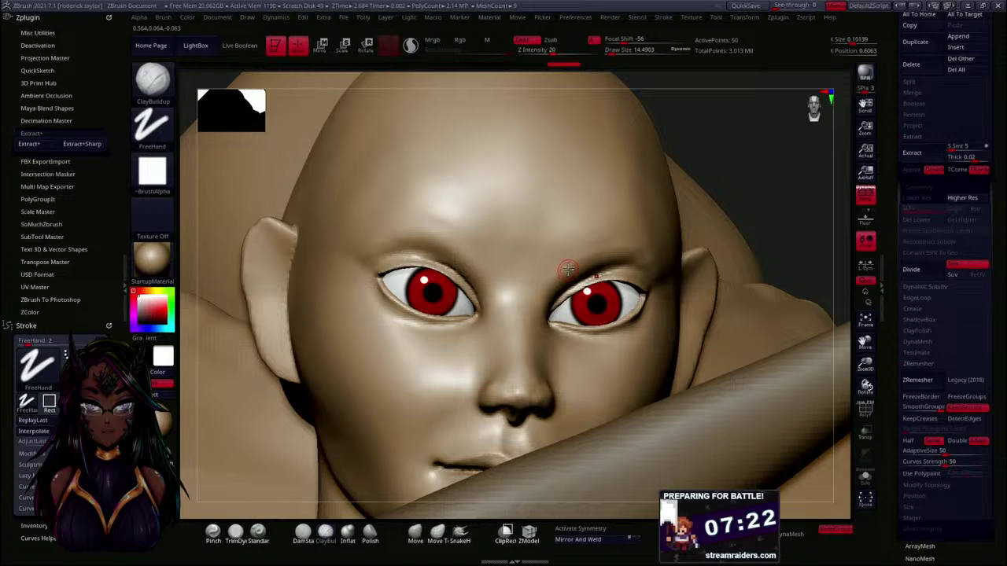
pyautogui.keyDown('ctrl'); pyautogui.keyDown('shift'); pyautogui.click(748, 150); pyautogui.keyUp('shift'); pyautogui.keyUp('ctrl')
# - Try rebuilding the upper-lid strips with DynaMesh while KeepGroups is on
pyautogui.moveTo(744, 153)
pyautogui.mouseDown()
pyautogui.moveTo(737, 139)
pyautogui.moveTo(724, 171)
pyautogui.mouseUp()
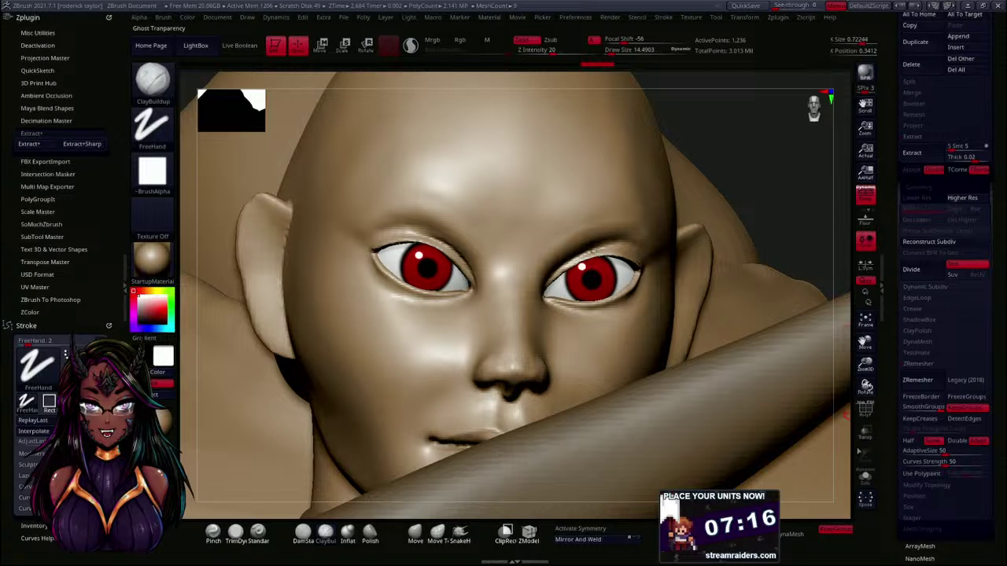
pyautogui.moveTo(738, 156); pyautogui.dragTo(728, 88)
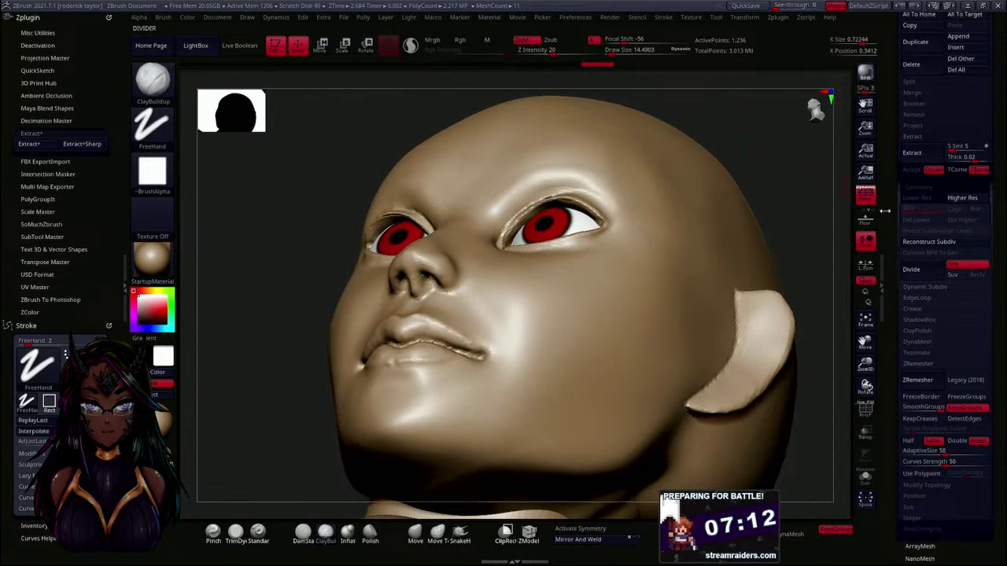
pyautogui.scroll(-10, 889, 238)
pyautogui.scroll(1, 889, 238)
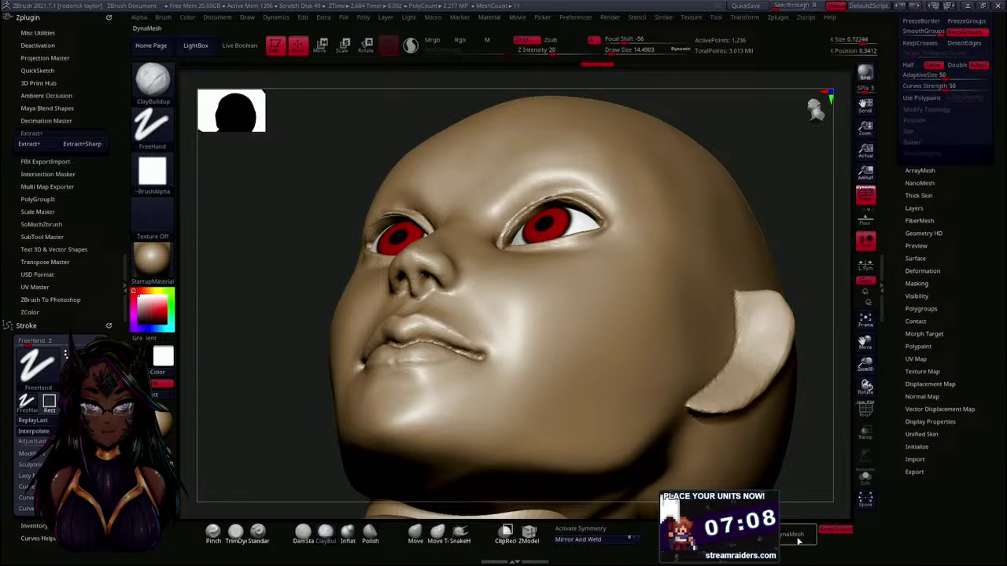
pyautogui.moveTo(792, 229); pyautogui.dragTo(846, 307)
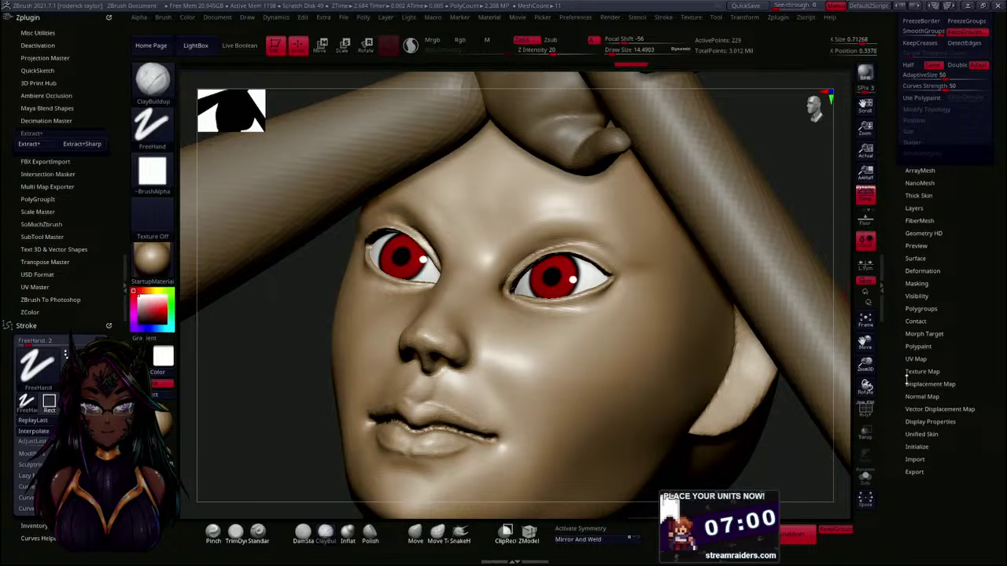
# - Inflate the lid strips slightly with the Inflate deformation and refresh their DynaMesh
pyautogui.click(921, 270)
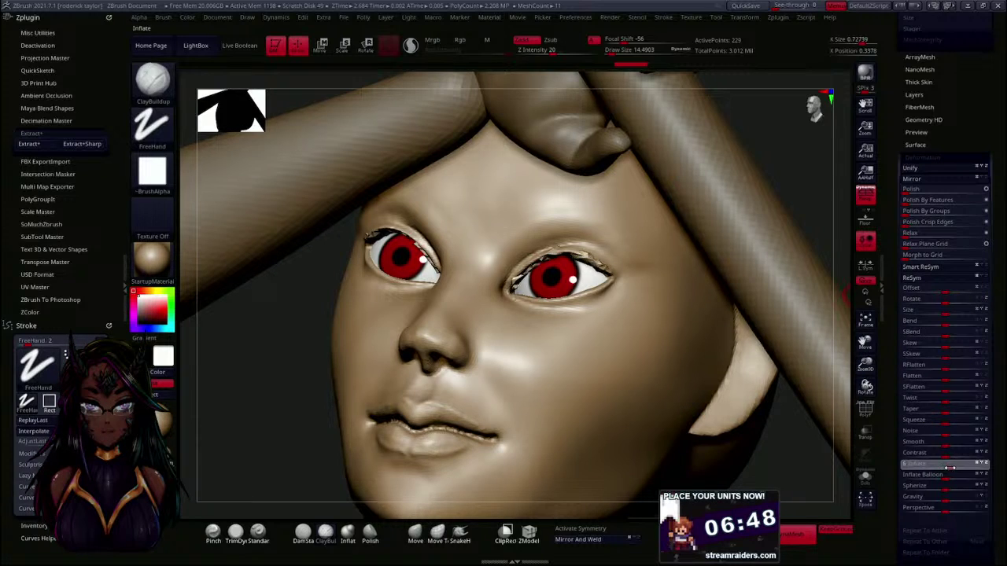
pyautogui.moveTo(948, 469); pyautogui.dragTo(949, 469)
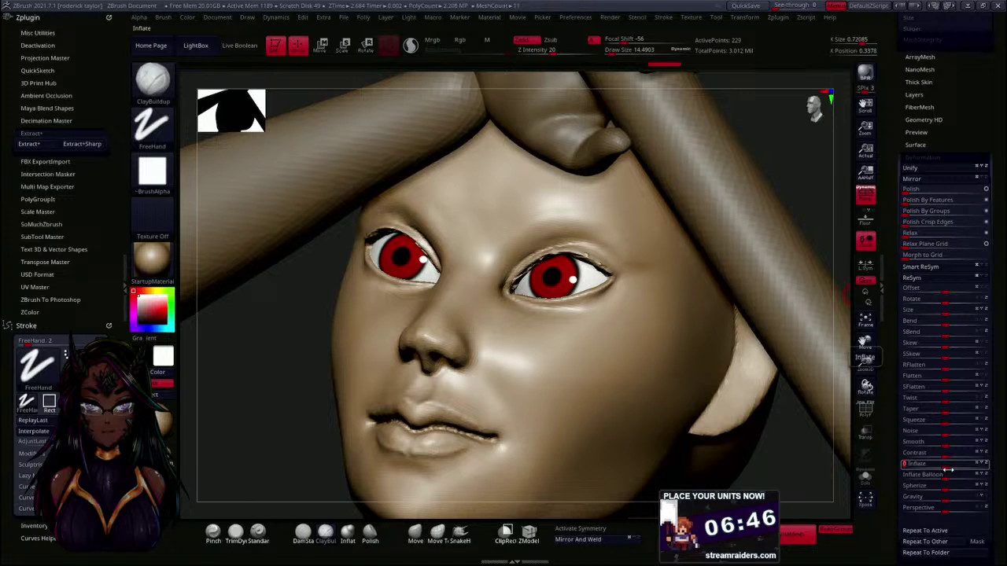
pyautogui.moveTo(794, 434)
pyautogui.keyDown('ctrl'); pyautogui.mouseDown()
pyautogui.moveTo(811, 471)
pyautogui.moveTo(803, 400)
pyautogui.moveTo(813, 299)
pyautogui.moveTo(804, 276)
pyautogui.moveTo(811, 323)
pyautogui.mouseUp(); pyautogui.keyUp('ctrl')
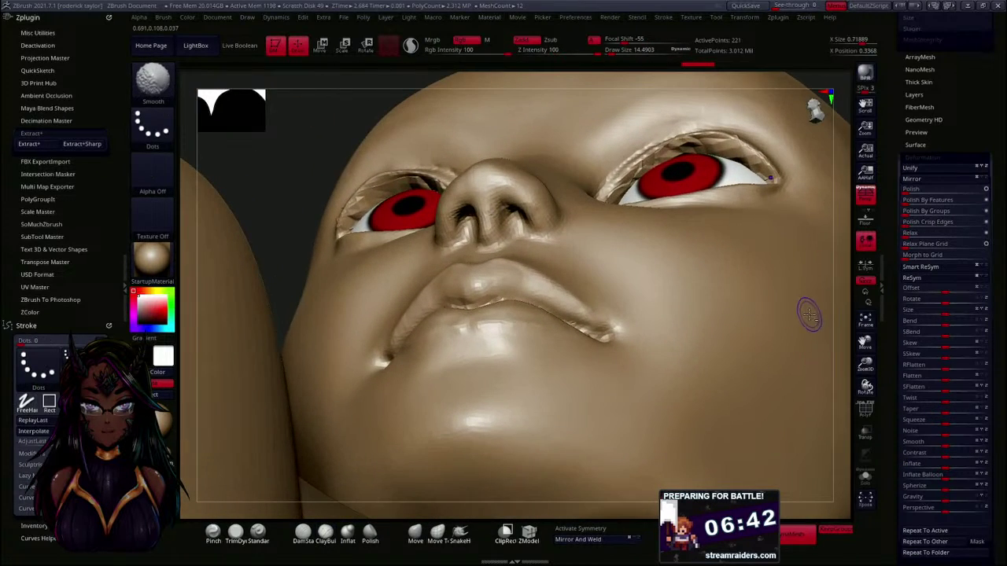
# - Smooth the lid strip above the character's left eye and adjust its outer corner with the Move brush
pyautogui.keyDown('alt'); pyautogui.moveTo(260, 171); pyautogui.dragTo(176, 296); pyautogui.keyUp('alt')
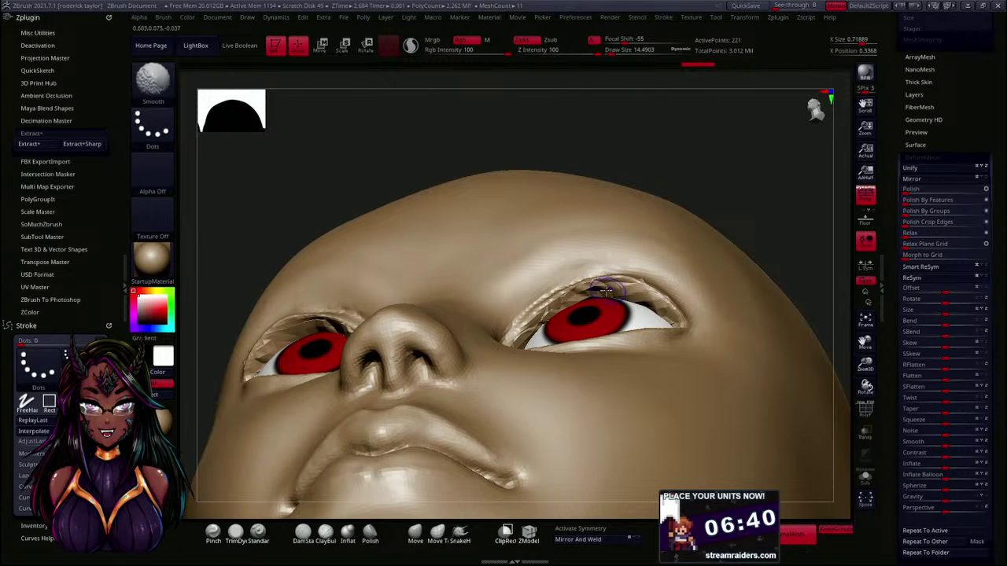
pyautogui.keyDown('shift'); pyautogui.moveTo(650, 305); pyautogui.dragTo(555, 297); pyautogui.keyUp('shift')
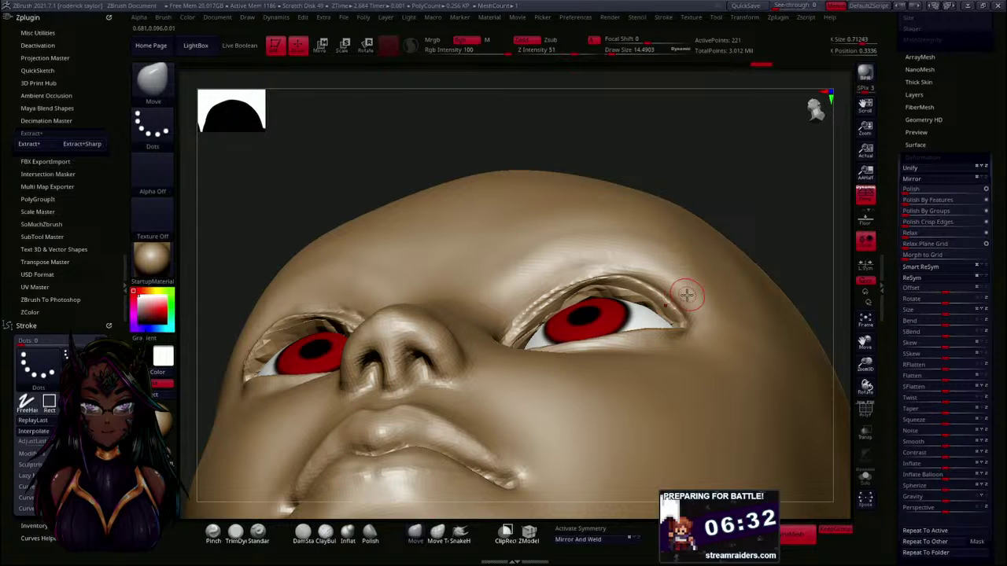
pyautogui.moveTo(692, 299)
pyautogui.mouseDown(button='right')
pyautogui.moveTo(737, 221)
pyautogui.moveTo(715, 234)
pyautogui.moveTo(632, 237)
pyautogui.mouseUp(button='right')
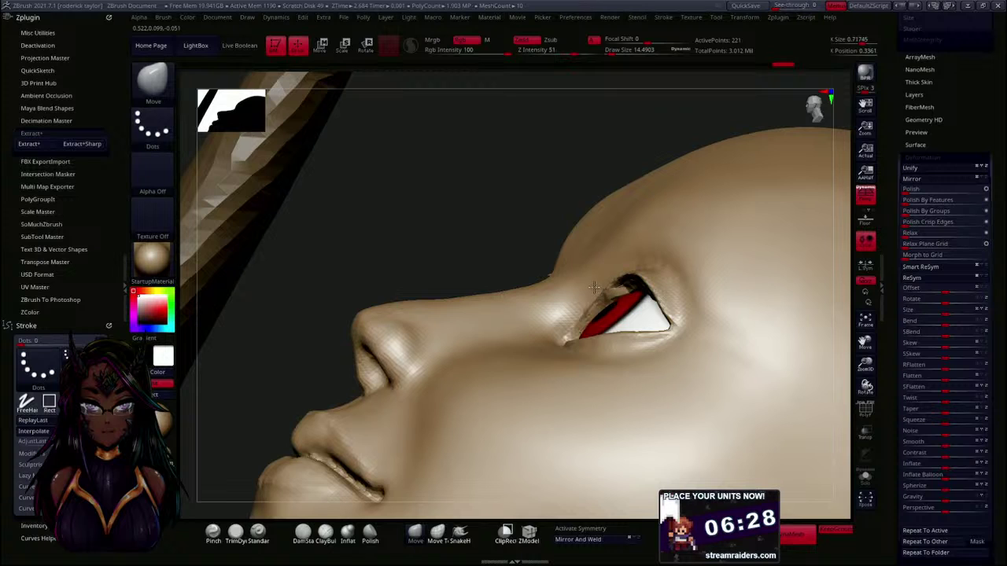
pyautogui.moveTo(448, 223); pyautogui.dragTo(479, 229, button='right')
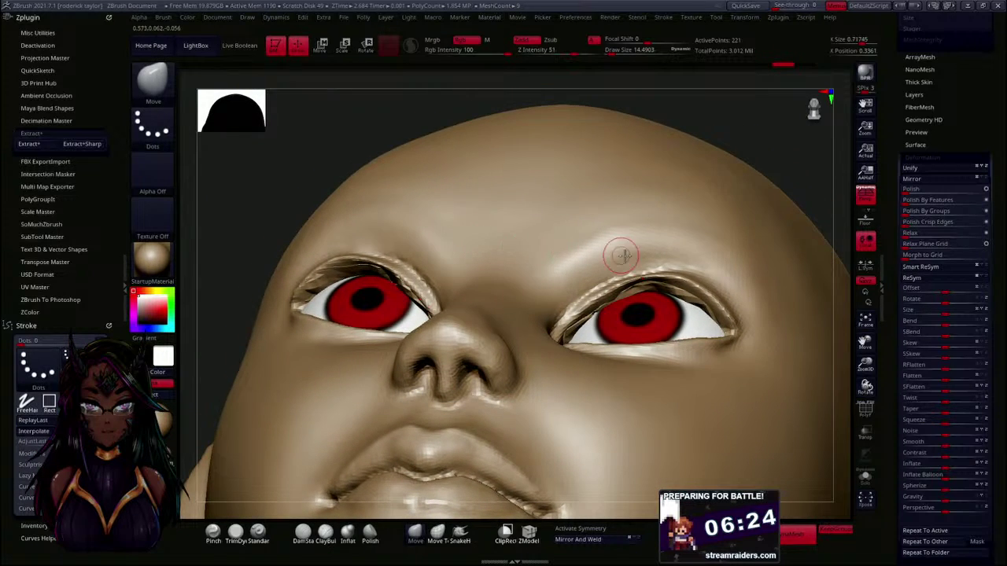
# - Isolate the lid strips and try remeshing them with ZRemesher at double the polygon count
pyautogui.click(866, 477)
pyautogui.moveTo(508, 254); pyautogui.dragTo(539, 369, button='right')
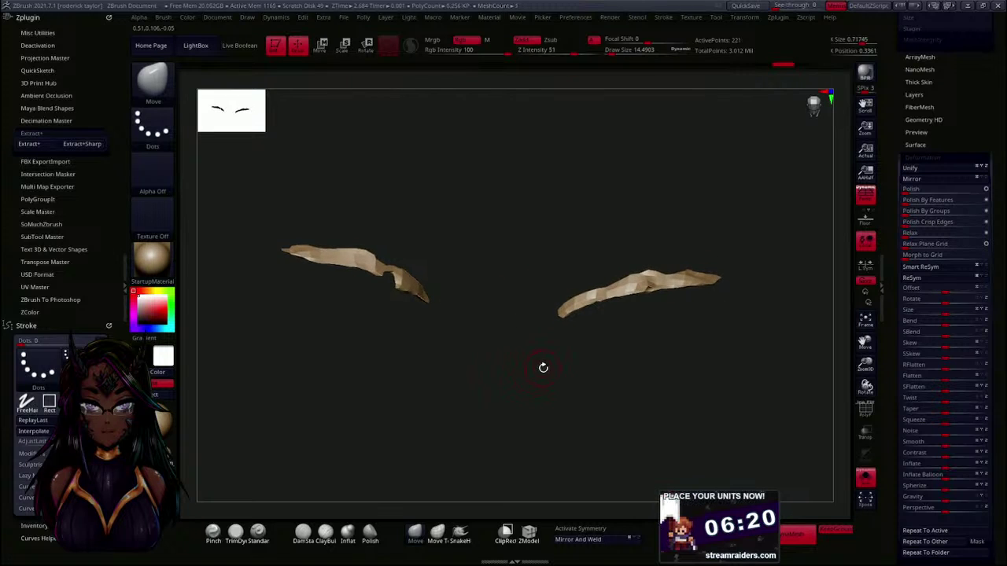
pyautogui.scroll(10, 893, 226)
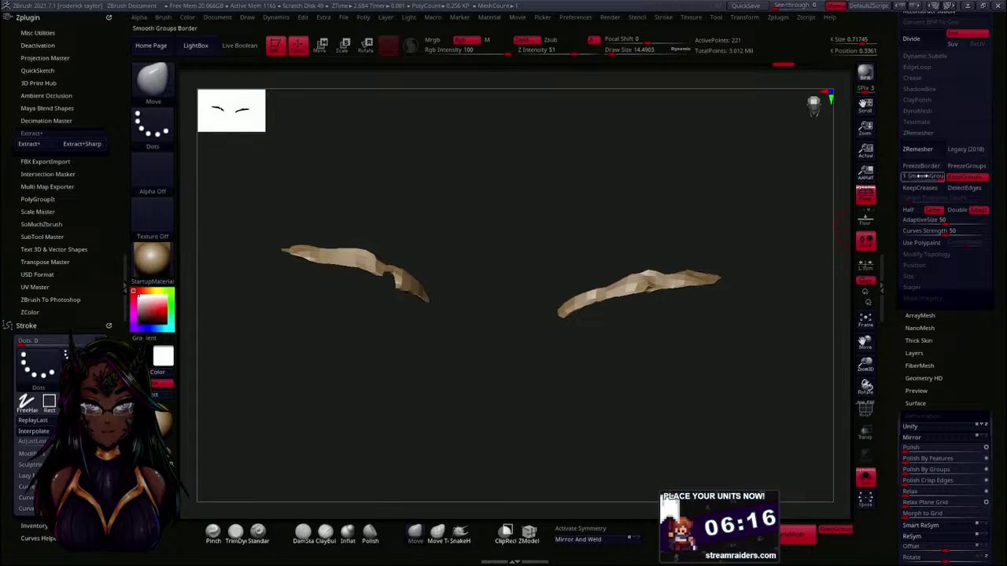
pyautogui.click(932, 211)
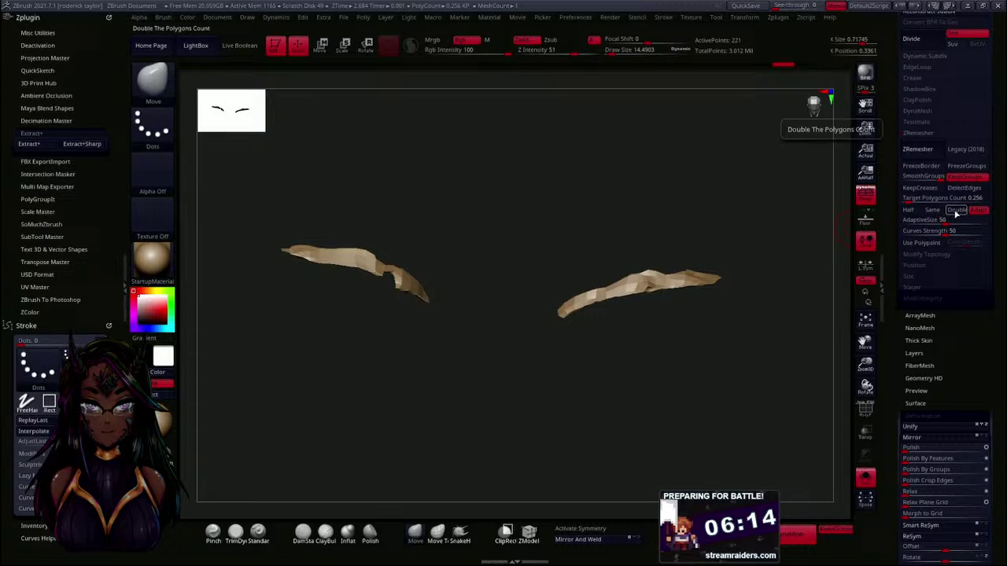
pyautogui.click(953, 211)
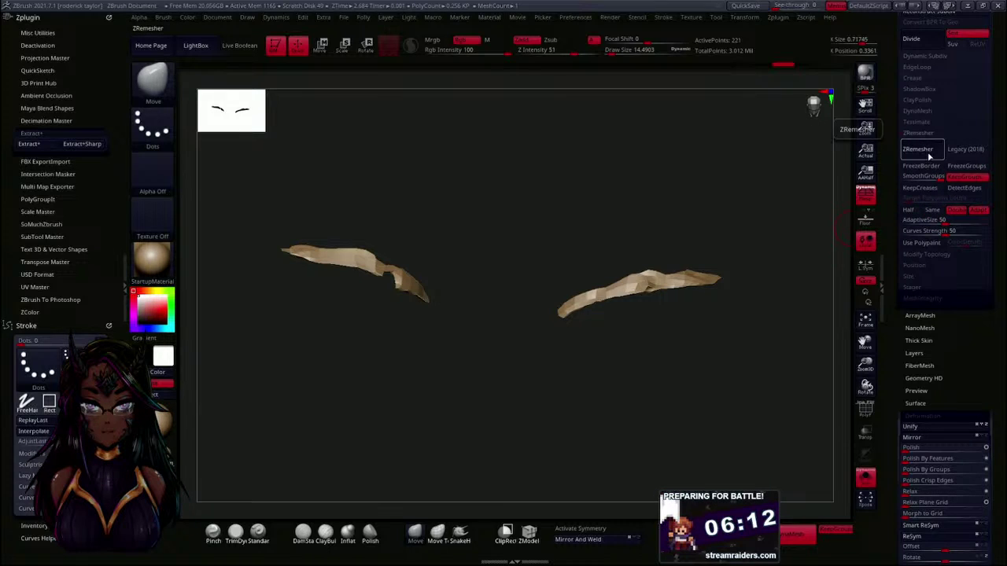
pyautogui.click(927, 155)
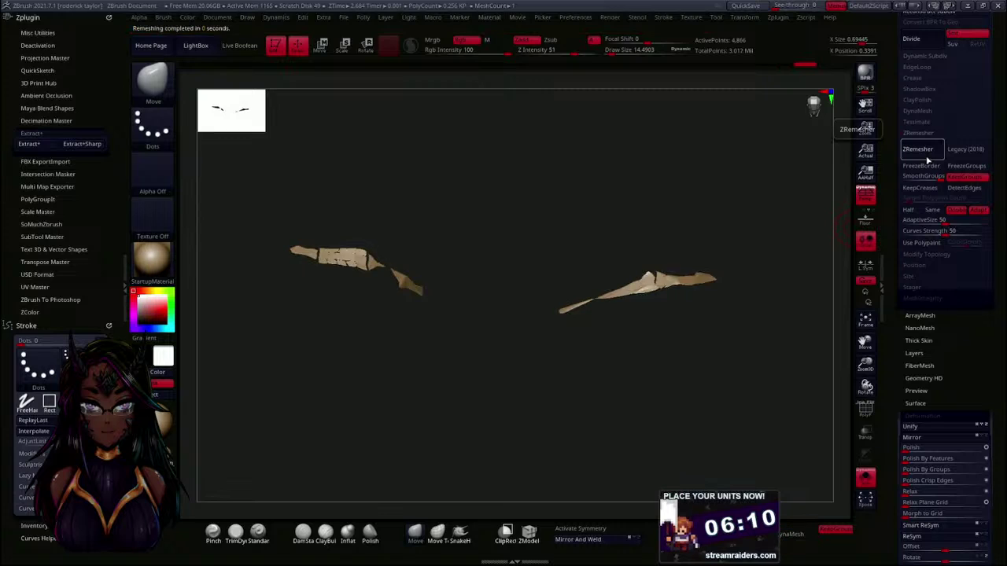
# - Undo the doubled remesh and the preceding sculpting edits on the lid strips
pyautogui.hotkey('ctrl', 'z')
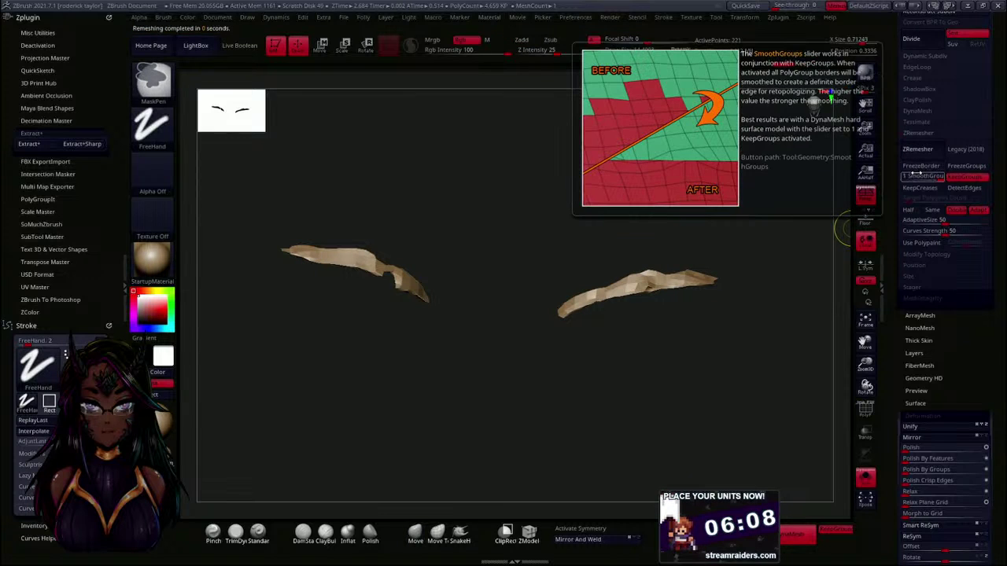
pyautogui.hotkey('ctrl', 'z')
pyautogui.hotkey('ctrl', 'z')
pyautogui.hotkey('ctrl', 'z')
pyautogui.hotkey('ctrl', 'z')
pyautogui.hotkey('ctrl', 'shift', 'z')
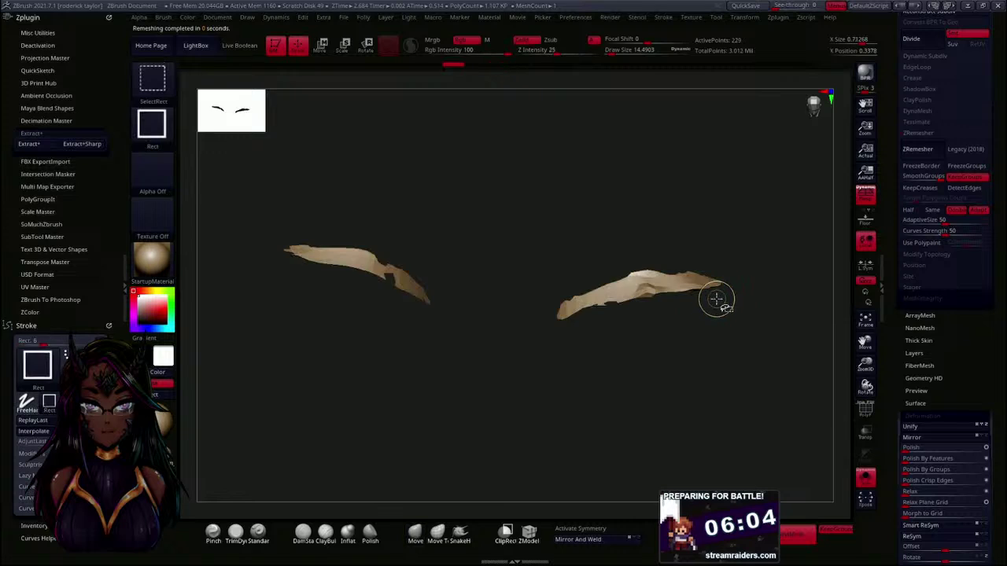
# - Turn off KeepGroups, try ZRemesher on the lid strips, and undo back to before the DynaMesh
pyautogui.click(924, 152)
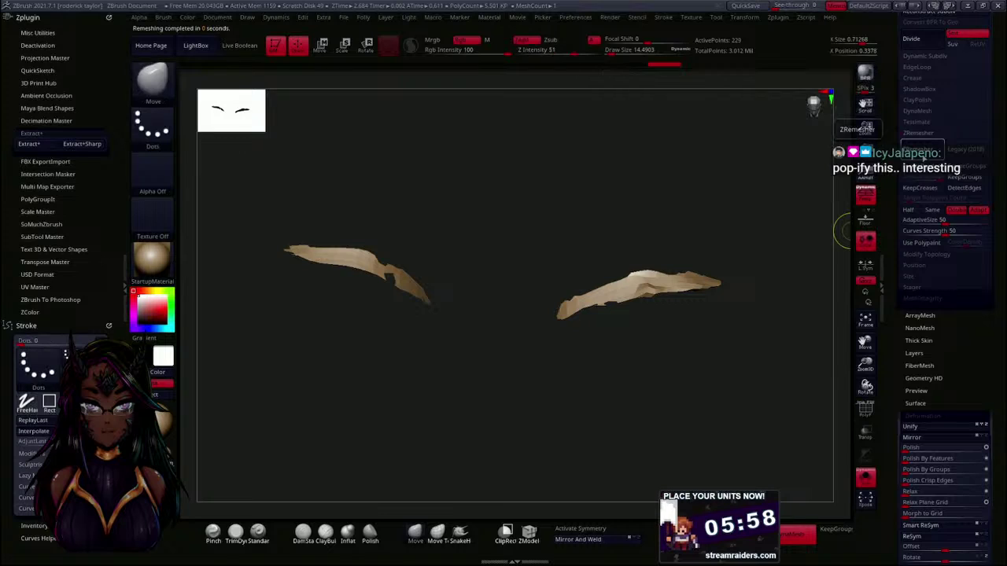
pyautogui.hotkey('ctrl', 'z')
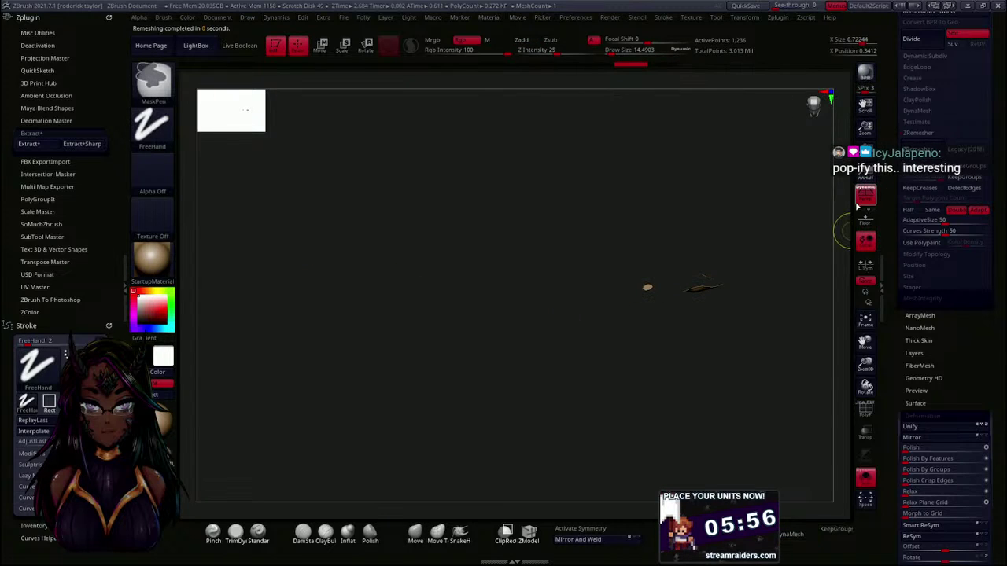
pyautogui.moveTo(771, 241); pyautogui.dragTo(728, 193)
# - Try the Inflate deformation on the lid strips before rebuilding them with DynaMesh
pyautogui.moveTo(892, 438); pyautogui.dragTo(893, 324)
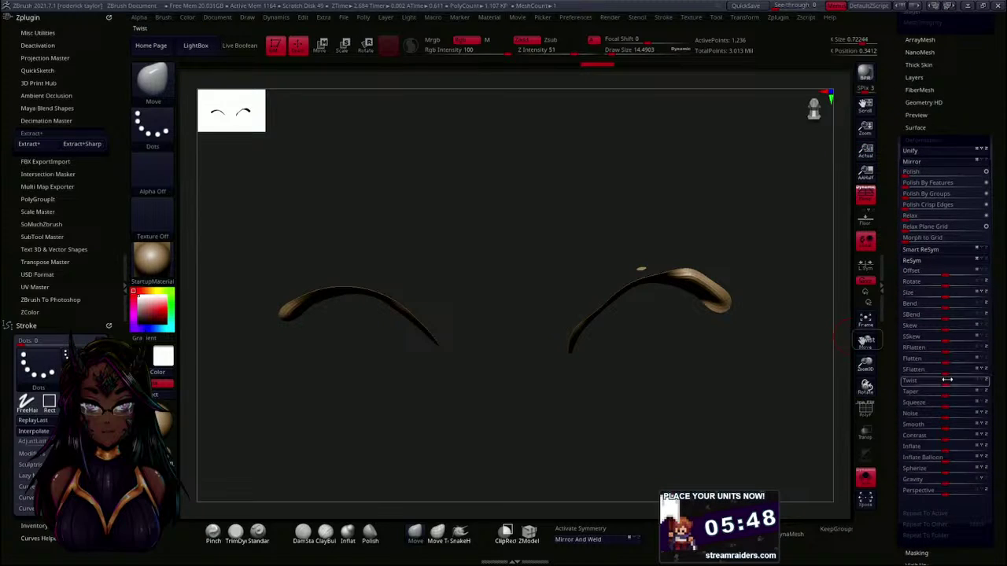
pyautogui.moveTo(947, 450); pyautogui.dragTo(954, 453)
pyautogui.moveTo(796, 405); pyautogui.dragTo(810, 331)
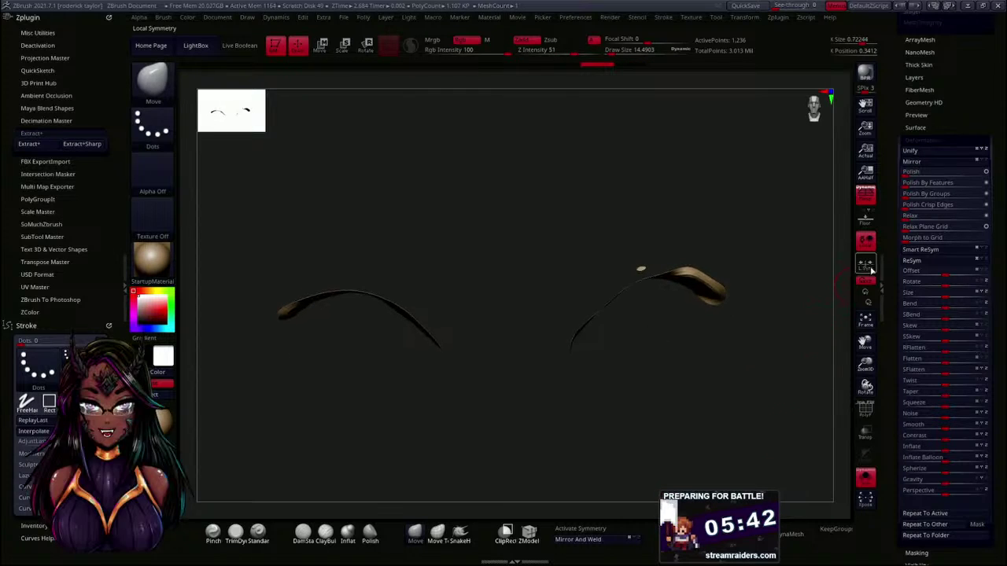
# - Rebuild the lid strips with DynaMesh with KeepGroups off and thicken them with the Inflate deformation
pyautogui.moveTo(887, 277); pyautogui.dragTo(889, 347)
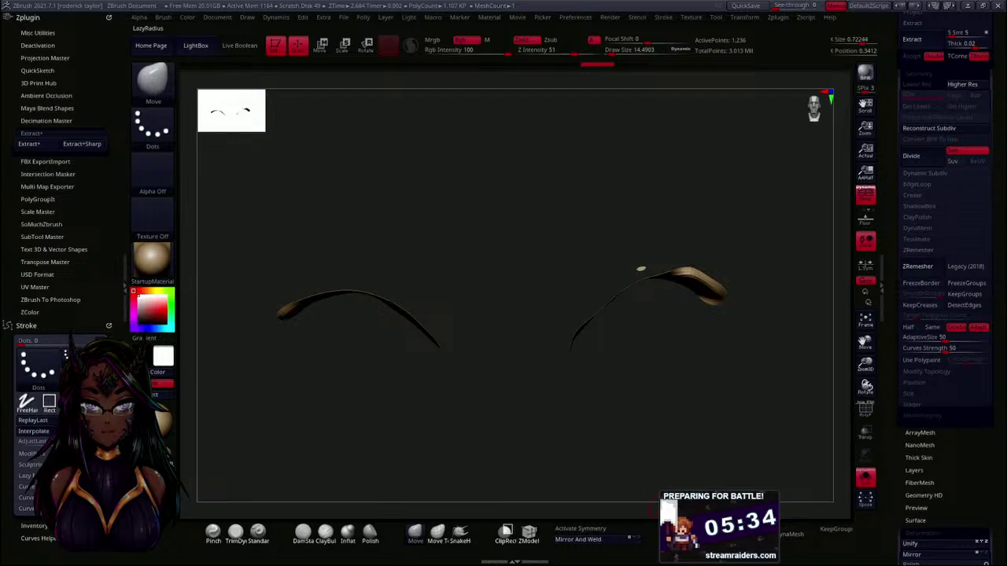
pyautogui.moveTo(779, 496); pyautogui.dragTo(769, 403)
pyautogui.moveTo(893, 423); pyautogui.dragTo(897, 307)
pyautogui.moveTo(944, 431)
pyautogui.mouseDown()
pyautogui.moveTo(953, 431)
pyautogui.moveTo(945, 443)
pyautogui.moveTo(950, 433)
pyautogui.mouseUp()
pyautogui.hotkey('ctrl', 'z')
pyautogui.hotkey('ctrl', 'z')
pyautogui.moveTo(699, 351); pyautogui.dragTo(713, 375)
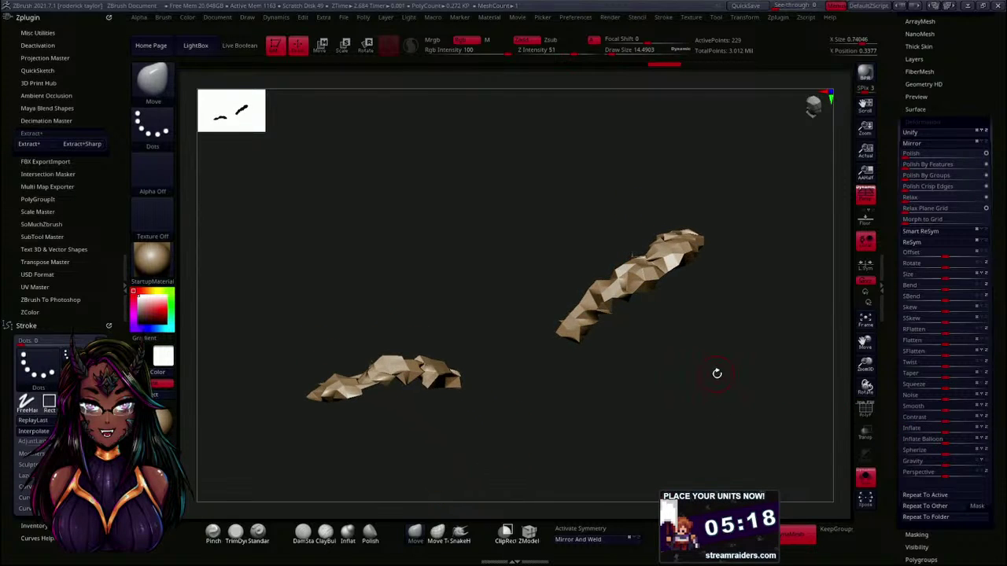
# - Refresh the DynaMesh of the inflated lid strips and smooth their surfaces along both arcs
pyautogui.moveTo(755, 342)
pyautogui.mouseDown()
pyautogui.moveTo(767, 411)
pyautogui.moveTo(708, 393)
pyautogui.moveTo(737, 419)
pyautogui.moveTo(701, 389)
pyautogui.moveTo(689, 403)
pyautogui.mouseUp()
pyautogui.keyDown('shift'); pyautogui.moveTo(618, 328); pyautogui.dragTo(684, 267); pyautogui.keyUp('shift')
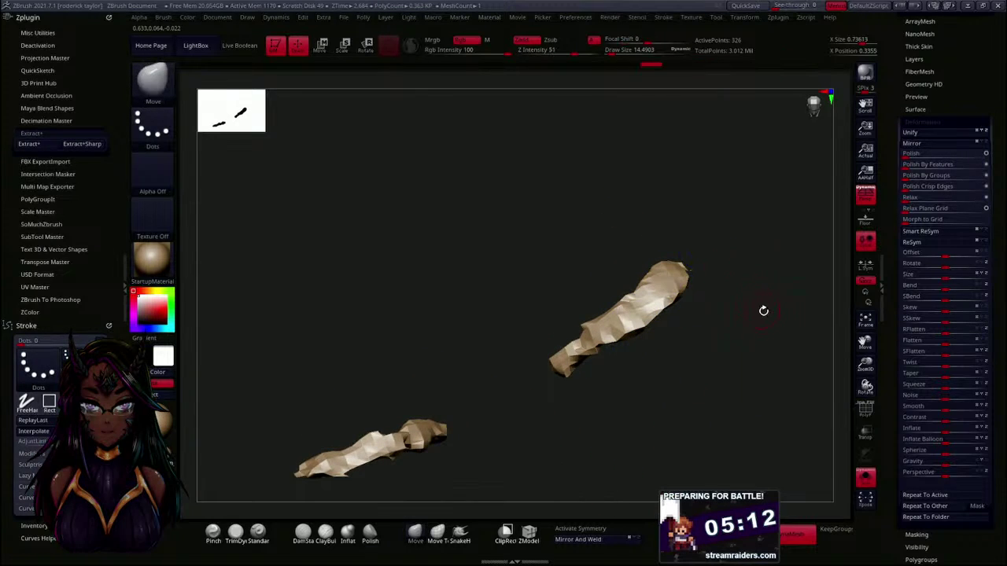
pyautogui.moveTo(755, 303); pyautogui.dragTo(708, 294)
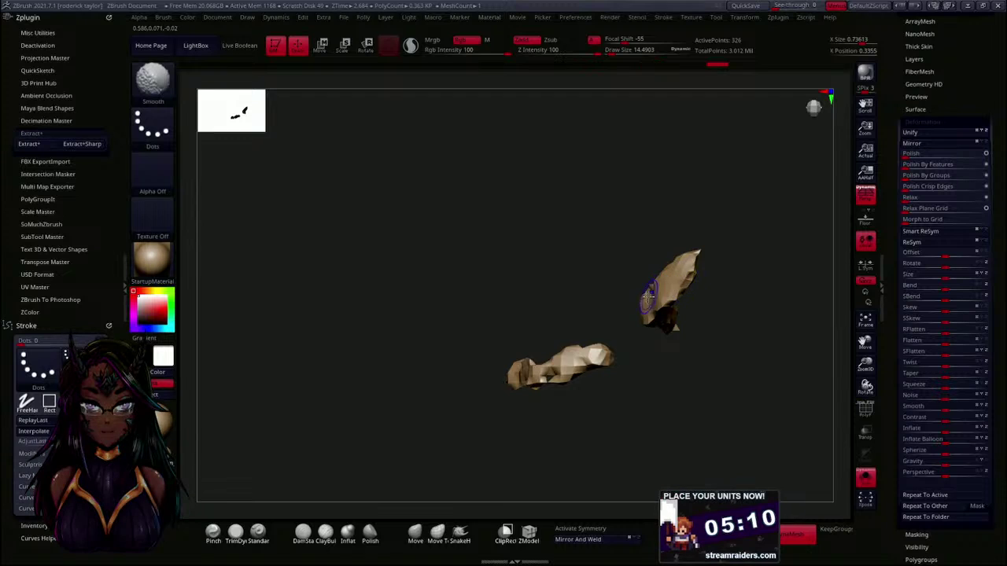
pyautogui.moveTo(735, 383); pyautogui.dragTo(773, 274)
pyautogui.keyDown('shift'); pyautogui.moveTo(605, 348); pyautogui.dragTo(627, 321); pyautogui.keyUp('shift')
# - Divide the lid strips twice to bring them up to subdivision level 3
pyautogui.moveTo(888, 234); pyautogui.dragTo(890, 342)
pyautogui.scroll(4, 891, 342)
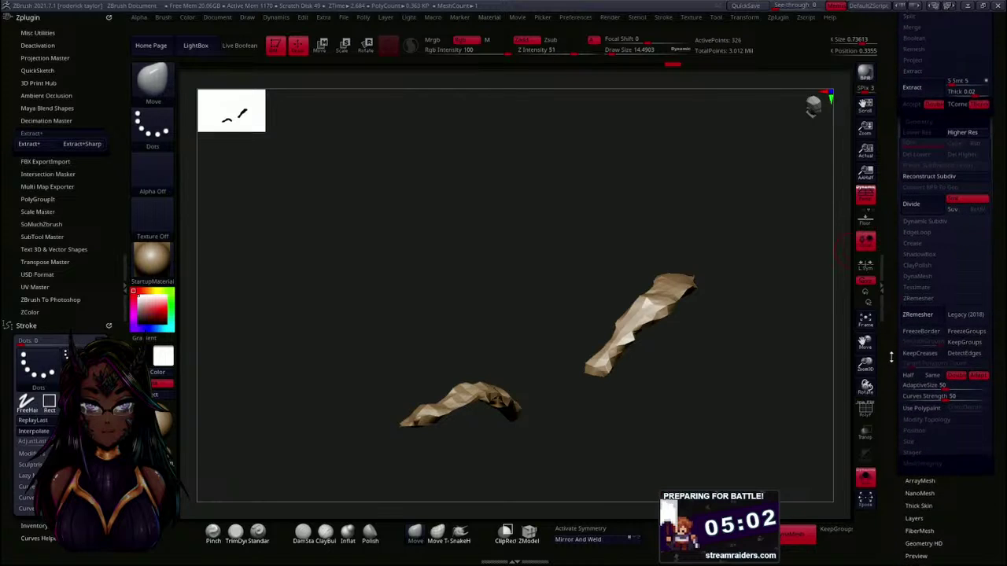
pyautogui.moveTo(710, 362); pyautogui.dragTo(684, 224)
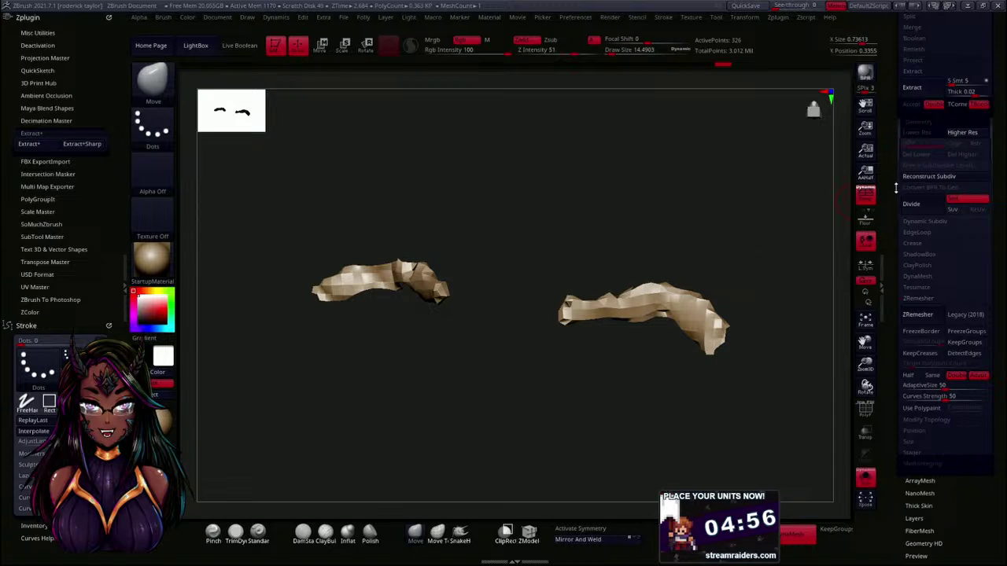
pyautogui.scroll(4, 895, 187)
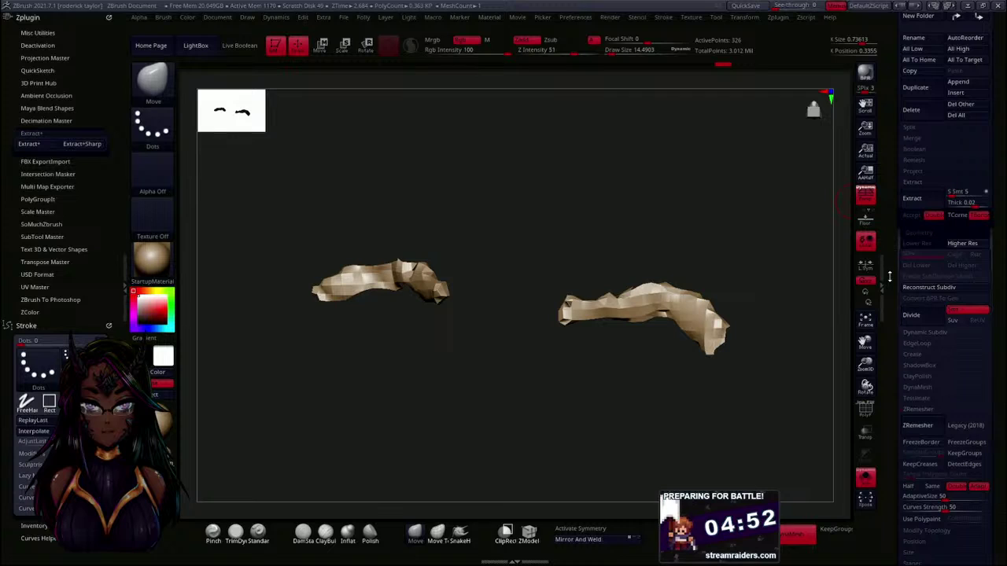
pyautogui.scroll(2, 891, 240)
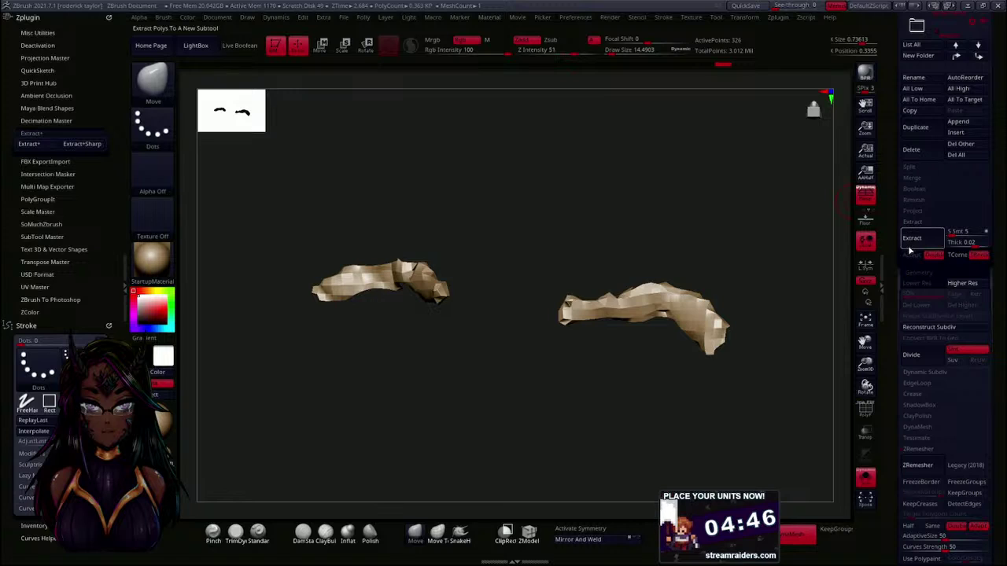
pyautogui.moveTo(763, 260)
pyautogui.mouseDown()
pyautogui.moveTo(758, 247)
pyautogui.moveTo(762, 275)
pyautogui.mouseUp()
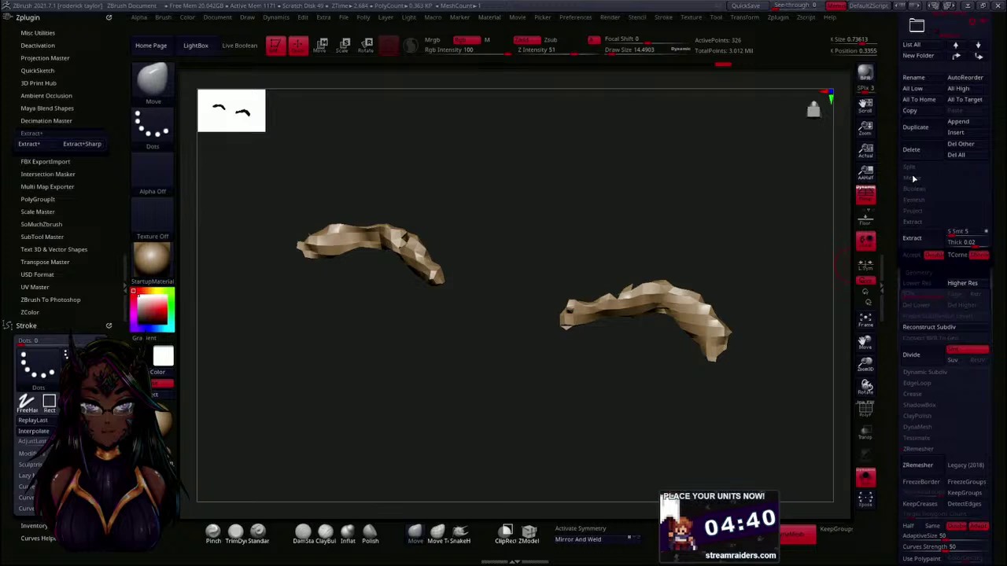
pyautogui.click(917, 200)
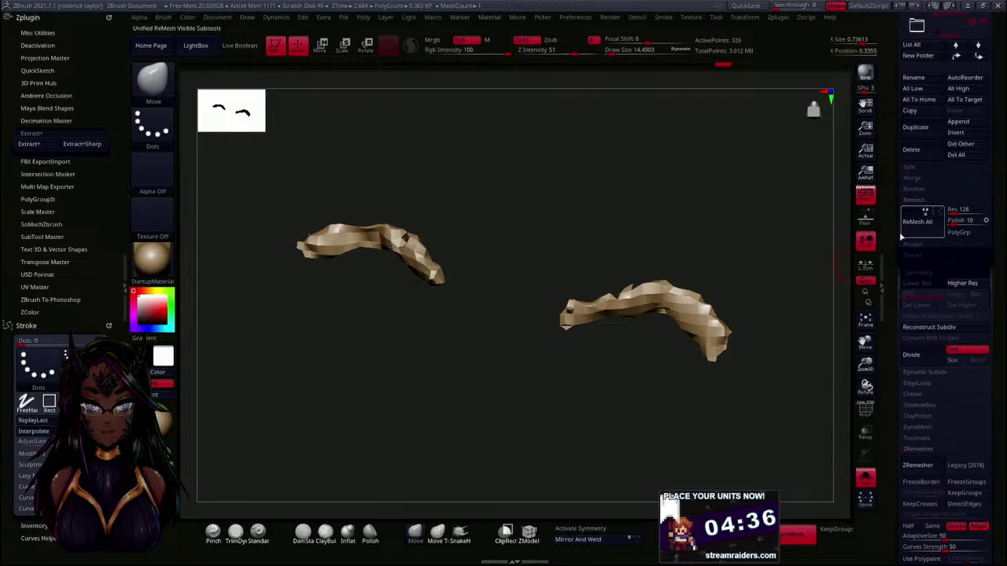
pyautogui.scroll(-3, 904, 198)
pyautogui.scroll(-2, 901, 197)
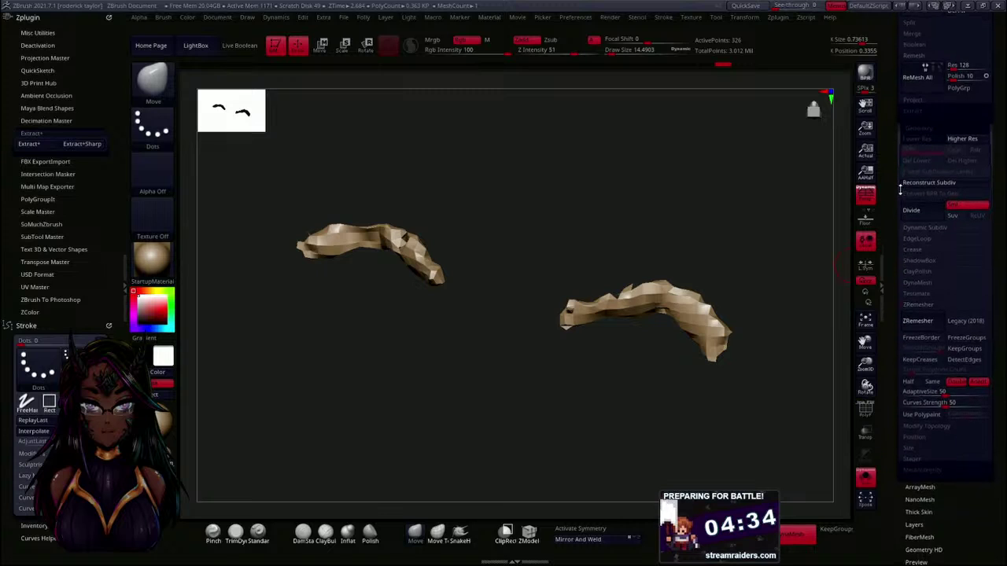
pyautogui.click(913, 197)
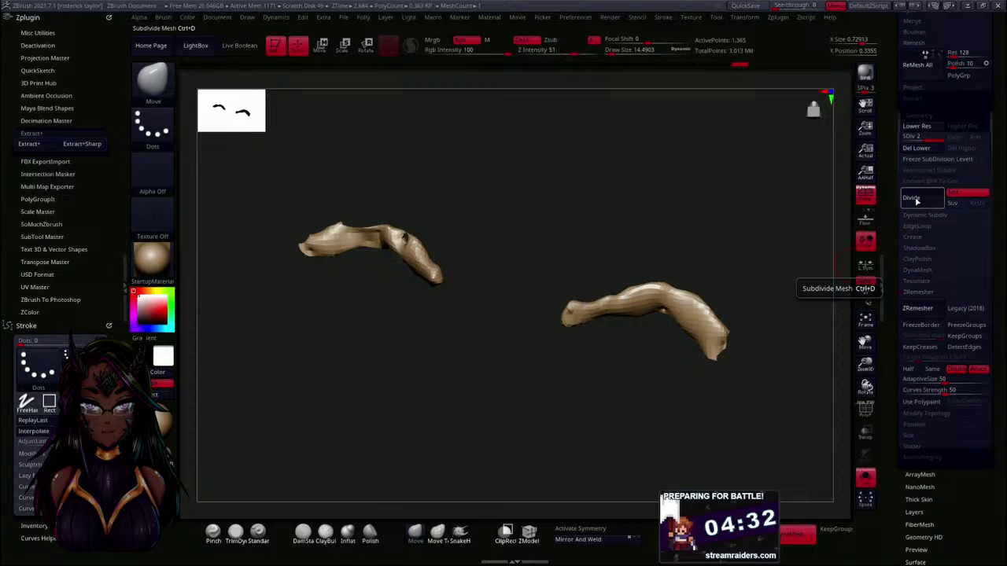
pyautogui.click(916, 201)
# - Smooth the lumps along both subdivided lid strips, working over their front and underside surfaces
pyautogui.moveTo(720, 218)
pyautogui.mouseDown()
pyautogui.moveTo(713, 367)
pyautogui.moveTo(705, 350)
pyautogui.mouseUp()
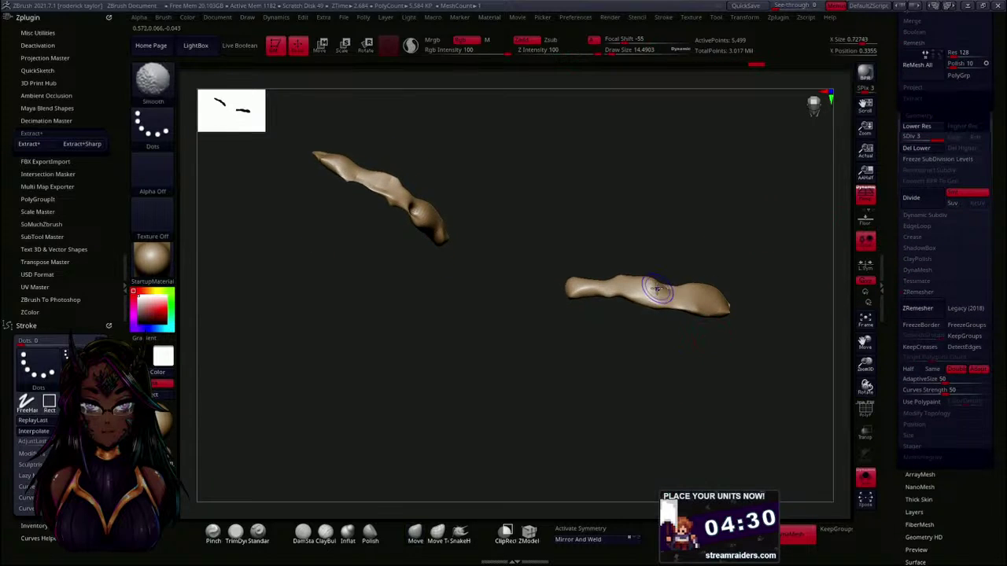
pyautogui.moveTo(604, 324)
pyautogui.mouseDown()
pyautogui.moveTo(609, 348)
pyautogui.moveTo(636, 360)
pyautogui.moveTo(686, 356)
pyautogui.mouseUp()
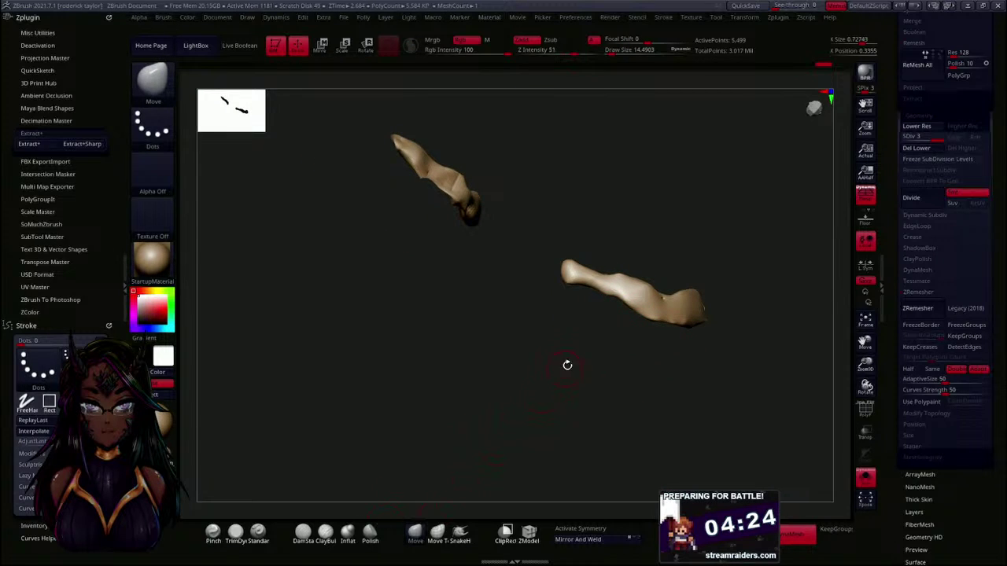
pyautogui.moveTo(615, 313); pyautogui.dragTo(638, 308)
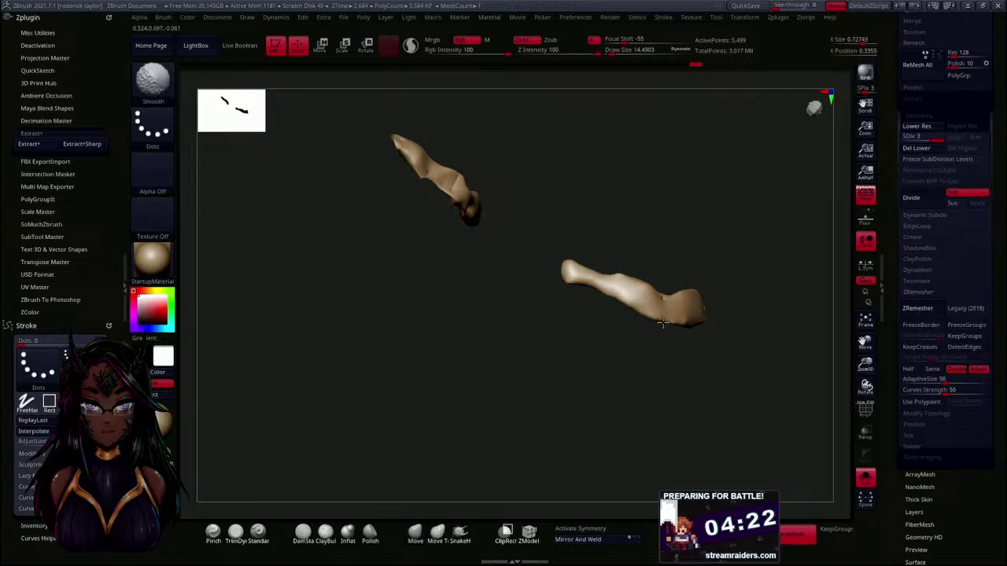
pyautogui.moveTo(719, 341); pyautogui.dragTo(658, 353)
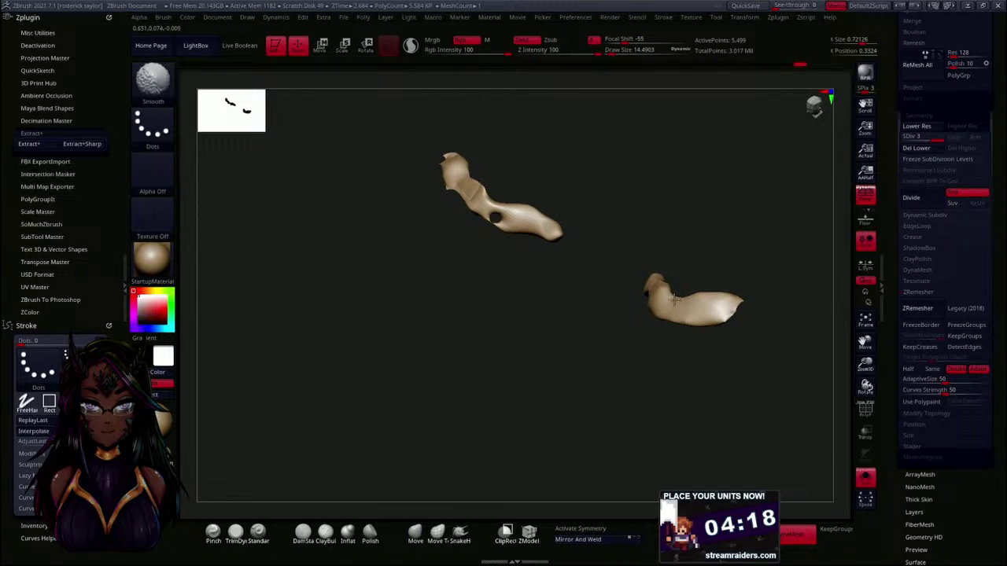
pyautogui.moveTo(686, 354); pyautogui.dragTo(603, 361)
pyautogui.moveTo(648, 290)
pyautogui.keyDown('shift'); pyautogui.mouseDown()
pyautogui.moveTo(625, 273)
pyautogui.moveTo(595, 274)
pyautogui.mouseUp(); pyautogui.keyUp('shift')
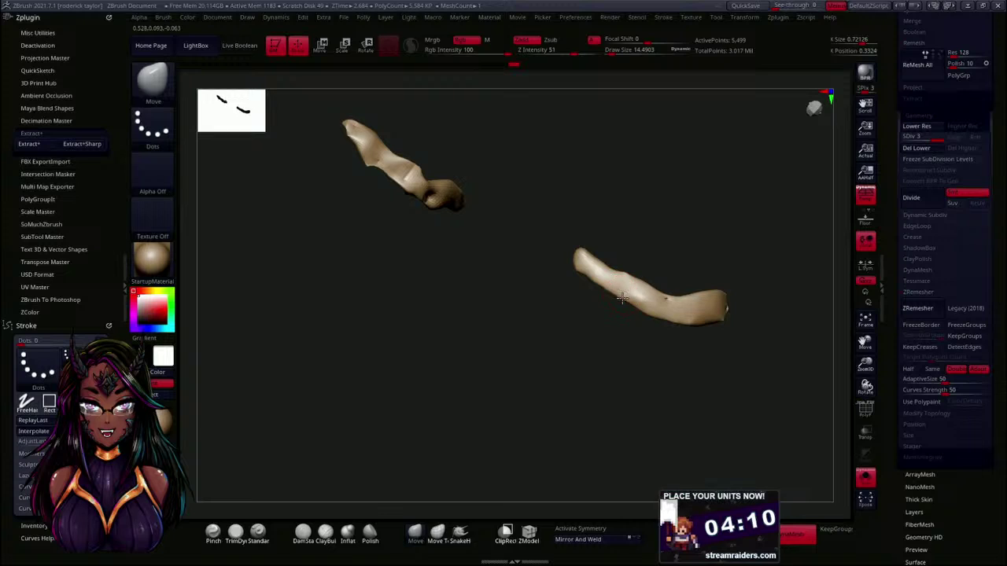
pyautogui.moveTo(678, 274); pyautogui.dragTo(712, 275)
pyautogui.keyDown('shift'); pyautogui.moveTo(643, 303); pyautogui.dragTo(697, 314); pyautogui.keyUp('shift')
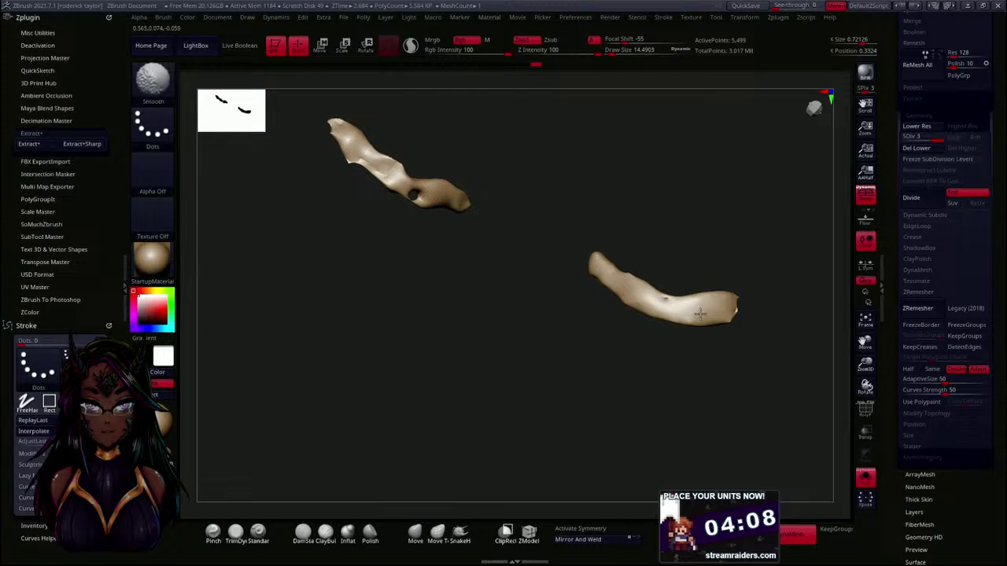
pyautogui.moveTo(716, 370)
pyautogui.mouseDown()
pyautogui.moveTo(697, 303)
pyautogui.moveTo(734, 304)
pyautogui.moveTo(643, 341)
pyautogui.moveTo(677, 330)
pyautogui.moveTo(598, 338)
pyautogui.moveTo(571, 295)
pyautogui.moveTo(583, 319)
pyautogui.mouseUp()
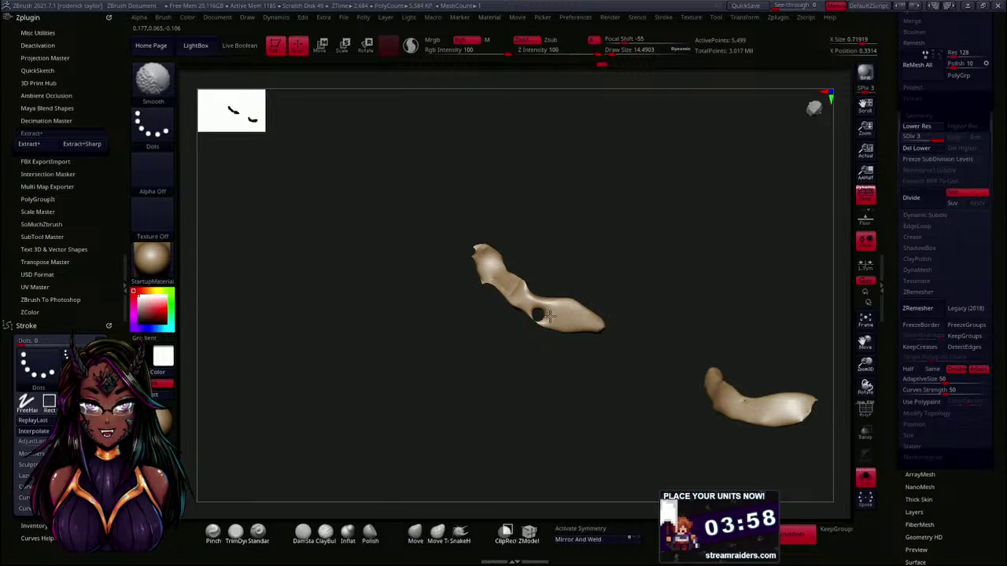
# - Fill the hole in one lid strip with the Inflat brush, rebuild the strips with DynaMesh and divide them once
pyautogui.click(348, 534)
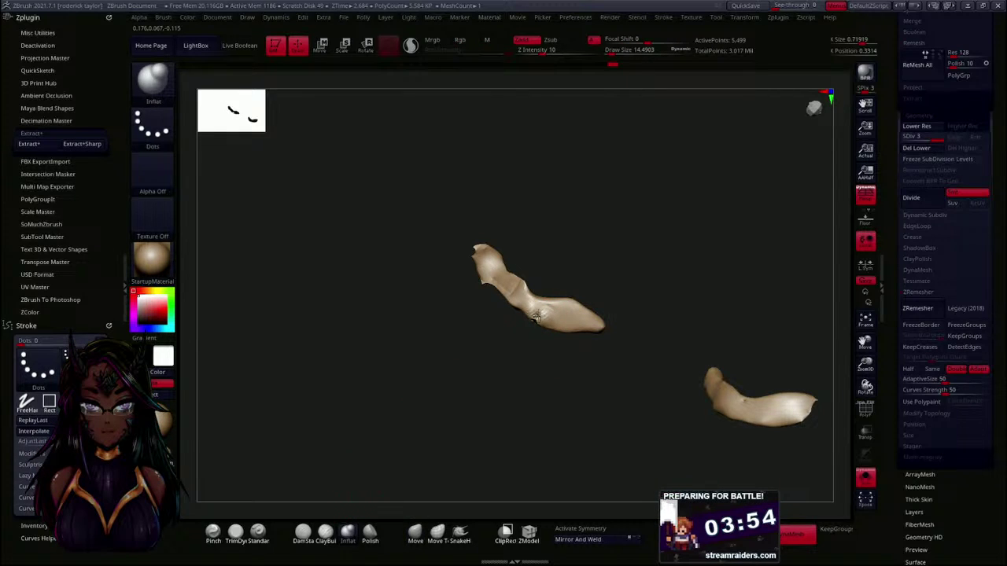
pyautogui.press('shift')
pyautogui.moveTo(549, 321); pyautogui.dragTo(531, 315)
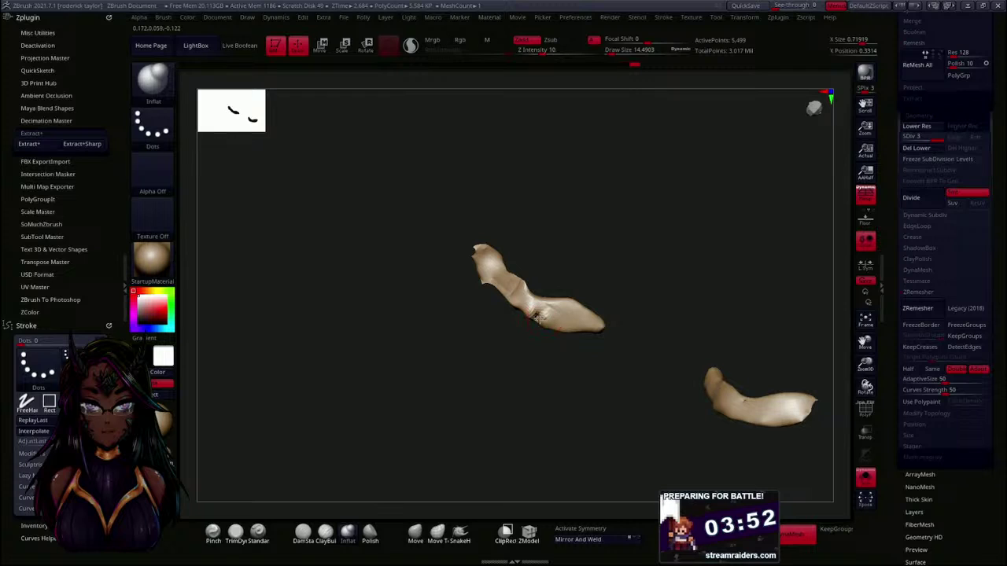
pyautogui.moveTo(511, 361); pyautogui.dragTo(543, 303)
pyautogui.moveTo(582, 375); pyautogui.dragTo(610, 303)
pyautogui.click(921, 201)
# - Shape the rebuilt lid strips with the Move brush and smooth their edges and ends into even, slim arcs
pyautogui.moveTo(708, 259)
pyautogui.mouseDown()
pyautogui.moveTo(560, 306)
pyautogui.moveTo(595, 293)
pyautogui.moveTo(623, 218)
pyautogui.moveTo(601, 273)
pyautogui.mouseUp()
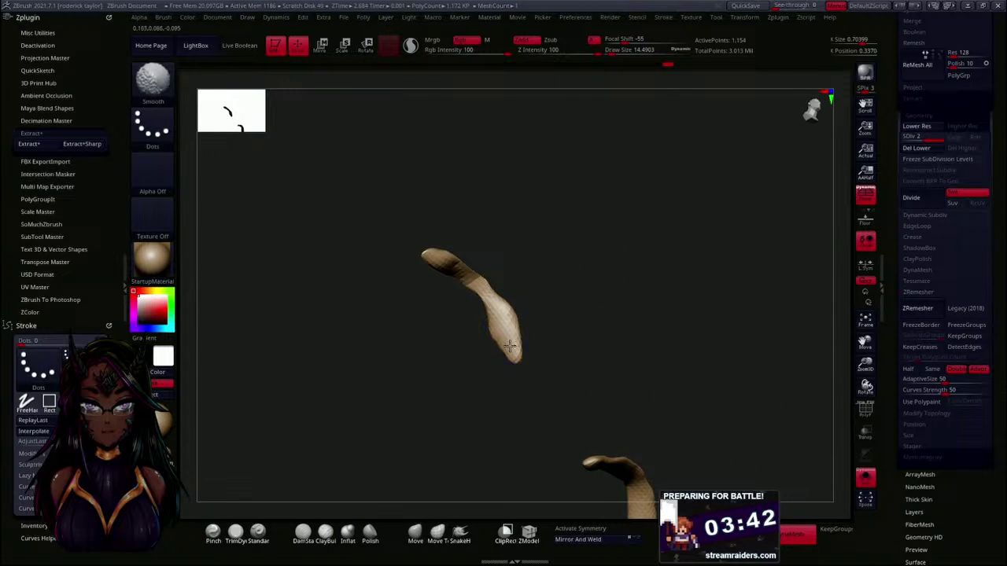
pyautogui.click(416, 533)
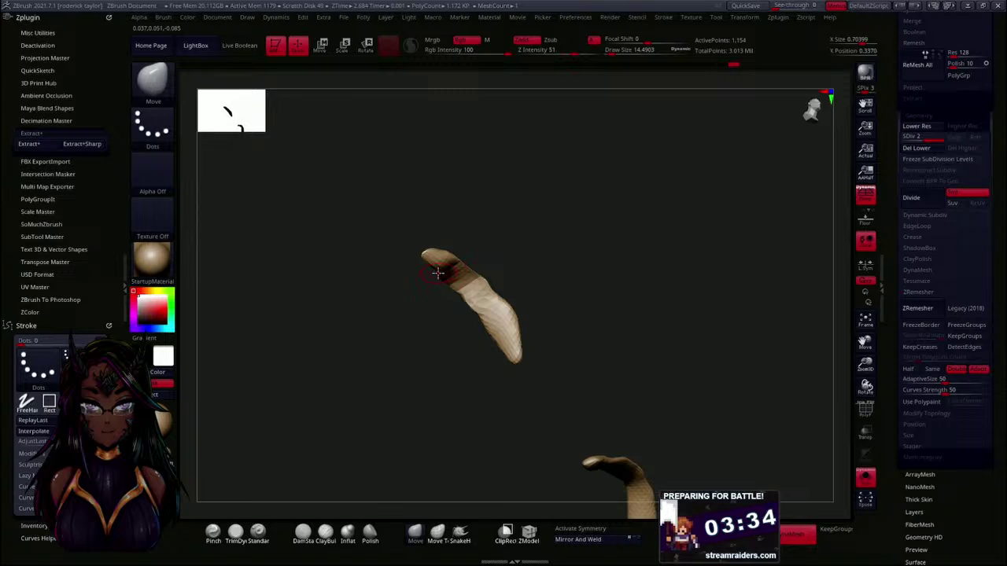
pyautogui.moveTo(431, 271)
pyautogui.mouseDown()
pyautogui.moveTo(600, 283)
pyautogui.moveTo(564, 380)
pyautogui.mouseUp()
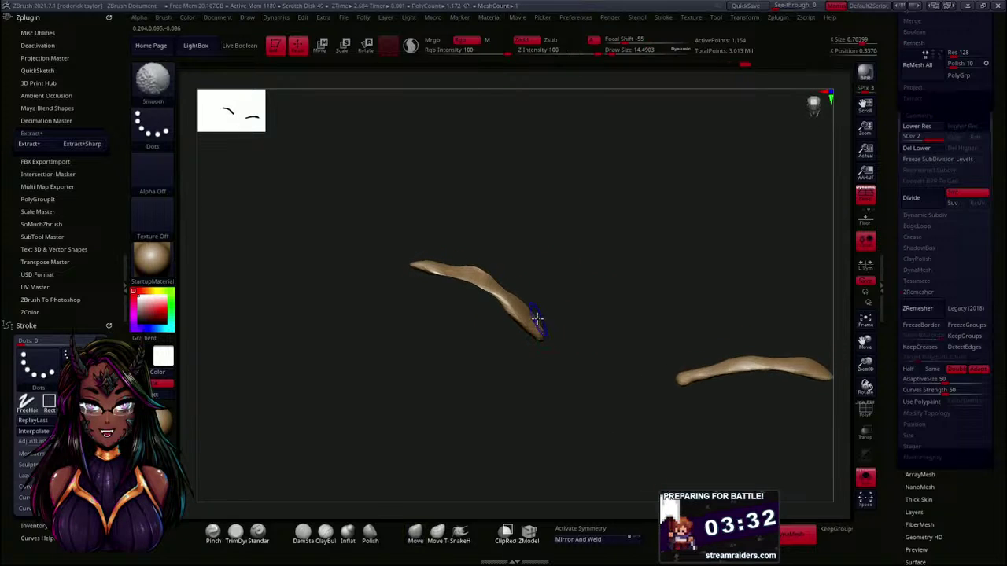
pyautogui.moveTo(614, 326)
pyautogui.mouseDown()
pyautogui.moveTo(614, 335)
pyautogui.moveTo(553, 310)
pyautogui.moveTo(603, 393)
pyautogui.moveTo(566, 362)
pyautogui.moveTo(557, 383)
pyautogui.mouseUp()
pyautogui.keyDown('shift'); pyautogui.moveTo(603, 338); pyautogui.dragTo(590, 347); pyautogui.keyUp('shift')
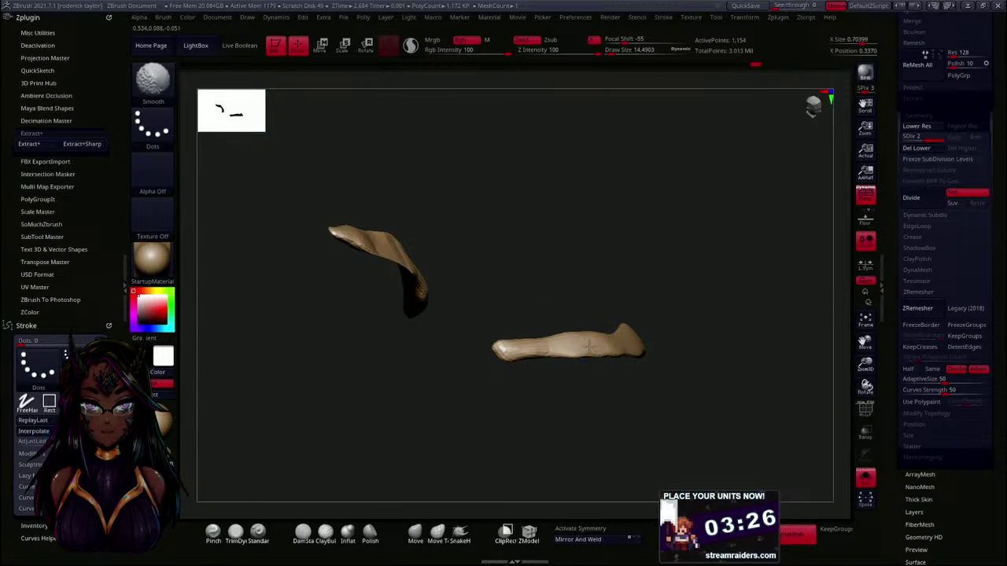
pyautogui.moveTo(572, 395); pyautogui.dragTo(661, 405)
pyautogui.moveTo(633, 344)
pyautogui.keyDown('shift'); pyautogui.mouseDown()
pyautogui.moveTo(681, 338)
pyautogui.moveTo(705, 321)
pyautogui.mouseUp(); pyautogui.keyUp('shift')
pyautogui.moveTo(583, 382)
pyautogui.mouseDown()
pyautogui.moveTo(604, 341)
pyautogui.moveTo(522, 344)
pyautogui.moveTo(573, 358)
pyautogui.mouseUp()
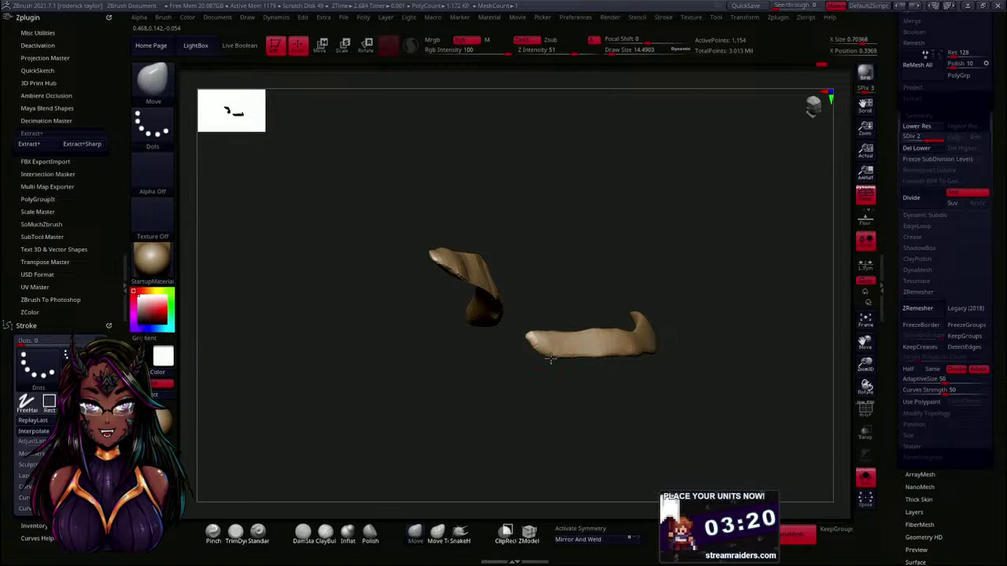
pyautogui.moveTo(617, 381); pyautogui.dragTo(582, 324)
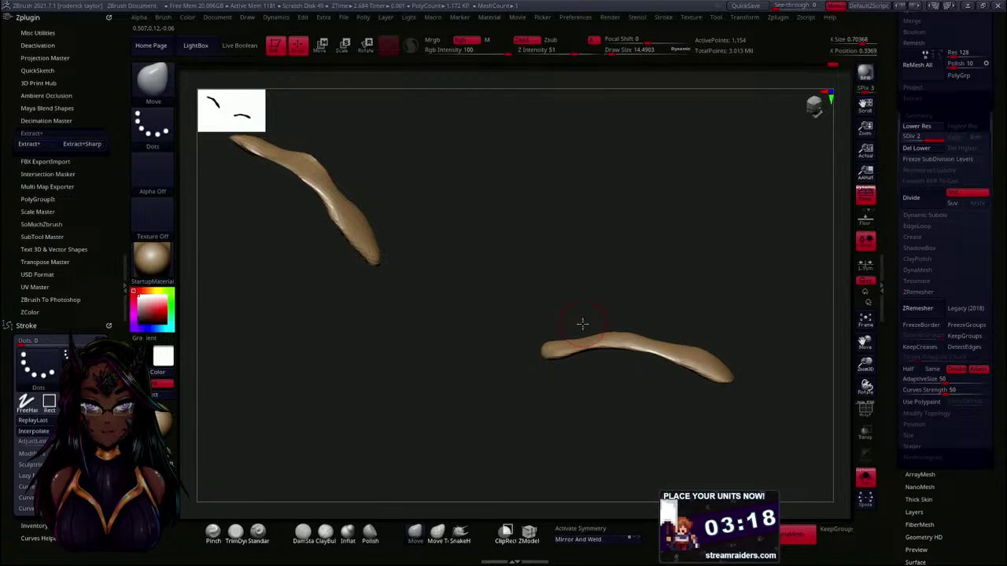
# - Turn off Solo mode and examine how the lid strips sit around the eyes from above and below
pyautogui.click(865, 477)
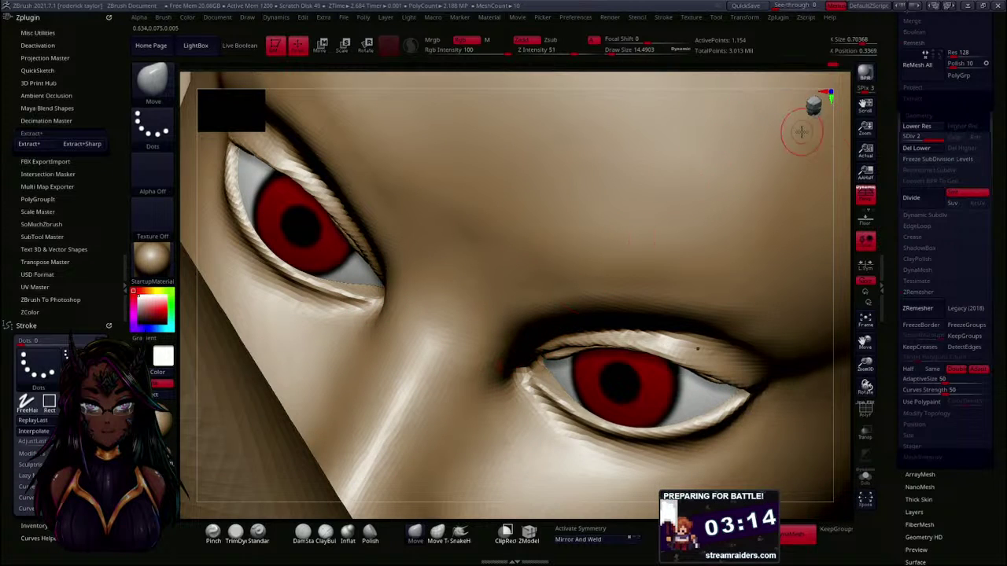
pyautogui.moveTo(845, 225); pyautogui.dragTo(841, 189)
pyautogui.keyDown('shift'); pyautogui.moveTo(835, 126); pyautogui.dragTo(852, 119); pyautogui.keyUp('shift')
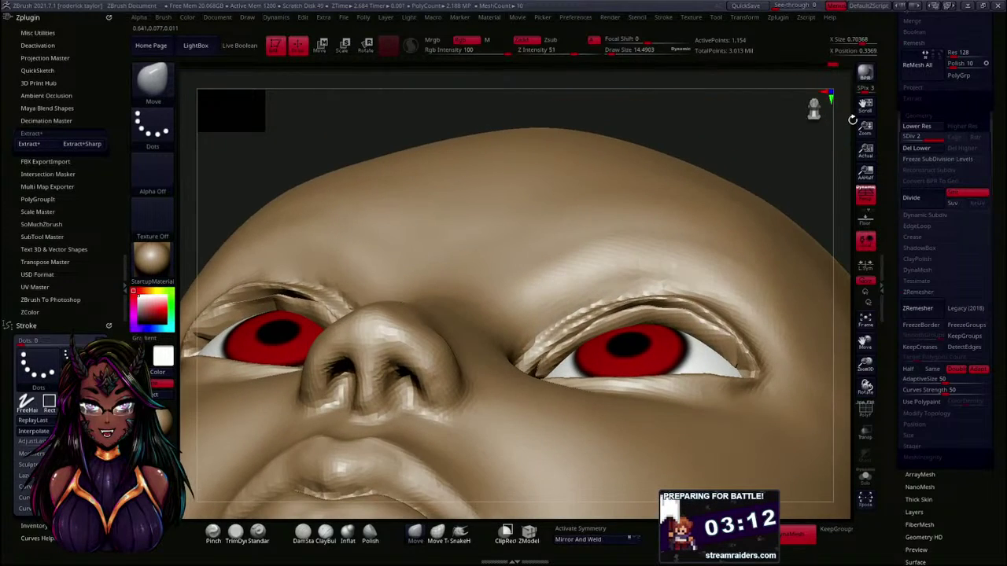
pyautogui.moveTo(738, 354)
pyautogui.mouseDown()
pyautogui.moveTo(764, 356)
pyautogui.moveTo(765, 376)
pyautogui.mouseUp()
pyautogui.moveTo(798, 184)
pyautogui.mouseDown()
pyautogui.moveTo(773, 216)
pyautogui.moveTo(778, 186)
pyautogui.moveTo(803, 156)
pyautogui.moveTo(811, 187)
pyautogui.mouseUp()
# - Create a new SubTool folder named clothes
pyautogui.moveTo(894, 221); pyautogui.dragTo(900, 327)
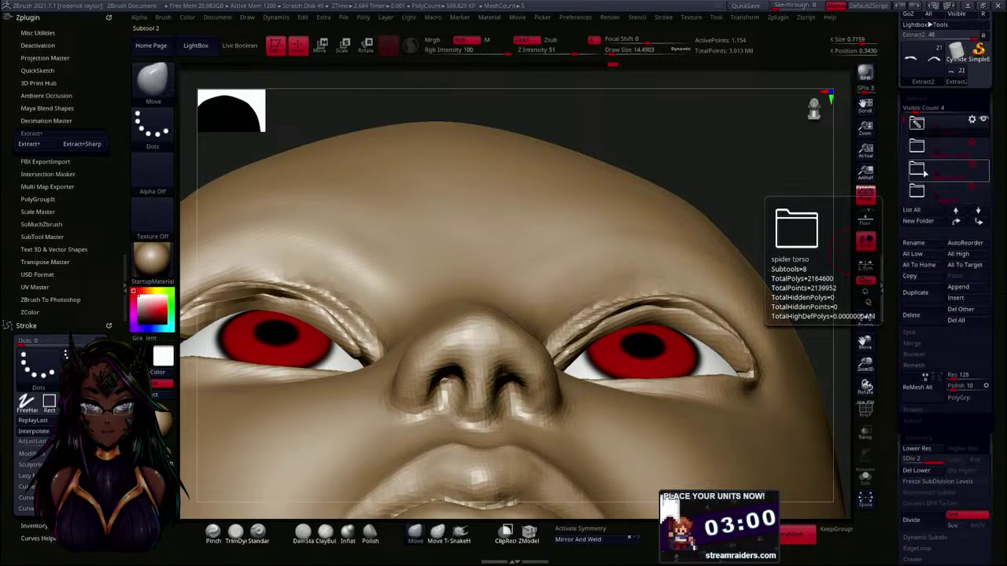
pyautogui.moveTo(903, 123); pyautogui.dragTo(906, 142)
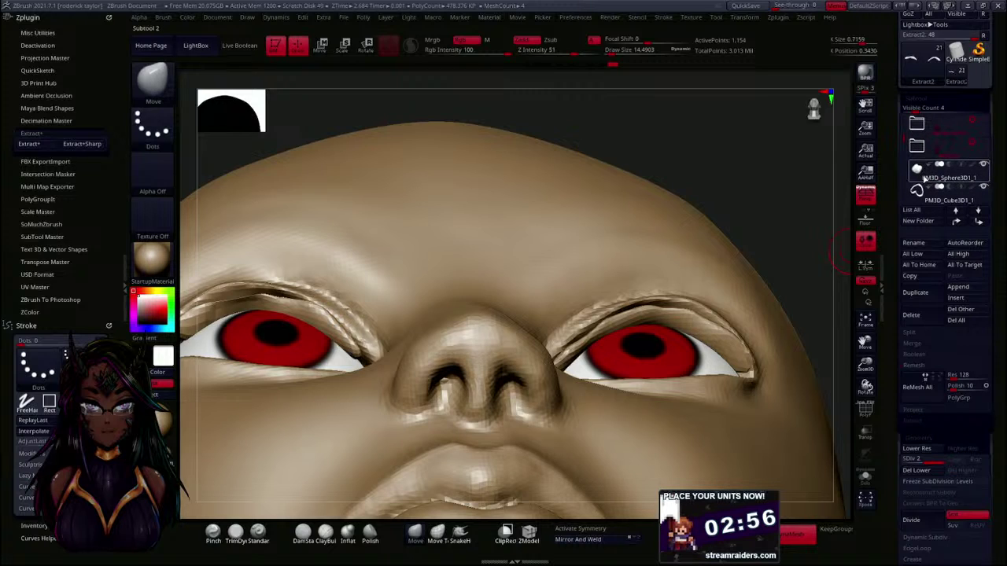
pyautogui.moveTo(985, 167)
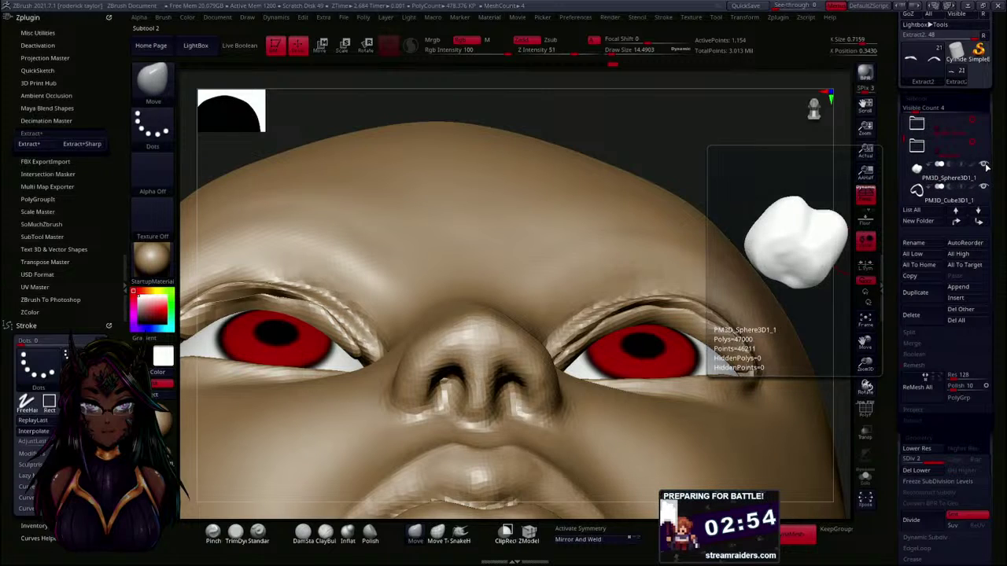
pyautogui.moveTo(775, 173)
pyautogui.mouseDown()
pyautogui.moveTo(771, 146)
pyautogui.moveTo(791, 159)
pyautogui.moveTo(789, 218)
pyautogui.moveTo(802, 243)
pyautogui.moveTo(672, 188)
pyautogui.moveTo(713, 332)
pyautogui.moveTo(690, 180)
pyautogui.mouseUp()
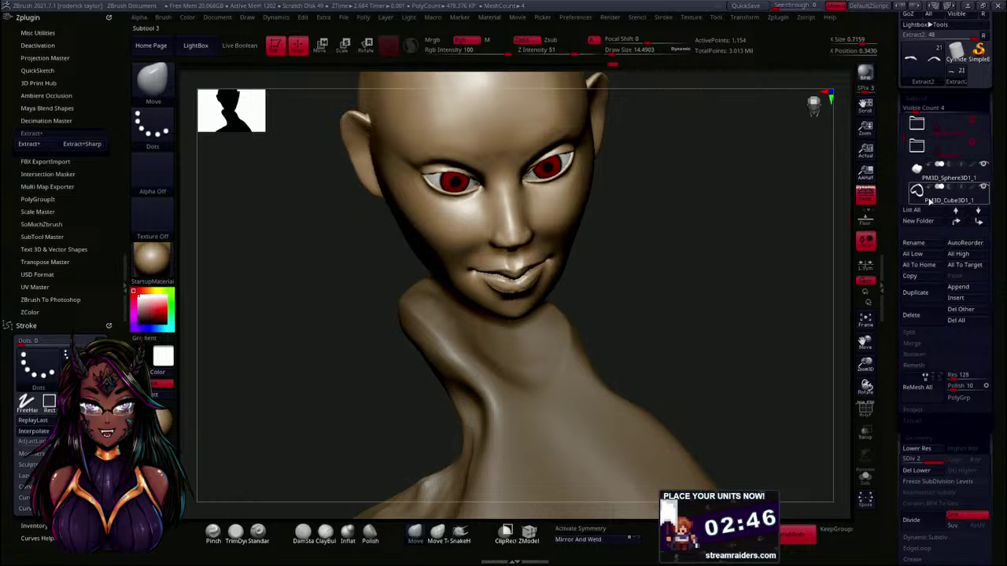
pyautogui.moveTo(978, 194)
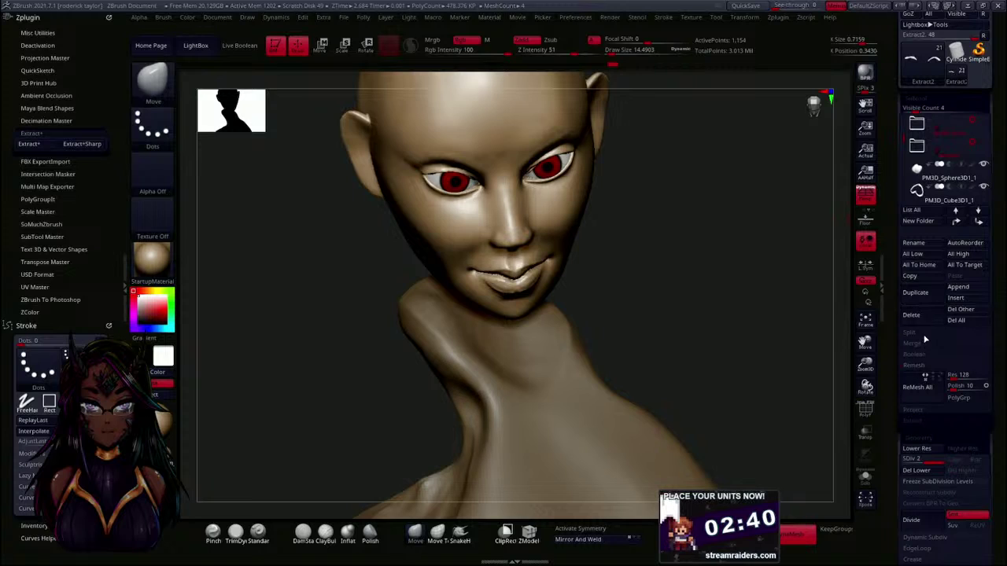
pyautogui.click(943, 223)
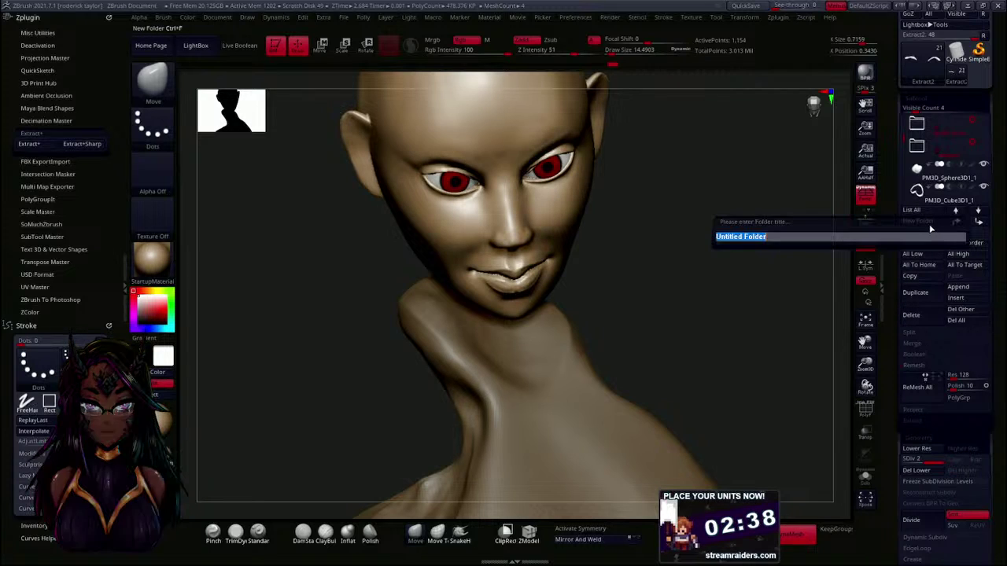
pyautogui.write('c')
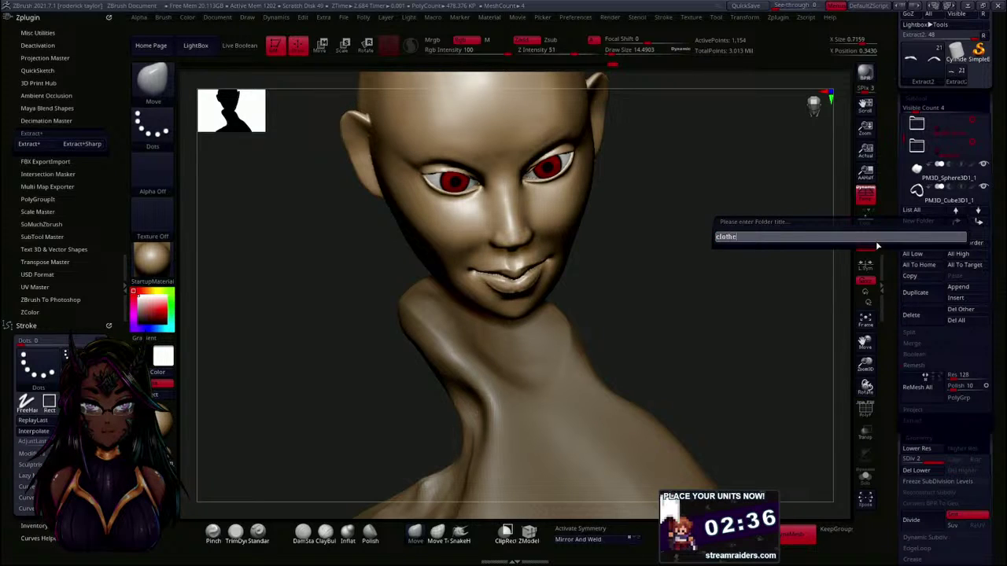
pyautogui.write('lothe')
pyautogui.press('Return')
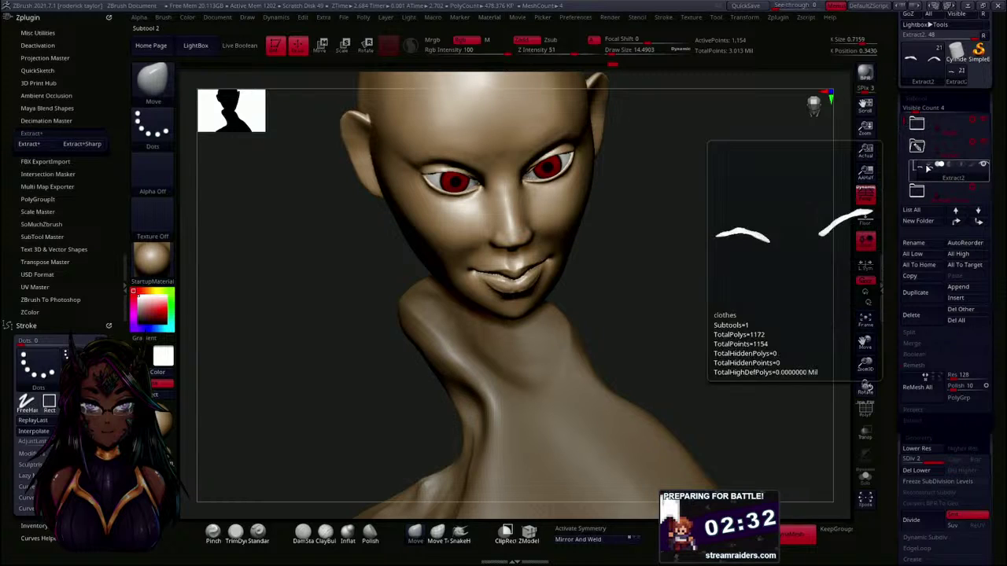
# - Move the Extract2 lid-strip subtool from the clothes folder into the head folder
pyautogui.moveTo(929, 128); pyautogui.dragTo(929, 131)
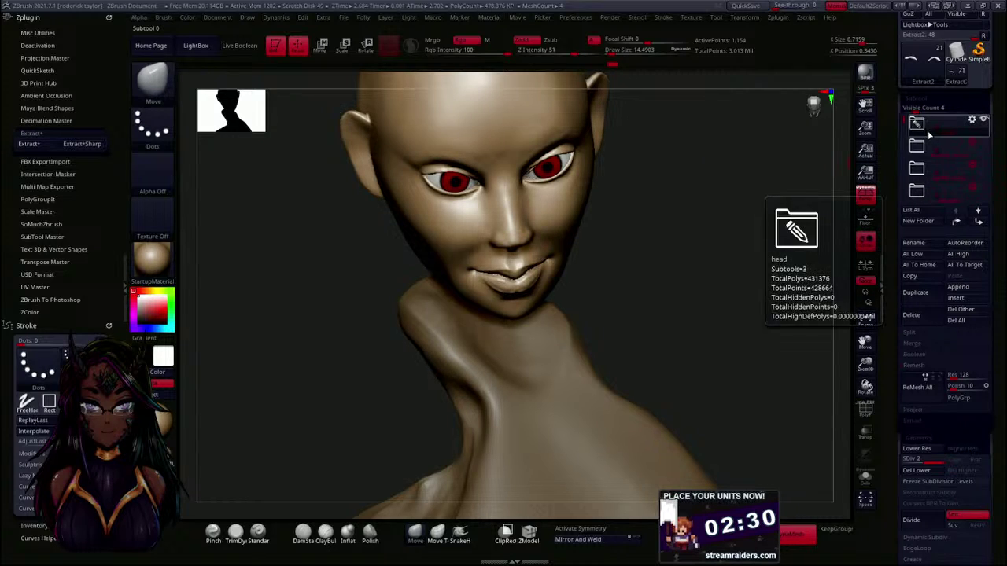
pyautogui.click(916, 123)
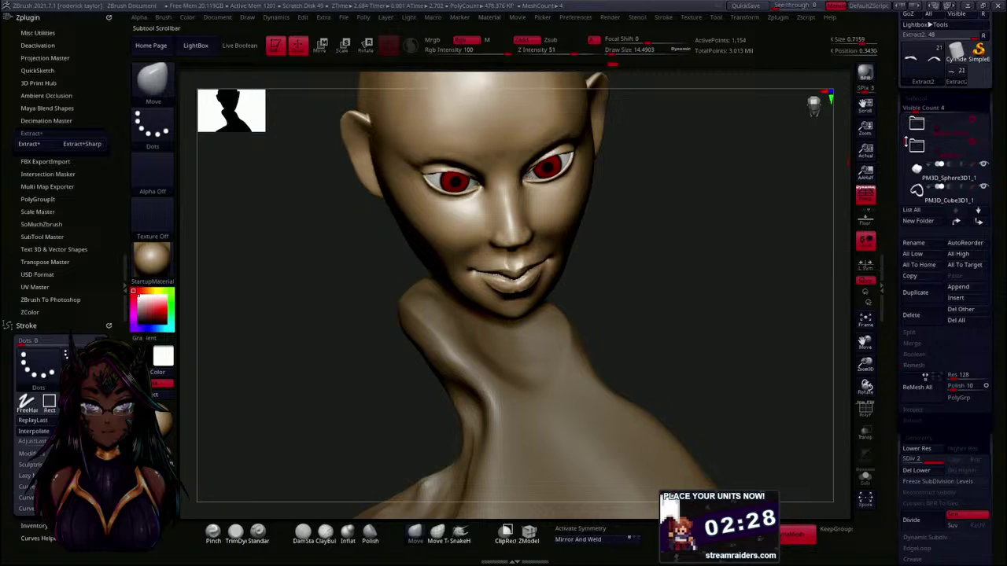
# - Create a new SubTool folder named clothing for PM3D_Sphere3D1_1 and move PM3D_Cube3D1_1 into it
pyautogui.click(944, 155)
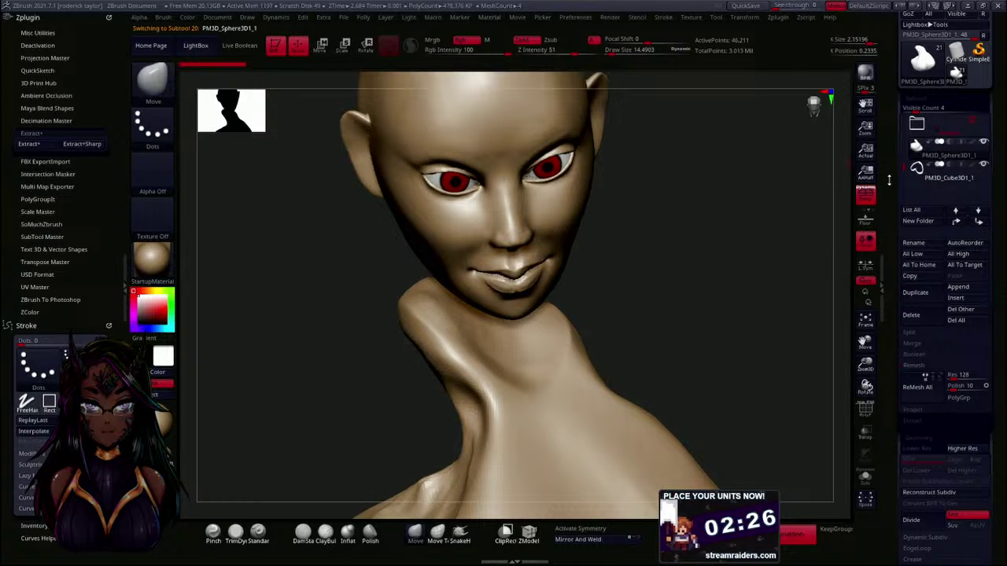
pyautogui.click(921, 221)
pyautogui.write('clothes')
pyautogui.press('Return')
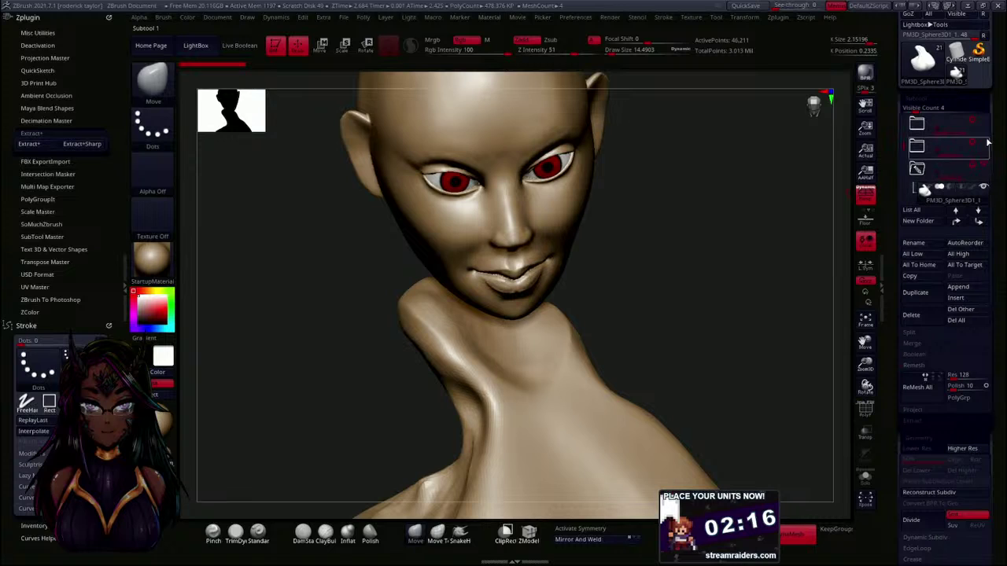
pyautogui.moveTo(993, 119); pyautogui.dragTo(993, 127)
pyautogui.moveTo(905, 167); pyautogui.dragTo(905, 182)
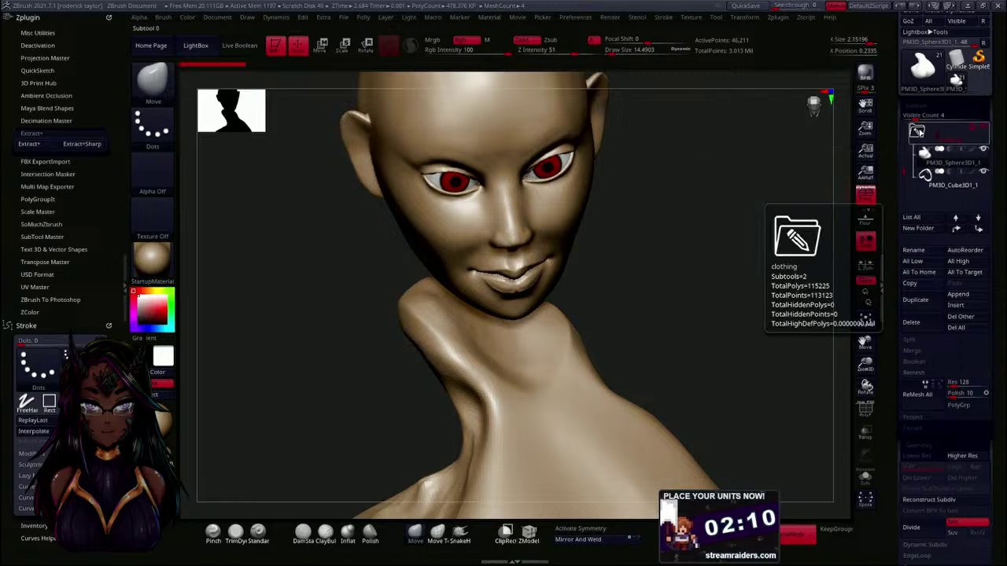
# - Collapse the clothing folder in the SubTool list and make the head folder active
pyautogui.click(919, 134)
pyautogui.click(918, 133)
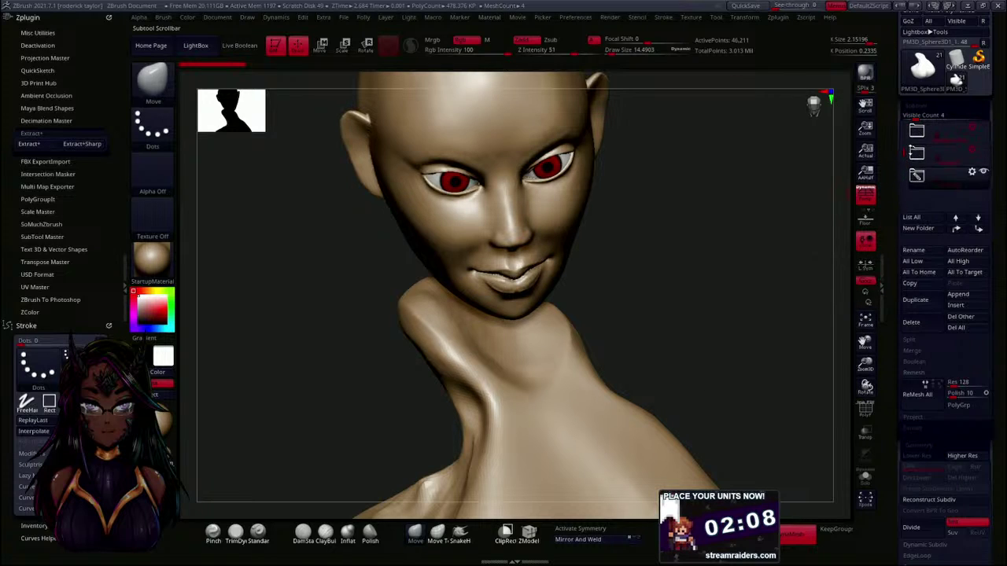
pyautogui.click(918, 133)
pyautogui.click(919, 134)
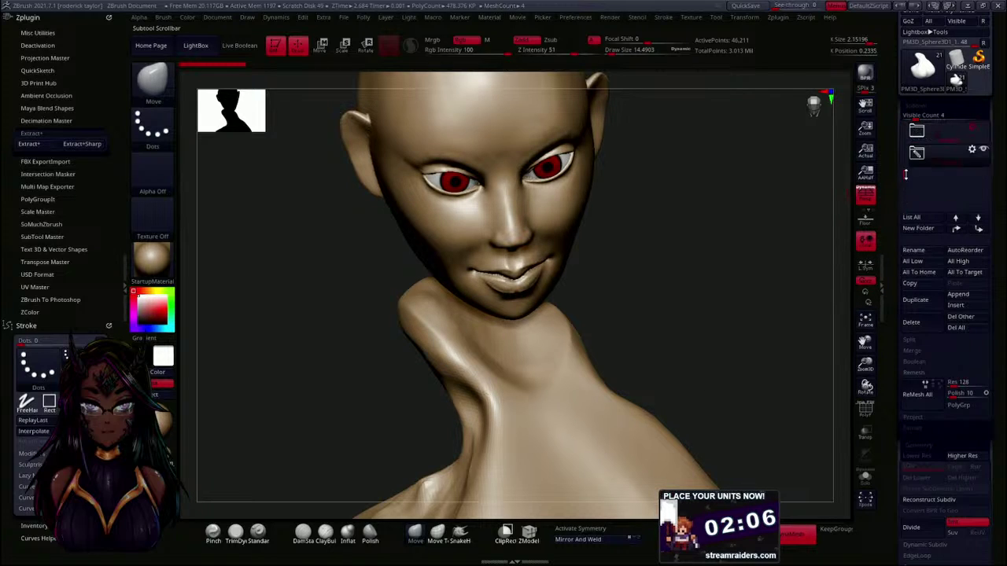
pyautogui.click(932, 137)
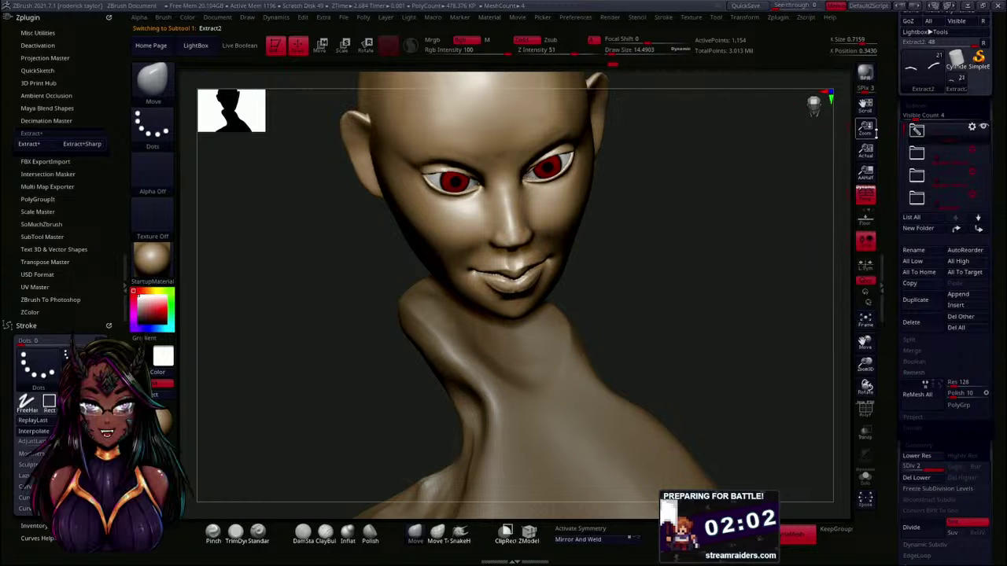
# - Show only the head folder's subtools and expand that folder to reach the Extract2 lid strips
pyautogui.moveTo(903, 127); pyautogui.dragTo(902, 160)
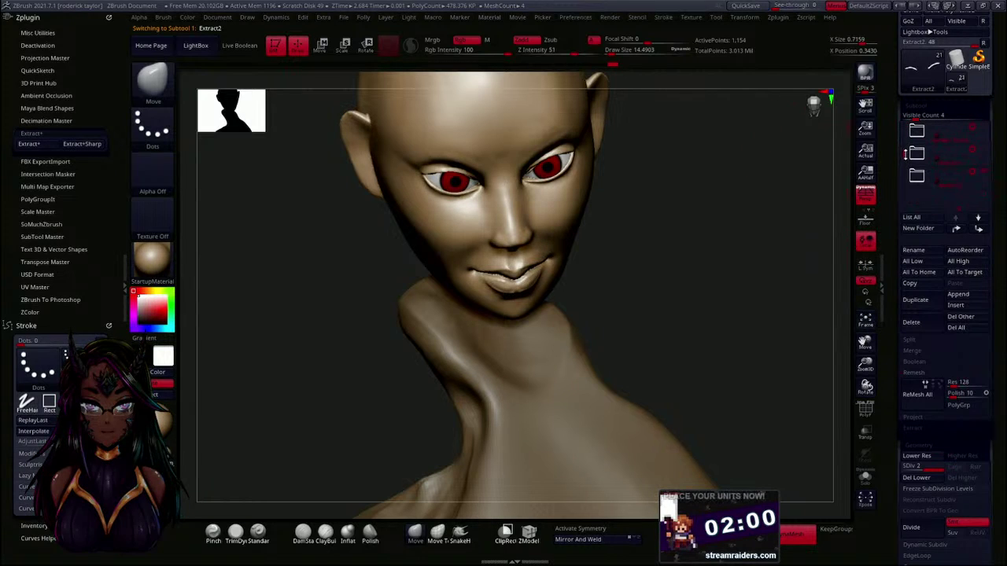
pyautogui.click(982, 172)
pyautogui.moveTo(671, 259); pyautogui.dragTo(755, 273)
pyautogui.moveTo(903, 160); pyautogui.dragTo(904, 134)
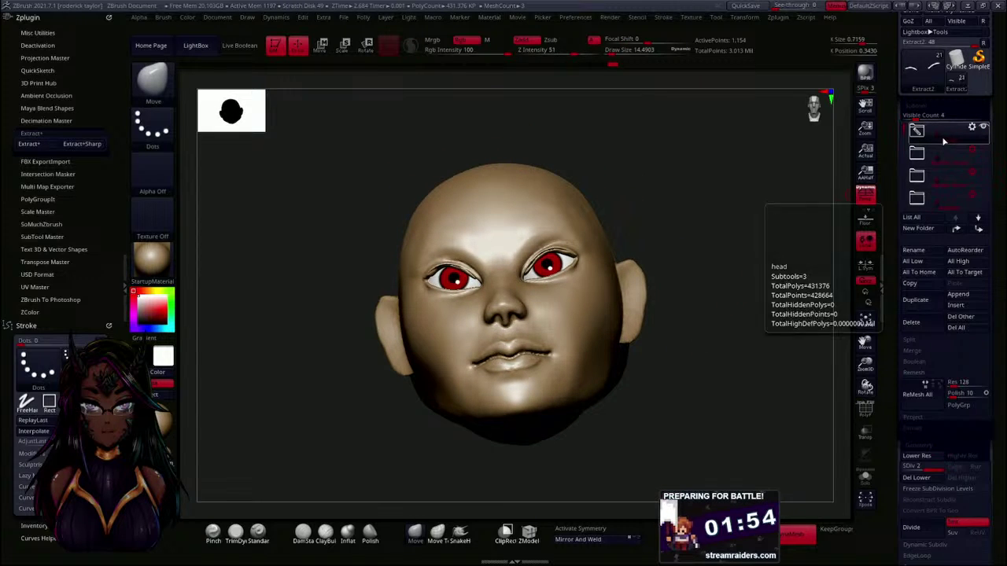
pyautogui.click(929, 133)
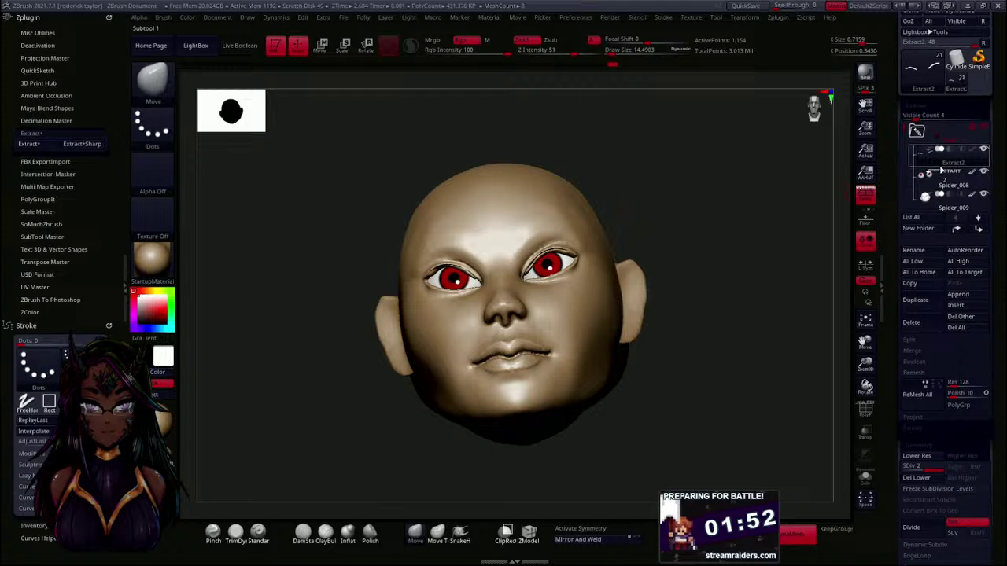
pyautogui.moveTo(943, 161)
# - Pull the outer half of the Extract2 upper-lid strip outward from the eye with the Move brush
pyautogui.moveTo(744, 236)
pyautogui.mouseDown()
pyautogui.moveTo(715, 217)
pyautogui.moveTo(716, 284)
pyautogui.moveTo(724, 239)
pyautogui.moveTo(703, 294)
pyautogui.moveTo(706, 330)
pyautogui.moveTo(619, 313)
pyautogui.mouseUp()
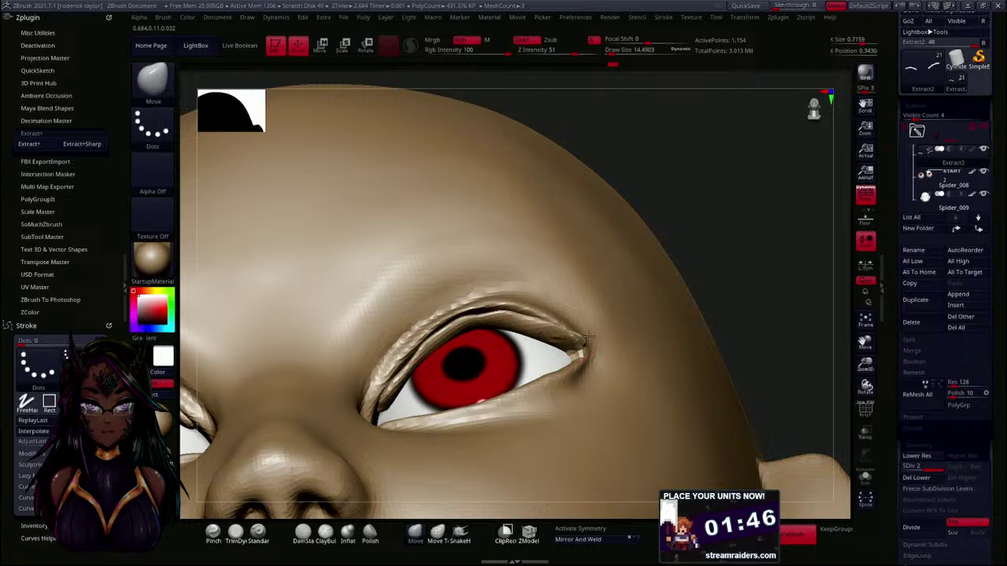
pyautogui.moveTo(795, 268); pyautogui.dragTo(729, 246)
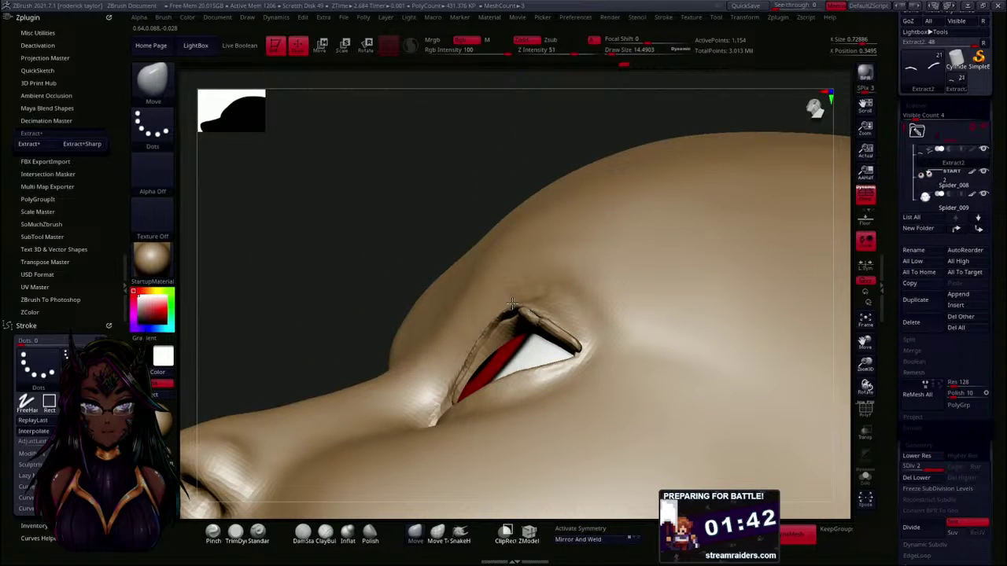
pyautogui.moveTo(312, 209); pyautogui.dragTo(349, 210)
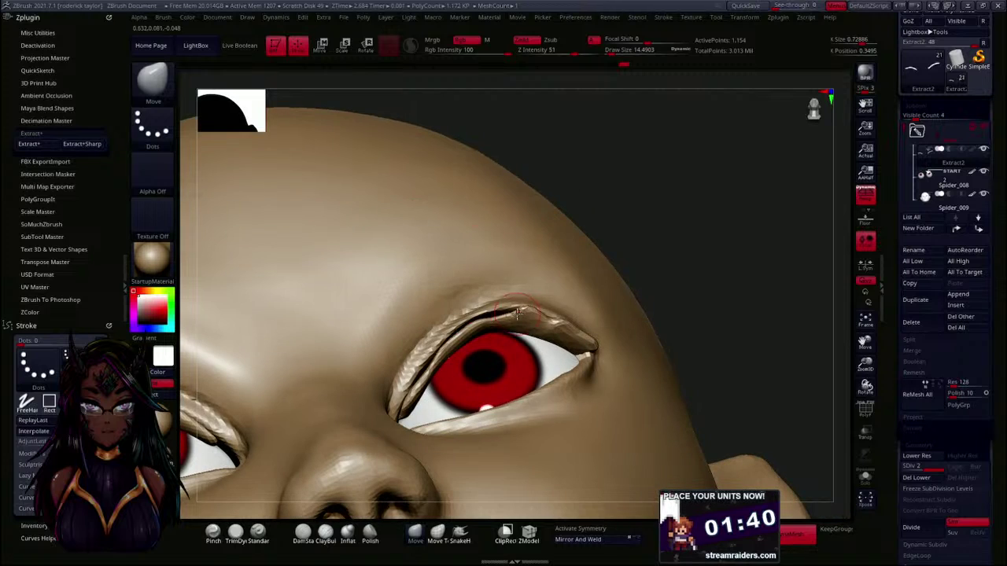
pyautogui.moveTo(712, 228); pyautogui.dragTo(688, 165)
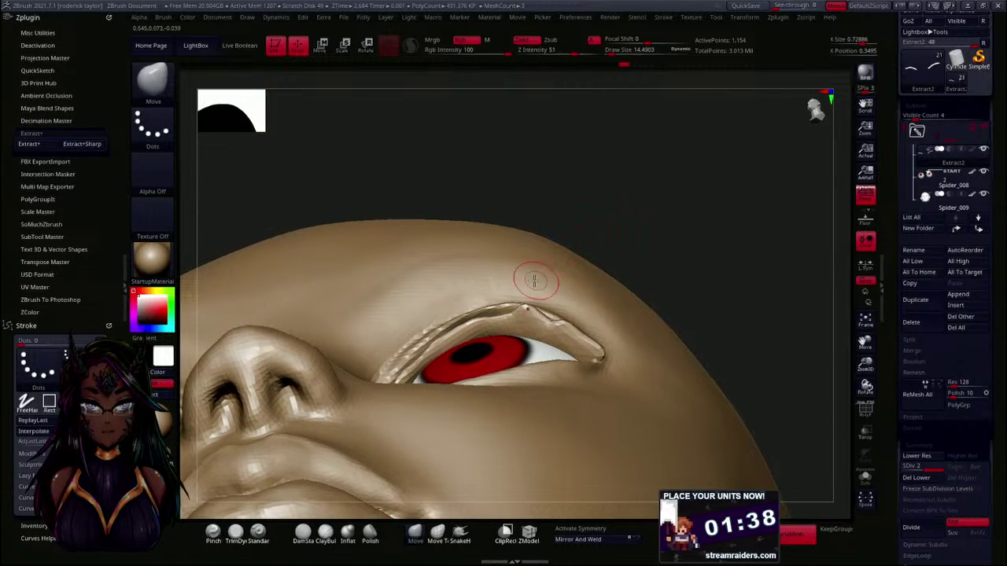
pyautogui.moveTo(695, 212)
pyautogui.mouseDown()
pyautogui.moveTo(676, 236)
pyautogui.moveTo(573, 292)
pyautogui.mouseUp()
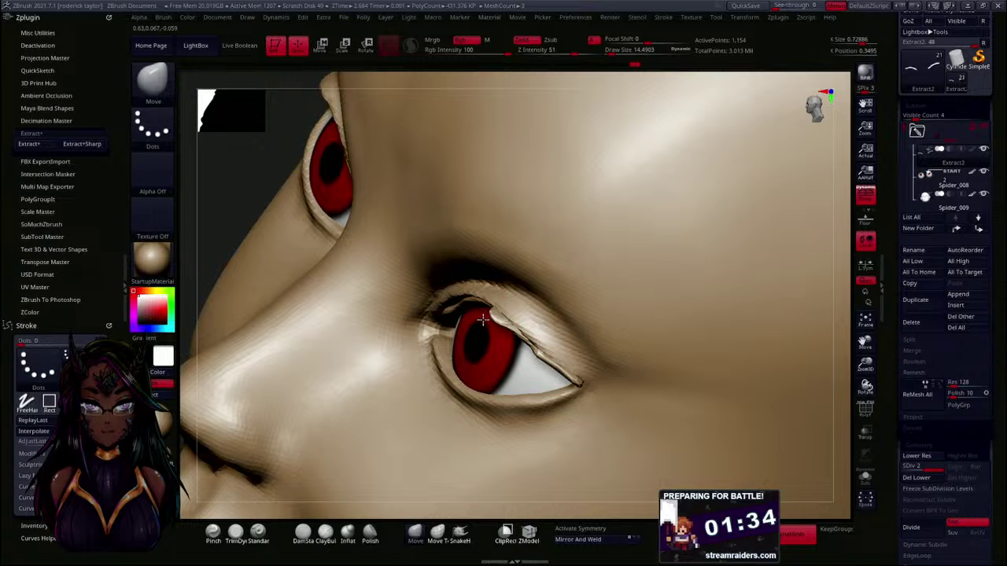
pyautogui.moveTo(233, 194)
pyautogui.mouseDown()
pyautogui.moveTo(270, 206)
pyautogui.moveTo(283, 155)
pyautogui.moveTo(291, 161)
pyautogui.mouseUp()
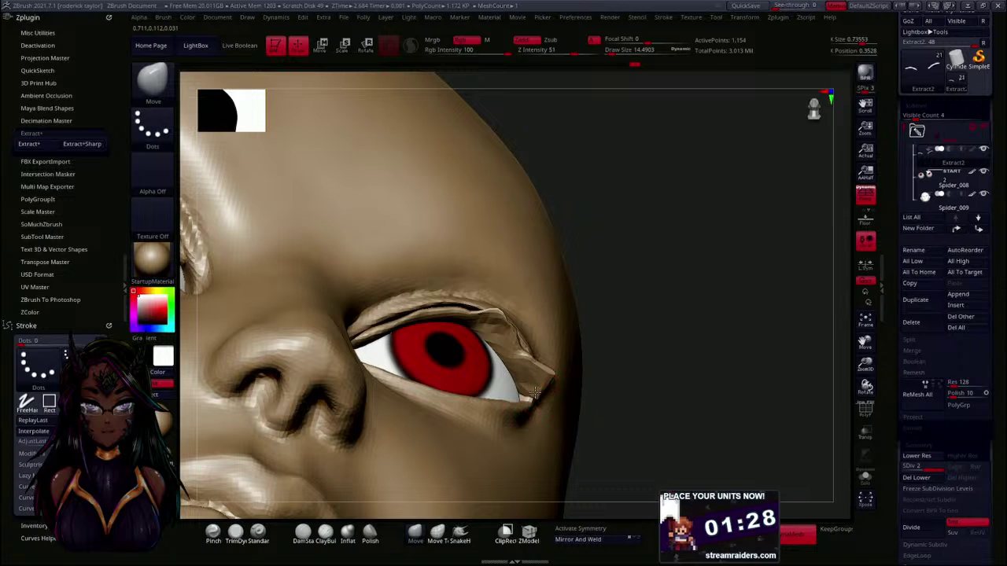
# - Extend the lid strip's outer end past the eye corner into a wider flare, checking it from the front and below
pyautogui.hotkey('shift', 'd')
pyautogui.moveTo(676, 370); pyautogui.dragTo(669, 342)
pyautogui.press('d')
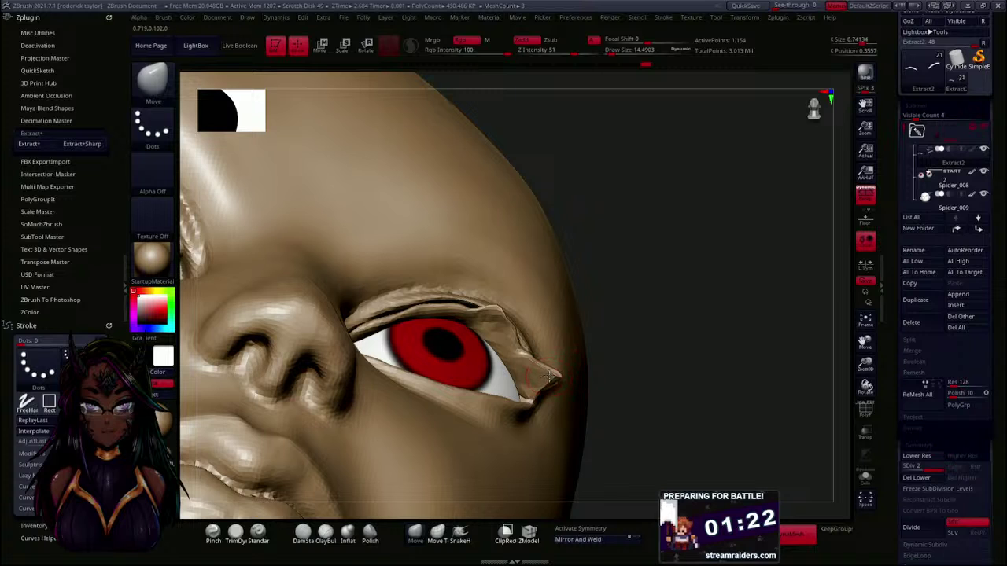
pyautogui.moveTo(663, 344); pyautogui.dragTo(657, 291)
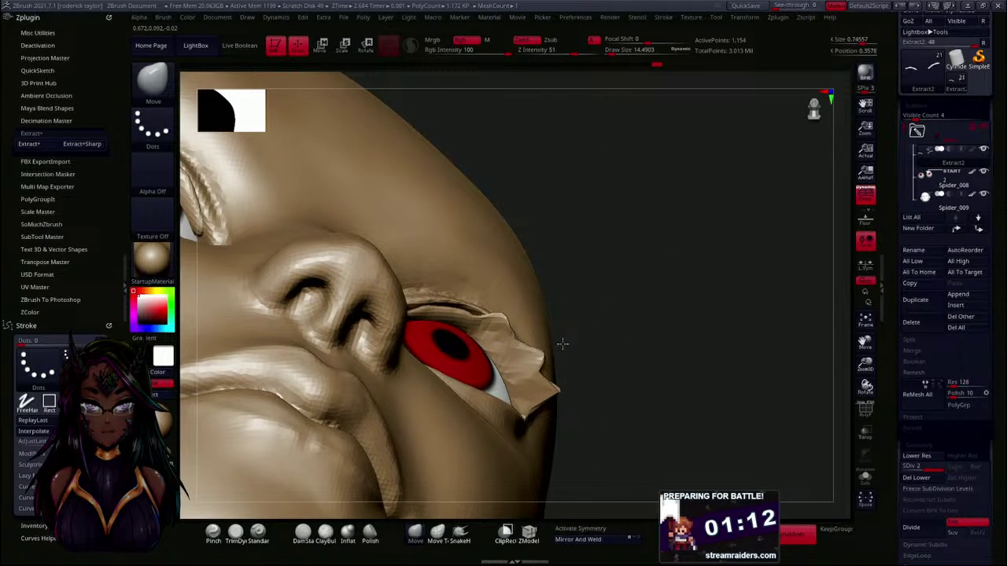
pyautogui.keyDown('shift'); pyautogui.moveTo(640, 334); pyautogui.dragTo(658, 378); pyautogui.keyUp('shift')
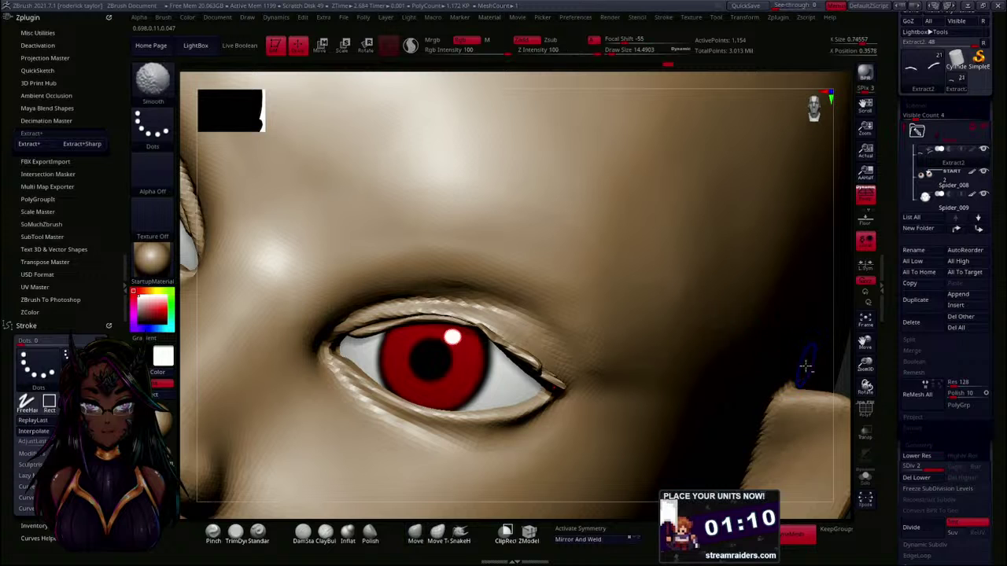
# - Pull the strip's outer edge into a row of pointed lash spikes with the Move brush
pyautogui.moveTo(757, 288)
pyautogui.mouseDown()
pyautogui.moveTo(803, 292)
pyautogui.moveTo(695, 224)
pyautogui.moveTo(731, 294)
pyautogui.moveTo(715, 272)
pyautogui.moveTo(717, 238)
pyautogui.moveTo(681, 337)
pyautogui.moveTo(611, 313)
pyautogui.moveTo(634, 402)
pyautogui.moveTo(638, 345)
pyautogui.moveTo(613, 293)
pyautogui.mouseUp()
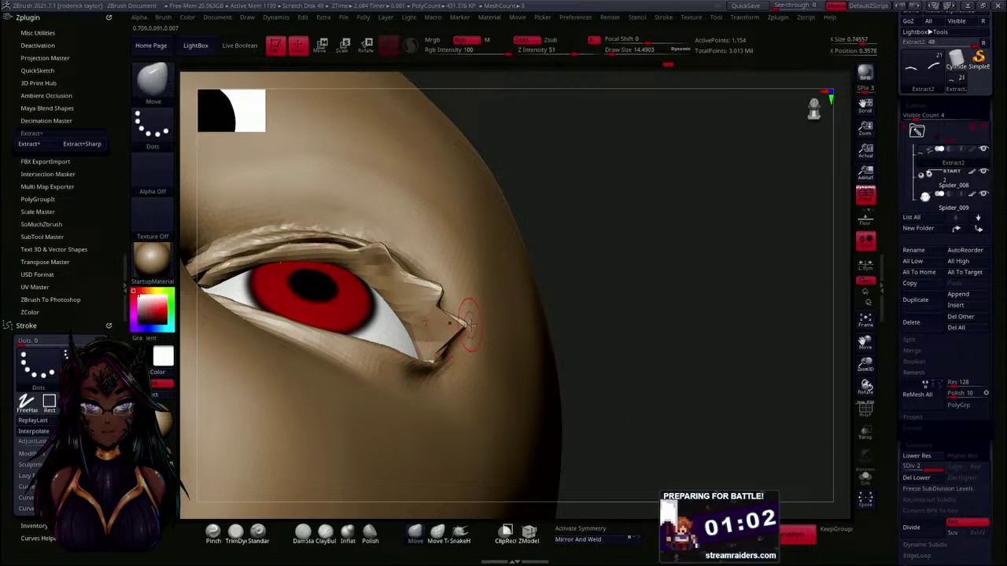
pyautogui.moveTo(459, 323); pyautogui.dragTo(471, 336)
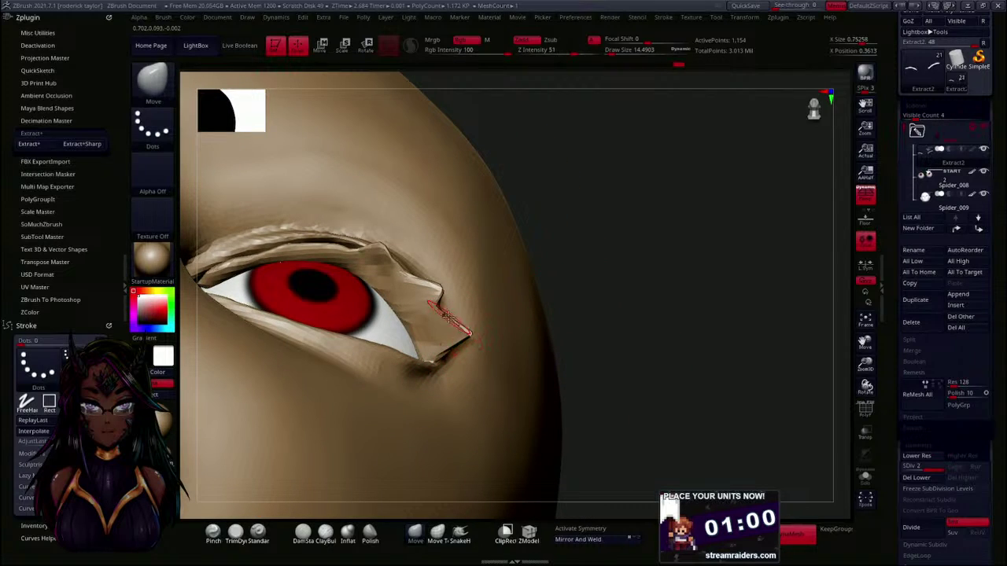
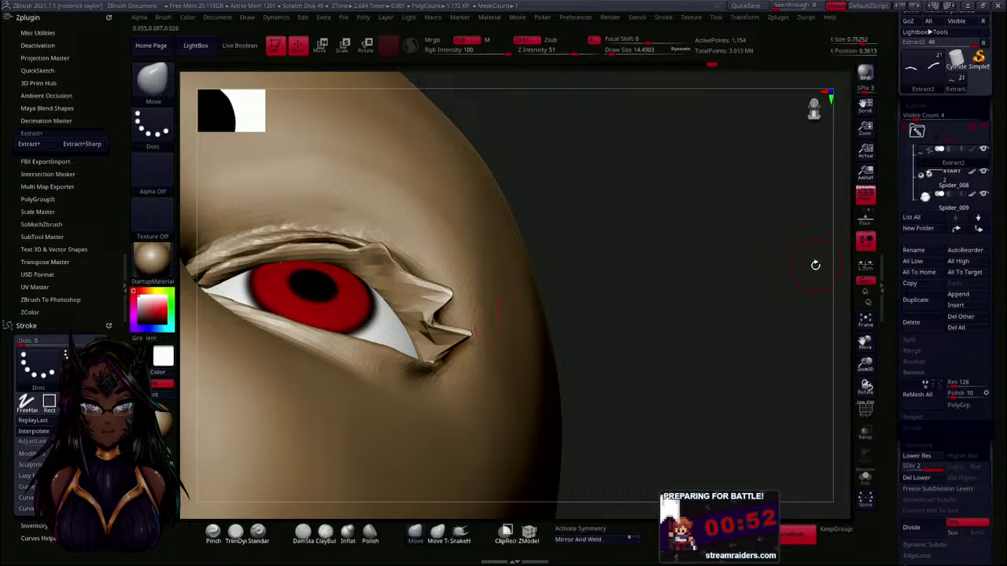
pyautogui.moveTo(630, 282); pyautogui.dragTo(586, 220)
pyautogui.moveTo(358, 258); pyautogui.dragTo(340, 222)
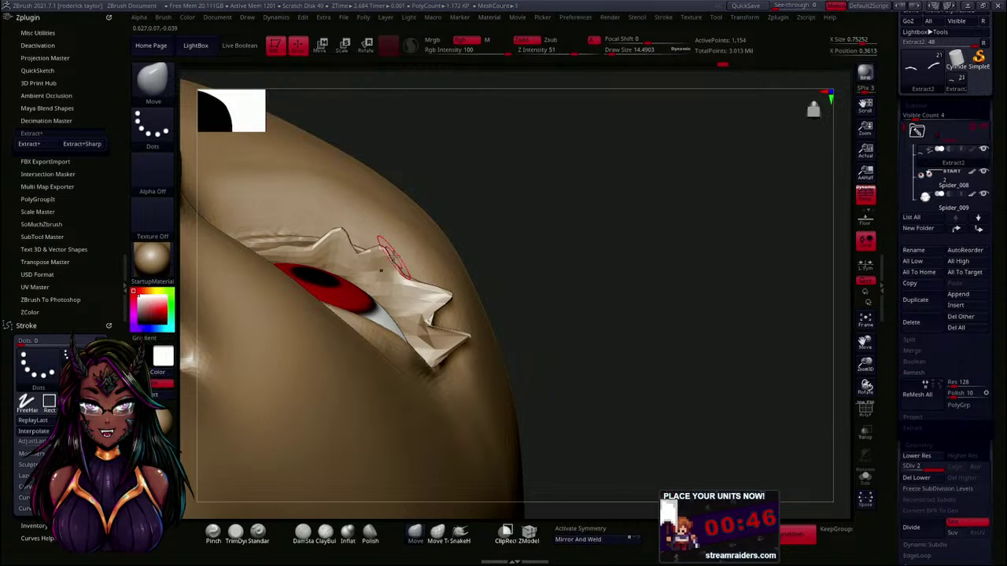
pyautogui.moveTo(398, 272); pyautogui.dragTo(417, 239)
pyautogui.moveTo(542, 214); pyautogui.dragTo(462, 303)
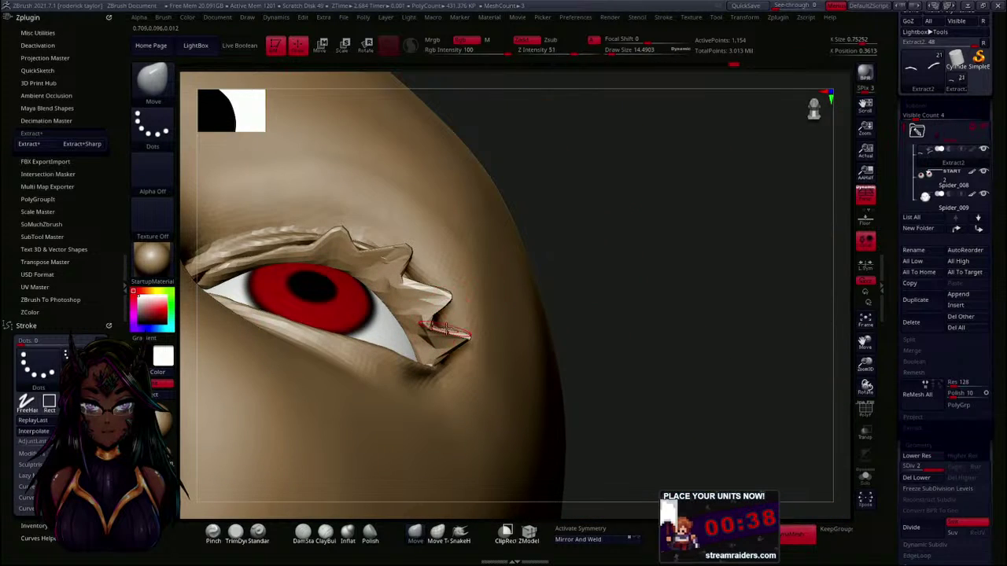
# - Smooth the notch beside the lowest lash spike and reshape that spike at the outer eye corner
pyautogui.moveTo(649, 254); pyautogui.dragTo(638, 238)
pyautogui.press('shift')
pyautogui.keyDown('shift'); pyautogui.moveTo(430, 336); pyautogui.dragTo(434, 341); pyautogui.keyUp('shift')
pyautogui.moveTo(615, 281)
pyautogui.mouseDown()
pyautogui.moveTo(632, 314)
pyautogui.moveTo(627, 259)
pyautogui.moveTo(599, 298)
pyautogui.moveTo(498, 342)
pyautogui.mouseUp()
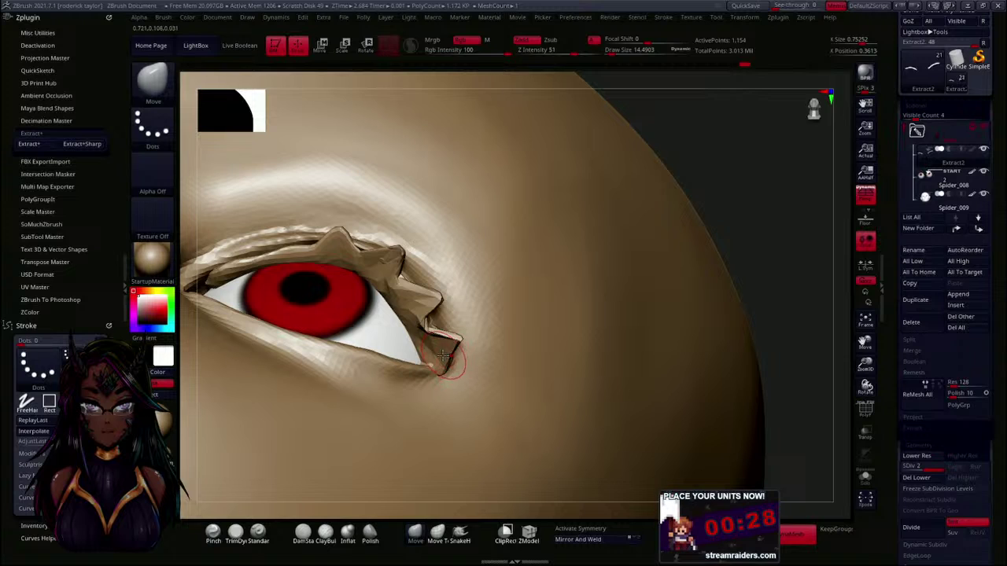
# - Reshape the two outermost lash spikes and flatten the upper ones back into an even lid edge
pyautogui.moveTo(740, 195); pyautogui.dragTo(445, 337)
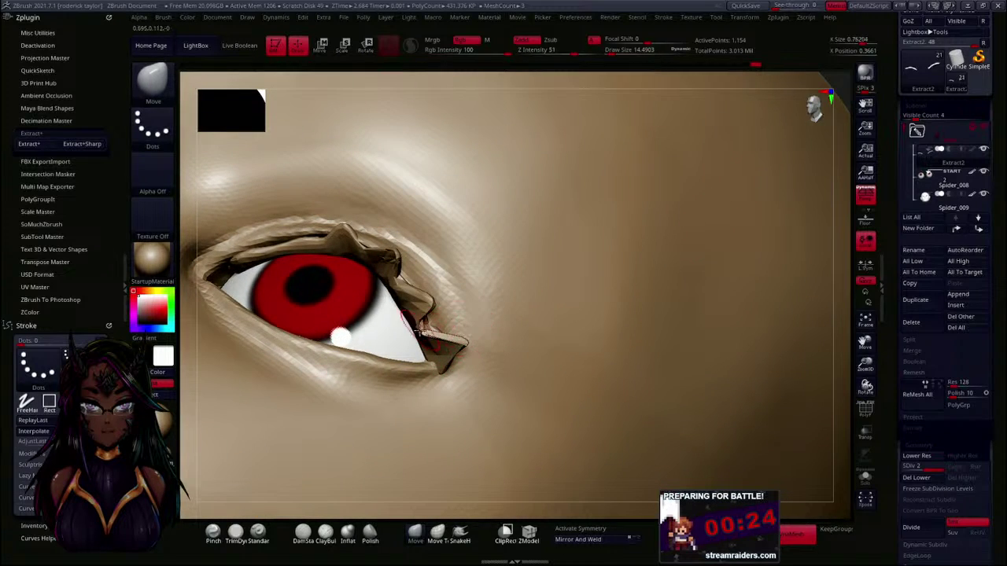
pyautogui.moveTo(433, 305); pyautogui.dragTo(454, 296)
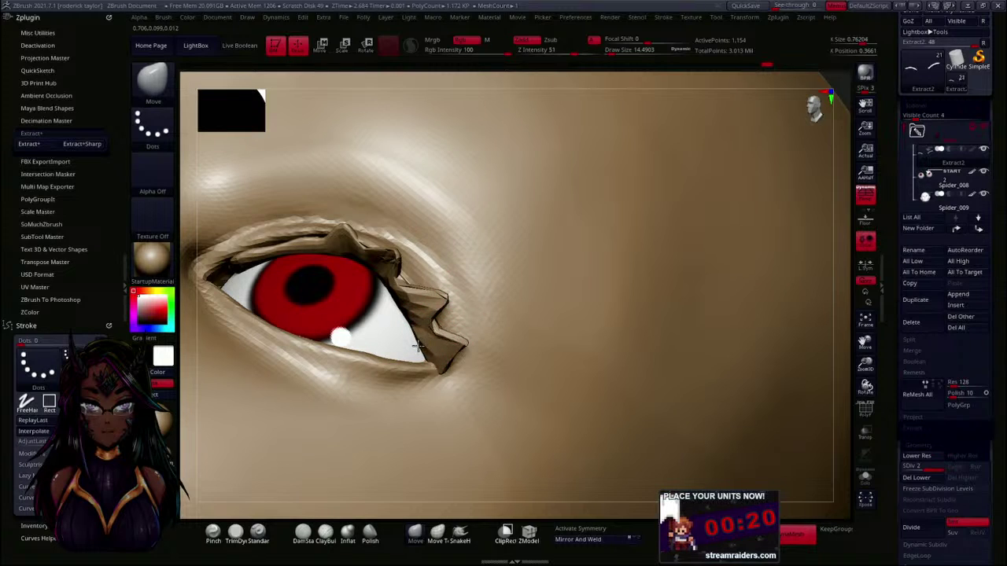
pyautogui.moveTo(397, 261)
pyautogui.mouseDown()
pyautogui.moveTo(384, 264)
pyautogui.moveTo(370, 243)
pyautogui.moveTo(387, 261)
pyautogui.moveTo(350, 236)
pyautogui.moveTo(319, 234)
pyautogui.mouseUp()
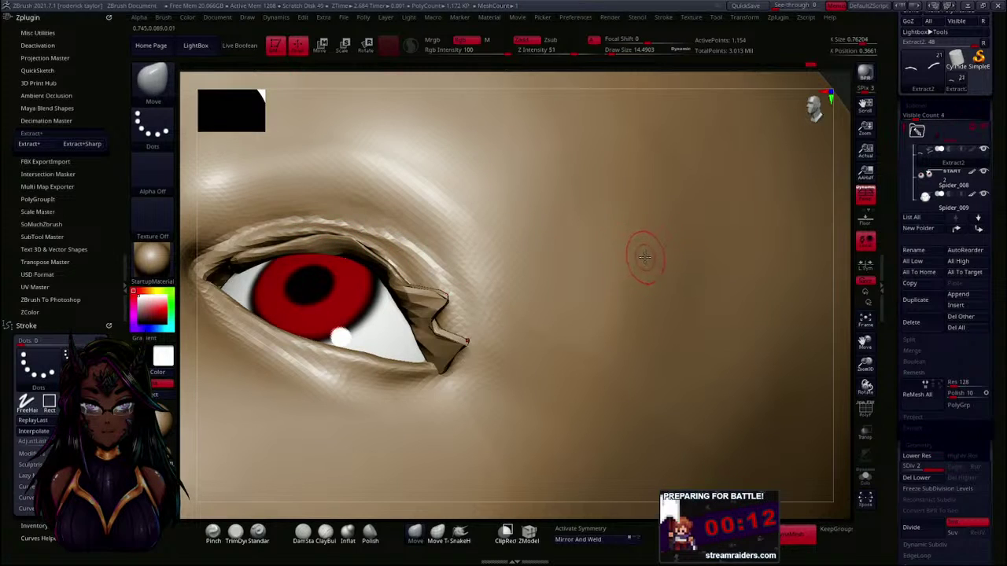
pyautogui.moveTo(841, 353); pyautogui.dragTo(714, 289)
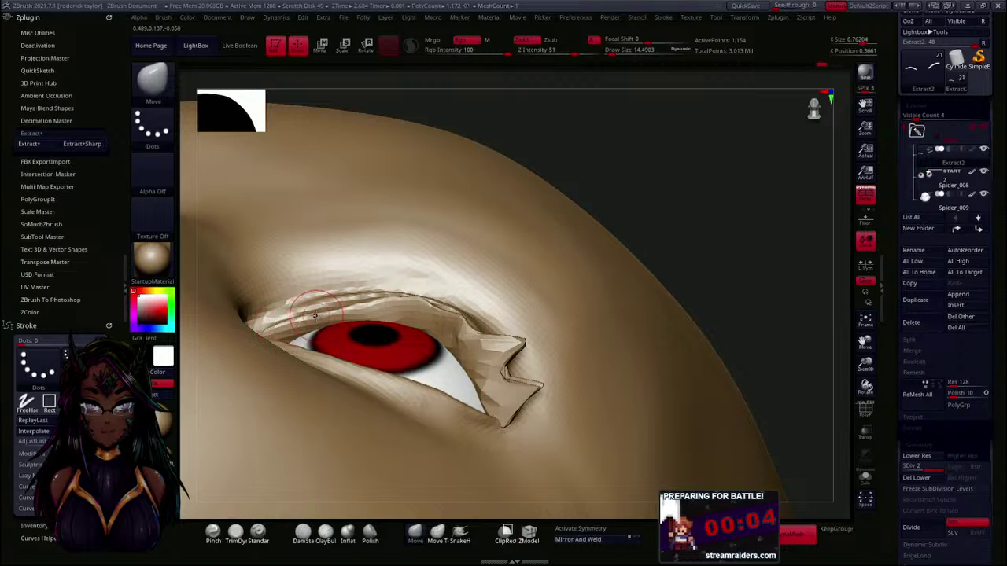
pyautogui.moveTo(672, 130); pyautogui.dragTo(551, 205)
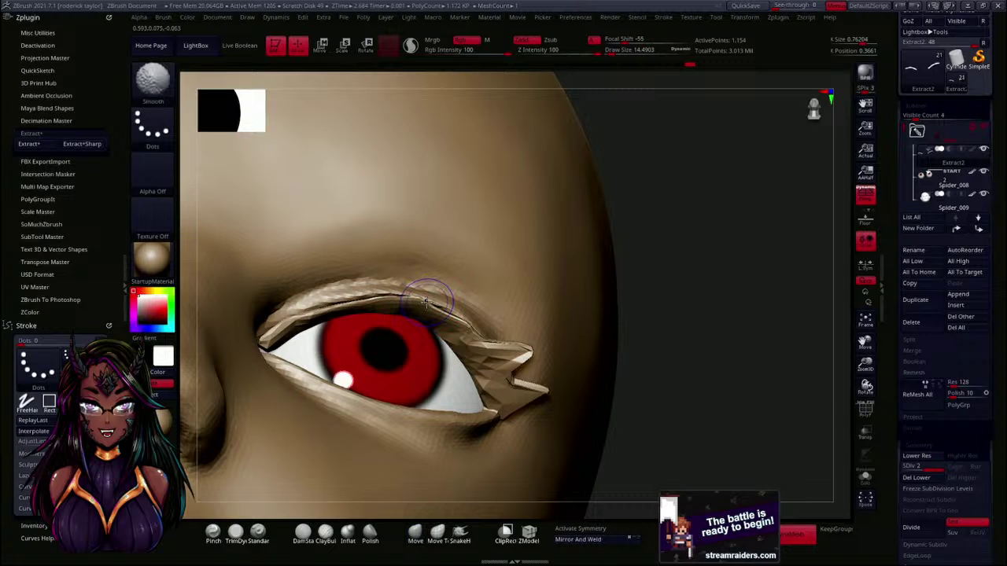
# - Pull out a third lash spike above the two outer ones and lengthen the lowest spike
pyautogui.moveTo(639, 258)
pyautogui.mouseDown()
pyautogui.moveTo(708, 308)
pyautogui.moveTo(697, 204)
pyautogui.moveTo(677, 189)
pyautogui.mouseUp()
pyautogui.moveTo(467, 313); pyautogui.dragTo(462, 322)
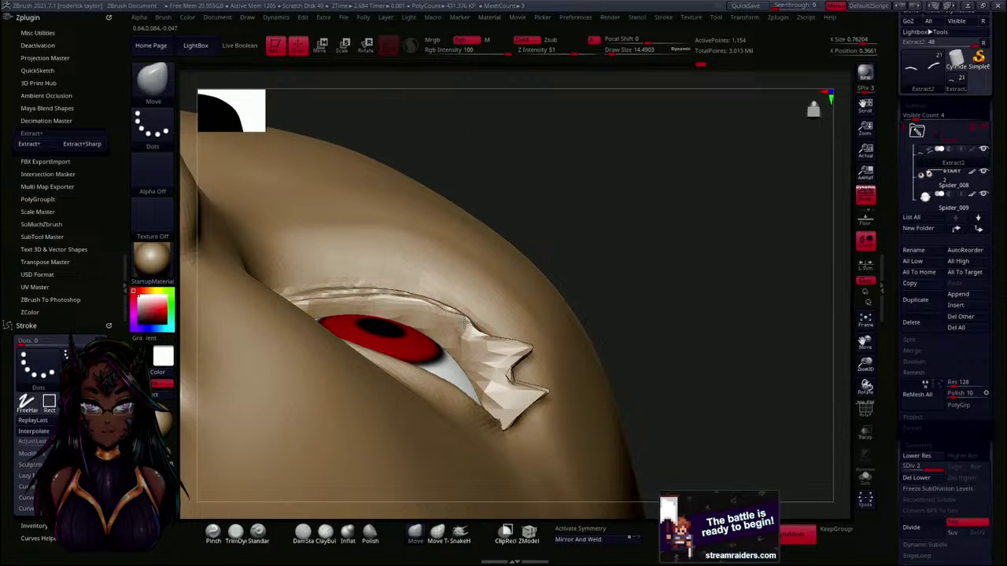
pyautogui.moveTo(634, 231); pyautogui.dragTo(618, 303)
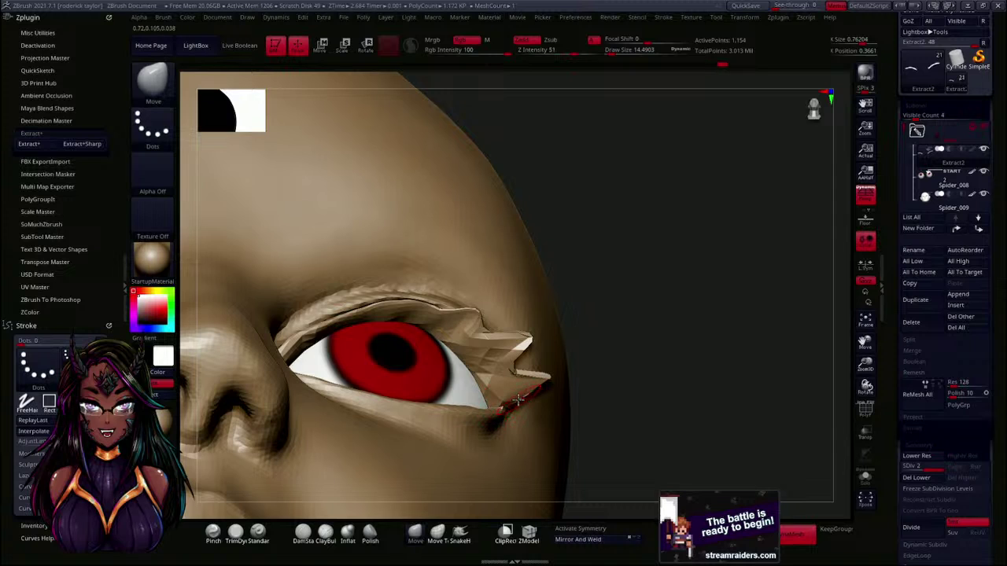
pyautogui.moveTo(524, 397); pyautogui.dragTo(548, 388)
pyautogui.moveTo(611, 325)
pyautogui.mouseDown()
pyautogui.moveTo(663, 280)
pyautogui.moveTo(652, 295)
pyautogui.moveTo(646, 361)
pyautogui.mouseUp()
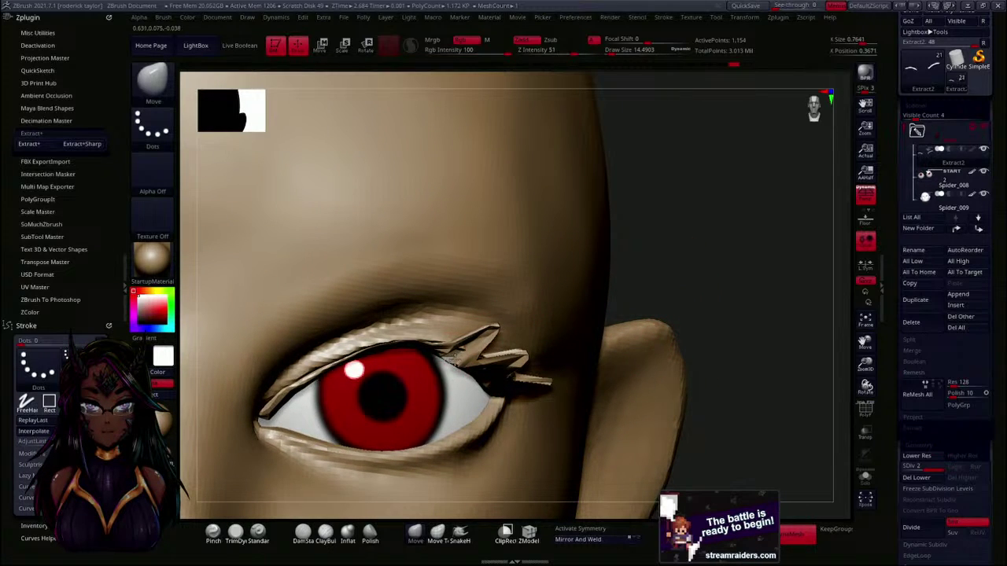
pyautogui.moveTo(459, 347); pyautogui.dragTo(464, 343)
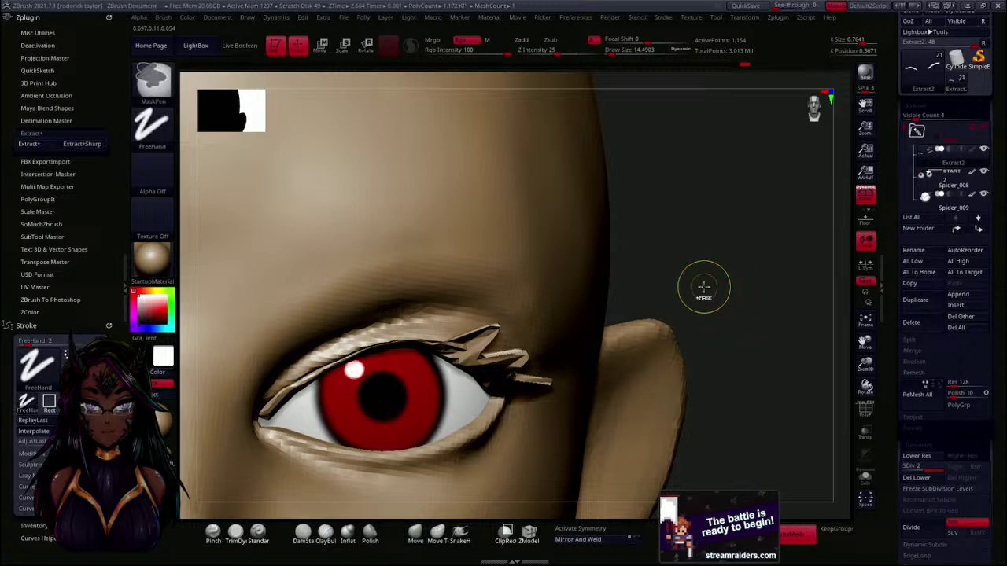
# - Raise the lash strip to subdivision level 3 and smooth the root of its upper spike
pyautogui.press('d')
pyautogui.moveTo(682, 270); pyautogui.dragTo(445, 348)
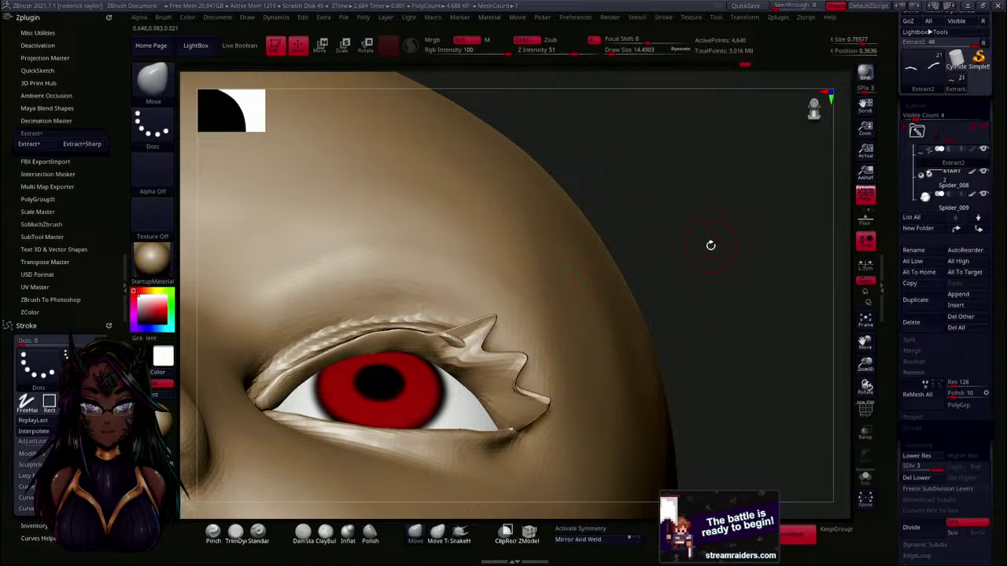
pyautogui.moveTo(687, 255); pyautogui.dragTo(701, 278)
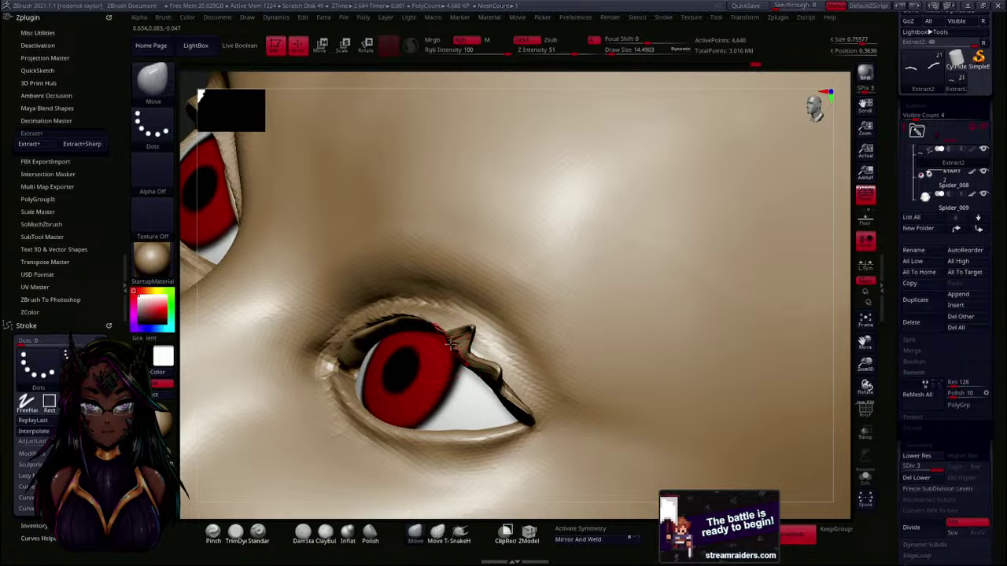
pyautogui.moveTo(837, 255); pyautogui.dragTo(862, 252)
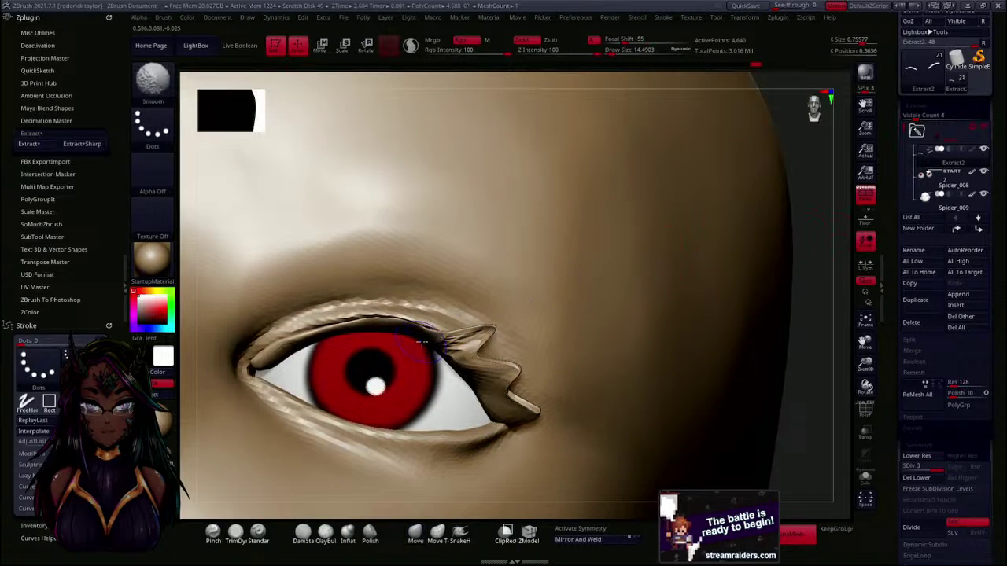
pyautogui.keyDown('shift'); pyautogui.moveTo(470, 344); pyautogui.dragTo(451, 346); pyautogui.keyUp('shift')
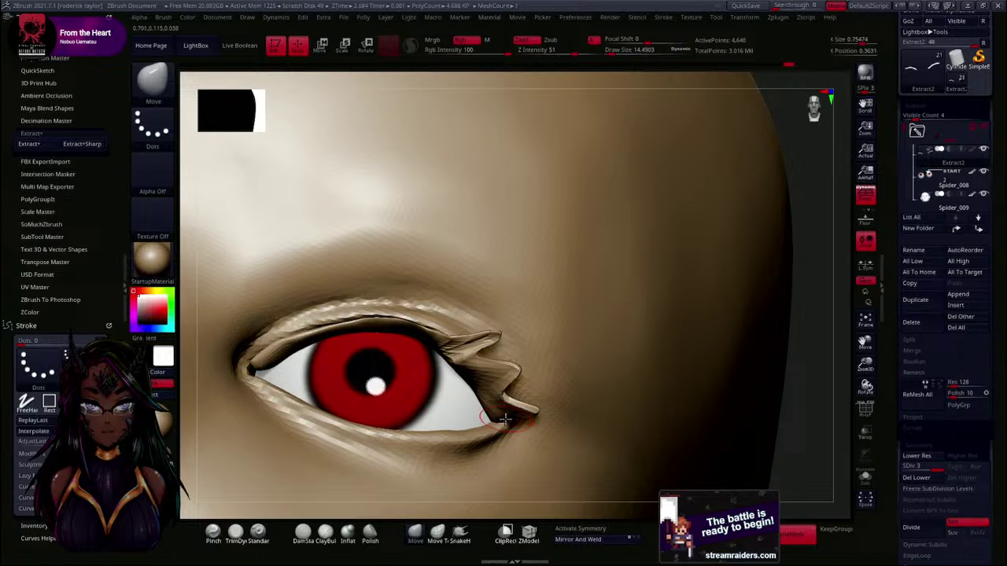
# - Compare the lash spikes at the lowest subdivision level and at level 3
pyautogui.moveTo(804, 341); pyautogui.dragTo(798, 371)
pyautogui.hotkey('shift', 'd')
pyautogui.hotkey('shift', 'd')
pyautogui.press('d')
pyautogui.press('d')
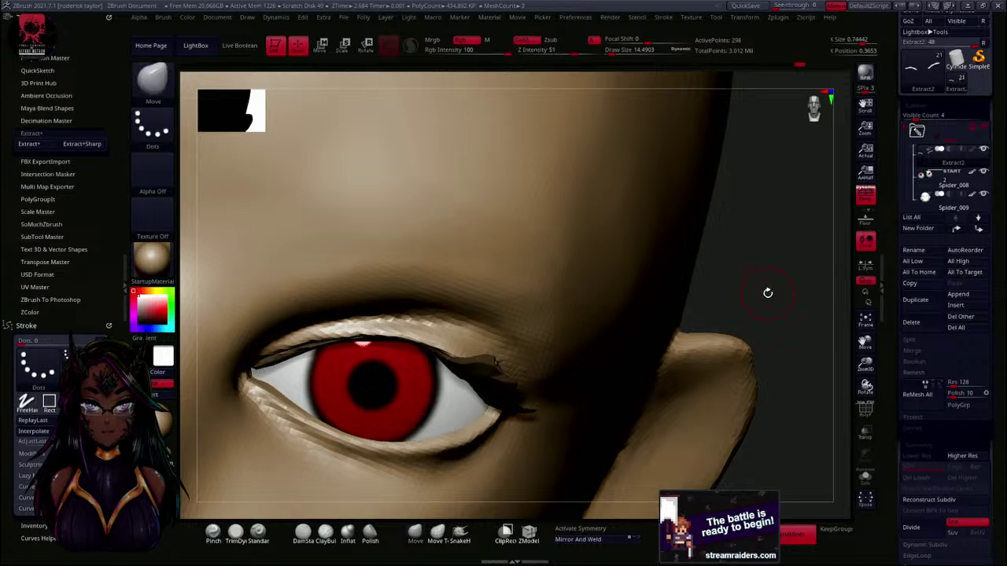
# - Smooth the lash spikes away into a plain upper-lid strip that ends in a single wing at the outer eye corner
pyautogui.moveTo(753, 296); pyautogui.dragTo(658, 278)
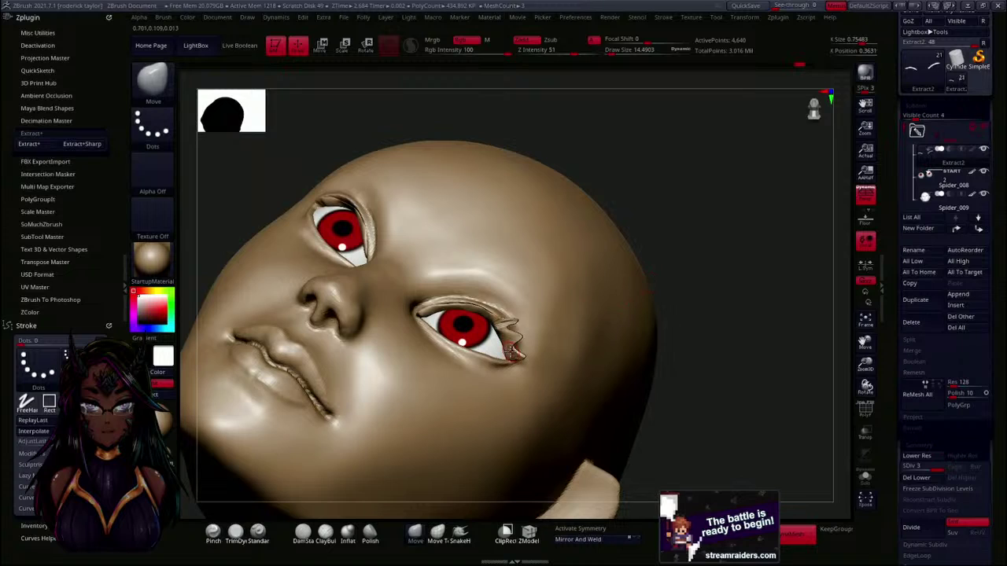
pyautogui.press('shift')
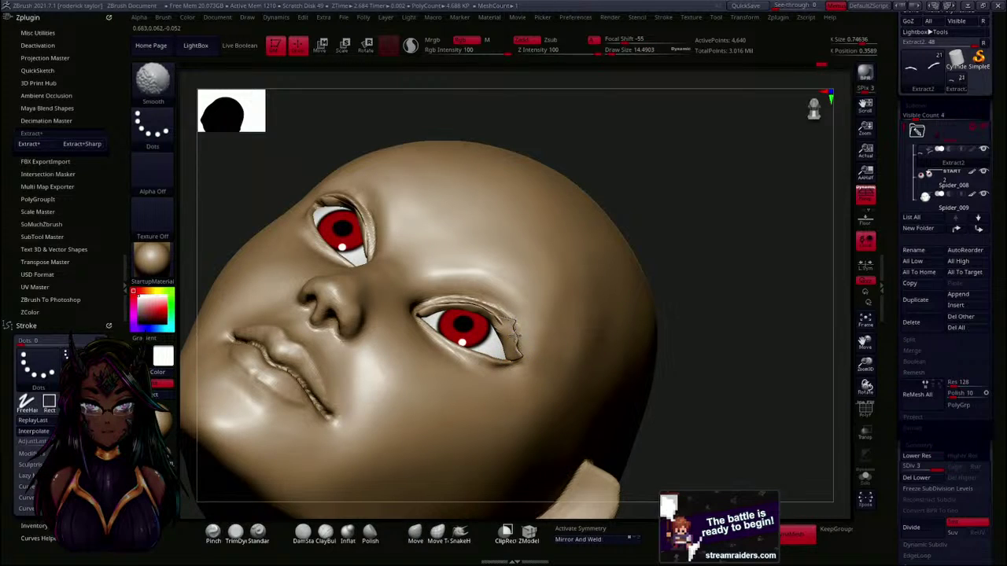
pyautogui.keyDown('shift'); pyautogui.moveTo(527, 353); pyautogui.dragTo(550, 354); pyautogui.keyUp('shift')
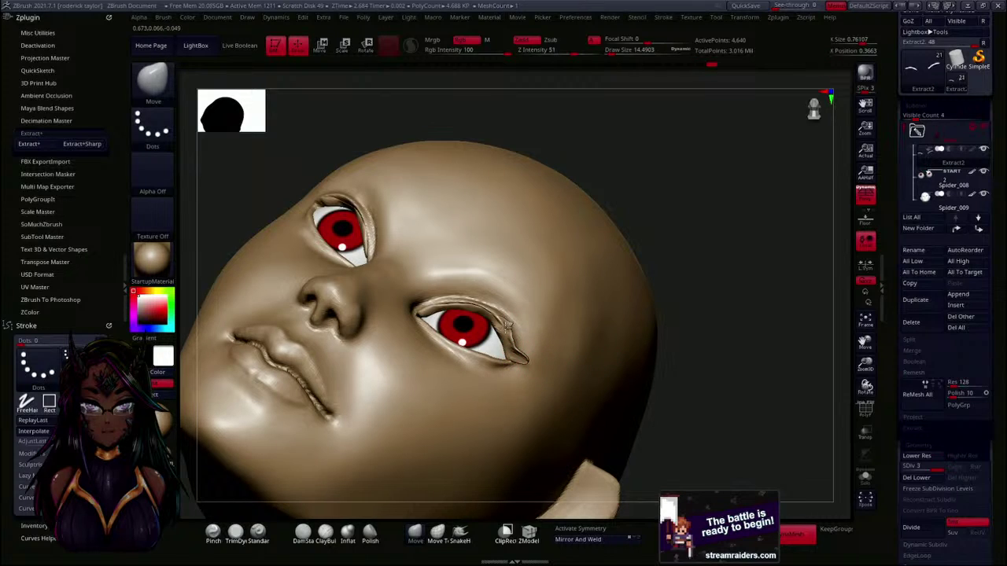
pyautogui.press('shift')
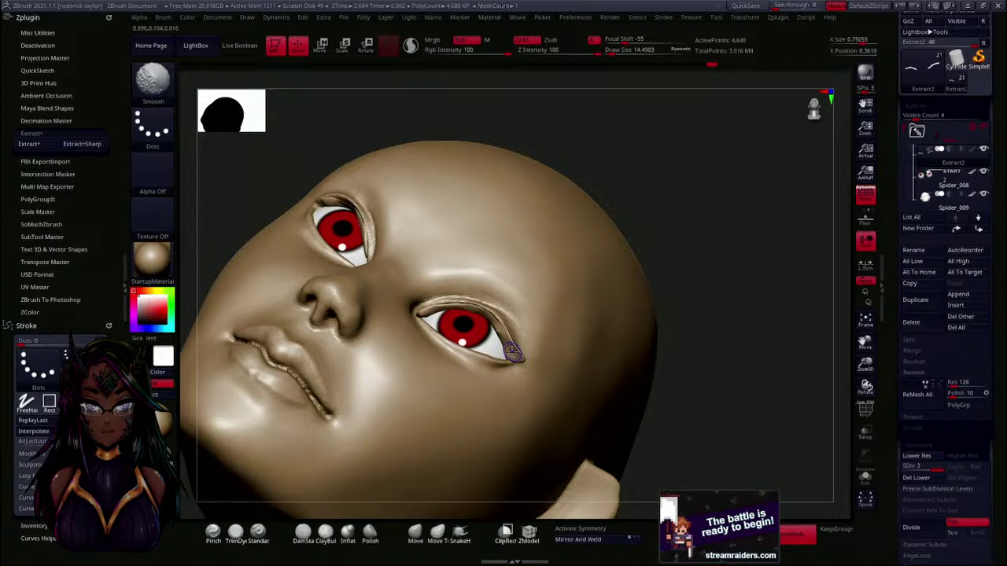
pyautogui.moveTo(690, 360)
pyautogui.mouseDown()
pyautogui.moveTo(732, 398)
pyautogui.moveTo(701, 382)
pyautogui.moveTo(679, 333)
pyautogui.moveTo(704, 346)
pyautogui.moveTo(677, 321)
pyautogui.moveTo(677, 364)
pyautogui.mouseUp()
# - Thicken the upper-lid strip slightly with the Inflate deformation and smooth its outer end
pyautogui.moveTo(892, 329); pyautogui.dragTo(889, 171)
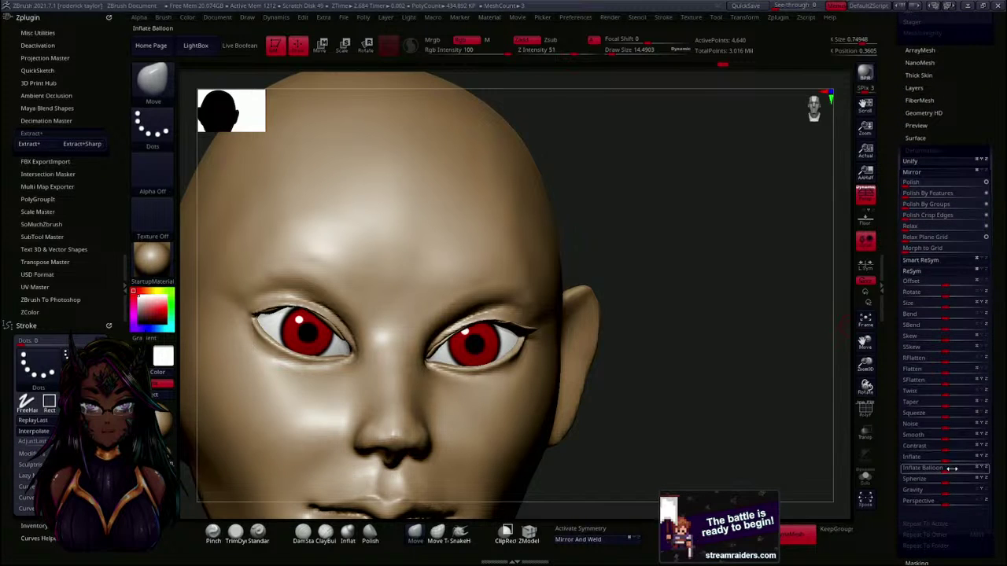
pyautogui.moveTo(944, 458); pyautogui.dragTo(948, 459)
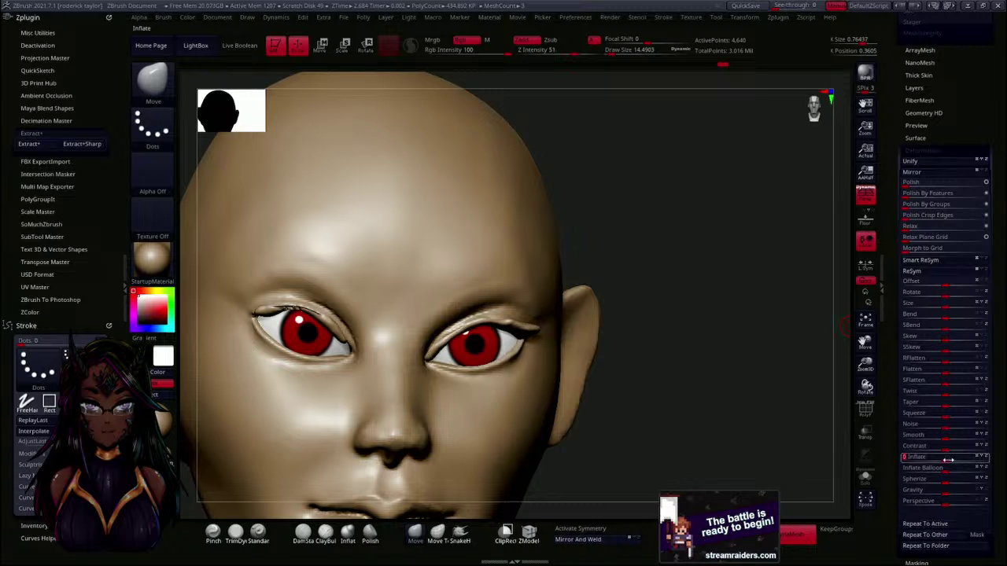
pyautogui.moveTo(758, 360)
pyautogui.mouseDown()
pyautogui.moveTo(732, 267)
pyautogui.moveTo(506, 319)
pyautogui.mouseUp()
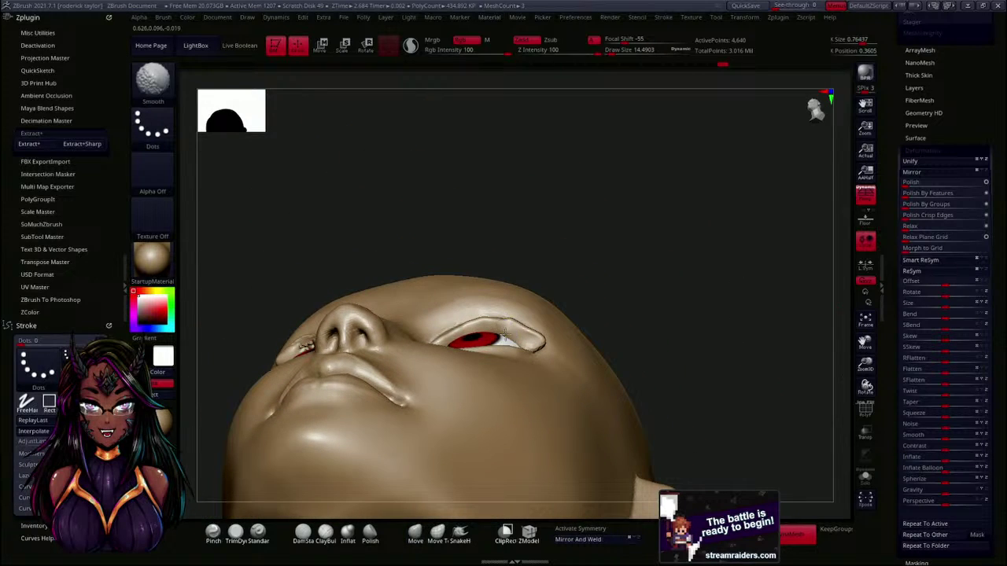
pyautogui.keyDown('shift'); pyautogui.moveTo(535, 342); pyautogui.dragTo(538, 342); pyautogui.keyUp('shift')
pyautogui.moveTo(600, 320); pyautogui.dragTo(694, 356)
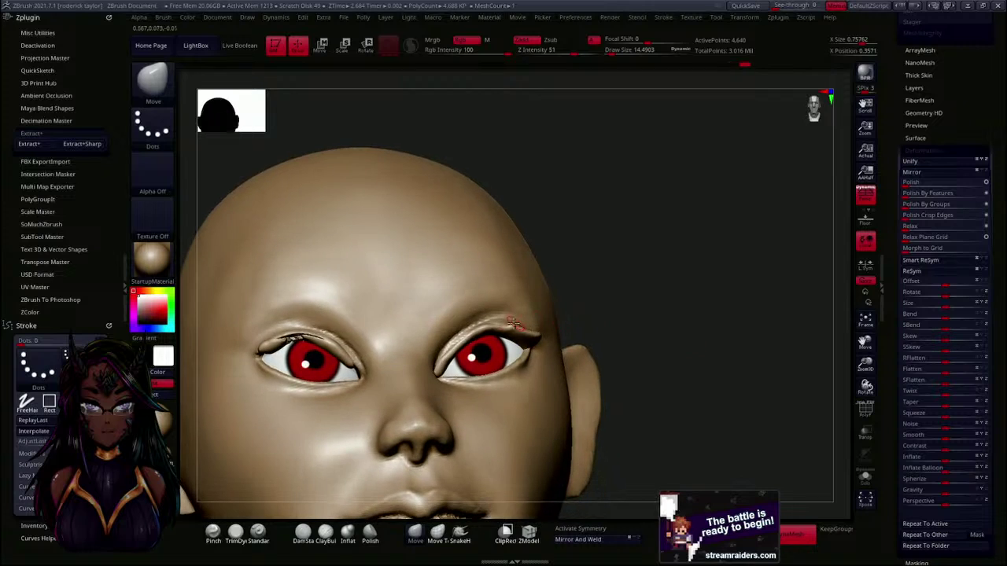
# - Smooth and adjust the strip along the upper lid, from the outer wing to the inner eye corner
pyautogui.press('shift')
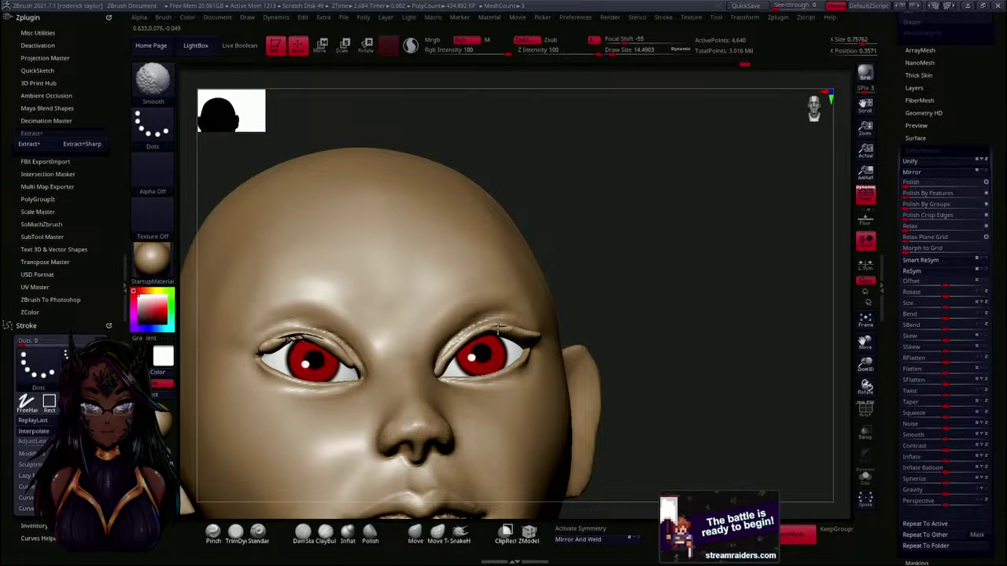
pyautogui.moveTo(558, 306); pyautogui.dragTo(606, 229)
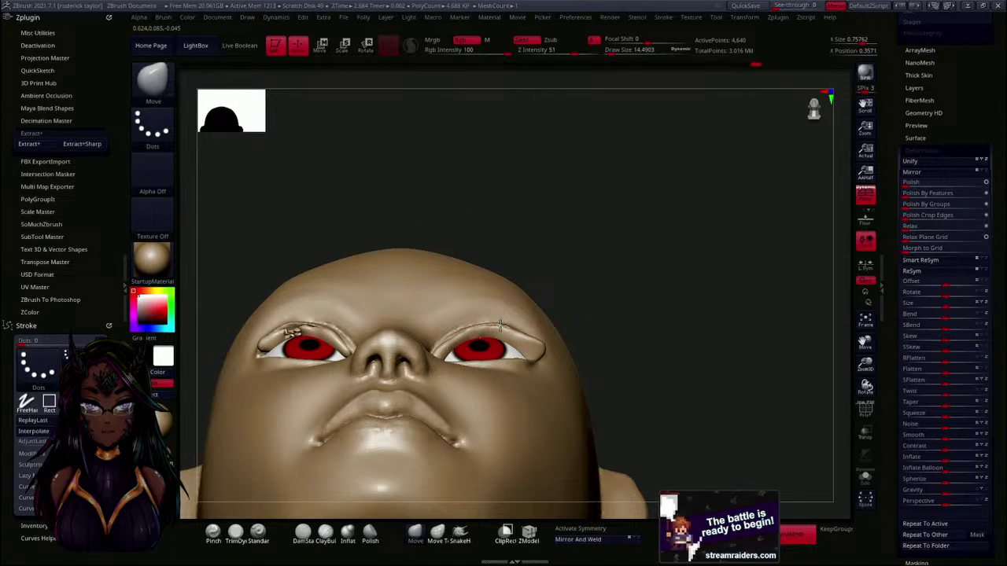
pyautogui.press('shift')
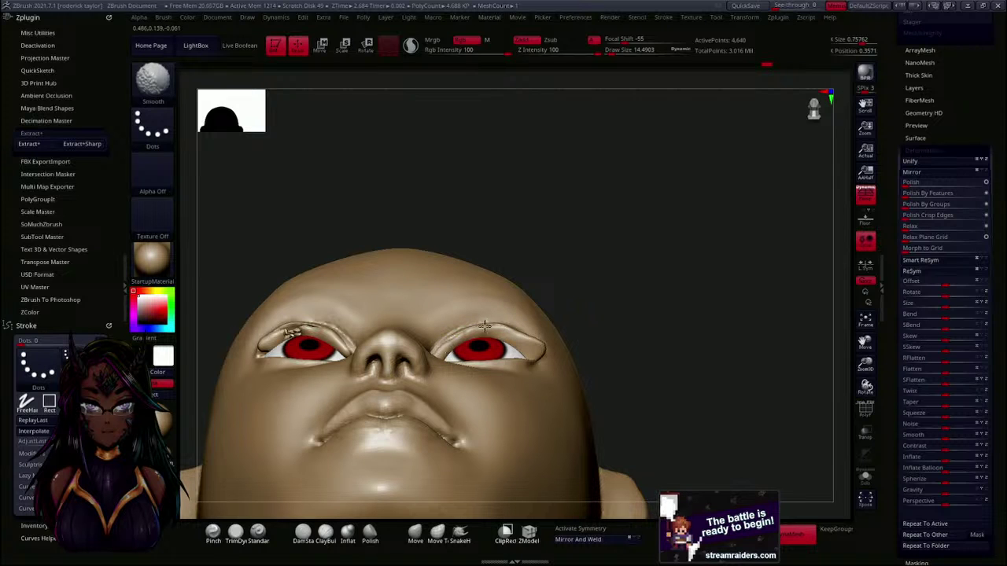
pyautogui.moveTo(618, 294)
pyautogui.mouseDown()
pyautogui.moveTo(622, 359)
pyautogui.moveTo(638, 346)
pyautogui.moveTo(604, 317)
pyautogui.moveTo(475, 331)
pyautogui.mouseUp()
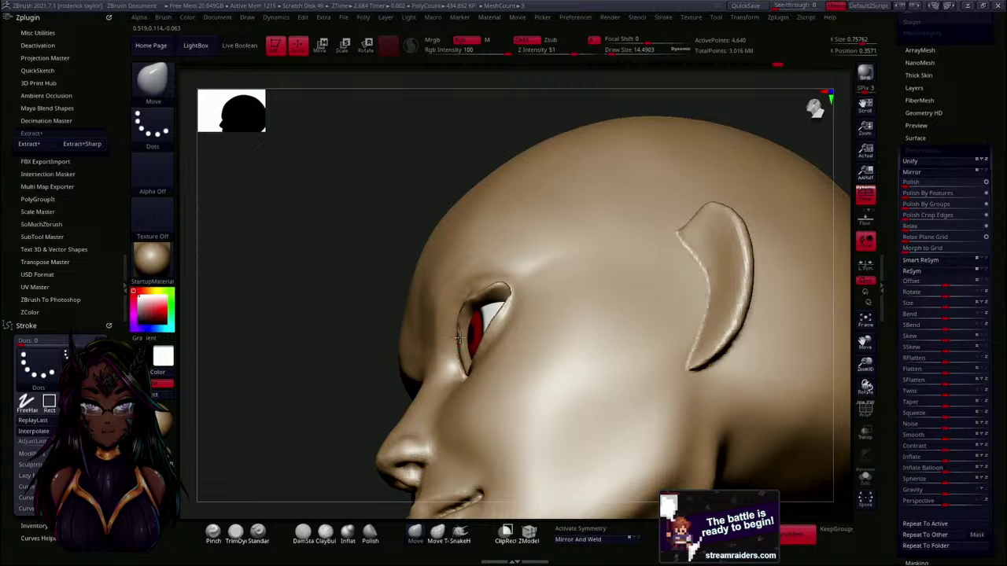
pyautogui.moveTo(335, 323); pyautogui.dragTo(391, 327)
pyautogui.press('shift')
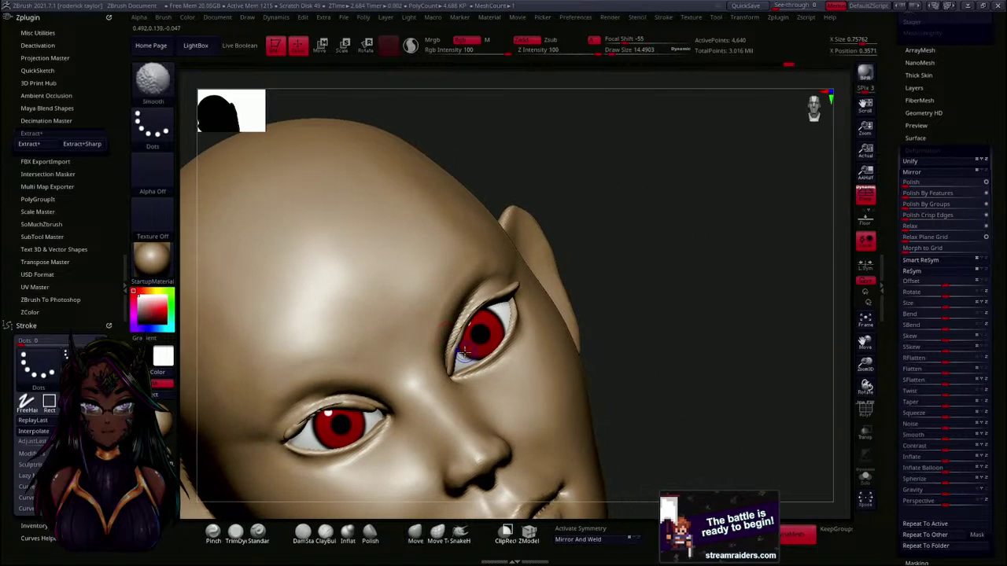
# - Fill out the inner end of the lid strip with the Inflat brush and smooth it
pyautogui.moveTo(587, 279)
pyautogui.mouseDown()
pyautogui.moveTo(619, 207)
pyautogui.moveTo(594, 193)
pyautogui.moveTo(543, 263)
pyautogui.mouseUp()
pyautogui.click(348, 534)
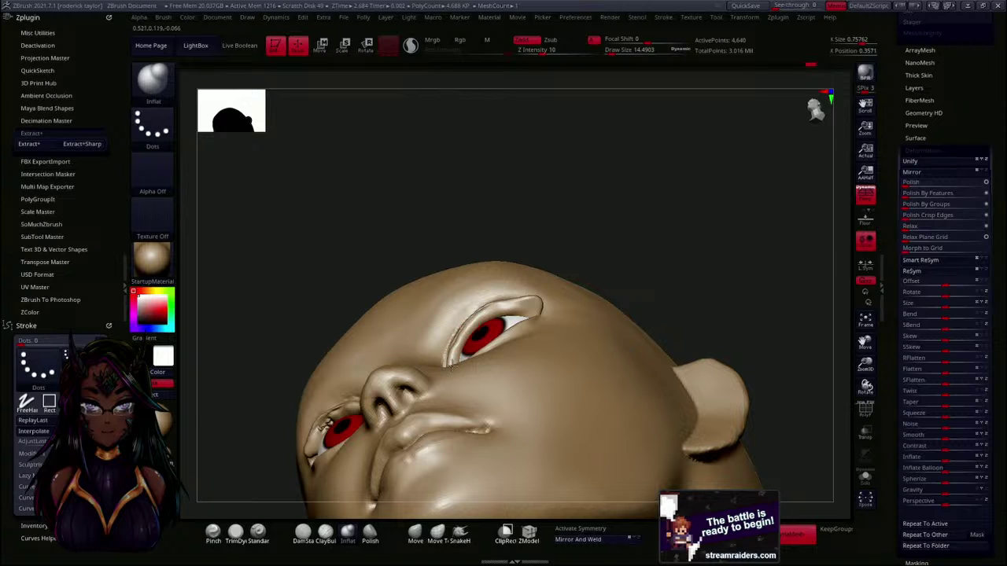
pyautogui.press('shift')
pyautogui.moveTo(499, 310)
pyautogui.mouseDown()
pyautogui.moveTo(648, 263)
pyautogui.moveTo(654, 297)
pyautogui.moveTo(618, 295)
pyautogui.moveTo(655, 334)
pyautogui.moveTo(640, 315)
pyautogui.mouseUp()
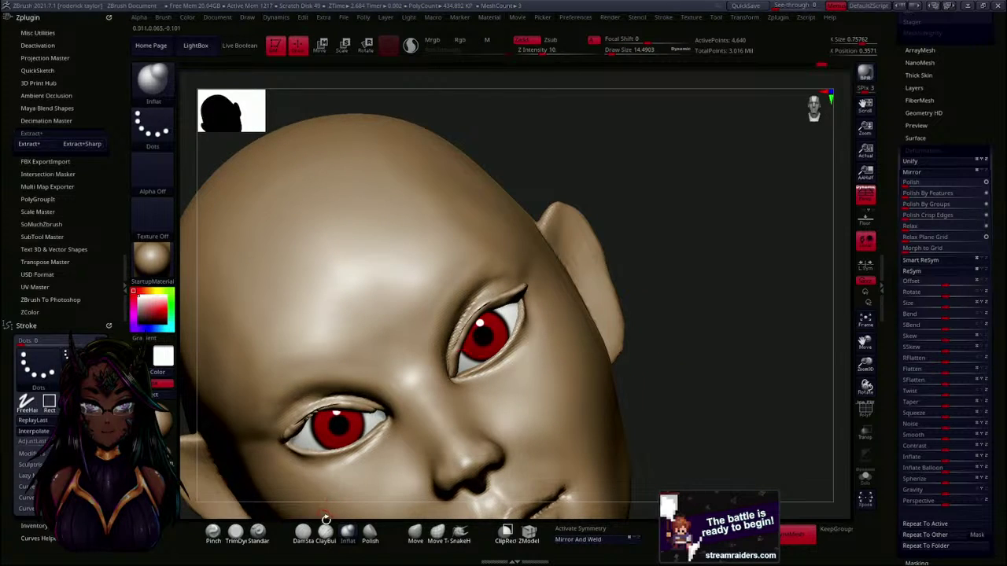
# - Pull the rounded outer end of the lid strip into a point with the Move brush
pyautogui.click(415, 533)
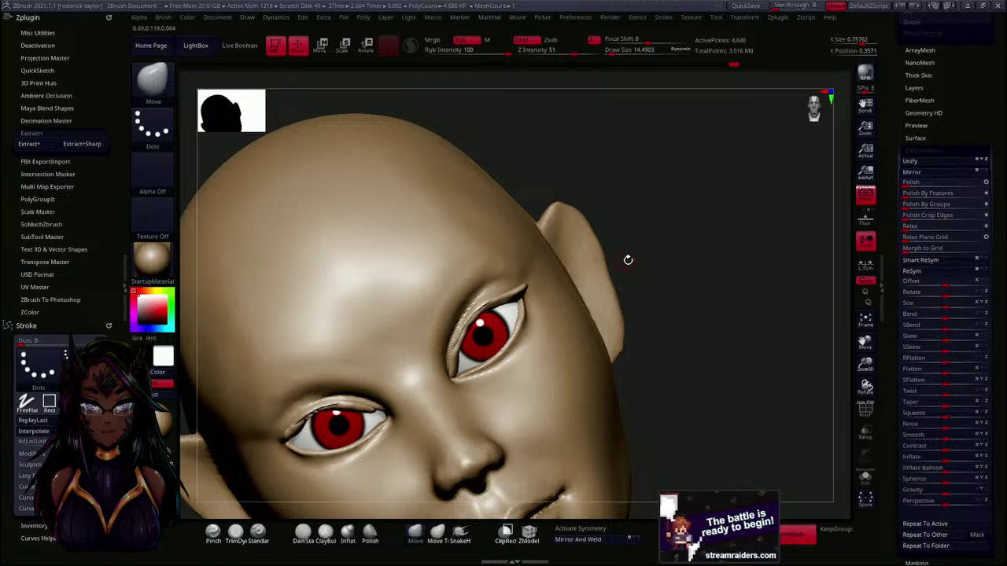
pyautogui.moveTo(629, 259); pyautogui.dragTo(640, 194)
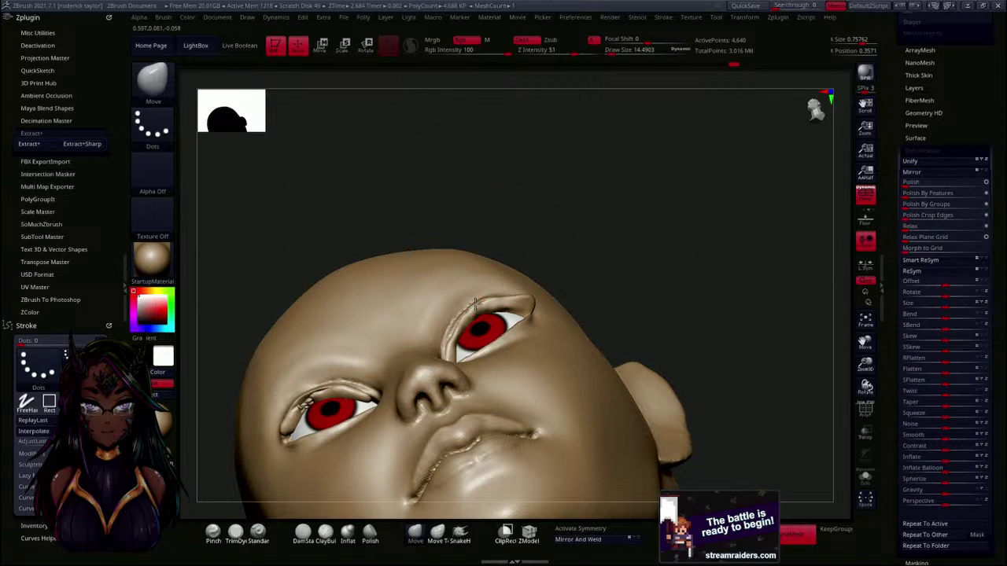
pyautogui.moveTo(651, 246); pyautogui.dragTo(583, 224)
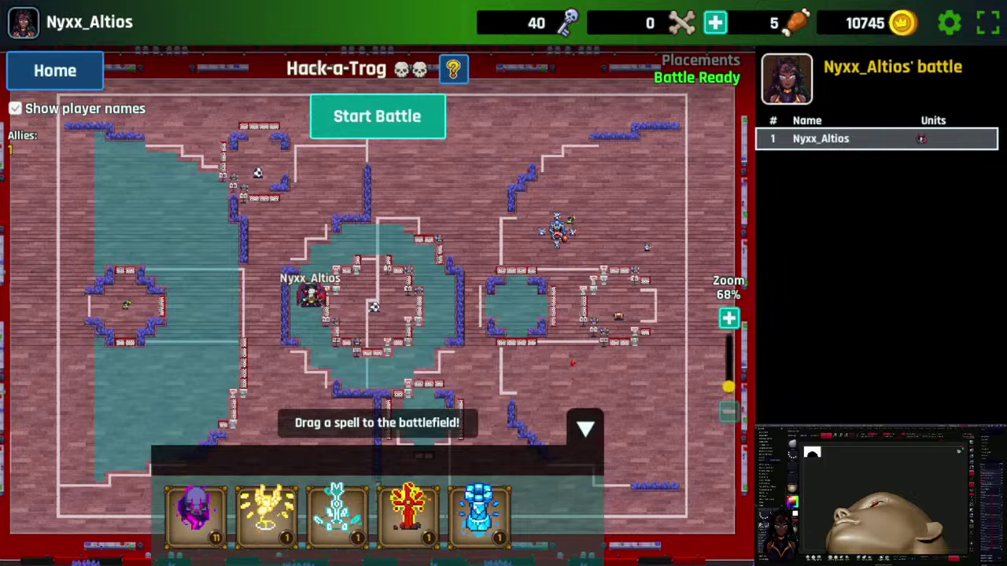
# - Switch to Stream Raiders, place the purple spell in the central ring, run the battle and claim the Salvage Chest rewards
pyautogui.moveTo(195, 513); pyautogui.dragTo(359, 287)
pyautogui.click(364, 117)
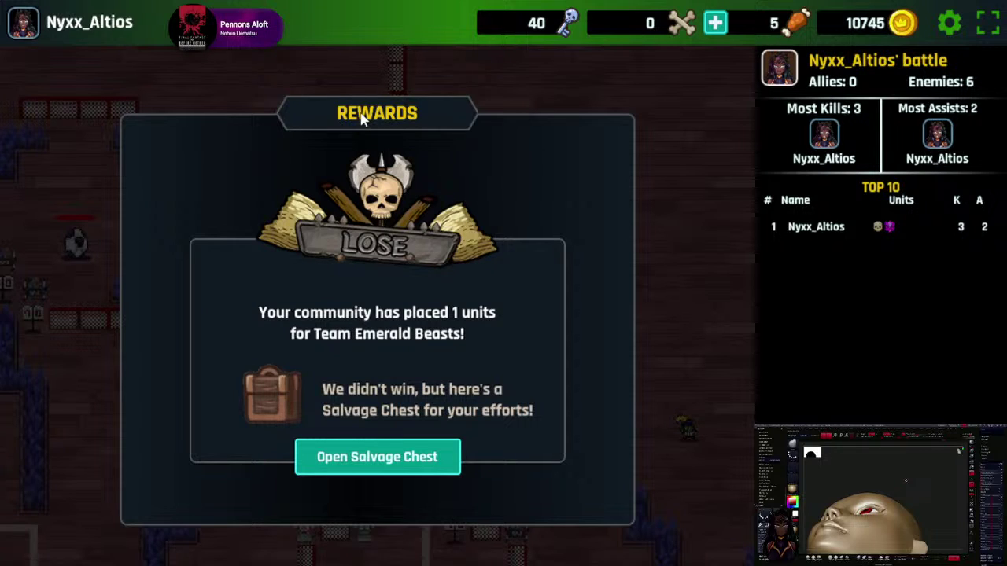
pyautogui.click(377, 461)
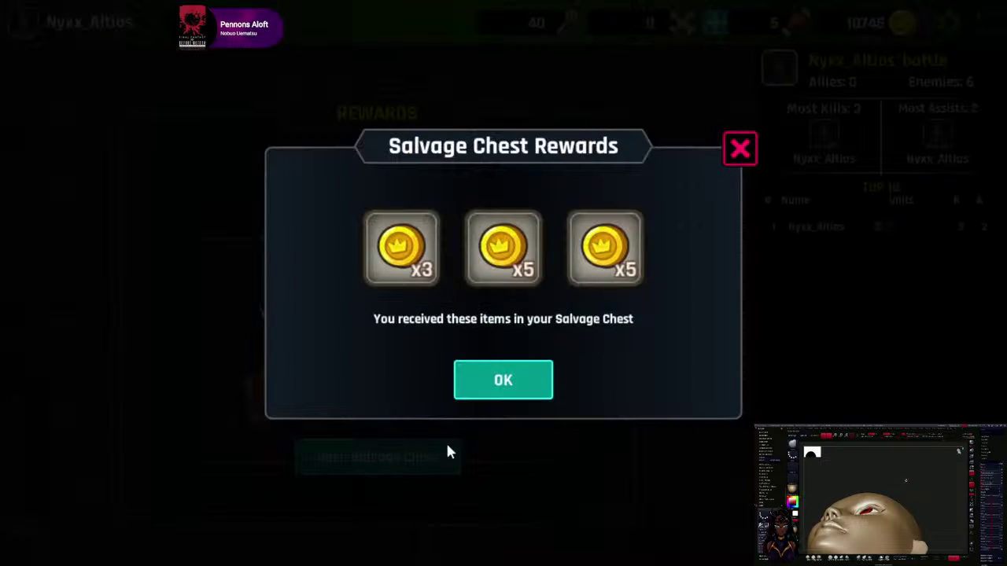
pyautogui.click(527, 381)
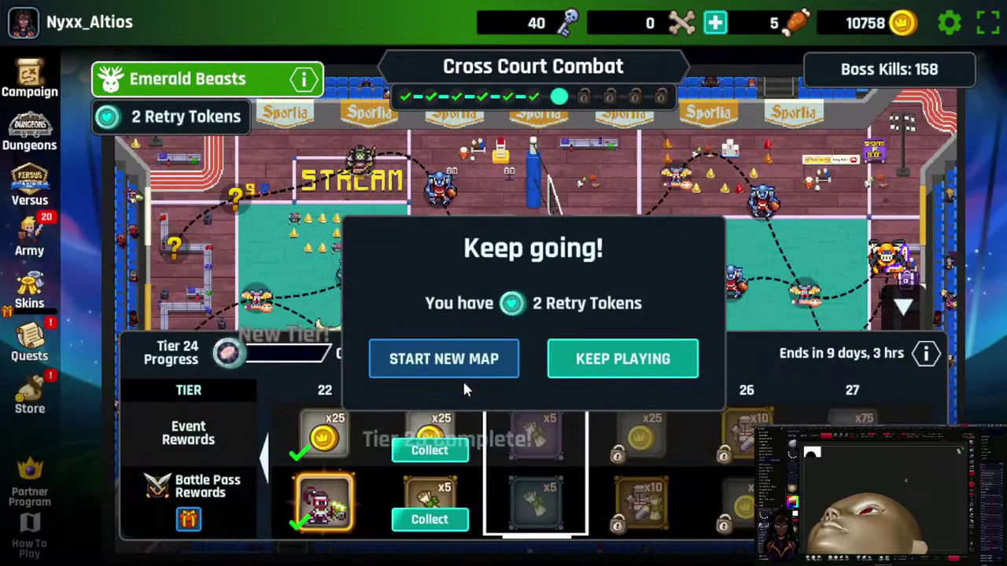
# - Keep playing the current map and collect the tier 23 event and Battle Pass rewards
pyautogui.click(587, 362)
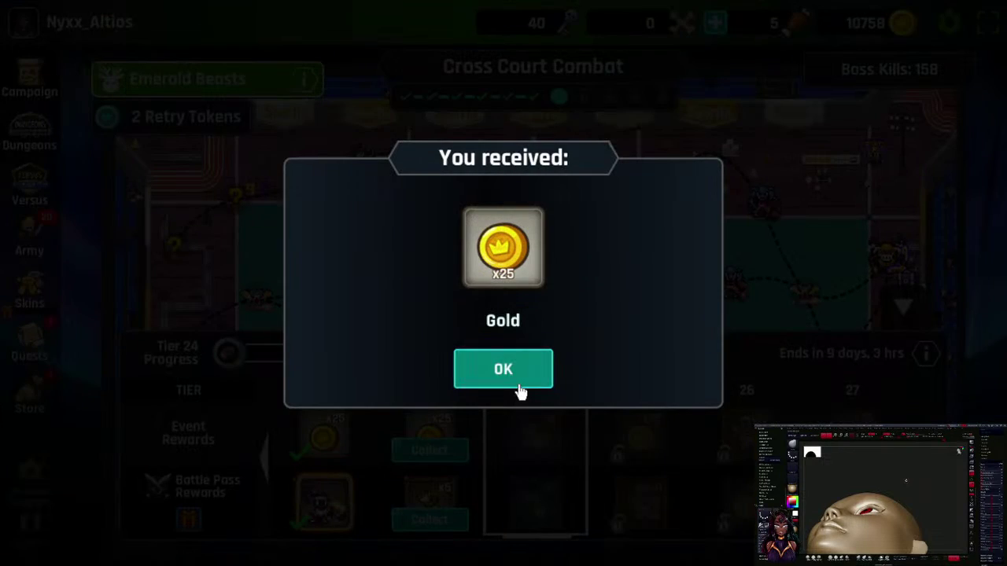
pyautogui.click(518, 387)
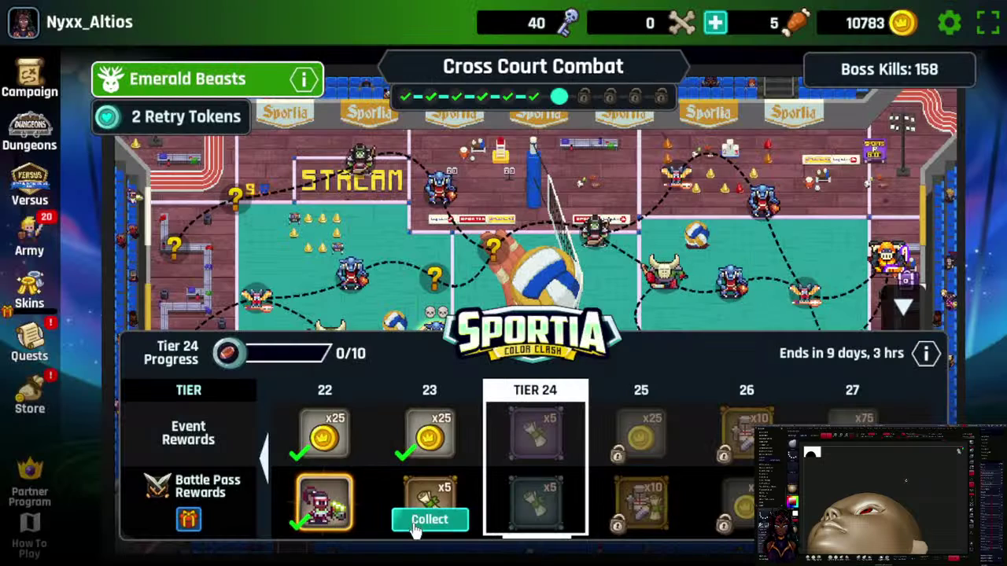
pyautogui.click(411, 520)
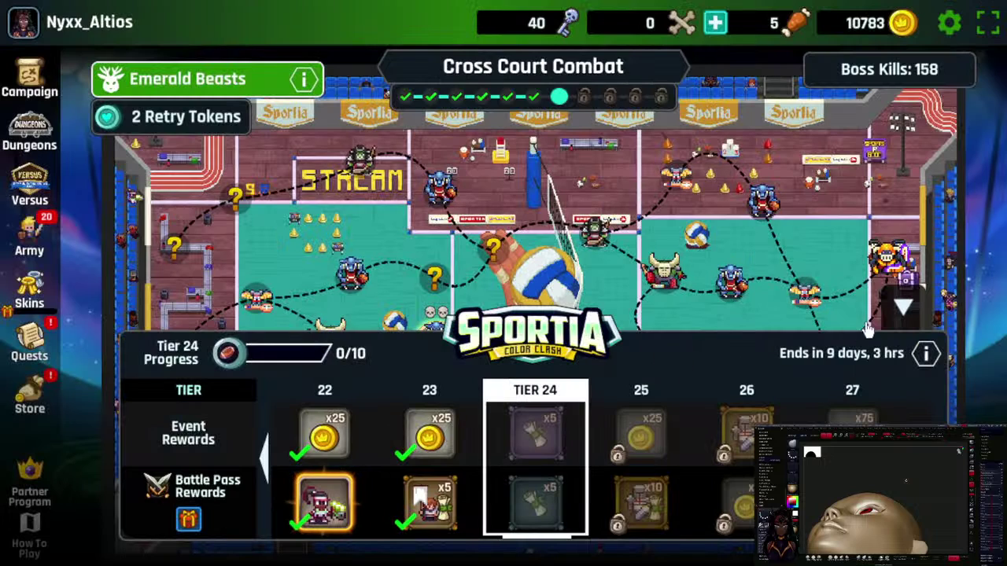
# - Collapse the tier rewards, enter the Hack-a-Trog battle again and place the Tiny Thumbtack Berserker in the teal zone
pyautogui.click(907, 311)
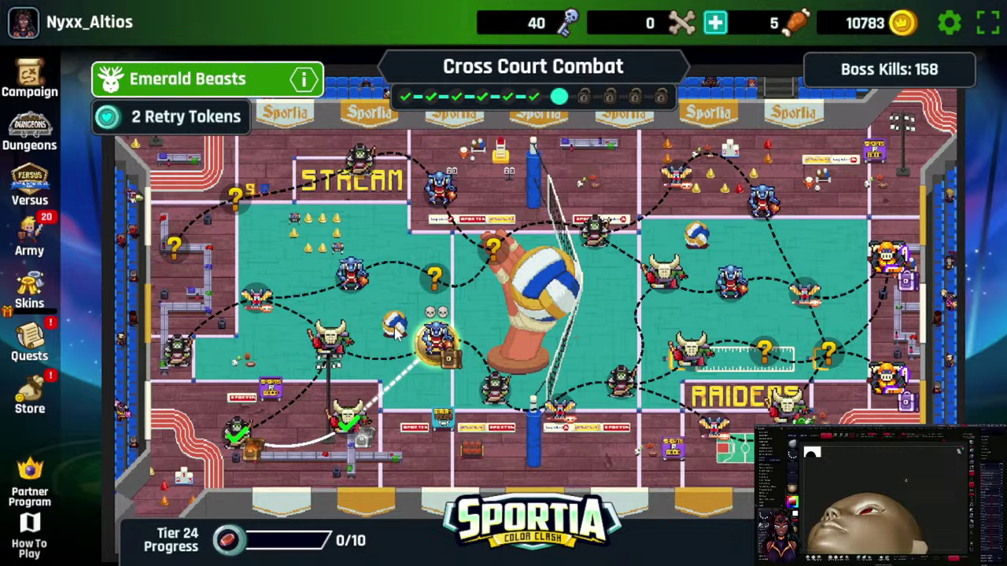
pyautogui.click(441, 358)
pyautogui.click(522, 492)
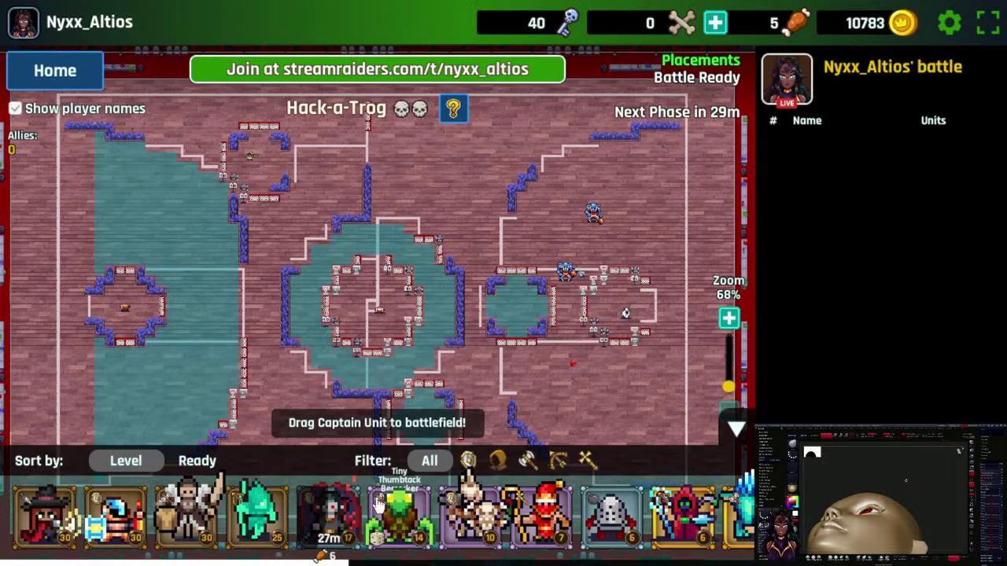
pyautogui.moveTo(379, 506); pyautogui.dragTo(216, 307)
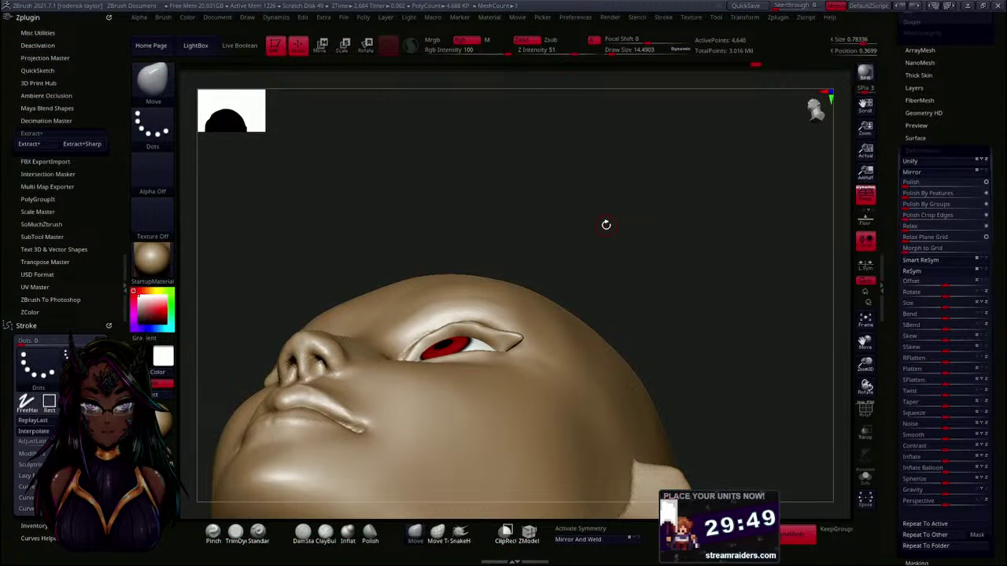
# - Switch back to ZBrush and smooth the lid strip's edge near its pointed outer wing
pyautogui.moveTo(729, 330); pyautogui.dragTo(699, 270)
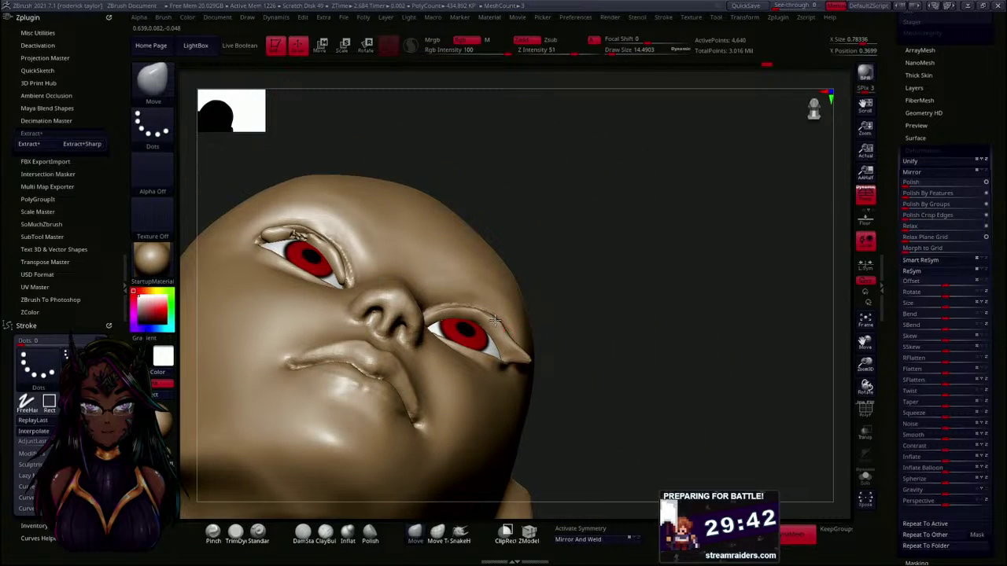
pyautogui.moveTo(495, 332)
pyautogui.keyDown('shift'); pyautogui.mouseDown()
pyautogui.moveTo(494, 321)
pyautogui.moveTo(474, 321)
pyautogui.mouseUp(); pyautogui.keyUp('shift')
pyautogui.moveTo(621, 292)
pyautogui.mouseDown()
pyautogui.moveTo(616, 322)
pyautogui.moveTo(627, 350)
pyautogui.mouseUp()
pyautogui.keyDown('alt'); pyautogui.moveTo(663, 284); pyautogui.dragTo(647, 241); pyautogui.keyUp('alt')
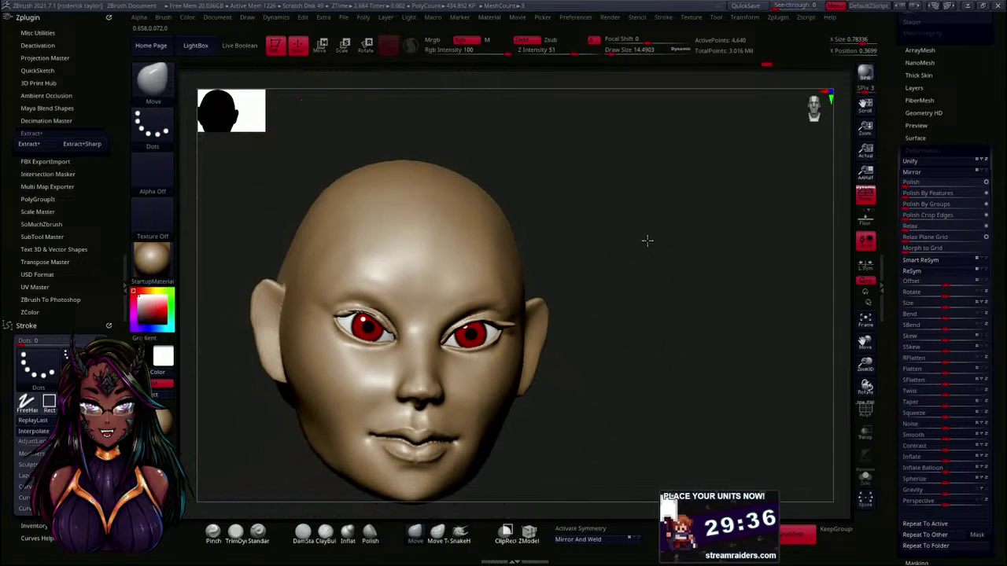
pyautogui.moveTo(649, 354)
pyautogui.keyDown('alt'); pyautogui.mouseDown()
pyautogui.moveTo(645, 342)
pyautogui.moveTo(665, 412)
pyautogui.moveTo(675, 285)
pyautogui.mouseUp(); pyautogui.keyUp('alt')
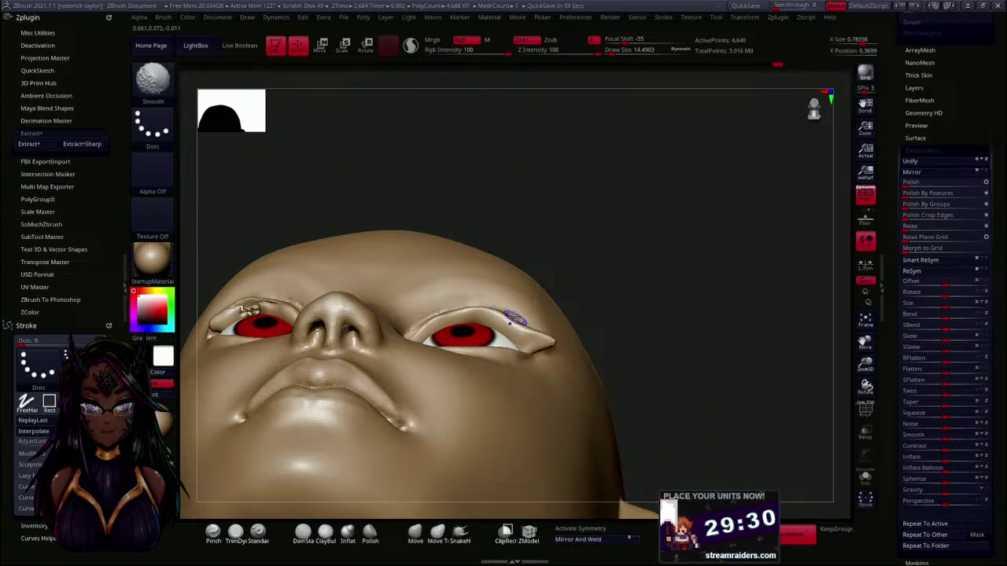
# - Smooth the lash strip's upper edge and nudge its outer wing into a cleaner taper, working from below the head
pyautogui.keyDown('shift'); pyautogui.moveTo(506, 316); pyautogui.dragTo(498, 315); pyautogui.keyUp('shift')
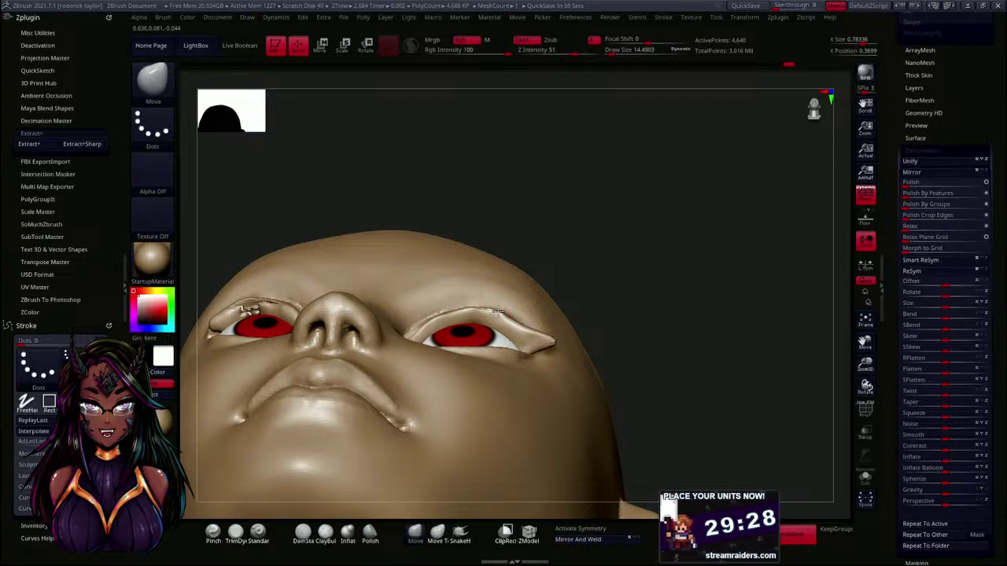
pyautogui.moveTo(510, 316)
pyautogui.keyDown('shift'); pyautogui.mouseDown()
pyautogui.moveTo(518, 324)
pyautogui.moveTo(460, 316)
pyautogui.mouseUp(); pyautogui.keyUp('shift')
pyautogui.moveTo(694, 316); pyautogui.dragTo(642, 271)
pyautogui.moveTo(540, 329)
pyautogui.keyDown('shift'); pyautogui.mouseDown()
pyautogui.moveTo(532, 340)
pyautogui.moveTo(545, 336)
pyautogui.mouseUp(); pyautogui.keyUp('shift')
pyautogui.moveTo(634, 309); pyautogui.dragTo(689, 318)
pyautogui.moveTo(524, 323); pyautogui.dragTo(520, 322)
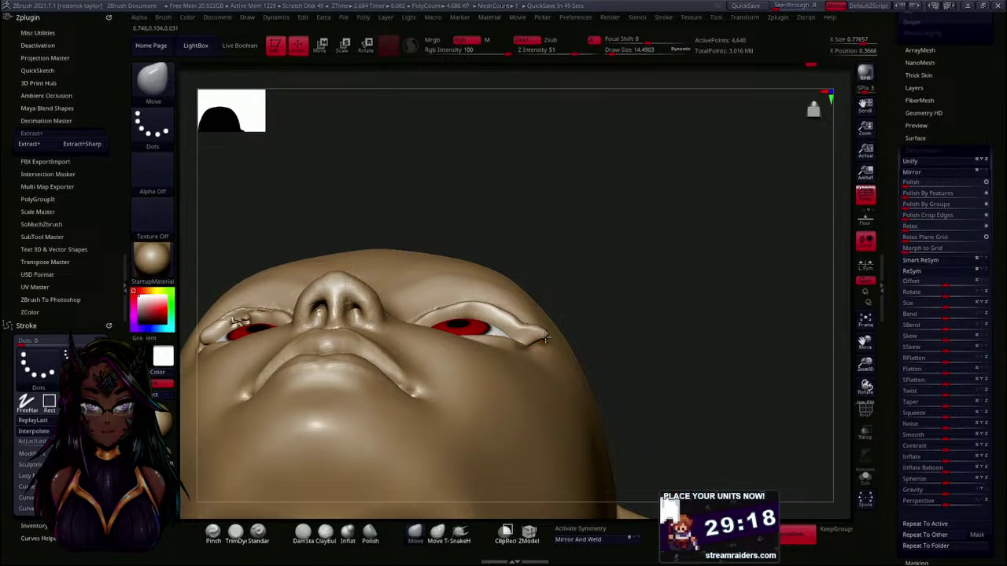
# - Smooth the lash strip from its wing tip back along the upper edge to even out the bumps
pyautogui.keyDown('shift'); pyautogui.moveTo(549, 338); pyautogui.dragTo(481, 305); pyautogui.keyUp('shift')
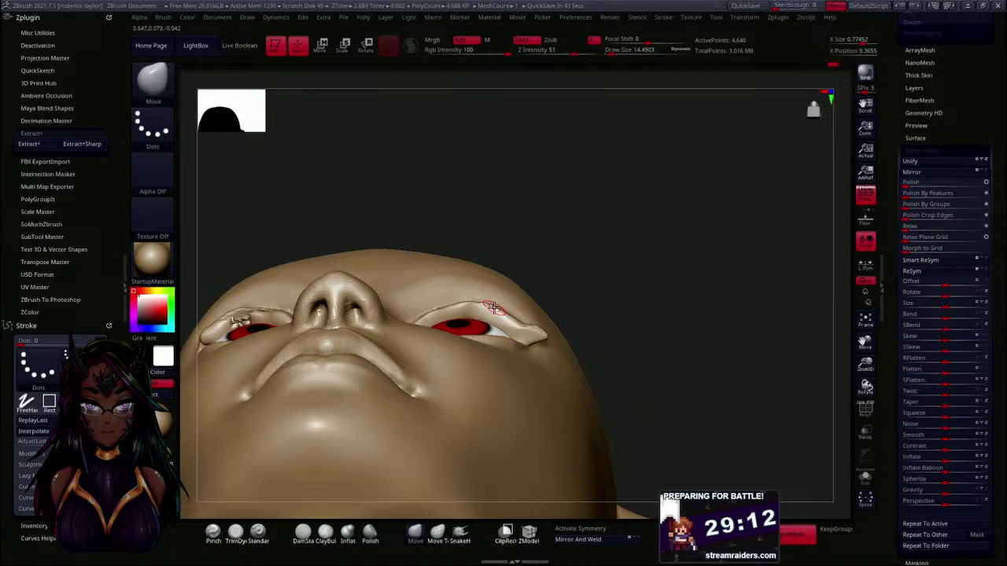
pyautogui.moveTo(575, 291); pyautogui.dragTo(664, 323)
pyautogui.keyDown('shift'); pyautogui.moveTo(523, 306); pyautogui.dragTo(513, 315); pyautogui.keyUp('shift')
pyautogui.moveTo(696, 316); pyautogui.dragTo(674, 233)
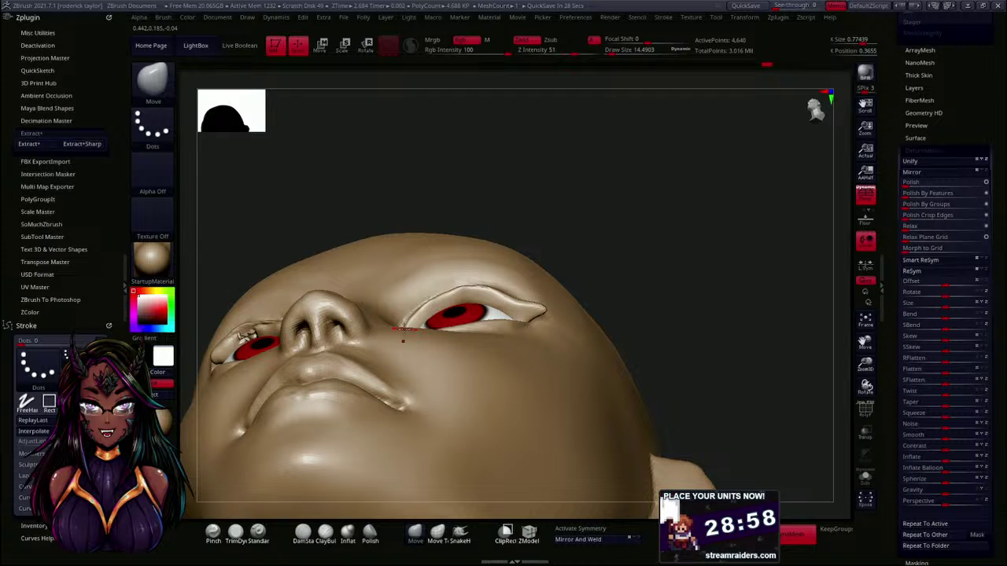
pyautogui.moveTo(585, 257); pyautogui.dragTo(533, 297)
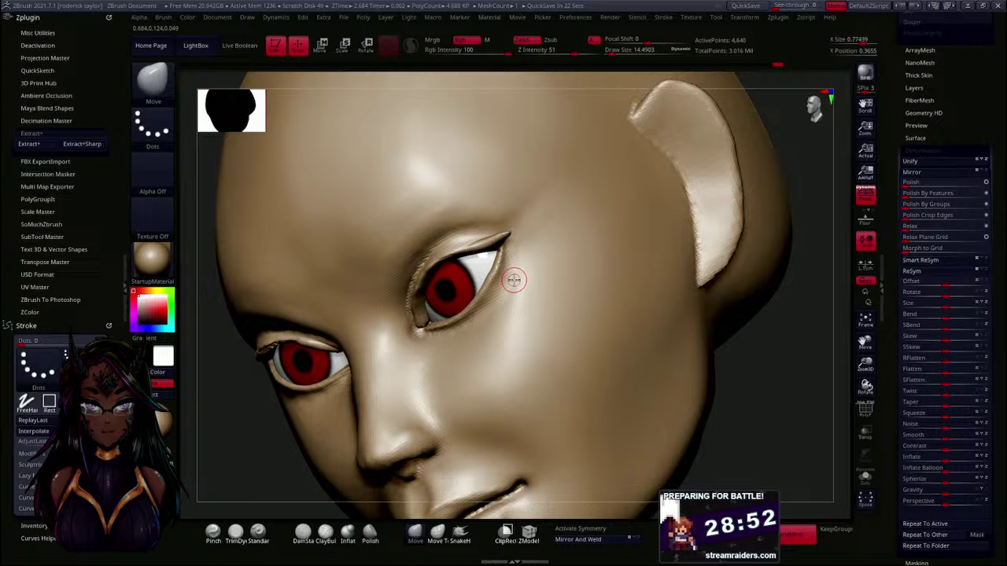
# - Enlarge the Move brush to about 62, adjust the lash wing, and reshape the head mesh's upper eyelid around the lash
pyautogui.press('s')
pyautogui.moveTo(537, 281); pyautogui.dragTo(542, 281)
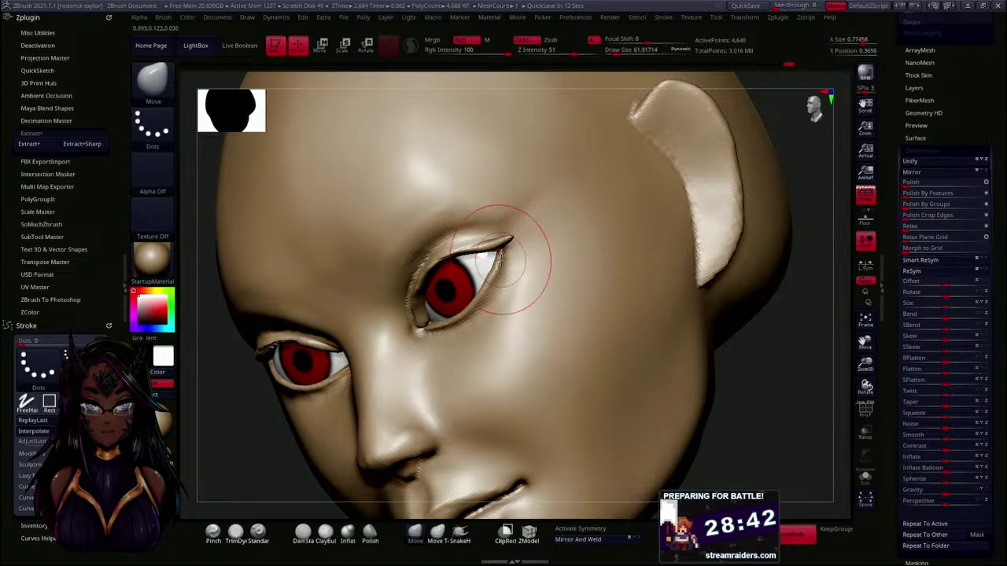
pyautogui.keyDown('alt'); pyautogui.click(569, 313); pyautogui.keyUp('alt')
pyautogui.moveTo(777, 382)
pyautogui.mouseDown()
pyautogui.moveTo(776, 310)
pyautogui.moveTo(746, 257)
pyautogui.mouseUp()
pyautogui.moveTo(453, 293)
pyautogui.mouseDown()
pyautogui.moveTo(493, 211)
pyautogui.moveTo(484, 220)
pyautogui.mouseUp()
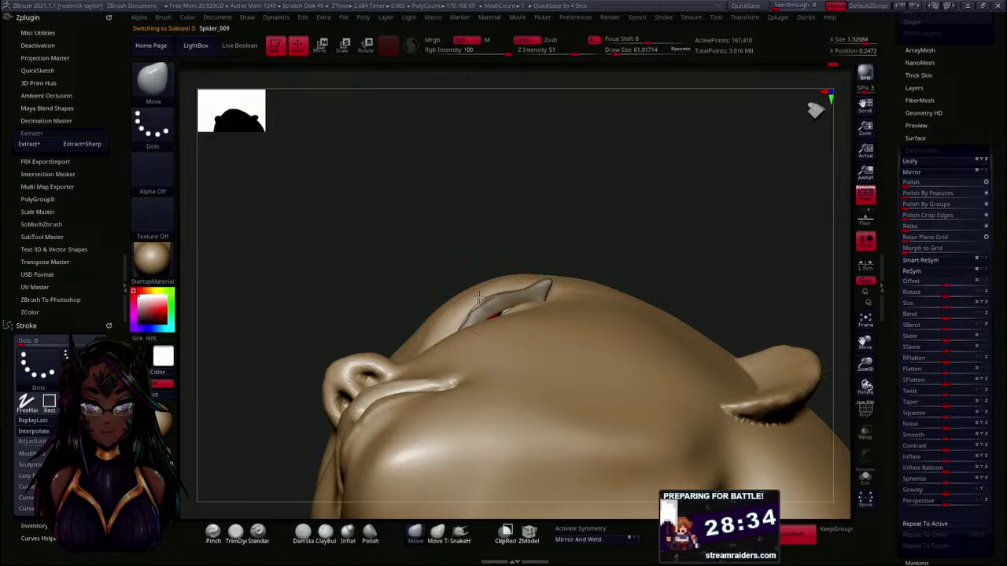
pyautogui.moveTo(553, 196)
pyautogui.mouseDown()
pyautogui.moveTo(596, 260)
pyautogui.moveTo(583, 206)
pyautogui.mouseUp()
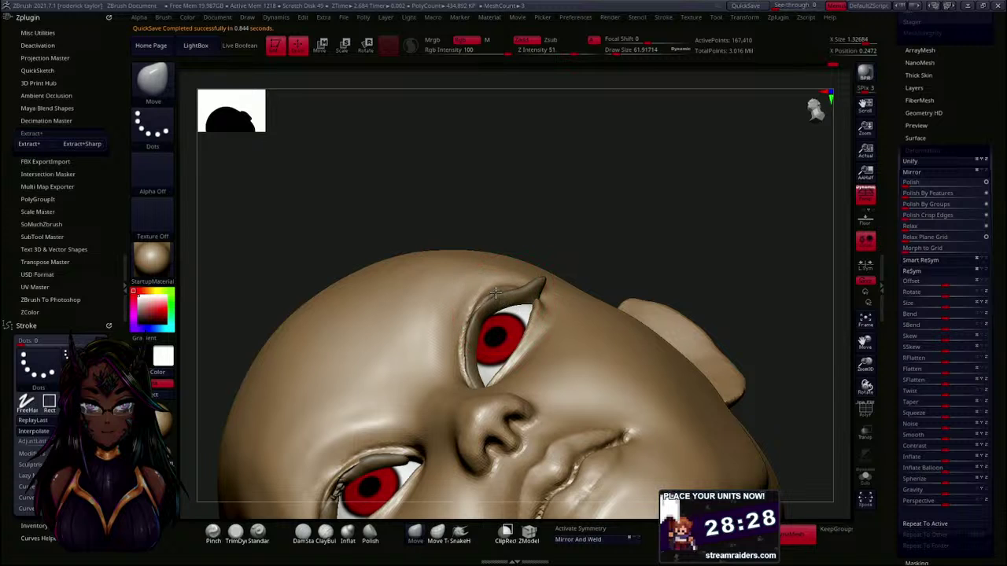
pyautogui.moveTo(612, 197)
pyautogui.mouseDown()
pyautogui.moveTo(622, 241)
pyautogui.moveTo(668, 180)
pyautogui.moveTo(626, 219)
pyautogui.mouseUp()
pyautogui.press('ctrl')
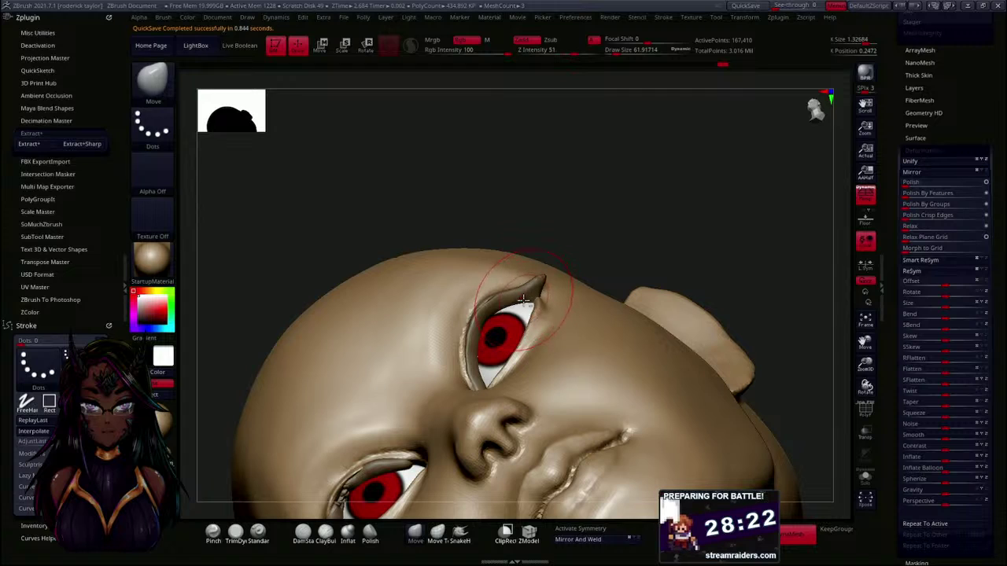
# - Select the Extract2 lash subtool and use the Move brush to fit it along the lid from inner corner to outer wing
pyautogui.click(348, 532)
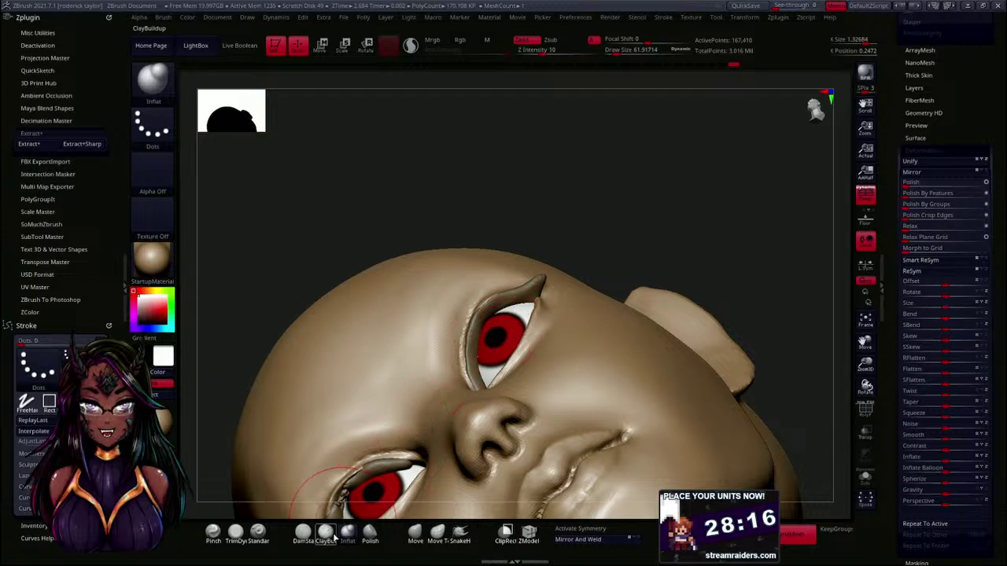
pyautogui.click(303, 532)
pyautogui.keyDown('alt'); pyautogui.click(514, 299); pyautogui.keyUp('alt')
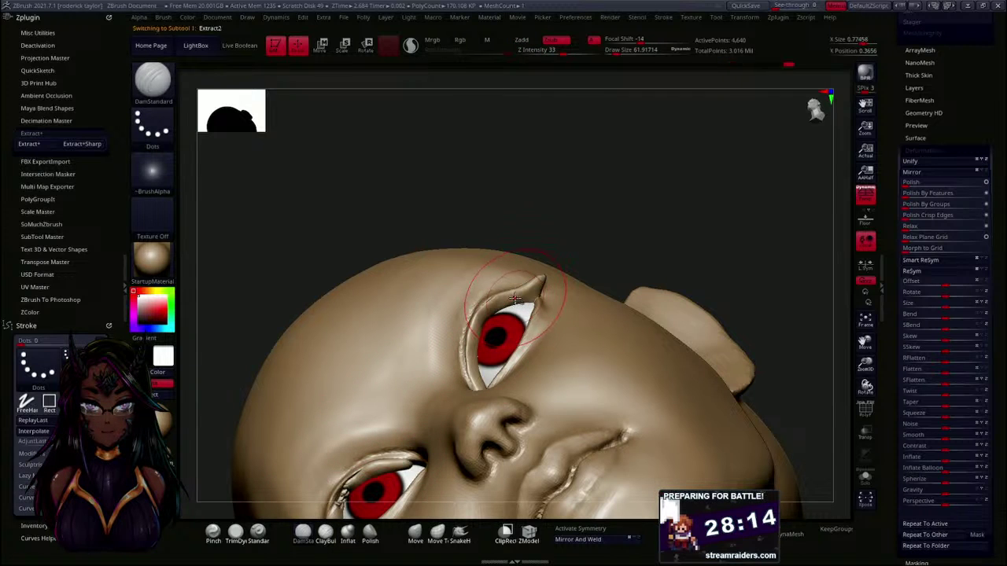
pyautogui.moveTo(627, 214)
pyautogui.mouseDown()
pyautogui.moveTo(609, 212)
pyautogui.moveTo(461, 395)
pyautogui.mouseUp()
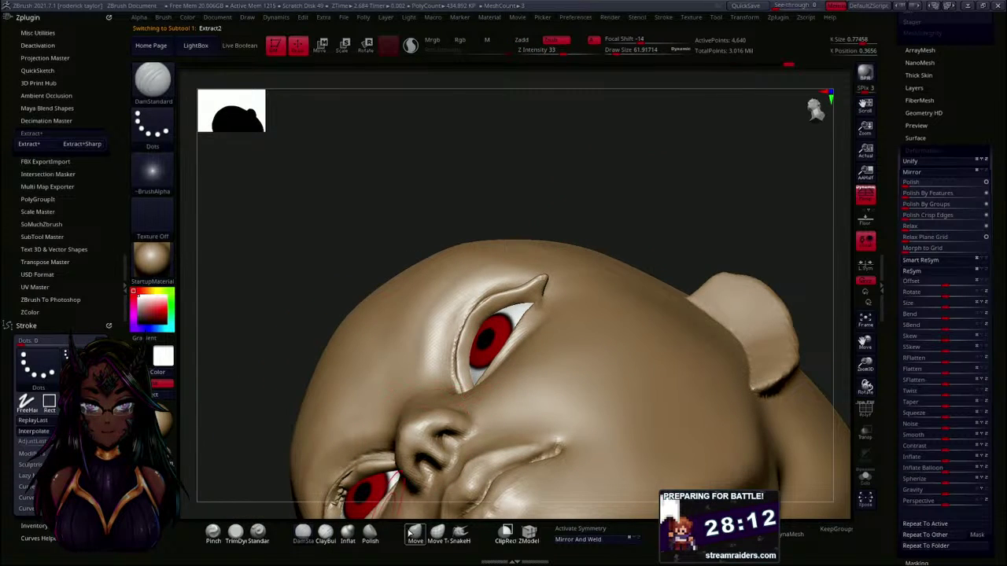
pyautogui.click(419, 531)
pyautogui.moveTo(576, 213)
pyautogui.keyDown('alt'); pyautogui.mouseDown()
pyautogui.moveTo(572, 176)
pyautogui.moveTo(654, 223)
pyautogui.moveTo(638, 224)
pyautogui.mouseUp(); pyautogui.keyUp('alt')
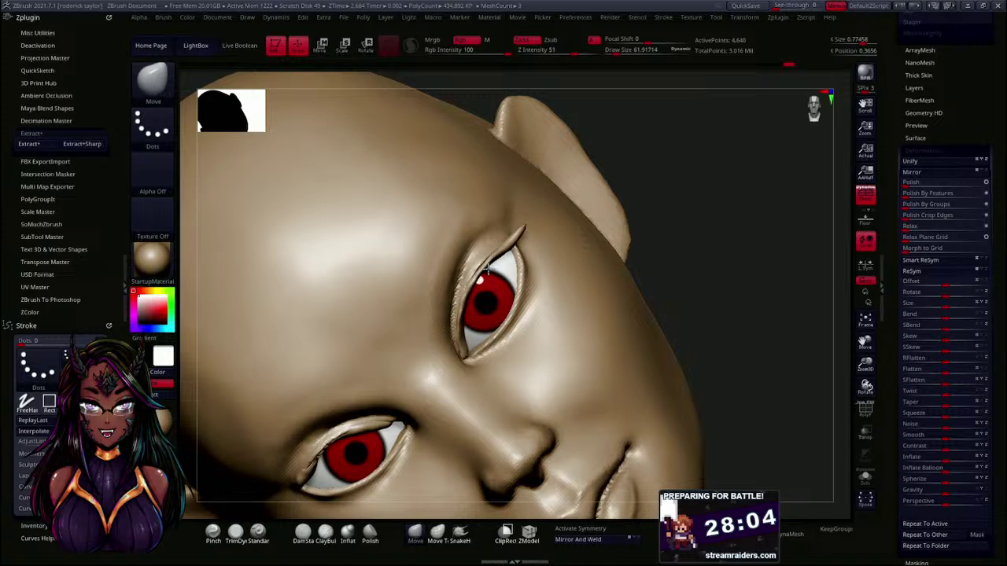
pyautogui.moveTo(470, 291); pyautogui.dragTo(474, 293)
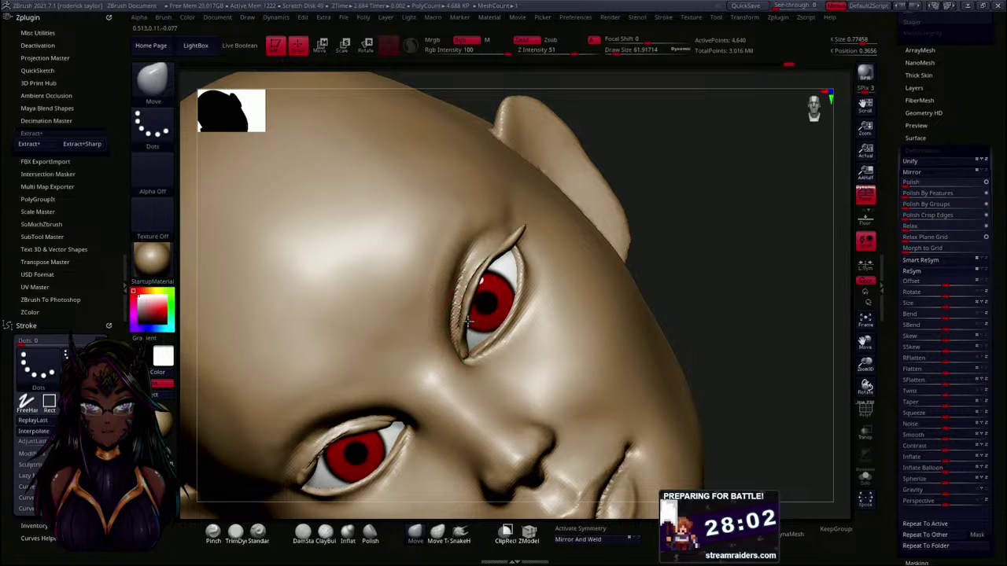
pyautogui.moveTo(457, 350); pyautogui.dragTo(461, 354)
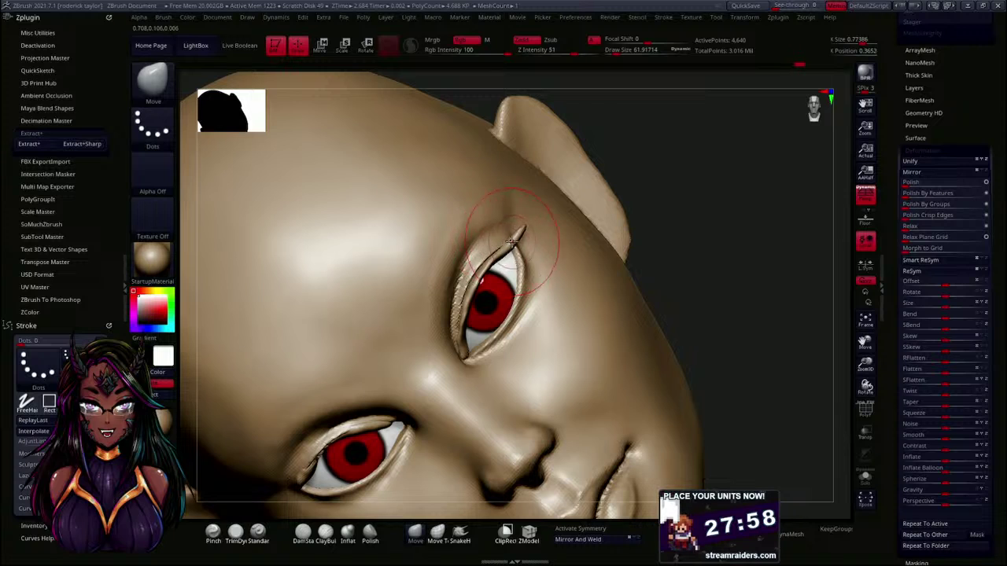
pyautogui.moveTo(512, 245); pyautogui.dragTo(509, 258)
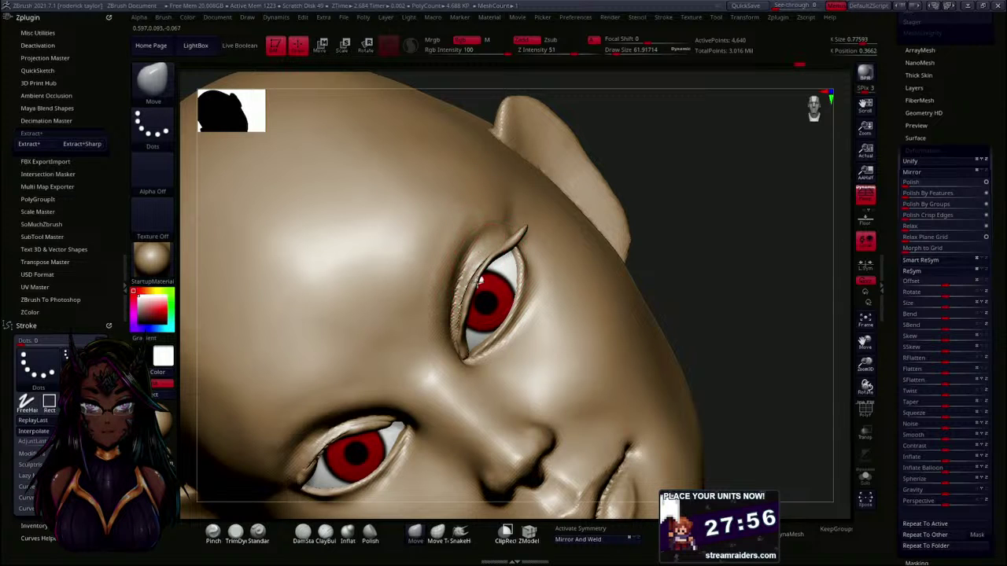
# - Reduce the draw size to about 26.5 and pull the lash's outer tip into a slimmer, pointed wing
pyautogui.moveTo(747, 264)
pyautogui.mouseDown()
pyautogui.moveTo(708, 189)
pyautogui.moveTo(550, 209)
pyautogui.moveTo(595, 195)
pyautogui.mouseUp()
pyautogui.press('s')
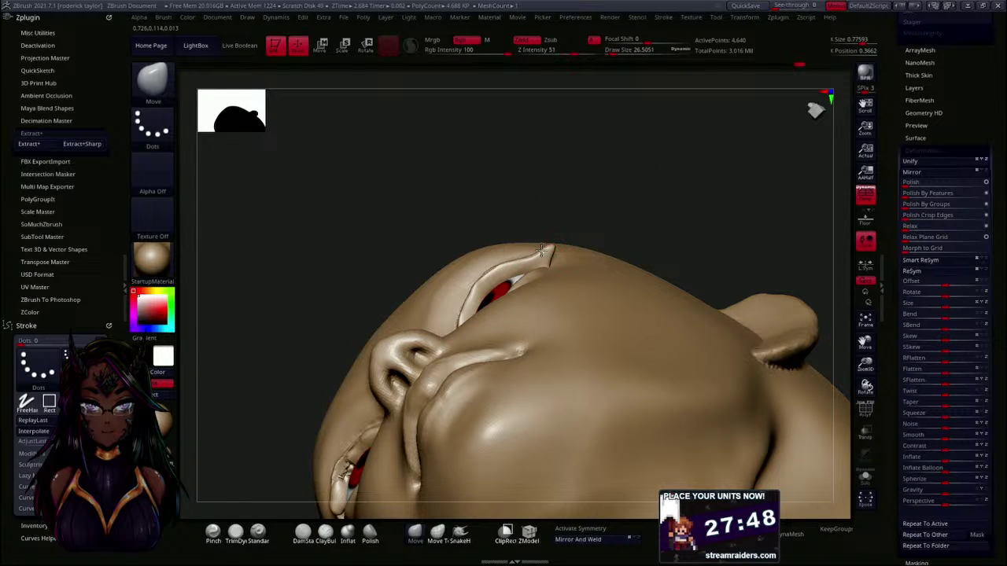
pyautogui.moveTo(534, 253)
pyautogui.mouseDown()
pyautogui.moveTo(550, 272)
pyautogui.moveTo(557, 245)
pyautogui.mouseUp()
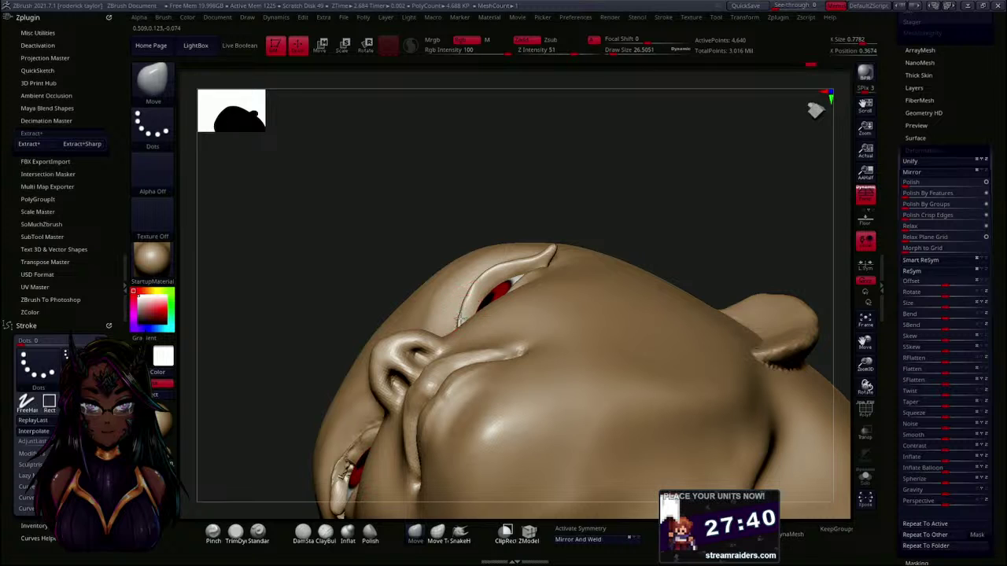
# - Select the Spider_009 head subtool and smooth the upper eyelid skin above the lash
pyautogui.moveTo(628, 190)
pyautogui.mouseDown()
pyautogui.moveTo(681, 236)
pyautogui.moveTo(670, 250)
pyautogui.moveTo(677, 268)
pyautogui.moveTo(634, 217)
pyautogui.mouseUp()
pyautogui.keyDown('alt'); pyautogui.click(394, 315); pyautogui.keyUp('alt')
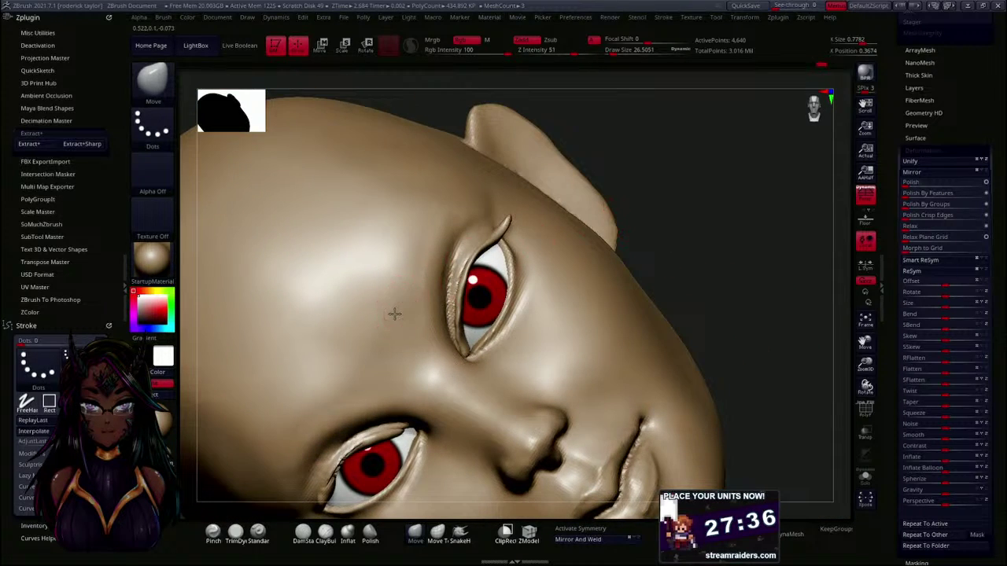
pyautogui.moveTo(450, 275)
pyautogui.keyDown('shift'); pyautogui.mouseDown()
pyautogui.moveTo(451, 306)
pyautogui.moveTo(481, 236)
pyautogui.mouseUp(); pyautogui.keyUp('shift')
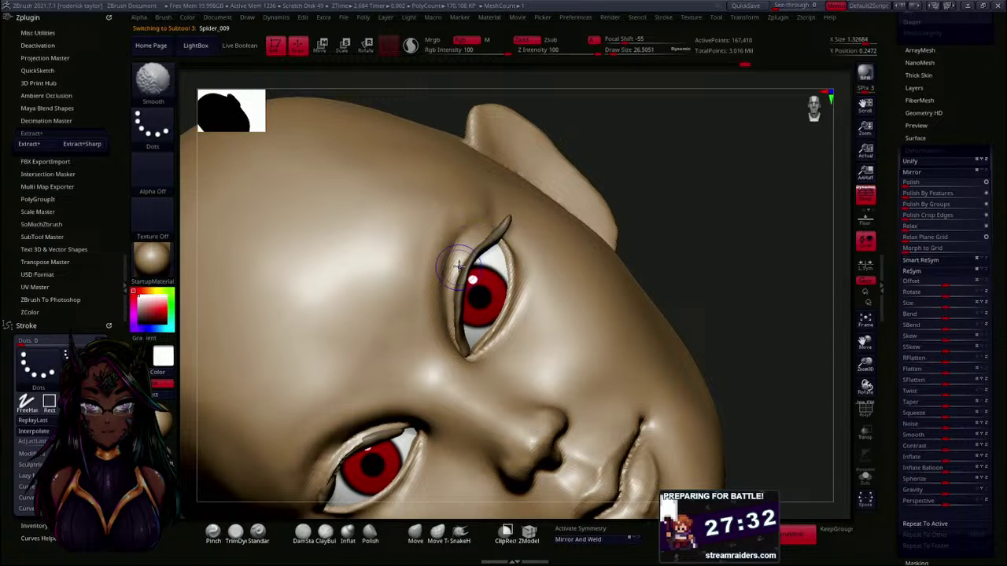
pyautogui.moveTo(661, 213)
pyautogui.mouseDown()
pyautogui.moveTo(701, 184)
pyautogui.moveTo(650, 229)
pyautogui.moveTo(658, 223)
pyautogui.mouseUp()
# - Reselect the Extract2 lash subtool, tuck its inner end into the eye's inner corner with the Move brush, and smooth it there
pyautogui.press('f')
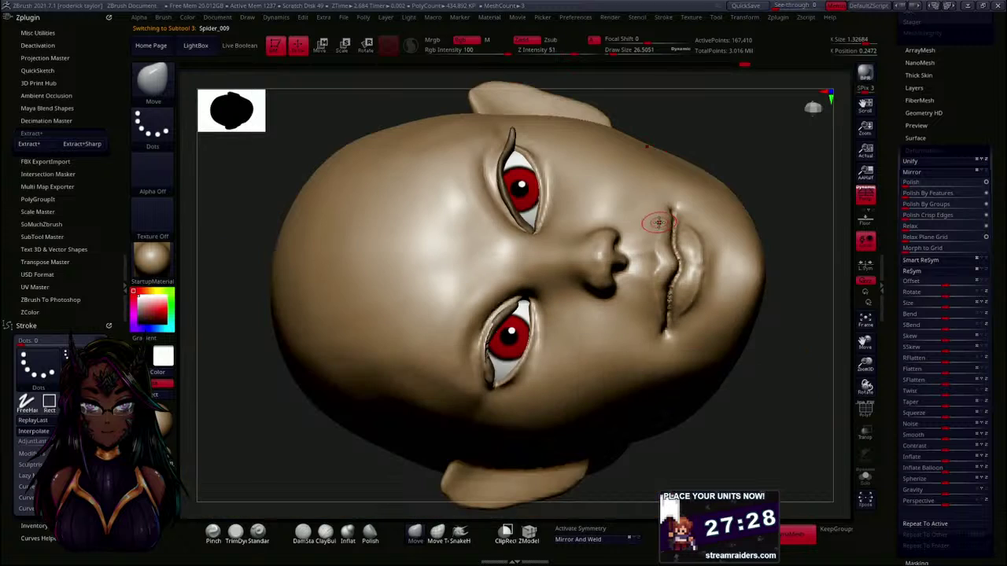
pyautogui.click(831, 95)
pyautogui.moveTo(269, 335); pyautogui.dragTo(349, 323)
pyautogui.keyDown('alt'); pyautogui.moveTo(618, 295); pyautogui.dragTo(663, 200); pyautogui.keyUp('alt')
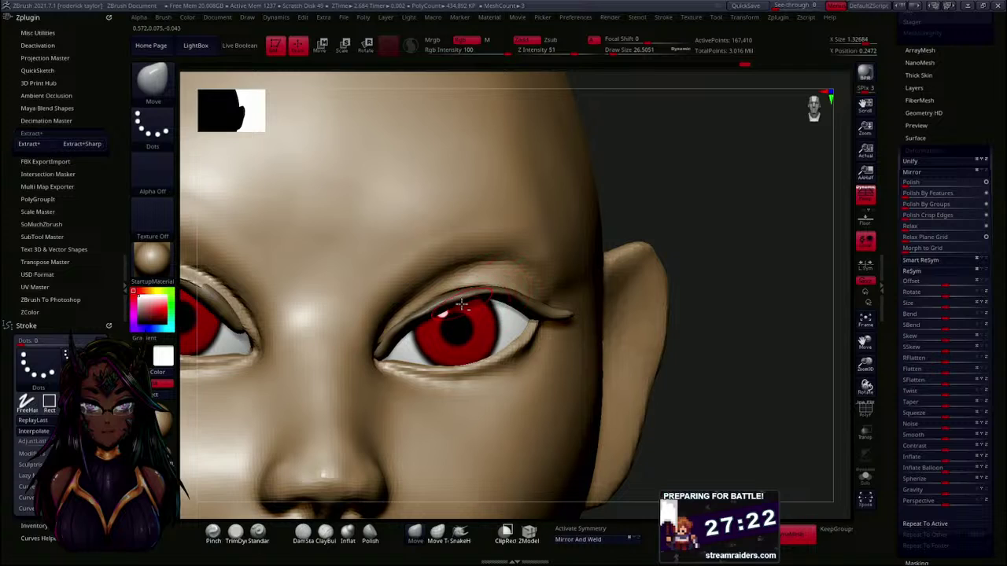
pyautogui.click(303, 533)
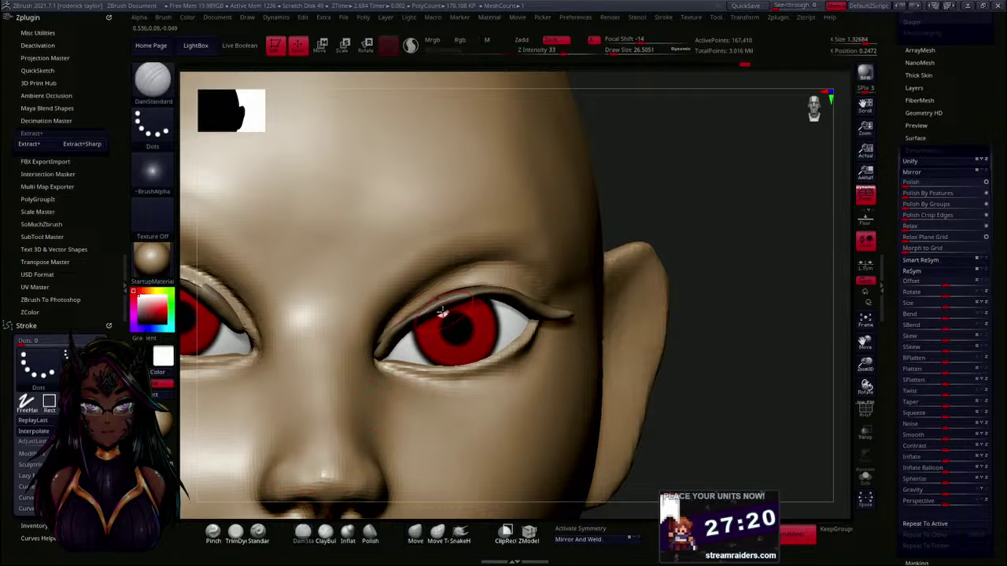
pyautogui.keyDown('alt'); pyautogui.click(443, 311); pyautogui.keyUp('alt')
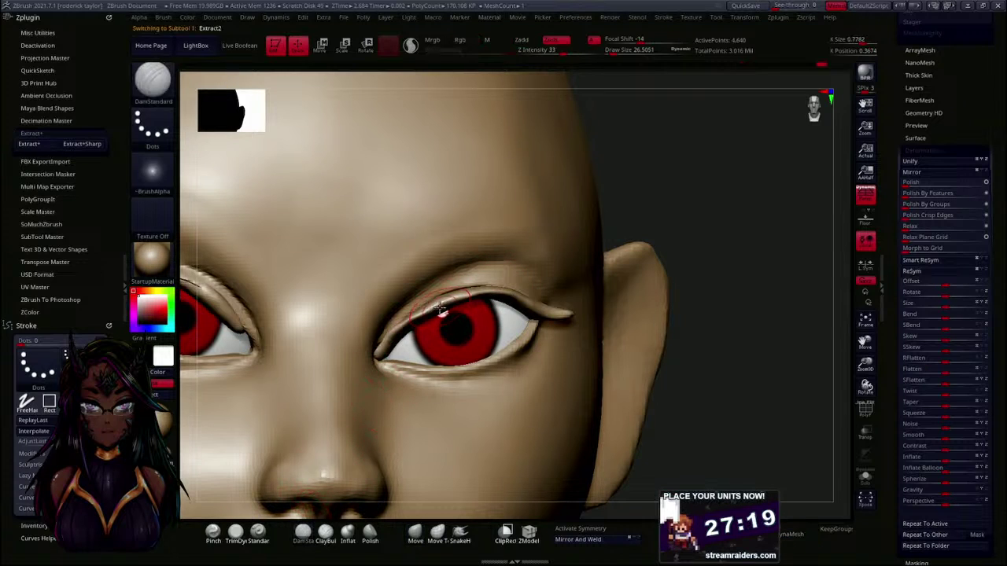
pyautogui.click(413, 541)
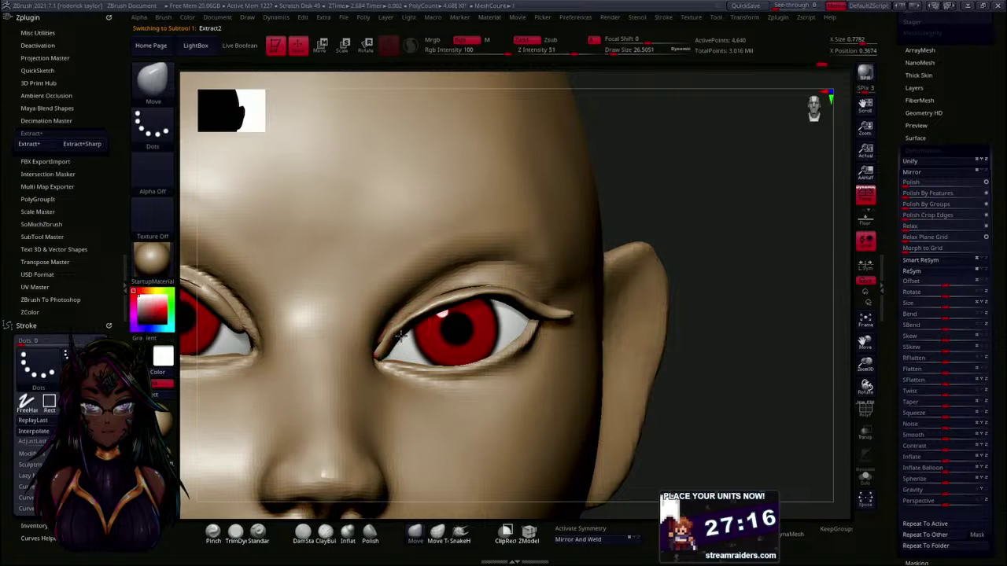
pyautogui.moveTo(375, 353); pyautogui.dragTo(381, 351)
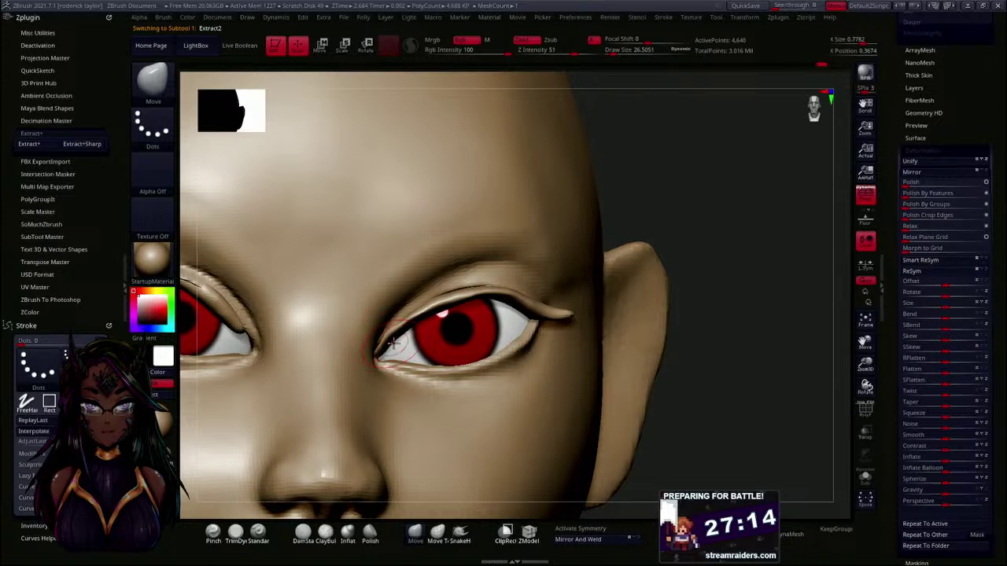
pyautogui.moveTo(699, 164); pyautogui.dragTo(590, 203)
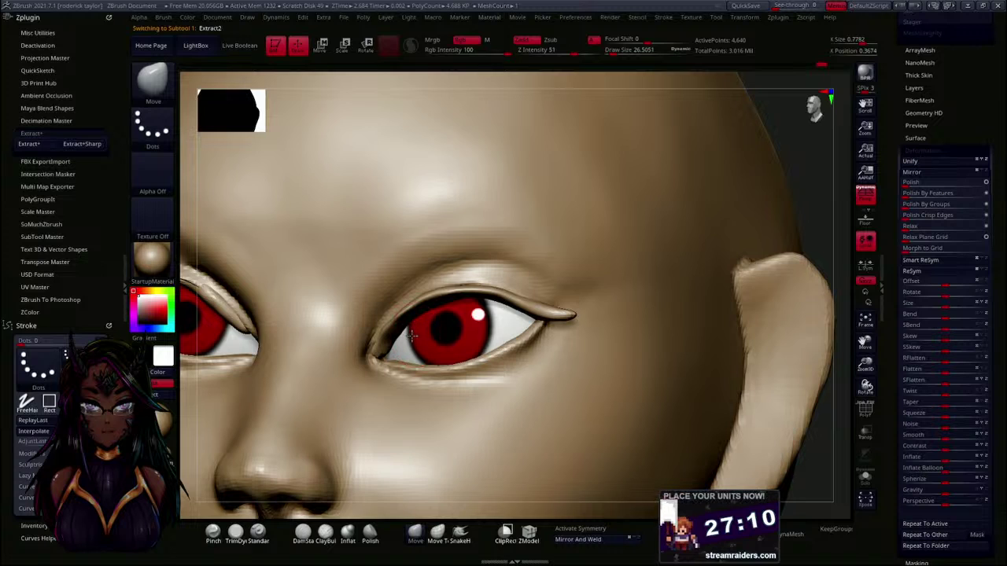
pyautogui.keyDown('shift'); pyautogui.moveTo(391, 353); pyautogui.dragTo(393, 348); pyautogui.keyUp('shift')
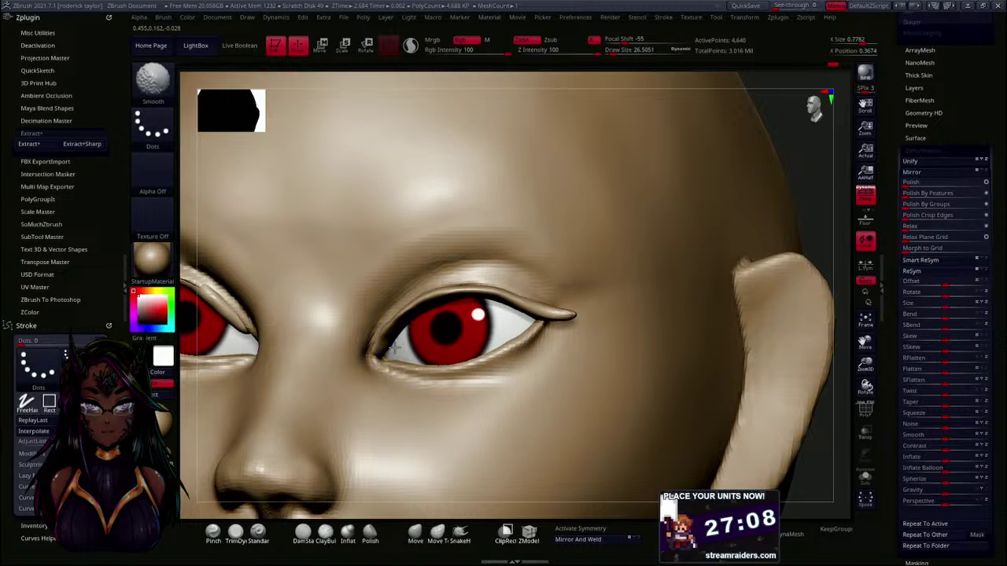
# - Smooth the eyeliner strip along the upper eyelid from the outer corner toward the inner corner
pyautogui.moveTo(810, 165); pyautogui.dragTo(521, 231)
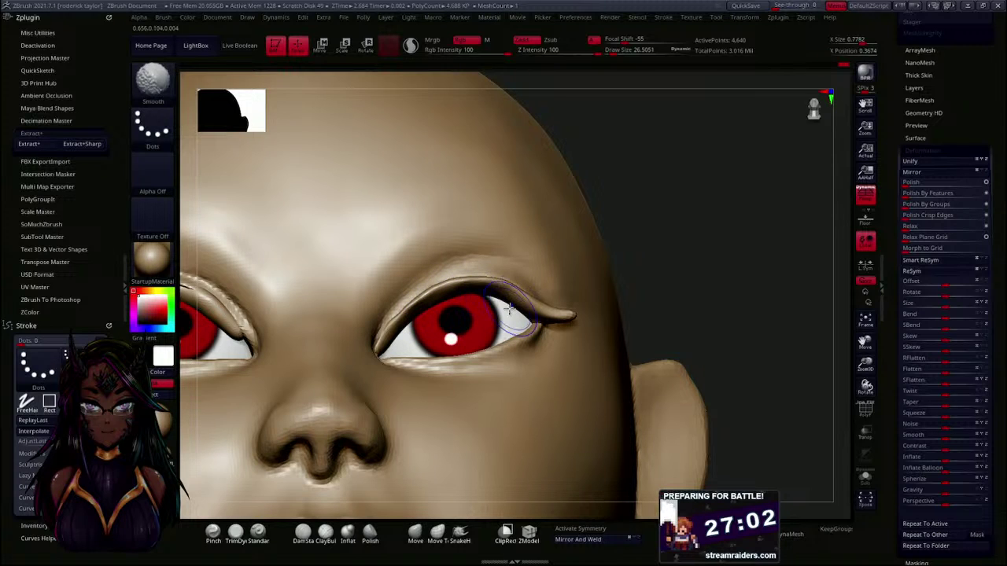
pyautogui.moveTo(503, 304)
pyautogui.keyDown('shift'); pyautogui.mouseDown()
pyautogui.moveTo(517, 324)
pyautogui.moveTo(423, 296)
pyautogui.moveTo(390, 330)
pyautogui.mouseUp(); pyautogui.keyUp('shift')
pyautogui.moveTo(607, 256); pyautogui.dragTo(644, 241)
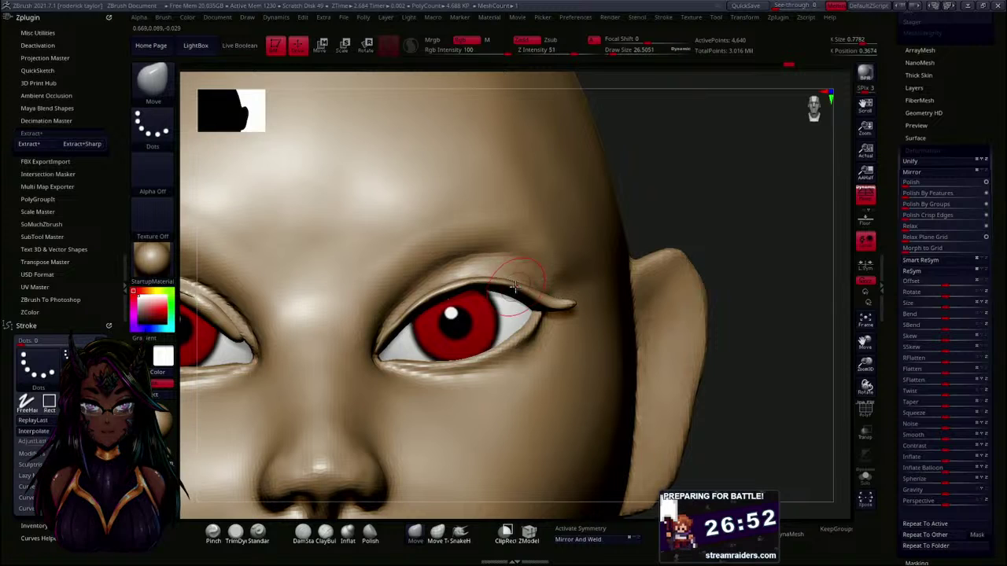
pyautogui.moveTo(563, 274); pyautogui.dragTo(535, 299, button='right')
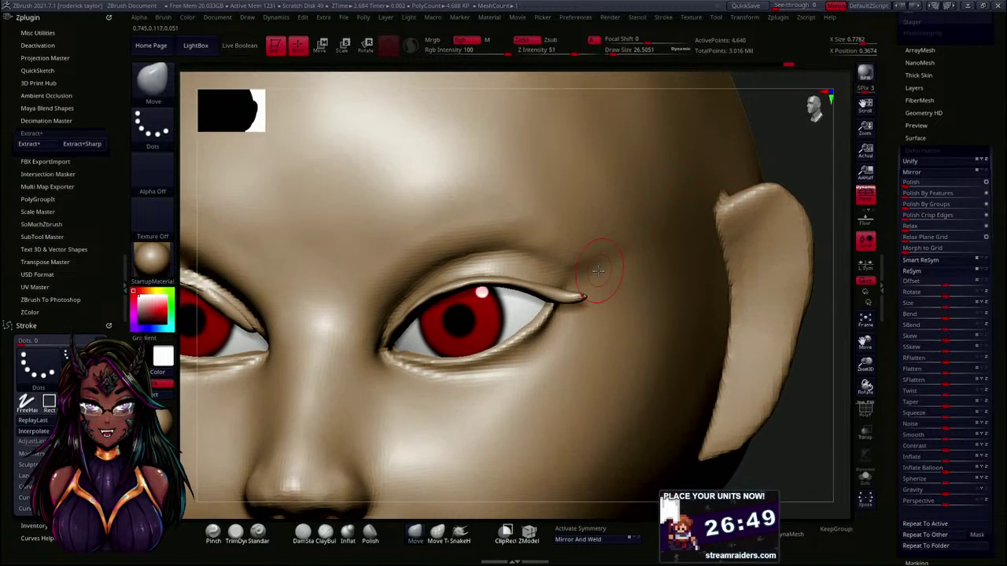
# - Pinch the eyeliner strip toward its outer tip, using the Pinch brush at a draw size of about 14
pyautogui.click(213, 535)
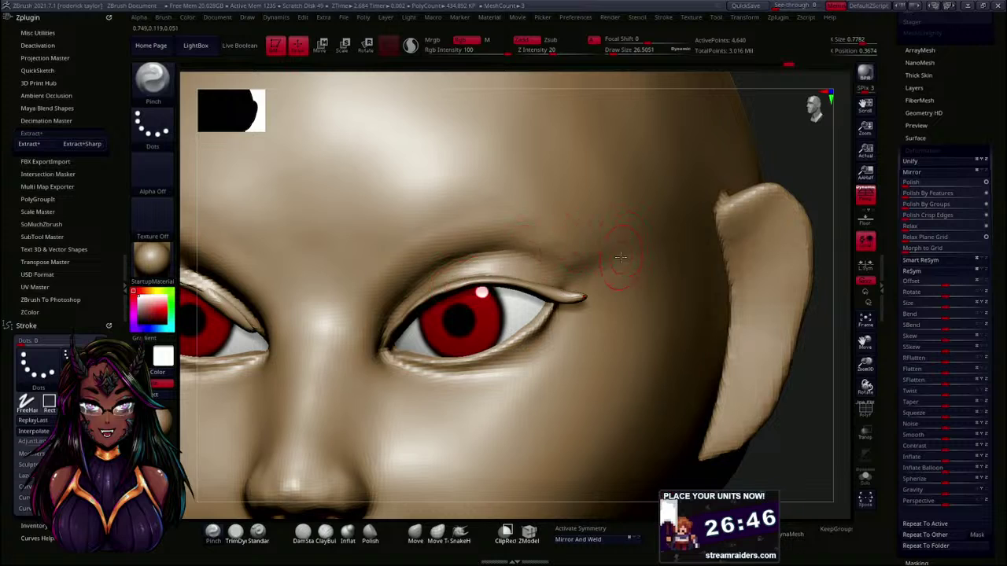
pyautogui.press('s')
pyautogui.moveTo(795, 157); pyautogui.dragTo(791, 157)
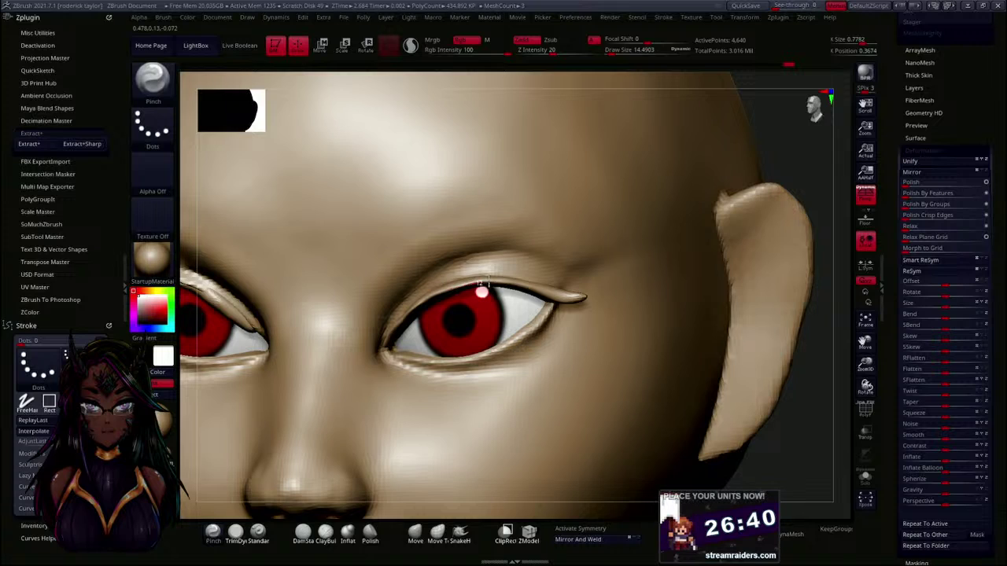
pyautogui.moveTo(544, 287)
pyautogui.mouseDown()
pyautogui.moveTo(507, 283)
pyautogui.moveTo(602, 299)
pyautogui.mouseUp()
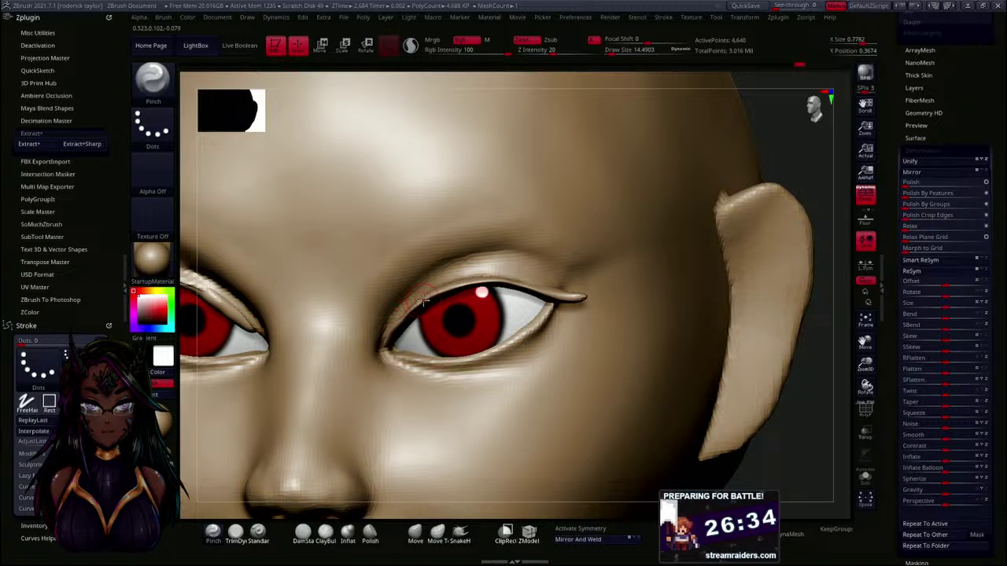
pyautogui.moveTo(765, 158); pyautogui.dragTo(712, 175)
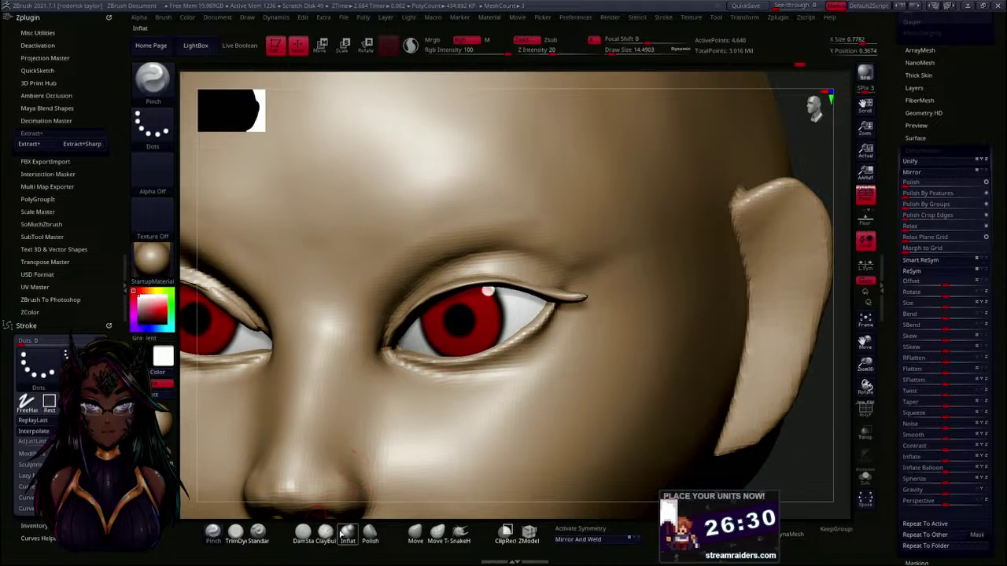
# - Refine the eyeliner's winged tip and its fit along the upper lid with the Move brush and smoothing
pyautogui.click(415, 533)
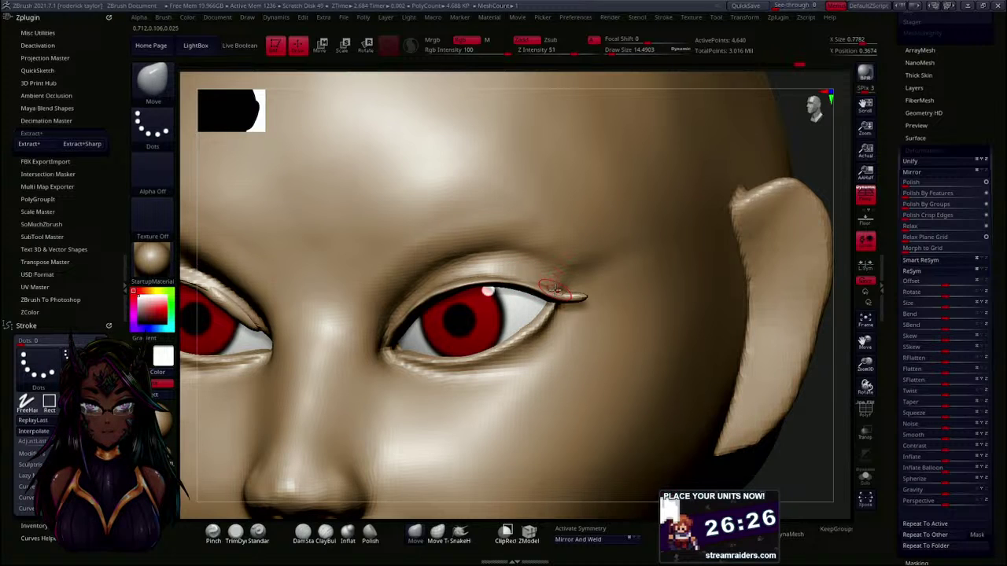
pyautogui.press('shift')
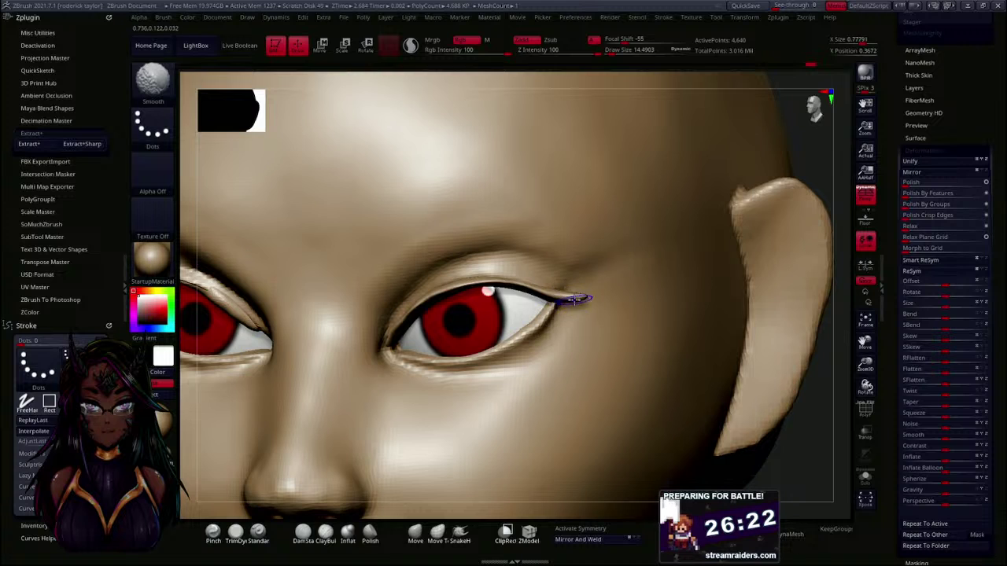
pyautogui.moveTo(793, 169)
pyautogui.mouseDown()
pyautogui.moveTo(802, 141)
pyautogui.moveTo(646, 207)
pyautogui.mouseUp()
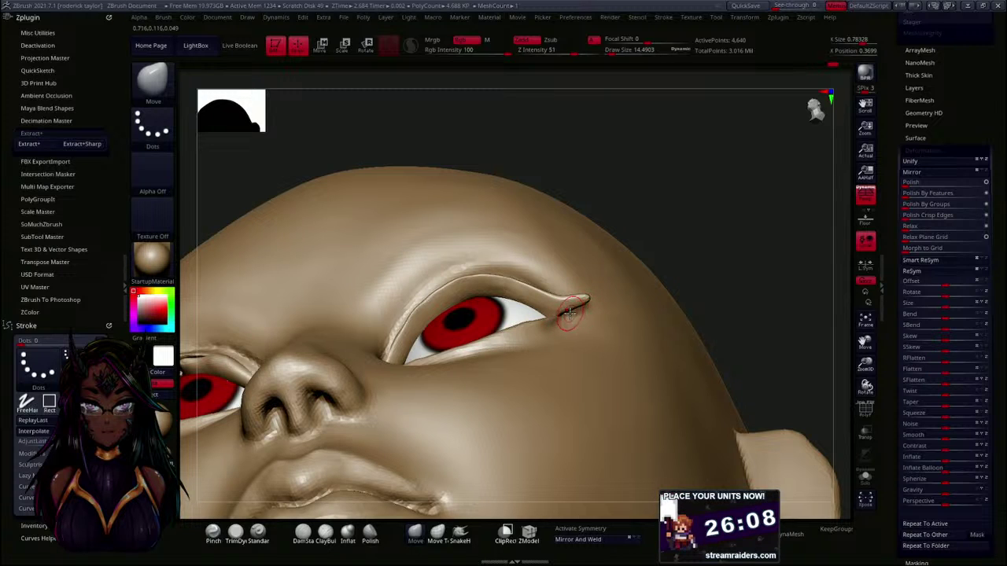
pyautogui.moveTo(700, 217); pyautogui.dragTo(647, 255)
pyautogui.moveTo(364, 241); pyautogui.dragTo(371, 309)
pyautogui.moveTo(729, 209); pyautogui.dragTo(503, 282)
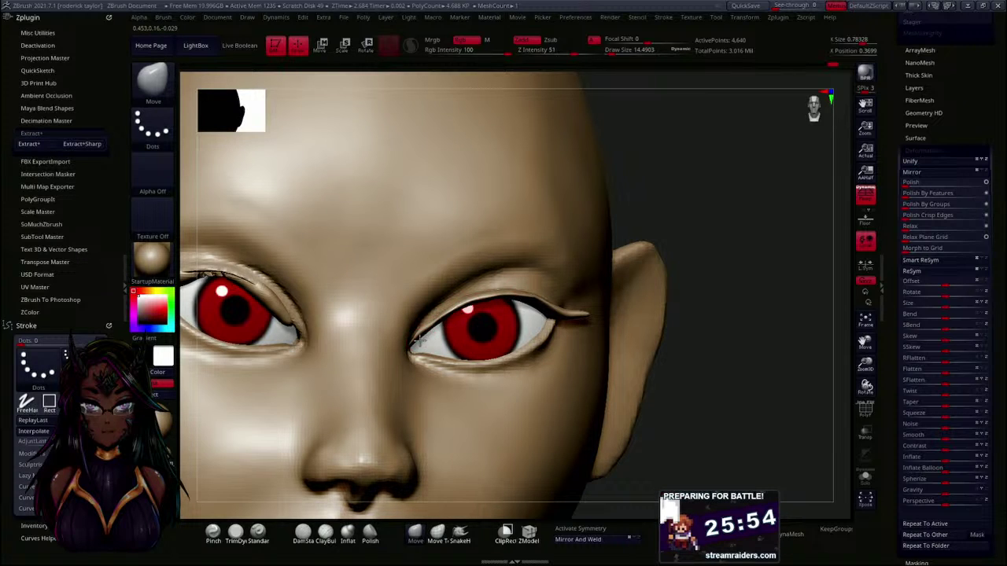
pyautogui.moveTo(711, 184); pyautogui.dragTo(619, 213)
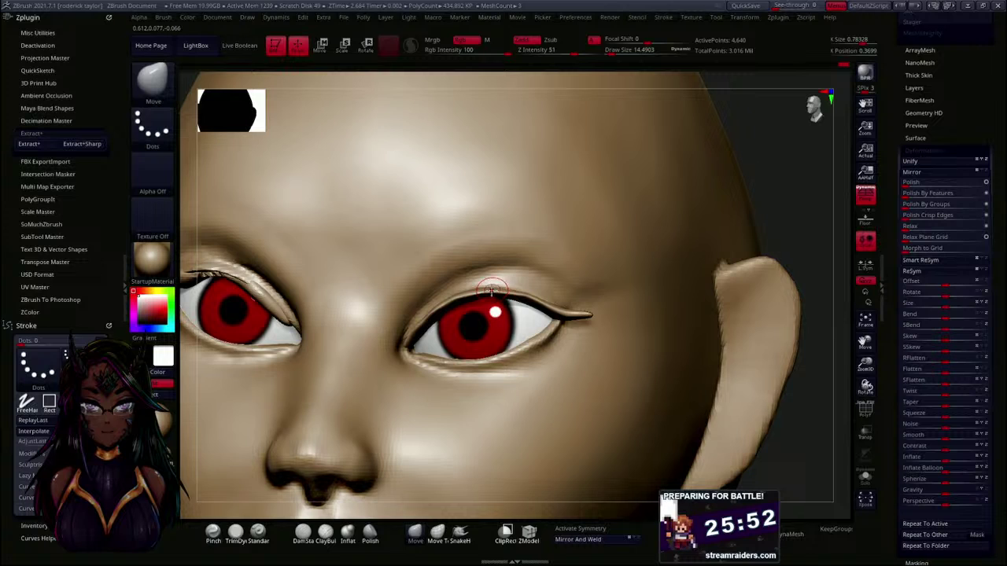
# - Enable polypaint on the Extract2 subtool and fill the eyeliner with black
pyautogui.moveTo(894, 157); pyautogui.dragTo(898, 278)
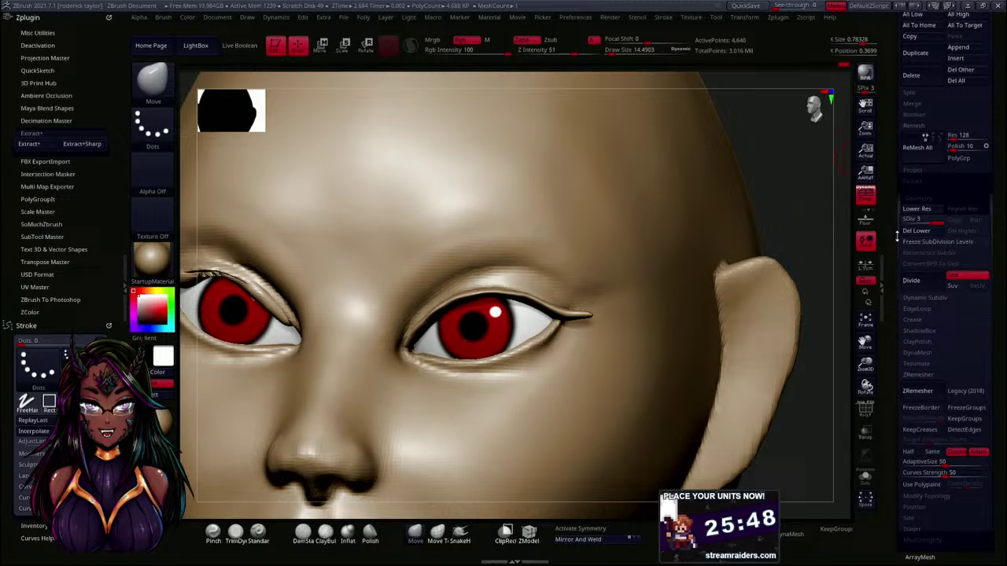
pyautogui.moveTo(897, 207); pyautogui.dragTo(899, 317)
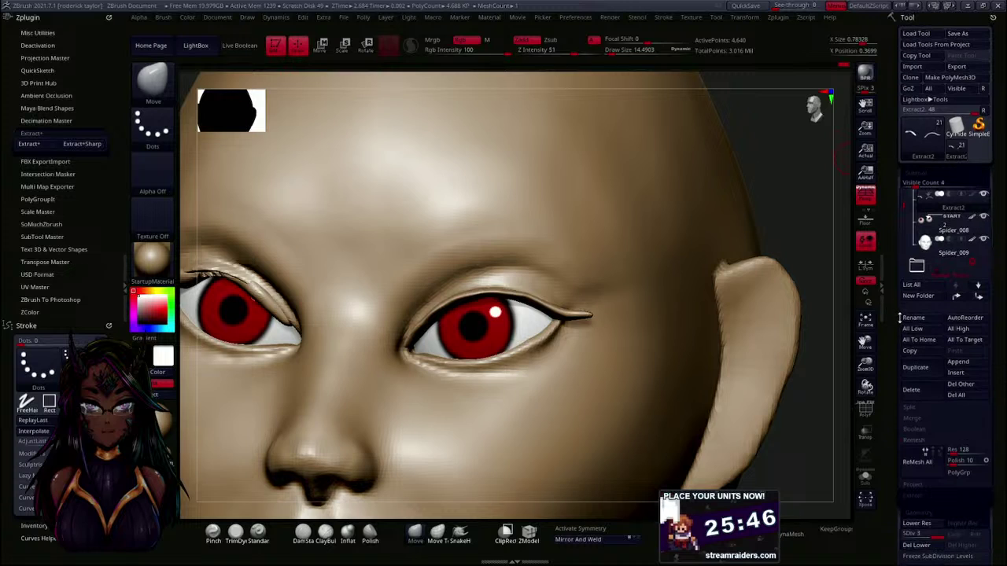
pyautogui.click(974, 197)
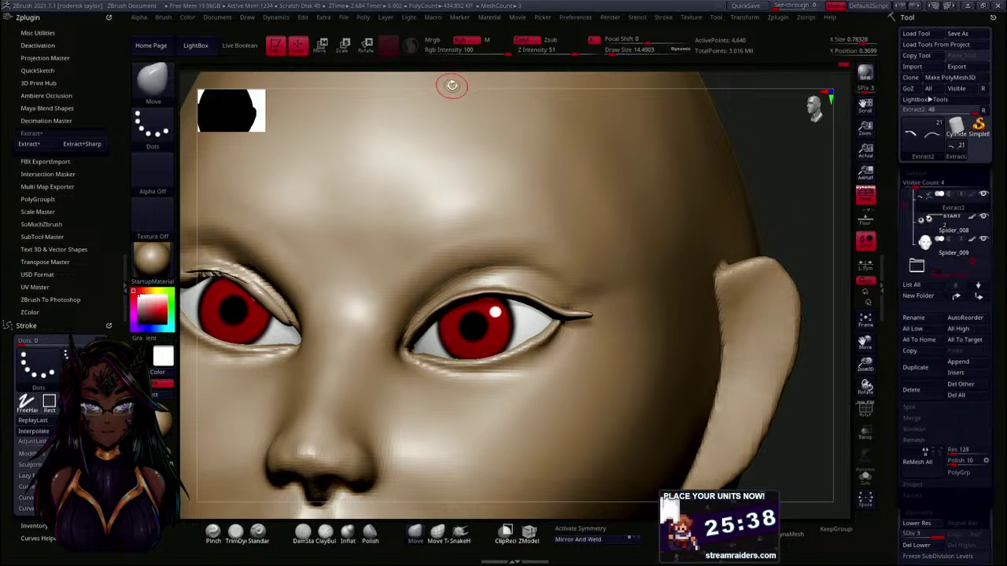
pyautogui.click(124, 288)
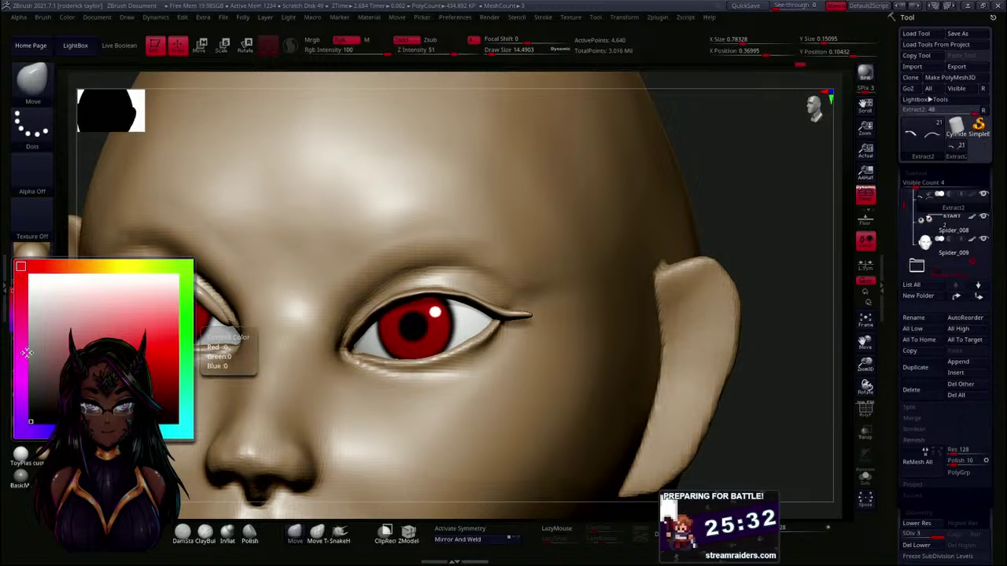
pyautogui.click(44, 373)
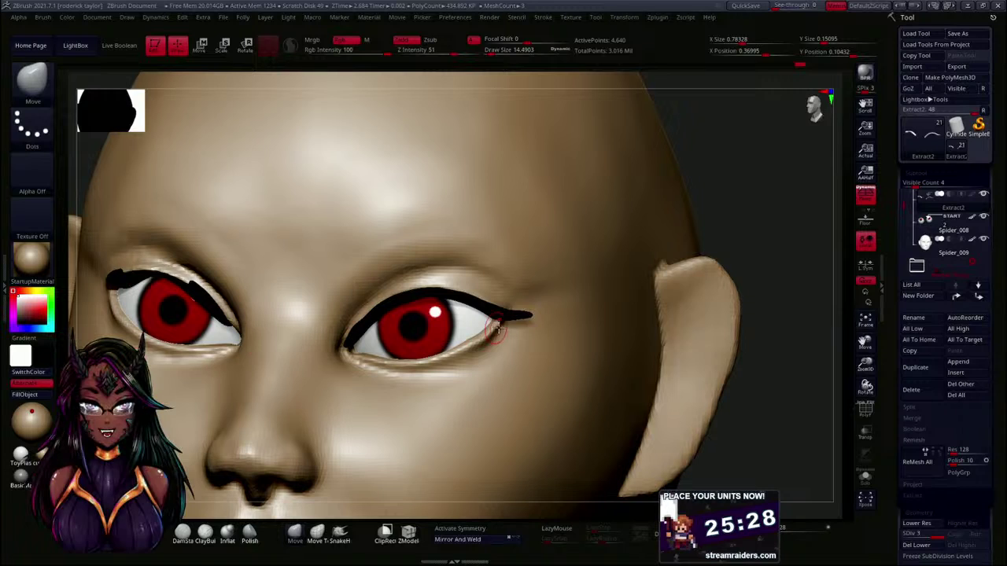
# - Change the main color to a very dark violet and refill the eyeliner with it
pyautogui.moveTo(760, 186); pyautogui.dragTo(768, 192)
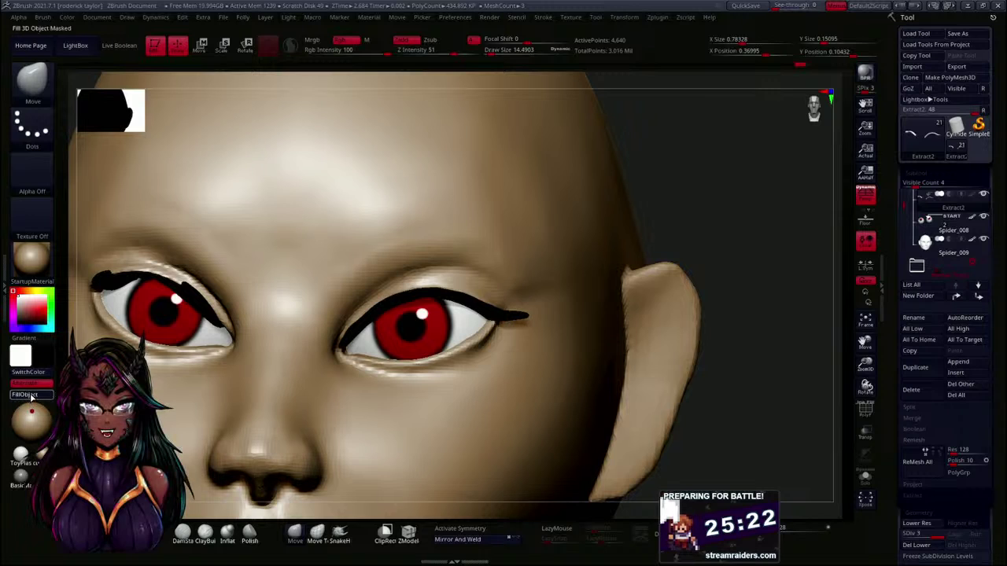
pyautogui.moveTo(719, 180); pyautogui.dragTo(623, 194)
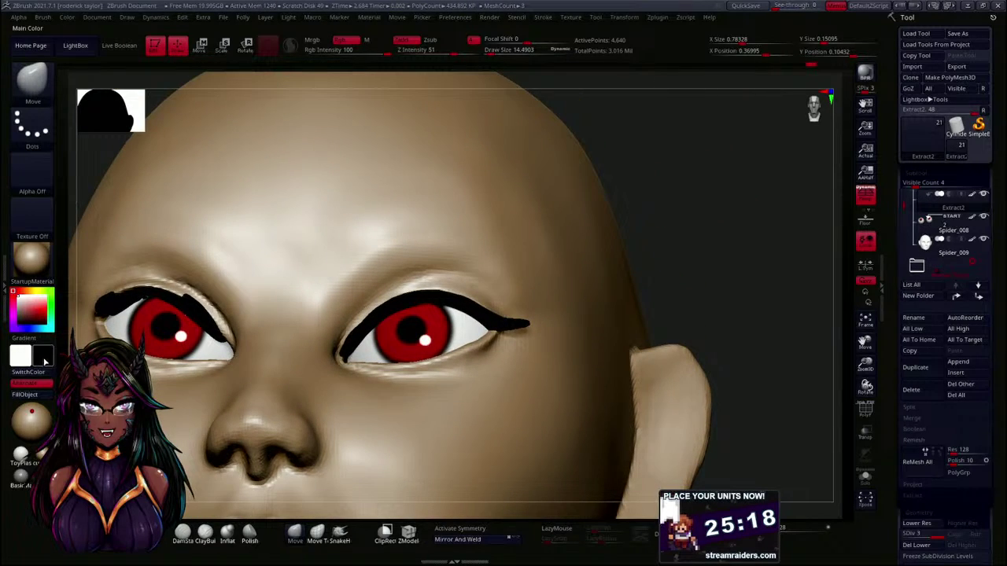
pyautogui.click(45, 361)
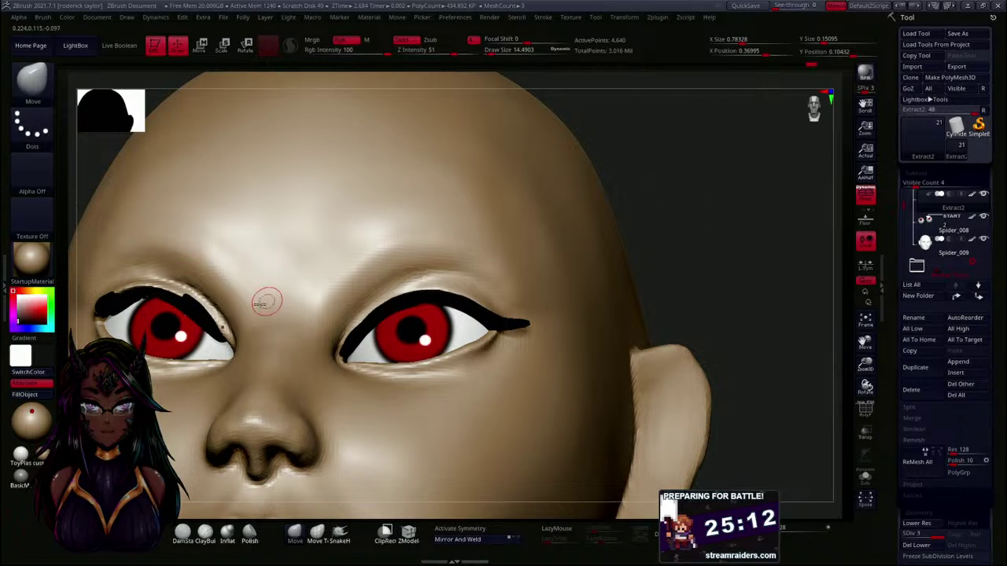
pyautogui.click(16, 319)
pyautogui.moveTo(16, 318)
pyautogui.mouseDown()
pyautogui.moveTo(19, 330)
pyautogui.moveTo(45, 319)
pyautogui.moveTo(18, 323)
pyautogui.mouseUp()
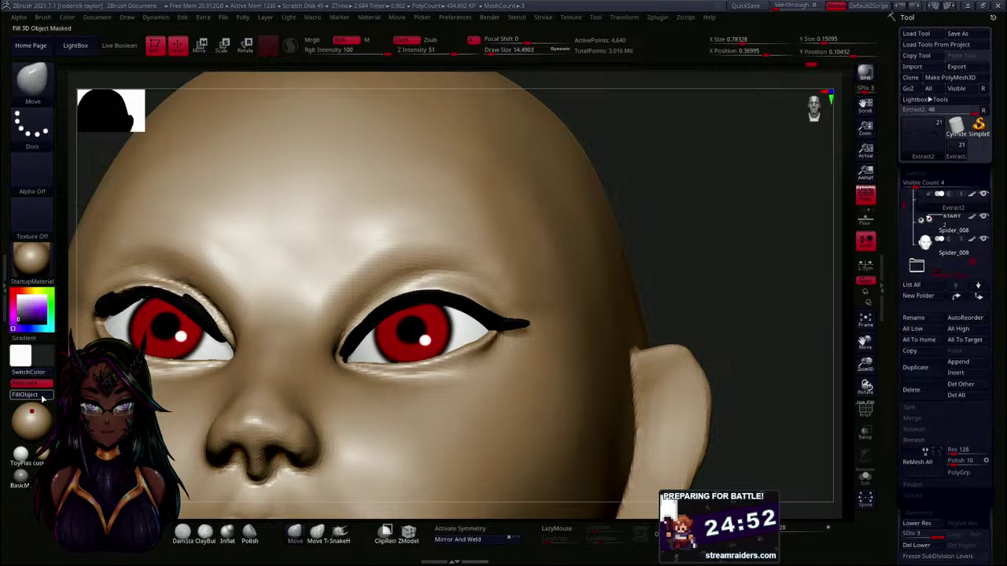
# - Adjust the eyeliner's outer wing beside the eye corner with the Move brush
pyautogui.moveTo(668, 254)
pyautogui.mouseDown()
pyautogui.moveTo(680, 329)
pyautogui.moveTo(663, 184)
pyautogui.moveTo(650, 223)
pyautogui.moveTo(662, 308)
pyautogui.moveTo(658, 252)
pyautogui.mouseUp()
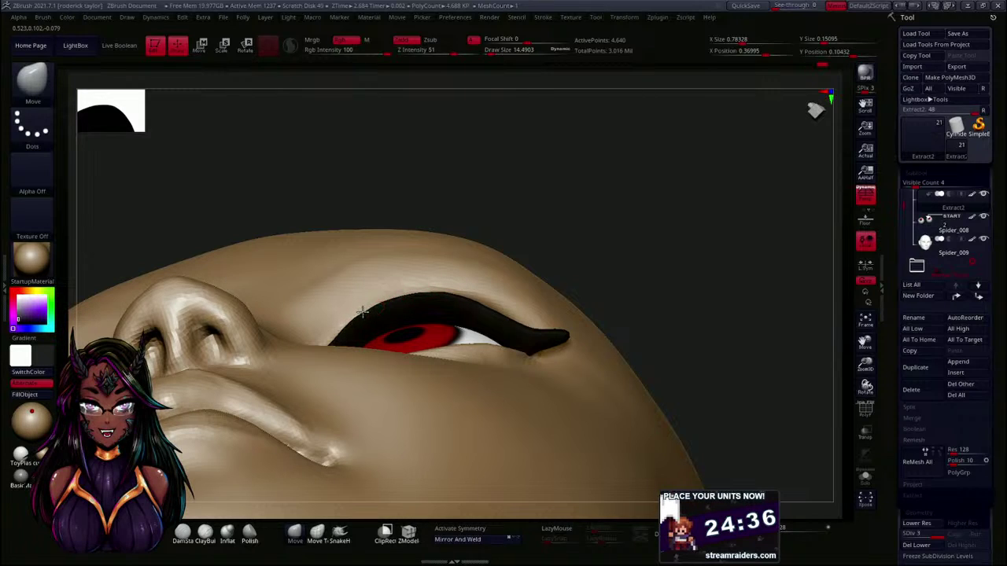
pyautogui.moveTo(634, 245); pyautogui.dragTo(613, 354)
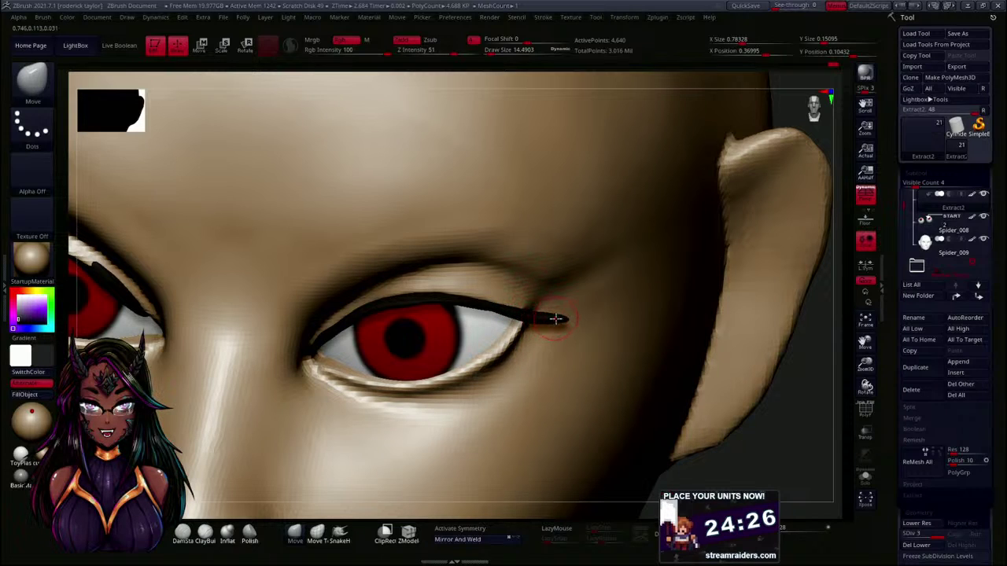
pyautogui.moveTo(545, 321); pyautogui.dragTo(534, 322)
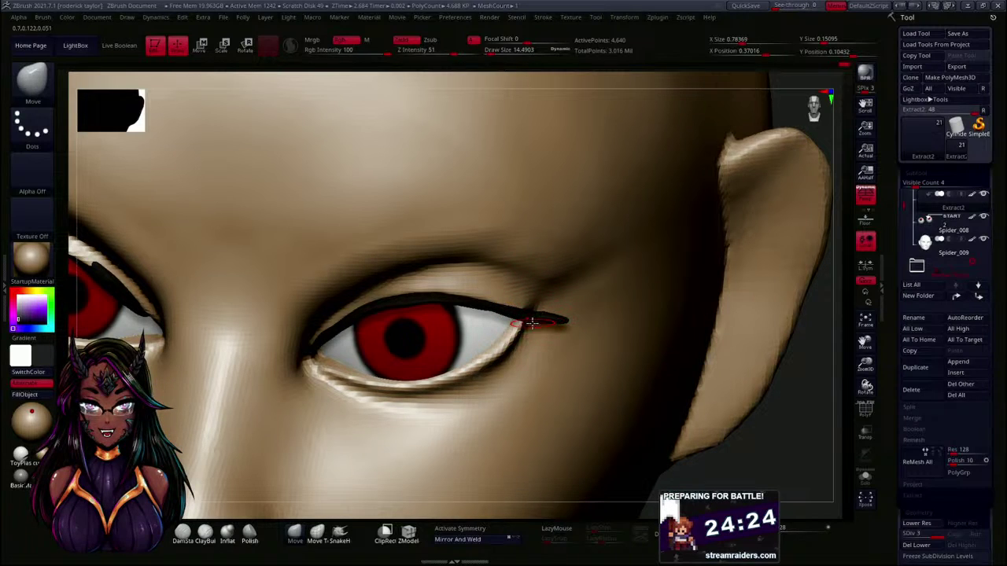
# - Smooth the eyeliner along the upper eyelid while working from a low angle, and reframe the face from the front
pyautogui.moveTo(780, 394)
pyautogui.mouseDown()
pyautogui.moveTo(797, 400)
pyautogui.moveTo(791, 319)
pyautogui.moveTo(611, 286)
pyautogui.mouseUp()
pyautogui.moveTo(511, 298)
pyautogui.keyDown('shift'); pyautogui.mouseDown()
pyautogui.moveTo(557, 302)
pyautogui.moveTo(458, 269)
pyautogui.mouseUp(); pyautogui.keyUp('shift')
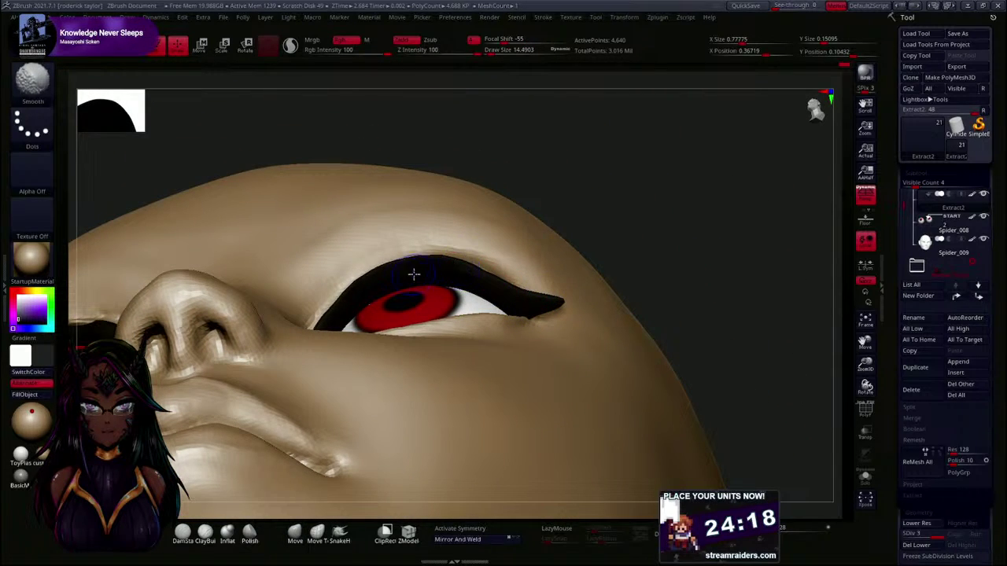
pyautogui.keyDown('shift'); pyautogui.moveTo(353, 285); pyautogui.dragTo(449, 261); pyautogui.keyUp('shift')
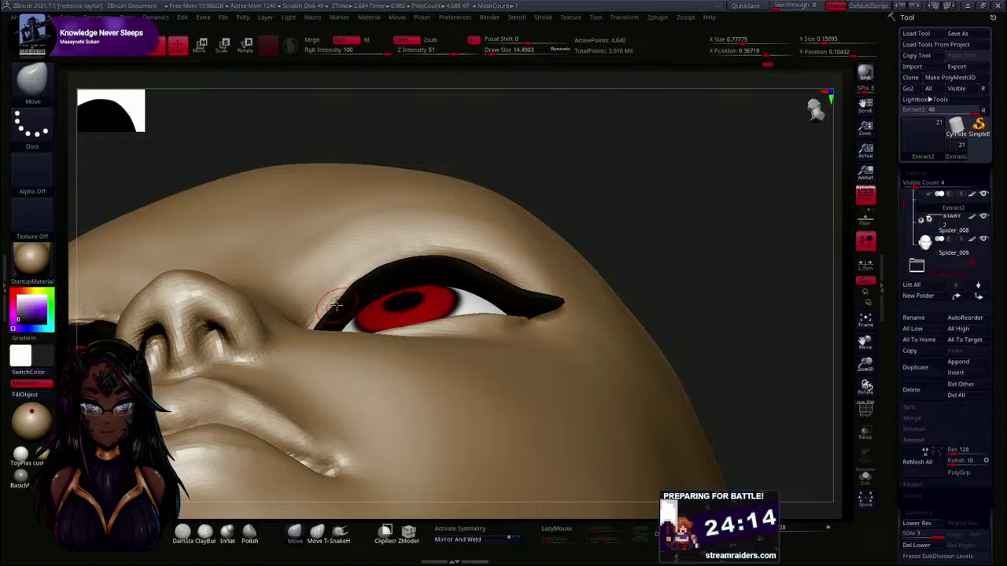
pyautogui.moveTo(561, 189); pyautogui.dragTo(582, 271)
pyautogui.moveTo(578, 308); pyautogui.dragTo(584, 449)
pyautogui.moveTo(704, 155); pyautogui.dragTo(695, 68)
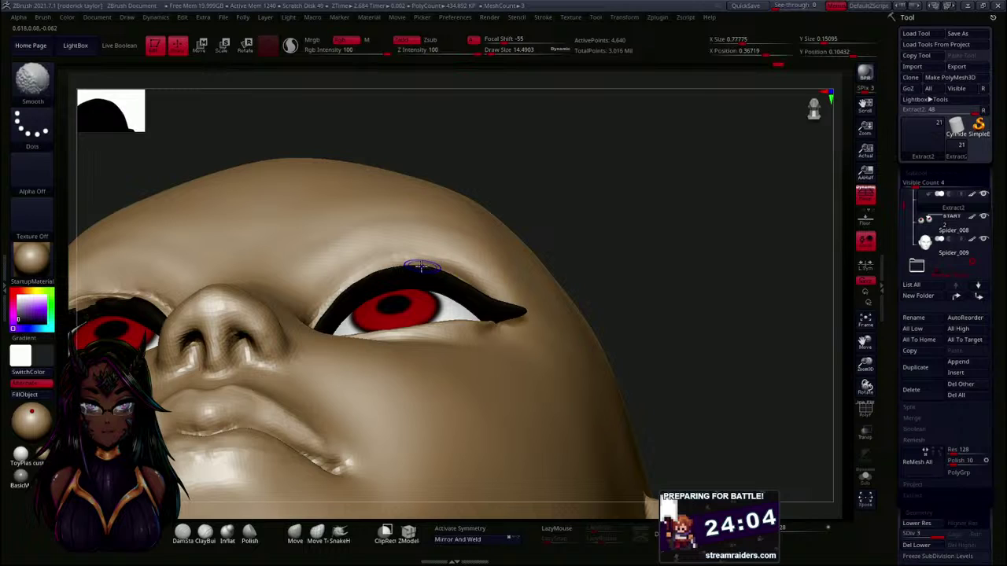
pyautogui.moveTo(609, 251)
pyautogui.mouseDown()
pyautogui.moveTo(611, 344)
pyautogui.moveTo(672, 387)
pyautogui.mouseUp()
pyautogui.press('f')
pyautogui.keyDown('alt'); pyautogui.moveTo(657, 274); pyautogui.dragTo(654, 256); pyautogui.keyUp('alt')
pyautogui.keyDown('alt'); pyautogui.moveTo(593, 328); pyautogui.dragTo(663, 297); pyautogui.keyUp('alt')
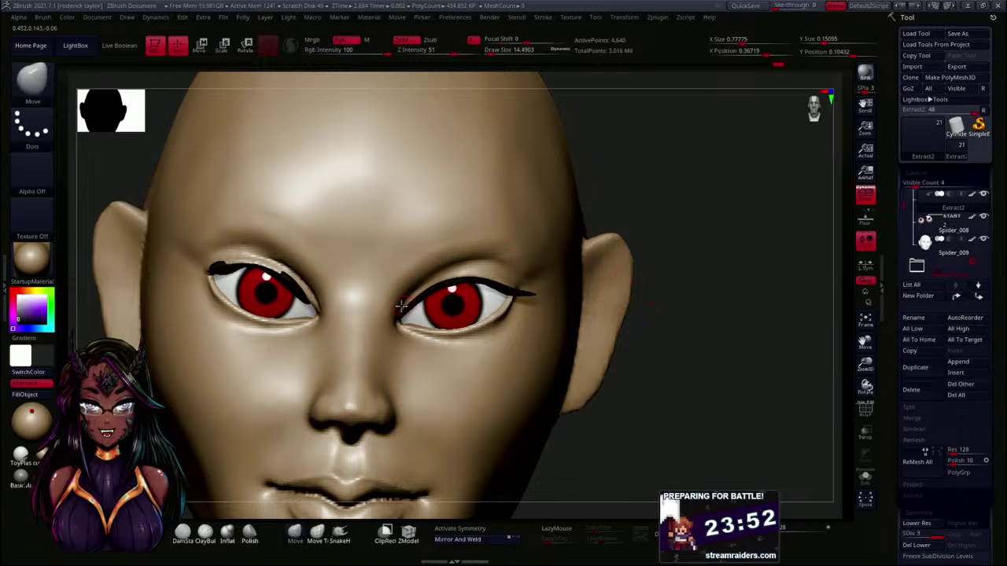
# - Isolate the eyeliner half with the finished wing, hiding the uneven half over the other eye
pyautogui.hotkey('ctrl', 'shift')
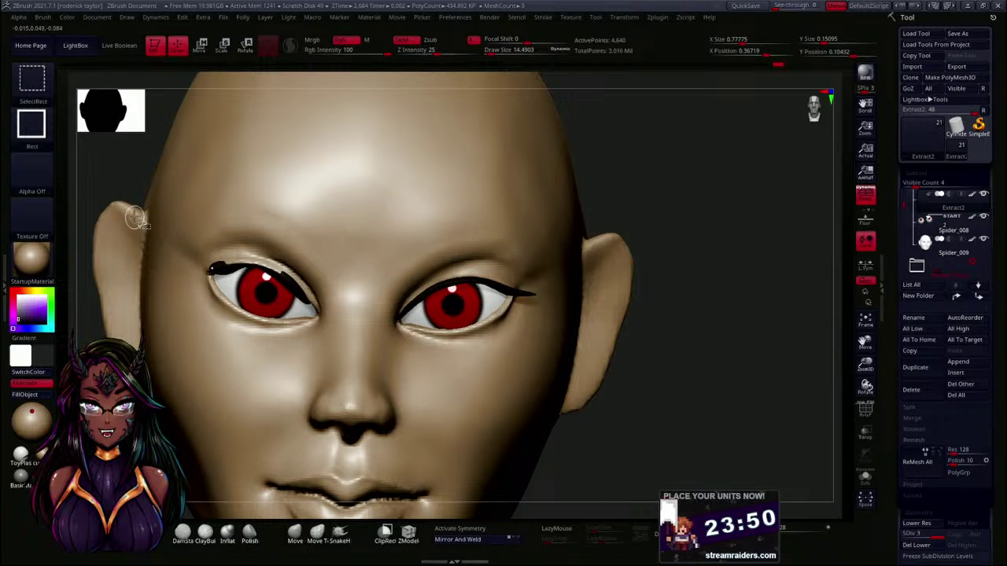
pyautogui.keyDown('ctrl'); pyautogui.keyDown('shift'); pyautogui.moveTo(122, 177); pyautogui.dragTo(339, 371); pyautogui.keyUp('shift'); pyautogui.keyUp('ctrl')
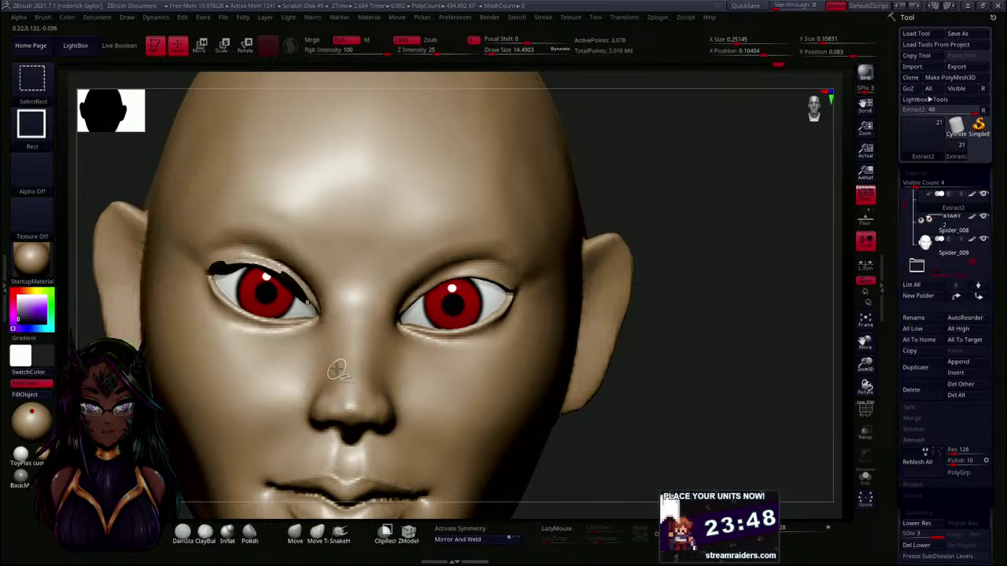
pyautogui.keyDown('ctrl'); pyautogui.keyDown('shift'); pyautogui.moveTo(695, 156); pyautogui.dragTo(365, 403); pyautogui.keyUp('shift'); pyautogui.keyUp('ctrl')
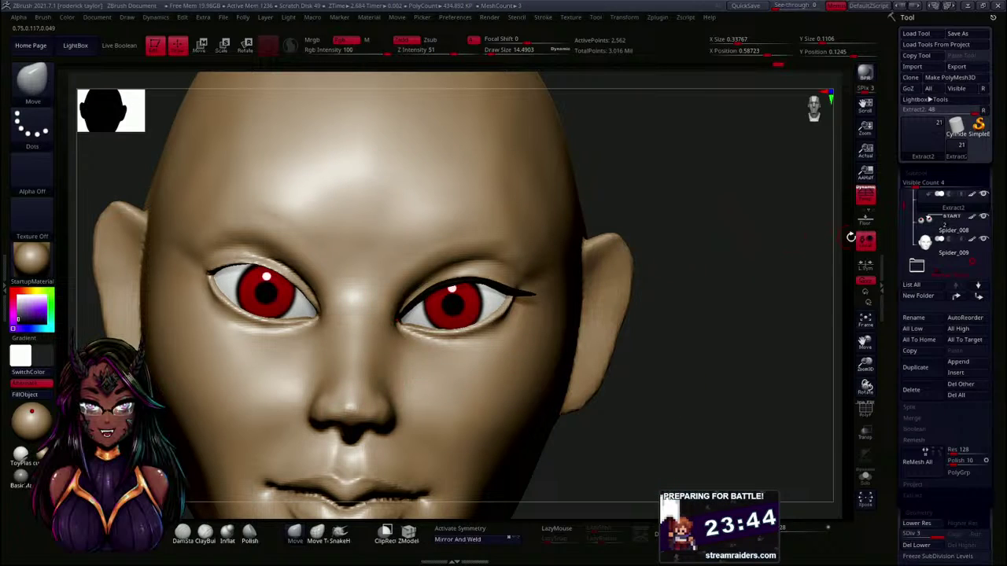
# - Examine the eyeliner subtool's Delete, Split, Merge, Boolean, Remesh, Project and Extract options for a way to remove the hidden half
pyautogui.moveTo(895, 349); pyautogui.dragTo(900, 283)
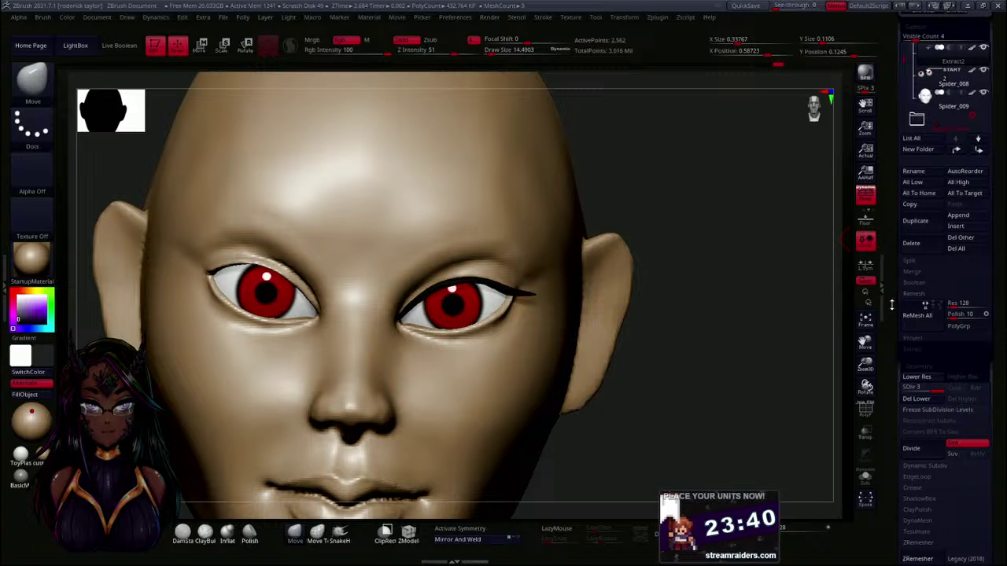
pyautogui.moveTo(890, 340)
pyautogui.mouseDown()
pyautogui.moveTo(892, 311)
pyautogui.moveTo(891, 325)
pyautogui.mouseUp()
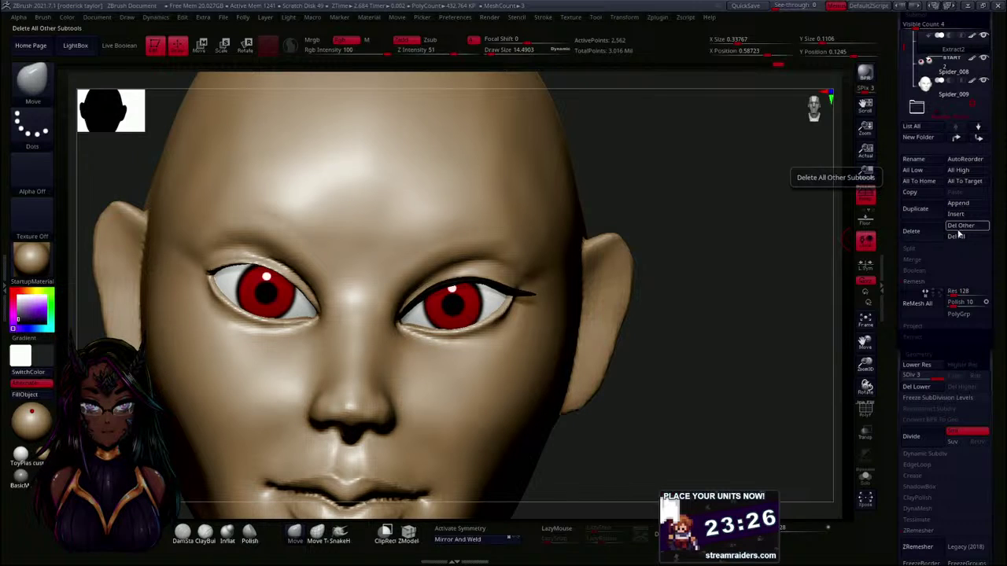
pyautogui.click(911, 249)
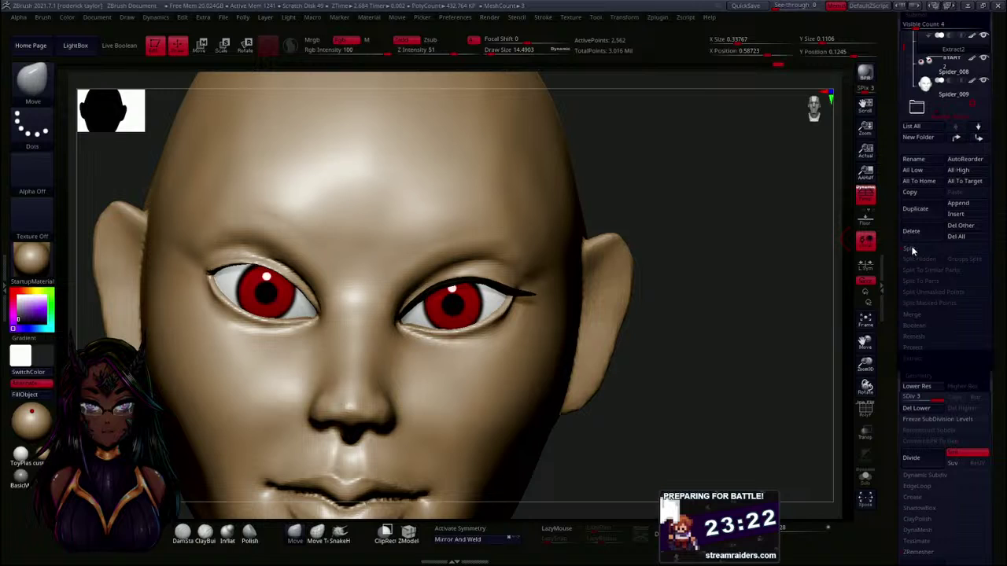
pyautogui.click(912, 250)
pyautogui.click(913, 260)
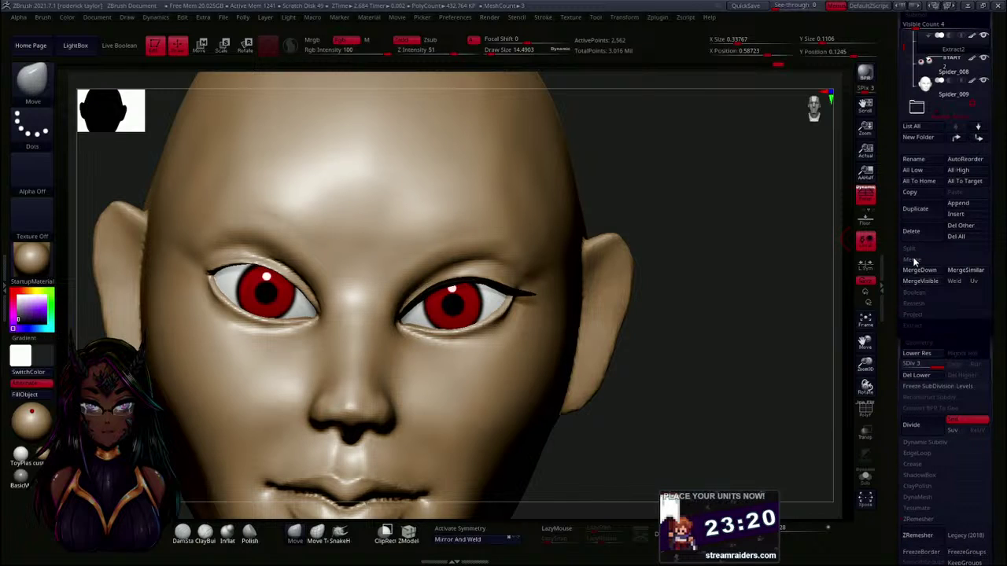
pyautogui.click(913, 259)
pyautogui.click(915, 270)
pyautogui.click(914, 269)
pyautogui.click(915, 281)
pyautogui.click(916, 282)
pyautogui.click(919, 292)
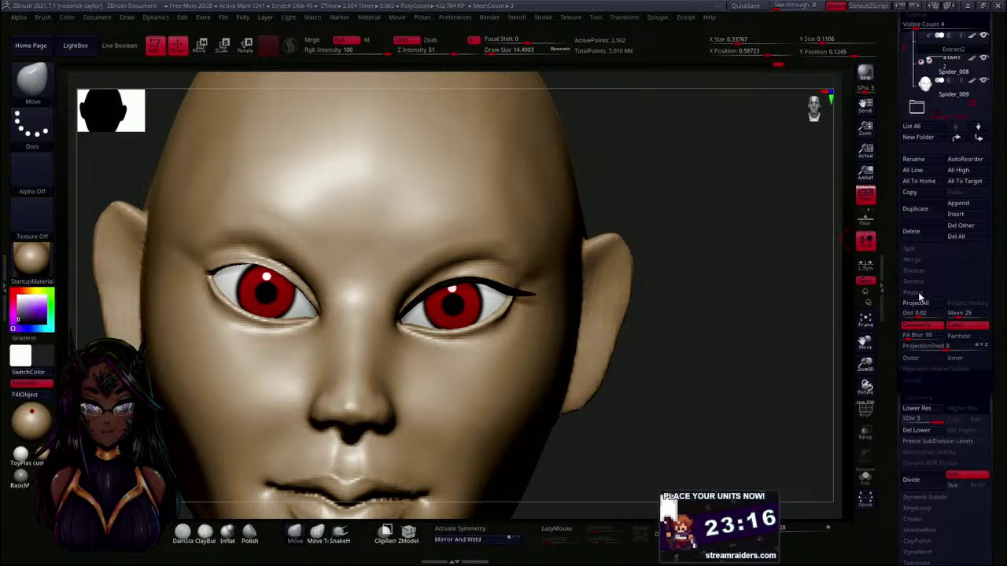
pyautogui.click(919, 295)
pyautogui.click(917, 306)
pyautogui.click(917, 305)
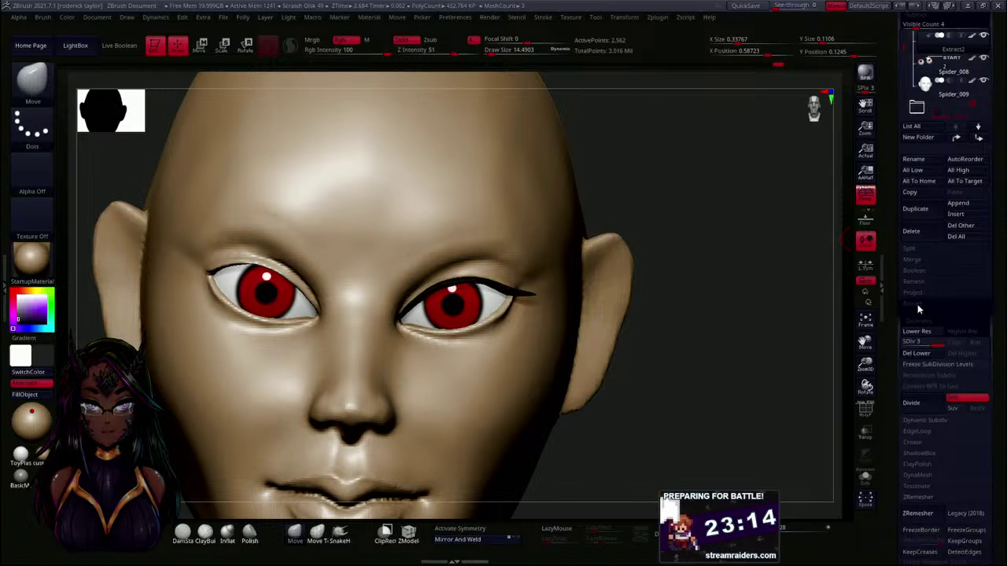
pyautogui.moveTo(892, 342); pyautogui.dragTo(897, 251)
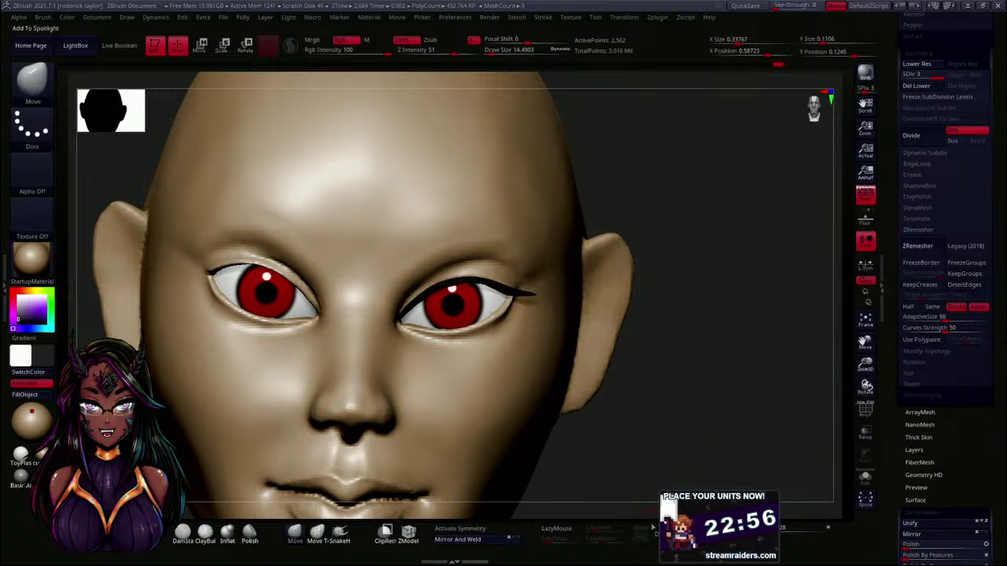
# - Search the Geometry, Deformation, Masking, Visibility, Polygroups, Morph Target, Polypaint and Initialize options for a command that deletes hidden geometry
pyautogui.moveTo(896, 286); pyautogui.dragTo(895, 218)
pyautogui.click(918, 263)
pyautogui.click(917, 244)
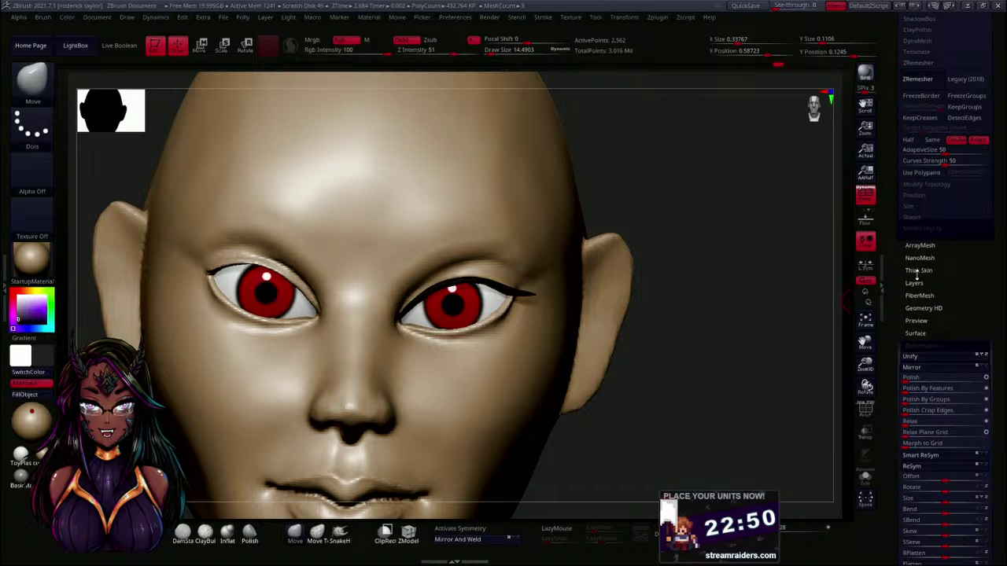
pyautogui.click(923, 308)
pyautogui.click(922, 308)
pyautogui.moveTo(895, 320); pyautogui.dragTo(897, 201)
pyautogui.click(916, 335)
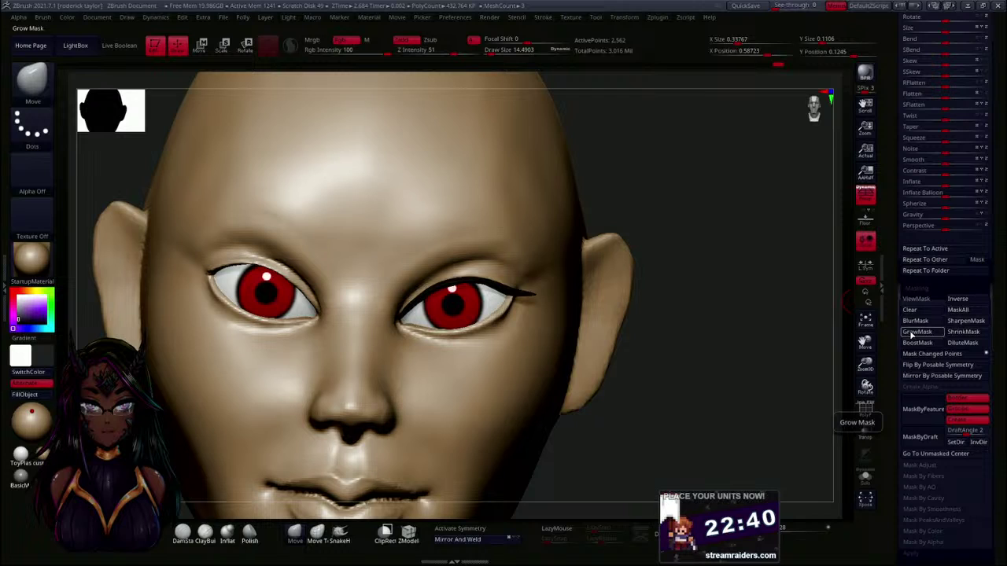
pyautogui.moveTo(897, 336); pyautogui.dragTo(898, 252)
pyautogui.click(922, 385)
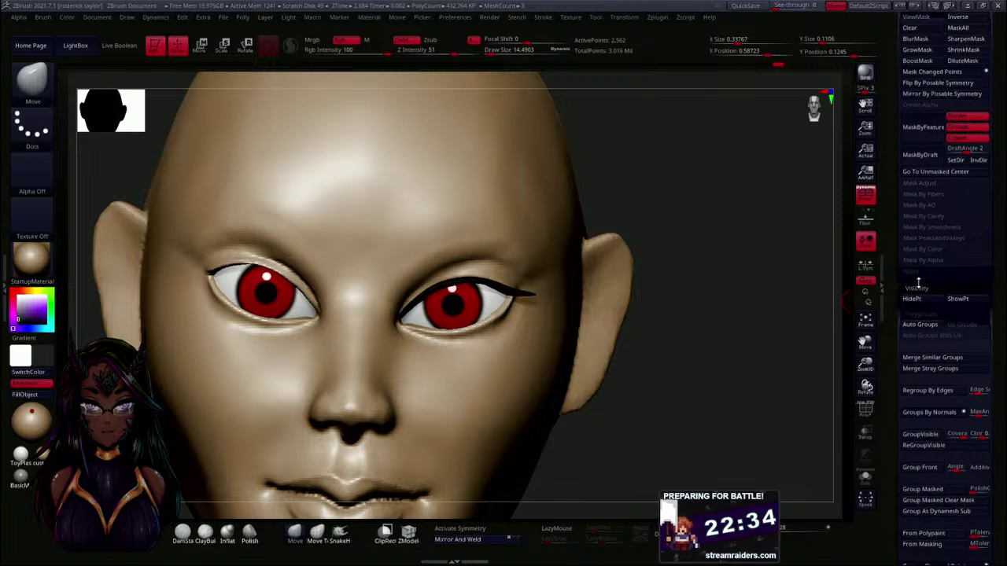
pyautogui.click(918, 288)
pyautogui.click(918, 286)
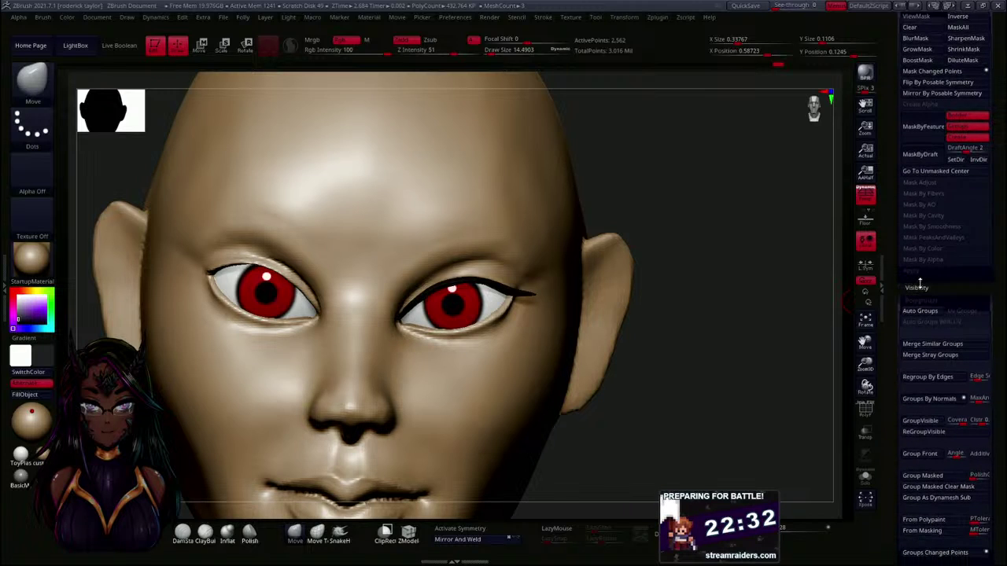
pyautogui.moveTo(894, 349); pyautogui.dragTo(907, 264)
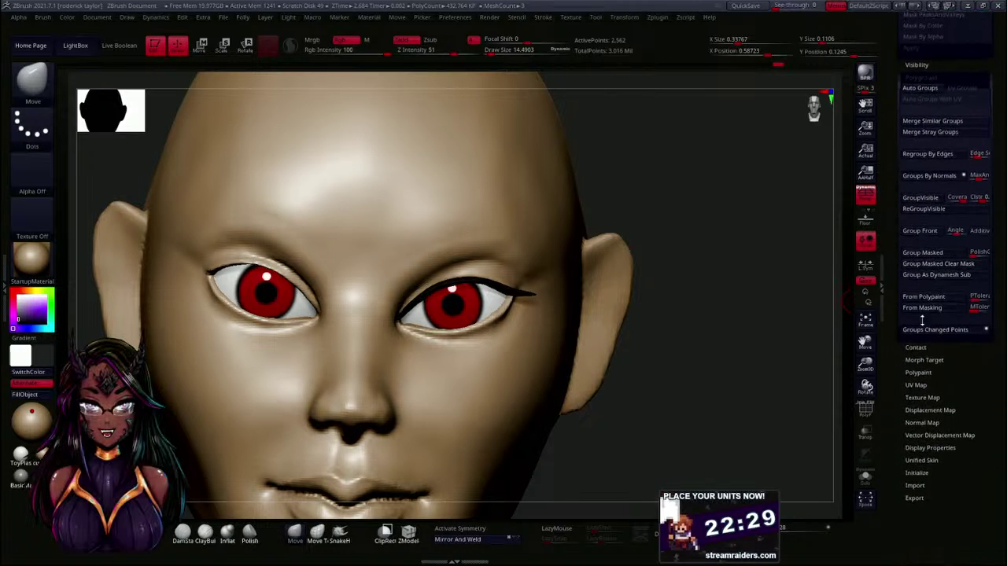
pyautogui.click(912, 348)
pyautogui.click(918, 365)
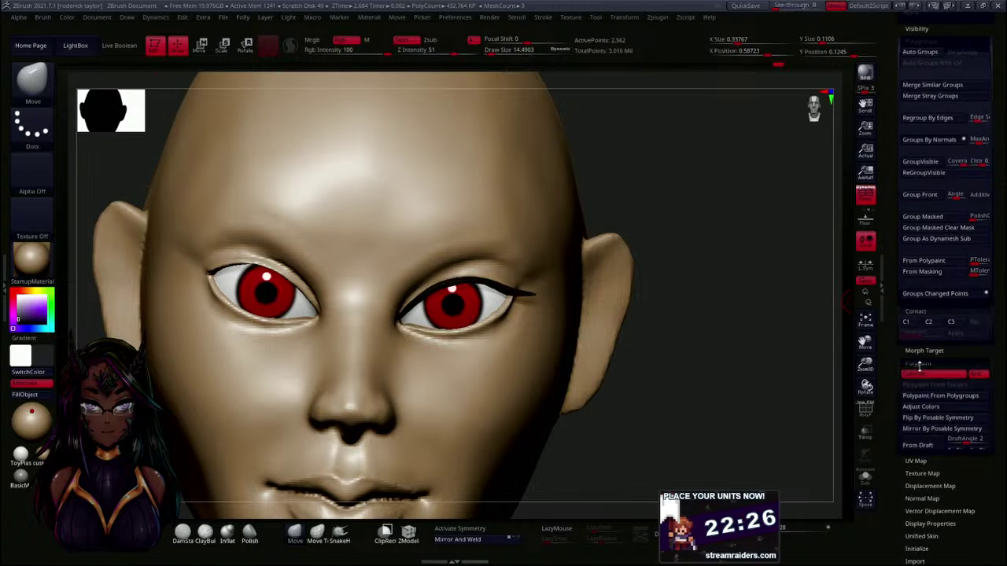
pyautogui.click(921, 350)
pyautogui.scroll(-5, 896, 362)
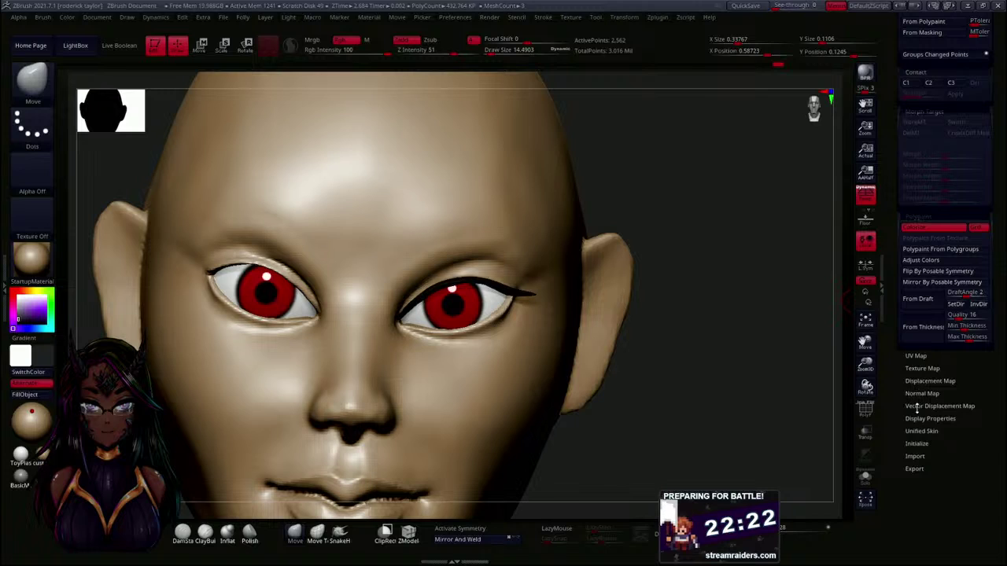
pyautogui.click(917, 444)
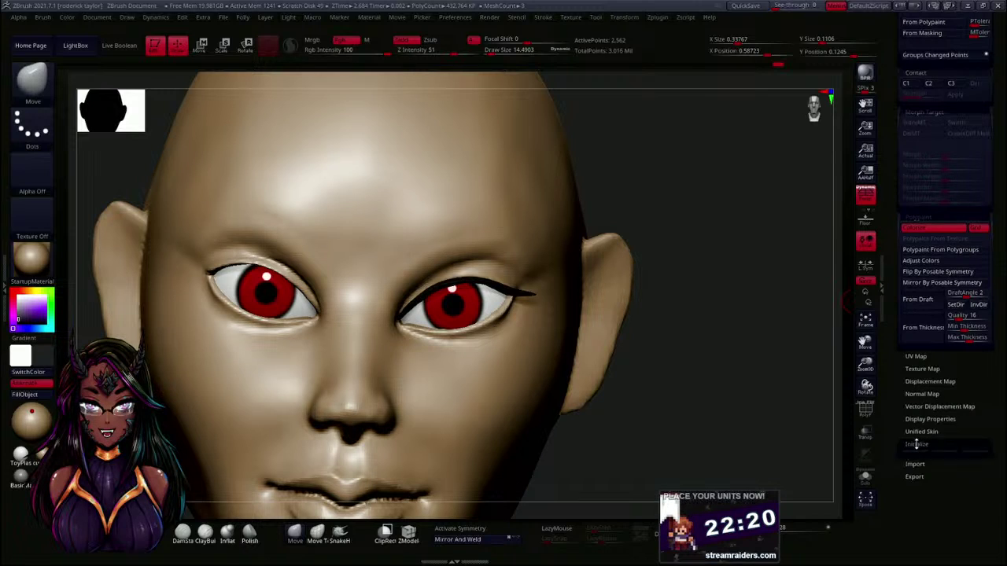
pyautogui.click(919, 444)
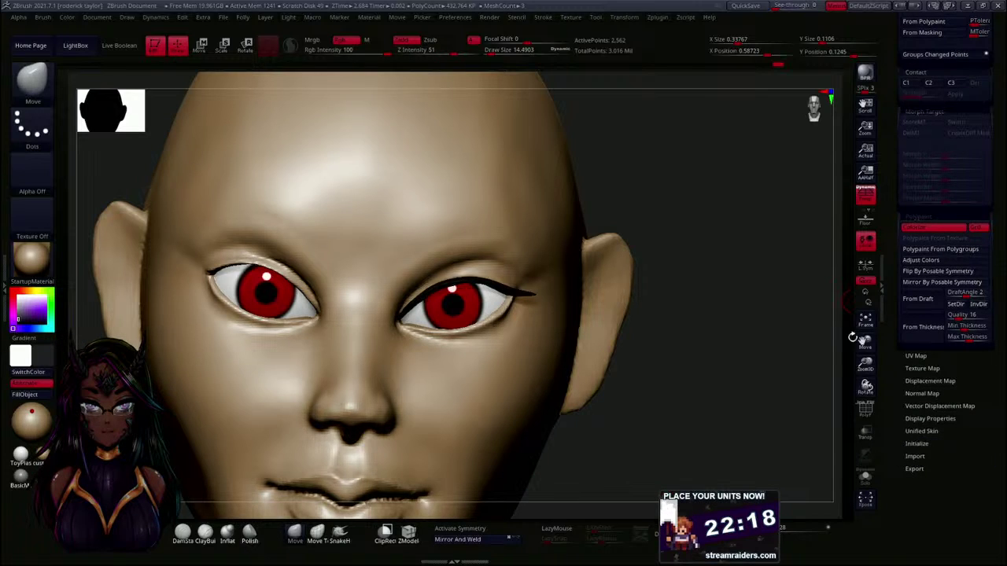
# - Try to remove the uneven, hidden half of the eyeliner with Del Hidden
pyautogui.click(243, 16)
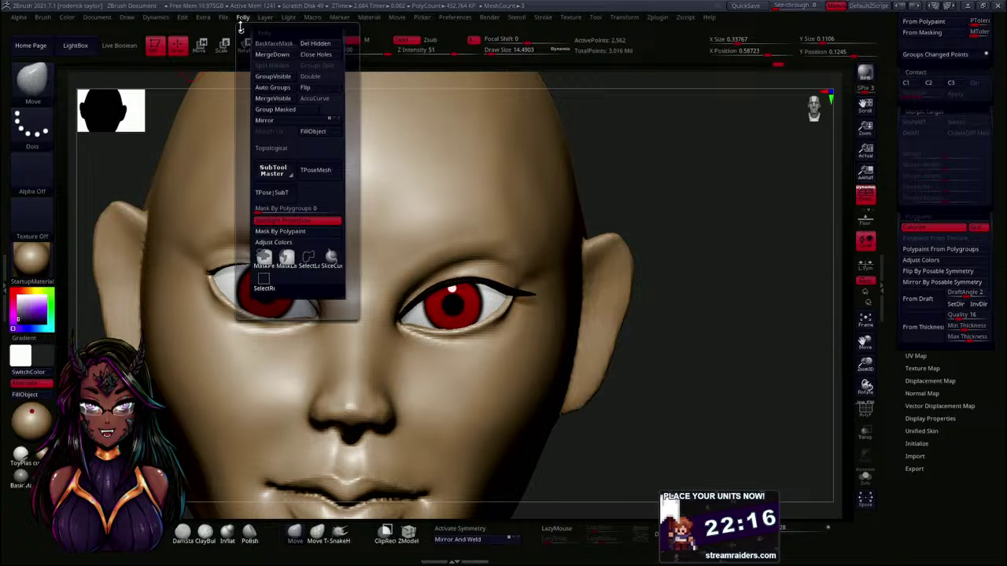
pyautogui.click(311, 44)
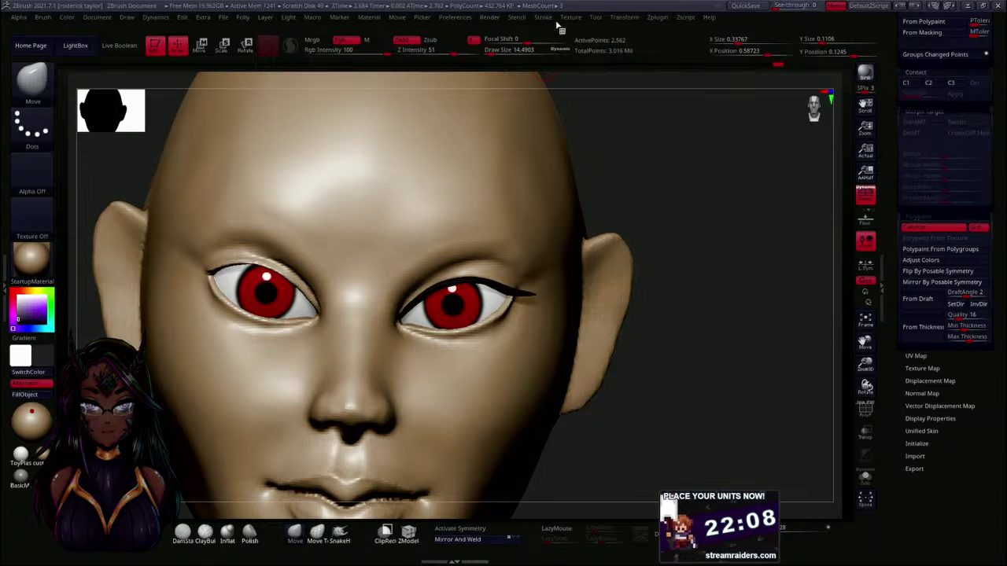
# - Turn on interface customization in the configuration preferences
pyautogui.click(623, 18)
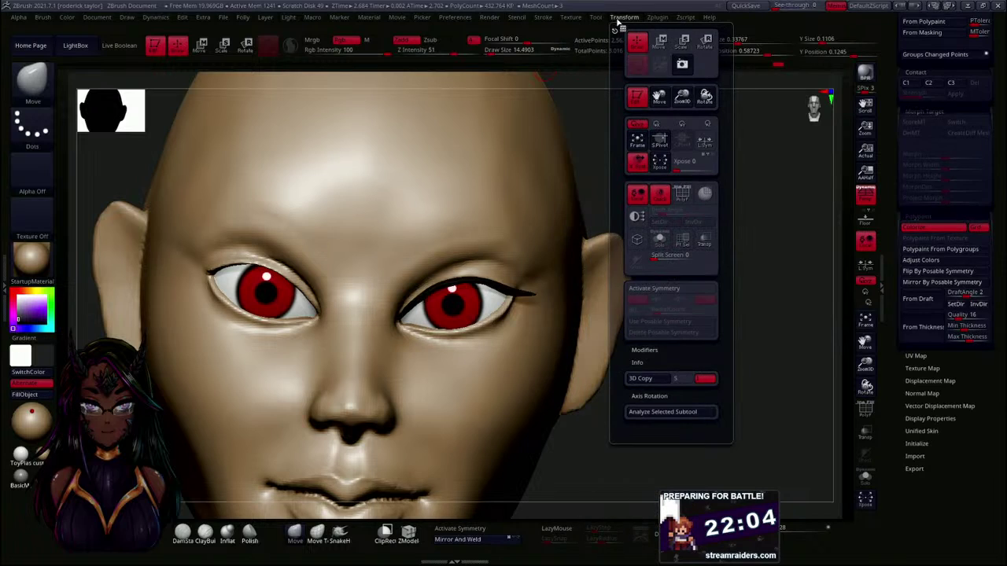
pyautogui.moveTo(454, 24)
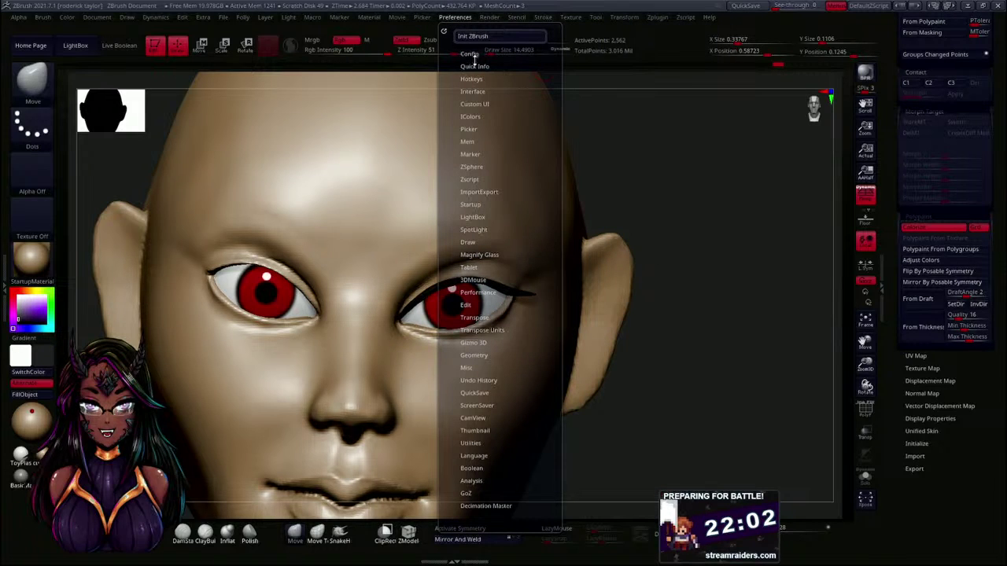
pyautogui.click(472, 55)
pyautogui.click(479, 100)
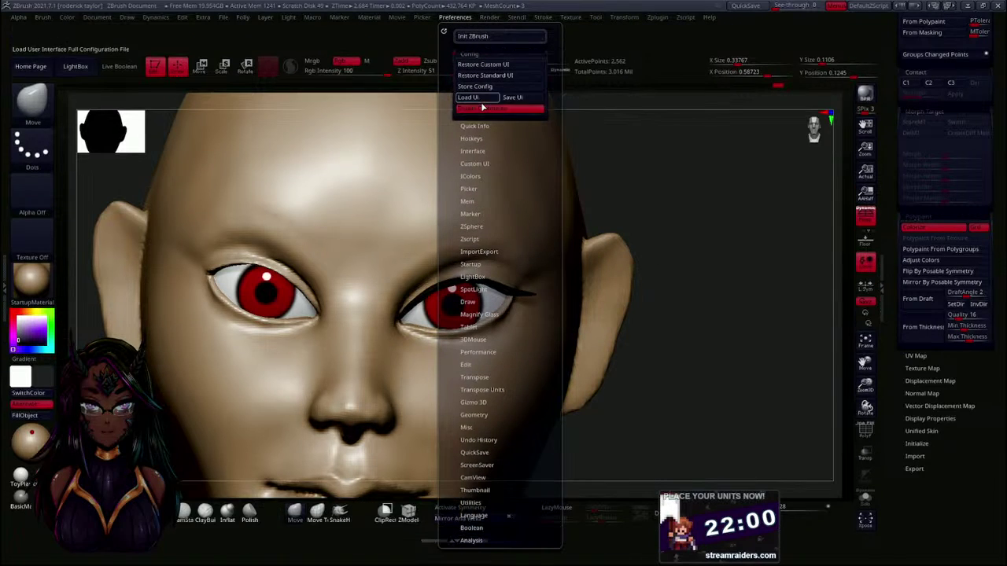
# - Try Del Hidden again on the eyeliner's hidden half, and turn interface customization off
pyautogui.click(260, 18)
pyautogui.click(243, 18)
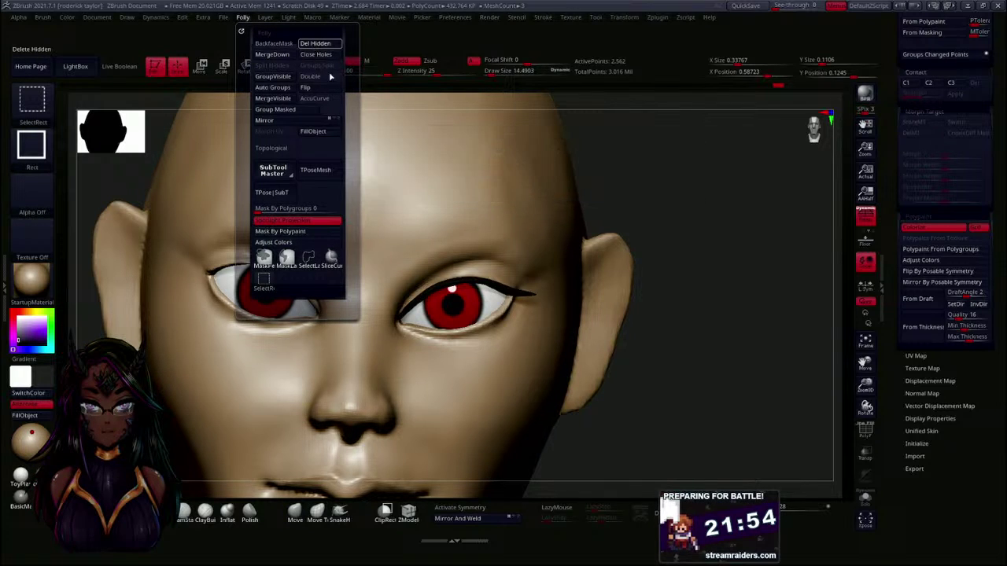
pyautogui.click(315, 43)
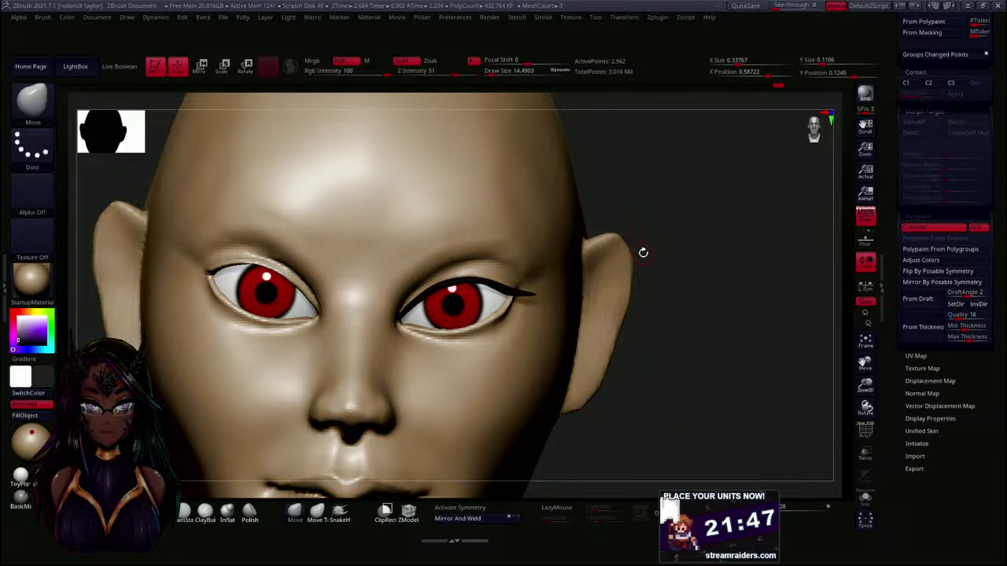
pyautogui.click(466, 18)
pyautogui.click(474, 110)
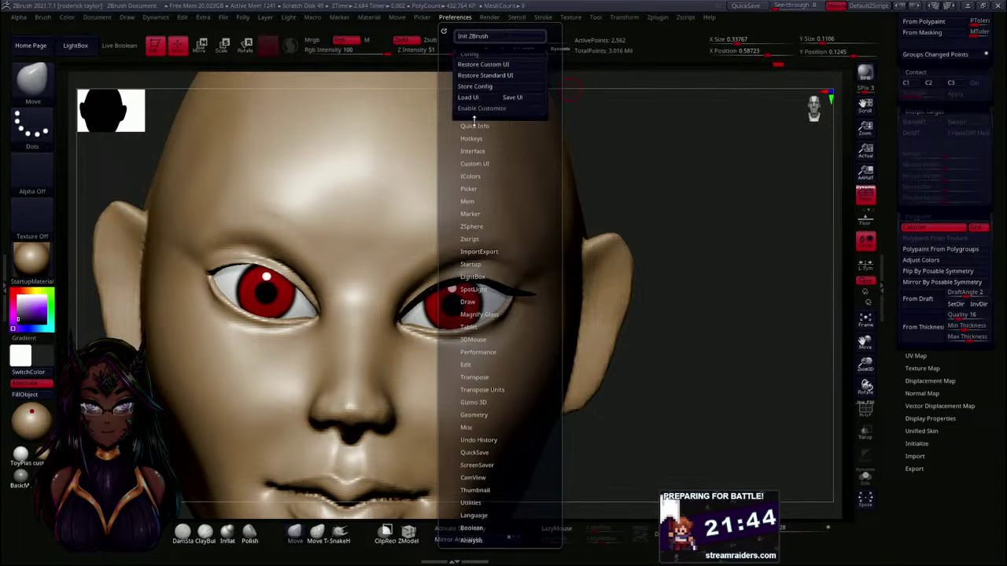
# - Collapse the expanded Geometry, Deformation, Masking, Polygroups, Contact, Morph Target and Polypaint settings, and return to the subtool list
pyautogui.moveTo(690, 270); pyautogui.dragTo(688, 268)
pyautogui.moveTo(886, 270); pyautogui.dragTo(883, 420)
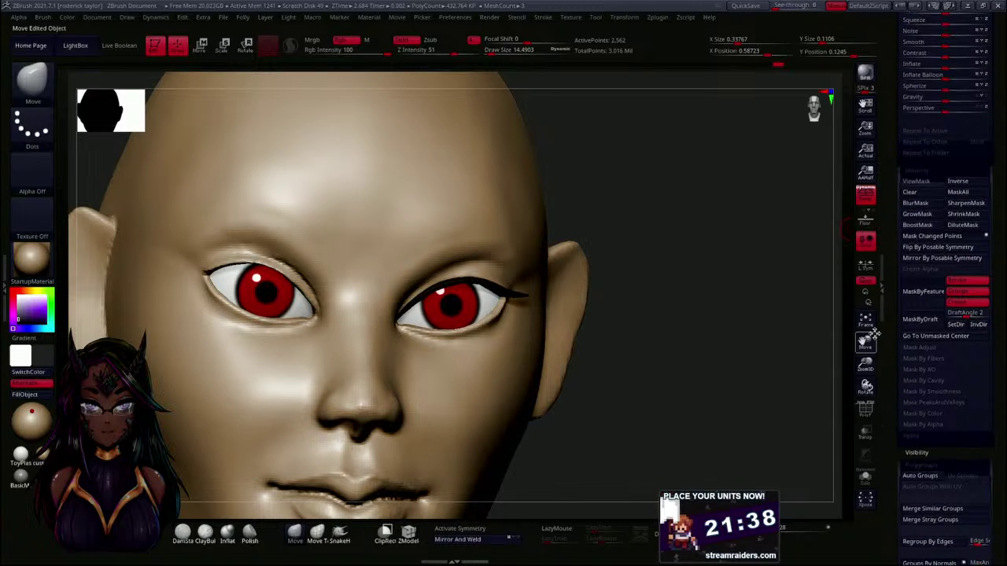
pyautogui.moveTo(891, 266); pyautogui.dragTo(893, 359)
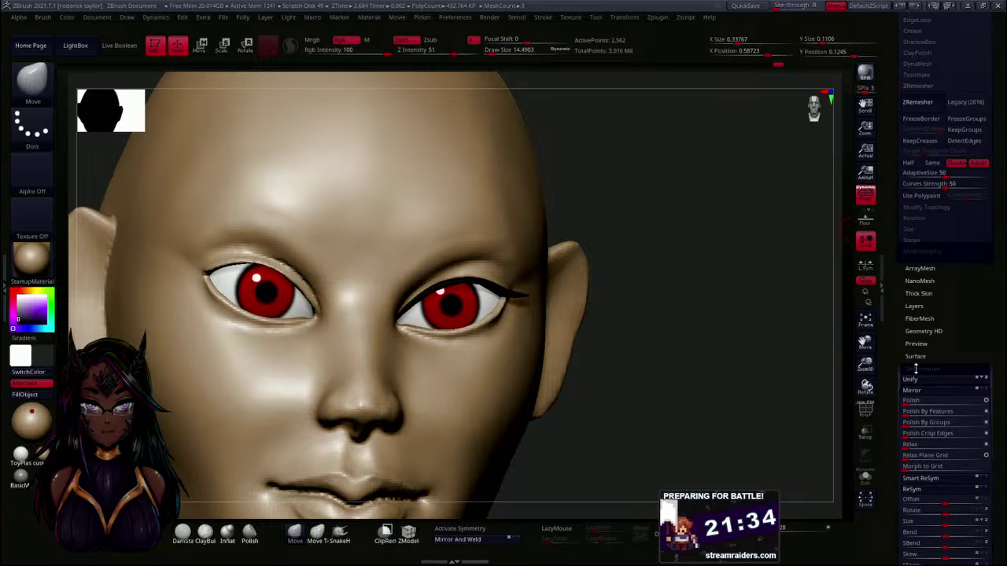
pyautogui.click(916, 369)
pyautogui.click(918, 202)
pyautogui.click(917, 214)
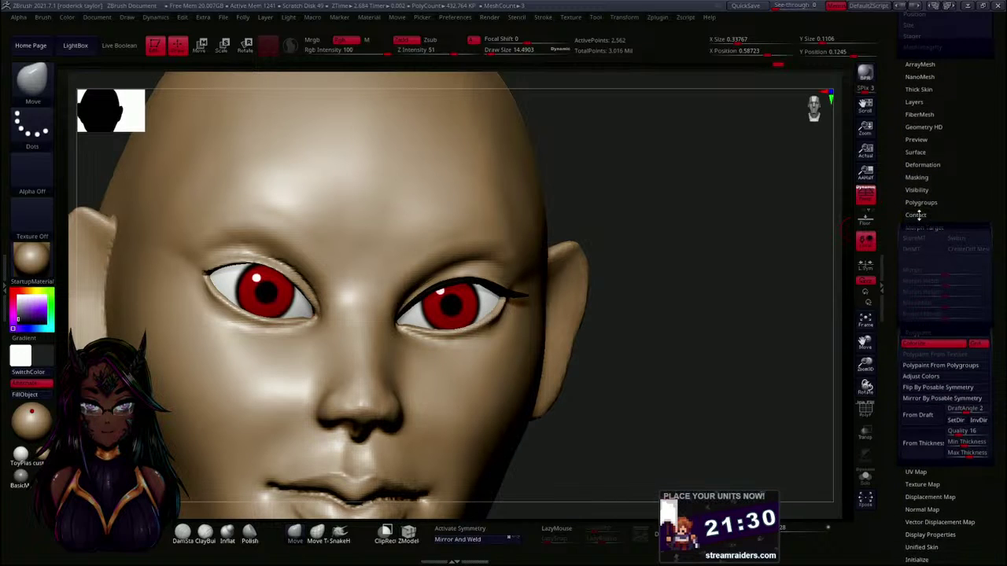
pyautogui.click(918, 240)
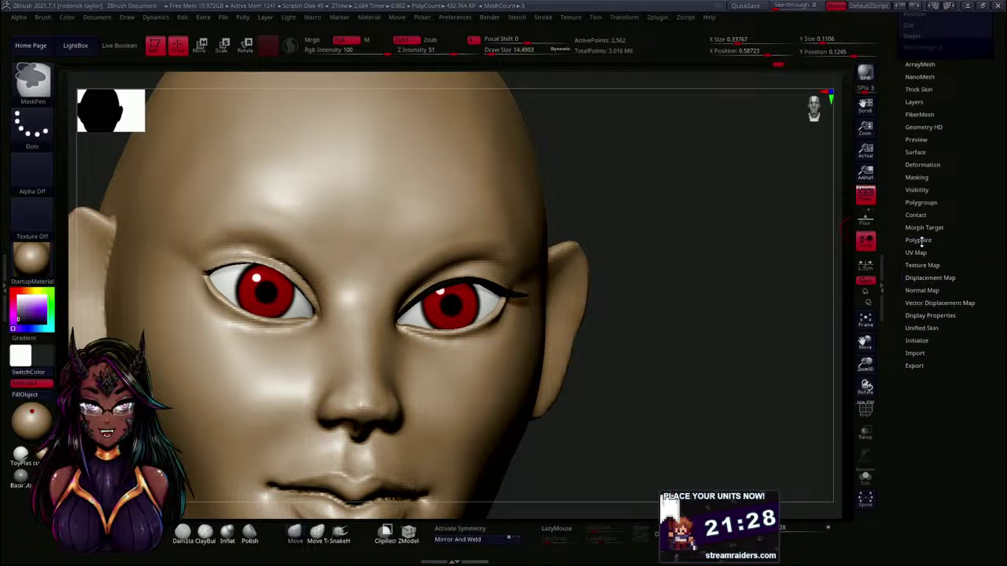
pyautogui.moveTo(890, 206); pyautogui.dragTo(887, 384)
pyautogui.click(915, 307)
pyautogui.moveTo(897, 243)
pyautogui.mouseDown()
pyautogui.moveTo(898, 314)
pyautogui.moveTo(886, 295)
pyautogui.mouseUp()
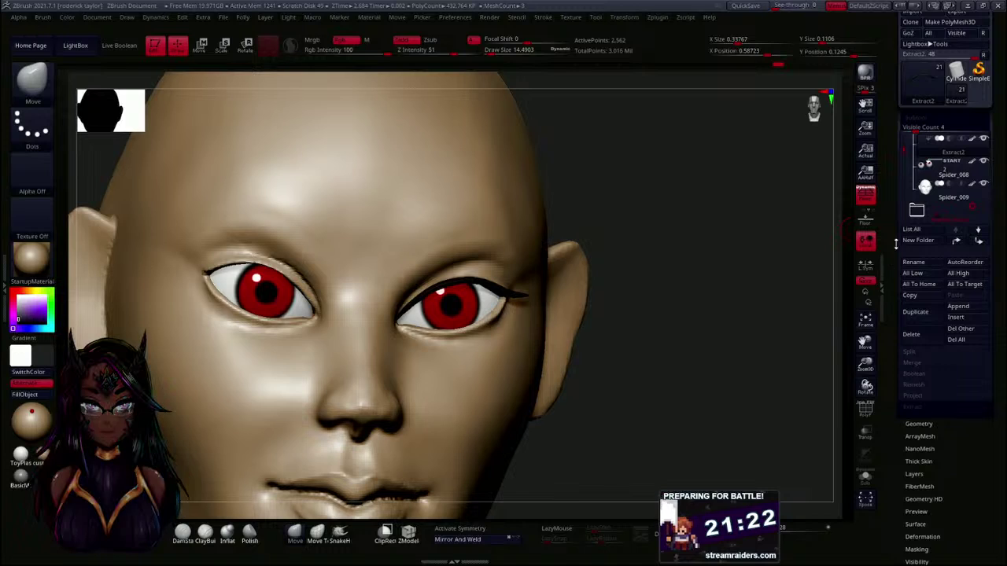
pyautogui.moveTo(891, 157); pyautogui.dragTo(888, 213)
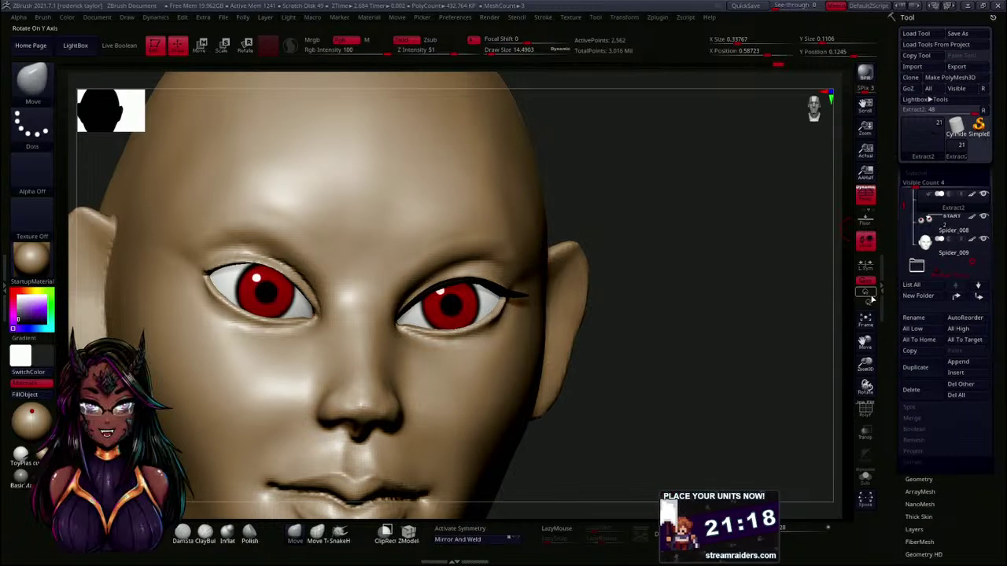
pyautogui.moveTo(893, 318); pyautogui.dragTo(894, 286)
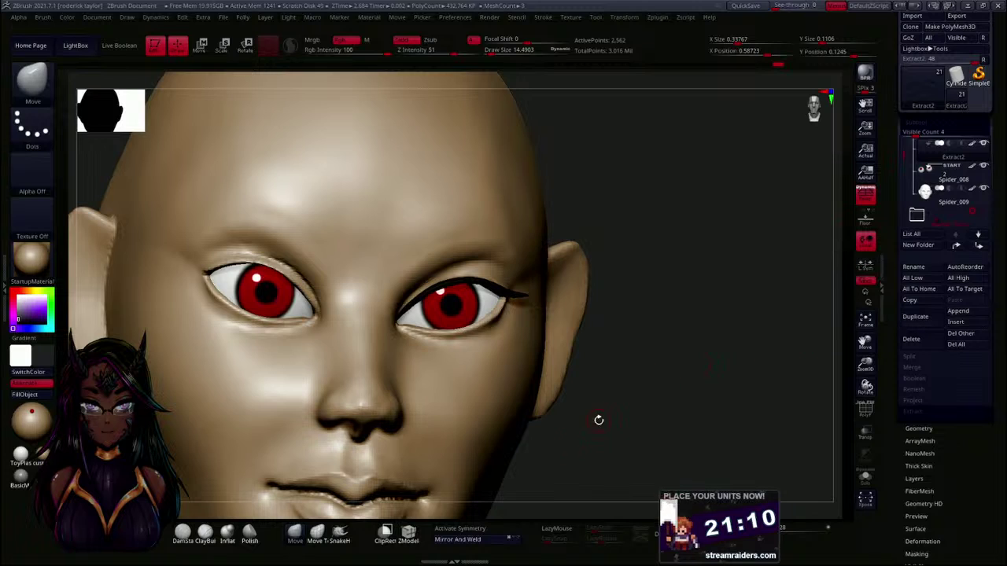
# - Try Mirror And Weld on the eyeliner, and drop the eyeliner to its lowest subdivision level
pyautogui.click(483, 540)
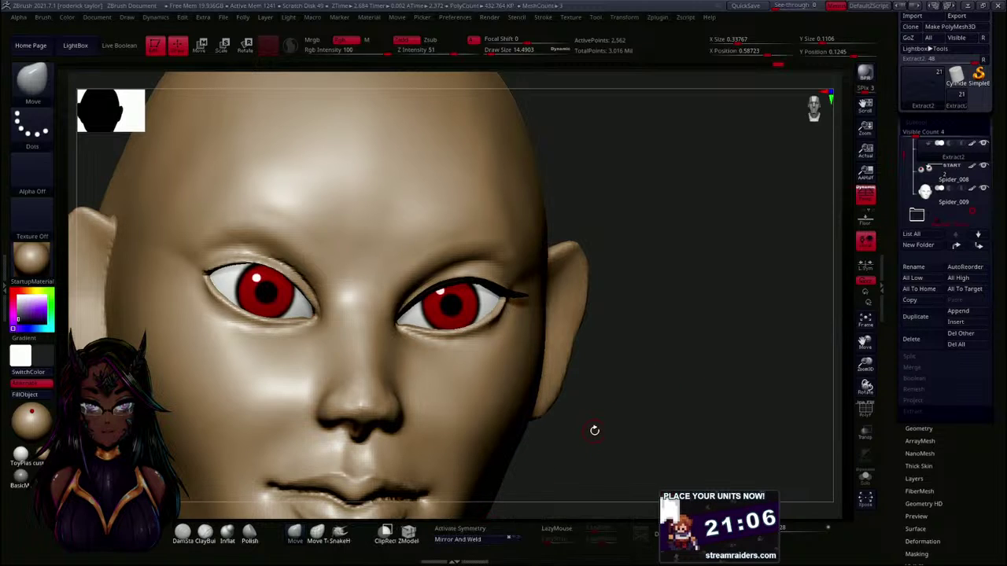
pyautogui.scroll(-1, 891, 346)
pyautogui.scroll(-4, 891, 346)
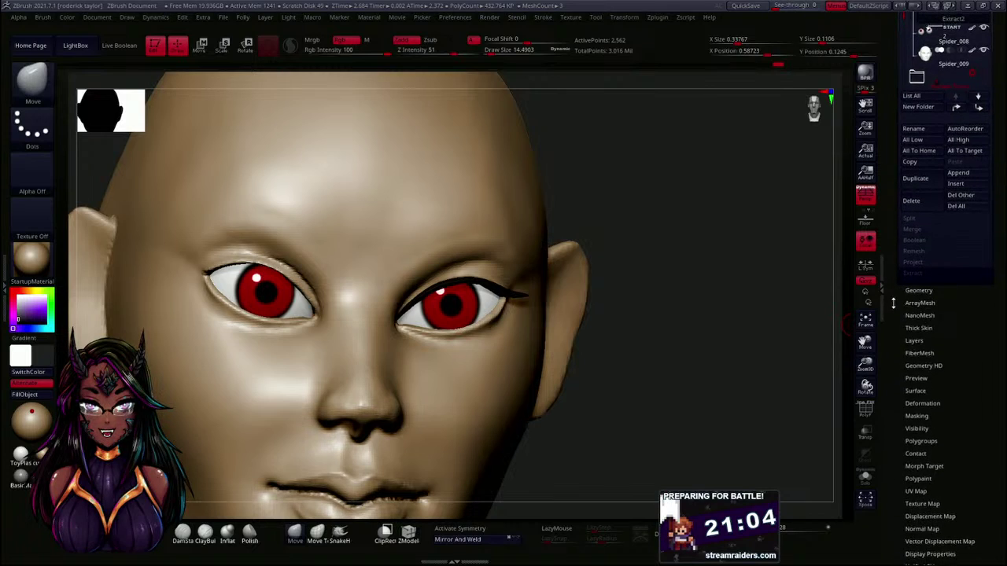
pyautogui.click(918, 294)
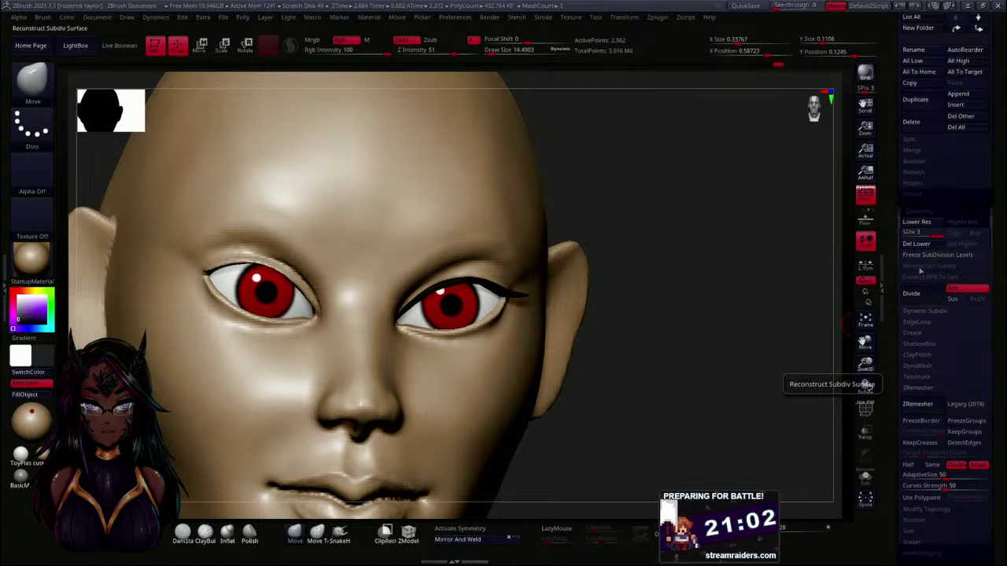
pyautogui.moveTo(931, 234); pyautogui.dragTo(913, 234)
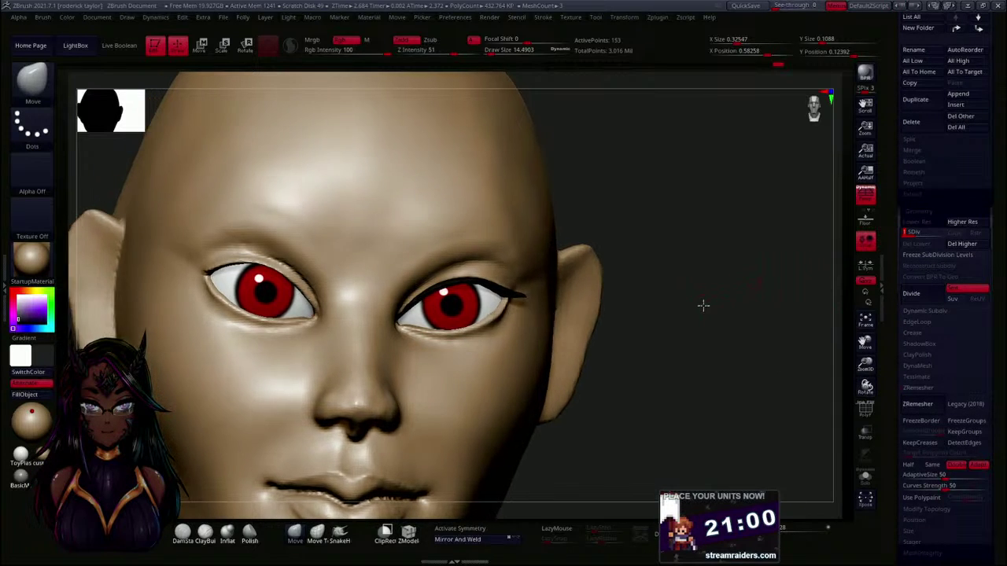
# - Raise the eyeliner to its highest subdivision level and delete its lower subdivision levels
pyautogui.click(489, 538)
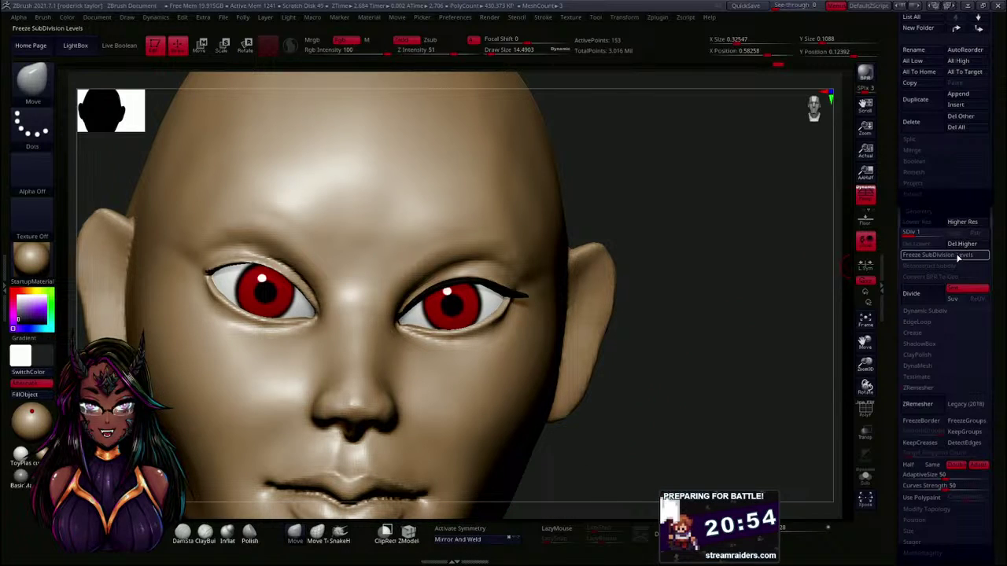
pyautogui.moveTo(912, 234); pyautogui.dragTo(947, 240)
pyautogui.click(916, 245)
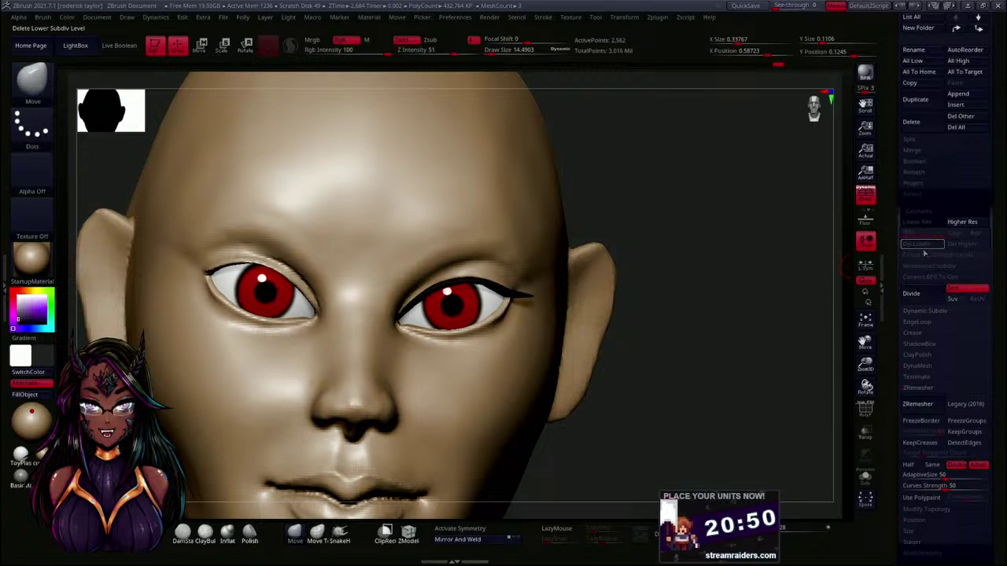
# - Try Mirror And Weld on the partly hidden eyeliner, and invert its visible portion and back again
pyautogui.click(483, 540)
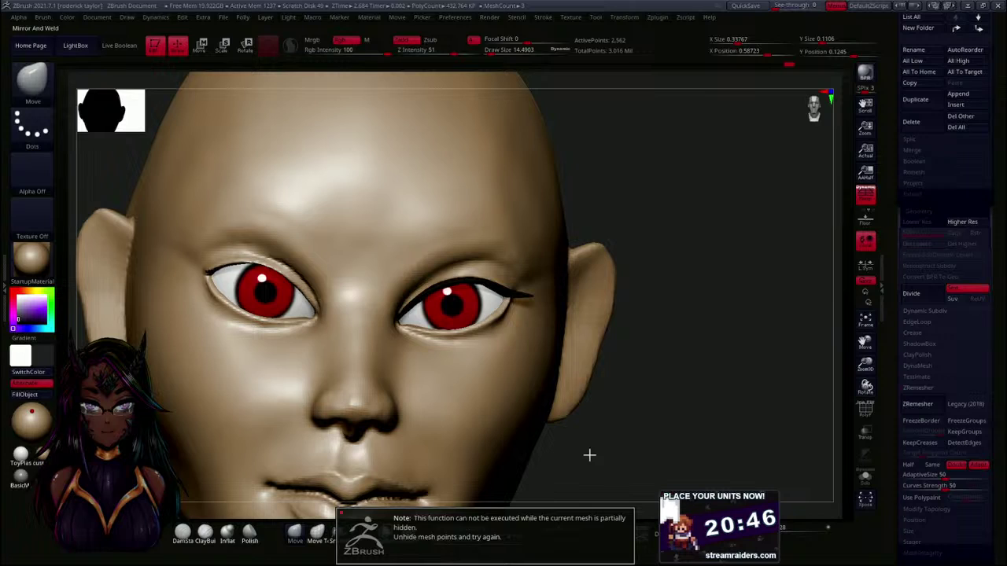
pyautogui.hotkey('ctrl', 'shift')
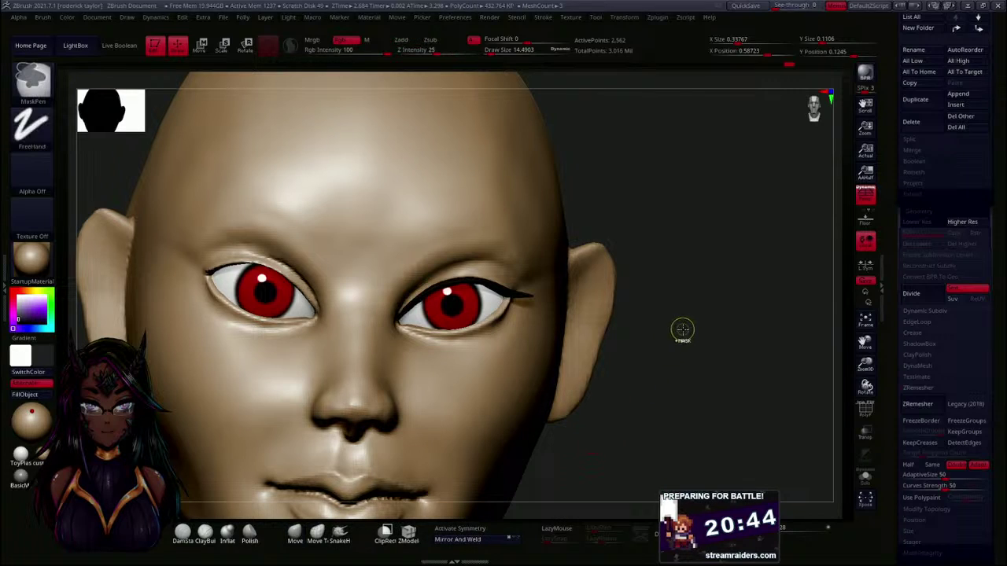
pyautogui.keyDown('ctrl'); pyautogui.keyDown('shift'); pyautogui.moveTo(691, 337); pyautogui.dragTo(705, 407); pyautogui.keyUp('shift'); pyautogui.keyUp('ctrl')
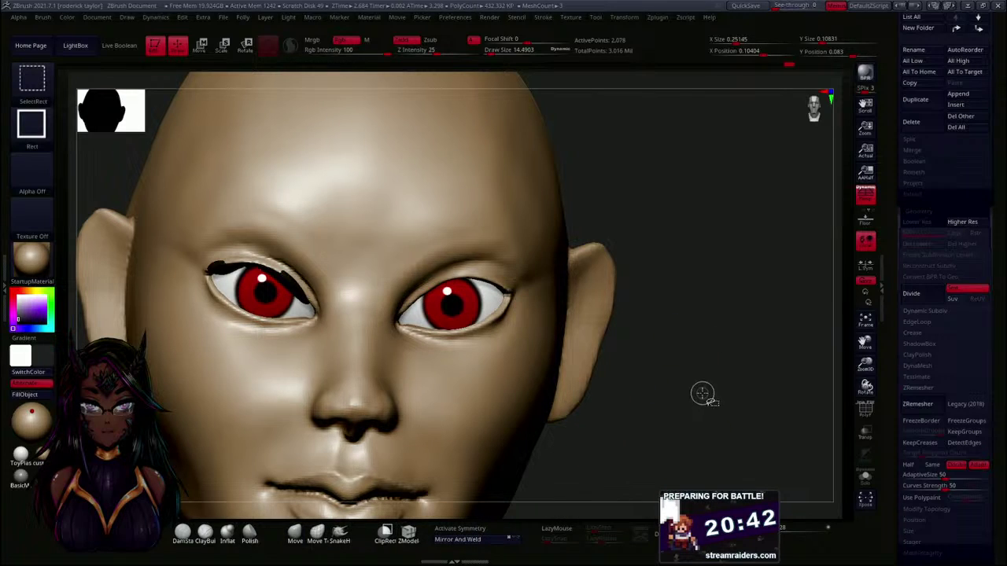
pyautogui.keyDown('ctrl'); pyautogui.keyDown('shift'); pyautogui.click(703, 394); pyautogui.keyUp('shift'); pyautogui.keyUp('ctrl')
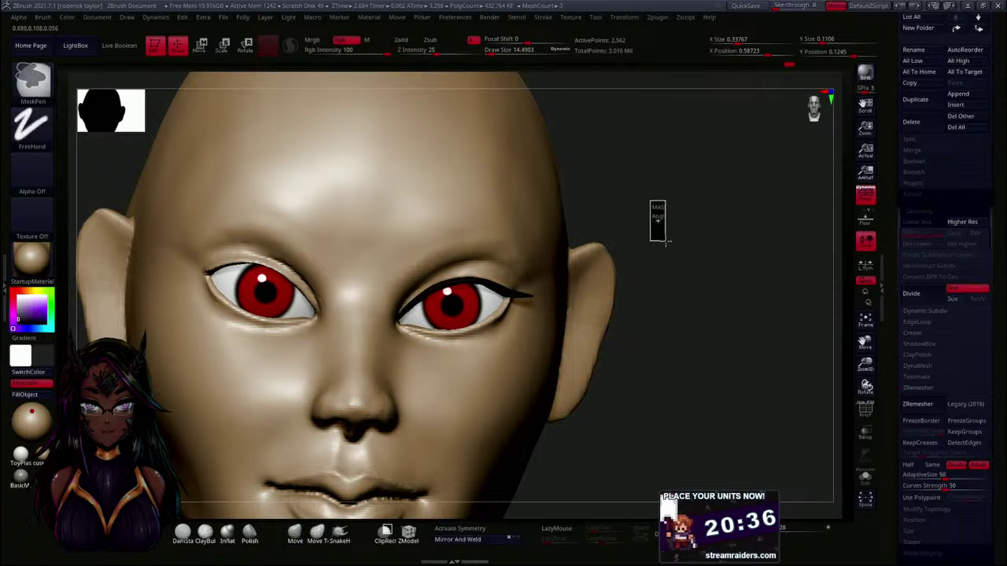
# - Delete the eyeliner's hidden half with Del Hidden, and apply Mirror And Weld to the remaining half
pyautogui.click(245, 17)
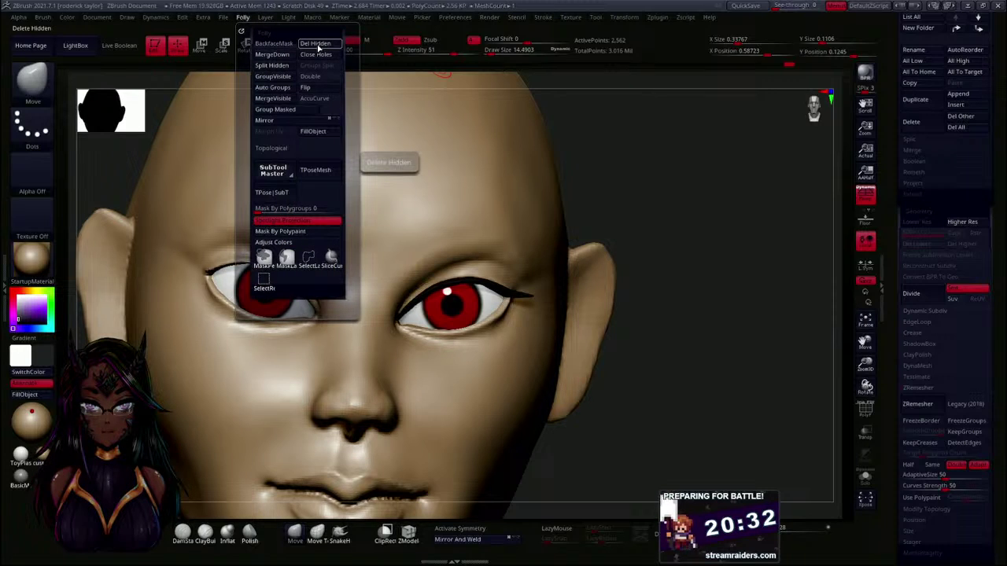
pyautogui.click(319, 45)
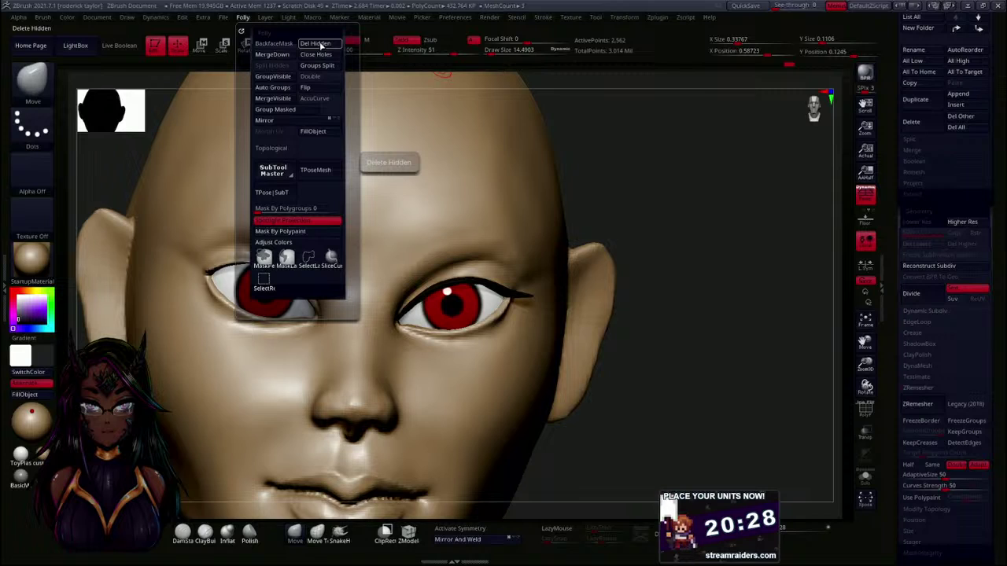
pyautogui.hotkey('ctrl', 'shift')
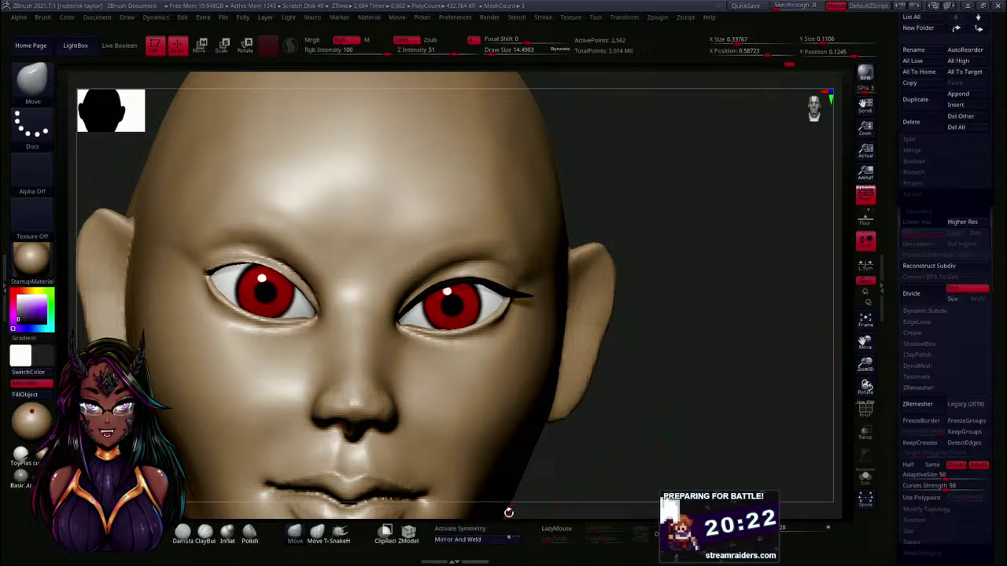
pyautogui.click(474, 541)
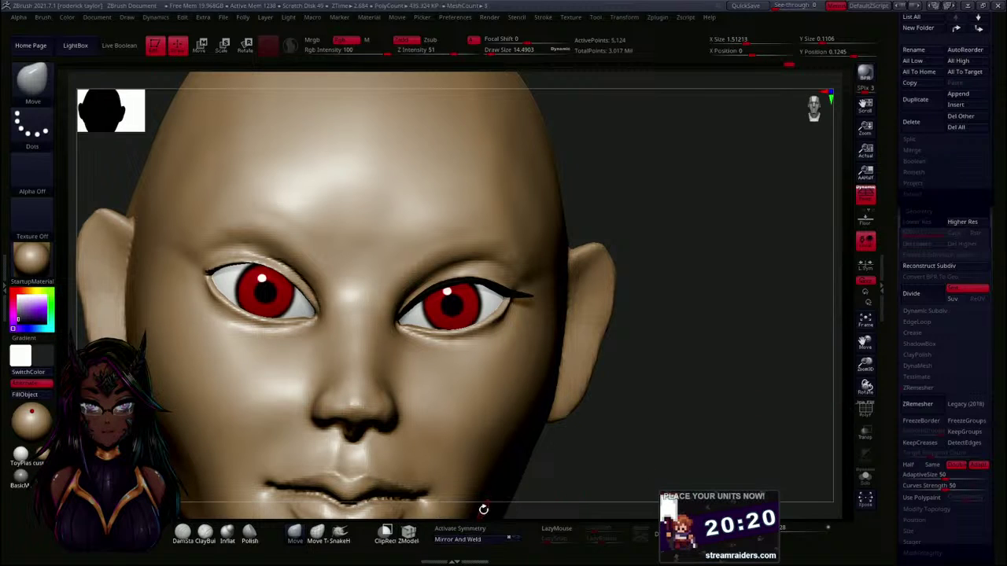
pyautogui.keyDown('ctrl'); pyautogui.moveTo(671, 375); pyautogui.dragTo(679, 348, button='right'); pyautogui.keyUp('ctrl')
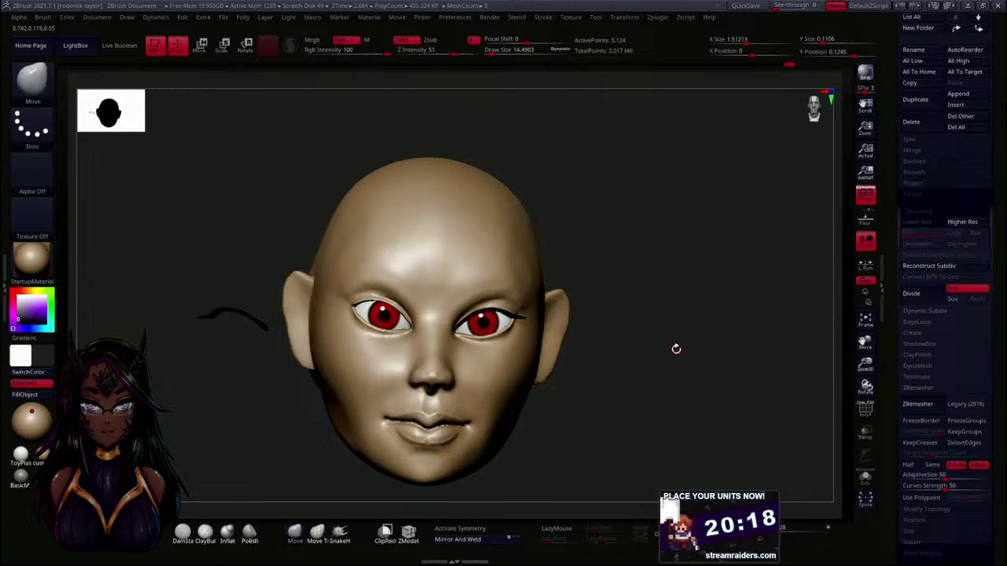
# - Try to centre the transform gizmo on the mirrored eyeliner strip floating beside the head
pyautogui.press('ctrl')
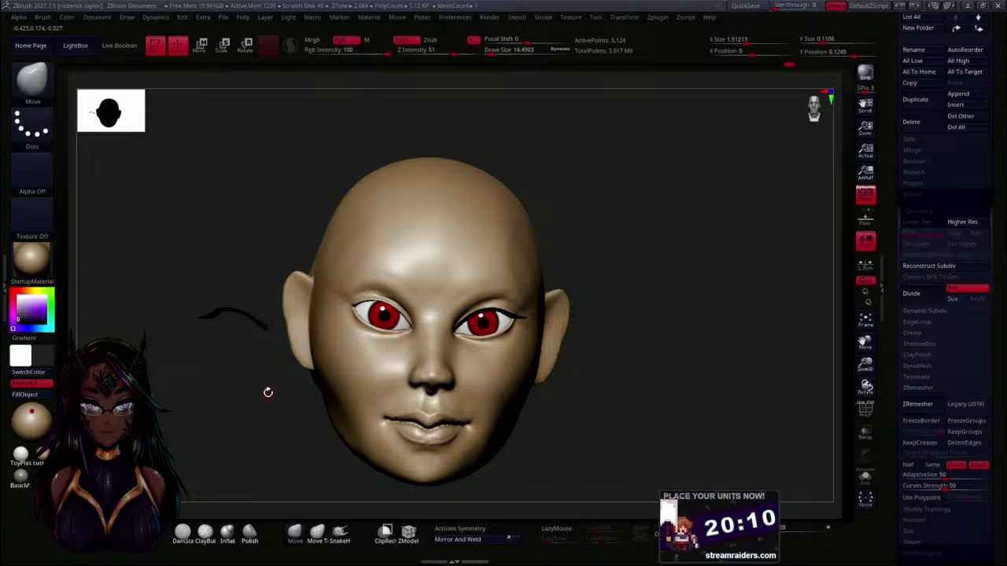
pyautogui.press('w')
pyautogui.moveTo(336, 244); pyautogui.dragTo(346, 201)
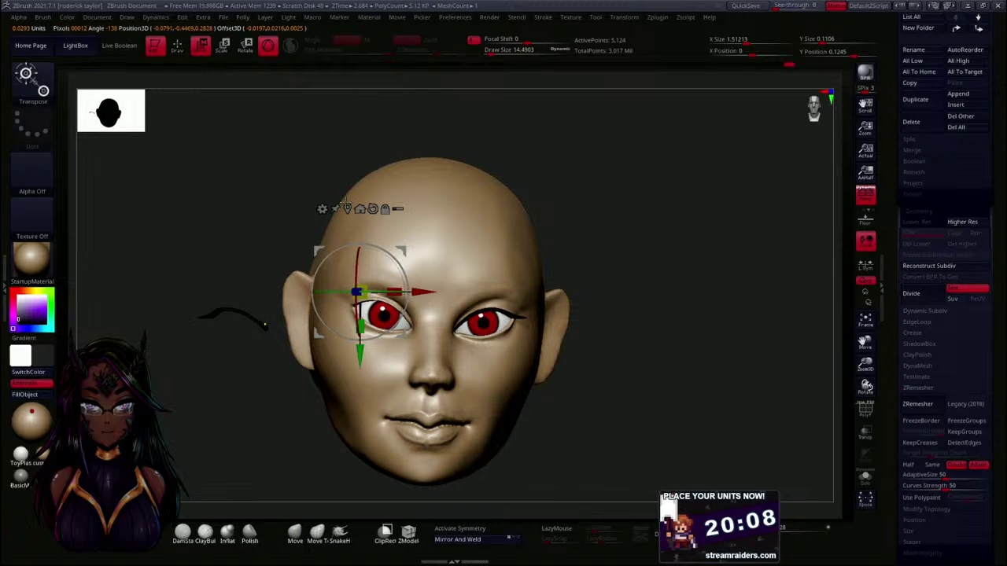
pyautogui.click(347, 209)
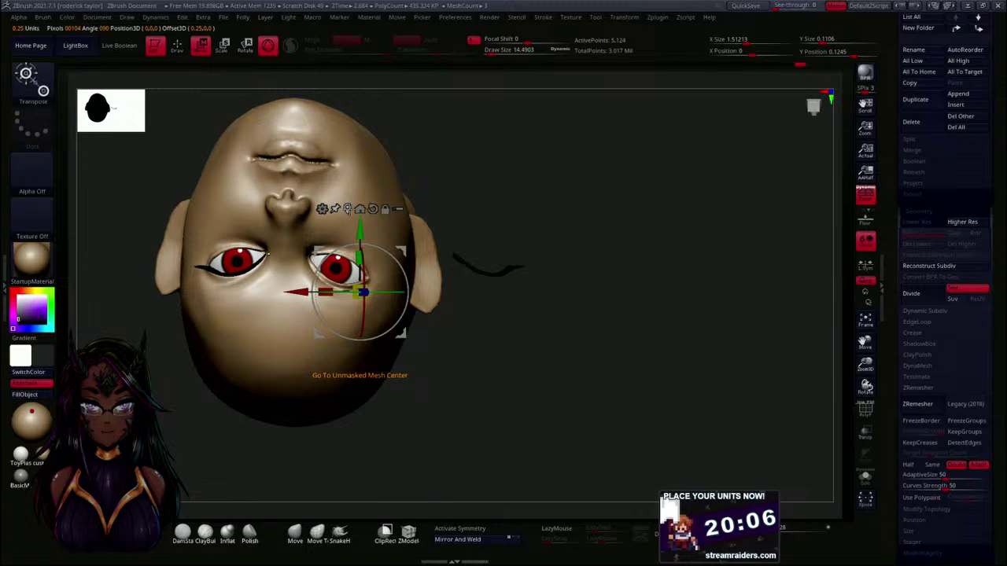
pyautogui.click(347, 209)
pyautogui.moveTo(519, 298)
pyautogui.mouseDown()
pyautogui.moveTo(512, 321)
pyautogui.moveTo(504, 207)
pyautogui.moveTo(493, 304)
pyautogui.moveTo(524, 335)
pyautogui.moveTo(539, 396)
pyautogui.moveTo(572, 368)
pyautogui.moveTo(577, 409)
pyautogui.moveTo(432, 353)
pyautogui.moveTo(500, 332)
pyautogui.mouseUp()
pyautogui.press('q')
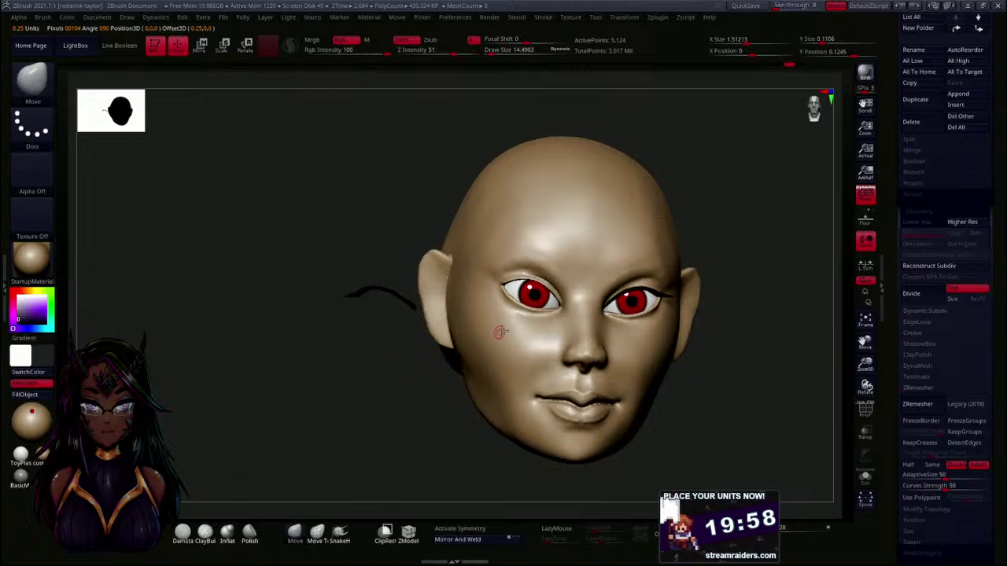
# - Mask the correctly placed eyeliner strip and centre the transform gizmo on the unmasked floating strip
pyautogui.scroll(5, 893, 221)
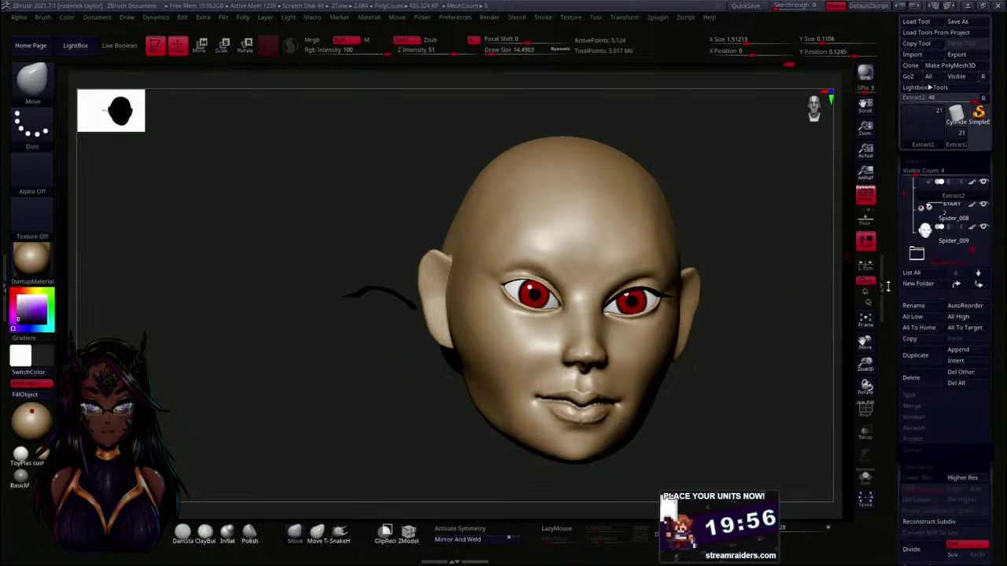
pyautogui.press('w')
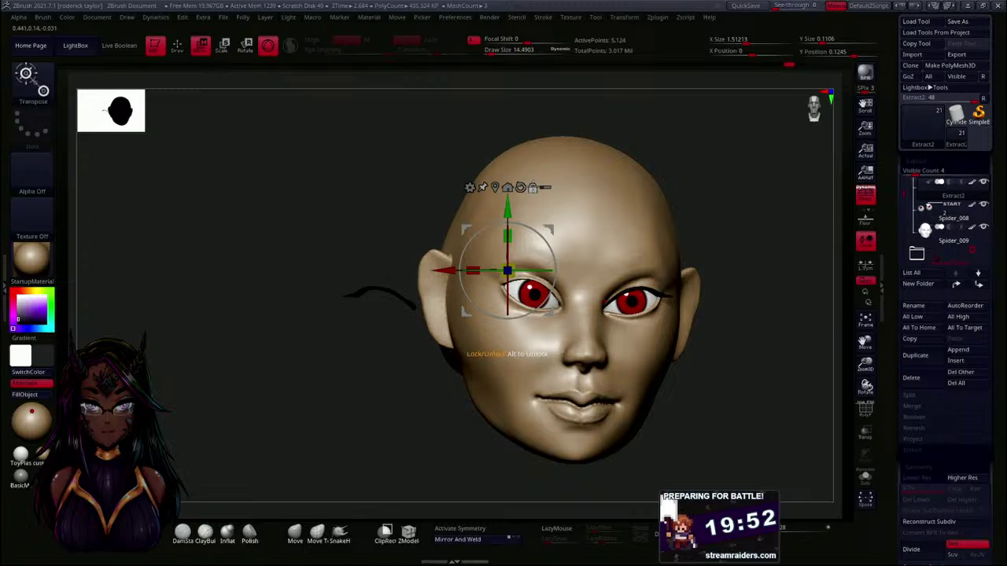
pyautogui.click(494, 188)
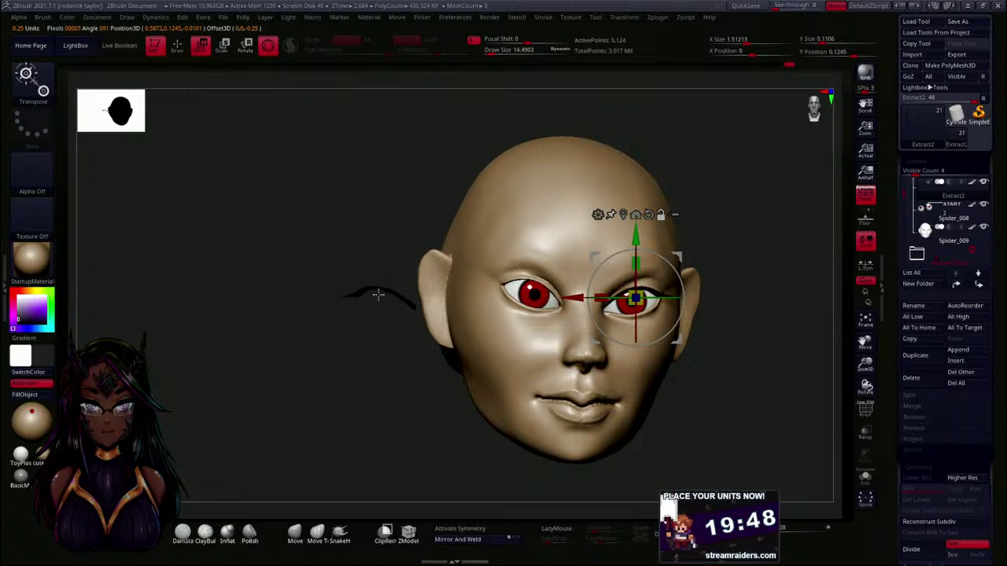
pyautogui.press('ctrl')
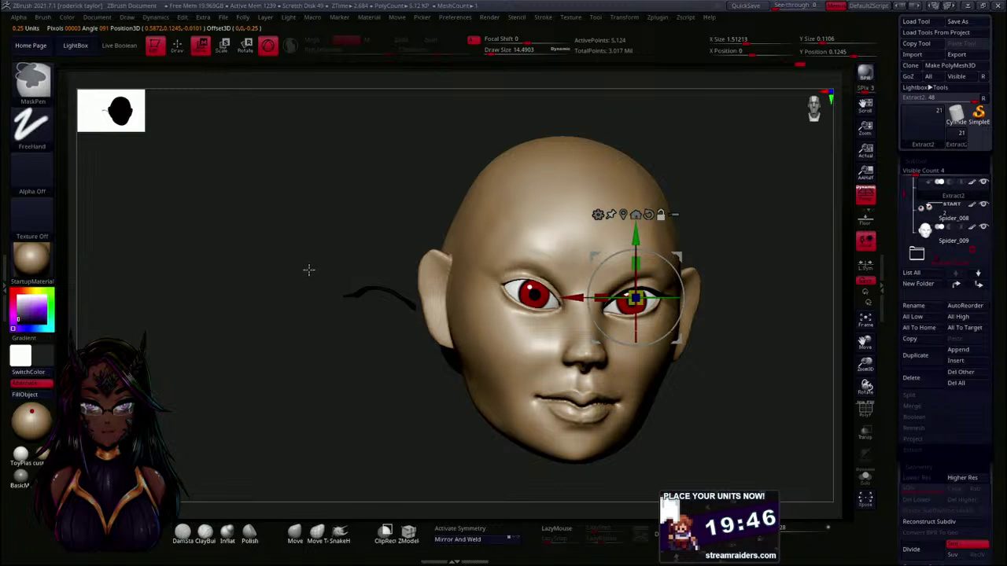
pyautogui.click(625, 214)
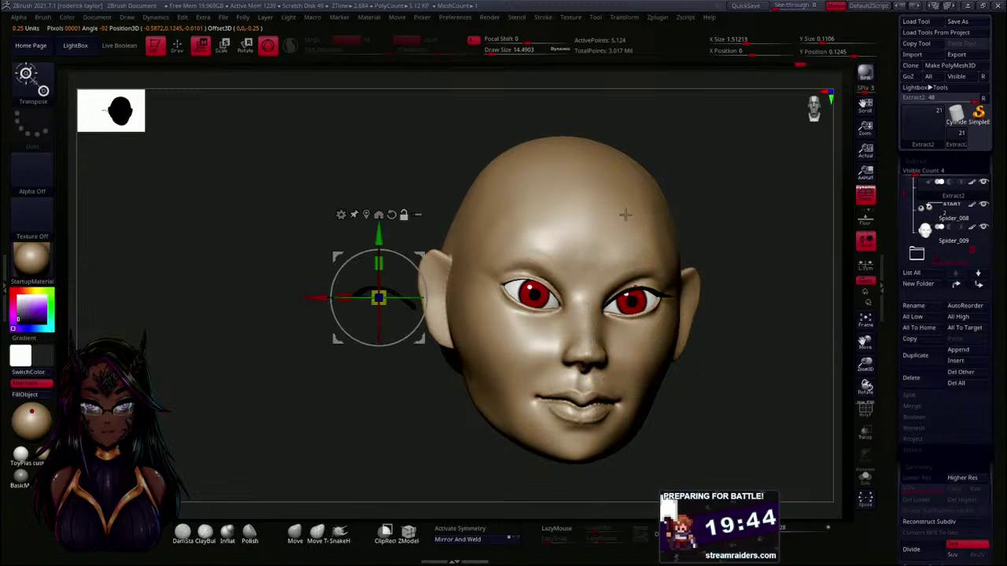
# - Move the floating eyeliner strip across and forward onto the upper lid of the bare eye
pyautogui.moveTo(315, 297); pyautogui.dragTo(470, 325)
pyautogui.hotkey('ctrl', 'z')
pyautogui.moveTo(403, 376); pyautogui.dragTo(519, 363)
pyautogui.click(366, 213)
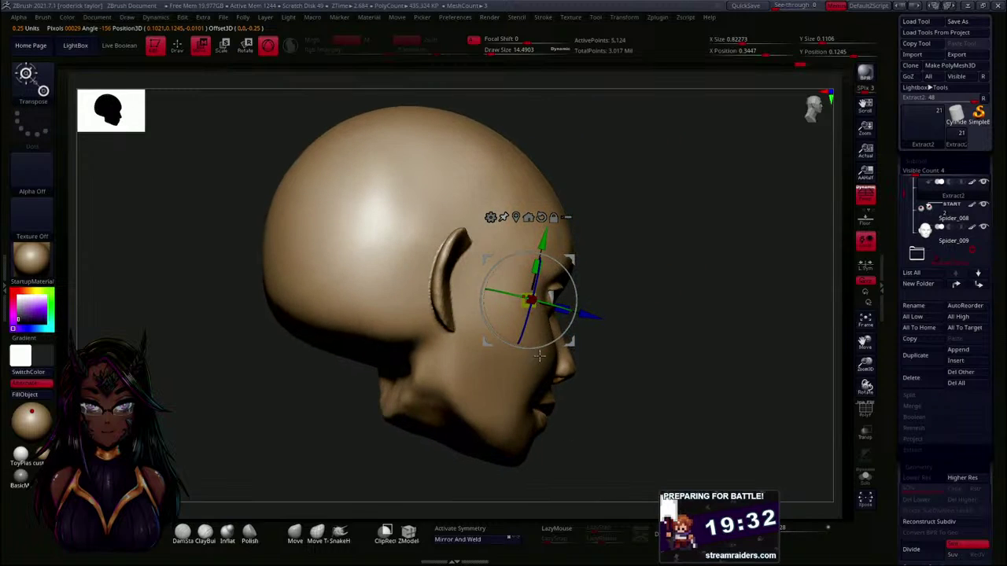
pyautogui.moveTo(606, 328); pyautogui.dragTo(570, 276)
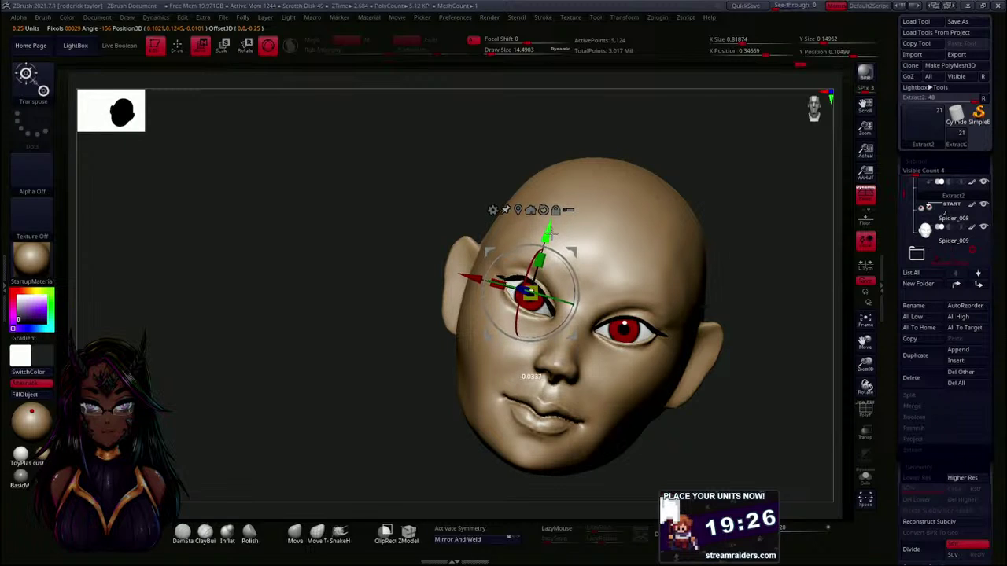
pyautogui.moveTo(326, 384); pyautogui.dragTo(560, 299)
# - Raise and tilt the moved eyeliner strip to follow the slope of the upper eyelid
pyautogui.moveTo(746, 306); pyautogui.dragTo(586, 316)
pyautogui.moveTo(758, 266); pyautogui.dragTo(758, 302)
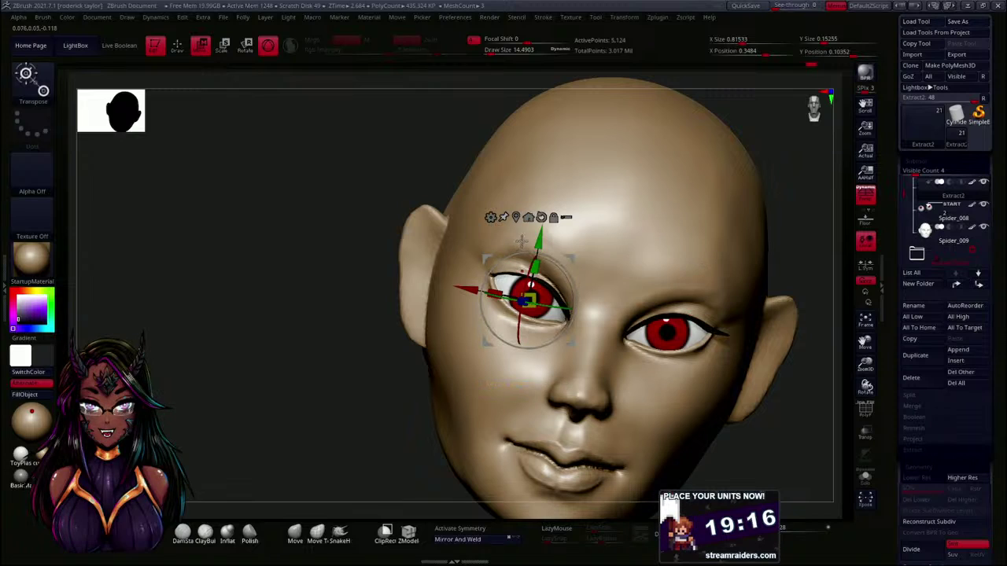
pyautogui.moveTo(540, 241); pyautogui.dragTo(540, 241)
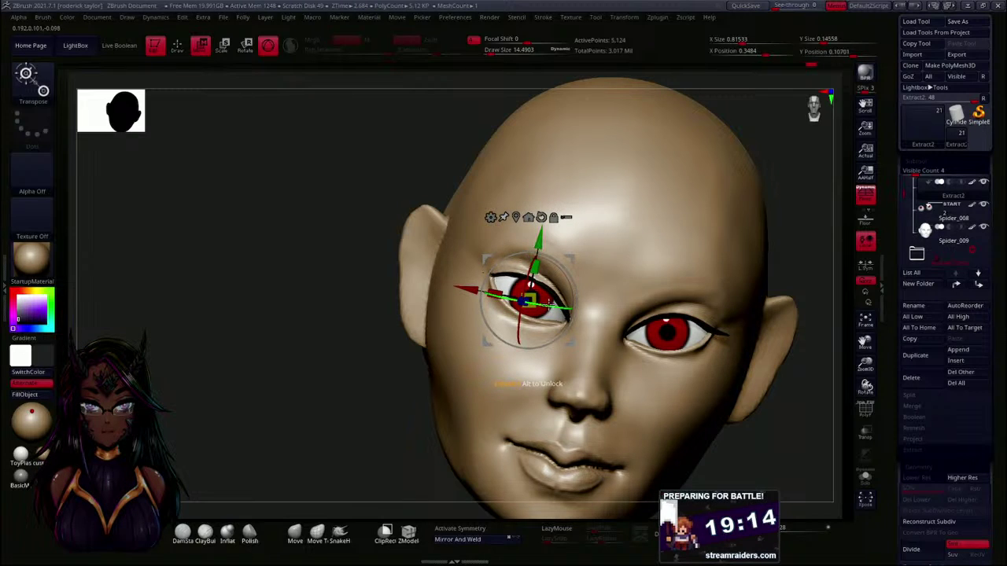
pyautogui.moveTo(546, 309); pyautogui.dragTo(577, 297)
# - Adjust the strip's depth and rotate it about its vertical and sideways axes to wrap around the eye
pyautogui.moveTo(376, 338); pyautogui.dragTo(379, 310)
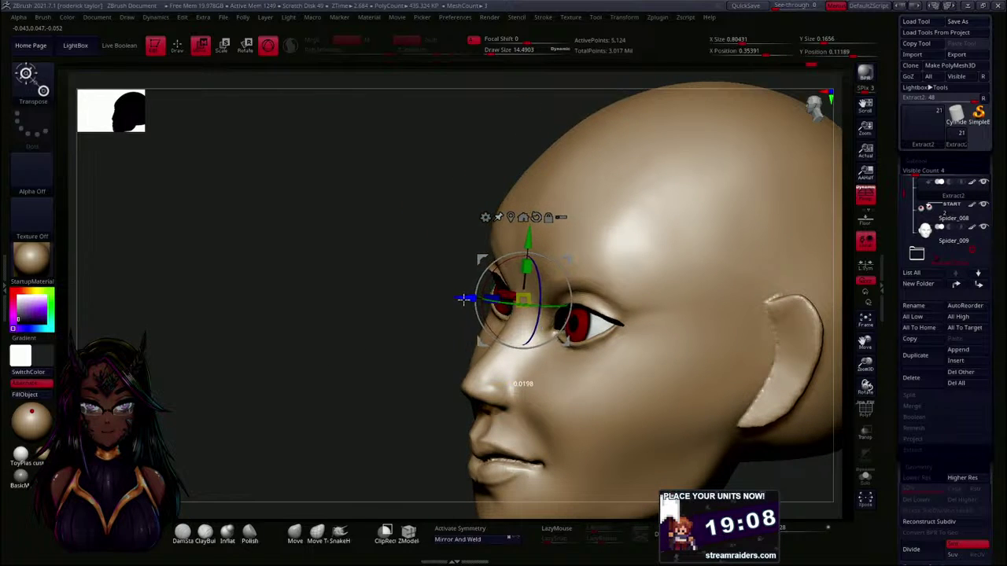
pyautogui.moveTo(412, 326); pyautogui.dragTo(424, 382)
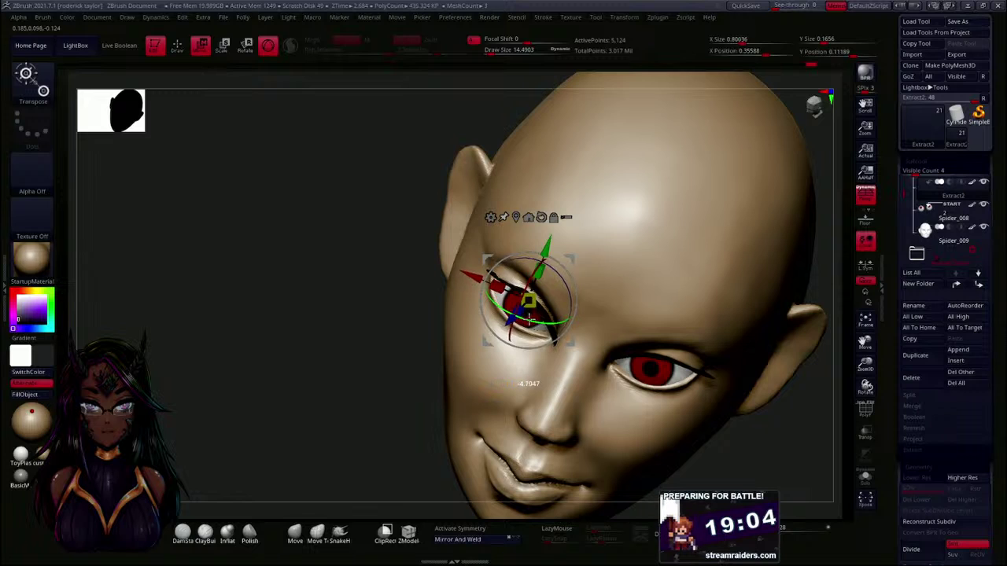
pyautogui.moveTo(472, 327); pyautogui.dragTo(379, 363)
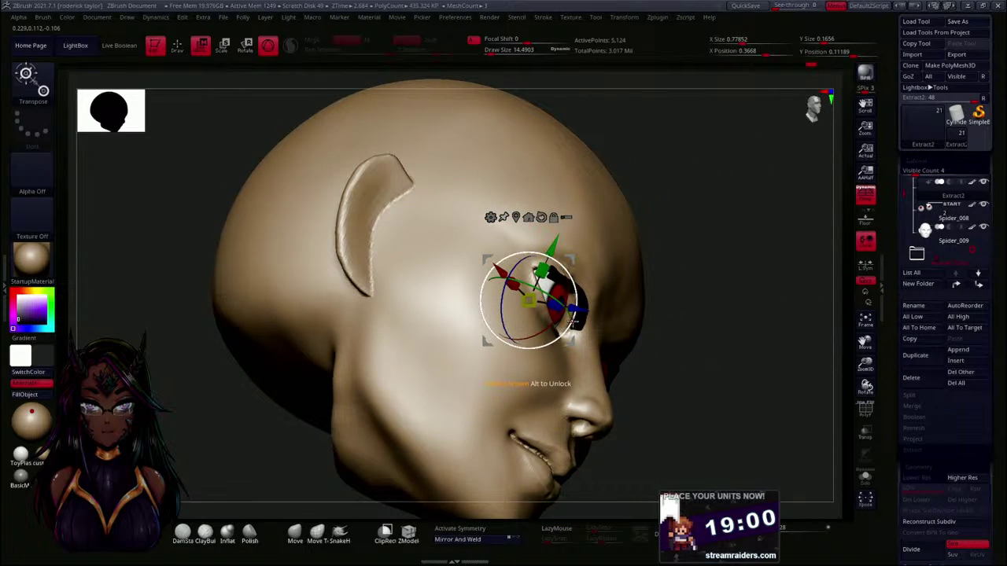
pyautogui.moveTo(573, 321); pyautogui.dragTo(569, 325)
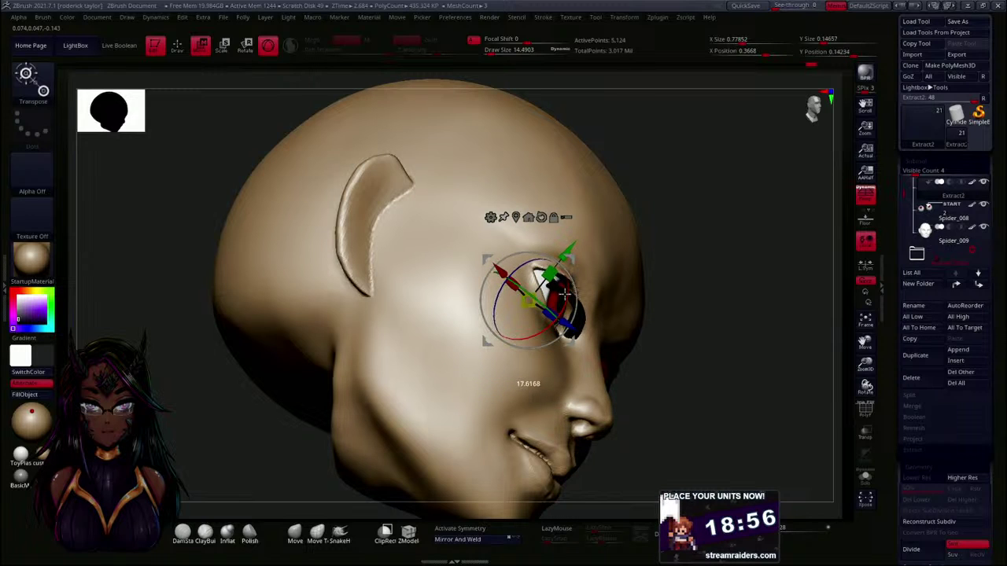
pyautogui.moveTo(664, 268); pyautogui.dragTo(716, 244)
pyautogui.moveTo(799, 244); pyautogui.dragTo(710, 364)
pyautogui.keyDown('alt'); pyautogui.moveTo(738, 241); pyautogui.dragTo(731, 261); pyautogui.keyUp('alt')
# - Shift the eyeliner strip sideways and upward, and rotate its wing to align with the upper lash line
pyautogui.moveTo(404, 302); pyautogui.dragTo(385, 297)
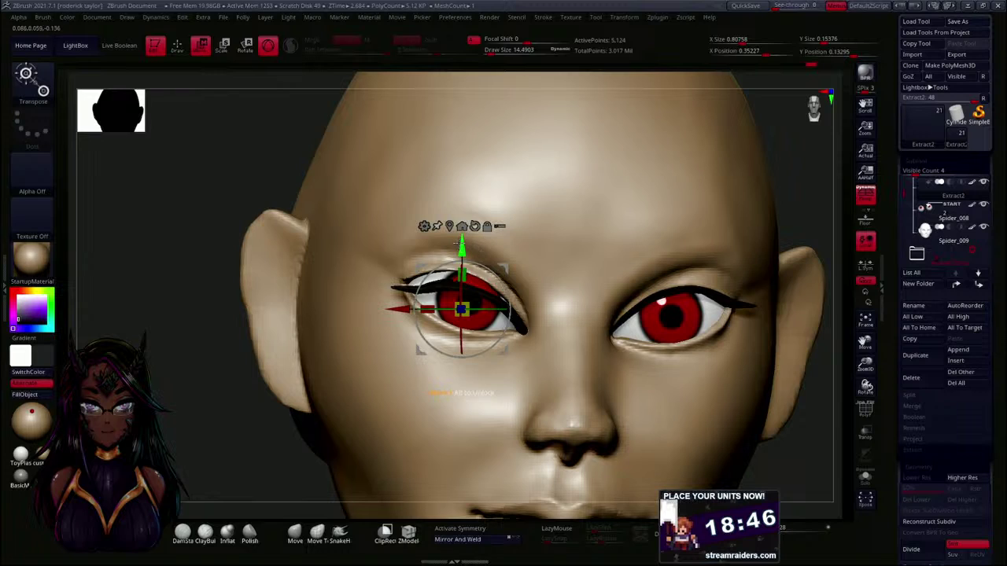
pyautogui.moveTo(458, 244); pyautogui.dragTo(458, 236)
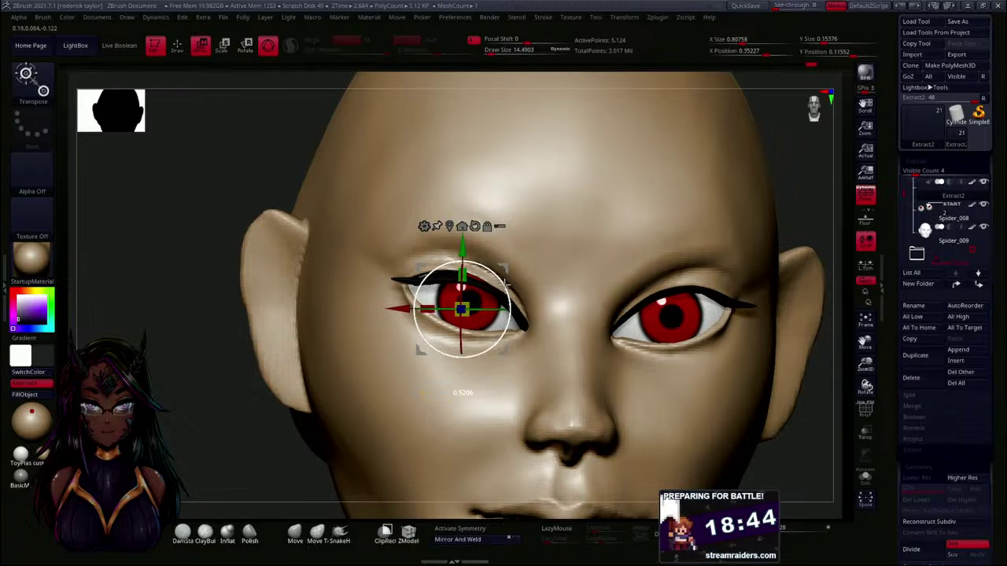
pyautogui.moveTo(499, 272); pyautogui.dragTo(506, 295)
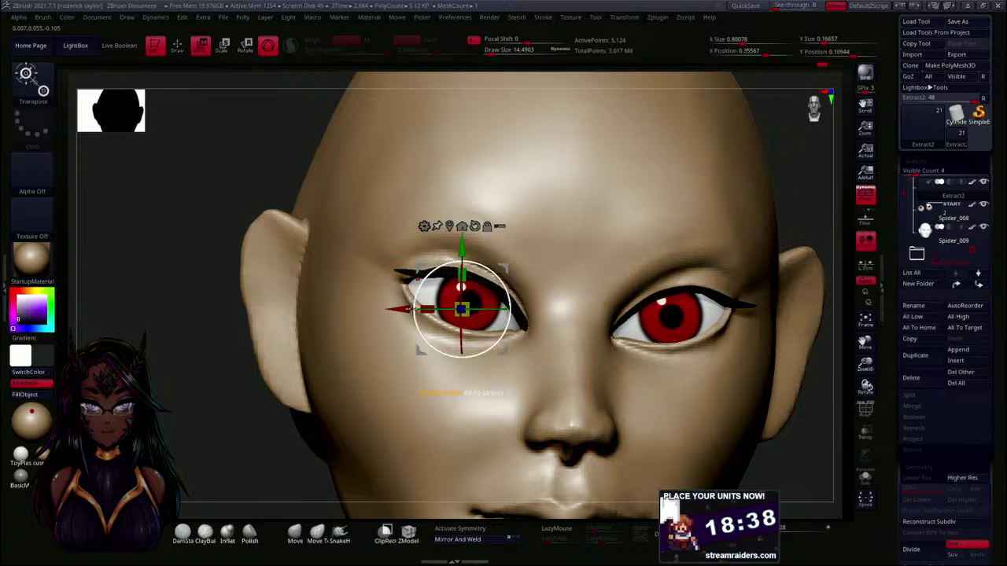
pyautogui.moveTo(483, 308); pyautogui.dragTo(483, 306)
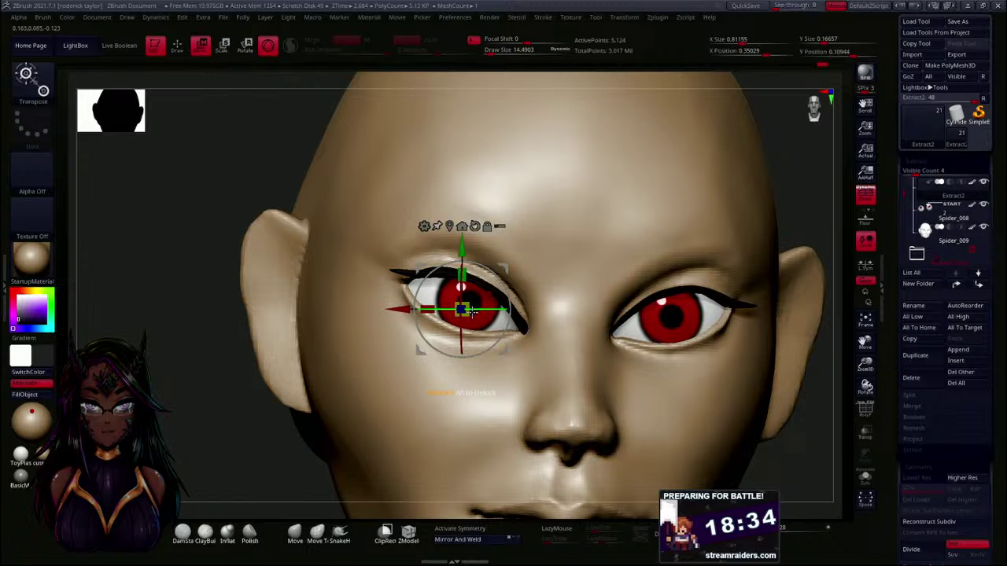
# - Fine-tune the strip's height and tilt against the eyelid from the side and front to match the other eye
pyautogui.moveTo(230, 425); pyautogui.dragTo(425, 348)
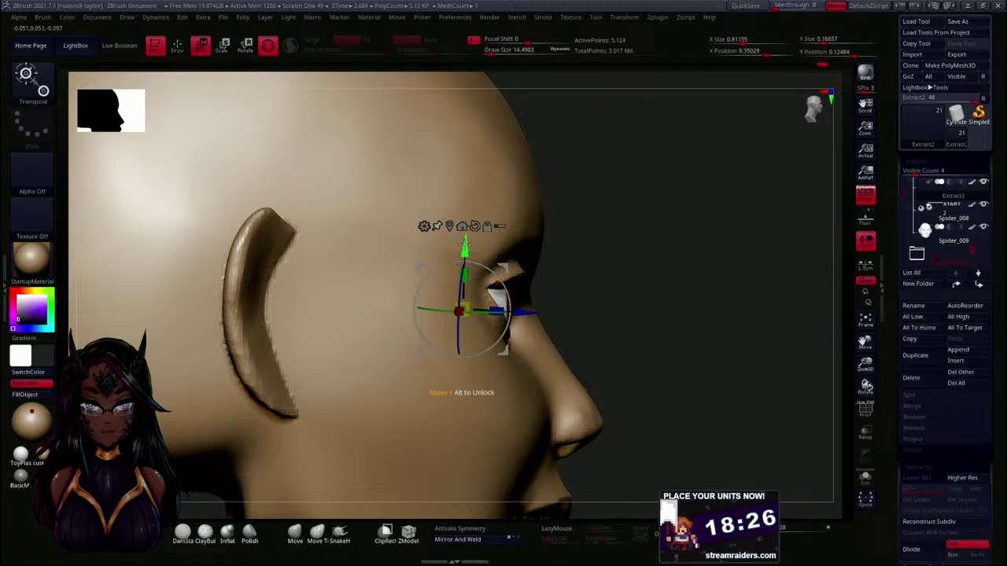
pyautogui.moveTo(546, 297); pyautogui.dragTo(421, 351)
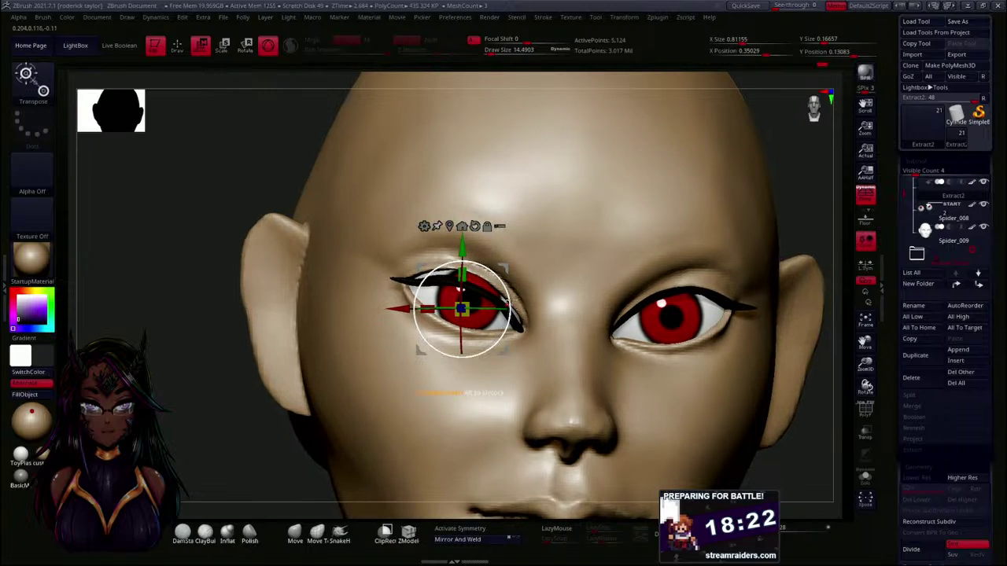
pyautogui.moveTo(511, 300); pyautogui.dragTo(511, 299)
pyautogui.moveTo(463, 235); pyautogui.dragTo(462, 242)
pyautogui.moveTo(512, 295); pyautogui.dragTo(512, 295)
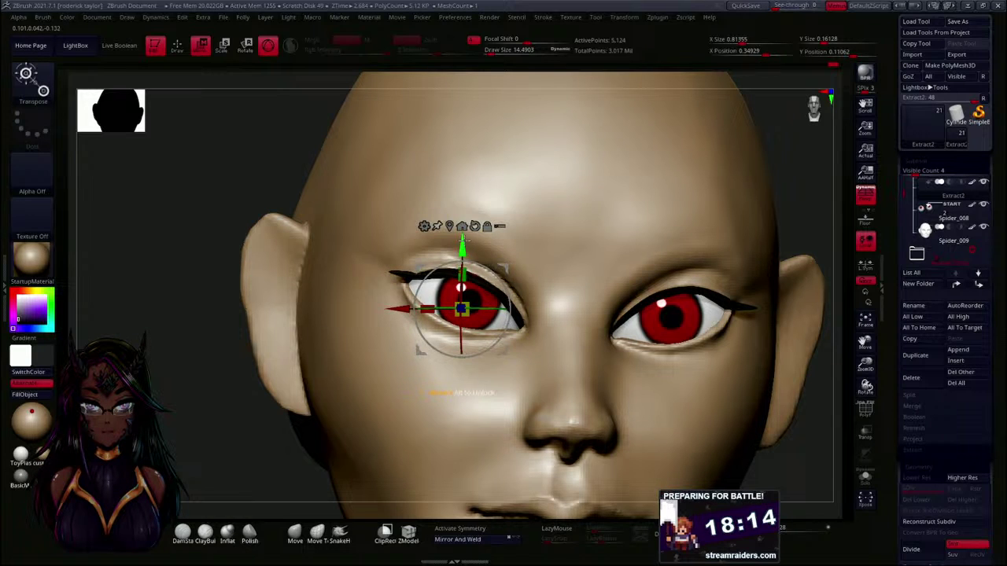
# - Lower the moved eyeliner strip slightly and push its wing into the outer eye corner with the Move brush at a draw size of about 85
pyautogui.moveTo(464, 239); pyautogui.dragTo(467, 241)
pyautogui.moveTo(219, 409); pyautogui.dragTo(314, 399)
pyautogui.press('q')
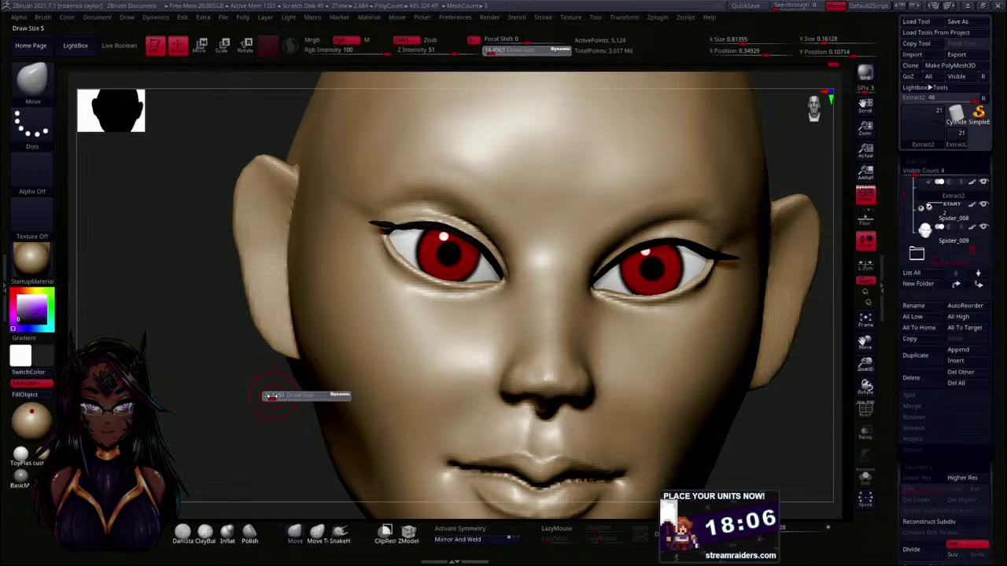
pyautogui.moveTo(278, 405); pyautogui.dragTo(341, 273)
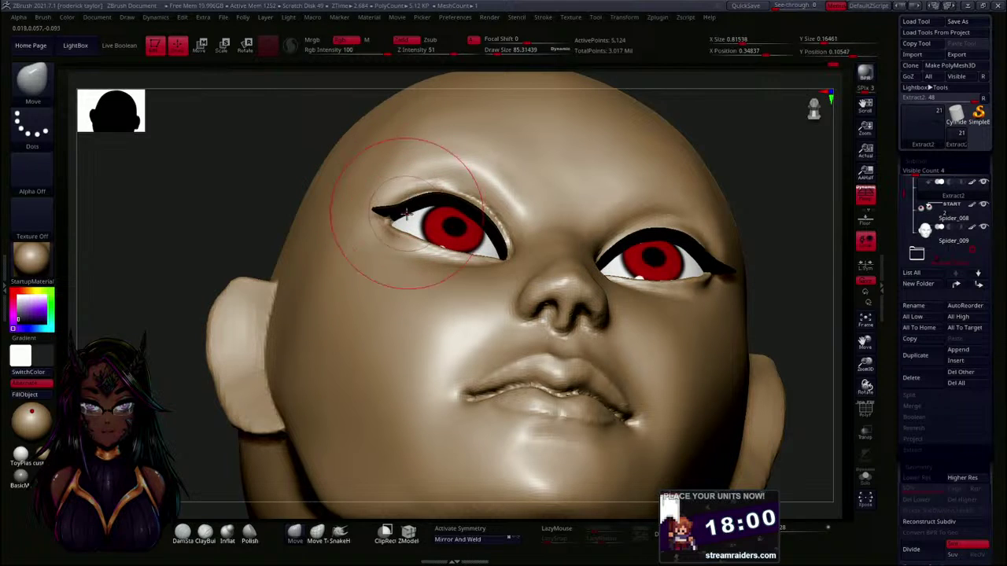
pyautogui.moveTo(174, 431); pyautogui.dragTo(239, 490)
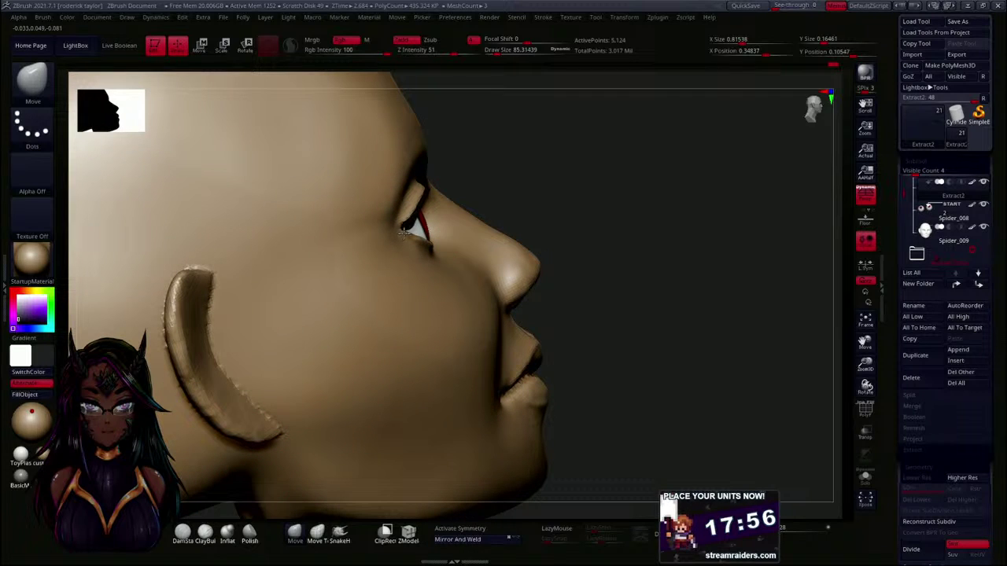
pyautogui.moveTo(419, 214); pyautogui.dragTo(415, 210)
# - Reshape the strip's arch and inner end along the upper eyelid with the large Move brush, working from below and above
pyautogui.moveTo(591, 174)
pyautogui.mouseDown()
pyautogui.moveTo(530, 132)
pyautogui.moveTo(475, 152)
pyautogui.mouseUp()
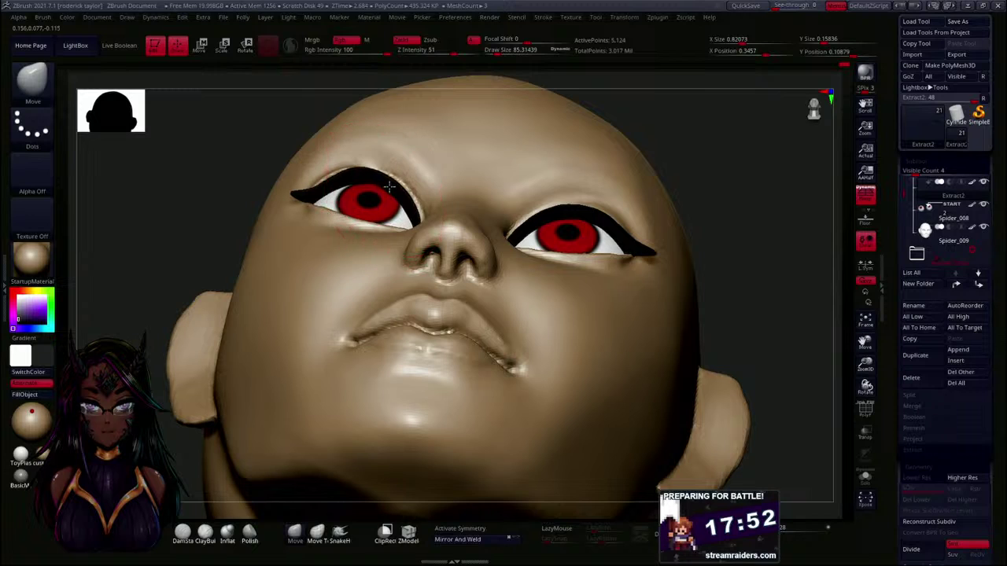
pyautogui.moveTo(359, 178); pyautogui.dragTo(349, 181)
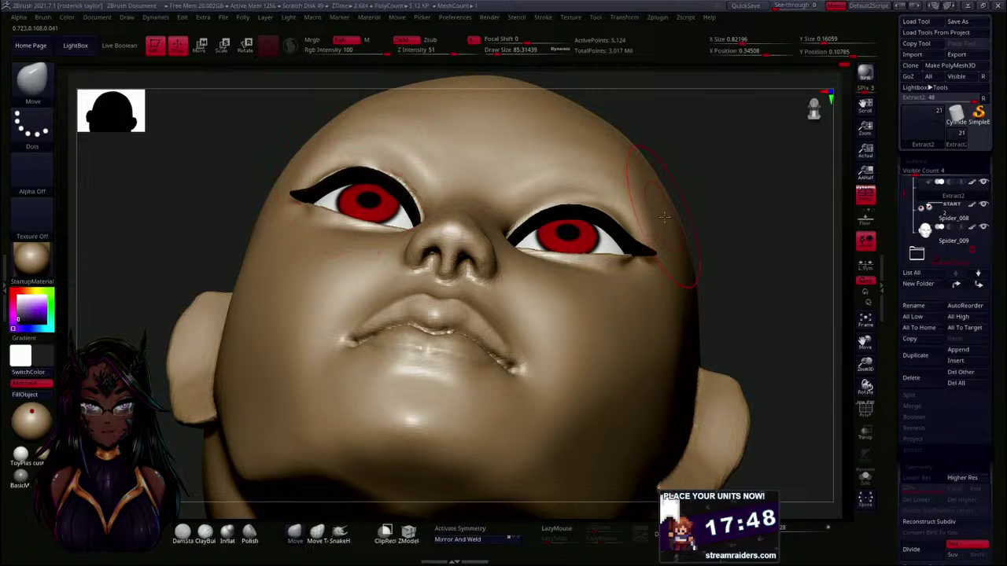
pyautogui.moveTo(733, 218); pyautogui.dragTo(712, 296)
pyautogui.moveTo(221, 303)
pyautogui.mouseDown()
pyautogui.moveTo(180, 310)
pyautogui.moveTo(191, 338)
pyautogui.mouseUp()
pyautogui.moveTo(402, 257); pyautogui.dragTo(404, 254)
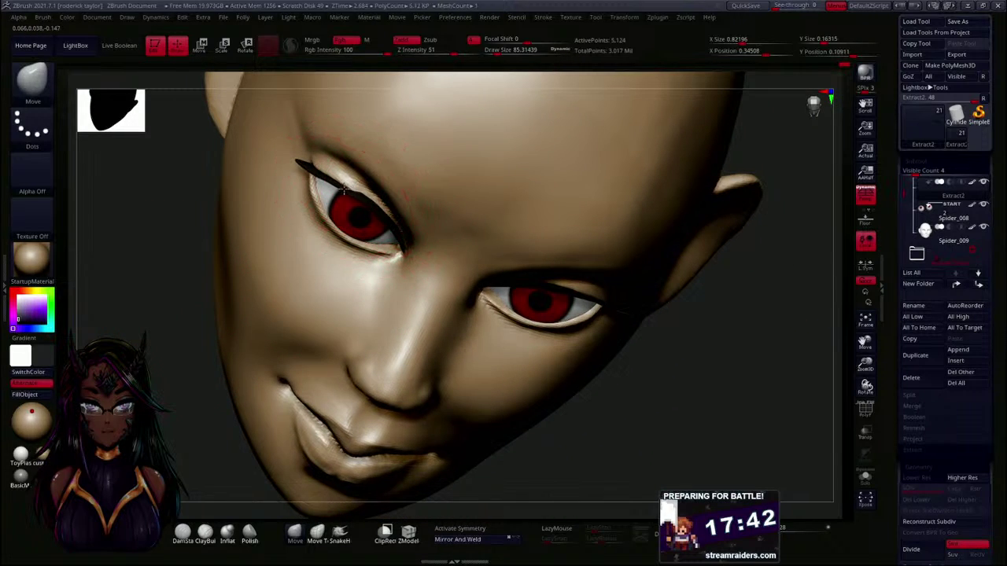
# - Reduce the Move brush draw size to about 37 and fit the strip's wing, upper edge and inner corner to the eyelid
pyautogui.moveTo(185, 260)
pyautogui.mouseDown()
pyautogui.moveTo(121, 288)
pyautogui.moveTo(129, 228)
pyautogui.moveTo(161, 192)
pyautogui.mouseUp()
pyautogui.press('s')
pyautogui.moveTo(532, 198)
pyautogui.mouseDown()
pyautogui.moveTo(522, 180)
pyautogui.moveTo(472, 270)
pyautogui.moveTo(409, 202)
pyautogui.mouseUp()
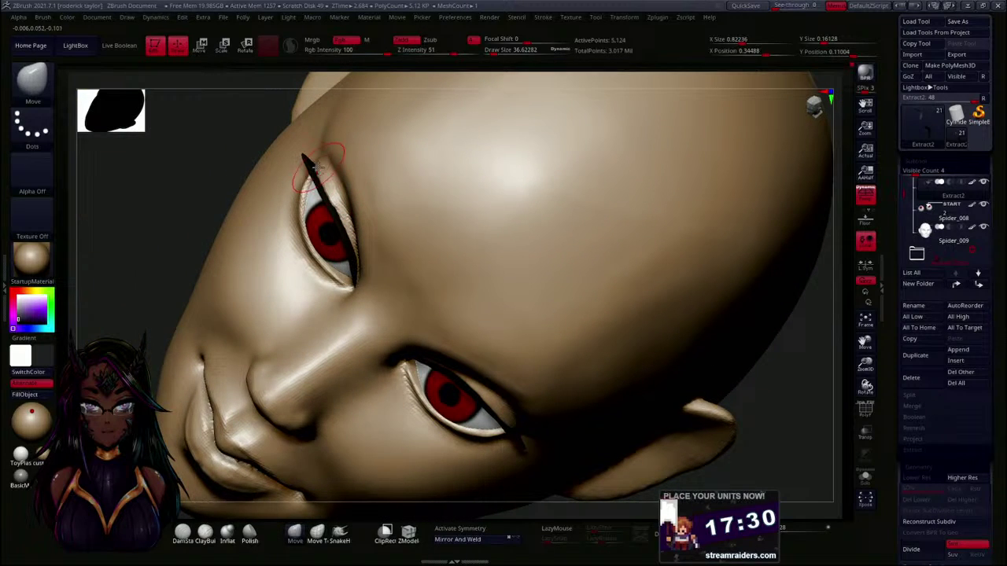
pyautogui.moveTo(162, 278); pyautogui.dragTo(216, 211)
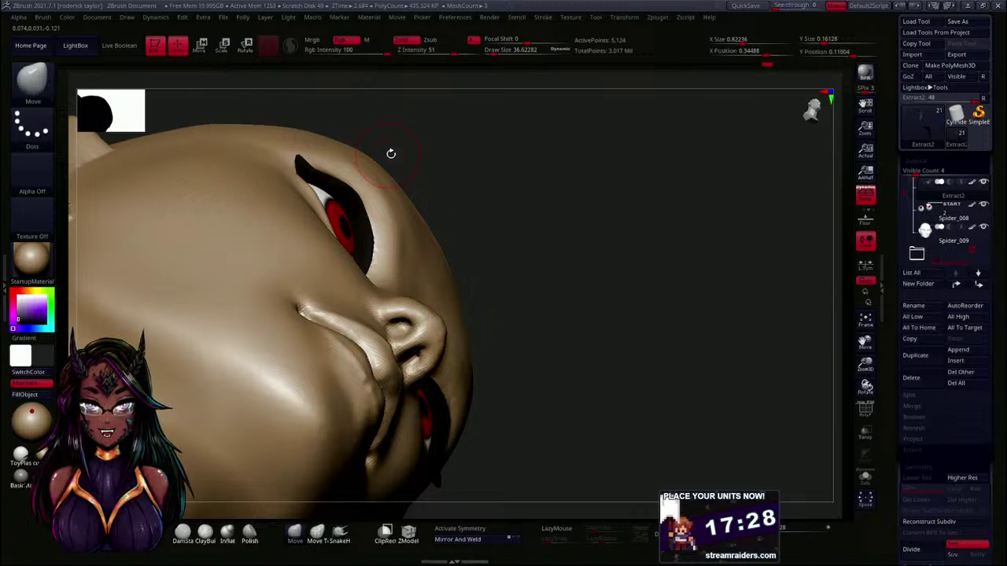
pyautogui.moveTo(391, 154); pyautogui.dragTo(444, 124)
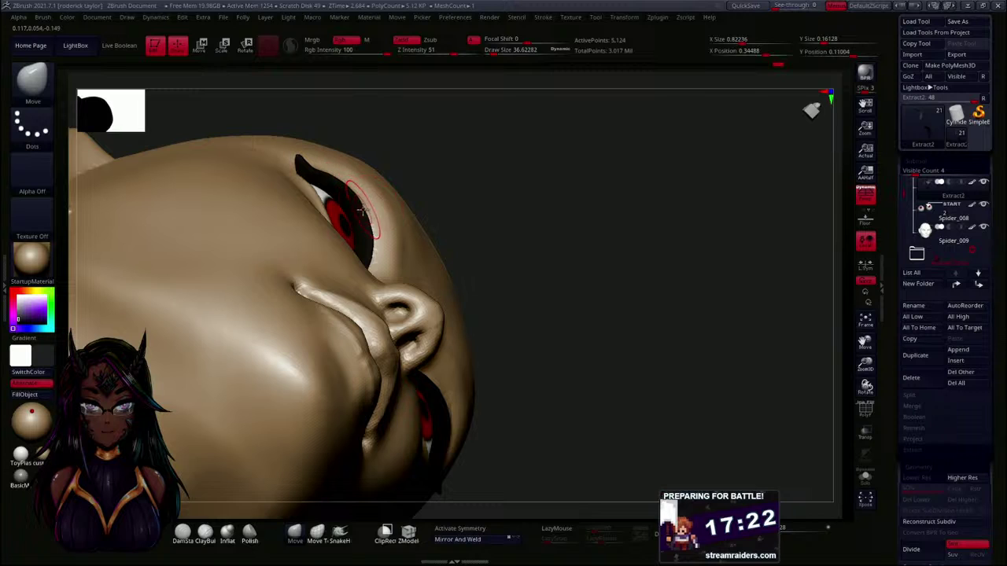
pyautogui.moveTo(524, 209); pyautogui.dragTo(586, 264)
pyautogui.moveTo(704, 339); pyautogui.dragTo(686, 304)
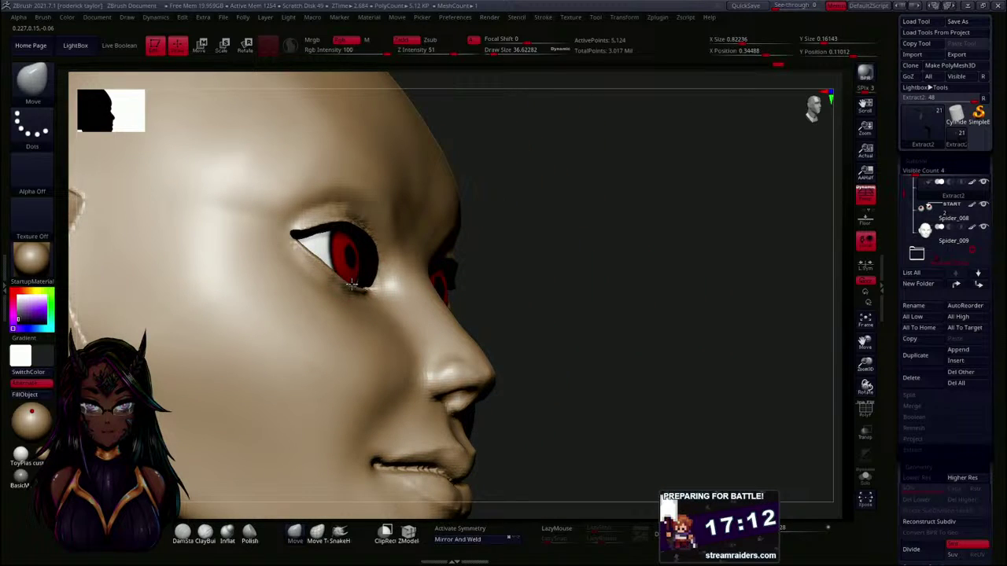
pyautogui.moveTo(356, 283); pyautogui.dragTo(359, 280)
# - Nudge the strip near the outer eye corner and along its middle with the small Move brush, working from the front and below
pyautogui.moveTo(669, 264); pyautogui.dragTo(550, 274)
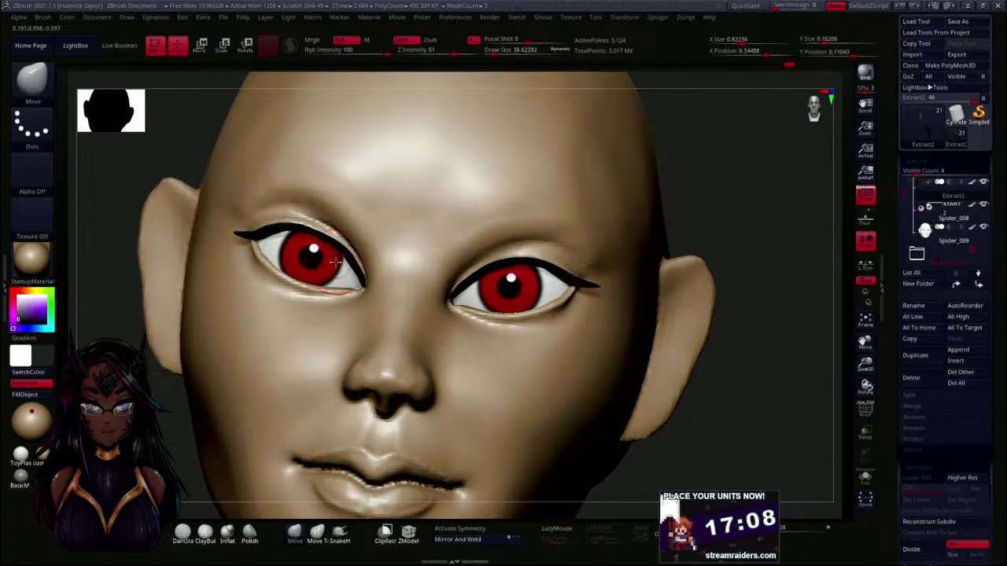
pyautogui.moveTo(265, 233); pyautogui.dragTo(262, 236)
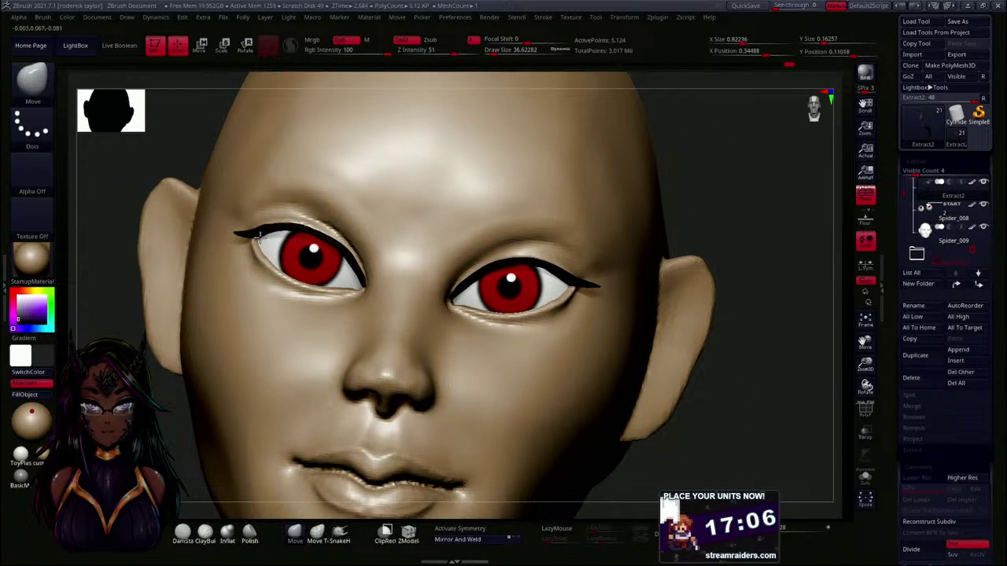
pyautogui.moveTo(118, 331); pyautogui.dragTo(315, 303)
pyautogui.moveTo(438, 203); pyautogui.dragTo(389, 163)
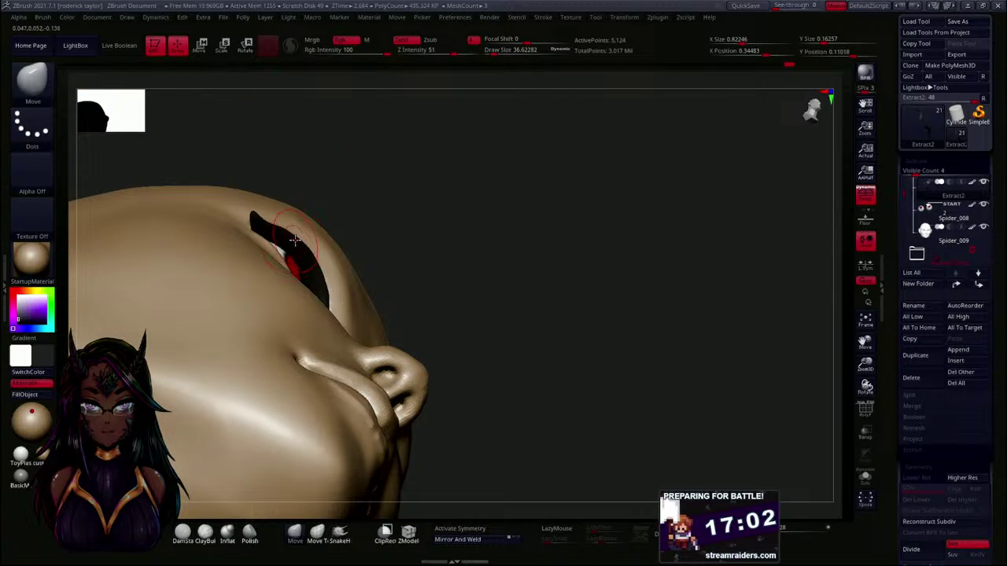
pyautogui.moveTo(293, 235)
pyautogui.mouseDown()
pyautogui.moveTo(284, 231)
pyautogui.moveTo(307, 236)
pyautogui.mouseUp()
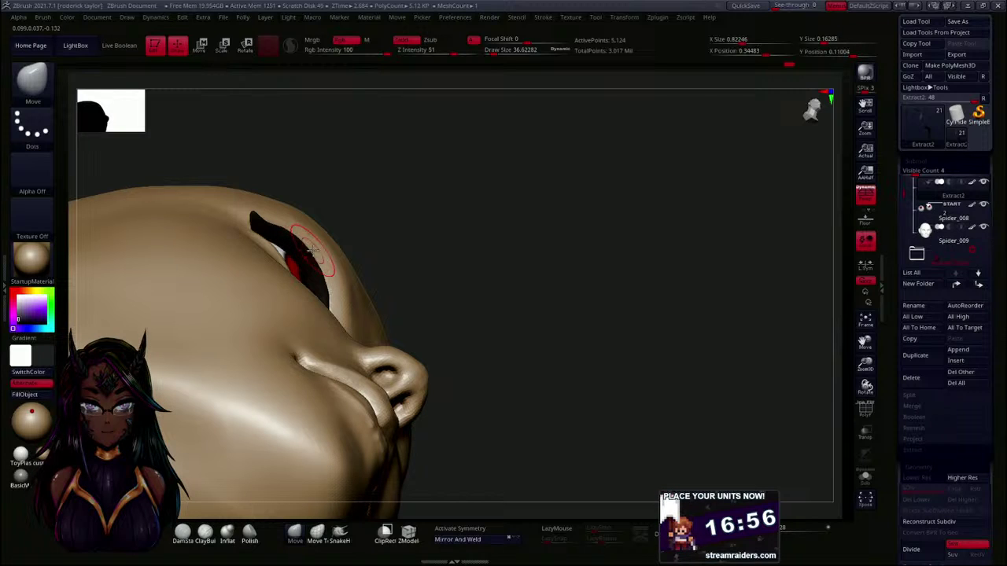
pyautogui.moveTo(425, 272); pyautogui.dragTo(499, 262)
pyautogui.moveTo(670, 221); pyautogui.dragTo(618, 207)
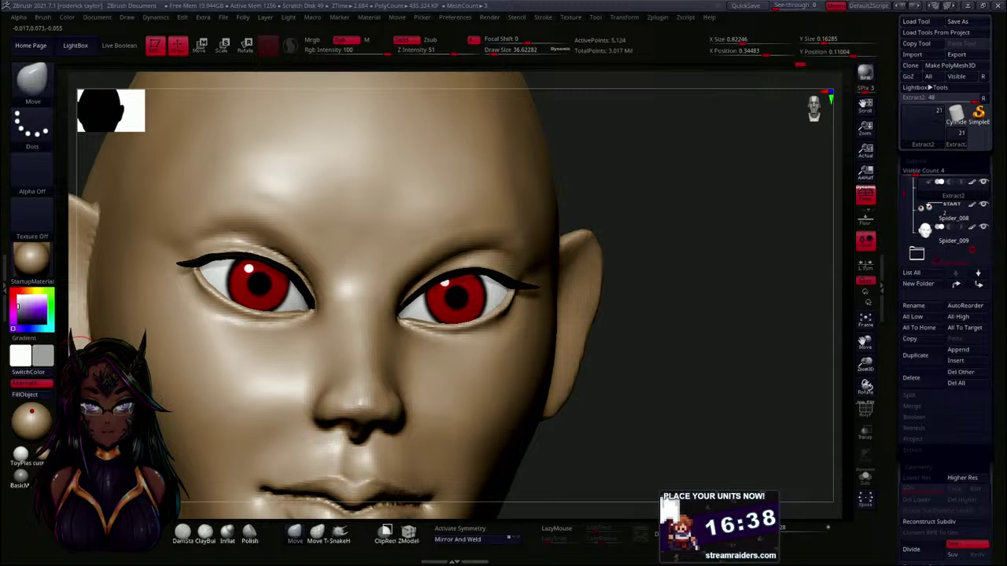
# - Pick a light grey as the main colour and fill the moved eyeliner strip with it
pyautogui.click(45, 372)
pyautogui.click(45, 372)
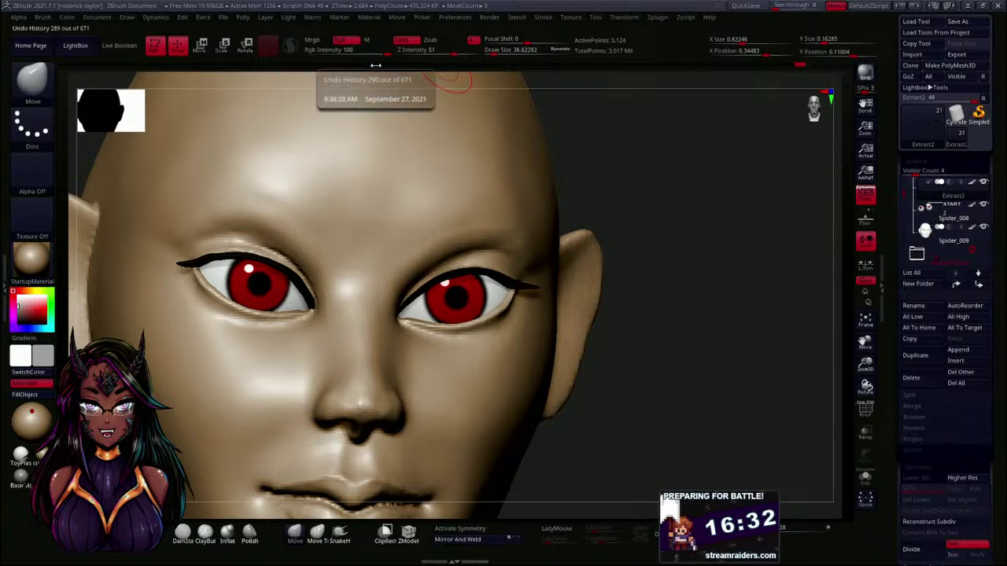
pyautogui.click(26, 394)
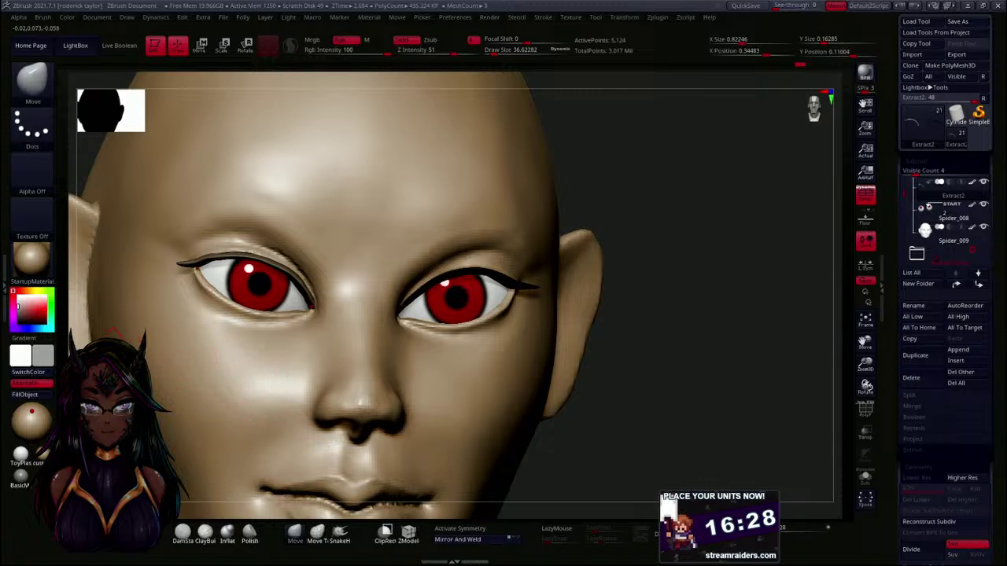
pyautogui.click(43, 363)
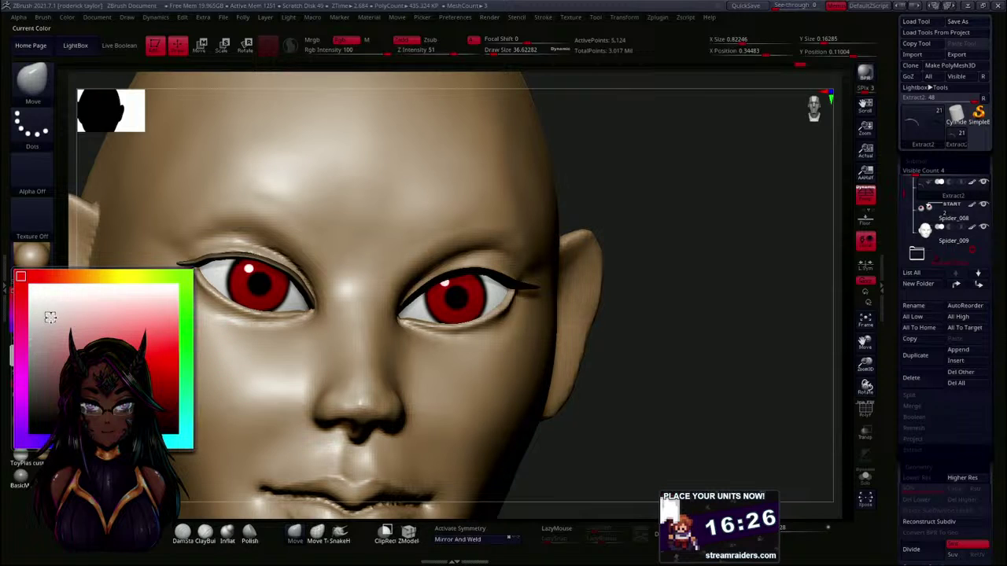
pyautogui.click(45, 360)
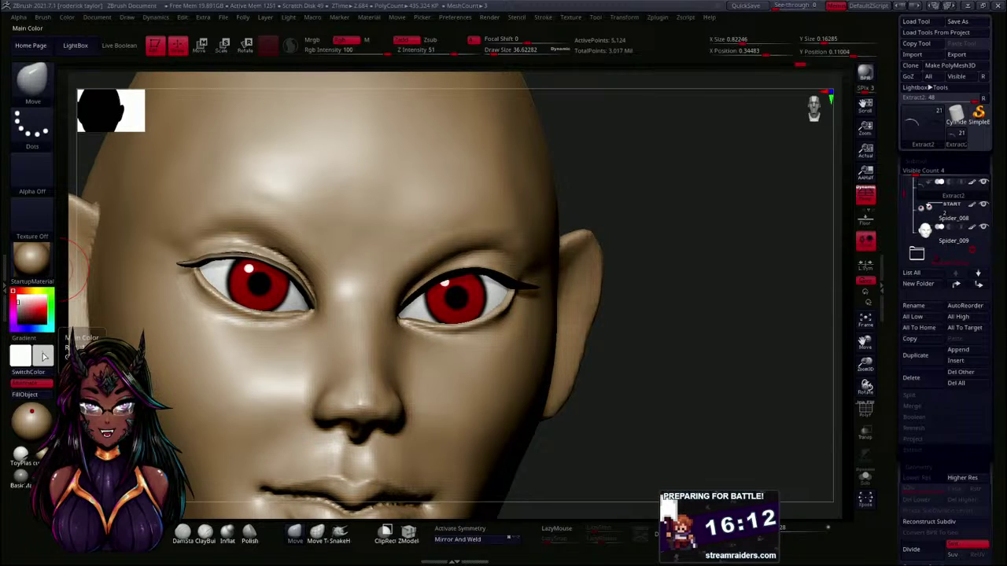
# - Compare the ToyPlastic material with custom_mat_04, keep custom_mat_04, and pull the outer part of the strip slightly down onto the eyelid
pyautogui.click(21, 457)
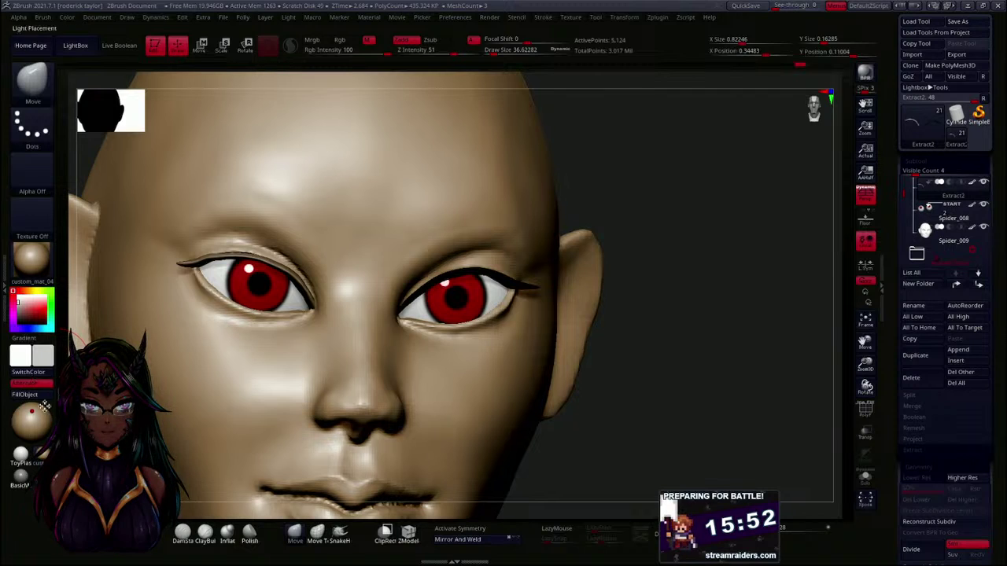
pyautogui.click(21, 454)
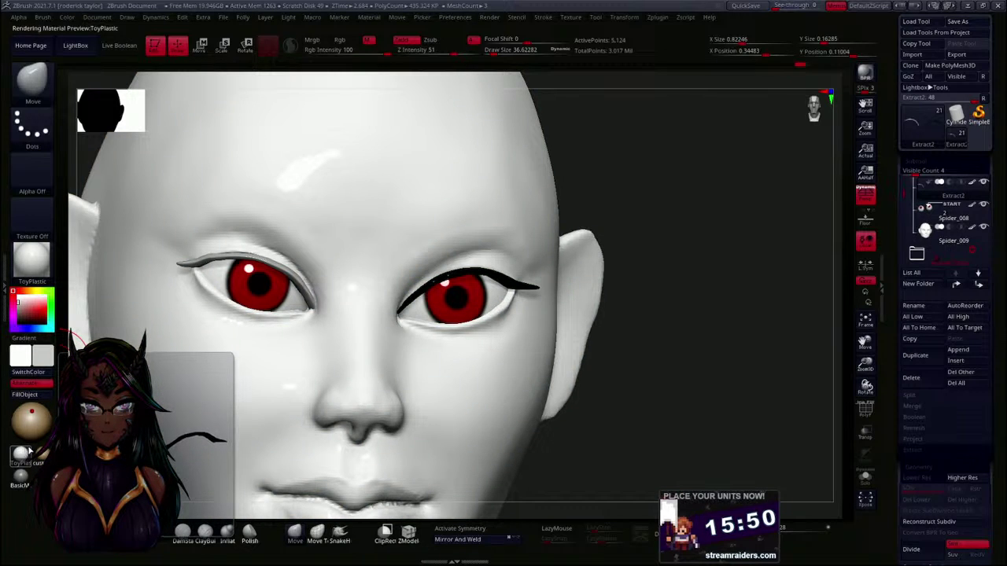
pyautogui.moveTo(692, 252)
pyautogui.mouseDown()
pyautogui.moveTo(750, 215)
pyautogui.moveTo(729, 191)
pyautogui.moveTo(709, 220)
pyautogui.moveTo(708, 260)
pyautogui.mouseUp()
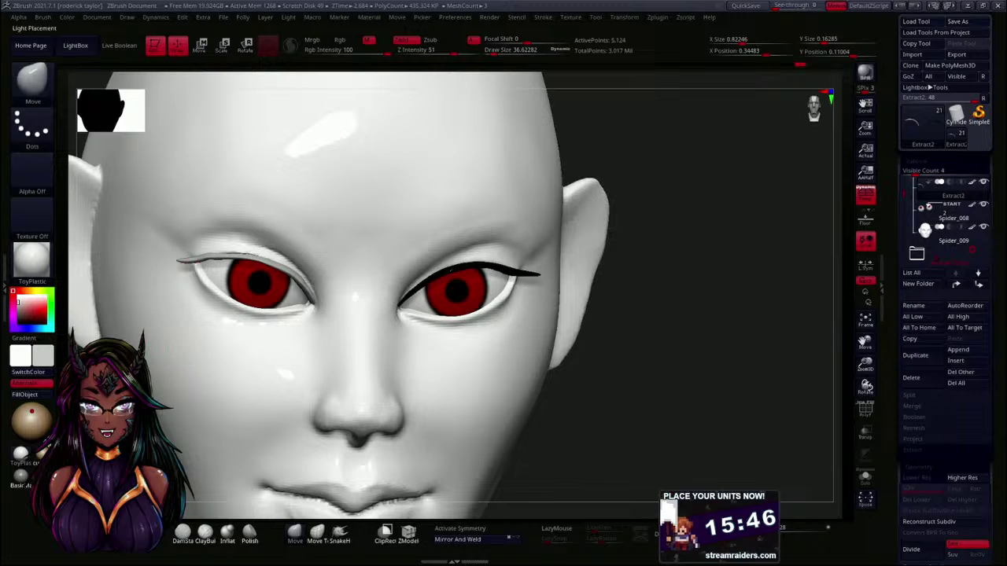
pyautogui.click(42, 455)
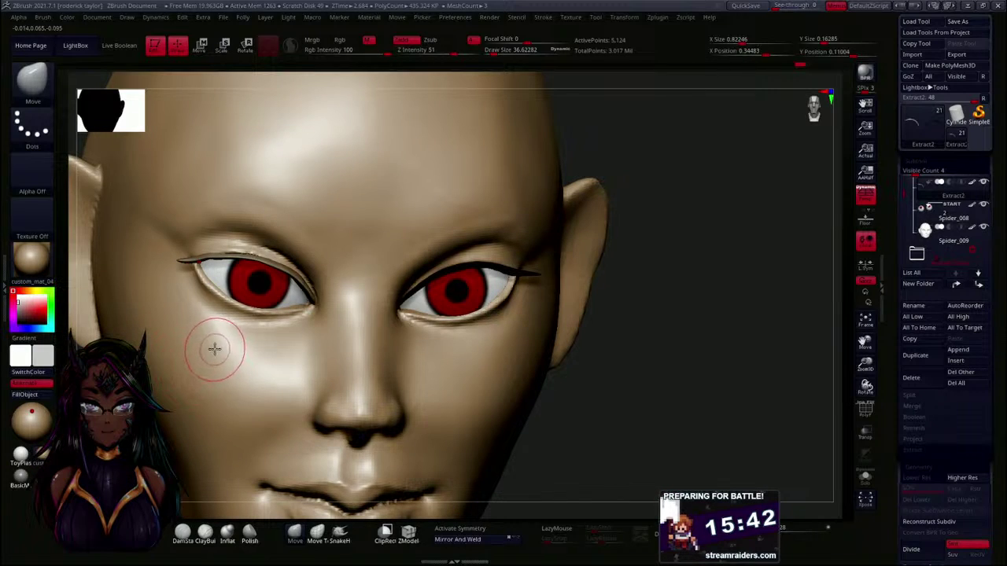
pyautogui.moveTo(206, 257); pyautogui.dragTo(206, 260)
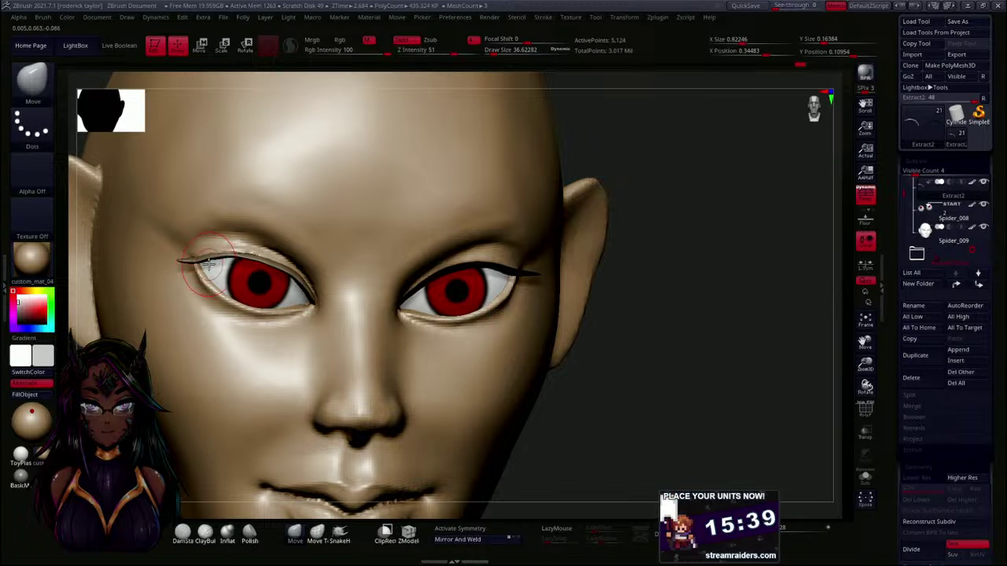
# - Try the Sketch04 and BasicMaterial2 materials on the model and return to custom_mat_04
pyautogui.click(46, 275)
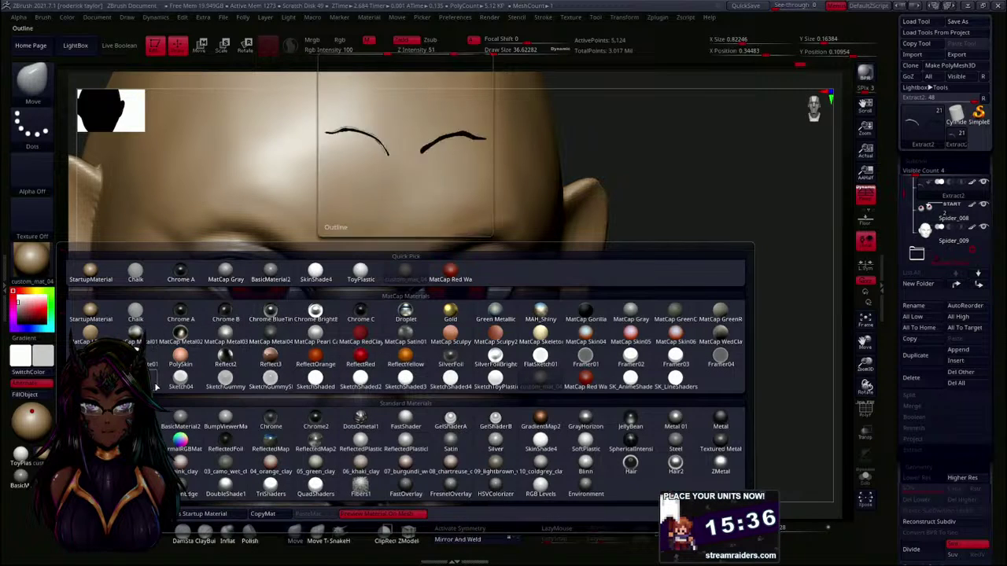
pyautogui.click(180, 383)
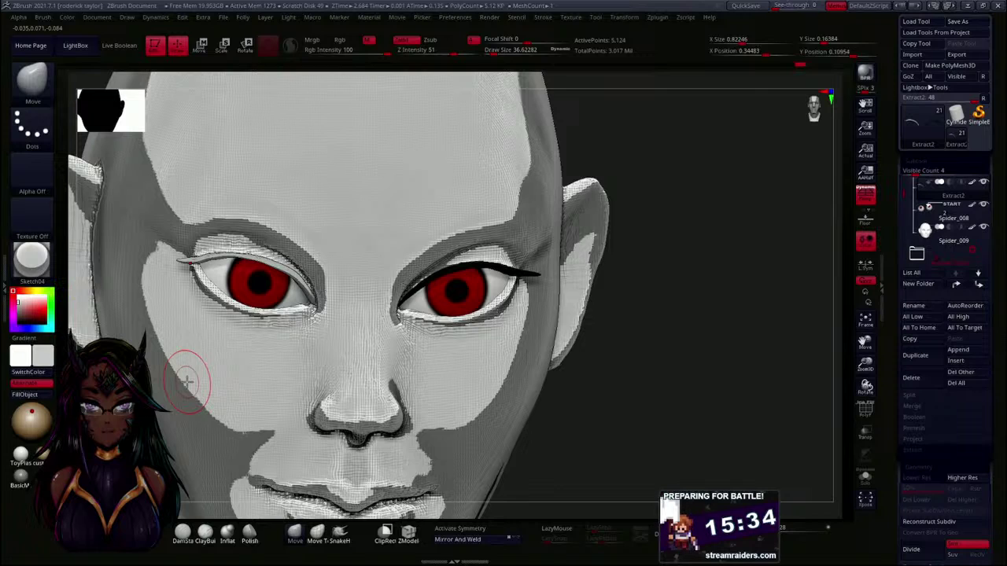
pyautogui.click(41, 457)
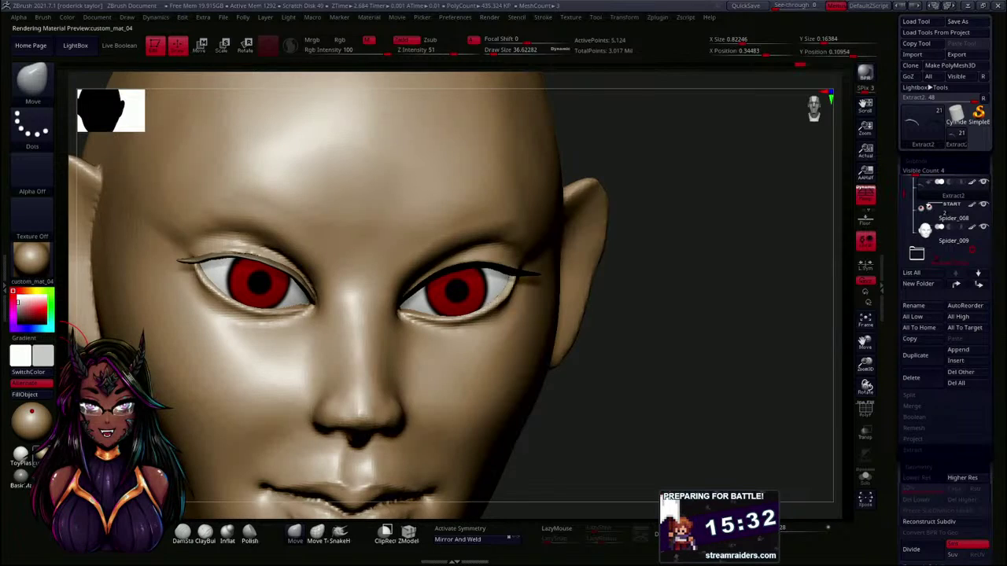
pyautogui.click(22, 476)
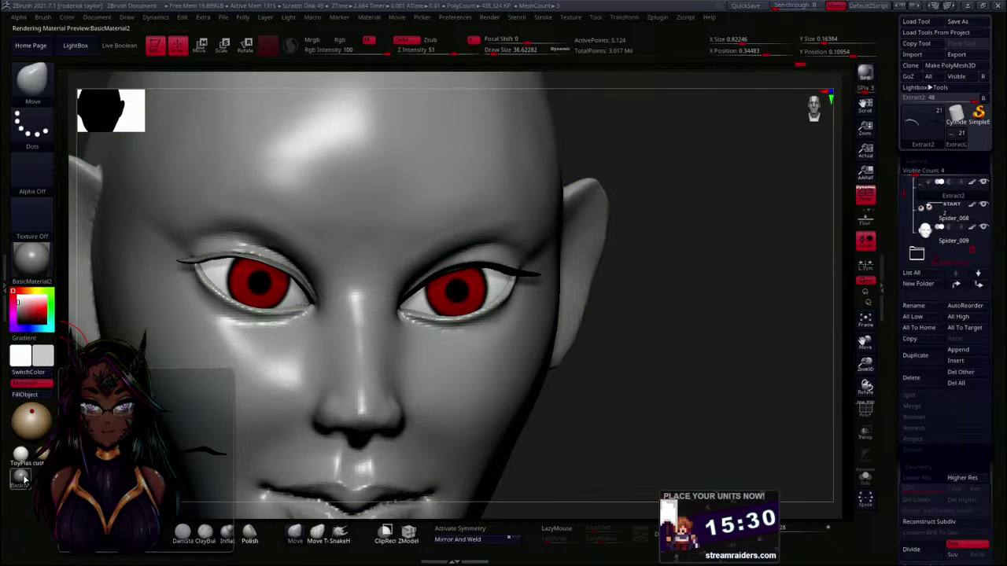
pyautogui.click(40, 456)
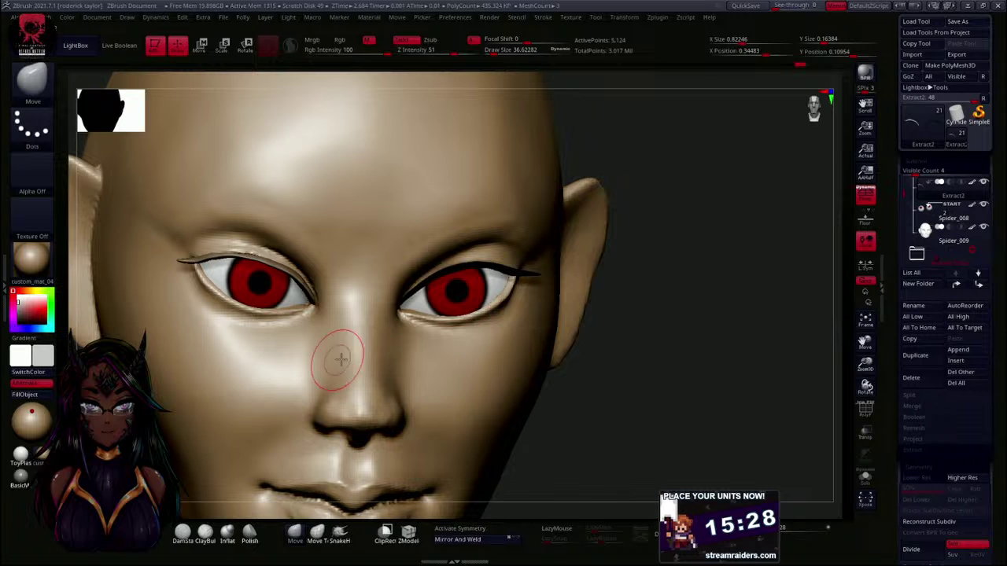
# - Compare the ToyPlastic and BasicMaterial2 materials on the head from an angled view and restore custom_mat_04
pyautogui.moveTo(647, 347); pyautogui.dragTo(658, 288)
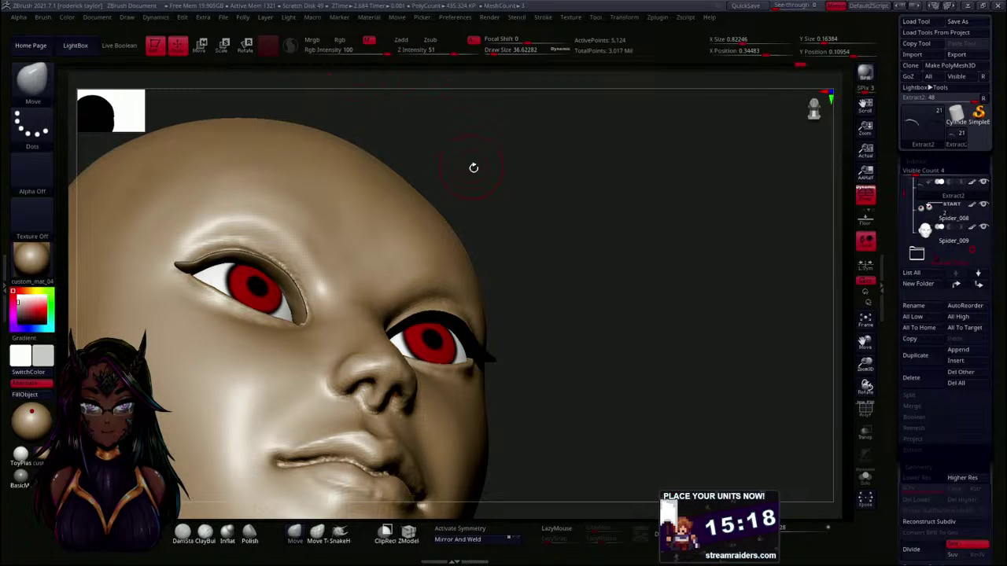
pyautogui.moveTo(472, 164); pyautogui.dragTo(521, 249)
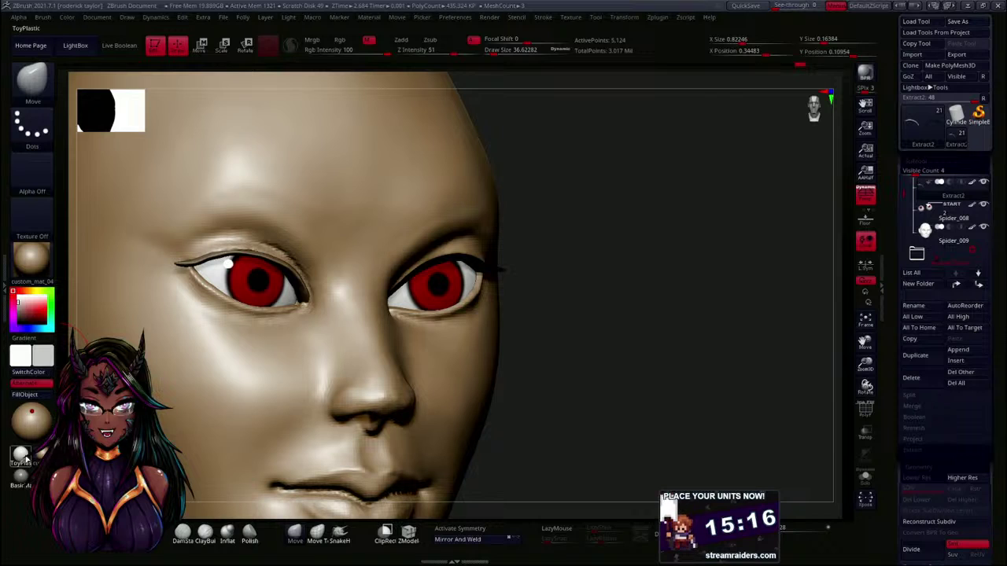
pyautogui.click(22, 456)
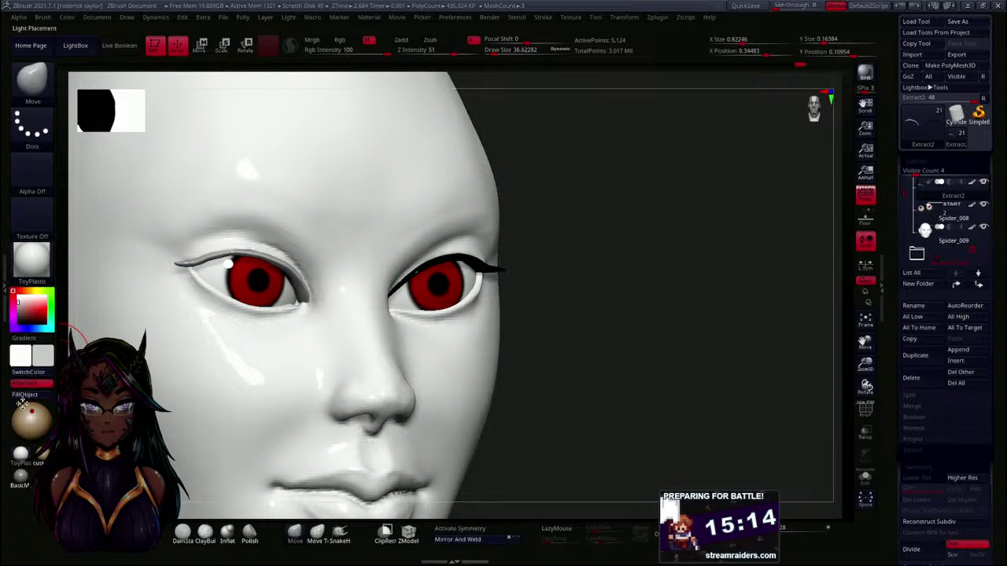
pyautogui.click(33, 423)
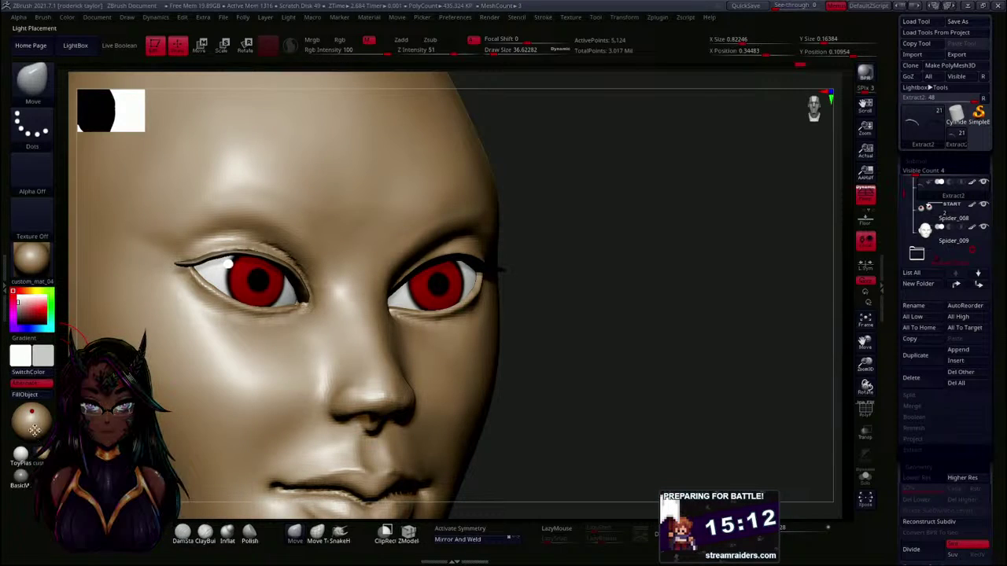
pyautogui.click(20, 472)
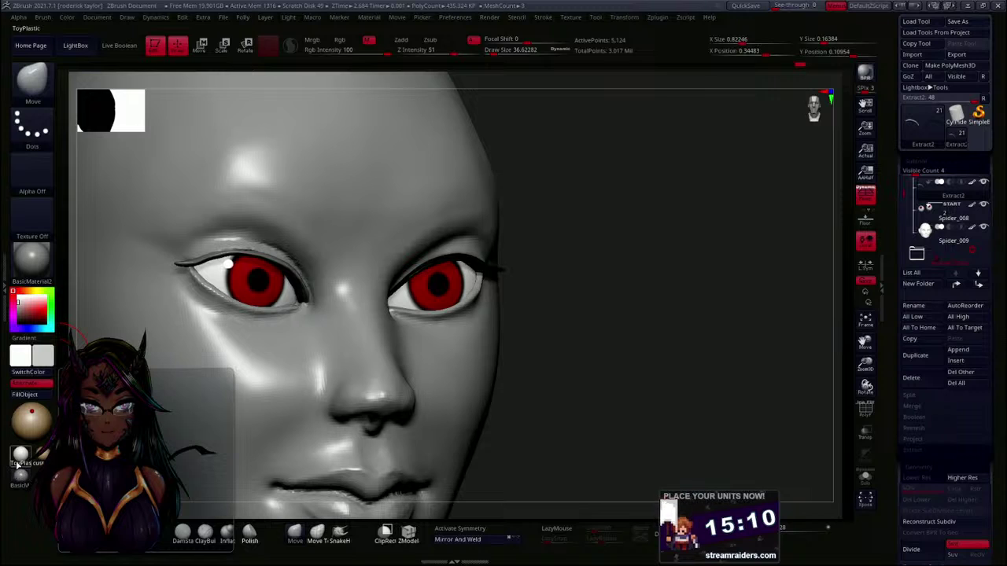
pyautogui.click(39, 463)
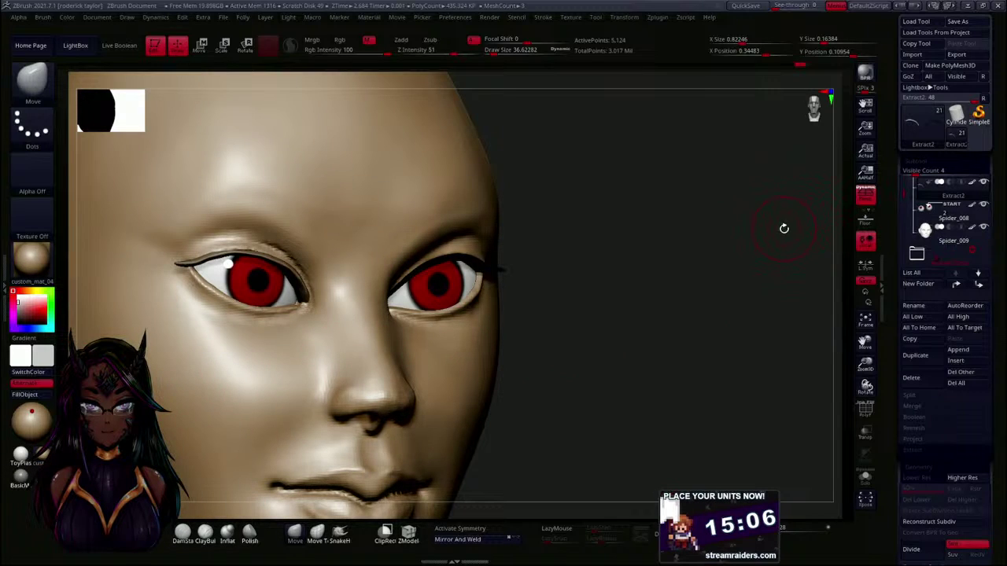
# - Try filling the character's right eyeliner strip with the ToyPlastic material and dark red as the main colour, and return to custom_mat_04
pyautogui.moveTo(785, 228); pyautogui.dragTo(779, 233)
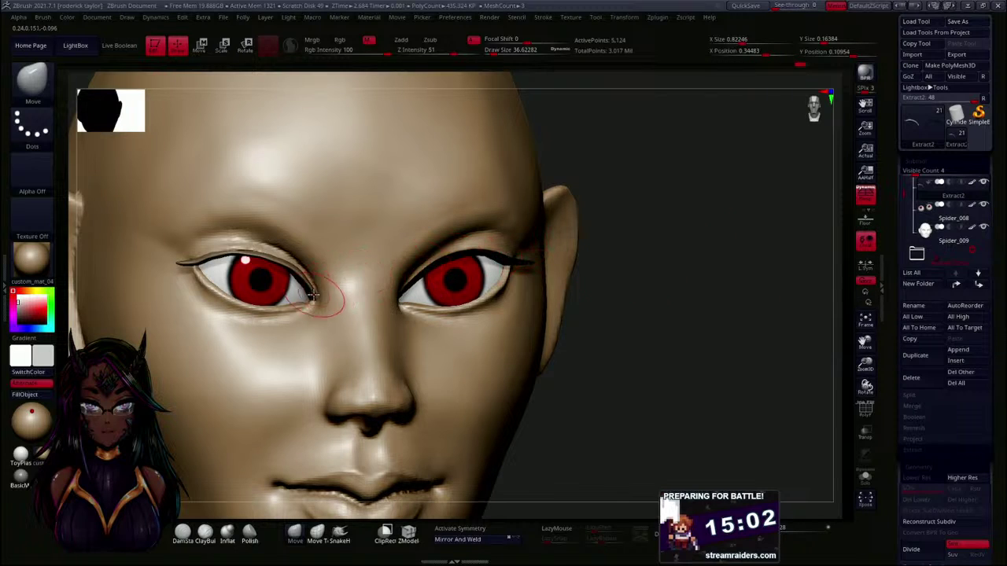
pyautogui.moveTo(27, 316); pyautogui.dragTo(36, 319)
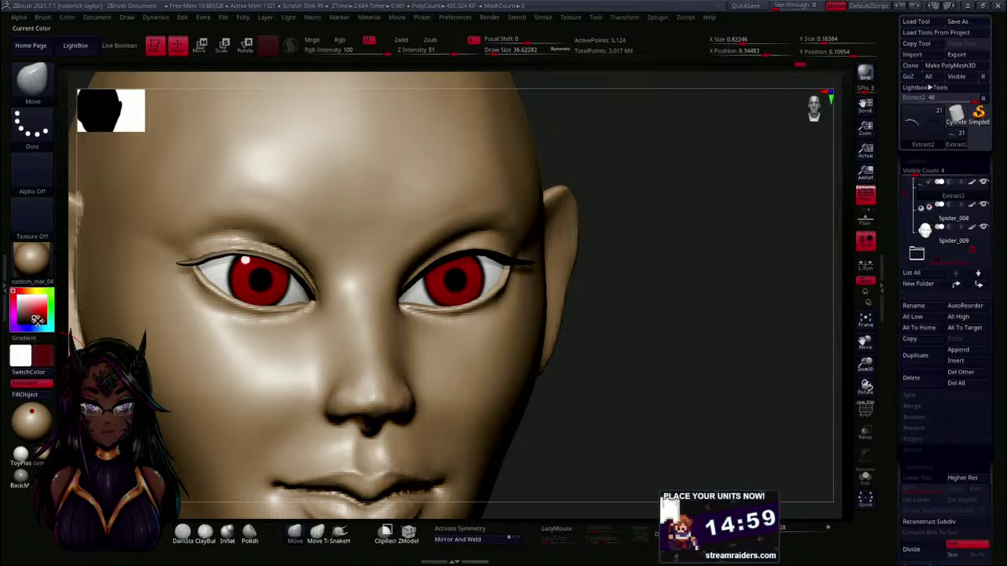
pyautogui.click(35, 396)
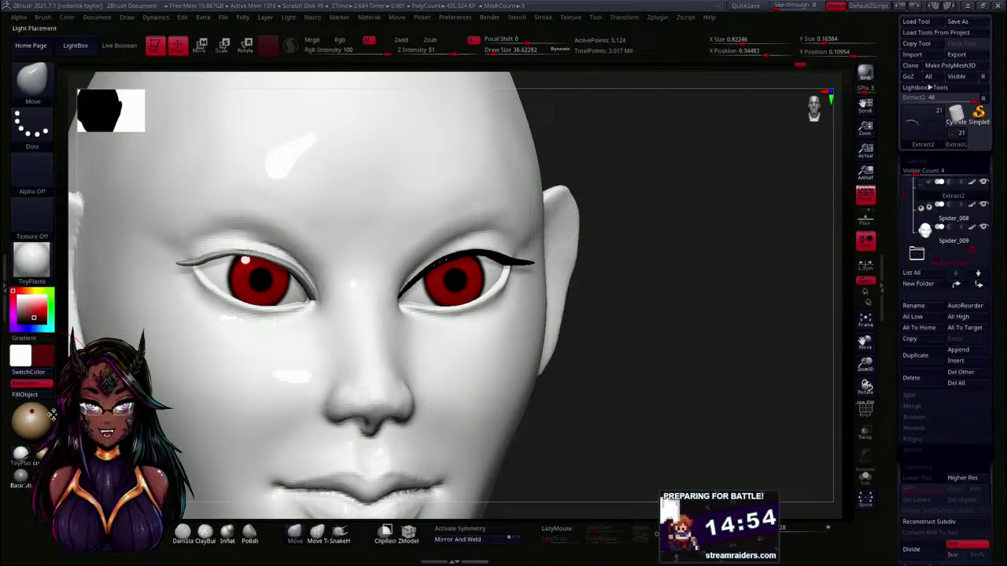
pyautogui.click(39, 452)
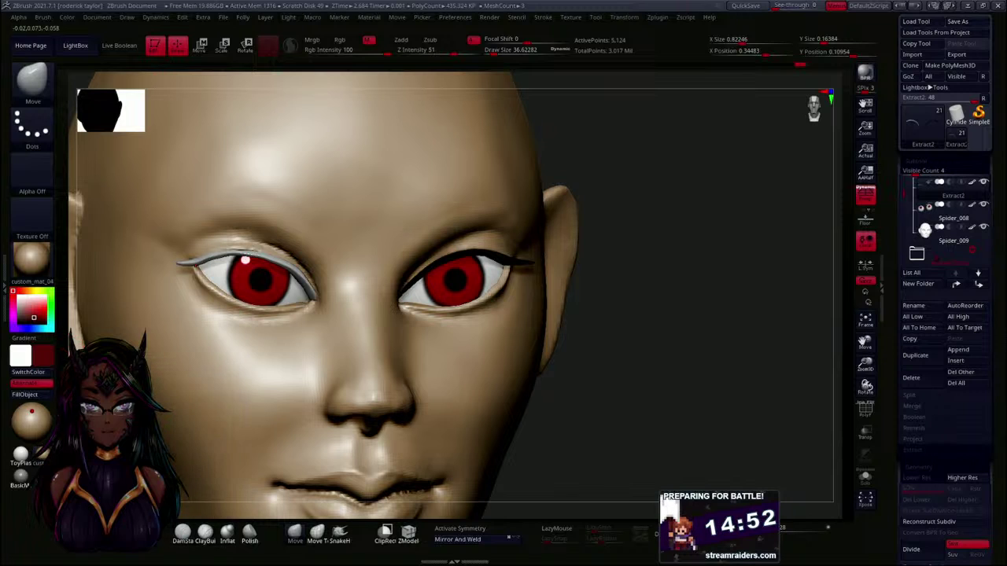
# - Pick a dark grey main colour and fill the right eyeliner strip with the custom_mat_04 and ToyPlastic materials in turn
pyautogui.moveTo(629, 294); pyautogui.dragTo(510, 292)
pyautogui.moveTo(32, 307)
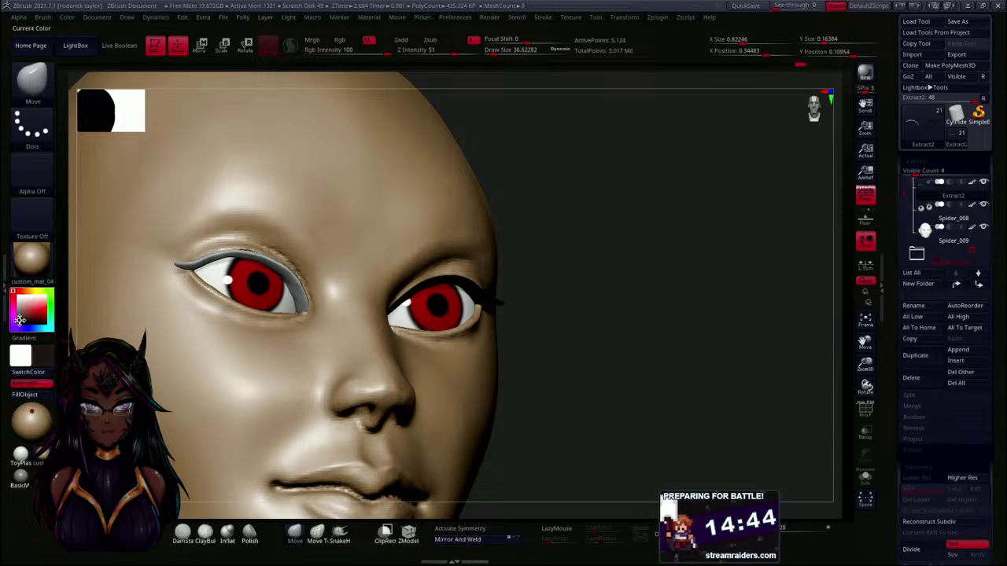
pyautogui.click(31, 394)
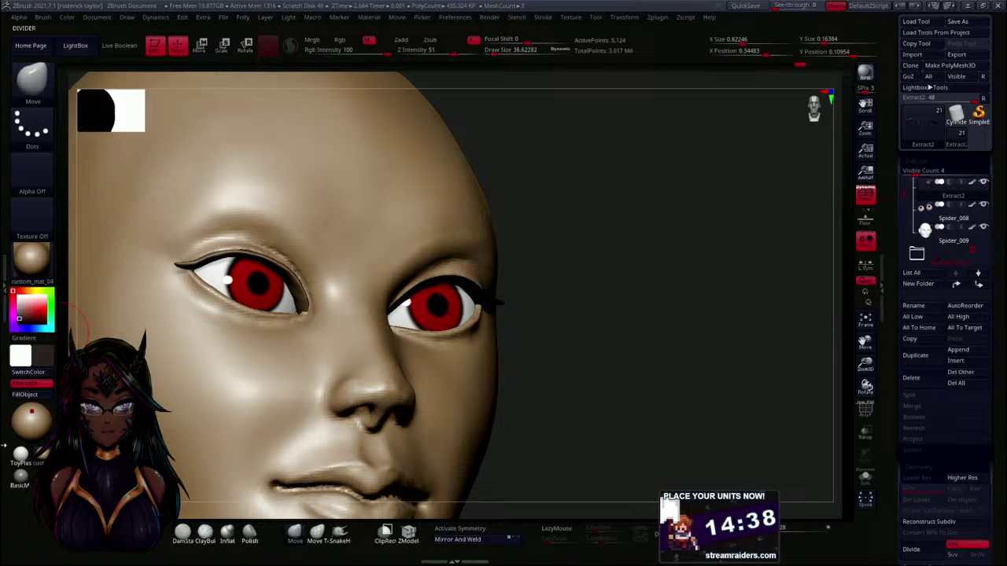
pyautogui.click(21, 459)
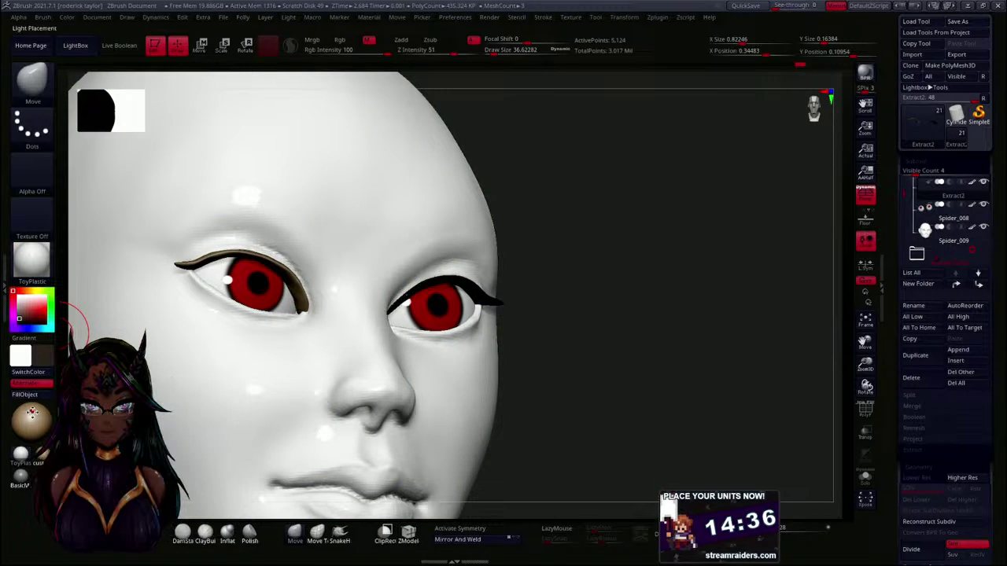
pyautogui.click(29, 395)
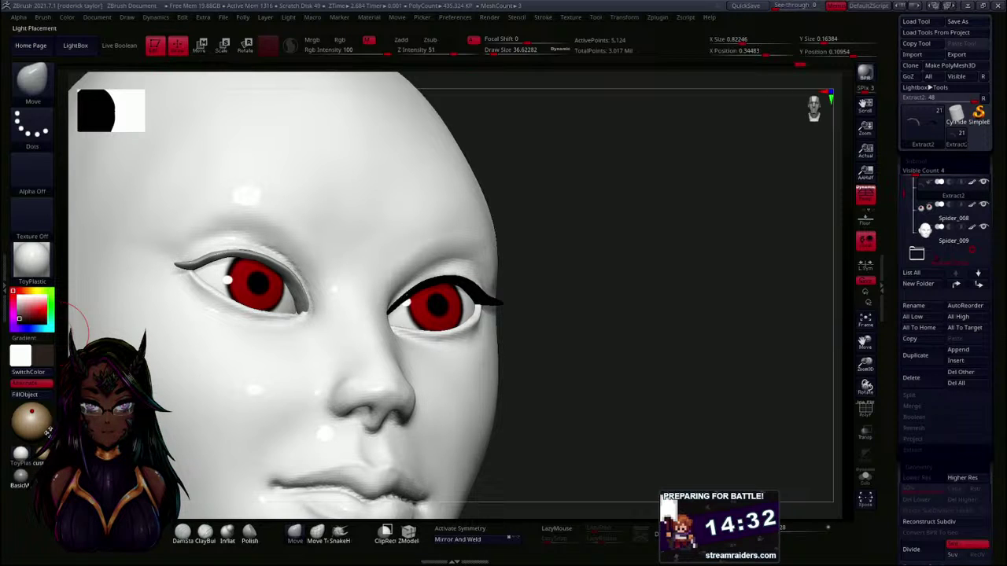
# - Switch filling to colour only with Rgb and fill the eyeliner with the dark main colour under ToyPlastic
pyautogui.click(339, 40)
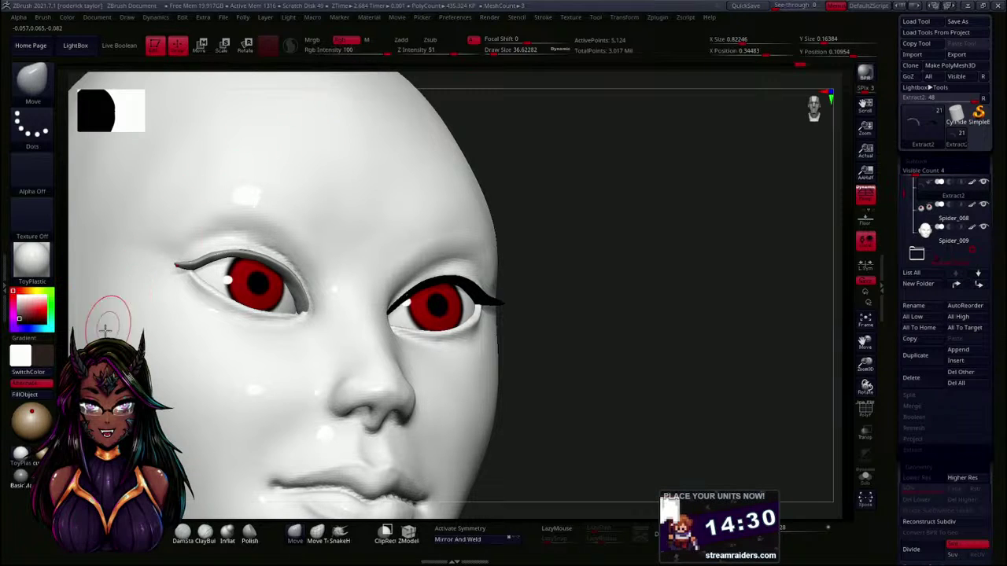
pyautogui.click(38, 460)
pyautogui.moveTo(746, 270)
pyautogui.mouseDown()
pyautogui.moveTo(675, 268)
pyautogui.moveTo(668, 283)
pyautogui.moveTo(683, 222)
pyautogui.mouseUp()
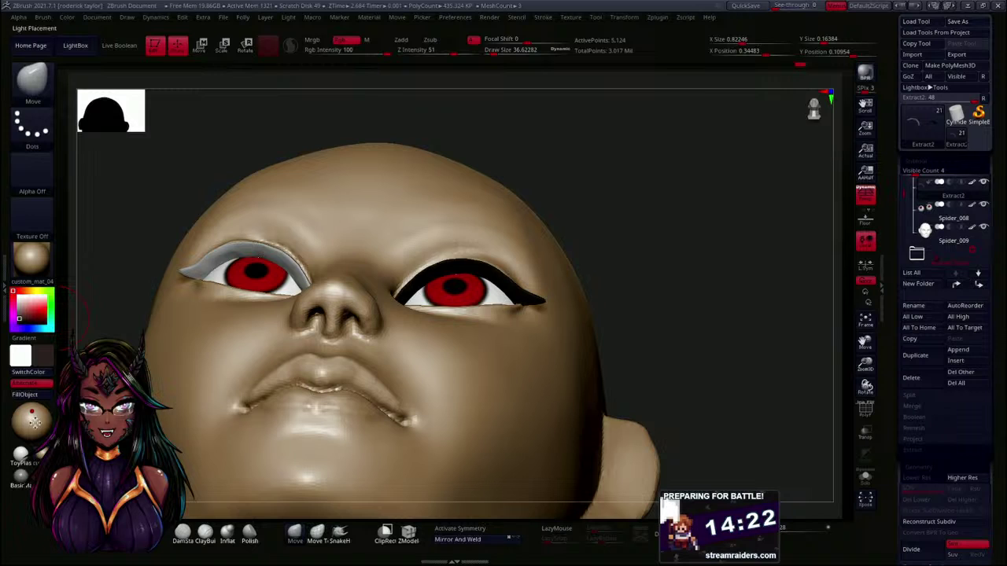
pyautogui.click(20, 455)
pyautogui.moveTo(609, 202); pyautogui.dragTo(675, 278)
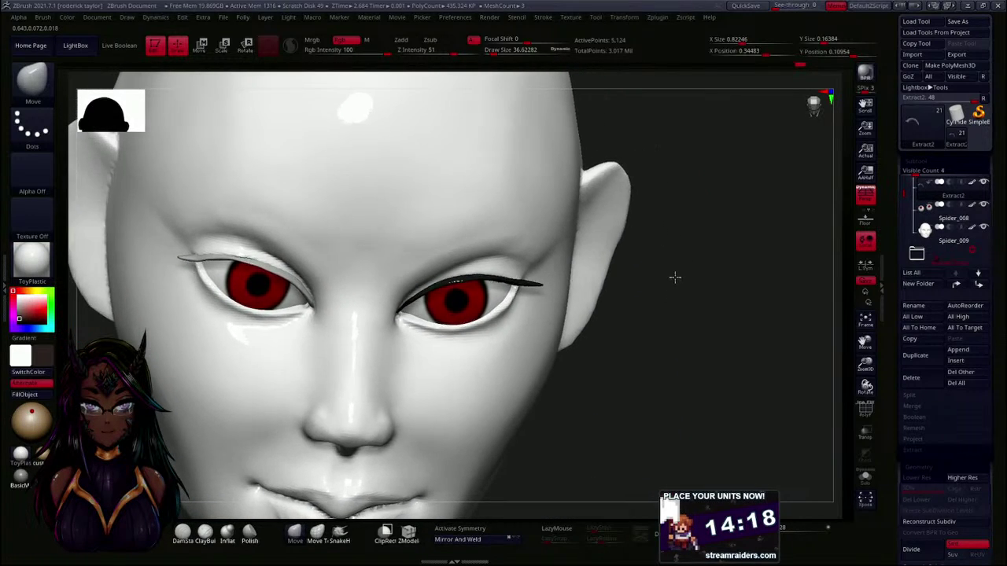
pyautogui.click(41, 397)
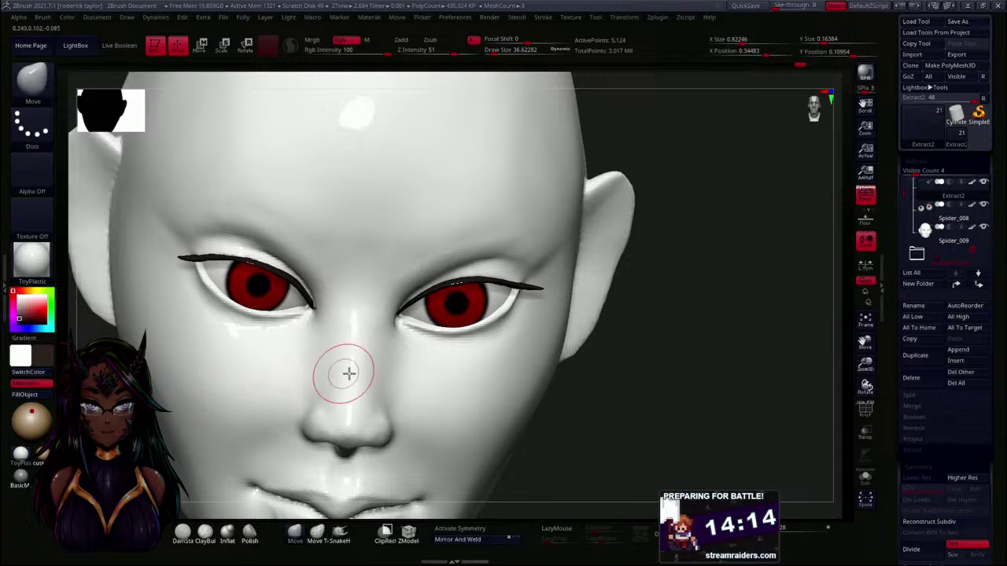
# - Pick a light grey main colour, fill both eyeliner strips with it, and return to custom_mat_04
pyautogui.moveTo(681, 383); pyautogui.dragTo(619, 301)
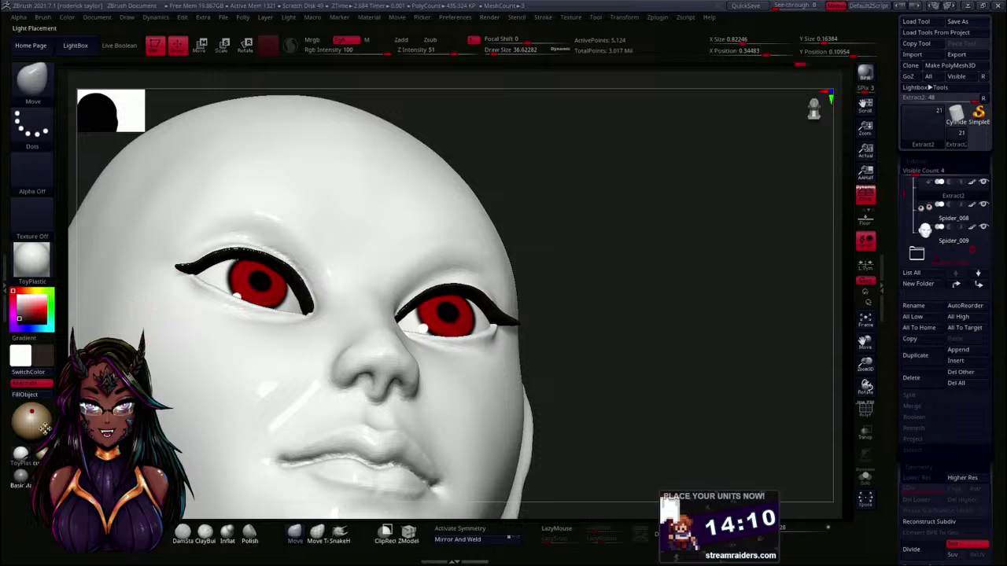
pyautogui.click(44, 360)
pyautogui.click(30, 334)
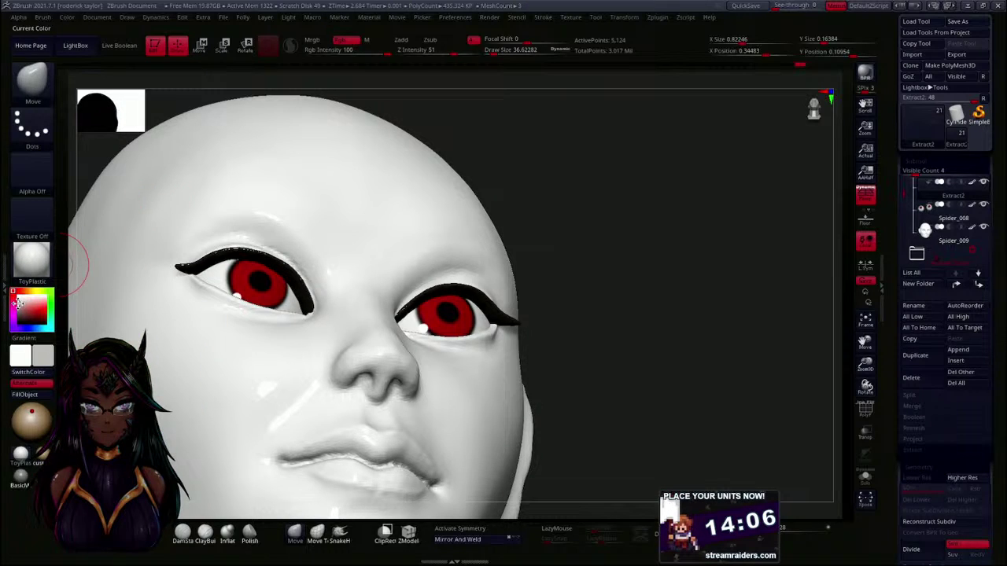
pyautogui.click(25, 395)
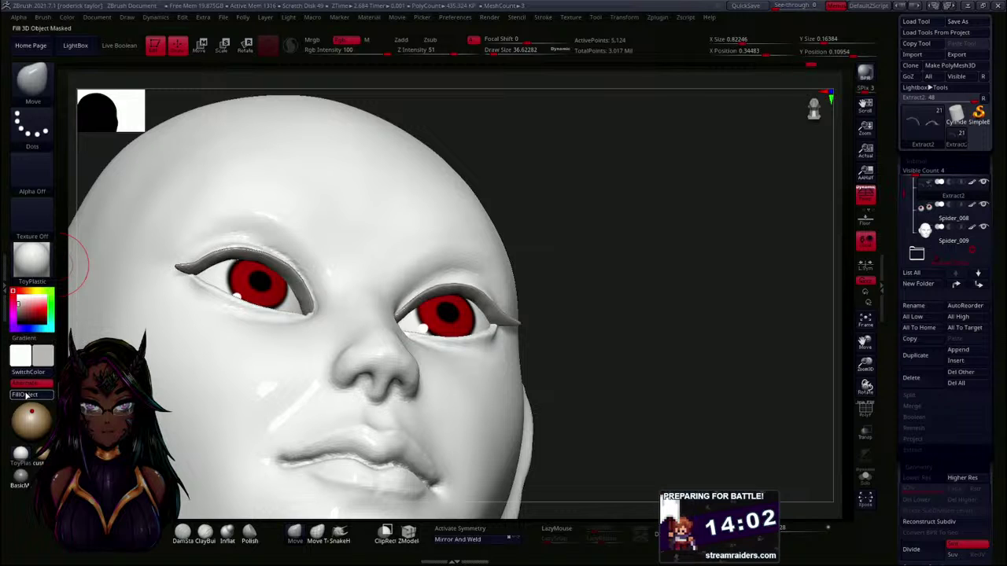
pyautogui.click(42, 454)
# - Fill both eyeliner strips with ToyPlastic in material-only mode and restore custom_mat_04 as the active material
pyautogui.moveTo(625, 236); pyautogui.dragTo(618, 299)
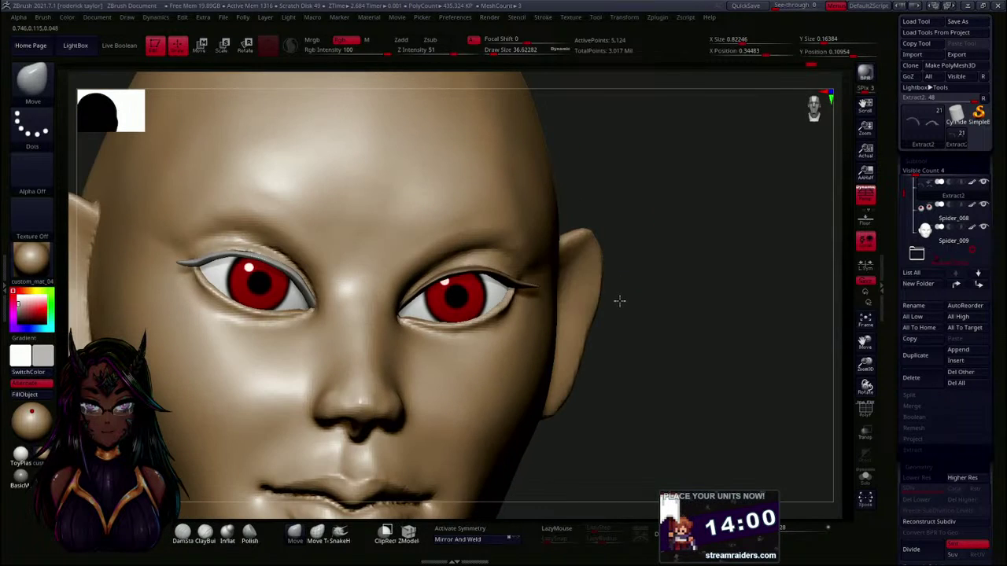
pyautogui.moveTo(647, 244)
pyautogui.mouseDown()
pyautogui.moveTo(611, 236)
pyautogui.moveTo(638, 238)
pyautogui.moveTo(643, 261)
pyautogui.mouseUp()
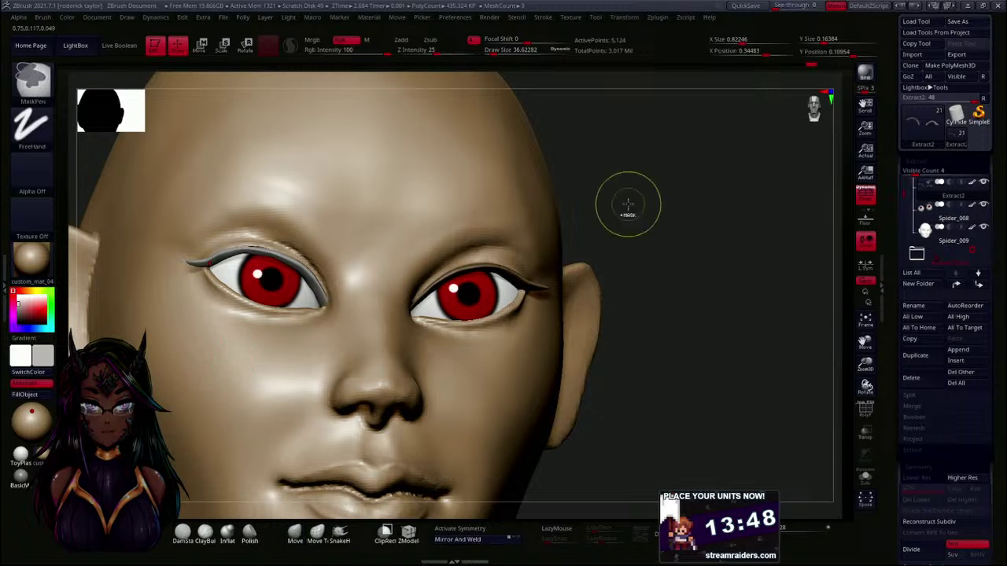
pyautogui.click(20, 454)
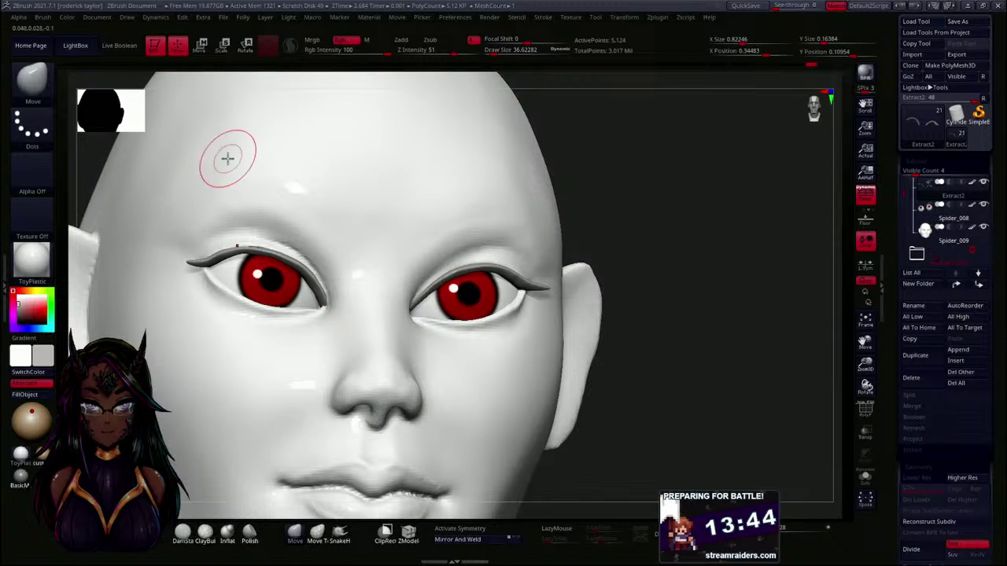
pyautogui.click(369, 39)
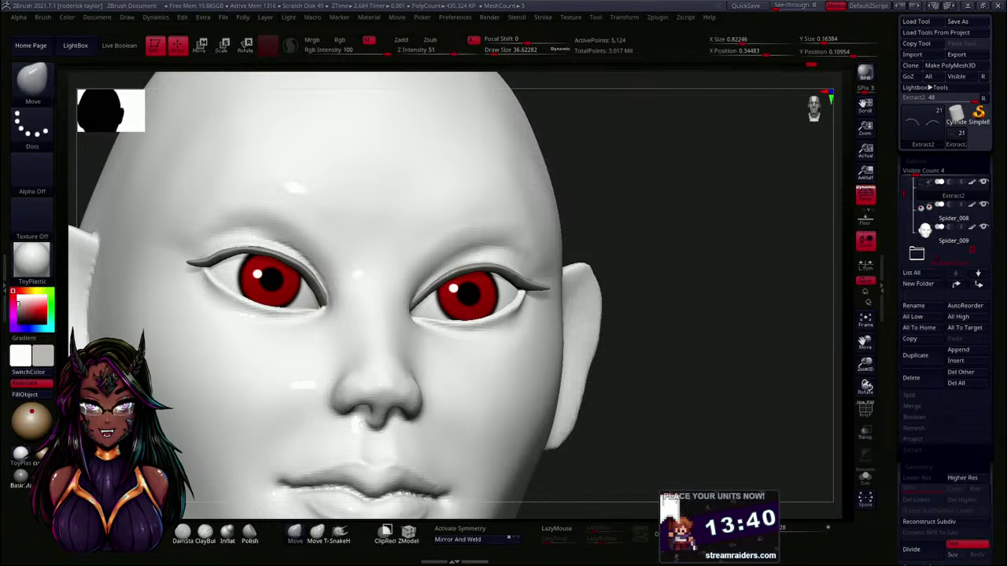
pyautogui.click(41, 455)
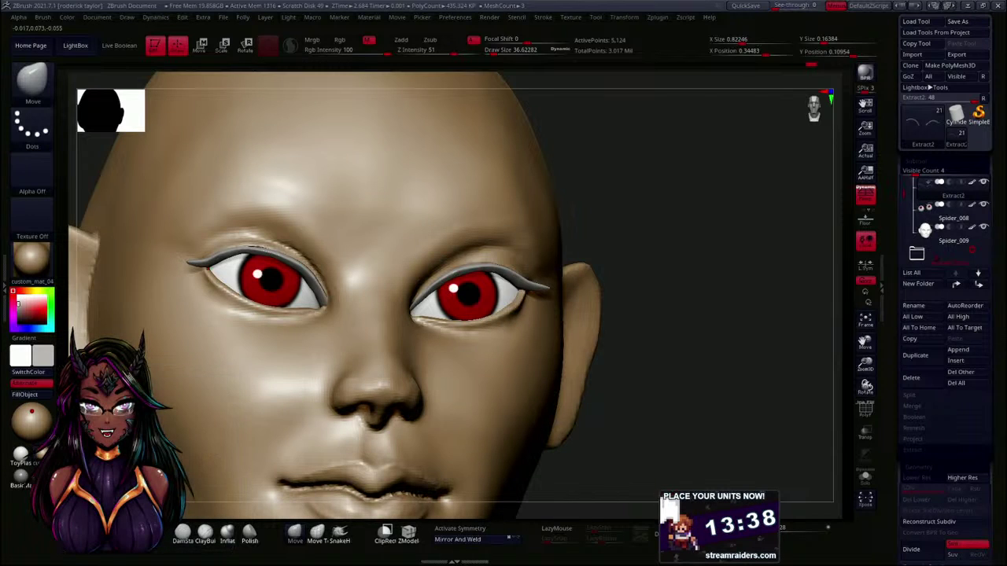
# - Turn on Zadd and Rgb and nudge the outer and inner ends of the right eyeliner strip against the eyelid
pyautogui.moveTo(628, 218)
pyautogui.mouseDown()
pyautogui.moveTo(665, 196)
pyautogui.moveTo(666, 168)
pyautogui.moveTo(608, 179)
pyautogui.mouseUp()
pyautogui.click(402, 39)
pyautogui.click(354, 41)
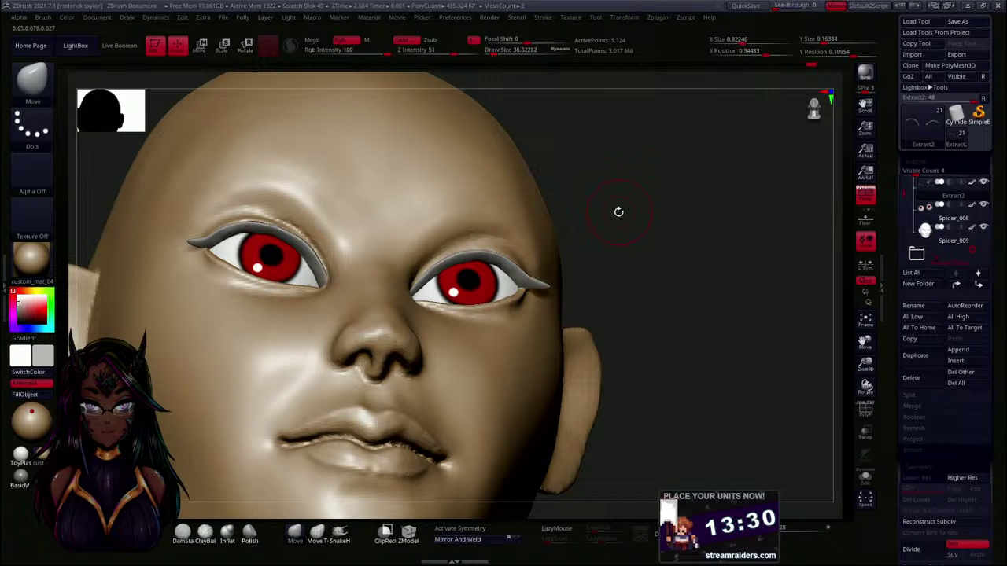
pyautogui.keyDown('alt'); pyautogui.moveTo(663, 303); pyautogui.dragTo(656, 362); pyautogui.keyUp('alt')
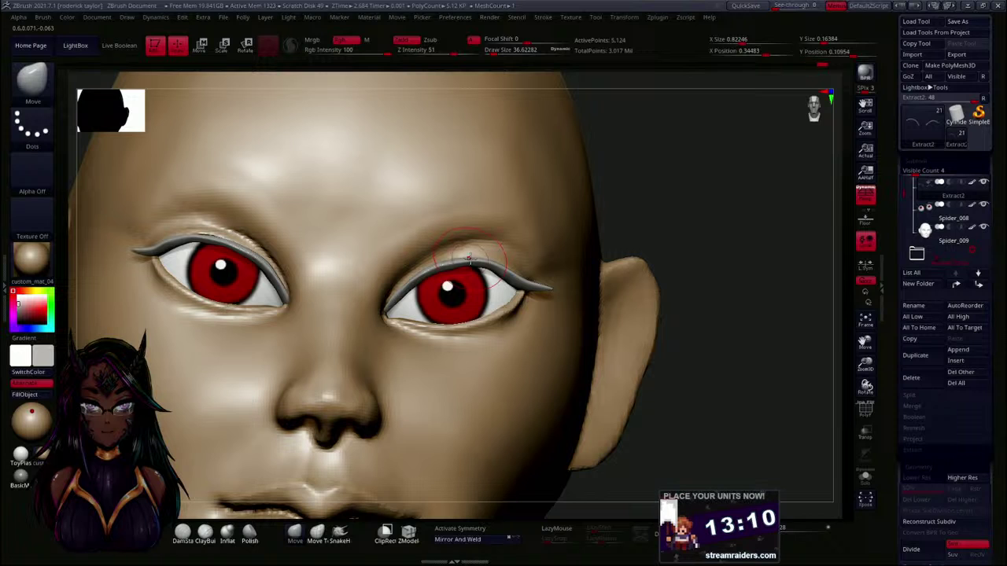
pyautogui.moveTo(696, 196)
pyautogui.mouseDown()
pyautogui.moveTo(645, 205)
pyautogui.moveTo(692, 209)
pyautogui.moveTo(667, 230)
pyautogui.mouseUp()
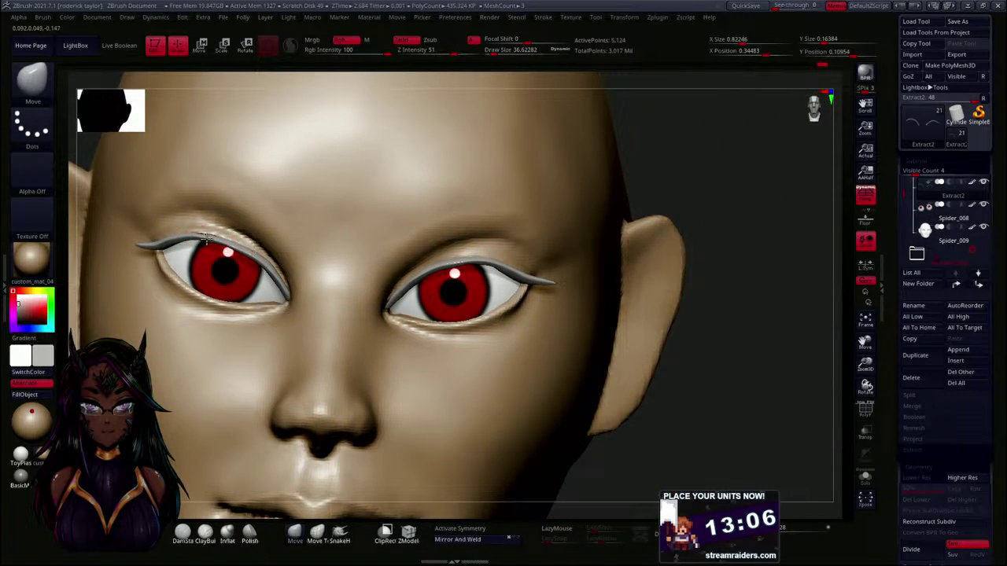
pyautogui.moveTo(171, 242); pyautogui.dragTo(168, 247)
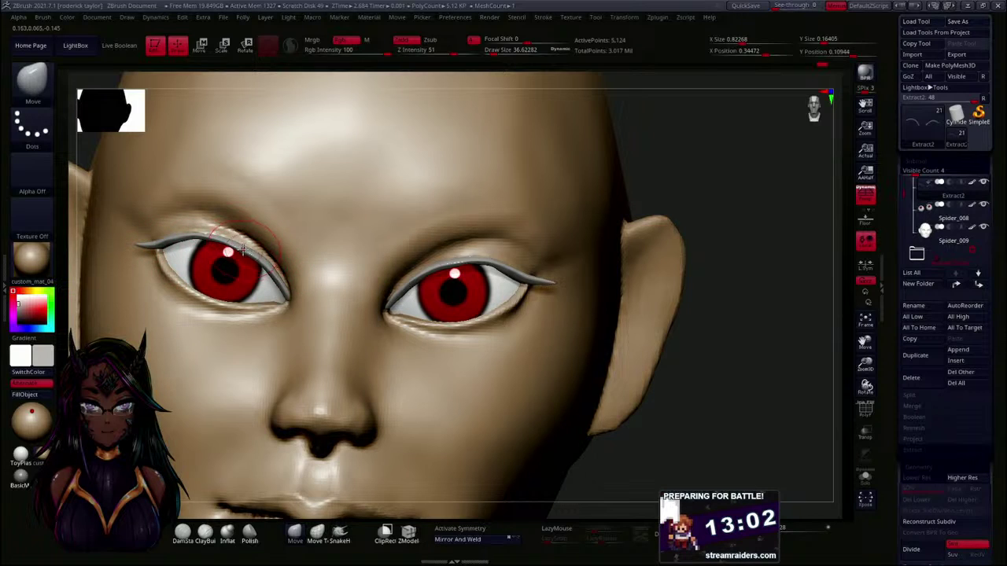
pyautogui.moveTo(286, 297); pyautogui.dragTo(275, 281)
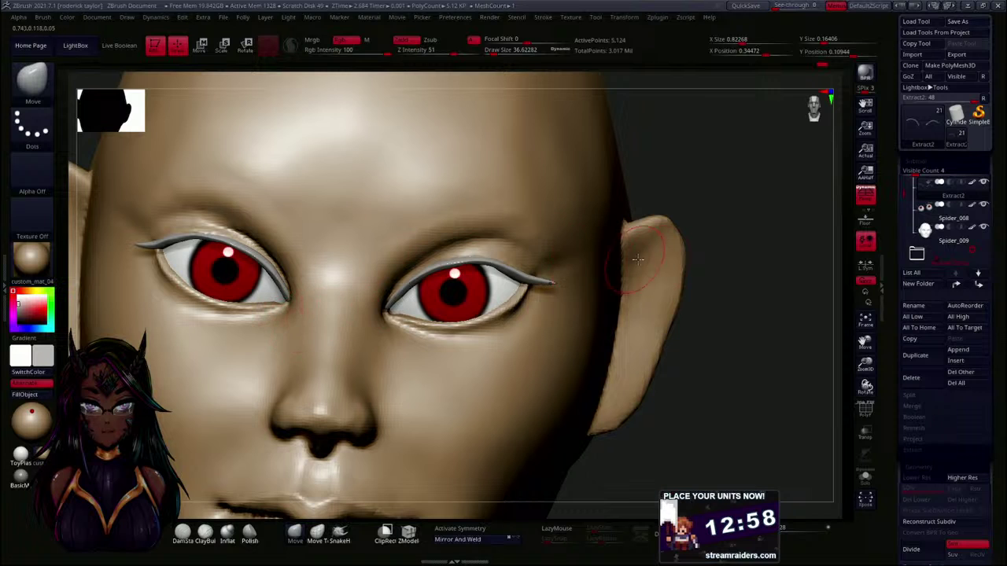
# - Compare the ToyPlastic and custom_mat_04 materials on the whole face and keep custom_mat_04
pyautogui.moveTo(748, 341); pyautogui.dragTo(653, 315)
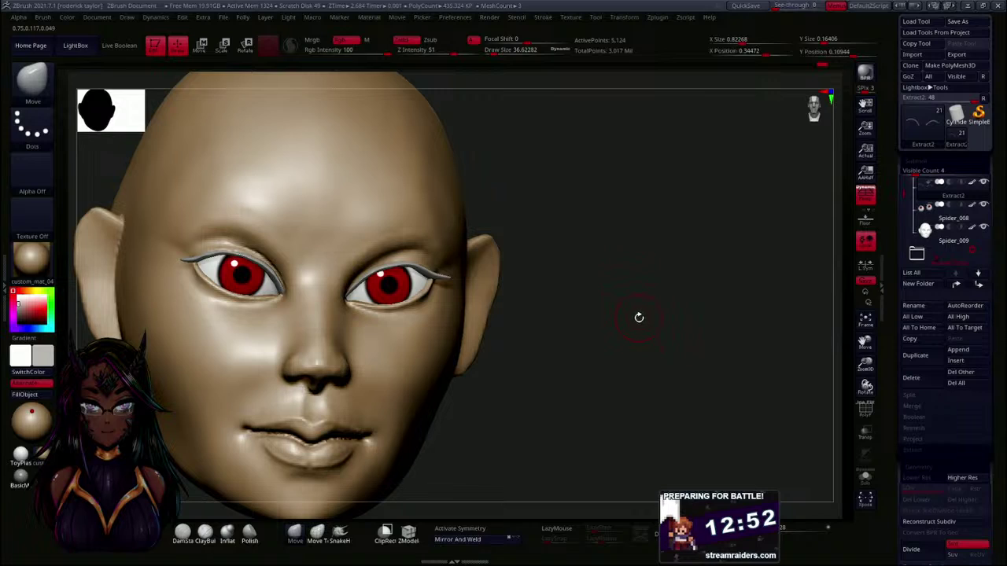
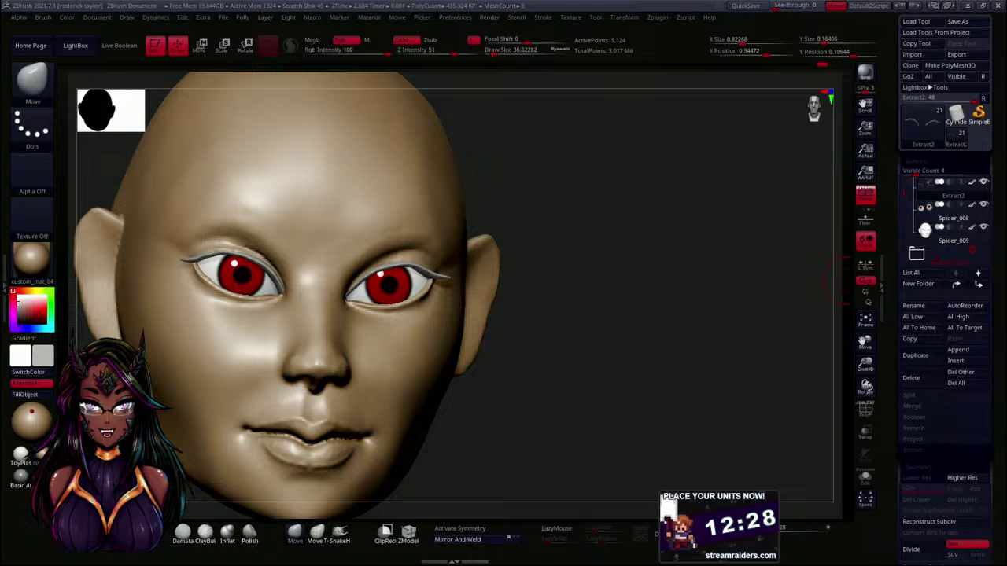
pyautogui.moveTo(537, 346); pyautogui.dragTo(575, 339)
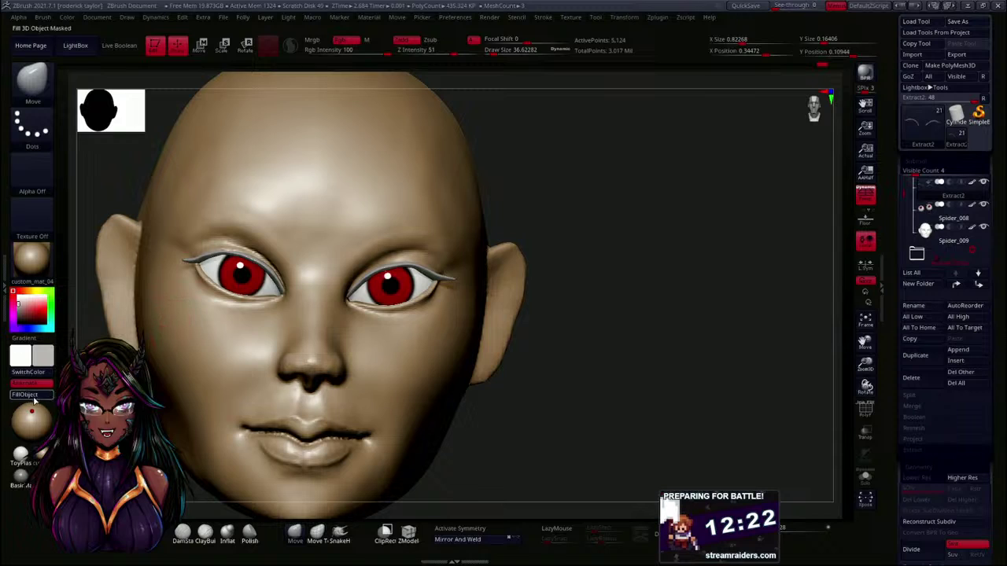
pyautogui.click(28, 453)
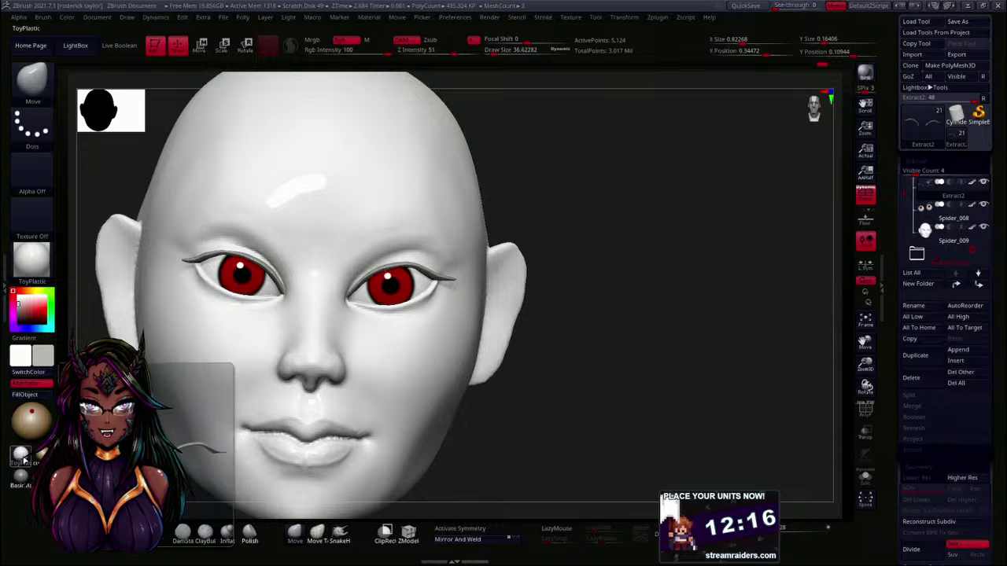
pyautogui.click(39, 454)
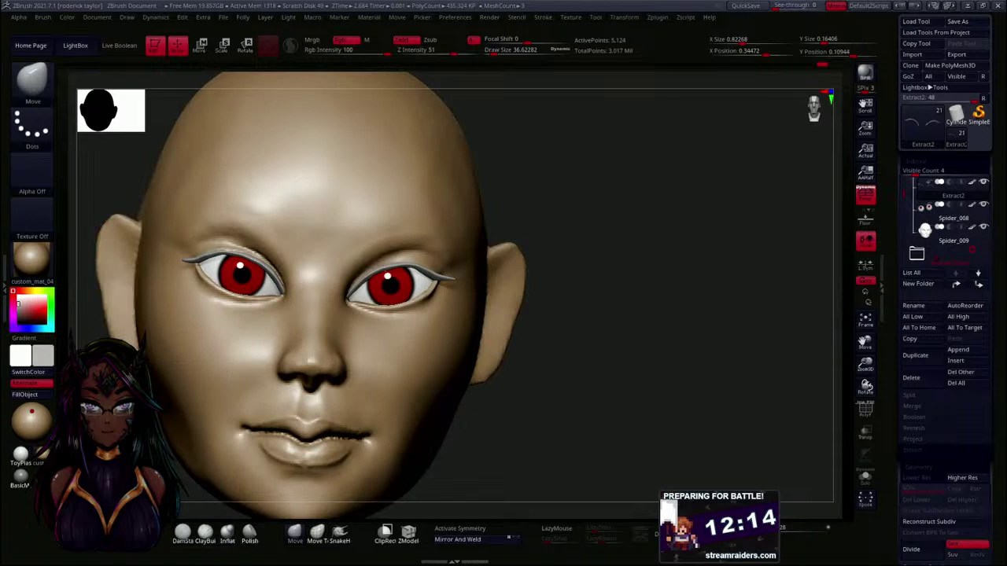
# - Select the Spider_009 head mesh, adjust the brush size, and mask an arched eyebrow shape above the character's left eye
pyautogui.moveTo(632, 359)
pyautogui.mouseDown()
pyautogui.moveTo(645, 360)
pyautogui.moveTo(634, 341)
pyautogui.moveTo(571, 294)
pyautogui.moveTo(567, 332)
pyautogui.moveTo(546, 307)
pyautogui.moveTo(558, 315)
pyautogui.moveTo(551, 338)
pyautogui.mouseUp()
pyautogui.keyDown('alt'); pyautogui.click(440, 271); pyautogui.keyUp('alt')
pyautogui.keyDown('alt'); pyautogui.moveTo(576, 285); pyautogui.dragTo(670, 308); pyautogui.keyUp('alt')
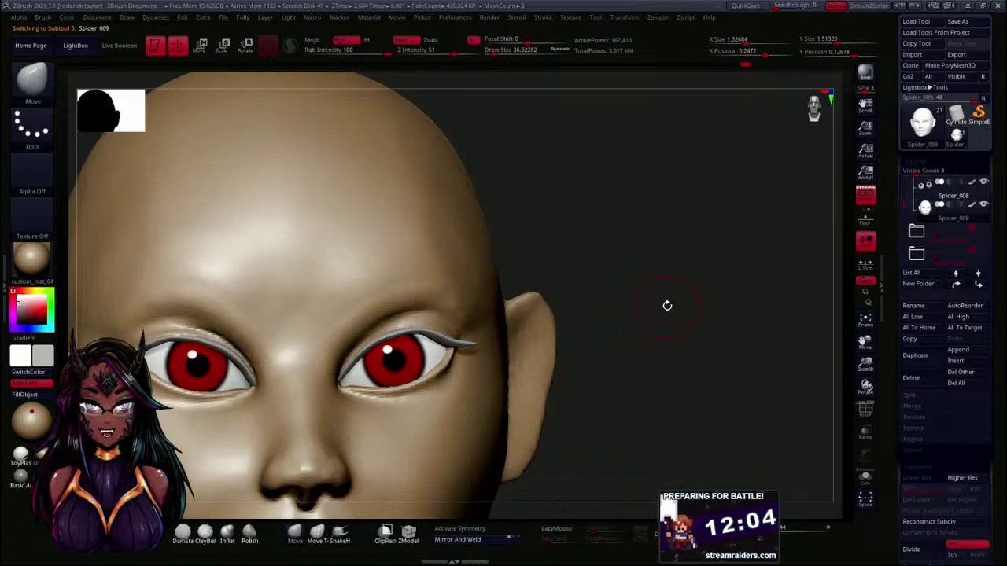
pyautogui.press('s')
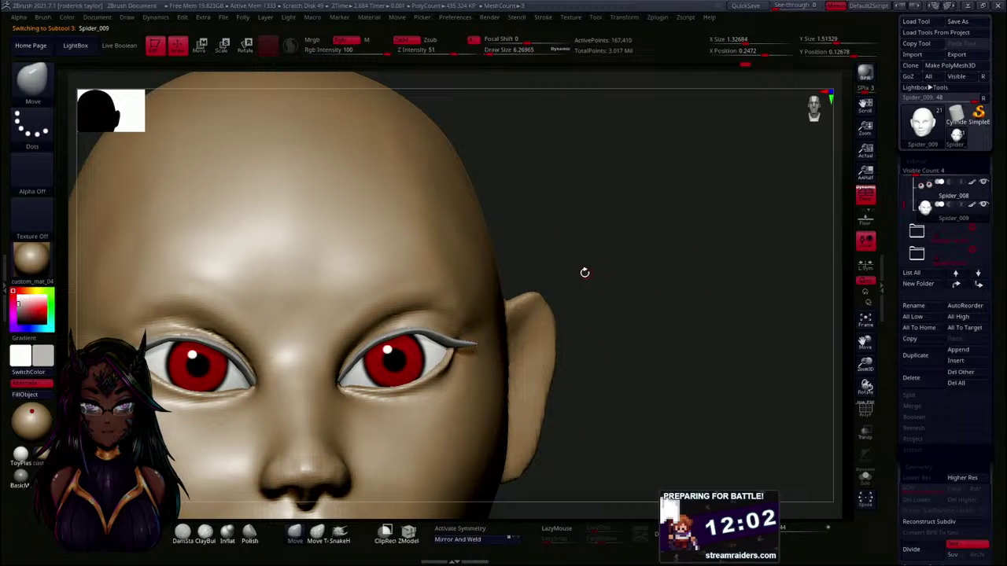
pyautogui.press('ctrl')
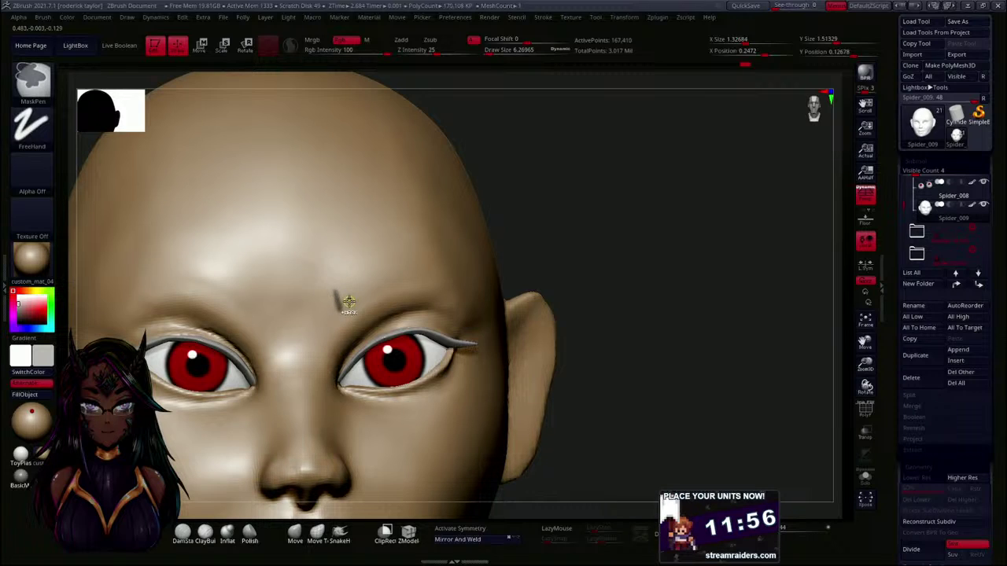
pyautogui.press('s')
pyautogui.click(351, 306)
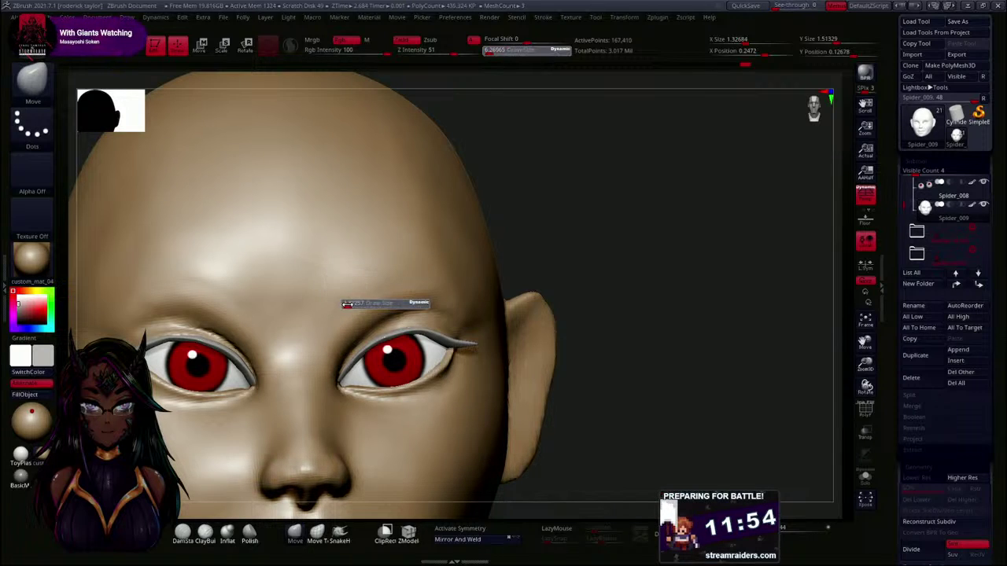
pyautogui.moveTo(335, 305)
pyautogui.keyDown('ctrl'); pyautogui.mouseDown()
pyautogui.moveTo(410, 274)
pyautogui.moveTo(443, 275)
pyautogui.mouseUp(); pyautogui.keyUp('ctrl')
pyautogui.moveTo(614, 254)
pyautogui.mouseDown()
pyautogui.moveTo(578, 262)
pyautogui.moveTo(605, 263)
pyautogui.moveTo(600, 245)
pyautogui.mouseUp()
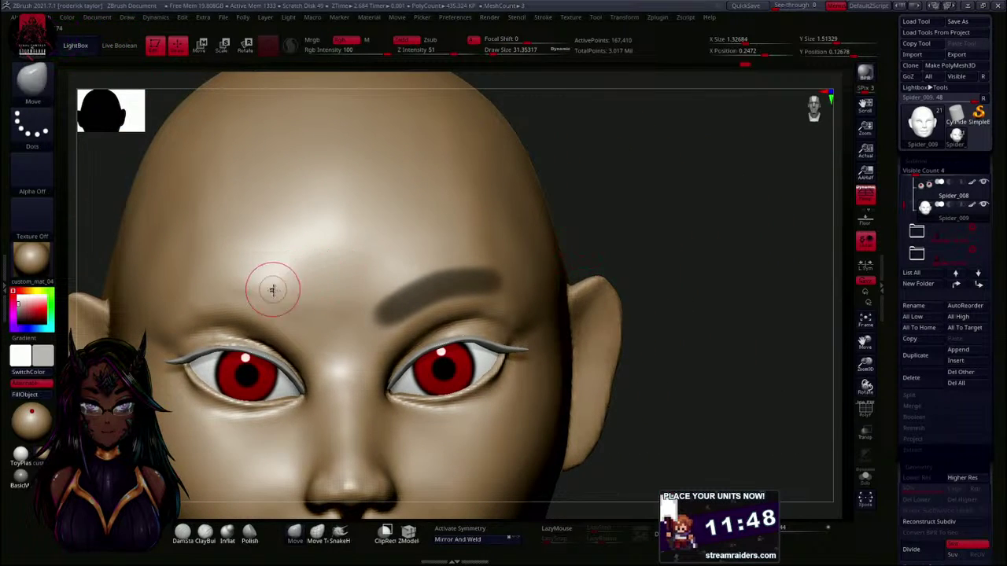
pyautogui.moveTo(304, 324)
pyautogui.keyDown('ctrl'); pyautogui.mouseDown()
pyautogui.moveTo(268, 298)
pyautogui.moveTo(216, 286)
pyautogui.mouseUp(); pyautogui.keyUp('ctrl')
pyautogui.hotkey('ctrl', 'z')
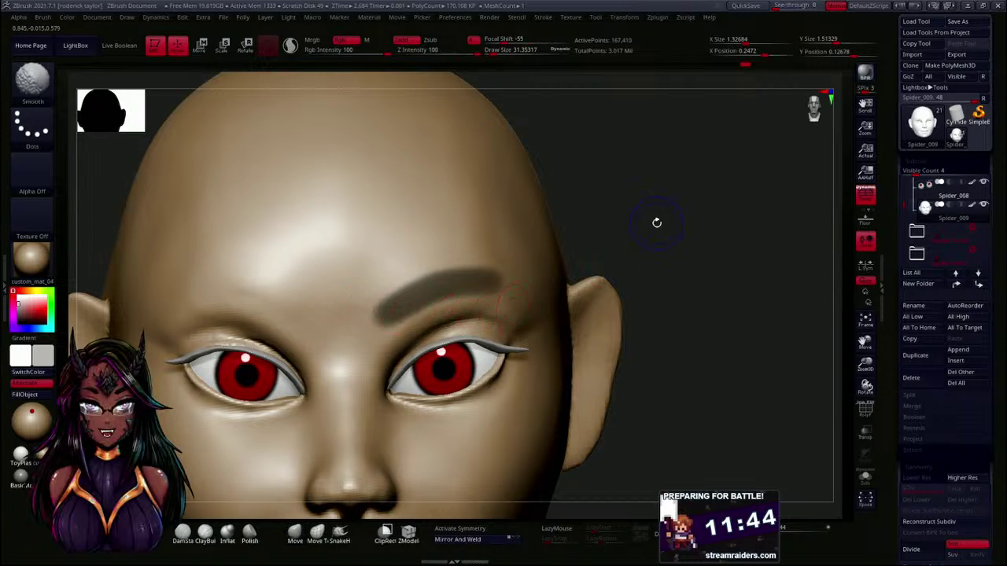
pyautogui.moveTo(656, 223); pyautogui.dragTo(579, 213)
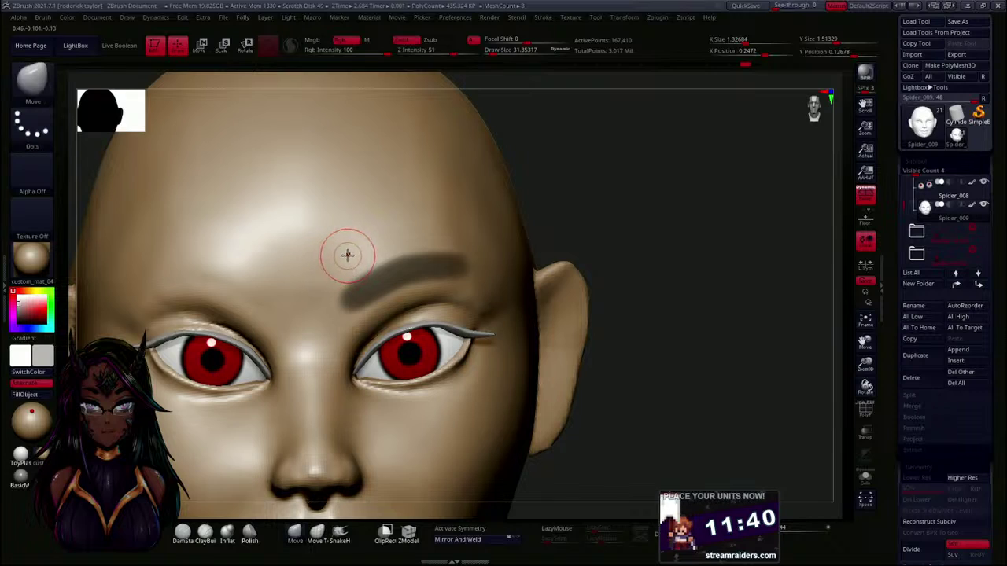
# - Reduce the brush size to about 18 and trim the eyebrow mask above the character's left eye into a slimmer arch
pyautogui.press('s')
pyautogui.press('ctrl')
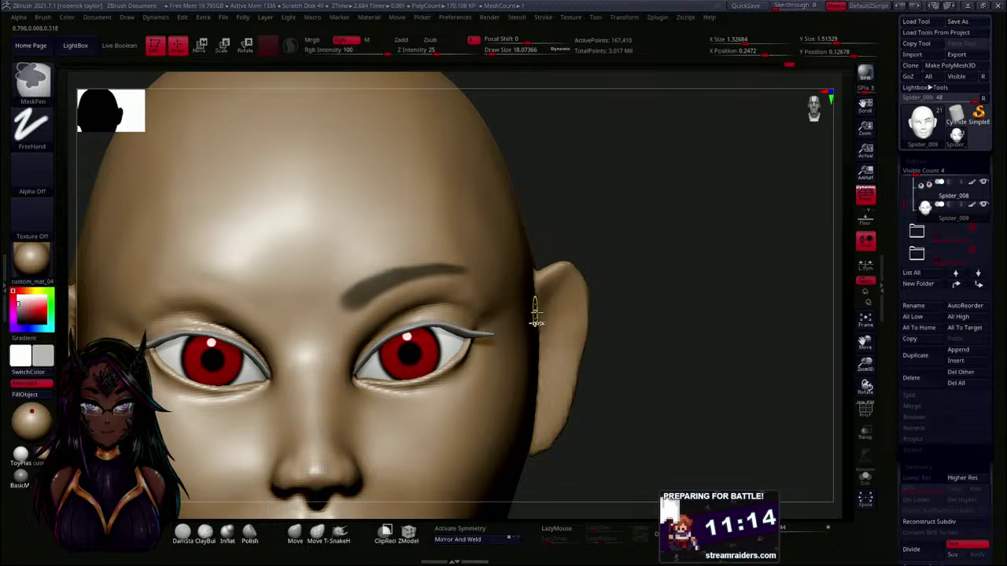
pyautogui.keyDown('ctrl'); pyautogui.click(618, 222); pyautogui.keyUp('ctrl')
pyautogui.moveTo(605, 220); pyautogui.dragTo(603, 201)
pyautogui.keyDown('ctrl'); pyautogui.click(589, 230); pyautogui.keyUp('ctrl')
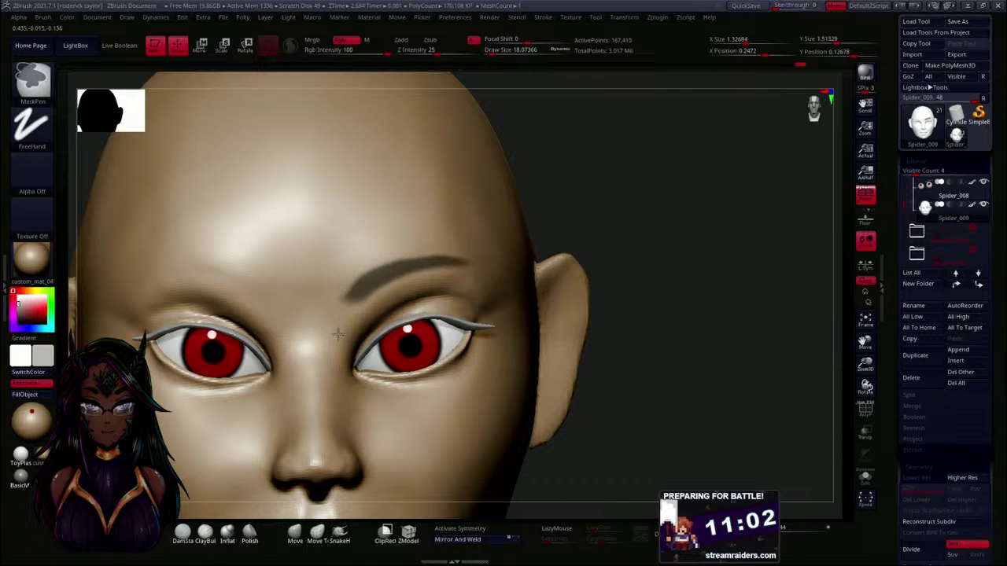
pyautogui.keyDown('alt'); pyautogui.moveTo(609, 223); pyautogui.dragTo(596, 198); pyautogui.keyUp('alt')
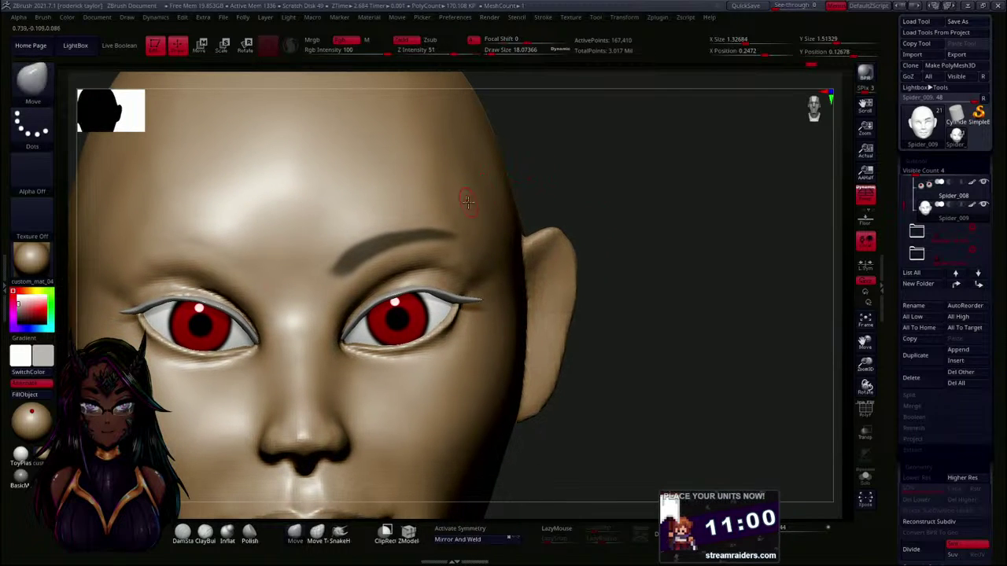
pyautogui.press('ctrl')
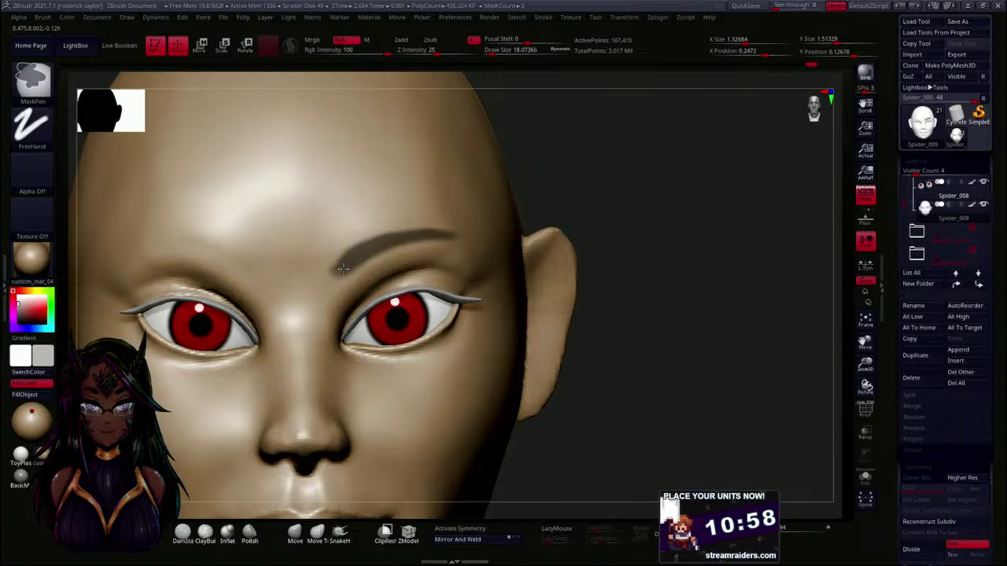
pyautogui.moveTo(344, 268)
pyautogui.keyDown('ctrl'); pyautogui.mouseDown()
pyautogui.moveTo(373, 244)
pyautogui.moveTo(413, 235)
pyautogui.mouseUp(); pyautogui.keyUp('ctrl')
# - Reduce the brush size to about 8.6 and extend the eyebrow mask's outer end into a thin tail curving down towards the temple
pyautogui.keyDown('alt'); pyautogui.moveTo(593, 167); pyautogui.dragTo(579, 161); pyautogui.keyUp('alt')
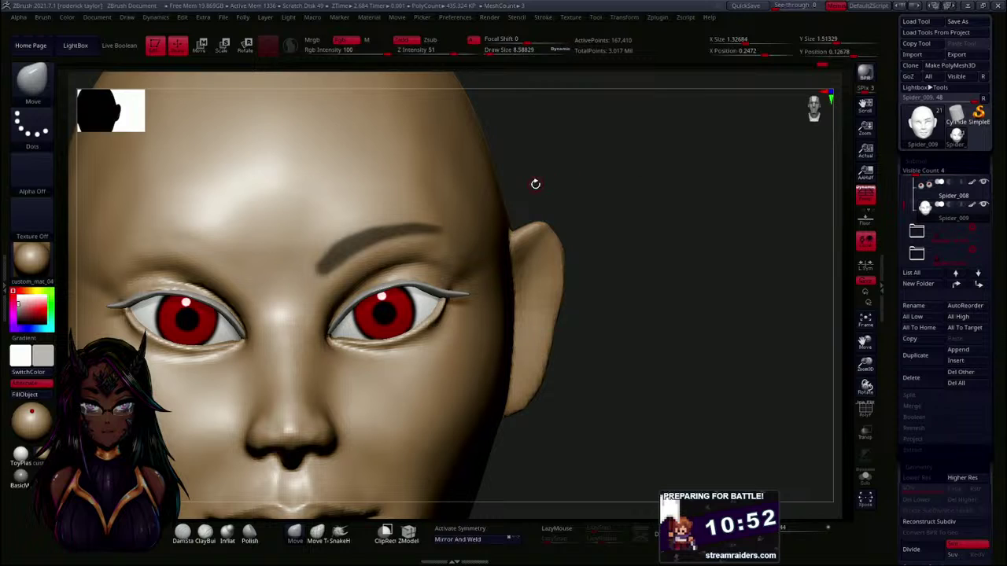
pyautogui.press('ctrl')
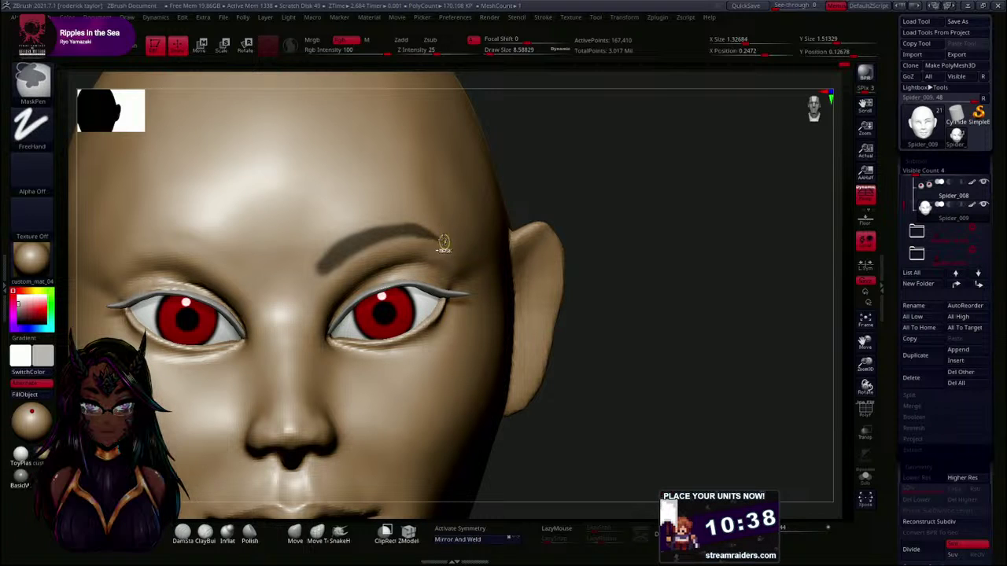
pyautogui.press('b')
pyautogui.press('m')
pyautogui.press('v')
pyautogui.moveTo(600, 202)
pyautogui.mouseDown(button='right')
pyautogui.moveTo(585, 203)
pyautogui.moveTo(603, 200)
pyautogui.moveTo(587, 200)
pyautogui.moveTo(600, 215)
pyautogui.moveTo(583, 189)
pyautogui.moveTo(571, 193)
pyautogui.moveTo(587, 215)
pyautogui.moveTo(588, 193)
pyautogui.moveTo(606, 257)
pyautogui.mouseUp(button='right')
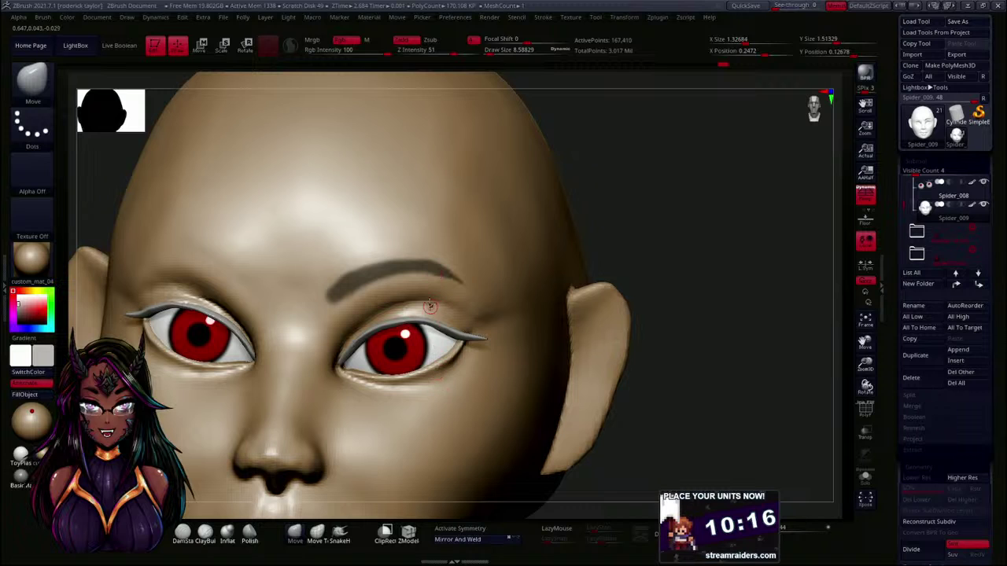
pyautogui.moveTo(652, 188); pyautogui.dragTo(480, 243)
pyautogui.moveTo(612, 222); pyautogui.dragTo(529, 222)
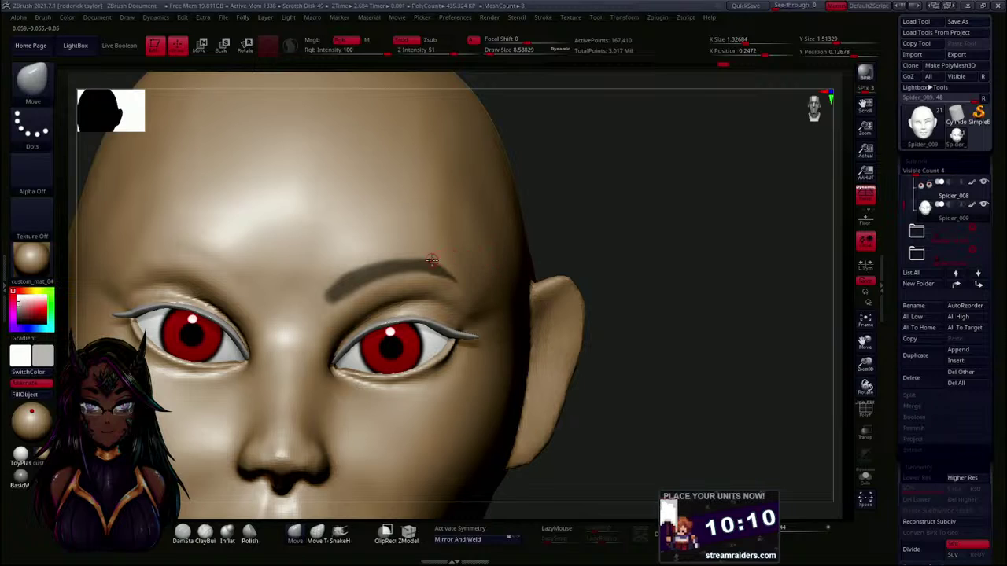
# - Trim the eyebrow mask's tail and repaint it as a narrow point
pyautogui.press('ctrl')
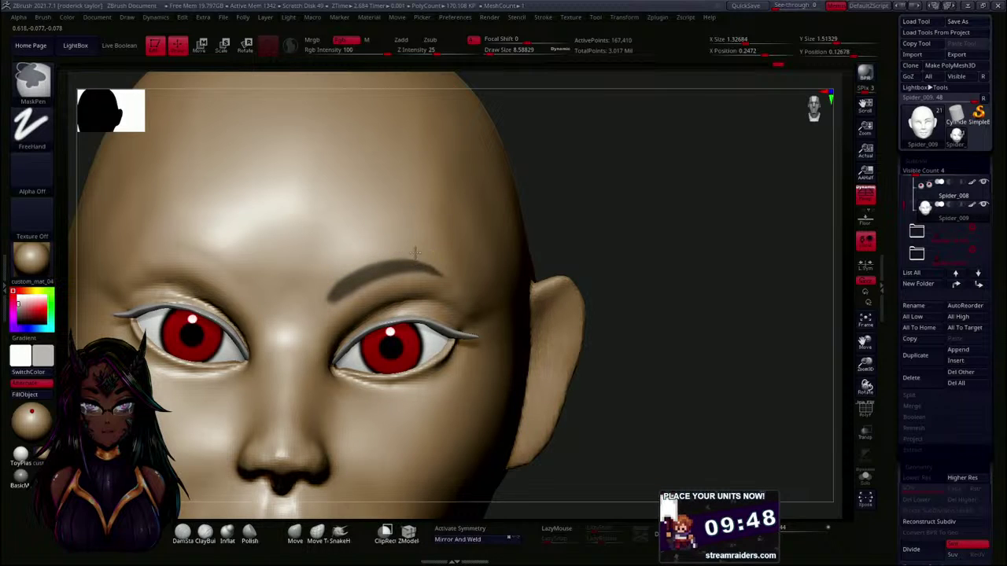
pyautogui.moveTo(641, 263)
pyautogui.keyDown('alt'); pyautogui.mouseDown()
pyautogui.moveTo(622, 211)
pyautogui.moveTo(590, 267)
pyautogui.moveTo(595, 338)
pyautogui.moveTo(589, 261)
pyautogui.moveTo(584, 272)
pyautogui.mouseUp(); pyautogui.keyUp('alt')
pyautogui.press('ctrl')
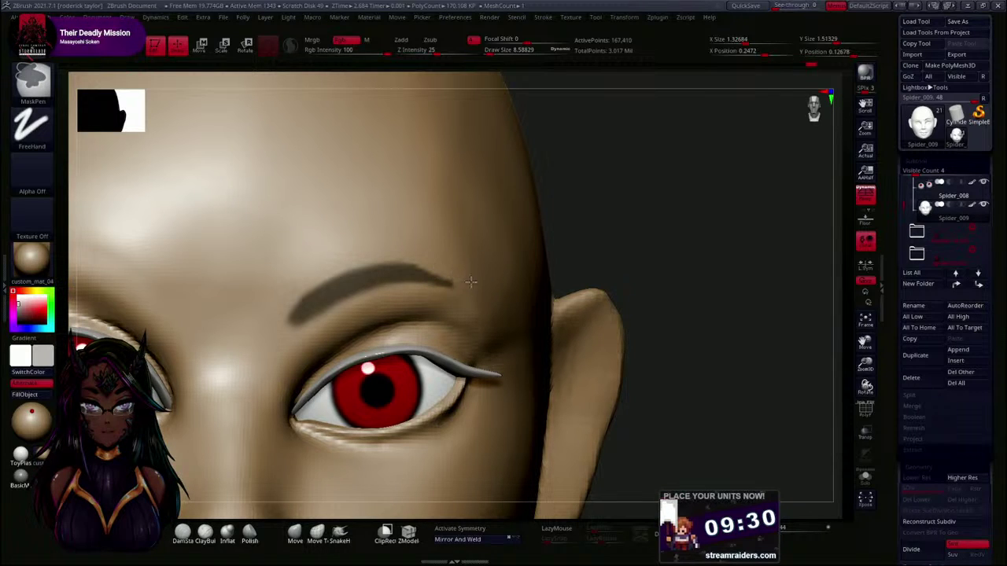
pyautogui.moveTo(609, 232)
pyautogui.keyDown('ctrl'); pyautogui.mouseDown()
pyautogui.moveTo(607, 189)
pyautogui.moveTo(603, 220)
pyautogui.moveTo(580, 218)
pyautogui.moveTo(603, 257)
pyautogui.mouseUp(); pyautogui.keyUp('ctrl')
pyautogui.hotkey('ctrl', 'z')
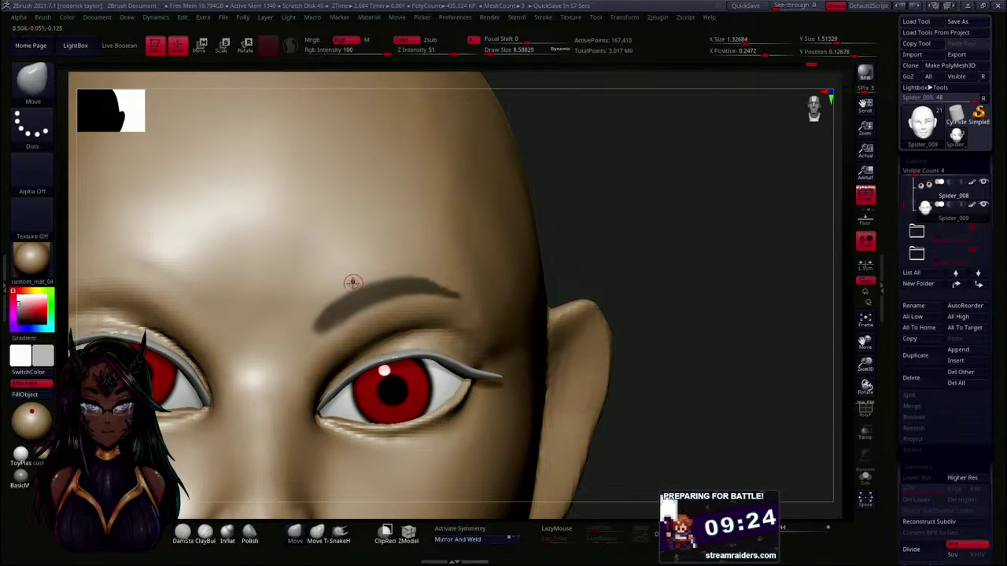
# - Thin the upper edge of the eyebrow's arch and extend the mask slightly at its inner end
pyautogui.press('ctrl')
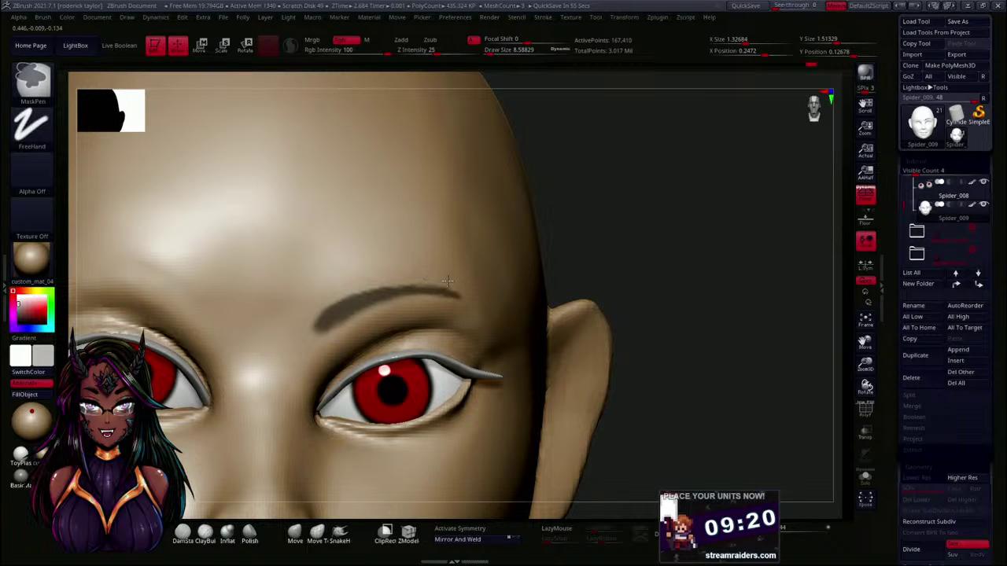
pyautogui.moveTo(634, 263); pyautogui.dragTo(592, 212)
pyautogui.moveTo(579, 249)
pyautogui.mouseDown()
pyautogui.moveTo(580, 240)
pyautogui.moveTo(549, 252)
pyautogui.moveTo(567, 328)
pyautogui.mouseUp()
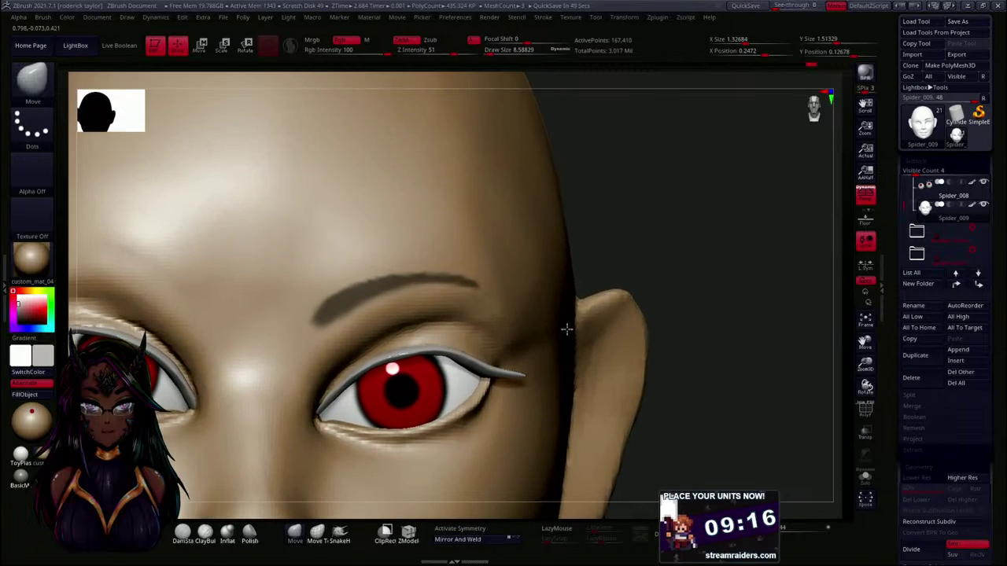
pyautogui.press('ctrl')
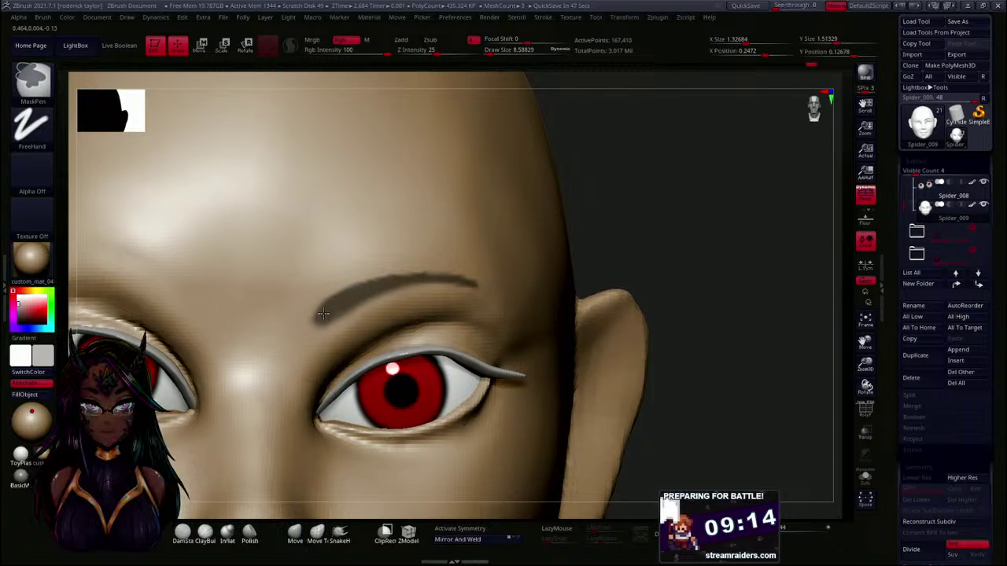
pyautogui.keyDown('ctrl'); pyautogui.moveTo(314, 325); pyautogui.dragTo(335, 304); pyautogui.keyUp('ctrl')
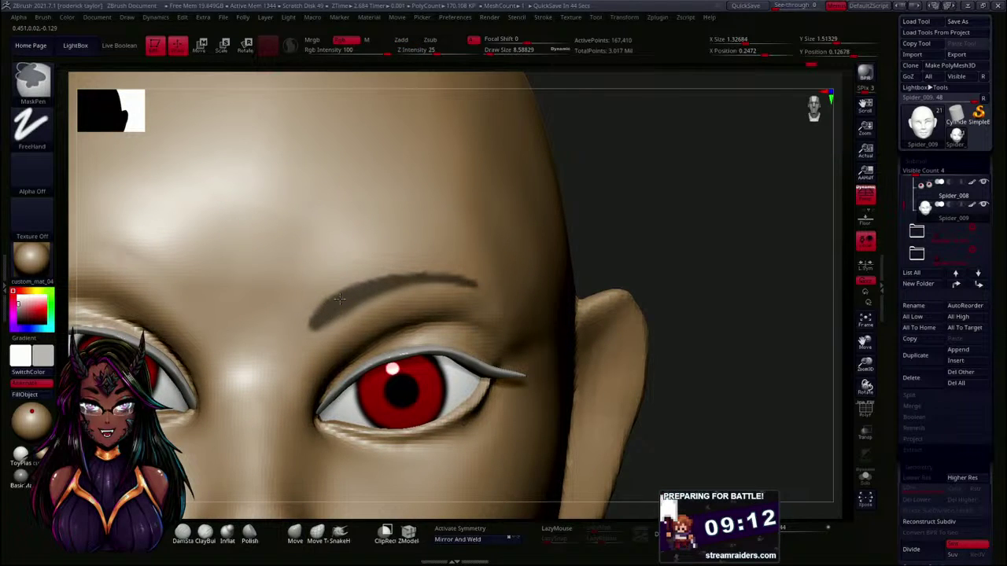
# - Reduce the brush size to about 4.4, clean up the eyebrow mask's edges and inner end, and sharpen the tail tip
pyautogui.press('s')
pyautogui.moveTo(619, 196); pyautogui.dragTo(616, 196)
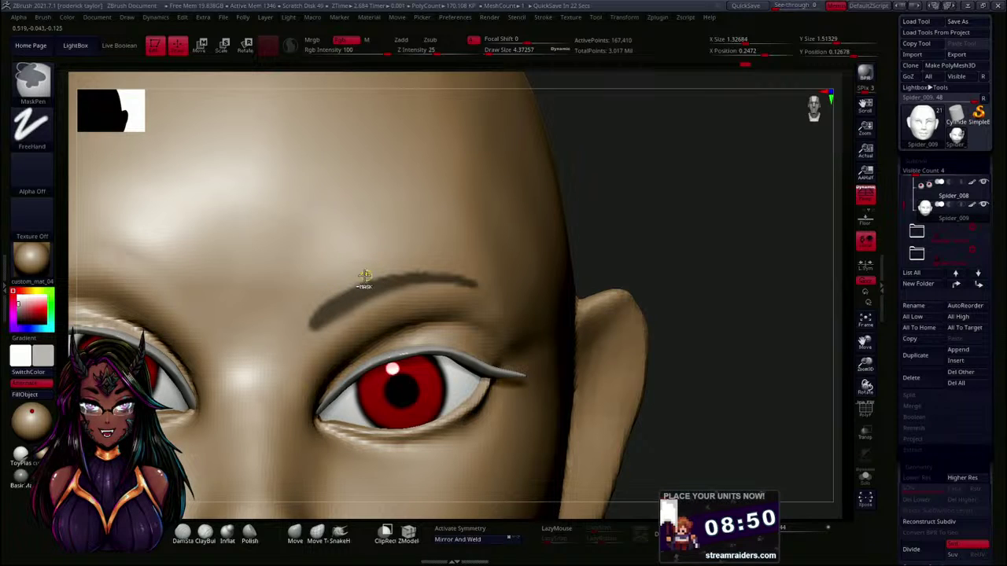
pyautogui.moveTo(622, 215)
pyautogui.keyDown('alt'); pyautogui.mouseDown()
pyautogui.moveTo(609, 182)
pyautogui.moveTo(576, 203)
pyautogui.mouseUp(); pyautogui.keyUp('alt')
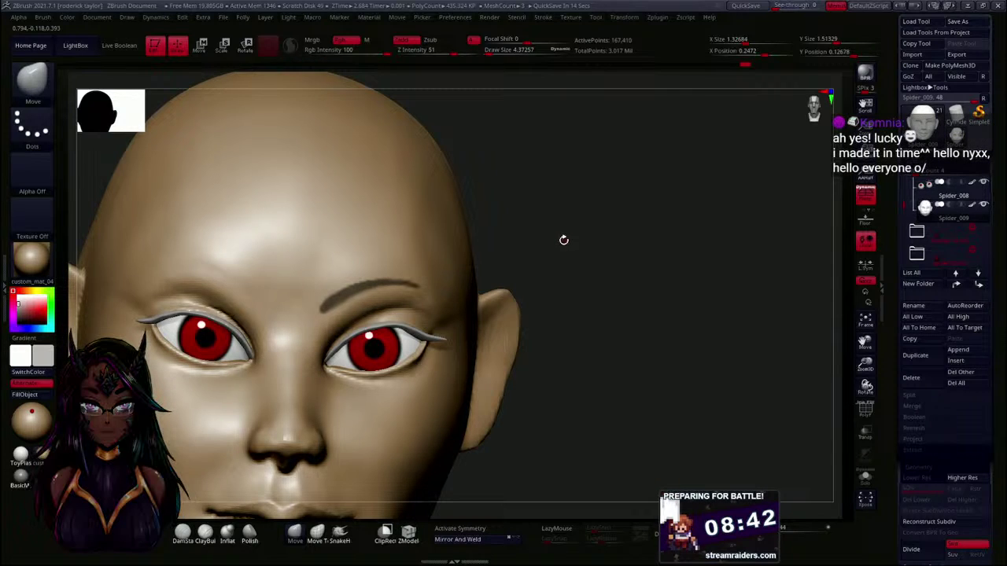
pyautogui.keyDown('ctrl'); pyautogui.moveTo(574, 262); pyautogui.dragTo(575, 299, button='right'); pyautogui.keyUp('ctrl')
pyautogui.keyDown('ctrl'); pyautogui.moveTo(573, 235); pyautogui.dragTo(580, 259, button='right'); pyautogui.keyUp('ctrl')
pyautogui.moveTo(354, 299)
pyautogui.keyDown('ctrl'); pyautogui.mouseDown()
pyautogui.moveTo(321, 318)
pyautogui.moveTo(319, 333)
pyautogui.mouseUp(); pyautogui.keyUp('ctrl')
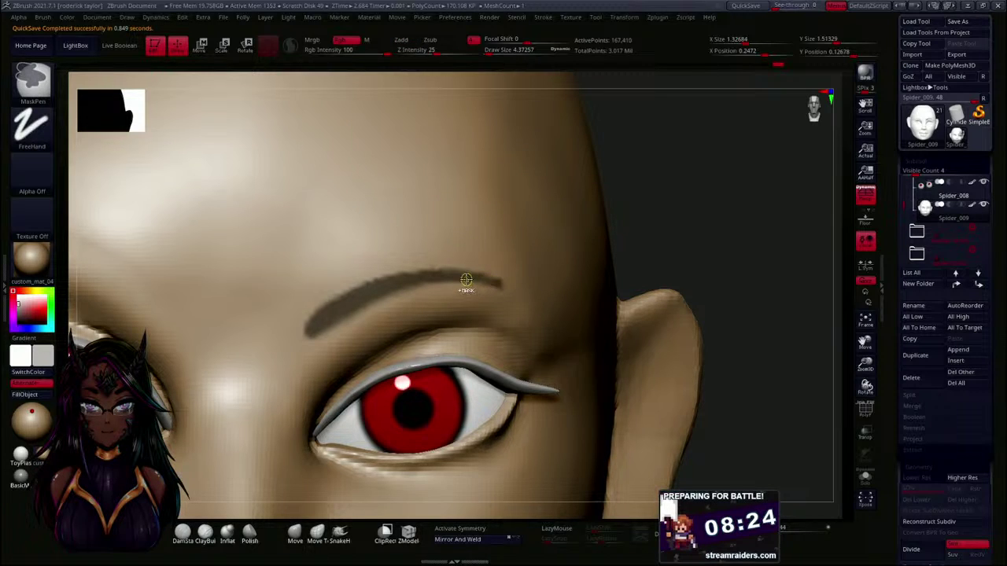
pyautogui.keyDown('ctrl'); pyautogui.moveTo(505, 287); pyautogui.dragTo(508, 289); pyautogui.keyUp('ctrl')
# - Compare the eyebrow with the whole face and refine the outline of the mask's inner end
pyautogui.keyDown('alt'); pyautogui.moveTo(694, 241); pyautogui.dragTo(670, 171); pyautogui.keyUp('alt')
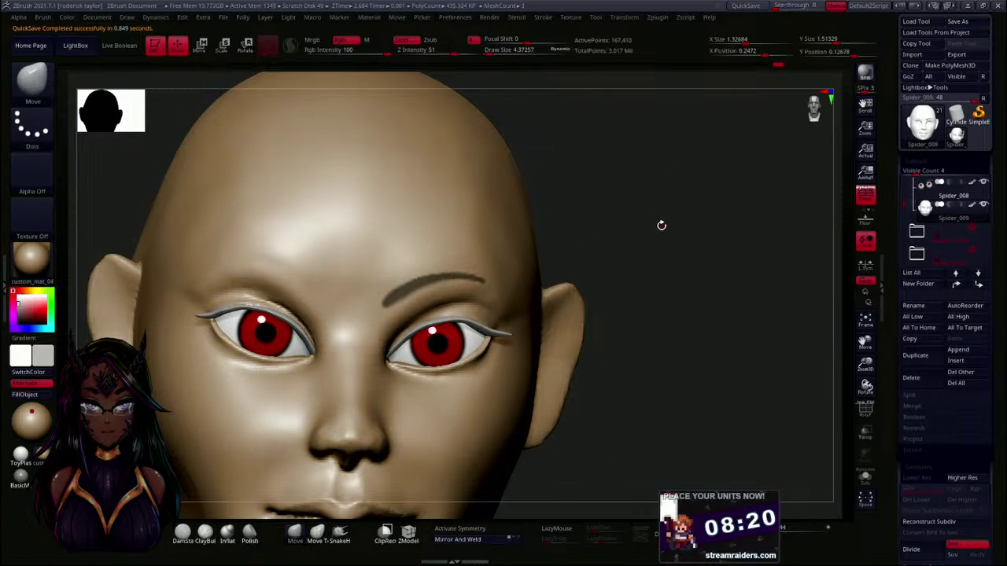
pyautogui.moveTo(661, 225); pyautogui.dragTo(657, 227)
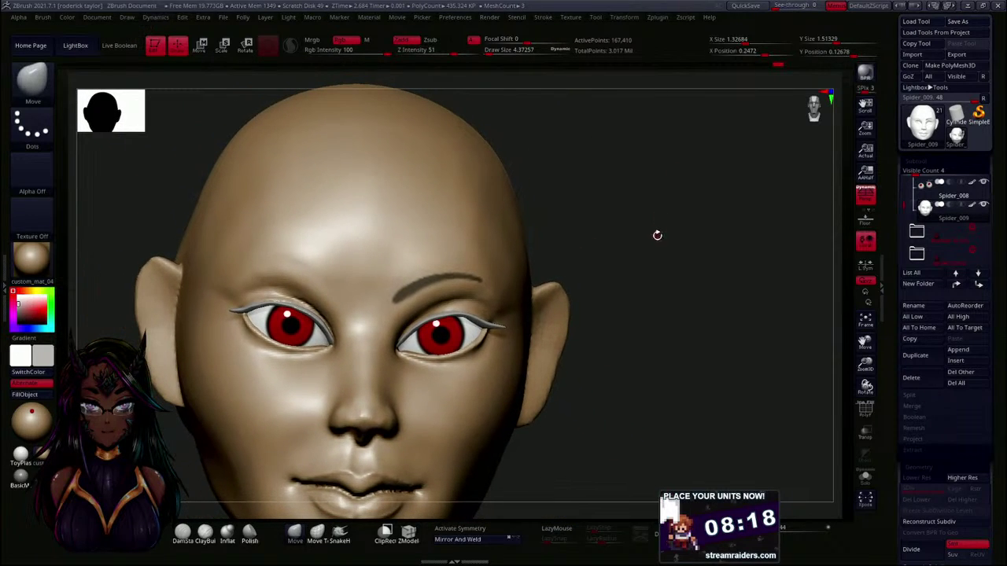
pyautogui.moveTo(672, 307); pyautogui.dragTo(664, 310)
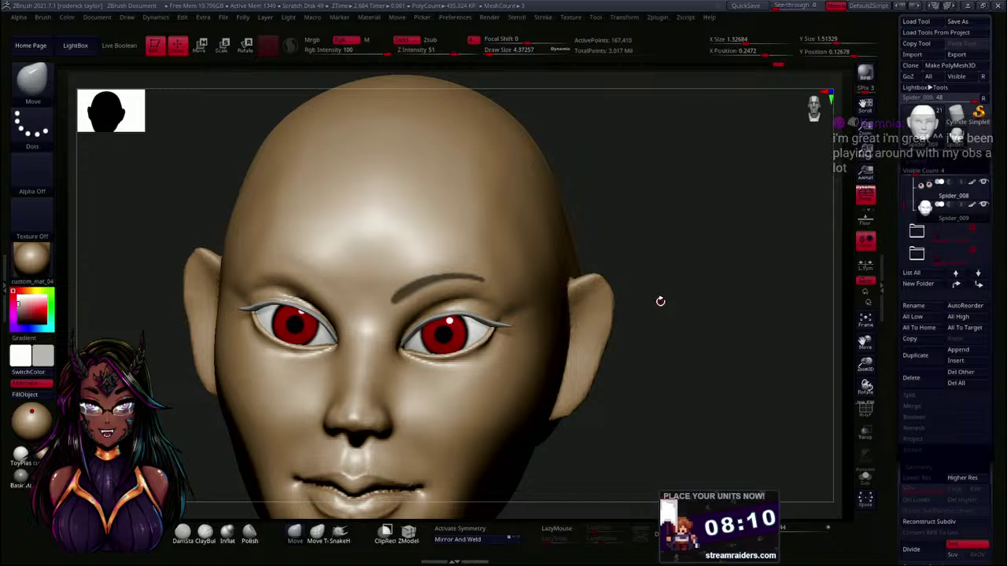
pyautogui.moveTo(660, 283); pyautogui.dragTo(356, 300)
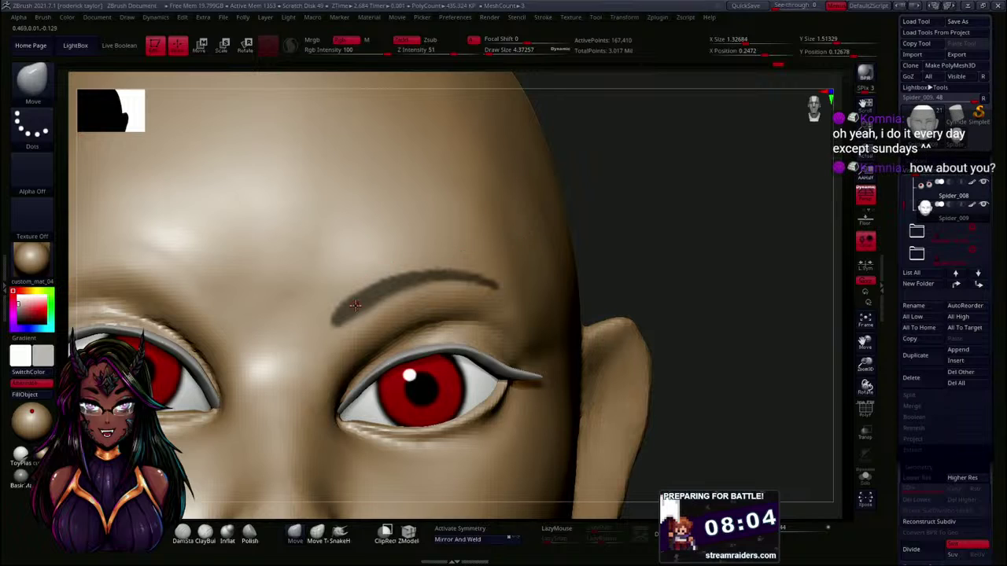
pyautogui.press('ctrl')
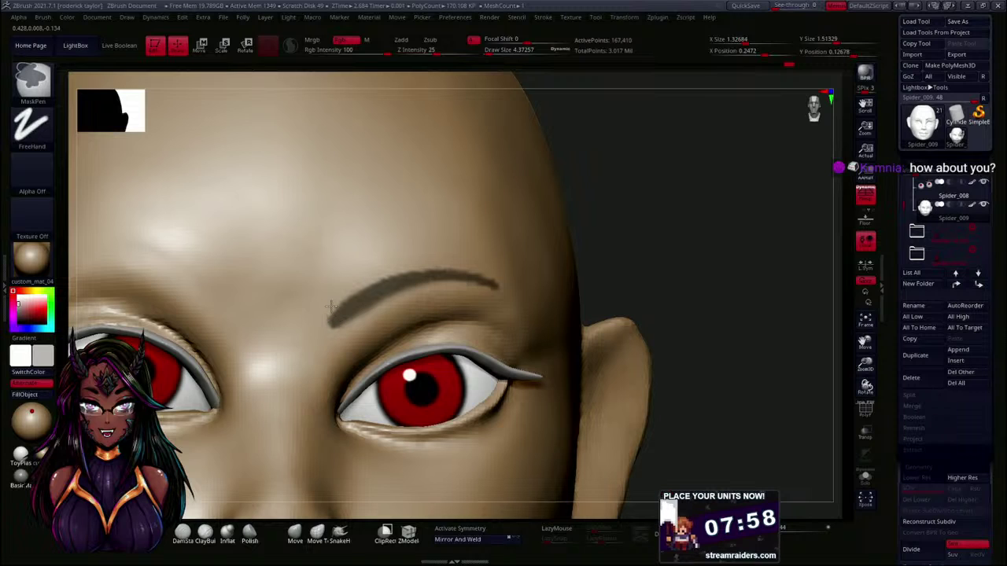
pyautogui.moveTo(681, 207); pyautogui.dragTo(666, 184)
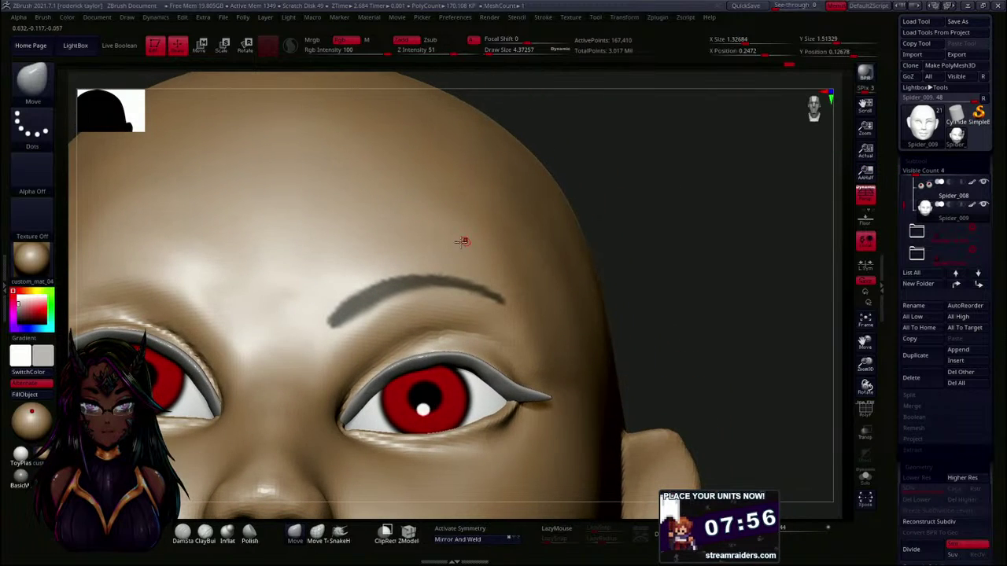
pyautogui.moveTo(661, 258); pyautogui.dragTo(661, 288)
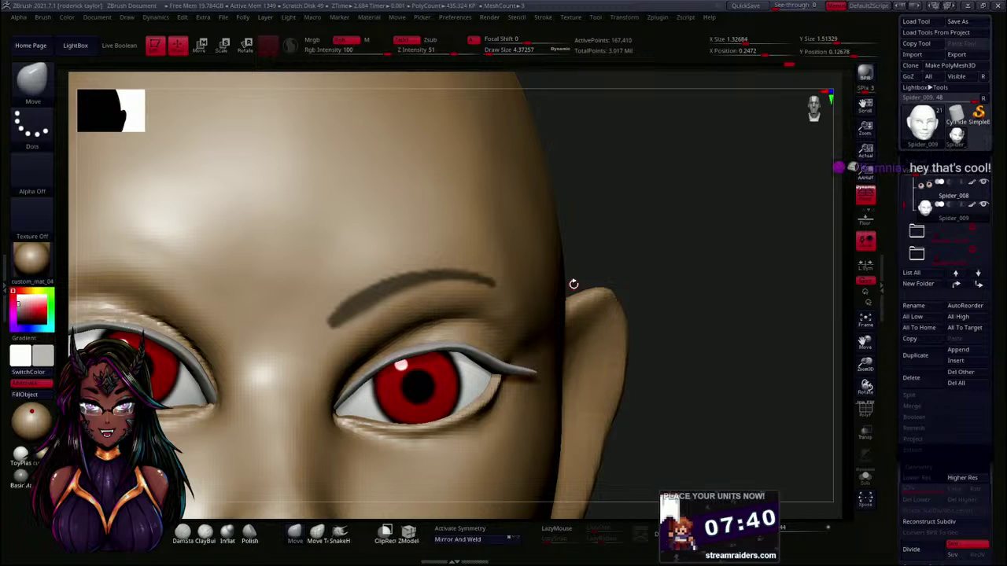
# - Check the eyebrow's curve from several angles and trim stray masking along the arch's upper edge
pyautogui.moveTo(699, 250); pyautogui.dragTo(661, 222)
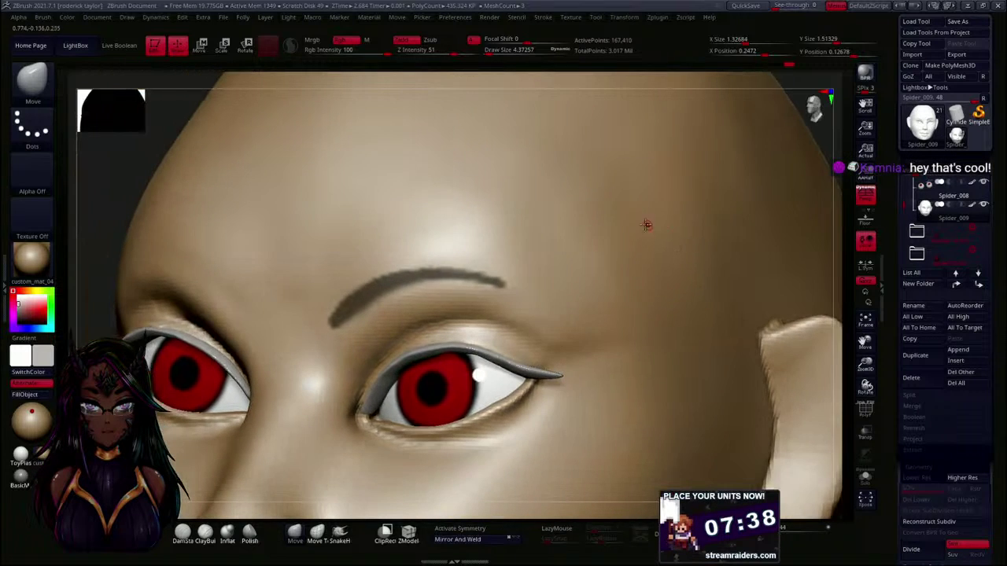
pyautogui.press('ctrl')
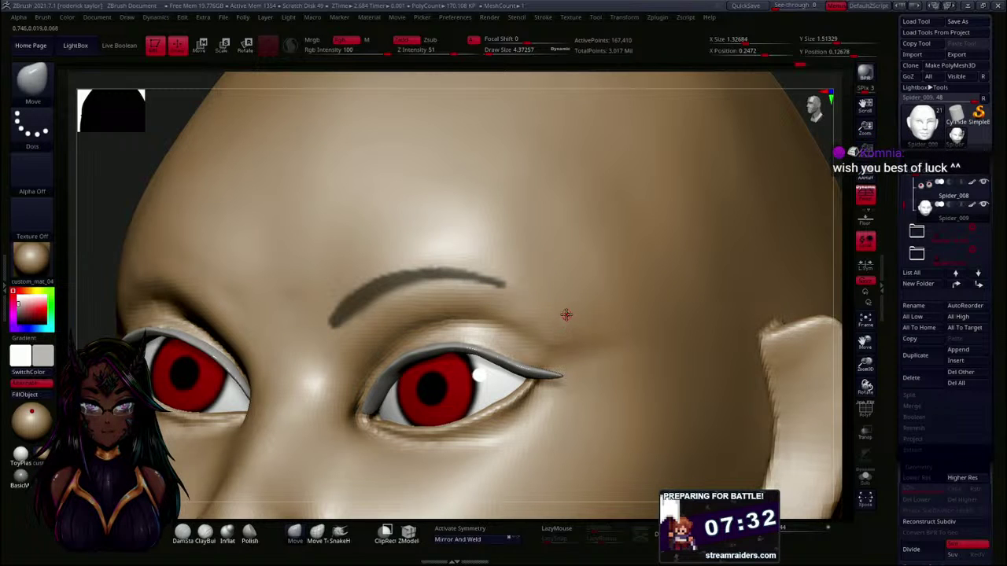
pyautogui.moveTo(789, 83); pyautogui.dragTo(669, 272)
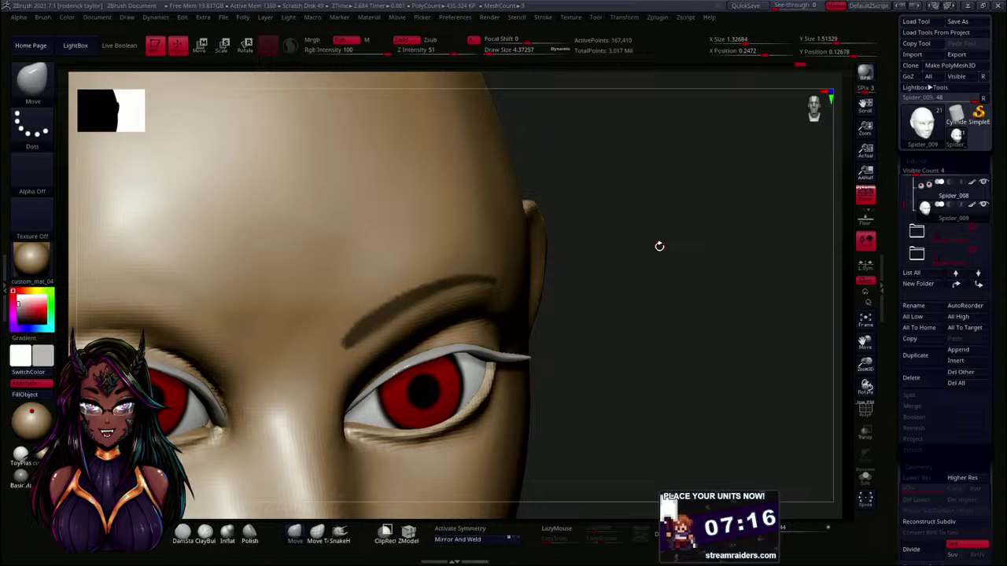
pyautogui.moveTo(616, 303); pyautogui.dragTo(556, 243)
pyautogui.moveTo(622, 253); pyautogui.dragTo(600, 212)
pyautogui.press('ctrl')
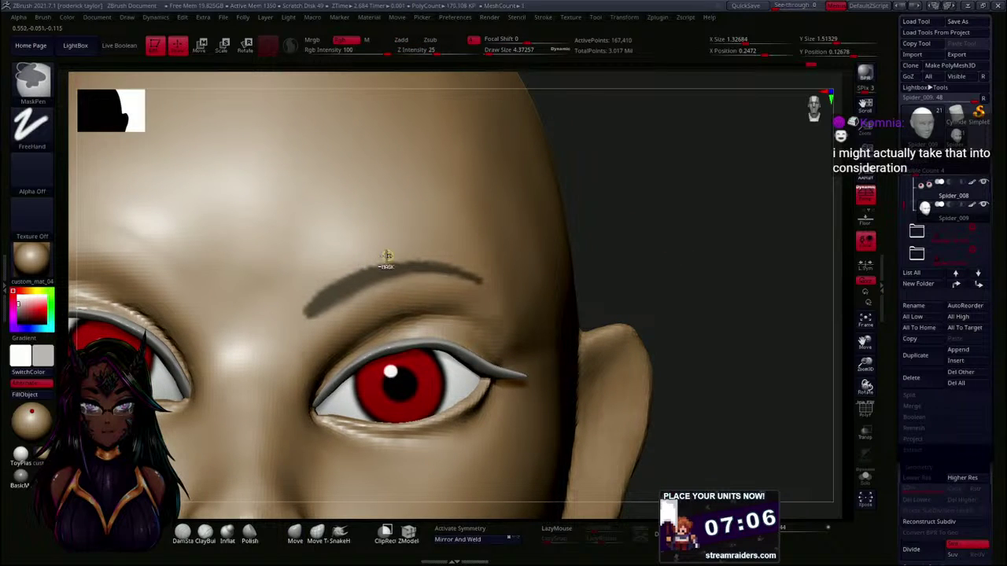
# - Even out the upper edge of the eyebrow mask's inner half and check its shape against the face
pyautogui.moveTo(688, 250); pyautogui.dragTo(681, 243)
pyautogui.press('ctrl')
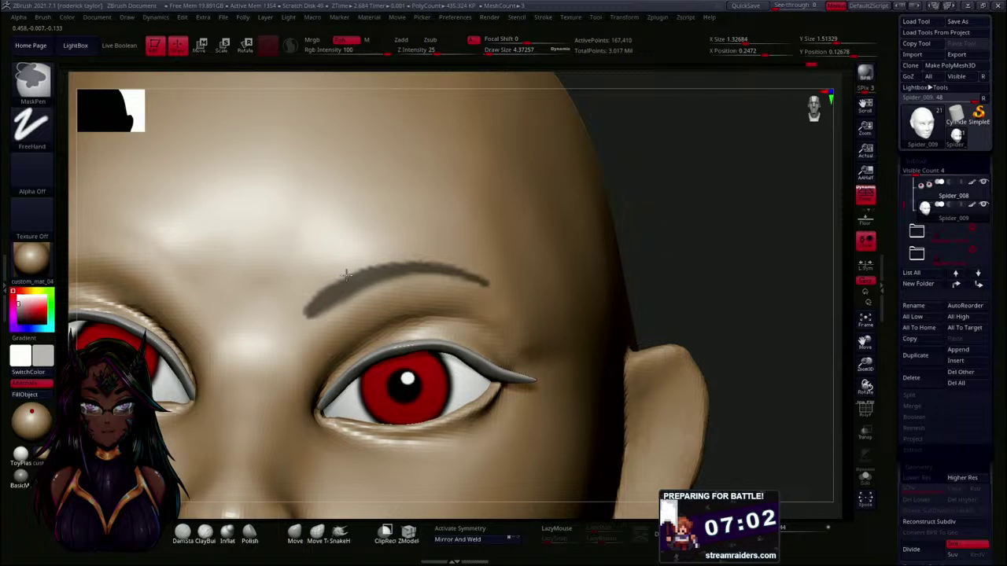
pyautogui.moveTo(724, 250)
pyautogui.mouseDown()
pyautogui.moveTo(715, 227)
pyautogui.moveTo(729, 266)
pyautogui.moveTo(711, 255)
pyautogui.moveTo(697, 214)
pyautogui.mouseUp()
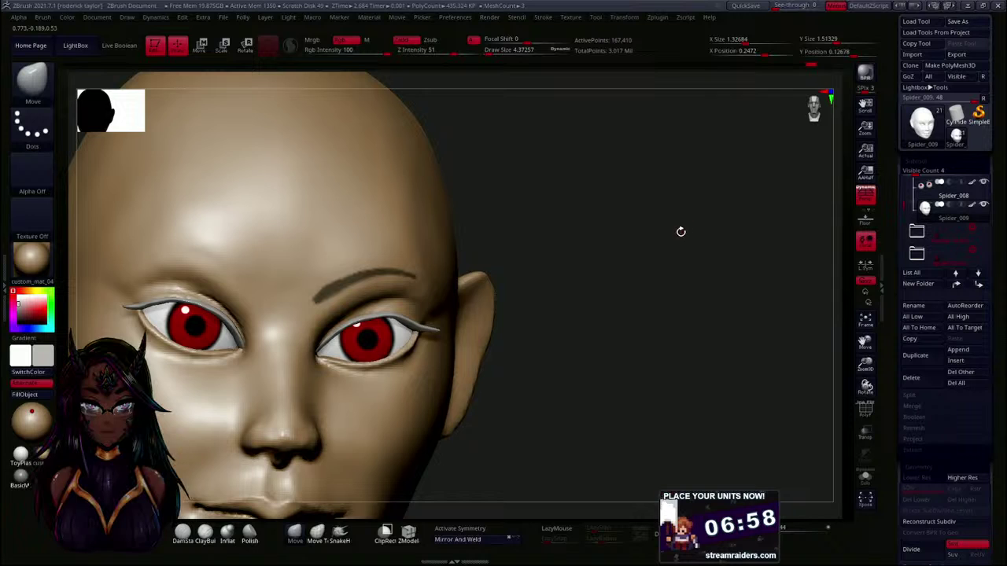
pyautogui.moveTo(569, 229); pyautogui.dragTo(564, 292)
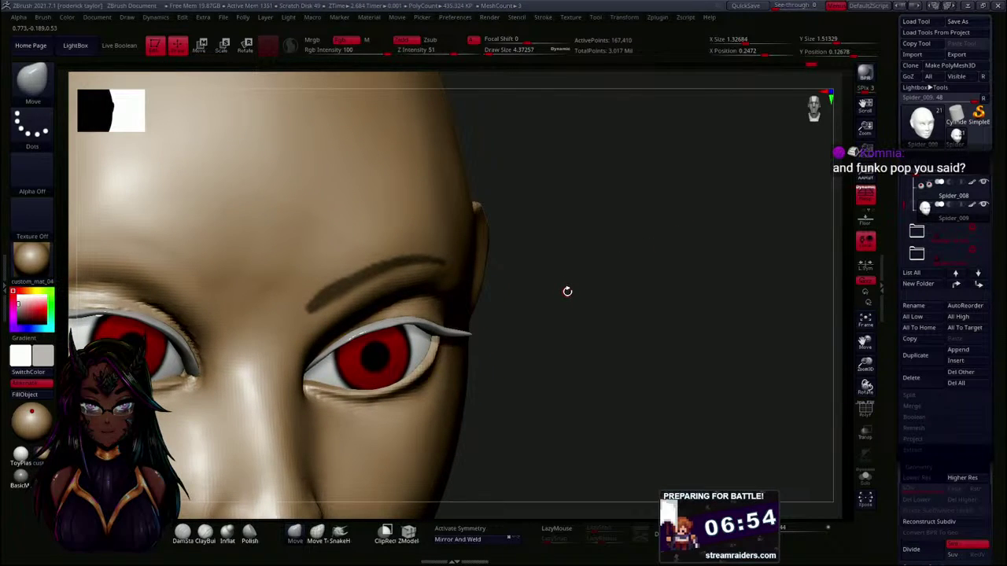
pyautogui.moveTo(565, 285); pyautogui.dragTo(567, 297)
pyautogui.moveTo(560, 217)
pyautogui.mouseDown()
pyautogui.moveTo(557, 187)
pyautogui.moveTo(543, 203)
pyautogui.mouseUp()
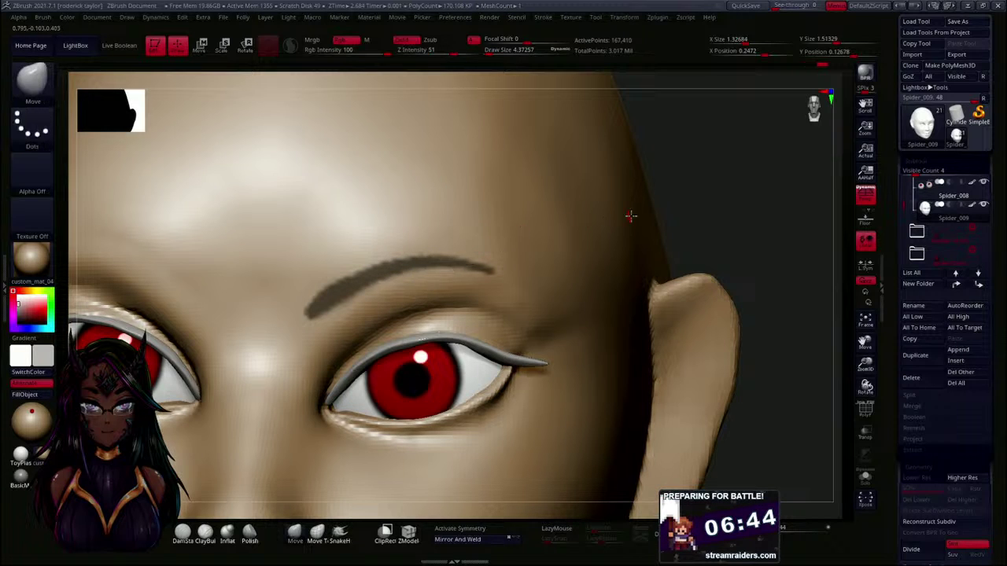
# - Examine the masked eyebrow against both eyes and the head's side from several angles, undoing the last stray edits
pyautogui.moveTo(710, 202); pyautogui.dragTo(587, 187)
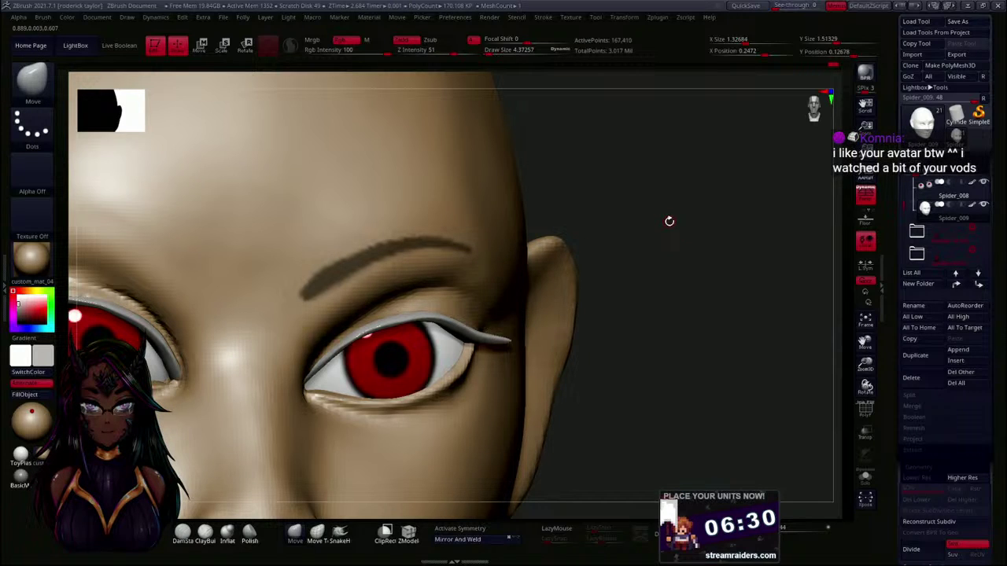
pyautogui.moveTo(669, 241); pyautogui.dragTo(660, 204)
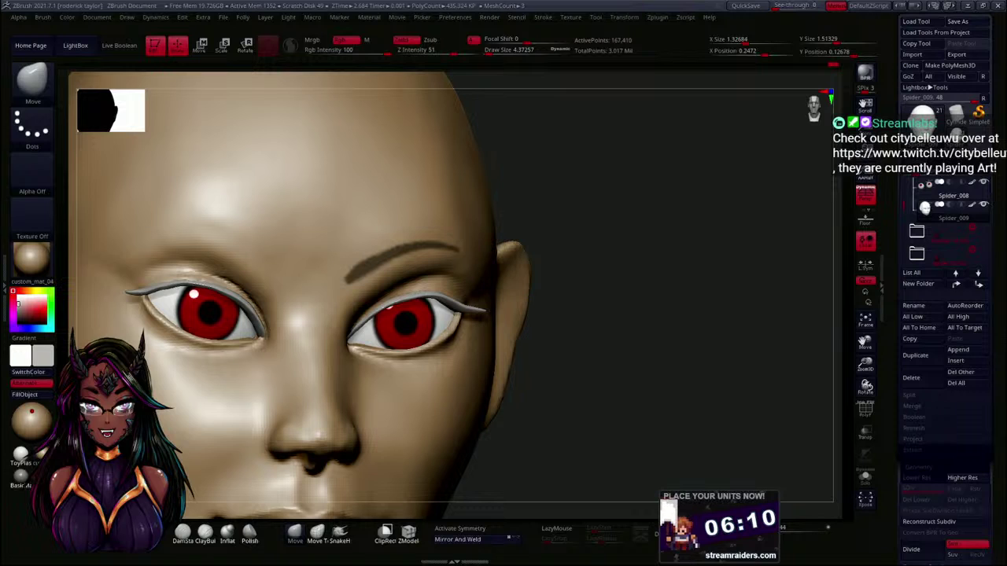
pyautogui.moveTo(618, 220); pyautogui.dragTo(606, 241)
pyautogui.hotkey('ctrl', 'z')
pyautogui.hotkey('ctrl', 'z')
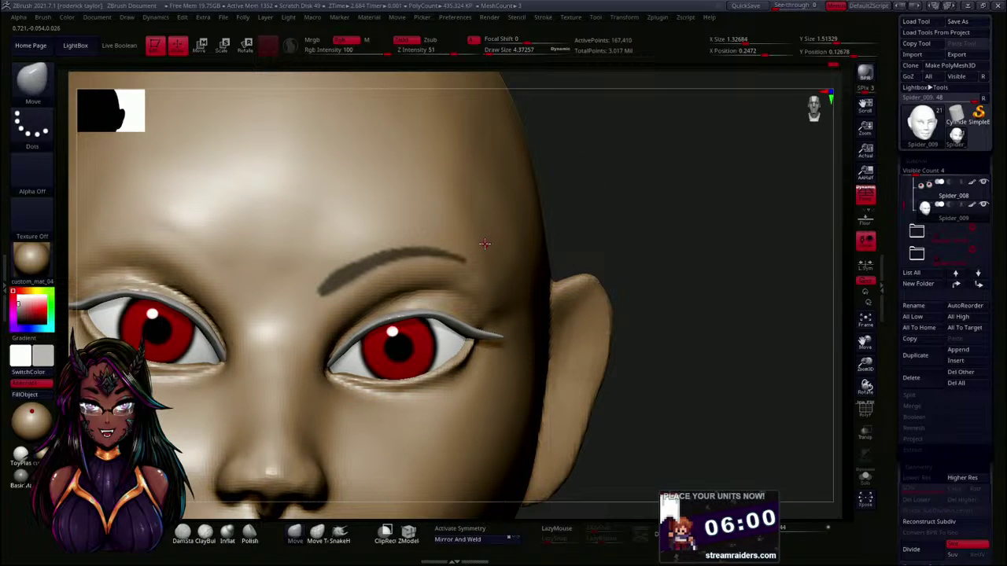
pyautogui.moveTo(590, 243); pyautogui.dragTo(584, 247)
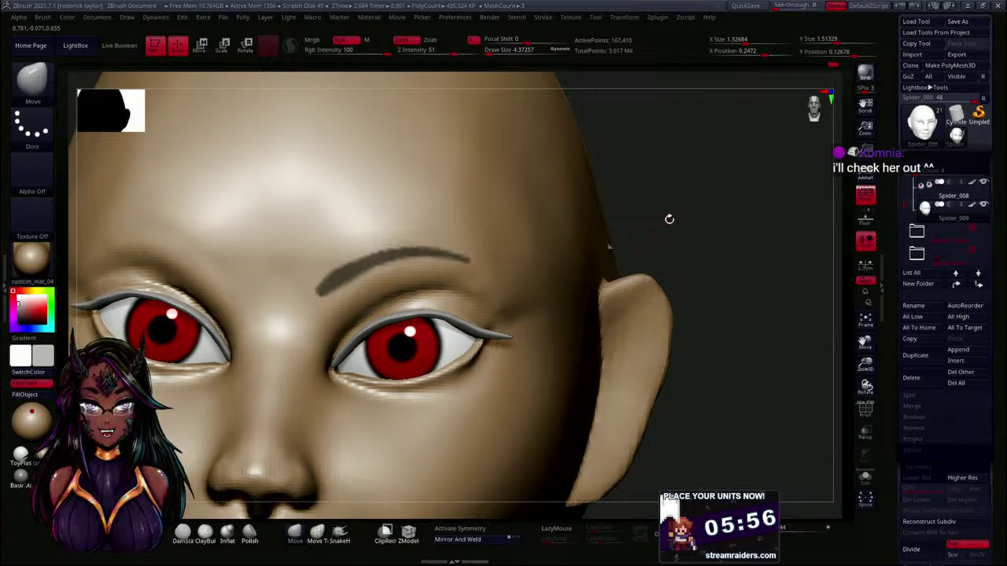
# - Extract the masked eyebrow from the head mesh with smoothness 0 and thickness 0
pyautogui.moveTo(648, 236)
pyautogui.keyDown('shift'); pyautogui.mouseDown()
pyautogui.moveTo(658, 241)
pyautogui.moveTo(686, 223)
pyautogui.moveTo(620, 223)
pyautogui.moveTo(652, 229)
pyautogui.moveTo(635, 227)
pyautogui.moveTo(641, 218)
pyautogui.mouseUp(); pyautogui.keyUp('shift')
pyautogui.moveTo(891, 179); pyautogui.dragTo(900, 96)
pyautogui.moveTo(893, 226); pyautogui.dragTo(893, 57)
pyautogui.moveTo(900, 149); pyautogui.dragTo(885, 315)
pyautogui.click(913, 204)
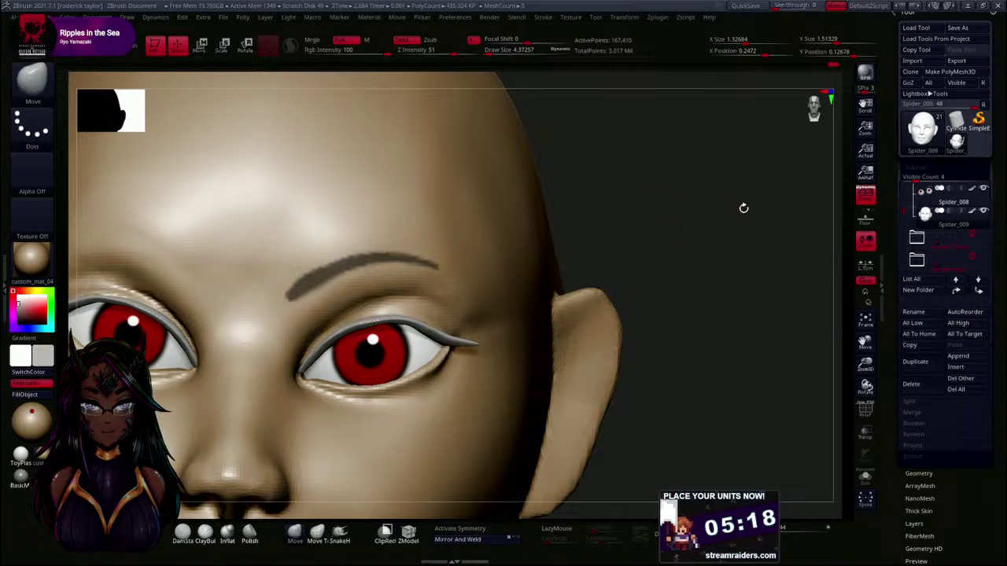
pyautogui.scroll(-5, 914, 254)
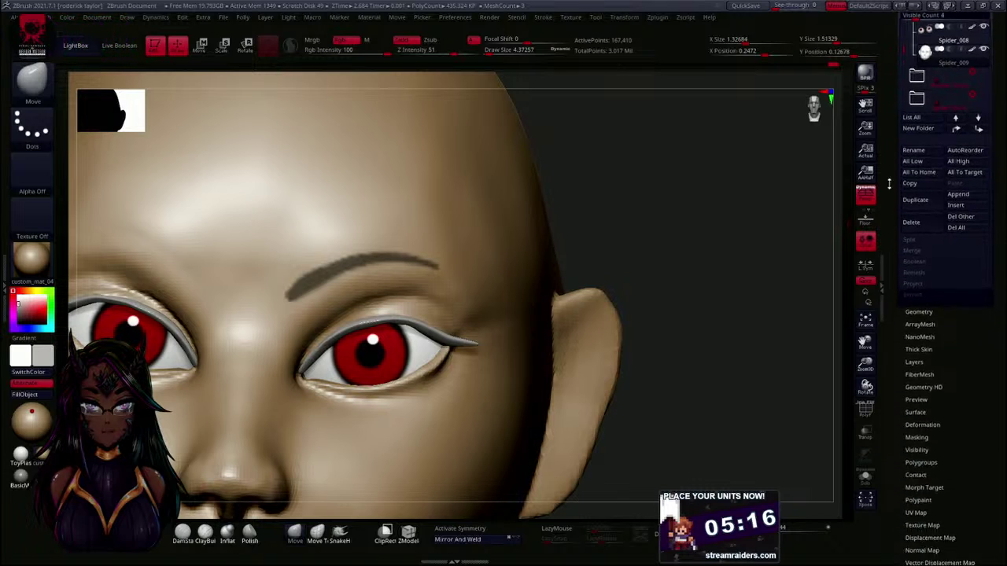
pyautogui.click(913, 252)
pyautogui.click(912, 269)
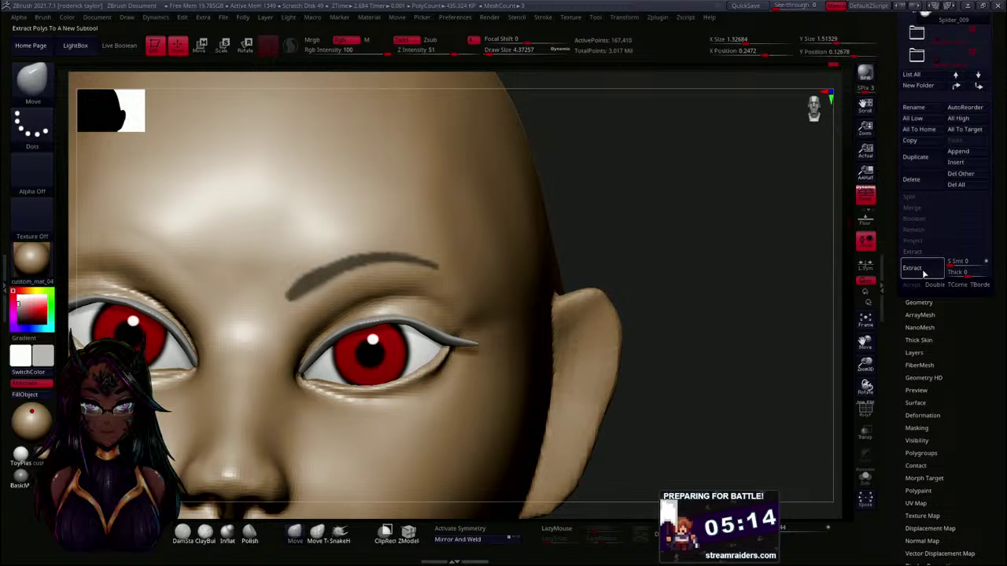
# - Turn on the Double option for the eyebrow extraction, accept it as a new subtool and view it from other angles
pyautogui.moveTo(728, 226); pyautogui.dragTo(703, 220)
pyautogui.click(934, 284)
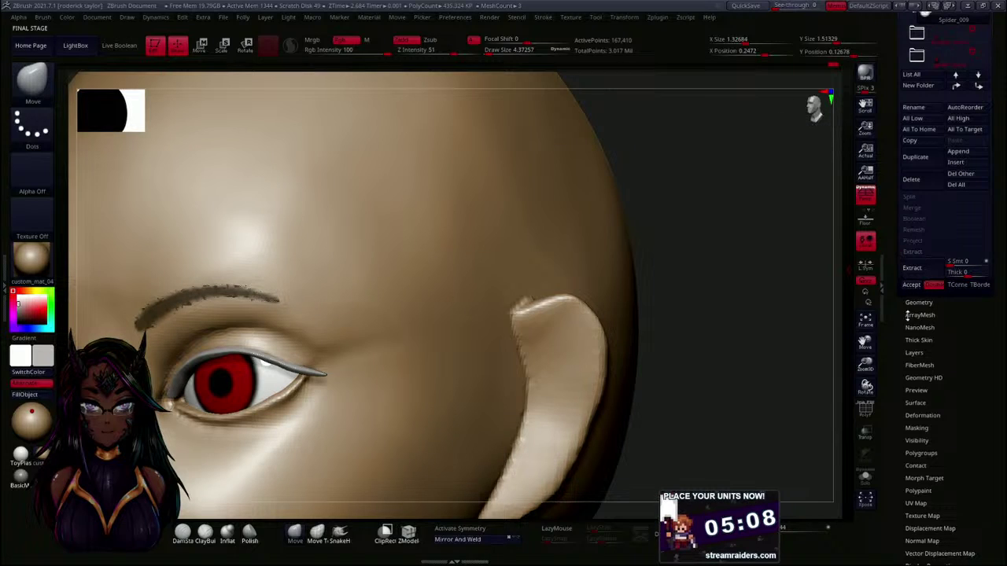
pyautogui.click(914, 284)
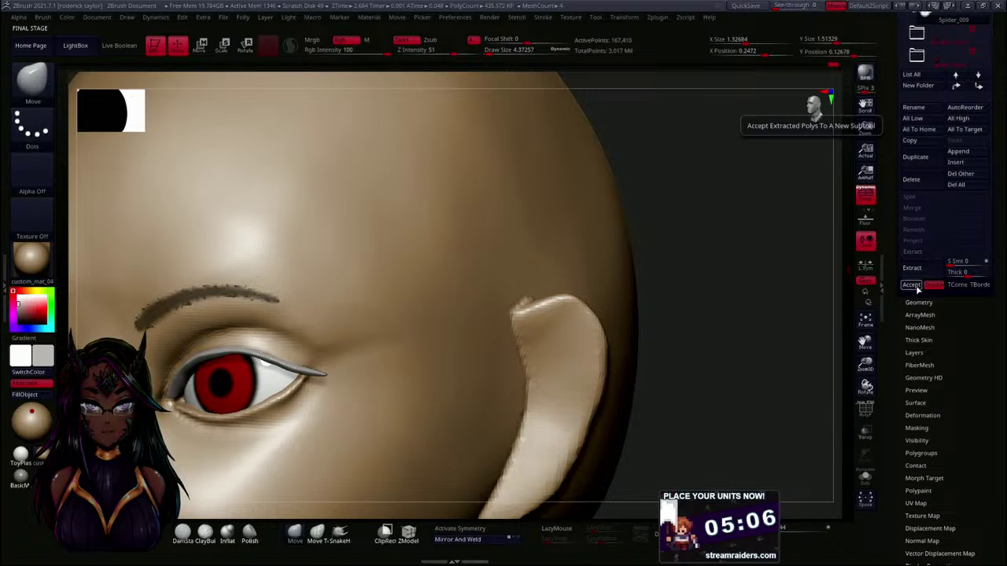
pyautogui.moveTo(782, 281); pyautogui.dragTo(715, 280)
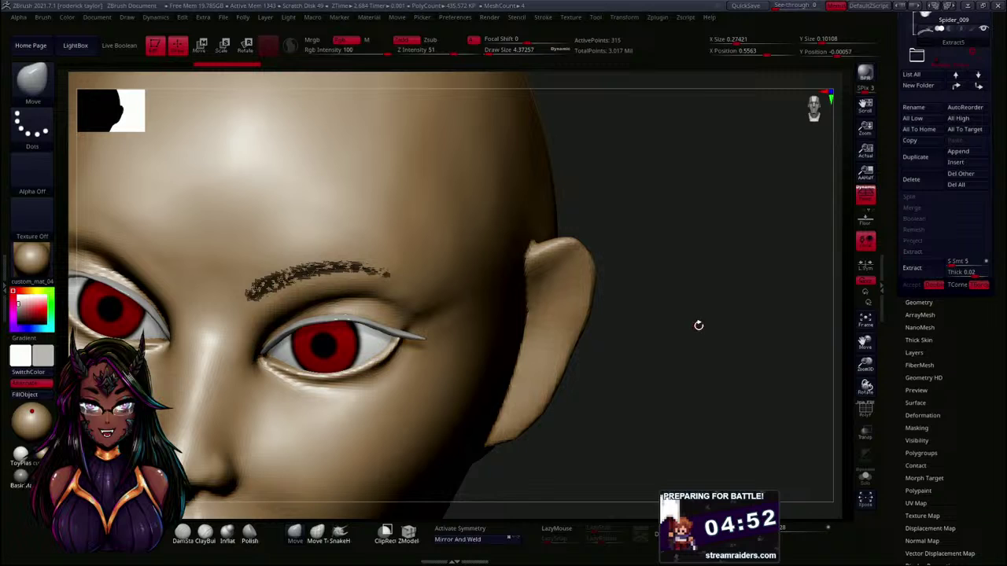
pyautogui.moveTo(698, 326); pyautogui.dragTo(698, 293)
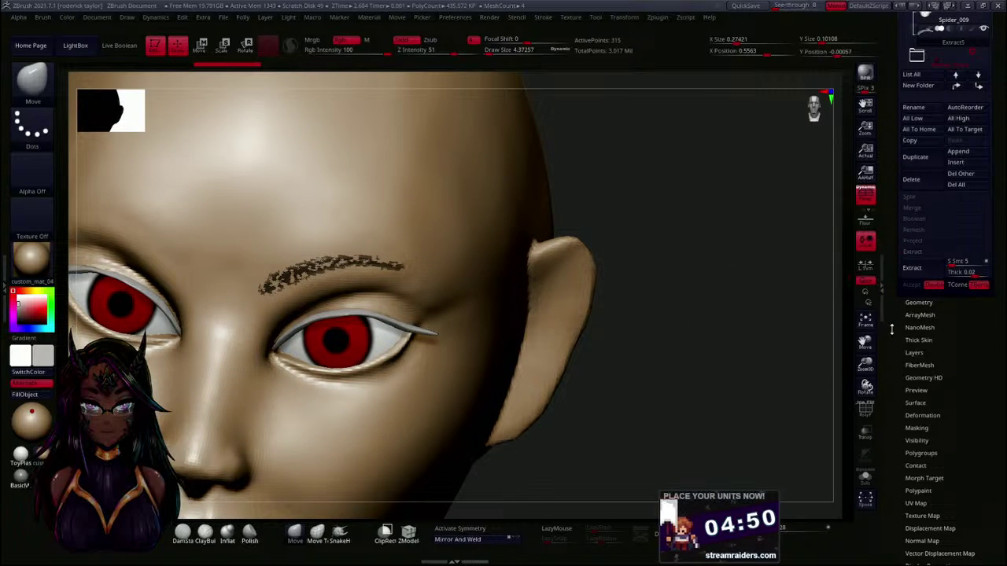
pyautogui.scroll(-5, 889, 266)
pyautogui.scroll(-1, 889, 265)
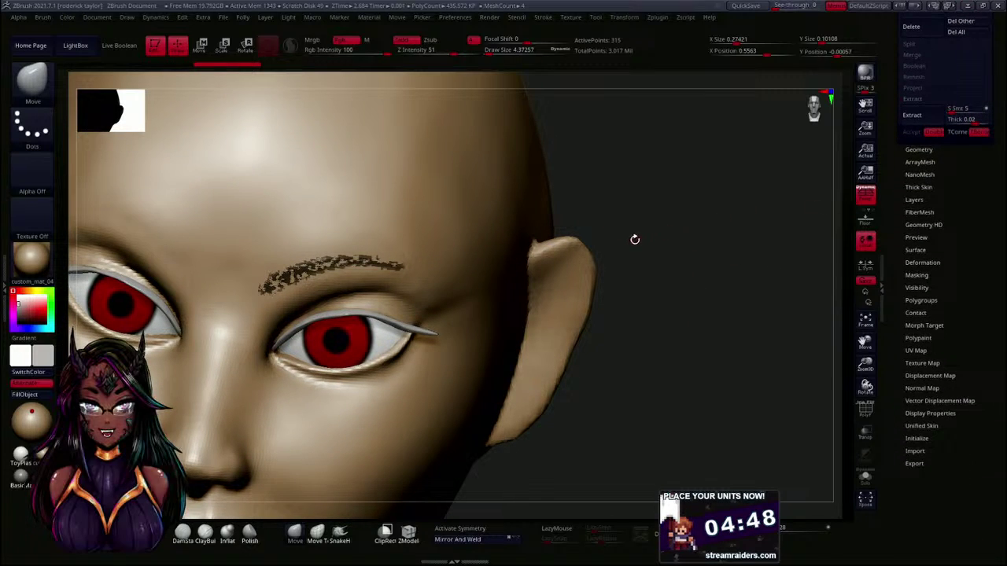
pyautogui.click(920, 151)
pyautogui.click(921, 151)
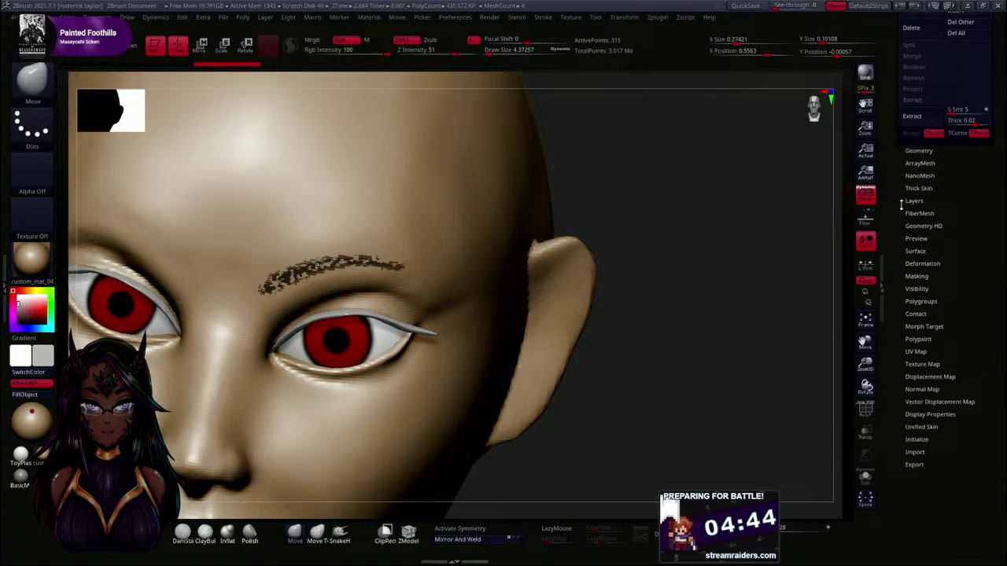
pyautogui.scroll(-2, 898, 184)
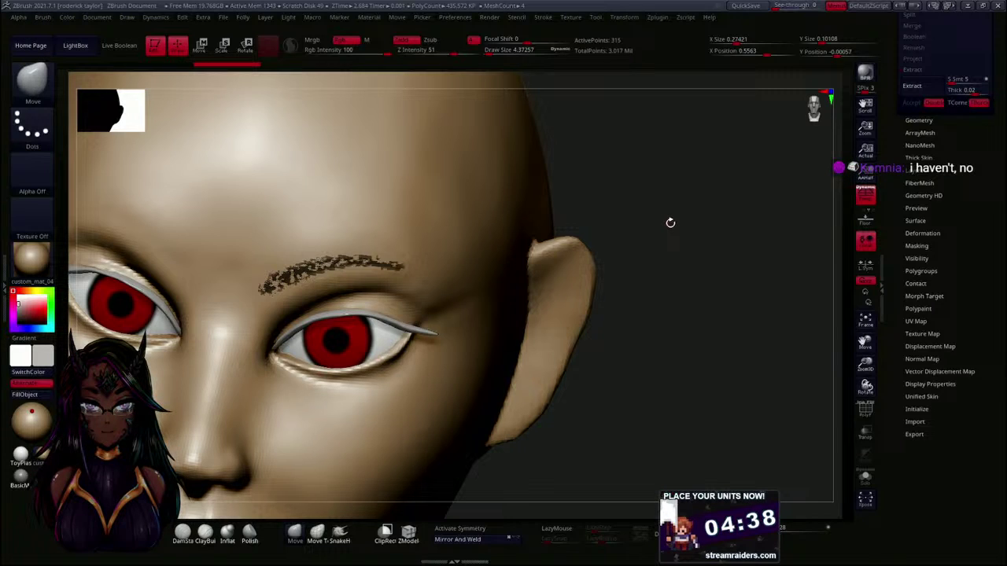
pyautogui.scroll(-2, 909, 197)
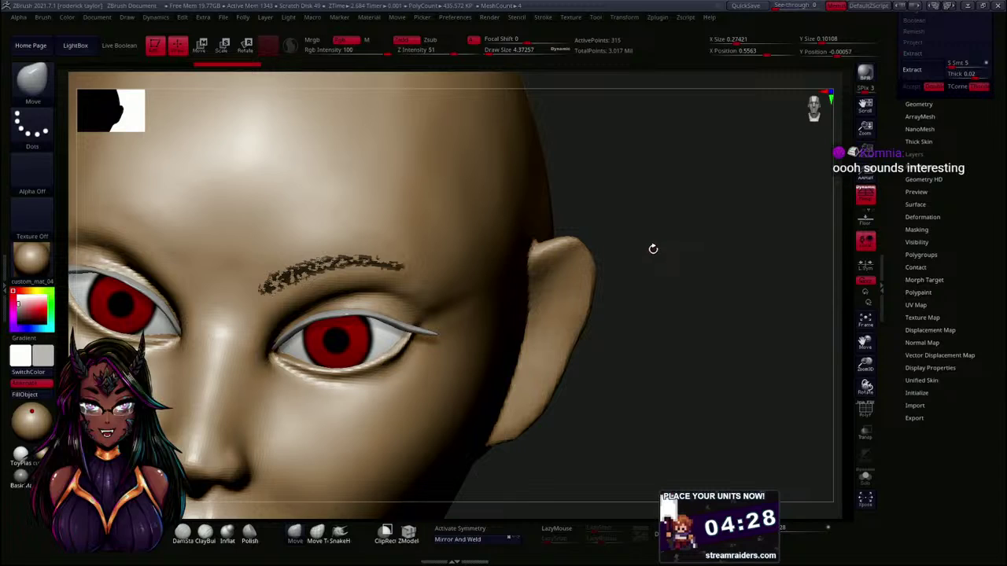
pyautogui.scroll(3, 891, 228)
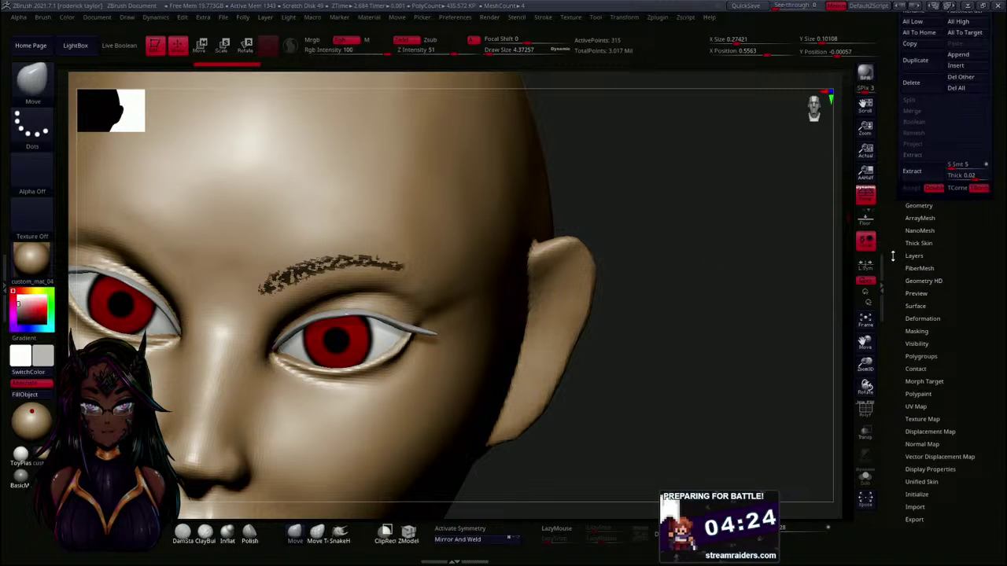
pyautogui.scroll(1, 893, 252)
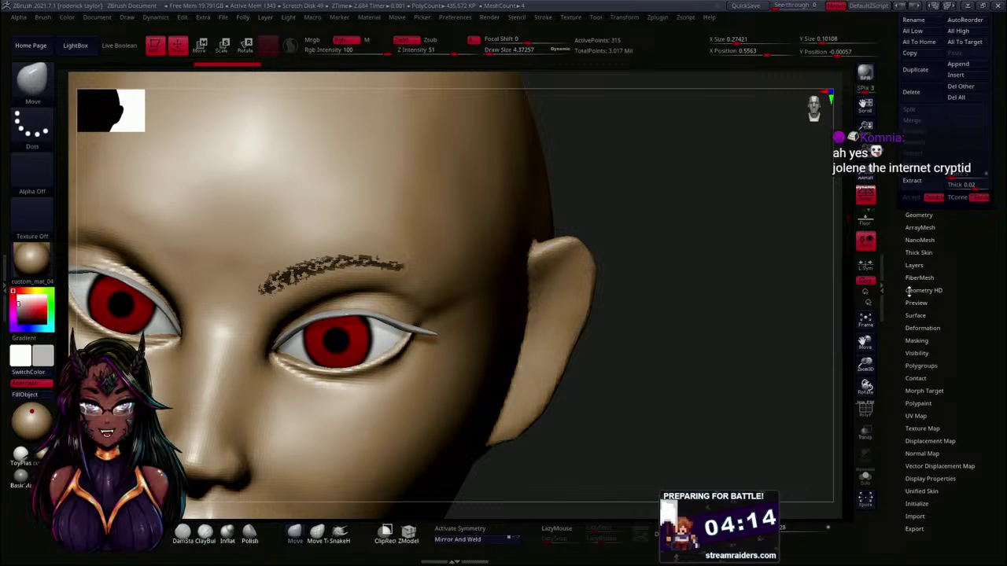
# - Inflate the extracted eyebrow slightly with the Inflate deformation and clear its mask
pyautogui.scroll(-3, 907, 315)
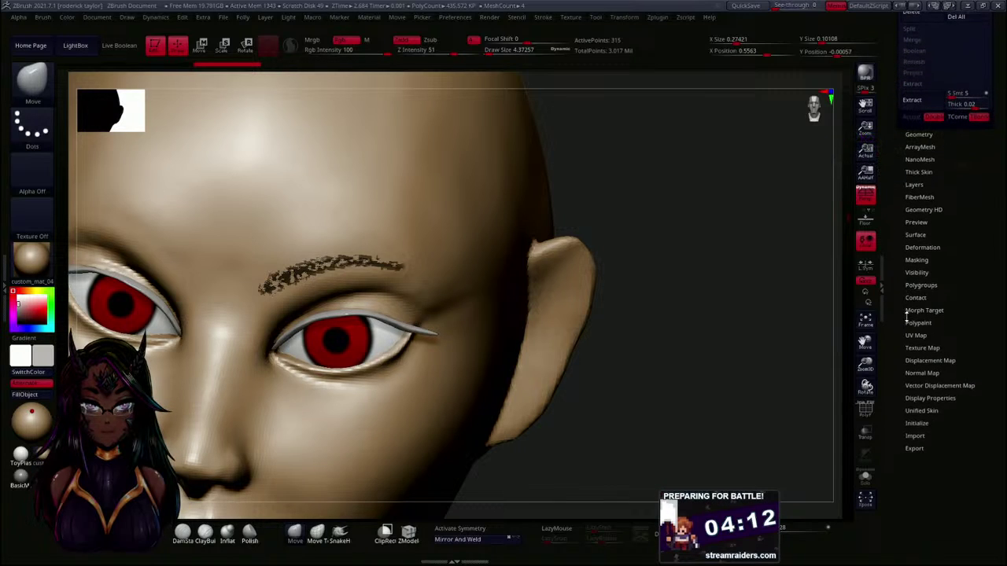
pyautogui.click(923, 247)
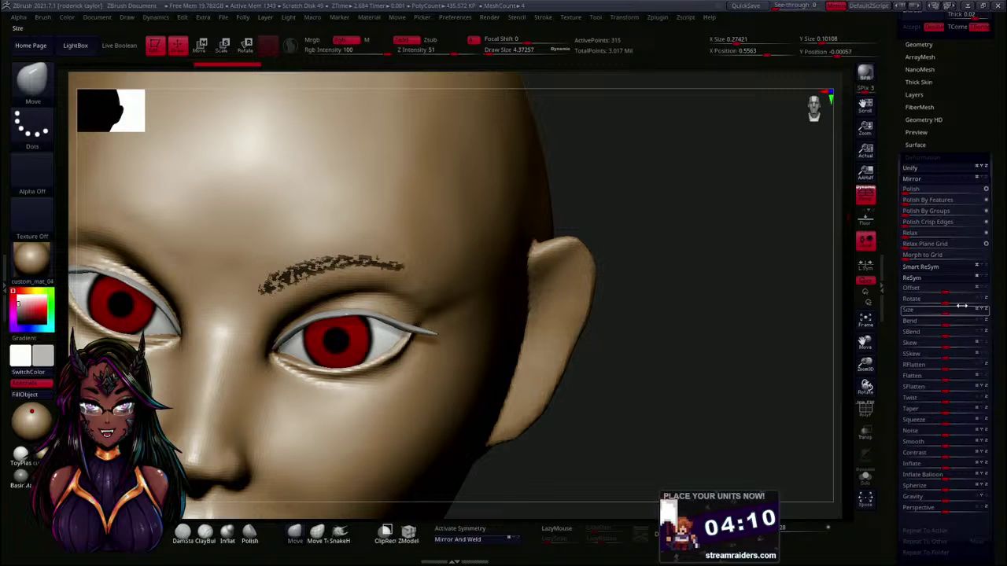
pyautogui.moveTo(943, 465); pyautogui.dragTo(947, 466)
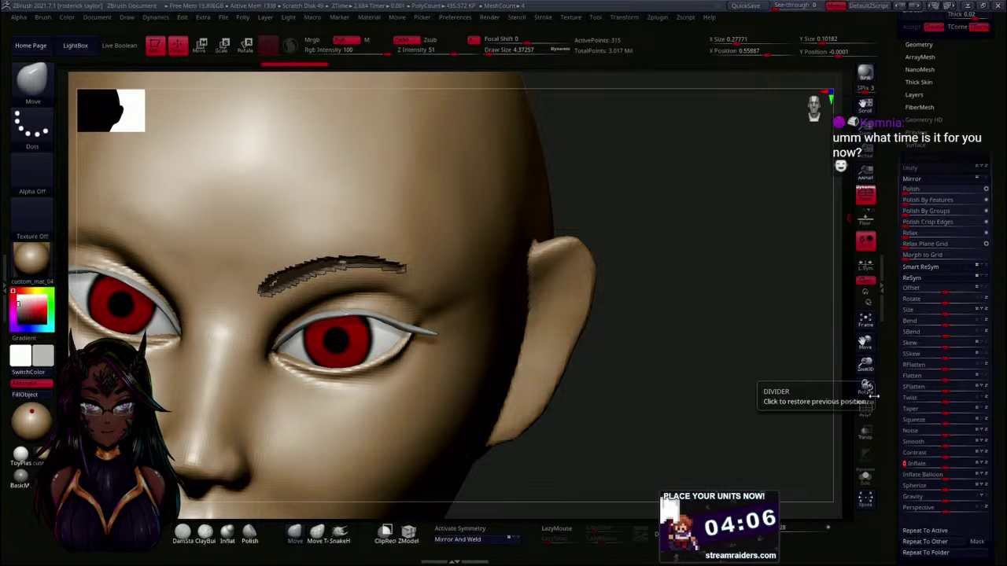
pyautogui.keyDown('ctrl'); pyautogui.moveTo(681, 440); pyautogui.dragTo(682, 446); pyautogui.keyUp('ctrl')
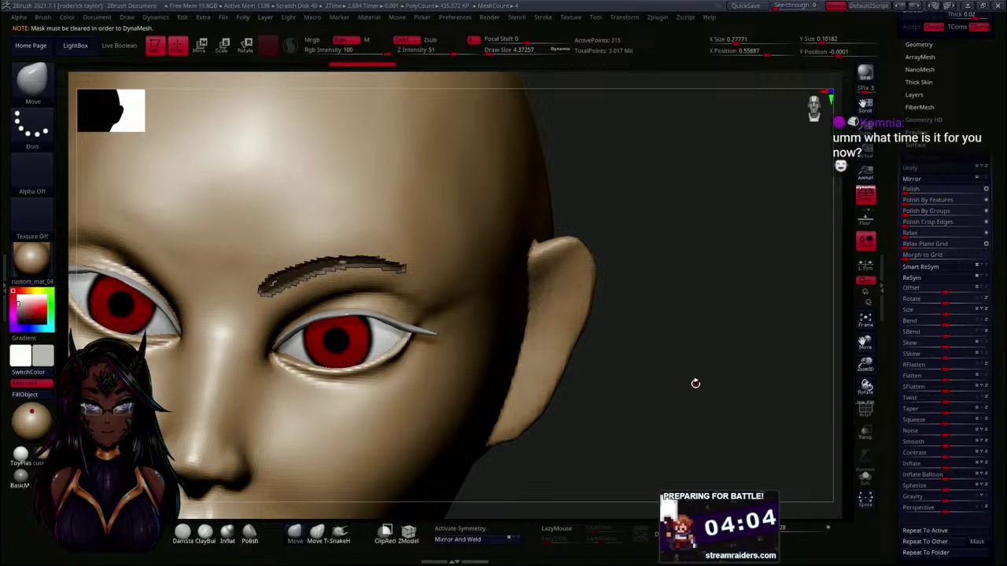
pyautogui.moveTo(695, 381); pyautogui.dragTo(717, 409)
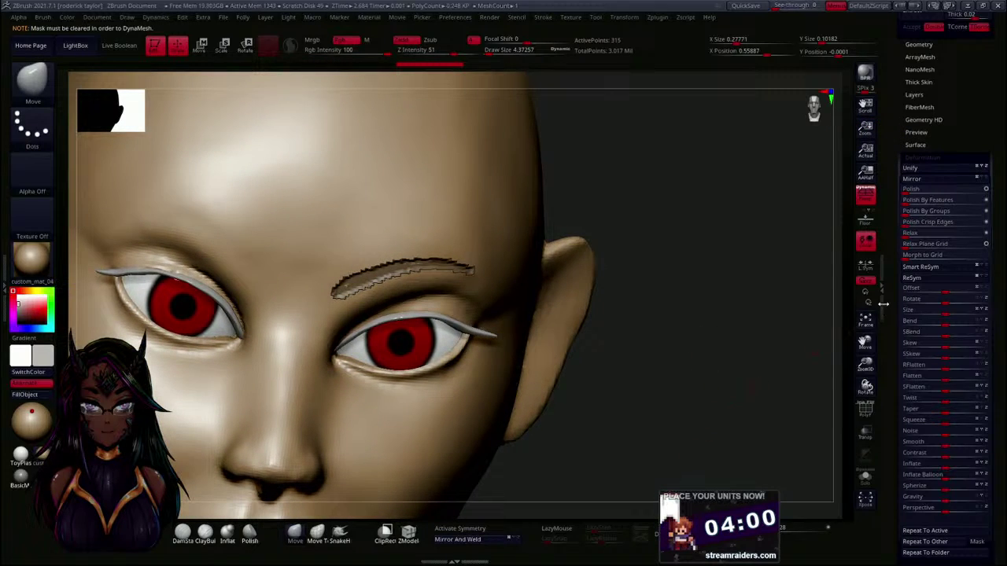
# - Try to remesh the extracted eyebrow using ZRemesher with a target polygon count of 5
pyautogui.scroll(1, 893, 285)
pyautogui.scroll(5, 893, 285)
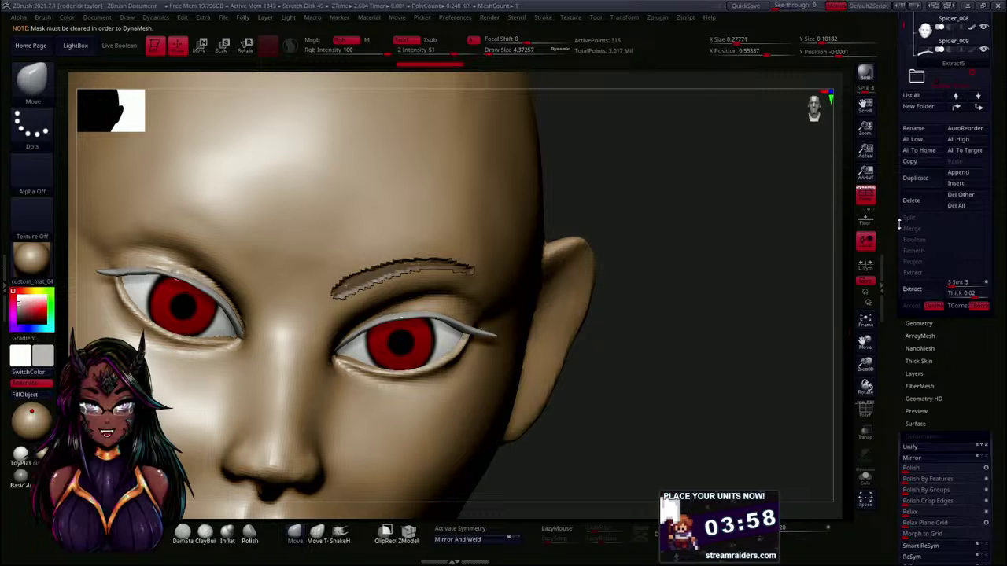
pyautogui.click(914, 324)
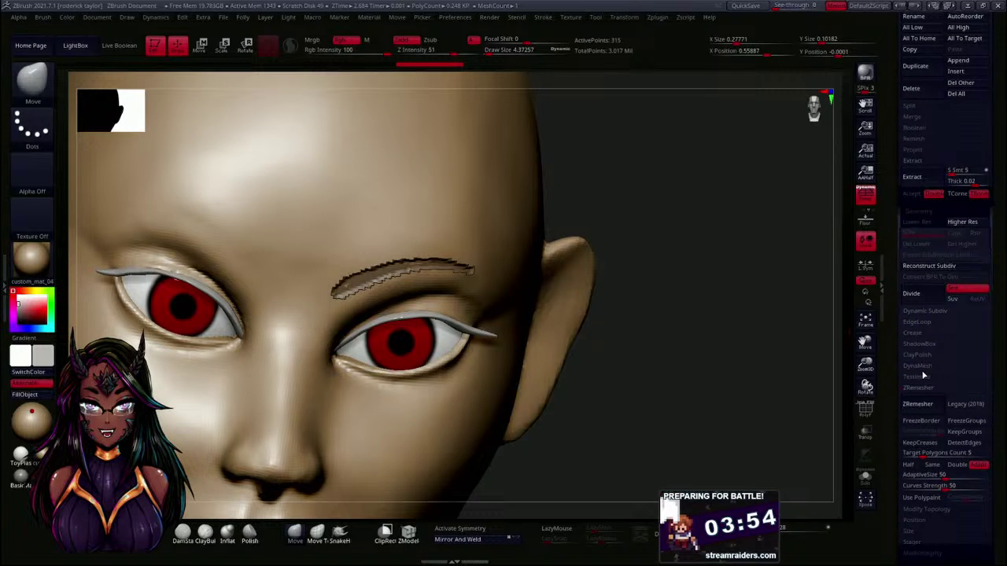
pyautogui.click(919, 404)
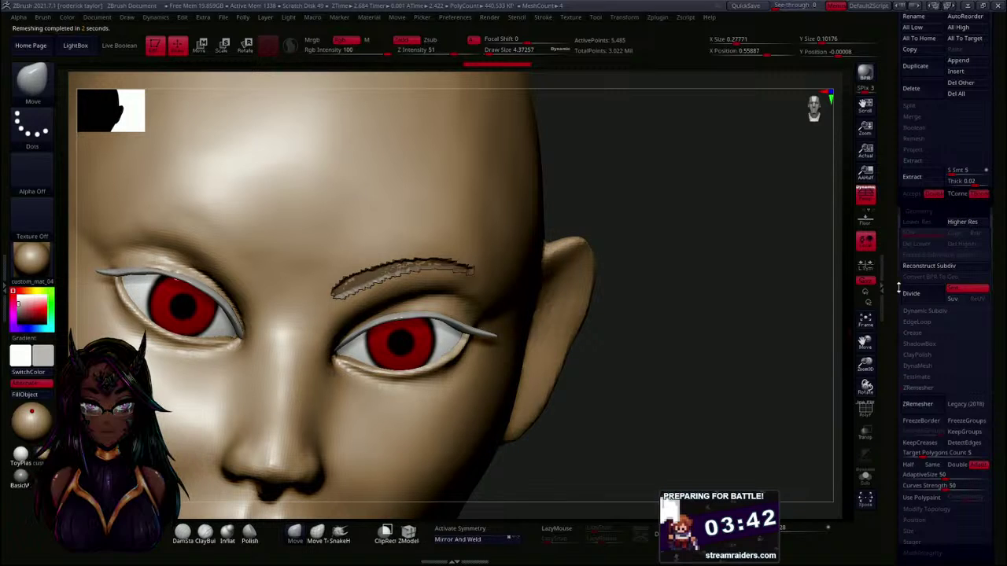
pyautogui.moveTo(785, 273)
pyautogui.mouseDown()
pyautogui.moveTo(731, 265)
pyautogui.moveTo(745, 306)
pyautogui.moveTo(733, 276)
pyautogui.mouseUp()
pyautogui.press('ctrl')
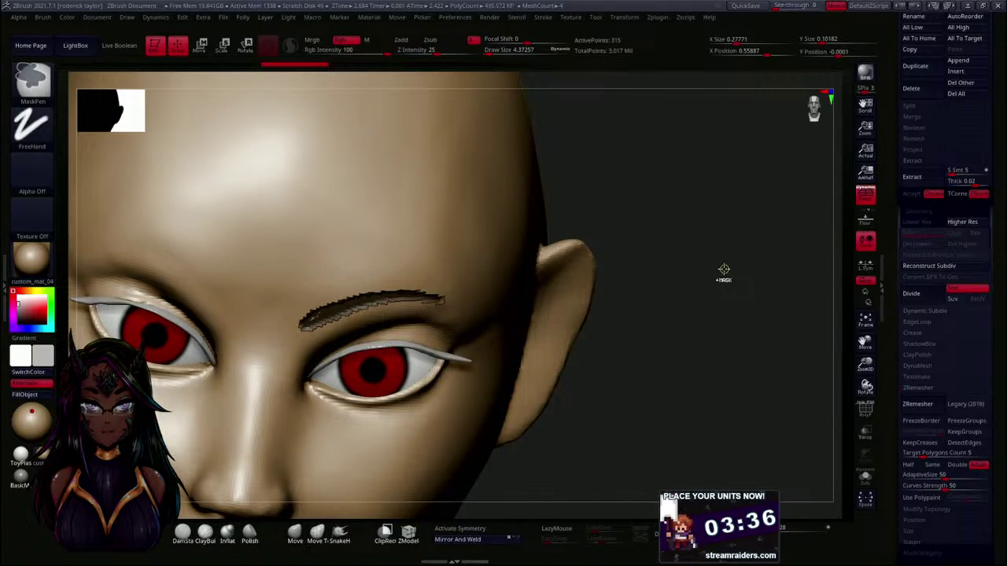
# - Clear the mask from the extracted eyebrow subtool again
pyautogui.keyDown('ctrl'); pyautogui.moveTo(716, 272); pyautogui.dragTo(723, 279); pyautogui.keyUp('ctrl')
pyautogui.hotkey('ctrl', 'shift')
pyautogui.keyDown('ctrl'); pyautogui.keyDown('shift'); pyautogui.click(723, 280); pyautogui.keyUp('shift'); pyautogui.keyUp('ctrl')
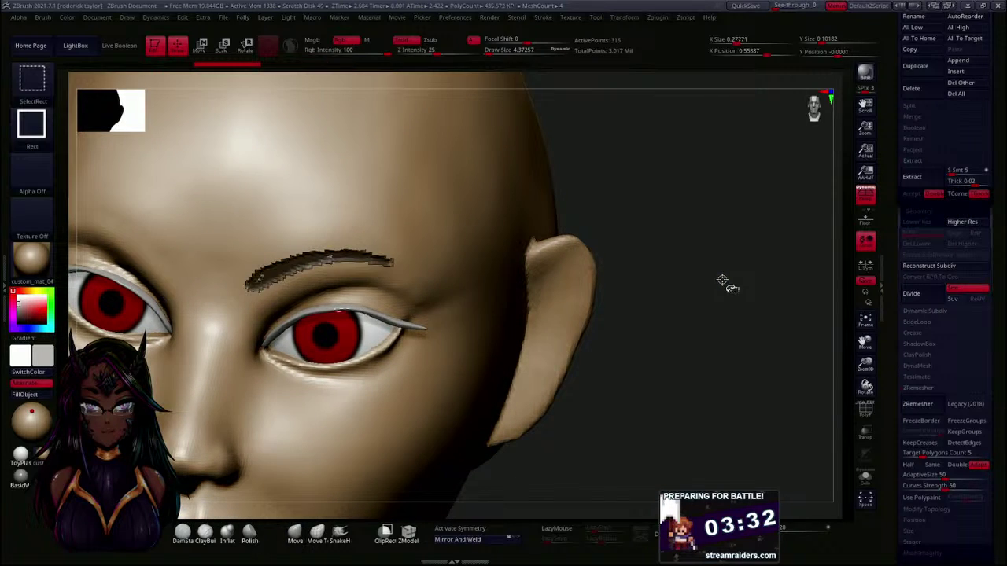
pyautogui.moveTo(894, 310); pyautogui.dragTo(892, 266)
pyautogui.scroll(-1, 892, 258)
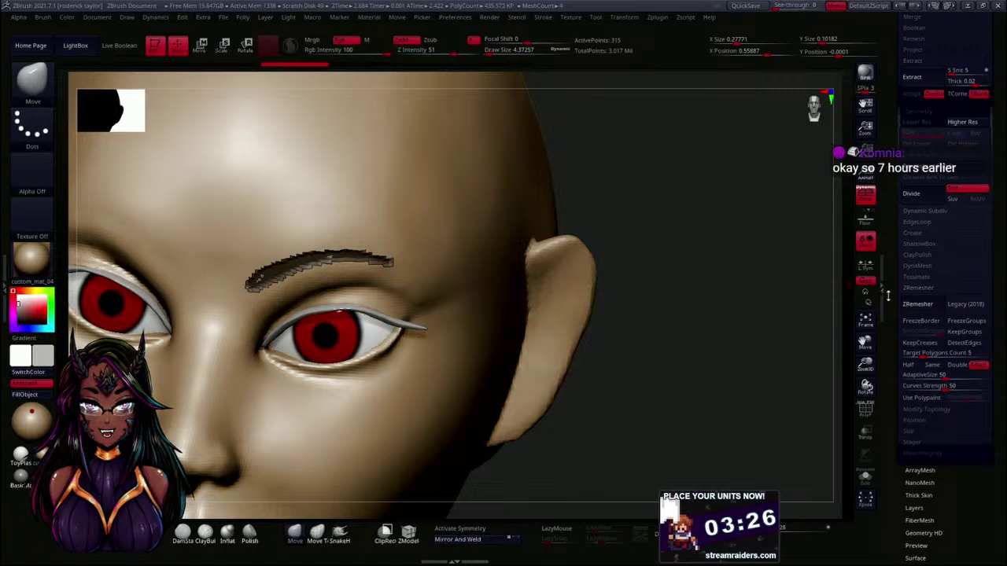
pyautogui.scroll(-15, 890, 292)
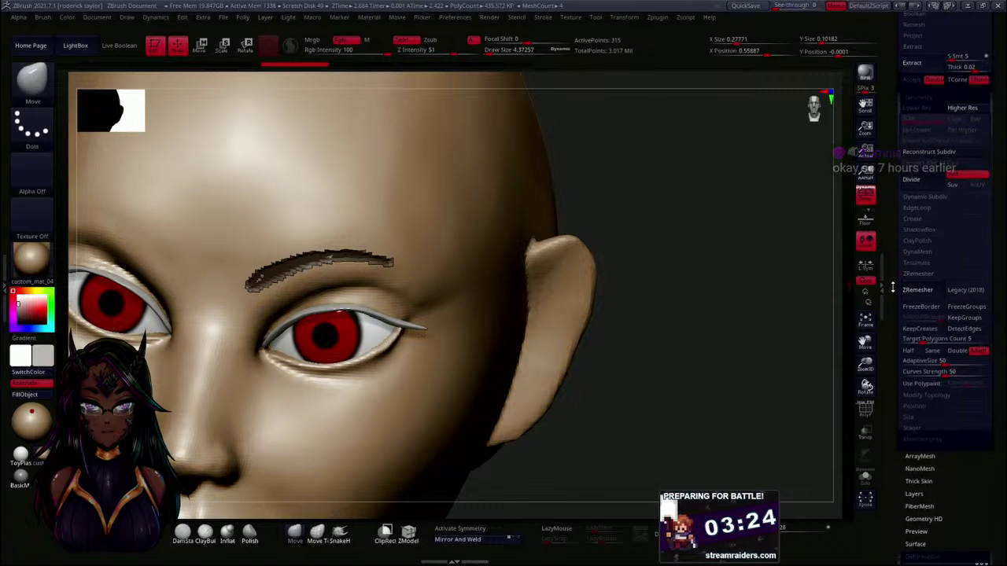
pyautogui.scroll(-5, 902, 204)
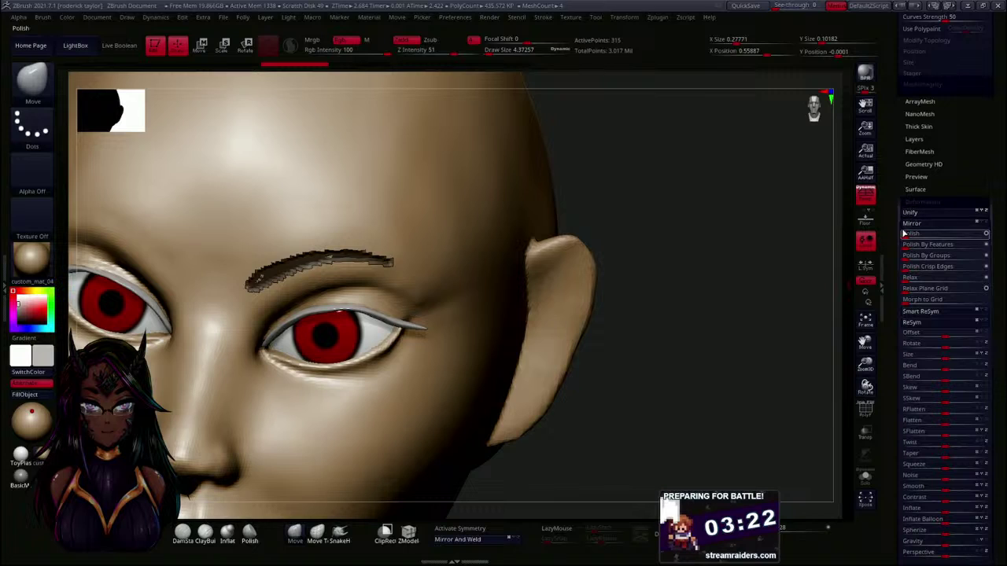
pyautogui.scroll(-2, 899, 304)
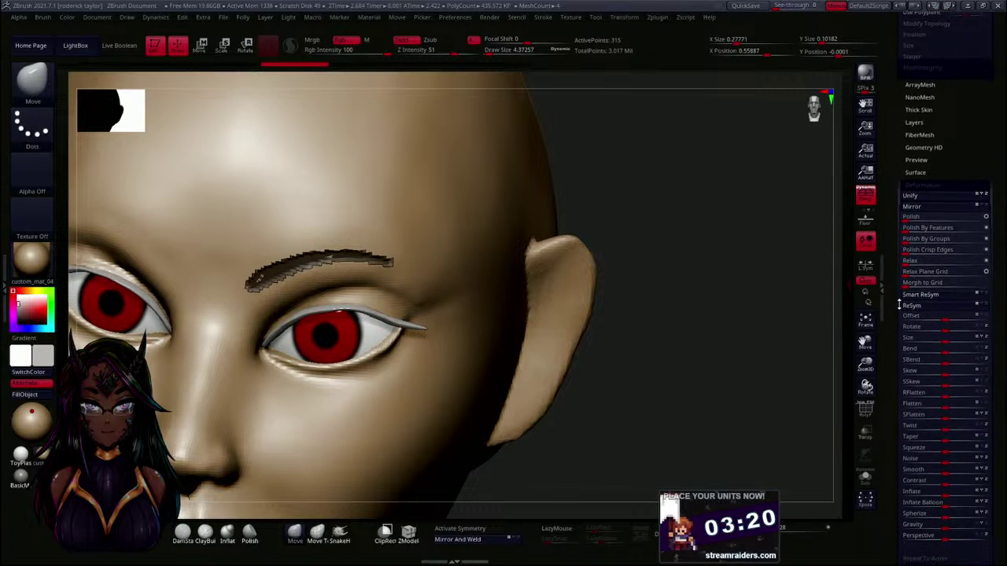
pyautogui.keyDown('ctrl'); pyautogui.moveTo(726, 249); pyautogui.dragTo(755, 337); pyautogui.keyUp('ctrl')
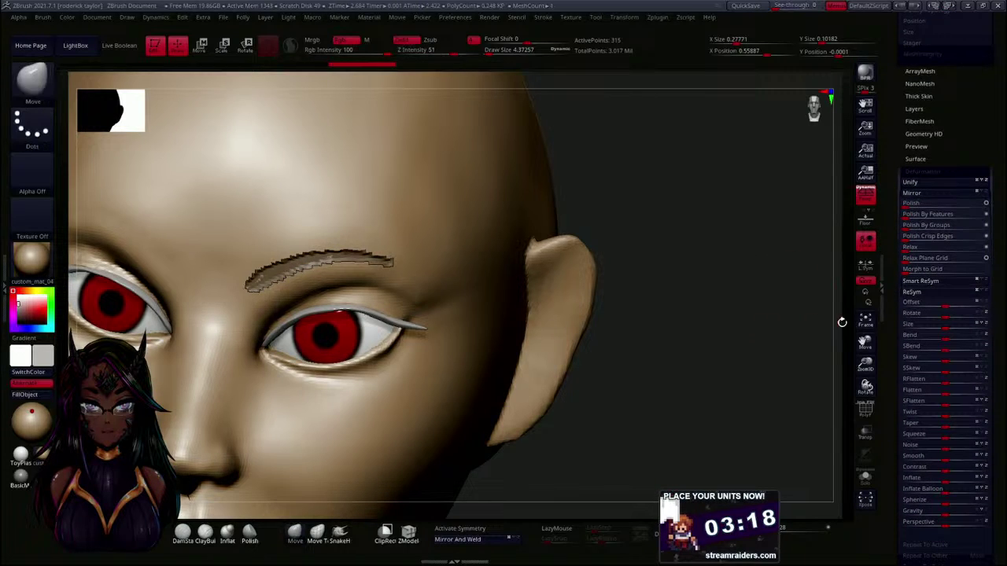
# - Try another small Inflate deformation on the unmasked eyebrow and check its thickness from a slightly different angle
pyautogui.scroll(-5, 890, 336)
pyautogui.scroll(-2, 890, 336)
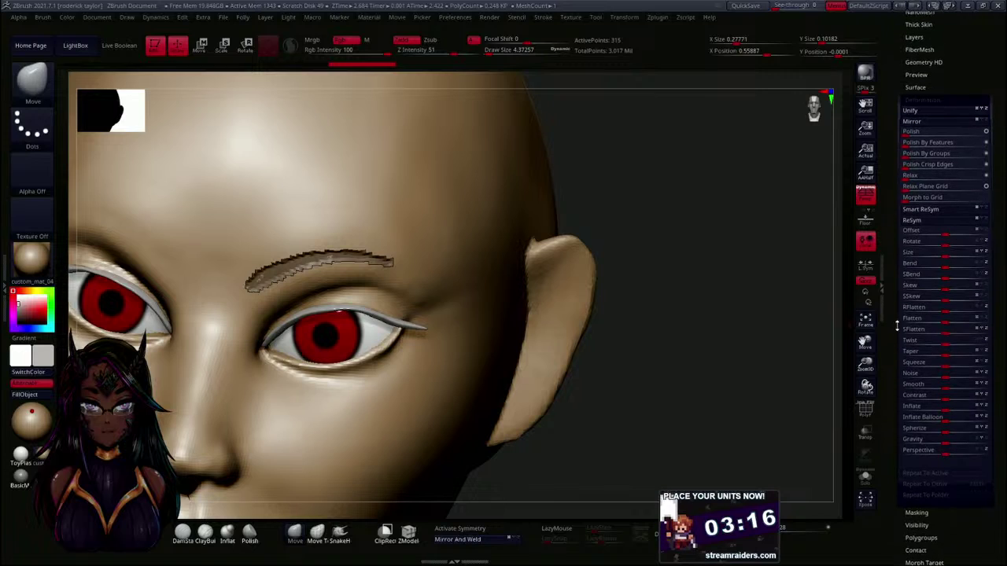
pyautogui.moveTo(941, 410); pyautogui.dragTo(951, 409)
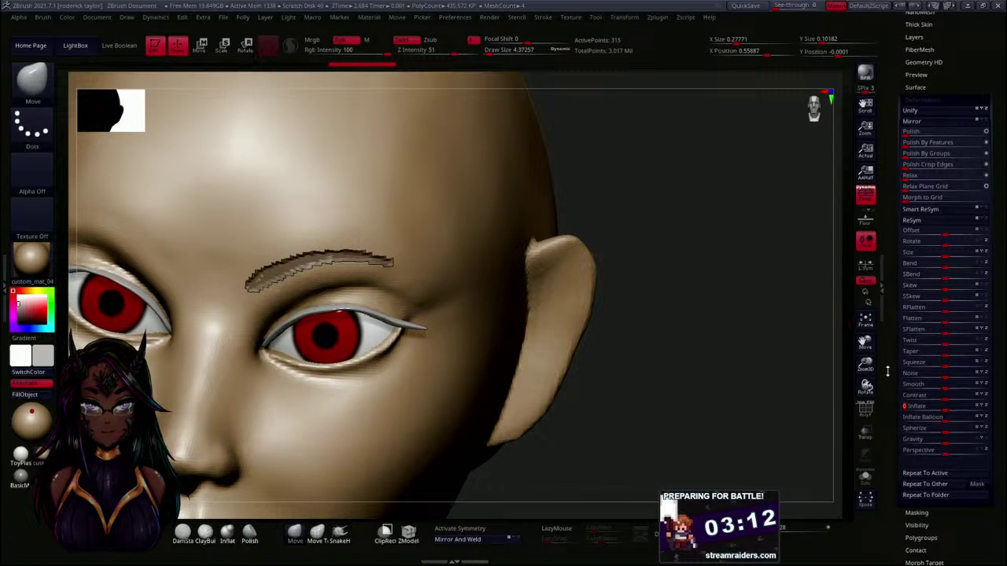
pyautogui.moveTo(812, 336); pyautogui.dragTo(778, 322)
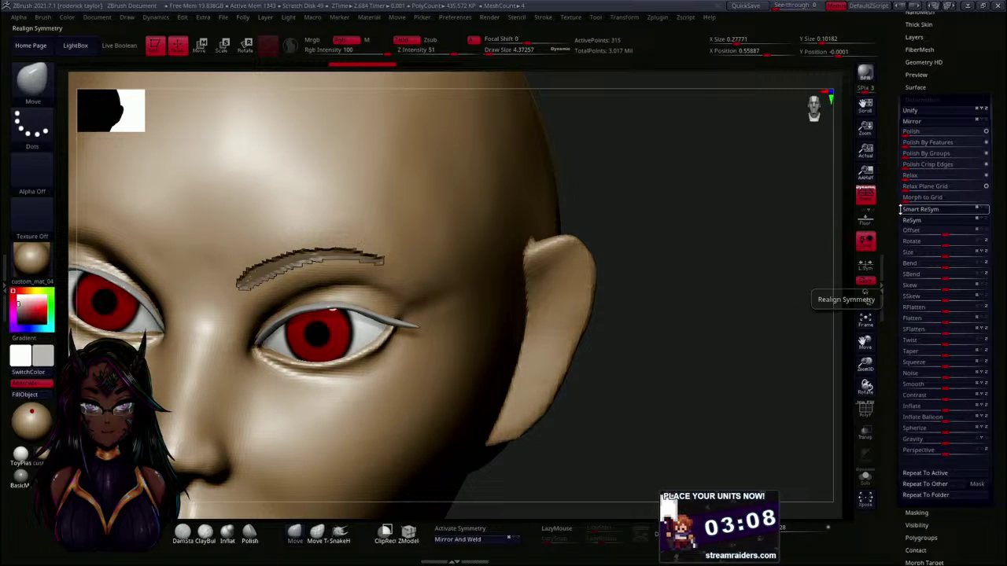
# - Undo the last small Inflate on the extracted eyebrow
pyautogui.scroll(5, 894, 277)
pyautogui.scroll(4, 895, 277)
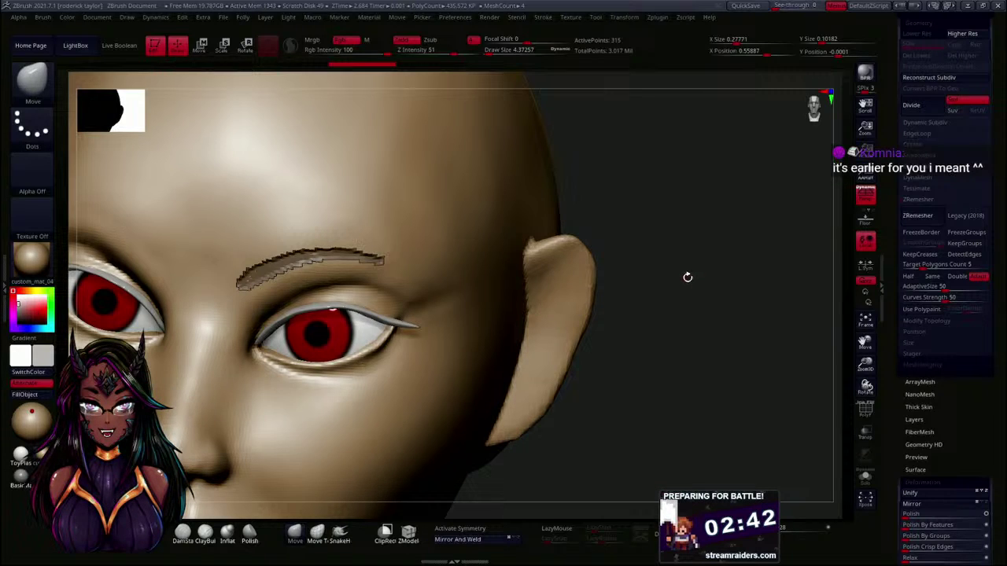
pyautogui.keyDown('alt'); pyautogui.moveTo(692, 281); pyautogui.dragTo(726, 283); pyautogui.keyUp('alt')
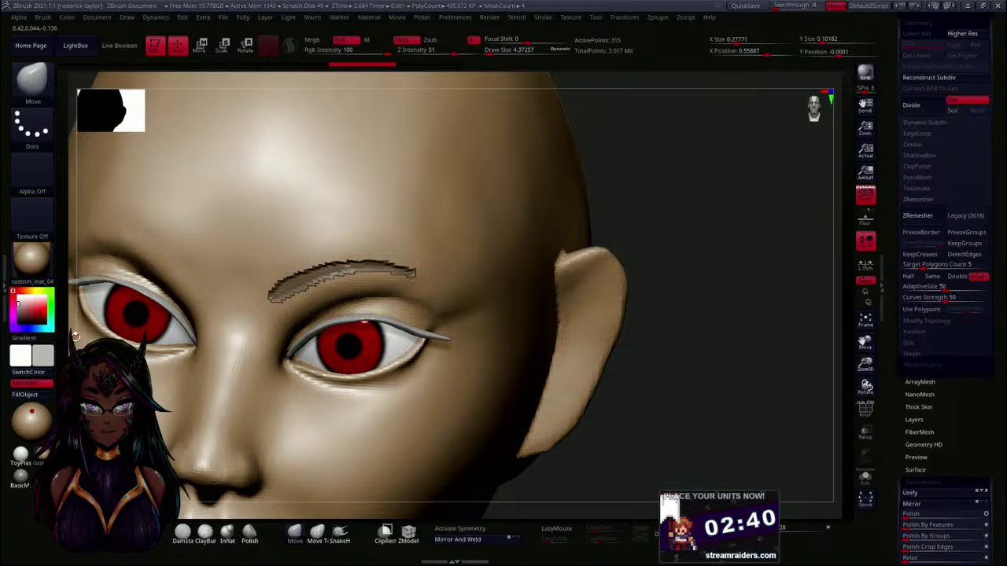
pyautogui.moveTo(715, 236)
pyautogui.mouseDown()
pyautogui.moveTo(697, 236)
pyautogui.moveTo(713, 251)
pyautogui.moveTo(679, 243)
pyautogui.mouseUp()
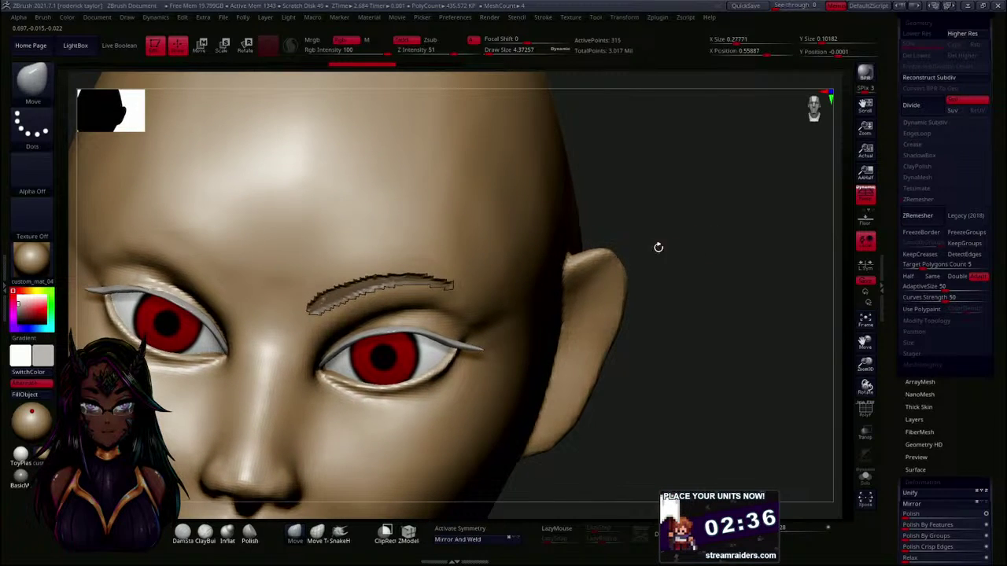
pyautogui.keyDown('ctrl'); pyautogui.moveTo(523, 300); pyautogui.dragTo(523, 300); pyautogui.keyUp('ctrl')
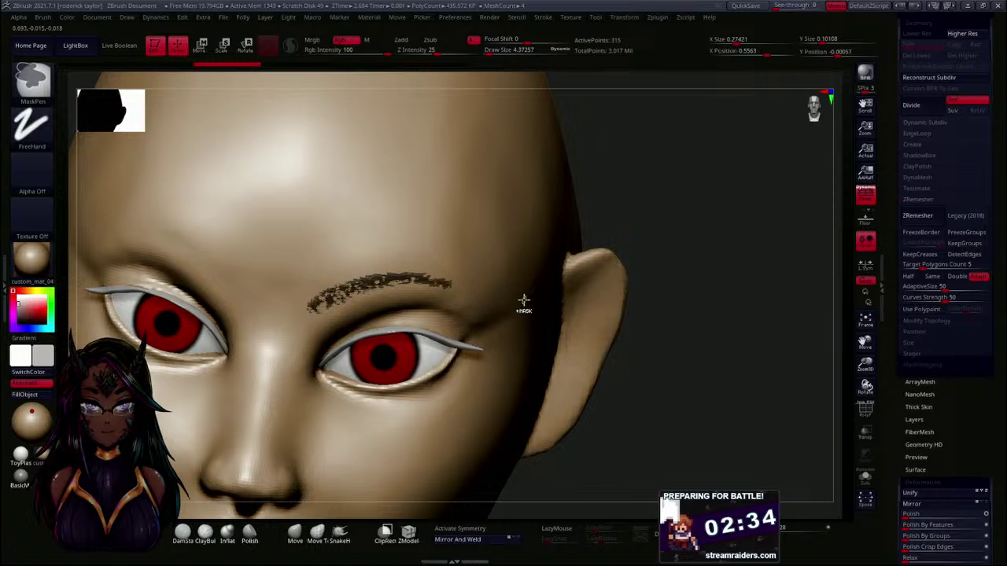
pyautogui.hotkey('ctrl', 'z')
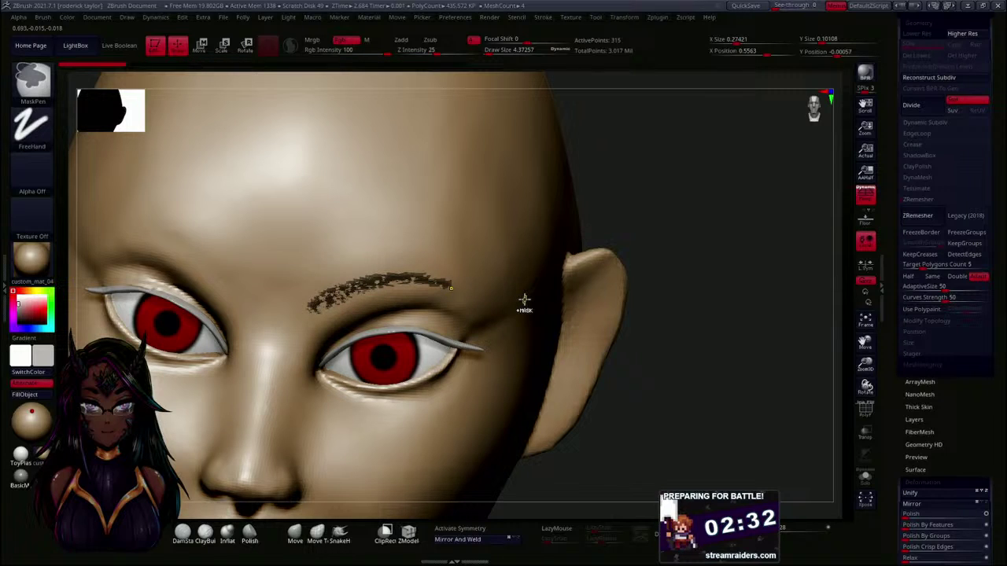
# - Delete the Extract5 eyebrow subtool
pyautogui.scroll(5, 893, 282)
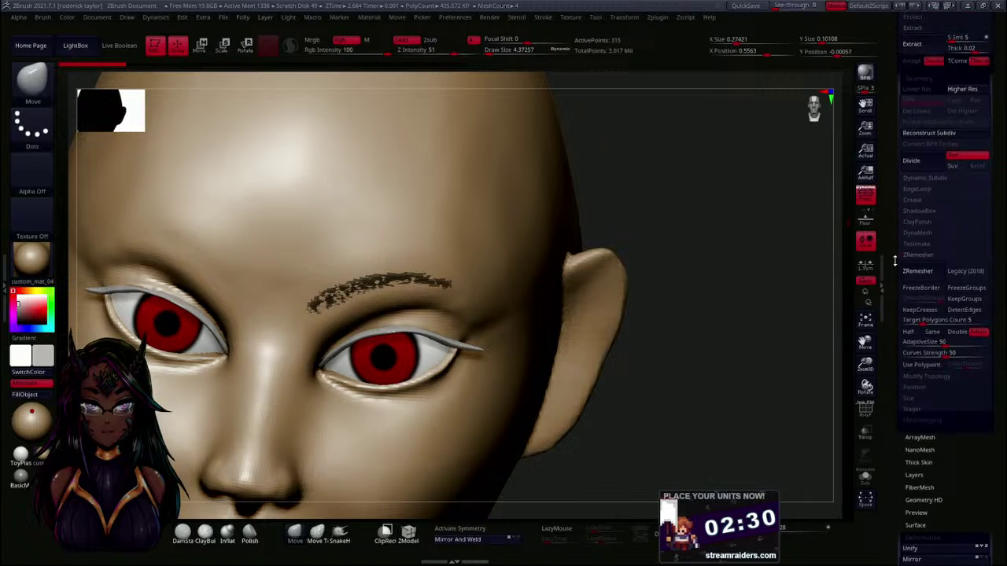
pyautogui.scroll(3, 893, 282)
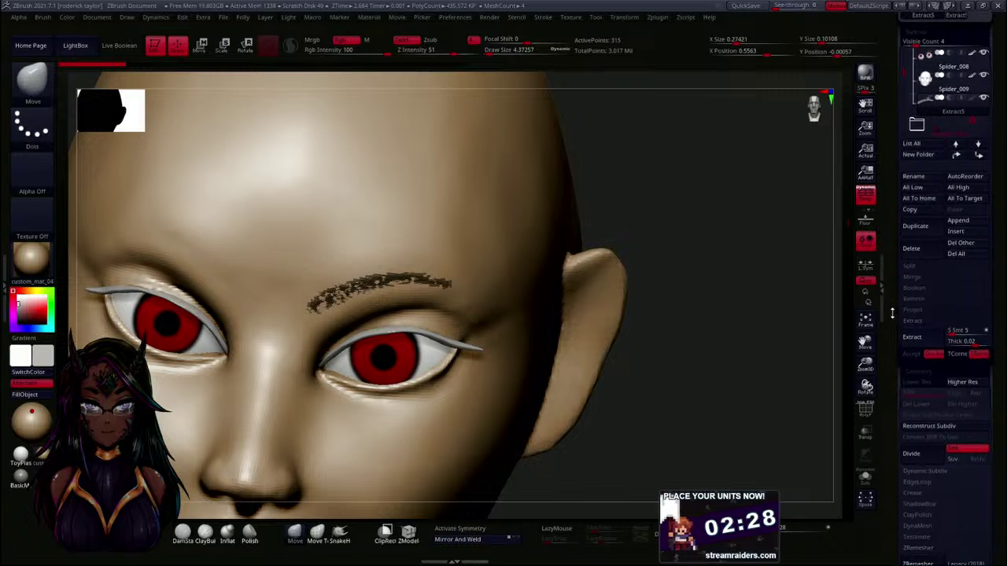
pyautogui.click(910, 255)
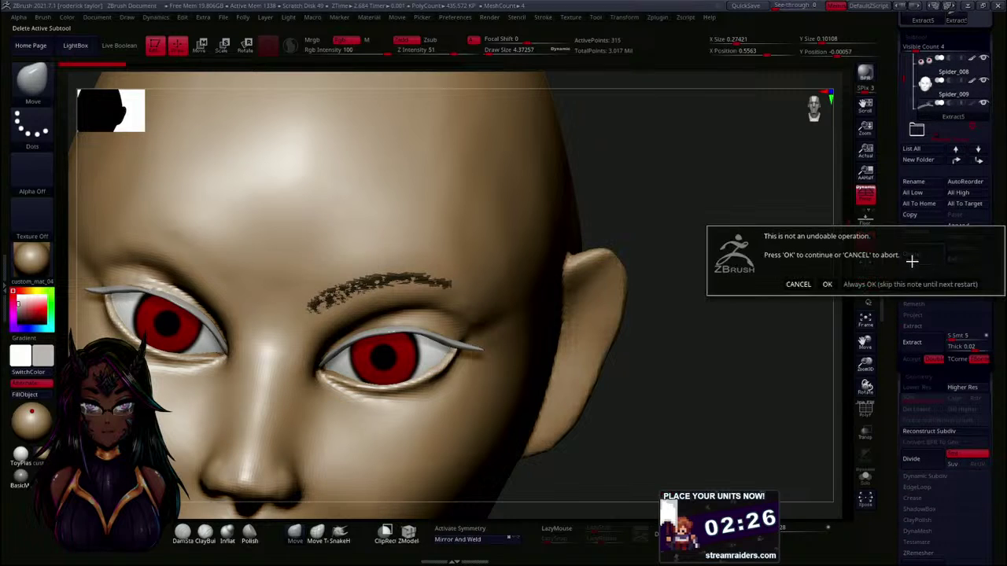
pyautogui.click(828, 284)
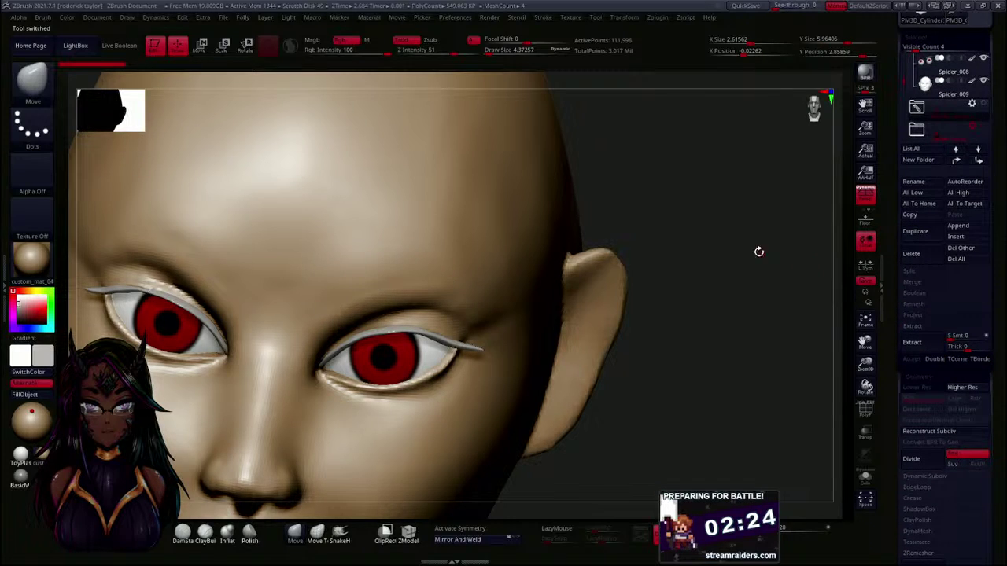
# - Select the Spider_009 head subtool and extract its eyebrow mask as a new separate mesh with Extract+
pyautogui.press('ctrl')
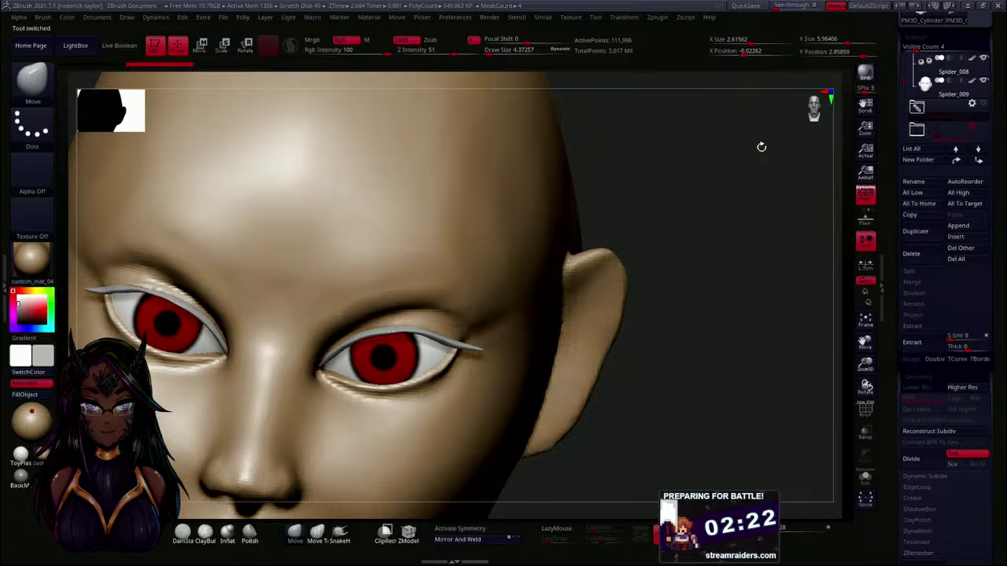
pyautogui.click(948, 86)
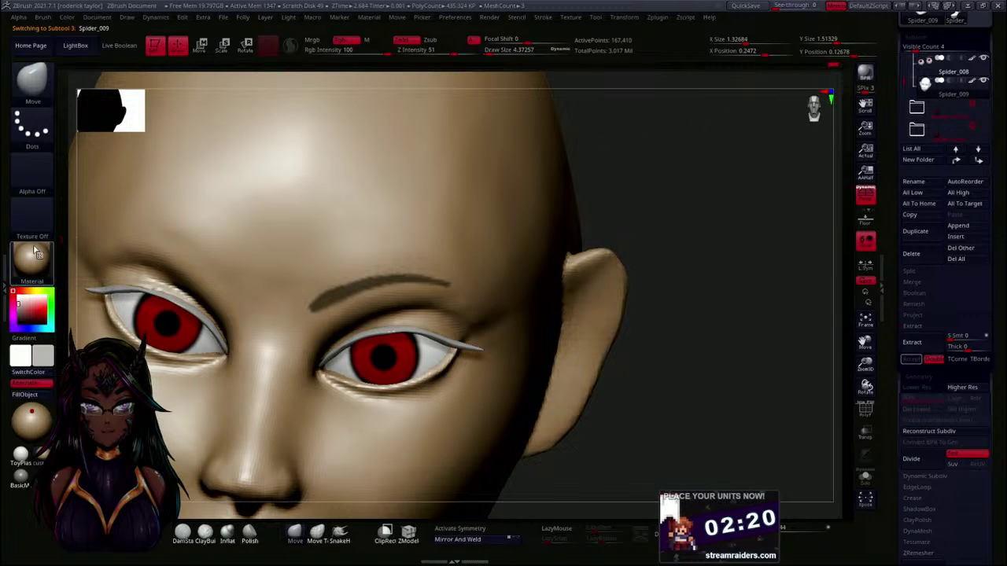
pyautogui.click(5, 266)
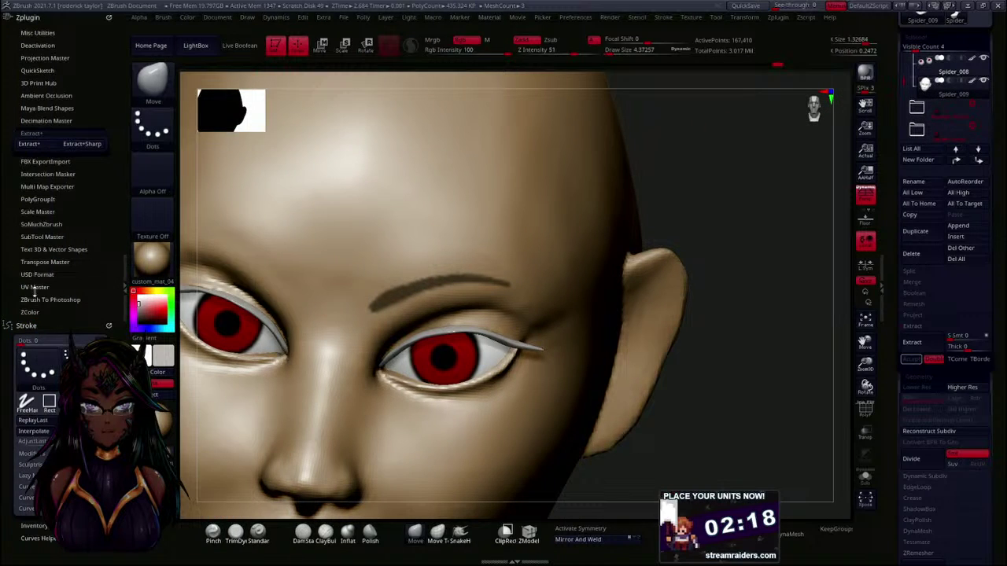
pyautogui.click(47, 147)
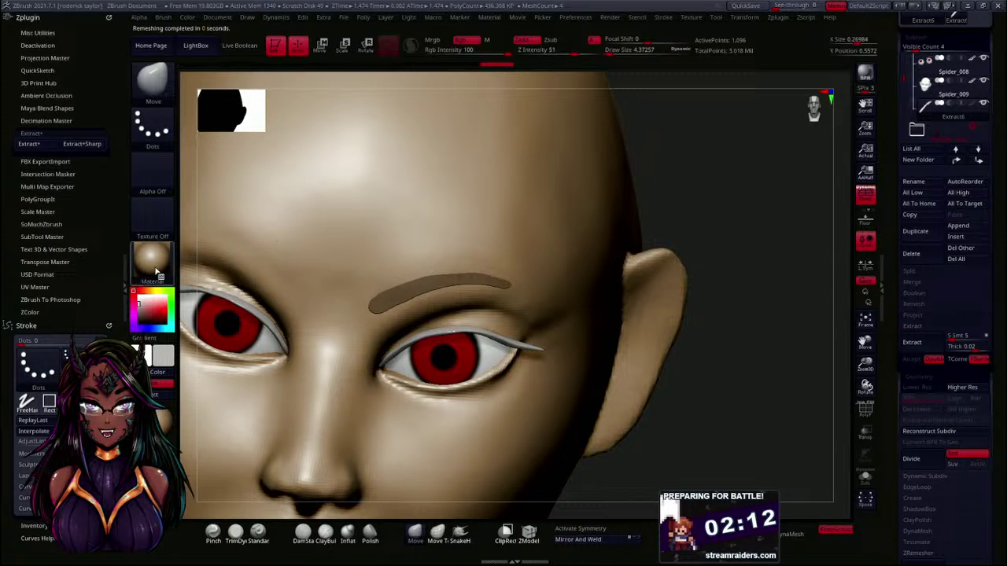
pyautogui.click(126, 286)
# - Examine the new eyebrow's wireframe and shape from several angles, close up and with the whole head in view
pyautogui.moveTo(665, 217); pyautogui.dragTo(645, 194)
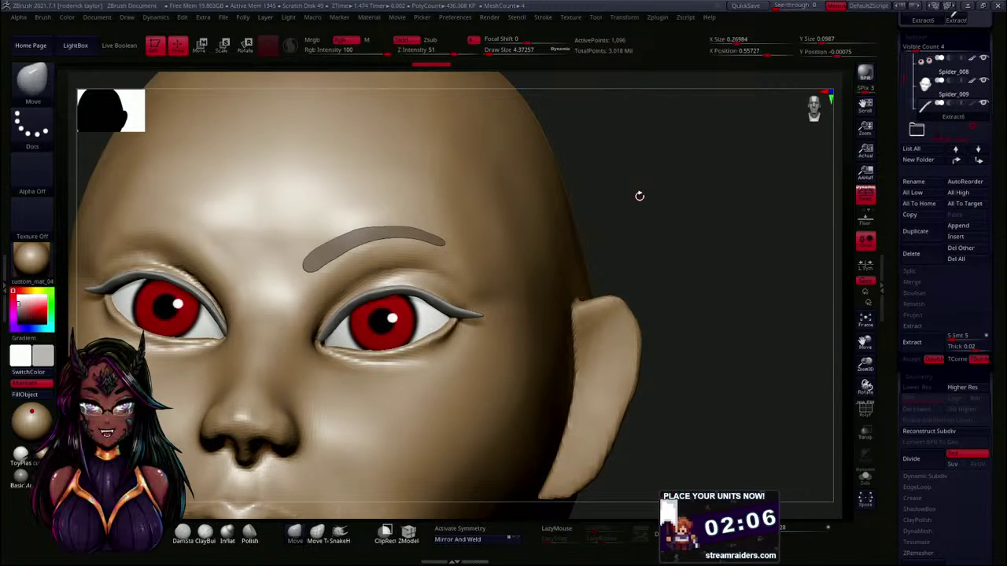
pyautogui.hotkey('shift', 'f')
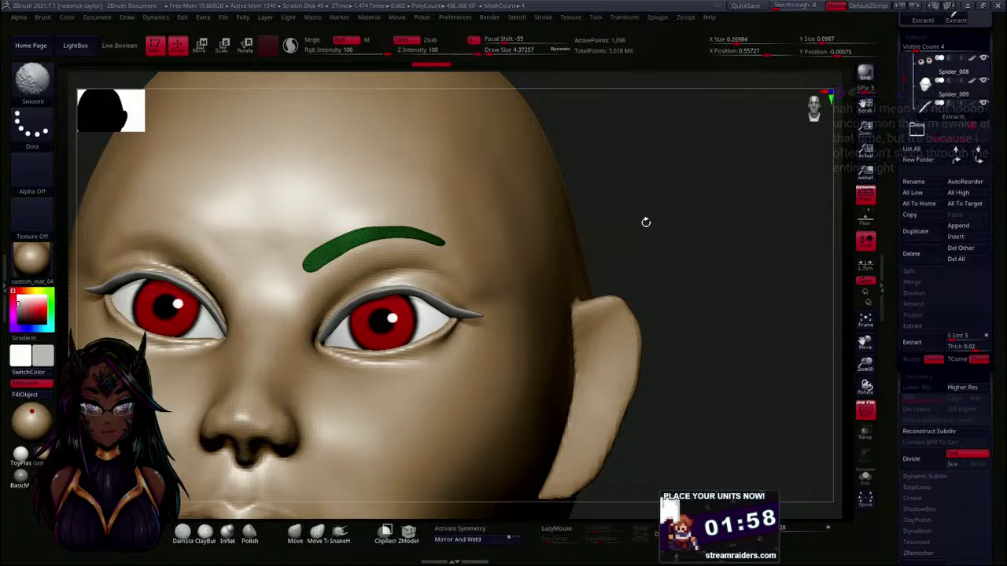
pyautogui.moveTo(641, 223); pyautogui.dragTo(675, 318)
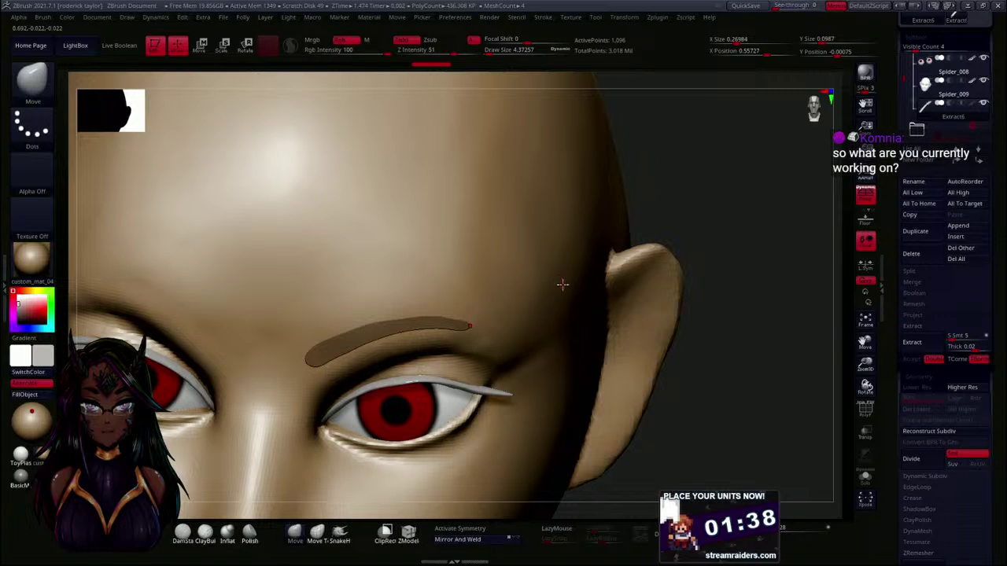
pyautogui.moveTo(715, 324); pyautogui.dragTo(700, 179)
pyautogui.keyDown('alt'); pyautogui.moveTo(645, 336); pyautogui.dragTo(528, 249); pyautogui.keyUp('alt')
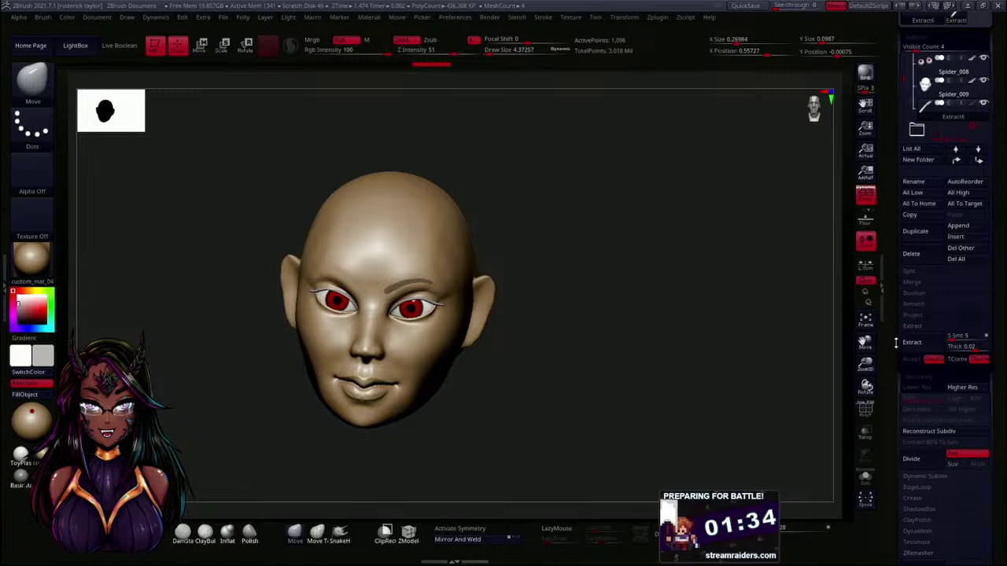
# - Show the hidden subtool folders so the human torso, spider body and weapon accompany the head
pyautogui.scroll(5, 893, 312)
pyautogui.moveTo(910, 218)
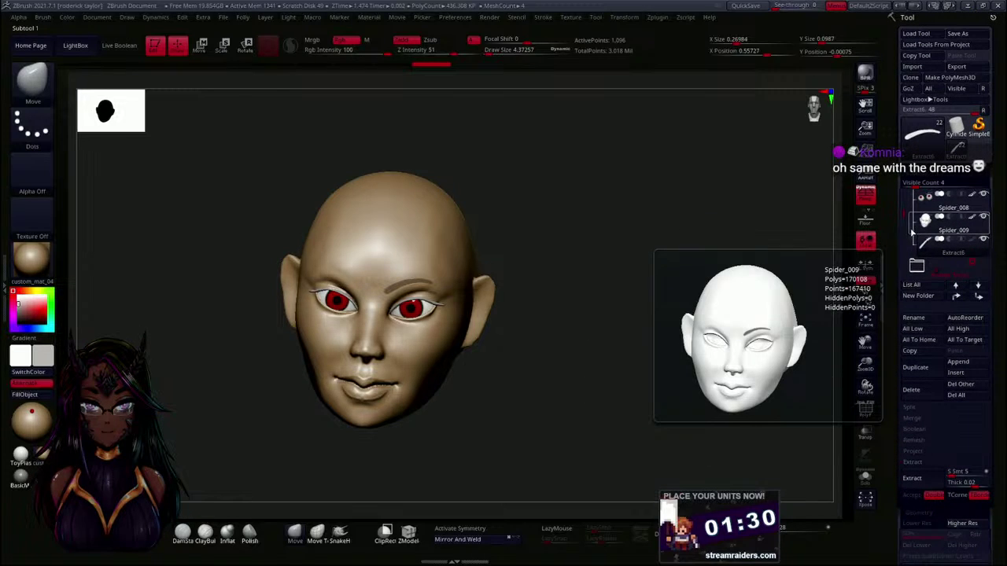
pyautogui.click(988, 265)
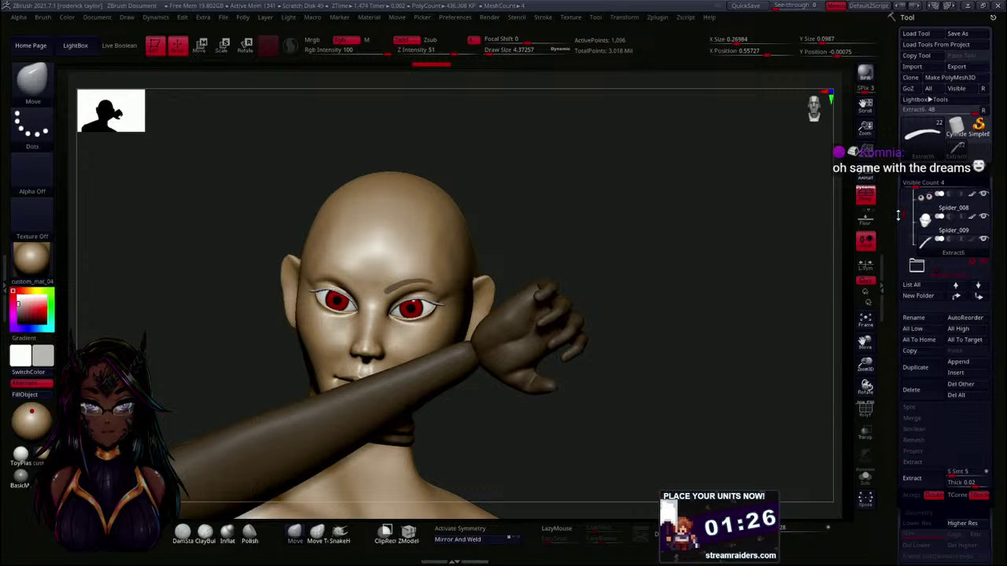
pyautogui.moveTo(905, 220); pyautogui.dragTo(904, 243)
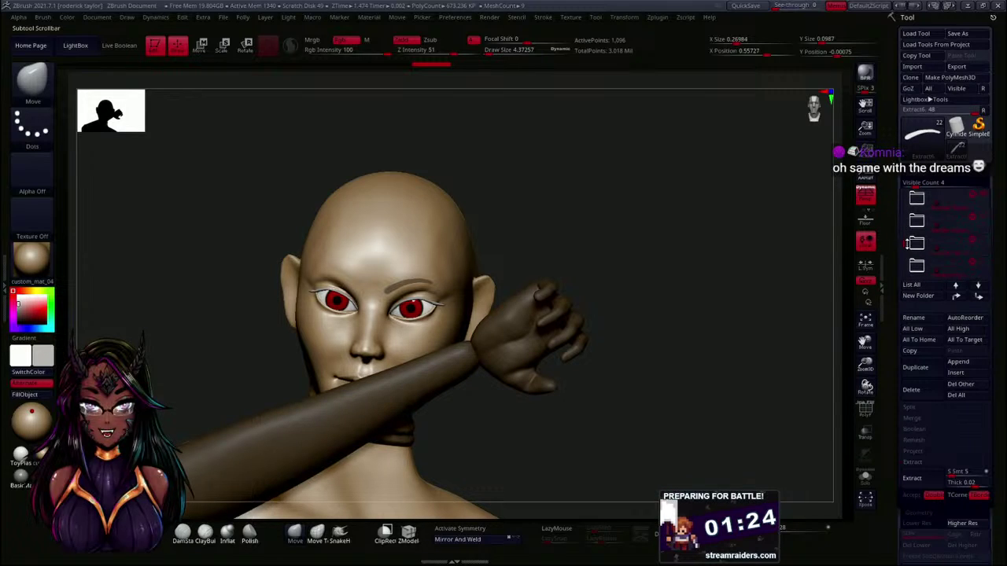
pyautogui.click(981, 224)
pyautogui.click(981, 243)
pyautogui.moveTo(904, 245); pyautogui.dragTo(902, 264)
# - Examine the complete spider-rider model from several angles, including a closer view of the rider
pyautogui.keyDown('alt'); pyautogui.moveTo(803, 187); pyautogui.dragTo(795, 122); pyautogui.keyUp('alt')
pyautogui.moveTo(750, 215); pyautogui.dragTo(692, 226)
pyautogui.moveTo(669, 328)
pyautogui.mouseDown()
pyautogui.moveTo(650, 347)
pyautogui.moveTo(650, 389)
pyautogui.moveTo(674, 396)
pyautogui.moveTo(606, 377)
pyautogui.moveTo(643, 369)
pyautogui.moveTo(710, 386)
pyautogui.moveTo(679, 399)
pyautogui.moveTo(654, 351)
pyautogui.mouseUp()
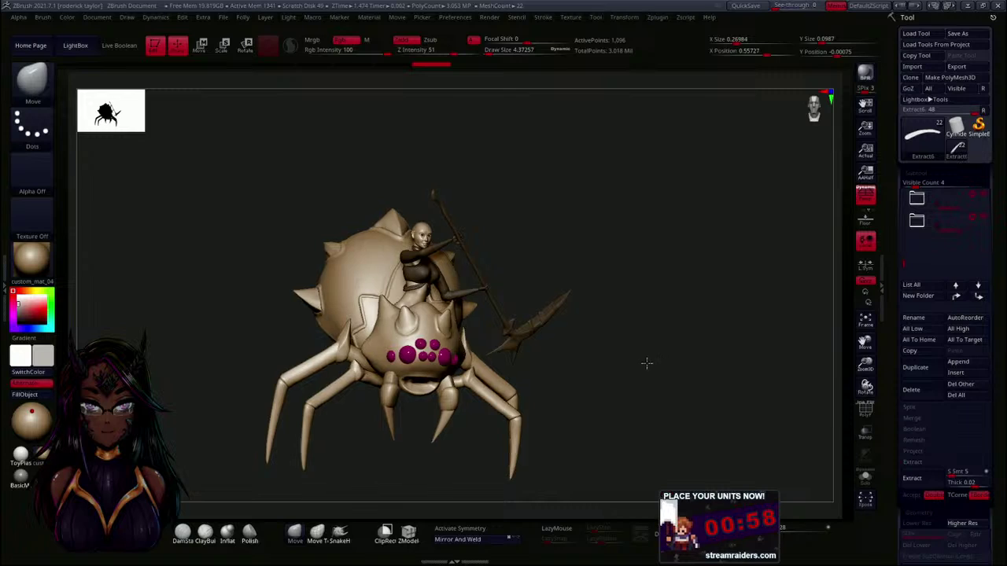
pyautogui.moveTo(646, 363); pyautogui.dragTo(661, 363)
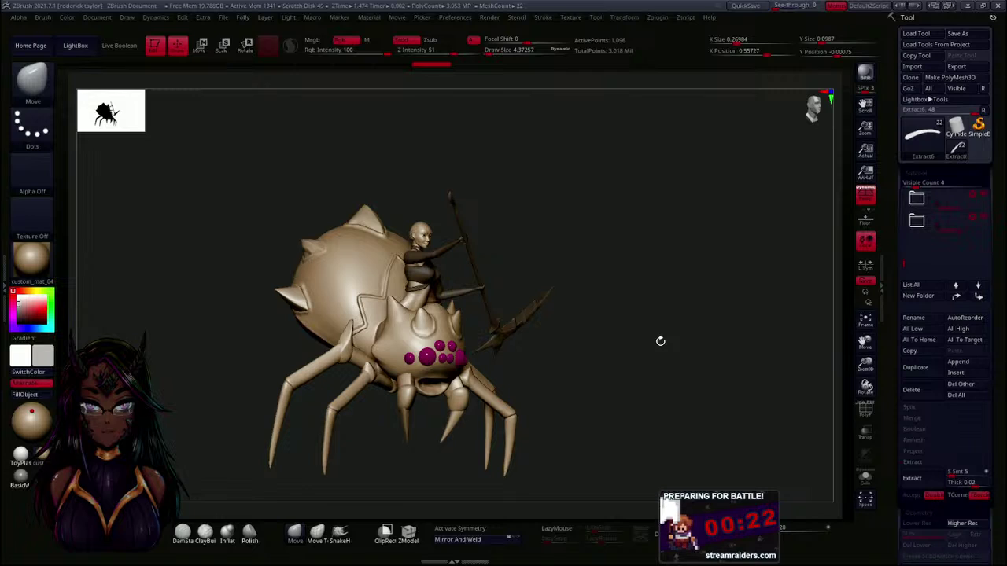
pyautogui.moveTo(621, 313)
pyautogui.mouseDown()
pyautogui.moveTo(609, 323)
pyautogui.moveTo(621, 286)
pyautogui.moveTo(627, 318)
pyautogui.moveTo(609, 291)
pyautogui.moveTo(639, 346)
pyautogui.moveTo(596, 326)
pyautogui.moveTo(649, 334)
pyautogui.moveTo(585, 310)
pyautogui.moveTo(603, 297)
pyautogui.moveTo(606, 311)
pyautogui.moveTo(629, 320)
pyautogui.moveTo(550, 277)
pyautogui.moveTo(554, 287)
pyautogui.mouseUp()
pyautogui.moveTo(593, 339); pyautogui.dragTo(598, 294)
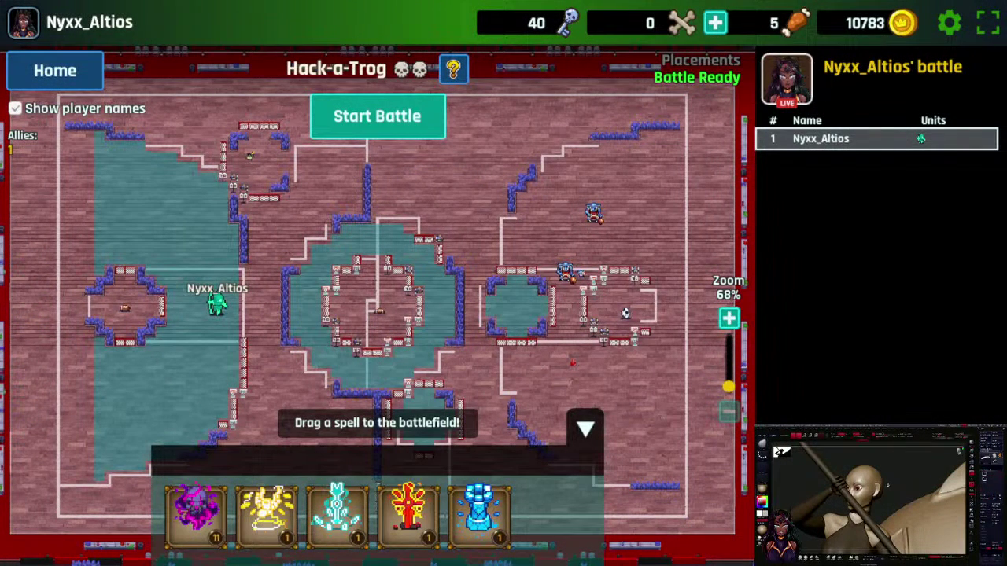
# - Switch to Stream Raiders, place the Curse spell at the centre of the Hack-a-Trog battlefield and start the battle
pyautogui.moveTo(173, 515); pyautogui.dragTo(377, 309)
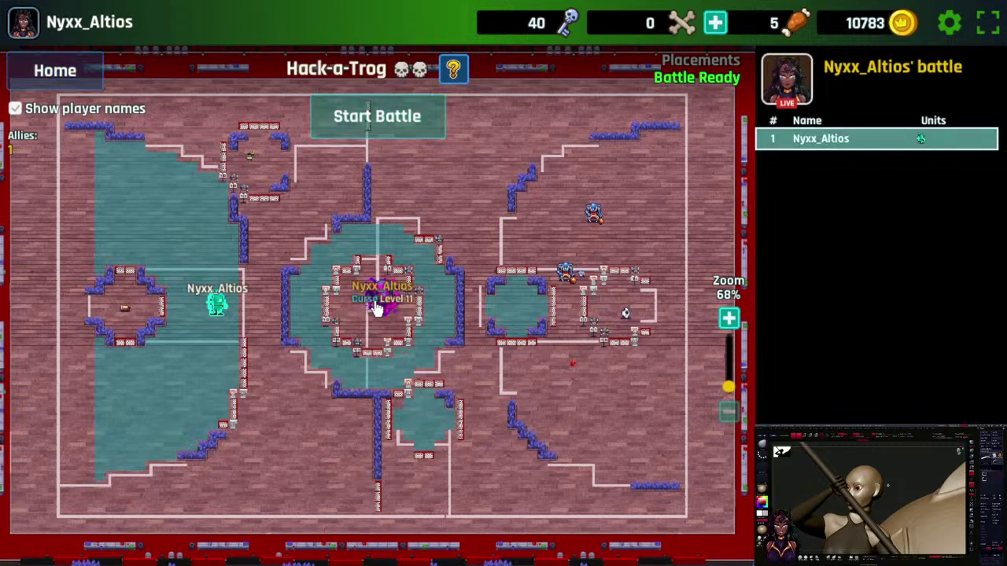
pyautogui.click(401, 110)
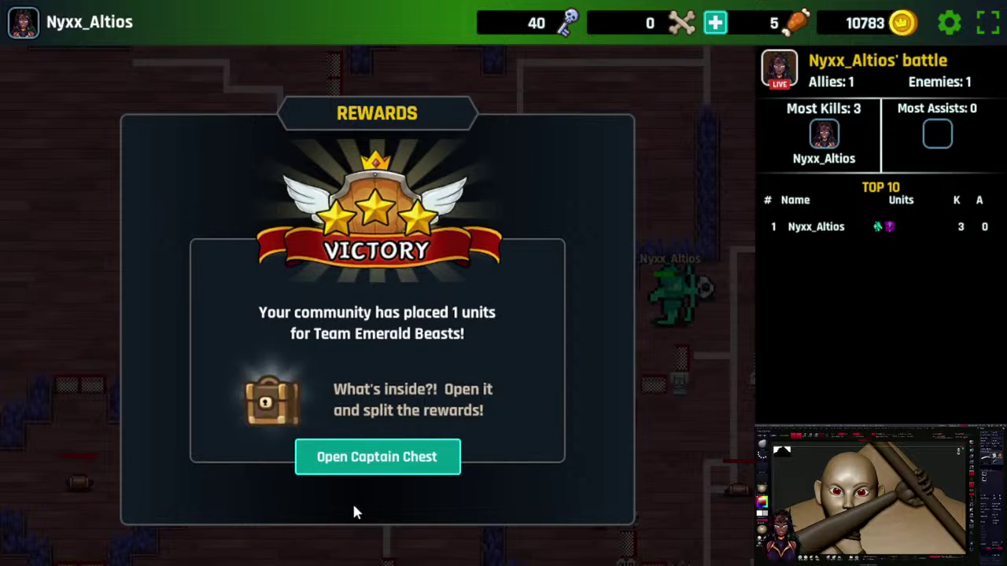
# - Open the Captain Chest and grant the battle rewards, including the random item reward
pyautogui.click(399, 470)
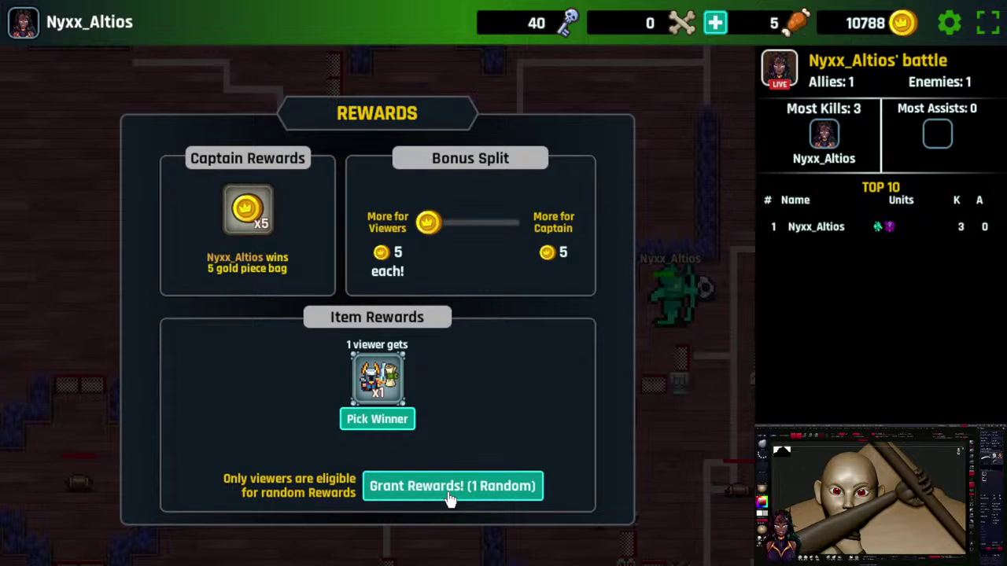
pyautogui.click(450, 501)
pyautogui.click(411, 497)
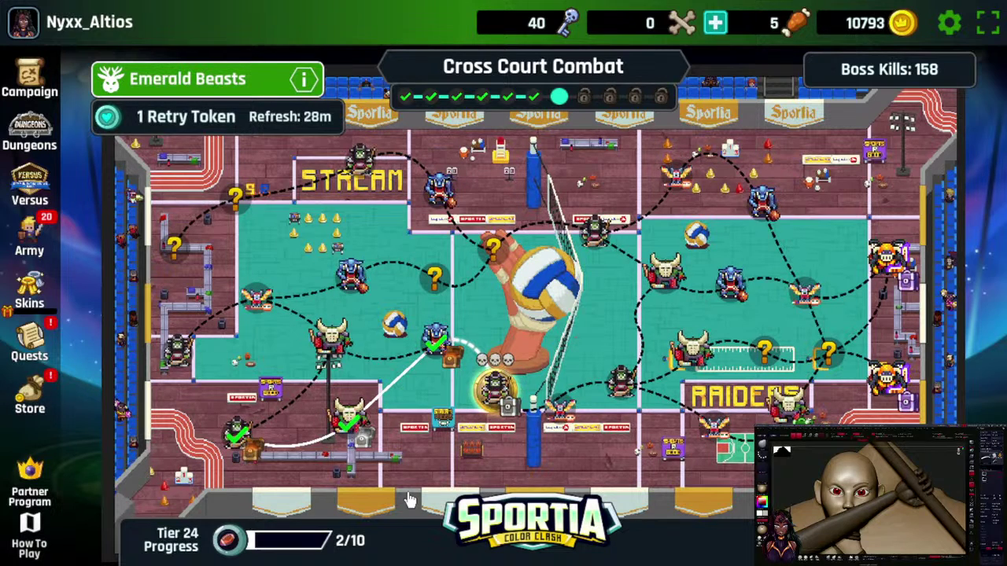
# - Start the Power Play battle from the campaign map and place the level 17 captain unit in the central zone
pyautogui.click(492, 391)
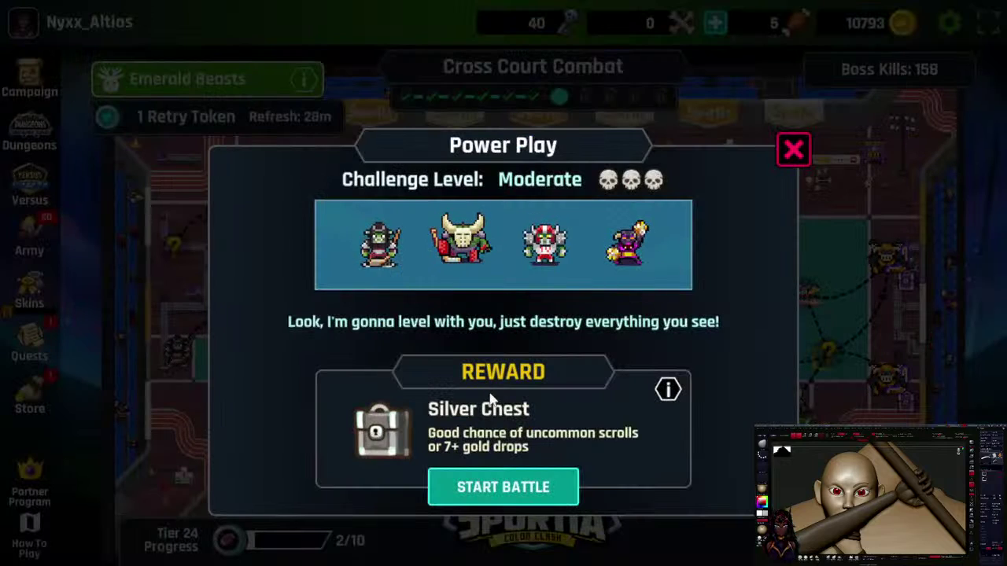
pyautogui.click(490, 495)
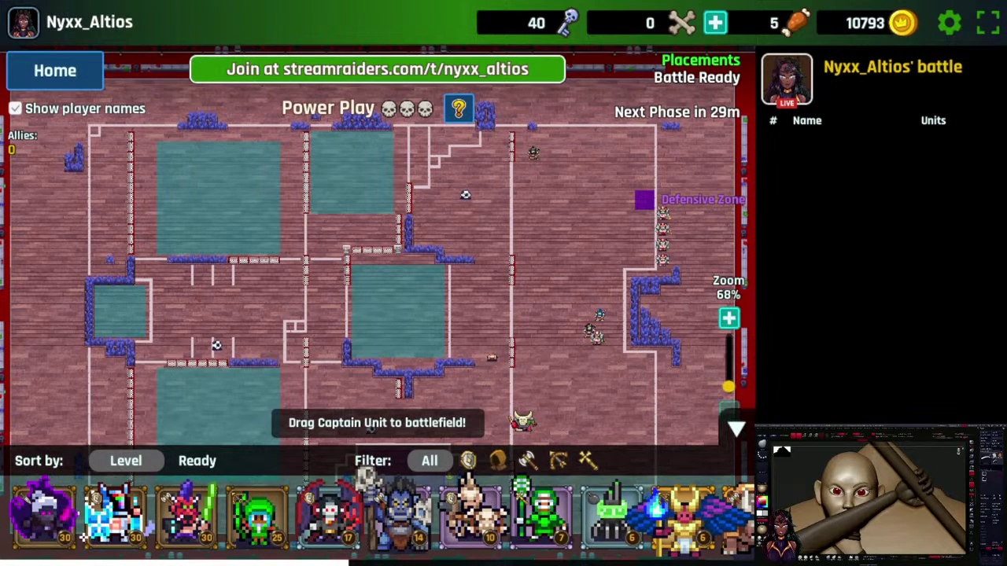
pyautogui.moveTo(330, 515); pyautogui.dragTo(431, 297)
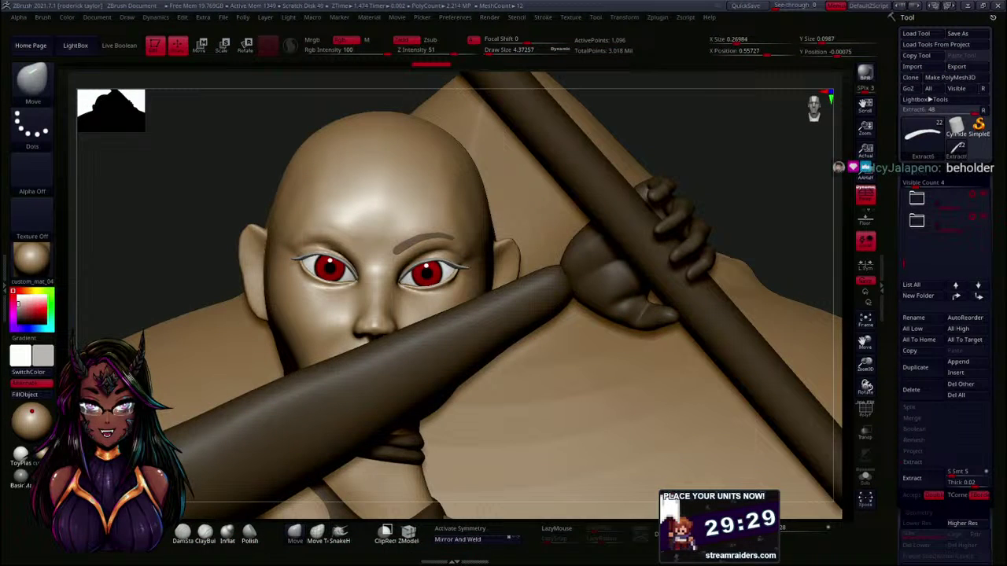
# - Switch back to ZBrush and hide the weapon, spider body and Human Torso folders, leaving only the head parts visible
pyautogui.keyDown('alt'); pyautogui.moveTo(231, 192); pyautogui.dragTo(232, 205); pyautogui.keyUp('alt')
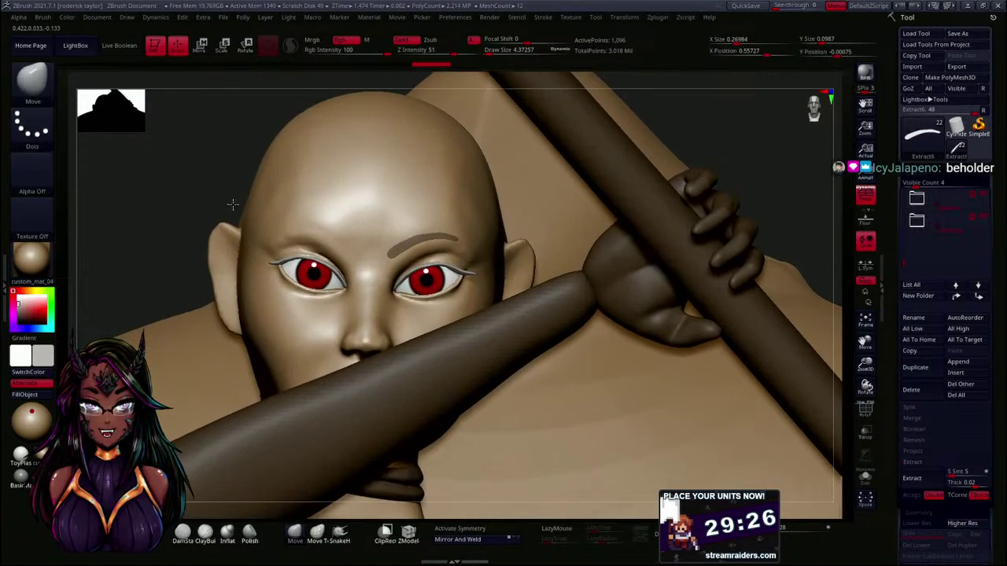
pyautogui.click(972, 221)
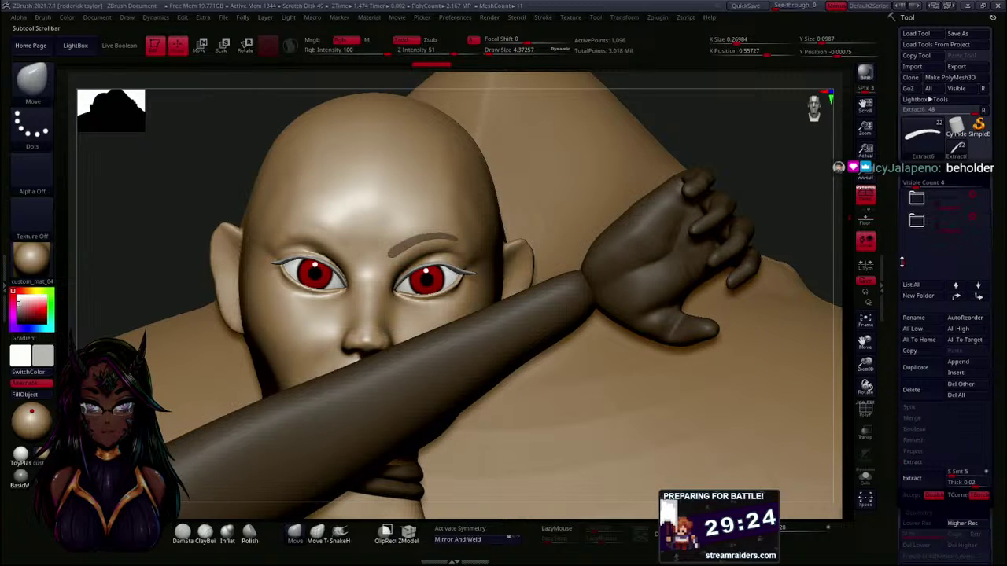
pyautogui.moveTo(904, 248); pyautogui.dragTo(904, 239)
pyautogui.click(984, 216)
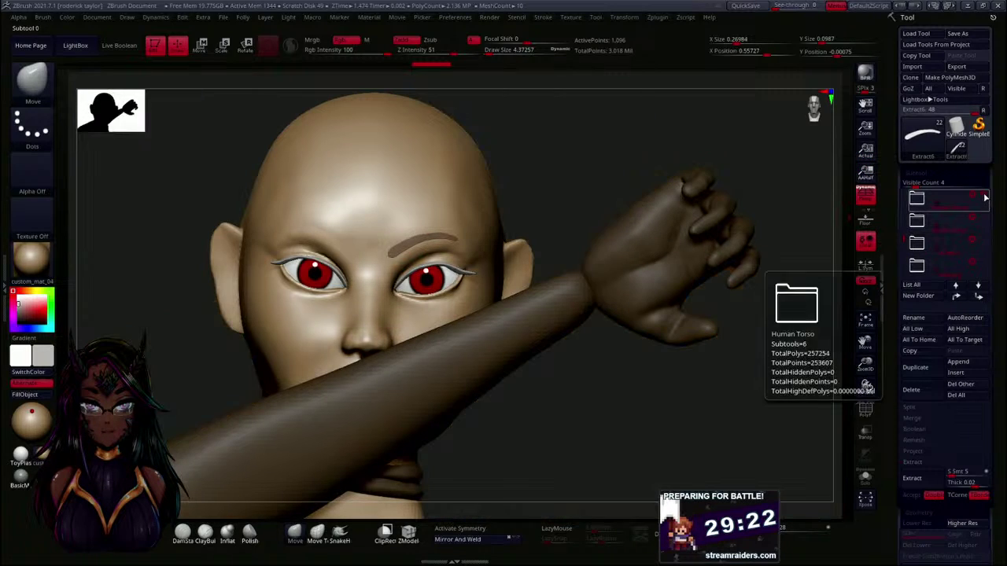
pyautogui.click(985, 196)
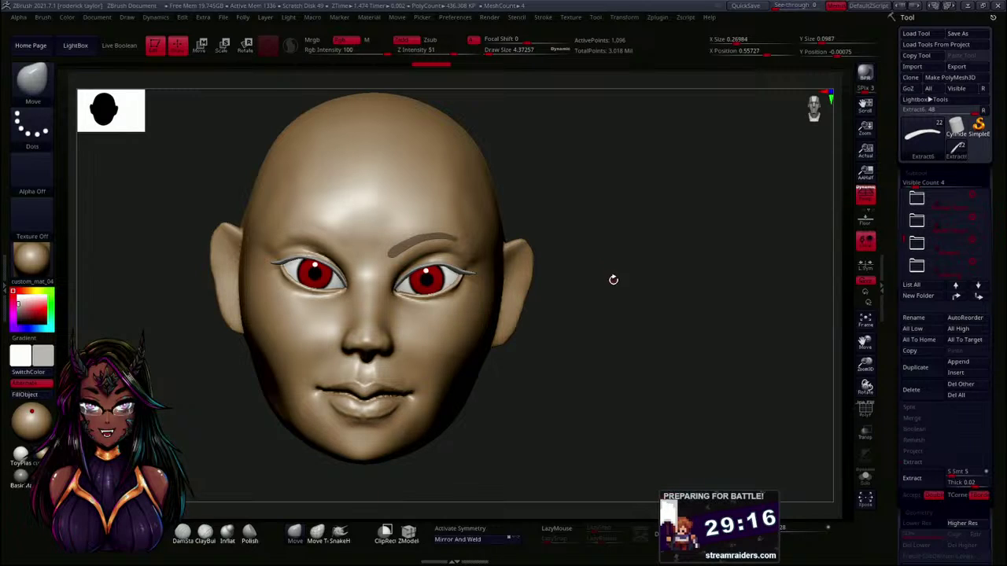
pyautogui.moveTo(639, 257)
pyautogui.keyDown('ctrl'); pyautogui.mouseDown(button='right')
pyautogui.moveTo(638, 297)
pyautogui.moveTo(559, 215)
pyautogui.mouseUp(button='right'); pyautogui.keyUp('ctrl')
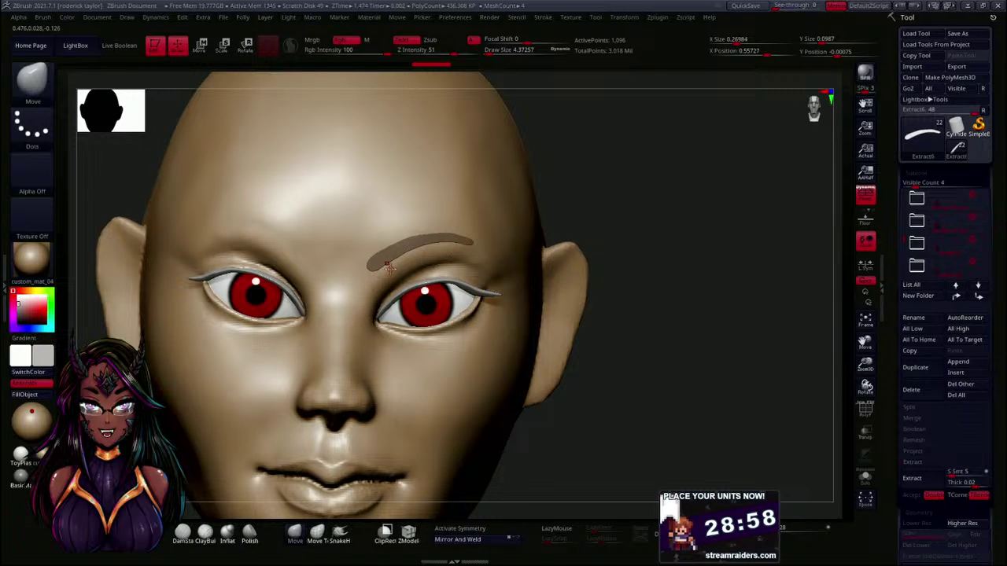
# - Try to fill the eyebrow with the ToyPlastic material while keeping custom_mat_04 as the material for the head
pyautogui.moveTo(554, 230)
pyautogui.mouseDown()
pyautogui.moveTo(650, 241)
pyautogui.moveTo(631, 208)
pyautogui.moveTo(644, 213)
pyautogui.mouseUp()
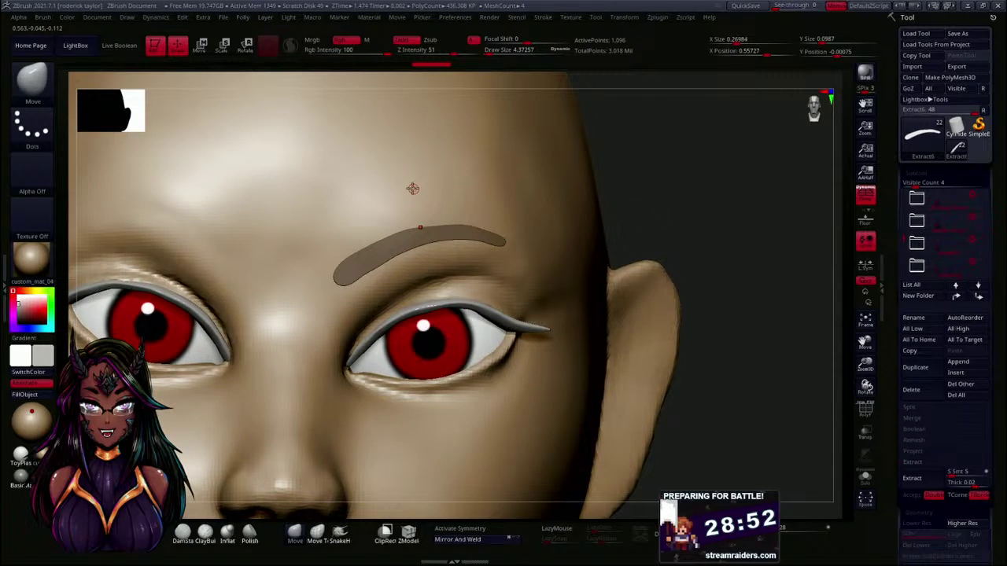
pyautogui.click(21, 442)
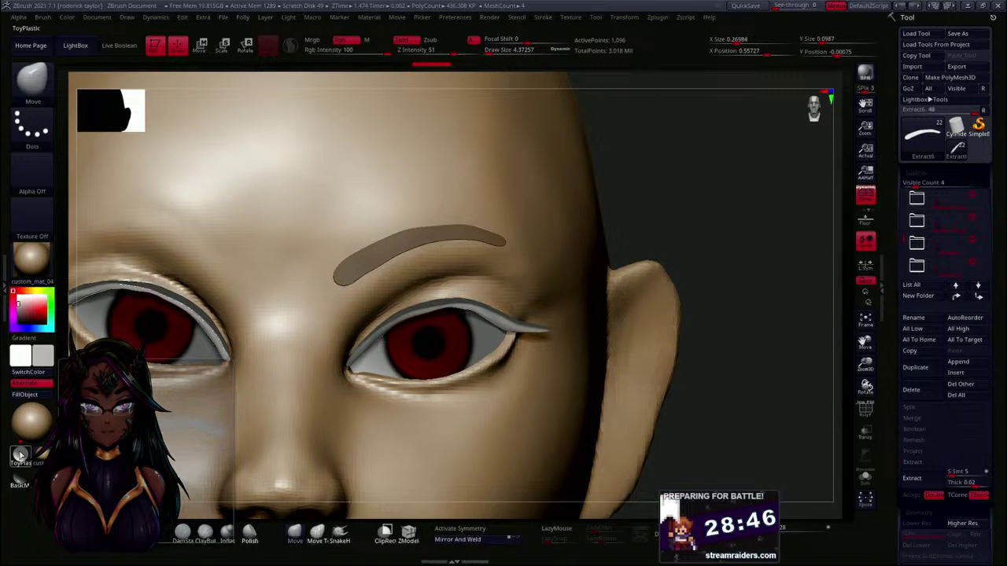
pyautogui.click(41, 424)
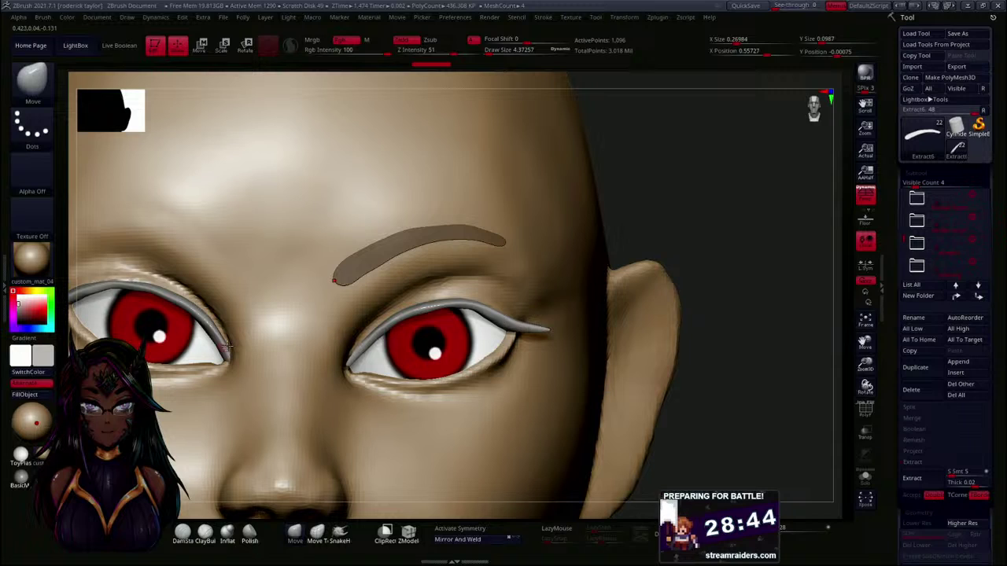
pyautogui.moveTo(710, 180); pyautogui.dragTo(661, 220)
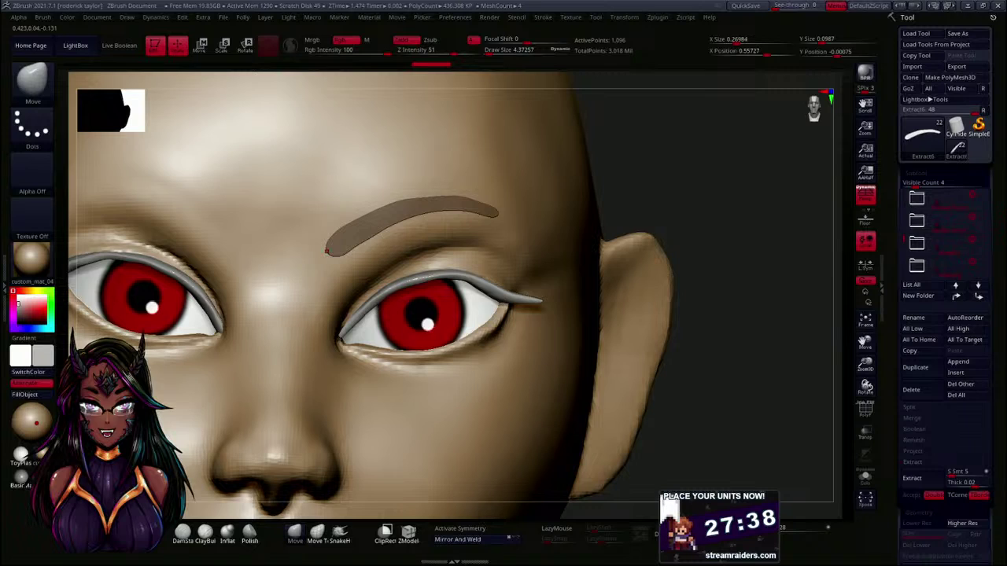
pyautogui.click(19, 455)
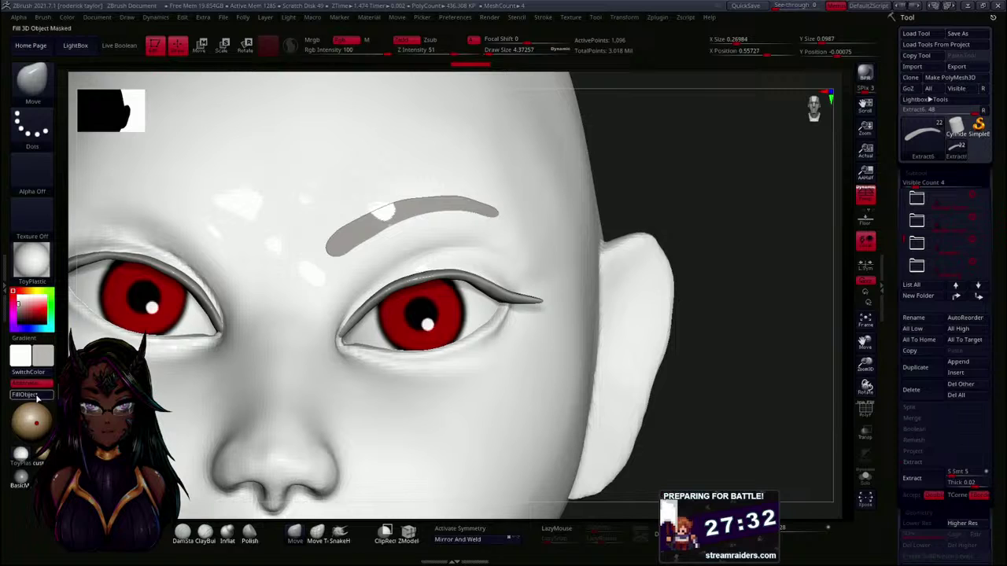
pyautogui.click(39, 454)
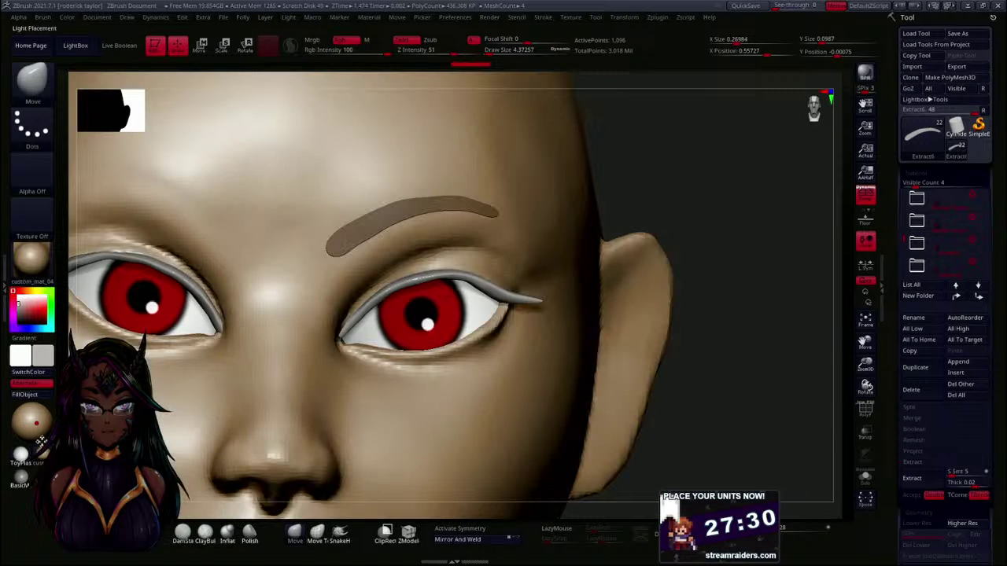
# - Switch to material-only painting, fill the eyebrow with ToyPlastic and return the active material to custom_mat_04
pyautogui.moveTo(900, 239); pyautogui.dragTo(909, 178)
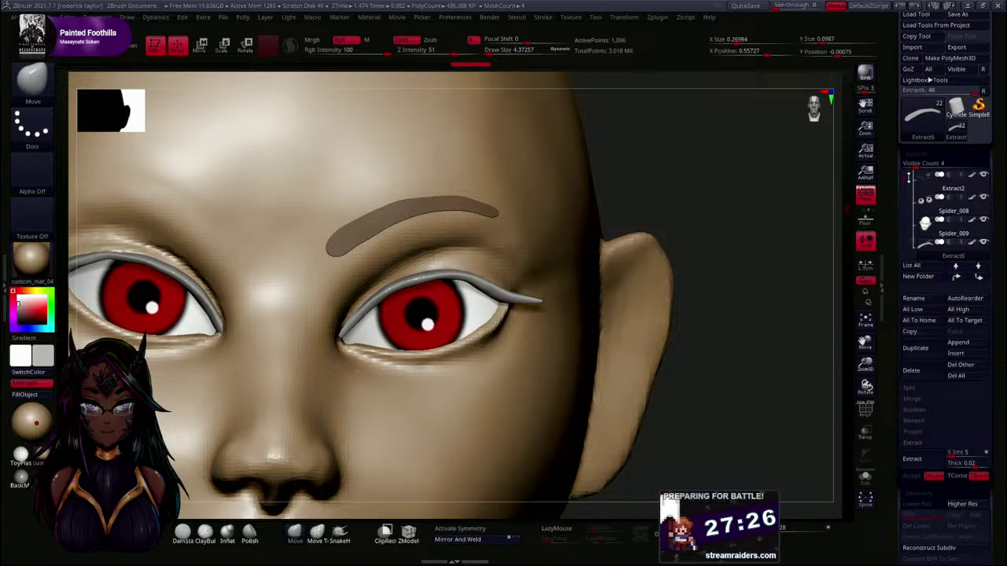
pyautogui.click(367, 41)
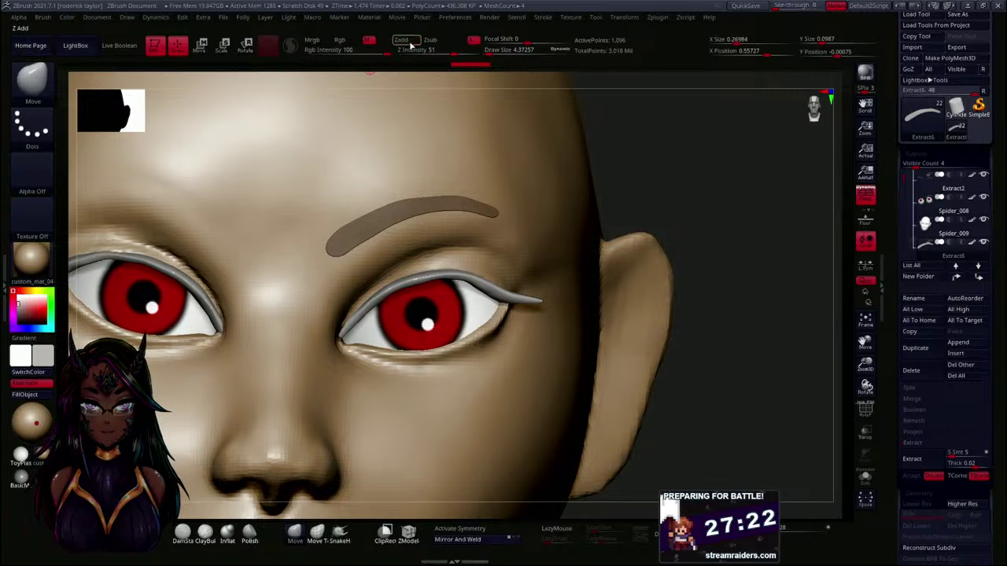
pyautogui.click(20, 454)
pyautogui.click(33, 396)
pyautogui.click(41, 455)
pyautogui.moveTo(670, 202)
pyautogui.mouseDown()
pyautogui.moveTo(656, 180)
pyautogui.moveTo(652, 241)
pyautogui.moveTo(652, 196)
pyautogui.moveTo(648, 210)
pyautogui.mouseUp()
pyautogui.moveTo(586, 178); pyautogui.dragTo(679, 196)
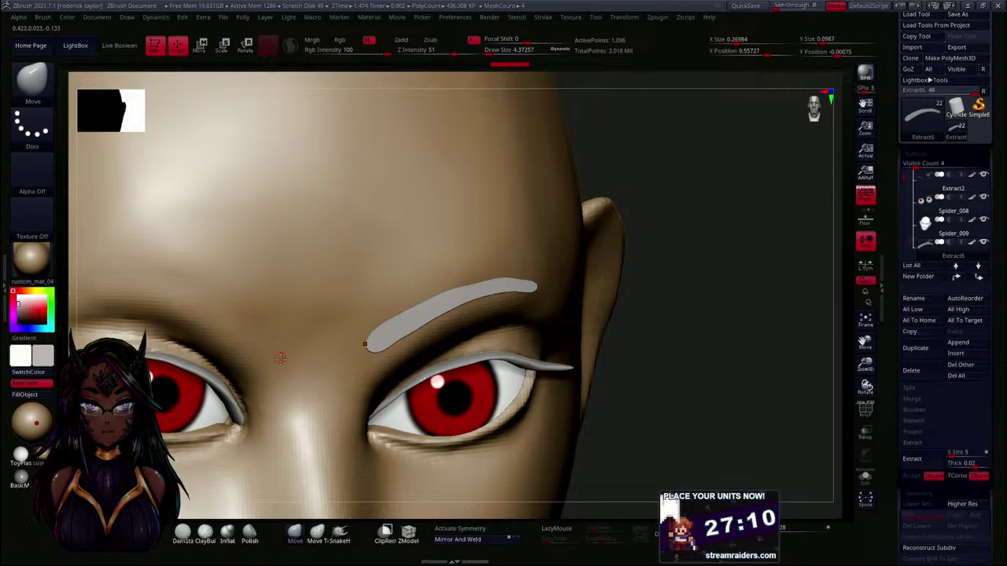
# - Reshape the eyebrow's inner end with the Move brush at a draw size of about 37
pyautogui.press('b')
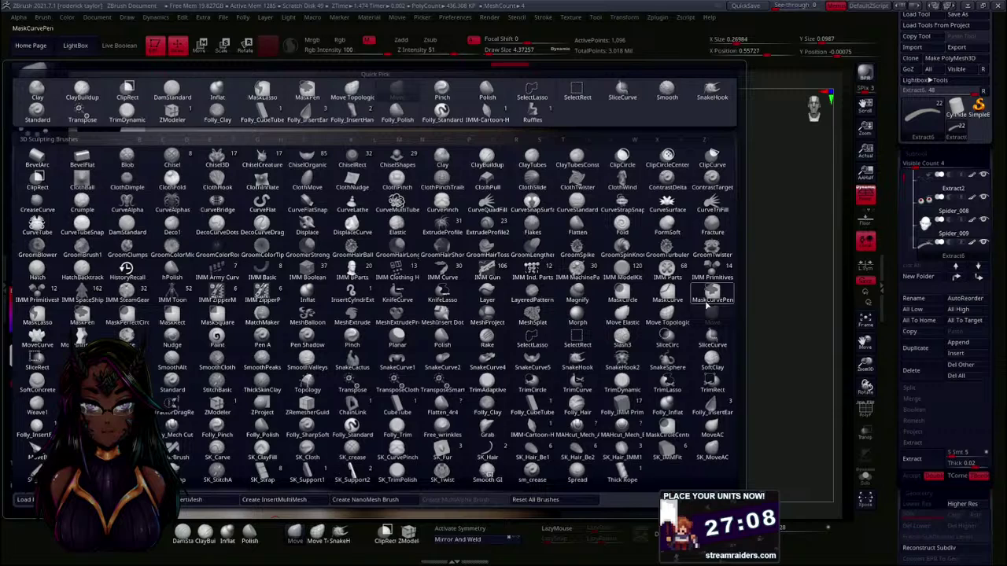
pyautogui.click(668, 313)
pyautogui.press('s')
pyautogui.moveTo(698, 259); pyautogui.dragTo(703, 261)
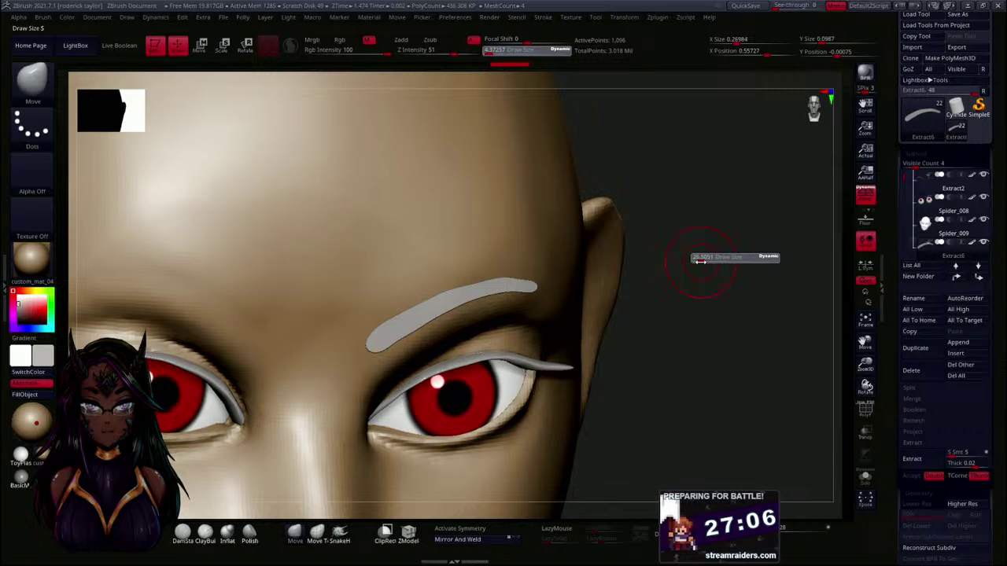
pyautogui.moveTo(372, 330); pyautogui.dragTo(376, 333)
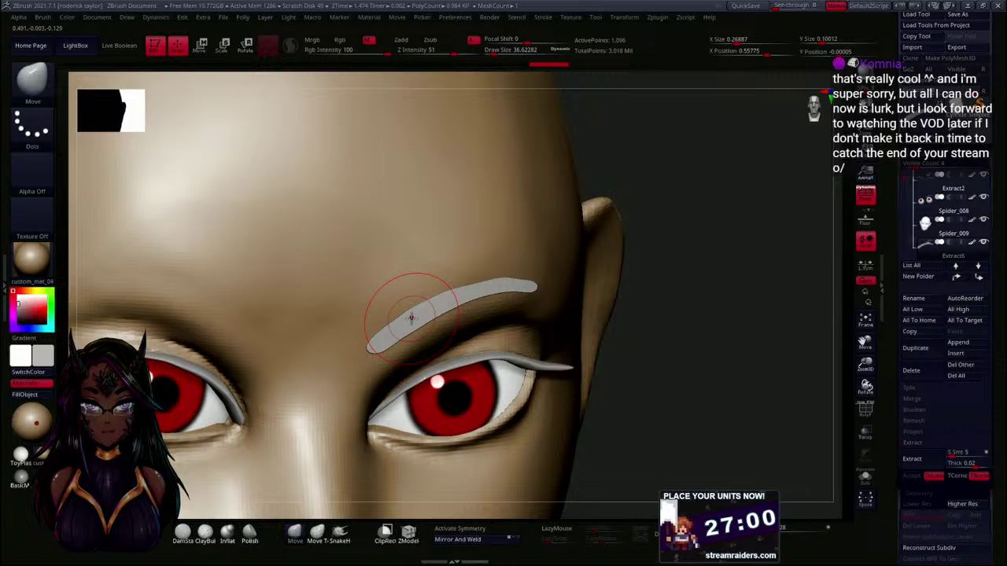
pyautogui.moveTo(723, 242); pyautogui.dragTo(711, 216)
pyautogui.moveTo(429, 291)
pyautogui.mouseDown()
pyautogui.moveTo(506, 284)
pyautogui.moveTo(396, 312)
pyautogui.moveTo(413, 312)
pyautogui.moveTo(364, 340)
pyautogui.mouseUp()
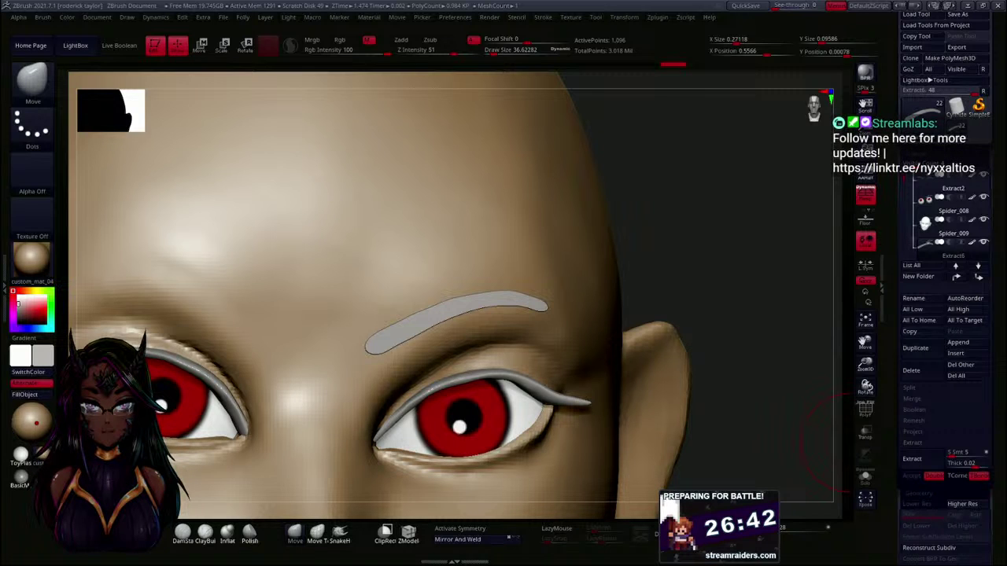
# - Extend and refine the eyebrow's outer tail with the Move brush, reducing the draw size to about 8.6
pyautogui.moveTo(731, 241); pyautogui.dragTo(590, 248)
pyautogui.moveTo(503, 282); pyautogui.dragTo(546, 306)
pyautogui.press('s')
pyautogui.moveTo(111, 192); pyautogui.dragTo(104, 189)
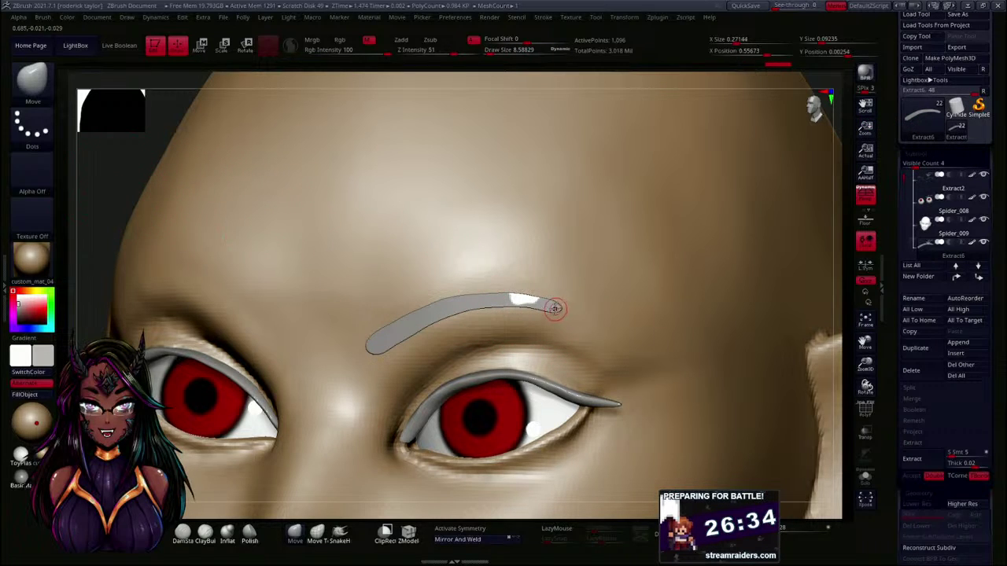
pyautogui.moveTo(550, 309); pyautogui.dragTo(549, 313)
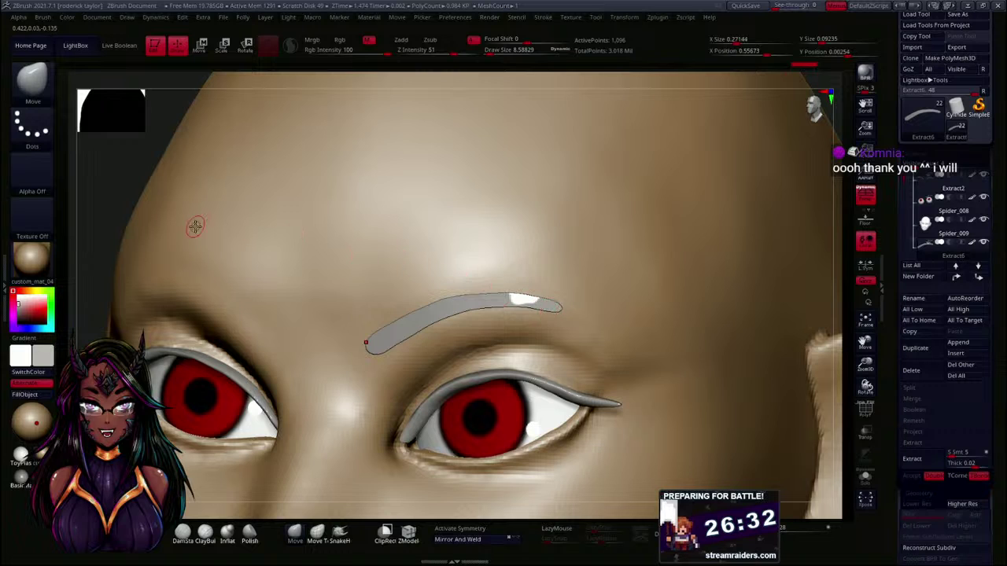
pyautogui.moveTo(106, 209); pyautogui.dragTo(131, 200)
pyautogui.moveTo(469, 297); pyautogui.dragTo(461, 296)
# - Adjust the eyebrow's inner half with the Move brush at a draw size of about 14.5 and smooth its bend
pyautogui.moveTo(658, 274)
pyautogui.mouseDown()
pyautogui.moveTo(681, 275)
pyautogui.moveTo(672, 285)
pyautogui.moveTo(645, 265)
pyautogui.moveTo(631, 227)
pyautogui.moveTo(607, 254)
pyautogui.mouseUp()
pyautogui.press('s')
pyautogui.moveTo(486, 288); pyautogui.dragTo(430, 299)
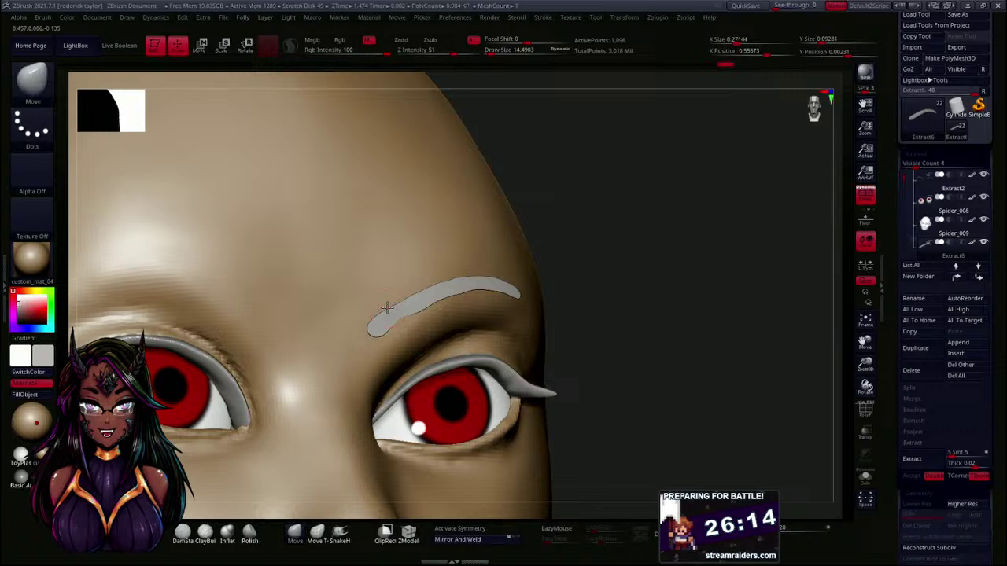
pyautogui.moveTo(596, 272); pyautogui.dragTo(689, 236)
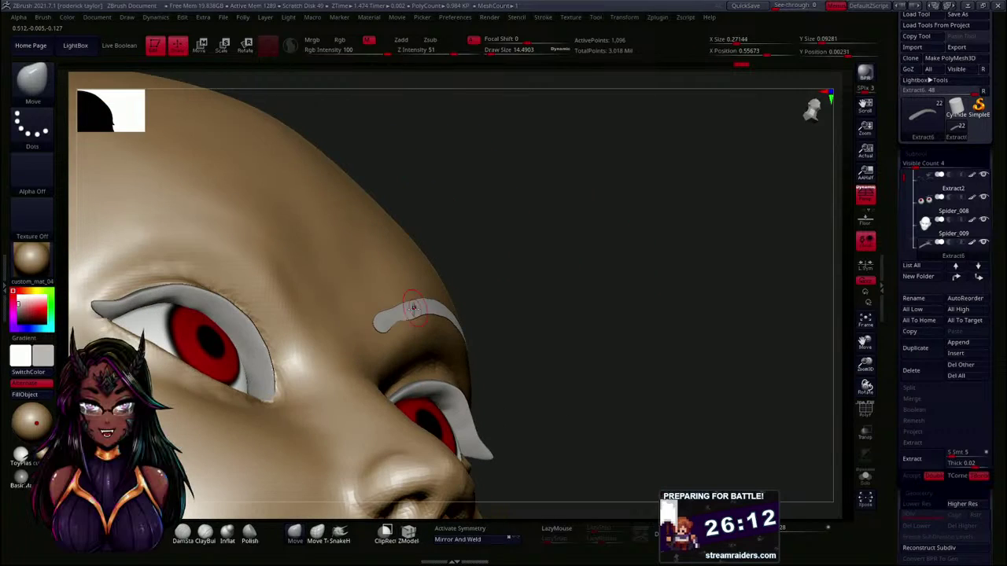
pyautogui.keyDown('shift'); pyautogui.moveTo(401, 324); pyautogui.dragTo(395, 320); pyautogui.keyUp('shift')
pyautogui.moveTo(590, 275); pyautogui.dragTo(525, 299)
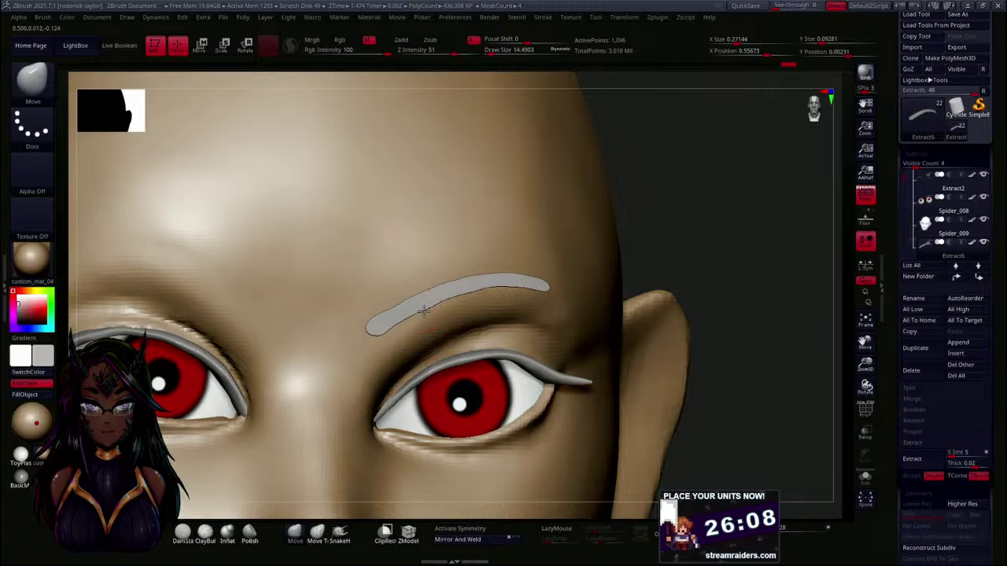
# - Narrow the rounded inner tip of the eyebrow and pull its outer section slightly inward
pyautogui.moveTo(368, 320); pyautogui.dragTo(379, 316)
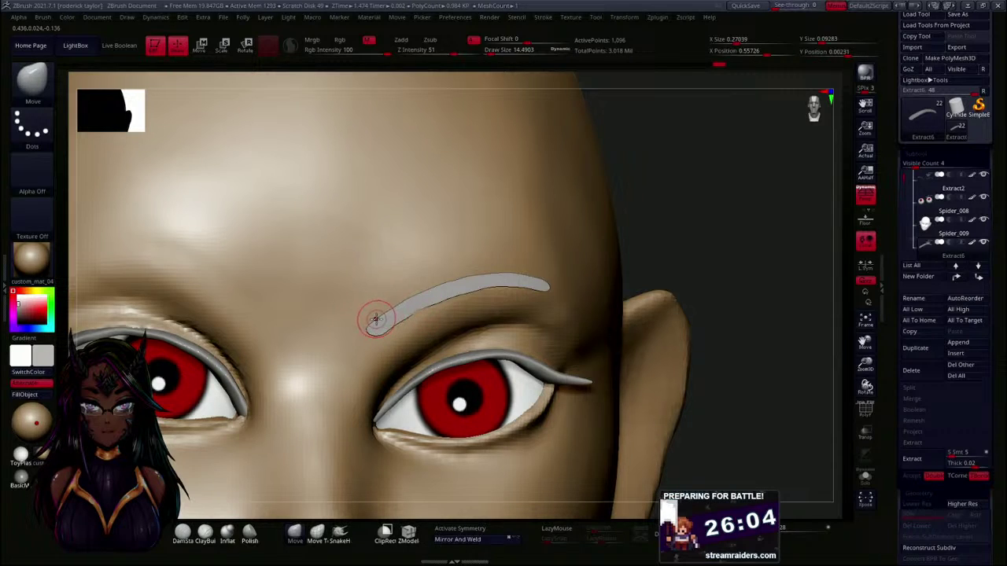
pyautogui.moveTo(371, 327); pyautogui.dragTo(384, 327)
pyautogui.moveTo(529, 284)
pyautogui.mouseDown()
pyautogui.moveTo(535, 289)
pyautogui.moveTo(499, 283)
pyautogui.mouseUp()
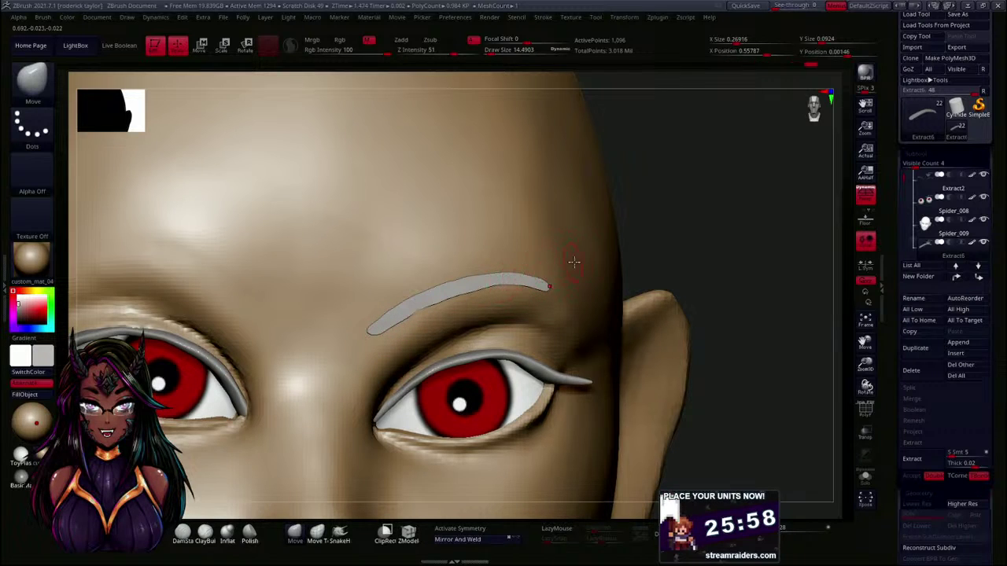
# - Shape the eyebrow's upper arch and taper the outer tail downward with small Move strokes
pyautogui.moveTo(692, 223); pyautogui.dragTo(643, 233)
pyautogui.moveTo(514, 282)
pyautogui.mouseDown()
pyautogui.moveTo(527, 299)
pyautogui.moveTo(493, 278)
pyautogui.moveTo(433, 283)
pyautogui.mouseUp()
pyautogui.moveTo(427, 282); pyautogui.dragTo(424, 284)
pyautogui.moveTo(417, 285); pyautogui.dragTo(416, 287)
pyautogui.moveTo(528, 292); pyautogui.dragTo(528, 293)
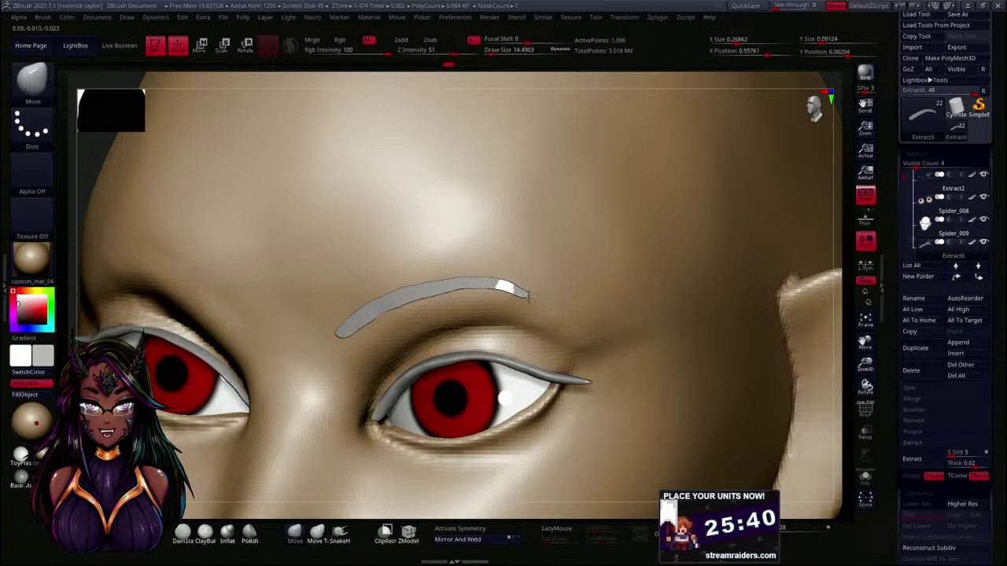
pyautogui.press('shift')
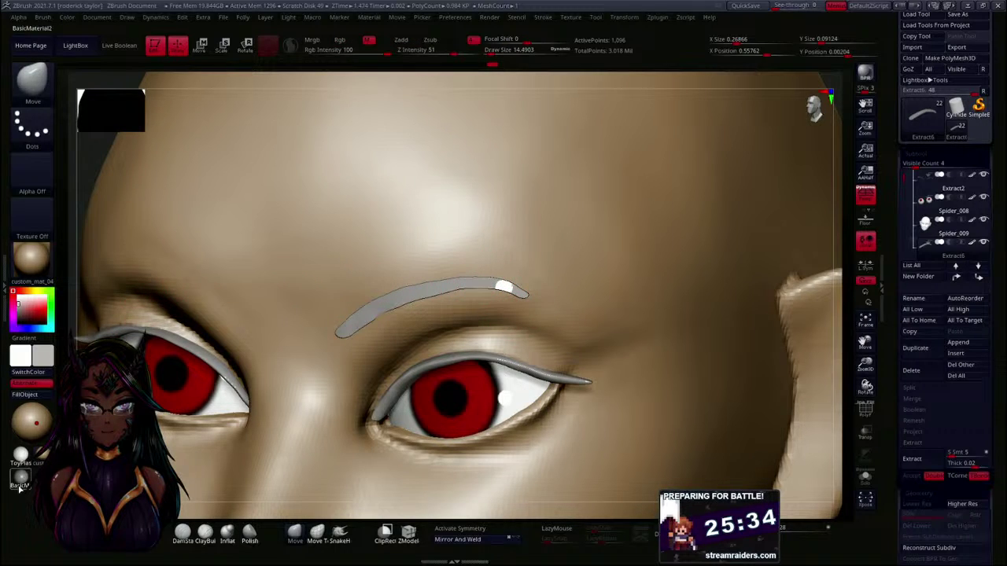
# - Fill the eyebrow with BasicMaterial2 and return the active material to custom_mat_04
pyautogui.moveTo(825, 80); pyautogui.dragTo(847, 78)
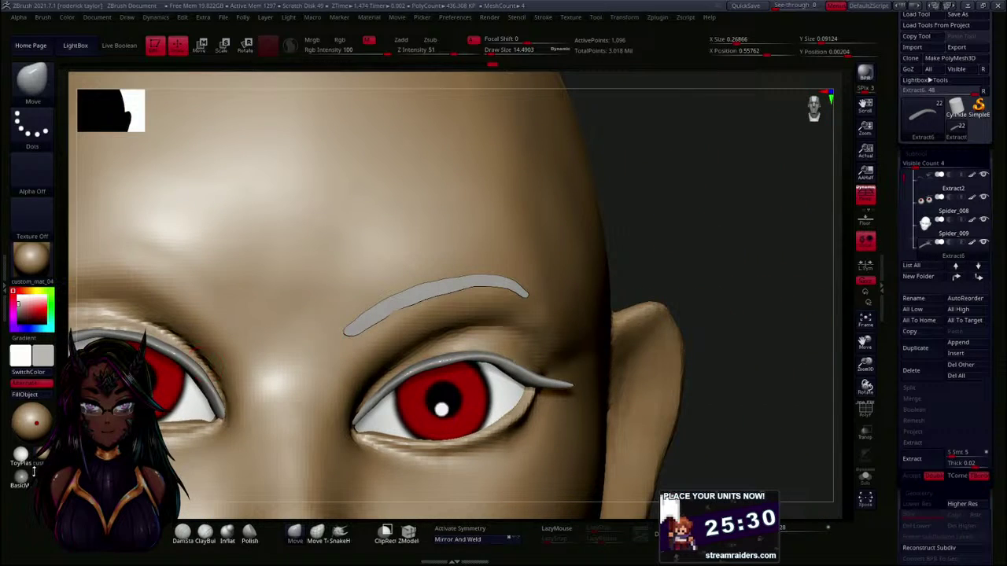
pyautogui.click(25, 476)
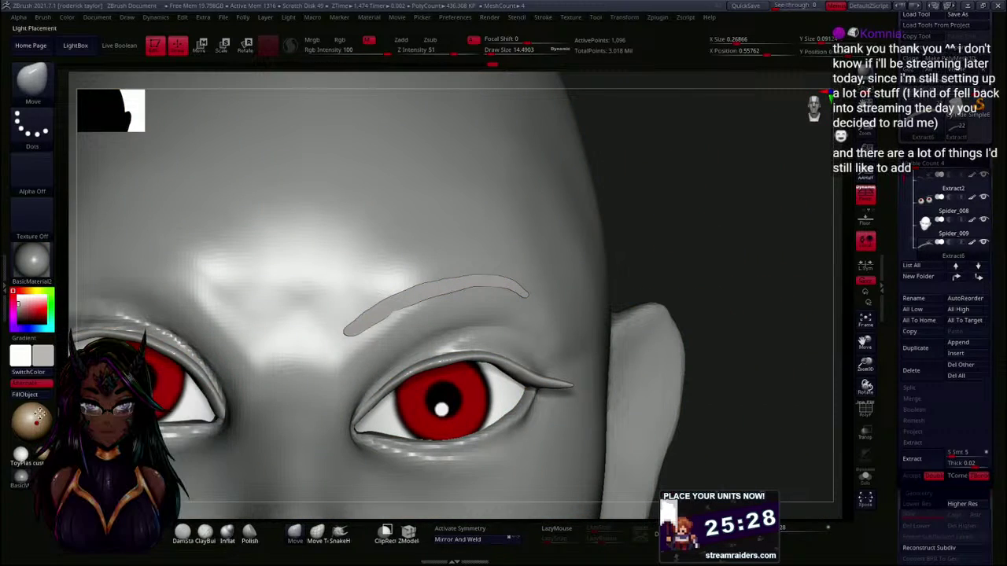
pyautogui.click(40, 396)
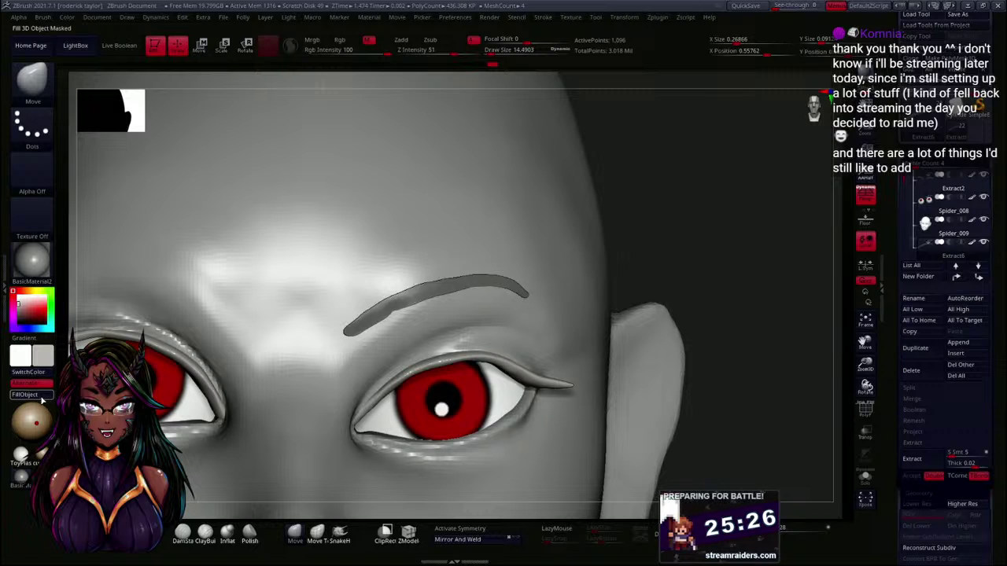
pyautogui.click(29, 423)
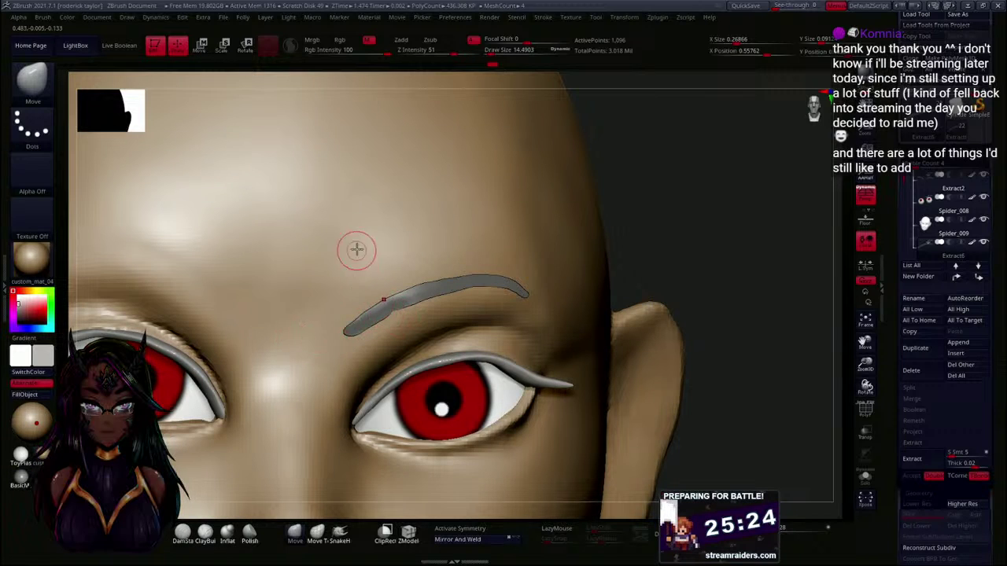
# - Refine the eyebrow's inner half with the Move brush and check its fit against the forehead from below
pyautogui.moveTo(736, 228); pyautogui.dragTo(726, 255)
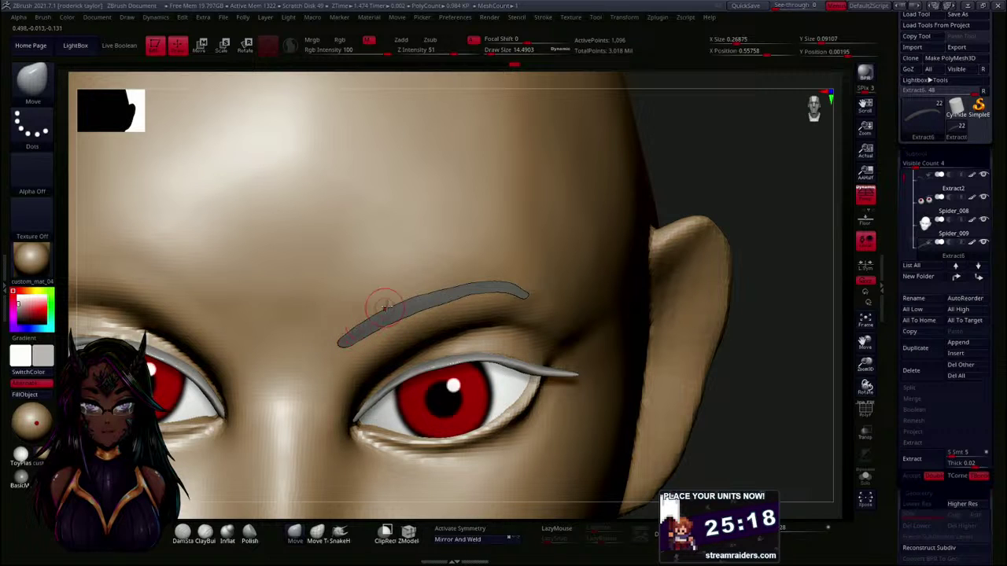
pyautogui.moveTo(715, 176); pyautogui.dragTo(608, 178)
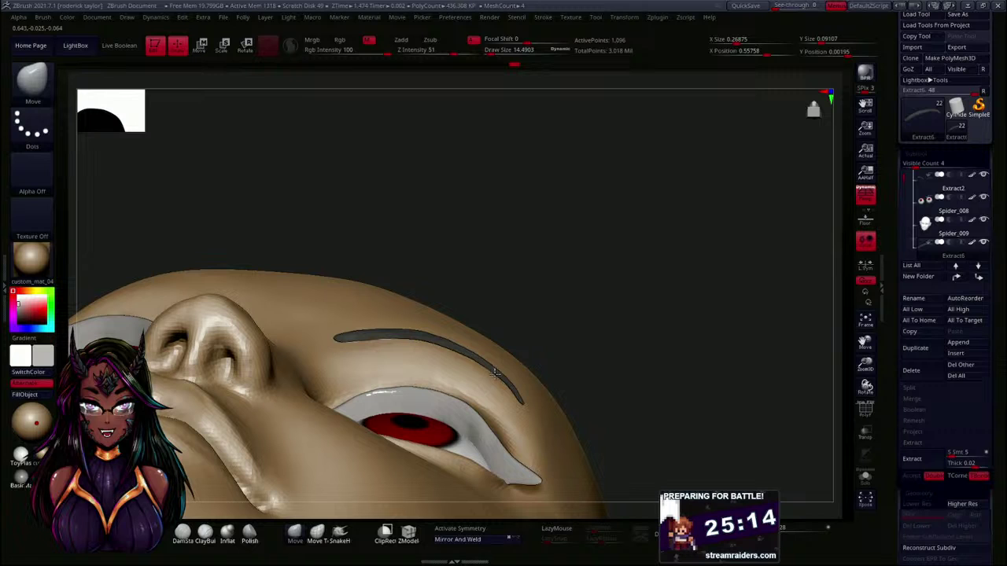
pyautogui.moveTo(538, 316)
pyautogui.keyDown('shift'); pyautogui.mouseDown()
pyautogui.moveTo(569, 333)
pyautogui.moveTo(632, 317)
pyautogui.mouseUp(); pyautogui.keyUp('shift')
pyautogui.moveTo(651, 231)
pyautogui.mouseDown()
pyautogui.moveTo(632, 207)
pyautogui.moveTo(566, 228)
pyautogui.moveTo(669, 281)
pyautogui.mouseUp()
# - Try to thicken the whole eyebrow slightly with the Inflate deformation
pyautogui.moveTo(890, 412); pyautogui.dragTo(885, 179)
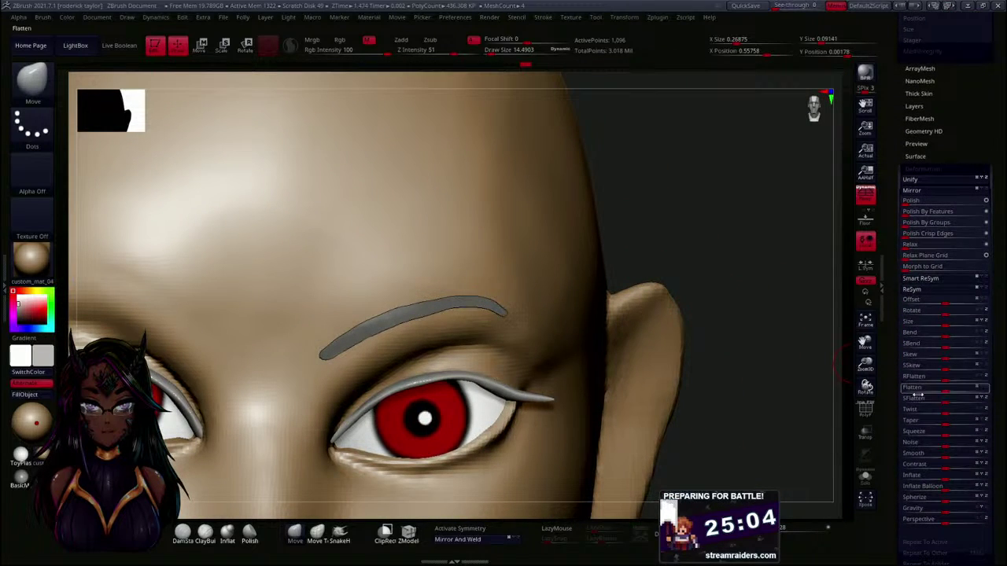
pyautogui.moveTo(944, 476); pyautogui.dragTo(951, 479)
pyautogui.moveTo(764, 322)
pyautogui.mouseDown()
pyautogui.moveTo(726, 294)
pyautogui.moveTo(731, 337)
pyautogui.moveTo(727, 318)
pyautogui.moveTo(717, 348)
pyautogui.moveTo(733, 330)
pyautogui.moveTo(708, 303)
pyautogui.mouseUp()
pyautogui.press('ctrl')
pyautogui.moveTo(730, 343)
pyautogui.mouseDown()
pyautogui.moveTo(719, 382)
pyautogui.moveTo(721, 363)
pyautogui.mouseUp()
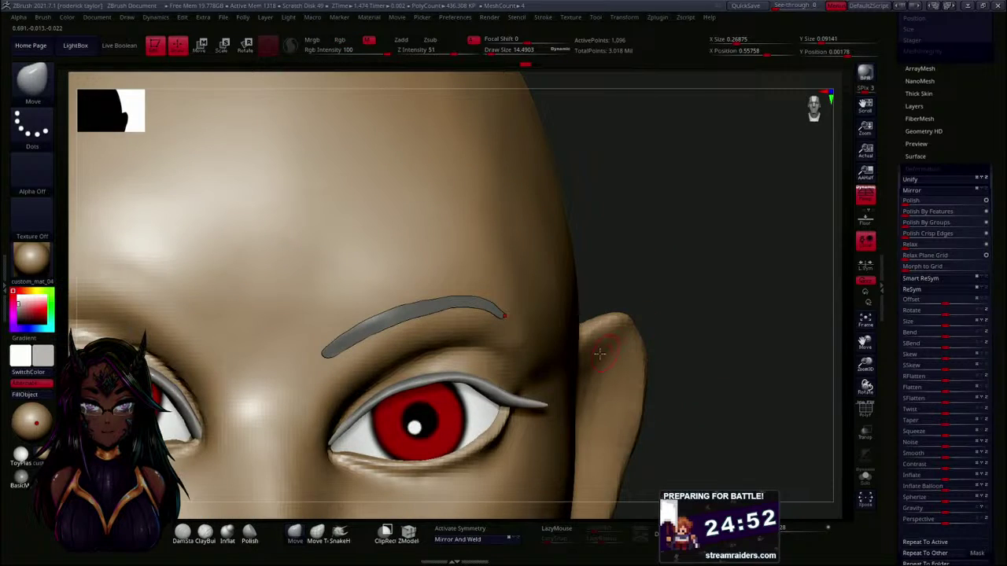
# - Thicken the eyebrow along its length with the Inflat brush at Z Intensity 10 and check its profile from below
pyautogui.click(227, 535)
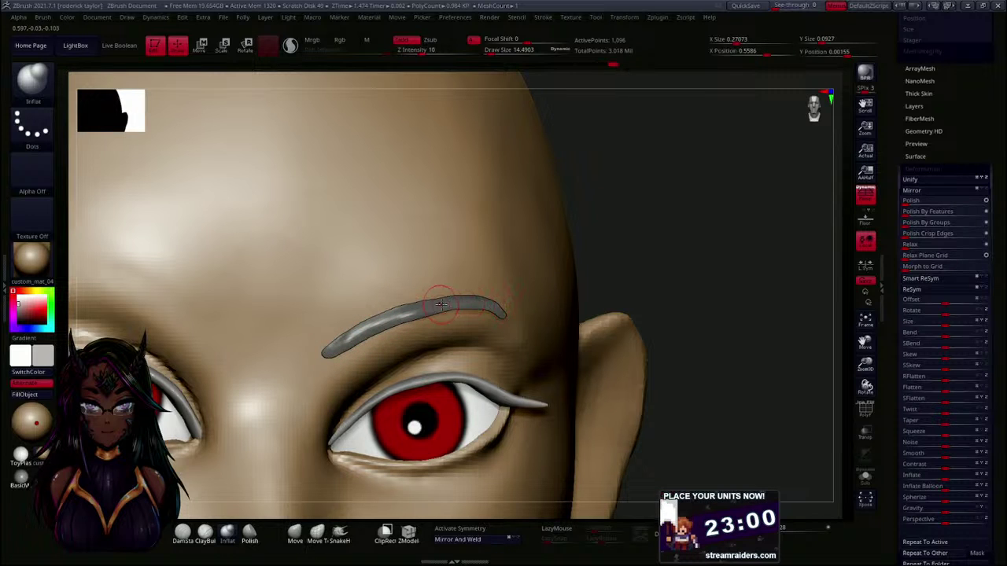
pyautogui.moveTo(618, 265)
pyautogui.mouseDown()
pyautogui.moveTo(624, 200)
pyautogui.moveTo(575, 126)
pyautogui.moveTo(580, 141)
pyautogui.moveTo(539, 216)
pyautogui.moveTo(622, 246)
pyautogui.mouseUp()
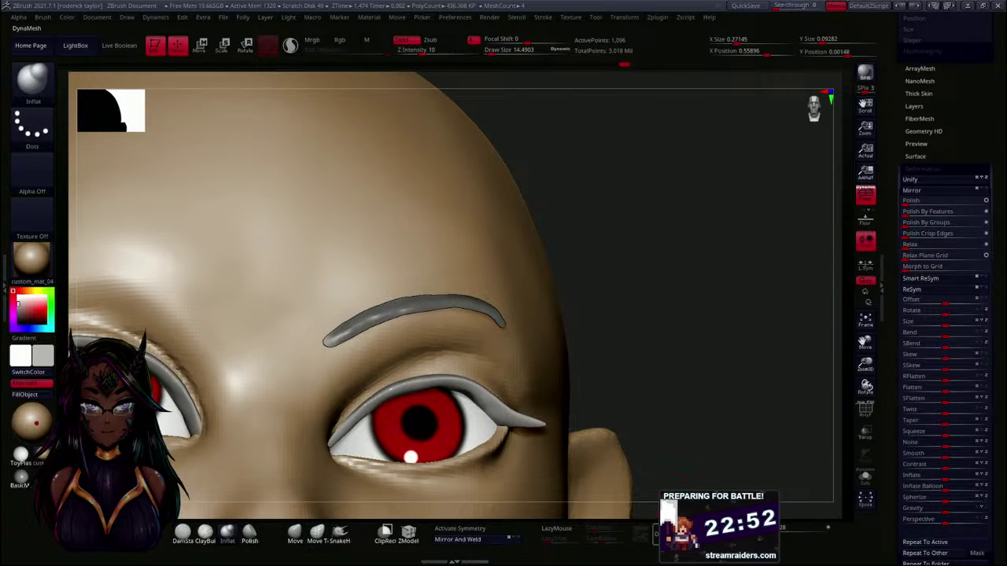
pyautogui.moveTo(674, 348); pyautogui.dragTo(665, 241)
pyautogui.hotkey('ctrl', 'z')
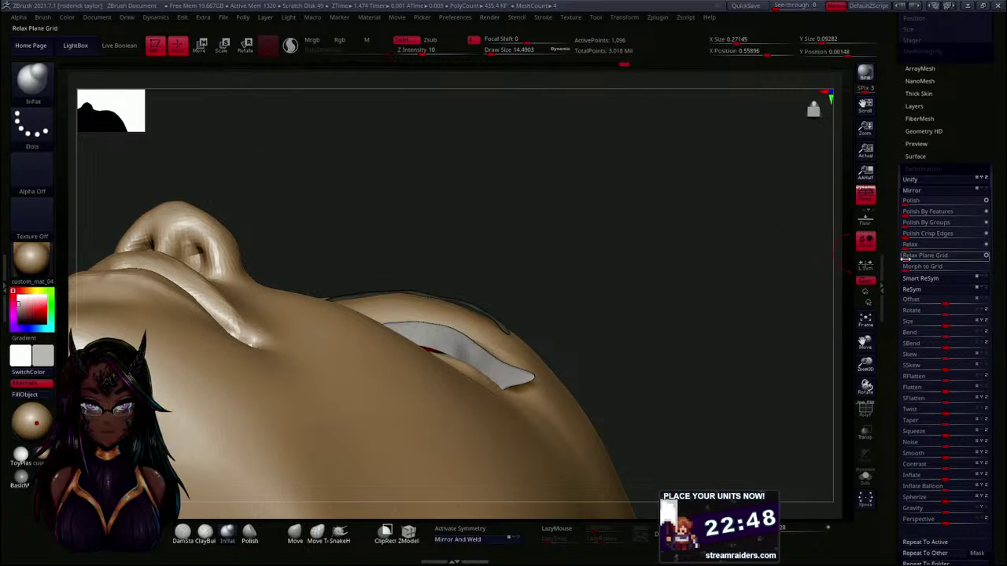
# - Subdivide the eyebrow mesh once to SDiv 2 and bring up its geometry settings
pyautogui.moveTo(893, 258); pyautogui.dragTo(881, 304)
pyautogui.moveTo(604, 253)
pyautogui.mouseDown()
pyautogui.moveTo(619, 289)
pyautogui.moveTo(624, 371)
pyautogui.mouseUp()
pyautogui.hotkey('ctrl', 'd')
pyautogui.moveTo(891, 225); pyautogui.dragTo(894, 341)
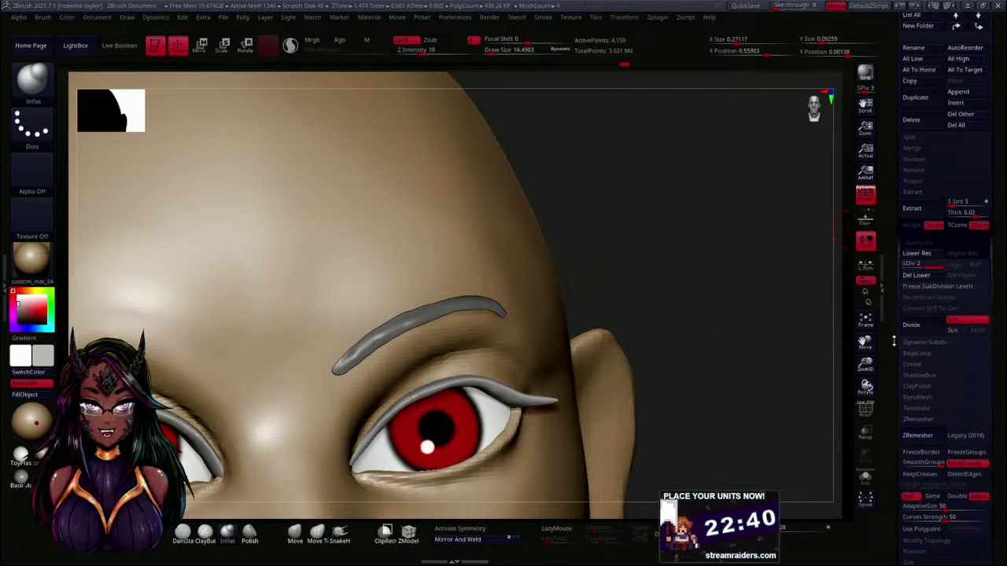
pyautogui.scroll(-5, 913, 325)
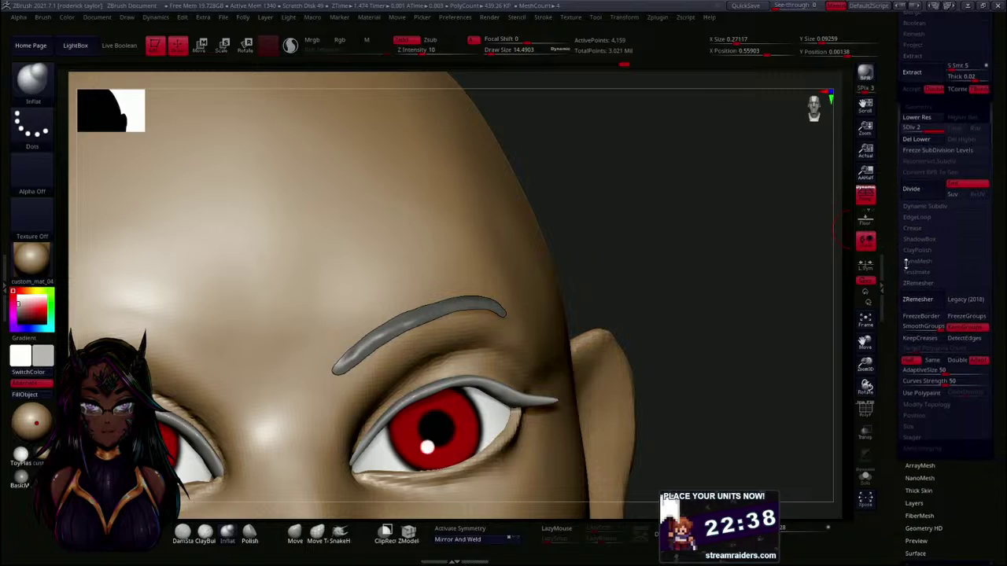
# - Remesh the eyebrow with ZRemesher set to Same polygon count, followed by a second remesh set to Double
pyautogui.click(909, 360)
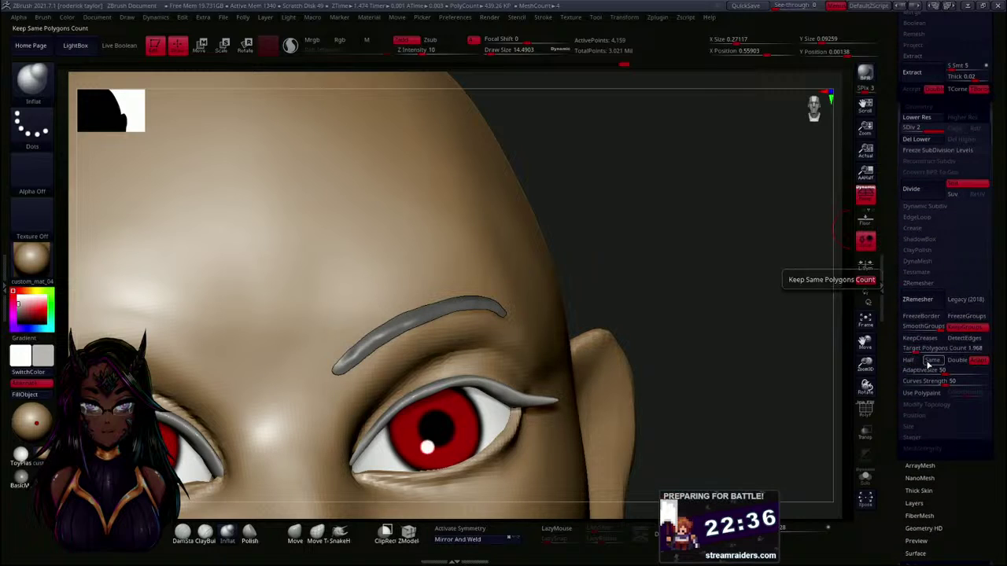
pyautogui.click(933, 361)
pyautogui.click(918, 300)
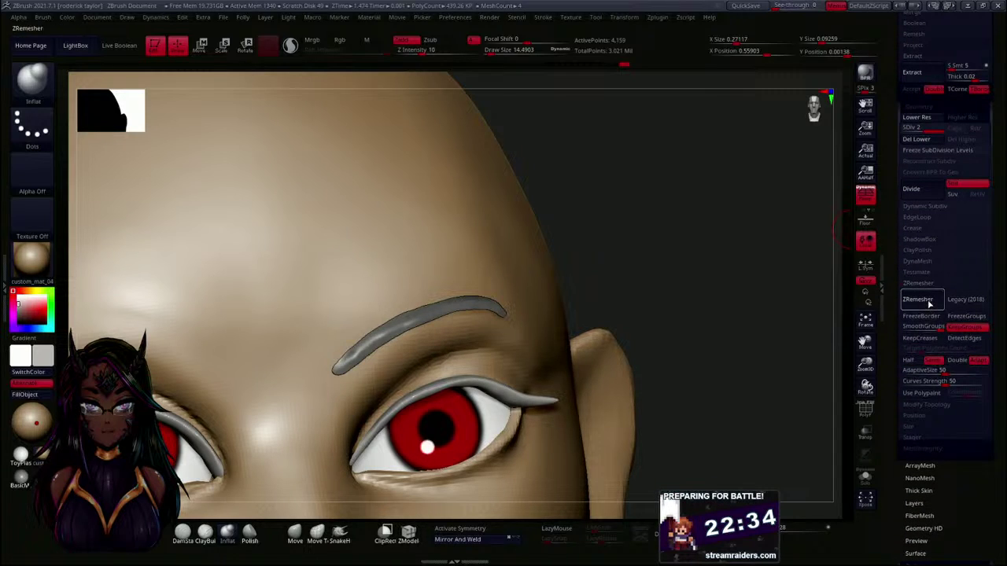
pyautogui.moveTo(693, 295)
pyautogui.mouseDown()
pyautogui.moveTo(674, 257)
pyautogui.moveTo(671, 180)
pyautogui.moveTo(661, 173)
pyautogui.moveTo(638, 236)
pyautogui.moveTo(701, 297)
pyautogui.mouseUp()
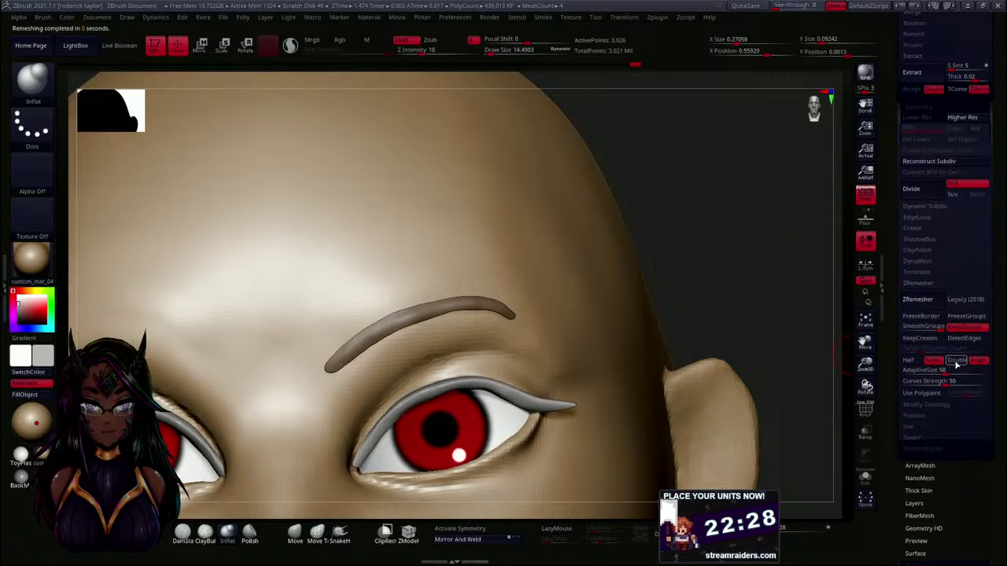
pyautogui.click(921, 301)
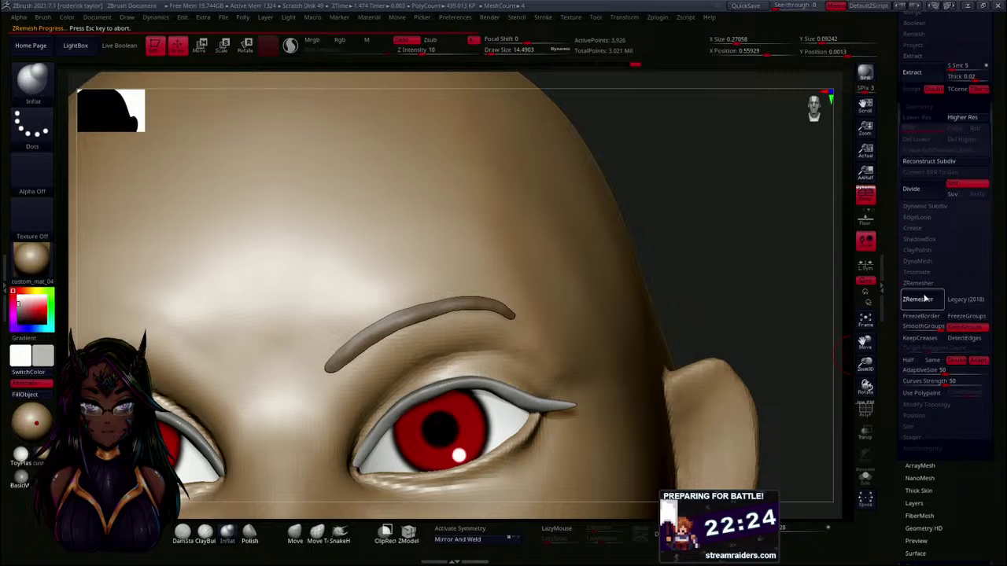
pyautogui.moveTo(774, 300); pyautogui.dragTo(750, 310)
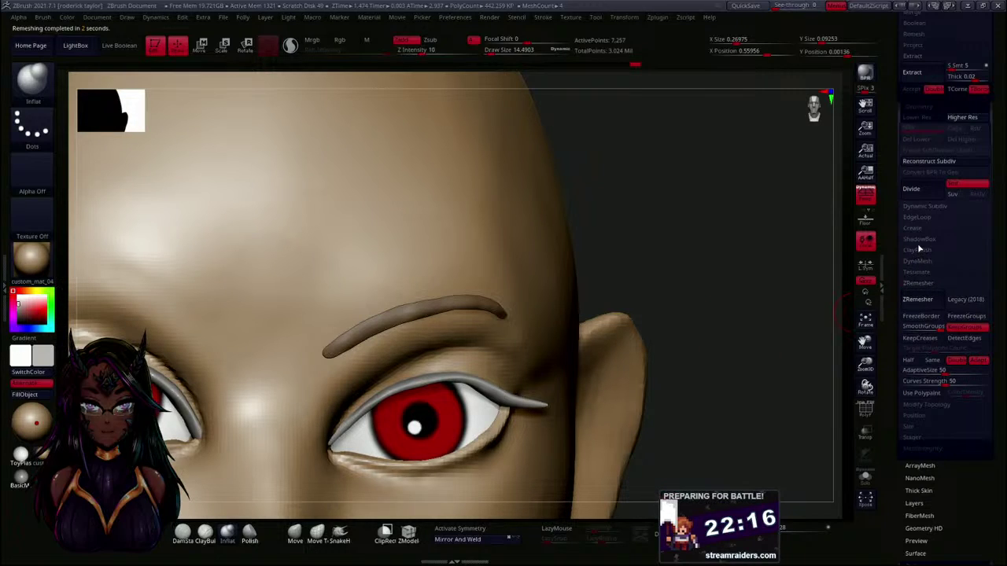
# - Preview an extraction of the fully unmasked eyebrow at 0.02 thickness and smoothing 5, continuing despite the missing mask
pyautogui.moveTo(894, 223); pyautogui.dragTo(894, 278)
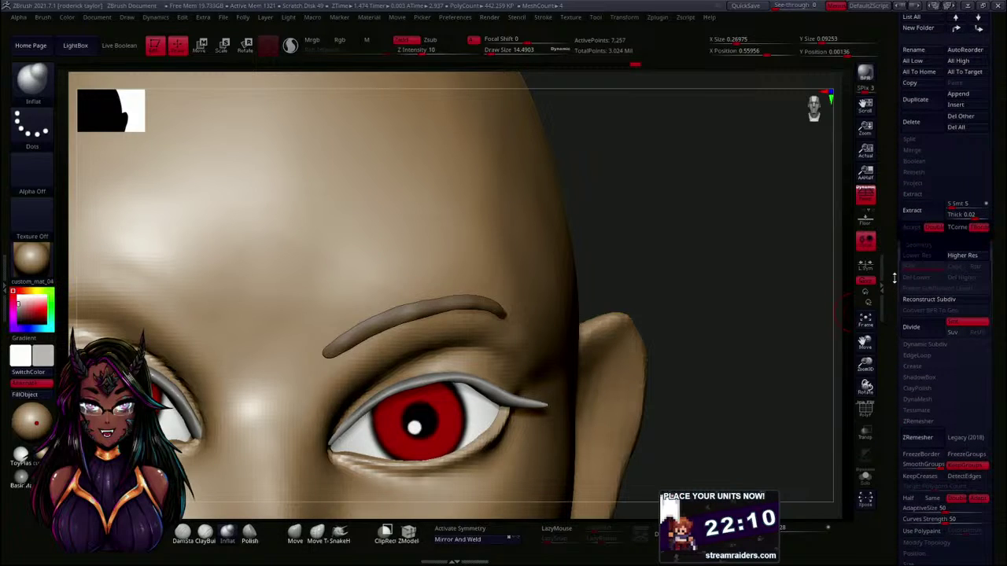
pyautogui.click(914, 211)
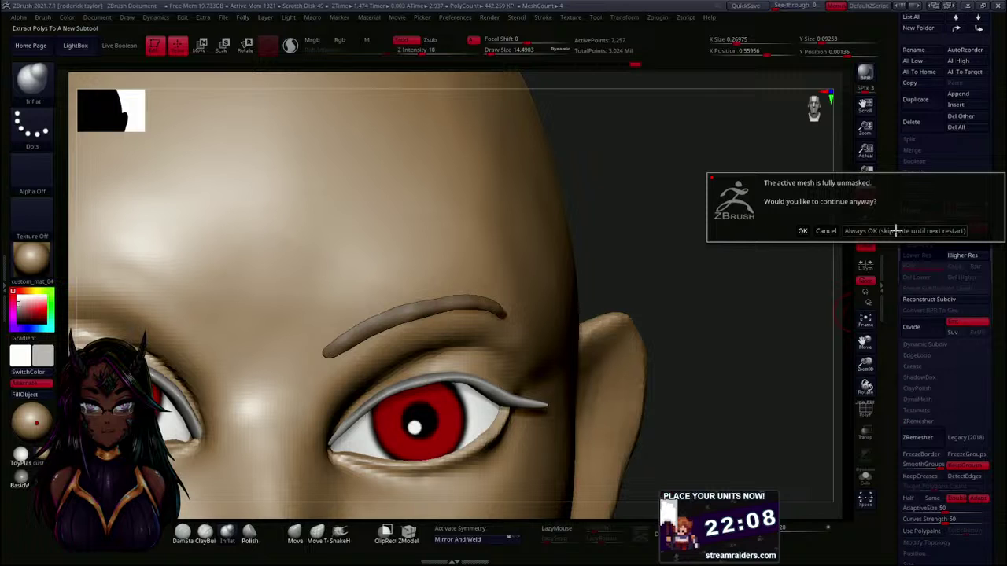
pyautogui.click(810, 230)
pyautogui.moveTo(813, 229); pyautogui.dragTo(760, 227)
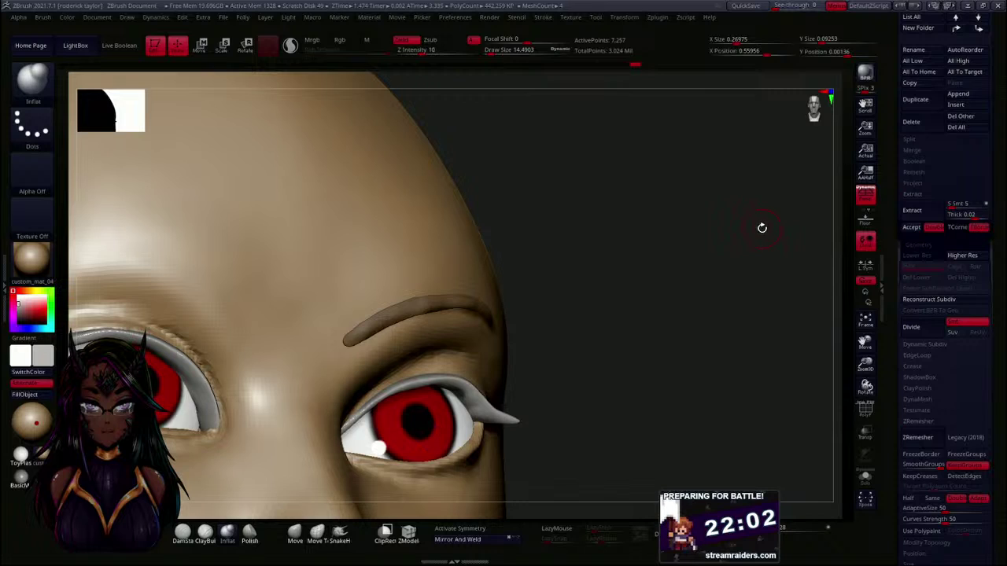
# - Examine the installed plugins and the remesh, blockout and mirror tools offered by SoMuchZBrush
pyautogui.click(4, 273)
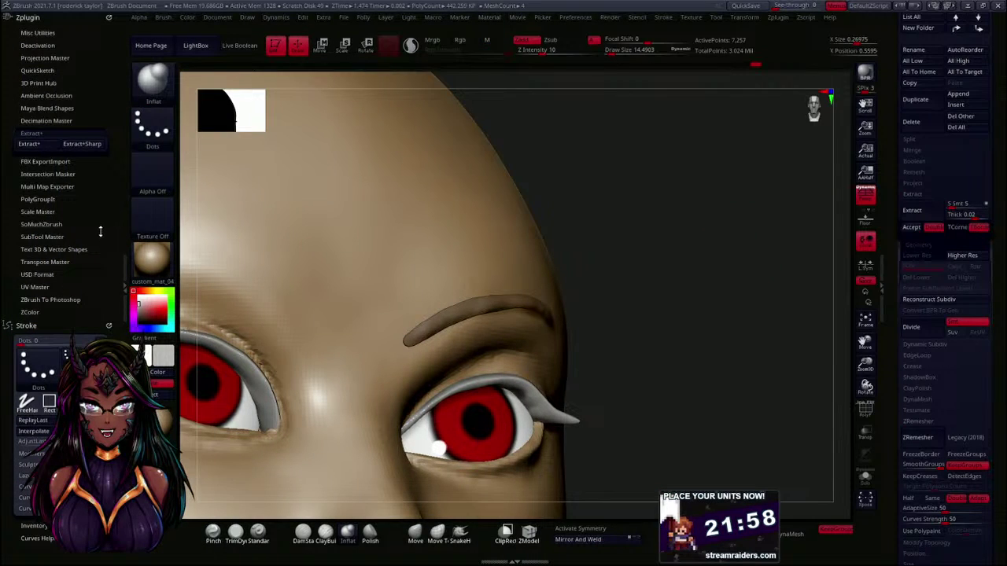
pyautogui.click(55, 322)
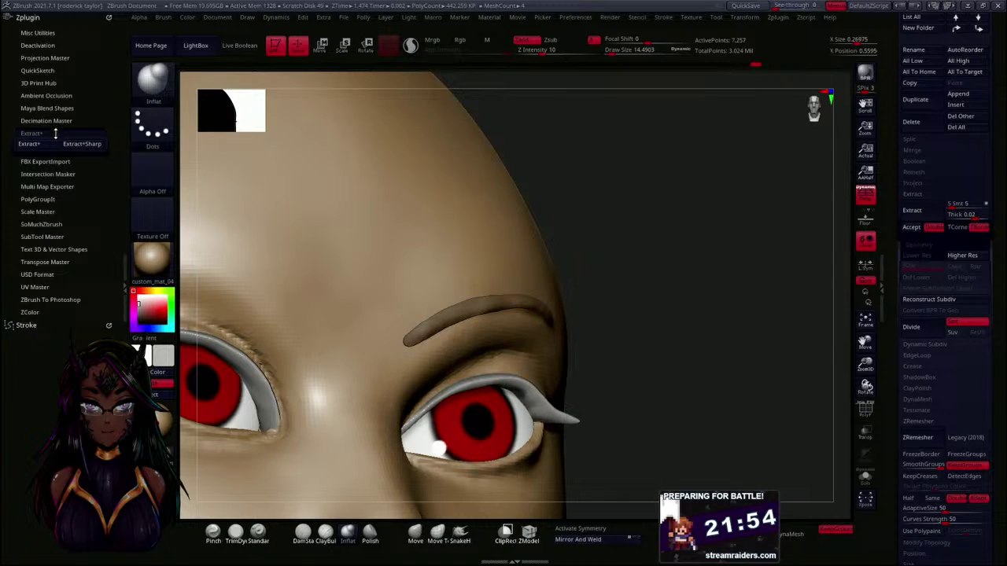
pyautogui.click(52, 225)
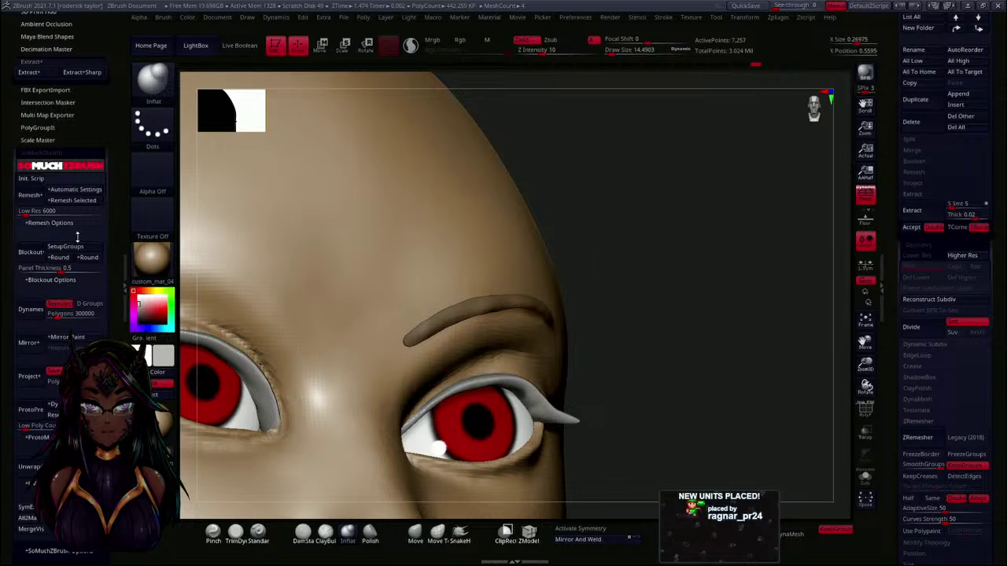
pyautogui.scroll(-3, 8, 314)
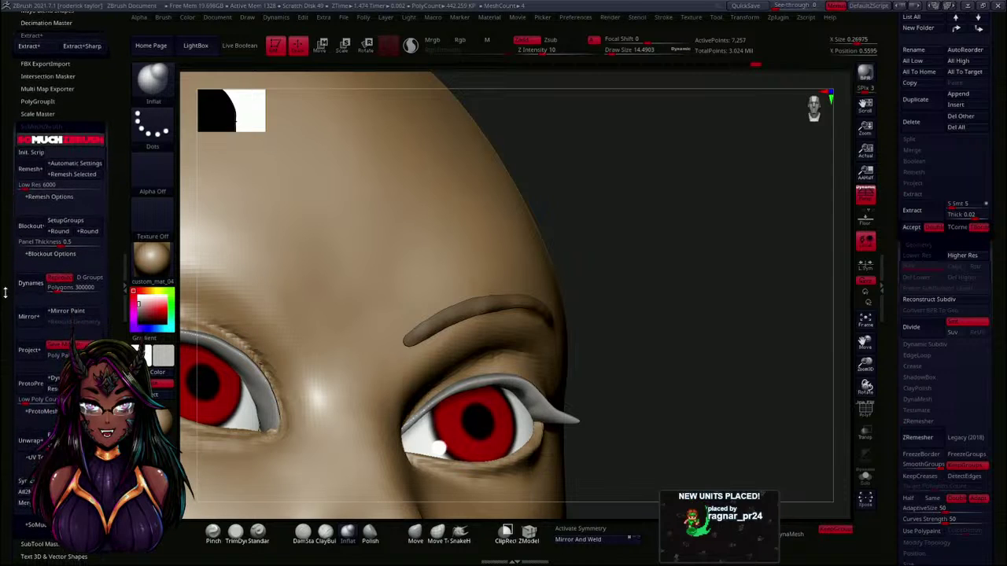
pyautogui.moveTo(2, 273); pyautogui.dragTo(8, 287)
pyautogui.moveTo(11, 297); pyautogui.dragTo(28, 378)
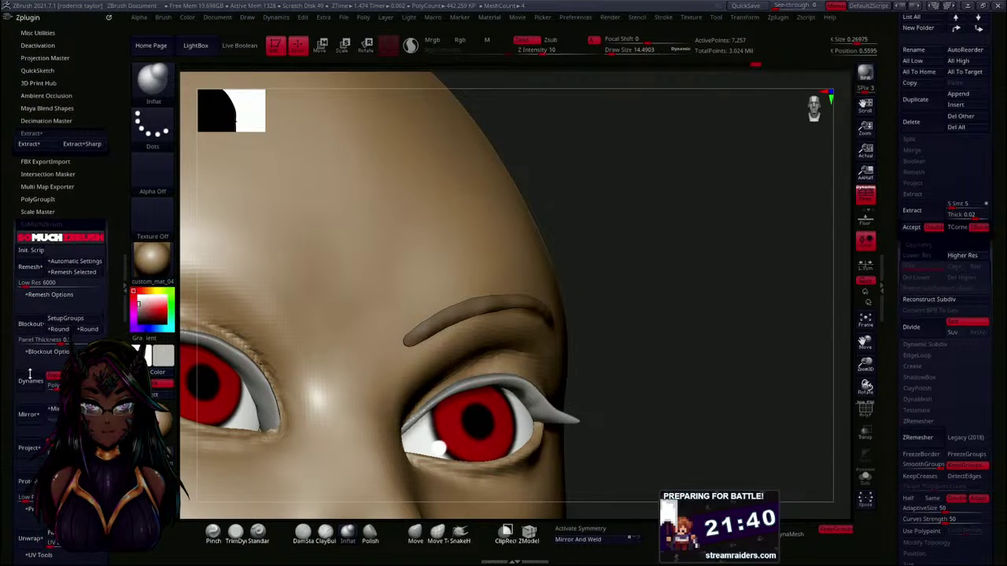
pyautogui.click(55, 225)
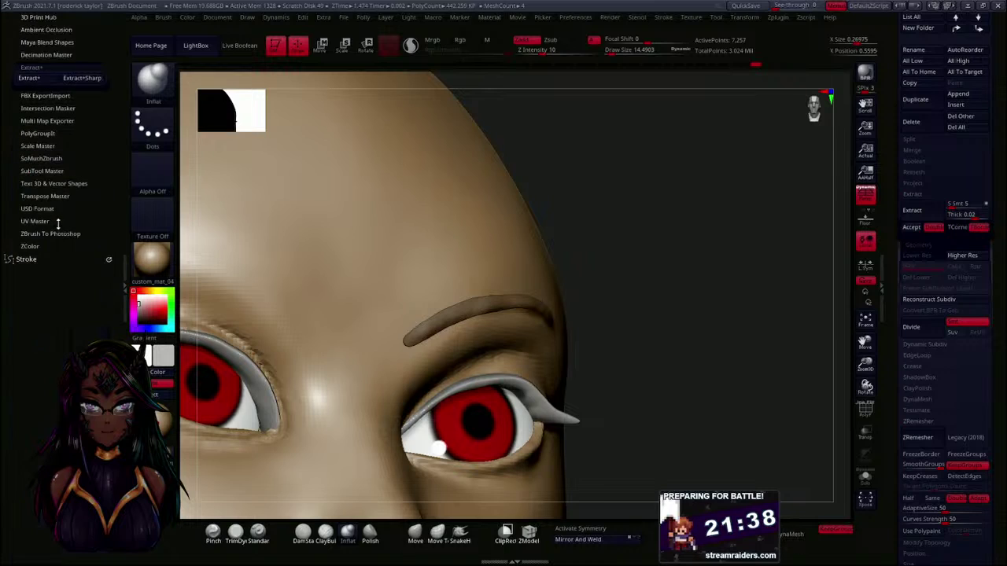
pyautogui.moveTo(13, 175); pyautogui.dragTo(38, 228)
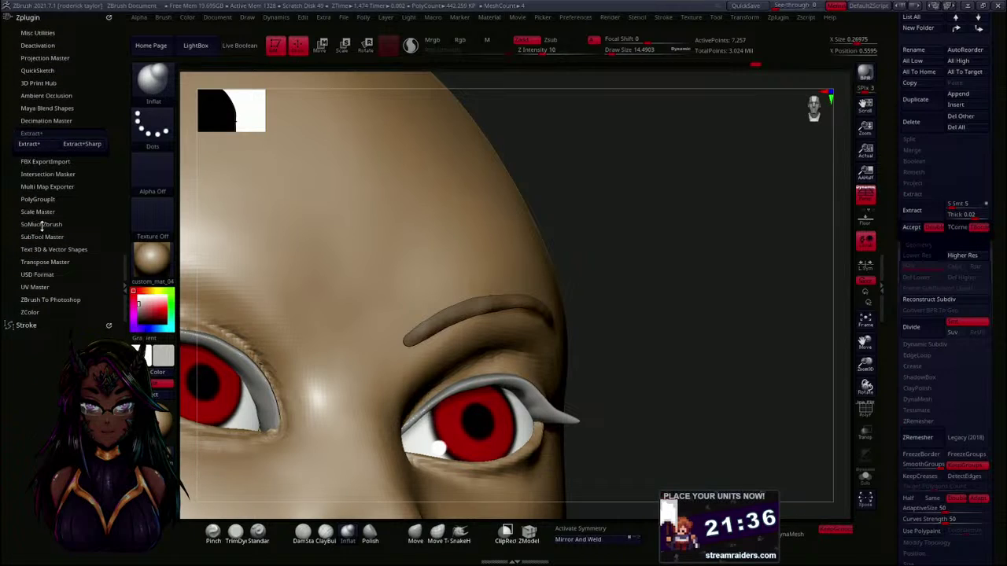
# - Inspect the options of the Intersection Masker, Decimation Master, Misc Utilities, Projection Master and Ambient Occlusion plugins
pyautogui.click(52, 174)
pyautogui.click(52, 173)
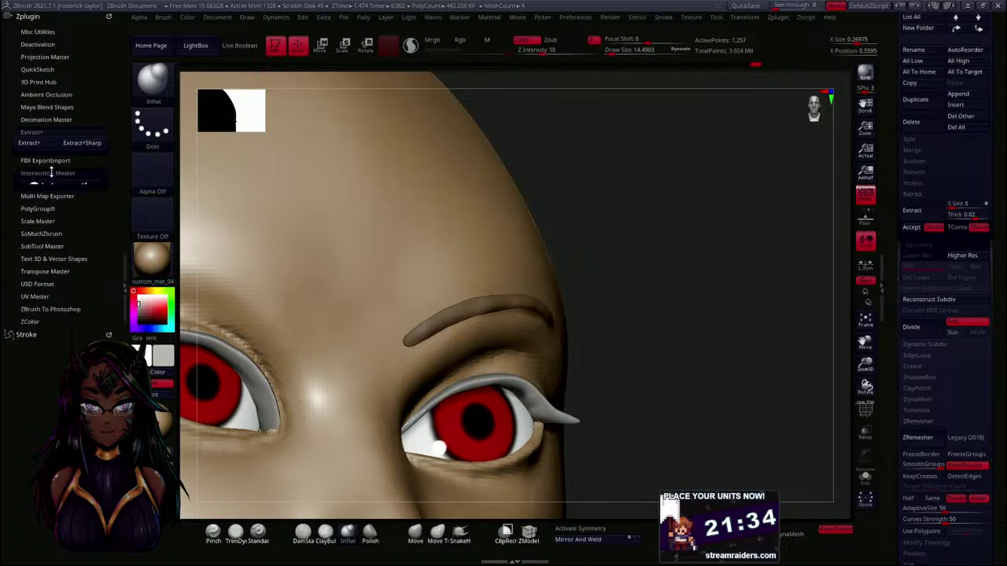
pyautogui.click(37, 119)
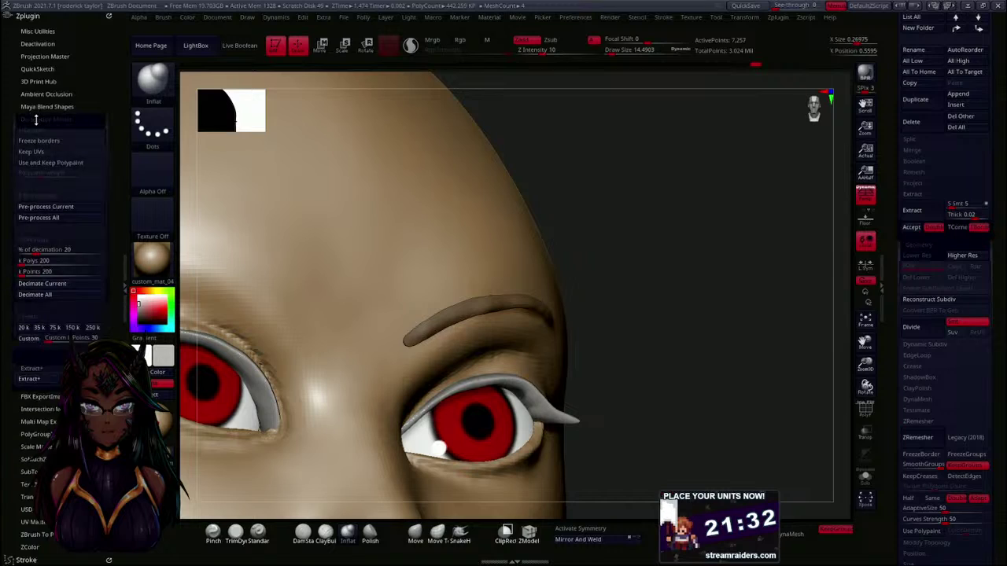
pyautogui.click(38, 117)
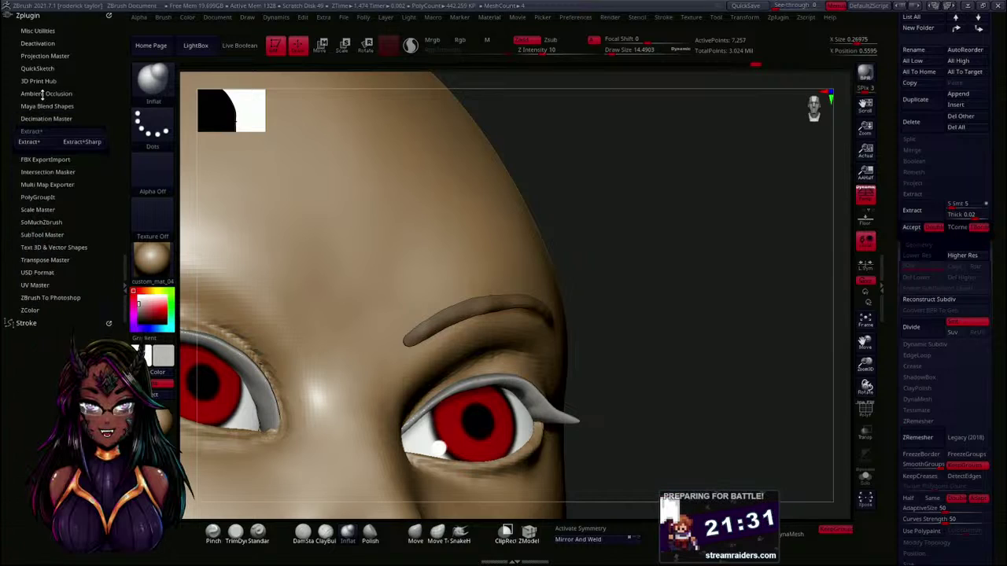
pyautogui.click(42, 32)
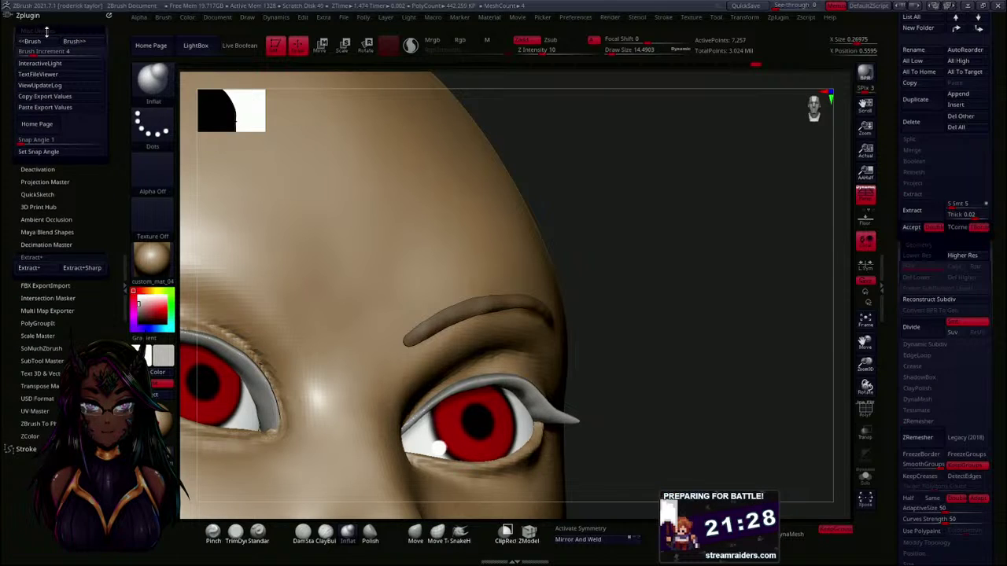
pyautogui.click(47, 32)
pyautogui.click(45, 56)
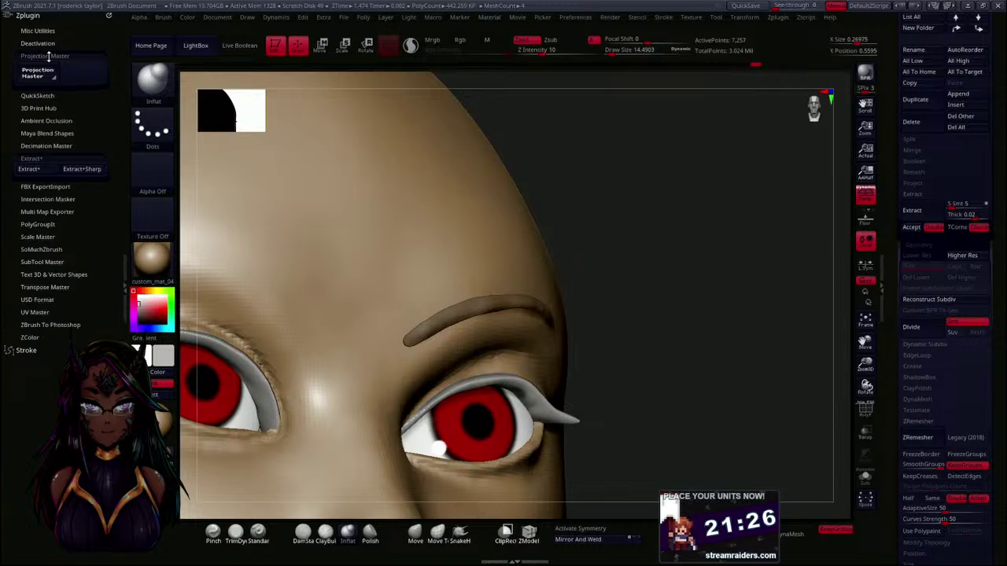
pyautogui.click(49, 56)
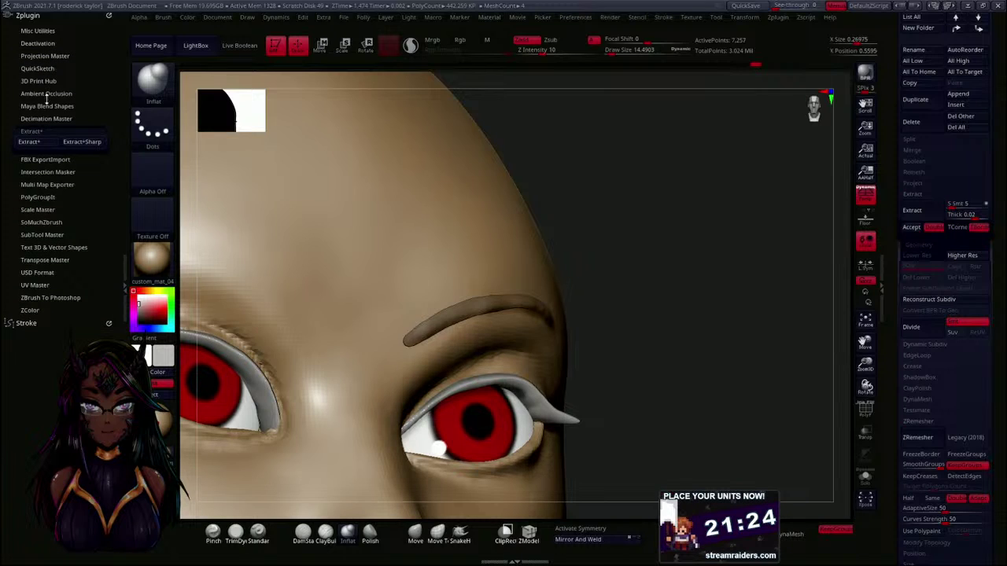
pyautogui.click(48, 94)
pyautogui.click(48, 94)
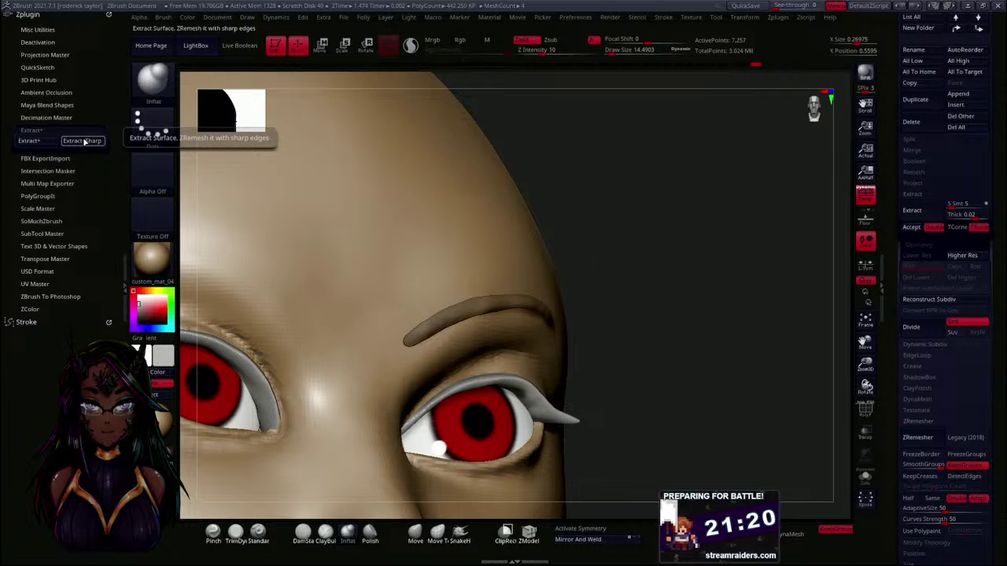
# - Look through the ZBrush To Photoshop, USD Format, Transpose Master, Text 3D and SubTool Master plugins for a suitable tool
pyautogui.click(28, 131)
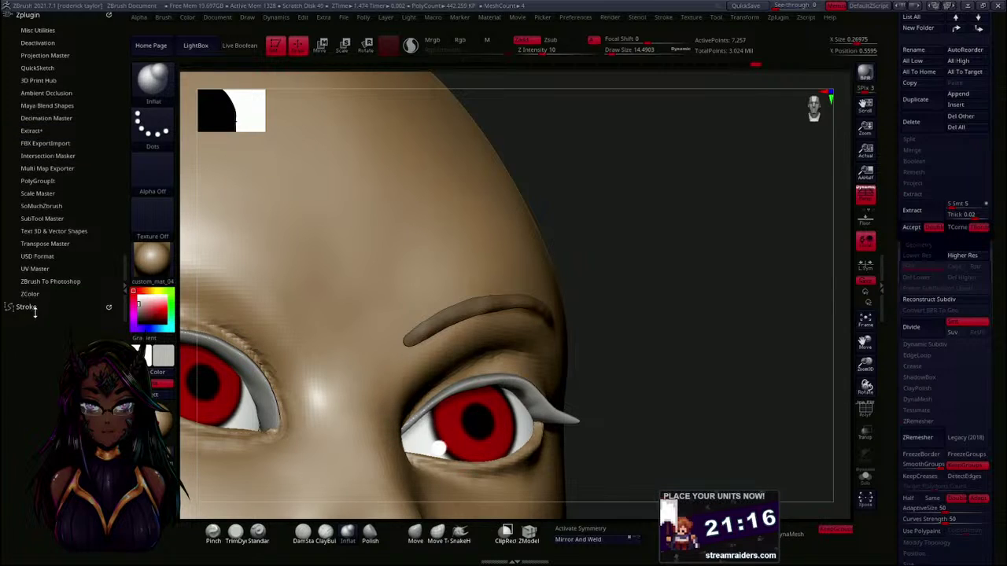
pyautogui.click(37, 283)
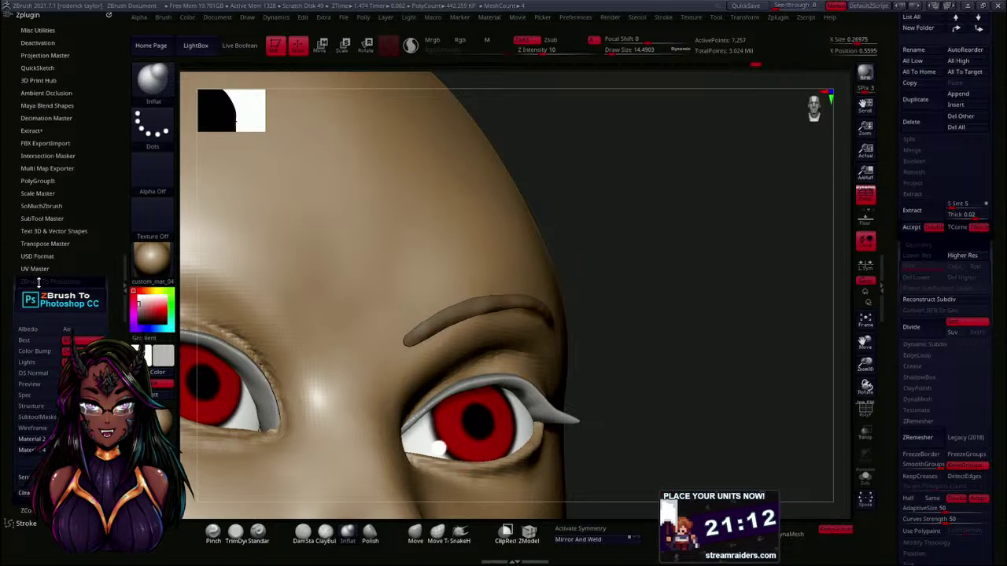
pyautogui.click(37, 281)
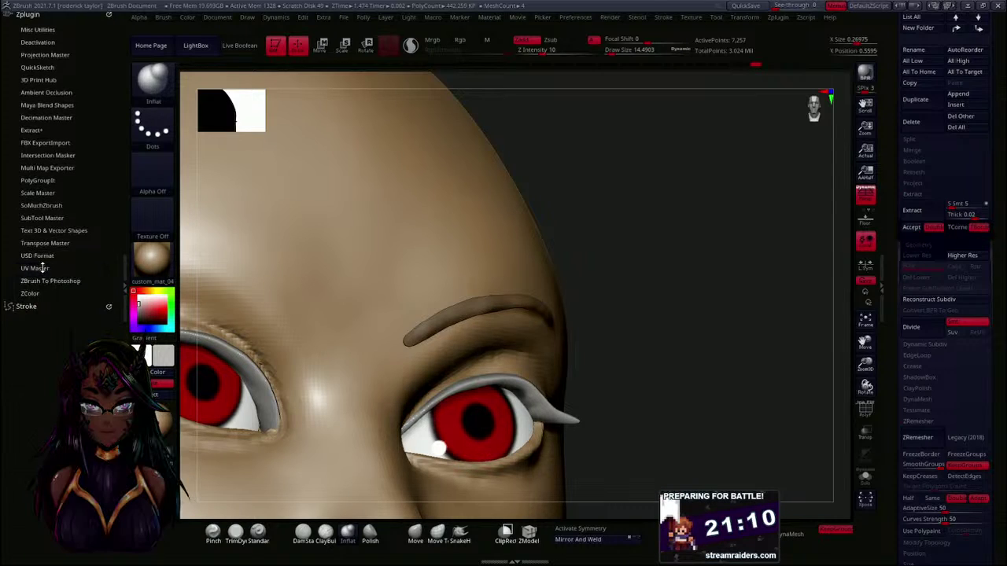
pyautogui.click(43, 257)
pyautogui.click(46, 254)
pyautogui.click(49, 242)
pyautogui.click(50, 243)
pyautogui.click(49, 232)
pyautogui.click(49, 231)
pyautogui.click(47, 219)
pyautogui.click(49, 218)
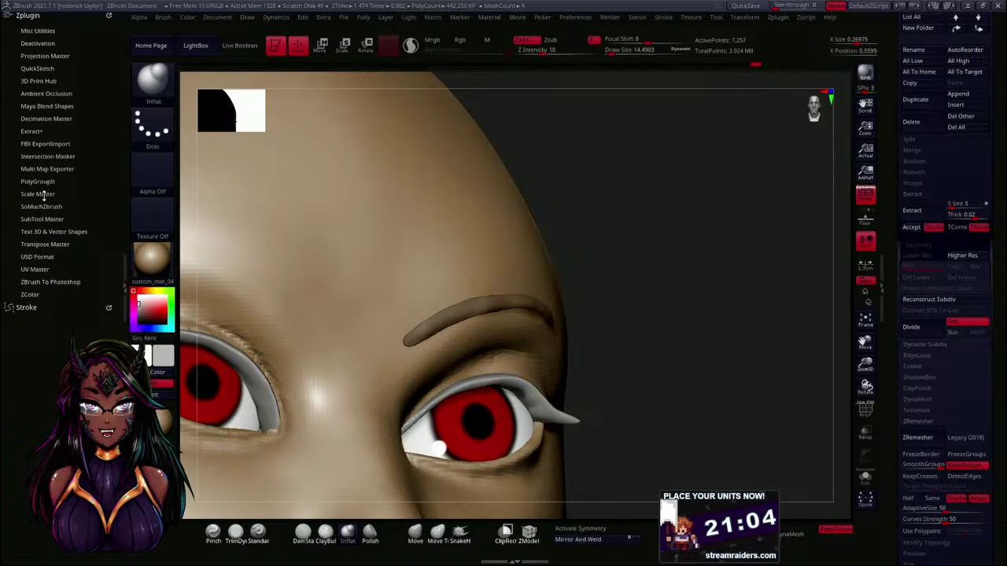
pyautogui.click(44, 195)
pyautogui.click(47, 193)
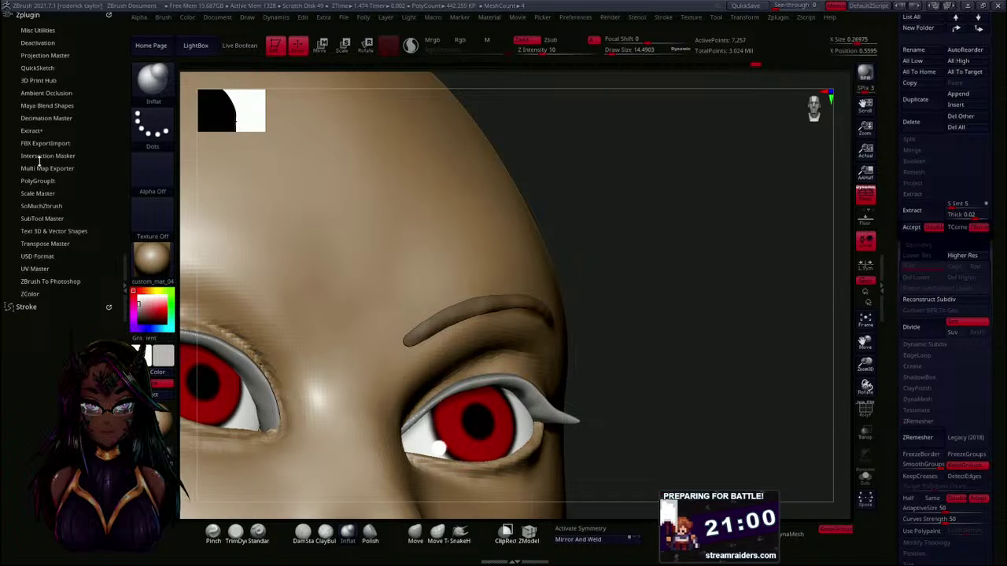
pyautogui.click(40, 168)
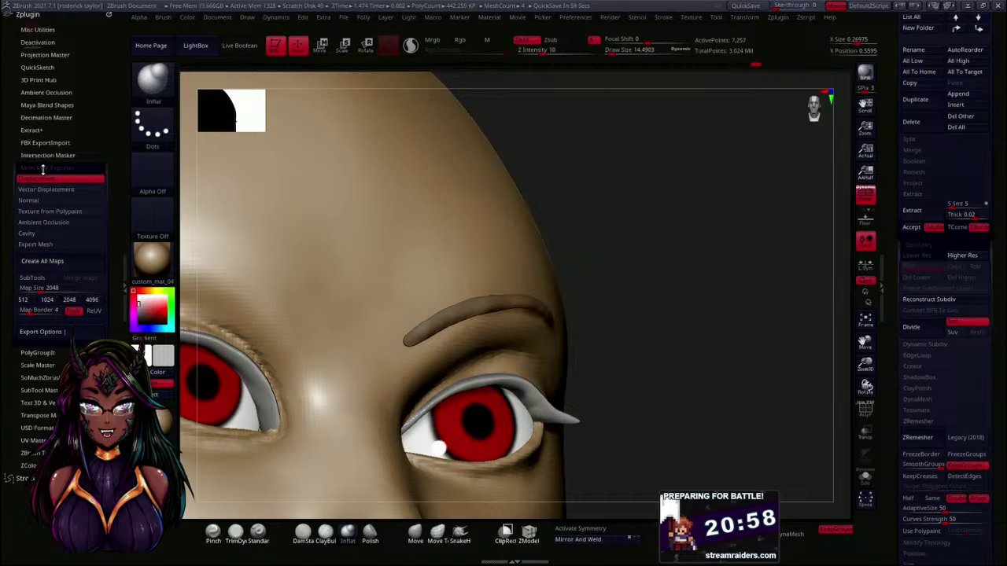
pyautogui.click(44, 167)
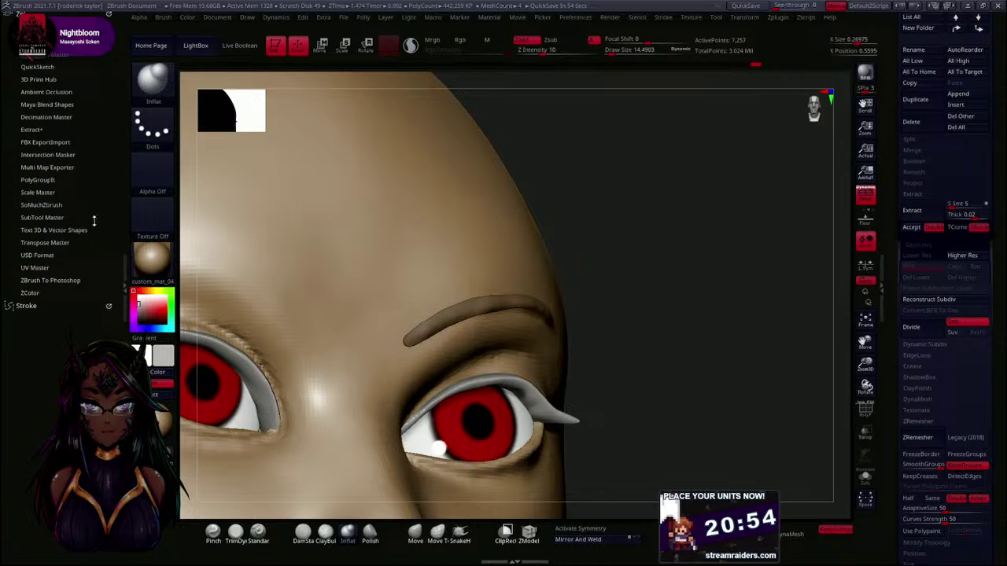
pyautogui.click(124, 270)
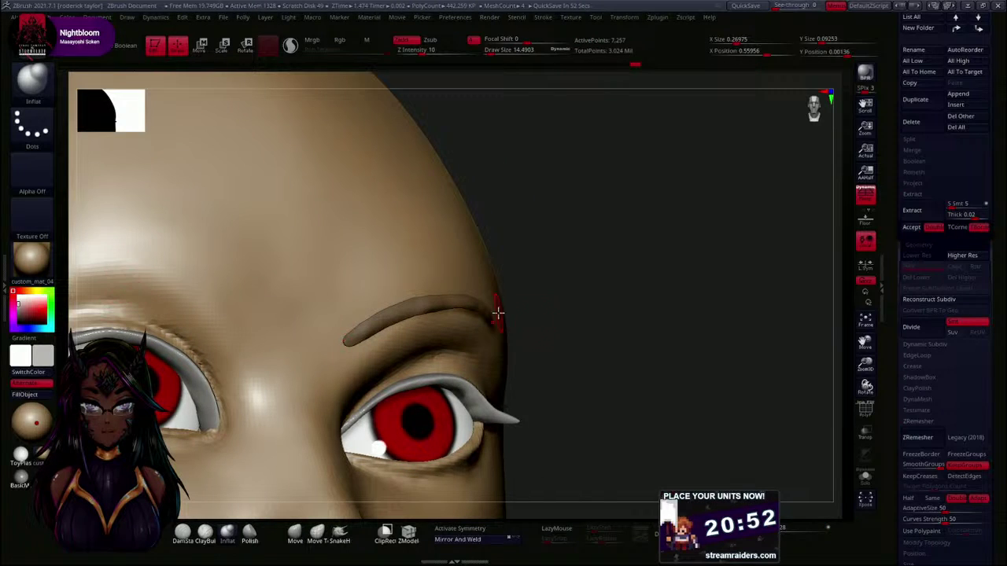
pyautogui.moveTo(679, 260); pyautogui.dragTo(664, 242)
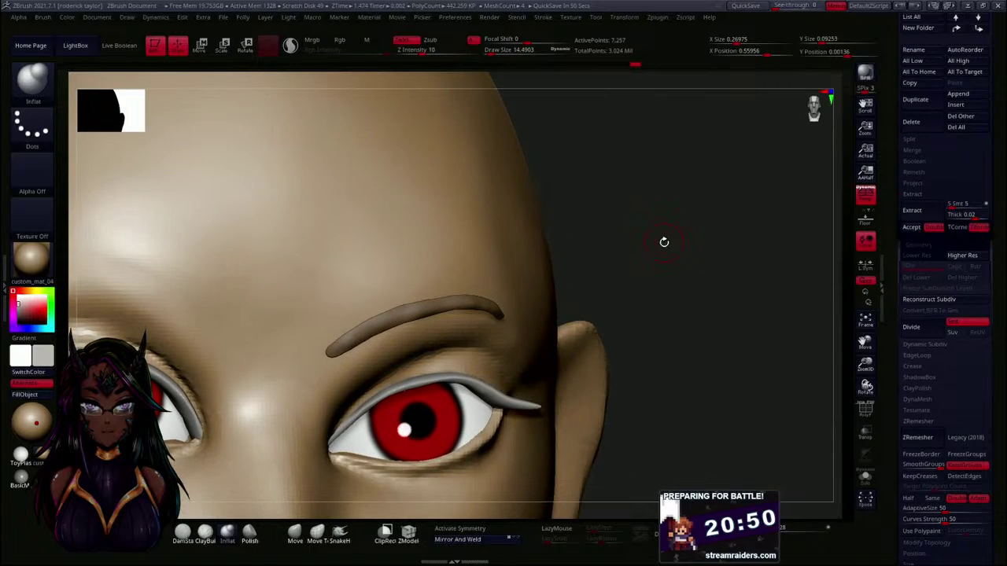
pyautogui.moveTo(668, 292); pyautogui.dragTo(616, 299)
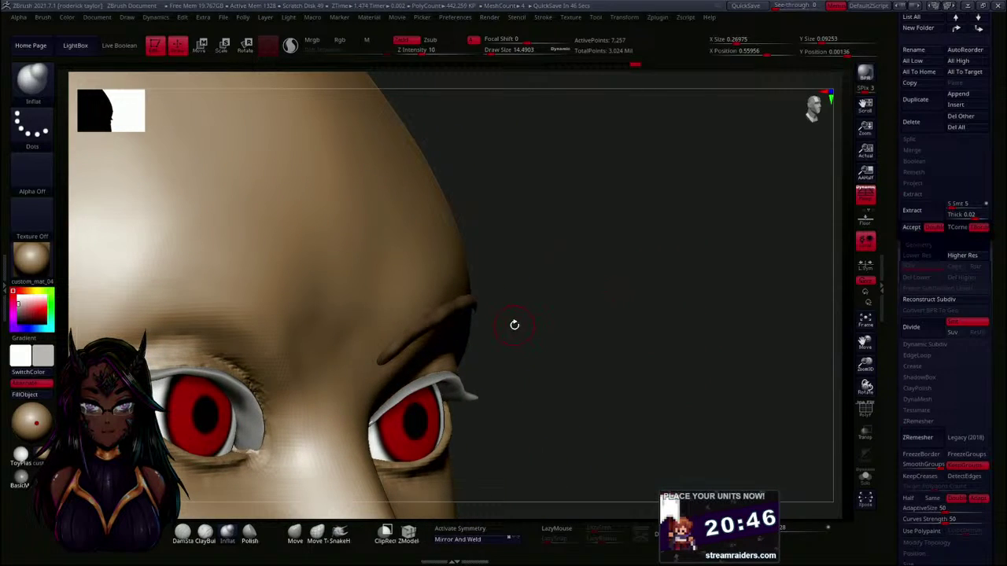
# - Try the ExtrudeProfile2 brush on the extracted eyebrow
pyautogui.press('b')
pyautogui.press('e')
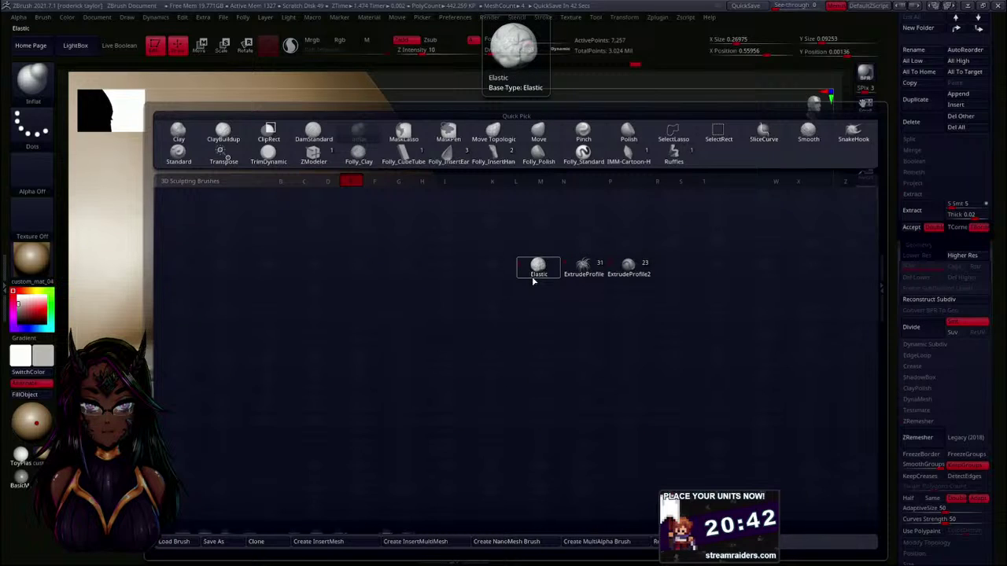
pyautogui.click(628, 268)
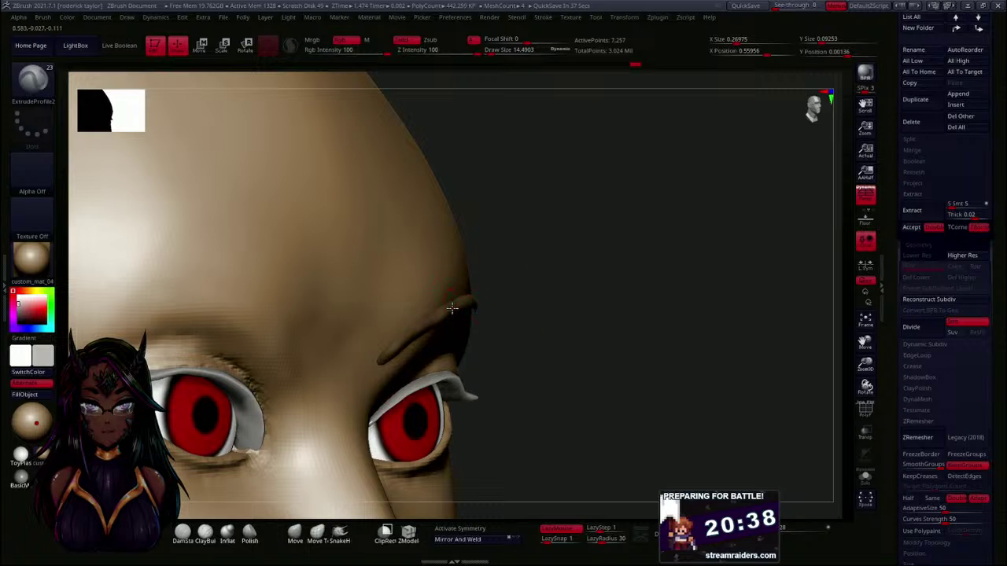
pyautogui.moveTo(523, 299); pyautogui.dragTo(612, 286)
pyautogui.hotkey('ctrl', 'z')
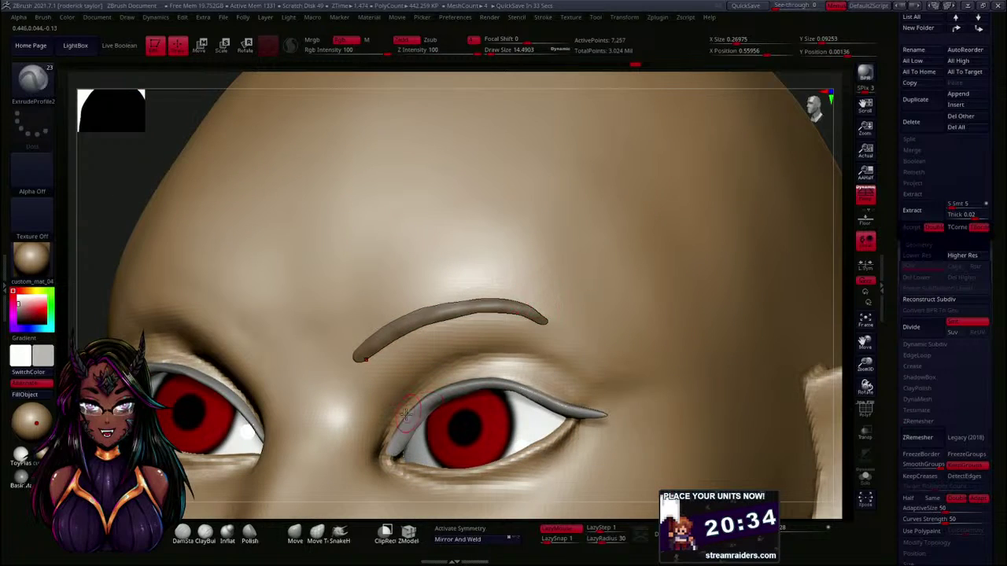
# - Try editing the middle of the eyebrow mesh with the ZModeler brush and open its polygon actions
pyautogui.press('ctrl')
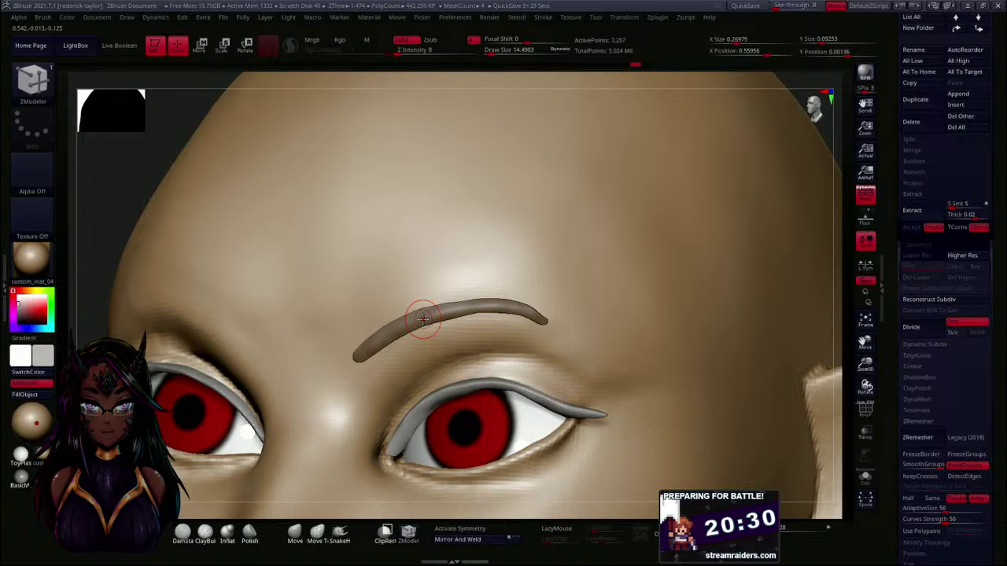
pyautogui.press('shift')
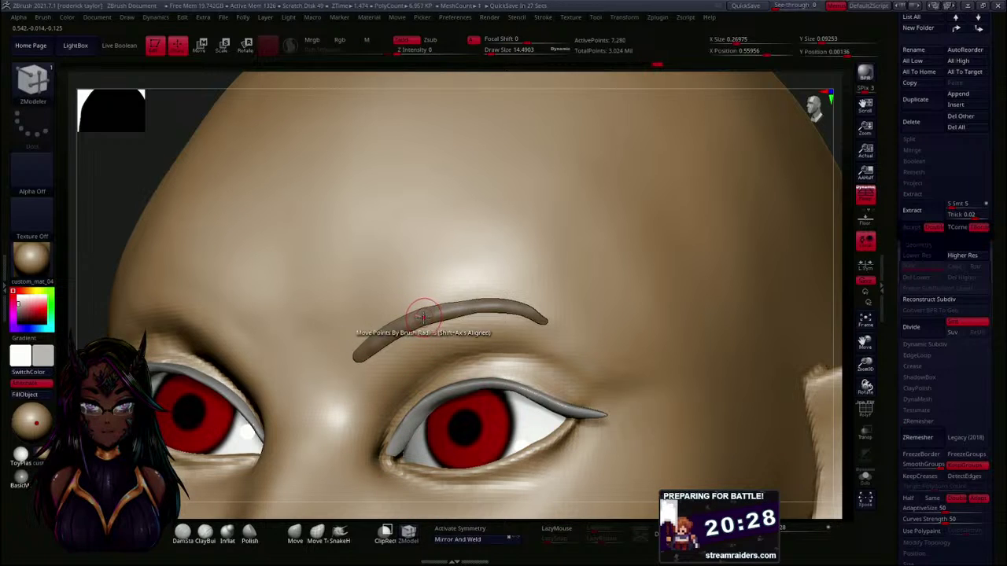
pyautogui.click(446, 314)
pyautogui.press('shift')
pyautogui.press('space')
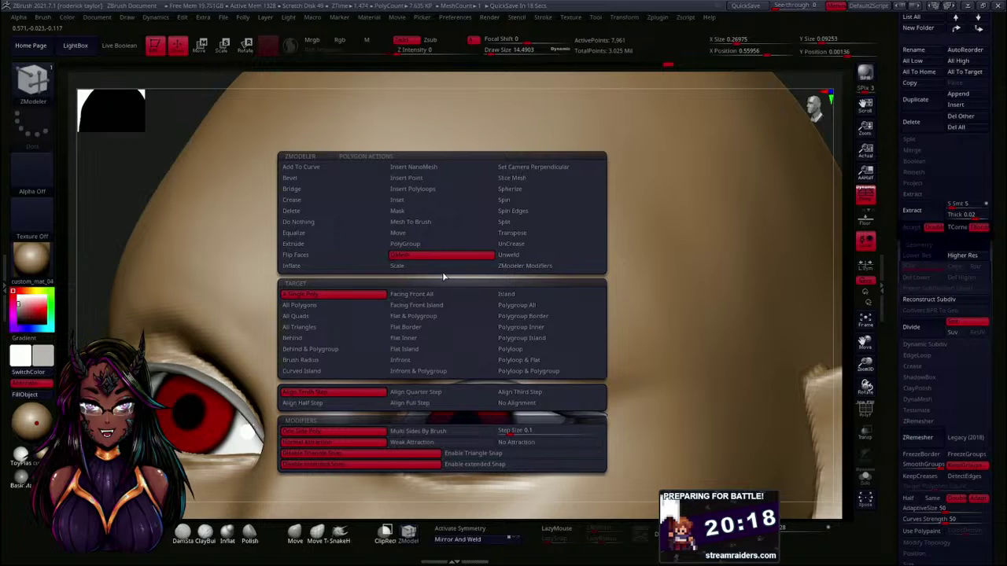
pyautogui.click(304, 242)
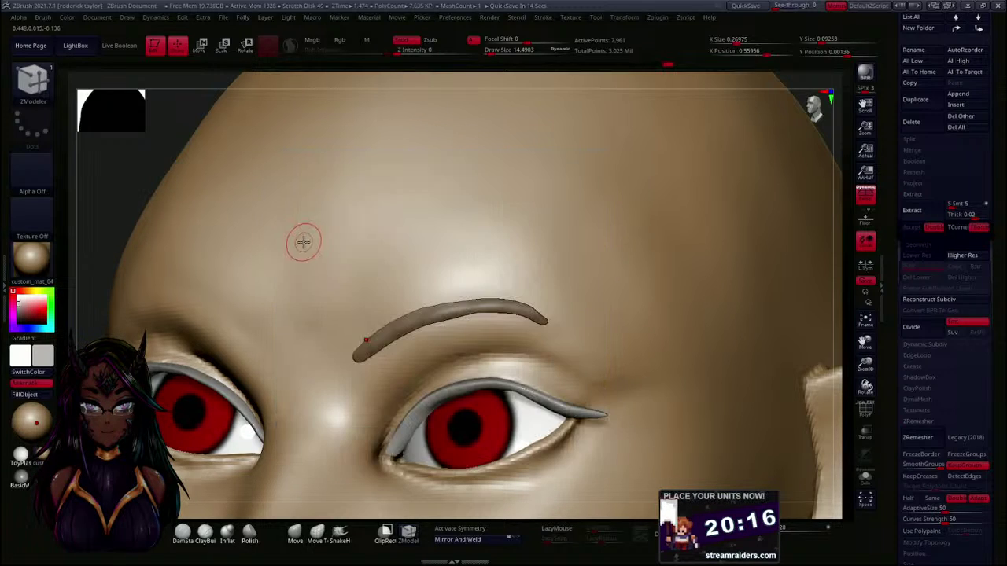
pyautogui.press('space')
pyautogui.press('space')
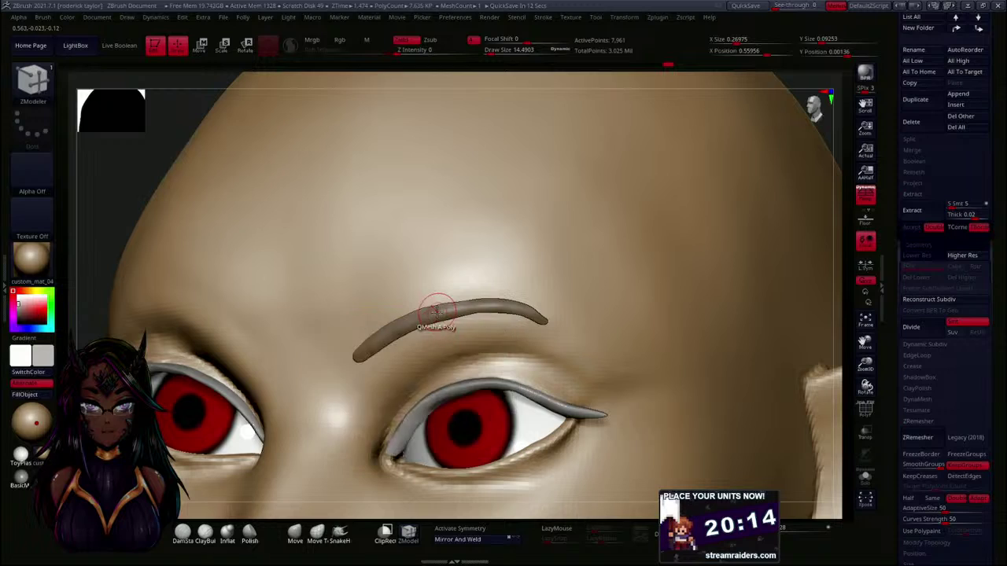
# - Set ZModeler's point action to Extrude and apply it to a point on the eyebrow
pyautogui.press('space')
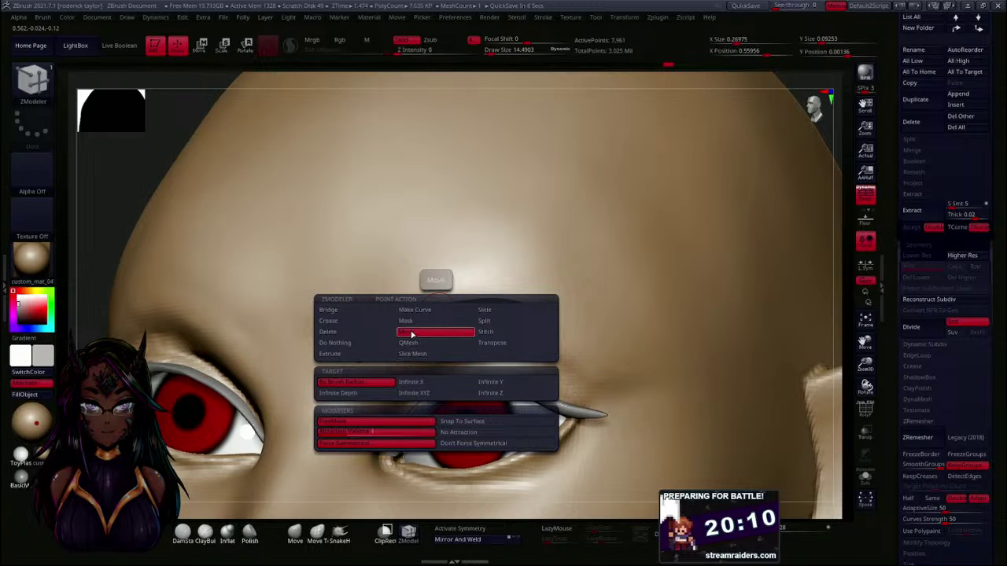
pyautogui.click(338, 354)
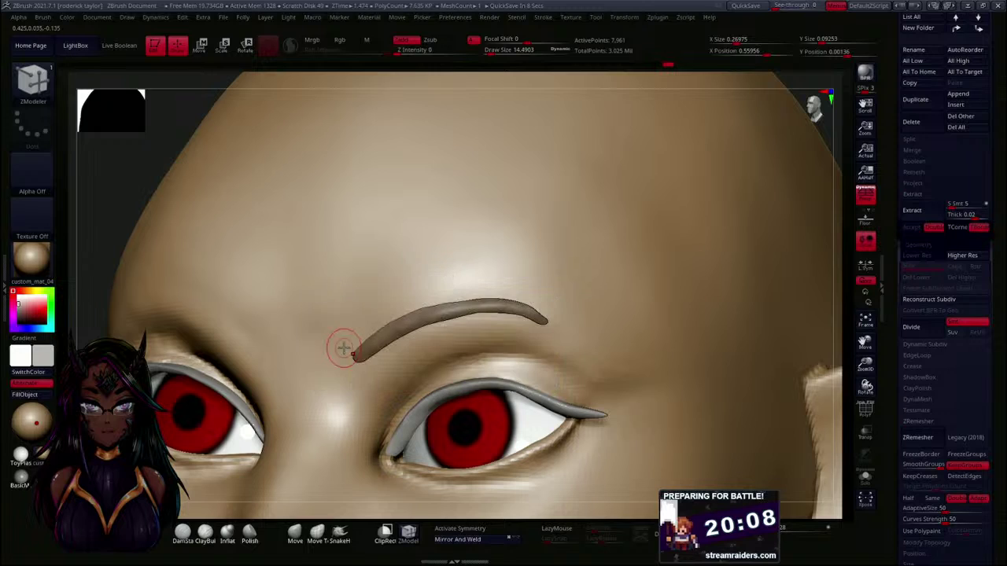
pyautogui.click(427, 319)
pyautogui.press('space')
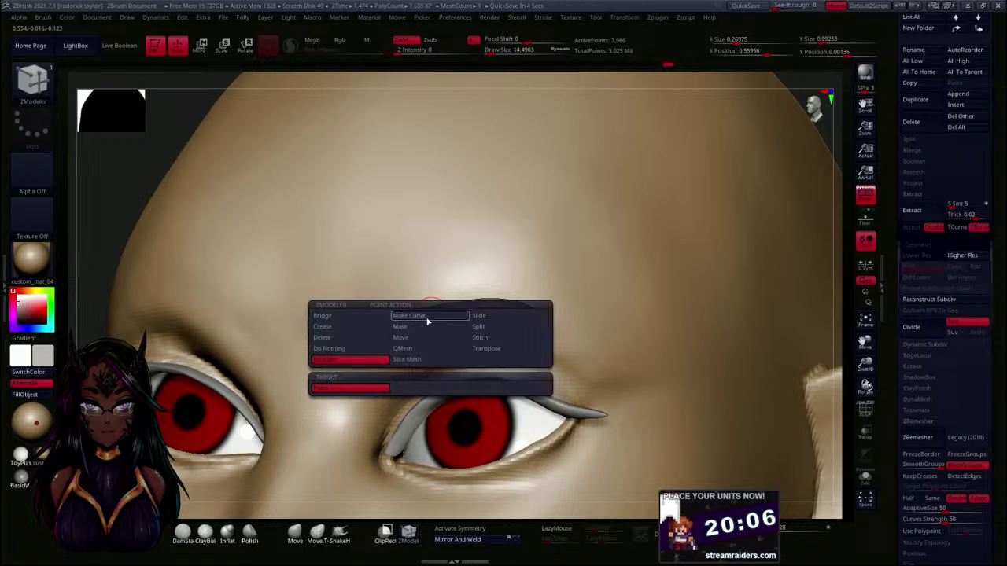
pyautogui.click(368, 360)
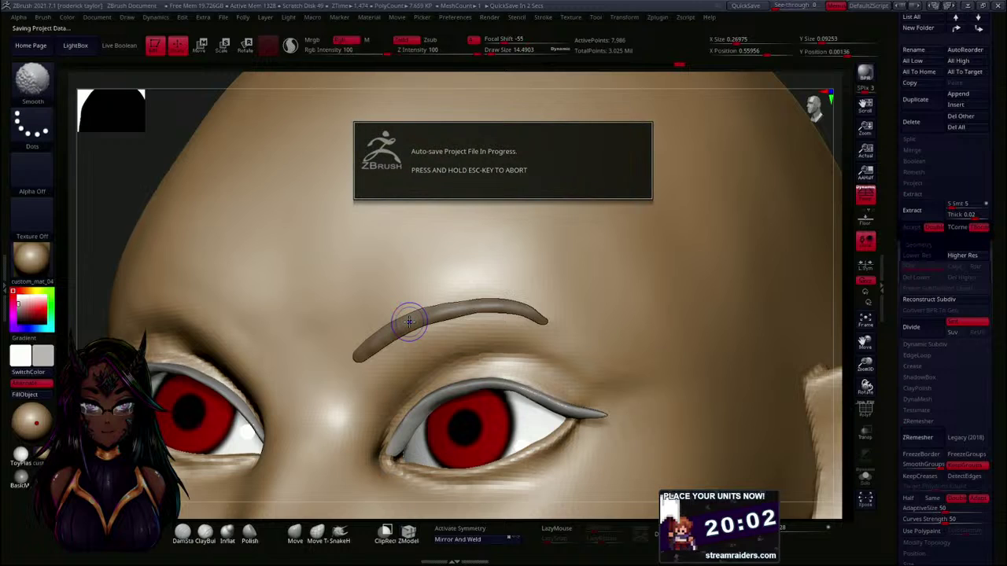
# - Try isolating and then hiding the middle section of the eyebrow with SelectRect, undoing each visibility change
pyautogui.hotkey('ctrl', 'shift')
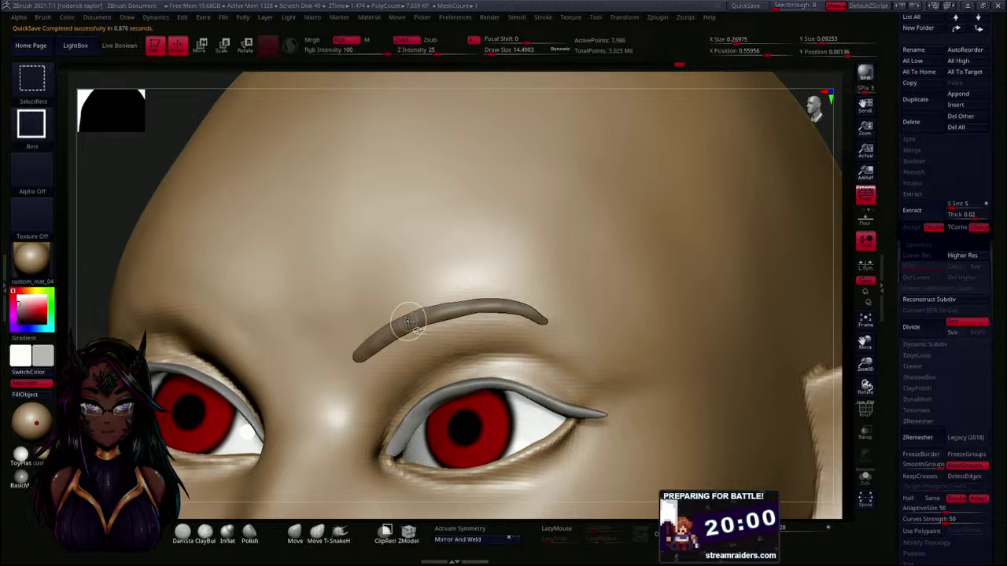
pyautogui.keyDown('ctrl'); pyautogui.keyDown('shift'); pyautogui.moveTo(409, 295); pyautogui.dragTo(419, 256); pyautogui.keyUp('shift'); pyautogui.keyUp('ctrl')
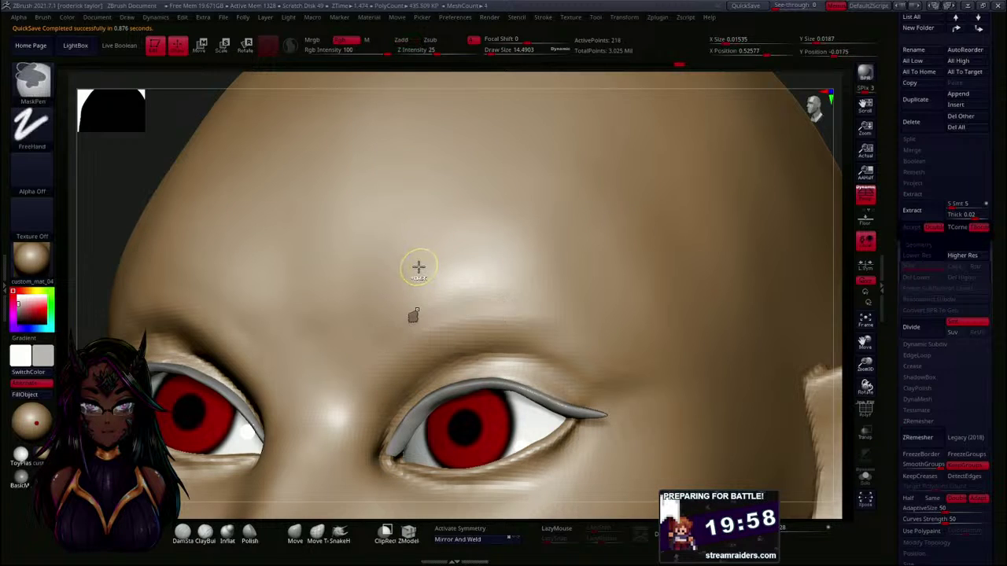
pyautogui.hotkey('ctrl', 'z')
pyautogui.hotkey('ctrl', 'shift')
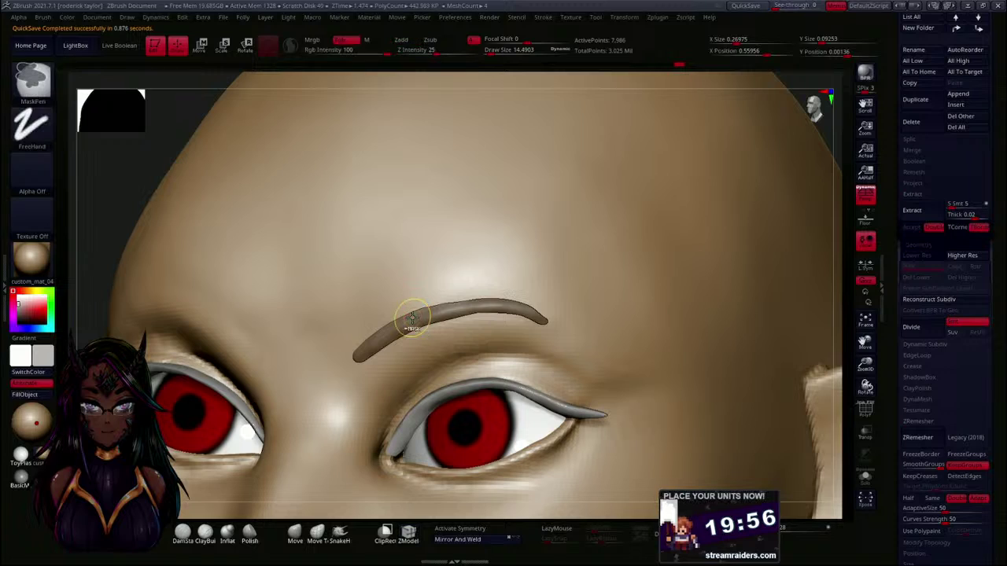
pyautogui.moveTo(412, 320)
pyautogui.keyDown('ctrl'); pyautogui.keyDown('alt'); pyautogui.keyDown('shift'); pyautogui.mouseDown()
pyautogui.moveTo(443, 266)
pyautogui.moveTo(439, 275)
pyautogui.mouseUp(); pyautogui.keyUp('shift'); pyautogui.keyUp('alt'); pyautogui.keyUp('ctrl')
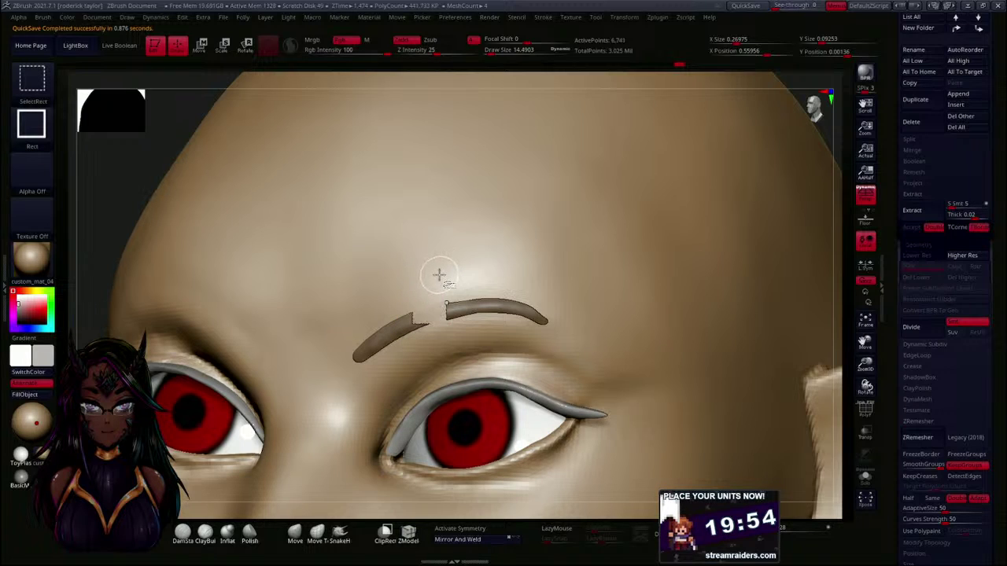
pyautogui.hotkey('ctrl', 'z')
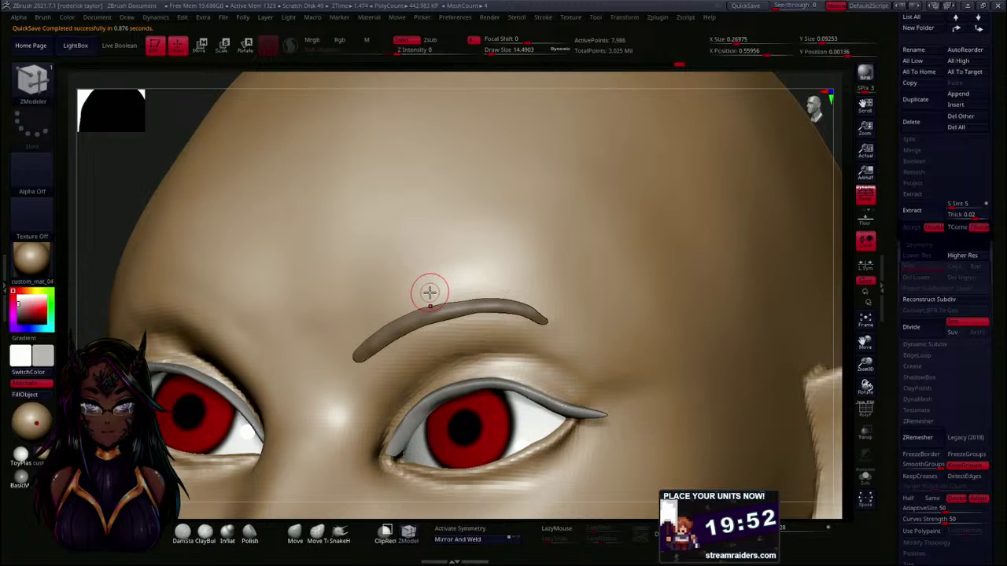
# - Try the CubeTube brush with a short stroke above the eyebrow, inspect the tube, and undo it
pyautogui.press('b')
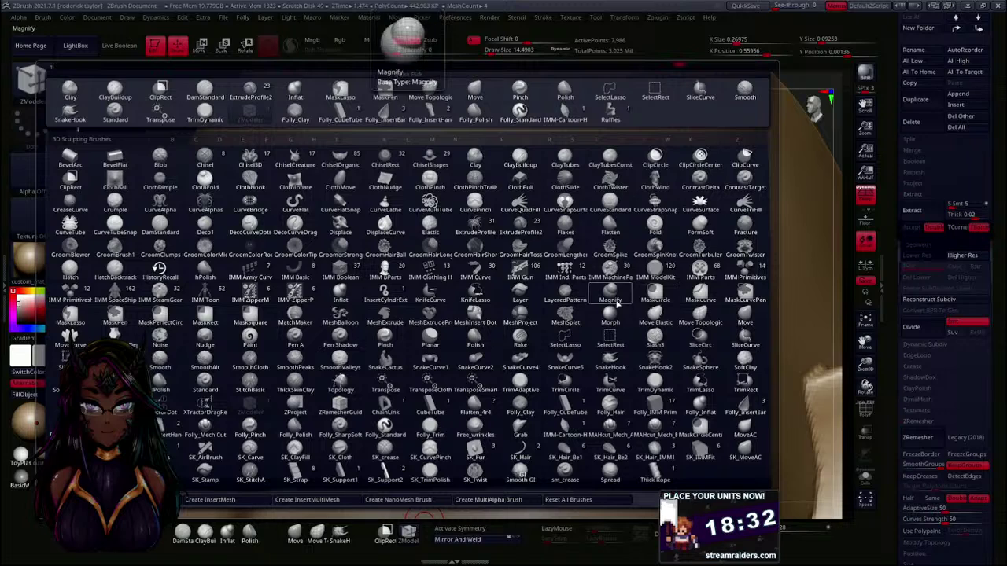
pyautogui.click(431, 401)
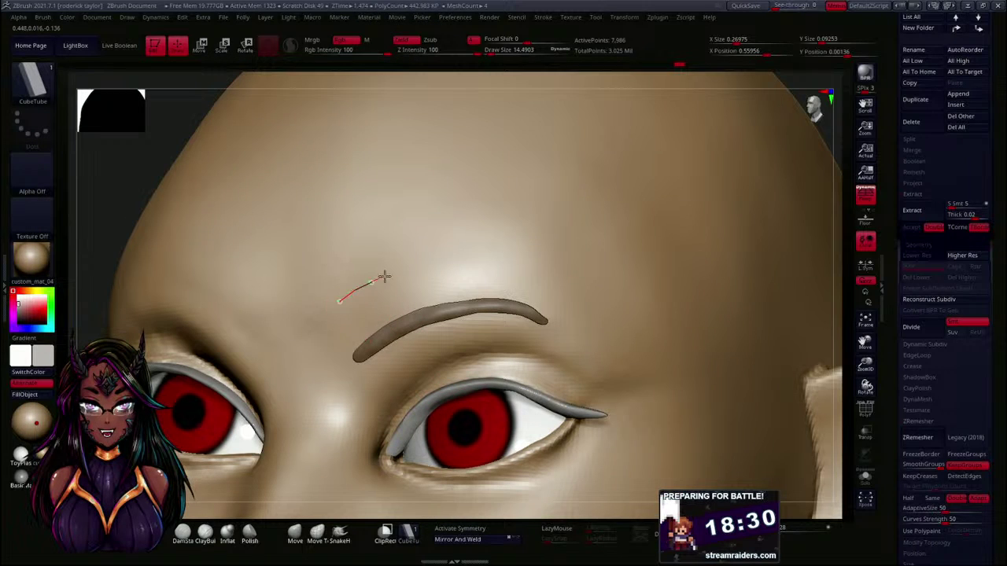
pyautogui.moveTo(377, 280); pyautogui.dragTo(441, 250)
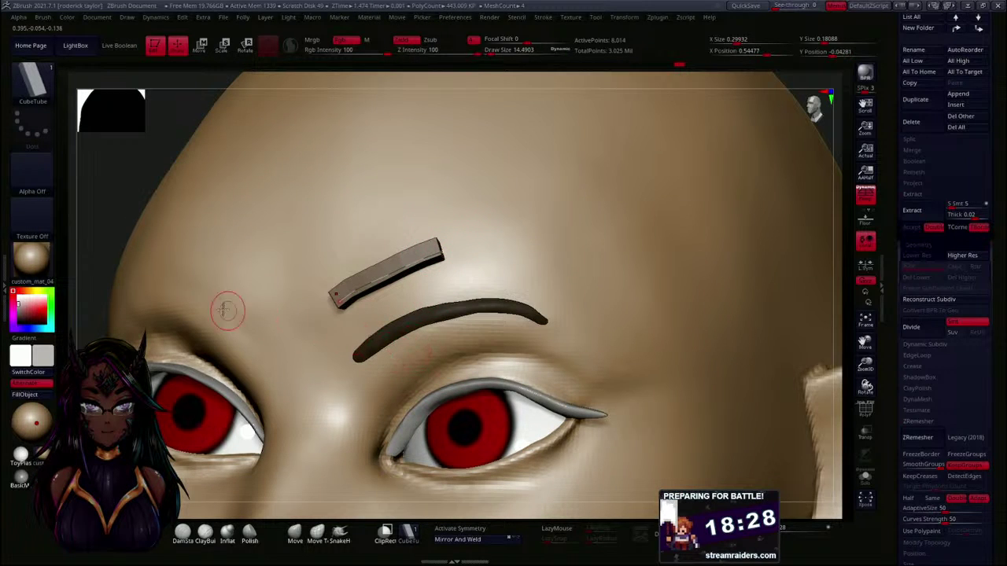
pyautogui.moveTo(97, 225); pyautogui.dragTo(119, 241)
pyautogui.moveTo(562, 263); pyautogui.dragTo(670, 241)
pyautogui.moveTo(643, 213); pyautogui.dragTo(652, 219)
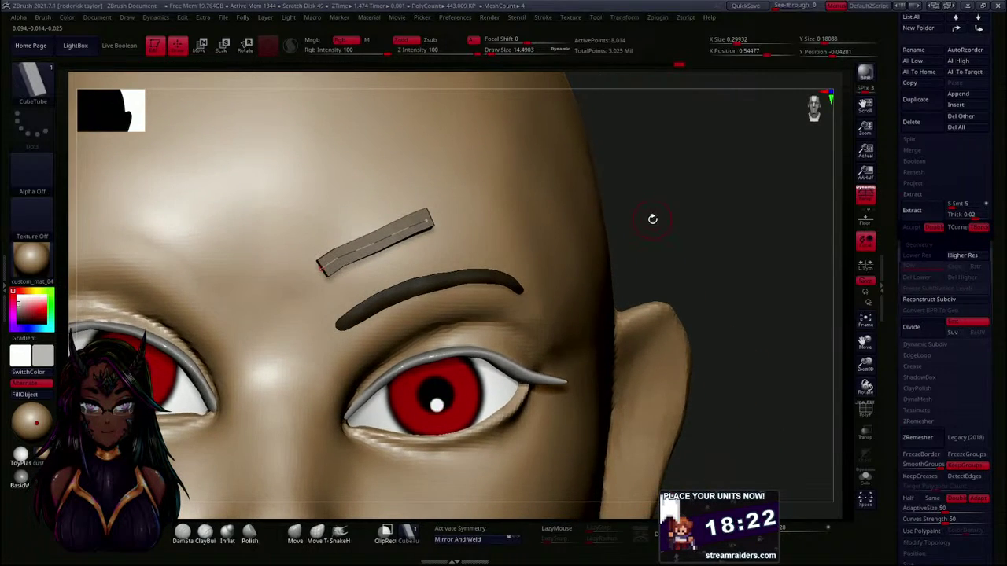
pyautogui.hotkey('ctrl', 'z')
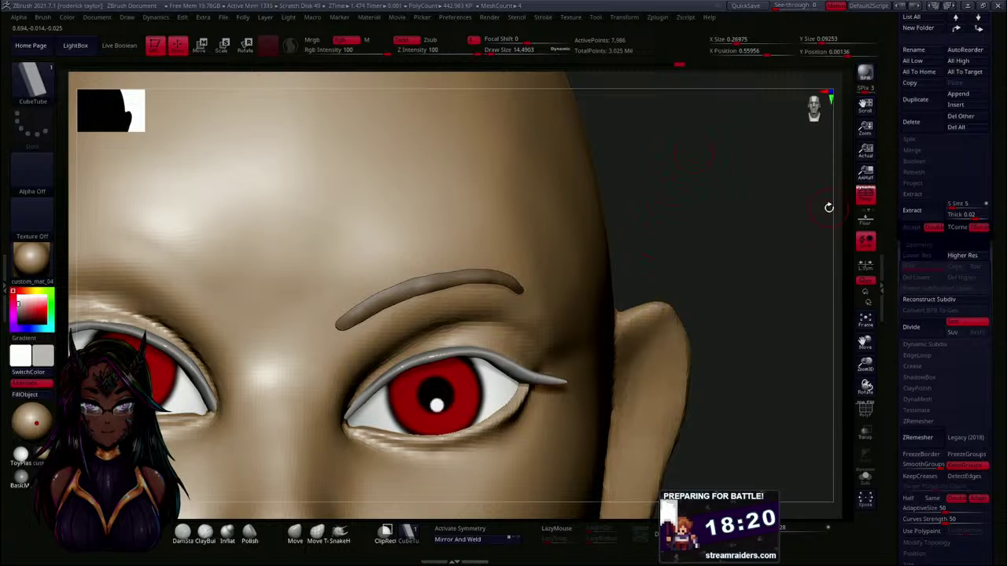
# - Delete the extracted eyebrow subtool Extract6
pyautogui.scroll(3, 884, 286)
pyautogui.scroll(2, 884, 286)
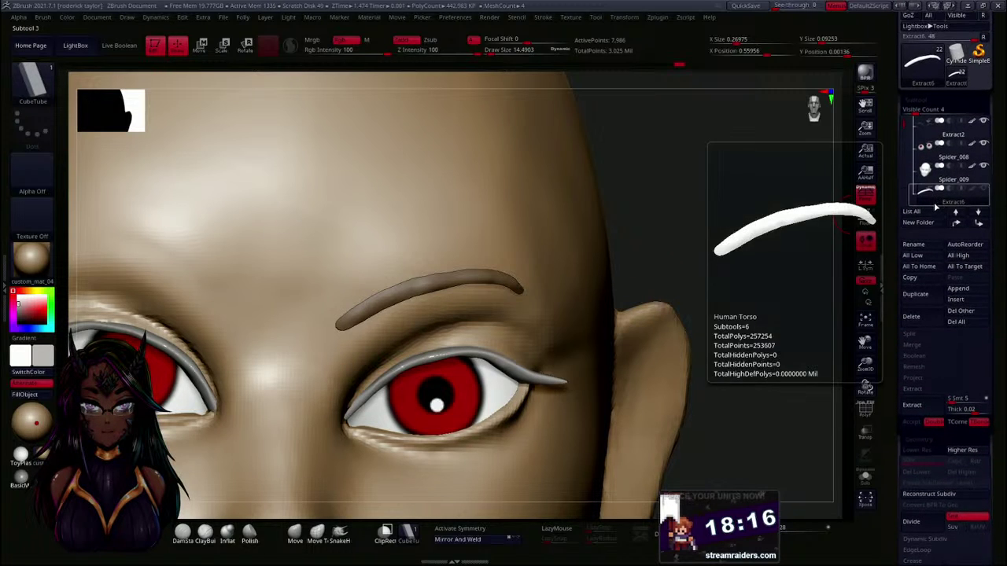
pyautogui.click(911, 316)
pyautogui.click(827, 341)
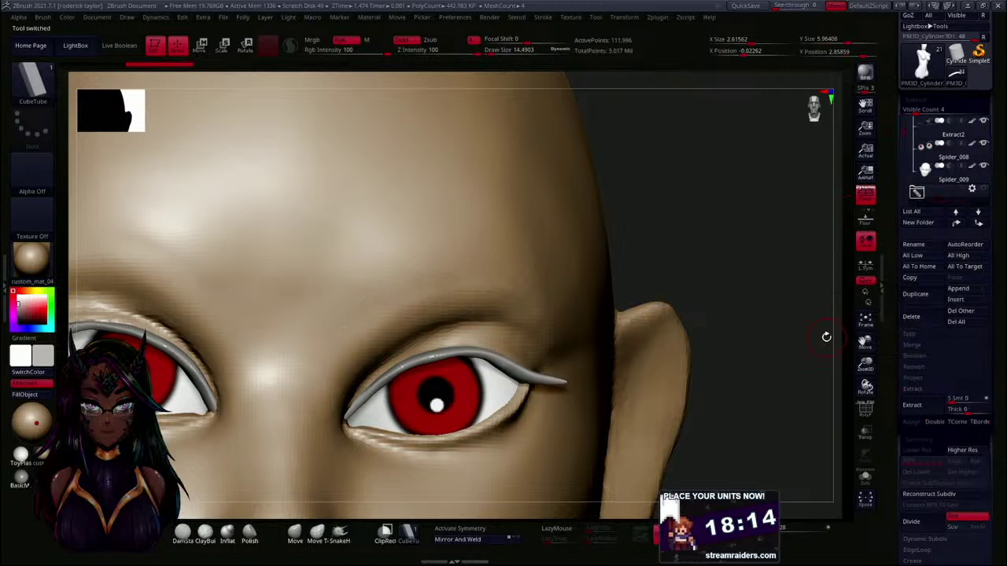
# - Draw a CubeTube strip along the masked eyebrow shape on the Spider_009 head
pyautogui.hotkey('ctrl', 'z')
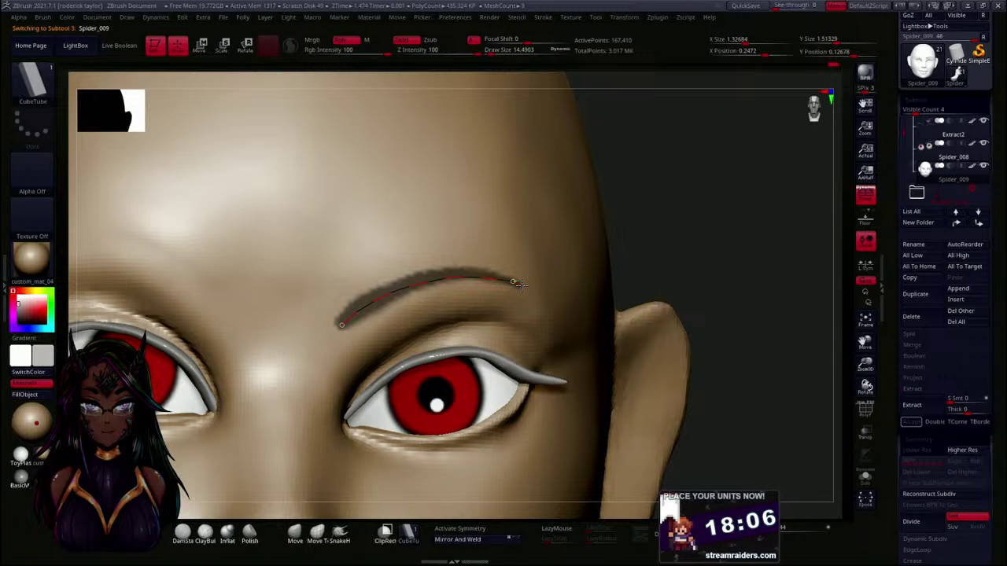
pyautogui.moveTo(519, 285); pyautogui.dragTo(527, 290)
pyautogui.moveTo(741, 255)
pyautogui.mouseDown()
pyautogui.moveTo(719, 238)
pyautogui.moveTo(726, 252)
pyautogui.mouseUp()
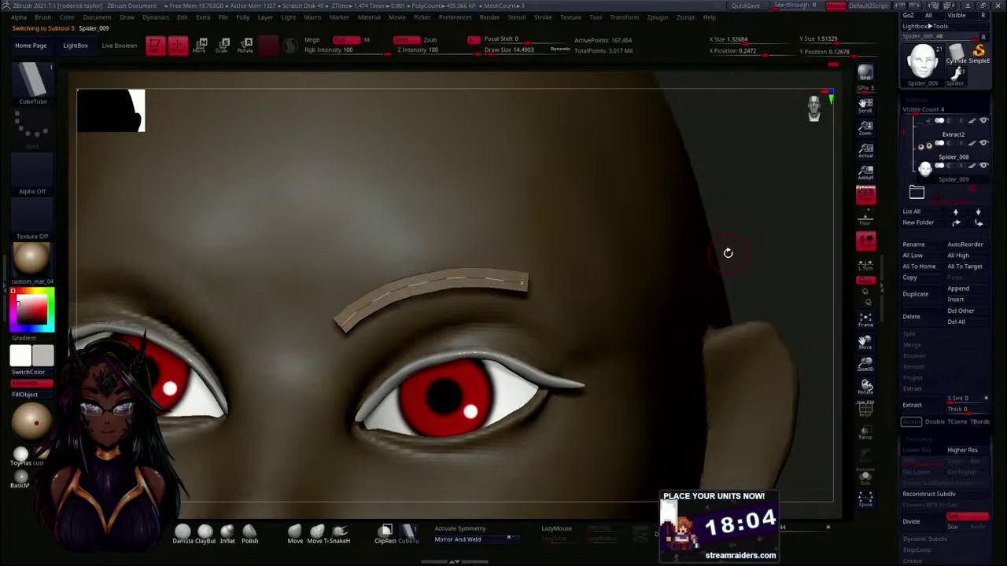
# - Clear the mask on the head and adjust the eyebrow strip's outer end with the Move brush
pyautogui.click(293, 535)
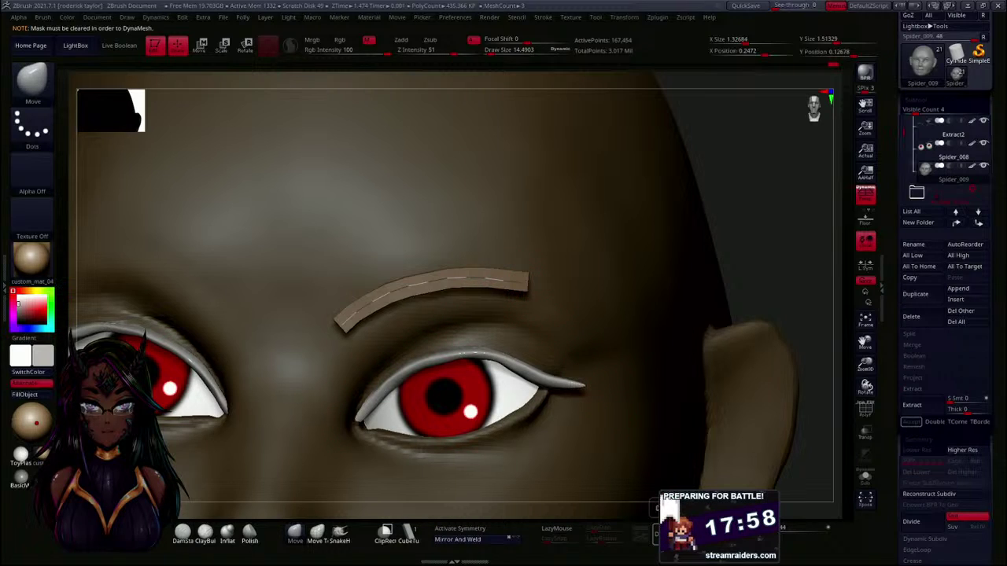
pyautogui.keyDown('ctrl'); pyautogui.click(747, 266); pyautogui.keyUp('ctrl')
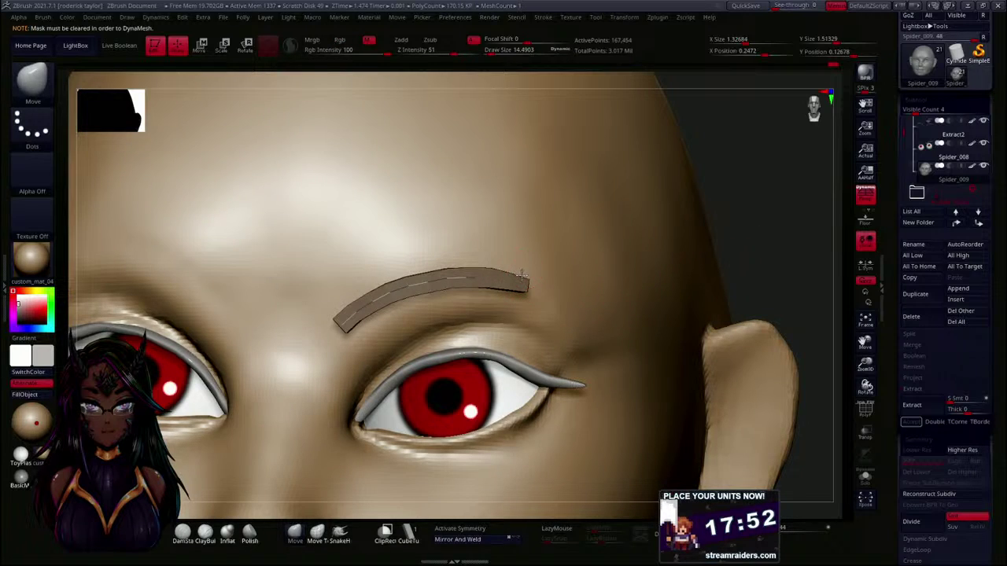
pyautogui.moveTo(766, 280)
pyautogui.mouseDown()
pyautogui.moveTo(787, 281)
pyautogui.moveTo(775, 277)
pyautogui.mouseUp()
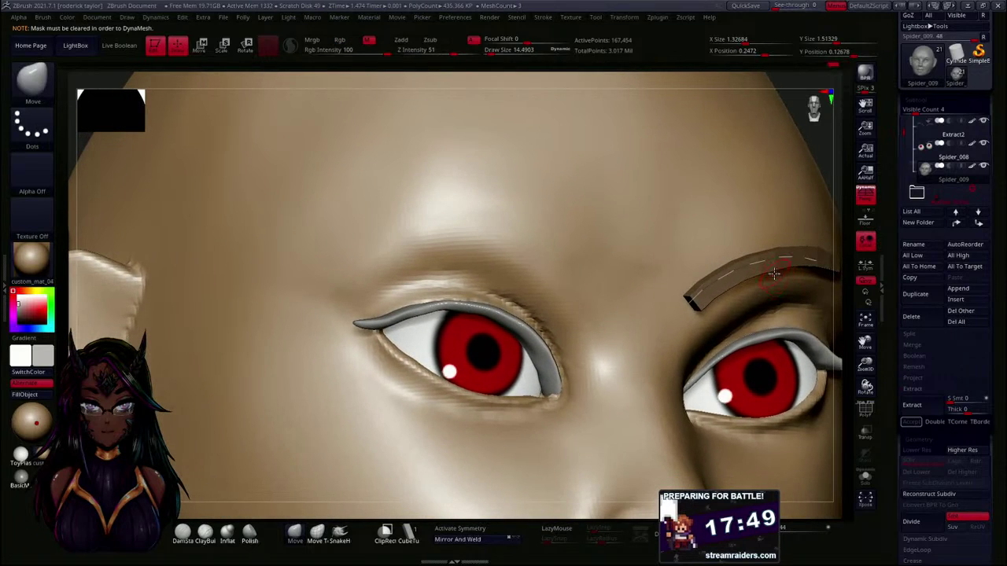
# - Split the eyebrow strip off the Spider_009 head into its own subtool with Split To Parts
pyautogui.click(925, 132)
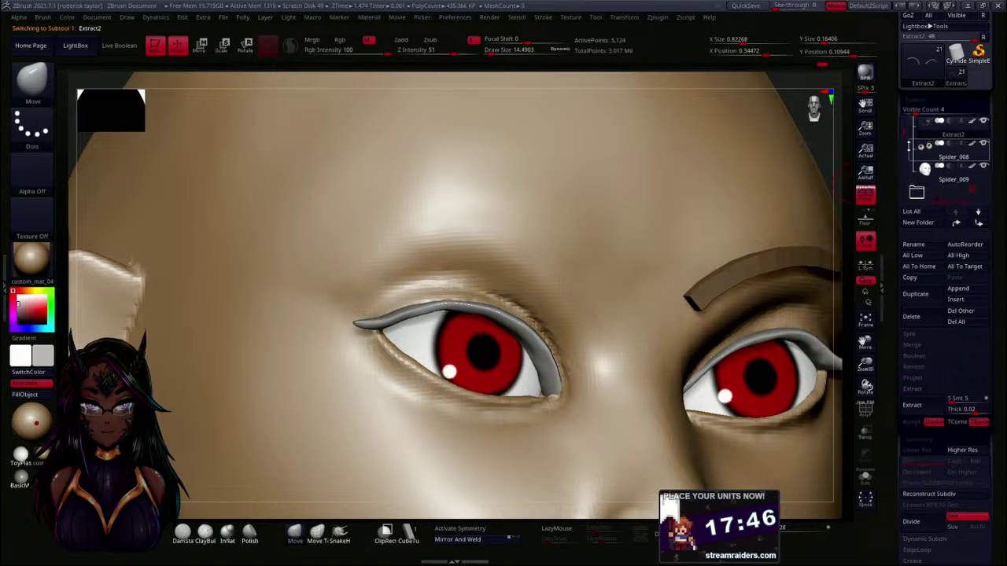
pyautogui.click(927, 180)
pyautogui.keyDown('alt'); pyautogui.moveTo(805, 147); pyautogui.dragTo(622, 152); pyautogui.keyUp('alt')
pyautogui.moveTo(726, 247); pyautogui.dragTo(733, 268)
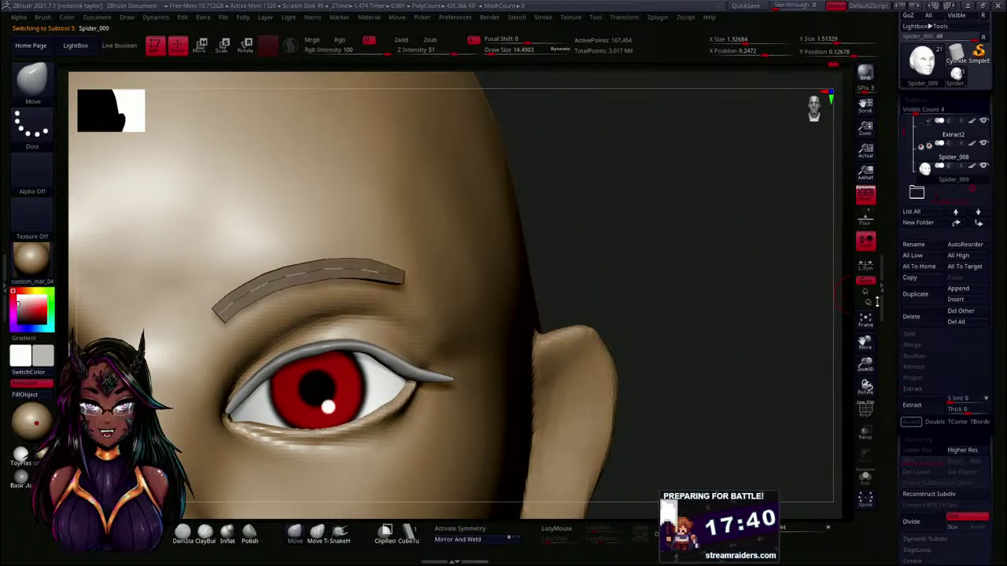
pyautogui.click(909, 339)
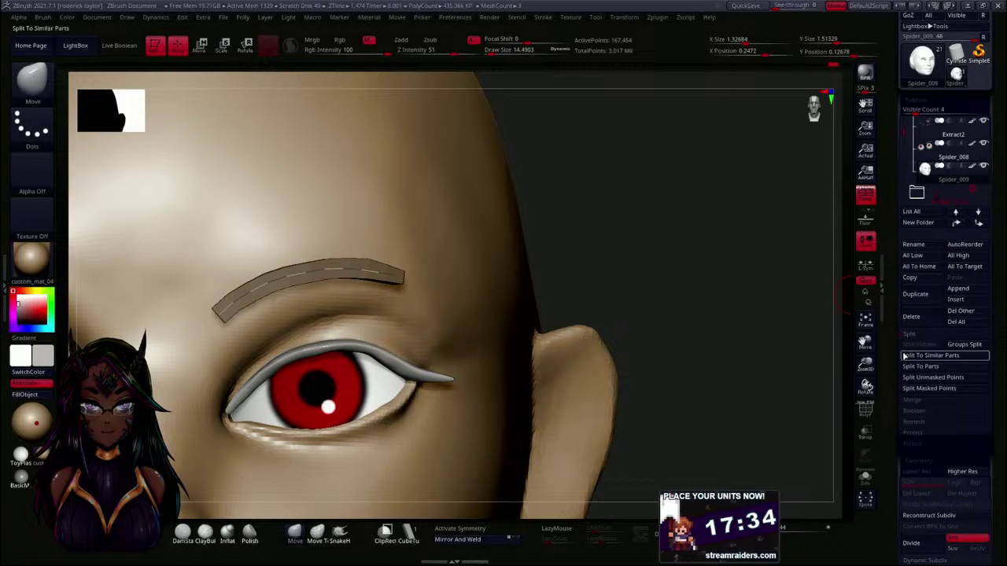
pyautogui.click(909, 367)
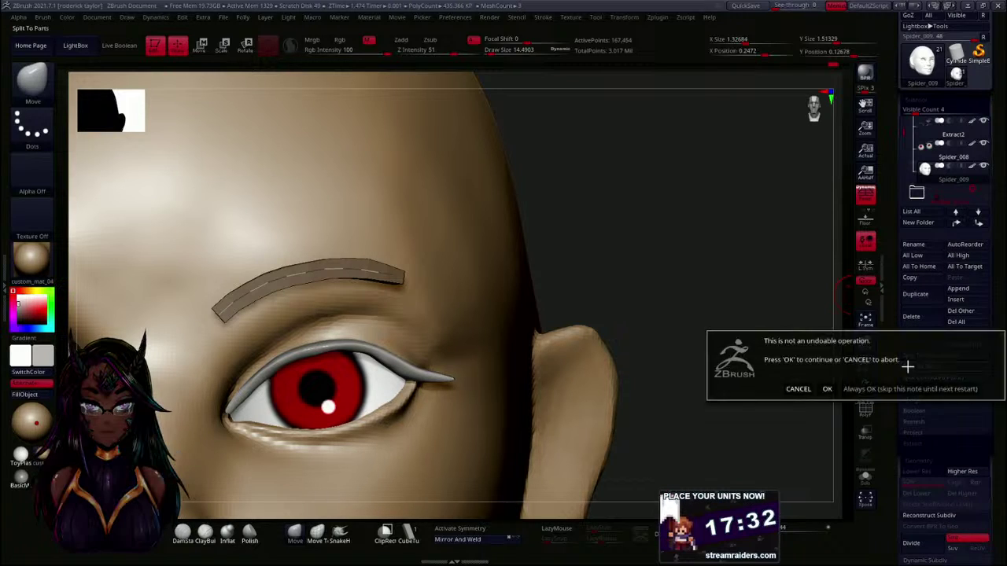
pyautogui.click(832, 389)
pyautogui.keyDown('shift'); pyautogui.click(735, 265); pyautogui.keyUp('shift')
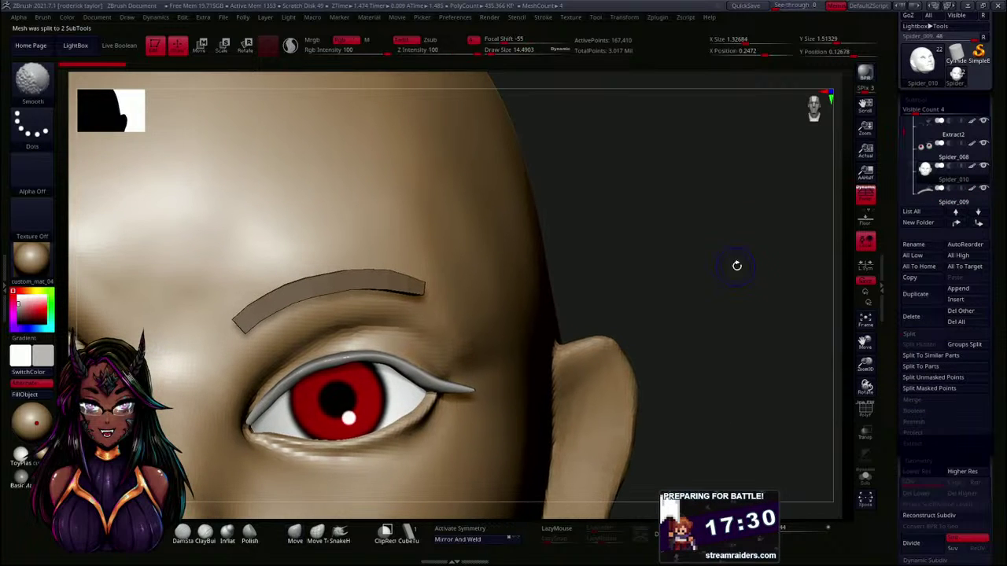
# - Select the split-off eyebrow subtool, remesh it more densely and smooth its surface
pyautogui.click(919, 197)
pyautogui.keyDown('alt'); pyautogui.moveTo(697, 236); pyautogui.dragTo(640, 472); pyautogui.keyUp('alt')
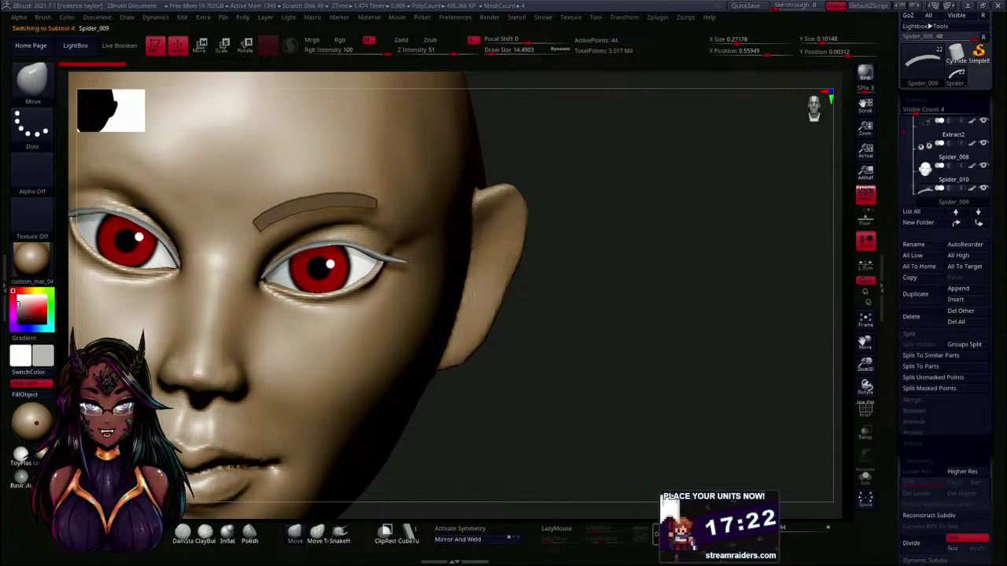
pyautogui.moveTo(621, 400)
pyautogui.keyDown('alt'); pyautogui.mouseDown()
pyautogui.moveTo(627, 278)
pyautogui.moveTo(640, 335)
pyautogui.moveTo(710, 295)
pyautogui.mouseUp(); pyautogui.keyUp('alt')
pyautogui.moveTo(338, 332)
pyautogui.keyDown('shift'); pyautogui.mouseDown()
pyautogui.moveTo(236, 358)
pyautogui.moveTo(370, 327)
pyautogui.moveTo(315, 331)
pyautogui.moveTo(409, 331)
pyautogui.moveTo(355, 321)
pyautogui.mouseUp(); pyautogui.keyUp('shift')
pyautogui.moveTo(631, 239)
pyautogui.mouseDown()
pyautogui.moveTo(673, 204)
pyautogui.moveTo(685, 175)
pyautogui.mouseUp()
pyautogui.moveTo(513, 246)
pyautogui.mouseDown()
pyautogui.moveTo(557, 239)
pyautogui.moveTo(558, 266)
pyautogui.mouseUp()
# - Enlarge the draw size to about 55 and fit the eyebrow's inner and outer ends to the brow with the Move brush
pyautogui.press('s')
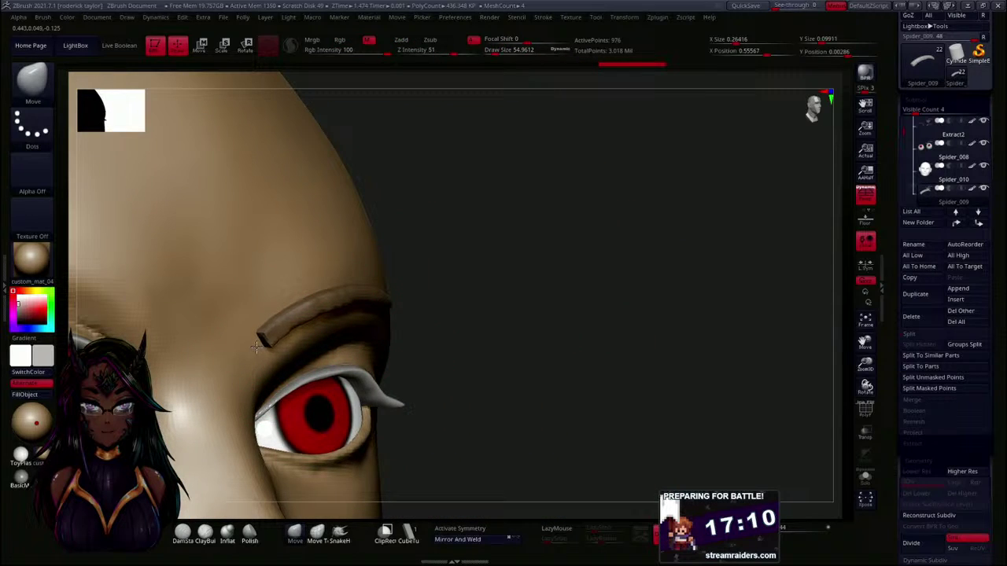
pyautogui.moveTo(257, 347); pyautogui.dragTo(263, 343)
pyautogui.moveTo(540, 261)
pyautogui.mouseDown()
pyautogui.moveTo(475, 238)
pyautogui.moveTo(405, 241)
pyautogui.mouseUp()
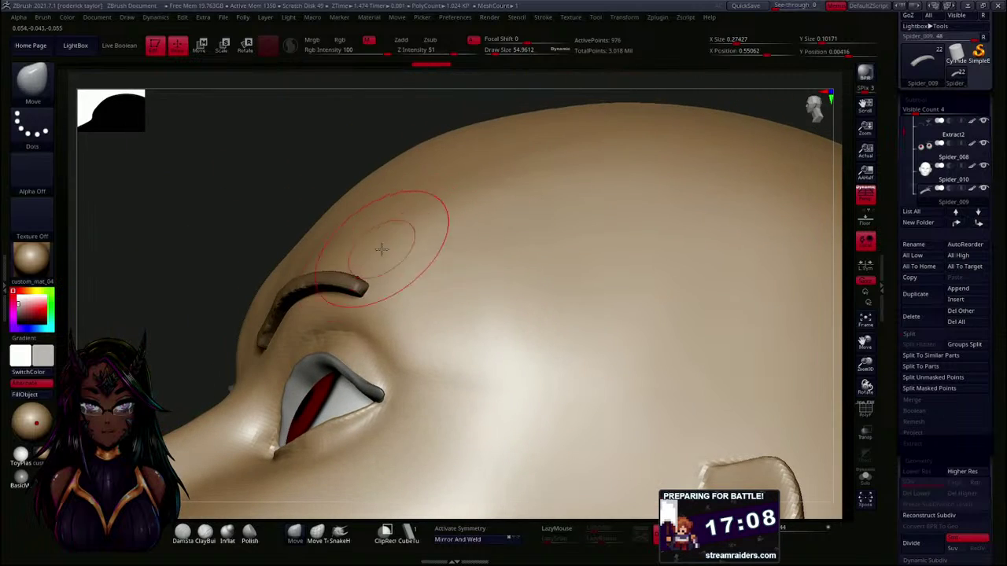
pyautogui.moveTo(293, 292)
pyautogui.mouseDown()
pyautogui.moveTo(336, 276)
pyautogui.moveTo(363, 293)
pyautogui.mouseUp()
pyautogui.moveTo(216, 288); pyautogui.dragTo(255, 279)
pyautogui.moveTo(363, 284); pyautogui.dragTo(375, 286)
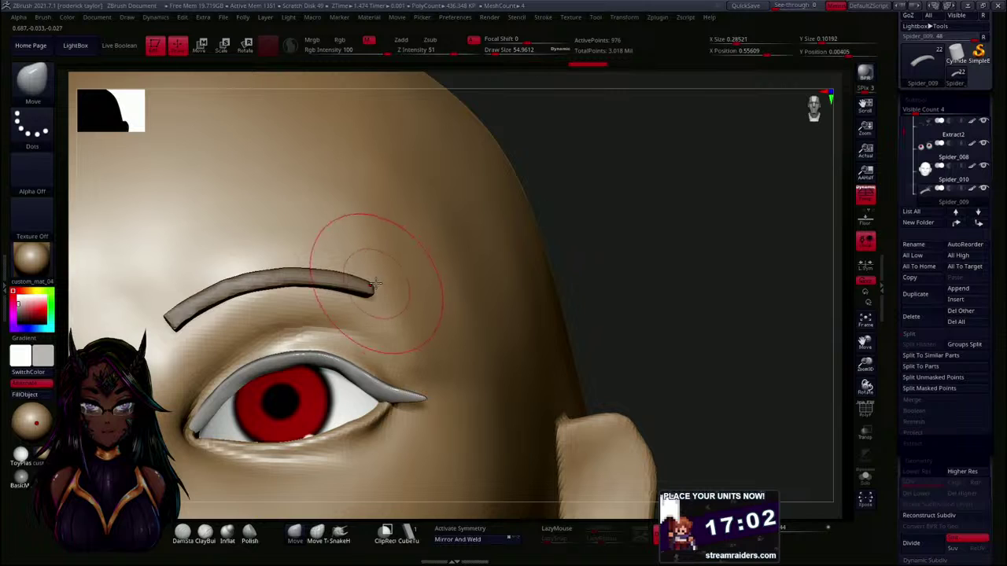
# - Reduce the draw size to about 14.5, refine the eyebrow's ends with the Move brush and smooth the outer end
pyautogui.press('s')
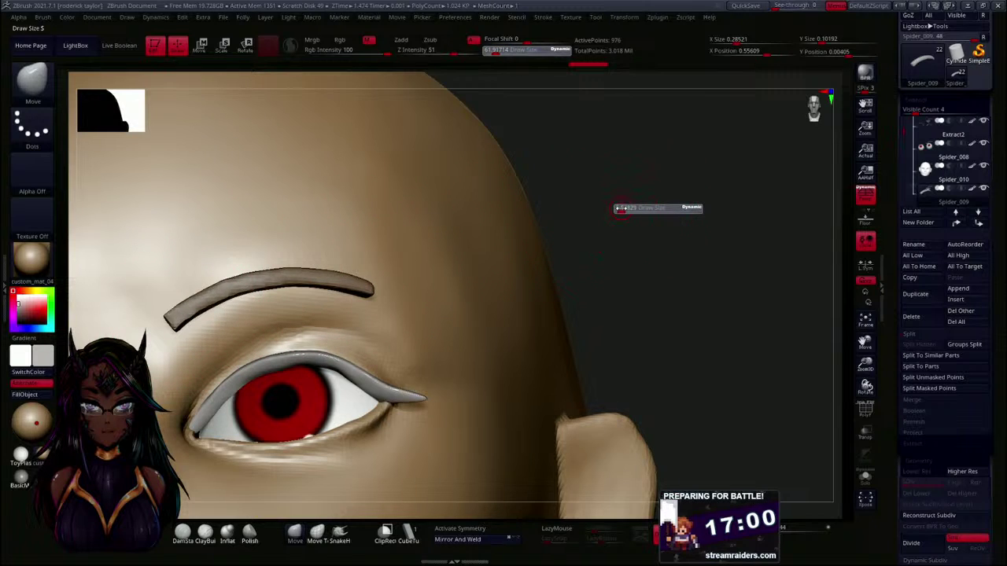
pyautogui.click(622, 209)
pyautogui.moveTo(173, 317)
pyautogui.mouseDown()
pyautogui.moveTo(218, 272)
pyautogui.moveTo(259, 260)
pyautogui.moveTo(322, 254)
pyautogui.moveTo(368, 285)
pyautogui.mouseUp()
pyautogui.moveTo(690, 257); pyautogui.dragTo(628, 238)
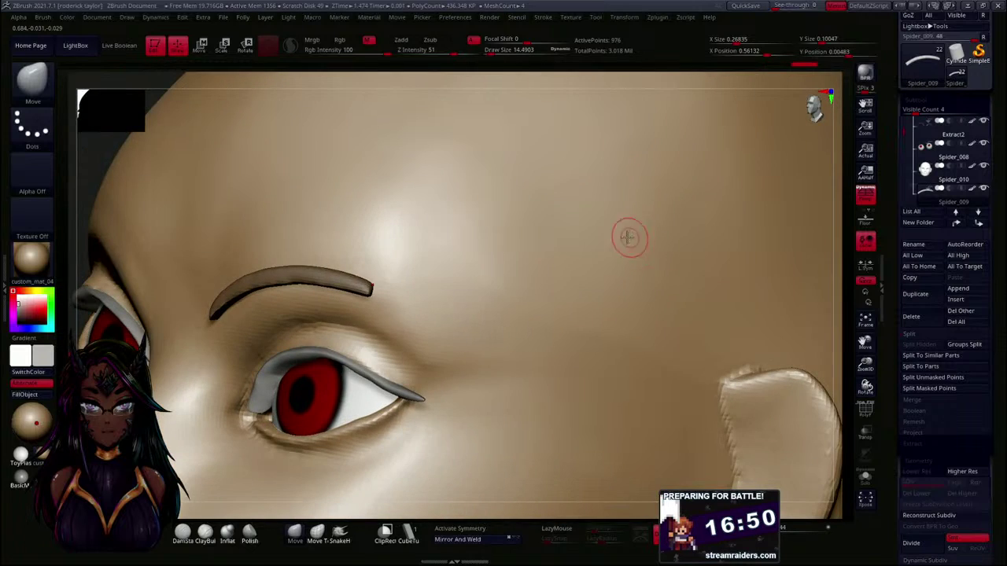
pyautogui.keyDown('shift'); pyautogui.moveTo(346, 272); pyautogui.dragTo(374, 286); pyautogui.keyUp('shift')
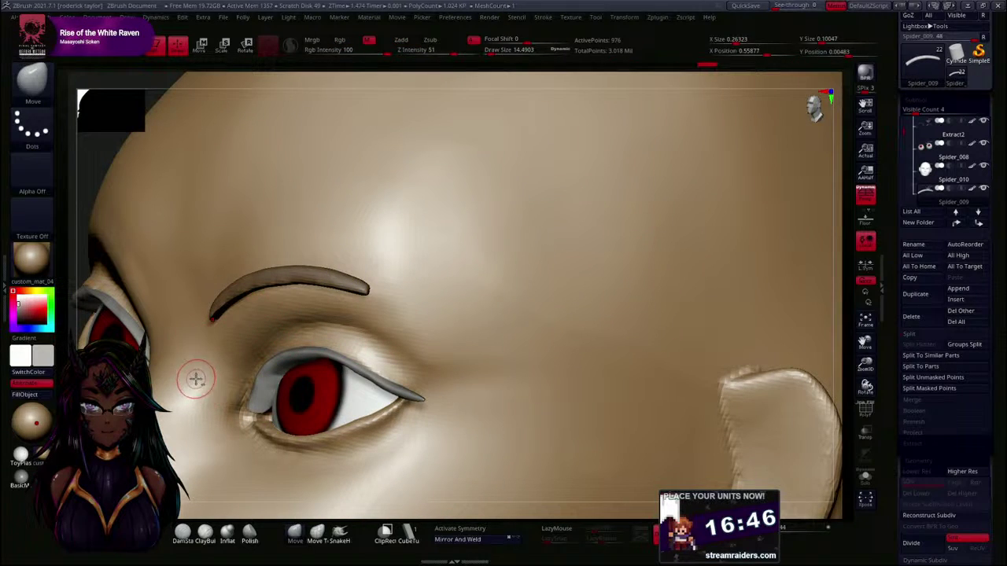
# - Smooth the eyebrow's lower edge and taper its outer tip
pyautogui.moveTo(261, 81); pyautogui.dragTo(311, 81)
pyautogui.keyDown('alt'); pyautogui.moveTo(613, 291); pyautogui.dragTo(624, 261); pyautogui.keyUp('alt')
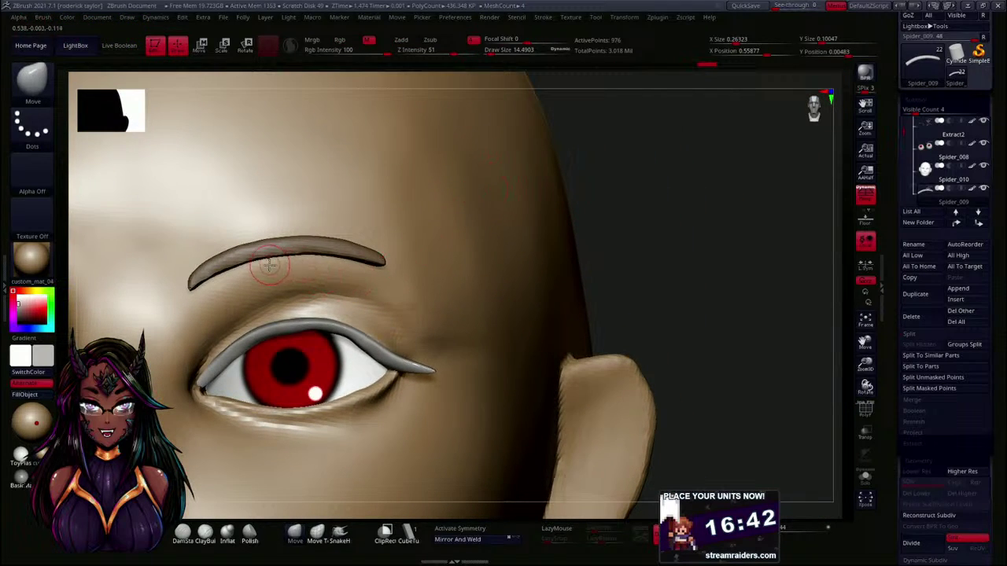
pyautogui.moveTo(270, 264)
pyautogui.keyDown('shift'); pyautogui.mouseDown()
pyautogui.moveTo(225, 279)
pyautogui.moveTo(275, 264)
pyautogui.mouseUp(); pyautogui.keyUp('shift')
pyautogui.keyDown('shift'); pyautogui.moveTo(337, 257); pyautogui.dragTo(379, 264); pyautogui.keyUp('shift')
pyautogui.moveTo(628, 247)
pyautogui.mouseDown()
pyautogui.moveTo(666, 241)
pyautogui.moveTo(648, 249)
pyautogui.mouseUp()
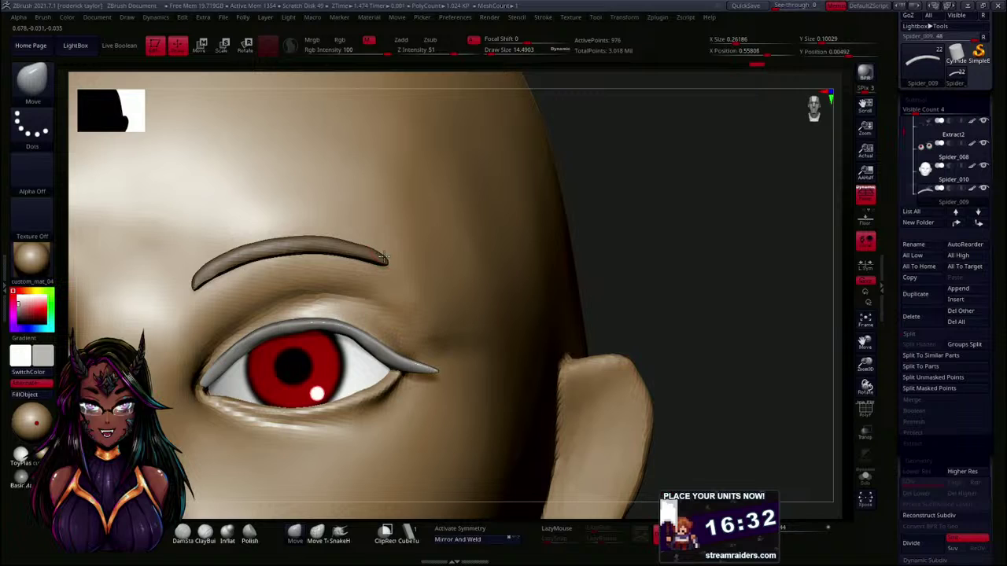
# - Smooth the eyebrow's upper edge, inner end and underside into a clean arch
pyautogui.press('shift')
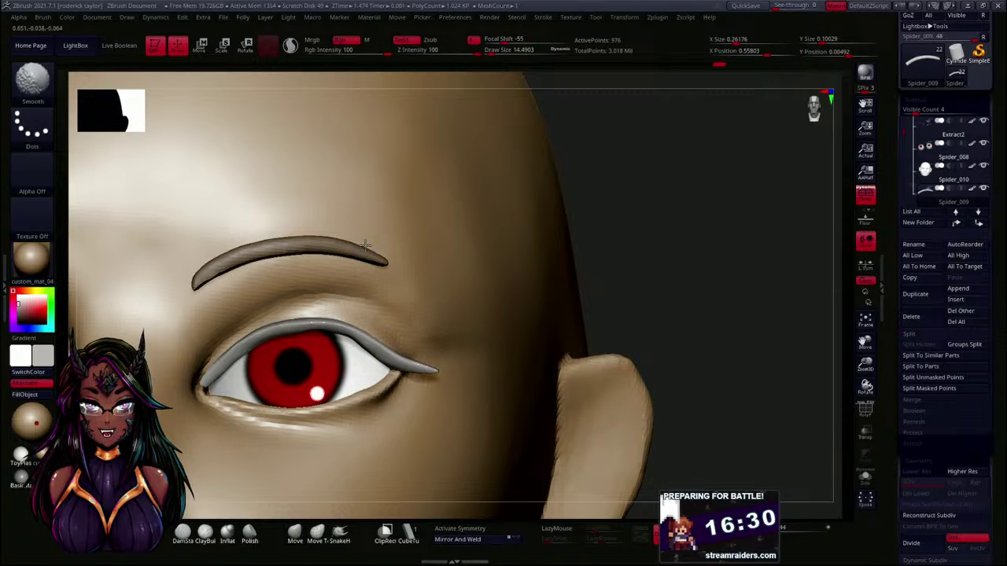
pyautogui.keyDown('shift'); pyautogui.moveTo(361, 248); pyautogui.dragTo(350, 245); pyautogui.keyUp('shift')
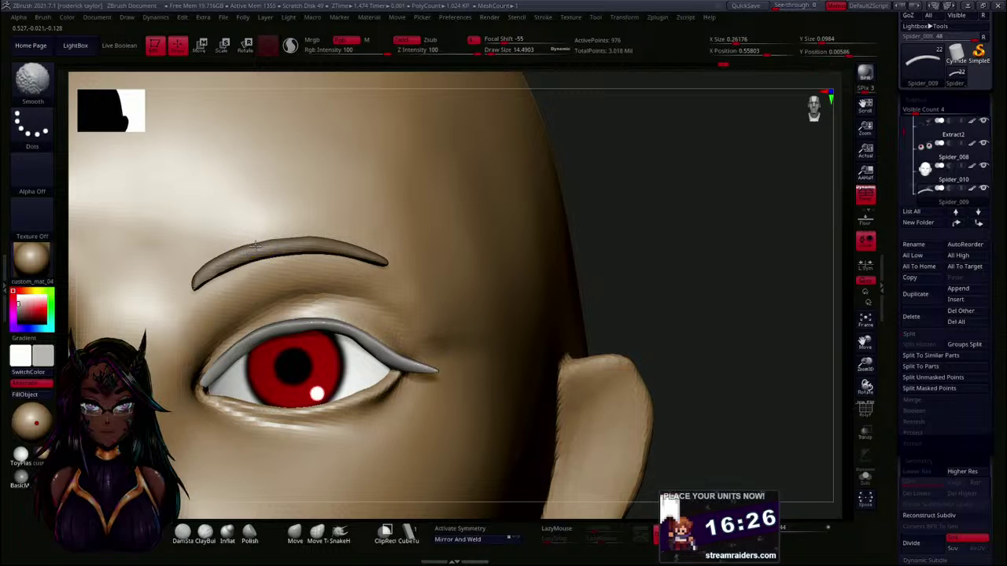
pyautogui.moveTo(206, 277)
pyautogui.keyDown('shift'); pyautogui.mouseDown()
pyautogui.moveTo(211, 262)
pyautogui.moveTo(192, 294)
pyautogui.mouseUp(); pyautogui.keyUp('shift')
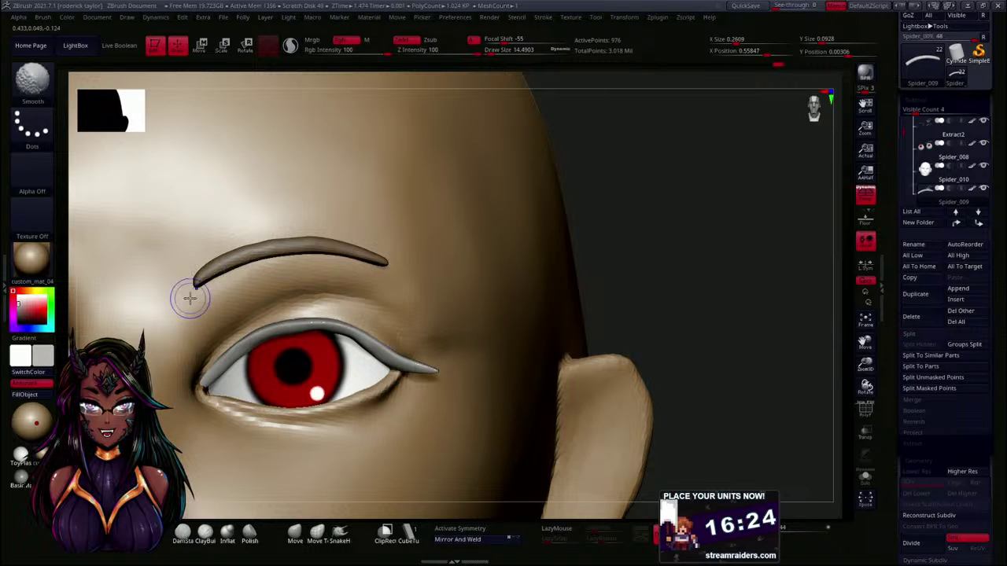
pyautogui.moveTo(268, 262)
pyautogui.keyDown('shift'); pyautogui.mouseDown()
pyautogui.moveTo(326, 256)
pyautogui.moveTo(378, 266)
pyautogui.mouseUp(); pyautogui.keyUp('shift')
# - Reshape the eyebrow's inner end with the Move brush and smooth the strip from its outer tip inward
pyautogui.moveTo(622, 260)
pyautogui.mouseDown()
pyautogui.moveTo(648, 263)
pyautogui.moveTo(632, 253)
pyautogui.mouseUp()
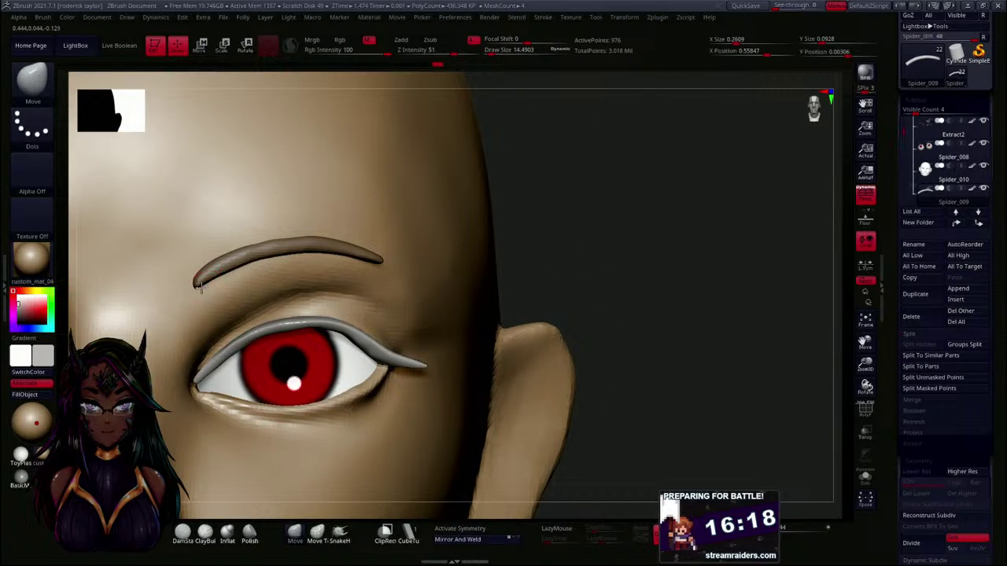
pyautogui.moveTo(196, 275)
pyautogui.mouseDown()
pyautogui.moveTo(188, 271)
pyautogui.moveTo(207, 260)
pyautogui.moveTo(194, 286)
pyautogui.mouseUp()
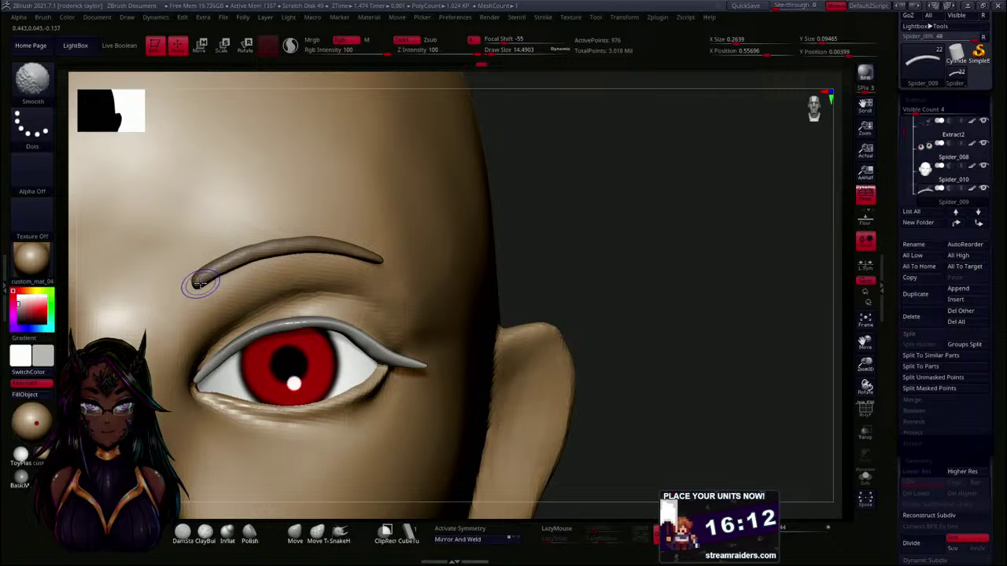
pyautogui.moveTo(517, 247); pyautogui.dragTo(562, 151)
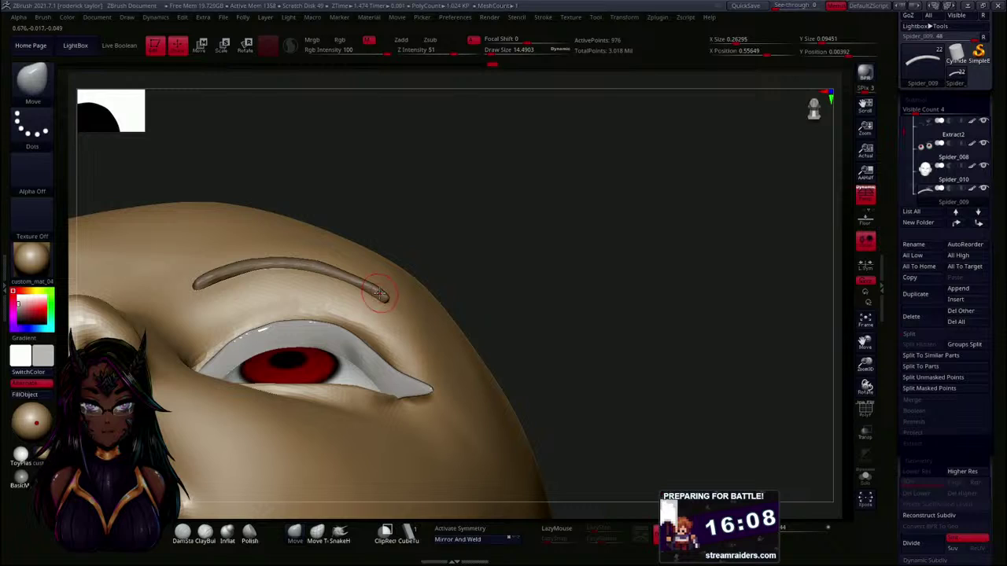
pyautogui.moveTo(376, 288)
pyautogui.keyDown('shift'); pyautogui.mouseDown()
pyautogui.moveTo(370, 282)
pyautogui.moveTo(387, 297)
pyautogui.moveTo(270, 259)
pyautogui.moveTo(218, 270)
pyautogui.mouseUp(); pyautogui.keyUp('shift')
# - Widen the eyebrow's inner end, adjust the arch's upper edge with the Move brush and smooth the inner half
pyautogui.moveTo(538, 224); pyautogui.dragTo(544, 282)
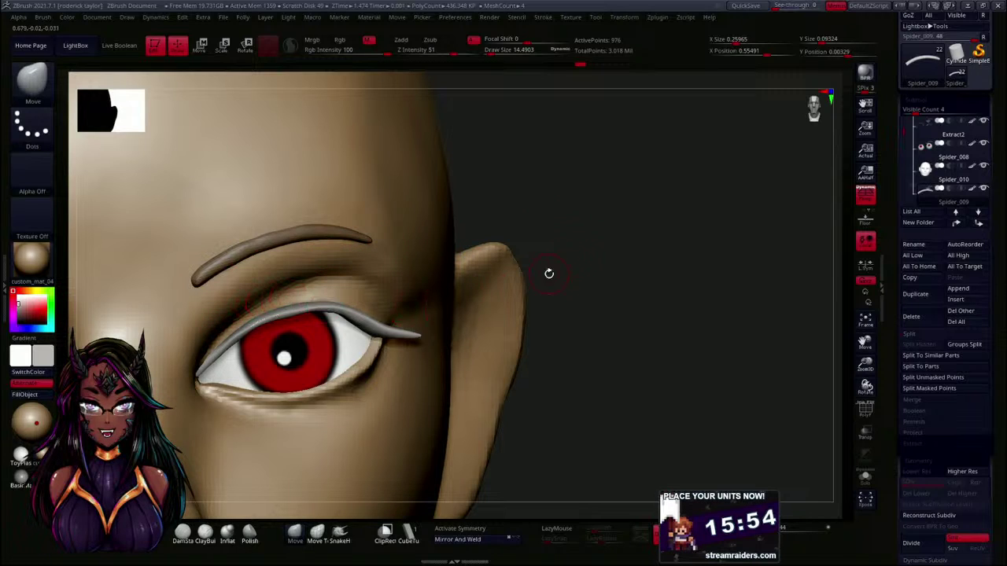
pyautogui.moveTo(203, 284); pyautogui.dragTo(192, 269)
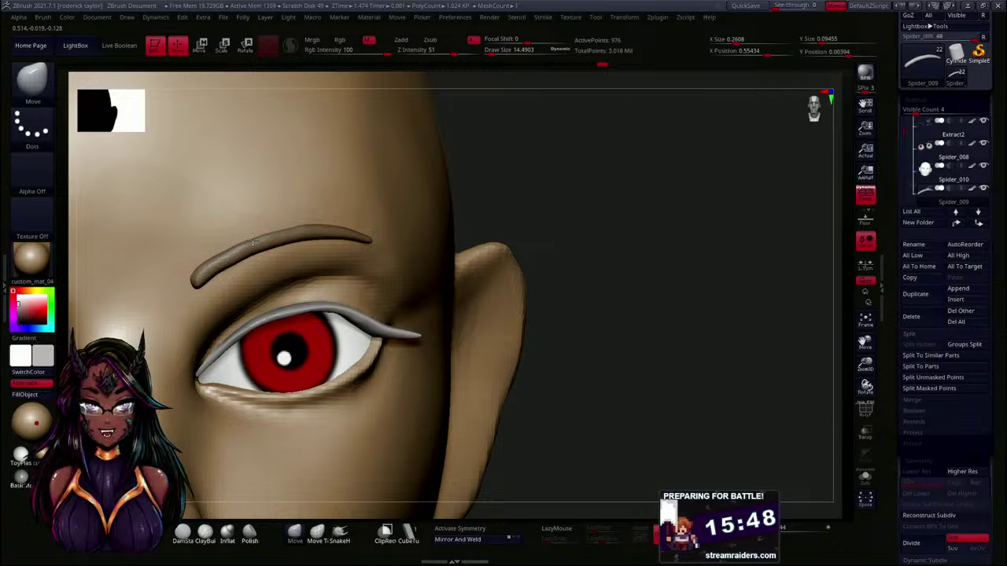
pyautogui.moveTo(287, 233)
pyautogui.mouseDown()
pyautogui.moveTo(352, 230)
pyautogui.moveTo(246, 239)
pyautogui.mouseUp()
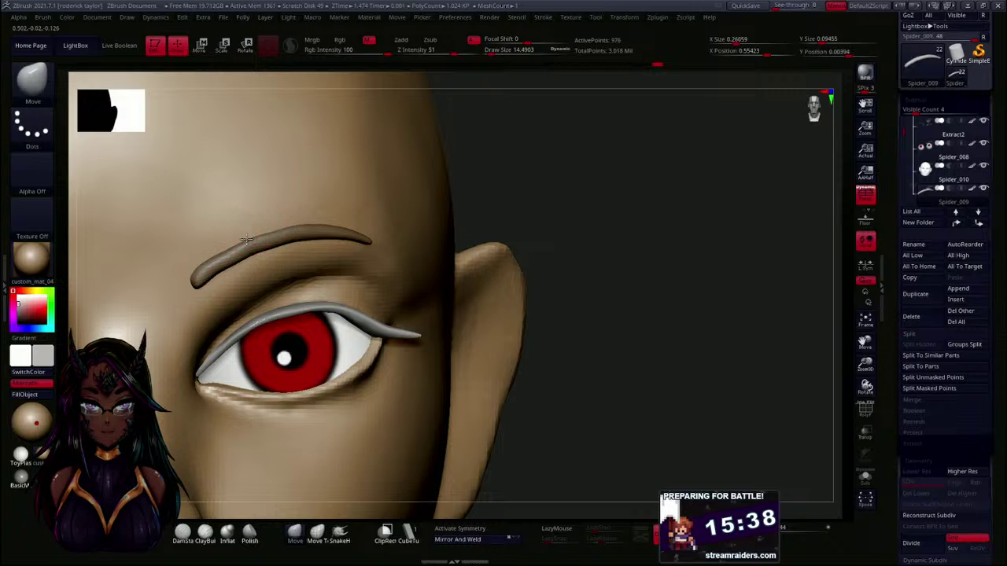
pyautogui.keyDown('shift'); pyautogui.moveTo(207, 274); pyautogui.dragTo(224, 262); pyautogui.keyUp('shift')
pyautogui.keyDown('shift'); pyautogui.moveTo(279, 238); pyautogui.dragTo(271, 240); pyautogui.keyUp('shift')
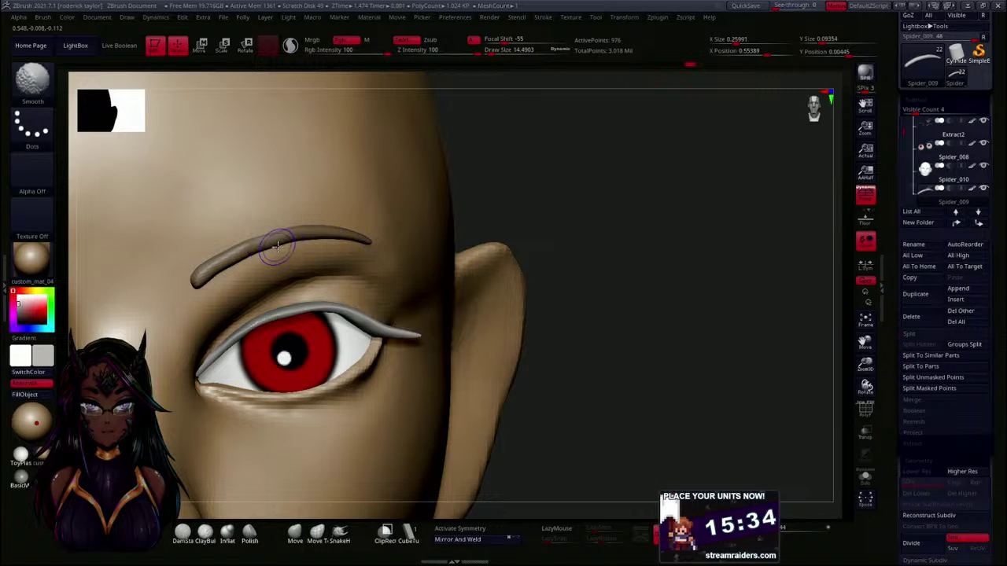
pyautogui.moveTo(551, 233)
pyautogui.mouseDown()
pyautogui.moveTo(583, 213)
pyautogui.moveTo(546, 173)
pyautogui.moveTo(528, 270)
pyautogui.moveTo(515, 274)
pyautogui.mouseUp()
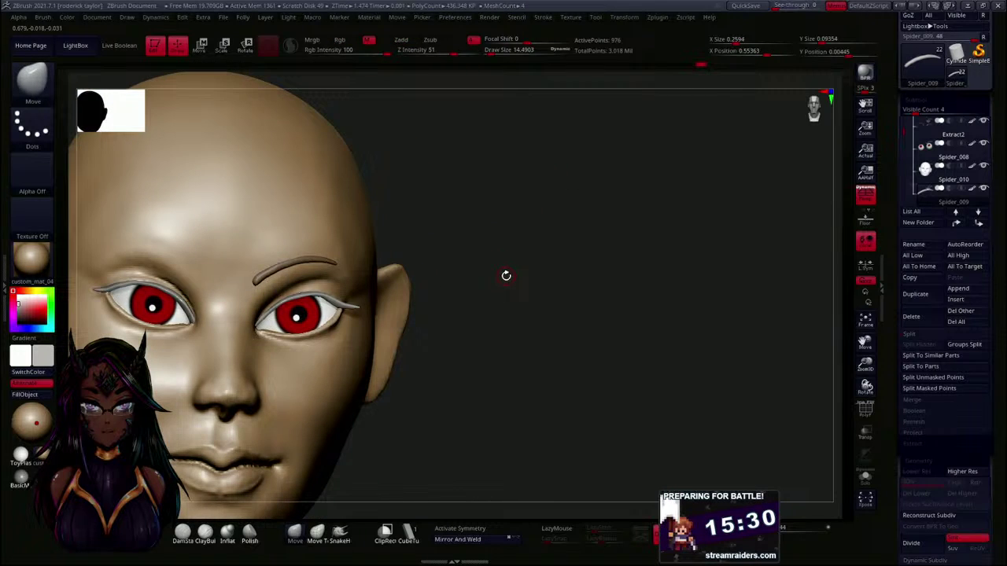
pyautogui.keyDown('alt'); pyautogui.moveTo(507, 268); pyautogui.dragTo(511, 278); pyautogui.keyUp('alt')
pyautogui.moveTo(489, 202)
pyautogui.keyDown('alt'); pyautogui.mouseDown()
pyautogui.moveTo(515, 221)
pyautogui.moveTo(591, 179)
pyautogui.mouseUp(); pyautogui.keyUp('alt')
pyautogui.moveTo(300, 255)
pyautogui.keyDown('shift'); pyautogui.mouseDown()
pyautogui.moveTo(292, 248)
pyautogui.moveTo(292, 260)
pyautogui.moveTo(313, 258)
pyautogui.mouseUp(); pyautogui.keyUp('shift')
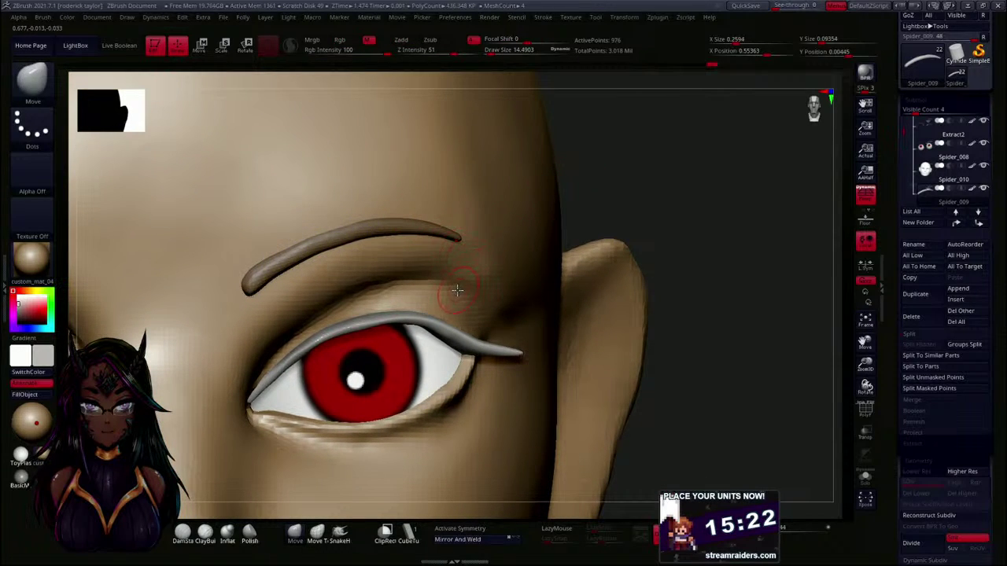
pyautogui.press('b')
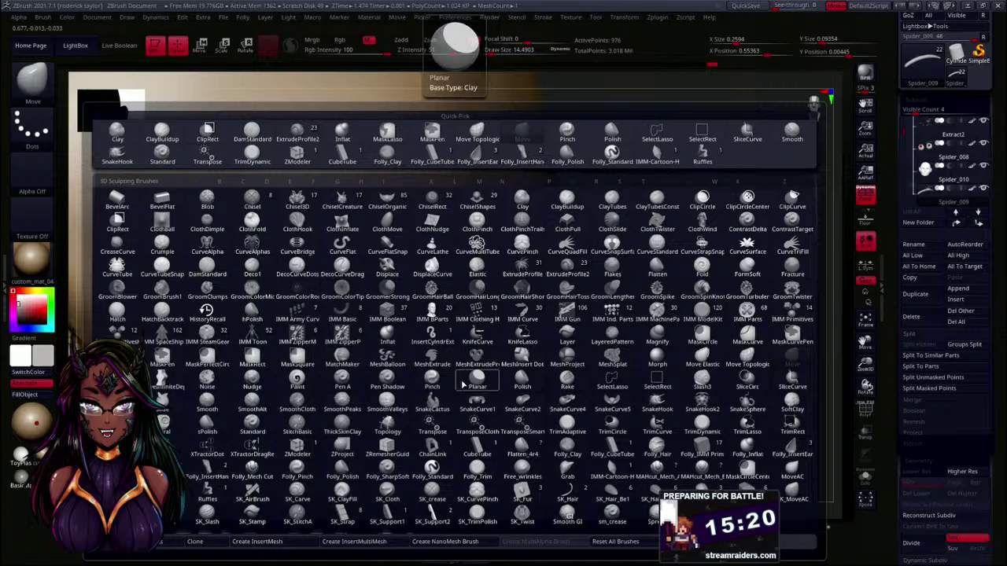
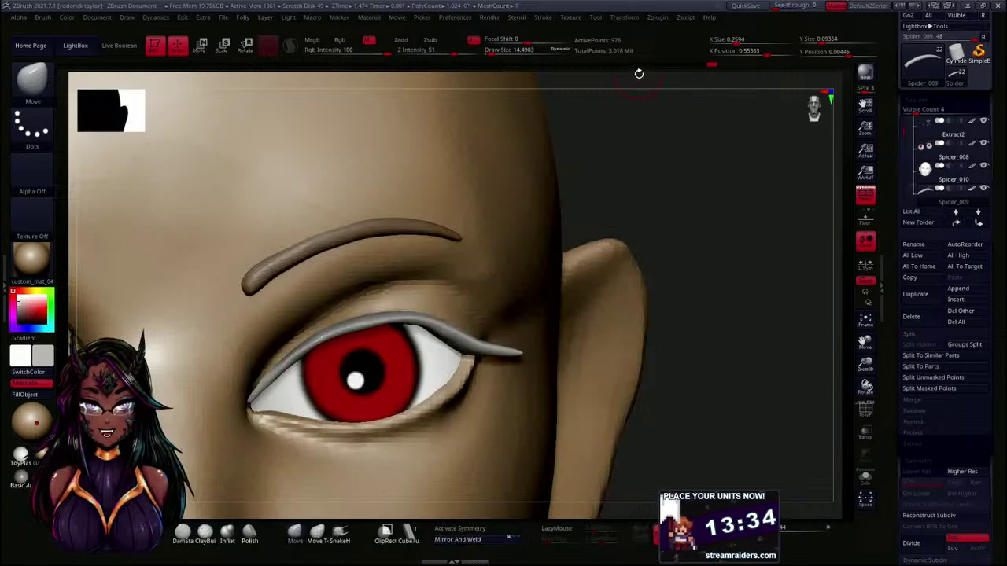
# - Adjust the eyebrow's upper edge toward the tail with the Move brush and smooth the outer and inner sections
pyautogui.moveTo(612, 207); pyautogui.dragTo(618, 207)
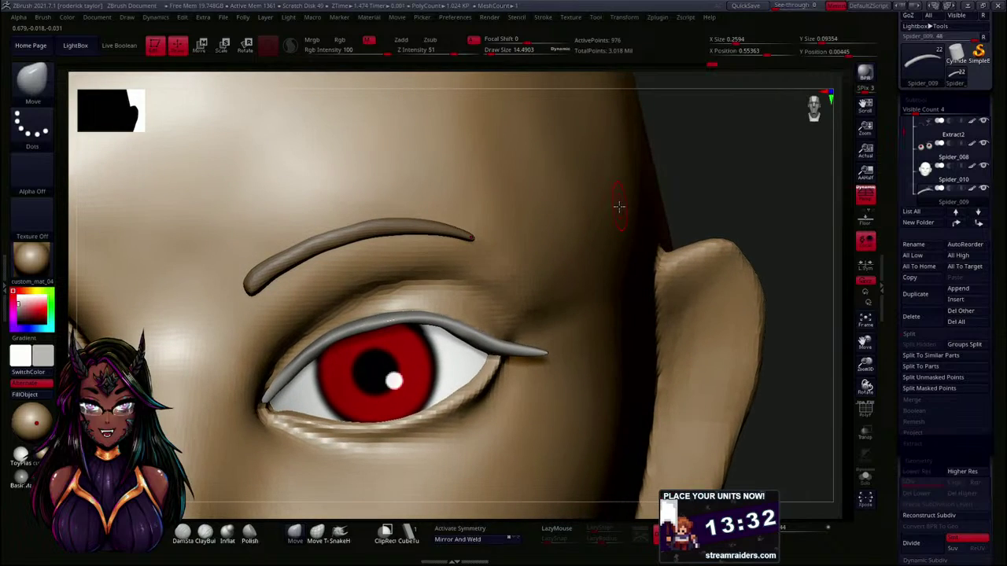
pyautogui.moveTo(382, 217)
pyautogui.mouseDown()
pyautogui.moveTo(373, 219)
pyautogui.moveTo(503, 233)
pyautogui.mouseUp()
pyautogui.keyDown('shift'); pyautogui.moveTo(445, 220); pyautogui.dragTo(454, 226); pyautogui.keyUp('shift')
pyautogui.moveTo(321, 232)
pyautogui.keyDown('shift'); pyautogui.mouseDown()
pyautogui.moveTo(275, 253)
pyautogui.moveTo(281, 245)
pyautogui.mouseUp(); pyautogui.keyUp('shift')
pyautogui.keyDown('shift'); pyautogui.moveTo(266, 279); pyautogui.dragTo(309, 241); pyautogui.keyUp('shift')
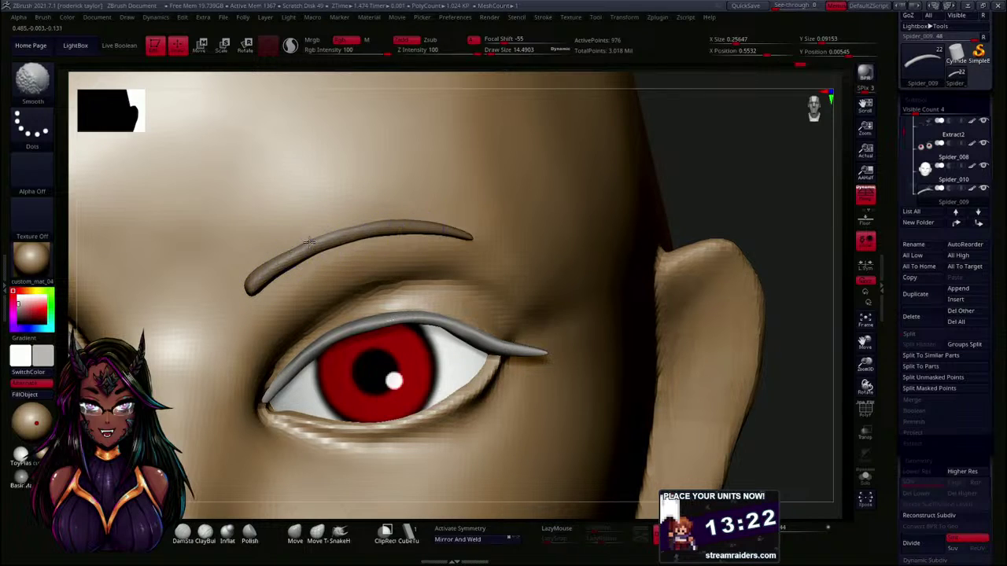
# - Fill out the eyebrow's rounded inner end with the Move brush and smooth its transition into the arch
pyautogui.moveTo(720, 213)
pyautogui.mouseDown()
pyautogui.moveTo(725, 205)
pyautogui.moveTo(584, 234)
pyautogui.moveTo(672, 206)
pyautogui.mouseUp()
pyautogui.keyDown('alt'); pyautogui.moveTo(793, 189); pyautogui.dragTo(642, 346); pyautogui.keyUp('alt')
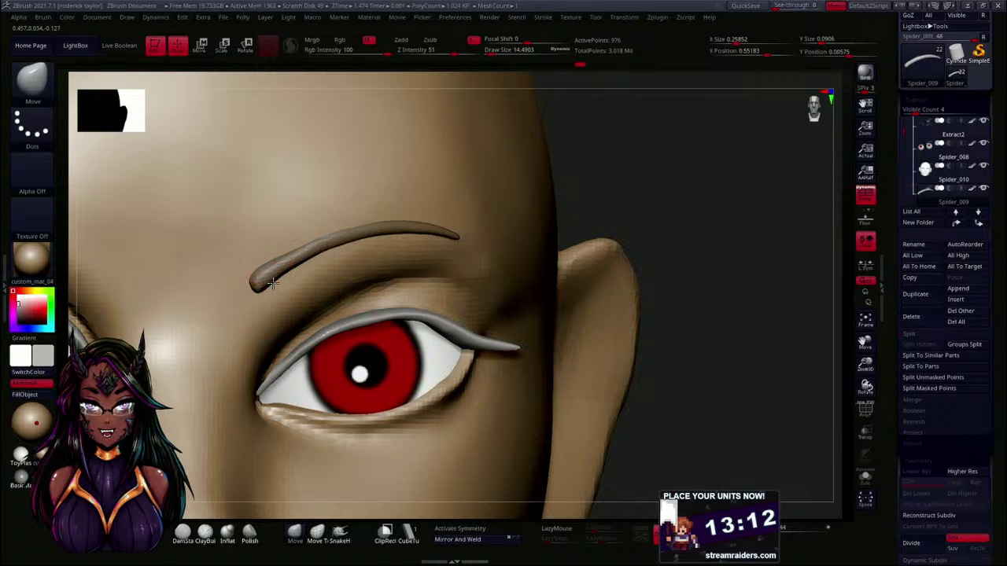
pyautogui.moveTo(253, 285); pyautogui.dragTo(252, 266)
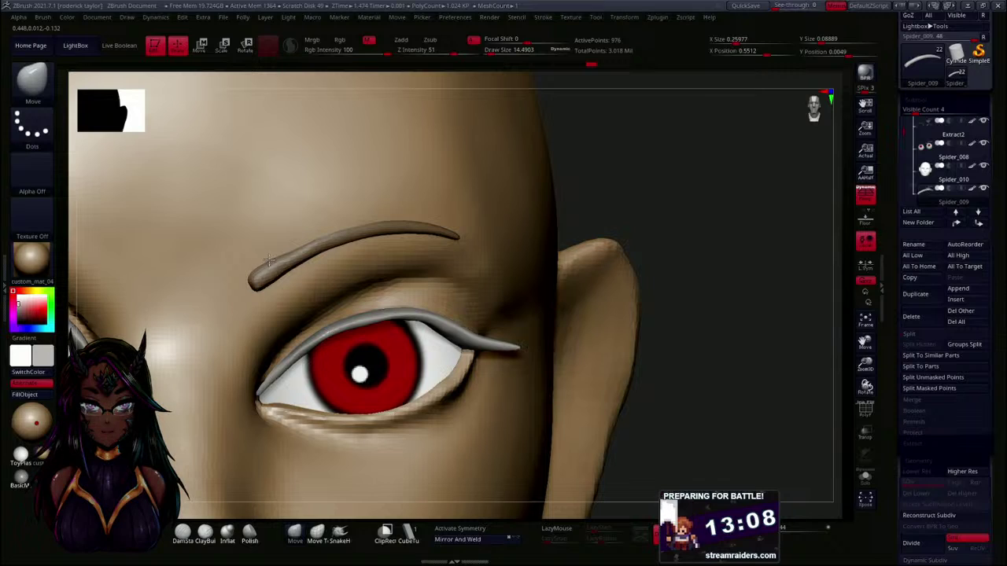
pyautogui.keyDown('shift'); pyautogui.moveTo(280, 251); pyautogui.dragTo(338, 234); pyautogui.keyUp('shift')
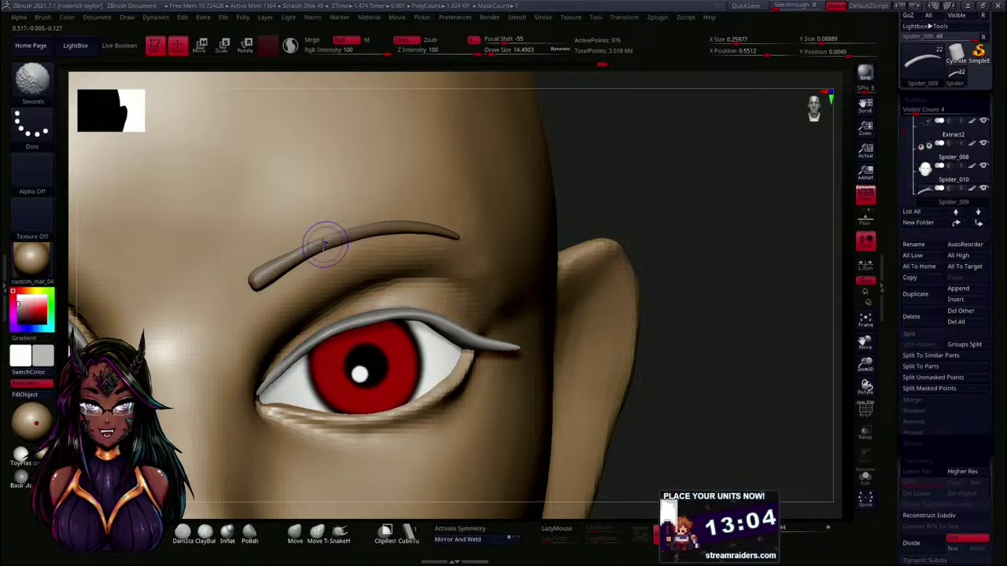
pyautogui.press('ctrl')
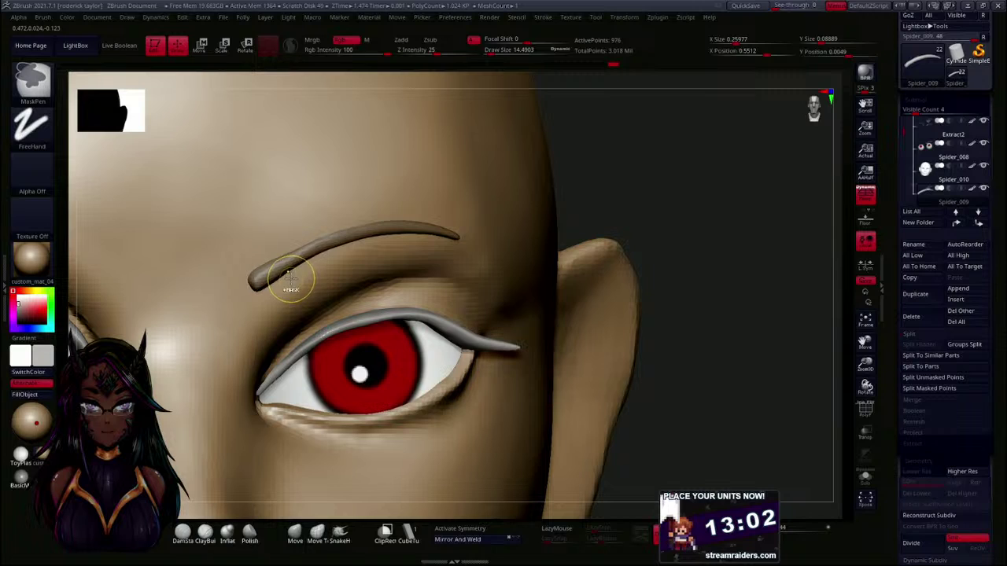
pyautogui.moveTo(259, 287)
pyautogui.mouseDown()
pyautogui.moveTo(281, 277)
pyautogui.moveTo(246, 270)
pyautogui.moveTo(306, 242)
pyautogui.mouseUp()
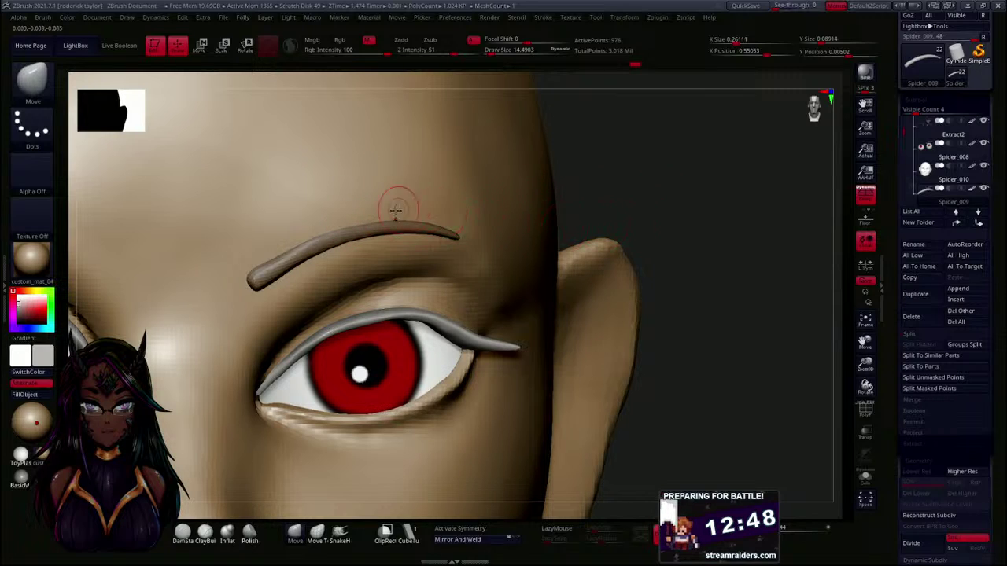
# - Fill the eyebrow subtool with BasicMaterial2 and restore custom_mat_04 as the active material
pyautogui.click(20, 475)
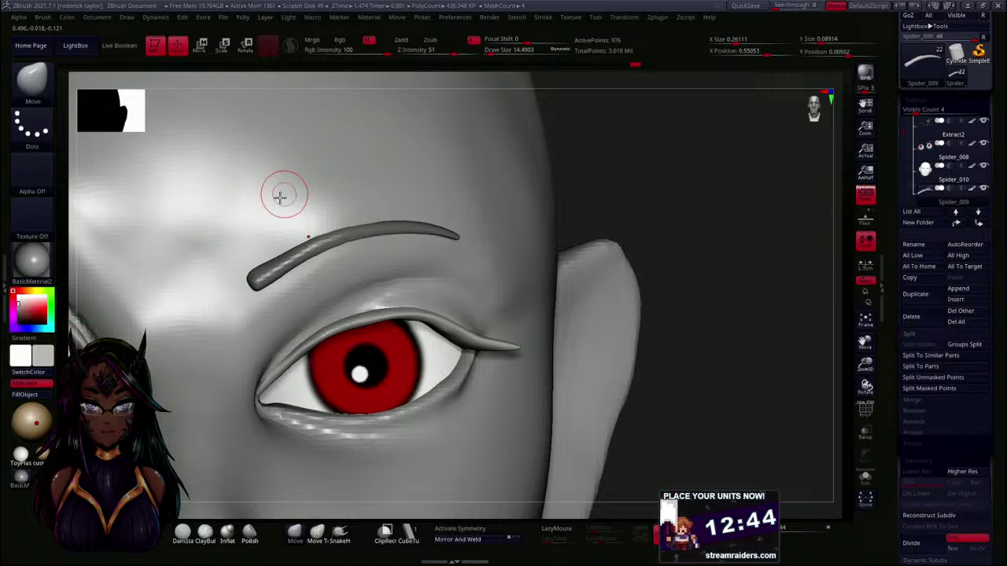
pyautogui.click(30, 398)
pyautogui.click(42, 454)
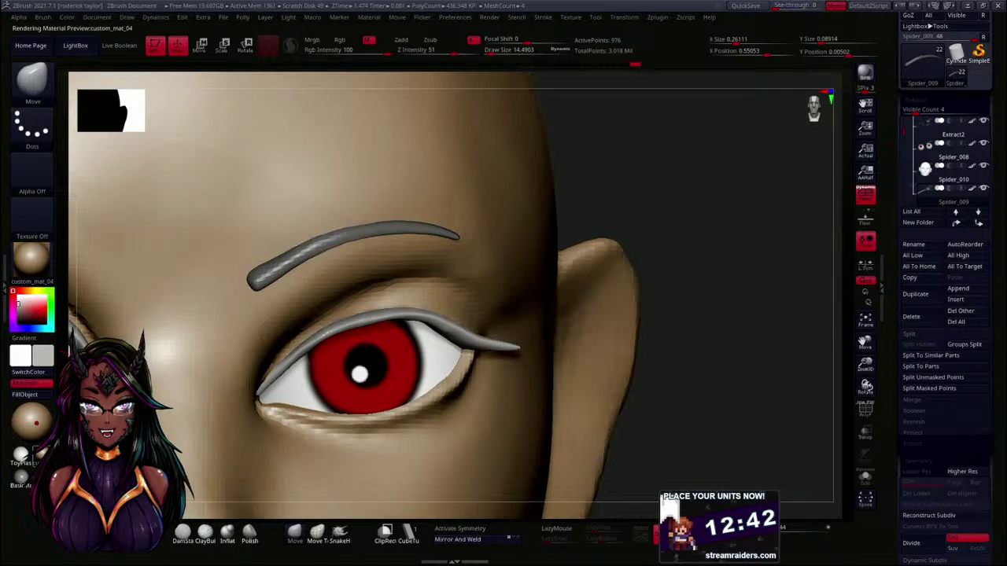
# - Nudge the eyebrow's inner end against the brow surface with the Move brush, working from a turned side view
pyautogui.moveTo(692, 211); pyautogui.dragTo(654, 206)
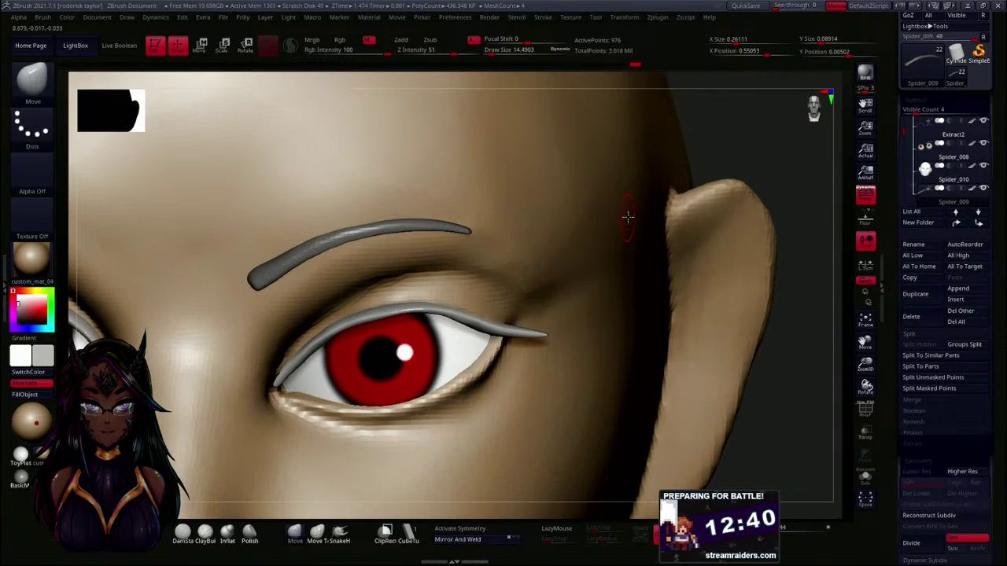
pyautogui.keyDown('alt'); pyautogui.moveTo(799, 379); pyautogui.dragTo(641, 336); pyautogui.keyUp('alt')
pyautogui.keyDown('alt'); pyautogui.moveTo(647, 251); pyautogui.dragTo(649, 272); pyautogui.keyUp('alt')
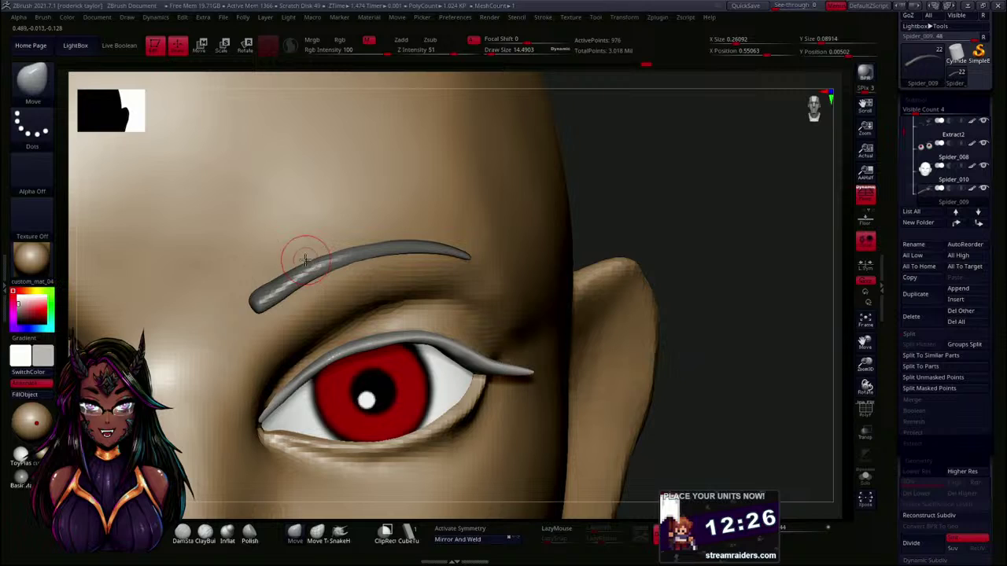
pyautogui.moveTo(569, 204); pyautogui.dragTo(491, 214)
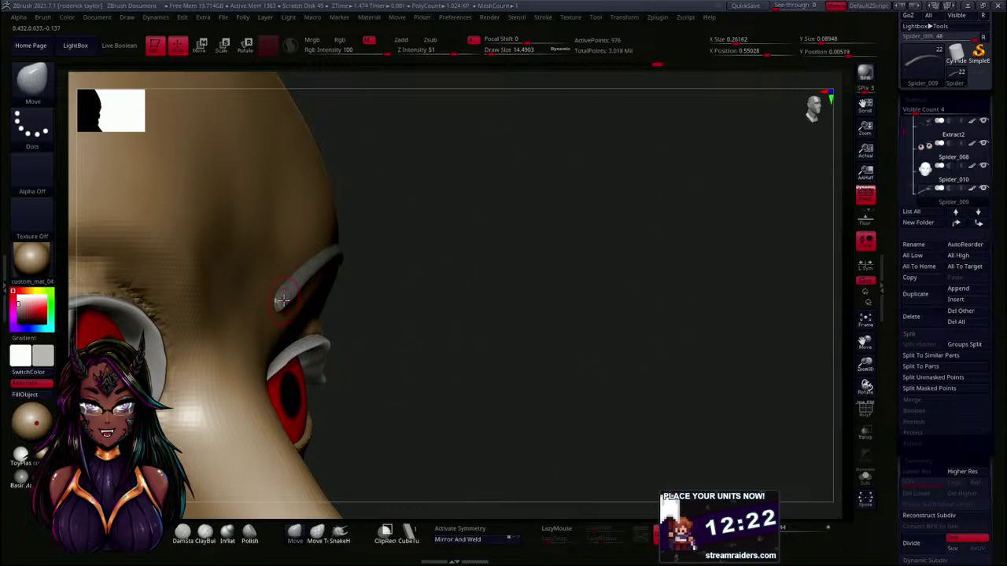
pyautogui.moveTo(283, 302); pyautogui.dragTo(279, 305)
pyautogui.moveTo(529, 248); pyautogui.dragTo(474, 231)
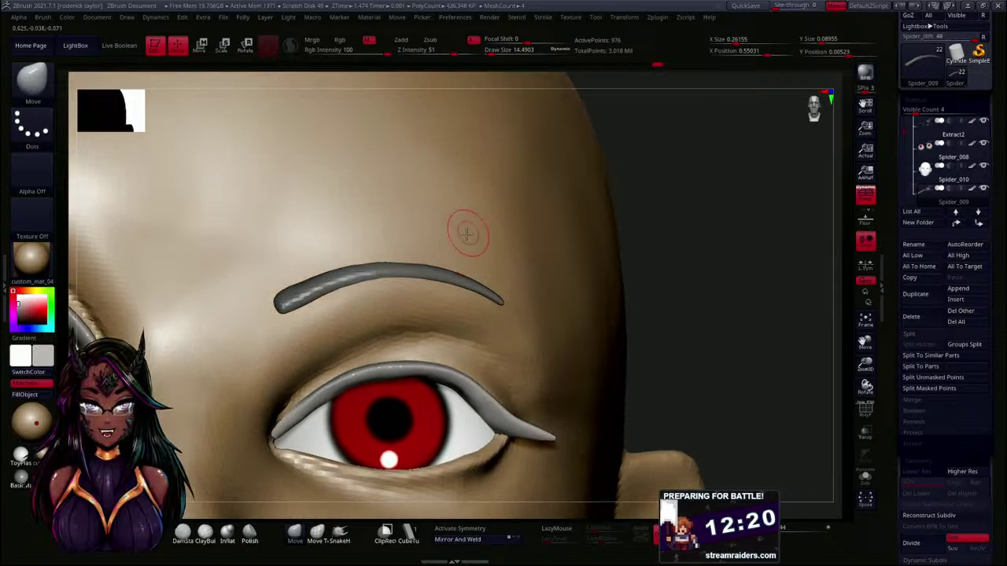
# - Enlarge the Move brush to a draw size of about 31 and reshape the eyebrow's rounded inner end
pyautogui.keyDown('alt'); pyautogui.moveTo(723, 268); pyautogui.dragTo(670, 202); pyautogui.keyUp('alt')
pyautogui.moveTo(597, 278)
pyautogui.mouseDown()
pyautogui.moveTo(590, 288)
pyautogui.moveTo(596, 249)
pyautogui.moveTo(522, 259)
pyautogui.moveTo(532, 292)
pyautogui.mouseUp()
pyautogui.press('s')
pyautogui.moveTo(526, 254); pyautogui.dragTo(529, 254)
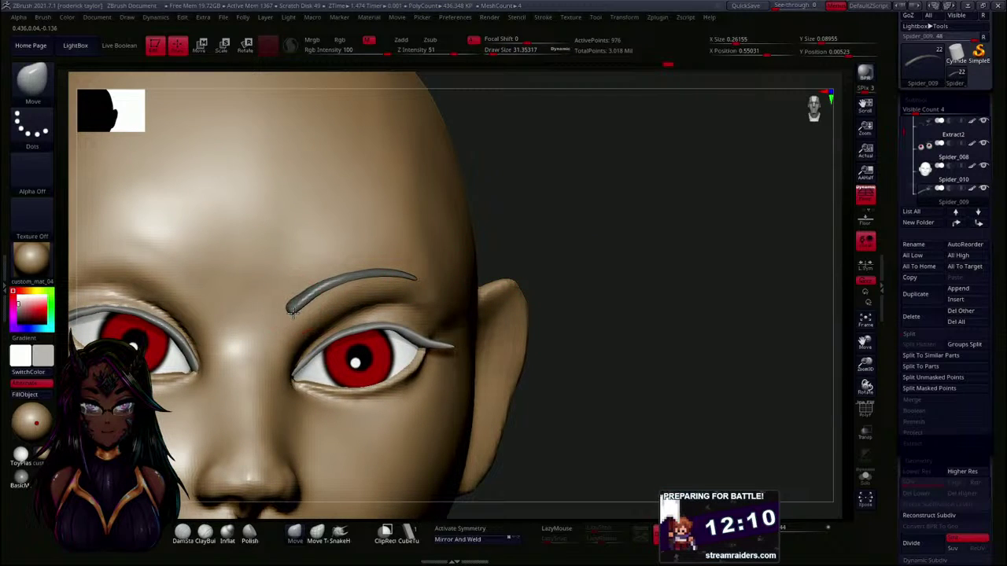
pyautogui.moveTo(292, 309)
pyautogui.mouseDown()
pyautogui.moveTo(342, 280)
pyautogui.moveTo(286, 304)
pyautogui.mouseUp()
pyautogui.moveTo(286, 303); pyautogui.dragTo(292, 311)
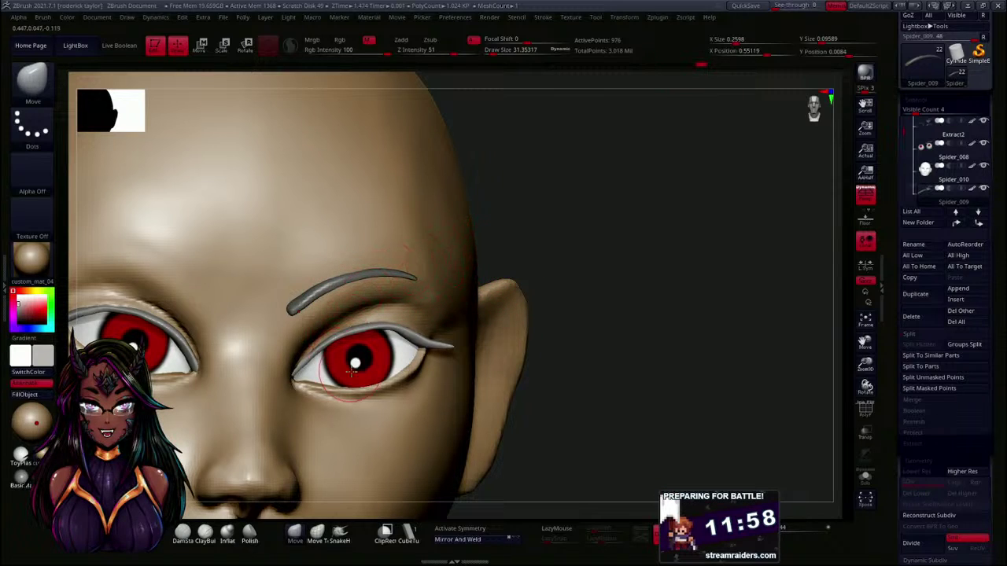
# - Pull the eyebrow's tail tip slightly inward and adjust the arch's upper edge with the Move brush
pyautogui.moveTo(562, 225); pyautogui.dragTo(535, 257)
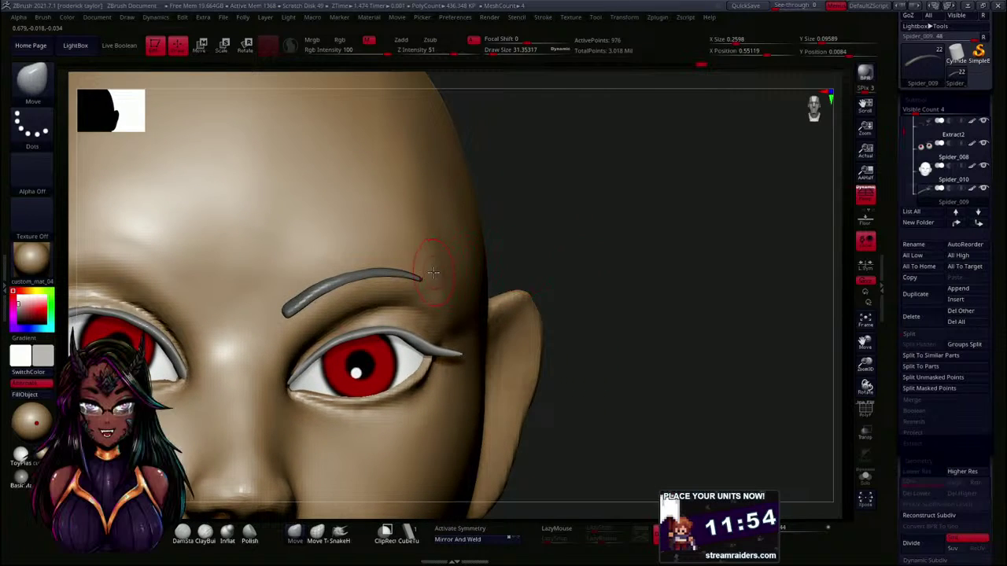
pyautogui.moveTo(420, 276); pyautogui.dragTo(418, 277)
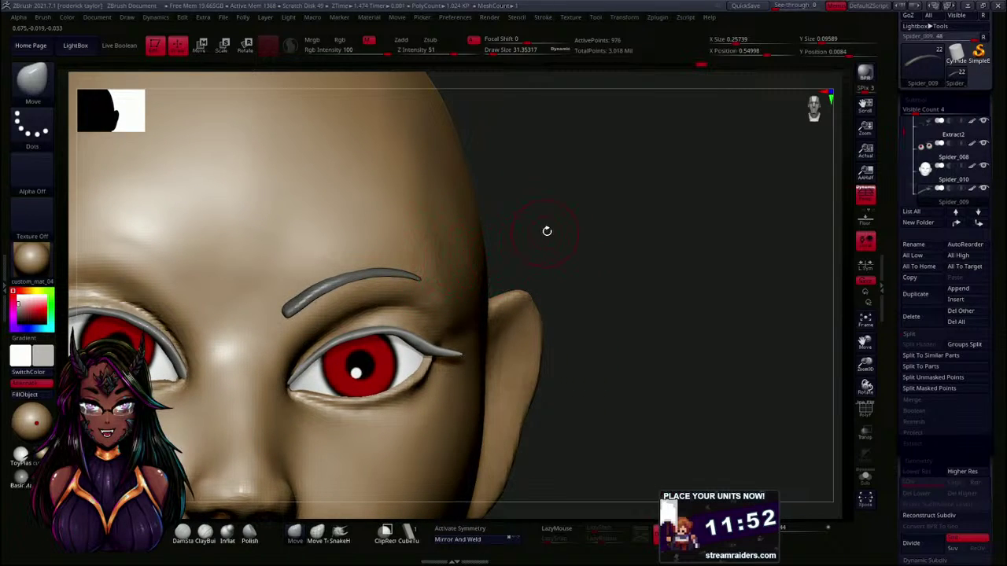
pyautogui.moveTo(359, 263); pyautogui.dragTo(357, 267)
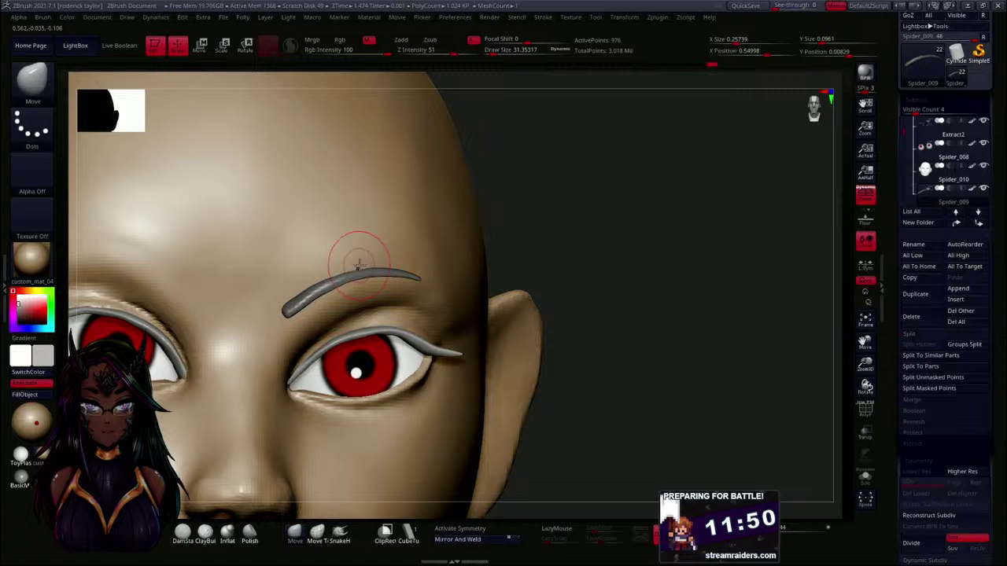
pyautogui.moveTo(584, 220); pyautogui.dragTo(583, 274)
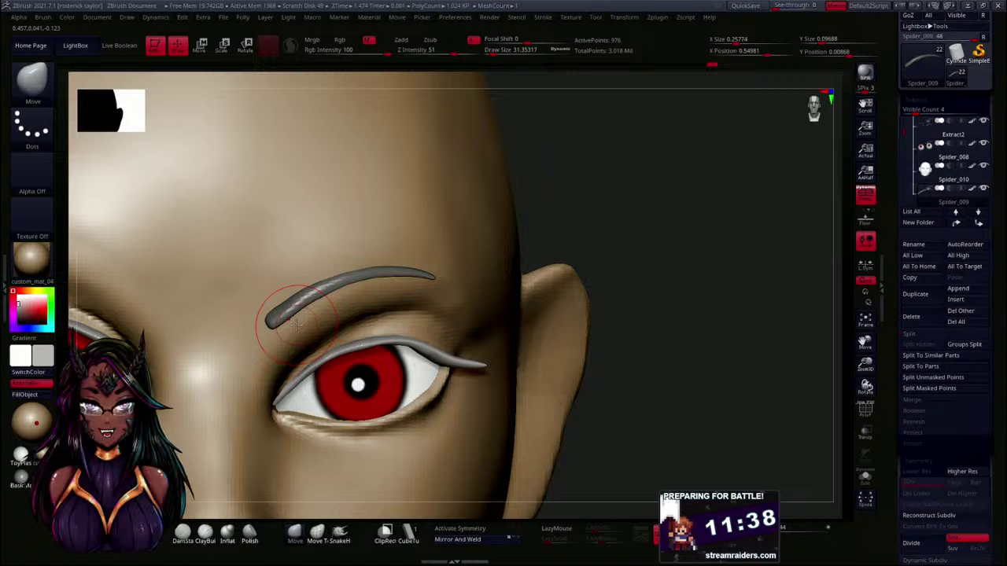
# - Fit the eyebrow's inner end to the brow in depth and refine its lower edge and the arch's upper edge
pyautogui.moveTo(585, 216); pyautogui.dragTo(283, 305)
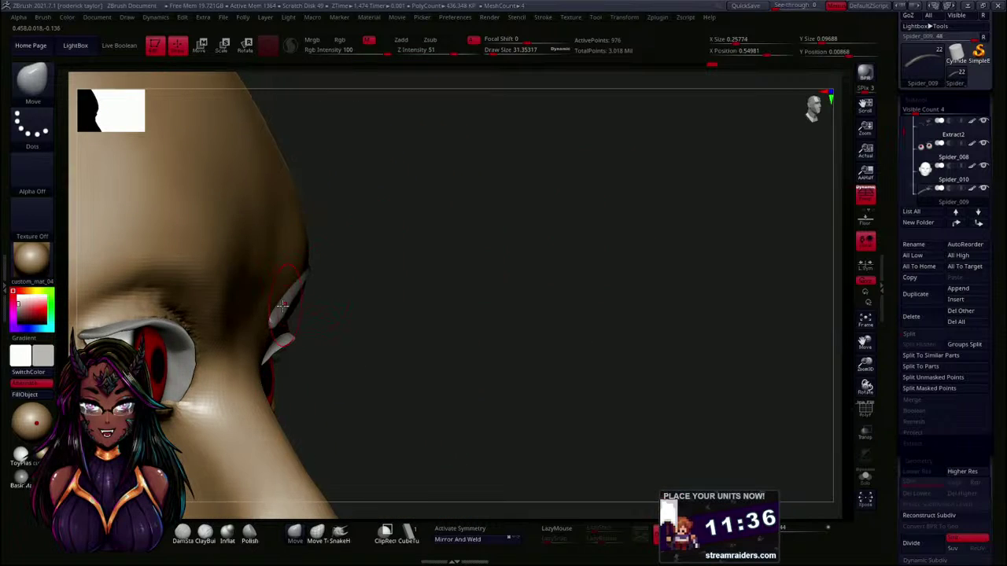
pyautogui.moveTo(513, 259); pyautogui.dragTo(460, 243)
pyautogui.moveTo(541, 286); pyautogui.dragTo(545, 322)
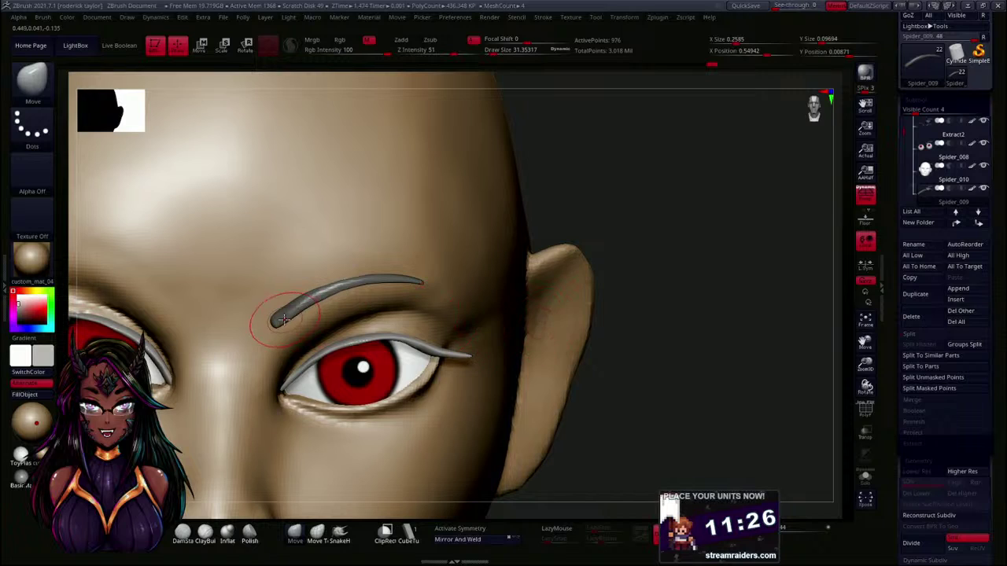
pyautogui.moveTo(280, 328); pyautogui.dragTo(281, 323)
pyautogui.moveTo(307, 291); pyautogui.dragTo(311, 297)
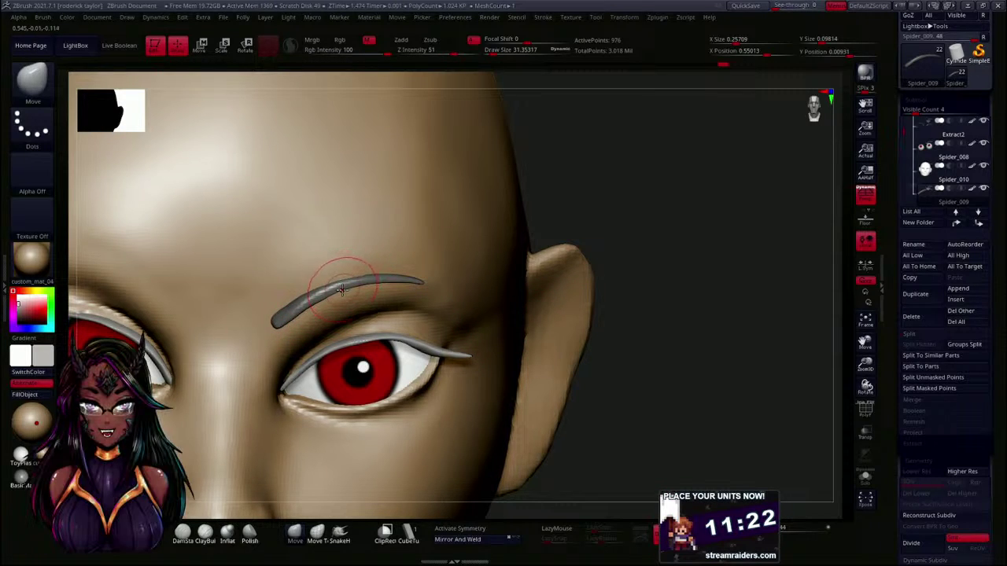
pyautogui.moveTo(343, 279); pyautogui.dragTo(344, 276)
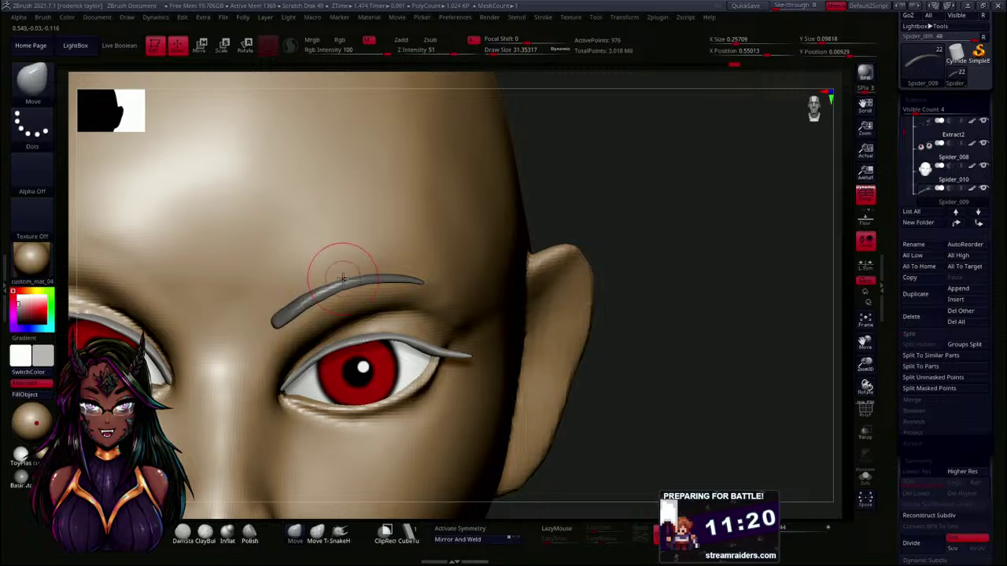
# - Duplicate the finished eyebrow to the other side with Mirror And Weld
pyautogui.moveTo(528, 246); pyautogui.dragTo(580, 210)
pyautogui.click(454, 540)
pyautogui.moveTo(542, 386)
pyautogui.keyDown('alt'); pyautogui.mouseDown()
pyautogui.moveTo(556, 286)
pyautogui.moveTo(583, 321)
pyautogui.mouseUp(); pyautogui.keyUp('alt')
# - Centre the Transpose gizmo on the mirrored eyebrow and move that copy inward toward the face
pyautogui.press('b')
pyautogui.press('m')
pyautogui.press('v')
pyautogui.press('w')
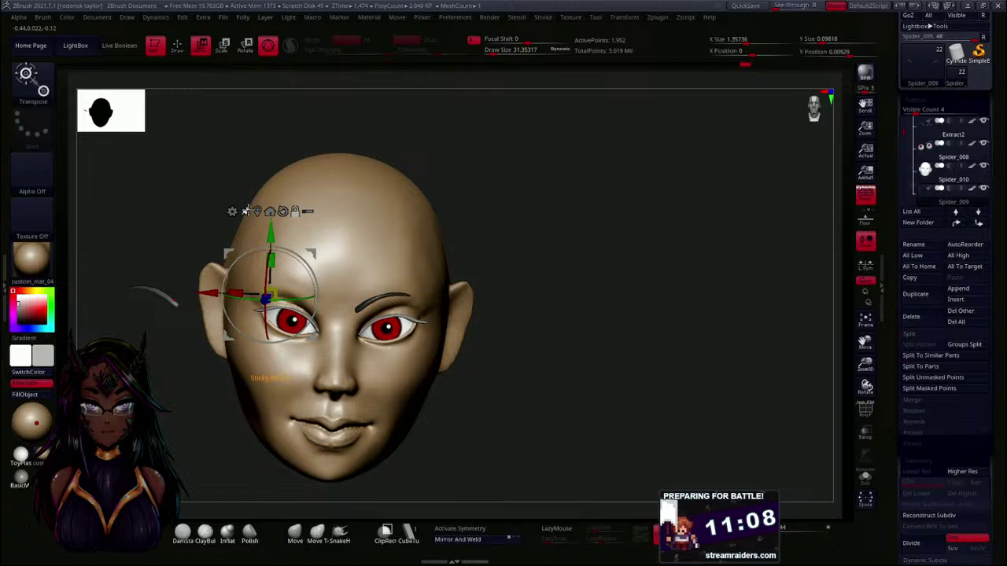
pyautogui.click(257, 212)
pyautogui.moveTo(99, 294); pyautogui.dragTo(261, 308)
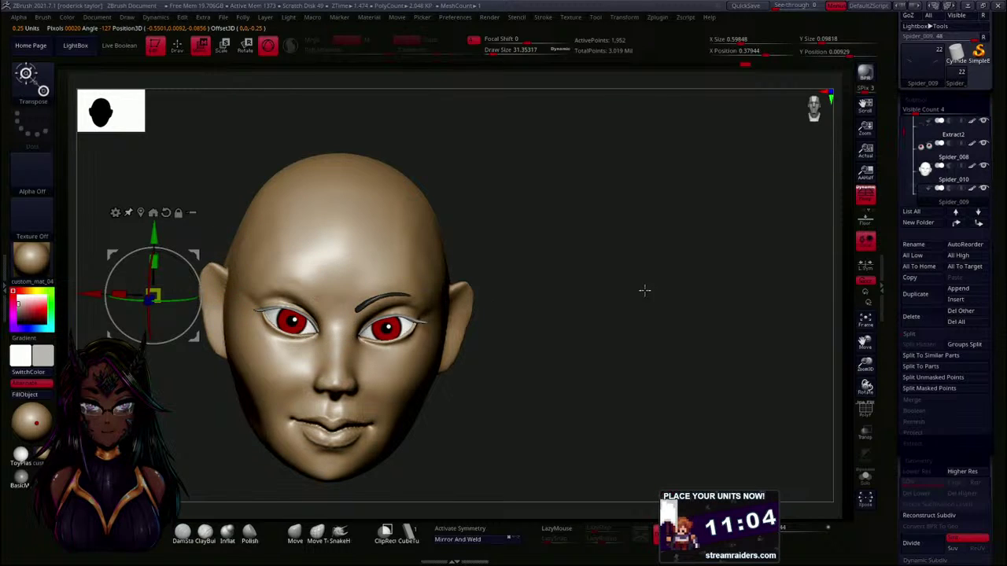
pyautogui.moveTo(648, 289); pyautogui.dragTo(620, 287)
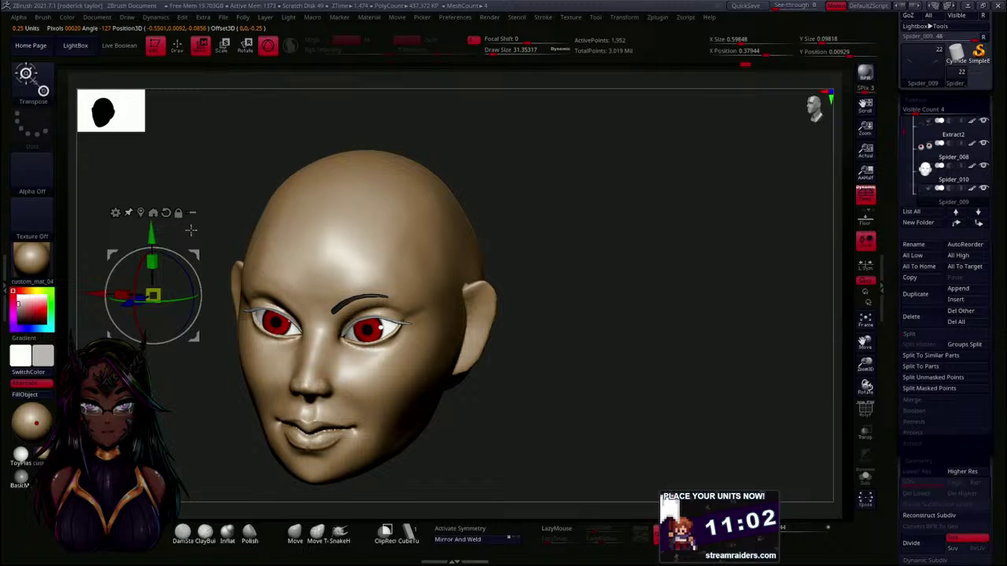
# - Re-centre the gizmo on the mirrored eyebrow, then rotate and move the copy onto the brow above the opposite eye
pyautogui.click(153, 212)
pyautogui.moveTo(162, 233); pyautogui.dragTo(242, 320)
pyautogui.moveTo(205, 378); pyautogui.dragTo(300, 322)
pyautogui.moveTo(564, 324); pyautogui.dragTo(578, 406)
pyautogui.moveTo(395, 361); pyautogui.dragTo(454, 341)
pyautogui.moveTo(283, 352)
pyautogui.mouseDown()
pyautogui.moveTo(281, 364)
pyautogui.moveTo(284, 352)
pyautogui.mouseUp()
pyautogui.moveTo(331, 322); pyautogui.dragTo(288, 359)
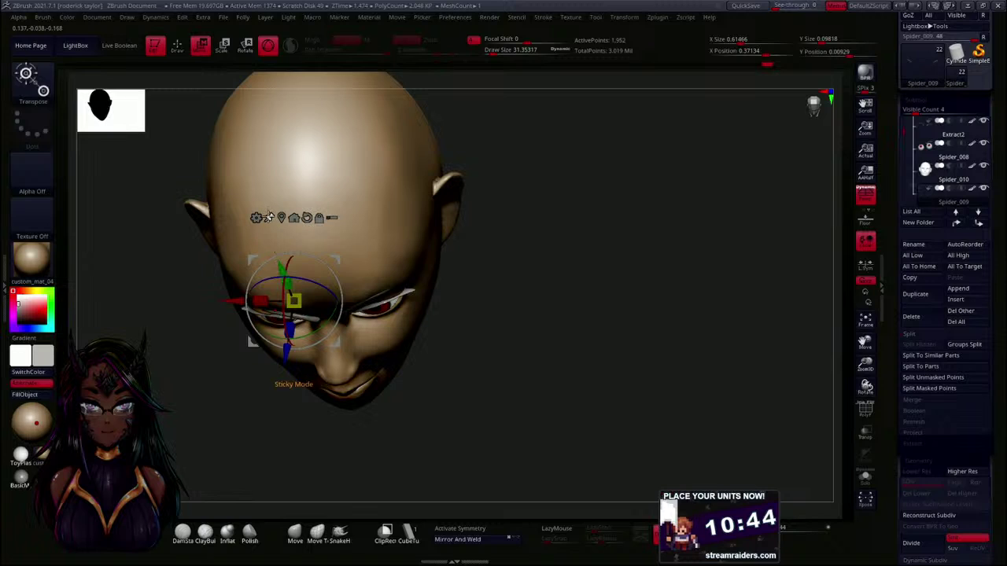
pyautogui.moveTo(315, 328); pyautogui.dragTo(295, 351)
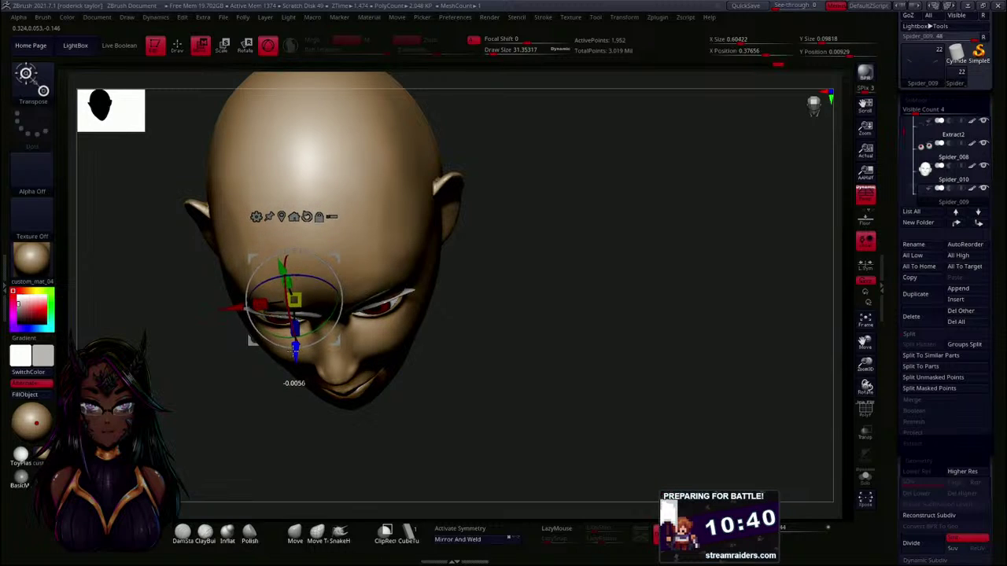
# - Raise the mirrored eyebrow above its eye and adjust its angle against the forehead with the gizmo
pyautogui.moveTo(554, 376); pyautogui.dragTo(566, 327)
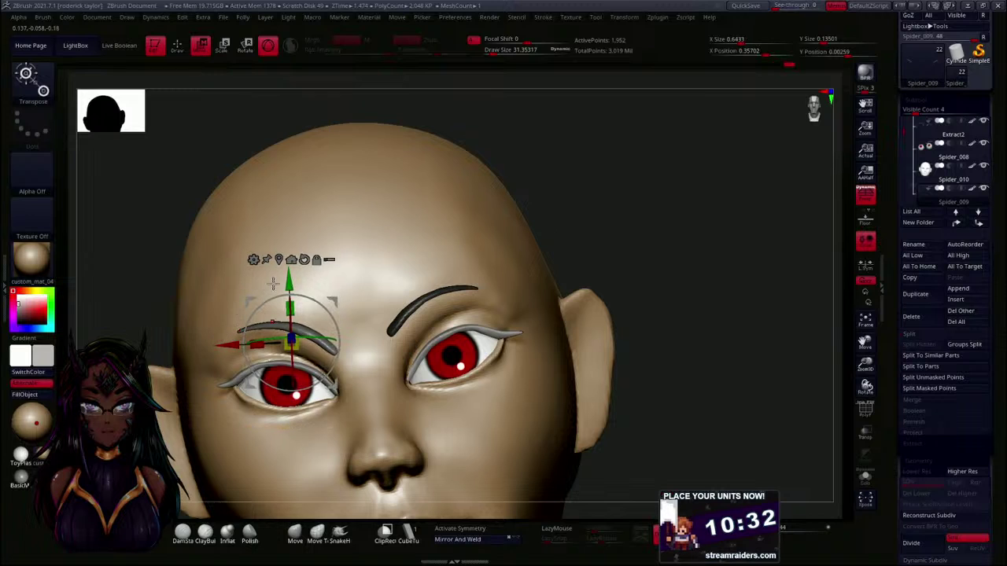
pyautogui.moveTo(289, 280); pyautogui.dragTo(287, 273)
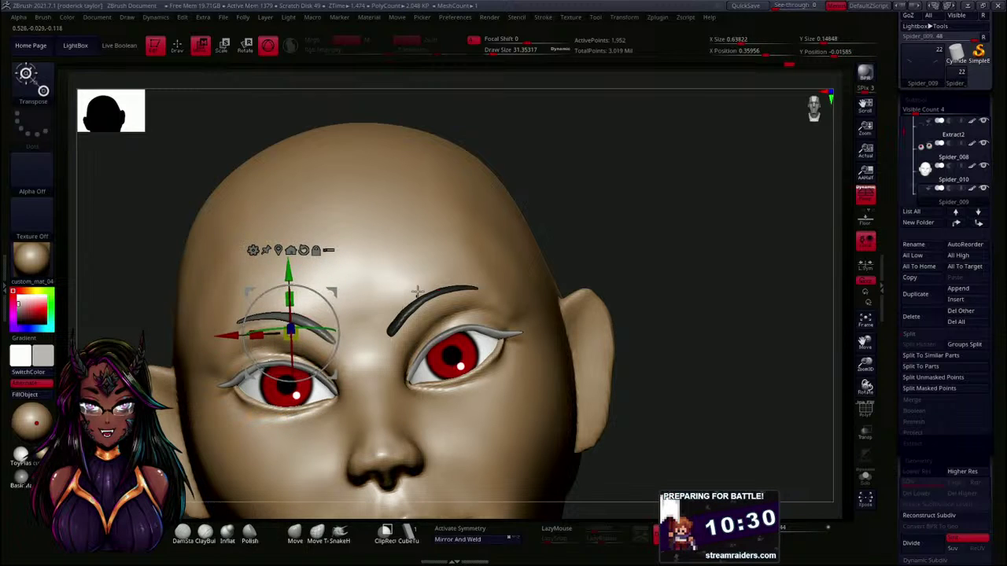
pyautogui.moveTo(652, 259); pyautogui.dragTo(585, 335)
pyautogui.moveTo(320, 363)
pyautogui.mouseDown()
pyautogui.moveTo(309, 364)
pyautogui.moveTo(346, 366)
pyautogui.moveTo(311, 369)
pyautogui.mouseUp()
pyautogui.moveTo(513, 305); pyautogui.dragTo(609, 249)
pyautogui.moveTo(623, 198); pyautogui.dragTo(503, 193)
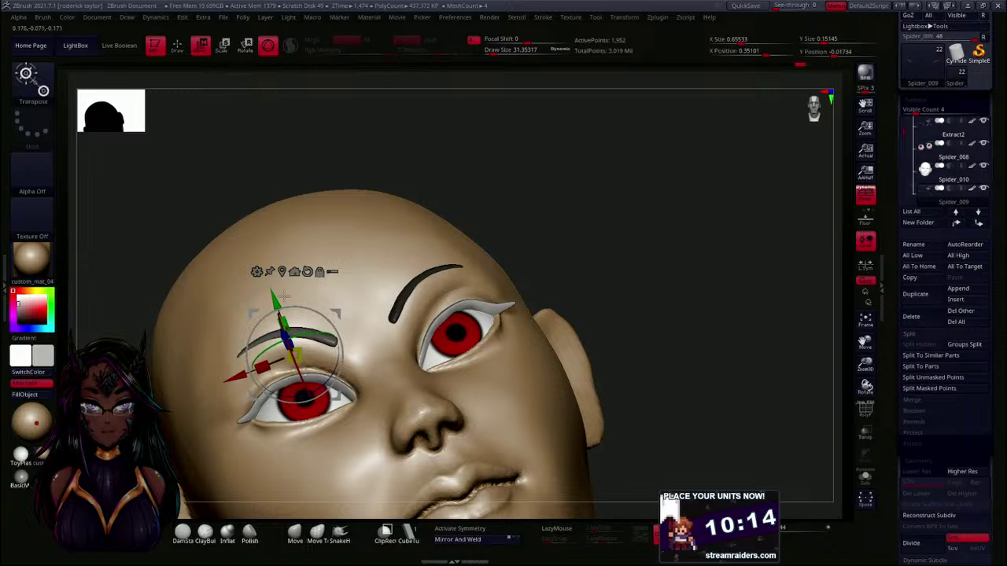
# - Turn the mirrored eyebrow to follow the forehead's curve and fine-tune its depth from above
pyautogui.moveTo(529, 239); pyautogui.dragTo(607, 353)
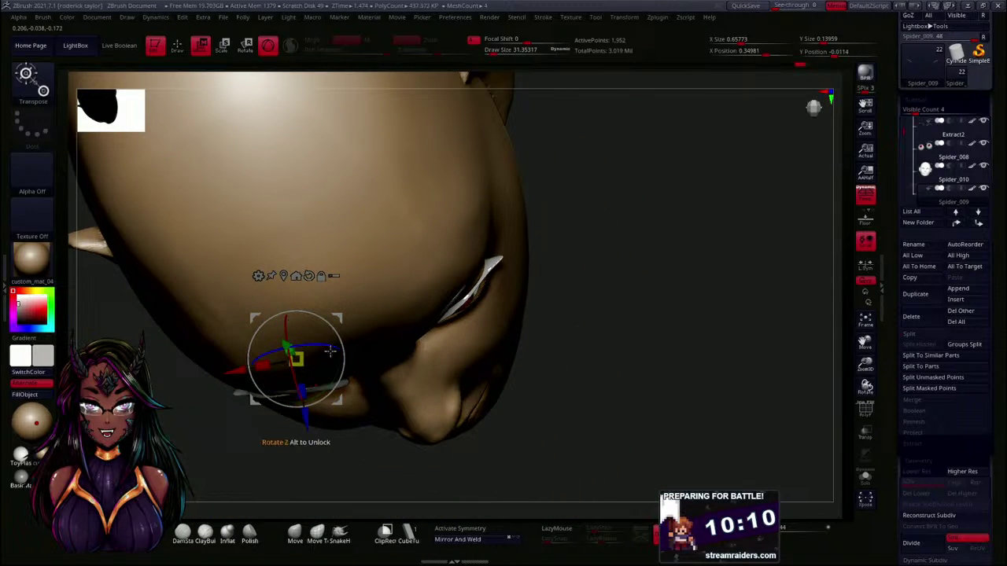
pyautogui.moveTo(333, 372); pyautogui.dragTo(332, 373)
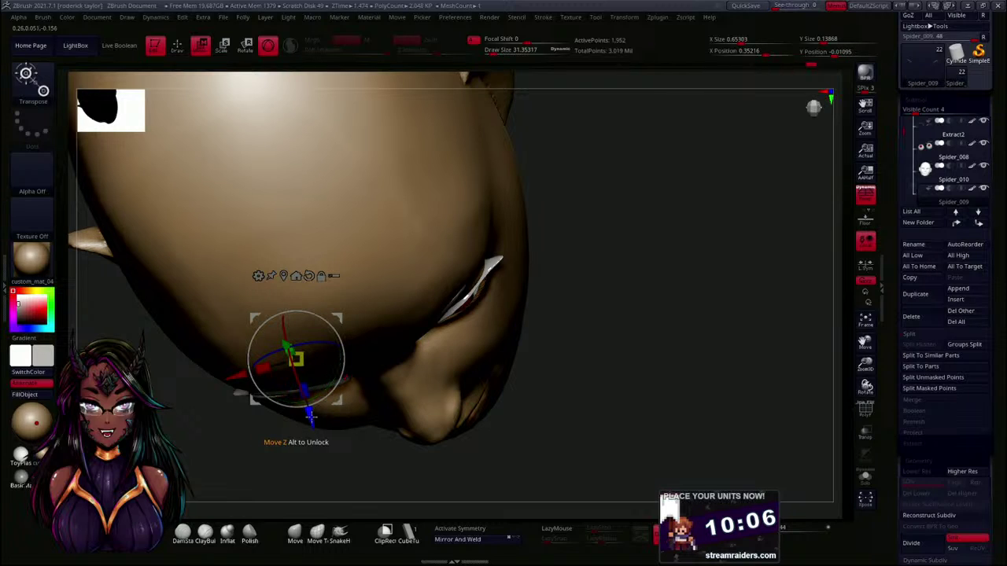
pyautogui.moveTo(310, 418); pyautogui.dragTo(311, 418)
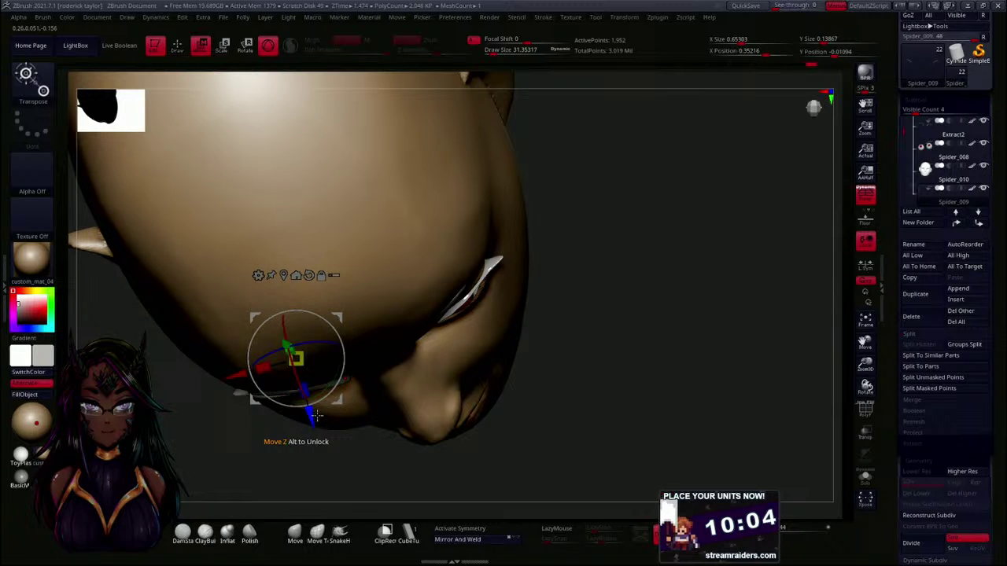
pyautogui.moveTo(673, 292); pyautogui.dragTo(616, 285)
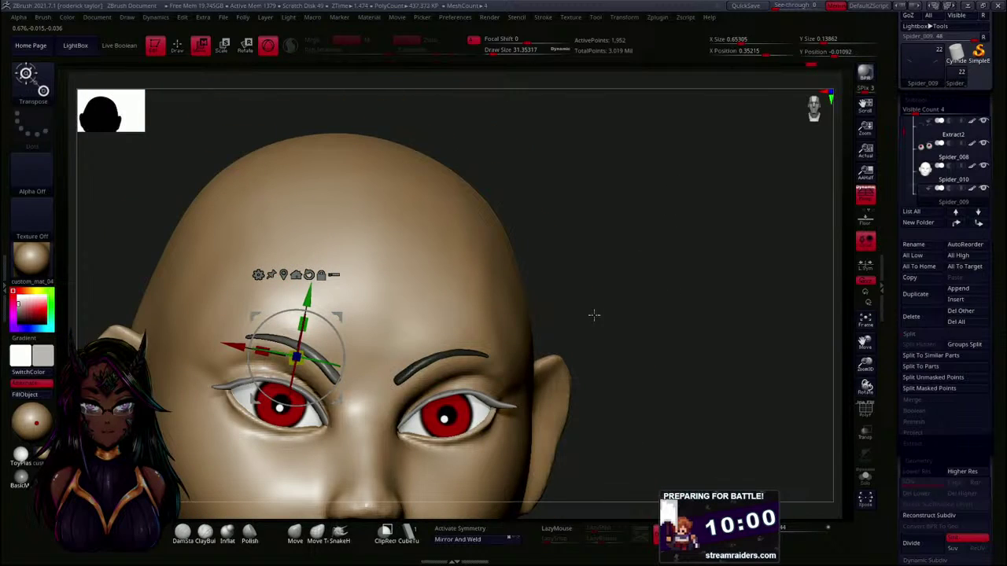
# - Move the mirrored eyebrow slightly higher and rotate it to match the slope of the original eyebrow
pyautogui.moveTo(308, 296); pyautogui.dragTo(309, 290)
pyautogui.moveTo(543, 264); pyautogui.dragTo(627, 250)
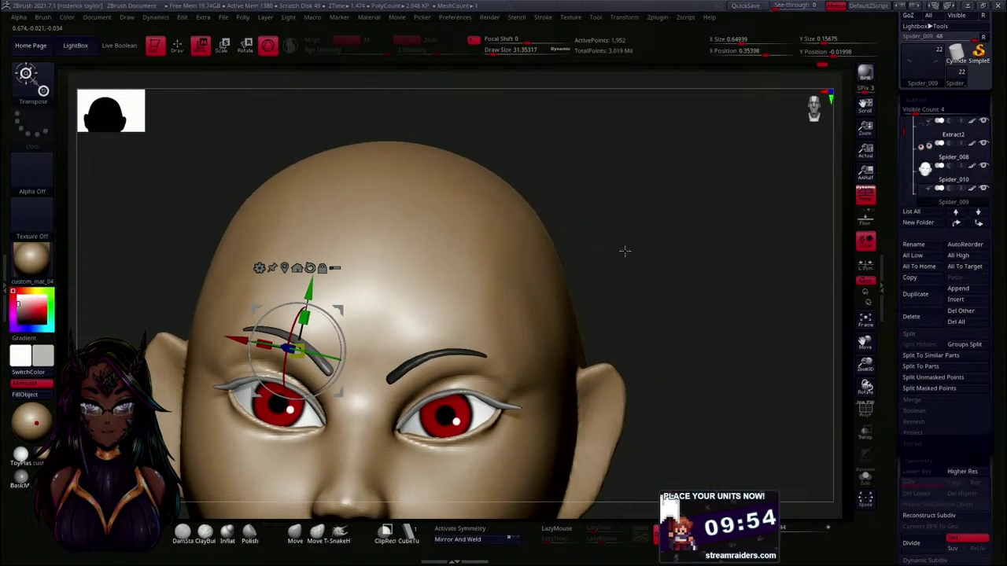
pyautogui.moveTo(523, 256); pyautogui.dragTo(621, 197)
pyautogui.moveTo(293, 361); pyautogui.dragTo(285, 342)
pyautogui.moveTo(143, 363); pyautogui.dragTo(215, 374)
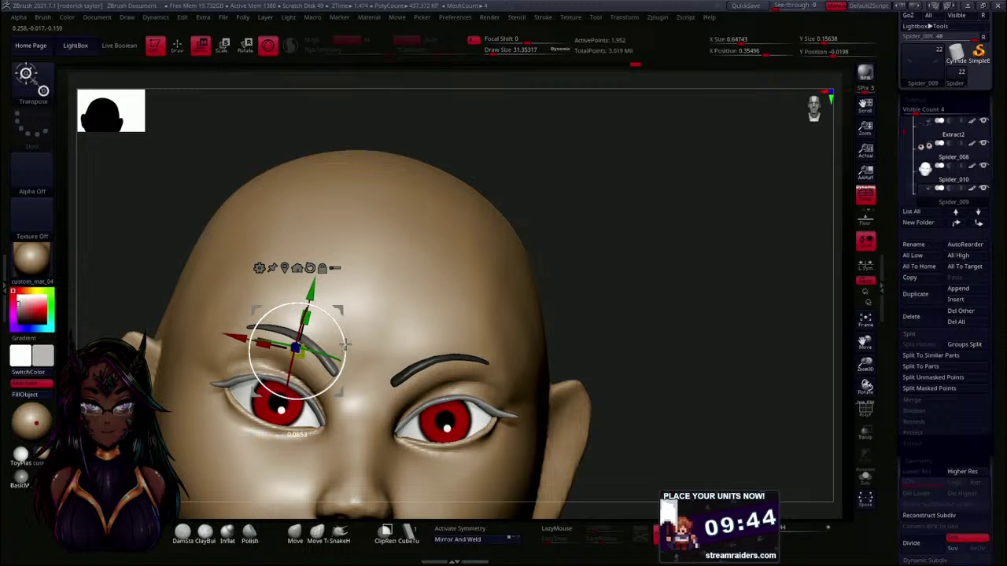
pyautogui.moveTo(344, 344); pyautogui.dragTo(344, 341)
# - Compare both eyebrows up close and lower the mirrored one slightly toward its eye
pyautogui.keyDown('alt'); pyautogui.moveTo(647, 307); pyautogui.dragTo(604, 248); pyautogui.keyUp('alt')
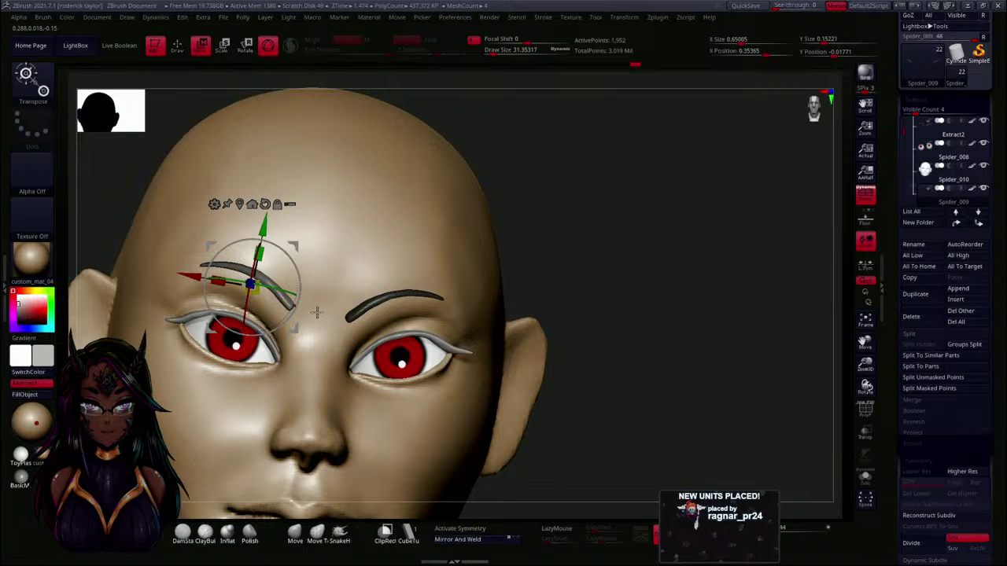
pyautogui.moveTo(598, 281)
pyautogui.keyDown('alt'); pyautogui.mouseDown()
pyautogui.moveTo(612, 286)
pyautogui.moveTo(595, 275)
pyautogui.moveTo(593, 249)
pyautogui.moveTo(599, 288)
pyautogui.mouseUp(); pyautogui.keyUp('alt')
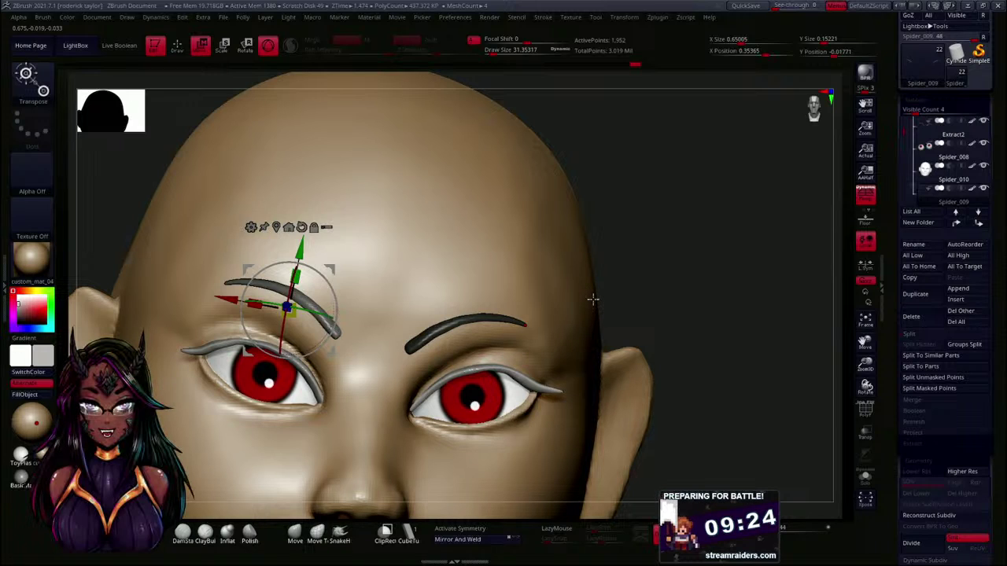
pyautogui.press('f')
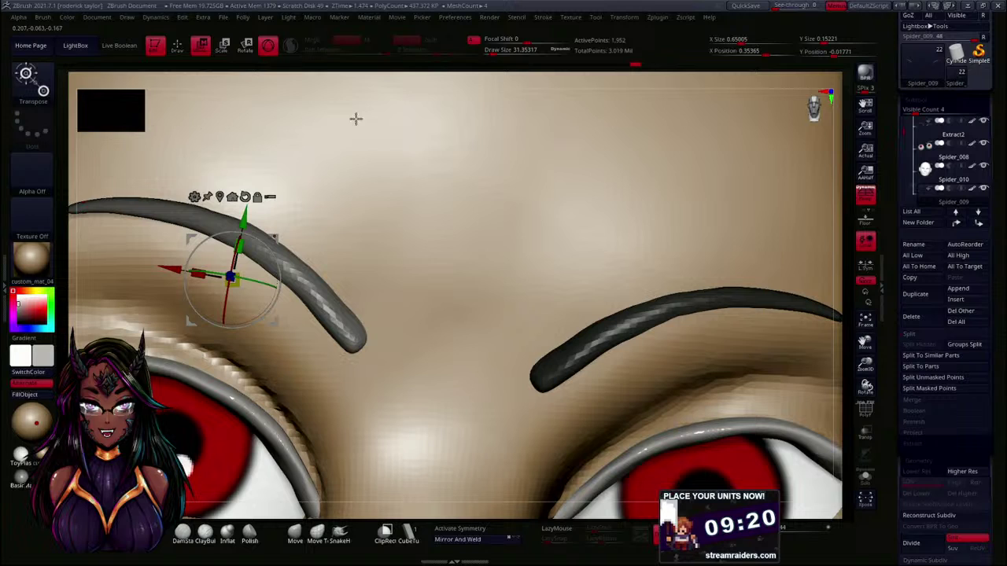
pyautogui.keyDown('alt'); pyautogui.moveTo(477, 85); pyautogui.dragTo(475, 30); pyautogui.keyUp('alt')
pyautogui.keyDown('alt'); pyautogui.moveTo(757, 90); pyautogui.dragTo(760, 33); pyautogui.keyUp('alt')
pyautogui.keyDown('alt'); pyautogui.moveTo(642, 247); pyautogui.dragTo(665, 298); pyautogui.keyUp('alt')
pyautogui.moveTo(718, 195); pyautogui.dragTo(705, 189)
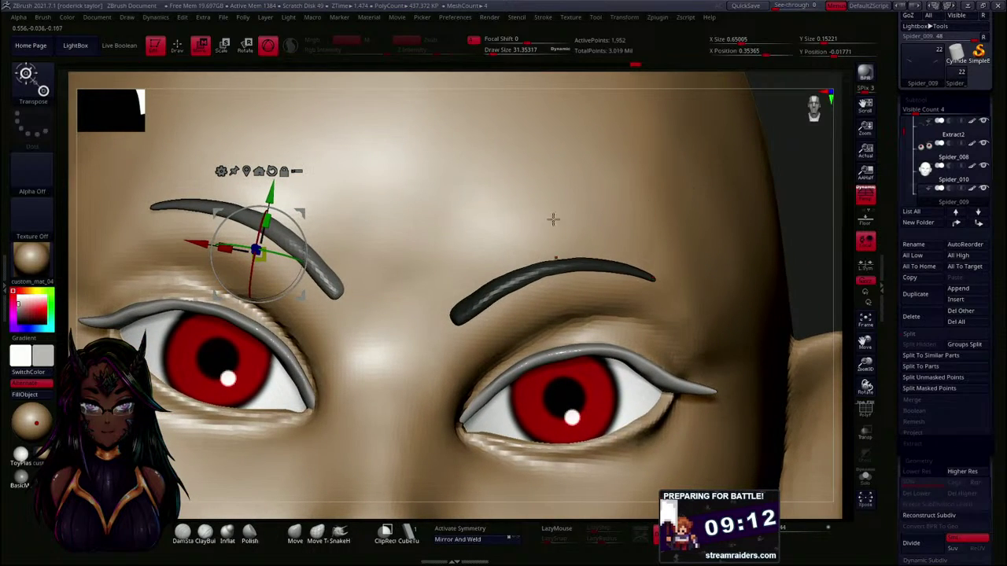
pyautogui.moveTo(268, 193); pyautogui.dragTo(268, 206)
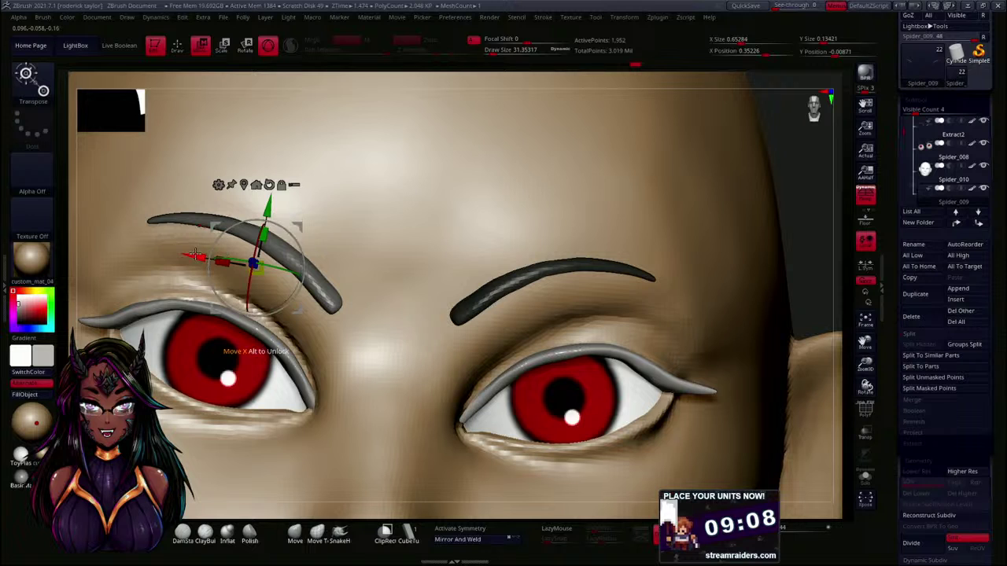
# - Shift the mirrored eyebrow slightly toward the nose and rotate it from above to follow the forehead's curve
pyautogui.moveTo(207, 258); pyautogui.dragTo(206, 259)
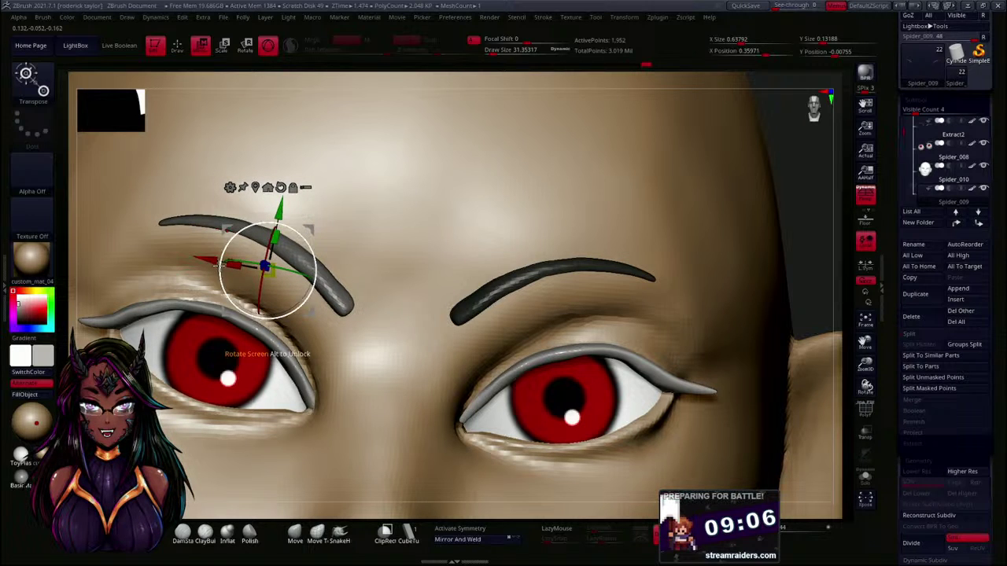
pyautogui.moveTo(711, 214); pyautogui.dragTo(747, 266)
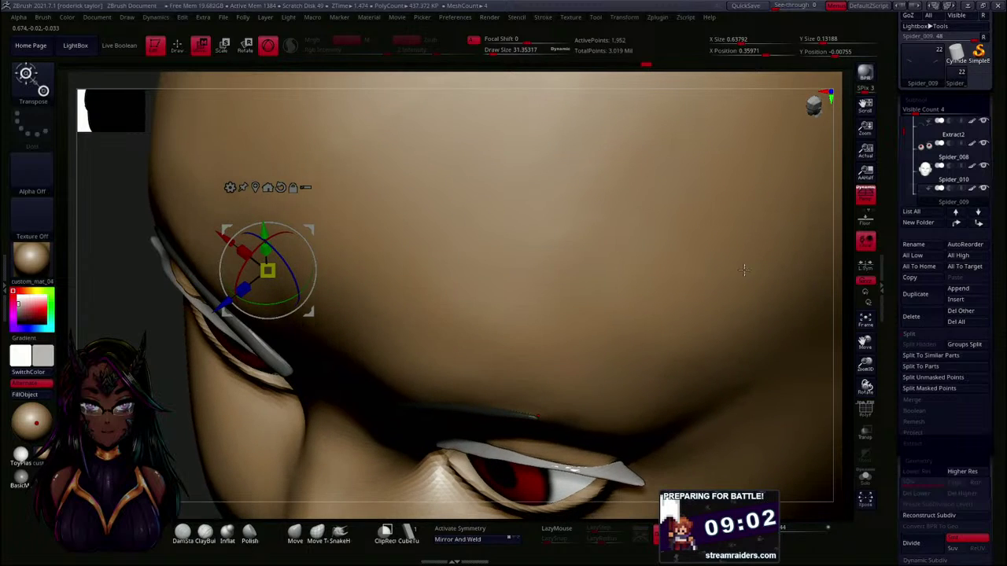
pyautogui.moveTo(269, 297); pyautogui.dragTo(271, 300)
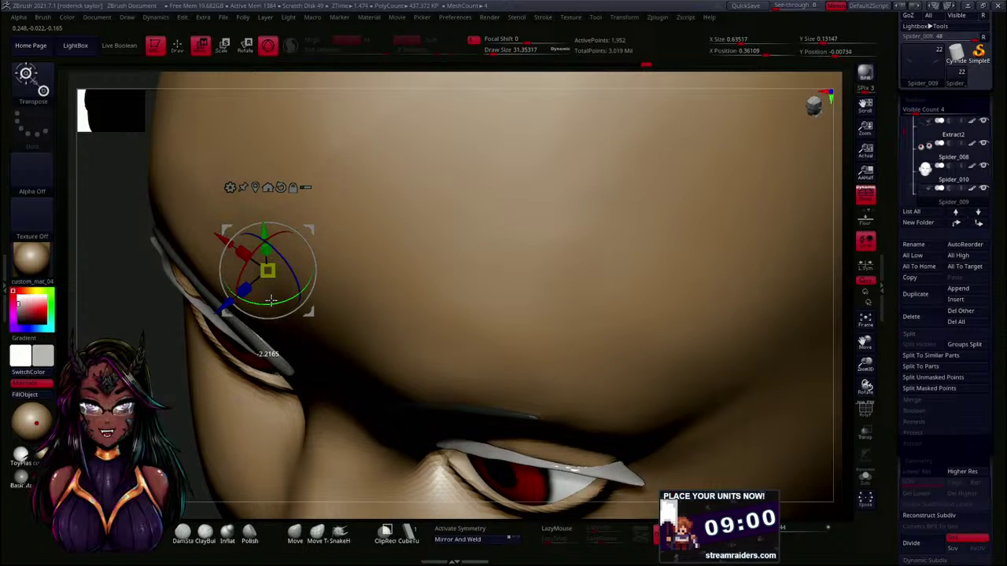
pyautogui.moveTo(152, 296)
pyautogui.mouseDown()
pyautogui.moveTo(124, 299)
pyautogui.moveTo(129, 273)
pyautogui.moveTo(151, 296)
pyautogui.moveTo(162, 293)
pyautogui.mouseUp()
pyautogui.moveTo(684, 220); pyautogui.dragTo(653, 217)
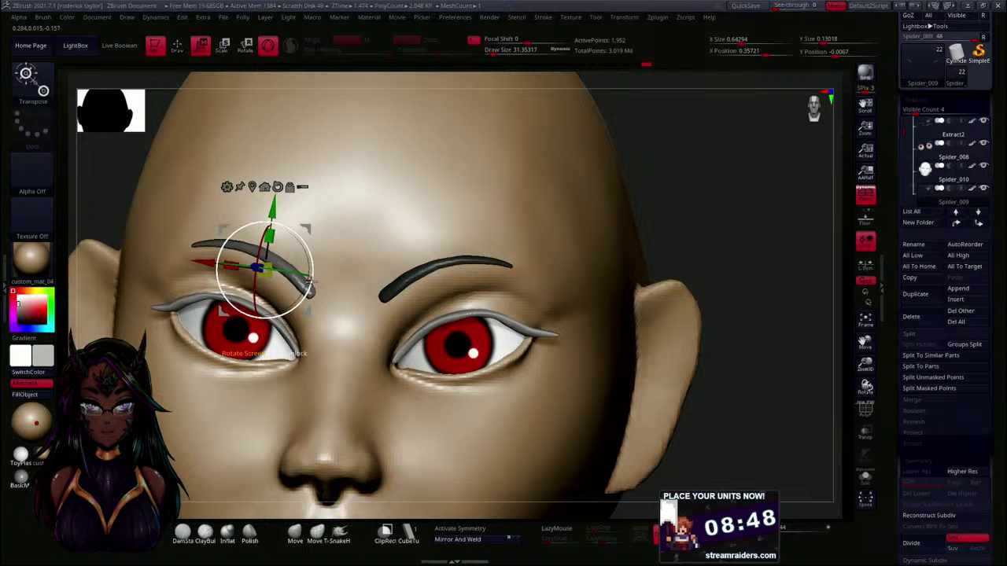
# - Adjust how the mirrored eyebrow sits against the forehead in profile and check its fit from the front and above
pyautogui.moveTo(659, 211); pyautogui.dragTo(620, 223)
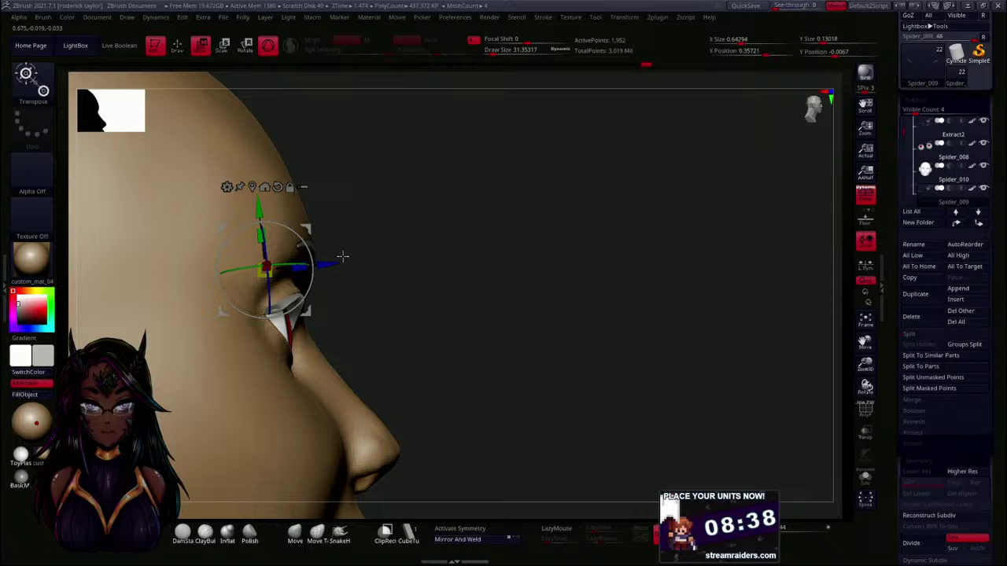
pyautogui.moveTo(515, 260); pyautogui.dragTo(465, 247)
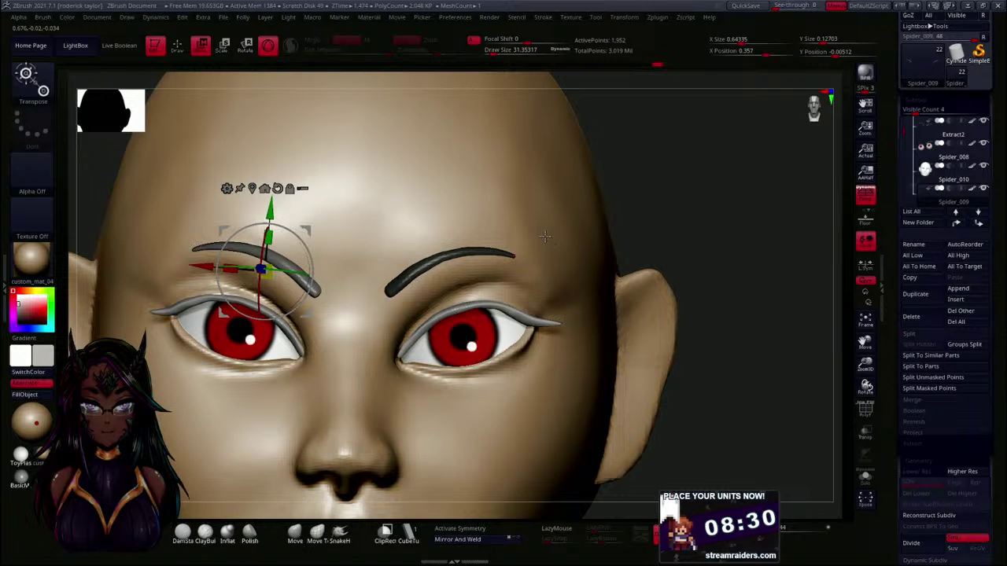
pyautogui.moveTo(663, 213); pyautogui.dragTo(697, 231)
pyautogui.moveTo(594, 295); pyautogui.dragTo(588, 344)
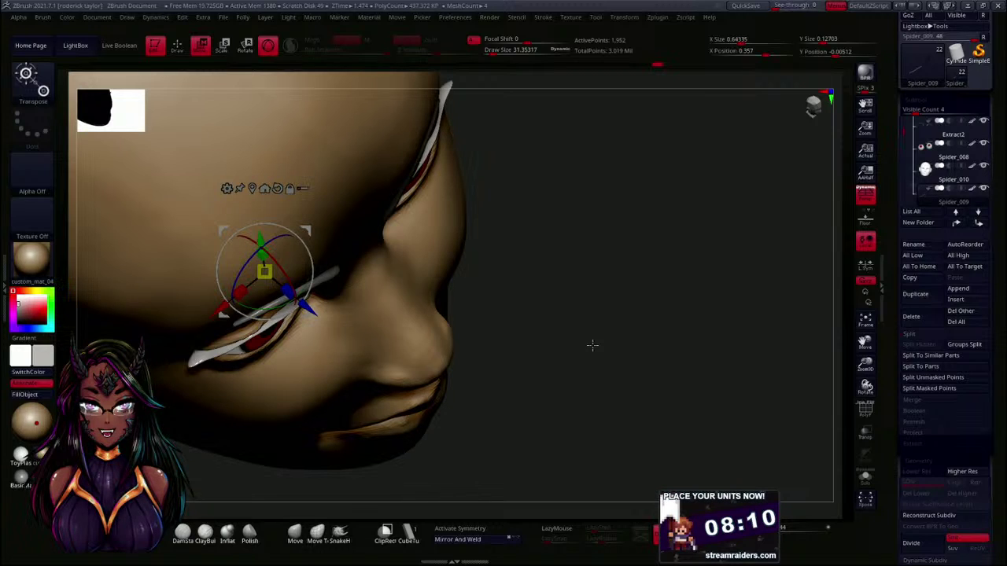
pyautogui.moveTo(525, 314); pyautogui.dragTo(549, 297)
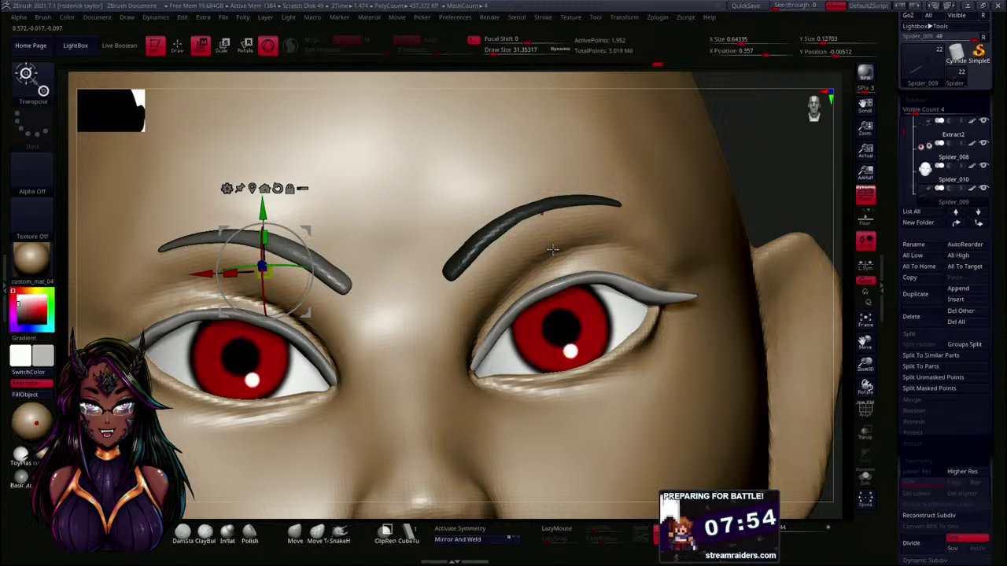
# - Lower the mirrored eyebrow slightly, set its depth from above and rotate it a little to hug the brow
pyautogui.moveTo(267, 209); pyautogui.dragTo(270, 211)
pyautogui.moveTo(766, 195); pyautogui.dragTo(549, 252, button='right')
pyautogui.moveTo(437, 284); pyautogui.dragTo(472, 378, button='right')
pyautogui.moveTo(335, 277); pyautogui.dragTo(329, 277)
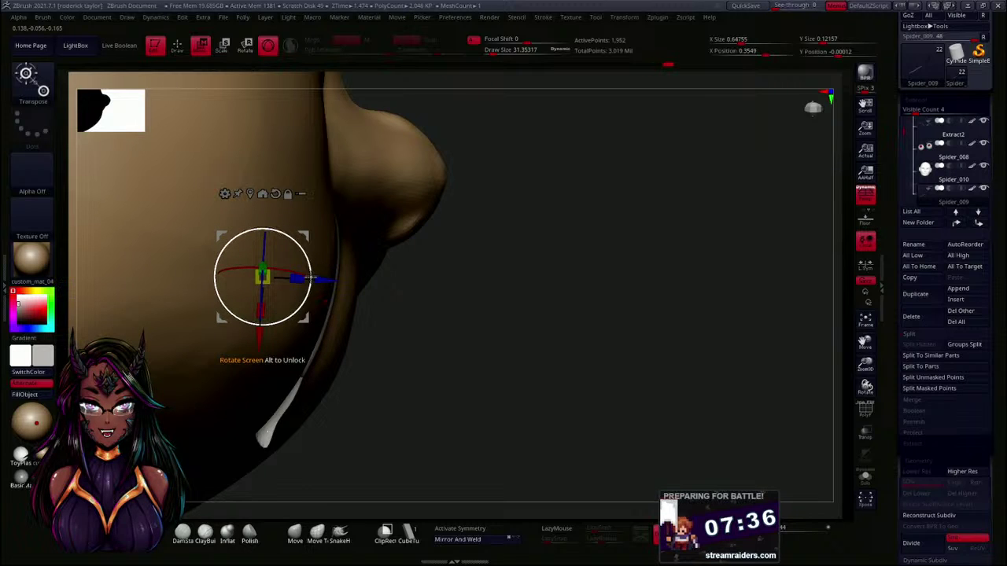
pyautogui.moveTo(312, 278); pyautogui.dragTo(311, 277)
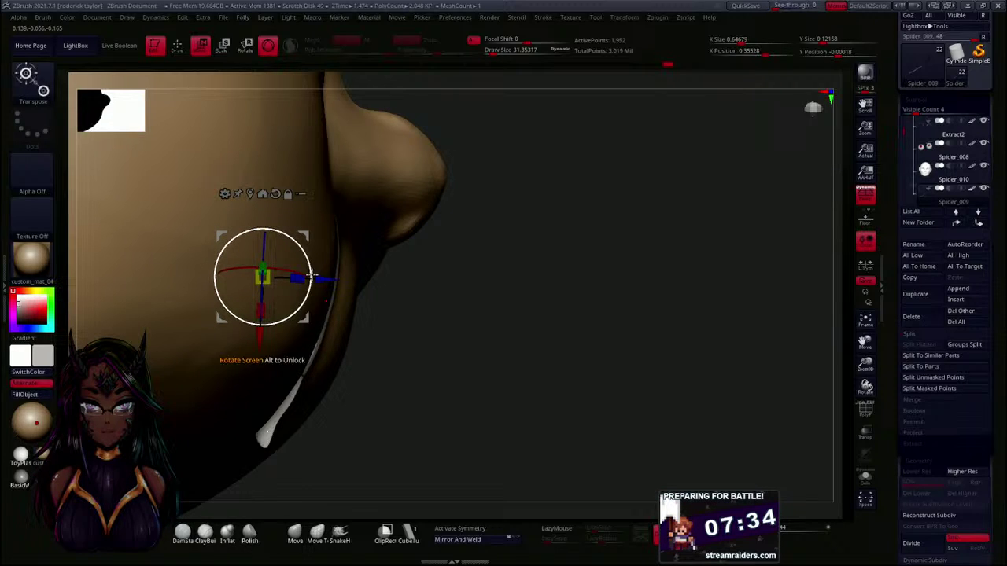
pyautogui.moveTo(312, 278); pyautogui.dragTo(311, 277)
# - Raise the mirrored eyebrow slightly above its eye and compare both brows from the front
pyautogui.moveTo(491, 303); pyautogui.dragTo(636, 283)
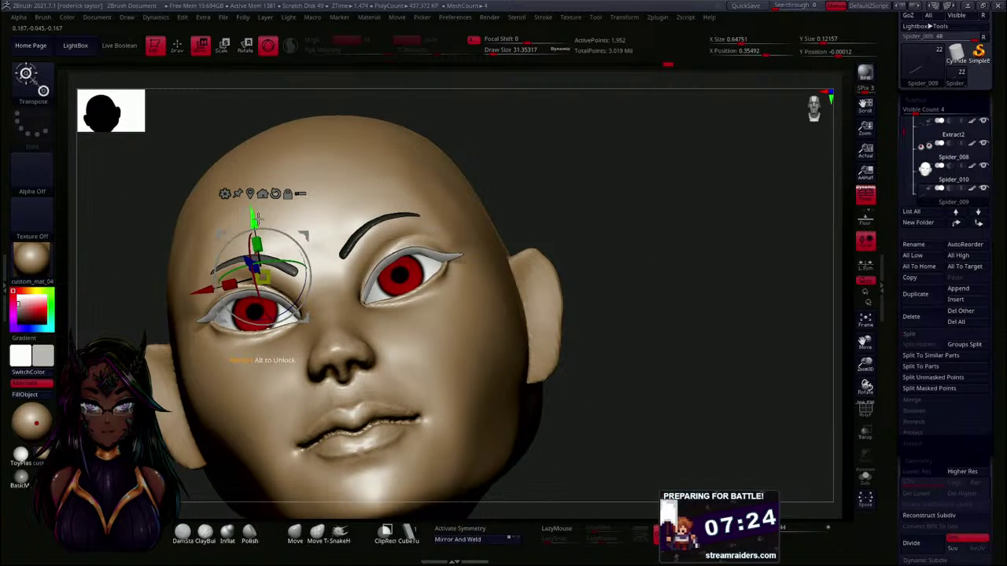
pyautogui.moveTo(253, 217); pyautogui.dragTo(254, 215)
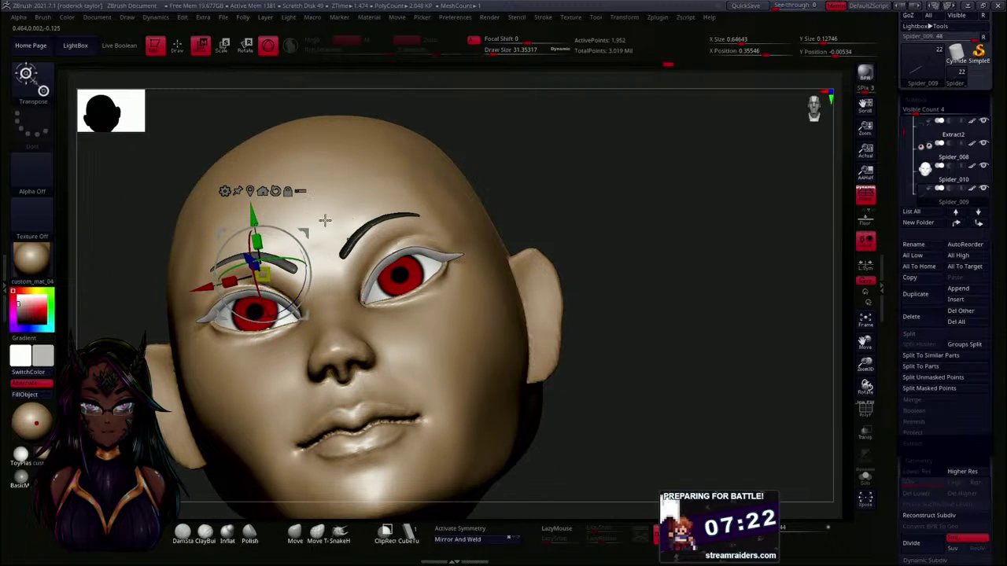
pyautogui.moveTo(627, 220); pyautogui.dragTo(647, 275)
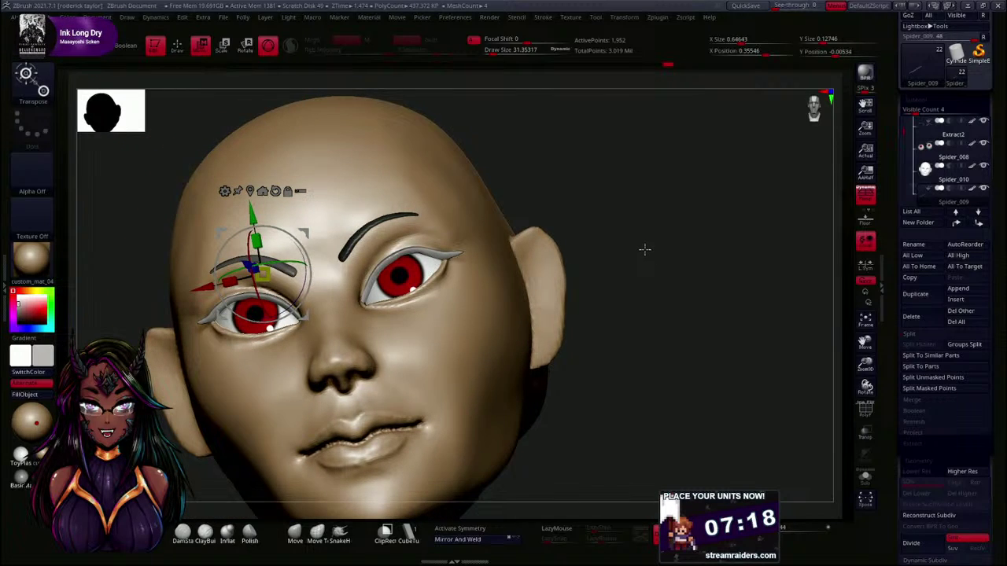
# - Show the hidden subtool folders so that the rest of the figure appears with the head
pyautogui.moveTo(903, 132); pyautogui.dragTo(902, 161)
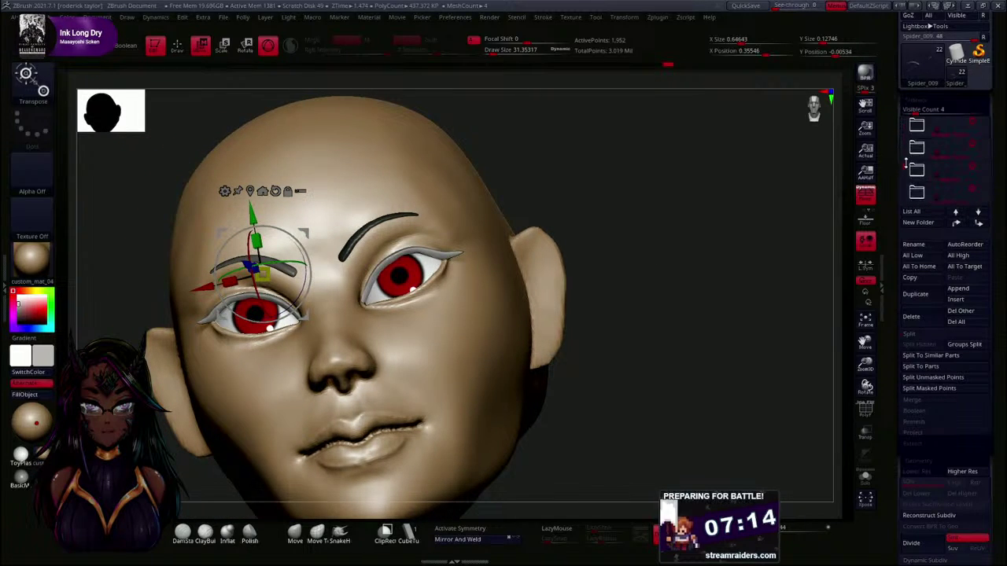
pyautogui.click(984, 124)
pyautogui.click(983, 147)
pyautogui.click(984, 169)
pyautogui.click(984, 191)
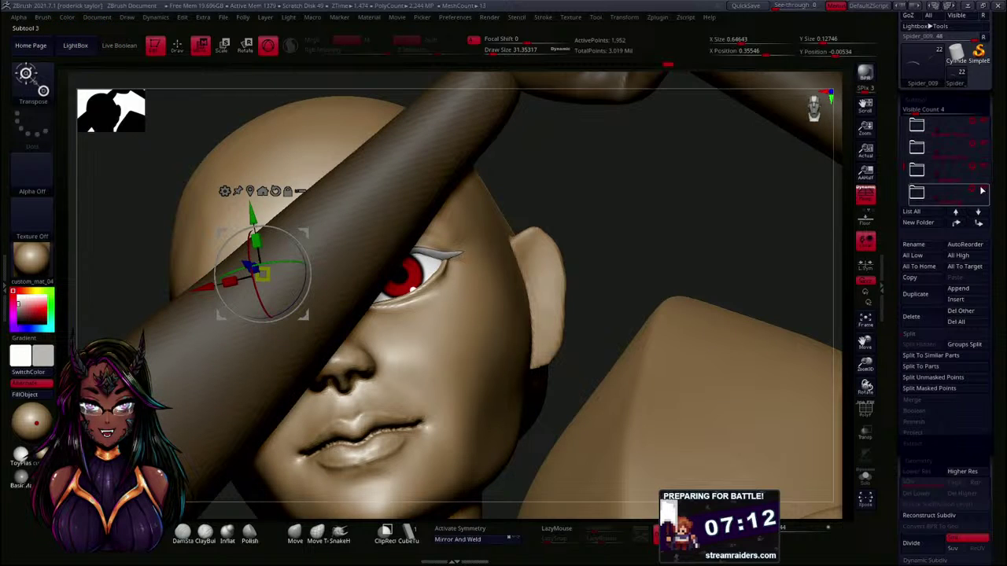
pyautogui.moveTo(901, 163); pyautogui.dragTo(902, 176)
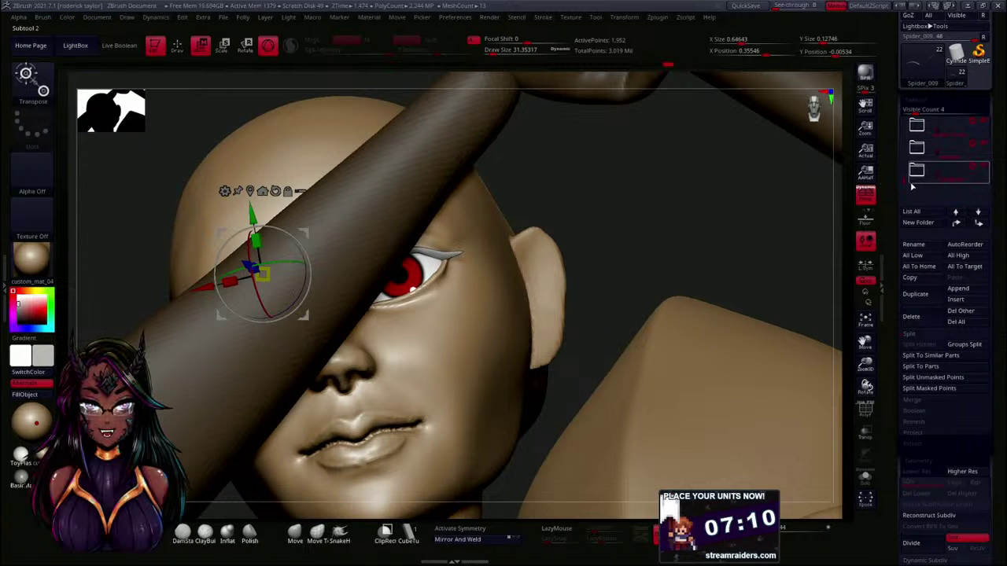
# - Examine the face together with the full body, arms and staff from the front, side and above
pyautogui.moveTo(651, 229); pyautogui.dragTo(664, 241)
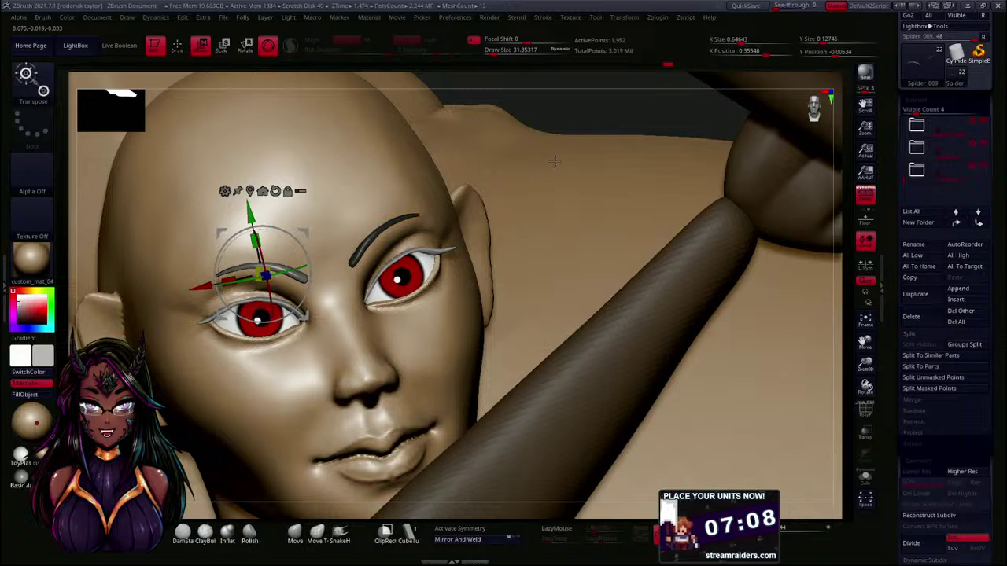
pyautogui.moveTo(573, 120)
pyautogui.keyDown('ctrl'); pyautogui.mouseDown()
pyautogui.moveTo(577, 134)
pyautogui.moveTo(560, 78)
pyautogui.mouseUp(); pyautogui.keyUp('ctrl')
pyautogui.moveTo(501, 146)
pyautogui.keyDown('alt'); pyautogui.mouseDown()
pyautogui.moveTo(486, 88)
pyautogui.moveTo(526, 153)
pyautogui.moveTo(556, 171)
pyautogui.moveTo(551, 128)
pyautogui.mouseUp(); pyautogui.keyUp('alt')
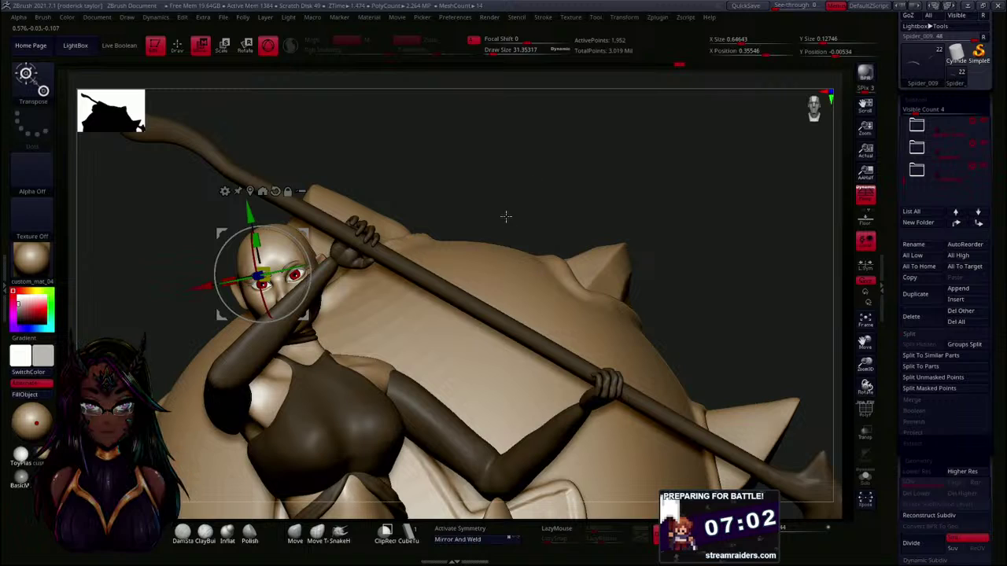
pyautogui.press('Tab')
pyautogui.press('Tab')
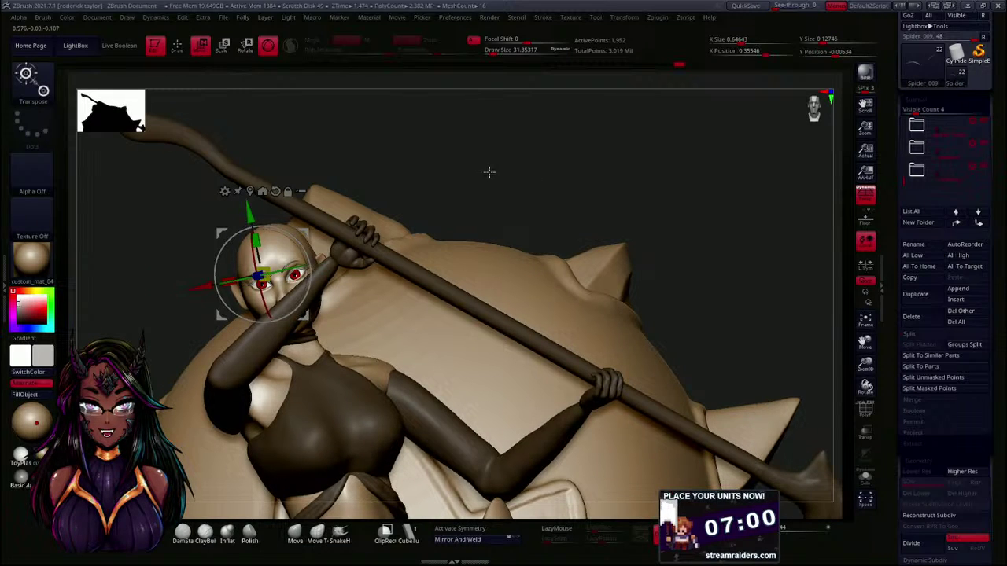
pyautogui.press('q')
pyautogui.moveTo(553, 194); pyautogui.dragTo(690, 265)
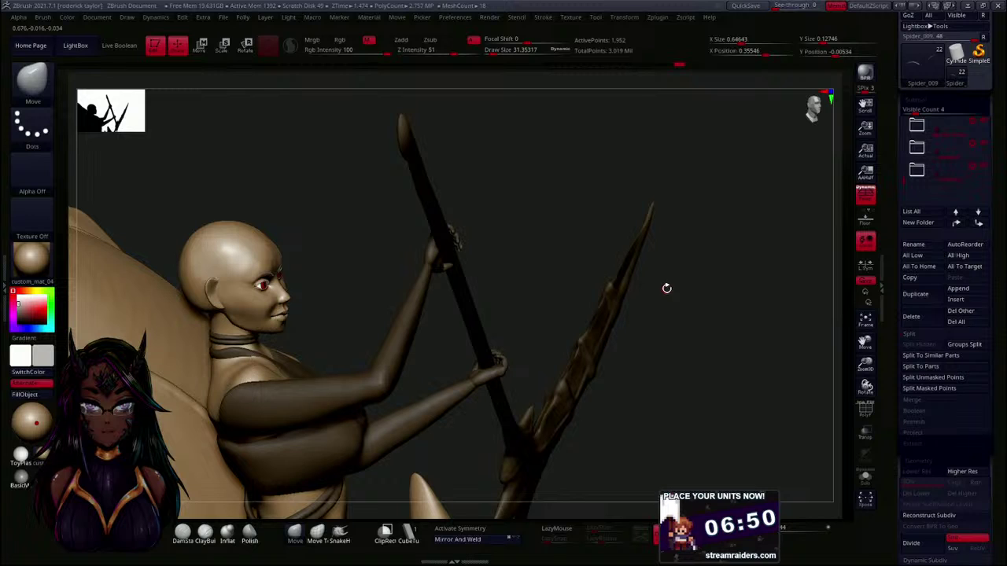
pyautogui.moveTo(666, 333); pyautogui.dragTo(643, 300)
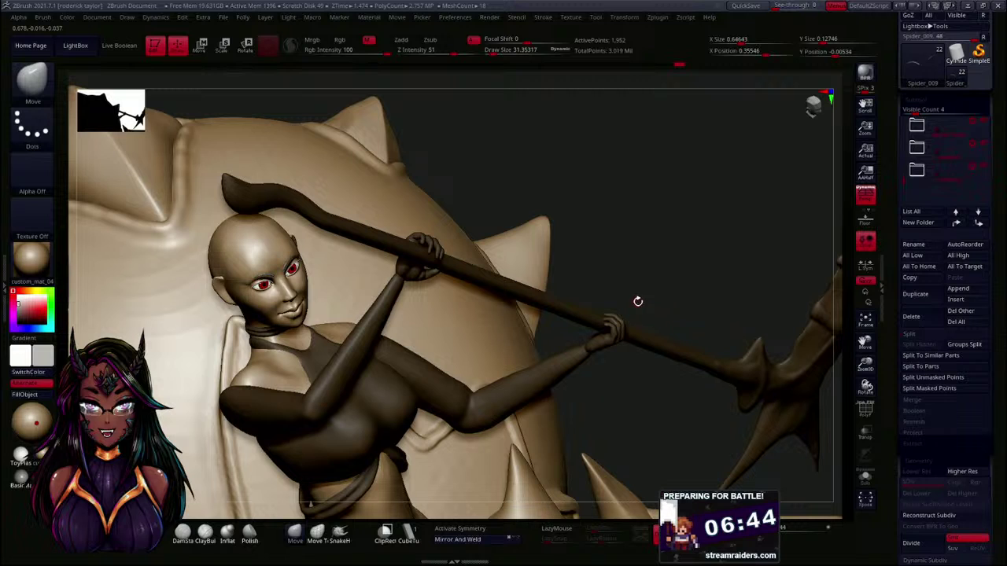
pyautogui.moveTo(646, 308)
pyautogui.mouseDown()
pyautogui.moveTo(652, 285)
pyautogui.moveTo(672, 278)
pyautogui.moveTo(640, 227)
pyautogui.moveTo(652, 289)
pyautogui.moveTo(643, 297)
pyautogui.mouseUp()
# - Select the Extract2 eyeliner and refine its outer corners against the face with the Move brush, working from below
pyautogui.moveTo(540, 270); pyautogui.dragTo(530, 167)
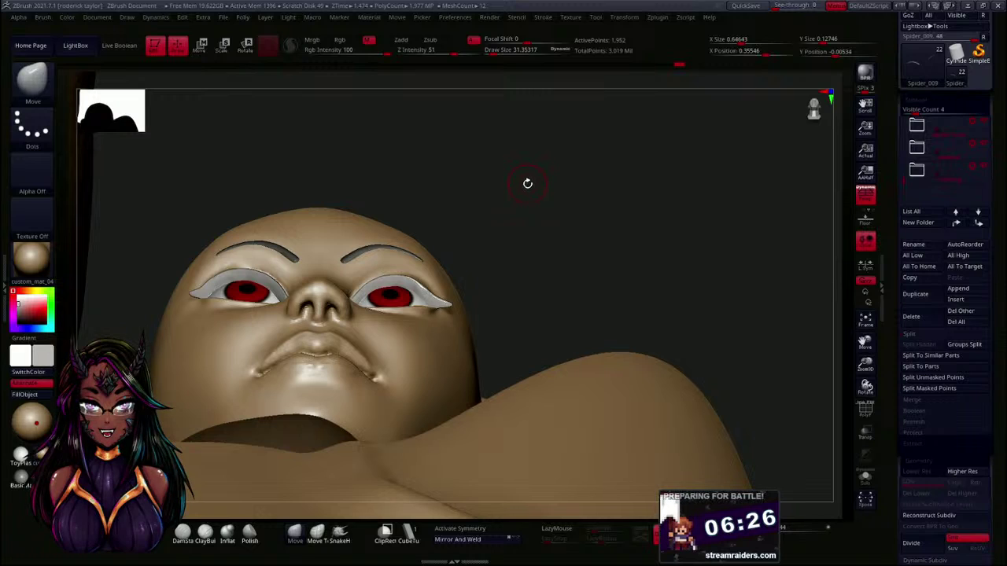
pyautogui.keyDown('alt'); pyautogui.click(215, 288); pyautogui.keyUp('alt')
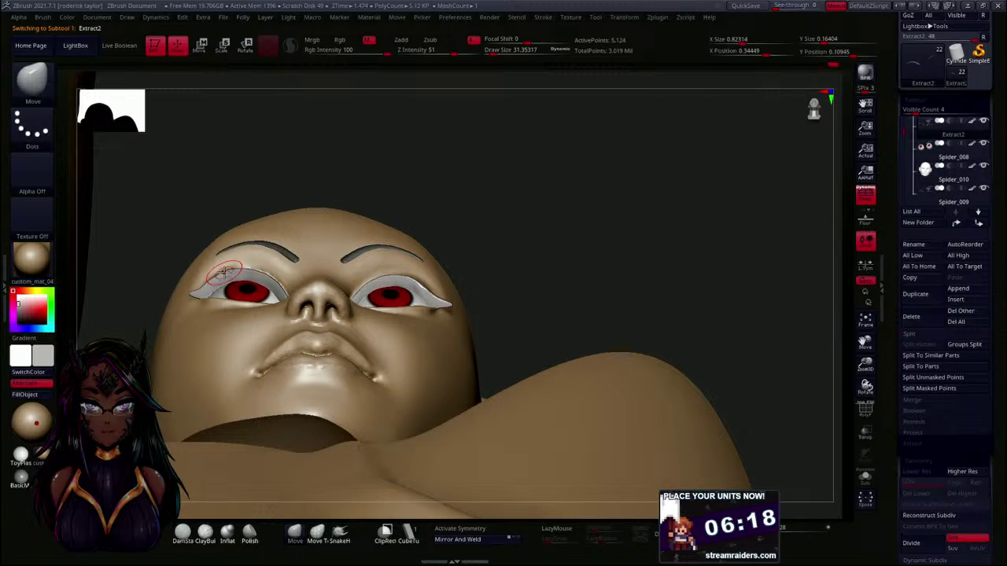
pyautogui.moveTo(213, 279); pyautogui.dragTo(188, 294)
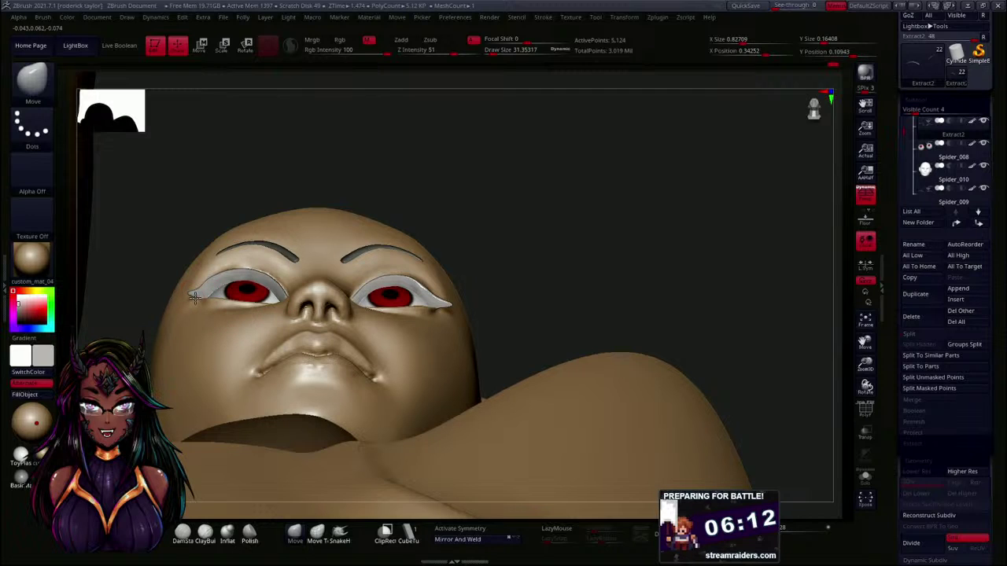
pyautogui.moveTo(495, 259); pyautogui.dragTo(521, 272)
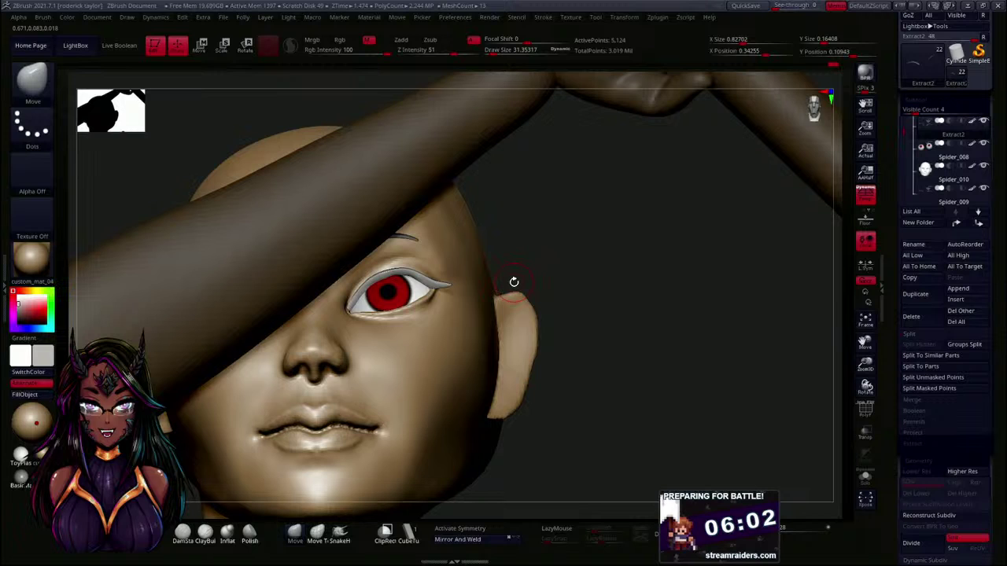
pyautogui.moveTo(546, 266)
pyautogui.mouseDown()
pyautogui.moveTo(531, 241)
pyautogui.moveTo(539, 205)
pyautogui.moveTo(529, 194)
pyautogui.mouseUp()
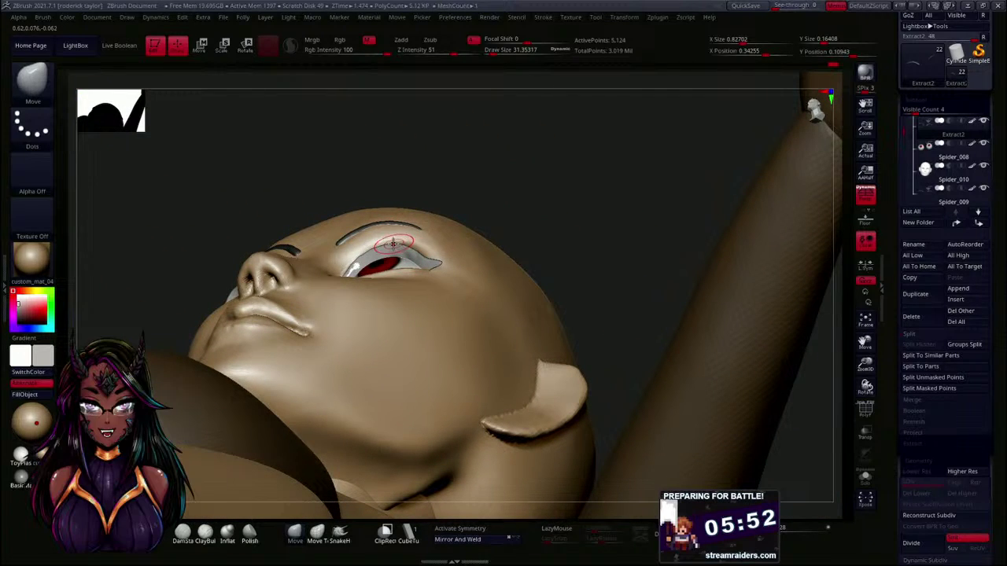
pyautogui.moveTo(550, 185)
pyautogui.mouseDown()
pyautogui.moveTo(568, 244)
pyautogui.moveTo(553, 235)
pyautogui.moveTo(549, 187)
pyautogui.mouseUp()
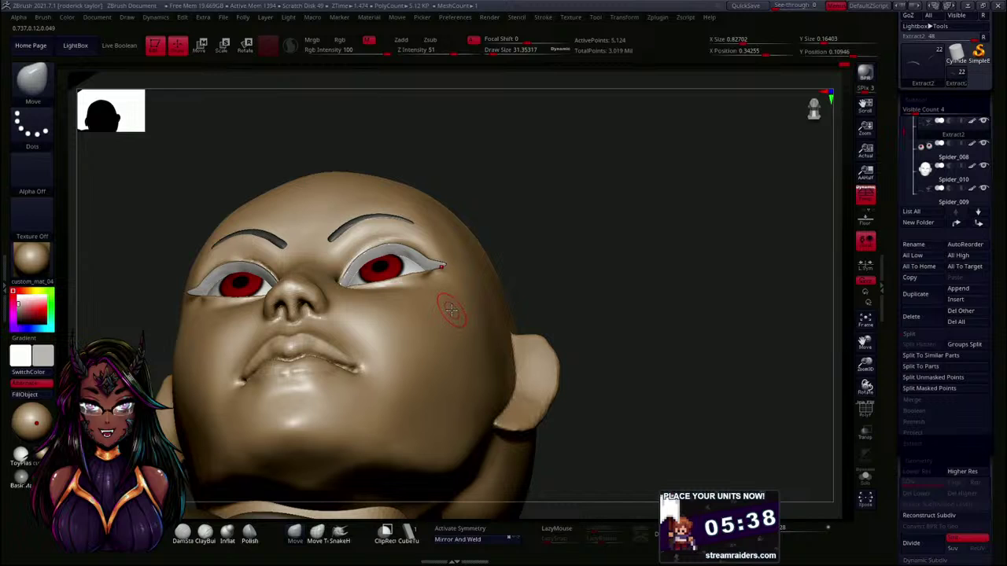
pyautogui.moveTo(558, 259); pyautogui.dragTo(580, 284)
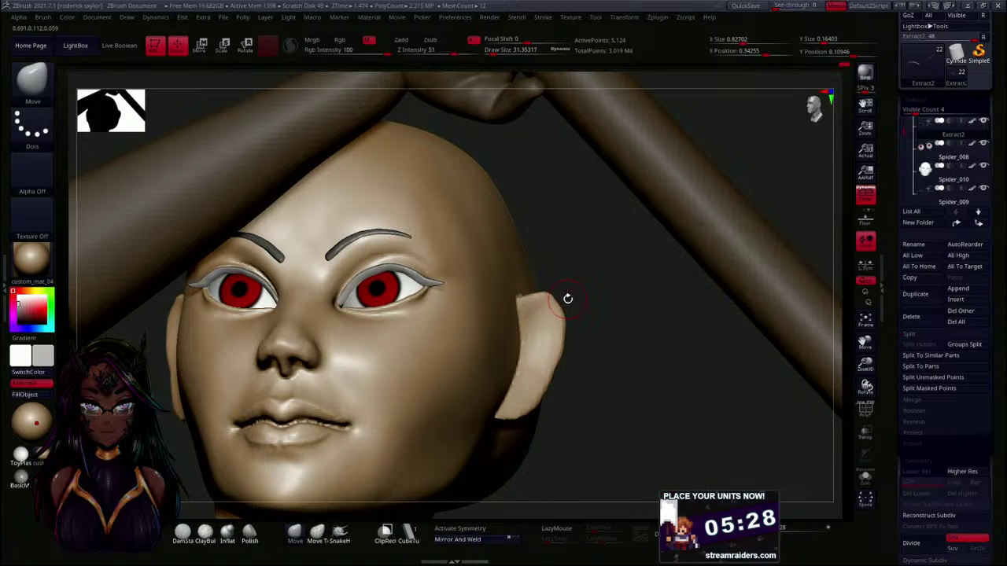
# - Rename the Extract2 subtool as eyebrows
pyautogui.moveTo(892, 206); pyautogui.dragTo(884, 244)
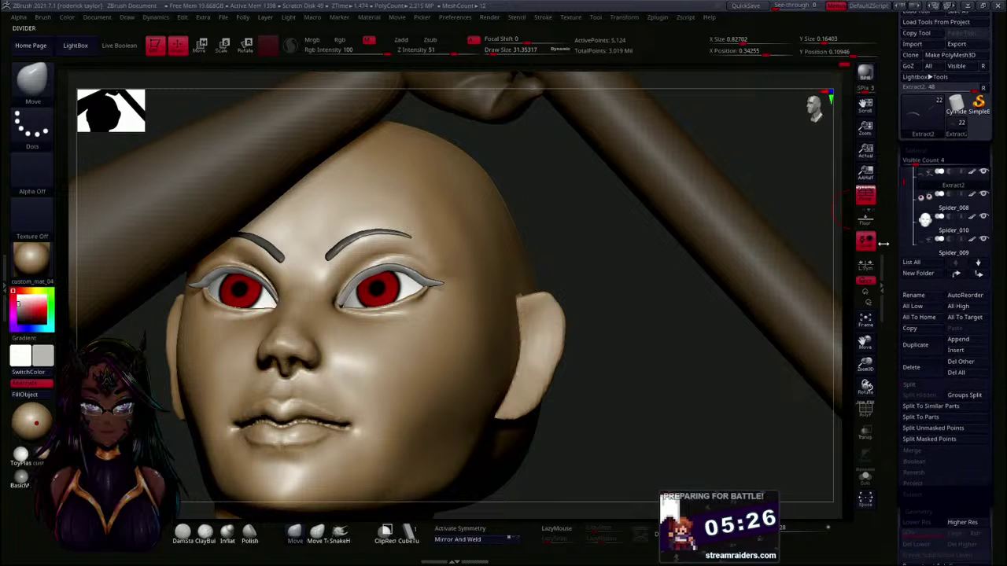
pyautogui.moveTo(950, 185)
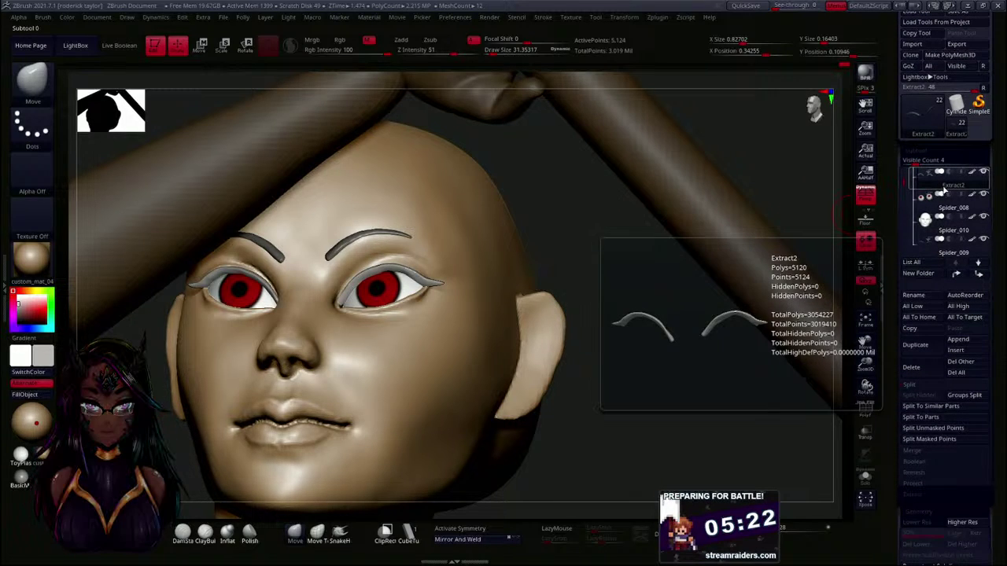
pyautogui.moveTo(930, 234)
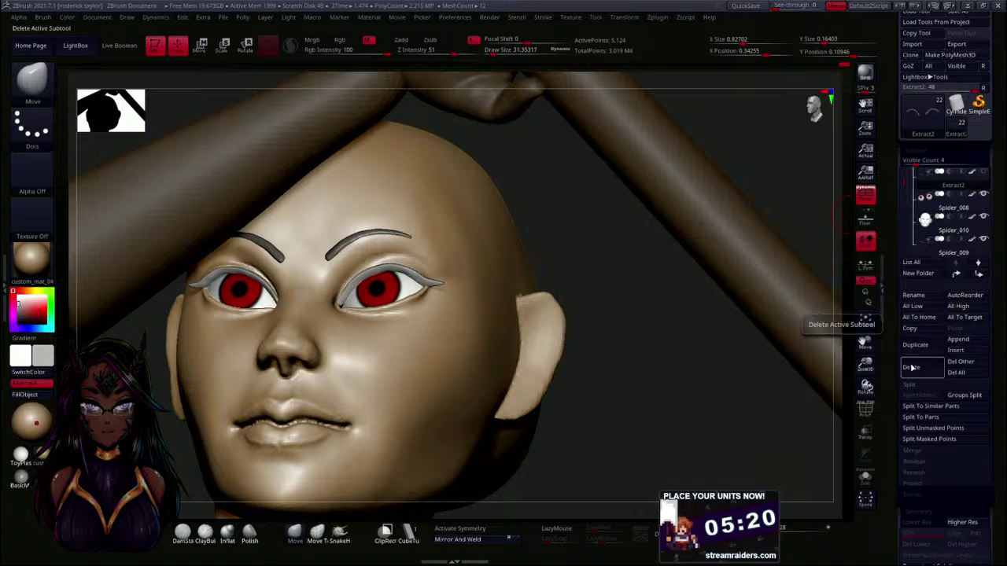
pyautogui.click(915, 296)
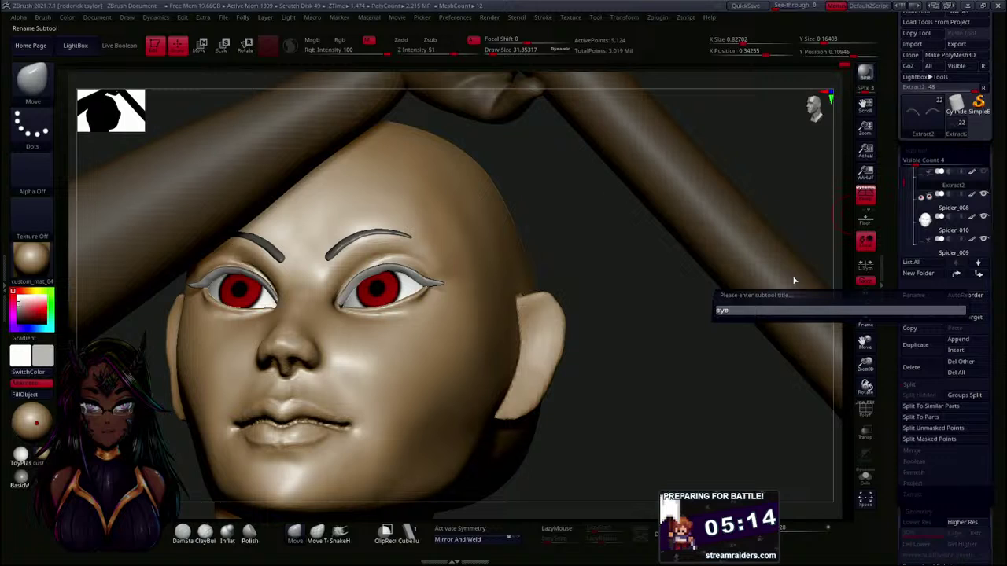
pyautogui.write('eyebrows')
pyautogui.press('Return')
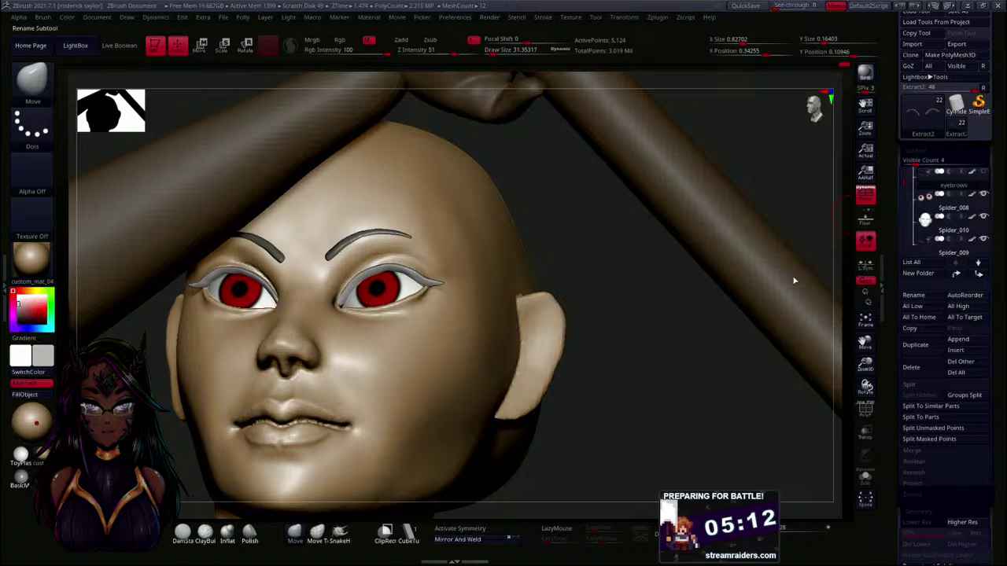
# - Select the eyeball subtool Spider_008 and rename it as eyes
pyautogui.click(946, 209)
pyautogui.click(914, 295)
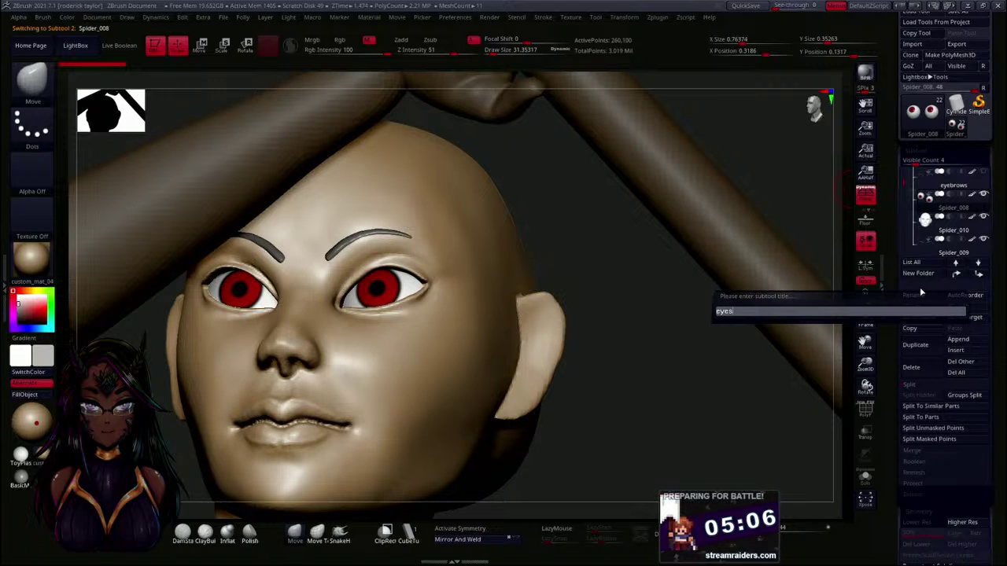
pyautogui.press('Return')
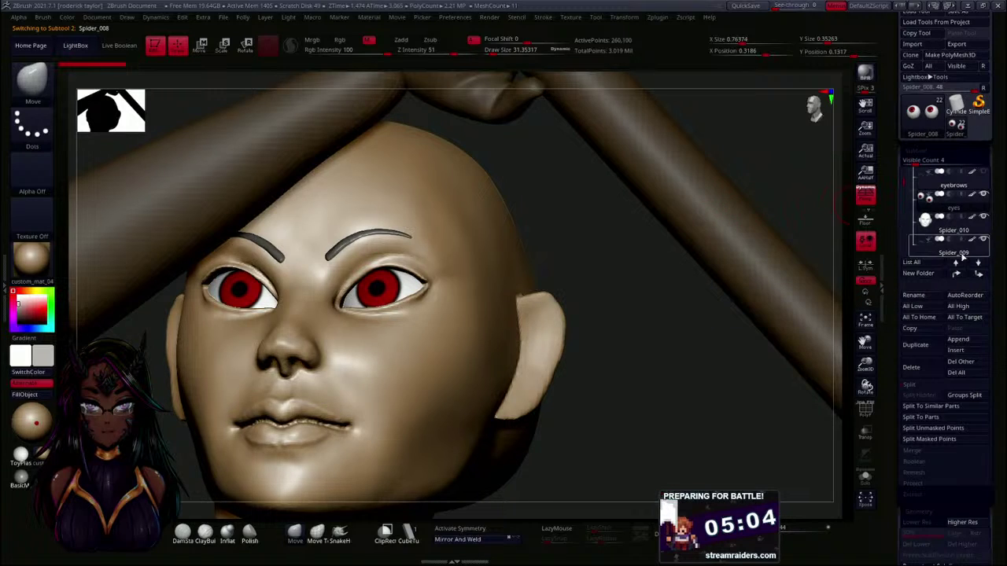
# - Select the Spider_010 subtool and rename it as head
pyautogui.click(953, 233)
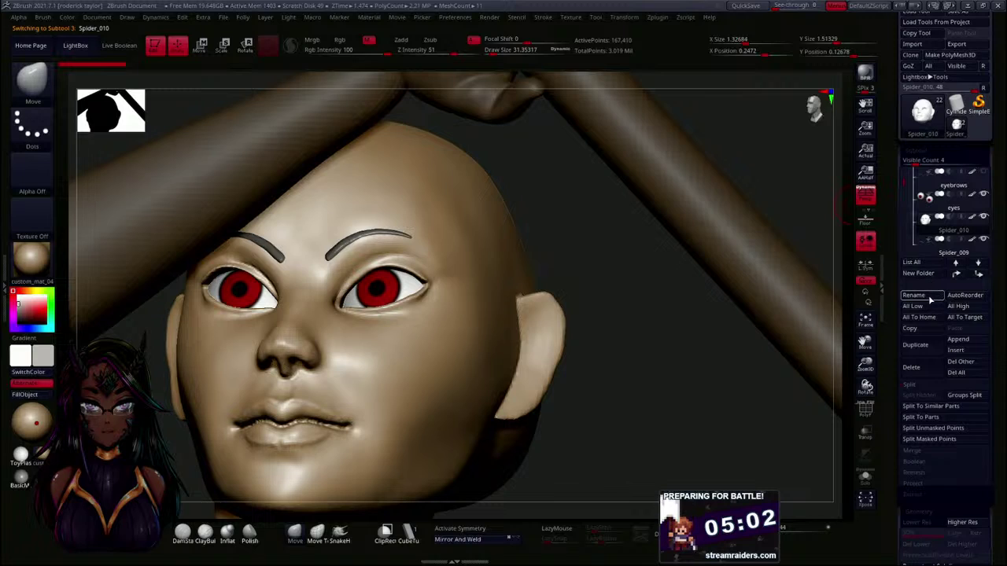
pyautogui.click(929, 296)
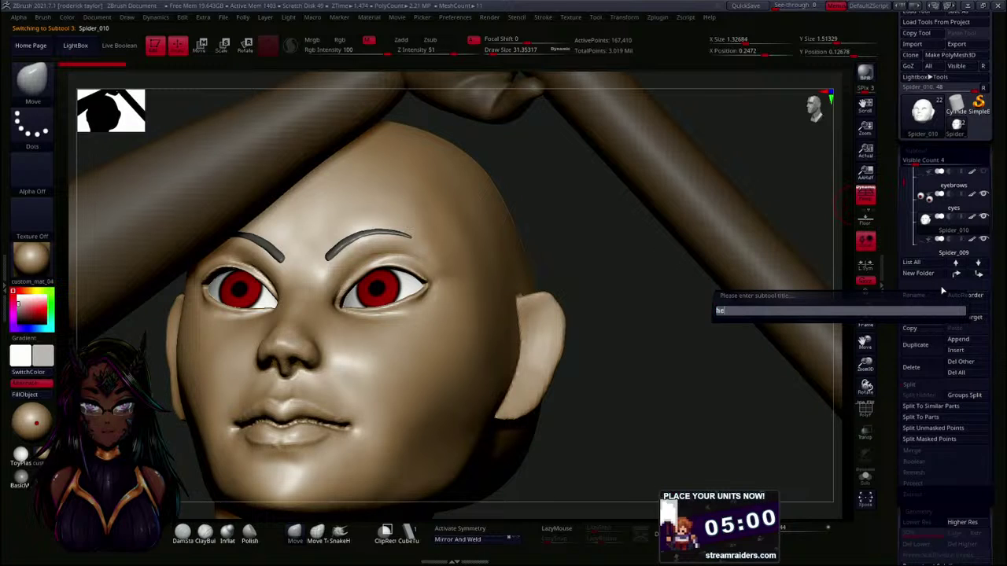
pyautogui.press('Return')
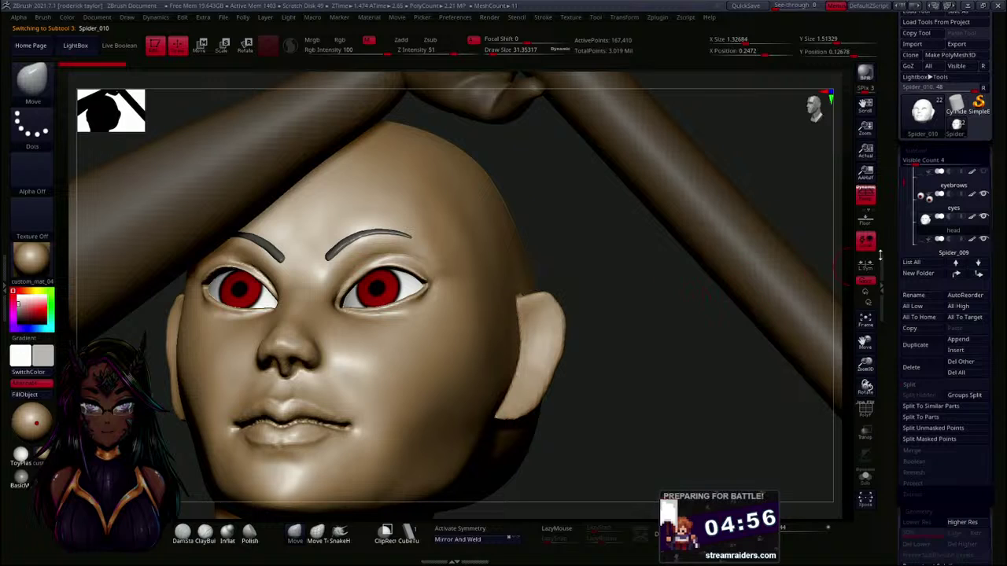
# - Select the eyeliner subtool mislabelled eyebrows and rename it as eyelashes
pyautogui.click(945, 187)
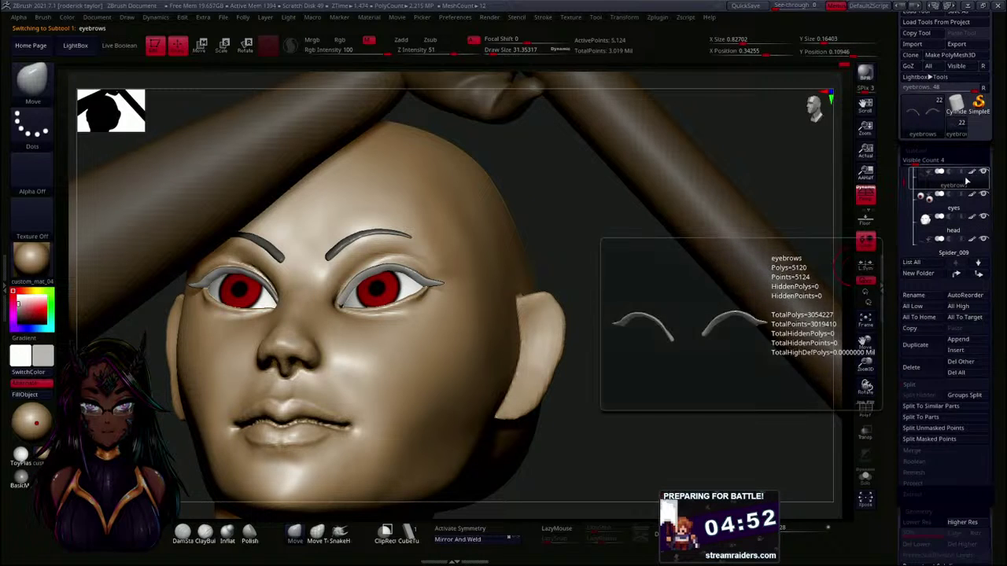
pyautogui.click(913, 297)
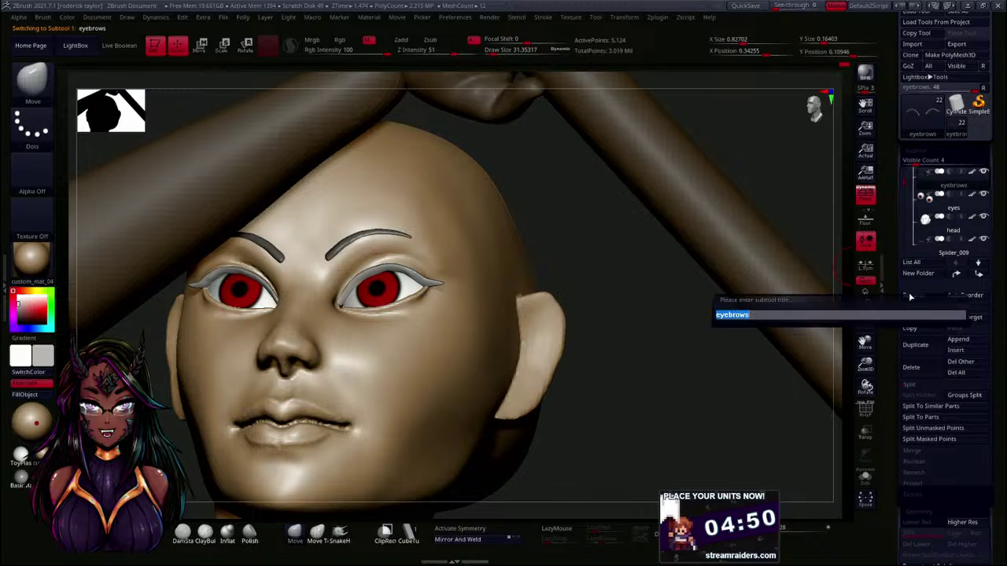
pyautogui.click(757, 316)
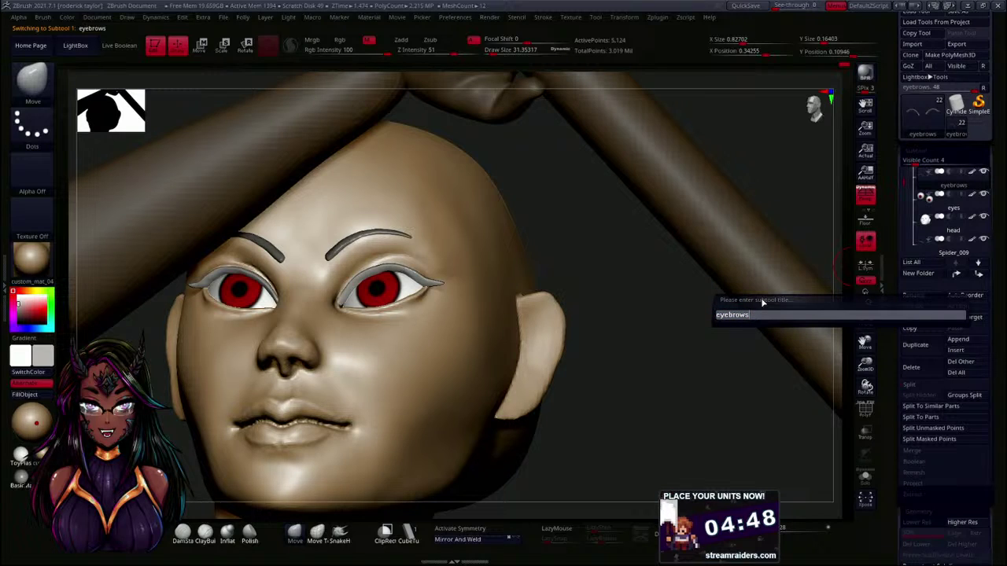
pyautogui.press('BackSpace')
pyautogui.press('BackSpace')
pyautogui.press('BackSpace')
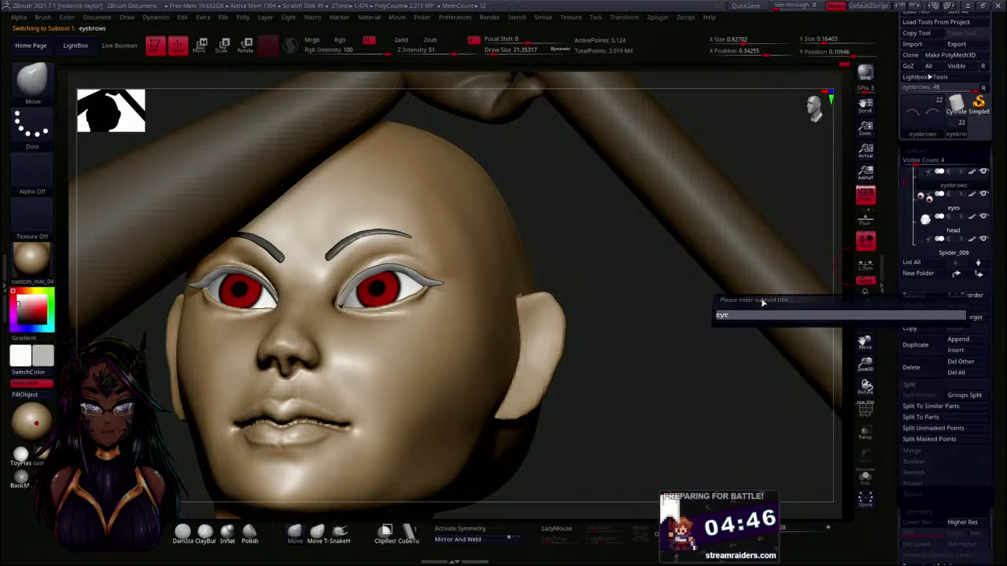
pyautogui.write('lashes')
pyautogui.press('Return')
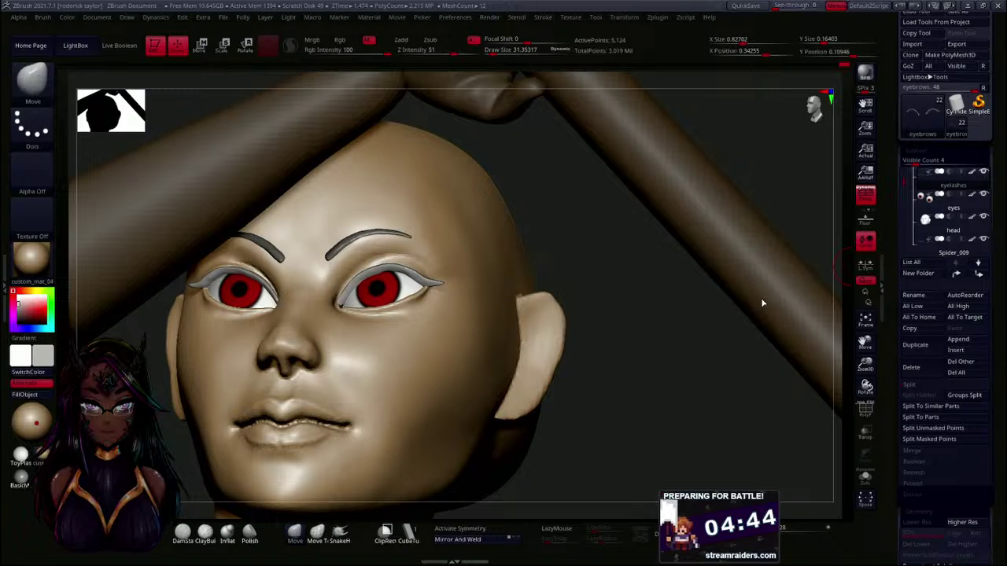
# - Select the Spider_009 subtool, rename it as eyebrows, and save the tool to disk
pyautogui.click(952, 248)
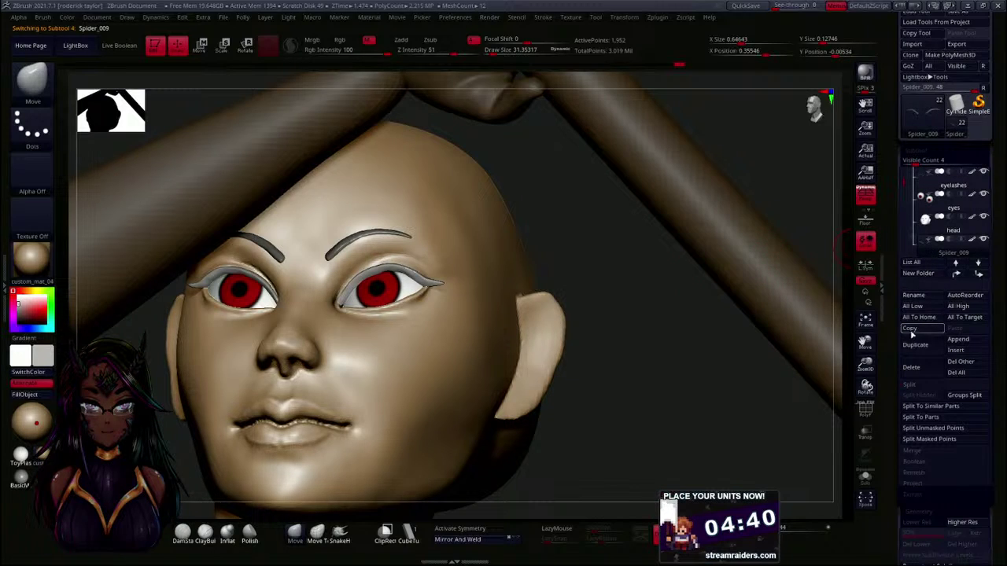
pyautogui.click(915, 295)
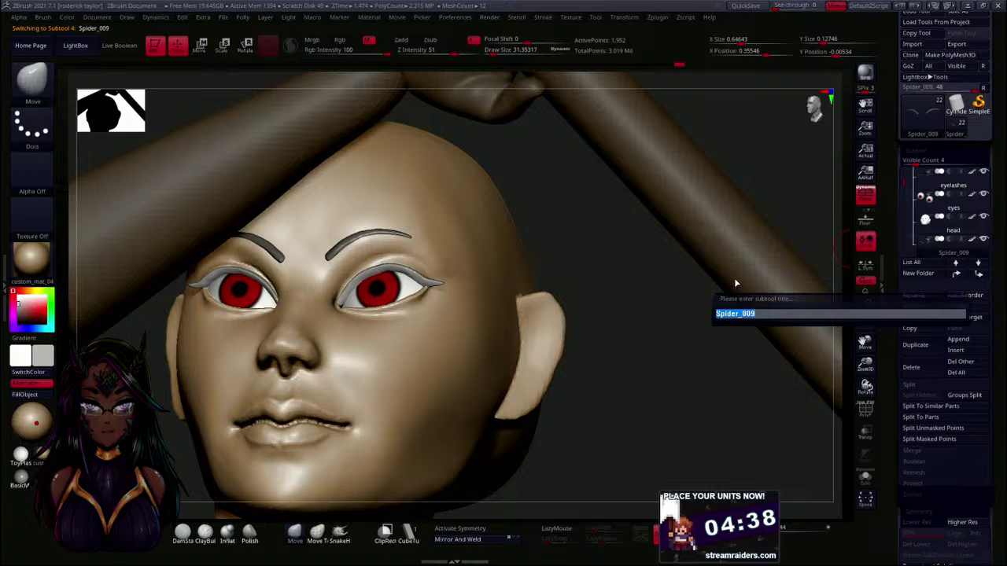
pyautogui.write('eyebrows')
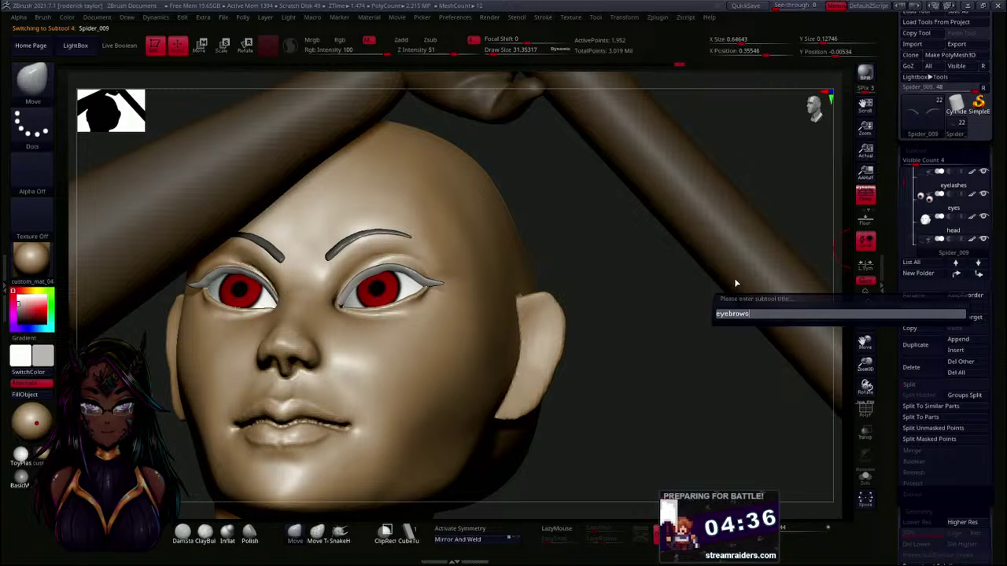
pyautogui.press('Return')
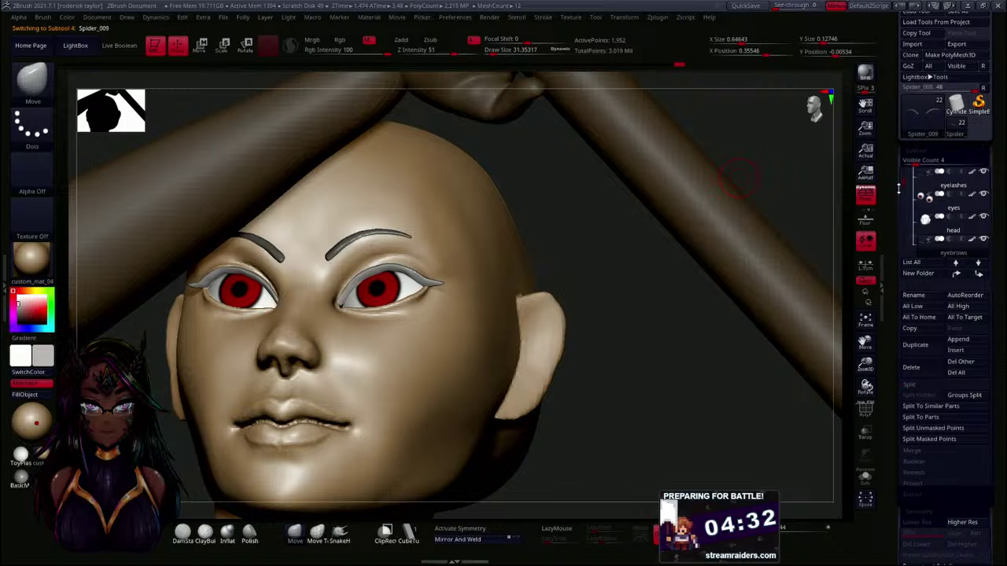
pyautogui.moveTo(899, 189); pyautogui.dragTo(899, 212)
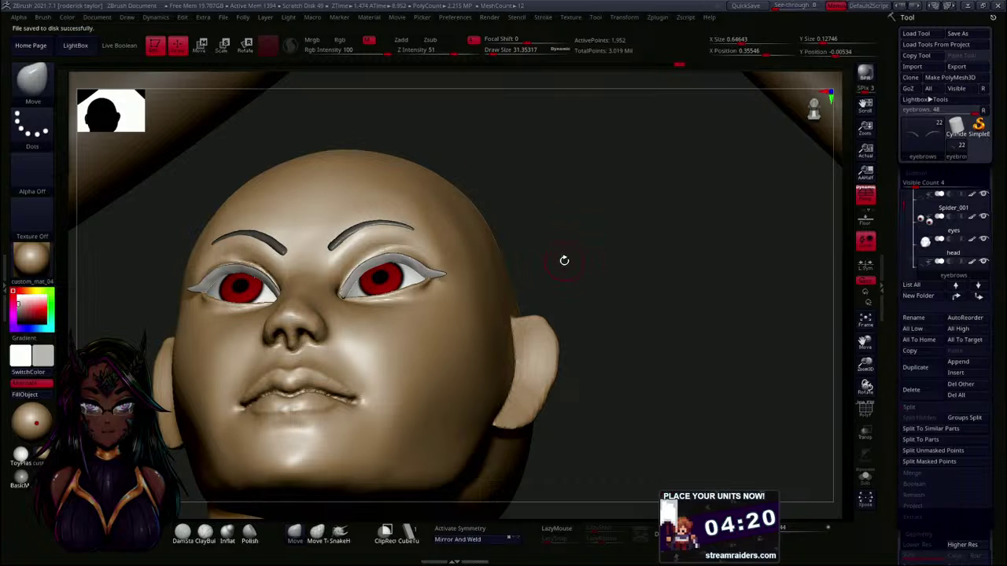
pyautogui.moveTo(564, 260); pyautogui.dragTo(560, 249)
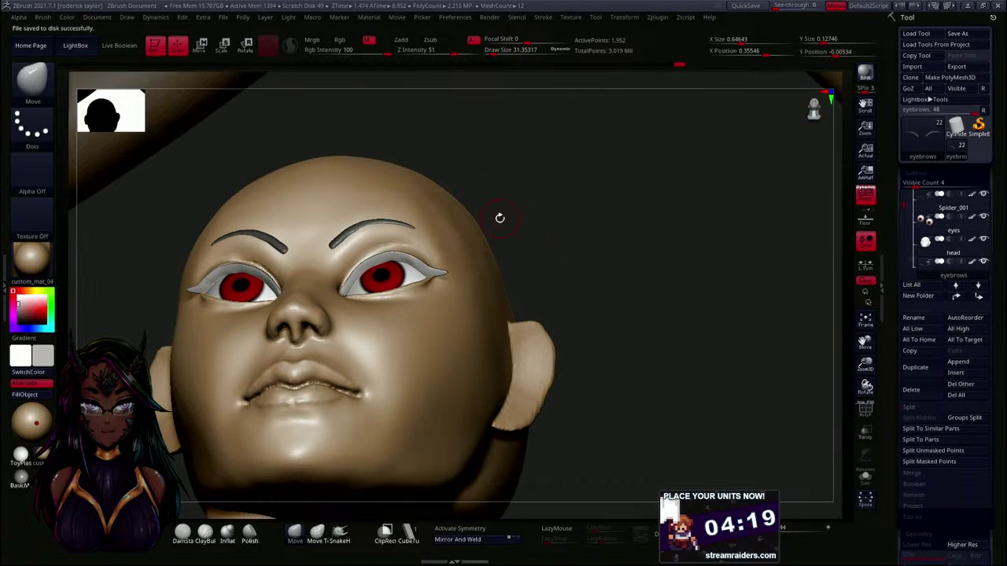
# - Set the QuickSave preferences to a maximum duration of 10 minutes and a rest duration of 10 minutes
pyautogui.click(101, 17)
pyautogui.click(127, 18)
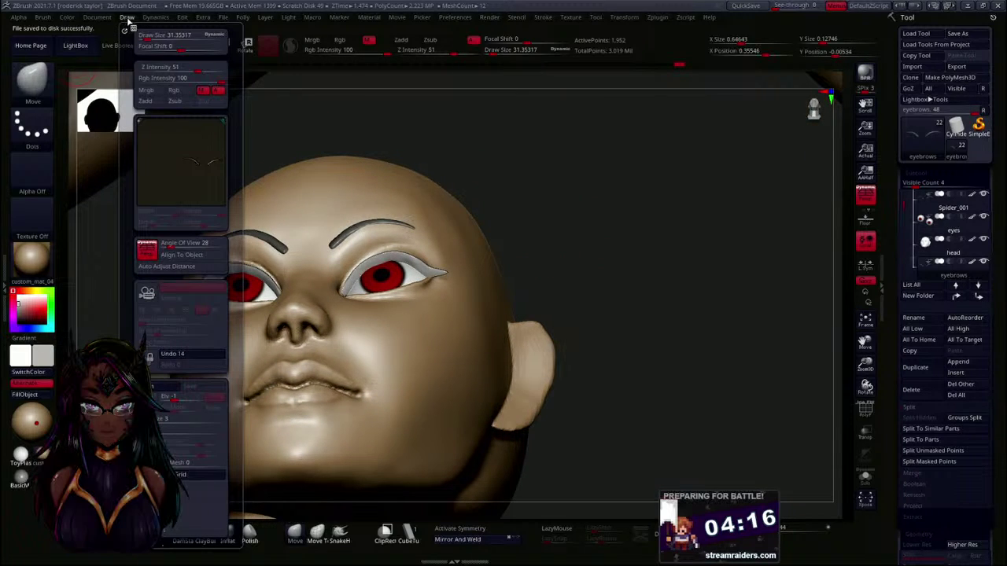
pyautogui.click(155, 17)
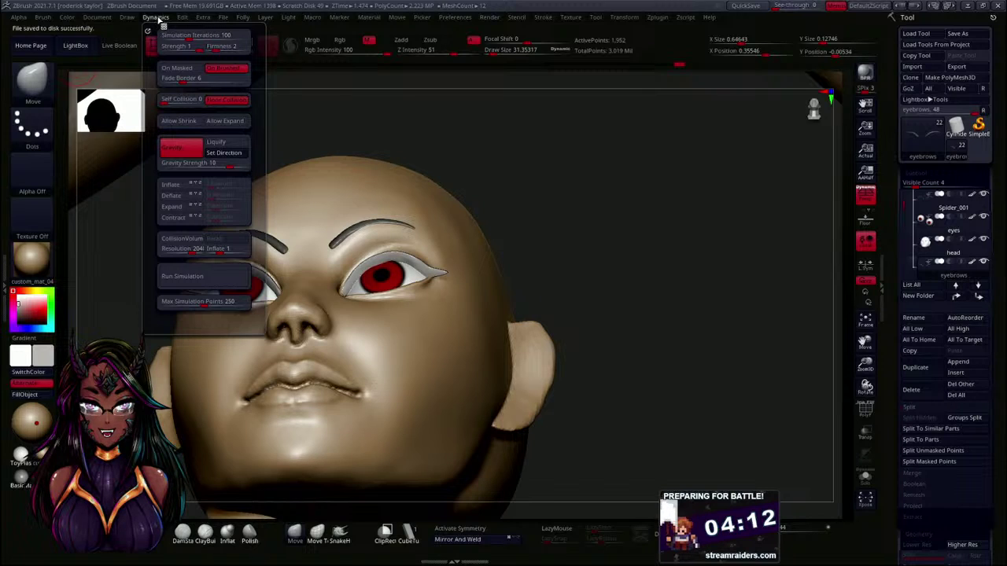
pyautogui.moveTo(204, 23)
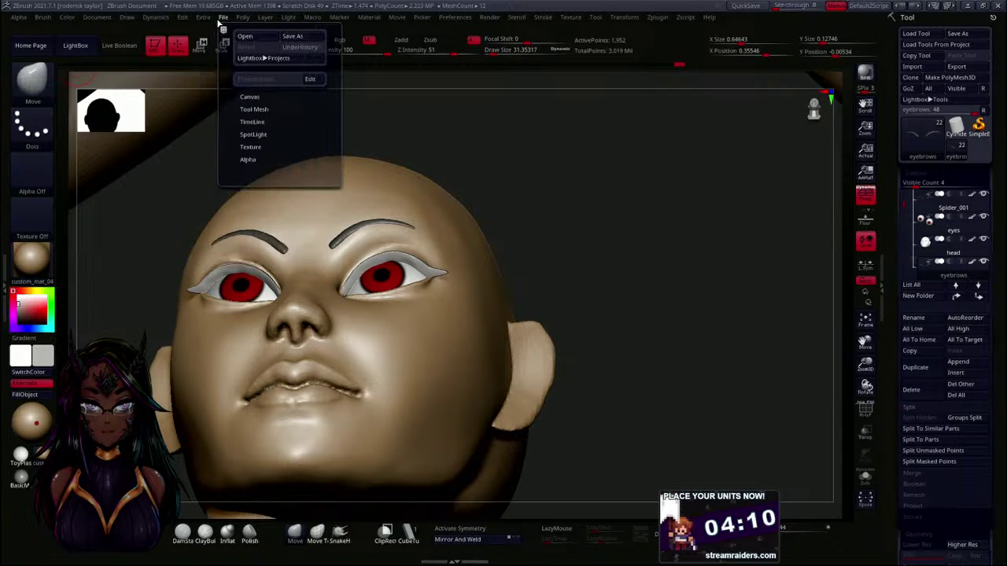
pyautogui.moveTo(240, 22)
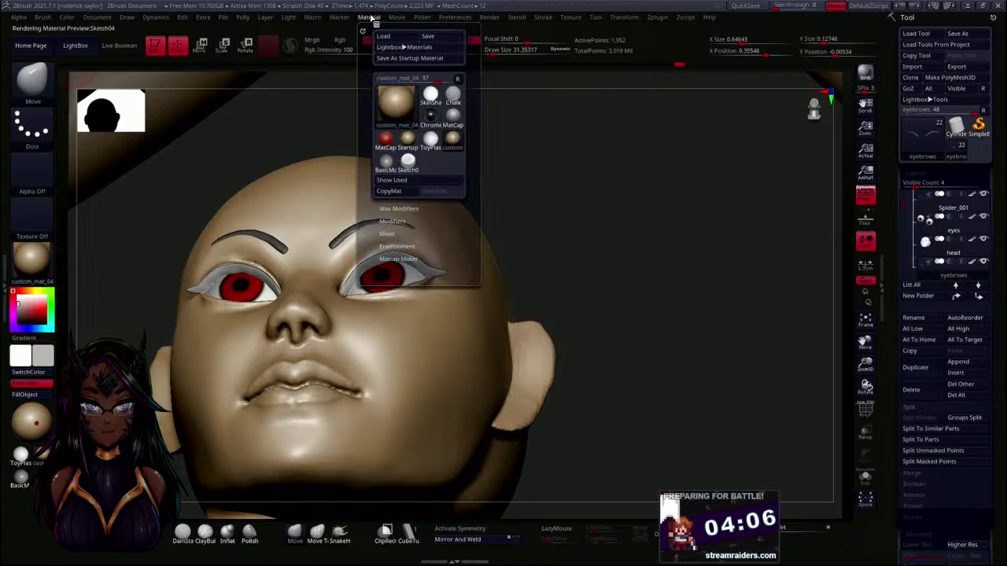
pyautogui.moveTo(427, 19)
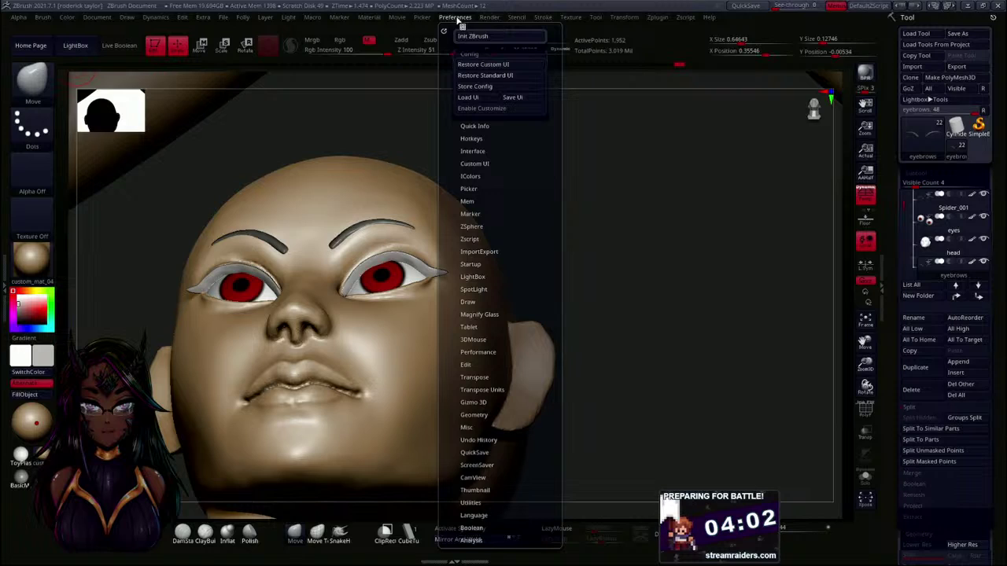
pyautogui.moveTo(454, 340); pyautogui.dragTo(457, 302)
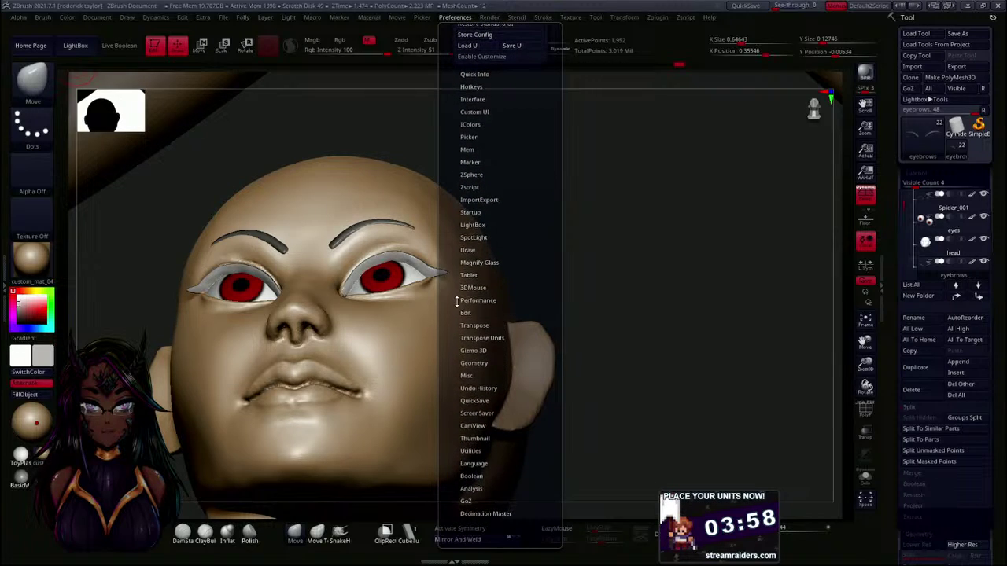
pyautogui.click(475, 401)
pyautogui.moveTo(457, 385); pyautogui.dragTo(463, 351)
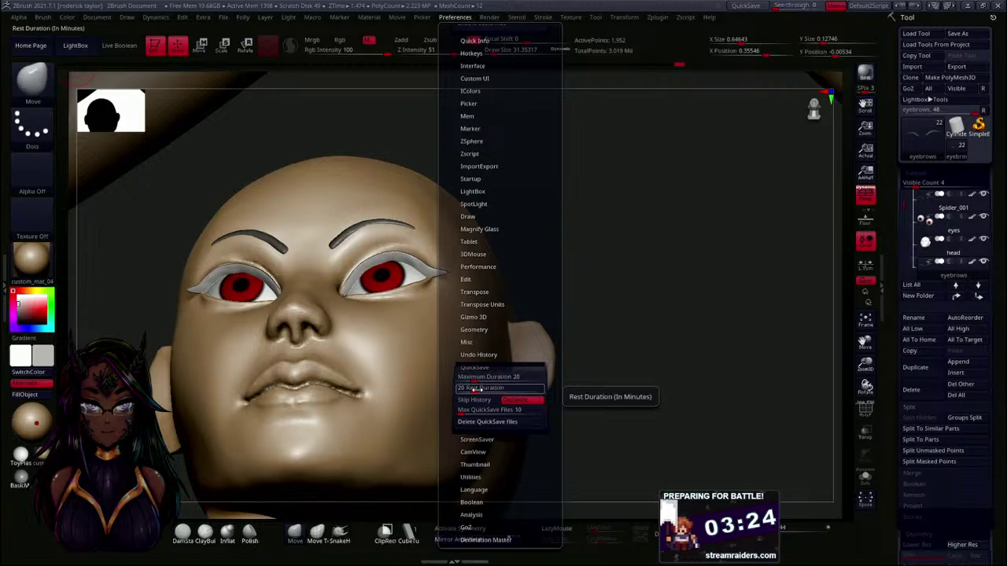
pyautogui.moveTo(475, 380); pyautogui.dragTo(470, 383)
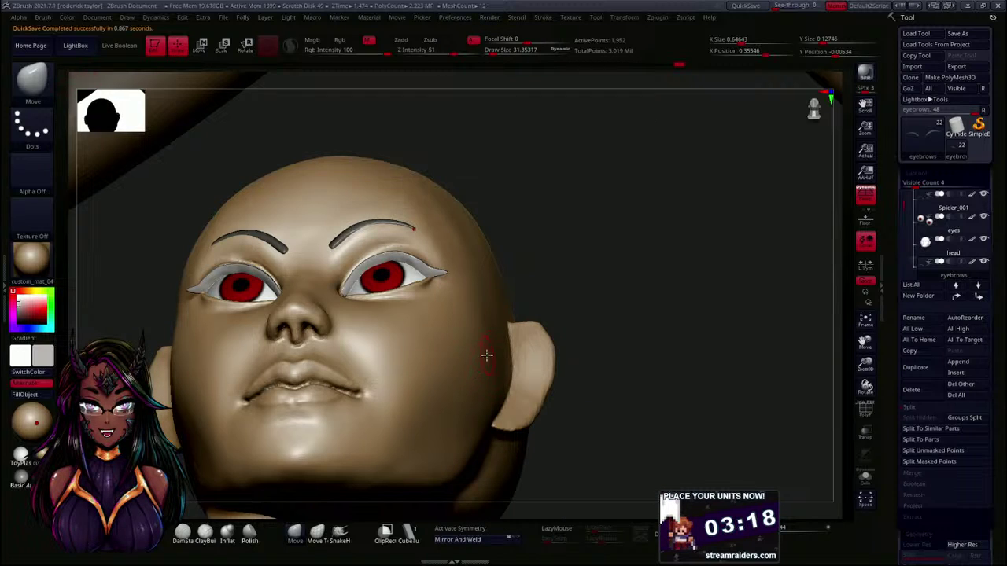
pyautogui.click(462, 17)
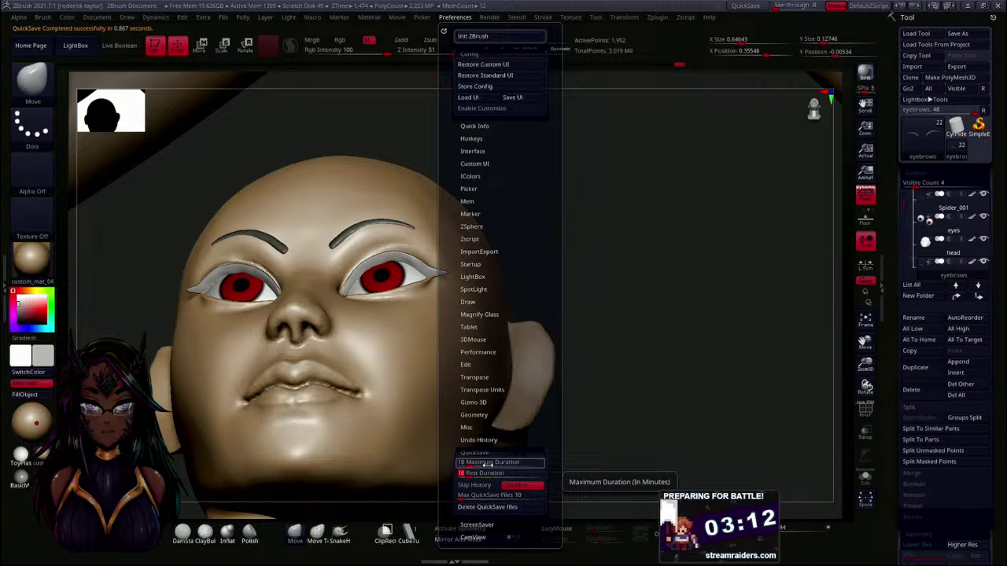
# - Save the tool to disk again after inspecting the face from below
pyautogui.moveTo(640, 333); pyautogui.dragTo(627, 315)
pyautogui.moveTo(582, 261)
pyautogui.mouseDown()
pyautogui.moveTo(568, 220)
pyautogui.moveTo(590, 250)
pyautogui.moveTo(638, 213)
pyautogui.moveTo(582, 227)
pyautogui.moveTo(582, 215)
pyautogui.mouseUp()
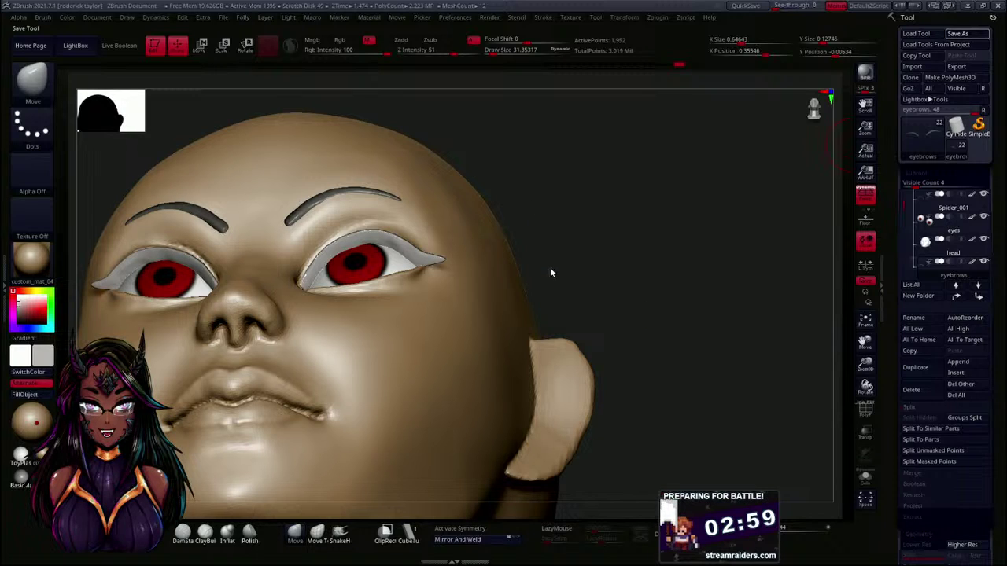
pyautogui.moveTo(618, 259); pyautogui.dragTo(604, 281)
pyautogui.moveTo(650, 313); pyautogui.dragTo(580, 313)
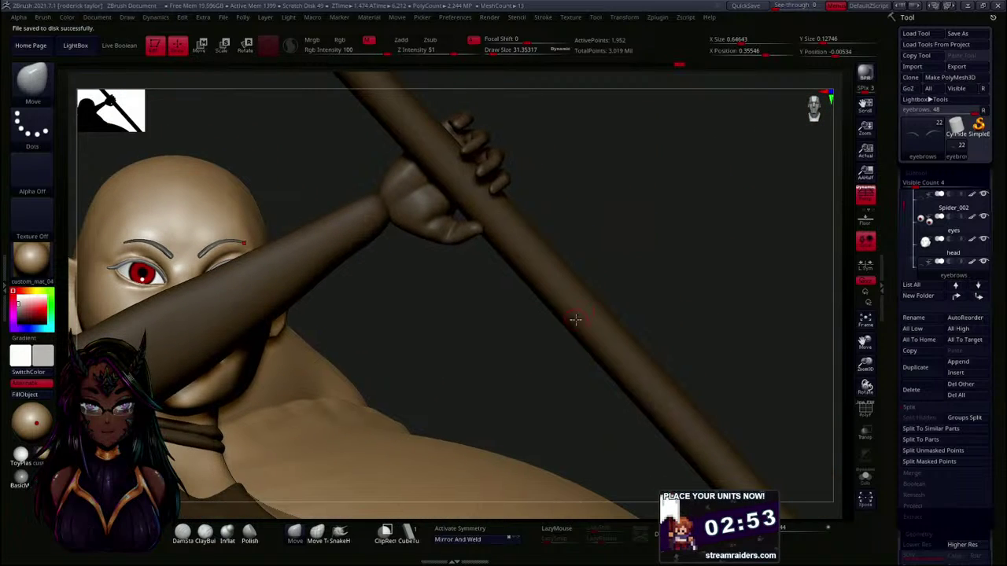
# - Select the torso subtool PM3D_Sphere3D1_1 and adjust its neckline edge using the Move brush at a draw size of about 69
pyautogui.moveTo(489, 328)
pyautogui.mouseDown()
pyautogui.moveTo(512, 382)
pyautogui.moveTo(487, 312)
pyautogui.moveTo(353, 306)
pyautogui.moveTo(429, 294)
pyautogui.mouseUp()
pyautogui.keyDown('alt'); pyautogui.click(280, 398); pyautogui.keyUp('alt')
pyautogui.moveTo(128, 290)
pyautogui.mouseDown()
pyautogui.moveTo(125, 242)
pyautogui.moveTo(170, 262)
pyautogui.mouseUp()
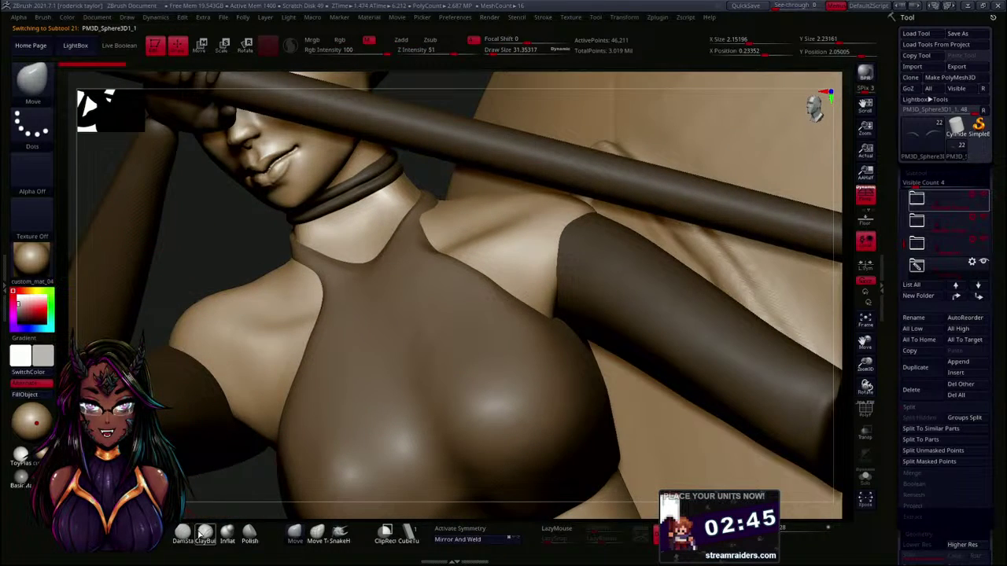
pyautogui.moveTo(203, 250)
pyautogui.mouseDown()
pyautogui.moveTo(200, 234)
pyautogui.moveTo(216, 266)
pyautogui.mouseUp()
pyautogui.press('s')
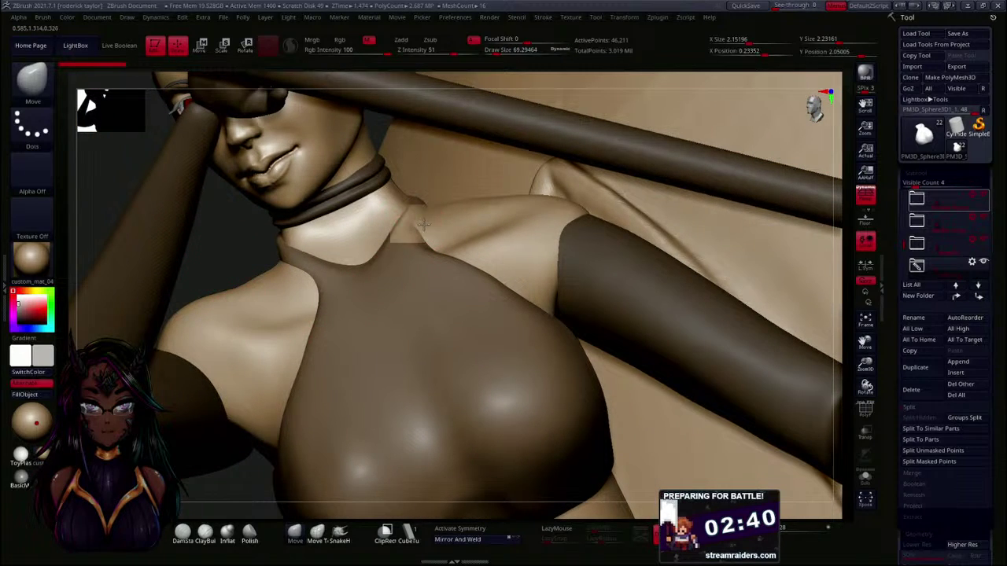
pyautogui.moveTo(225, 226); pyautogui.dragTo(234, 293)
pyautogui.moveTo(468, 118)
pyautogui.mouseDown()
pyautogui.moveTo(503, 162)
pyautogui.moveTo(500, 178)
pyautogui.moveTo(432, 197)
pyautogui.mouseUp()
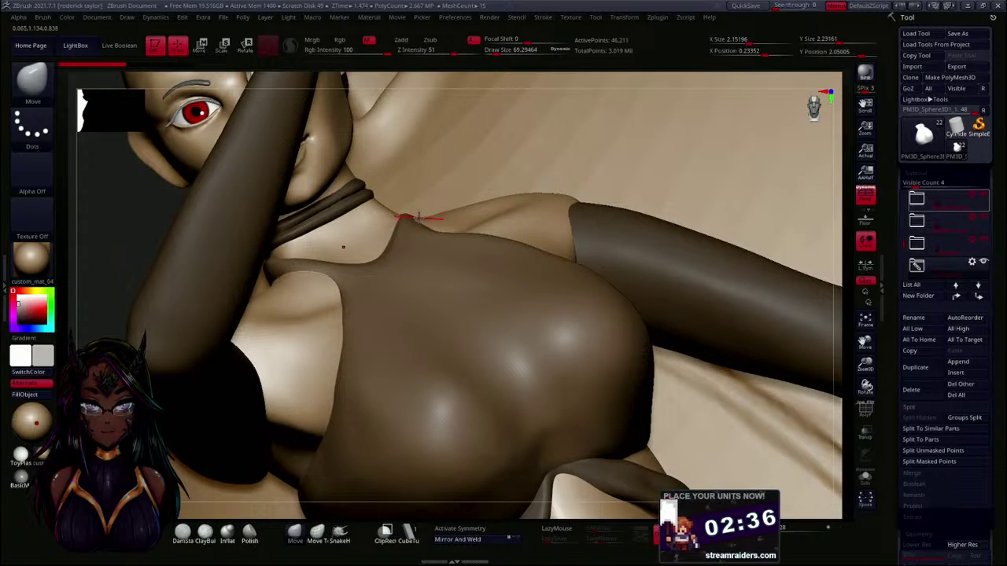
pyautogui.moveTo(418, 208); pyautogui.dragTo(417, 204)
pyautogui.moveTo(116, 282); pyautogui.dragTo(129, 299)
pyautogui.moveTo(221, 294); pyautogui.dragTo(290, 346)
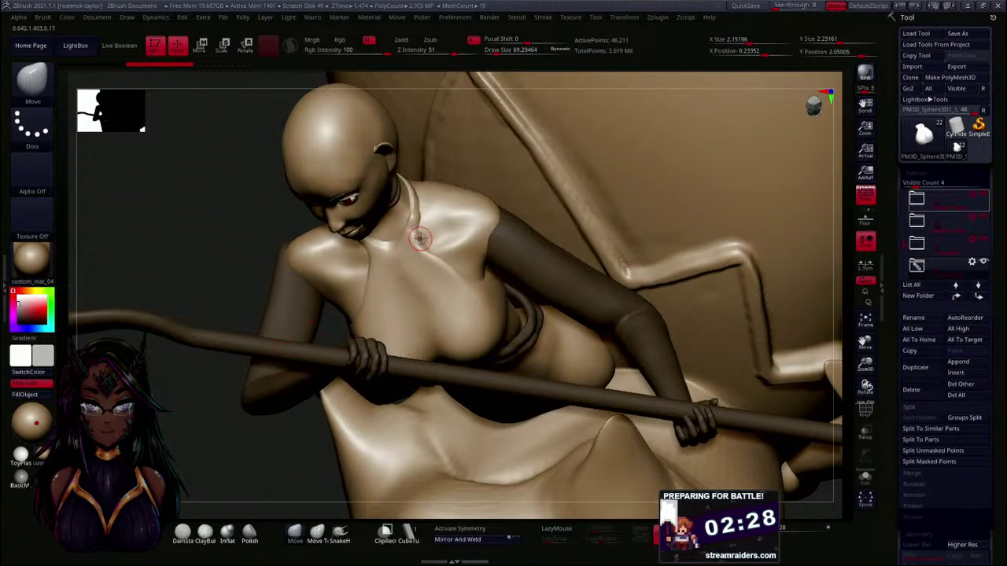
# - Smooth the torso around the neckline and upper body, checking the shape from the front and back
pyautogui.press('shift')
pyautogui.moveTo(414, 227)
pyautogui.keyDown('shift'); pyautogui.mouseDown()
pyautogui.moveTo(411, 247)
pyautogui.moveTo(452, 274)
pyautogui.moveTo(417, 248)
pyautogui.moveTo(423, 259)
pyautogui.moveTo(416, 242)
pyautogui.moveTo(424, 261)
pyautogui.moveTo(417, 249)
pyautogui.moveTo(395, 247)
pyautogui.moveTo(396, 281)
pyautogui.moveTo(373, 268)
pyautogui.moveTo(362, 299)
pyautogui.mouseUp(); pyautogui.keyUp('shift')
pyautogui.moveTo(203, 406); pyautogui.dragTo(261, 336)
pyautogui.keyDown('shift'); pyautogui.moveTo(362, 207); pyautogui.dragTo(360, 219); pyautogui.keyUp('shift')
pyautogui.moveTo(620, 209); pyautogui.dragTo(397, 192)
pyautogui.moveTo(420, 122); pyautogui.dragTo(462, 285)
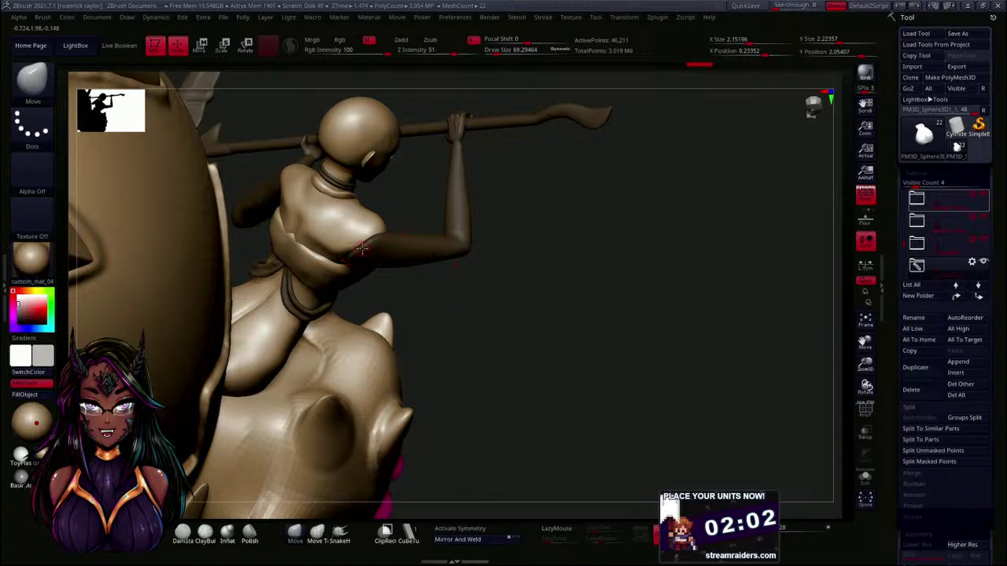
# - Expand the body's subtool folder, select Extract4 and look through the body, hand and arm subtools it contains
pyautogui.click(918, 246)
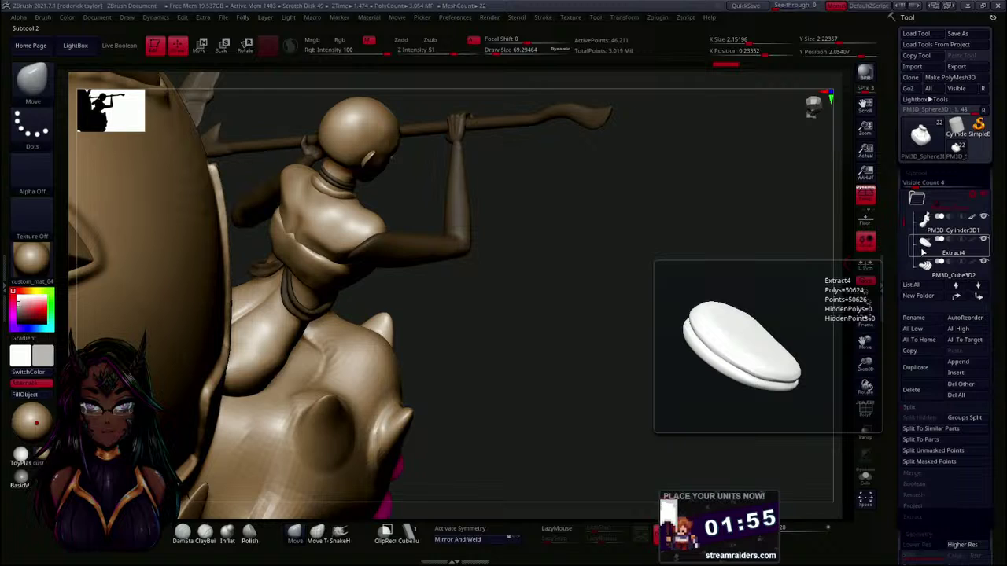
pyautogui.click(924, 253)
pyautogui.moveTo(701, 260)
pyautogui.mouseDown()
pyautogui.moveTo(680, 251)
pyautogui.moveTo(686, 259)
pyautogui.mouseUp()
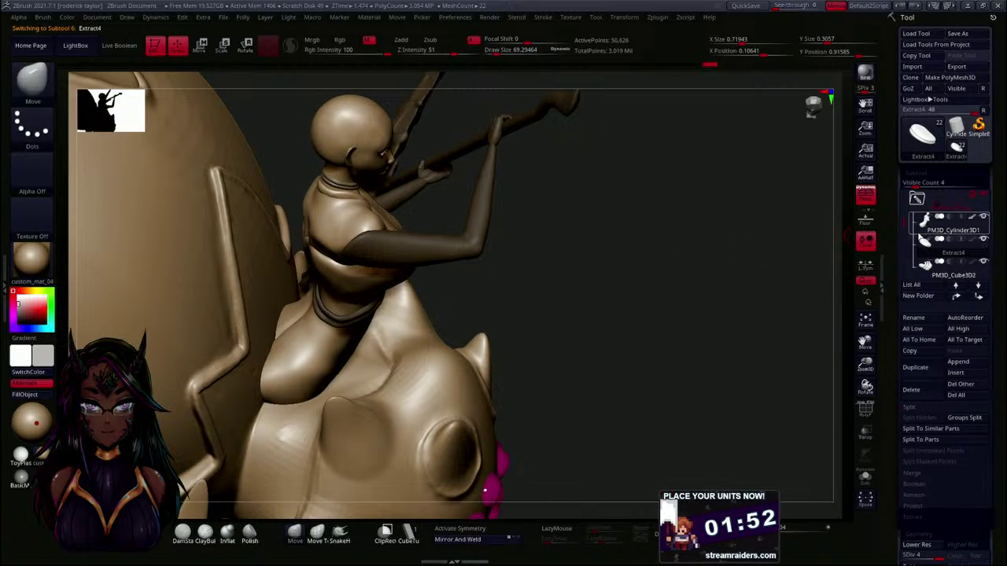
pyautogui.moveTo(902, 226); pyautogui.dragTo(902, 231)
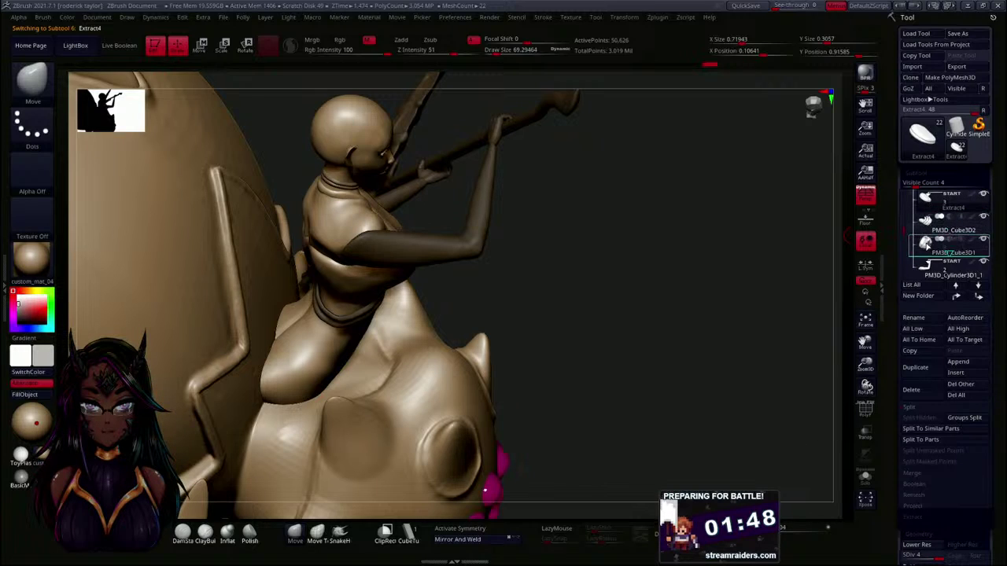
pyautogui.scroll(-1, 922, 276)
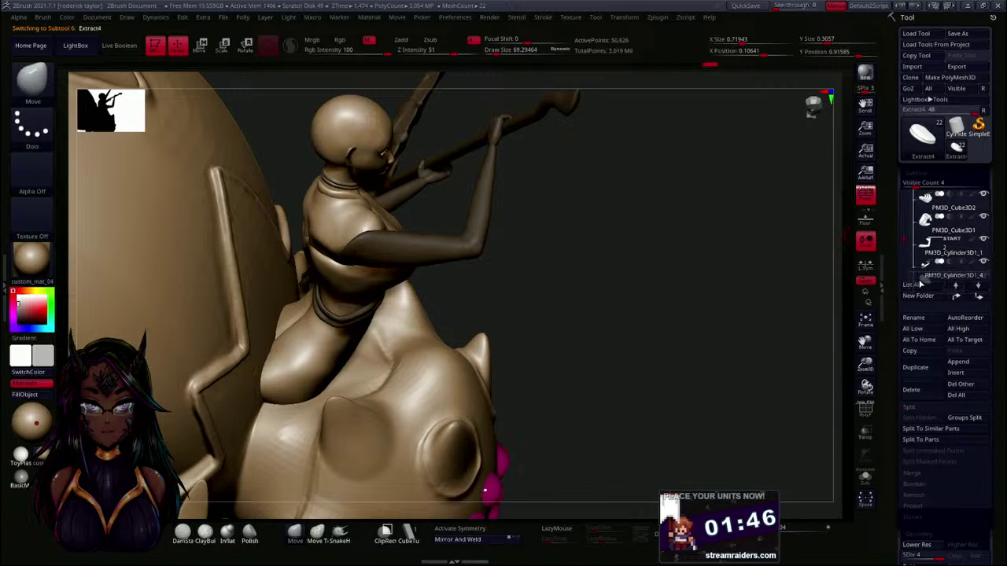
pyautogui.moveTo(923, 264); pyautogui.dragTo(903, 241)
pyautogui.moveTo(926, 230); pyautogui.dragTo(905, 236)
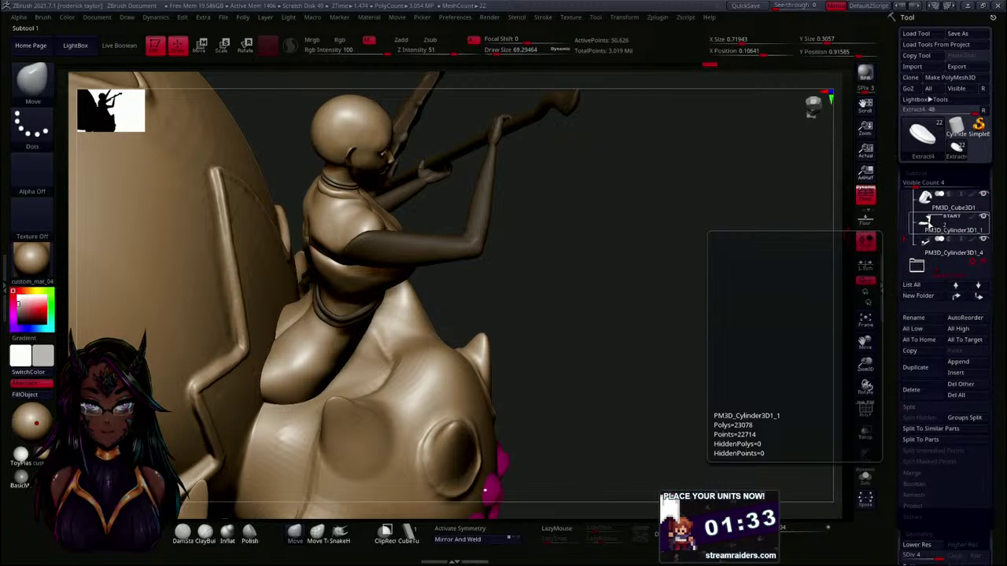
# - Move the arm subtools PM3D_Cylinder3D1_1 and PM3D_Cylinder3D1_4 directly below the body subtool PM3D_Cylinder3D1 in the folder
pyautogui.click(927, 228)
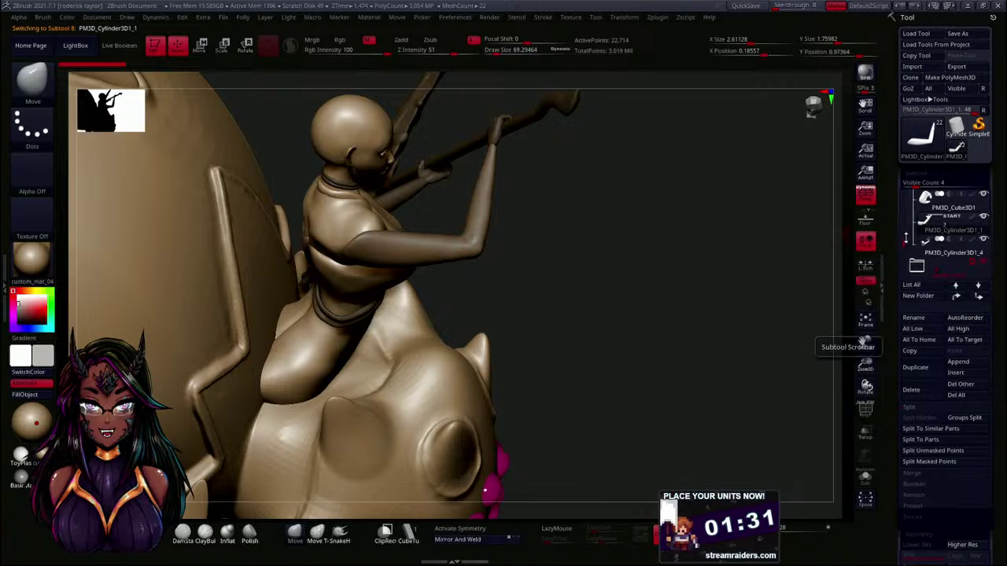
pyautogui.moveTo(903, 242); pyautogui.dragTo(924, 187)
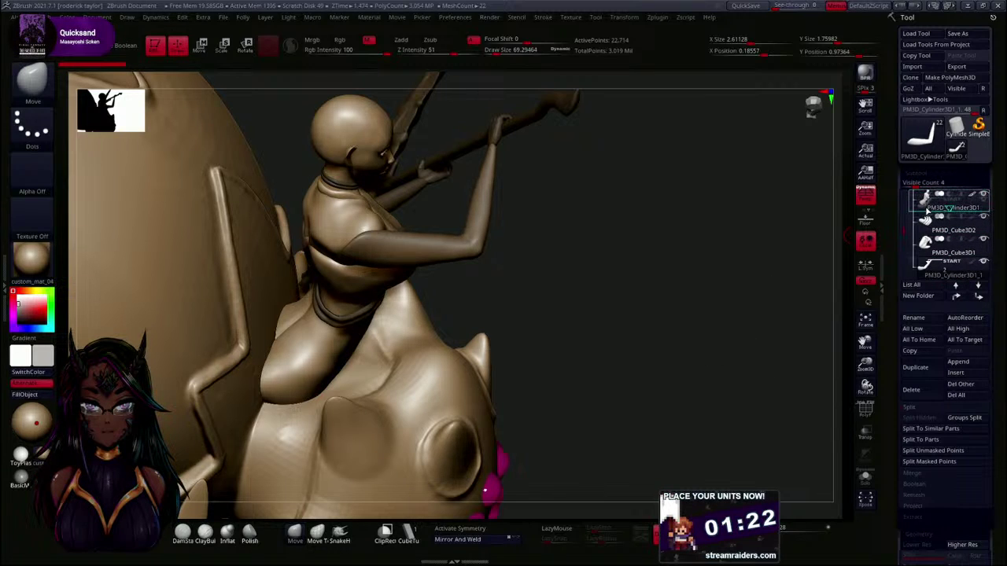
pyautogui.moveTo(905, 231); pyautogui.dragTo(929, 214)
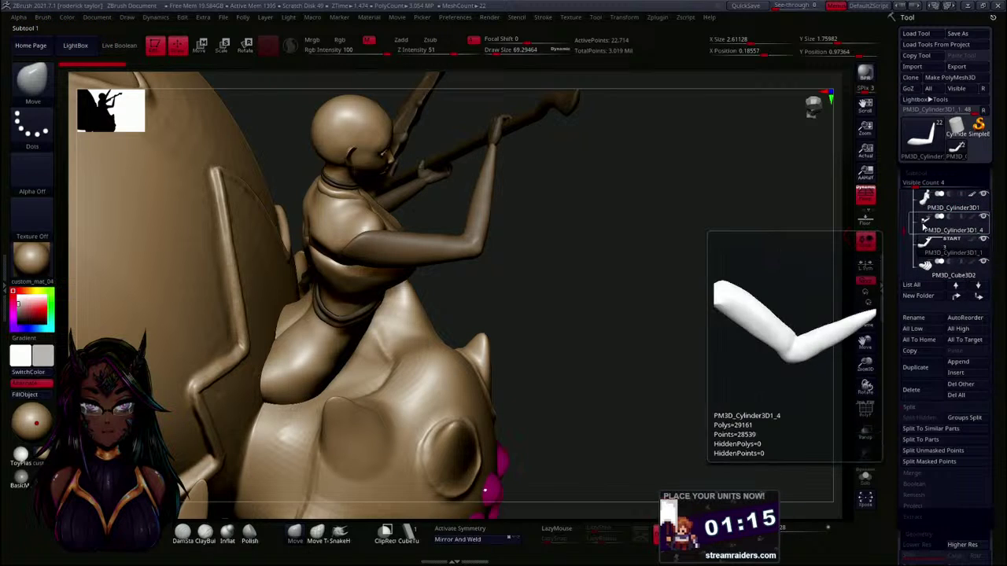
# - Merge the body subtool PM3D_Cylinder3D1 down with both arm subtools, accepting that the operation cannot be undone
pyautogui.click(922, 242)
pyautogui.scroll(-3, 900, 431)
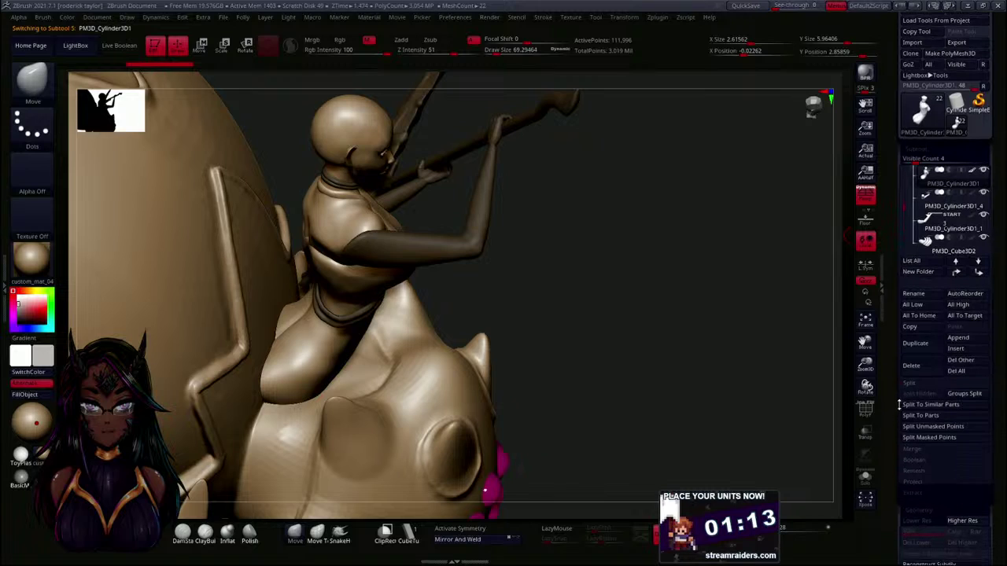
pyautogui.click(920, 413)
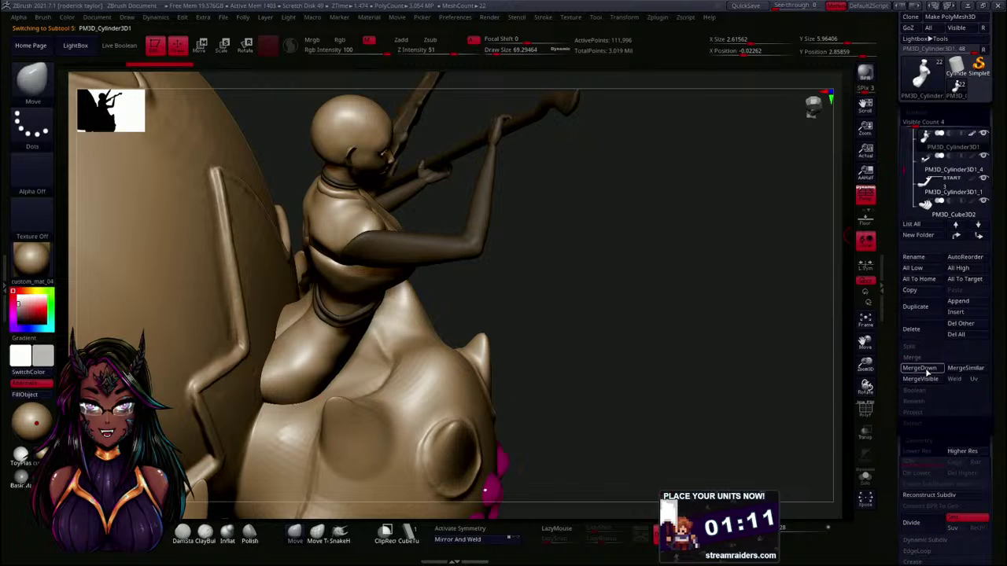
pyautogui.click(920, 368)
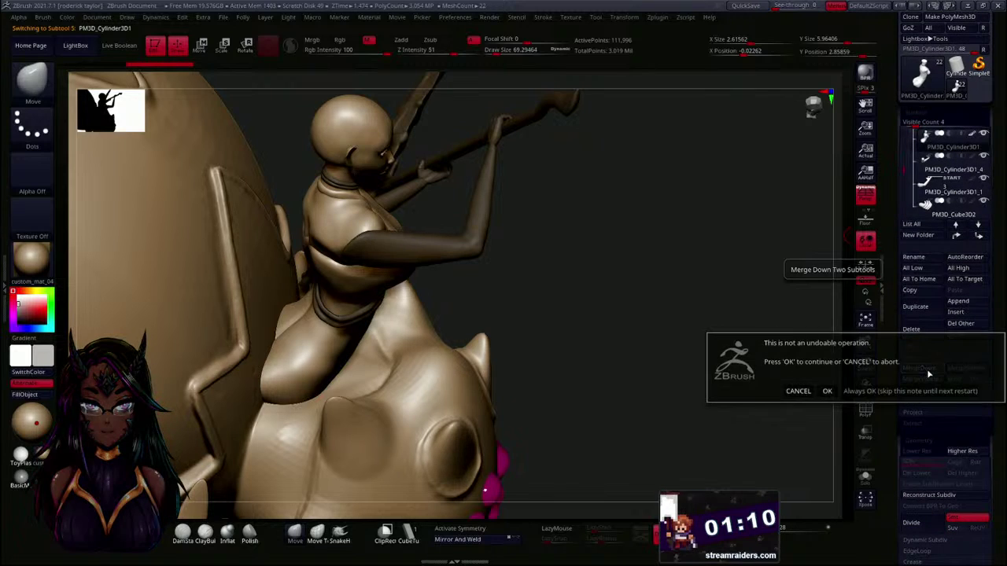
pyautogui.click(827, 391)
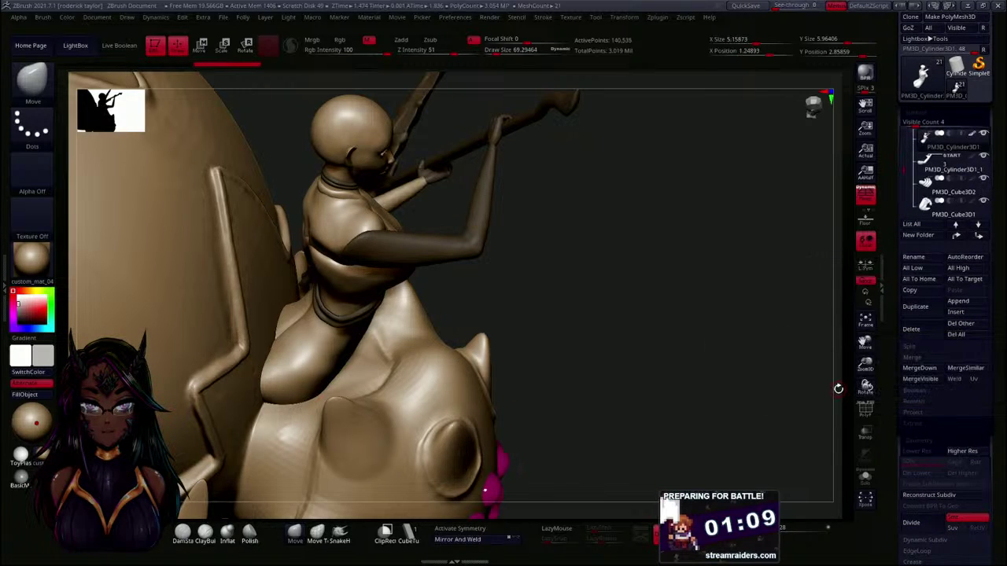
pyautogui.click(920, 368)
pyautogui.click(827, 391)
# - Remesh the merged body with DynaMesh and smooth the shoulder seam of the raised arm at a draw size of about 94
pyautogui.moveTo(649, 200)
pyautogui.mouseDown()
pyautogui.moveTo(613, 220)
pyautogui.moveTo(632, 236)
pyautogui.moveTo(596, 252)
pyautogui.moveTo(582, 323)
pyautogui.moveTo(383, 296)
pyautogui.mouseUp()
pyautogui.press('s')
pyautogui.moveTo(642, 290); pyautogui.dragTo(638, 290)
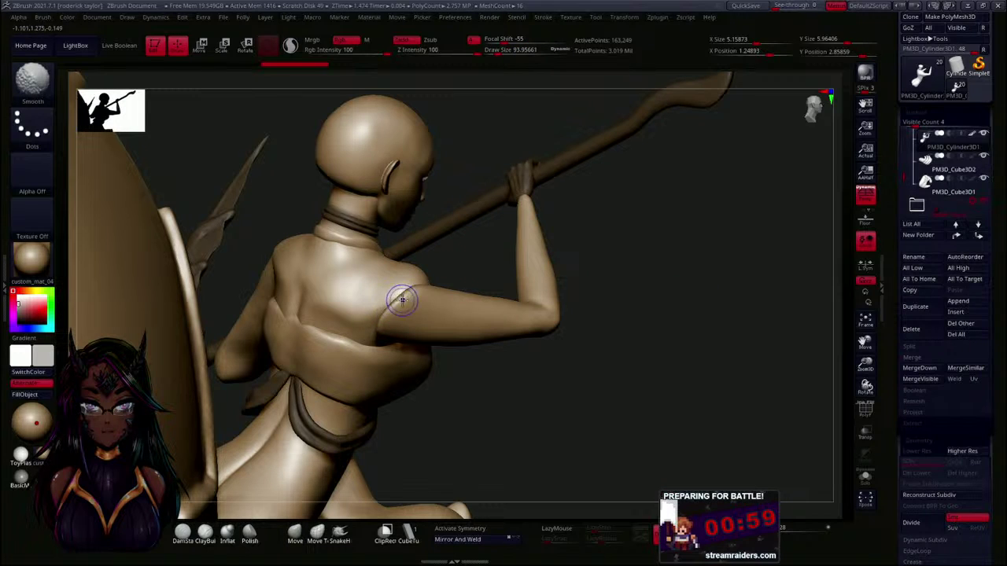
pyautogui.moveTo(616, 333)
pyautogui.mouseDown()
pyautogui.moveTo(632, 364)
pyautogui.moveTo(490, 288)
pyautogui.mouseUp()
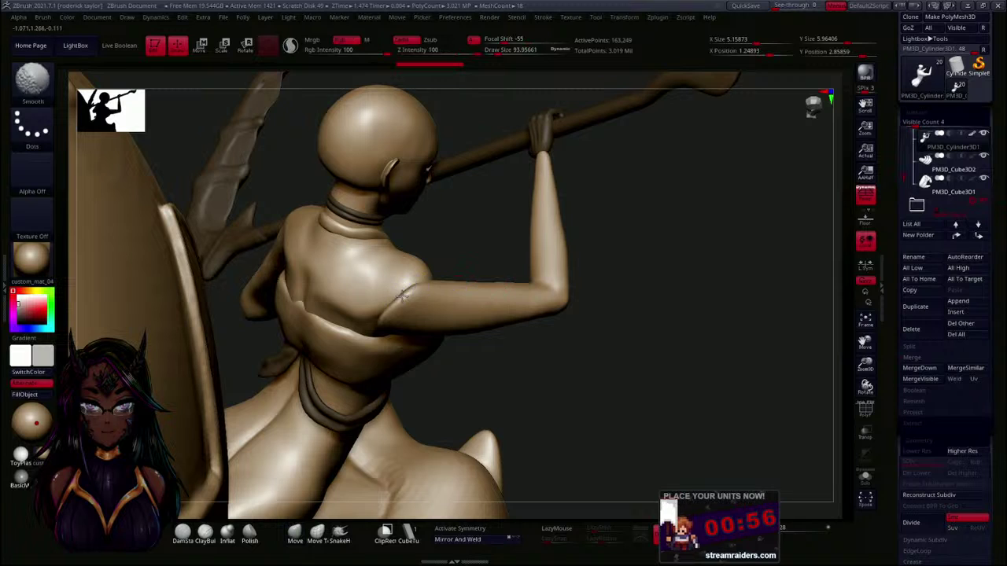
pyautogui.moveTo(388, 300)
pyautogui.mouseDown()
pyautogui.moveTo(461, 307)
pyautogui.moveTo(524, 382)
pyautogui.moveTo(549, 358)
pyautogui.mouseUp()
pyautogui.moveTo(649, 428); pyautogui.dragTo(609, 338)
pyautogui.press('shift')
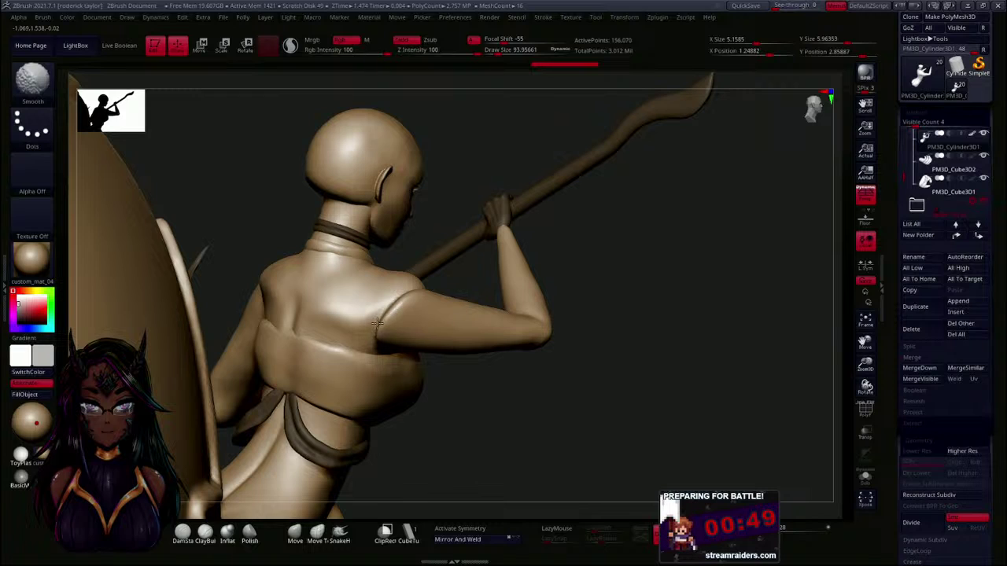
# - Smooth the seam between the lowered arm and the shoulder, working from the back and the side
pyautogui.moveTo(551, 378)
pyautogui.mouseDown()
pyautogui.moveTo(519, 386)
pyautogui.moveTo(554, 388)
pyautogui.mouseUp()
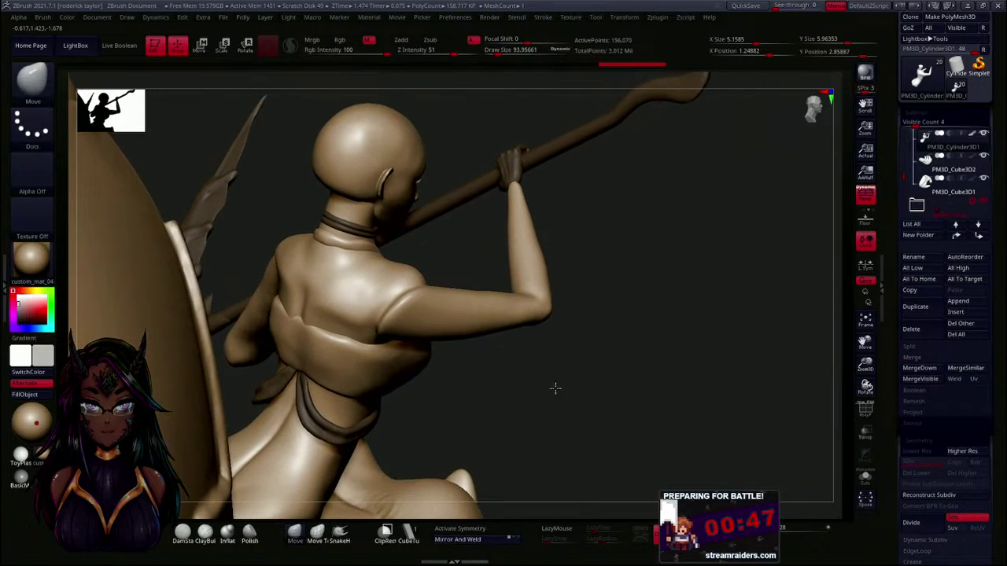
pyautogui.moveTo(697, 291)
pyautogui.mouseDown()
pyautogui.moveTo(574, 371)
pyautogui.moveTo(521, 349)
pyautogui.moveTo(548, 325)
pyautogui.moveTo(535, 337)
pyautogui.moveTo(567, 373)
pyautogui.moveTo(607, 301)
pyautogui.moveTo(586, 299)
pyautogui.moveTo(675, 275)
pyautogui.mouseUp()
pyautogui.moveTo(312, 257)
pyautogui.keyDown('shift'); pyautogui.mouseDown()
pyautogui.moveTo(308, 306)
pyautogui.moveTo(300, 239)
pyautogui.mouseUp(); pyautogui.keyUp('shift')
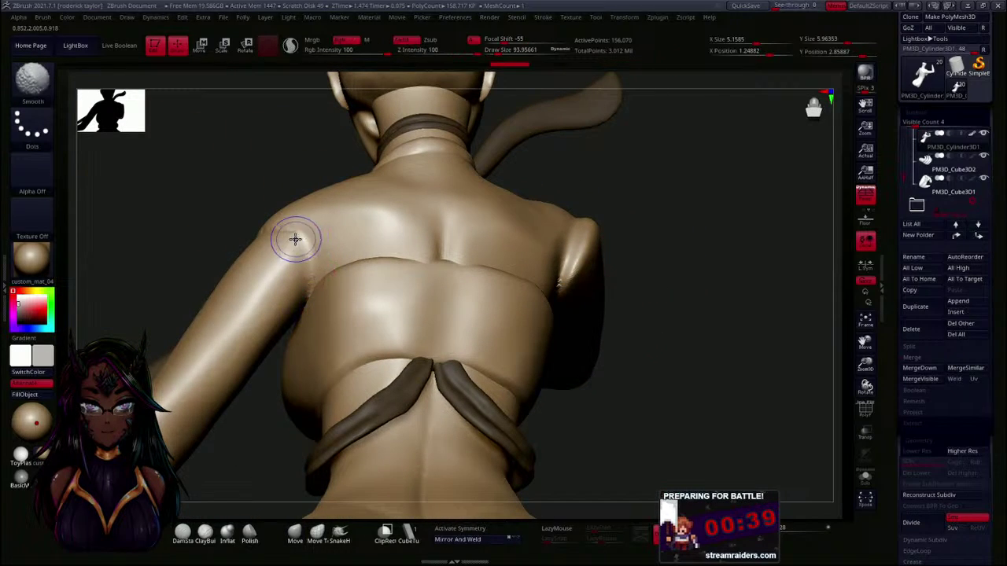
pyautogui.moveTo(668, 294)
pyautogui.mouseDown()
pyautogui.moveTo(681, 323)
pyautogui.moveTo(677, 297)
pyautogui.moveTo(551, 236)
pyautogui.moveTo(553, 277)
pyautogui.moveTo(336, 261)
pyautogui.mouseUp()
pyautogui.moveTo(217, 305)
pyautogui.keyDown('shift'); pyautogui.mouseDown()
pyautogui.moveTo(234, 275)
pyautogui.moveTo(209, 322)
pyautogui.mouseUp(); pyautogui.keyUp('shift')
pyautogui.moveTo(470, 252); pyautogui.dragTo(304, 256)
pyautogui.moveTo(521, 227); pyautogui.dragTo(333, 218)
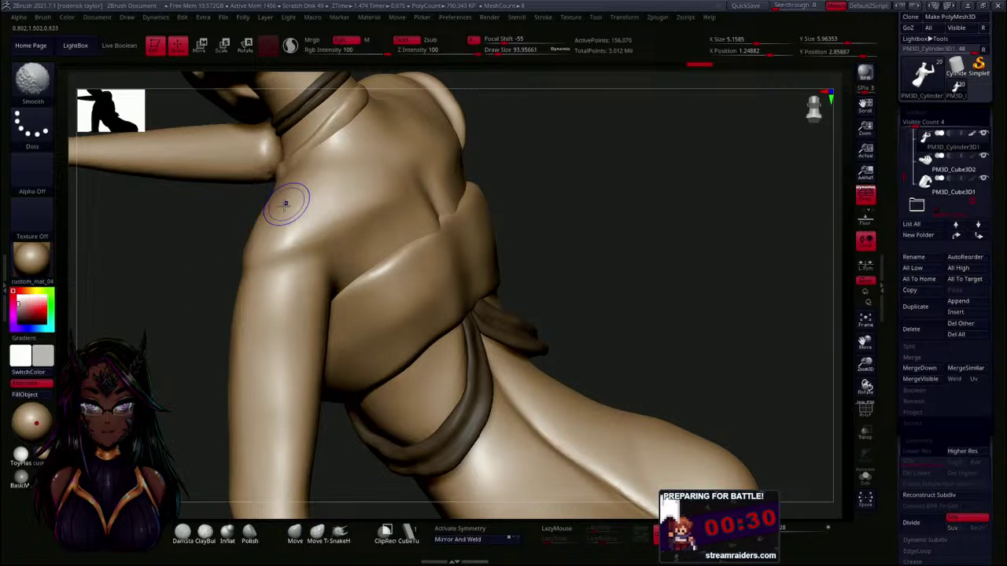
# - Blend the lowered arm's outer shoulder, upper arm and armpit with further smoothing from the side and front
pyautogui.moveTo(564, 171); pyautogui.dragTo(613, 175)
pyautogui.press('shift')
pyautogui.keyDown('shift'); pyautogui.moveTo(334, 283); pyautogui.dragTo(341, 304); pyautogui.keyUp('shift')
pyautogui.moveTo(559, 256); pyautogui.dragTo(632, 219)
pyautogui.moveTo(320, 316)
pyautogui.keyDown('shift'); pyautogui.mouseDown()
pyautogui.moveTo(331, 299)
pyautogui.moveTo(324, 316)
pyautogui.mouseUp(); pyautogui.keyUp('shift')
pyautogui.moveTo(313, 255)
pyautogui.keyDown('shift'); pyautogui.mouseDown()
pyautogui.moveTo(304, 286)
pyautogui.moveTo(307, 277)
pyautogui.mouseUp(); pyautogui.keyUp('shift')
pyautogui.moveTo(686, 203); pyautogui.dragTo(698, 241)
pyautogui.moveTo(701, 360); pyautogui.dragTo(589, 281)
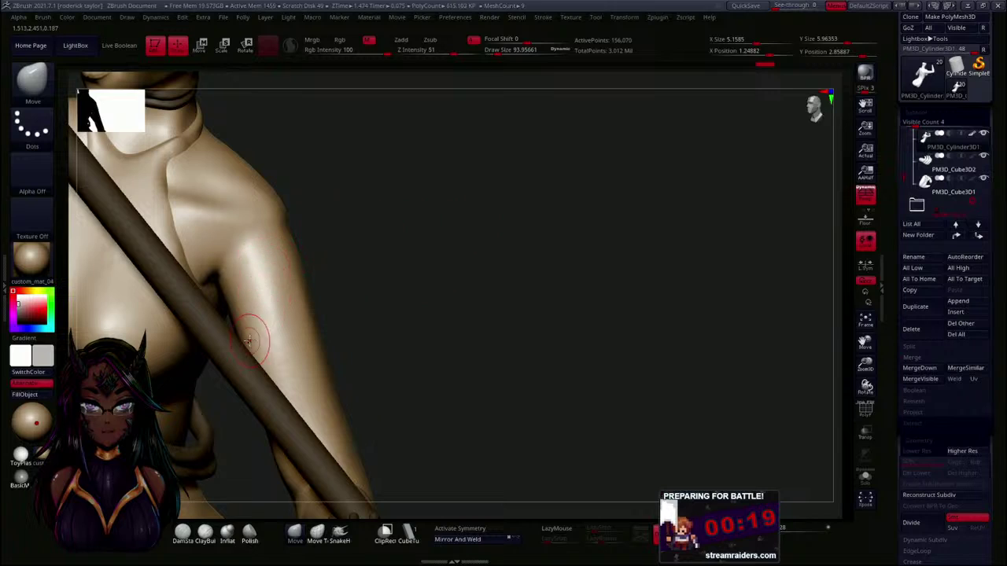
# - Carve a crease across the lowered arm's shoulder with the DamStandard brush at Z intensity 33 and soften it by smoothing
pyautogui.click(182, 531)
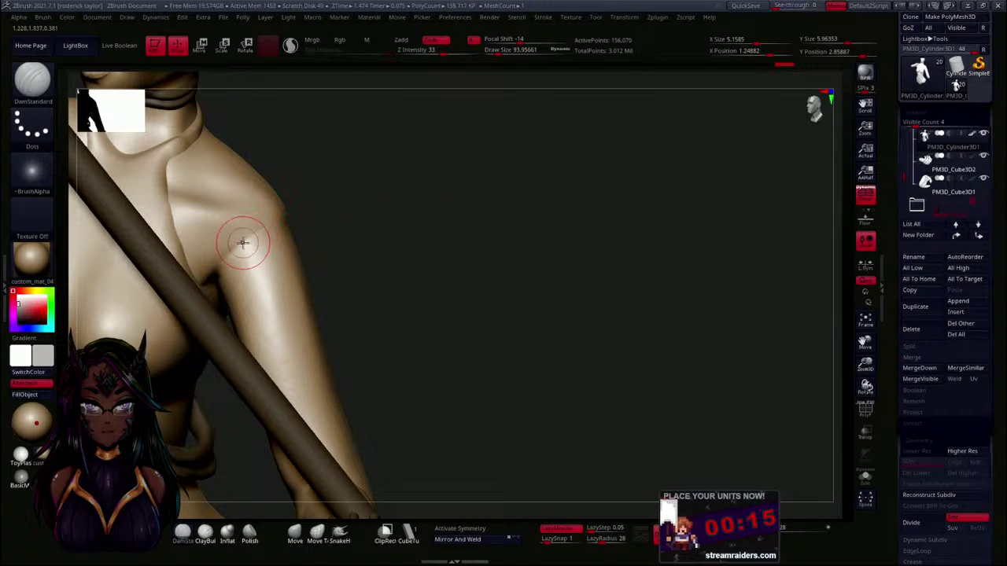
pyautogui.press('shift')
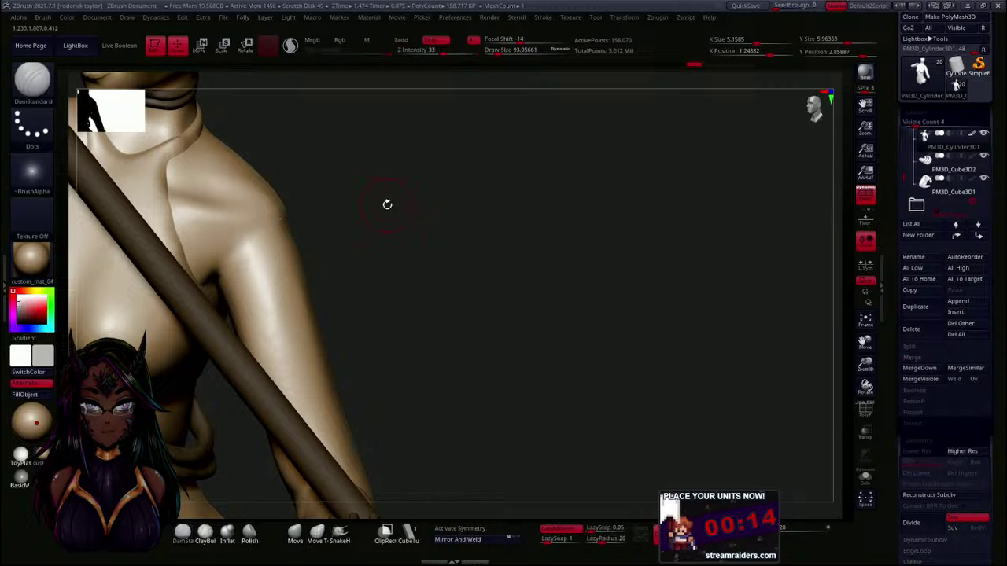
pyautogui.moveTo(371, 202); pyautogui.dragTo(416, 213)
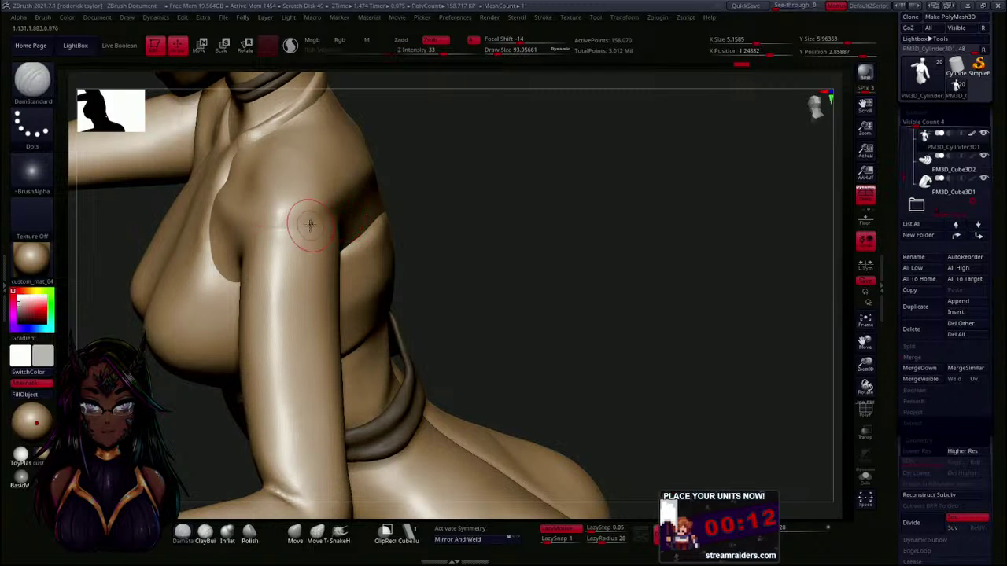
pyautogui.moveTo(400, 198); pyautogui.dragTo(290, 222)
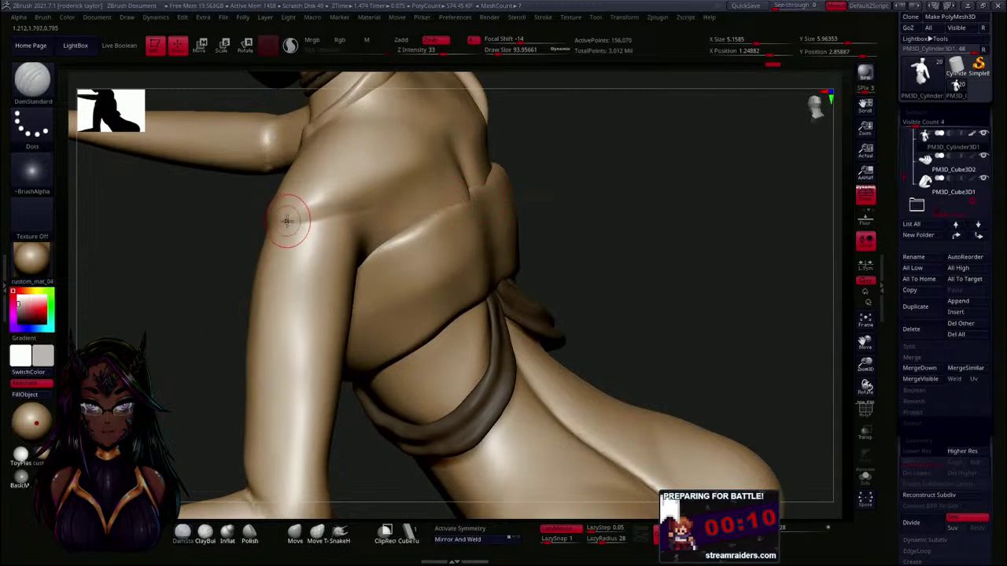
pyautogui.press('shift')
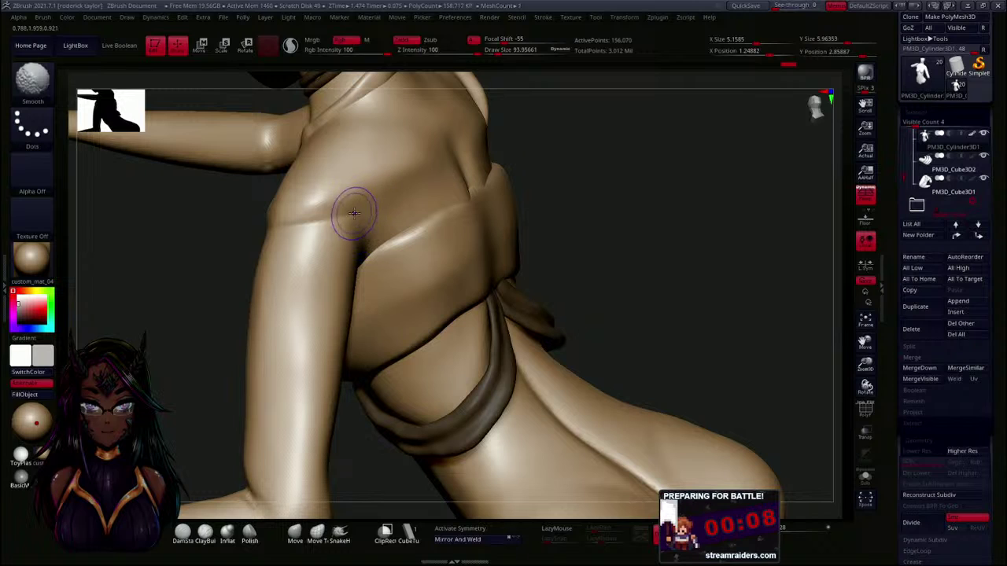
pyautogui.moveTo(278, 227); pyautogui.dragTo(423, 219)
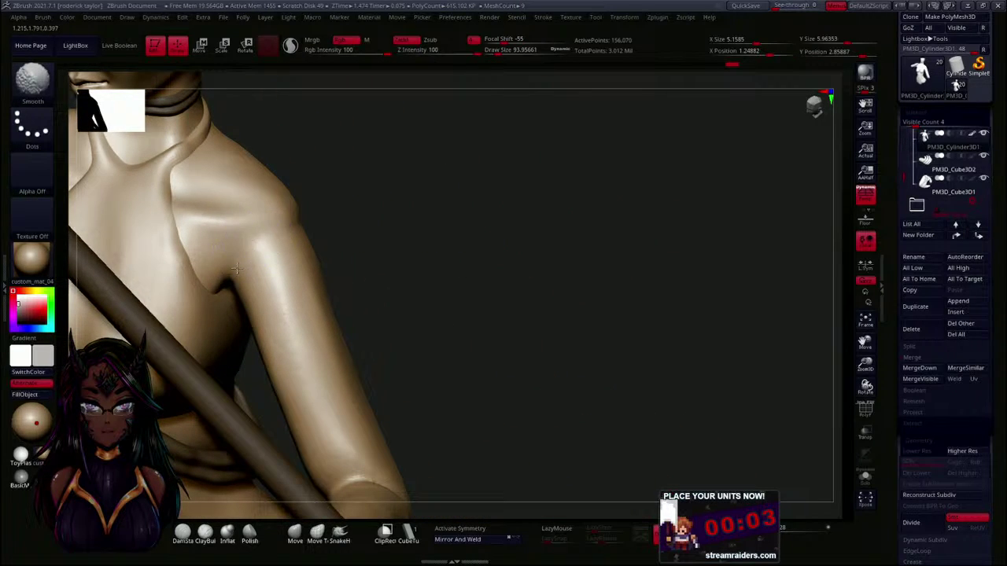
pyautogui.moveTo(339, 229)
pyautogui.mouseDown()
pyautogui.moveTo(454, 251)
pyautogui.moveTo(453, 151)
pyautogui.moveTo(535, 279)
pyautogui.moveTo(563, 269)
pyautogui.moveTo(571, 288)
pyautogui.moveTo(567, 252)
pyautogui.moveTo(524, 236)
pyautogui.moveTo(589, 349)
pyautogui.moveTo(544, 252)
pyautogui.moveTo(533, 277)
pyautogui.moveTo(664, 402)
pyautogui.moveTo(677, 332)
pyautogui.moveTo(682, 371)
pyautogui.moveTo(511, 347)
pyautogui.mouseUp()
# - Smooth the raised arm's shoulder seam and armpit from above, behind and in front
pyautogui.press('shift')
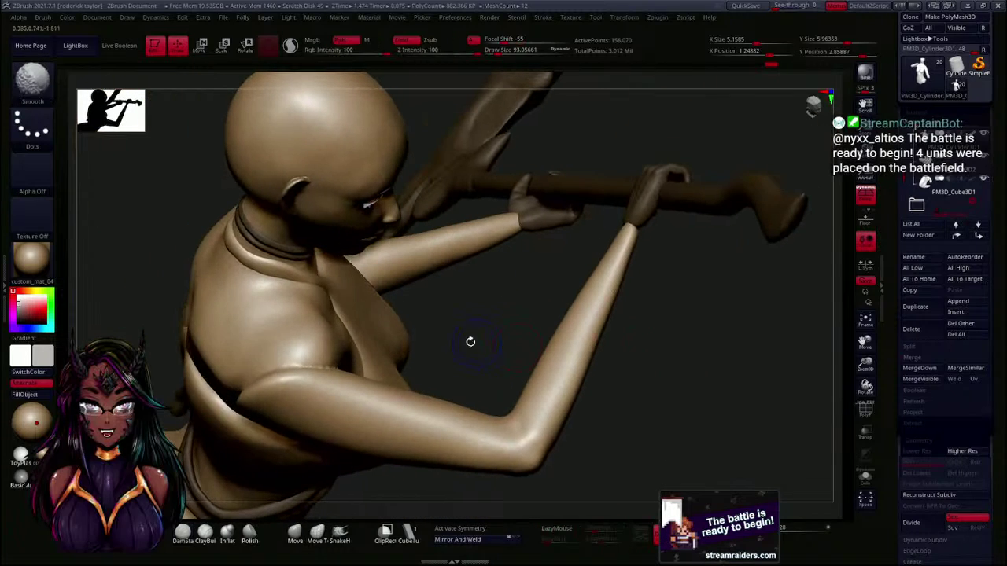
pyautogui.keyDown('shift'); pyautogui.moveTo(298, 371); pyautogui.dragTo(253, 393); pyautogui.keyUp('shift')
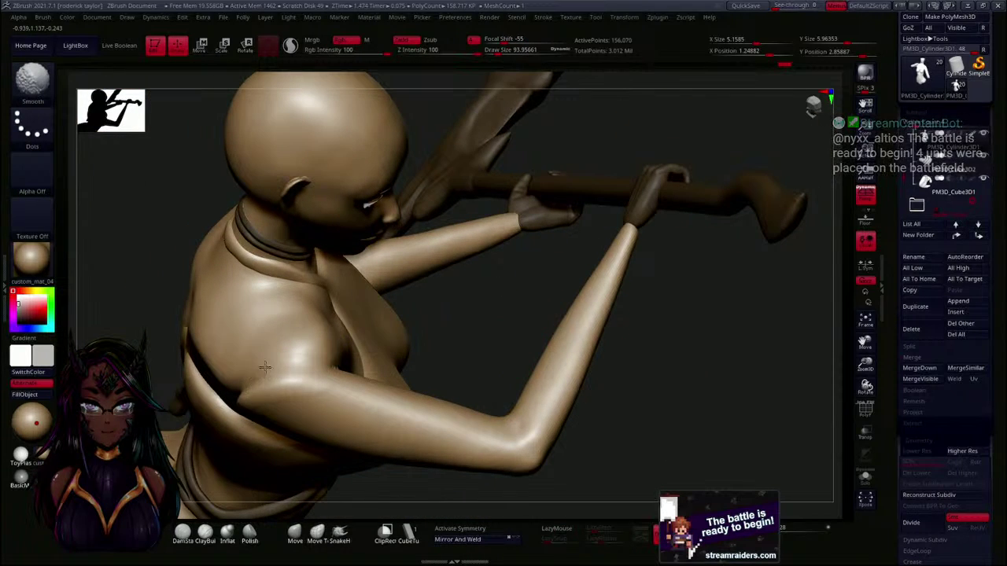
pyautogui.moveTo(418, 333)
pyautogui.mouseDown()
pyautogui.moveTo(536, 287)
pyautogui.moveTo(571, 293)
pyautogui.mouseUp()
pyautogui.press('shift')
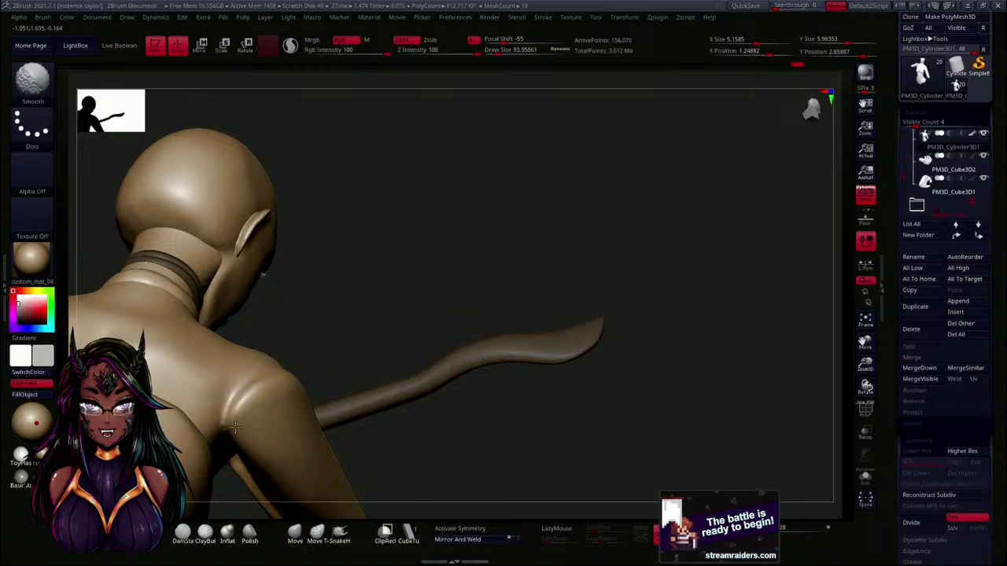
pyautogui.moveTo(309, 362)
pyautogui.mouseDown()
pyautogui.moveTo(378, 342)
pyautogui.moveTo(322, 359)
pyautogui.mouseUp()
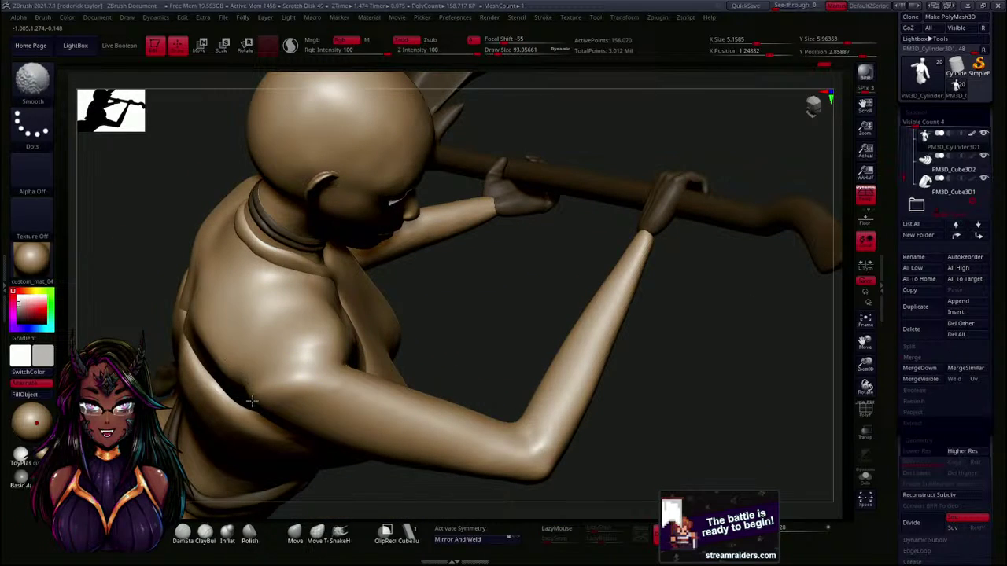
pyautogui.keyDown('shift'); pyautogui.moveTo(252, 403); pyautogui.dragTo(280, 391); pyautogui.keyUp('shift')
pyautogui.moveTo(562, 341)
pyautogui.mouseDown()
pyautogui.moveTo(510, 314)
pyautogui.moveTo(520, 314)
pyautogui.mouseUp()
pyautogui.moveTo(678, 425); pyautogui.dragTo(472, 354)
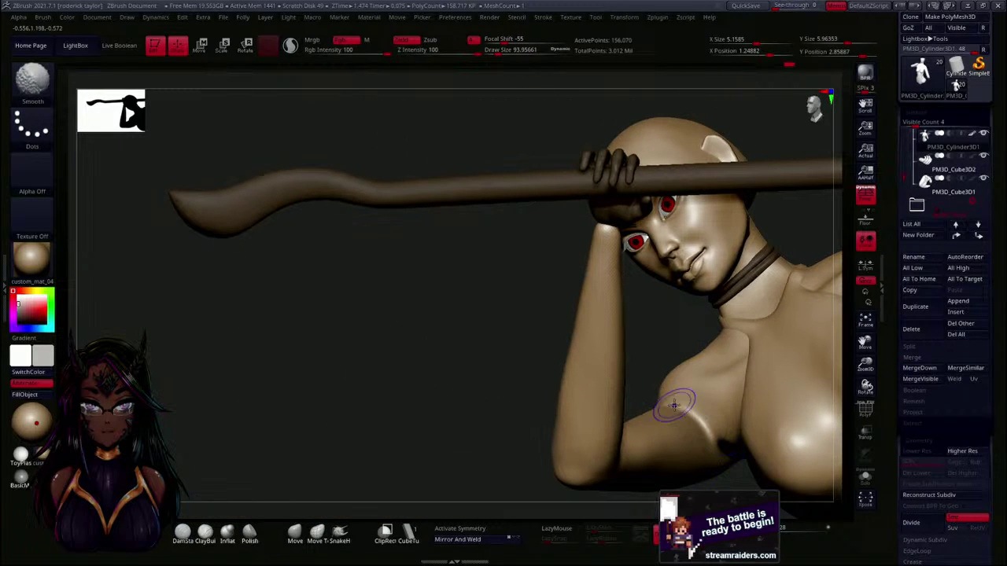
pyautogui.moveTo(638, 391)
pyautogui.mouseDown()
pyautogui.moveTo(382, 386)
pyautogui.moveTo(488, 346)
pyautogui.moveTo(694, 323)
pyautogui.moveTo(639, 247)
pyautogui.mouseUp()
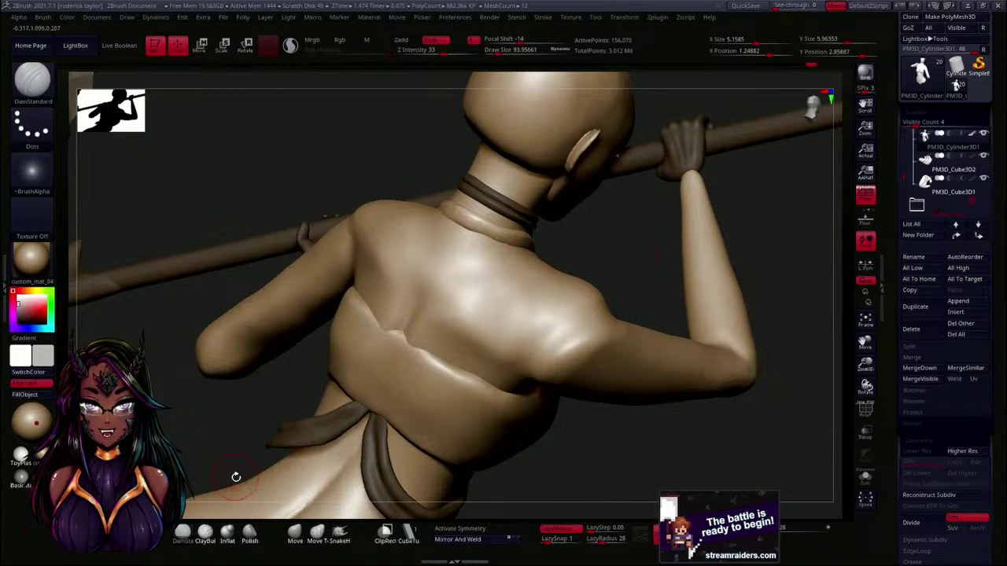
# - Build up the raised arm's shoulder muscle with the ClayBuildup brush at Z intensity 20 and smooth it into the back
pyautogui.click(209, 532)
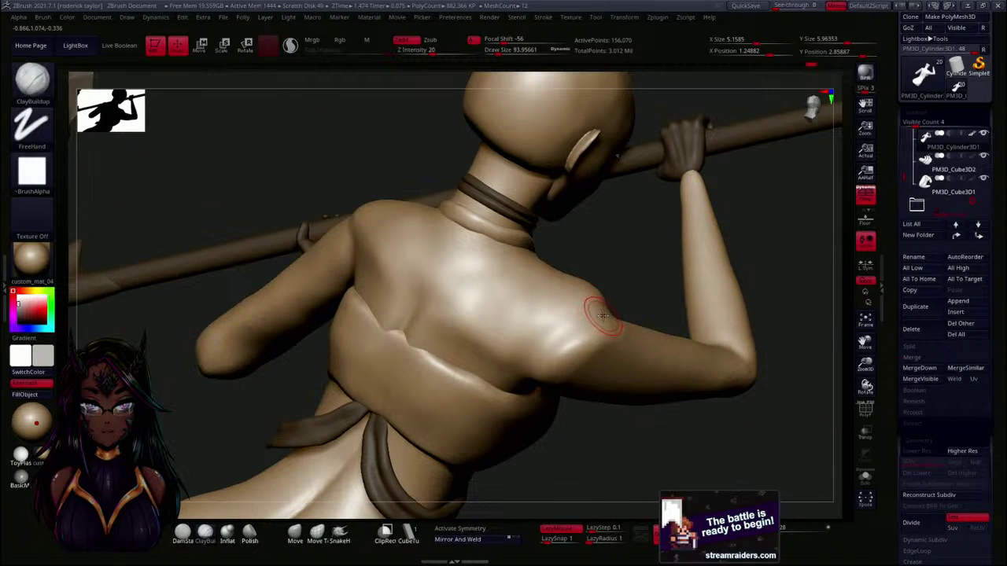
pyautogui.moveTo(629, 290)
pyautogui.mouseDown()
pyautogui.moveTo(638, 286)
pyautogui.moveTo(605, 313)
pyautogui.moveTo(619, 326)
pyautogui.mouseUp()
pyautogui.moveTo(708, 288); pyautogui.dragTo(658, 284)
pyautogui.keyDown('shift'); pyautogui.moveTo(618, 315); pyautogui.dragTo(604, 292); pyautogui.keyUp('shift')
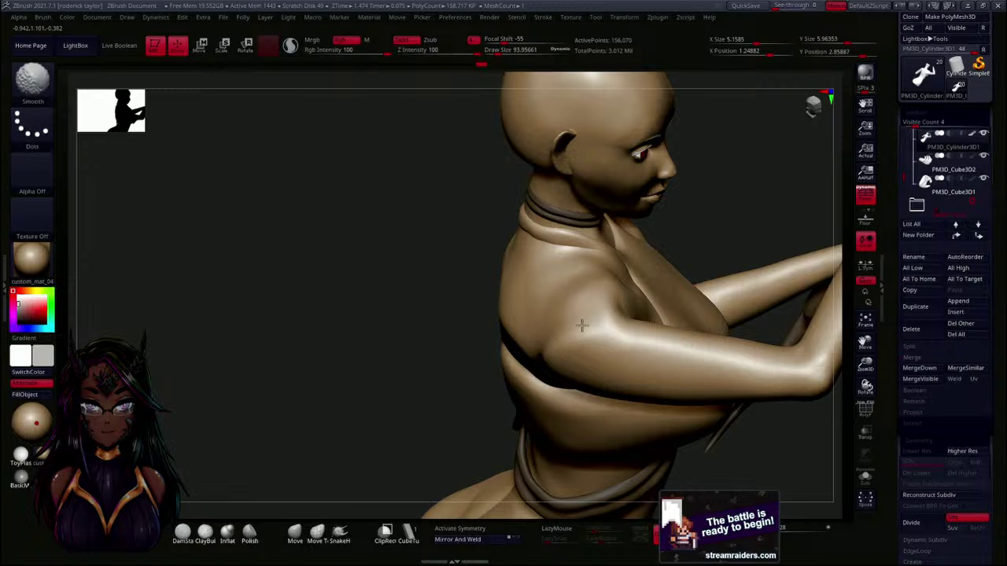
pyautogui.moveTo(503, 334)
pyautogui.mouseDown()
pyautogui.moveTo(371, 333)
pyautogui.moveTo(540, 332)
pyautogui.mouseUp()
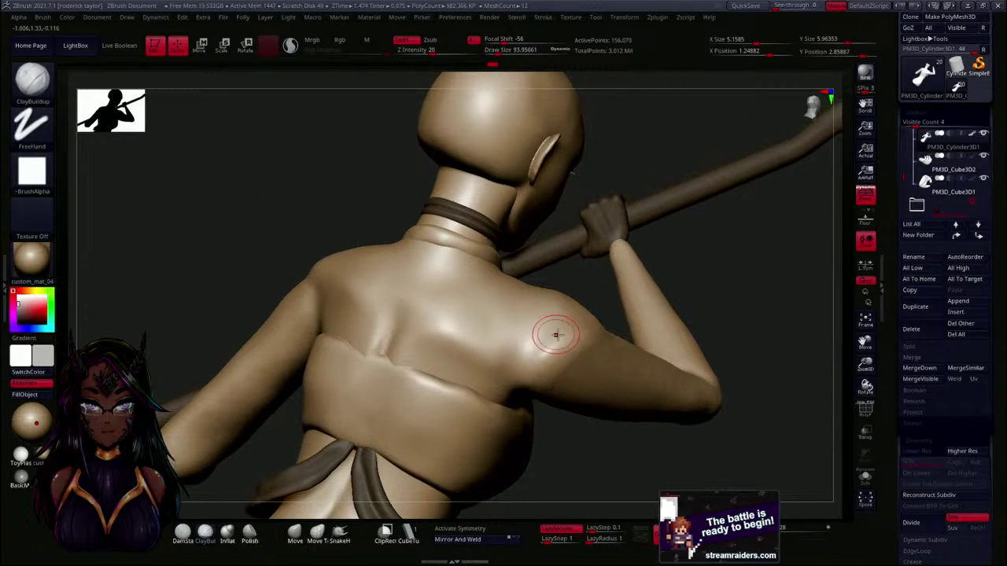
pyautogui.moveTo(577, 298)
pyautogui.mouseDown()
pyautogui.moveTo(566, 298)
pyautogui.moveTo(584, 318)
pyautogui.mouseUp()
pyautogui.moveTo(533, 358)
pyautogui.keyDown('shift'); pyautogui.mouseDown()
pyautogui.moveTo(561, 337)
pyautogui.moveTo(546, 340)
pyautogui.moveTo(551, 354)
pyautogui.moveTo(602, 318)
pyautogui.moveTo(511, 367)
pyautogui.mouseUp(); pyautogui.keyUp('shift')
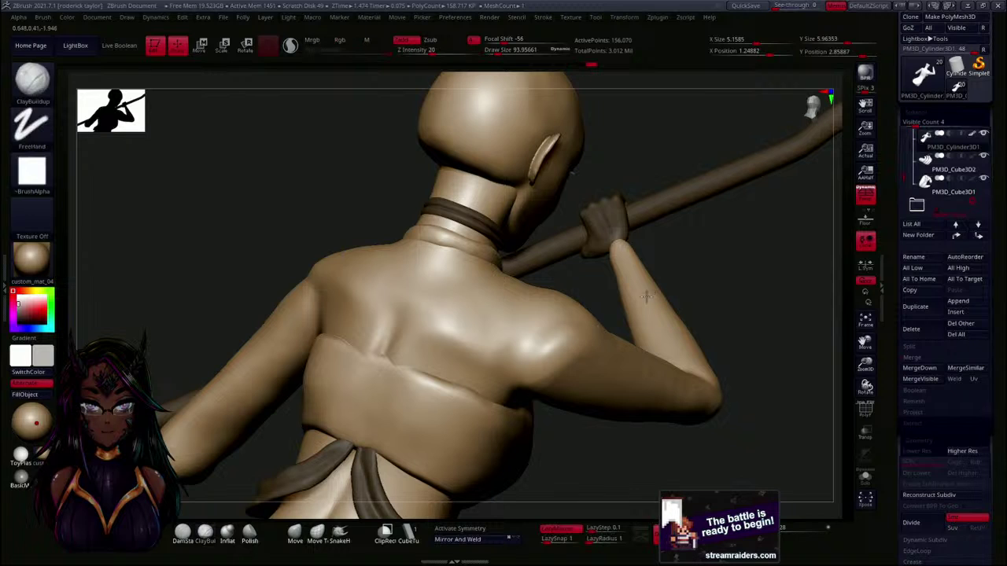
# - Smooth the outer contour of the raised arm's shoulder from the front, where the upper arm meets the collarbone
pyautogui.moveTo(742, 302); pyautogui.dragTo(605, 285)
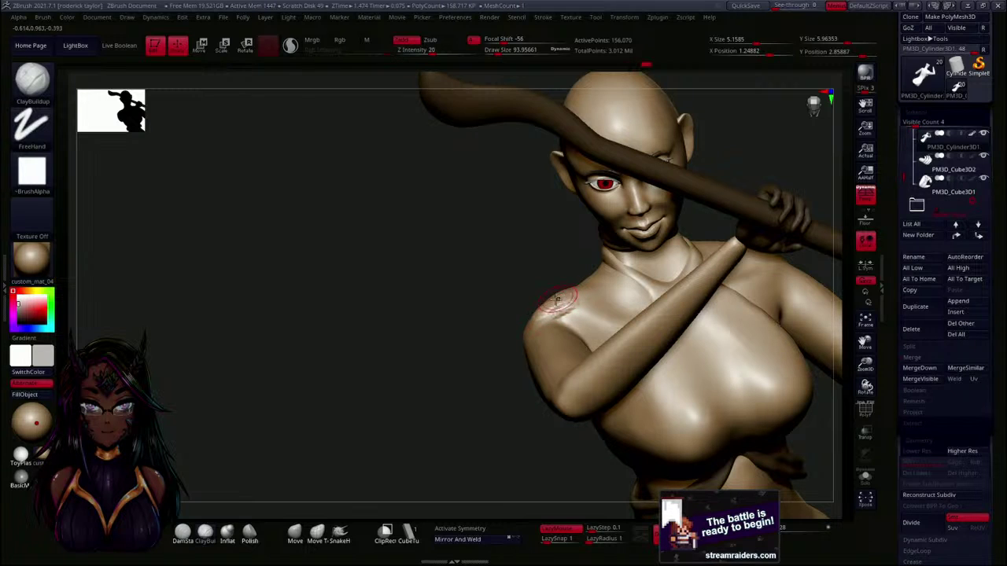
pyautogui.press('shift')
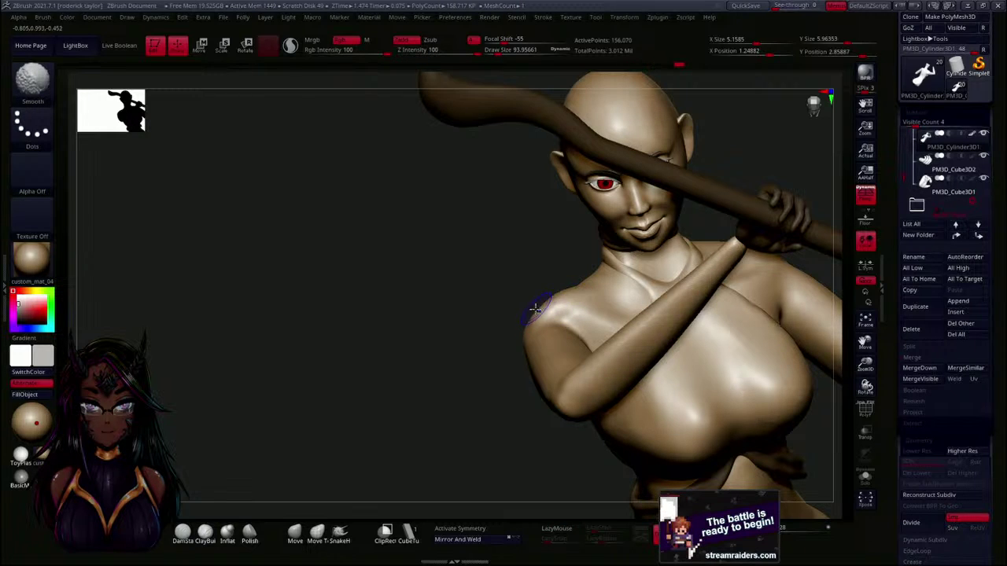
pyautogui.moveTo(391, 355)
pyautogui.mouseDown()
pyautogui.moveTo(391, 367)
pyautogui.moveTo(531, 295)
pyautogui.moveTo(564, 292)
pyautogui.moveTo(549, 283)
pyautogui.moveTo(525, 299)
pyautogui.moveTo(511, 293)
pyautogui.moveTo(517, 284)
pyautogui.moveTo(396, 337)
pyautogui.moveTo(461, 307)
pyautogui.mouseUp()
pyautogui.press('shift')
pyautogui.press('shift')
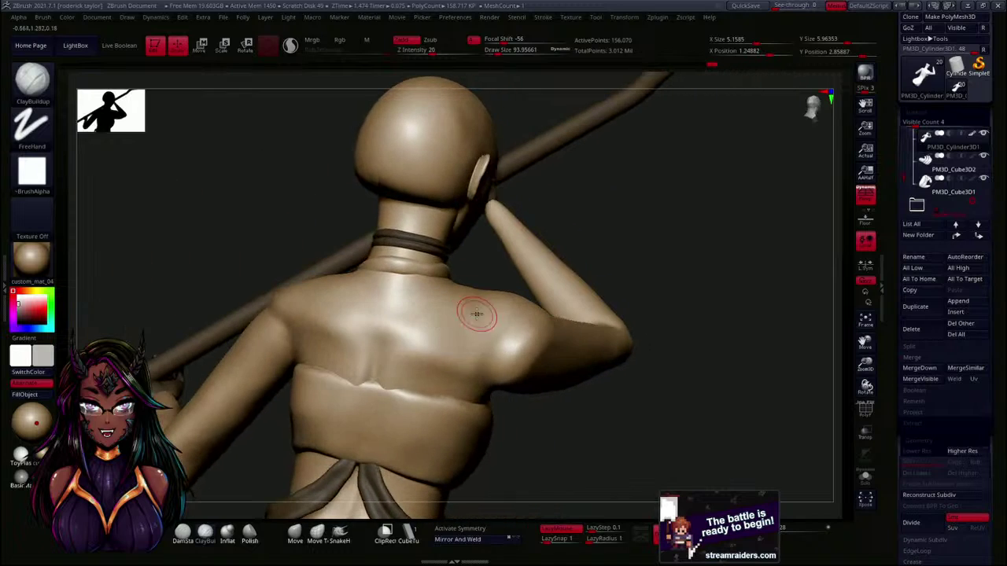
# - Add ClayBuildup strokes at Z intensity 20 to the raised arm's rear shoulder and across the shoulder blade, and smooth them in
pyautogui.press('shift')
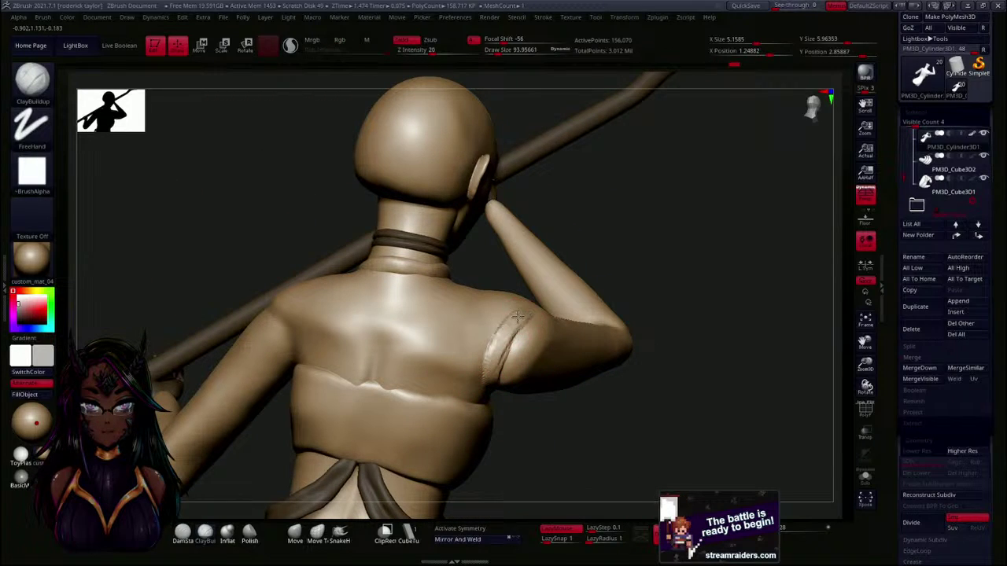
pyautogui.moveTo(503, 370)
pyautogui.mouseDown()
pyautogui.moveTo(512, 374)
pyautogui.moveTo(502, 319)
pyautogui.mouseUp()
pyautogui.press('shift')
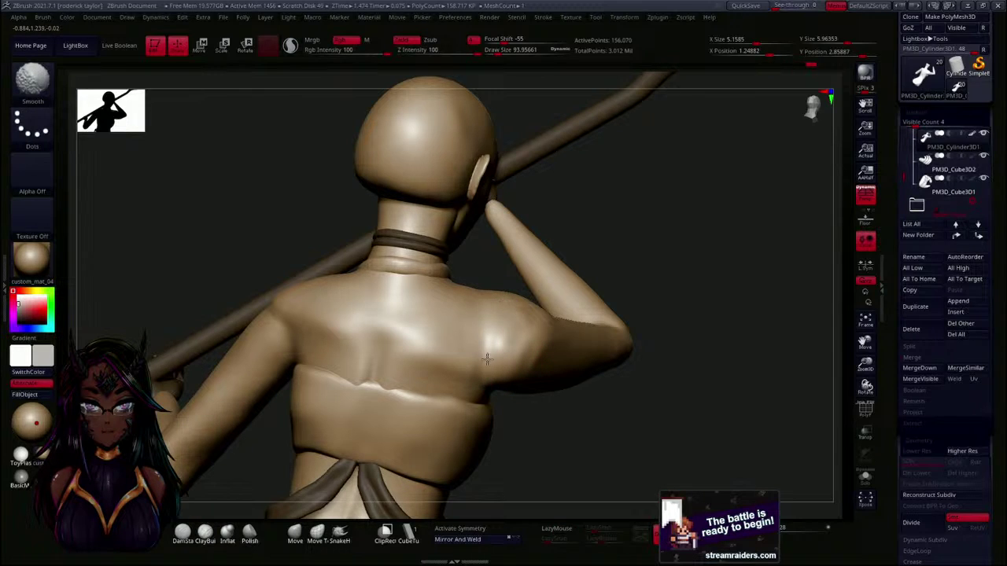
pyautogui.moveTo(530, 420); pyautogui.dragTo(548, 396)
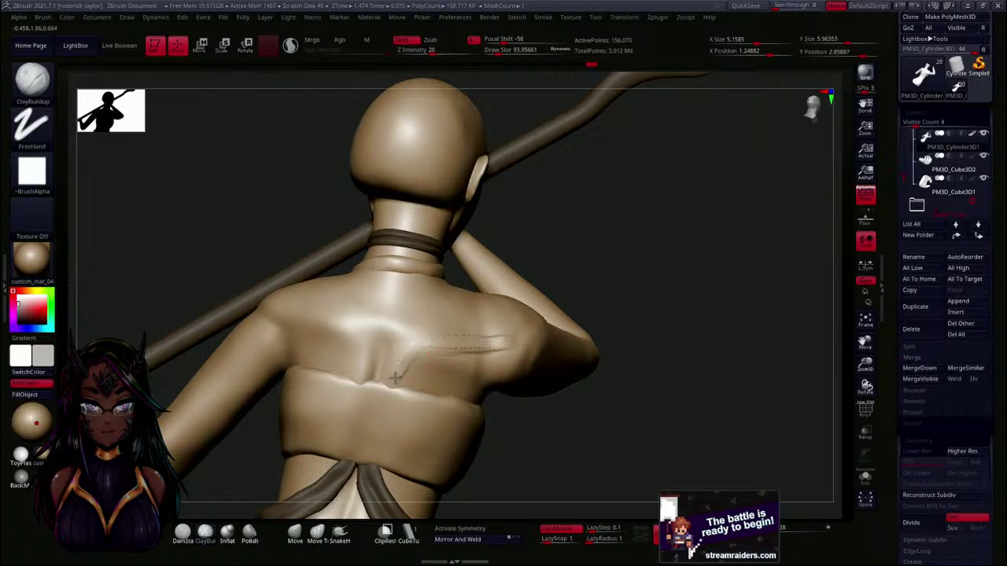
pyautogui.keyDown('shift'); pyautogui.moveTo(508, 338); pyautogui.dragTo(498, 344); pyautogui.keyUp('shift')
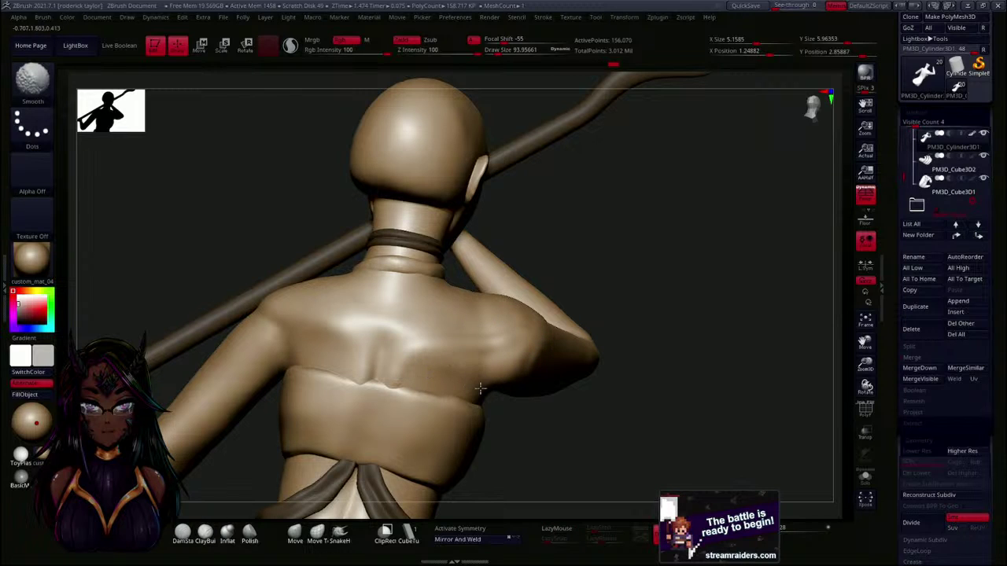
# - Smooth the raised arm's rear shoulder seam and its upper edge into the back
pyautogui.moveTo(514, 414)
pyautogui.mouseDown()
pyautogui.moveTo(535, 442)
pyautogui.moveTo(569, 403)
pyautogui.moveTo(601, 432)
pyautogui.moveTo(527, 340)
pyautogui.moveTo(534, 299)
pyautogui.moveTo(520, 279)
pyautogui.mouseUp()
pyautogui.keyDown('shift'); pyautogui.moveTo(535, 314); pyautogui.dragTo(516, 272); pyautogui.keyUp('shift')
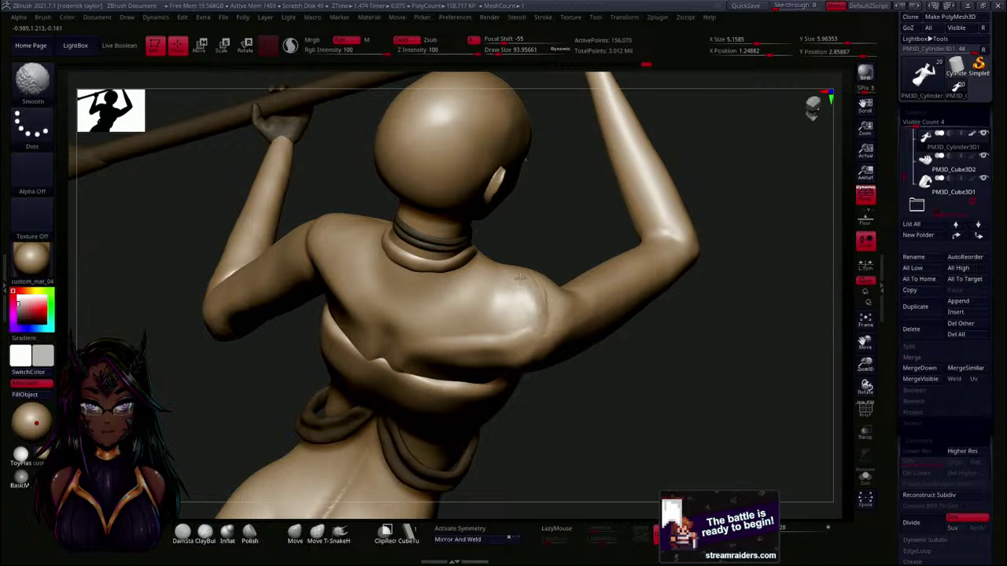
pyautogui.keyDown('shift'); pyautogui.moveTo(541, 328); pyautogui.dragTo(526, 342); pyautogui.keyUp('shift')
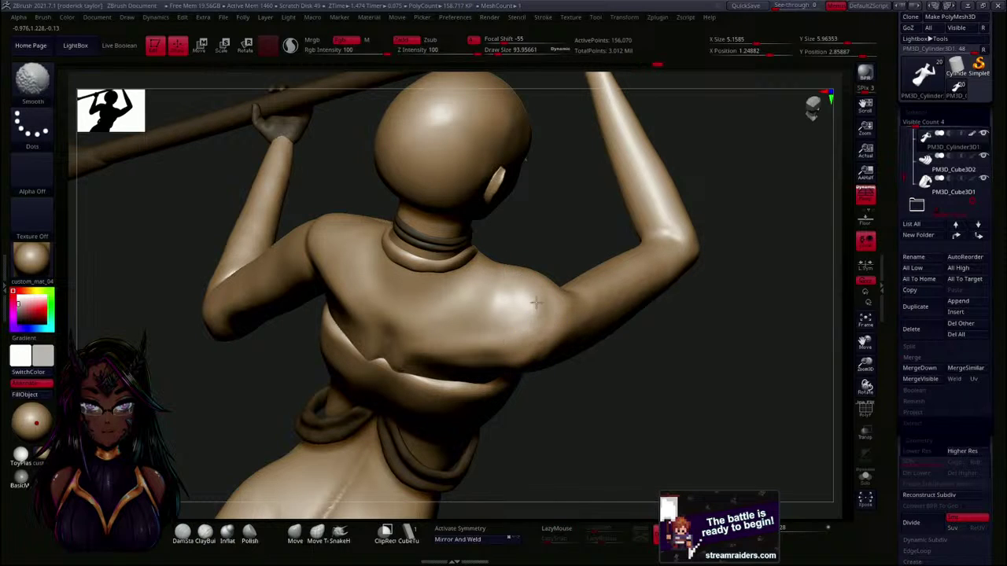
pyautogui.moveTo(583, 359); pyautogui.dragTo(494, 354)
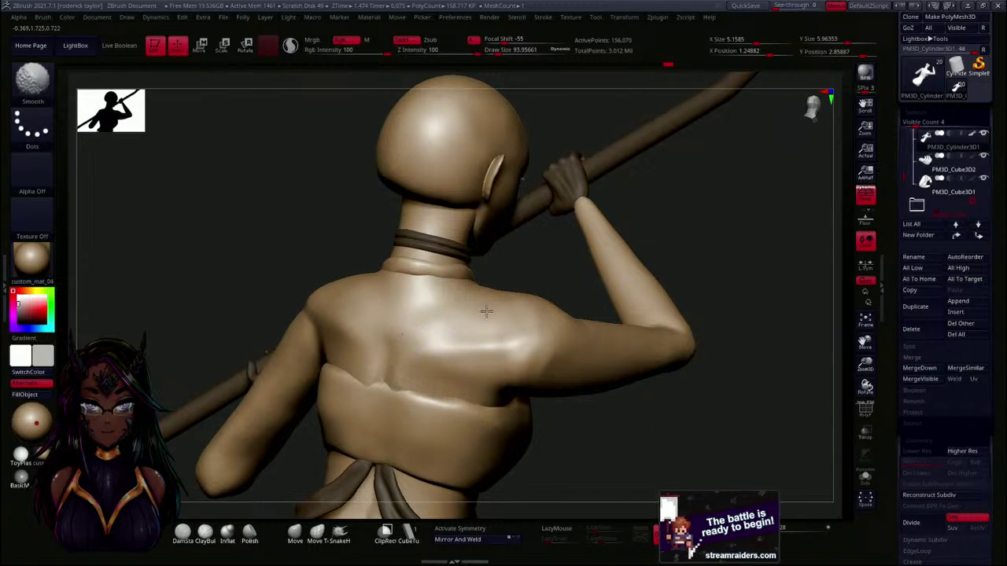
pyautogui.keyDown('shift'); pyautogui.moveTo(523, 292); pyautogui.dragTo(560, 307); pyautogui.keyUp('shift')
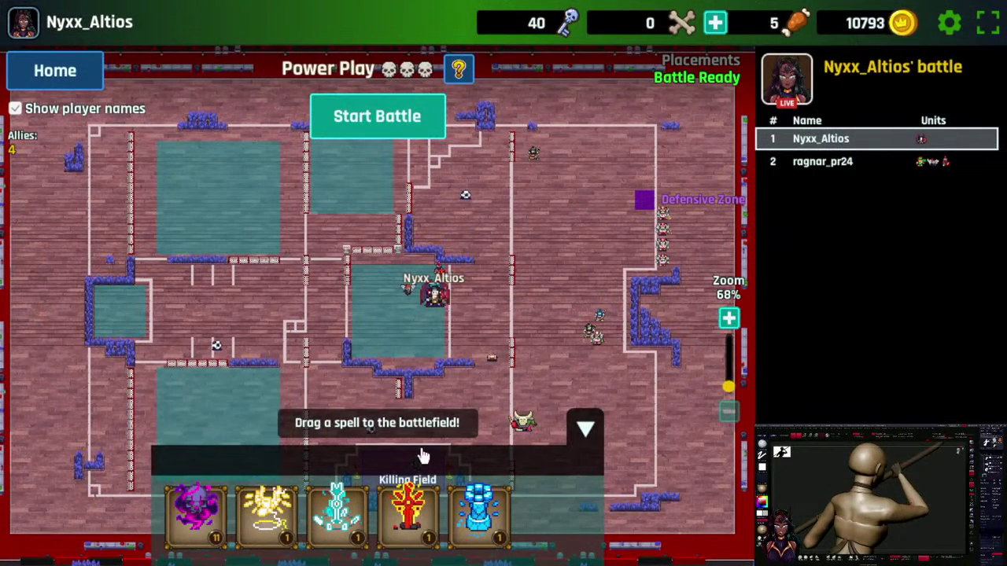
# - Switch to Stream Raiders, place the Curse spell beside the enemy group and start the Power Play battle
pyautogui.moveTo(197, 504); pyautogui.dragTo(565, 333)
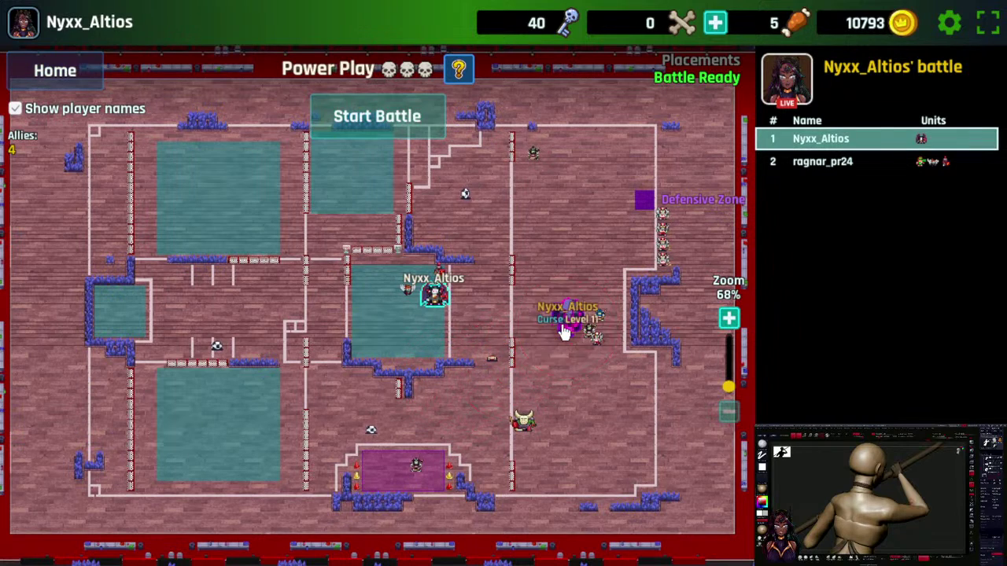
pyautogui.click(317, 118)
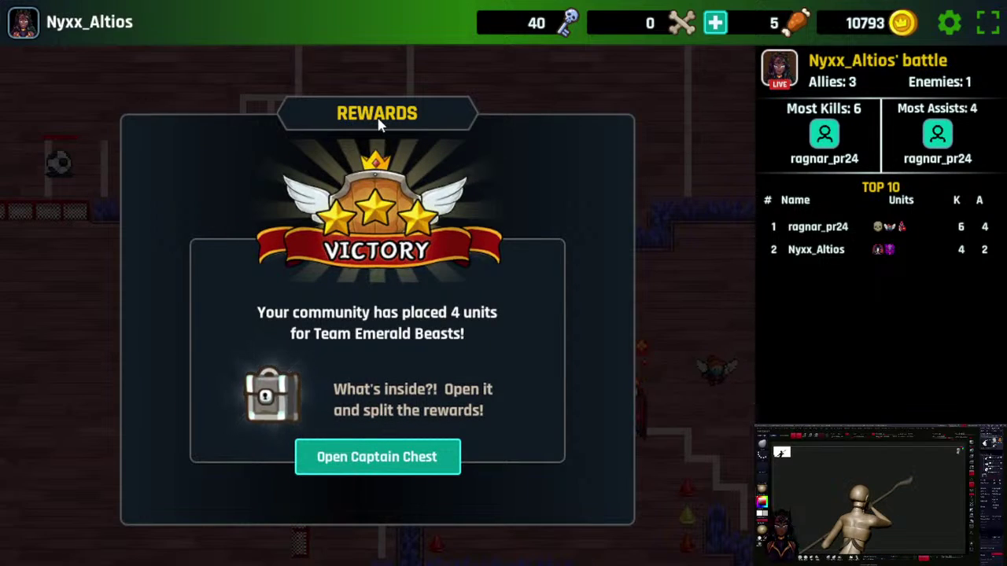
# - Open the Captain Chest and grant the battle rewards with one random viewer winner
pyautogui.click(405, 471)
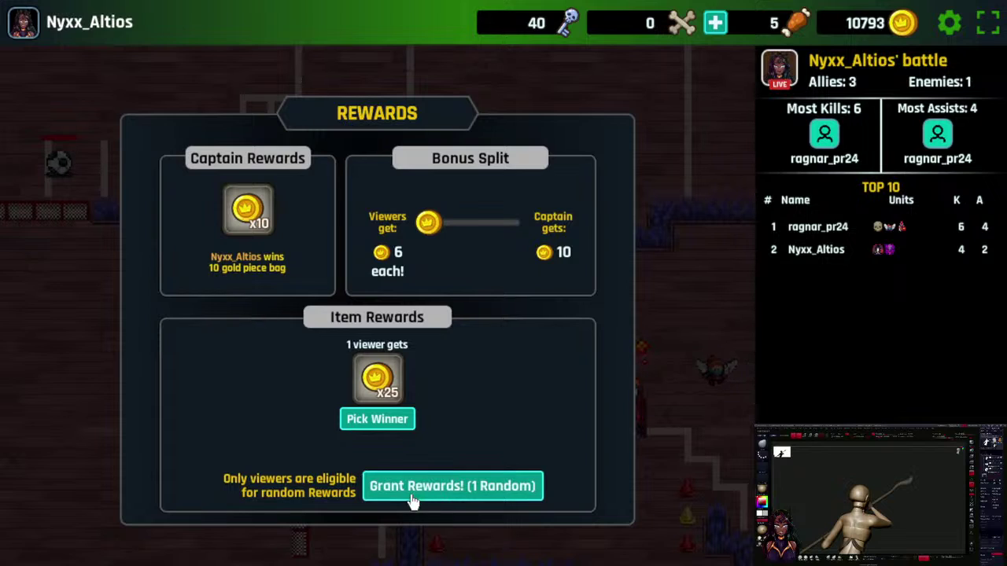
pyautogui.click(413, 488)
pyautogui.click(412, 499)
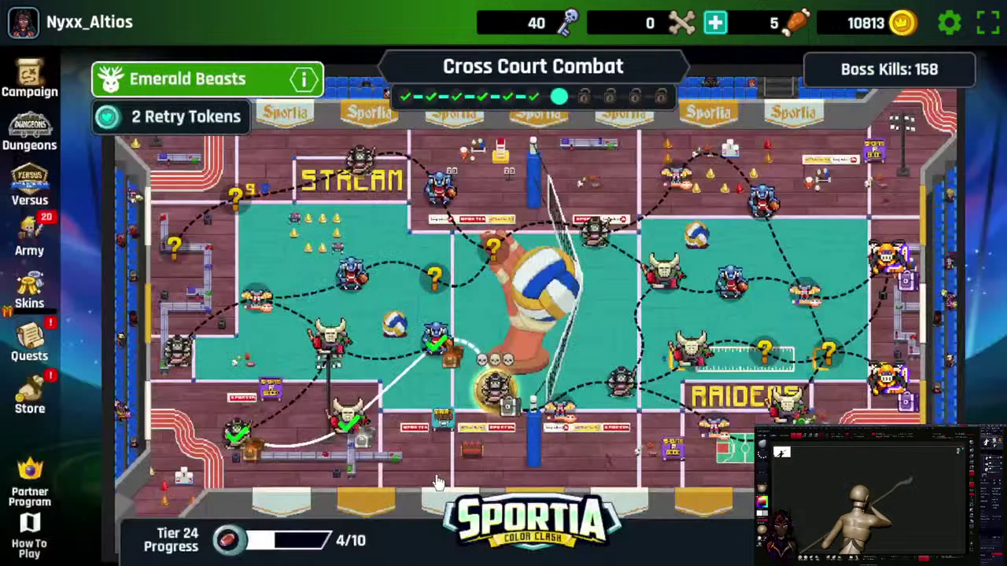
# - Start the Break Point battle, place the level 25 captain unit in the placement zone nearest the enemies, and return to the campaign map
pyautogui.click(577, 402)
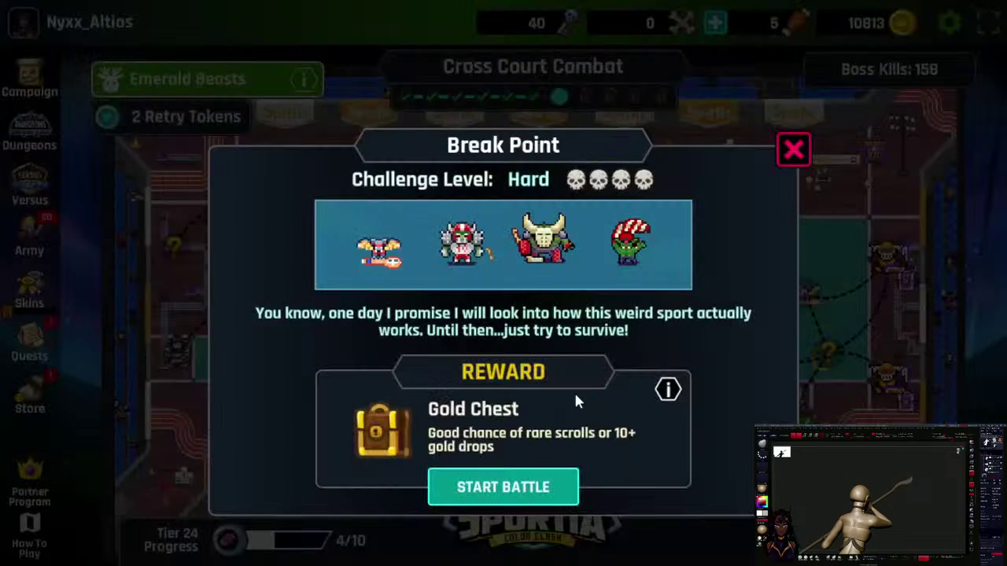
pyautogui.click(541, 482)
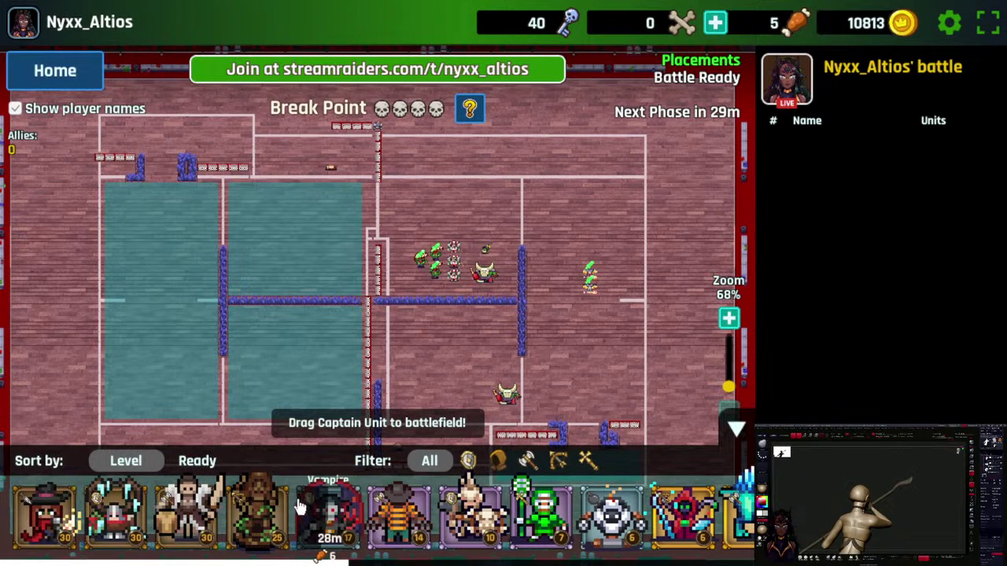
pyautogui.moveTo(249, 516); pyautogui.dragTo(332, 246)
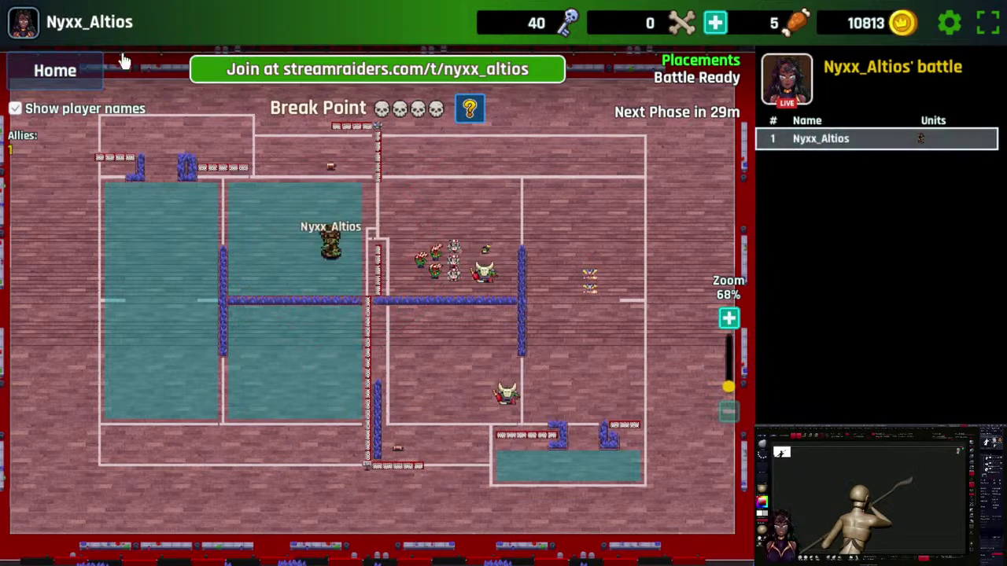
pyautogui.click(60, 57)
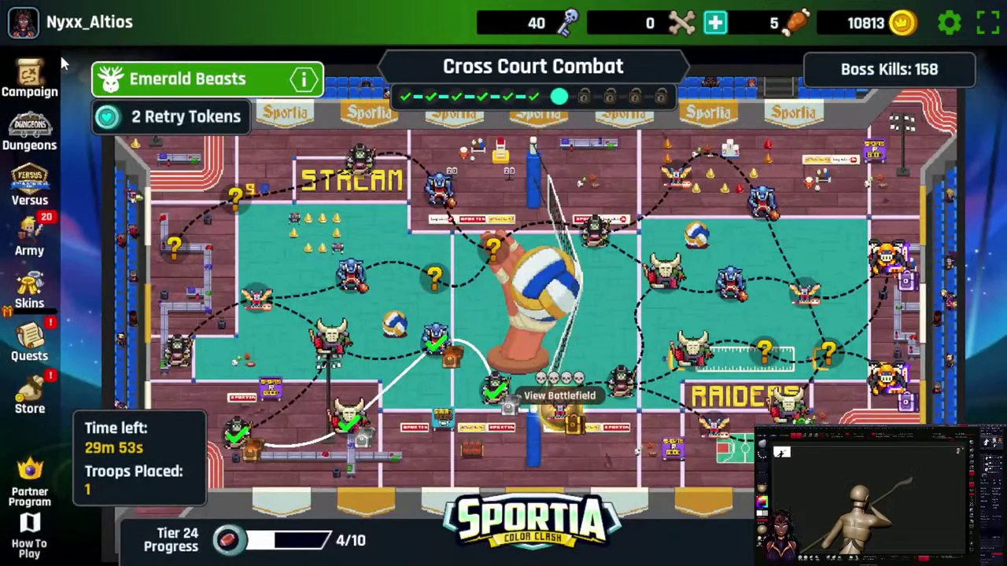
# - Buy the Swiftfoot Rogue, Heavy Tank, Pinning Archer and Flag Bearer scrolls from the store
pyautogui.click(30, 393)
pyautogui.scroll(-5, 375, 326)
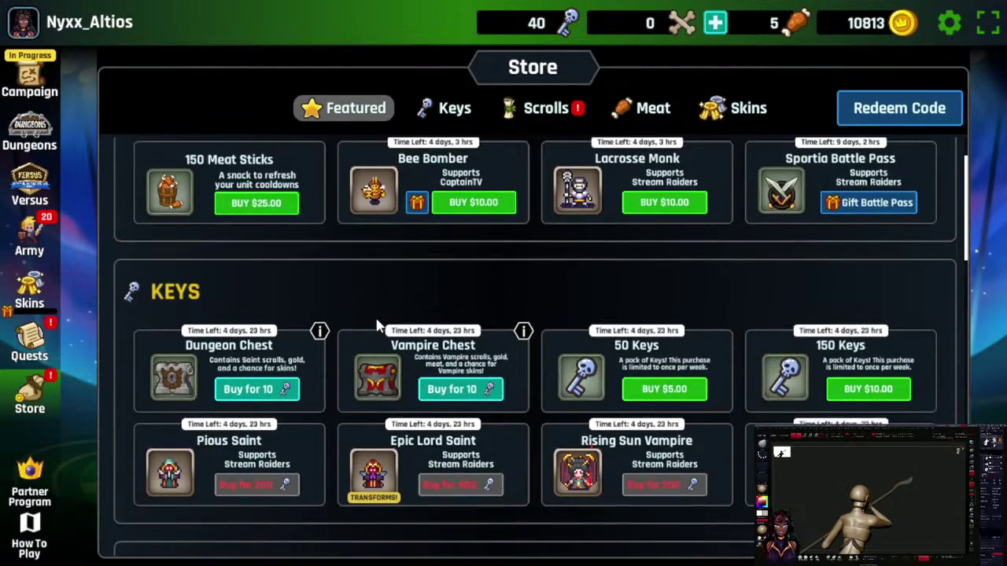
pyautogui.scroll(-2, 314, 336)
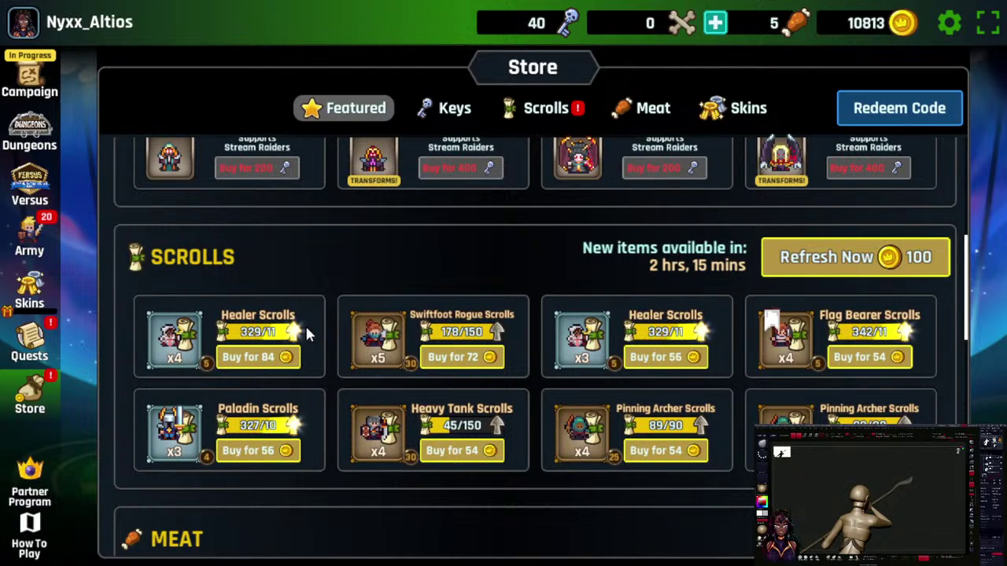
pyautogui.click(438, 360)
pyautogui.click(462, 451)
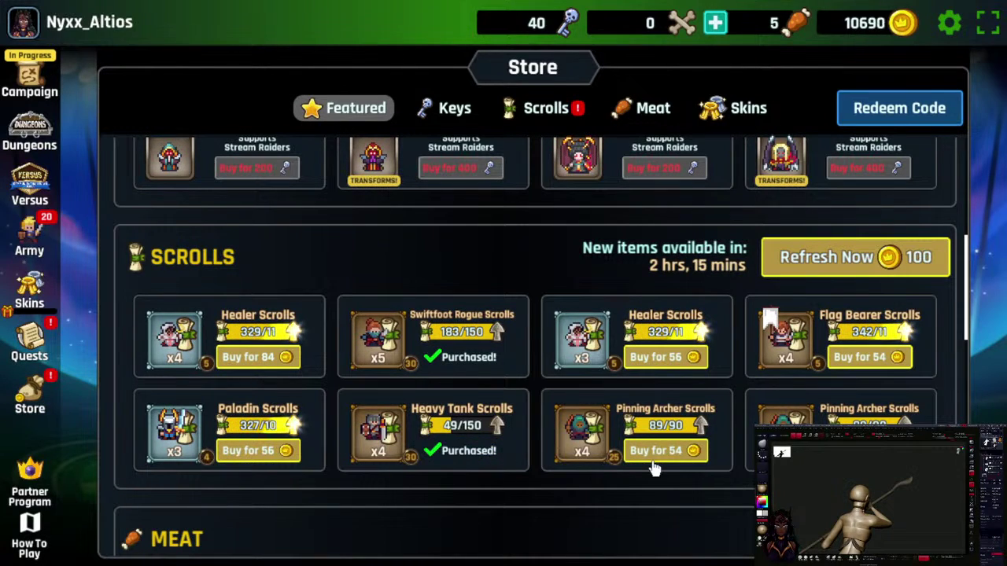
pyautogui.click(666, 450)
pyautogui.click(866, 357)
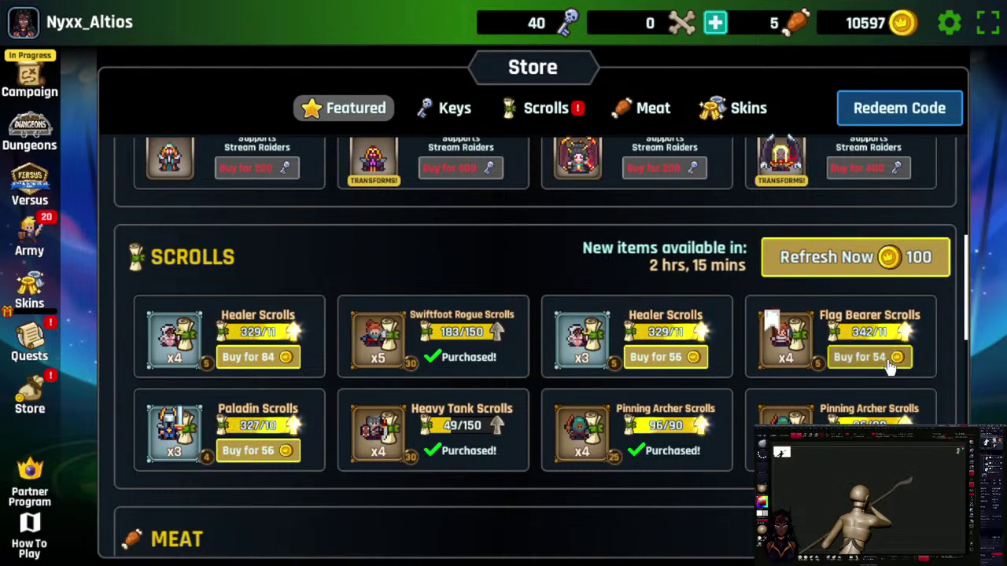
# - Upgrade the Pinning Archer to level 26 and the Vampire to level 18 in the army
pyautogui.click(29, 236)
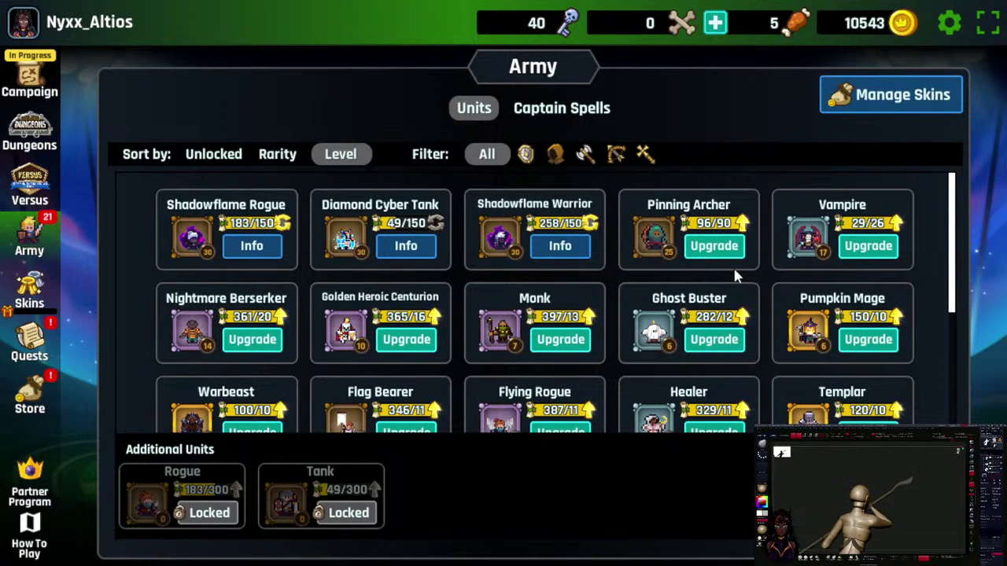
pyautogui.click(715, 253)
pyautogui.click(496, 483)
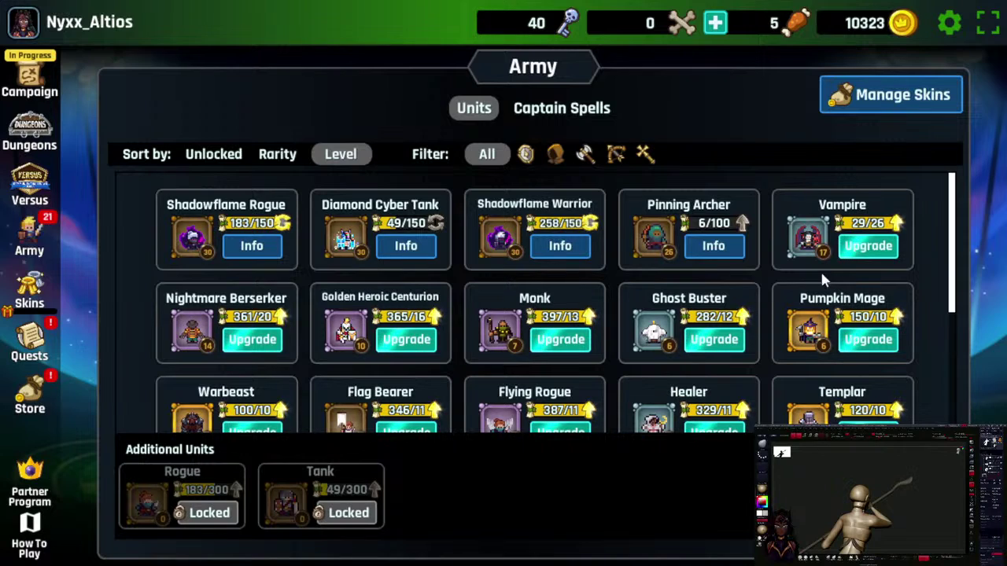
pyautogui.click(848, 254)
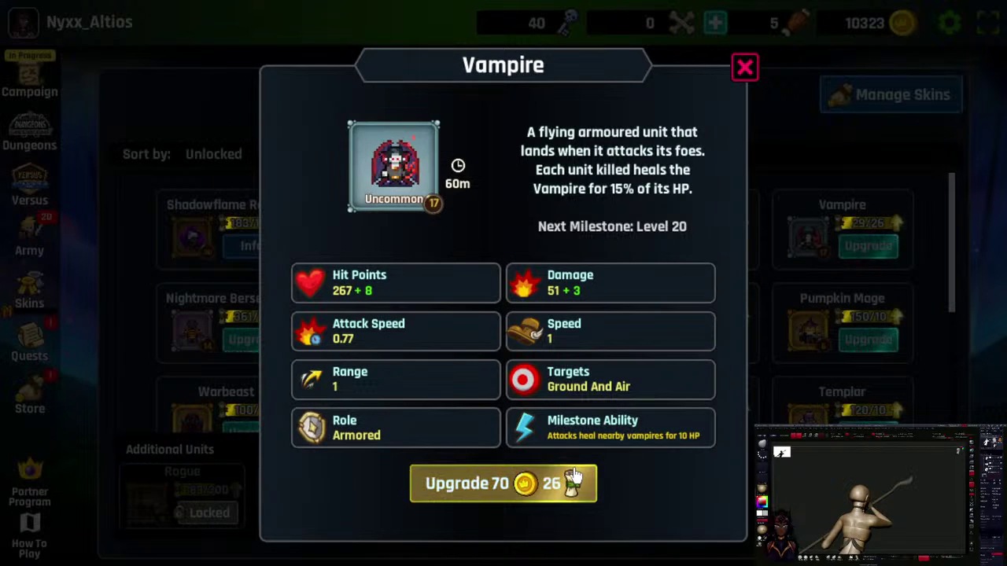
pyautogui.click(576, 477)
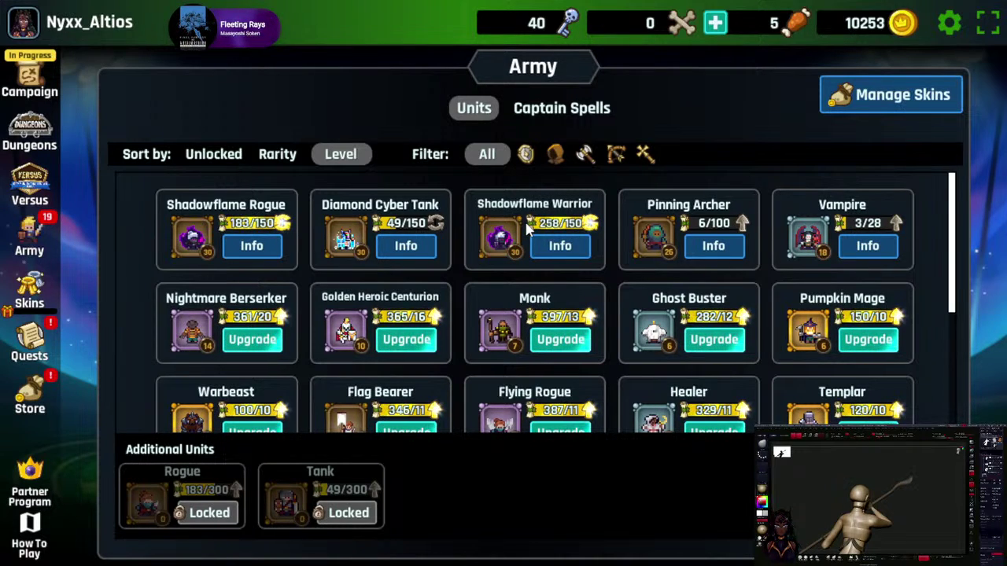
# - Examine the stats and upgrade requirements of the Pinning Archer, Vampire and Monk units
pyautogui.click(713, 250)
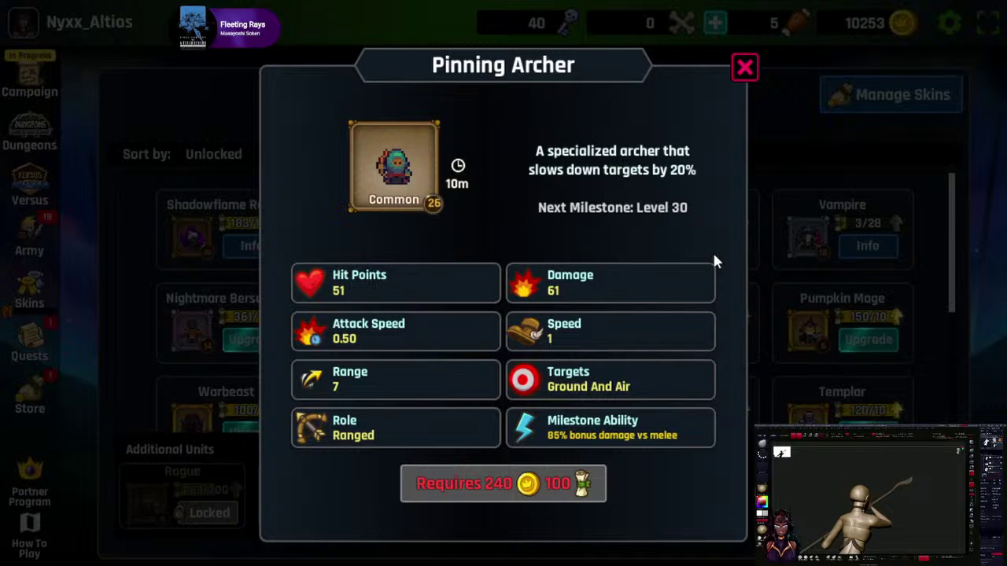
pyautogui.click(746, 70)
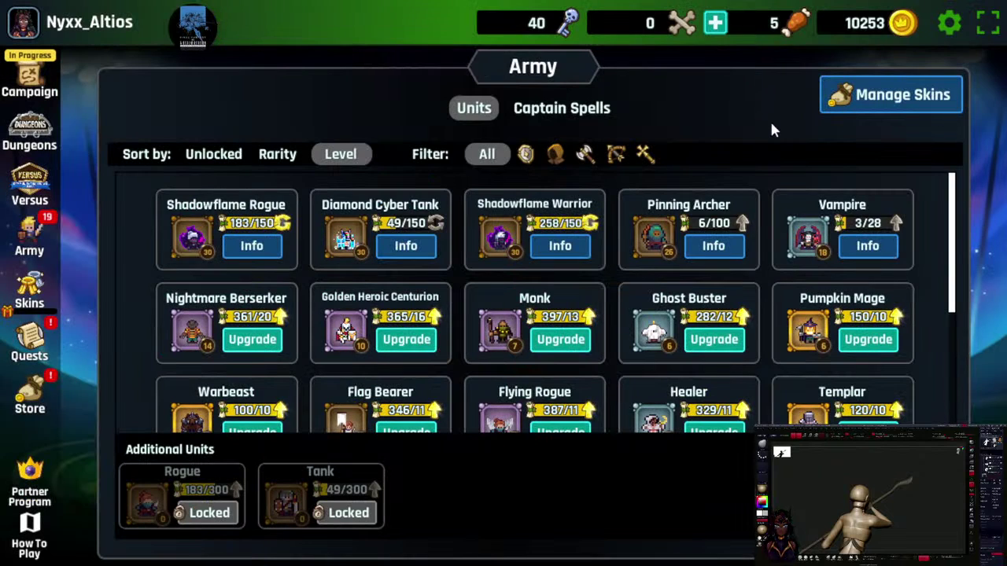
pyautogui.click(868, 247)
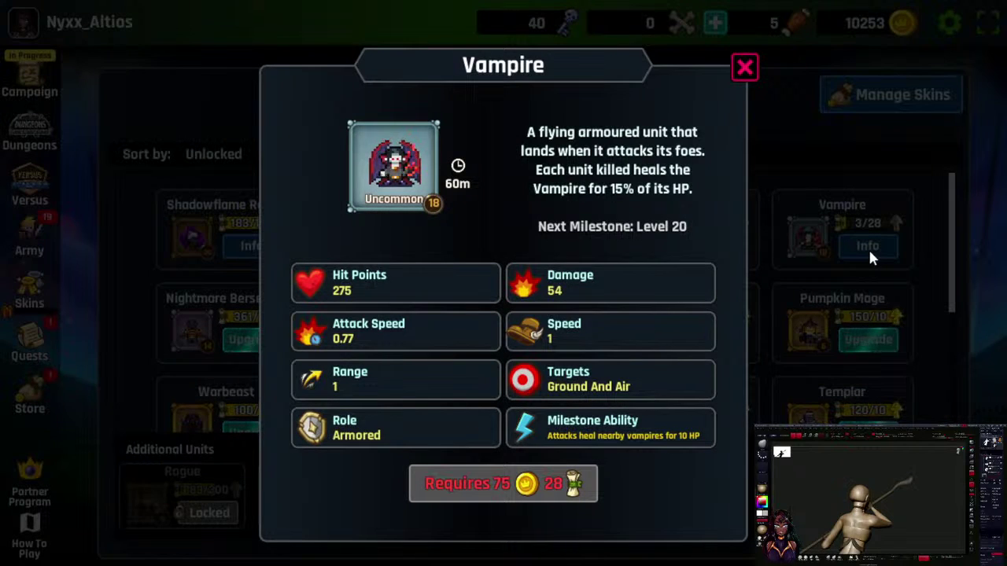
pyautogui.click(745, 71)
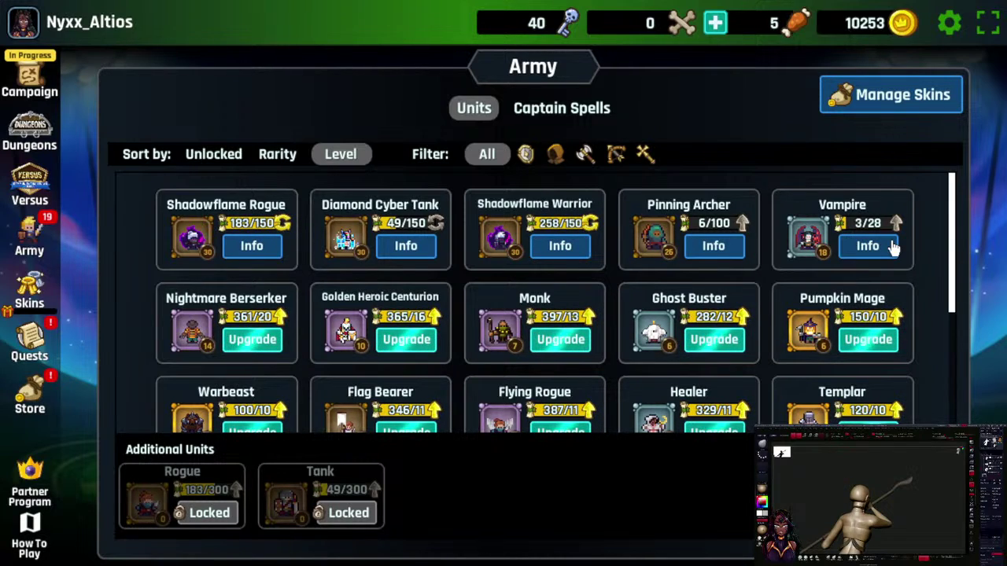
pyautogui.click(863, 252)
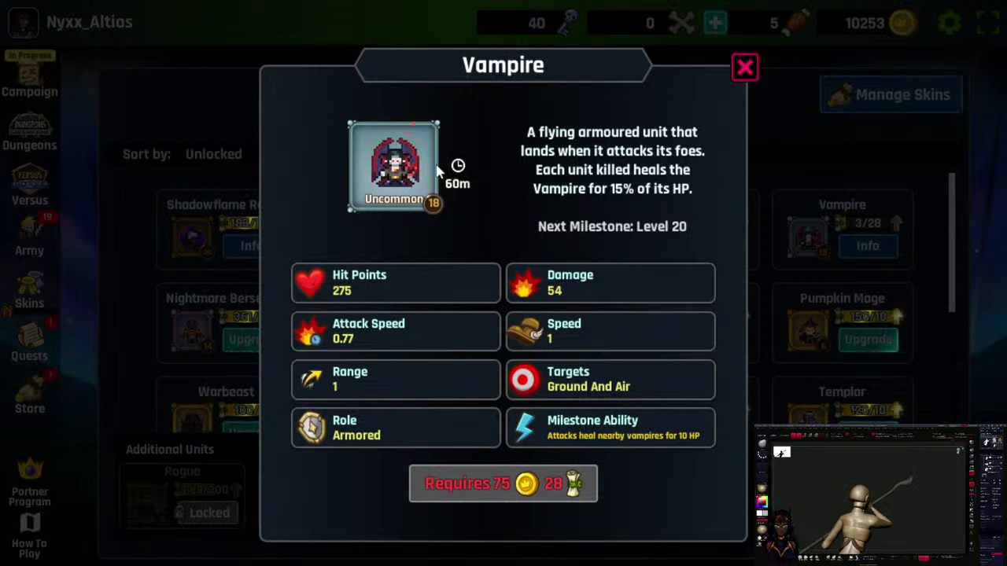
pyautogui.click(744, 68)
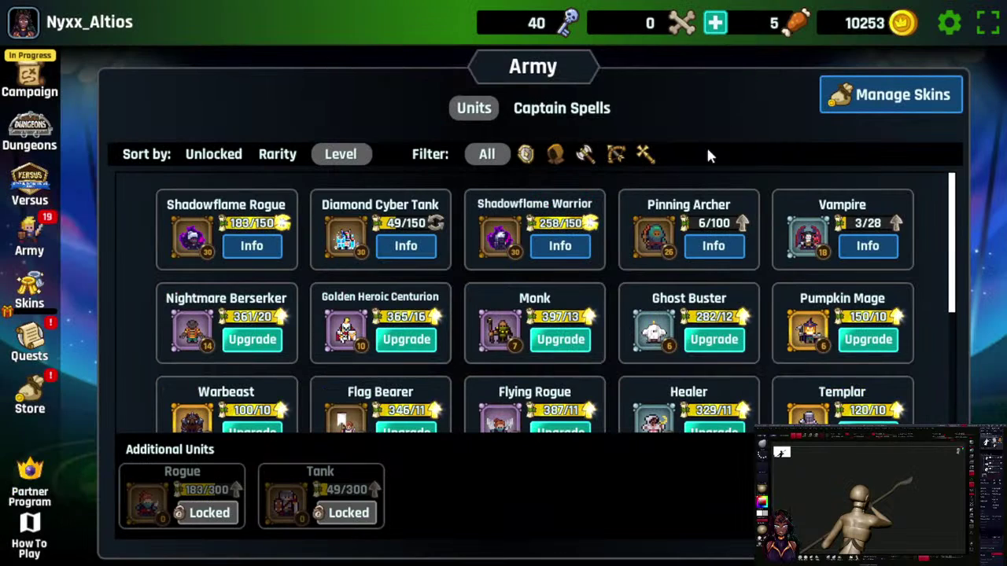
pyautogui.click(559, 340)
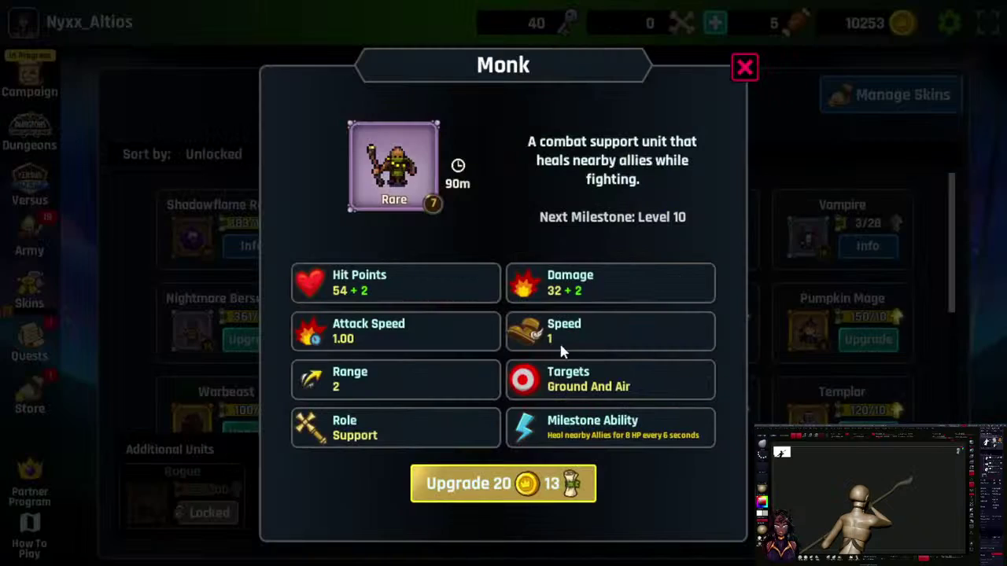
pyautogui.click(743, 69)
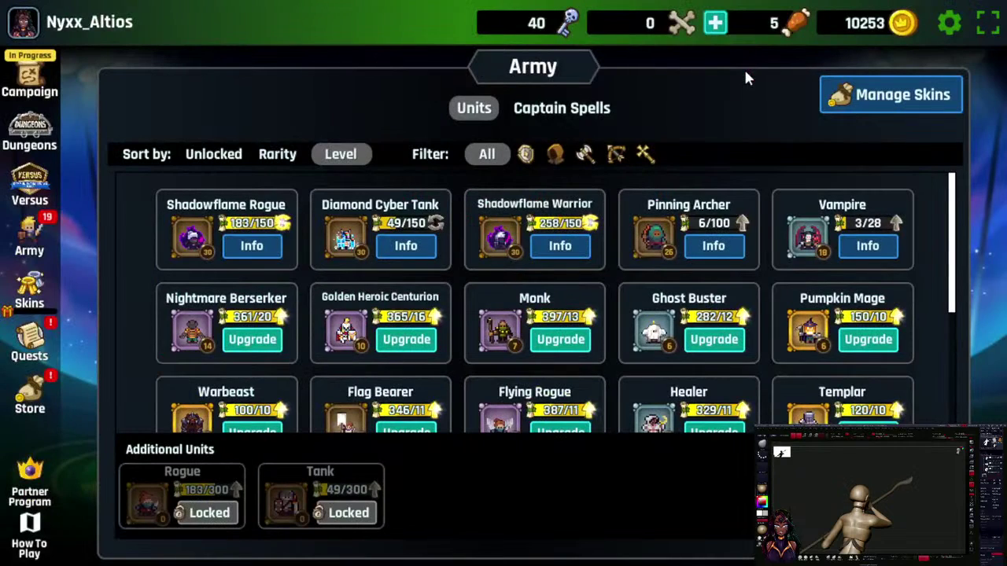
# - Examine the stats and upgrade requirements of the Ghost Buster, Pumpkin Mage, Bomber, Mythic Paladin and Saint units
pyautogui.click(717, 343)
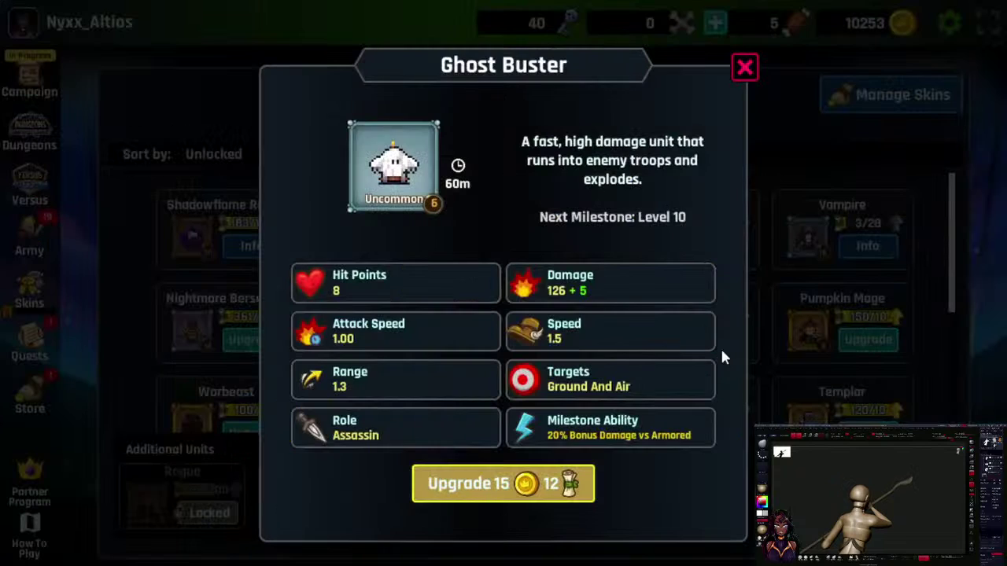
pyautogui.click(744, 69)
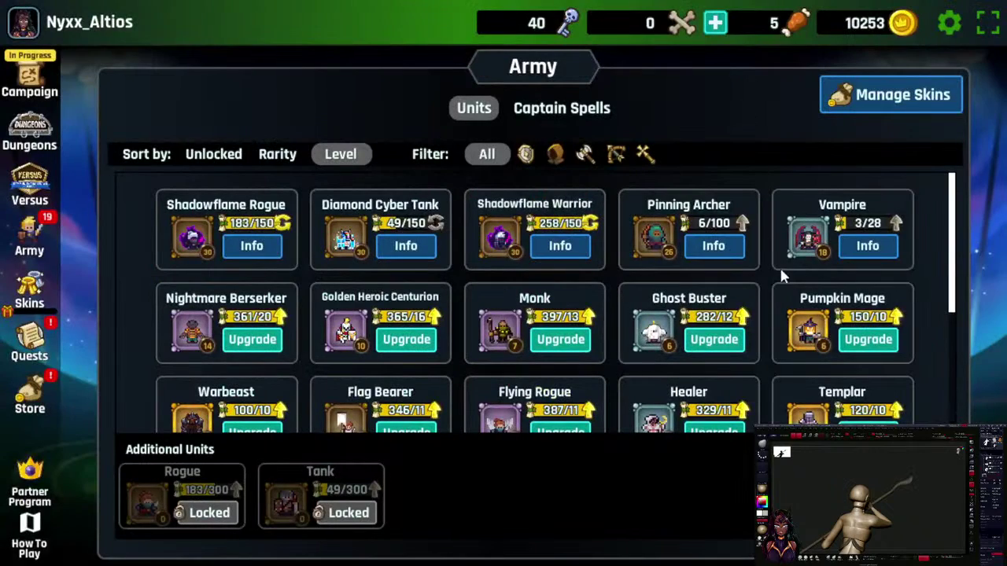
pyautogui.click(850, 345)
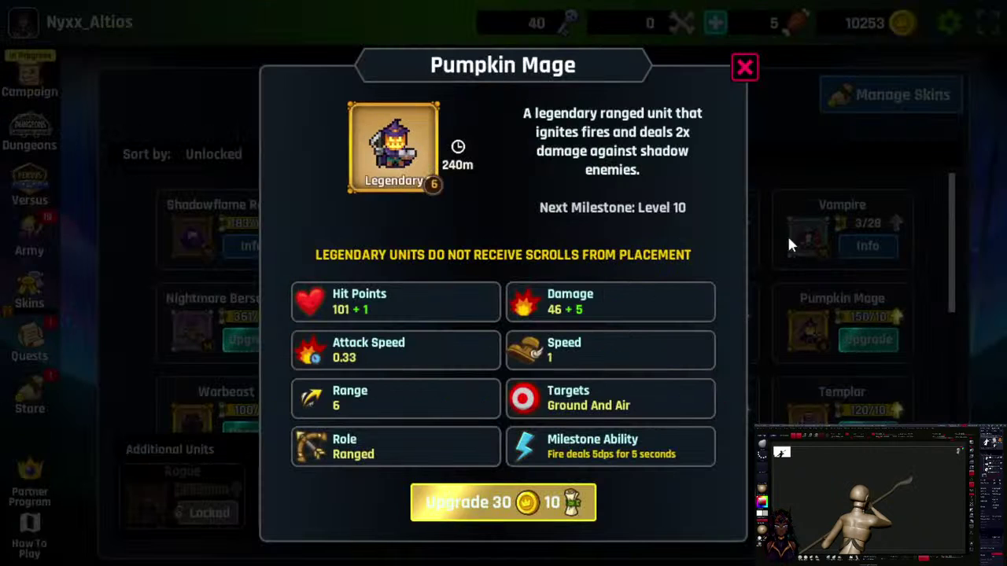
pyautogui.click(743, 68)
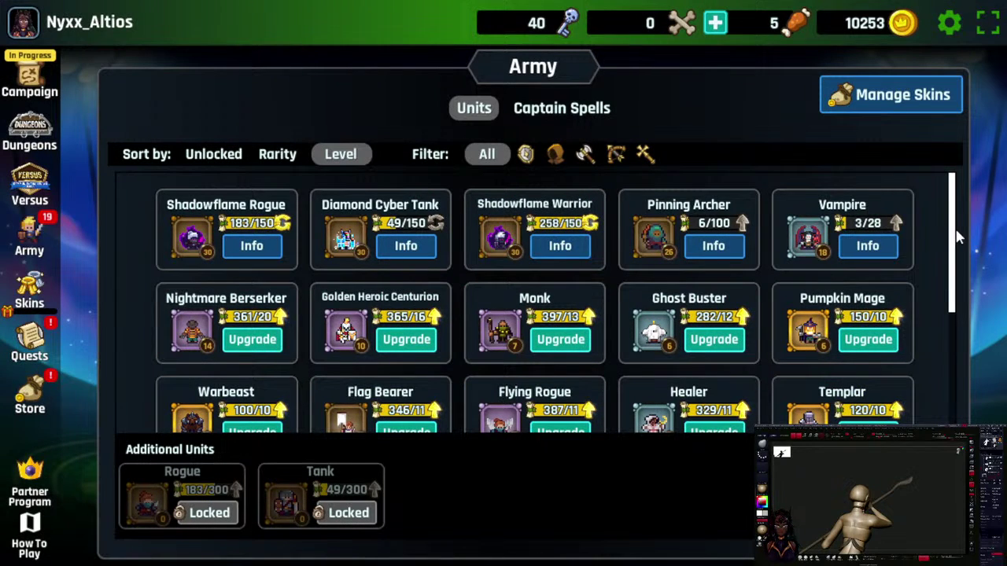
pyautogui.moveTo(953, 237); pyautogui.dragTo(944, 376)
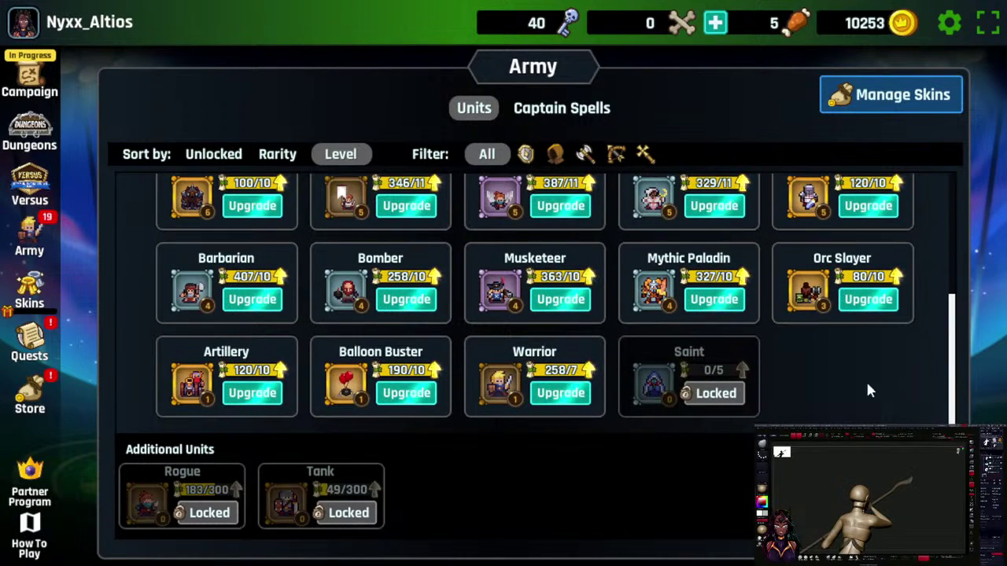
pyautogui.click(420, 308)
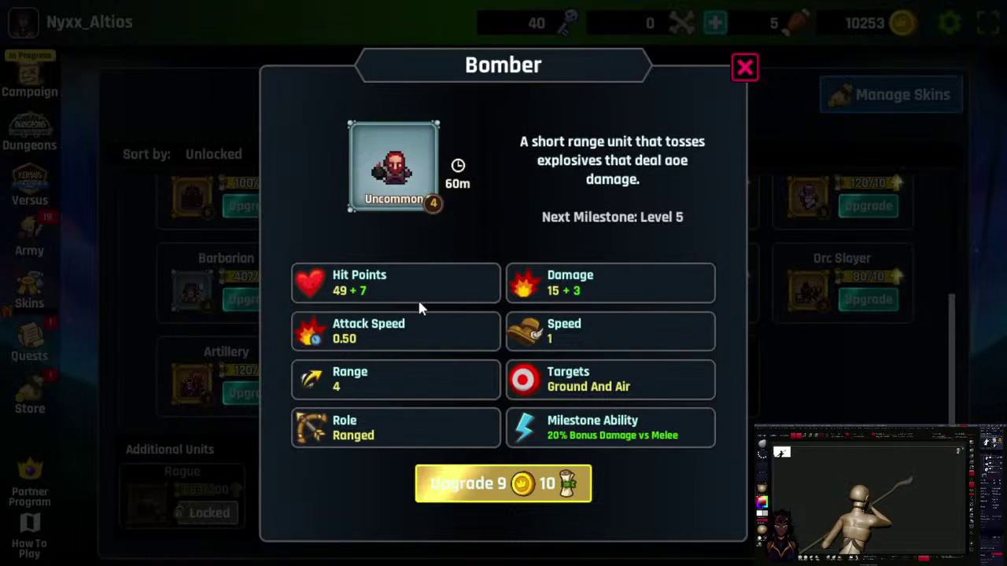
pyautogui.click(744, 68)
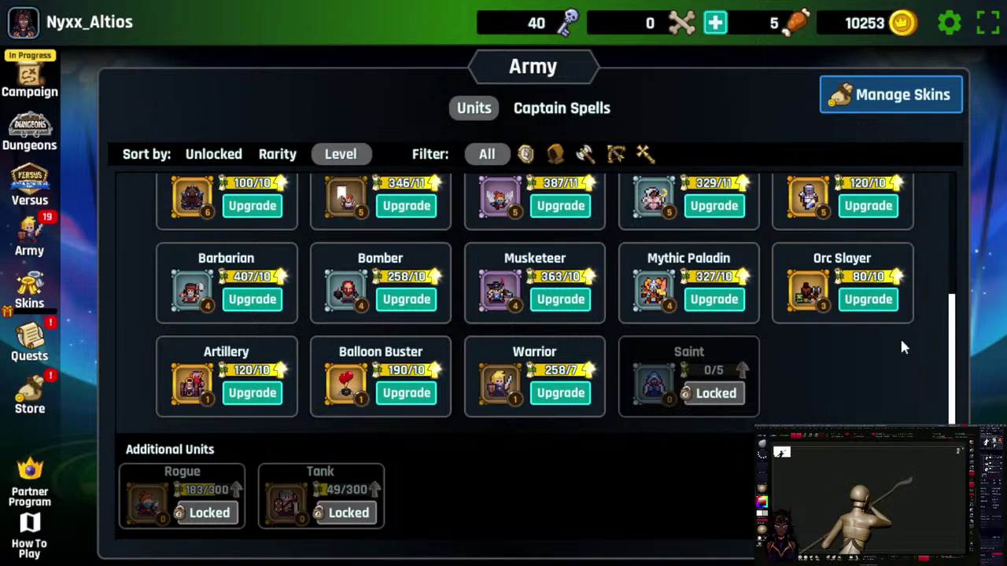
pyautogui.click(716, 311)
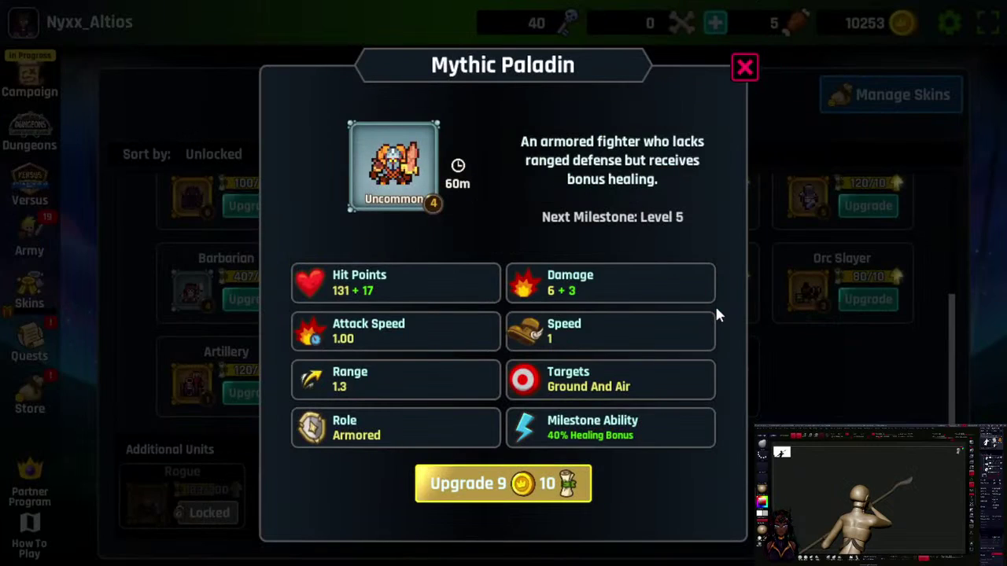
pyautogui.click(745, 68)
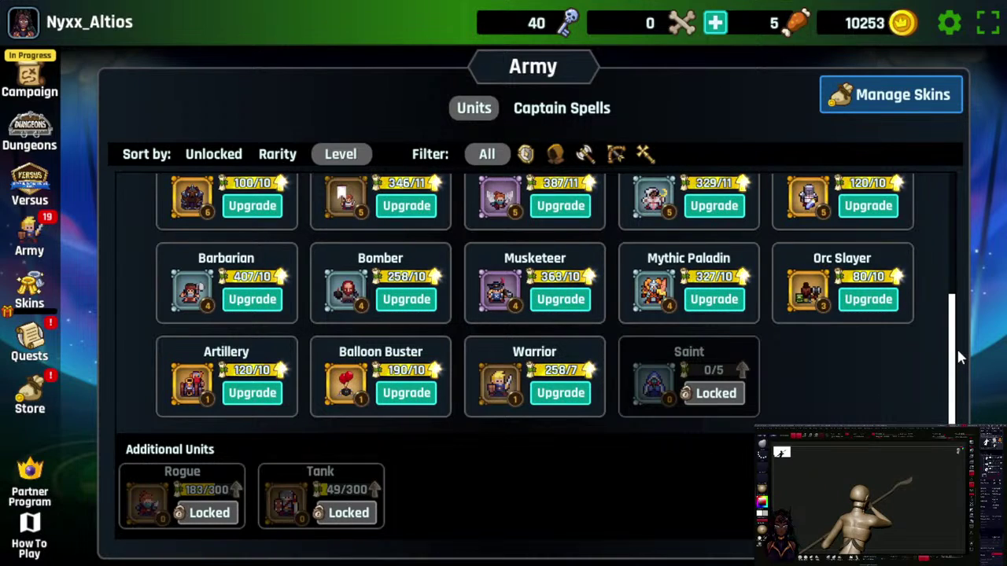
pyautogui.click(738, 398)
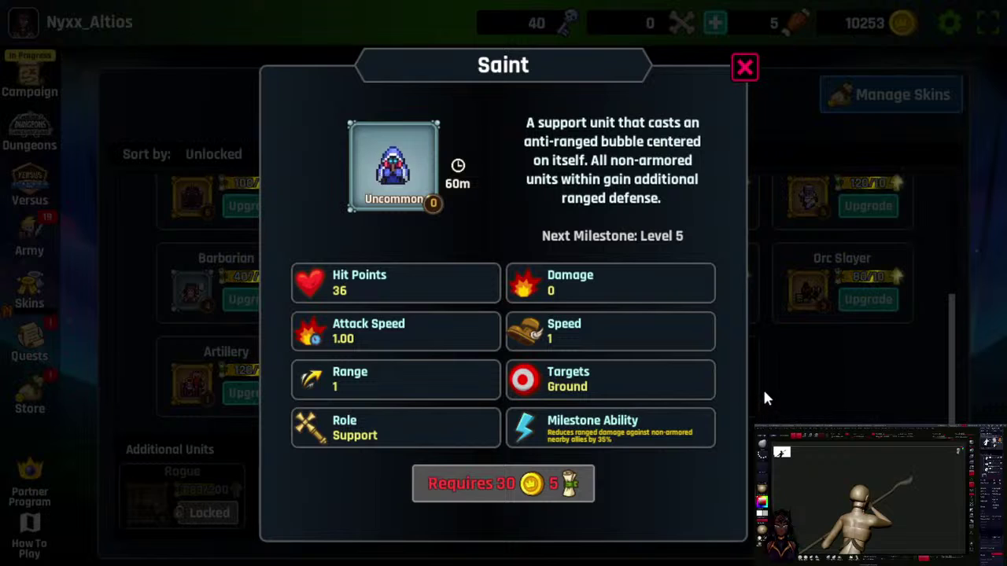
pyautogui.click(745, 69)
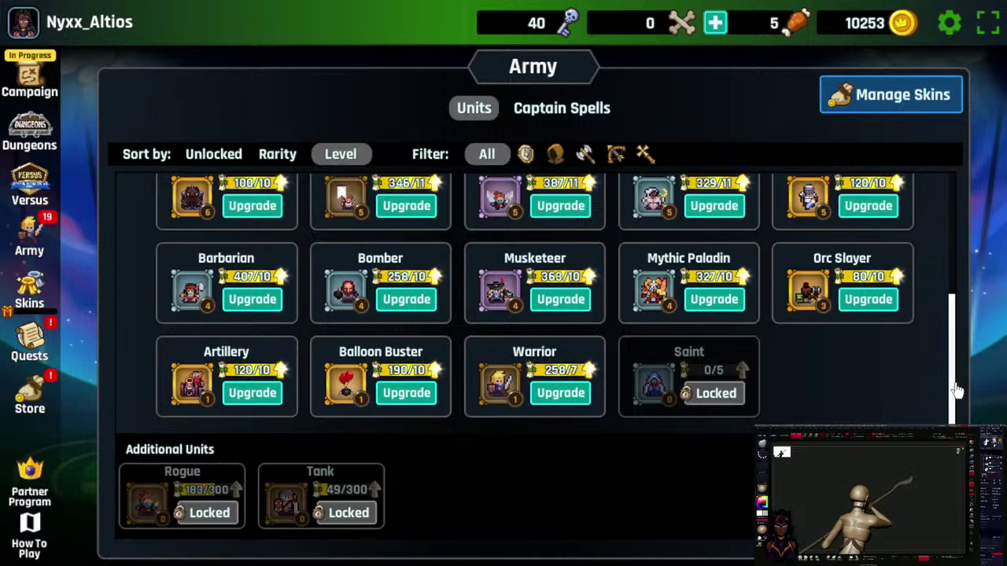
pyautogui.scroll(3, 954, 344)
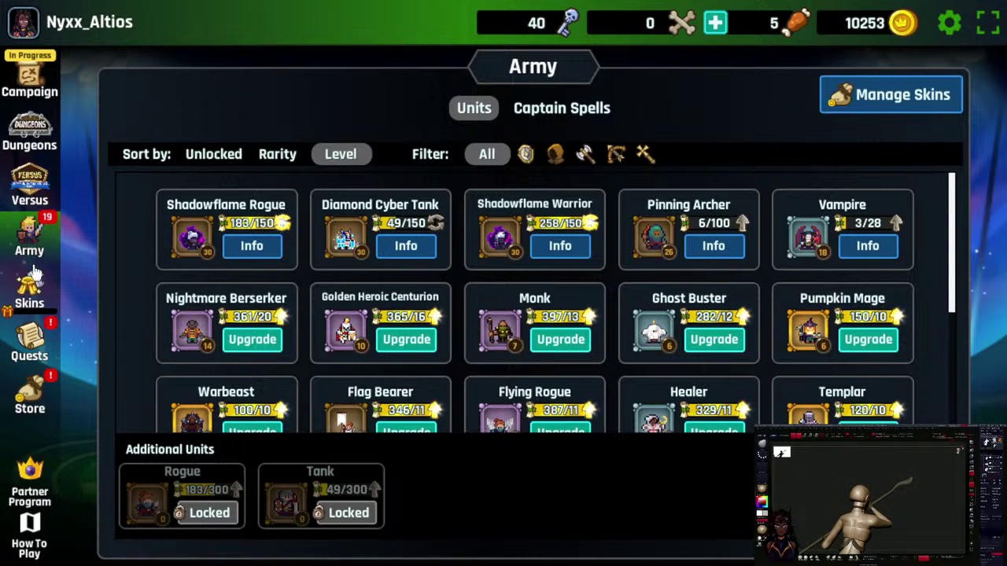
# - Collect the coin reward of the Daily: Sports Fan quest
pyautogui.click(29, 338)
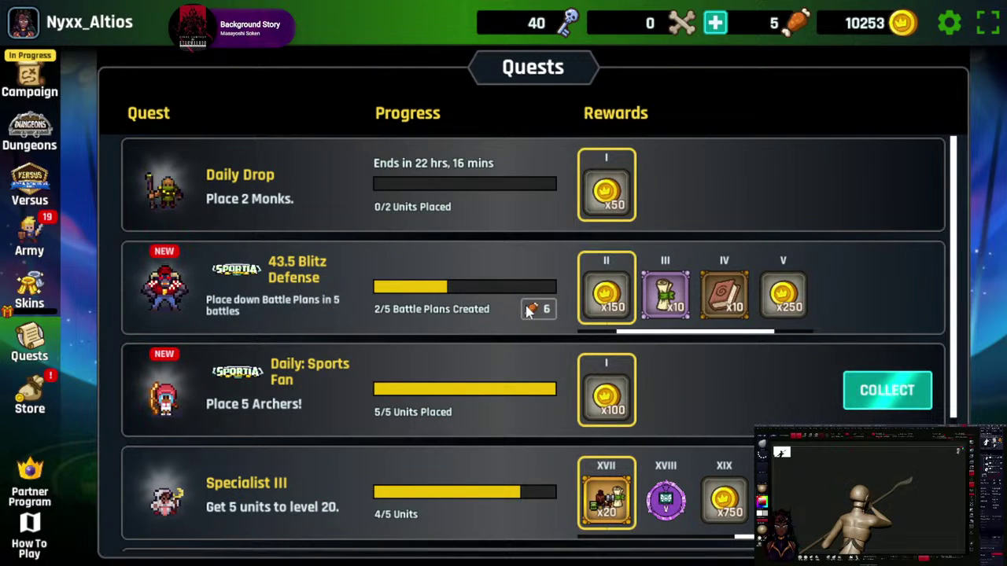
pyautogui.click(864, 404)
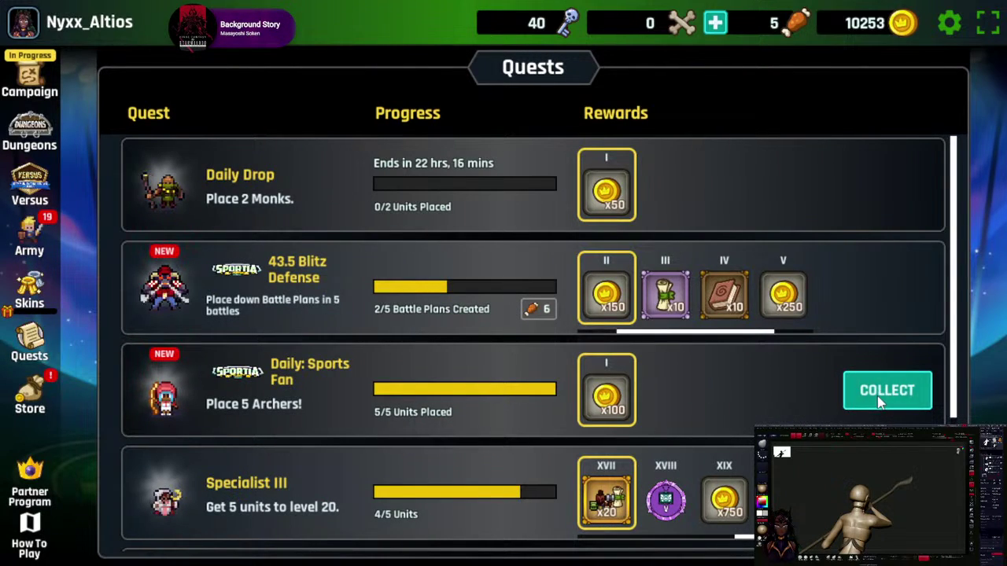
pyautogui.click(508, 382)
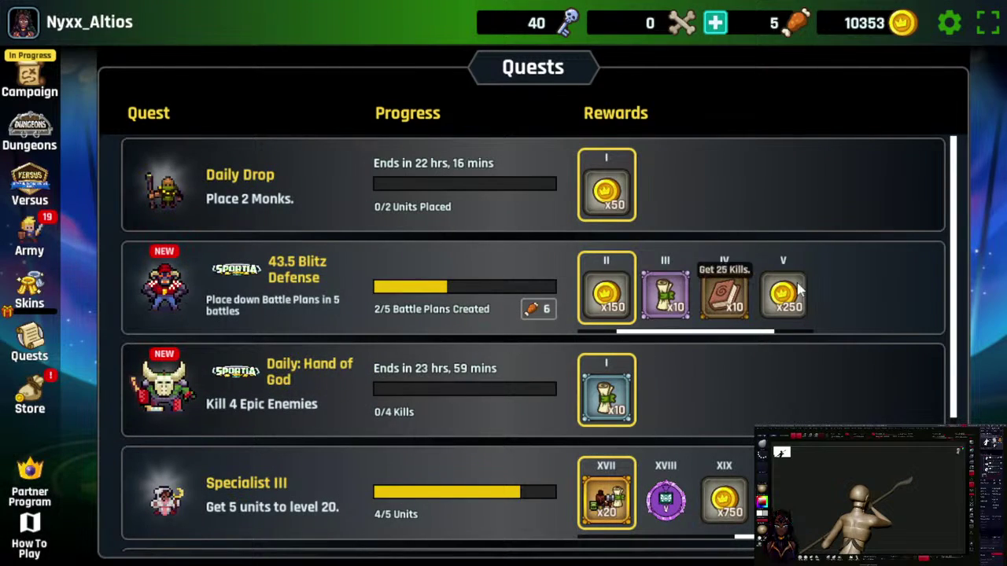
pyautogui.moveTo(956, 262); pyautogui.dragTo(930, 172)
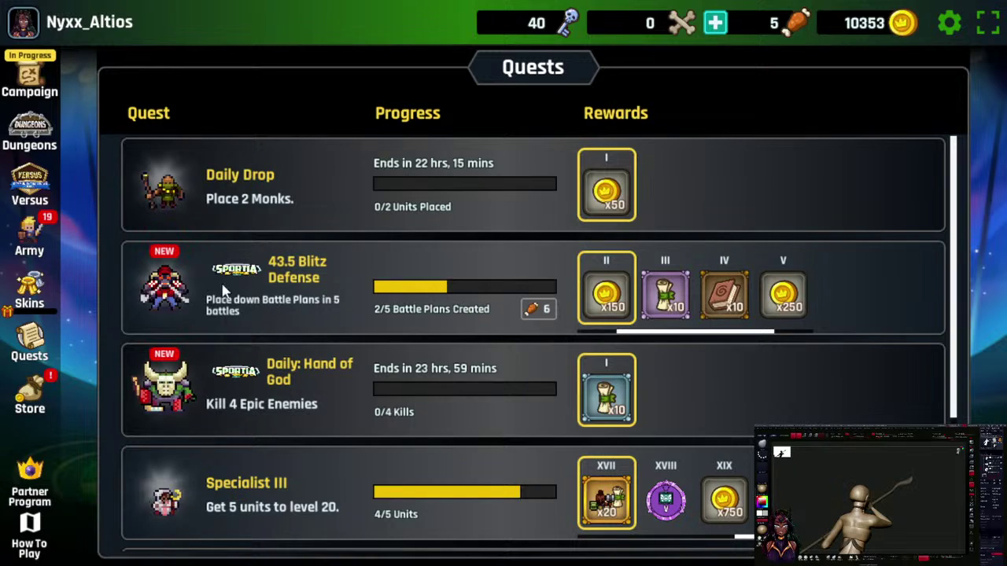
# - Cover the Break Point battlefield's placement zones with peace-sign battle plan markers and return to the campaign map
pyautogui.click(32, 85)
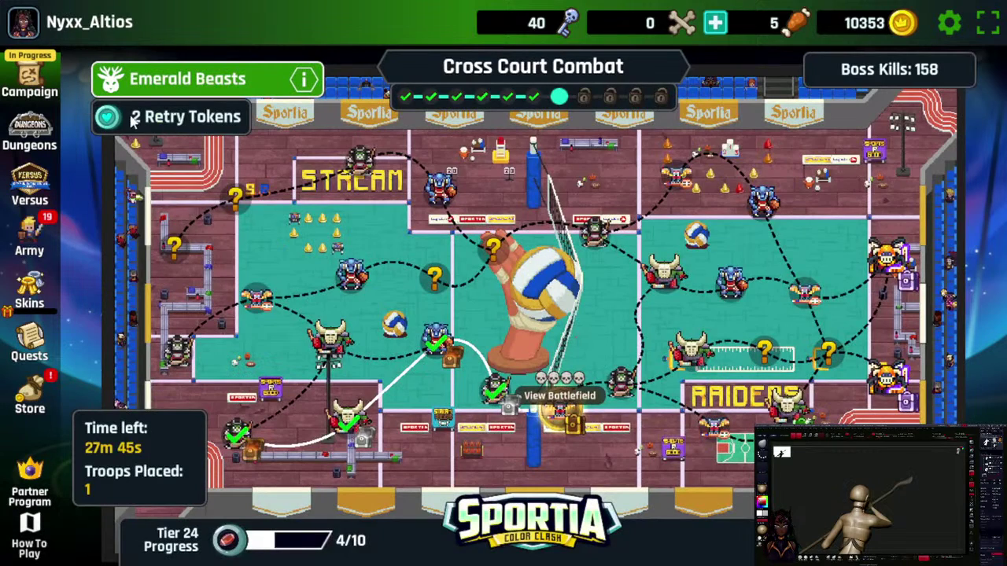
pyautogui.click(575, 423)
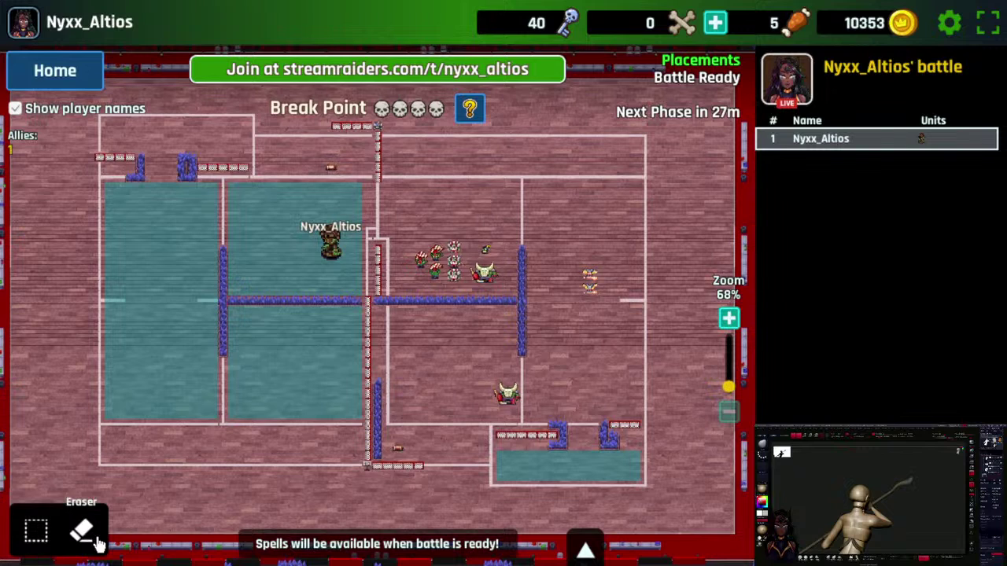
pyautogui.click(37, 535)
pyautogui.moveTo(85, 142); pyautogui.dragTo(676, 531)
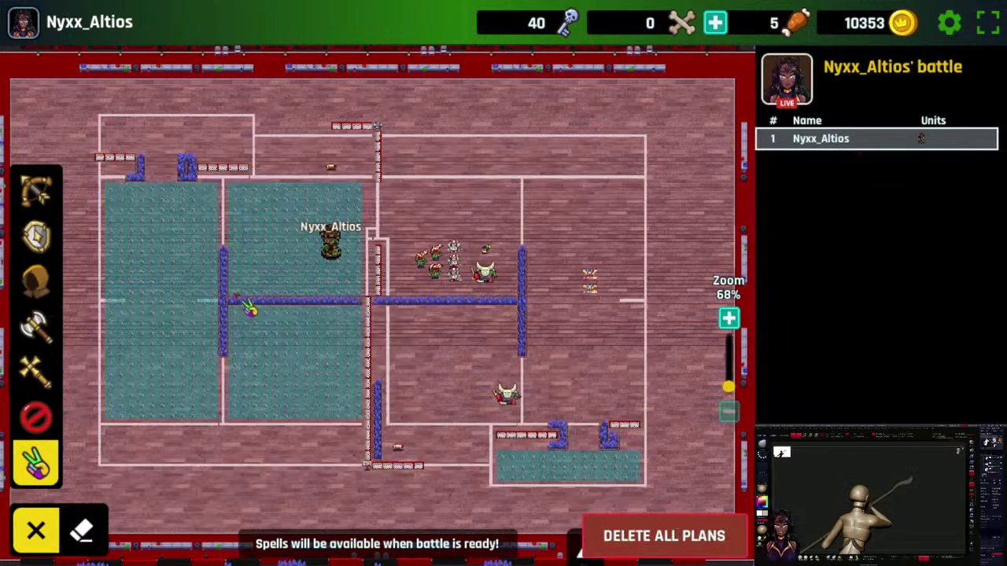
pyautogui.click(35, 532)
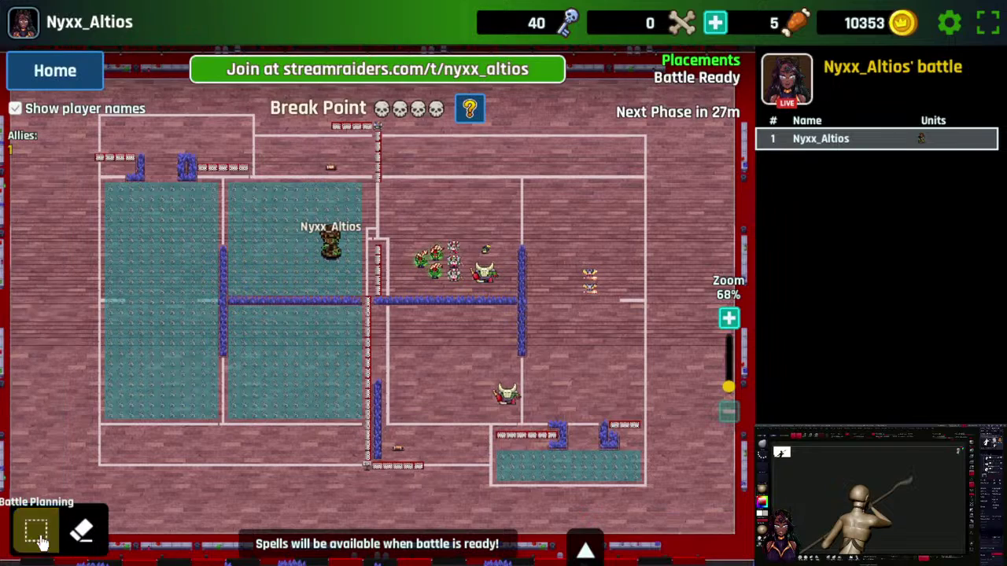
pyautogui.click(58, 66)
# - Check the progress and remaining reward tiers of the 43.5 Blitz Defense quest, ending on the campaign map
pyautogui.click(32, 338)
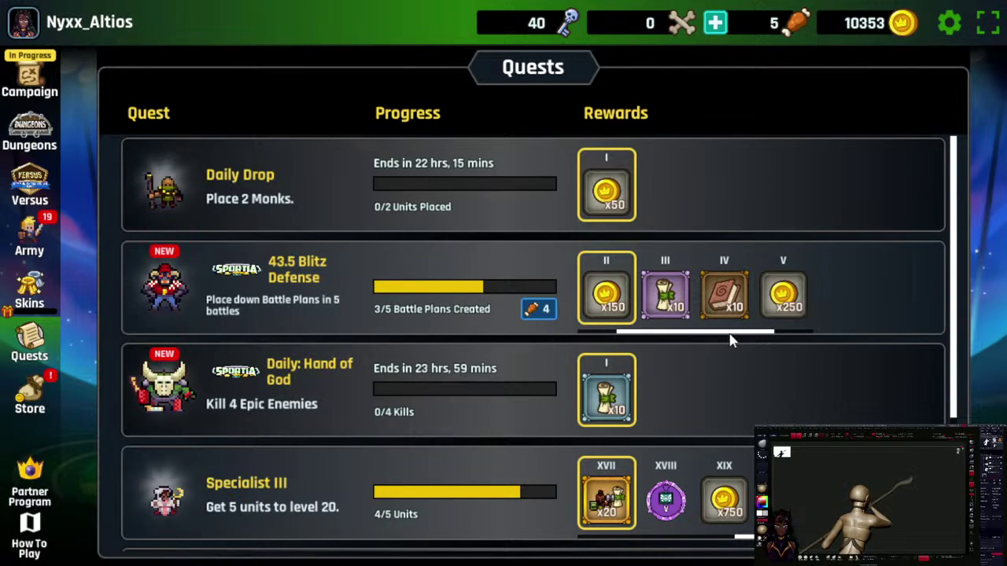
pyautogui.moveTo(731, 333); pyautogui.dragTo(802, 333)
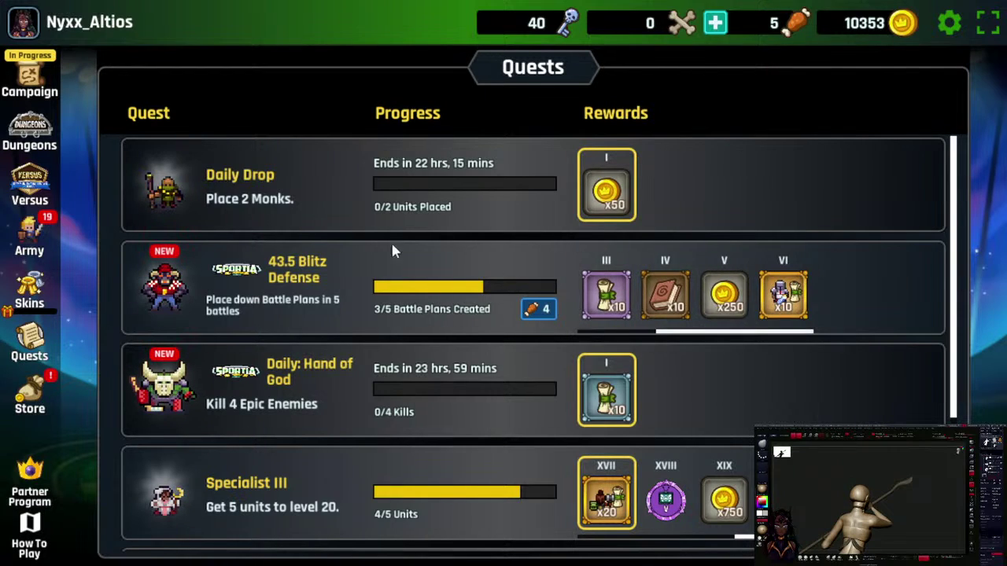
pyautogui.click(46, 82)
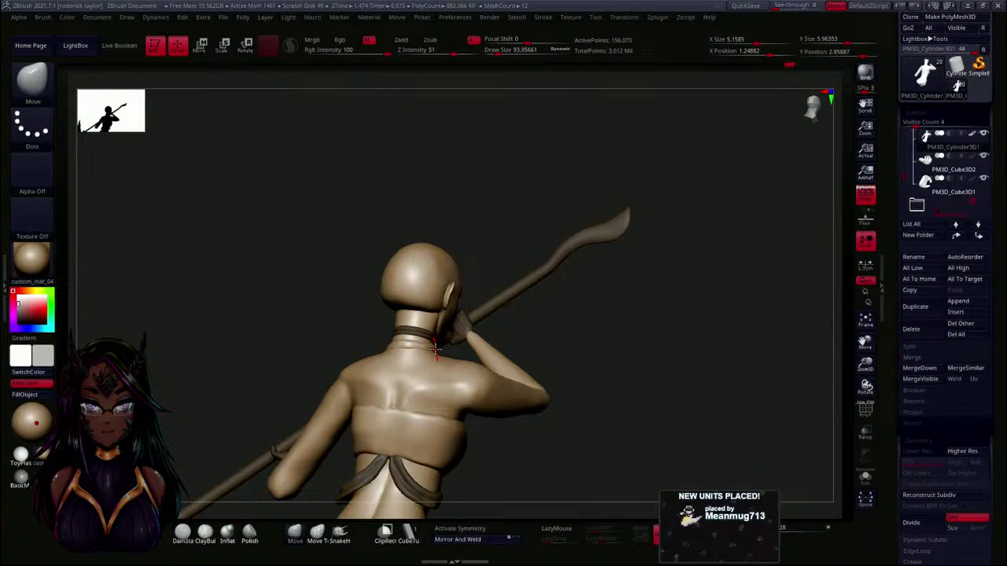
# - Switch to ZBrush and reshape the raised arm's shoulder with the Move brush at a draw size of about 166
pyautogui.moveTo(699, 337)
pyautogui.mouseDown()
pyautogui.moveTo(656, 314)
pyautogui.moveTo(548, 369)
pyautogui.moveTo(566, 428)
pyautogui.moveTo(627, 338)
pyautogui.moveTo(629, 360)
pyautogui.moveTo(639, 312)
pyautogui.mouseUp()
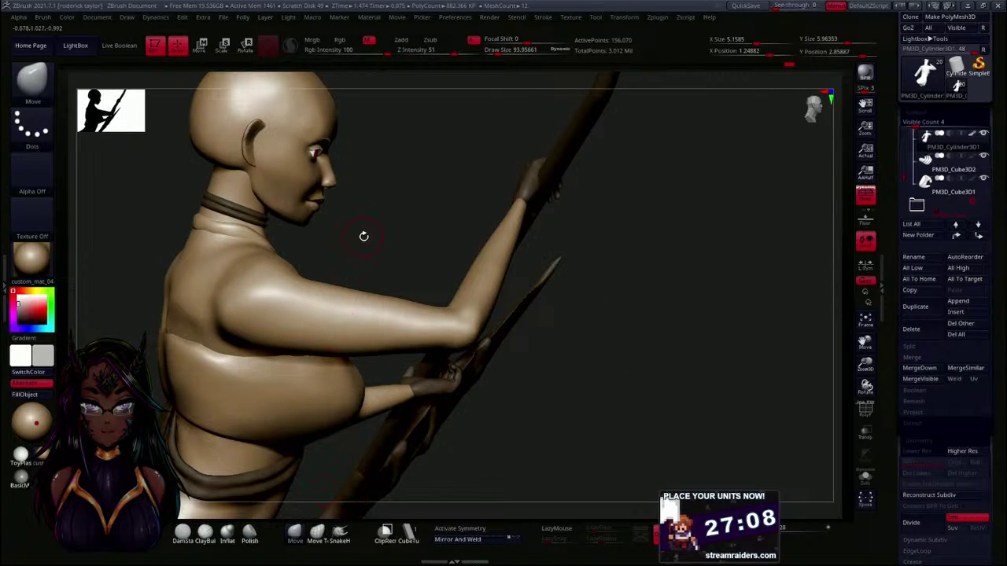
pyautogui.press('s')
pyautogui.moveTo(393, 225); pyautogui.dragTo(399, 226)
pyautogui.moveTo(305, 285); pyautogui.dragTo(299, 276)
pyautogui.moveTo(366, 273); pyautogui.dragTo(369, 251)
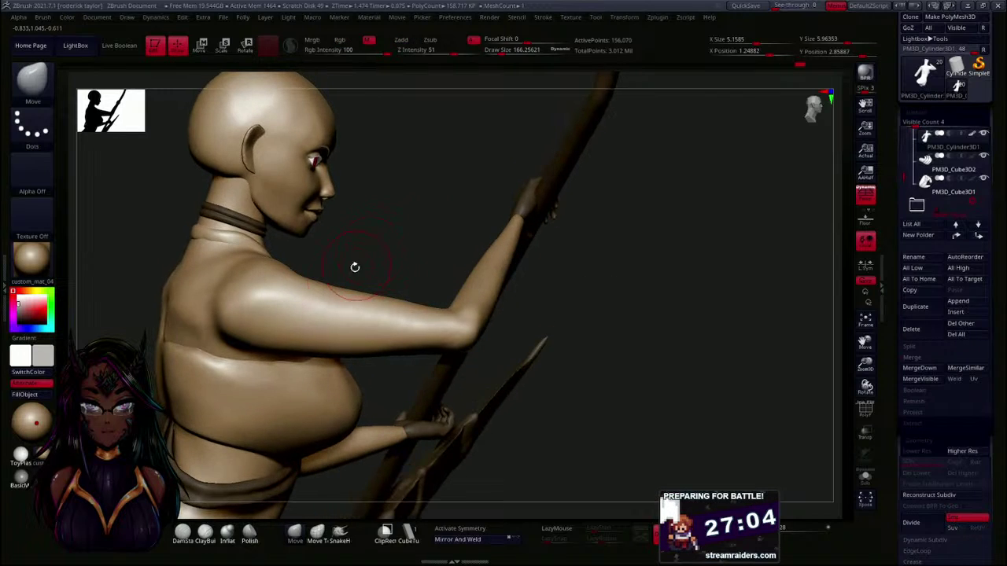
pyautogui.moveTo(264, 347); pyautogui.dragTo(243, 348)
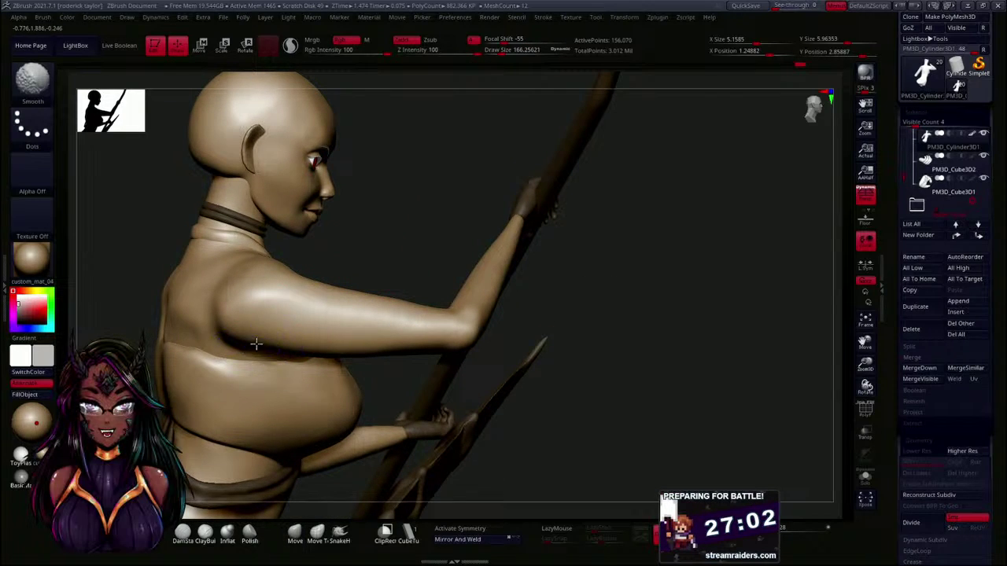
# - Smooth the transition between the raised arm's shoulder and upper arm from the side, back and above
pyautogui.keyDown('shift'); pyautogui.moveTo(293, 291); pyautogui.dragTo(277, 279); pyautogui.keyUp('shift')
pyautogui.moveTo(342, 266); pyautogui.dragTo(398, 270)
pyautogui.keyDown('shift'); pyautogui.moveTo(306, 269); pyautogui.dragTo(294, 271); pyautogui.keyUp('shift')
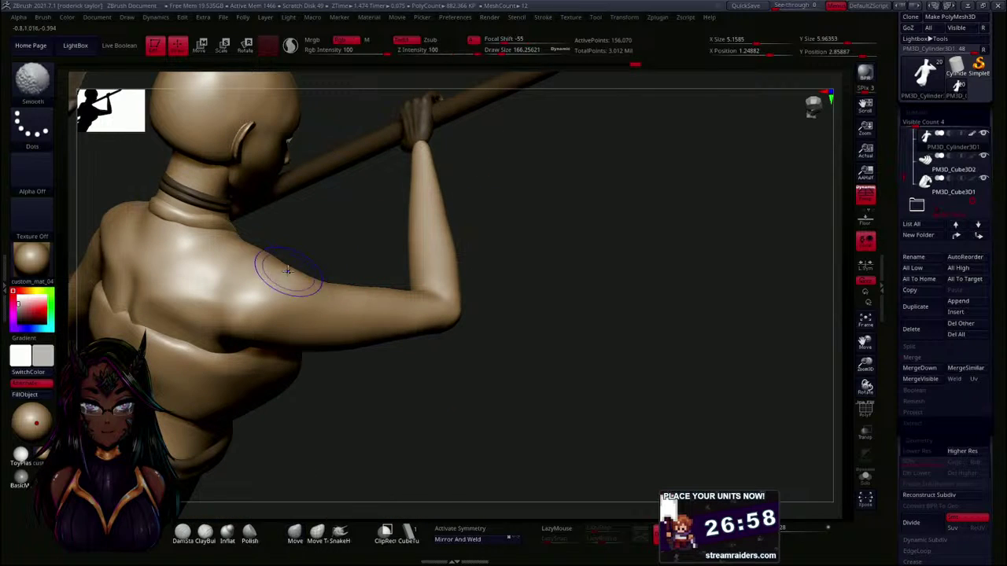
pyautogui.moveTo(348, 225); pyautogui.dragTo(354, 330)
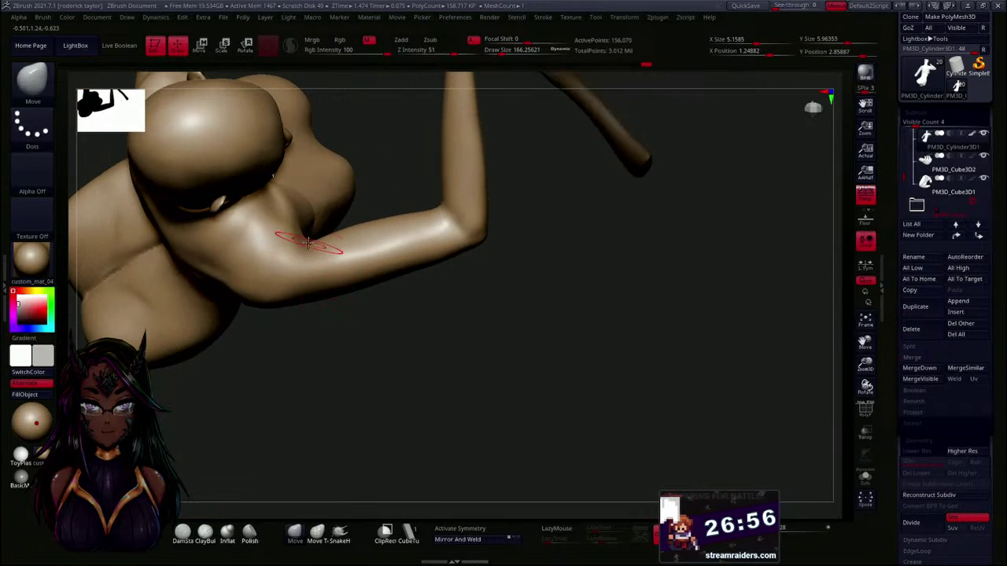
pyautogui.press('shift')
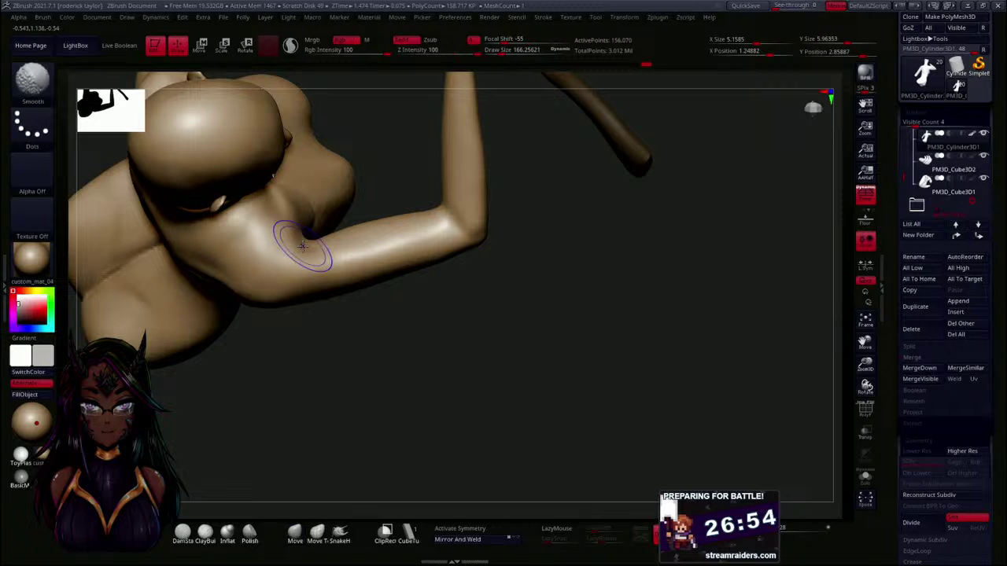
pyautogui.moveTo(409, 384); pyautogui.dragTo(394, 306)
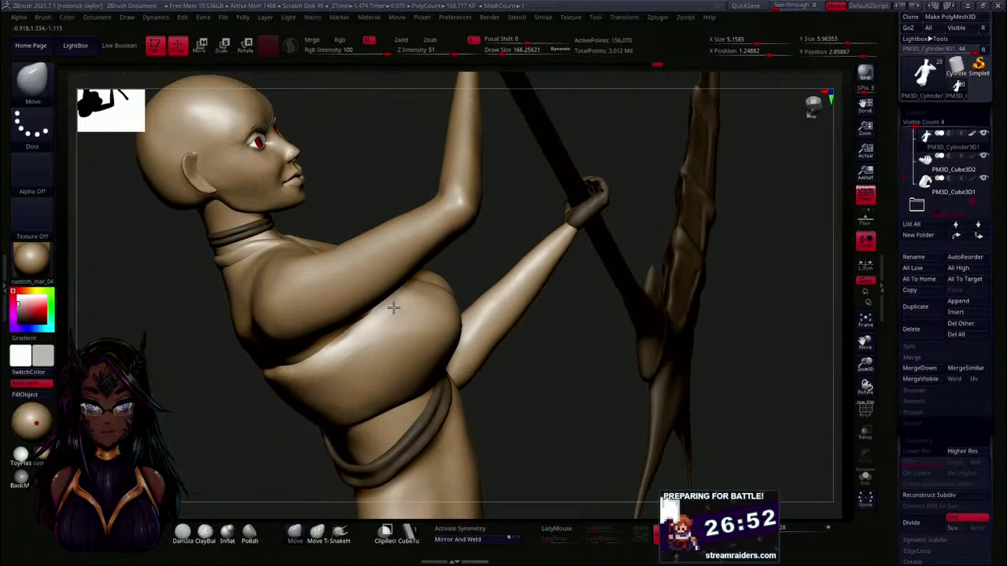
# - Unhide the subtool folder with the spider body and review the complete character from the front
pyautogui.moveTo(210, 387)
pyautogui.mouseDown()
pyautogui.moveTo(218, 397)
pyautogui.moveTo(407, 328)
pyautogui.moveTo(395, 342)
pyautogui.moveTo(452, 360)
pyautogui.moveTo(486, 323)
pyautogui.mouseUp()
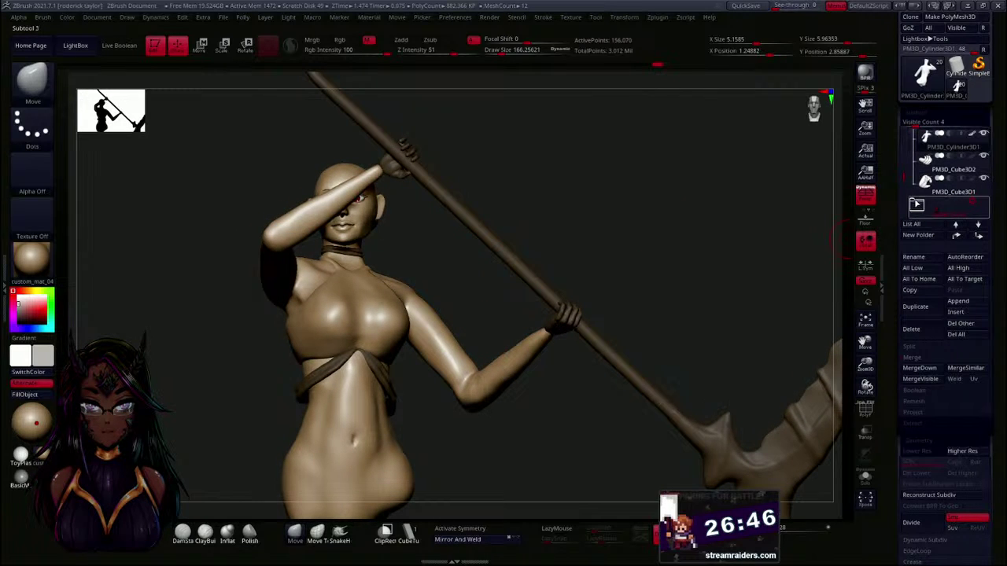
pyautogui.moveTo(564, 207)
pyautogui.mouseDown()
pyautogui.moveTo(562, 196)
pyautogui.moveTo(566, 218)
pyautogui.moveTo(575, 192)
pyautogui.moveTo(568, 220)
pyautogui.mouseUp()
pyautogui.keyDown('alt'); pyautogui.moveTo(555, 278); pyautogui.dragTo(550, 245); pyautogui.keyUp('alt')
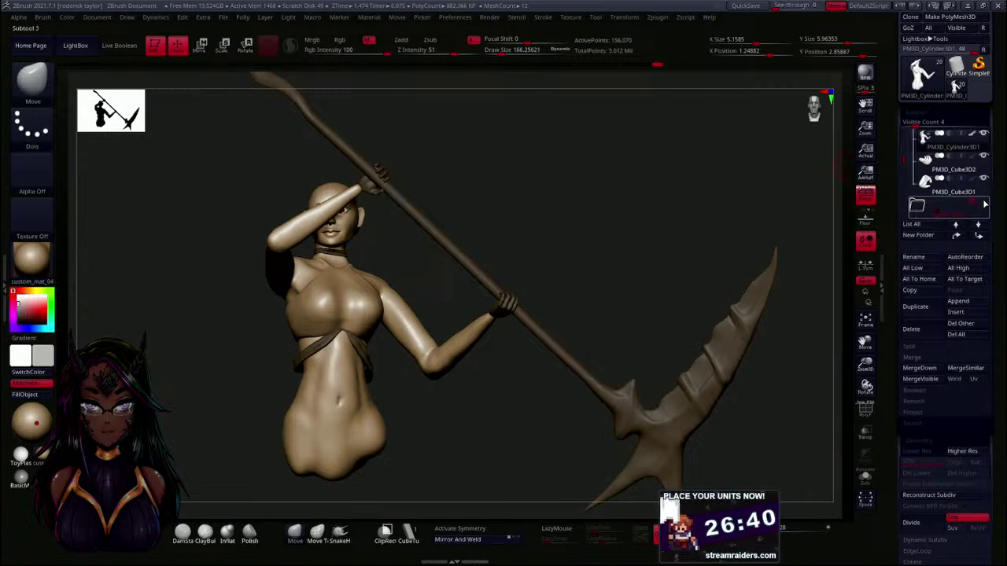
pyautogui.click(985, 204)
pyautogui.keyDown('alt'); pyautogui.moveTo(572, 195); pyautogui.dragTo(559, 153); pyautogui.keyUp('alt')
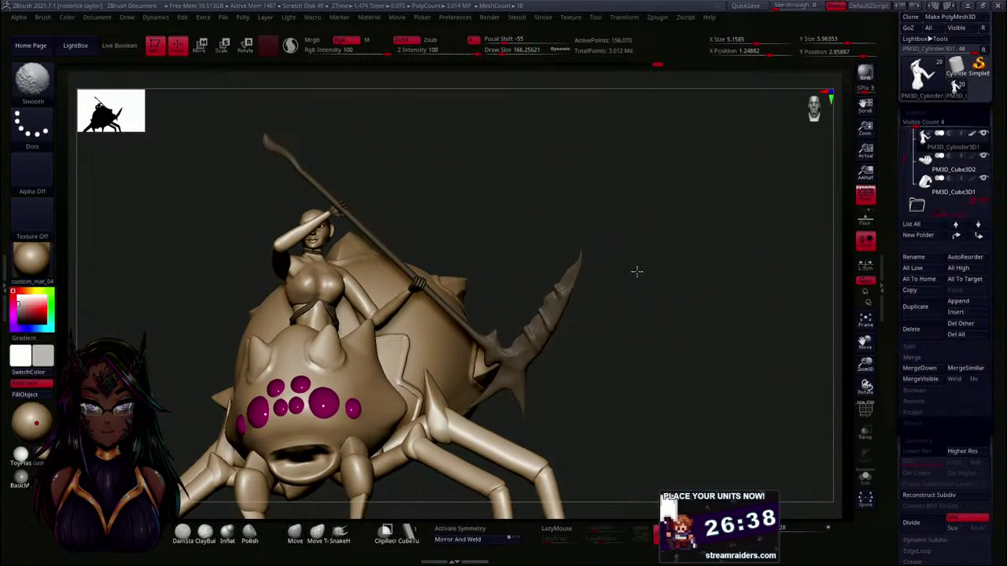
pyautogui.keyDown('alt'); pyautogui.moveTo(638, 278); pyautogui.dragTo(642, 199); pyautogui.keyUp('alt')
pyautogui.moveTo(612, 296); pyautogui.dragTo(619, 215)
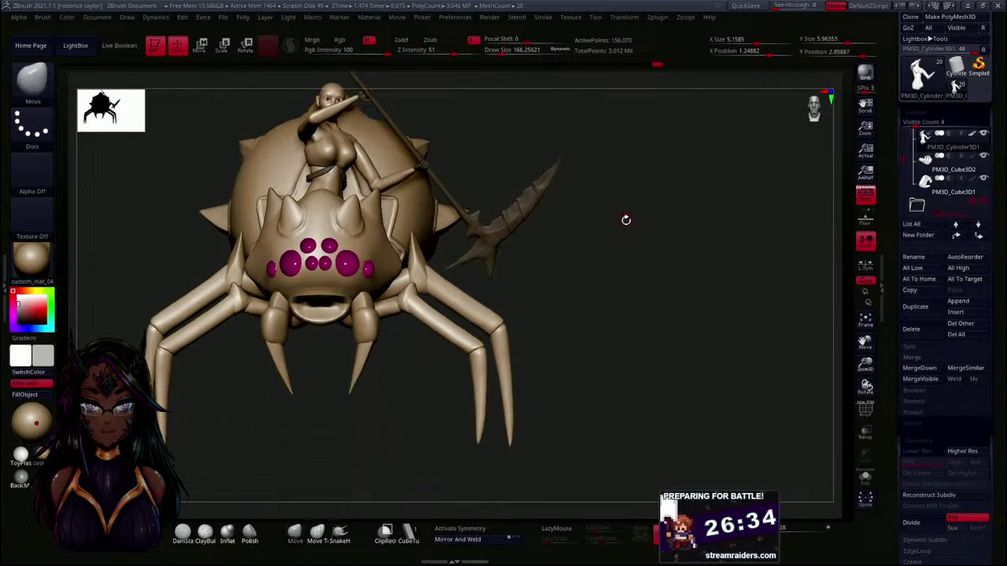
pyautogui.moveTo(904, 163)
pyautogui.mouseDown()
pyautogui.moveTo(904, 196)
pyautogui.moveTo(904, 181)
pyautogui.mouseUp()
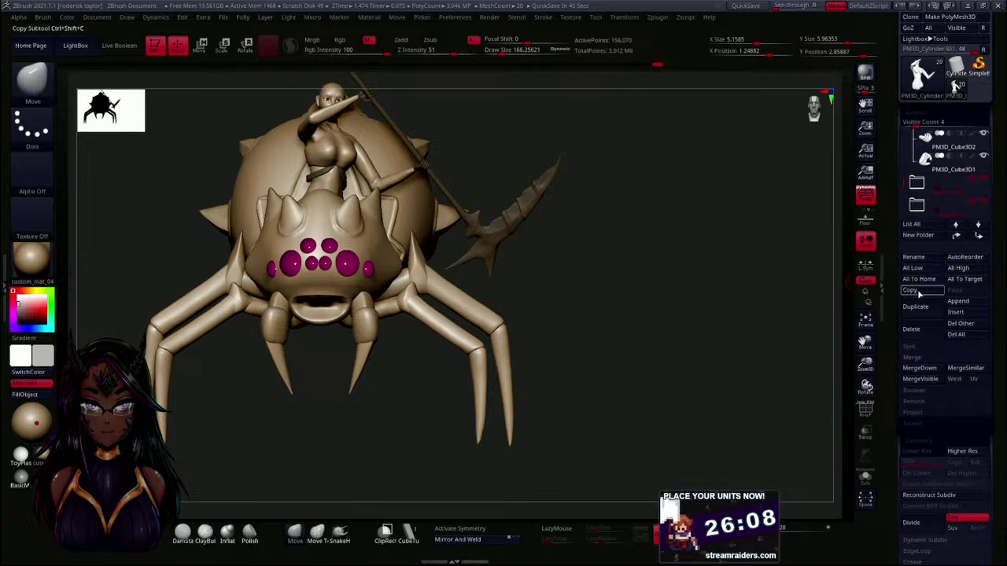
# - Insert a Sphere3D subtool, place it in the spider torso folder and expand that folder
pyautogui.click(956, 314)
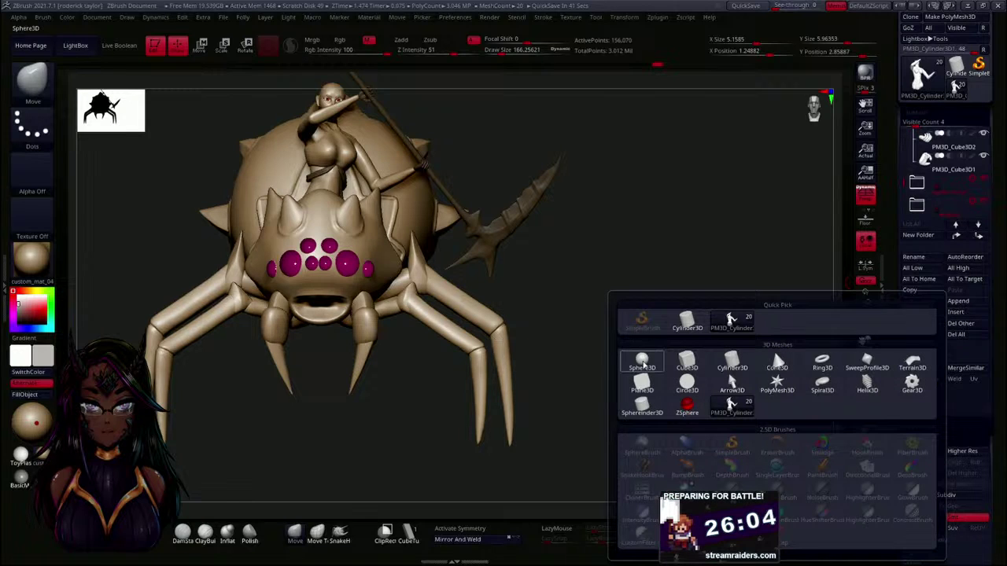
pyautogui.click(642, 362)
pyautogui.moveTo(591, 297); pyautogui.dragTo(640, 293)
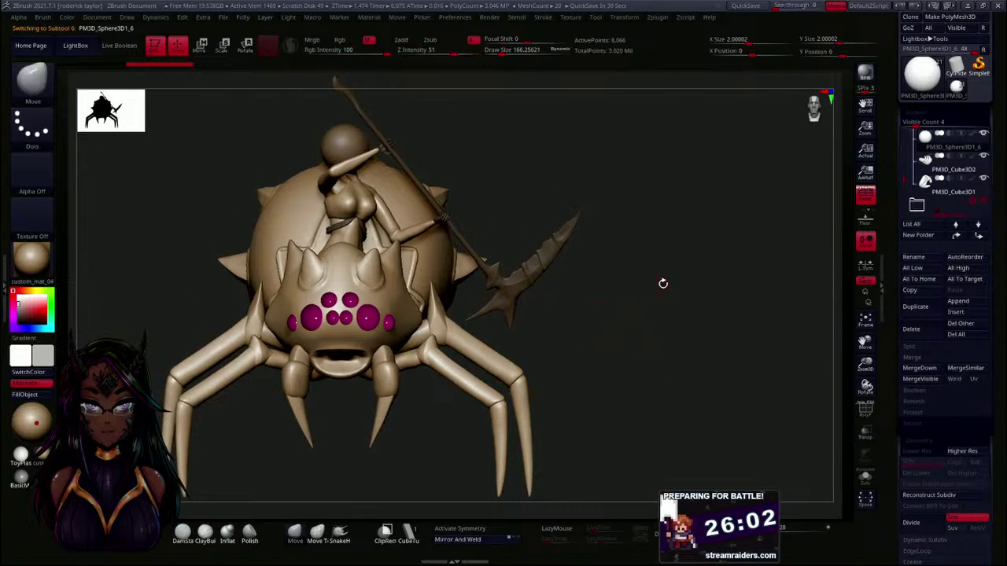
pyautogui.moveTo(903, 180)
pyautogui.mouseDown()
pyautogui.moveTo(901, 190)
pyautogui.moveTo(902, 170)
pyautogui.moveTo(900, 180)
pyautogui.mouseUp()
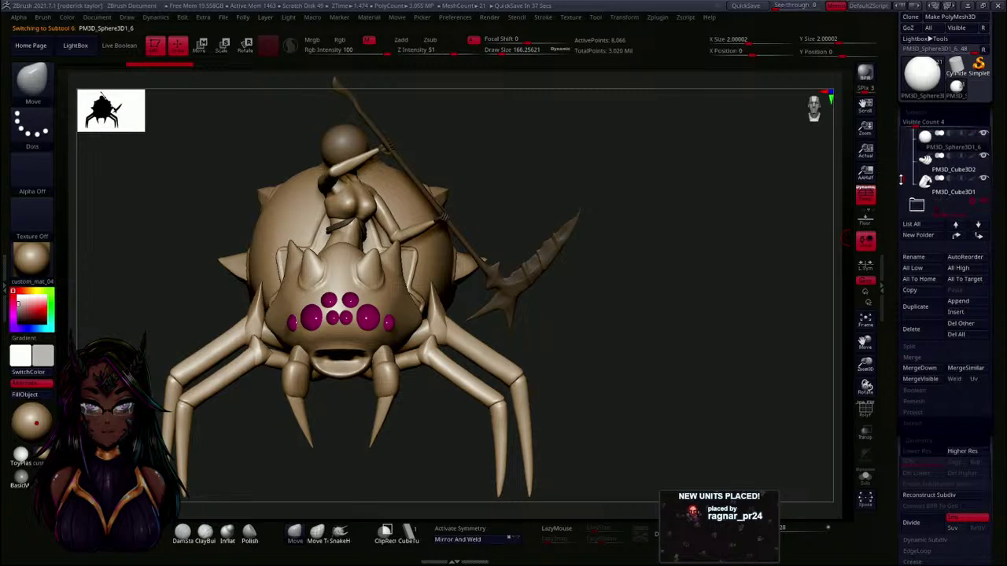
pyautogui.moveTo(927, 140); pyautogui.dragTo(917, 203)
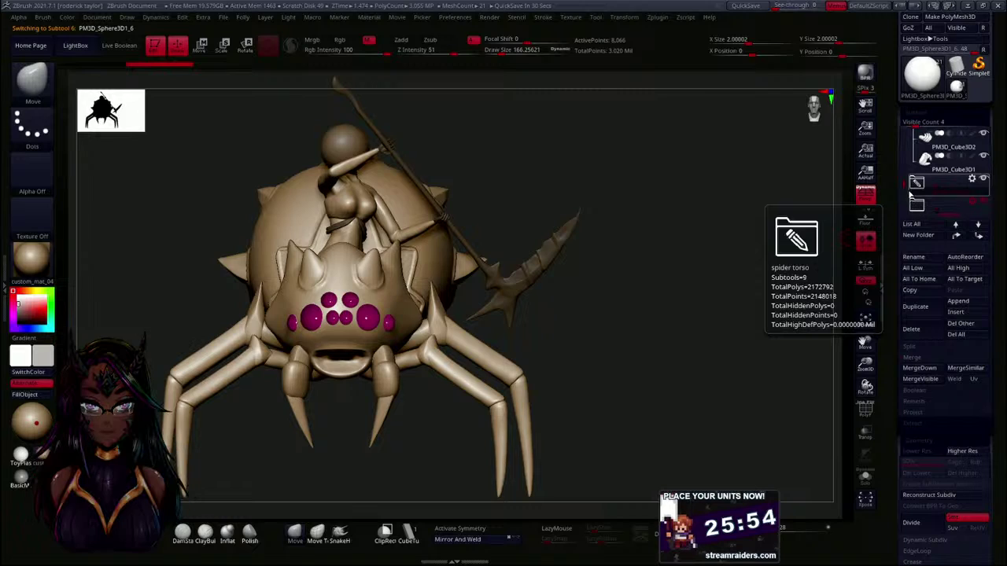
pyautogui.click(920, 188)
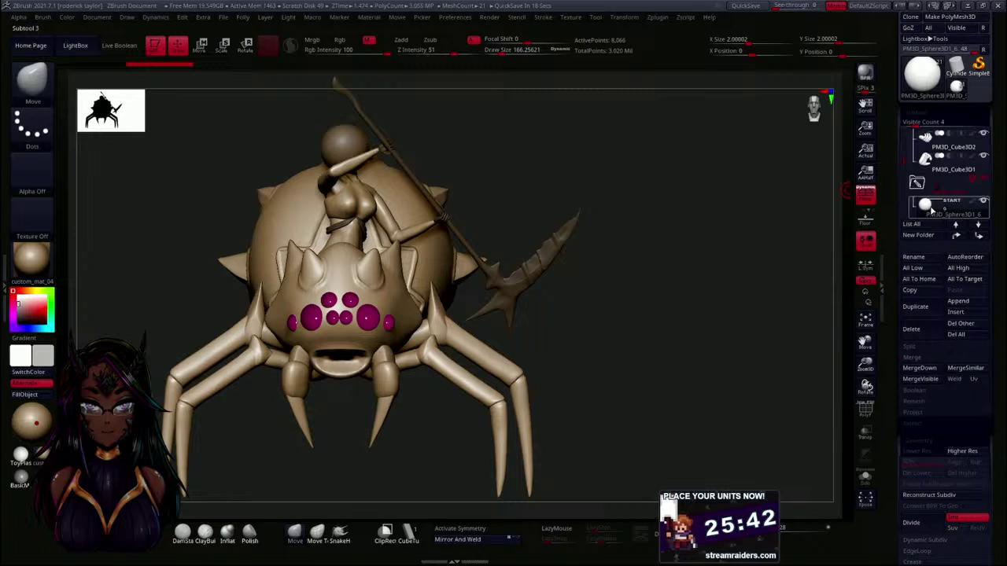
# - Move the new sphere from the woman's head down to the front of the spider's mouth
pyautogui.press('ctrl')
pyautogui.press('ctrl')
pyautogui.press('w')
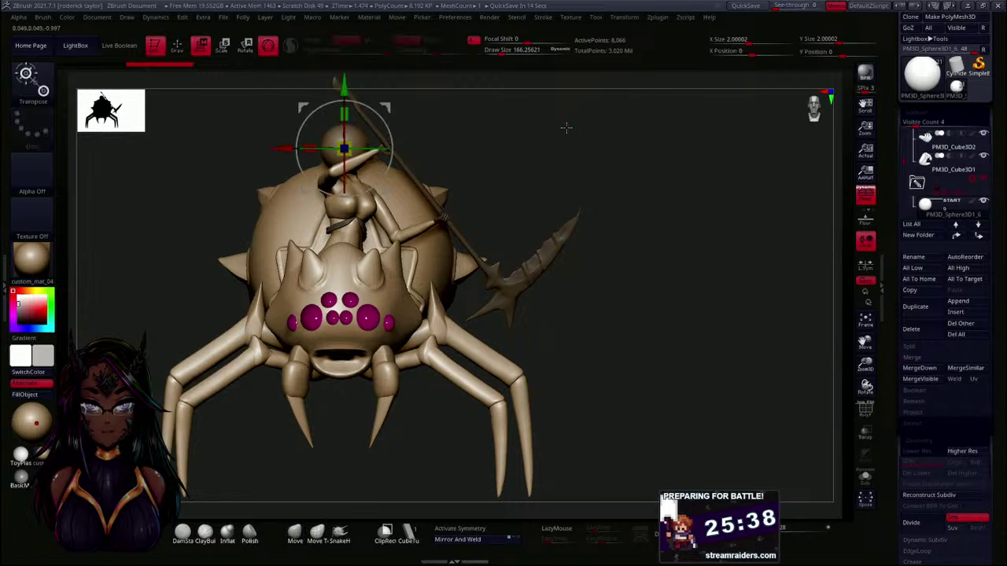
pyautogui.moveTo(345, 83); pyautogui.dragTo(345, 297)
pyautogui.moveTo(637, 297); pyautogui.dragTo(602, 307)
pyautogui.moveTo(292, 358); pyautogui.dragTo(390, 360)
pyautogui.moveTo(524, 344); pyautogui.dragTo(412, 335)
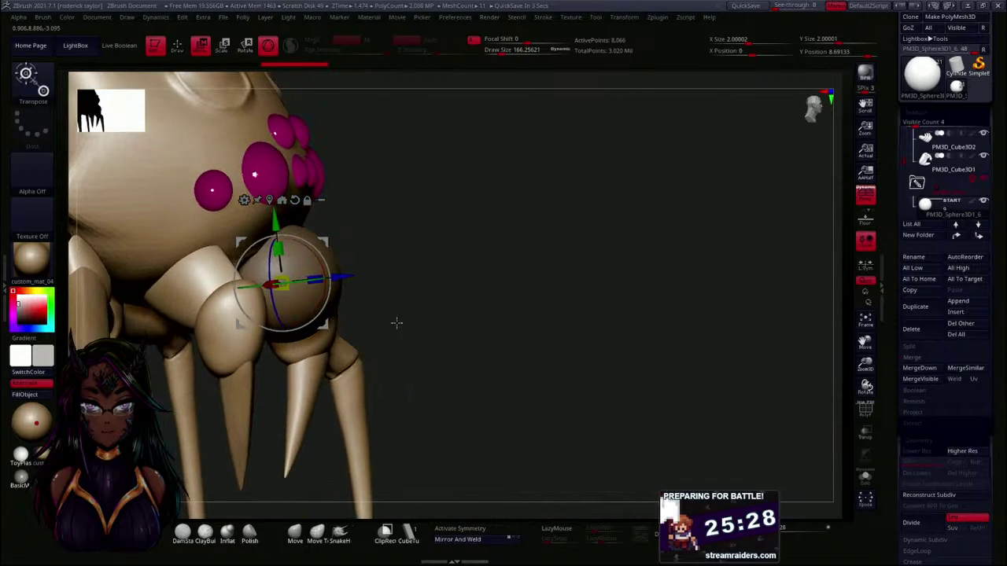
# - Scale the sphere down to about 0.80 units and check its fit inside the spider's mouth from the side and front
pyautogui.moveTo(276, 285); pyautogui.dragTo(243, 304)
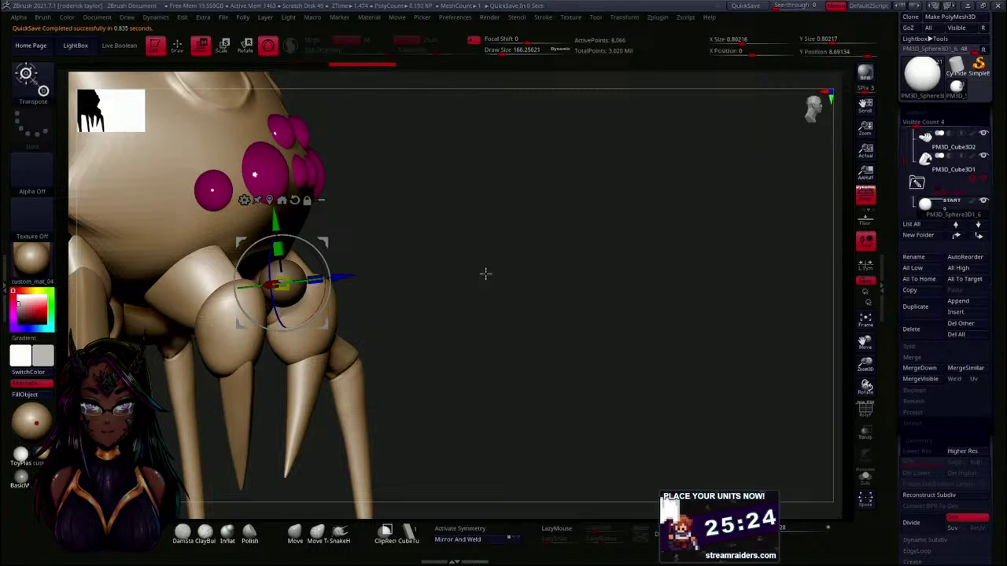
pyautogui.moveTo(481, 267); pyautogui.dragTo(496, 296)
pyautogui.press('q')
pyautogui.moveTo(294, 411); pyautogui.dragTo(292, 351)
pyautogui.press('w')
pyautogui.moveTo(245, 317); pyautogui.dragTo(269, 291)
pyautogui.moveTo(303, 351); pyautogui.dragTo(313, 291)
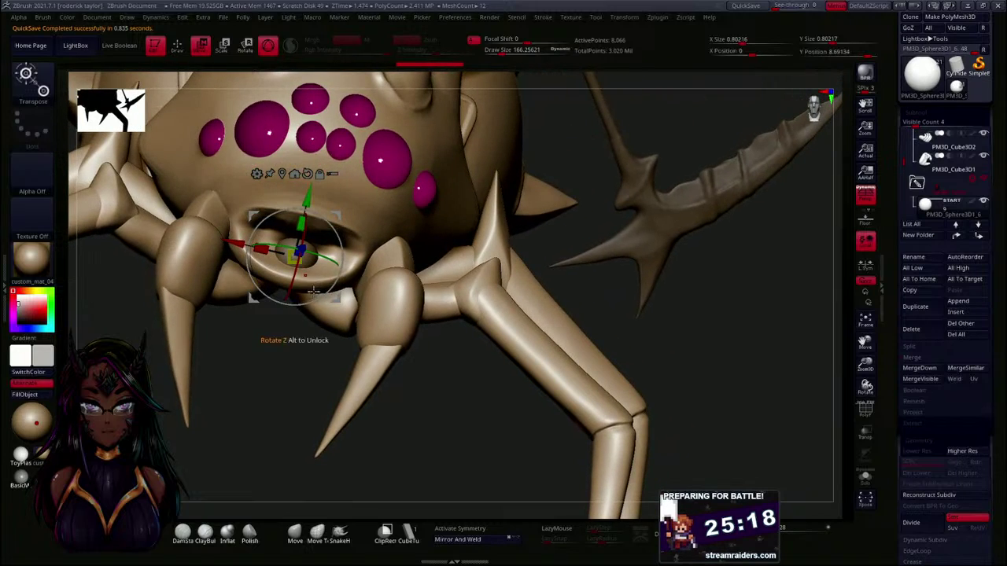
pyautogui.moveTo(307, 362); pyautogui.dragTo(310, 367)
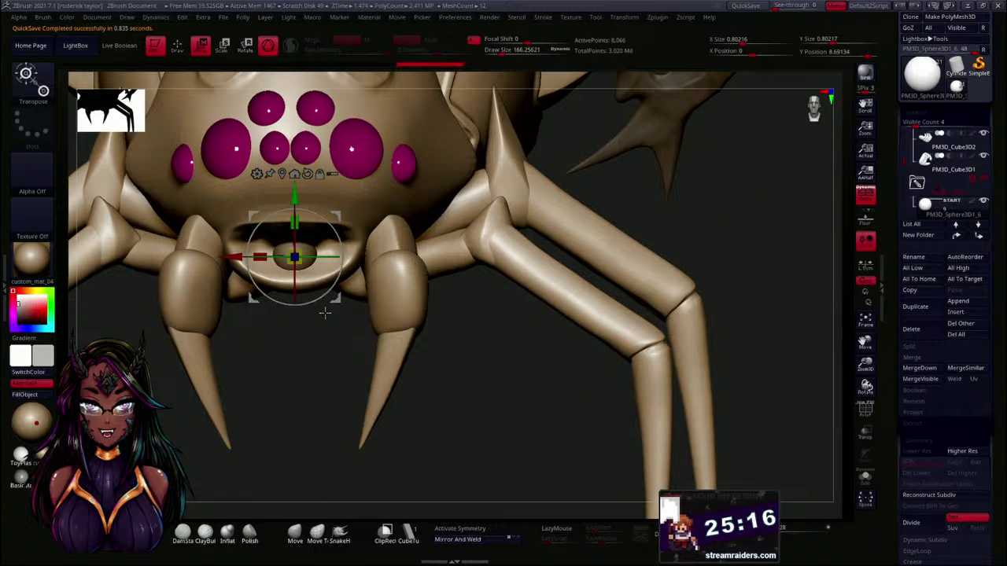
# - Stretch the sphere into a wide, flat tongue across the mouth with the Move brush and X symmetry
pyautogui.click(296, 535)
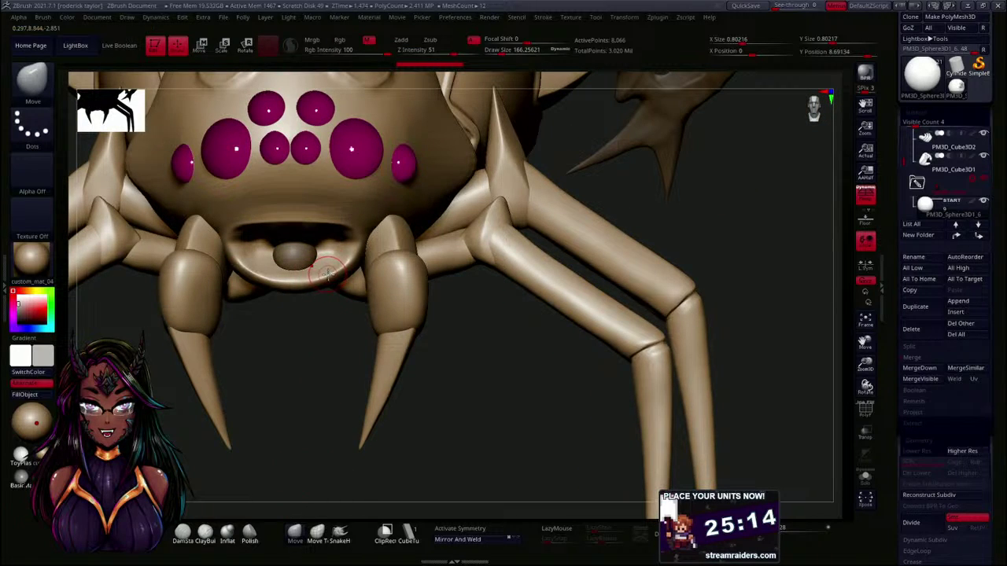
pyautogui.press('x')
pyautogui.moveTo(334, 250); pyautogui.dragTo(323, 260)
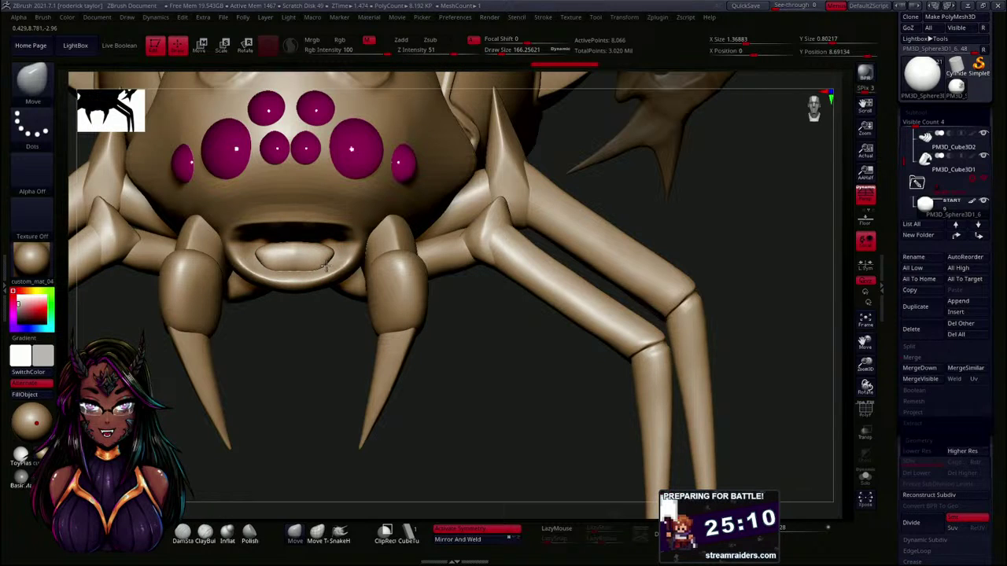
pyautogui.moveTo(322, 355); pyautogui.dragTo(312, 315)
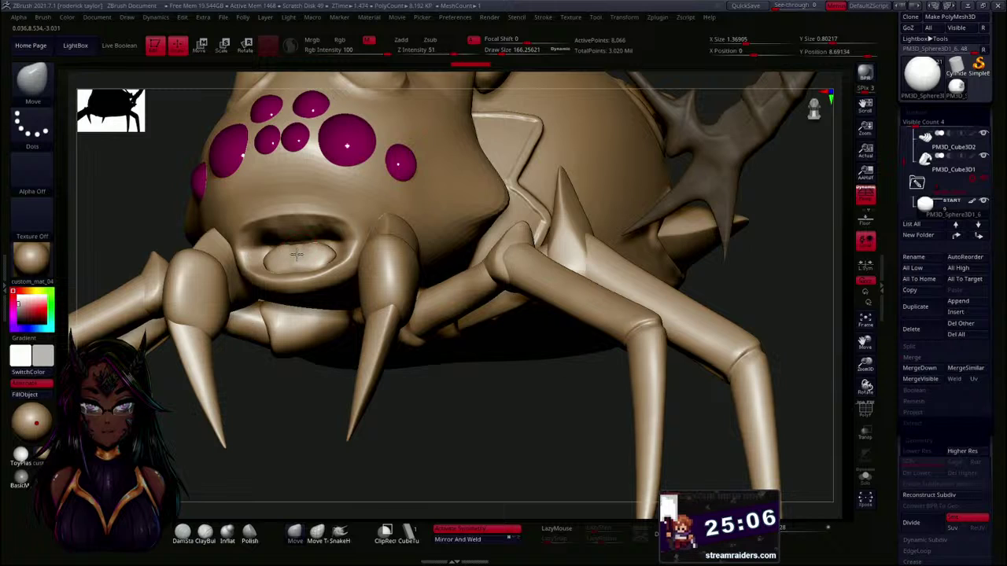
pyautogui.moveTo(307, 385); pyautogui.dragTo(310, 362)
pyautogui.moveTo(325, 228); pyautogui.dragTo(325, 238)
pyautogui.moveTo(327, 368); pyautogui.dragTo(316, 365)
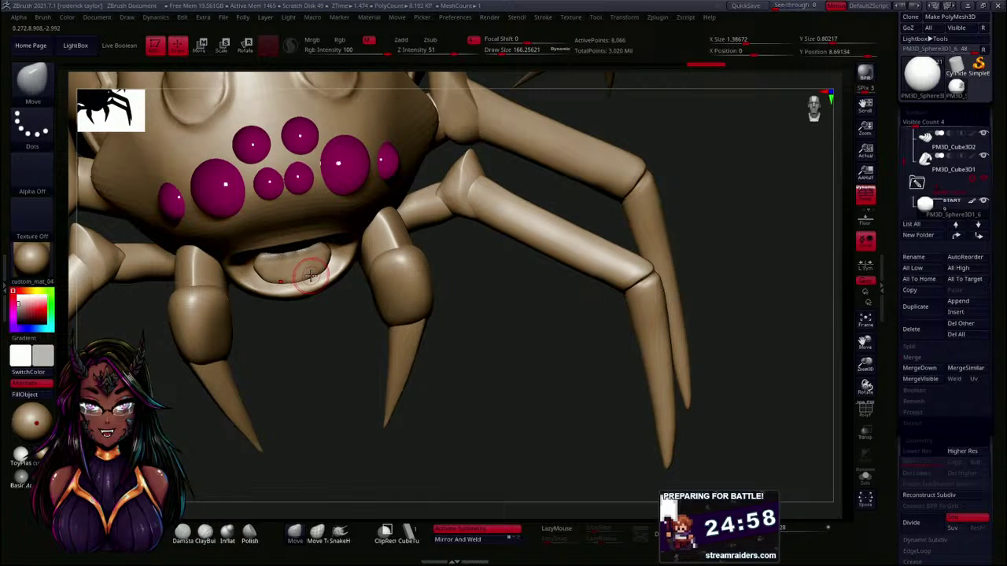
pyautogui.moveTo(321, 348); pyautogui.dragTo(334, 373)
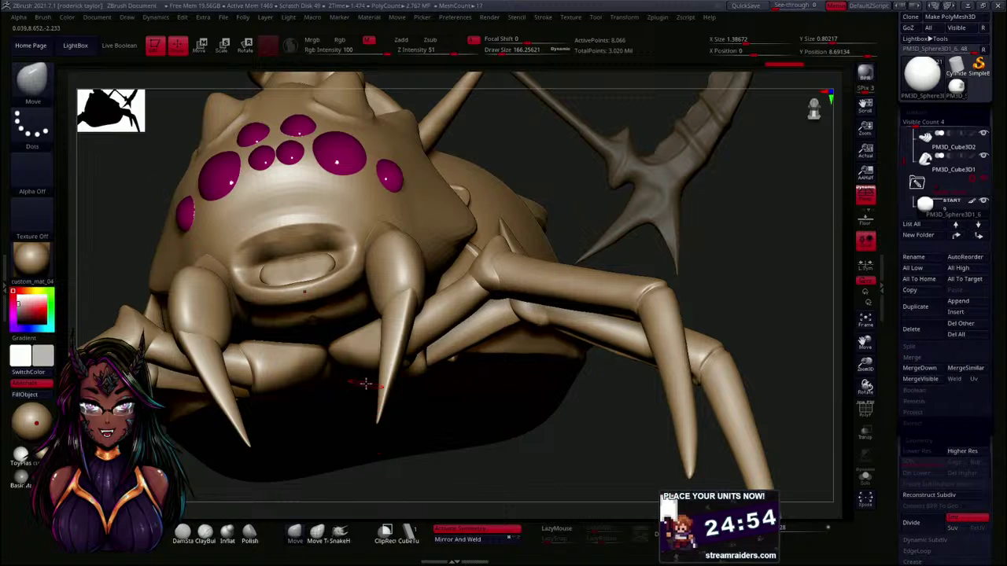
# - Puff up the two halves of the tongue with the Inflat brush, leaving a central groove
pyautogui.click(228, 534)
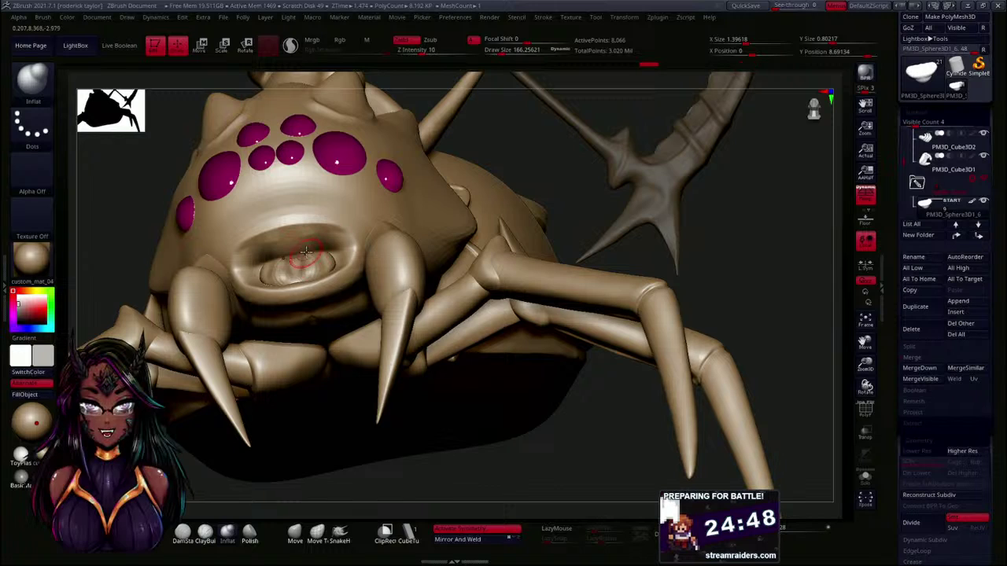
pyautogui.moveTo(298, 277)
pyautogui.mouseDown()
pyautogui.moveTo(296, 266)
pyautogui.moveTo(330, 264)
pyautogui.mouseUp()
pyautogui.moveTo(560, 445); pyautogui.dragTo(452, 310)
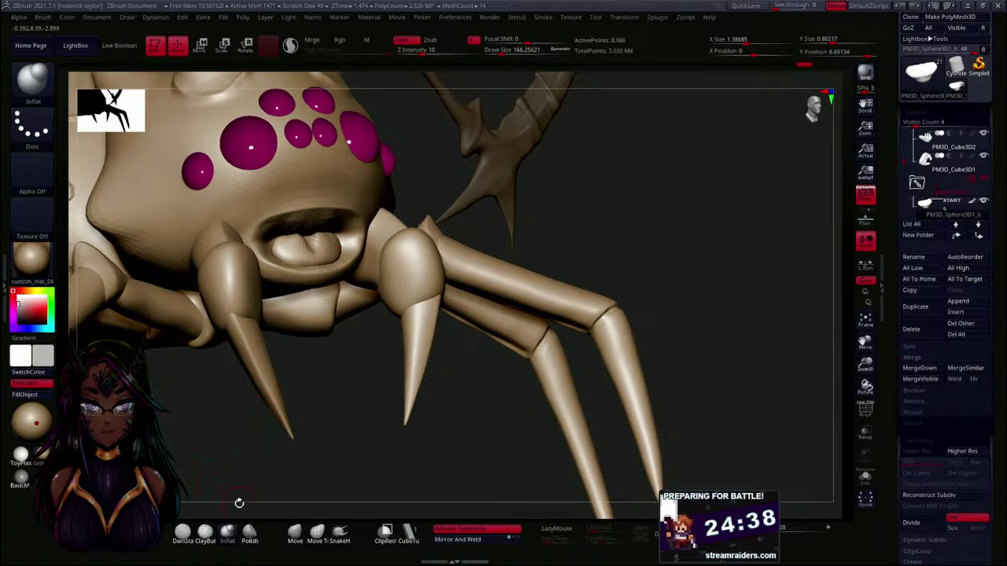
# - Reshape the whole tongue to fill the mouth opening using the Move brush at a draw size of about 507
pyautogui.click(293, 535)
pyautogui.press('s')
pyautogui.moveTo(375, 384)
pyautogui.mouseDown()
pyautogui.moveTo(291, 193)
pyautogui.moveTo(330, 207)
pyautogui.mouseUp()
pyautogui.moveTo(371, 428); pyautogui.dragTo(421, 426)
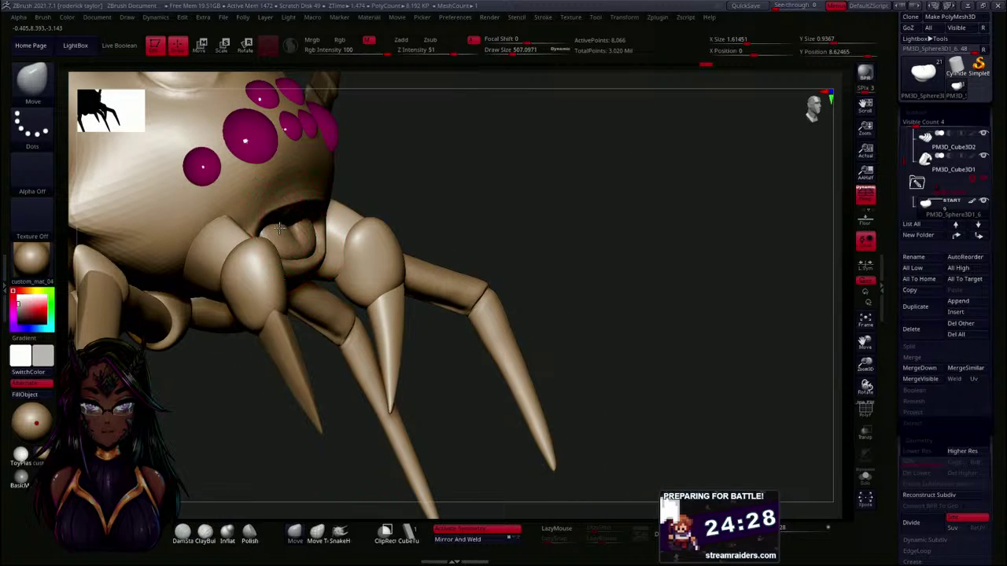
pyautogui.moveTo(456, 198); pyautogui.dragTo(344, 249)
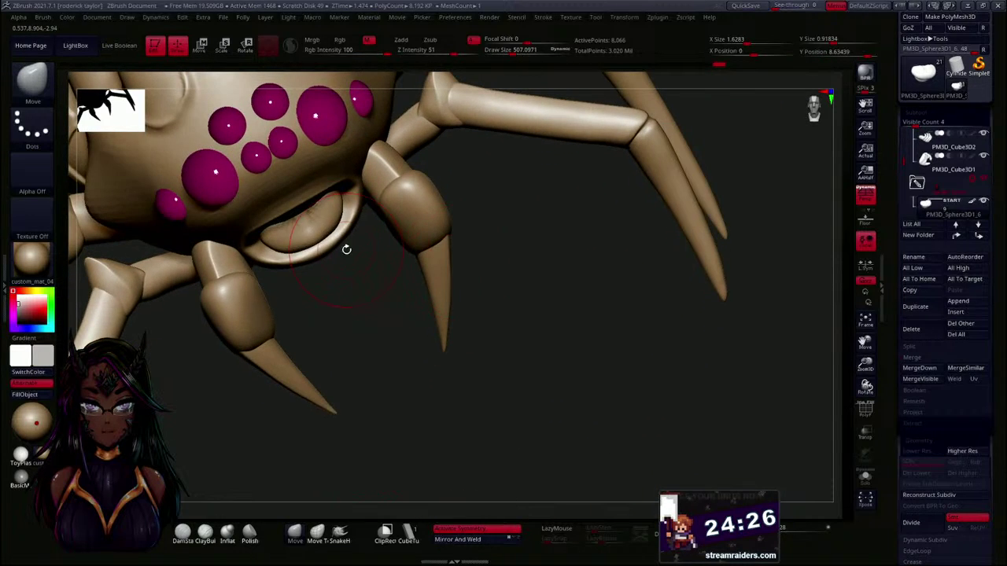
pyautogui.moveTo(269, 244); pyautogui.dragTo(268, 247)
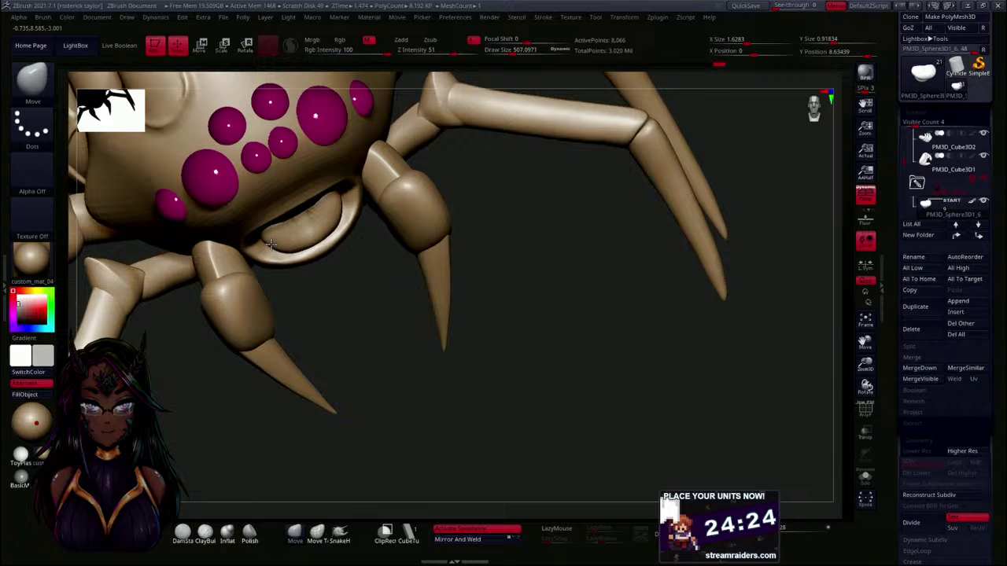
pyautogui.moveTo(394, 328)
pyautogui.mouseDown()
pyautogui.moveTo(400, 283)
pyautogui.moveTo(323, 256)
pyautogui.moveTo(324, 243)
pyautogui.mouseUp()
pyautogui.moveTo(359, 321)
pyautogui.mouseDown()
pyautogui.moveTo(386, 319)
pyautogui.moveTo(355, 339)
pyautogui.moveTo(282, 222)
pyautogui.mouseUp()
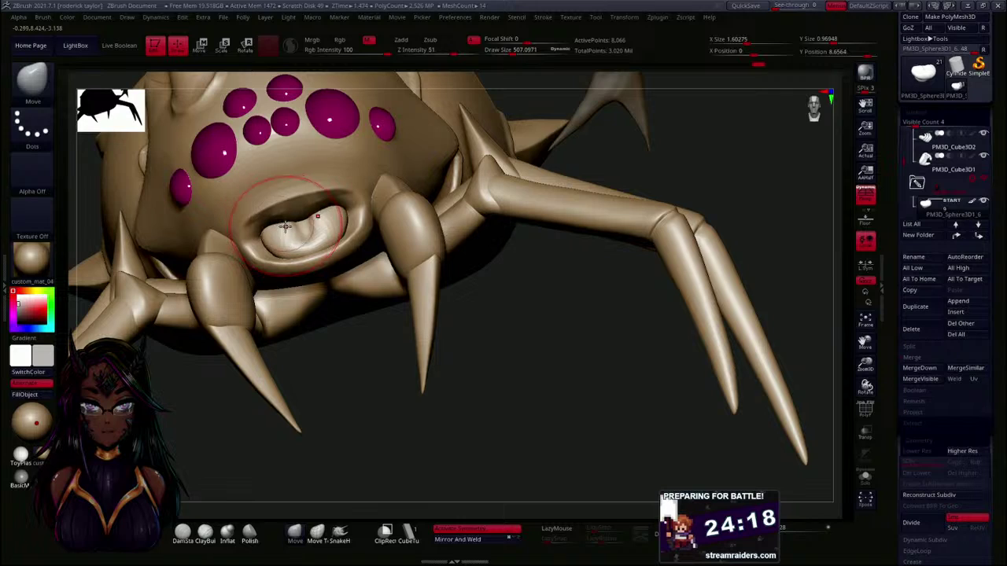
# - Refine the tongue's central groove with the Move brush at a draw size of about 217 and smooth its surface
pyautogui.press('s')
pyautogui.moveTo(389, 341); pyautogui.dragTo(382, 339)
pyautogui.moveTo(313, 236); pyautogui.dragTo(315, 227)
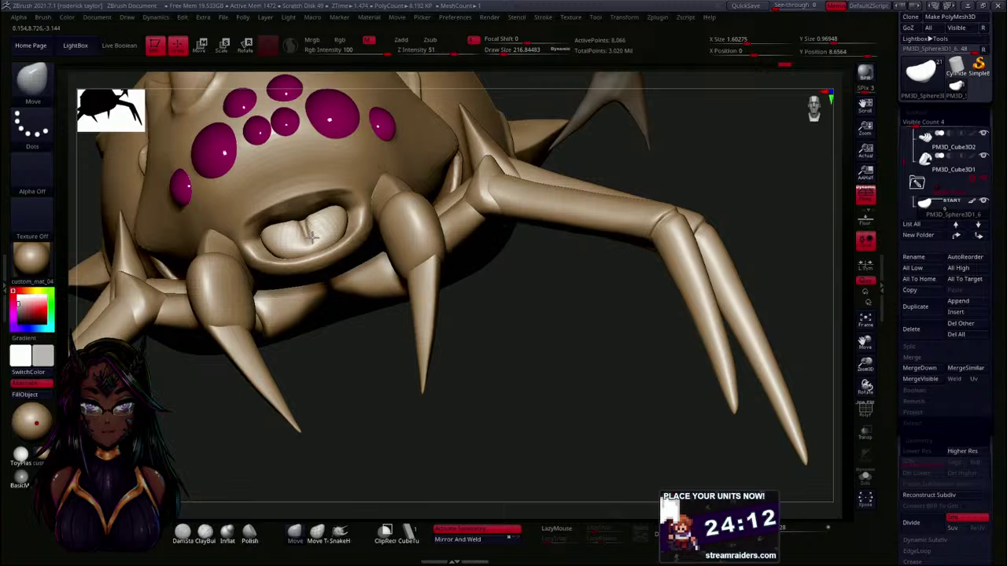
pyautogui.press('shift')
pyautogui.keyDown('shift'); pyautogui.moveTo(319, 221); pyautogui.dragTo(324, 222); pyautogui.keyUp('shift')
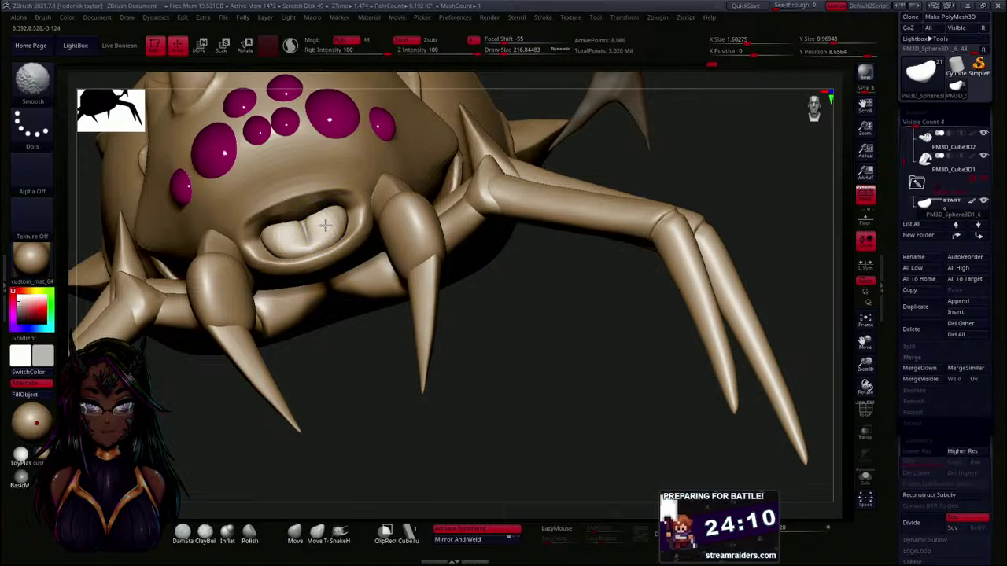
# - Adjust the tongue's outer corners, lower edge and upper surface to fit the mouth rim
pyautogui.moveTo(388, 396)
pyautogui.mouseDown()
pyautogui.moveTo(416, 387)
pyautogui.moveTo(417, 398)
pyautogui.moveTo(394, 365)
pyautogui.moveTo(360, 258)
pyautogui.mouseUp()
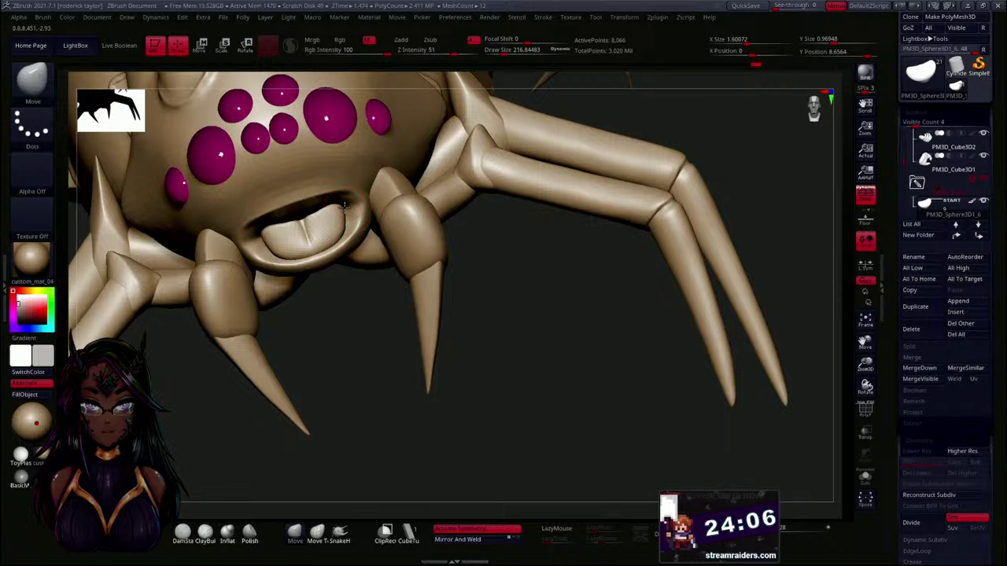
pyautogui.moveTo(347, 207); pyautogui.dragTo(343, 211)
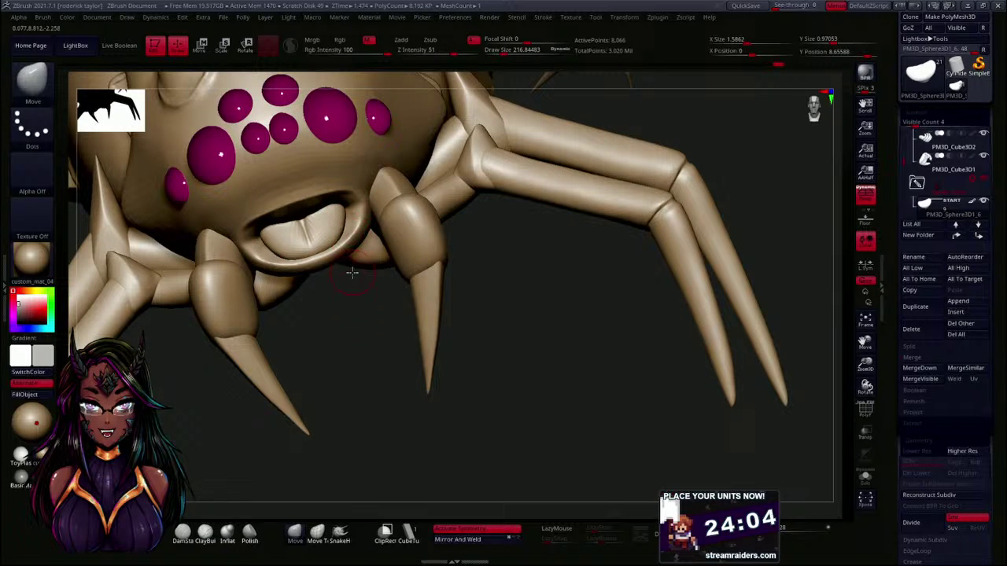
pyautogui.moveTo(362, 256); pyautogui.dragTo(365, 325)
pyautogui.moveTo(336, 242); pyautogui.dragTo(322, 250)
pyautogui.moveTo(355, 317)
pyautogui.mouseDown()
pyautogui.moveTo(369, 319)
pyautogui.moveTo(280, 250)
pyautogui.moveTo(347, 333)
pyautogui.moveTo(348, 233)
pyautogui.moveTo(360, 333)
pyautogui.moveTo(472, 412)
pyautogui.moveTo(465, 395)
pyautogui.mouseUp()
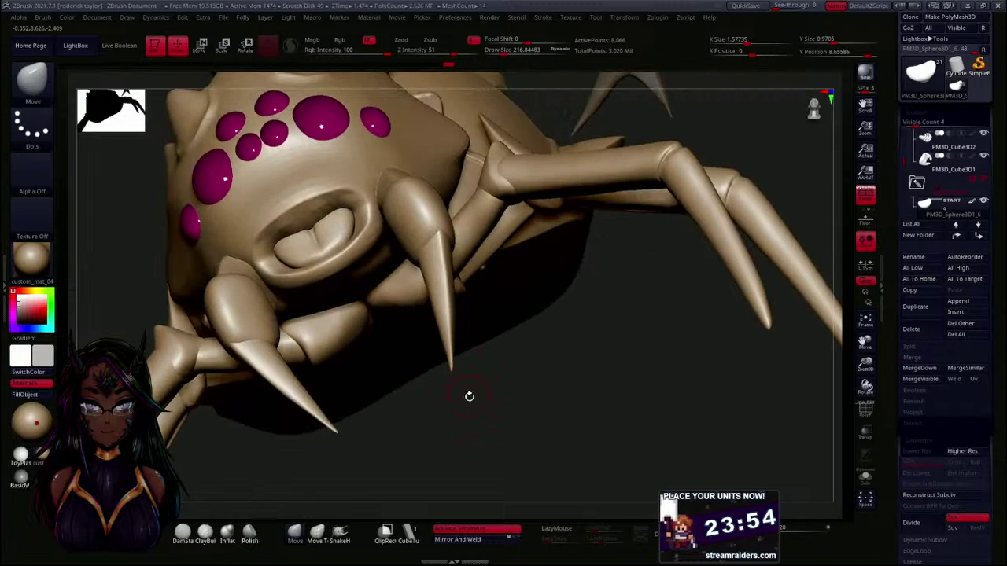
pyautogui.moveTo(325, 218); pyautogui.dragTo(336, 208)
pyautogui.moveTo(500, 386)
pyautogui.mouseDown()
pyautogui.moveTo(509, 433)
pyautogui.moveTo(526, 359)
pyautogui.moveTo(512, 285)
pyautogui.moveTo(534, 267)
pyautogui.moveTo(433, 317)
pyautogui.moveTo(446, 408)
pyautogui.mouseUp()
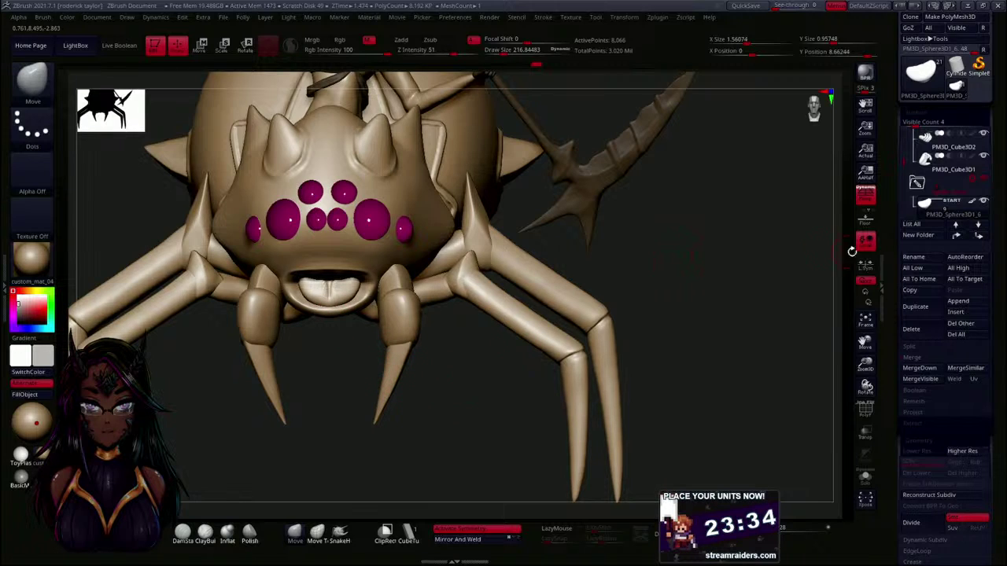
# - Append another Sphere3D as a new subtool
pyautogui.click(957, 302)
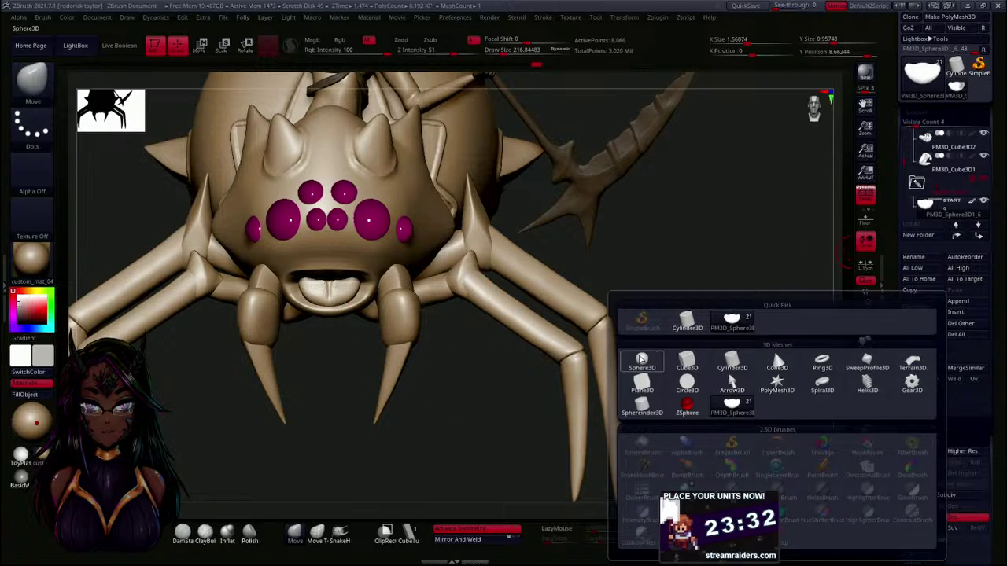
pyautogui.moveTo(642, 366)
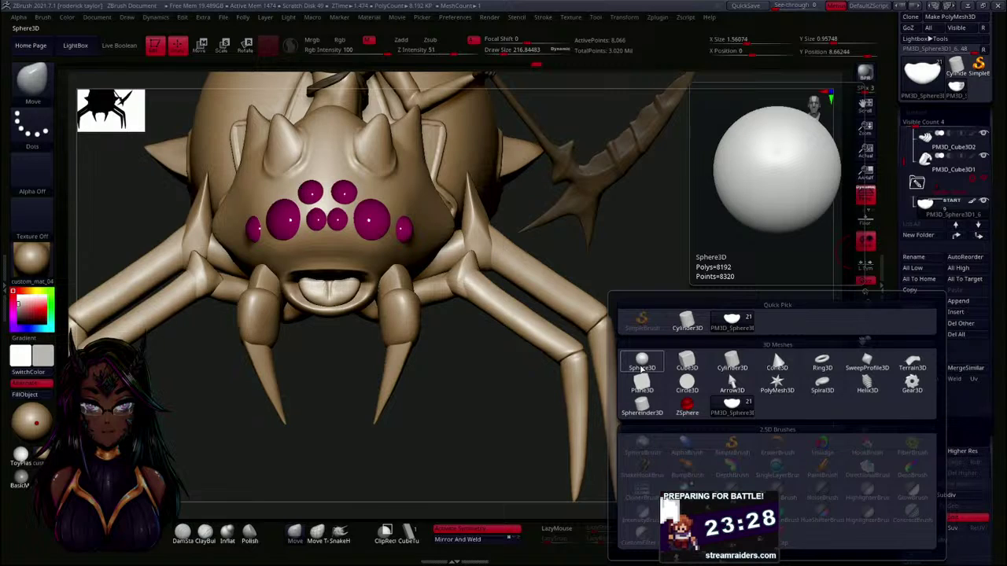
pyautogui.moveTo(777, 366)
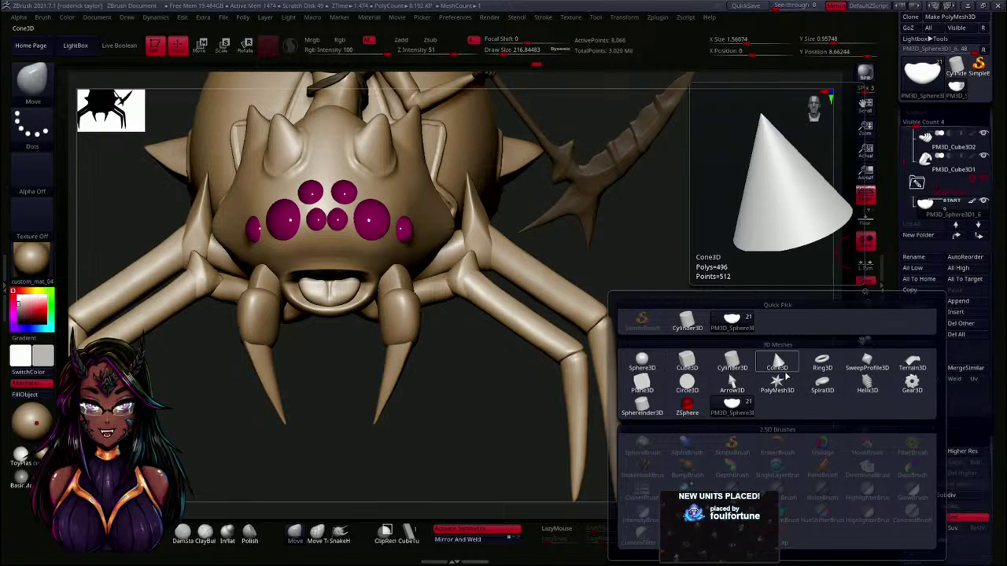
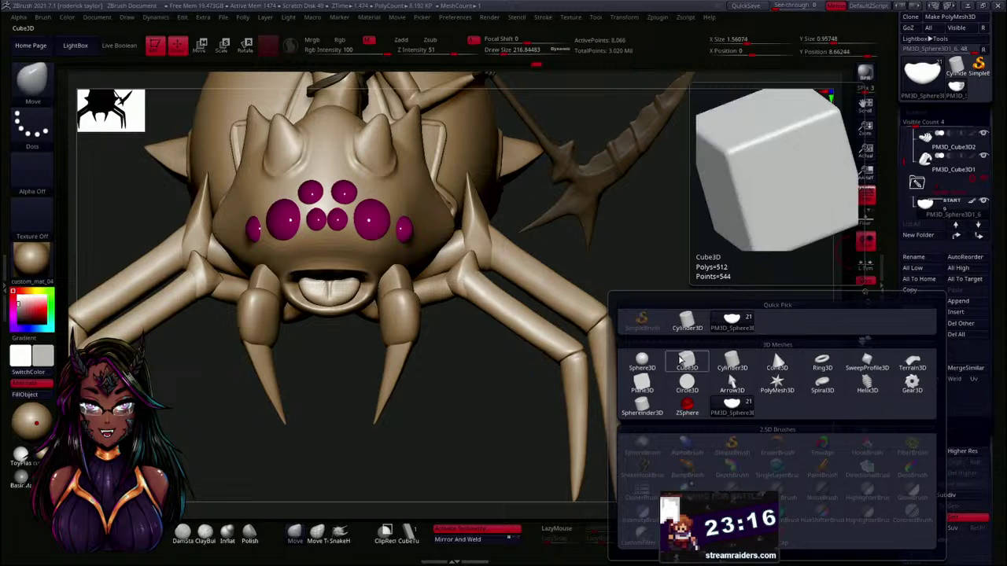
pyautogui.click(643, 363)
pyautogui.keyDown('alt'); pyautogui.moveTo(647, 276); pyautogui.dragTo(641, 303); pyautogui.keyUp('alt')
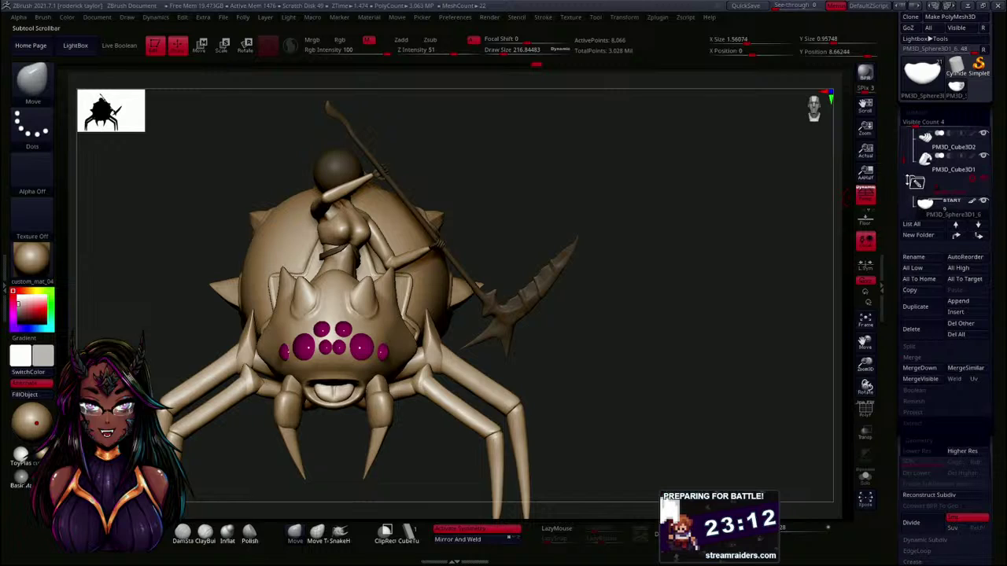
# - Rename the tongue-shaped PM3D_Sphere3D1_6 subtool to tongue
pyautogui.scroll(-2, 939, 178)
pyautogui.moveTo(941, 178)
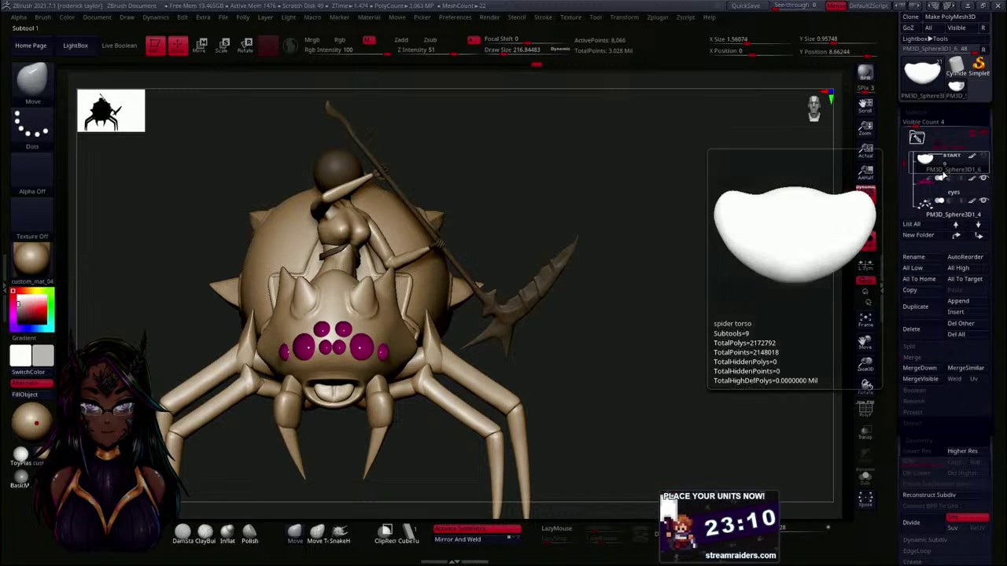
pyautogui.click(923, 258)
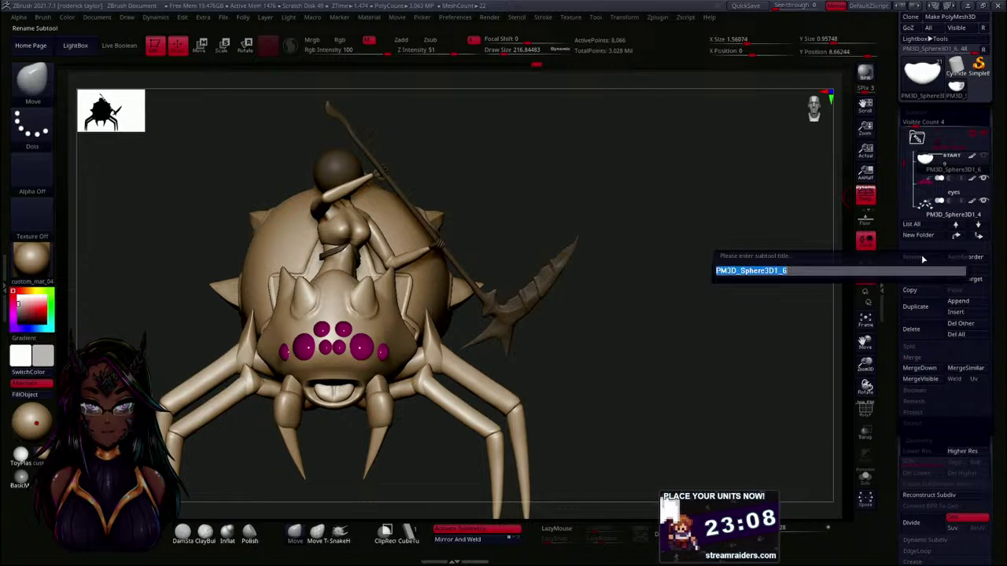
pyautogui.press('BackSpace')
pyautogui.write('tongue')
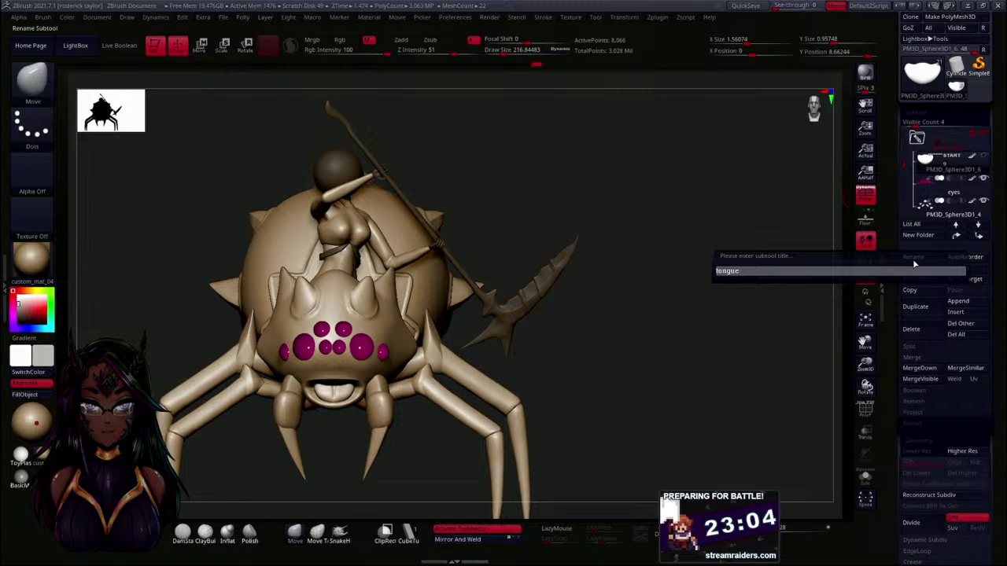
pyautogui.press('Return')
# - Select the newly appended sphere, rename it teeth, and move its subtool directly below pm3d_sphere3d1_4_copy1
pyautogui.moveTo(904, 164)
pyautogui.mouseDown()
pyautogui.moveTo(902, 196)
pyautogui.moveTo(902, 168)
pyautogui.mouseUp()
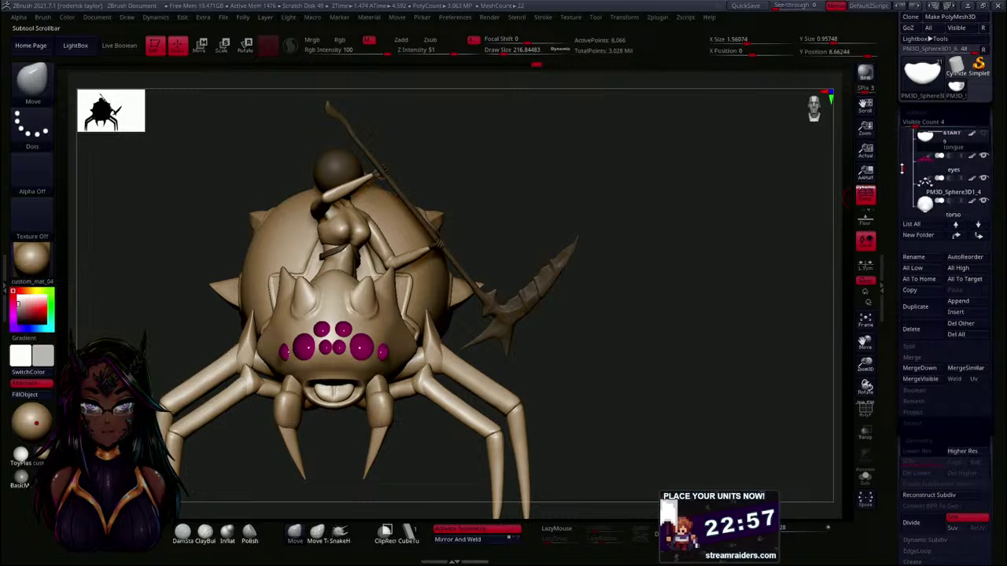
pyautogui.keyDown('alt'); pyautogui.click(330, 167); pyautogui.keyUp('alt')
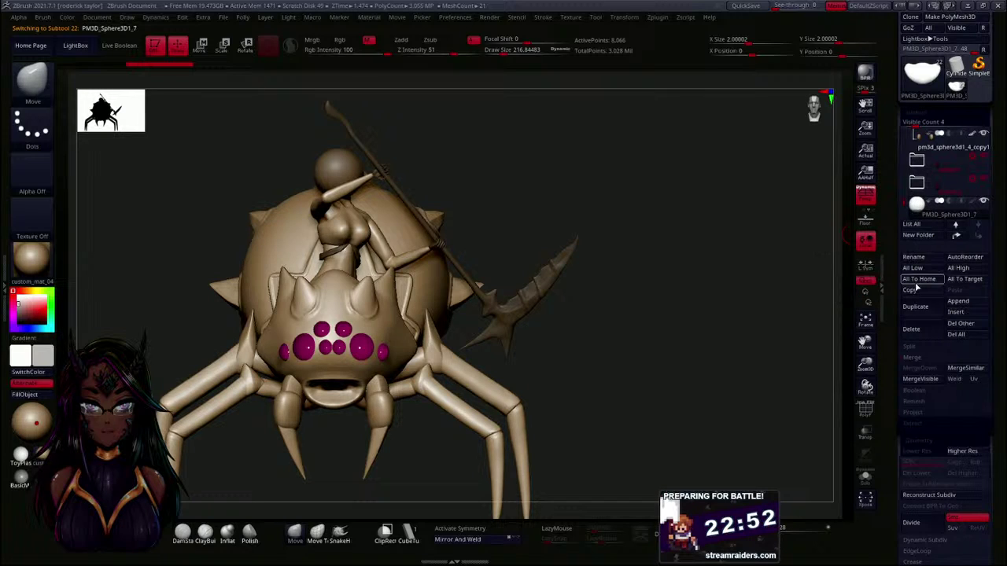
pyautogui.click(922, 260)
pyautogui.write('tec')
pyautogui.press('Return')
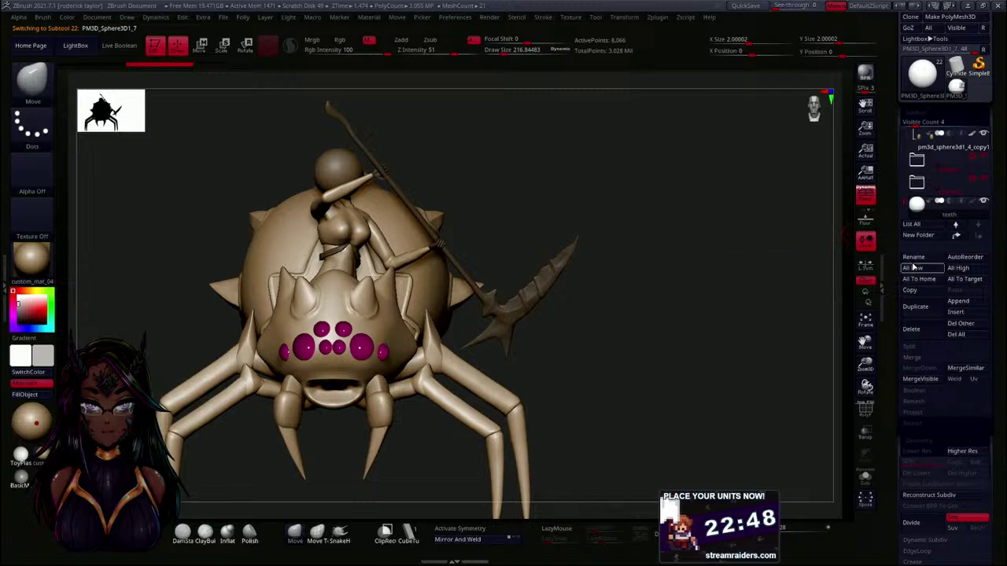
pyautogui.moveTo(926, 154); pyautogui.dragTo(926, 156)
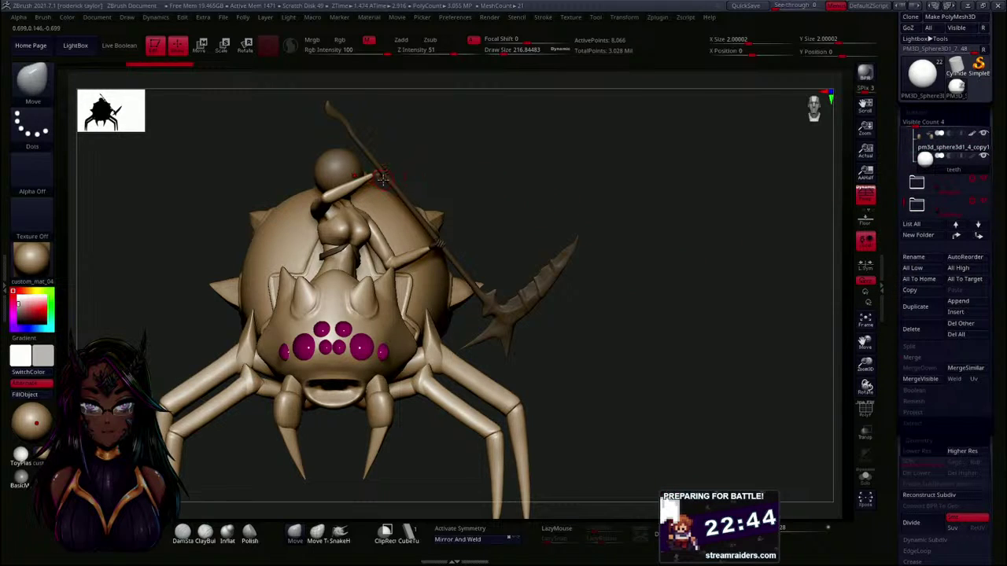
# - Move the teeth sphere to one side of the spider's mouth opening and scale it down to about 0.56
pyautogui.press('w')
pyautogui.moveTo(337, 110); pyautogui.dragTo(375, 359)
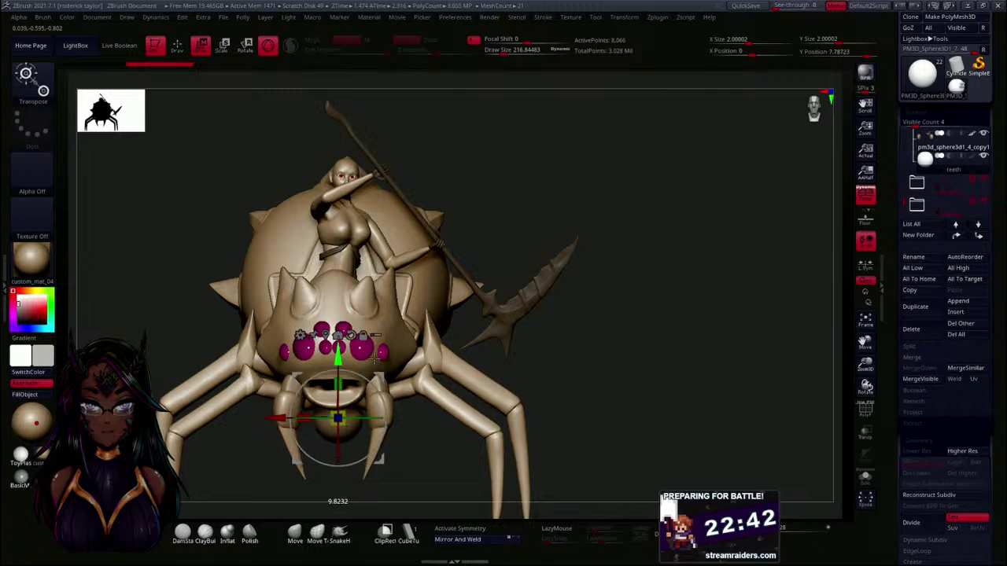
pyautogui.moveTo(598, 357); pyautogui.dragTo(490, 349)
pyautogui.moveTo(290, 404); pyautogui.dragTo(178, 413)
pyautogui.moveTo(206, 475); pyautogui.dragTo(541, 362)
pyautogui.moveTo(299, 322)
pyautogui.mouseDown()
pyautogui.moveTo(250, 321)
pyautogui.moveTo(295, 322)
pyautogui.mouseUp()
pyautogui.moveTo(300, 267); pyautogui.dragTo(301, 222)
pyautogui.moveTo(345, 400); pyautogui.dragTo(294, 400)
pyautogui.moveTo(241, 276); pyautogui.dragTo(303, 282)
pyautogui.moveTo(235, 348); pyautogui.dragTo(400, 366)
pyautogui.moveTo(314, 276); pyautogui.dragTo(337, 285)
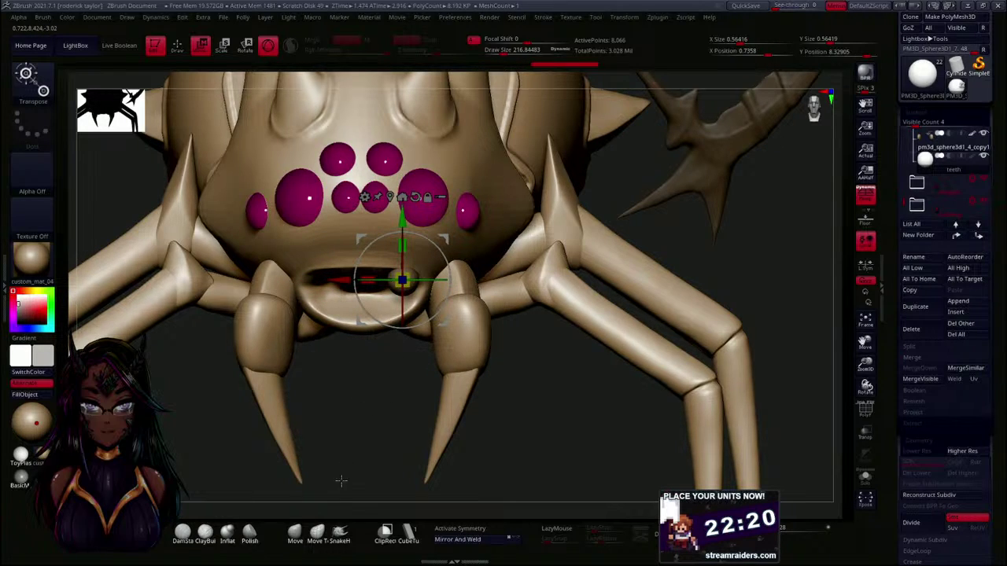
# - Pull the teeth sphere down over the lower lip into a long fang using the Move brush at a draw size of about 245
pyautogui.click(297, 533)
pyautogui.press('s')
pyautogui.moveTo(388, 389); pyautogui.dragTo(391, 389)
pyautogui.moveTo(405, 302); pyautogui.dragTo(394, 360)
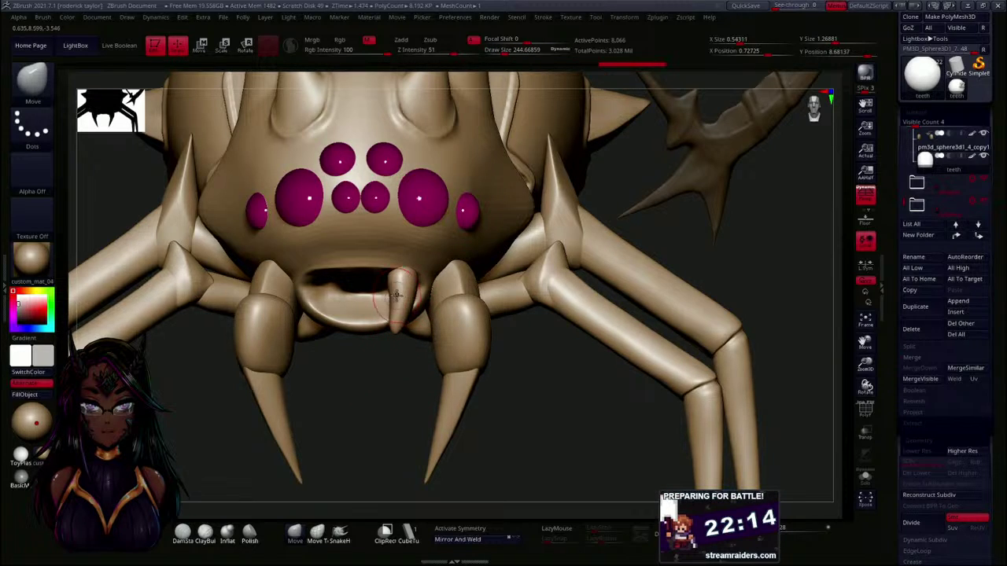
# - Shape the fang's tip and sides from side and angled views with the Move brush and smooth its surface
pyautogui.moveTo(409, 380); pyautogui.dragTo(455, 349)
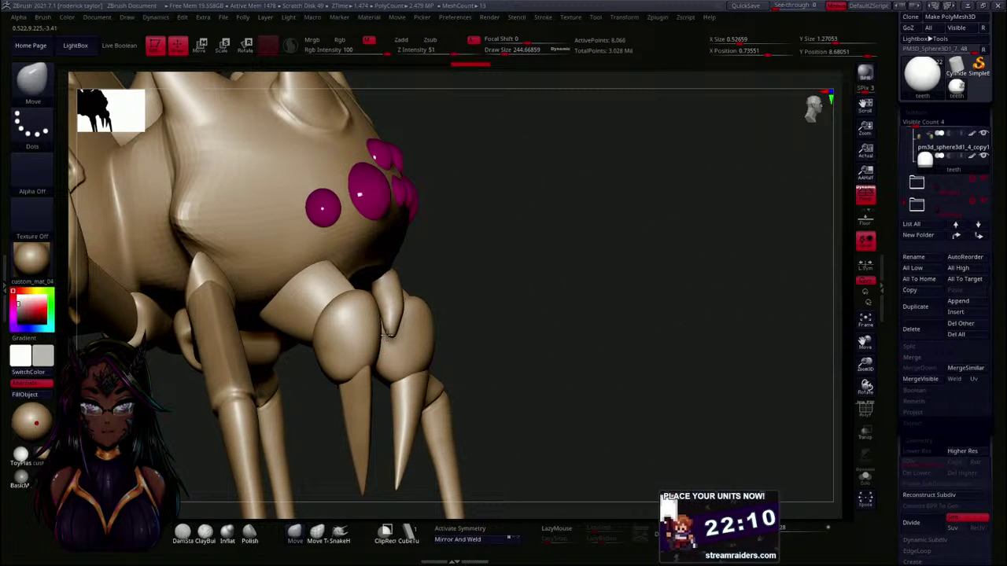
pyautogui.press('shift')
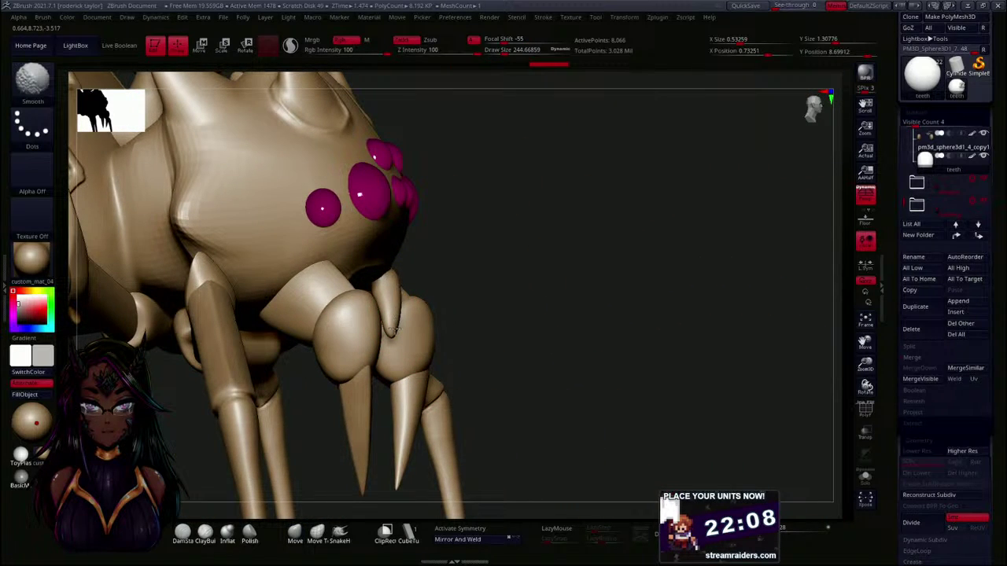
pyautogui.keyDown('shift'); pyautogui.moveTo(396, 331); pyautogui.dragTo(398, 324); pyautogui.keyUp('shift')
pyautogui.moveTo(488, 260); pyautogui.dragTo(460, 247)
pyautogui.moveTo(401, 378); pyautogui.dragTo(435, 370)
pyautogui.moveTo(400, 332); pyautogui.dragTo(397, 328)
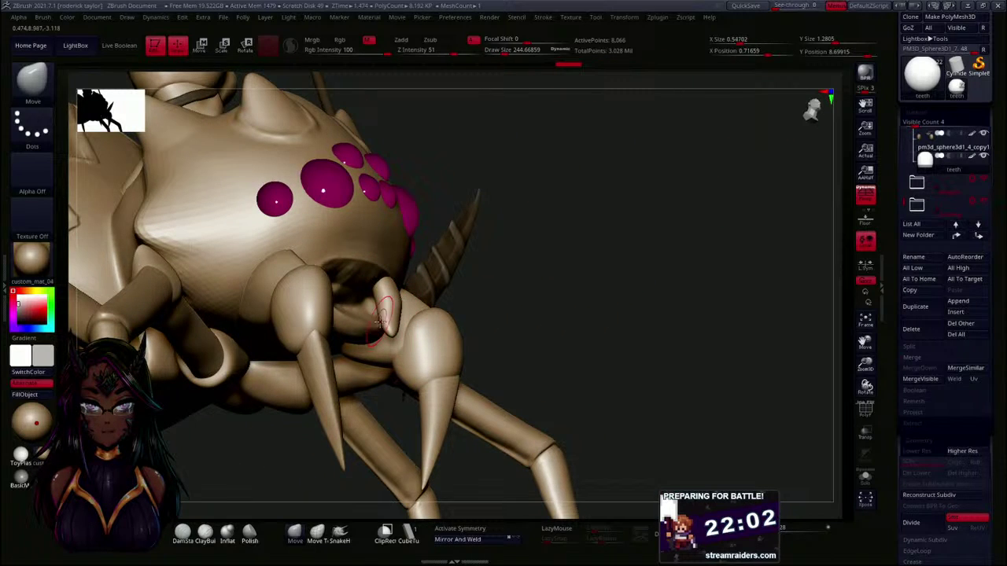
pyautogui.moveTo(380, 332); pyautogui.dragTo(385, 330)
pyautogui.moveTo(503, 315)
pyautogui.mouseDown()
pyautogui.moveTo(466, 316)
pyautogui.moveTo(463, 346)
pyautogui.mouseUp()
pyautogui.keyDown('shift'); pyautogui.moveTo(397, 323); pyautogui.dragTo(406, 325); pyautogui.keyUp('shift')
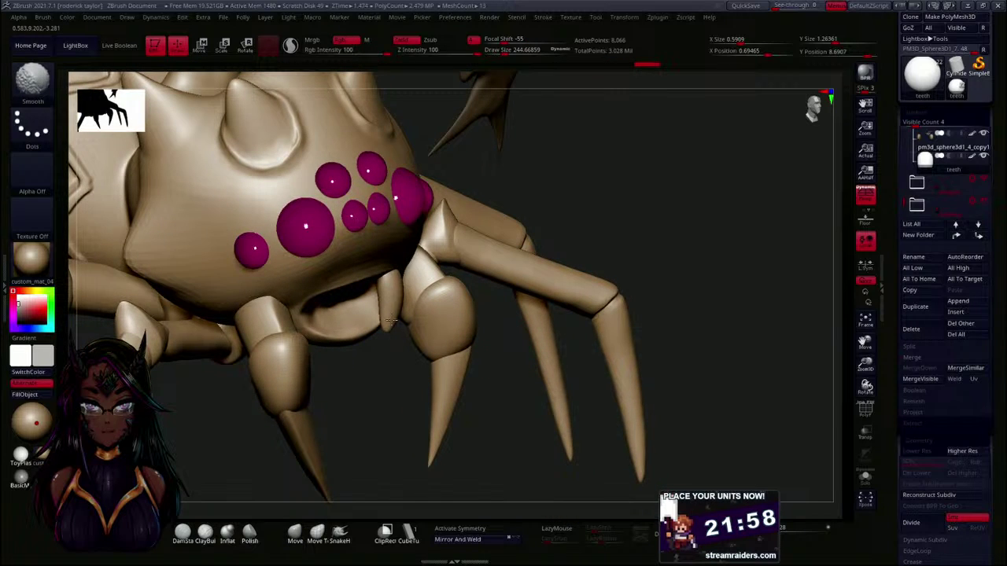
# - Slim the fang's side profile with the Move brush and smooth its lower end
pyautogui.moveTo(411, 366)
pyautogui.mouseDown()
pyautogui.moveTo(441, 330)
pyautogui.moveTo(395, 284)
pyautogui.moveTo(398, 359)
pyautogui.moveTo(393, 339)
pyautogui.moveTo(453, 338)
pyautogui.mouseUp()
pyautogui.moveTo(453, 338); pyautogui.dragTo(454, 341, button='right')
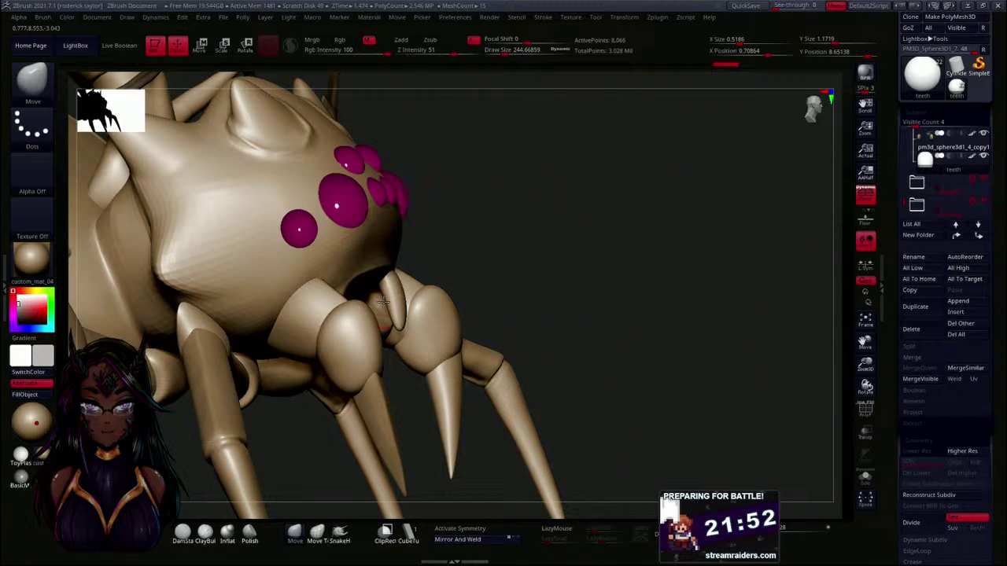
pyautogui.moveTo(398, 288); pyautogui.dragTo(392, 289)
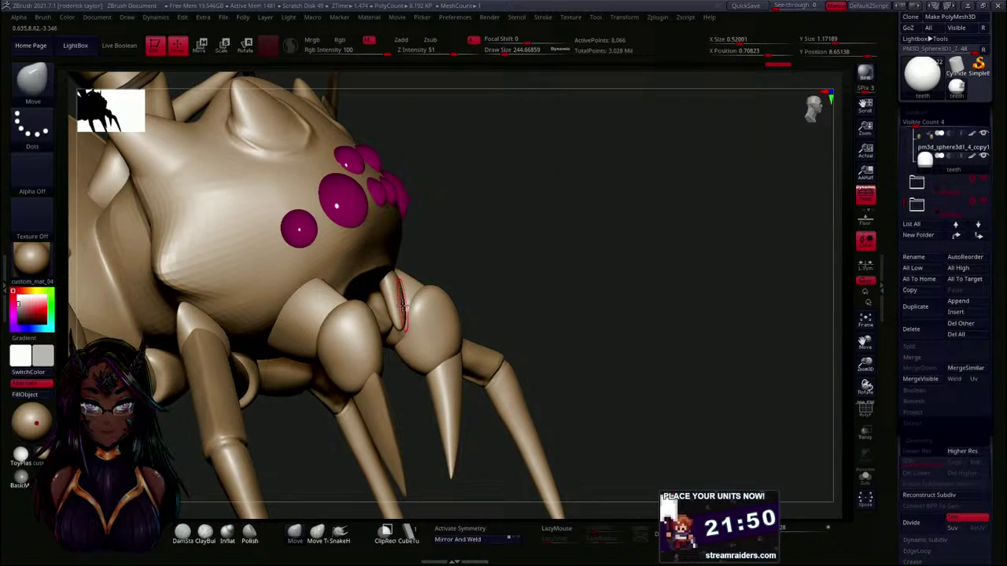
pyautogui.press('shift')
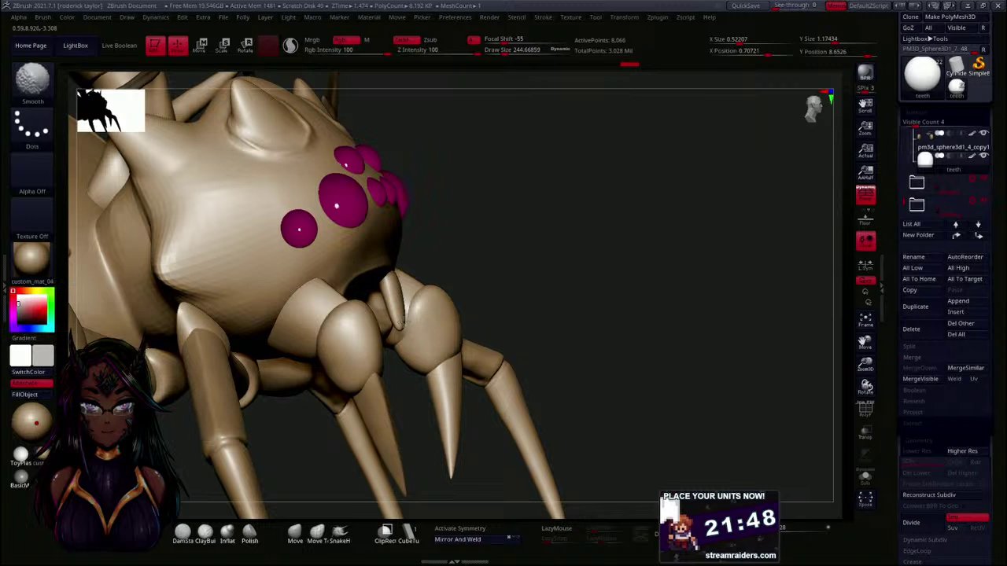
# - Narrow the fang towards its tip and widen its root against the upper lip with the Move brush
pyautogui.moveTo(414, 362)
pyautogui.mouseDown(button='right')
pyautogui.moveTo(542, 315)
pyautogui.moveTo(530, 335)
pyautogui.mouseUp(button='right')
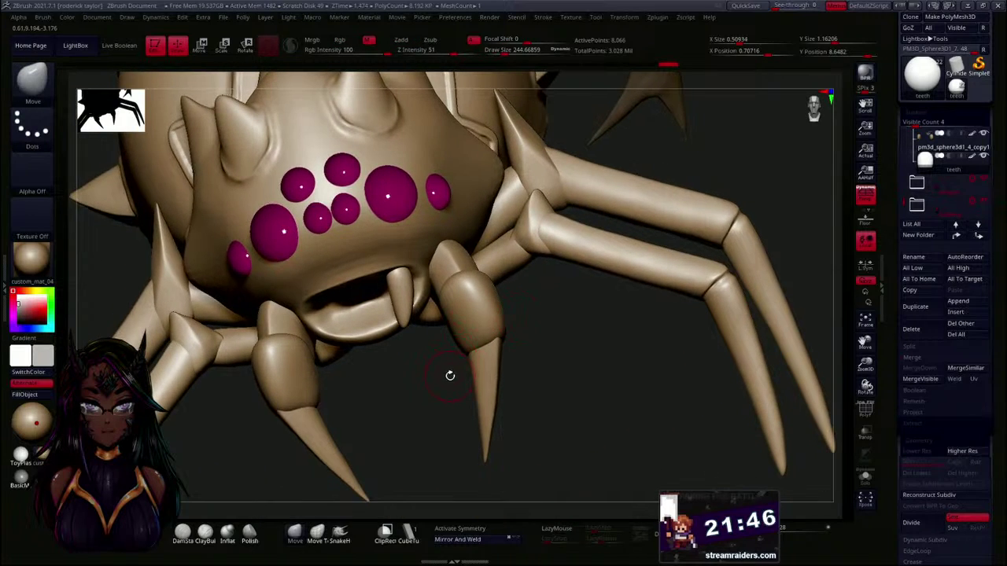
pyautogui.moveTo(450, 375); pyautogui.dragTo(448, 366, button='right')
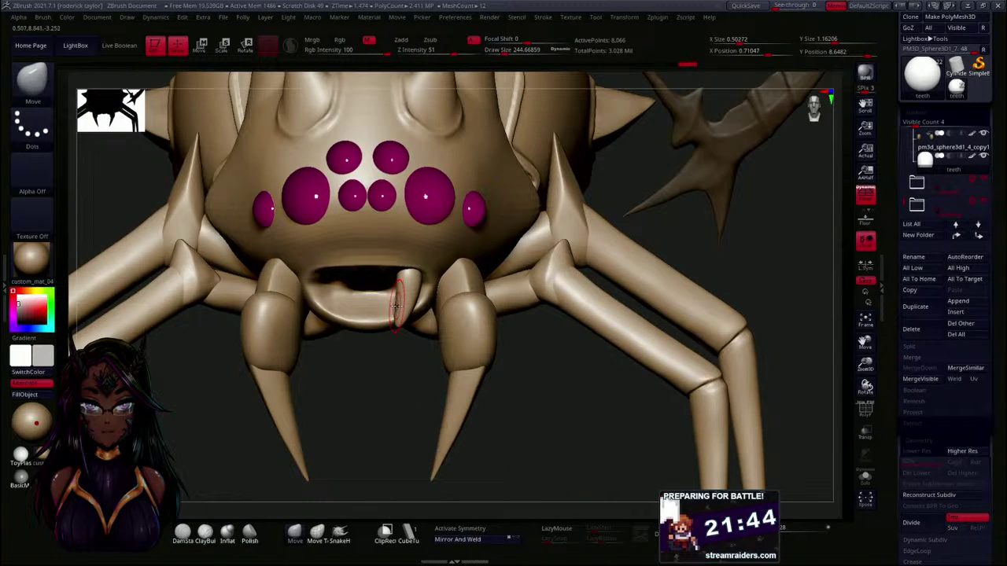
pyautogui.moveTo(395, 309); pyautogui.dragTo(401, 314)
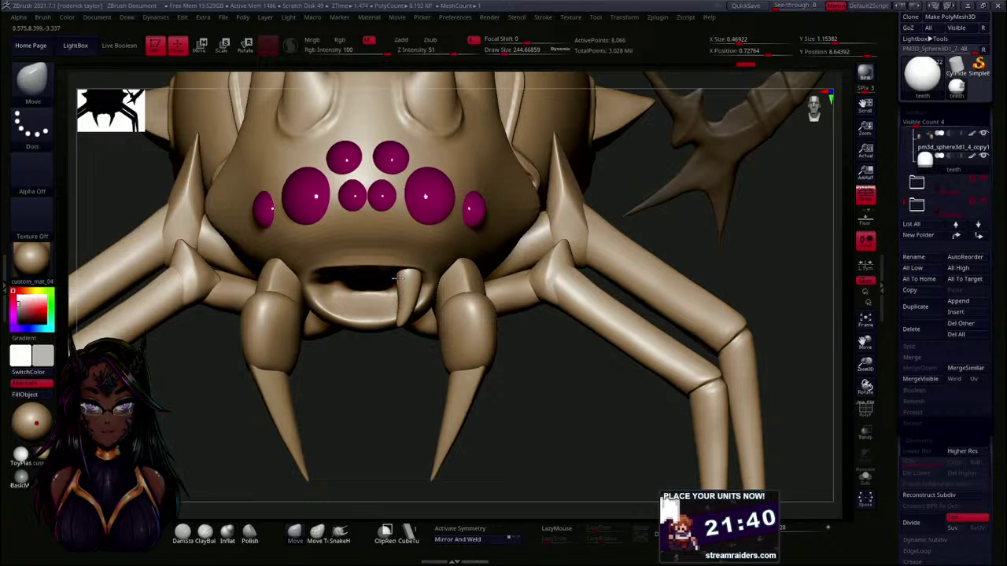
pyautogui.moveTo(399, 270); pyautogui.dragTo(410, 270)
pyautogui.moveTo(396, 307)
pyautogui.mouseDown()
pyautogui.moveTo(399, 272)
pyautogui.moveTo(413, 305)
pyautogui.mouseUp()
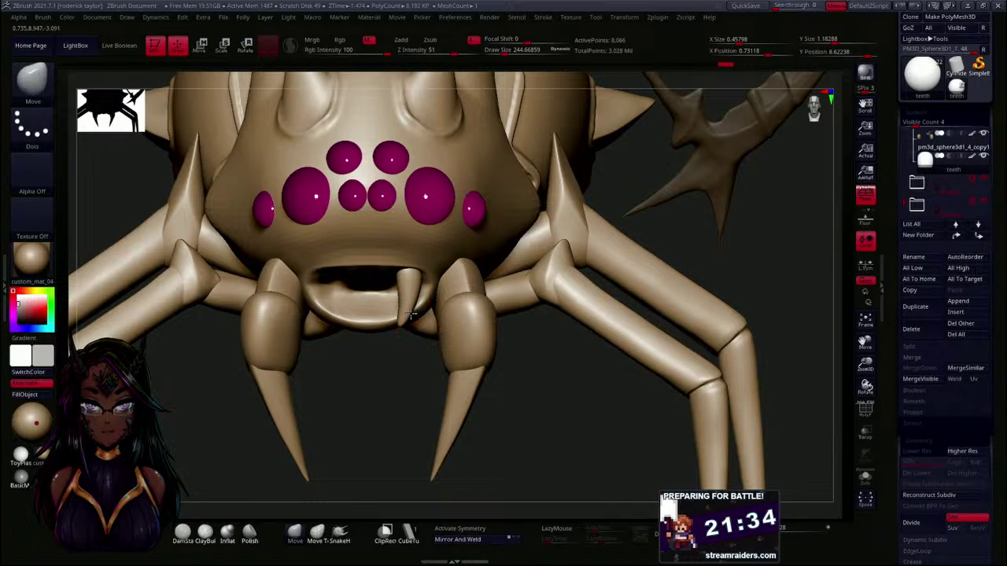
pyautogui.keyDown('alt'); pyautogui.moveTo(416, 381); pyautogui.dragTo(411, 369); pyautogui.keyUp('alt')
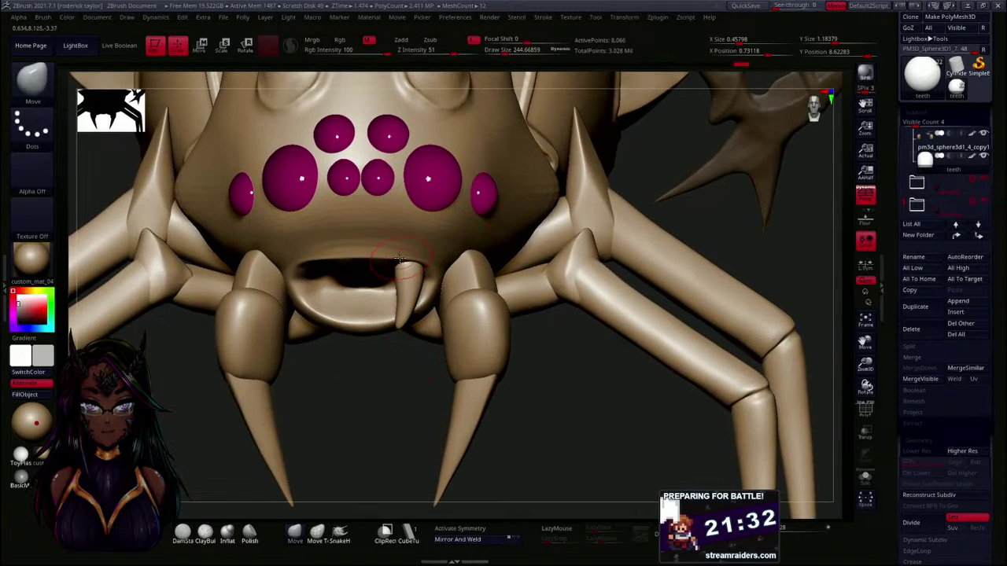
pyautogui.moveTo(398, 263); pyautogui.dragTo(395, 261)
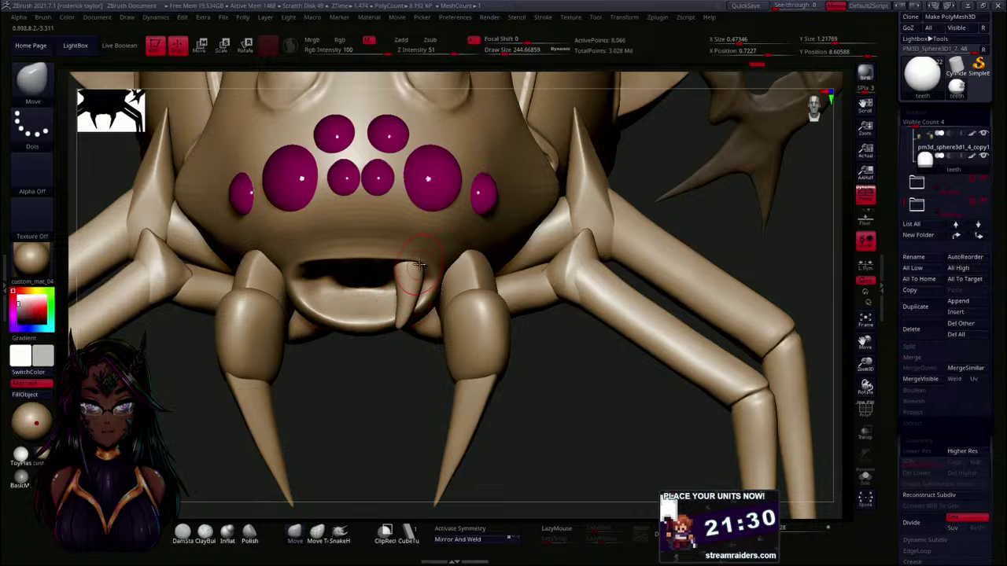
# - Tighten the fang's edge with the Pinch brush at a draw size of about 143 and smooth along its length
pyautogui.moveTo(416, 370); pyautogui.dragTo(425, 315)
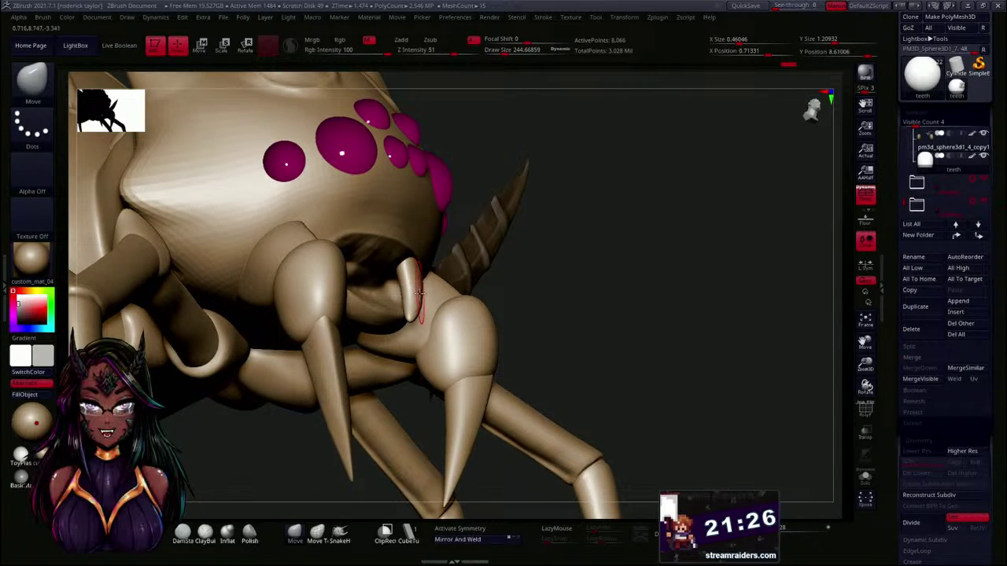
pyautogui.press('b')
pyautogui.press('p')
pyautogui.press('i')
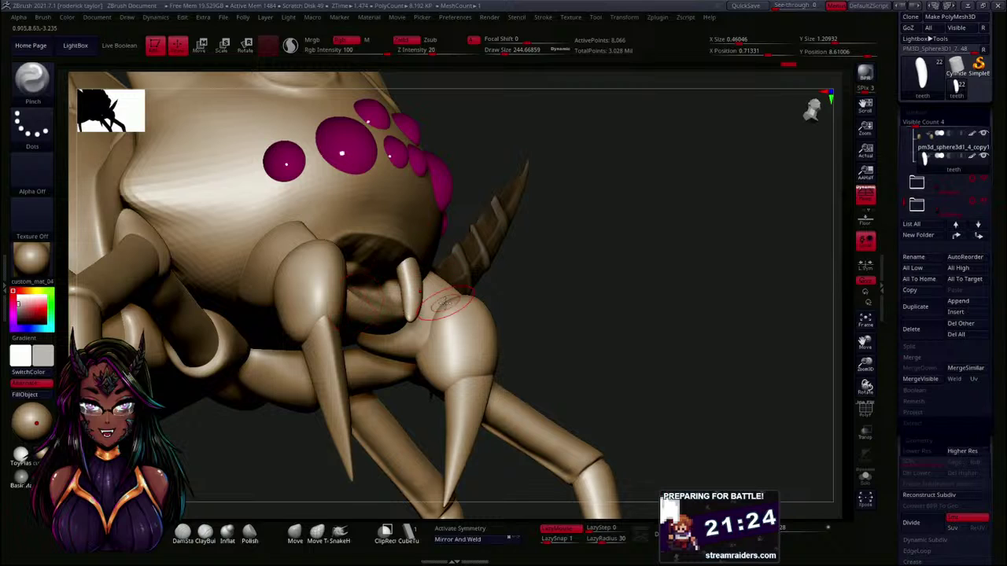
pyautogui.press('s')
pyautogui.moveTo(548, 285); pyautogui.dragTo(543, 286)
pyautogui.moveTo(411, 292); pyautogui.dragTo(411, 284)
pyautogui.moveTo(609, 314); pyautogui.dragTo(504, 334)
pyautogui.moveTo(384, 393)
pyautogui.mouseDown()
pyautogui.moveTo(371, 407)
pyautogui.moveTo(413, 366)
pyautogui.moveTo(373, 391)
pyautogui.mouseUp()
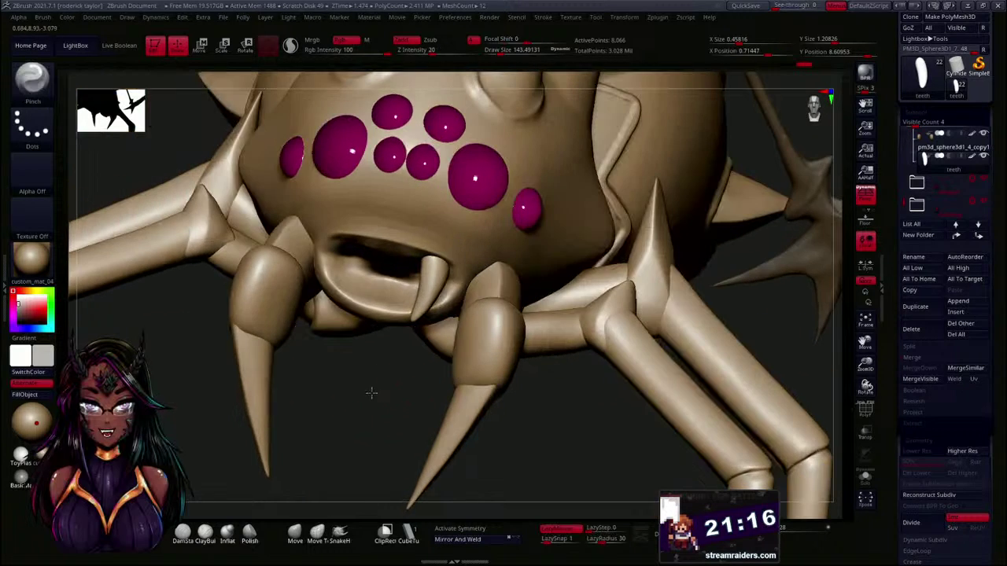
pyautogui.keyDown('shift'); pyautogui.moveTo(444, 266); pyautogui.dragTo(429, 310); pyautogui.keyUp('shift')
pyautogui.moveTo(402, 386)
pyautogui.mouseDown()
pyautogui.moveTo(542, 350)
pyautogui.moveTo(521, 330)
pyautogui.mouseUp()
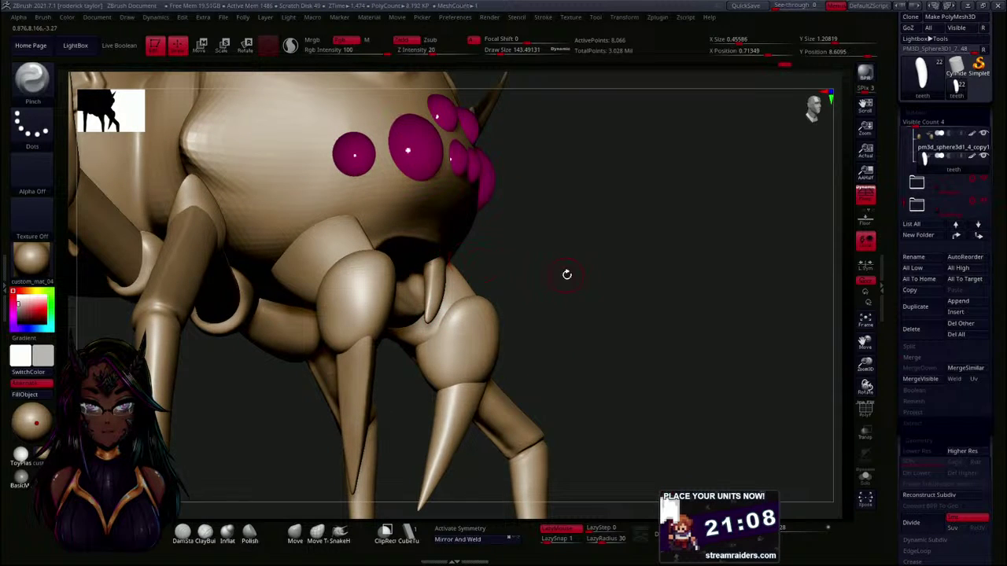
# - Adjust the fang's curve and pointed tip from the front with the Move brush and smooth the surface
pyautogui.moveTo(567, 276); pyautogui.dragTo(429, 263)
pyautogui.moveTo(414, 362); pyautogui.dragTo(407, 412)
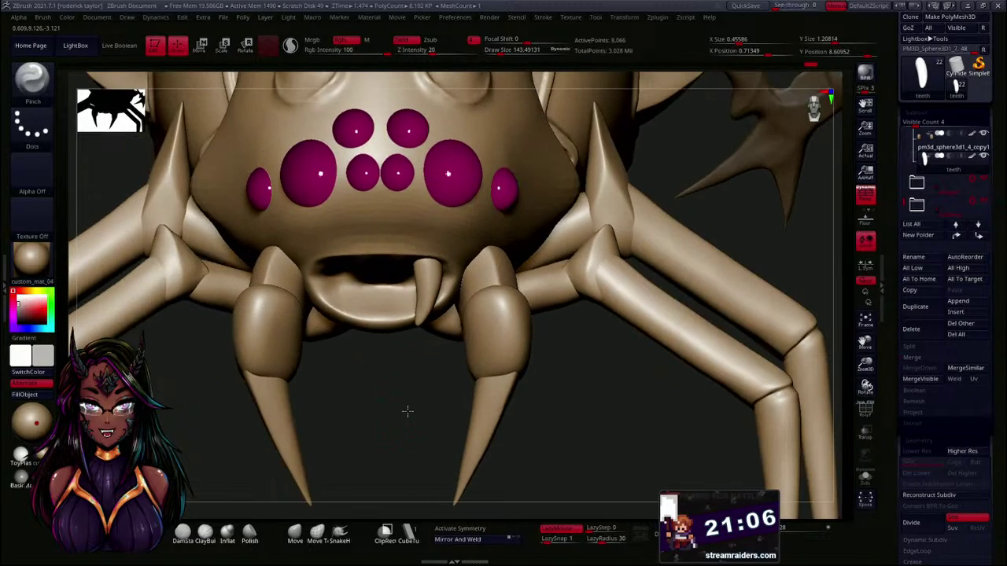
pyautogui.moveTo(448, 386); pyautogui.dragTo(374, 361)
pyautogui.click(295, 532)
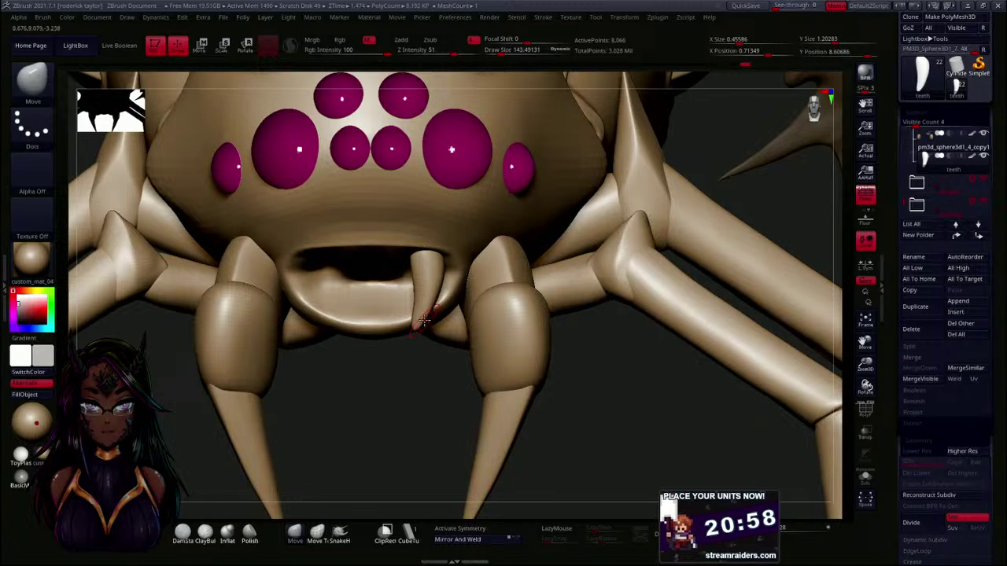
pyautogui.press('shift')
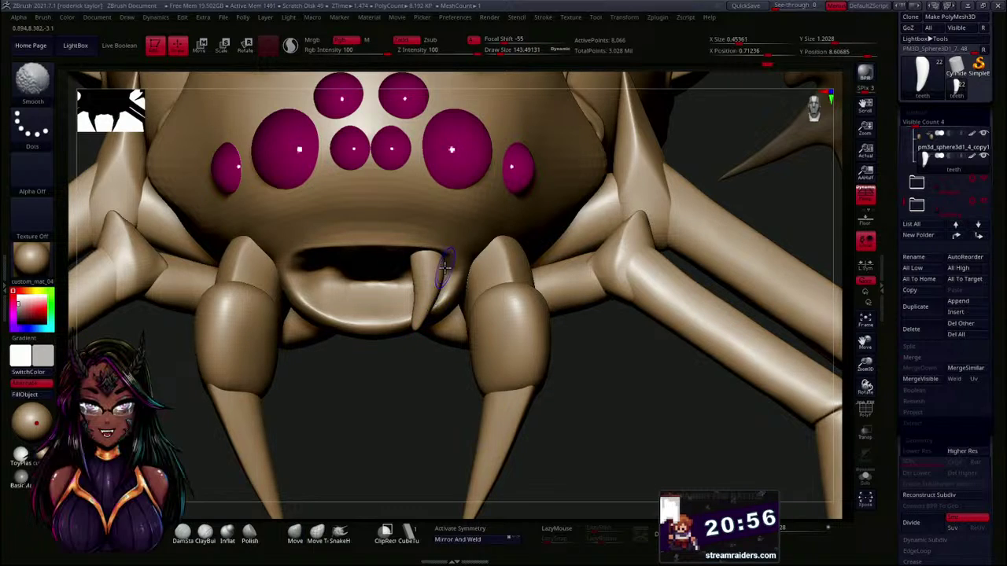
# - Smooth the sides of the single fang in the spider's mouth and reshape its tip with the Move brush
pyautogui.keyDown('shift'); pyautogui.moveTo(440, 277); pyautogui.dragTo(442, 250); pyautogui.keyUp('shift')
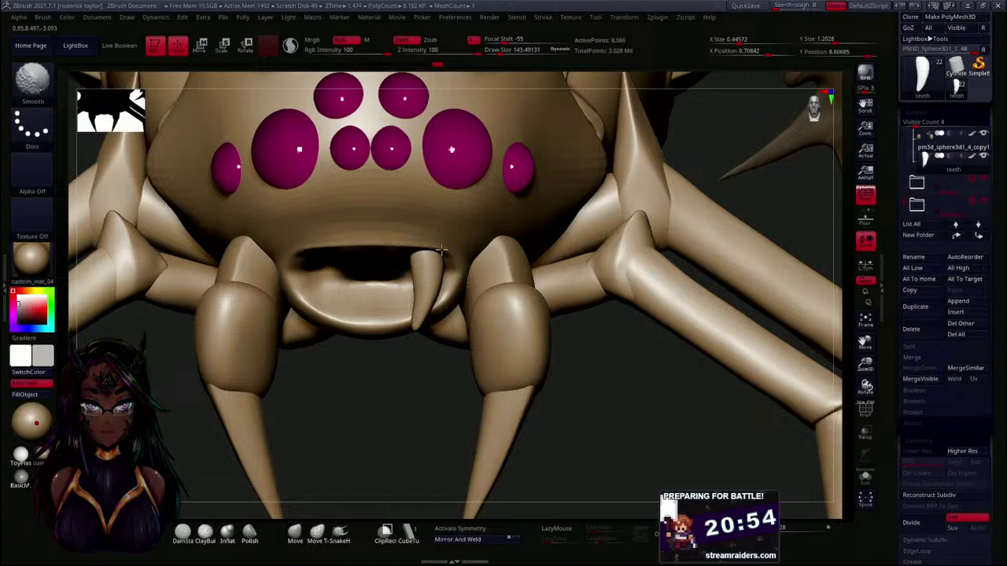
pyautogui.keyDown('shift'); pyautogui.moveTo(437, 310); pyautogui.dragTo(420, 395); pyautogui.keyUp('shift')
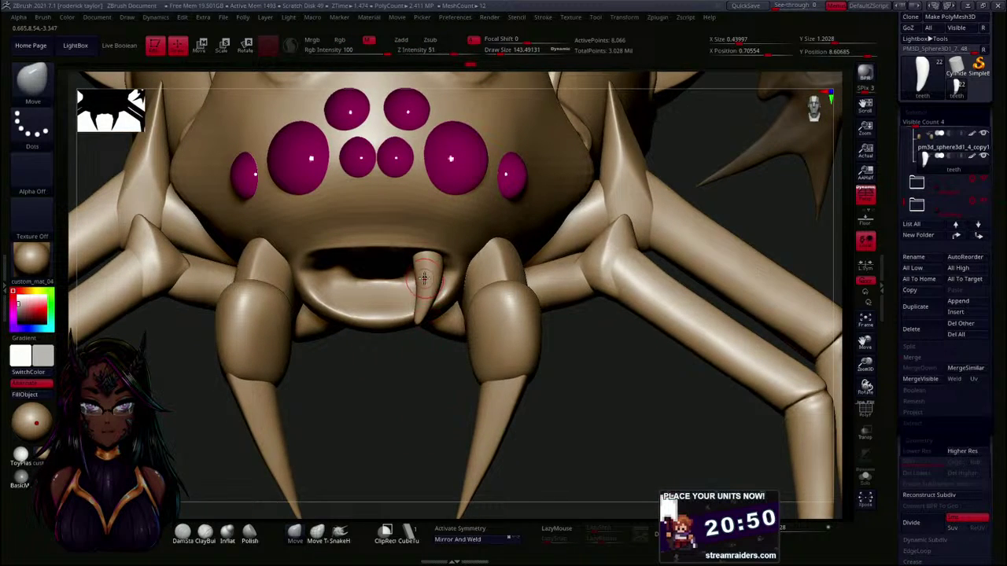
pyautogui.press('shift')
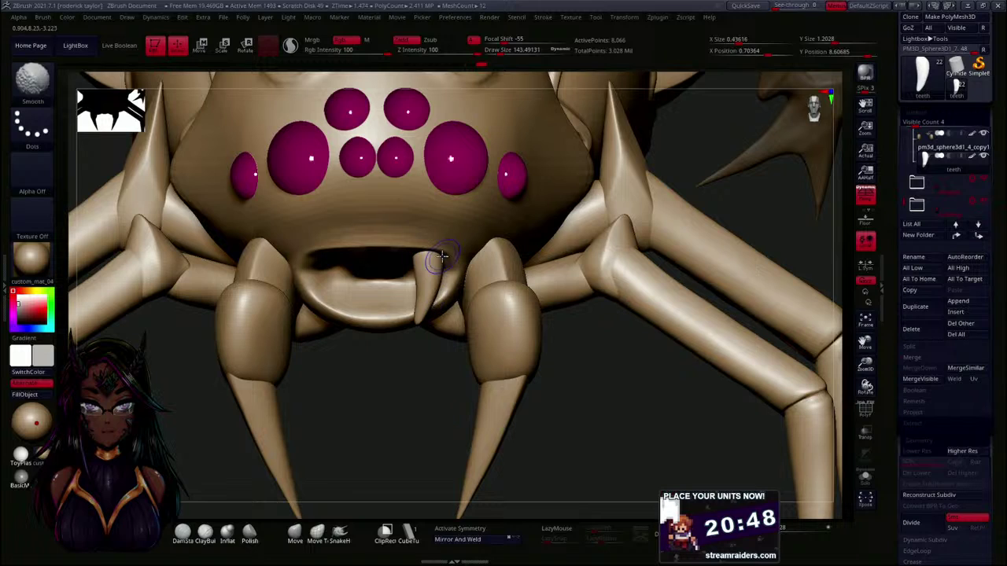
pyautogui.keyDown('alt'); pyautogui.moveTo(417, 389); pyautogui.dragTo(421, 409); pyautogui.keyUp('alt')
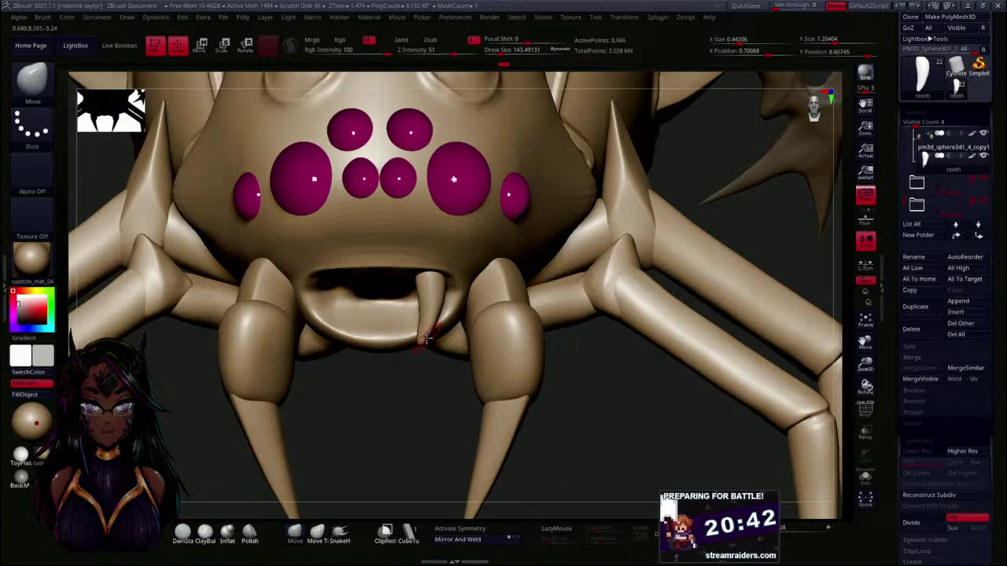
pyautogui.moveTo(417, 336); pyautogui.dragTo(422, 339)
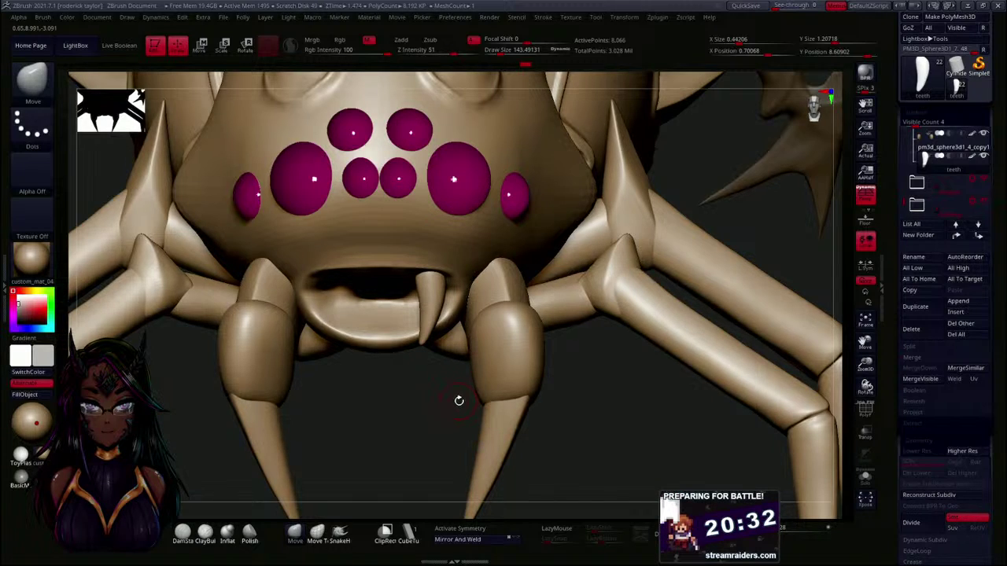
pyautogui.moveTo(440, 396); pyautogui.dragTo(454, 367)
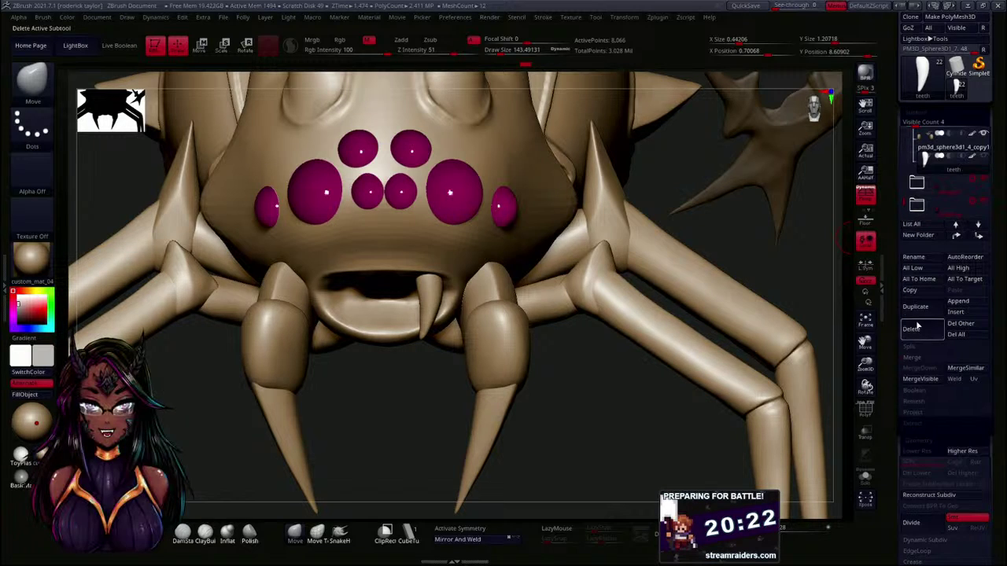
# - Rename the teeth subtool to "fangs" and mirror and weld it to the other side of the mouth
pyautogui.click(924, 261)
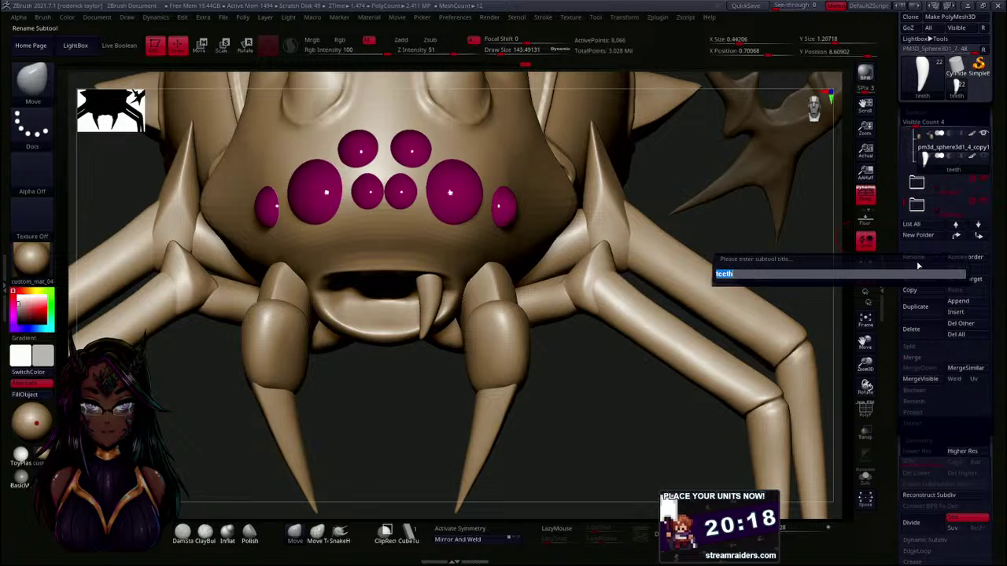
pyautogui.write('fangs')
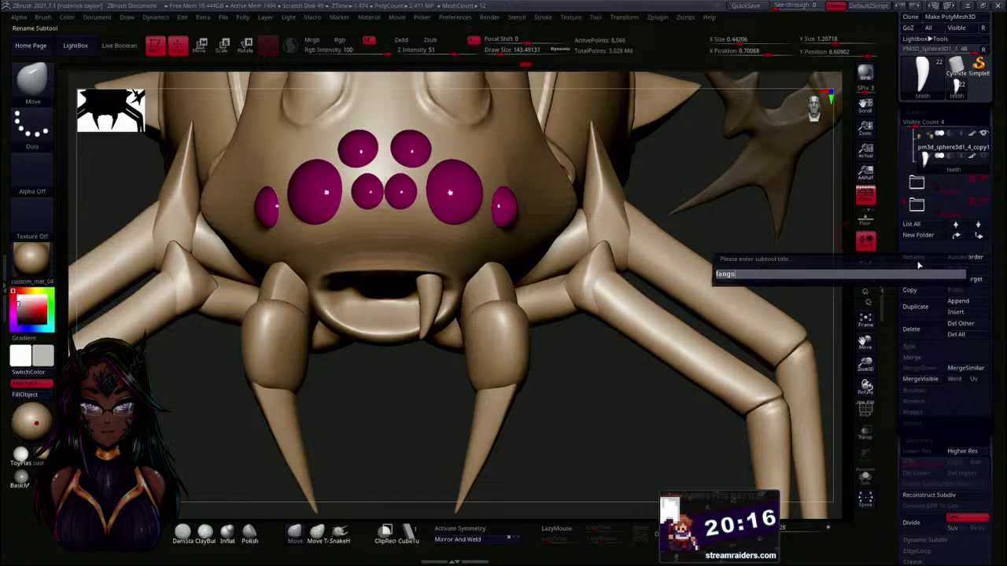
pyautogui.press('Return')
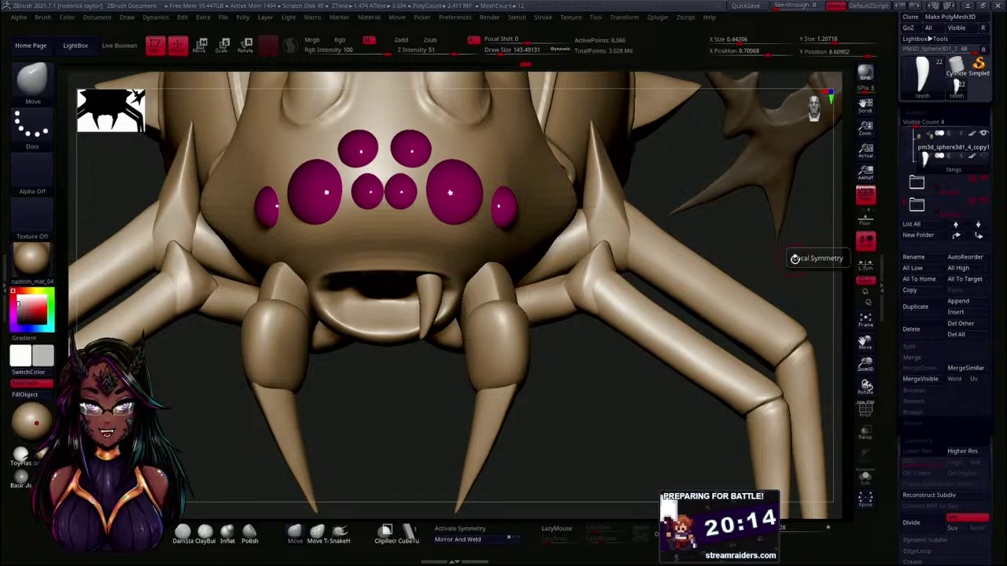
pyautogui.click(472, 540)
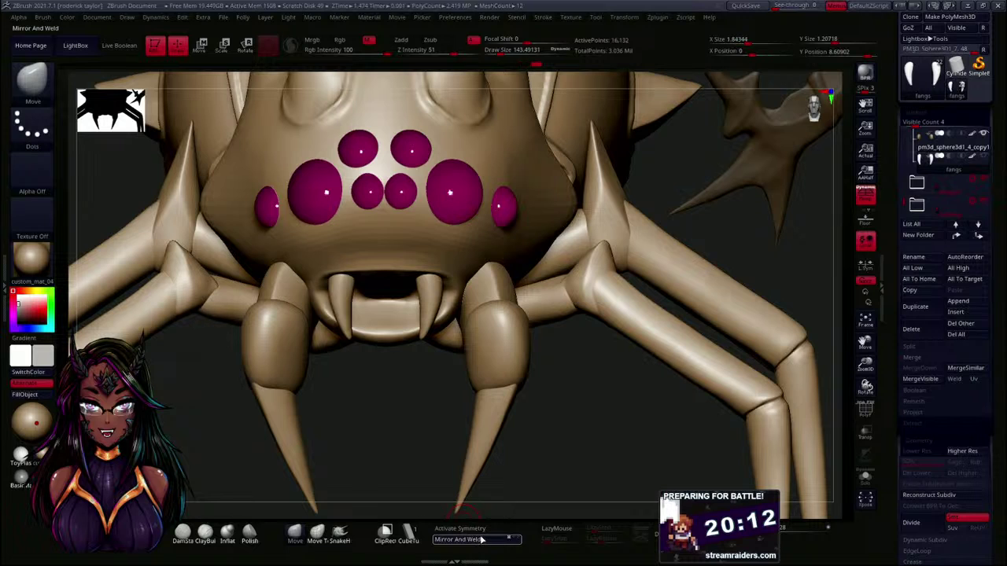
# - Activate symmetry and reshape both fangs with the Move brush, lengthening them slightly at the tips
pyautogui.moveTo(459, 436); pyautogui.dragTo(427, 420)
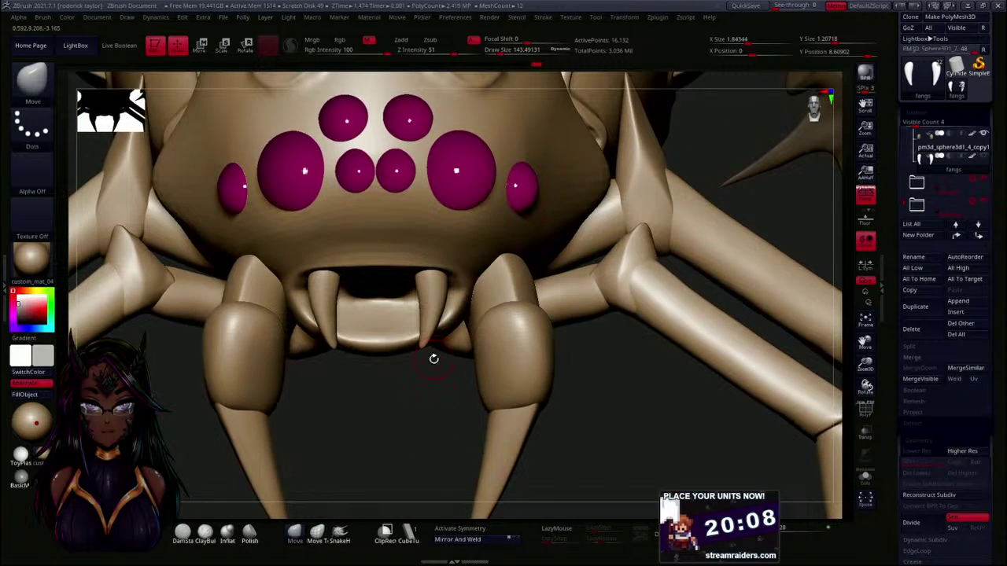
pyautogui.press('x')
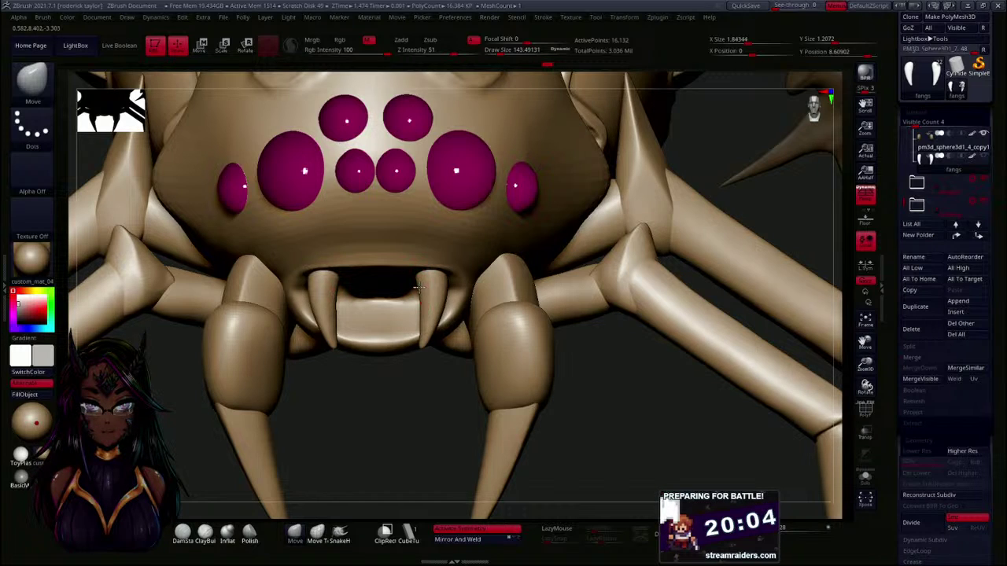
pyautogui.moveTo(428, 302)
pyautogui.mouseDown()
pyautogui.moveTo(457, 400)
pyautogui.moveTo(421, 342)
pyautogui.moveTo(434, 393)
pyautogui.moveTo(413, 385)
pyautogui.moveTo(438, 378)
pyautogui.moveTo(446, 301)
pyautogui.mouseUp()
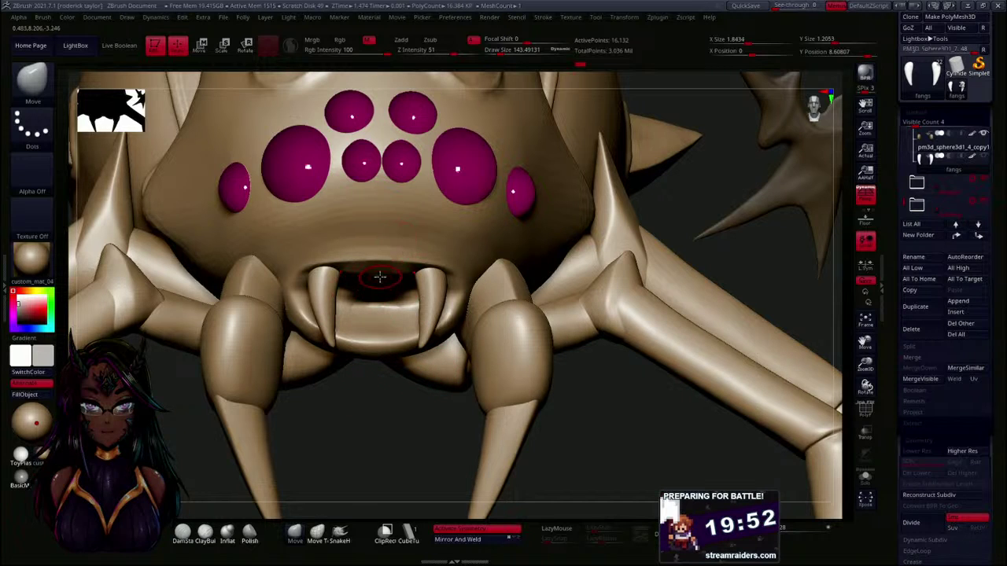
pyautogui.moveTo(394, 413)
pyautogui.mouseDown()
pyautogui.moveTo(400, 429)
pyautogui.moveTo(424, 413)
pyautogui.moveTo(429, 345)
pyautogui.mouseUp()
pyautogui.moveTo(433, 419)
pyautogui.mouseDown()
pyautogui.moveTo(449, 418)
pyautogui.moveTo(393, 353)
pyautogui.mouseUp()
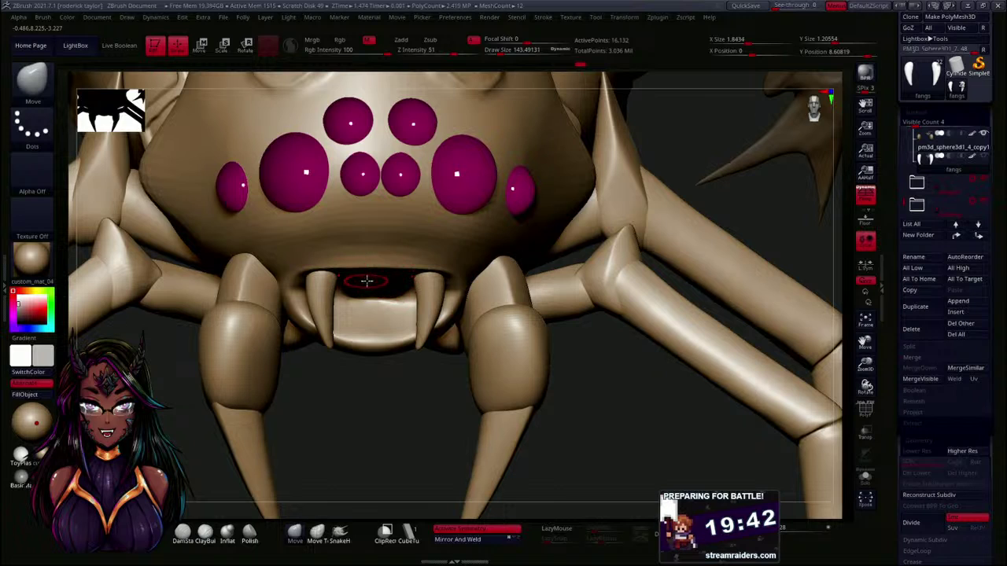
pyautogui.moveTo(411, 405); pyautogui.dragTo(420, 358)
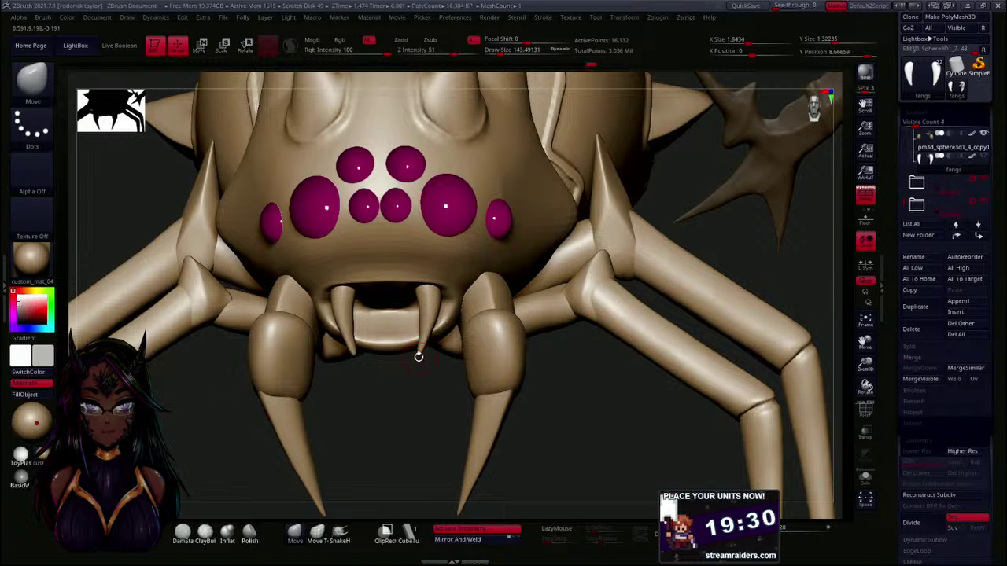
# - Reduce the draw size to about 85, then refine and smooth the tips of both fangs
pyautogui.moveTo(422, 394)
pyautogui.keyDown('alt'); pyautogui.mouseDown()
pyautogui.moveTo(421, 434)
pyautogui.moveTo(431, 427)
pyautogui.moveTo(432, 438)
pyautogui.moveTo(428, 411)
pyautogui.mouseUp(); pyautogui.keyUp('alt')
pyautogui.press('s')
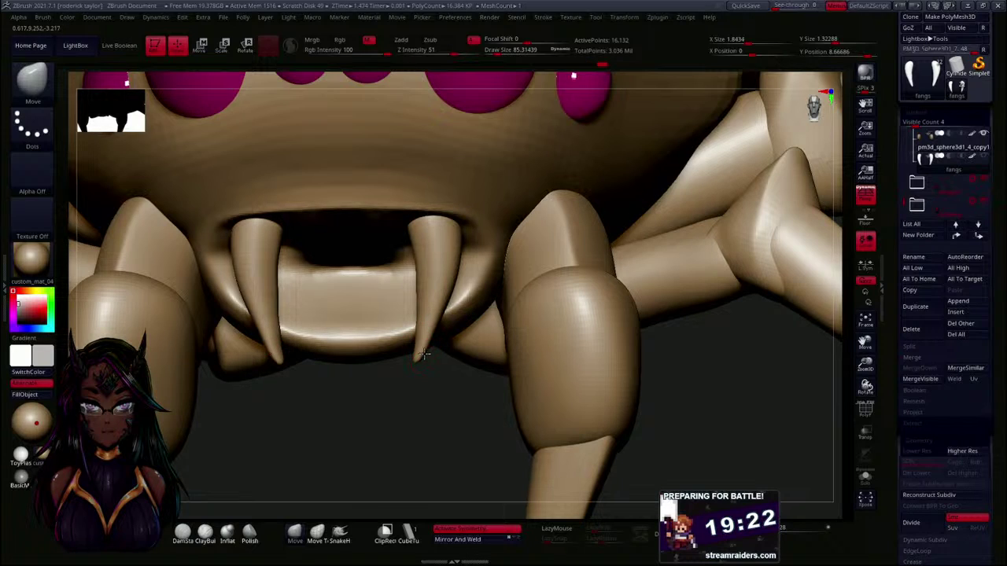
pyautogui.press('shift')
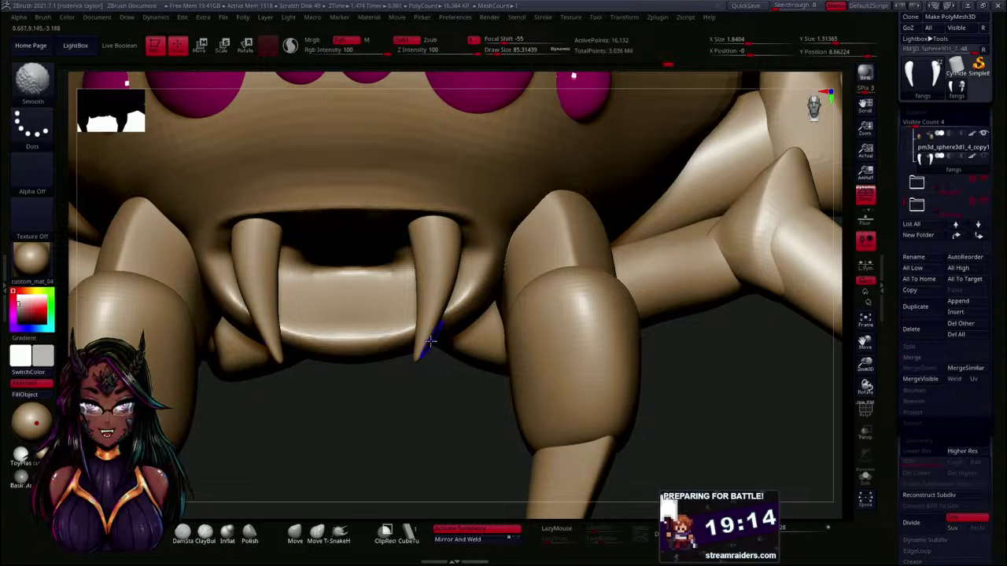
pyautogui.moveTo(443, 407)
pyautogui.mouseDown()
pyautogui.moveTo(441, 366)
pyautogui.moveTo(452, 404)
pyautogui.moveTo(422, 422)
pyautogui.moveTo(432, 393)
pyautogui.moveTo(427, 407)
pyautogui.mouseUp()
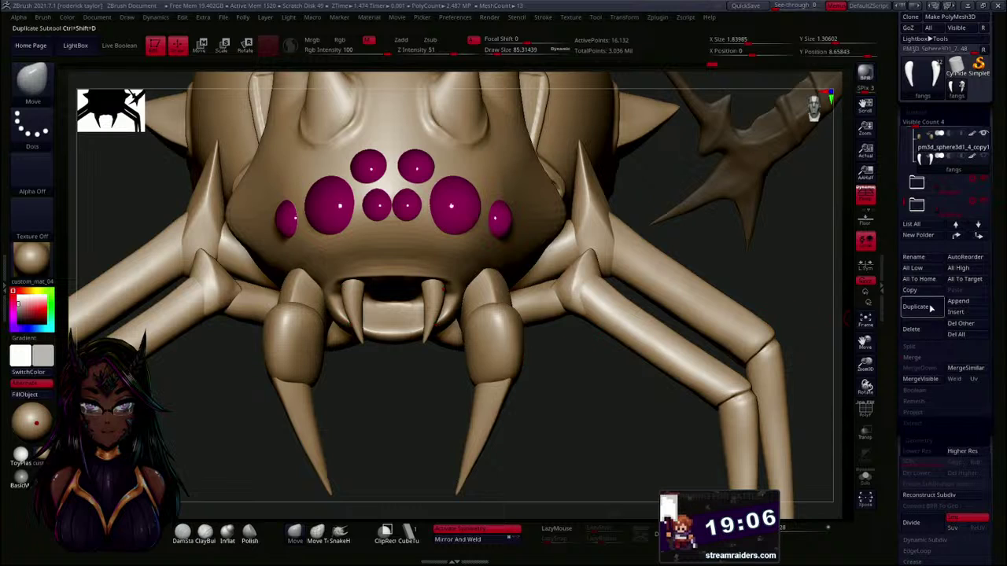
# - Append a Cylinder3D subtool and flatten it vertically into a disc with a Y size of about 0.4
pyautogui.click(968, 302)
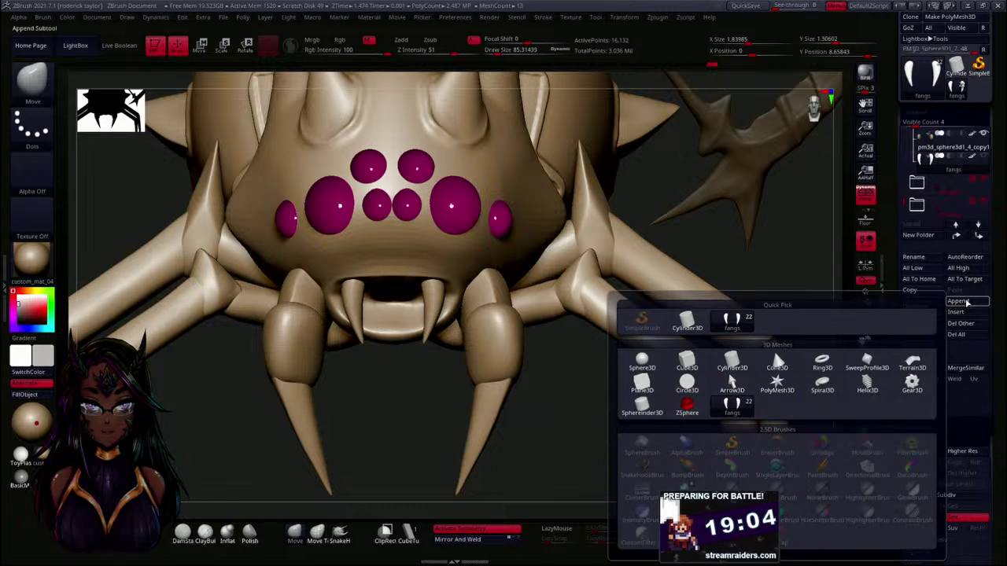
pyautogui.click(736, 362)
pyautogui.keyDown('ctrl'); pyautogui.moveTo(412, 401); pyautogui.dragTo(411, 287, button='right'); pyautogui.keyUp('ctrl')
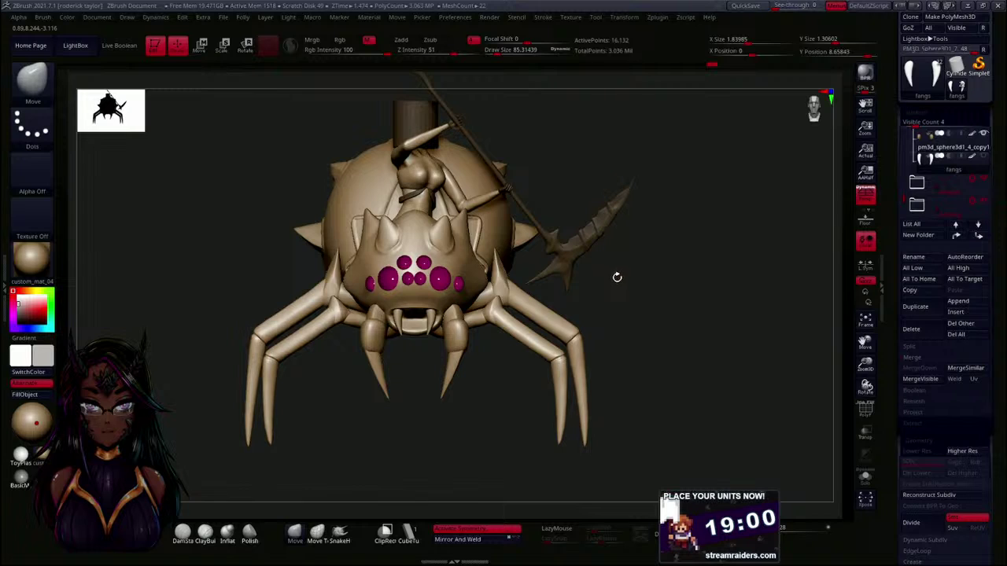
pyautogui.keyDown('alt'); pyautogui.click(411, 116); pyautogui.keyUp('alt')
pyautogui.press('w')
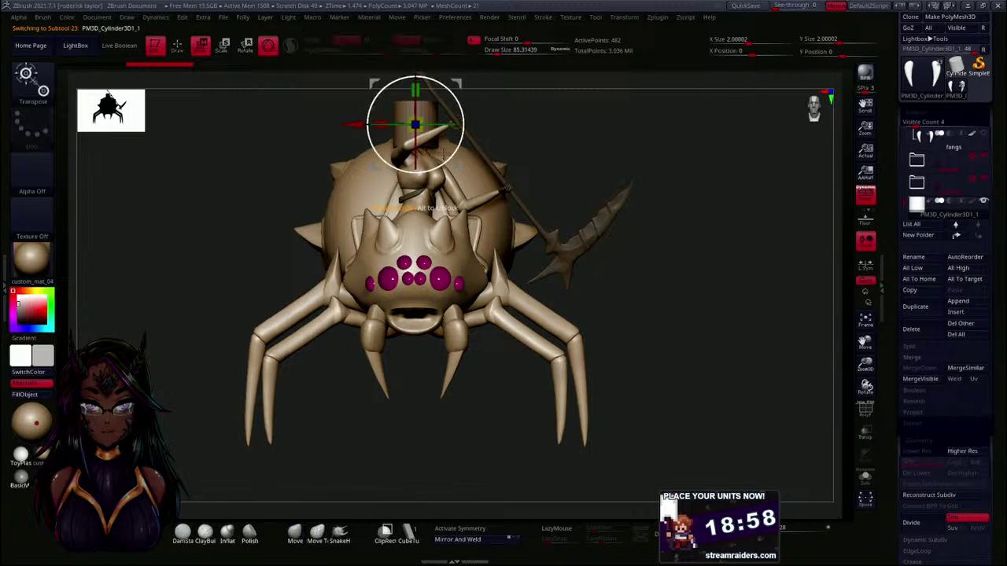
pyautogui.keyDown('alt'); pyautogui.moveTo(558, 138); pyautogui.dragTo(546, 197, button='right'); pyautogui.keyUp('alt')
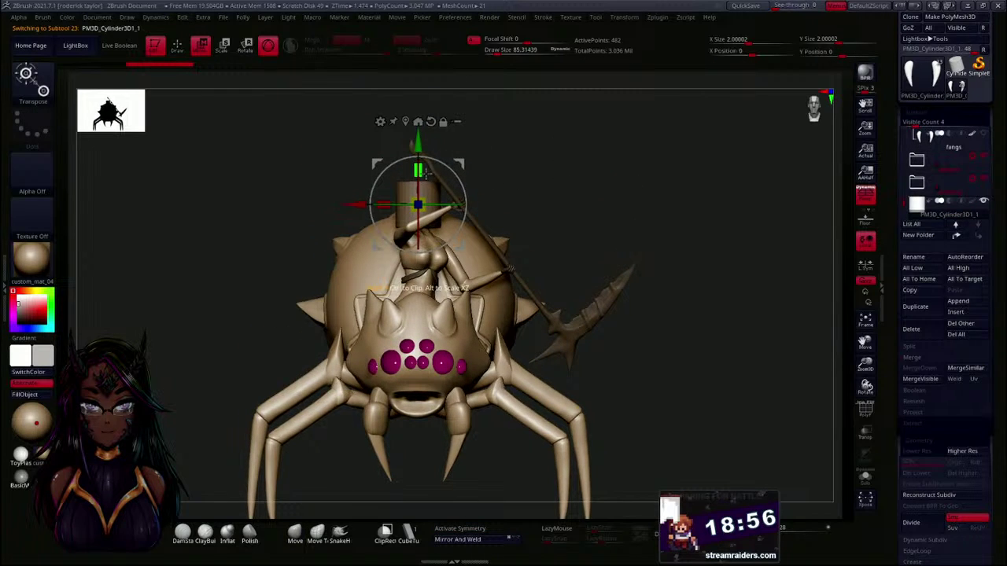
pyautogui.moveTo(424, 191); pyautogui.dragTo(423, 197)
# - Move the flat disc forward along the depth axis until it sits in front of the spider's head
pyautogui.moveTo(554, 205); pyautogui.dragTo(547, 359)
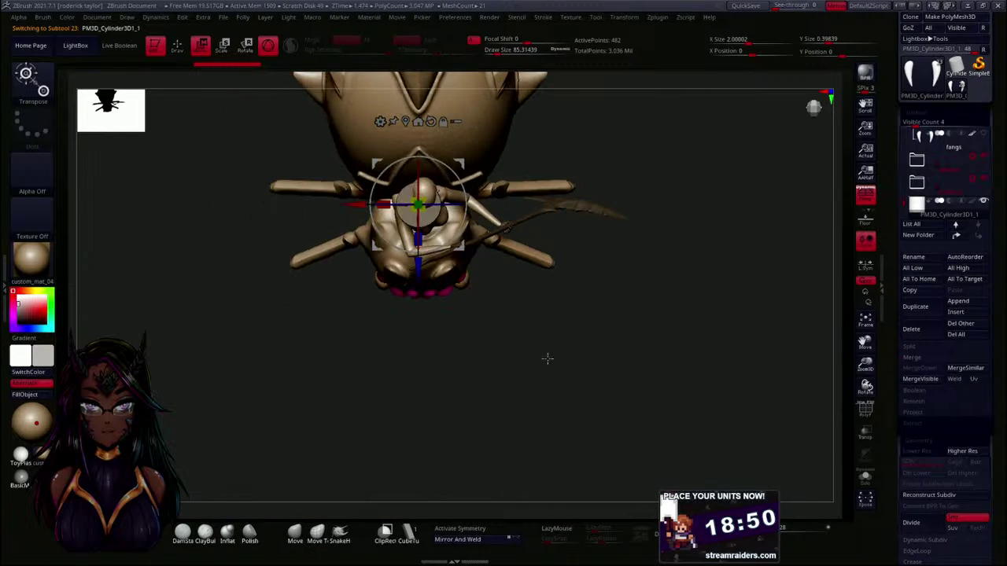
pyautogui.moveTo(417, 266); pyautogui.dragTo(419, 392)
pyautogui.keyDown('alt'); pyautogui.moveTo(538, 376); pyautogui.dragTo(540, 458); pyautogui.keyUp('alt')
pyautogui.moveTo(543, 364); pyautogui.dragTo(540, 318)
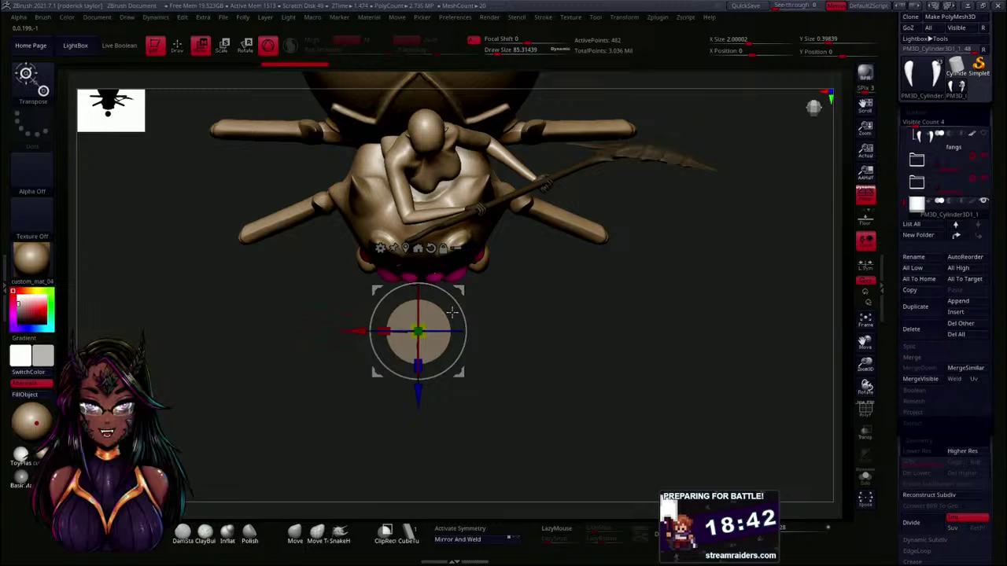
# - Mask the front half of the disc and squash the unmasked rear half into a straight edge, forming a half disc
pyautogui.press('q')
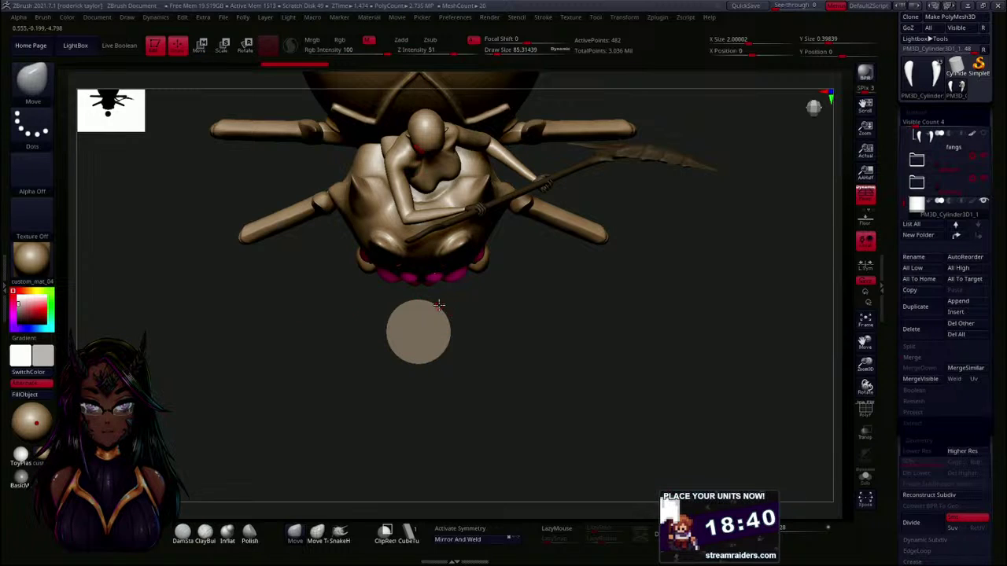
pyautogui.press('s')
pyautogui.moveTo(486, 303); pyautogui.dragTo(507, 302)
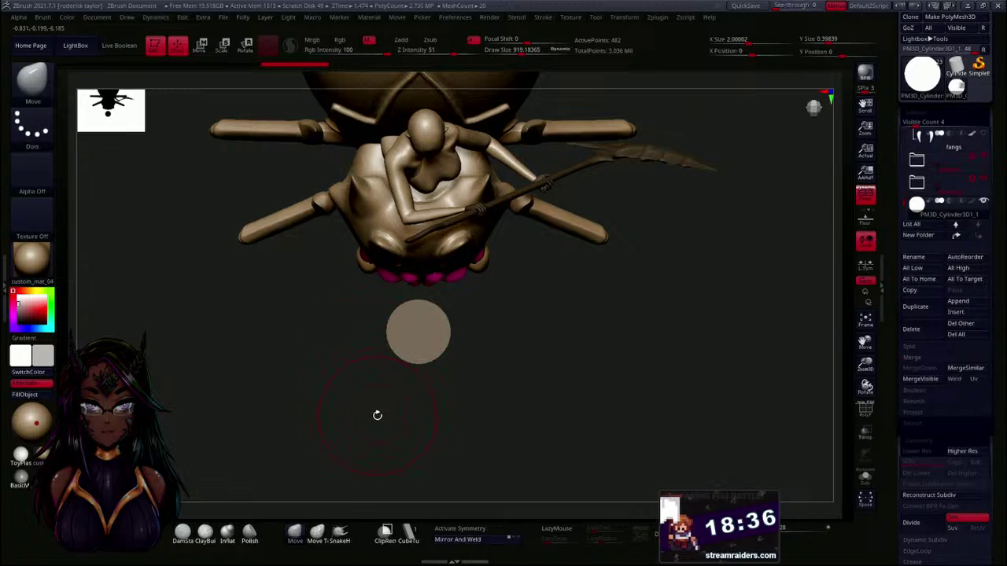
pyautogui.moveTo(358, 423)
pyautogui.keyDown('ctrl'); pyautogui.mouseDown()
pyautogui.moveTo(467, 348)
pyautogui.moveTo(537, 327)
pyautogui.mouseUp(); pyautogui.keyUp('ctrl')
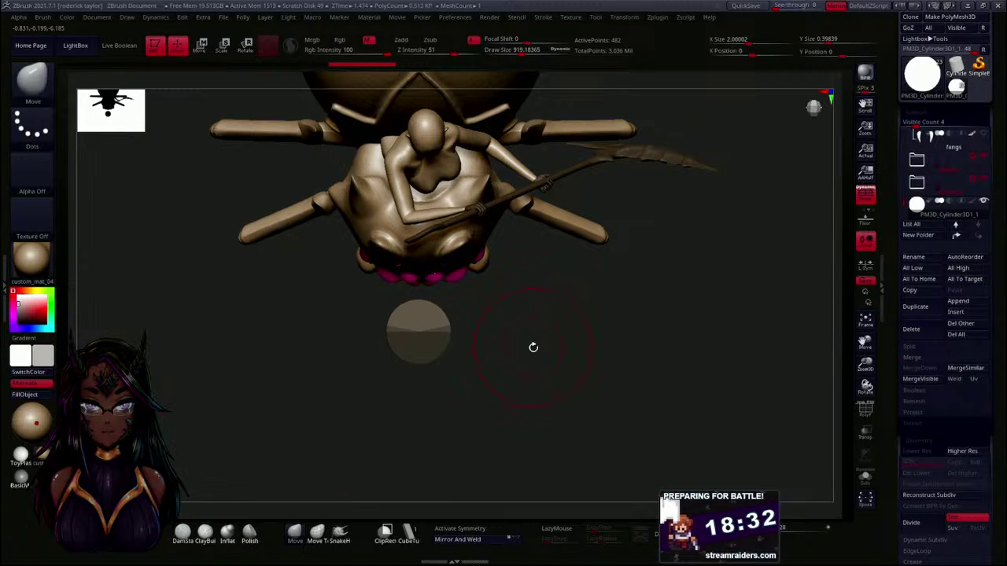
pyautogui.press('w')
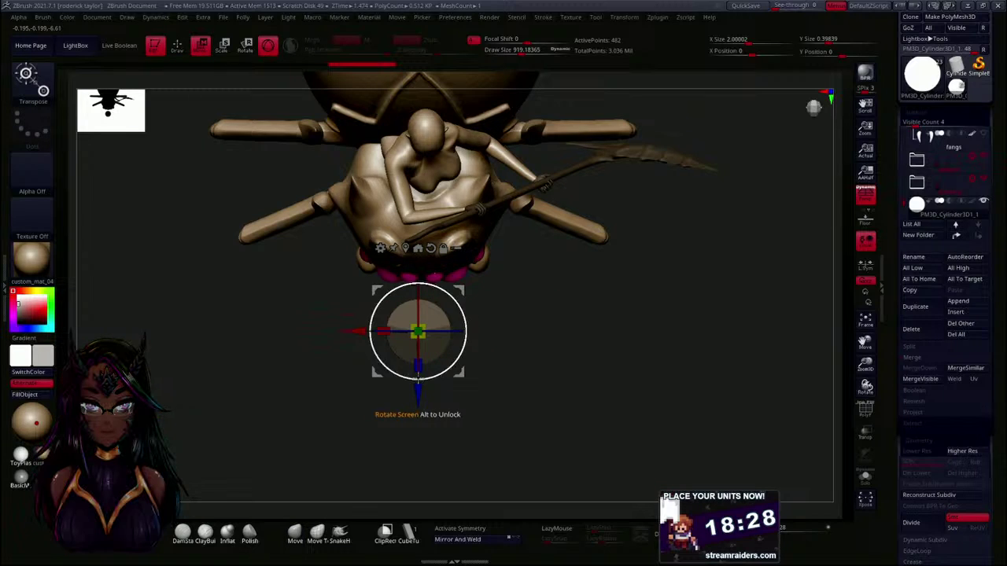
pyautogui.moveTo(418, 367); pyautogui.dragTo(419, 344)
pyautogui.moveTo(525, 354)
pyautogui.mouseDown()
pyautogui.moveTo(498, 331)
pyautogui.moveTo(480, 284)
pyautogui.moveTo(495, 318)
pyautogui.moveTo(526, 343)
pyautogui.mouseUp()
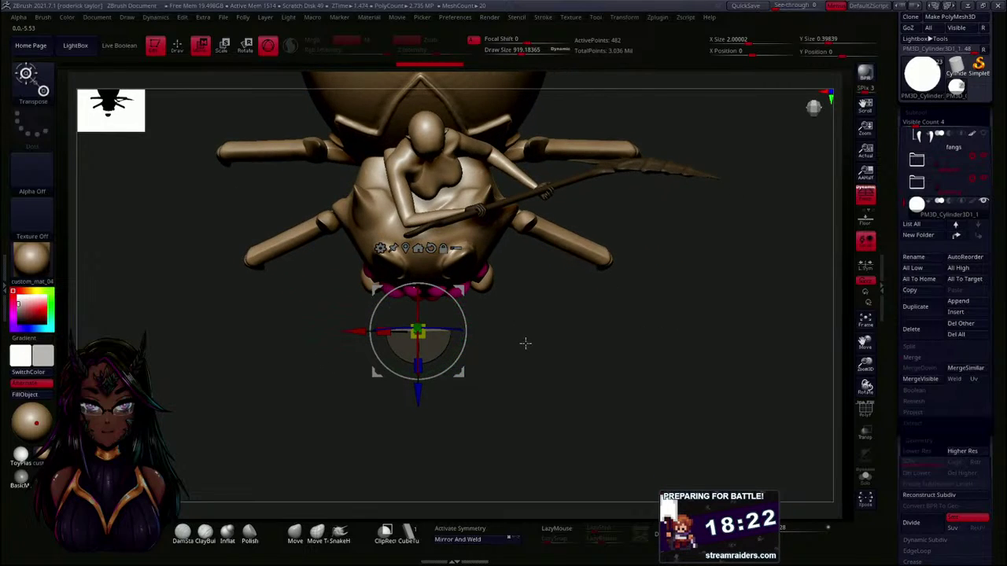
# - Reduce the draw size to about 191 and clear the mask from the half disc
pyautogui.press('q')
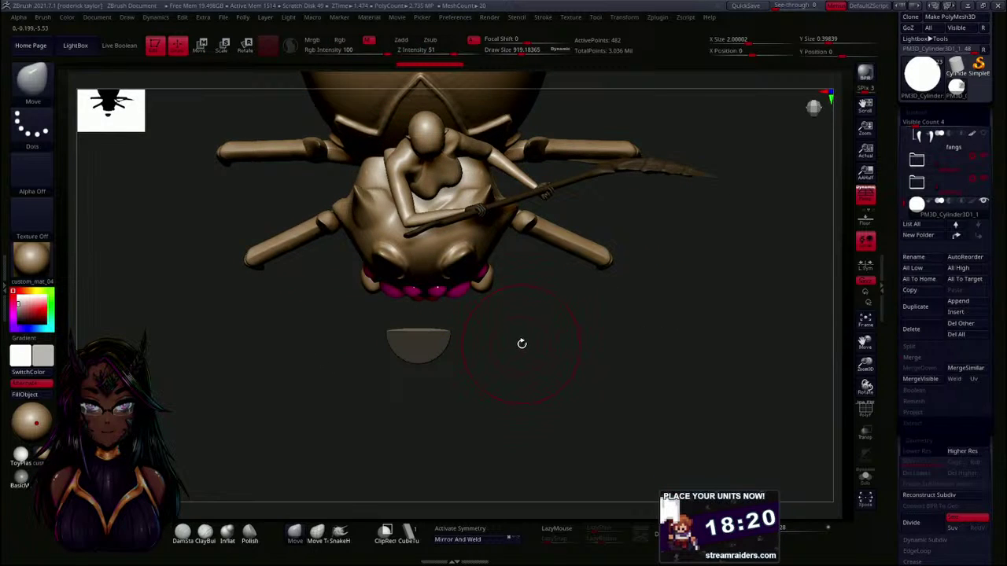
pyautogui.press('s')
pyautogui.moveTo(520, 344)
pyautogui.mouseDown()
pyautogui.moveTo(495, 351)
pyautogui.moveTo(495, 339)
pyautogui.moveTo(508, 397)
pyautogui.mouseUp()
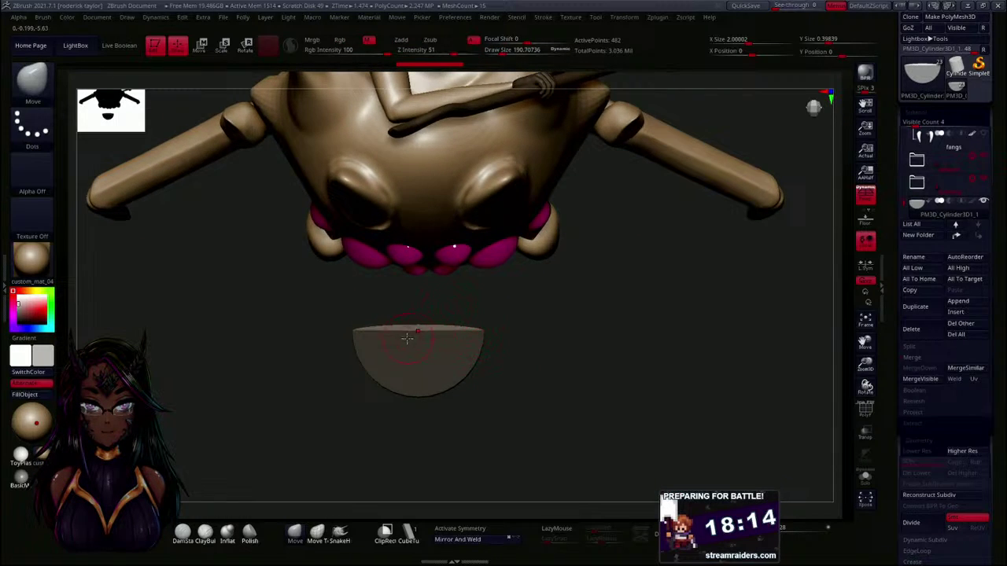
pyautogui.press('ctrl')
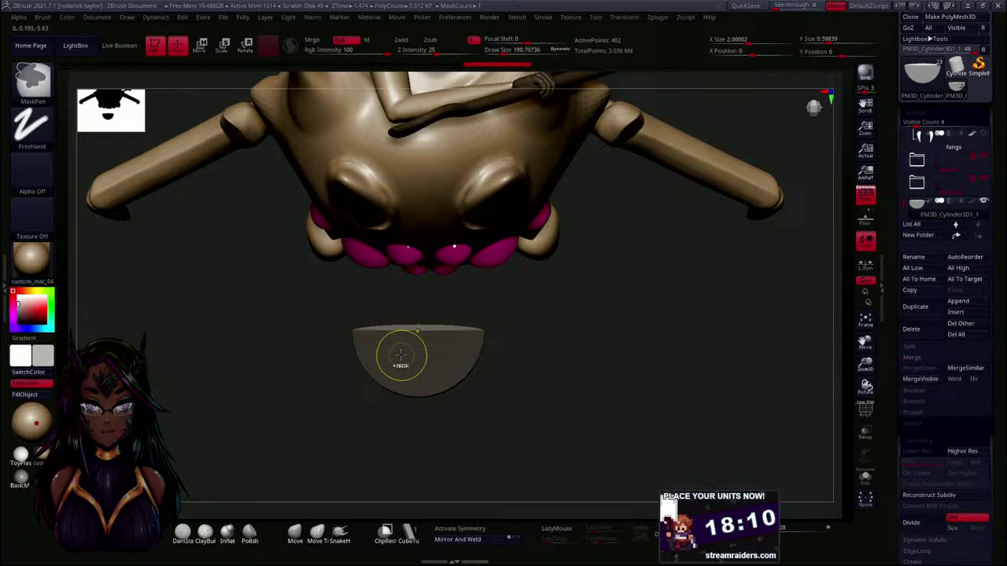
pyautogui.moveTo(554, 365); pyautogui.dragTo(584, 360)
pyautogui.moveTo(553, 436)
pyautogui.mouseDown()
pyautogui.moveTo(548, 452)
pyautogui.moveTo(472, 371)
pyautogui.mouseUp()
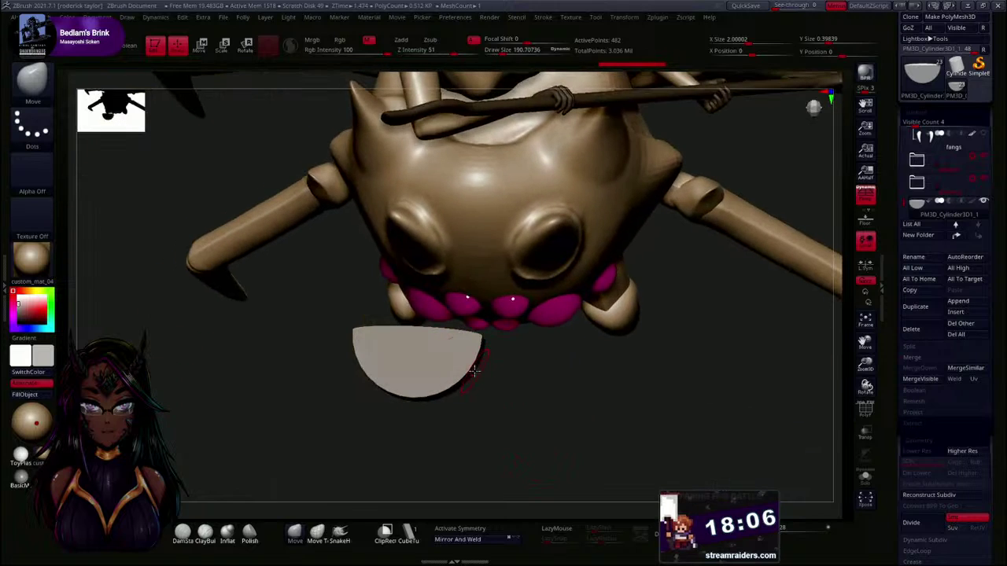
pyautogui.press('ctrl')
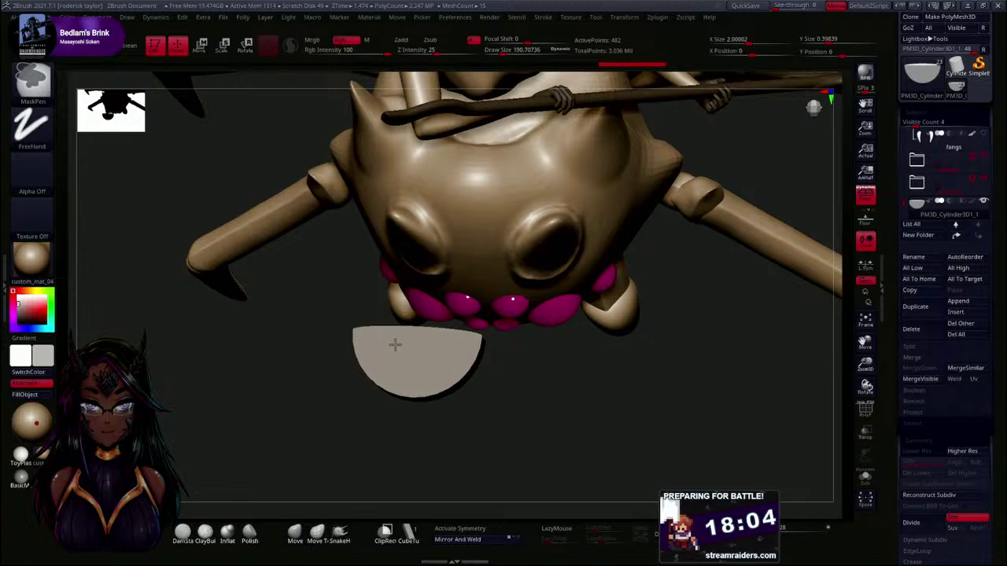
# - Raise the half disc to a Y position of about 9.55 and reorder its subtool directly below the fangs
pyautogui.moveTo(409, 417); pyautogui.dragTo(628, 154)
pyautogui.press('w')
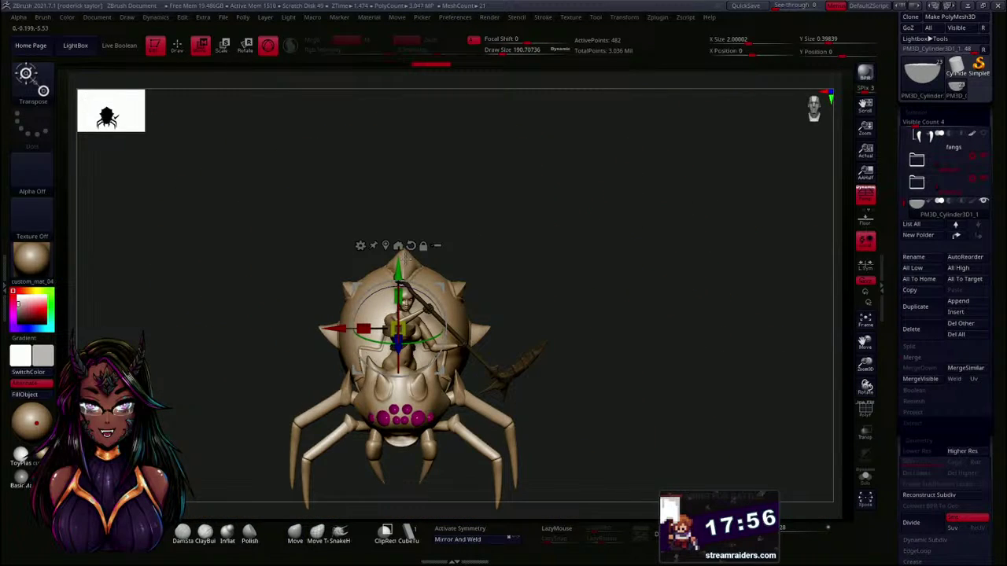
pyautogui.moveTo(594, 389); pyautogui.dragTo(580, 301)
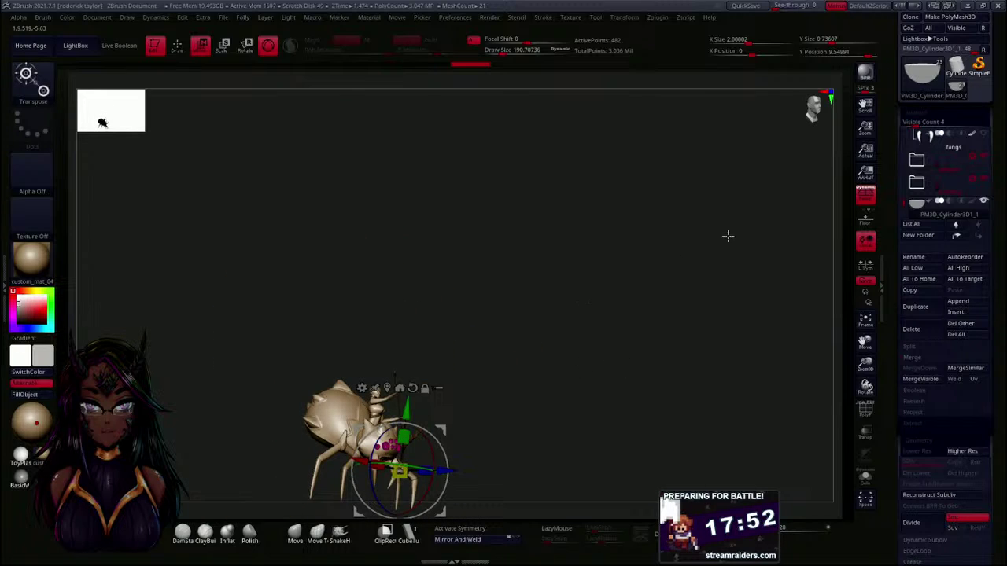
pyautogui.click(931, 205)
pyautogui.moveTo(931, 206); pyautogui.dragTo(931, 163)
pyautogui.moveTo(933, 156); pyautogui.dragTo(934, 156)
# - Rotate the half disc, scale it down to an X size of about 0.92 and place it in the mouth opening between the fangs
pyautogui.moveTo(697, 254); pyautogui.dragTo(601, 266)
pyautogui.keyDown('alt'); pyautogui.moveTo(557, 325); pyautogui.dragTo(583, 464); pyautogui.keyUp('alt')
pyautogui.keyDown('alt'); pyautogui.moveTo(628, 312); pyautogui.dragTo(569, 405); pyautogui.keyUp('alt')
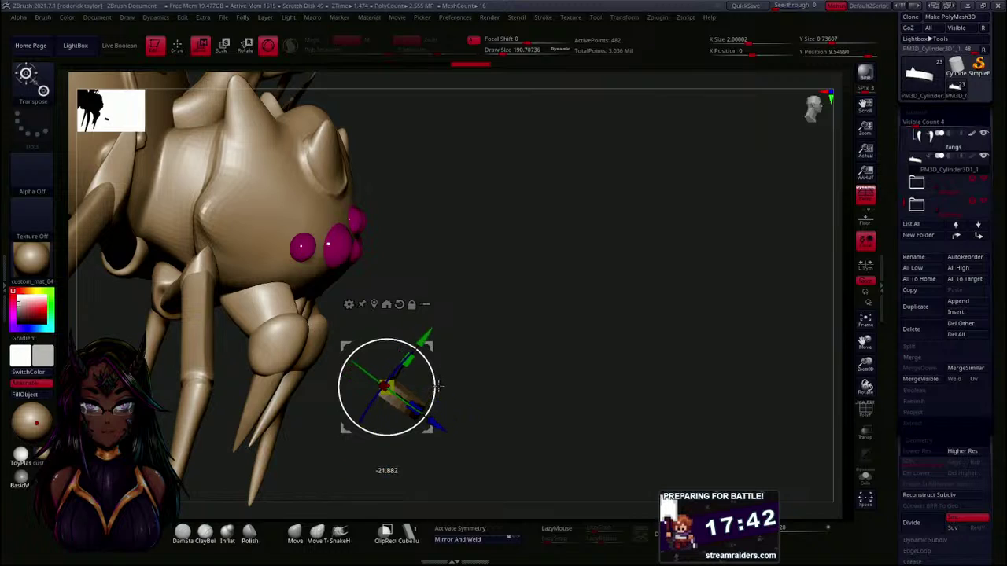
pyautogui.moveTo(439, 397); pyautogui.dragTo(508, 376)
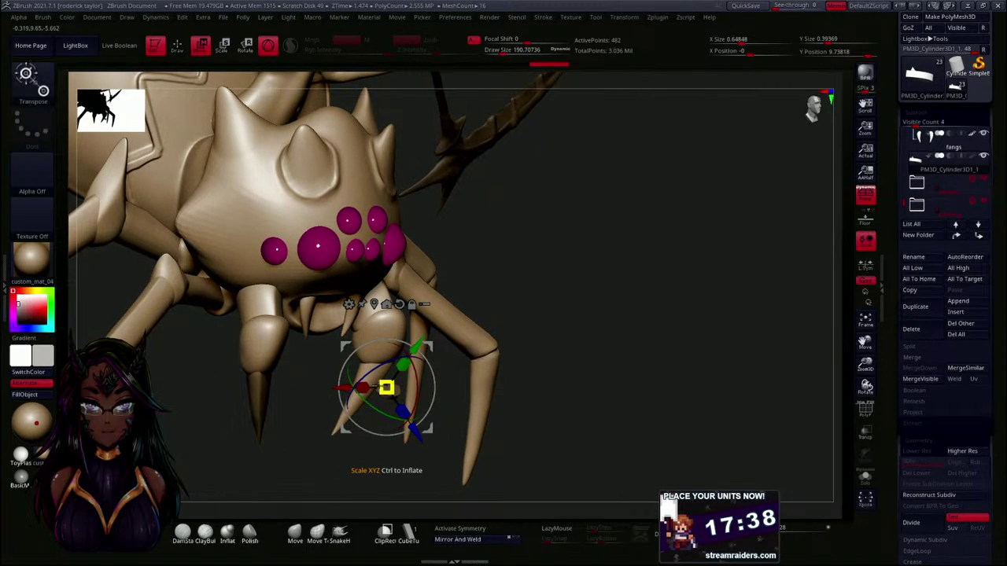
pyautogui.moveTo(421, 425); pyautogui.dragTo(370, 337)
pyautogui.moveTo(446, 435); pyautogui.dragTo(409, 384)
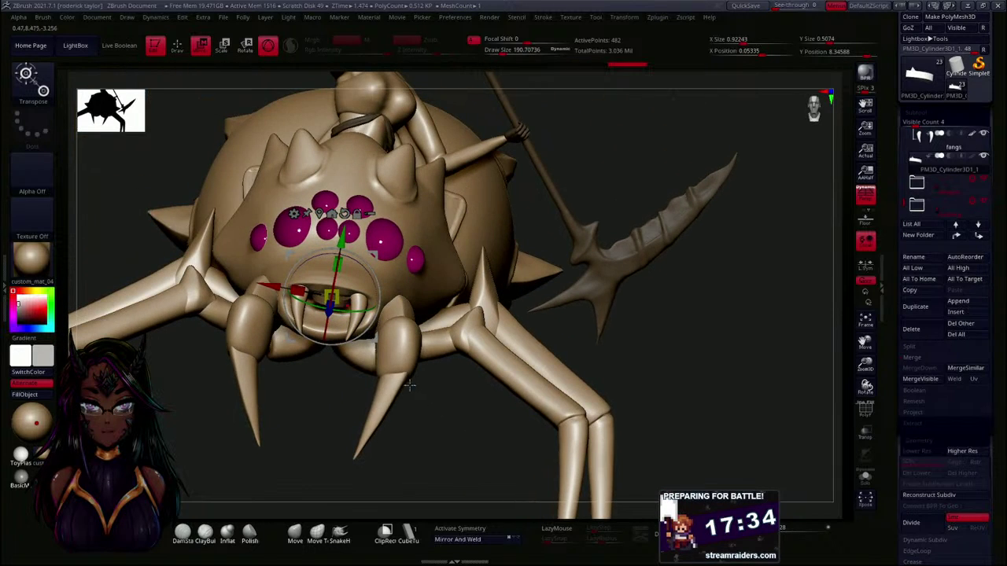
pyautogui.moveTo(323, 404); pyautogui.dragTo(370, 476)
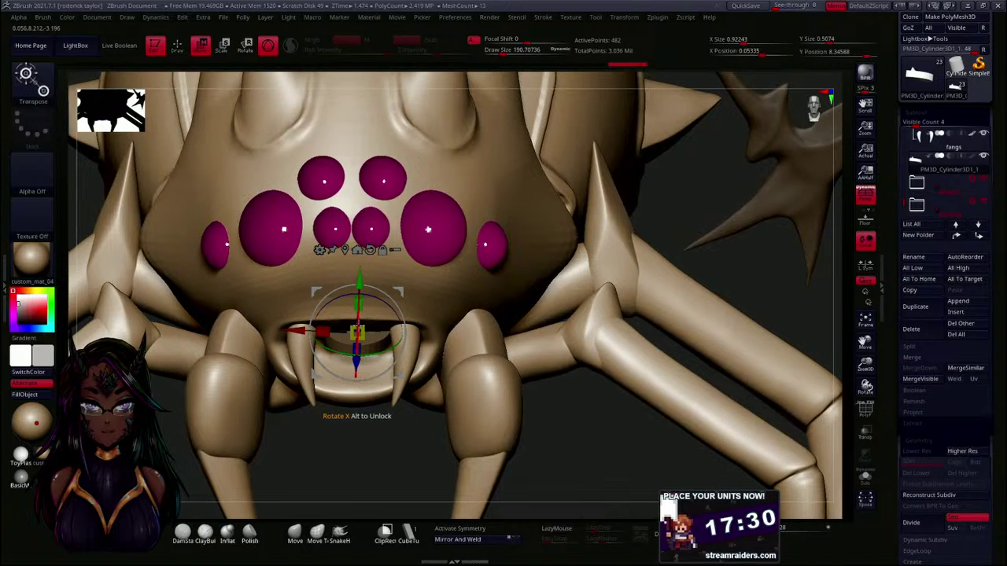
# - Rotate the half disc about its X axis until it lies nearly level and shift it sideways toward the mouth's centre
pyautogui.moveTo(359, 290); pyautogui.dragTo(358, 293)
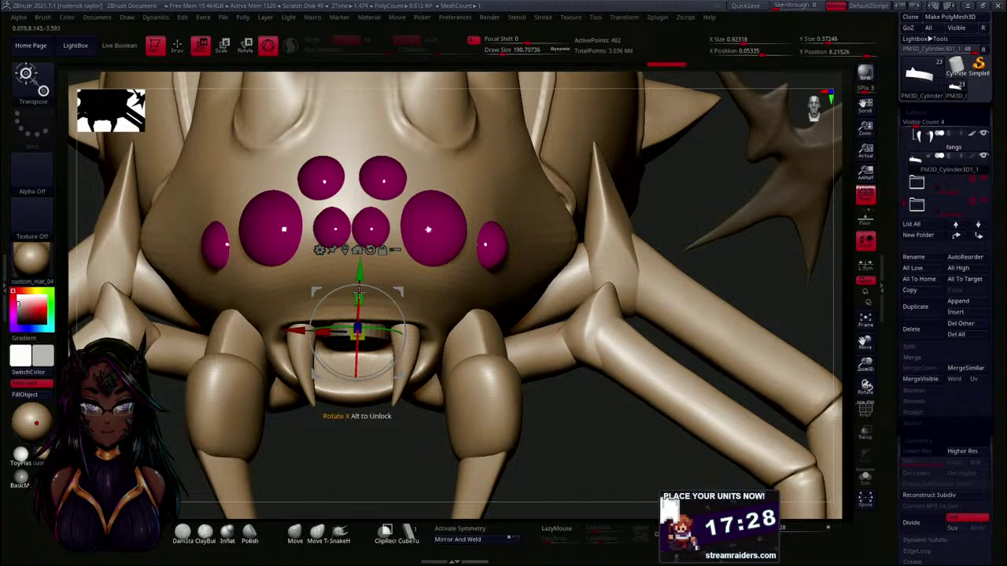
pyautogui.moveTo(297, 331); pyautogui.dragTo(294, 331)
pyautogui.moveTo(390, 442); pyautogui.dragTo(383, 447)
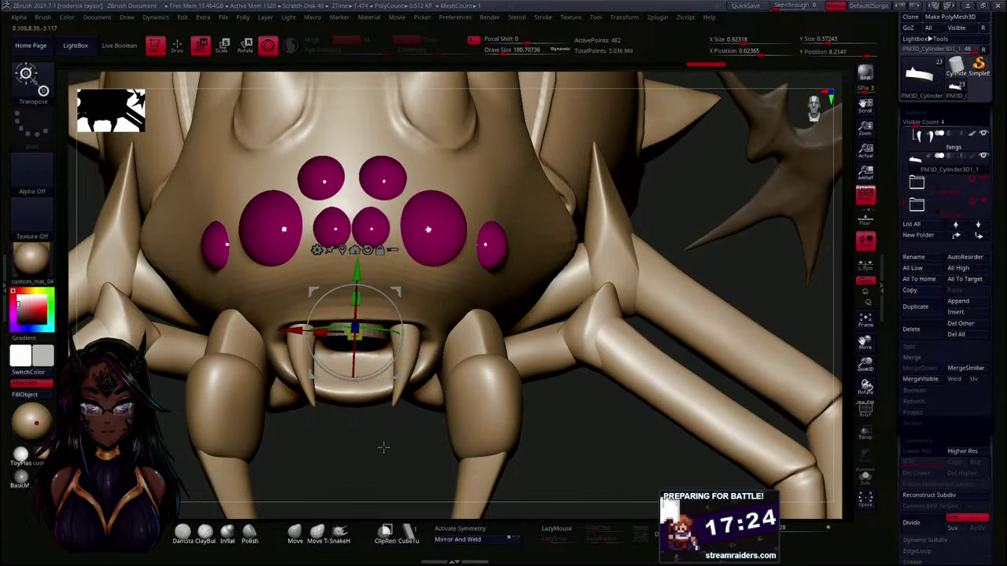
# - Widen the half disc to an X size of about 1.11 and centre it against the roof of the mouth
pyautogui.moveTo(321, 333); pyautogui.dragTo(318, 326)
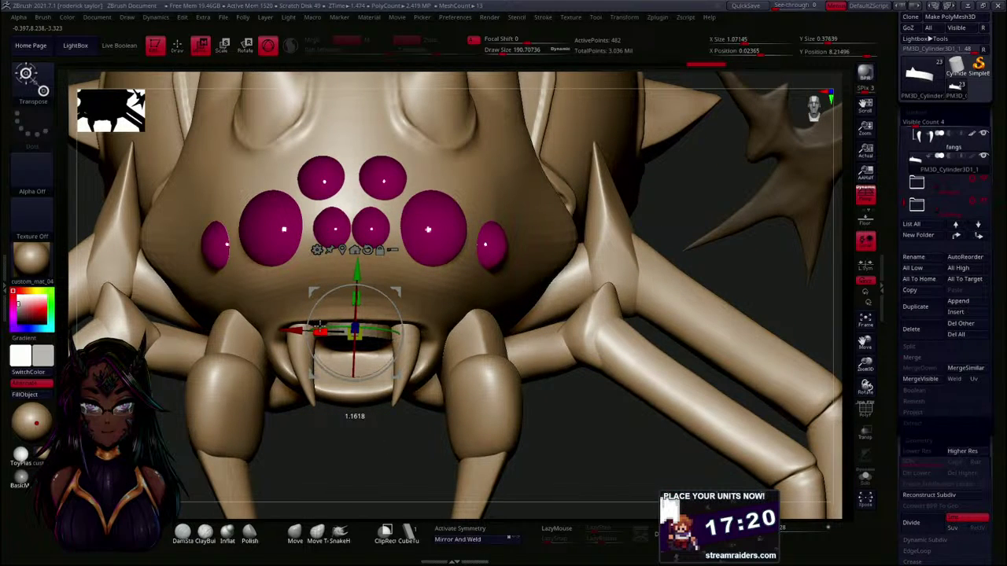
pyautogui.moveTo(376, 448); pyautogui.dragTo(397, 327)
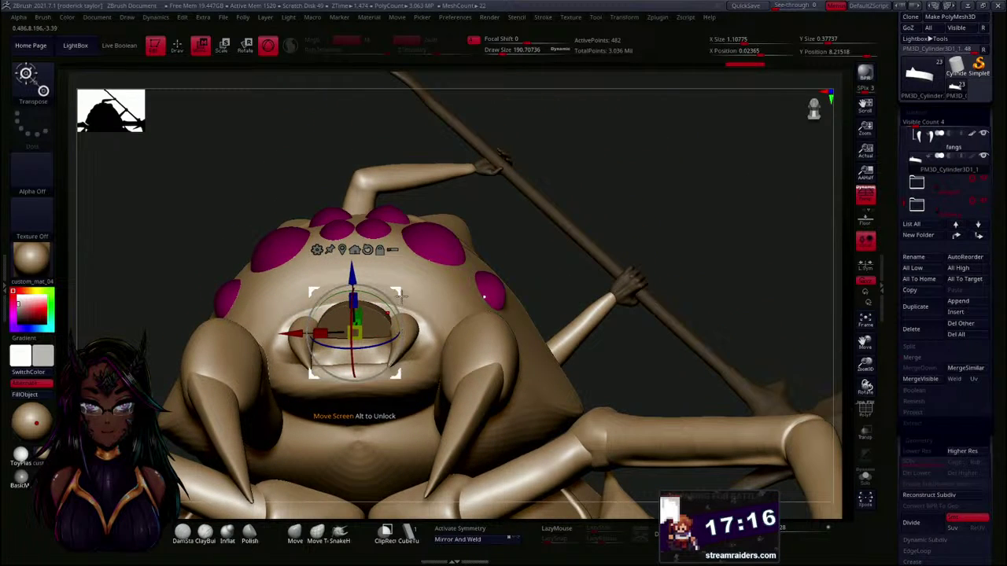
pyautogui.moveTo(400, 292); pyautogui.dragTo(398, 294)
pyautogui.moveTo(529, 260); pyautogui.dragTo(530, 286)
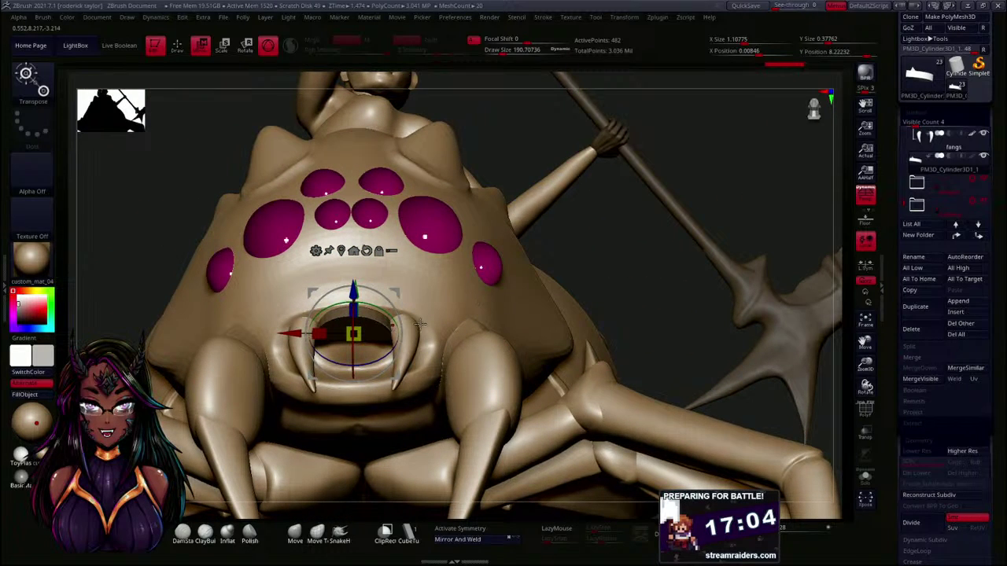
# - Push the half disc's straight edge inward with the Move brush to form a crescent along the upper mouth
pyautogui.press('q')
pyautogui.moveTo(448, 300)
pyautogui.mouseDown()
pyautogui.moveTo(603, 272)
pyautogui.moveTo(622, 297)
pyautogui.moveTo(559, 233)
pyautogui.mouseUp()
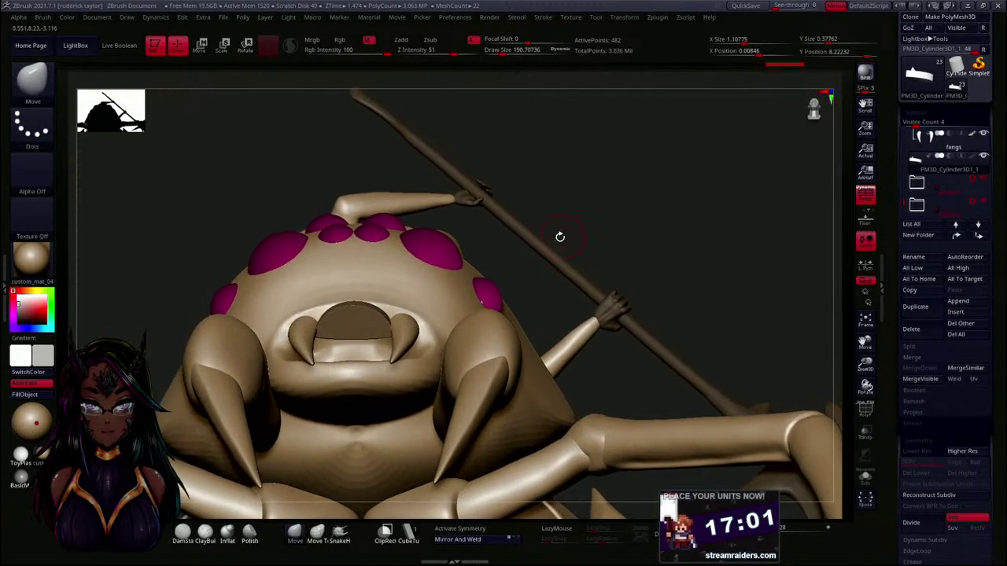
pyautogui.keyDown('alt'); pyautogui.click(366, 334); pyautogui.keyUp('alt')
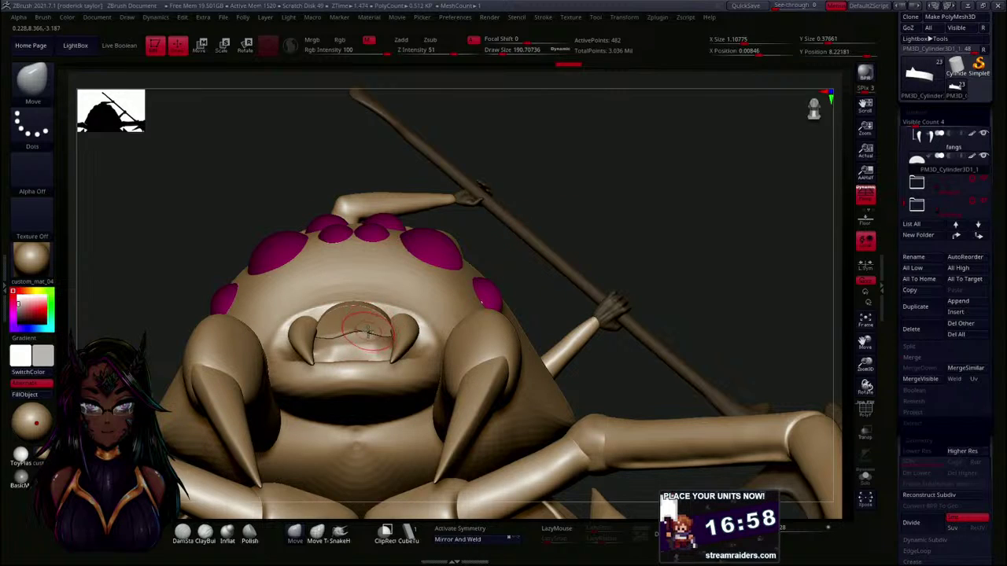
pyautogui.moveTo(343, 334); pyautogui.dragTo(352, 324)
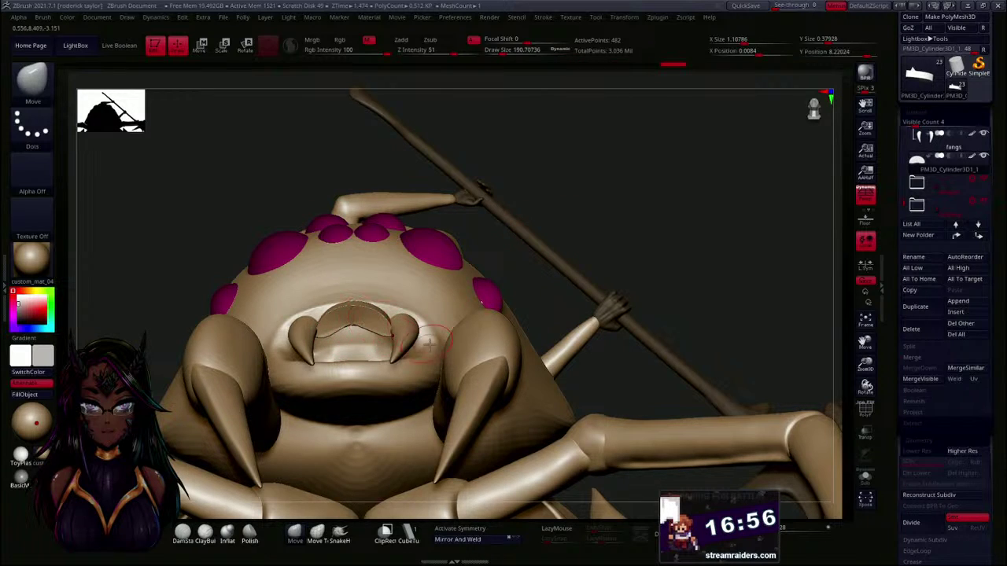
# - Clear the mask from the crescent and remesh it with DynaMesh
pyautogui.click(669, 534)
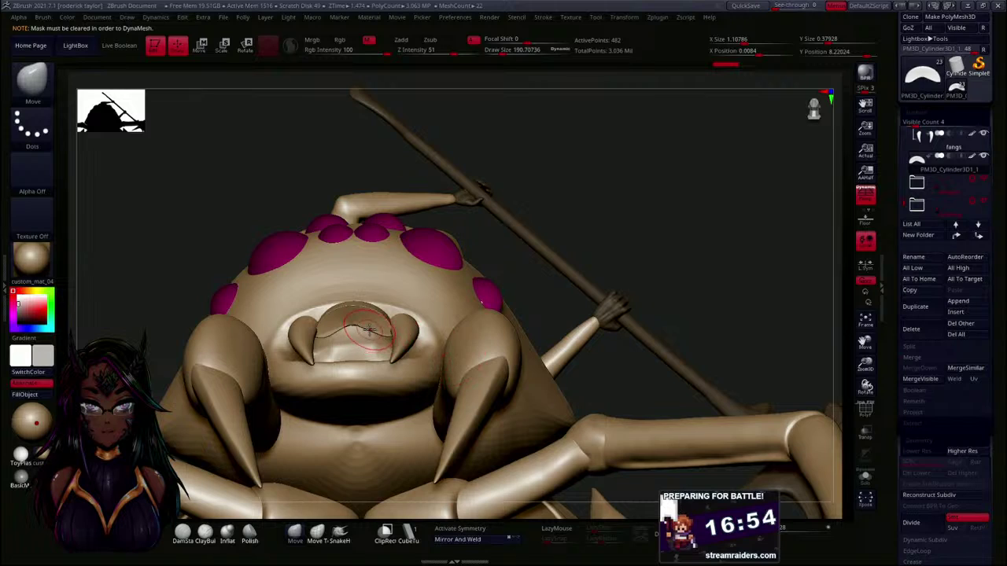
pyautogui.keyDown('ctrl'); pyautogui.moveTo(575, 216); pyautogui.dragTo(658, 297); pyautogui.keyUp('ctrl')
pyautogui.click(669, 535)
# - Undo the last one-sided Move stroke, activate symmetry and pull the crescent's outer ends toward the fangs
pyautogui.moveTo(352, 328)
pyautogui.mouseDown()
pyautogui.moveTo(338, 334)
pyautogui.moveTo(376, 325)
pyautogui.moveTo(347, 322)
pyautogui.moveTo(395, 322)
pyautogui.mouseUp()
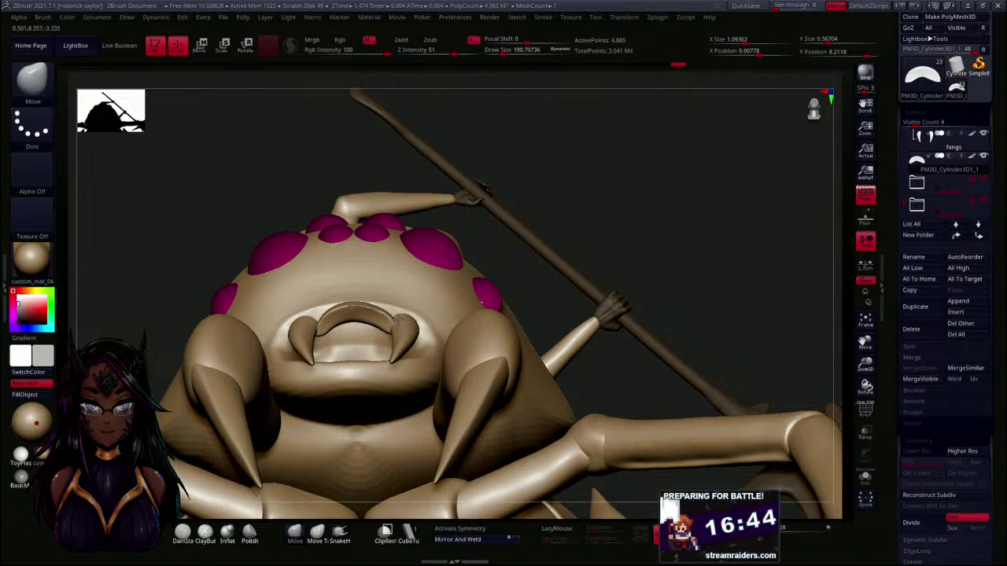
pyautogui.press('ctrl')
pyautogui.hotkey('ctrl', 'z')
pyautogui.press('x')
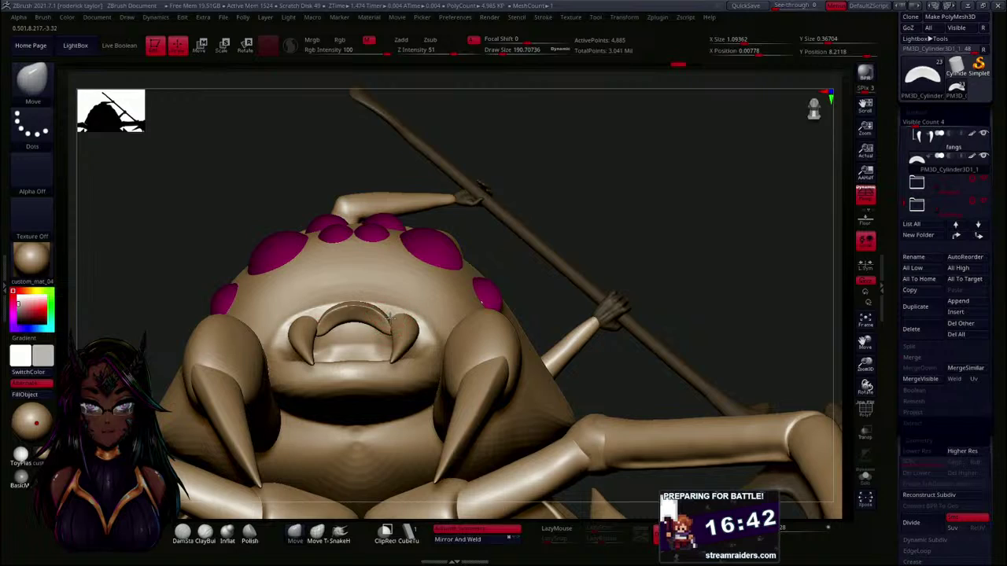
pyautogui.moveTo(399, 316); pyautogui.dragTo(393, 310)
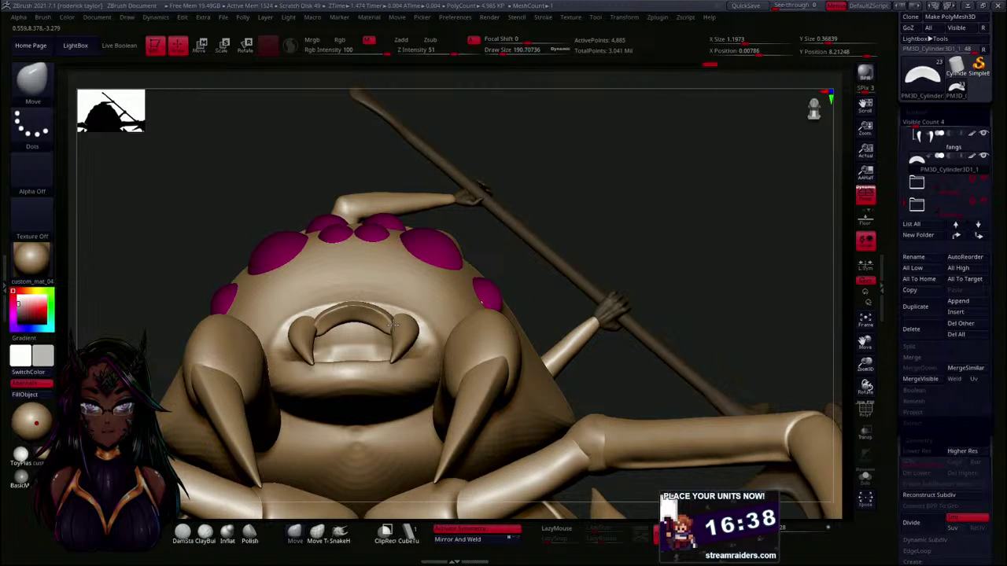
# - Fit the crescent's front edge to the upper lip with the Move brush and smooth its inner edge
pyautogui.moveTo(640, 225)
pyautogui.mouseDown()
pyautogui.moveTo(651, 300)
pyautogui.moveTo(658, 272)
pyautogui.moveTo(439, 276)
pyautogui.mouseUp()
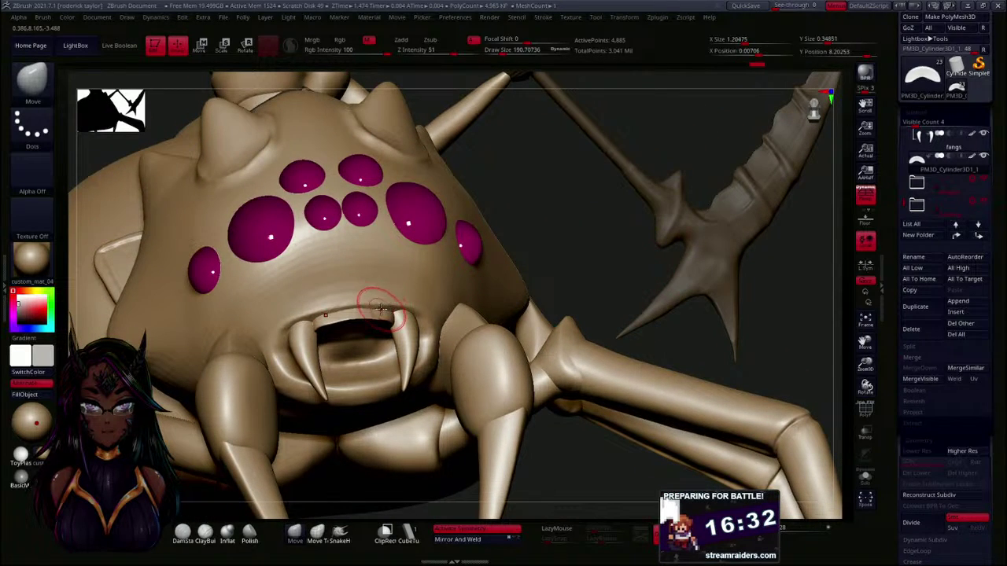
pyautogui.moveTo(381, 306); pyautogui.dragTo(364, 302)
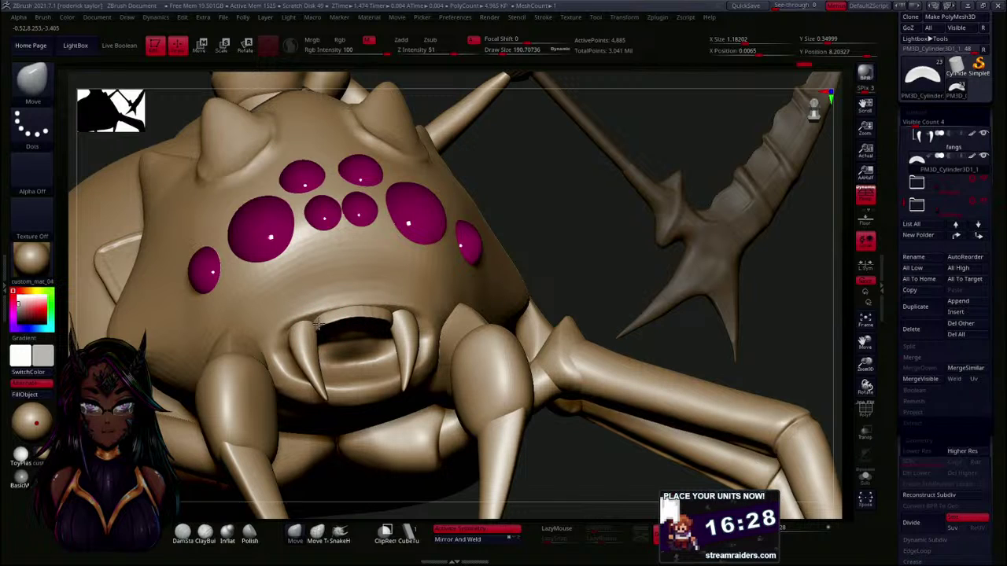
pyautogui.moveTo(319, 325); pyautogui.dragTo(321, 325)
pyautogui.moveTo(600, 244); pyautogui.dragTo(594, 178)
pyautogui.moveTo(354, 313); pyautogui.dragTo(382, 317)
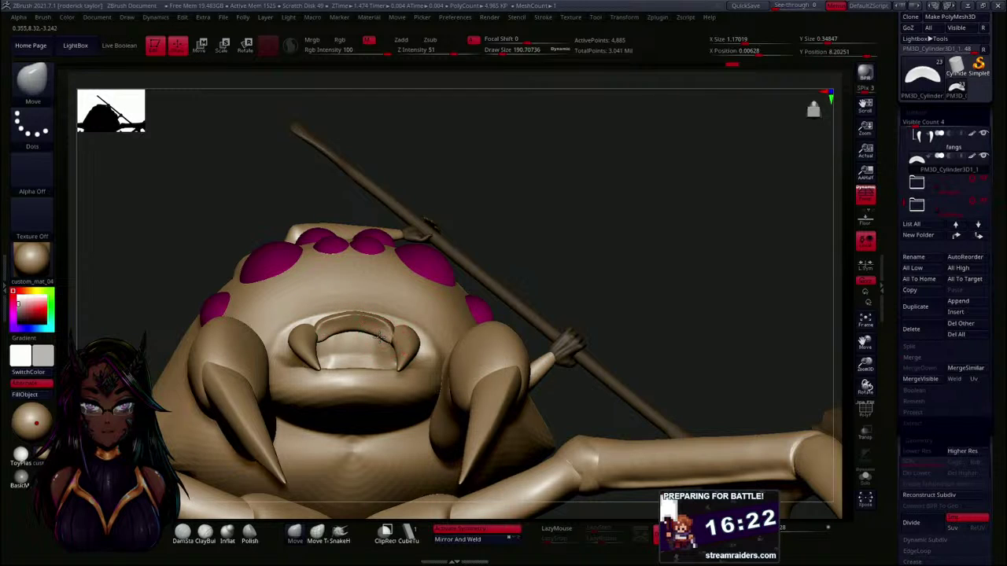
pyautogui.press('shift')
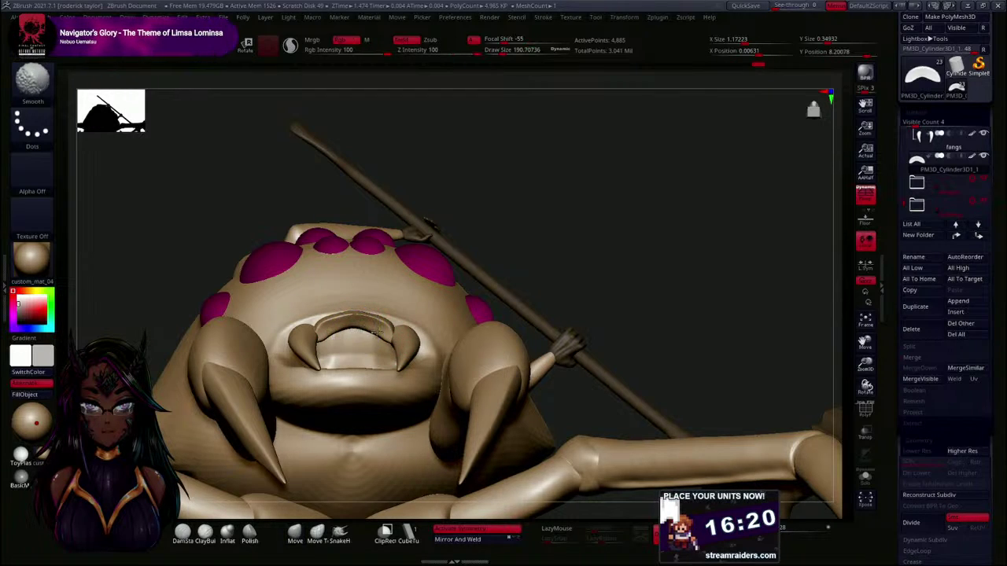
pyautogui.keyDown('shift'); pyautogui.moveTo(366, 333); pyautogui.dragTo(384, 326); pyautogui.keyUp('shift')
# - Reduce the draw size to about 94 and pull mirrored tooth points down from the crescent's lower edge
pyautogui.moveTo(560, 234)
pyautogui.mouseDown()
pyautogui.moveTo(561, 295)
pyautogui.moveTo(398, 427)
pyautogui.moveTo(402, 454)
pyautogui.mouseUp()
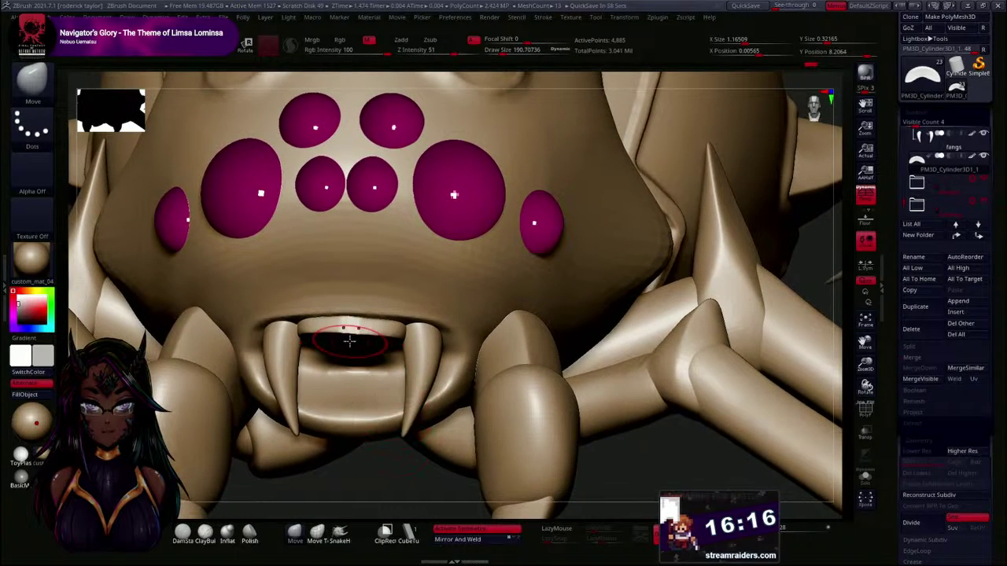
pyautogui.press('s')
pyautogui.moveTo(362, 334)
pyautogui.mouseDown()
pyautogui.moveTo(353, 328)
pyautogui.moveTo(370, 336)
pyautogui.mouseUp()
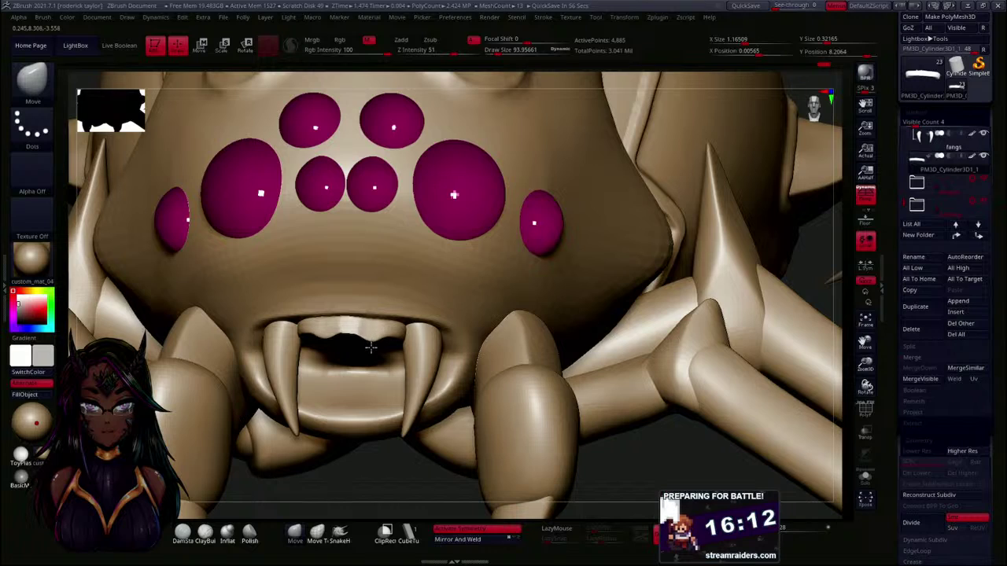
pyautogui.moveTo(363, 351); pyautogui.dragTo(382, 339)
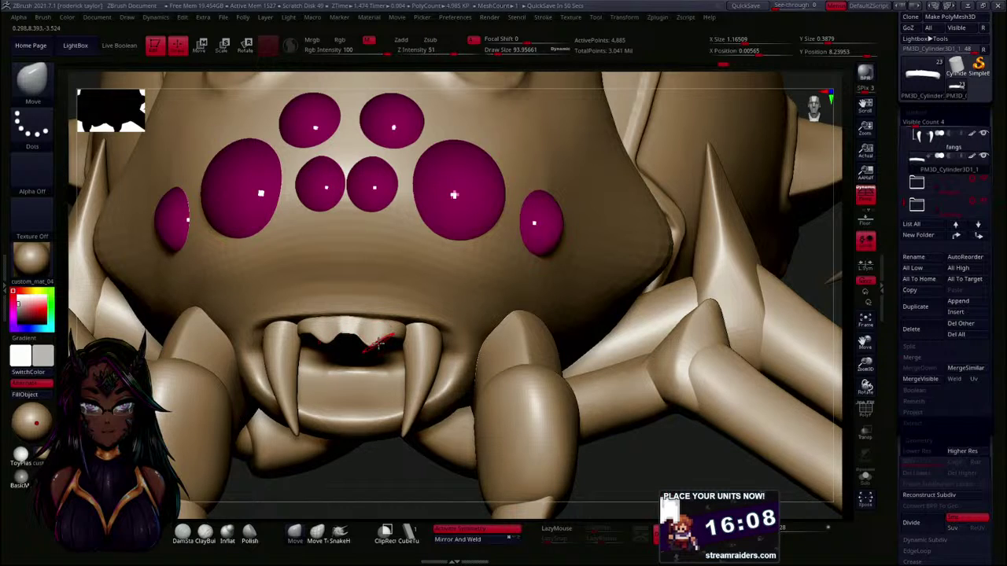
pyautogui.moveTo(362, 343); pyautogui.dragTo(375, 354)
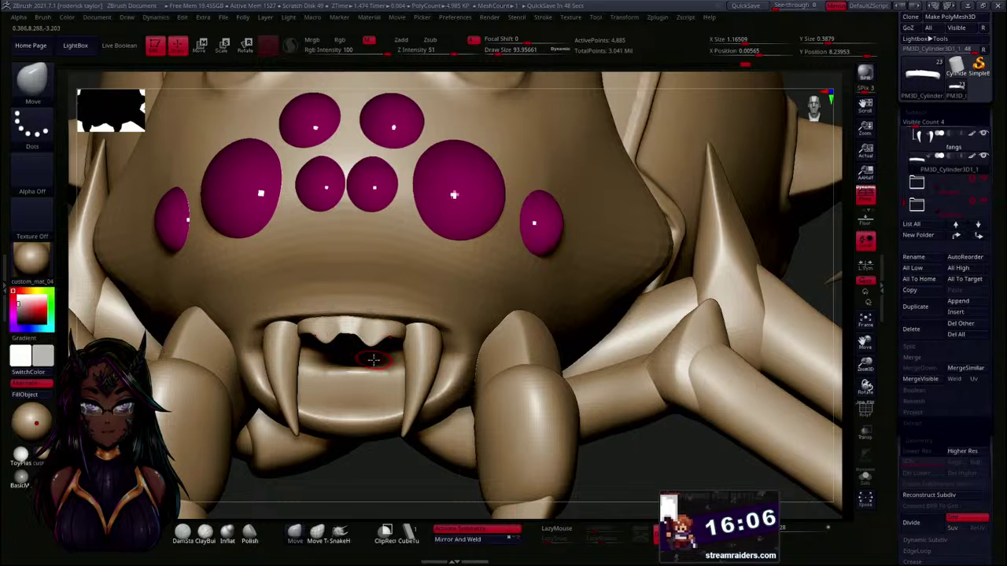
# - Smooth the front of the crescent and sharpen its central teeth into distinct points
pyautogui.moveTo(387, 452)
pyautogui.mouseDown()
pyautogui.moveTo(398, 450)
pyautogui.moveTo(405, 417)
pyautogui.mouseUp()
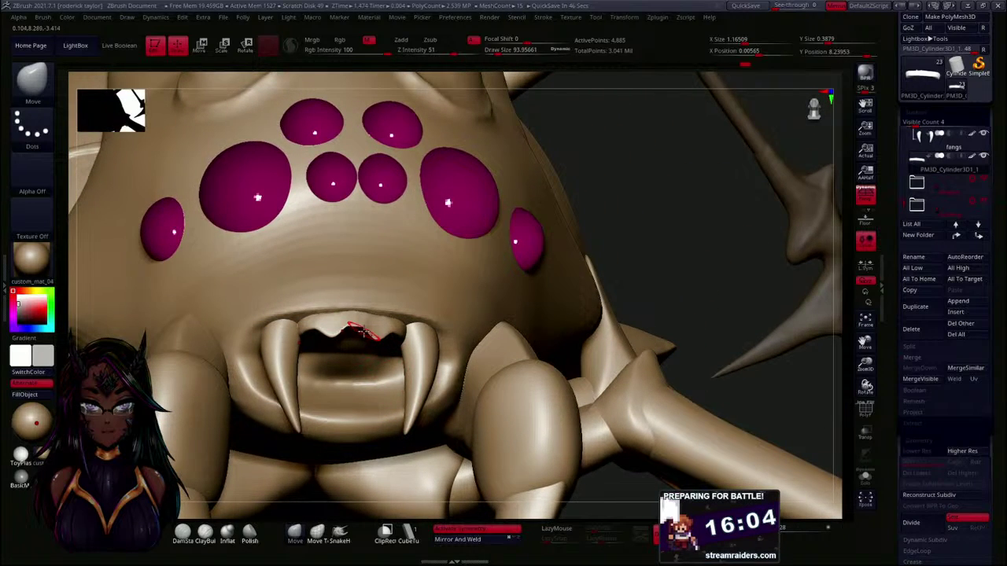
pyautogui.press('shift')
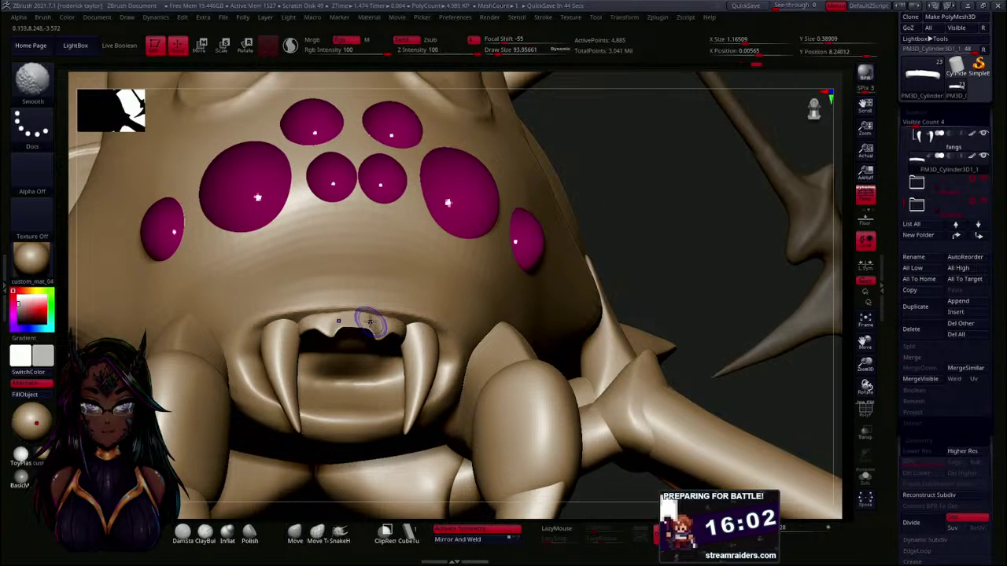
pyautogui.moveTo(630, 216)
pyautogui.mouseDown()
pyautogui.moveTo(629, 232)
pyautogui.moveTo(601, 236)
pyautogui.mouseUp()
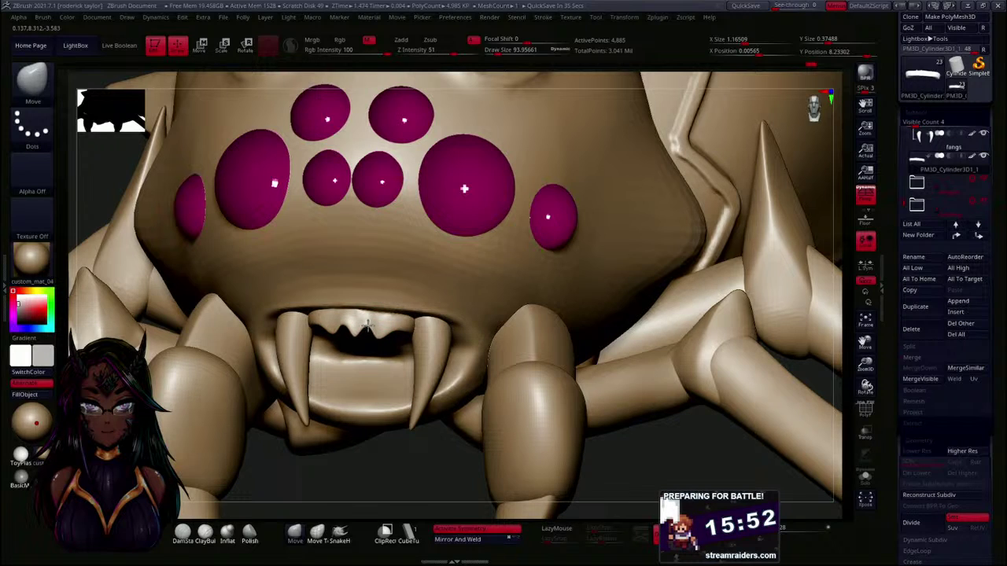
pyautogui.press('shift')
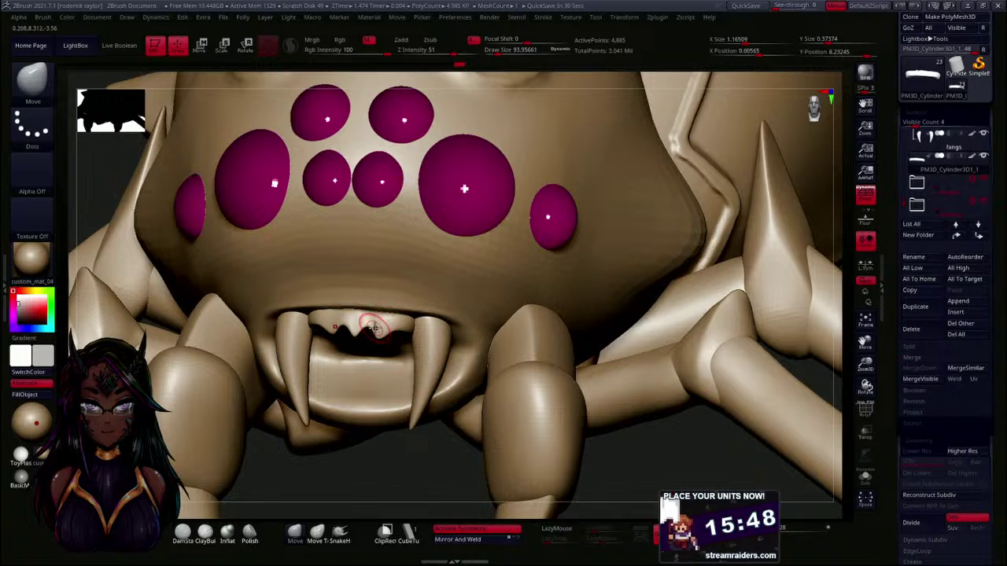
pyautogui.keyDown('shift'); pyautogui.moveTo(370, 316); pyautogui.dragTo(379, 319); pyautogui.keyUp('shift')
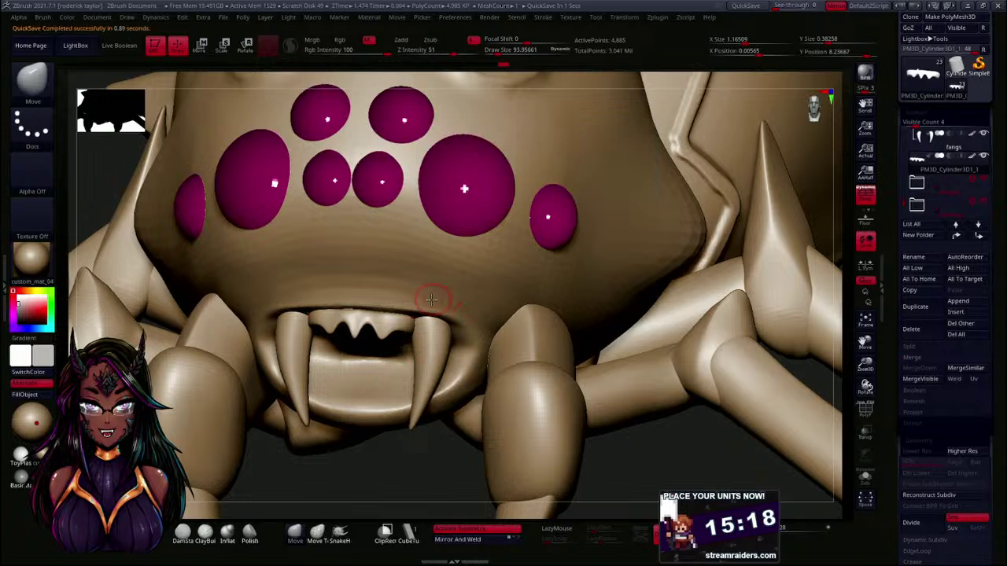
# - Shape the mirrored side teeth of the upper row with the Move brush, fitting the row's outer ends closer to the fangs
pyautogui.moveTo(354, 333); pyautogui.dragTo(362, 320)
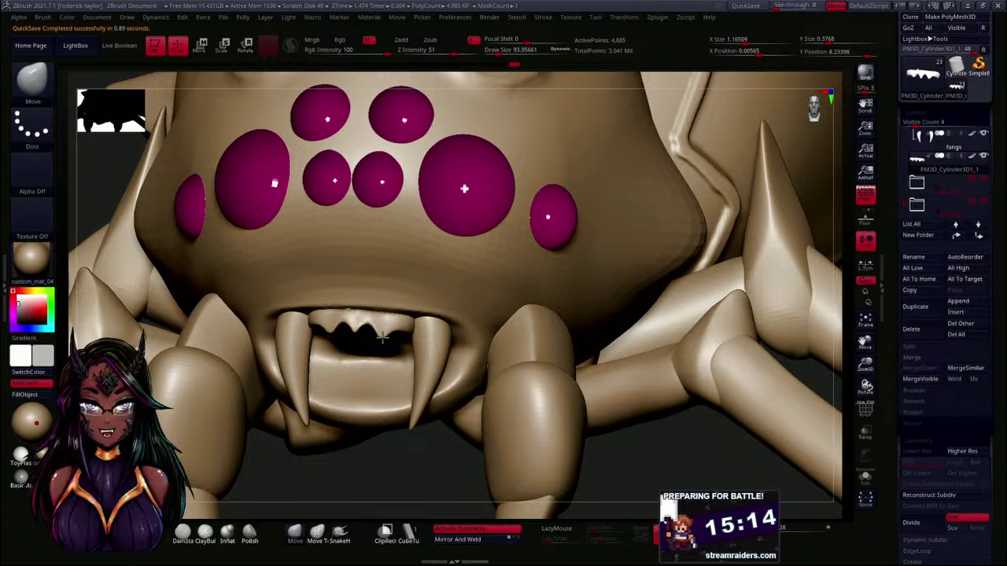
pyautogui.moveTo(372, 473); pyautogui.dragTo(369, 433)
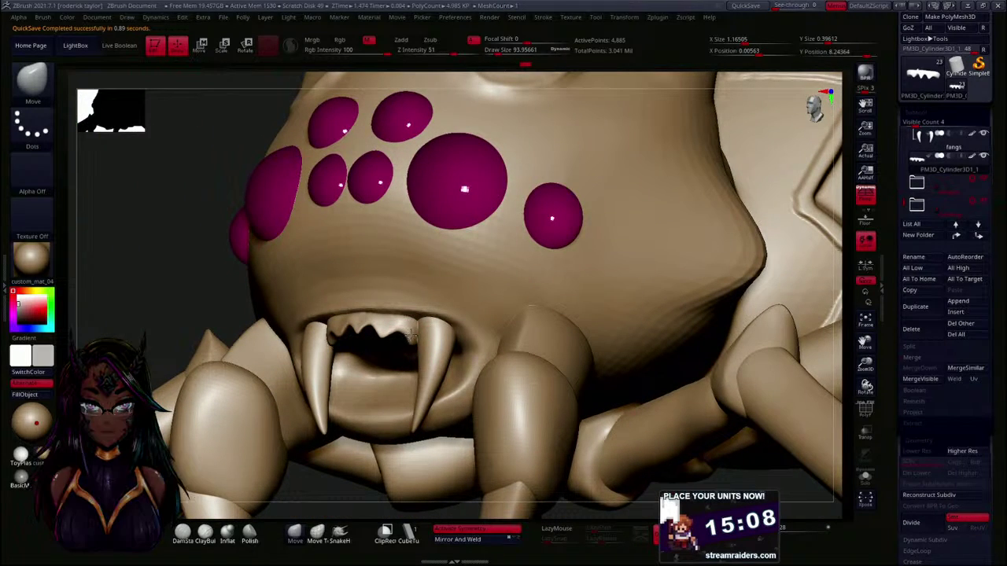
pyautogui.moveTo(219, 299); pyautogui.dragTo(311, 329)
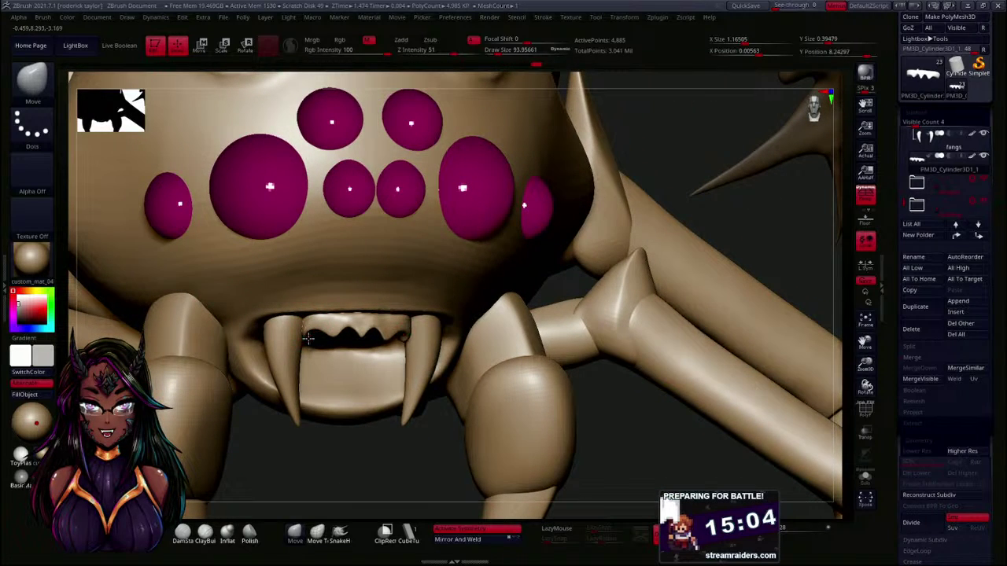
pyautogui.moveTo(377, 458); pyautogui.dragTo(320, 346)
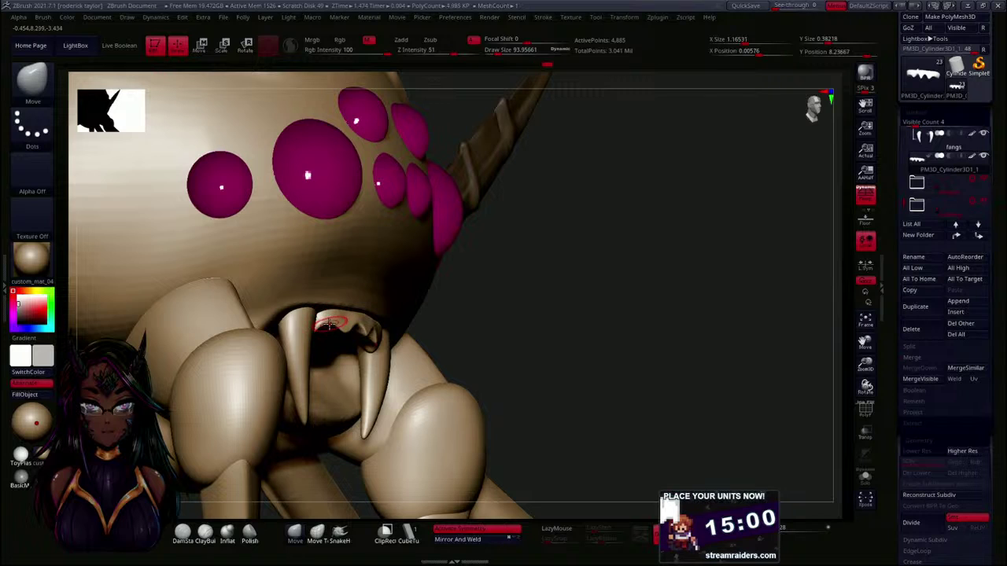
pyautogui.moveTo(470, 304); pyautogui.dragTo(421, 354)
pyautogui.moveTo(393, 440); pyautogui.dragTo(411, 308)
pyautogui.press('shift')
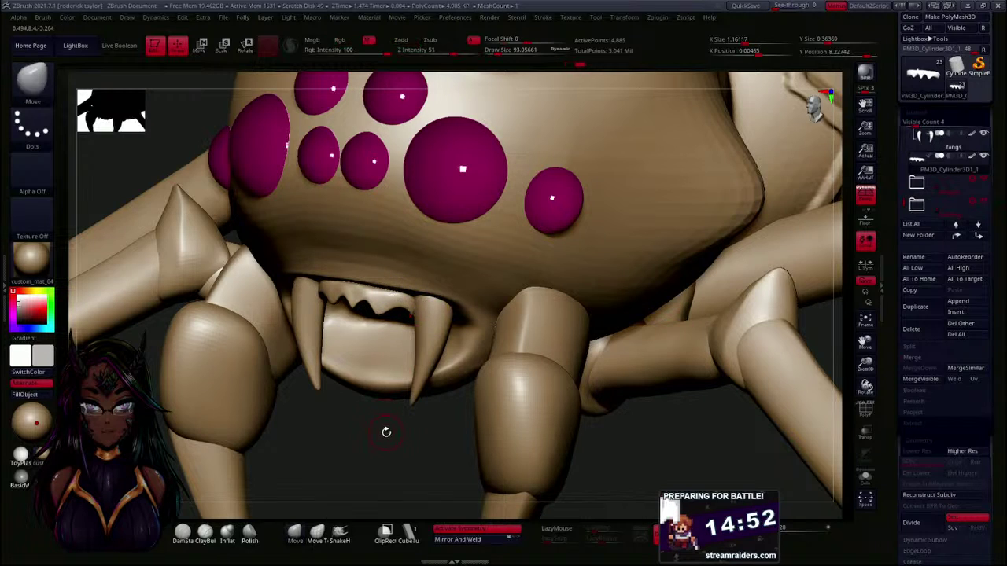
# - Smooth the front of the upper tooth row and adjust its upper edge under the lip with the Move brush
pyautogui.moveTo(386, 432); pyautogui.dragTo(383, 303)
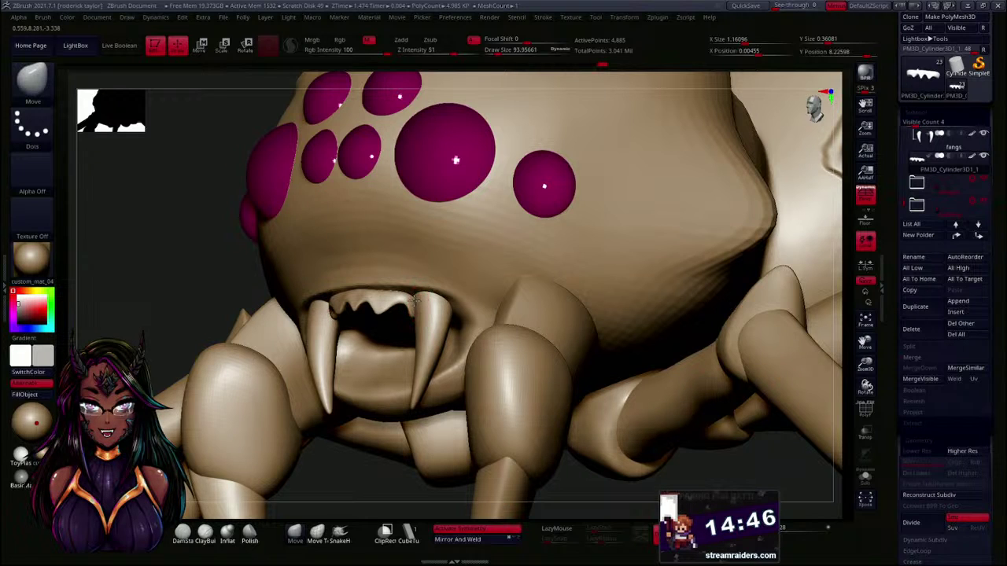
pyautogui.moveTo(159, 274)
pyautogui.mouseDown()
pyautogui.moveTo(467, 184)
pyautogui.moveTo(573, 180)
pyautogui.moveTo(564, 180)
pyautogui.mouseUp()
pyautogui.keyDown('shift'); pyautogui.moveTo(351, 316); pyautogui.dragTo(365, 307); pyautogui.keyUp('shift')
pyautogui.moveTo(530, 218)
pyautogui.mouseDown()
pyautogui.moveTo(584, 259)
pyautogui.moveTo(583, 293)
pyautogui.mouseUp()
pyautogui.moveTo(584, 293); pyautogui.dragTo(496, 376, button='right')
pyautogui.keyDown('ctrl'); pyautogui.moveTo(456, 433); pyautogui.dragTo(396, 292, button='right'); pyautogui.keyUp('ctrl')
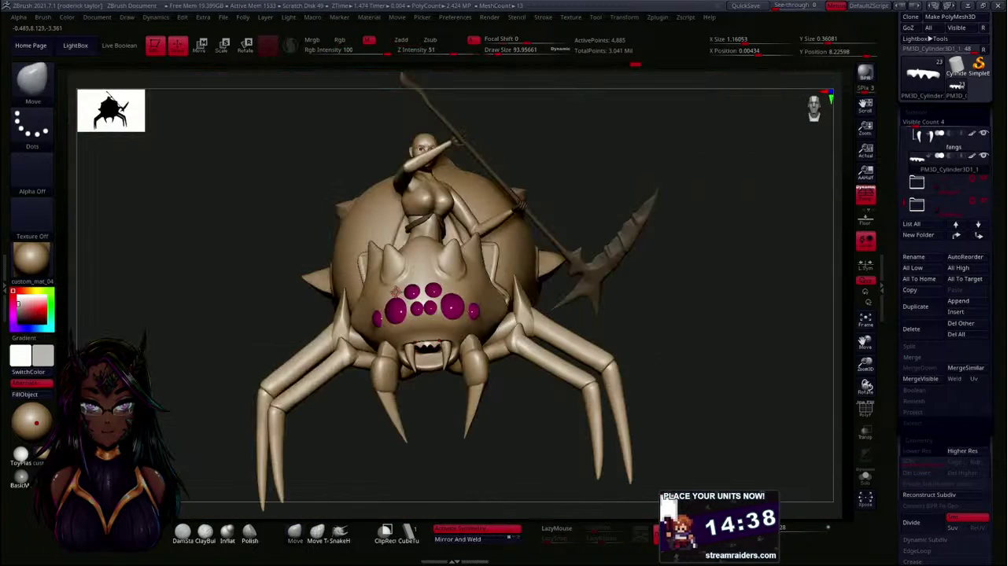
pyautogui.keyDown('ctrl'); pyautogui.moveTo(697, 344); pyautogui.dragTo(650, 466, button='right'); pyautogui.keyUp('ctrl')
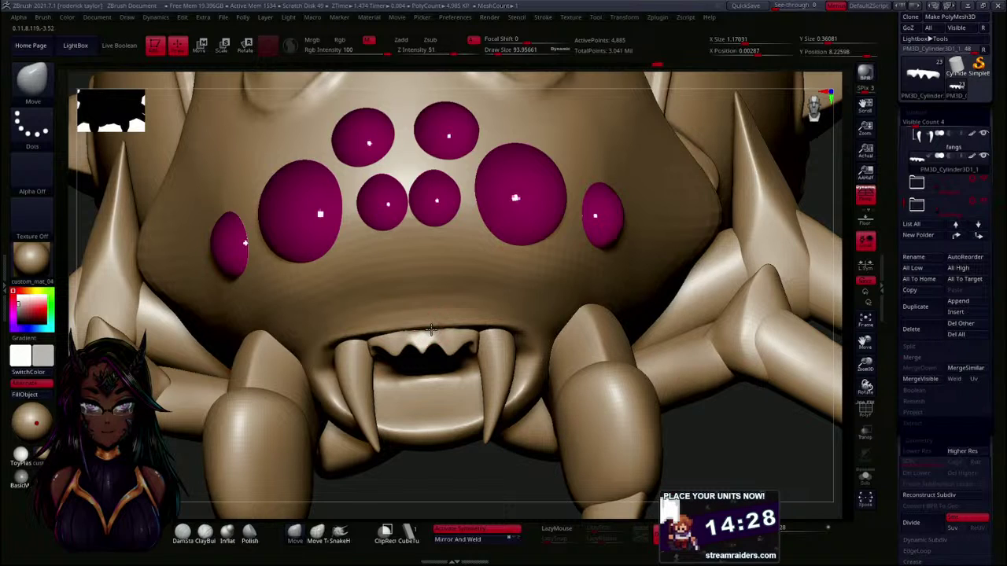
pyautogui.moveTo(388, 332); pyautogui.dragTo(395, 336)
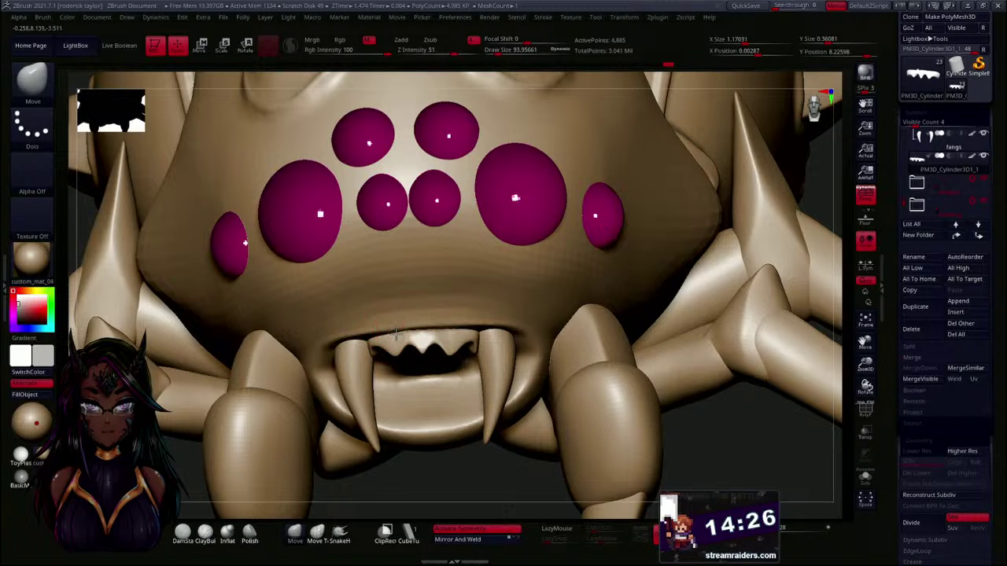
# - Reduce the draw size to about 42 and smooth the underside and inner edge of the tooth row
pyautogui.moveTo(685, 364); pyautogui.dragTo(693, 180)
pyautogui.moveTo(568, 219); pyautogui.dragTo(588, 202)
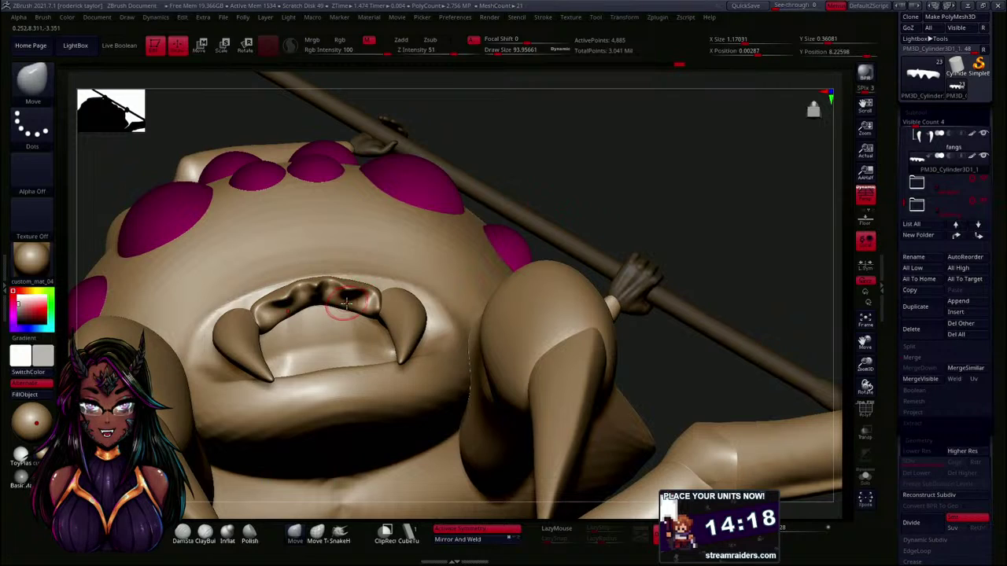
pyautogui.press('s')
pyautogui.moveTo(637, 166); pyautogui.dragTo(633, 165)
pyautogui.press('s')
pyautogui.press('shift')
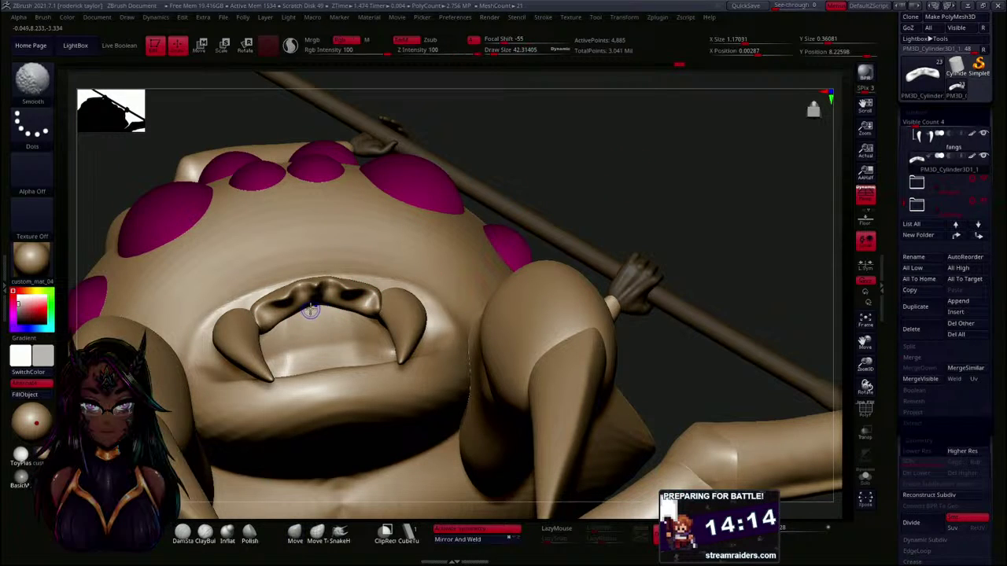
pyautogui.moveTo(318, 305)
pyautogui.keyDown('shift'); pyautogui.mouseDown()
pyautogui.moveTo(372, 316)
pyautogui.moveTo(367, 305)
pyautogui.mouseUp(); pyautogui.keyUp('shift')
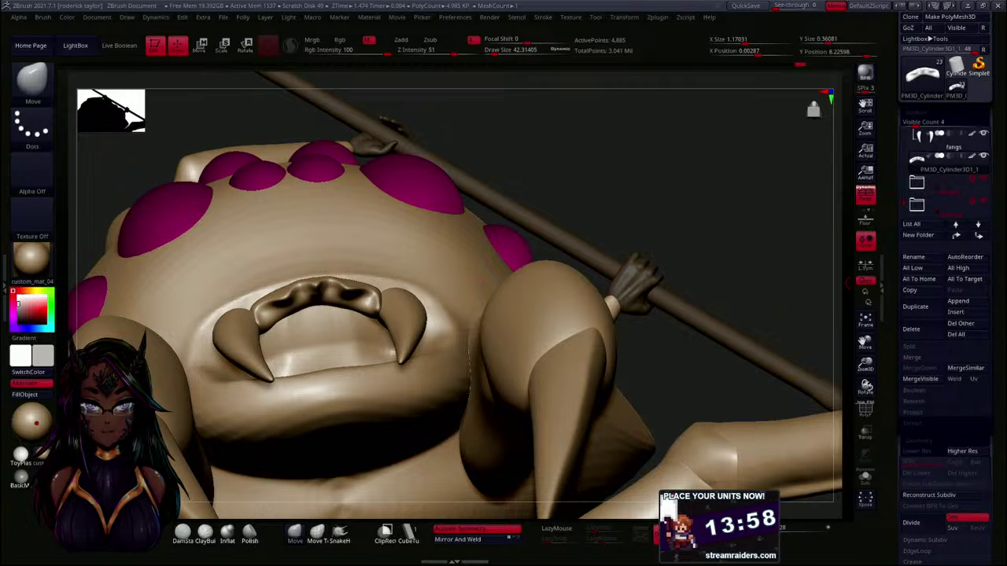
# - Deepen the gaps near the fangs with mirrored Move strokes and smooth the front of the teeth
pyautogui.moveTo(560, 197); pyautogui.dragTo(386, 256)
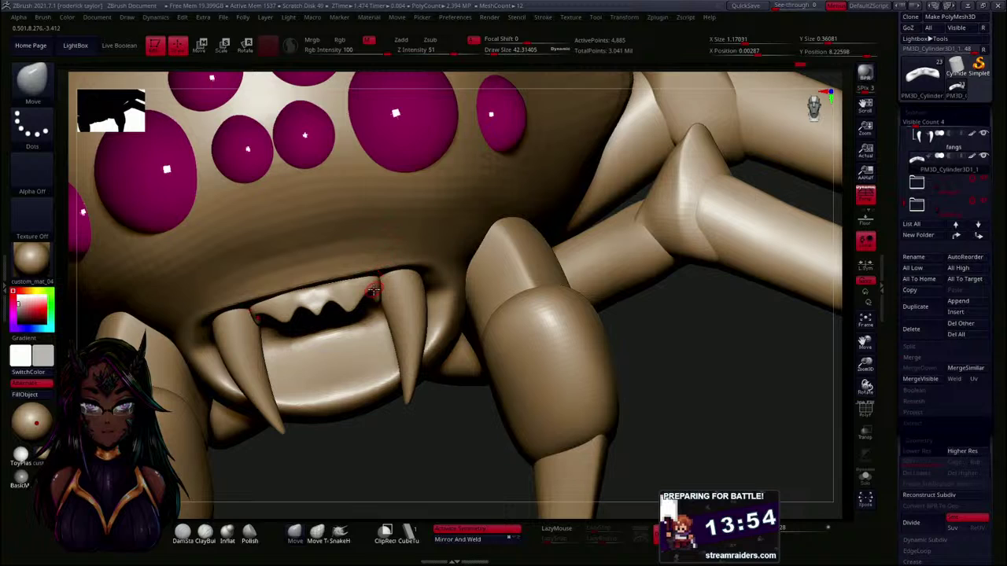
pyautogui.press('shift')
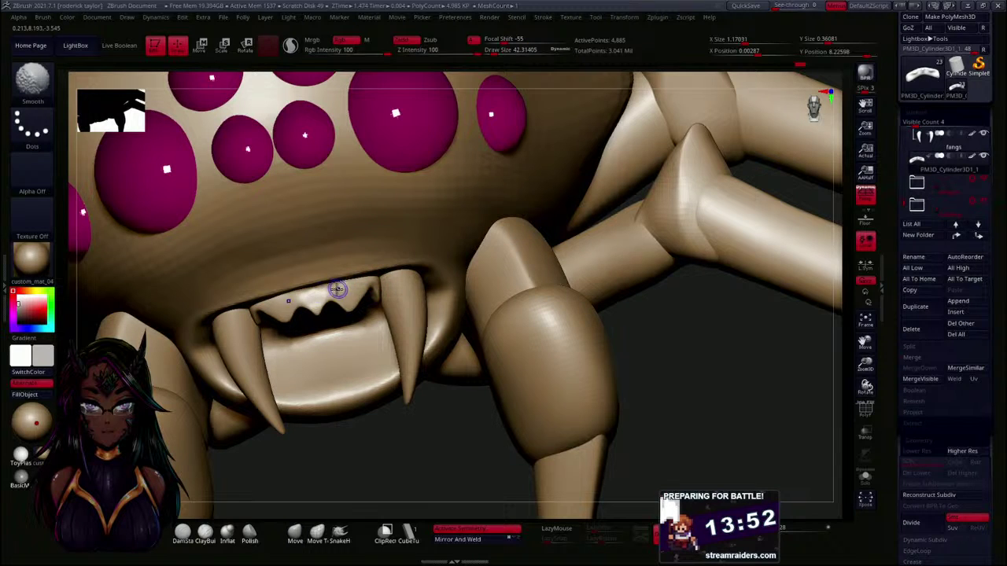
pyautogui.moveTo(427, 448); pyautogui.dragTo(392, 450)
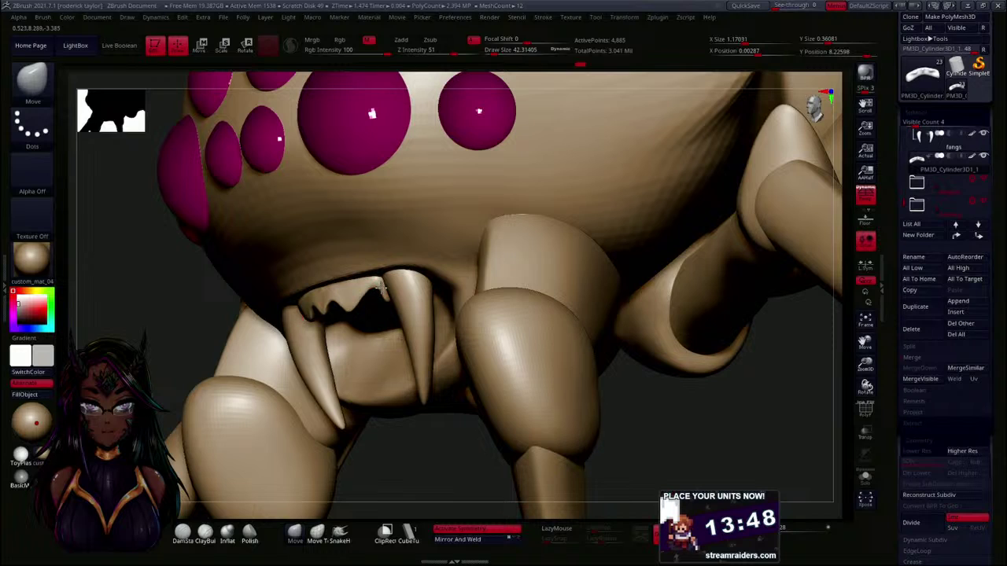
pyautogui.moveTo(364, 292)
pyautogui.mouseDown()
pyautogui.moveTo(386, 289)
pyautogui.moveTo(386, 308)
pyautogui.moveTo(379, 290)
pyautogui.mouseUp()
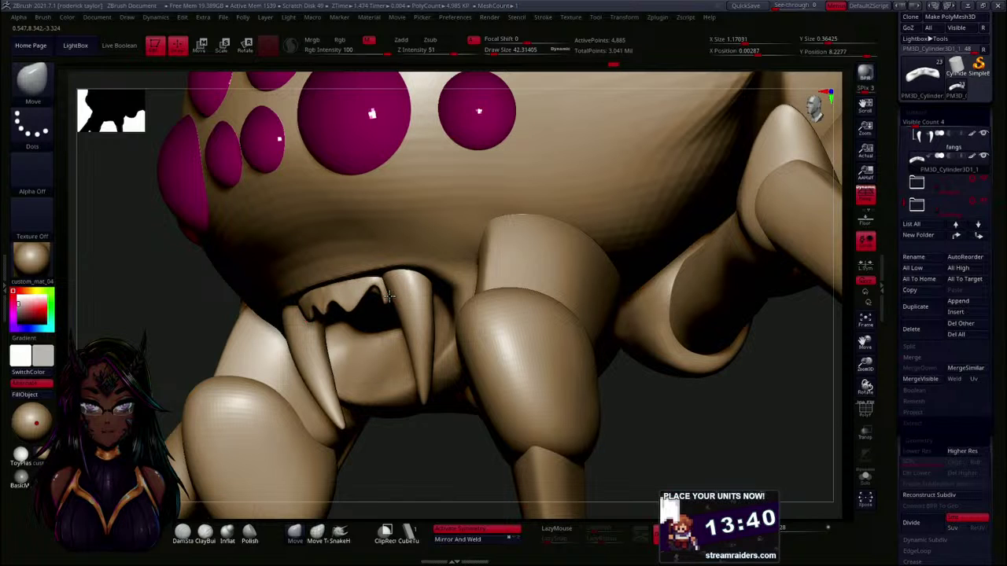
pyautogui.moveTo(425, 435); pyautogui.dragTo(447, 433)
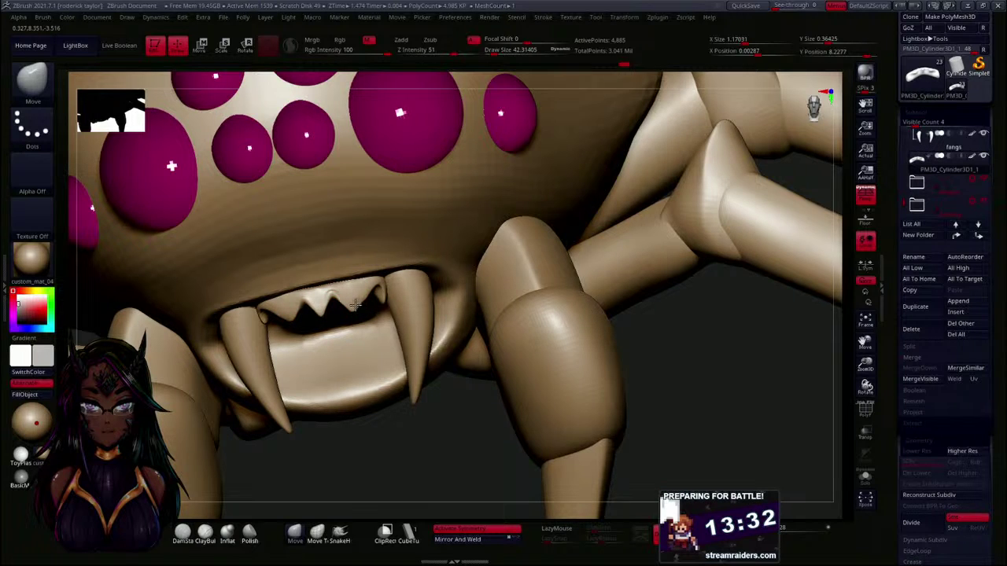
pyautogui.moveTo(386, 395)
pyautogui.mouseDown()
pyautogui.moveTo(391, 363)
pyautogui.moveTo(413, 350)
pyautogui.mouseUp()
pyautogui.keyDown('shift'); pyautogui.moveTo(322, 297); pyautogui.dragTo(347, 293); pyautogui.keyUp('shift')
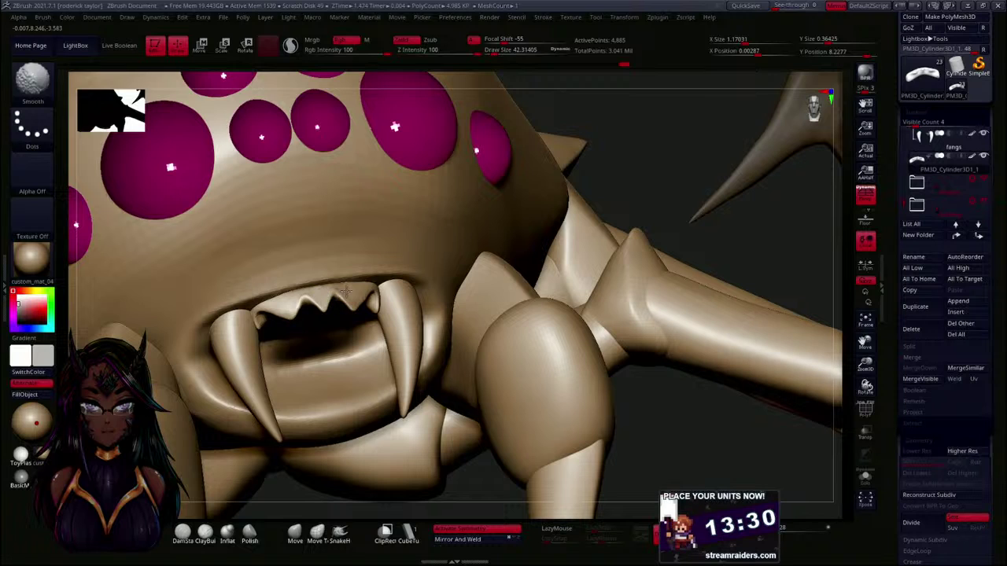
# - Form an extra small pointed tooth beside each fang with symmetrical Move strokes and light smoothing
pyautogui.moveTo(684, 222); pyautogui.dragTo(662, 223)
pyautogui.keyDown('alt'); pyautogui.moveTo(425, 444); pyautogui.dragTo(387, 401); pyautogui.keyUp('alt')
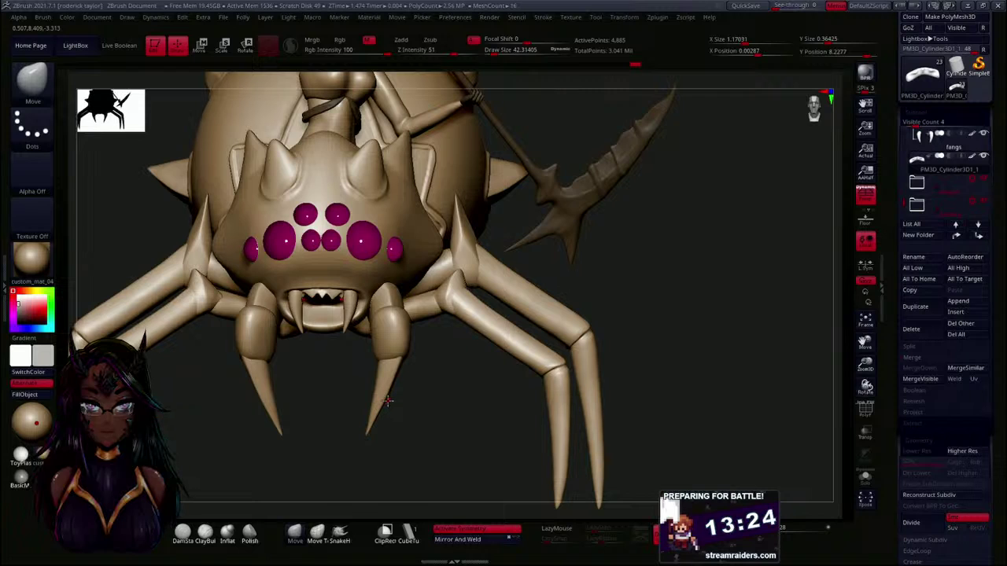
pyautogui.keyDown('alt'); pyautogui.moveTo(477, 427); pyautogui.dragTo(455, 456); pyautogui.keyUp('alt')
pyautogui.keyDown('alt'); pyautogui.moveTo(378, 425); pyautogui.dragTo(375, 465); pyautogui.keyUp('alt')
pyautogui.press('shift')
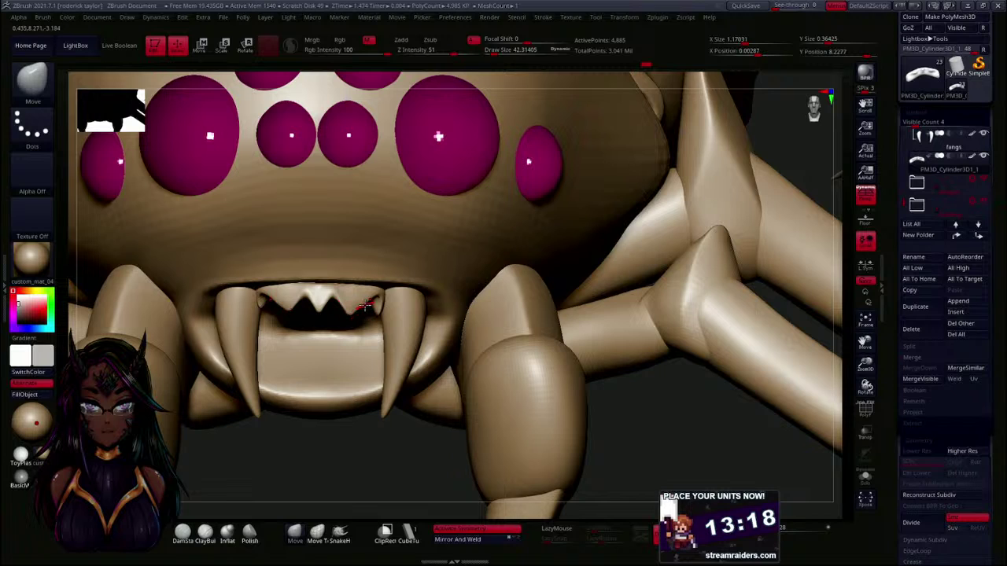
pyautogui.keyDown('shift'); pyautogui.moveTo(359, 304); pyautogui.dragTo(364, 313); pyautogui.keyUp('shift')
pyautogui.moveTo(387, 454); pyautogui.dragTo(334, 451)
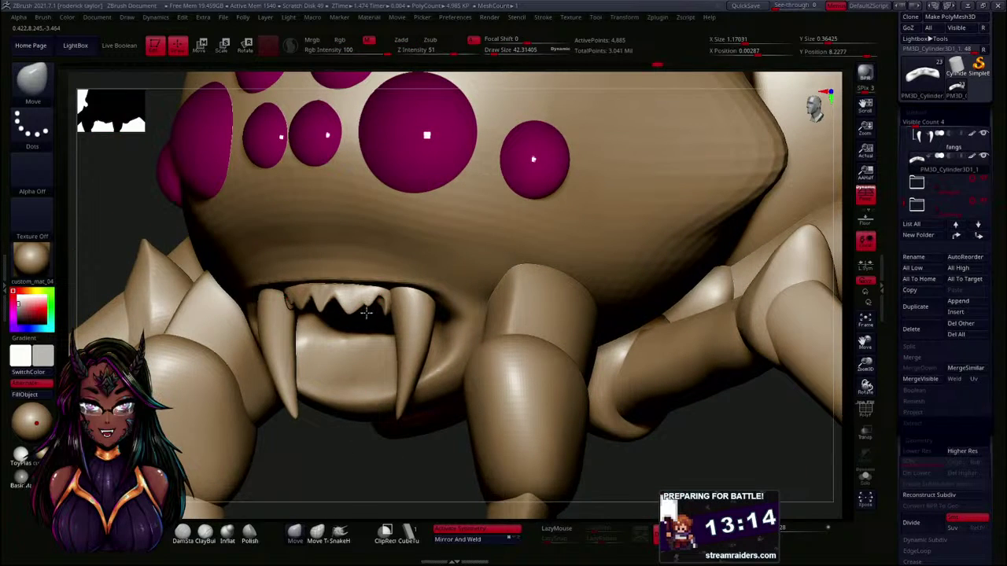
pyautogui.moveTo(337, 428)
pyautogui.mouseDown()
pyautogui.moveTo(355, 445)
pyautogui.moveTo(351, 381)
pyautogui.mouseUp()
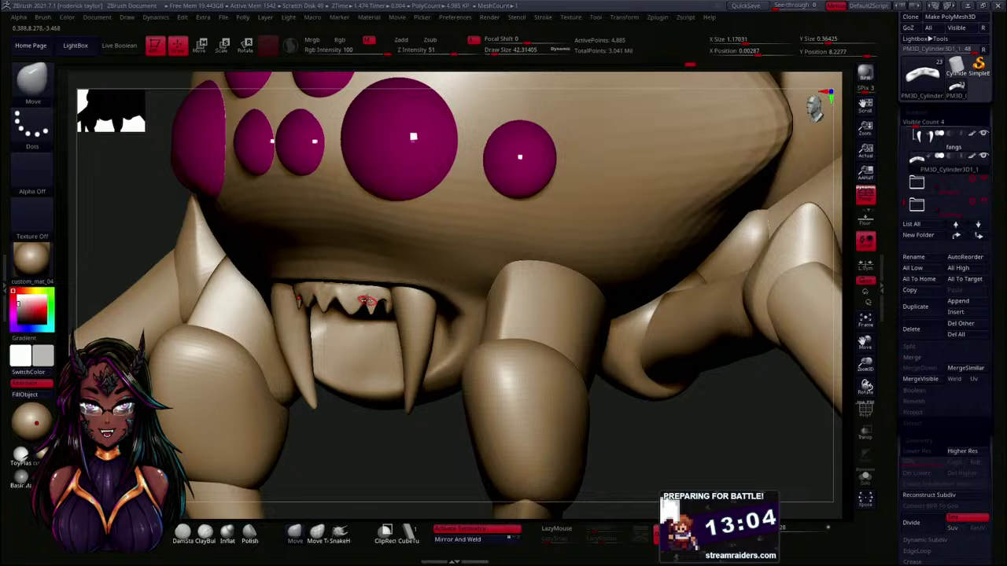
pyautogui.moveTo(334, 443); pyautogui.dragTo(350, 406)
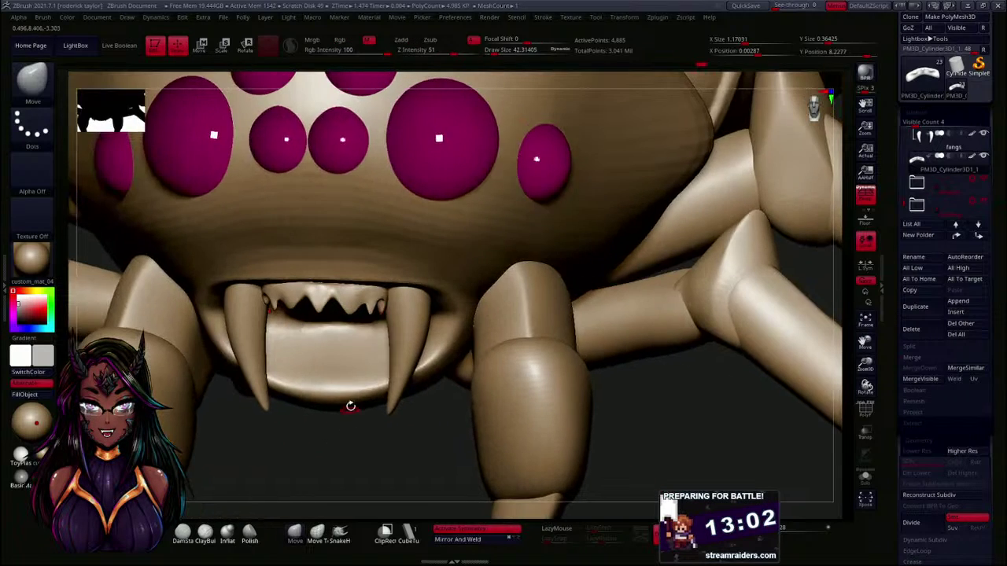
# - Remesh the tooth row with DynaMesh to even out the stretched polygons
pyautogui.press('shift')
pyautogui.moveTo(375, 431); pyautogui.dragTo(439, 434)
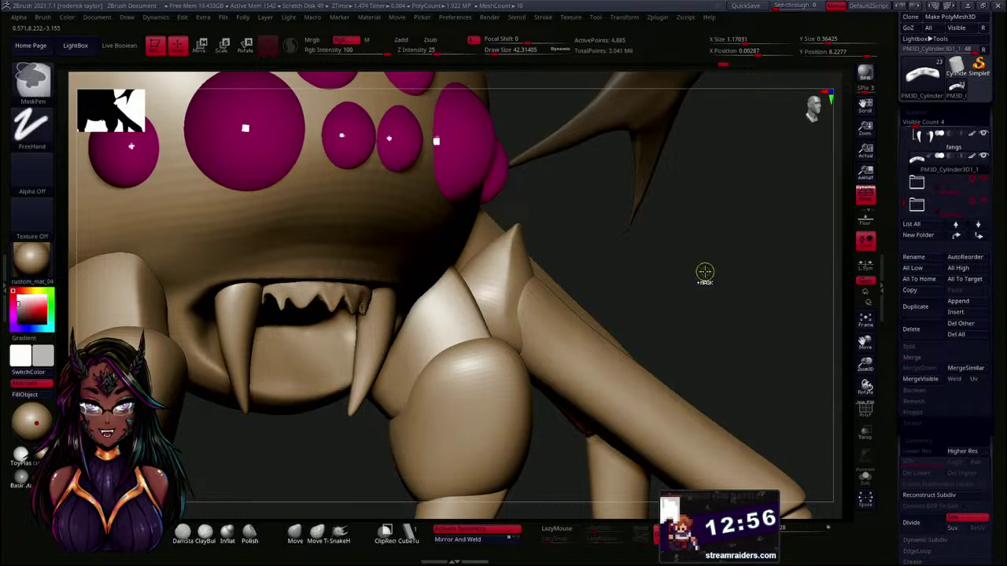
pyautogui.moveTo(319, 447); pyautogui.dragTo(295, 439)
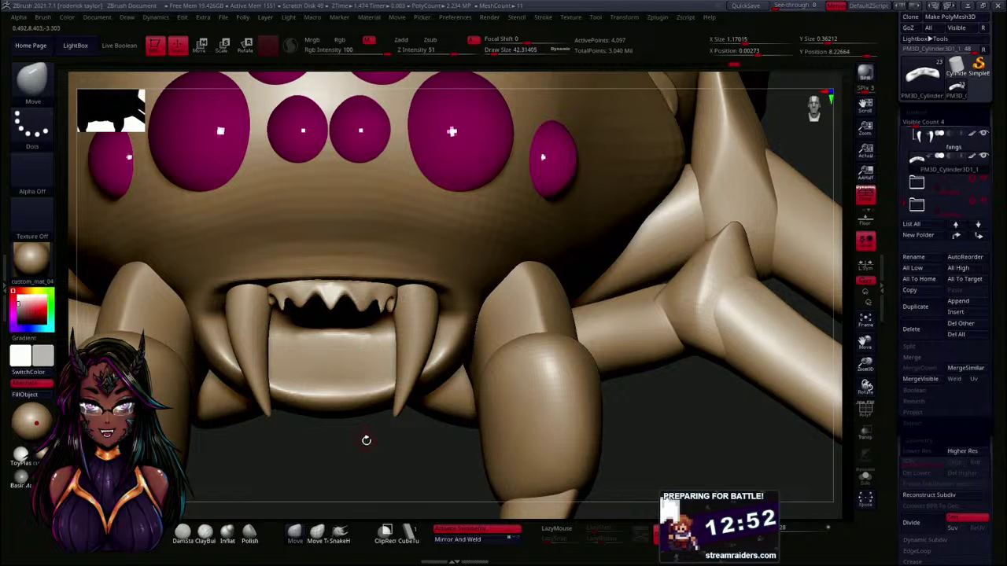
# - Sharpen and lengthen the mirrored outer teeth with the Move brush and smooth the band above them
pyautogui.moveTo(366, 440); pyautogui.dragTo(370, 324)
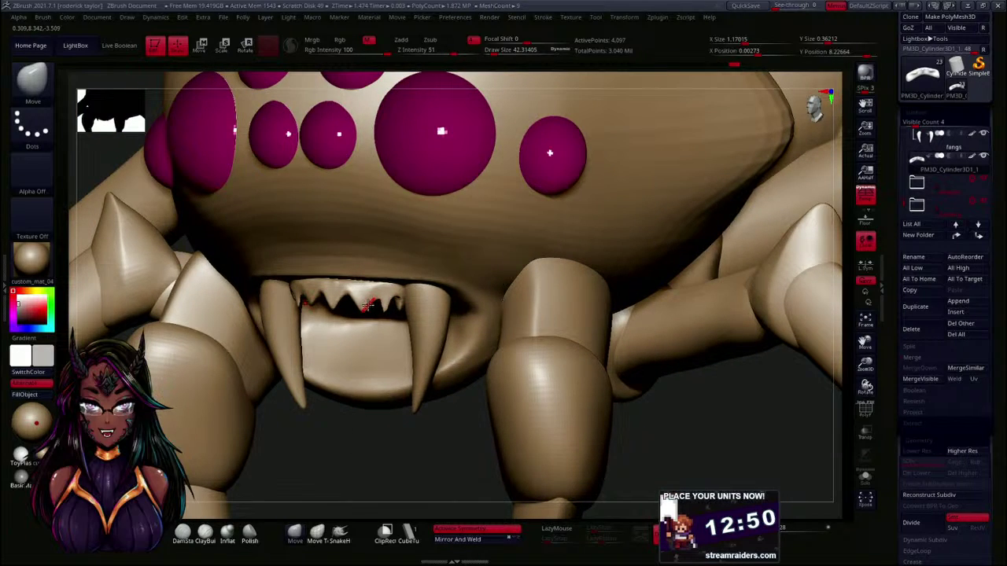
pyautogui.press('shift')
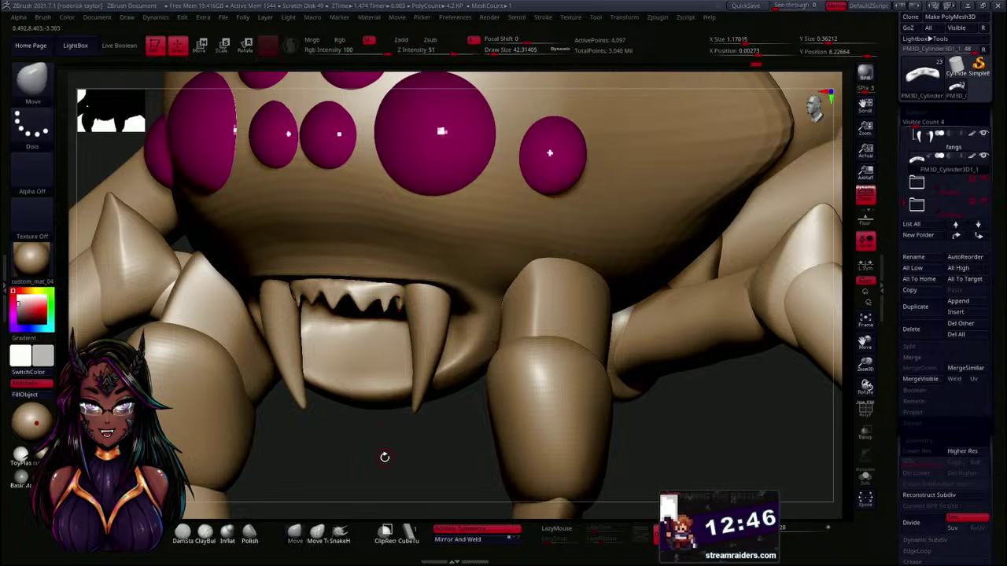
pyautogui.moveTo(385, 458); pyautogui.dragTo(355, 353)
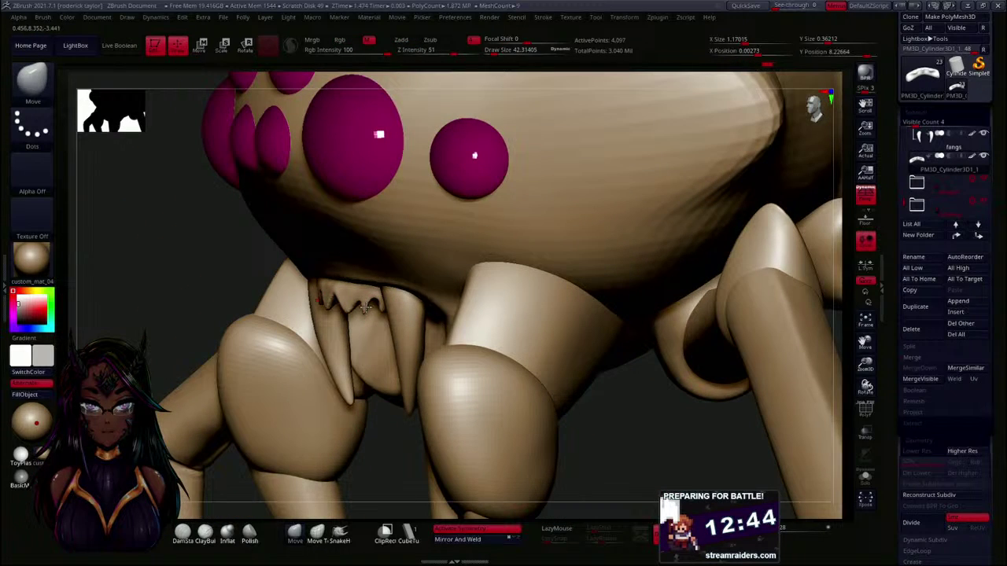
pyautogui.moveTo(378, 443)
pyautogui.mouseDown()
pyautogui.moveTo(405, 436)
pyautogui.moveTo(383, 477)
pyautogui.moveTo(370, 460)
pyautogui.mouseUp()
pyautogui.press('shift')
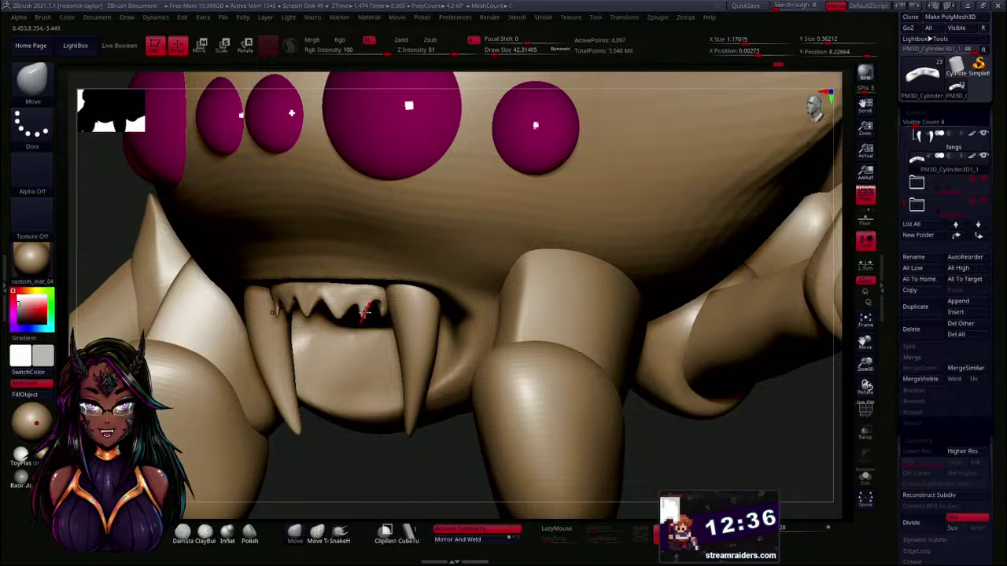
pyautogui.press('shift')
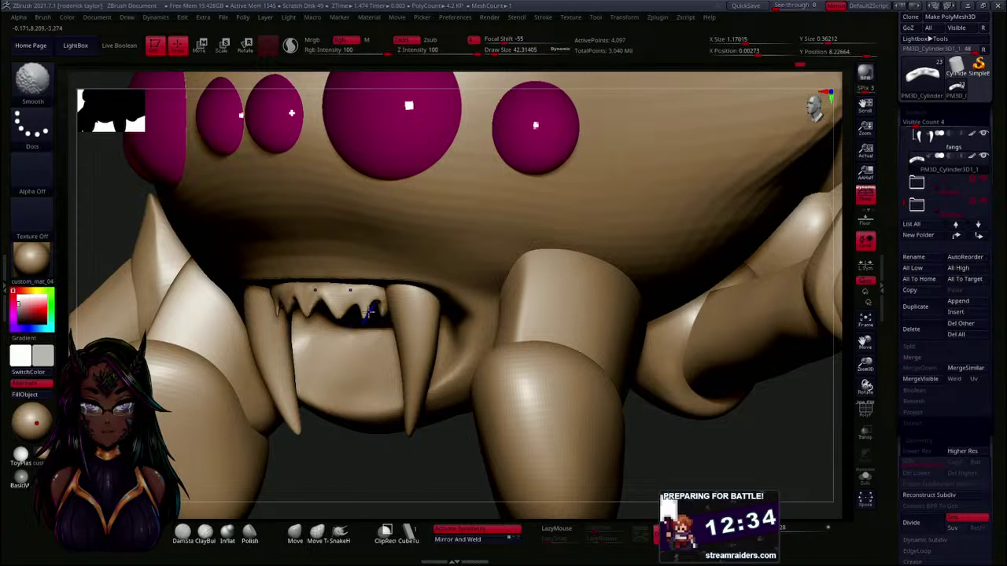
pyautogui.moveTo(367, 306)
pyautogui.keyDown('shift'); pyautogui.mouseDown()
pyautogui.moveTo(365, 298)
pyautogui.moveTo(393, 288)
pyautogui.moveTo(306, 289)
pyautogui.mouseUp(); pyautogui.keyUp('shift')
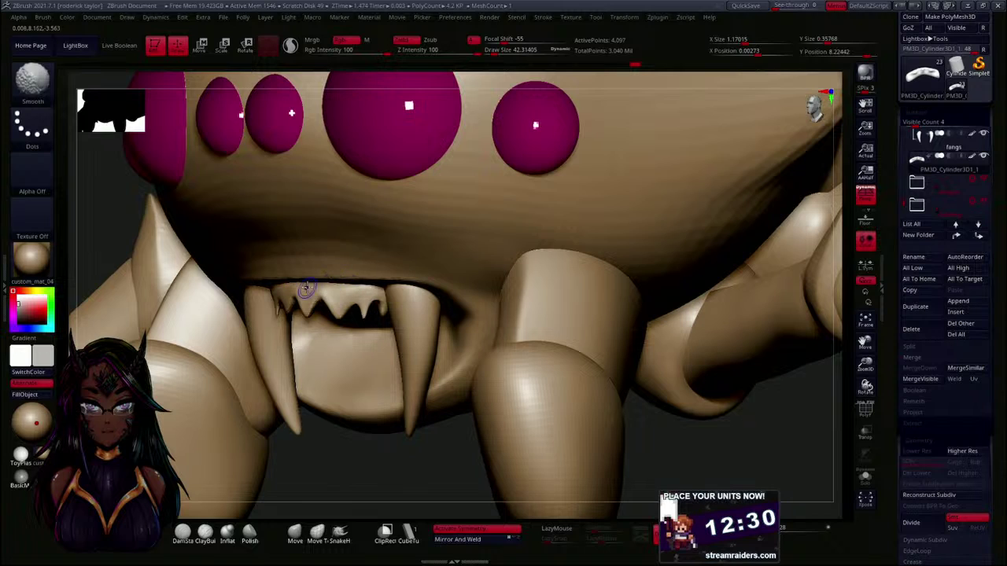
# - Refine the central teeth with the Move brush and smooth the gum band along the upper lip
pyautogui.moveTo(369, 481)
pyautogui.keyDown('shift'); pyautogui.mouseDown()
pyautogui.moveTo(388, 470)
pyautogui.moveTo(369, 395)
pyautogui.mouseUp(); pyautogui.keyUp('shift')
pyautogui.click(358, 431)
pyautogui.moveTo(361, 444); pyautogui.dragTo(343, 385)
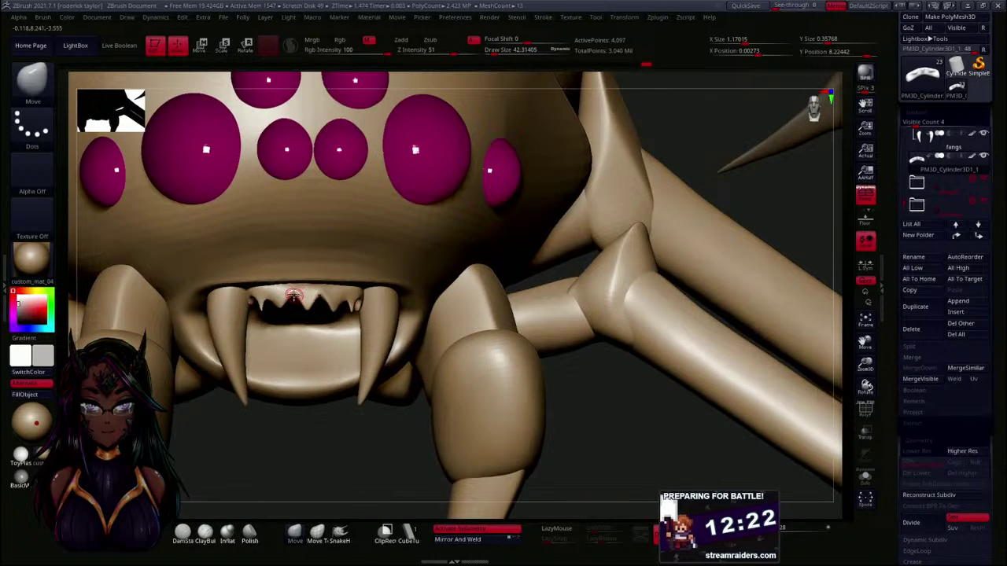
pyautogui.press('shift')
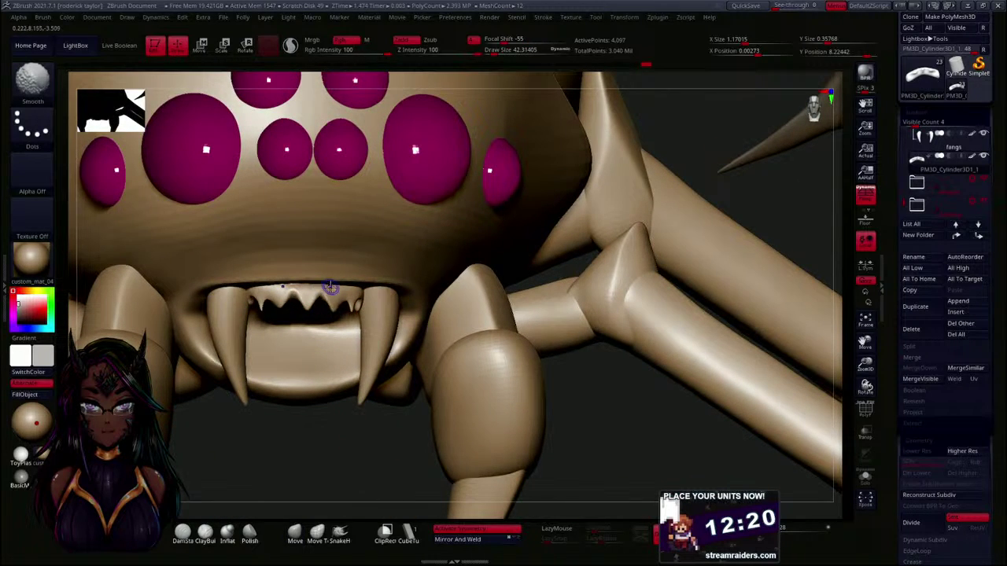
pyautogui.moveTo(330, 448)
pyautogui.mouseDown()
pyautogui.moveTo(336, 467)
pyautogui.moveTo(328, 433)
pyautogui.moveTo(364, 448)
pyautogui.moveTo(343, 440)
pyautogui.moveTo(366, 421)
pyautogui.moveTo(353, 439)
pyautogui.moveTo(393, 513)
pyautogui.mouseUp()
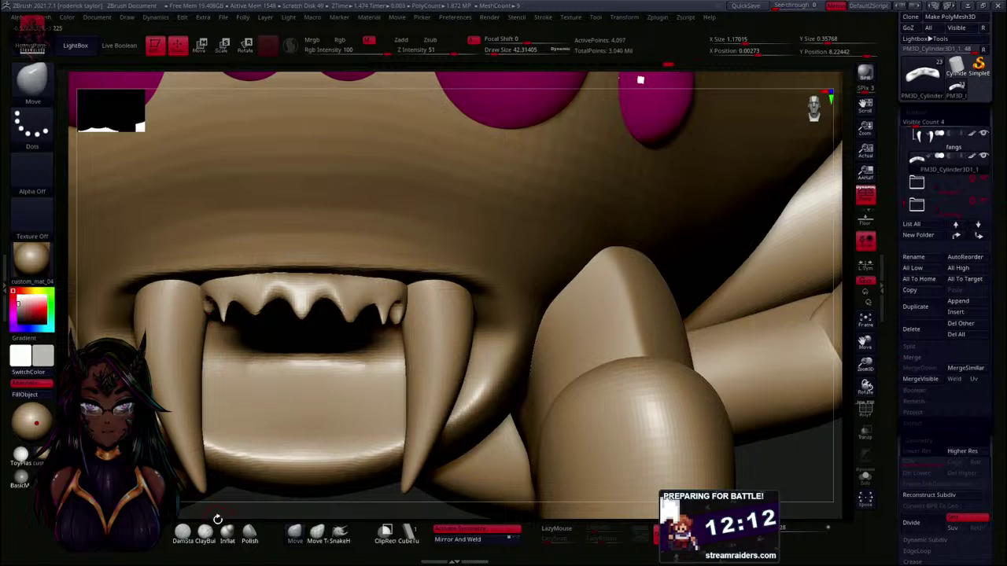
# - Carve mirrored vertical grooves between the upper teeth with the DamStandard brush at a fine draw size of about 8.6, with light smoothing
pyautogui.press('b')
pyautogui.press('d')
pyautogui.press('s')
pyautogui.press('s')
pyautogui.moveTo(344, 310); pyautogui.dragTo(323, 292)
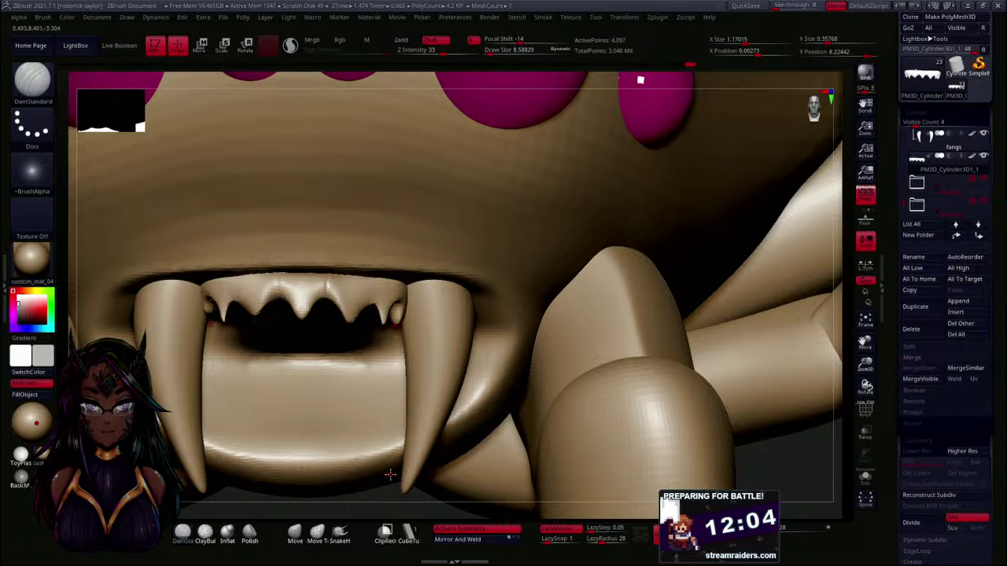
pyautogui.moveTo(451, 512); pyautogui.dragTo(362, 288)
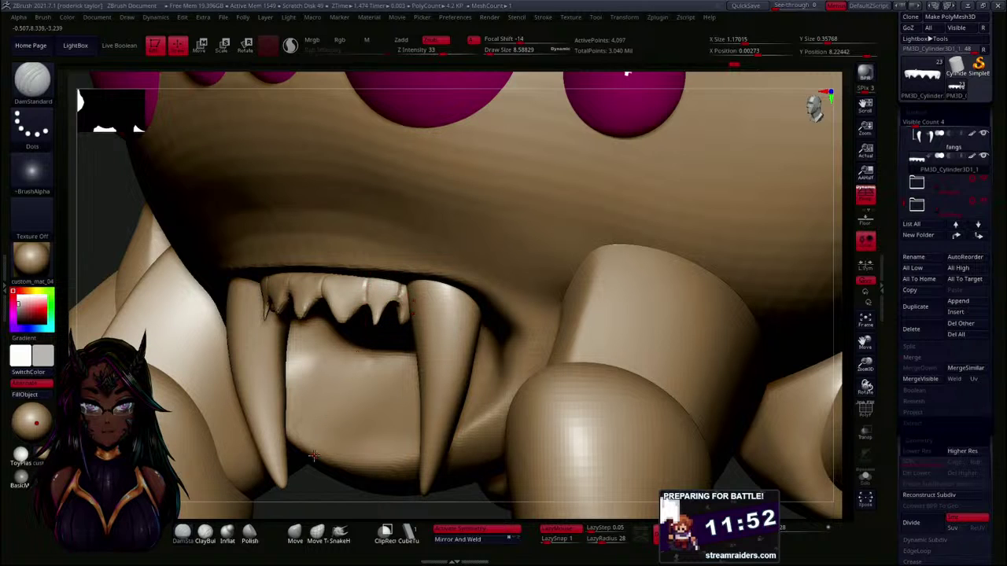
pyautogui.moveTo(312, 487); pyautogui.dragTo(331, 323)
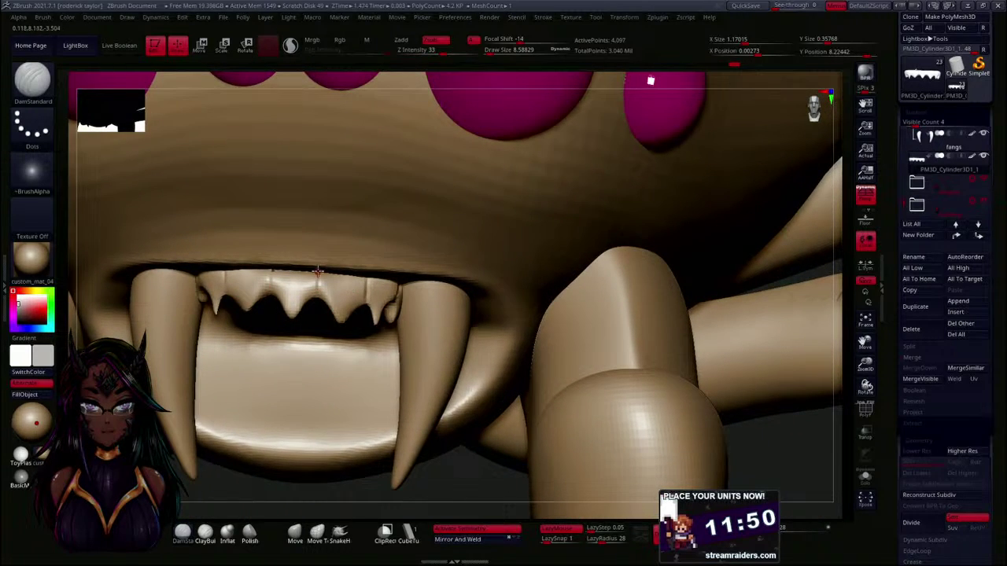
pyautogui.press('shift')
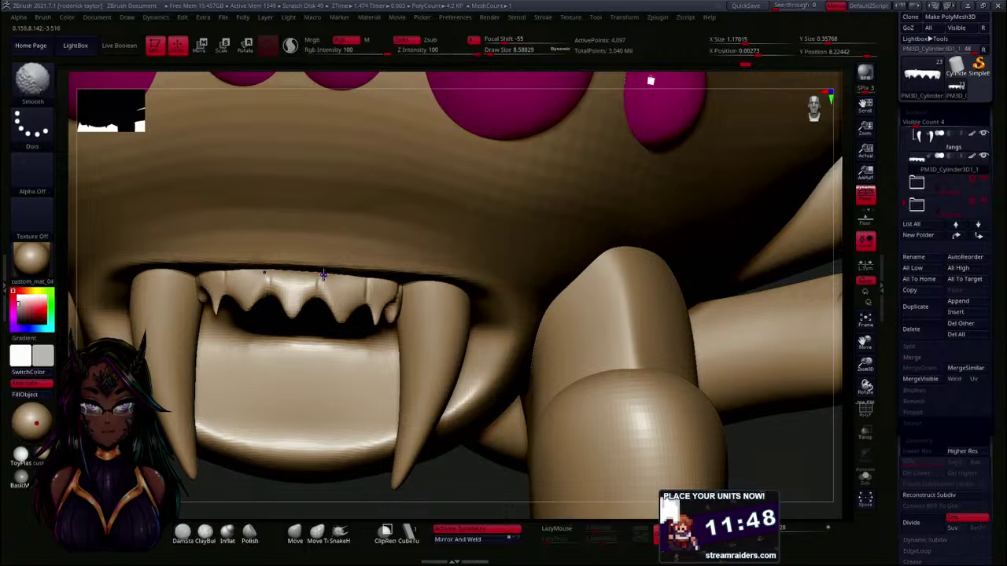
# - Build up the faces of the upper teeth with ClayBuildup, smooth the strokes, and mirror and weld the tooth row
pyautogui.click(205, 533)
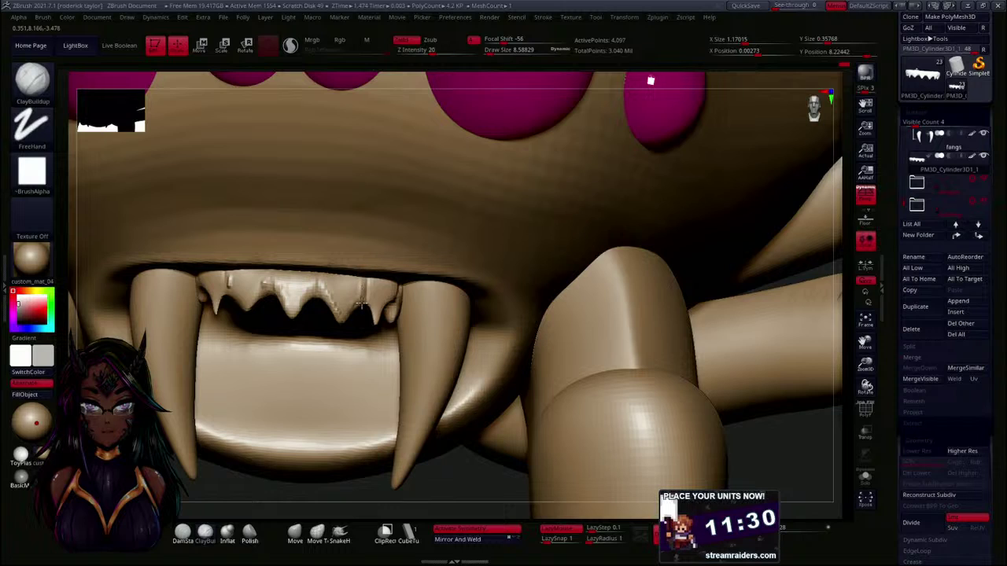
pyautogui.press('shift')
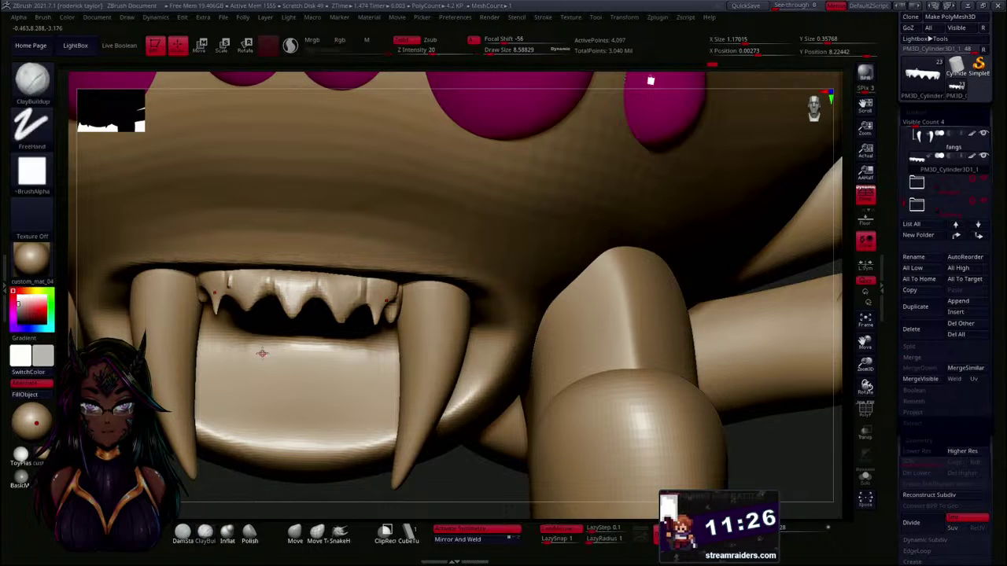
pyautogui.keyDown('shift'); pyautogui.moveTo(228, 276); pyautogui.dragTo(228, 287); pyautogui.keyUp('shift')
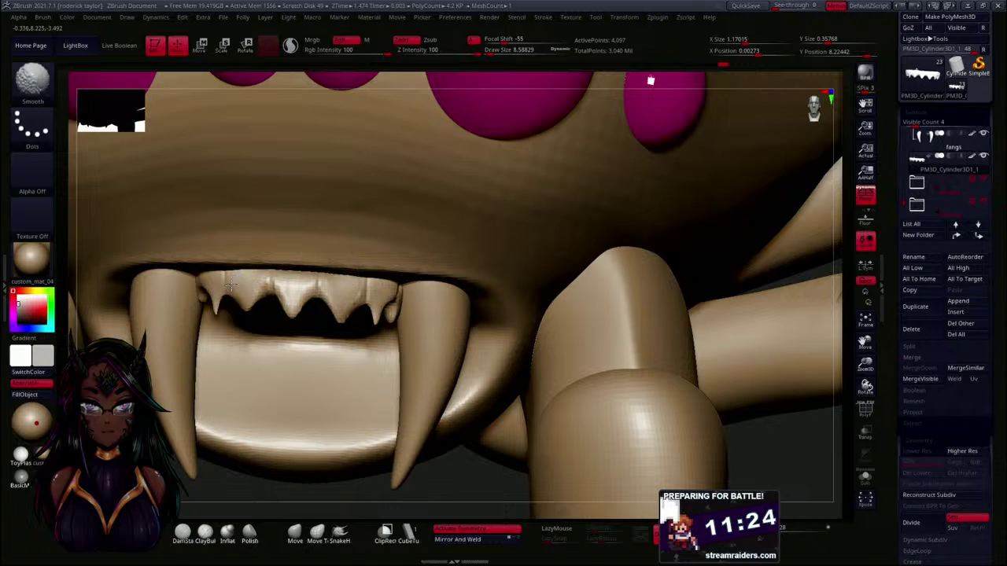
pyautogui.click(486, 541)
pyautogui.moveTo(464, 487)
pyautogui.mouseDown()
pyautogui.moveTo(429, 492)
pyautogui.moveTo(461, 492)
pyautogui.mouseUp()
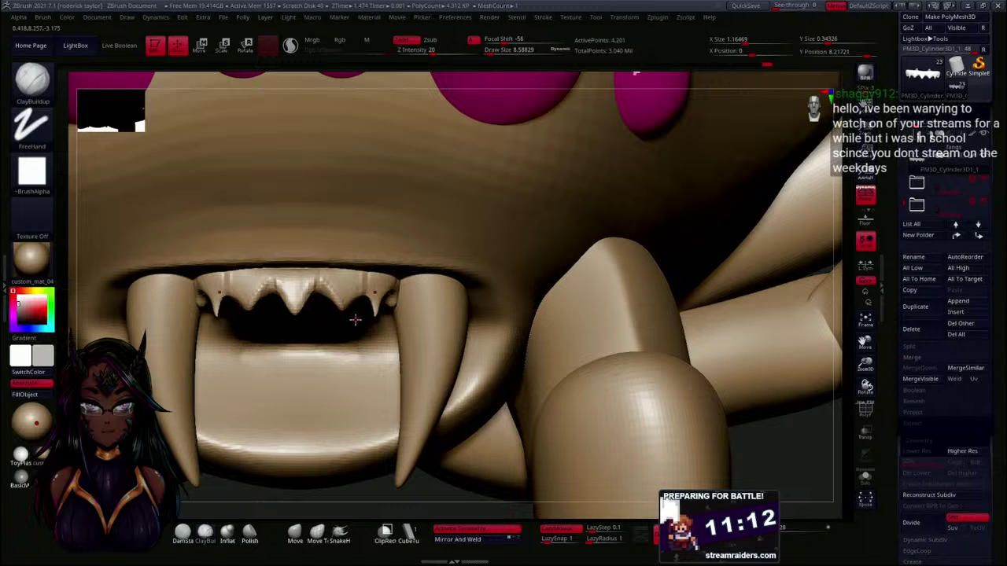
# - Add volume to the outer teeth beside the fangs with ClayBuildup and blend the strokes by smoothing
pyautogui.moveTo(415, 478); pyautogui.dragTo(410, 487)
pyautogui.moveTo(410, 487); pyautogui.dragTo(411, 480)
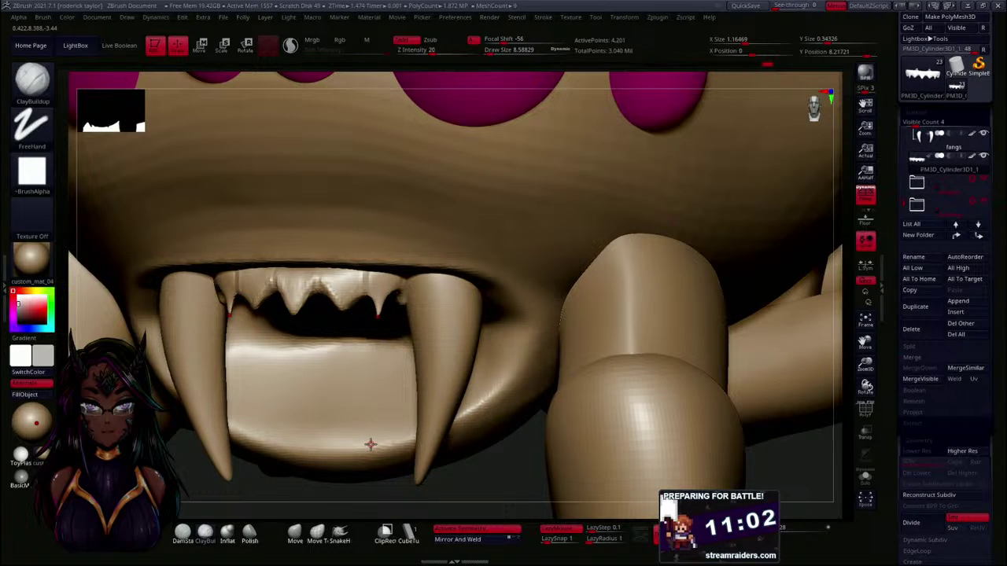
pyautogui.moveTo(447, 474); pyautogui.dragTo(491, 479)
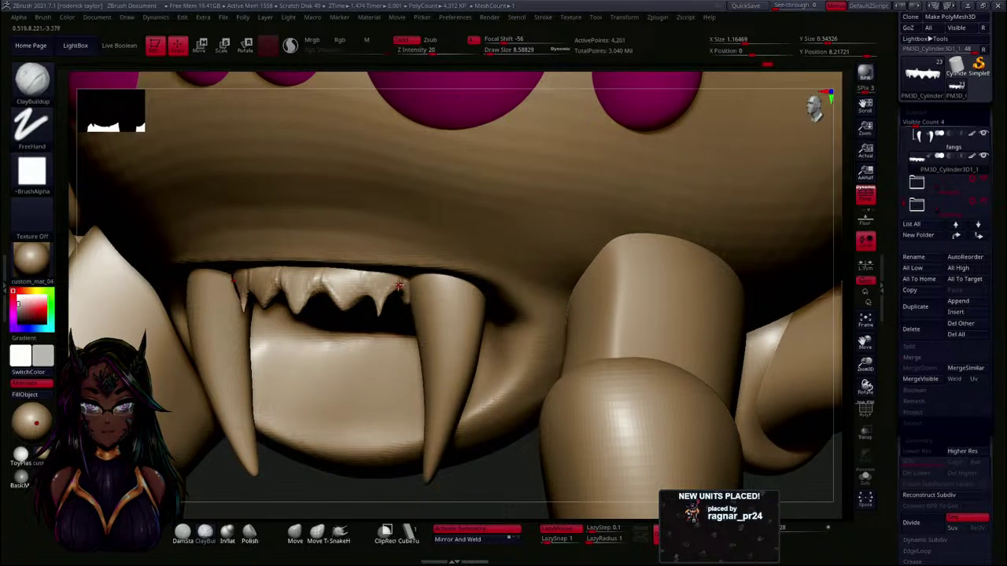
pyautogui.press('shift')
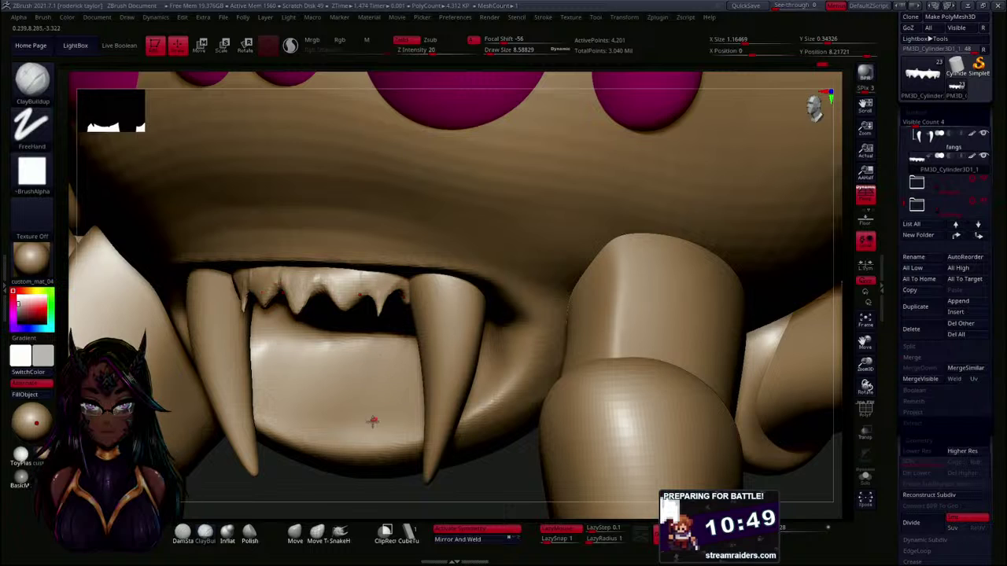
pyautogui.moveTo(330, 491); pyautogui.dragTo(353, 490)
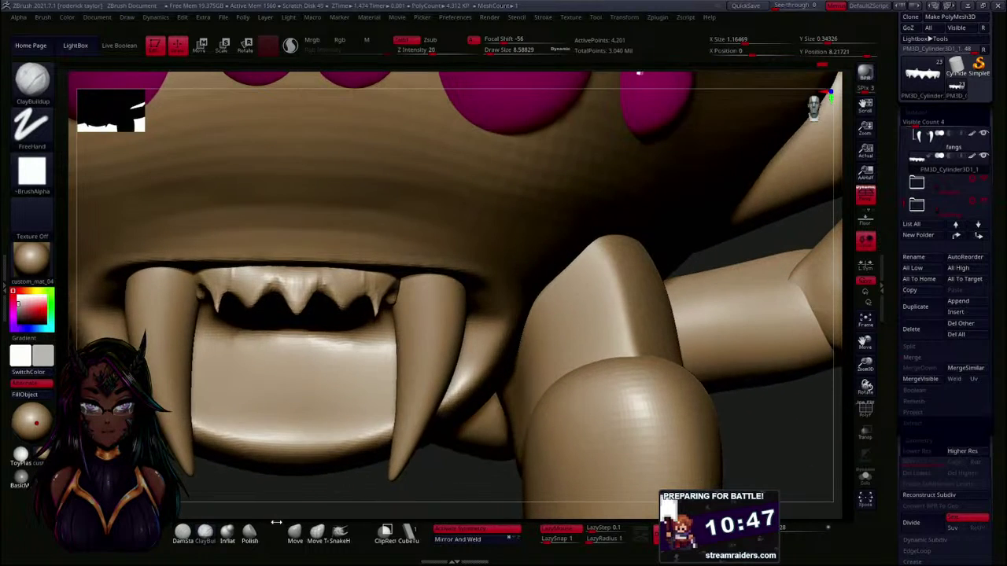
# - Reshape the outer teeth and the small teeth beside the fangs with the Move brush and smooth their surfaces
pyautogui.click(297, 533)
pyautogui.moveTo(423, 479)
pyautogui.mouseDown()
pyautogui.moveTo(443, 463)
pyautogui.moveTo(433, 472)
pyautogui.moveTo(387, 459)
pyautogui.mouseUp()
pyautogui.press('s')
pyautogui.click(377, 471)
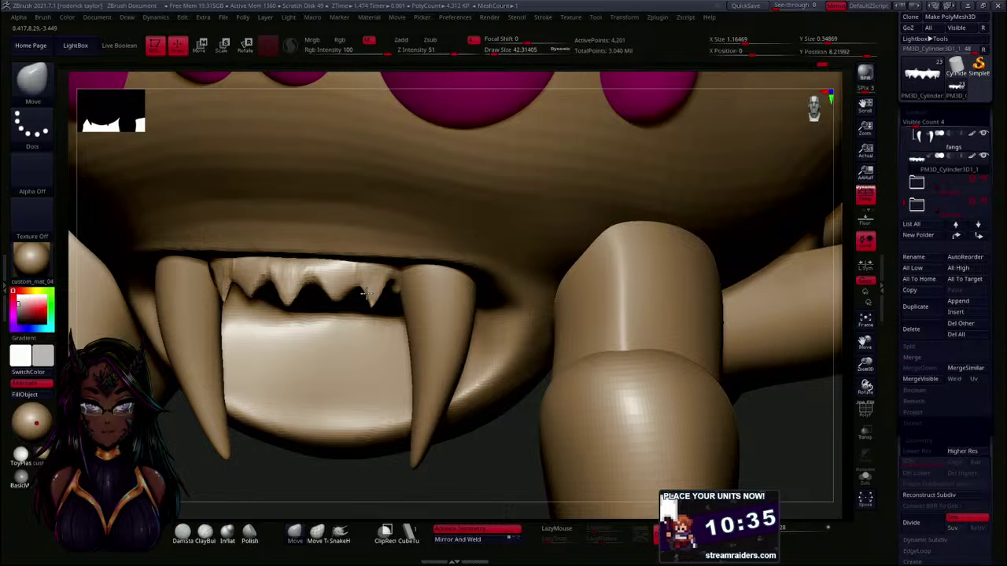
pyautogui.moveTo(519, 449); pyautogui.dragTo(464, 452)
pyautogui.keyDown('shift'); pyautogui.moveTo(373, 283); pyautogui.dragTo(383, 273); pyautogui.keyUp('shift')
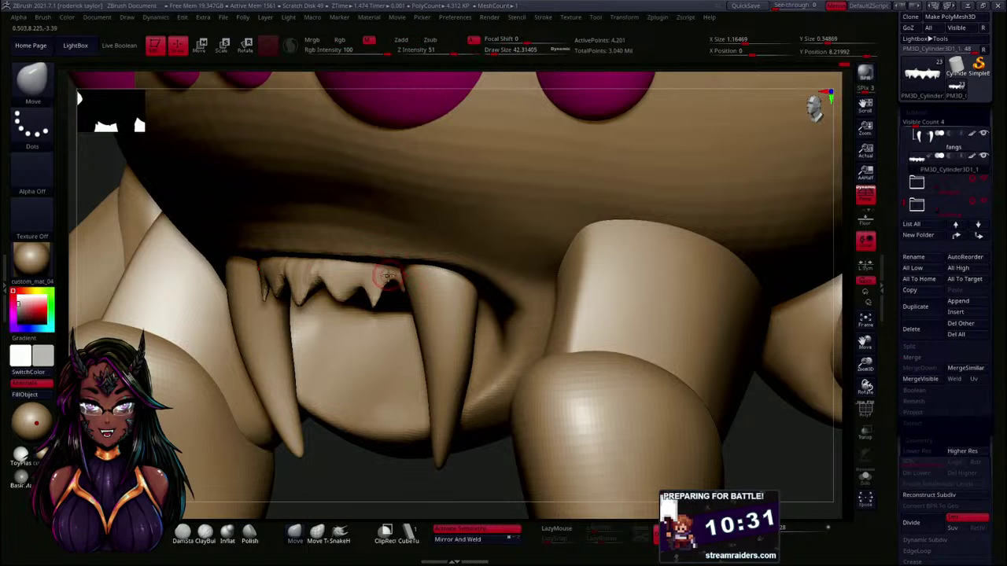
pyautogui.press('shift')
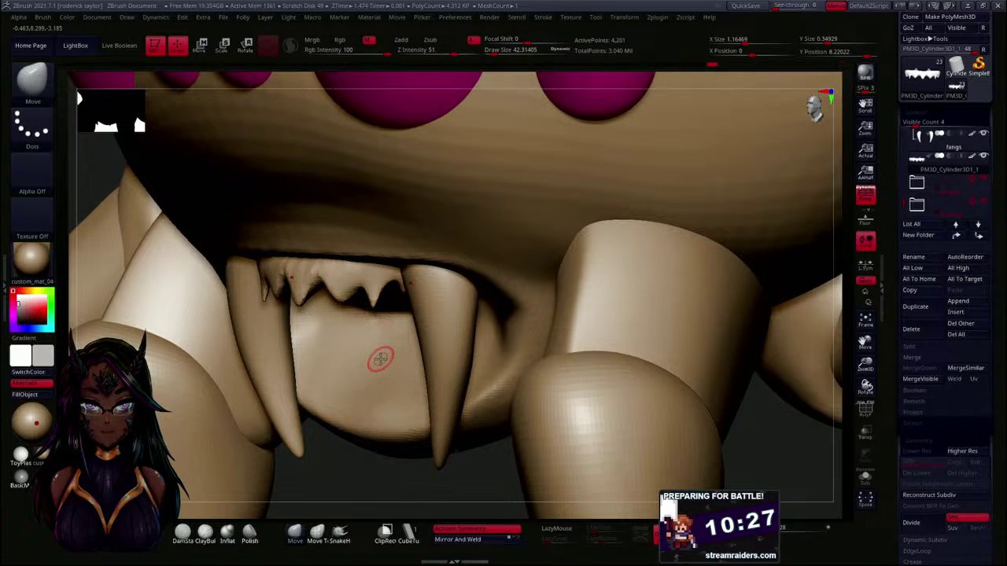
# - Smooth the front of the central teeth and the underside of the tooth row
pyautogui.moveTo(344, 465); pyautogui.dragTo(387, 458)
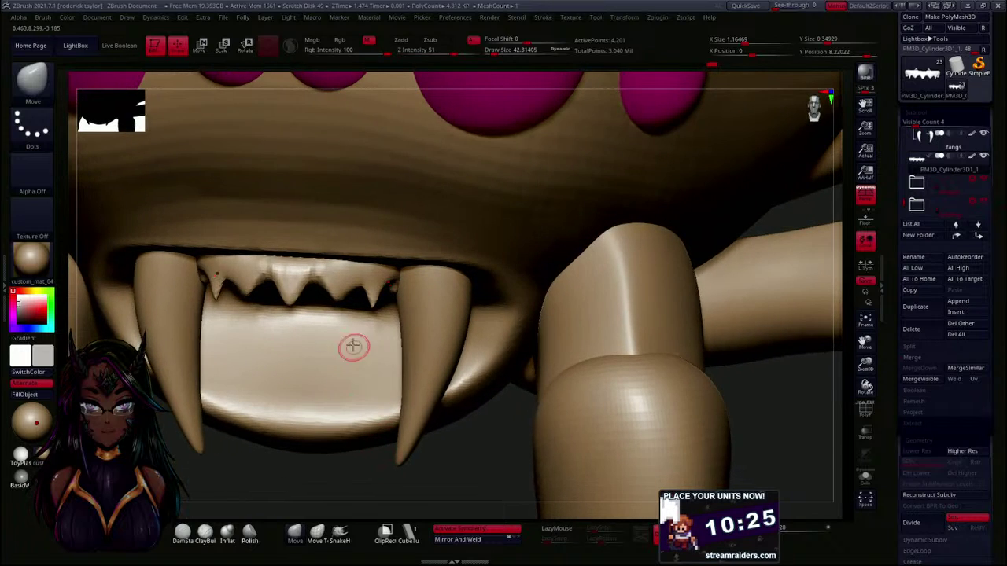
pyautogui.moveTo(318, 272)
pyautogui.keyDown('shift'); pyautogui.mouseDown()
pyautogui.moveTo(330, 268)
pyautogui.moveTo(302, 275)
pyautogui.mouseUp(); pyautogui.keyUp('shift')
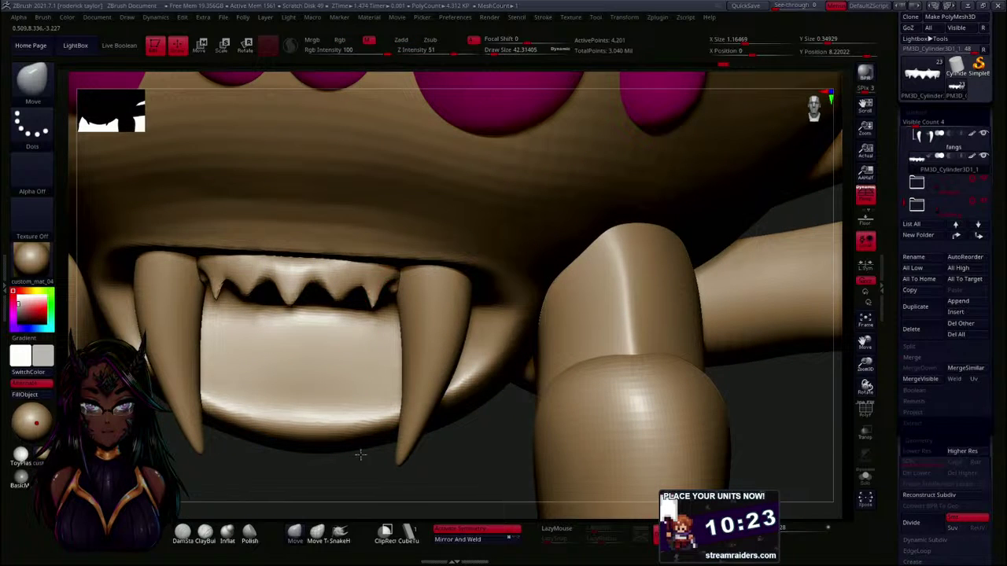
pyautogui.moveTo(363, 470)
pyautogui.mouseDown()
pyautogui.moveTo(386, 466)
pyautogui.moveTo(400, 429)
pyautogui.moveTo(371, 353)
pyautogui.moveTo(263, 296)
pyautogui.moveTo(236, 316)
pyautogui.moveTo(277, 272)
pyautogui.mouseUp()
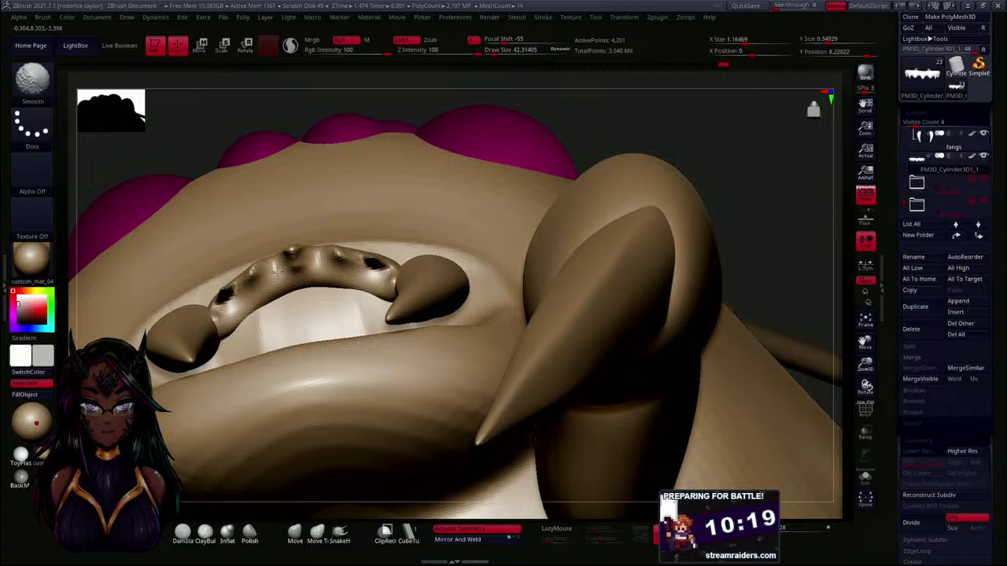
pyautogui.keyDown('shift'); pyautogui.moveTo(255, 313); pyautogui.dragTo(243, 315); pyautogui.keyUp('shift')
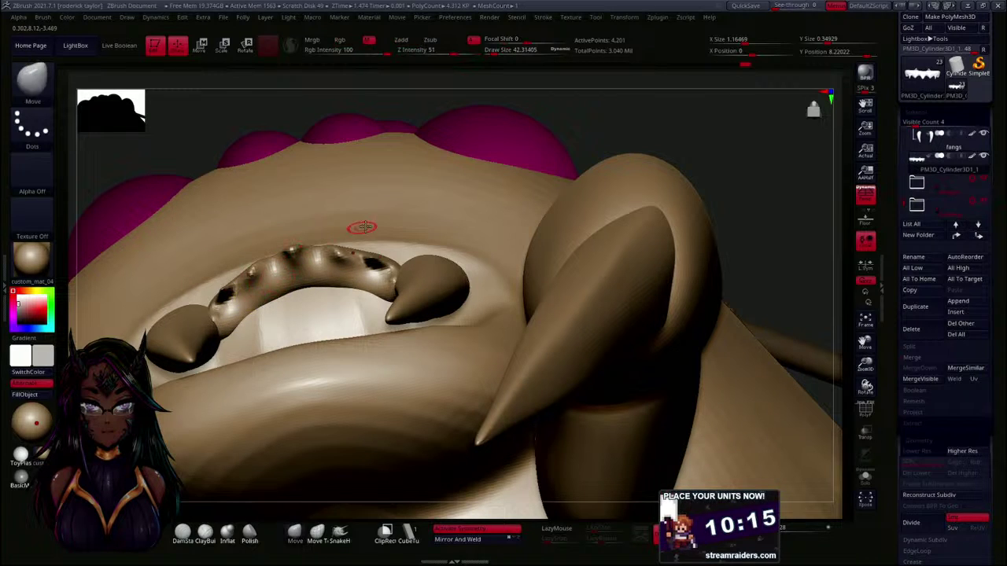
pyautogui.moveTo(625, 119); pyautogui.dragTo(637, 250)
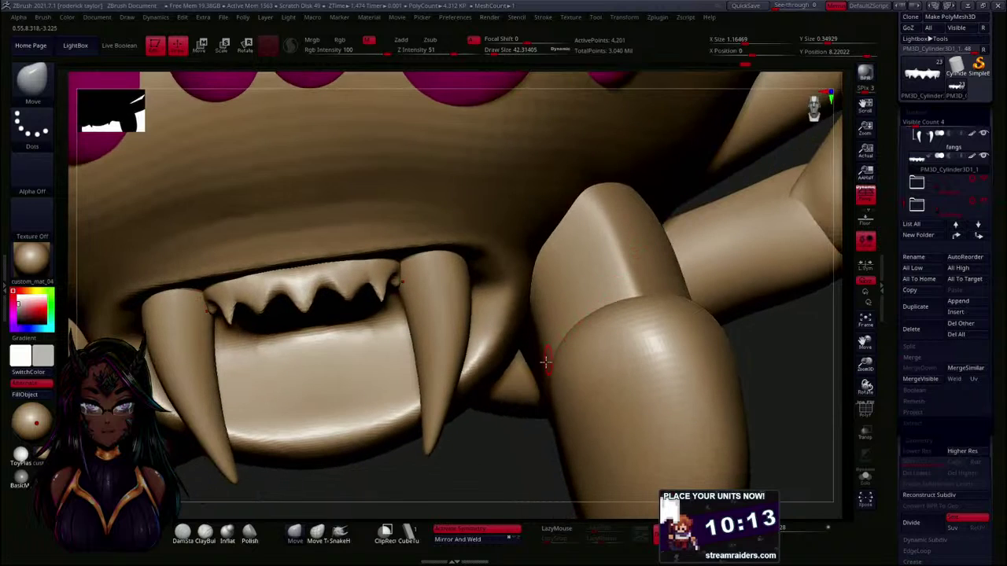
# - Recarve deeper grooves between the central and outer teeth with the DamStandard brush at a draw size of about 42.3
pyautogui.moveTo(499, 465)
pyautogui.mouseDown()
pyautogui.moveTo(477, 407)
pyautogui.moveTo(479, 447)
pyautogui.moveTo(373, 331)
pyautogui.mouseUp()
pyautogui.press('b')
pyautogui.press('d')
pyautogui.press('s')
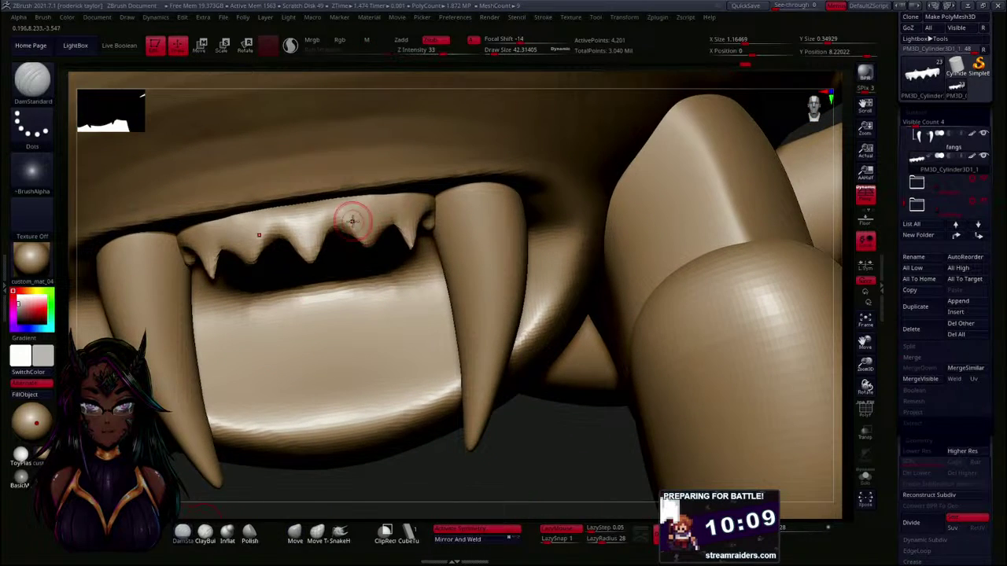
pyautogui.moveTo(334, 202); pyautogui.dragTo(338, 252)
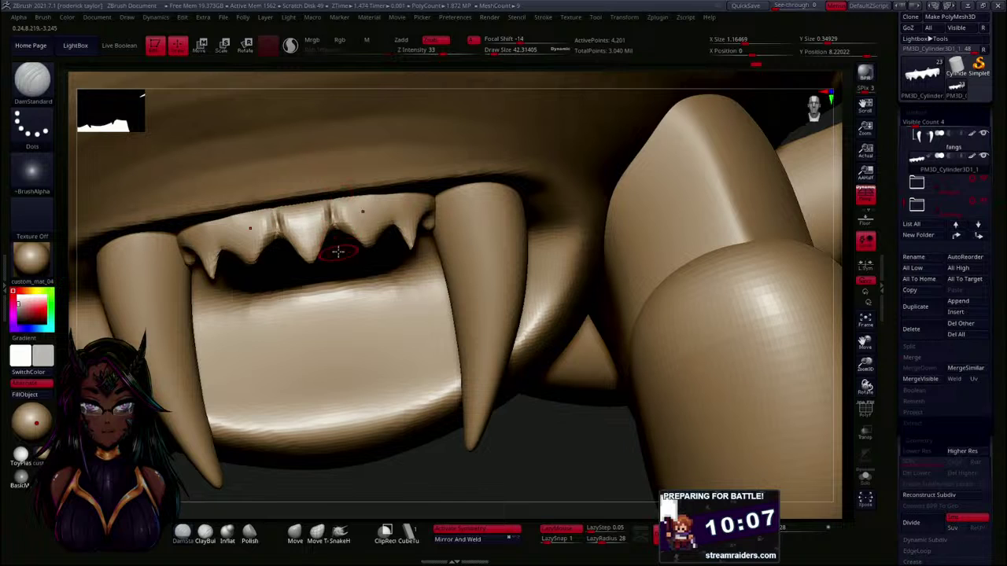
pyautogui.moveTo(416, 467); pyautogui.dragTo(388, 434)
pyautogui.moveTo(390, 196); pyautogui.dragTo(395, 221)
pyautogui.moveTo(390, 197); pyautogui.dragTo(394, 226)
pyautogui.moveTo(375, 441)
pyautogui.mouseDown()
pyautogui.moveTo(419, 472)
pyautogui.moveTo(420, 450)
pyautogui.moveTo(407, 445)
pyautogui.moveTo(362, 345)
pyautogui.mouseUp()
# - Sharpen the tips, edges and separating grooves of the upper teeth with the Pinch brush from several angles
pyautogui.click(293, 535)
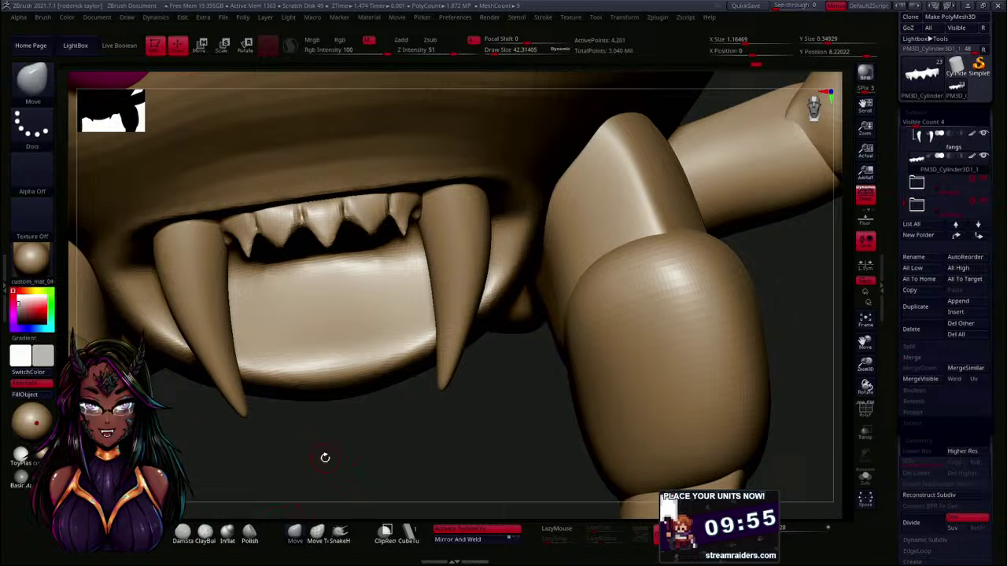
pyautogui.press('b')
pyautogui.press('p')
pyautogui.press('i')
pyautogui.moveTo(370, 434)
pyautogui.mouseDown()
pyautogui.moveTo(396, 436)
pyautogui.moveTo(382, 252)
pyautogui.mouseUp()
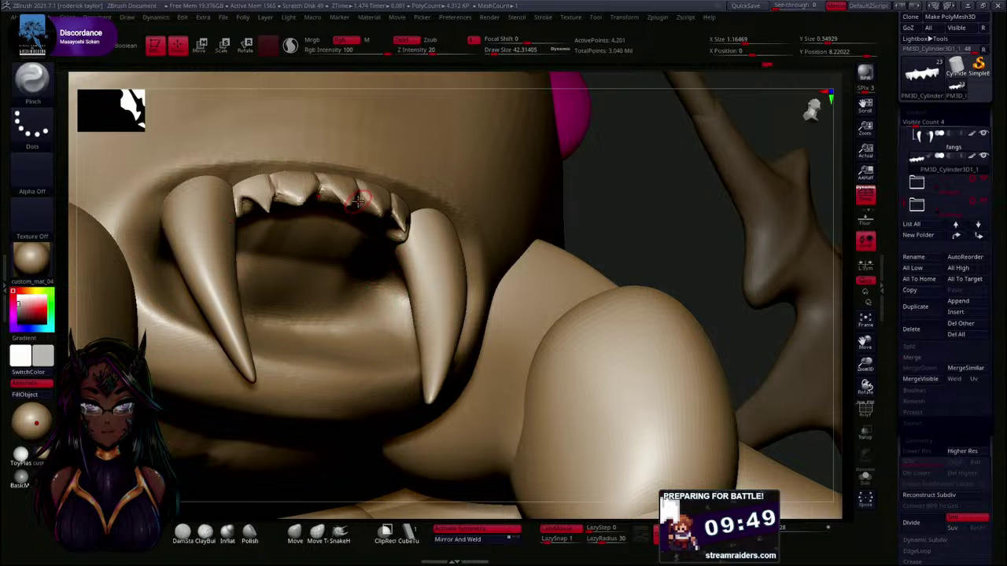
pyautogui.moveTo(650, 209)
pyautogui.mouseDown()
pyautogui.moveTo(613, 207)
pyautogui.moveTo(633, 180)
pyautogui.mouseUp()
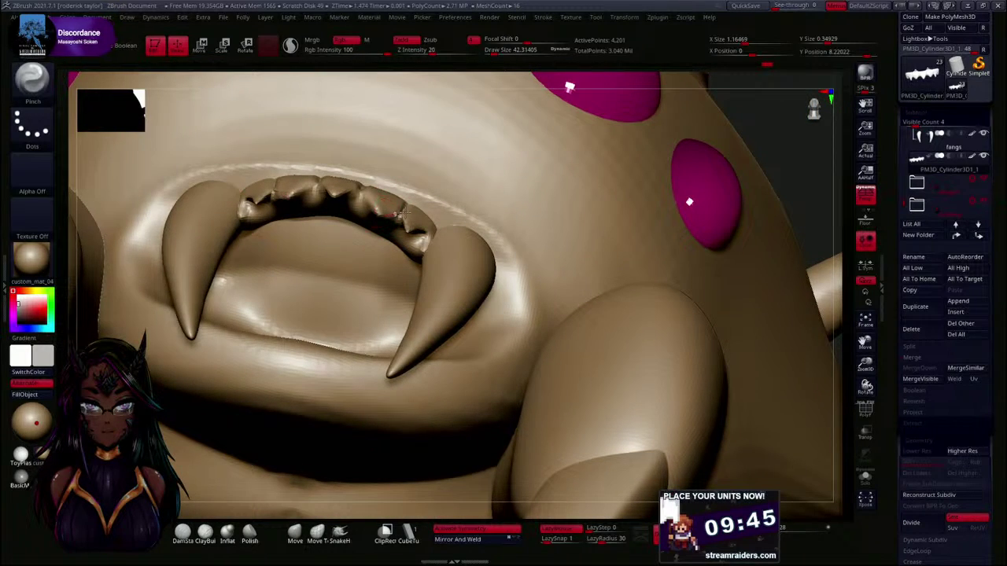
pyautogui.moveTo(789, 132); pyautogui.dragTo(791, 199)
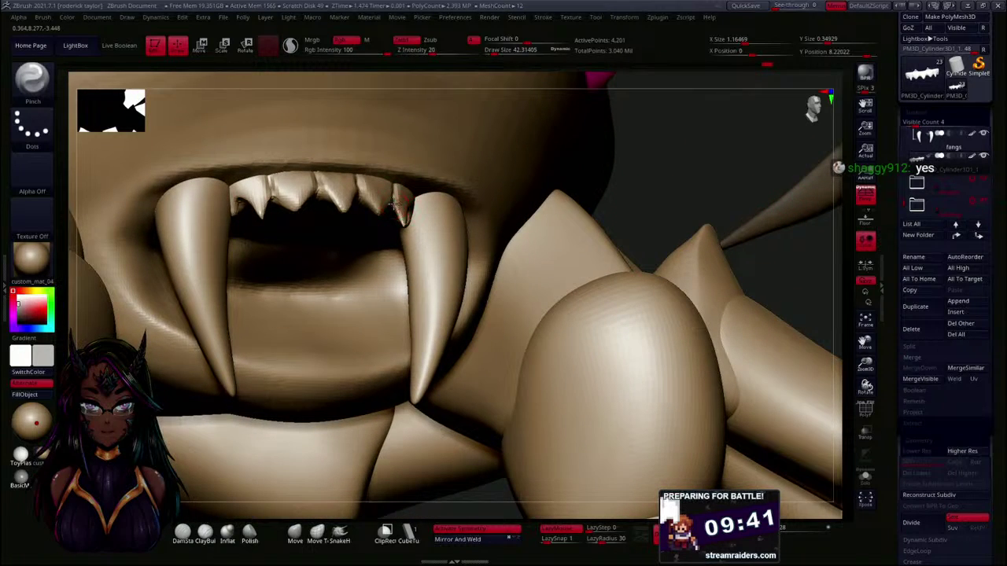
pyautogui.moveTo(656, 174); pyautogui.dragTo(409, 206)
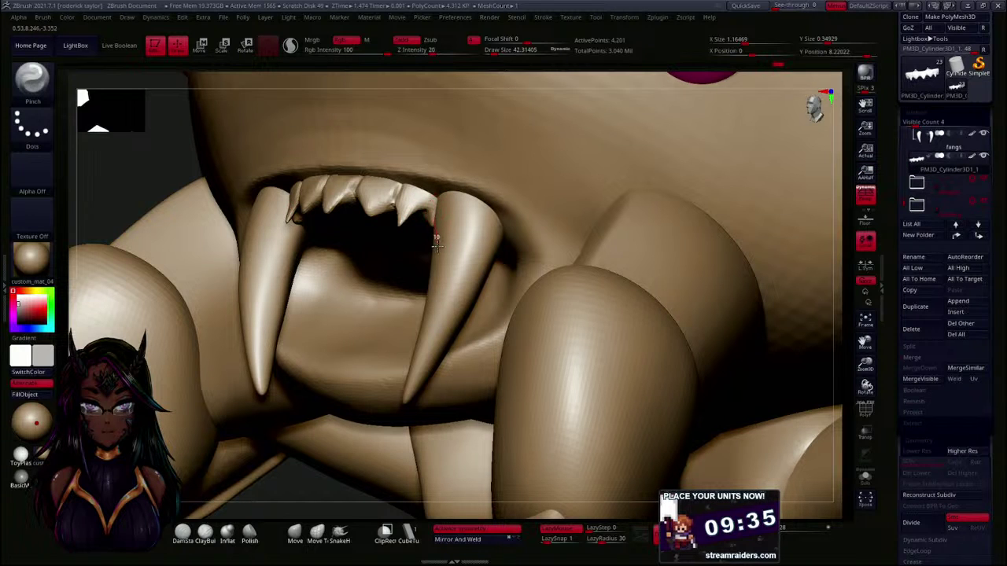
pyautogui.moveTo(319, 412); pyautogui.dragTo(336, 250)
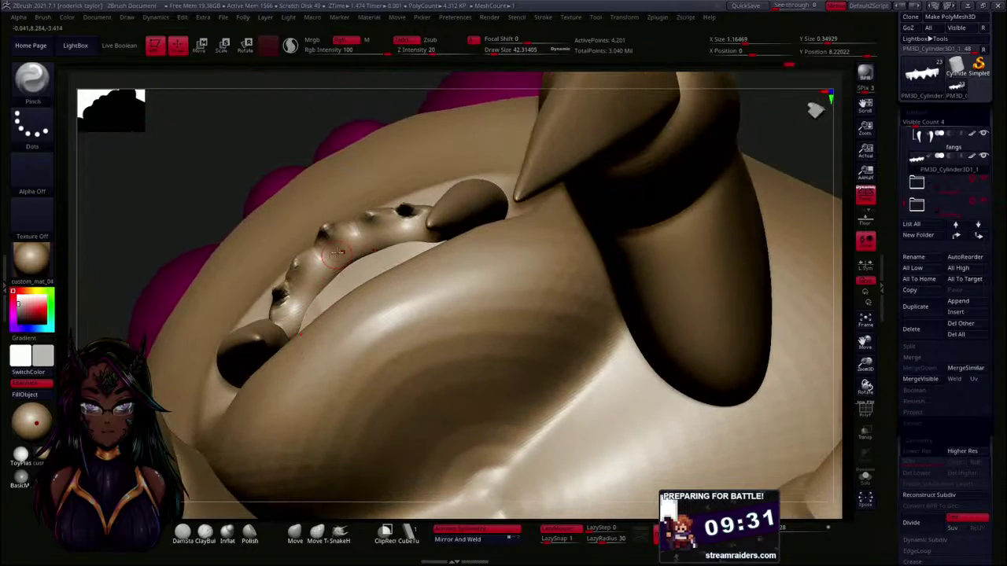
pyautogui.moveTo(306, 115); pyautogui.dragTo(322, 310)
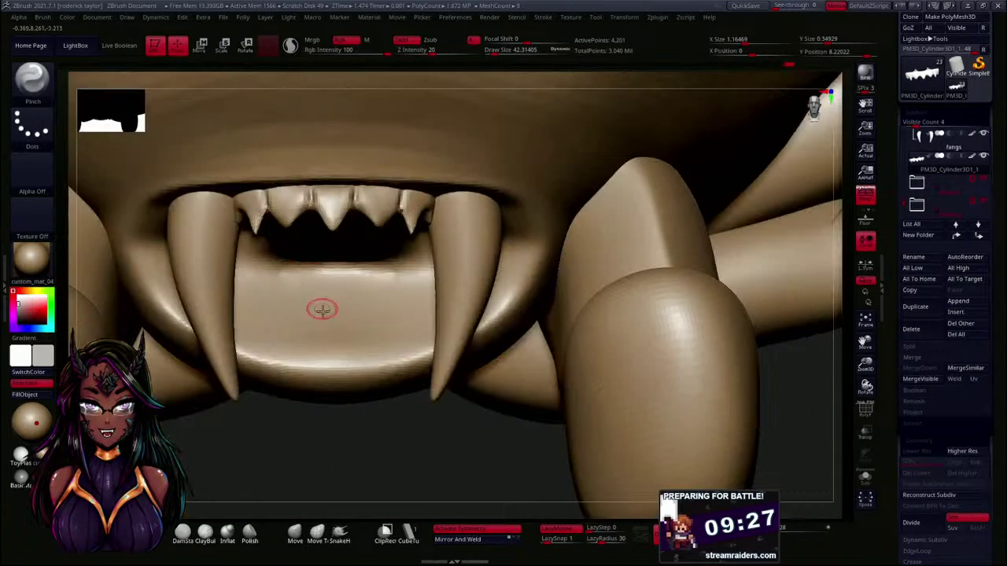
# - Switch to the fangs subtool and tighten the fangs' form with symmetrical Pinch strokes and light smoothing
pyautogui.keyDown('alt'); pyautogui.moveTo(375, 445); pyautogui.dragTo(294, 420); pyautogui.keyUp('alt')
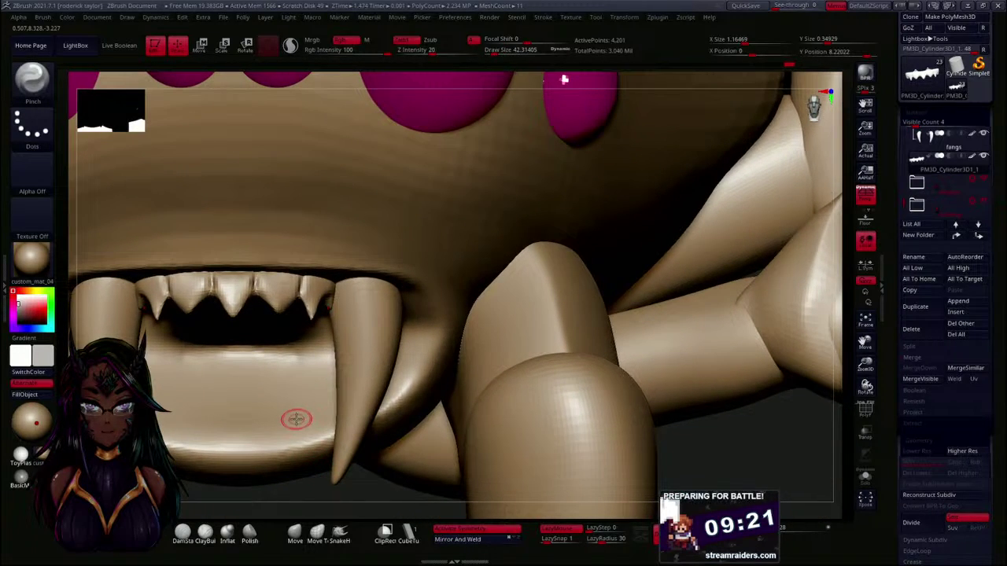
pyautogui.keyDown('alt'); pyautogui.moveTo(313, 491); pyautogui.dragTo(333, 456); pyautogui.keyUp('alt')
pyautogui.keyDown('alt'); pyautogui.click(339, 339); pyautogui.keyUp('alt')
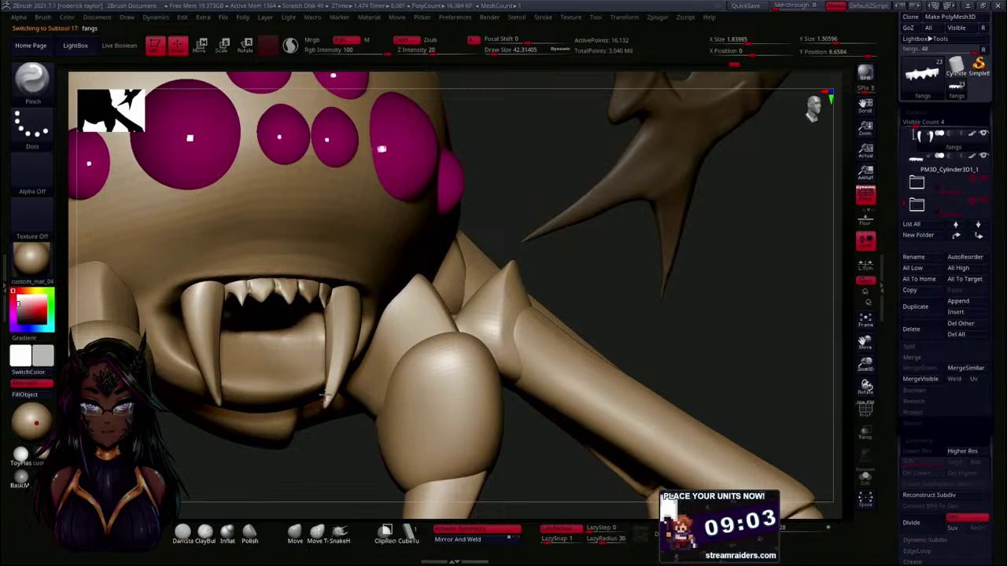
pyautogui.moveTo(346, 468); pyautogui.dragTo(341, 330)
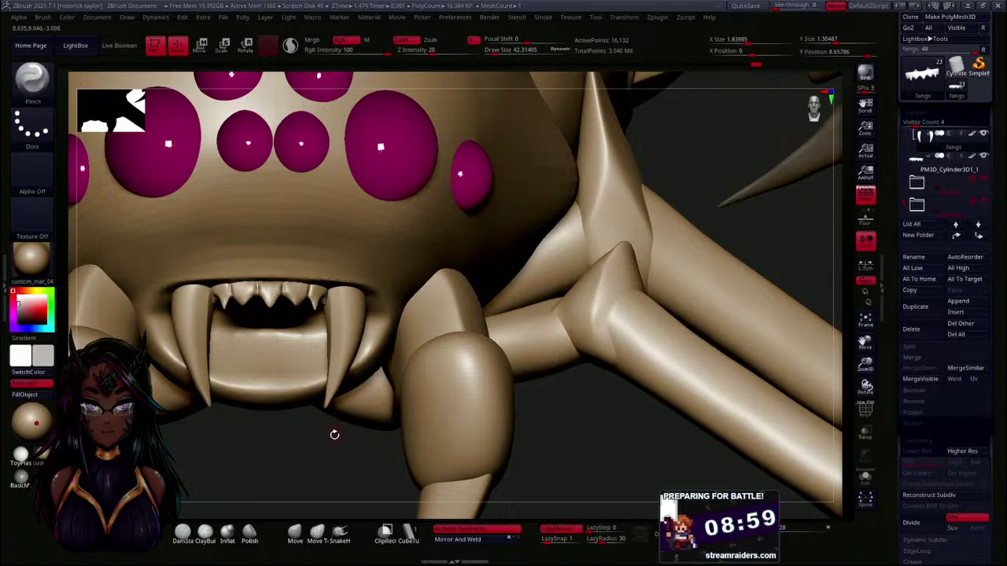
pyautogui.moveTo(333, 433); pyautogui.dragTo(362, 464)
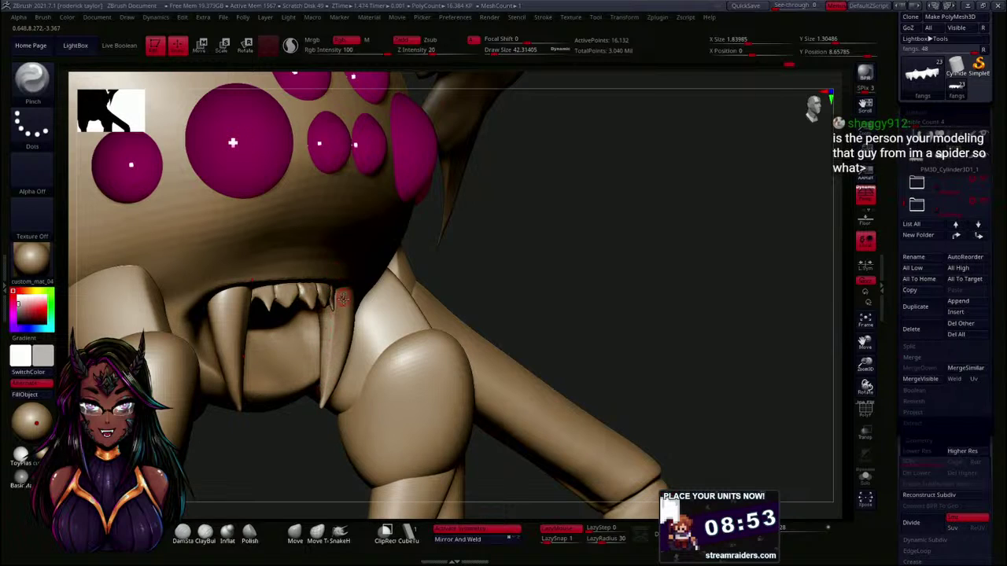
pyautogui.press('shift')
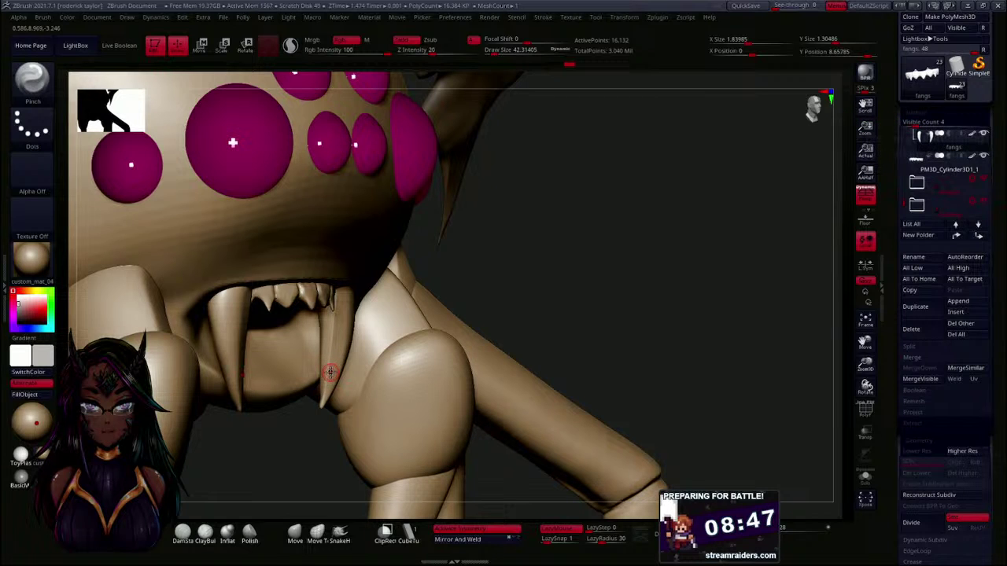
pyautogui.moveTo(513, 288); pyautogui.dragTo(520, 270)
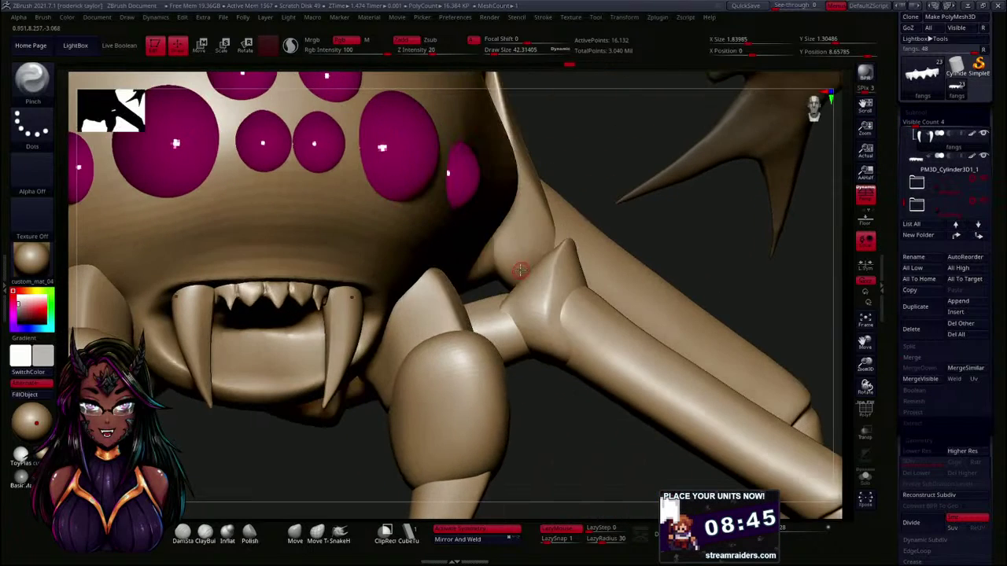
# - Smooth the front and inner faces of the fangs symmetrically from their bases toward the tips
pyautogui.moveTo(326, 421); pyautogui.dragTo(306, 420)
pyautogui.press('shift')
pyautogui.keyDown('shift'); pyautogui.moveTo(343, 292); pyautogui.dragTo(336, 389); pyautogui.keyUp('shift')
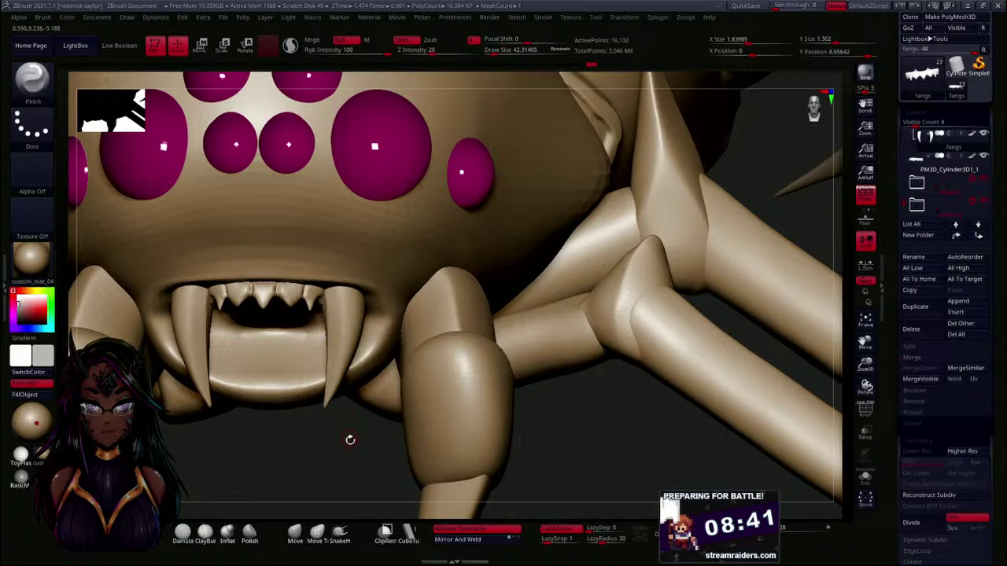
pyautogui.moveTo(350, 440); pyautogui.dragTo(374, 435)
pyautogui.press('shift')
pyautogui.moveTo(305, 485)
pyautogui.mouseDown()
pyautogui.moveTo(339, 486)
pyautogui.moveTo(366, 456)
pyautogui.mouseUp()
pyautogui.press('shift')
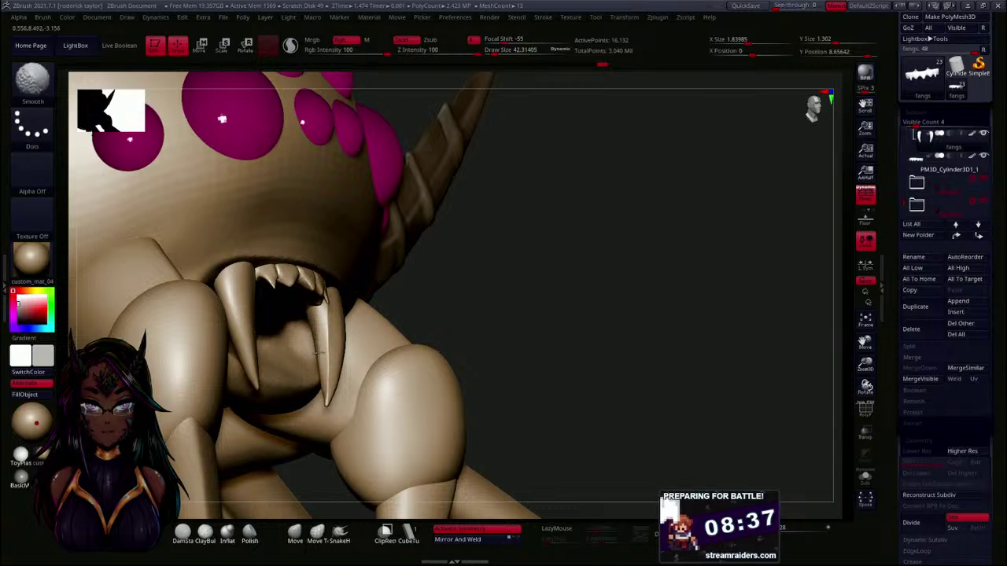
# - Even out the sides of both fangs with Smooth strokes from several angles and check them against the whole creature
pyautogui.moveTo(440, 299)
pyautogui.mouseDown()
pyautogui.moveTo(499, 274)
pyautogui.moveTo(333, 328)
pyautogui.mouseUp()
pyautogui.press('shift')
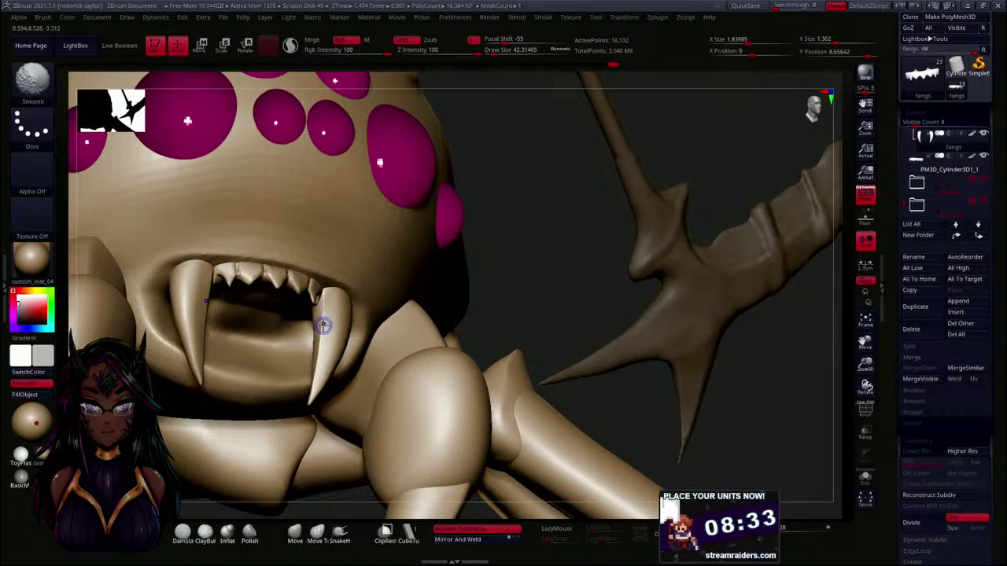
pyautogui.moveTo(574, 260); pyautogui.dragTo(336, 305)
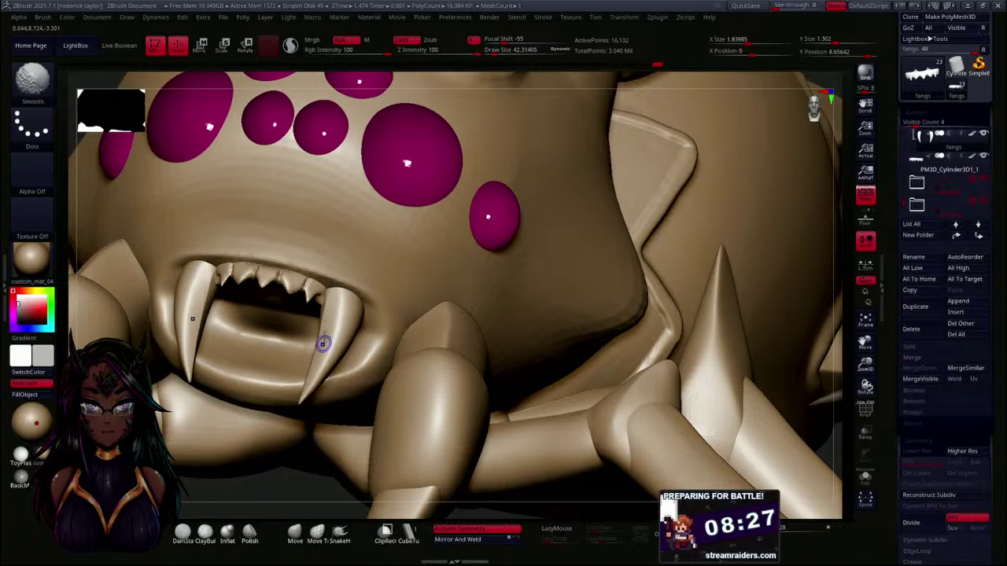
pyautogui.moveTo(281, 477); pyautogui.dragTo(330, 463)
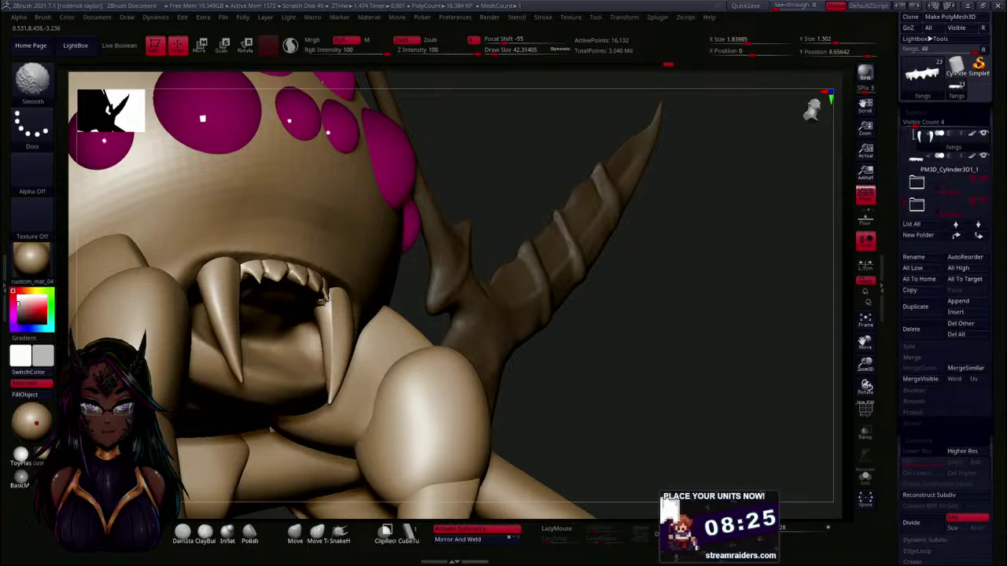
pyautogui.moveTo(441, 368)
pyautogui.mouseDown()
pyautogui.moveTo(559, 380)
pyautogui.moveTo(509, 400)
pyautogui.mouseUp()
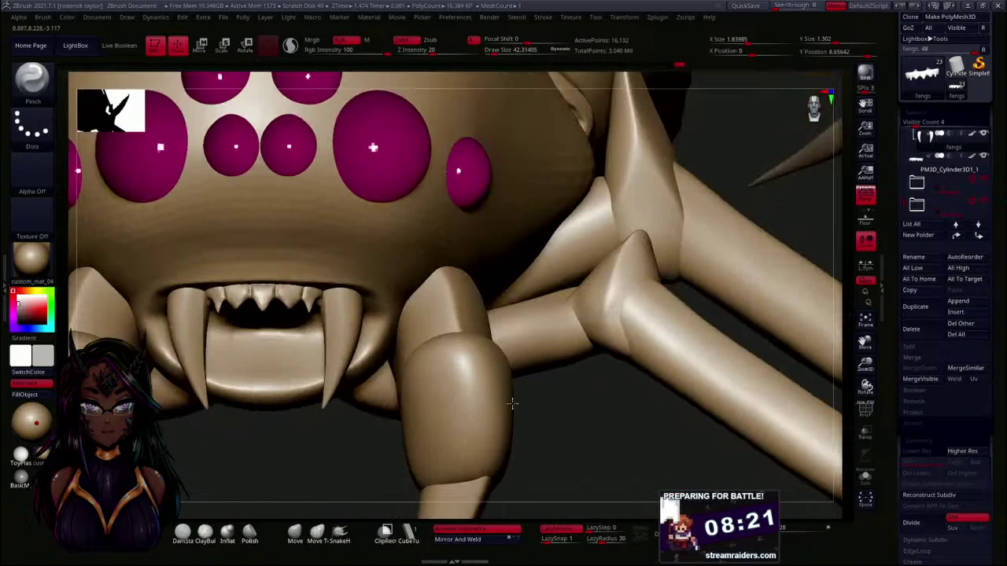
pyautogui.moveTo(387, 474); pyautogui.dragTo(344, 341)
pyautogui.moveTo(332, 416)
pyautogui.mouseDown()
pyautogui.moveTo(378, 421)
pyautogui.moveTo(345, 426)
pyautogui.mouseUp()
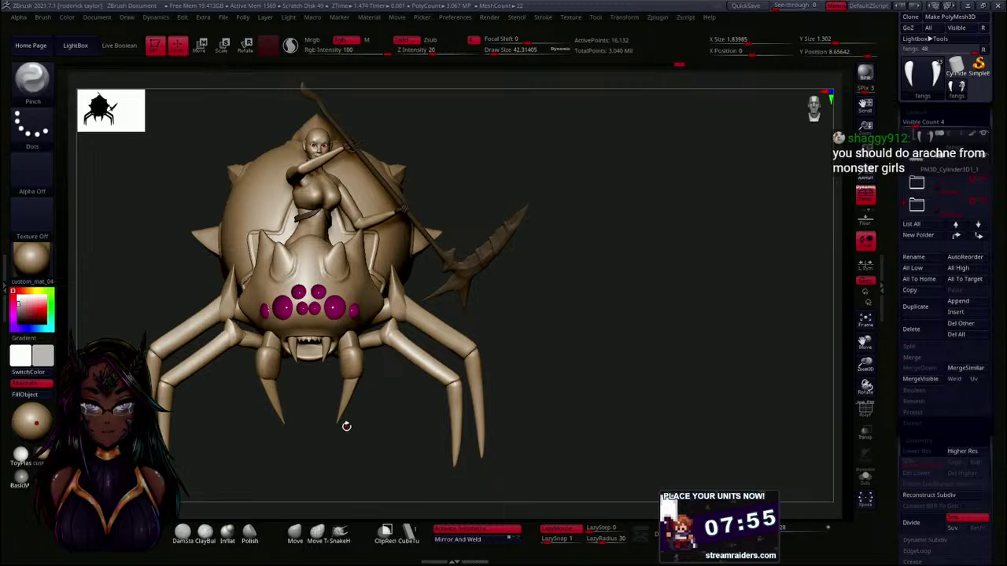
# - Smooth the outer faces of the fangs from the gum line down toward the points
pyautogui.moveTo(463, 464); pyautogui.dragTo(439, 466)
pyautogui.keyDown('alt'); pyautogui.moveTo(465, 430); pyautogui.dragTo(368, 421); pyautogui.keyUp('alt')
pyautogui.moveTo(319, 437); pyautogui.dragTo(349, 405)
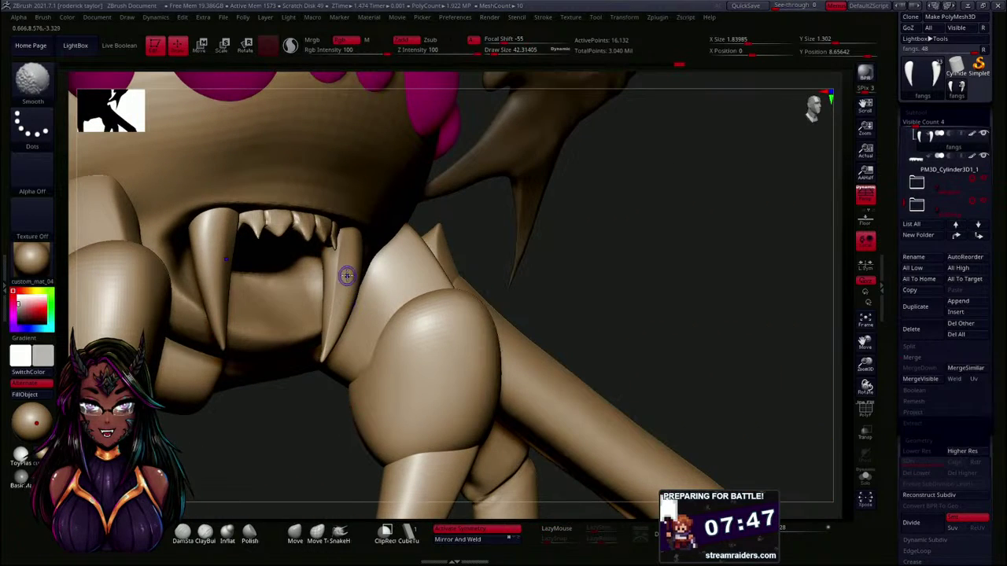
pyautogui.moveTo(307, 466); pyautogui.dragTo(326, 447)
pyautogui.press('shift')
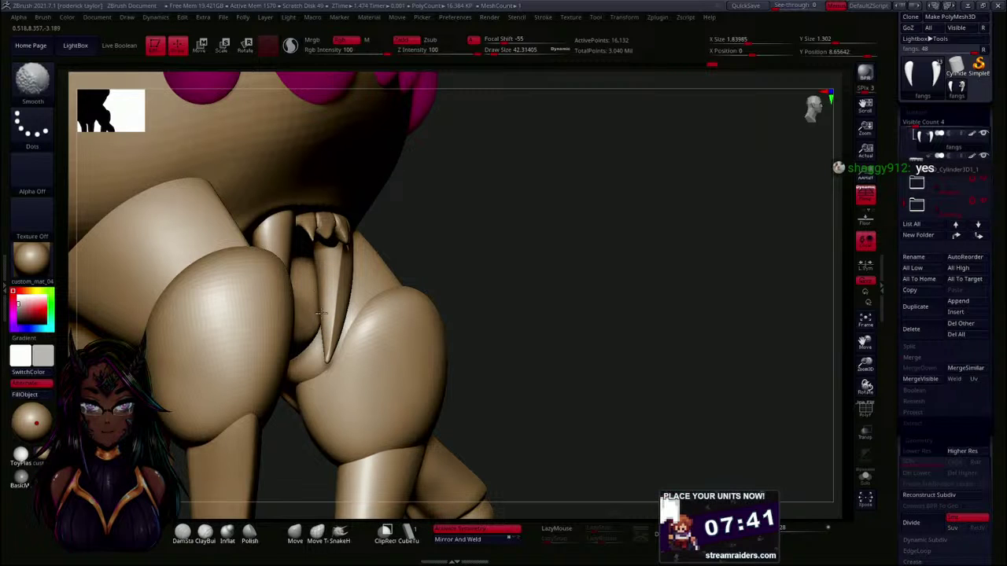
pyautogui.moveTo(621, 228); pyautogui.dragTo(486, 243)
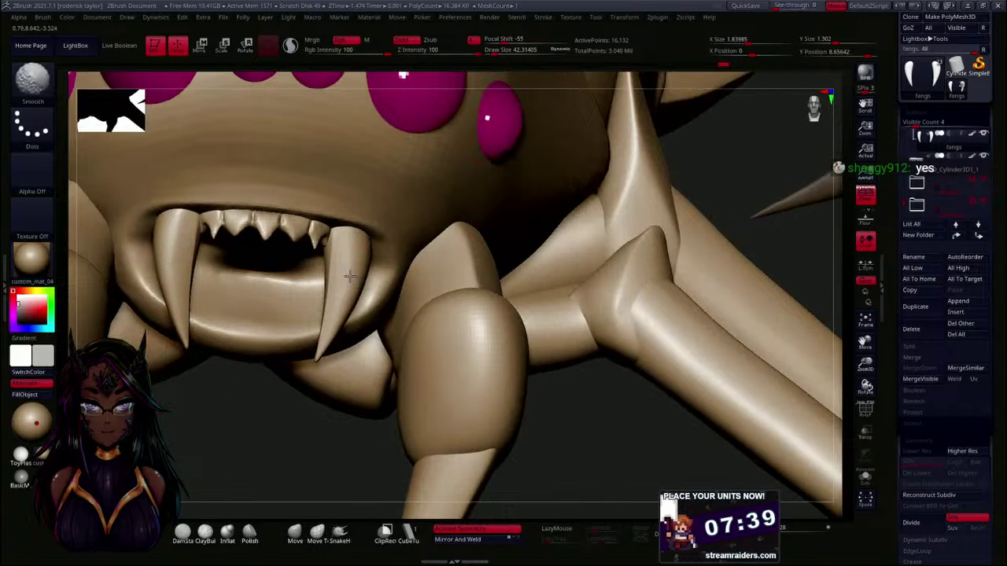
pyautogui.moveTo(348, 266); pyautogui.dragTo(337, 341)
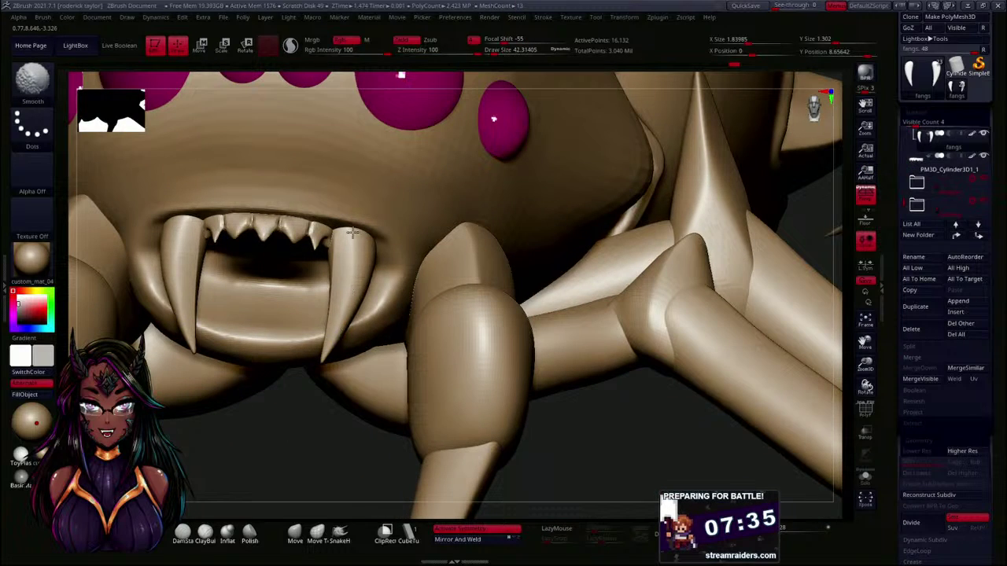
# - Sharpen the inner edges of the fangs with the Pinch brush and smooth the surfaces beside them
pyautogui.moveTo(277, 415); pyautogui.dragTo(314, 422)
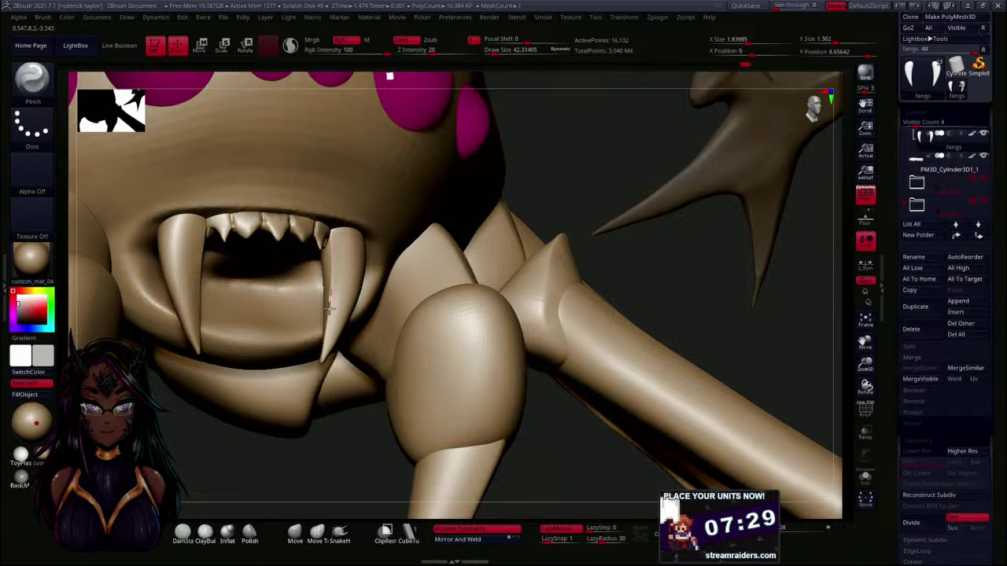
pyautogui.press('shift')
pyautogui.moveTo(358, 252)
pyautogui.keyDown('shift'); pyautogui.mouseDown()
pyautogui.moveTo(344, 252)
pyautogui.moveTo(339, 281)
pyautogui.mouseUp(); pyautogui.keyUp('shift')
pyautogui.moveTo(331, 440); pyautogui.dragTo(402, 445)
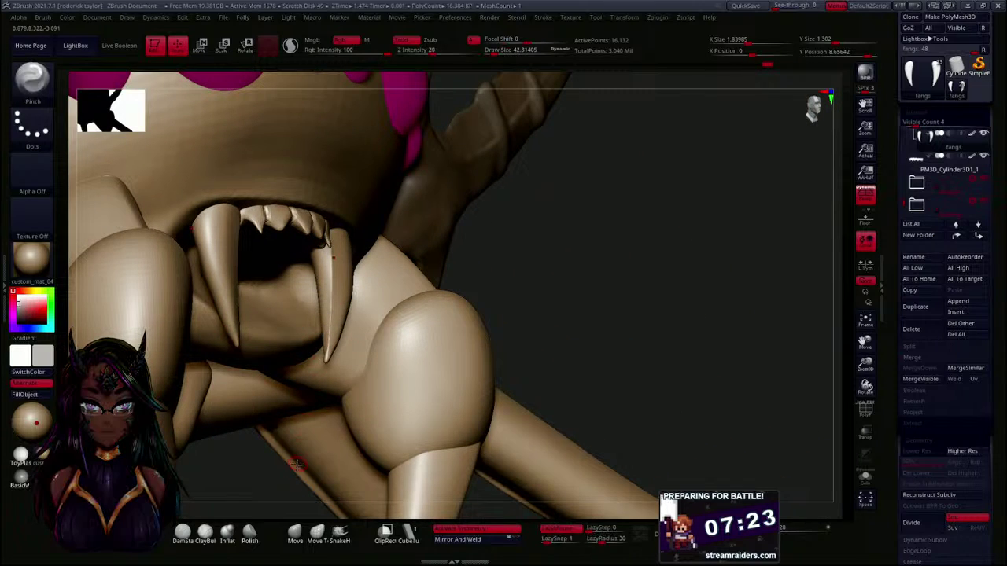
pyautogui.moveTo(525, 275)
pyautogui.mouseDown()
pyautogui.moveTo(604, 280)
pyautogui.moveTo(510, 281)
pyautogui.mouseUp()
pyautogui.keyDown('shift'); pyautogui.moveTo(330, 353); pyautogui.dragTo(321, 306); pyautogui.keyUp('shift')
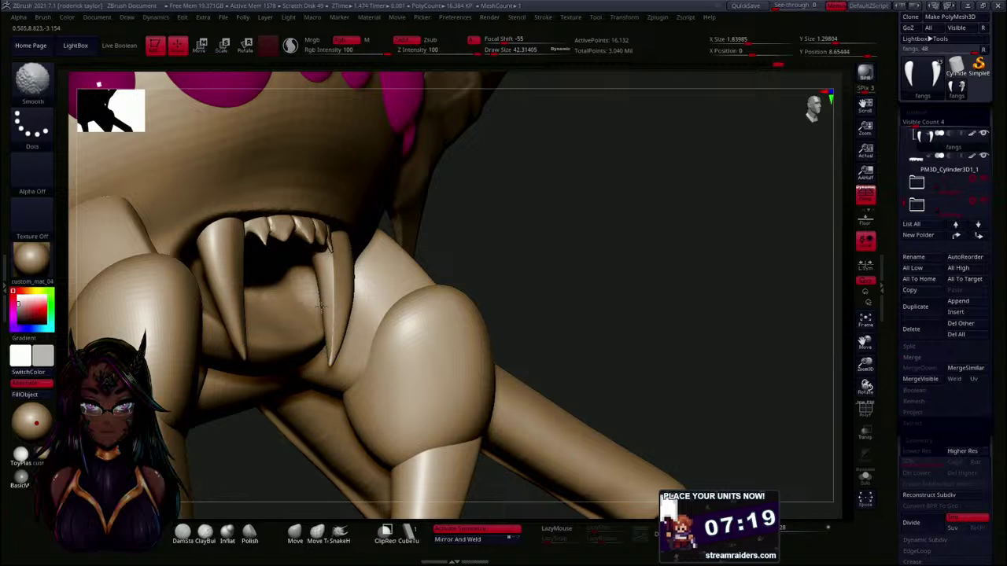
pyautogui.moveTo(508, 245); pyautogui.dragTo(353, 275)
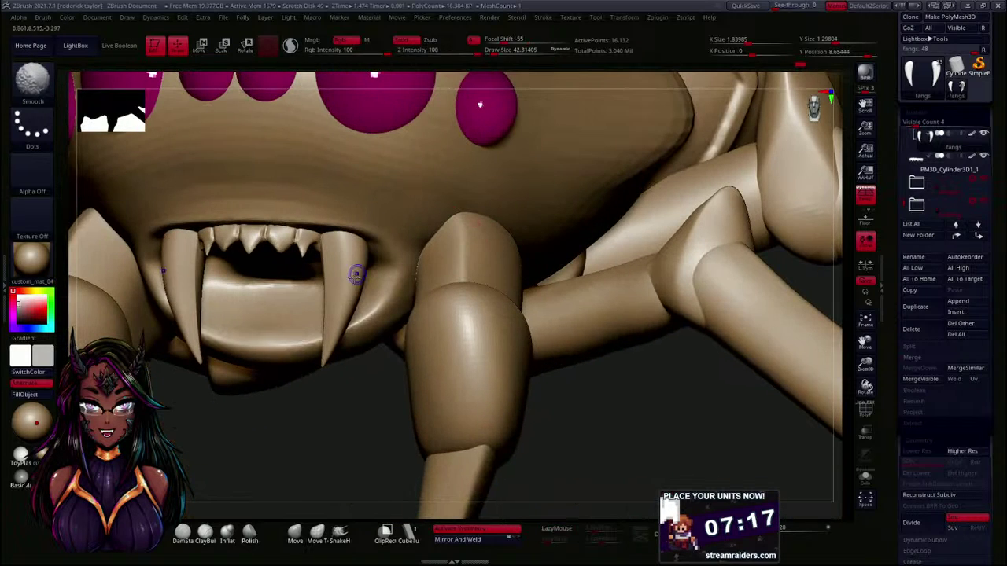
pyautogui.moveTo(346, 442)
pyautogui.keyDown('alt'); pyautogui.mouseDown()
pyautogui.moveTo(333, 402)
pyautogui.moveTo(330, 423)
pyautogui.mouseUp(); pyautogui.keyUp('alt')
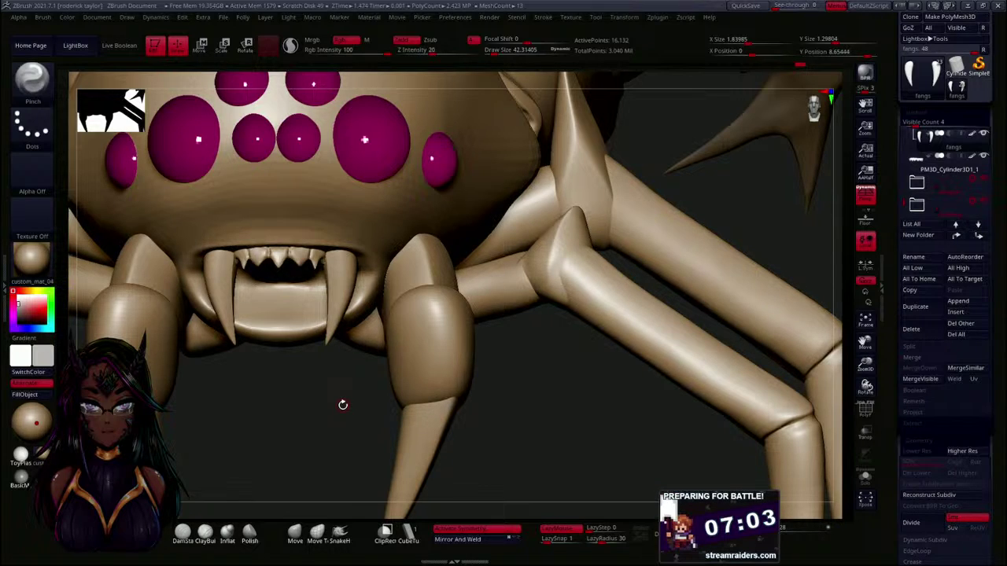
pyautogui.keyDown('alt'); pyautogui.moveTo(357, 430); pyautogui.dragTo(344, 412); pyautogui.keyUp('alt')
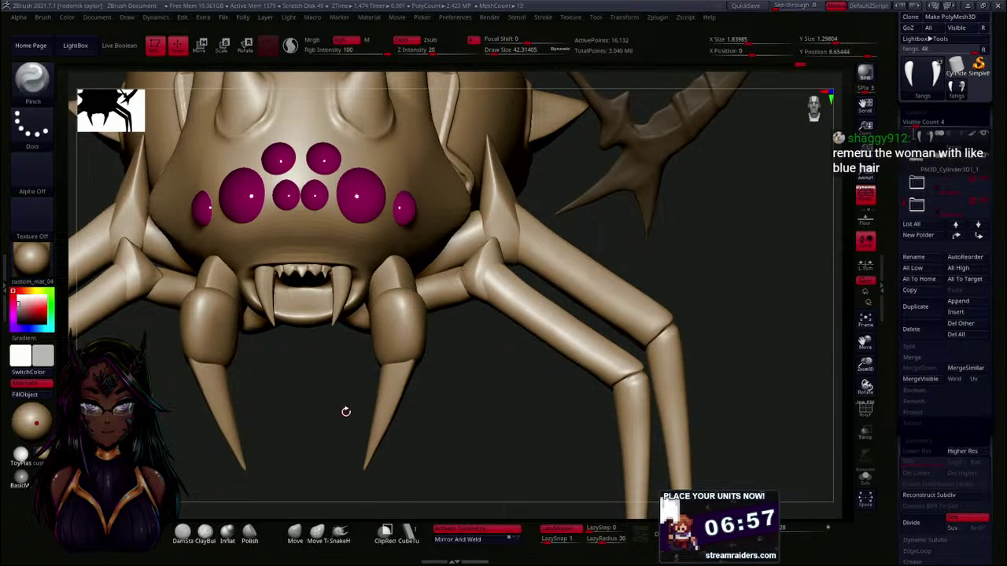
pyautogui.keyDown('alt'); pyautogui.moveTo(353, 423); pyautogui.dragTo(357, 455); pyautogui.keyUp('alt')
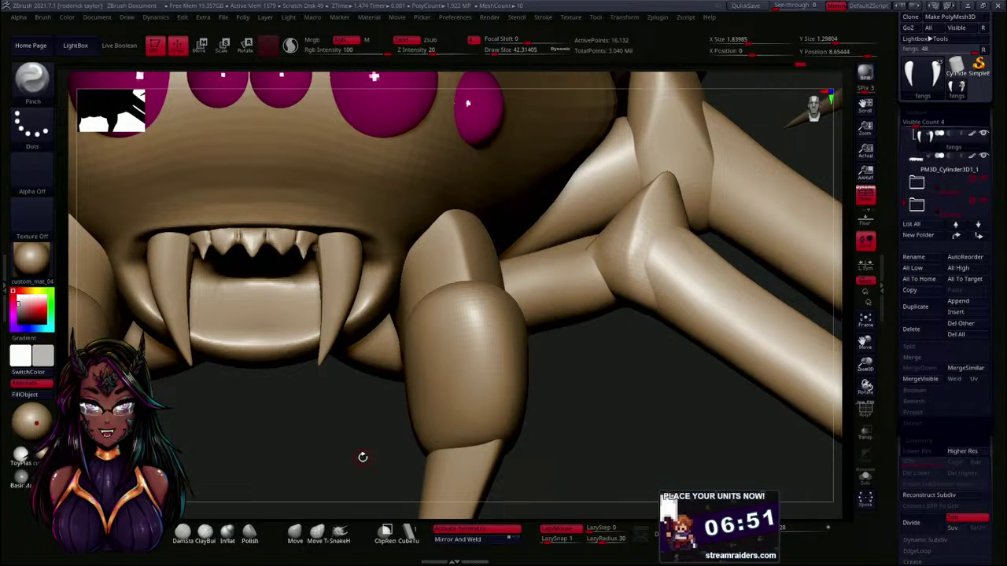
pyautogui.moveTo(352, 443)
pyautogui.mouseDown()
pyautogui.moveTo(355, 456)
pyautogui.moveTo(356, 445)
pyautogui.mouseUp()
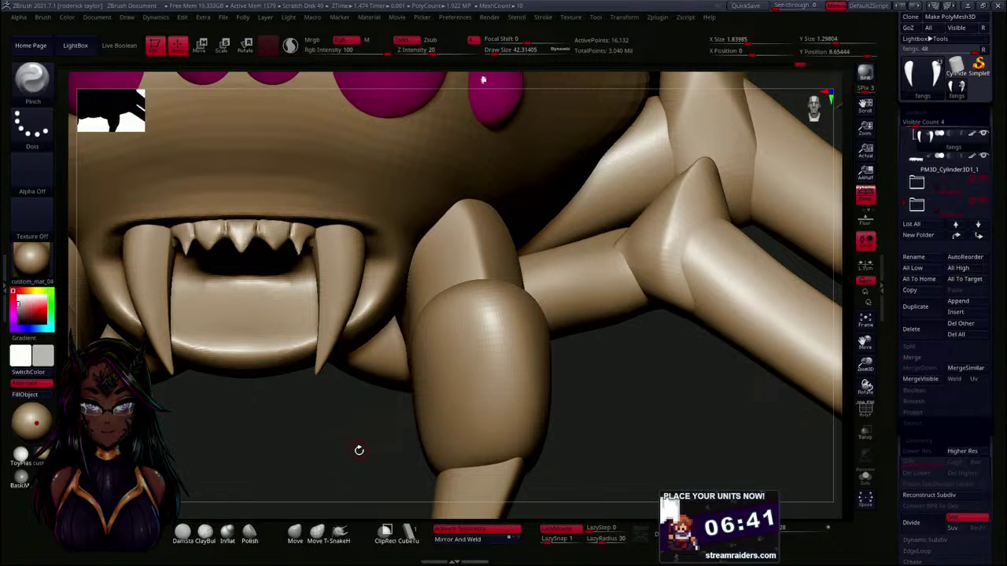
pyautogui.moveTo(357, 445)
pyautogui.mouseDown()
pyautogui.moveTo(353, 402)
pyautogui.moveTo(351, 421)
pyautogui.moveTo(364, 426)
pyautogui.moveTo(333, 456)
pyautogui.moveTo(342, 434)
pyautogui.moveTo(333, 441)
pyautogui.moveTo(329, 430)
pyautogui.moveTo(344, 450)
pyautogui.mouseUp()
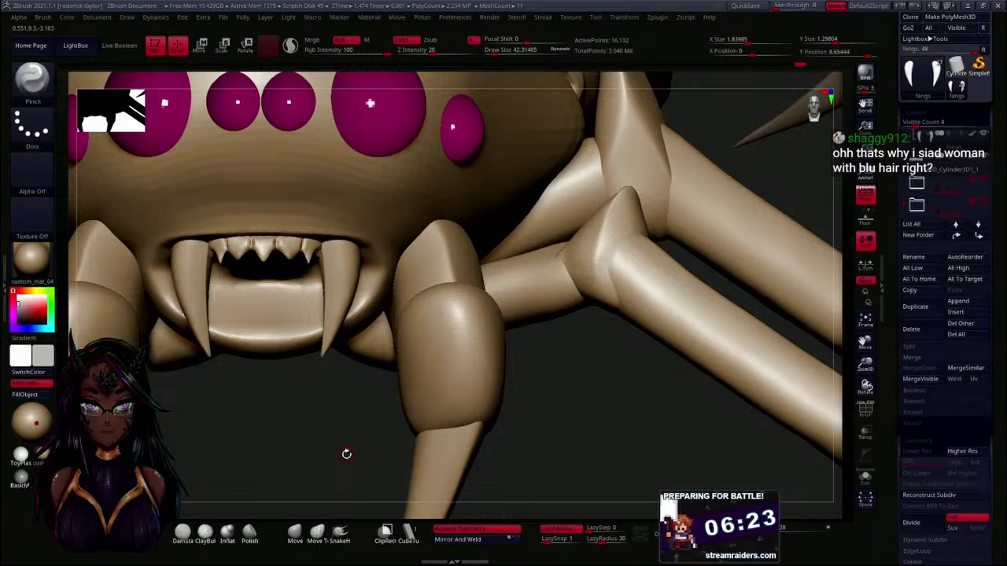
pyautogui.moveTo(337, 442)
pyautogui.mouseDown()
pyautogui.moveTo(333, 433)
pyautogui.moveTo(344, 452)
pyautogui.mouseUp()
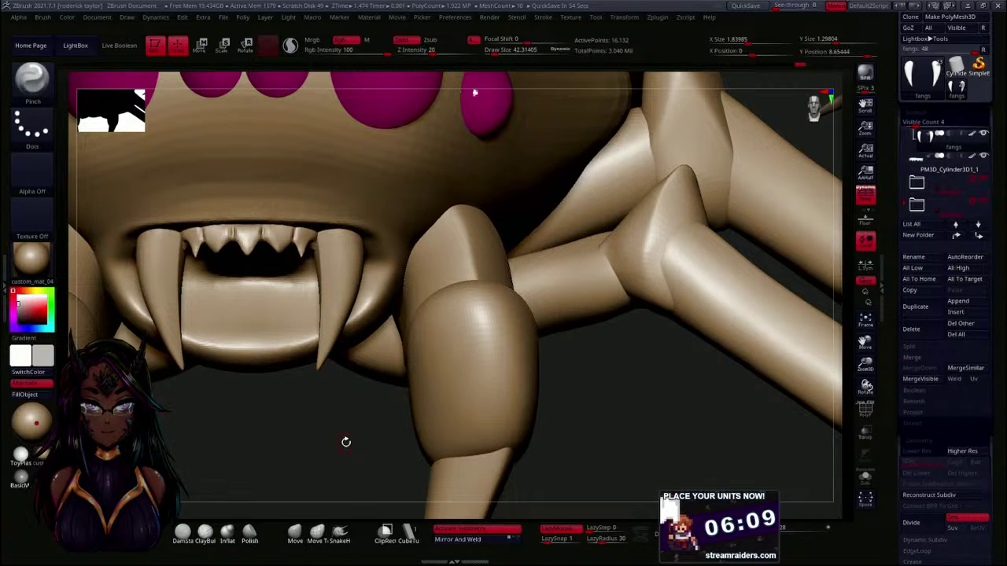
pyautogui.moveTo(345, 436)
pyautogui.mouseDown()
pyautogui.moveTo(332, 441)
pyautogui.moveTo(339, 436)
pyautogui.mouseUp()
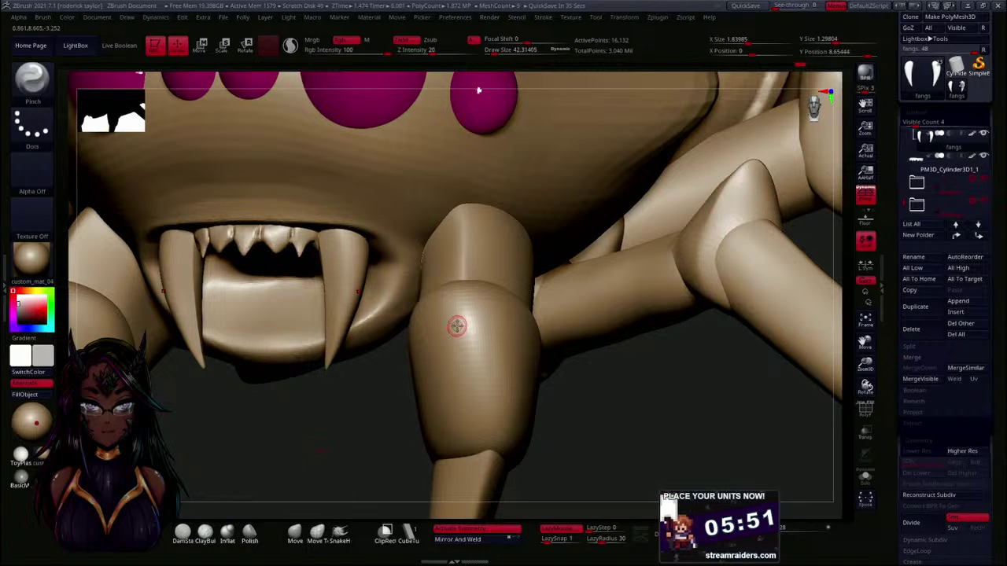
pyautogui.moveTo(377, 373); pyautogui.dragTo(393, 386)
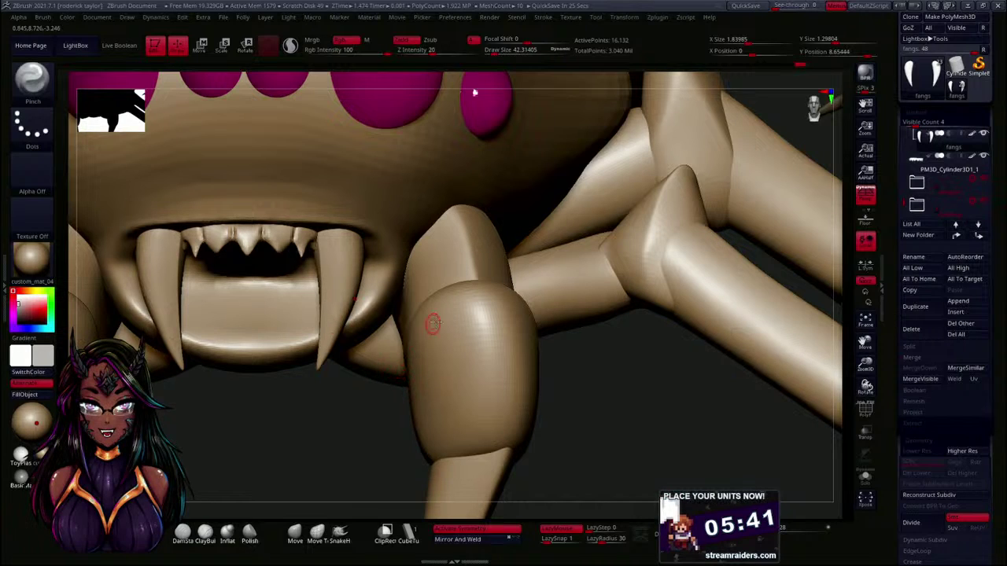
# - Save the spider creature tool to disk
pyautogui.moveTo(891, 164); pyautogui.dragTo(885, 224)
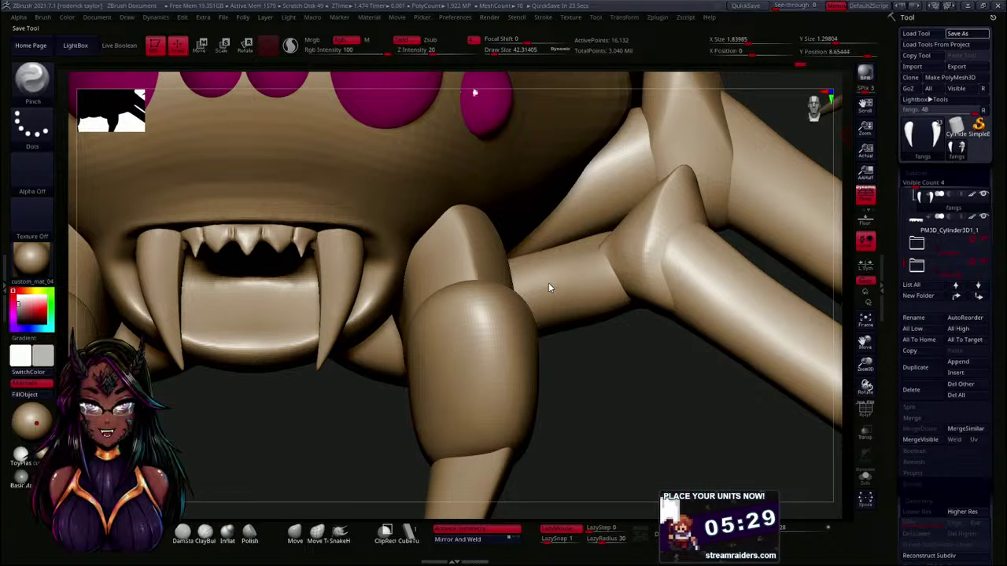
pyautogui.hotkey('ctrl', 's')
pyautogui.moveTo(362, 391); pyautogui.dragTo(390, 394)
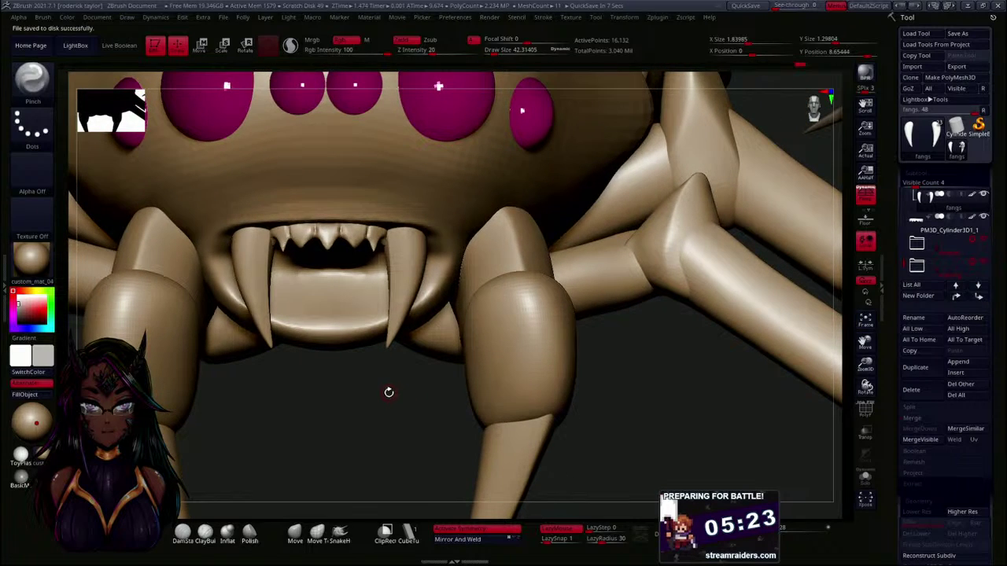
# - Duplicate the upper teeth subtool and bring up the transform gizmo on the copy
pyautogui.click(936, 222)
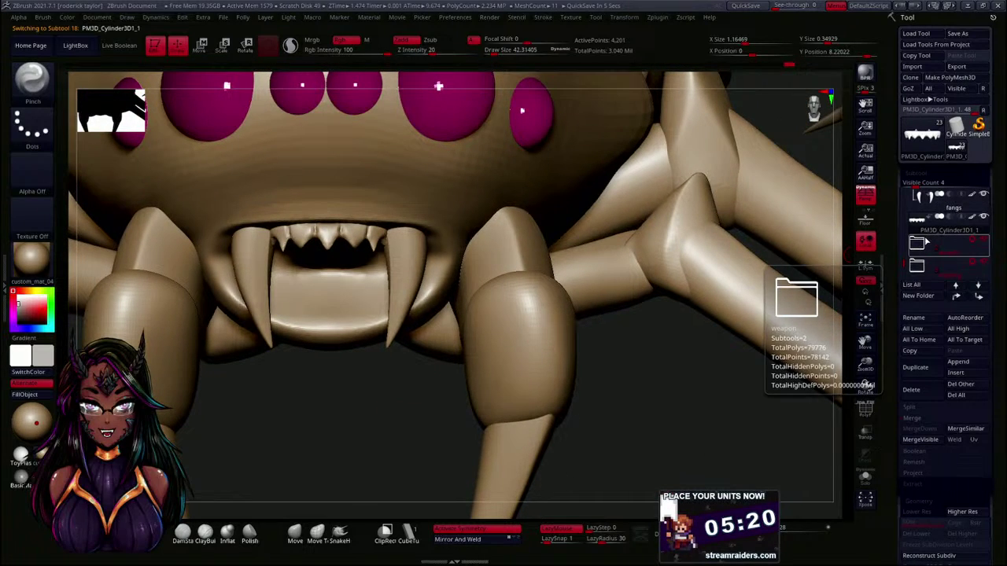
pyautogui.click(917, 368)
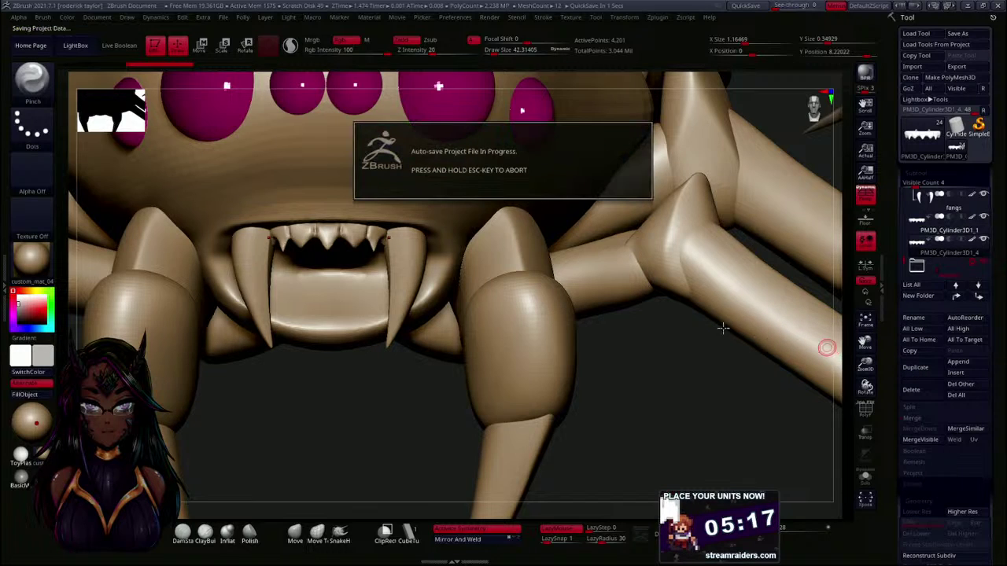
pyautogui.press('w')
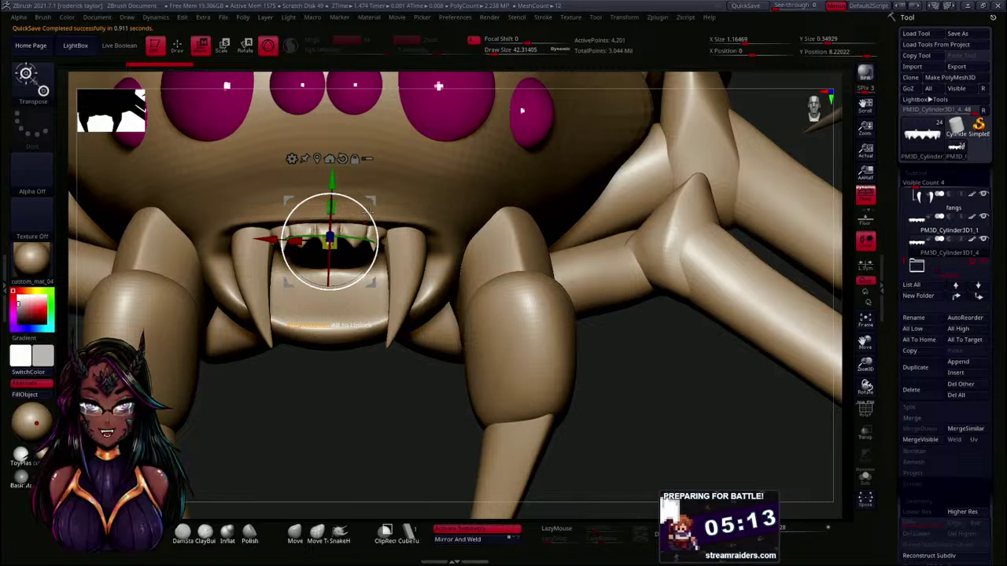
# - Turn off symmetry and rotate the duplicated tooth row upside down
pyautogui.moveTo(362, 212); pyautogui.dragTo(279, 171)
pyautogui.hotkey('ctrl', 'z')
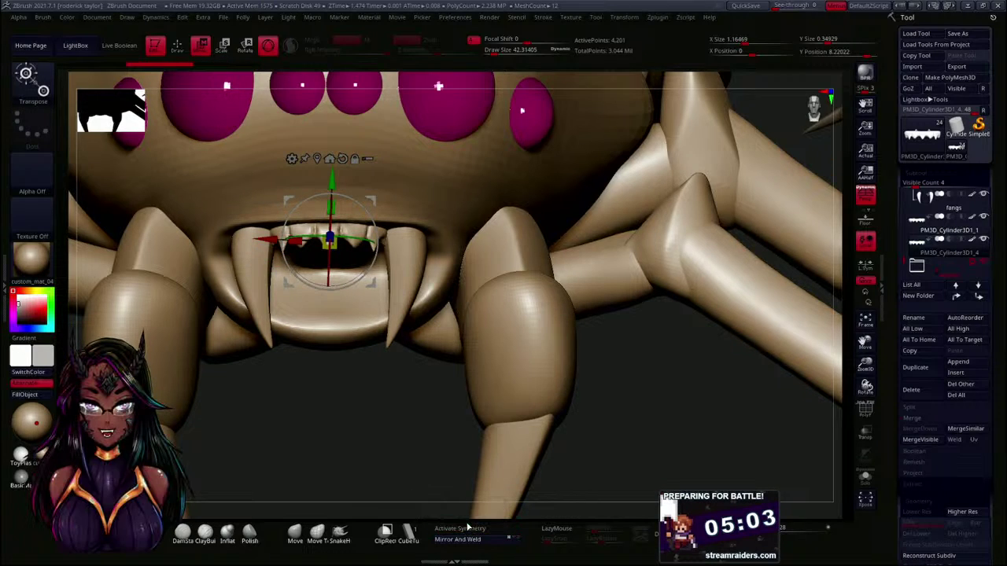
pyautogui.moveTo(377, 226); pyautogui.dragTo(344, 307)
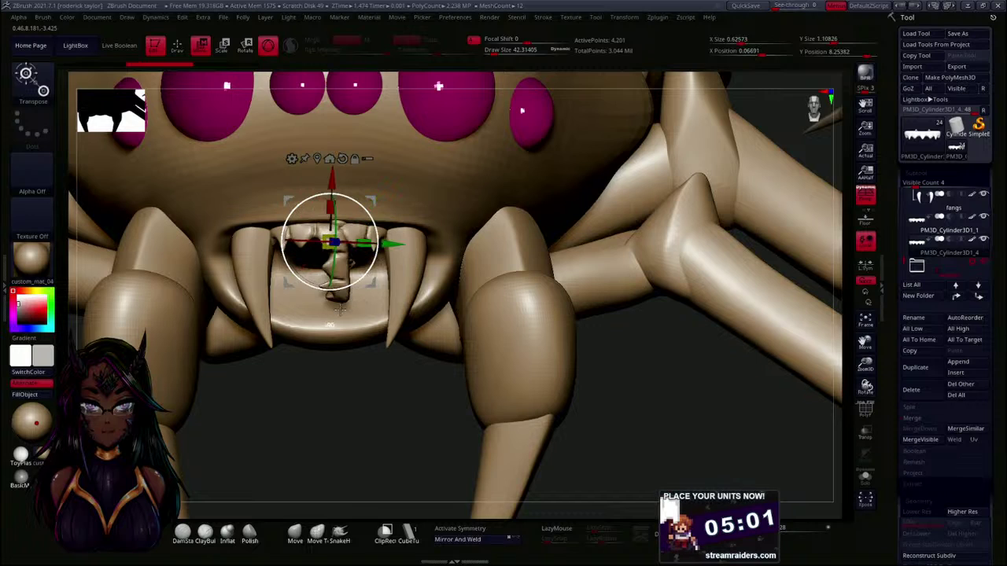
pyautogui.moveTo(247, 277); pyautogui.dragTo(247, 266)
# - Move the flipped tooth row down and into the mouth so it sits along the lower jaw between the fangs
pyautogui.moveTo(329, 325); pyautogui.dragTo(339, 370)
pyautogui.moveTo(381, 414); pyautogui.dragTo(425, 421)
pyautogui.moveTo(362, 301); pyautogui.dragTo(371, 330)
pyautogui.moveTo(380, 387); pyautogui.dragTo(355, 384)
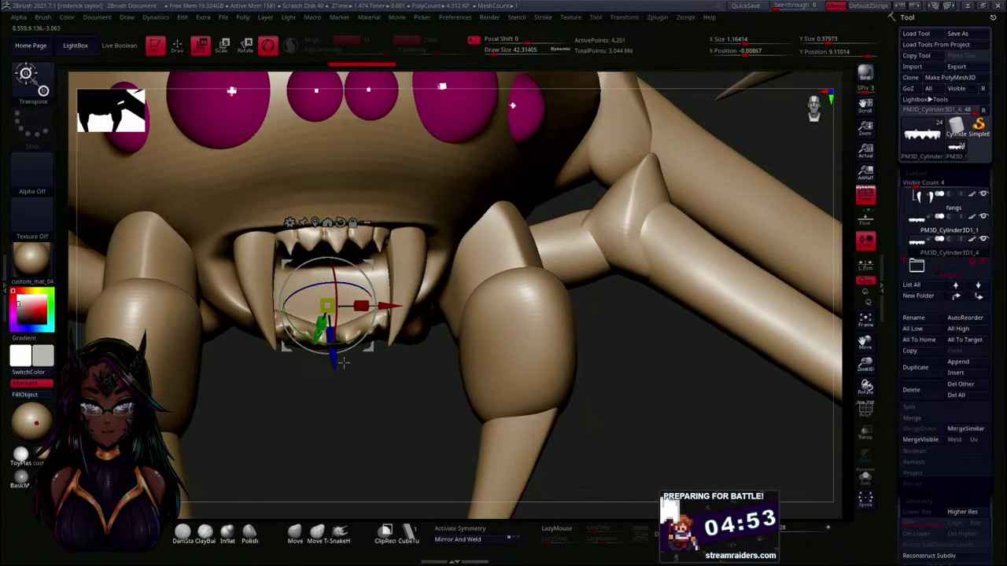
pyautogui.moveTo(330, 343)
pyautogui.mouseDown()
pyautogui.moveTo(362, 347)
pyautogui.moveTo(379, 364)
pyautogui.moveTo(387, 400)
pyautogui.moveTo(376, 416)
pyautogui.moveTo(333, 360)
pyautogui.mouseUp()
pyautogui.moveTo(404, 390); pyautogui.dragTo(375, 385)
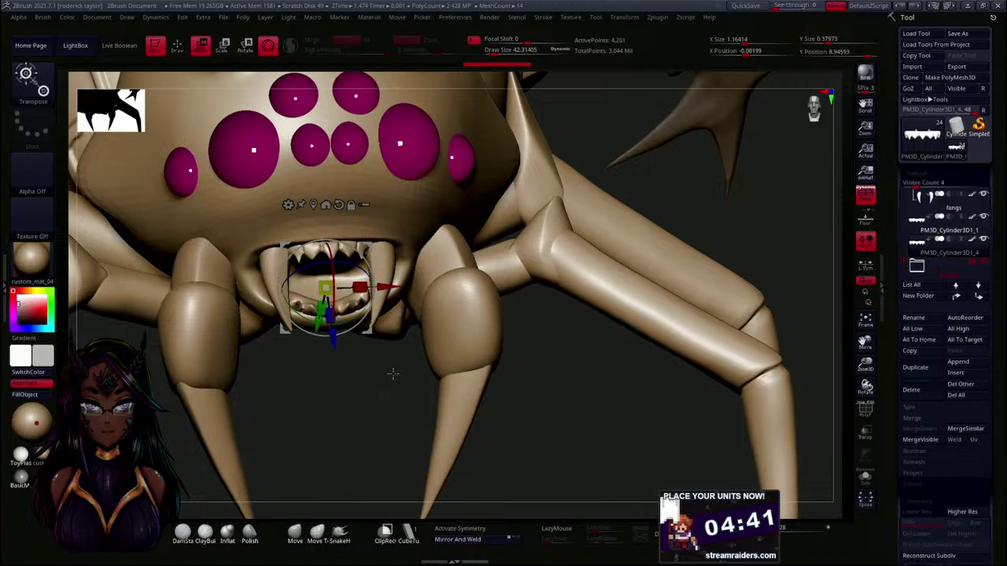
# - Return to brush drawing mode and examine the lower tooth row's fit in the jaw from the front and below
pyautogui.moveTo(906, 240); pyautogui.dragTo(903, 224)
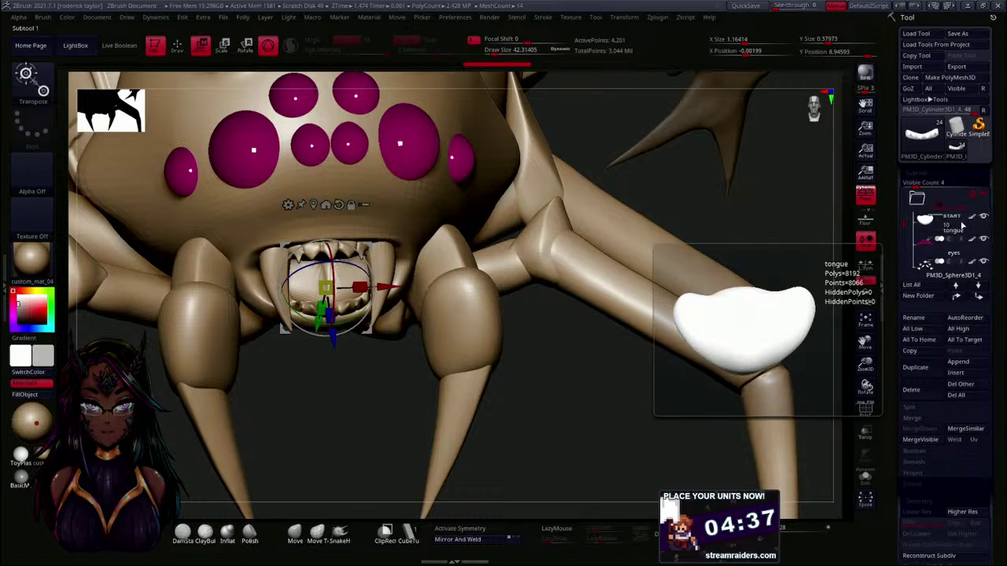
pyautogui.moveTo(440, 416); pyautogui.dragTo(356, 417)
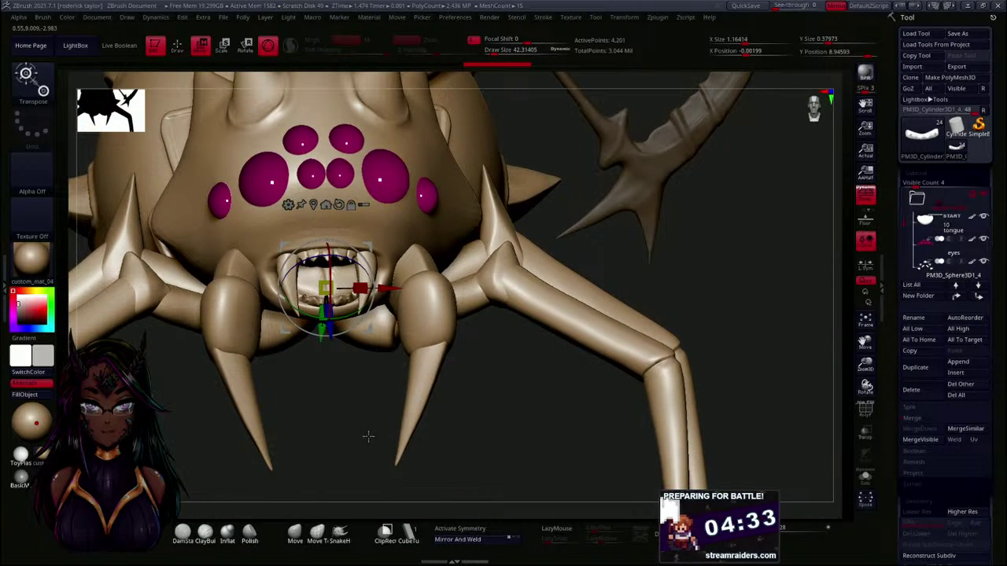
pyautogui.press('q')
pyautogui.moveTo(362, 428)
pyautogui.mouseDown()
pyautogui.moveTo(367, 459)
pyautogui.moveTo(362, 424)
pyautogui.mouseUp()
pyautogui.moveTo(361, 377); pyautogui.dragTo(365, 467)
pyautogui.keyDown('alt'); pyautogui.moveTo(356, 429); pyautogui.dragTo(603, 319); pyautogui.keyUp('alt')
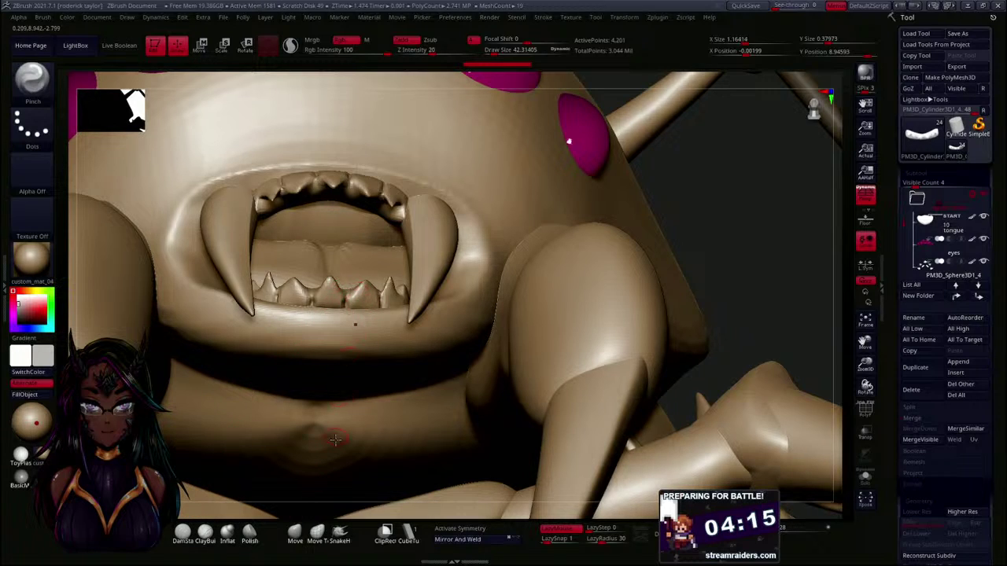
# - Switch to the Move brush, turn symmetry back on, and mirror and weld the lower tooth row
pyautogui.click(304, 531)
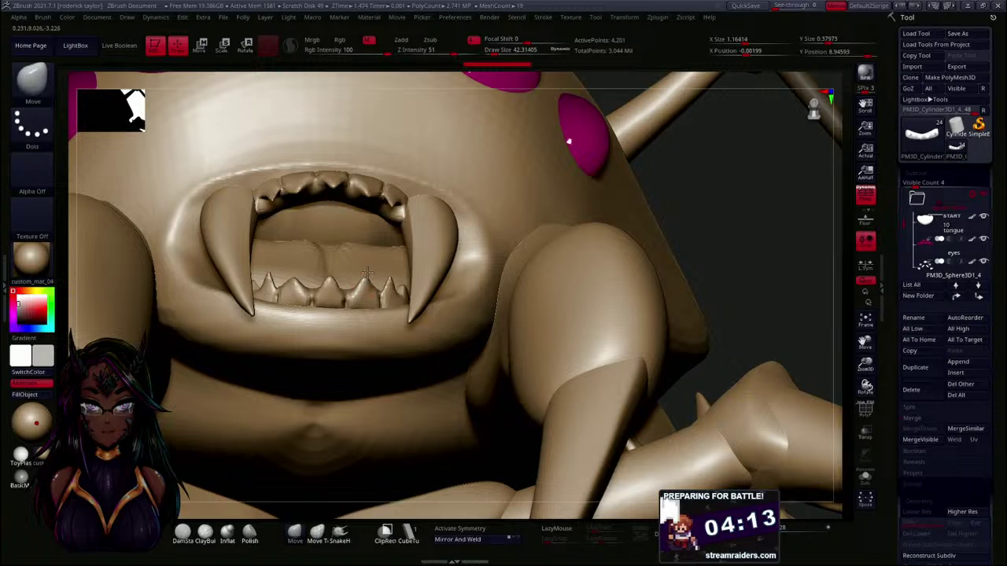
pyautogui.press('x')
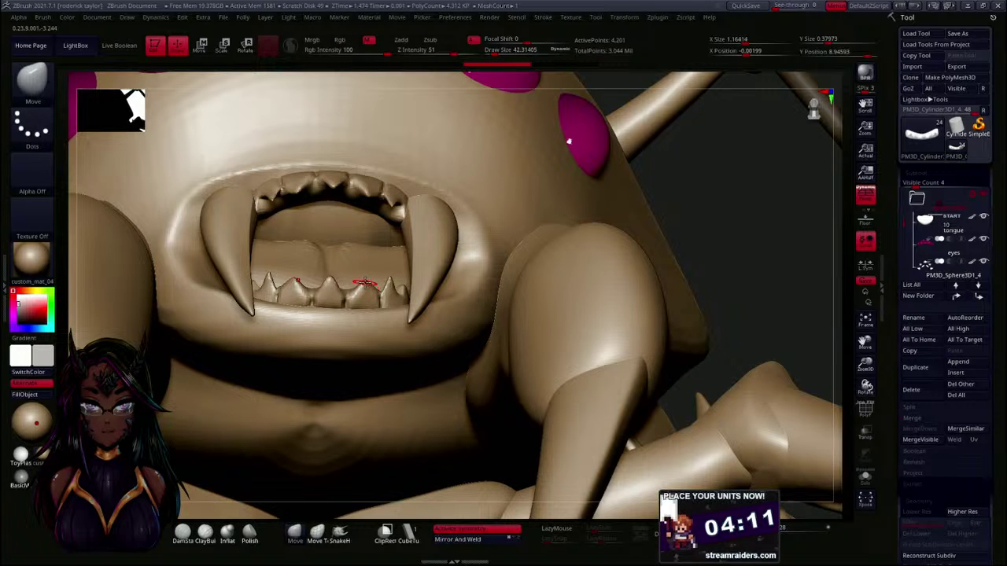
pyautogui.click(464, 540)
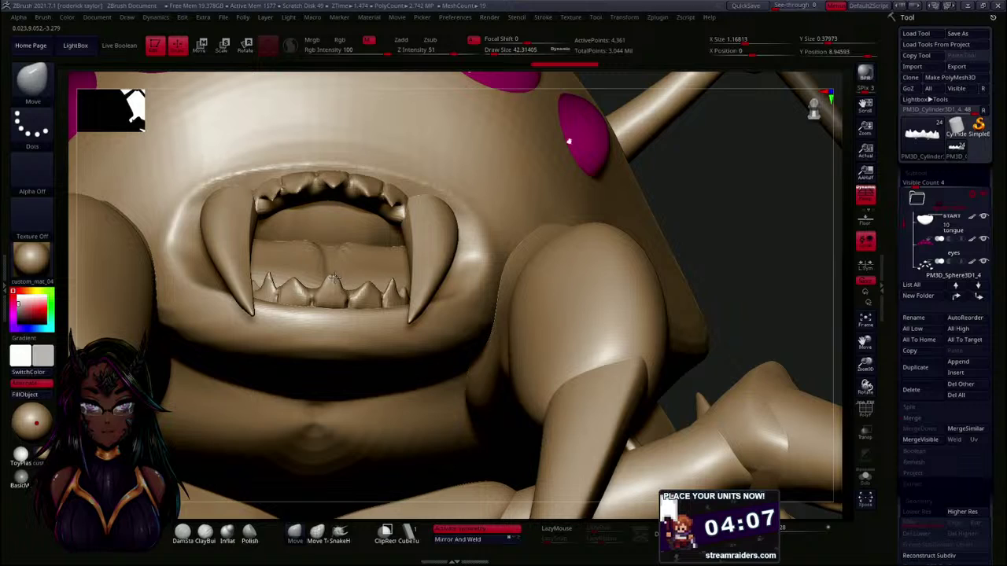
# - Split the middle lower tooth into two symmetrical points, smooth the gap between them and remesh the row
pyautogui.press('shift')
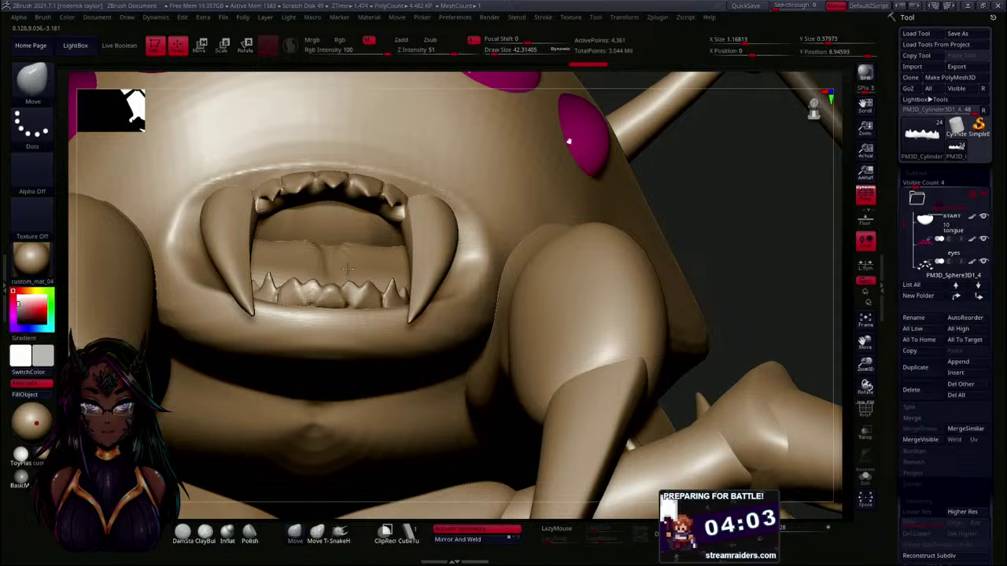
pyautogui.press('shift')
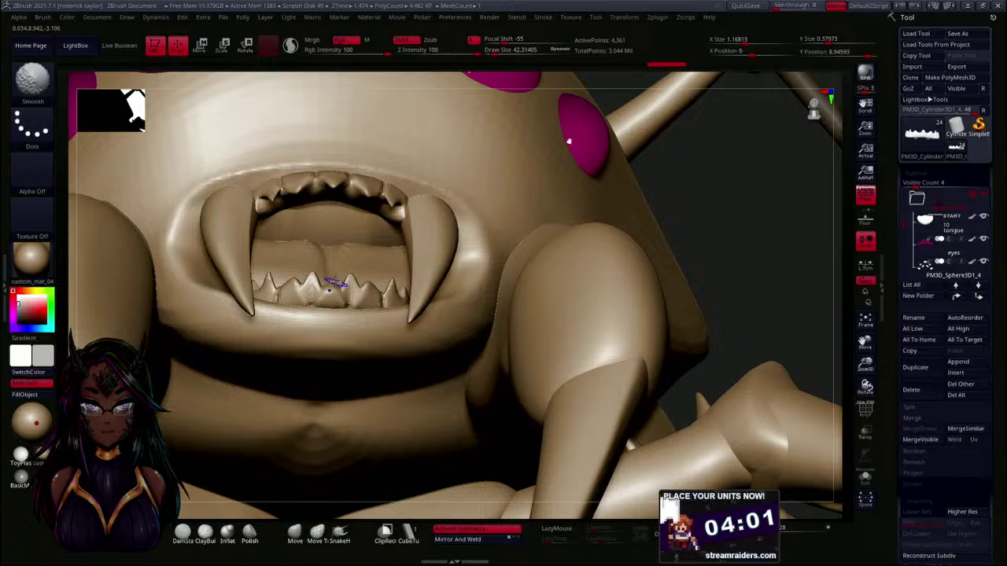
pyautogui.keyDown('shift'); pyautogui.moveTo(332, 293); pyautogui.dragTo(343, 305); pyautogui.keyUp('shift')
pyautogui.press('shift')
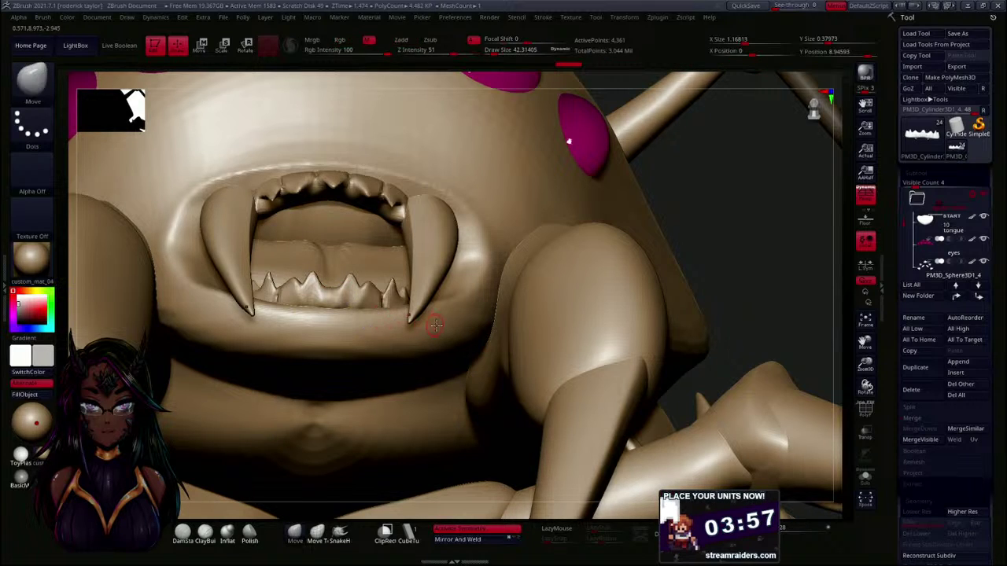
pyautogui.click(657, 535)
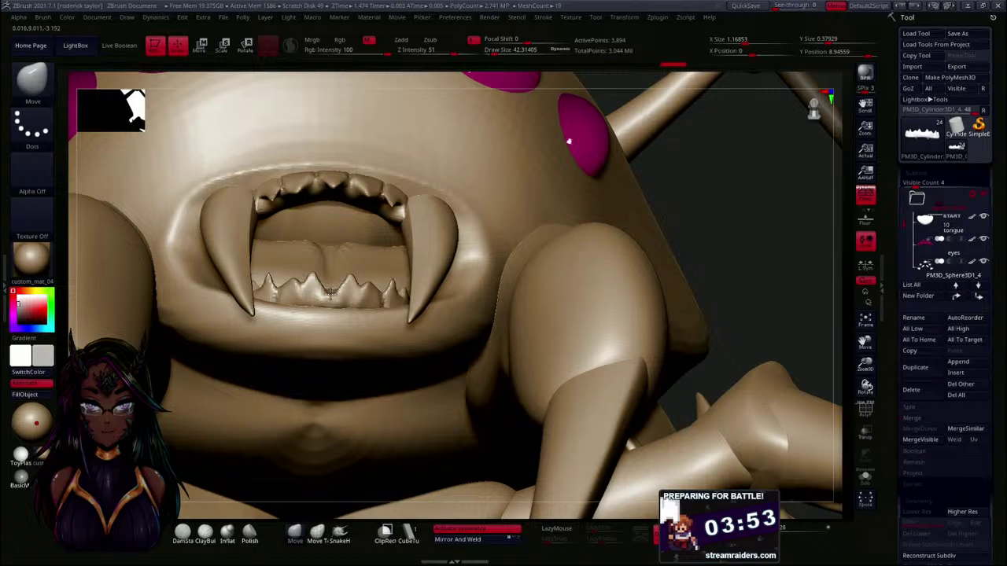
# - Deepen the centre gap of the lower row, then shape and smooth the teeth on either side of it
pyautogui.moveTo(335, 291); pyautogui.dragTo(340, 287)
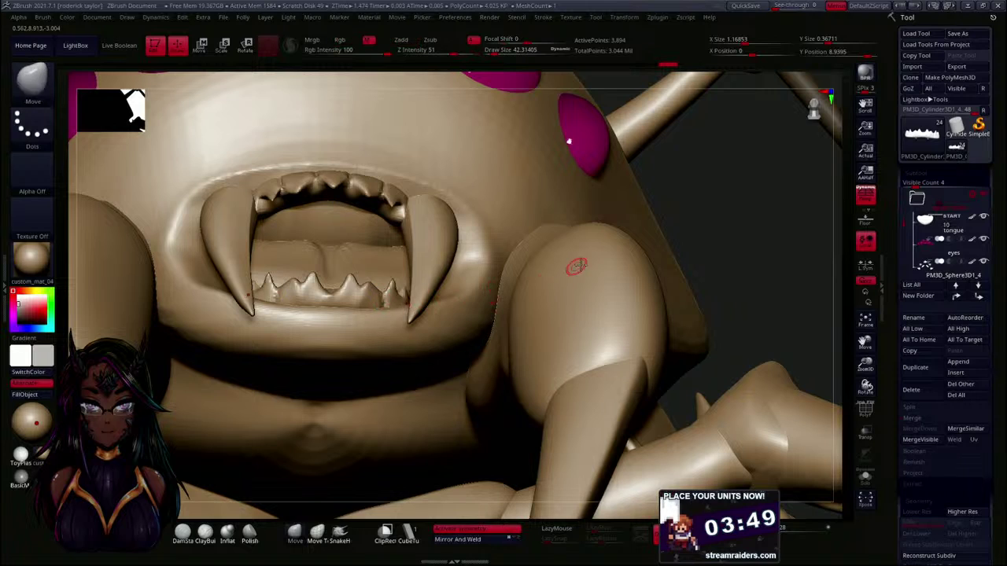
pyautogui.moveTo(750, 196); pyautogui.dragTo(741, 200)
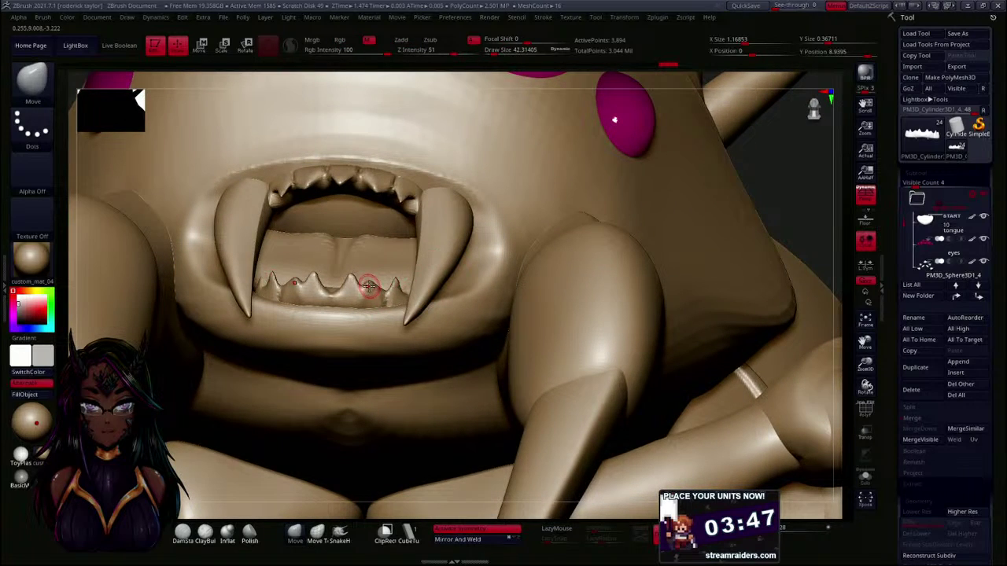
pyautogui.press('shift')
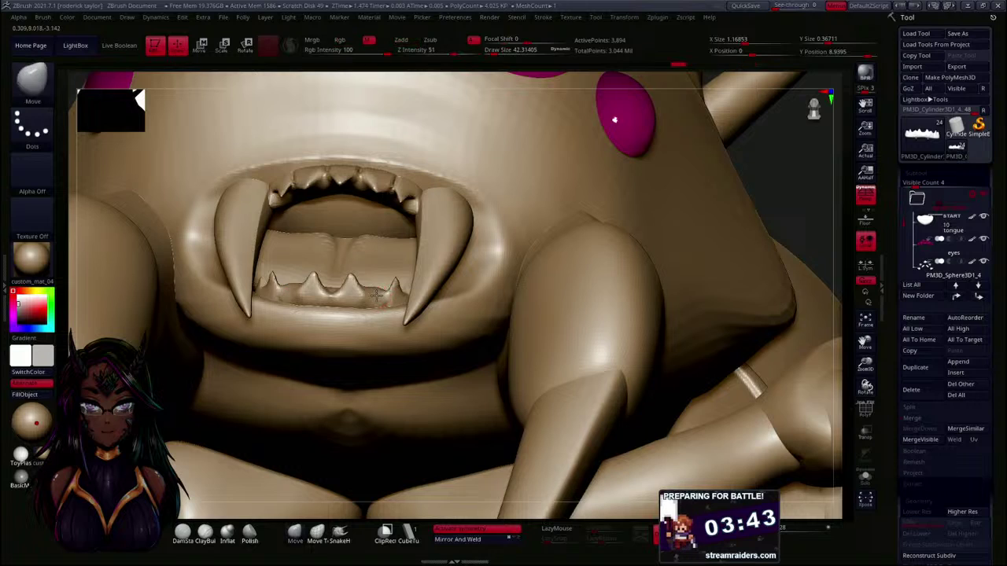
pyautogui.moveTo(381, 282); pyautogui.dragTo(378, 288)
pyautogui.press('shift')
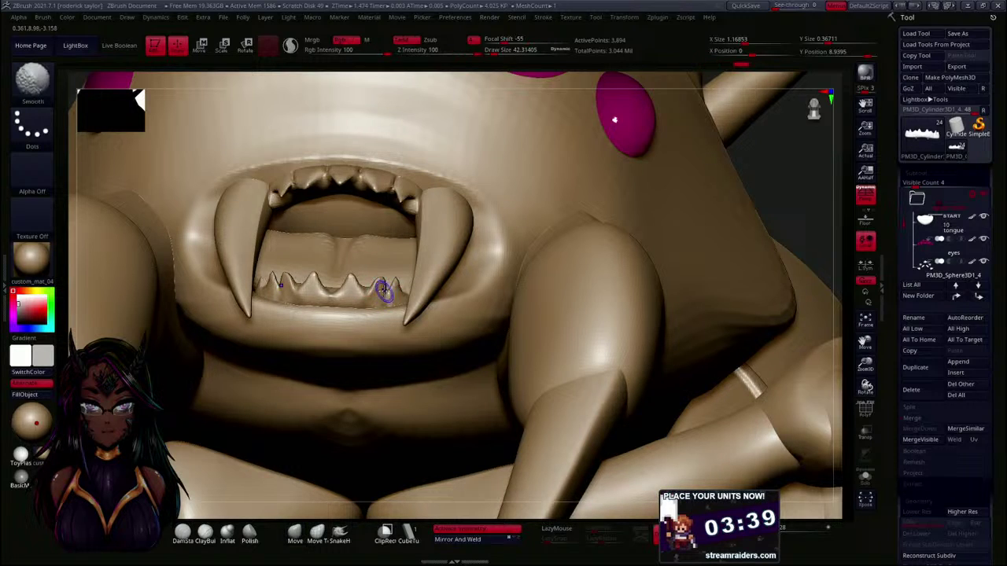
pyautogui.keyDown('shift'); pyautogui.moveTo(356, 286); pyautogui.dragTo(334, 296); pyautogui.keyUp('shift')
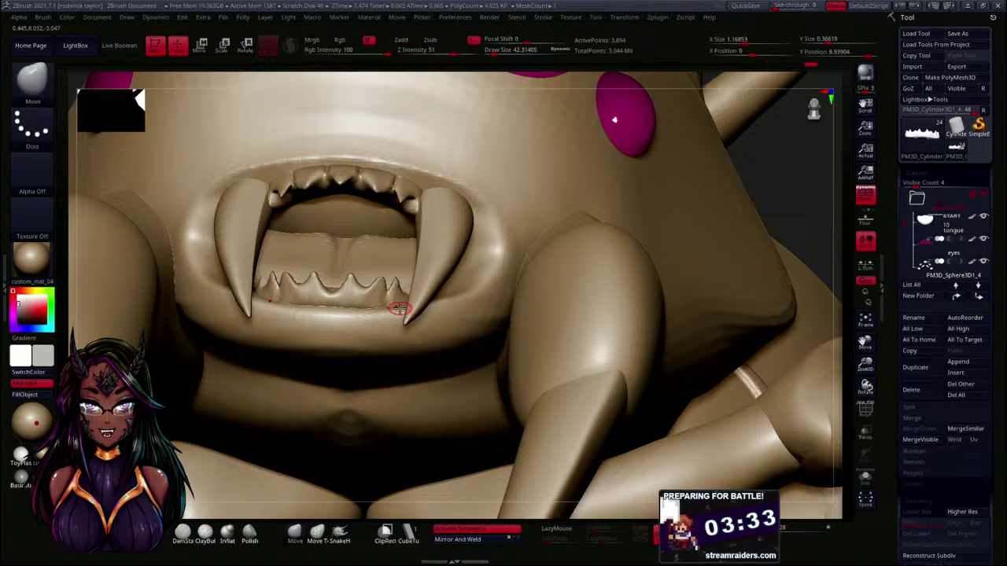
# - Smooth down the outermost points of the lower tooth row beside the fangs
pyautogui.moveTo(775, 170); pyautogui.dragTo(716, 191)
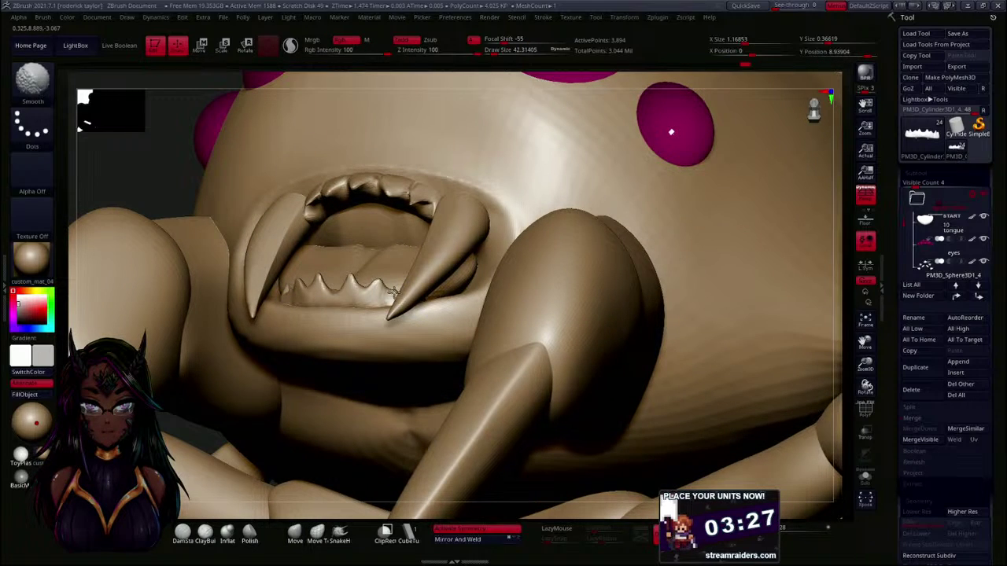
pyautogui.keyDown('shift'); pyautogui.moveTo(393, 292); pyautogui.dragTo(391, 290); pyautogui.keyUp('shift')
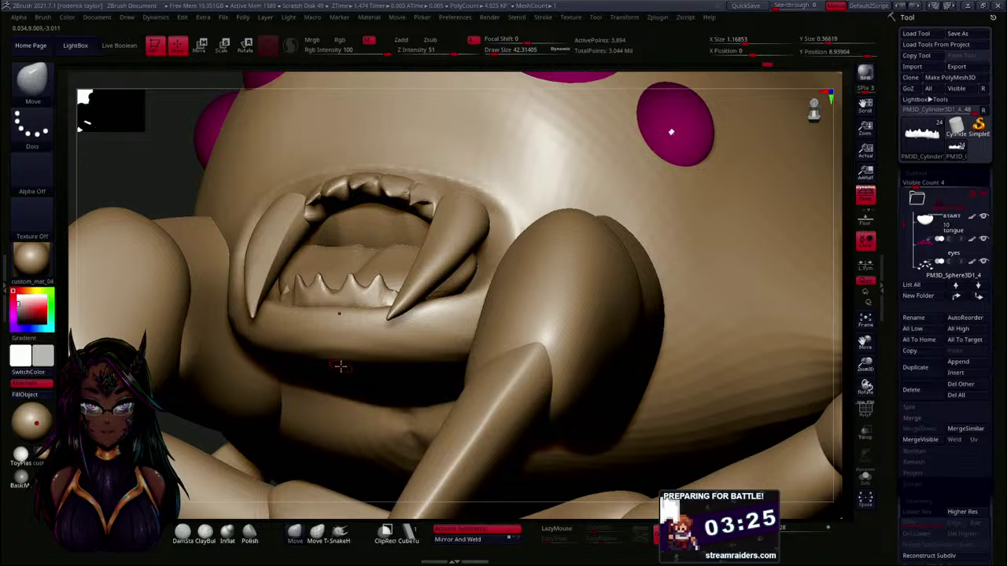
pyautogui.moveTo(147, 203); pyautogui.dragTo(236, 207)
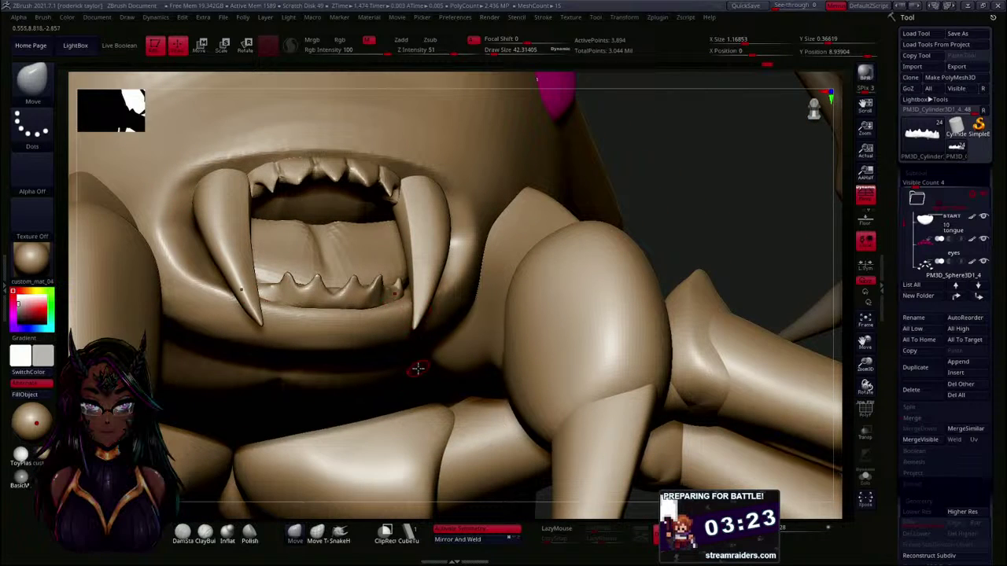
pyautogui.moveTo(713, 186); pyautogui.dragTo(696, 251)
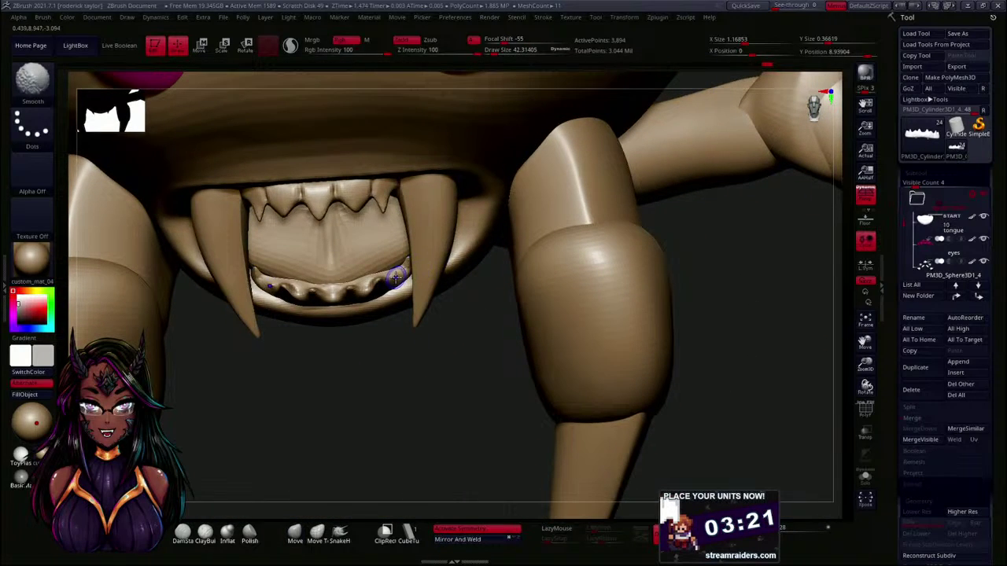
pyautogui.moveTo(451, 397); pyautogui.dragTo(454, 300)
pyautogui.press('shift')
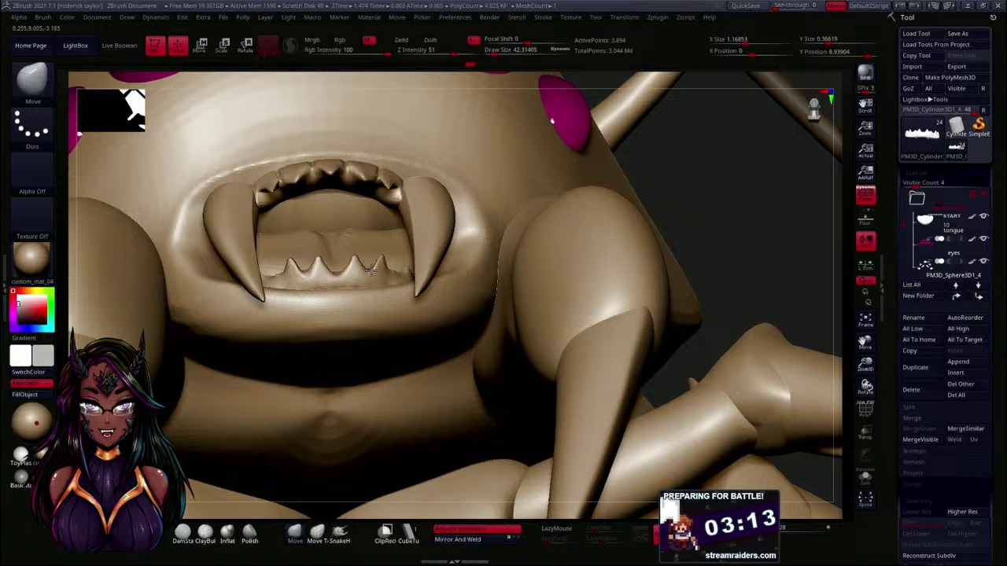
# - Refine the second pair of lower teeth with the Move brush and smooth their bases
pyautogui.press('shift')
pyautogui.moveTo(370, 289)
pyautogui.keyDown('shift'); pyautogui.mouseDown()
pyautogui.moveTo(355, 285)
pyautogui.moveTo(374, 281)
pyautogui.mouseUp(); pyautogui.keyUp('shift')
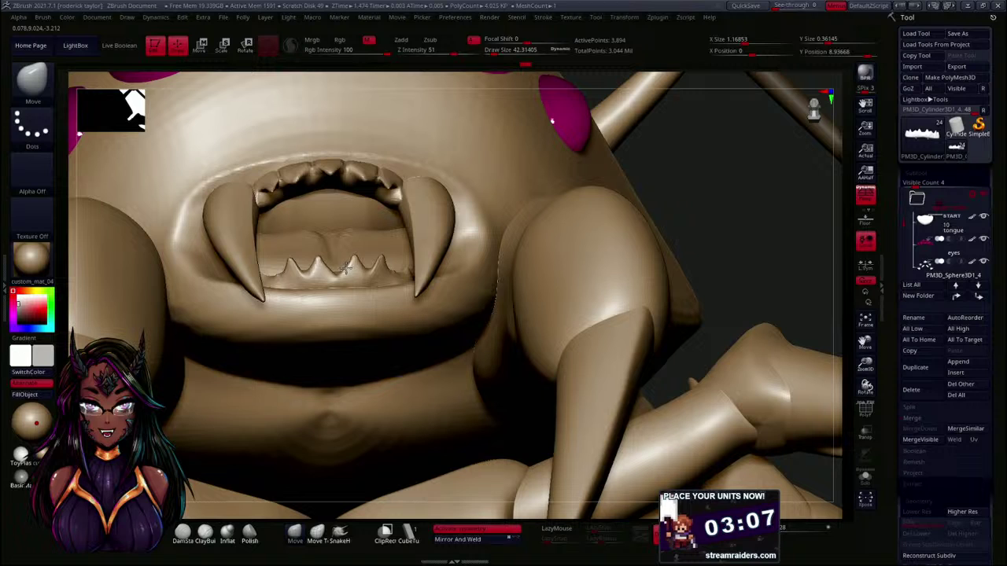
pyautogui.moveTo(728, 187); pyautogui.dragTo(719, 254)
pyautogui.moveTo(403, 395); pyautogui.dragTo(380, 255)
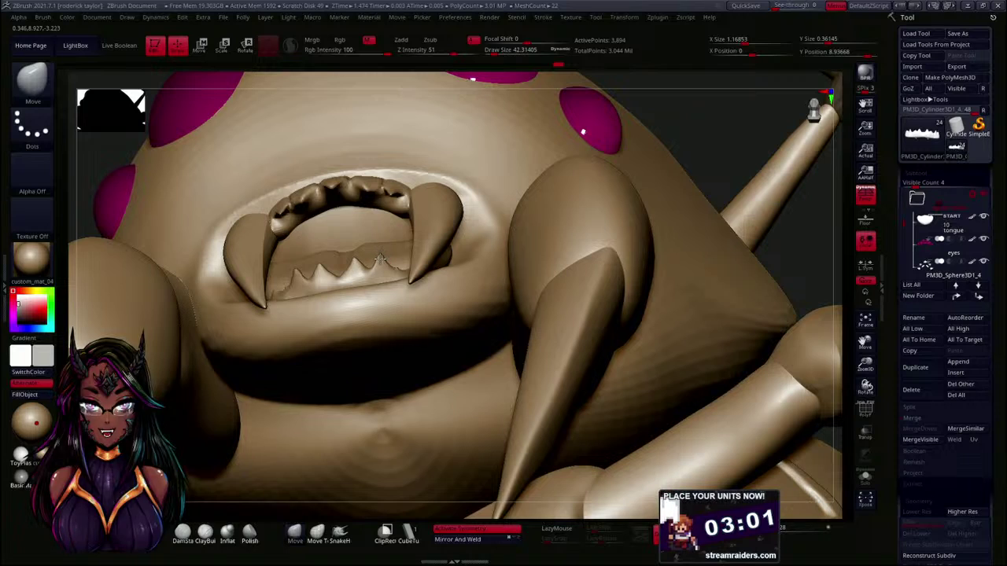
pyautogui.press('shift')
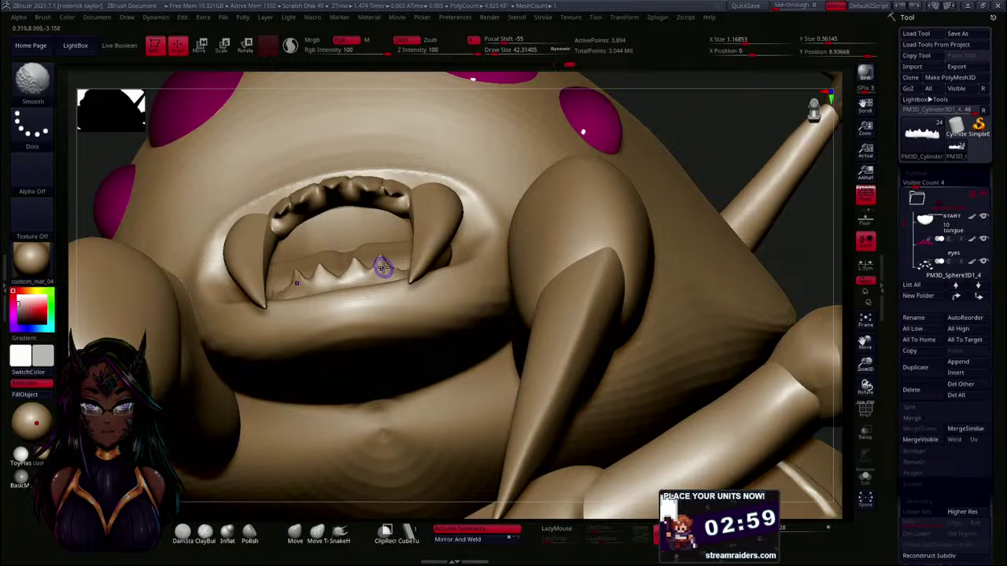
pyautogui.press('shift')
# - Pull small pointed teeth out of both ends of the lower row beside the fangs and smooth the row's front face
pyautogui.moveTo(737, 160); pyautogui.dragTo(764, 267)
pyautogui.moveTo(467, 388); pyautogui.dragTo(389, 249)
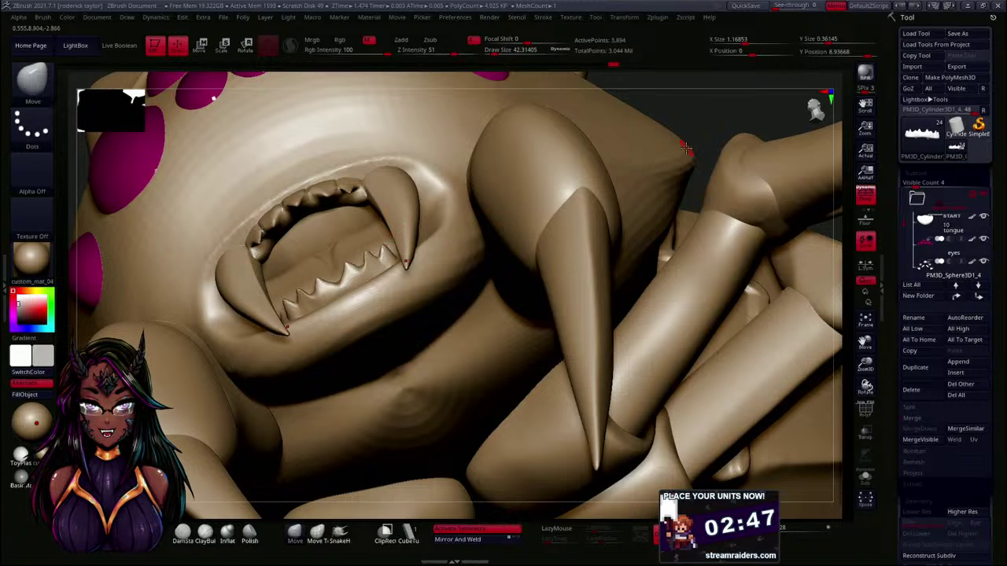
pyautogui.moveTo(697, 119)
pyautogui.mouseDown()
pyautogui.moveTo(463, 358)
pyautogui.moveTo(470, 404)
pyautogui.moveTo(380, 267)
pyautogui.moveTo(487, 292)
pyautogui.moveTo(437, 280)
pyautogui.mouseUp()
pyautogui.moveTo(381, 363)
pyautogui.keyDown('shift'); pyautogui.mouseDown()
pyautogui.moveTo(364, 360)
pyautogui.moveTo(395, 306)
pyautogui.moveTo(386, 319)
pyautogui.mouseUp(); pyautogui.keyUp('shift')
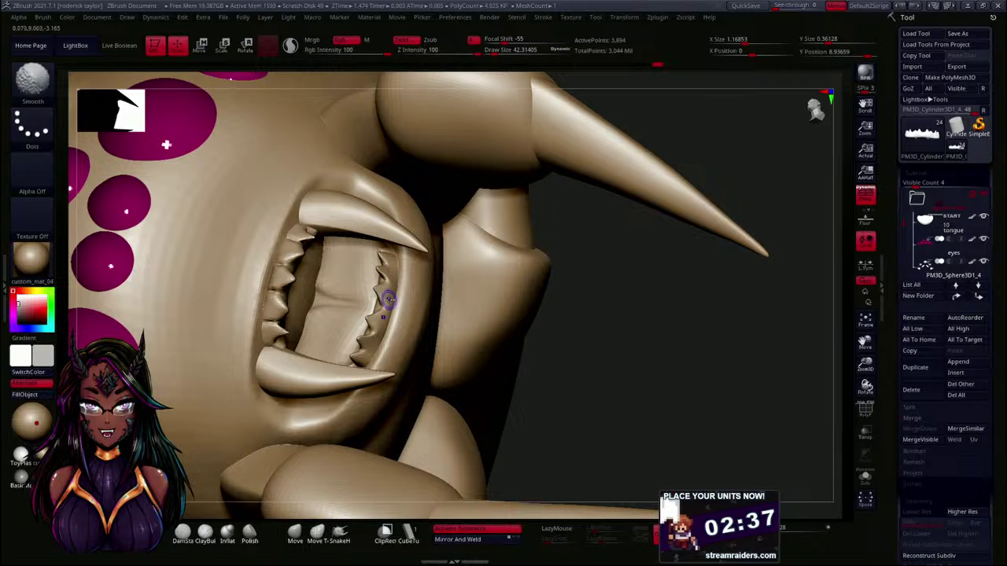
pyautogui.moveTo(609, 319)
pyautogui.mouseDown()
pyautogui.moveTo(624, 281)
pyautogui.moveTo(543, 348)
pyautogui.moveTo(466, 370)
pyautogui.moveTo(218, 304)
pyautogui.moveTo(288, 232)
pyautogui.mouseUp()
pyautogui.moveTo(686, 267)
pyautogui.mouseDown()
pyautogui.moveTo(677, 320)
pyautogui.moveTo(690, 272)
pyautogui.mouseUp()
pyautogui.click(832, 92)
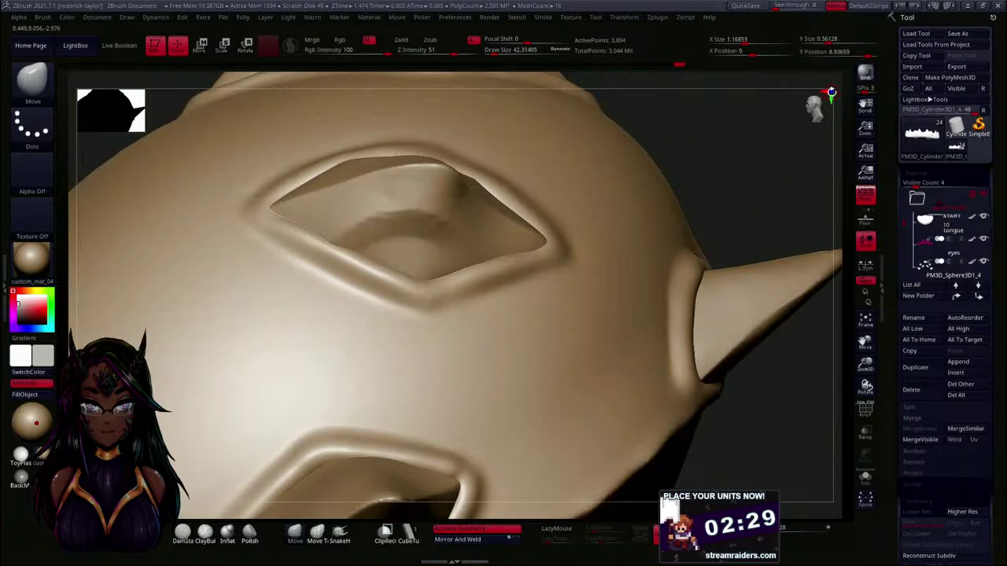
pyautogui.moveTo(762, 183)
pyautogui.mouseDown()
pyautogui.moveTo(735, 206)
pyautogui.moveTo(647, 241)
pyautogui.moveTo(621, 232)
pyautogui.moveTo(552, 285)
pyautogui.moveTo(459, 317)
pyautogui.moveTo(413, 351)
pyautogui.moveTo(459, 335)
pyautogui.moveTo(616, 227)
pyautogui.moveTo(537, 396)
pyautogui.moveTo(589, 387)
pyautogui.moveTo(543, 384)
pyautogui.moveTo(530, 353)
pyautogui.moveTo(652, 239)
pyautogui.moveTo(391, 400)
pyautogui.moveTo(391, 329)
pyautogui.moveTo(519, 322)
pyautogui.moveTo(514, 286)
pyautogui.moveTo(530, 411)
pyautogui.moveTo(468, 242)
pyautogui.moveTo(265, 342)
pyautogui.mouseUp()
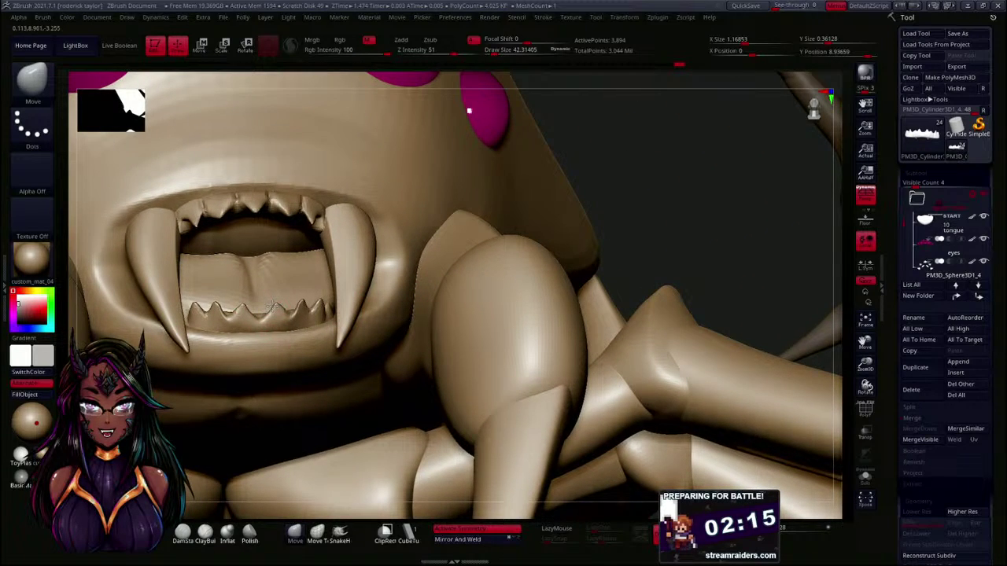
# - Smooth the gaps between the lower teeth and the row's outer ends near the fangs
pyautogui.press('shift')
pyautogui.keyDown('shift'); pyautogui.moveTo(282, 315); pyautogui.dragTo(288, 317); pyautogui.keyUp('shift')
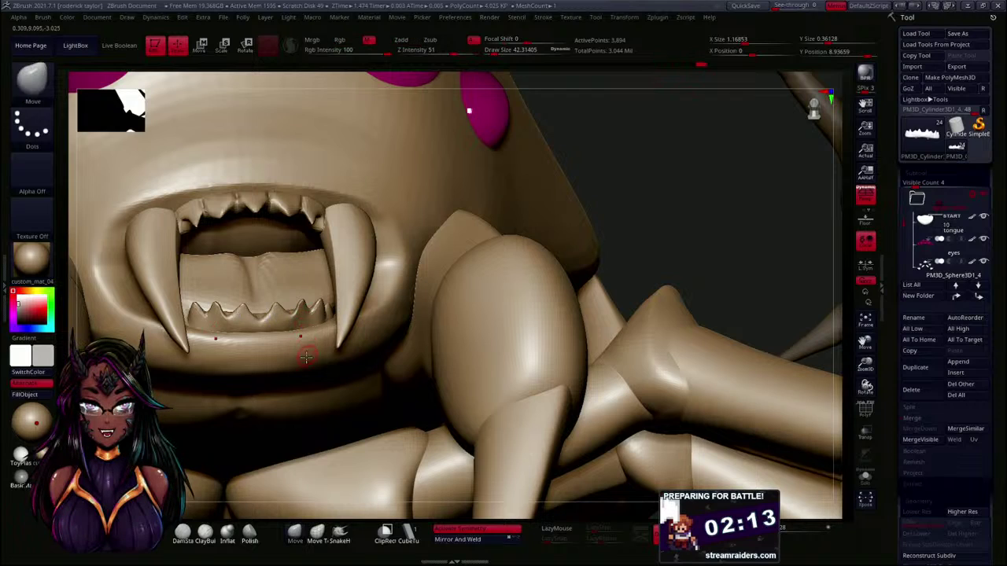
pyautogui.moveTo(620, 216); pyautogui.dragTo(567, 228)
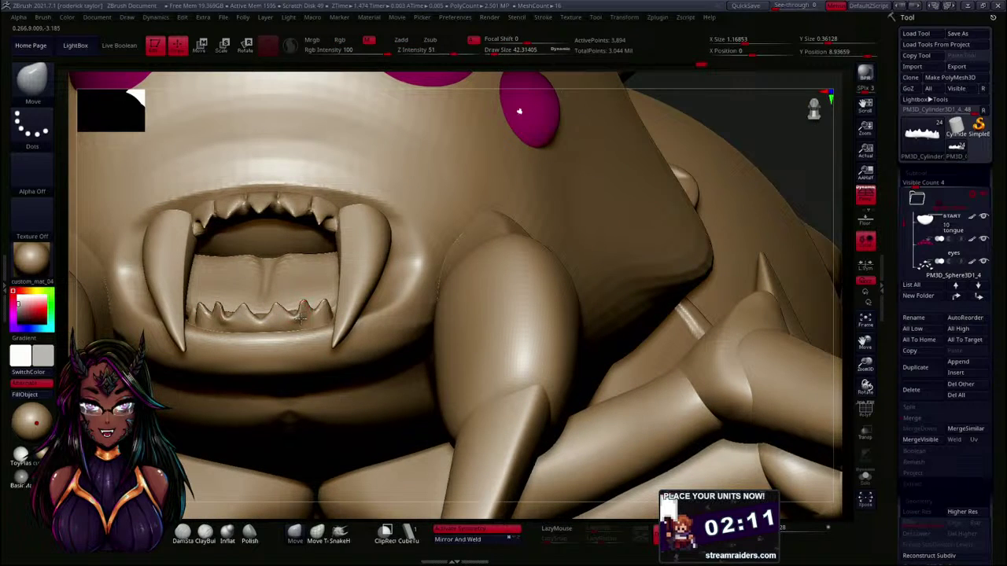
pyautogui.moveTo(299, 317)
pyautogui.keyDown('shift'); pyautogui.mouseDown()
pyautogui.moveTo(305, 299)
pyautogui.moveTo(319, 315)
pyautogui.mouseUp(); pyautogui.keyUp('shift')
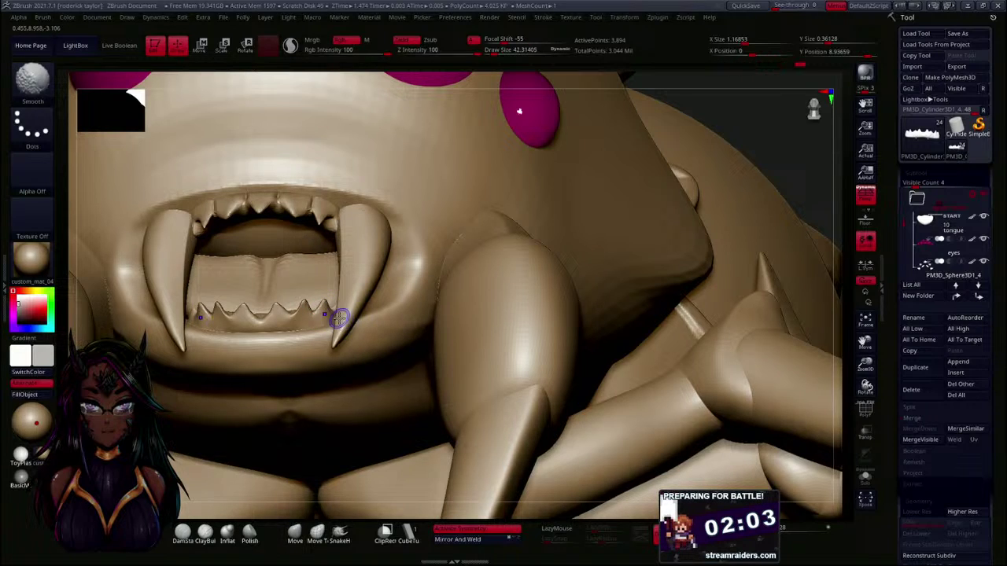
pyautogui.keyDown('shift'); pyautogui.moveTo(341, 321); pyautogui.dragTo(347, 323); pyautogui.keyUp('shift')
# - Sharpen the lower tooth tips with the Move brush, smooth the valleys between them and remesh the row
pyautogui.moveTo(780, 145)
pyautogui.mouseDown()
pyautogui.moveTo(789, 151)
pyautogui.moveTo(758, 160)
pyautogui.mouseUp()
pyautogui.moveTo(318, 309)
pyautogui.keyDown('shift'); pyautogui.mouseDown()
pyautogui.moveTo(305, 313)
pyautogui.moveTo(301, 296)
pyautogui.moveTo(301, 313)
pyautogui.mouseUp(); pyautogui.keyUp('shift')
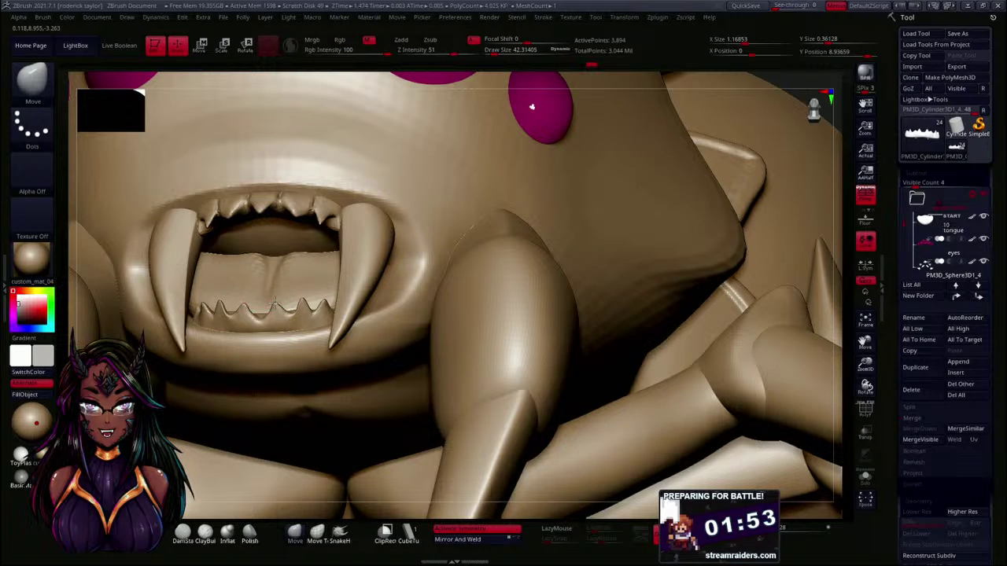
pyautogui.moveTo(265, 317)
pyautogui.mouseDown()
pyautogui.moveTo(299, 325)
pyautogui.moveTo(298, 299)
pyautogui.moveTo(330, 317)
pyautogui.mouseUp()
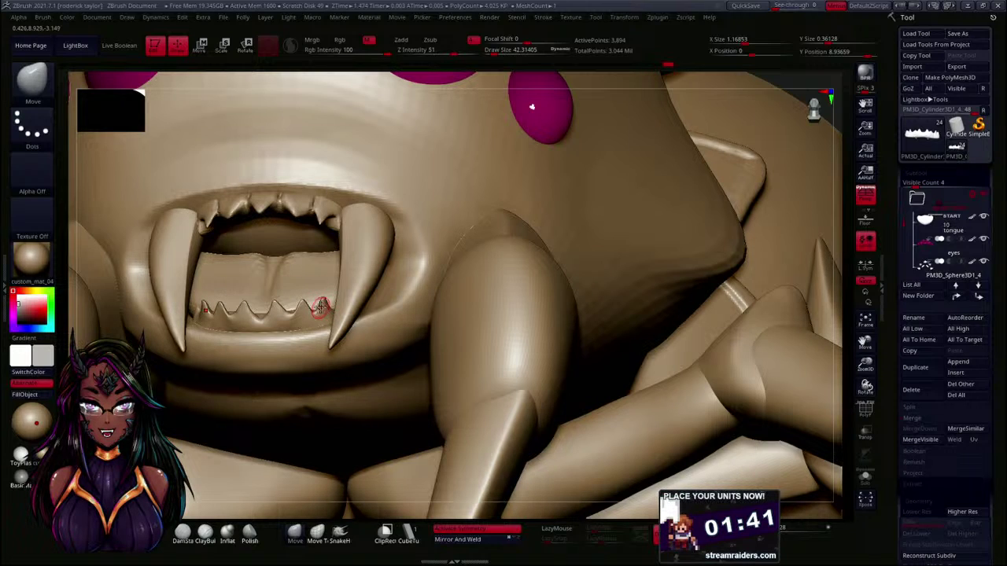
pyautogui.keyDown('shift'); pyautogui.moveTo(323, 302); pyautogui.dragTo(336, 329); pyautogui.keyUp('shift')
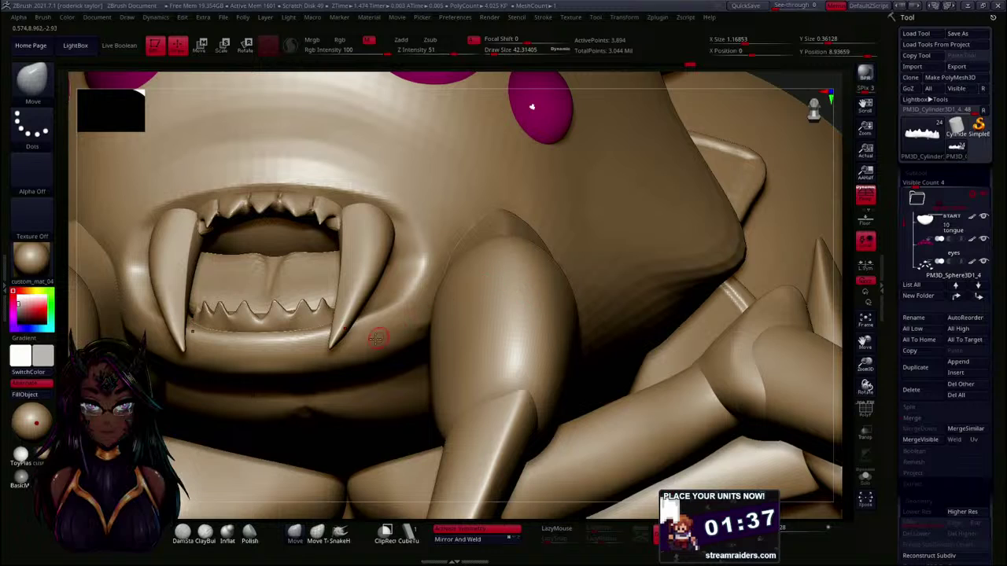
pyautogui.moveTo(260, 330)
pyautogui.keyDown('shift'); pyautogui.mouseDown()
pyautogui.moveTo(238, 334)
pyautogui.moveTo(267, 336)
pyautogui.mouseUp(); pyautogui.keyUp('shift')
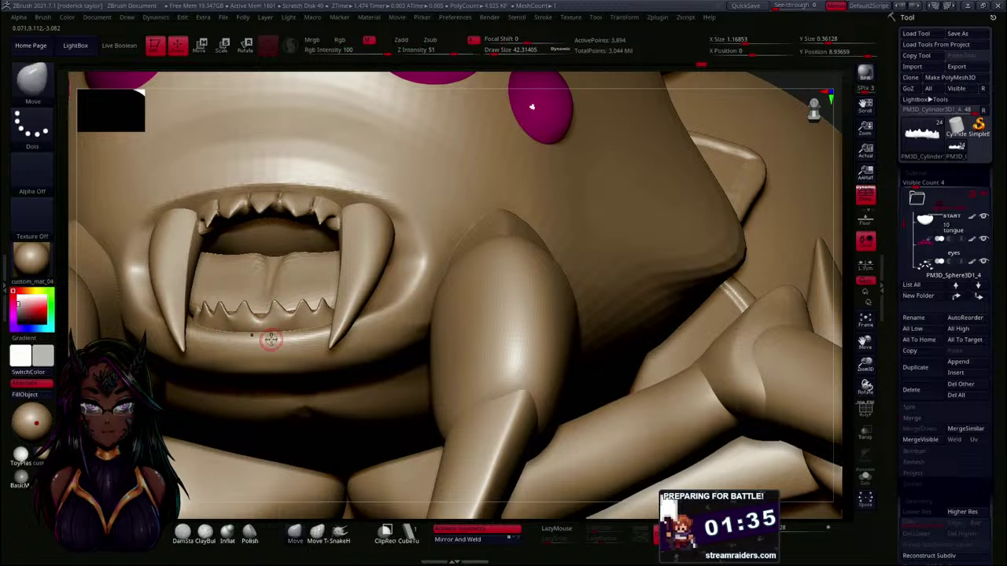
pyautogui.press('ctrl')
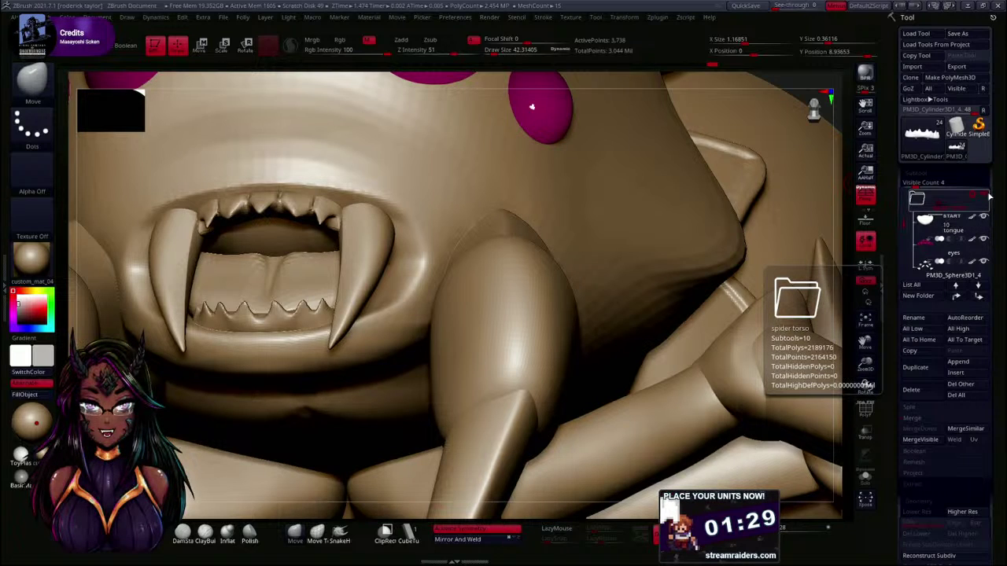
# - Pull the two middle lower teeth up into taller, sharper points and smooth their bases
pyautogui.moveTo(903, 225); pyautogui.dragTo(903, 243)
pyautogui.keyDown('alt'); pyautogui.moveTo(712, 81); pyautogui.dragTo(713, 54); pyautogui.keyUp('alt')
pyautogui.keyDown('alt'); pyautogui.moveTo(792, 166); pyautogui.dragTo(774, 89); pyautogui.keyUp('alt')
pyautogui.moveTo(617, 224); pyautogui.dragTo(632, 263)
pyautogui.keyDown('alt'); pyautogui.moveTo(495, 447); pyautogui.dragTo(347, 379); pyautogui.keyUp('alt')
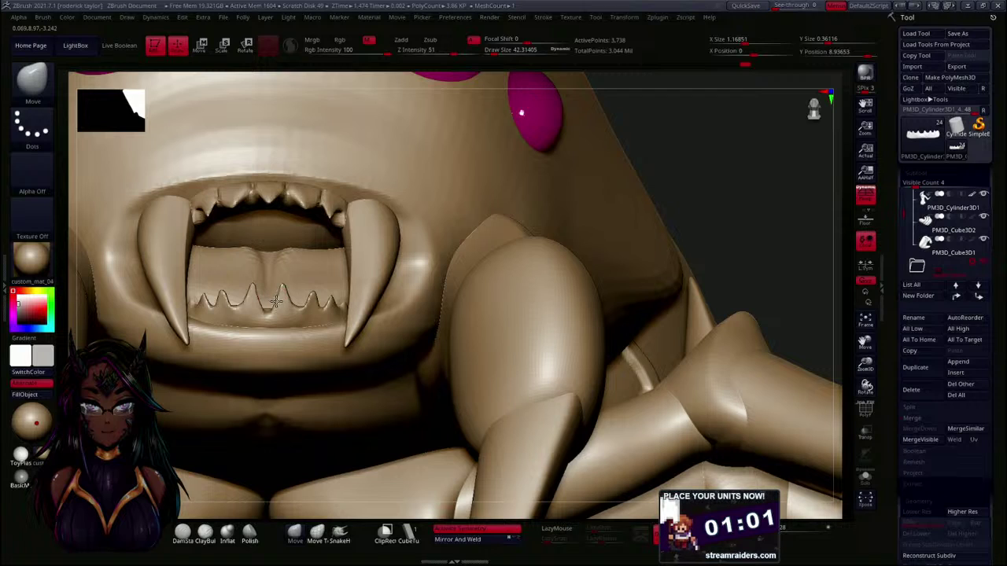
pyautogui.press('shift')
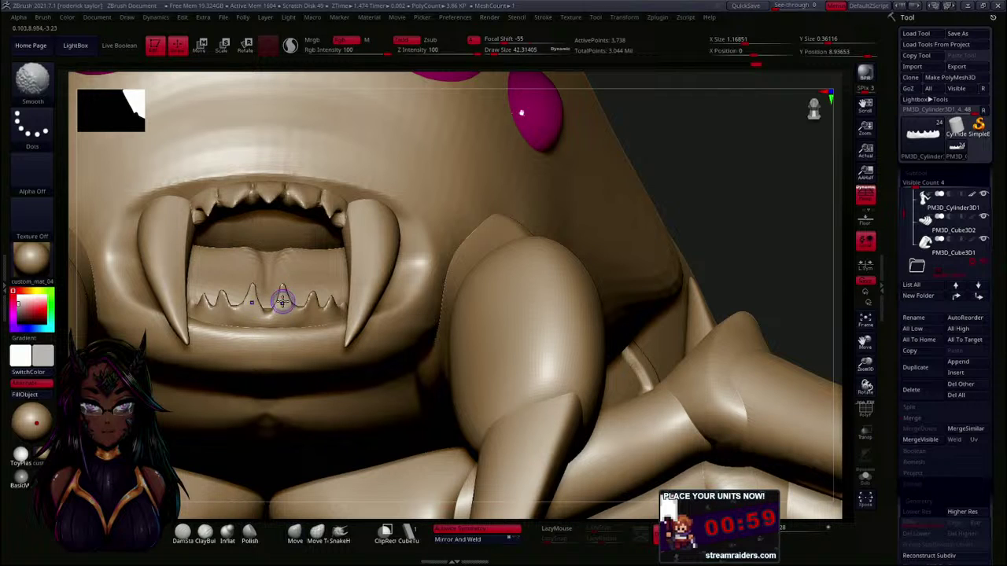
pyautogui.moveTo(570, 223); pyautogui.dragTo(600, 206, button='right')
pyautogui.moveTo(206, 324); pyautogui.dragTo(311, 314, button='right')
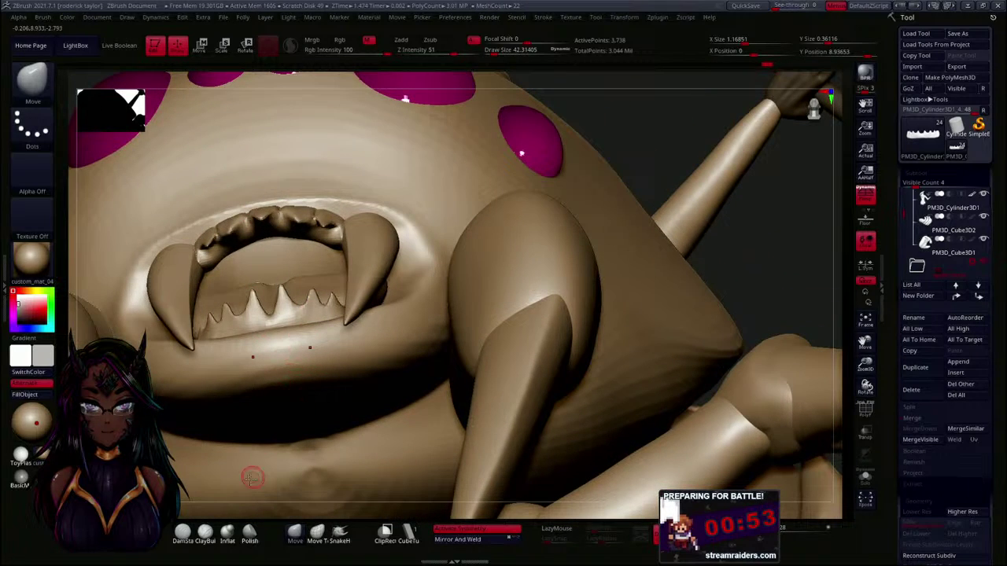
# - Carve vertical grooves between the lower teeth down to the gum line with the DamStandard brush and smooth them
pyautogui.click(182, 534)
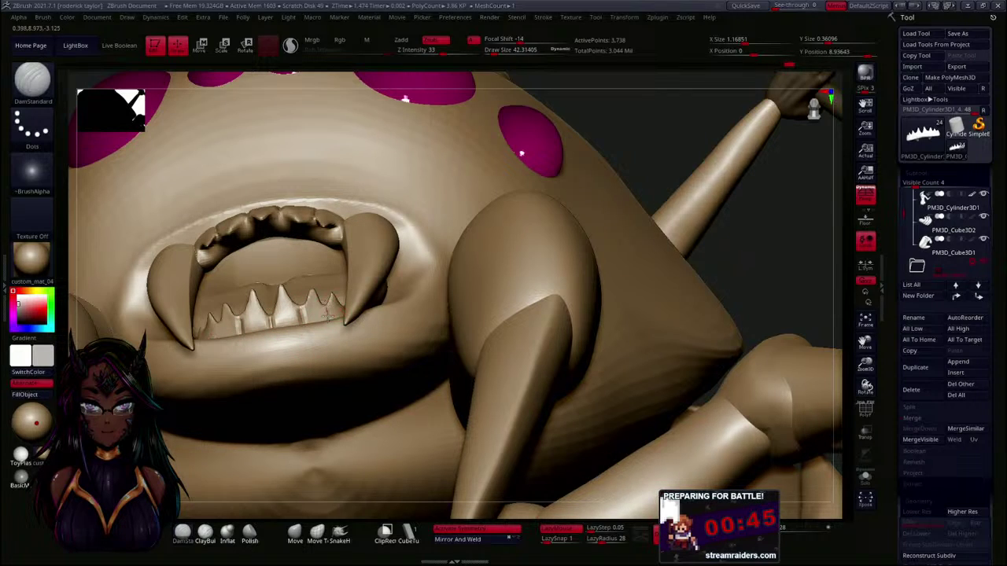
pyautogui.press('shift')
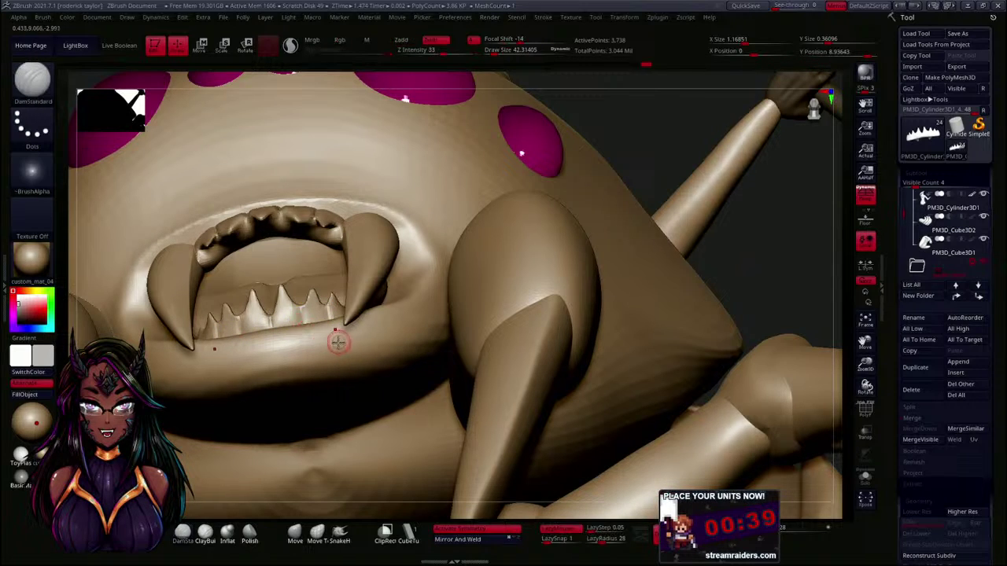
pyautogui.moveTo(747, 268)
pyautogui.mouseDown(button='right')
pyautogui.moveTo(770, 310)
pyautogui.moveTo(766, 281)
pyautogui.moveTo(752, 270)
pyautogui.mouseUp(button='right')
pyautogui.moveTo(707, 297); pyautogui.dragTo(617, 292)
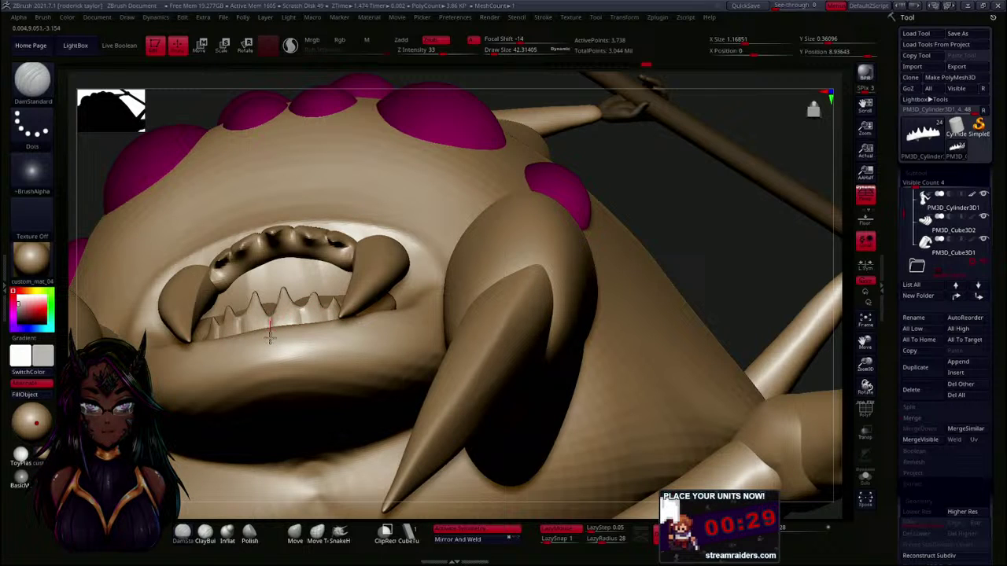
pyautogui.moveTo(666, 242); pyautogui.dragTo(682, 299)
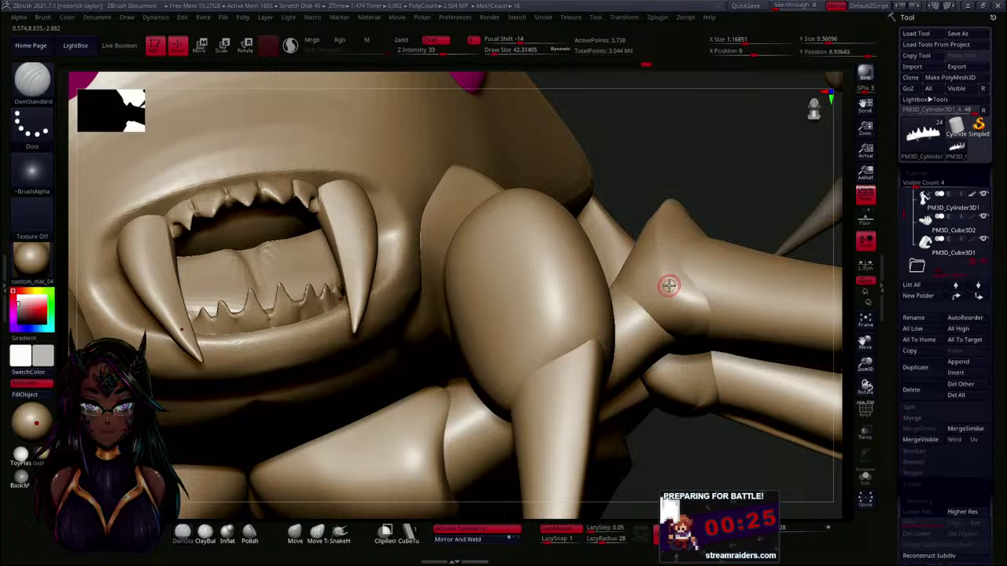
pyautogui.moveTo(627, 189); pyautogui.dragTo(625, 202)
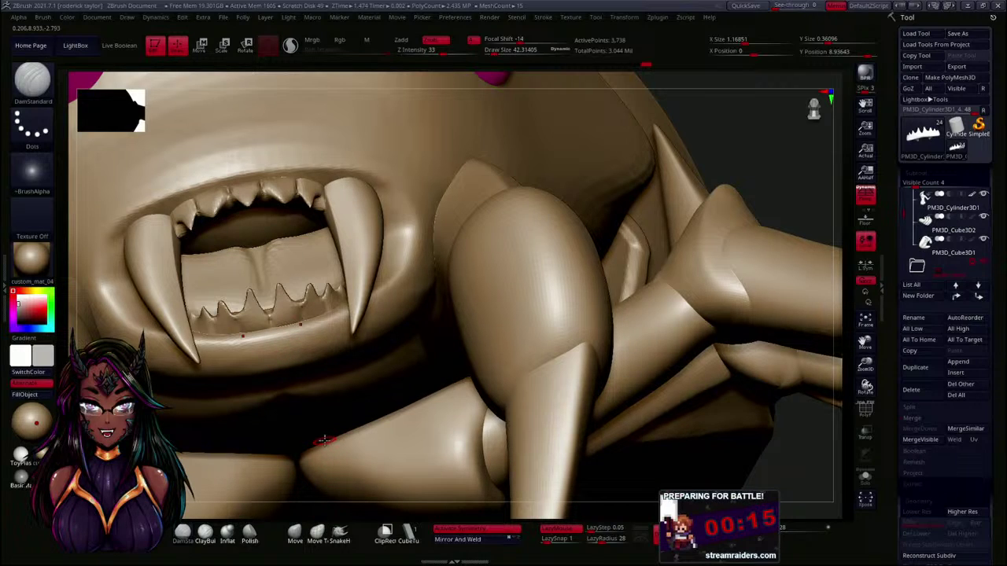
# - Adjust the middle lower teeth with the Move brush, smooth the valleys between them and deepen their separating grooves with DamStandard
pyautogui.click(295, 535)
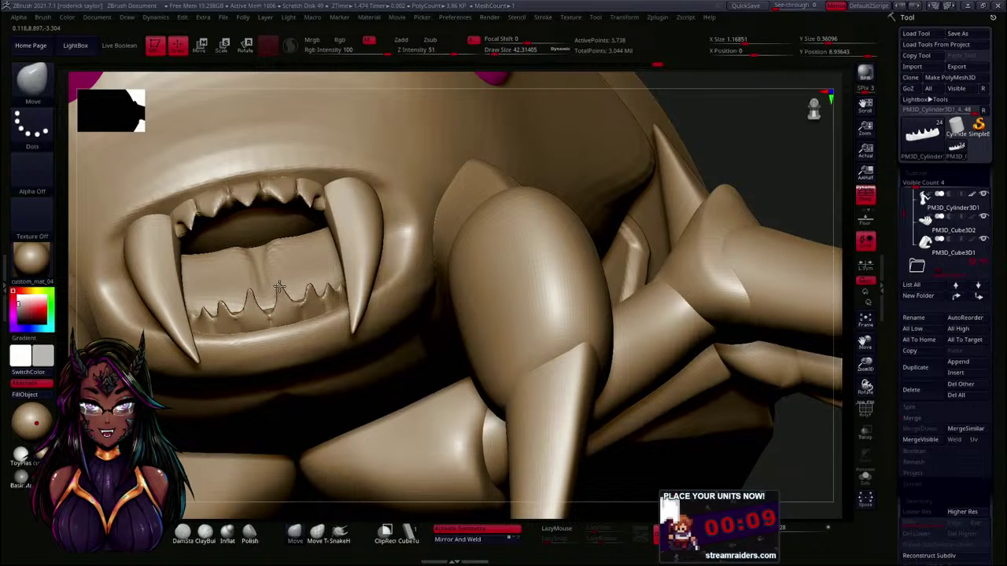
pyautogui.press('shift')
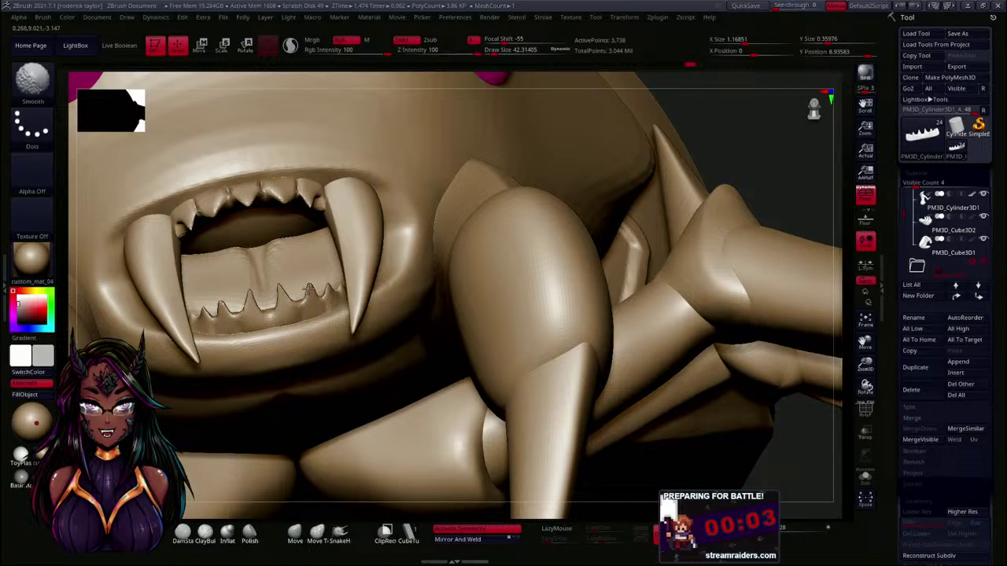
pyautogui.moveTo(294, 297); pyautogui.dragTo(306, 306)
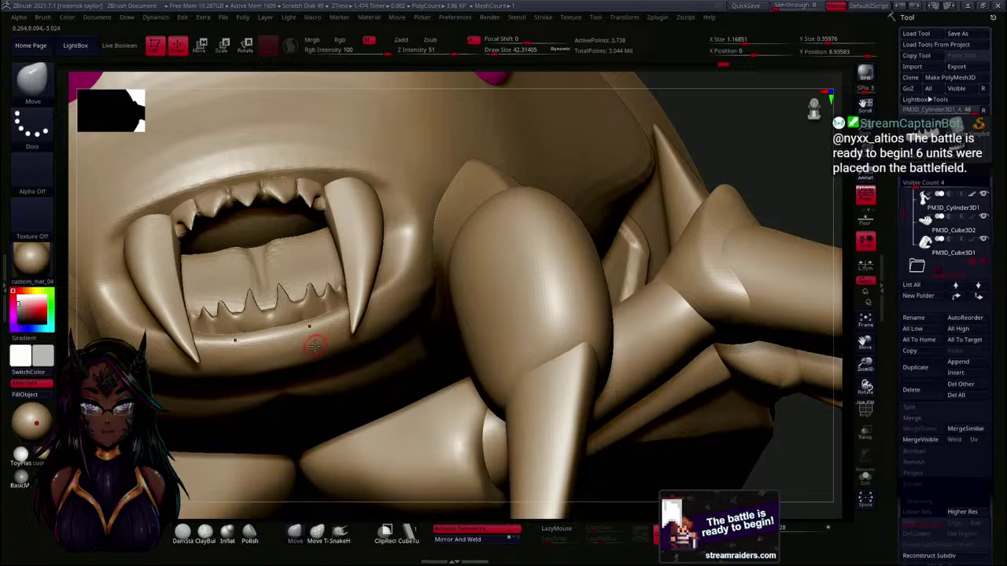
pyautogui.click(183, 536)
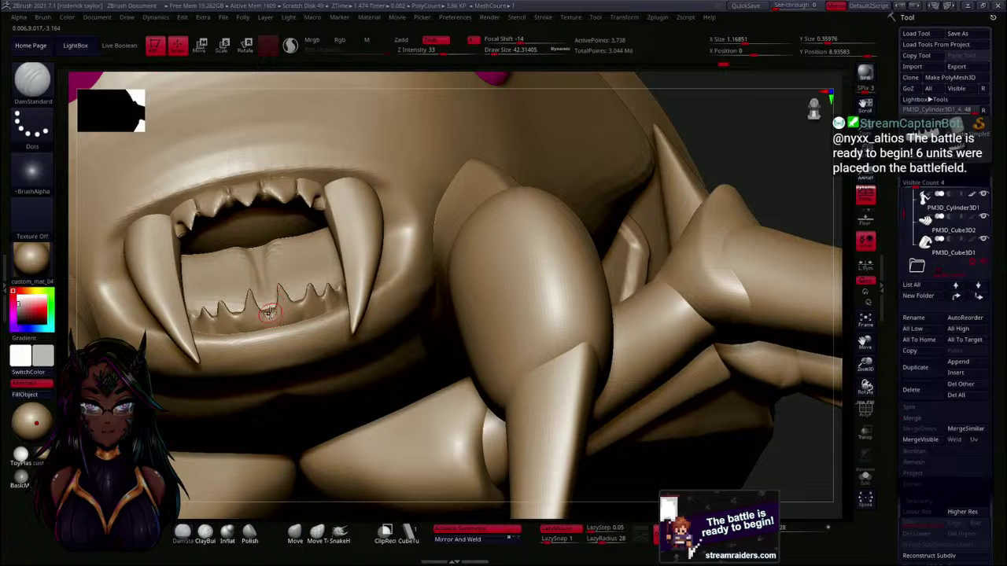
pyautogui.moveTo(273, 330); pyautogui.dragTo(274, 336)
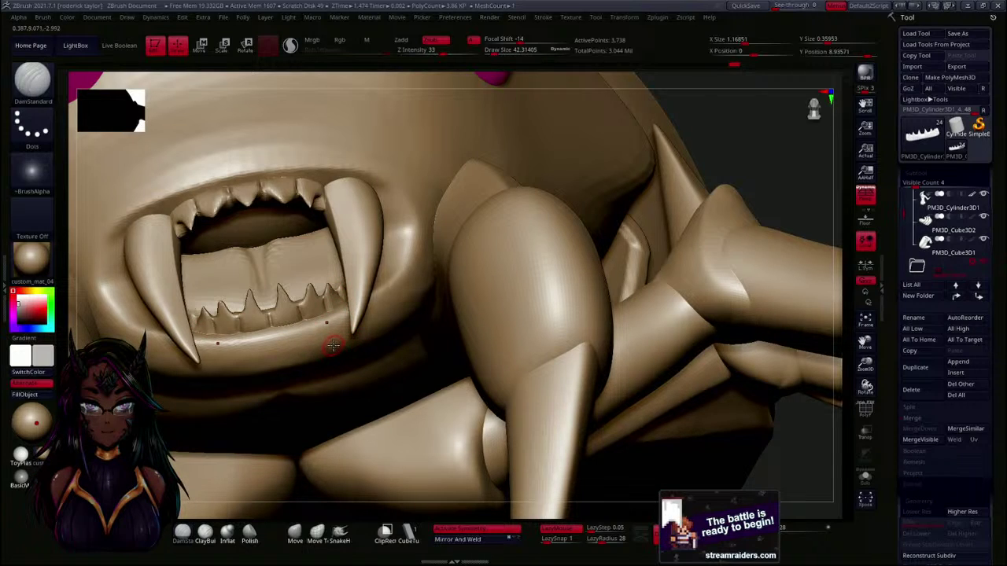
# - Select the tongue, set the draw size to about 94 and even out its upper edge with the Move and Smooth brushes
pyautogui.moveTo(742, 177); pyautogui.dragTo(525, 313)
pyautogui.moveTo(499, 382); pyautogui.dragTo(493, 415)
pyautogui.keyDown('alt'); pyautogui.click(296, 281); pyautogui.keyUp('alt')
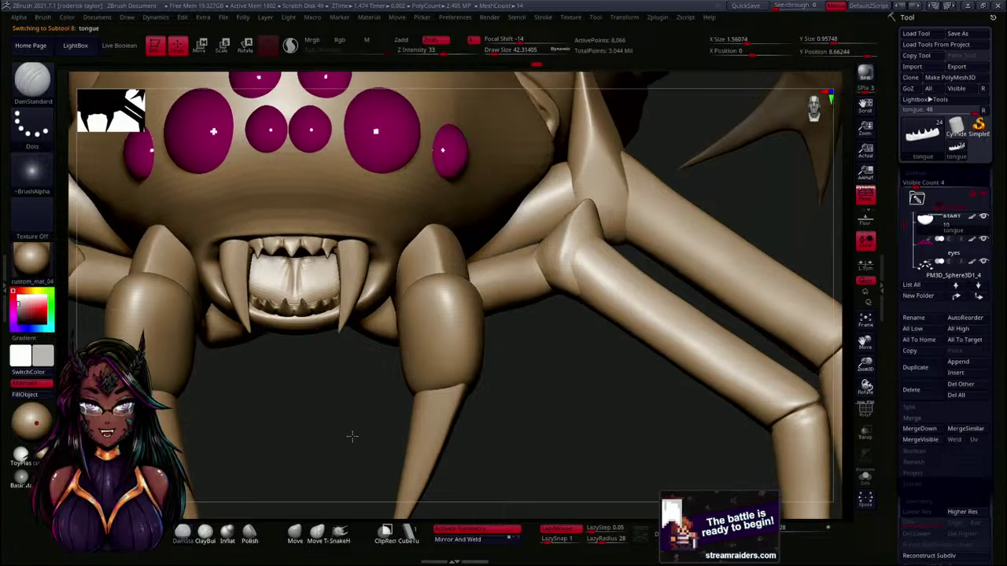
pyautogui.moveTo(354, 438); pyautogui.dragTo(348, 390)
pyautogui.keyDown('alt'); pyautogui.moveTo(622, 213); pyautogui.dragTo(617, 242); pyautogui.keyUp('alt')
pyautogui.press('s')
pyautogui.moveTo(346, 273); pyautogui.dragTo(351, 273)
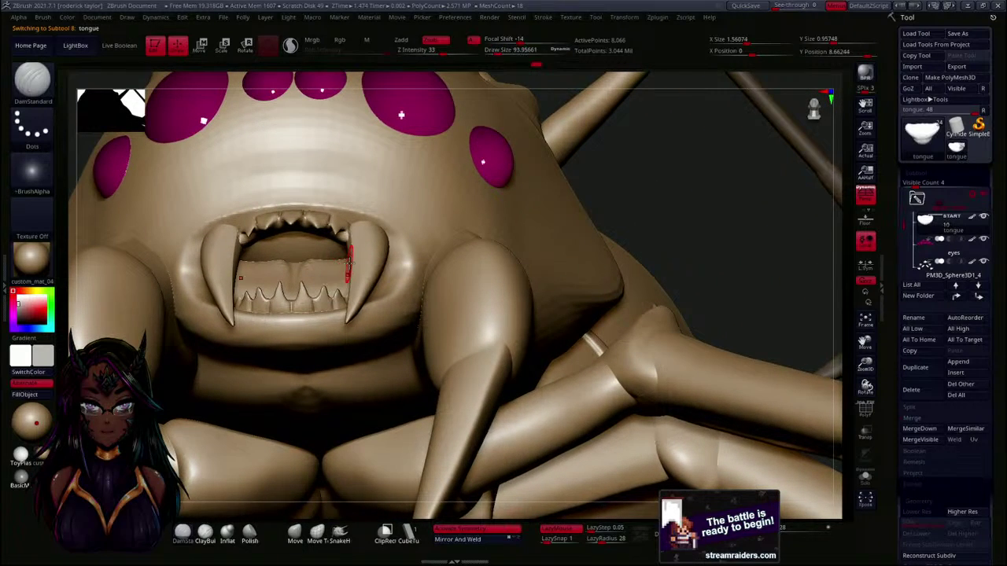
pyautogui.click(295, 533)
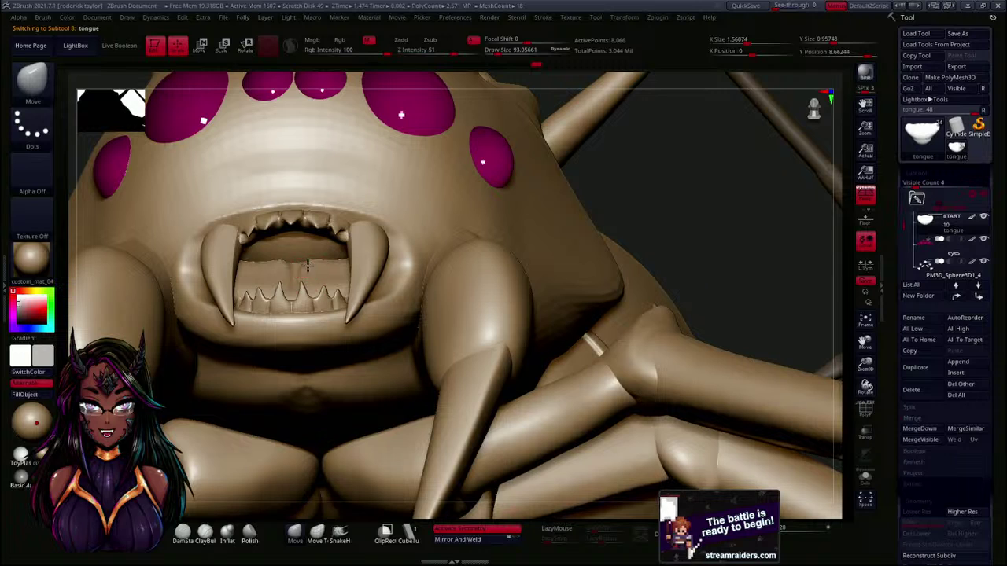
pyautogui.press('shift')
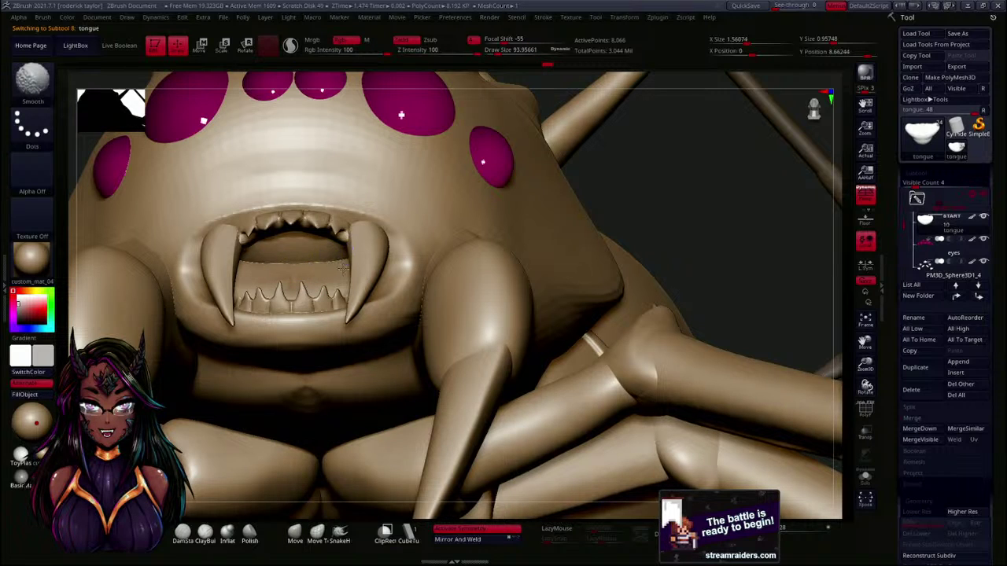
# - Set the draw size to about 204, reshape the middle of the tongue with the Move brush and smooth its surface
pyautogui.moveTo(602, 228); pyautogui.dragTo(681, 252)
pyautogui.press('s')
pyautogui.click(585, 186)
pyautogui.moveTo(348, 265)
pyautogui.mouseDown()
pyautogui.moveTo(316, 273)
pyautogui.moveTo(332, 295)
pyautogui.mouseUp()
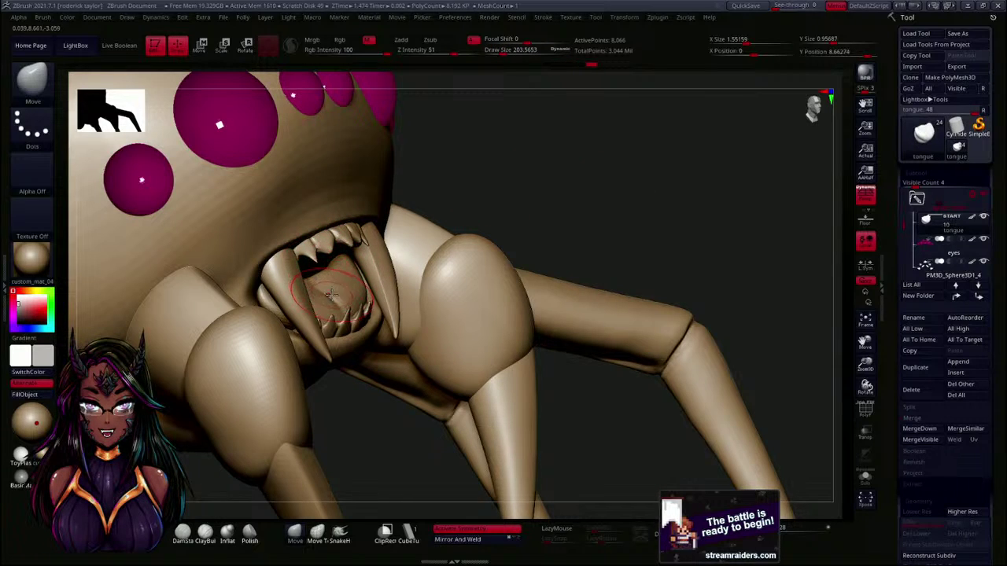
pyautogui.moveTo(469, 240); pyautogui.dragTo(360, 250)
pyautogui.moveTo(650, 154); pyautogui.dragTo(572, 170)
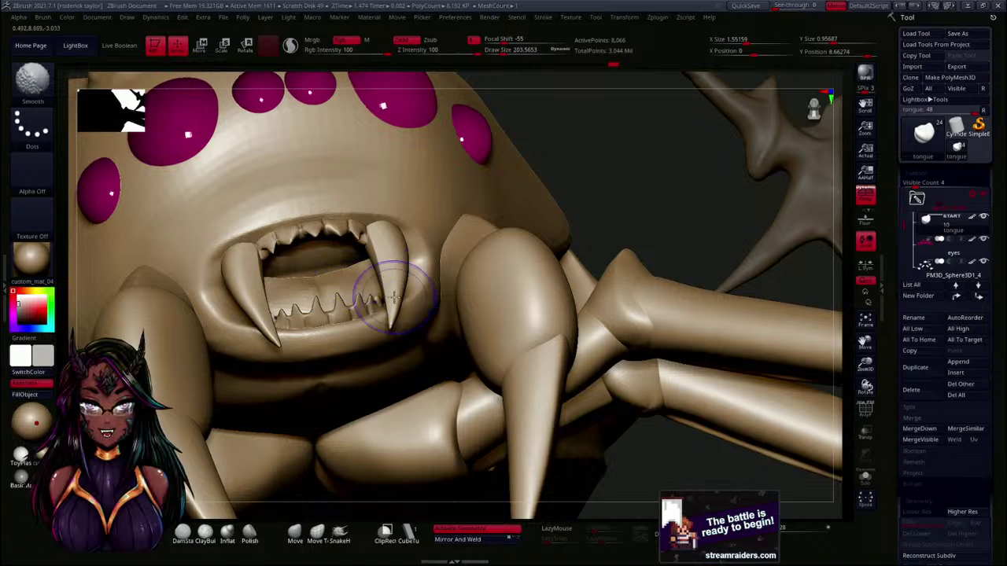
# - Pull the tongue's sides in behind the fangs with the Move brush and smooth its outer edges
pyautogui.moveTo(625, 207)
pyautogui.mouseDown()
pyautogui.moveTo(639, 224)
pyautogui.moveTo(502, 236)
pyautogui.mouseUp()
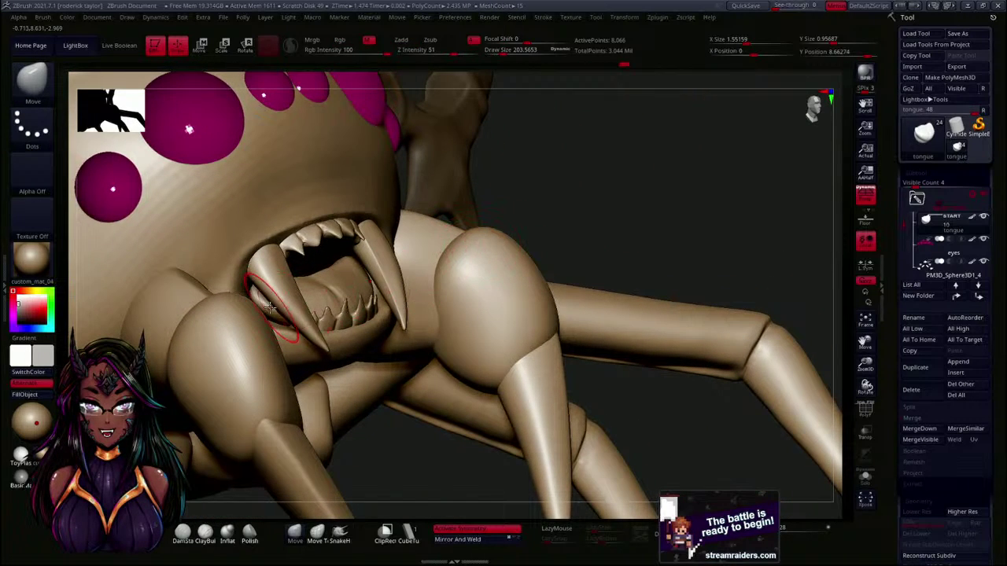
pyautogui.moveTo(400, 427); pyautogui.dragTo(367, 401)
pyautogui.moveTo(247, 305); pyautogui.dragTo(251, 305)
pyautogui.moveTo(553, 210); pyautogui.dragTo(589, 192)
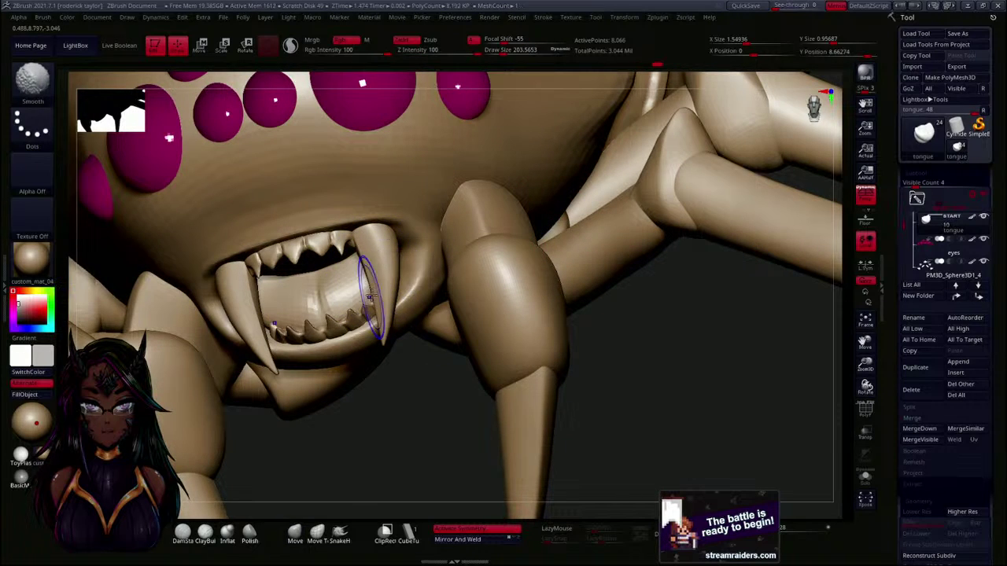
pyautogui.moveTo(423, 434)
pyautogui.mouseDown()
pyautogui.moveTo(411, 394)
pyautogui.moveTo(574, 356)
pyautogui.moveTo(595, 383)
pyautogui.moveTo(556, 341)
pyautogui.moveTo(565, 348)
pyautogui.mouseUp()
pyautogui.moveTo(532, 390)
pyautogui.keyDown('alt'); pyautogui.mouseDown()
pyautogui.moveTo(529, 339)
pyautogui.moveTo(534, 376)
pyautogui.mouseUp(); pyautogui.keyUp('alt')
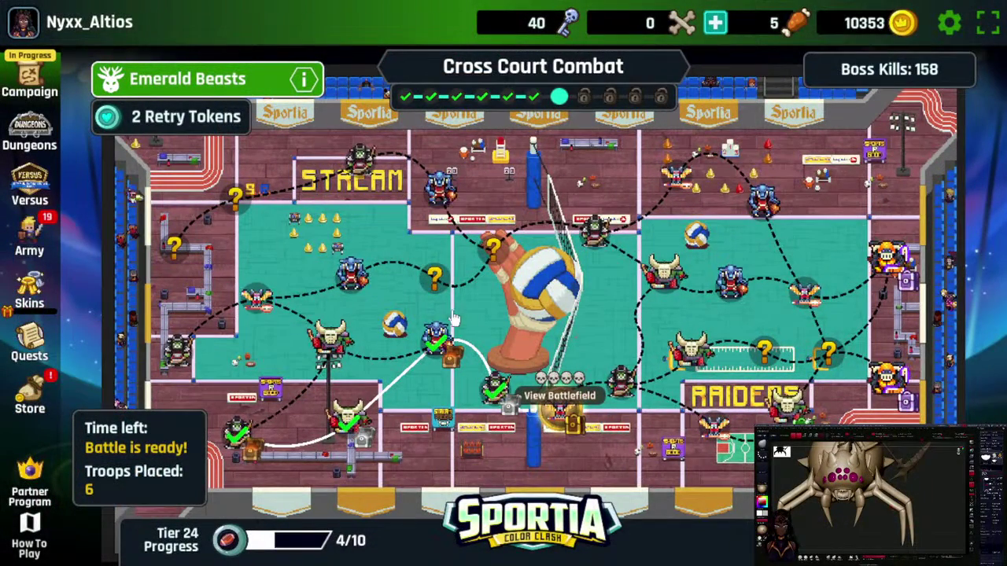
# - Switch to Stream Raiders, open the Break Point battlefield, place the purple spell on the enemy group and start the battle
pyautogui.click(561, 426)
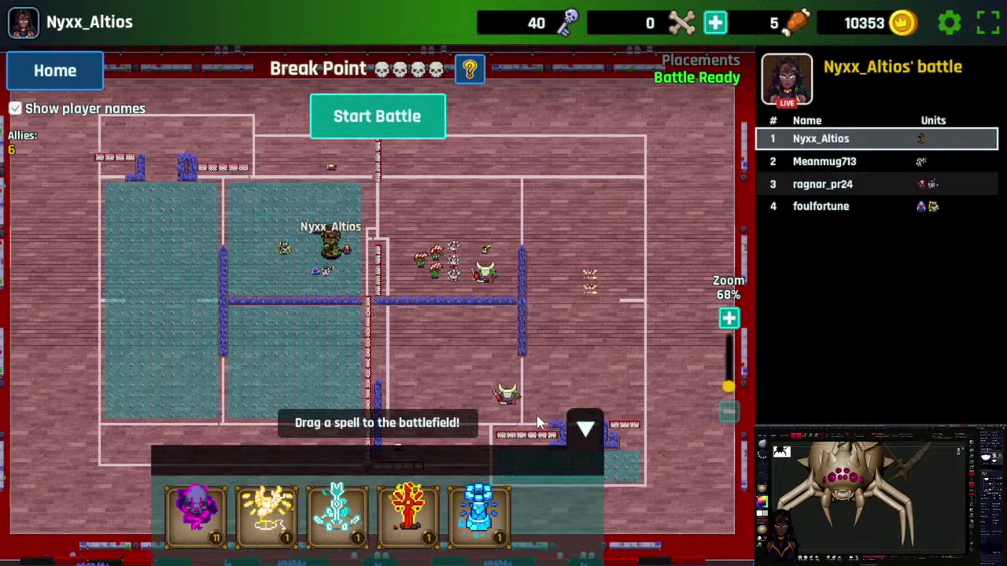
pyautogui.moveTo(196, 511); pyautogui.dragTo(441, 266)
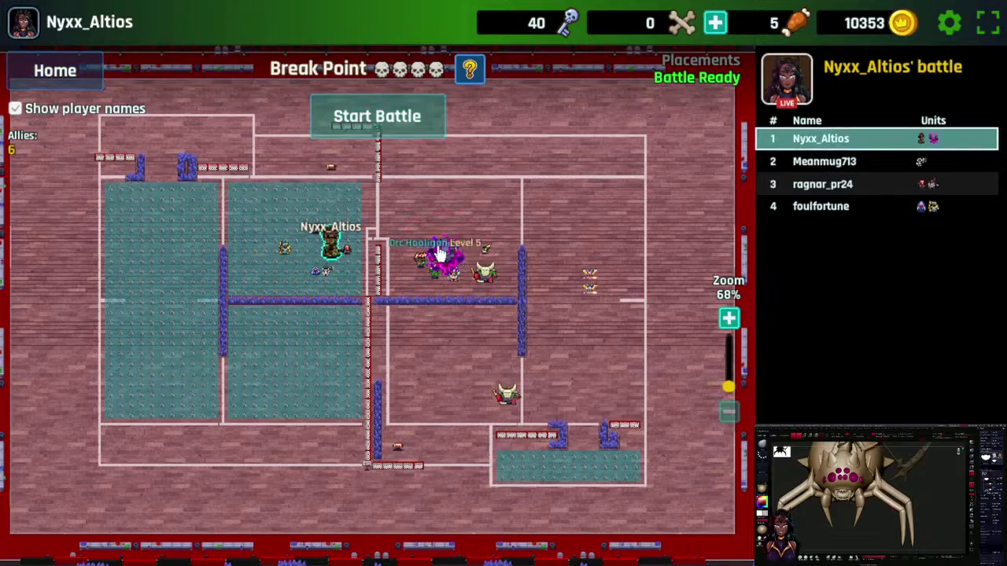
pyautogui.click(363, 118)
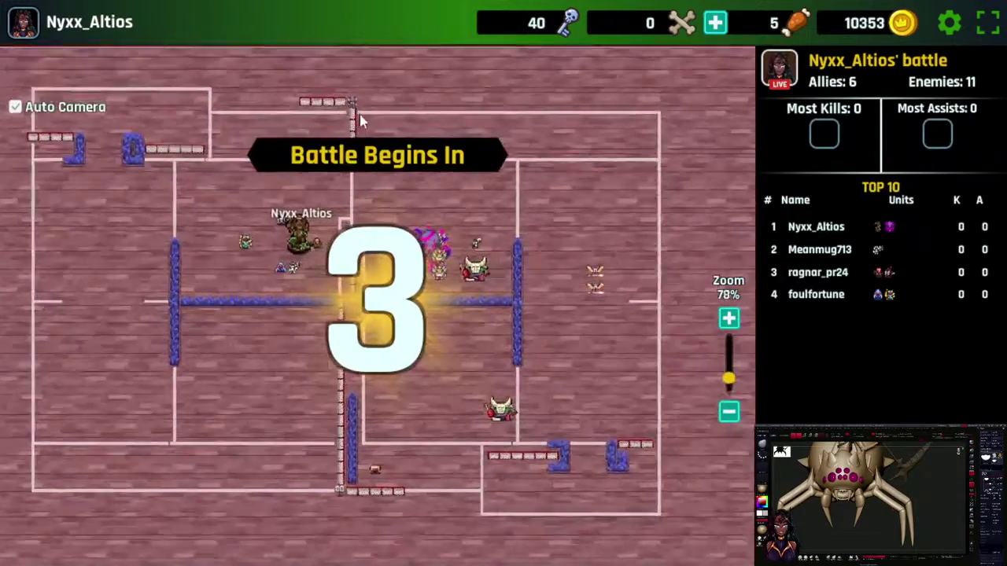
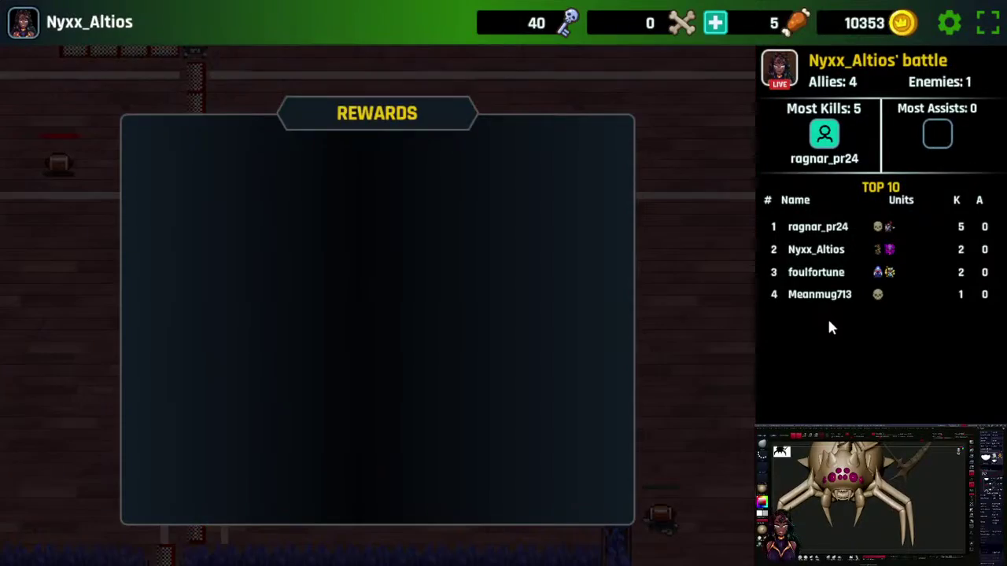
# - Award the 50 gold bag to the chosen viewer, grant the remaining reward at random and return to the campaign map
pyautogui.click(378, 458)
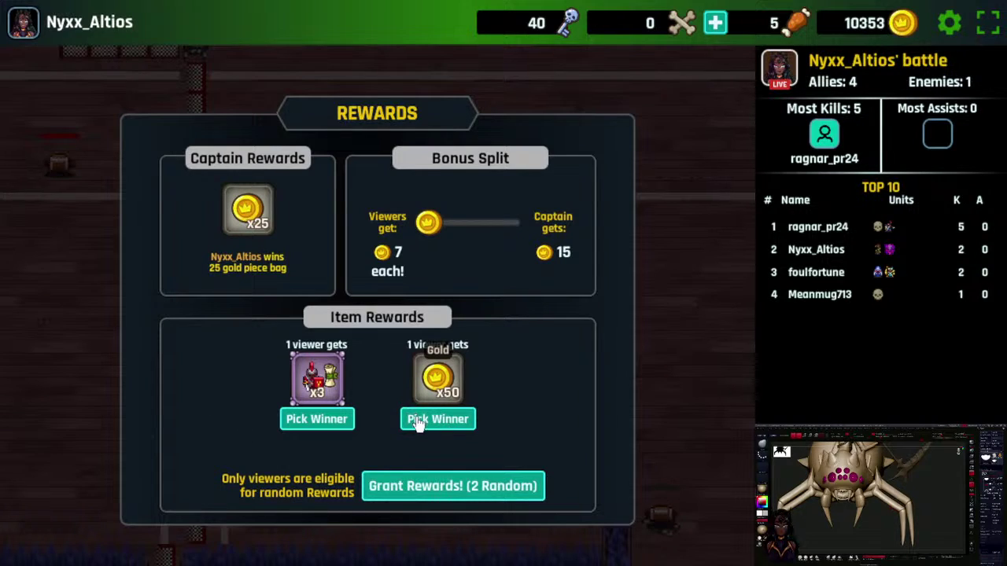
pyautogui.click(418, 422)
pyautogui.click(190, 280)
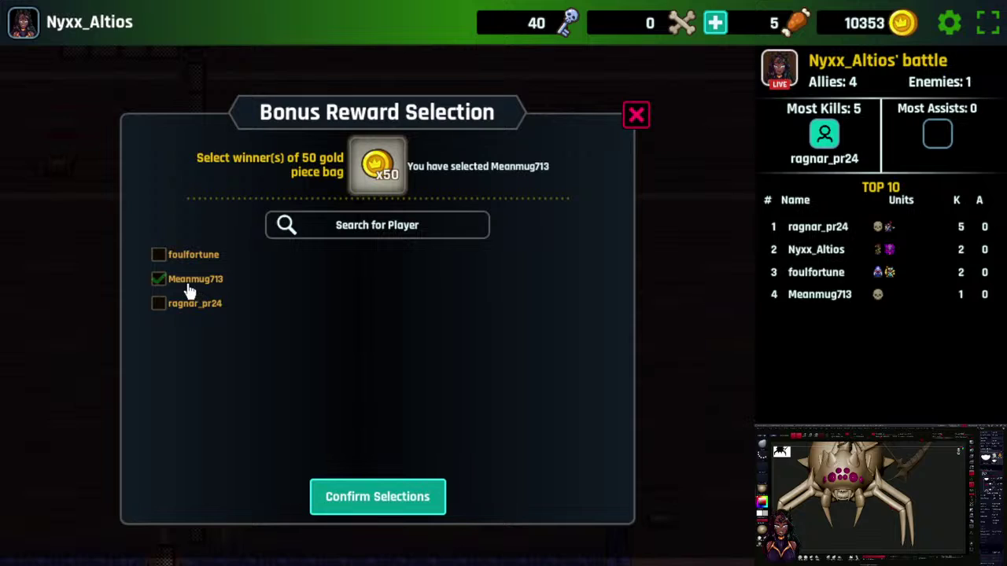
pyautogui.click(356, 508)
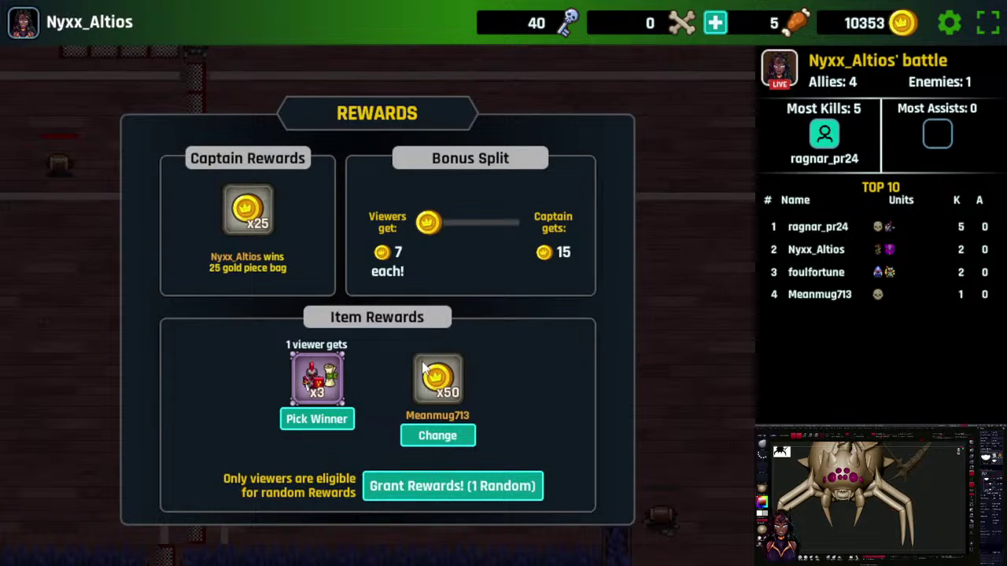
pyautogui.click(376, 487)
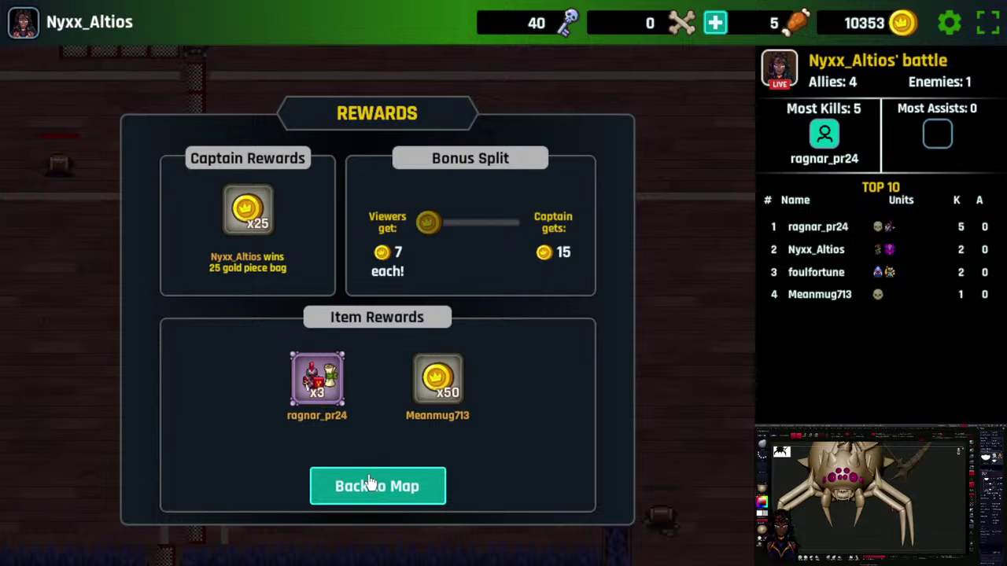
pyautogui.click(368, 497)
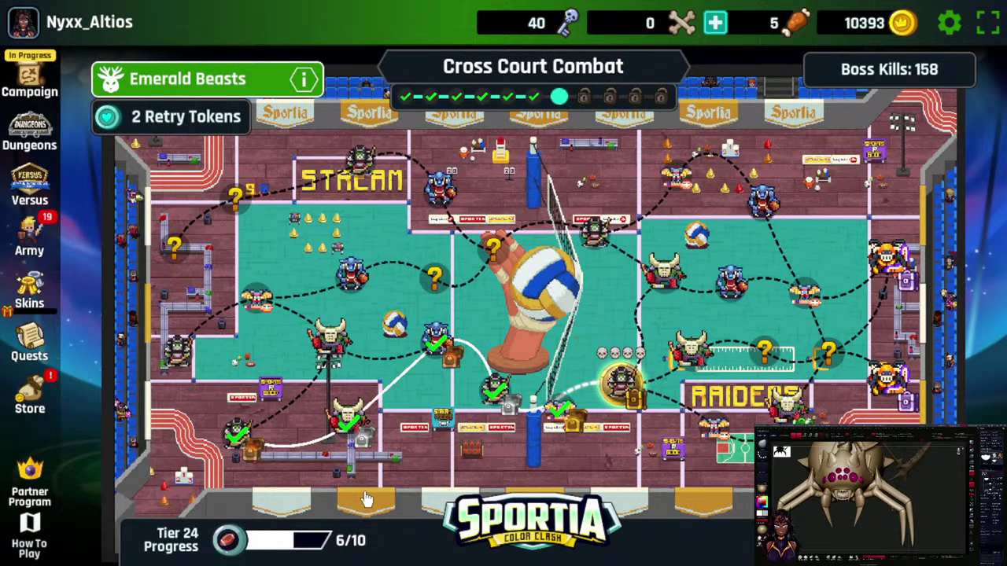
# - Open the Power Play battle, place the Vampire captain unit in the central placement zone and return to the map
pyautogui.click(618, 387)
pyautogui.click(528, 489)
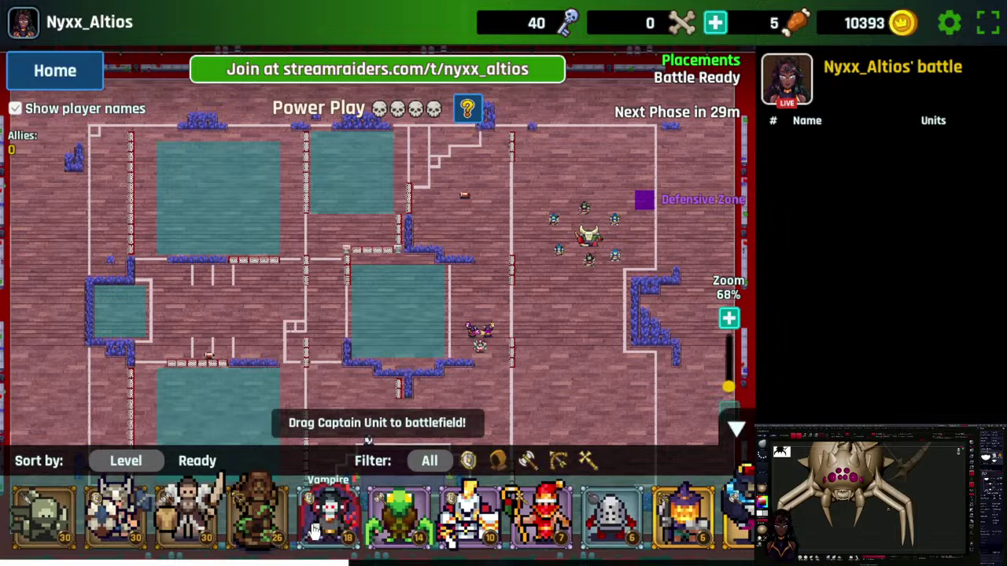
pyautogui.moveTo(315, 531); pyautogui.dragTo(427, 303)
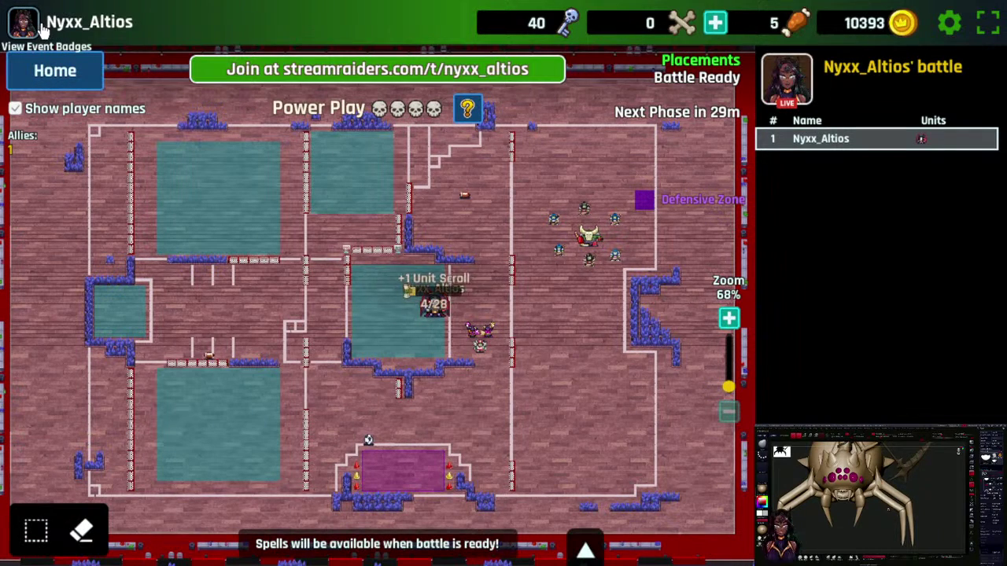
pyautogui.click(41, 65)
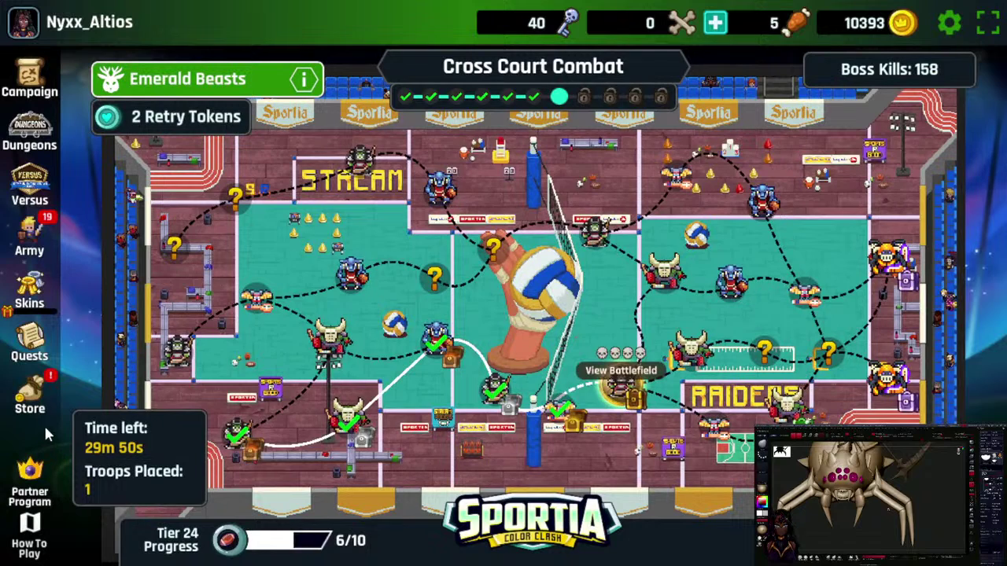
# - Review the scroll offers in the store and the upgradeable units in the army list
pyautogui.click(30, 390)
pyautogui.scroll(-1, 495, 387)
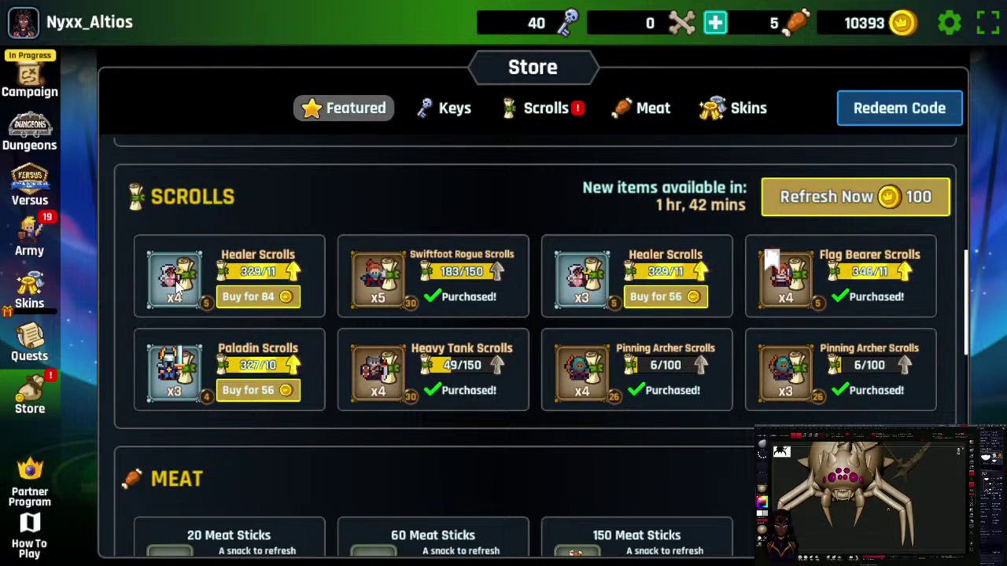
pyautogui.scroll(1, 180, 288)
pyautogui.click(29, 234)
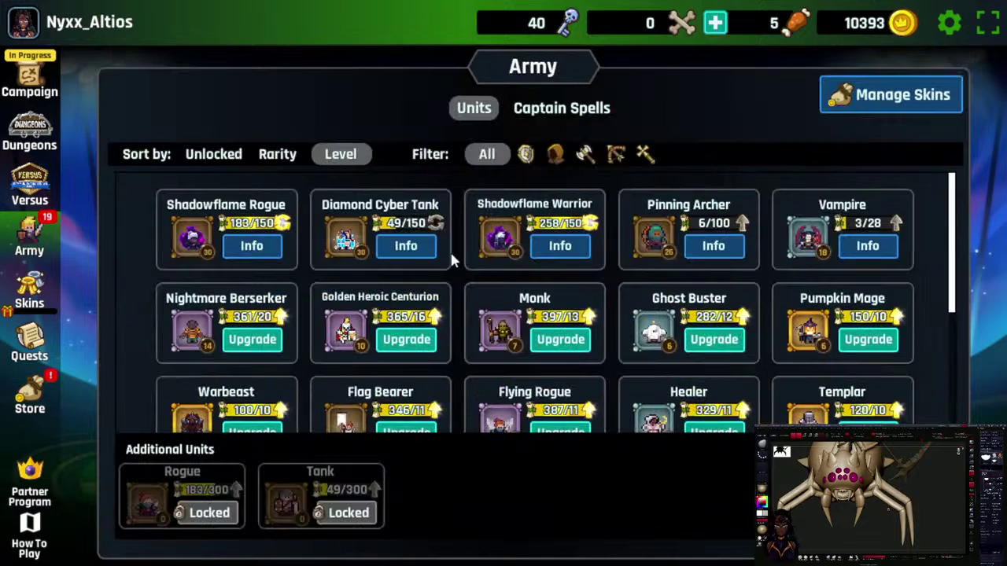
pyautogui.scroll(-1, 551, 268)
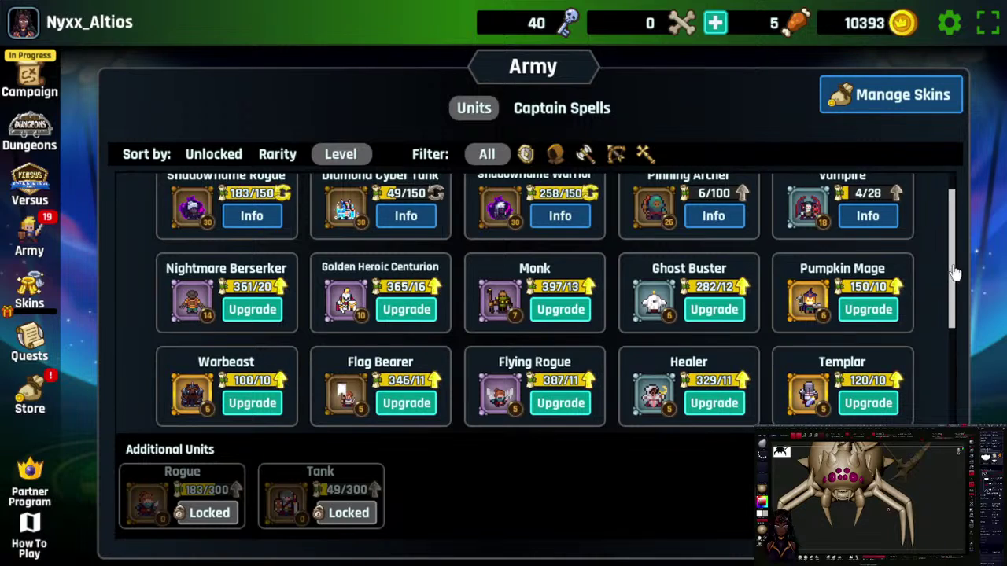
pyautogui.moveTo(954, 272); pyautogui.dragTo(926, 409)
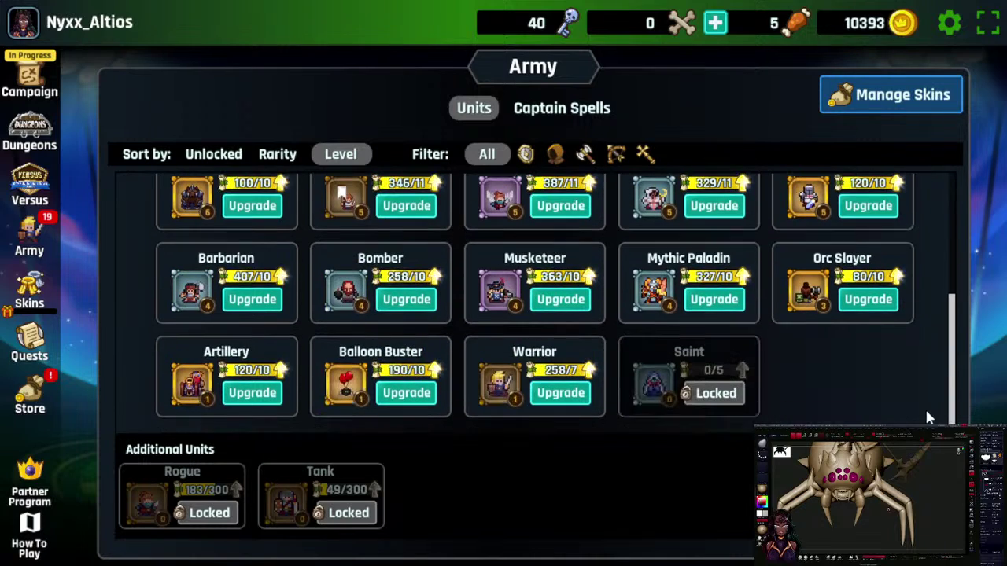
# - Examine the Saint unit's stats and unlock requirements, and look back over the army list
pyautogui.click(712, 394)
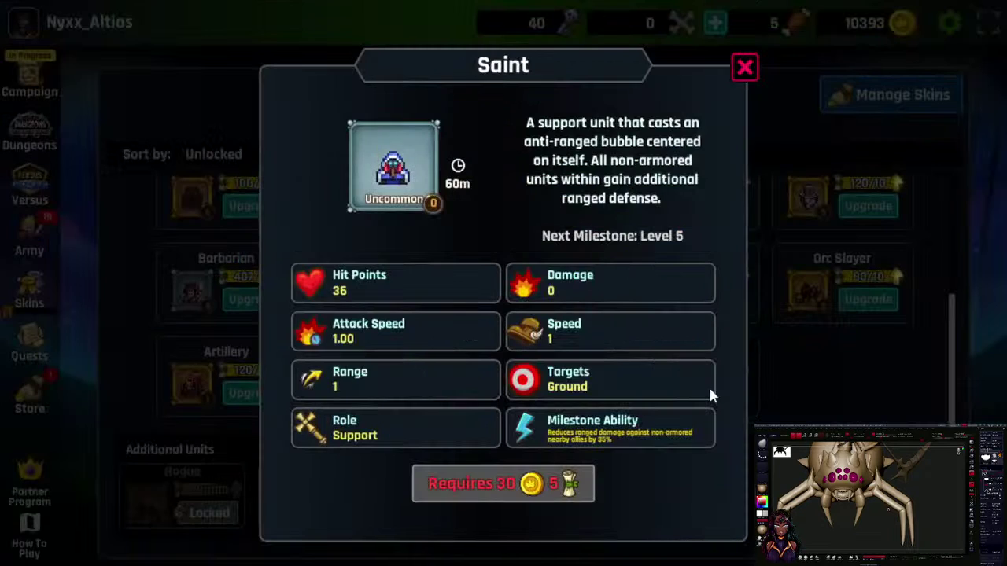
pyautogui.click(744, 67)
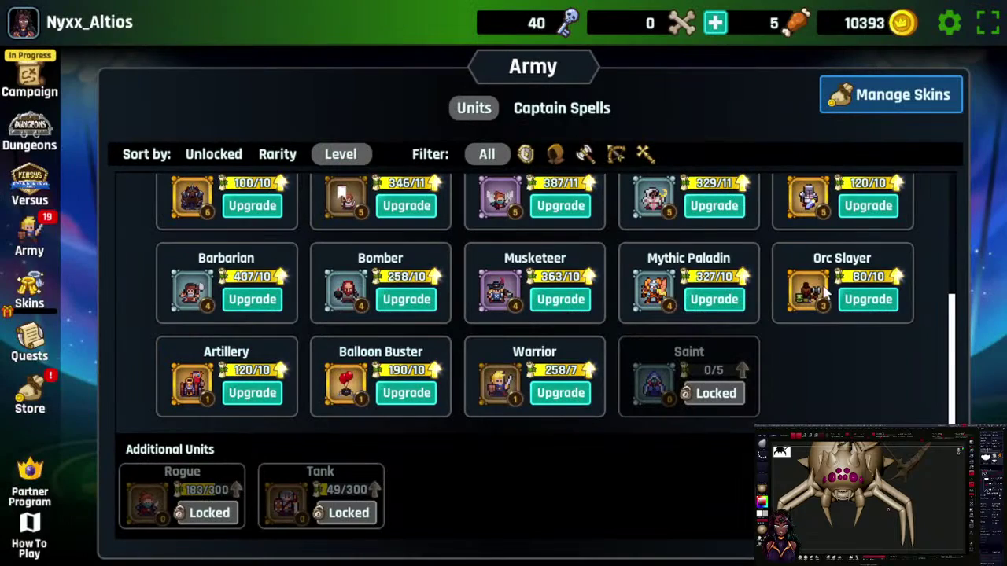
pyautogui.moveTo(954, 331); pyautogui.dragTo(951, 383)
pyautogui.click(689, 396)
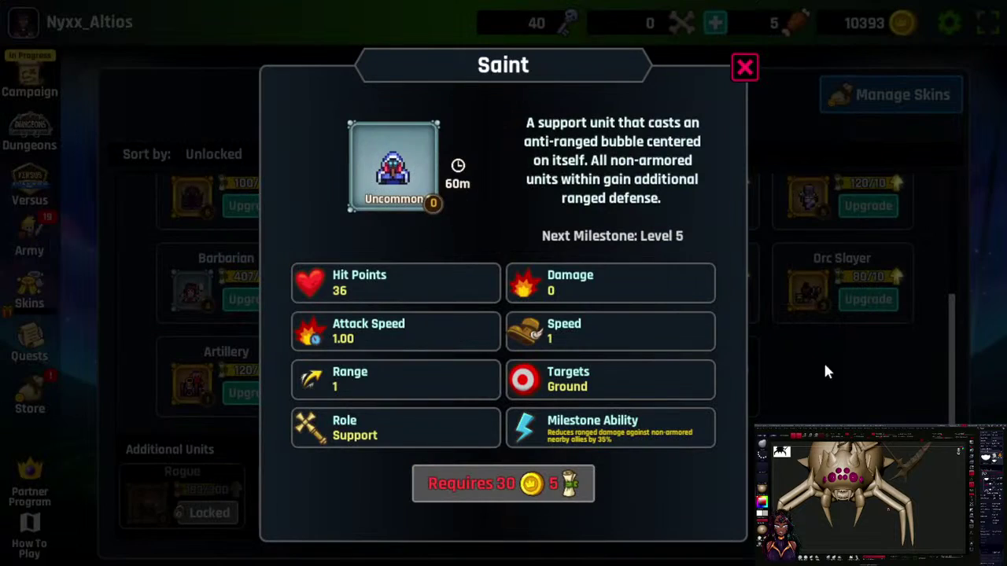
pyautogui.click(744, 66)
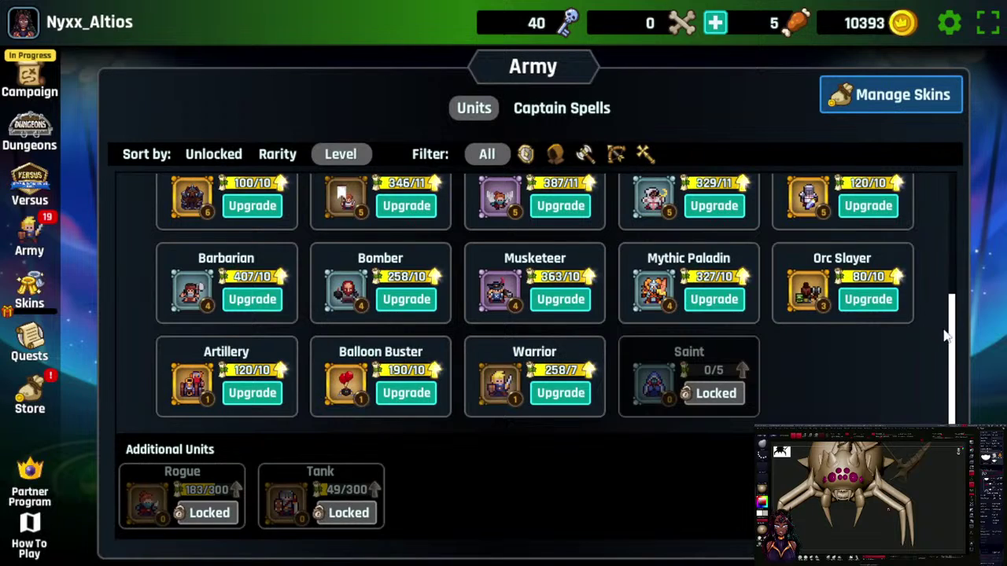
pyautogui.moveTo(953, 342); pyautogui.dragTo(989, 136)
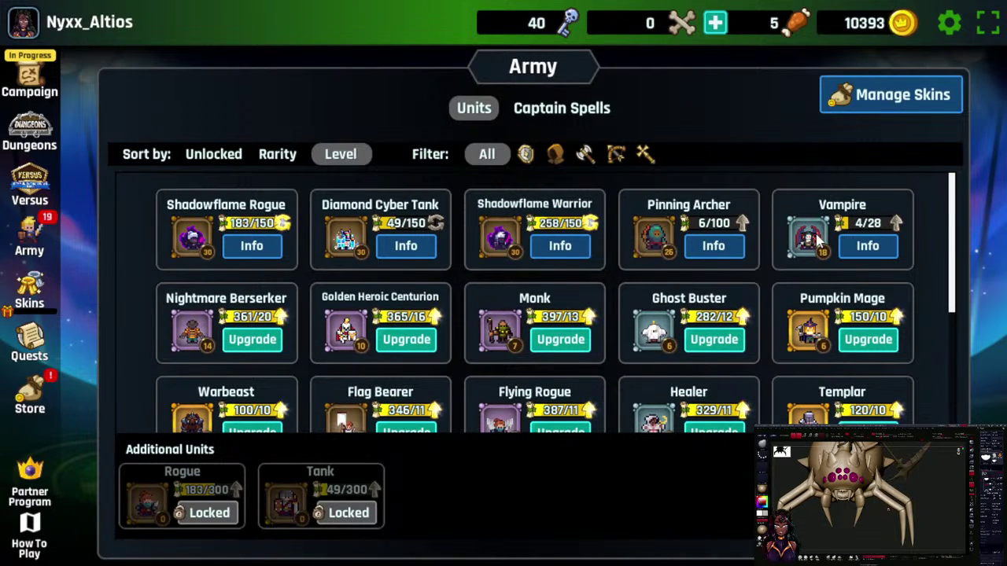
# - Check the Power Play battlefield from the campaign map and look at the Dungeons page
pyautogui.click(30, 78)
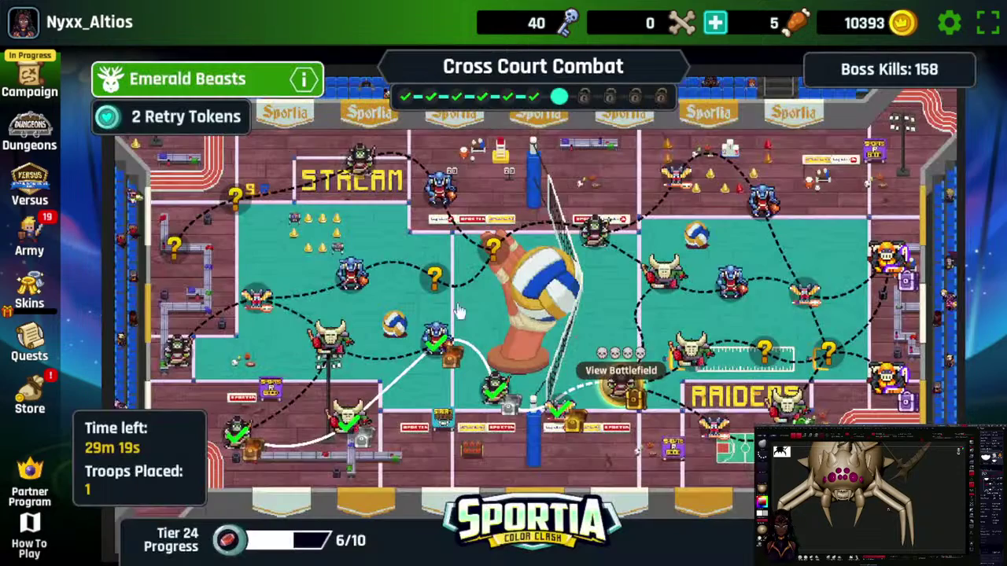
pyautogui.click(615, 394)
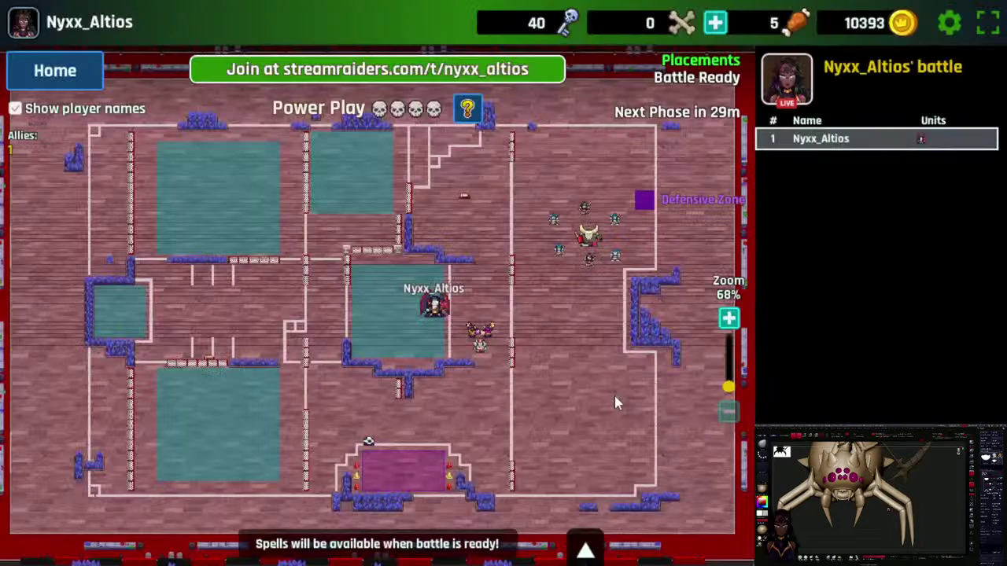
pyautogui.click(54, 70)
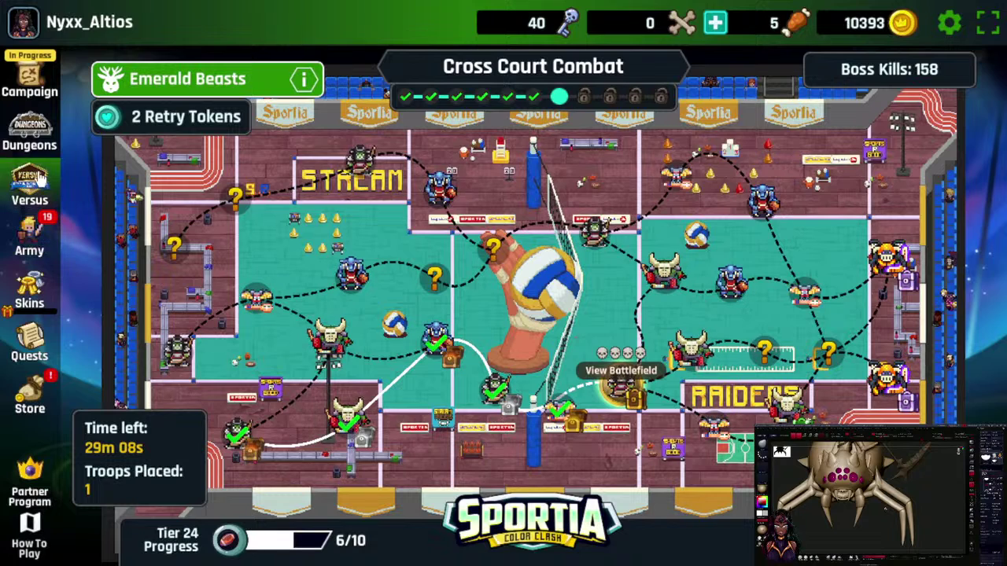
pyautogui.click(36, 141)
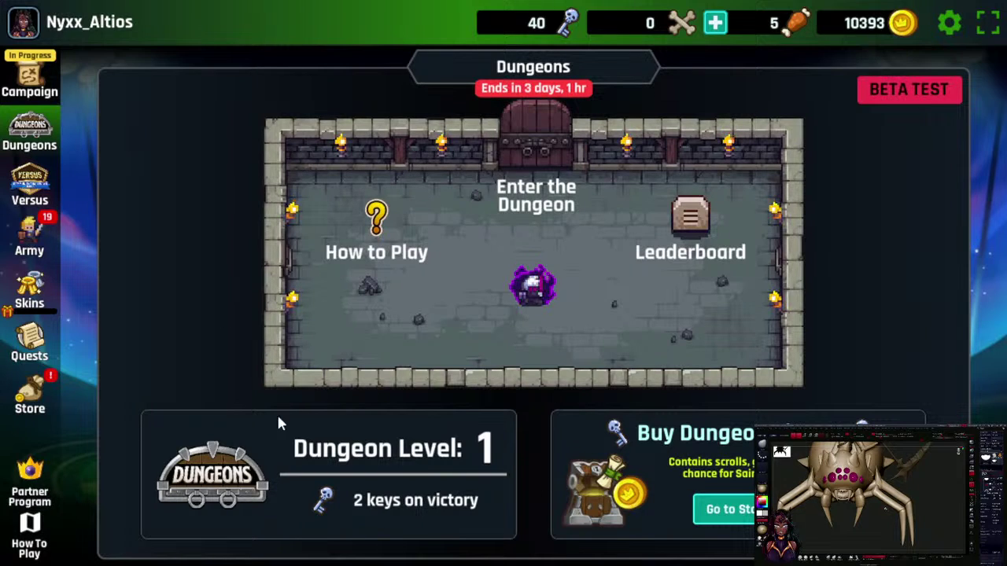
pyautogui.click(4, 91)
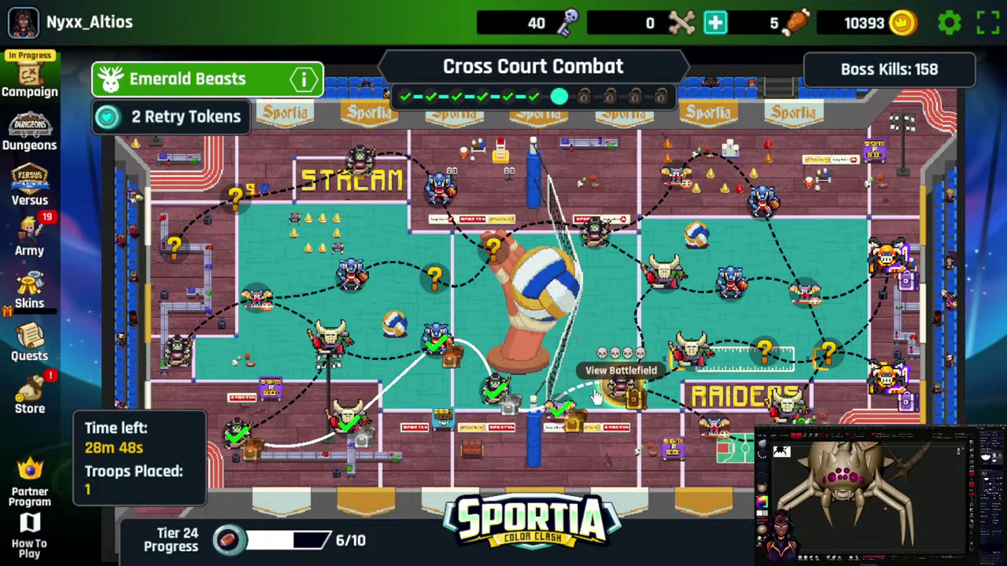
pyautogui.click(626, 401)
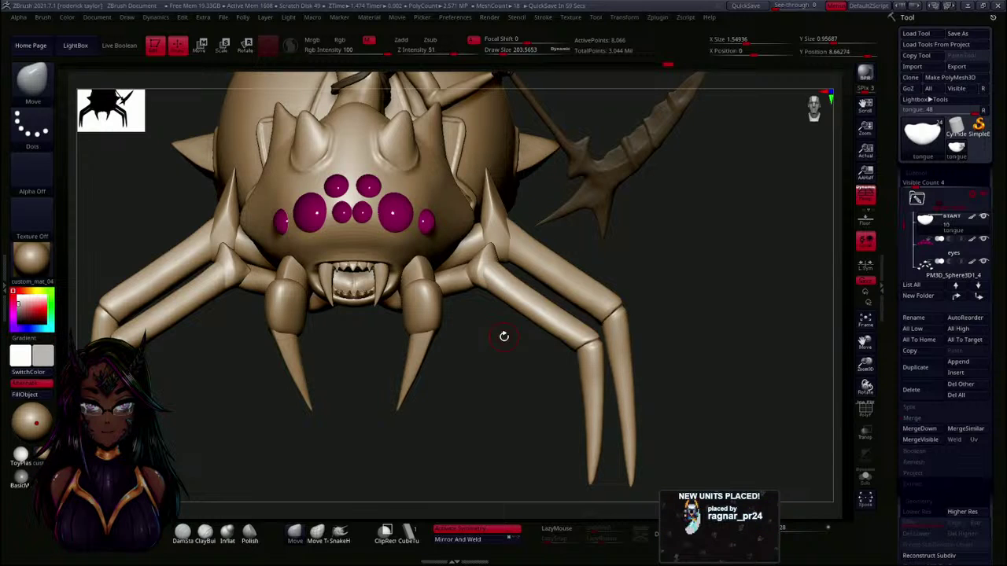
# - Switch to ZBrush, make the torso the active subtool and smooth its surface around the upper lip
pyautogui.keyDown('alt'); pyautogui.moveTo(357, 371); pyautogui.dragTo(371, 388); pyautogui.keyUp('alt')
pyautogui.keyDown('alt'); pyautogui.click(367, 223); pyautogui.keyUp('alt')
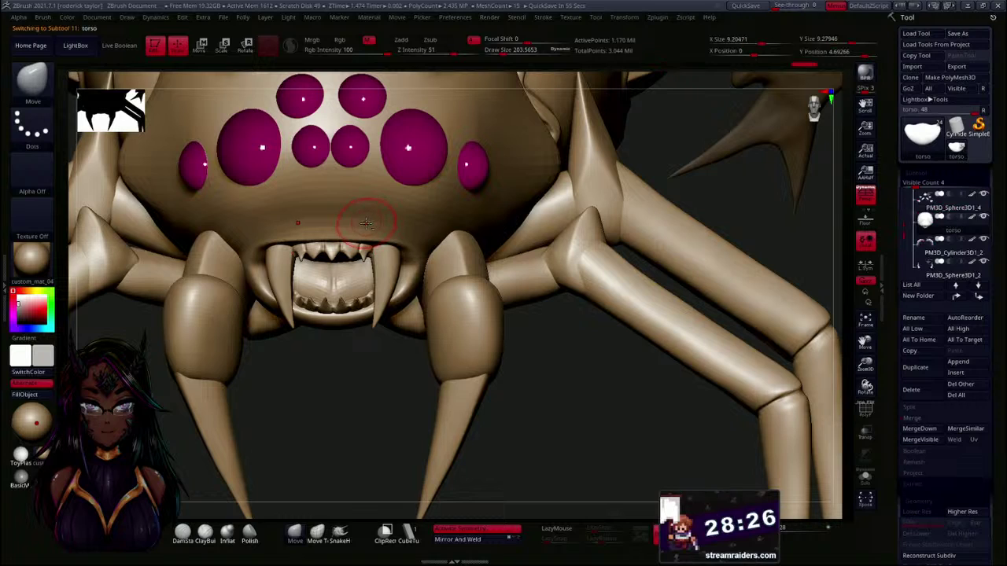
pyautogui.press('shift')
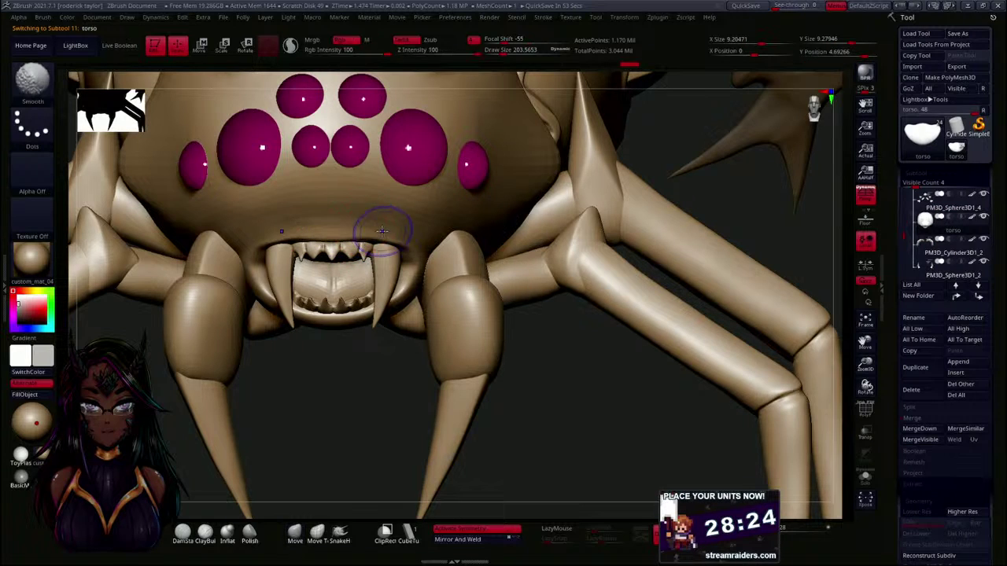
pyautogui.moveTo(424, 259)
pyautogui.mouseDown(button='right')
pyautogui.moveTo(353, 400)
pyautogui.moveTo(342, 334)
pyautogui.mouseUp(button='right')
pyautogui.keyDown('shift'); pyautogui.moveTo(359, 332); pyautogui.dragTo(413, 293); pyautogui.keyUp('shift')
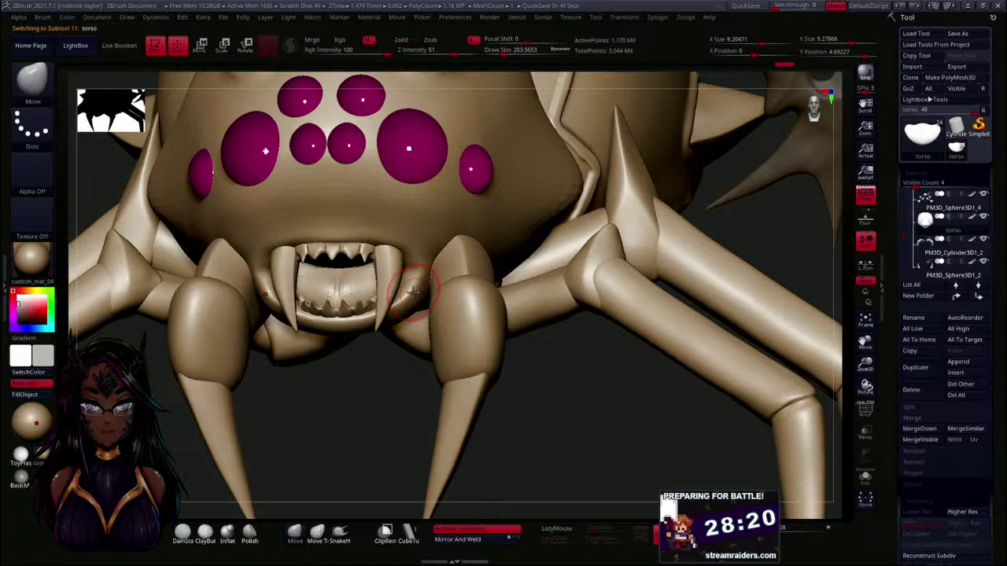
# - Reshape and smooth the torso's cheek surface at the mouth corners beside the fangs
pyautogui.press('shift')
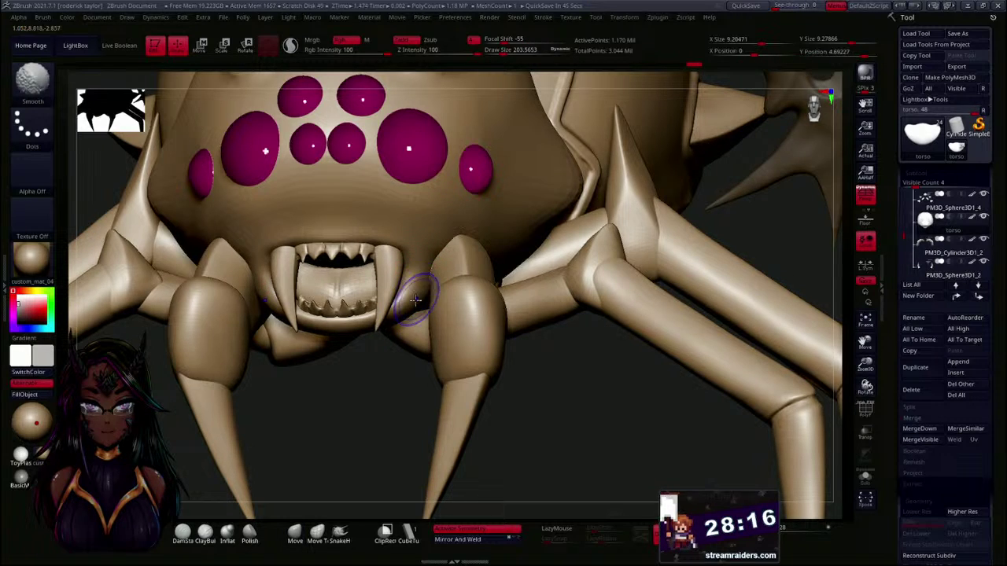
pyautogui.moveTo(402, 297)
pyautogui.keyDown('shift'); pyautogui.mouseDown()
pyautogui.moveTo(393, 310)
pyautogui.moveTo(354, 305)
pyautogui.moveTo(338, 334)
pyautogui.mouseUp(); pyautogui.keyUp('shift')
pyautogui.keyDown('shift'); pyautogui.moveTo(409, 272); pyautogui.dragTo(404, 285); pyautogui.keyUp('shift')
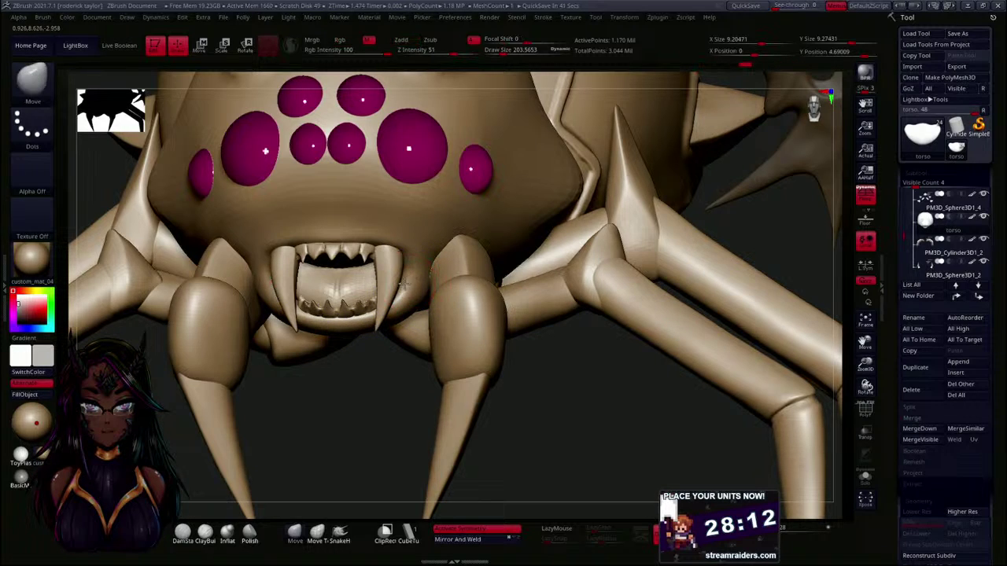
pyautogui.press('shift')
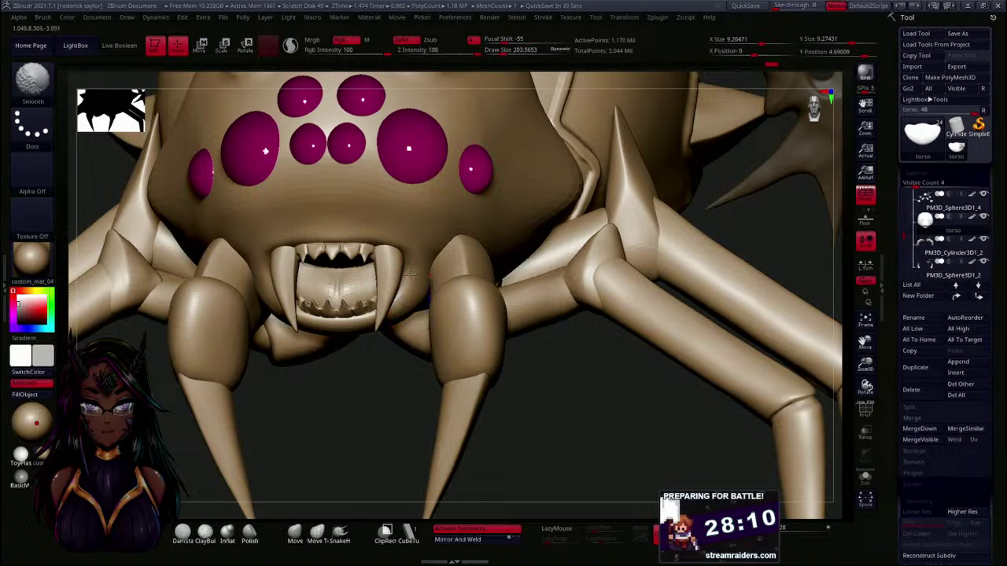
pyautogui.moveTo(408, 315); pyautogui.dragTo(403, 307)
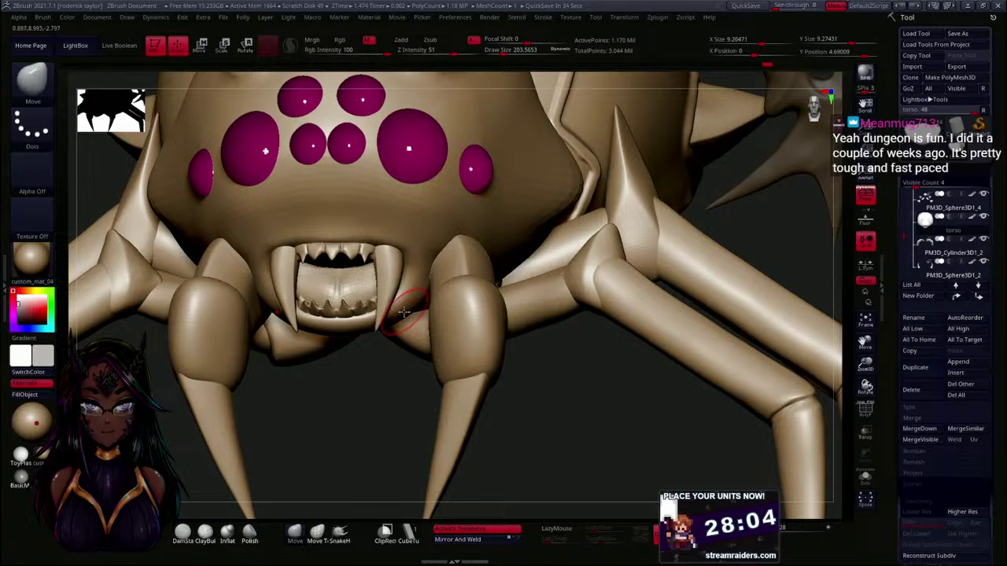
# - Refine and smooth the skin around the outer base of the fangs, working from a three-quarter angle
pyautogui.moveTo(347, 401)
pyautogui.mouseDown()
pyautogui.moveTo(463, 378)
pyautogui.moveTo(440, 385)
pyautogui.moveTo(377, 277)
pyautogui.mouseUp()
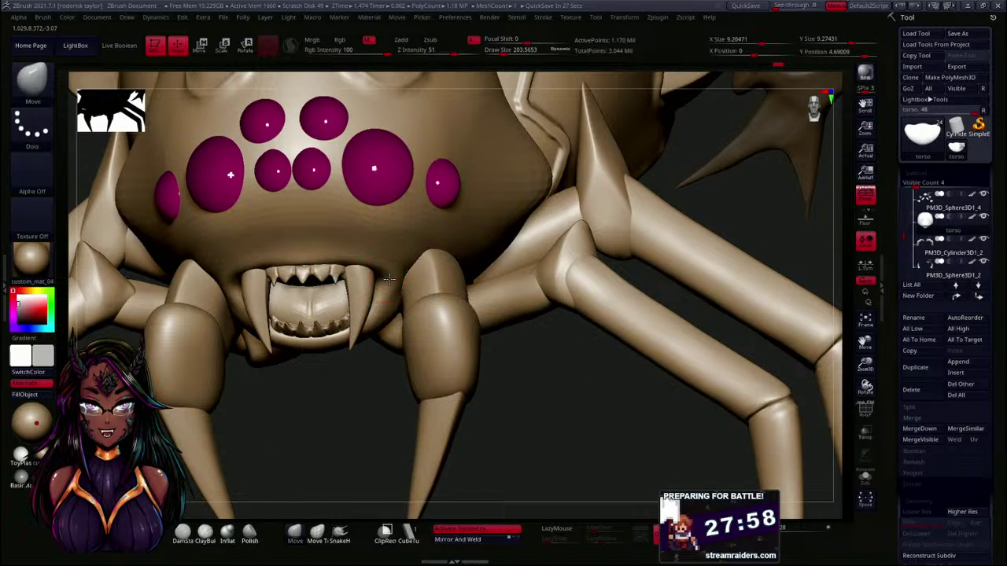
pyautogui.press('shift')
pyautogui.moveTo(406, 399); pyautogui.dragTo(368, 399)
pyautogui.press('shift')
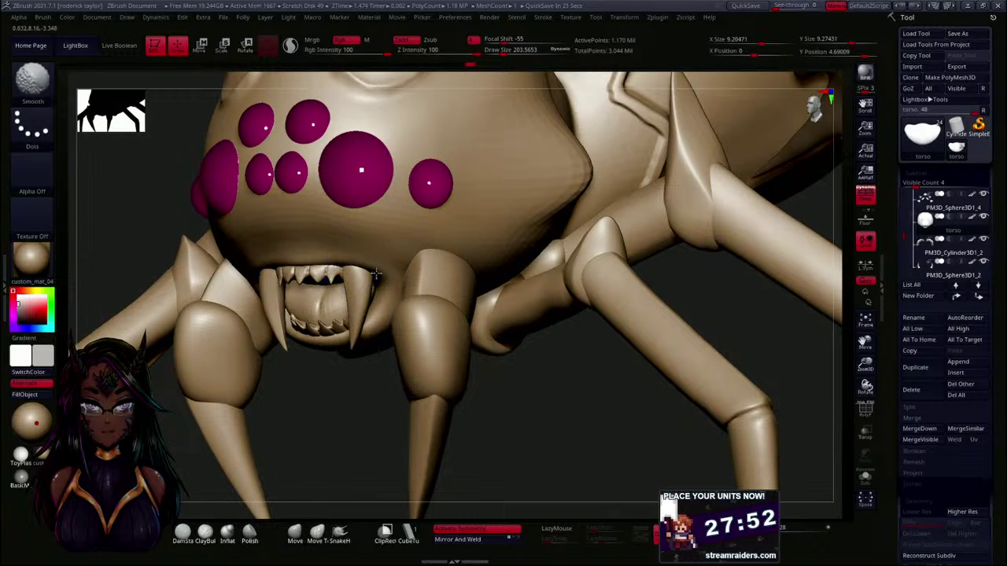
pyautogui.moveTo(357, 391)
pyautogui.mouseDown()
pyautogui.moveTo(388, 411)
pyautogui.moveTo(362, 407)
pyautogui.moveTo(271, 452)
pyautogui.mouseUp()
# - Sharpen the upper lip edge above the fangs with the Pinch brush, reducing the draw size to about 85
pyautogui.click(189, 533)
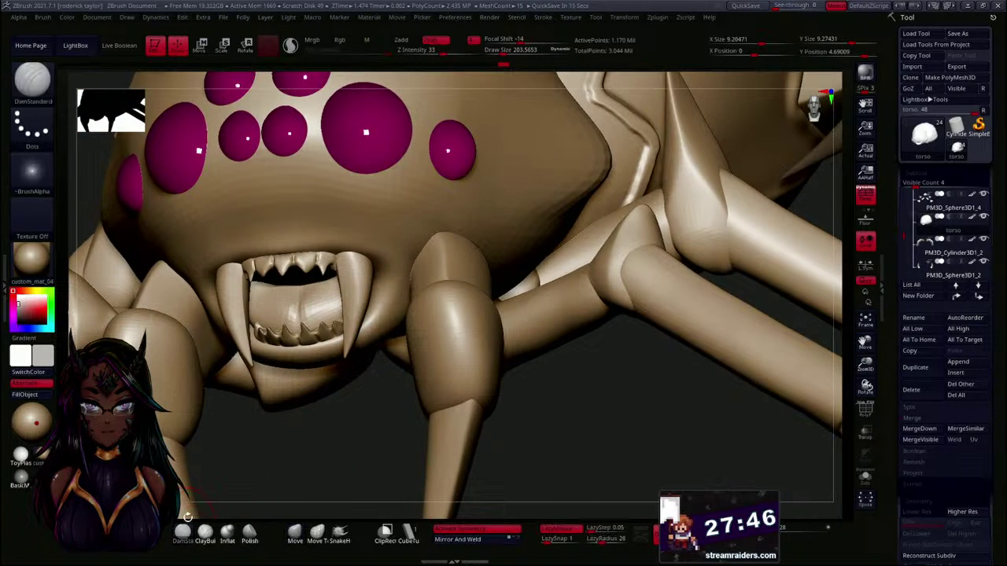
pyautogui.press('b')
pyautogui.press('p')
pyautogui.press('i')
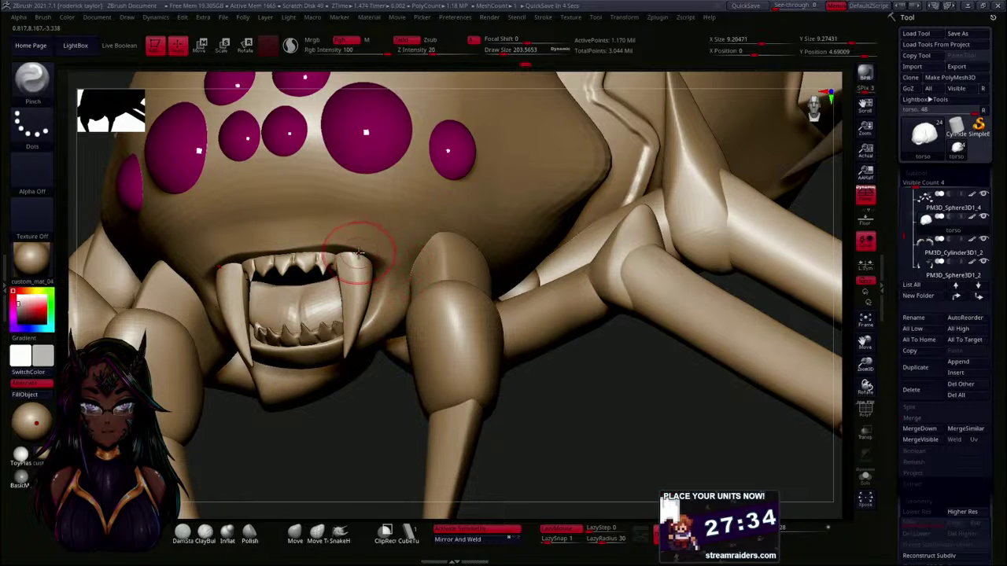
pyautogui.moveTo(389, 276)
pyautogui.mouseDown()
pyautogui.moveTo(362, 246)
pyautogui.moveTo(318, 240)
pyautogui.mouseUp()
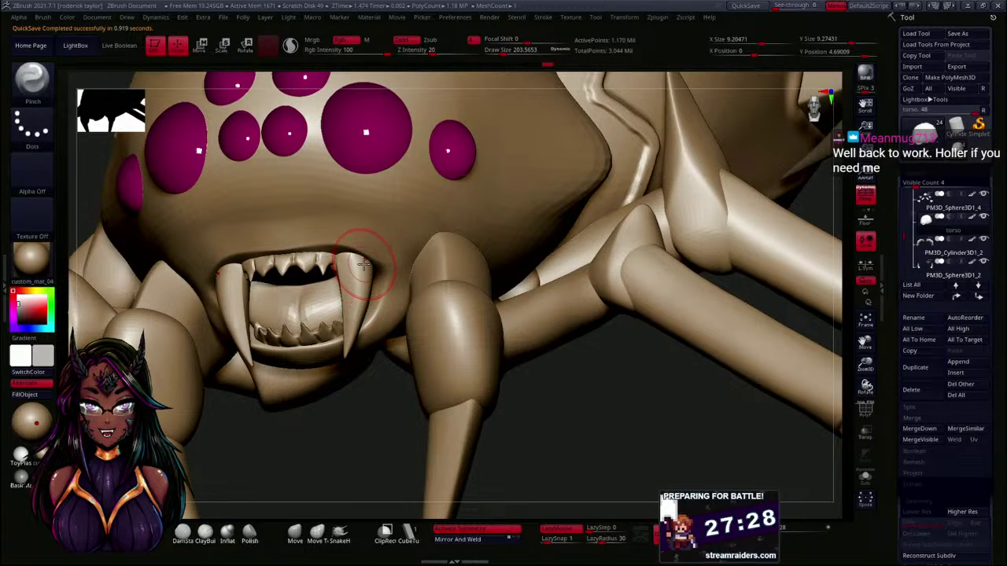
pyautogui.press('s')
pyautogui.moveTo(369, 259); pyautogui.dragTo(359, 258)
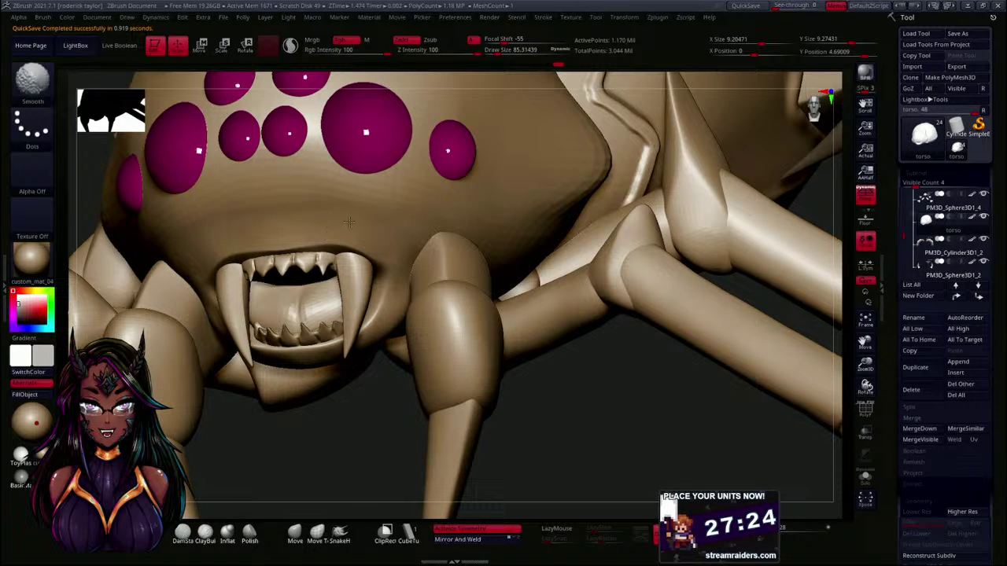
# - Adjust the upper lip line over the teeth and fangs with the Move brush and smooth it
pyautogui.click(295, 533)
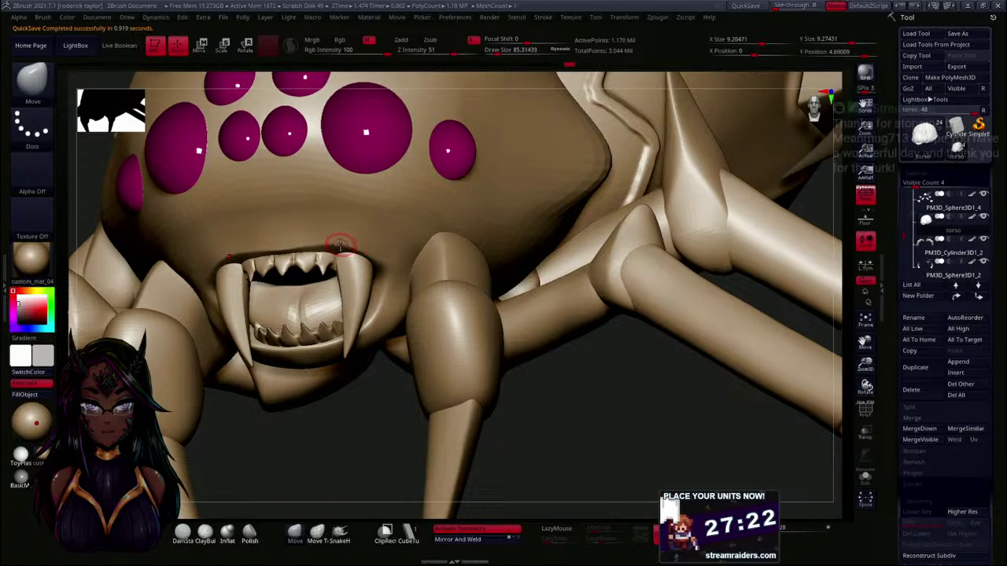
pyautogui.press('shift')
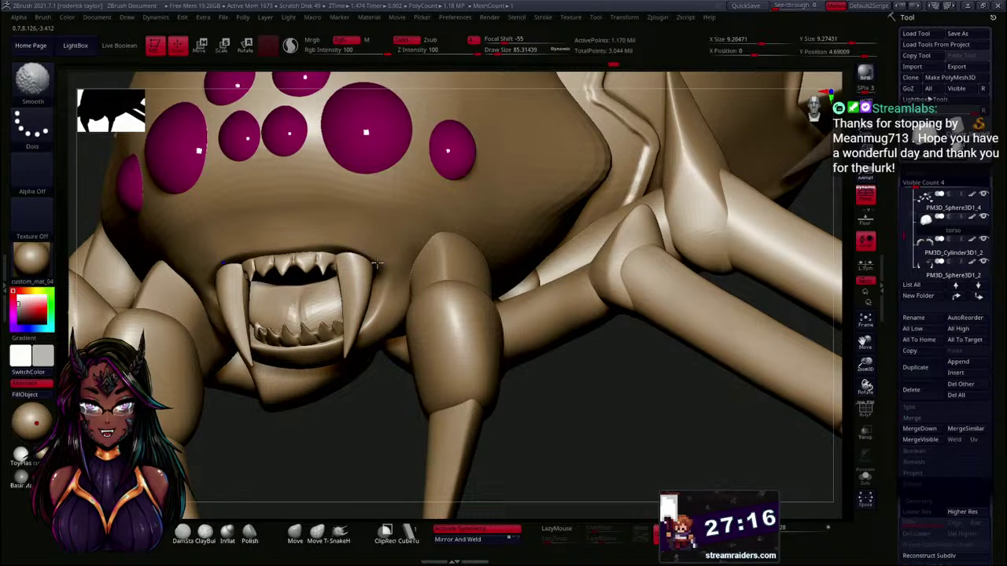
pyautogui.moveTo(373, 416); pyautogui.dragTo(405, 414)
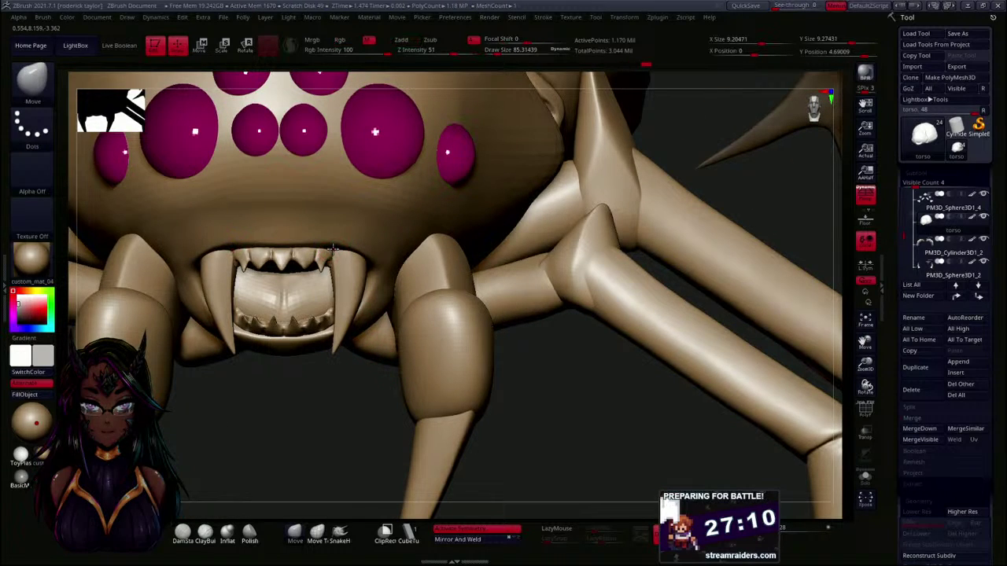
pyautogui.press('shift')
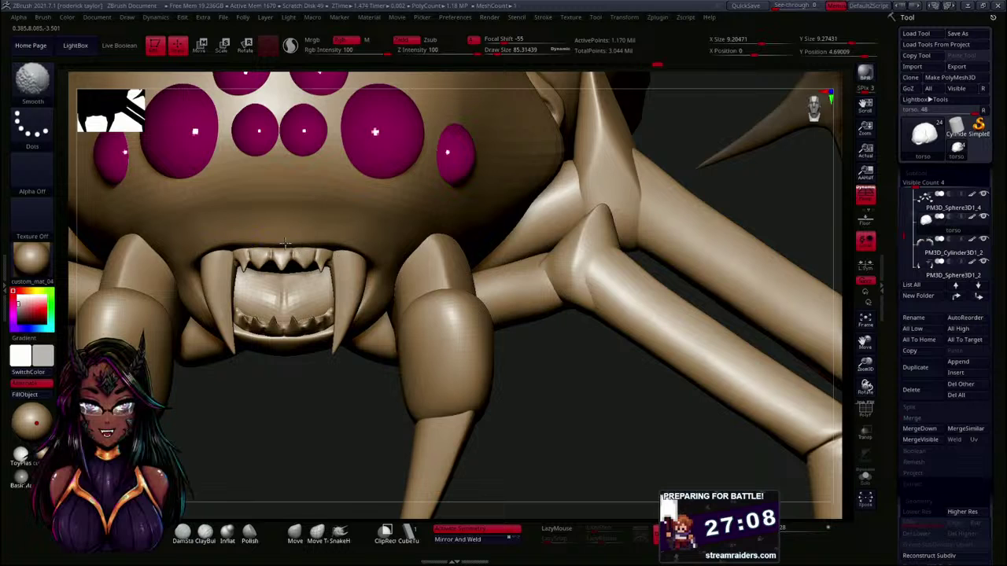
pyautogui.press('shift')
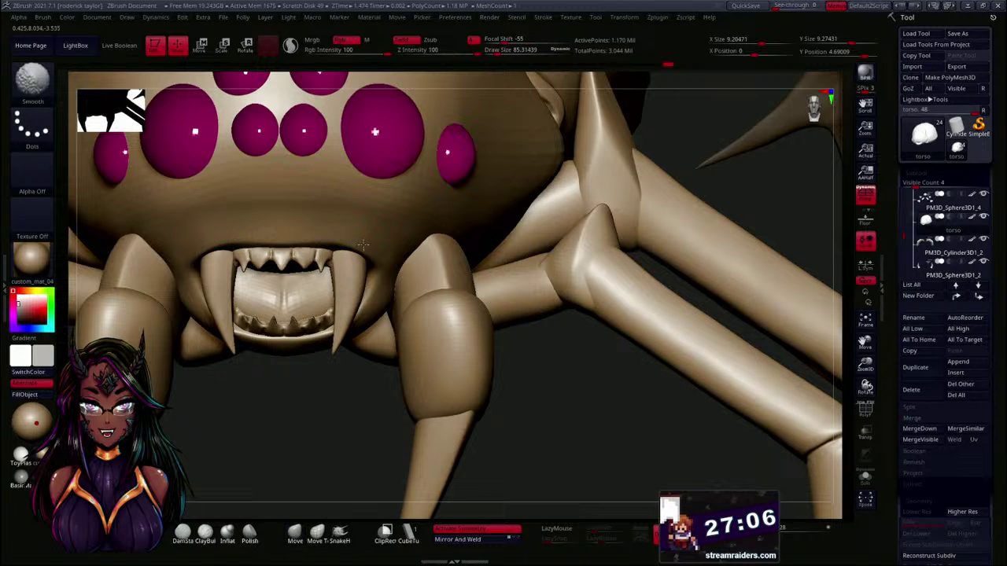
# - Smooth the mouth corner beside the fang and the underside of the lower jaw
pyautogui.moveTo(374, 379)
pyautogui.mouseDown()
pyautogui.moveTo(360, 400)
pyautogui.moveTo(305, 395)
pyautogui.mouseUp()
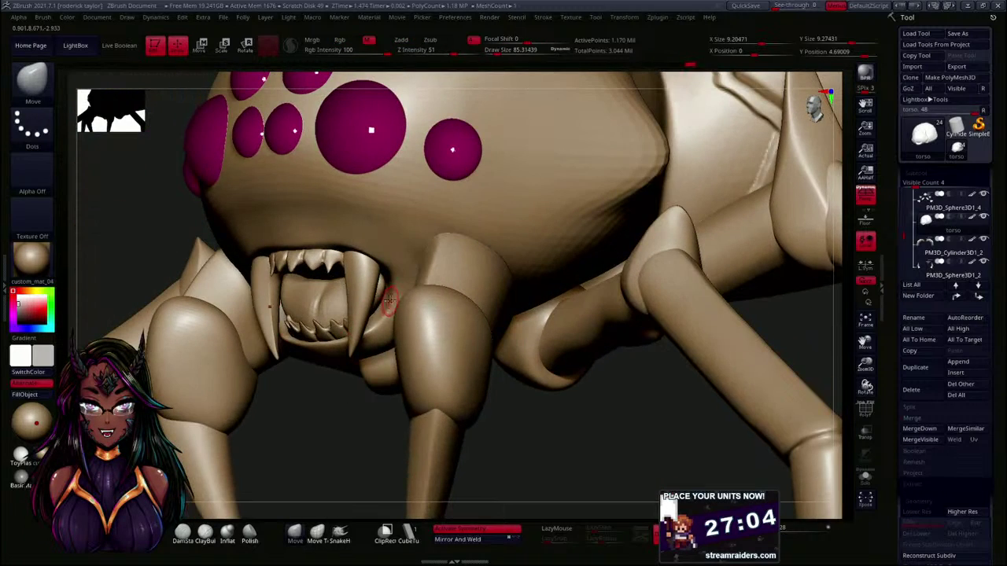
pyautogui.keyDown('shift'); pyautogui.moveTo(389, 302); pyautogui.dragTo(391, 314); pyautogui.keyUp('shift')
pyautogui.moveTo(351, 393)
pyautogui.mouseDown()
pyautogui.moveTo(386, 373)
pyautogui.moveTo(374, 435)
pyautogui.moveTo(383, 425)
pyautogui.moveTo(387, 443)
pyautogui.moveTo(380, 322)
pyautogui.moveTo(308, 241)
pyautogui.mouseUp()
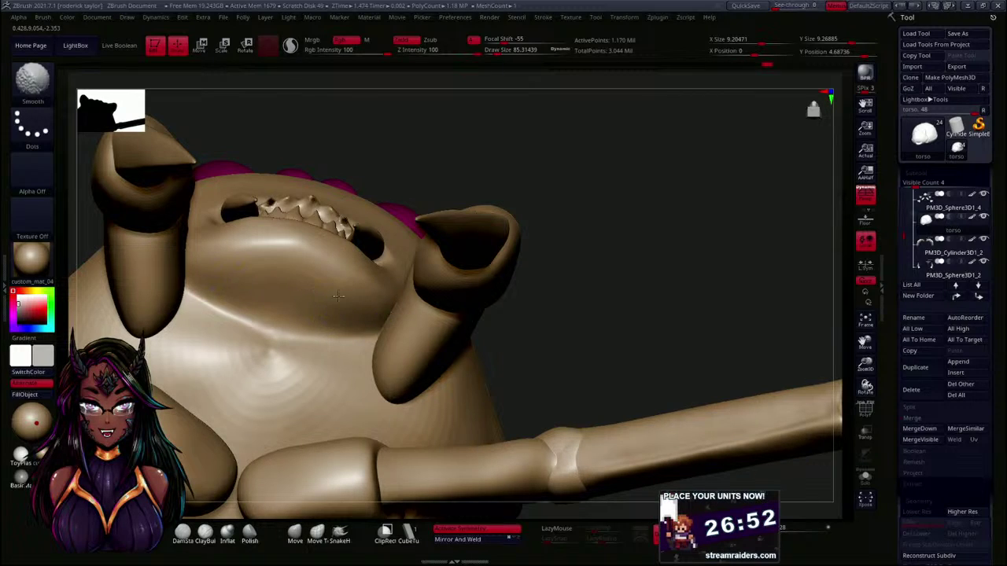
pyautogui.moveTo(582, 271)
pyautogui.mouseDown()
pyautogui.moveTo(589, 328)
pyautogui.moveTo(569, 399)
pyautogui.mouseUp()
pyautogui.moveTo(308, 409)
pyautogui.mouseDown()
pyautogui.moveTo(303, 419)
pyautogui.moveTo(320, 404)
pyautogui.moveTo(315, 375)
pyautogui.moveTo(318, 401)
pyautogui.moveTo(273, 287)
pyautogui.mouseUp()
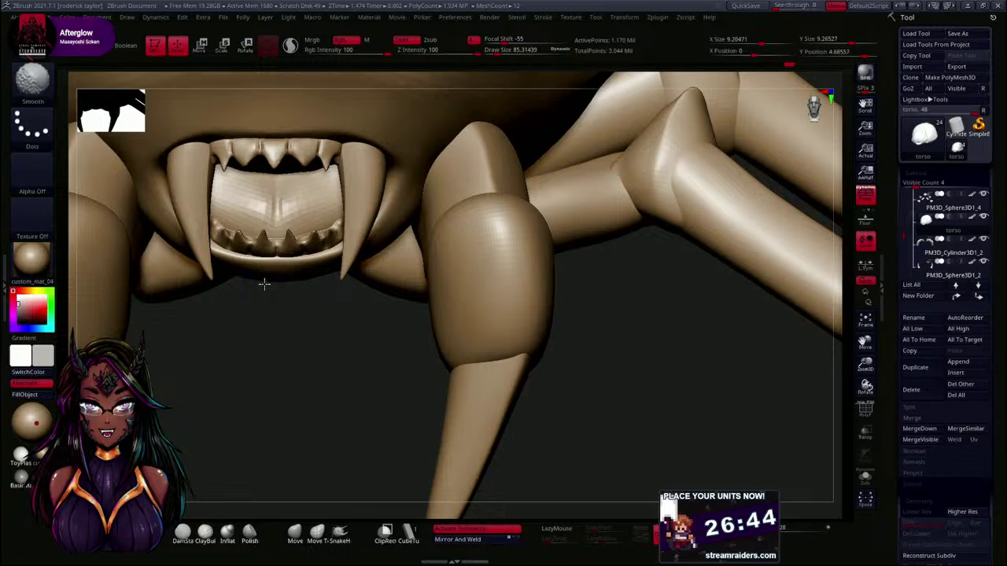
# - Smooth the lower jaw and cheek transition between the fangs and the front limbs
pyautogui.keyDown('shift'); pyautogui.moveTo(348, 288); pyautogui.dragTo(409, 198); pyautogui.keyUp('shift')
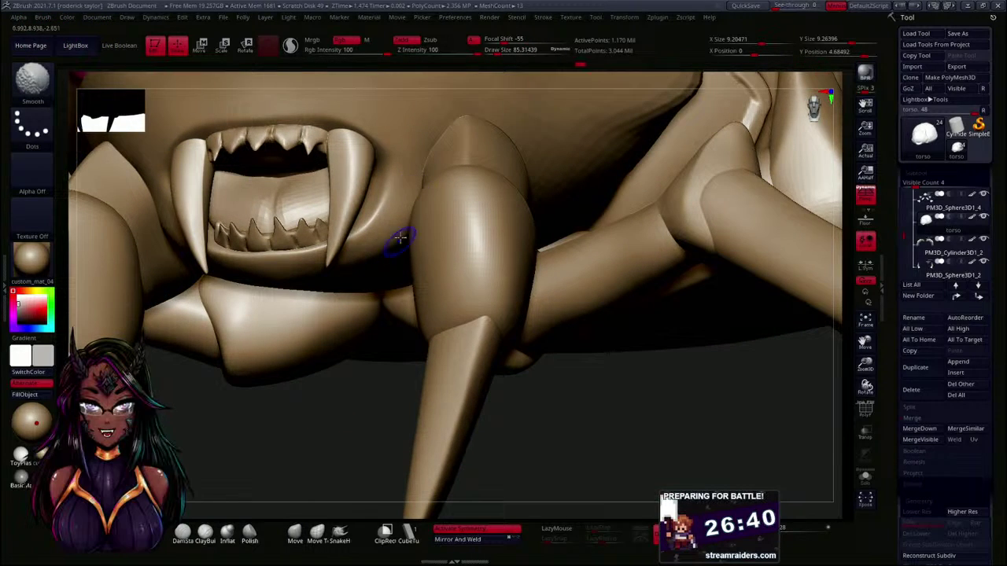
pyautogui.moveTo(379, 390); pyautogui.dragTo(387, 281)
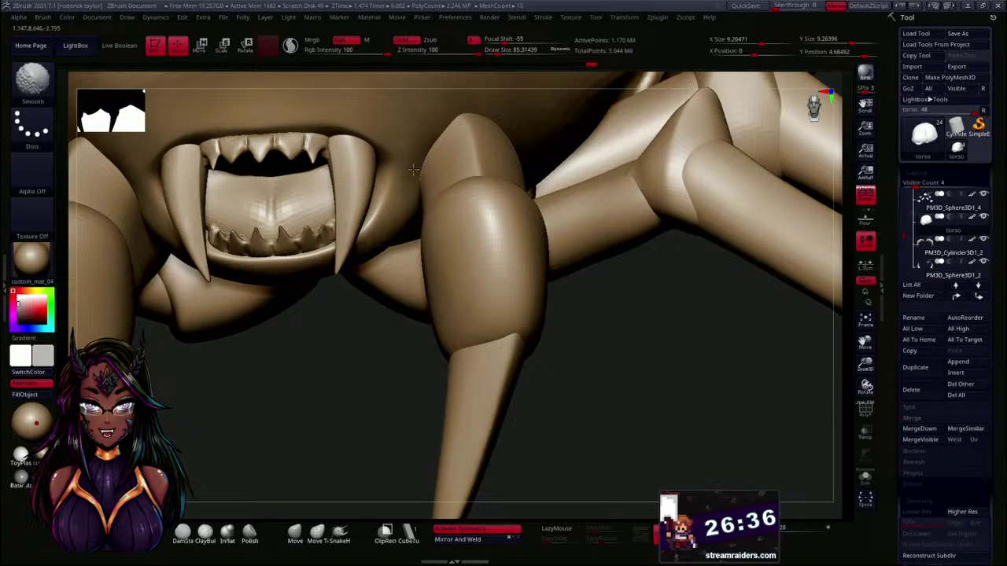
pyautogui.moveTo(364, 400)
pyautogui.mouseDown()
pyautogui.moveTo(355, 330)
pyautogui.moveTo(366, 378)
pyautogui.moveTo(390, 379)
pyautogui.moveTo(375, 378)
pyautogui.moveTo(362, 348)
pyautogui.moveTo(374, 352)
pyautogui.moveTo(376, 371)
pyautogui.moveTo(371, 341)
pyautogui.moveTo(375, 382)
pyautogui.moveTo(366, 341)
pyautogui.moveTo(382, 273)
pyautogui.mouseUp()
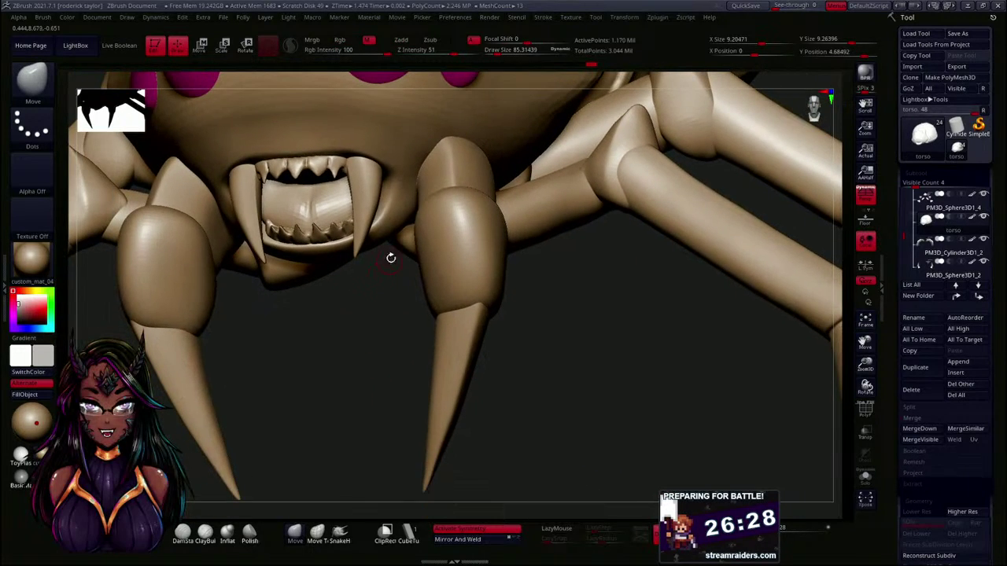
# - Append a Sphere3D subtool to the model and make it the active subtool
pyautogui.moveTo(362, 348)
pyautogui.mouseDown()
pyautogui.moveTo(357, 331)
pyautogui.moveTo(377, 330)
pyautogui.mouseUp()
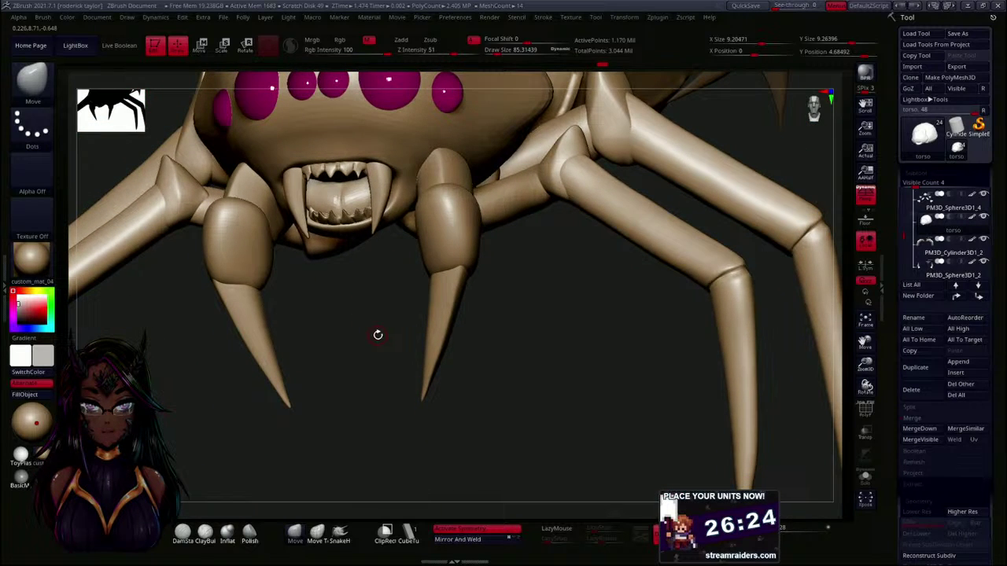
pyautogui.moveTo(378, 336); pyautogui.dragTo(492, 306)
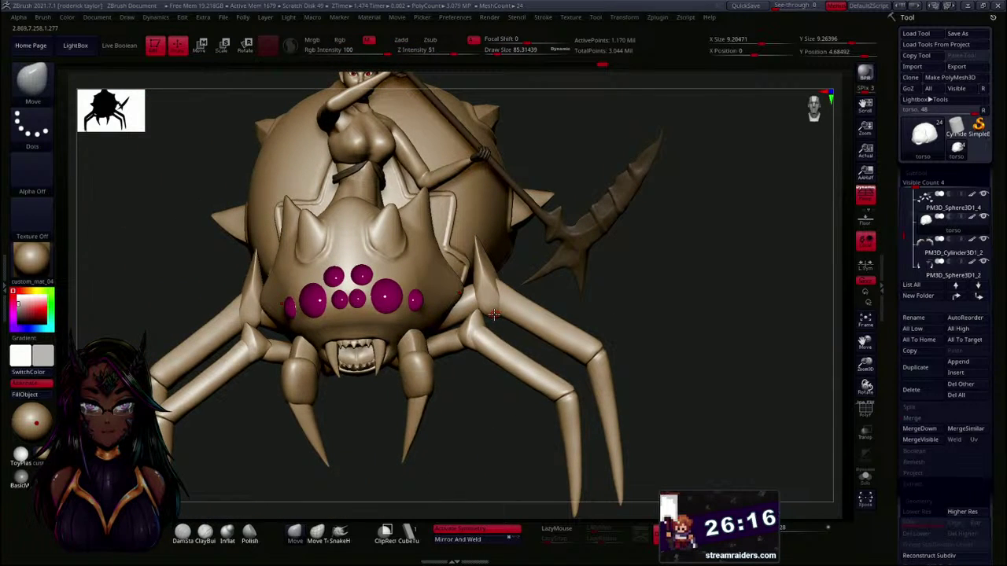
pyautogui.moveTo(638, 281); pyautogui.dragTo(675, 313)
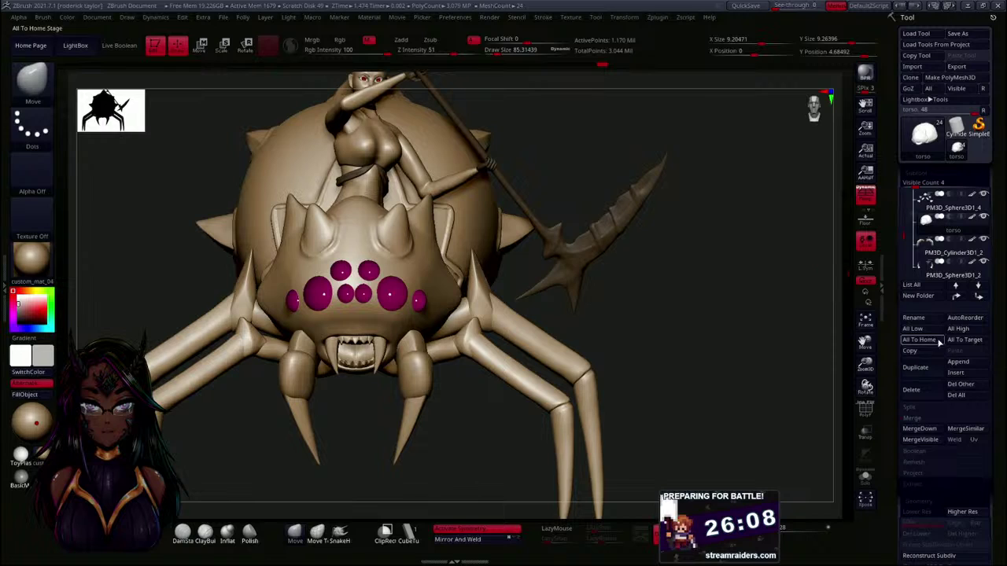
pyautogui.click(966, 363)
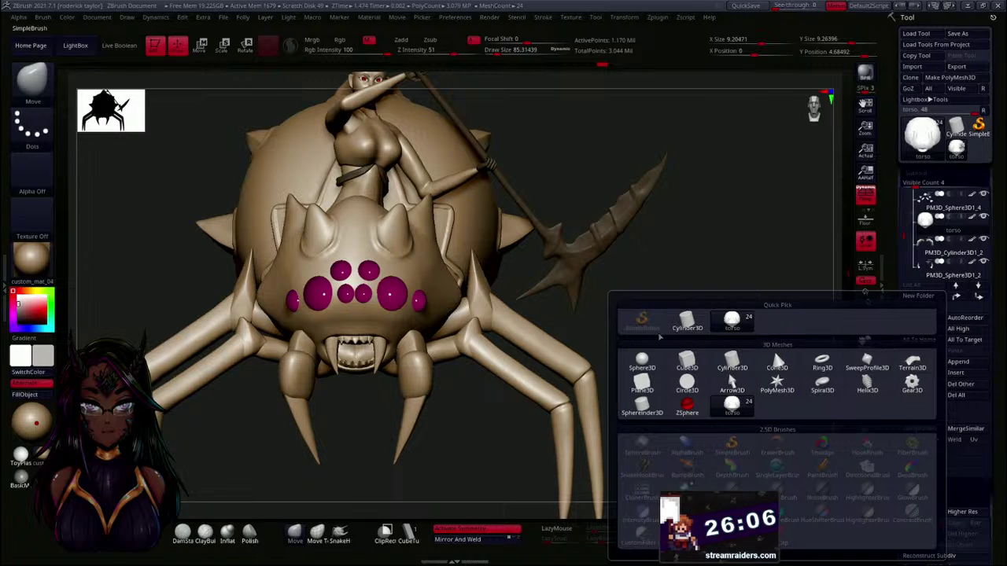
pyautogui.click(644, 367)
pyautogui.moveTo(625, 320); pyautogui.dragTo(590, 274)
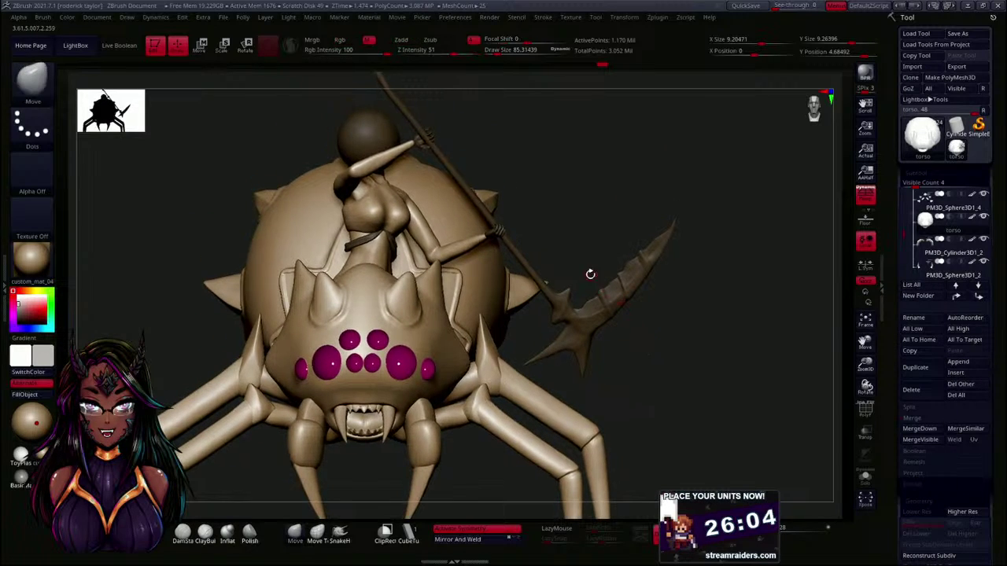
pyautogui.moveTo(499, 158)
pyautogui.mouseDown()
pyautogui.moveTo(603, 239)
pyautogui.moveTo(587, 225)
pyautogui.mouseUp()
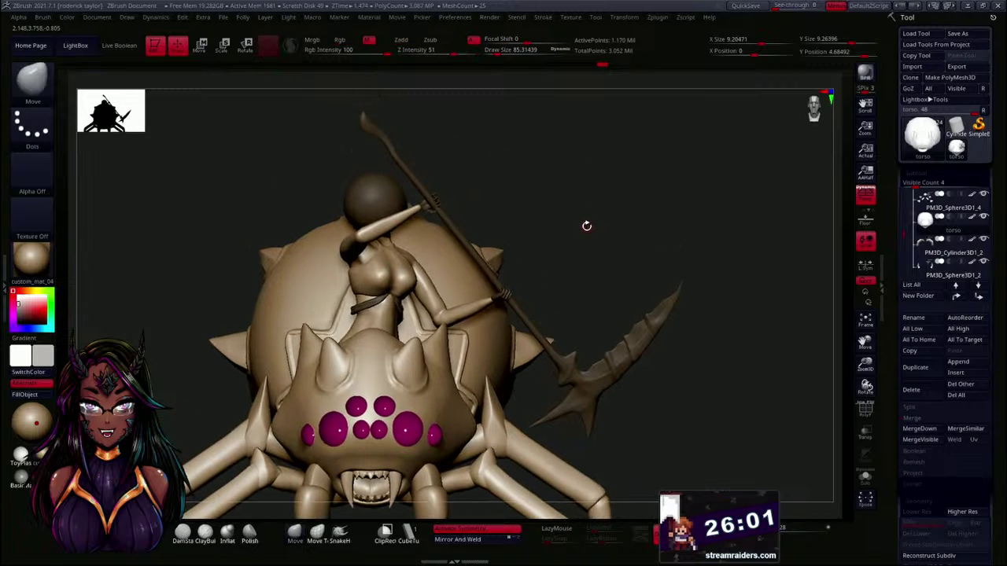
pyautogui.keyDown('alt'); pyautogui.click(385, 203); pyautogui.keyUp('alt')
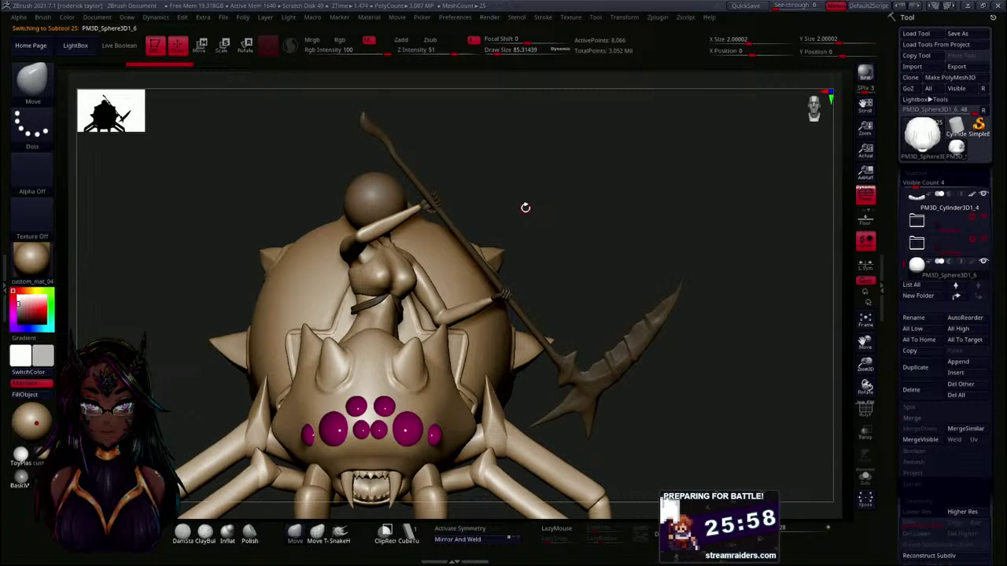
# - Move the sphere down from the rider's head to her waist, to a Y position of about 4.66, and activate symmetry
pyautogui.press('w')
pyautogui.moveTo(374, 173); pyautogui.dragTo(375, 318)
pyautogui.moveTo(577, 236); pyautogui.dragTo(416, 281)
pyautogui.moveTo(544, 236); pyautogui.dragTo(577, 210)
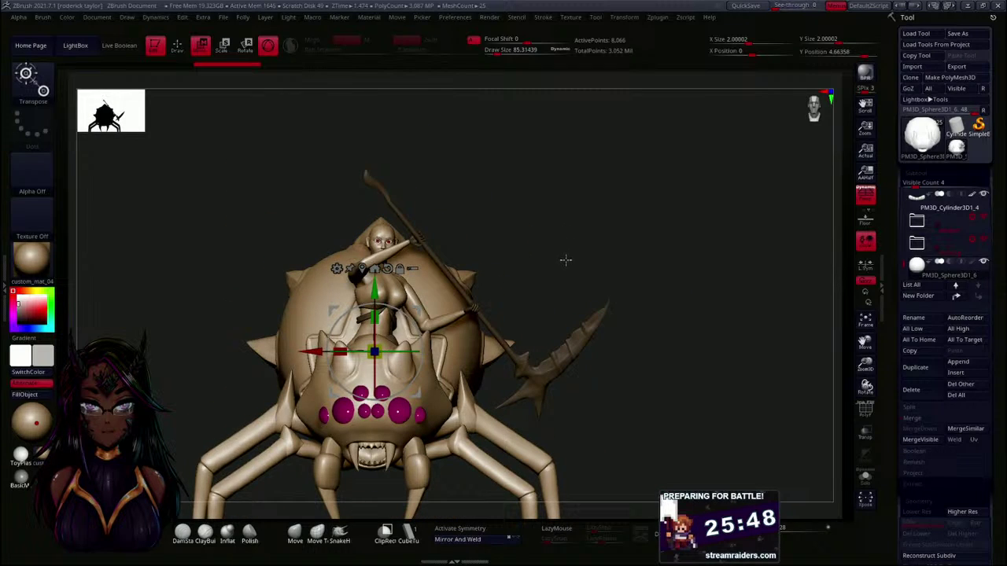
pyautogui.moveTo(543, 291); pyautogui.dragTo(595, 340)
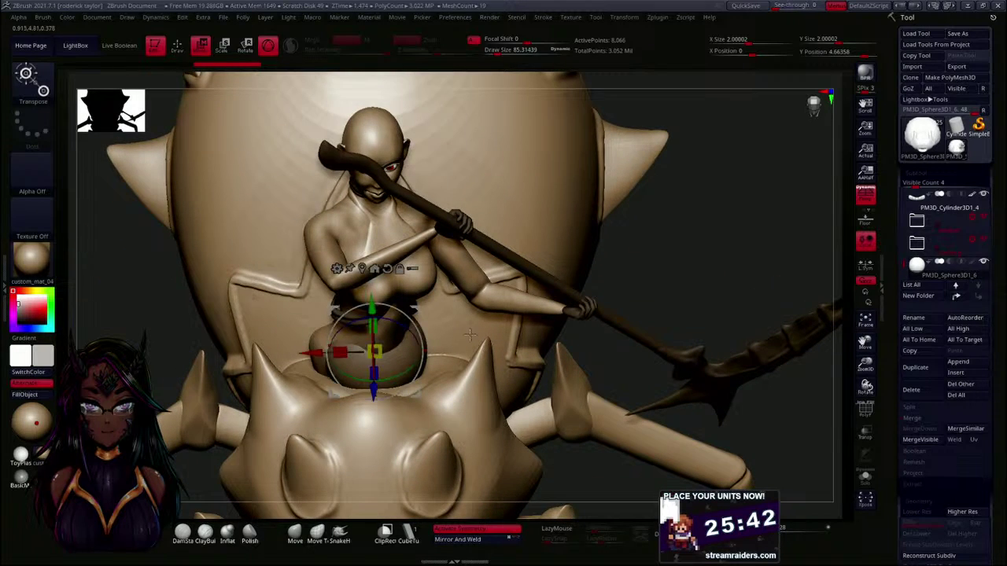
# - Widen the sphere sideways around the rider's hips with the Move brush, enlarging the draw size to about 686
pyautogui.click(295, 534)
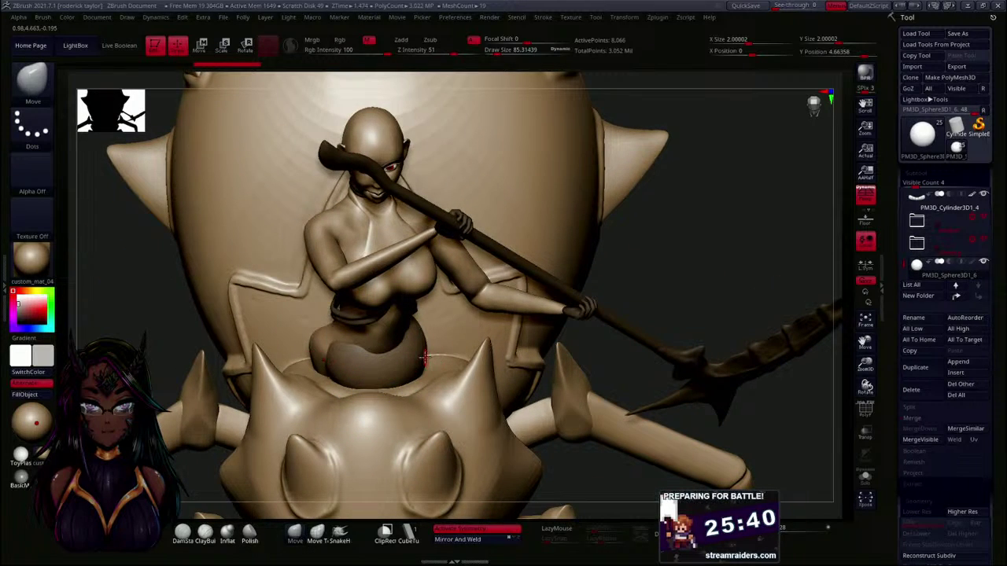
pyautogui.press('shift')
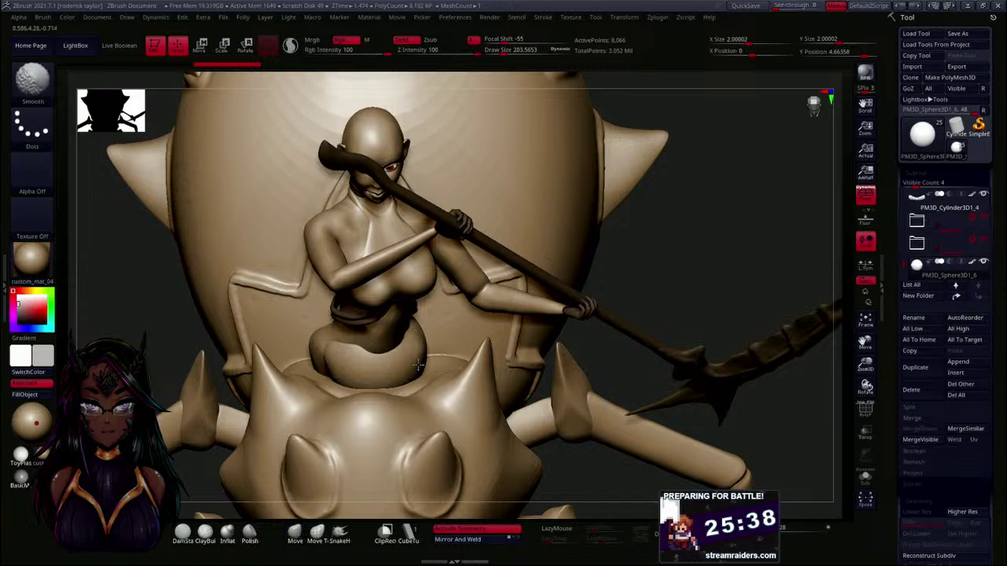
pyautogui.moveTo(595, 348)
pyautogui.mouseDown()
pyautogui.moveTo(616, 325)
pyautogui.moveTo(553, 344)
pyautogui.moveTo(547, 363)
pyautogui.moveTo(590, 362)
pyautogui.moveTo(475, 364)
pyautogui.mouseUp()
pyautogui.press('s')
pyautogui.moveTo(384, 355)
pyautogui.mouseDown()
pyautogui.moveTo(386, 369)
pyautogui.moveTo(468, 384)
pyautogui.mouseUp()
pyautogui.moveTo(644, 428)
pyautogui.mouseDown()
pyautogui.moveTo(623, 443)
pyautogui.moveTo(564, 439)
pyautogui.mouseUp()
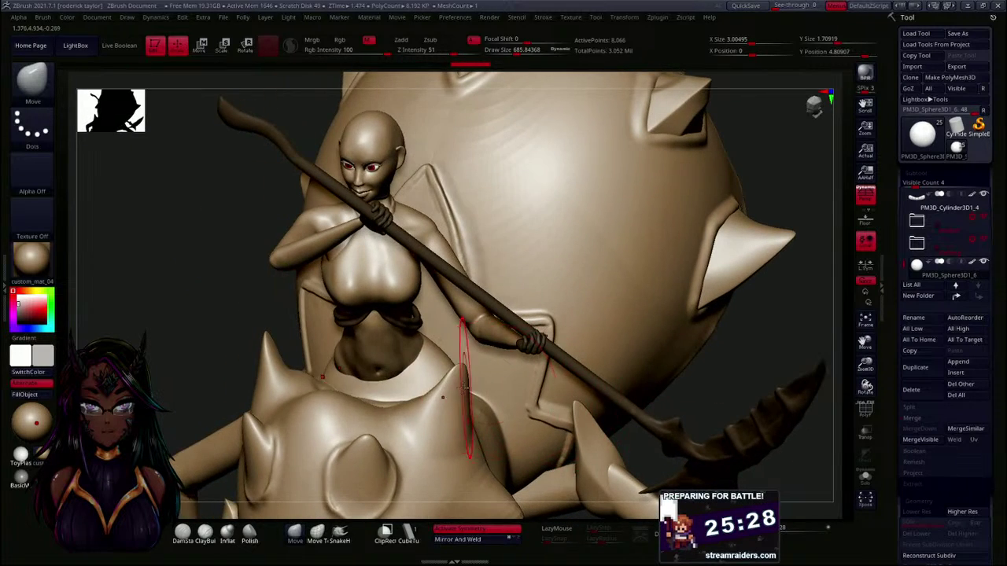
# - Stretch the sphere's sides and shift its rear with the Move brush so it forms a low collar around the rider's waist
pyautogui.moveTo(412, 367)
pyautogui.mouseDown()
pyautogui.moveTo(475, 396)
pyautogui.moveTo(457, 393)
pyautogui.mouseUp()
pyautogui.moveTo(164, 339); pyautogui.dragTo(324, 351)
pyautogui.moveTo(385, 367)
pyautogui.mouseDown()
pyautogui.moveTo(370, 356)
pyautogui.moveTo(380, 354)
pyautogui.mouseUp()
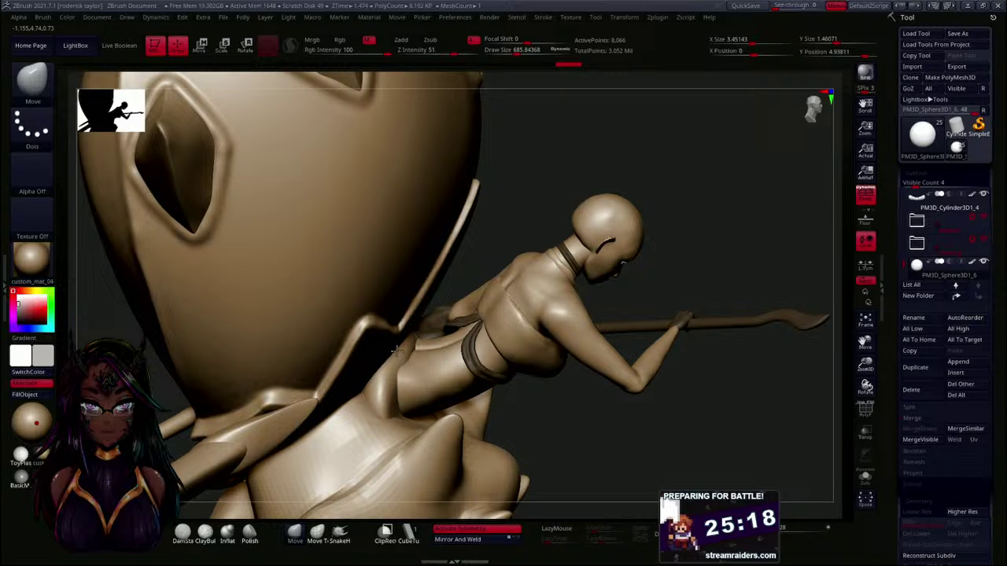
pyautogui.moveTo(687, 241); pyautogui.dragTo(629, 197)
pyautogui.moveTo(527, 393); pyautogui.dragTo(474, 411)
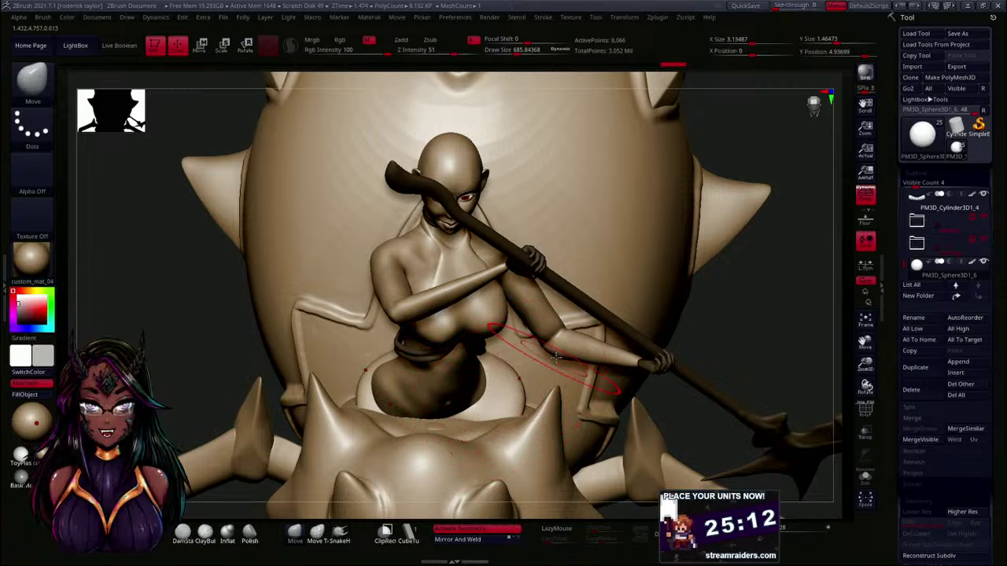
pyautogui.moveTo(719, 313); pyautogui.dragTo(700, 299)
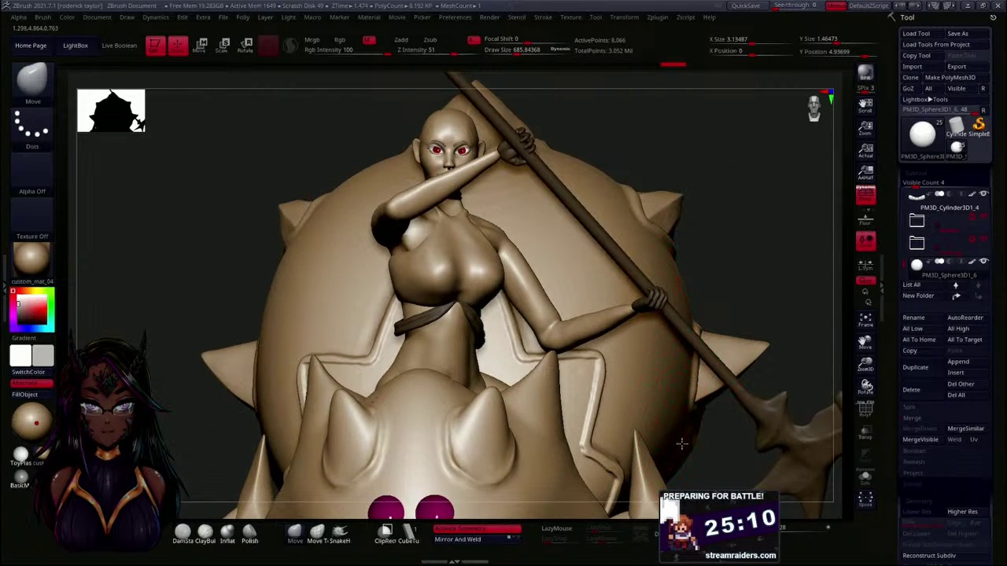
# - Reduce the draw size to about 355, then reshape and smooth the side lobe of the collar behind the rider's hips
pyautogui.moveTo(703, 449)
pyautogui.mouseDown()
pyautogui.moveTo(711, 396)
pyautogui.moveTo(668, 422)
pyautogui.moveTo(554, 405)
pyautogui.mouseUp()
pyautogui.press('s')
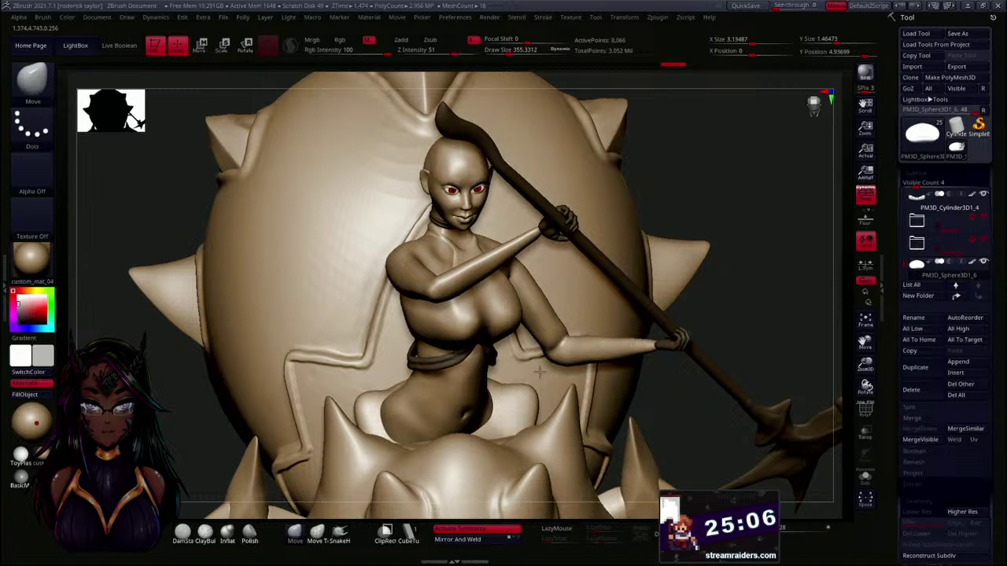
pyautogui.moveTo(551, 440); pyautogui.dragTo(642, 405, button='right')
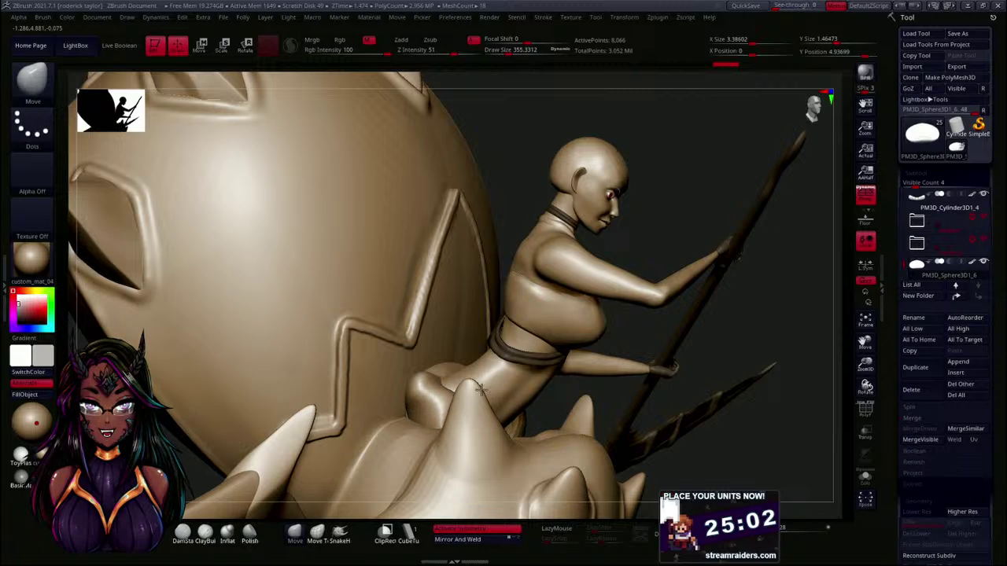
pyautogui.moveTo(687, 376); pyautogui.dragTo(735, 363, button='right')
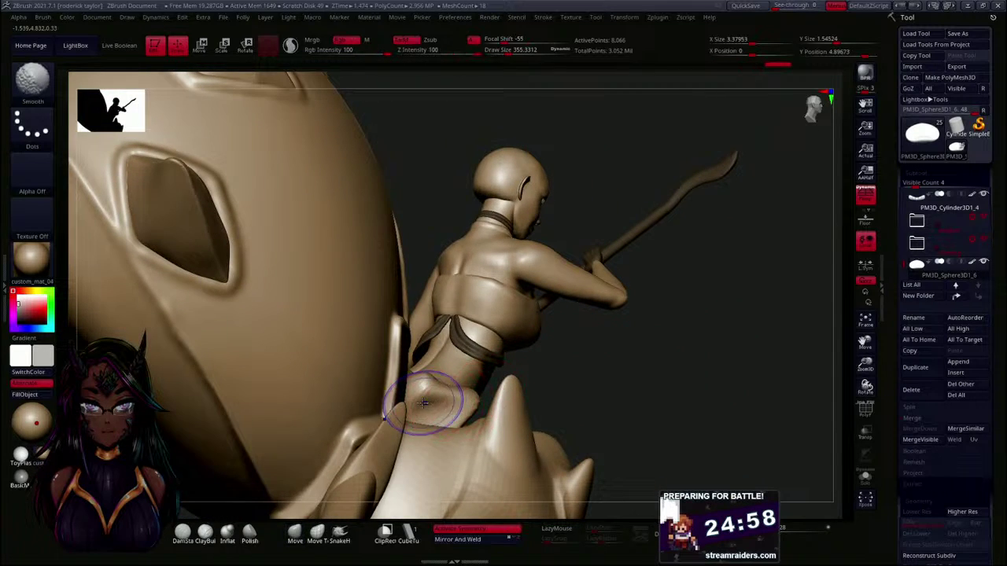
pyautogui.moveTo(439, 403)
pyautogui.mouseDown()
pyautogui.moveTo(459, 401)
pyautogui.moveTo(434, 405)
pyautogui.mouseUp()
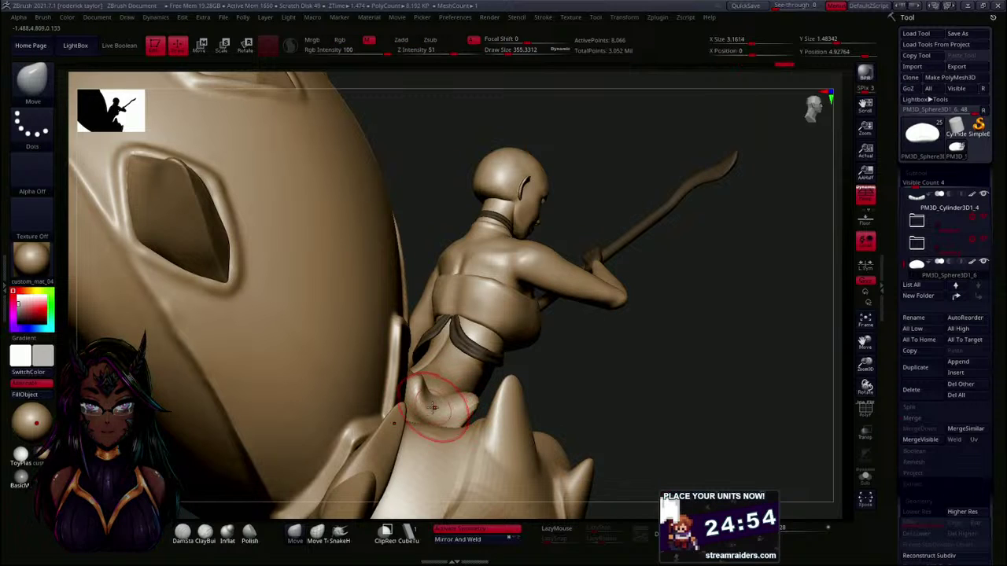
pyautogui.moveTo(512, 409); pyautogui.dragTo(415, 357, button='right')
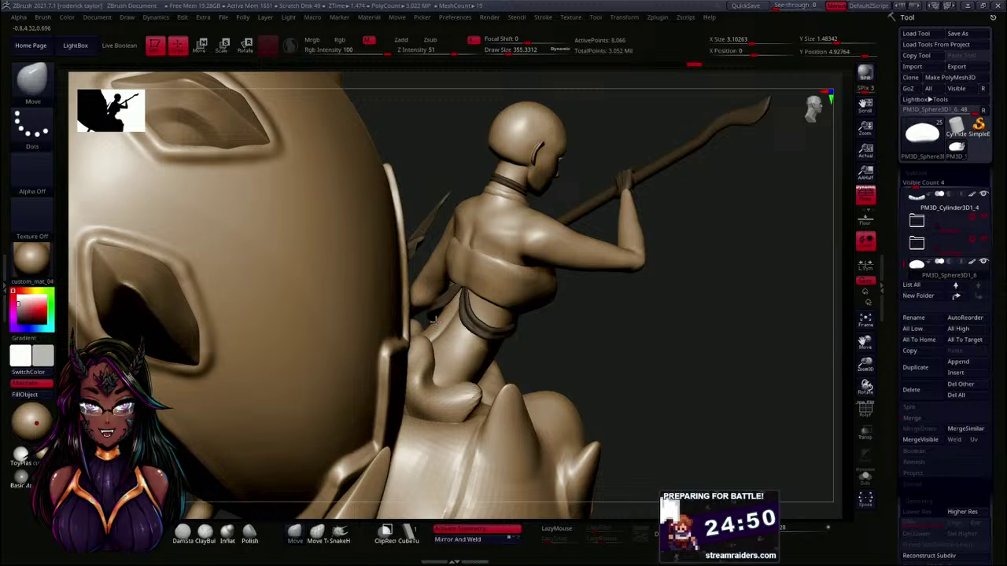
# - Smooth the collar and pull its side lobes outward beside the rider's hips with the Move brush
pyautogui.press('shift')
pyautogui.moveTo(564, 355); pyautogui.dragTo(398, 362)
pyautogui.moveTo(557, 358); pyautogui.dragTo(577, 356, button='right')
pyautogui.moveTo(570, 332); pyautogui.dragTo(559, 347)
pyautogui.moveTo(729, 346)
pyautogui.mouseDown(button='right')
pyautogui.moveTo(793, 331)
pyautogui.moveTo(549, 362)
pyautogui.mouseUp(button='right')
pyautogui.moveTo(541, 371); pyautogui.dragTo(539, 366)
pyautogui.moveTo(555, 405); pyautogui.dragTo(535, 405)
pyautogui.moveTo(708, 351); pyautogui.dragTo(476, 368, button='right')
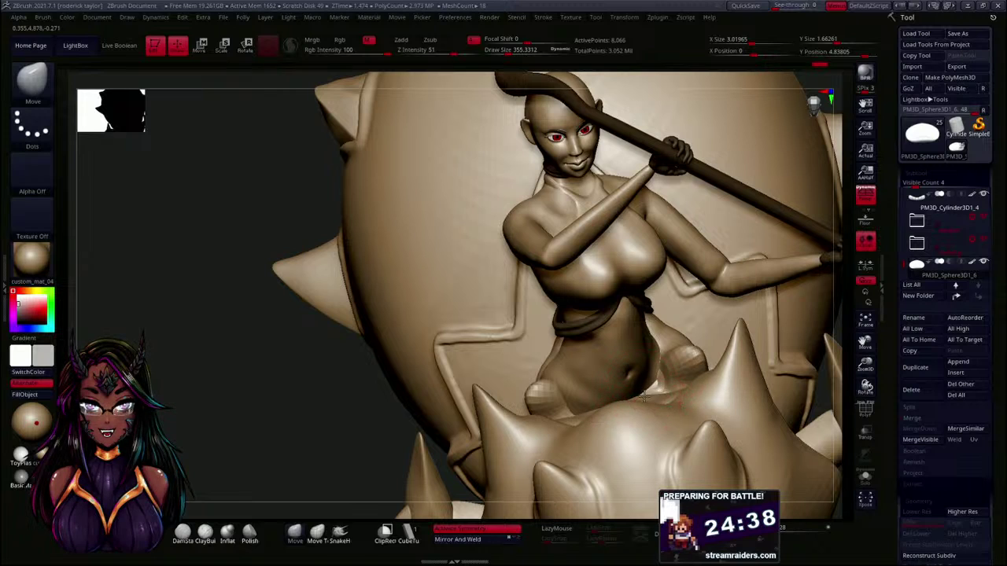
pyautogui.moveTo(683, 359); pyautogui.dragTo(717, 343)
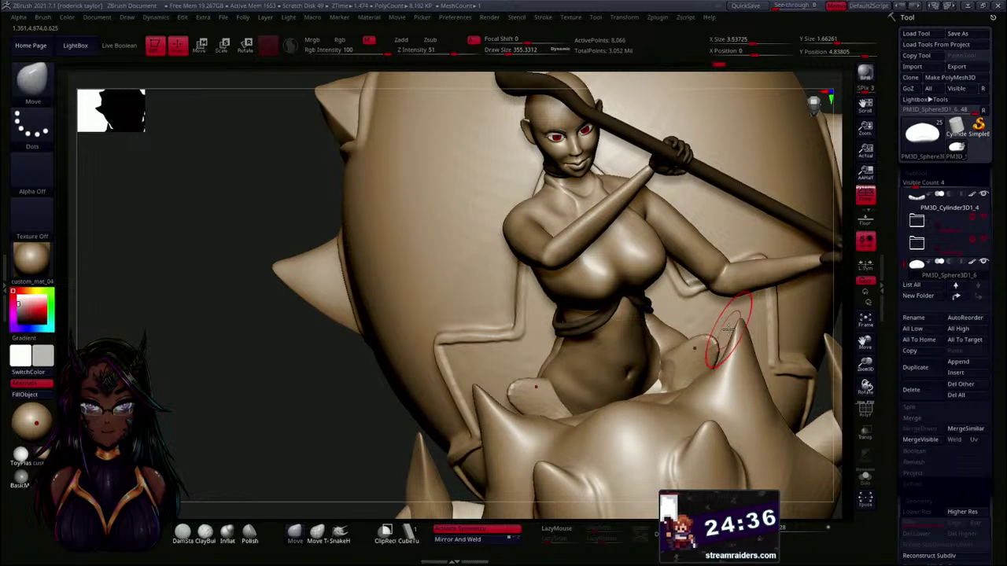
# - Pull tall points up from the back of the collar, remesh it with DynaMesh and draw out extra side spikes
pyautogui.moveTo(473, 337); pyautogui.dragTo(592, 349, button='right')
pyautogui.moveTo(627, 340); pyautogui.dragTo(628, 222)
pyautogui.moveTo(632, 222)
pyautogui.mouseDown(button='right')
pyautogui.moveTo(569, 231)
pyautogui.moveTo(639, 291)
pyautogui.mouseUp(button='right')
pyautogui.moveTo(647, 313)
pyautogui.mouseDown()
pyautogui.moveTo(632, 225)
pyautogui.moveTo(648, 258)
pyautogui.mouseUp()
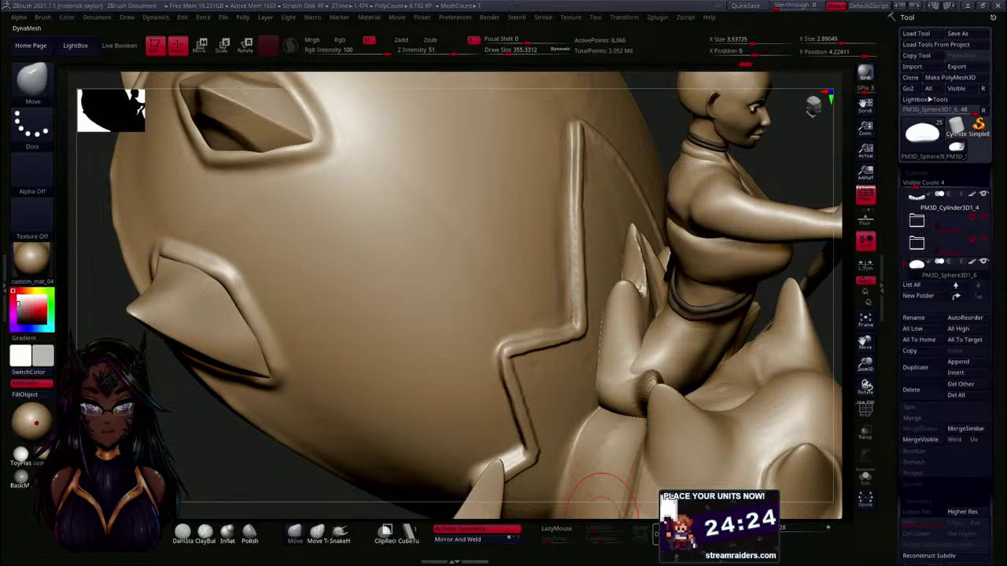
pyautogui.moveTo(265, 448)
pyautogui.mouseDown(button='right')
pyautogui.moveTo(236, 438)
pyautogui.moveTo(246, 424)
pyautogui.moveTo(259, 427)
pyautogui.moveTo(513, 288)
pyautogui.mouseUp(button='right')
pyautogui.moveTo(524, 244)
pyautogui.mouseDown()
pyautogui.moveTo(499, 285)
pyautogui.moveTo(502, 307)
pyautogui.mouseUp()
pyautogui.moveTo(576, 343); pyautogui.dragTo(496, 347)
pyautogui.moveTo(259, 484); pyautogui.dragTo(469, 383, button='right')
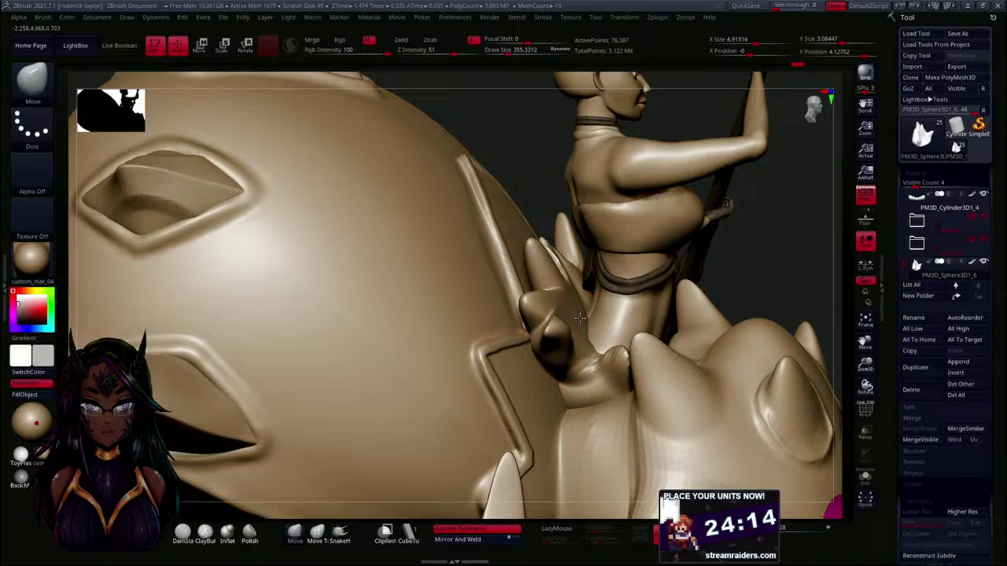
# - Smooth the spiked collar's side lobe and the surface between its spikes beside the rider's waist
pyautogui.press('shift')
pyautogui.keyDown('shift'); pyautogui.moveTo(563, 370); pyautogui.dragTo(558, 387); pyautogui.keyUp('shift')
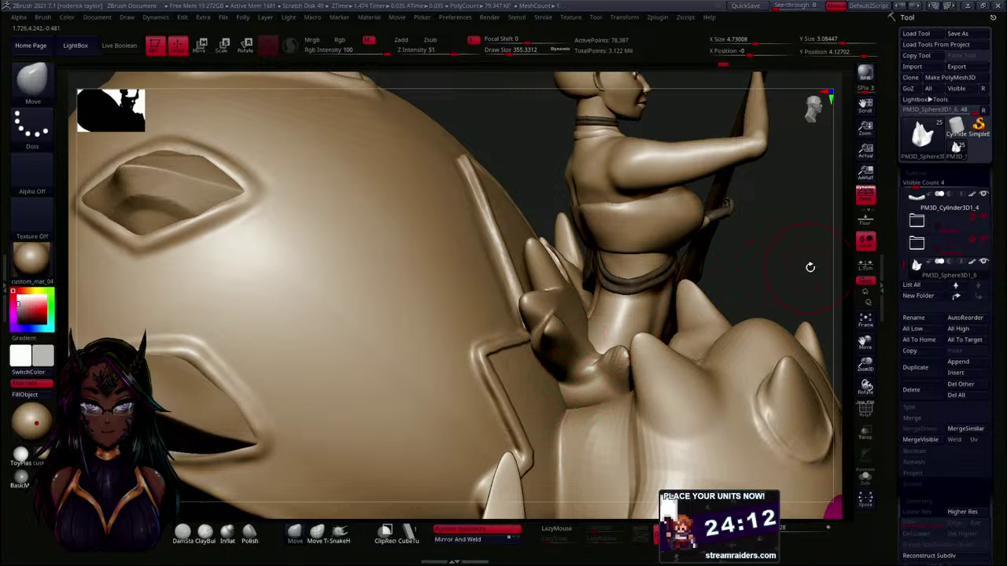
pyautogui.moveTo(807, 268); pyautogui.dragTo(773, 295, button='right')
pyautogui.moveTo(743, 235); pyautogui.dragTo(603, 341, button='right')
pyautogui.press('shift')
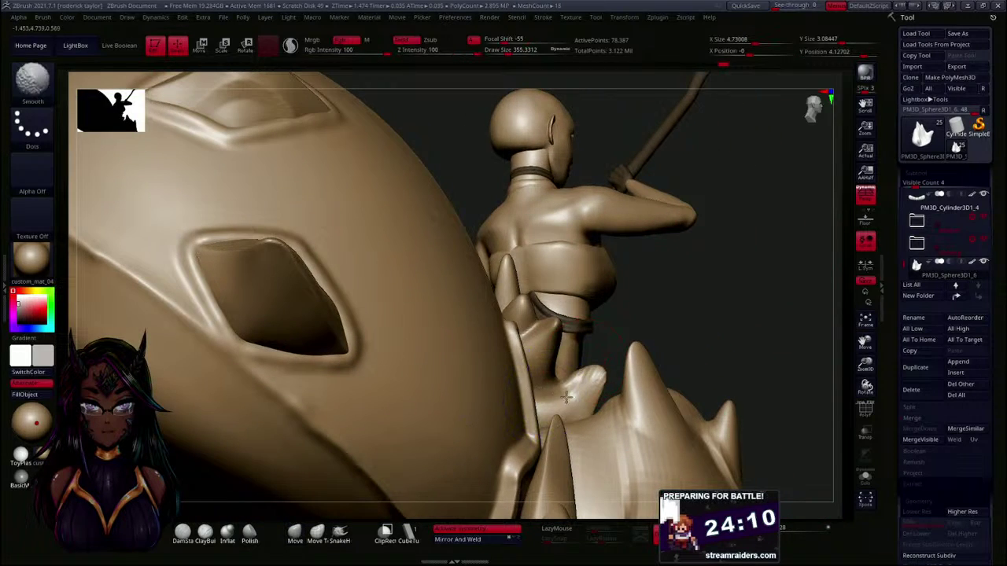
pyautogui.keyDown('shift'); pyautogui.moveTo(552, 382); pyautogui.dragTo(598, 376); pyautogui.keyUp('shift')
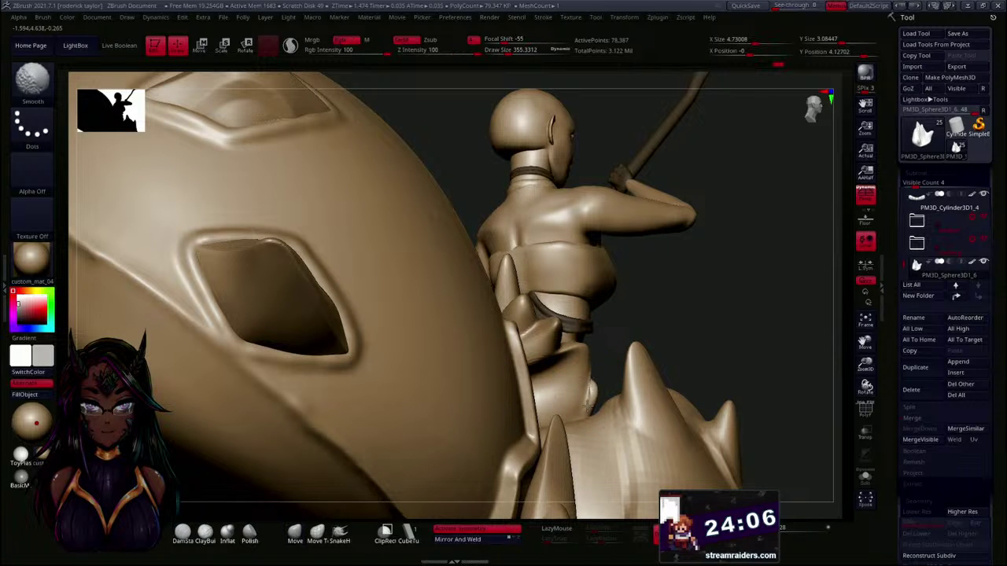
# - Pull the collar's front side lobes outward into pointed spikes with the Move brush
pyautogui.moveTo(715, 322); pyautogui.dragTo(582, 346, button='right')
pyautogui.moveTo(573, 366); pyautogui.dragTo(504, 354)
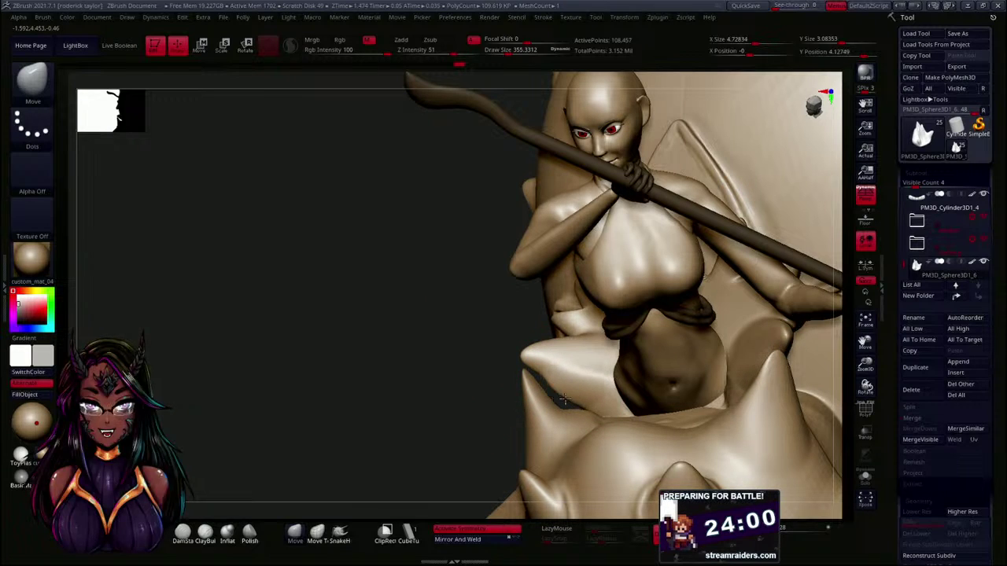
pyautogui.moveTo(439, 387); pyautogui.dragTo(591, 378)
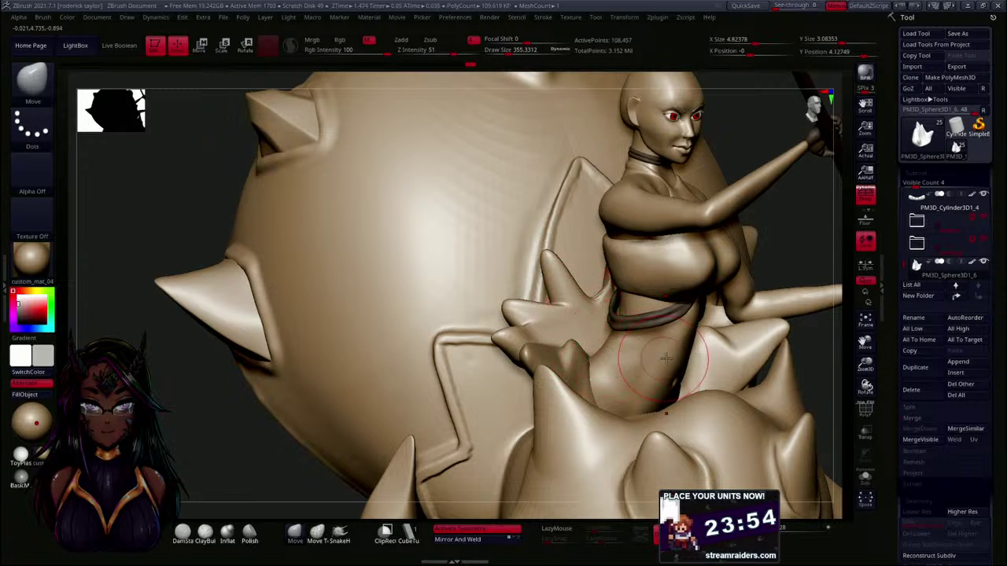
pyautogui.moveTo(824, 382); pyautogui.dragTo(743, 362)
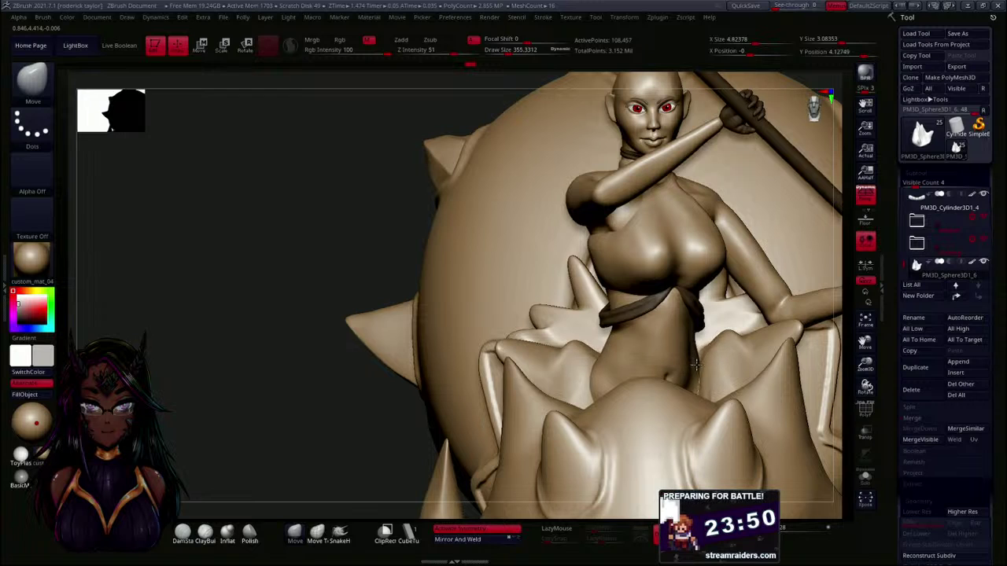
# - Extend the collar's base down into the spider's body and adjust its side spikes with the Move brush
pyautogui.moveTo(388, 382); pyautogui.dragTo(314, 416)
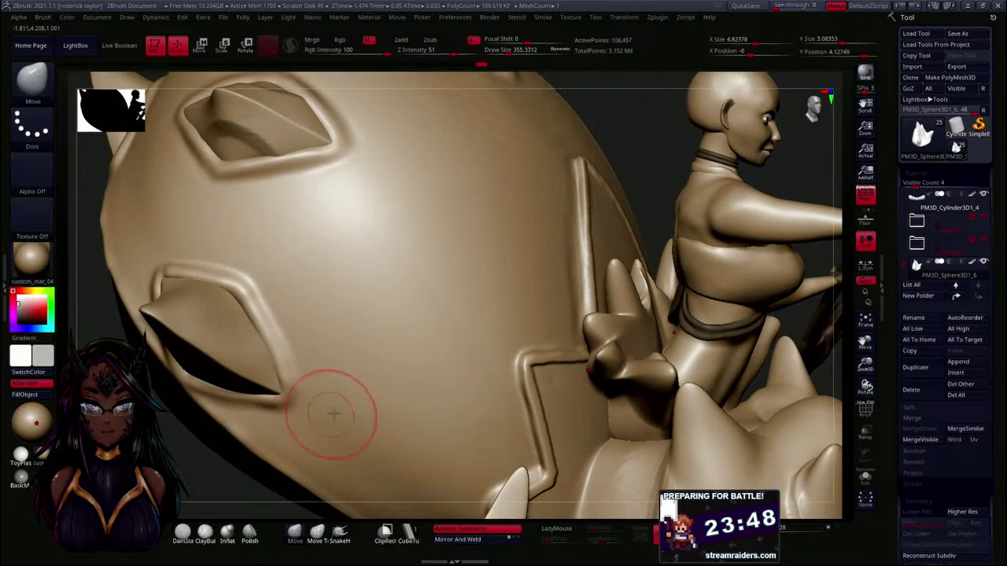
pyautogui.moveTo(641, 261)
pyautogui.mouseDown()
pyautogui.moveTo(639, 224)
pyautogui.moveTo(652, 202)
pyautogui.moveTo(547, 236)
pyautogui.mouseUp()
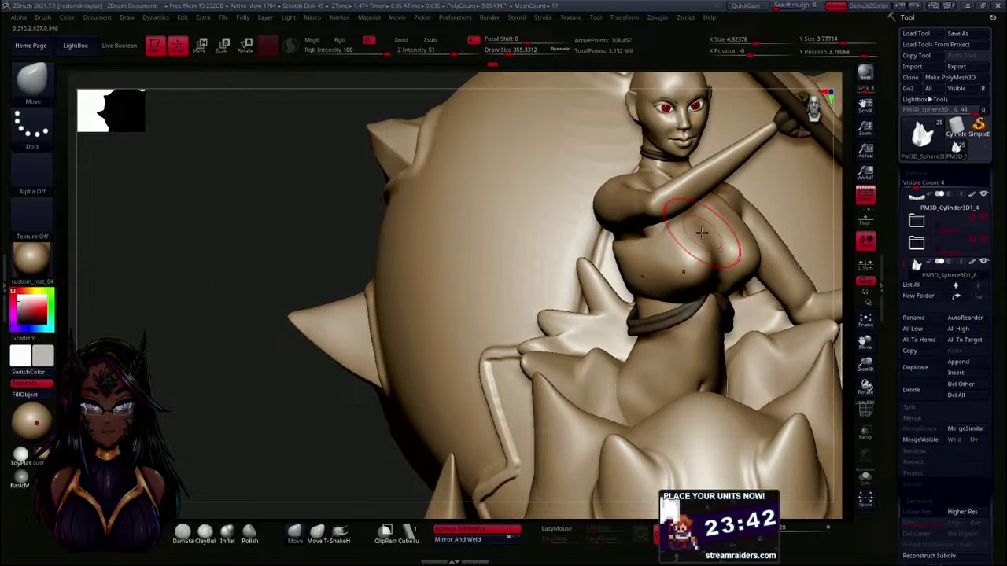
pyautogui.moveTo(315, 310); pyautogui.dragTo(236, 260)
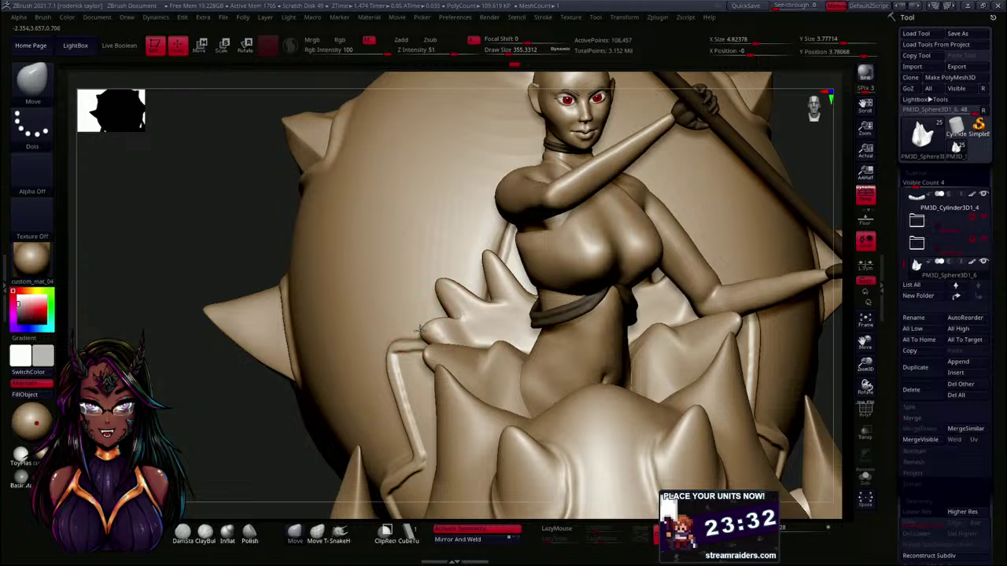
pyautogui.moveTo(265, 443)
pyautogui.mouseDown()
pyautogui.moveTo(278, 464)
pyautogui.moveTo(274, 434)
pyautogui.moveTo(429, 428)
pyautogui.mouseUp()
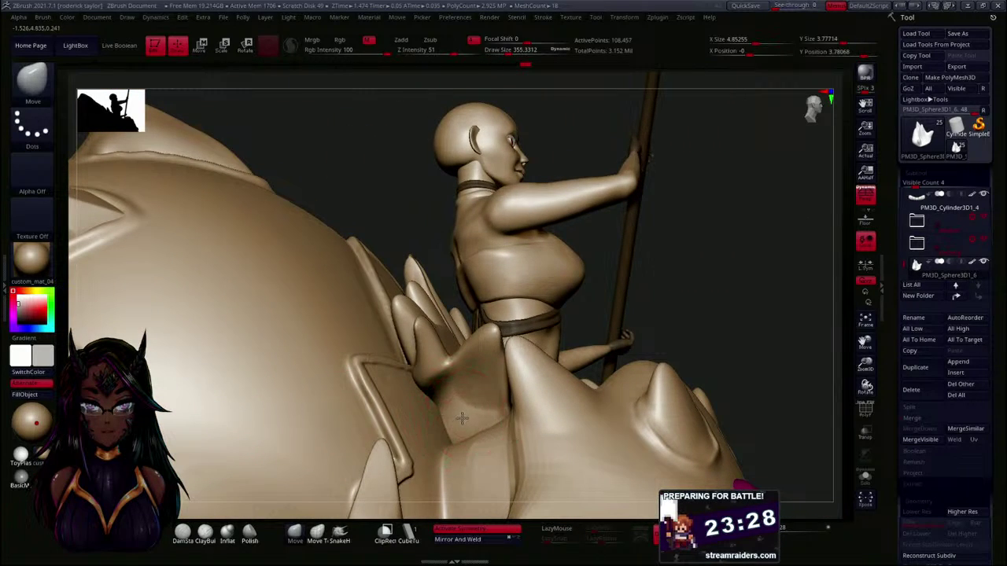
pyautogui.moveTo(710, 310); pyautogui.dragTo(395, 437)
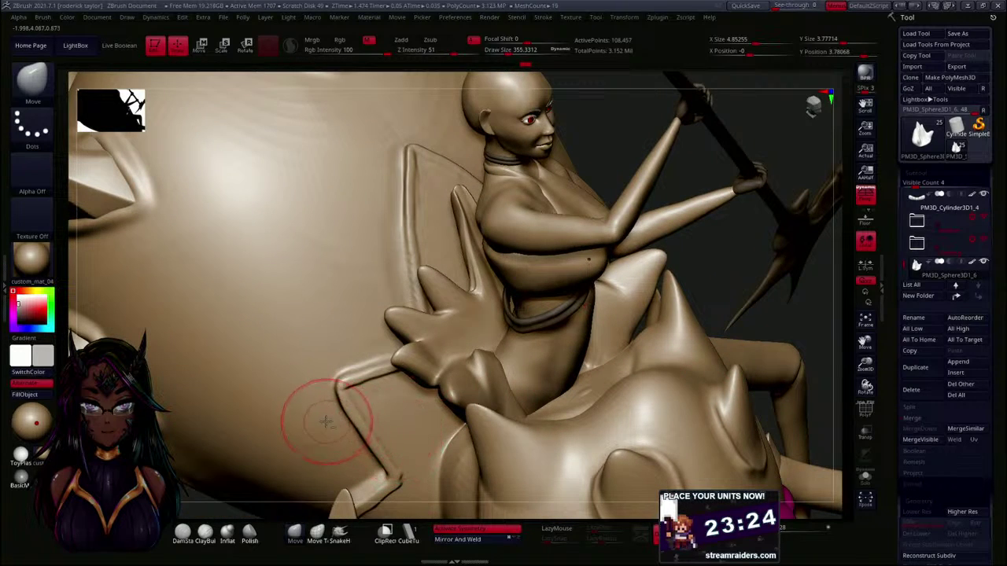
# - Pull the collar's lower side lobe down over the spider's body with the Move brush and smooth its surface
pyautogui.moveTo(312, 427); pyautogui.dragTo(270, 406)
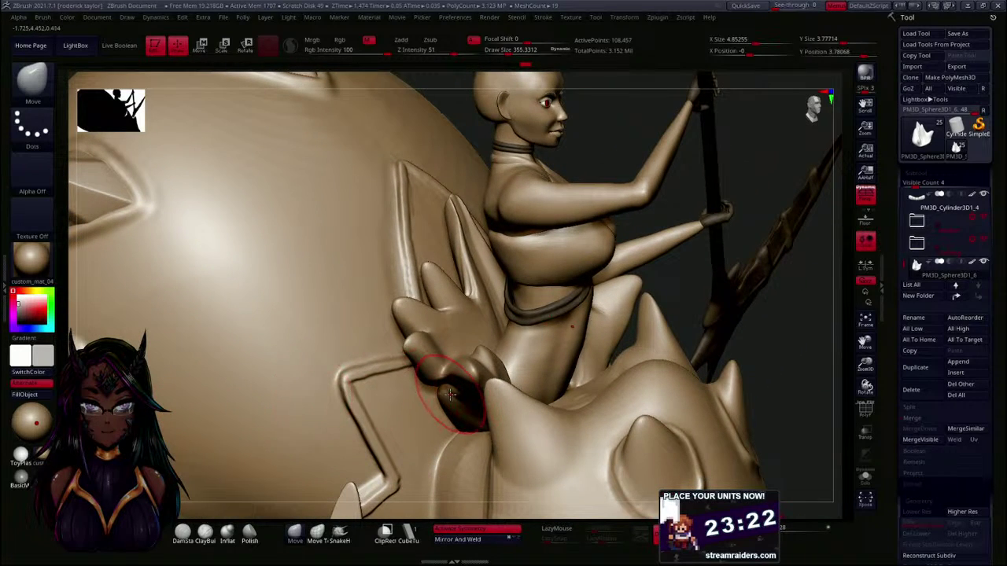
pyautogui.press('ctrl')
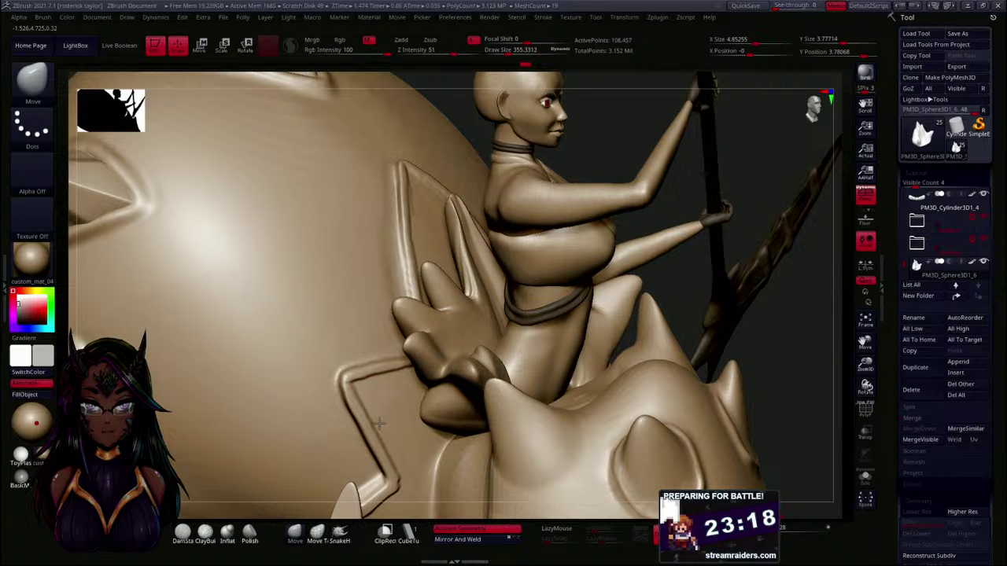
pyautogui.moveTo(676, 285); pyautogui.dragTo(716, 250)
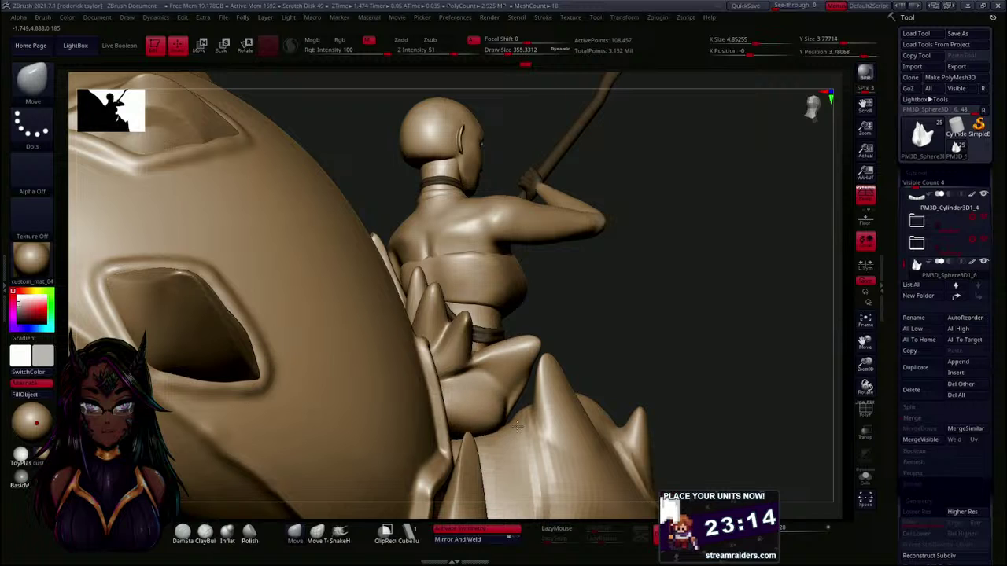
pyautogui.moveTo(601, 375); pyautogui.dragTo(685, 392)
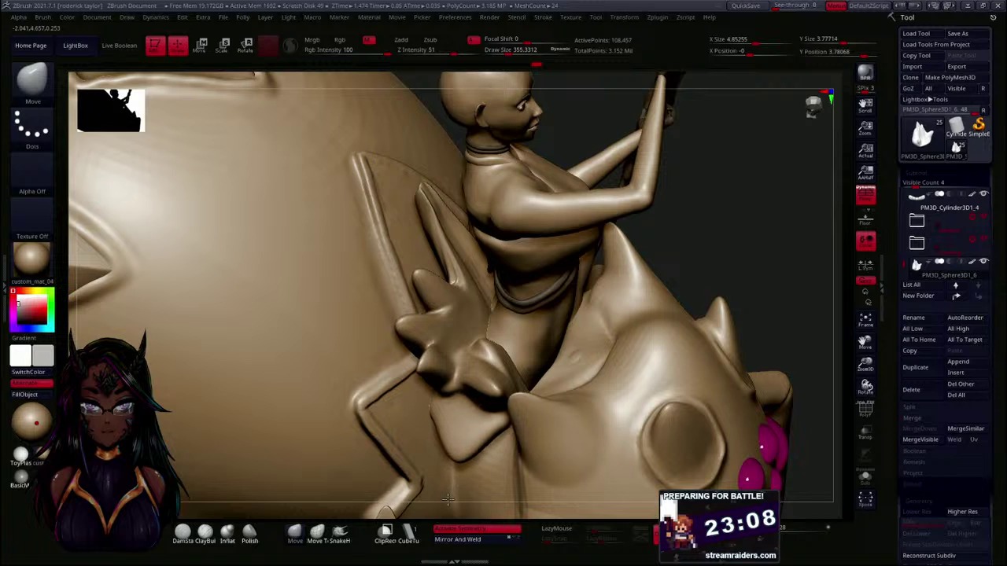
pyautogui.moveTo(721, 294); pyautogui.dragTo(691, 278)
pyautogui.moveTo(450, 404); pyautogui.dragTo(464, 401)
pyautogui.moveTo(617, 334)
pyautogui.mouseDown()
pyautogui.moveTo(671, 346)
pyautogui.moveTo(612, 395)
pyautogui.moveTo(638, 365)
pyautogui.mouseUp()
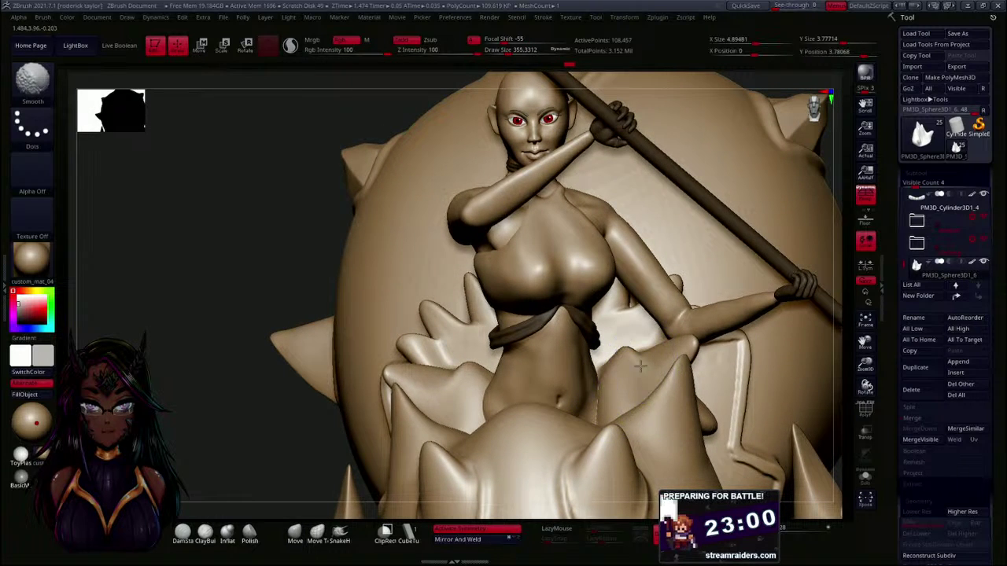
# - Lengthen the collar's side and back spikes with the Move brush, remesh it with DynaMesh and smooth between the spikes
pyautogui.moveTo(203, 425)
pyautogui.mouseDown()
pyautogui.moveTo(202, 370)
pyautogui.moveTo(251, 411)
pyautogui.moveTo(175, 427)
pyautogui.moveTo(179, 389)
pyautogui.moveTo(197, 475)
pyautogui.moveTo(277, 457)
pyautogui.mouseUp()
pyautogui.keyDown('shift'); pyautogui.moveTo(368, 242); pyautogui.dragTo(440, 340); pyautogui.keyUp('shift')
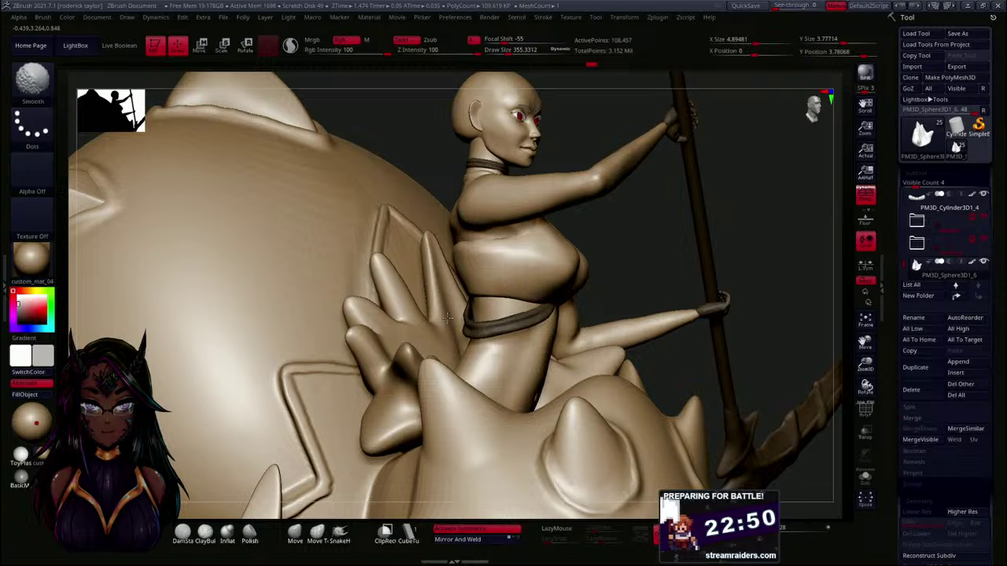
pyautogui.moveTo(664, 256)
pyautogui.mouseDown()
pyautogui.moveTo(713, 281)
pyautogui.moveTo(702, 282)
pyautogui.mouseUp()
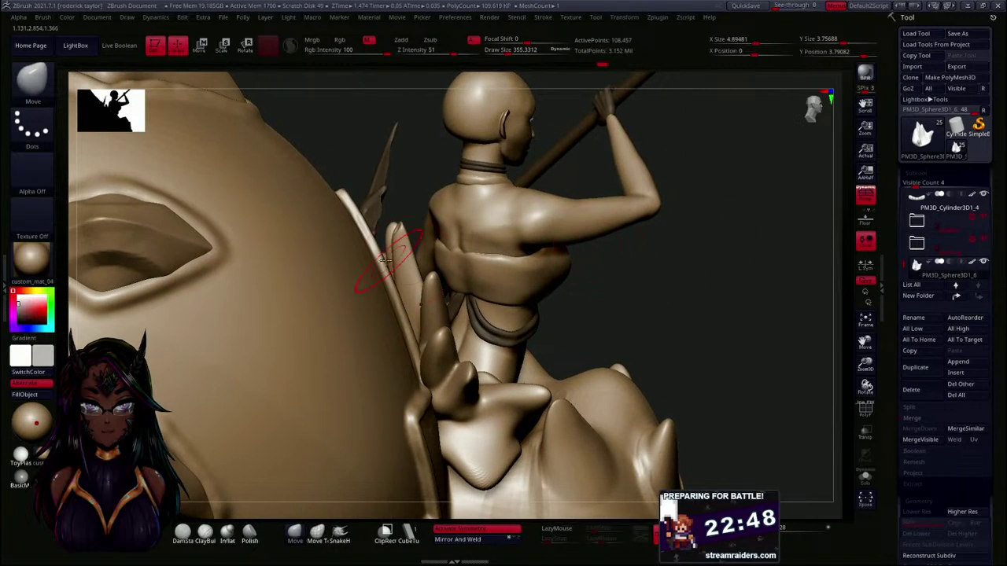
pyautogui.moveTo(388, 243)
pyautogui.mouseDown()
pyautogui.moveTo(386, 235)
pyautogui.moveTo(397, 285)
pyautogui.mouseUp()
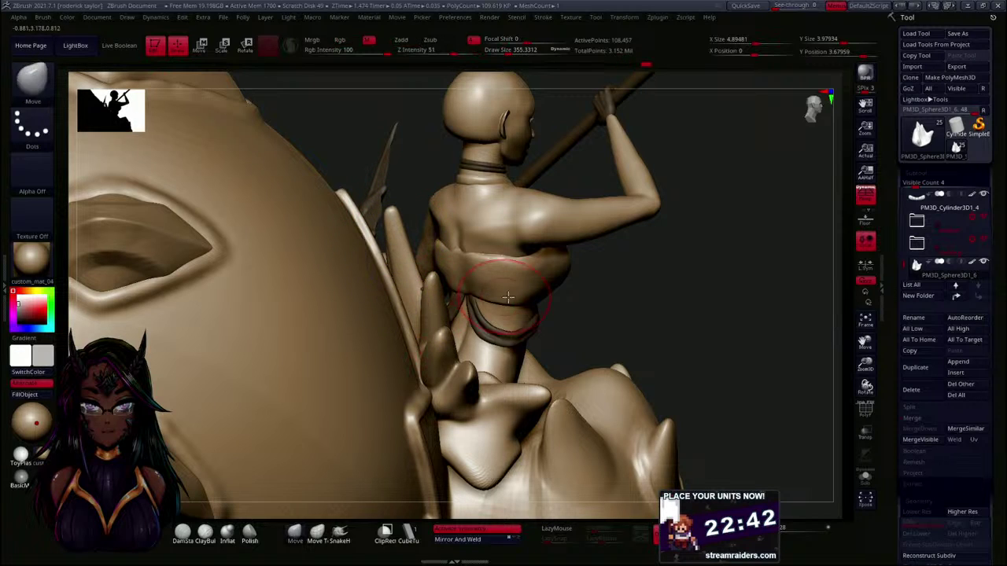
pyautogui.moveTo(726, 355)
pyautogui.mouseDown()
pyautogui.moveTo(688, 302)
pyautogui.moveTo(598, 314)
pyautogui.mouseUp()
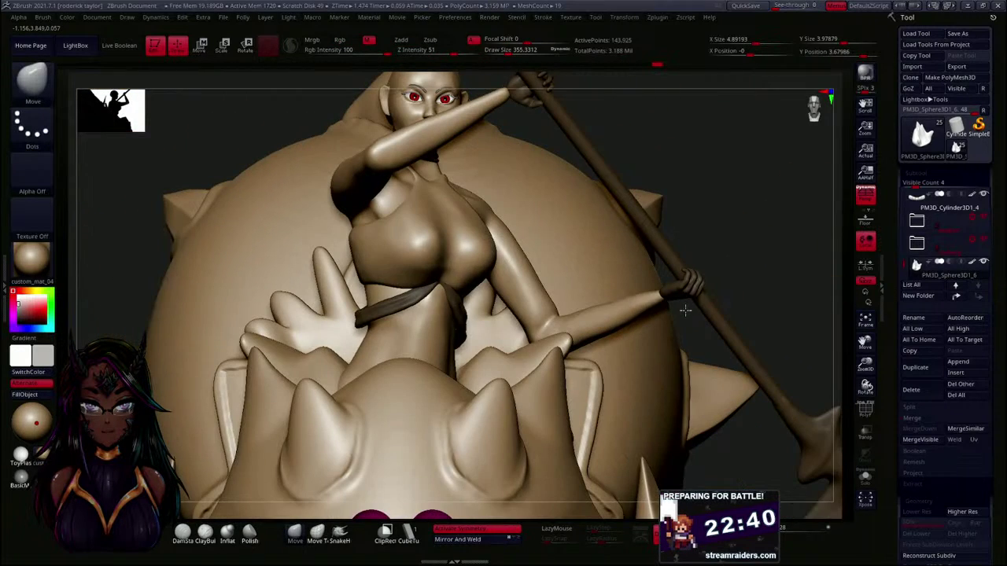
pyautogui.moveTo(277, 277); pyautogui.dragTo(272, 263)
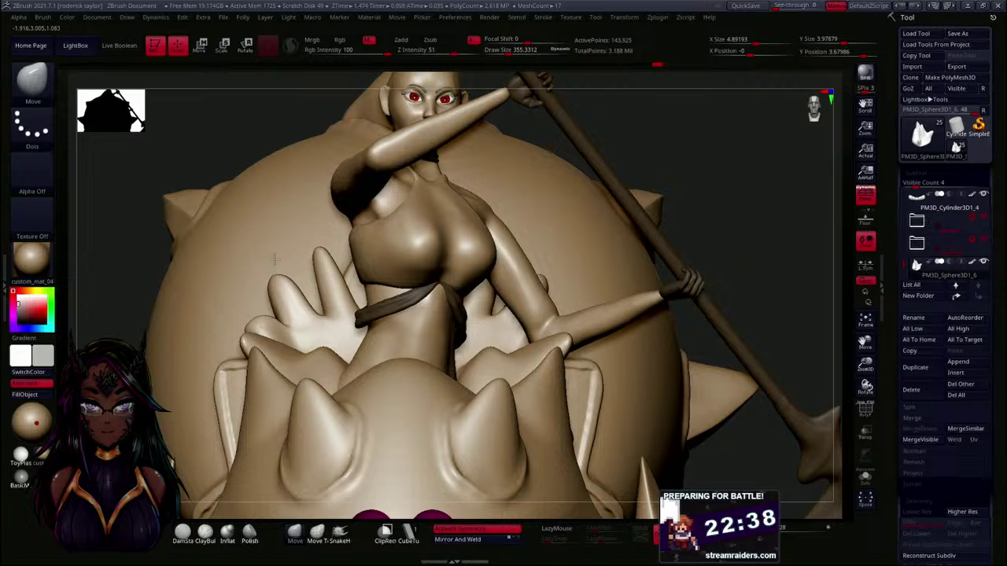
pyautogui.keyDown('shift'); pyautogui.moveTo(286, 311); pyautogui.dragTo(305, 336); pyautogui.keyUp('shift')
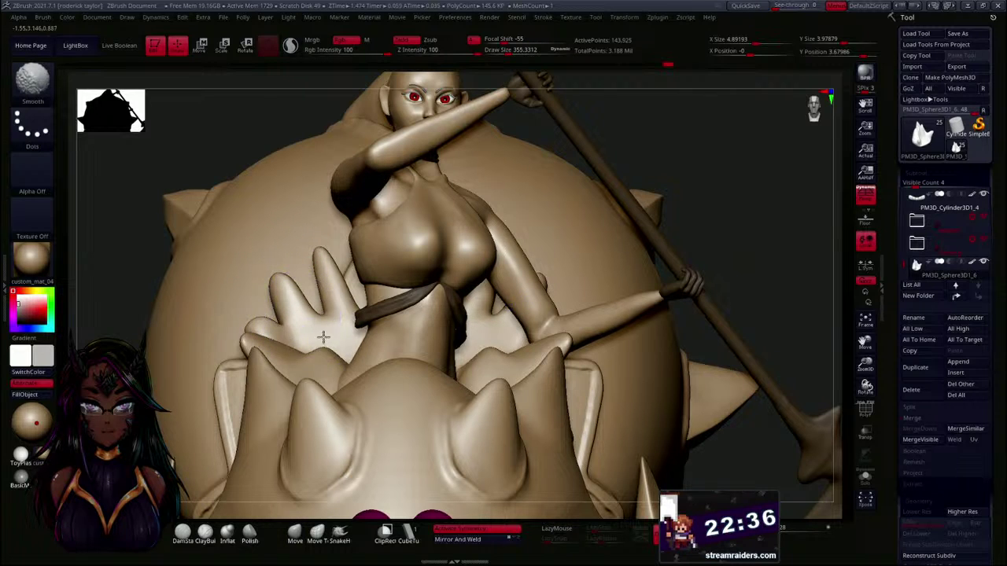
# - Pull the collar's side spikes outward beside the spider's abdomen and soften them with the Smooth brush
pyautogui.moveTo(718, 266); pyautogui.dragTo(717, 340)
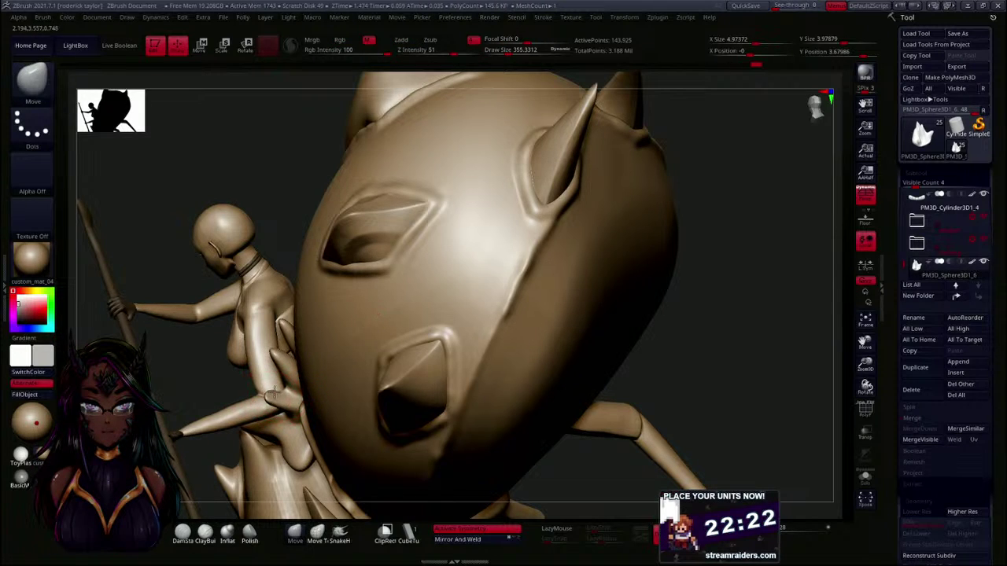
pyautogui.moveTo(182, 384)
pyautogui.mouseDown()
pyautogui.moveTo(248, 373)
pyautogui.moveTo(221, 374)
pyautogui.moveTo(280, 387)
pyautogui.mouseUp()
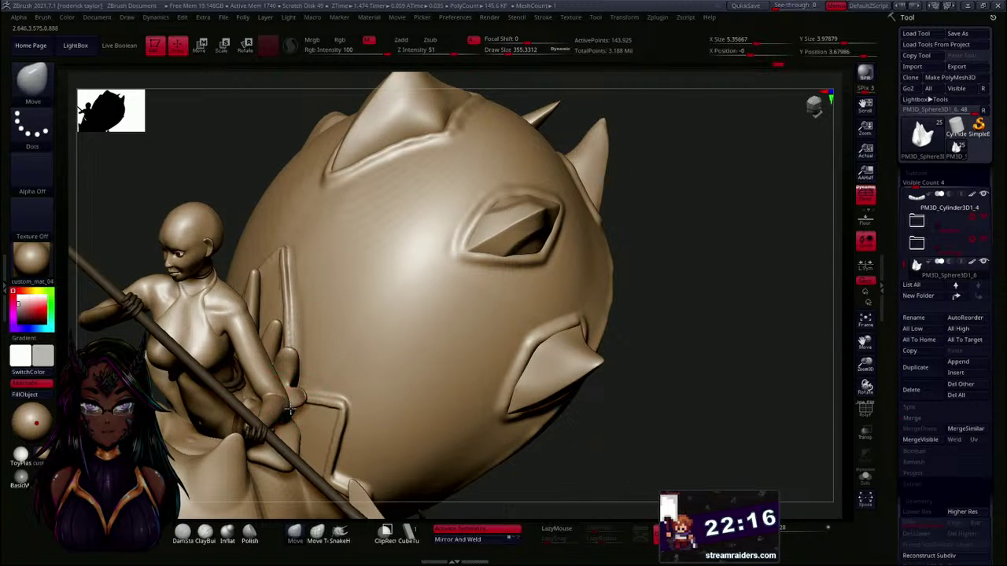
pyautogui.press('shift')
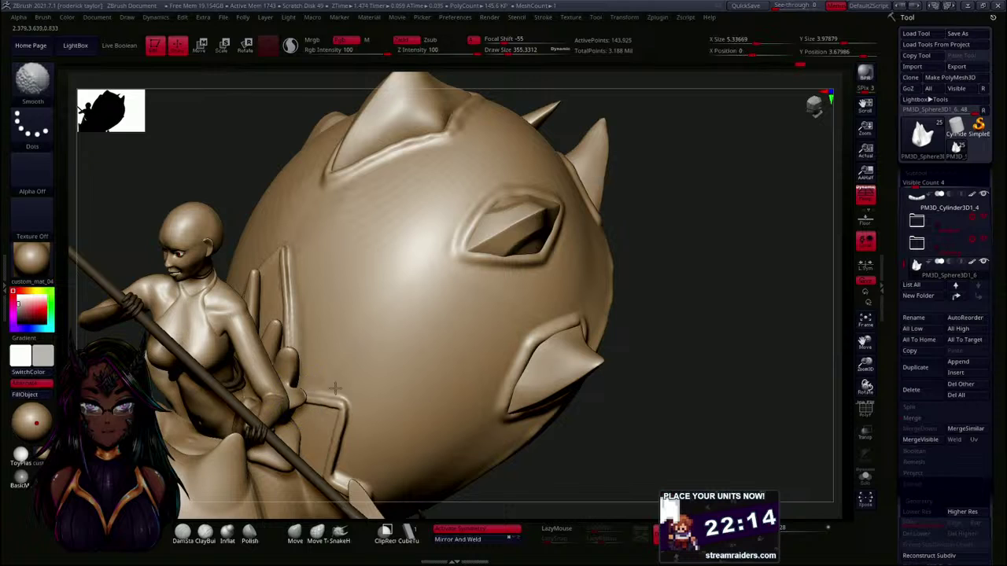
pyautogui.moveTo(616, 420); pyautogui.dragTo(655, 380)
pyautogui.moveTo(533, 341)
pyautogui.mouseDown()
pyautogui.moveTo(499, 282)
pyautogui.moveTo(472, 324)
pyautogui.moveTo(474, 354)
pyautogui.mouseUp()
pyautogui.moveTo(535, 418)
pyautogui.mouseDown()
pyautogui.moveTo(575, 461)
pyautogui.moveTo(574, 394)
pyautogui.moveTo(465, 334)
pyautogui.mouseUp()
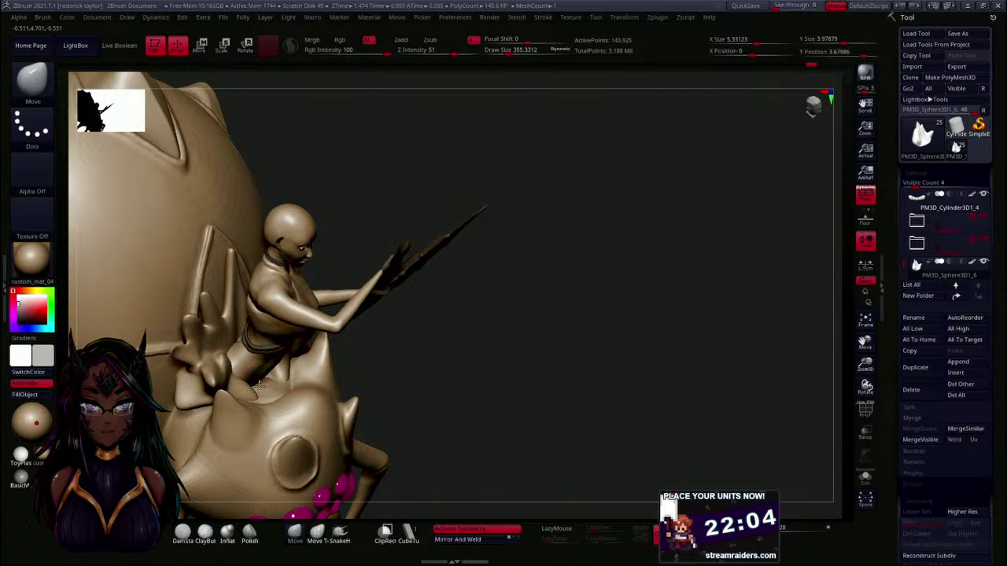
# - Move and smooth the collar's front inner edge where it wraps around the base of the rider's waist
pyautogui.moveTo(501, 376)
pyautogui.mouseDown()
pyautogui.moveTo(418, 369)
pyautogui.moveTo(261, 385)
pyautogui.mouseUp()
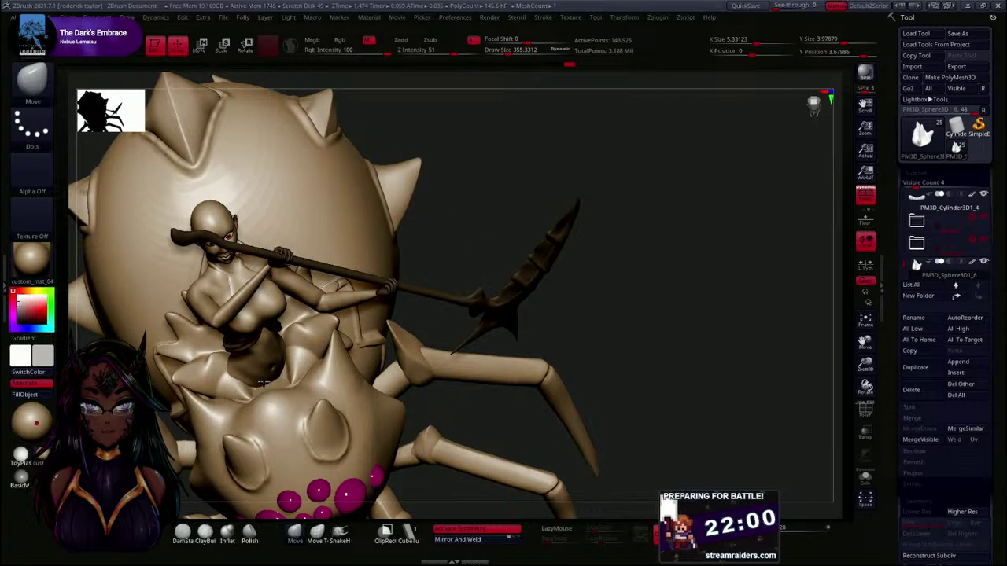
pyautogui.press('shift')
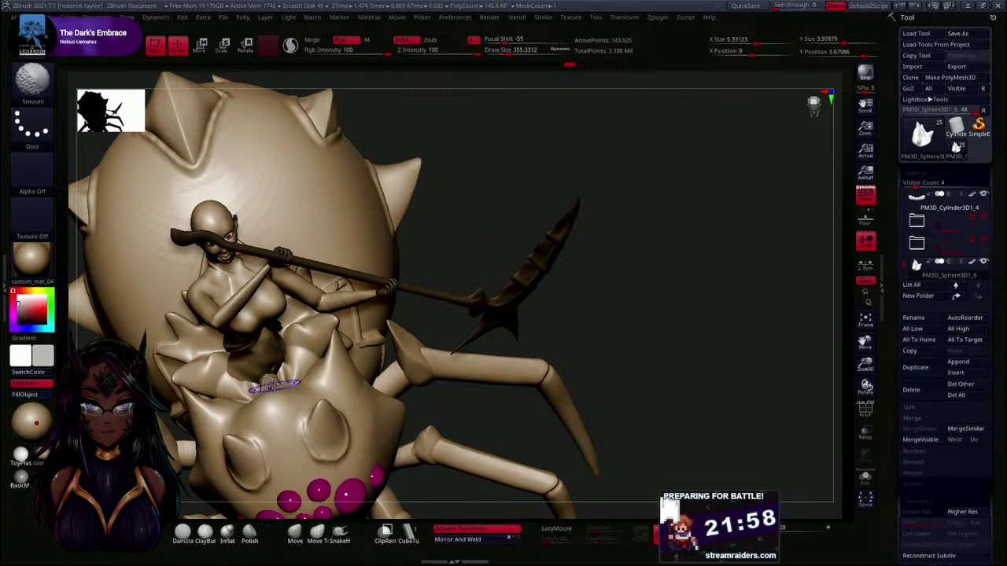
pyautogui.moveTo(578, 325)
pyautogui.mouseDown()
pyautogui.moveTo(630, 303)
pyautogui.moveTo(335, 376)
pyautogui.mouseUp()
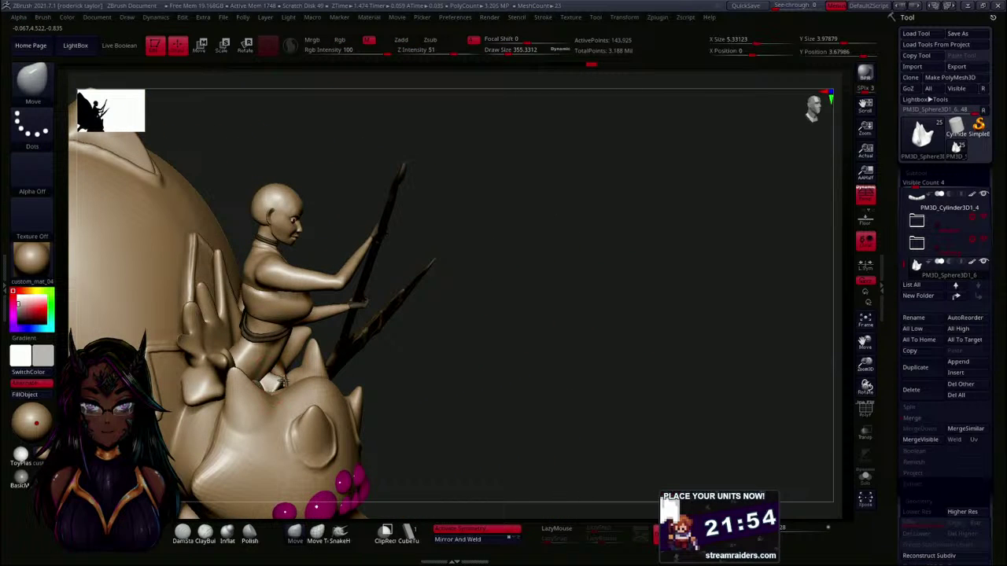
pyautogui.moveTo(494, 359)
pyautogui.mouseDown()
pyautogui.moveTo(439, 371)
pyautogui.moveTo(429, 354)
pyautogui.mouseUp()
pyautogui.press('shift')
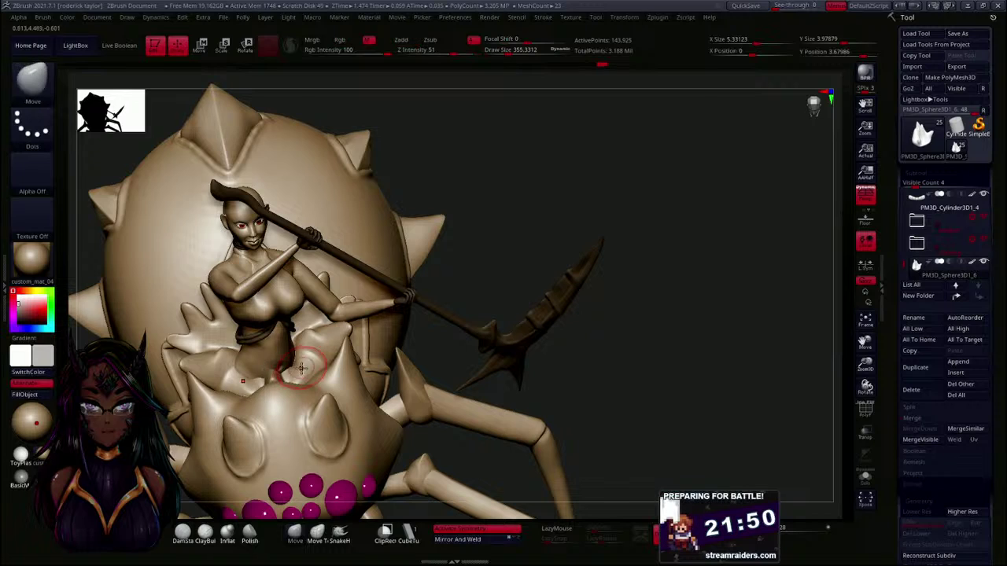
pyautogui.moveTo(277, 373); pyautogui.dragTo(288, 380)
pyautogui.press('shift')
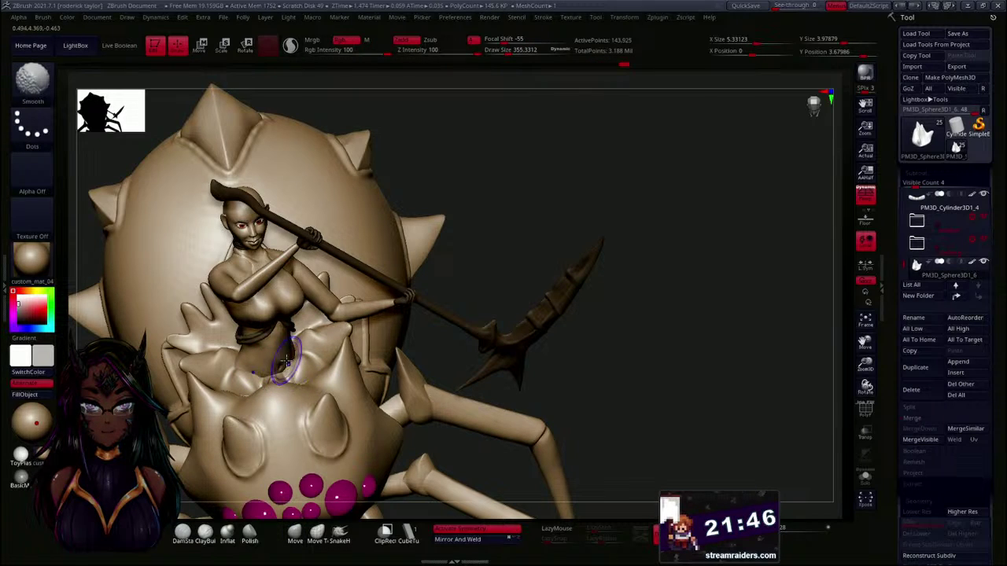
# - Refine the collar's front side lobes next to the rider's waist and smooth their inner and outer surfaces
pyautogui.moveTo(480, 376)
pyautogui.mouseDown()
pyautogui.moveTo(491, 365)
pyautogui.moveTo(464, 360)
pyautogui.mouseUp()
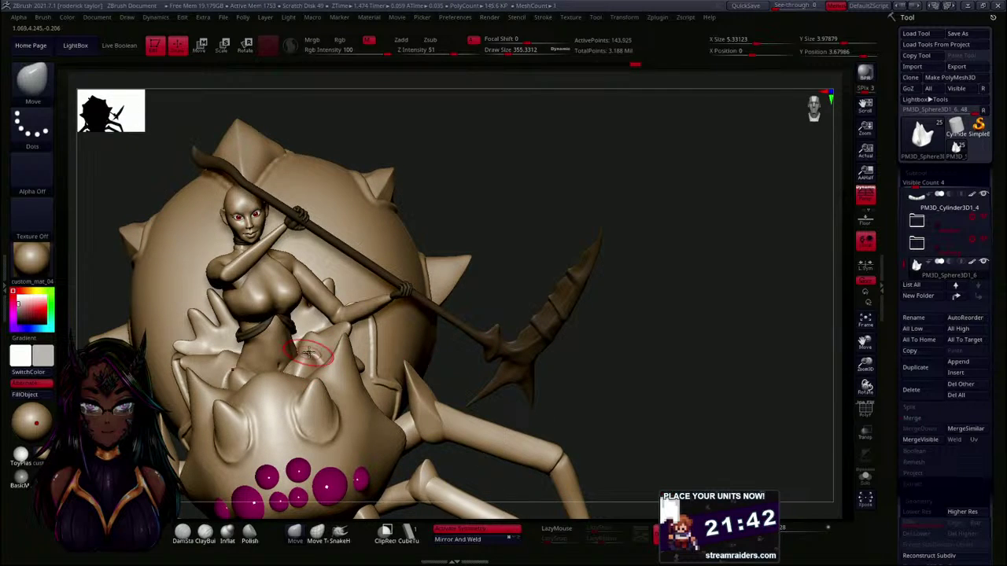
pyautogui.press('shift')
pyautogui.keyDown('shift'); pyautogui.moveTo(306, 346); pyautogui.dragTo(317, 334); pyautogui.keyUp('shift')
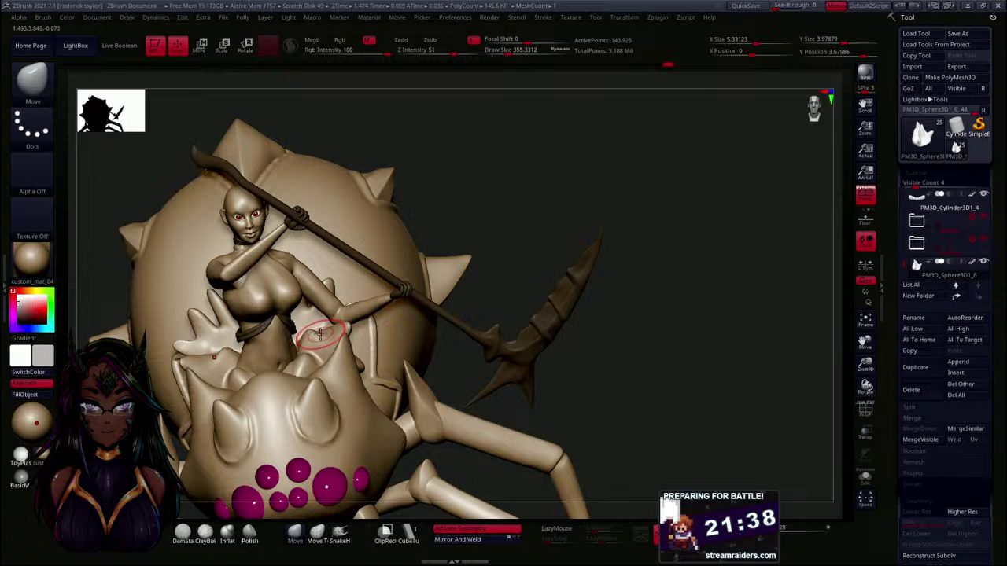
pyautogui.press('shift')
pyautogui.moveTo(425, 352)
pyautogui.mouseDown()
pyautogui.moveTo(494, 356)
pyautogui.moveTo(440, 332)
pyautogui.mouseUp()
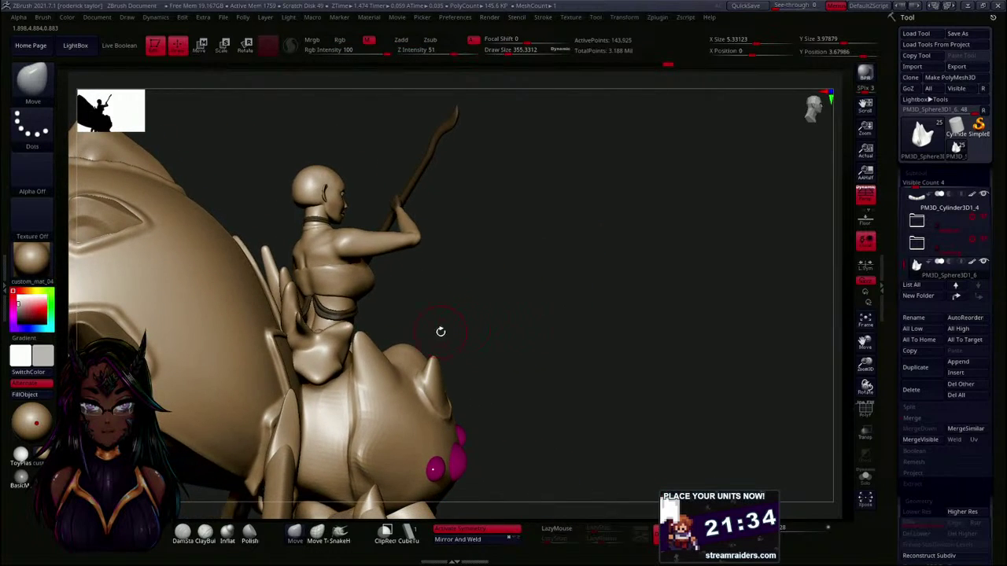
pyautogui.press('shift')
pyautogui.keyDown('shift'); pyautogui.moveTo(307, 352); pyautogui.dragTo(313, 346); pyautogui.keyUp('shift')
# - Adjust the collar's tall back spikes beside the rider's torso and smooth the gap between them
pyautogui.moveTo(535, 320); pyautogui.dragTo(479, 321)
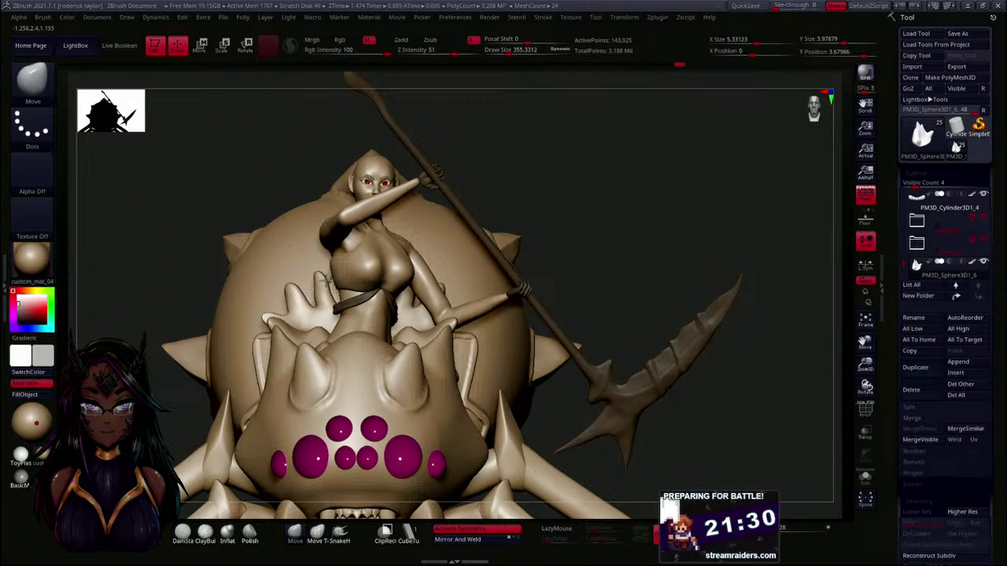
pyautogui.press('shift')
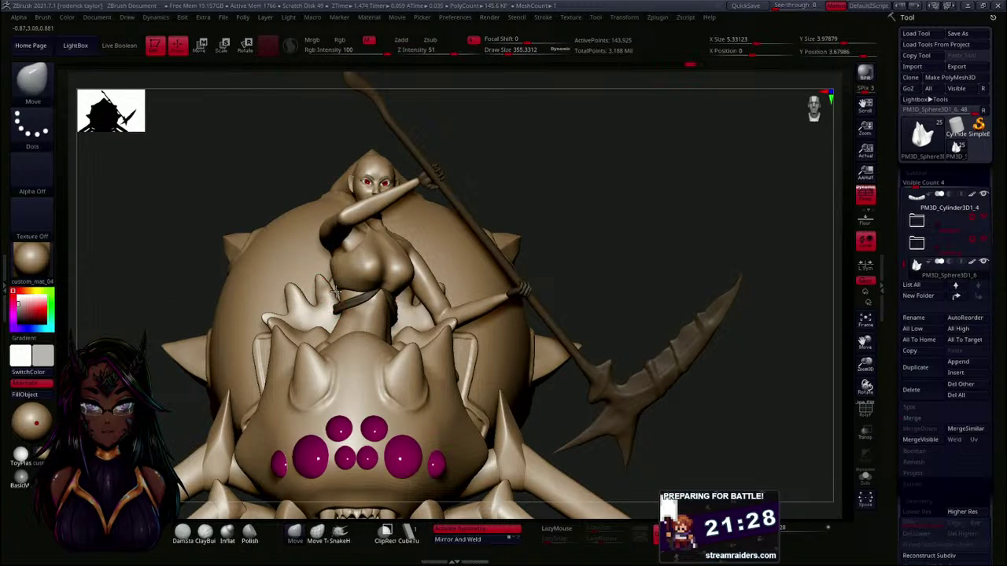
pyautogui.press('shift')
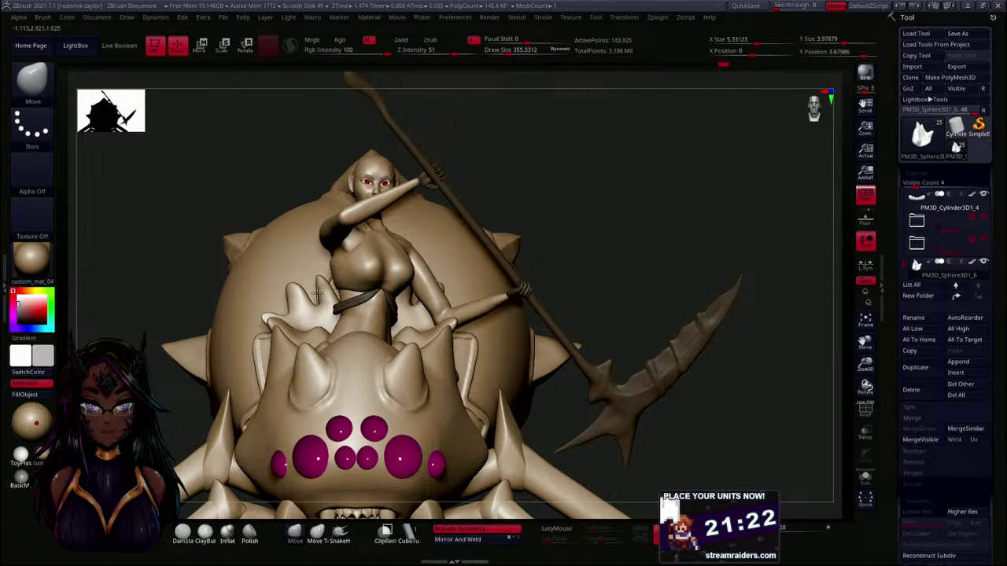
pyautogui.moveTo(614, 264)
pyautogui.mouseDown()
pyautogui.moveTo(663, 259)
pyautogui.moveTo(644, 270)
pyautogui.moveTo(657, 335)
pyautogui.moveTo(614, 299)
pyautogui.moveTo(300, 363)
pyautogui.moveTo(312, 344)
pyautogui.moveTo(337, 353)
pyautogui.mouseUp()
pyautogui.moveTo(161, 441)
pyautogui.mouseDown()
pyautogui.moveTo(213, 450)
pyautogui.moveTo(210, 442)
pyautogui.mouseUp()
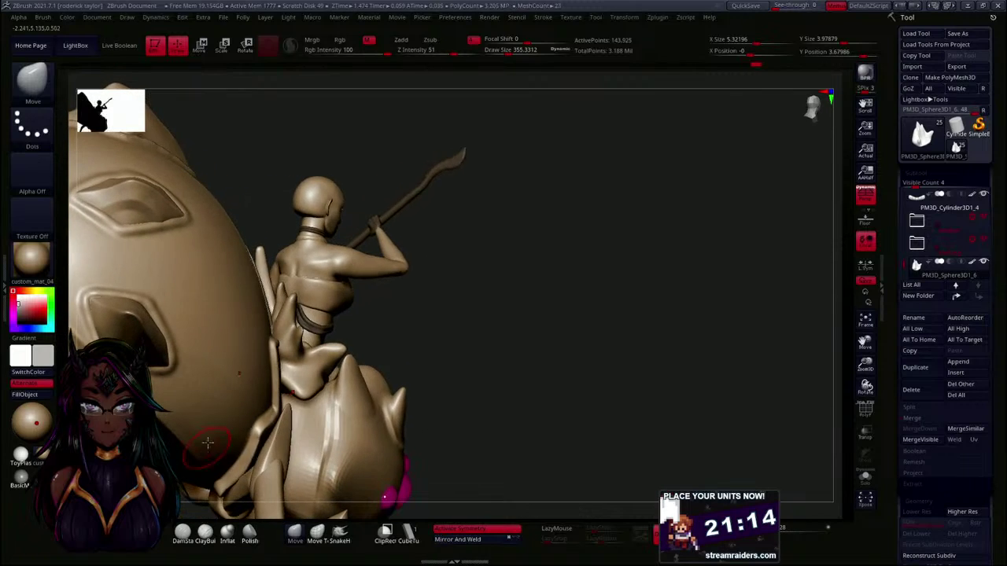
# - Reshape and smooth the spiky collar around the rider's waist and hips with the Move and Smooth brushes
pyautogui.moveTo(389, 360); pyautogui.dragTo(444, 337)
pyautogui.moveTo(600, 270)
pyautogui.mouseDown()
pyautogui.moveTo(590, 346)
pyautogui.moveTo(606, 299)
pyautogui.moveTo(408, 329)
pyautogui.mouseUp()
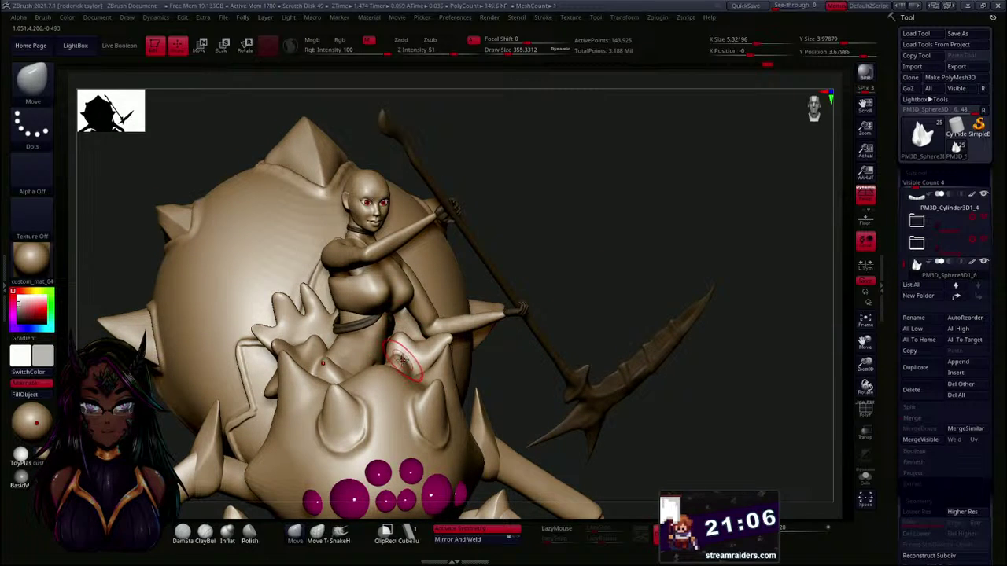
pyautogui.press('shift')
pyautogui.moveTo(543, 403); pyautogui.dragTo(450, 367)
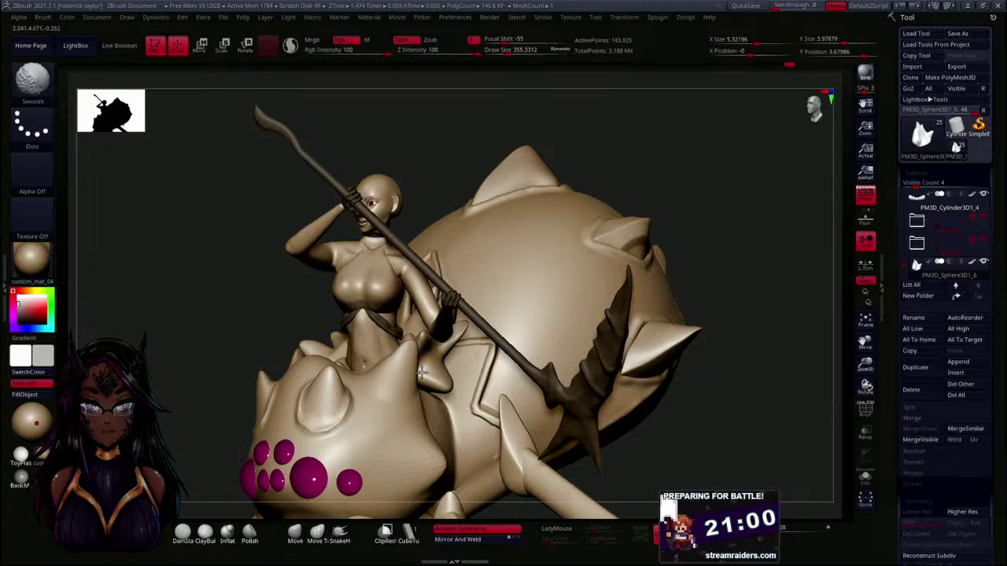
pyautogui.moveTo(446, 370)
pyautogui.mouseDown()
pyautogui.moveTo(175, 322)
pyautogui.moveTo(333, 326)
pyautogui.mouseUp()
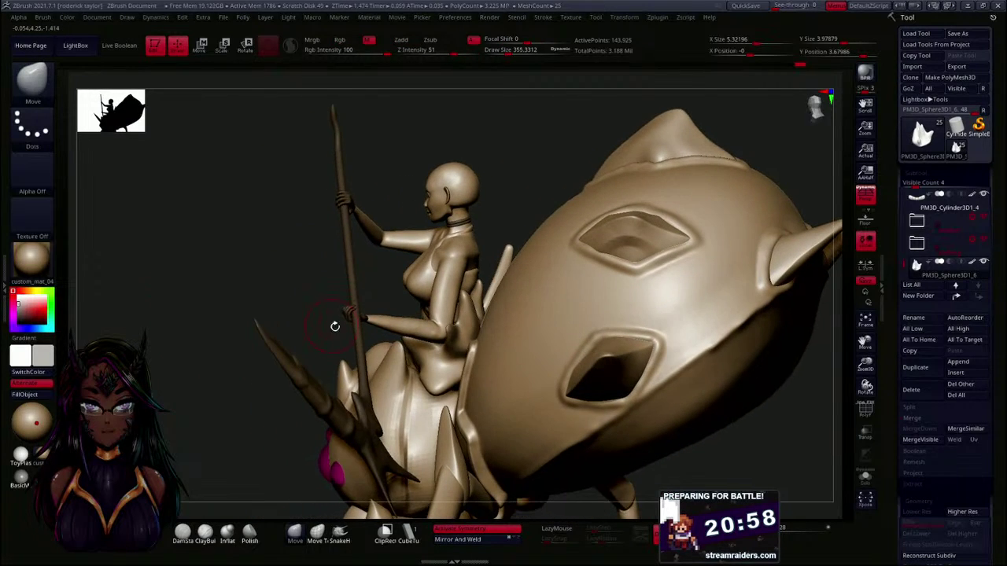
pyautogui.keyDown('shift'); pyautogui.moveTo(470, 347); pyautogui.dragTo(475, 347); pyautogui.keyUp('shift')
pyautogui.moveTo(293, 268)
pyautogui.mouseDown()
pyautogui.moveTo(285, 358)
pyautogui.moveTo(356, 262)
pyautogui.mouseUp()
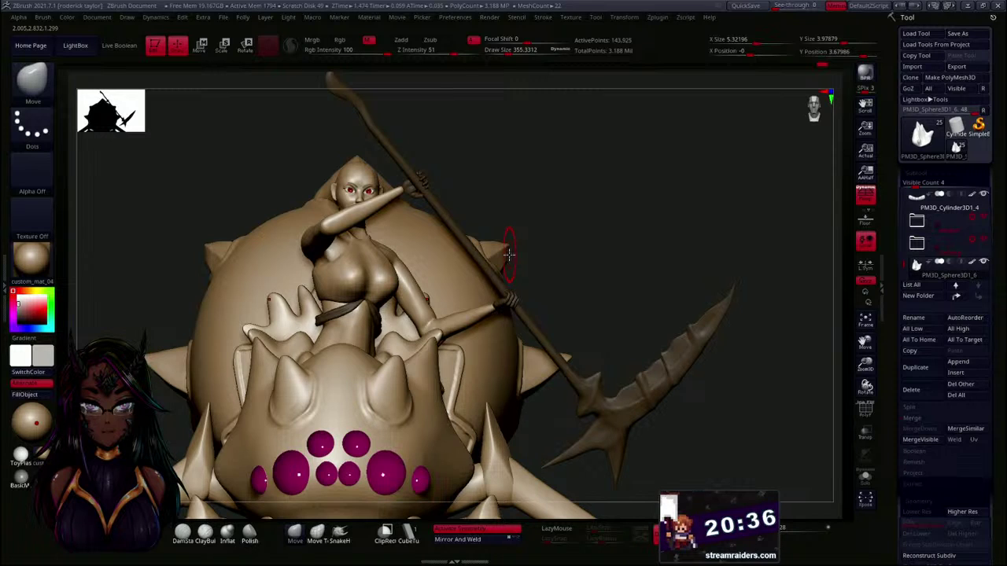
# - Examine how the spiky collar sits between the rider and the spider body from the front and from a distance
pyautogui.moveTo(538, 252); pyautogui.dragTo(498, 218)
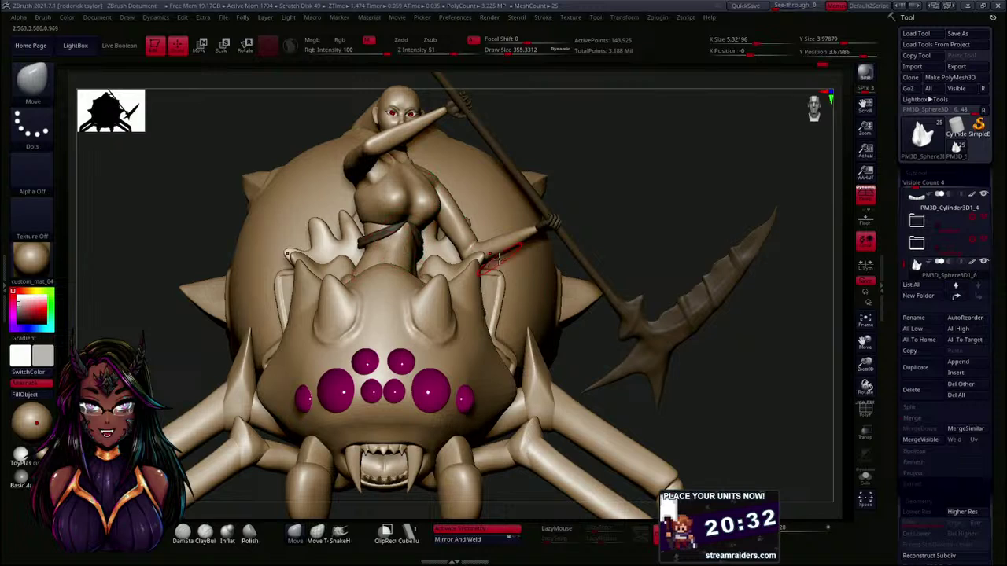
pyautogui.moveTo(587, 344); pyautogui.dragTo(665, 315)
pyautogui.keyDown('alt'); pyautogui.moveTo(695, 258); pyautogui.dragTo(675, 206); pyautogui.keyUp('alt')
pyautogui.moveTo(668, 294)
pyautogui.mouseDown()
pyautogui.moveTo(712, 294)
pyautogui.moveTo(670, 258)
pyautogui.moveTo(591, 291)
pyautogui.moveTo(669, 299)
pyautogui.moveTo(609, 281)
pyautogui.mouseUp()
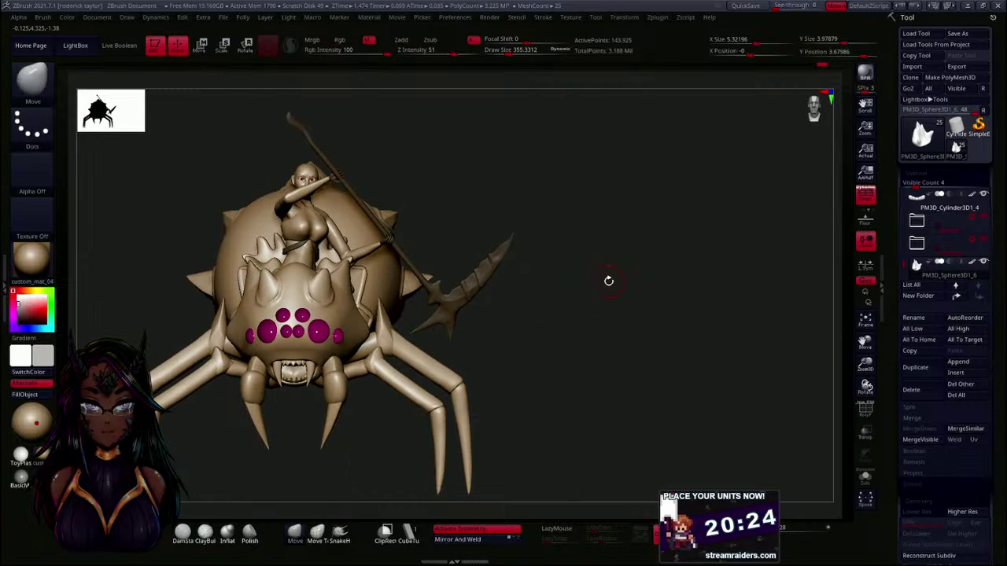
pyautogui.moveTo(487, 342); pyautogui.dragTo(430, 215)
pyautogui.moveTo(606, 307); pyautogui.dragTo(598, 371)
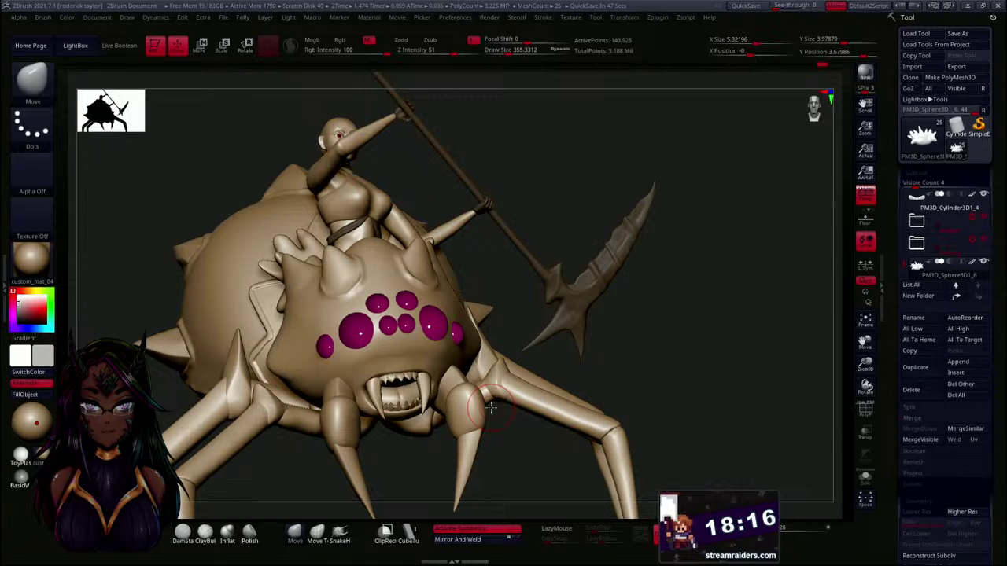
pyautogui.moveTo(568, 312); pyautogui.dragTo(567, 380)
pyautogui.moveTo(222, 292)
pyautogui.mouseDown()
pyautogui.moveTo(224, 262)
pyautogui.moveTo(231, 297)
pyautogui.moveTo(267, 284)
pyautogui.mouseUp()
# - Smooth the inner front of the spiky collar where it meets the rider's belly
pyautogui.keyDown('shift'); pyautogui.moveTo(267, 283); pyautogui.dragTo(262, 230); pyautogui.keyUp('shift')
pyautogui.moveTo(727, 227)
pyautogui.mouseDown()
pyautogui.moveTo(692, 236)
pyautogui.moveTo(714, 236)
pyautogui.moveTo(647, 323)
pyautogui.mouseUp()
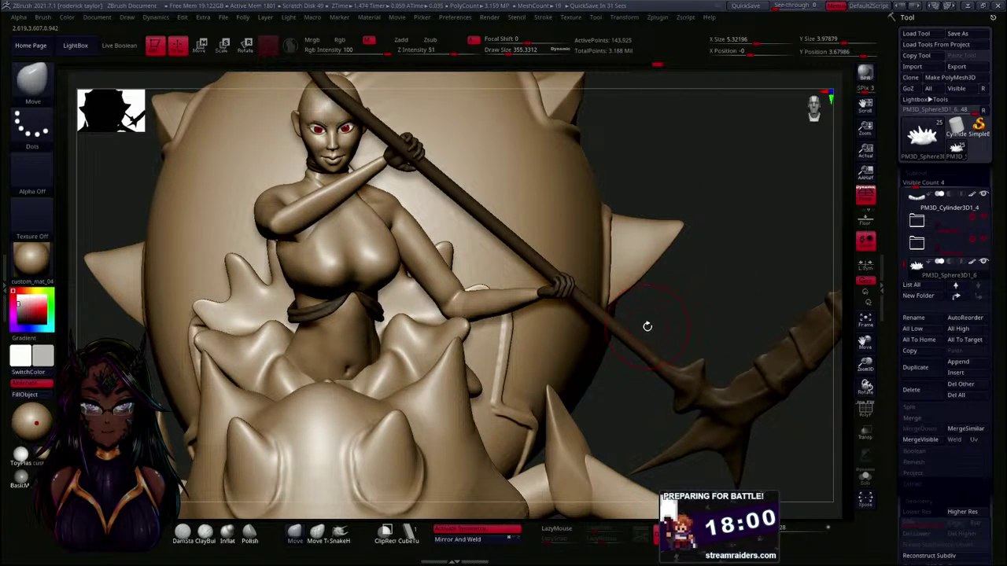
pyautogui.moveTo(634, 383)
pyautogui.mouseDown()
pyautogui.moveTo(635, 330)
pyautogui.moveTo(628, 340)
pyautogui.mouseUp()
pyautogui.moveTo(602, 389)
pyautogui.mouseDown()
pyautogui.moveTo(636, 430)
pyautogui.moveTo(625, 438)
pyautogui.moveTo(522, 382)
pyautogui.mouseUp()
pyautogui.moveTo(340, 358); pyautogui.dragTo(336, 372)
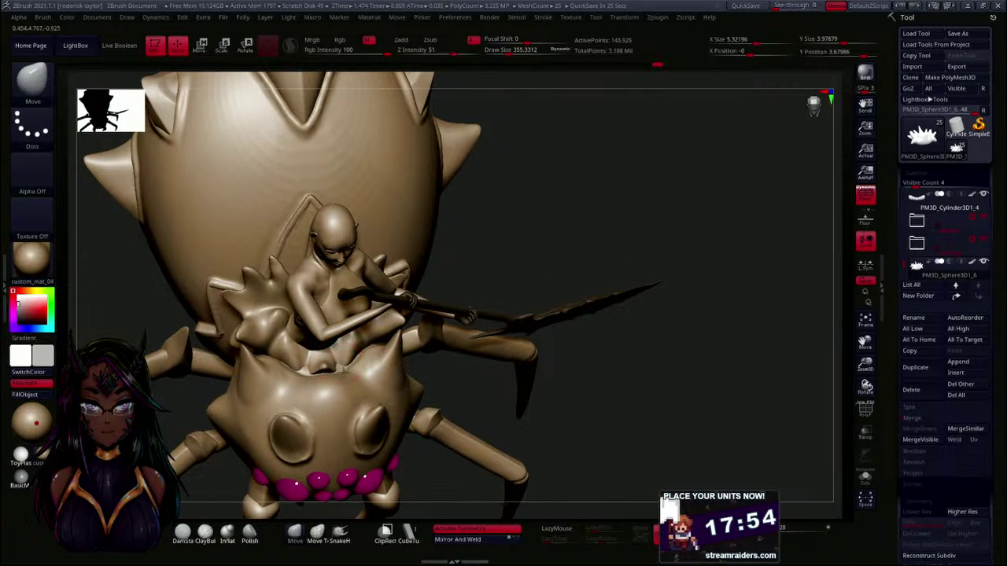
pyautogui.moveTo(487, 400)
pyautogui.mouseDown()
pyautogui.moveTo(505, 406)
pyautogui.moveTo(344, 362)
pyautogui.mouseUp()
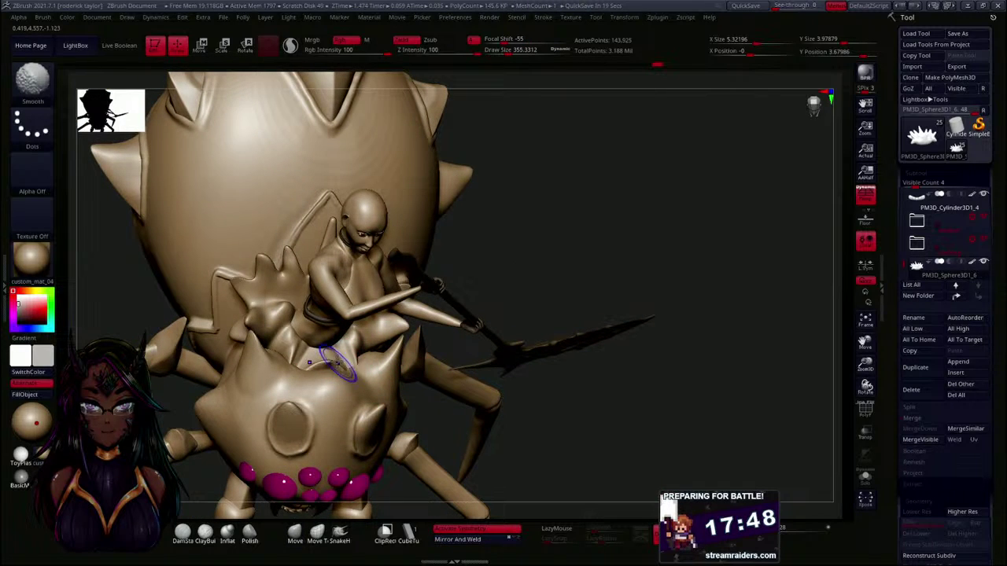
pyautogui.moveTo(500, 392); pyautogui.dragTo(329, 350)
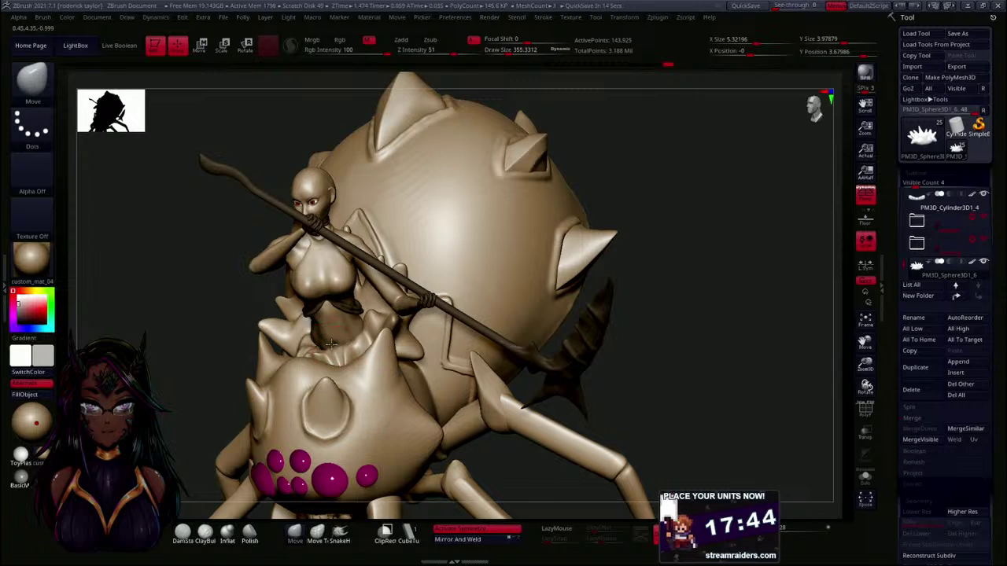
pyautogui.press('shift')
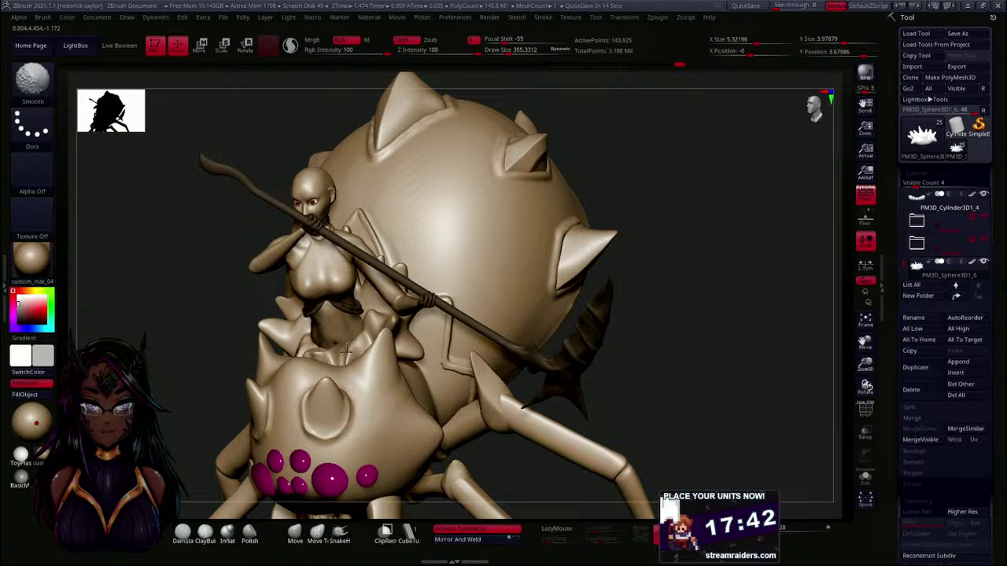
pyautogui.moveTo(335, 349)
pyautogui.keyDown('shift'); pyautogui.mouseDown()
pyautogui.moveTo(316, 342)
pyautogui.moveTo(330, 364)
pyautogui.mouseUp(); pyautogui.keyUp('shift')
# - Soften the collar's front centre against the spider's head and smooth the side lobe beside the rider's hip
pyautogui.moveTo(645, 375)
pyautogui.mouseDown()
pyautogui.moveTo(606, 394)
pyautogui.moveTo(655, 404)
pyautogui.moveTo(590, 398)
pyautogui.mouseUp()
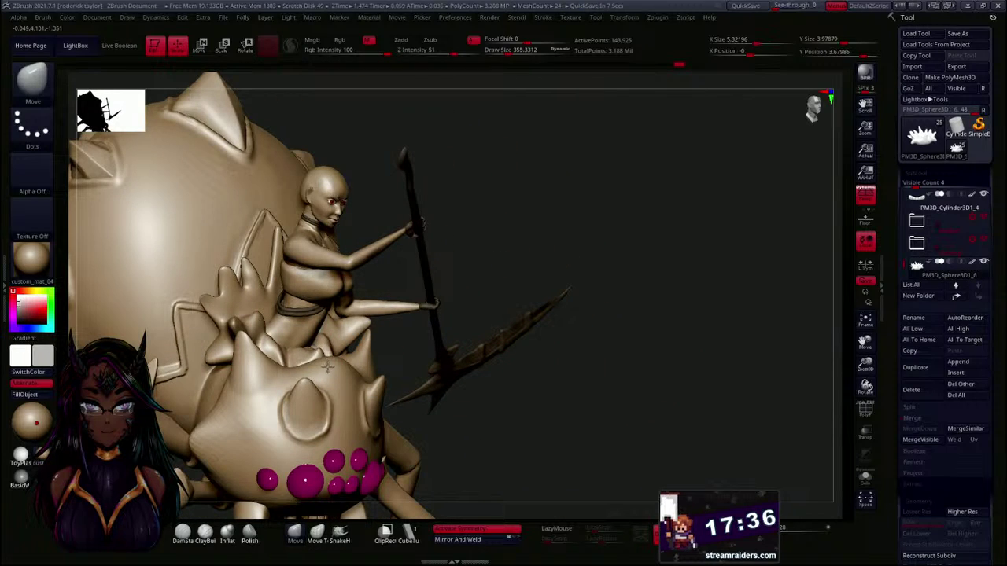
pyautogui.moveTo(500, 416)
pyautogui.mouseDown()
pyautogui.moveTo(533, 446)
pyautogui.moveTo(488, 425)
pyautogui.mouseUp()
pyautogui.moveTo(504, 368); pyautogui.dragTo(347, 344)
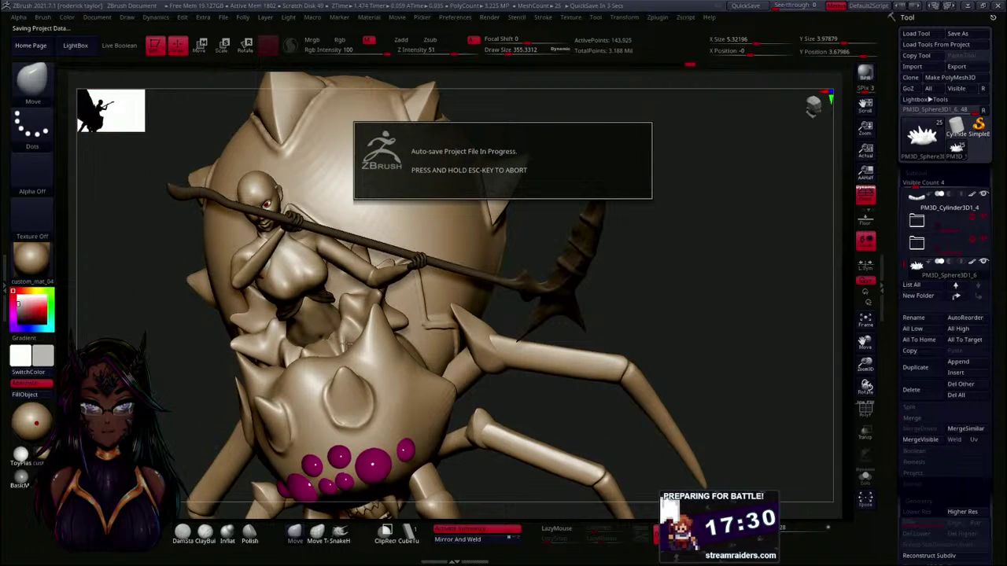
pyautogui.press('shift')
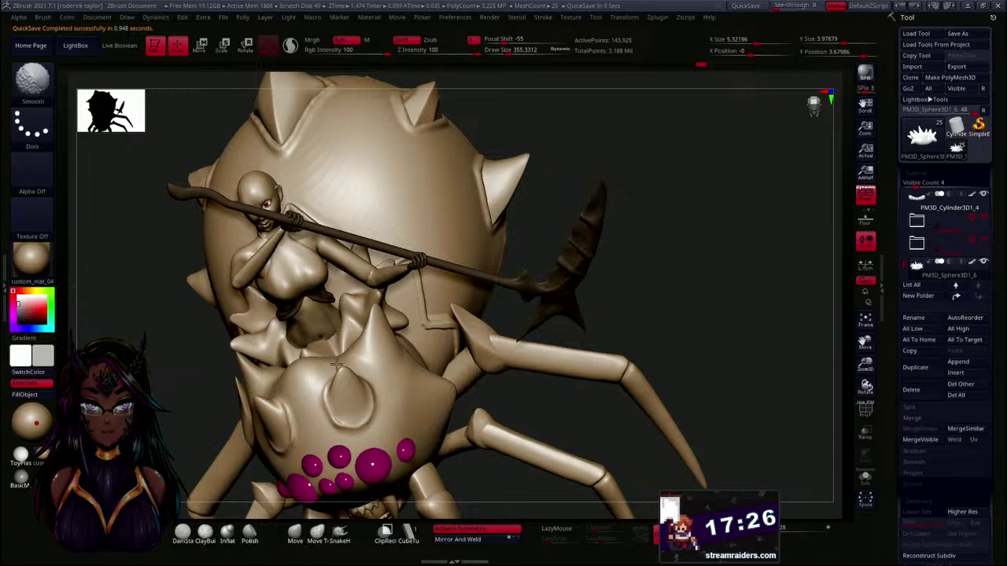
pyautogui.moveTo(594, 320); pyautogui.dragTo(667, 317)
pyautogui.moveTo(531, 339)
pyautogui.mouseDown()
pyautogui.moveTo(559, 333)
pyautogui.moveTo(524, 310)
pyautogui.moveTo(532, 315)
pyautogui.moveTo(513, 336)
pyautogui.mouseUp()
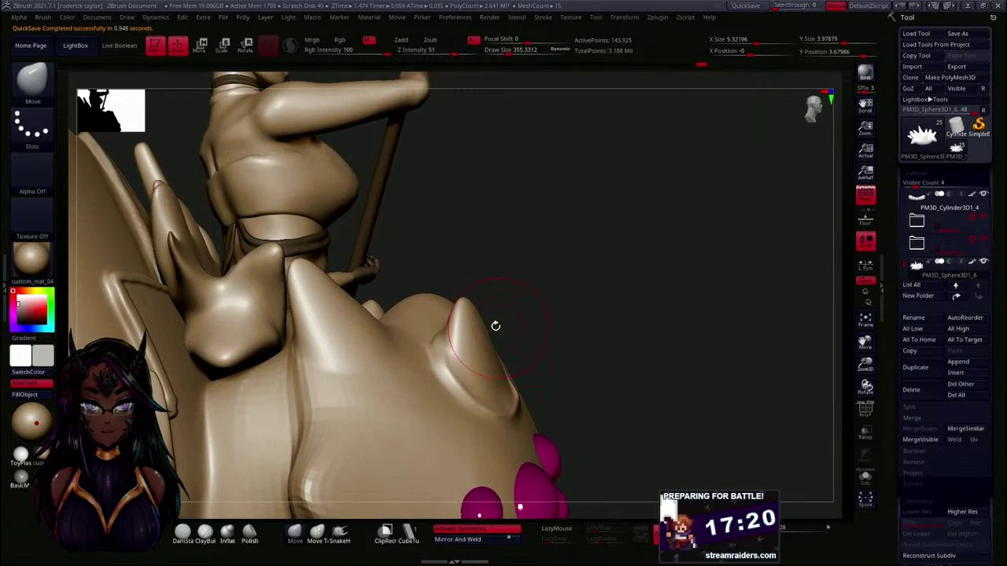
pyautogui.moveTo(264, 337)
pyautogui.keyDown('shift'); pyautogui.mouseDown()
pyautogui.moveTo(255, 352)
pyautogui.moveTo(247, 347)
pyautogui.moveTo(247, 337)
pyautogui.moveTo(263, 351)
pyautogui.moveTo(279, 341)
pyautogui.mouseUp(); pyautogui.keyUp('shift')
# - Adjust the collar's outer side spikes with the Move brush and smooth their surfaces
pyautogui.moveTo(579, 258)
pyautogui.mouseDown()
pyautogui.moveTo(488, 281)
pyautogui.moveTo(511, 274)
pyautogui.mouseUp()
pyautogui.moveTo(696, 323)
pyautogui.mouseDown()
pyautogui.moveTo(684, 309)
pyautogui.moveTo(659, 324)
pyautogui.moveTo(638, 284)
pyautogui.moveTo(638, 292)
pyautogui.mouseUp()
pyautogui.moveTo(571, 332)
pyautogui.mouseDown()
pyautogui.moveTo(560, 325)
pyautogui.moveTo(569, 384)
pyautogui.mouseUp()
pyautogui.moveTo(398, 242)
pyautogui.mouseDown()
pyautogui.moveTo(383, 273)
pyautogui.moveTo(426, 238)
pyautogui.mouseUp()
pyautogui.moveTo(778, 183); pyautogui.dragTo(670, 193)
pyautogui.moveTo(414, 279)
pyautogui.keyDown('shift'); pyautogui.mouseDown()
pyautogui.moveTo(420, 266)
pyautogui.moveTo(414, 275)
pyautogui.mouseUp(); pyautogui.keyUp('shift')
pyautogui.moveTo(228, 209); pyautogui.dragTo(310, 206)
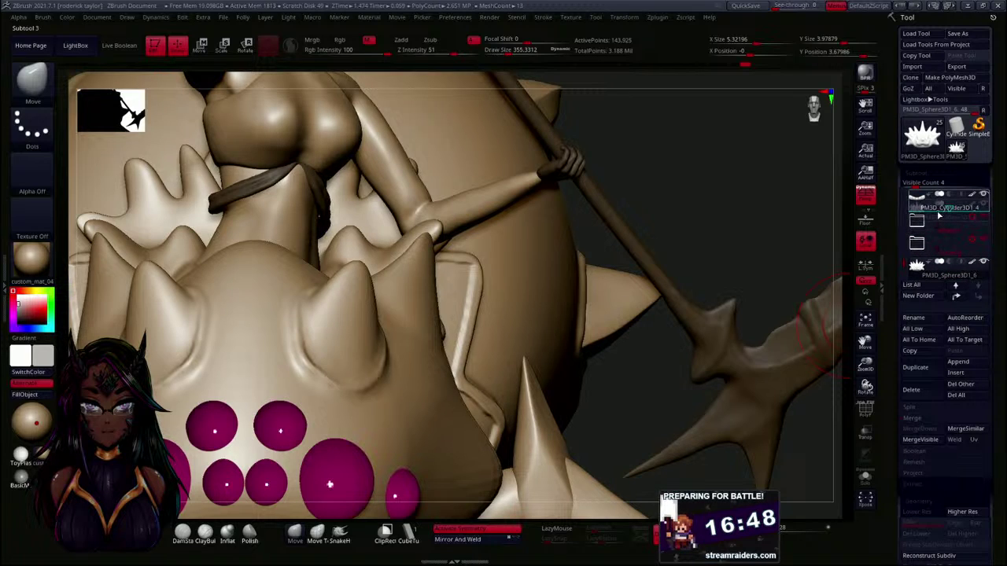
# - Hide the subtool folders holding the rider's body, clothing and weapon
pyautogui.moveTo(985, 262)
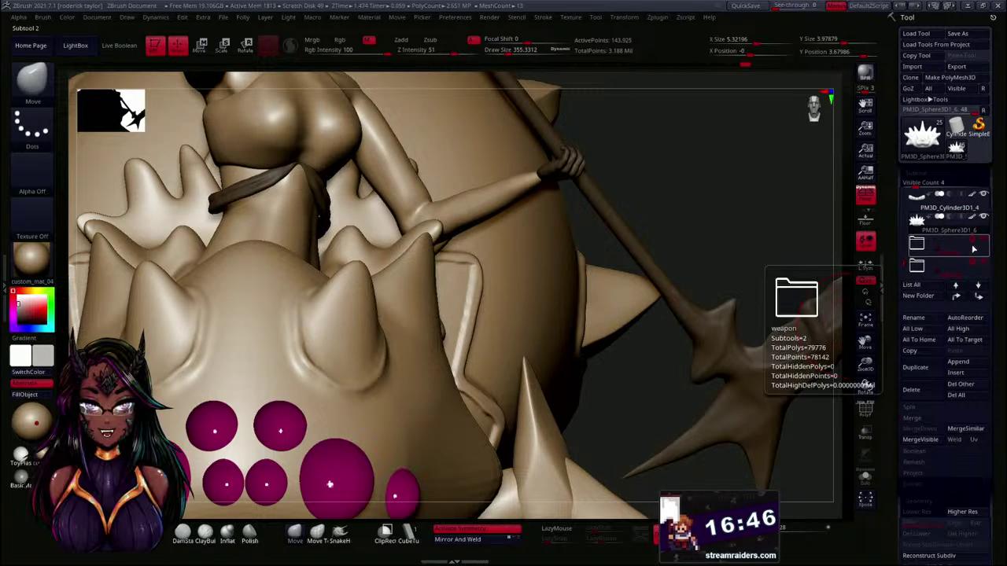
pyautogui.scroll(-1, 902, 267)
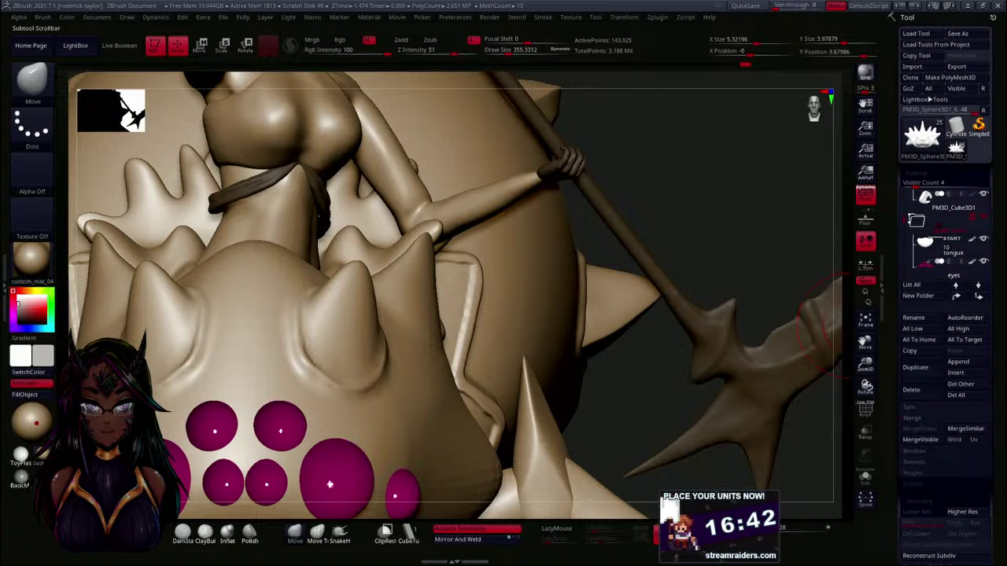
pyautogui.scroll(3, 910, 213)
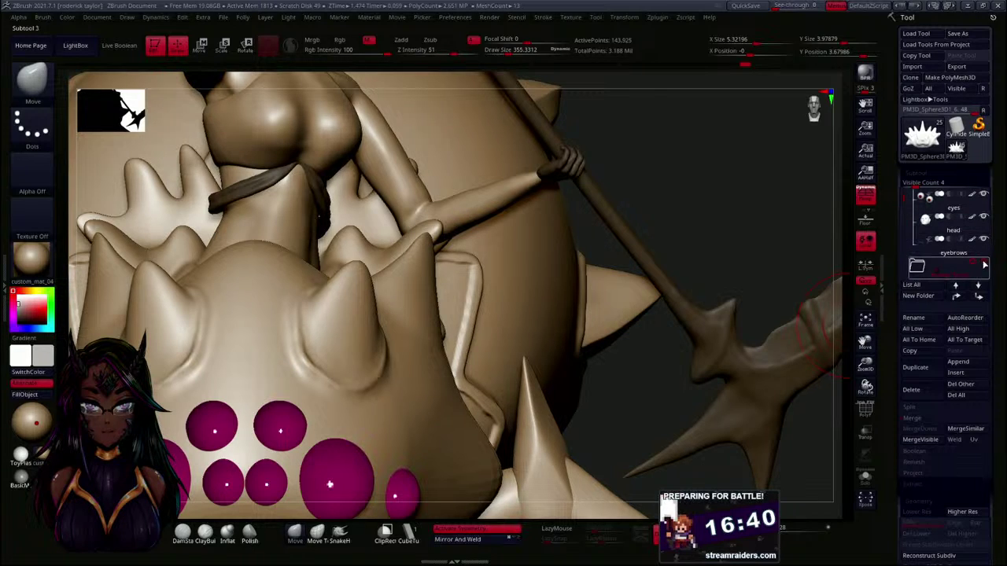
pyautogui.click(981, 253)
pyautogui.scroll(2, 970, 211)
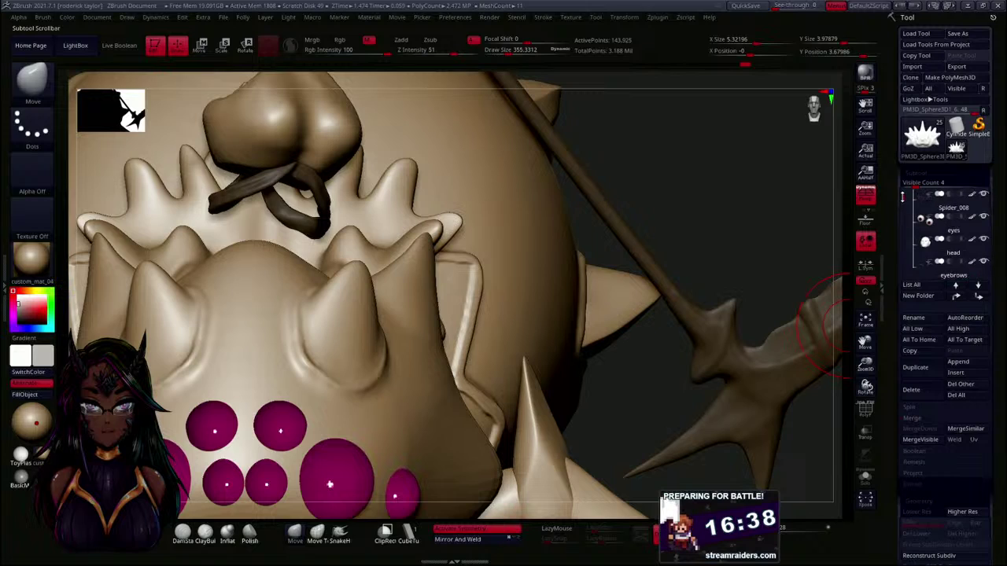
pyautogui.scroll(3, 903, 203)
pyautogui.scroll(-3, 904, 203)
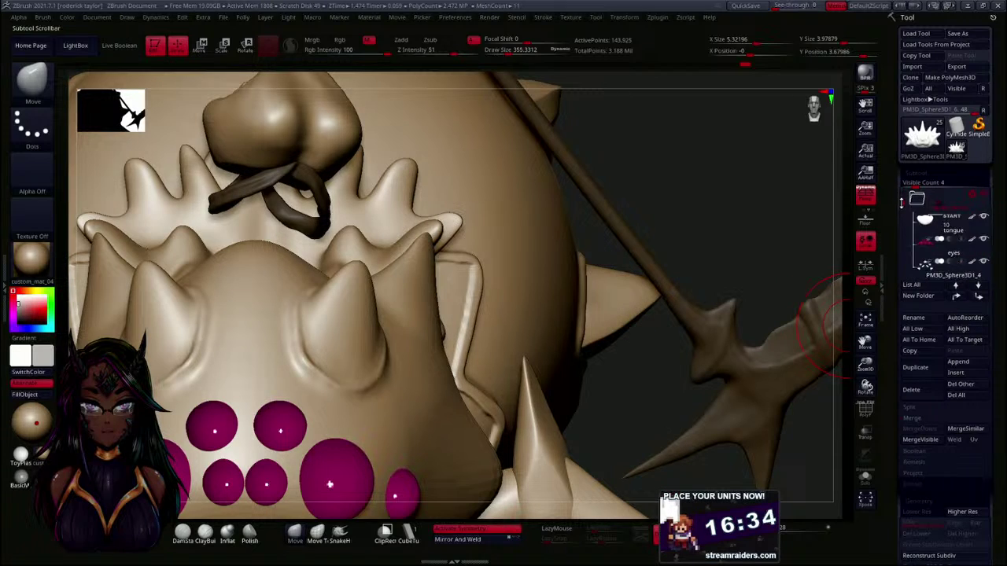
pyautogui.moveTo(902, 211); pyautogui.dragTo(903, 271)
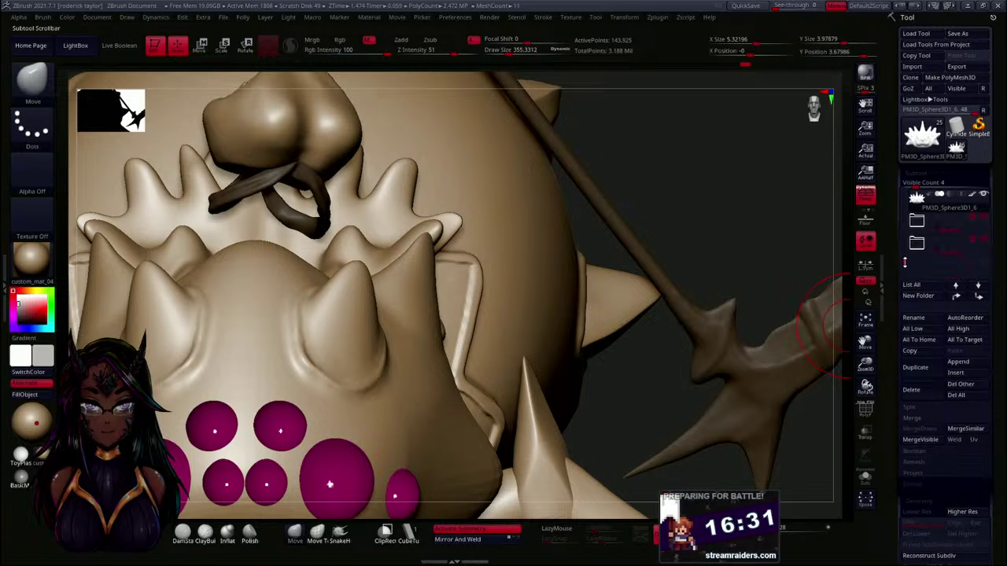
pyautogui.click(984, 241)
pyautogui.click(986, 219)
# - Set the brush size to about 48 and lightly refine the collar's tall central spike
pyautogui.keyDown('alt'); pyautogui.moveTo(720, 333); pyautogui.dragTo(693, 285); pyautogui.keyUp('alt')
pyautogui.moveTo(632, 300)
pyautogui.mouseDown()
pyautogui.moveTo(654, 323)
pyautogui.moveTo(636, 328)
pyautogui.moveTo(636, 303)
pyautogui.moveTo(665, 295)
pyautogui.moveTo(692, 402)
pyautogui.mouseUp()
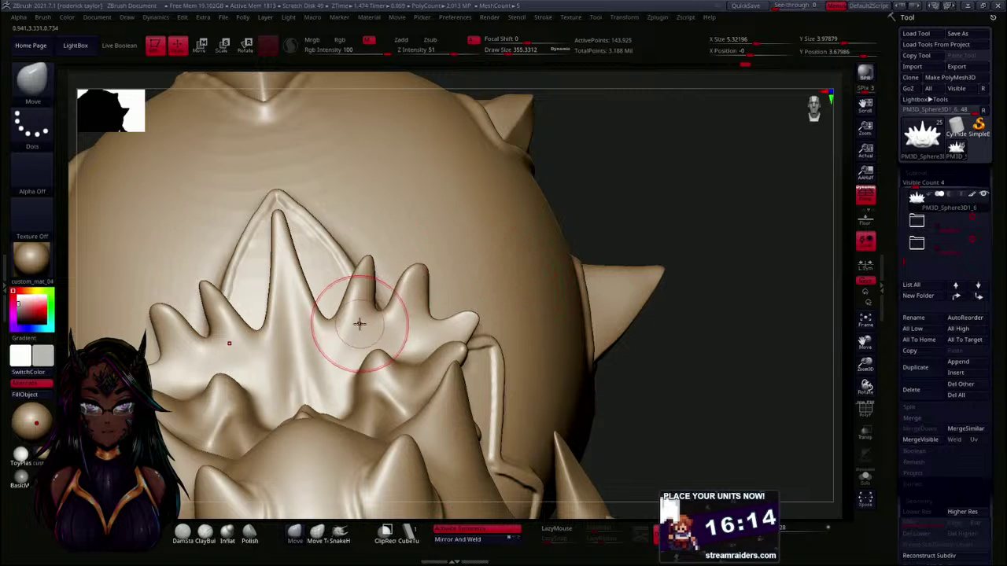
pyautogui.press('s')
pyautogui.moveTo(665, 195)
pyautogui.mouseDown()
pyautogui.moveTo(642, 211)
pyautogui.moveTo(413, 253)
pyautogui.mouseUp()
pyautogui.press('shift')
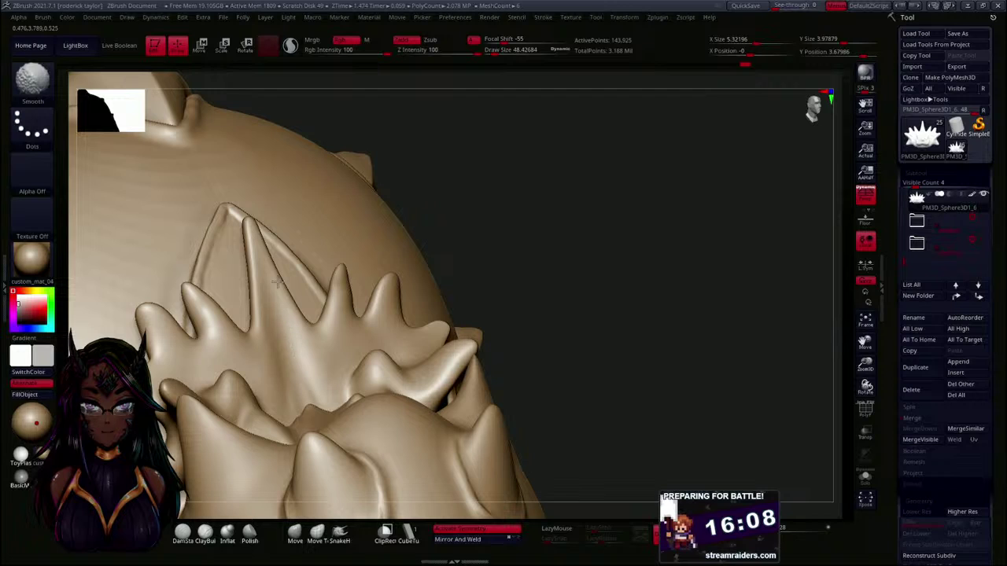
pyautogui.moveTo(582, 202); pyautogui.dragTo(571, 206)
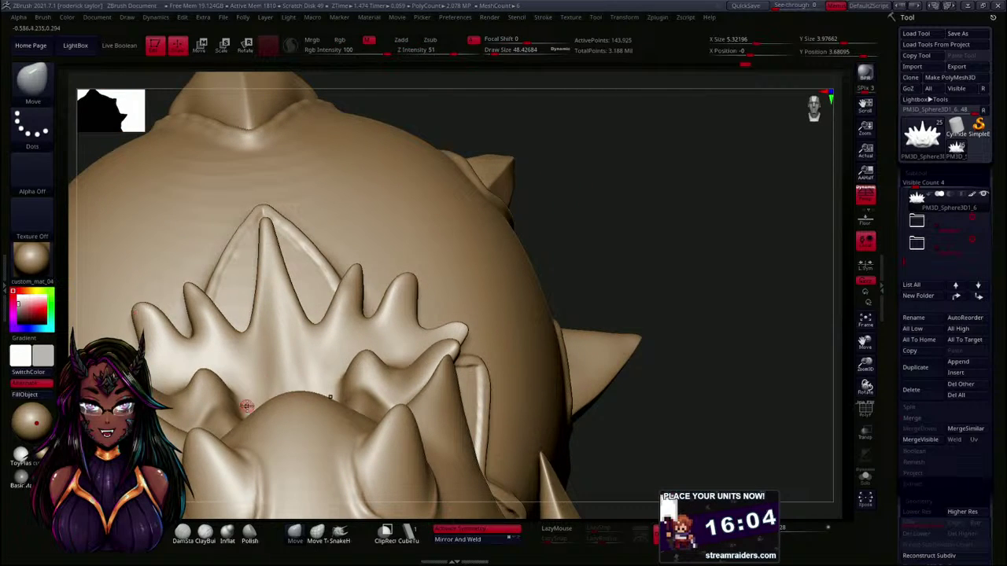
# - Set the brush size to about 245, widen the central spike of the collar and smooth its base
pyautogui.press('s')
pyautogui.moveTo(602, 221); pyautogui.dragTo(612, 221)
pyautogui.moveTo(293, 285)
pyautogui.mouseDown()
pyautogui.moveTo(314, 315)
pyautogui.moveTo(311, 254)
pyautogui.moveTo(271, 201)
pyautogui.moveTo(278, 267)
pyautogui.mouseUp()
pyautogui.moveTo(264, 319)
pyautogui.keyDown('shift'); pyautogui.mouseDown()
pyautogui.moveTo(239, 266)
pyautogui.moveTo(241, 295)
pyautogui.mouseUp(); pyautogui.keyUp('shift')
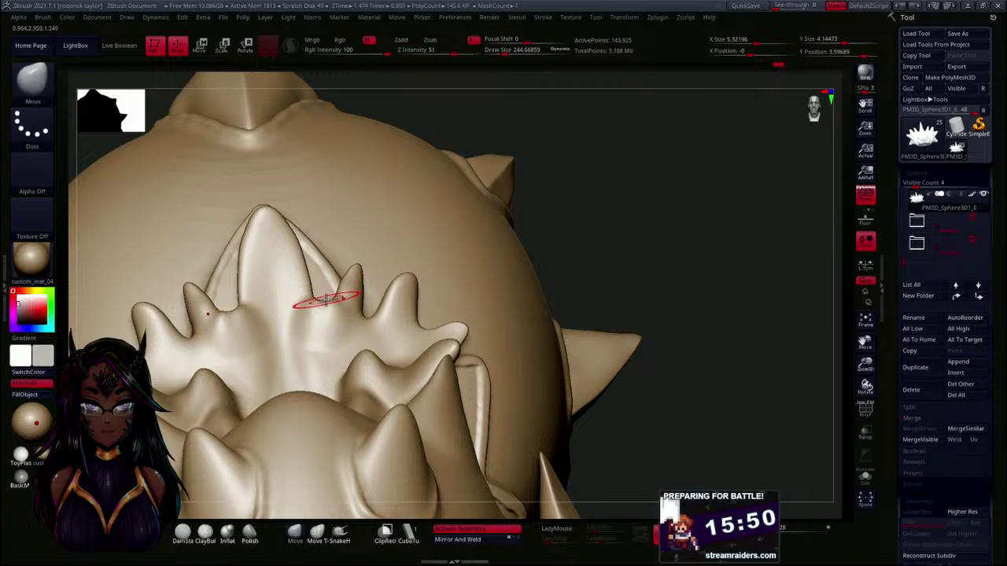
# - Blend the flanks of the central spike into the collar and lift the tips of the small neighbouring spikes
pyautogui.moveTo(343, 291)
pyautogui.keyDown('shift'); pyautogui.mouseDown()
pyautogui.moveTo(333, 272)
pyautogui.moveTo(310, 311)
pyautogui.moveTo(319, 274)
pyautogui.moveTo(333, 281)
pyautogui.mouseUp(); pyautogui.keyUp('shift')
pyautogui.moveTo(371, 318)
pyautogui.mouseDown()
pyautogui.moveTo(377, 300)
pyautogui.moveTo(324, 299)
pyautogui.moveTo(340, 282)
pyautogui.mouseUp()
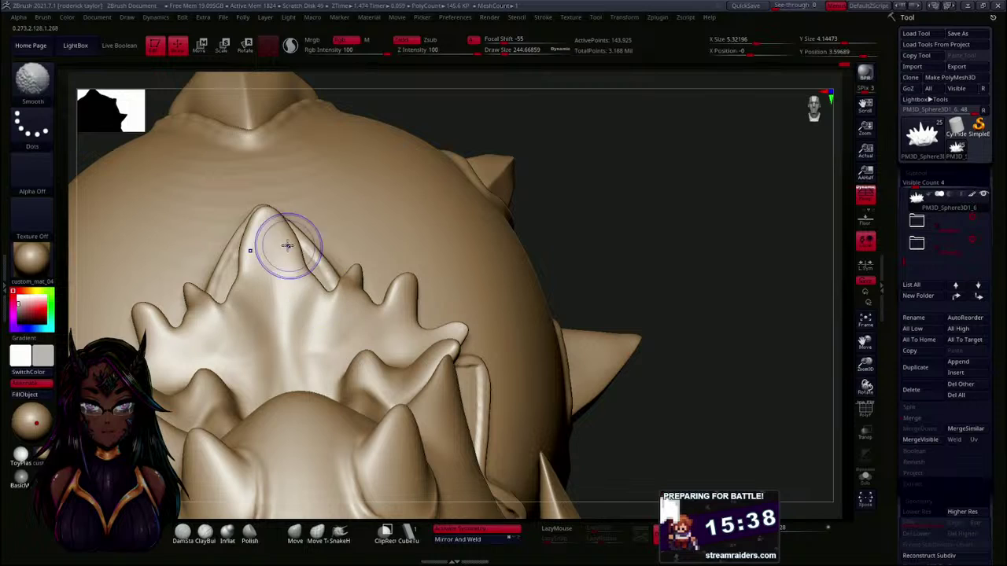
pyautogui.keyDown('shift'); pyautogui.moveTo(300, 329); pyautogui.dragTo(317, 350); pyautogui.keyUp('shift')
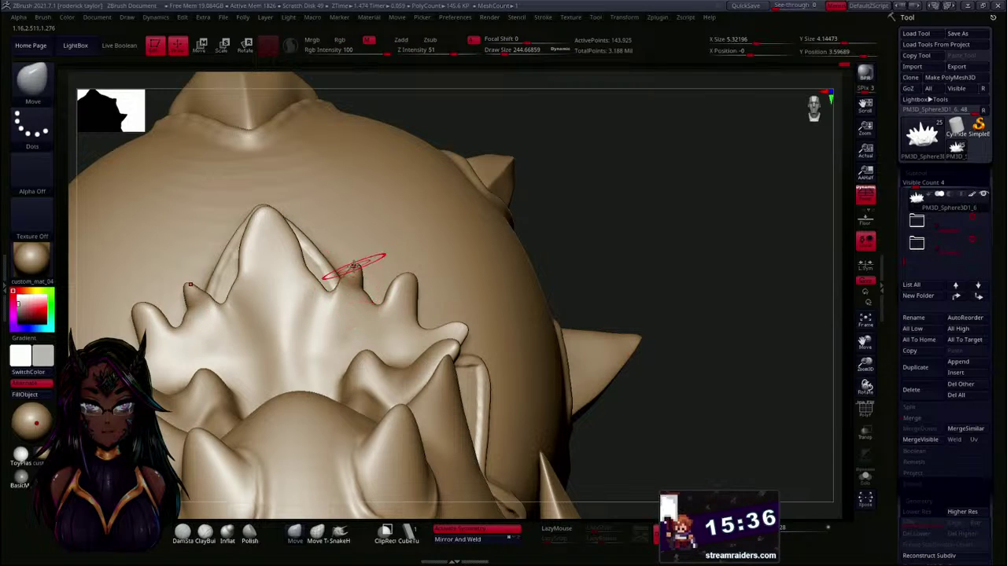
pyautogui.moveTo(353, 268); pyautogui.dragTo(355, 261)
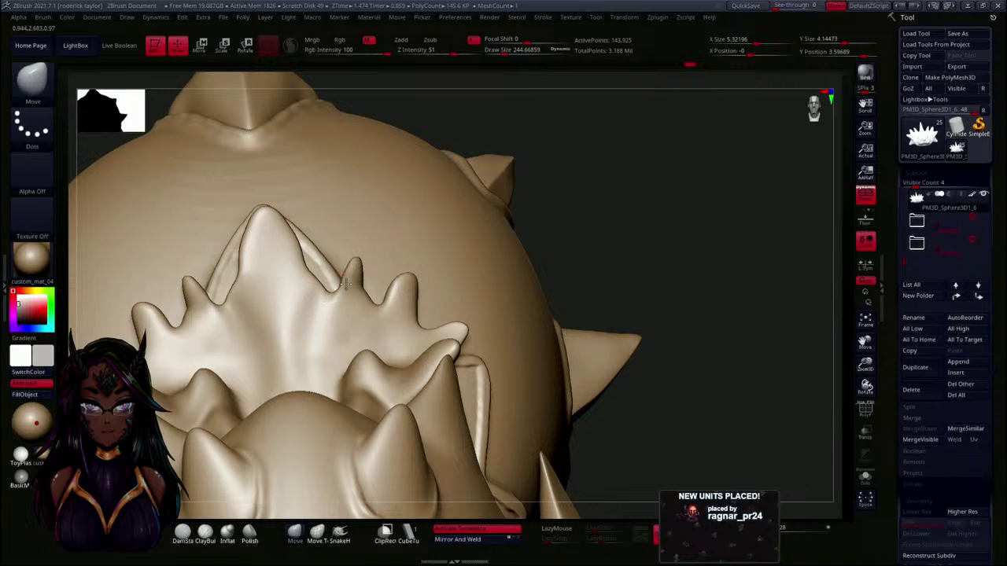
# - Undo the raised bump beside the central spike, remesh the collar with DynaMesh and smooth the central spike into a slimmer point
pyautogui.moveTo(325, 301); pyautogui.dragTo(321, 280)
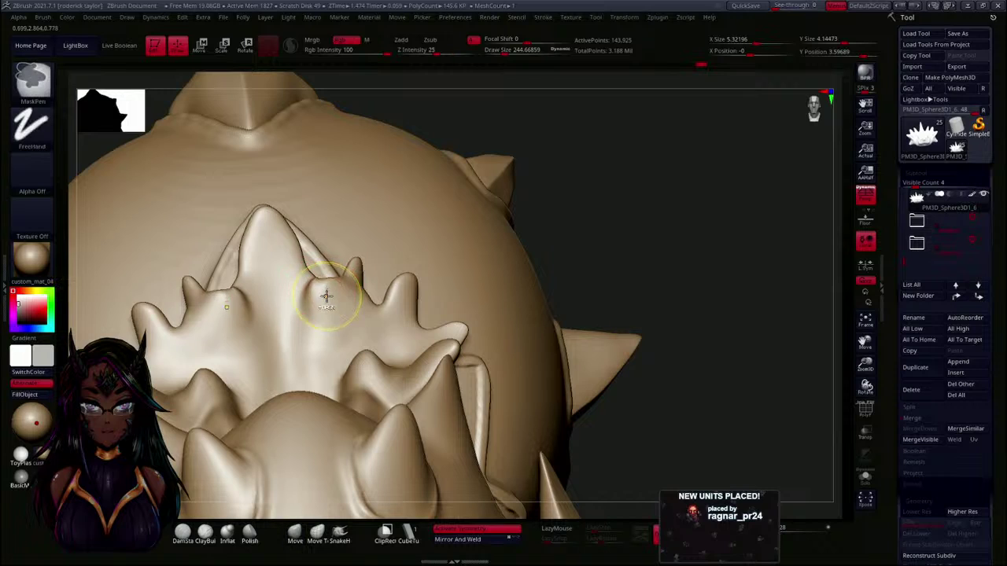
pyautogui.hotkey('ctrl', 'z')
pyautogui.keyDown('ctrl'); pyautogui.moveTo(689, 183); pyautogui.dragTo(700, 283); pyautogui.keyUp('ctrl')
pyautogui.moveTo(308, 307)
pyautogui.keyDown('shift'); pyautogui.mouseDown()
pyautogui.moveTo(288, 304)
pyautogui.moveTo(305, 275)
pyautogui.mouseUp(); pyautogui.keyUp('shift')
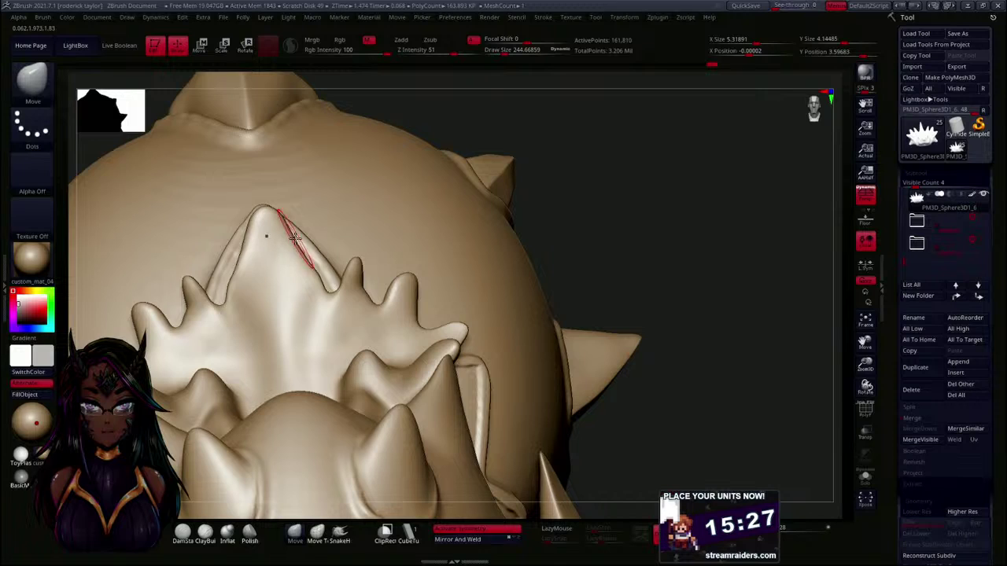
pyautogui.keyDown('shift'); pyautogui.moveTo(308, 275); pyautogui.dragTo(292, 306); pyautogui.keyUp('shift')
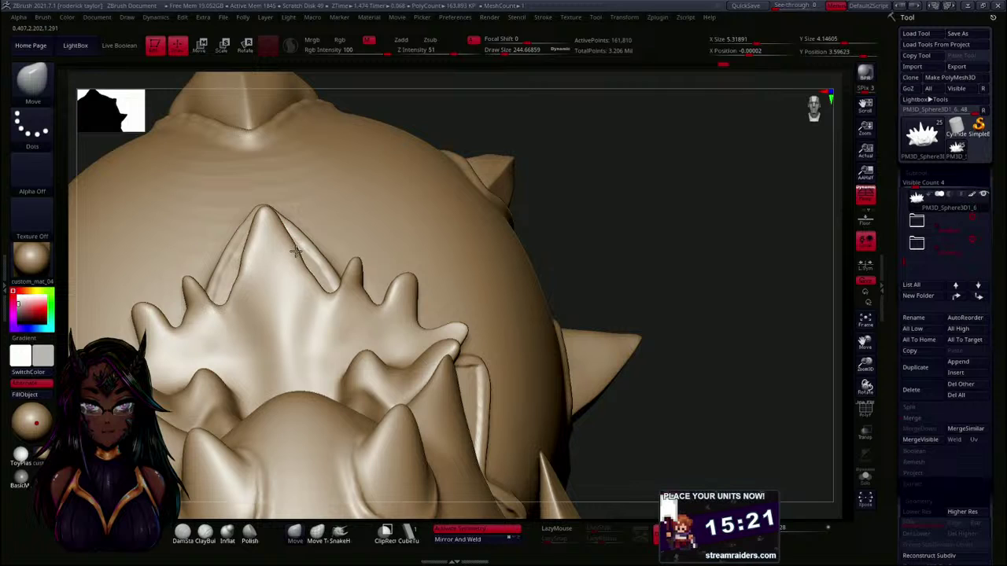
# - Slim and straighten the central spike of the collar in profile with the Move brush and smooth its back
pyautogui.press('shift')
pyautogui.moveTo(590, 225)
pyautogui.mouseDown()
pyautogui.moveTo(562, 259)
pyautogui.moveTo(442, 224)
pyautogui.mouseUp()
pyautogui.press('shift')
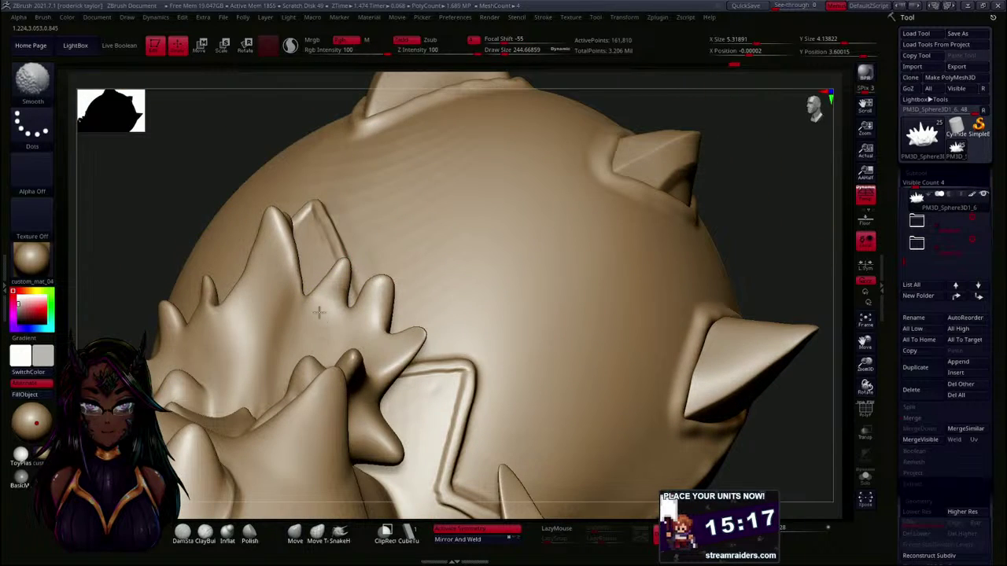
pyautogui.moveTo(110, 185); pyautogui.dragTo(220, 202)
pyautogui.press('shift')
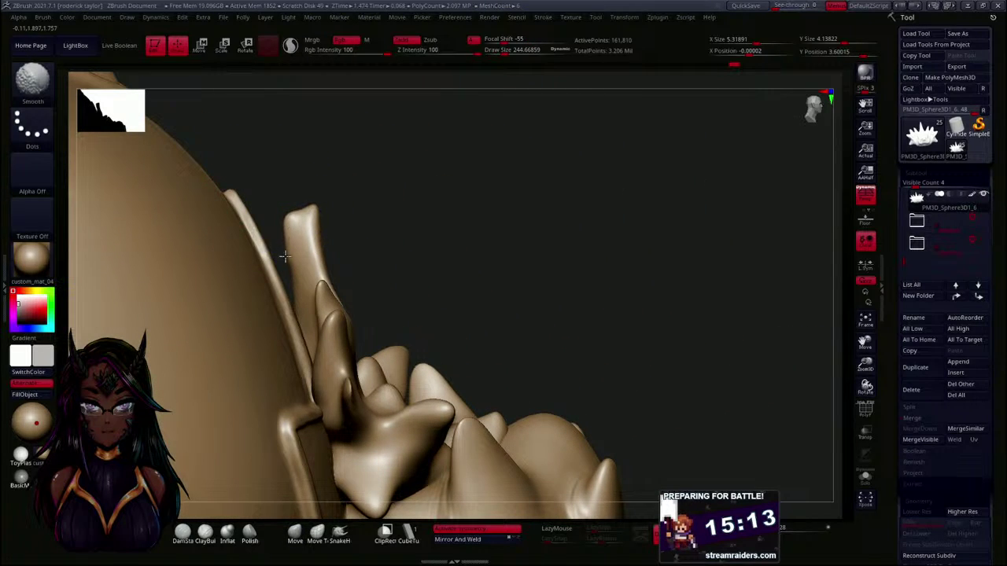
pyautogui.moveTo(292, 255)
pyautogui.keyDown('shift'); pyautogui.mouseDown()
pyautogui.moveTo(302, 236)
pyautogui.moveTo(297, 203)
pyautogui.mouseUp(); pyautogui.keyUp('shift')
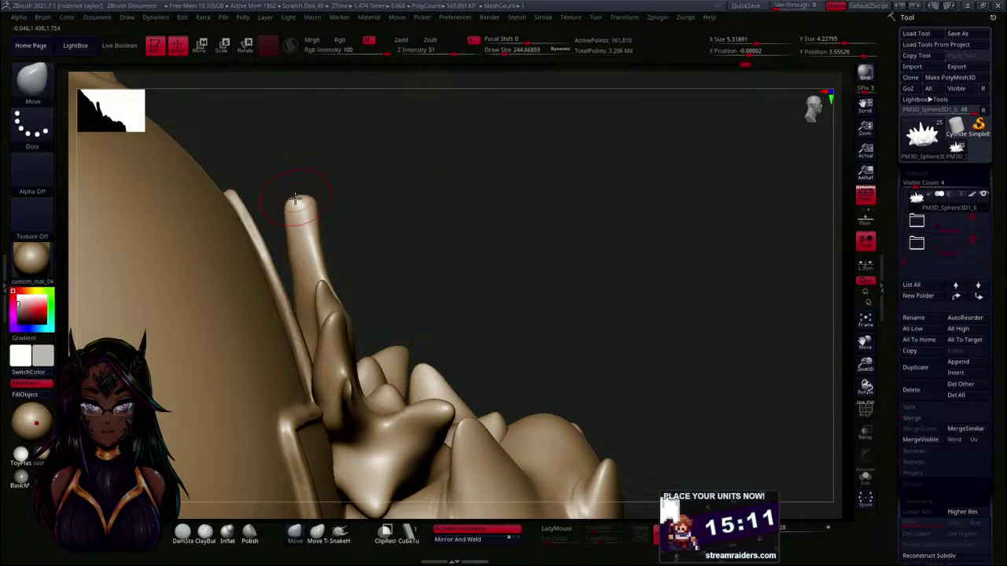
pyautogui.press('shift')
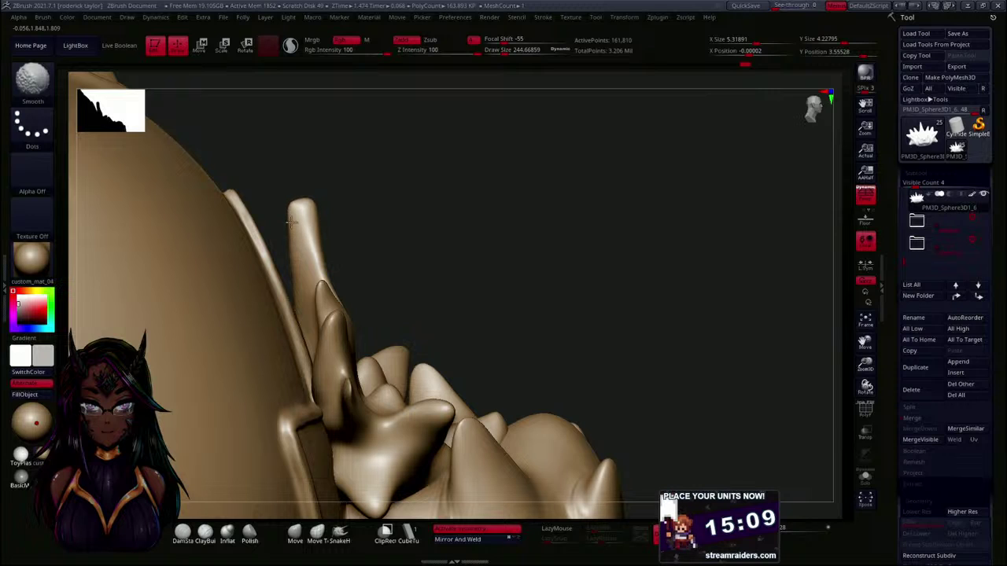
pyautogui.moveTo(292, 253)
pyautogui.keyDown('shift'); pyautogui.mouseDown()
pyautogui.moveTo(420, 187)
pyautogui.moveTo(389, 187)
pyautogui.moveTo(299, 259)
pyautogui.mouseUp(); pyautogui.keyUp('shift')
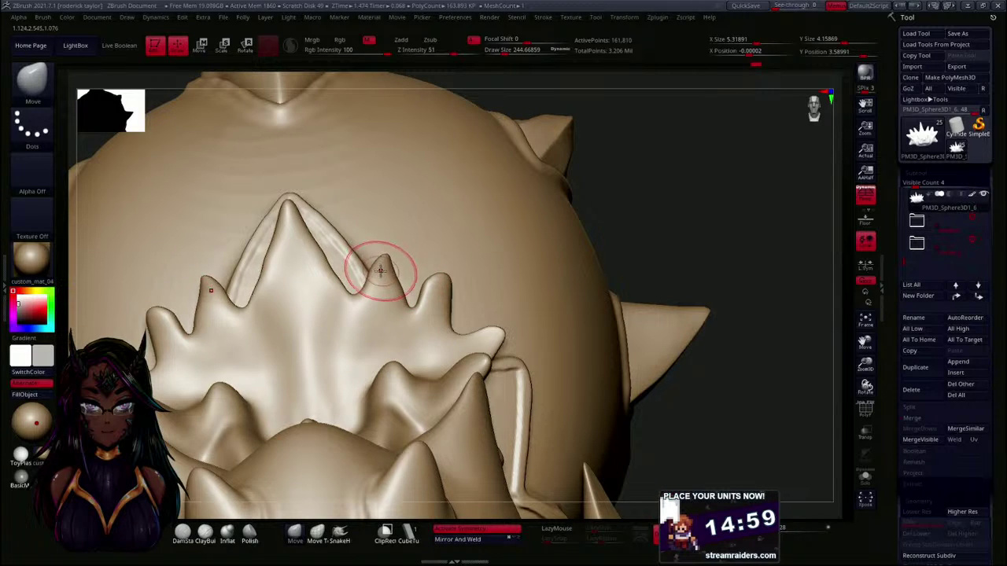
# - Reshape the small spikes beside the central spike into slimmer points and smooth the collar surface below them
pyautogui.press('shift')
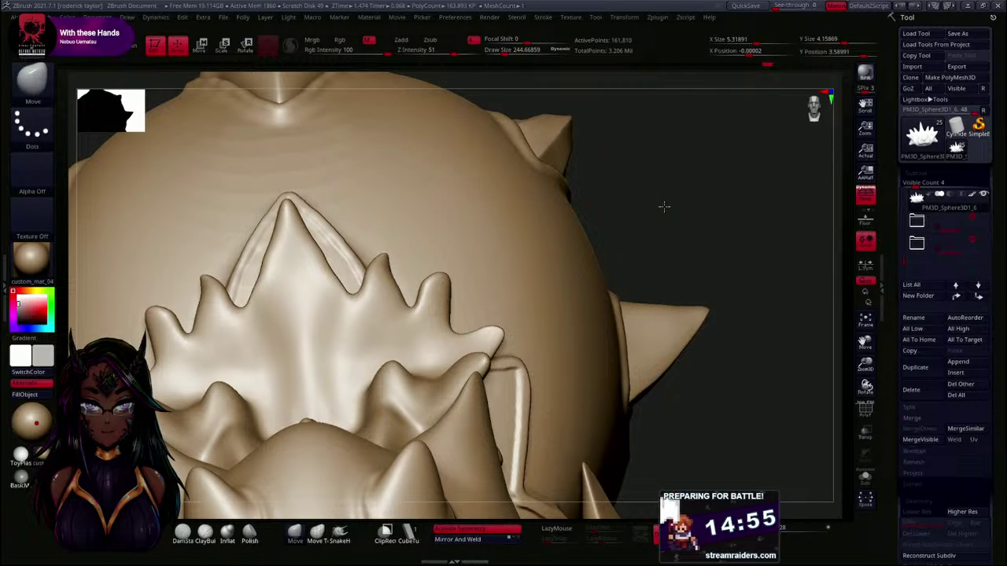
pyautogui.moveTo(663, 207); pyautogui.dragTo(583, 192)
pyautogui.moveTo(589, 229); pyautogui.dragTo(602, 264)
pyautogui.moveTo(438, 288)
pyautogui.mouseDown()
pyautogui.moveTo(458, 305)
pyautogui.moveTo(480, 262)
pyautogui.moveTo(447, 249)
pyautogui.moveTo(437, 299)
pyautogui.moveTo(378, 283)
pyautogui.moveTo(369, 291)
pyautogui.mouseUp()
pyautogui.keyDown('shift'); pyautogui.moveTo(295, 395); pyautogui.dragTo(294, 406); pyautogui.keyUp('shift')
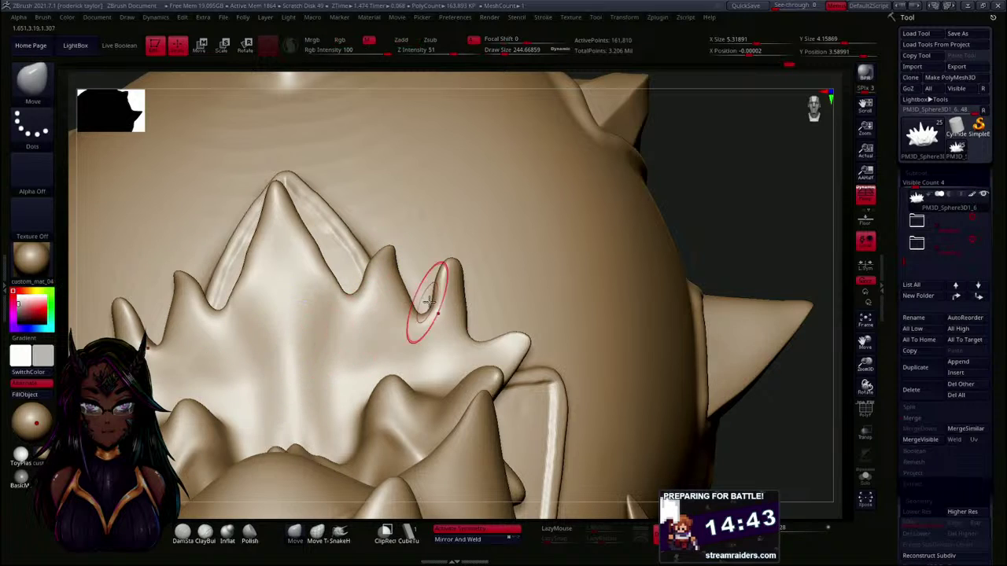
pyautogui.press('shift')
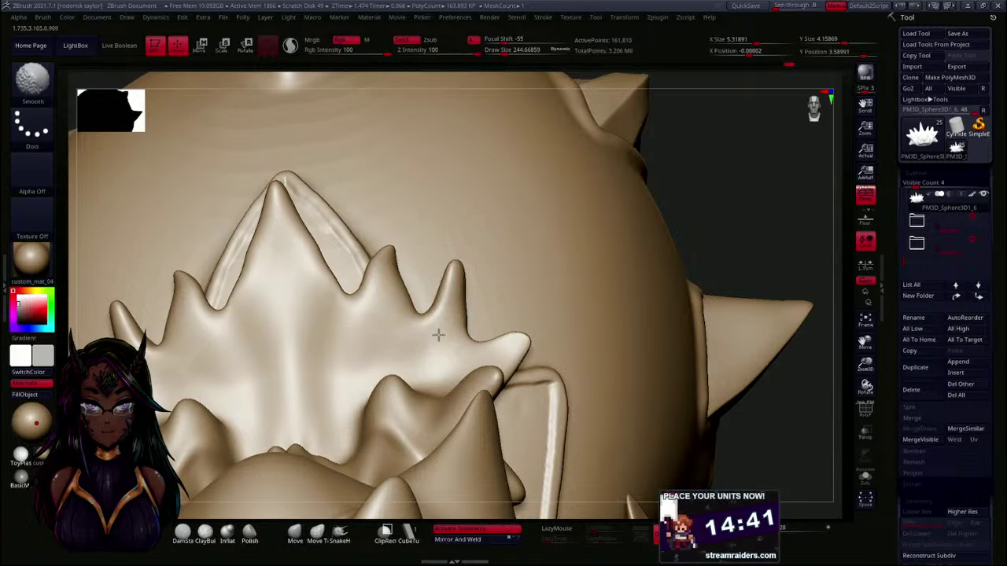
# - Switch to the DamStandard brush at size about 42 and crease the inner edge of the small spikes beside the central one
pyautogui.press('s')
pyautogui.moveTo(692, 186)
pyautogui.mouseDown()
pyautogui.moveTo(698, 193)
pyautogui.moveTo(687, 189)
pyautogui.mouseUp()
pyautogui.press('s')
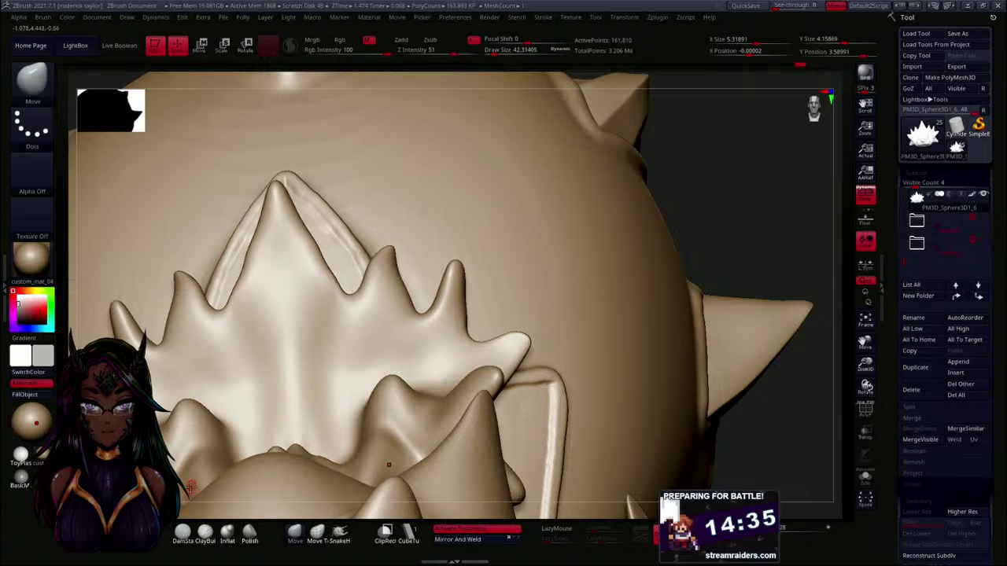
pyautogui.click(185, 539)
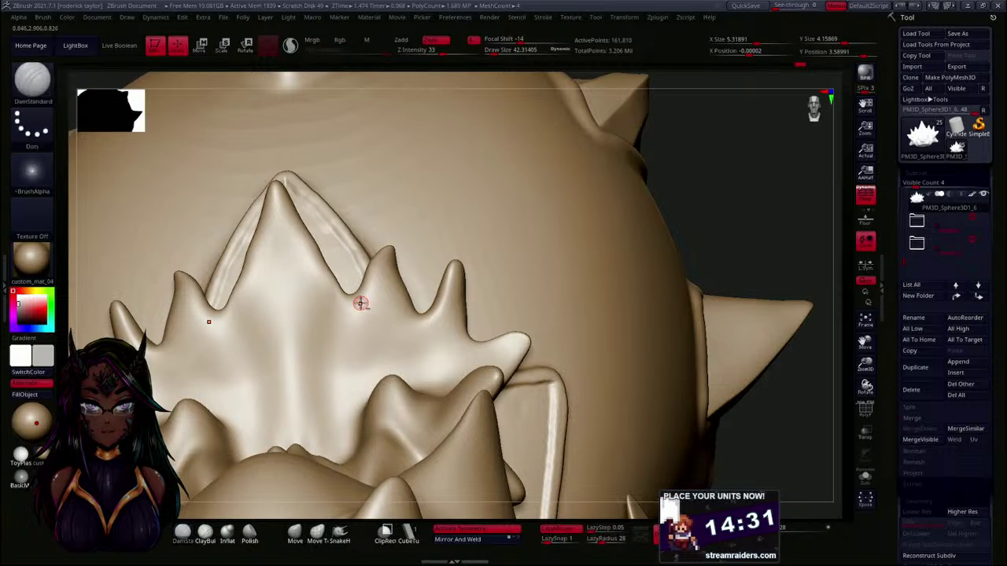
pyautogui.press('ctrl')
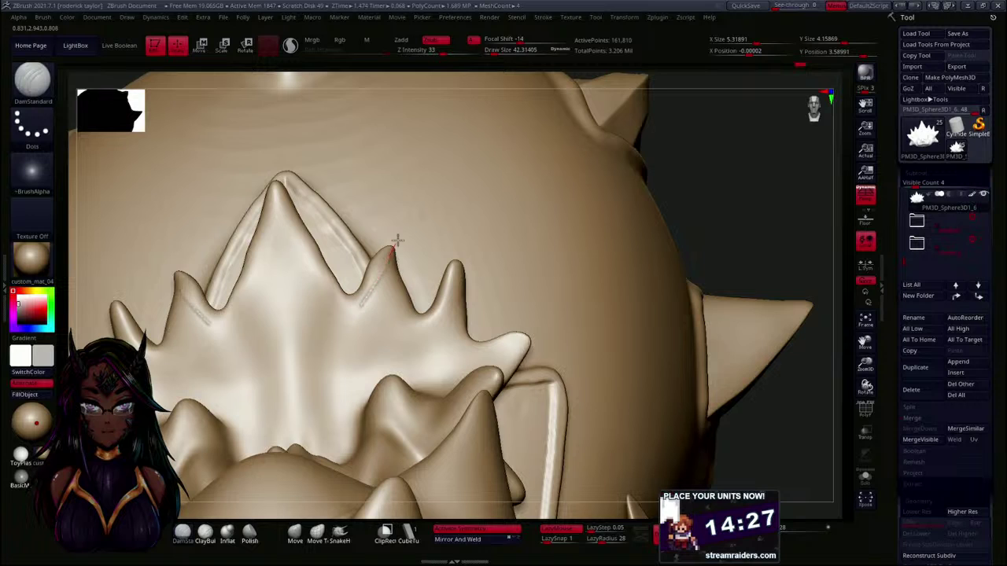
pyautogui.moveTo(492, 221); pyautogui.dragTo(718, 210, button='right')
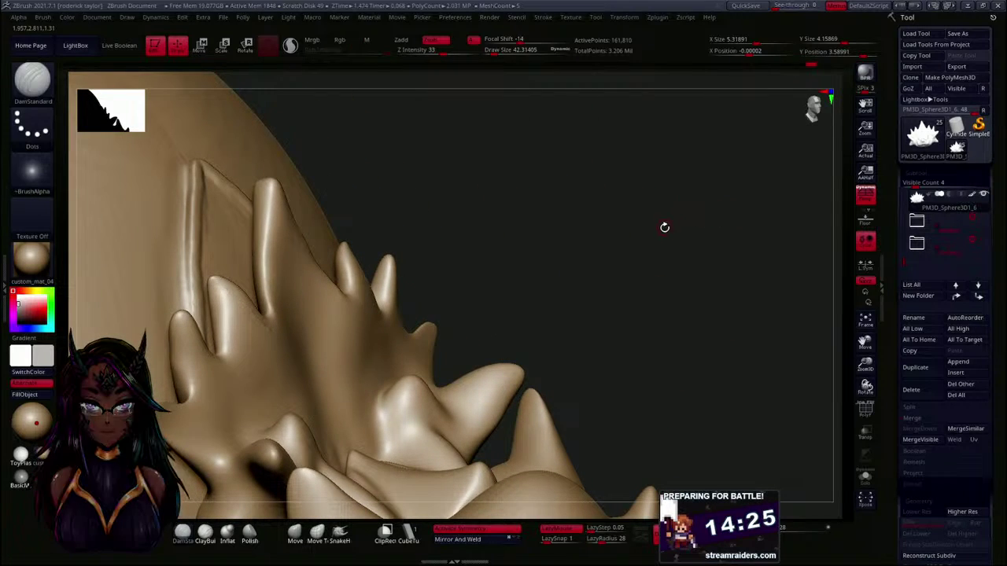
pyautogui.moveTo(663, 227); pyautogui.dragTo(631, 219, button='right')
# - Set the DamStandard brush size to about 191, then smooth and sharpen the small spikes flanking the central spike
pyautogui.press('s')
pyautogui.moveTo(652, 163); pyautogui.dragTo(666, 159)
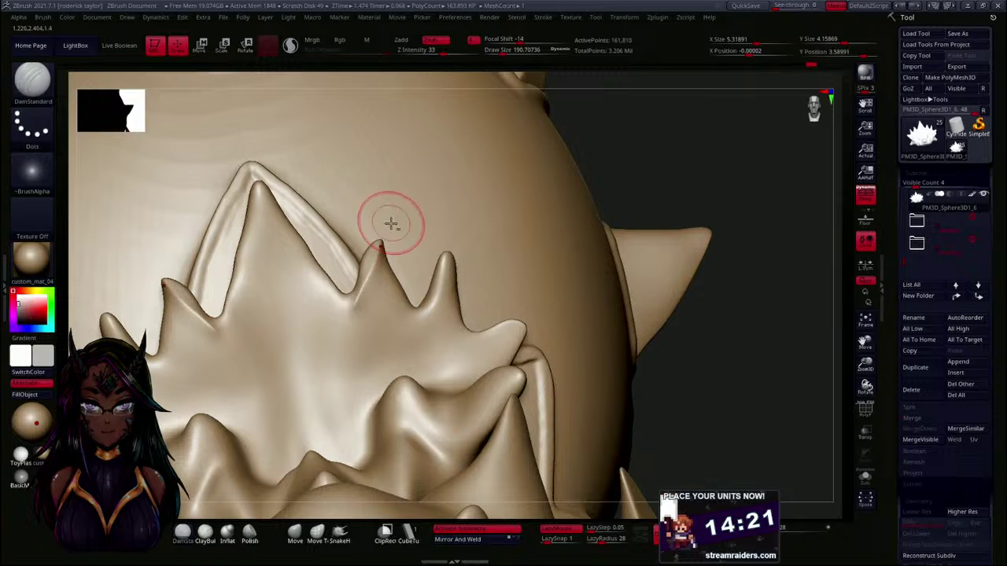
pyautogui.keyDown('shift'); pyautogui.moveTo(388, 275); pyautogui.dragTo(378, 215); pyautogui.keyUp('shift')
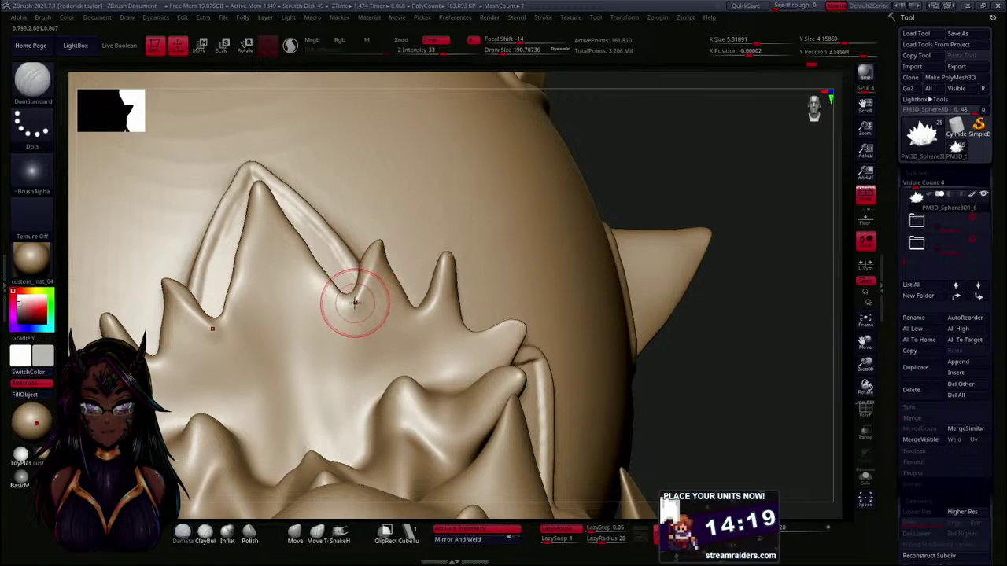
pyautogui.moveTo(353, 313); pyautogui.dragTo(381, 234)
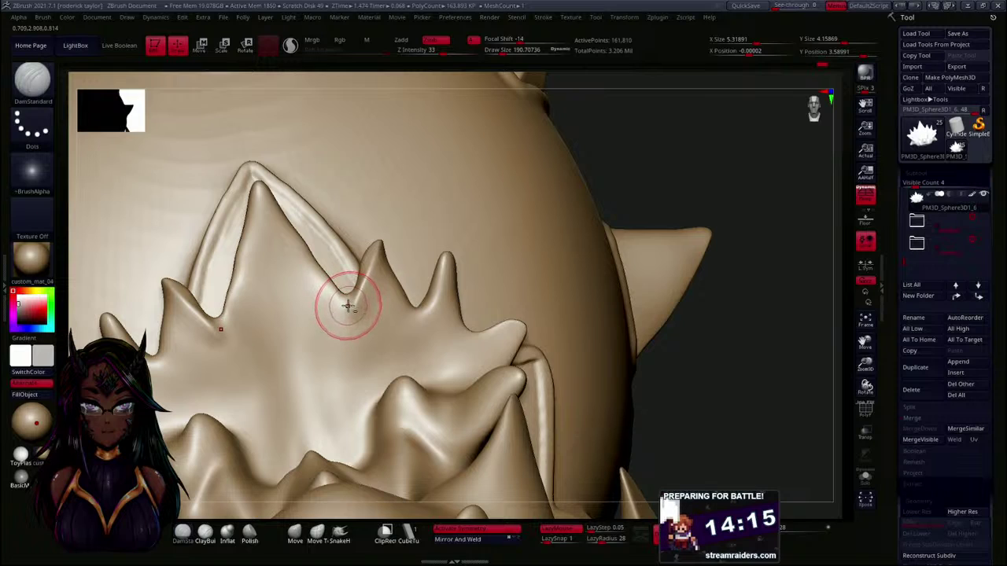
pyautogui.moveTo(351, 313)
pyautogui.mouseDown()
pyautogui.moveTo(266, 177)
pyautogui.moveTo(353, 314)
pyautogui.mouseUp()
# - Undo the last stroke, then sharpen the tips of the small side spikes and smooth their flanks and the notches between them
pyautogui.keyDown('alt'); pyautogui.moveTo(645, 177); pyautogui.dragTo(637, 136); pyautogui.keyUp('alt')
pyautogui.keyDown('ctrl'); pyautogui.moveTo(378, 214); pyautogui.dragTo(412, 271); pyautogui.keyUp('ctrl')
pyautogui.hotkey('ctrl', 'z')
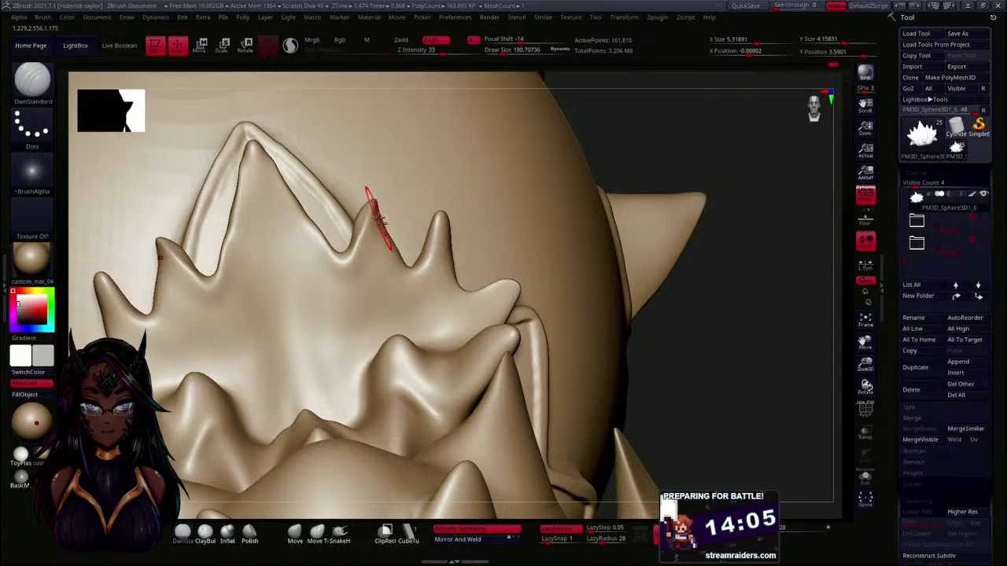
pyautogui.moveTo(409, 266)
pyautogui.keyDown('shift'); pyautogui.mouseDown()
pyautogui.moveTo(387, 234)
pyautogui.moveTo(393, 240)
pyautogui.mouseUp(); pyautogui.keyUp('shift')
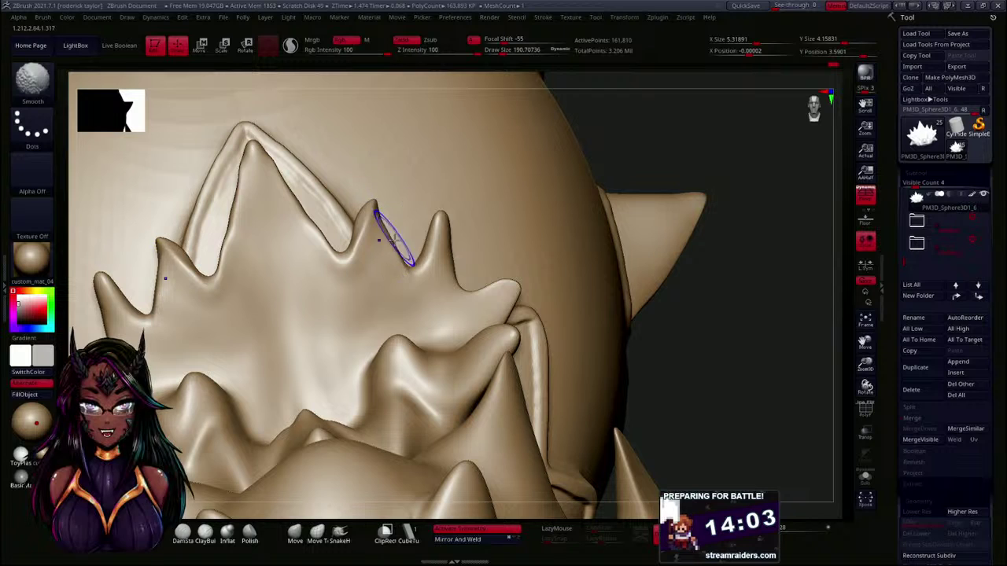
pyautogui.moveTo(652, 184); pyautogui.dragTo(617, 176)
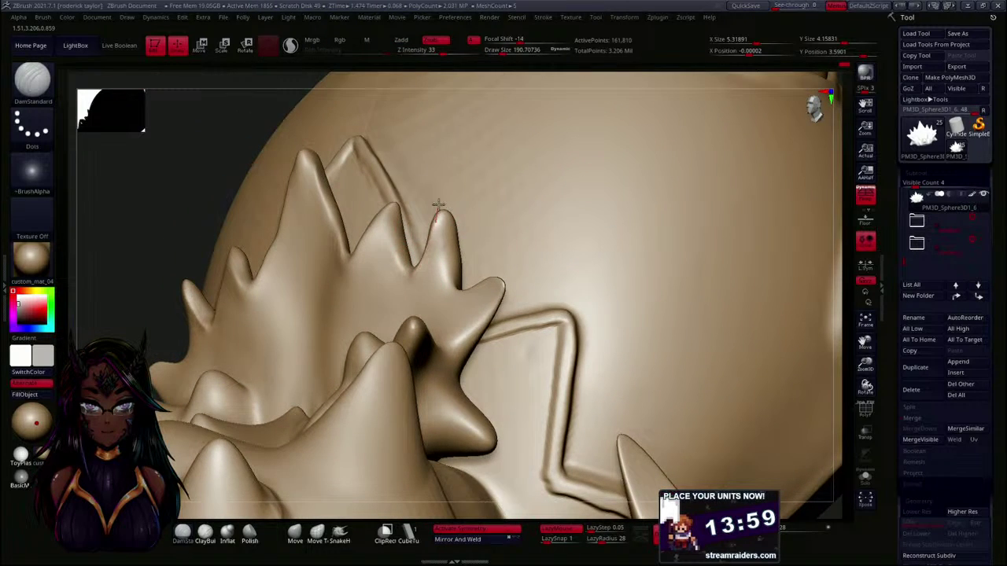
pyautogui.moveTo(438, 205); pyautogui.dragTo(439, 202)
pyautogui.moveTo(434, 268)
pyautogui.keyDown('shift'); pyautogui.mouseDown()
pyautogui.moveTo(418, 277)
pyautogui.moveTo(401, 263)
pyautogui.moveTo(252, 265)
pyautogui.moveTo(260, 302)
pyautogui.mouseUp(); pyautogui.keyUp('shift')
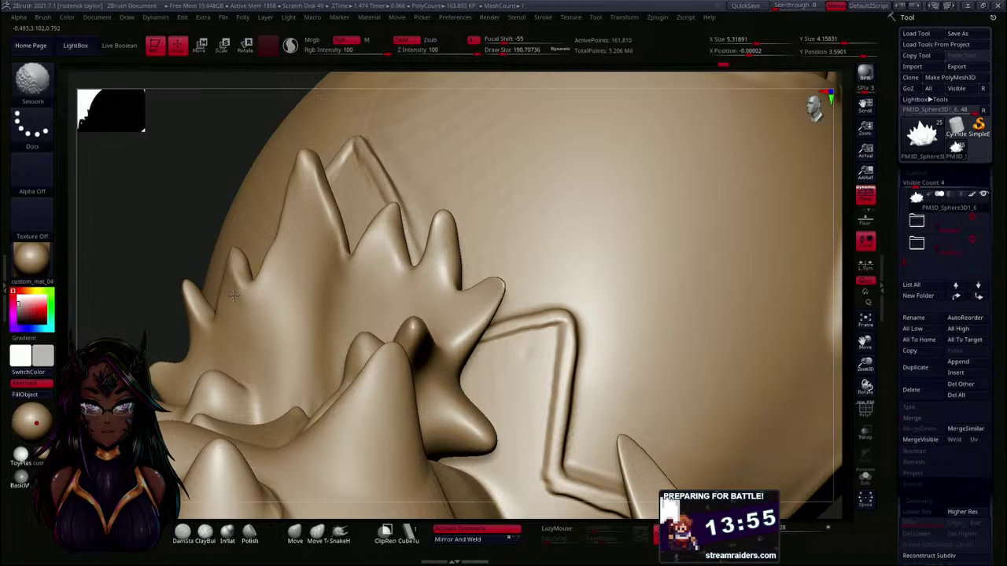
pyautogui.moveTo(169, 243)
pyautogui.mouseDown()
pyautogui.moveTo(128, 233)
pyautogui.moveTo(161, 248)
pyautogui.mouseUp()
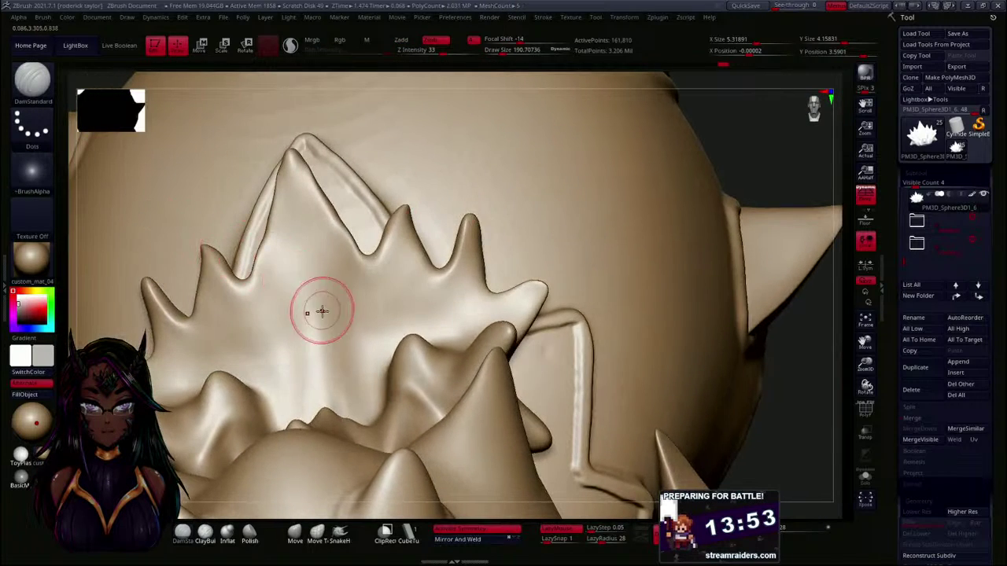
# - Carve a groove down the middle of the collar below the central spike and soften it by smoothing
pyautogui.moveTo(307, 269)
pyautogui.mouseDown()
pyautogui.moveTo(317, 413)
pyautogui.moveTo(346, 418)
pyautogui.mouseUp()
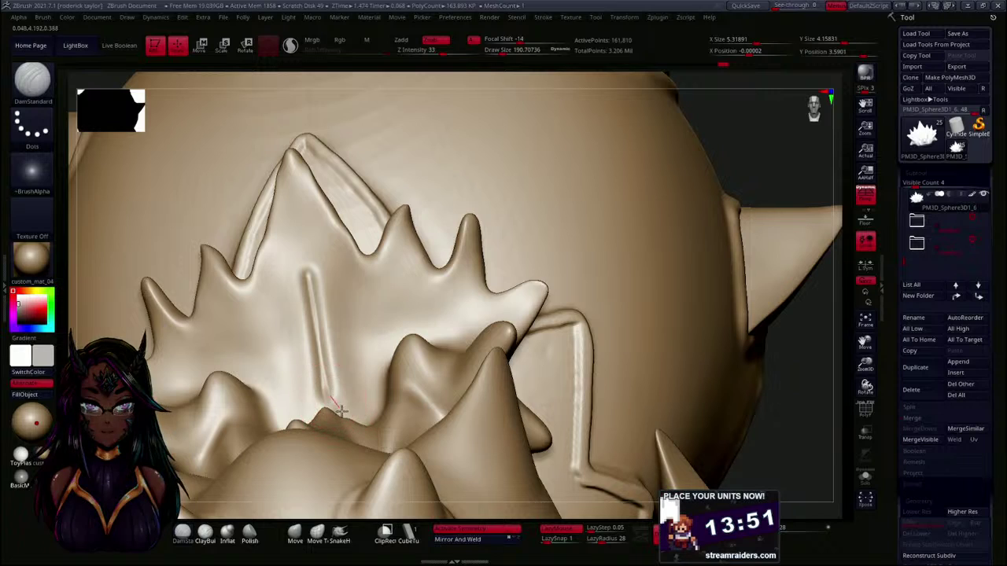
pyautogui.moveTo(317, 286)
pyautogui.keyDown('shift'); pyautogui.mouseDown()
pyautogui.moveTo(327, 393)
pyautogui.moveTo(322, 292)
pyautogui.mouseUp(); pyautogui.keyUp('shift')
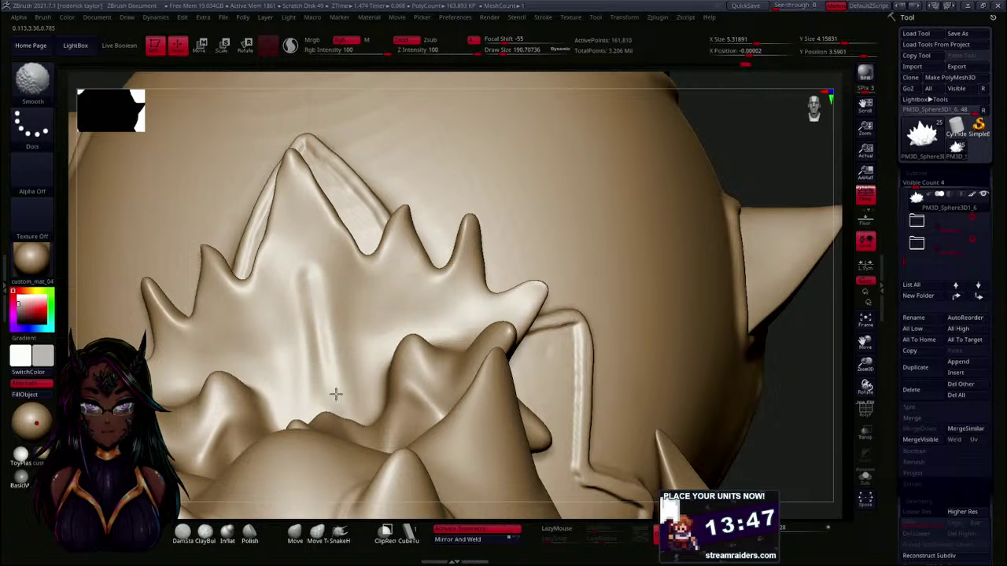
pyautogui.keyDown('shift'); pyautogui.moveTo(336, 394); pyautogui.dragTo(319, 318); pyautogui.keyUp('shift')
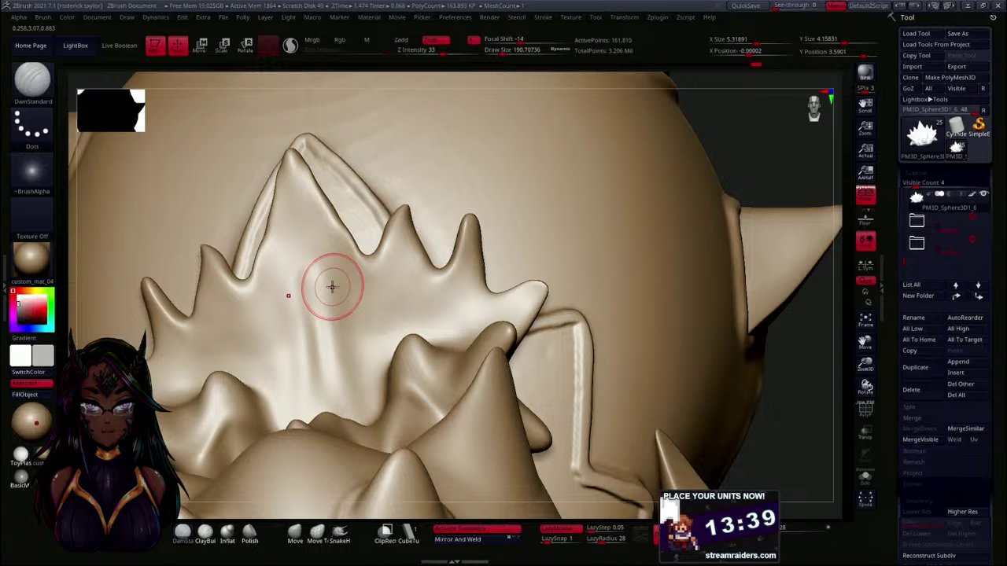
# - Build up paired ridges with the ClayBuildup brush on both sides of the collar's centre line toward the central spike
pyautogui.click(203, 535)
pyautogui.moveTo(292, 299); pyautogui.dragTo(295, 350)
pyautogui.moveTo(342, 293); pyautogui.dragTo(340, 334)
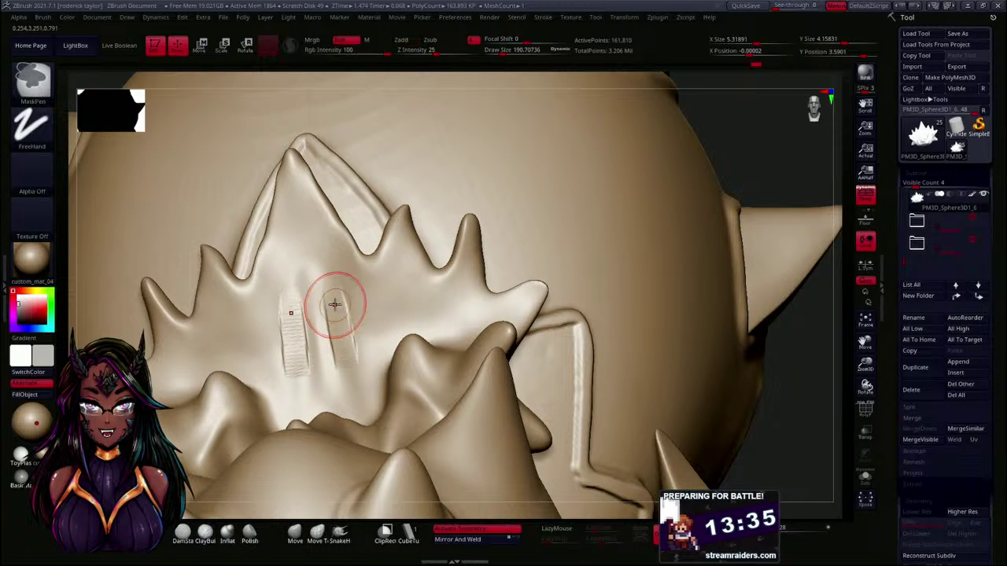
pyautogui.hotkey('ctrl', 'z')
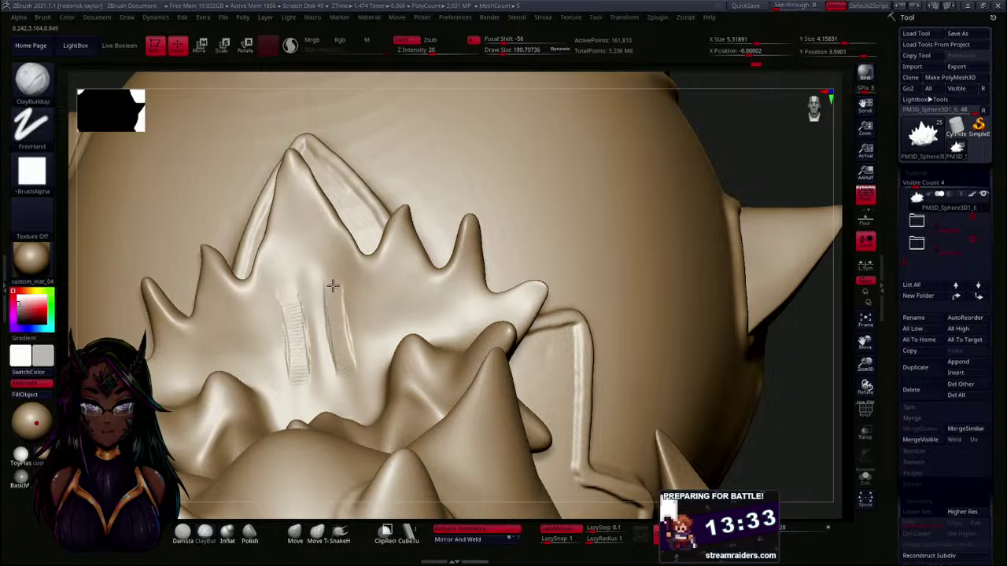
pyautogui.moveTo(748, 166)
pyautogui.mouseDown()
pyautogui.moveTo(792, 165)
pyautogui.moveTo(763, 181)
pyautogui.mouseUp()
pyautogui.moveTo(340, 356); pyautogui.dragTo(352, 272)
pyautogui.moveTo(331, 340)
pyautogui.mouseDown()
pyautogui.moveTo(335, 236)
pyautogui.moveTo(333, 330)
pyautogui.moveTo(338, 288)
pyautogui.moveTo(344, 354)
pyautogui.mouseUp()
# - Build up ridges from the collar's centre onto the small spikes next to the central one and smooth them
pyautogui.moveTo(376, 294); pyautogui.dragTo(400, 253)
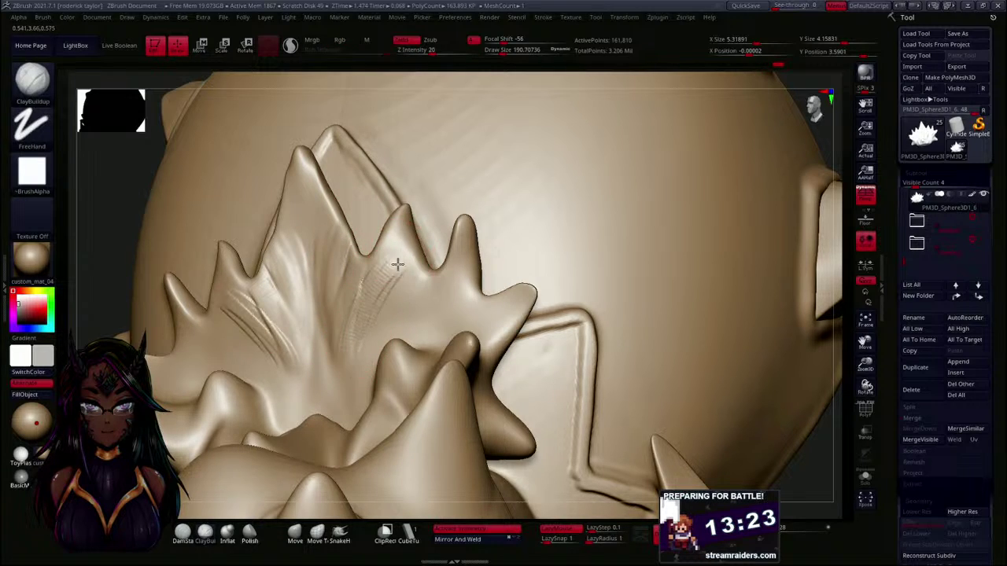
pyautogui.moveTo(360, 336)
pyautogui.mouseDown()
pyautogui.moveTo(391, 241)
pyautogui.moveTo(415, 236)
pyautogui.mouseUp()
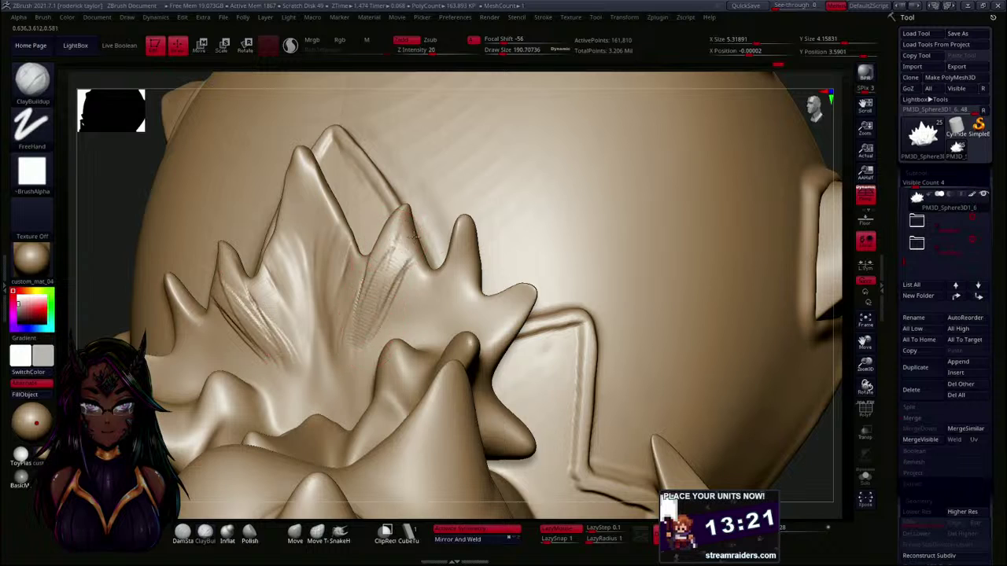
pyautogui.keyDown('shift'); pyautogui.moveTo(368, 336); pyautogui.dragTo(381, 277); pyautogui.keyUp('shift')
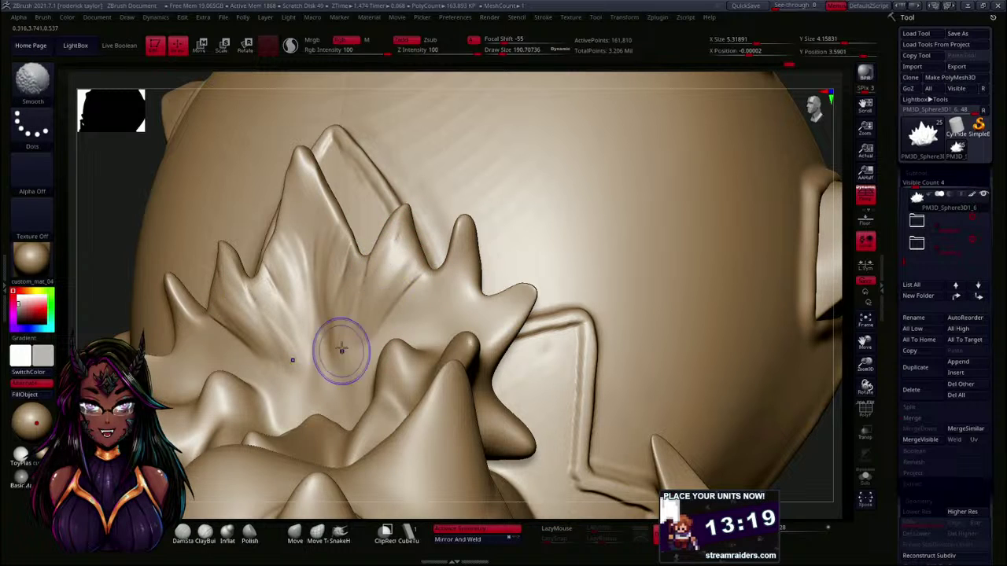
# - Extend the clay ridges up the face of the central spike and blend them into the collar by smoothing
pyautogui.moveTo(99, 197); pyautogui.dragTo(129, 199)
pyautogui.moveTo(369, 348)
pyautogui.mouseDown()
pyautogui.moveTo(413, 286)
pyautogui.moveTo(348, 359)
pyautogui.moveTo(365, 269)
pyautogui.moveTo(345, 338)
pyautogui.moveTo(346, 280)
pyautogui.moveTo(338, 334)
pyautogui.moveTo(316, 276)
pyautogui.moveTo(333, 333)
pyautogui.moveTo(308, 286)
pyautogui.moveTo(332, 330)
pyautogui.mouseUp()
pyautogui.press('shift')
pyautogui.keyDown('shift'); pyautogui.moveTo(341, 292); pyautogui.dragTo(382, 377); pyautogui.keyUp('shift')
pyautogui.keyDown('shift'); pyautogui.moveTo(384, 340); pyautogui.dragTo(391, 335); pyautogui.keyUp('shift')
pyautogui.moveTo(305, 291)
pyautogui.mouseDown()
pyautogui.moveTo(287, 162)
pyautogui.moveTo(303, 173)
pyautogui.moveTo(323, 241)
pyautogui.moveTo(321, 214)
pyautogui.moveTo(313, 265)
pyautogui.moveTo(280, 203)
pyautogui.moveTo(308, 279)
pyautogui.mouseUp()
pyautogui.press('shift')
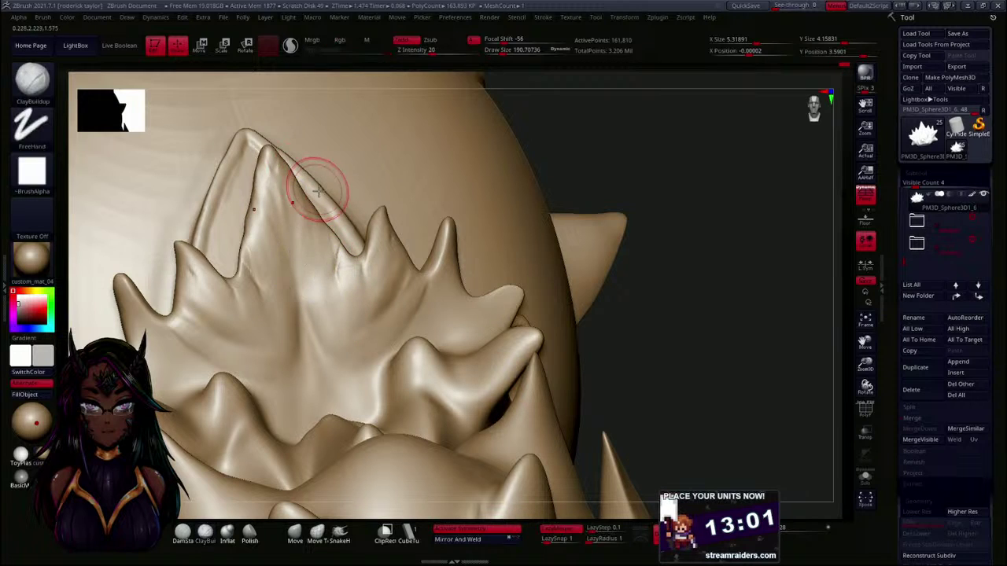
# - Shape the surface below the notches beside the central spike and build up ridges along the adjacent small spikes
pyautogui.moveTo(605, 166); pyautogui.dragTo(616, 159)
pyautogui.moveTo(298, 250)
pyautogui.mouseDown()
pyautogui.moveTo(297, 211)
pyautogui.moveTo(295, 279)
pyautogui.moveTo(294, 200)
pyautogui.moveTo(322, 265)
pyautogui.mouseUp()
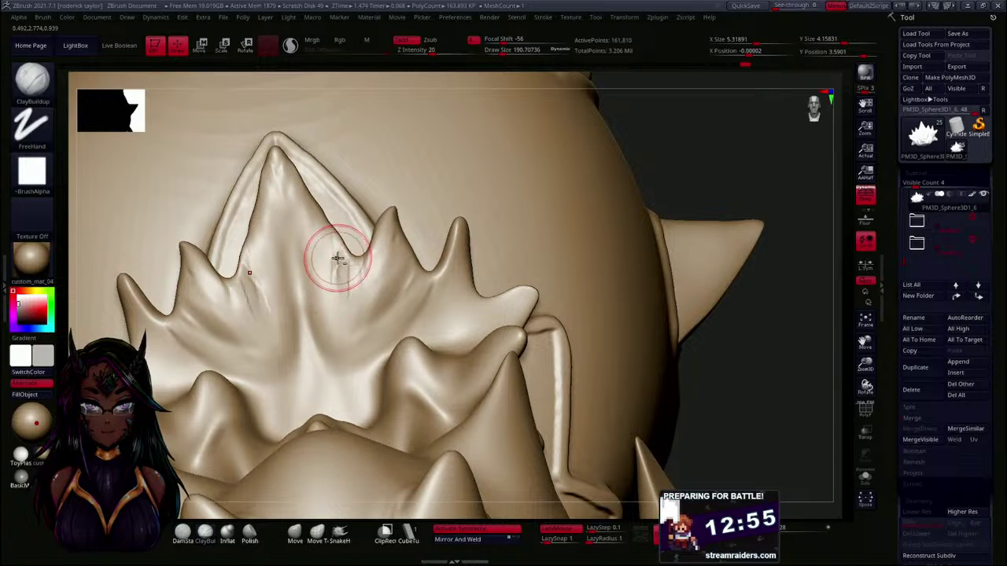
pyautogui.moveTo(339, 317)
pyautogui.keyDown('alt'); pyautogui.mouseDown()
pyautogui.moveTo(340, 255)
pyautogui.moveTo(337, 292)
pyautogui.moveTo(342, 266)
pyautogui.mouseUp(); pyautogui.keyUp('alt')
pyautogui.moveTo(722, 193); pyautogui.dragTo(618, 192)
pyautogui.moveTo(381, 272); pyautogui.dragTo(382, 224)
pyautogui.moveTo(372, 258)
pyautogui.mouseDown()
pyautogui.moveTo(395, 214)
pyautogui.moveTo(385, 238)
pyautogui.mouseUp()
pyautogui.moveTo(675, 161); pyautogui.dragTo(618, 178)
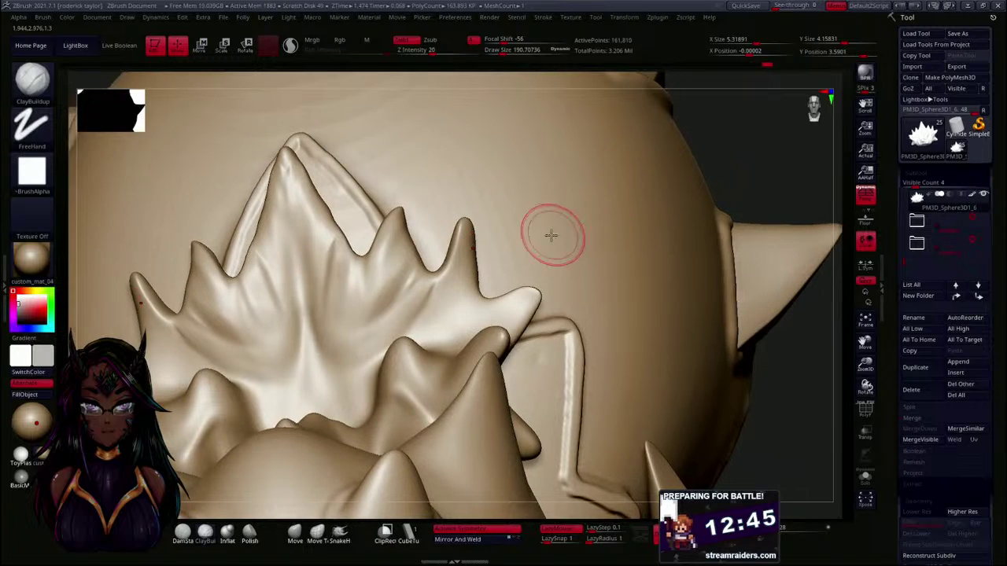
# - Build up ridges running toward the outer small spikes and smooth the middle of the collar
pyautogui.moveTo(729, 162); pyautogui.dragTo(717, 144)
pyautogui.moveTo(410, 298); pyautogui.dragTo(451, 247)
pyautogui.moveTo(429, 289)
pyautogui.mouseDown()
pyautogui.moveTo(461, 191)
pyautogui.moveTo(412, 281)
pyautogui.moveTo(428, 281)
pyautogui.moveTo(459, 196)
pyautogui.moveTo(444, 228)
pyautogui.mouseUp()
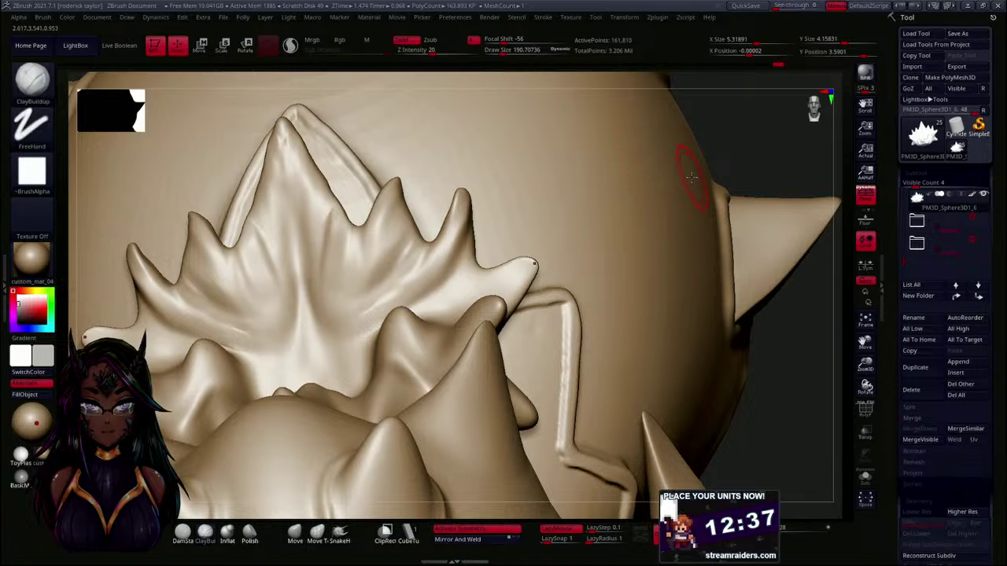
pyautogui.moveTo(724, 145)
pyautogui.mouseDown()
pyautogui.moveTo(733, 142)
pyautogui.moveTo(688, 145)
pyautogui.moveTo(669, 169)
pyautogui.mouseUp()
pyautogui.keyDown('shift'); pyautogui.moveTo(344, 305); pyautogui.dragTo(326, 253); pyautogui.keyUp('shift')
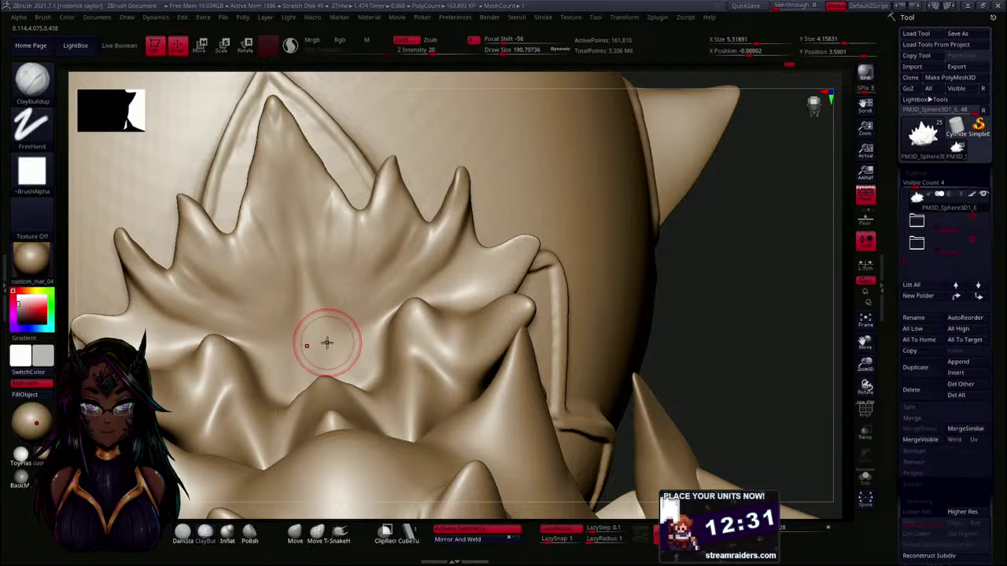
# - Fan ClayBuildup strokes from the collar's lower centre toward the base of the central spike and smooth them
pyautogui.moveTo(307, 331); pyautogui.dragTo(317, 342)
pyautogui.moveTo(322, 305); pyautogui.dragTo(324, 319)
pyautogui.moveTo(307, 272)
pyautogui.mouseDown()
pyautogui.moveTo(321, 319)
pyautogui.moveTo(353, 235)
pyautogui.mouseUp()
pyautogui.moveTo(332, 323)
pyautogui.mouseDown()
pyautogui.moveTo(377, 245)
pyautogui.moveTo(373, 271)
pyautogui.moveTo(363, 266)
pyautogui.mouseUp()
pyautogui.moveTo(359, 308)
pyautogui.mouseDown()
pyautogui.moveTo(353, 237)
pyautogui.moveTo(332, 237)
pyautogui.mouseUp()
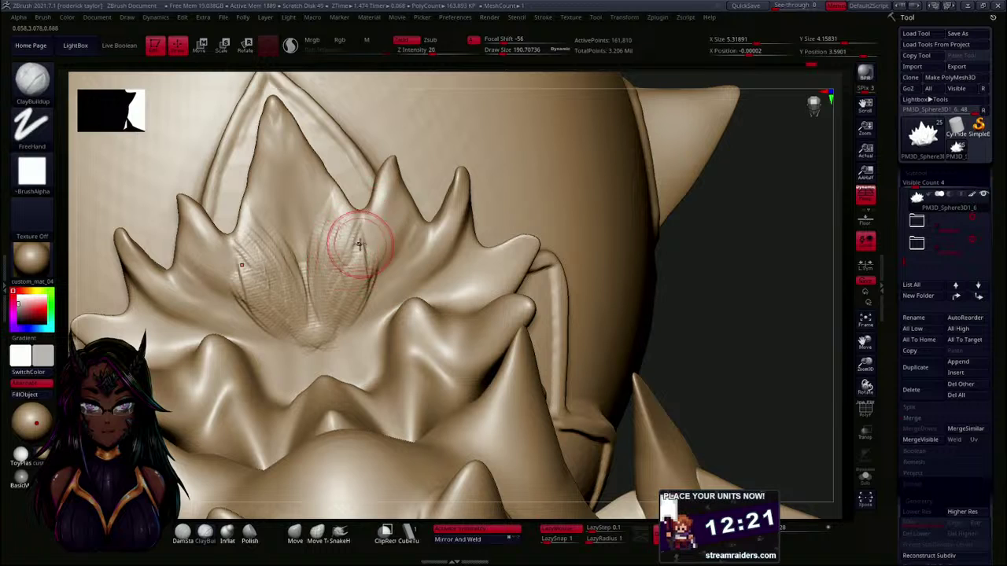
pyautogui.press('shift')
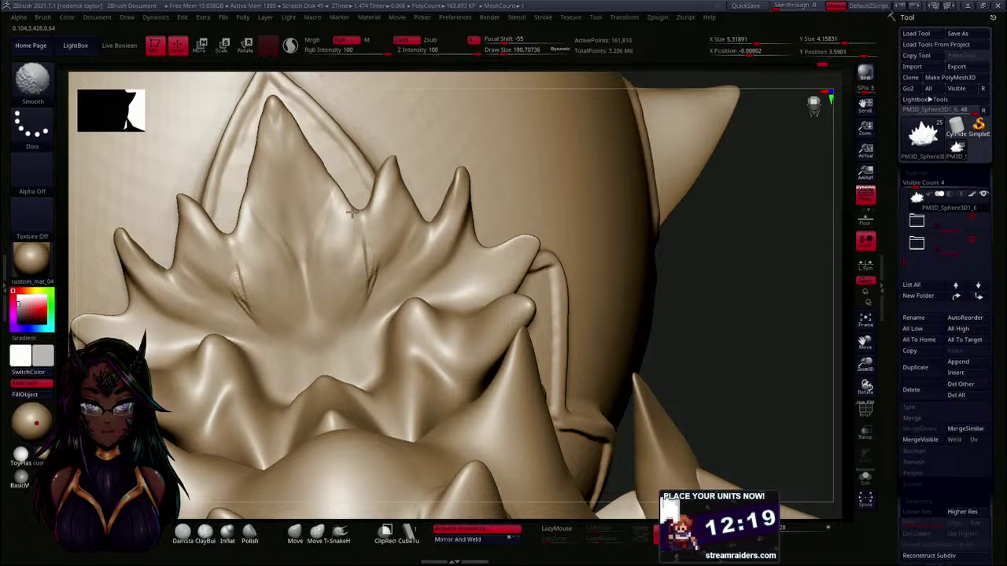
# - Add clay between the collar's lower centre and the small spikes beside the central spike, and smooth the ridges there
pyautogui.keyDown('alt'); pyautogui.moveTo(700, 261); pyautogui.dragTo(699, 213); pyautogui.keyUp('alt')
pyautogui.press('shift')
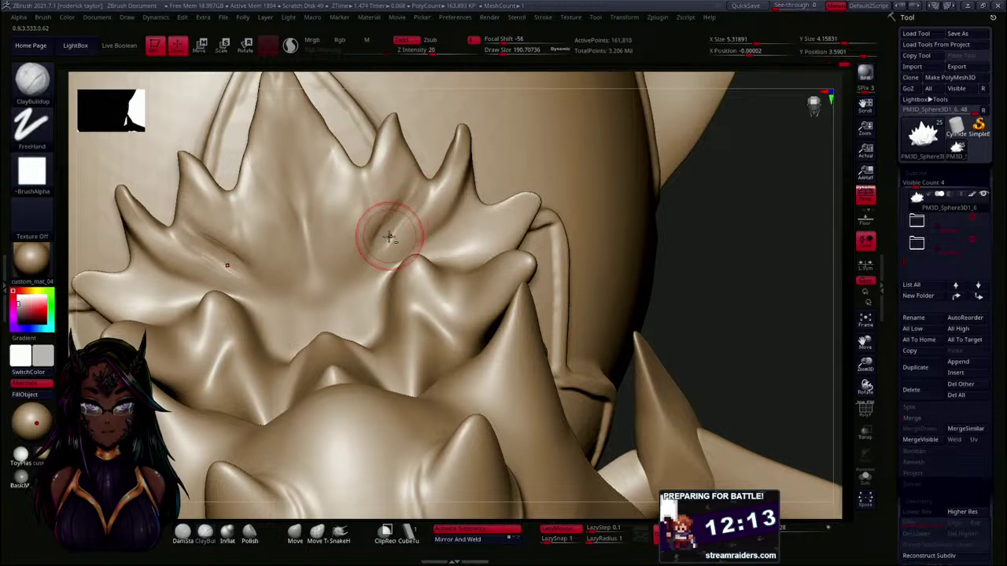
pyautogui.press('shift')
pyautogui.keyDown('shift'); pyautogui.moveTo(405, 206); pyautogui.dragTo(404, 219); pyautogui.keyUp('shift')
pyautogui.moveTo(376, 255)
pyautogui.keyDown('shift'); pyautogui.mouseDown()
pyautogui.moveTo(399, 219)
pyautogui.moveTo(392, 244)
pyautogui.mouseUp(); pyautogui.keyUp('shift')
# - Smooth the middle of the collar and build up ridges on the central spike's face and toward the outer small spikes
pyautogui.moveTo(707, 264); pyautogui.dragTo(561, 231)
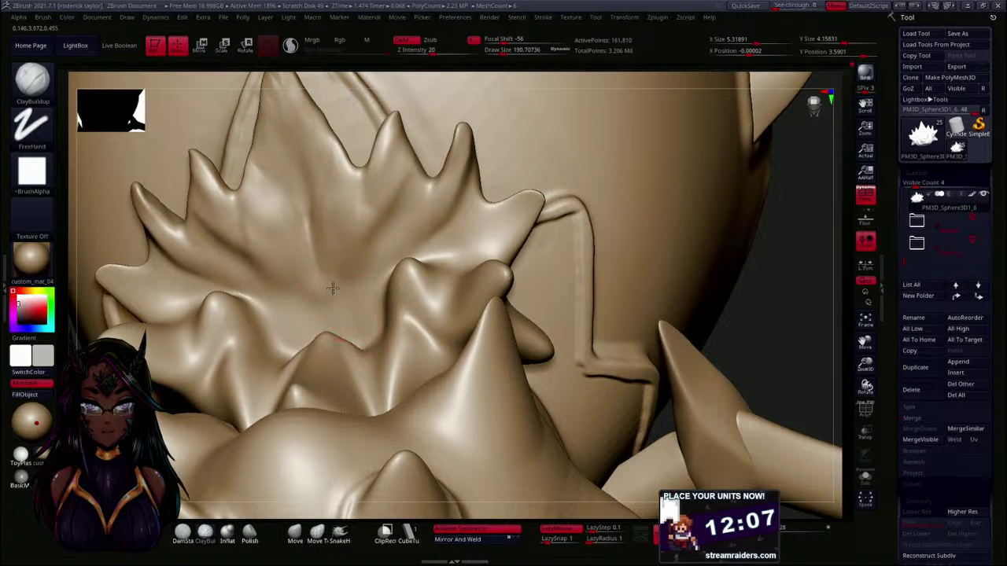
pyautogui.keyDown('shift'); pyautogui.moveTo(326, 238); pyautogui.dragTo(312, 207); pyautogui.keyUp('shift')
pyautogui.moveTo(722, 272)
pyautogui.mouseDown()
pyautogui.moveTo(780, 306)
pyautogui.moveTo(564, 247)
pyautogui.mouseUp()
pyautogui.moveTo(292, 194)
pyautogui.mouseDown()
pyautogui.moveTo(272, 141)
pyautogui.moveTo(318, 211)
pyautogui.moveTo(286, 139)
pyautogui.moveTo(344, 256)
pyautogui.mouseUp()
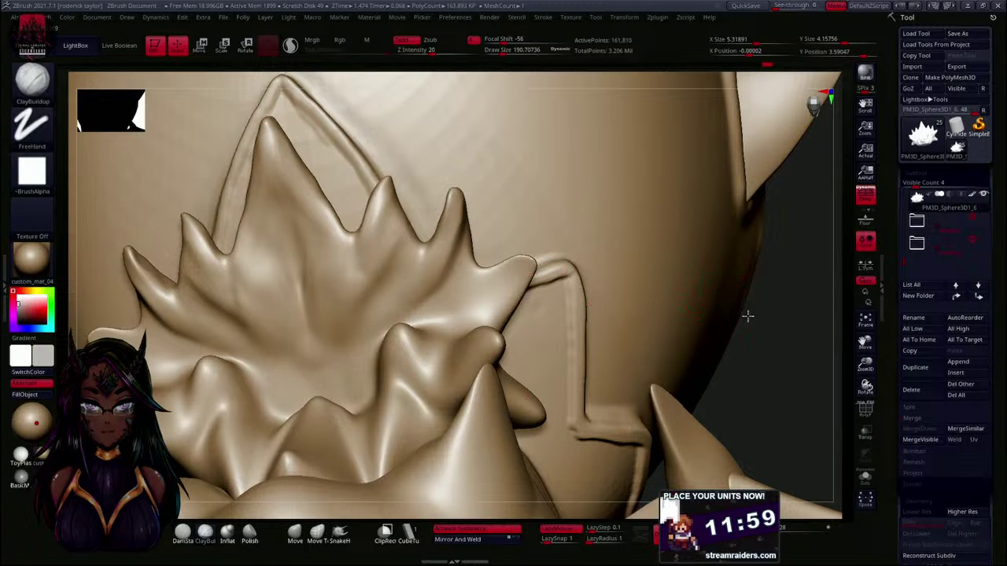
pyautogui.moveTo(747, 328)
pyautogui.mouseDown()
pyautogui.moveTo(771, 328)
pyautogui.moveTo(720, 299)
pyautogui.mouseUp()
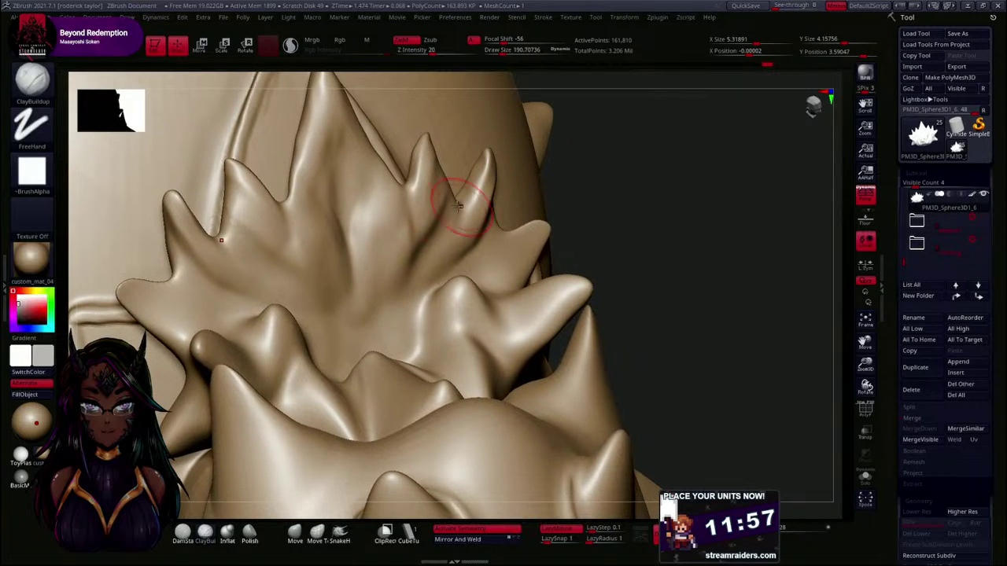
pyautogui.press('shift')
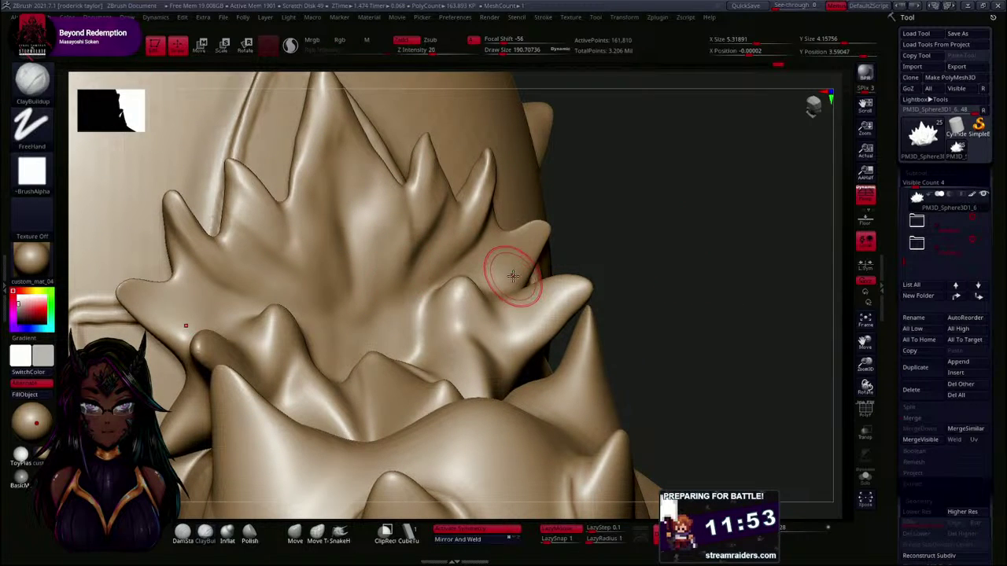
# - Build up ClayBuildup ridges down both flanks of the rounded inner spike in the collar's lower row and smooth them
pyautogui.moveTo(632, 263)
pyautogui.mouseDown()
pyautogui.moveTo(640, 291)
pyautogui.moveTo(519, 258)
pyautogui.mouseUp()
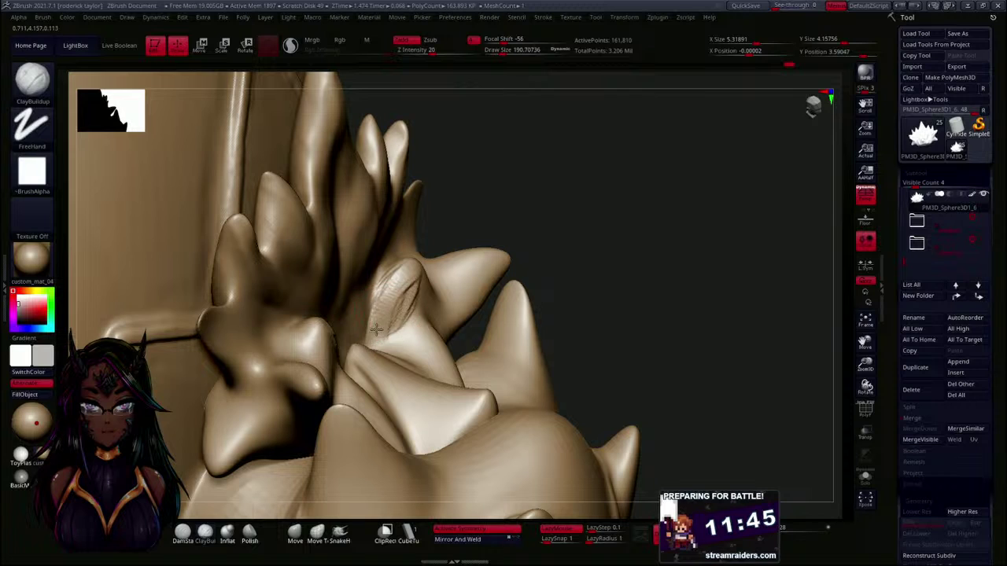
pyautogui.keyDown('shift'); pyautogui.moveTo(376, 329); pyautogui.dragTo(412, 275); pyautogui.keyUp('shift')
pyautogui.moveTo(620, 205); pyautogui.dragTo(568, 202)
pyautogui.moveTo(403, 303)
pyautogui.mouseDown()
pyautogui.moveTo(410, 258)
pyautogui.moveTo(458, 334)
pyautogui.mouseUp()
pyautogui.moveTo(415, 269); pyautogui.dragTo(461, 332)
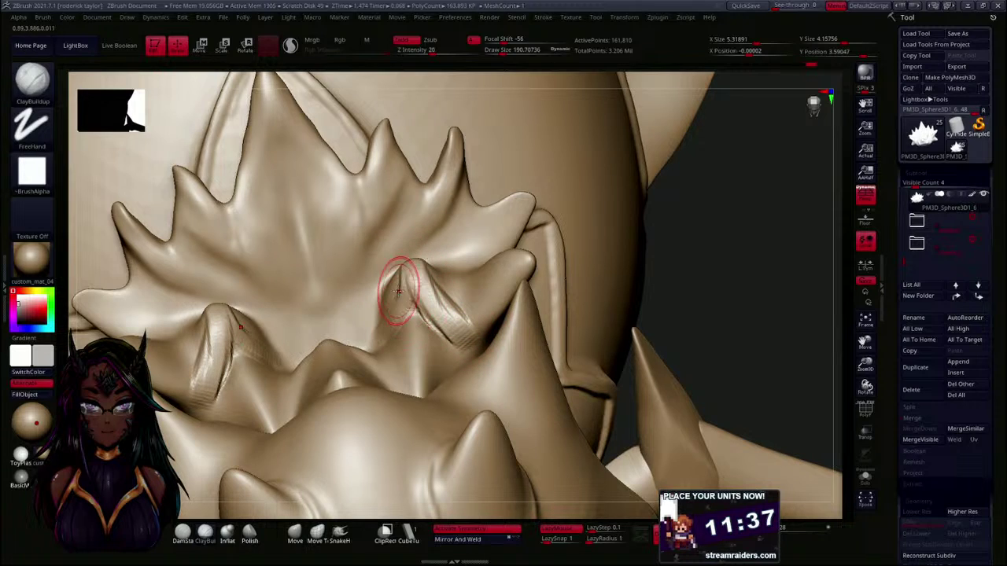
pyautogui.moveTo(398, 292); pyautogui.dragTo(398, 323)
pyautogui.keyDown('shift'); pyautogui.moveTo(408, 268); pyautogui.dragTo(423, 290); pyautogui.keyUp('shift')
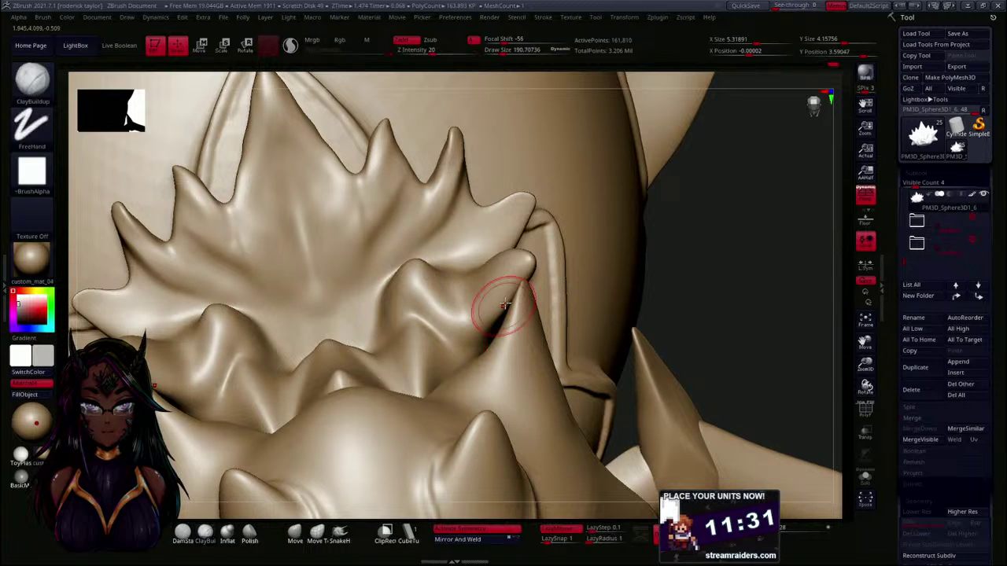
# - Build up clay ridges along the front and outer side of the lower row's outer spike and smooth them
pyautogui.moveTo(663, 254); pyautogui.dragTo(697, 245)
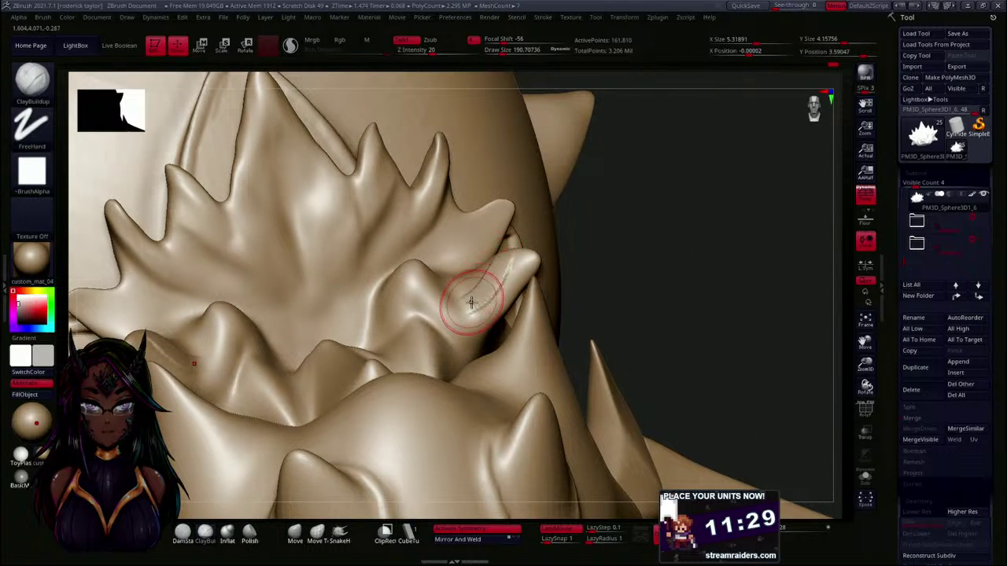
pyautogui.moveTo(512, 279); pyautogui.dragTo(474, 320)
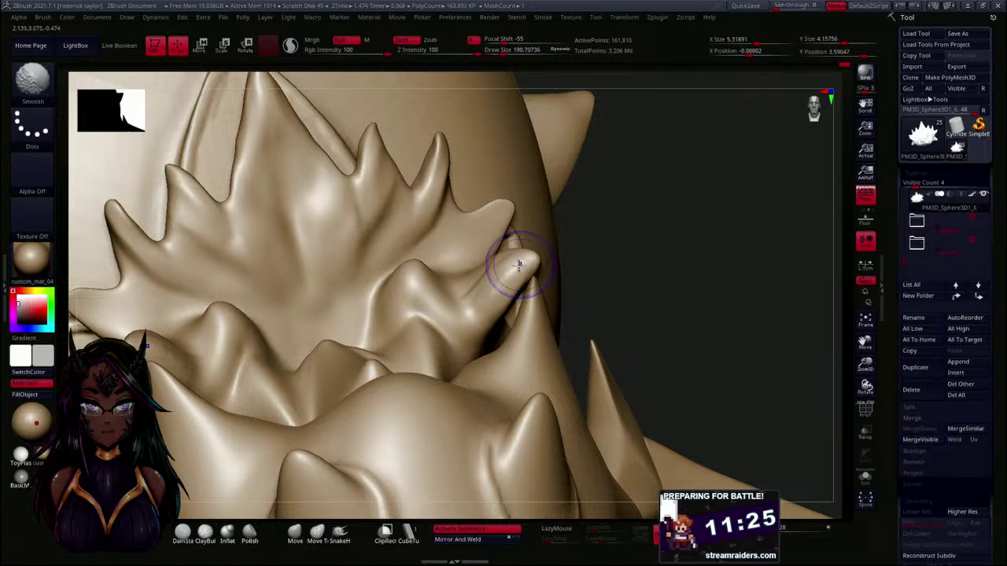
pyautogui.moveTo(582, 283)
pyautogui.mouseDown()
pyautogui.moveTo(624, 259)
pyautogui.moveTo(512, 256)
pyautogui.mouseUp()
pyautogui.moveTo(634, 226)
pyautogui.mouseDown()
pyautogui.moveTo(613, 225)
pyautogui.moveTo(580, 265)
pyautogui.moveTo(549, 242)
pyautogui.moveTo(357, 229)
pyautogui.moveTo(400, 204)
pyautogui.mouseUp()
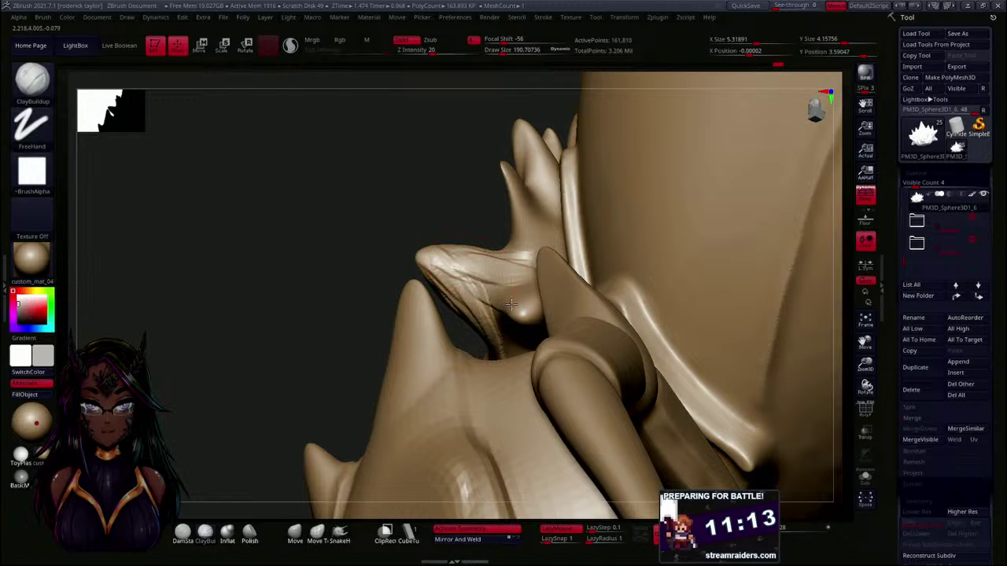
pyautogui.press('shift')
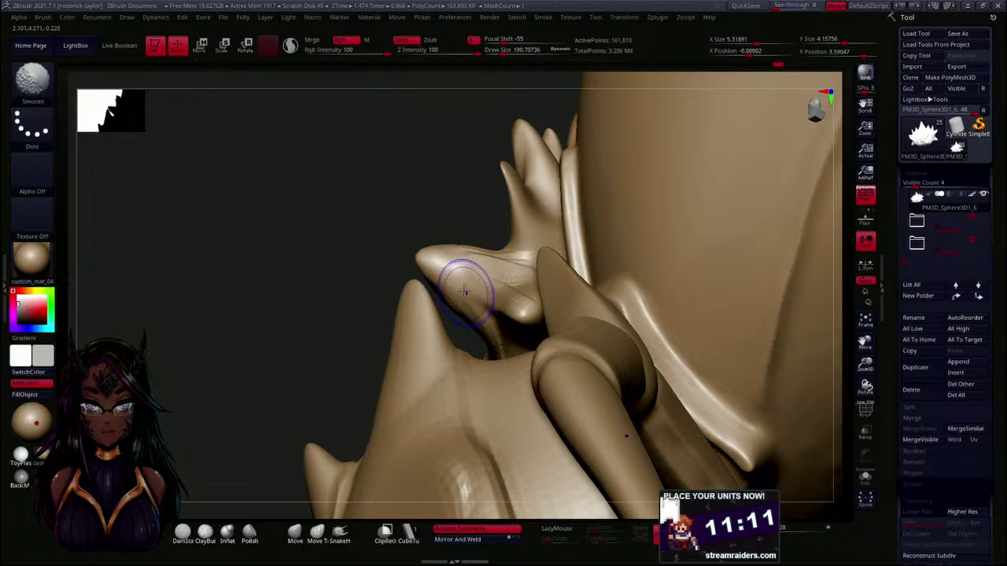
# - Fill the hollow underneath the lower row's outer spike with clay and smooth the spike's side surface
pyautogui.moveTo(332, 274)
pyautogui.mouseDown()
pyautogui.moveTo(377, 262)
pyautogui.moveTo(486, 274)
pyautogui.mouseUp()
pyautogui.press('shift')
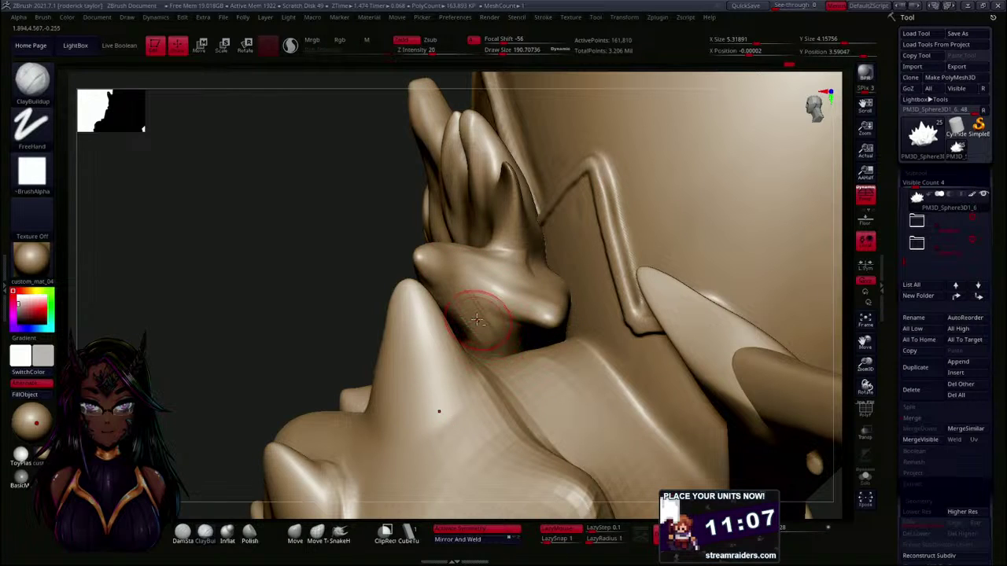
pyautogui.press('shift')
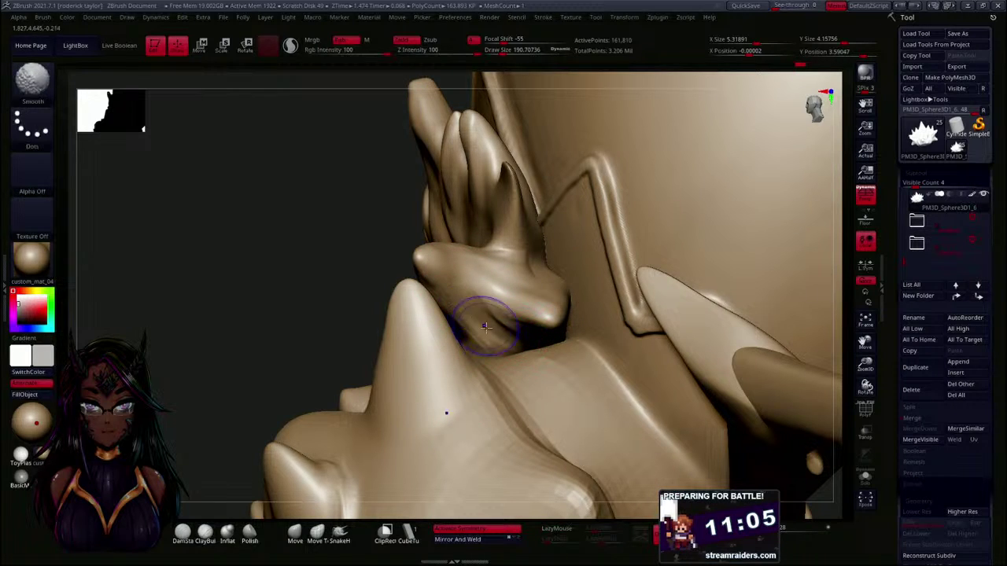
pyautogui.moveTo(405, 271); pyautogui.dragTo(362, 264)
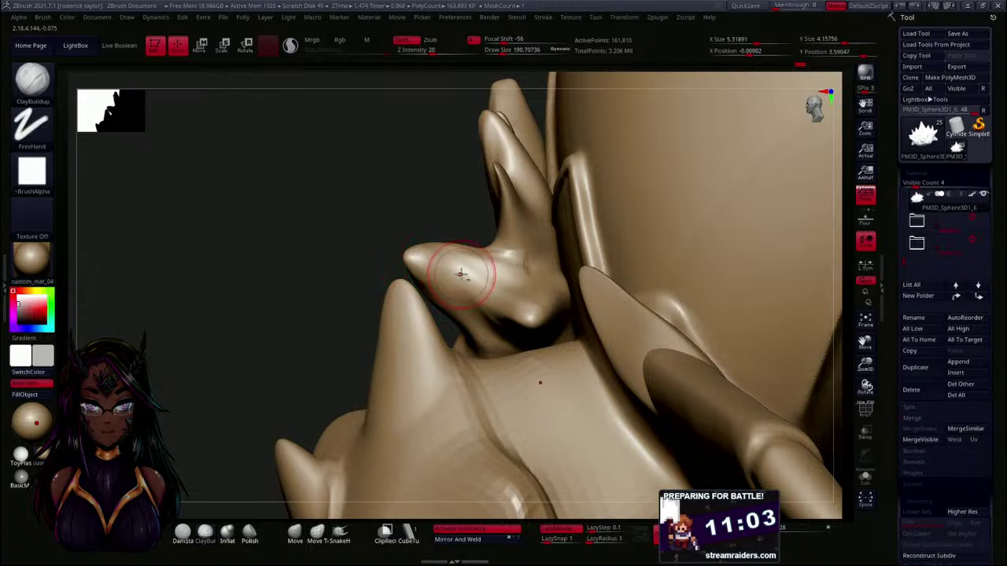
pyautogui.keyDown('shift'); pyautogui.moveTo(474, 270); pyautogui.dragTo(520, 269); pyautogui.keyUp('shift')
pyautogui.moveTo(318, 265)
pyautogui.mouseDown()
pyautogui.moveTo(367, 273)
pyautogui.moveTo(409, 251)
pyautogui.mouseUp()
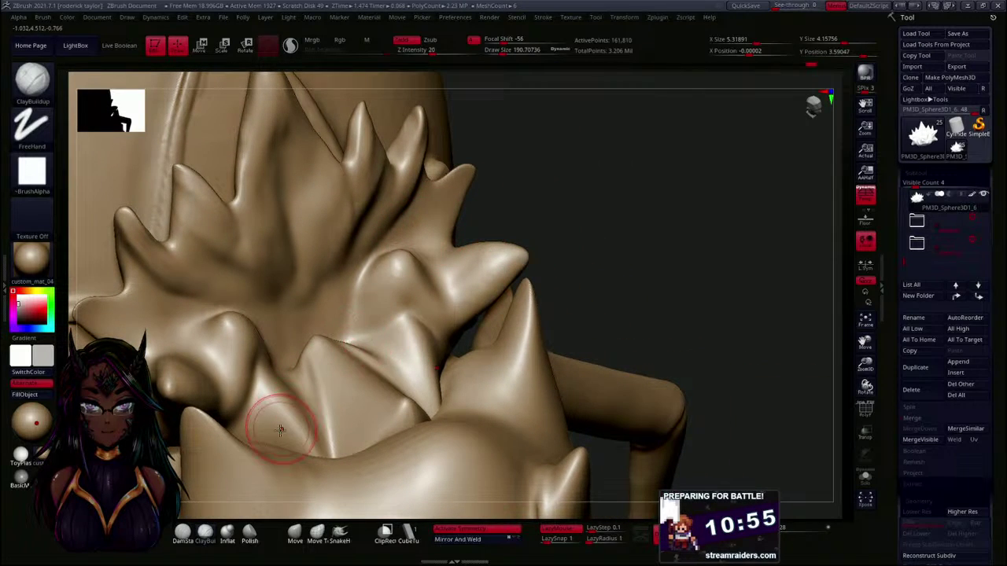
# - Reduce the draw size to about 103 and sculpt fine ridges on the inner face of the rounded lower spike, smoothing them
pyautogui.press('s')
pyautogui.moveTo(589, 191); pyautogui.dragTo(585, 191)
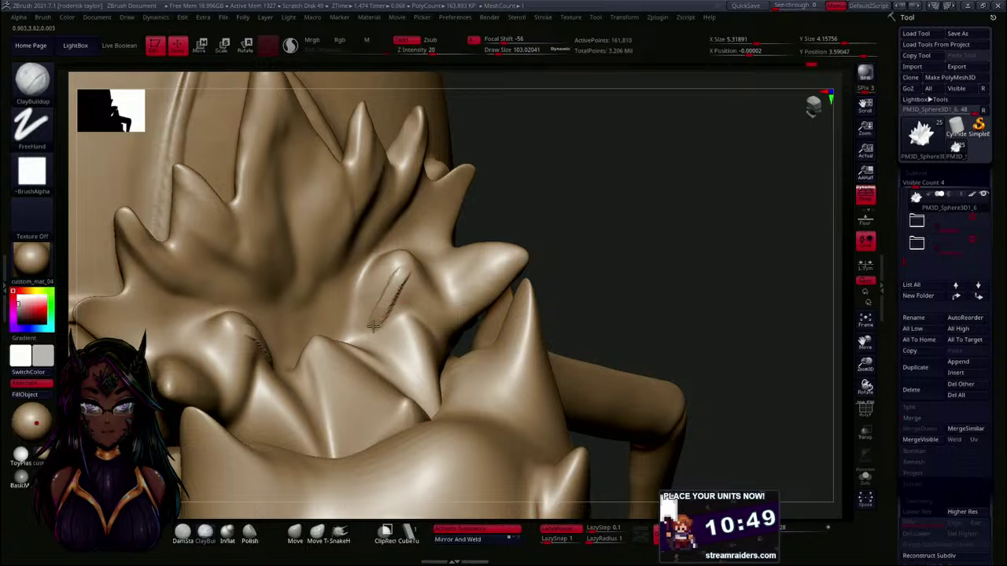
pyautogui.keyDown('shift'); pyautogui.moveTo(374, 326); pyautogui.dragTo(415, 265); pyautogui.keyUp('shift')
pyautogui.moveTo(580, 208); pyautogui.dragTo(602, 184)
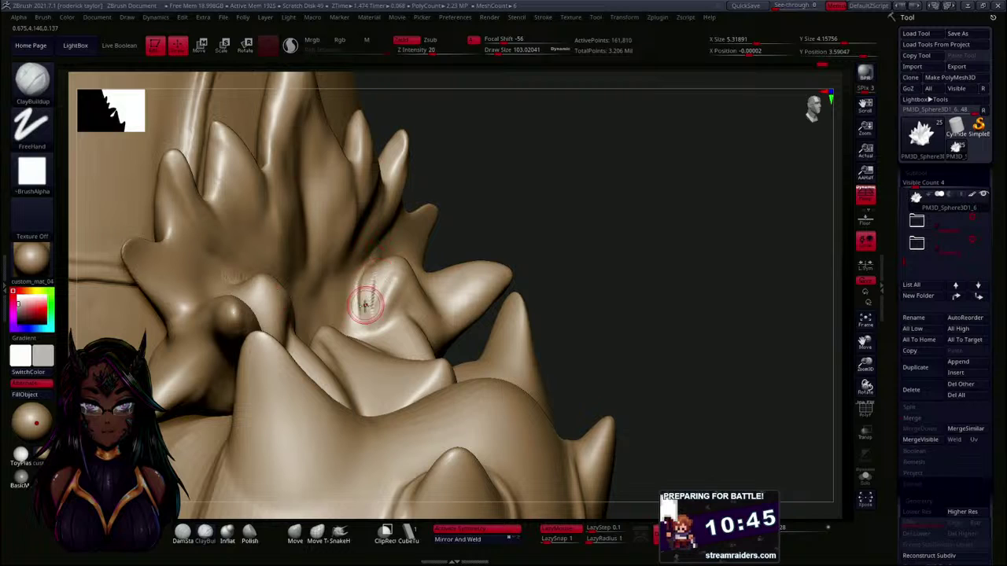
pyautogui.keyDown('shift'); pyautogui.moveTo(378, 265); pyautogui.dragTo(375, 278); pyautogui.keyUp('shift')
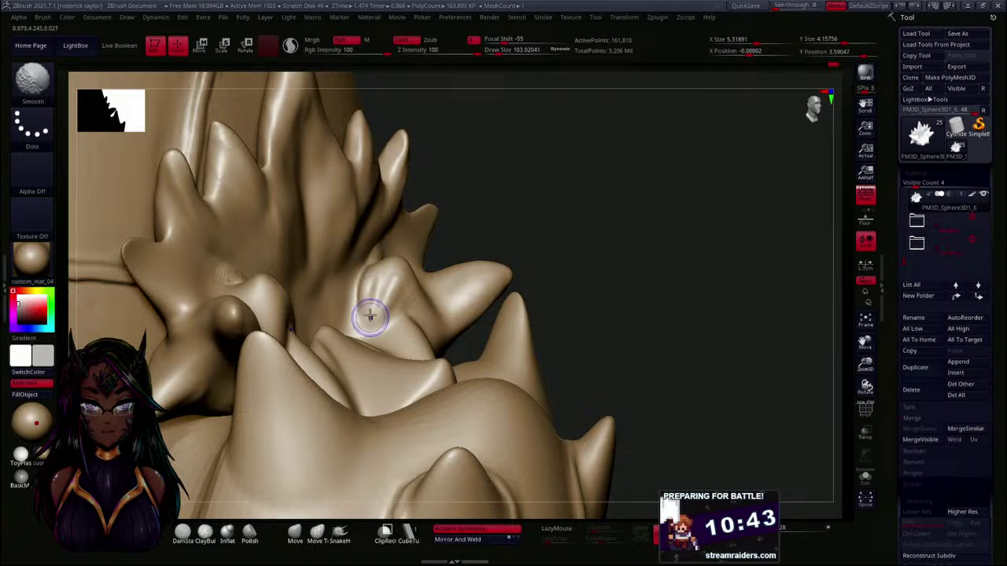
pyautogui.moveTo(571, 217)
pyautogui.mouseDown()
pyautogui.moveTo(544, 225)
pyautogui.moveTo(562, 230)
pyautogui.mouseUp()
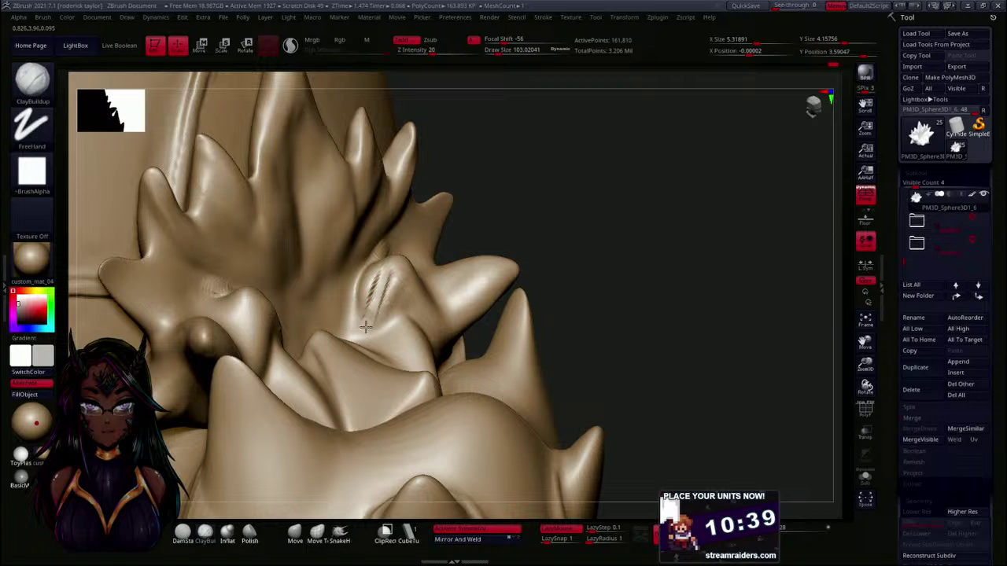
pyautogui.keyDown('shift'); pyautogui.moveTo(368, 322); pyautogui.dragTo(368, 322); pyautogui.keyUp('shift')
pyautogui.moveTo(537, 204); pyautogui.dragTo(551, 204)
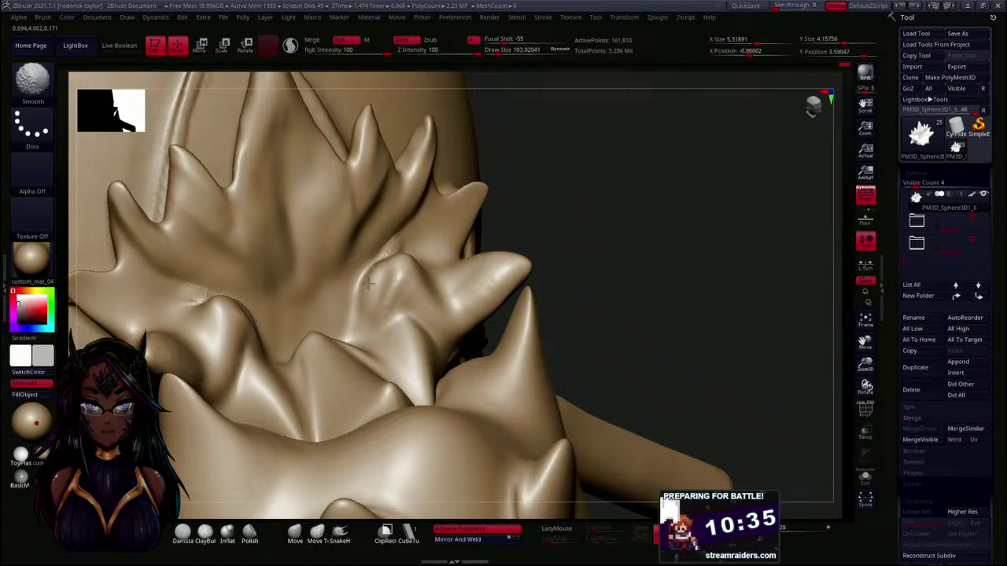
# - Build up fine clay ridges down the flanks of the lower central spike and the folds beside it, and smooth them
pyautogui.moveTo(521, 237)
pyautogui.mouseDown()
pyautogui.moveTo(609, 218)
pyautogui.moveTo(504, 252)
pyautogui.mouseUp()
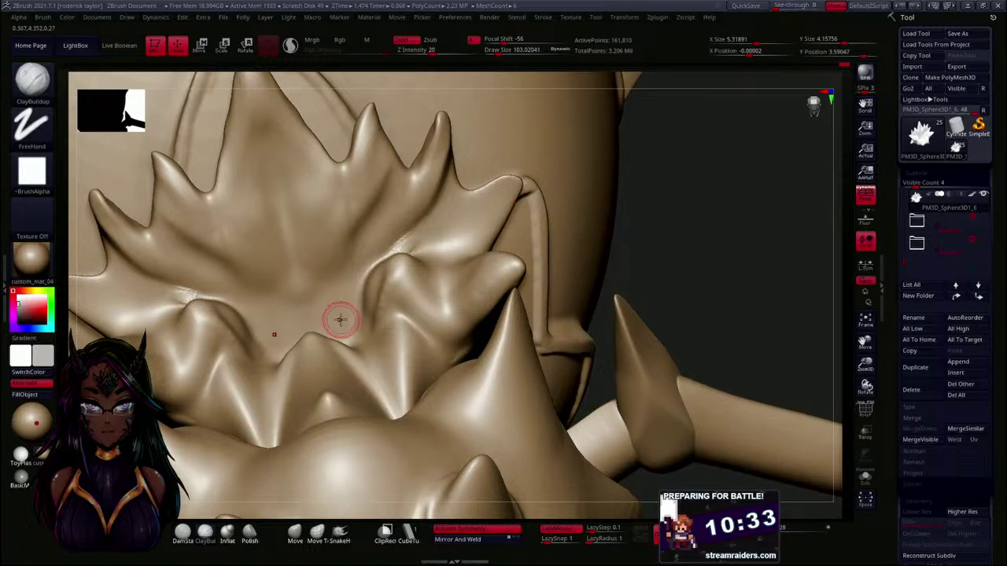
pyautogui.moveTo(323, 339); pyautogui.dragTo(390, 413)
pyautogui.moveTo(355, 378)
pyautogui.mouseDown()
pyautogui.moveTo(389, 414)
pyautogui.moveTo(348, 386)
pyautogui.mouseUp()
pyautogui.moveTo(321, 348)
pyautogui.mouseDown()
pyautogui.moveTo(390, 413)
pyautogui.moveTo(336, 349)
pyautogui.mouseUp()
pyautogui.moveTo(384, 390)
pyautogui.mouseDown()
pyautogui.moveTo(373, 356)
pyautogui.moveTo(387, 384)
pyautogui.mouseUp()
pyautogui.moveTo(390, 338)
pyautogui.mouseDown()
pyautogui.moveTo(395, 395)
pyautogui.moveTo(390, 329)
pyautogui.moveTo(406, 405)
pyautogui.mouseUp()
pyautogui.moveTo(406, 316); pyautogui.dragTo(413, 401)
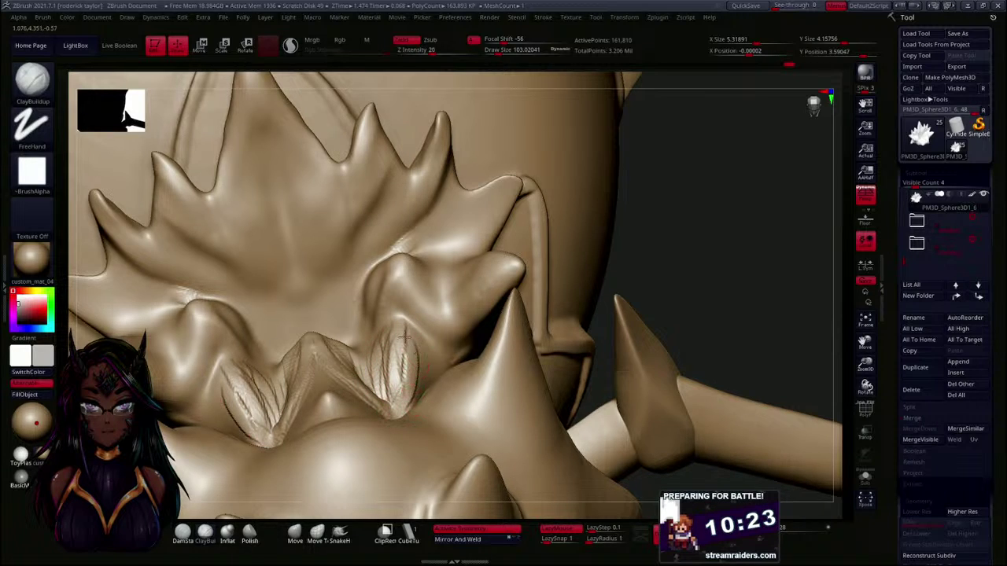
pyautogui.moveTo(420, 348)
pyautogui.mouseDown()
pyautogui.moveTo(437, 355)
pyautogui.moveTo(414, 404)
pyautogui.moveTo(411, 356)
pyautogui.moveTo(425, 351)
pyautogui.moveTo(437, 363)
pyautogui.moveTo(359, 384)
pyautogui.mouseUp()
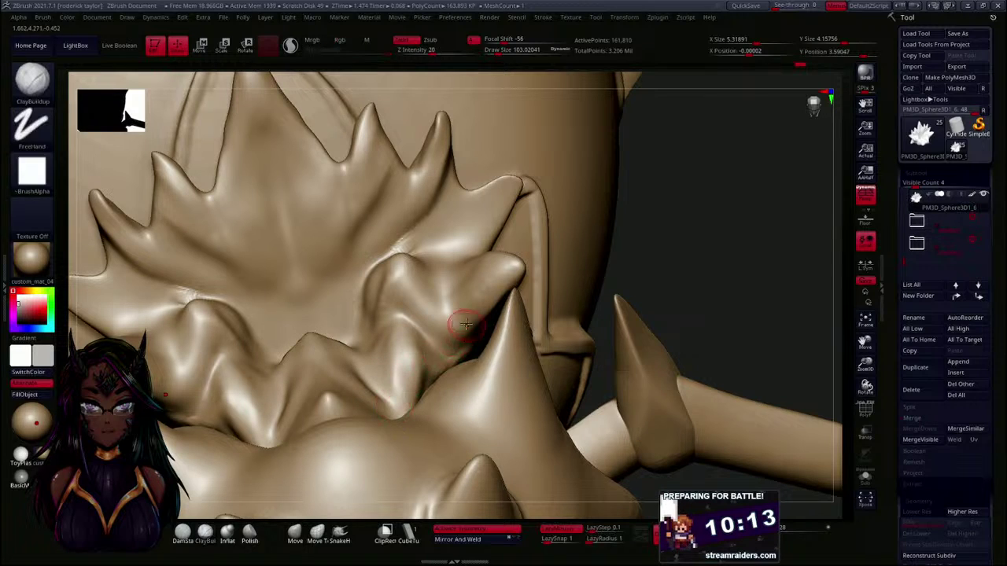
# - Carve DamStandard creases along the lower central spike's side folds and down its front face, softening them with Smooth
pyautogui.click(183, 533)
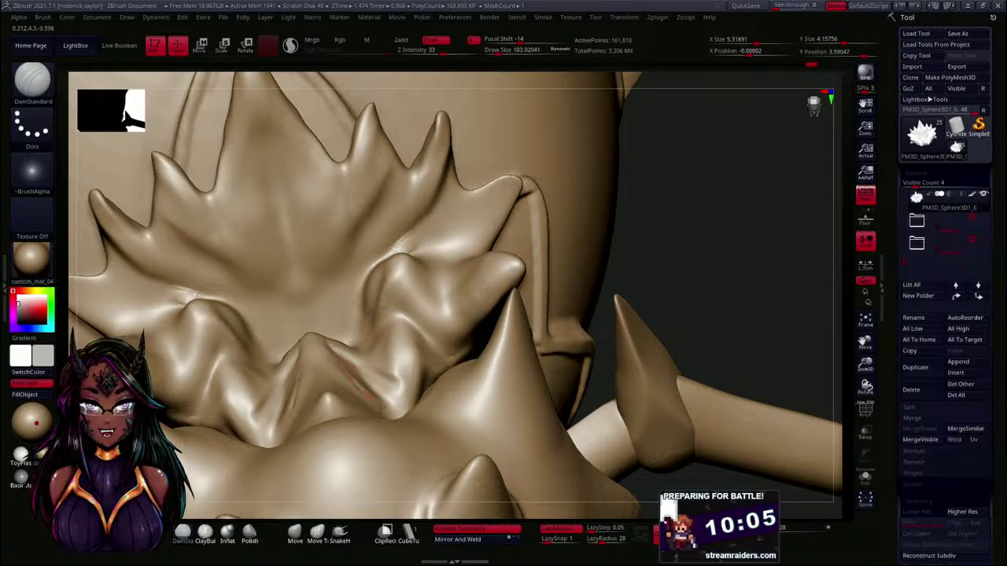
pyautogui.press('shift')
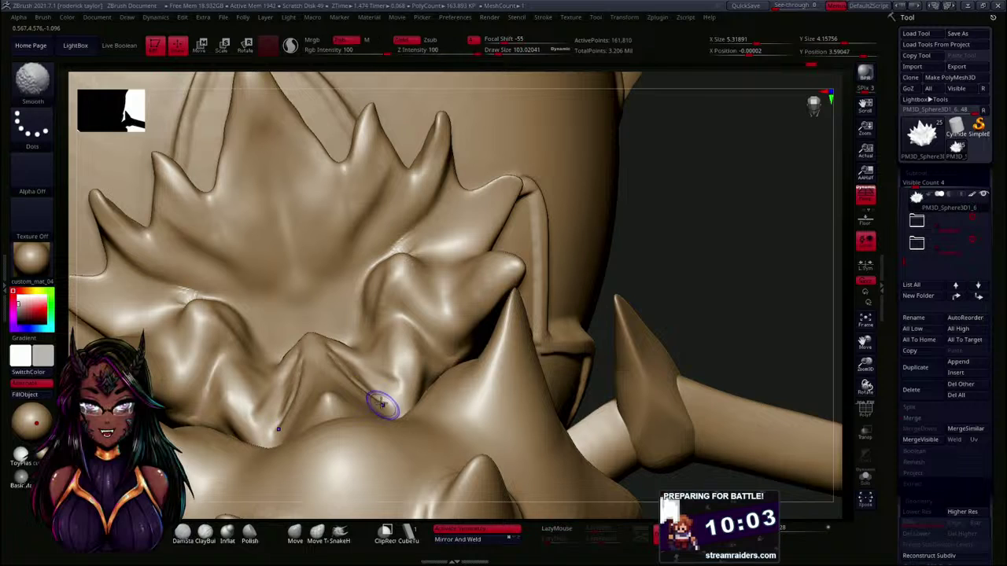
pyautogui.moveTo(636, 252)
pyautogui.mouseDown()
pyautogui.moveTo(659, 270)
pyautogui.moveTo(646, 306)
pyautogui.moveTo(568, 298)
pyautogui.mouseUp()
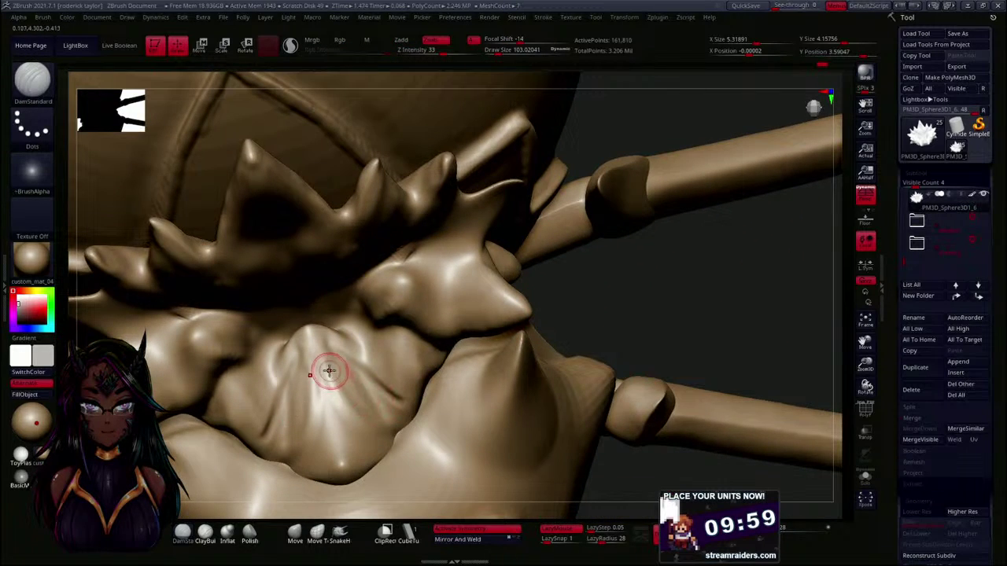
pyautogui.moveTo(327, 365); pyautogui.dragTo(353, 406)
pyautogui.moveTo(335, 360); pyautogui.dragTo(371, 424)
pyautogui.moveTo(344, 388); pyautogui.dragTo(416, 440)
pyautogui.keyDown('shift'); pyautogui.moveTo(337, 363); pyautogui.dragTo(396, 439); pyautogui.keyUp('shift')
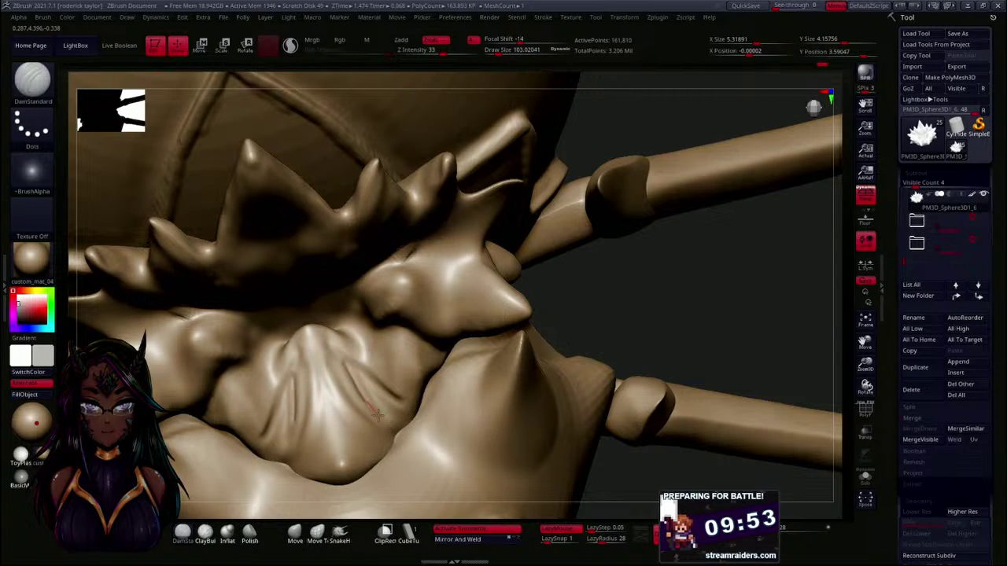
# - Carve more creases fanning from the lower central spike's tip across its flanks and smooth the transitions
pyautogui.moveTo(339, 372); pyautogui.dragTo(389, 425)
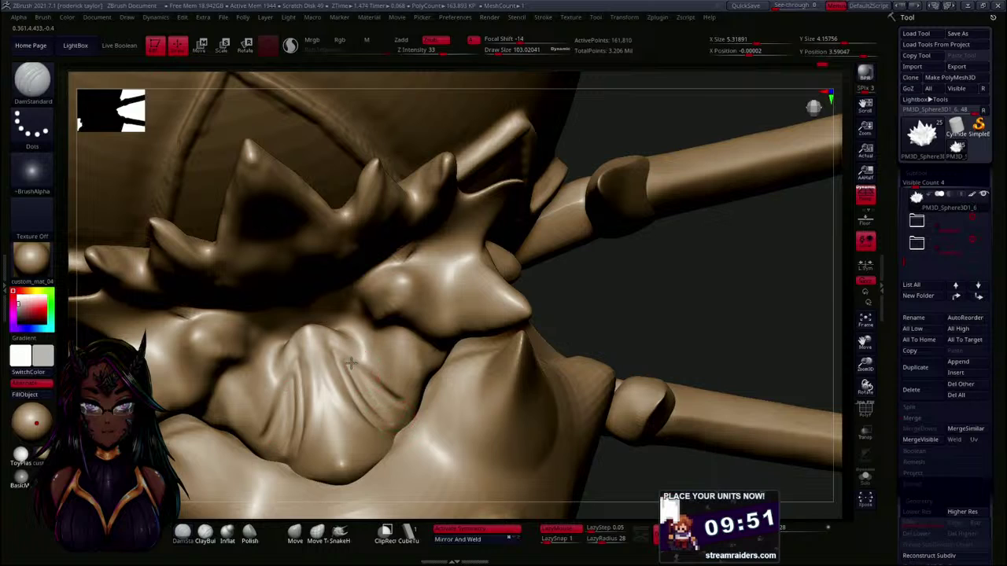
pyautogui.moveTo(336, 344); pyautogui.dragTo(413, 398)
pyautogui.moveTo(354, 358); pyautogui.dragTo(420, 380)
pyautogui.keyDown('shift'); pyautogui.moveTo(350, 360); pyautogui.dragTo(386, 425); pyautogui.keyUp('shift')
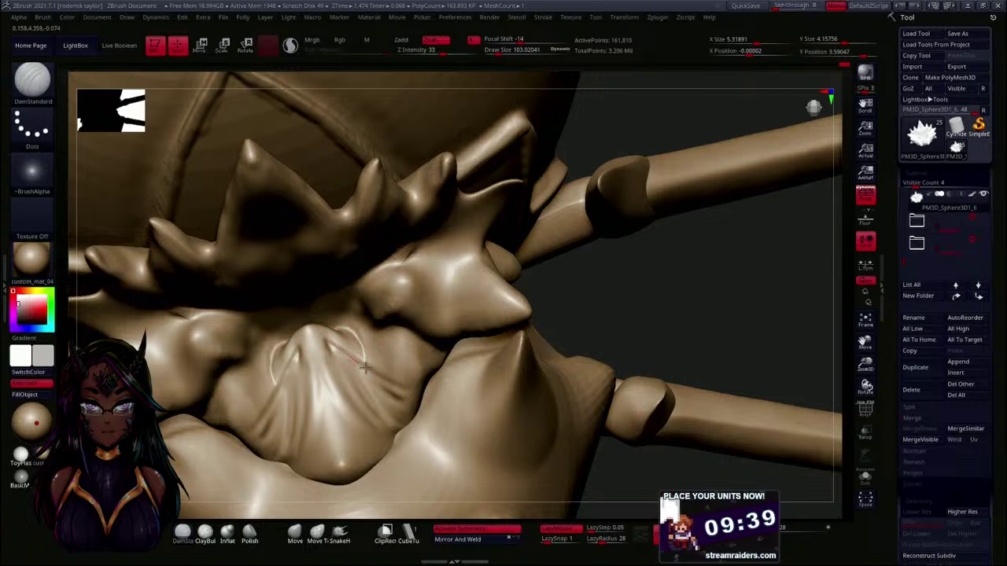
pyautogui.press('shift')
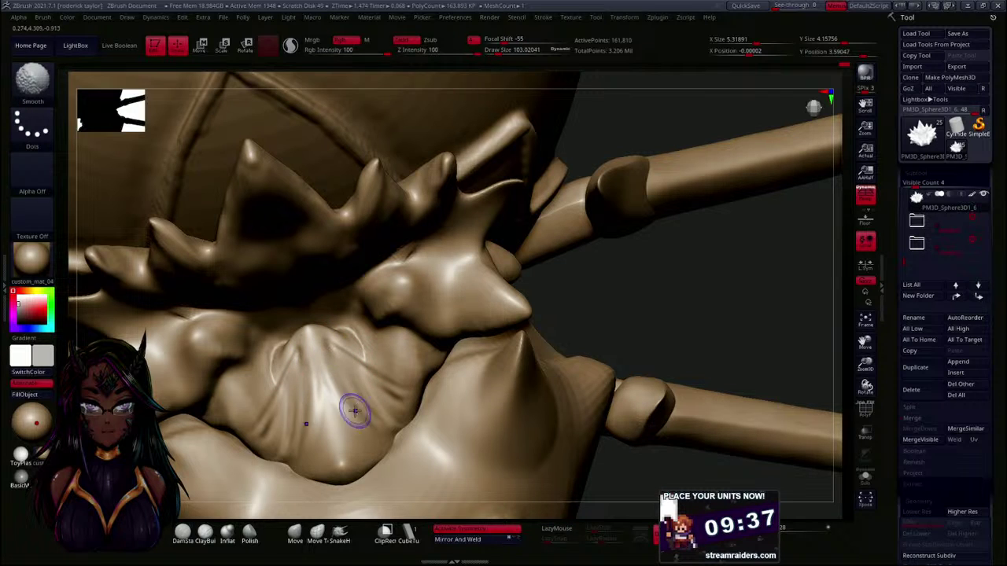
pyautogui.moveTo(622, 319)
pyautogui.mouseDown()
pyautogui.moveTo(635, 272)
pyautogui.moveTo(563, 278)
pyautogui.mouseUp()
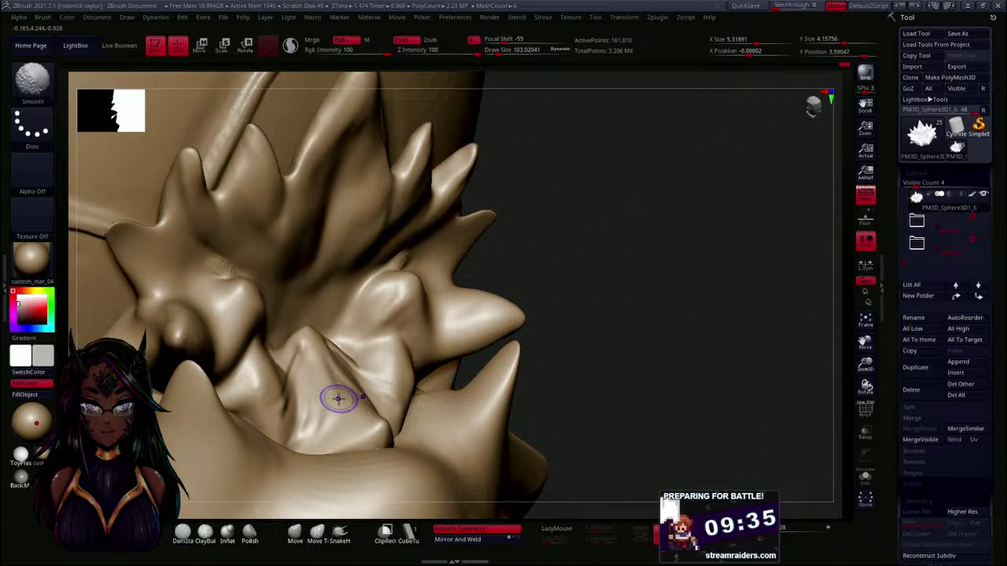
# - Carve and soften creases in the folds between the lower central spike and its neighbouring rounded spikes from the front
pyautogui.keyDown('shift'); pyautogui.moveTo(555, 324); pyautogui.dragTo(576, 321); pyautogui.keyUp('shift')
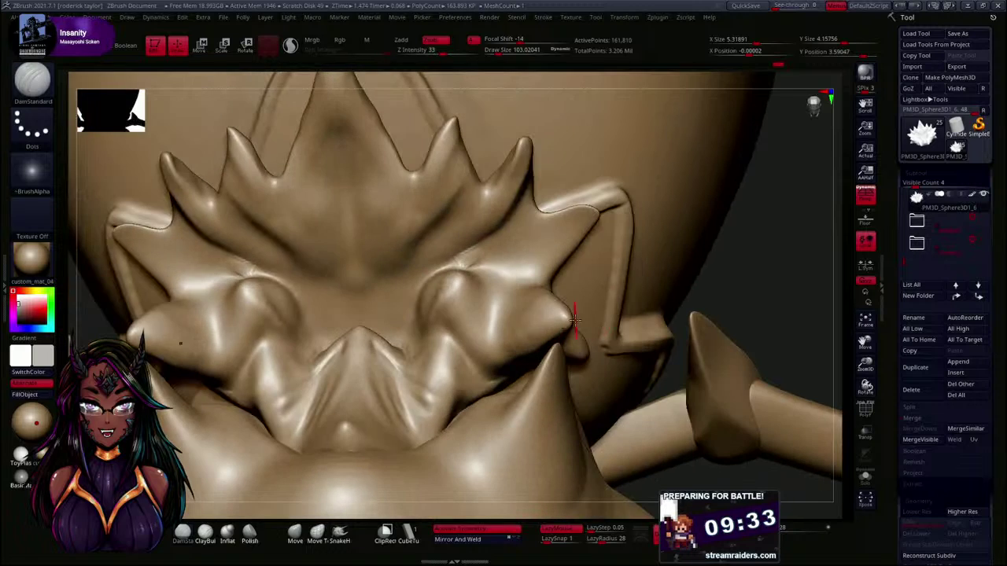
pyautogui.keyDown('shift'); pyautogui.moveTo(383, 357); pyautogui.dragTo(391, 362); pyautogui.keyUp('shift')
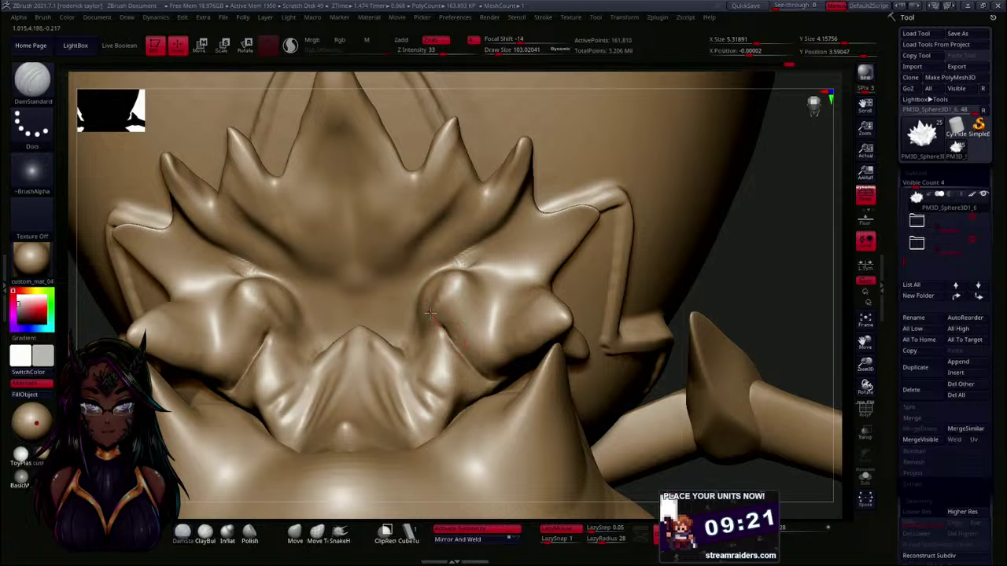
pyautogui.press('shift')
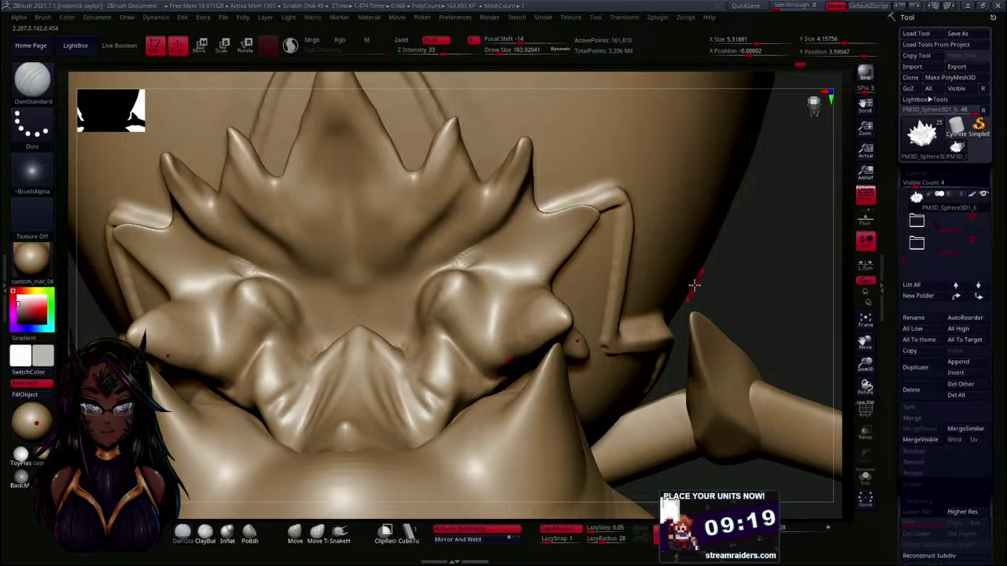
# - Carve creases along the inner flanks of the rounded spikes beside the lower central spike and soften them with Smooth
pyautogui.moveTo(717, 288)
pyautogui.mouseDown()
pyautogui.moveTo(742, 292)
pyautogui.moveTo(700, 295)
pyautogui.moveTo(719, 333)
pyautogui.moveTo(711, 354)
pyautogui.moveTo(681, 254)
pyautogui.mouseUp()
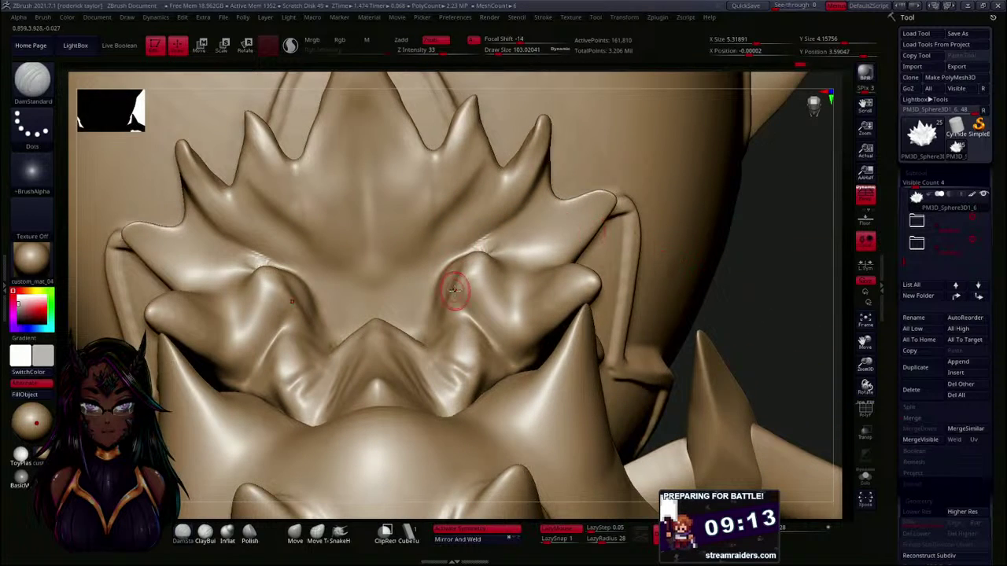
pyautogui.moveTo(703, 299); pyautogui.dragTo(764, 294)
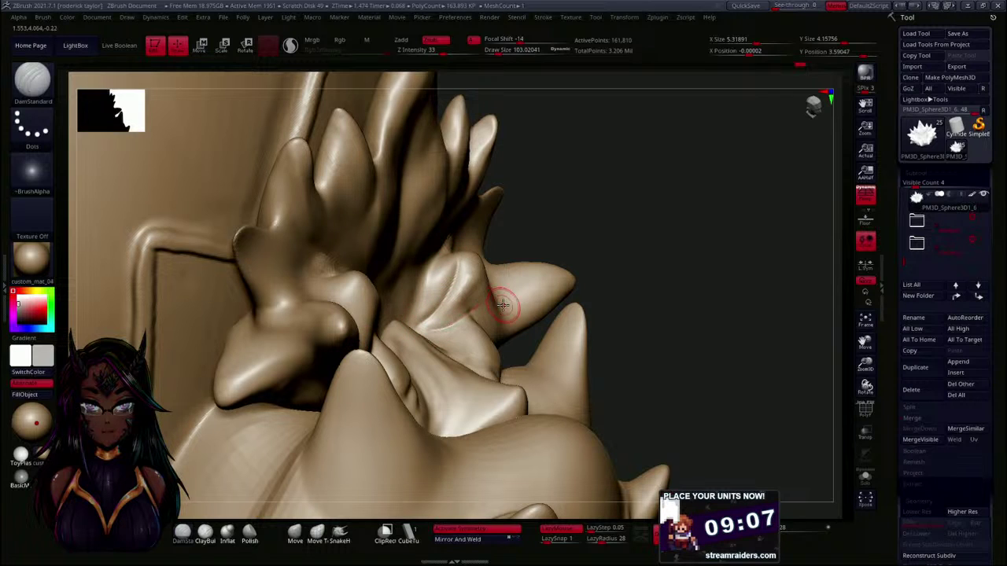
pyautogui.moveTo(656, 317)
pyautogui.mouseDown()
pyautogui.moveTo(623, 299)
pyautogui.moveTo(582, 311)
pyautogui.mouseUp()
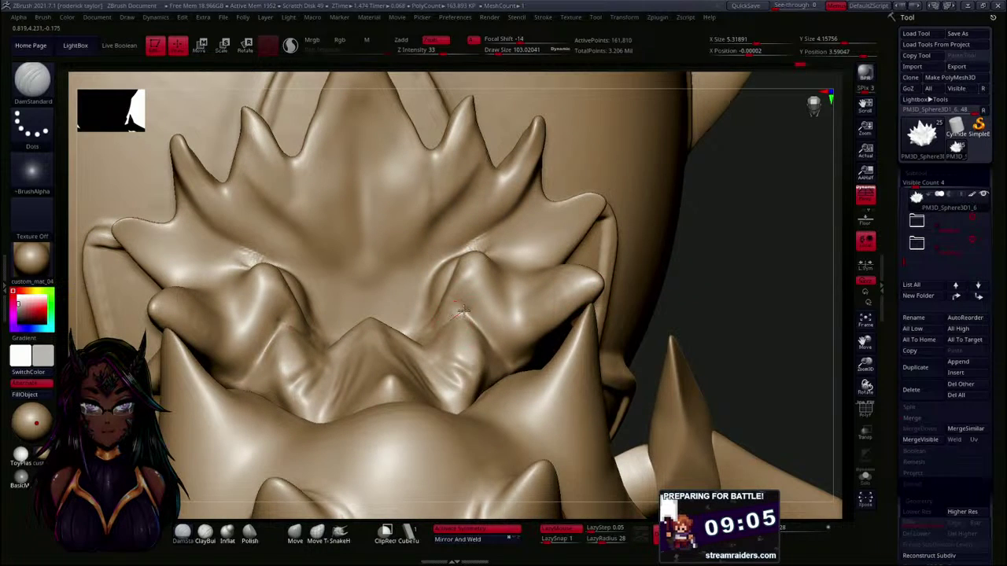
pyautogui.press('shift')
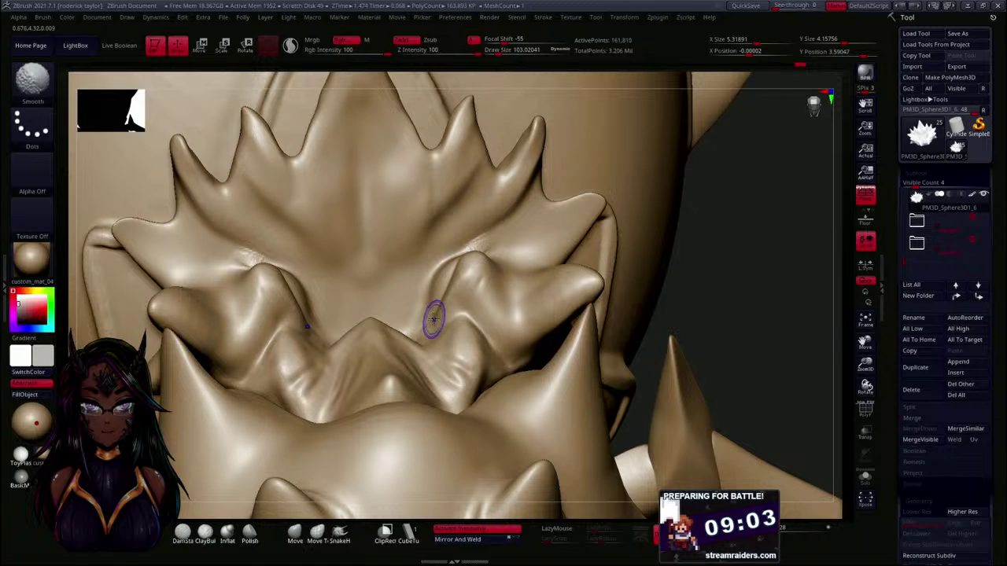
pyautogui.moveTo(773, 321)
pyautogui.mouseDown()
pyautogui.moveTo(749, 318)
pyautogui.moveTo(739, 289)
pyautogui.mouseUp()
# - Try to pull the inner ridges of the two rounded side spikes into shape with the SnakeHook and Move brushes
pyautogui.click(344, 532)
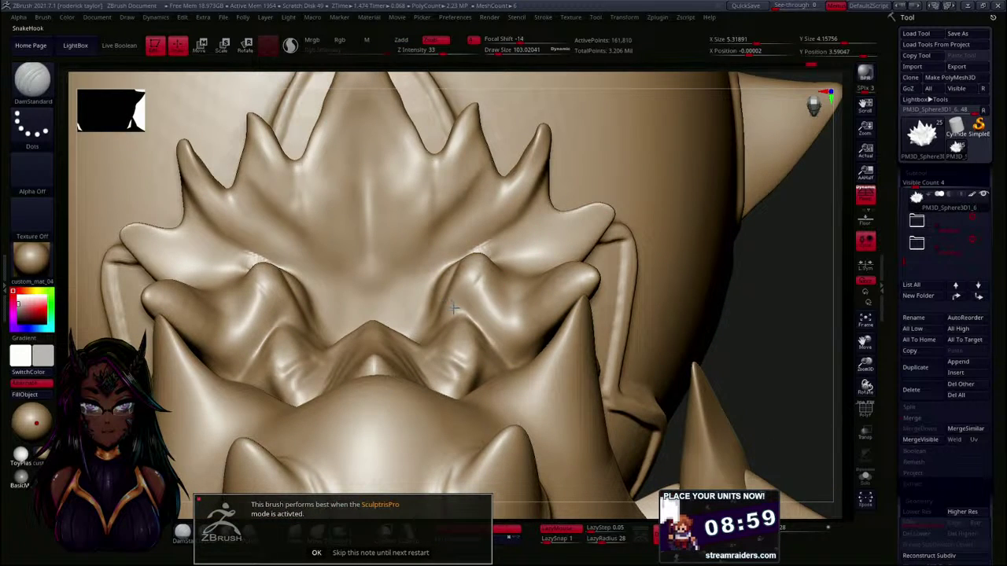
pyautogui.click(318, 553)
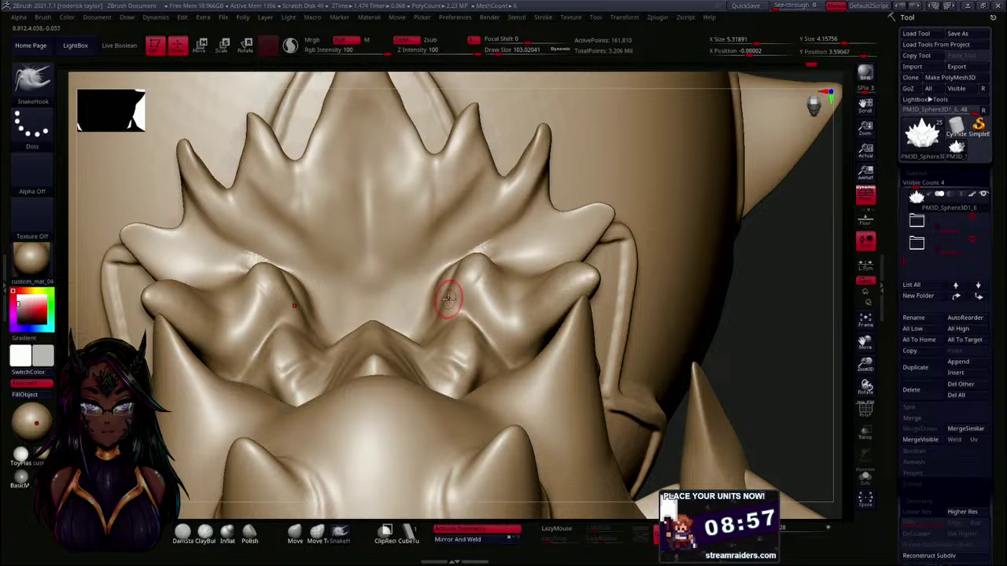
pyautogui.press('ctrl')
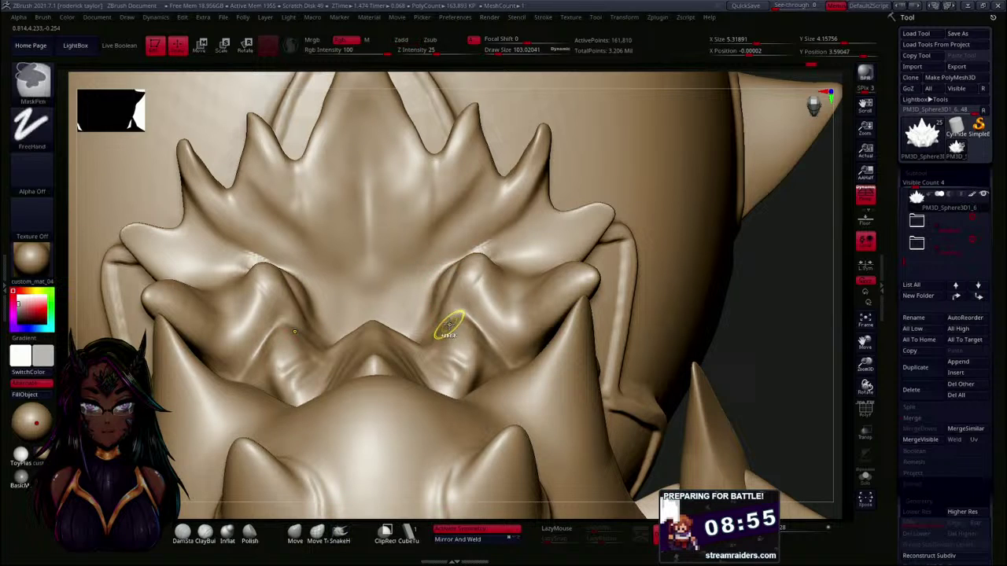
pyautogui.moveTo(476, 298); pyautogui.dragTo(487, 272)
pyautogui.press('ctrl')
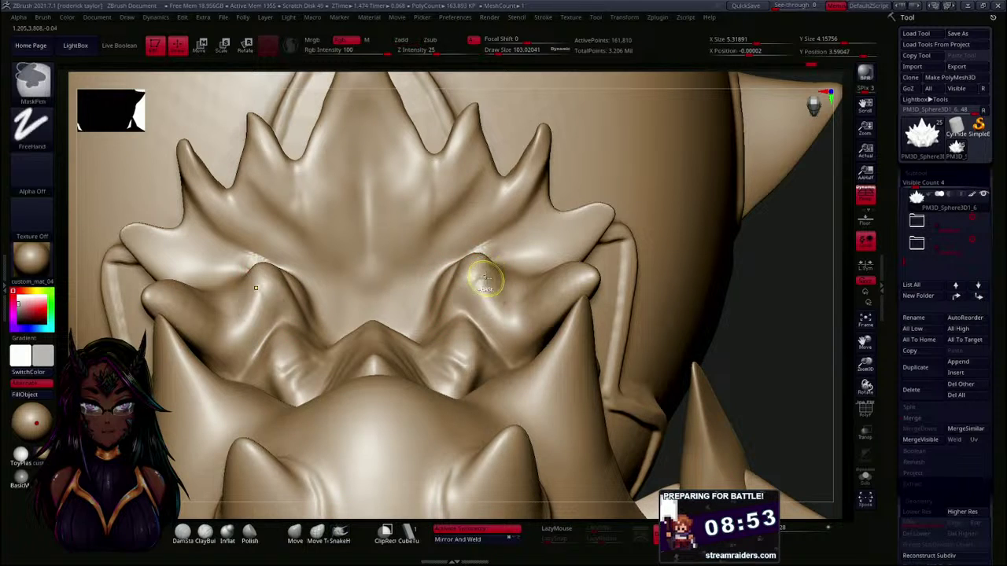
pyautogui.moveTo(675, 288)
pyautogui.mouseDown()
pyautogui.moveTo(758, 330)
pyautogui.moveTo(472, 283)
pyautogui.moveTo(501, 271)
pyautogui.mouseUp()
pyautogui.keyDown('shift'); pyautogui.moveTo(572, 258); pyautogui.dragTo(589, 254); pyautogui.keyUp('shift')
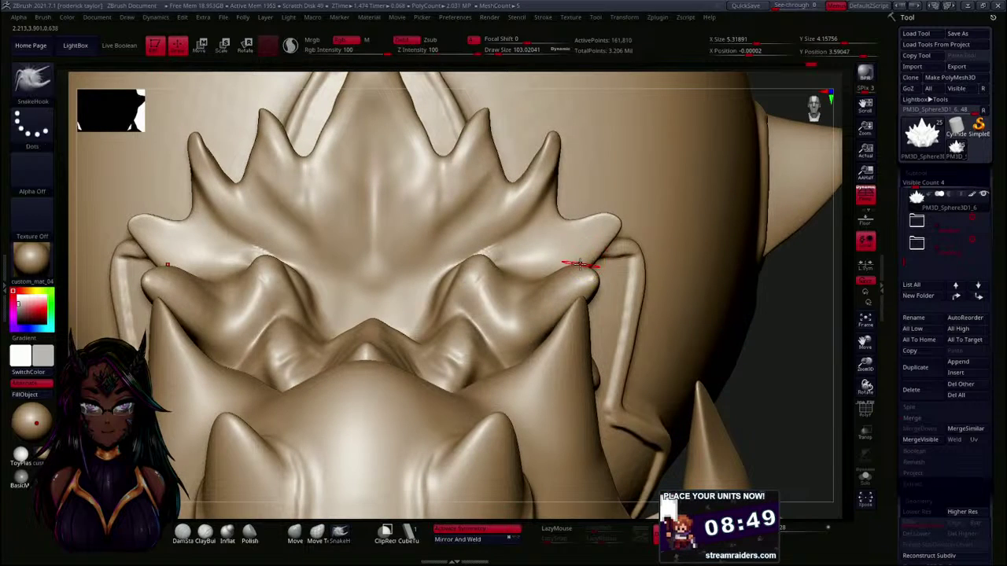
pyautogui.click(295, 535)
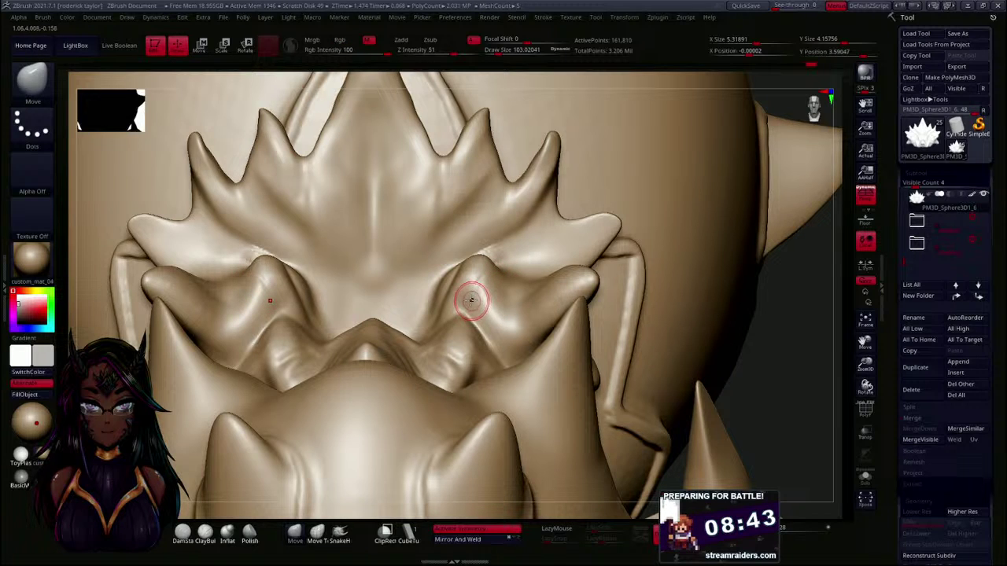
# - Refine the inner folds of the rounded side spikes with DamStandard creases, smoothing them up toward the spikes' rounded peaks
pyautogui.click(187, 539)
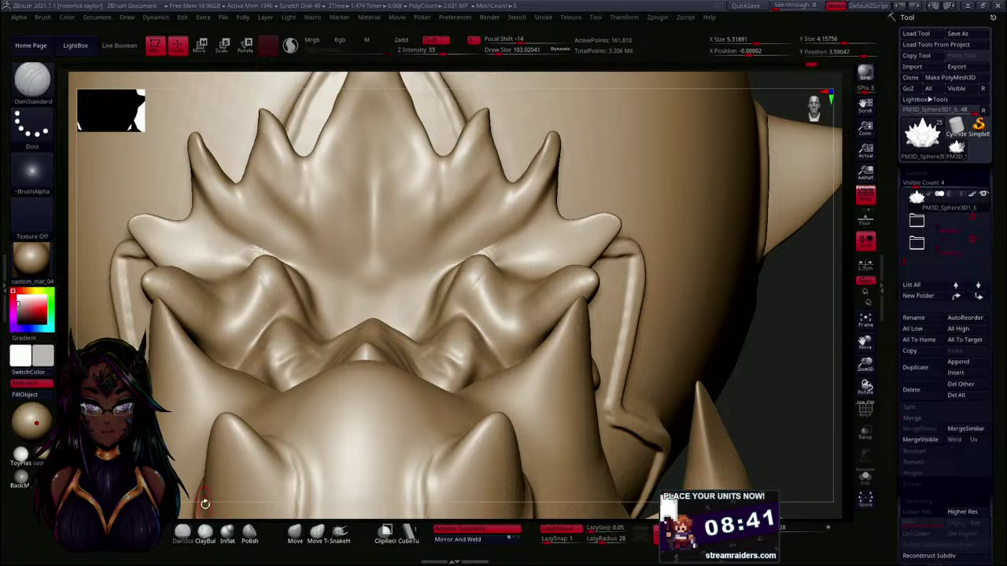
pyautogui.moveTo(751, 368)
pyautogui.mouseDown()
pyautogui.moveTo(779, 376)
pyautogui.moveTo(590, 293)
pyautogui.mouseUp()
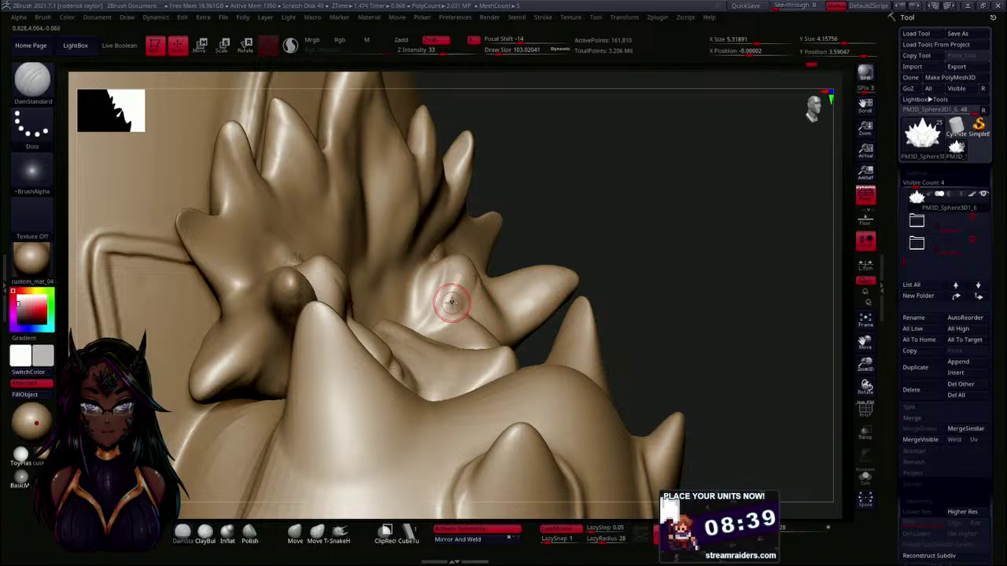
pyautogui.moveTo(479, 324); pyautogui.dragTo(484, 331)
pyautogui.moveTo(592, 277); pyautogui.dragTo(638, 248)
pyautogui.moveTo(447, 318)
pyautogui.mouseDown()
pyautogui.moveTo(469, 270)
pyautogui.moveTo(465, 299)
pyautogui.moveTo(468, 285)
pyautogui.mouseUp()
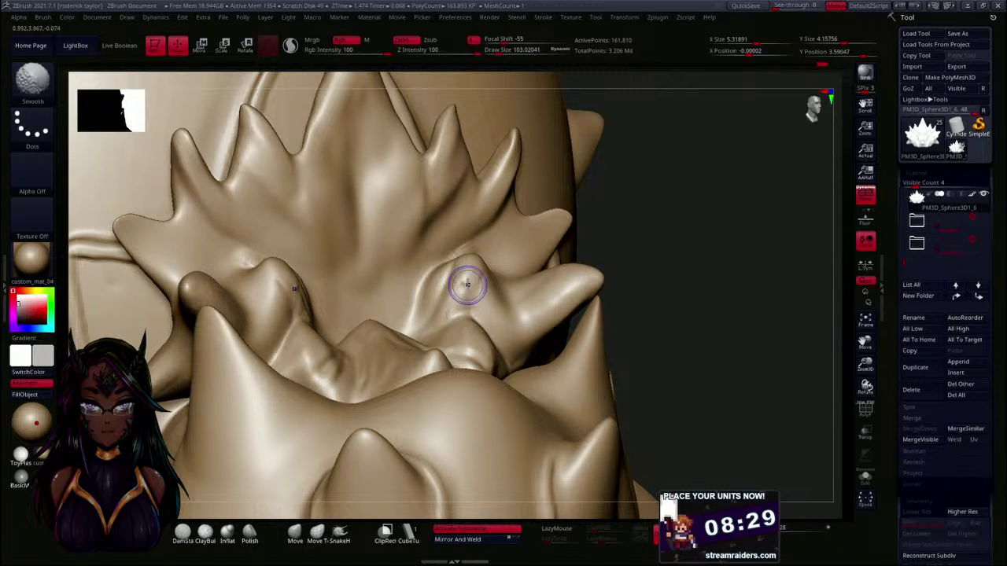
pyautogui.moveTo(744, 256)
pyautogui.mouseDown()
pyautogui.moveTo(669, 258)
pyautogui.moveTo(714, 267)
pyautogui.mouseUp()
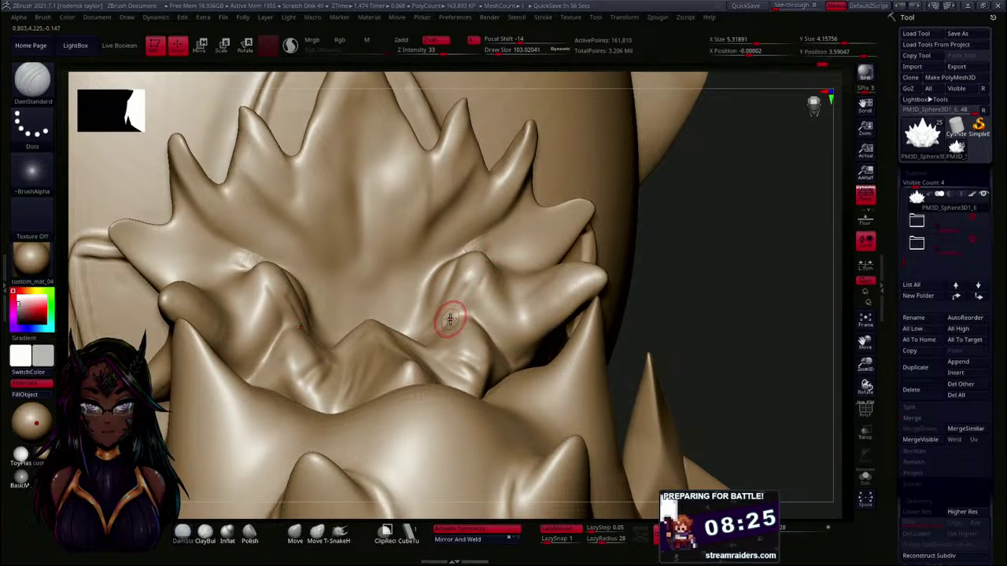
pyautogui.keyDown('shift'); pyautogui.moveTo(452, 317); pyautogui.dragTo(473, 290); pyautogui.keyUp('shift')
pyautogui.moveTo(671, 289)
pyautogui.mouseDown()
pyautogui.moveTo(717, 293)
pyautogui.moveTo(733, 335)
pyautogui.mouseUp()
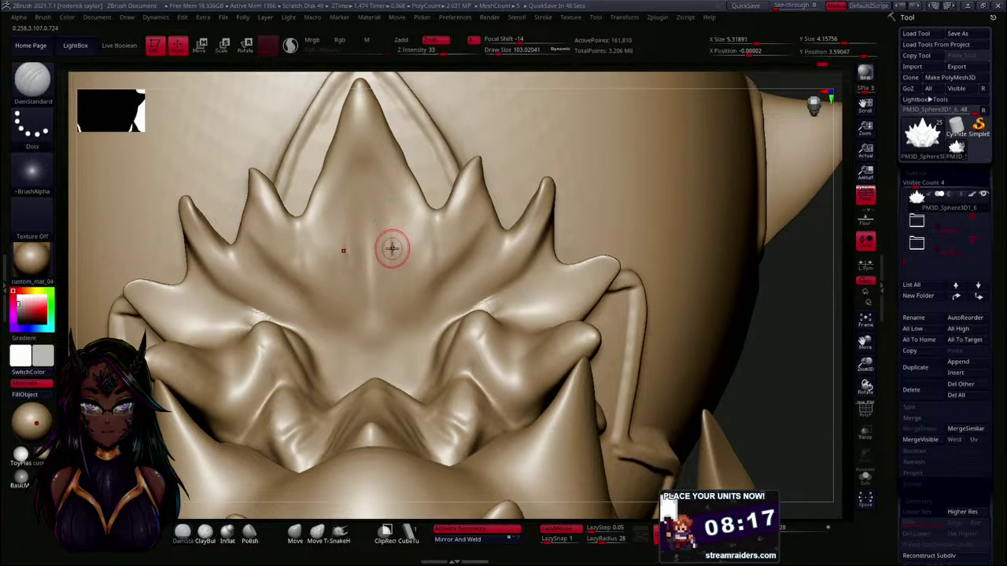
# - Build up a short ridge on each side of the upper central spike's base with ClayBuildup at draw size 77 and smooth it
pyautogui.press('ctrl')
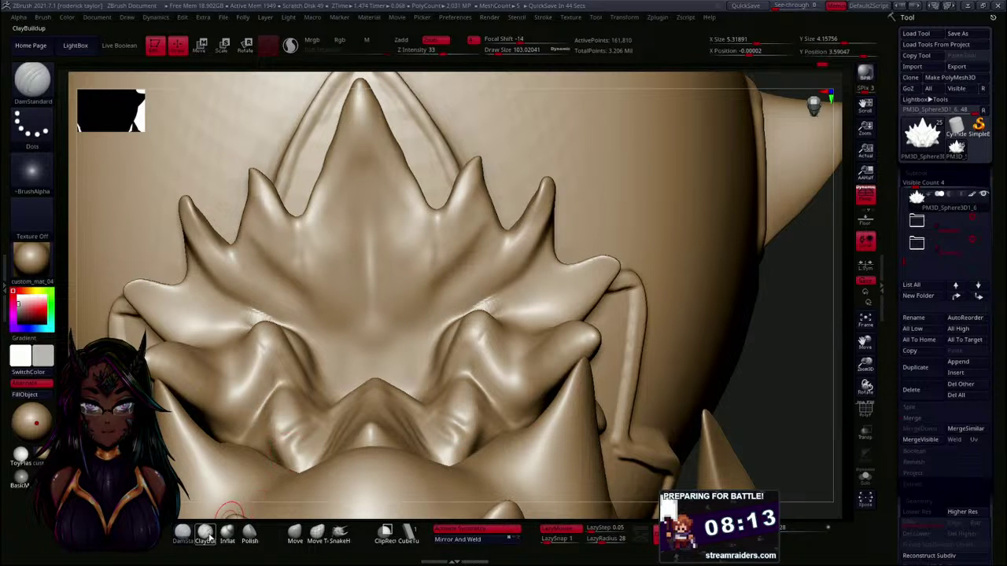
pyautogui.press('b')
pyautogui.press('c')
pyautogui.press('b')
pyautogui.press('s')
pyautogui.click(394, 245)
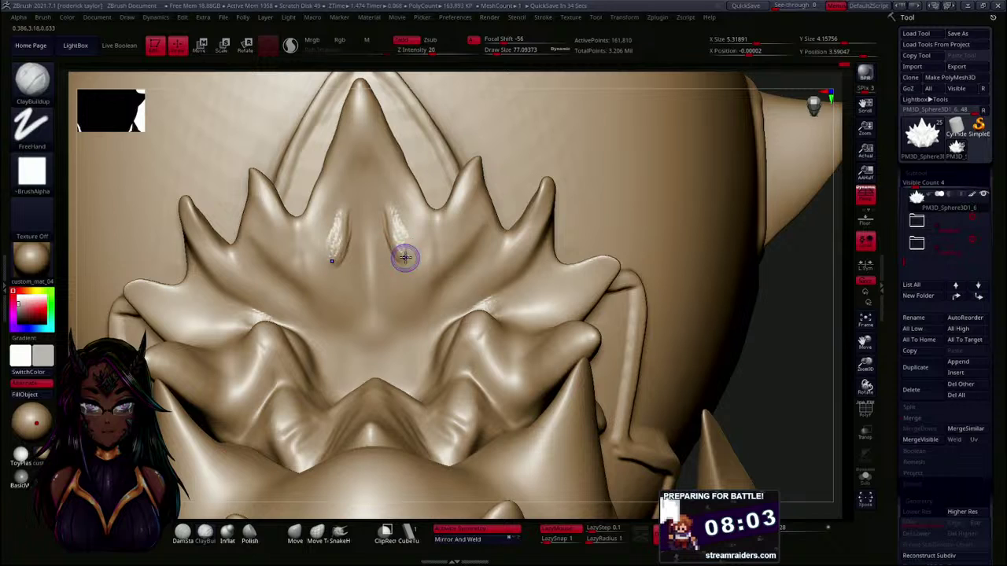
pyautogui.press('shift')
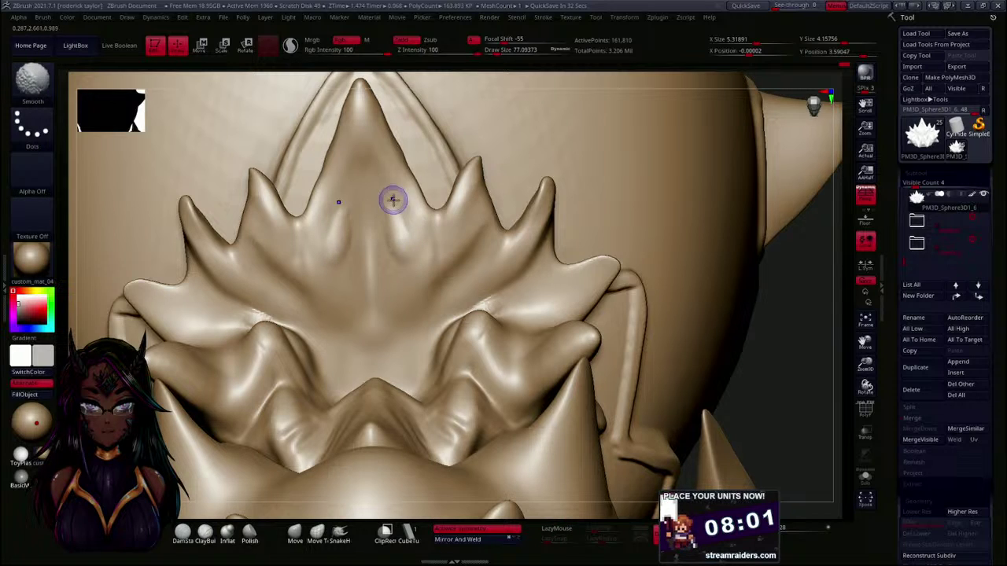
# - Carve DamStandard creases around the ridges at the upper central spike's base and up its front face, softening them with Smooth
pyautogui.click(183, 532)
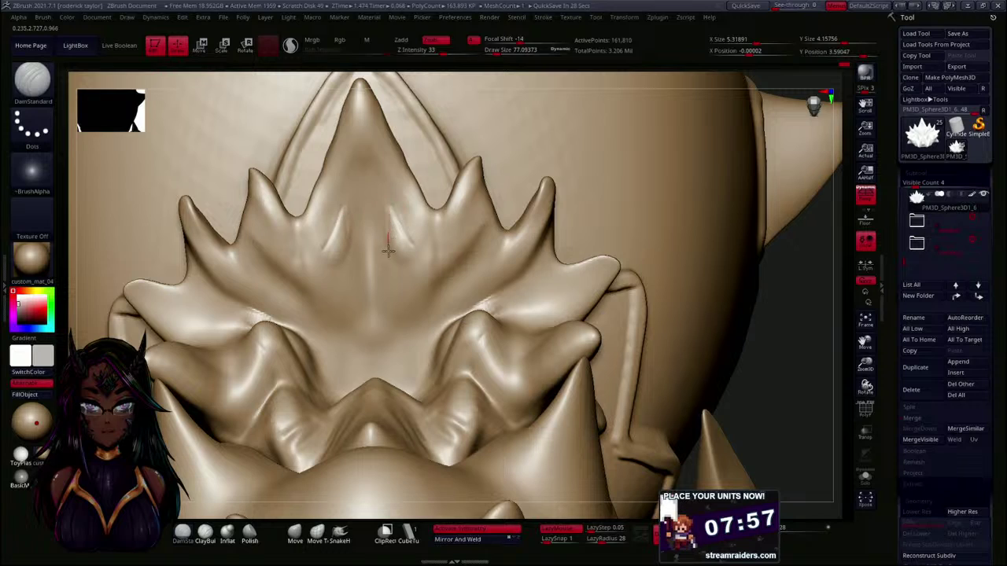
pyautogui.press('shift')
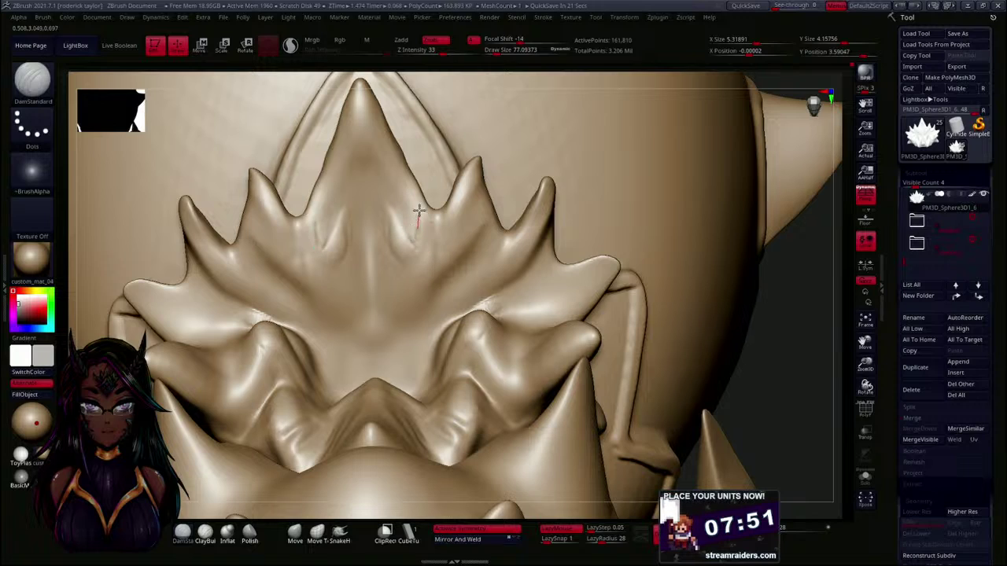
pyautogui.moveTo(423, 200); pyautogui.dragTo(423, 207)
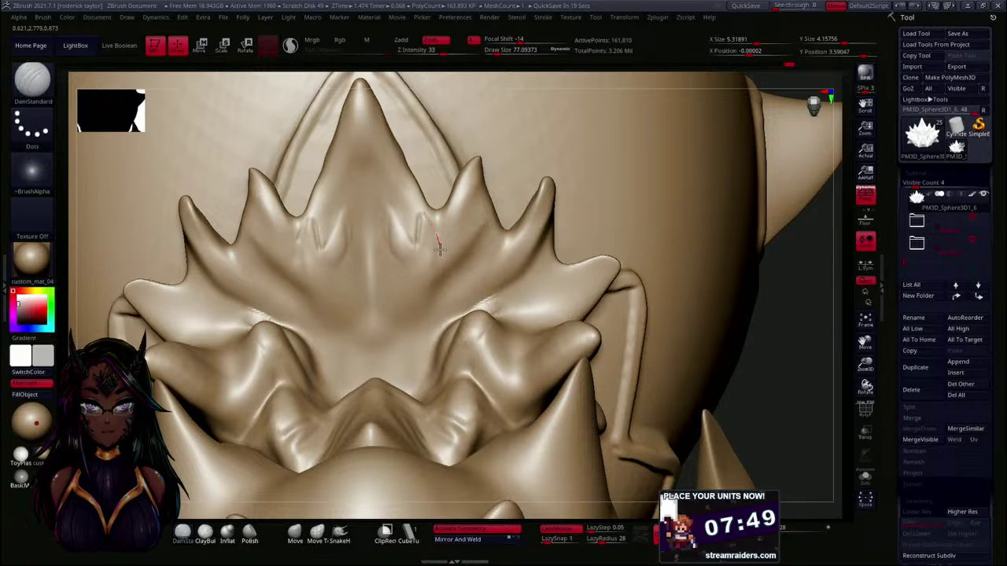
pyautogui.moveTo(446, 278); pyautogui.dragTo(447, 282)
pyautogui.moveTo(420, 215); pyautogui.dragTo(417, 238)
pyautogui.moveTo(417, 194)
pyautogui.mouseDown()
pyautogui.moveTo(420, 222)
pyautogui.moveTo(442, 254)
pyautogui.mouseUp()
pyautogui.moveTo(428, 217); pyautogui.dragTo(432, 226)
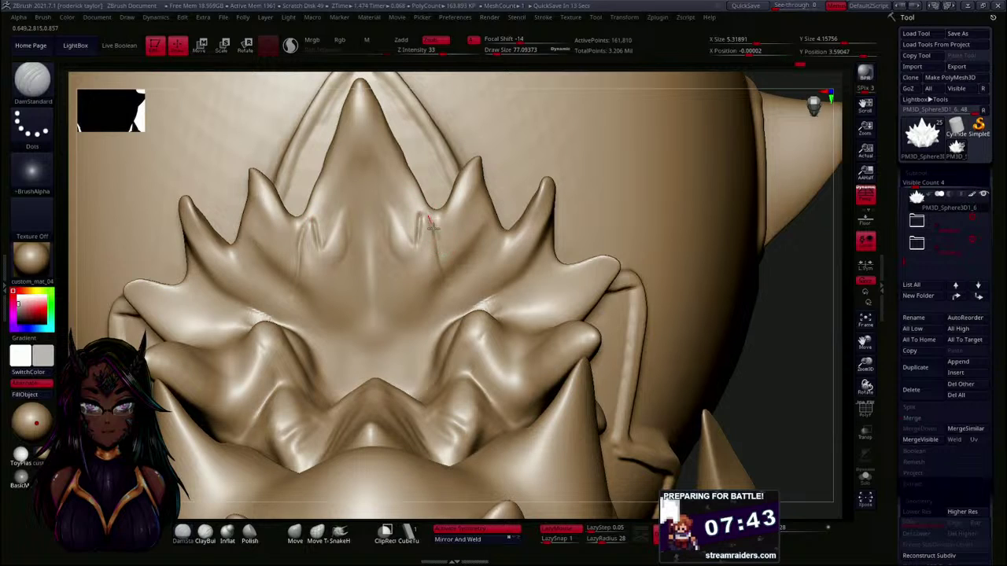
pyautogui.moveTo(446, 279)
pyautogui.mouseDown()
pyautogui.moveTo(433, 217)
pyautogui.moveTo(422, 221)
pyautogui.mouseUp()
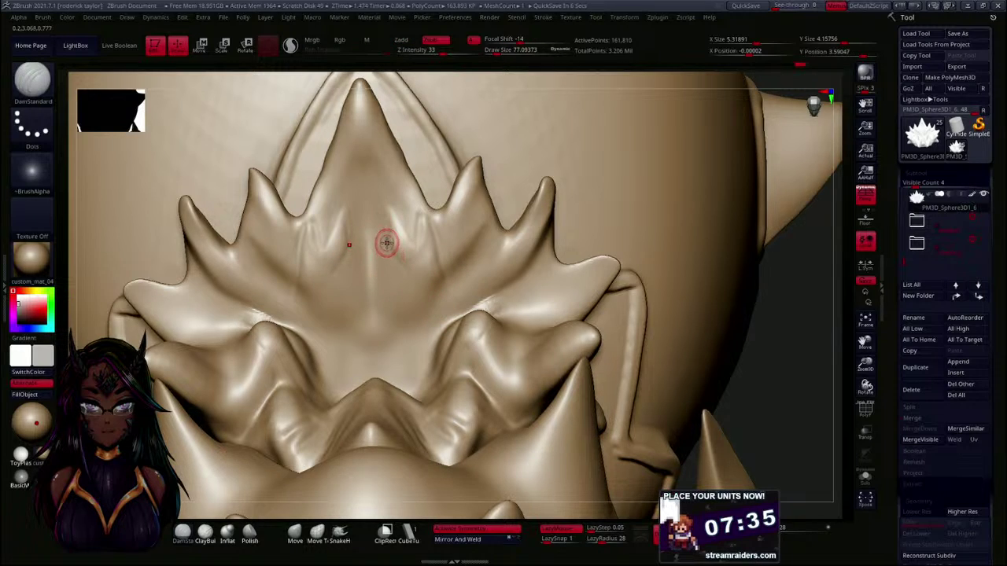
pyautogui.moveTo(383, 234)
pyautogui.mouseDown()
pyautogui.moveTo(360, 116)
pyautogui.moveTo(363, 126)
pyautogui.mouseUp()
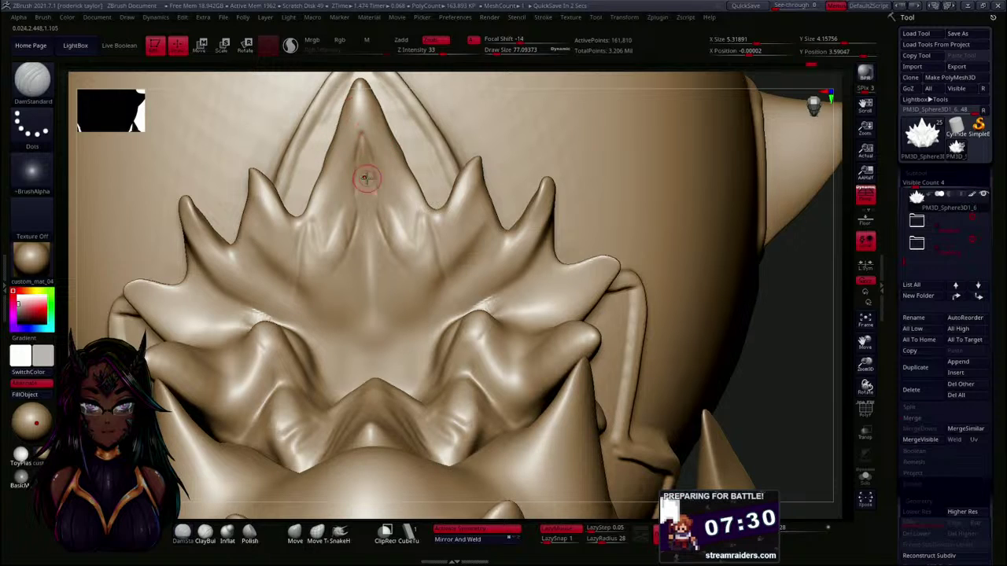
pyautogui.press('shift')
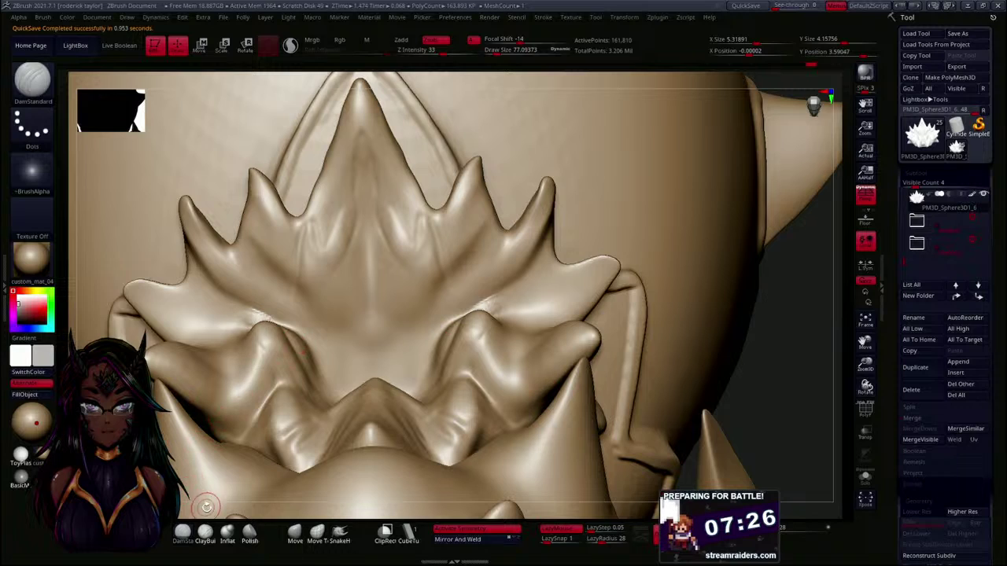
# - Layer fine ClayBuildup strands fanning down from the upper central spike's face across its base and smooth them
pyautogui.press('b')
pyautogui.press('c')
pyautogui.press('b')
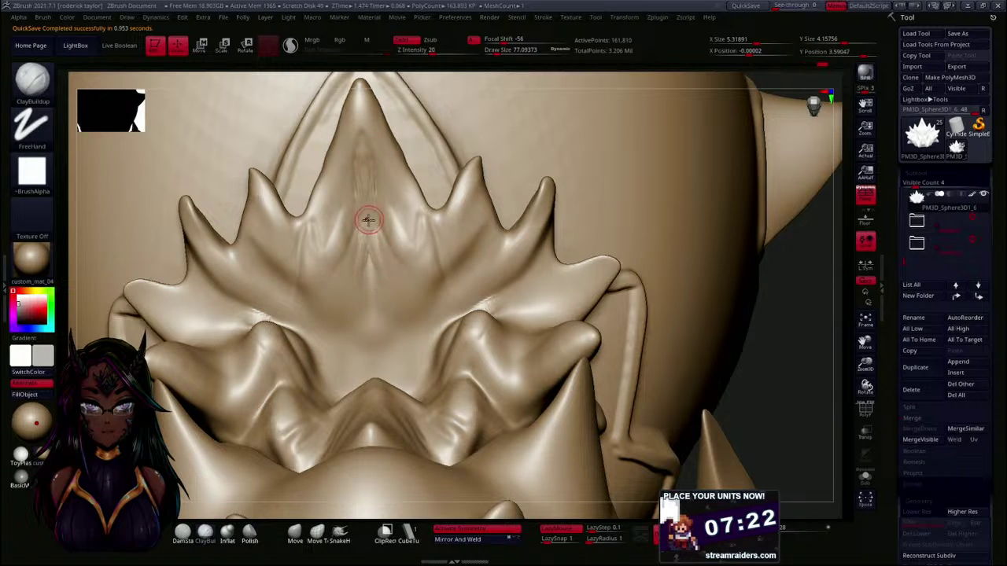
pyautogui.moveTo(383, 240); pyautogui.dragTo(405, 281)
pyautogui.moveTo(378, 240); pyautogui.dragTo(374, 279)
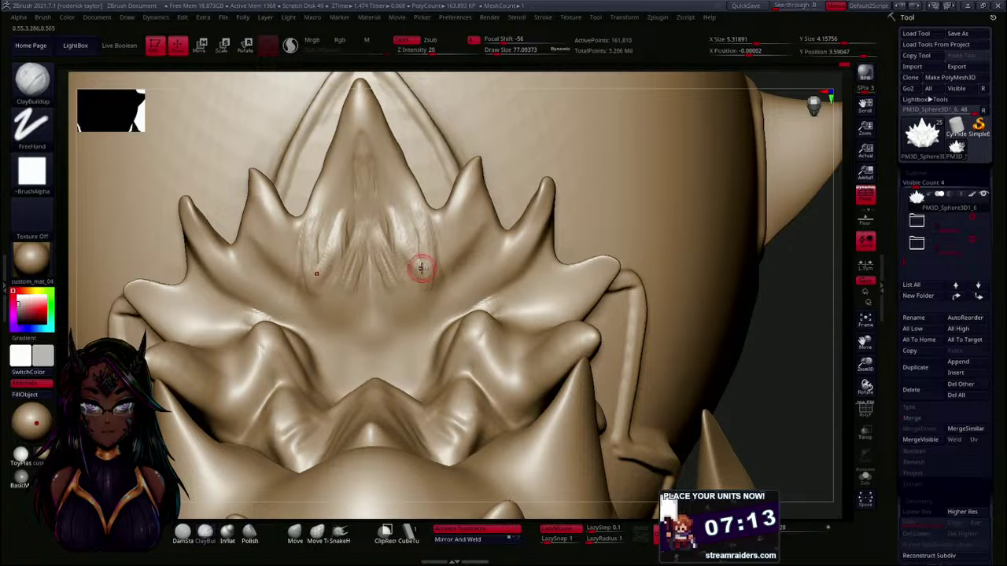
pyautogui.press('shift')
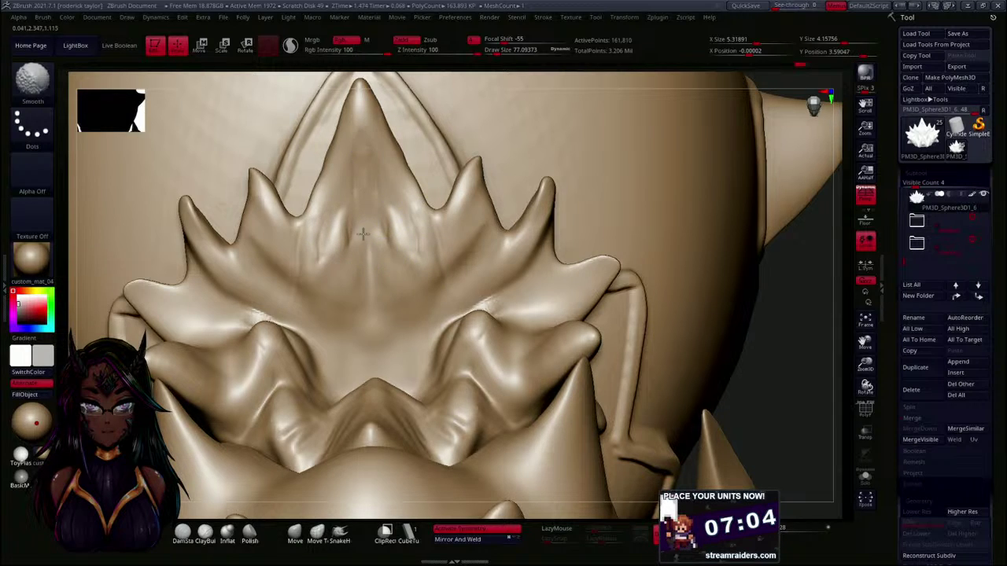
# - Carve mirrored DamStandard creases up the middle of the upper central spike's face and smooth them out toward the tip
pyautogui.click(182, 534)
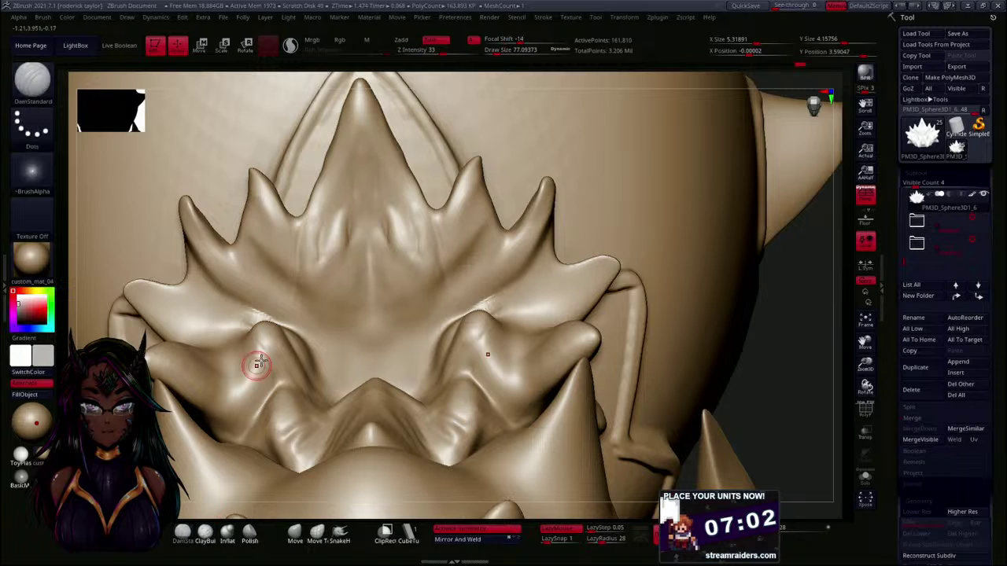
pyautogui.moveTo(372, 214); pyautogui.dragTo(371, 209)
pyautogui.moveTo(385, 248); pyautogui.dragTo(367, 184)
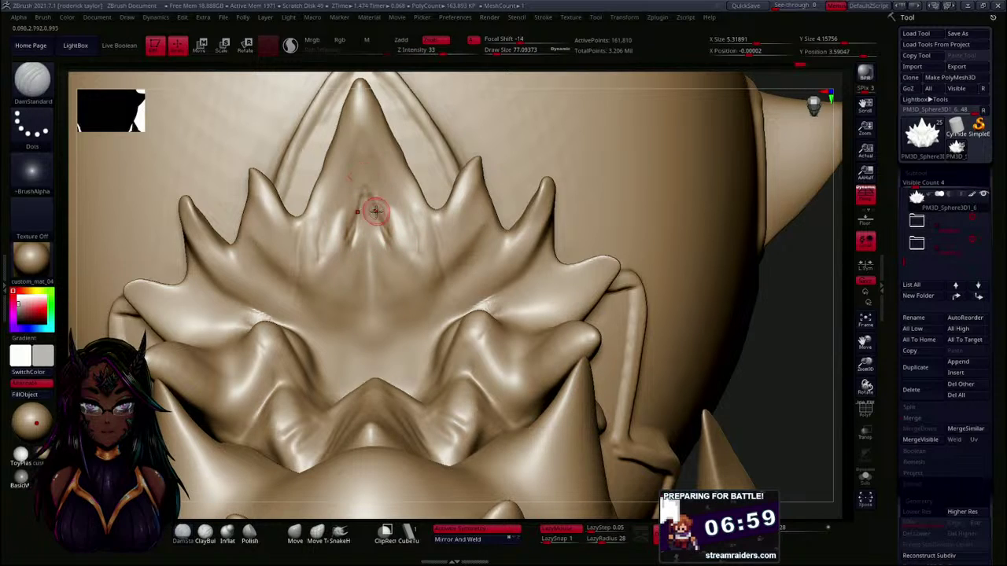
pyautogui.press('shift')
pyautogui.moveTo(389, 258)
pyautogui.keyDown('shift'); pyautogui.mouseDown()
pyautogui.moveTo(365, 204)
pyautogui.moveTo(369, 214)
pyautogui.moveTo(362, 134)
pyautogui.mouseUp(); pyautogui.keyUp('shift')
# - Redefine the ridges flanking the upper central spike's base with short creases and smooth outward toward the neighbouring spikes
pyautogui.moveTo(320, 256)
pyautogui.mouseDown()
pyautogui.moveTo(319, 207)
pyautogui.moveTo(340, 198)
pyautogui.moveTo(336, 221)
pyautogui.moveTo(346, 190)
pyautogui.moveTo(347, 199)
pyautogui.mouseUp()
pyautogui.moveTo(349, 244); pyautogui.dragTo(349, 230)
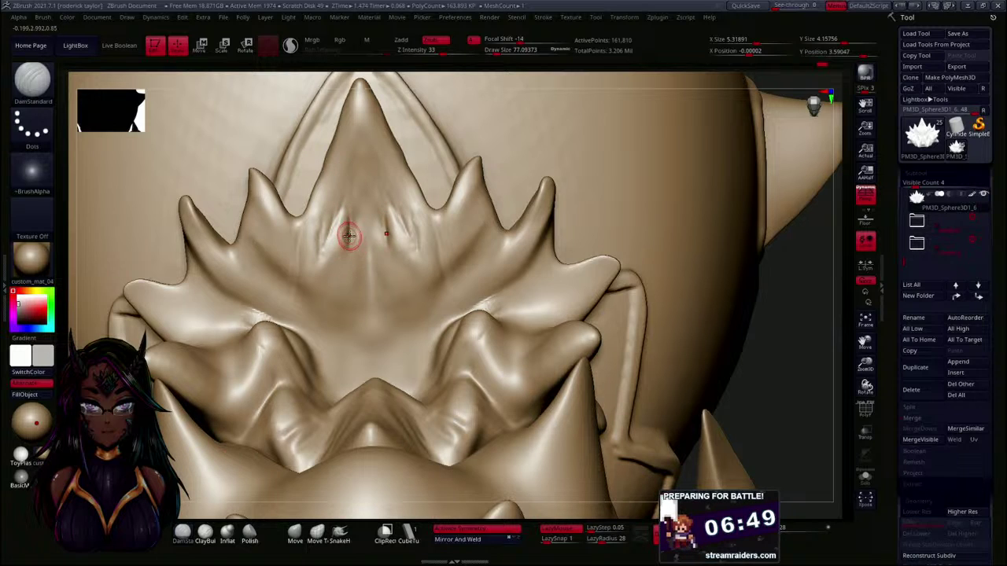
pyautogui.press('shift')
pyautogui.moveTo(336, 243)
pyautogui.keyDown('shift'); pyautogui.mouseDown()
pyautogui.moveTo(315, 241)
pyautogui.moveTo(330, 231)
pyautogui.moveTo(337, 200)
pyautogui.moveTo(350, 247)
pyautogui.mouseUp(); pyautogui.keyUp('shift')
pyautogui.press('shift')
pyautogui.moveTo(387, 276)
pyautogui.keyDown('shift'); pyautogui.mouseDown()
pyautogui.moveTo(454, 272)
pyautogui.moveTo(443, 271)
pyautogui.moveTo(444, 254)
pyautogui.moveTo(472, 186)
pyautogui.mouseUp(); pyautogui.keyUp('shift')
# - Carve long creases from the collar face up into the pointed spikes on either side of the upper central spike
pyautogui.moveTo(448, 247); pyautogui.dragTo(469, 193)
pyautogui.moveTo(479, 230); pyautogui.dragTo(477, 229)
pyautogui.moveTo(467, 285)
pyautogui.mouseDown()
pyautogui.moveTo(495, 302)
pyautogui.moveTo(475, 283)
pyautogui.moveTo(469, 253)
pyautogui.mouseUp()
pyautogui.moveTo(475, 203)
pyautogui.mouseDown()
pyautogui.moveTo(457, 218)
pyautogui.moveTo(470, 180)
pyautogui.moveTo(480, 185)
pyautogui.mouseUp()
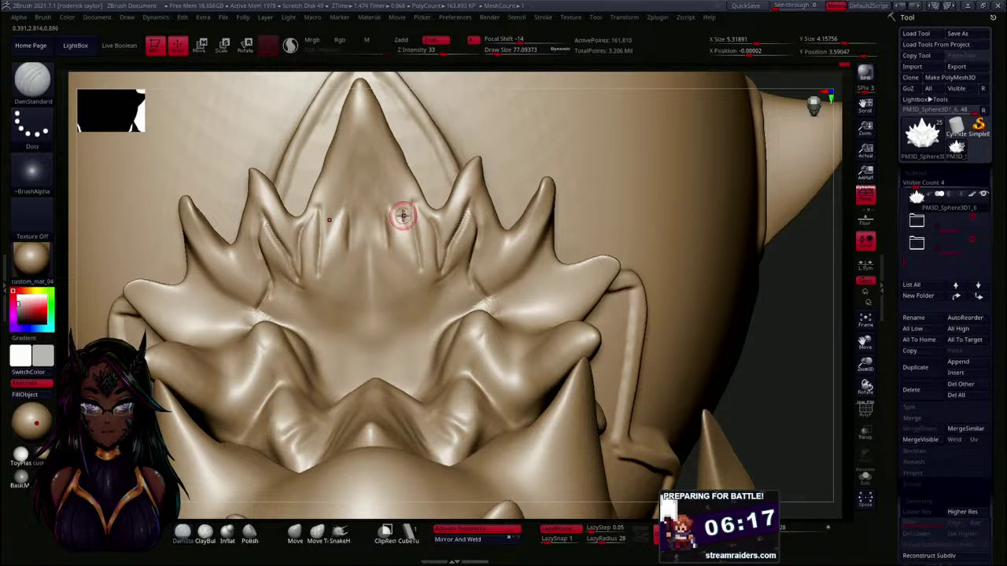
# - Deepen the tapered creases between the ridges below the upper central spike, add a central groove, and soften their lower ends
pyautogui.moveTo(418, 270); pyautogui.dragTo(428, 281)
pyautogui.moveTo(388, 248); pyautogui.dragTo(386, 251)
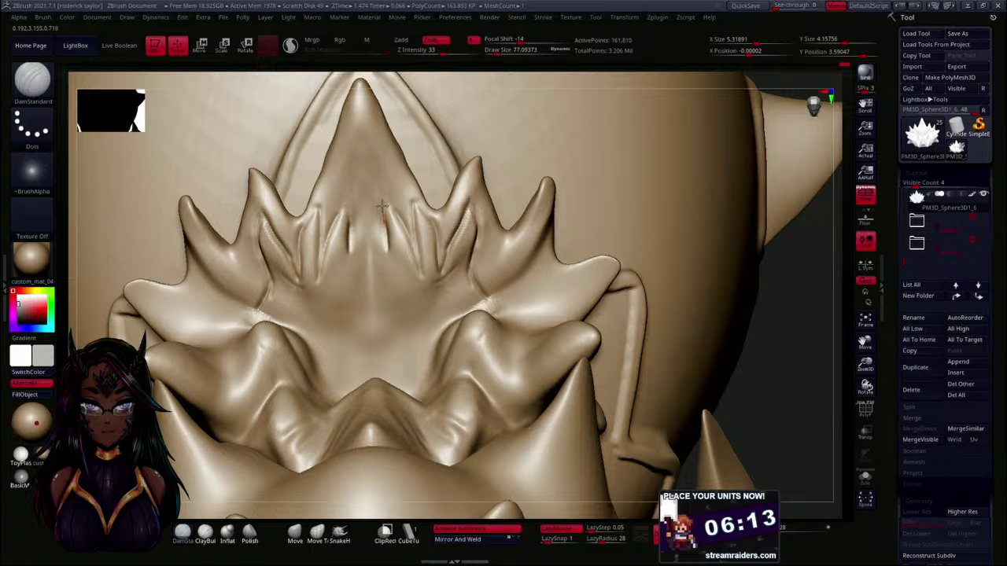
pyautogui.moveTo(386, 206)
pyautogui.mouseDown()
pyautogui.moveTo(412, 252)
pyautogui.moveTo(388, 249)
pyautogui.mouseUp()
pyautogui.moveTo(369, 203); pyautogui.dragTo(359, 163)
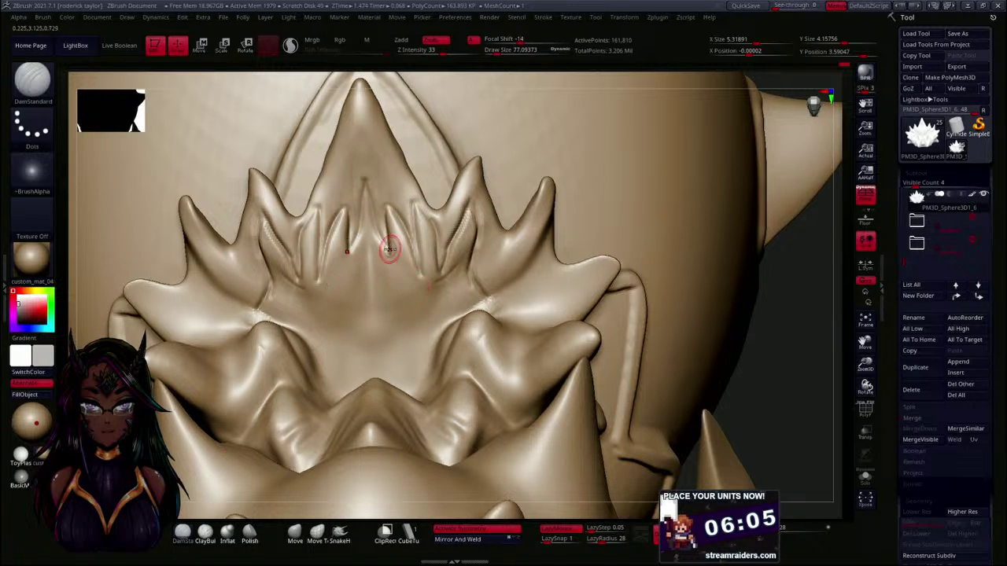
pyautogui.press('shift')
pyautogui.moveTo(407, 264)
pyautogui.mouseDown()
pyautogui.moveTo(453, 228)
pyautogui.moveTo(484, 253)
pyautogui.moveTo(449, 281)
pyautogui.mouseUp()
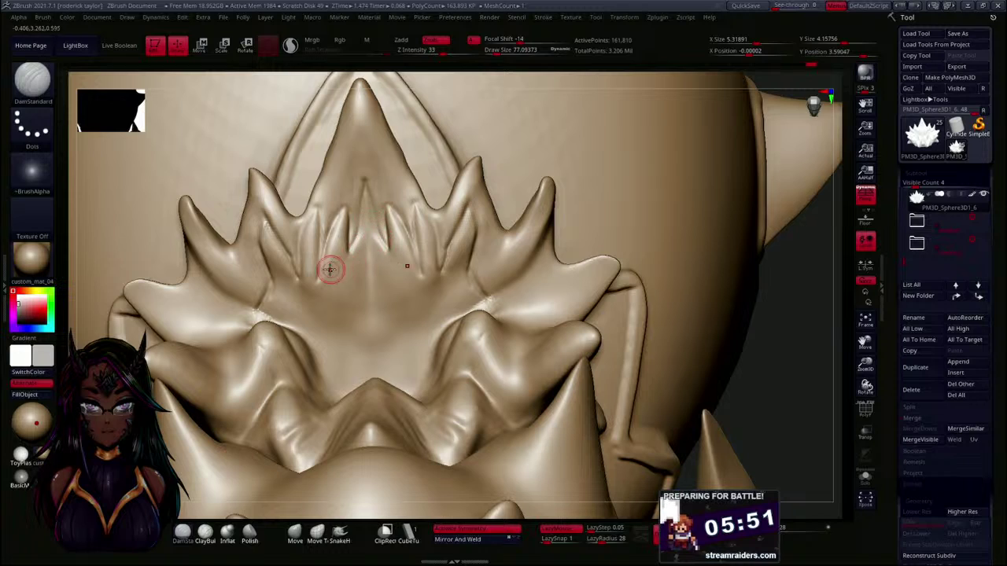
# - Carve mirrored DamStandard creases up into the spikes flanking the upper central spike and smooth their transitions into the collar face
pyautogui.press('shift')
pyautogui.keyDown('shift'); pyautogui.moveTo(268, 254); pyautogui.dragTo(265, 207); pyautogui.keyUp('shift')
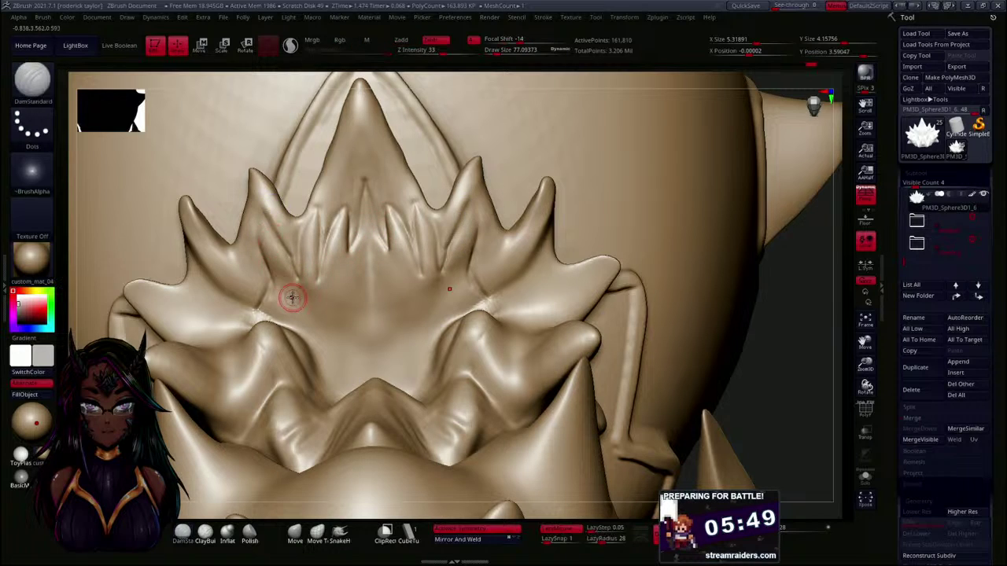
pyautogui.moveTo(270, 276)
pyautogui.mouseDown()
pyautogui.moveTo(261, 299)
pyautogui.moveTo(253, 220)
pyautogui.moveTo(269, 196)
pyautogui.mouseUp()
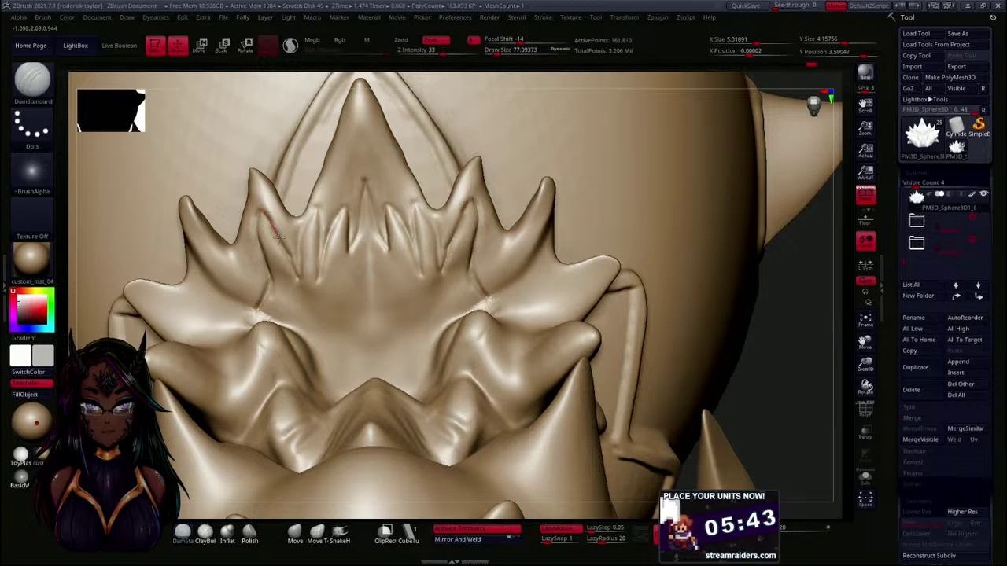
pyautogui.moveTo(306, 285)
pyautogui.mouseDown()
pyautogui.moveTo(297, 275)
pyautogui.moveTo(260, 302)
pyautogui.mouseUp()
pyautogui.moveTo(292, 250)
pyautogui.keyDown('shift'); pyautogui.mouseDown()
pyautogui.moveTo(281, 233)
pyautogui.moveTo(292, 266)
pyautogui.mouseUp(); pyautogui.keyUp('shift')
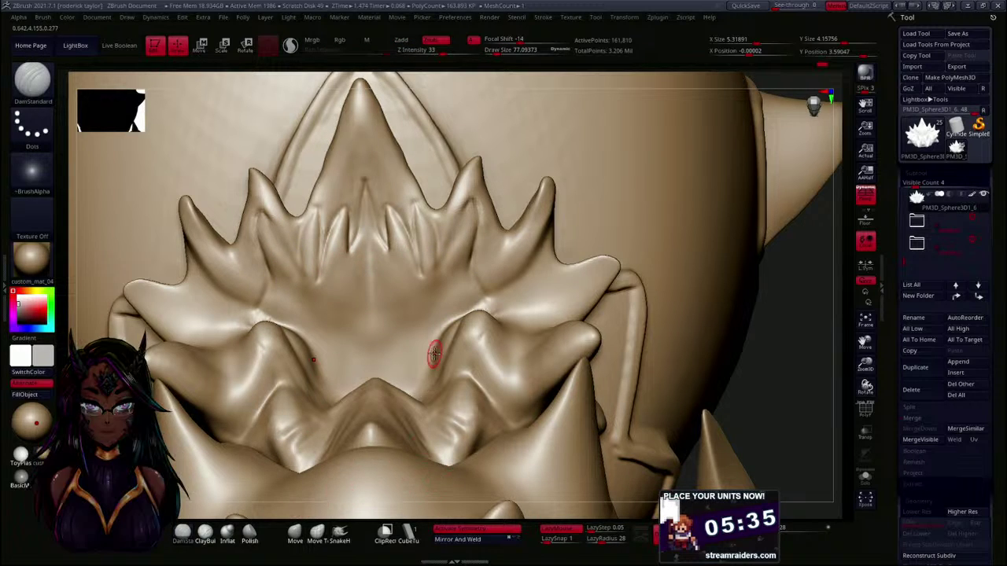
# - Without symmetry, smooth the ridges on one side of the collar face and deepen the crease running up into the adjacent spike
pyautogui.moveTo(415, 268)
pyautogui.keyDown('shift'); pyautogui.mouseDown()
pyautogui.moveTo(405, 227)
pyautogui.moveTo(427, 268)
pyautogui.moveTo(415, 230)
pyautogui.mouseUp(); pyautogui.keyUp('shift')
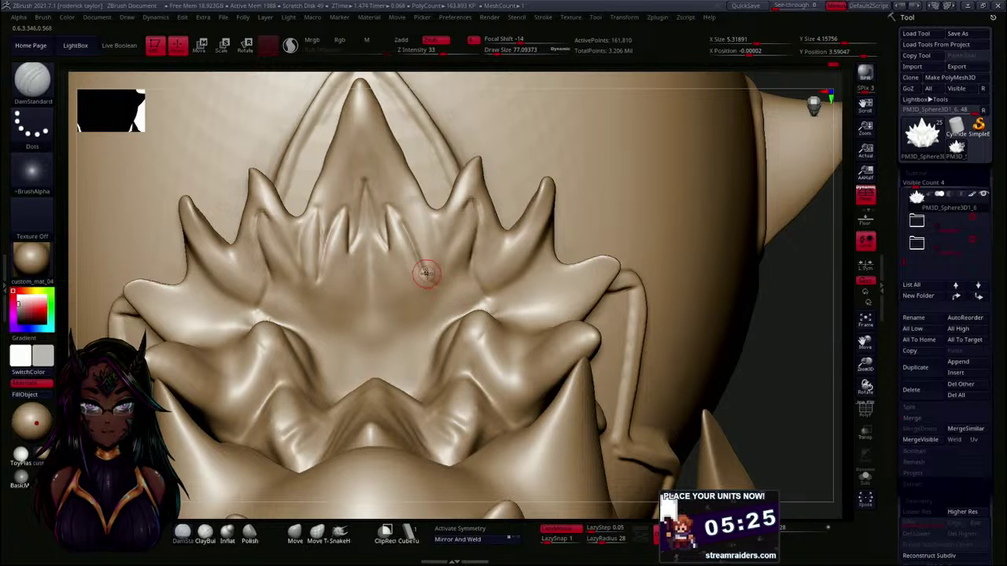
pyautogui.moveTo(462, 305)
pyautogui.mouseDown()
pyautogui.moveTo(421, 257)
pyautogui.moveTo(454, 296)
pyautogui.mouseUp()
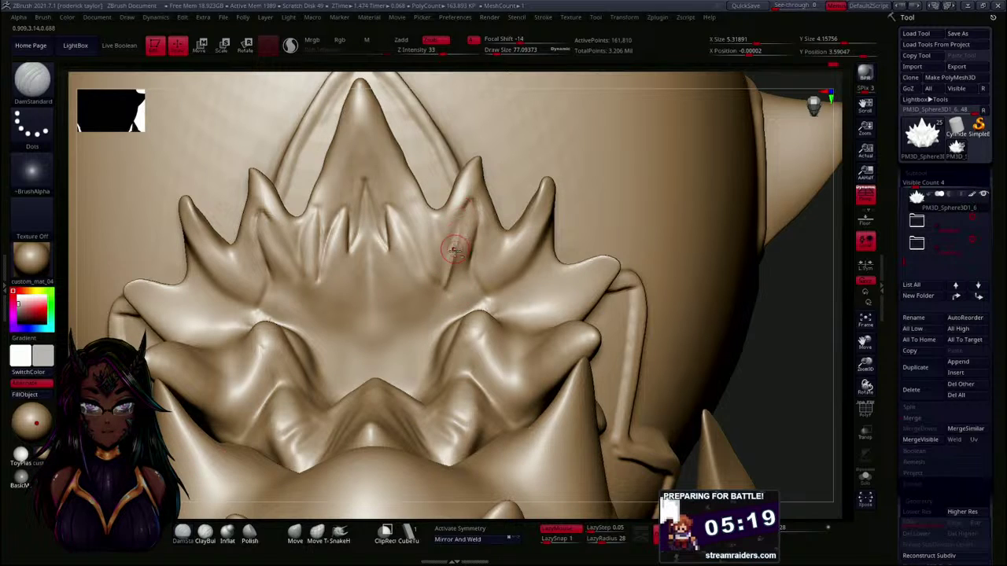
pyautogui.moveTo(457, 282); pyautogui.dragTo(449, 290)
pyautogui.moveTo(472, 216); pyautogui.dragTo(455, 282)
pyautogui.moveTo(473, 216); pyautogui.dragTo(452, 295)
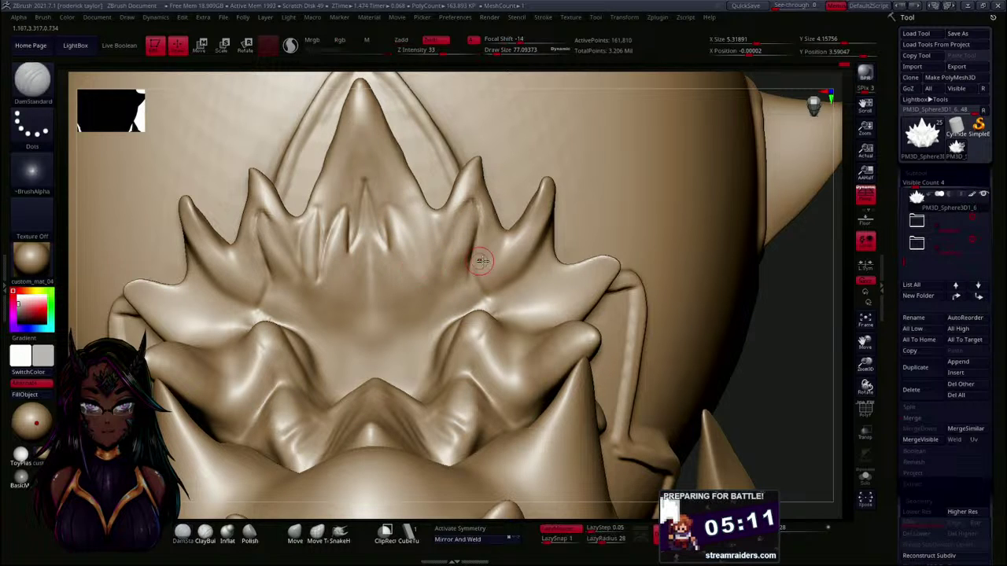
pyautogui.moveTo(775, 350)
pyautogui.mouseDown()
pyautogui.moveTo(805, 344)
pyautogui.moveTo(800, 353)
pyautogui.moveTo(739, 351)
pyautogui.mouseUp()
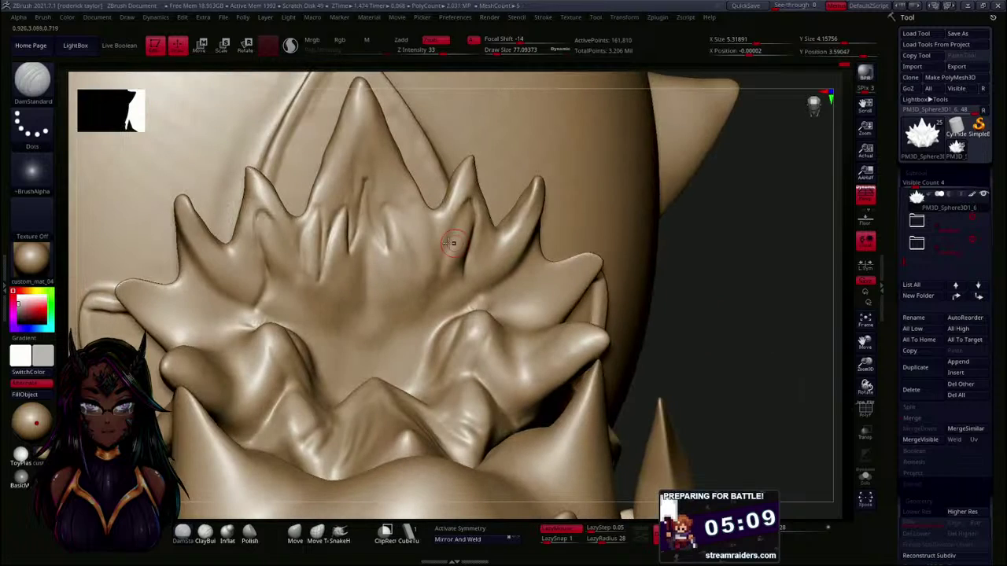
pyautogui.keyDown('shift'); pyautogui.moveTo(308, 258); pyautogui.dragTo(312, 280); pyautogui.keyUp('shift')
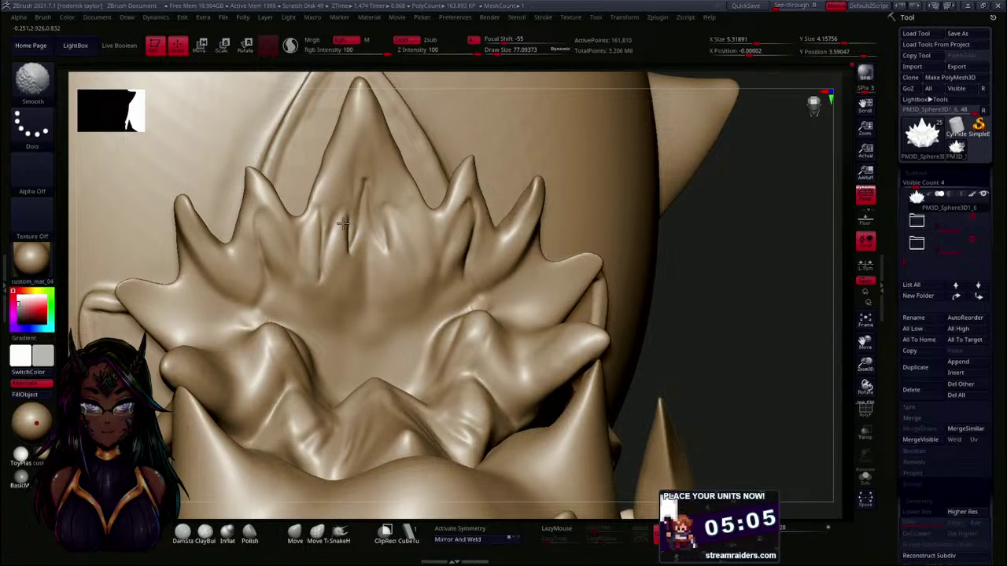
# - Pull a small thorn out of the collar face below the upper central spike with the Move brush and smooth its surface
pyautogui.moveTo(771, 309); pyautogui.dragTo(683, 286)
pyautogui.click(295, 532)
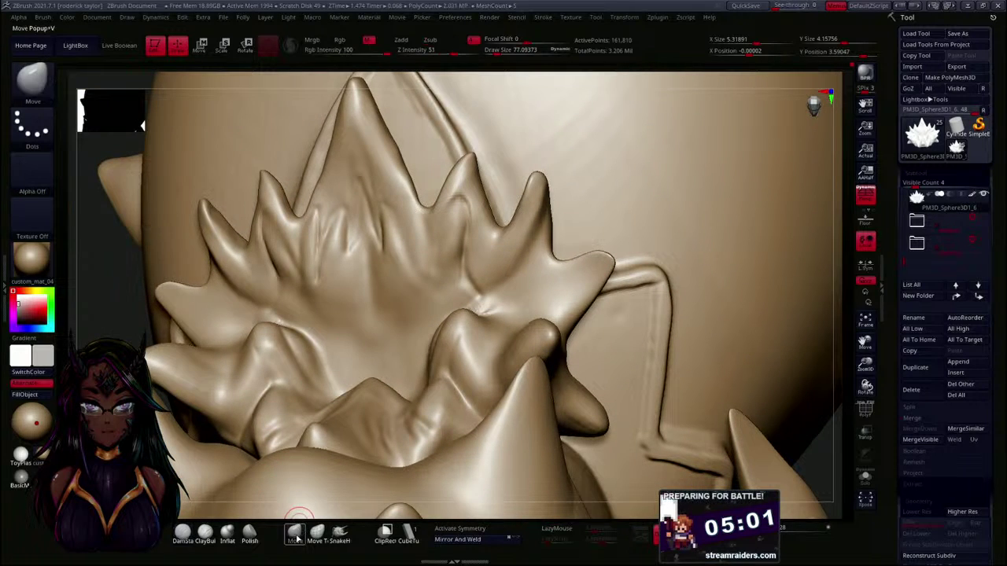
pyautogui.moveTo(127, 252)
pyautogui.mouseDown()
pyautogui.moveTo(101, 259)
pyautogui.moveTo(364, 258)
pyautogui.mouseUp()
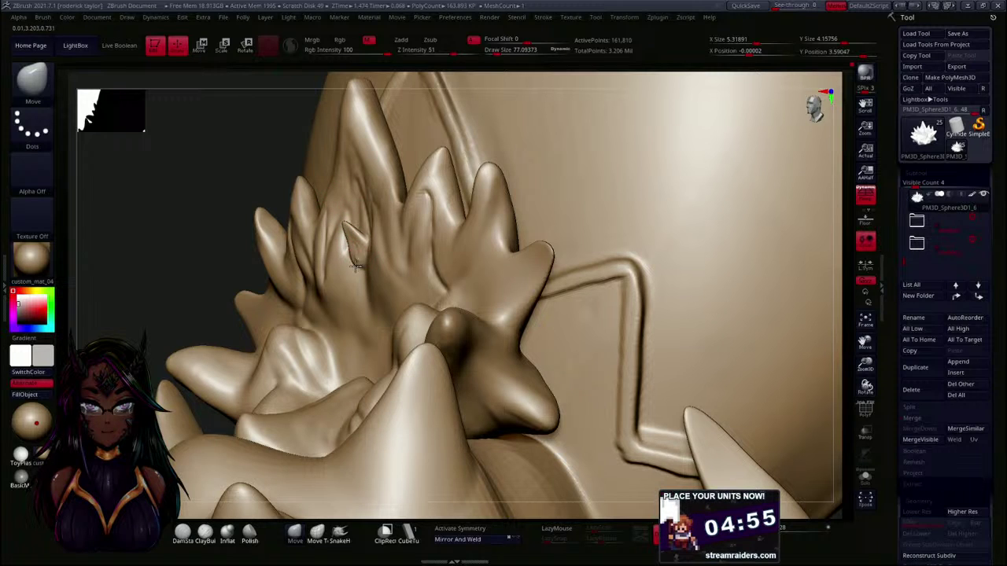
pyautogui.moveTo(151, 272); pyautogui.dragTo(261, 234)
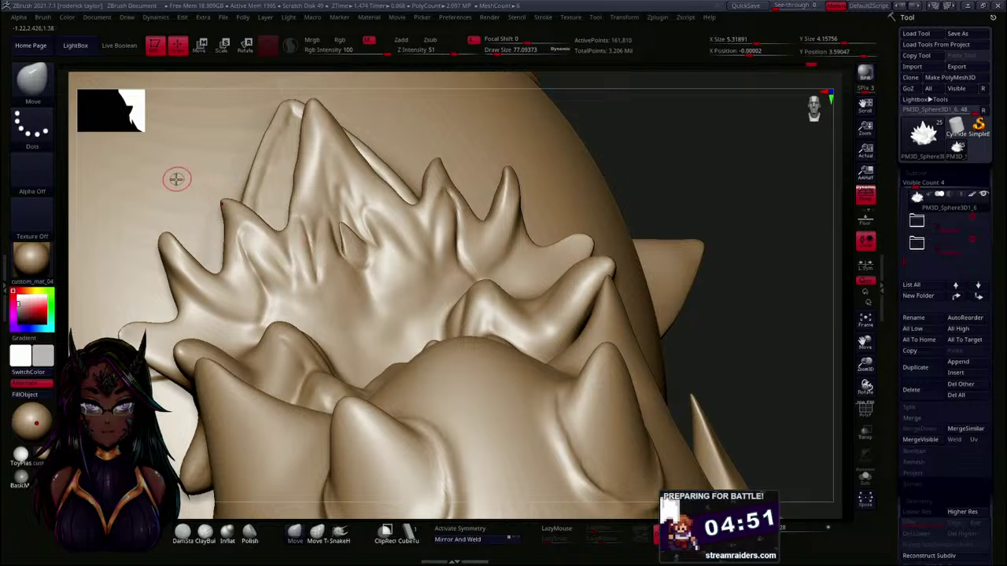
pyautogui.moveTo(696, 149)
pyautogui.mouseDown()
pyautogui.moveTo(696, 161)
pyautogui.moveTo(639, 157)
pyautogui.mouseUp()
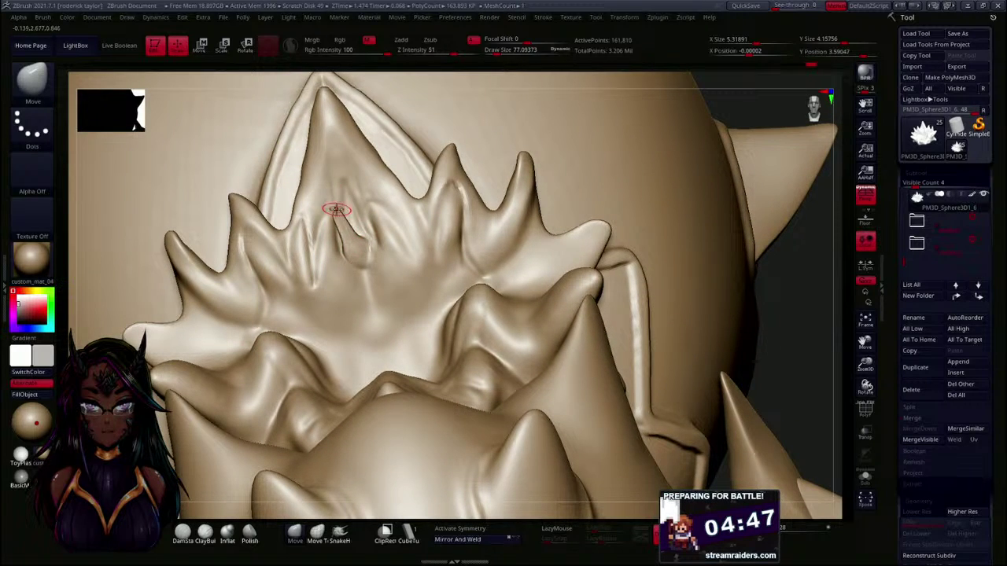
pyautogui.press('shift')
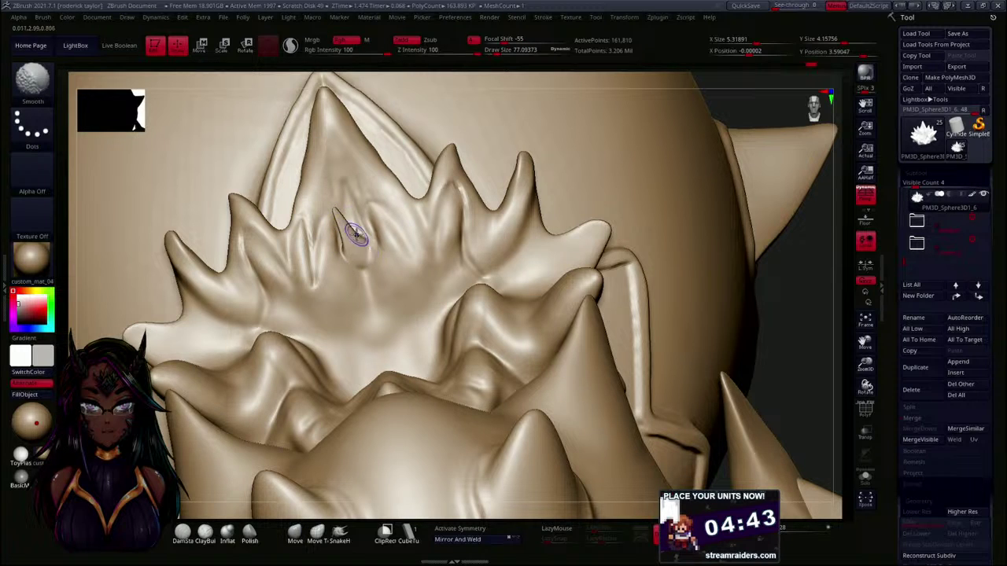
pyautogui.keyDown('shift'); pyautogui.moveTo(357, 236); pyautogui.dragTo(374, 267); pyautogui.keyUp('shift')
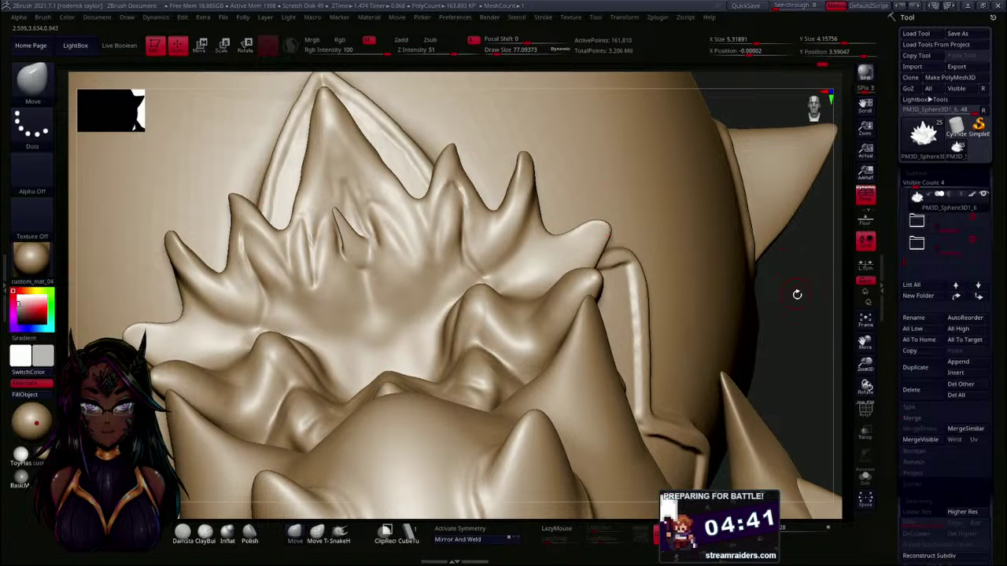
# - Smooth the small thorn's sides and base from several angles to slim it down on the collar face
pyautogui.moveTo(791, 280); pyautogui.dragTo(793, 346)
pyautogui.press('shift')
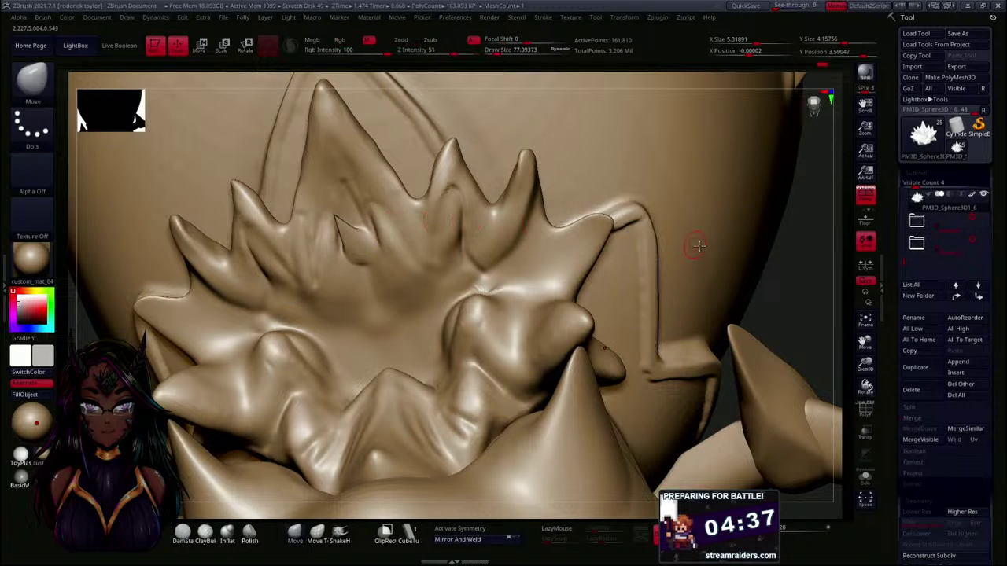
pyautogui.moveTo(780, 285); pyautogui.dragTo(795, 226)
pyautogui.press('shift')
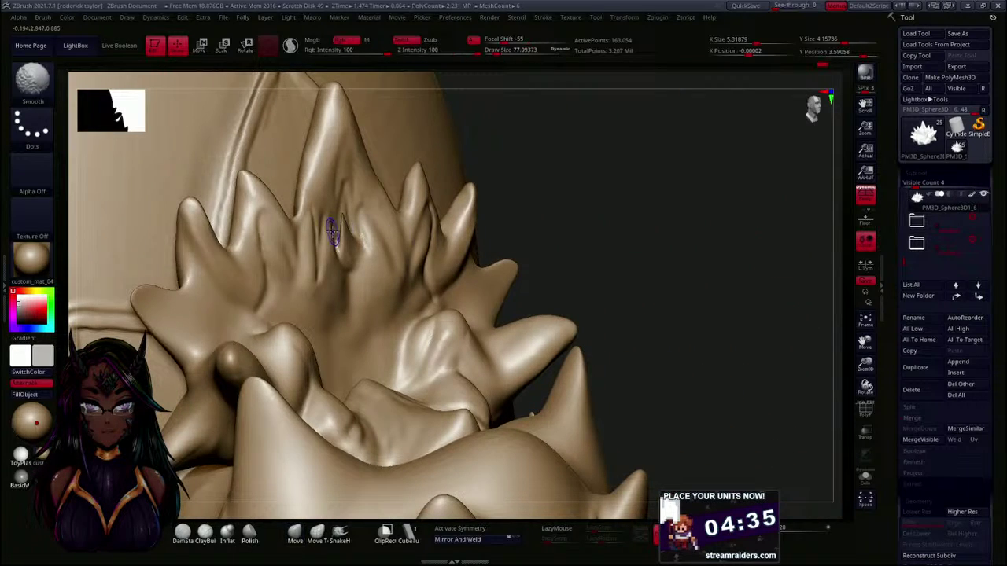
pyautogui.keyDown('shift'); pyautogui.moveTo(340, 240); pyautogui.dragTo(342, 251); pyautogui.keyUp('shift')
pyautogui.moveTo(592, 257)
pyautogui.mouseDown()
pyautogui.moveTo(640, 252)
pyautogui.moveTo(478, 226)
pyautogui.mouseUp()
pyautogui.keyDown('shift'); pyautogui.moveTo(331, 234); pyautogui.dragTo(326, 229); pyautogui.keyUp('shift')
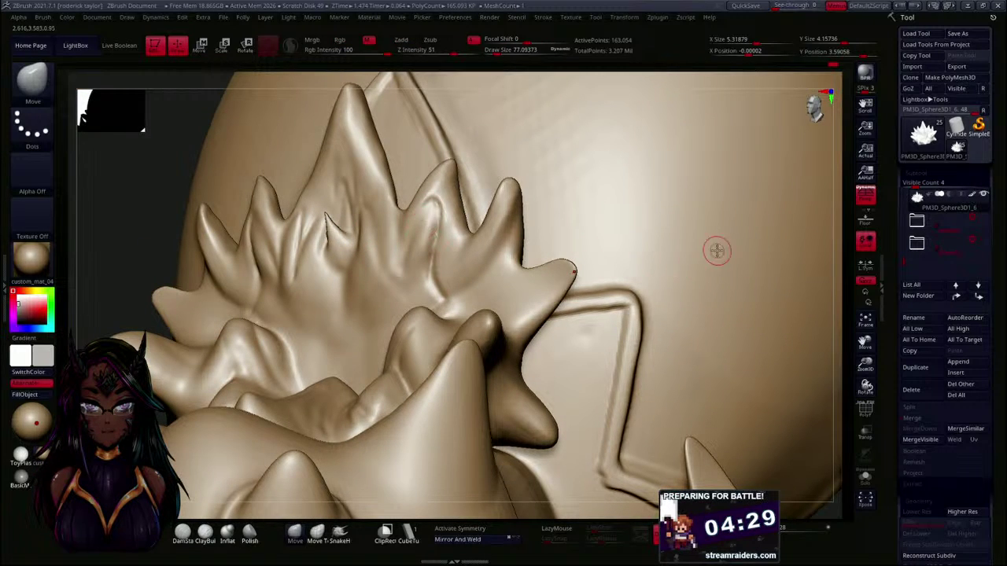
pyautogui.moveTo(103, 227)
pyautogui.mouseDown(button='right')
pyautogui.moveTo(155, 233)
pyautogui.moveTo(134, 220)
pyautogui.moveTo(179, 217)
pyautogui.mouseUp(button='right')
pyautogui.keyDown('shift'); pyautogui.moveTo(348, 238); pyautogui.dragTo(343, 235); pyautogui.keyUp('shift')
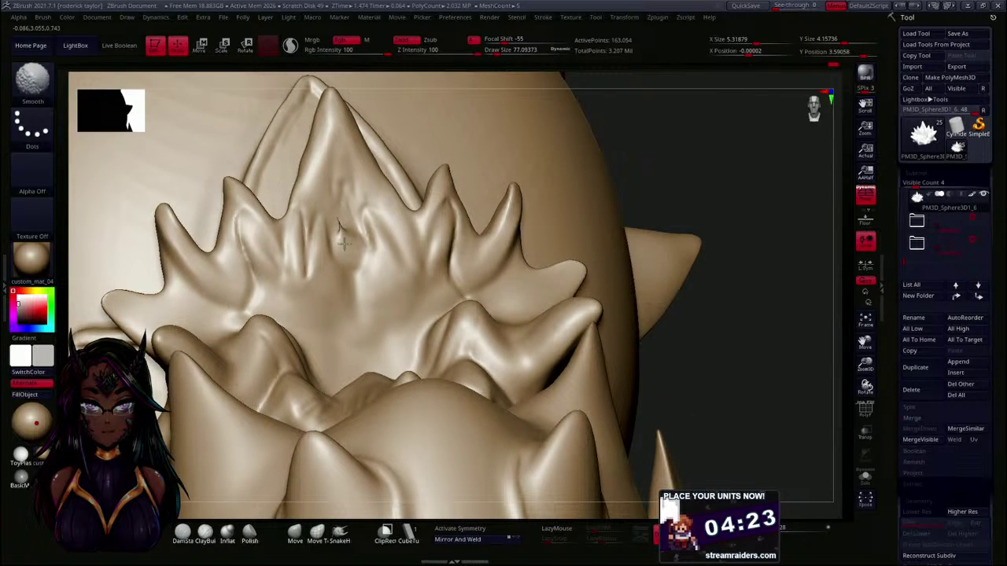
# - Pull the small central thorn upward again with the Move brush and smooth its tip and base
pyautogui.moveTo(349, 234)
pyautogui.mouseDown()
pyautogui.moveTo(350, 214)
pyautogui.moveTo(338, 218)
pyautogui.moveTo(337, 233)
pyautogui.moveTo(350, 251)
pyautogui.moveTo(344, 207)
pyautogui.mouseUp()
pyautogui.moveTo(713, 175)
pyautogui.keyDown('ctrl'); pyautogui.mouseDown()
pyautogui.moveTo(739, 228)
pyautogui.moveTo(661, 255)
pyautogui.moveTo(625, 250)
pyautogui.mouseUp(); pyautogui.keyUp('ctrl')
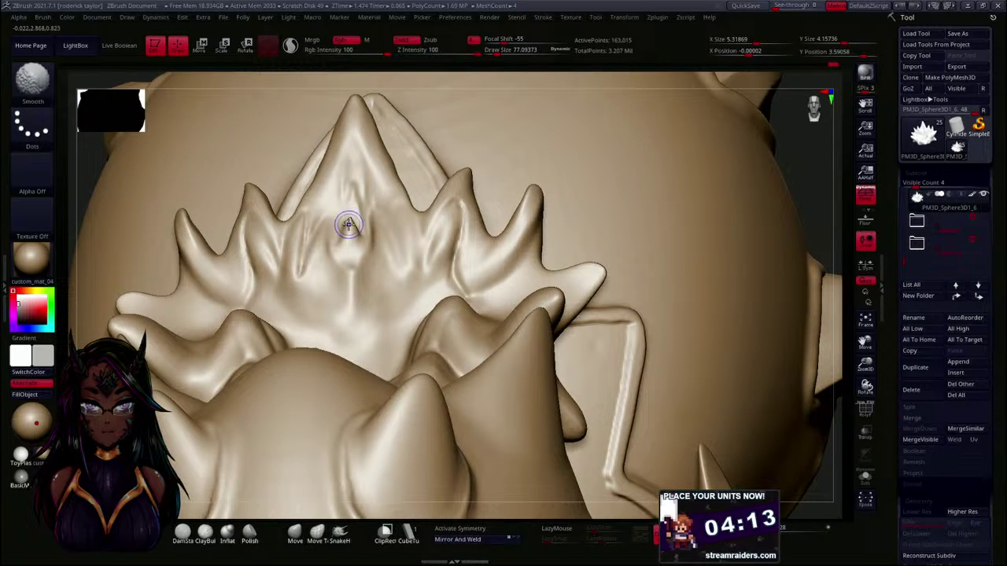
pyautogui.moveTo(349, 218); pyautogui.dragTo(354, 204)
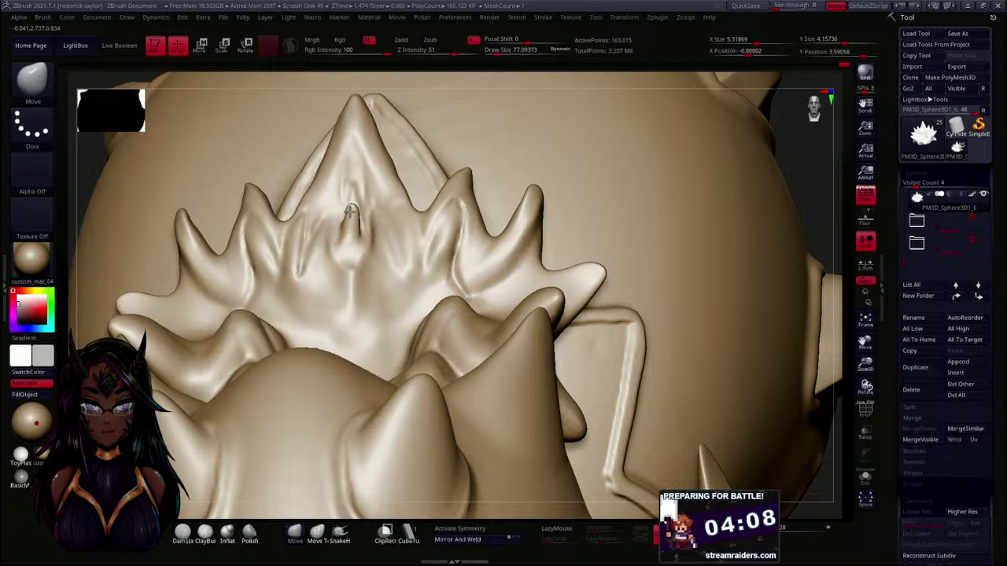
pyautogui.keyDown('shift'); pyautogui.moveTo(349, 218); pyautogui.dragTo(347, 206); pyautogui.keyUp('shift')
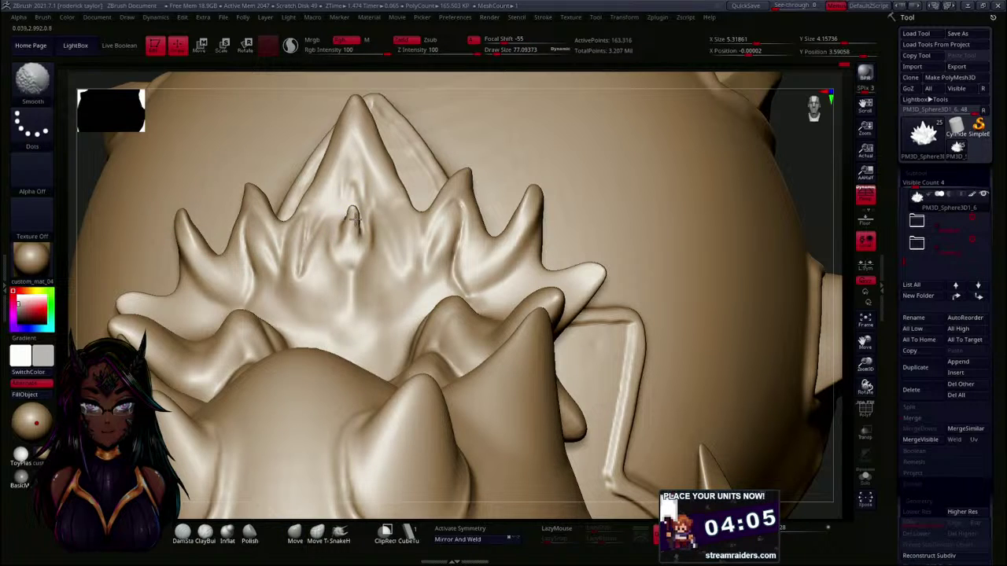
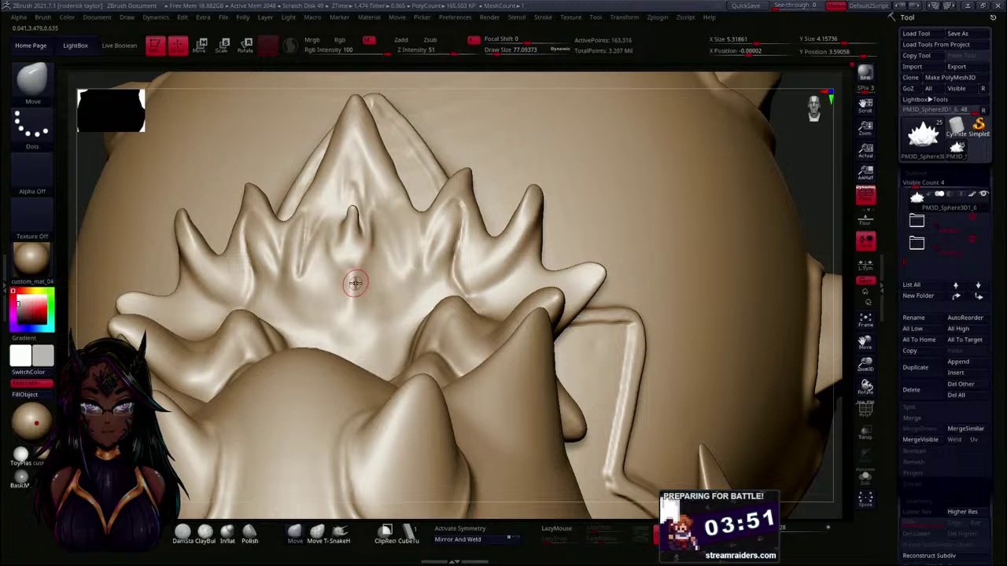
pyautogui.press('shift')
pyautogui.keyDown('shift'); pyautogui.moveTo(351, 232); pyautogui.dragTo(354, 247); pyautogui.keyUp('shift')
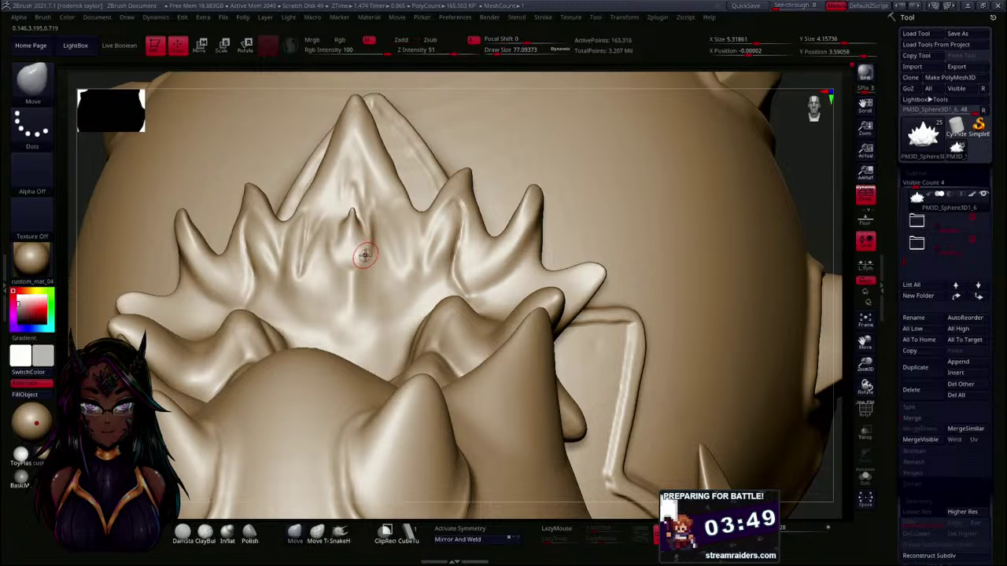
# - Smooth the small thorn back into the collar face and soften the ridges around it
pyautogui.moveTo(777, 189)
pyautogui.mouseDown()
pyautogui.moveTo(816, 186)
pyautogui.moveTo(621, 159)
pyautogui.moveTo(632, 188)
pyautogui.moveTo(568, 202)
pyautogui.mouseUp()
pyautogui.keyDown('shift'); pyautogui.moveTo(335, 237); pyautogui.dragTo(345, 244); pyautogui.keyUp('shift')
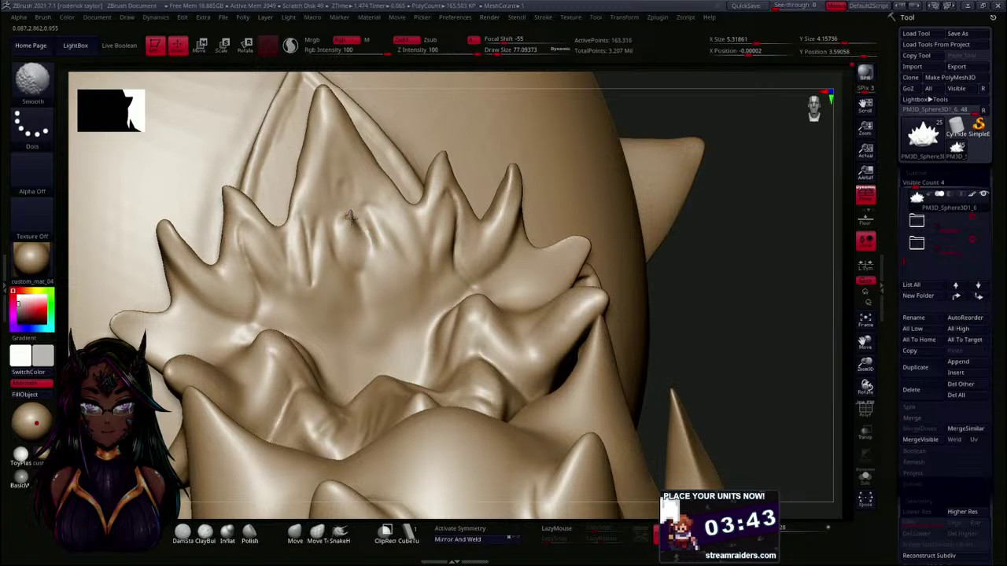
pyautogui.keyDown('shift'); pyautogui.moveTo(355, 215); pyautogui.dragTo(360, 266); pyautogui.keyUp('shift')
pyautogui.moveTo(790, 334); pyautogui.dragTo(708, 306)
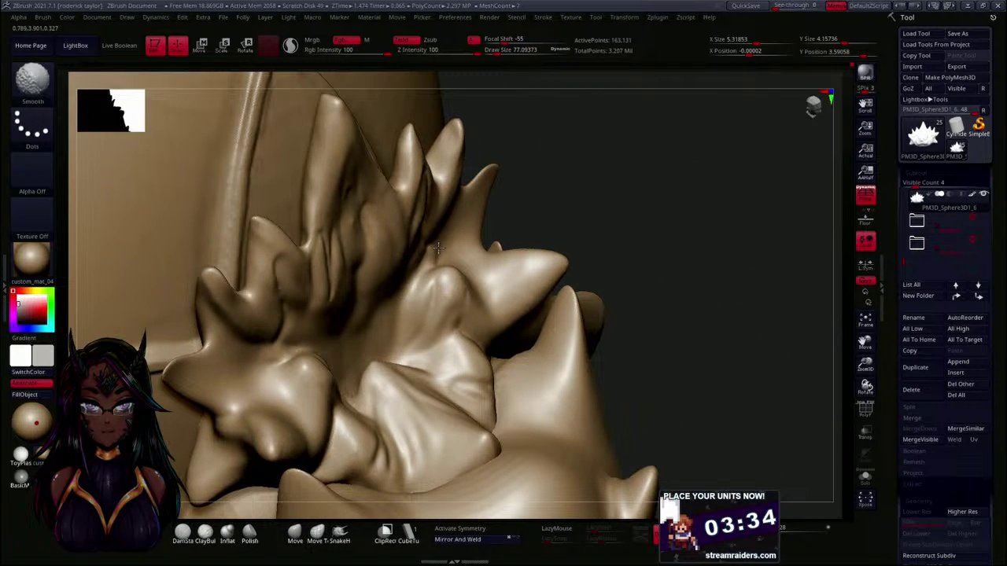
pyautogui.moveTo(533, 213)
pyautogui.mouseDown()
pyautogui.moveTo(692, 201)
pyautogui.moveTo(476, 215)
pyautogui.mouseUp()
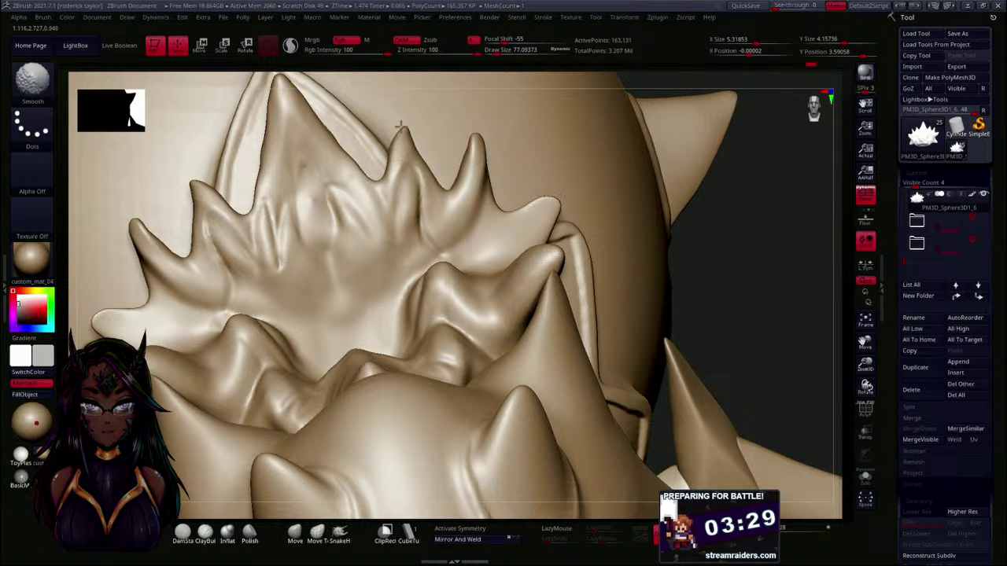
# - Build up a ClayBuildup ridge from the collar face into the spike beside the upper central spike and smooth it
pyautogui.moveTo(754, 300)
pyautogui.mouseDown()
pyautogui.moveTo(766, 286)
pyautogui.moveTo(760, 313)
pyautogui.mouseUp()
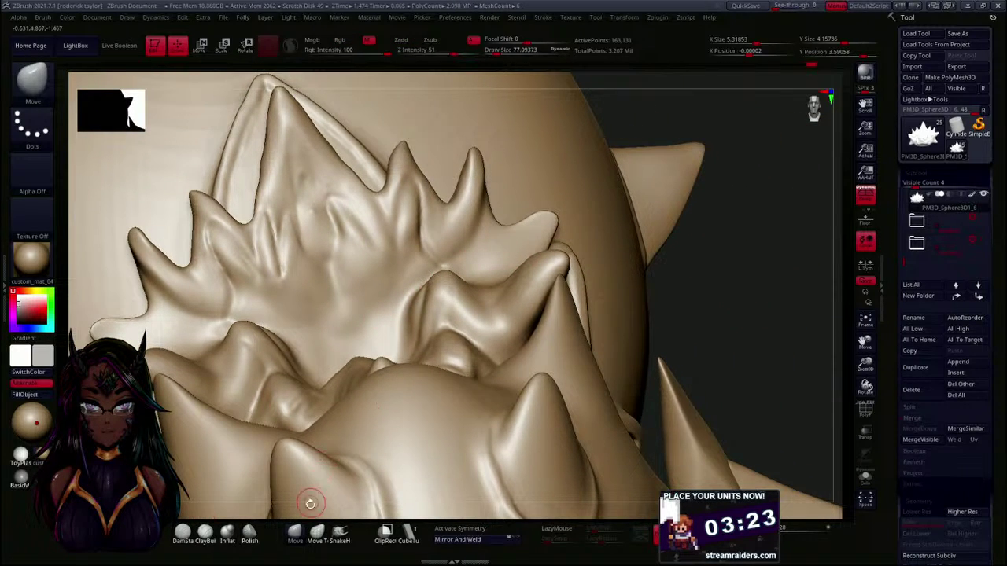
pyautogui.press('b')
pyautogui.press('c')
pyautogui.press('b')
pyautogui.moveTo(398, 239); pyautogui.dragTo(404, 186)
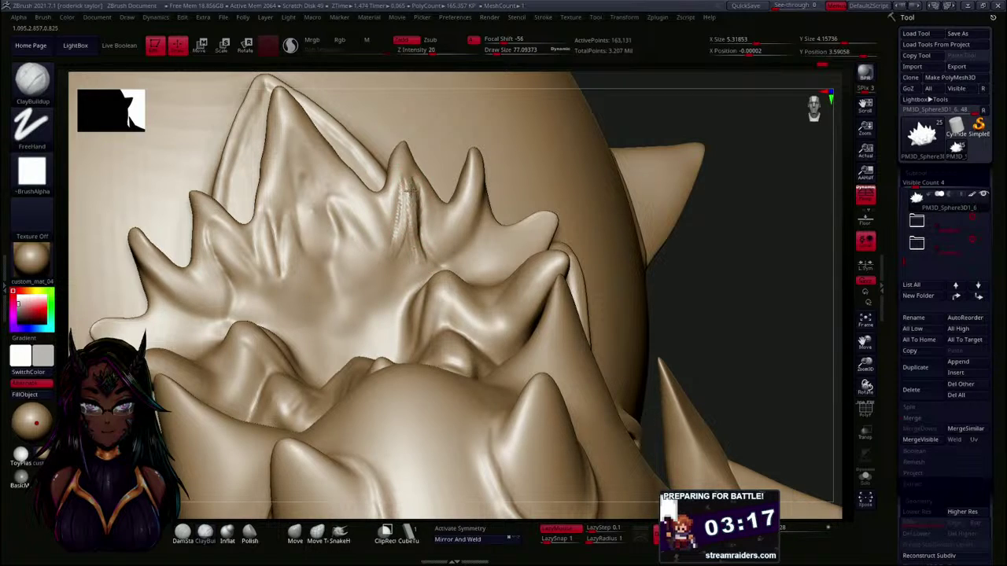
pyautogui.keyDown('shift'); pyautogui.moveTo(416, 247); pyautogui.dragTo(402, 186); pyautogui.keyUp('shift')
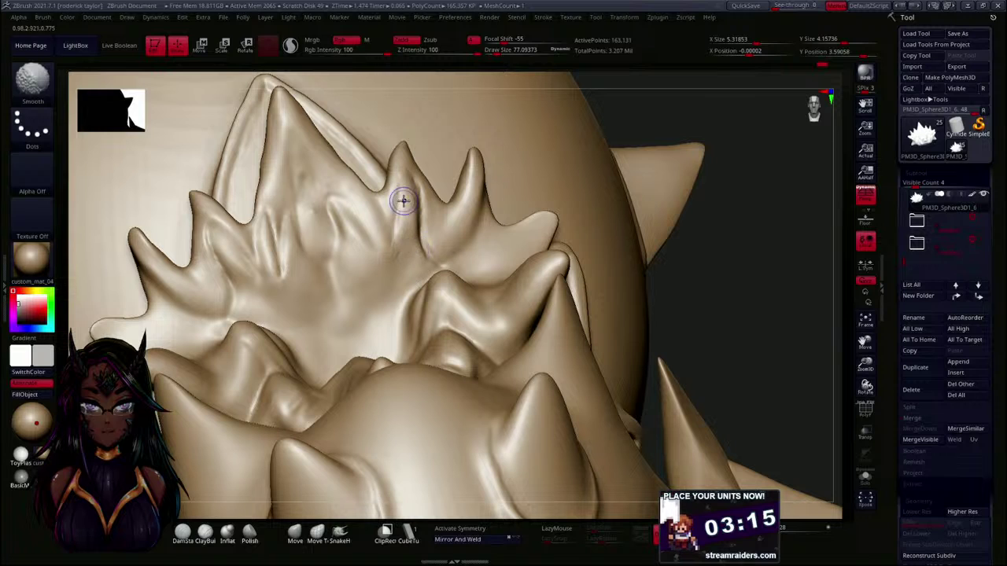
# - Soften the short creases beside the upper central spike's base and smooth the collar face outward toward the opposite side spikes
pyautogui.moveTo(737, 339)
pyautogui.mouseDown()
pyautogui.moveTo(670, 346)
pyautogui.moveTo(661, 360)
pyautogui.mouseUp()
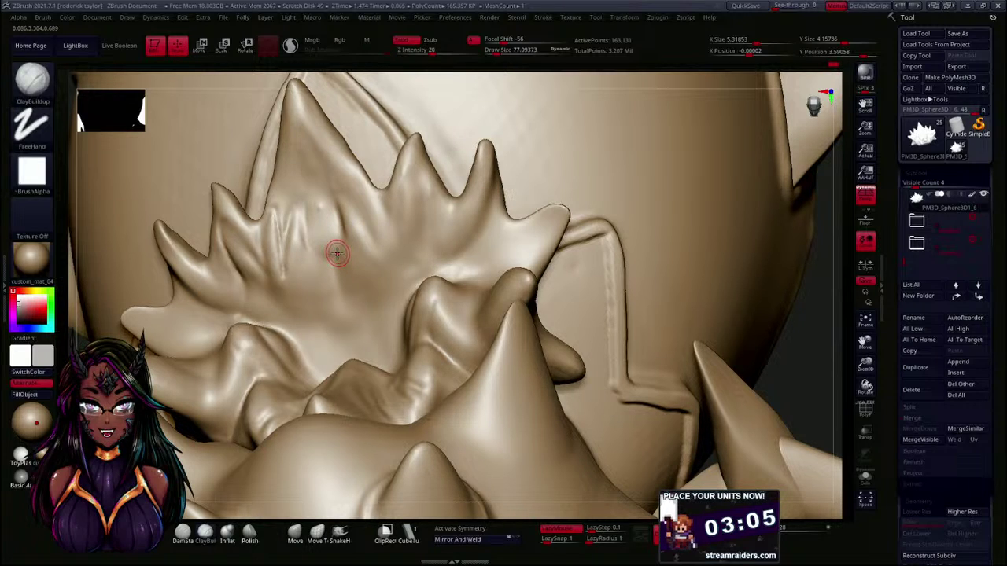
pyautogui.moveTo(283, 227)
pyautogui.keyDown('shift'); pyautogui.mouseDown()
pyautogui.moveTo(286, 294)
pyautogui.moveTo(287, 253)
pyautogui.mouseUp(); pyautogui.keyUp('shift')
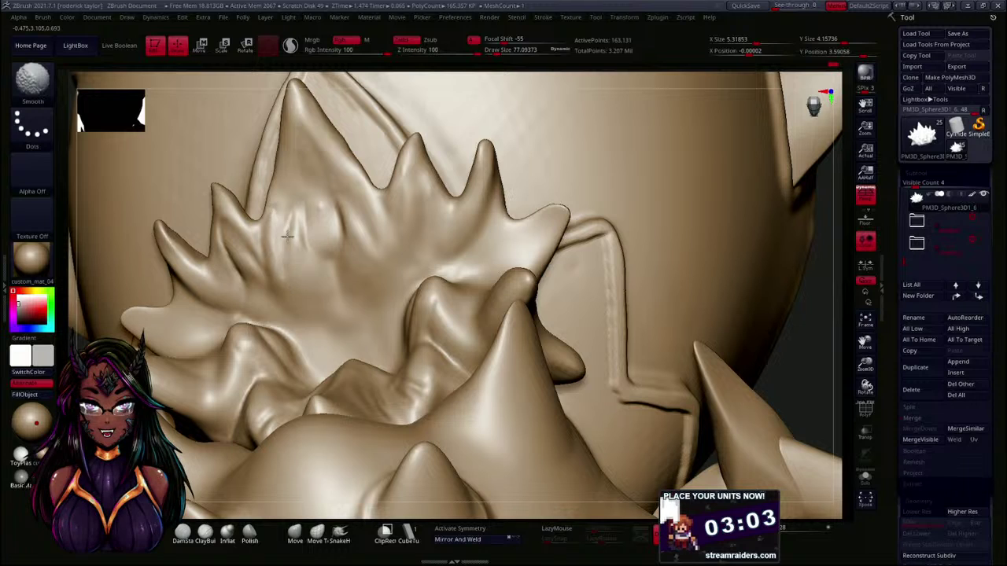
pyautogui.moveTo(807, 360); pyautogui.dragTo(456, 243)
pyautogui.press('shift')
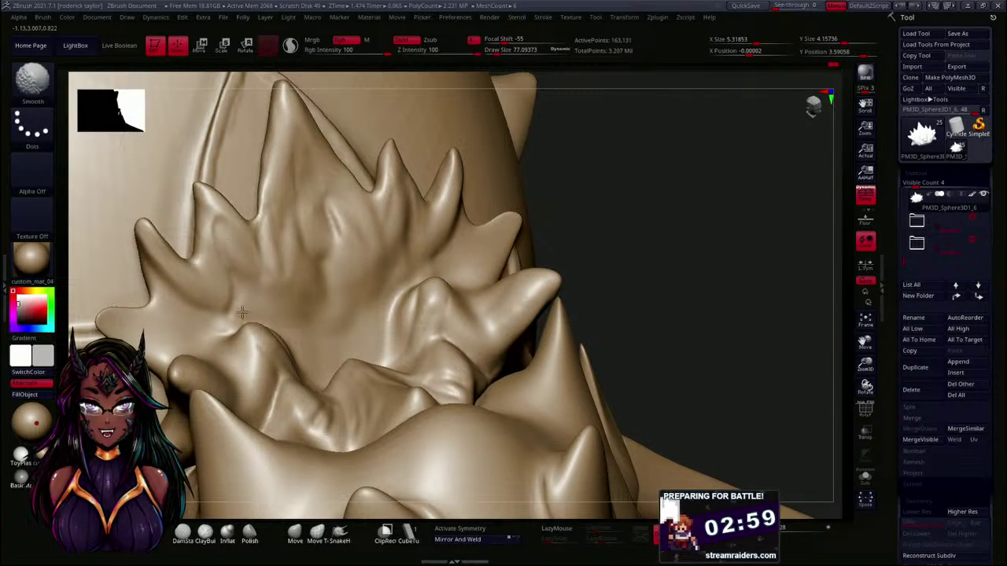
pyautogui.moveTo(231, 313)
pyautogui.keyDown('shift'); pyautogui.mouseDown()
pyautogui.moveTo(157, 258)
pyautogui.moveTo(192, 308)
pyautogui.moveTo(155, 255)
pyautogui.mouseUp(); pyautogui.keyUp('shift')
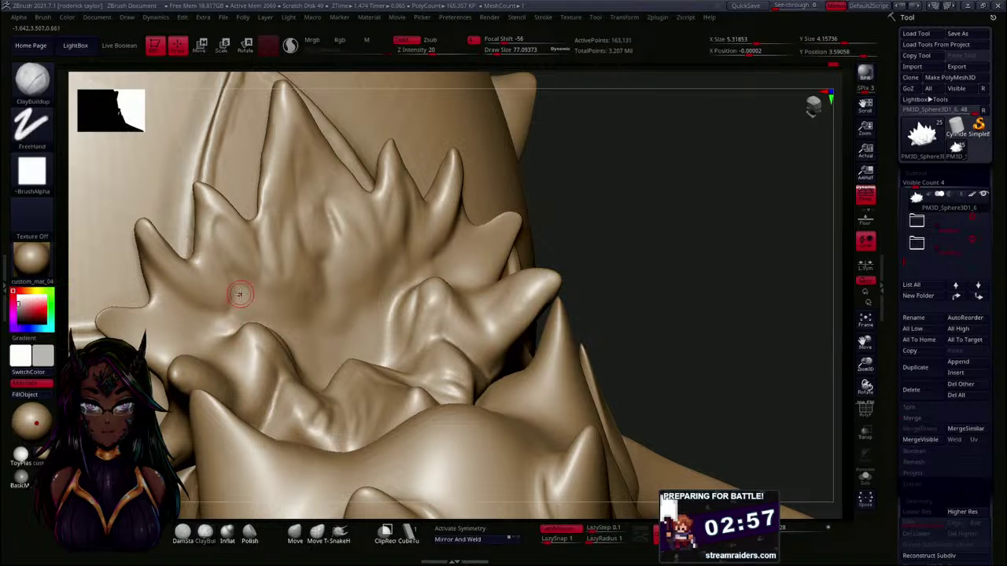
pyautogui.moveTo(704, 243)
pyautogui.mouseDown()
pyautogui.moveTo(695, 241)
pyautogui.moveTo(697, 261)
pyautogui.moveTo(690, 236)
pyautogui.moveTo(677, 299)
pyautogui.moveTo(674, 216)
pyautogui.mouseUp()
pyautogui.press('shift')
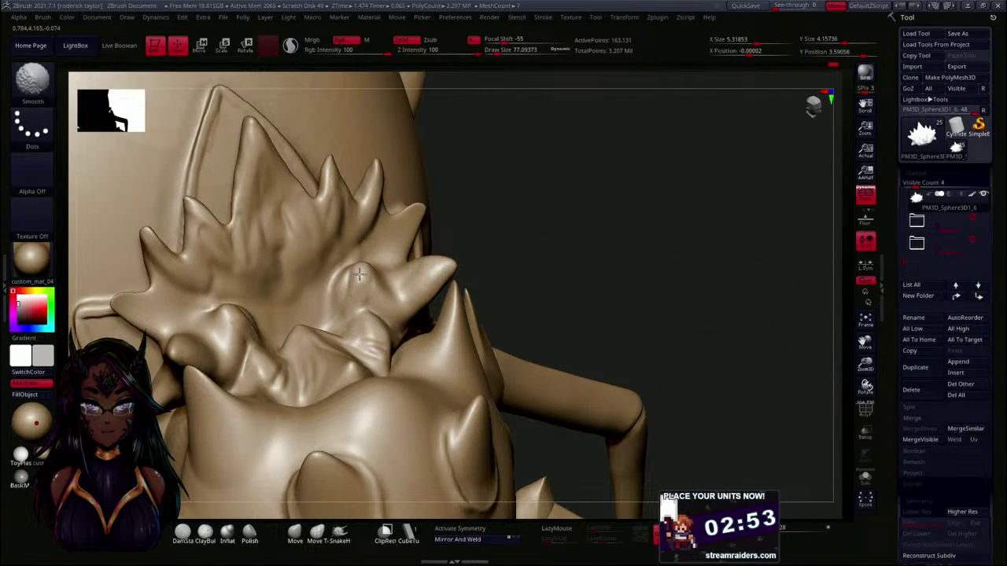
pyautogui.moveTo(464, 243); pyautogui.dragTo(565, 211)
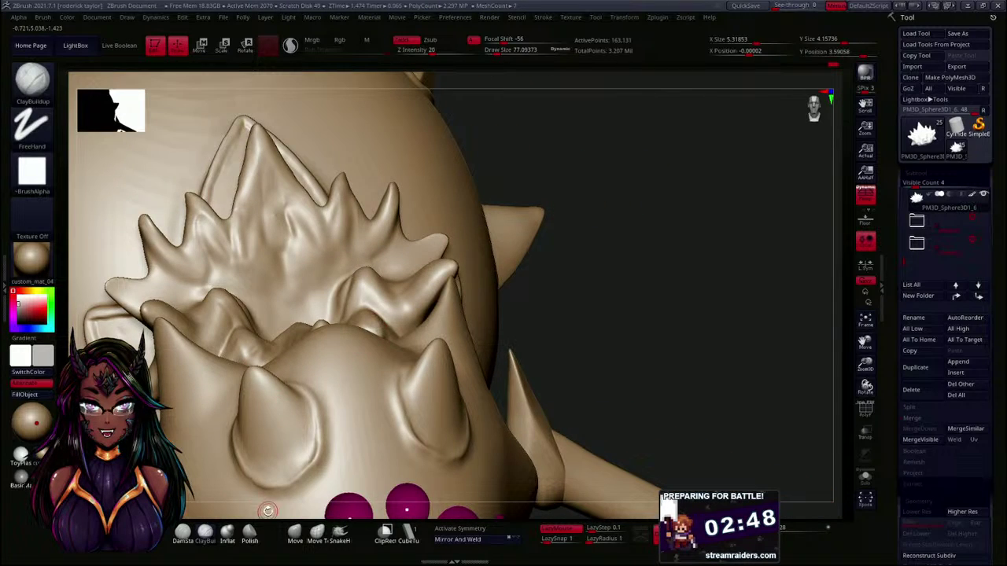
# - Set the Move brush to a draw size of about 178, pull the rounded inner lobe of the collar into an upright thorn and smooth it
pyautogui.click(295, 532)
pyautogui.press('s')
pyautogui.moveTo(584, 286); pyautogui.dragTo(589, 285)
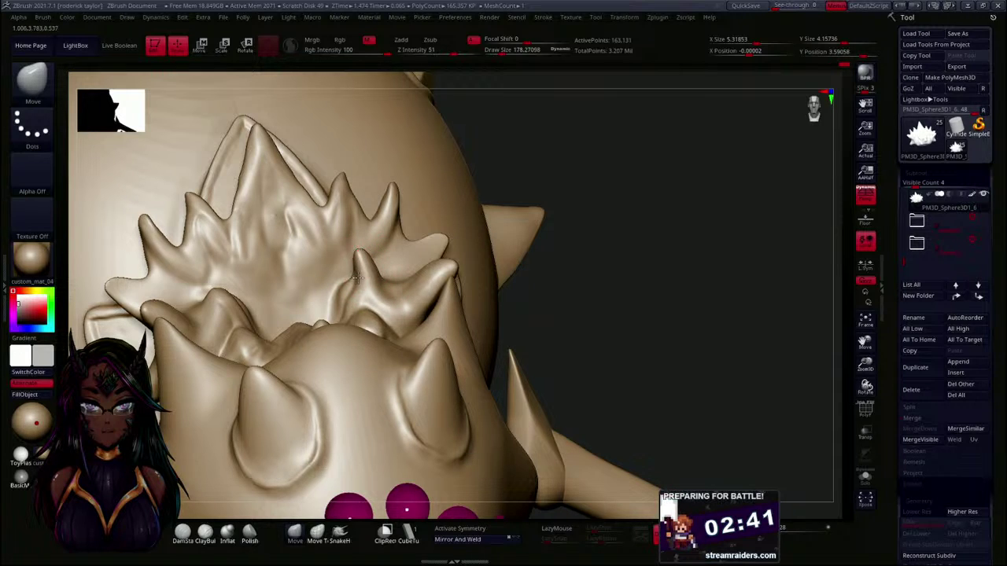
pyautogui.press('shift')
pyautogui.moveTo(639, 351); pyautogui.dragTo(539, 294)
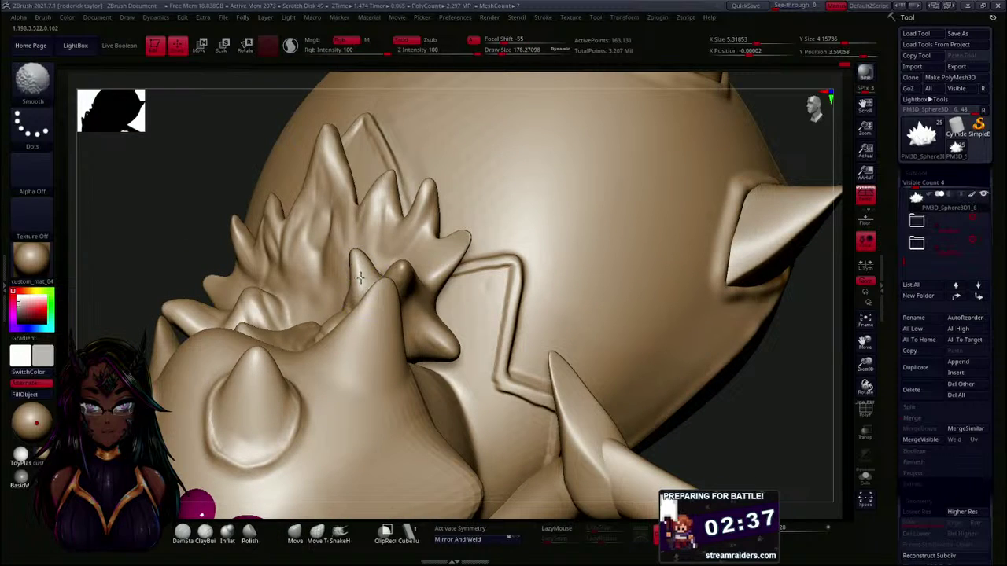
pyautogui.moveTo(377, 278); pyautogui.dragTo(366, 286)
pyautogui.press('shift')
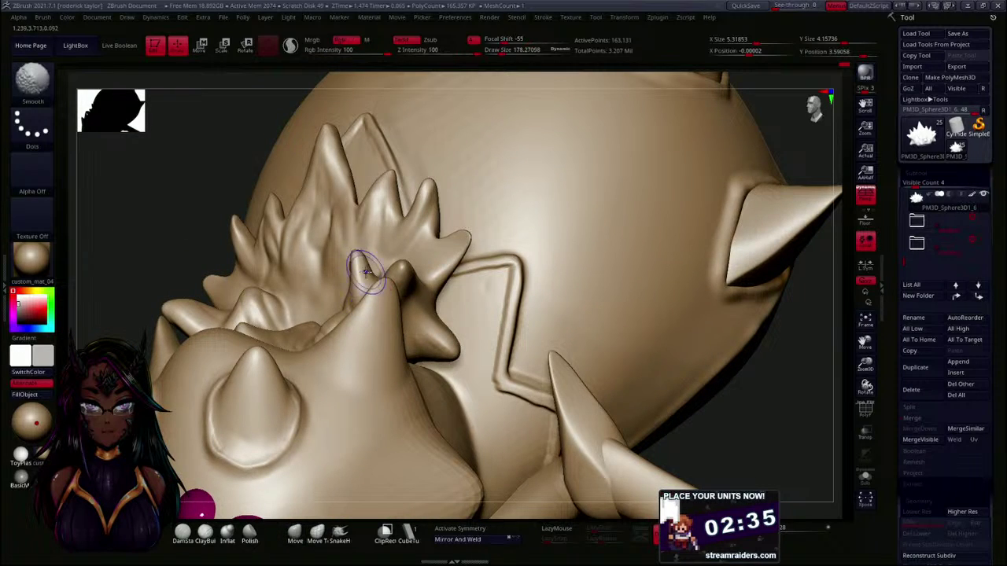
# - Pull up the matching inner thorn on the opposite side of the collar with the Move brush and smooth its sides and base
pyautogui.moveTo(159, 250); pyautogui.dragTo(191, 249)
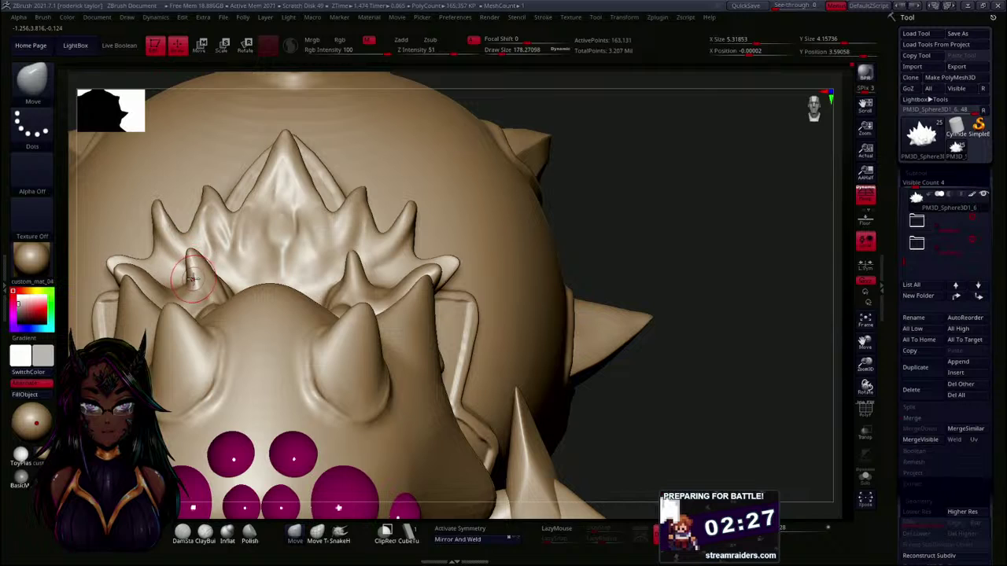
pyautogui.keyDown('shift'); pyautogui.moveTo(201, 285); pyautogui.dragTo(200, 274); pyautogui.keyUp('shift')
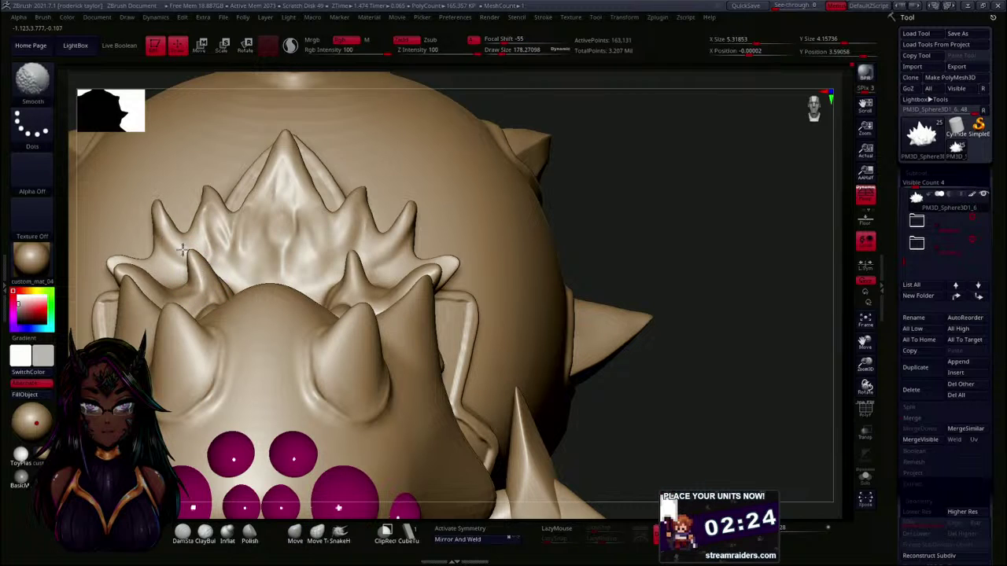
pyautogui.moveTo(714, 240); pyautogui.dragTo(618, 291)
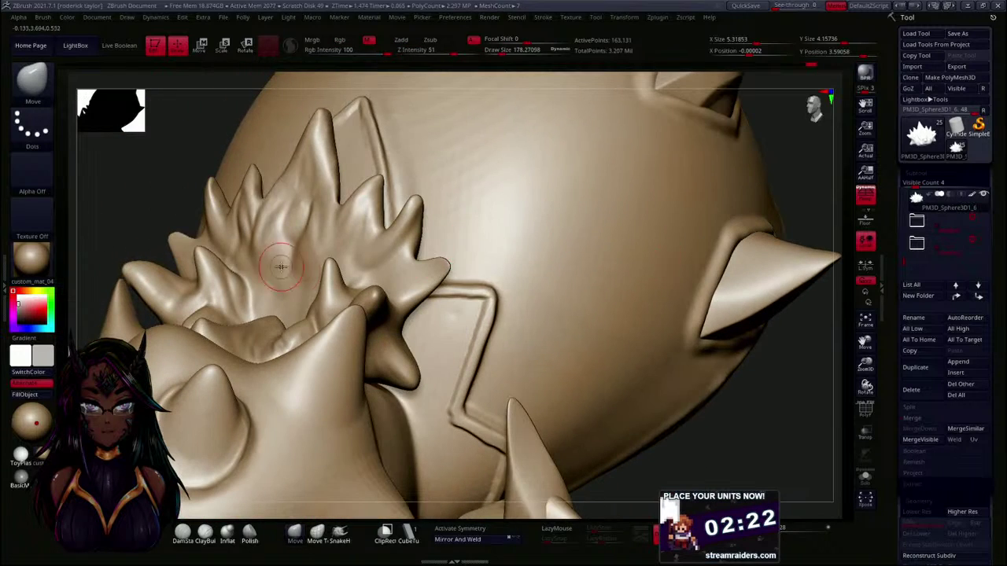
pyautogui.moveTo(229, 282); pyautogui.dragTo(225, 276)
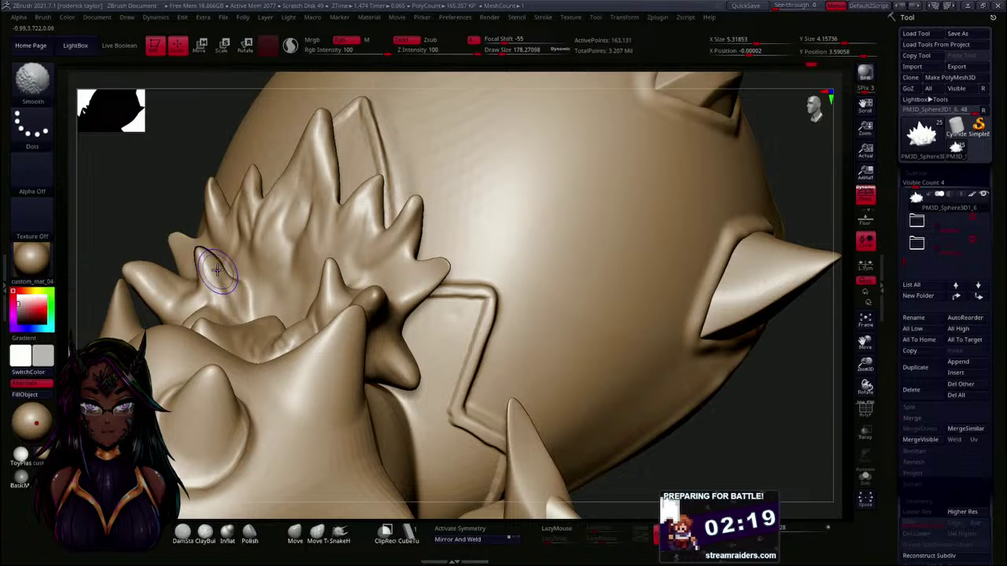
pyautogui.moveTo(141, 220)
pyautogui.mouseDown()
pyautogui.moveTo(158, 195)
pyautogui.moveTo(191, 270)
pyautogui.mouseUp()
pyautogui.press('shift')
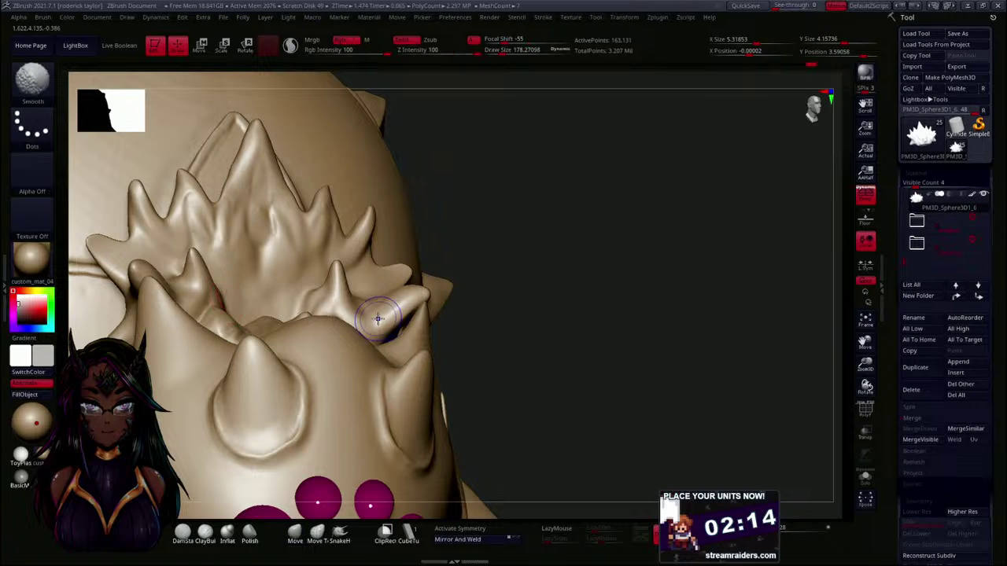
# - Adjust the profile of the collar's forward side spike from the side and smooth the dip behind its tip
pyautogui.moveTo(580, 297)
pyautogui.mouseDown()
pyautogui.moveTo(540, 272)
pyautogui.moveTo(387, 299)
pyautogui.mouseUp()
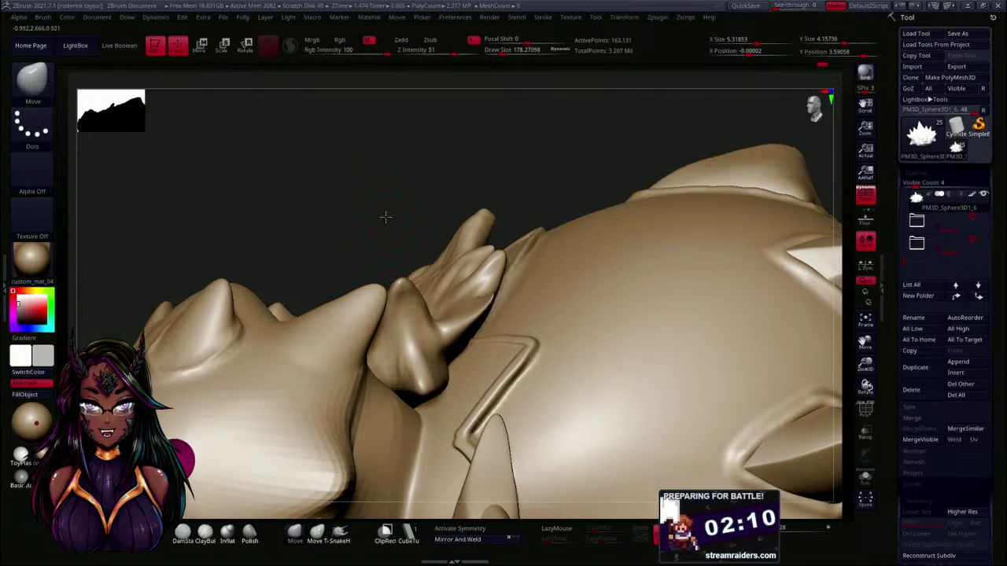
pyautogui.moveTo(391, 218); pyautogui.dragTo(432, 269)
pyautogui.press('shift')
pyautogui.press('shift')
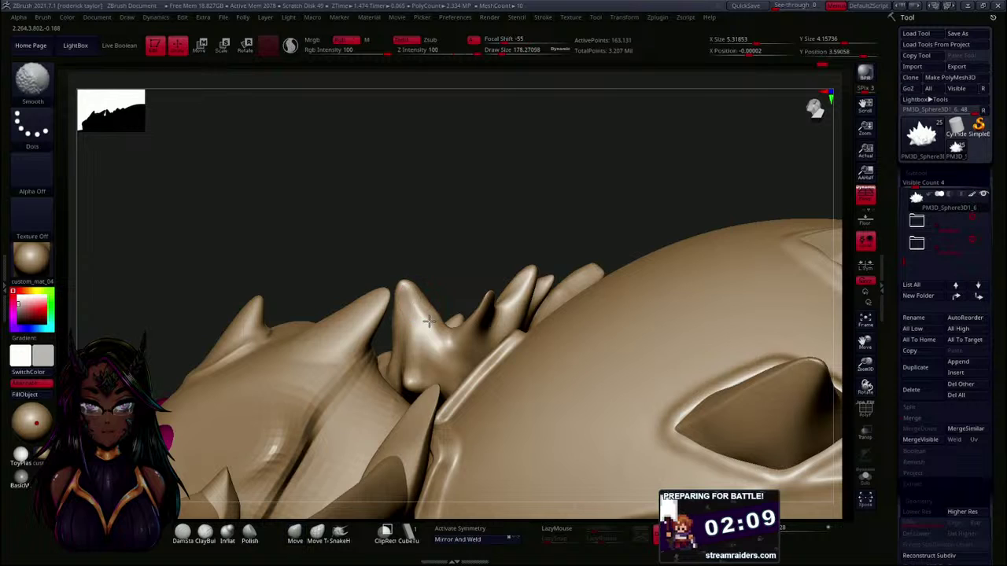
pyautogui.moveTo(381, 210)
pyautogui.mouseDown()
pyautogui.moveTo(400, 205)
pyautogui.moveTo(396, 243)
pyautogui.mouseUp()
pyautogui.press('shift')
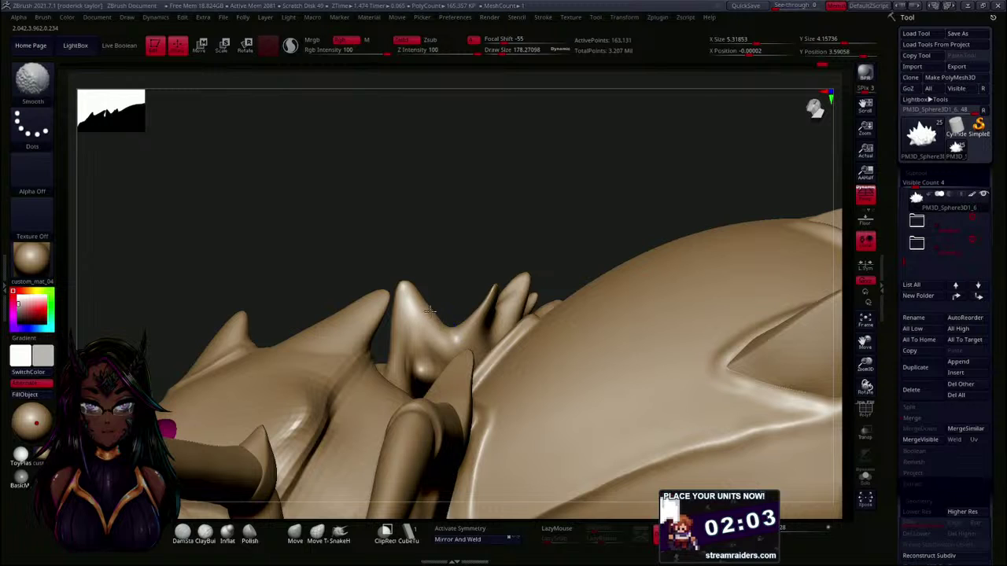
pyautogui.moveTo(392, 216); pyautogui.dragTo(418, 243)
# - Pull the tip of one outer upper side spike upward with the Move brush to make it taller and more slender
pyautogui.moveTo(312, 193)
pyautogui.mouseDown()
pyautogui.moveTo(360, 220)
pyautogui.moveTo(410, 225)
pyautogui.mouseUp()
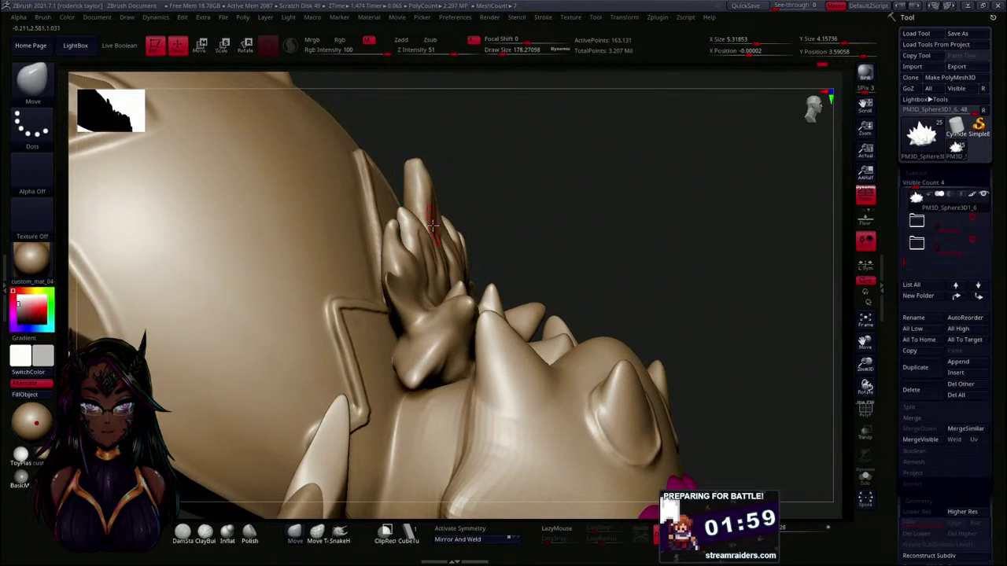
pyautogui.moveTo(432, 170); pyautogui.dragTo(495, 207)
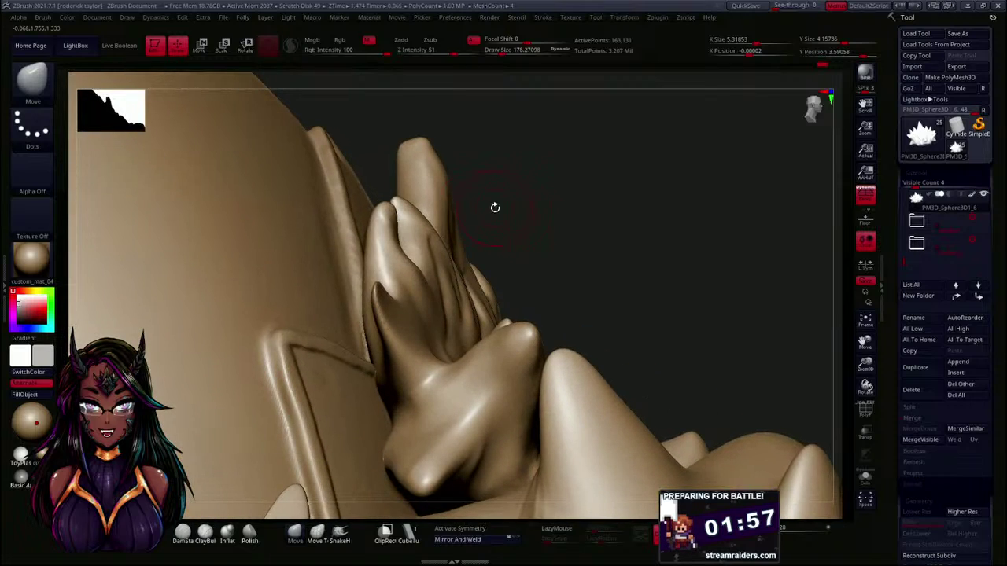
pyautogui.moveTo(395, 247); pyautogui.dragTo(385, 249)
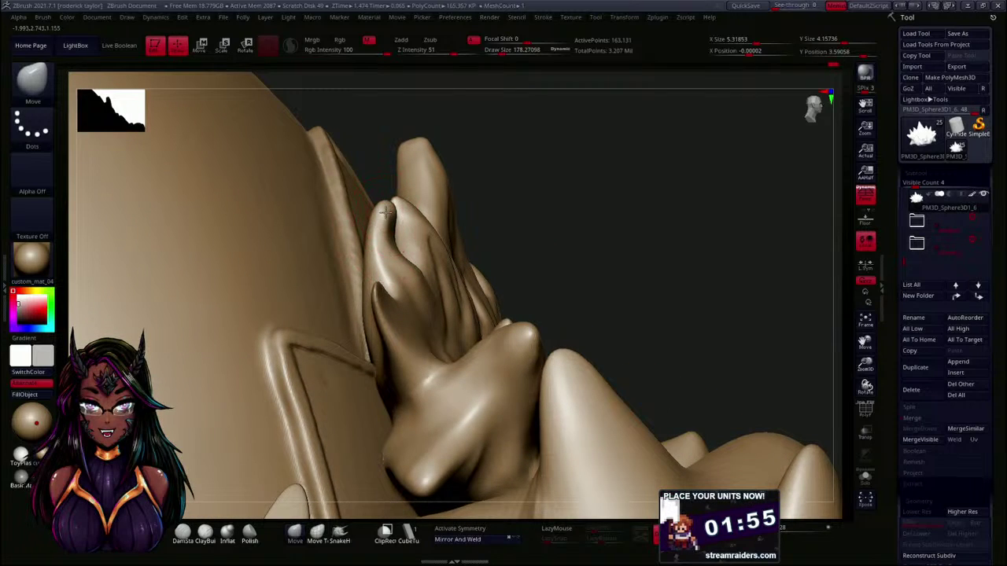
pyautogui.moveTo(388, 208); pyautogui.dragTo(393, 196)
pyautogui.moveTo(567, 168); pyautogui.dragTo(411, 196)
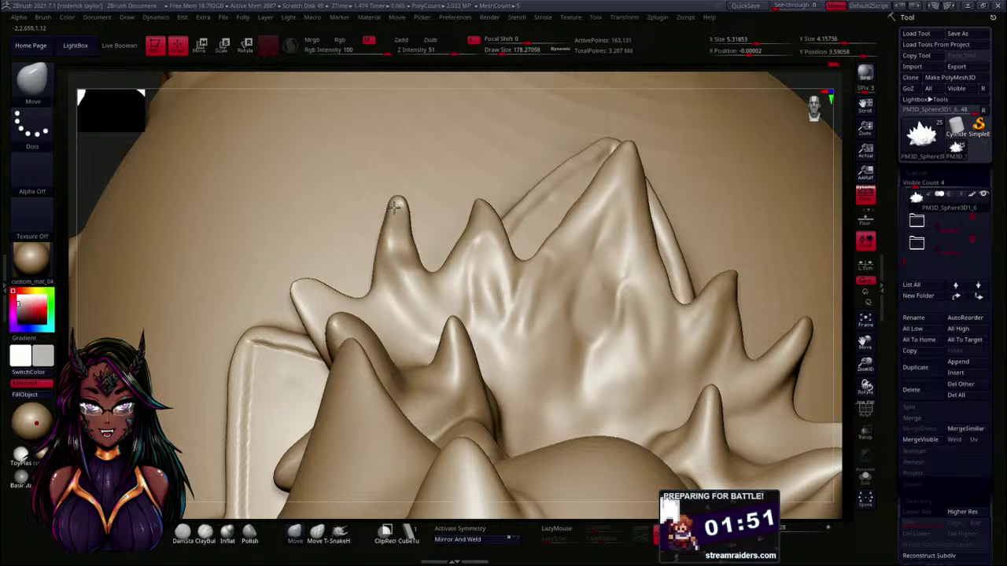
pyautogui.press('shift')
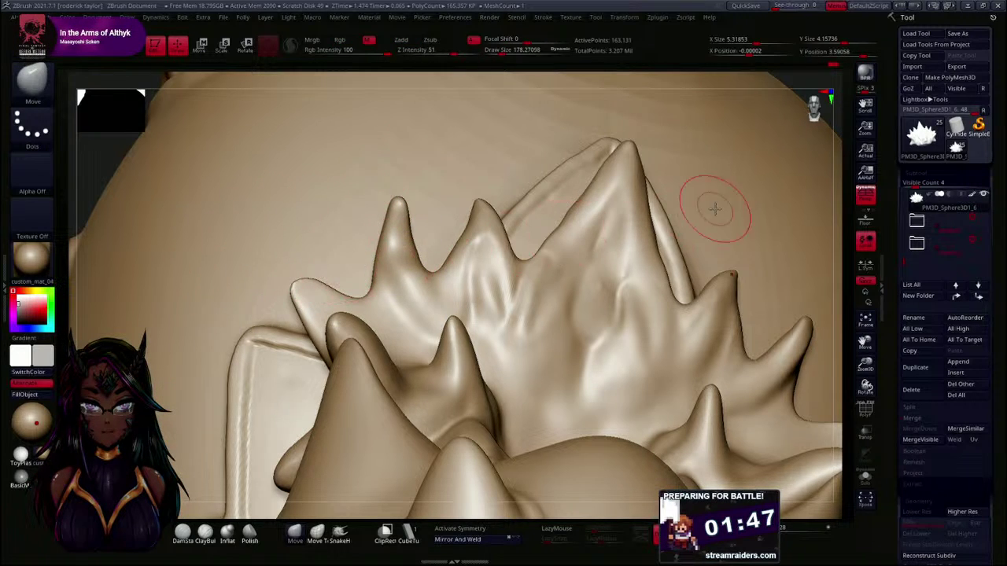
# - Bend the two upper side spikes on one side of the collar, giving their tips an outward, upward curl
pyautogui.moveTo(760, 81)
pyautogui.mouseDown()
pyautogui.moveTo(794, 85)
pyautogui.moveTo(625, 191)
pyautogui.moveTo(550, 183)
pyautogui.mouseUp()
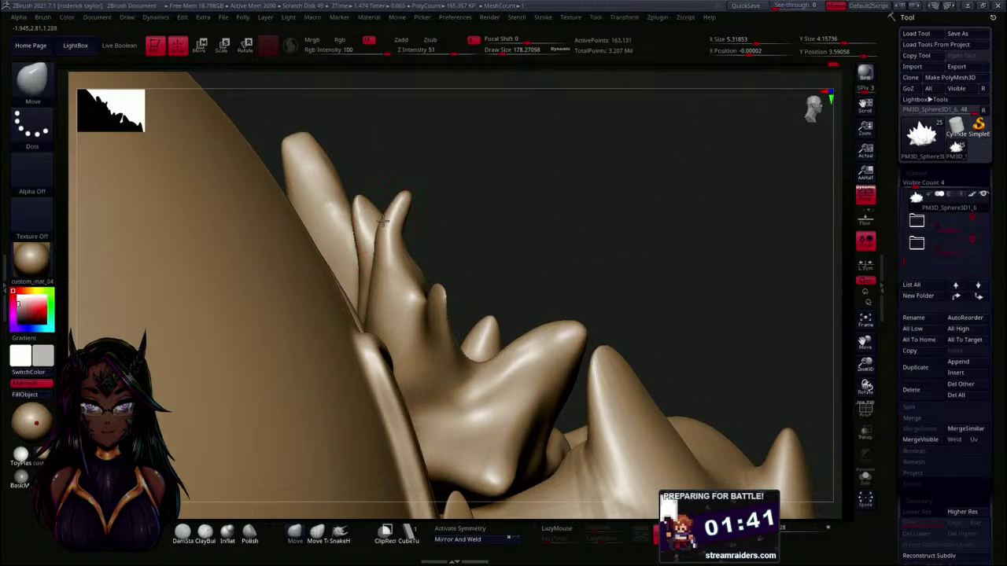
pyautogui.moveTo(429, 211)
pyautogui.mouseDown()
pyautogui.moveTo(524, 225)
pyautogui.moveTo(521, 234)
pyautogui.moveTo(491, 220)
pyautogui.mouseUp()
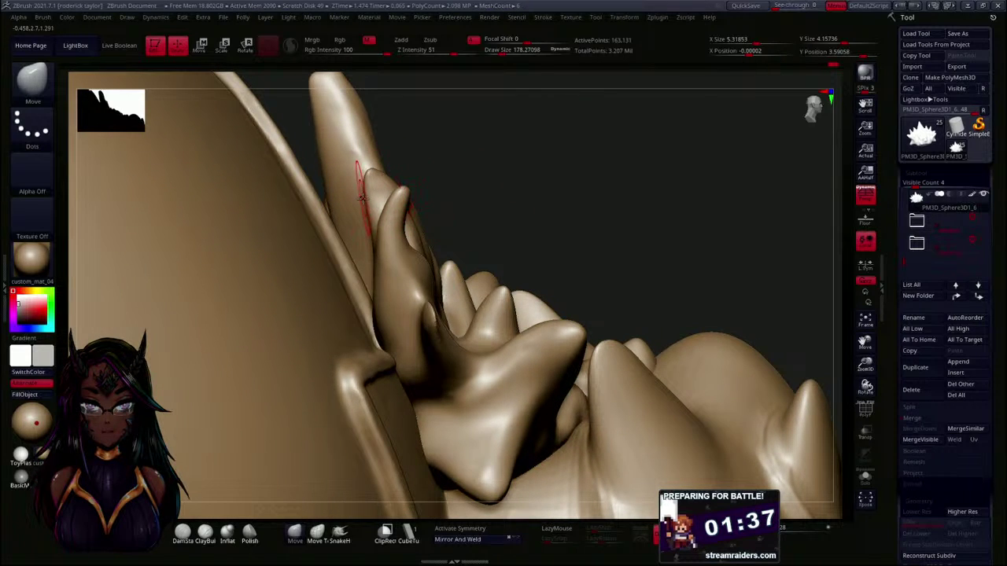
pyautogui.moveTo(523, 189)
pyautogui.mouseDown()
pyautogui.moveTo(517, 220)
pyautogui.moveTo(480, 198)
pyautogui.mouseUp()
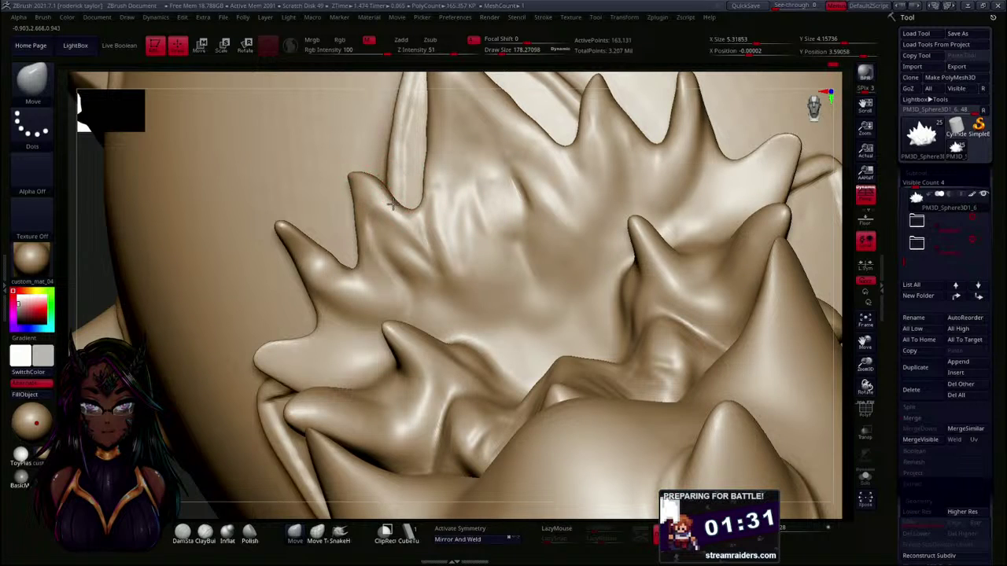
pyautogui.moveTo(93, 276); pyautogui.dragTo(112, 255)
pyautogui.moveTo(775, 158)
pyautogui.mouseDown()
pyautogui.moveTo(785, 150)
pyautogui.moveTo(756, 161)
pyautogui.mouseUp()
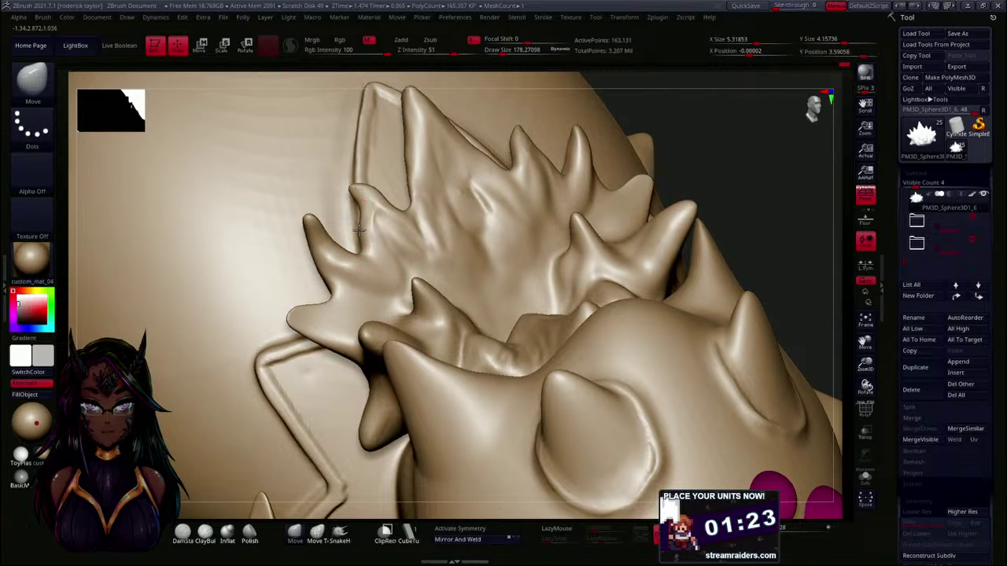
pyautogui.moveTo(358, 229); pyautogui.dragTo(363, 224)
pyautogui.moveTo(713, 184); pyautogui.dragTo(636, 189)
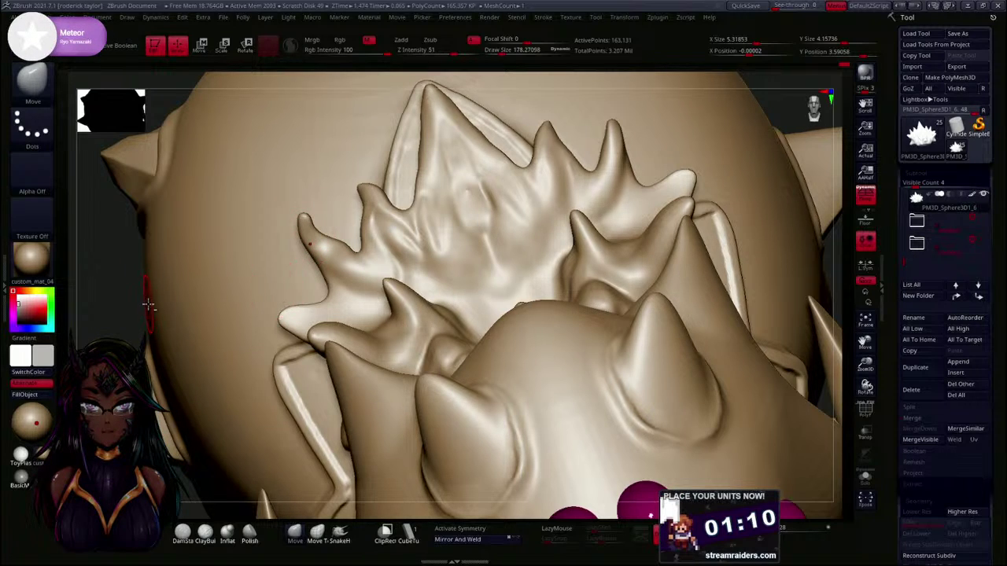
# - Reshape the lowest rear side spike on the same side into a thin hook with its tip curling upward
pyautogui.moveTo(138, 309)
pyautogui.keyDown('alt'); pyautogui.mouseDown()
pyautogui.moveTo(115, 268)
pyautogui.moveTo(527, 174)
pyautogui.moveTo(558, 212)
pyautogui.moveTo(351, 238)
pyautogui.mouseUp(); pyautogui.keyUp('alt')
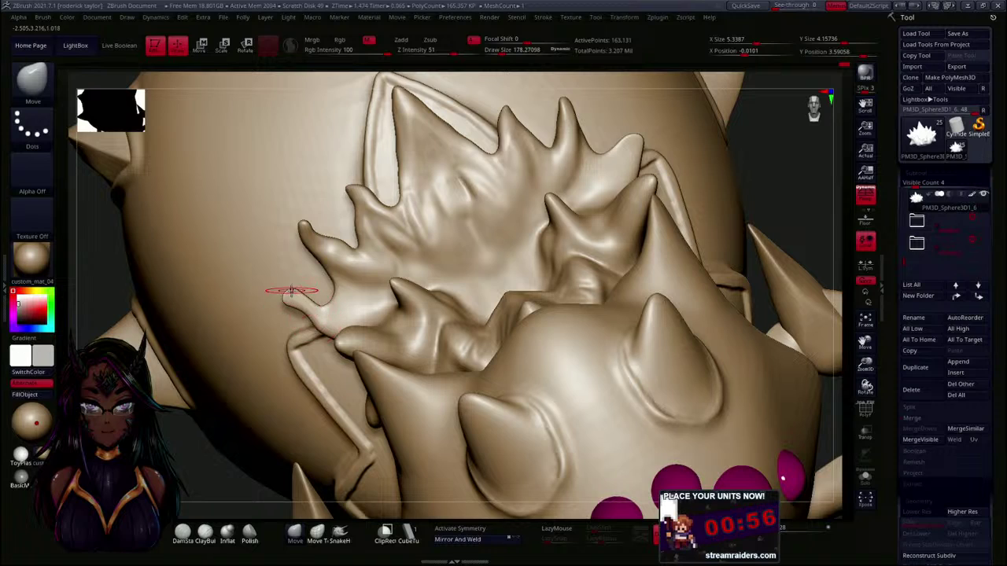
pyautogui.press('shift')
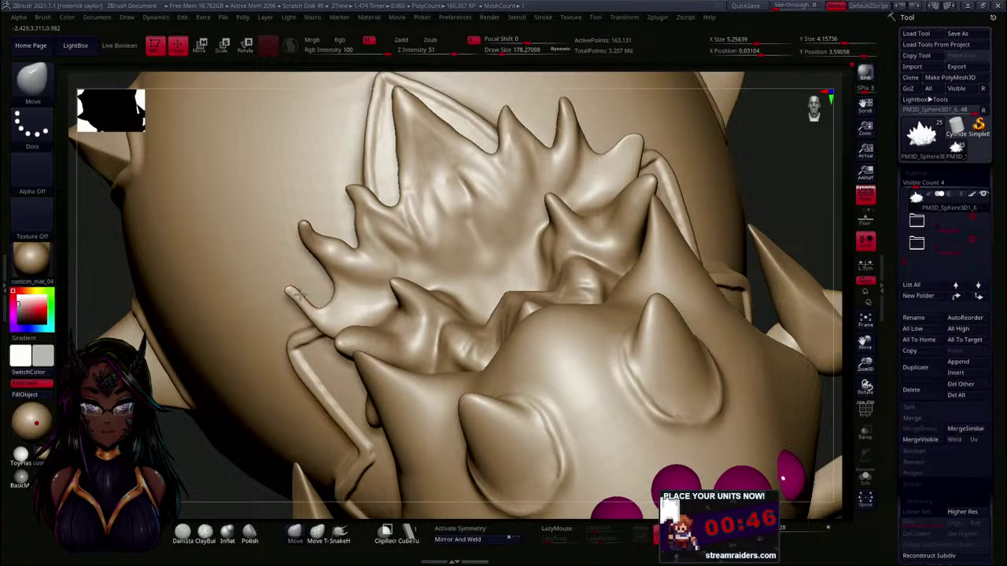
pyautogui.keyDown('alt'); pyautogui.moveTo(103, 268); pyautogui.dragTo(91, 219); pyautogui.keyUp('alt')
pyautogui.moveTo(722, 205); pyautogui.dragTo(704, 213)
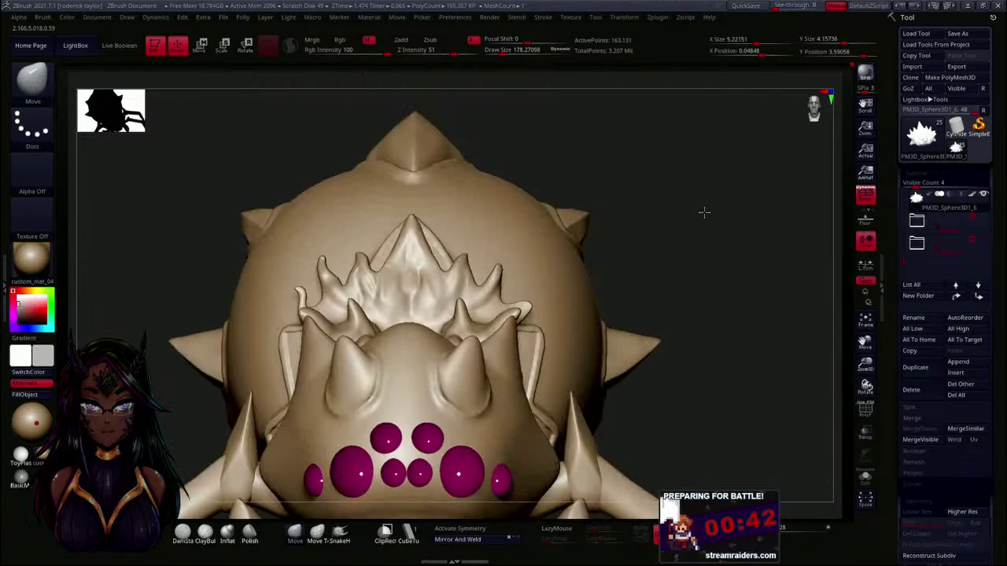
# - Adjust the depth and curve of the hooked lowest spike from the side and front, and smooth its base into the collar
pyautogui.keyDown('alt'); pyautogui.moveTo(705, 252); pyautogui.dragTo(694, 339); pyautogui.keyUp('alt')
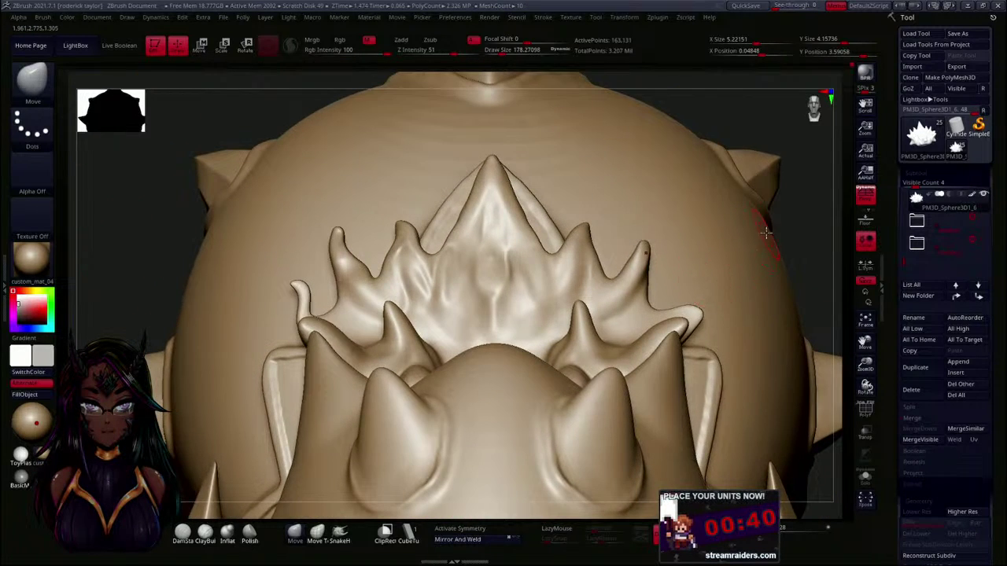
pyautogui.moveTo(809, 241); pyautogui.dragTo(658, 232)
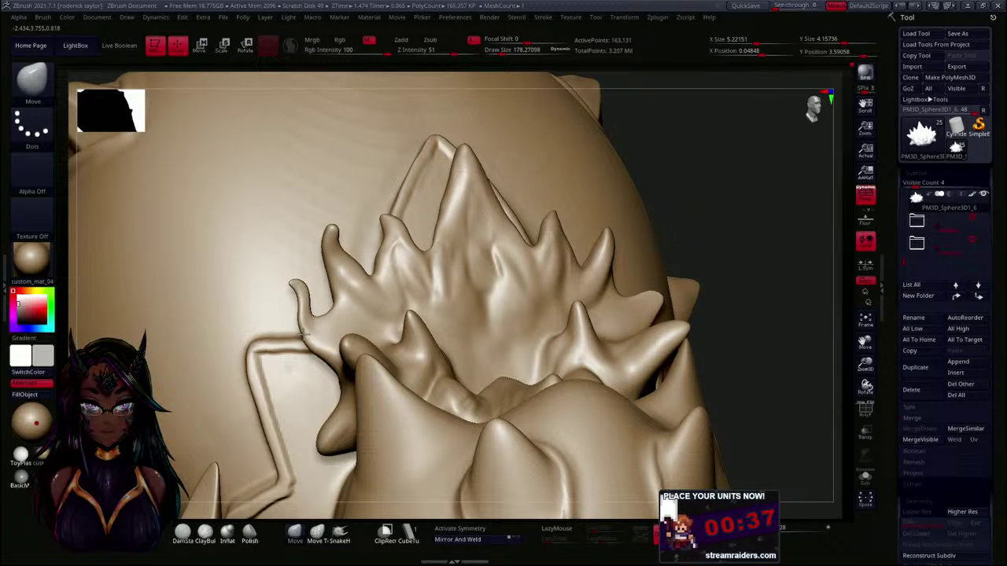
pyautogui.moveTo(693, 197); pyautogui.dragTo(764, 167)
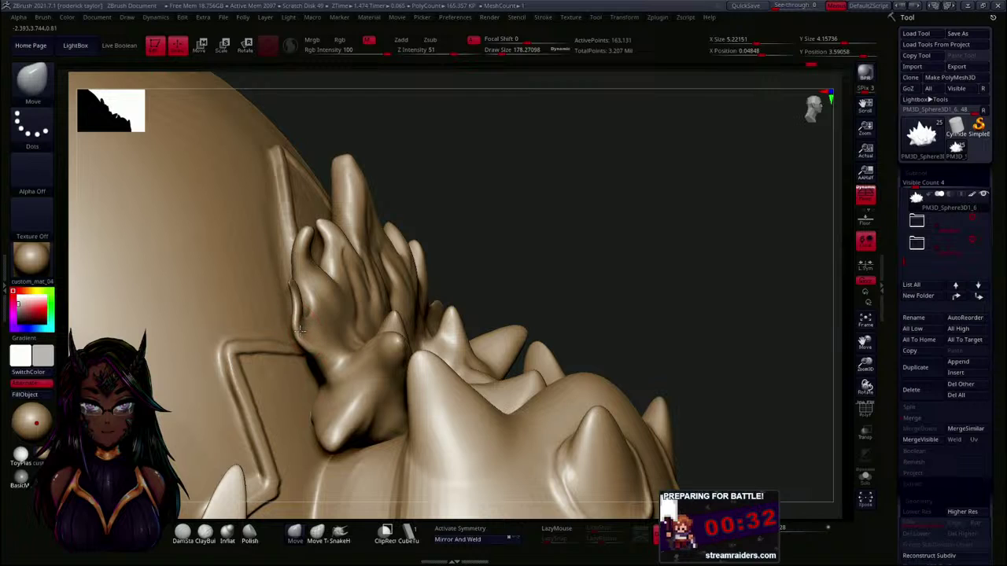
pyautogui.moveTo(511, 240); pyautogui.dragTo(578, 211)
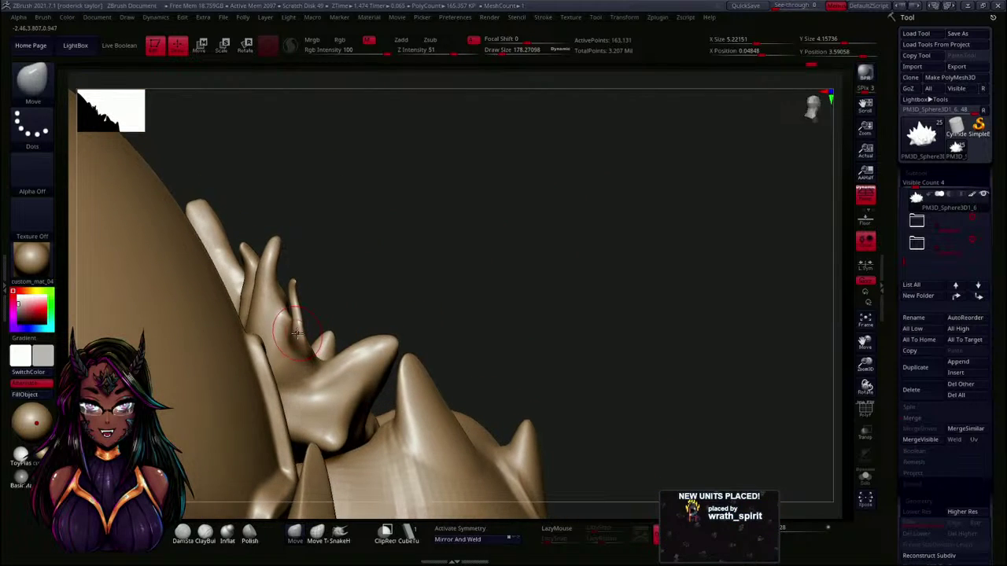
pyautogui.press('shift')
pyautogui.moveTo(440, 267); pyautogui.dragTo(648, 198)
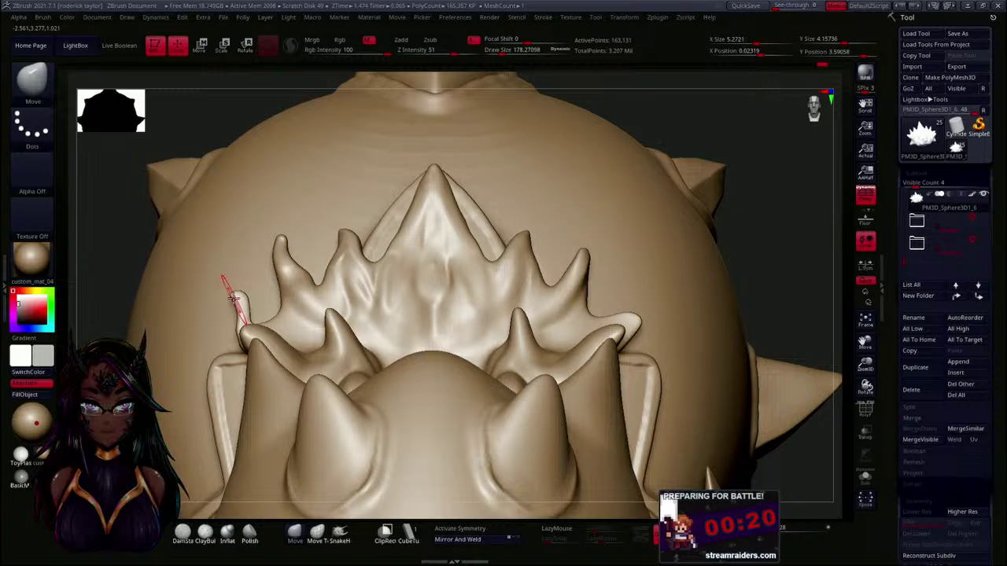
pyautogui.moveTo(118, 244); pyautogui.dragTo(487, 240)
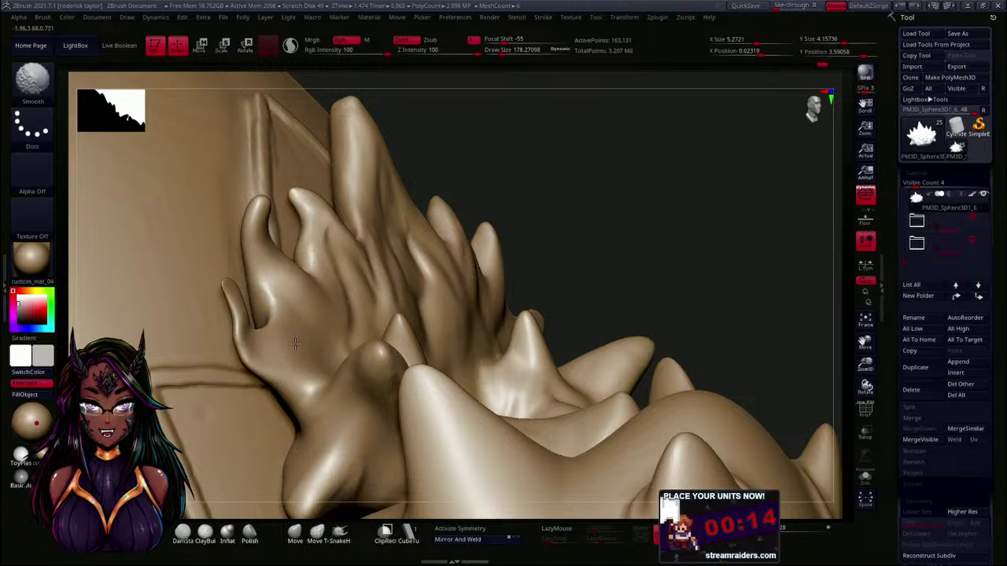
pyautogui.moveTo(682, 182)
pyautogui.keyDown('shift'); pyautogui.mouseDown()
pyautogui.moveTo(653, 204)
pyautogui.moveTo(479, 196)
pyautogui.mouseUp(); pyautogui.keyUp('shift')
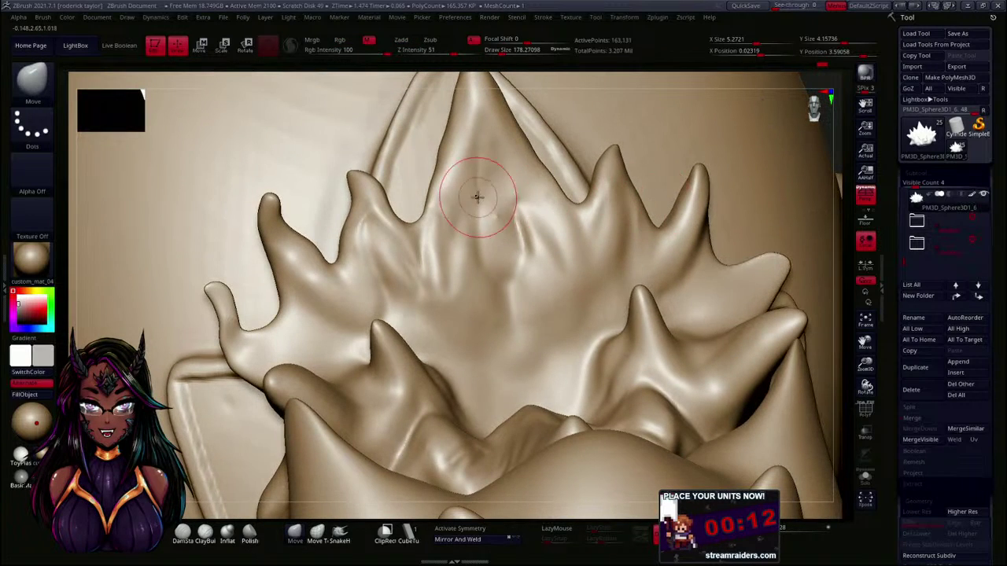
# - Thin and smooth the small downward-pointing spike at the collar's lower side, blending its base into the collar and checking it from several angles
pyautogui.moveTo(657, 77)
pyautogui.mouseDown()
pyautogui.moveTo(652, 68)
pyautogui.moveTo(654, 82)
pyautogui.moveTo(742, 81)
pyautogui.moveTo(746, 110)
pyautogui.moveTo(724, 166)
pyautogui.moveTo(740, 263)
pyautogui.moveTo(676, 269)
pyautogui.moveTo(666, 294)
pyautogui.moveTo(653, 281)
pyautogui.moveTo(598, 310)
pyautogui.moveTo(323, 389)
pyautogui.moveTo(319, 409)
pyautogui.mouseUp()
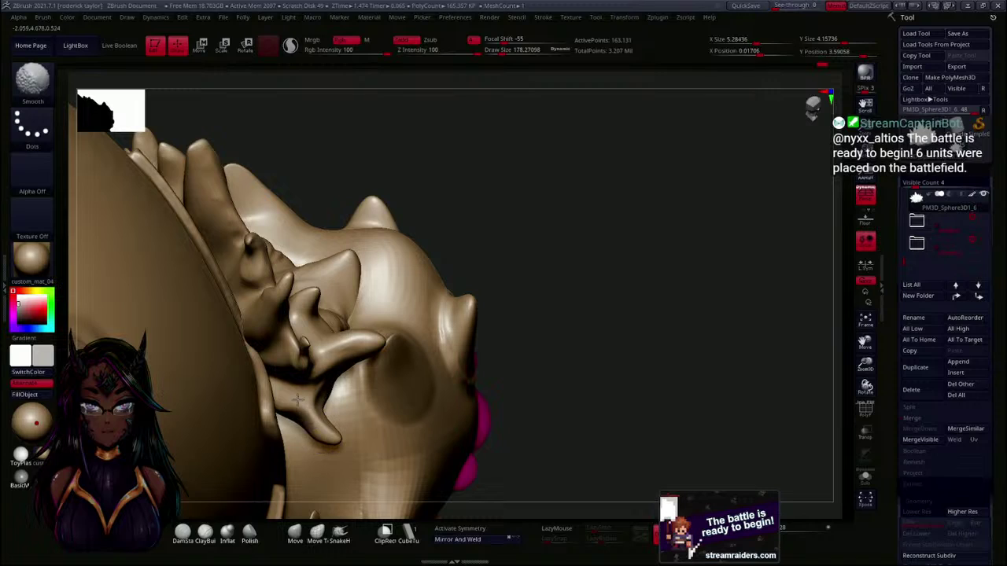
pyautogui.press('shift')
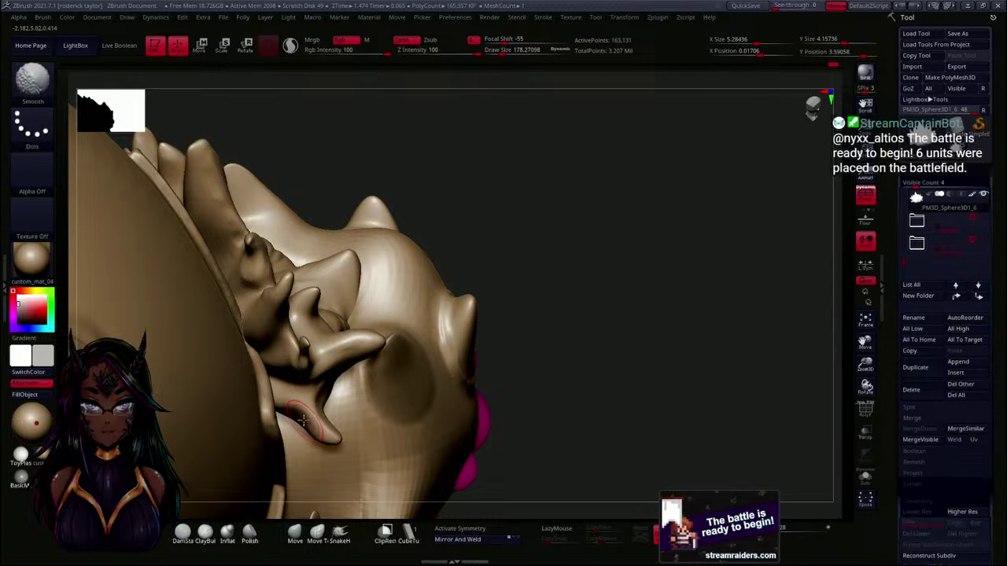
pyautogui.press('shift')
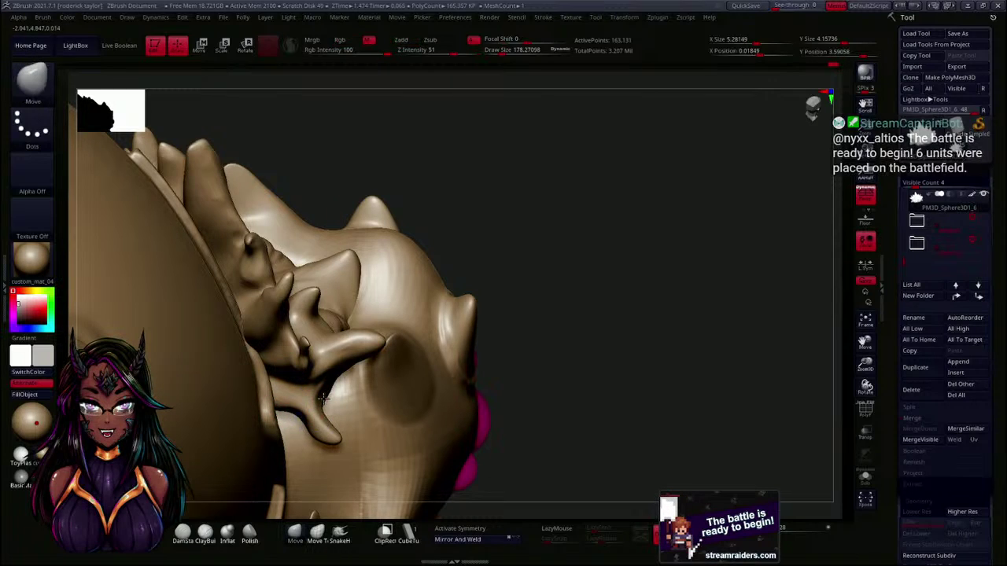
pyautogui.press('shift')
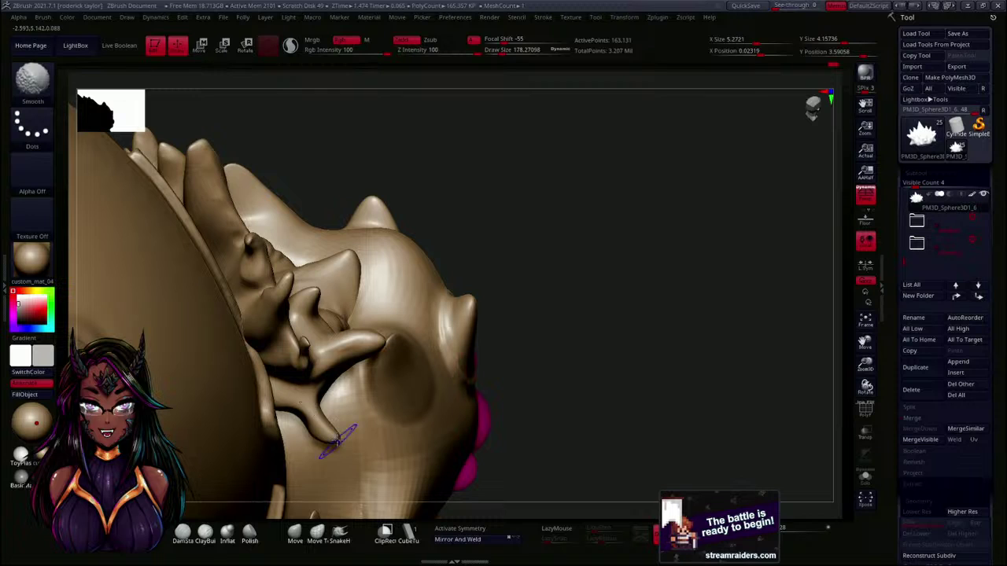
pyautogui.press('shift')
pyautogui.moveTo(572, 362)
pyautogui.mouseDown()
pyautogui.moveTo(488, 401)
pyautogui.moveTo(561, 344)
pyautogui.mouseUp()
pyautogui.press('shift')
pyautogui.moveTo(606, 169)
pyautogui.mouseDown()
pyautogui.moveTo(653, 271)
pyautogui.moveTo(584, 263)
pyautogui.mouseUp()
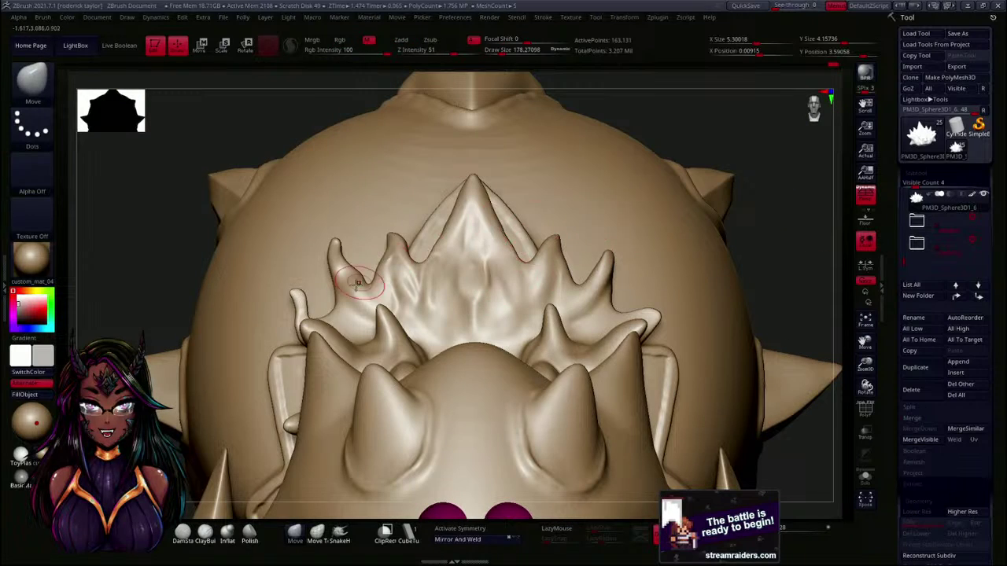
pyautogui.moveTo(175, 259); pyautogui.dragTo(212, 252)
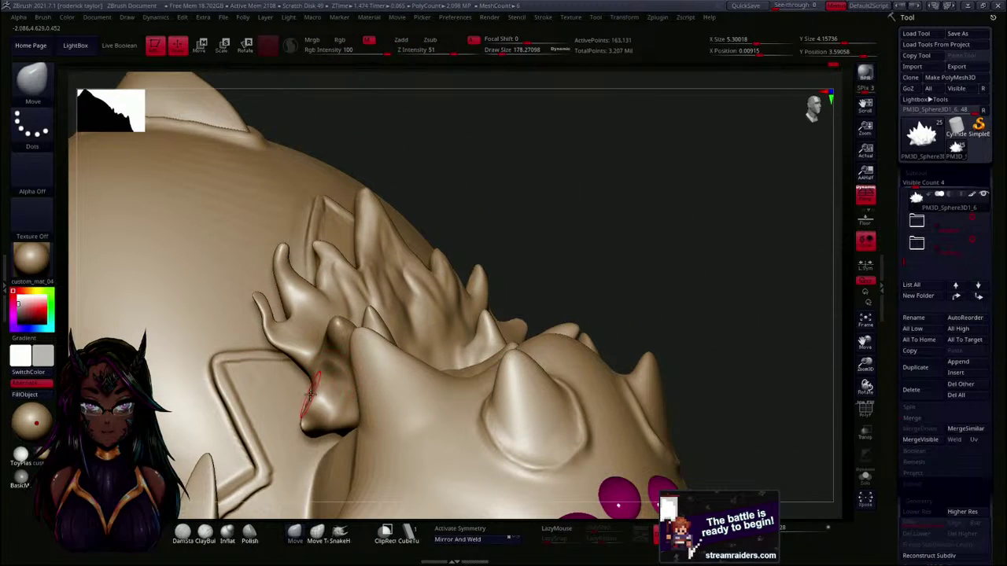
pyautogui.moveTo(560, 214); pyautogui.dragTo(543, 217)
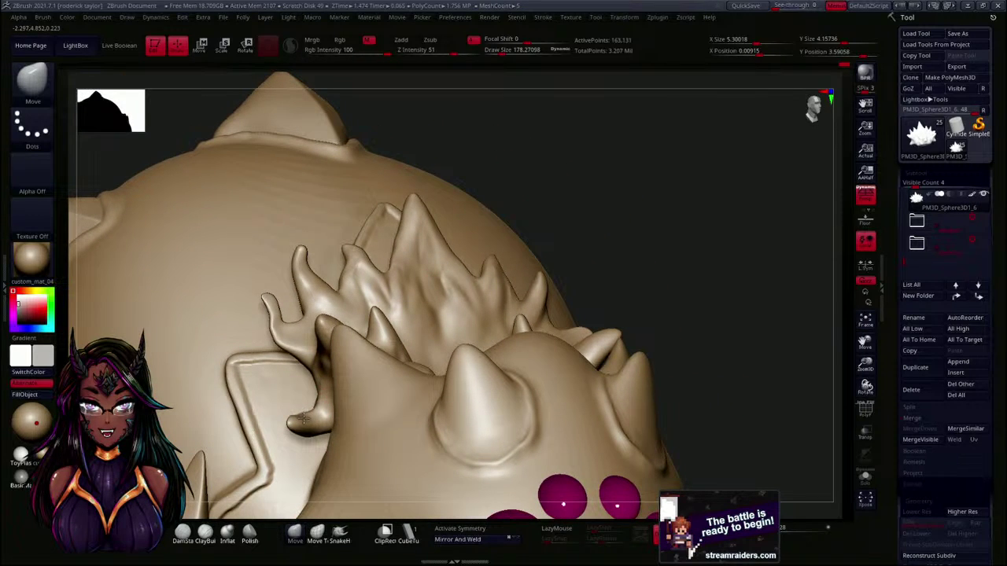
pyautogui.moveTo(622, 264); pyautogui.dragTo(672, 254)
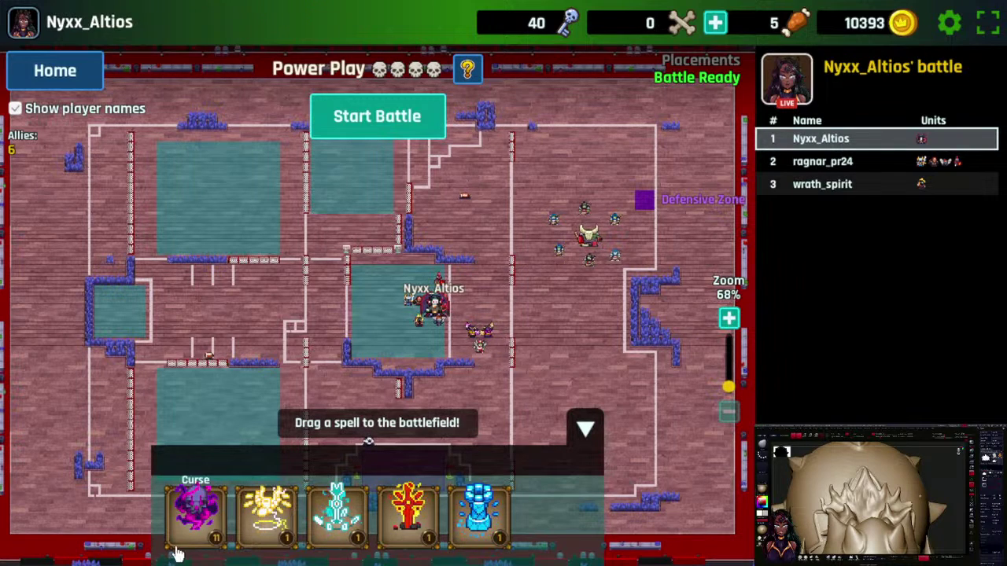
# - Switch to Stream Raiders, place the Curse spell on the enemy group around the horned boss, and start the Power Play battle
pyautogui.moveTo(196, 540); pyautogui.dragTo(611, 193)
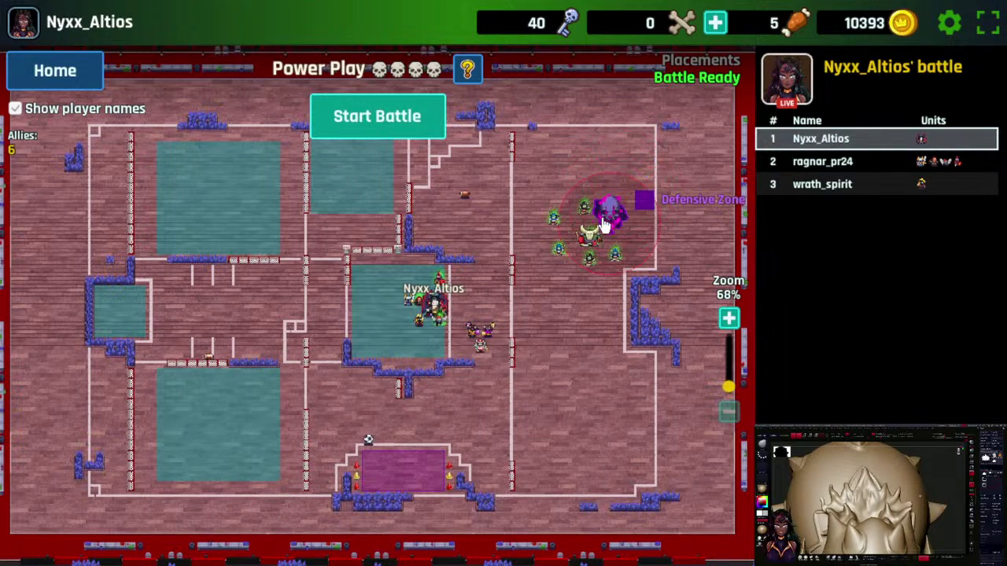
pyautogui.click(432, 117)
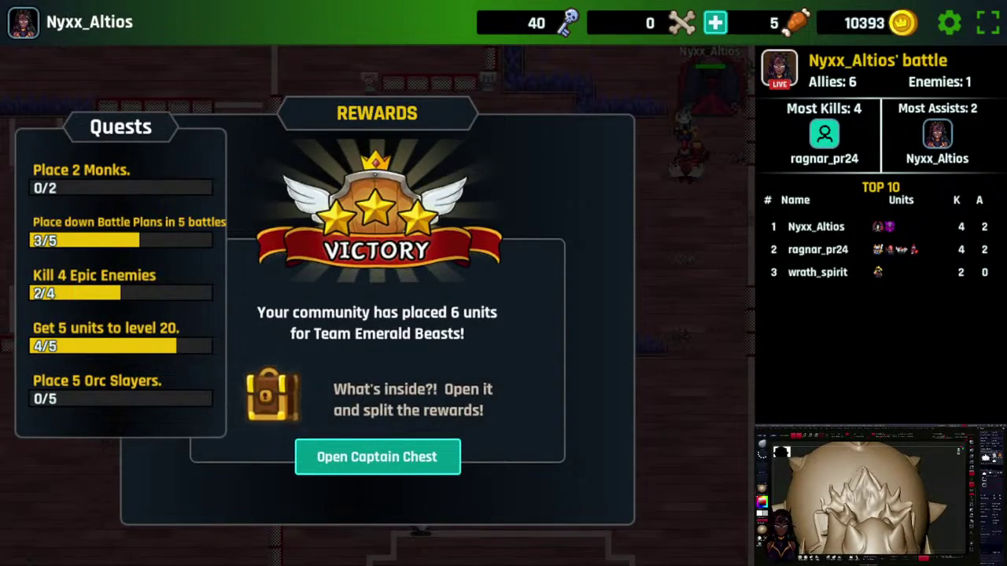
# - Open the Captain Chest and return to the campaign map
pyautogui.click(350, 466)
pyautogui.click(374, 487)
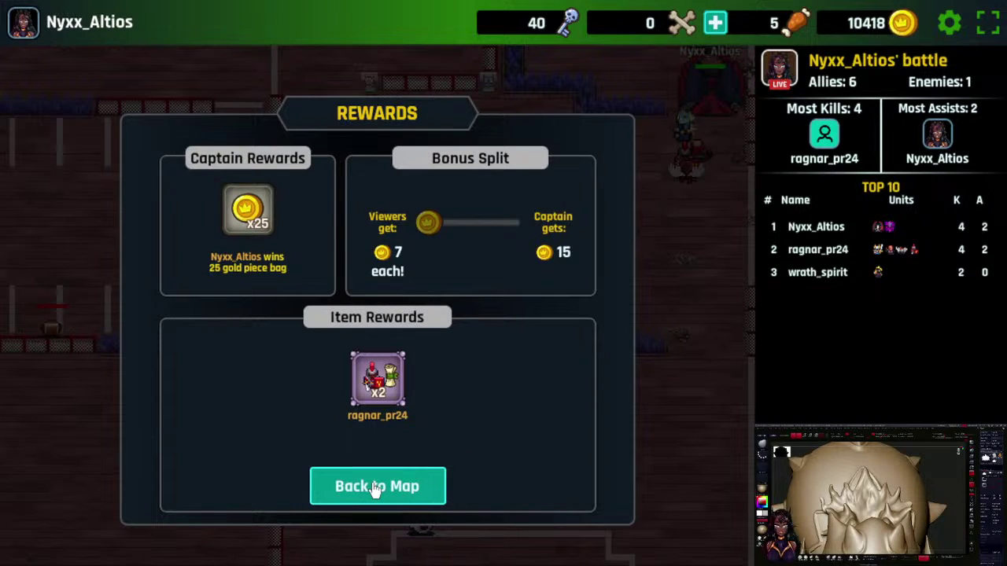
pyautogui.click(374, 487)
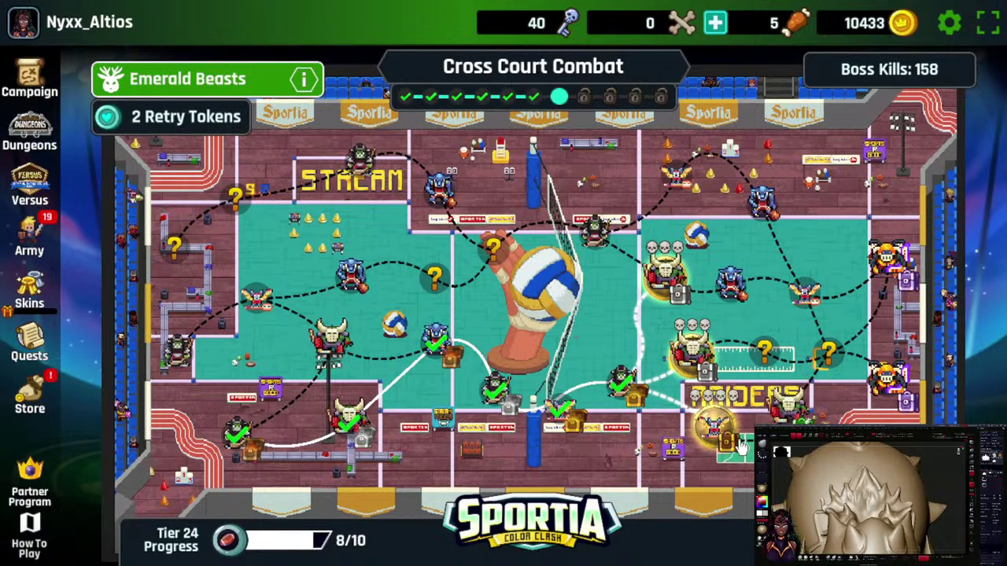
# - Start the Break Point battle and place the level 26 captain unit in the upper placement zone nearest the central wall
pyautogui.click(711, 431)
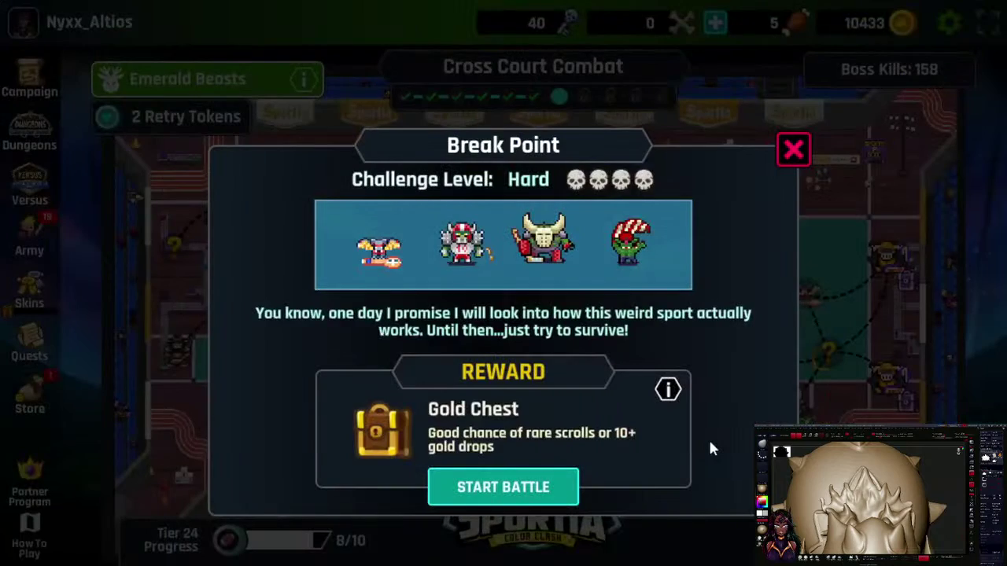
pyautogui.click(550, 502)
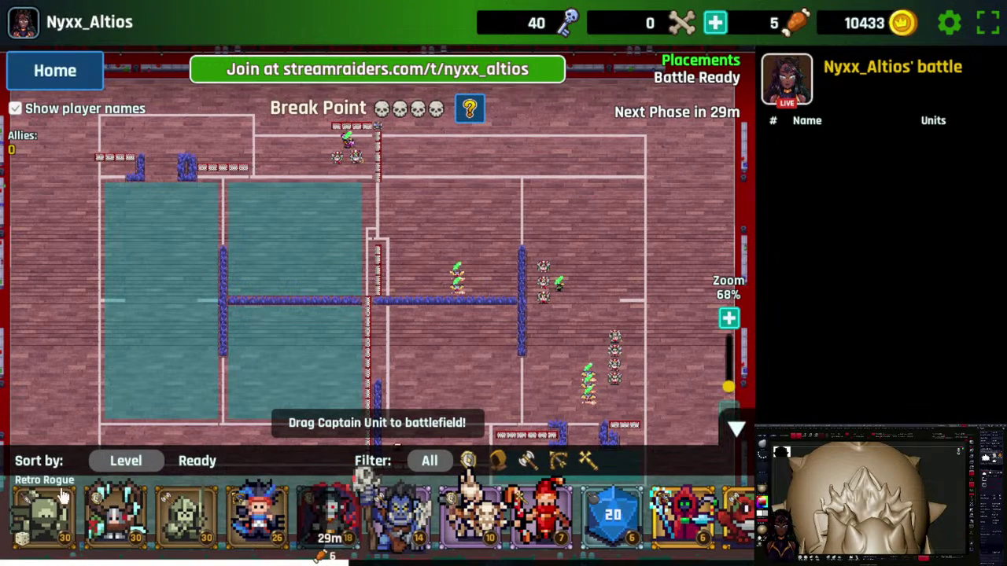
pyautogui.moveTo(257, 507); pyautogui.dragTo(319, 244)
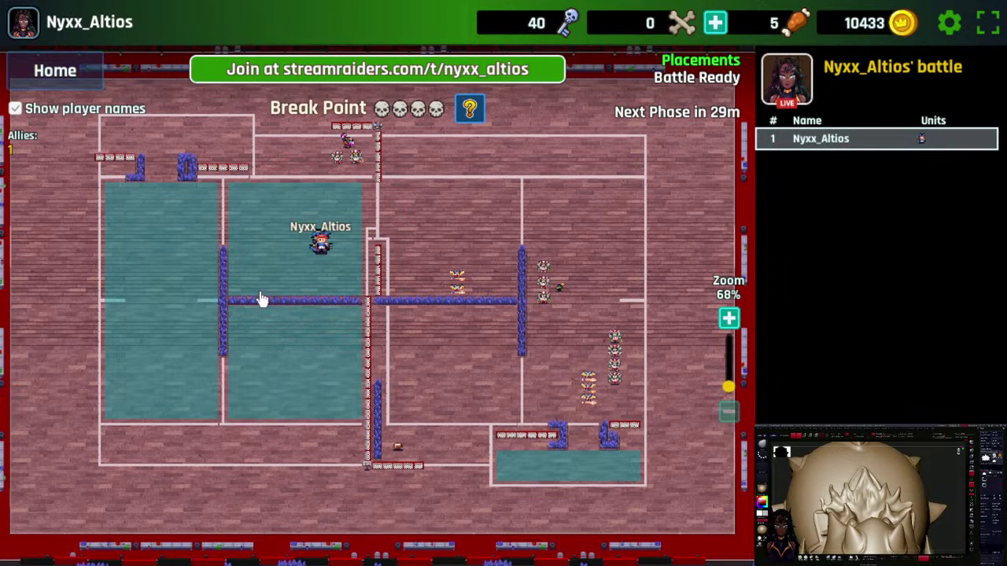
# - Cover the large placement zones around the captain with the peace-sign battle plan marker and finish planning
pyautogui.click(36, 530)
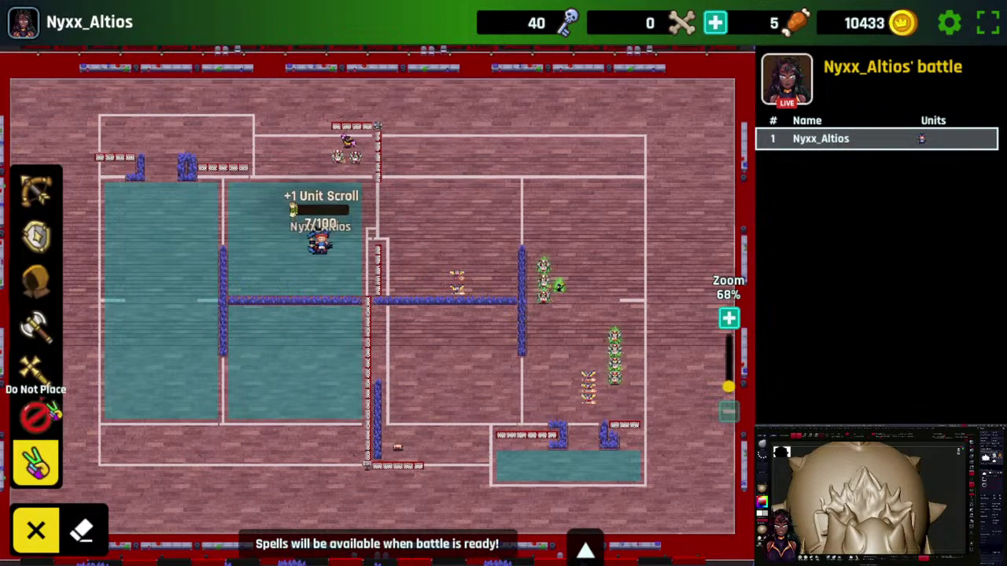
pyautogui.moveTo(101, 170); pyautogui.dragTo(378, 452)
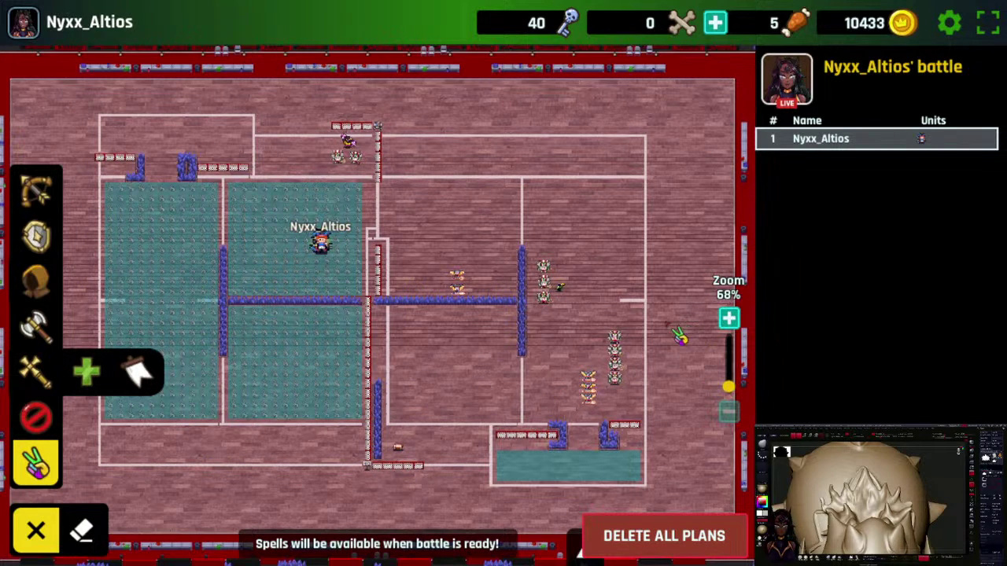
pyautogui.click(36, 532)
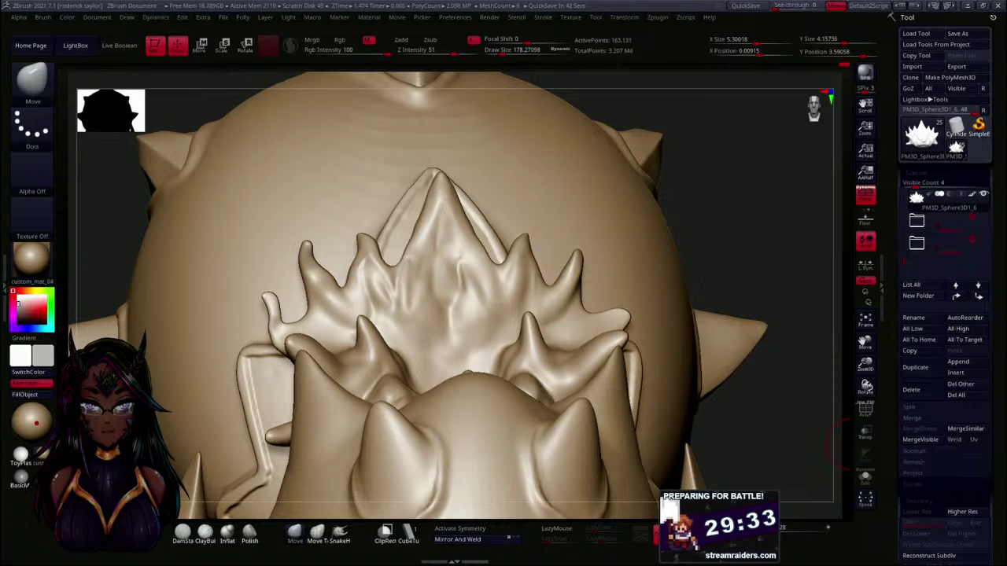
# - Return to ZBrush and slim the front inner spike on the asymmetric side of the collar, smoothing it and curving its tip slightly outward
pyautogui.moveTo(687, 252)
pyautogui.mouseDown()
pyautogui.moveTo(764, 247)
pyautogui.moveTo(774, 304)
pyautogui.mouseUp()
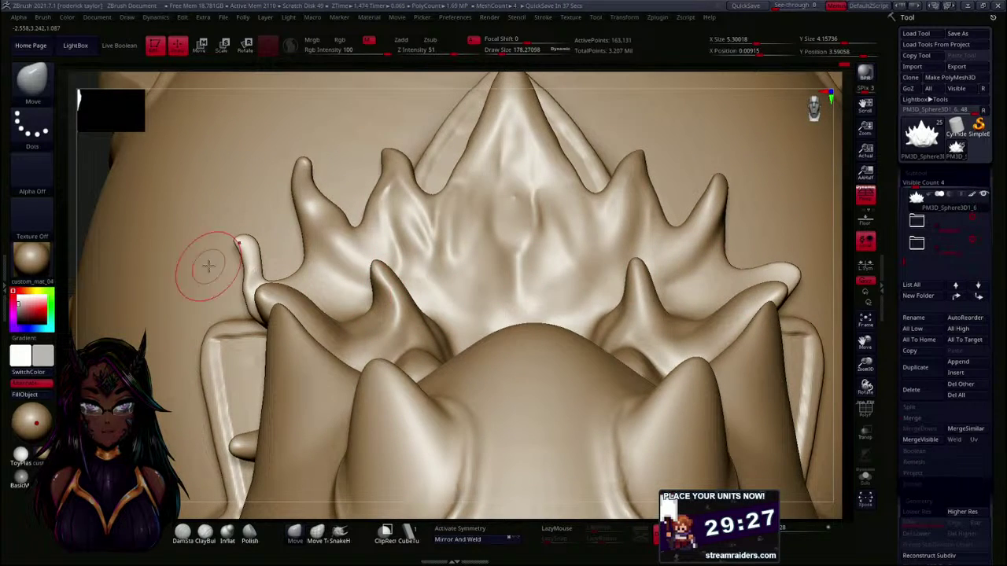
pyautogui.moveTo(299, 76); pyautogui.dragTo(287, 83)
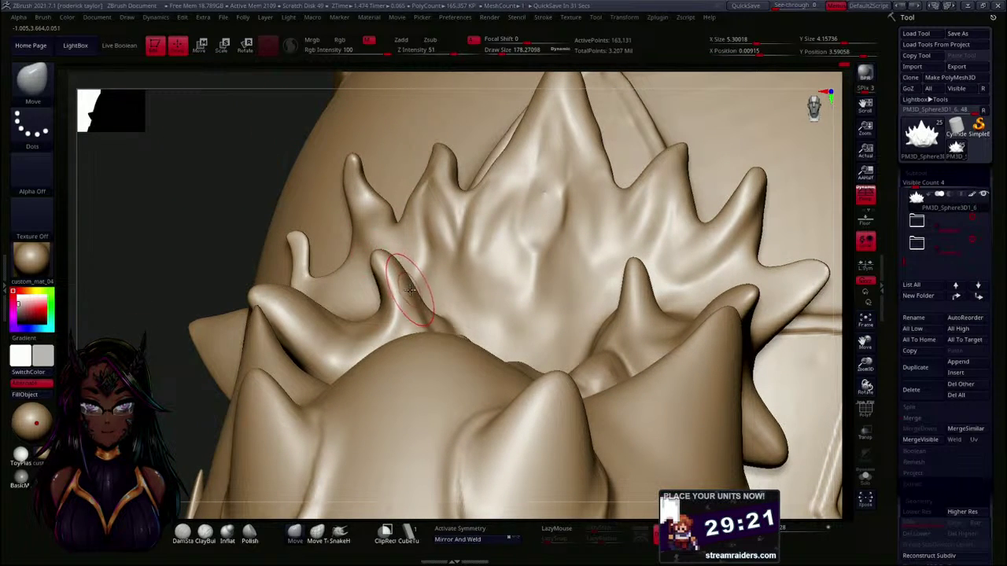
pyautogui.press('space')
pyautogui.press('shift')
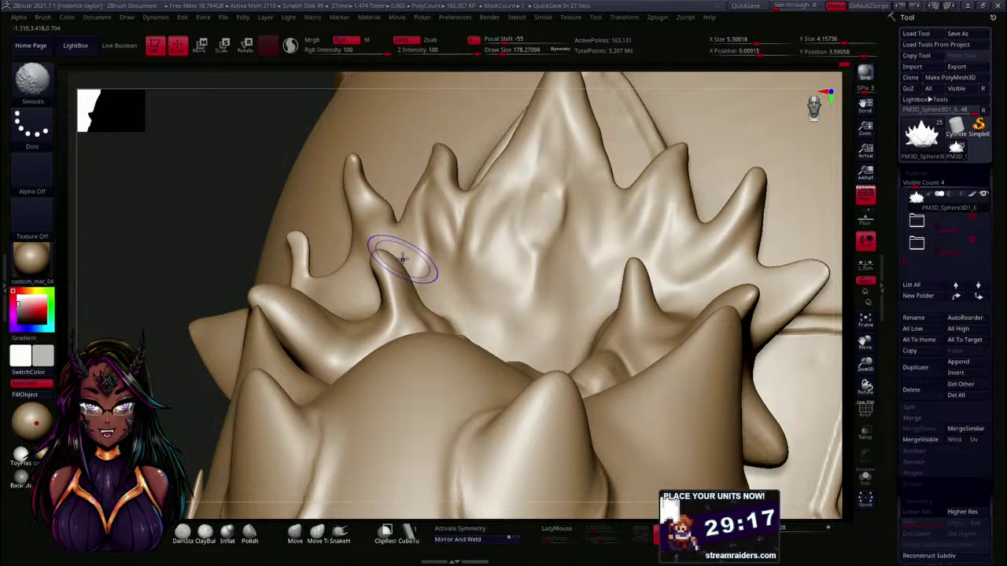
pyautogui.press('space')
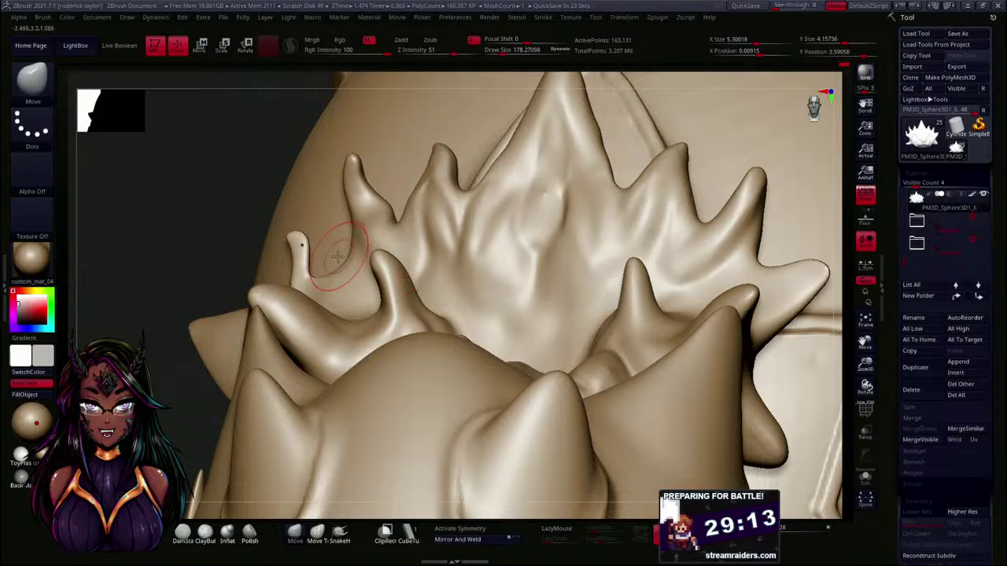
# - Refine the thin hooked rear side spike, bending its rounded tip outward into a narrower point
pyautogui.moveTo(166, 257)
pyautogui.mouseDown()
pyautogui.moveTo(209, 245)
pyautogui.moveTo(147, 265)
pyautogui.moveTo(198, 247)
pyautogui.moveTo(162, 258)
pyautogui.moveTo(155, 248)
pyautogui.mouseUp()
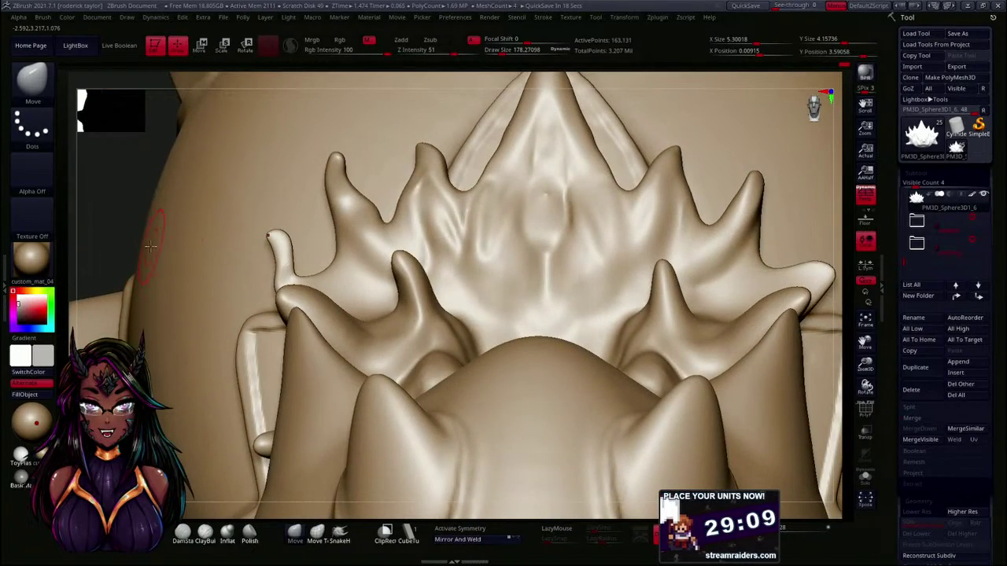
pyautogui.keyDown('alt'); pyautogui.moveTo(116, 202); pyautogui.dragTo(133, 121); pyautogui.keyUp('alt')
pyautogui.keyDown('alt'); pyautogui.moveTo(139, 201); pyautogui.dragTo(149, 338); pyautogui.keyUp('alt')
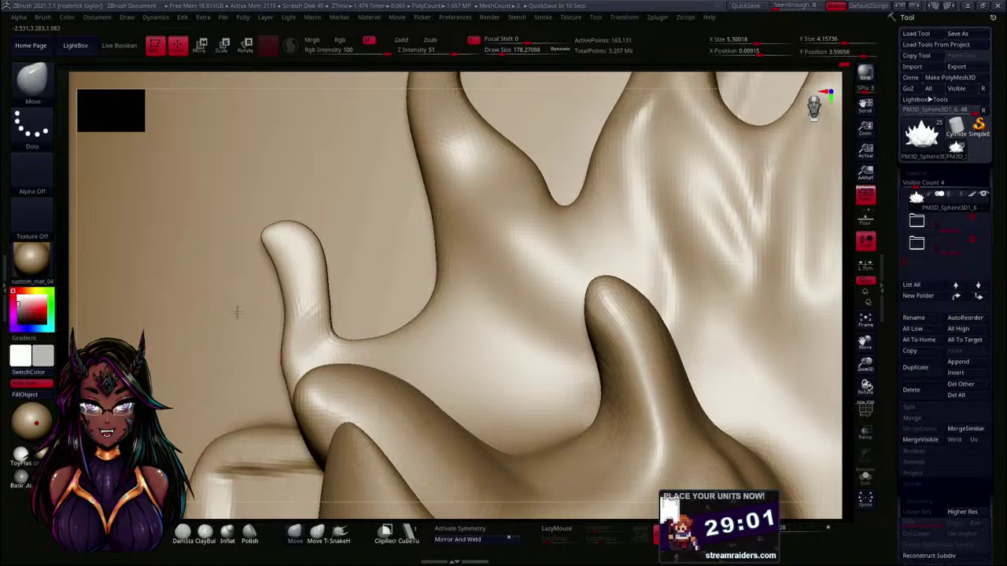
pyautogui.moveTo(331, 80)
pyautogui.mouseDown()
pyautogui.moveTo(312, 81)
pyautogui.moveTo(349, 76)
pyautogui.moveTo(122, 91)
pyautogui.mouseUp()
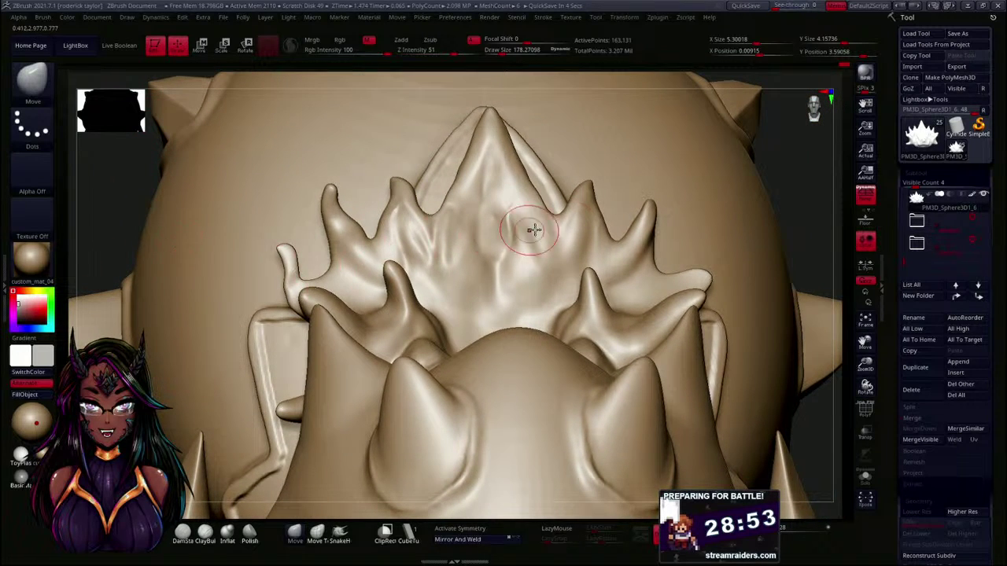
# - Hollow the underside of the thick outer front spike and draw its tip outward, smoothing the neck behind the tip
pyautogui.moveTo(791, 222)
pyautogui.mouseDown()
pyautogui.moveTo(809, 218)
pyautogui.moveTo(784, 220)
pyautogui.mouseUp()
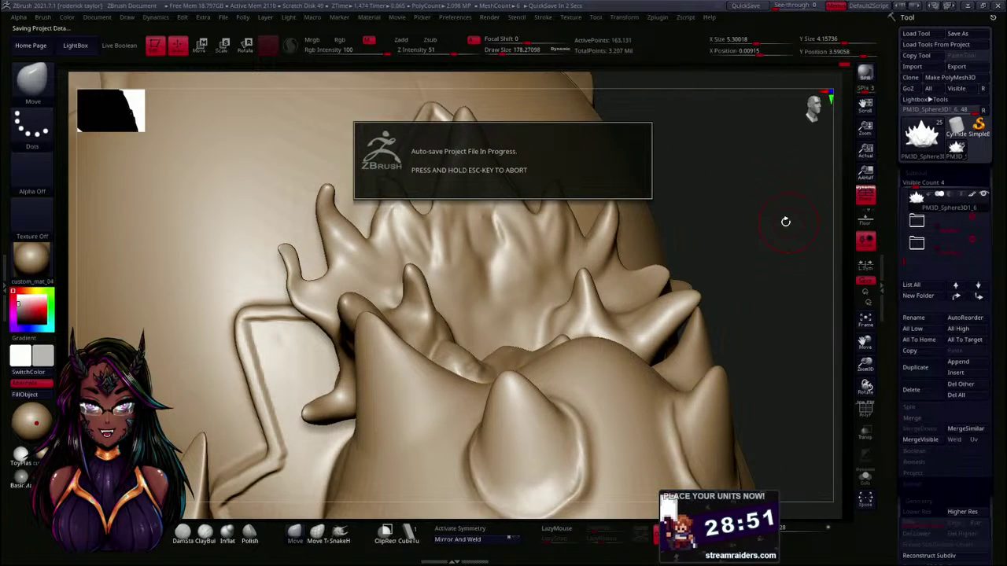
pyautogui.moveTo(702, 229)
pyautogui.mouseDown()
pyautogui.moveTo(726, 223)
pyautogui.moveTo(645, 232)
pyautogui.moveTo(638, 215)
pyautogui.moveTo(672, 278)
pyautogui.moveTo(621, 233)
pyautogui.moveTo(609, 263)
pyautogui.moveTo(586, 170)
pyautogui.moveTo(339, 291)
pyautogui.mouseUp()
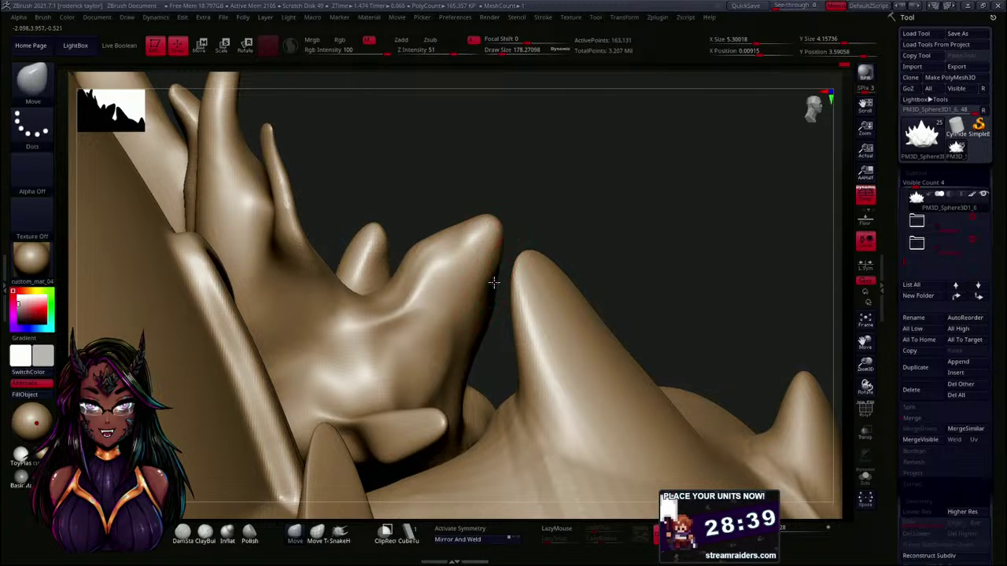
pyautogui.moveTo(494, 305); pyautogui.dragTo(491, 290, button='right')
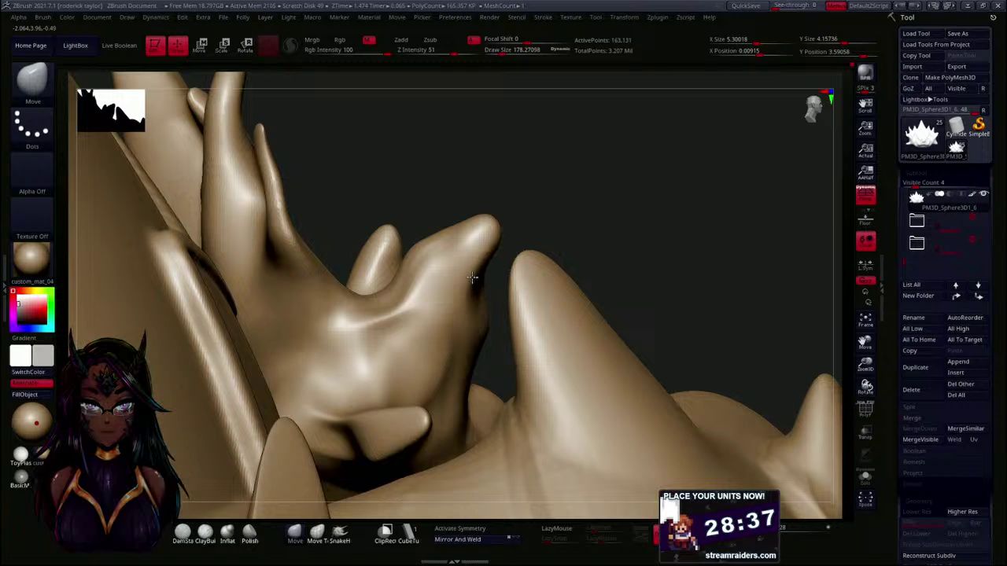
pyautogui.press('shift')
pyautogui.moveTo(611, 218); pyautogui.dragTo(524, 270)
pyautogui.press('shift')
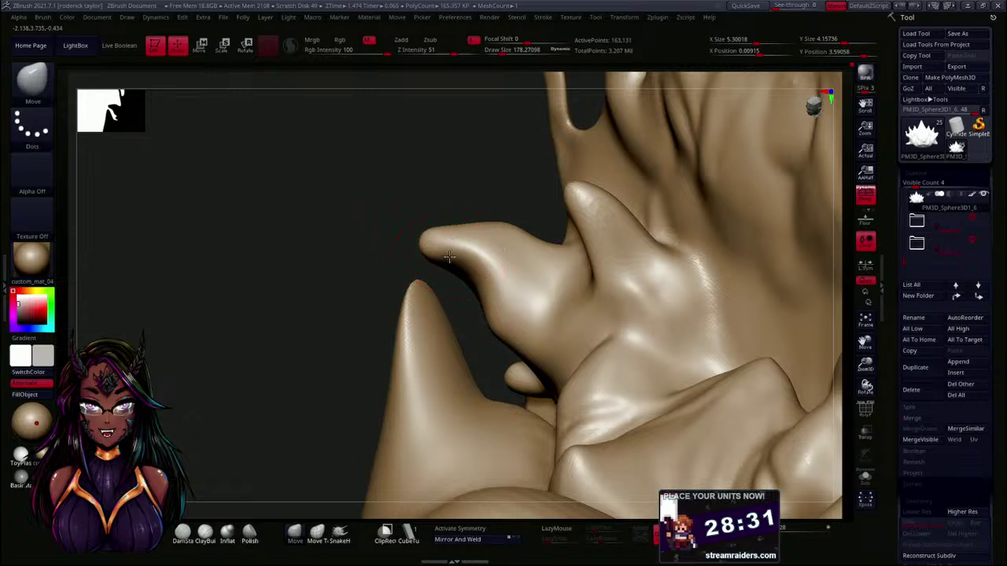
pyautogui.keyDown('shift'); pyautogui.moveTo(479, 254); pyautogui.dragTo(464, 248); pyautogui.keyUp('shift')
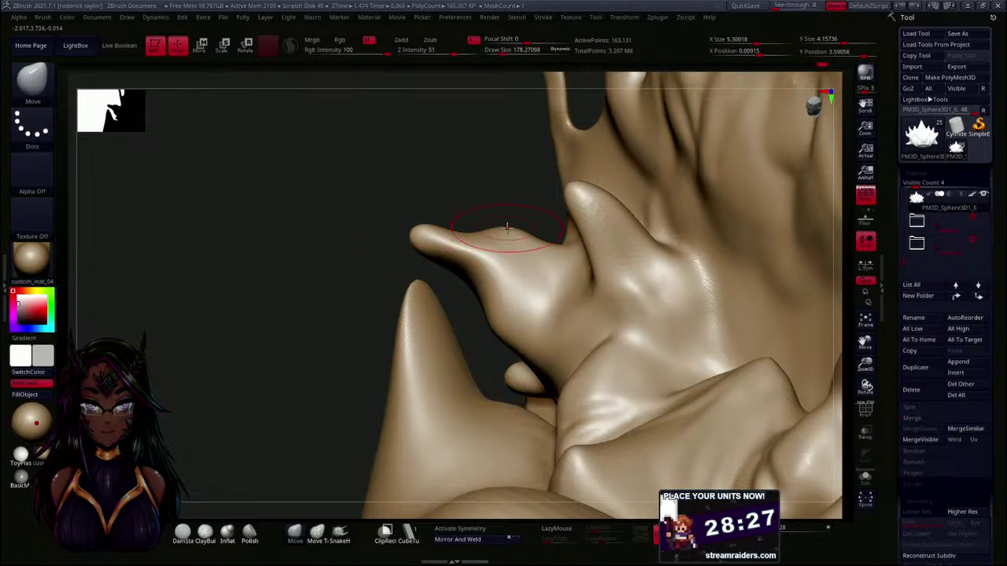
# - Taper the outer front spike's tip to a point and reshape the hump behind it into a gentler curve toward the collar
pyautogui.moveTo(480, 225)
pyautogui.mouseDown(button='right')
pyautogui.moveTo(461, 184)
pyautogui.moveTo(443, 214)
pyautogui.mouseUp(button='right')
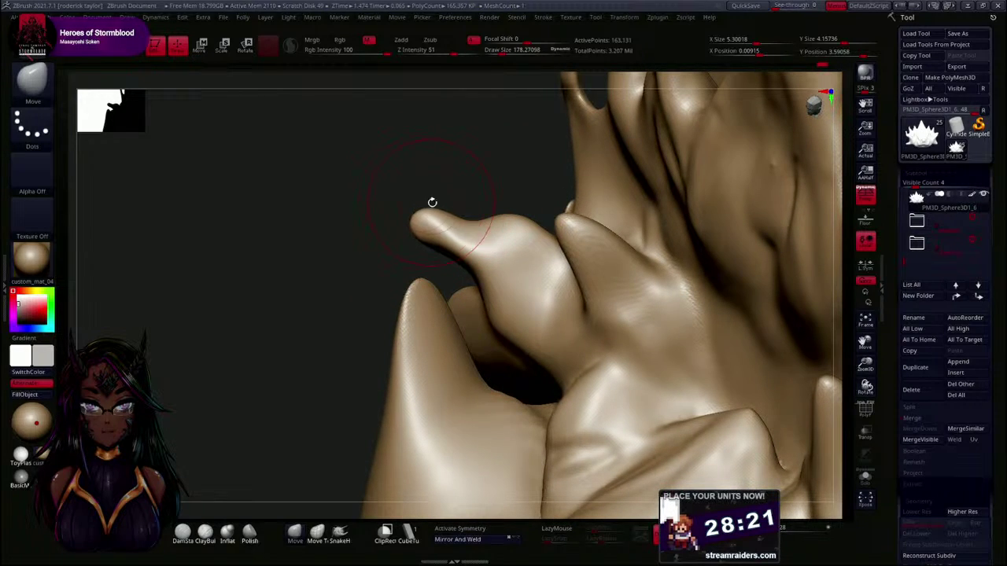
pyautogui.press('shift')
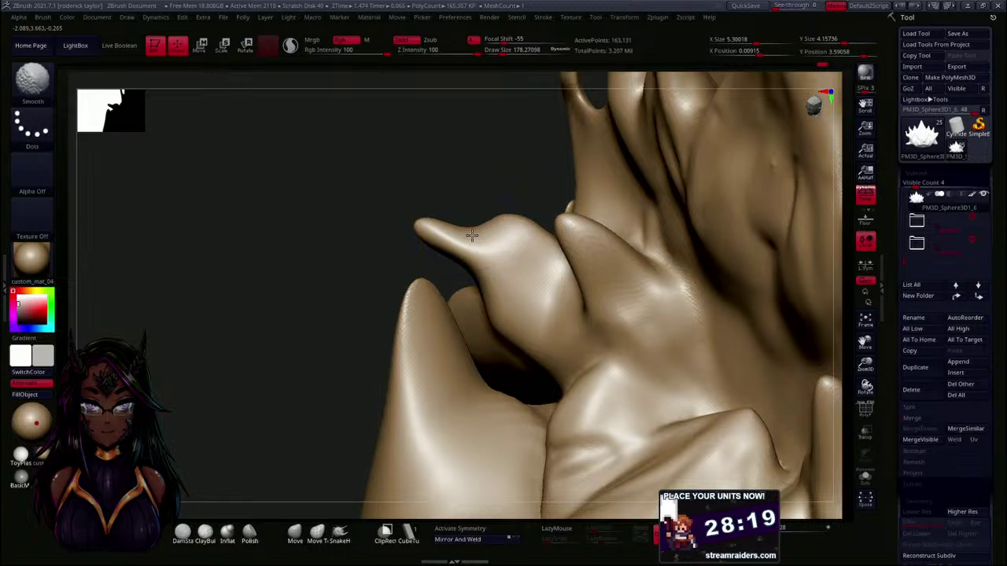
pyautogui.keyDown('shift'); pyautogui.moveTo(469, 238); pyautogui.dragTo(499, 227); pyautogui.keyUp('shift')
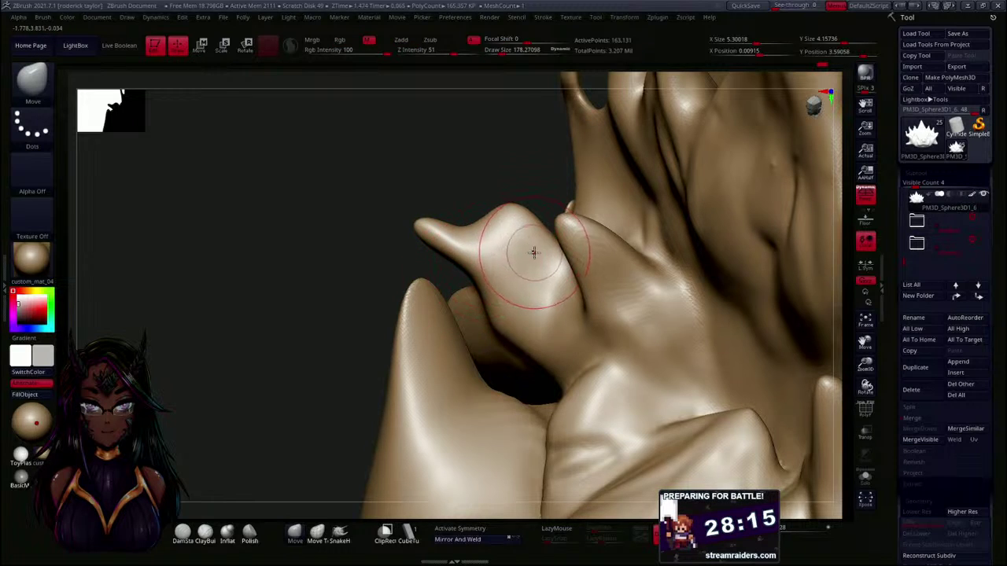
pyautogui.moveTo(529, 266)
pyautogui.mouseDown()
pyautogui.moveTo(539, 252)
pyautogui.moveTo(494, 243)
pyautogui.moveTo(517, 225)
pyautogui.moveTo(516, 239)
pyautogui.moveTo(481, 213)
pyautogui.moveTo(456, 239)
pyautogui.moveTo(526, 249)
pyautogui.mouseUp()
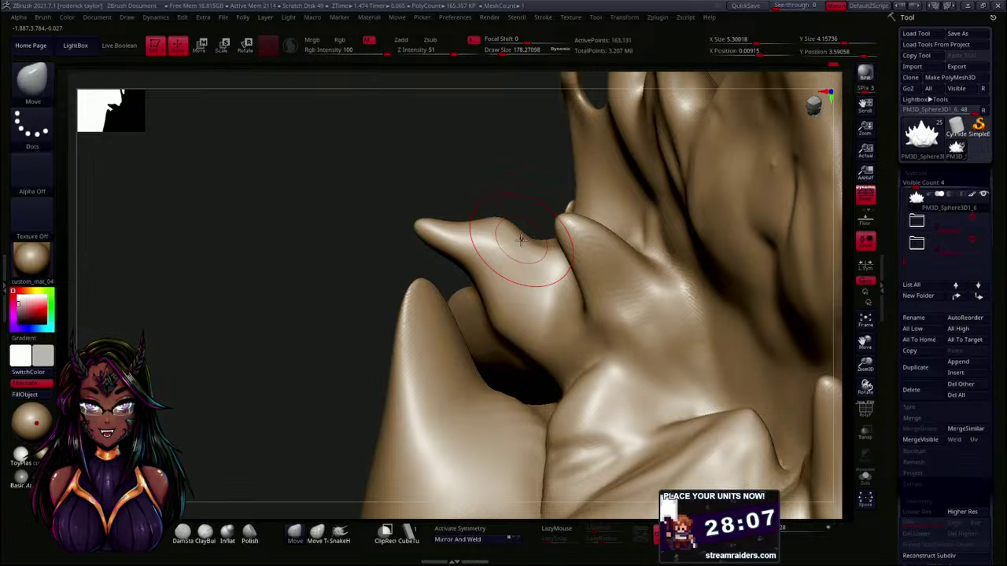
pyautogui.moveTo(254, 253); pyautogui.dragTo(206, 262)
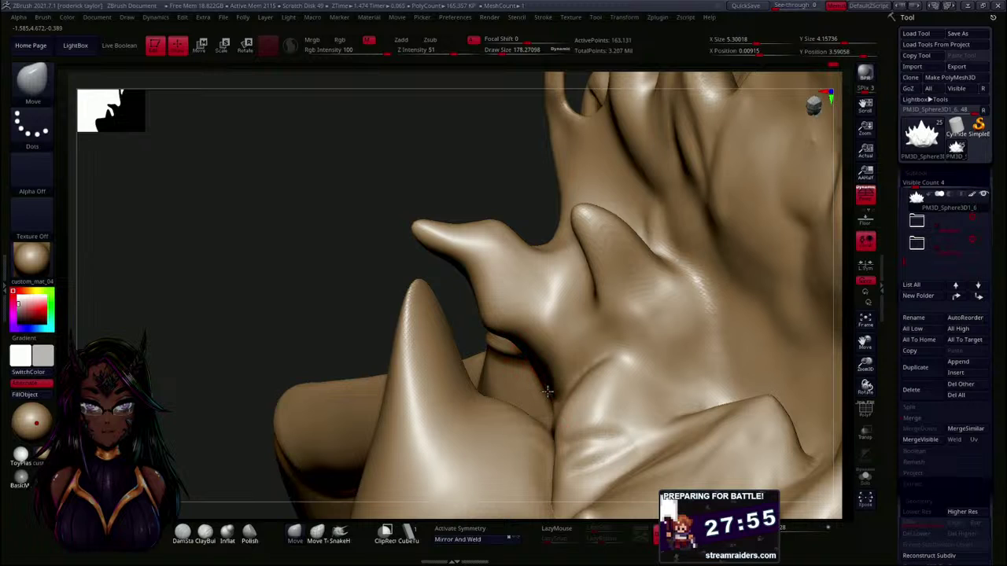
# - Smooth the neck beneath the outer front spike where it meets the collar, then check the collar's silhouette from the front
pyautogui.keyDown('shift'); pyautogui.moveTo(548, 391); pyautogui.dragTo(543, 368); pyautogui.keyUp('shift')
pyautogui.moveTo(288, 283)
pyautogui.mouseDown()
pyautogui.moveTo(583, 281)
pyautogui.moveTo(562, 311)
pyautogui.moveTo(523, 294)
pyautogui.mouseUp()
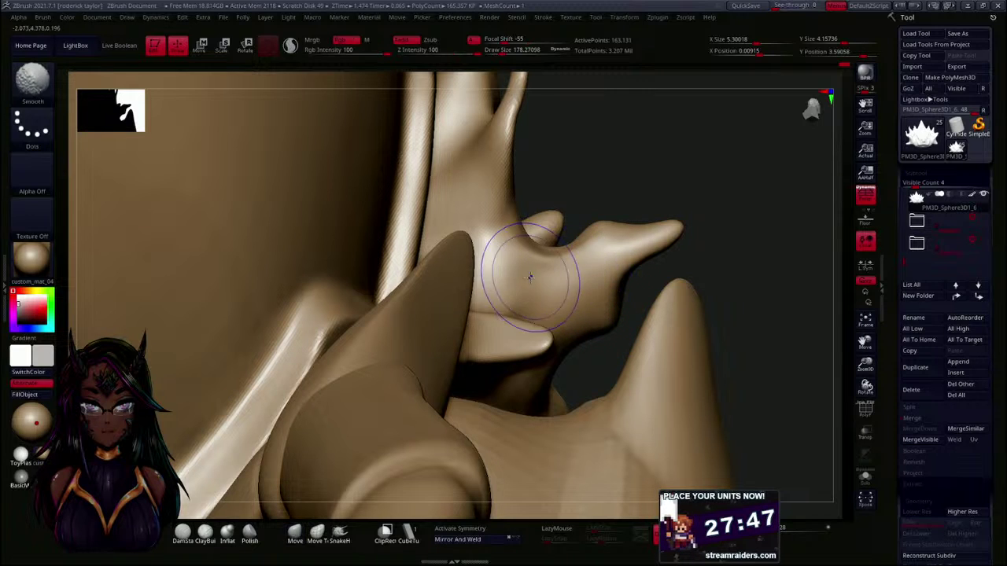
pyautogui.moveTo(710, 189)
pyautogui.mouseDown()
pyautogui.moveTo(650, 202)
pyautogui.moveTo(643, 279)
pyautogui.mouseUp()
pyautogui.moveTo(372, 203)
pyautogui.mouseDown()
pyautogui.moveTo(344, 153)
pyautogui.moveTo(356, 163)
pyautogui.mouseUp()
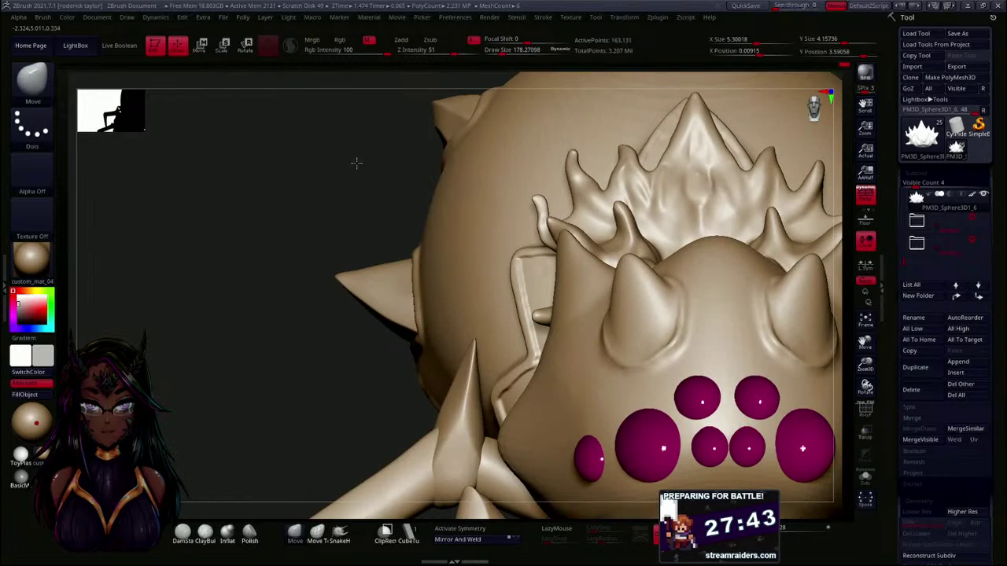
pyautogui.moveTo(323, 218)
pyautogui.mouseDown()
pyautogui.moveTo(197, 259)
pyautogui.moveTo(221, 272)
pyautogui.mouseUp()
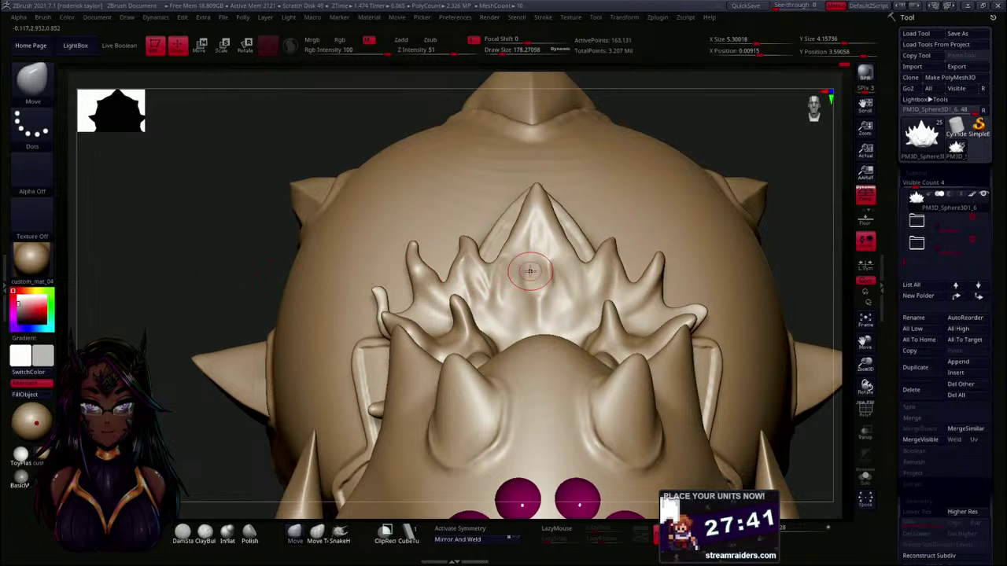
# - Curl the lower side spike's tip upward into a small hook, reducing the brush draw size to about 143 and smoothing it
pyautogui.moveTo(778, 254); pyautogui.dragTo(355, 331)
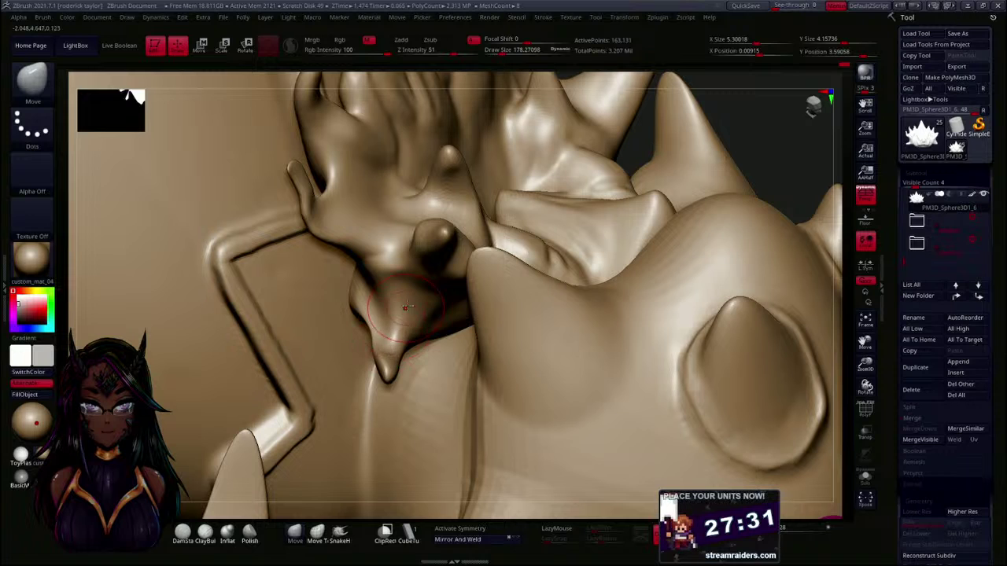
pyautogui.moveTo(758, 178); pyautogui.dragTo(757, 128)
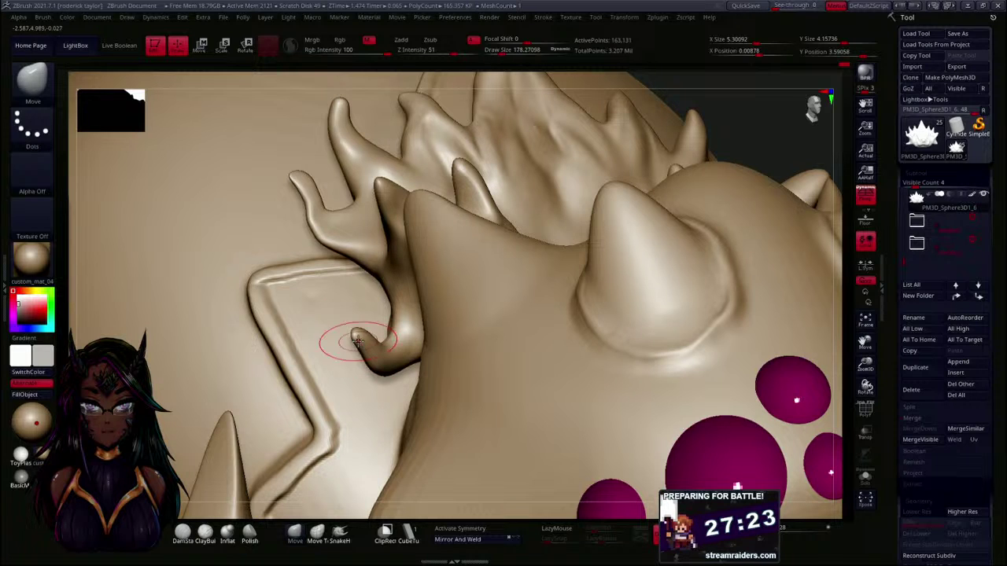
pyautogui.moveTo(739, 149)
pyautogui.mouseDown()
pyautogui.moveTo(798, 123)
pyautogui.moveTo(658, 202)
pyautogui.moveTo(624, 184)
pyautogui.moveTo(591, 222)
pyautogui.moveTo(511, 245)
pyautogui.mouseUp()
pyautogui.press('s')
pyautogui.press('shift')
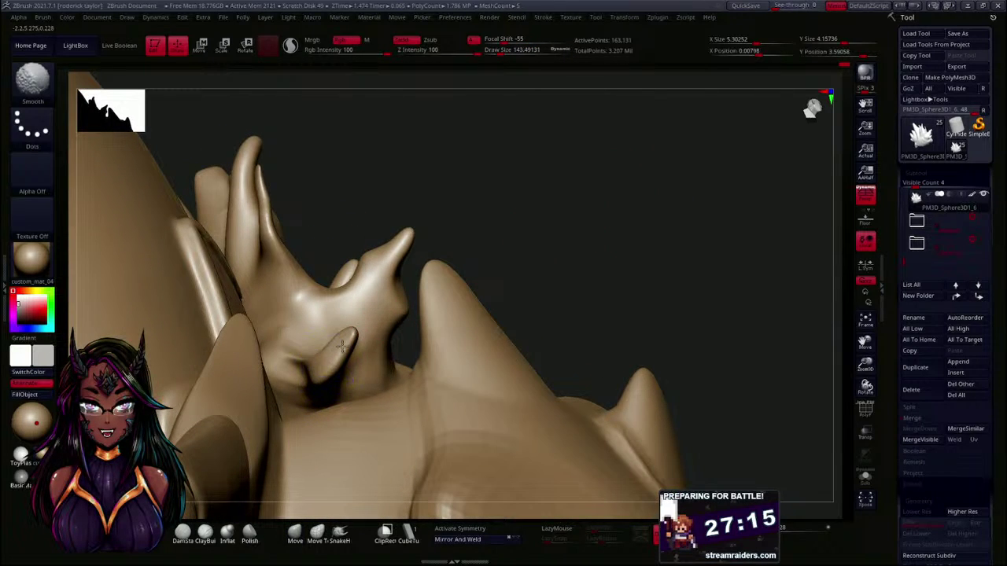
pyautogui.keyDown('shift'); pyautogui.moveTo(337, 353); pyautogui.dragTo(351, 336); pyautogui.keyUp('shift')
pyautogui.moveTo(620, 219)
pyautogui.mouseDown()
pyautogui.moveTo(564, 241)
pyautogui.moveTo(575, 222)
pyautogui.mouseUp()
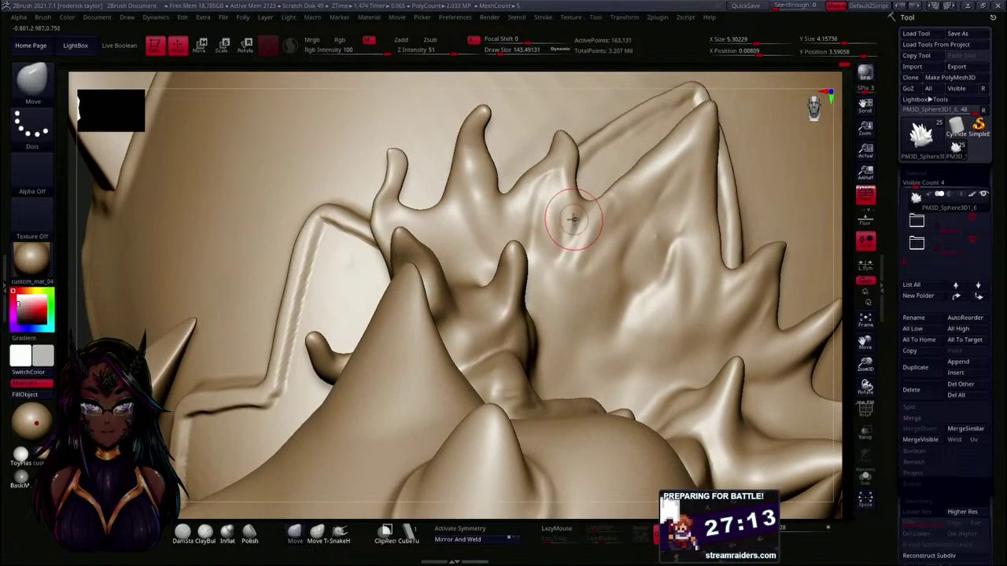
# - Smooth and reshape the inner front spike on the asymmetric side, curving its inner edge gently down into the collar
pyautogui.moveTo(831, 177); pyautogui.dragTo(833, 126)
pyautogui.keyDown('shift'); pyautogui.moveTo(753, 285); pyautogui.dragTo(760, 282); pyautogui.keyUp('shift')
pyautogui.moveTo(750, 247)
pyautogui.mouseDown()
pyautogui.moveTo(745, 227)
pyautogui.moveTo(755, 254)
pyautogui.moveTo(780, 229)
pyautogui.moveTo(749, 229)
pyautogui.moveTo(729, 243)
pyautogui.moveTo(668, 213)
pyautogui.moveTo(674, 221)
pyautogui.moveTo(691, 178)
pyautogui.moveTo(681, 243)
pyautogui.moveTo(659, 241)
pyautogui.moveTo(652, 216)
pyautogui.mouseUp()
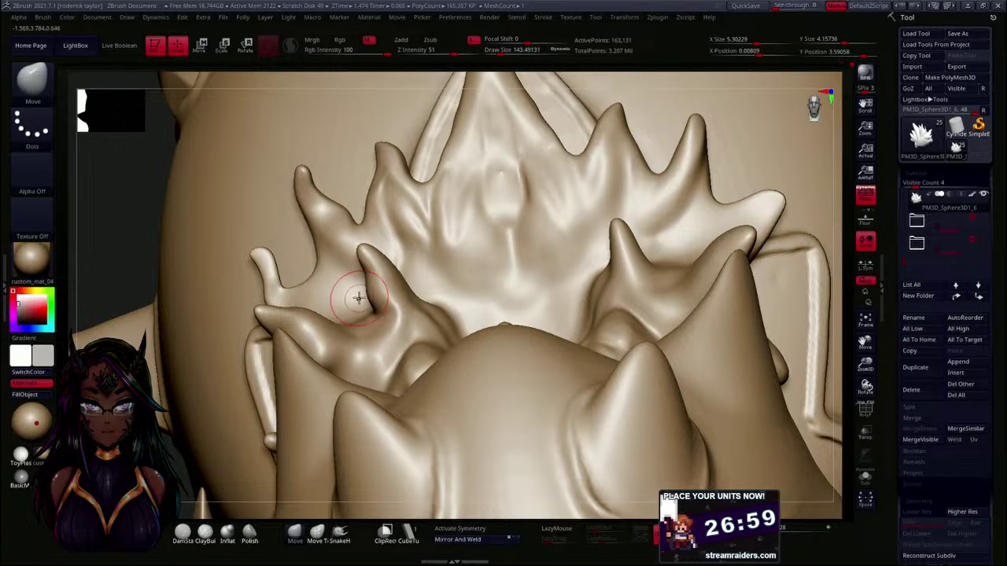
pyautogui.press('shift')
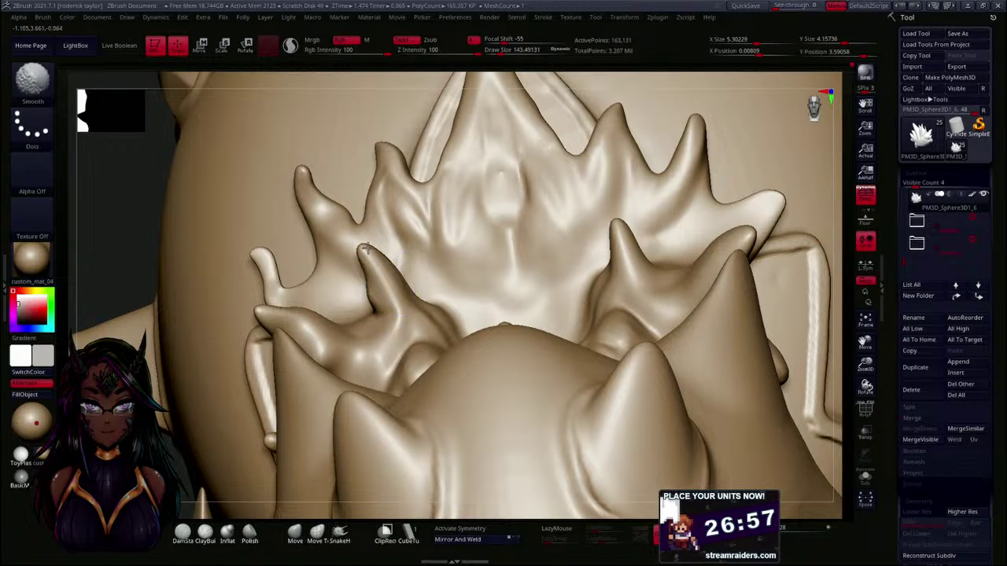
pyautogui.keyDown('shift'); pyautogui.moveTo(368, 250); pyautogui.dragTo(375, 276); pyautogui.keyUp('shift')
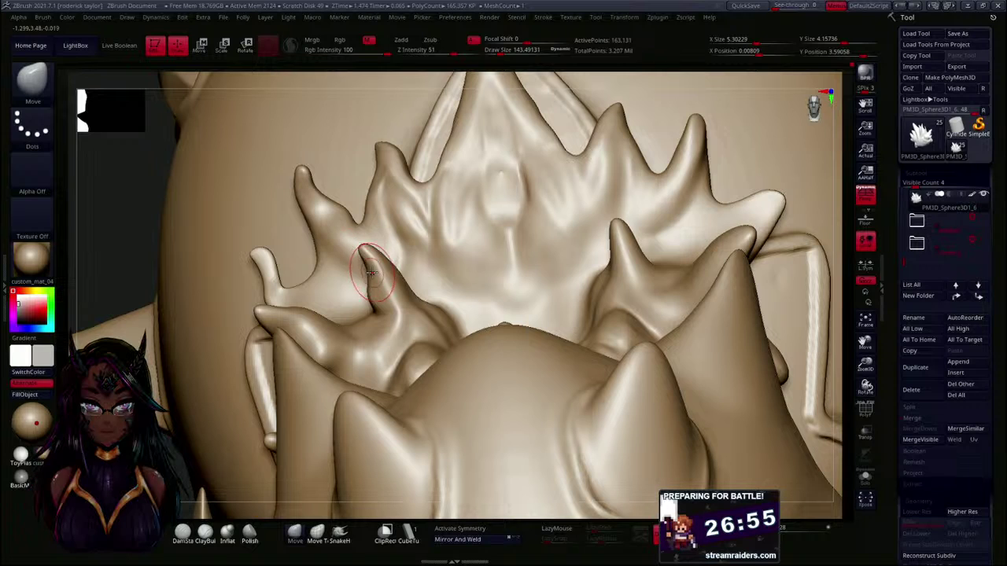
pyautogui.press('shift')
pyautogui.keyDown('shift'); pyautogui.moveTo(371, 247); pyautogui.dragTo(396, 273); pyautogui.keyUp('shift')
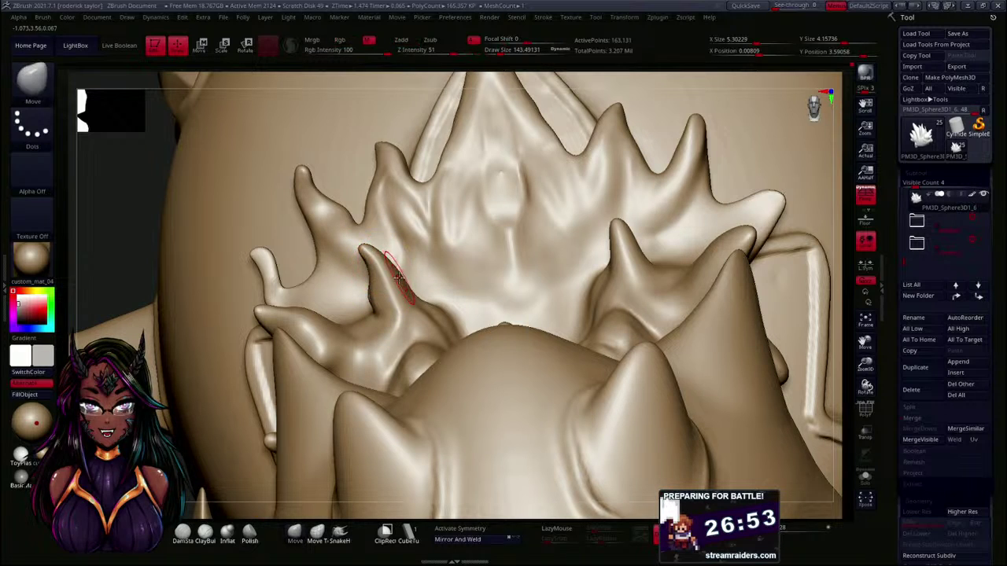
pyautogui.moveTo(215, 231)
pyautogui.mouseDown(button='right')
pyautogui.moveTo(117, 241)
pyautogui.moveTo(276, 256)
pyautogui.mouseUp(button='right')
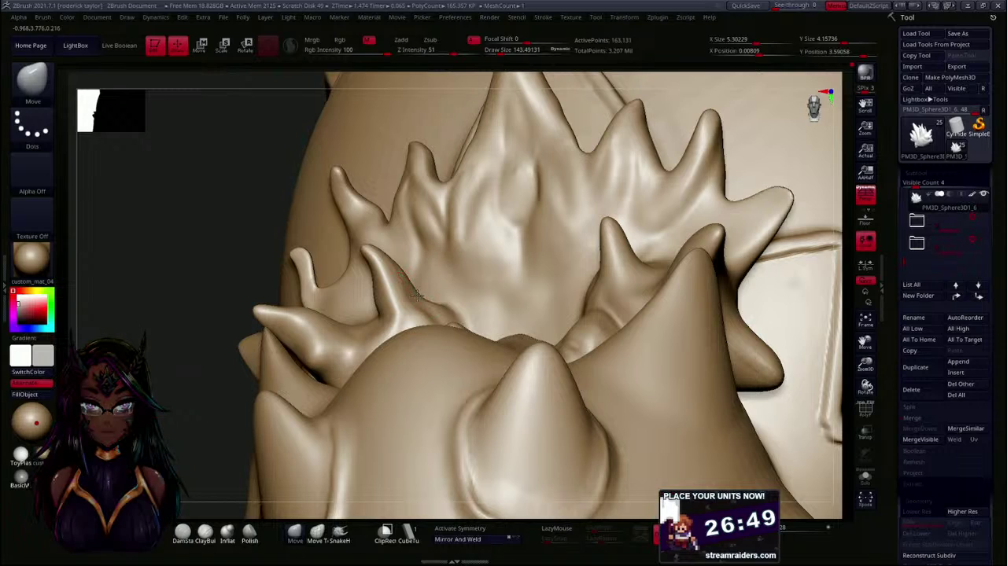
pyautogui.press('shift')
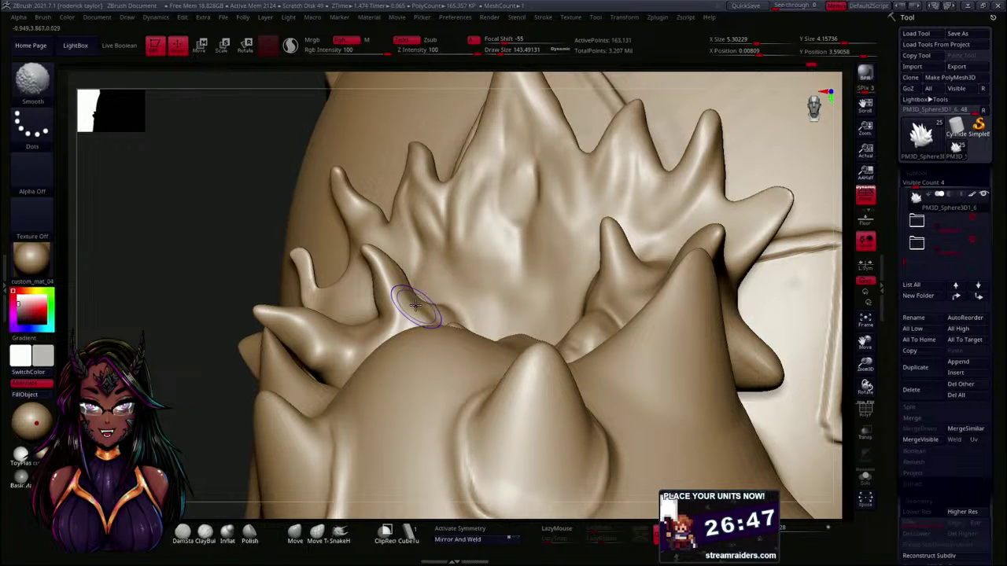
pyautogui.keyDown('shift'); pyautogui.moveTo(420, 313); pyautogui.dragTo(416, 305); pyautogui.keyUp('shift')
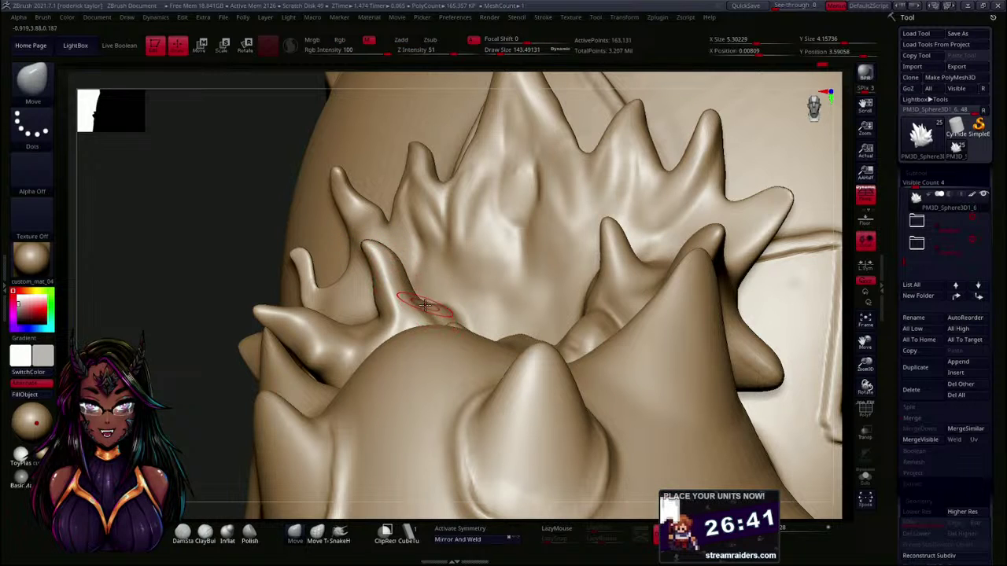
# - Slim the shaft of that inner front spike and bend its tip slightly outward, keeping a wide flowing base
pyautogui.moveTo(144, 324); pyautogui.dragTo(258, 310)
pyautogui.press('shift')
pyautogui.moveTo(722, 197)
pyautogui.mouseDown()
pyautogui.moveTo(690, 181)
pyautogui.moveTo(605, 193)
pyautogui.mouseUp()
pyautogui.press('shift')
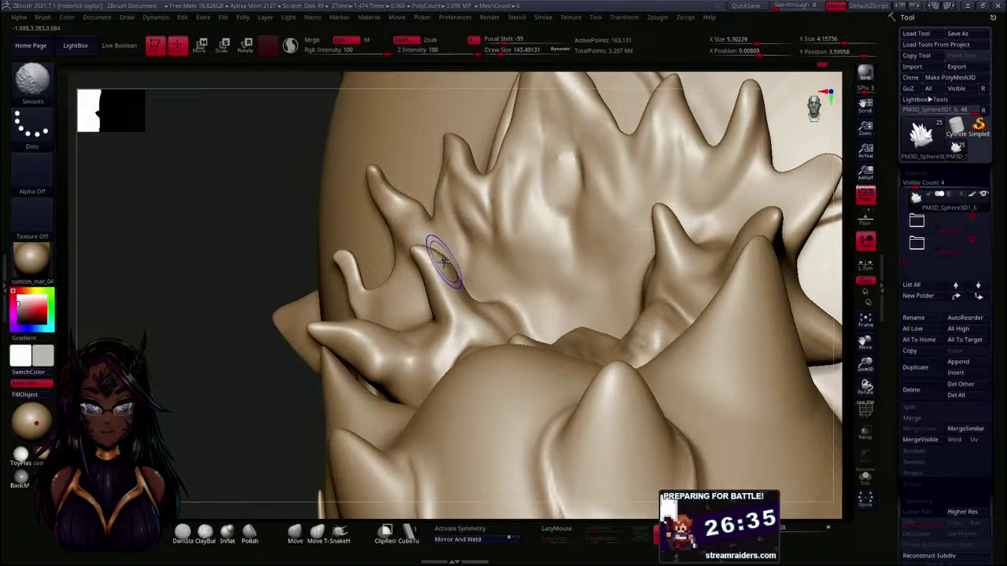
pyautogui.moveTo(197, 337); pyautogui.dragTo(162, 338)
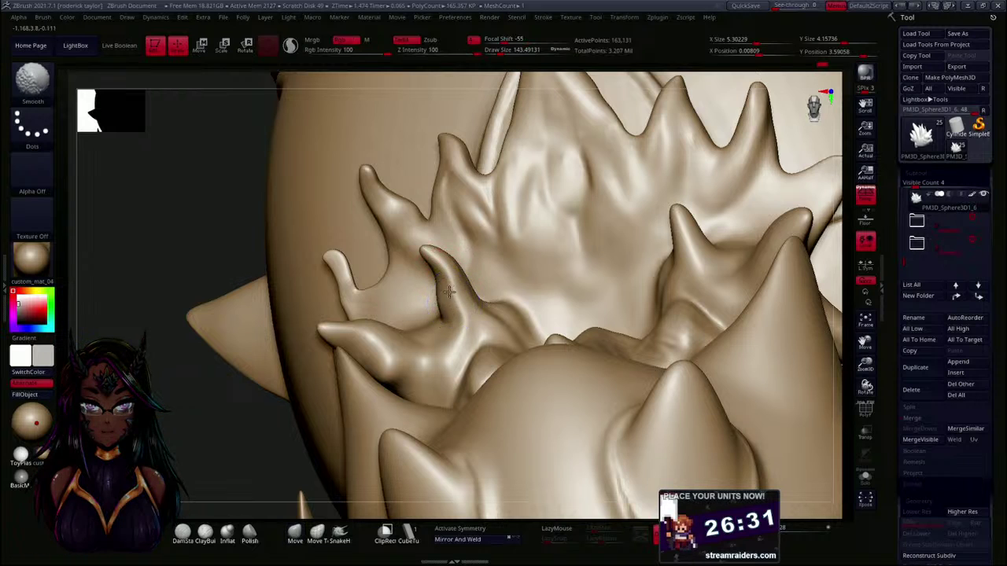
pyautogui.moveTo(181, 232); pyautogui.dragTo(178, 187)
pyautogui.moveTo(215, 295); pyautogui.dragTo(279, 280)
pyautogui.moveTo(696, 217)
pyautogui.mouseDown()
pyautogui.moveTo(712, 218)
pyautogui.moveTo(668, 210)
pyautogui.moveTo(666, 225)
pyautogui.moveTo(657, 194)
pyautogui.moveTo(675, 232)
pyautogui.moveTo(701, 173)
pyautogui.moveTo(606, 185)
pyautogui.mouseUp()
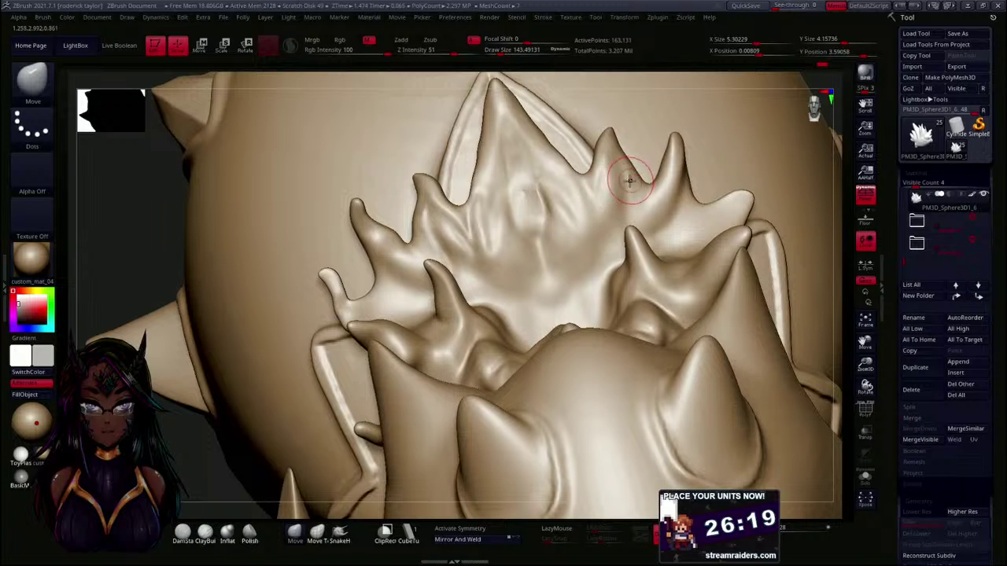
pyautogui.moveTo(155, 238)
pyautogui.mouseDown()
pyautogui.moveTo(123, 237)
pyautogui.moveTo(162, 281)
pyautogui.moveTo(155, 254)
pyautogui.moveTo(160, 275)
pyautogui.moveTo(166, 247)
pyautogui.moveTo(194, 283)
pyautogui.moveTo(155, 270)
pyautogui.moveTo(158, 236)
pyautogui.mouseUp()
pyautogui.moveTo(715, 230)
pyautogui.mouseDown()
pyautogui.moveTo(721, 238)
pyautogui.moveTo(710, 247)
pyautogui.moveTo(706, 223)
pyautogui.moveTo(733, 285)
pyautogui.moveTo(755, 267)
pyautogui.moveTo(732, 252)
pyautogui.moveTo(714, 261)
pyautogui.moveTo(719, 276)
pyautogui.moveTo(715, 259)
pyautogui.moveTo(590, 274)
pyautogui.moveTo(412, 355)
pyautogui.mouseUp()
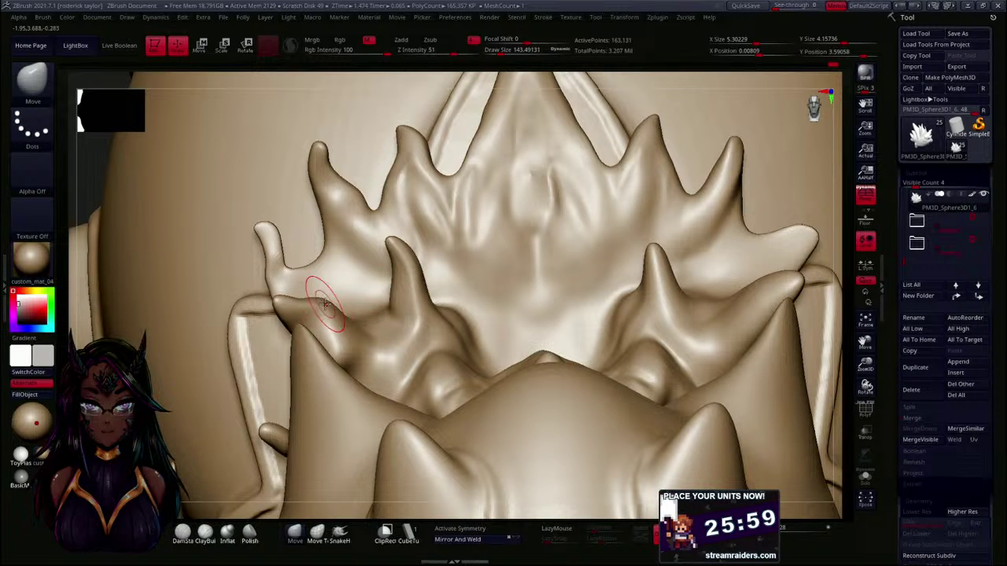
# - Thin the matching inner front spike on the opposite side of the collar and stretch its tip upward
pyautogui.keyDown('alt'); pyautogui.moveTo(96, 191); pyautogui.dragTo(92, 149); pyautogui.keyUp('alt')
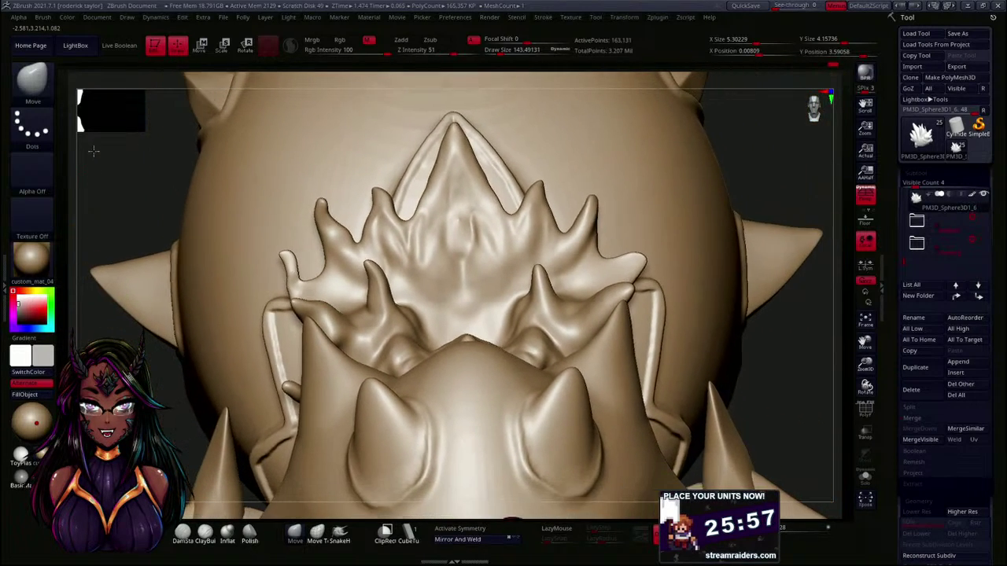
pyautogui.keyDown('alt'); pyautogui.moveTo(769, 164); pyautogui.dragTo(706, 150); pyautogui.keyUp('alt')
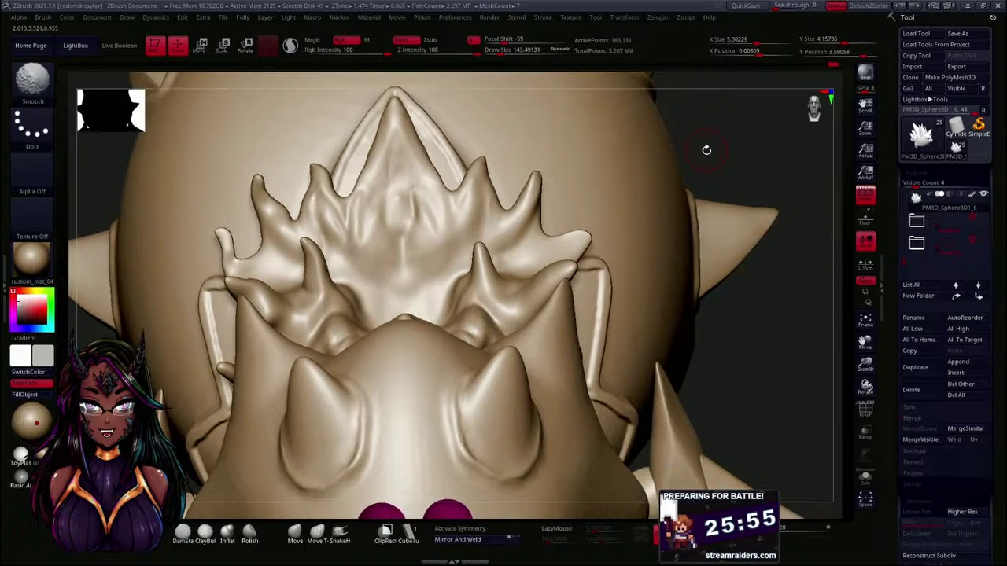
pyautogui.moveTo(739, 326)
pyautogui.mouseDown()
pyautogui.moveTo(712, 285)
pyautogui.moveTo(742, 322)
pyautogui.moveTo(719, 296)
pyautogui.moveTo(719, 317)
pyautogui.moveTo(726, 294)
pyautogui.mouseUp()
pyautogui.moveTo(437, 244); pyautogui.dragTo(449, 242)
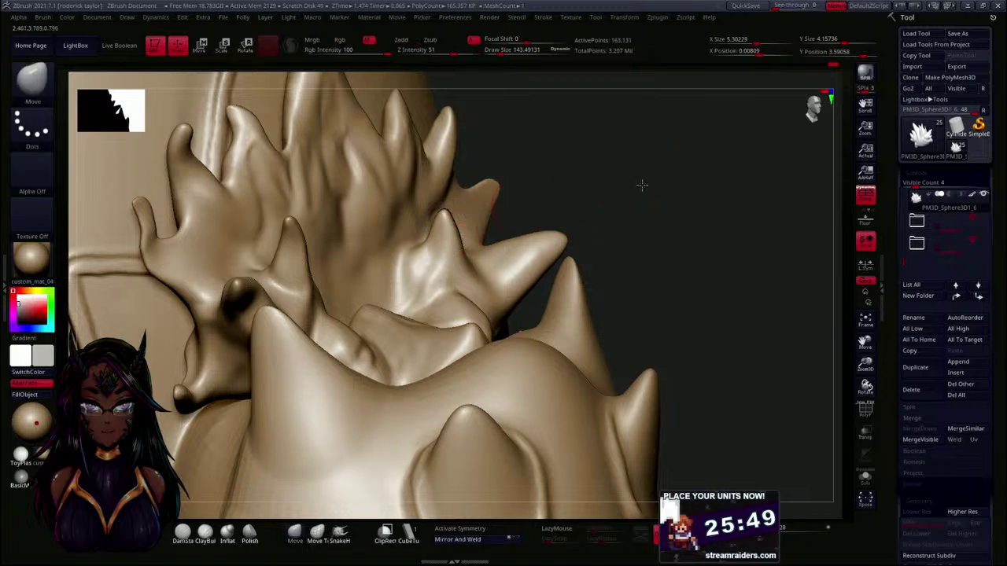
pyautogui.moveTo(633, 187); pyautogui.dragTo(611, 162)
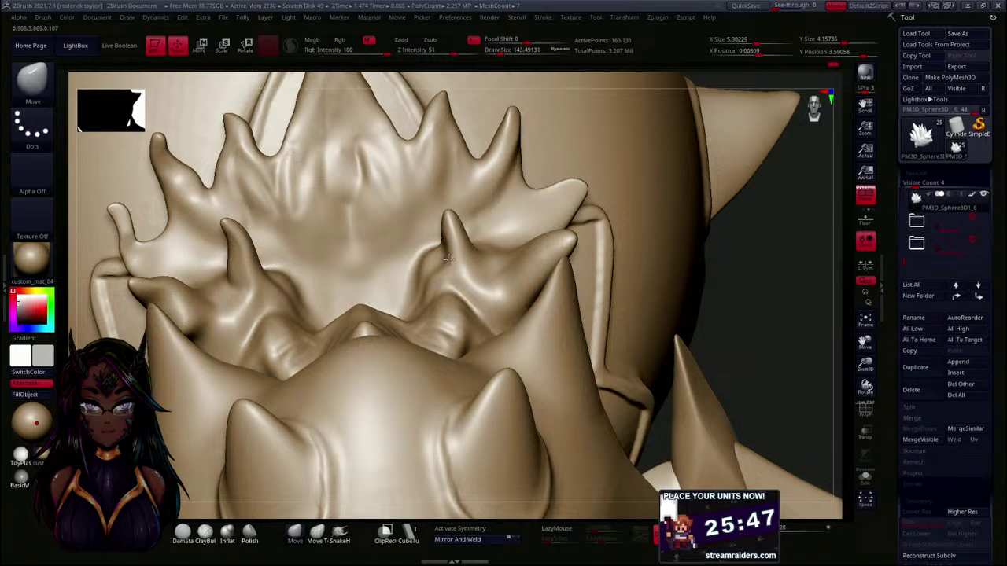
pyautogui.press('shift')
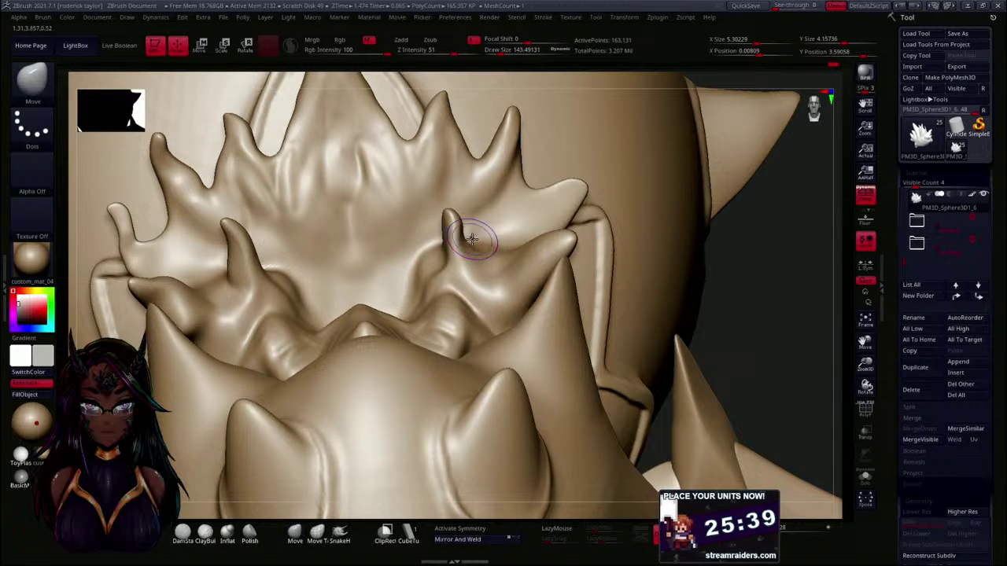
pyautogui.press('shift')
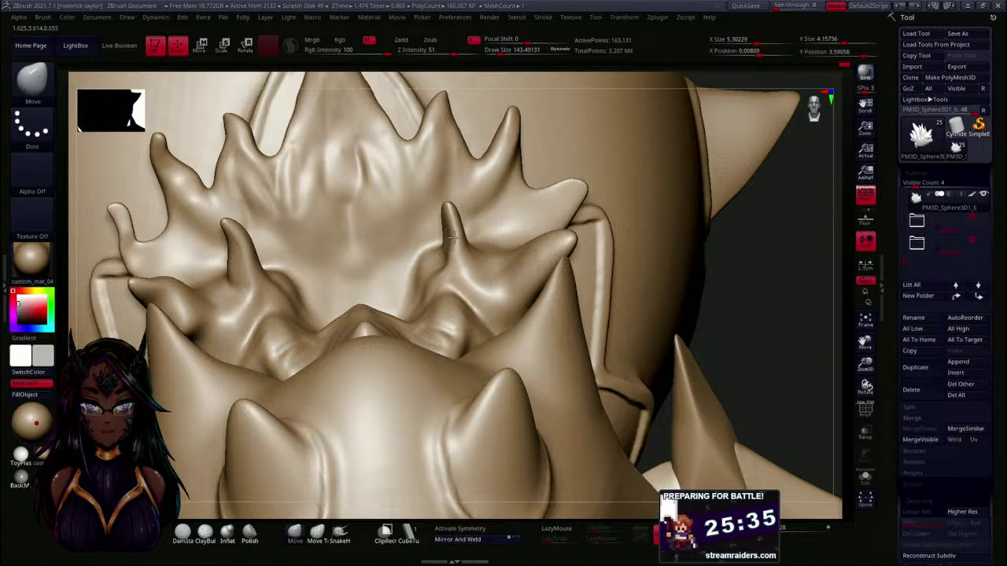
# - Bend the opposite inner spike into a subtle curve with the Move brush and smooth its shaft from tip to base
pyautogui.moveTo(692, 289)
pyautogui.mouseDown()
pyautogui.moveTo(763, 299)
pyautogui.moveTo(758, 276)
pyautogui.mouseUp()
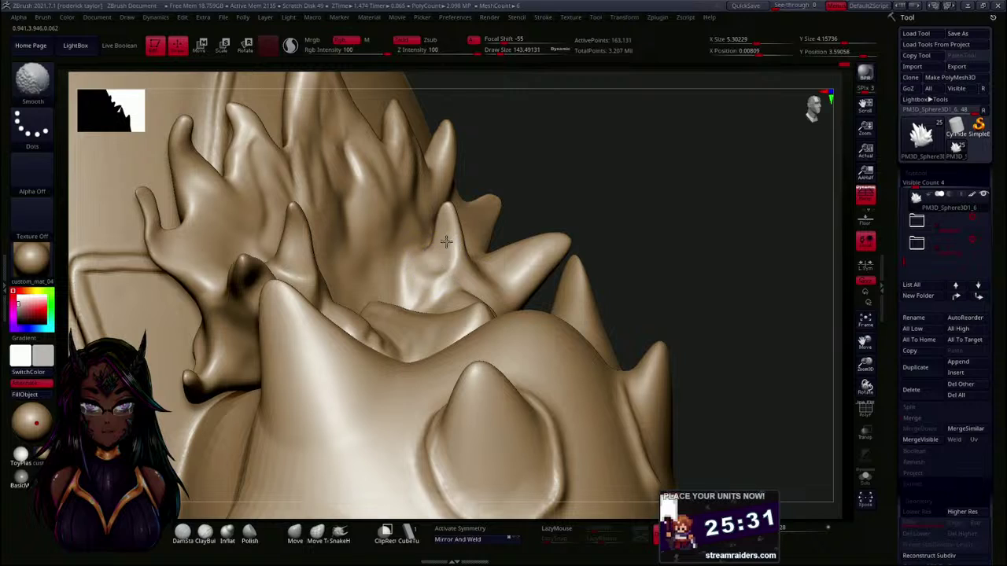
pyautogui.moveTo(606, 209); pyautogui.dragTo(528, 201)
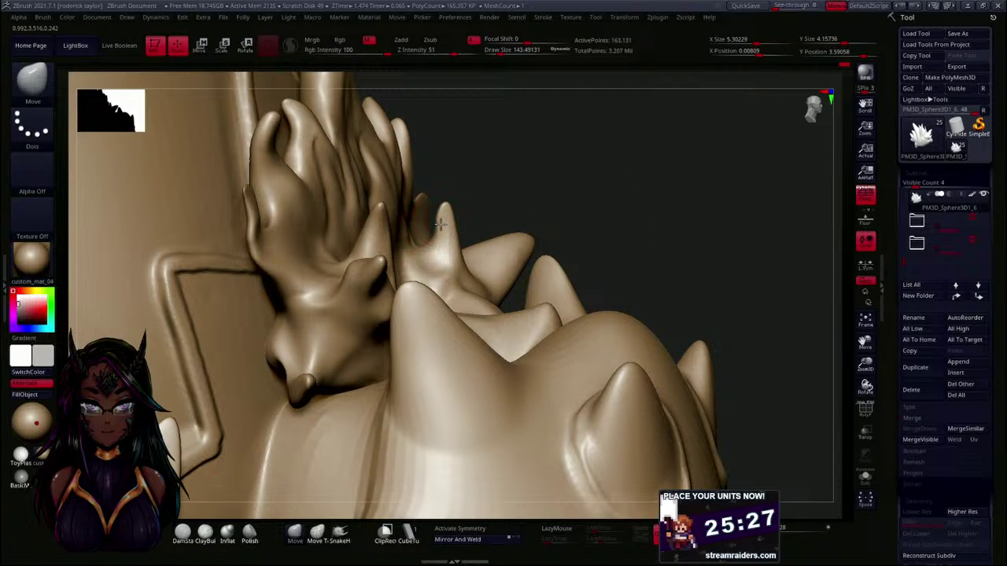
pyautogui.moveTo(456, 176)
pyautogui.mouseDown()
pyautogui.moveTo(549, 189)
pyautogui.moveTo(467, 235)
pyautogui.mouseUp()
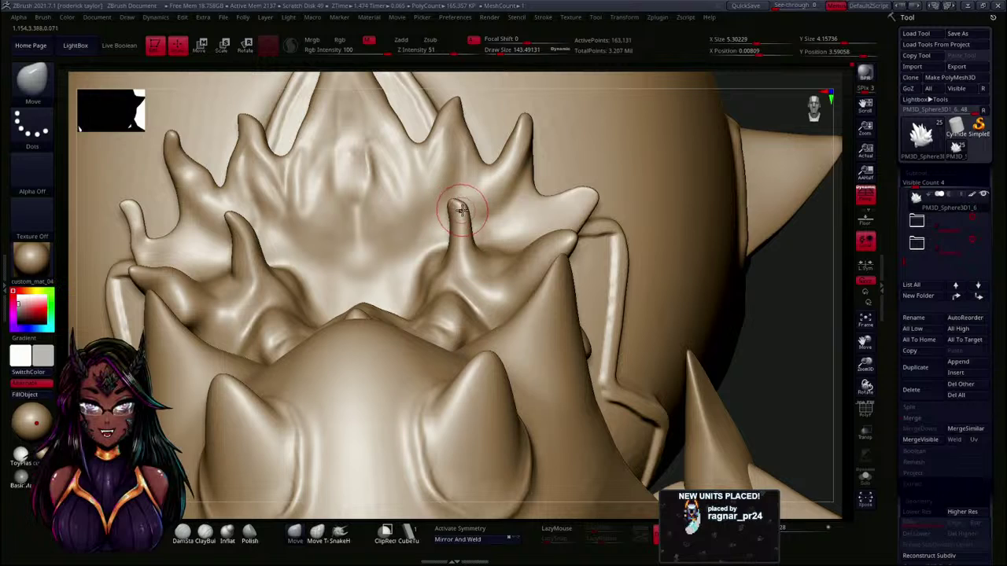
pyautogui.press('shift')
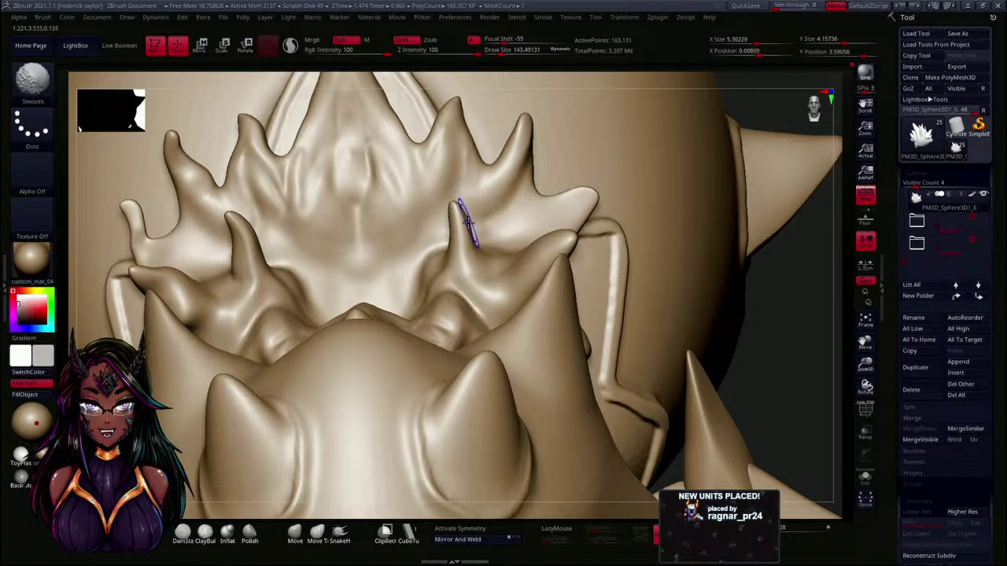
pyautogui.keyDown('shift'); pyautogui.moveTo(468, 223); pyautogui.dragTo(454, 218); pyautogui.keyUp('shift')
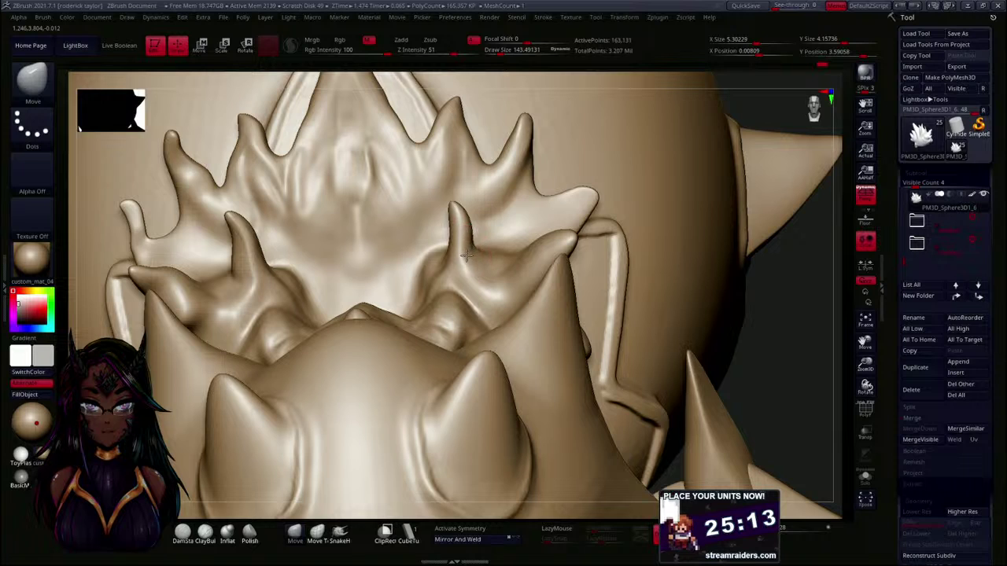
pyautogui.keyDown('shift'); pyautogui.moveTo(464, 263); pyautogui.dragTo(461, 207); pyautogui.keyUp('shift')
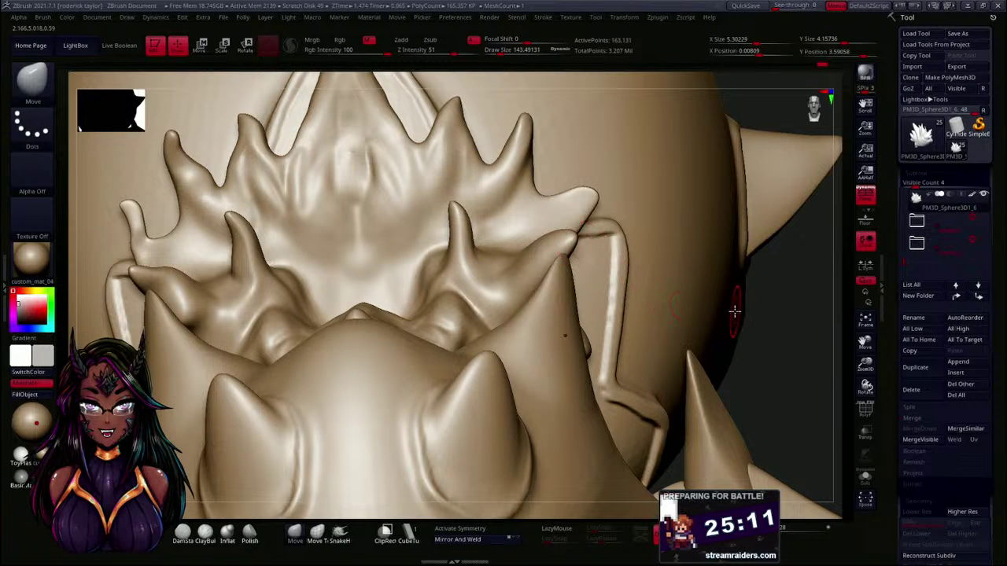
# - Refine the outward-pointing lower side spike of the collar with the Move brush and smooth its surface near the tip
pyautogui.moveTo(771, 286); pyautogui.dragTo(558, 231)
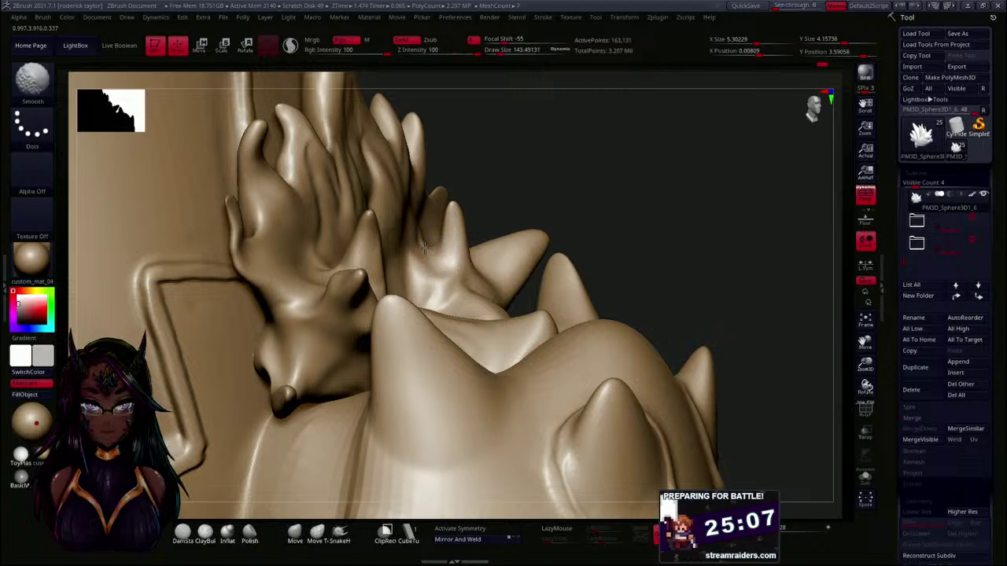
pyautogui.moveTo(636, 194); pyautogui.dragTo(624, 176)
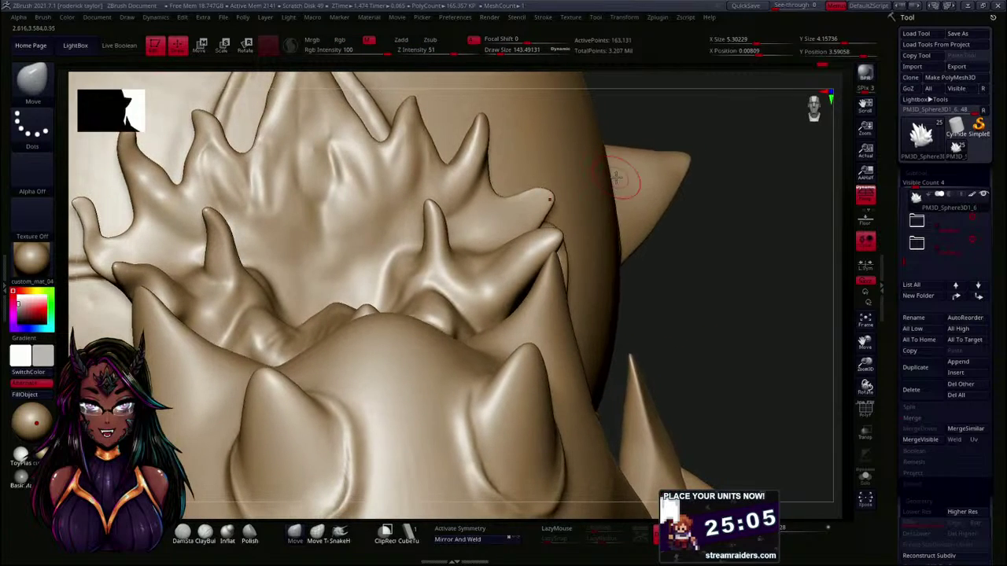
pyautogui.moveTo(704, 263)
pyautogui.mouseDown()
pyautogui.moveTo(707, 272)
pyautogui.moveTo(668, 266)
pyautogui.mouseUp()
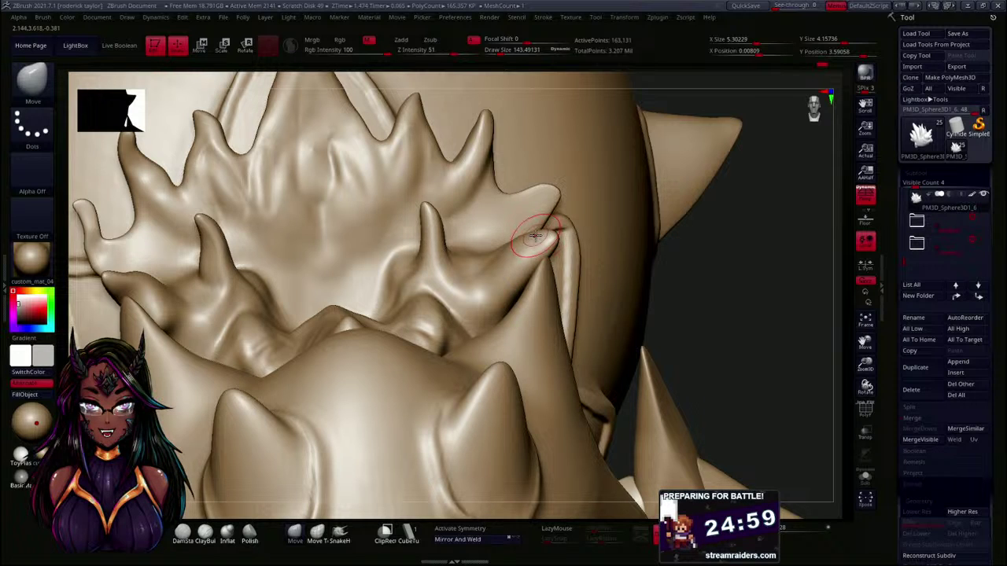
pyautogui.keyDown('shift'); pyautogui.moveTo(512, 262); pyautogui.dragTo(516, 241); pyautogui.keyUp('shift')
pyautogui.moveTo(630, 238)
pyautogui.mouseDown()
pyautogui.moveTo(708, 244)
pyautogui.moveTo(578, 283)
pyautogui.mouseUp()
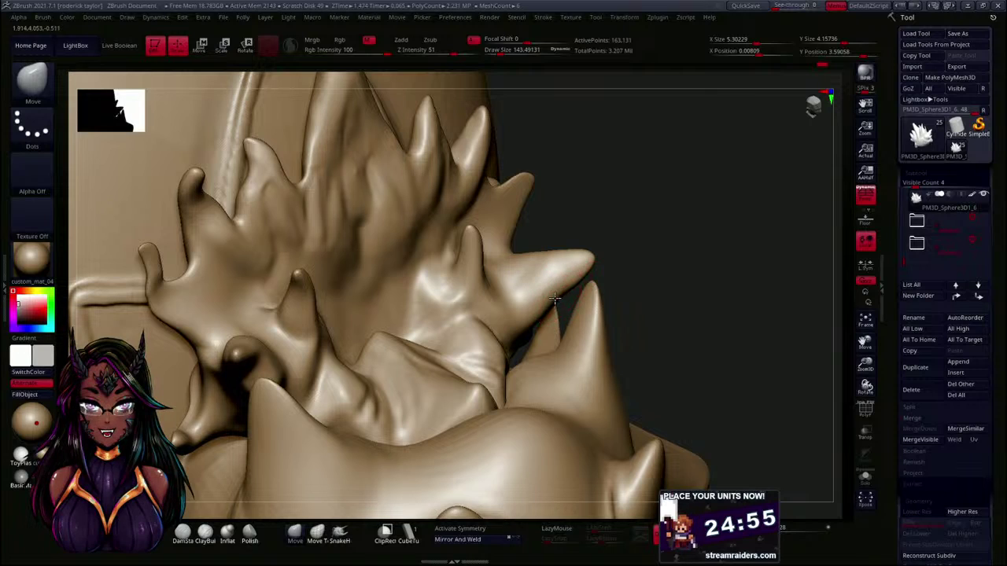
pyautogui.press('shift')
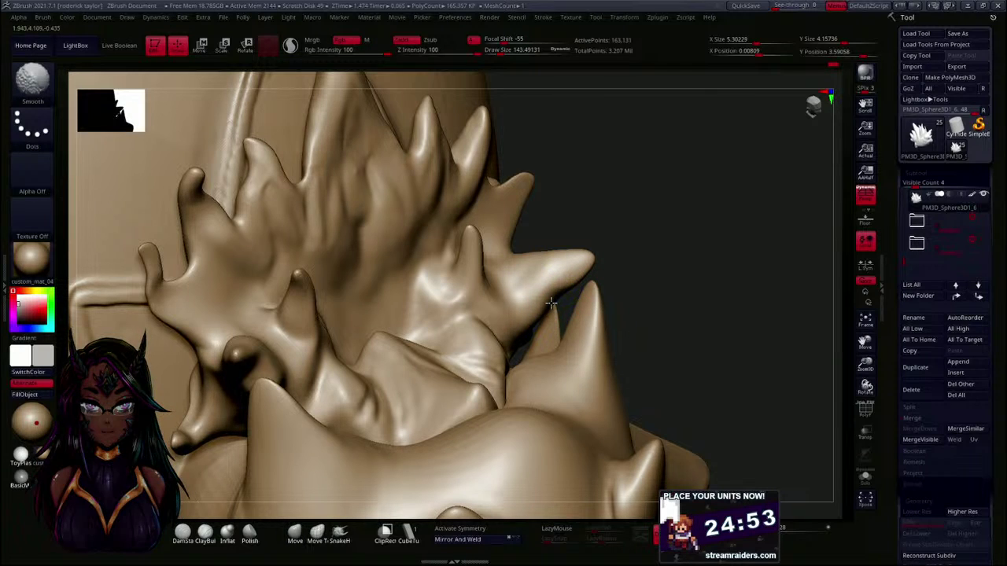
# - Push in the underside of the lower side spike to slim its shaft, smoothing the curve down to its base
pyautogui.moveTo(526, 321)
pyautogui.mouseDown()
pyautogui.moveTo(659, 281)
pyautogui.moveTo(565, 298)
pyautogui.mouseUp()
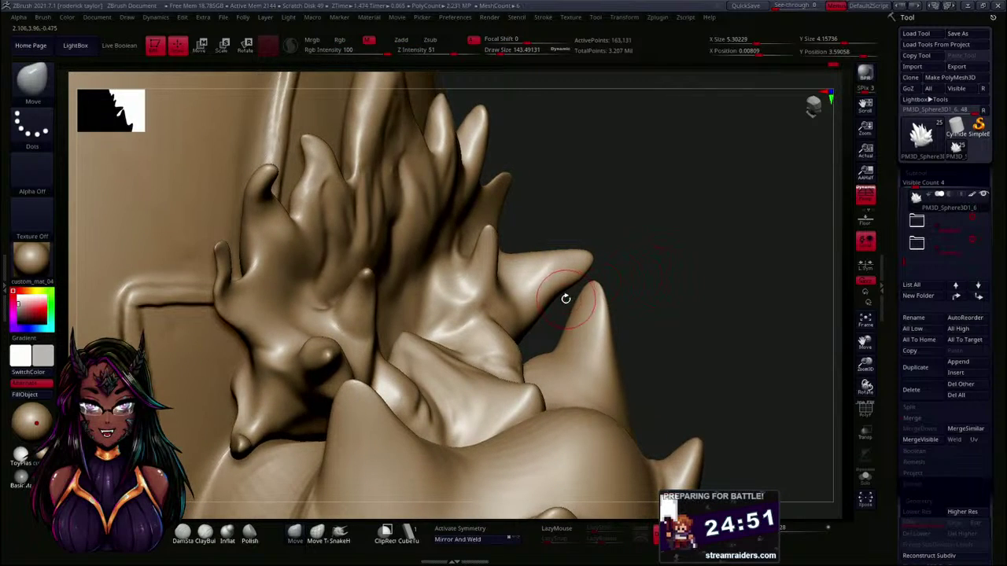
pyautogui.press('shift')
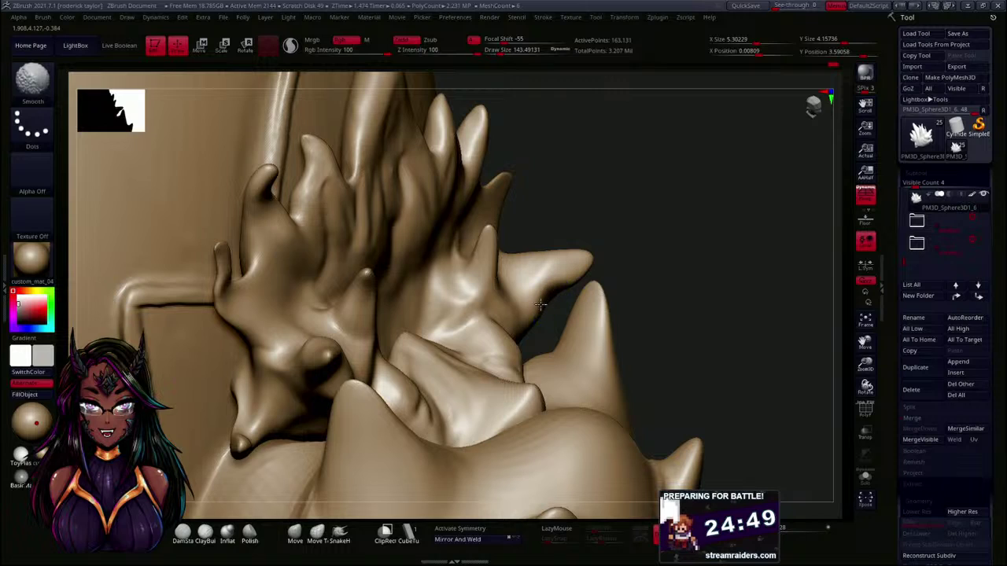
pyautogui.moveTo(548, 302); pyautogui.dragTo(567, 286)
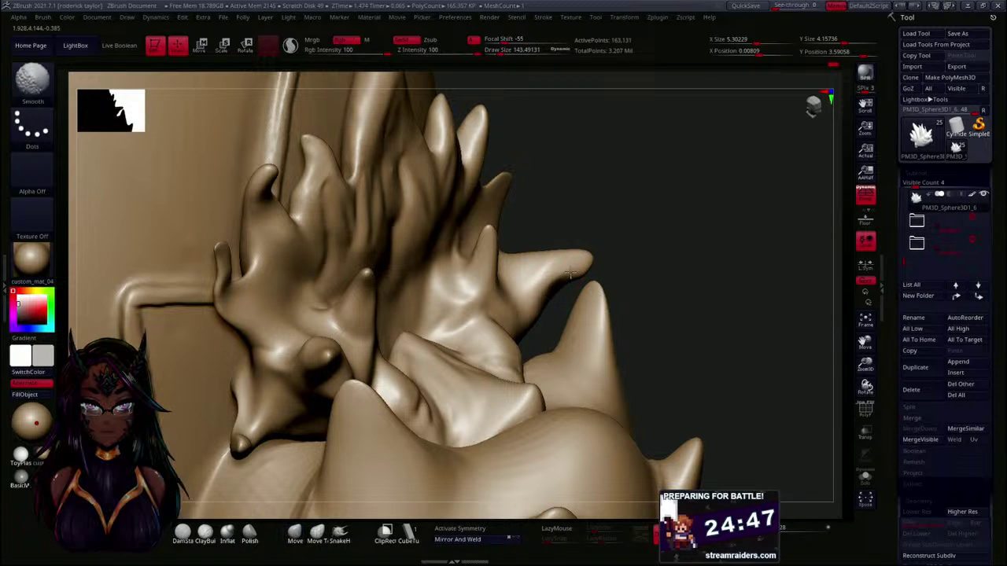
pyautogui.press('shift')
pyautogui.moveTo(547, 304); pyautogui.dragTo(550, 288)
pyautogui.press('shift')
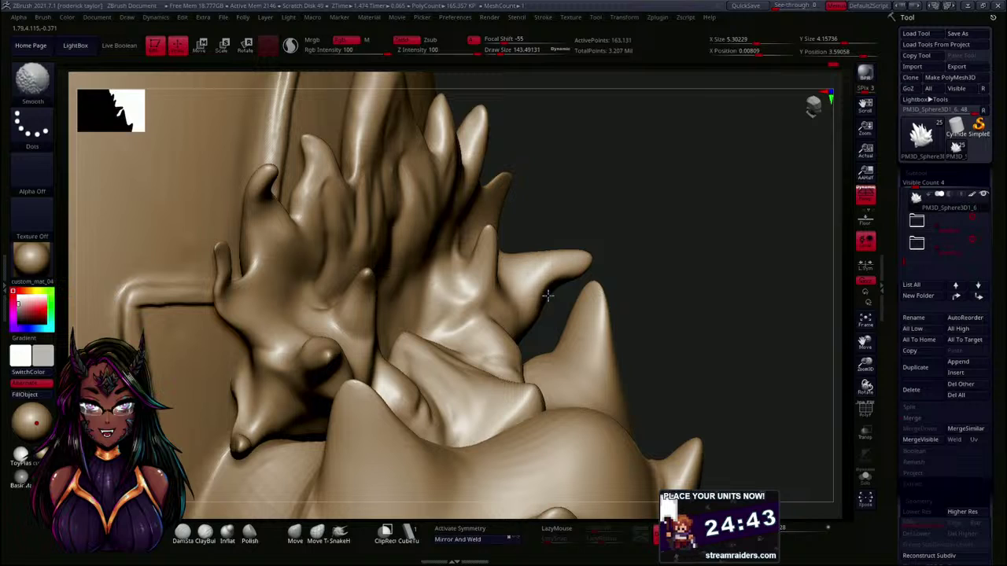
# - Stretch the lower side spike's end into a narrow point and smooth the taper from several angles
pyautogui.moveTo(605, 254)
pyautogui.mouseDown()
pyautogui.moveTo(607, 189)
pyautogui.moveTo(551, 284)
pyautogui.moveTo(603, 260)
pyautogui.mouseUp()
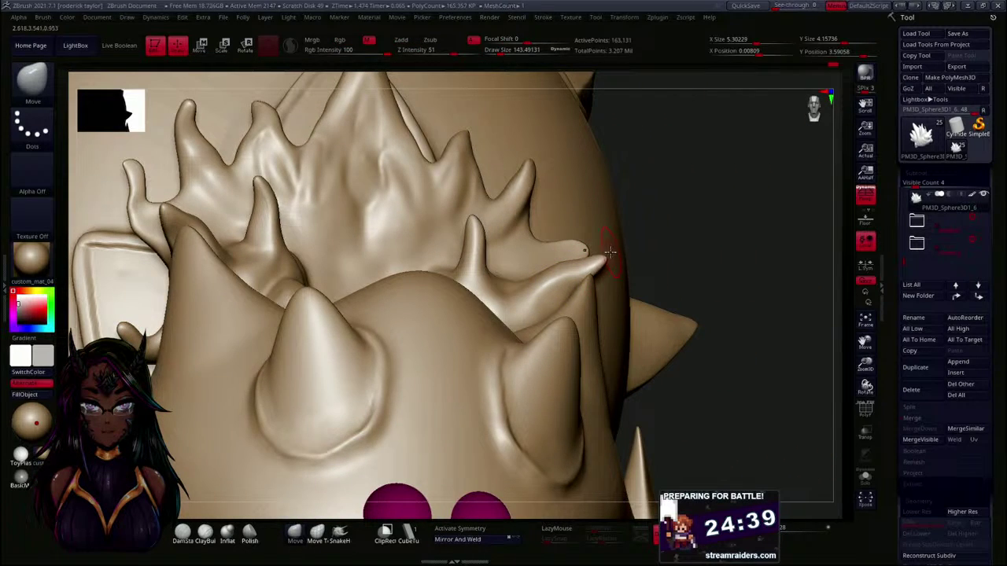
pyautogui.moveTo(678, 236)
pyautogui.mouseDown()
pyautogui.moveTo(708, 254)
pyautogui.moveTo(705, 299)
pyautogui.moveTo(684, 255)
pyautogui.mouseUp()
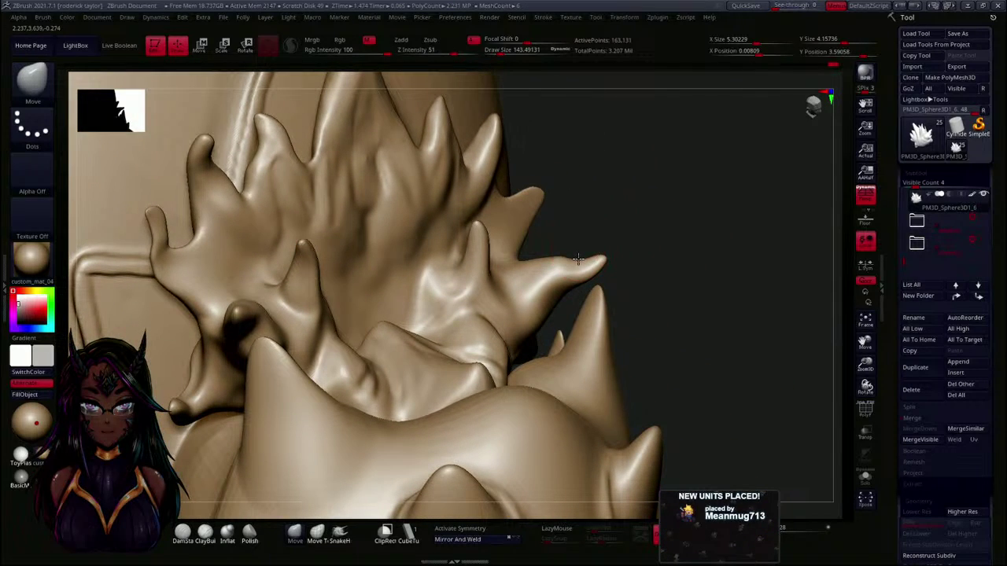
pyautogui.press('shift')
pyautogui.moveTo(600, 252)
pyautogui.keyDown('shift'); pyautogui.mouseDown()
pyautogui.moveTo(737, 315)
pyautogui.moveTo(730, 299)
pyautogui.moveTo(747, 306)
pyautogui.moveTo(551, 261)
pyautogui.mouseUp(); pyautogui.keyUp('shift')
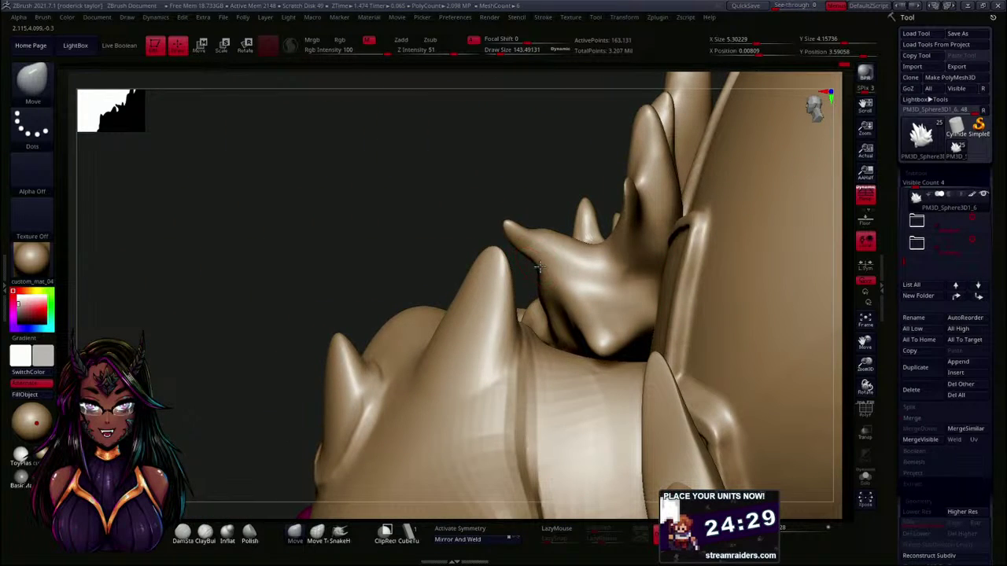
pyautogui.moveTo(554, 184); pyautogui.dragTo(547, 188)
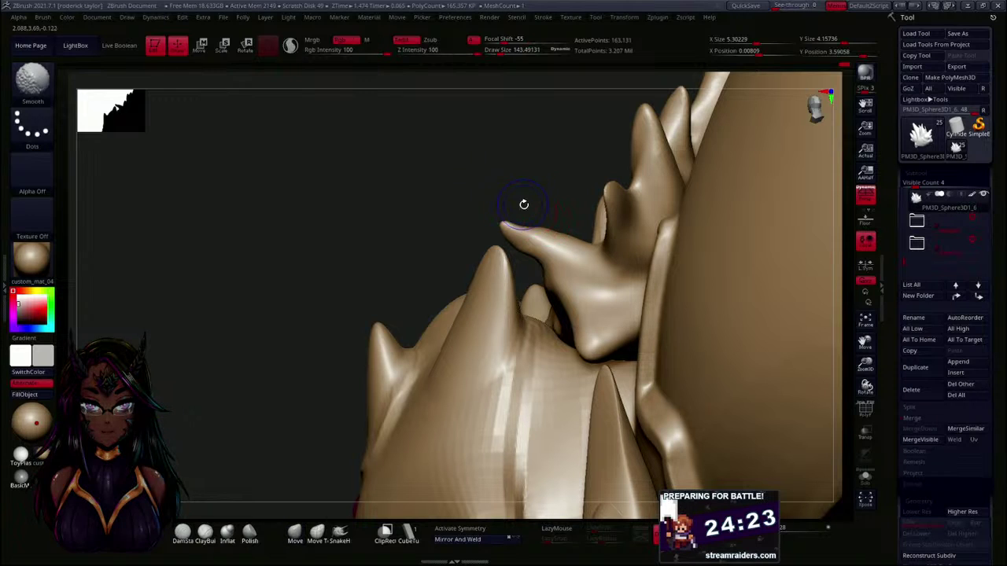
pyautogui.moveTo(524, 205); pyautogui.dragTo(488, 191)
# - Curl the lower side spike's tip upward into a wavy hook and smooth the bend behind it
pyautogui.moveTo(368, 155); pyautogui.dragTo(664, 247)
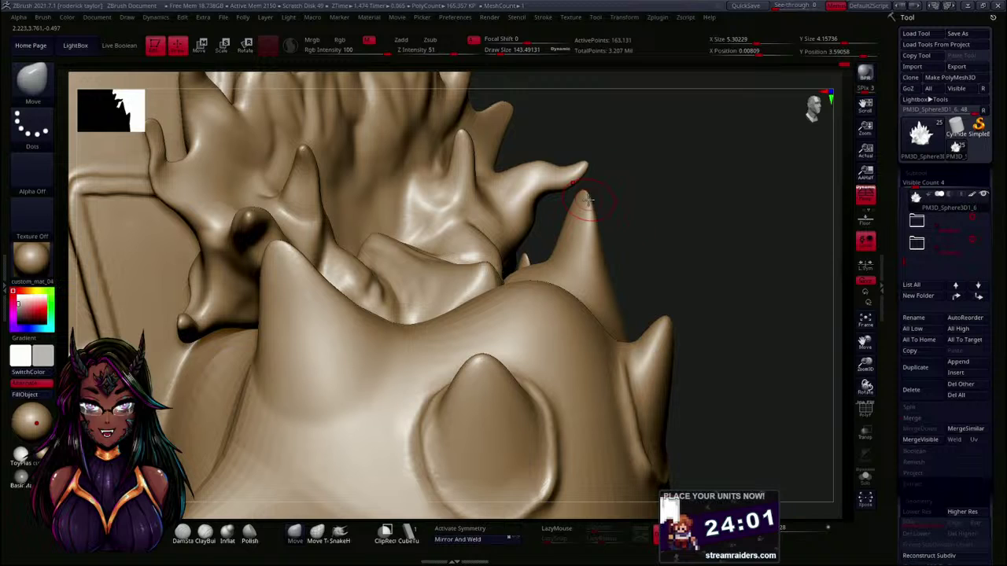
pyautogui.moveTo(627, 202)
pyautogui.mouseDown()
pyautogui.moveTo(636, 193)
pyautogui.moveTo(637, 222)
pyautogui.mouseUp()
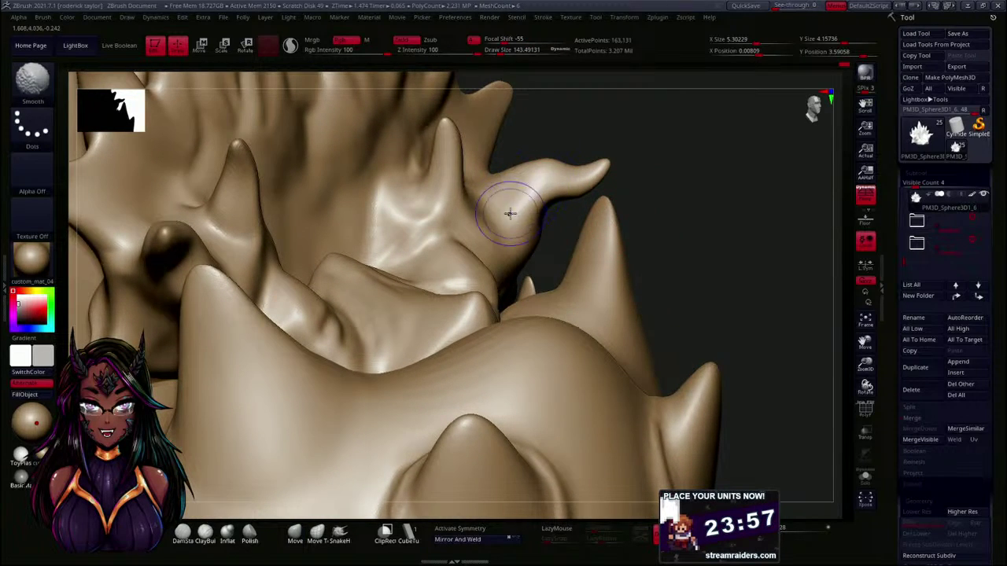
pyautogui.moveTo(704, 207)
pyautogui.mouseDown()
pyautogui.moveTo(682, 198)
pyautogui.moveTo(635, 207)
pyautogui.moveTo(704, 210)
pyautogui.moveTo(633, 192)
pyautogui.mouseUp()
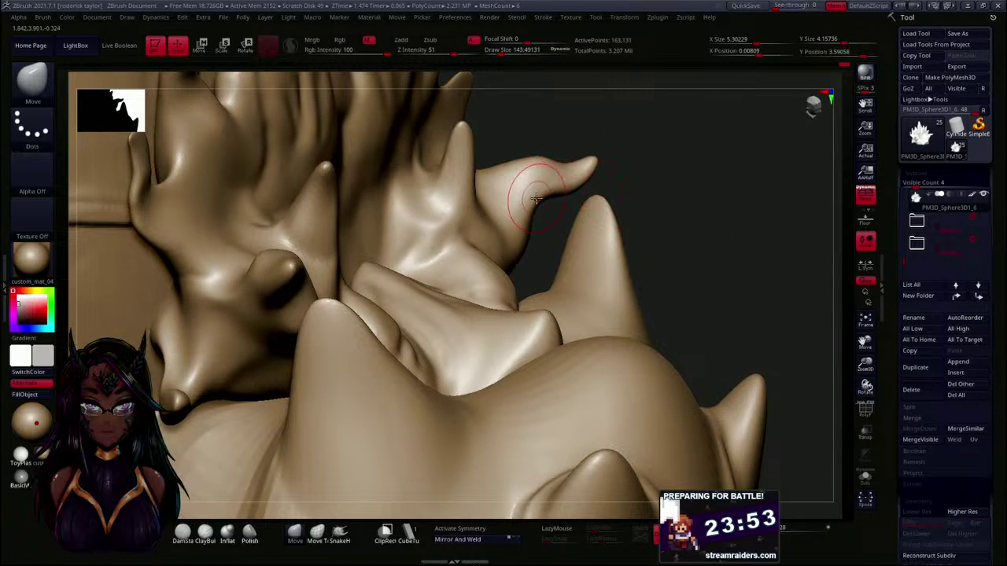
pyautogui.press('shift')
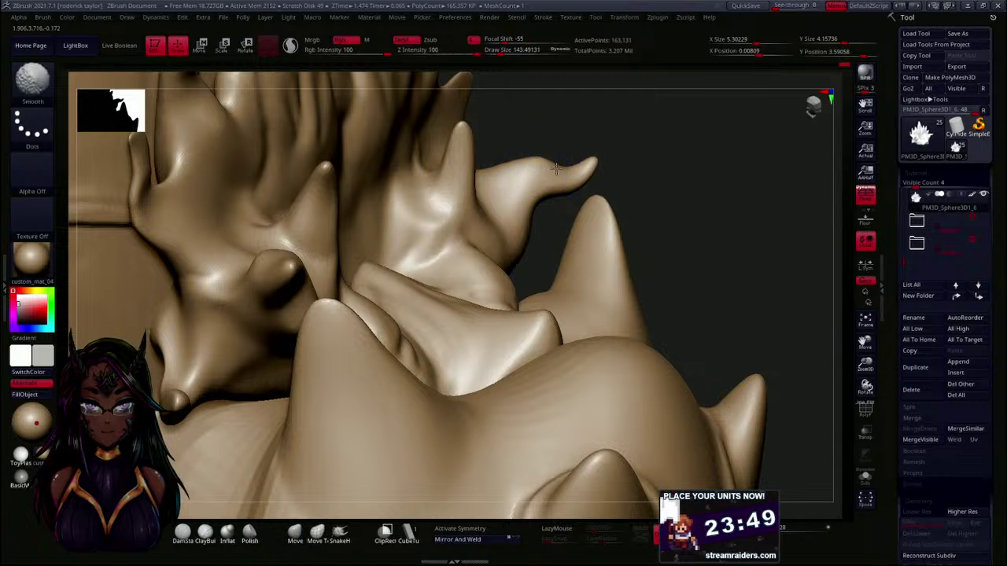
pyautogui.moveTo(686, 167); pyautogui.dragTo(606, 161)
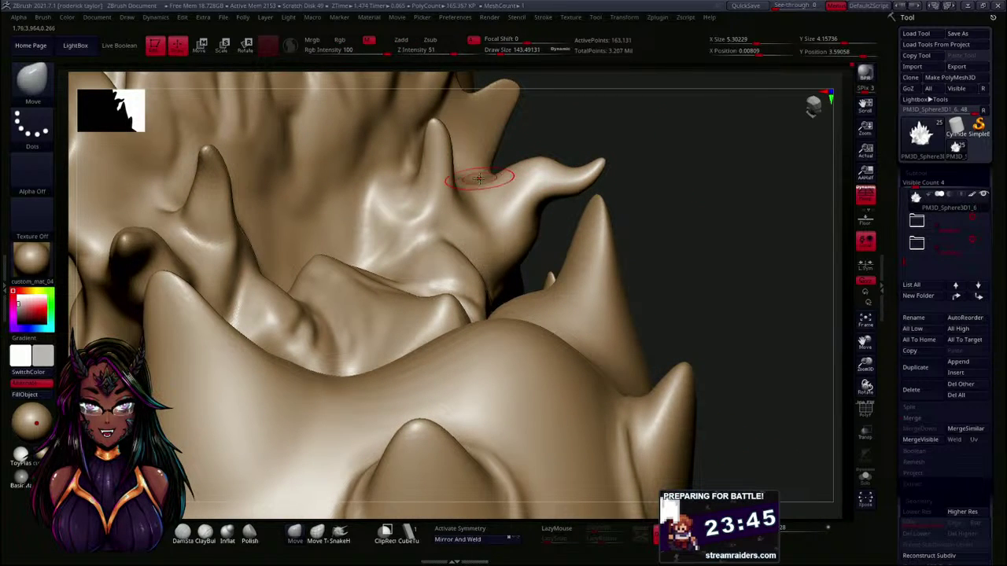
pyautogui.moveTo(661, 153)
pyautogui.mouseDown()
pyautogui.moveTo(661, 218)
pyautogui.moveTo(622, 170)
pyautogui.moveTo(568, 173)
pyautogui.moveTo(540, 60)
pyautogui.moveTo(648, 153)
pyautogui.moveTo(586, 201)
pyautogui.mouseUp()
pyautogui.press('shift')
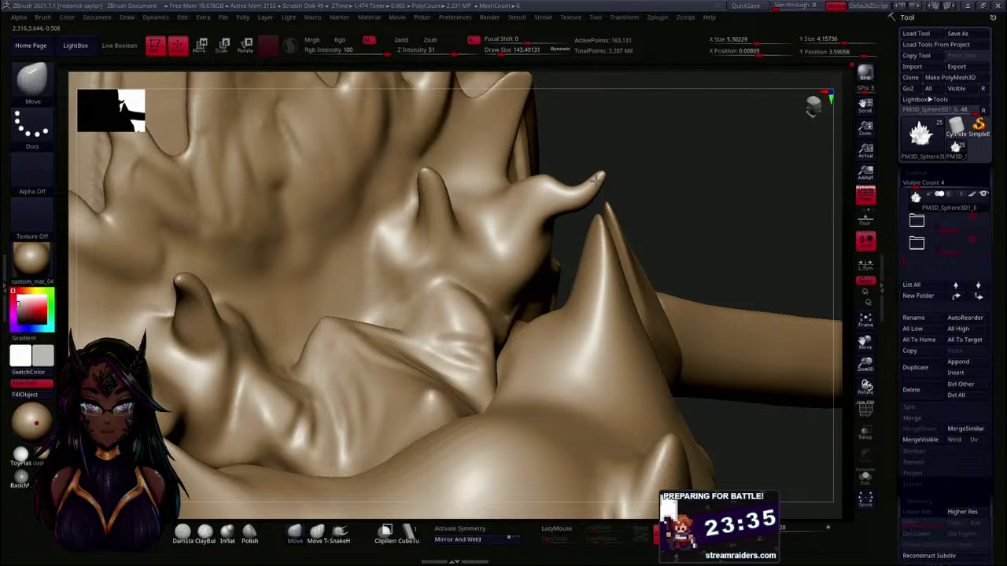
pyautogui.press('shift')
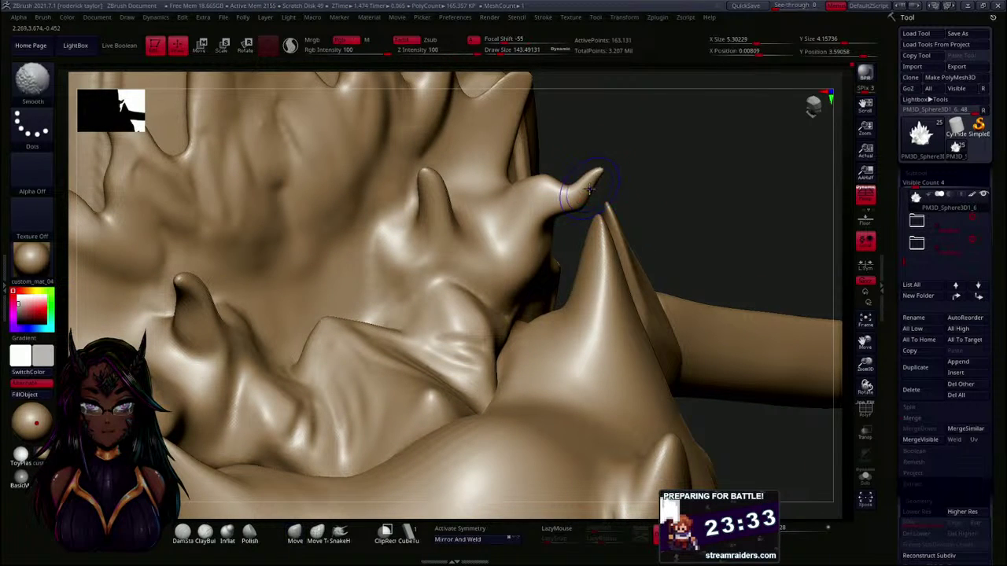
# - Narrow the second upper spike from the collar's central peak and smooth its shaft into the base
pyautogui.moveTo(702, 167); pyautogui.dragTo(488, 193)
pyautogui.press('shift')
pyautogui.moveTo(388, 238); pyautogui.dragTo(519, 303)
pyautogui.moveTo(699, 223); pyautogui.dragTo(755, 192)
pyautogui.keyDown('alt'); pyautogui.moveTo(809, 178); pyautogui.dragTo(795, 122); pyautogui.keyUp('alt')
pyautogui.moveTo(776, 263)
pyautogui.mouseDown()
pyautogui.moveTo(758, 315)
pyautogui.moveTo(755, 202)
pyautogui.moveTo(740, 265)
pyautogui.moveTo(720, 276)
pyautogui.moveTo(710, 251)
pyautogui.moveTo(666, 266)
pyautogui.moveTo(711, 276)
pyautogui.moveTo(555, 257)
pyautogui.mouseUp()
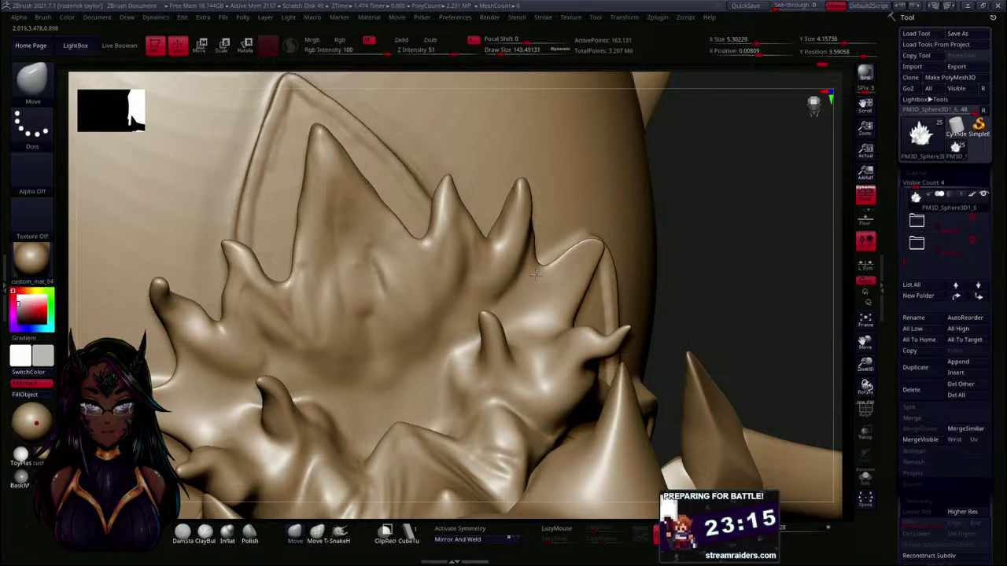
pyautogui.moveTo(729, 259); pyautogui.dragTo(637, 227)
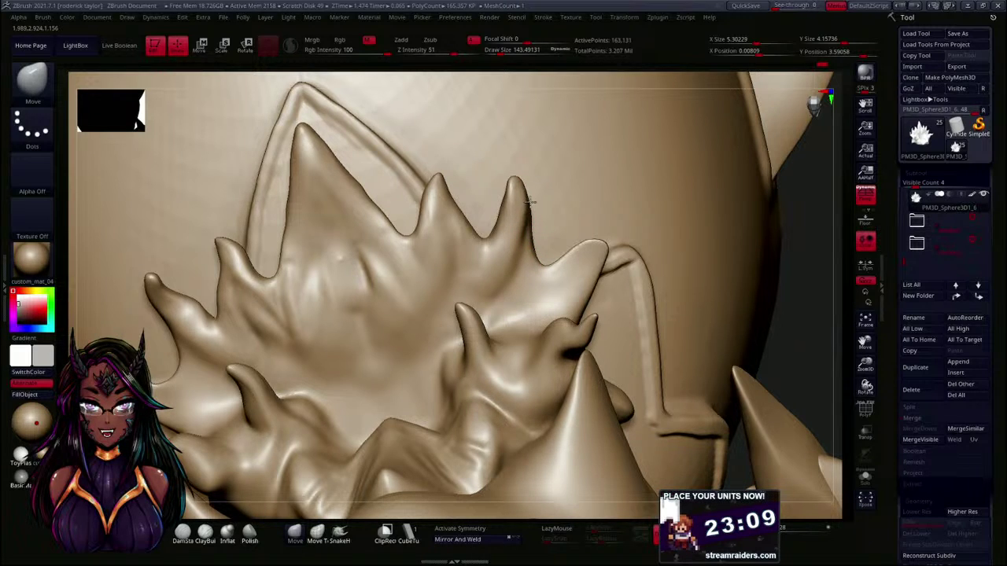
pyautogui.press('shift')
pyautogui.moveTo(514, 223)
pyautogui.keyDown('shift'); pyautogui.mouseDown()
pyautogui.moveTo(493, 251)
pyautogui.moveTo(506, 231)
pyautogui.mouseUp(); pyautogui.keyUp('shift')
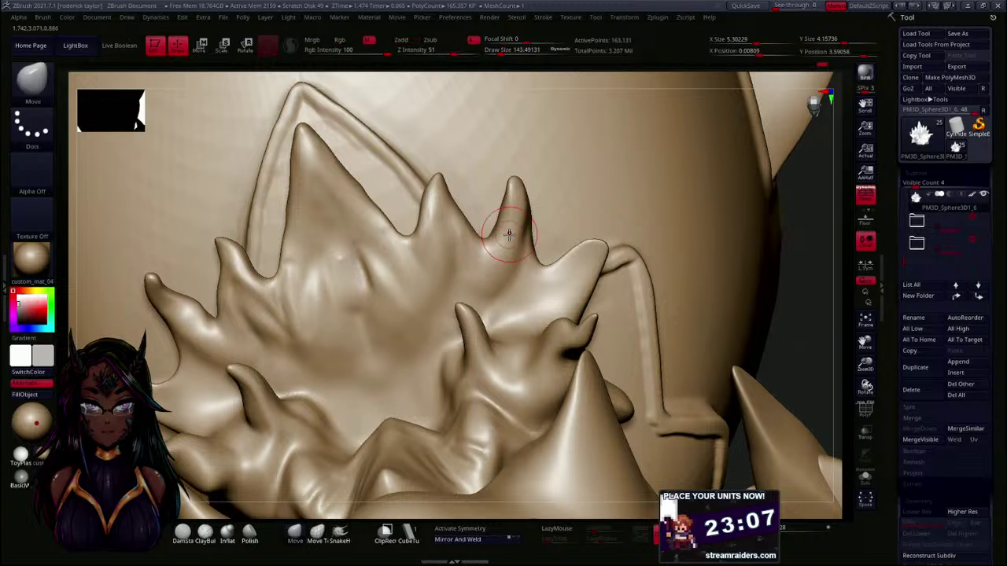
# - Bend that second upper spike into a subtle S-curve, pull its tip upward, and smooth its edges into the collar
pyautogui.moveTo(806, 287)
pyautogui.mouseDown()
pyautogui.moveTo(780, 283)
pyautogui.moveTo(775, 266)
pyautogui.mouseUp()
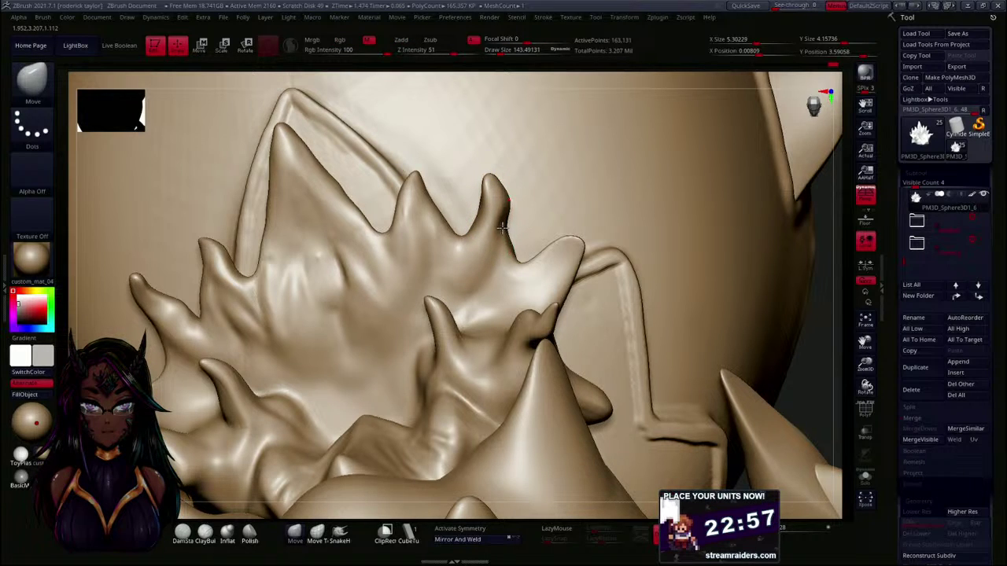
pyautogui.press('shift')
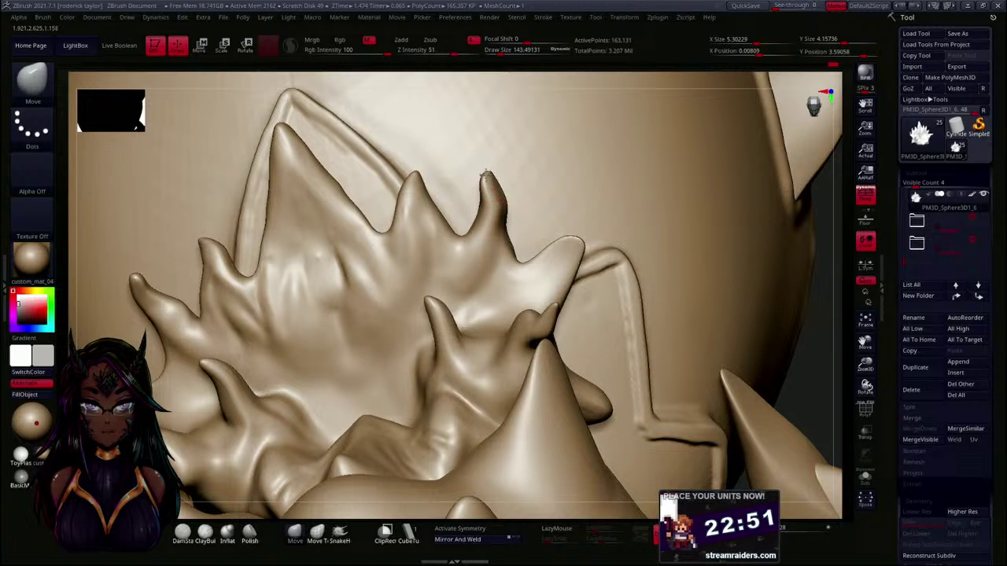
pyautogui.press('shift')
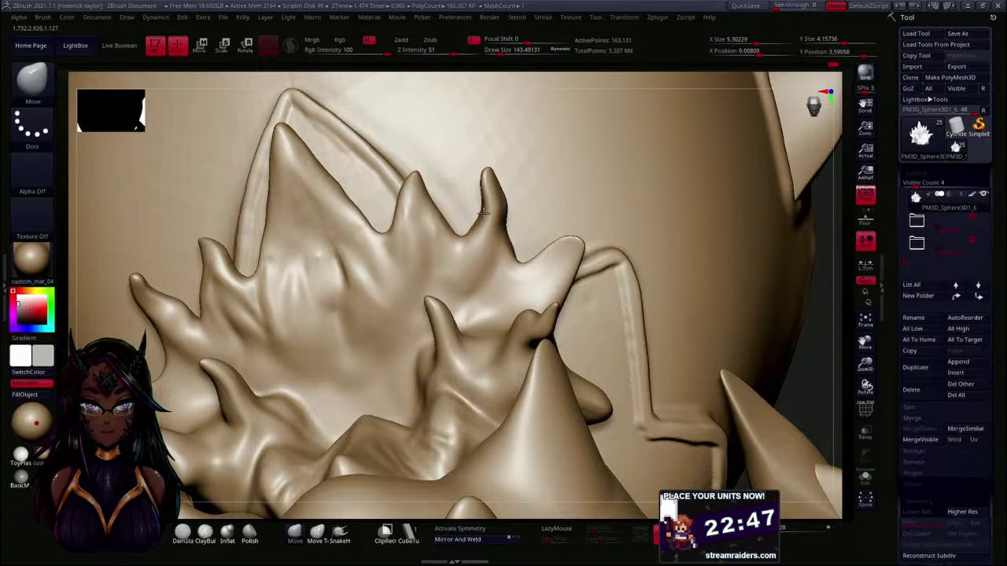
pyautogui.press('shift')
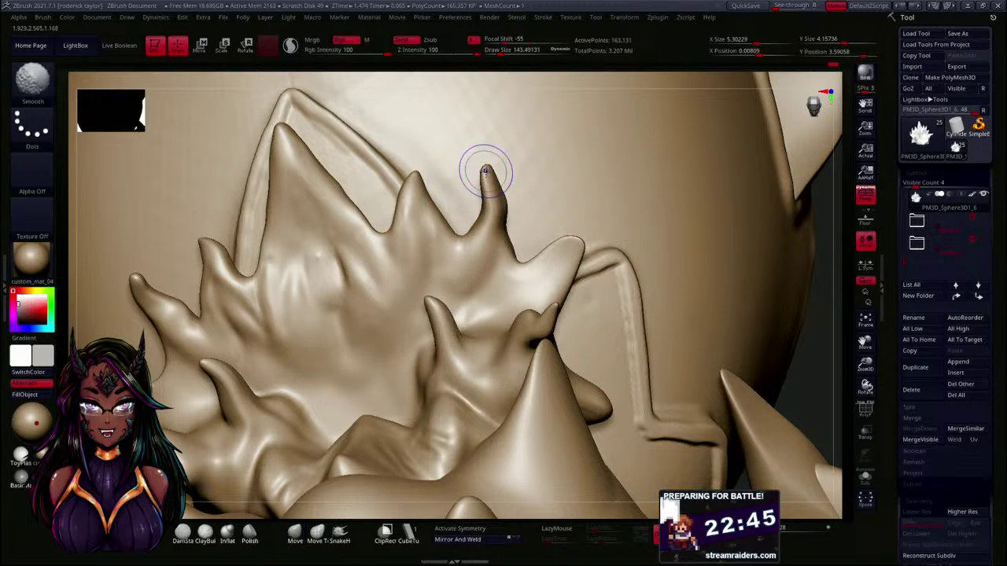
pyautogui.moveTo(487, 182)
pyautogui.keyDown('shift'); pyautogui.mouseDown()
pyautogui.moveTo(512, 204)
pyautogui.moveTo(505, 242)
pyautogui.mouseUp(); pyautogui.keyUp('shift')
pyautogui.press('shift')
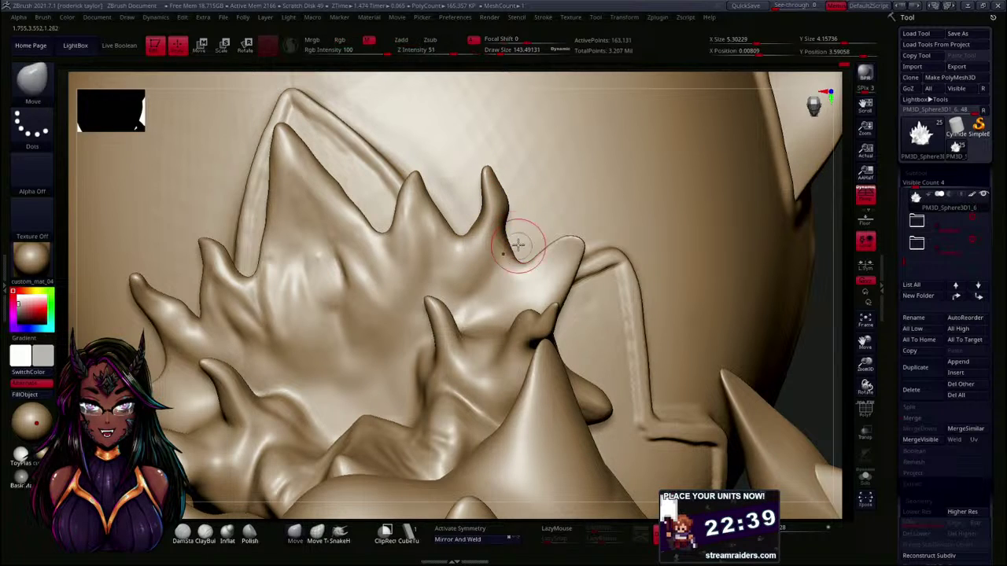
pyautogui.moveTo(428, 206); pyautogui.dragTo(428, 204)
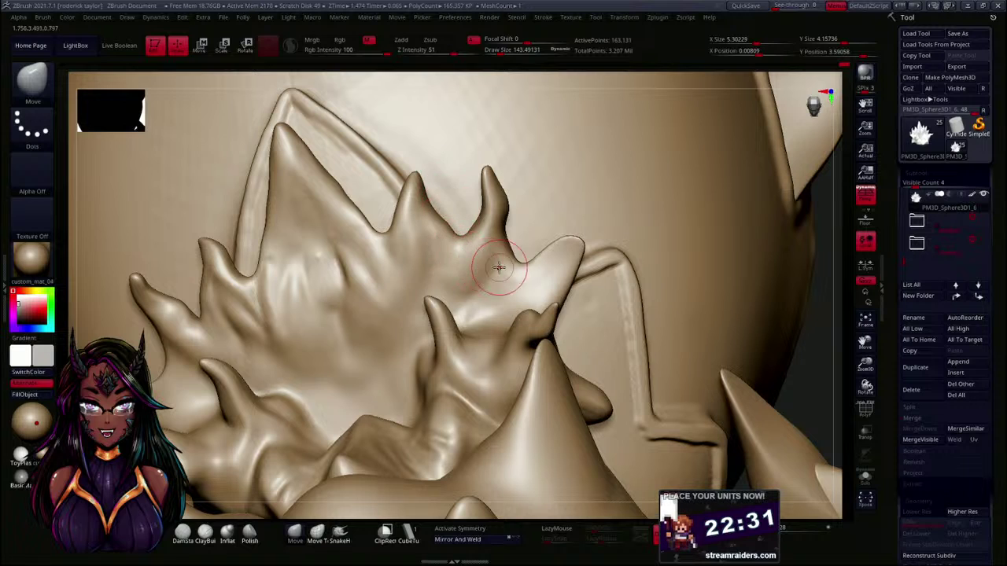
# - Thin the second upper spike's side profile, sharpen its tip, and smooth it from the front and side
pyautogui.moveTo(798, 355)
pyautogui.mouseDown()
pyautogui.moveTo(811, 360)
pyautogui.moveTo(754, 260)
pyautogui.mouseUp()
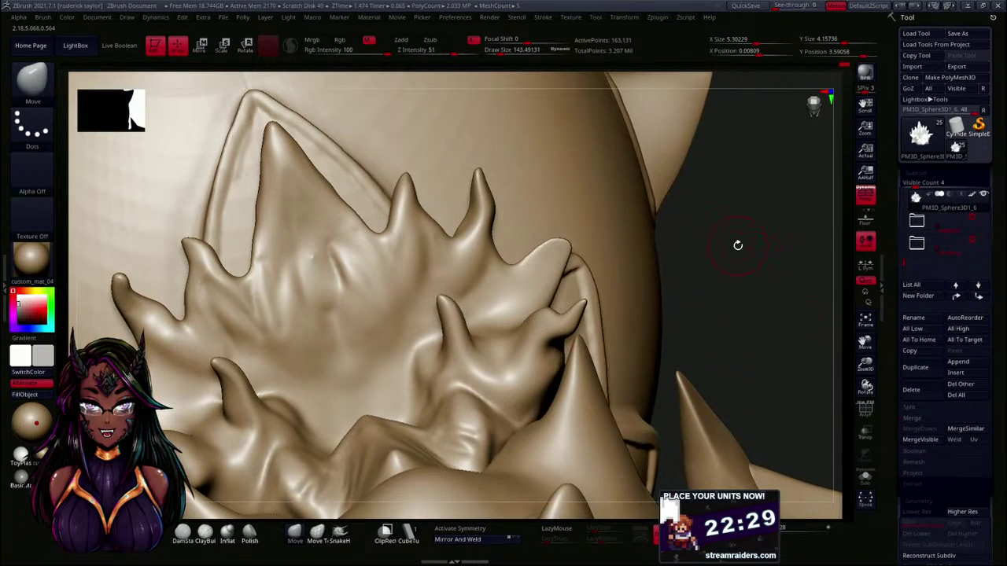
pyautogui.press('shift')
pyautogui.moveTo(470, 205)
pyautogui.mouseDown()
pyautogui.moveTo(580, 191)
pyautogui.moveTo(722, 249)
pyautogui.moveTo(648, 209)
pyautogui.moveTo(622, 216)
pyautogui.moveTo(602, 205)
pyautogui.moveTo(618, 198)
pyautogui.moveTo(514, 213)
pyautogui.moveTo(465, 235)
pyautogui.mouseUp()
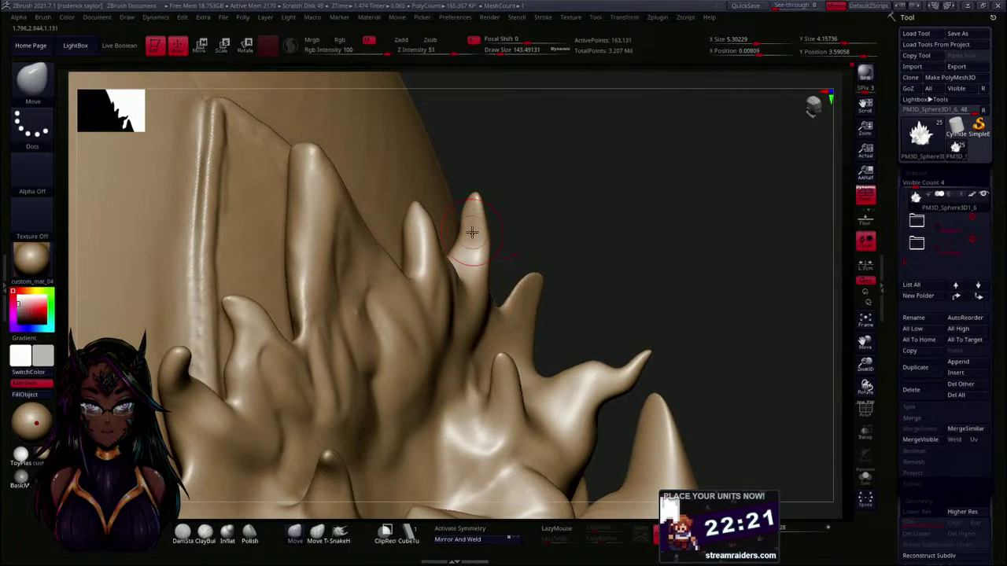
pyautogui.press('shift')
pyautogui.moveTo(492, 159)
pyautogui.mouseDown()
pyautogui.moveTo(560, 203)
pyautogui.moveTo(553, 194)
pyautogui.mouseUp()
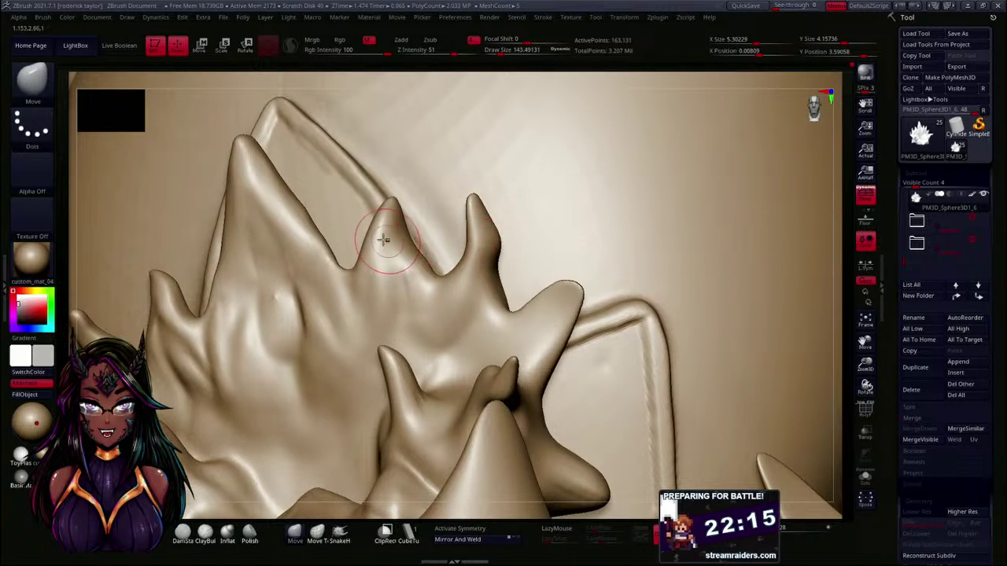
pyautogui.moveTo(400, 85)
pyautogui.mouseDown()
pyautogui.moveTo(375, 83)
pyautogui.moveTo(417, 143)
pyautogui.mouseUp()
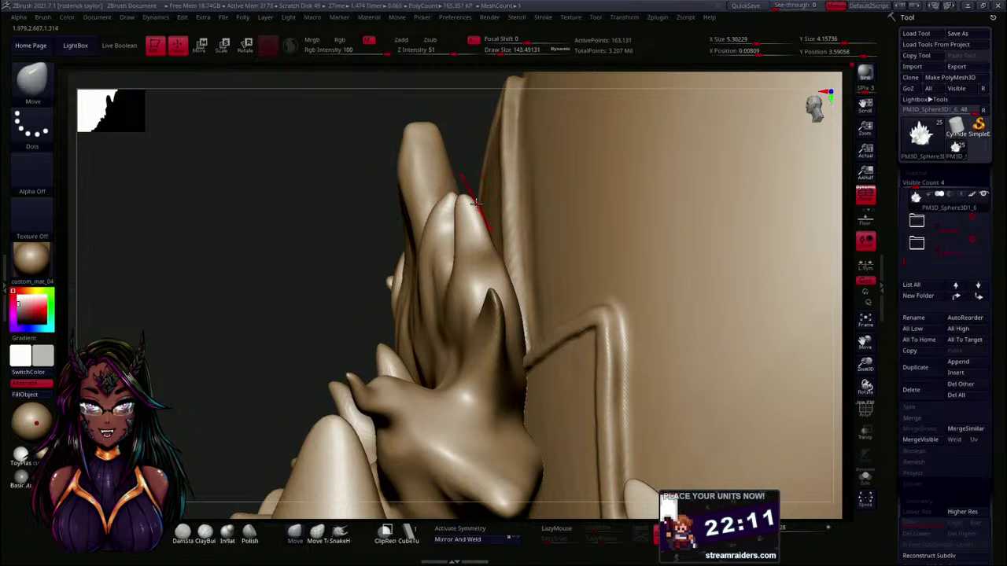
pyautogui.keyDown('shift'); pyautogui.moveTo(475, 222); pyautogui.dragTo(466, 212); pyautogui.keyUp('shift')
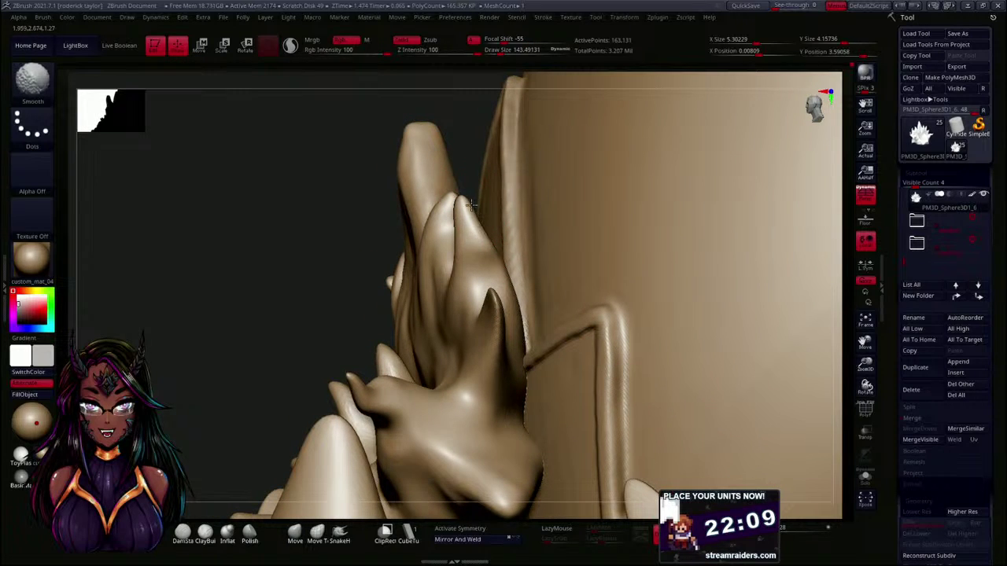
pyautogui.moveTo(218, 272)
pyautogui.mouseDown()
pyautogui.moveTo(264, 265)
pyautogui.moveTo(338, 225)
pyautogui.mouseUp()
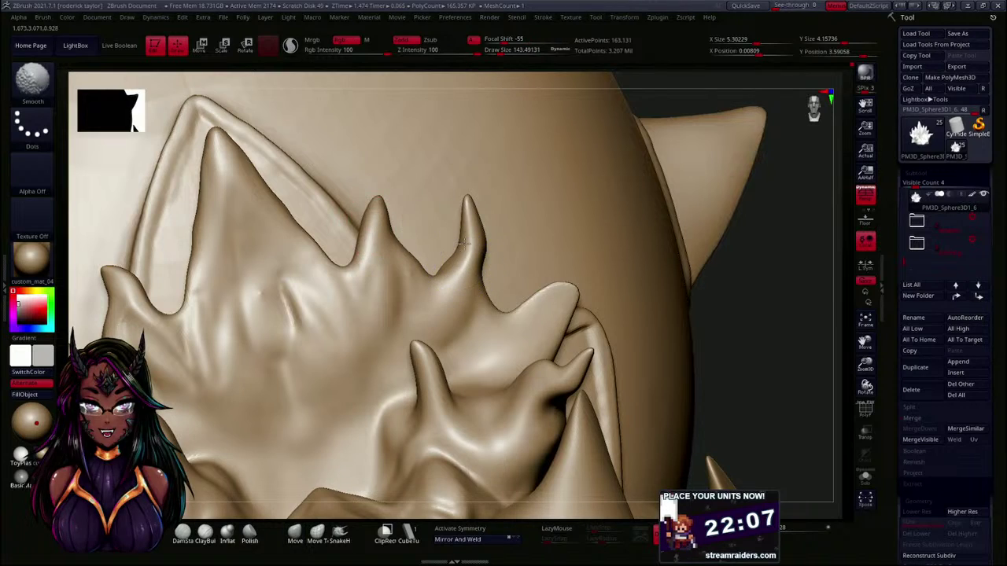
# - Narrow the first upper spike beside the collar's central peak, shape a rounded shoulder below its shaft, and smooth the base
pyautogui.moveTo(724, 303); pyautogui.dragTo(708, 299)
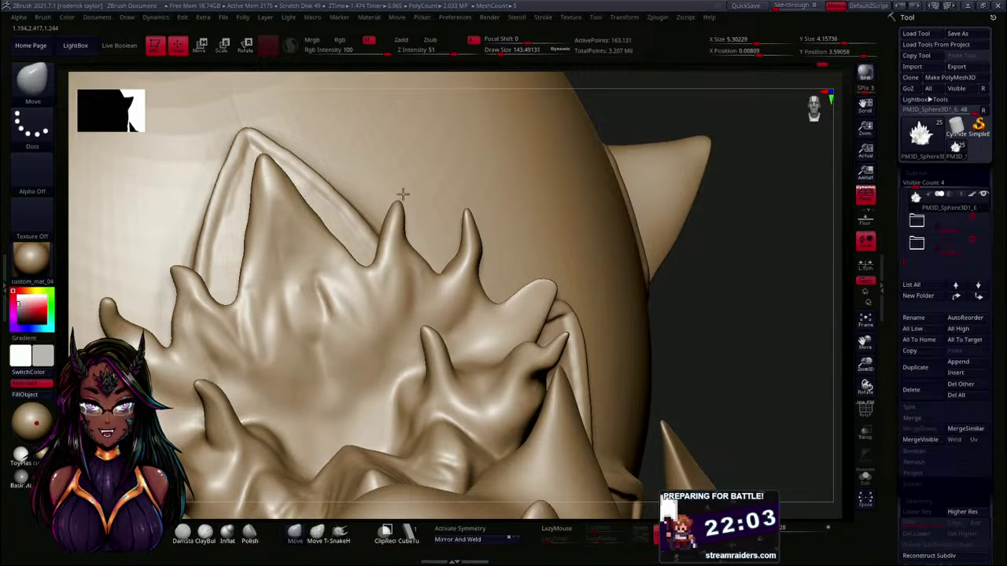
pyautogui.moveTo(411, 237)
pyautogui.mouseDown()
pyautogui.moveTo(387, 269)
pyautogui.moveTo(392, 225)
pyautogui.mouseUp()
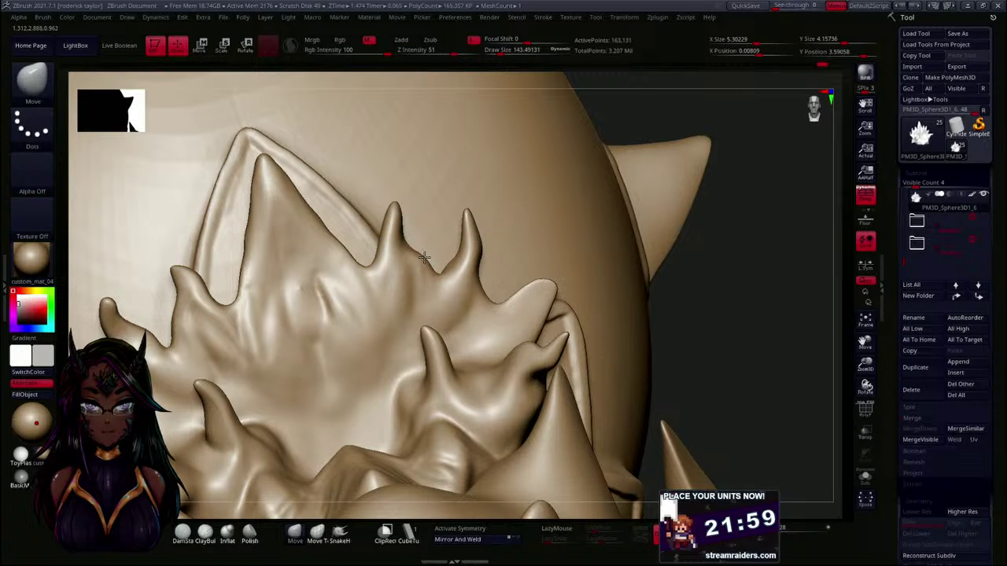
pyautogui.moveTo(435, 285)
pyautogui.mouseDown()
pyautogui.moveTo(448, 295)
pyautogui.moveTo(417, 315)
pyautogui.mouseUp()
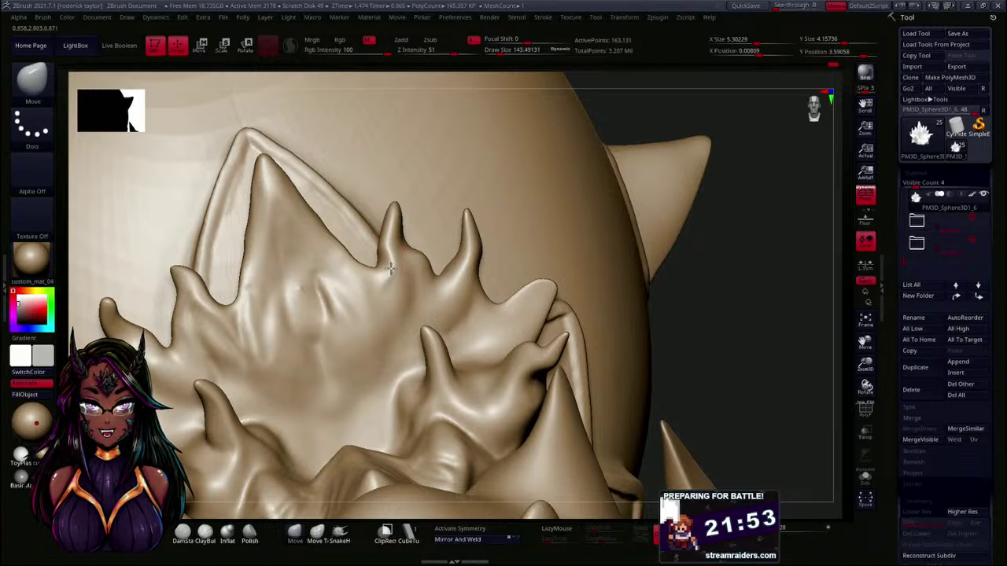
pyautogui.keyDown('shift'); pyautogui.moveTo(387, 260); pyautogui.dragTo(390, 282); pyautogui.keyUp('shift')
pyautogui.moveTo(702, 318)
pyautogui.mouseDown()
pyautogui.moveTo(727, 319)
pyautogui.moveTo(673, 317)
pyautogui.mouseUp()
pyautogui.moveTo(398, 275); pyautogui.dragTo(391, 265)
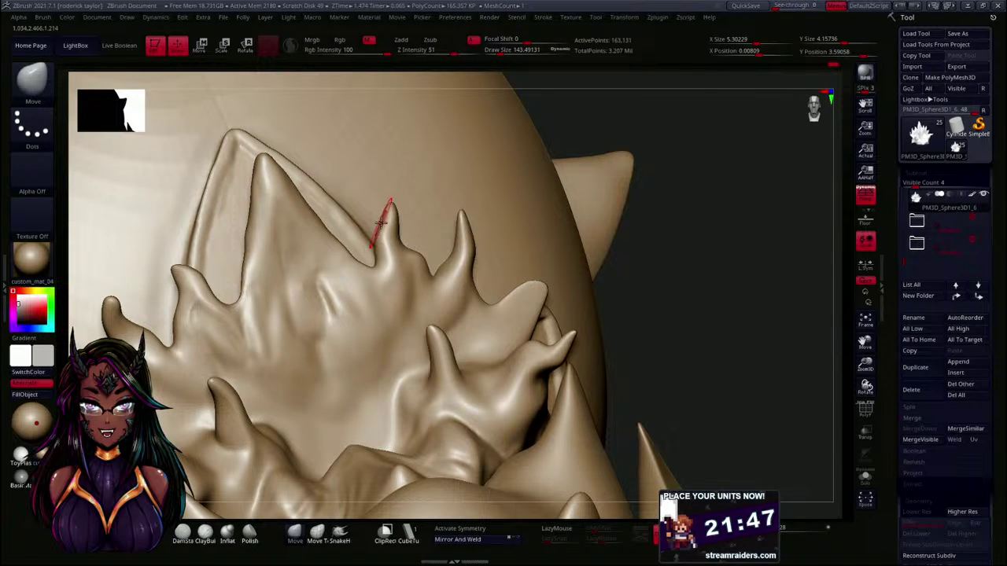
pyautogui.press('shift')
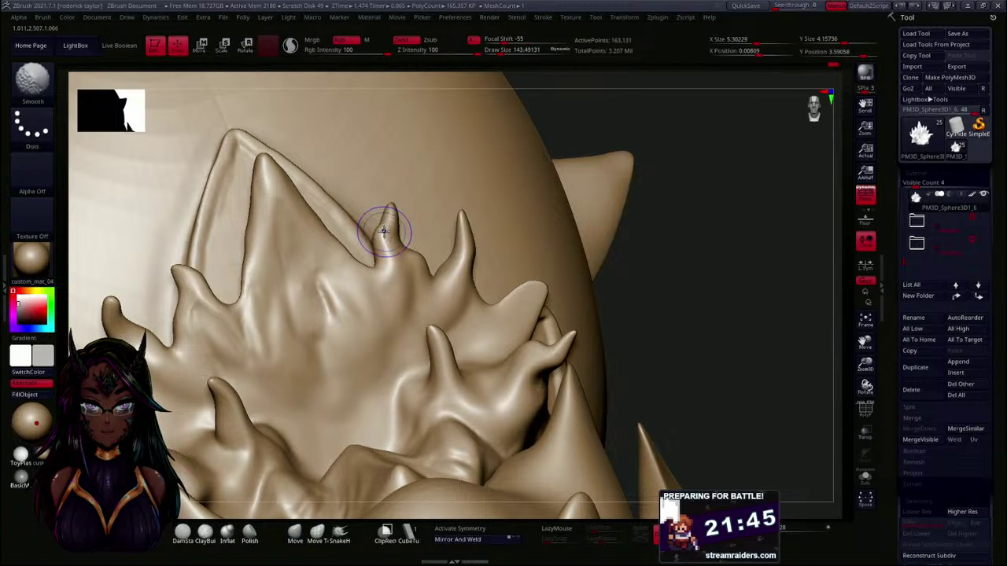
# - Pull that first upper spike's tip upward, thin its shaft from the front, and smooth the tip to a finer point
pyautogui.moveTo(700, 295); pyautogui.dragTo(729, 309)
pyautogui.moveTo(722, 262)
pyautogui.keyDown('alt'); pyautogui.mouseDown()
pyautogui.moveTo(718, 222)
pyautogui.moveTo(695, 227)
pyautogui.moveTo(697, 318)
pyautogui.mouseUp(); pyautogui.keyUp('alt')
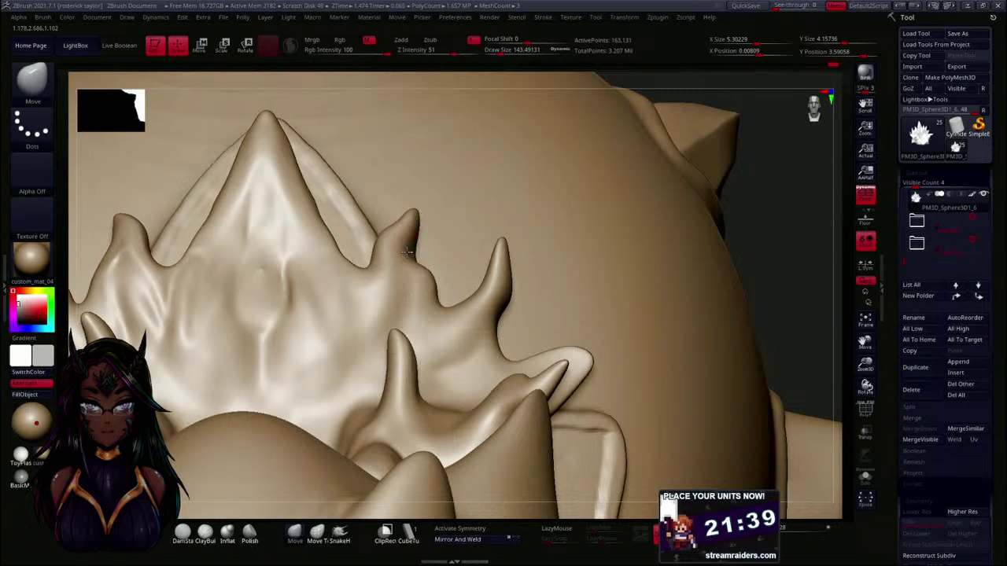
pyautogui.moveTo(421, 194); pyautogui.dragTo(399, 224)
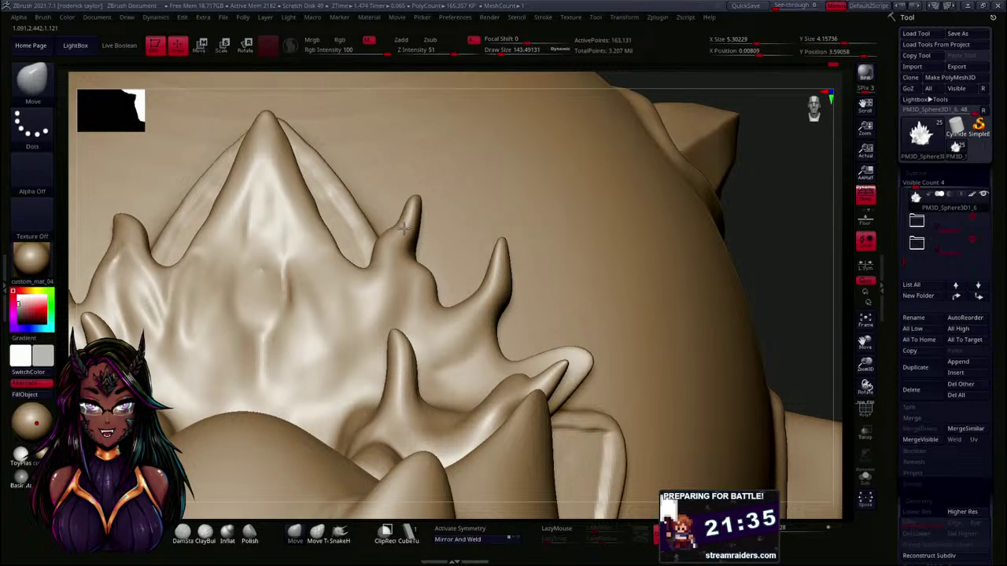
pyautogui.press('shift')
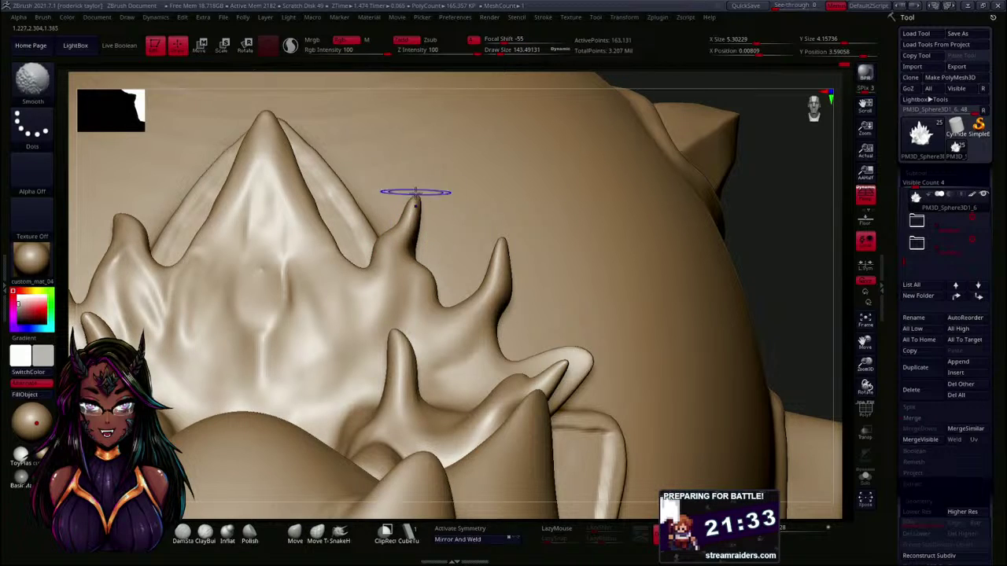
pyautogui.keyDown('shift'); pyautogui.moveTo(416, 191); pyautogui.dragTo(418, 196); pyautogui.keyUp('shift')
pyautogui.keyDown('alt'); pyautogui.moveTo(752, 246); pyautogui.dragTo(737, 207); pyautogui.keyUp('alt')
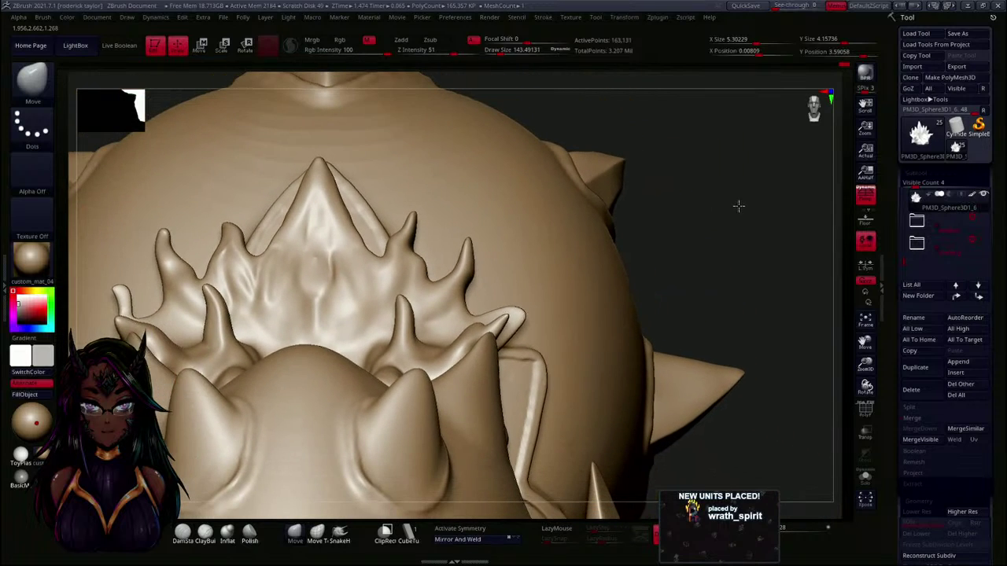
# - Break one edge of the collar's central peak into a stepped, wavy shoulder and smooth the notch below its tip
pyautogui.moveTo(710, 240); pyautogui.dragTo(721, 283)
pyautogui.moveTo(637, 322)
pyautogui.mouseDown()
pyautogui.moveTo(638, 335)
pyautogui.moveTo(637, 321)
pyautogui.moveTo(360, 285)
pyautogui.mouseUp()
pyautogui.moveTo(322, 249)
pyautogui.keyDown('shift'); pyautogui.mouseDown()
pyautogui.moveTo(317, 262)
pyautogui.moveTo(318, 235)
pyautogui.mouseUp(); pyautogui.keyUp('shift')
pyautogui.moveTo(684, 193)
pyautogui.mouseDown()
pyautogui.moveTo(674, 171)
pyautogui.moveTo(663, 181)
pyautogui.moveTo(400, 198)
pyautogui.mouseUp()
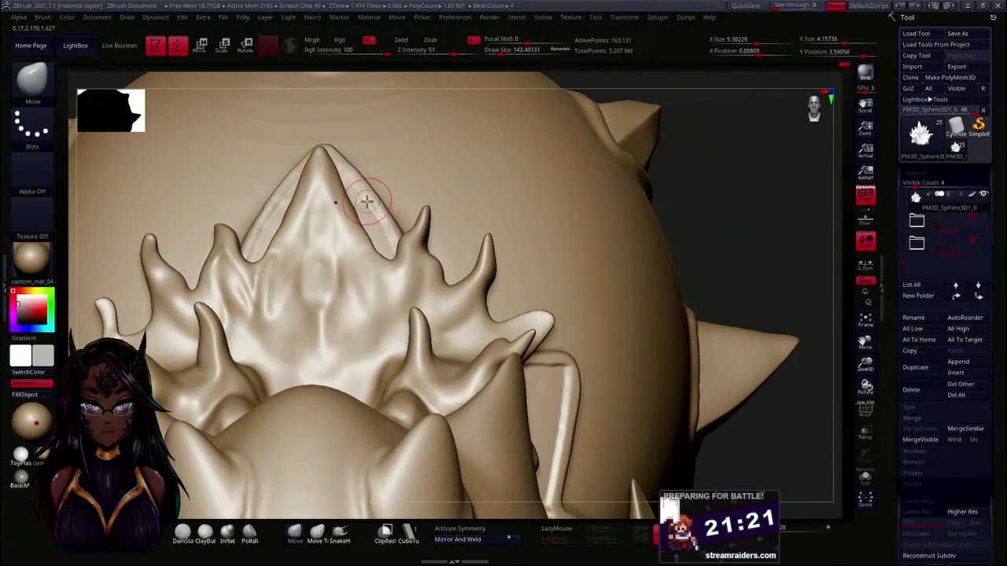
pyautogui.moveTo(352, 227)
pyautogui.keyDown('shift'); pyautogui.mouseDown()
pyautogui.moveTo(338, 214)
pyautogui.moveTo(349, 236)
pyautogui.moveTo(331, 210)
pyautogui.moveTo(349, 206)
pyautogui.moveTo(342, 179)
pyautogui.mouseUp(); pyautogui.keyUp('shift')
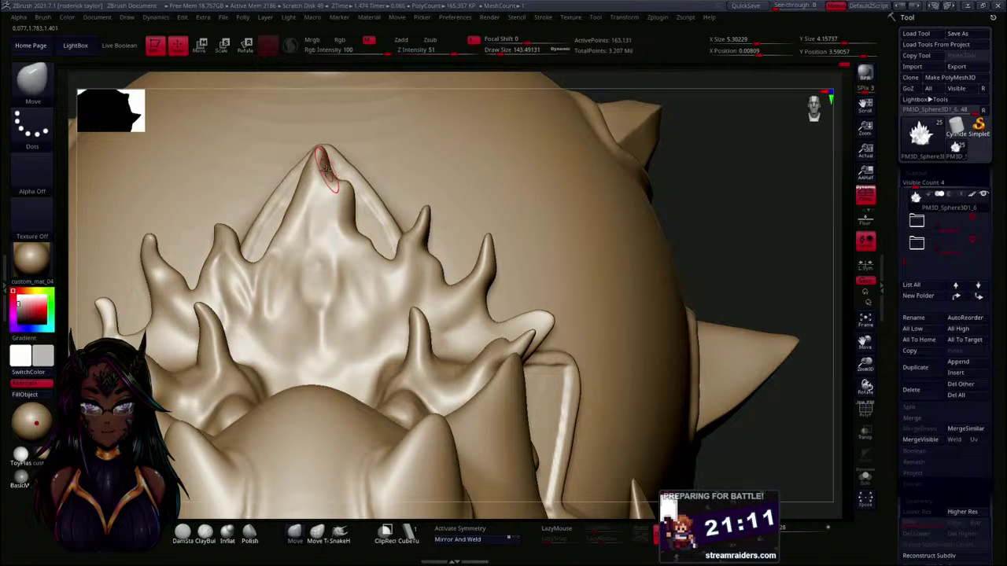
pyautogui.keyDown('shift'); pyautogui.moveTo(328, 166); pyautogui.dragTo(321, 151); pyautogui.keyUp('shift')
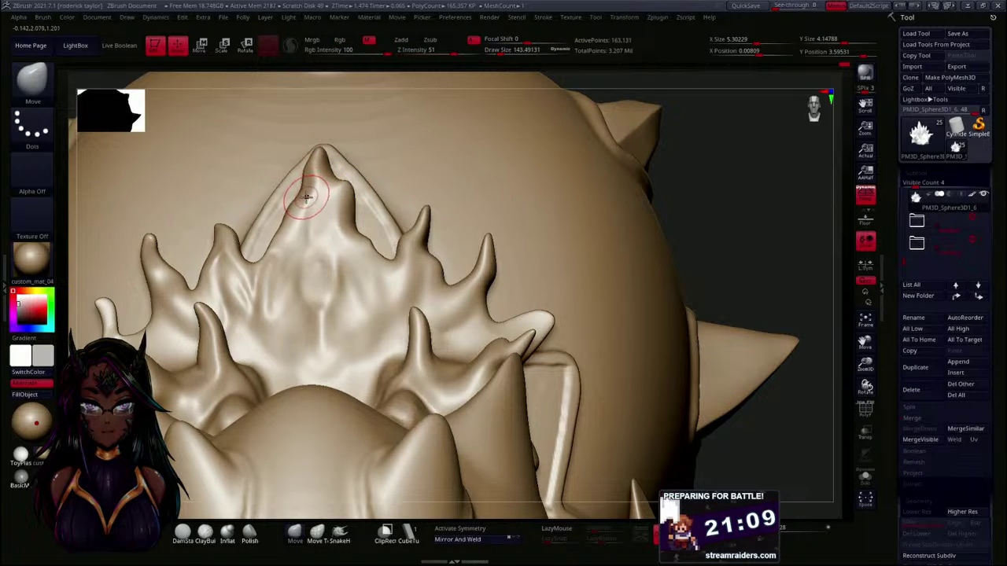
# - Narrow the central peak's upper part into a curved, flame-like tip, pull it upward, and smooth it to a point
pyautogui.press('shift')
pyautogui.moveTo(313, 158)
pyautogui.keyDown('shift'); pyautogui.mouseDown()
pyautogui.moveTo(304, 181)
pyautogui.moveTo(318, 150)
pyautogui.moveTo(305, 169)
pyautogui.mouseUp(); pyautogui.keyUp('shift')
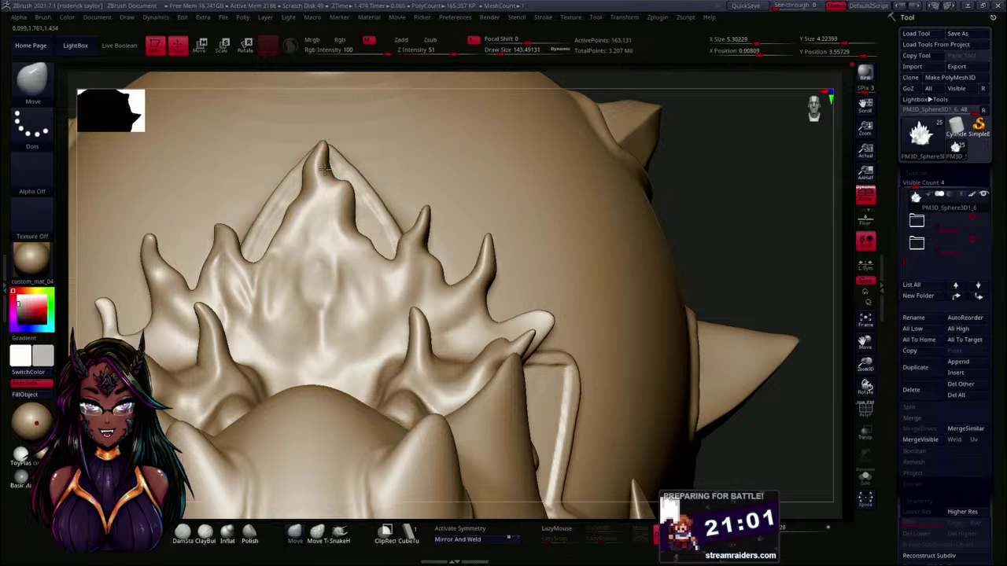
pyautogui.press('shift')
pyautogui.keyDown('shift'); pyautogui.moveTo(325, 153); pyautogui.dragTo(323, 144); pyautogui.keyUp('shift')
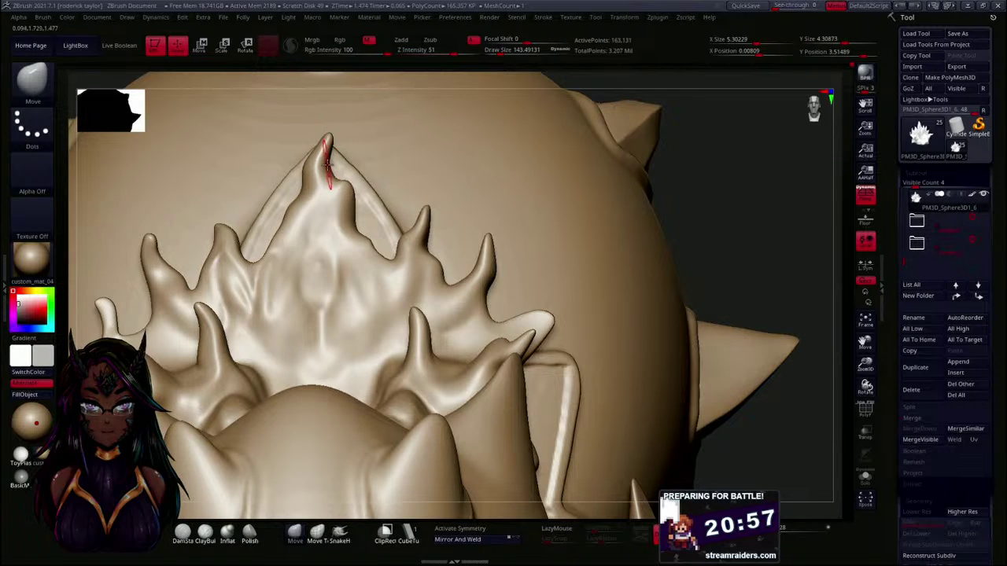
pyautogui.press('shift')
pyautogui.keyDown('shift'); pyautogui.moveTo(322, 140); pyautogui.dragTo(327, 147); pyautogui.keyUp('shift')
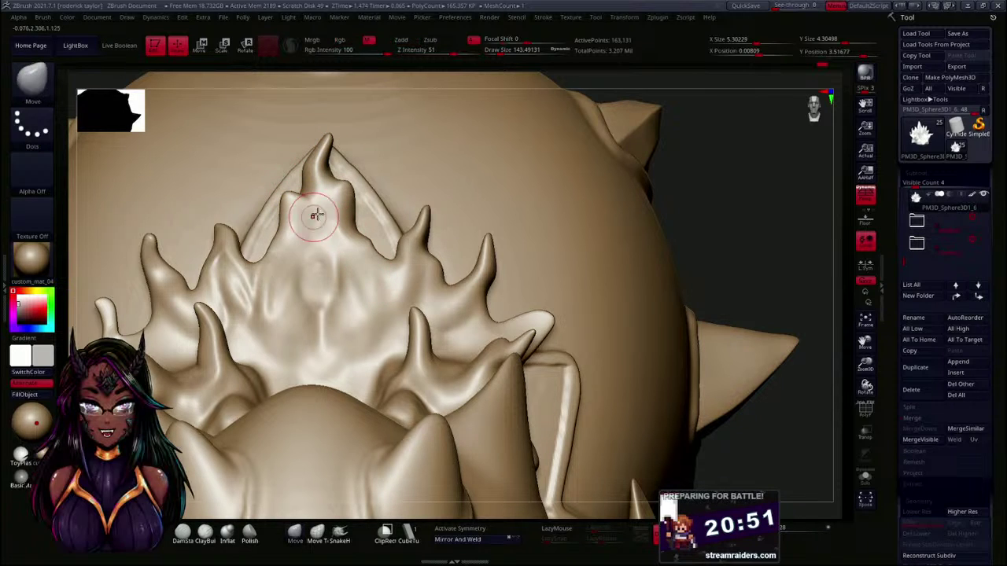
# - Pull a small side prong up from the shoulder opposite the central peak's stepped edge, shaping it from front and side
pyautogui.moveTo(699, 220)
pyautogui.mouseDown()
pyautogui.moveTo(744, 236)
pyautogui.moveTo(304, 210)
pyautogui.mouseUp()
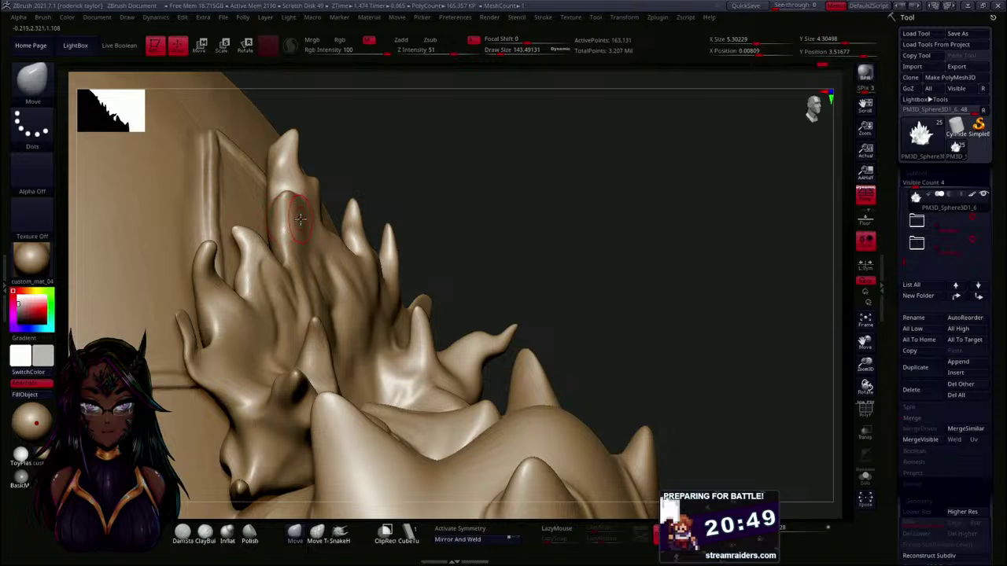
pyautogui.moveTo(360, 188); pyautogui.dragTo(386, 150)
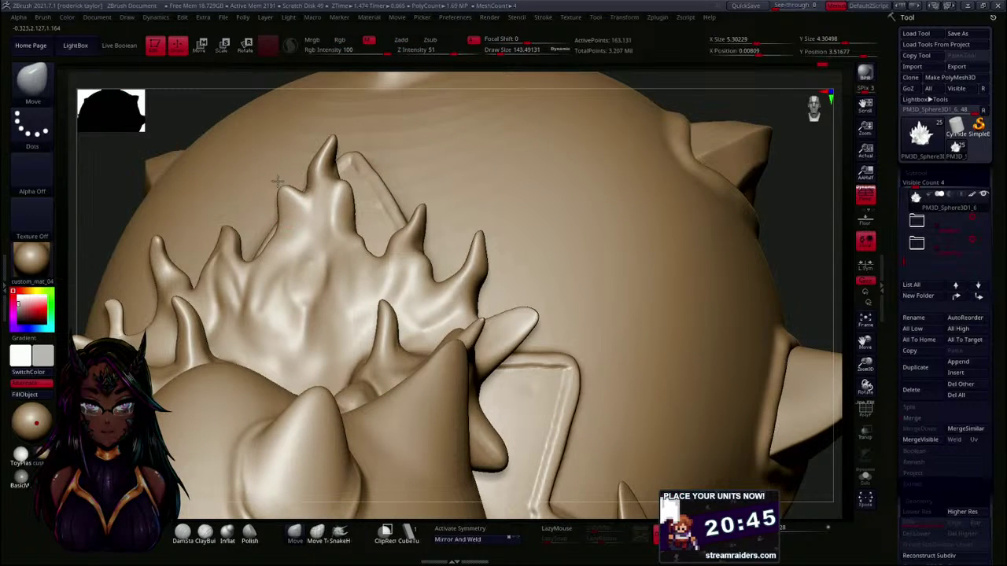
pyautogui.press('shift')
pyautogui.moveTo(124, 191); pyautogui.dragTo(95, 218)
pyautogui.moveTo(275, 193); pyautogui.dragTo(278, 193)
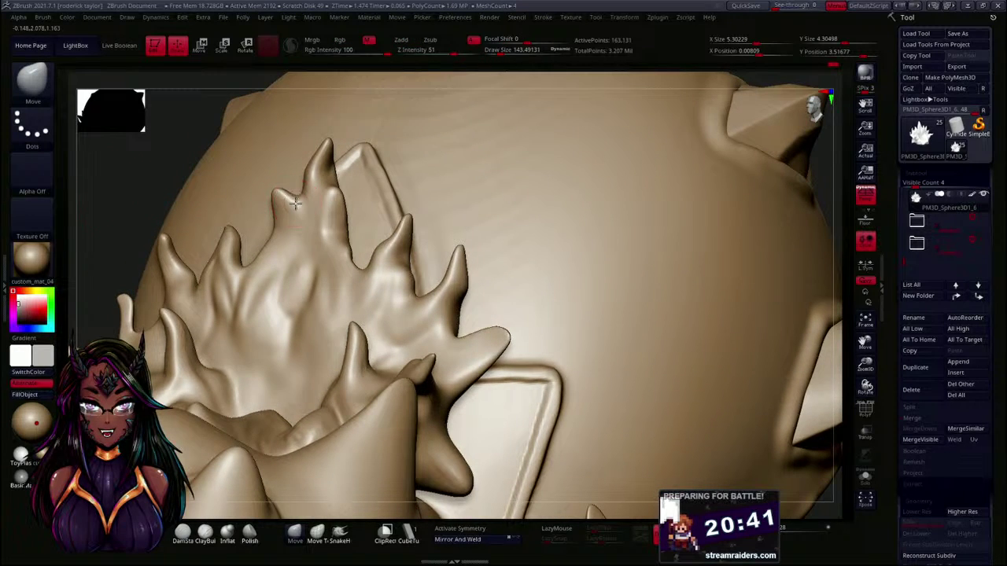
pyautogui.moveTo(277, 185); pyautogui.dragTo(246, 183, button='right')
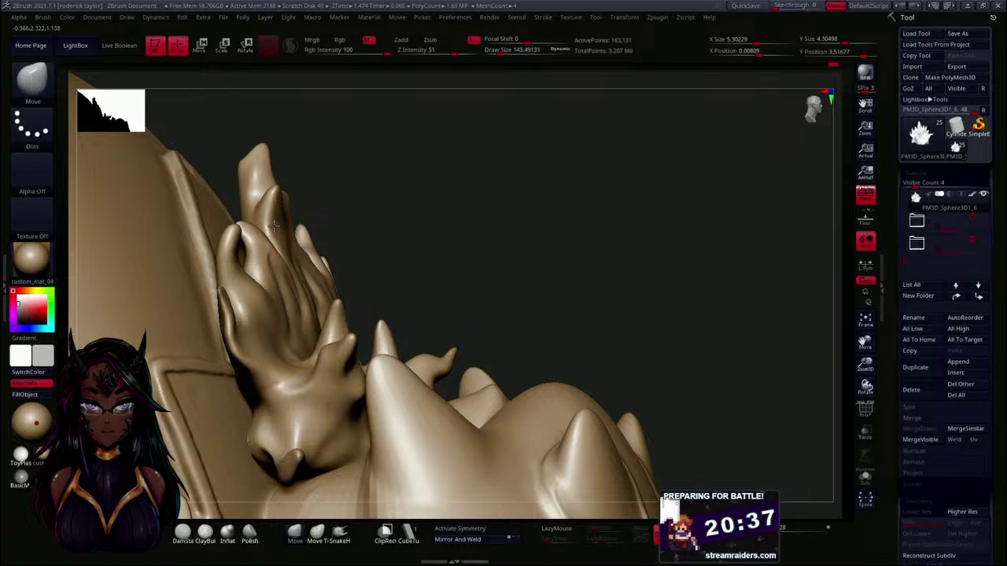
pyautogui.moveTo(413, 181); pyautogui.dragTo(360, 191, button='right')
pyautogui.press('shift')
# - Refine the central peak's tip in side profile and smooth its back edge
pyautogui.moveTo(629, 176)
pyautogui.mouseDown()
pyautogui.moveTo(660, 201)
pyautogui.moveTo(596, 194)
pyautogui.moveTo(430, 144)
pyautogui.mouseUp()
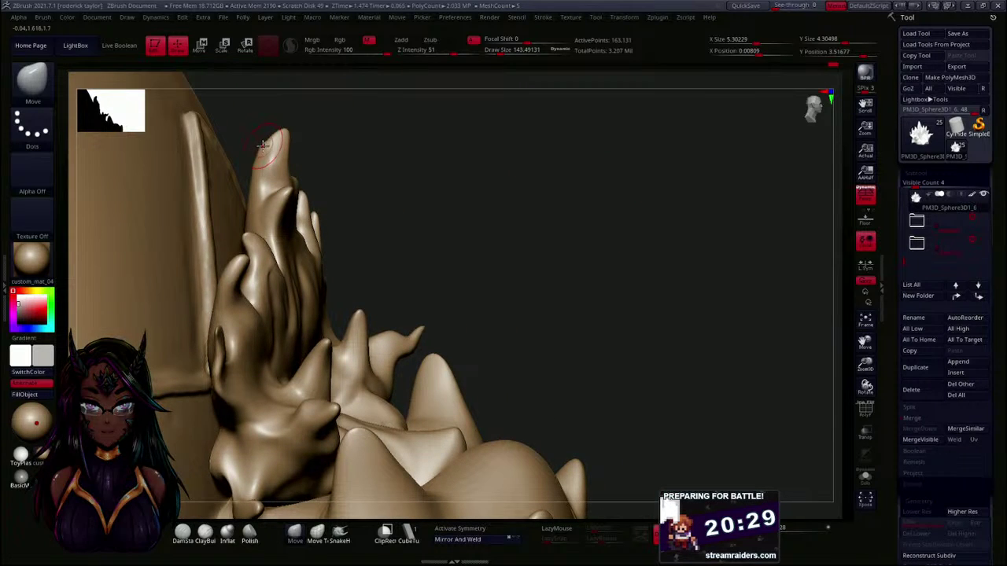
pyautogui.press('shift')
pyautogui.moveTo(305, 104)
pyautogui.keyDown('shift'); pyautogui.mouseDown()
pyautogui.moveTo(495, 181)
pyautogui.moveTo(267, 158)
pyautogui.mouseUp(); pyautogui.keyUp('shift')
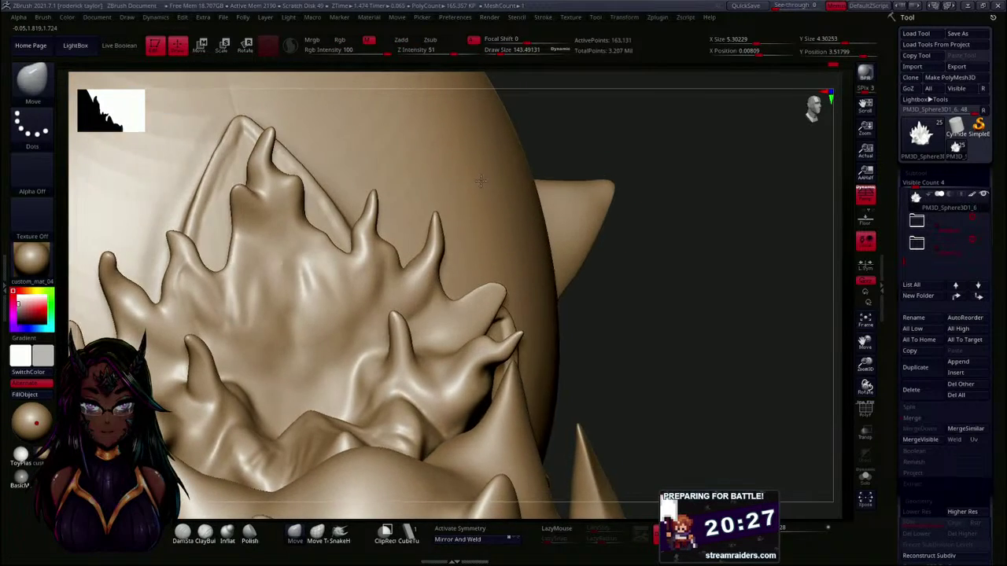
# - Lengthen and sharpen the central peak's small side prong, bend it away from the main tip, and smooth its base
pyautogui.moveTo(557, 162); pyautogui.dragTo(638, 162)
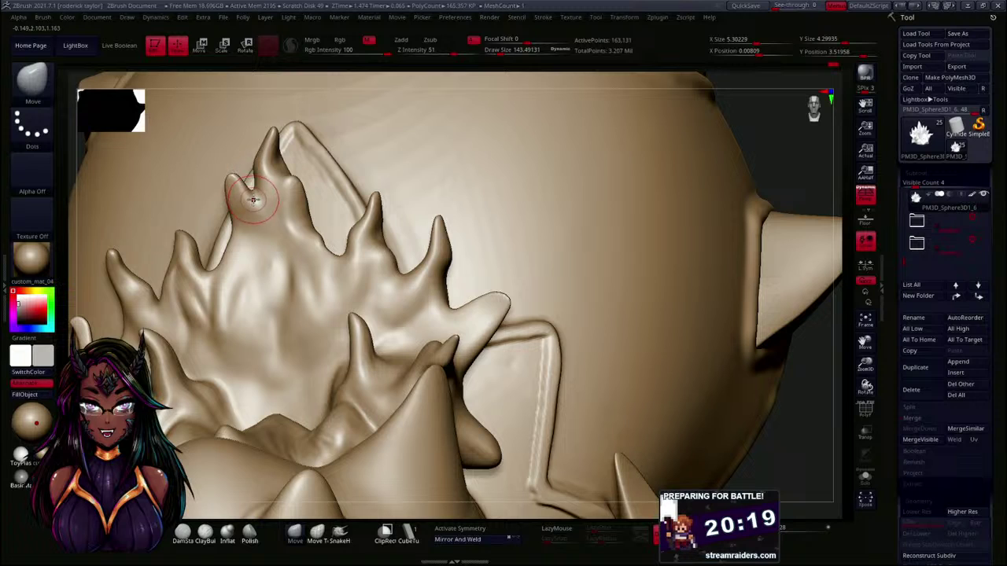
pyautogui.press('shift')
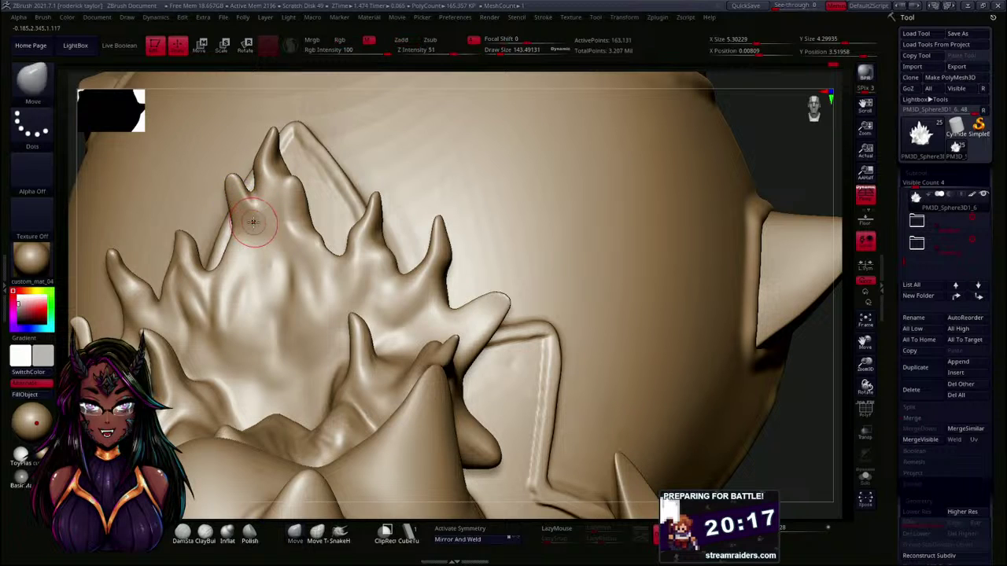
pyautogui.moveTo(748, 140); pyautogui.dragTo(783, 130)
pyautogui.moveTo(404, 152); pyautogui.dragTo(491, 136)
pyautogui.moveTo(232, 191); pyautogui.dragTo(240, 165)
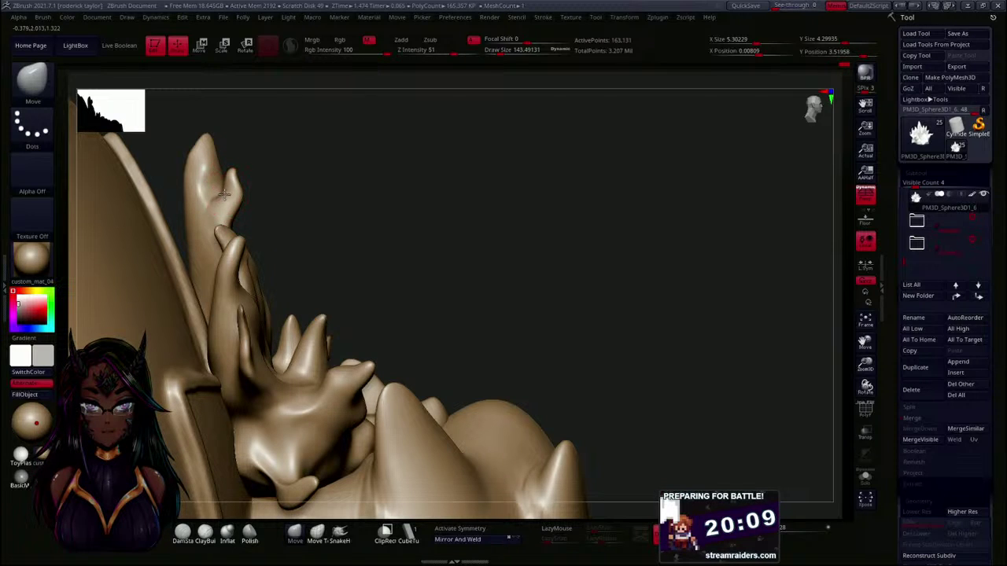
pyautogui.moveTo(377, 201); pyautogui.dragTo(236, 207)
pyautogui.moveTo(232, 216)
pyautogui.keyDown('shift'); pyautogui.mouseDown()
pyautogui.moveTo(223, 176)
pyautogui.moveTo(227, 202)
pyautogui.mouseUp(); pyautogui.keyUp('shift')
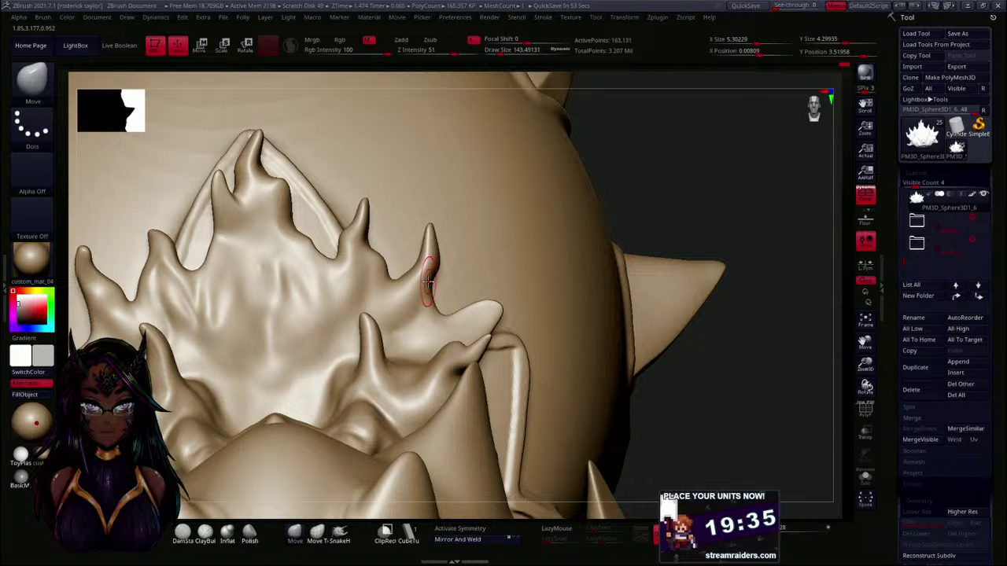
# - Check the collar's spikes from several angles and smooth its front surface below the central peak
pyautogui.moveTo(657, 206)
pyautogui.mouseDown()
pyautogui.moveTo(656, 171)
pyautogui.moveTo(543, 218)
pyautogui.mouseUp()
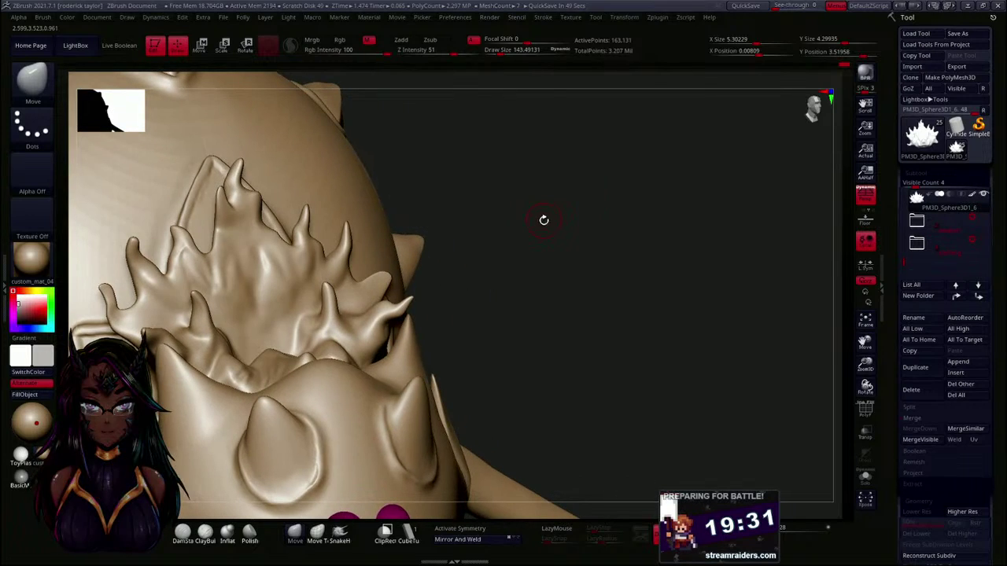
pyautogui.moveTo(480, 288)
pyautogui.mouseDown()
pyautogui.moveTo(481, 304)
pyautogui.moveTo(493, 302)
pyautogui.moveTo(481, 290)
pyautogui.moveTo(540, 288)
pyautogui.moveTo(553, 230)
pyautogui.mouseUp()
pyautogui.moveTo(568, 168); pyautogui.dragTo(571, 232)
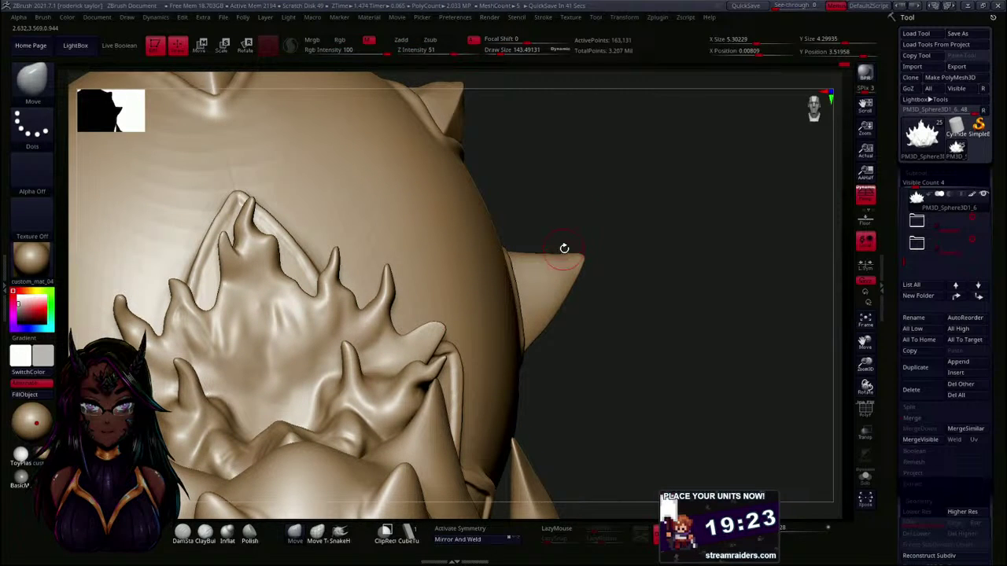
pyautogui.keyDown('alt'); pyautogui.moveTo(547, 211); pyautogui.dragTo(551, 235); pyautogui.keyUp('alt')
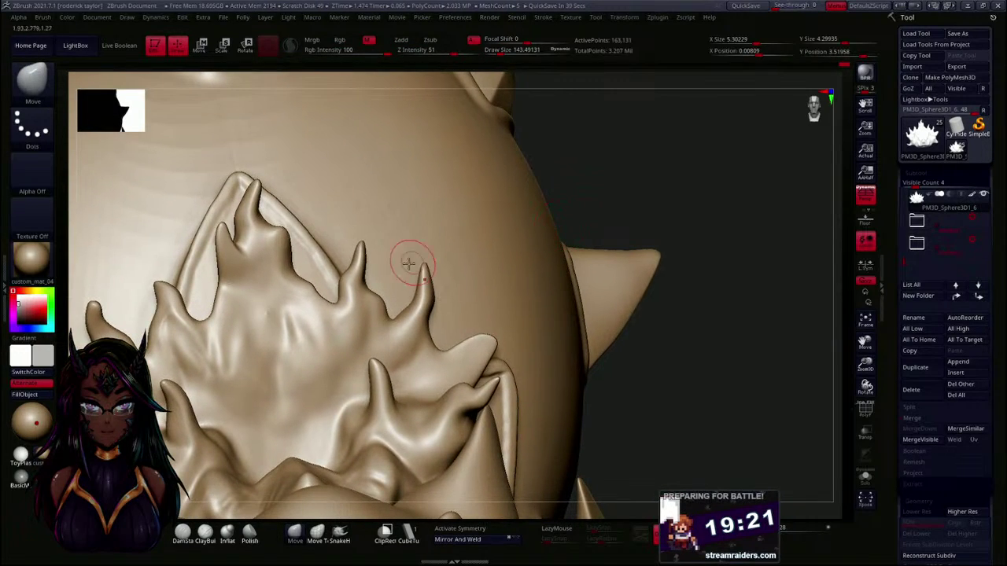
pyautogui.moveTo(282, 316)
pyautogui.keyDown('shift'); pyautogui.mouseDown()
pyautogui.moveTo(269, 335)
pyautogui.moveTo(267, 310)
pyautogui.mouseUp(); pyautogui.keyUp('shift')
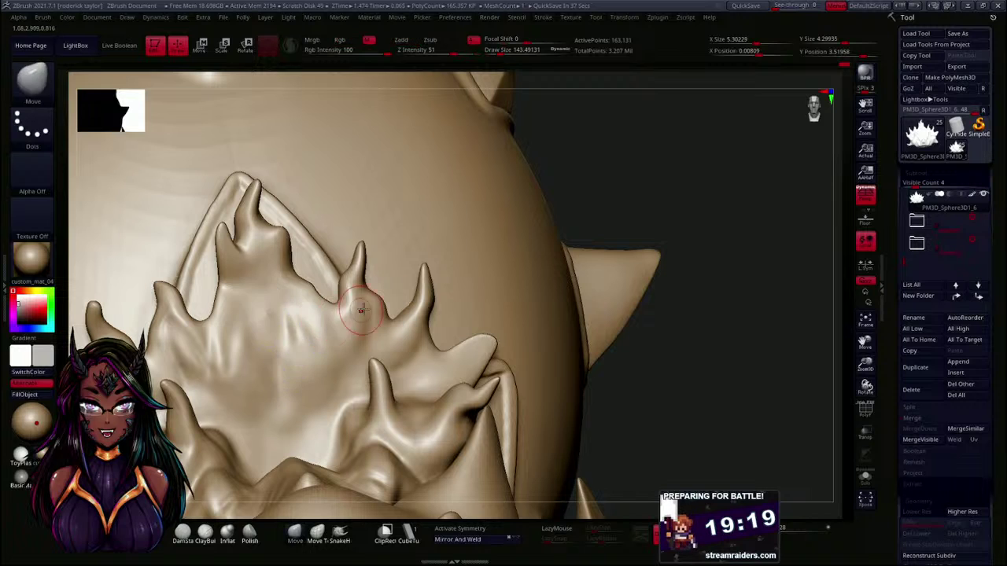
# - Pull a second small prong up from the central peak's stepped shoulder, taper its tip, and smooth the notch beside it
pyautogui.moveTo(602, 207)
pyautogui.mouseDown()
pyautogui.moveTo(633, 204)
pyautogui.moveTo(603, 213)
pyautogui.mouseUp()
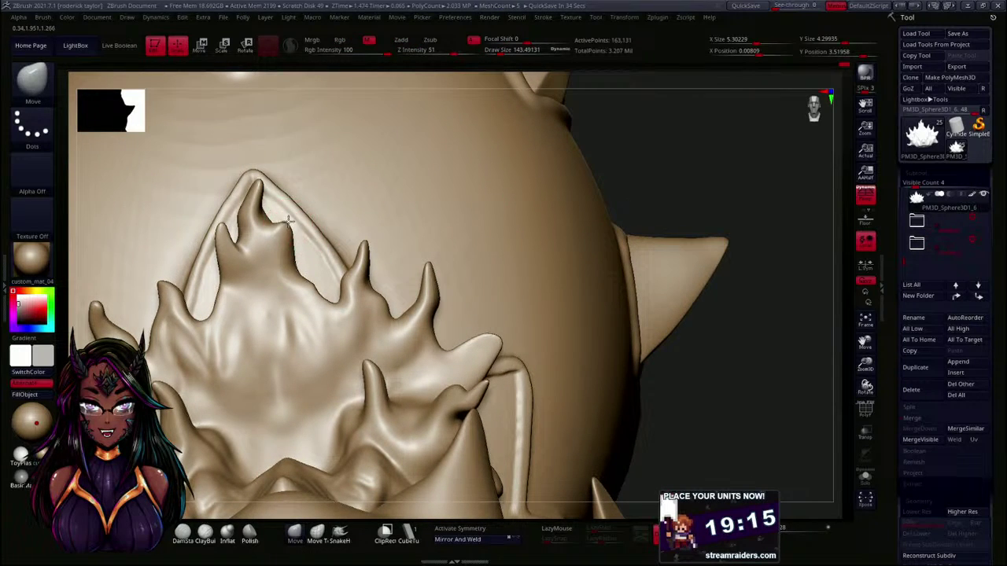
pyautogui.moveTo(264, 225)
pyautogui.keyDown('shift'); pyautogui.mouseDown()
pyautogui.moveTo(249, 237)
pyautogui.moveTo(263, 171)
pyautogui.mouseUp(); pyautogui.keyUp('shift')
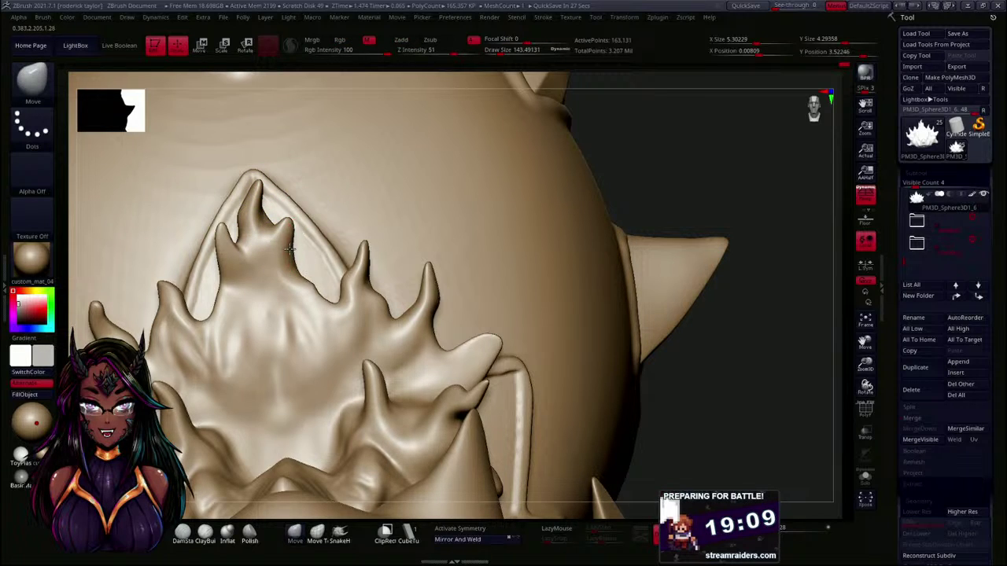
pyautogui.moveTo(293, 250)
pyautogui.keyDown('shift'); pyautogui.mouseDown()
pyautogui.moveTo(296, 266)
pyautogui.moveTo(288, 244)
pyautogui.mouseUp(); pyautogui.keyUp('shift')
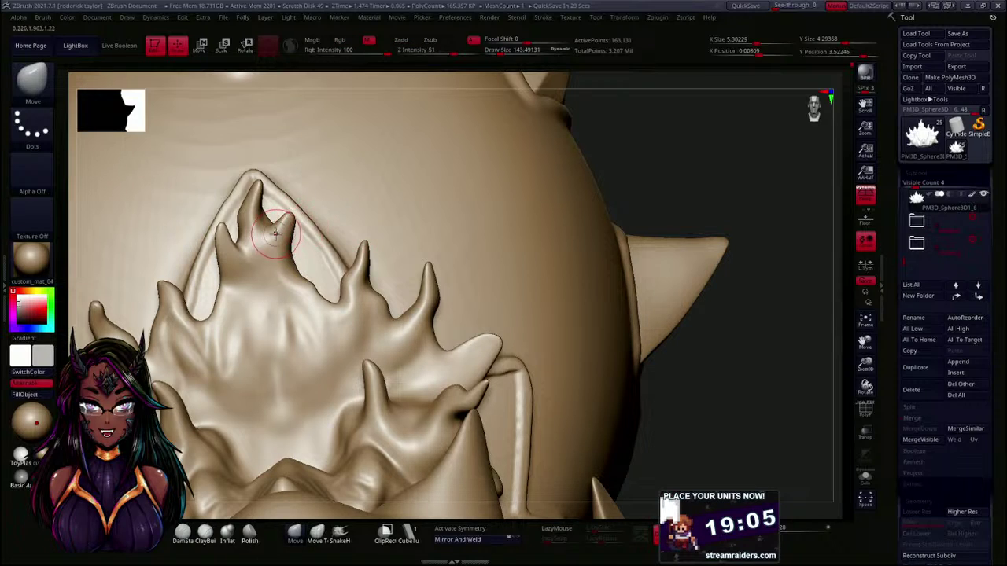
# - Smooth the small side prong beside the crest's topmost spike, including its outer edge and base
pyautogui.press('shift')
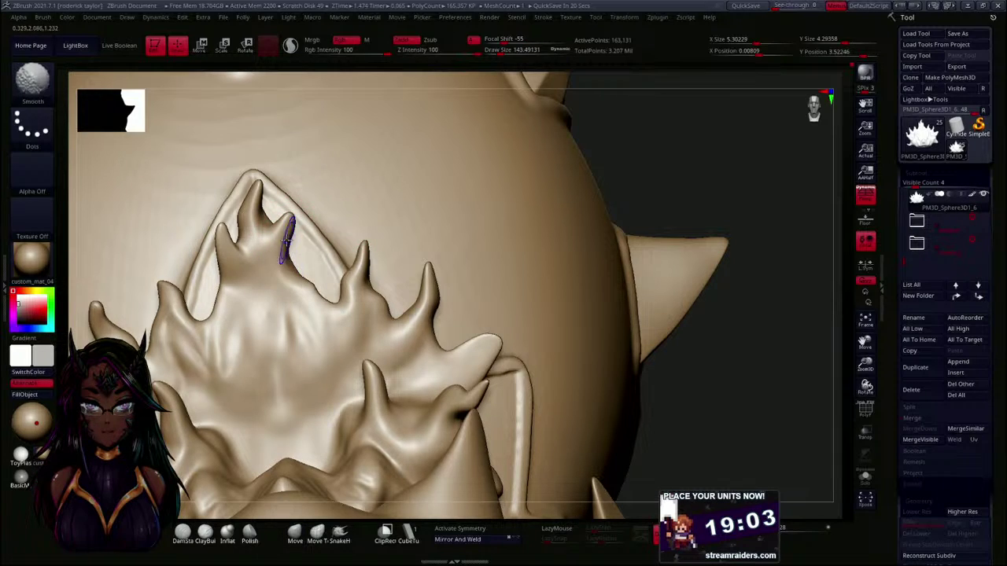
pyautogui.keyDown('shift'); pyautogui.moveTo(285, 242); pyautogui.dragTo(295, 251); pyautogui.keyUp('shift')
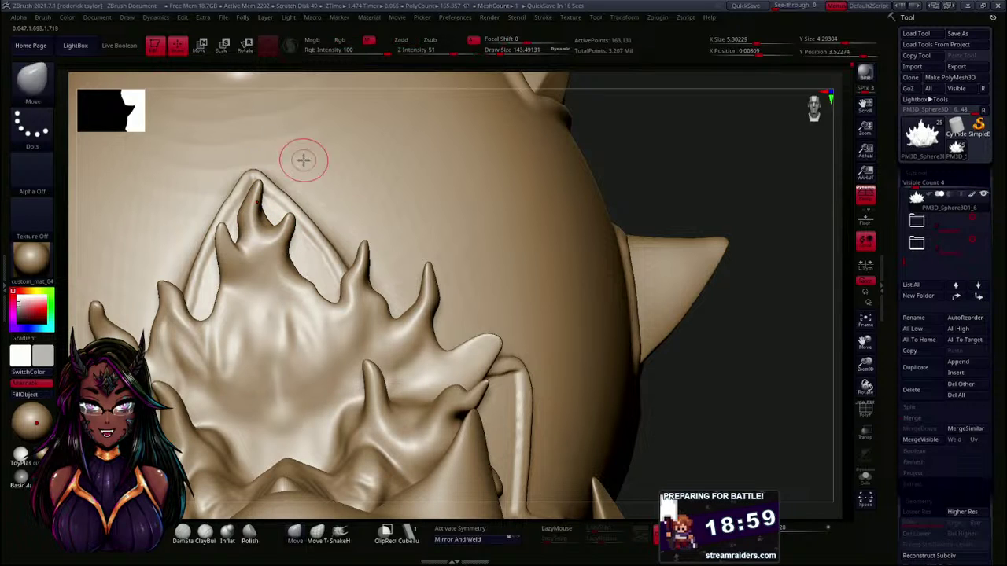
pyautogui.moveTo(679, 212); pyautogui.dragTo(625, 229)
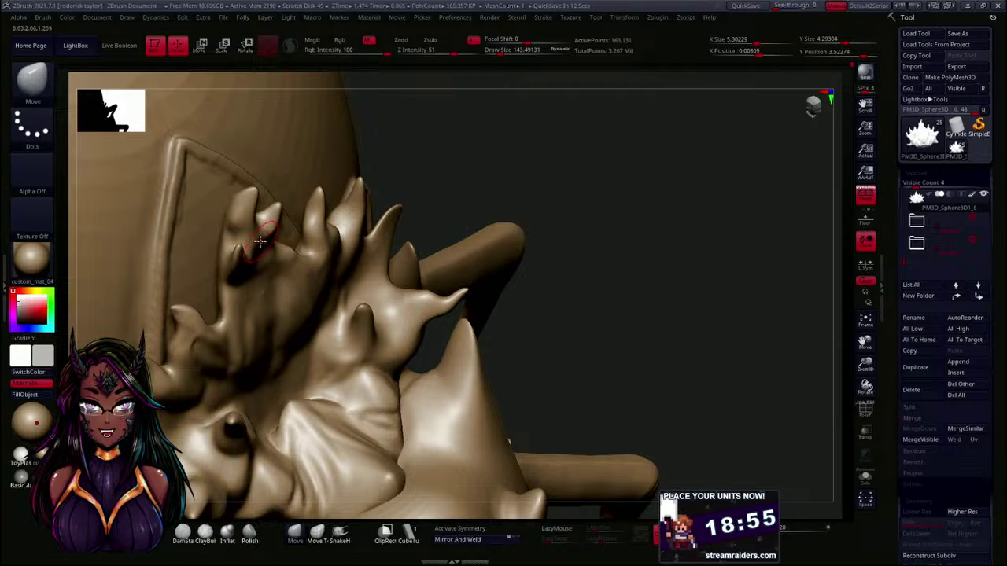
pyautogui.press('shift')
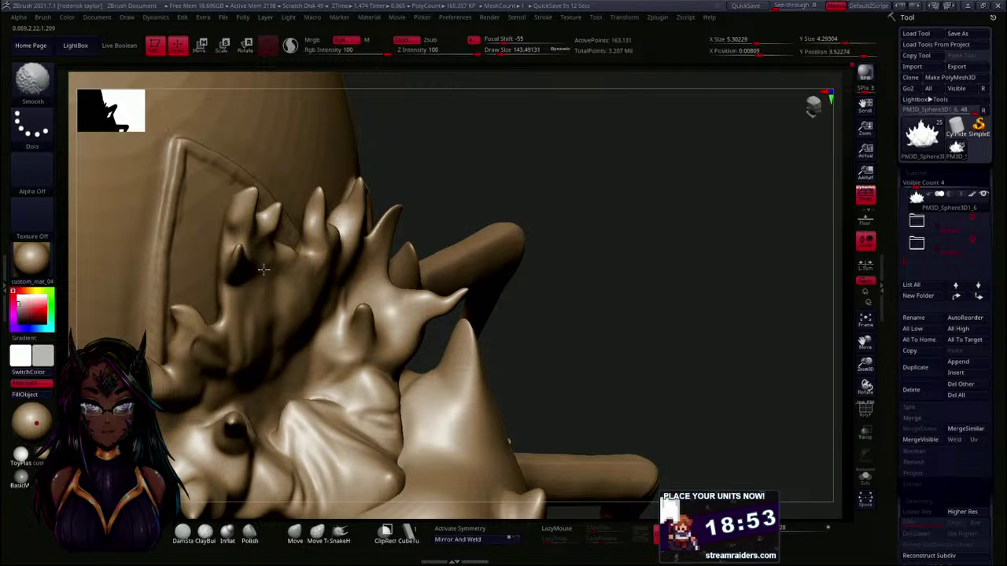
pyautogui.moveTo(447, 178); pyautogui.dragTo(483, 107)
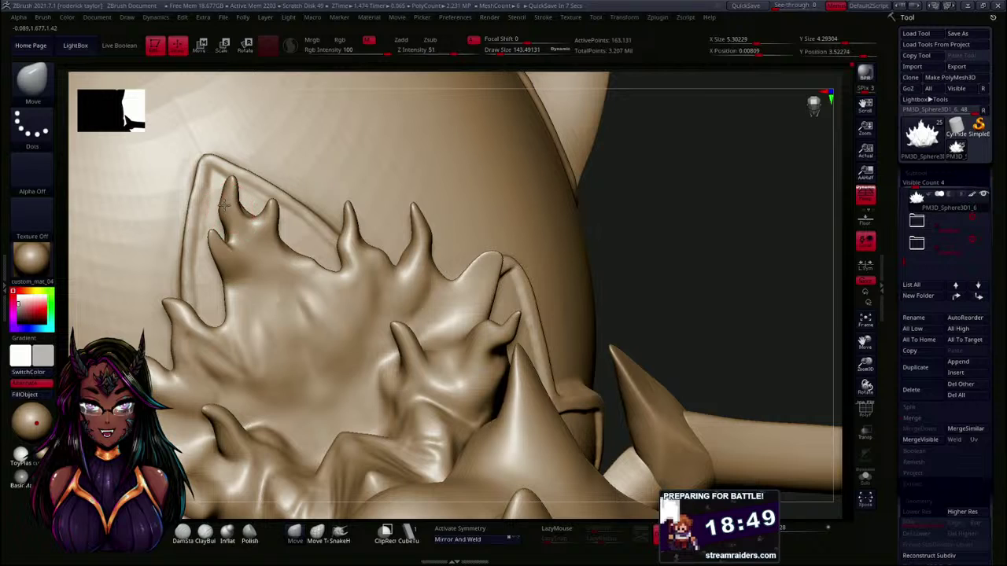
# - Adjust the crest's topmost spike with the Move brush and smooth its back edge in profile
pyautogui.moveTo(220, 181); pyautogui.dragTo(229, 178)
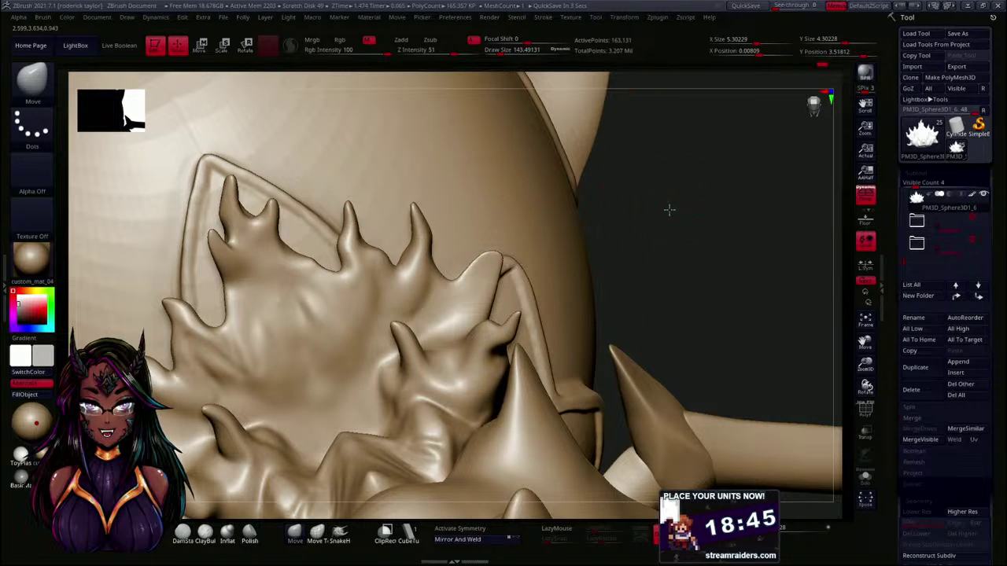
pyautogui.moveTo(669, 210); pyautogui.dragTo(599, 202)
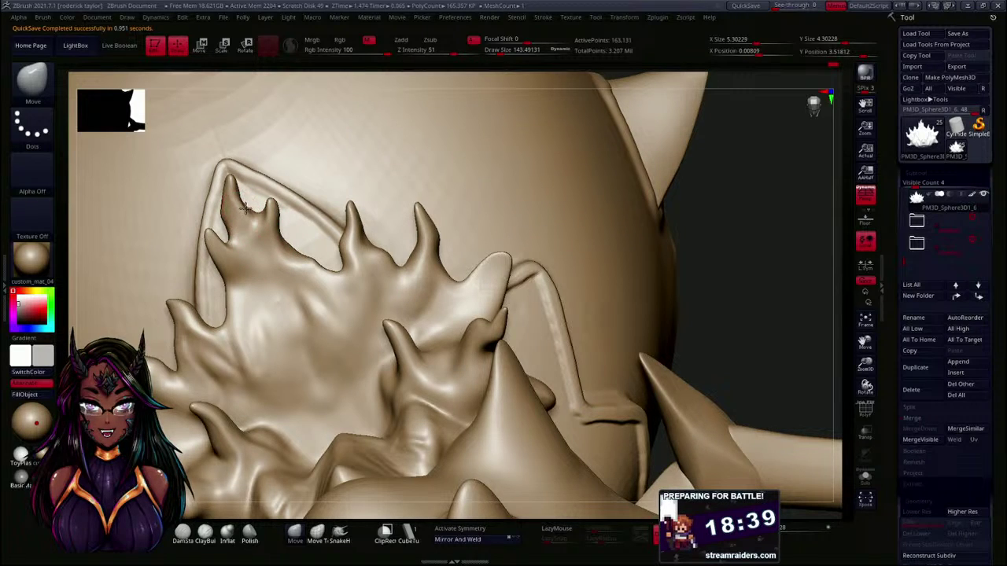
pyautogui.moveTo(703, 235)
pyautogui.mouseDown()
pyautogui.moveTo(771, 249)
pyautogui.moveTo(609, 240)
pyautogui.moveTo(399, 207)
pyautogui.mouseUp()
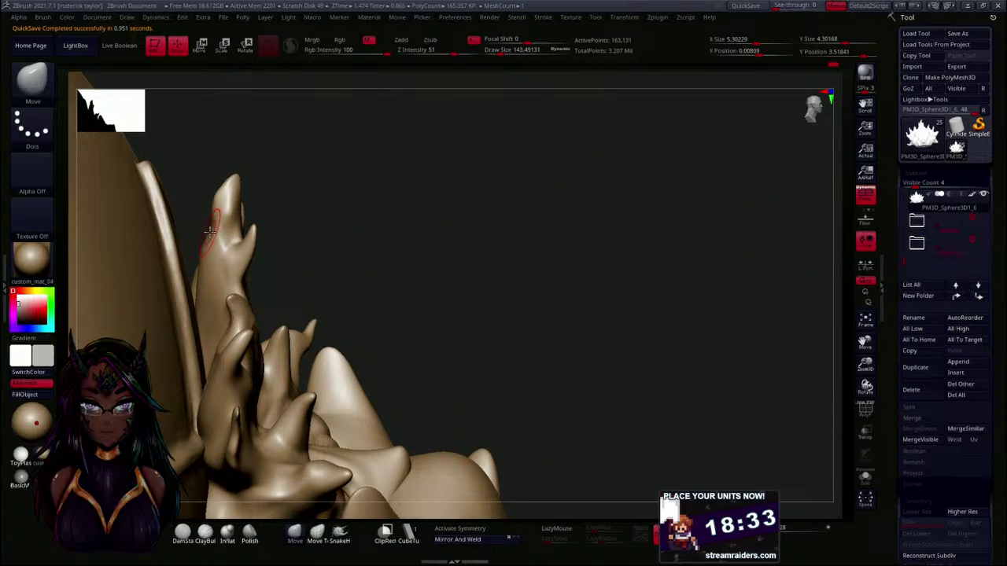
pyautogui.press('shift')
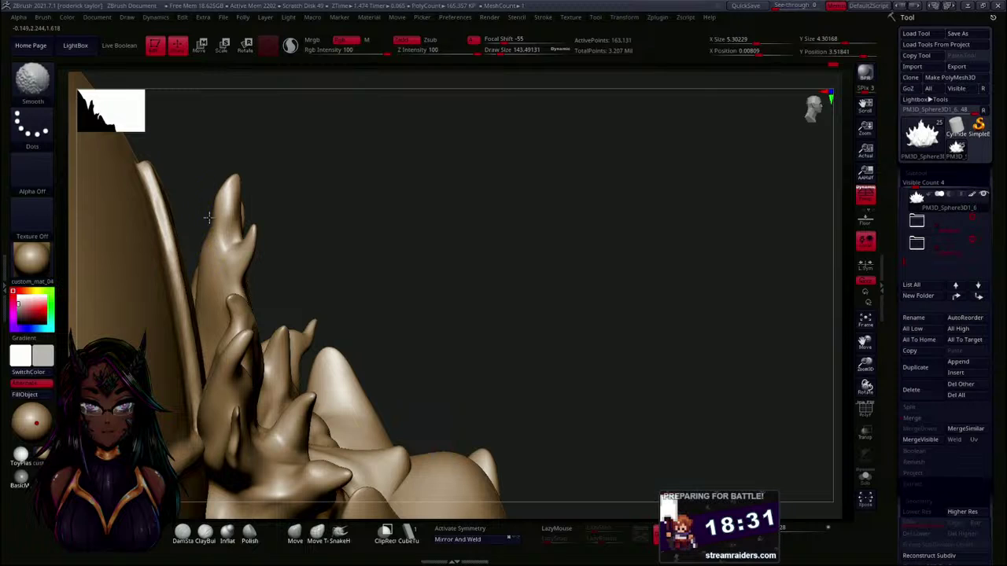
pyautogui.keyDown('shift'); pyautogui.moveTo(202, 288); pyautogui.dragTo(202, 296); pyautogui.keyUp('shift')
# - Pull the small prong beside the topmost spike up and outward into a longer, curved point
pyautogui.moveTo(504, 217)
pyautogui.mouseDown()
pyautogui.moveTo(432, 209)
pyautogui.moveTo(492, 201)
pyautogui.moveTo(601, 221)
pyautogui.moveTo(587, 204)
pyautogui.moveTo(579, 213)
pyautogui.moveTo(595, 201)
pyautogui.mouseUp()
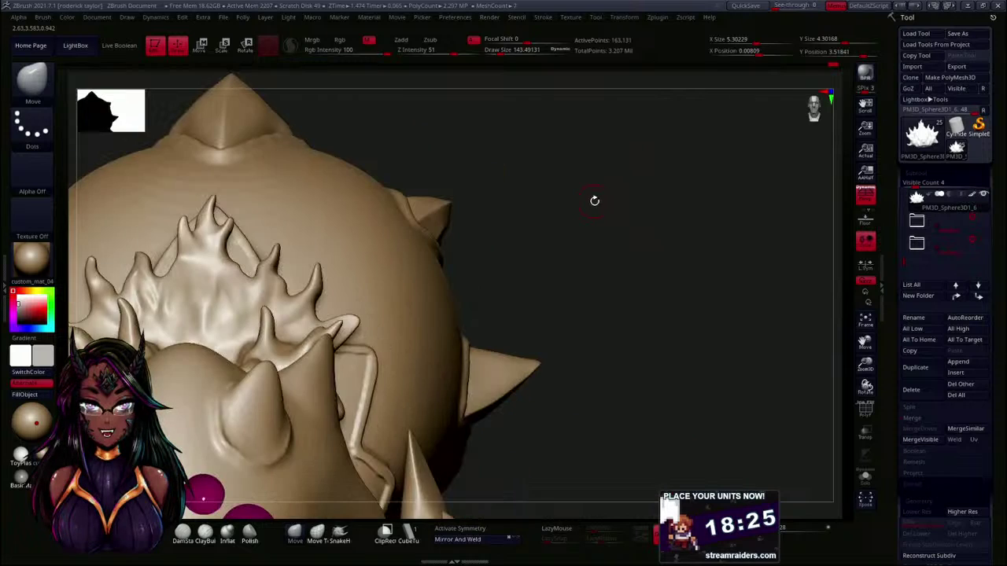
pyautogui.moveTo(535, 244)
pyautogui.keyDown('alt'); pyautogui.mouseDown()
pyautogui.moveTo(540, 214)
pyautogui.moveTo(557, 281)
pyautogui.moveTo(600, 256)
pyautogui.moveTo(601, 269)
pyautogui.moveTo(575, 265)
pyautogui.moveTo(589, 263)
pyautogui.mouseUp(); pyautogui.keyUp('alt')
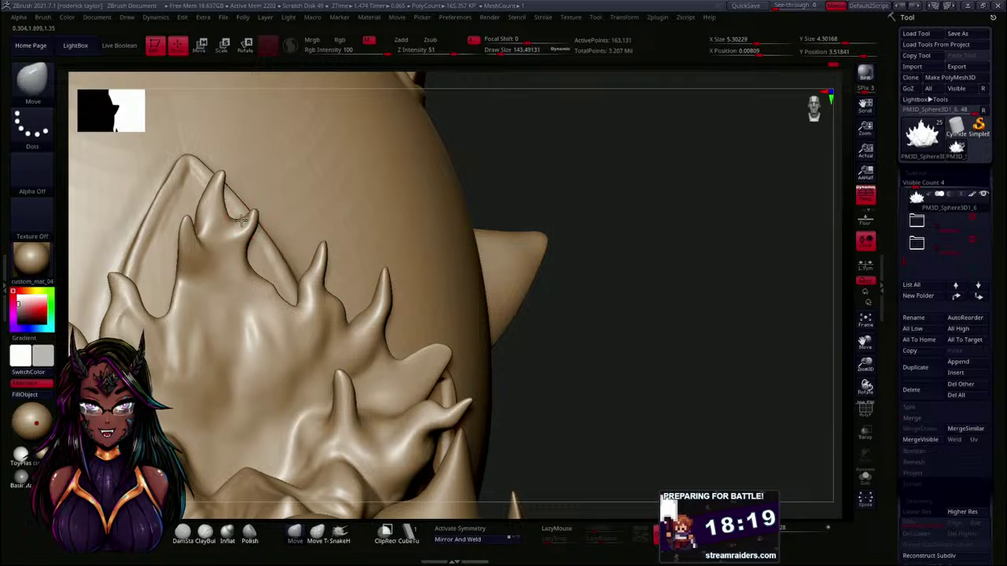
pyautogui.moveTo(249, 223); pyautogui.dragTo(257, 206)
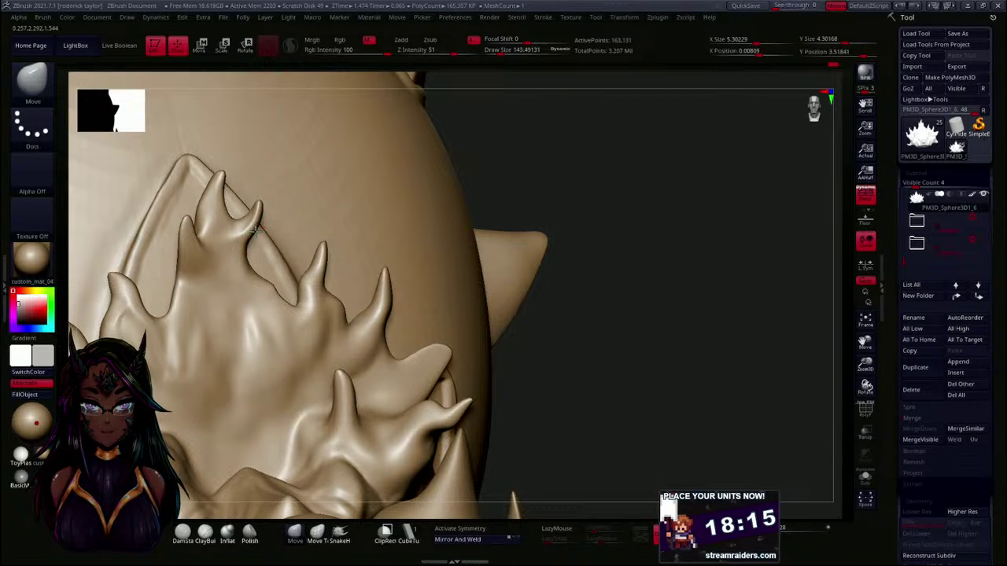
pyautogui.moveTo(613, 155); pyautogui.dragTo(231, 222)
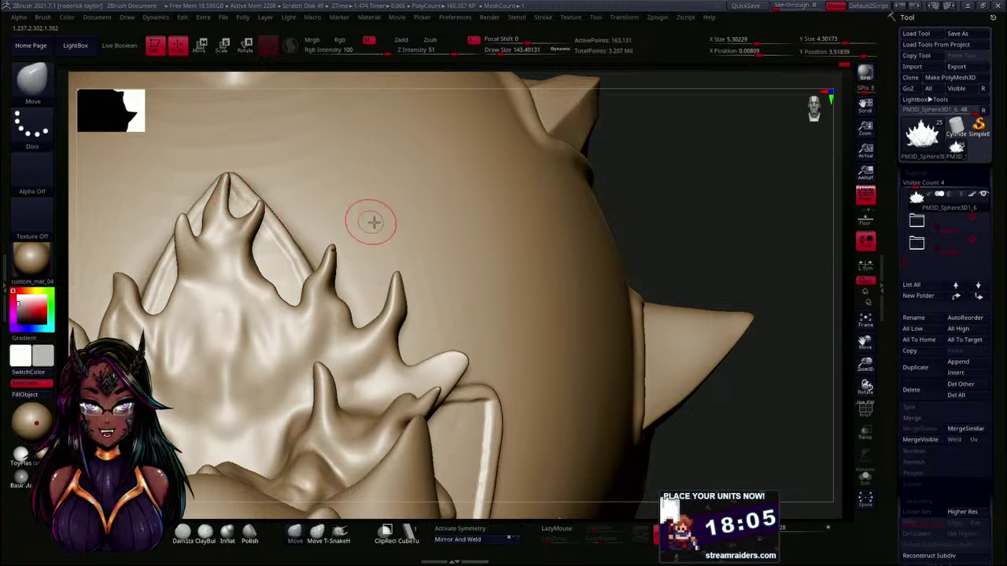
# - Pull a new short spike out of the crest edge between the side prong and the neighbouring spike, and smooth it
pyautogui.moveTo(664, 204)
pyautogui.mouseDown()
pyautogui.moveTo(663, 175)
pyautogui.moveTo(629, 221)
pyautogui.moveTo(627, 209)
pyautogui.moveTo(640, 234)
pyautogui.mouseUp()
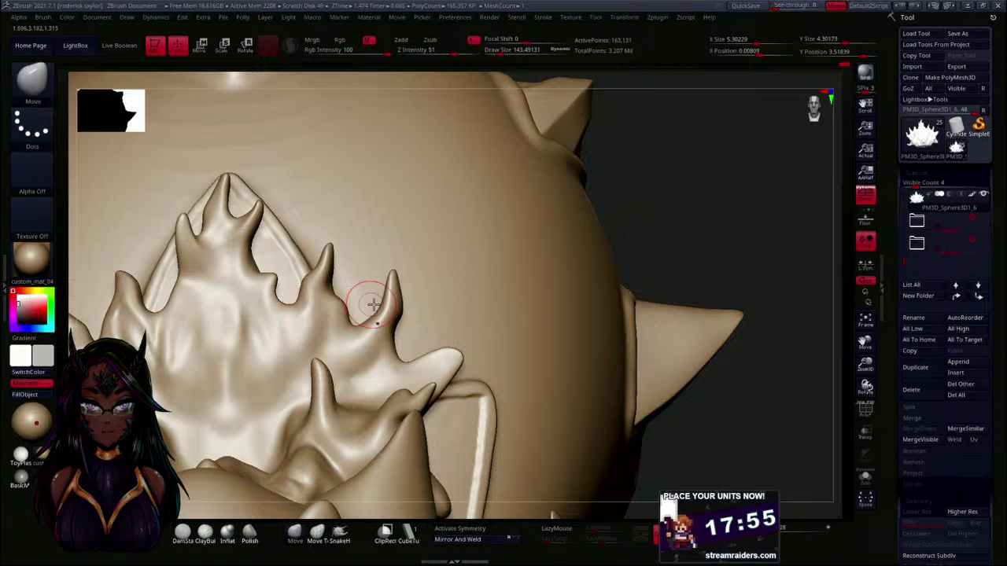
pyautogui.moveTo(638, 228)
pyautogui.mouseDown()
pyautogui.moveTo(672, 232)
pyautogui.moveTo(602, 268)
pyautogui.moveTo(528, 265)
pyautogui.moveTo(544, 229)
pyautogui.moveTo(567, 288)
pyautogui.moveTo(450, 256)
pyautogui.mouseUp()
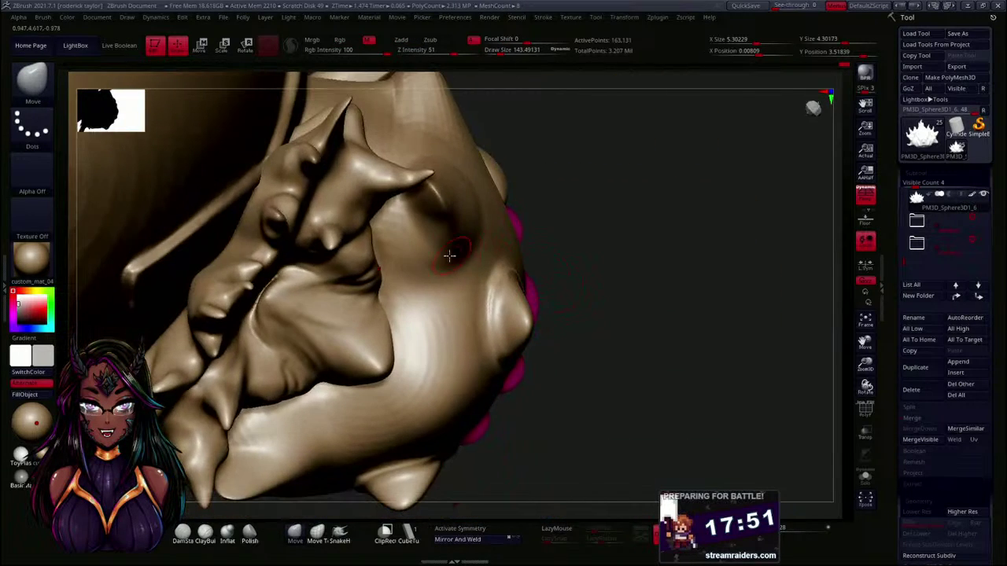
pyautogui.moveTo(585, 169)
pyautogui.mouseDown()
pyautogui.moveTo(591, 135)
pyautogui.moveTo(540, 162)
pyautogui.moveTo(559, 131)
pyautogui.moveTo(611, 210)
pyautogui.moveTo(627, 283)
pyautogui.moveTo(627, 237)
pyautogui.moveTo(612, 277)
pyautogui.mouseUp()
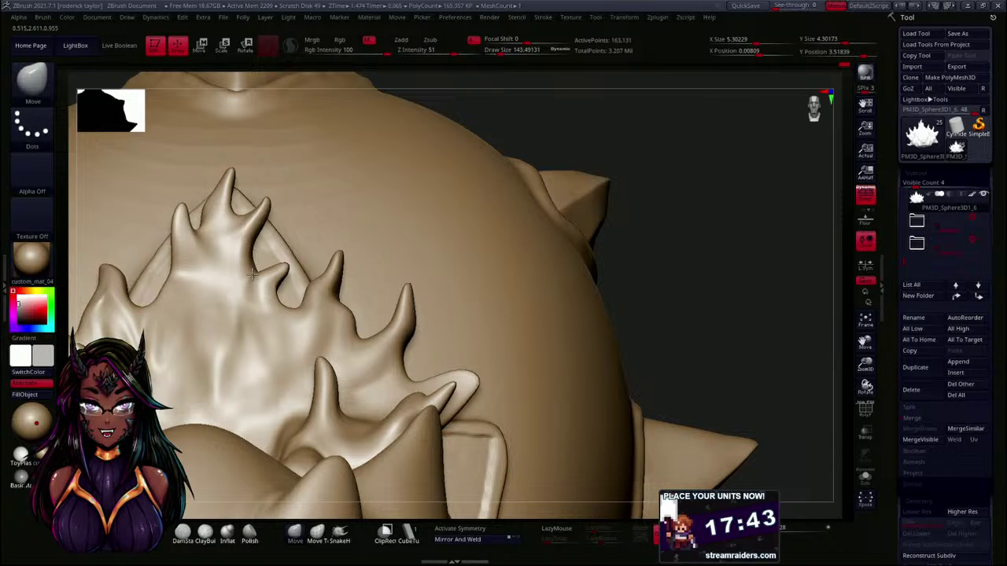
pyautogui.keyDown('shift'); pyautogui.moveTo(266, 288); pyautogui.dragTo(280, 268); pyautogui.keyUp('shift')
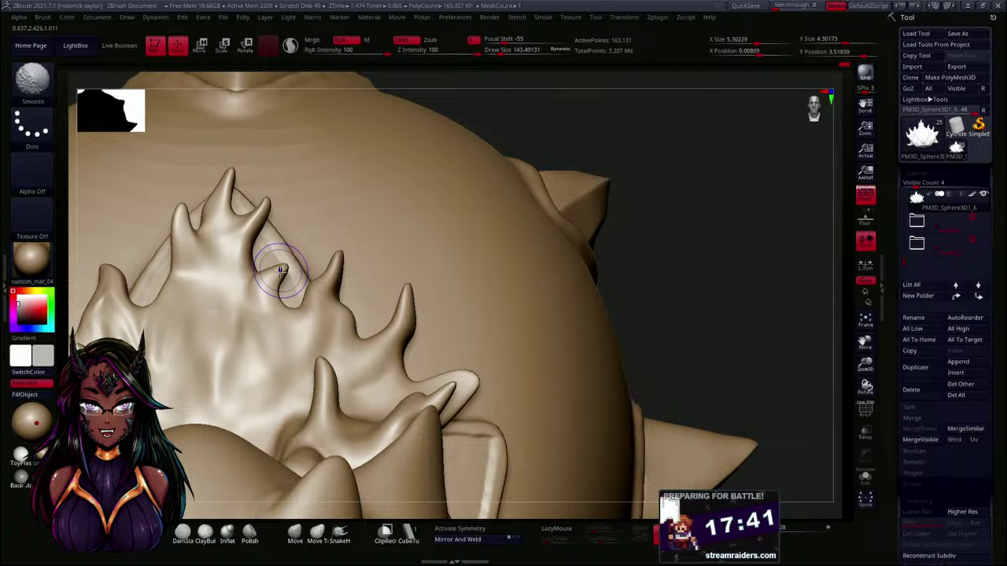
pyautogui.moveTo(641, 256)
pyautogui.mouseDown()
pyautogui.moveTo(668, 254)
pyautogui.moveTo(654, 250)
pyautogui.mouseUp()
pyautogui.keyDown('shift'); pyautogui.moveTo(537, 233); pyautogui.dragTo(525, 238); pyautogui.keyUp('shift')
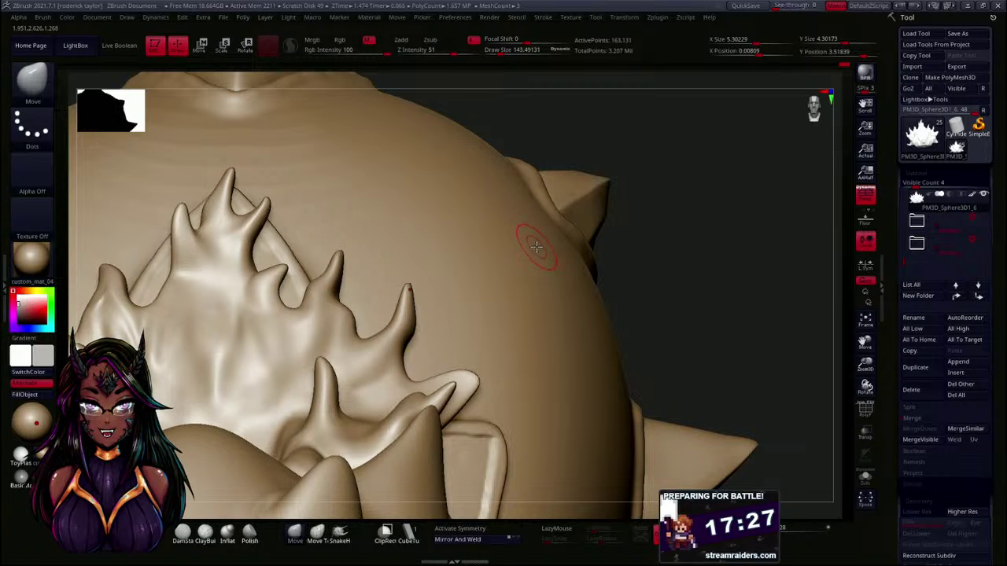
# - Reshape the tall outer spike on the crest's upper edge into a wavy, flame-like curve and smooth its sides
pyautogui.moveTo(690, 286); pyautogui.dragTo(681, 261)
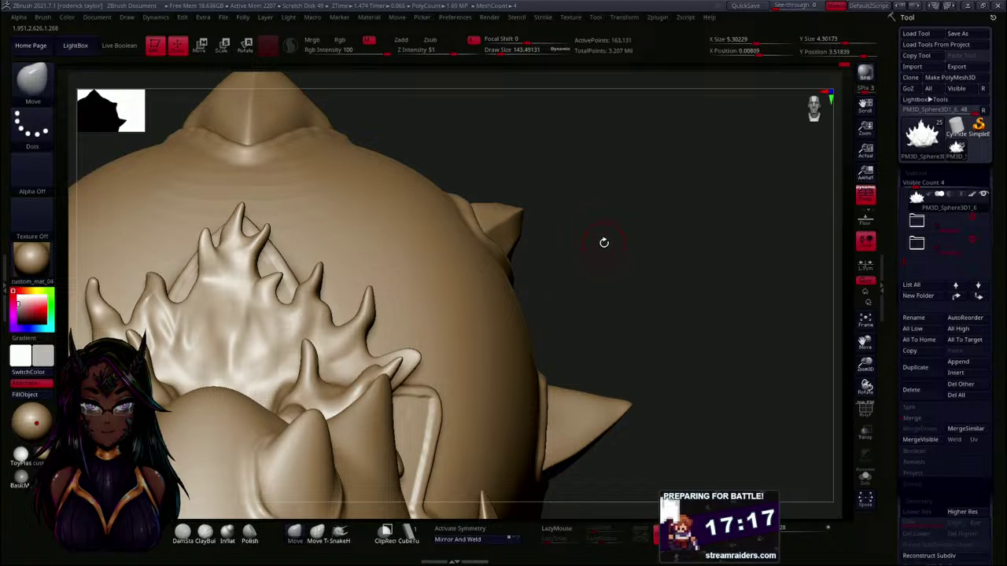
pyautogui.moveTo(569, 275)
pyautogui.mouseDown()
pyautogui.moveTo(570, 260)
pyautogui.moveTo(579, 278)
pyautogui.mouseUp()
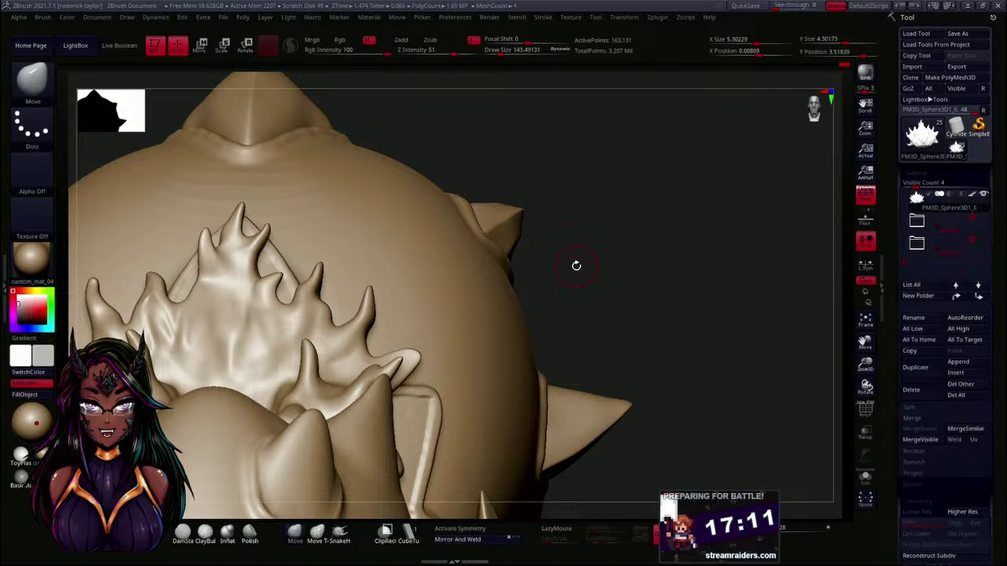
pyautogui.moveTo(577, 279)
pyautogui.mouseDown()
pyautogui.moveTo(641, 276)
pyautogui.moveTo(641, 213)
pyautogui.moveTo(645, 257)
pyautogui.moveTo(598, 267)
pyautogui.mouseUp()
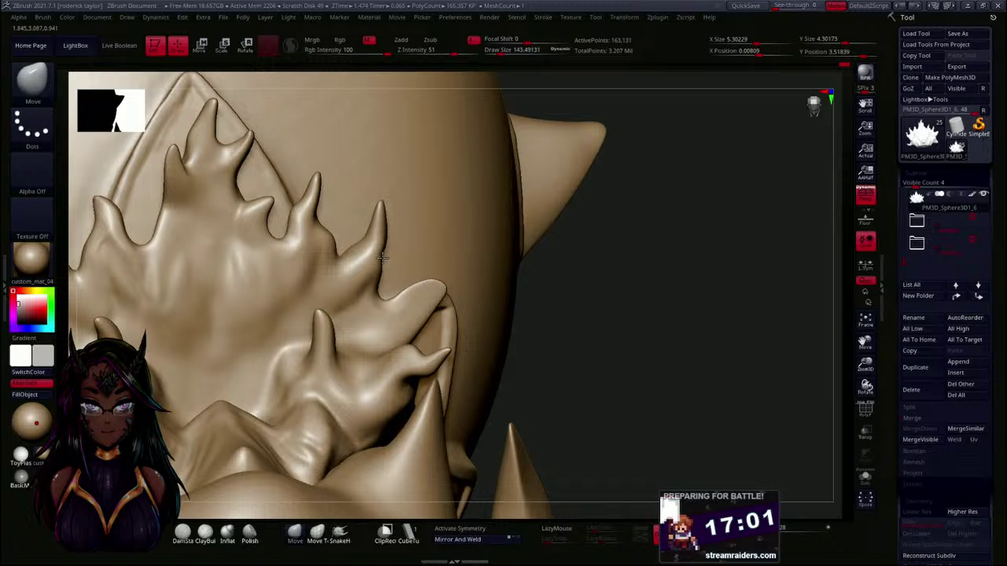
pyautogui.press('shift')
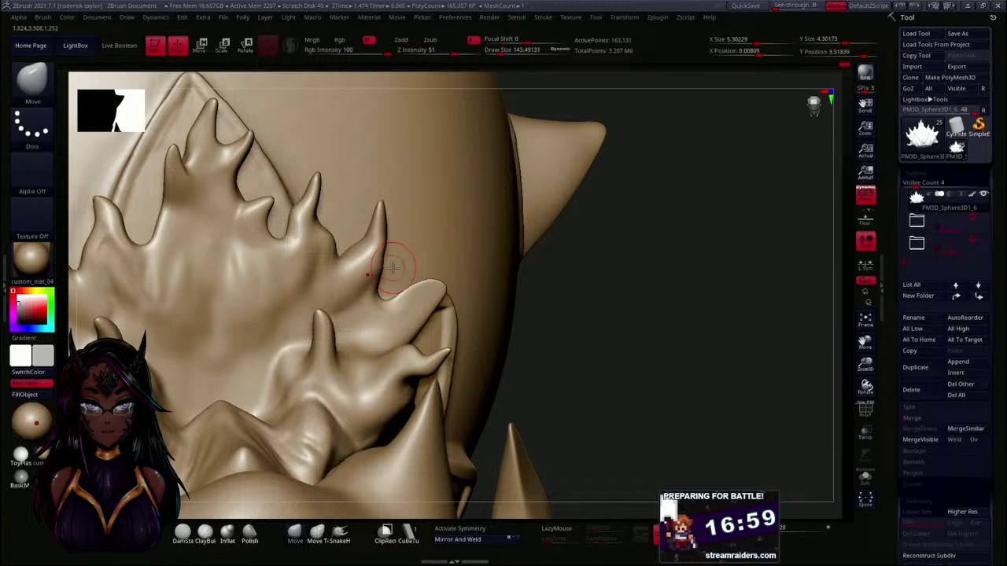
pyautogui.moveTo(647, 297); pyautogui.dragTo(537, 244)
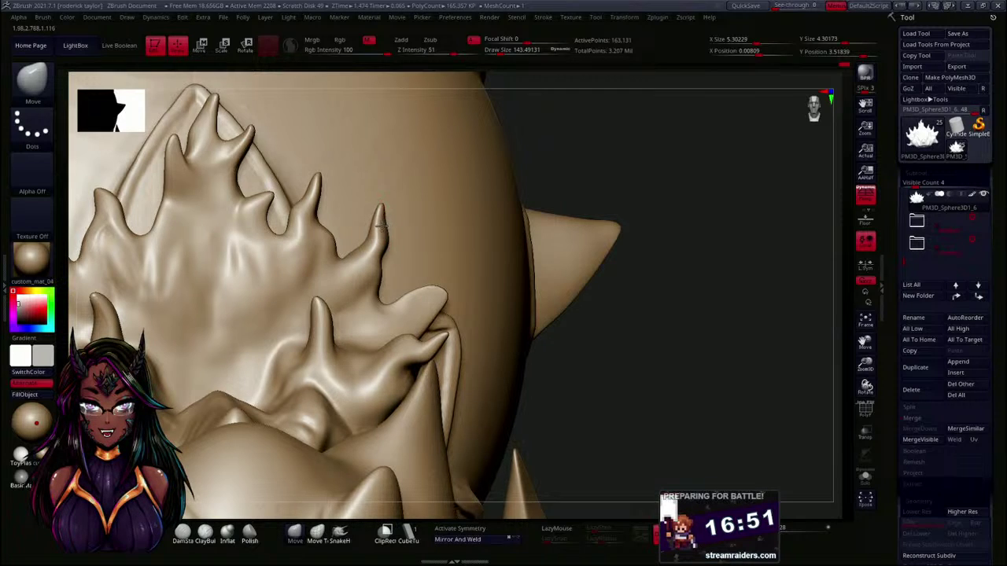
pyautogui.press('shift')
pyautogui.moveTo(639, 169)
pyautogui.mouseDown()
pyautogui.moveTo(627, 141)
pyautogui.moveTo(609, 335)
pyautogui.moveTo(609, 322)
pyautogui.moveTo(623, 368)
pyautogui.mouseUp()
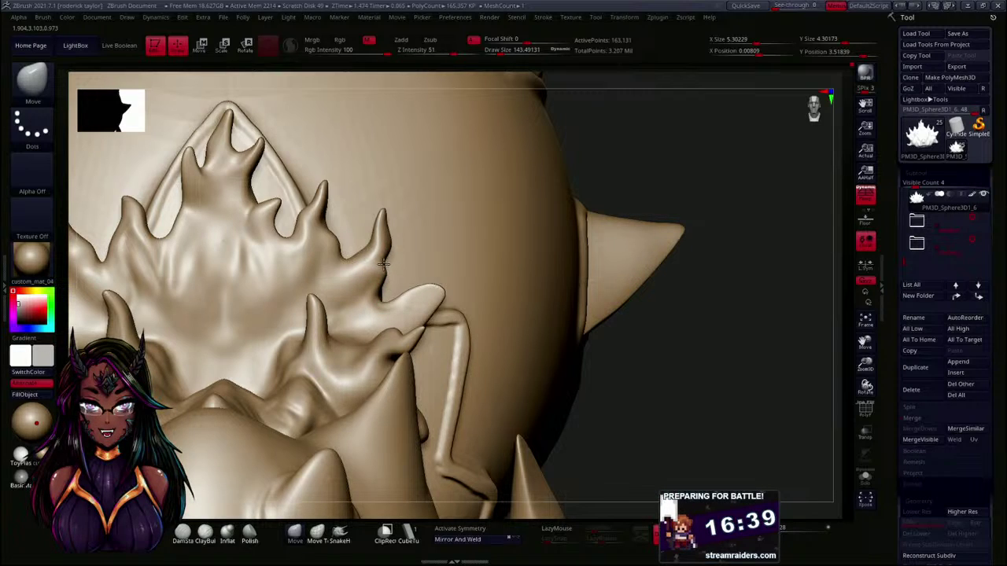
pyautogui.press('shift')
pyautogui.moveTo(653, 360); pyautogui.dragTo(660, 352)
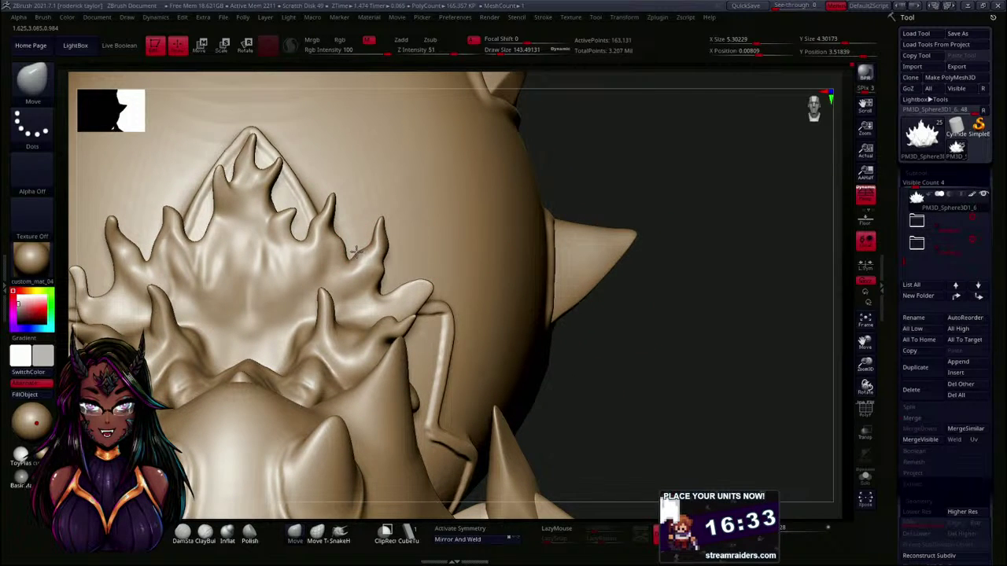
# - Smooth the crest surface below the top prongs, around the short new spike
pyautogui.moveTo(605, 355)
pyautogui.mouseDown()
pyautogui.moveTo(621, 353)
pyautogui.moveTo(607, 368)
pyautogui.moveTo(609, 353)
pyautogui.moveTo(609, 376)
pyautogui.mouseUp()
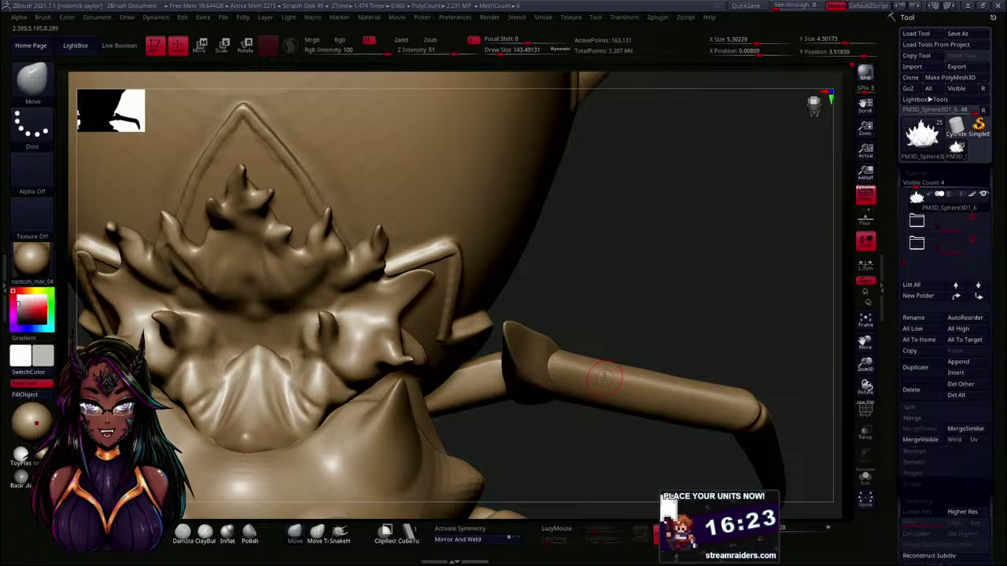
pyautogui.moveTo(605, 378)
pyautogui.mouseDown()
pyautogui.moveTo(596, 299)
pyautogui.moveTo(598, 328)
pyautogui.moveTo(609, 233)
pyautogui.moveTo(599, 233)
pyautogui.mouseUp()
pyautogui.moveTo(257, 242)
pyautogui.keyDown('shift'); pyautogui.mouseDown()
pyautogui.moveTo(260, 268)
pyautogui.moveTo(281, 284)
pyautogui.mouseUp(); pyautogui.keyUp('shift')
# - Narrow the crest's broad outermost lobe into a more upright spike with the Move brush and smooth its side
pyautogui.moveTo(634, 342); pyautogui.dragTo(606, 339)
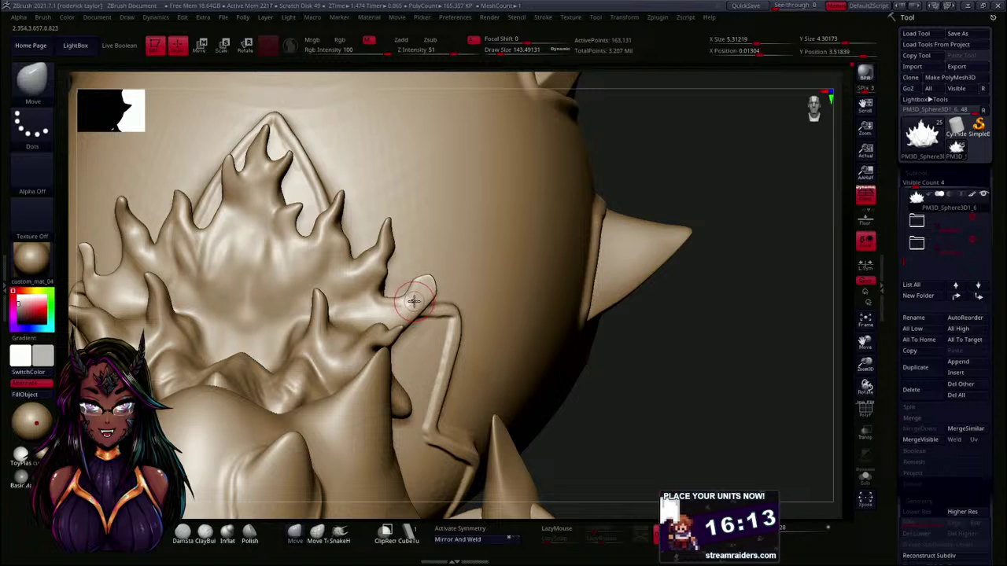
pyautogui.moveTo(630, 388); pyautogui.dragTo(578, 360)
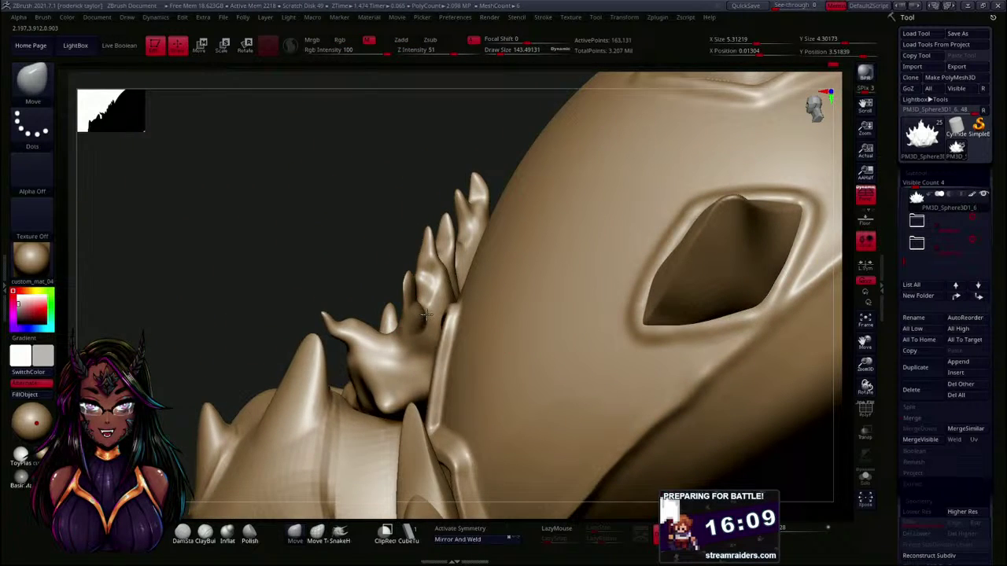
pyautogui.moveTo(414, 306); pyautogui.dragTo(420, 299)
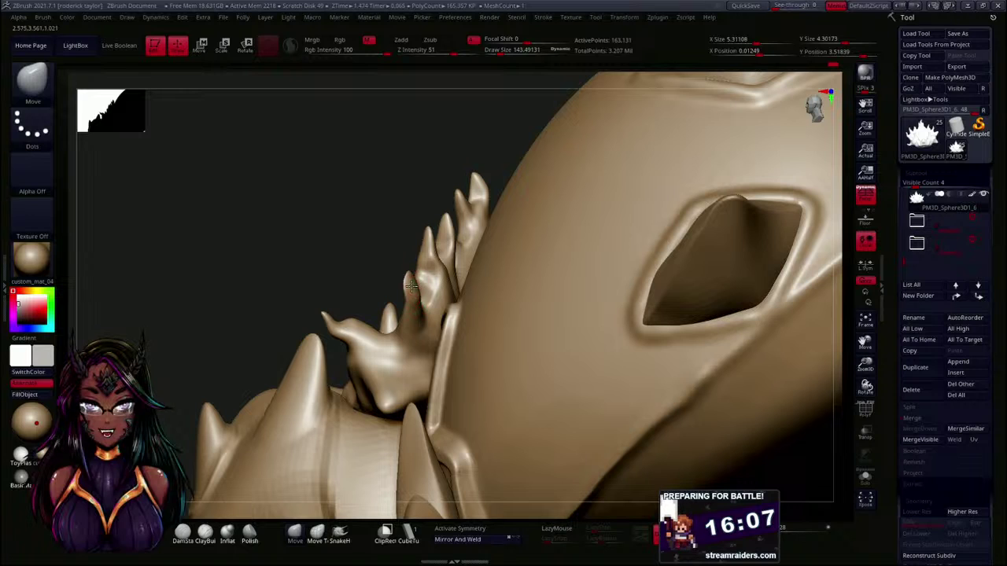
pyautogui.moveTo(303, 229); pyautogui.dragTo(351, 203)
pyautogui.moveTo(352, 203); pyautogui.dragTo(356, 234, button='right')
pyautogui.keyDown('shift'); pyautogui.moveTo(402, 291); pyautogui.dragTo(394, 305); pyautogui.keyUp('shift')
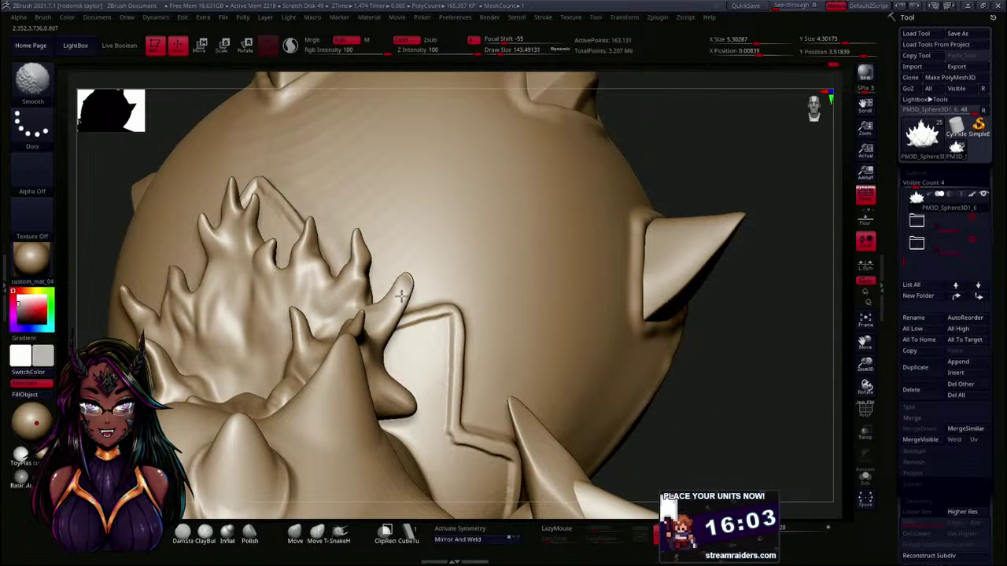
# - Taper the crest's outermost spike toward a point, smooth its base and adjust its profile with the Move brush
pyautogui.moveTo(681, 405)
pyautogui.mouseDown(button='right')
pyautogui.moveTo(717, 430)
pyautogui.moveTo(654, 344)
pyautogui.moveTo(499, 276)
pyautogui.mouseUp(button='right')
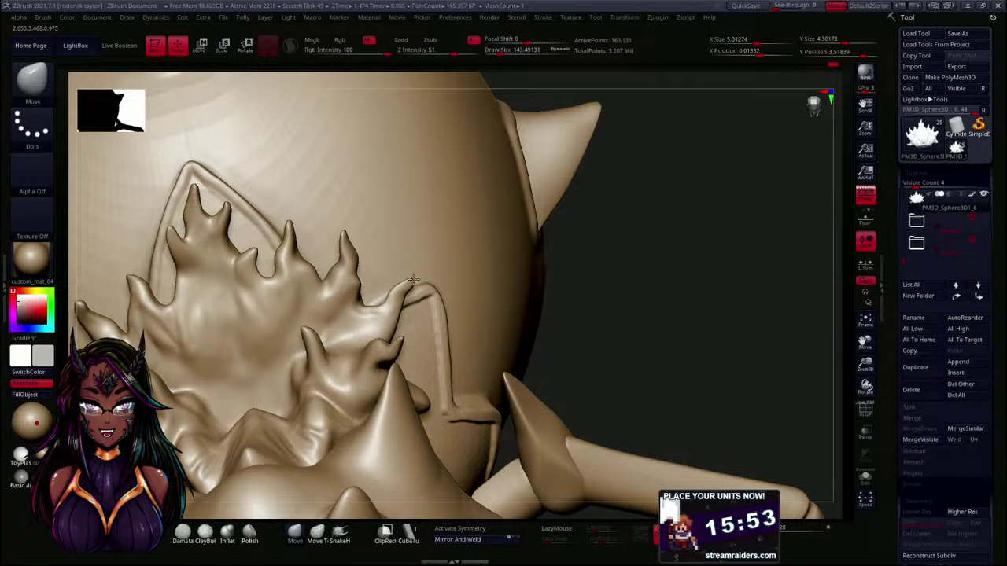
pyautogui.press('shift')
pyautogui.keyDown('shift'); pyautogui.moveTo(395, 305); pyautogui.dragTo(403, 292); pyautogui.keyUp('shift')
pyautogui.moveTo(456, 294)
pyautogui.mouseDown(button='right')
pyautogui.moveTo(589, 279)
pyautogui.moveTo(478, 282)
pyautogui.mouseUp(button='right')
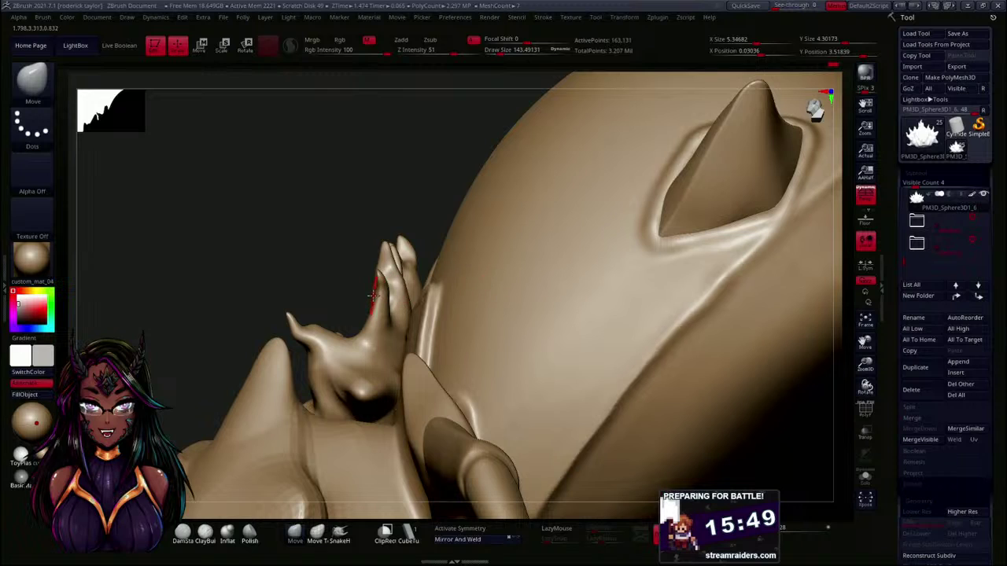
pyautogui.moveTo(382, 304); pyautogui.dragTo(389, 285)
# - Stretch the tip of the crest's outermost spike outward with the Move brush and smooth its base and upper edge
pyautogui.moveTo(352, 263); pyautogui.dragTo(499, 264, button='right')
pyautogui.moveTo(594, 252)
pyautogui.keyDown('ctrl'); pyautogui.mouseDown(button='right')
pyautogui.moveTo(607, 250)
pyautogui.moveTo(591, 261)
pyautogui.mouseUp(button='right'); pyautogui.keyUp('ctrl')
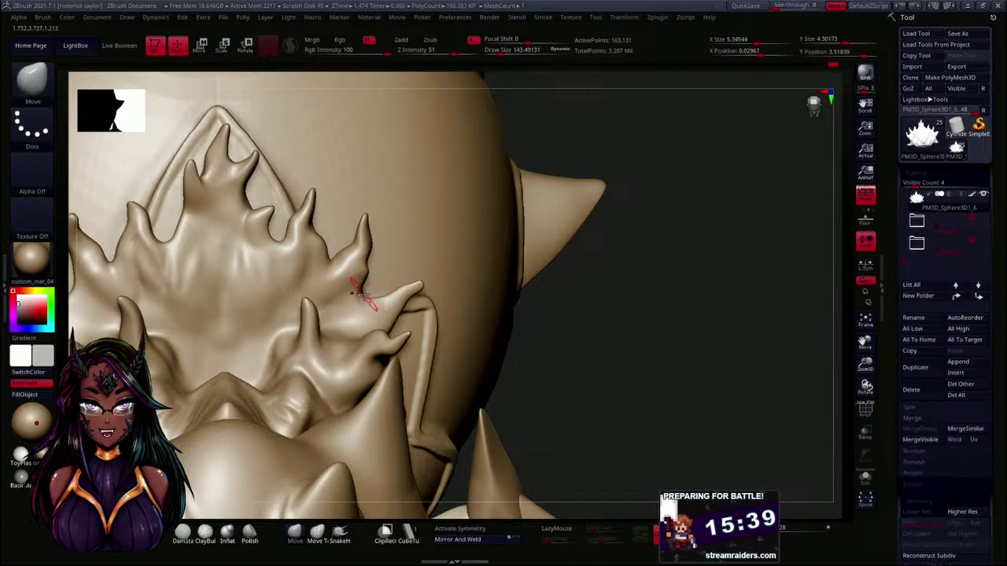
pyautogui.moveTo(584, 347)
pyautogui.mouseDown(button='right')
pyautogui.moveTo(585, 338)
pyautogui.moveTo(530, 324)
pyautogui.moveTo(533, 353)
pyautogui.moveTo(543, 331)
pyautogui.moveTo(558, 376)
pyautogui.moveTo(571, 360)
pyautogui.moveTo(568, 404)
pyautogui.mouseUp(button='right')
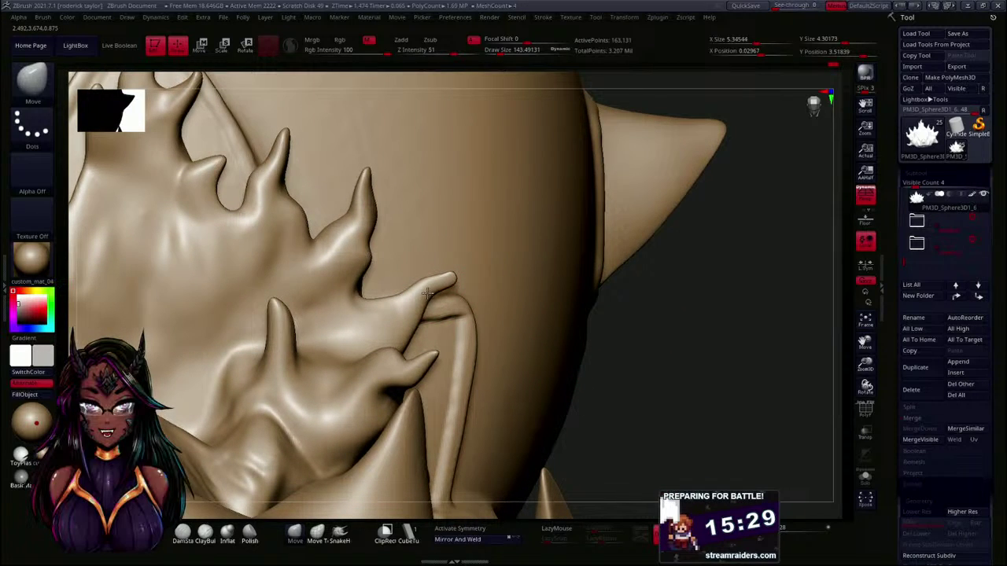
pyautogui.moveTo(445, 276)
pyautogui.mouseDown()
pyautogui.moveTo(461, 281)
pyautogui.moveTo(442, 277)
pyautogui.mouseUp()
pyautogui.press('shift')
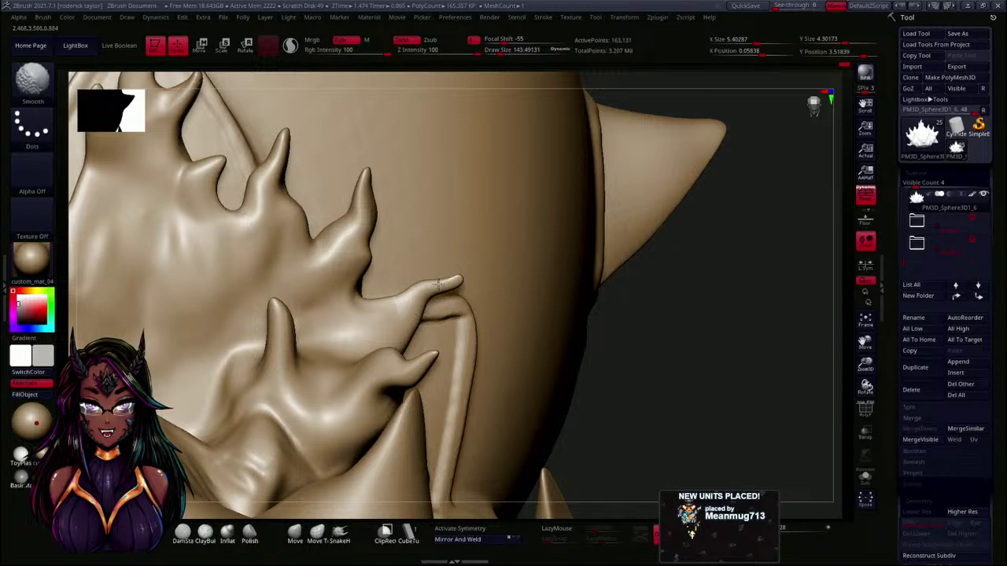
pyautogui.moveTo(636, 333); pyautogui.dragTo(527, 298)
pyautogui.keyDown('shift'); pyautogui.moveTo(362, 307); pyautogui.dragTo(416, 292); pyautogui.keyUp('shift')
# - Reduce the Move brush's draw size to about 62 and refine the outermost spike's tip into a thin, slightly upturned point
pyautogui.press('s')
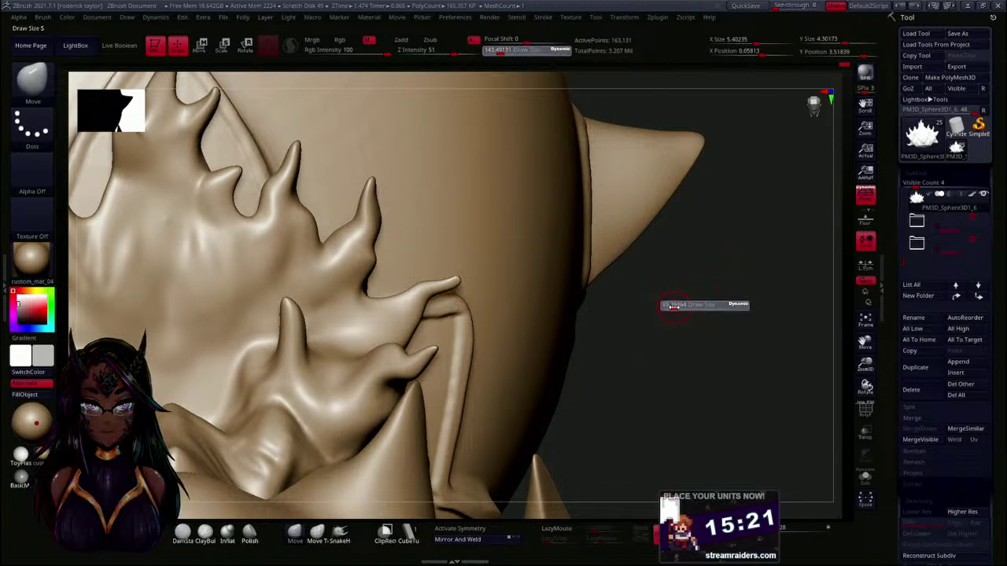
pyautogui.click(675, 306)
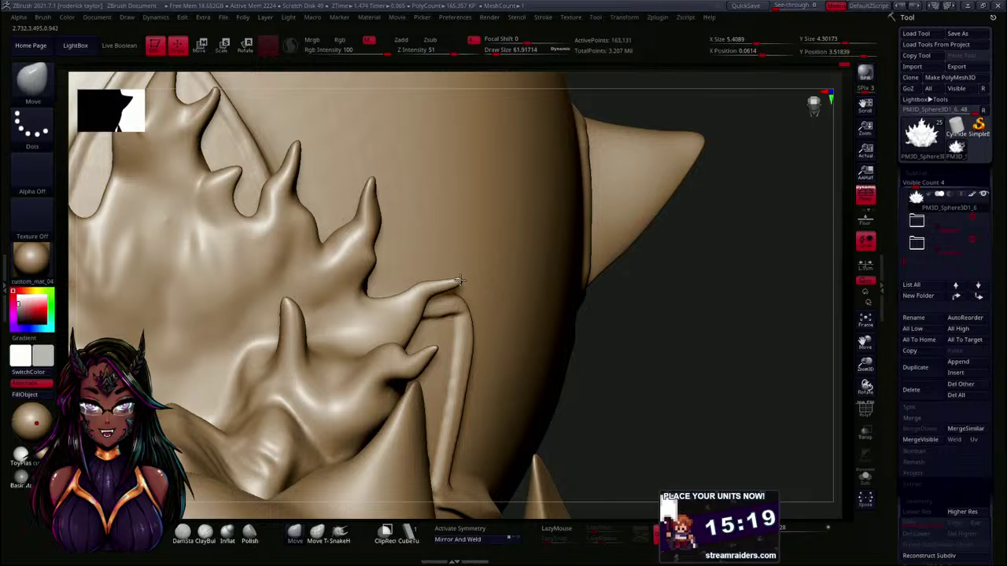
pyautogui.moveTo(456, 280); pyautogui.dragTo(444, 281)
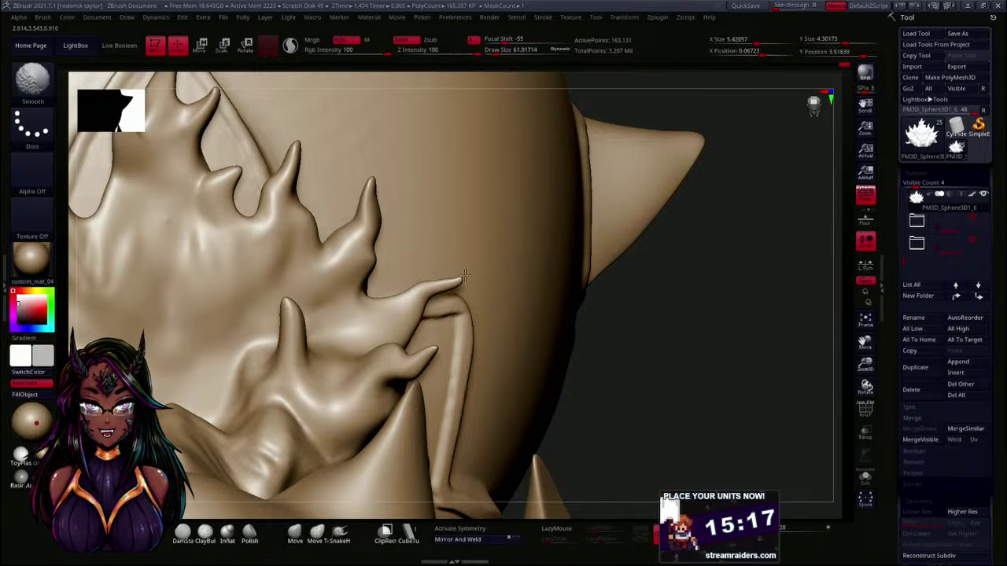
pyautogui.moveTo(674, 322)
pyautogui.mouseDown()
pyautogui.moveTo(676, 293)
pyautogui.moveTo(585, 284)
pyautogui.mouseUp()
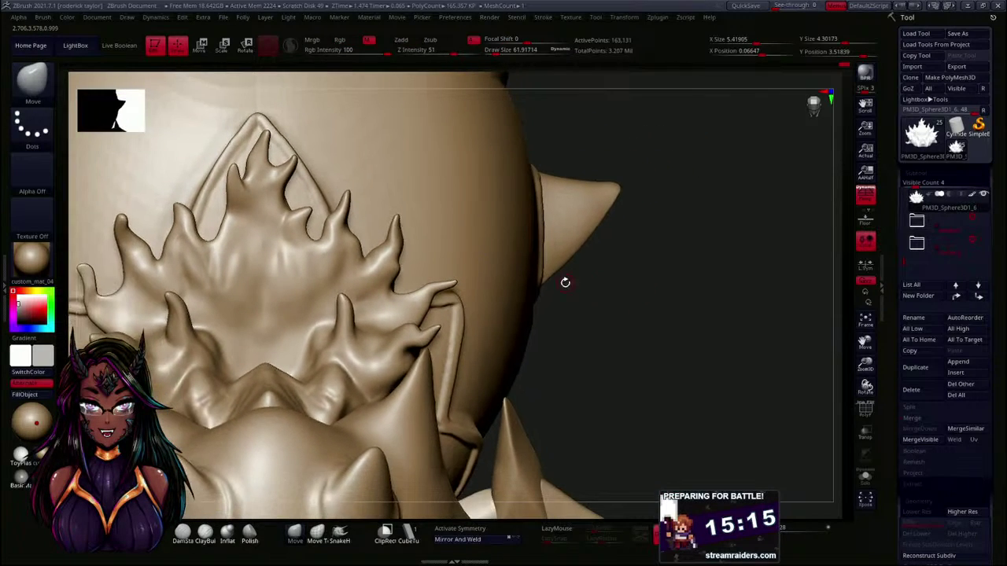
pyautogui.press('shift')
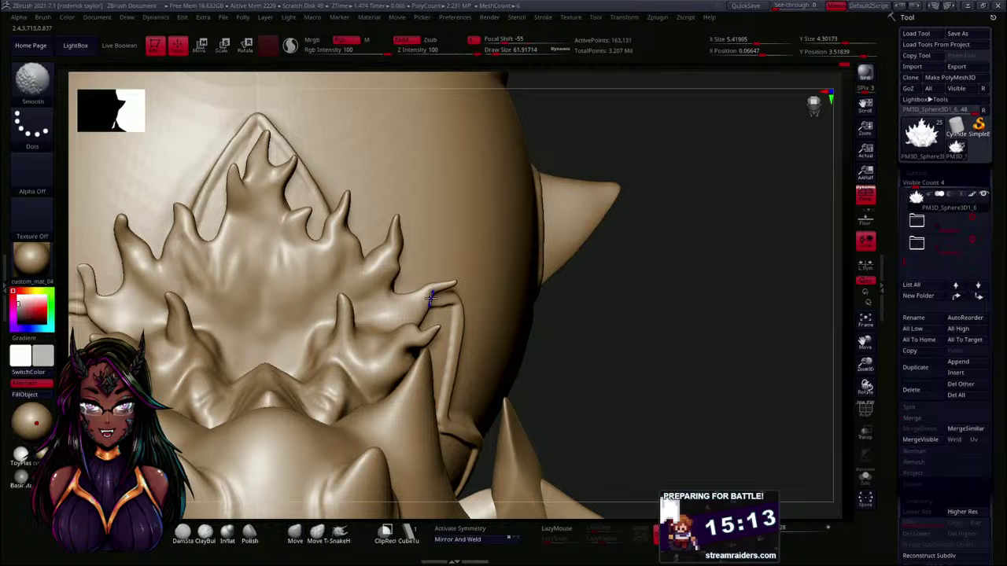
pyautogui.moveTo(621, 335)
pyautogui.keyDown('alt'); pyautogui.mouseDown()
pyautogui.moveTo(619, 307)
pyautogui.moveTo(604, 332)
pyautogui.mouseUp(); pyautogui.keyUp('alt')
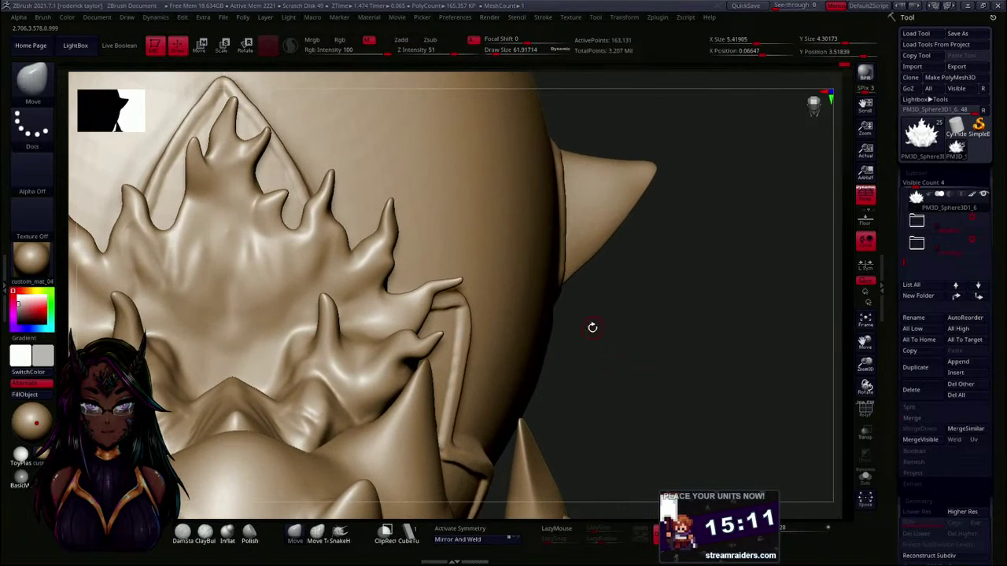
pyautogui.moveTo(662, 303); pyautogui.dragTo(593, 289)
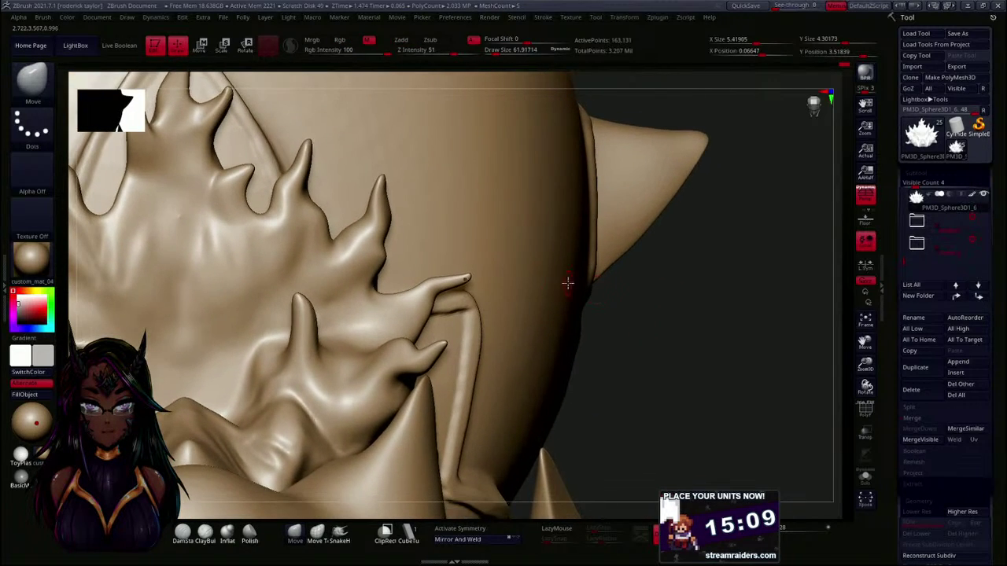
pyautogui.moveTo(452, 284); pyautogui.dragTo(464, 278)
pyautogui.keyDown('alt'); pyautogui.moveTo(660, 346); pyautogui.dragTo(643, 288); pyautogui.keyUp('alt')
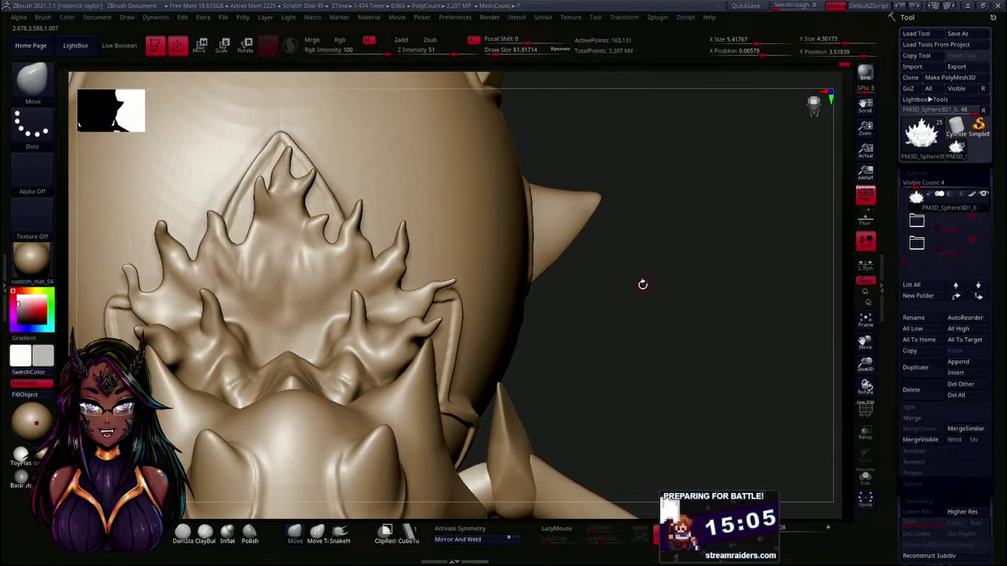
# - Enlarge the Move brush to about 191 and pull the short inner spike behind the head upward, smoothing its side
pyautogui.moveTo(620, 324)
pyautogui.mouseDown()
pyautogui.moveTo(619, 288)
pyautogui.moveTo(614, 319)
pyautogui.mouseUp()
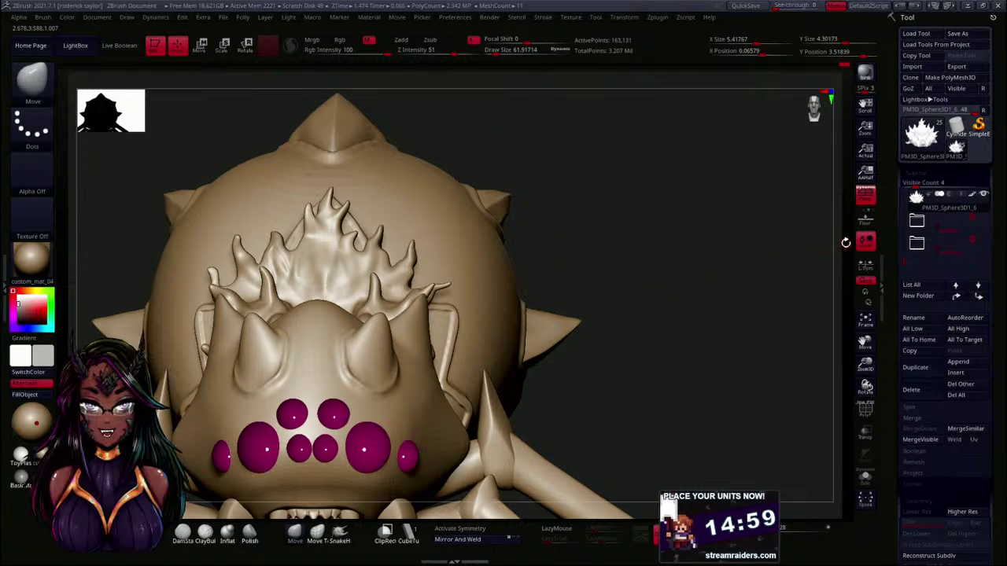
pyautogui.moveTo(643, 275); pyautogui.dragTo(658, 298)
pyautogui.moveTo(651, 331)
pyautogui.mouseDown()
pyautogui.moveTo(584, 301)
pyautogui.moveTo(582, 283)
pyautogui.moveTo(566, 277)
pyautogui.moveTo(575, 335)
pyautogui.moveTo(569, 254)
pyautogui.moveTo(585, 238)
pyautogui.mouseUp()
pyautogui.press('s')
pyautogui.click(594, 273)
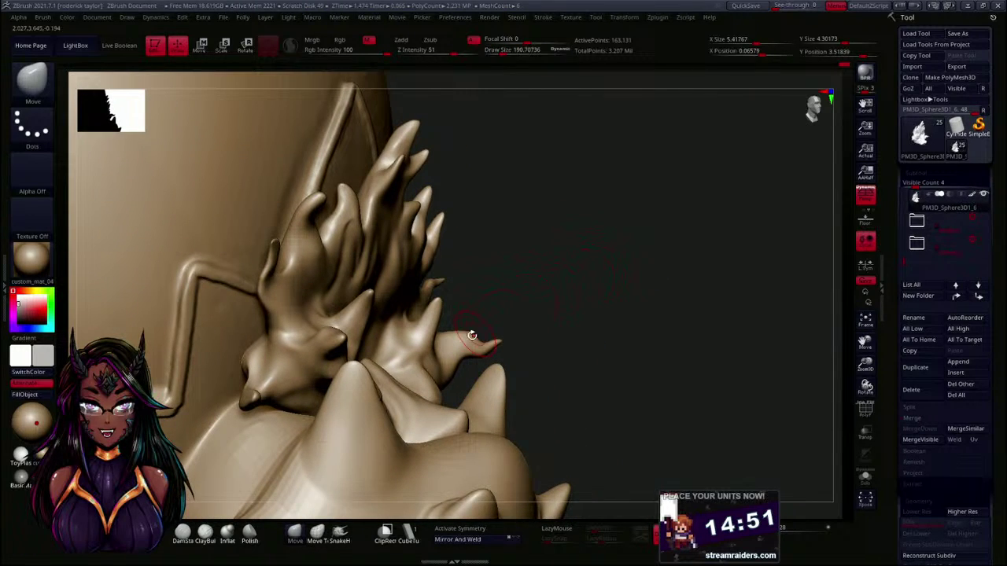
pyautogui.moveTo(418, 335); pyautogui.dragTo(421, 305)
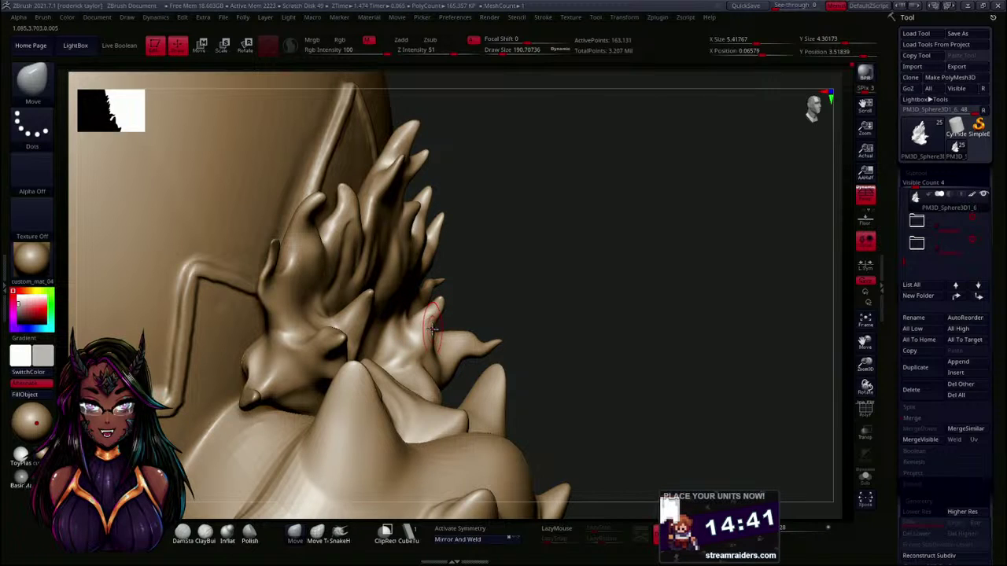
pyautogui.moveTo(416, 338)
pyautogui.keyDown('shift'); pyautogui.mouseDown()
pyautogui.moveTo(529, 255)
pyautogui.moveTo(528, 235)
pyautogui.moveTo(439, 305)
pyautogui.mouseUp(); pyautogui.keyUp('shift')
pyautogui.moveTo(568, 304); pyautogui.dragTo(643, 249)
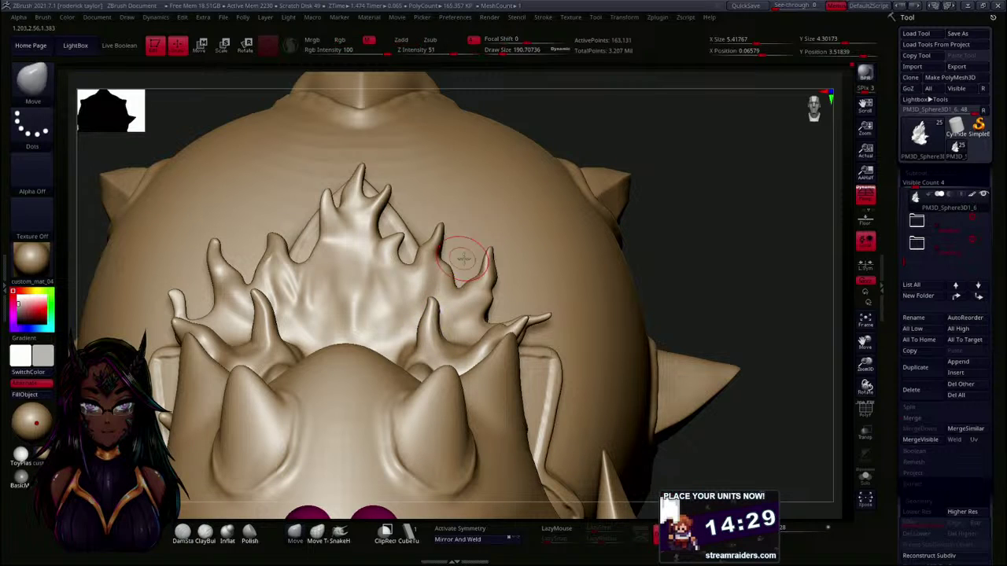
# - Smooth the crest surface around the base of the short inner spike
pyautogui.moveTo(701, 260)
pyautogui.mouseDown()
pyautogui.moveTo(704, 357)
pyautogui.moveTo(701, 307)
pyautogui.moveTo(680, 318)
pyautogui.moveTo(660, 368)
pyautogui.moveTo(656, 319)
pyautogui.moveTo(654, 367)
pyautogui.mouseUp()
pyautogui.moveTo(666, 302)
pyautogui.keyDown('alt'); pyautogui.mouseDown()
pyautogui.moveTo(676, 293)
pyautogui.moveTo(681, 360)
pyautogui.mouseUp(); pyautogui.keyUp('alt')
pyautogui.press('shift')
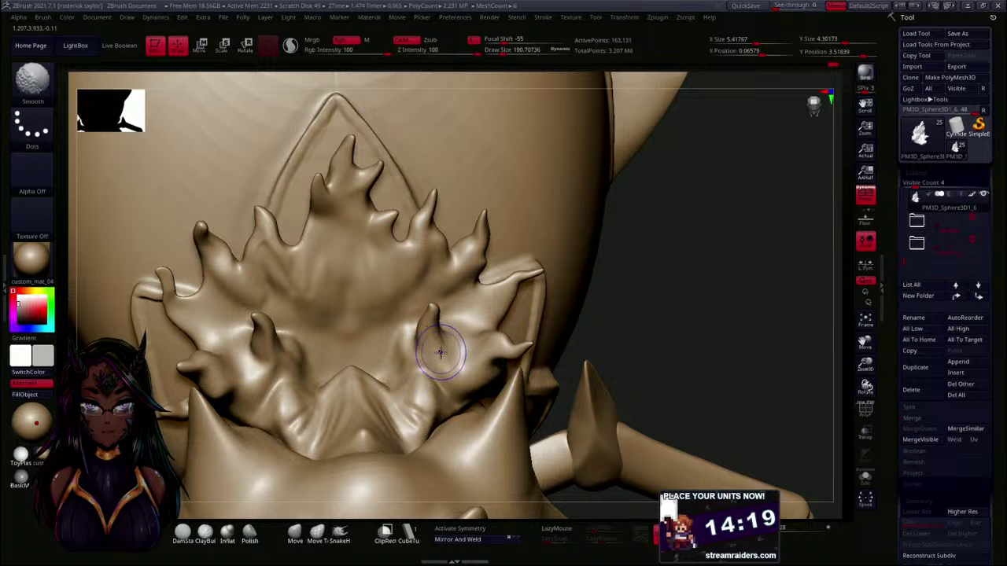
pyautogui.moveTo(696, 307)
pyautogui.mouseDown()
pyautogui.moveTo(705, 299)
pyautogui.moveTo(687, 288)
pyautogui.moveTo(663, 319)
pyautogui.mouseUp()
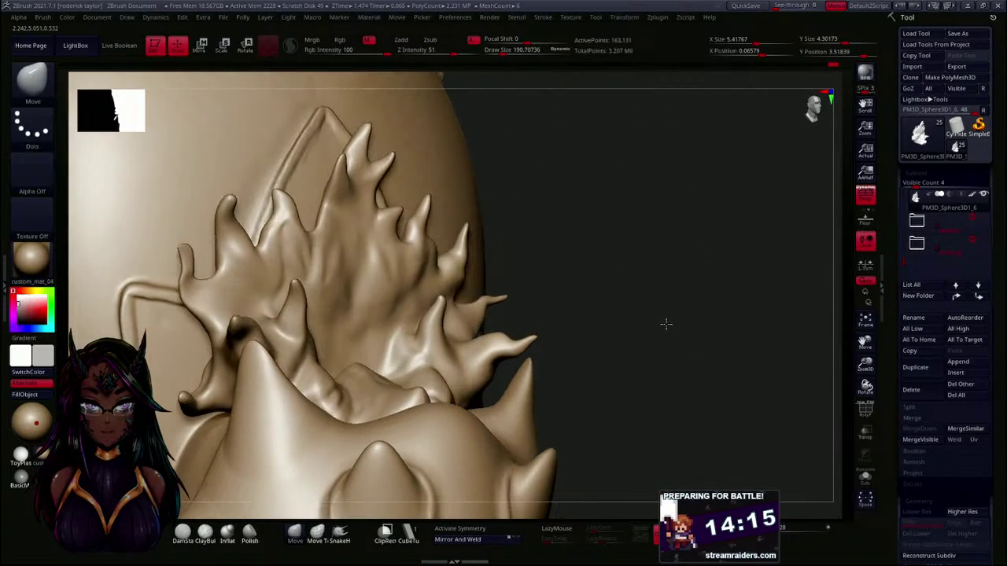
pyautogui.moveTo(620, 314); pyautogui.dragTo(462, 329)
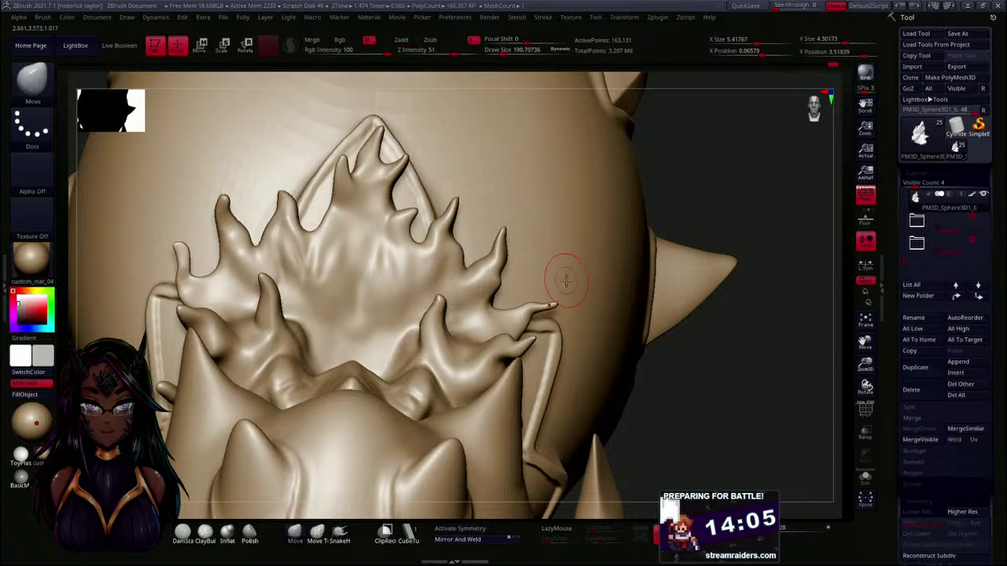
pyautogui.moveTo(706, 234); pyautogui.dragTo(703, 210)
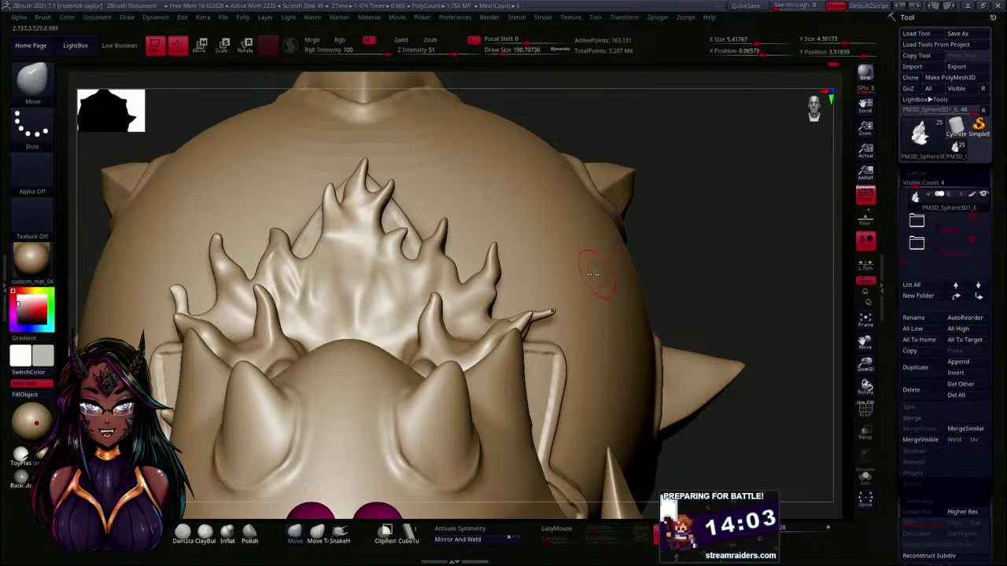
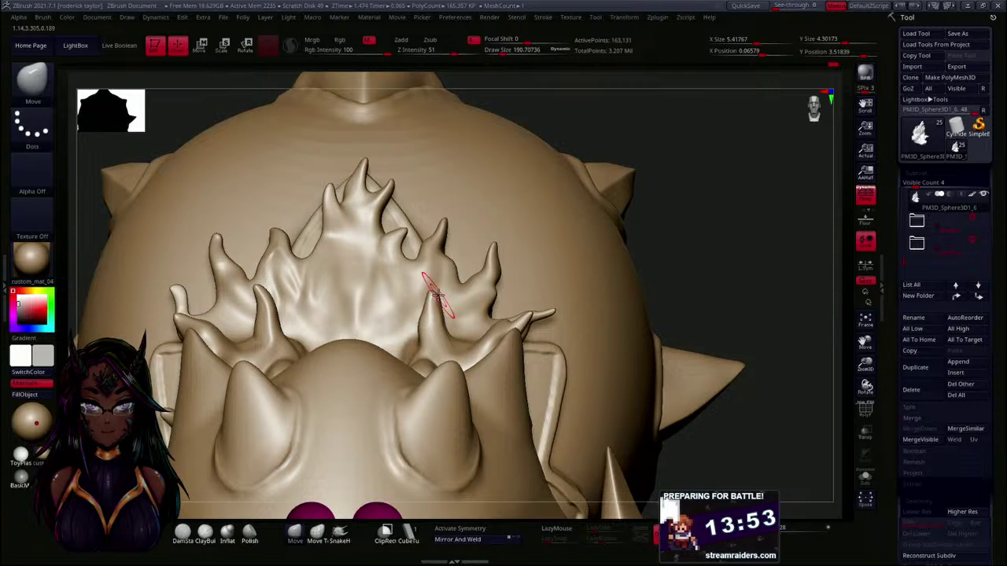
# - Slim the inner spike with the Move brush and smooth its sides and the folds at the crest's base
pyautogui.press('shift')
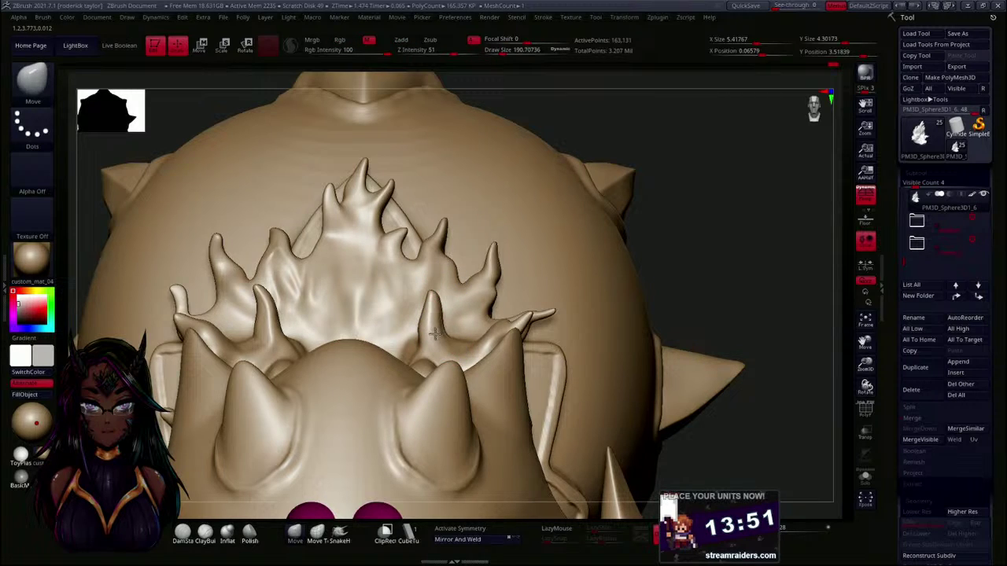
pyautogui.press('shift')
pyautogui.moveTo(535, 276)
pyautogui.mouseDown(button='right')
pyautogui.moveTo(697, 276)
pyautogui.moveTo(670, 292)
pyautogui.moveTo(568, 275)
pyautogui.moveTo(497, 231)
pyautogui.moveTo(398, 336)
pyautogui.mouseUp(button='right')
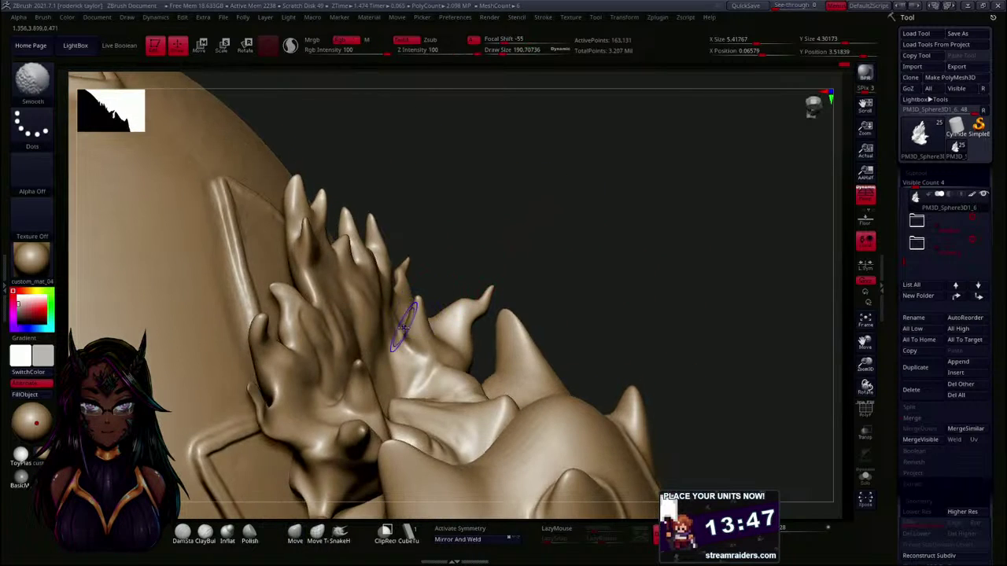
pyautogui.moveTo(499, 303)
pyautogui.mouseDown(button='right')
pyautogui.moveTo(591, 294)
pyautogui.moveTo(613, 254)
pyautogui.moveTo(646, 274)
pyautogui.mouseUp(button='right')
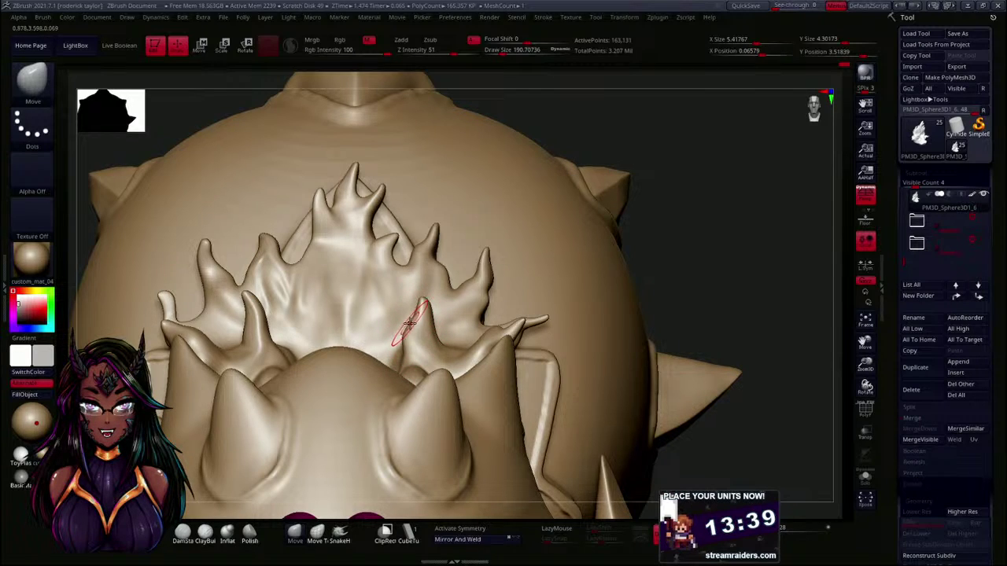
pyautogui.press('shift')
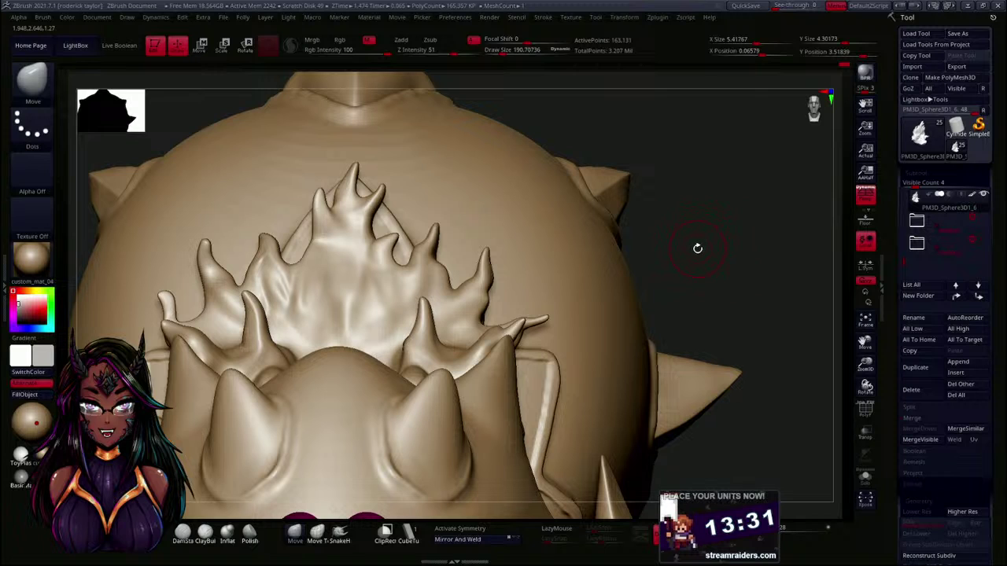
pyautogui.moveTo(692, 247)
pyautogui.mouseDown()
pyautogui.moveTo(708, 264)
pyautogui.moveTo(668, 281)
pyautogui.moveTo(659, 322)
pyautogui.moveTo(661, 304)
pyautogui.moveTo(517, 335)
pyautogui.mouseUp()
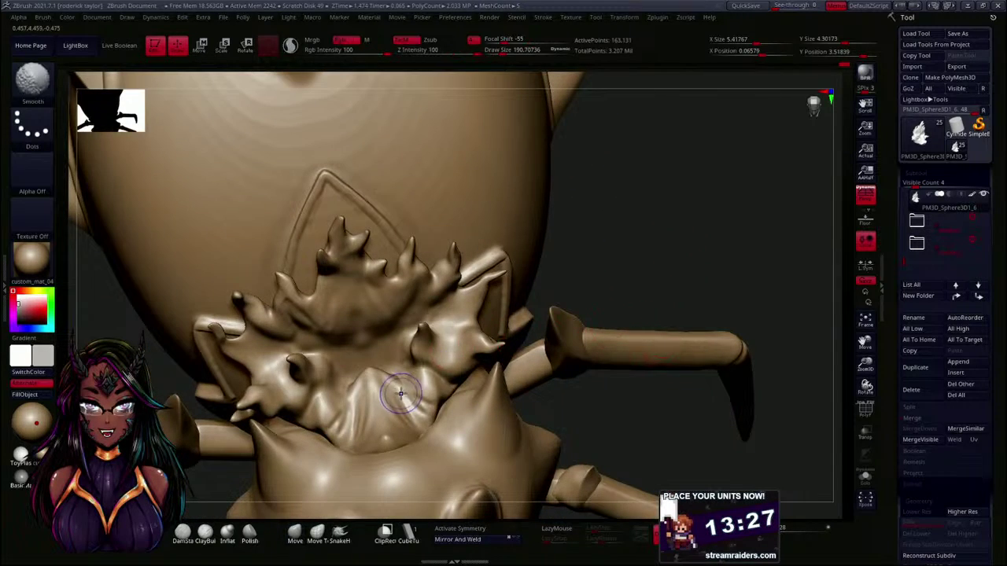
pyautogui.moveTo(652, 292)
pyautogui.keyDown('shift'); pyautogui.mouseDown()
pyautogui.moveTo(650, 218)
pyautogui.moveTo(649, 250)
pyautogui.mouseUp(); pyautogui.keyUp('shift')
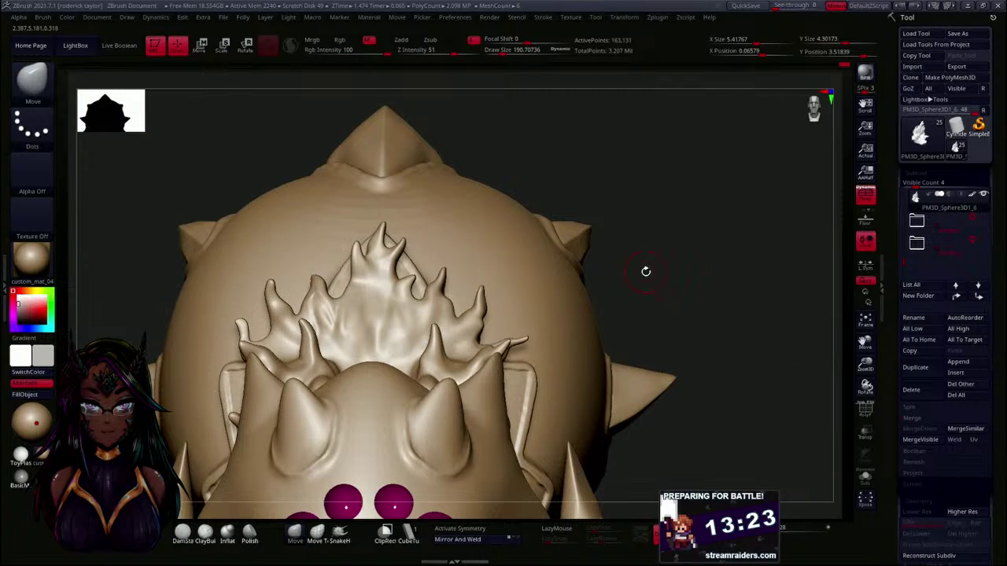
# - Carve a diagonal crease beside the inner spike with DamStandard at draw size about 48, and soften it with Smooth
pyautogui.click(184, 536)
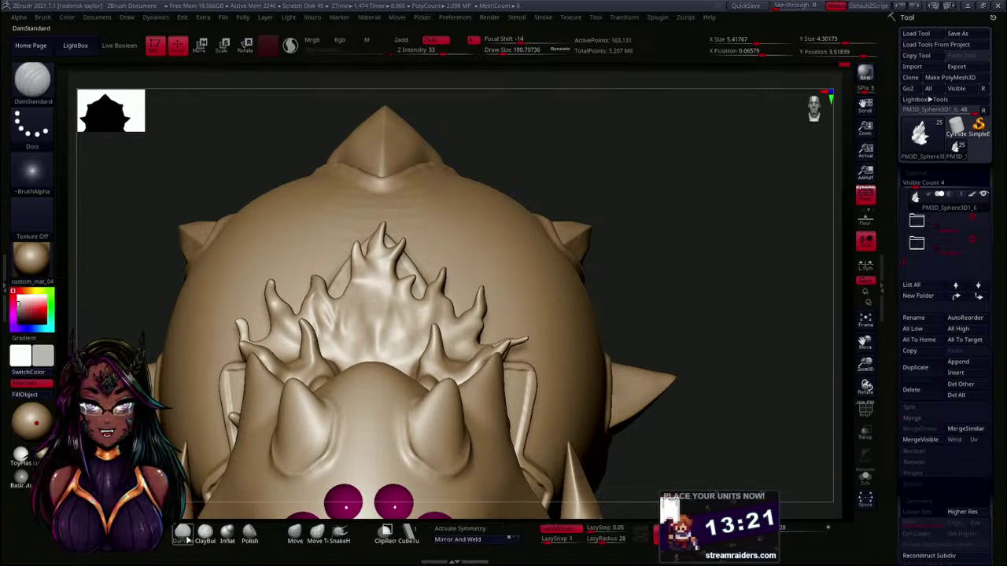
pyautogui.press('s')
pyautogui.moveTo(683, 264)
pyautogui.mouseDown()
pyautogui.moveTo(666, 264)
pyautogui.moveTo(666, 352)
pyautogui.mouseUp()
pyautogui.moveTo(404, 315); pyautogui.dragTo(488, 186)
pyautogui.press('shift')
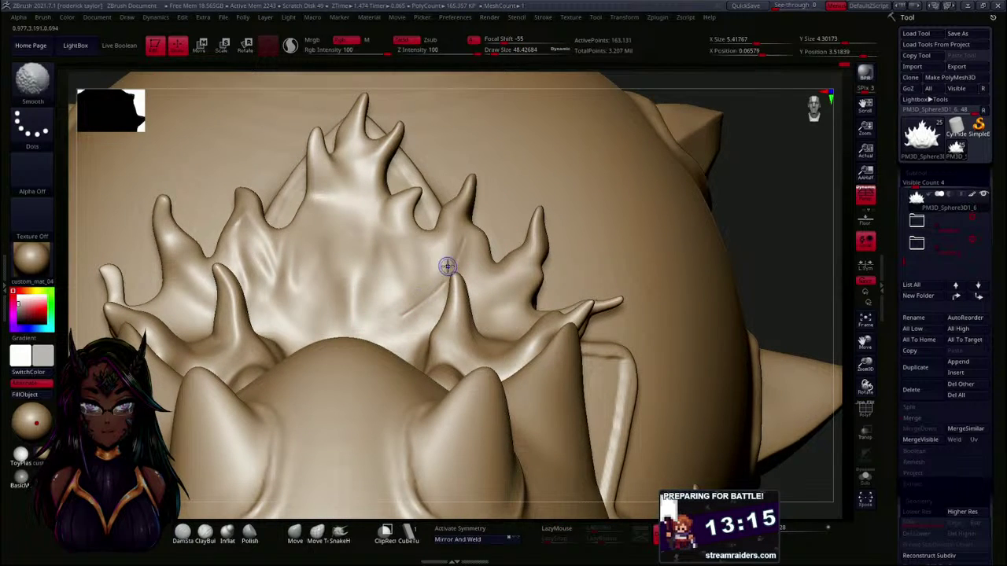
pyautogui.moveTo(782, 275); pyautogui.dragTo(419, 296)
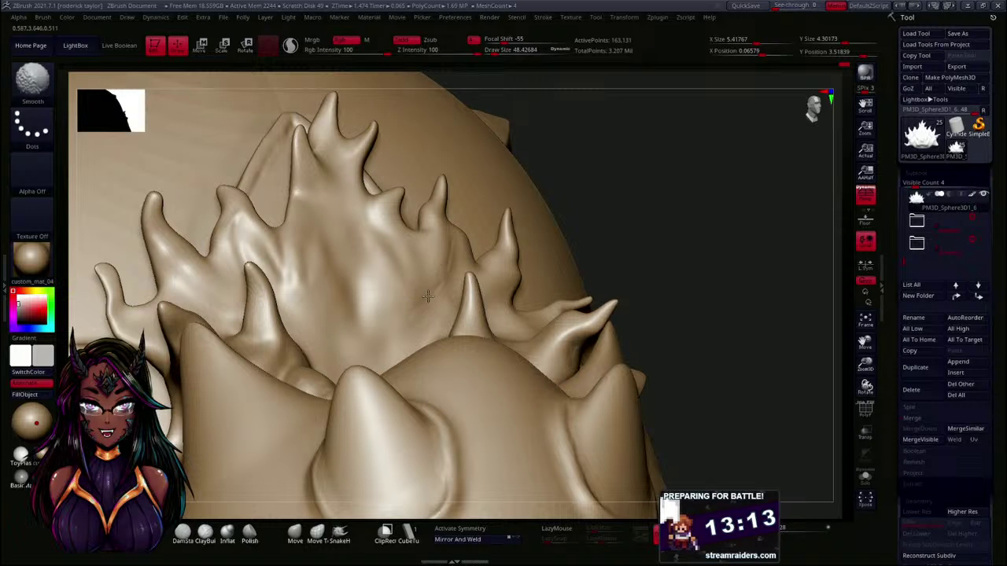
# - Carve two creases meeting in a peak on the crest's central surface, below the small upper spike, with DamStandard
pyautogui.moveTo(767, 224); pyautogui.dragTo(655, 215)
pyautogui.moveTo(95, 183); pyautogui.dragTo(153, 184)
pyautogui.moveTo(702, 180); pyautogui.dragTo(668, 184)
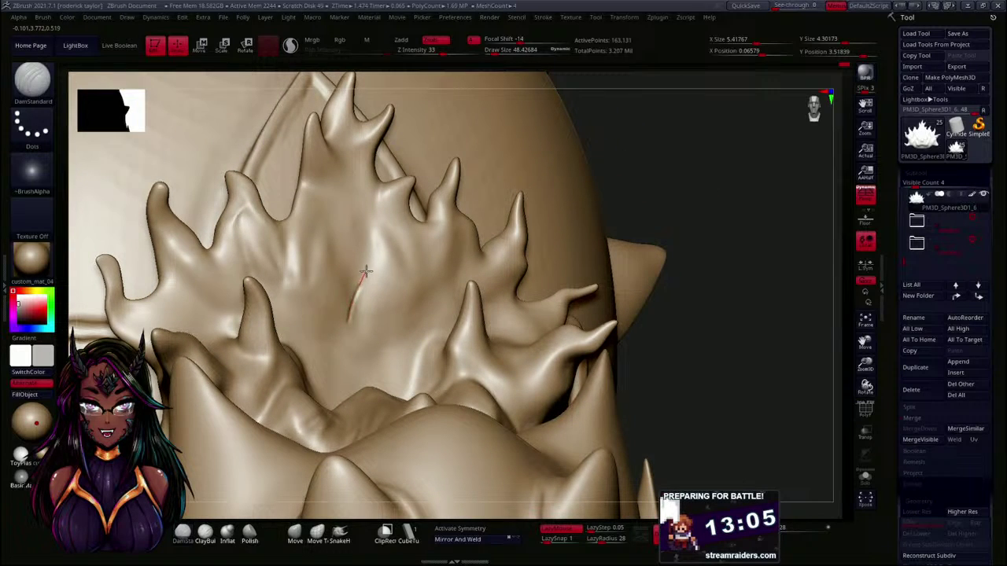
pyautogui.moveTo(374, 215); pyautogui.dragTo(373, 203)
pyautogui.moveTo(641, 164); pyautogui.dragTo(589, 167)
pyautogui.moveTo(380, 236); pyautogui.dragTo(392, 195)
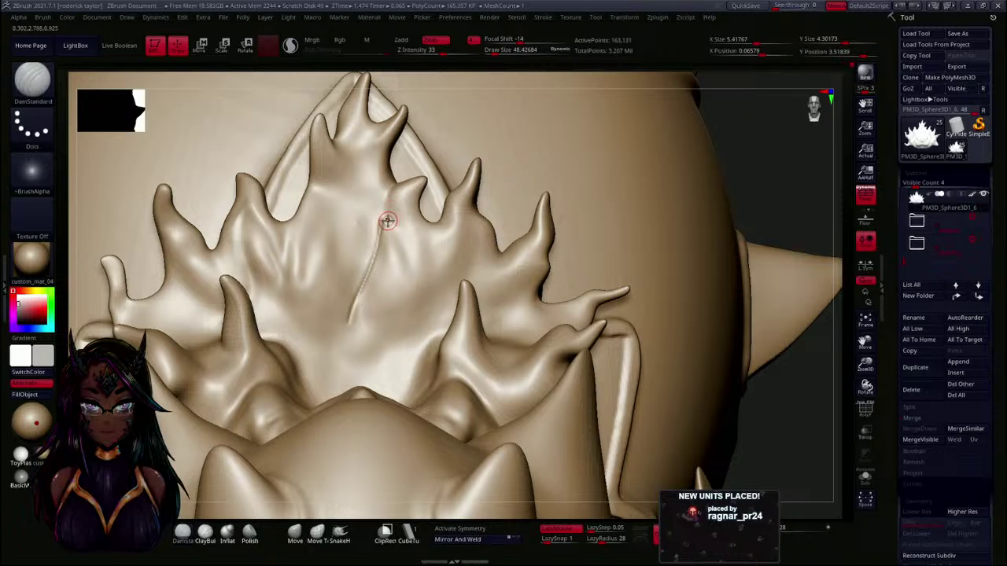
pyautogui.moveTo(396, 234); pyautogui.dragTo(405, 256)
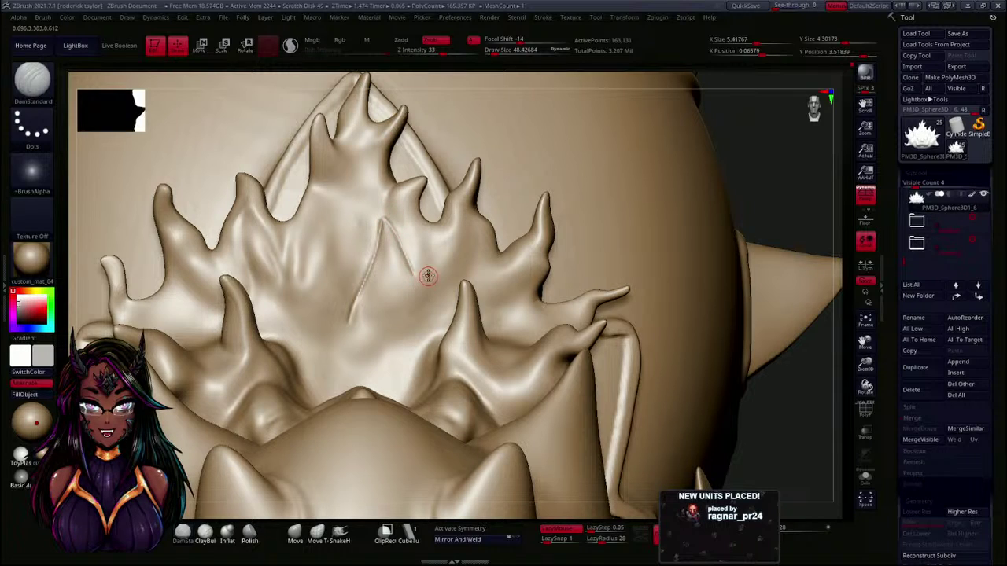
# - Smooth the inside of the peaked creases and recarve the one descending toward the inner spike more deeply
pyautogui.press('shift')
pyautogui.moveTo(392, 238)
pyautogui.keyDown('shift'); pyautogui.mouseDown()
pyautogui.moveTo(411, 280)
pyautogui.moveTo(391, 250)
pyautogui.moveTo(370, 295)
pyautogui.moveTo(382, 249)
pyautogui.mouseUp(); pyautogui.keyUp('shift')
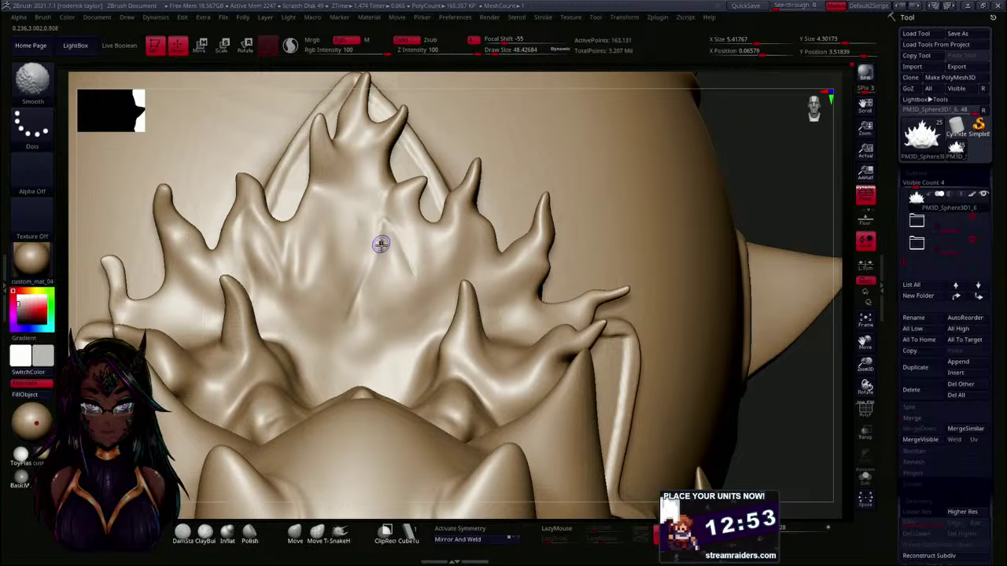
pyautogui.moveTo(742, 166); pyautogui.dragTo(684, 171)
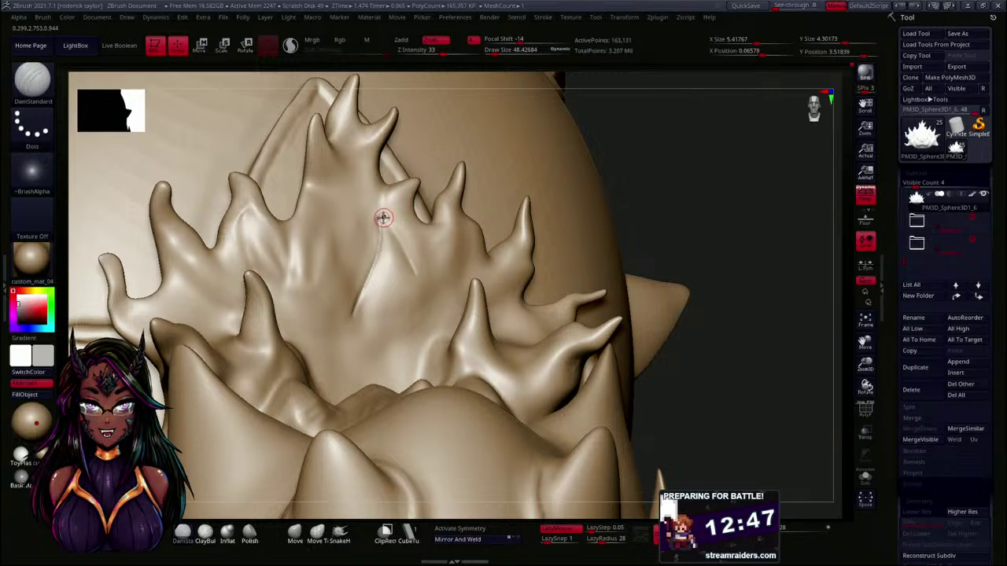
pyautogui.moveTo(380, 220); pyautogui.dragTo(417, 283)
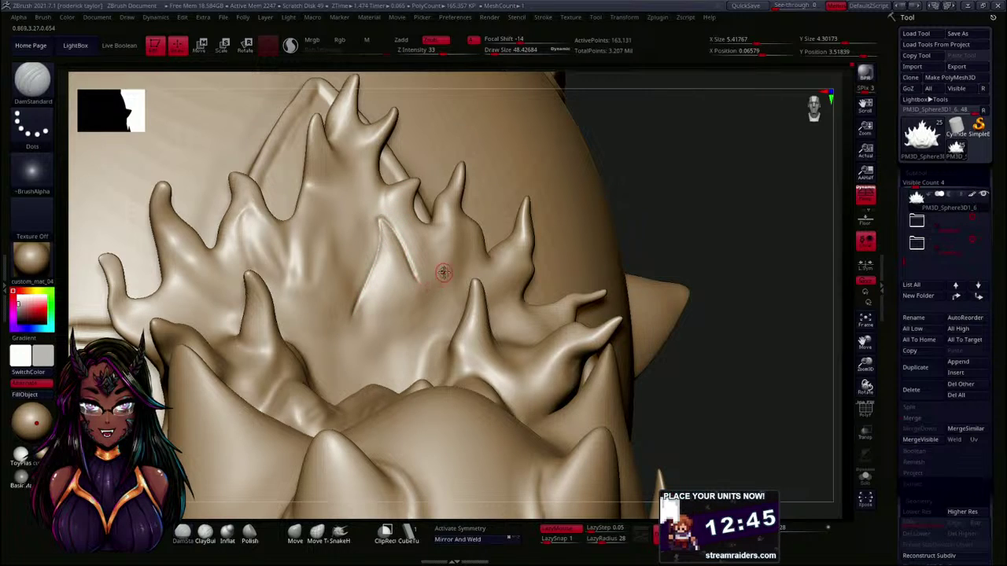
# - Soften the two creases that meet in a peak on the crest's central surface with Smooth
pyautogui.moveTo(691, 183); pyautogui.dragTo(653, 184)
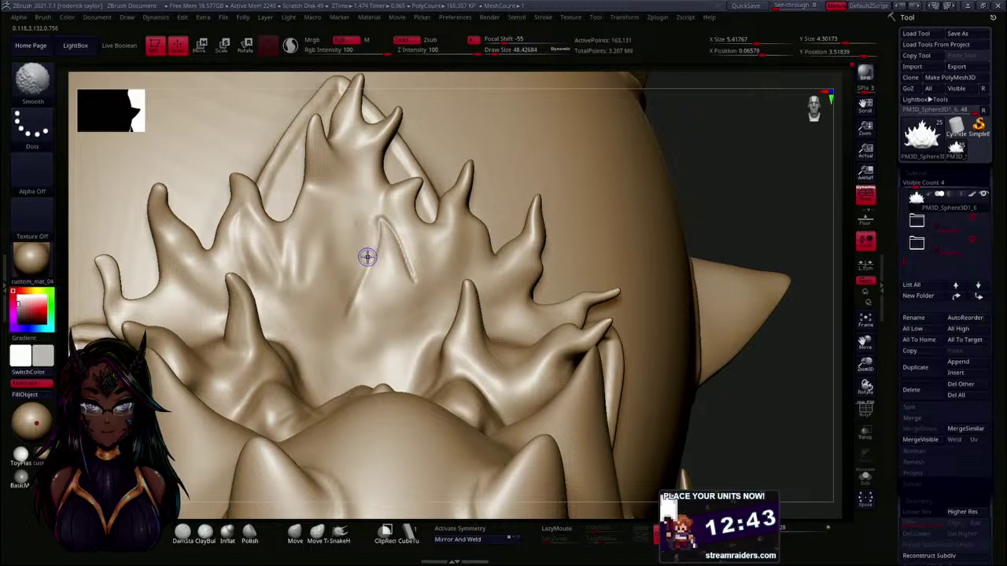
pyautogui.keyDown('shift'); pyautogui.moveTo(391, 245); pyautogui.dragTo(411, 266); pyautogui.keyUp('shift')
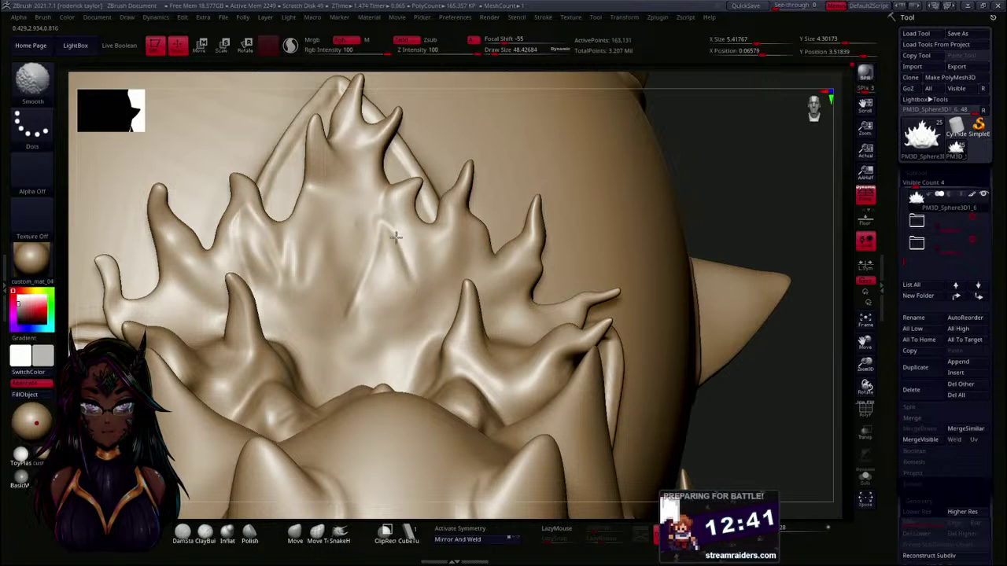
pyautogui.press('shift')
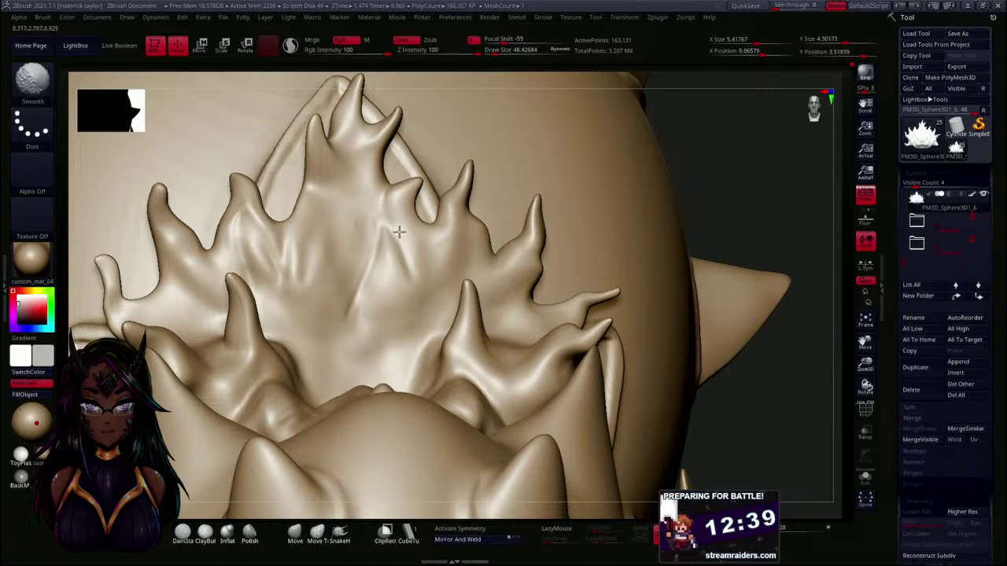
# - Carve a crease rising from the lower end of the central peaked pair and another descending beside it with DamStandard, and soften both with Smooth
pyautogui.moveTo(737, 190); pyautogui.dragTo(499, 206)
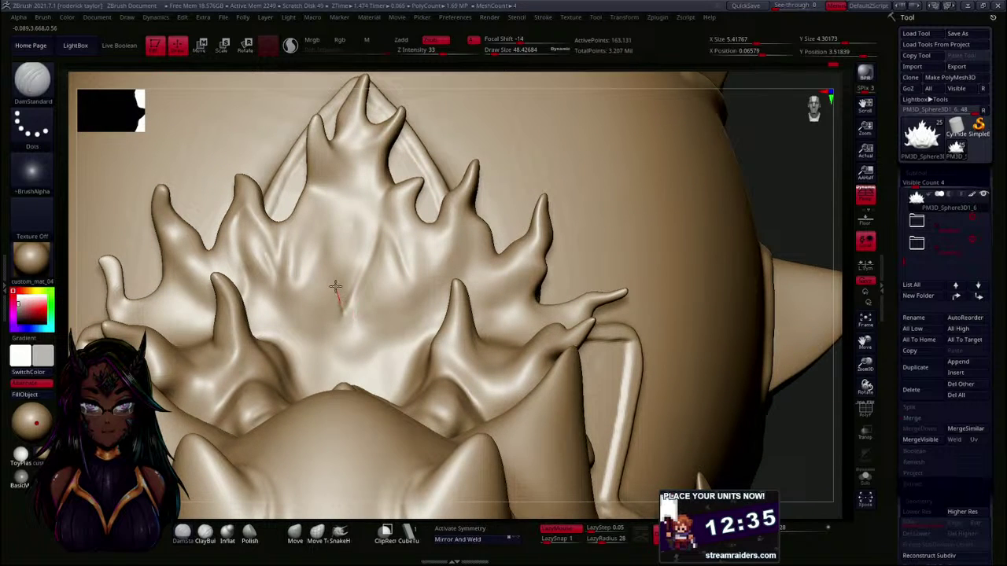
pyautogui.moveTo(335, 287); pyautogui.dragTo(331, 258)
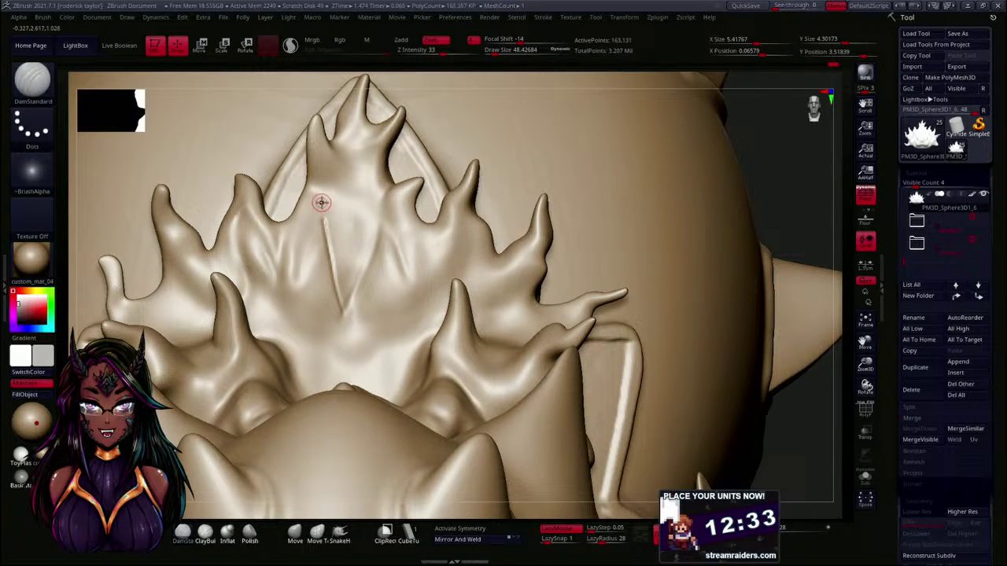
pyautogui.moveTo(303, 266)
pyautogui.mouseDown()
pyautogui.moveTo(325, 219)
pyautogui.moveTo(299, 277)
pyautogui.mouseUp()
pyautogui.press('shift')
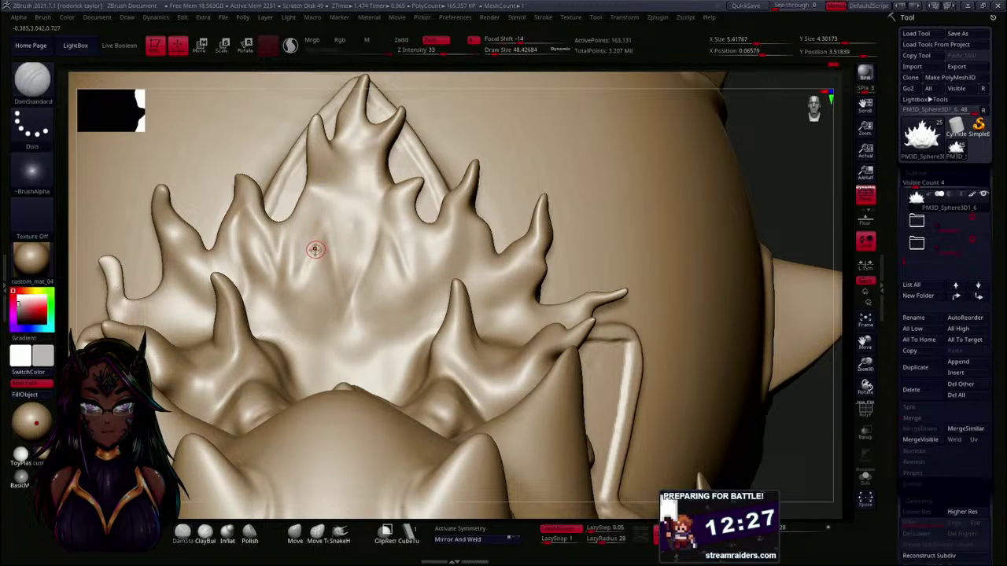
pyautogui.moveTo(295, 280); pyautogui.dragTo(323, 214)
pyautogui.moveTo(332, 263); pyautogui.dragTo(340, 313)
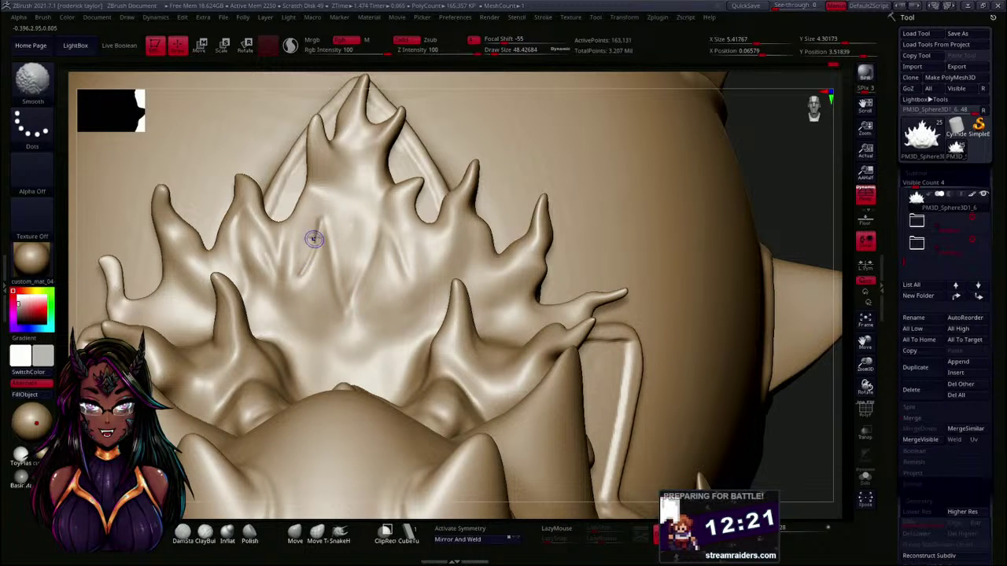
pyautogui.moveTo(373, 205)
pyautogui.keyDown('shift'); pyautogui.mouseDown()
pyautogui.moveTo(349, 259)
pyautogui.moveTo(295, 250)
pyautogui.moveTo(313, 208)
pyautogui.mouseUp(); pyautogui.keyUp('shift')
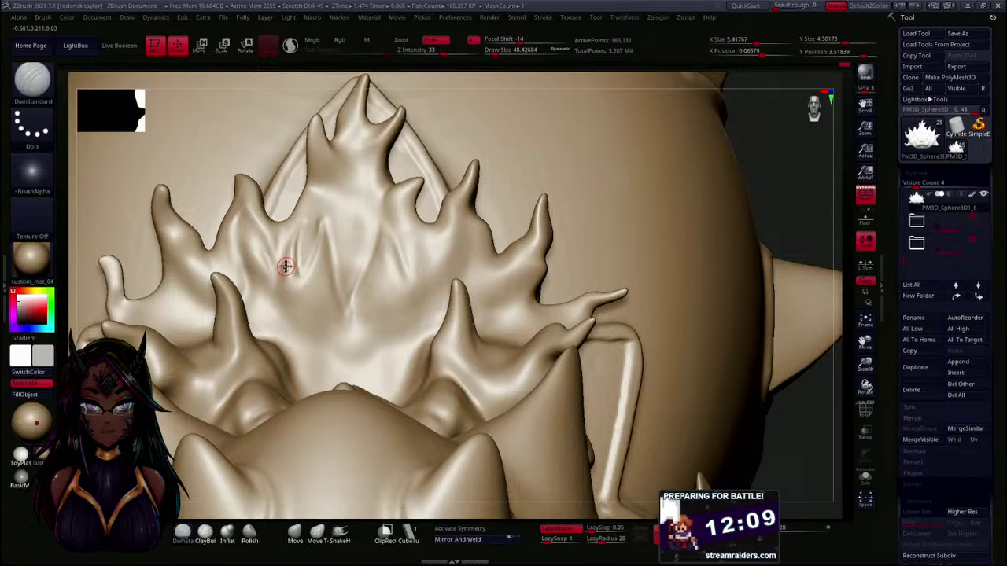
# - Deepen the narrow zigzag creases beside the central V with DamStandard, lightly smooth between them and undo the last smoothing
pyautogui.moveTo(295, 234); pyautogui.dragTo(297, 291)
pyautogui.moveTo(293, 240); pyautogui.dragTo(274, 288)
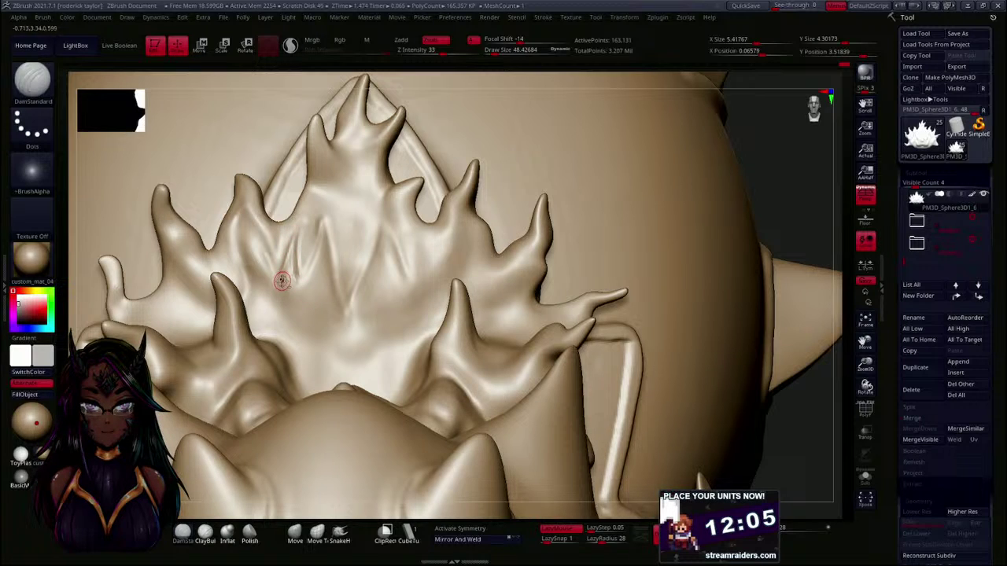
pyautogui.press('shift')
pyautogui.press('ctrl')
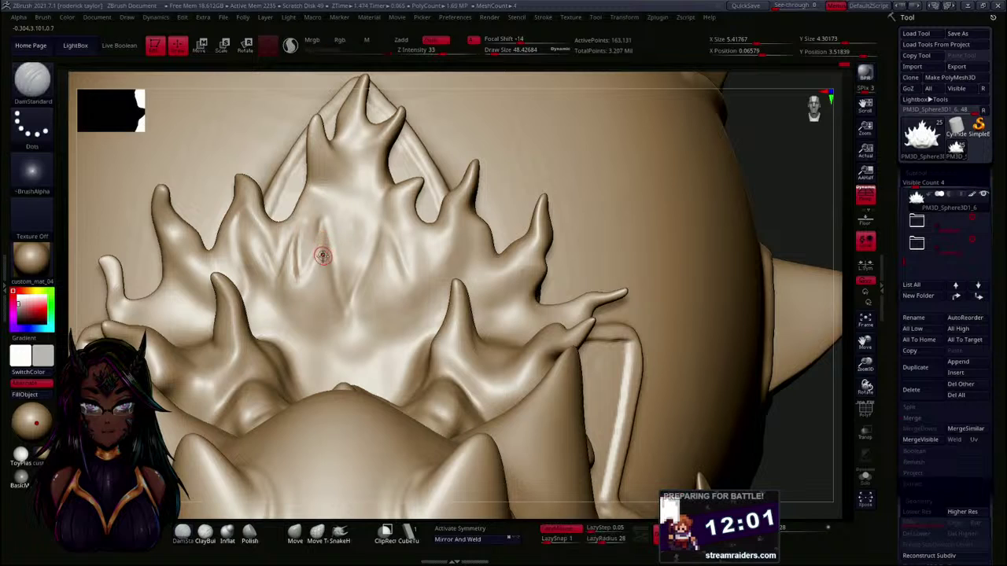
pyautogui.moveTo(310, 273); pyautogui.dragTo(325, 206)
pyautogui.moveTo(330, 288)
pyautogui.mouseDown()
pyautogui.moveTo(352, 335)
pyautogui.moveTo(328, 286)
pyautogui.mouseUp()
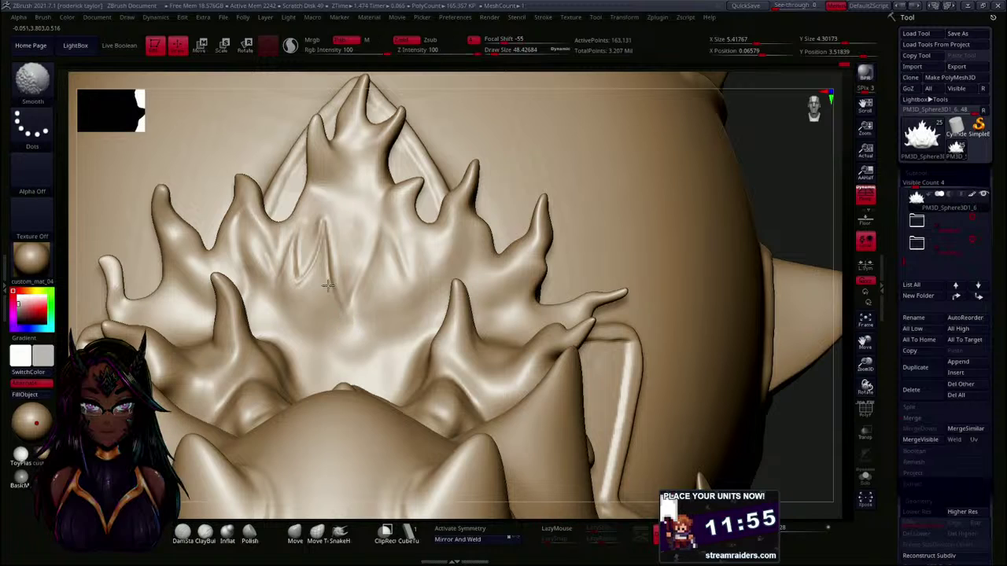
pyautogui.moveTo(321, 247)
pyautogui.keyDown('shift'); pyautogui.mouseDown()
pyautogui.moveTo(326, 227)
pyautogui.moveTo(316, 268)
pyautogui.mouseUp(); pyautogui.keyUp('shift')
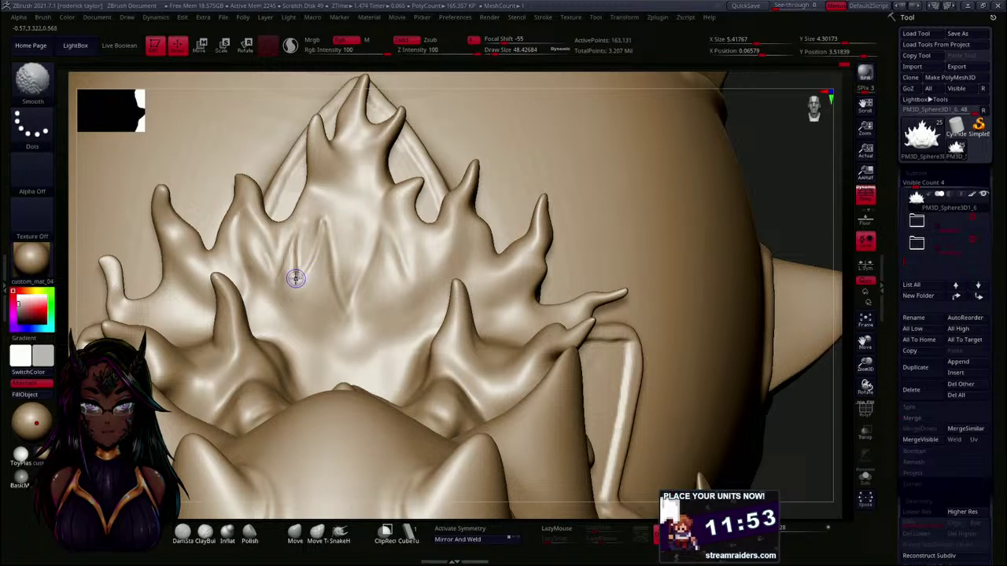
pyautogui.hotkey('ctrl', 'z')
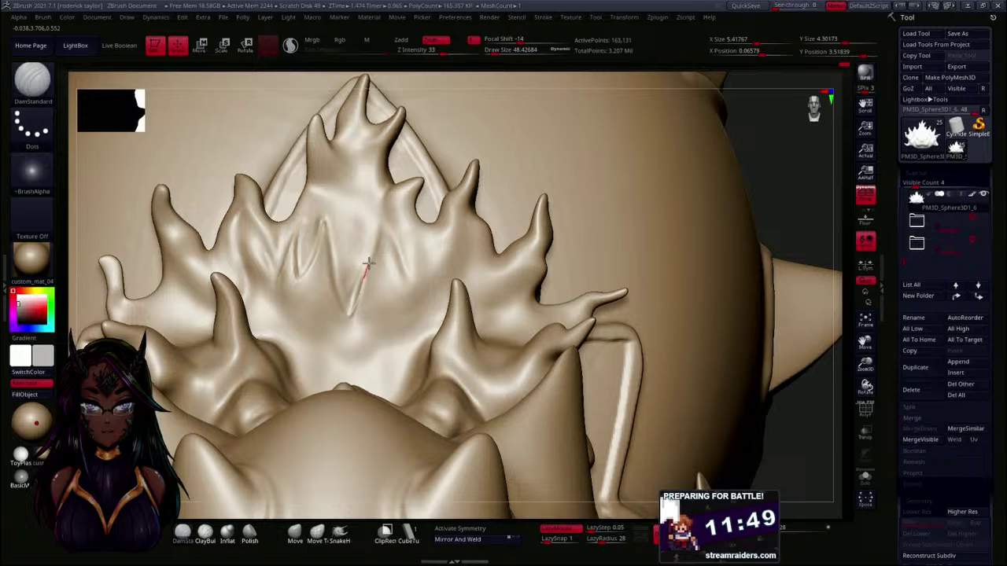
# - Recarve the central peaked creases more sharply with DamStandard and soften their outer side with Smooth
pyautogui.moveTo(382, 229)
pyautogui.mouseDown()
pyautogui.moveTo(381, 209)
pyautogui.moveTo(399, 261)
pyautogui.mouseUp()
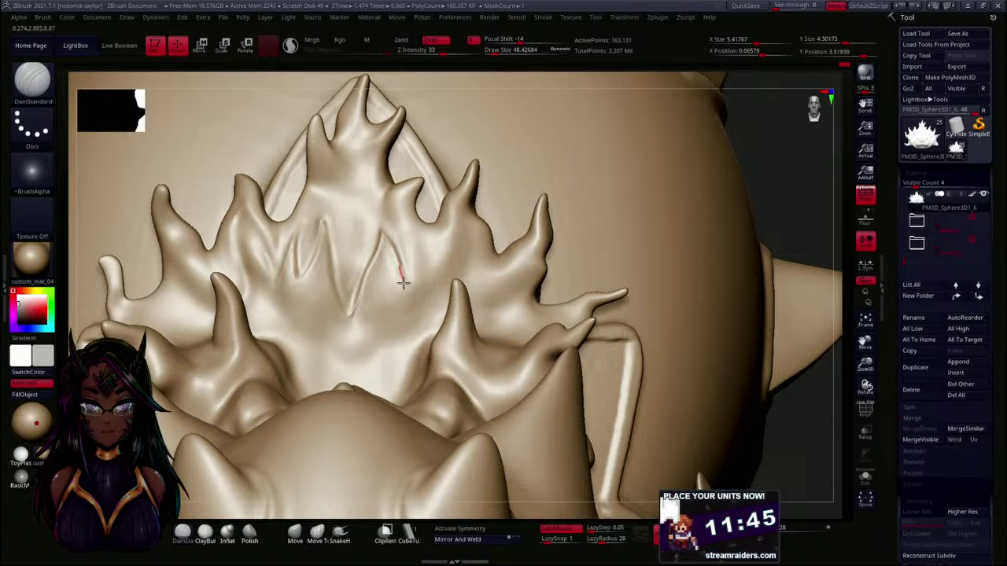
pyautogui.press('shift')
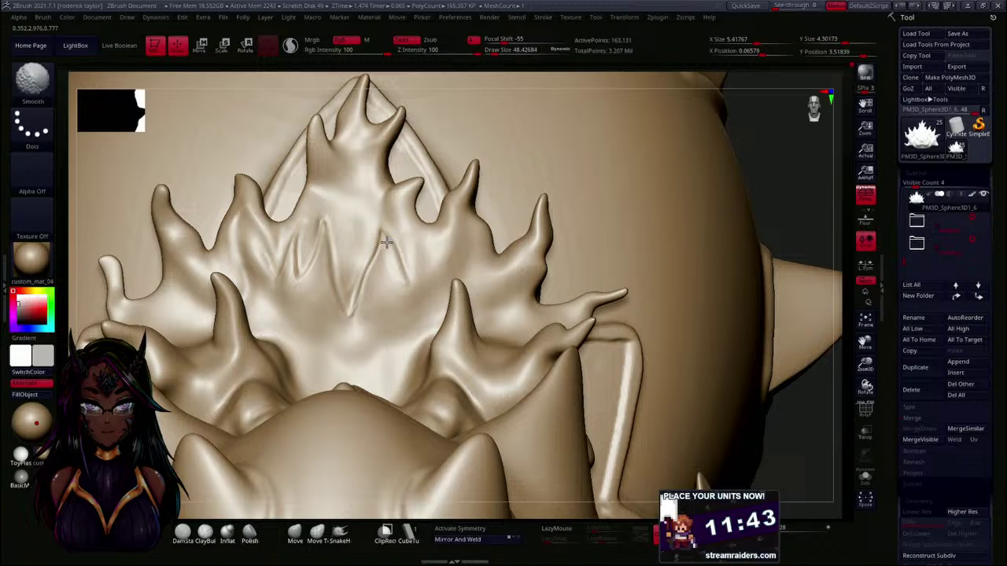
pyautogui.moveTo(748, 185)
pyautogui.mouseDown()
pyautogui.moveTo(785, 164)
pyautogui.moveTo(703, 213)
pyautogui.mouseUp()
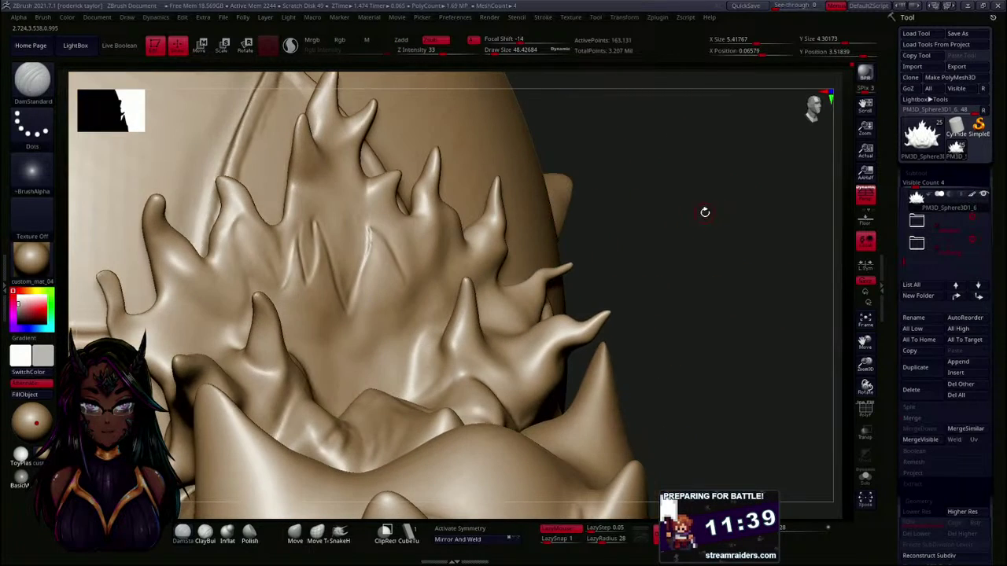
pyautogui.press('shift')
# - Carve creases across the crest's surface just below its upper spikes with DamStandard and soften them with Smooth
pyautogui.moveTo(605, 205)
pyautogui.mouseDown()
pyautogui.moveTo(697, 232)
pyautogui.moveTo(717, 190)
pyautogui.moveTo(711, 239)
pyautogui.moveTo(674, 268)
pyautogui.moveTo(684, 261)
pyautogui.moveTo(676, 214)
pyautogui.moveTo(695, 228)
pyautogui.moveTo(693, 203)
pyautogui.mouseUp()
pyautogui.moveTo(770, 173); pyautogui.dragTo(768, 162)
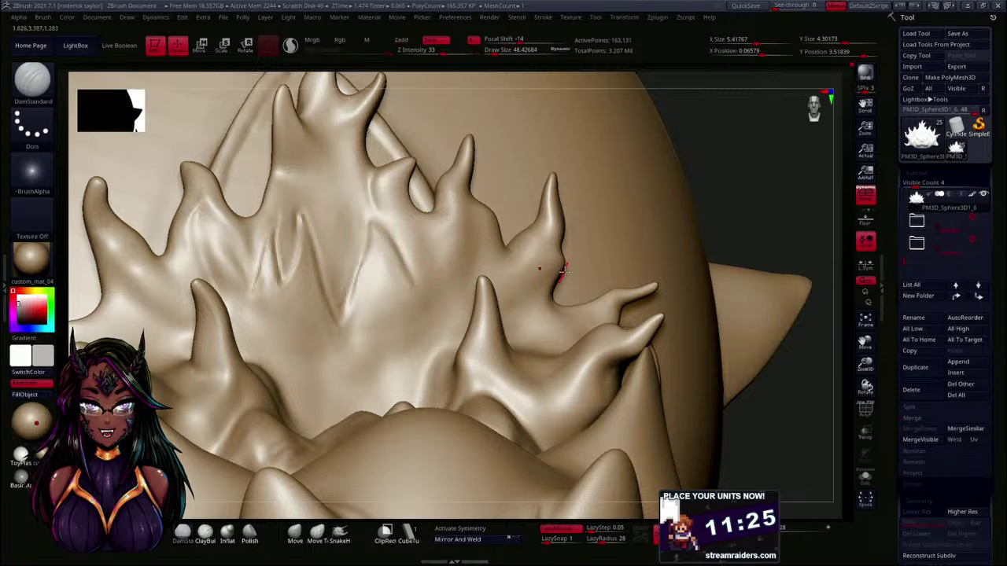
pyautogui.moveTo(782, 185); pyautogui.dragTo(771, 189)
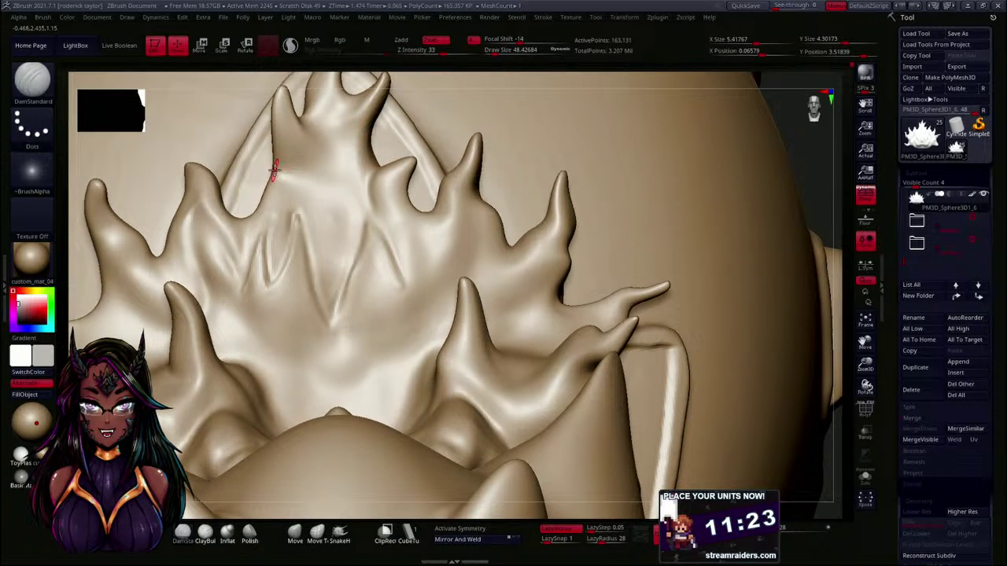
pyautogui.moveTo(302, 121); pyautogui.dragTo(340, 173)
pyautogui.moveTo(365, 212); pyautogui.dragTo(384, 223)
pyautogui.keyDown('shift'); pyautogui.moveTo(324, 191); pyautogui.dragTo(338, 189); pyautogui.keyUp('shift')
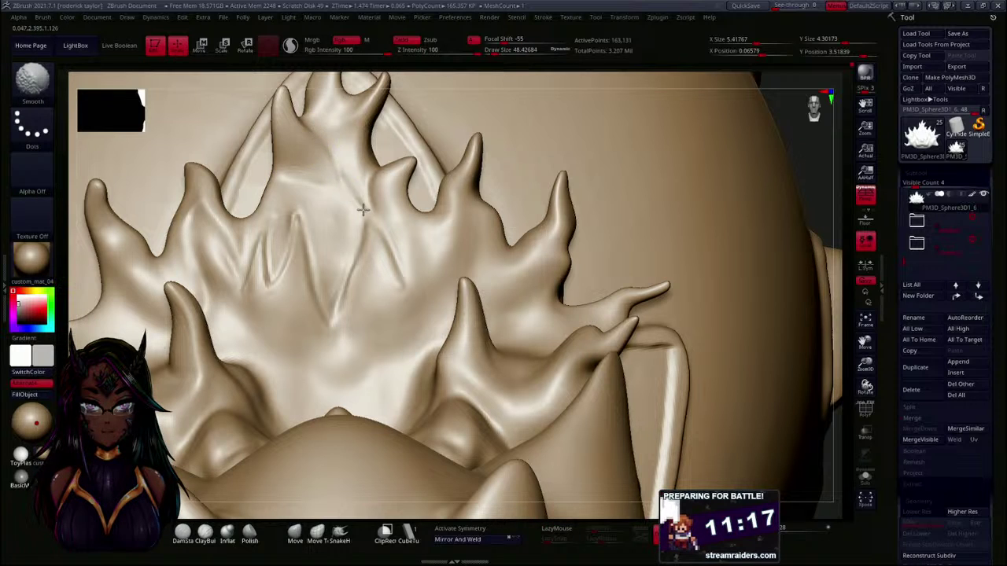
# - Smooth the surface beneath the topmost spikes and carve a curved crease into the small side spike, softening it with Smooth
pyautogui.keyDown('alt'); pyautogui.moveTo(813, 187); pyautogui.dragTo(804, 160); pyautogui.keyUp('alt')
pyautogui.keyDown('shift'); pyautogui.moveTo(760, 197); pyautogui.dragTo(723, 185); pyautogui.keyUp('shift')
pyautogui.moveTo(324, 205)
pyautogui.keyDown('shift'); pyautogui.mouseDown()
pyautogui.moveTo(337, 221)
pyautogui.moveTo(346, 204)
pyautogui.moveTo(340, 156)
pyautogui.mouseUp(); pyautogui.keyUp('shift')
pyautogui.moveTo(722, 186); pyautogui.dragTo(705, 224)
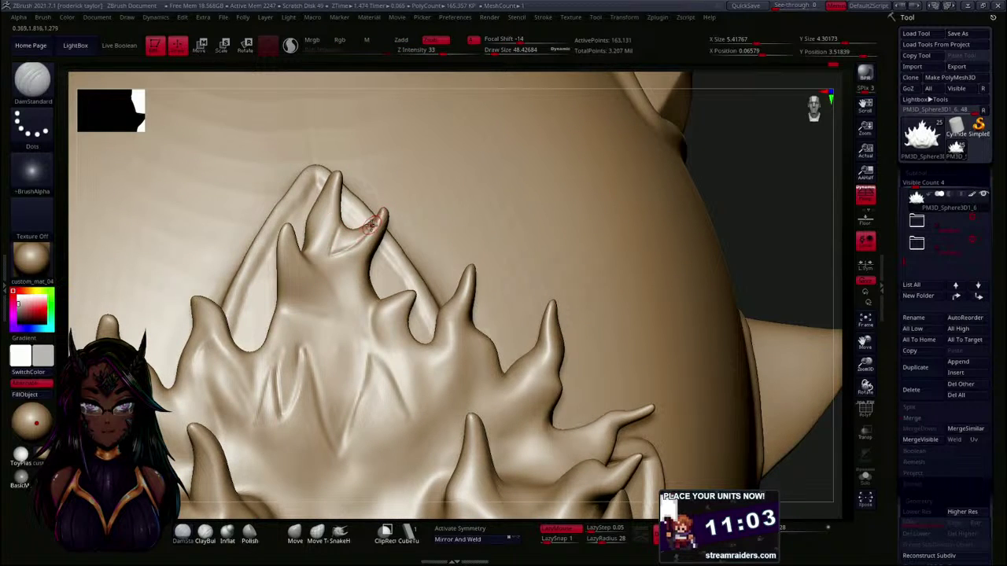
pyautogui.moveTo(371, 226); pyautogui.dragTo(380, 218)
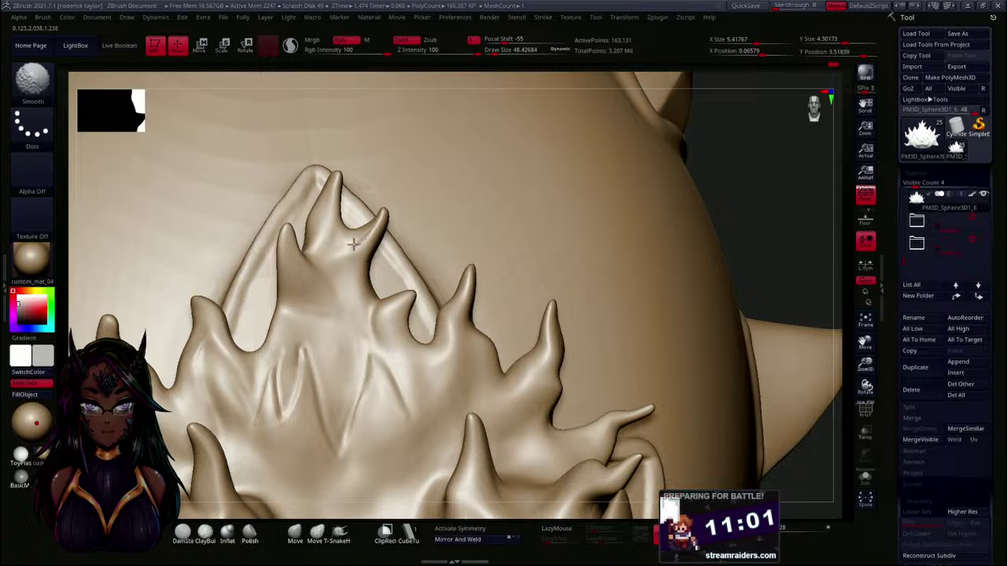
# - Carve short creases descending from the gaps on both sides of the second outer spike with DamStandard, and soften them
pyautogui.moveTo(775, 217)
pyautogui.mouseDown()
pyautogui.moveTo(789, 223)
pyautogui.moveTo(773, 276)
pyautogui.moveTo(782, 284)
pyautogui.moveTo(585, 238)
pyautogui.moveTo(585, 272)
pyautogui.moveTo(544, 234)
pyautogui.moveTo(526, 193)
pyautogui.moveTo(603, 191)
pyautogui.mouseUp()
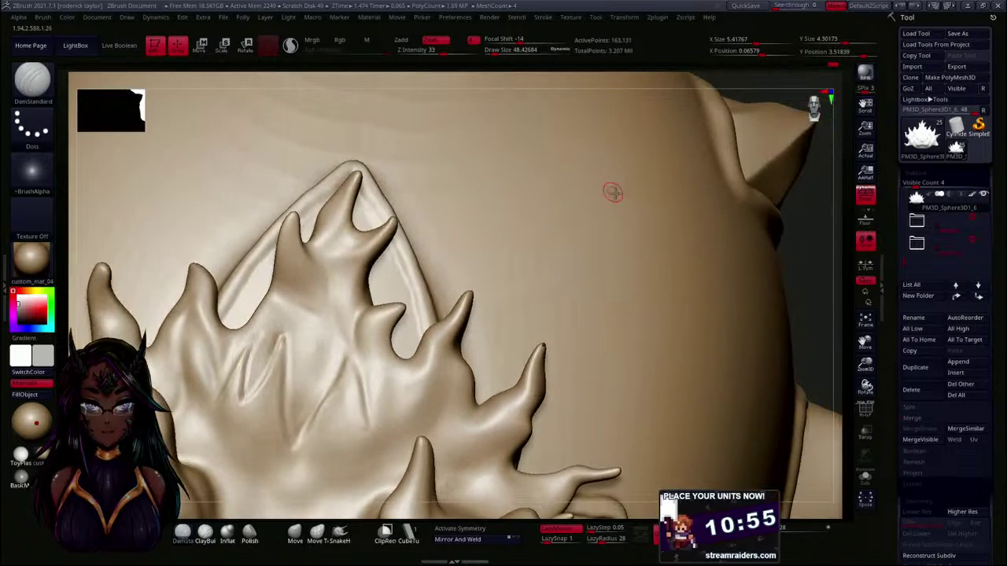
pyautogui.moveTo(814, 299)
pyautogui.mouseDown()
pyautogui.moveTo(800, 270)
pyautogui.moveTo(755, 279)
pyautogui.moveTo(755, 241)
pyautogui.moveTo(768, 315)
pyautogui.moveTo(806, 238)
pyautogui.mouseUp()
pyautogui.moveTo(756, 109); pyautogui.dragTo(781, 108)
pyautogui.moveTo(628, 224)
pyautogui.mouseDown()
pyautogui.moveTo(636, 213)
pyautogui.moveTo(729, 253)
pyautogui.mouseUp()
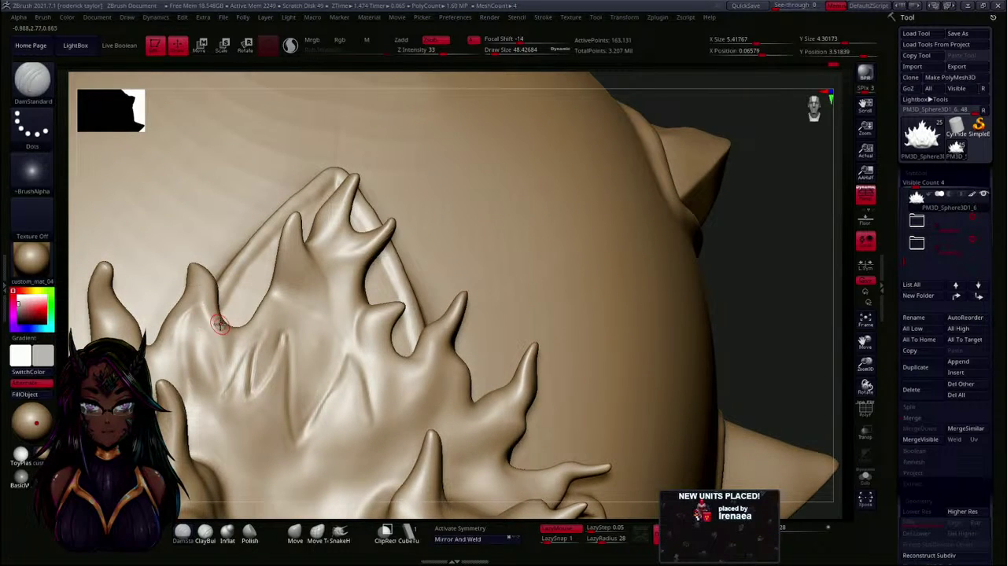
pyautogui.moveTo(233, 327)
pyautogui.mouseDown()
pyautogui.moveTo(228, 373)
pyautogui.moveTo(224, 362)
pyautogui.mouseUp()
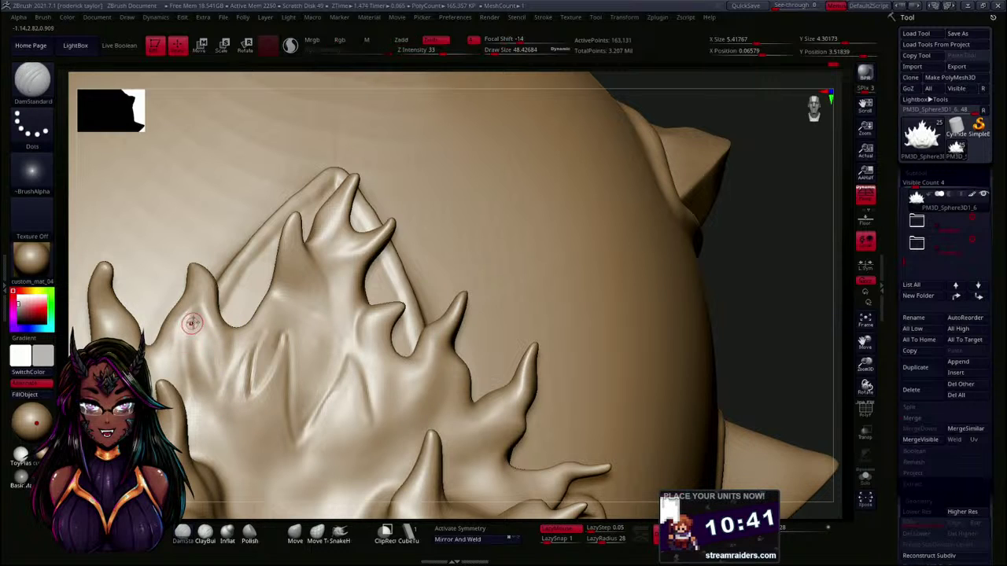
pyautogui.moveTo(766, 303); pyautogui.dragTo(687, 307)
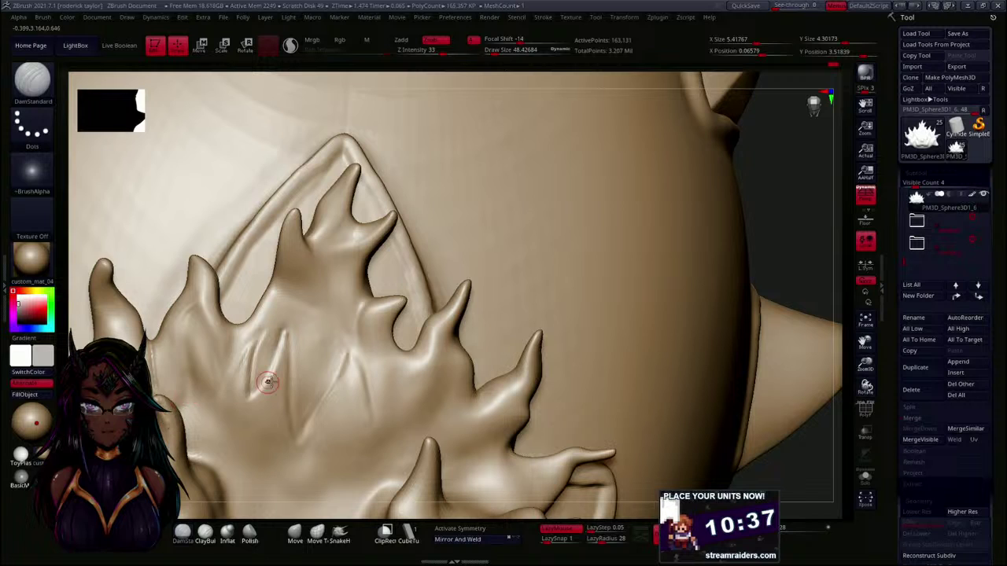
pyautogui.moveTo(651, 255)
pyautogui.mouseDown(button='right')
pyautogui.moveTo(780, 225)
pyautogui.moveTo(593, 252)
pyautogui.mouseUp(button='right')
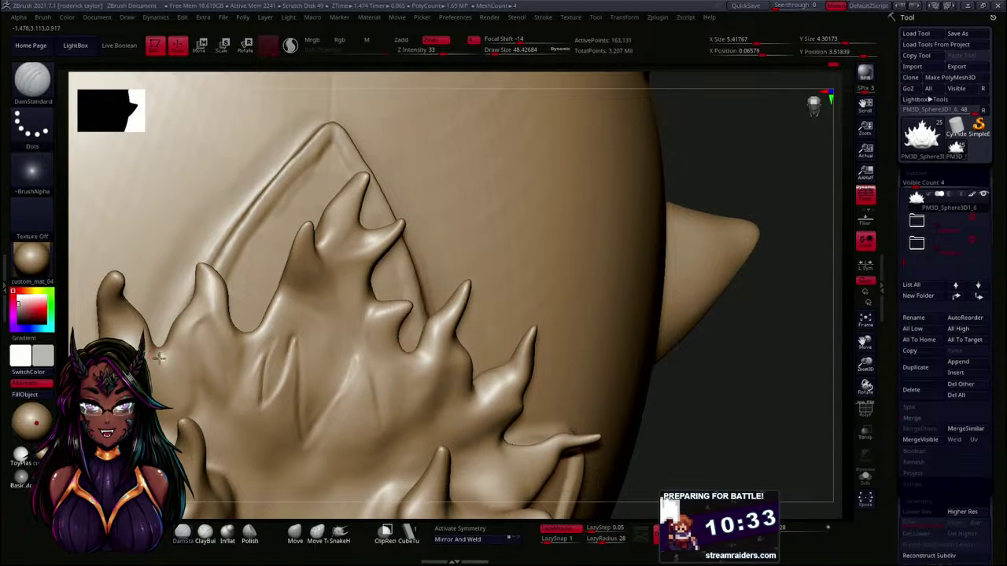
pyautogui.press('shift')
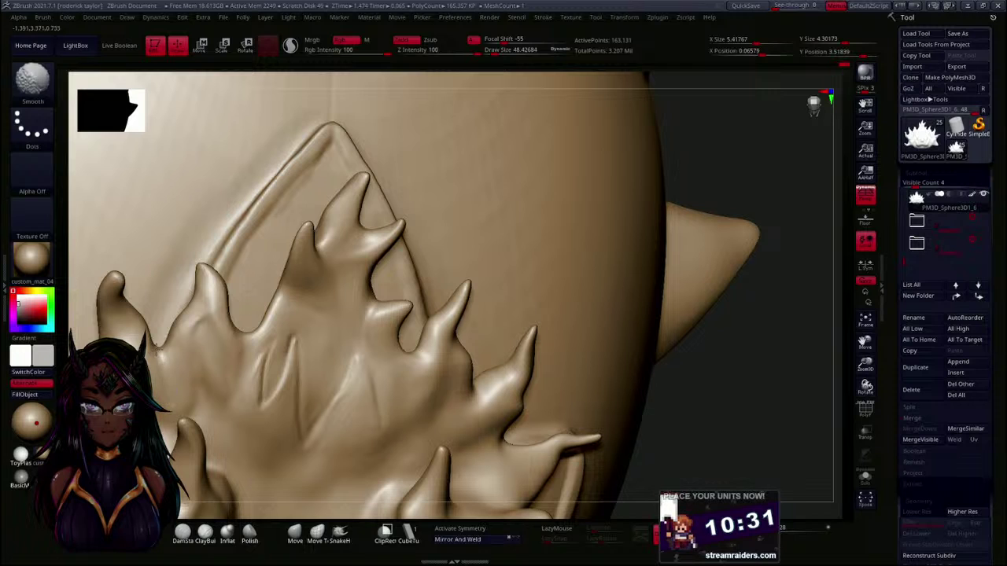
# - Slim the outermost spike to a finer tip with the Move brush and smooth its outer edge
pyautogui.moveTo(546, 325)
pyautogui.mouseDown(button='right')
pyautogui.moveTo(710, 367)
pyautogui.moveTo(717, 353)
pyautogui.moveTo(583, 293)
pyautogui.moveTo(622, 254)
pyautogui.moveTo(614, 229)
pyautogui.moveTo(542, 223)
pyautogui.mouseUp(button='right')
pyautogui.moveTo(703, 169); pyautogui.dragTo(791, 190)
pyautogui.click(295, 532)
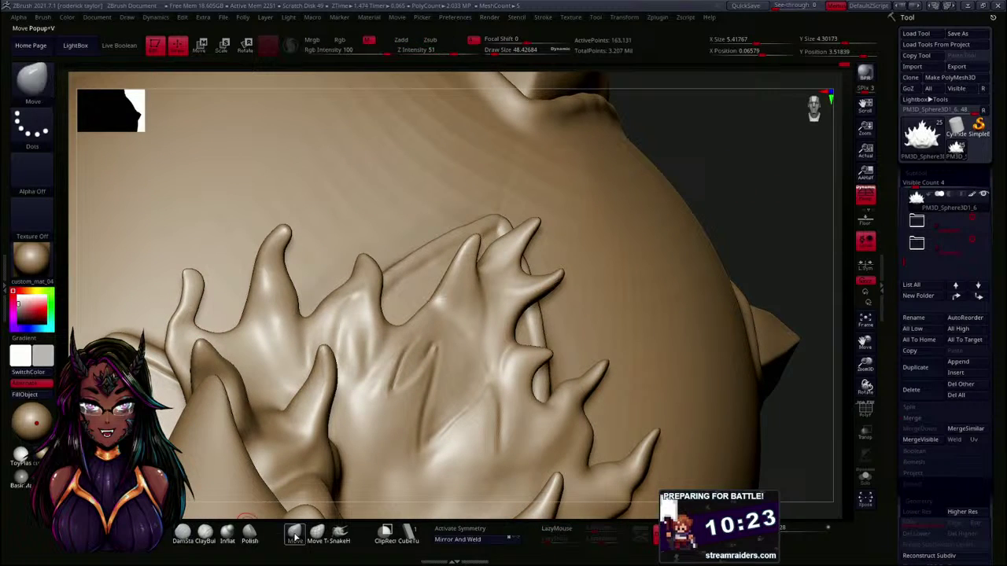
pyautogui.press('shift')
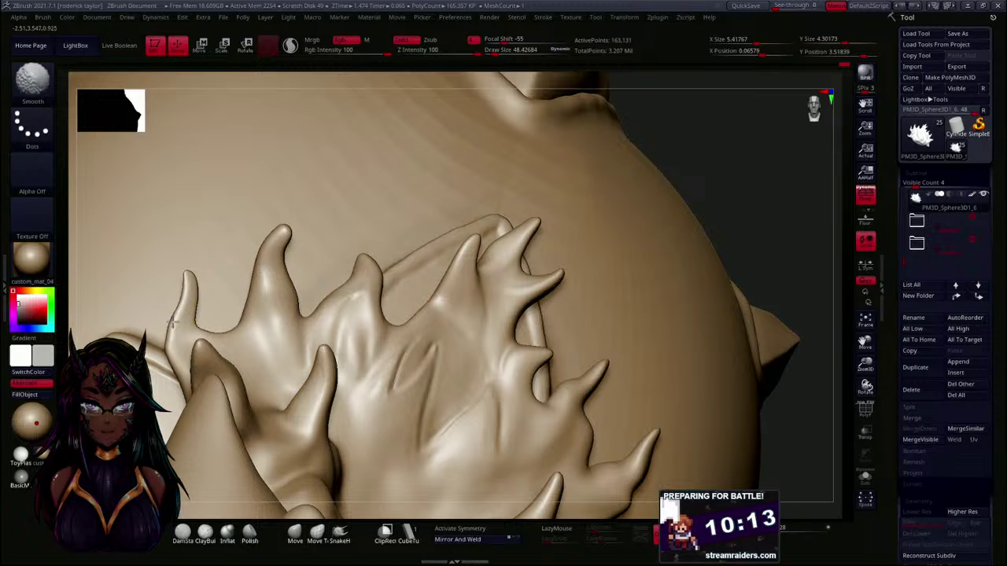
pyautogui.moveTo(173, 319)
pyautogui.keyDown('shift'); pyautogui.mouseDown()
pyautogui.moveTo(171, 344)
pyautogui.moveTo(197, 400)
pyautogui.mouseUp(); pyautogui.keyUp('shift')
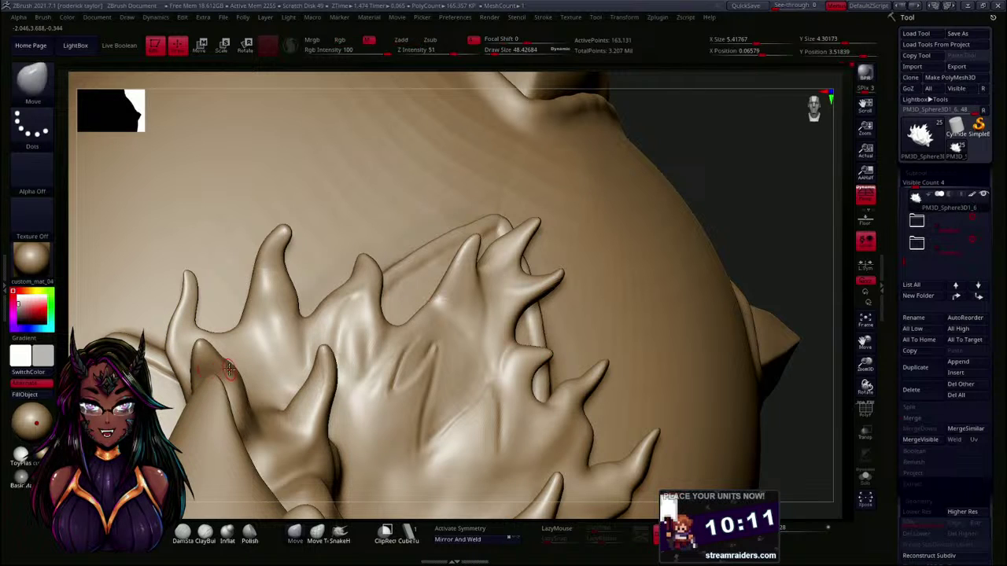
# - Carve several lengthwise creases down the raised fold at the crest's base with DamStandard and soften them with Smooth
pyautogui.moveTo(754, 191); pyautogui.dragTo(770, 228)
pyautogui.moveTo(625, 284)
pyautogui.mouseDown()
pyautogui.moveTo(639, 283)
pyautogui.moveTo(625, 283)
pyautogui.moveTo(609, 247)
pyautogui.moveTo(411, 279)
pyautogui.moveTo(372, 270)
pyautogui.moveTo(647, 189)
pyautogui.moveTo(721, 205)
pyautogui.moveTo(682, 228)
pyautogui.moveTo(711, 228)
pyautogui.moveTo(703, 276)
pyautogui.moveTo(733, 187)
pyautogui.moveTo(726, 142)
pyautogui.moveTo(685, 210)
pyautogui.mouseUp()
pyautogui.moveTo(591, 243); pyautogui.dragTo(568, 240)
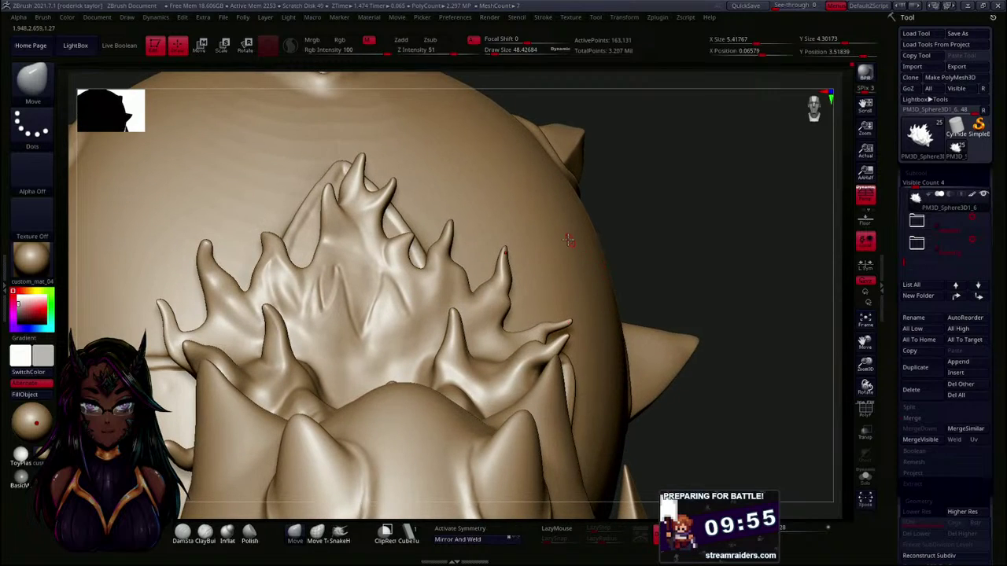
pyautogui.moveTo(660, 230)
pyautogui.mouseDown()
pyautogui.moveTo(666, 218)
pyautogui.moveTo(675, 231)
pyautogui.moveTo(711, 221)
pyautogui.moveTo(717, 239)
pyautogui.moveTo(670, 214)
pyautogui.moveTo(682, 221)
pyautogui.moveTo(684, 260)
pyautogui.moveTo(661, 243)
pyautogui.moveTo(663, 227)
pyautogui.moveTo(681, 245)
pyautogui.moveTo(684, 150)
pyautogui.moveTo(688, 171)
pyautogui.moveTo(645, 182)
pyautogui.moveTo(649, 134)
pyautogui.moveTo(679, 247)
pyautogui.moveTo(675, 143)
pyautogui.mouseUp()
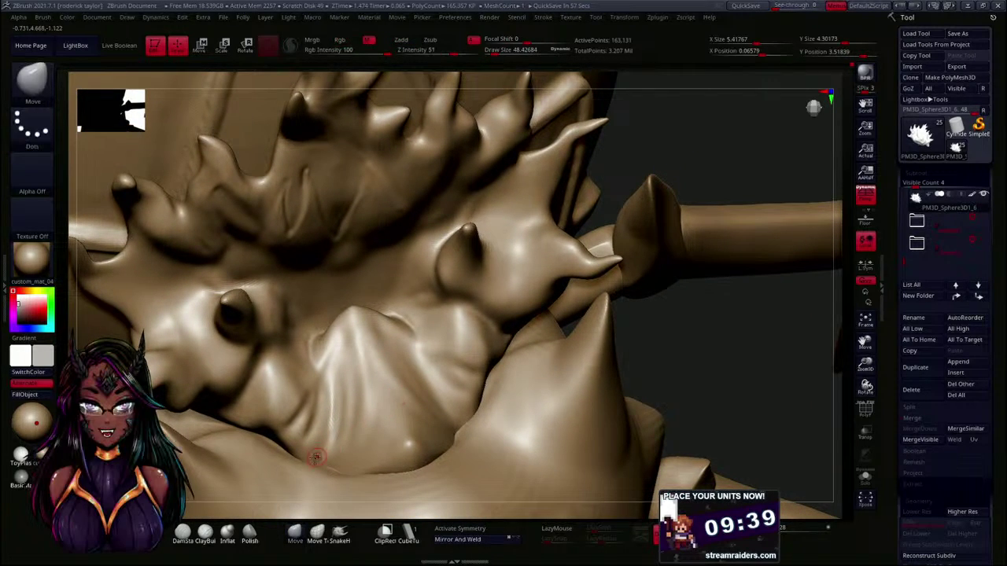
pyautogui.click(183, 533)
pyautogui.moveTo(381, 372); pyautogui.dragTo(418, 424)
pyautogui.moveTo(352, 395); pyautogui.dragTo(344, 464)
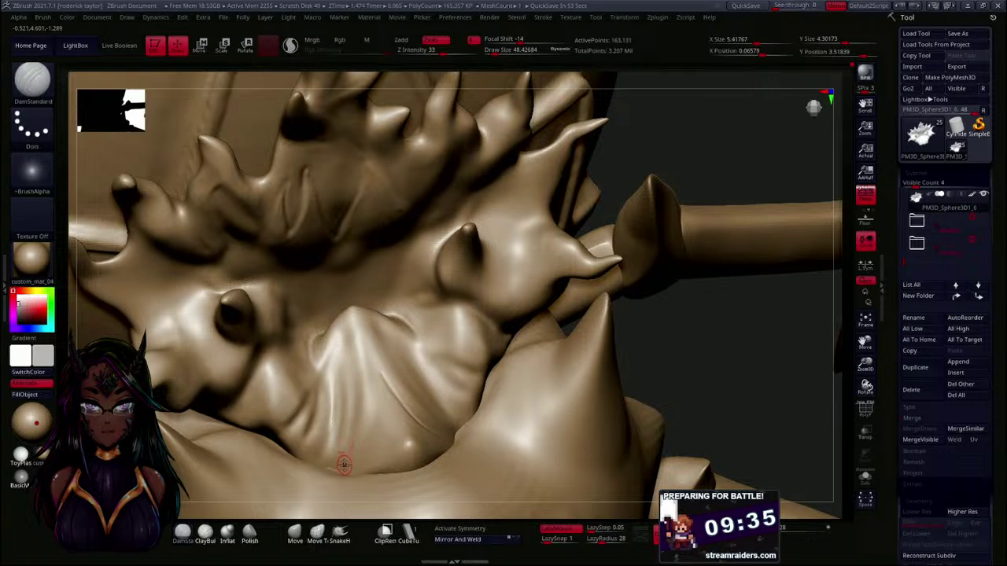
pyautogui.moveTo(352, 293); pyautogui.dragTo(357, 331)
pyautogui.press('shift')
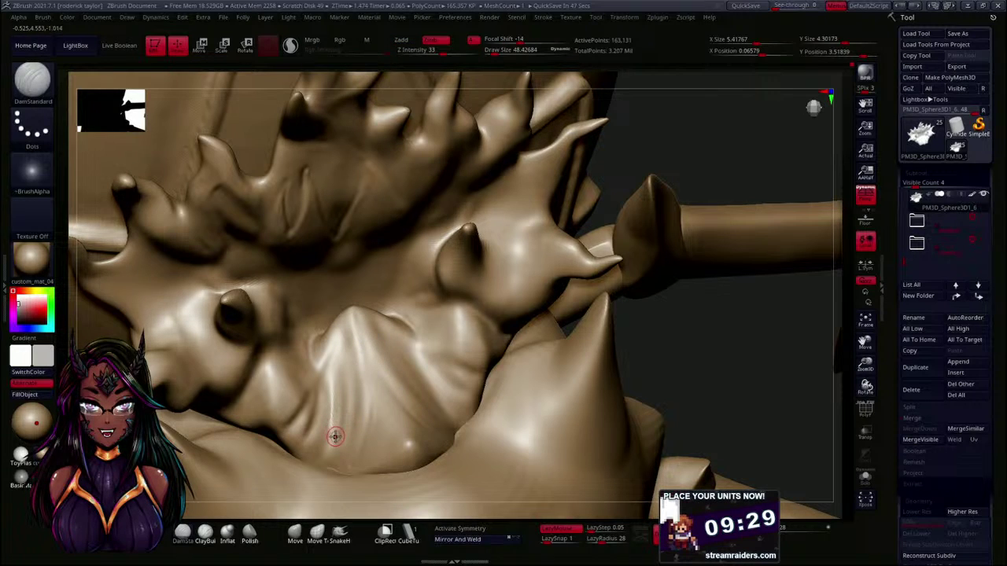
pyautogui.moveTo(335, 437); pyautogui.dragTo(345, 367)
pyautogui.moveTo(336, 434)
pyautogui.keyDown('shift'); pyautogui.mouseDown()
pyautogui.moveTo(346, 384)
pyautogui.moveTo(341, 442)
pyautogui.mouseUp(); pyautogui.keyUp('shift')
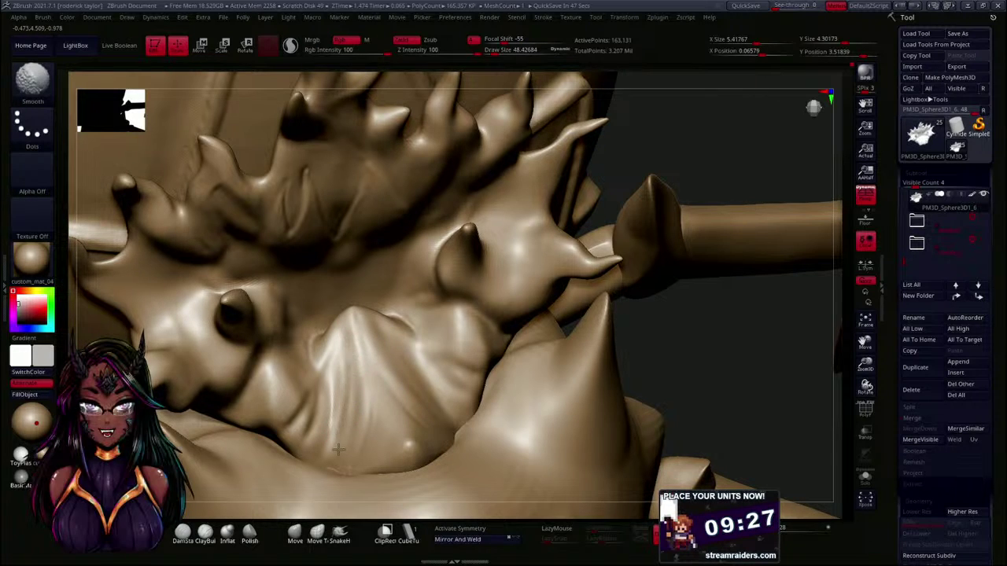
# - Carve a lengthwise crease down one side of the raised fold at the crest's base with DamStandard and soften it
pyautogui.moveTo(671, 371); pyautogui.dragTo(704, 353)
pyautogui.moveTo(645, 344)
pyautogui.mouseDown()
pyautogui.moveTo(632, 333)
pyautogui.moveTo(510, 317)
pyautogui.mouseUp()
pyautogui.moveTo(721, 267)
pyautogui.mouseDown()
pyautogui.moveTo(692, 260)
pyautogui.moveTo(669, 279)
pyautogui.mouseUp()
pyautogui.moveTo(318, 375)
pyautogui.mouseDown()
pyautogui.moveTo(351, 337)
pyautogui.moveTo(330, 362)
pyautogui.mouseUp()
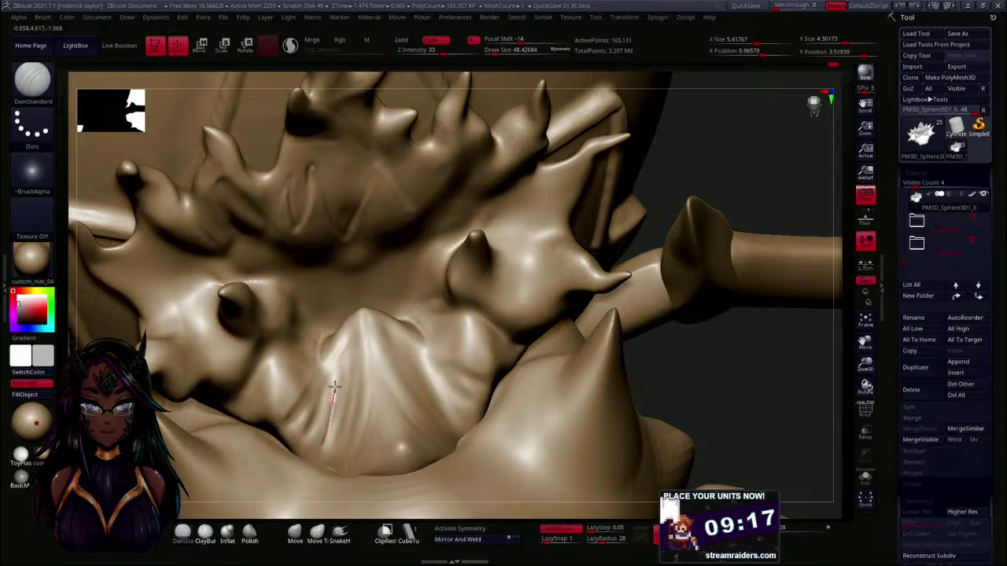
pyautogui.press('shift')
pyautogui.keyDown('shift'); pyautogui.moveTo(333, 356); pyautogui.dragTo(337, 366); pyautogui.keyUp('shift')
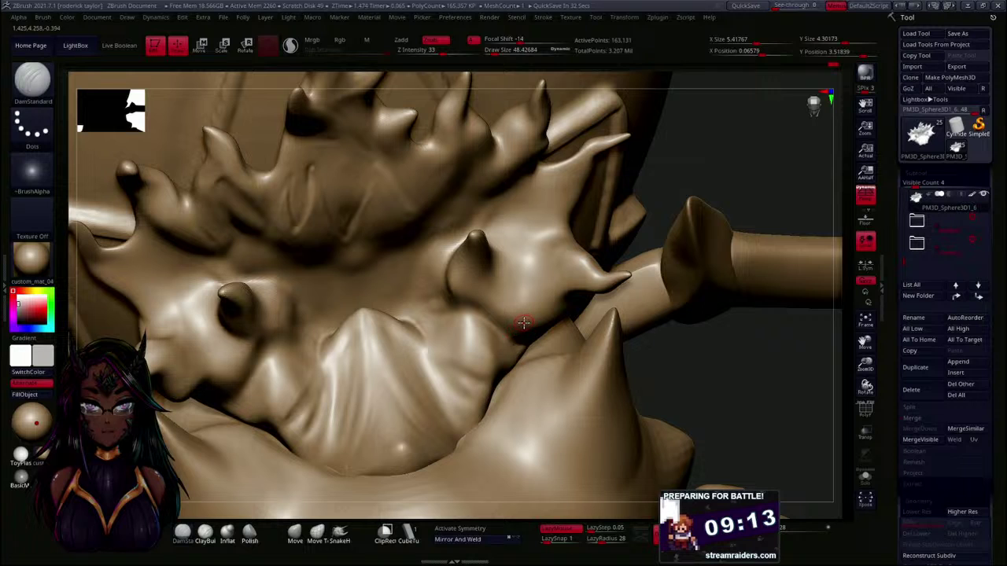
# - Carve a long diagonal crease from the raised fold's peak toward its lower edge, and soften it with Smooth
pyautogui.moveTo(703, 351)
pyautogui.mouseDown()
pyautogui.moveTo(722, 335)
pyautogui.moveTo(699, 296)
pyautogui.moveTo(708, 319)
pyautogui.moveTo(680, 339)
pyautogui.mouseUp()
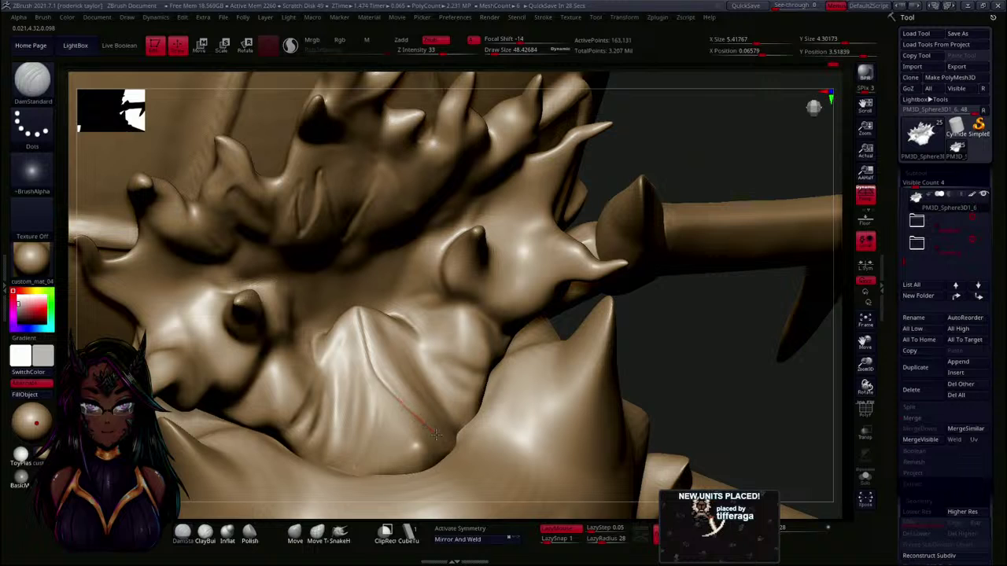
pyautogui.moveTo(434, 431); pyautogui.dragTo(466, 424)
pyautogui.keyDown('shift'); pyautogui.moveTo(364, 332); pyautogui.dragTo(373, 370); pyautogui.keyUp('shift')
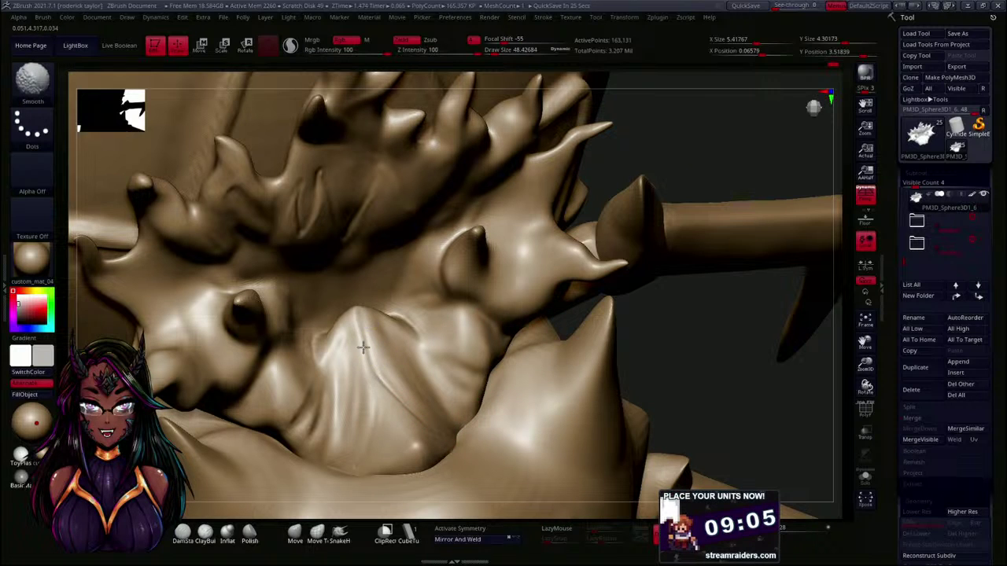
pyautogui.moveTo(664, 358)
pyautogui.mouseDown()
pyautogui.moveTo(670, 349)
pyautogui.moveTo(690, 353)
pyautogui.moveTo(672, 340)
pyautogui.mouseUp()
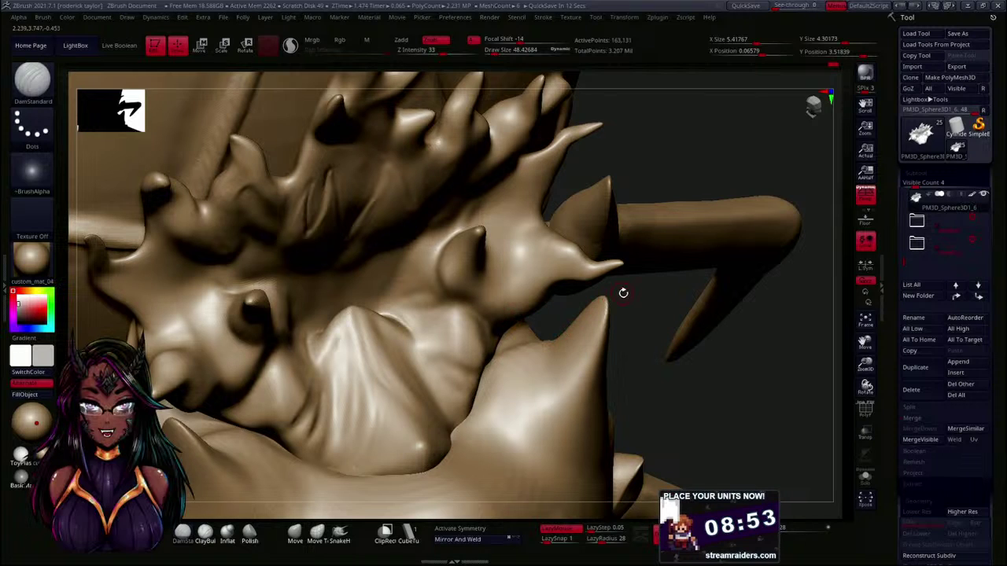
pyautogui.moveTo(644, 337); pyautogui.dragTo(634, 296)
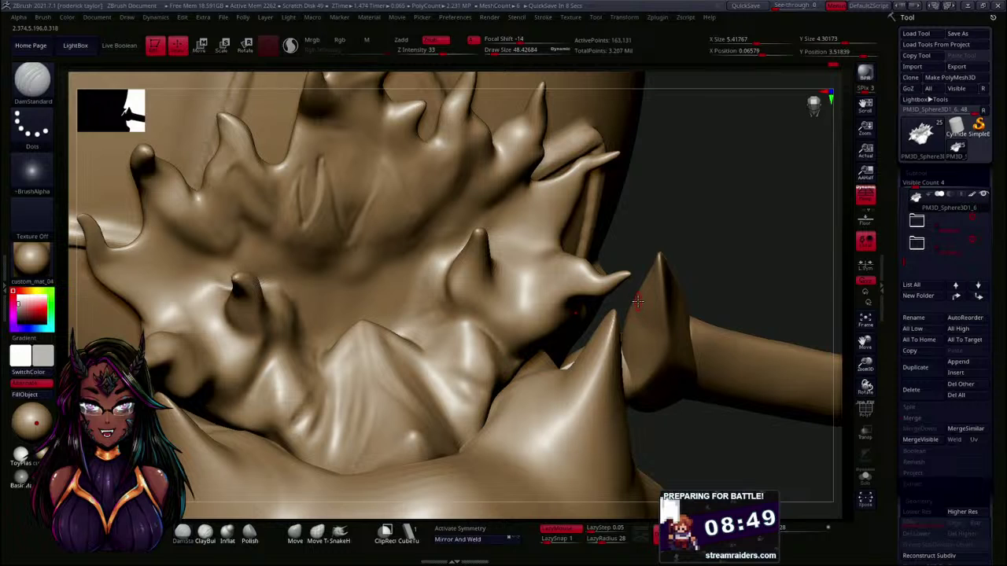
pyautogui.moveTo(687, 218)
pyautogui.mouseDown()
pyautogui.moveTo(700, 213)
pyautogui.moveTo(633, 315)
pyautogui.moveTo(645, 285)
pyautogui.moveTo(567, 260)
pyautogui.mouseUp()
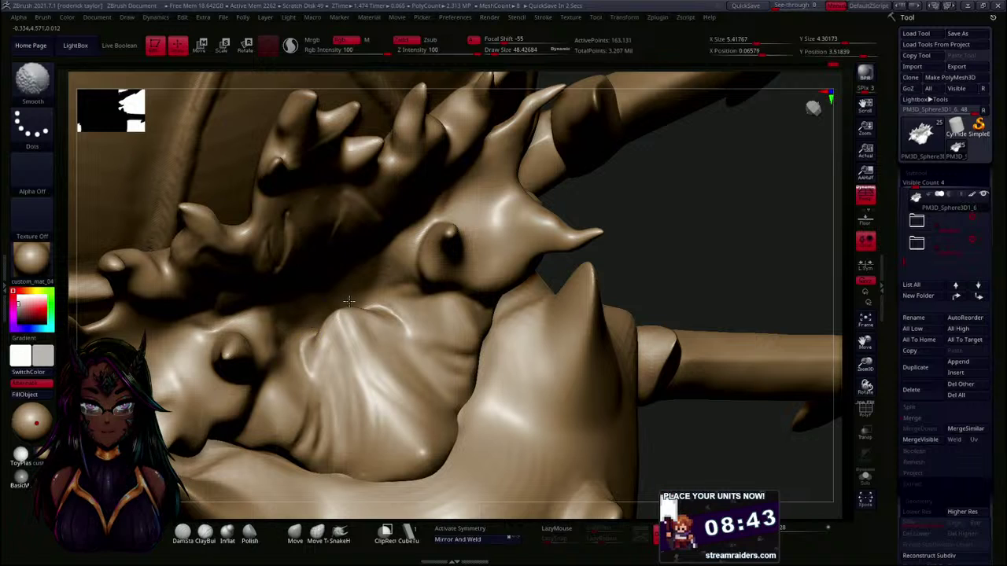
pyautogui.moveTo(709, 255)
pyautogui.mouseDown()
pyautogui.moveTo(684, 250)
pyautogui.moveTo(673, 228)
pyautogui.moveTo(700, 144)
pyautogui.moveTo(661, 191)
pyautogui.moveTo(676, 209)
pyautogui.moveTo(641, 202)
pyautogui.moveTo(667, 196)
pyautogui.moveTo(454, 229)
pyautogui.moveTo(477, 262)
pyautogui.mouseUp()
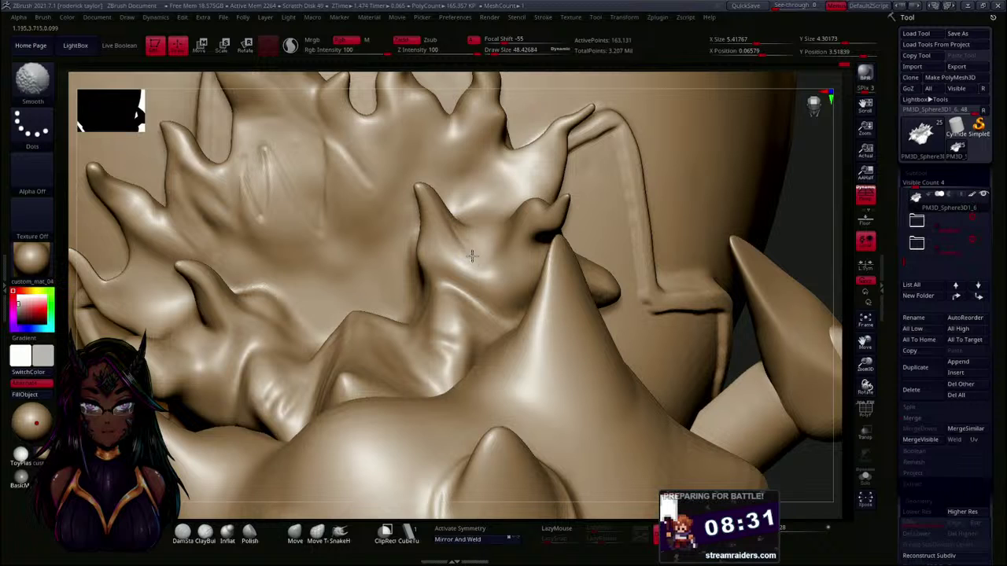
# - Carve a crease along the inner base of the horn-like spike above the raised fold, and smooth the surrounding surface
pyautogui.moveTo(715, 243)
pyautogui.mouseDown()
pyautogui.moveTo(798, 247)
pyautogui.moveTo(566, 227)
pyautogui.mouseUp()
pyautogui.moveTo(399, 235); pyautogui.dragTo(405, 240)
pyautogui.moveTo(414, 277)
pyautogui.mouseDown()
pyautogui.moveTo(433, 286)
pyautogui.moveTo(402, 240)
pyautogui.mouseUp()
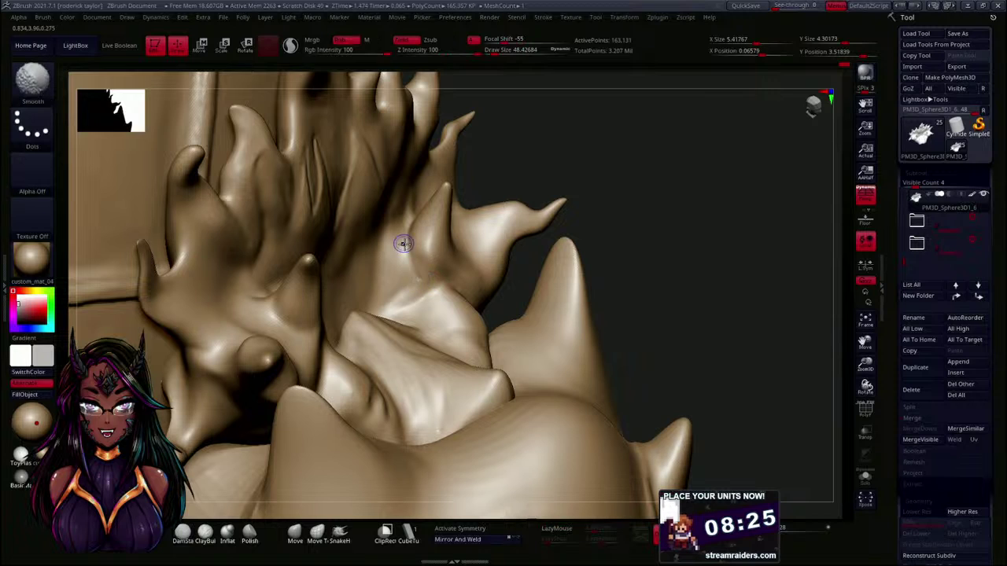
pyautogui.moveTo(420, 286)
pyautogui.keyDown('shift'); pyautogui.mouseDown()
pyautogui.moveTo(414, 257)
pyautogui.moveTo(419, 292)
pyautogui.moveTo(437, 267)
pyautogui.mouseUp(); pyautogui.keyUp('shift')
pyautogui.keyDown('shift'); pyautogui.moveTo(421, 281); pyautogui.dragTo(386, 306); pyautogui.keyUp('shift')
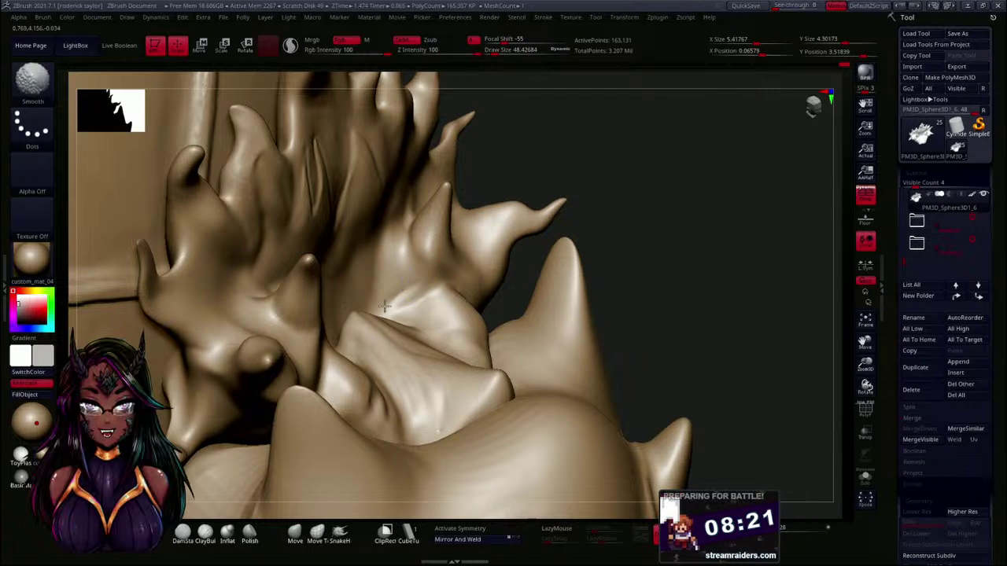
# - Carve creases running from the raised fold up beside the two horn-like spikes above it, and soften them with Smooth
pyautogui.moveTo(707, 201); pyautogui.dragTo(592, 185)
pyautogui.moveTo(683, 164); pyautogui.dragTo(683, 220)
pyautogui.moveTo(377, 315); pyautogui.dragTo(385, 248)
pyautogui.moveTo(413, 209); pyautogui.dragTo(399, 226)
pyautogui.press('shift')
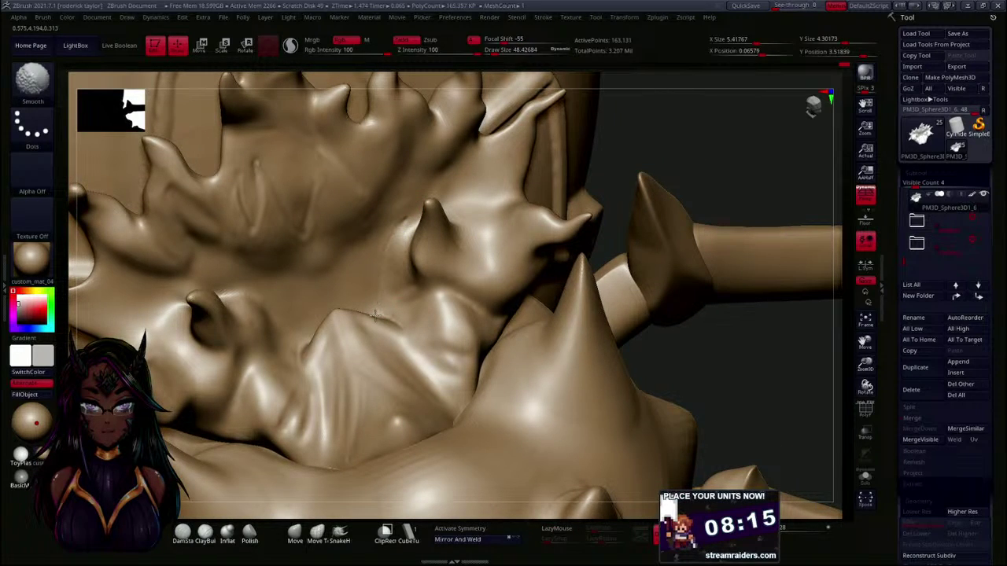
pyautogui.moveTo(674, 164); pyautogui.dragTo(741, 159)
pyautogui.moveTo(245, 294); pyautogui.dragTo(275, 303)
pyautogui.press('shift')
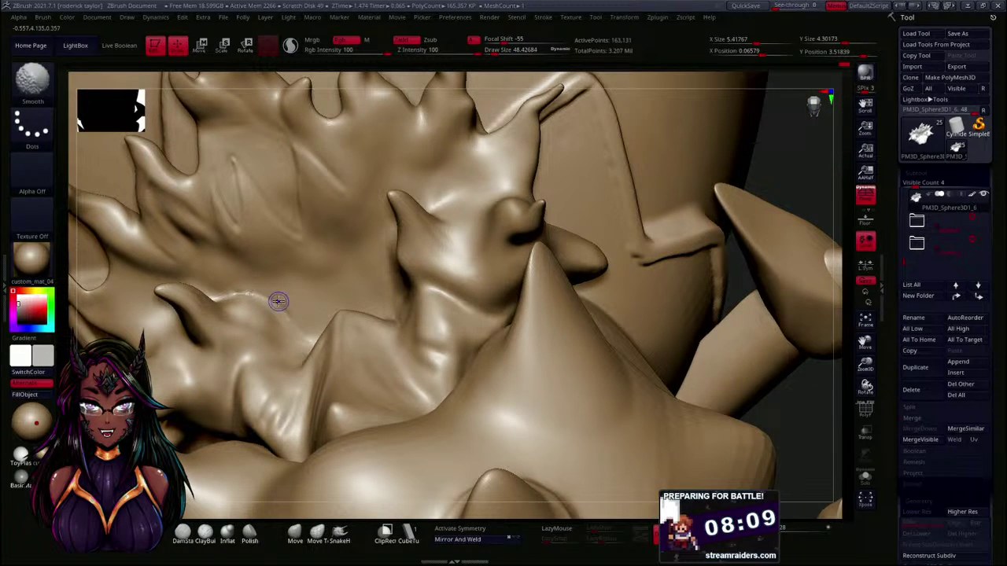
# - Carve a short crease across the smaller fold beside the central raised fold, and soften it
pyautogui.moveTo(789, 157)
pyautogui.mouseDown()
pyautogui.moveTo(796, 146)
pyautogui.moveTo(685, 197)
pyautogui.moveTo(685, 209)
pyautogui.moveTo(685, 171)
pyautogui.moveTo(656, 207)
pyautogui.moveTo(677, 230)
pyautogui.moveTo(685, 207)
pyautogui.moveTo(719, 227)
pyautogui.moveTo(677, 202)
pyautogui.moveTo(672, 186)
pyautogui.moveTo(674, 213)
pyautogui.moveTo(668, 188)
pyautogui.moveTo(665, 205)
pyautogui.moveTo(645, 204)
pyautogui.moveTo(666, 299)
pyautogui.mouseUp()
pyautogui.moveTo(674, 370)
pyautogui.keyDown('alt'); pyautogui.mouseDown()
pyautogui.moveTo(655, 288)
pyautogui.moveTo(602, 229)
pyautogui.mouseUp(); pyautogui.keyUp('alt')
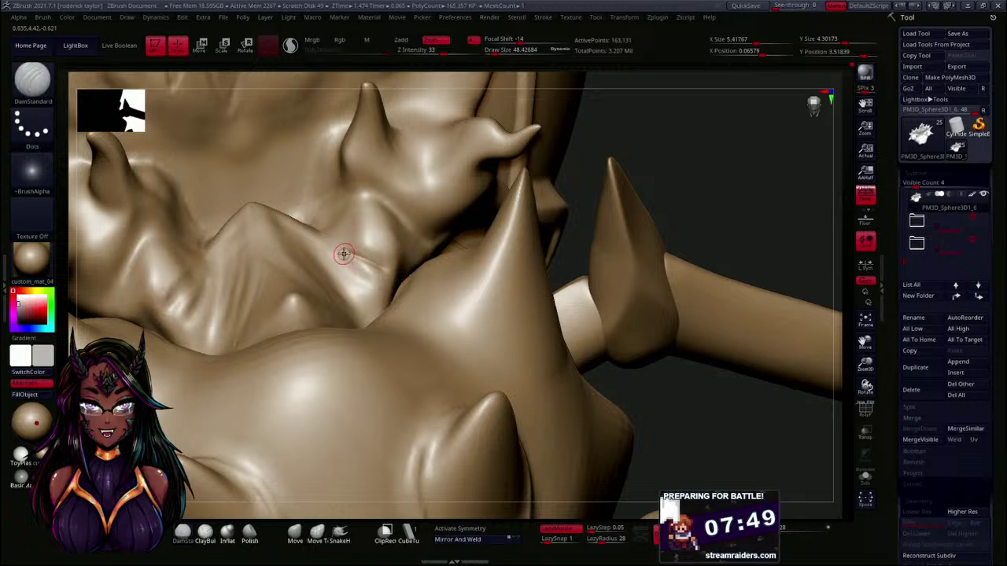
pyautogui.press('shift')
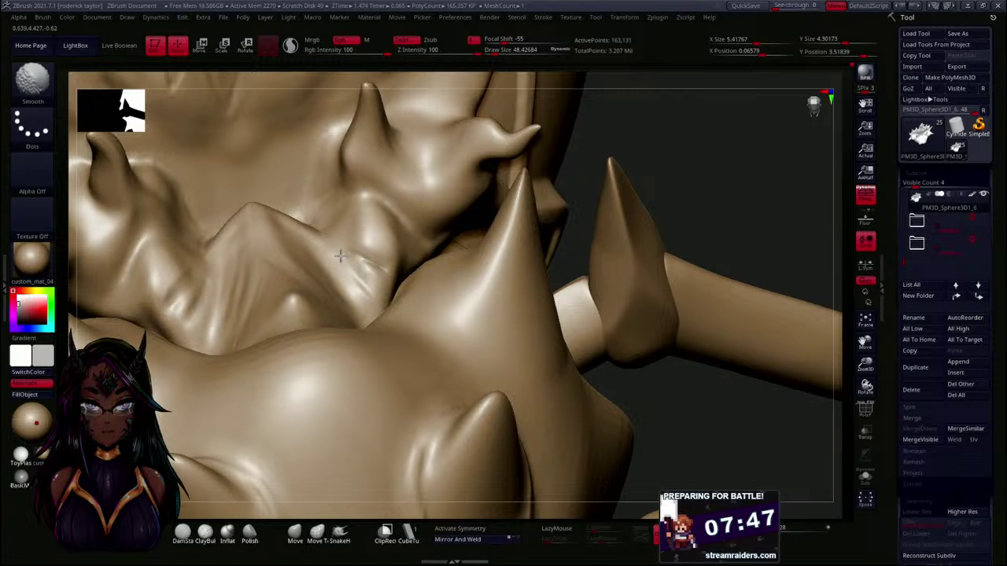
pyautogui.moveTo(577, 206)
pyautogui.mouseDown()
pyautogui.moveTo(729, 177)
pyautogui.moveTo(715, 218)
pyautogui.moveTo(705, 193)
pyautogui.mouseUp()
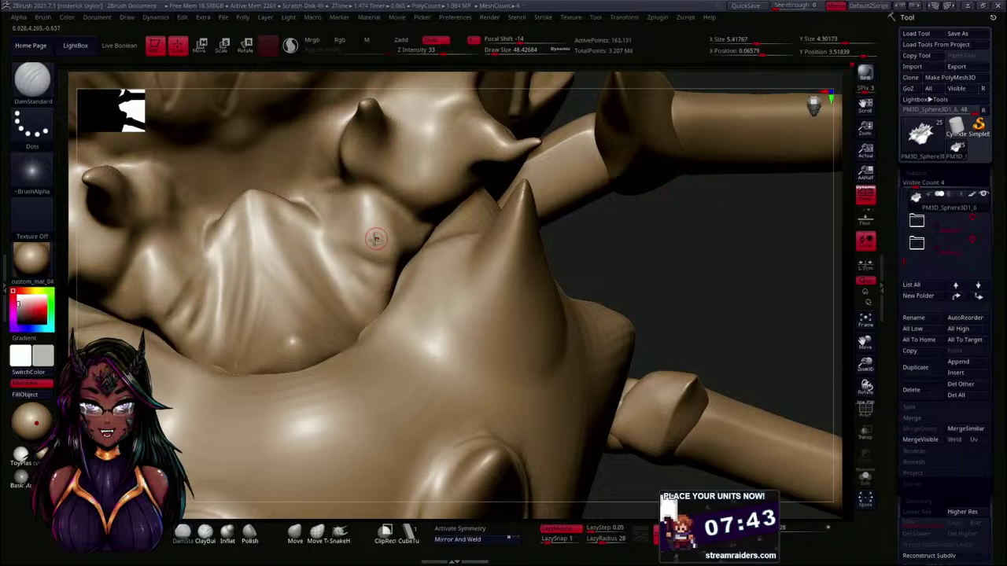
# - Carve a curved crease along the smaller fold's upper edge with DamStandard, and smooth the fold's surface and neighbouring valley
pyautogui.moveTo(689, 244); pyautogui.dragTo(666, 191)
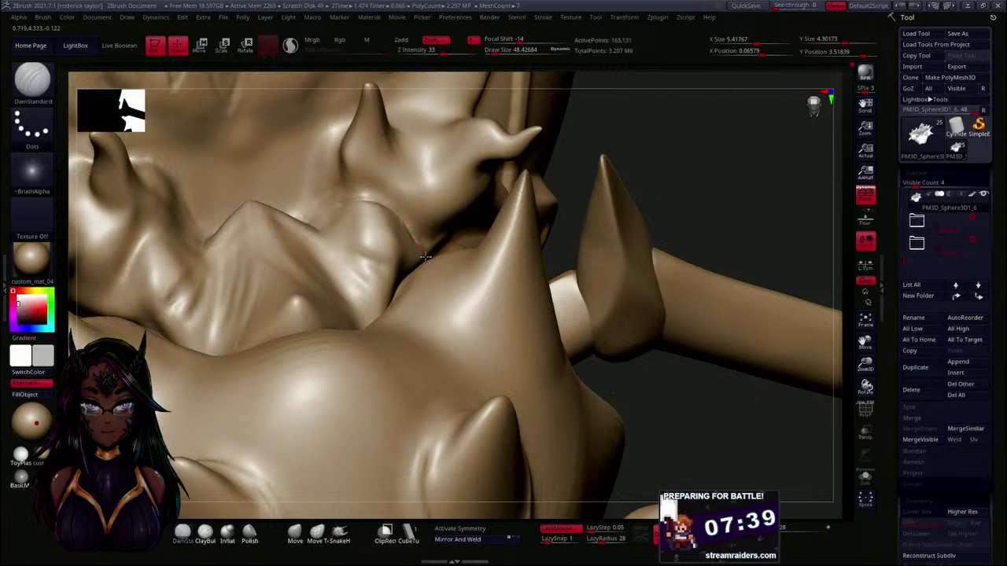
pyautogui.moveTo(712, 168); pyautogui.dragTo(398, 231)
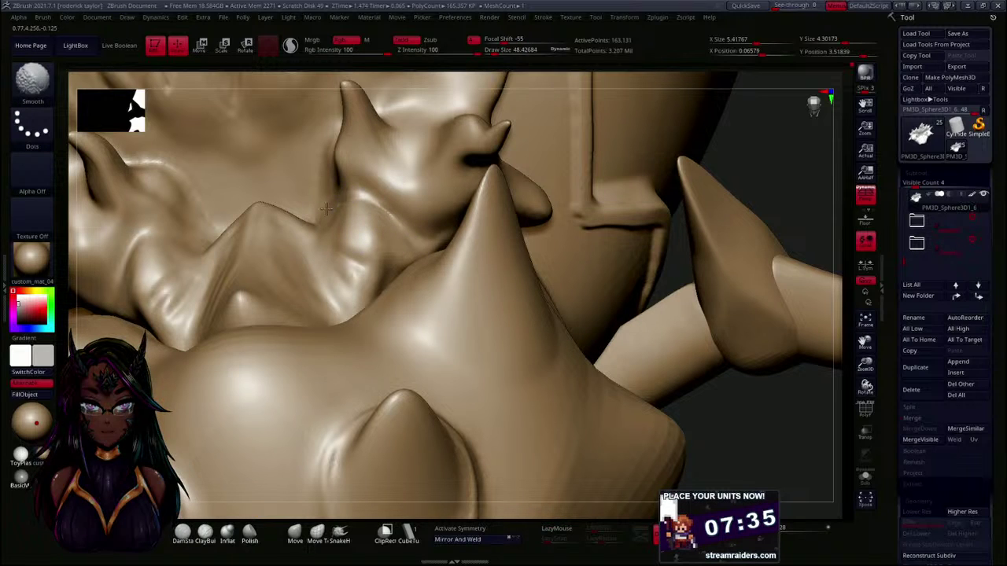
pyautogui.keyDown('shift'); pyautogui.moveTo(388, 212); pyautogui.dragTo(391, 208); pyautogui.keyUp('shift')
pyautogui.moveTo(762, 176)
pyautogui.mouseDown()
pyautogui.moveTo(773, 162)
pyautogui.moveTo(713, 173)
pyautogui.moveTo(652, 204)
pyautogui.mouseUp()
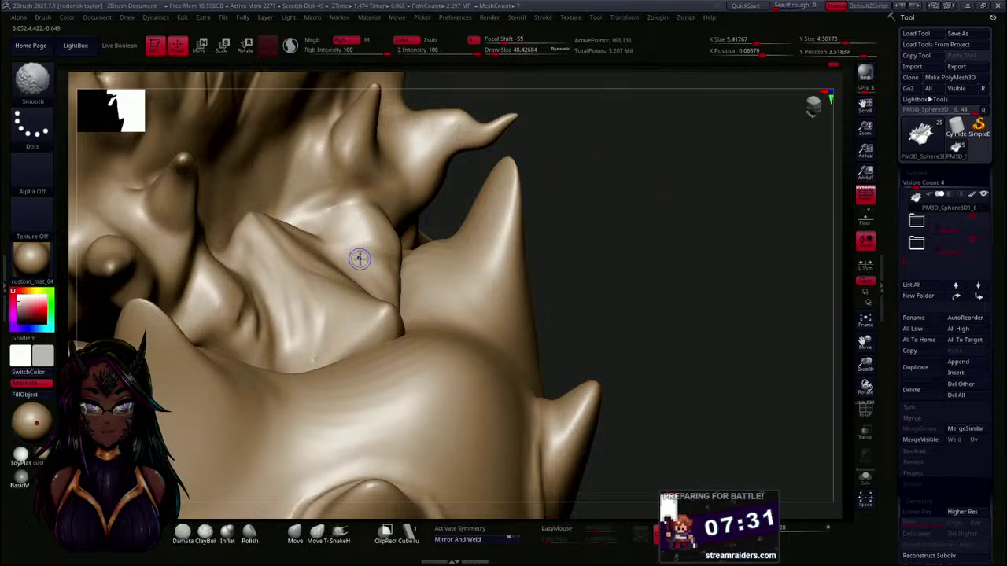
pyautogui.moveTo(632, 283)
pyautogui.mouseDown()
pyautogui.moveTo(627, 328)
pyautogui.moveTo(499, 279)
pyautogui.mouseUp()
pyautogui.moveTo(343, 277)
pyautogui.mouseDown()
pyautogui.moveTo(404, 312)
pyautogui.moveTo(342, 272)
pyautogui.mouseUp()
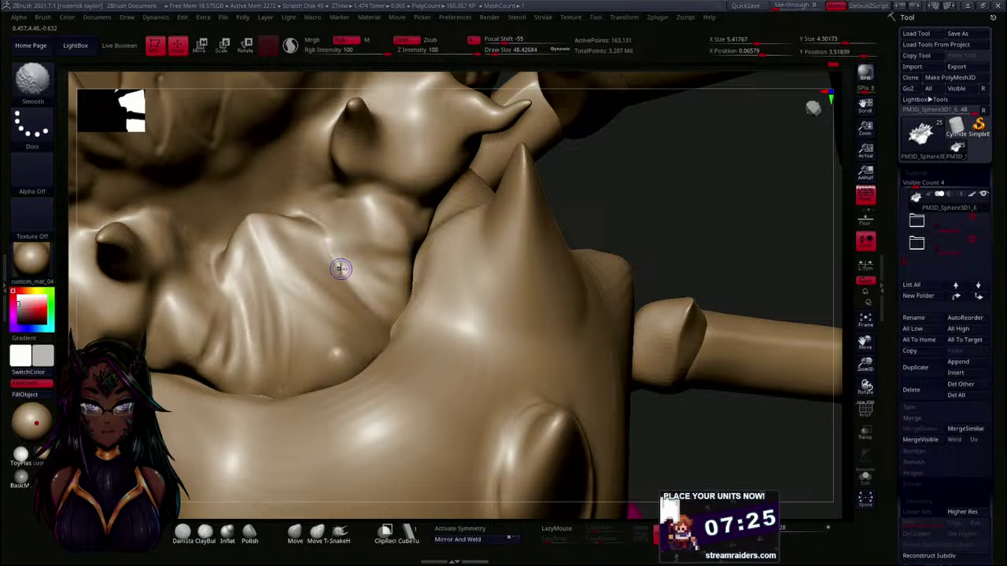
pyautogui.moveTo(702, 215); pyautogui.dragTo(687, 224)
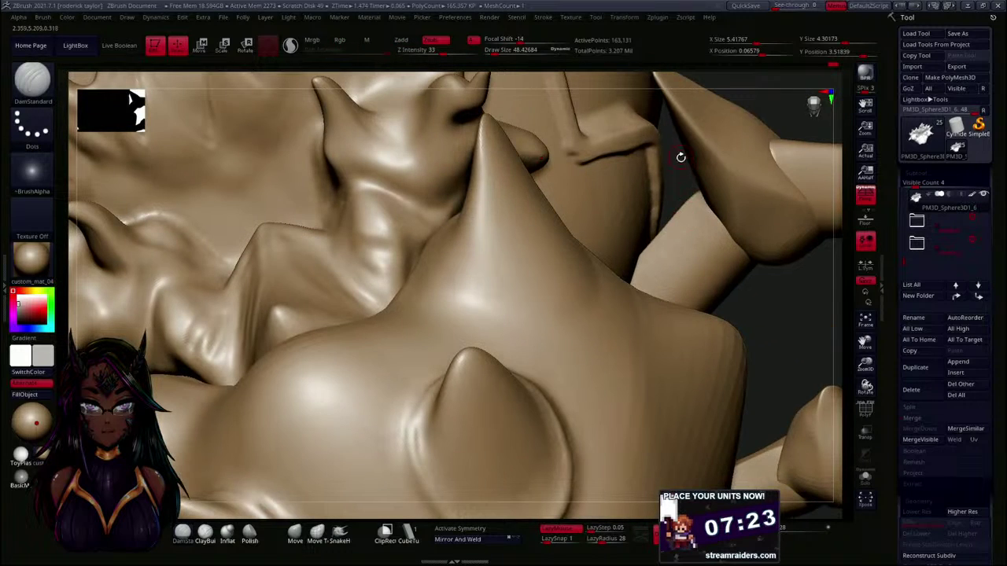
# - Carve a pointed, flame-shaped crease into the middle of the crest, and soften it and the adjacent creases with Smooth
pyautogui.keyDown('alt'); pyautogui.moveTo(758, 197); pyautogui.dragTo(731, 139); pyautogui.keyUp('alt')
pyautogui.moveTo(698, 305)
pyautogui.keyDown('alt'); pyautogui.mouseDown()
pyautogui.moveTo(677, 170)
pyautogui.moveTo(638, 149)
pyautogui.moveTo(641, 180)
pyautogui.mouseUp(); pyautogui.keyUp('alt')
pyautogui.moveTo(576, 294)
pyautogui.keyDown('alt'); pyautogui.mouseDown()
pyautogui.moveTo(574, 249)
pyautogui.moveTo(585, 285)
pyautogui.mouseUp(); pyautogui.keyUp('alt')
pyautogui.keyDown('alt'); pyautogui.moveTo(598, 217); pyautogui.dragTo(602, 313); pyautogui.keyUp('alt')
pyautogui.moveTo(600, 242)
pyautogui.keyDown('alt'); pyautogui.mouseDown()
pyautogui.moveTo(607, 297)
pyautogui.moveTo(650, 245)
pyautogui.moveTo(621, 268)
pyautogui.moveTo(620, 298)
pyautogui.moveTo(650, 283)
pyautogui.moveTo(607, 247)
pyautogui.mouseUp(); pyautogui.keyUp('alt')
pyautogui.moveTo(288, 264)
pyautogui.keyDown('shift'); pyautogui.mouseDown()
pyautogui.moveTo(283, 218)
pyautogui.moveTo(290, 243)
pyautogui.moveTo(265, 250)
pyautogui.mouseUp(); pyautogui.keyUp('shift')
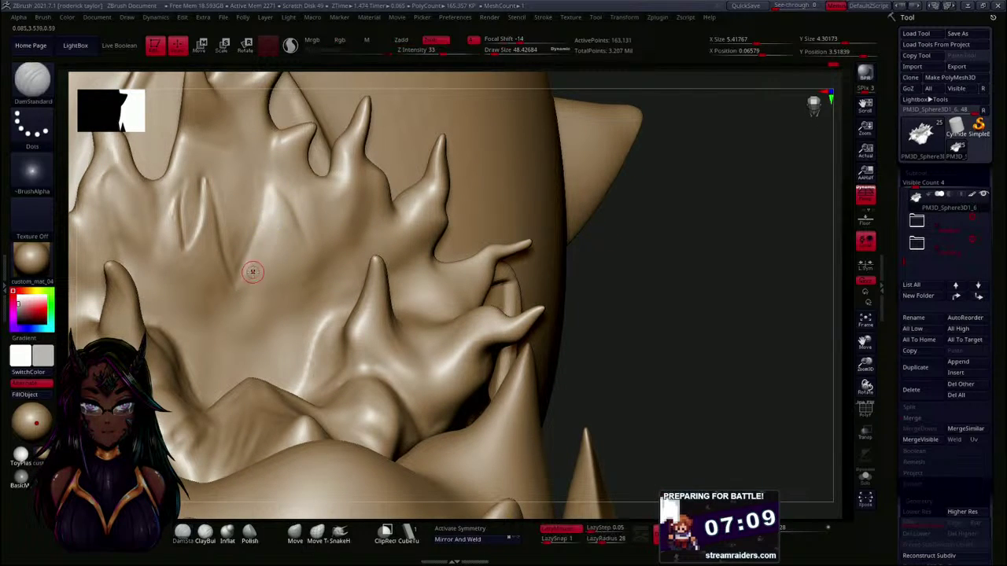
pyautogui.press('shift')
pyautogui.moveTo(201, 233)
pyautogui.keyDown('shift'); pyautogui.mouseDown()
pyautogui.moveTo(185, 254)
pyautogui.moveTo(175, 225)
pyautogui.moveTo(178, 245)
pyautogui.mouseUp(); pyautogui.keyUp('shift')
pyautogui.keyDown('shift'); pyautogui.moveTo(291, 209); pyautogui.dragTo(266, 244); pyautogui.keyUp('shift')
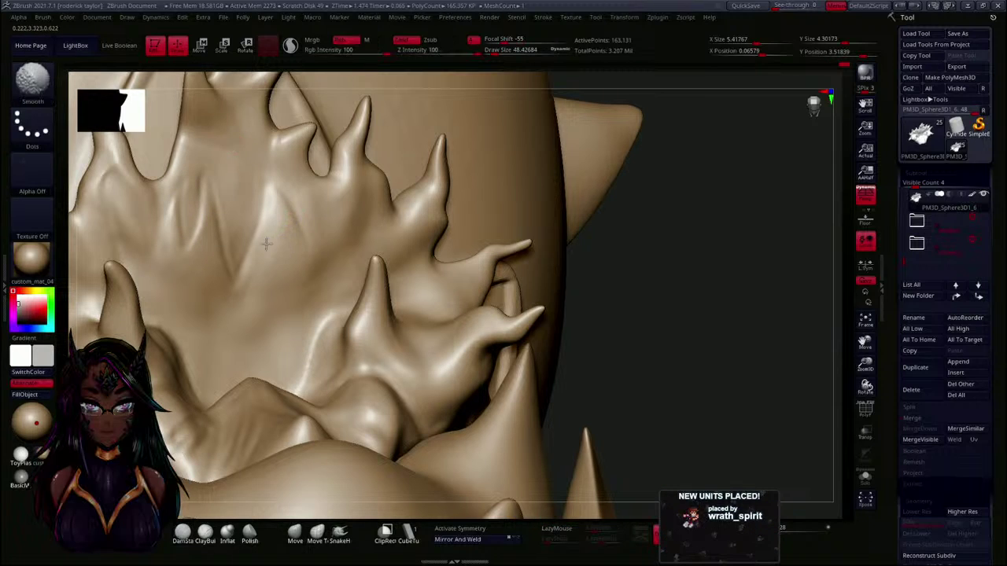
# - Extend the central flame crease up toward the tall spike, carve a second crease down its other side, and soften both
pyautogui.moveTo(657, 280); pyautogui.dragTo(540, 205)
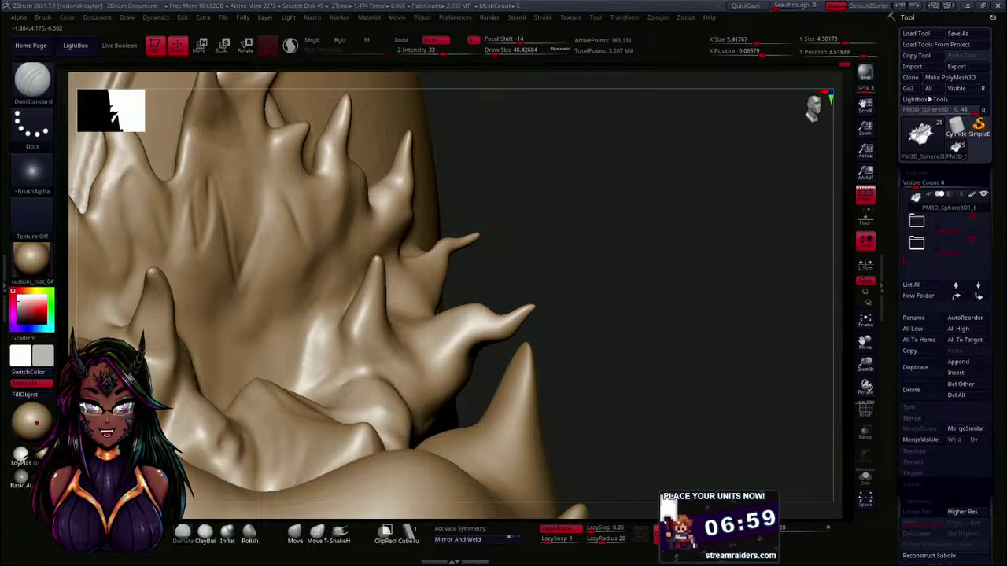
pyautogui.moveTo(239, 273); pyautogui.dragTo(259, 233)
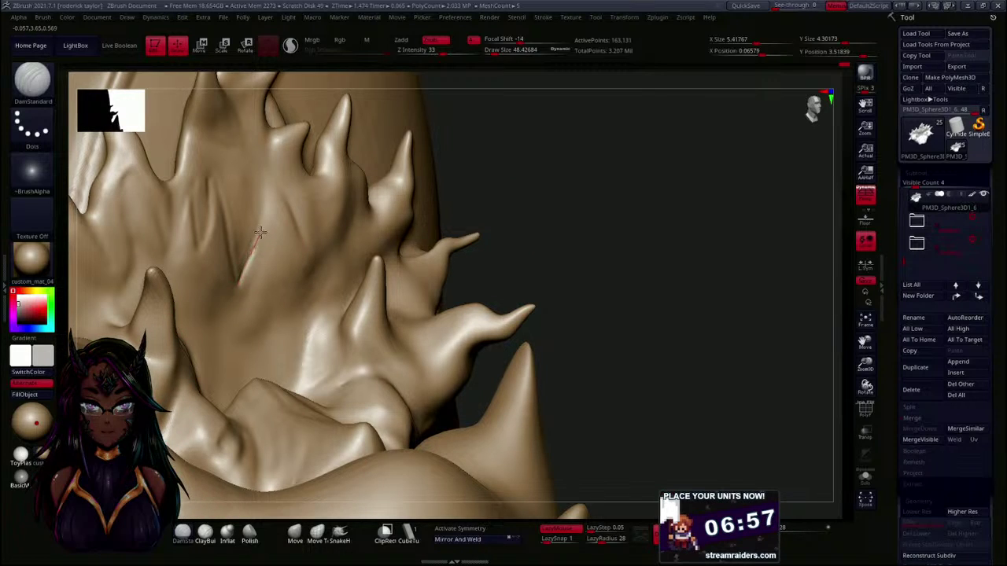
pyautogui.moveTo(265, 199); pyautogui.dragTo(266, 147)
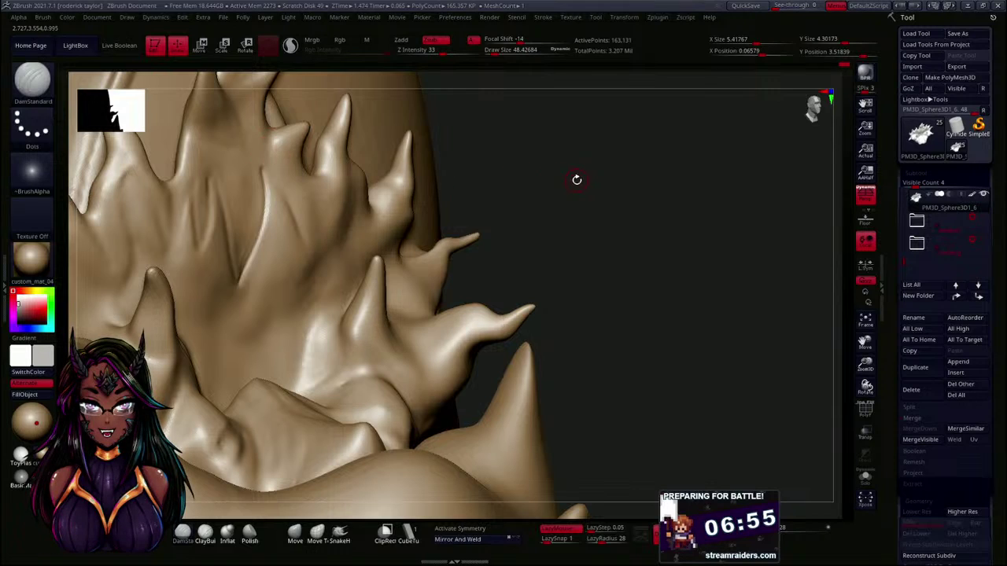
pyautogui.moveTo(577, 180); pyautogui.dragTo(371, 213)
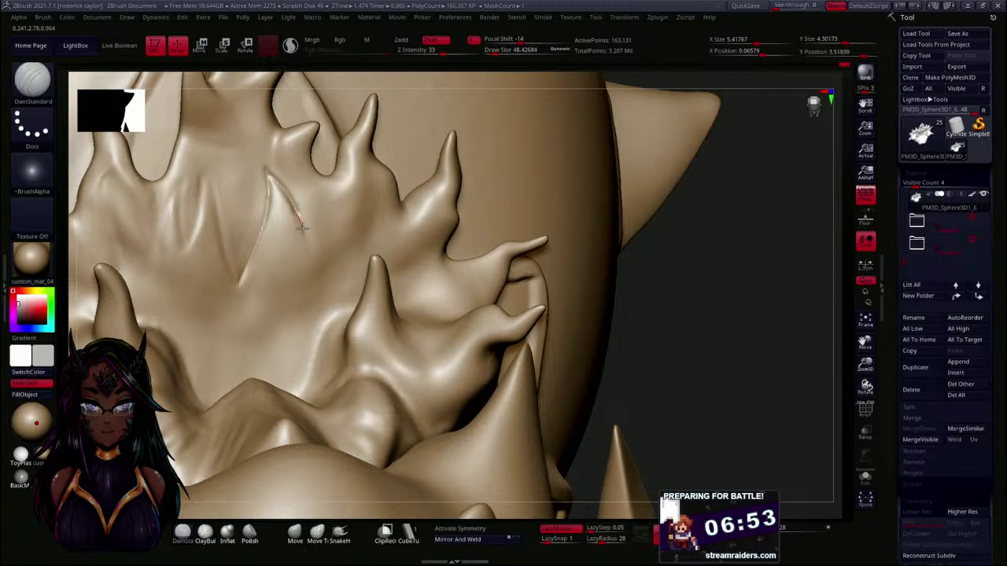
pyautogui.moveTo(301, 227); pyautogui.dragTo(307, 256)
pyautogui.moveTo(321, 297)
pyautogui.mouseDown()
pyautogui.moveTo(330, 308)
pyautogui.moveTo(301, 257)
pyautogui.mouseUp()
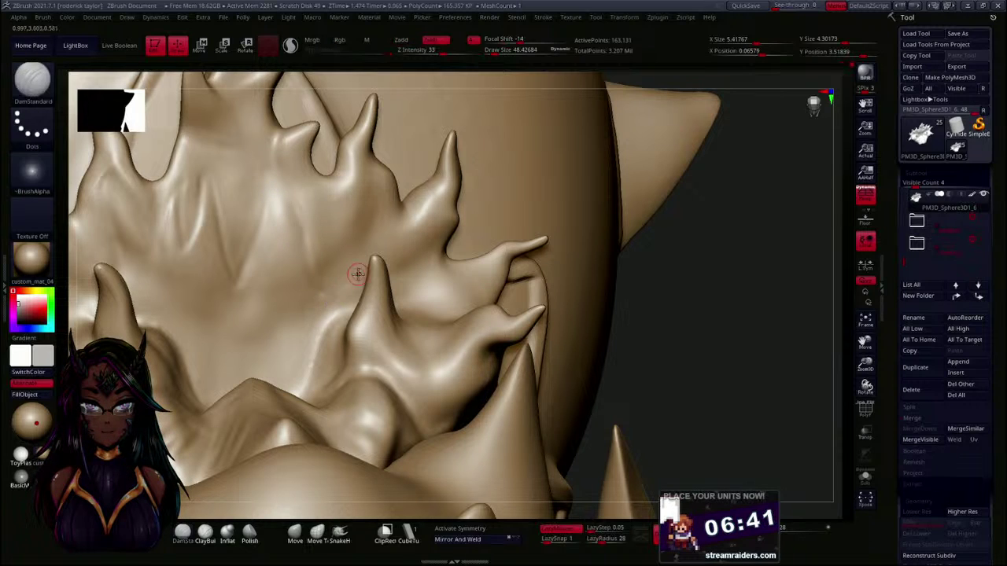
# - Carve a long curved crease from the base of the small upper spike down into the crest, and soften it
pyautogui.moveTo(681, 301)
pyautogui.mouseDown()
pyautogui.moveTo(711, 323)
pyautogui.moveTo(640, 263)
pyautogui.mouseUp()
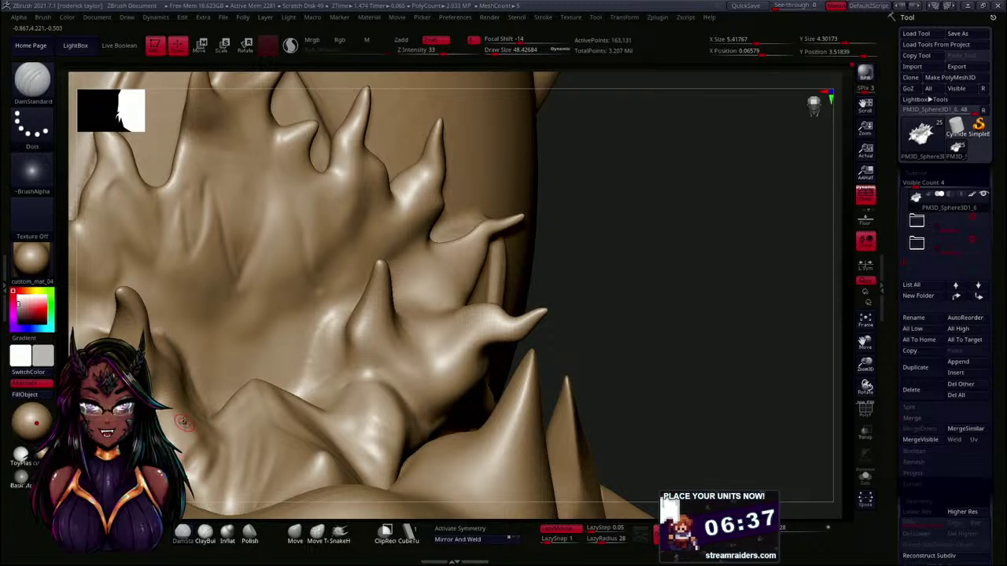
pyautogui.moveTo(645, 292); pyautogui.dragTo(639, 303)
pyautogui.moveTo(324, 281); pyautogui.dragTo(375, 210)
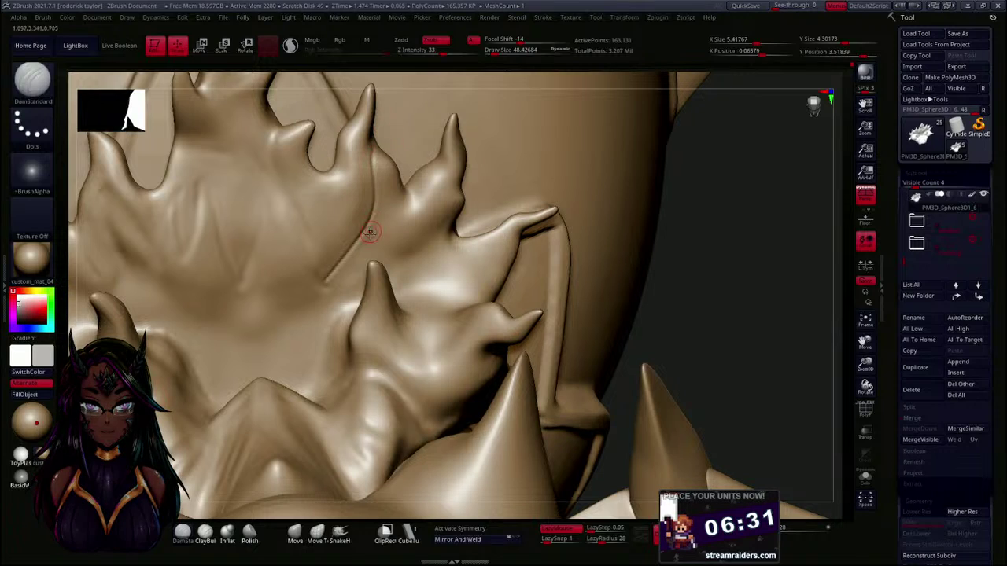
pyautogui.press('shift')
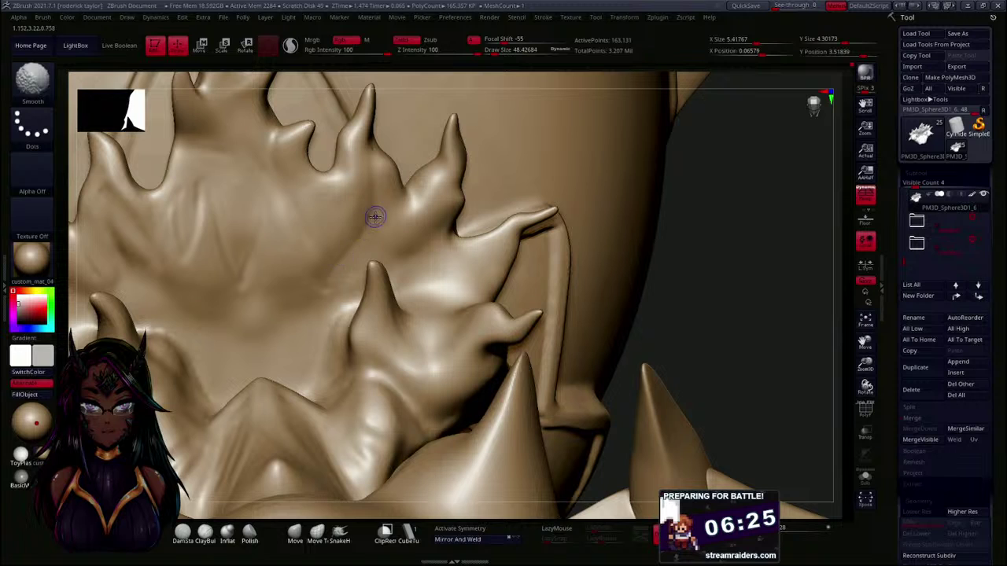
# - Carve a crease from the gap beside the outermost crest spike down toward the horn-like spike, and soften it with Smooth
pyautogui.moveTo(640, 265)
pyautogui.mouseDown()
pyautogui.moveTo(685, 273)
pyautogui.moveTo(699, 288)
pyautogui.moveTo(440, 240)
pyautogui.mouseUp()
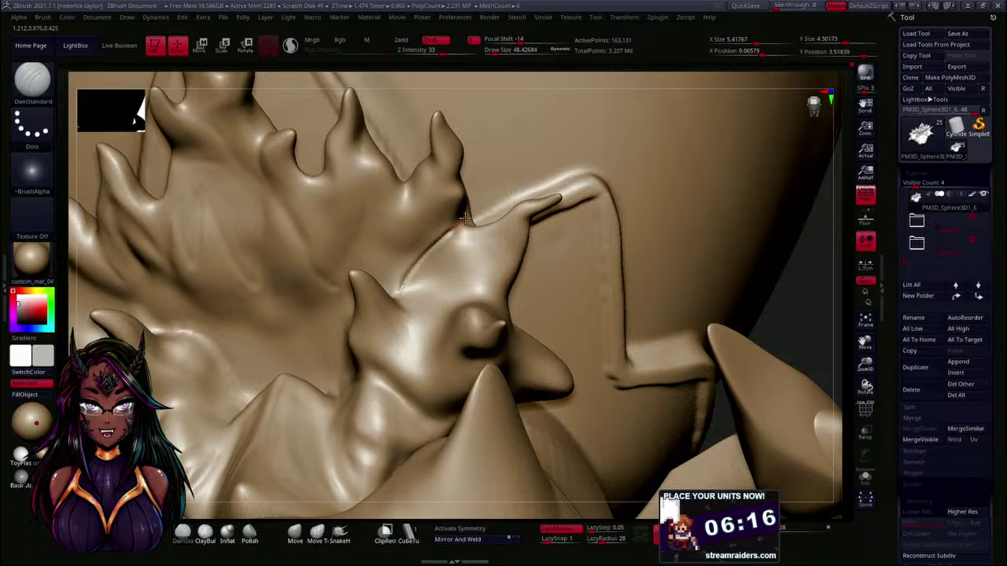
pyautogui.moveTo(798, 301); pyautogui.dragTo(602, 236)
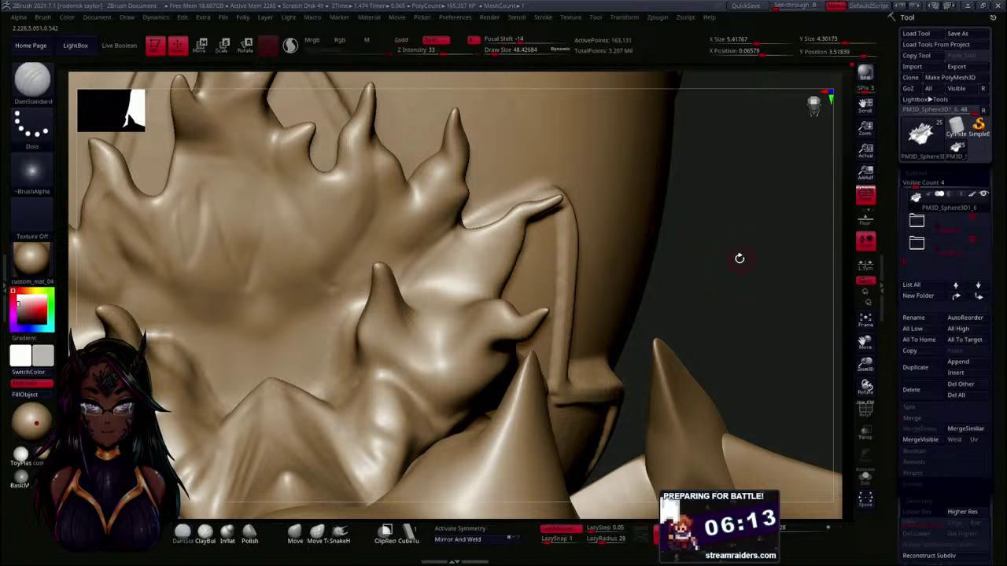
pyautogui.moveTo(739, 259); pyautogui.dragTo(721, 215)
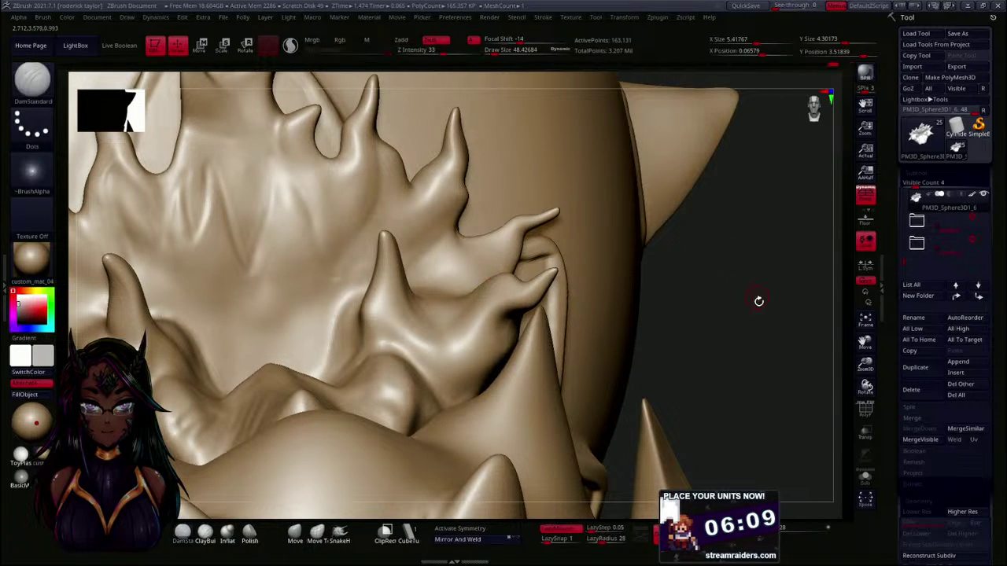
pyautogui.moveTo(760, 299); pyautogui.dragTo(659, 284)
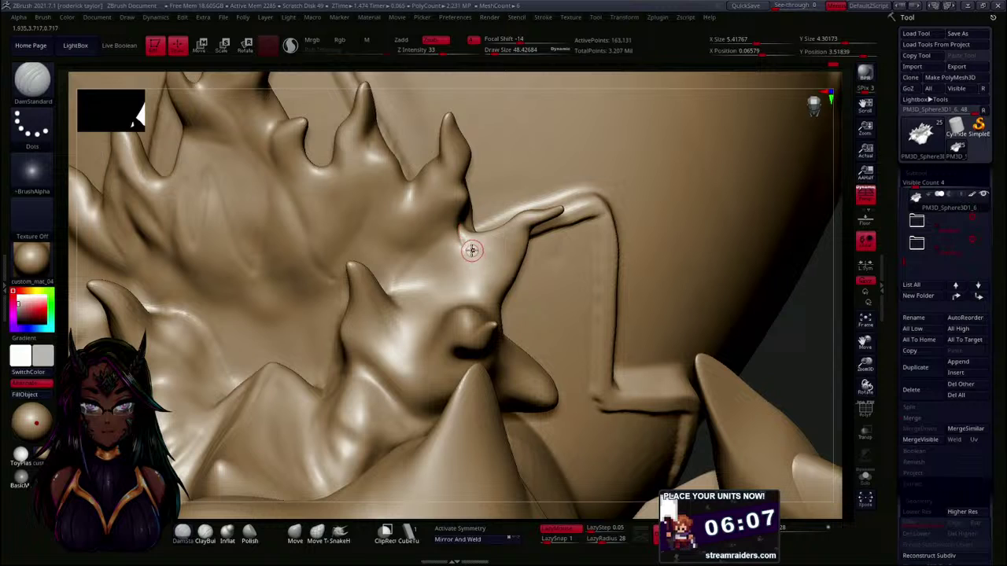
pyautogui.press('shift')
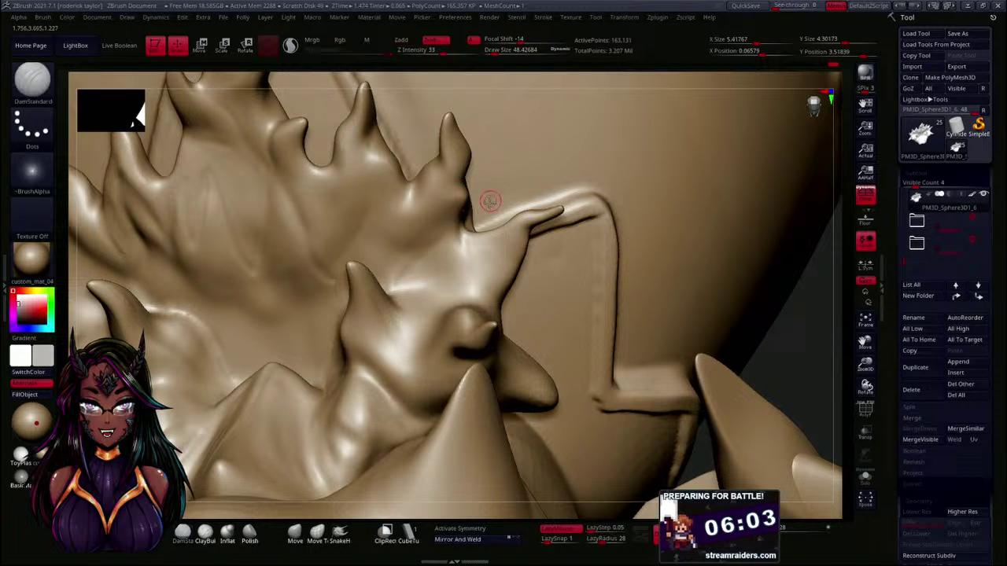
# - Carve a short curved crease across the base of the outermost upright crest spike with DamStandard, and soften it from front and side with Smooth
pyautogui.moveTo(730, 304)
pyautogui.mouseDown()
pyautogui.moveTo(800, 359)
pyautogui.moveTo(755, 331)
pyautogui.moveTo(773, 288)
pyautogui.moveTo(754, 333)
pyautogui.moveTo(762, 319)
pyautogui.moveTo(445, 250)
pyautogui.mouseUp()
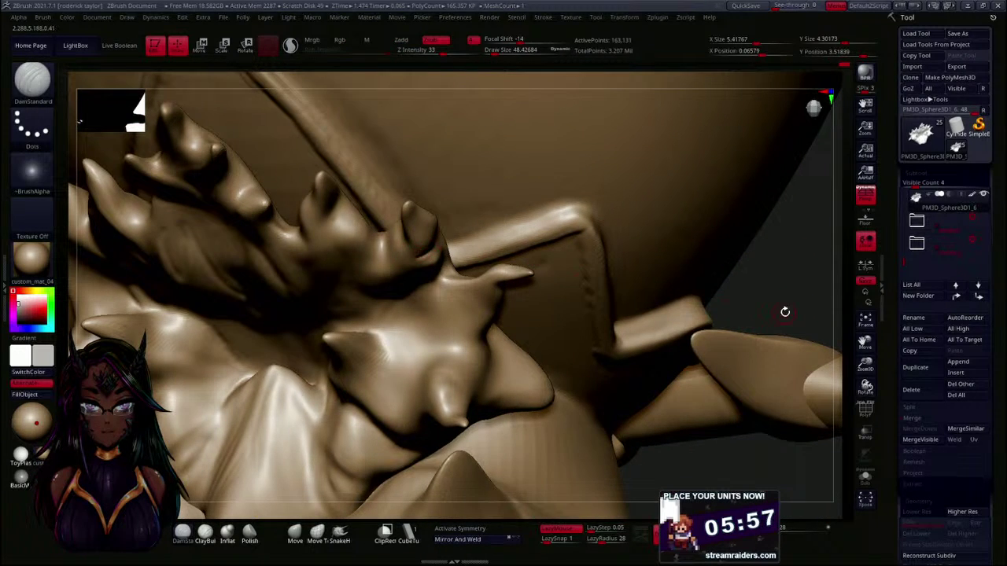
pyautogui.moveTo(784, 312); pyautogui.dragTo(716, 234)
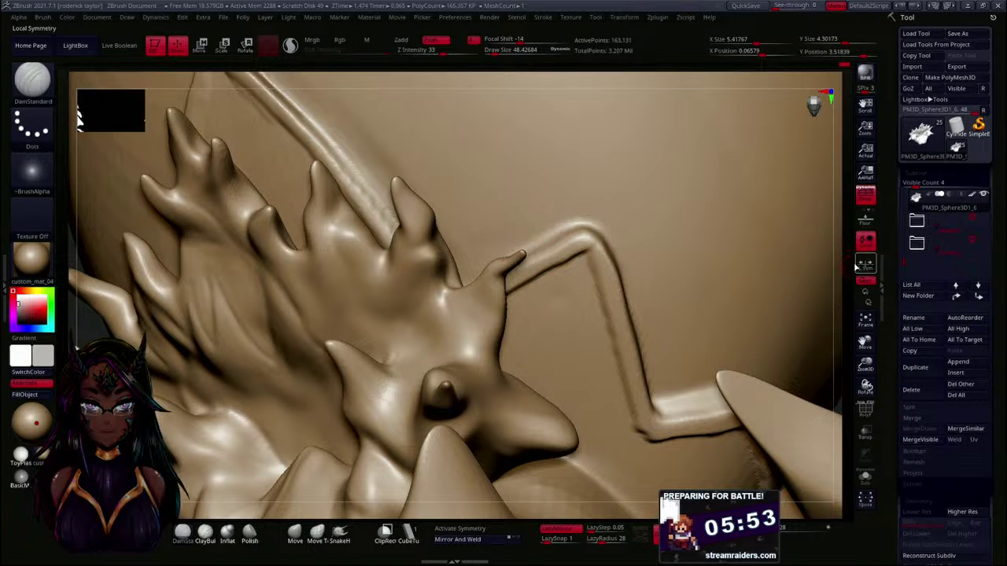
pyautogui.moveTo(568, 88)
pyautogui.mouseDown(button='right')
pyautogui.moveTo(593, 78)
pyautogui.moveTo(541, 137)
pyautogui.mouseUp(button='right')
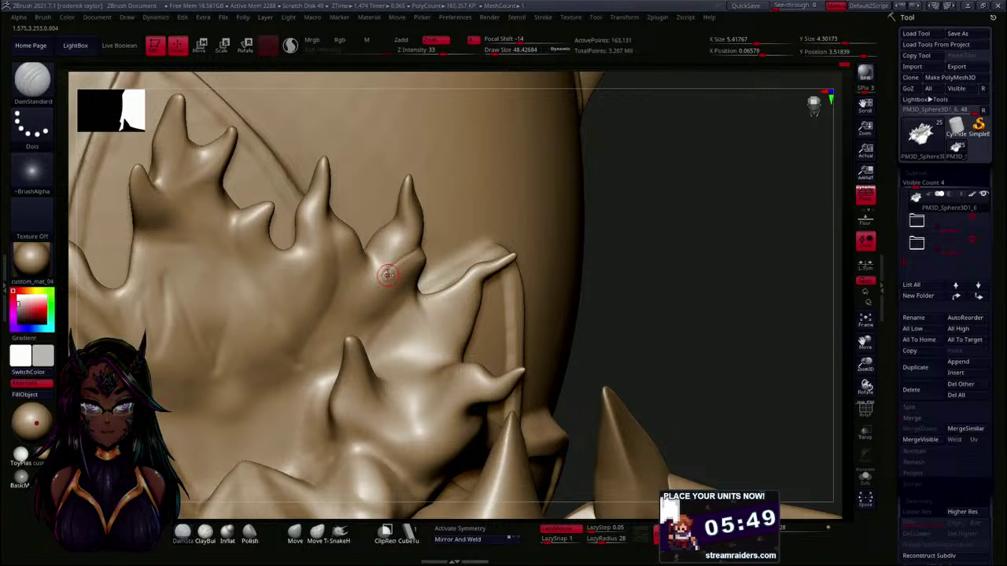
pyautogui.press('shift')
pyautogui.moveTo(710, 247)
pyautogui.mouseDown()
pyautogui.moveTo(695, 234)
pyautogui.moveTo(636, 232)
pyautogui.mouseUp()
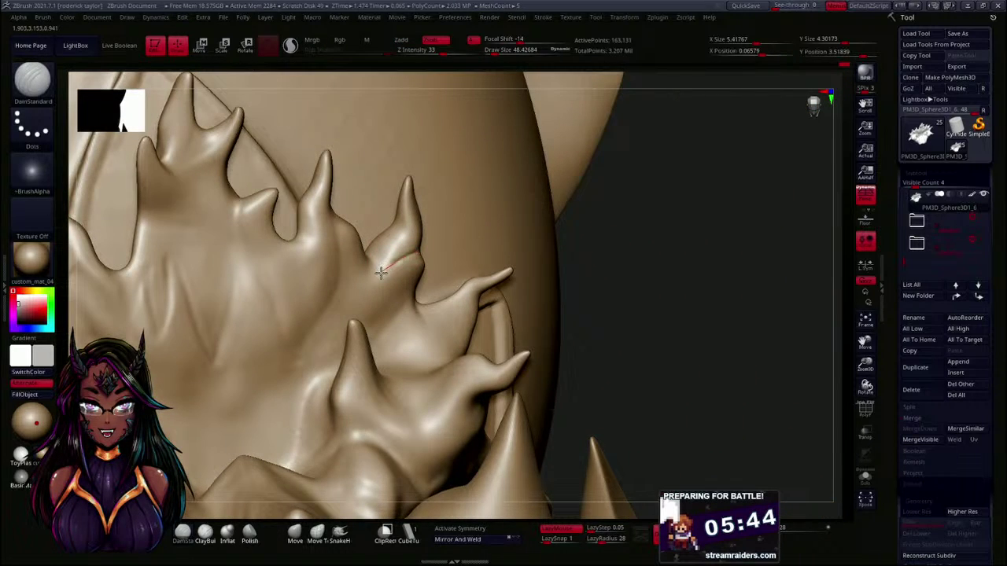
pyautogui.press('shift')
pyautogui.moveTo(668, 283)
pyautogui.mouseDown()
pyautogui.moveTo(659, 294)
pyautogui.moveTo(642, 267)
pyautogui.mouseUp()
pyautogui.press('shift')
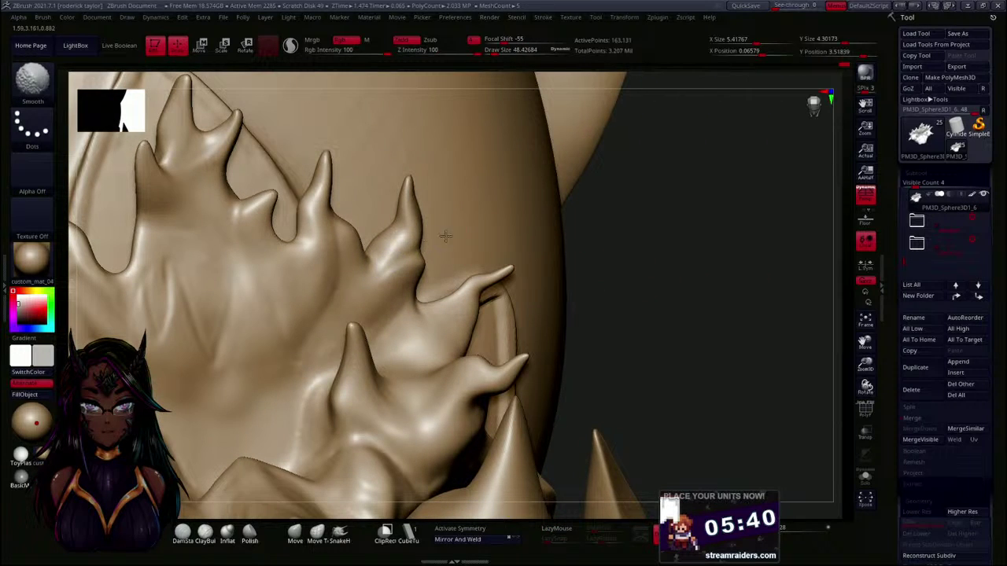
pyautogui.moveTo(717, 269)
pyautogui.mouseDown()
pyautogui.moveTo(652, 278)
pyautogui.moveTo(413, 271)
pyautogui.moveTo(427, 299)
pyautogui.mouseUp()
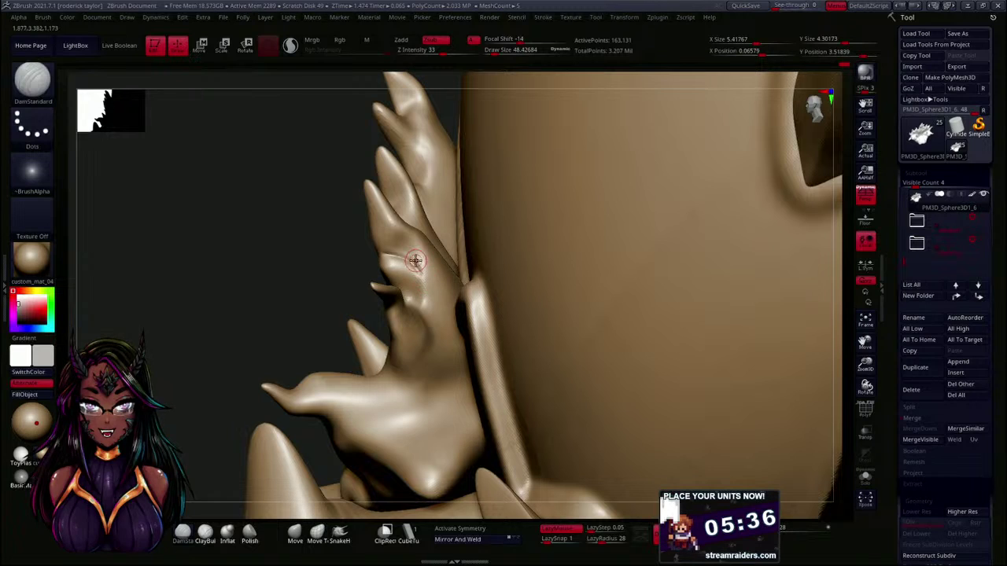
pyautogui.press('shift')
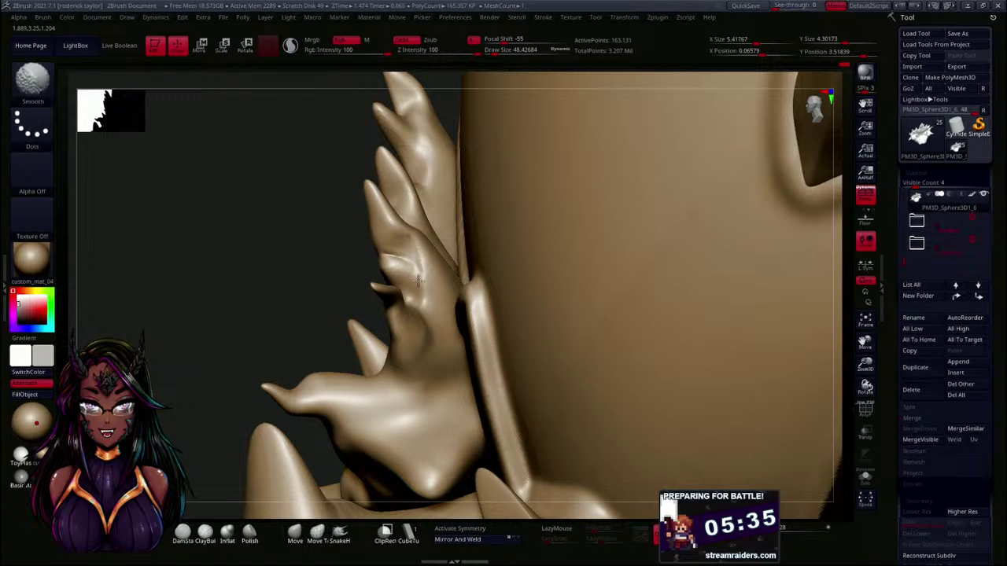
# - Carve a crease from the gap above the horn-like spike diagonally down into the crest, and soften it with Smooth
pyautogui.moveTo(189, 302); pyautogui.dragTo(301, 270)
pyautogui.moveTo(673, 292); pyautogui.dragTo(634, 301)
pyautogui.moveTo(387, 305); pyautogui.dragTo(389, 321)
pyautogui.press('shift')
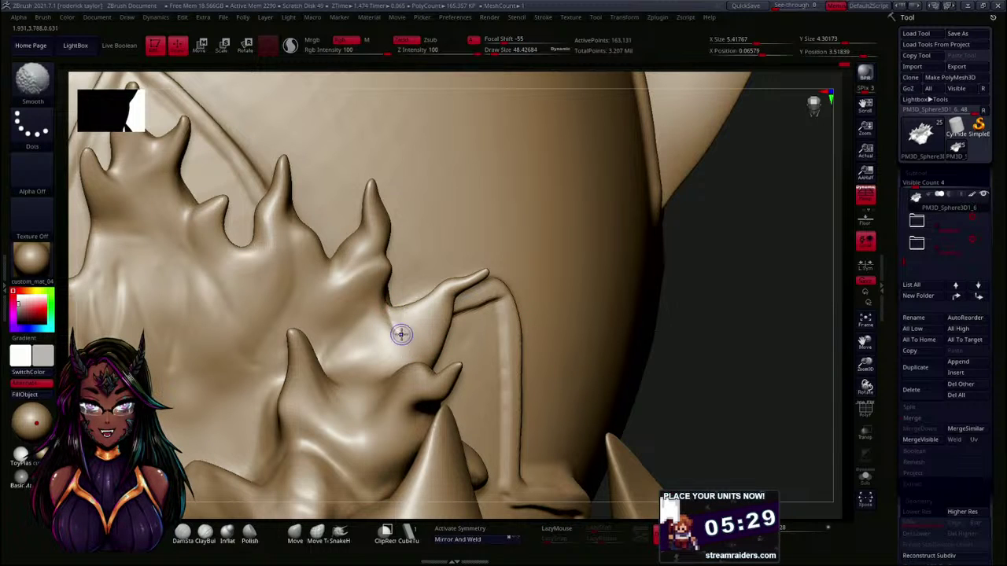
pyautogui.moveTo(744, 335)
pyautogui.mouseDown()
pyautogui.moveTo(708, 360)
pyautogui.moveTo(739, 348)
pyautogui.moveTo(740, 331)
pyautogui.moveTo(771, 322)
pyautogui.moveTo(771, 304)
pyautogui.moveTo(638, 303)
pyautogui.mouseUp()
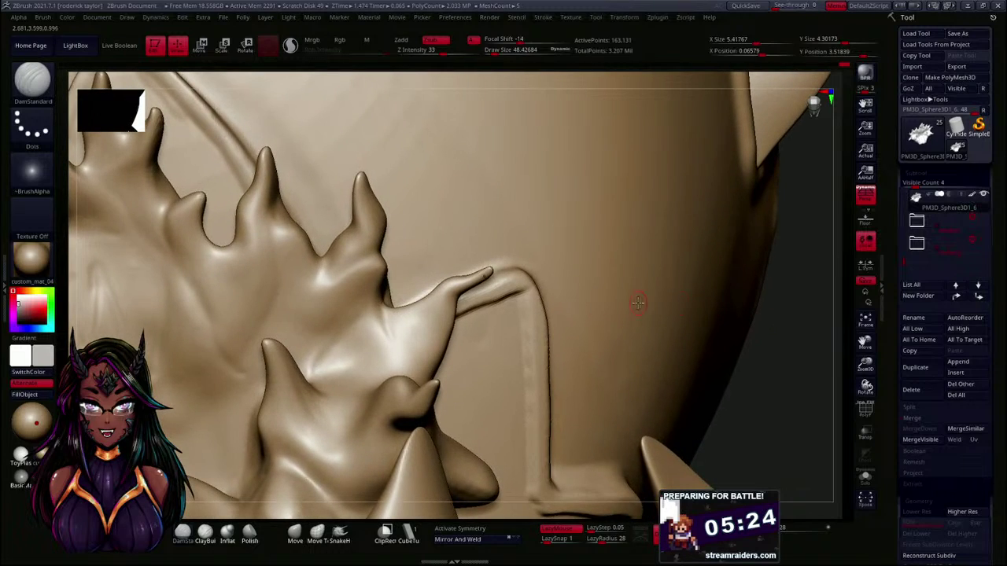
pyautogui.moveTo(382, 297); pyautogui.dragTo(403, 281)
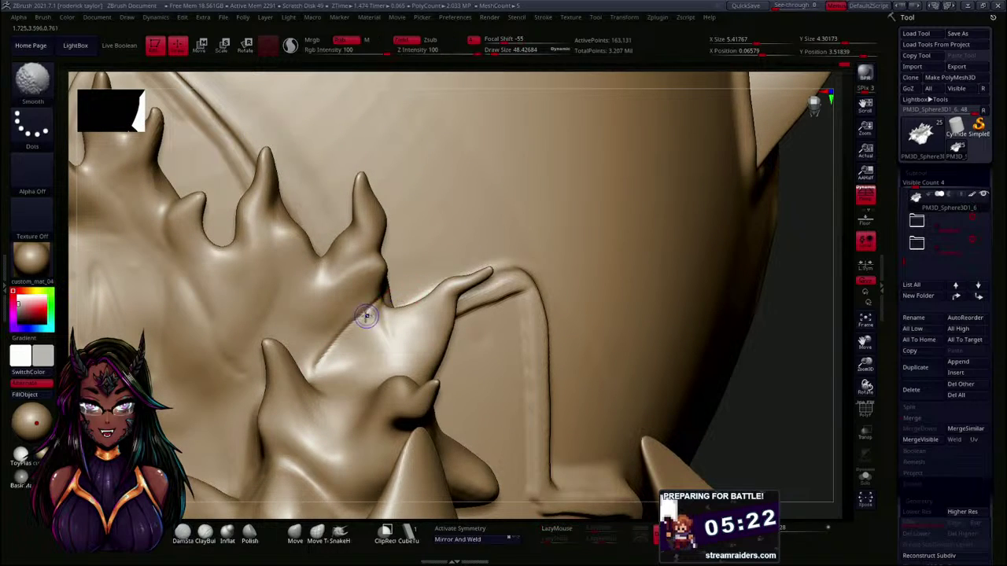
pyautogui.keyDown('shift'); pyautogui.moveTo(371, 317); pyautogui.dragTo(351, 316); pyautogui.keyUp('shift')
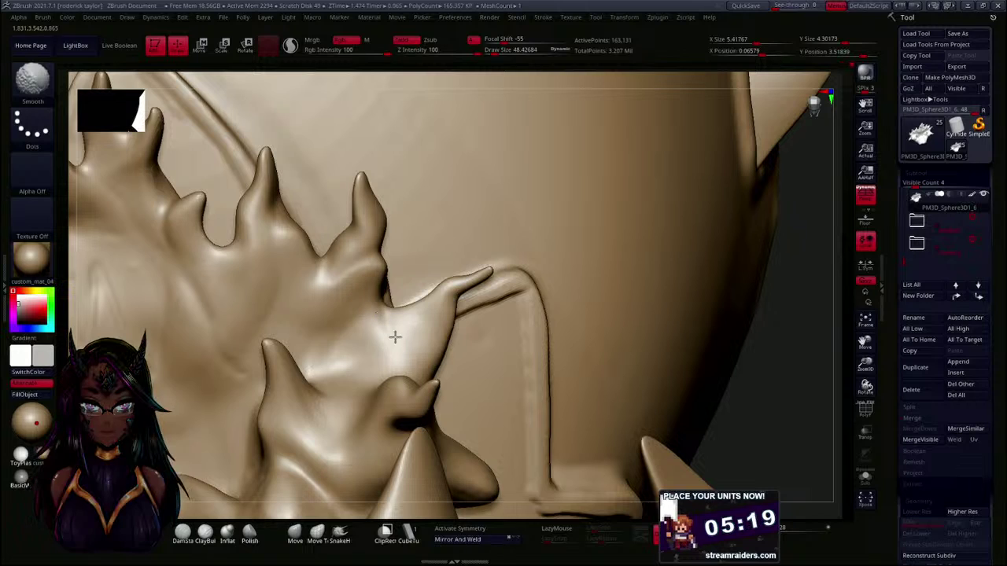
# - Sharpen the short crease under the outermost upright spike with DamStandard, and smooth the surface around it
pyautogui.moveTo(776, 366)
pyautogui.mouseDown()
pyautogui.moveTo(789, 361)
pyautogui.moveTo(774, 325)
pyautogui.moveTo(787, 346)
pyautogui.moveTo(732, 336)
pyautogui.moveTo(728, 307)
pyautogui.moveTo(722, 362)
pyautogui.moveTo(690, 316)
pyautogui.mouseUp()
pyautogui.moveTo(625, 303)
pyautogui.mouseDown()
pyautogui.moveTo(612, 288)
pyautogui.moveTo(627, 294)
pyautogui.moveTo(654, 277)
pyautogui.moveTo(636, 259)
pyautogui.moveTo(636, 278)
pyautogui.moveTo(613, 219)
pyautogui.mouseUp()
pyautogui.press('shift')
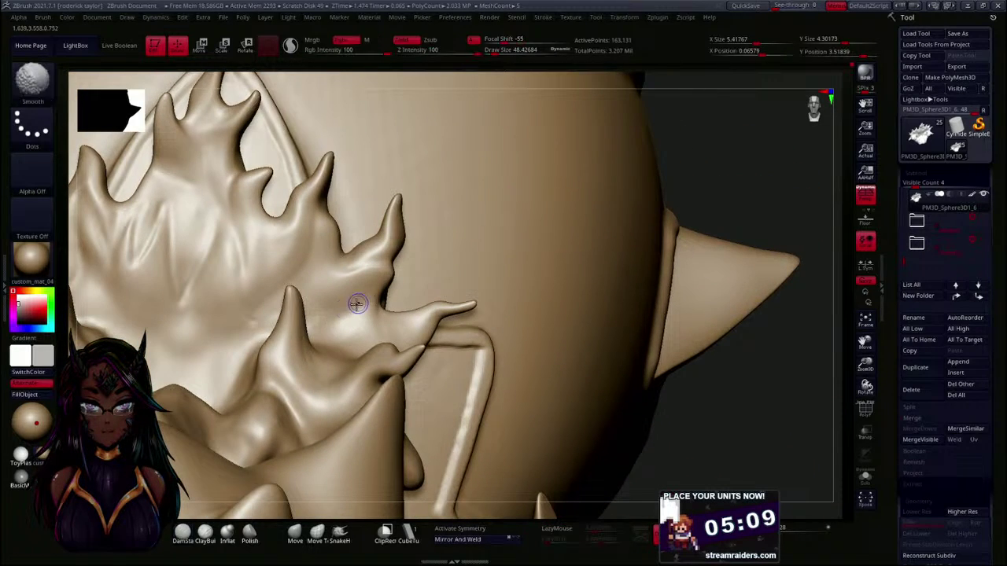
pyautogui.moveTo(716, 188)
pyautogui.mouseDown()
pyautogui.moveTo(735, 185)
pyautogui.moveTo(600, 202)
pyautogui.moveTo(540, 238)
pyautogui.moveTo(546, 319)
pyautogui.moveTo(348, 284)
pyautogui.mouseUp()
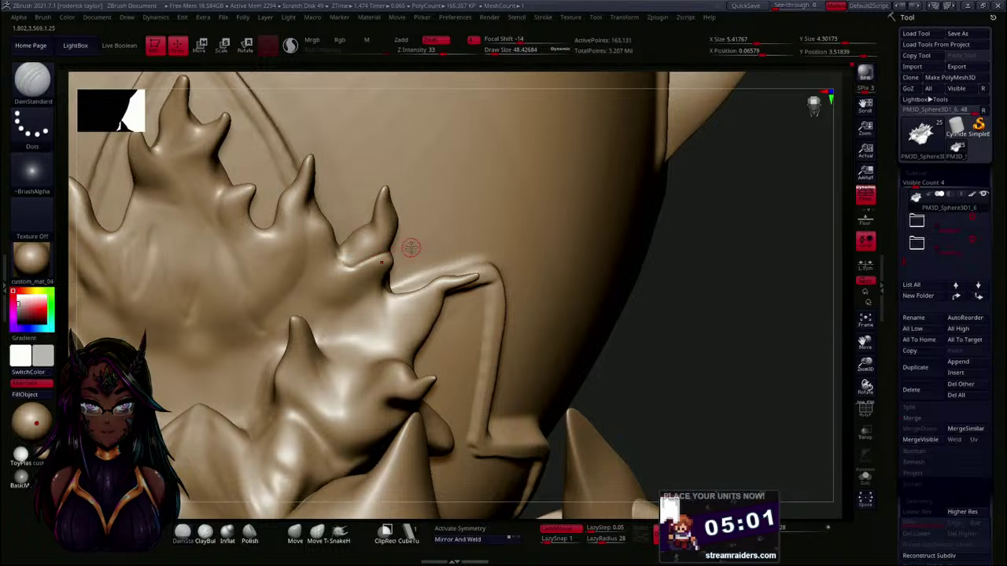
pyautogui.press('shift')
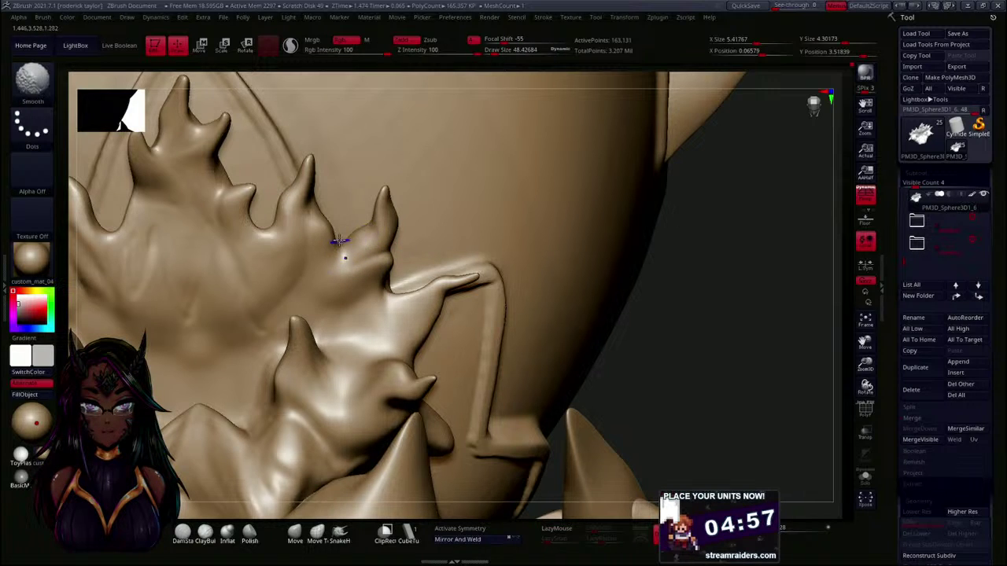
# - Pull a small pointed barb out below the outermost upright spike with the Move brush at a draw size of about 77
pyautogui.moveTo(719, 335)
pyautogui.mouseDown()
pyautogui.moveTo(718, 311)
pyautogui.moveTo(499, 228)
pyautogui.mouseUp()
pyautogui.click(293, 532)
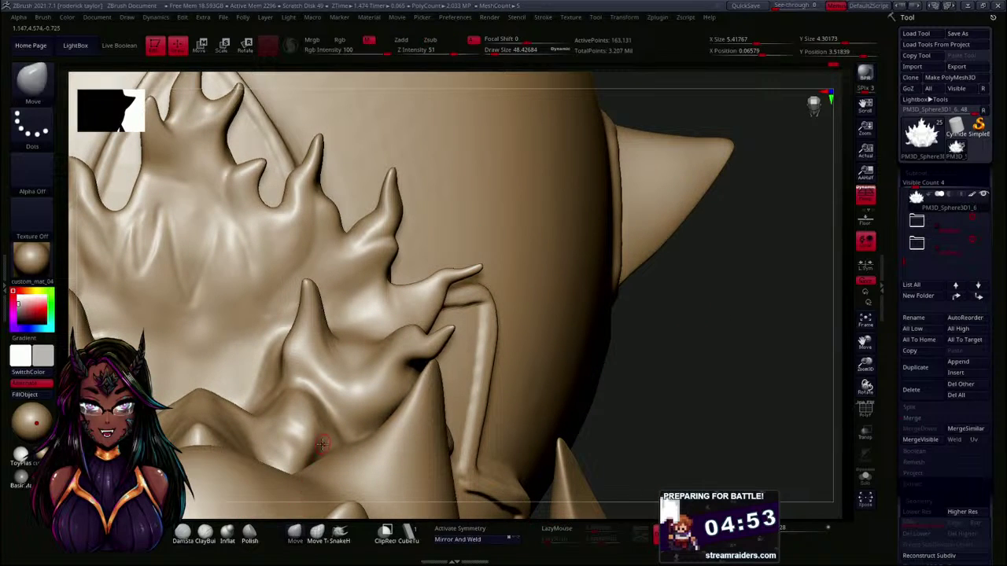
pyautogui.press('s')
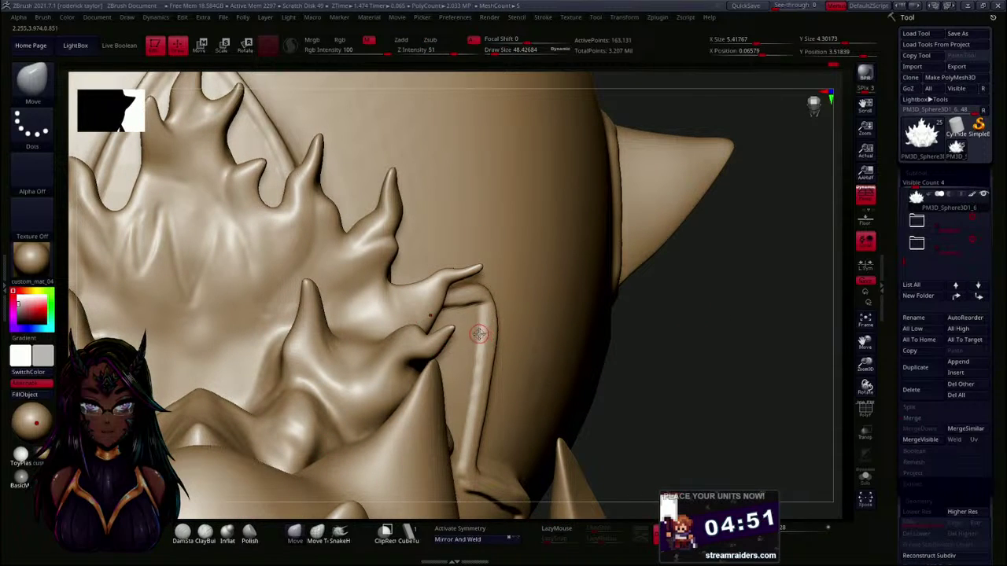
pyautogui.moveTo(477, 328); pyautogui.dragTo(496, 328)
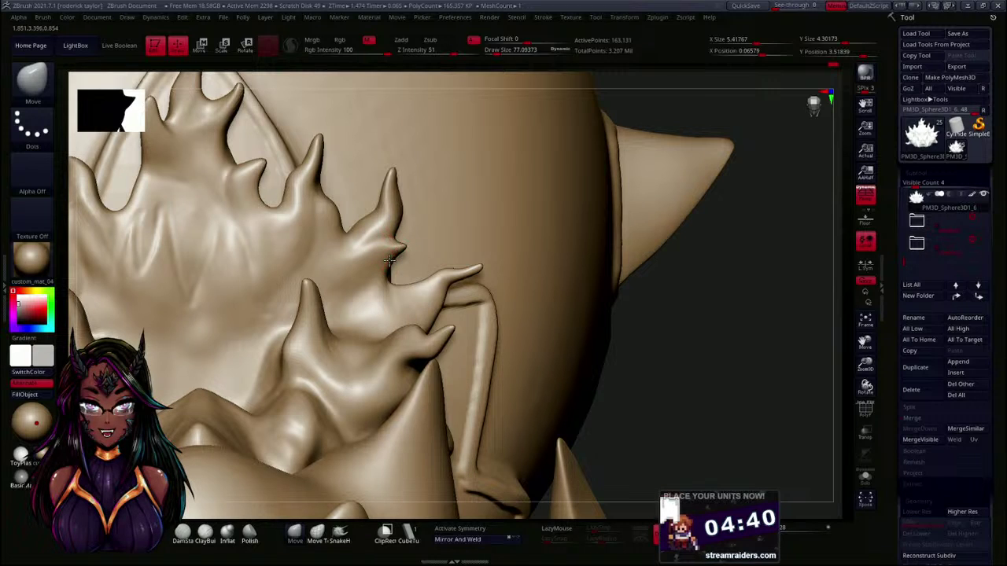
pyautogui.press('shift')
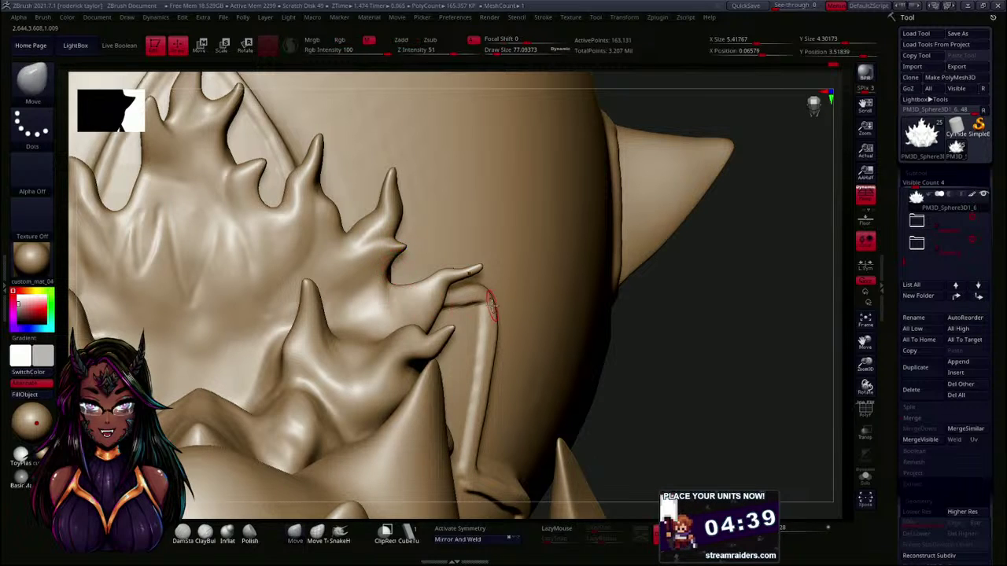
# - Refine the new barb's tip and the curved gap beneath it with Move and Smooth
pyautogui.moveTo(729, 383); pyautogui.dragTo(711, 335)
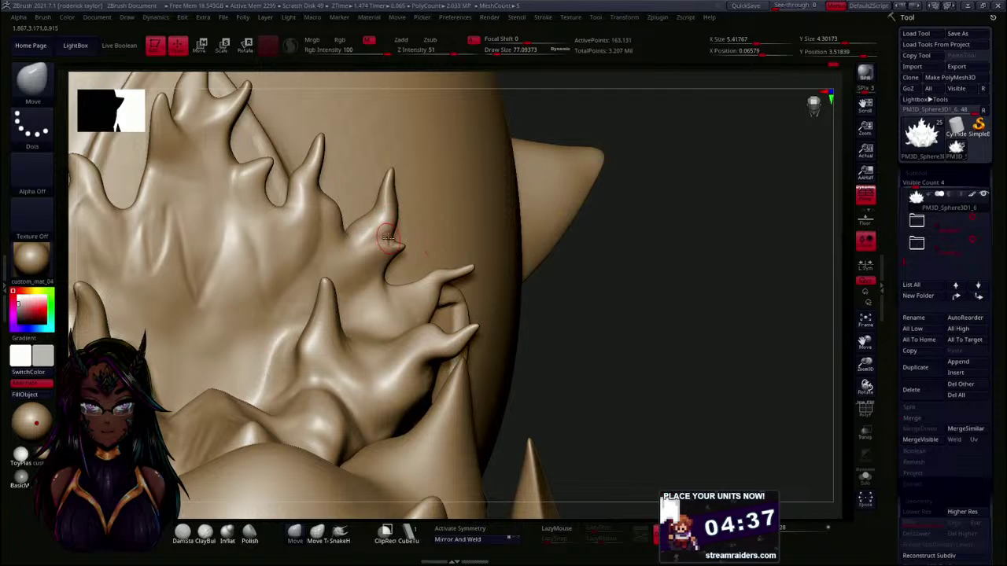
pyautogui.keyDown('shift'); pyautogui.moveTo(392, 225); pyautogui.dragTo(391, 213); pyautogui.keyUp('shift')
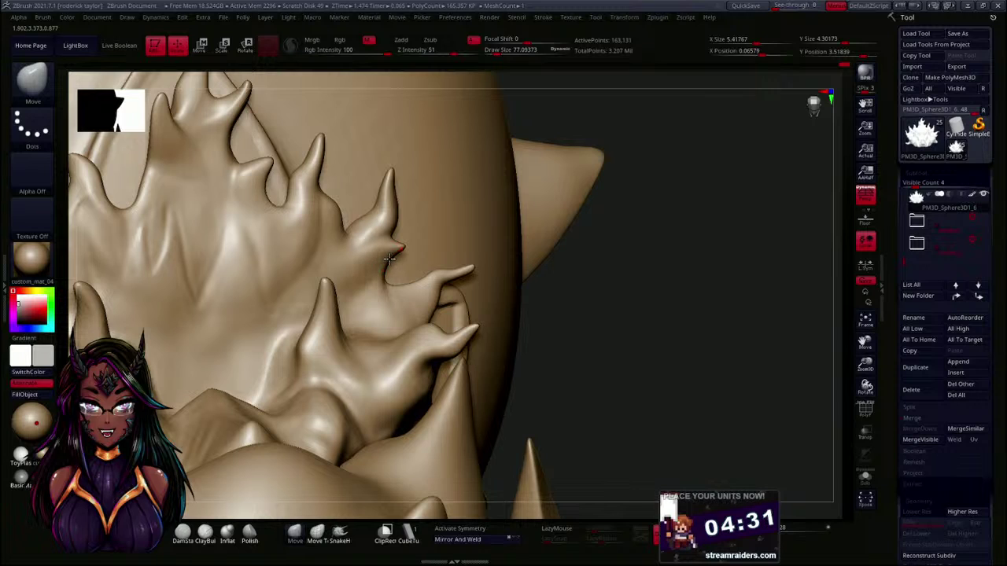
pyautogui.moveTo(382, 259); pyautogui.dragTo(417, 270)
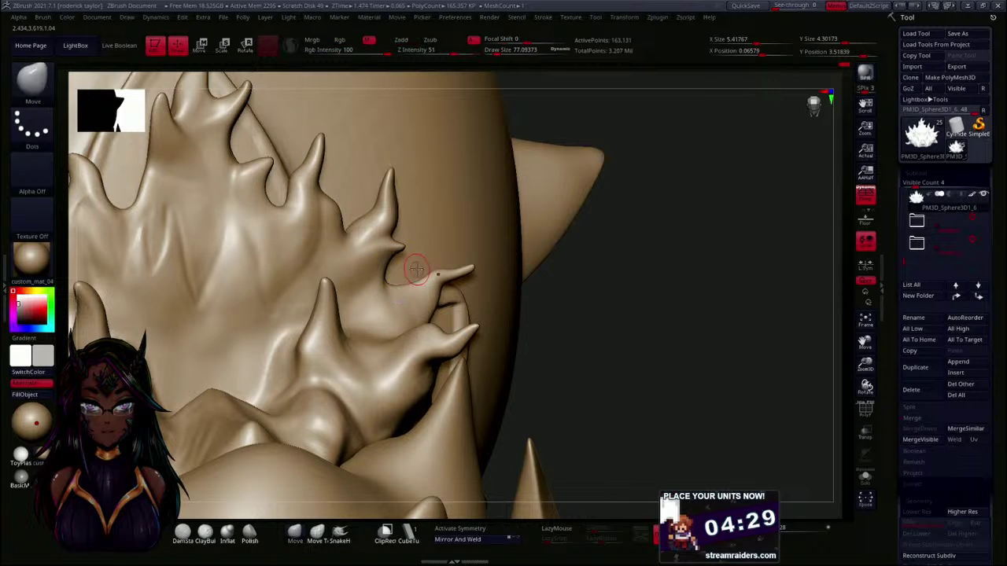
pyautogui.moveTo(649, 313); pyautogui.dragTo(639, 309)
pyautogui.keyDown('shift'); pyautogui.moveTo(380, 258); pyautogui.dragTo(389, 256); pyautogui.keyUp('shift')
pyautogui.moveTo(694, 315); pyautogui.dragTo(685, 314)
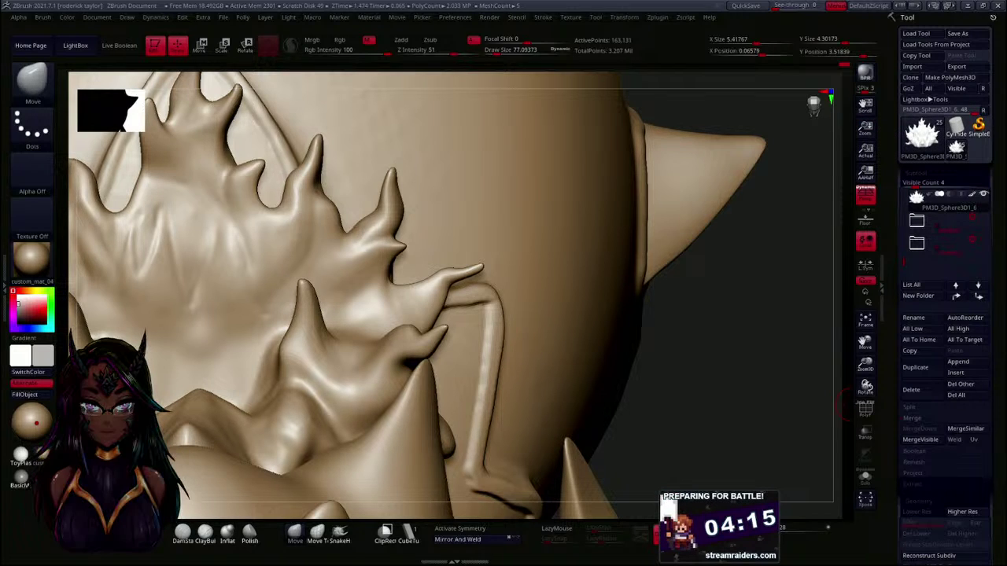
# - Pull a second small barb out of the crest edge between the two outer upright spikes, and smooth its base
pyautogui.moveTo(709, 350)
pyautogui.mouseDown()
pyautogui.moveTo(638, 337)
pyautogui.moveTo(638, 283)
pyautogui.moveTo(629, 312)
pyautogui.moveTo(637, 303)
pyautogui.moveTo(595, 240)
pyautogui.moveTo(603, 272)
pyautogui.moveTo(613, 242)
pyautogui.moveTo(622, 315)
pyautogui.moveTo(620, 281)
pyautogui.moveTo(609, 283)
pyautogui.mouseUp()
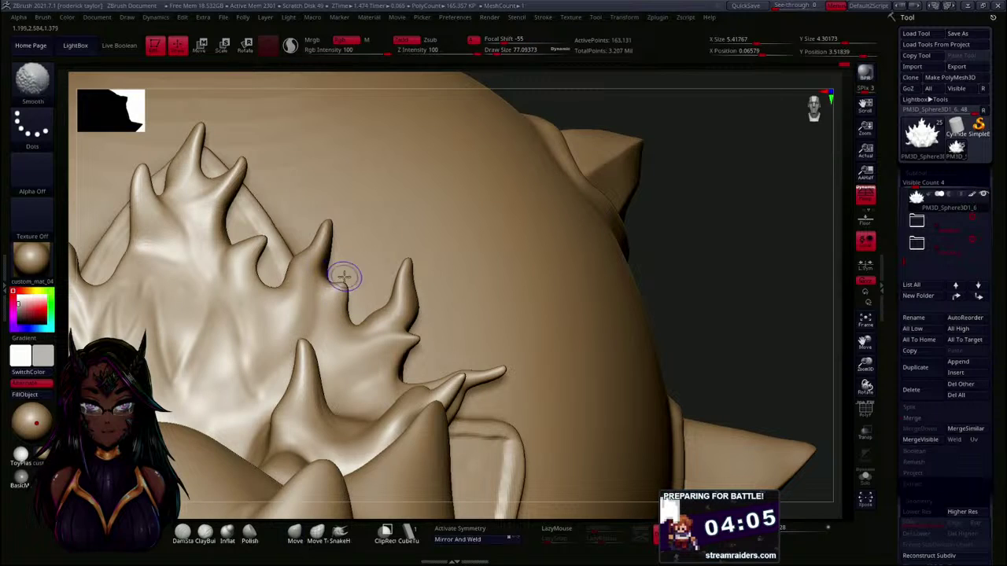
pyautogui.press('shift')
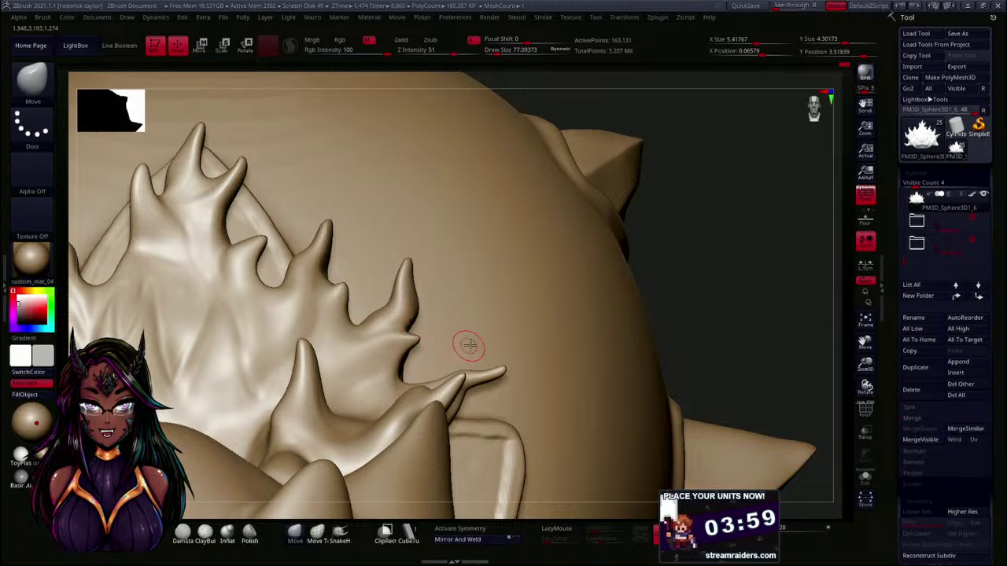
pyautogui.moveTo(704, 310)
pyautogui.mouseDown()
pyautogui.moveTo(705, 275)
pyautogui.moveTo(645, 288)
pyautogui.moveTo(580, 267)
pyautogui.moveTo(580, 242)
pyautogui.moveTo(546, 240)
pyautogui.moveTo(543, 271)
pyautogui.mouseUp()
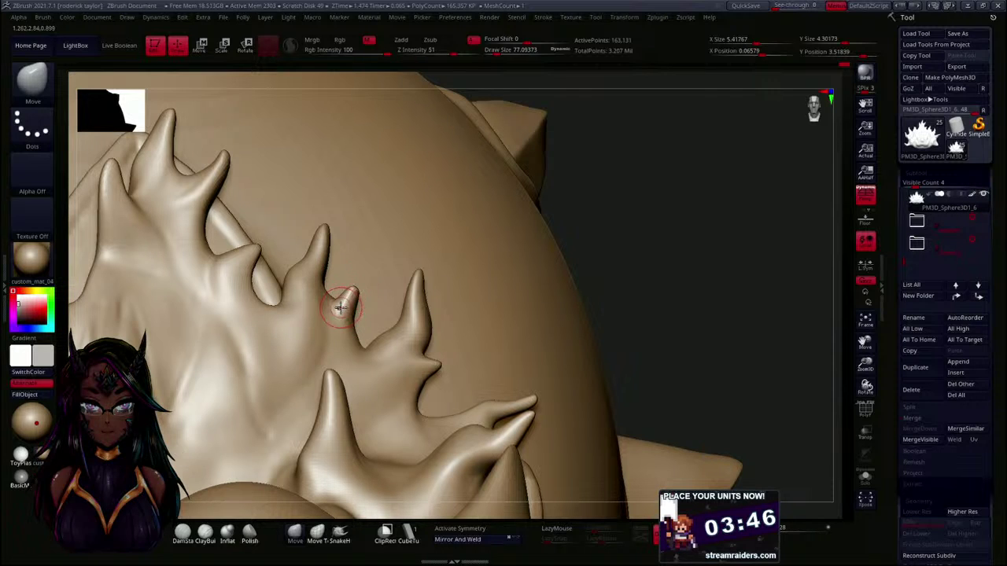
pyautogui.press('shift')
pyautogui.moveTo(690, 252); pyautogui.dragTo(642, 275)
pyautogui.press('shift')
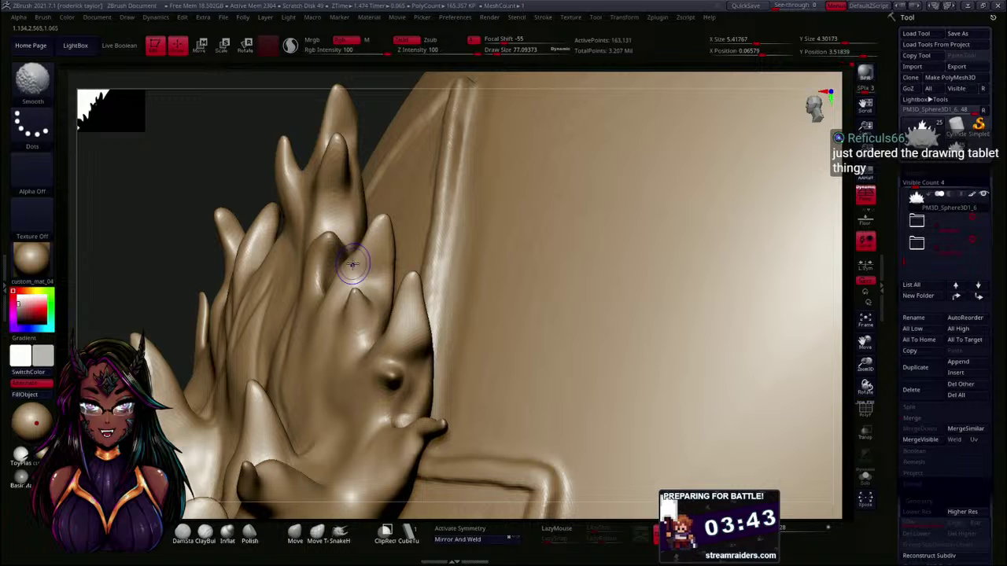
# - Shape the second barb into a clearer point with Move, and smooth the first barb below the outermost upright spike
pyautogui.moveTo(162, 254)
pyautogui.mouseDown()
pyautogui.moveTo(162, 227)
pyautogui.moveTo(188, 228)
pyautogui.mouseUp()
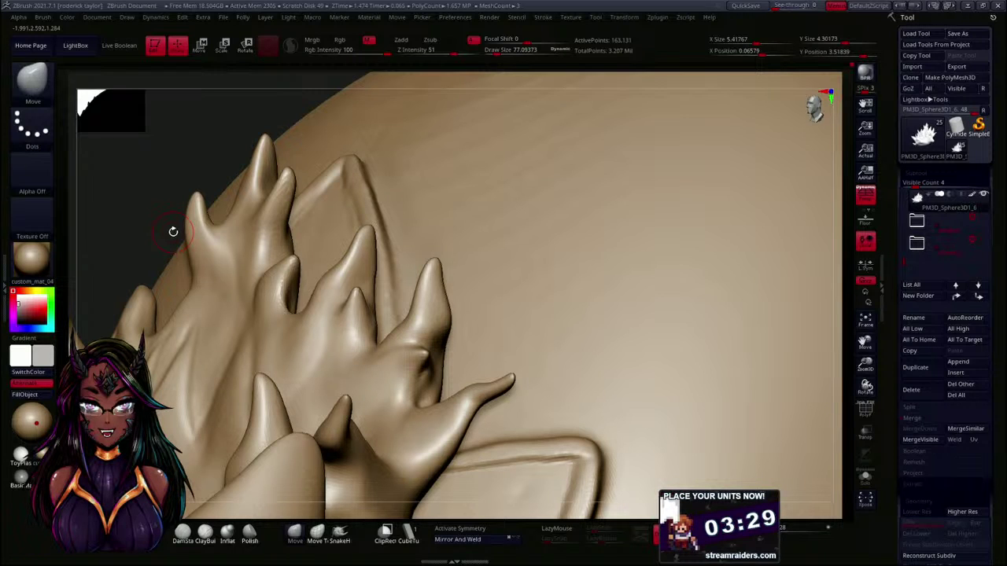
pyautogui.moveTo(134, 247); pyautogui.dragTo(289, 308)
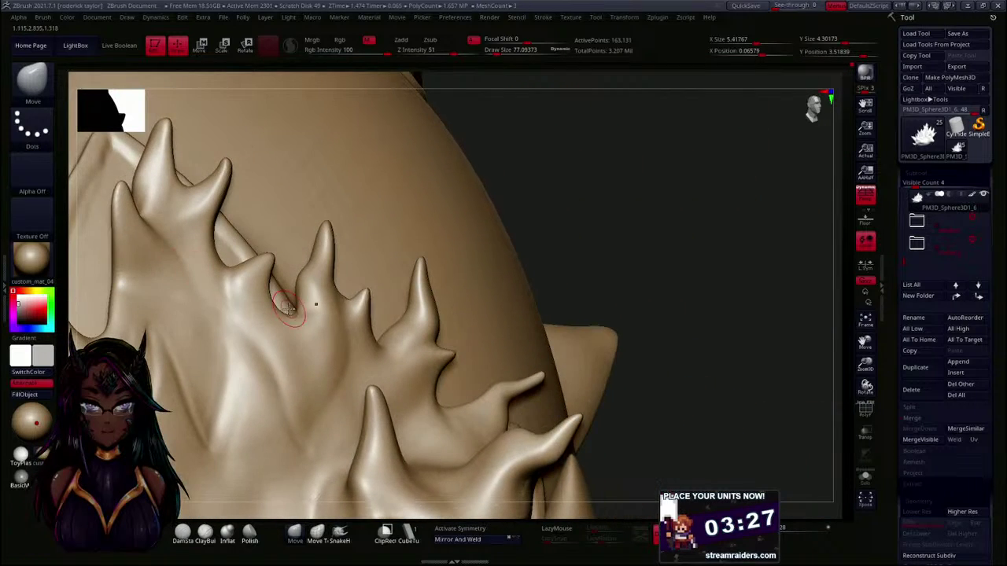
pyautogui.moveTo(585, 239)
pyautogui.mouseDown()
pyautogui.moveTo(605, 231)
pyautogui.moveTo(611, 245)
pyautogui.moveTo(643, 216)
pyautogui.moveTo(665, 244)
pyautogui.moveTo(696, 336)
pyautogui.moveTo(684, 335)
pyautogui.mouseUp()
pyautogui.moveTo(425, 332)
pyautogui.keyDown('shift'); pyautogui.mouseDown()
pyautogui.moveTo(404, 338)
pyautogui.moveTo(429, 290)
pyautogui.mouseUp(); pyautogui.keyUp('shift')
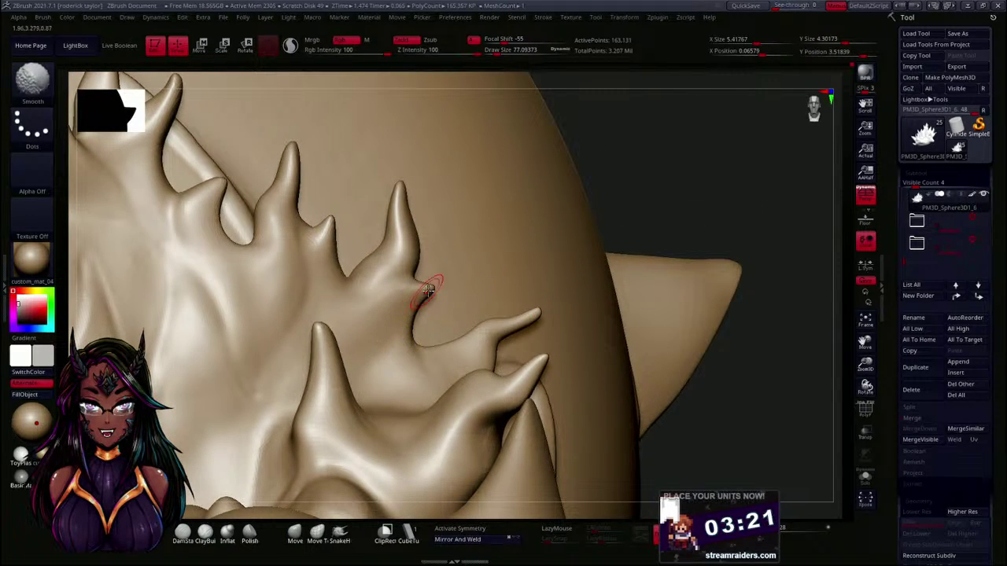
# - Reshape the horn-like spike into a straighter, tapered point with Move, and smooth its base
pyautogui.moveTo(674, 218); pyautogui.dragTo(643, 324)
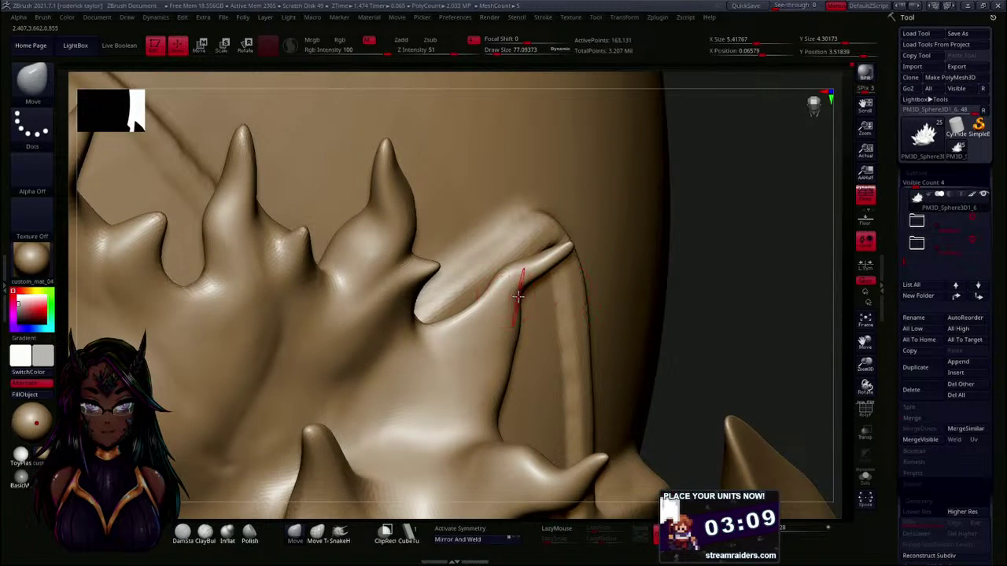
pyautogui.moveTo(502, 307)
pyautogui.keyDown('shift'); pyautogui.mouseDown()
pyautogui.moveTo(524, 284)
pyautogui.moveTo(453, 344)
pyautogui.mouseUp(); pyautogui.keyUp('shift')
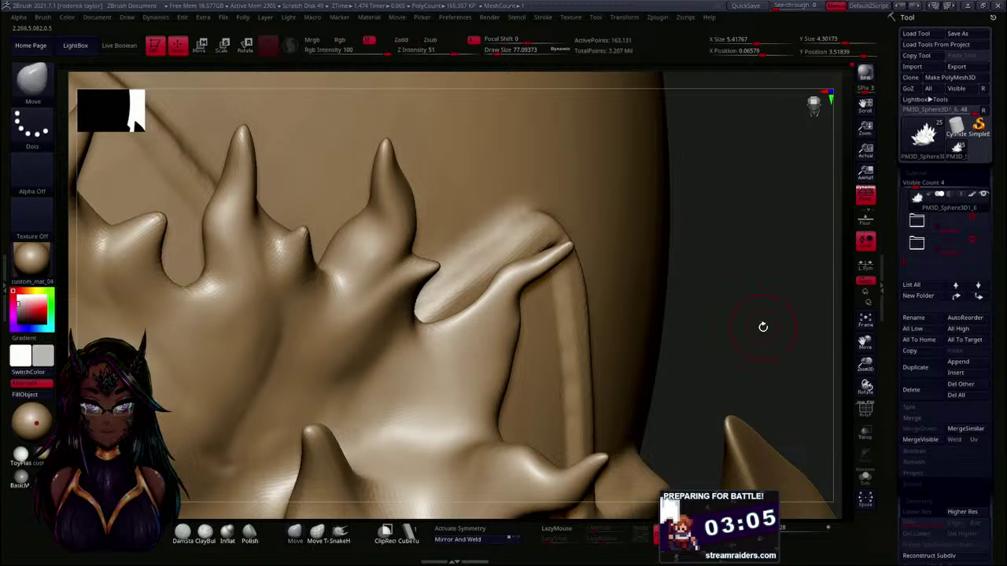
pyautogui.moveTo(825, 326); pyautogui.dragTo(769, 302)
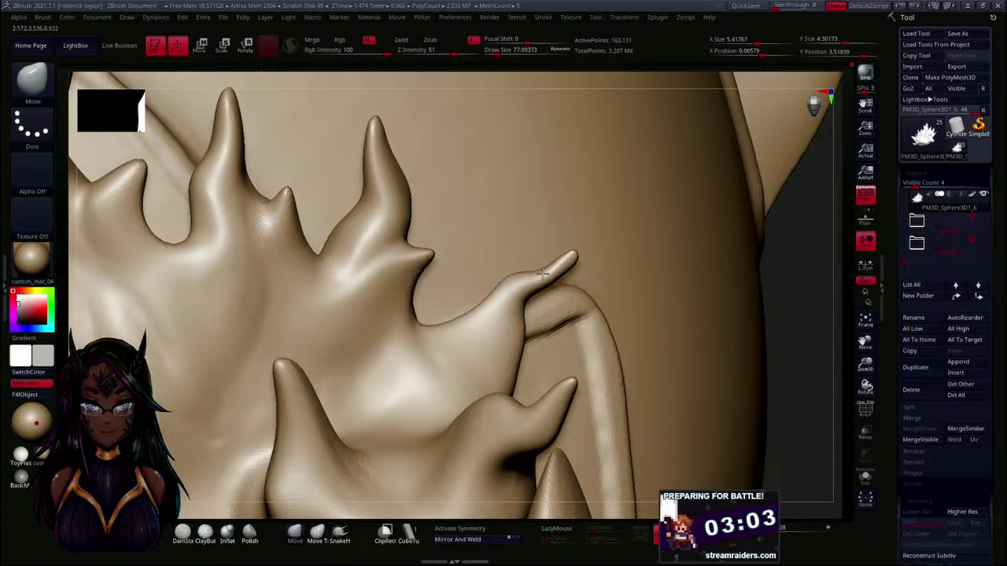
pyautogui.moveTo(535, 281)
pyautogui.keyDown('shift'); pyautogui.mouseDown()
pyautogui.moveTo(582, 245)
pyautogui.moveTo(559, 272)
pyautogui.moveTo(568, 261)
pyautogui.moveTo(580, 282)
pyautogui.mouseUp(); pyautogui.keyUp('shift')
pyautogui.moveTo(790, 323); pyautogui.dragTo(771, 281)
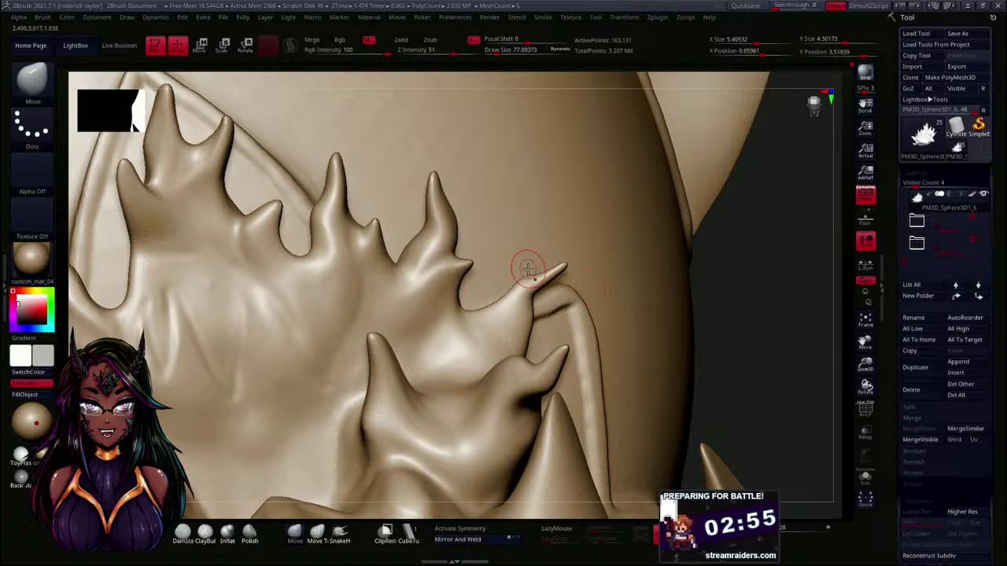
pyautogui.moveTo(520, 279); pyautogui.dragTo(520, 270)
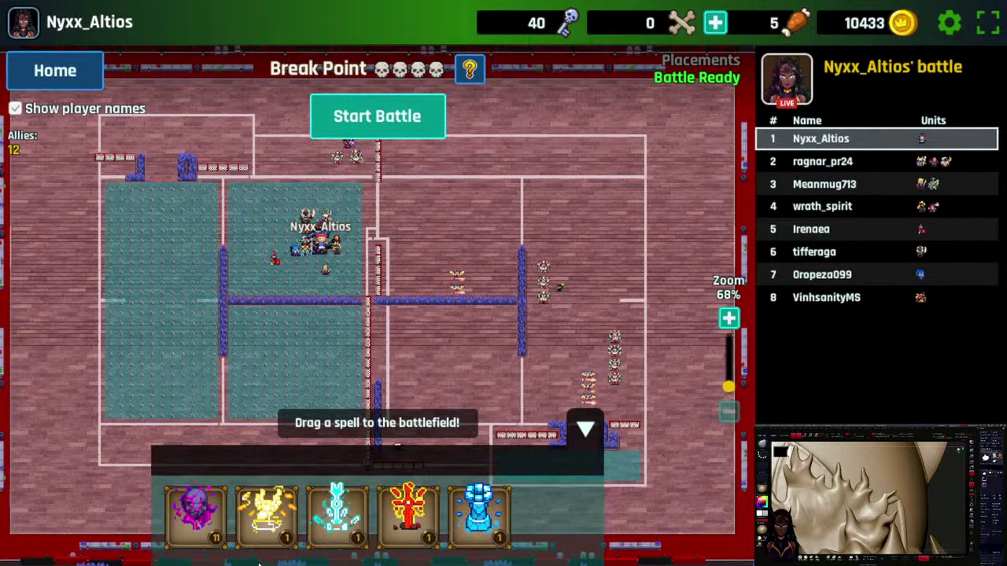
# - Switch to the Stream Raiders game, place the purple spell on the battlefield, and start the battle
pyautogui.moveTo(199, 550); pyautogui.dragTo(361, 136)
pyautogui.click(360, 136)
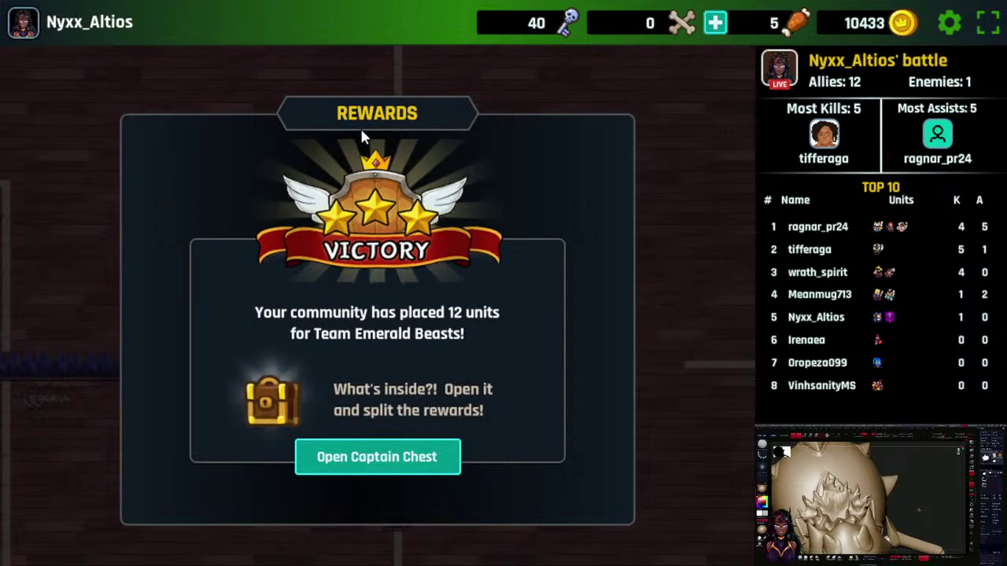
# - Open the Captain Chest and choose the second listed viewer as winner of the two Bomber scrolls
pyautogui.click(397, 462)
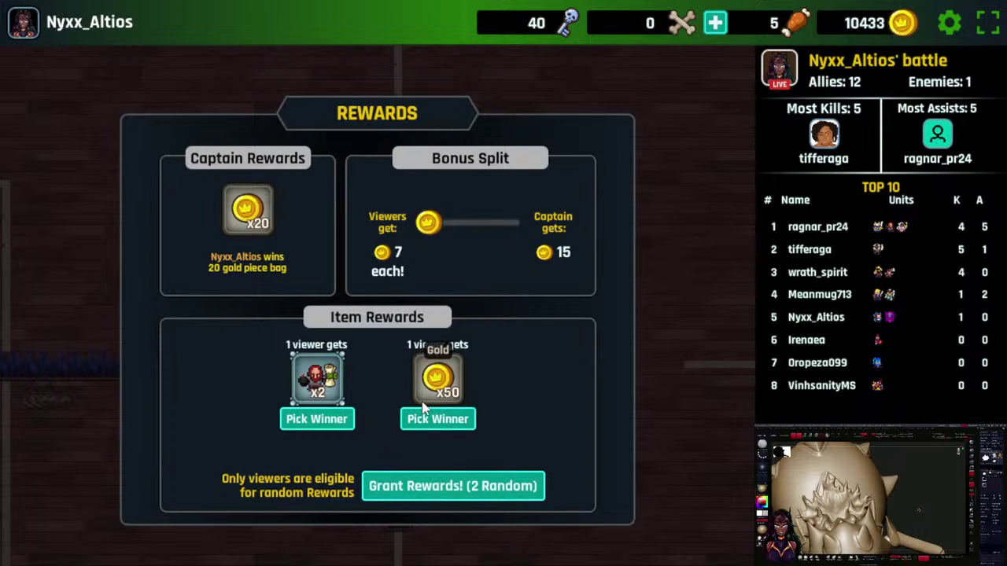
pyautogui.click(330, 426)
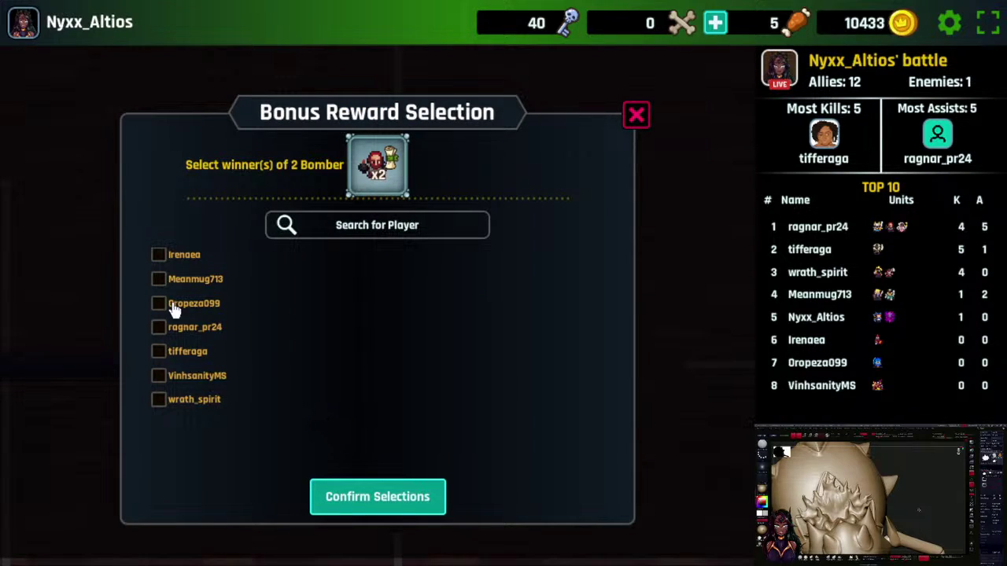
pyautogui.click(174, 282)
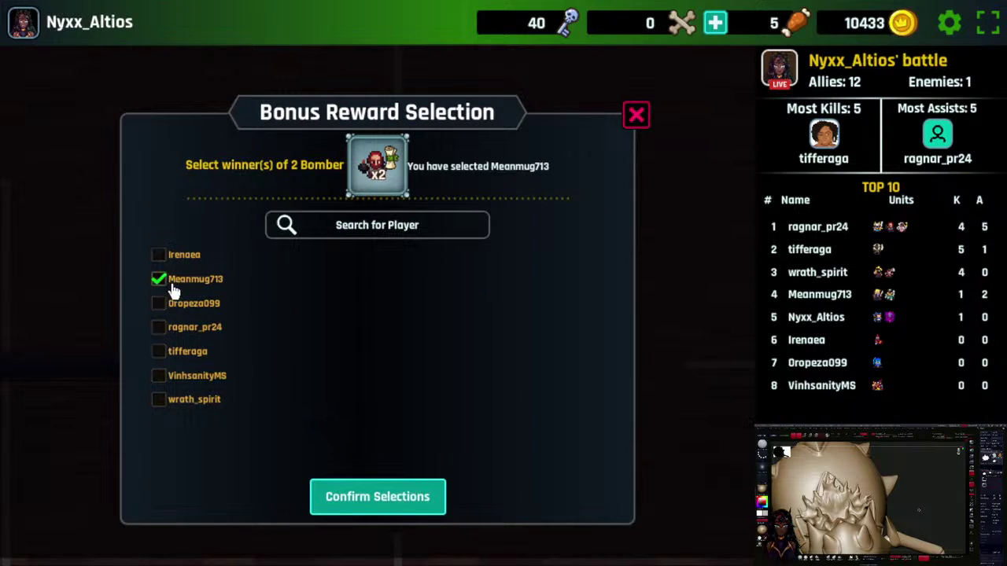
pyautogui.click(335, 493)
# - Leave the 50-gold bag to a random viewer, grant the rewards, and return to the campaign map
pyautogui.click(417, 419)
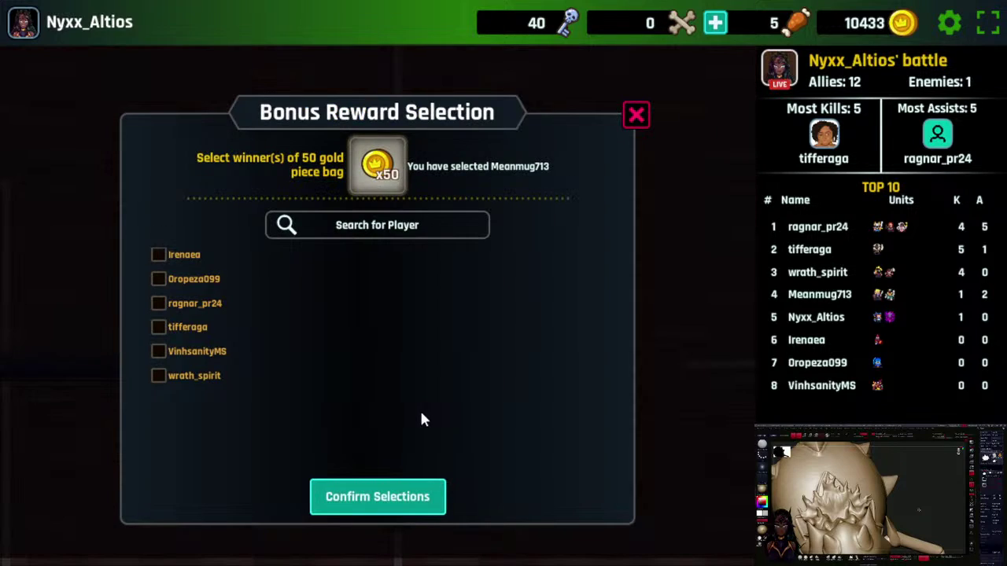
pyautogui.click(636, 115)
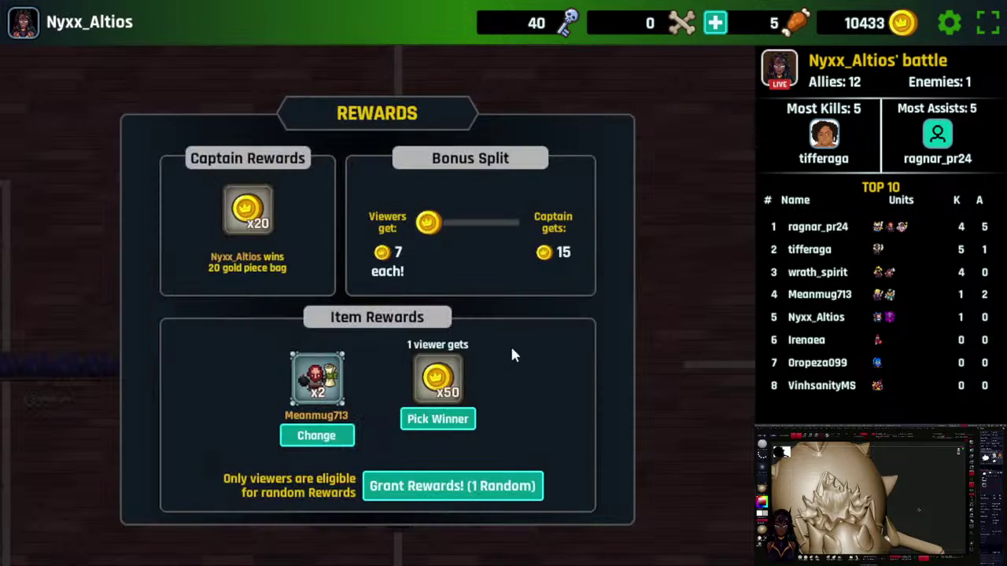
pyautogui.click(451, 487)
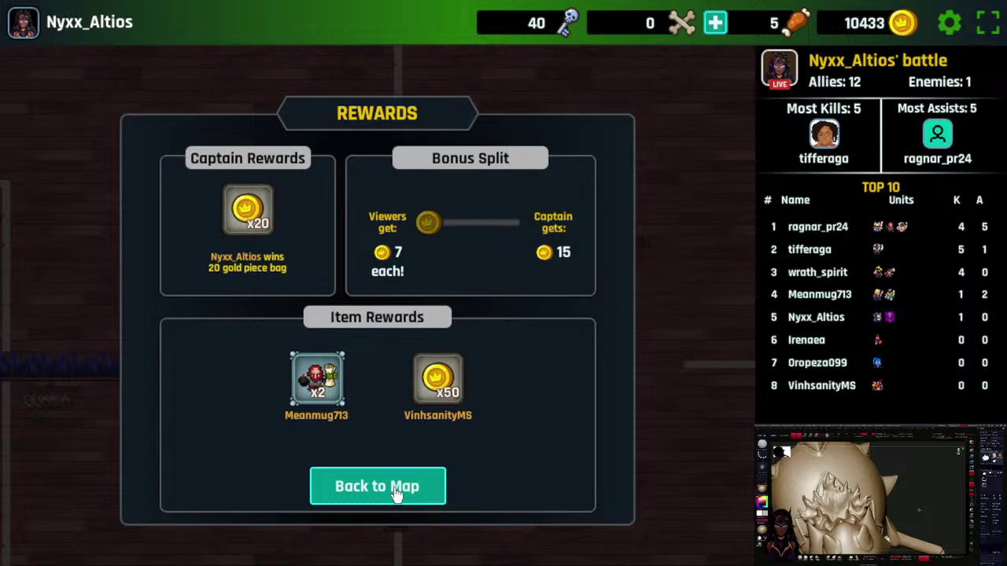
pyautogui.click(399, 490)
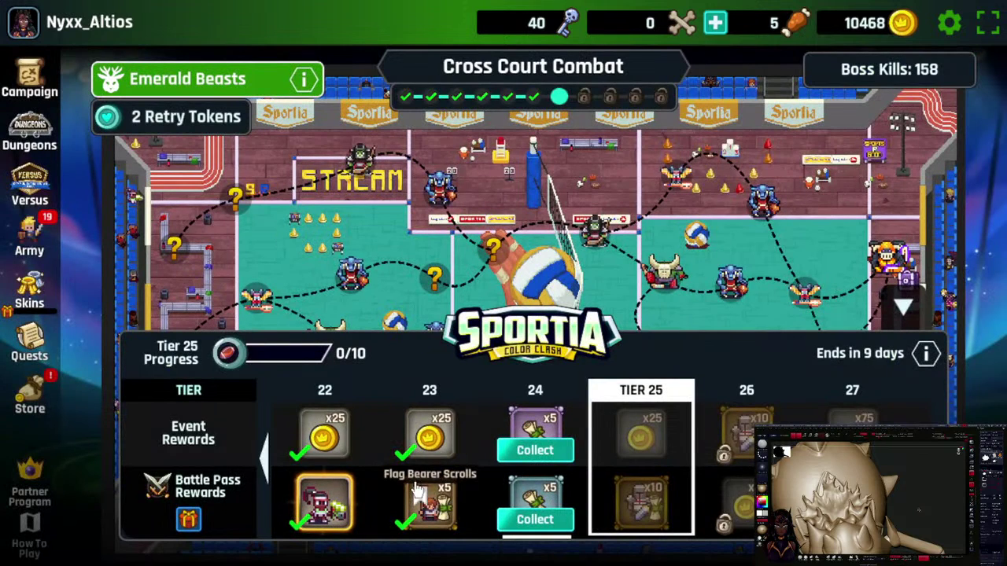
# - Collect both tier 24 rewards, the event reward and the Battle Pass reward, and dismiss their notices
pyautogui.click(530, 497)
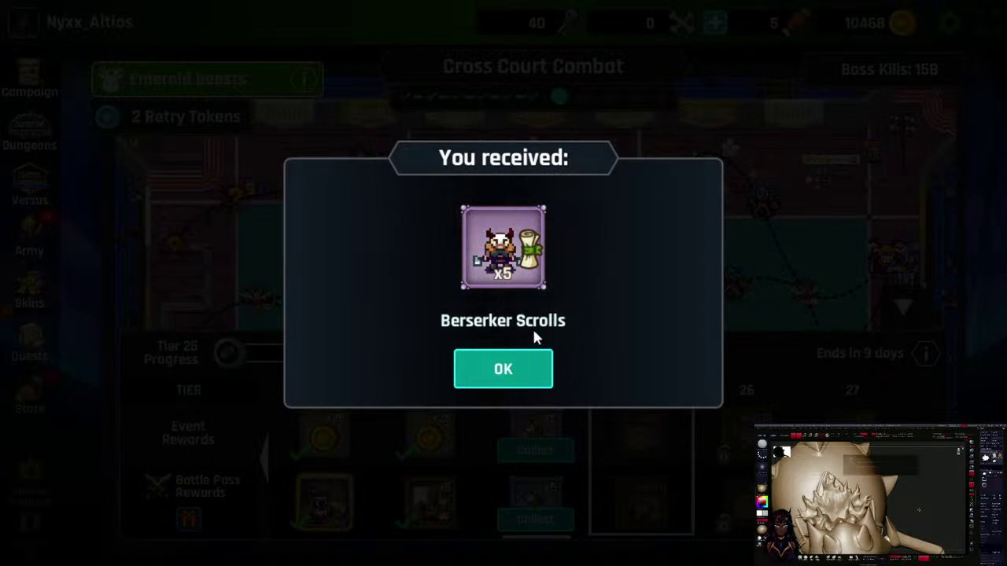
pyautogui.click(548, 494)
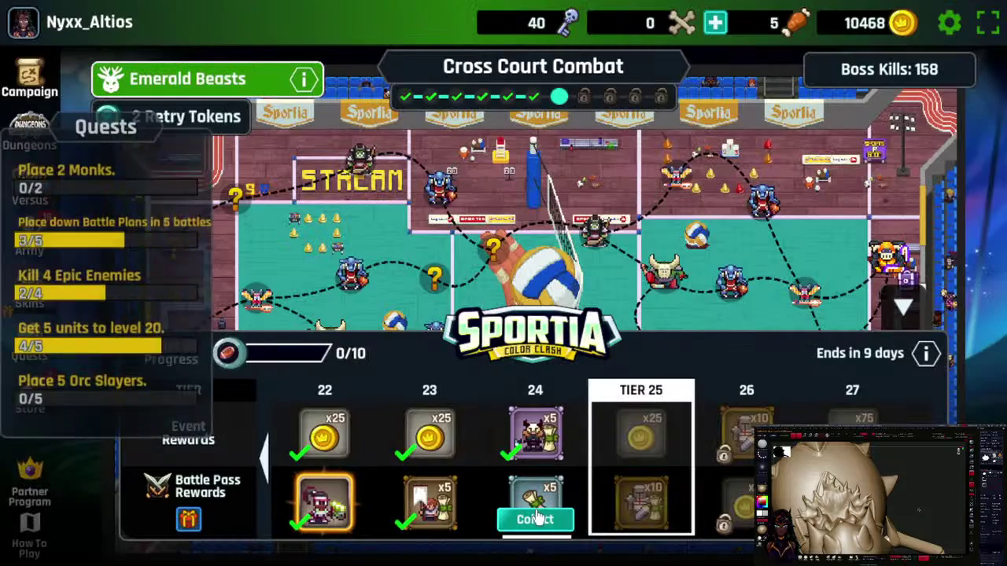
pyautogui.click(537, 520)
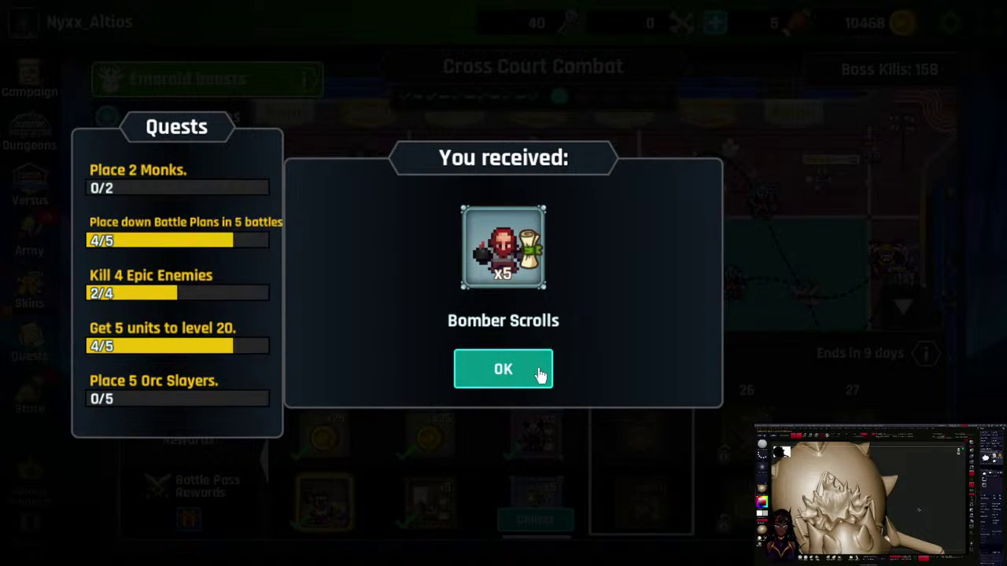
pyautogui.click(538, 374)
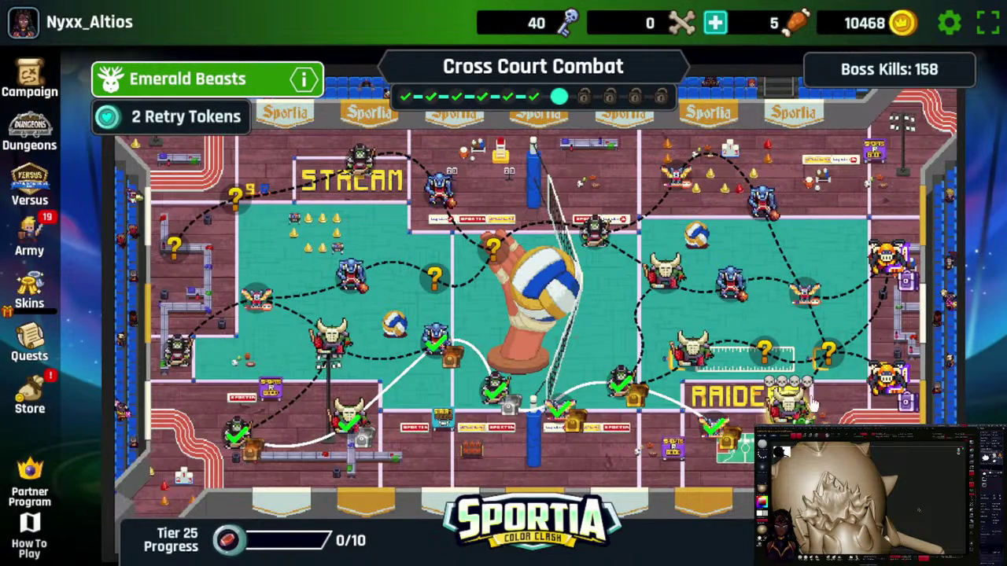
# - Start the Man-on-Orc battle and place the Emerald Beasts Monk in the upper placement zone of the battlefield
pyautogui.click(817, 399)
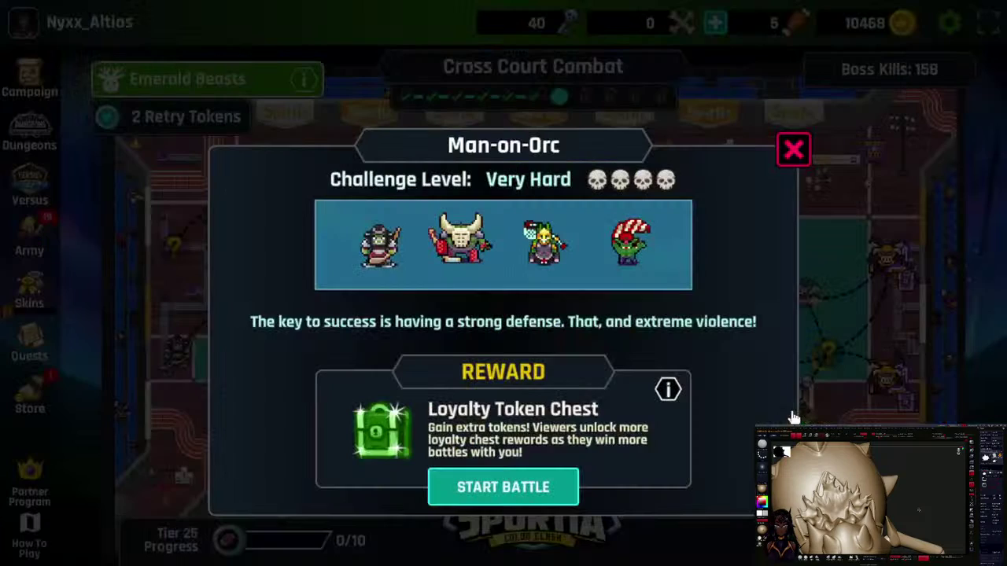
pyautogui.click(520, 488)
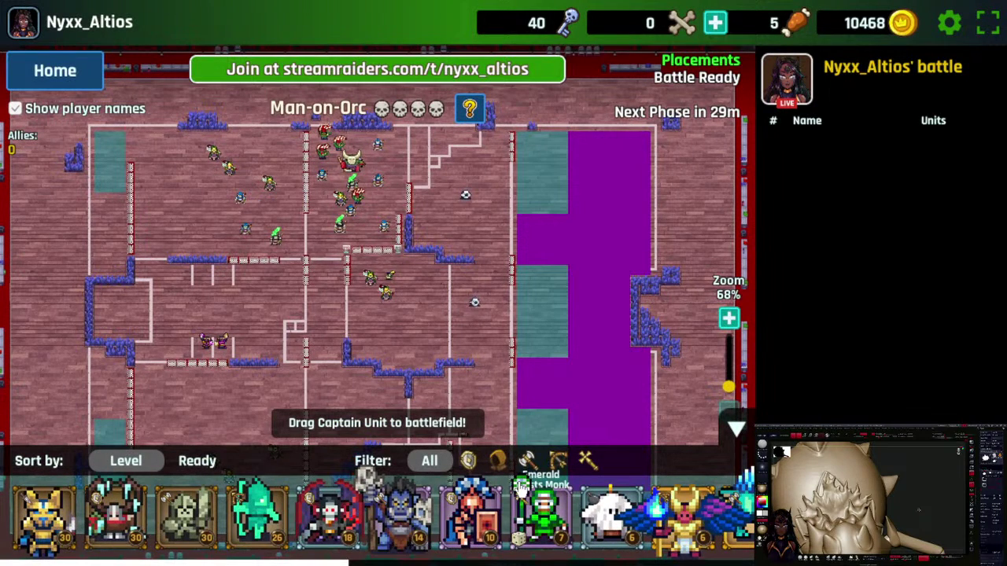
pyautogui.moveTo(521, 489); pyautogui.dragTo(526, 183)
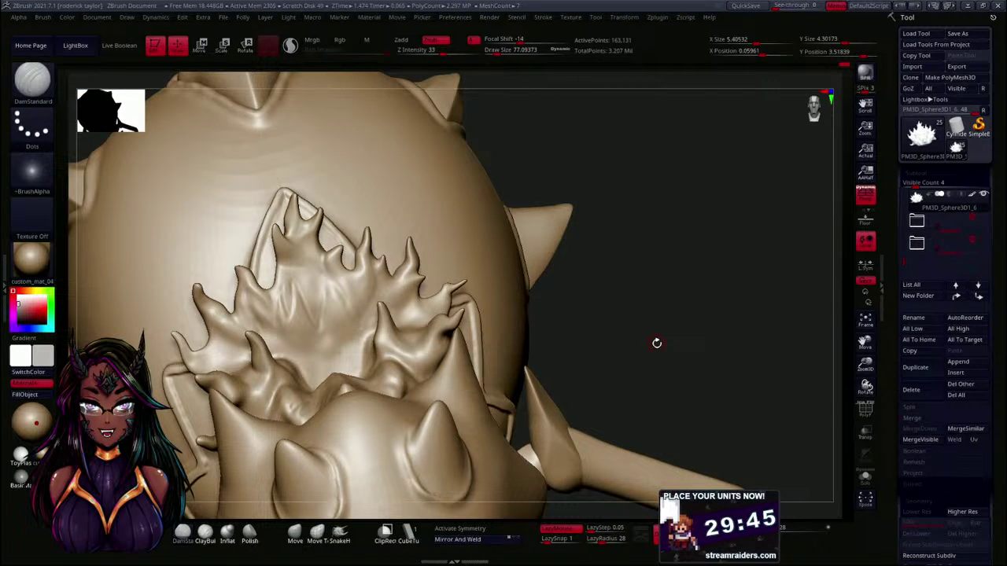
# - Switch back to ZBrush and examine the crest's silhouette against the head and abdomen, from the front and close up
pyautogui.moveTo(544, 304)
pyautogui.mouseDown()
pyautogui.moveTo(601, 332)
pyautogui.moveTo(602, 321)
pyautogui.mouseUp()
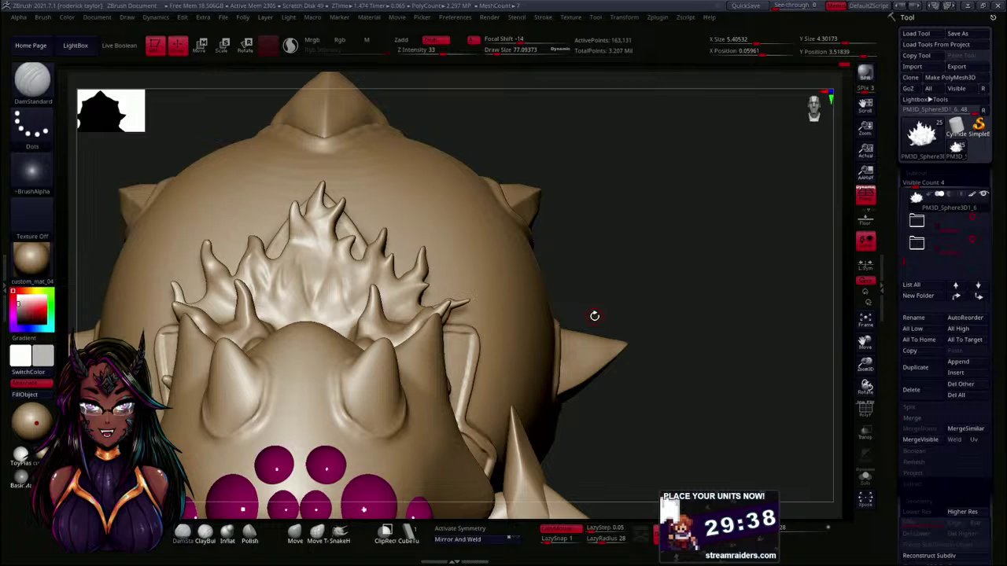
pyautogui.moveTo(594, 317)
pyautogui.mouseDown()
pyautogui.moveTo(600, 265)
pyautogui.moveTo(603, 301)
pyautogui.mouseUp()
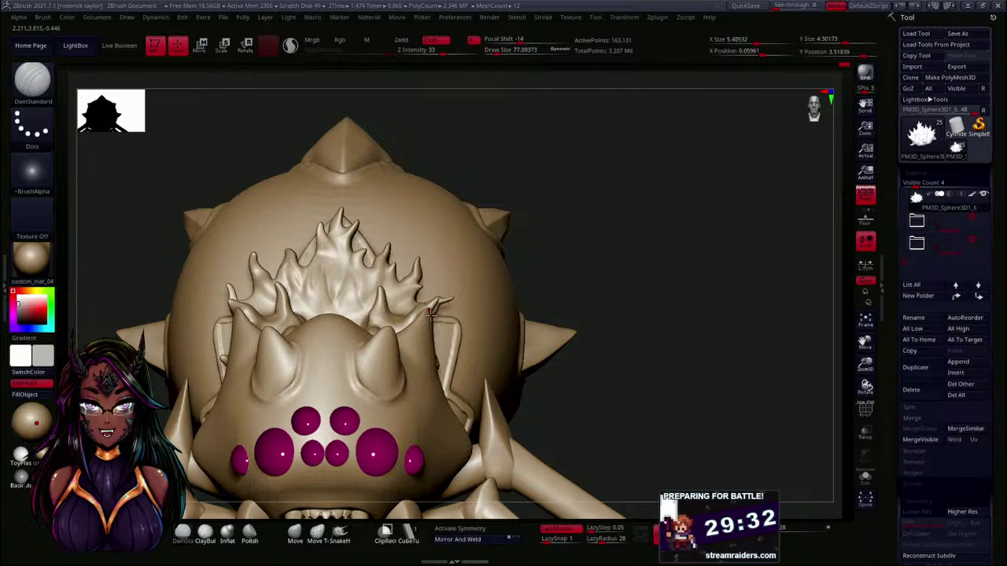
pyautogui.moveTo(594, 292); pyautogui.dragTo(574, 305)
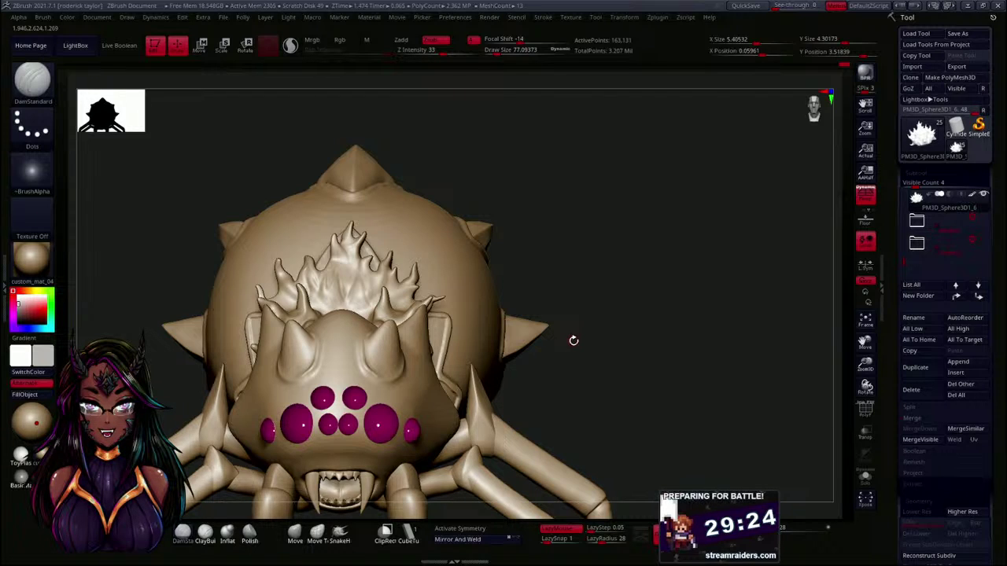
pyautogui.moveTo(578, 348)
pyautogui.mouseDown()
pyautogui.moveTo(571, 328)
pyautogui.moveTo(579, 350)
pyautogui.mouseUp()
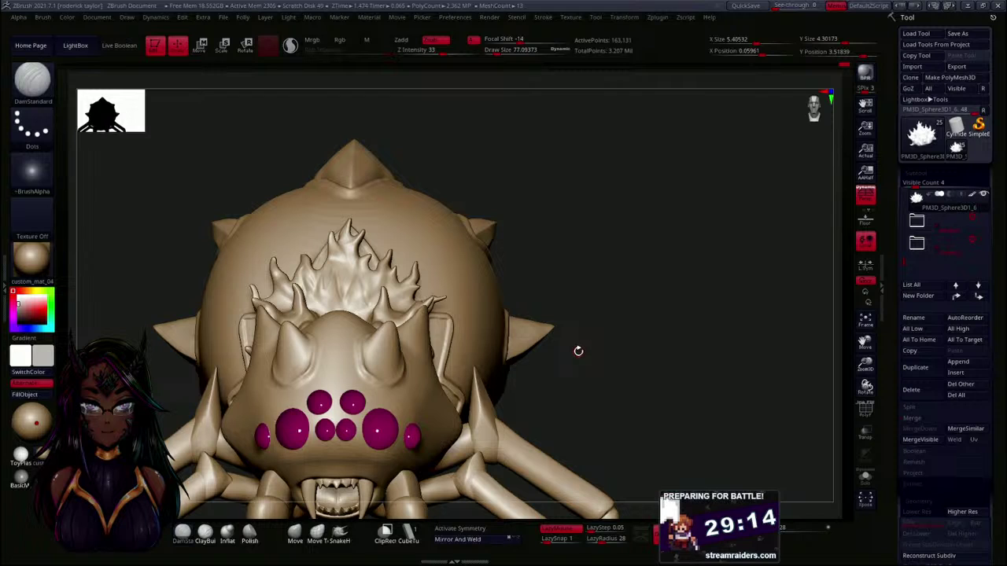
pyautogui.moveTo(574, 342); pyautogui.dragTo(605, 249)
pyautogui.moveTo(596, 366)
pyautogui.keyDown('alt'); pyautogui.mouseDown()
pyautogui.moveTo(600, 414)
pyautogui.moveTo(635, 281)
pyautogui.moveTo(649, 304)
pyautogui.mouseUp(); pyautogui.keyUp('alt')
pyautogui.moveTo(371, 373)
pyautogui.keyDown('shift'); pyautogui.mouseDown()
pyautogui.moveTo(384, 389)
pyautogui.moveTo(354, 348)
pyautogui.moveTo(367, 305)
pyautogui.mouseUp(); pyautogui.keyUp('shift')
pyautogui.moveTo(613, 372); pyautogui.dragTo(596, 317)
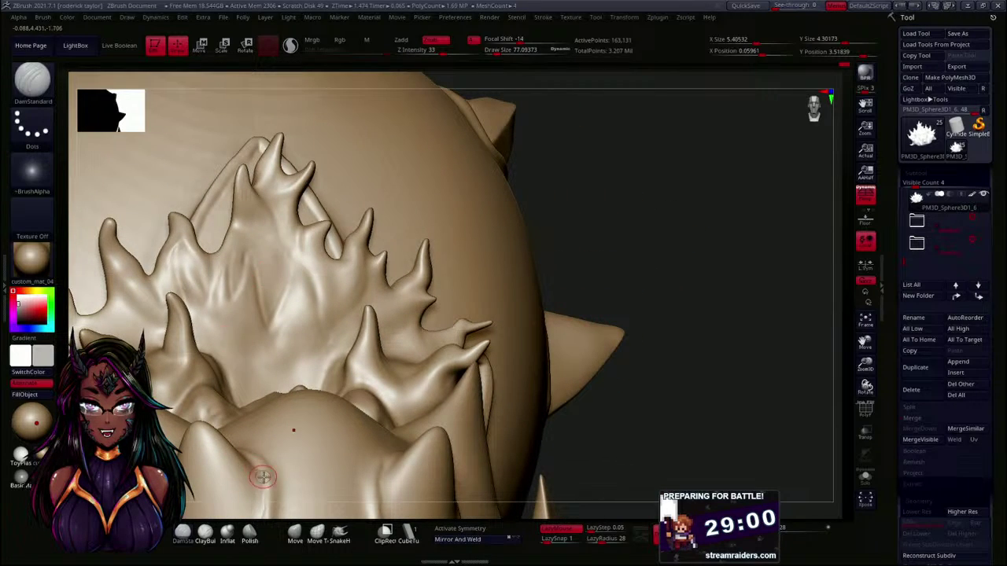
# - Refine the crest's inner front spike using the Move brush at a draw size of about 155, checking it from several sides
pyautogui.click(294, 535)
pyautogui.press('s')
pyautogui.click(633, 269)
pyautogui.press('s')
pyautogui.click(652, 265)
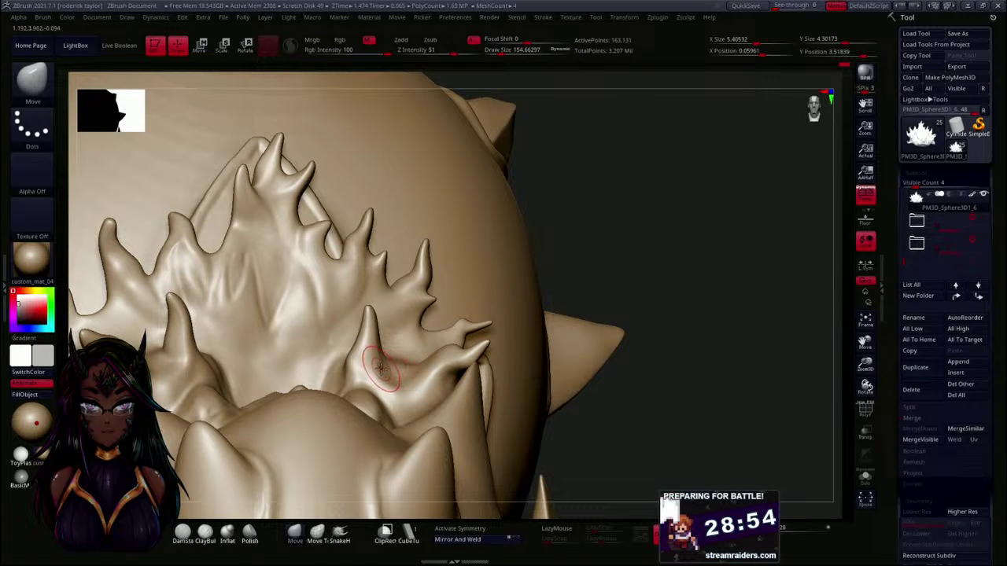
pyautogui.press('shift')
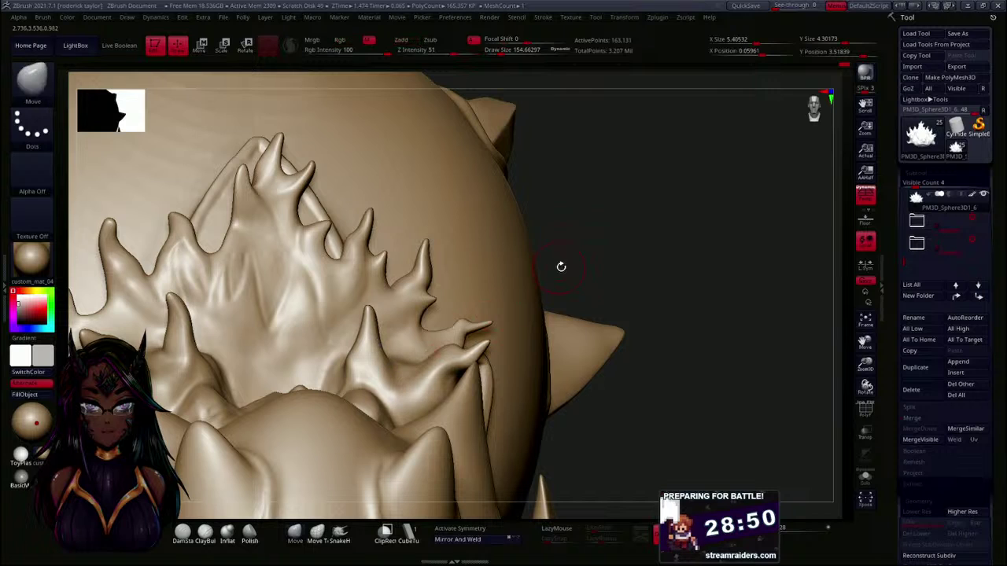
pyautogui.moveTo(559, 265); pyautogui.dragTo(463, 287)
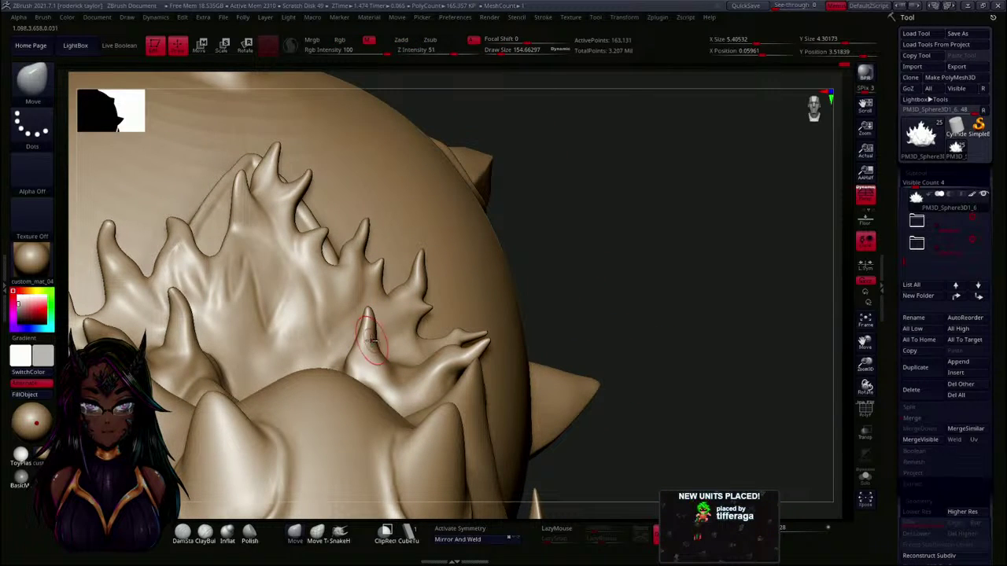
pyautogui.moveTo(584, 290); pyautogui.dragTo(565, 323)
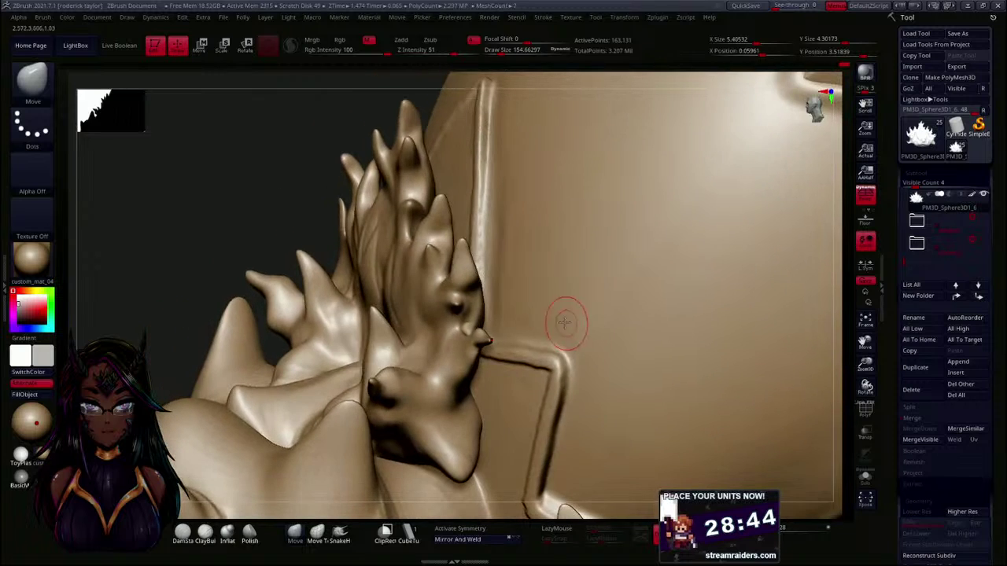
pyautogui.press('shift')
pyautogui.moveTo(205, 263)
pyautogui.mouseDown()
pyautogui.moveTo(284, 341)
pyautogui.moveTo(262, 290)
pyautogui.moveTo(372, 314)
pyautogui.mouseUp()
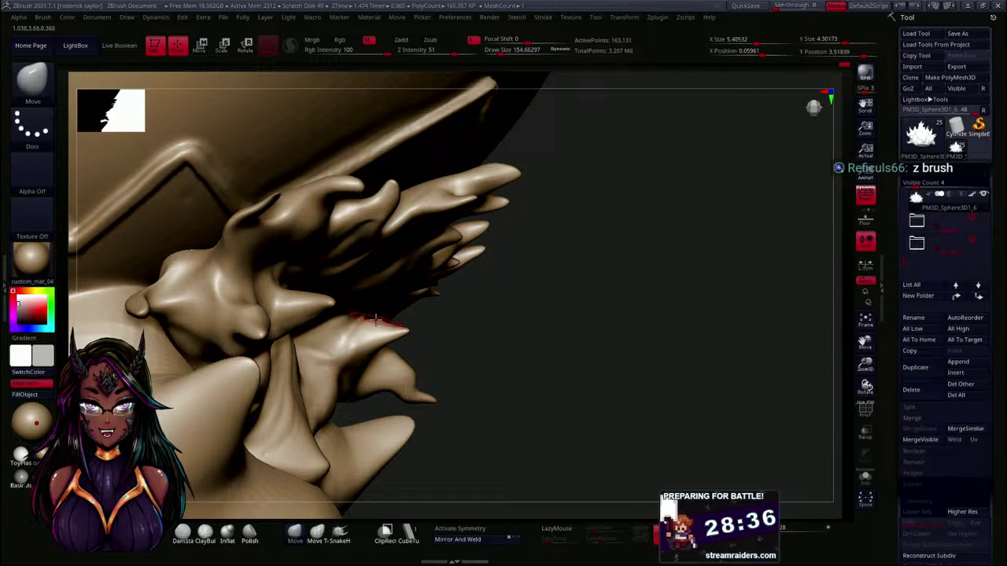
# - Bend the tip of the upright spike beside the crest's central peak with Move, working in the straight front view
pyautogui.moveTo(607, 321)
pyautogui.mouseDown()
pyautogui.moveTo(666, 253)
pyautogui.moveTo(752, 323)
pyautogui.moveTo(712, 313)
pyautogui.moveTo(658, 261)
pyautogui.moveTo(695, 251)
pyautogui.moveTo(540, 254)
pyautogui.moveTo(472, 273)
pyautogui.moveTo(447, 377)
pyautogui.moveTo(775, 174)
pyautogui.mouseUp()
pyautogui.click(832, 94)
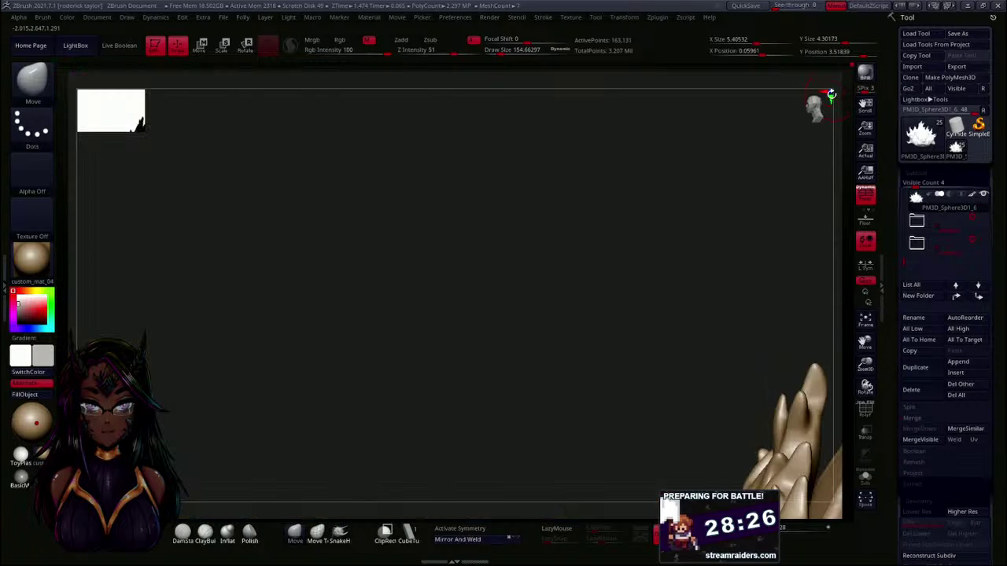
pyautogui.moveTo(503, 295)
pyautogui.mouseDown()
pyautogui.moveTo(450, 333)
pyautogui.moveTo(456, 337)
pyautogui.moveTo(378, 254)
pyautogui.moveTo(379, 210)
pyautogui.mouseUp()
pyautogui.keyDown('alt'); pyautogui.moveTo(393, 329); pyautogui.dragTo(322, 225); pyautogui.keyUp('alt')
pyautogui.keyDown('alt'); pyautogui.moveTo(337, 336); pyautogui.dragTo(281, 247); pyautogui.keyUp('alt')
pyautogui.moveTo(288, 306)
pyautogui.keyDown('alt'); pyautogui.mouseDown()
pyautogui.moveTo(250, 240)
pyautogui.moveTo(248, 217)
pyautogui.mouseUp(); pyautogui.keyUp('alt')
pyautogui.keyDown('alt'); pyautogui.moveTo(713, 262); pyautogui.dragTo(729, 276); pyautogui.keyUp('alt')
pyautogui.moveTo(773, 249)
pyautogui.mouseDown()
pyautogui.moveTo(726, 263)
pyautogui.moveTo(349, 192)
pyautogui.moveTo(319, 231)
pyautogui.moveTo(344, 247)
pyautogui.moveTo(304, 225)
pyautogui.moveTo(275, 233)
pyautogui.moveTo(270, 216)
pyautogui.moveTo(364, 221)
pyautogui.mouseUp()
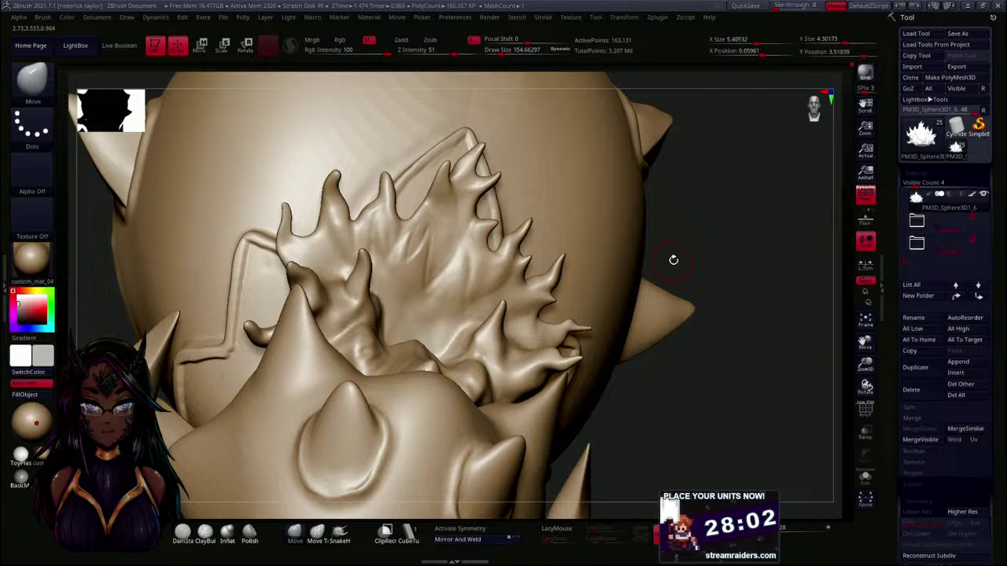
pyautogui.keyDown('shift'); pyautogui.moveTo(670, 263); pyautogui.dragTo(697, 243); pyautogui.keyUp('shift')
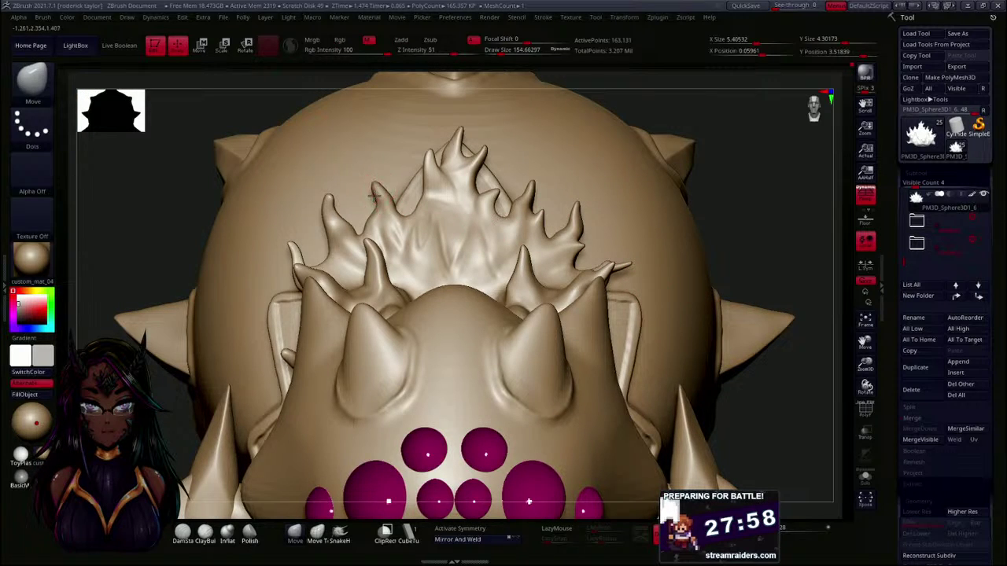
pyautogui.press('shift')
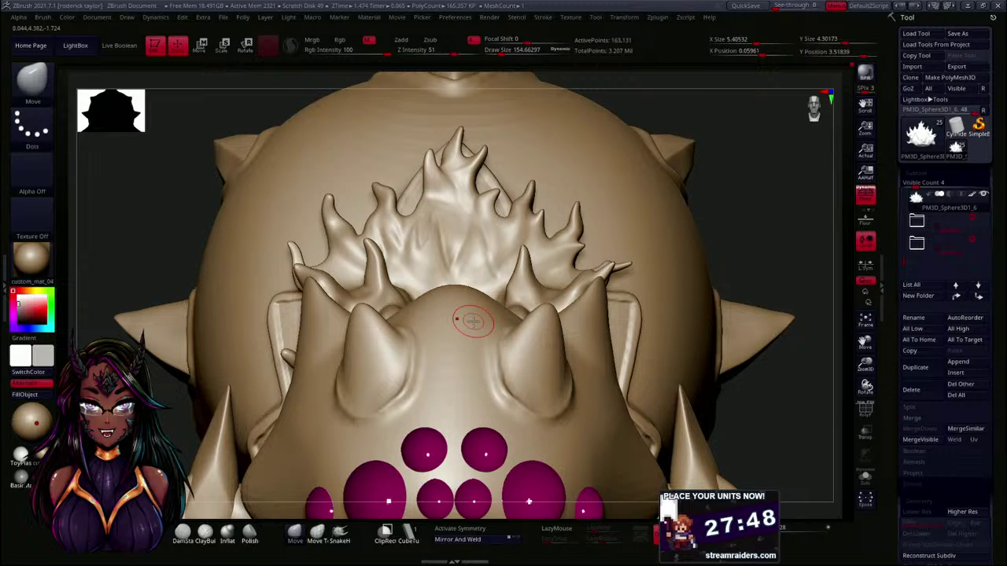
# - Examine the crest within the whole creature, and inspect its spikes and creases close up from the front and above
pyautogui.moveTo(730, 217)
pyautogui.keyDown('alt'); pyautogui.keyDown('shift'); pyautogui.mouseDown()
pyautogui.moveTo(718, 211)
pyautogui.moveTo(713, 231)
pyautogui.mouseUp(); pyautogui.keyUp('shift'); pyautogui.keyUp('alt')
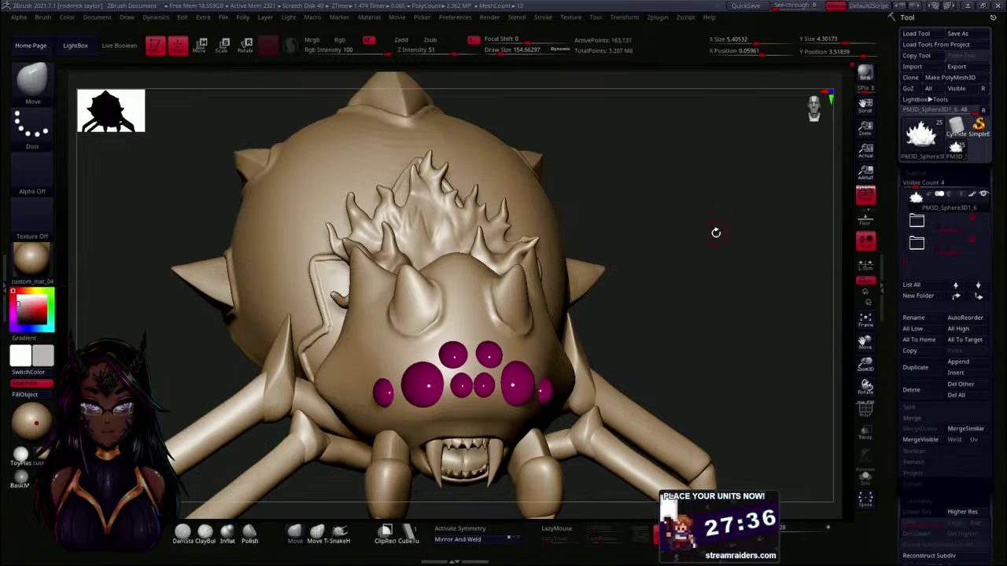
pyautogui.moveTo(711, 233); pyautogui.dragTo(703, 233)
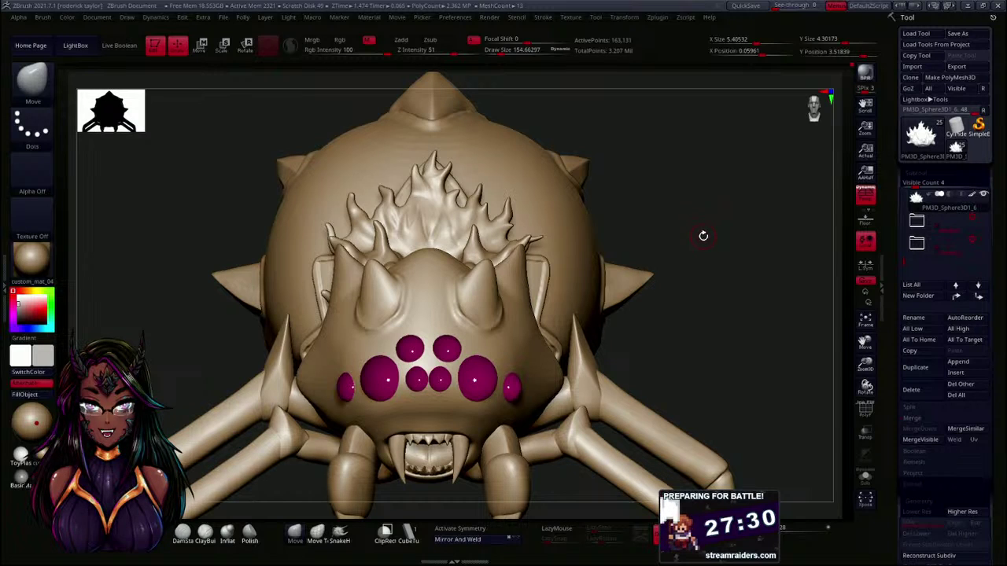
pyautogui.moveTo(714, 229)
pyautogui.mouseDown()
pyautogui.moveTo(669, 243)
pyautogui.moveTo(670, 265)
pyautogui.moveTo(712, 271)
pyautogui.moveTo(713, 313)
pyautogui.moveTo(692, 355)
pyautogui.moveTo(737, 356)
pyautogui.moveTo(591, 299)
pyautogui.mouseUp()
pyautogui.moveTo(701, 313)
pyautogui.mouseDown()
pyautogui.moveTo(685, 306)
pyautogui.moveTo(676, 321)
pyautogui.moveTo(646, 297)
pyautogui.mouseUp()
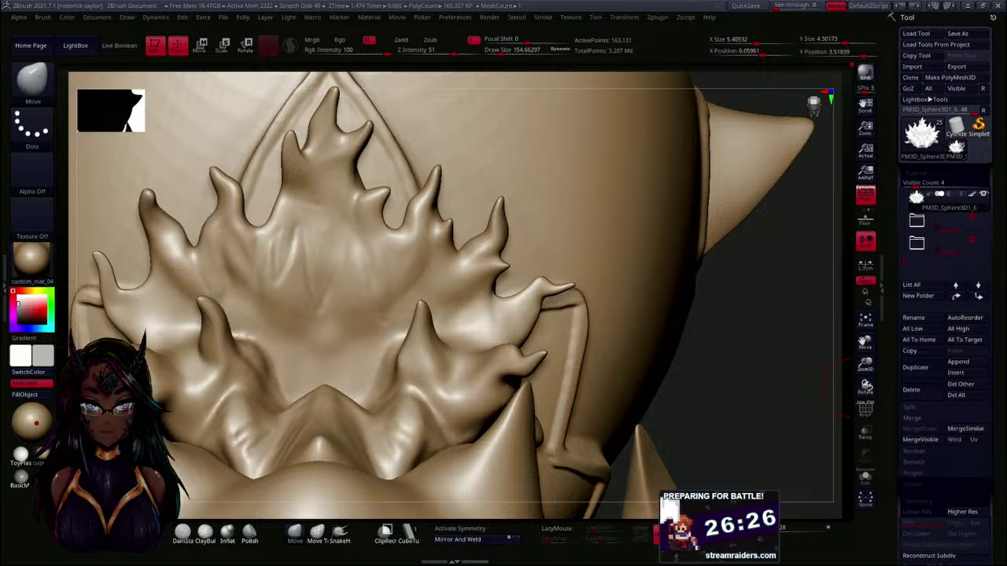
pyautogui.moveTo(743, 396)
pyautogui.mouseDown()
pyautogui.moveTo(732, 370)
pyautogui.moveTo(742, 343)
pyautogui.moveTo(746, 357)
pyautogui.mouseUp()
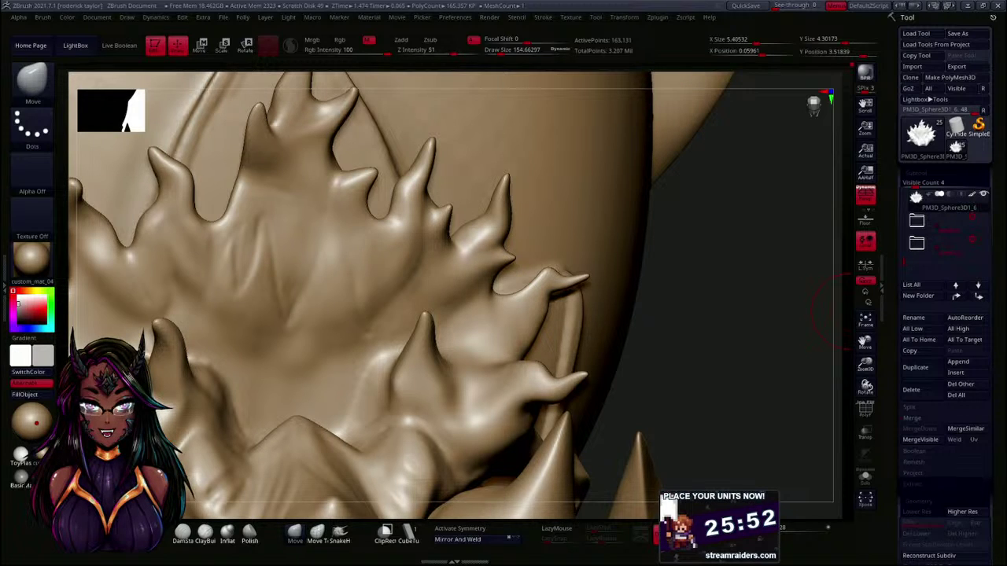
pyautogui.moveTo(715, 357)
pyautogui.mouseDown()
pyautogui.moveTo(706, 357)
pyautogui.moveTo(708, 315)
pyautogui.moveTo(698, 393)
pyautogui.mouseUp()
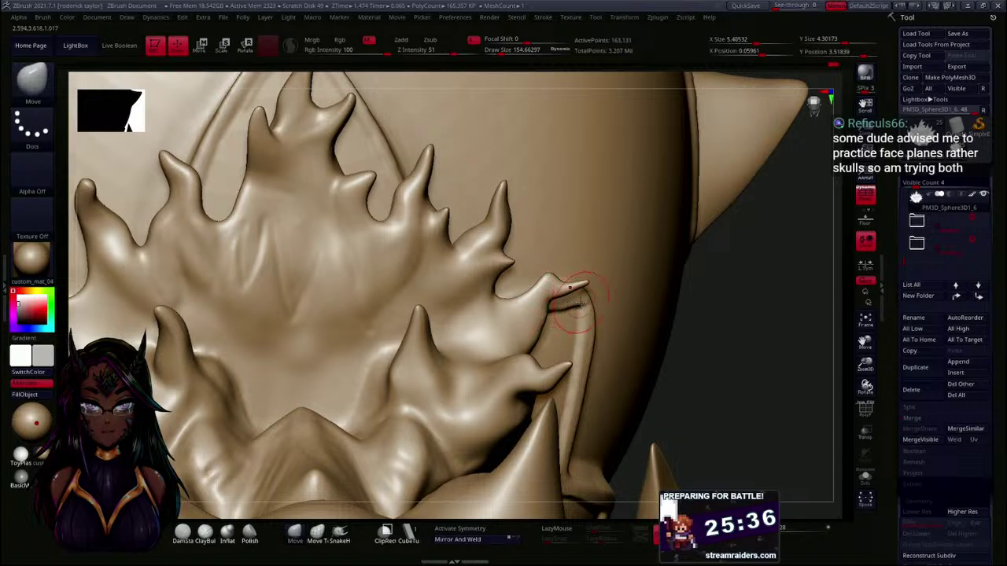
pyautogui.moveTo(756, 344)
pyautogui.keyDown('alt'); pyautogui.mouseDown()
pyautogui.moveTo(726, 276)
pyautogui.moveTo(735, 266)
pyautogui.moveTo(741, 293)
pyautogui.moveTo(743, 229)
pyautogui.moveTo(755, 282)
pyautogui.mouseUp(); pyautogui.keyUp('alt')
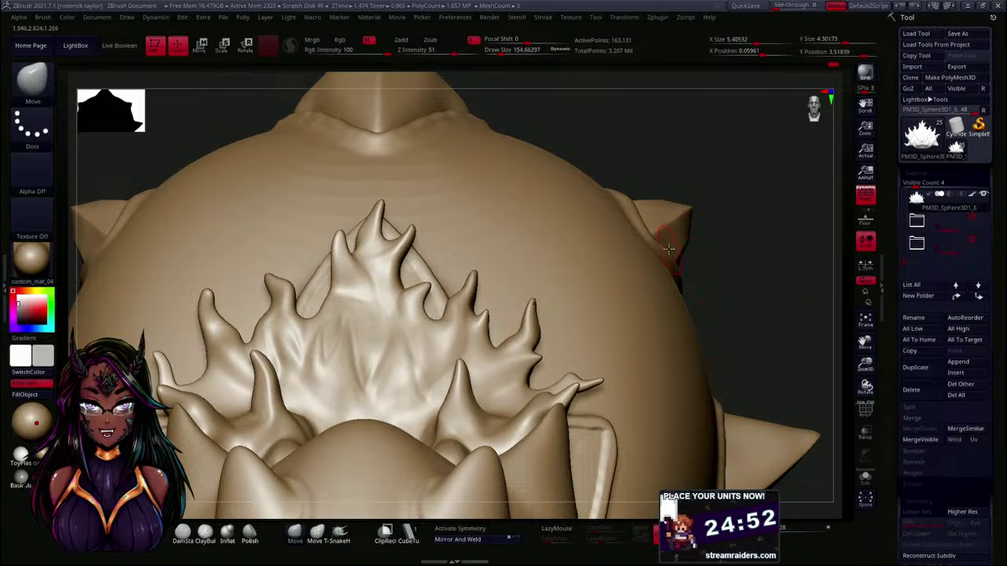
pyautogui.moveTo(757, 326)
pyautogui.mouseDown()
pyautogui.moveTo(753, 288)
pyautogui.moveTo(754, 321)
pyautogui.moveTo(742, 283)
pyautogui.moveTo(753, 275)
pyautogui.mouseUp()
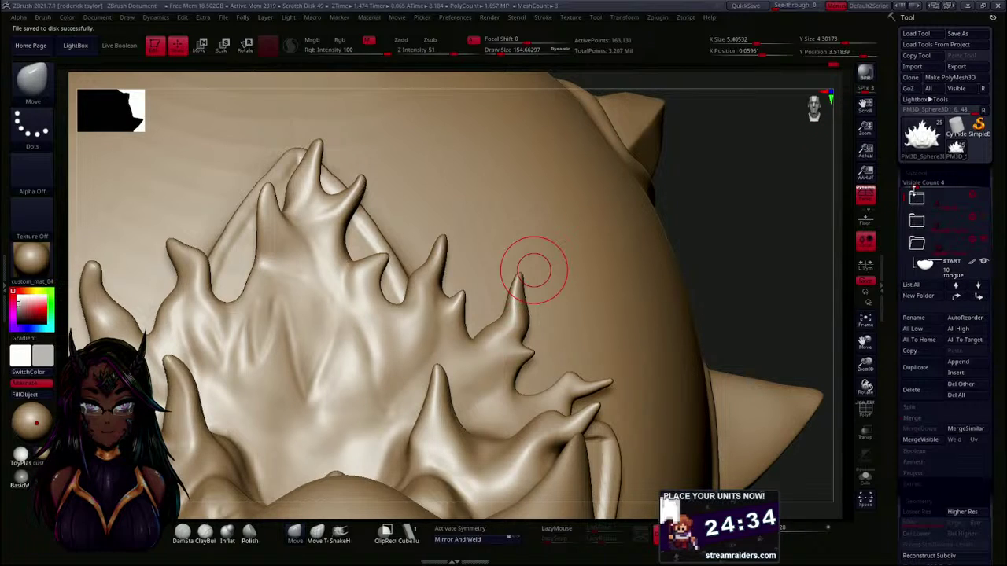
# - Unhide the Human Torso folder and the other hidden subtool folders, and examine the complete rider and spider from the front and above
pyautogui.click(988, 223)
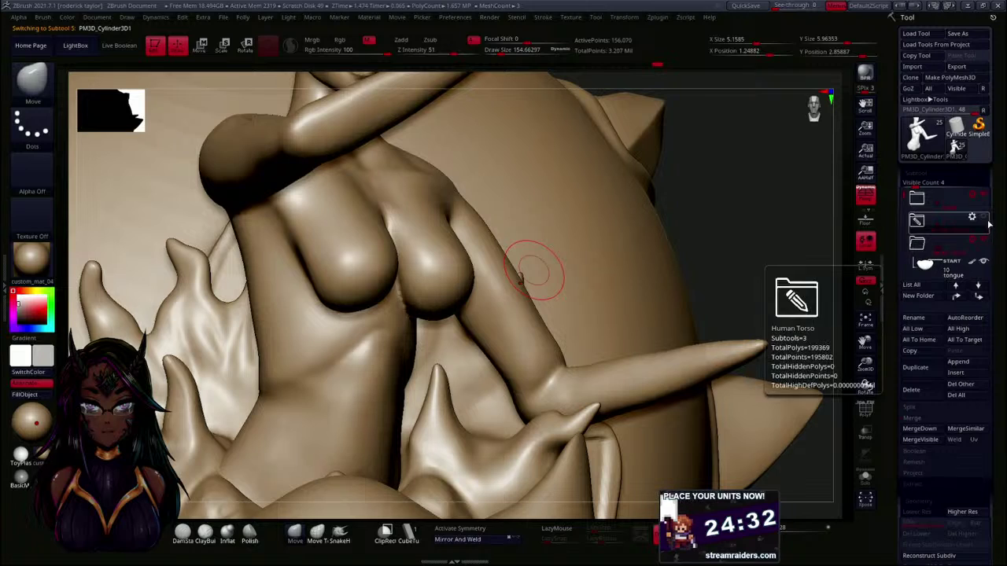
pyautogui.click(988, 219)
pyautogui.moveTo(904, 198); pyautogui.dragTo(903, 273)
pyautogui.click(985, 239)
pyautogui.click(985, 262)
pyautogui.moveTo(787, 220)
pyautogui.mouseDown()
pyautogui.moveTo(784, 229)
pyautogui.moveTo(785, 178)
pyautogui.moveTo(776, 240)
pyautogui.moveTo(776, 197)
pyautogui.moveTo(783, 279)
pyautogui.moveTo(810, 288)
pyautogui.moveTo(723, 259)
pyautogui.moveTo(521, 228)
pyautogui.moveTo(580, 261)
pyautogui.moveTo(634, 273)
pyautogui.moveTo(279, 304)
pyautogui.moveTo(272, 261)
pyautogui.moveTo(343, 301)
pyautogui.moveTo(301, 241)
pyautogui.moveTo(298, 288)
pyautogui.mouseUp()
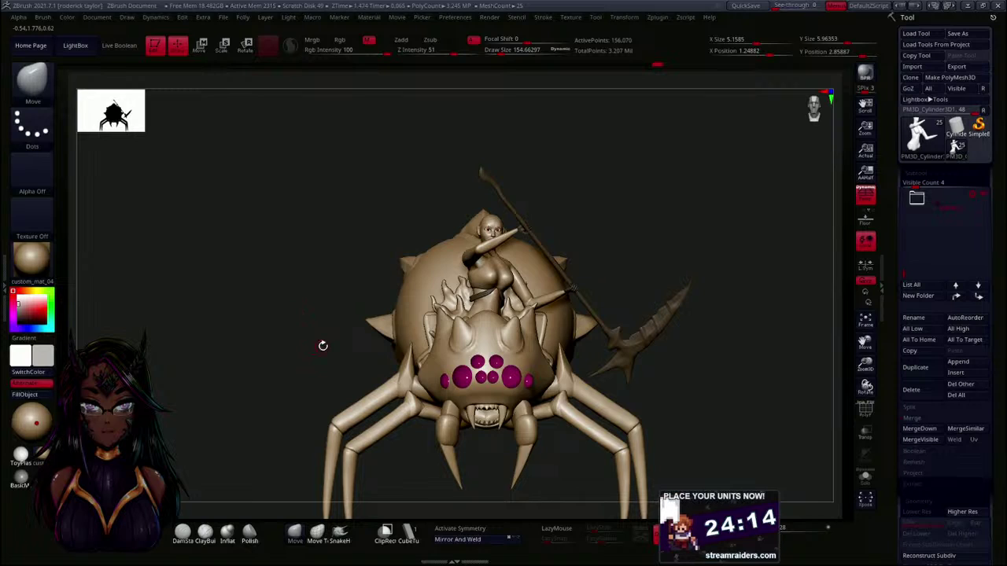
pyautogui.keyDown('alt'); pyautogui.moveTo(720, 381); pyautogui.dragTo(697, 346); pyautogui.keyUp('alt')
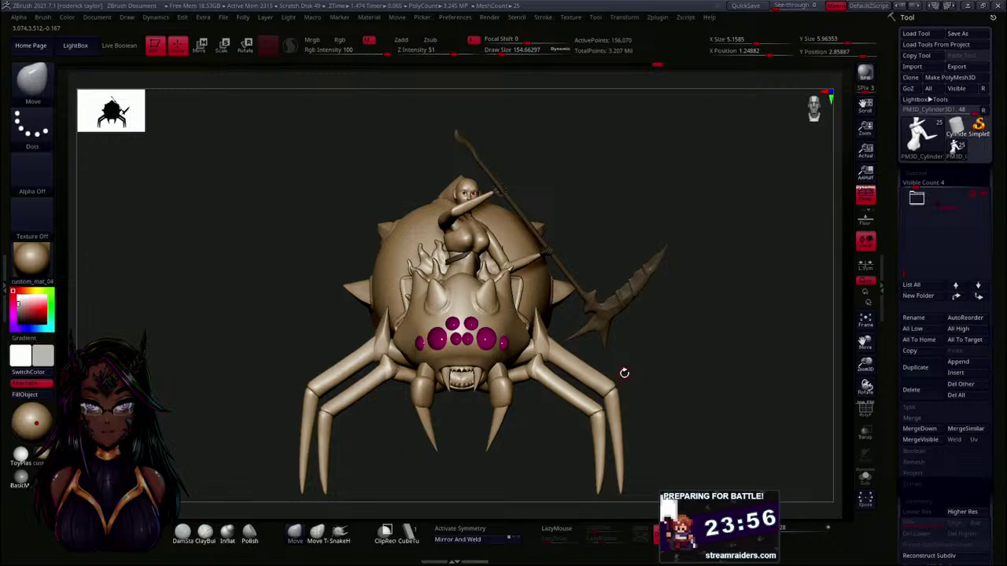
pyautogui.moveTo(679, 354); pyautogui.dragTo(699, 375)
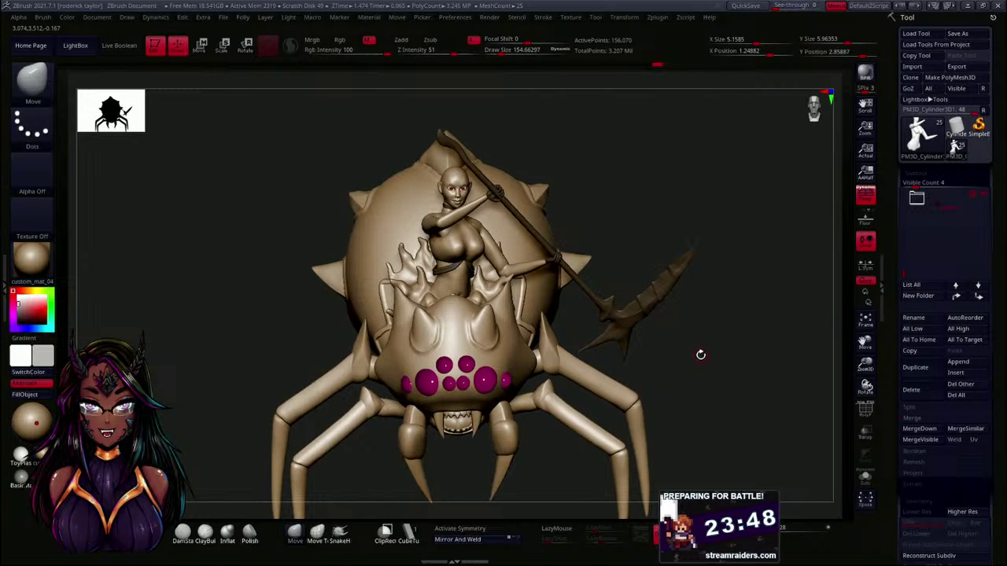
pyautogui.keyDown('alt'); pyautogui.moveTo(619, 244); pyautogui.dragTo(618, 369); pyautogui.keyUp('alt')
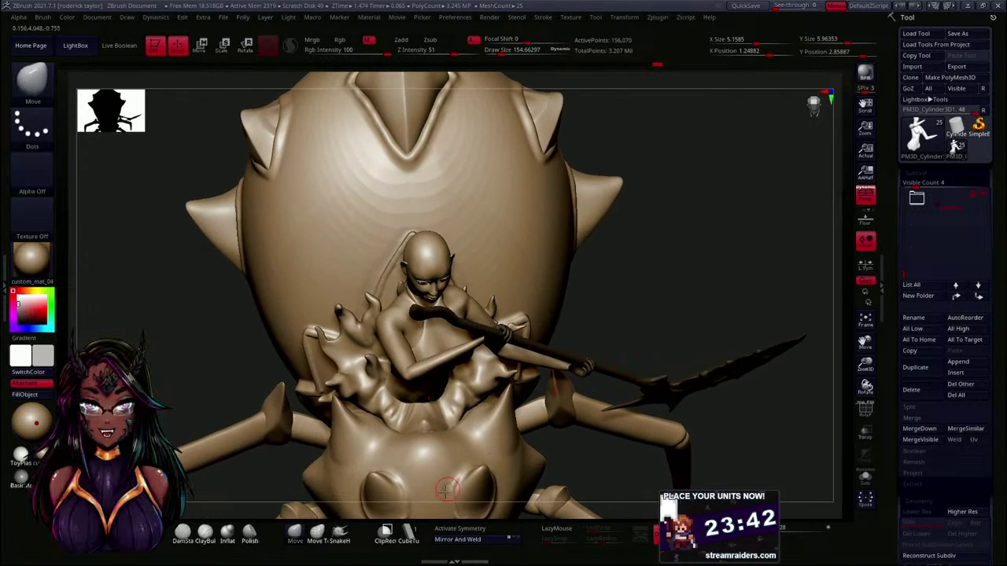
# - Try drawing a hair strand on the woman's bald head with the SK_Hair brush, and undo it
pyautogui.click(405, 540)
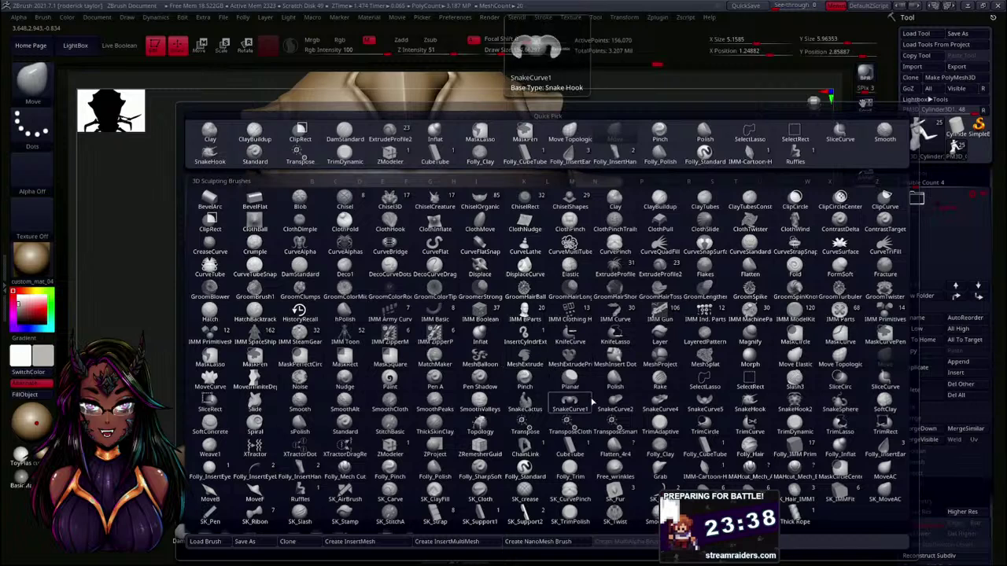
pyautogui.click(659, 494)
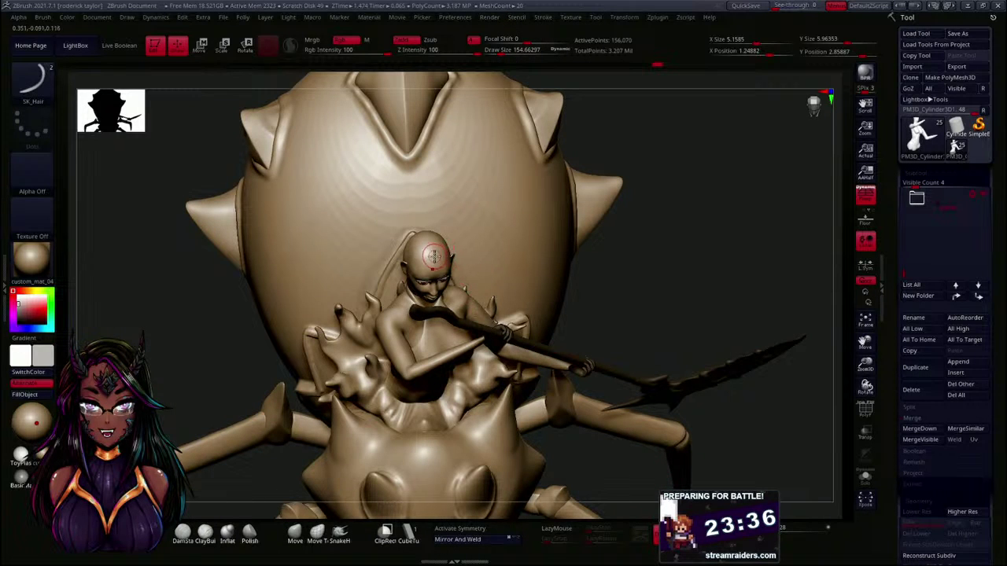
pyautogui.moveTo(434, 255); pyautogui.dragTo(442, 241)
pyautogui.moveTo(488, 217); pyautogui.dragTo(497, 219)
pyautogui.moveTo(677, 322)
pyautogui.mouseDown()
pyautogui.moveTo(635, 304)
pyautogui.moveTo(622, 278)
pyautogui.mouseUp()
pyautogui.hotkey('ctrl', 'z')
pyautogui.moveTo(373, 295); pyautogui.dragTo(319, 302)
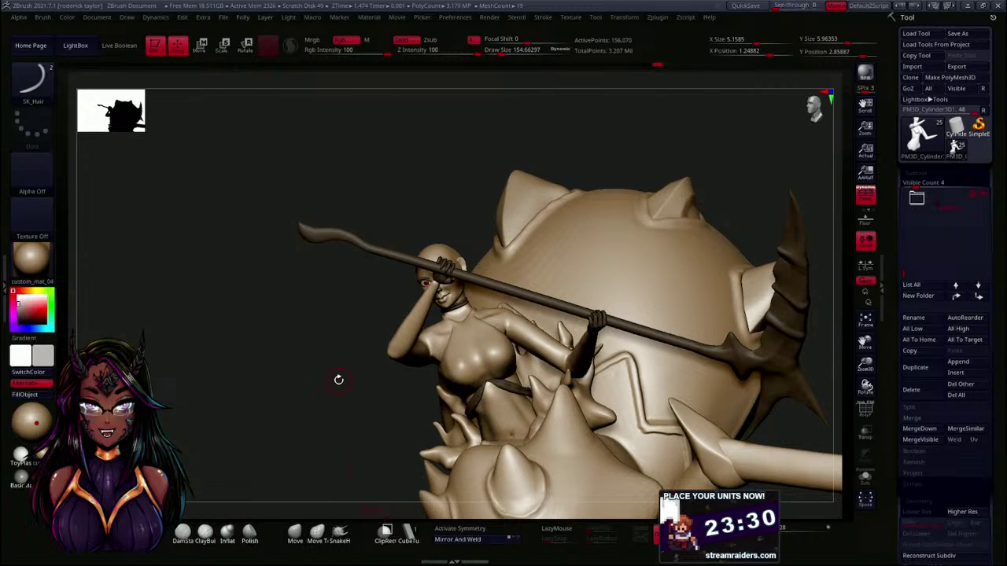
# - Try adding a hair piece on top of the woman's head with the SK_Hair_Be2 brush, and undo it
pyautogui.press('b')
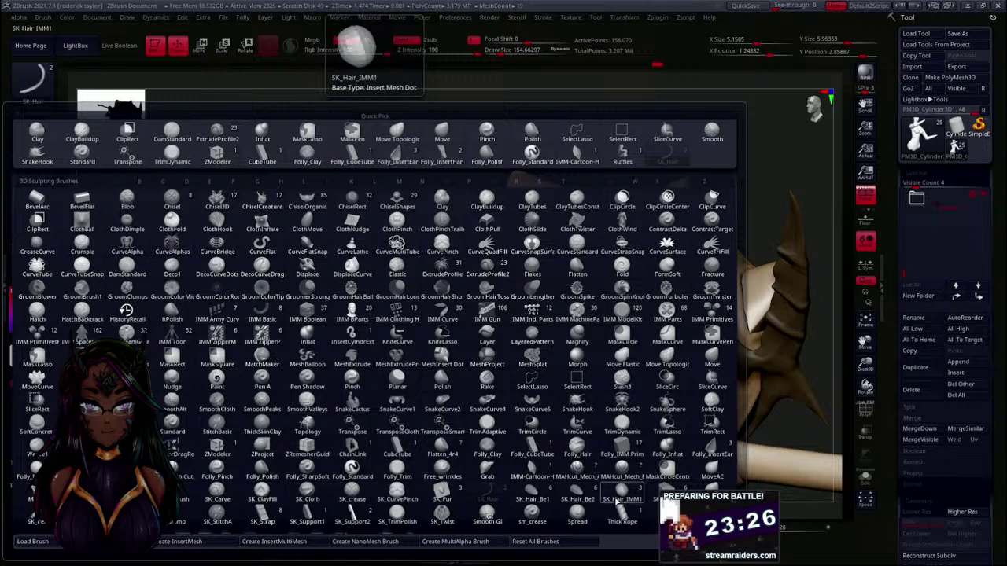
pyautogui.click(582, 496)
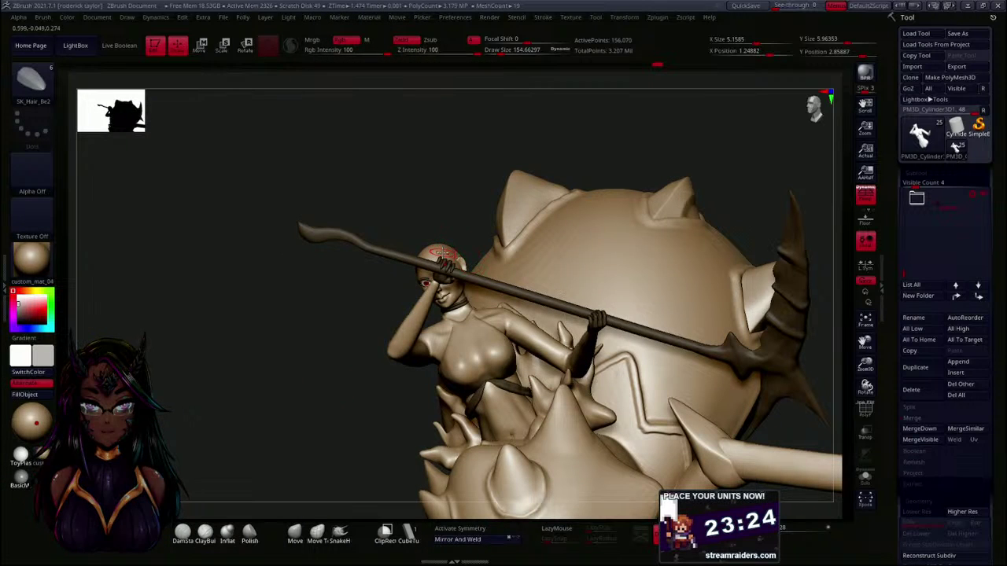
pyautogui.moveTo(389, 207); pyautogui.dragTo(389, 203)
pyautogui.moveTo(390, 204)
pyautogui.mouseDown(button='right')
pyautogui.moveTo(449, 227)
pyautogui.moveTo(408, 208)
pyautogui.mouseUp(button='right')
pyautogui.hotkey('ctrl', 'z')
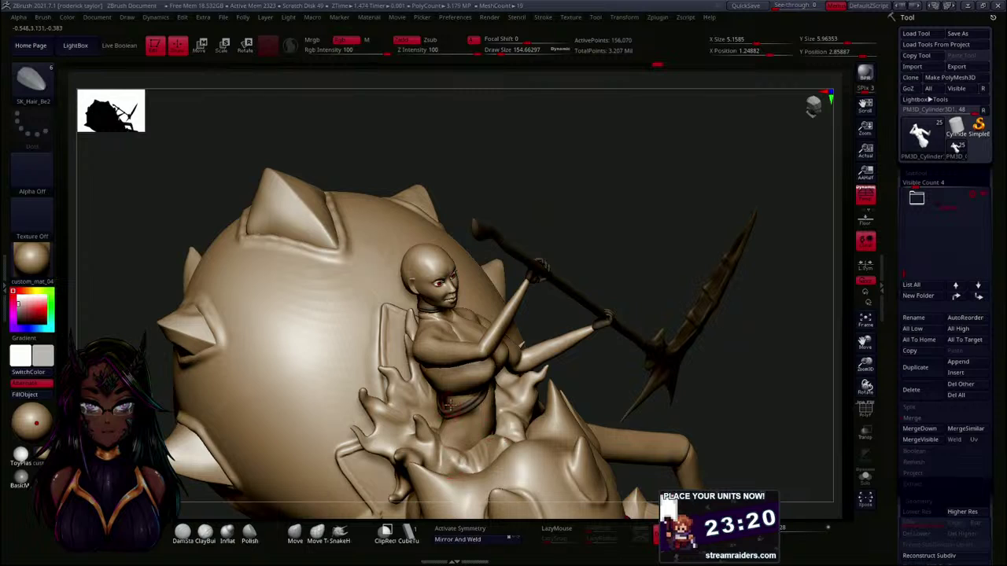
# - Try inserting a hair piece on the woman's scalp with the SK_Hair_Be1 brush, and undo it
pyautogui.press('b')
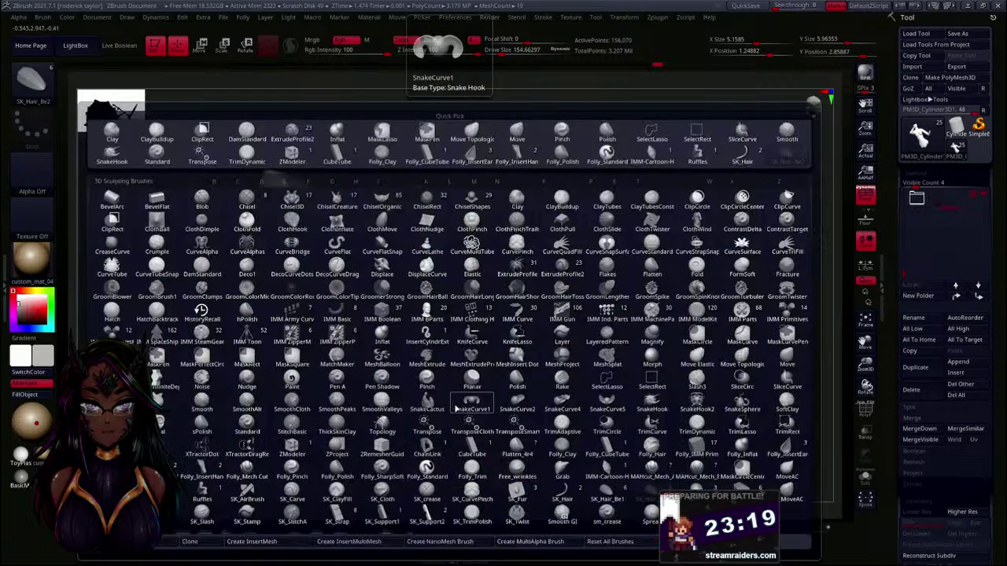
pyautogui.click(602, 495)
pyautogui.moveTo(437, 263); pyautogui.dragTo(467, 226)
pyautogui.hotkey('ctrl', 'z')
# - Test the SK_Hair_Be2 brush again on the woman's head, and undo the inserted hair piece
pyautogui.press('b')
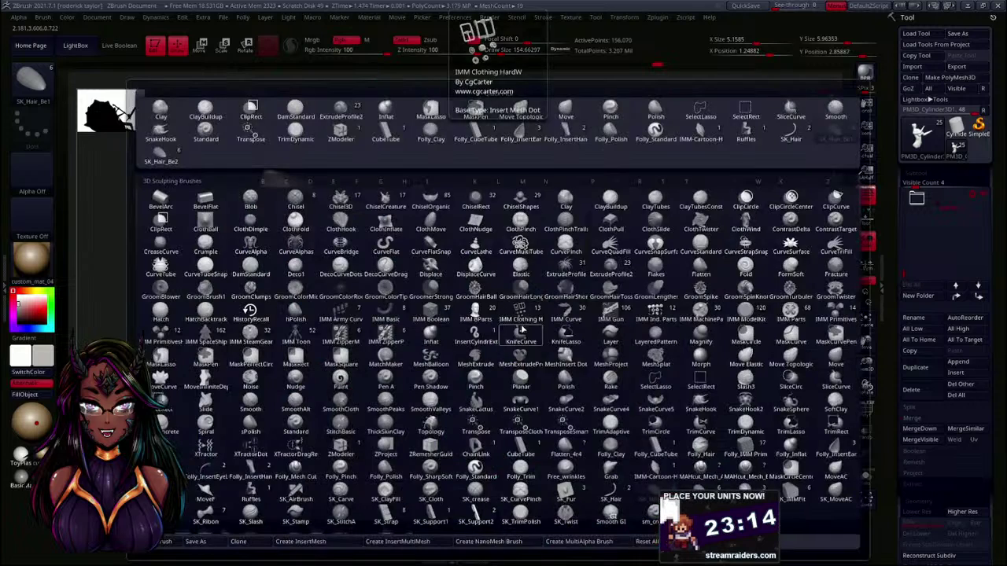
pyautogui.click(472, 106)
pyautogui.moveTo(441, 258); pyautogui.dragTo(464, 188)
pyautogui.moveTo(537, 225); pyautogui.dragTo(606, 243)
pyautogui.hotkey('ctrl', 'z')
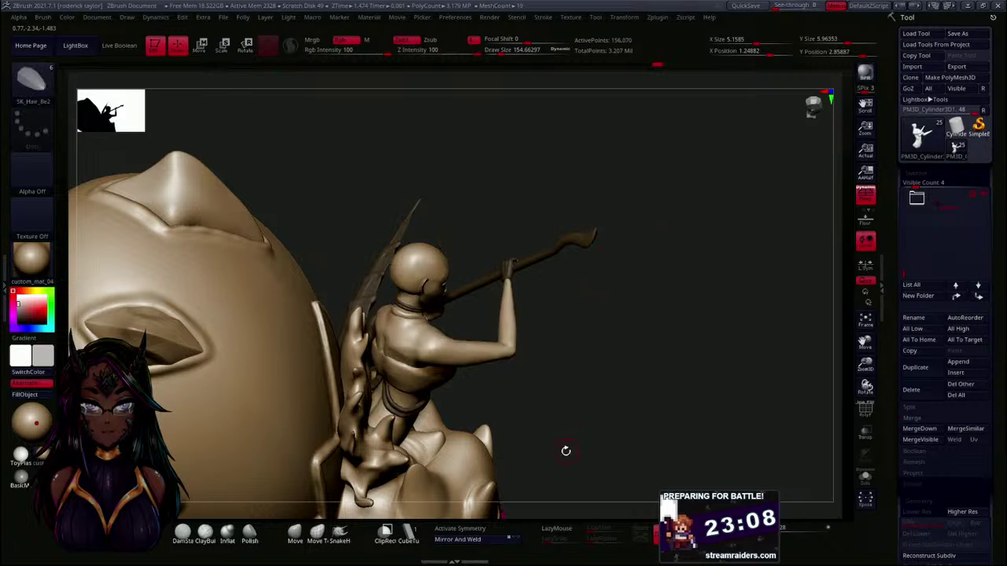
# - Try inserting a hair mesh from the woman's head with the SK_Hair_IMM1 brush
pyautogui.press('b')
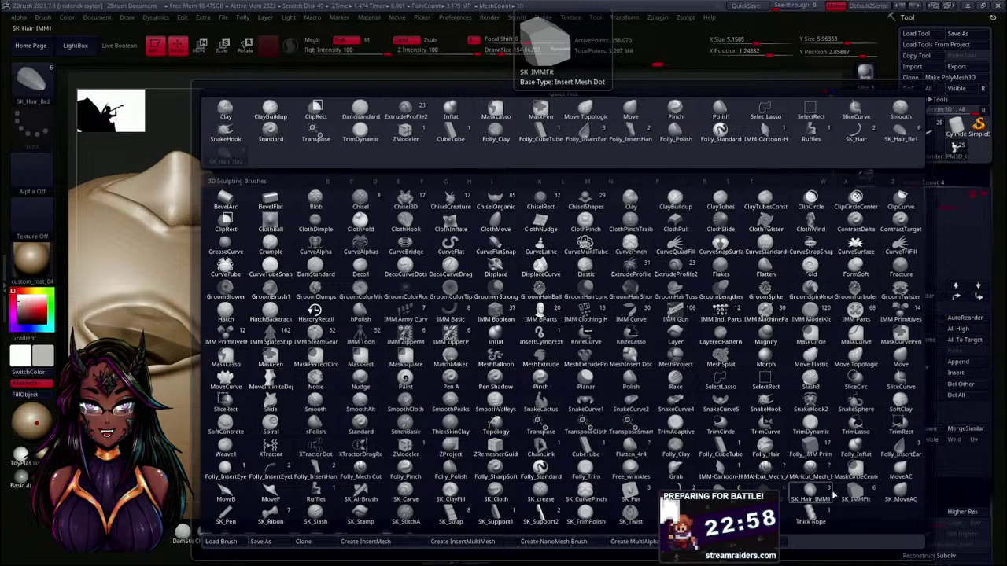
pyautogui.click(818, 494)
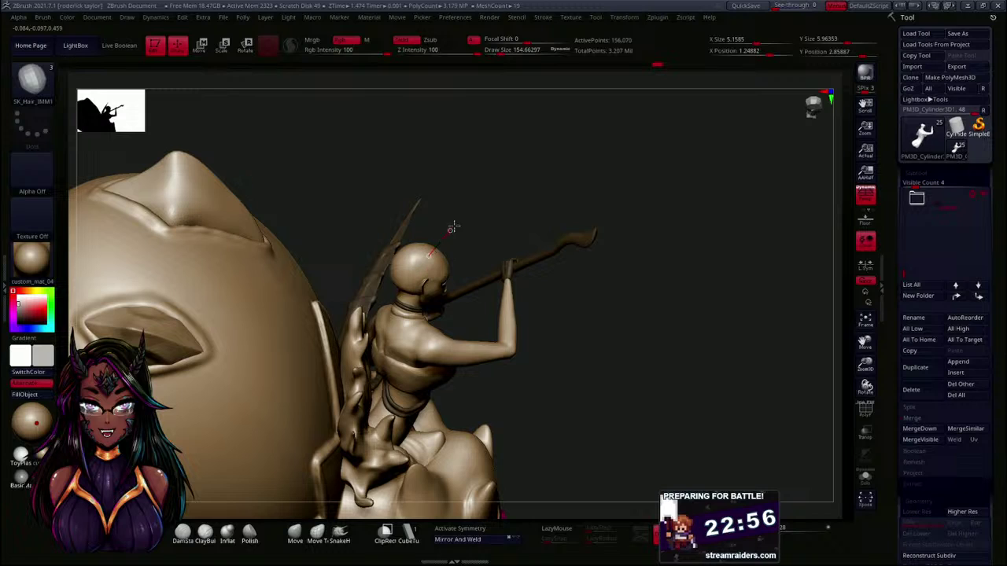
pyautogui.moveTo(453, 227); pyautogui.dragTo(511, 202)
pyautogui.moveTo(621, 366); pyautogui.dragTo(583, 330)
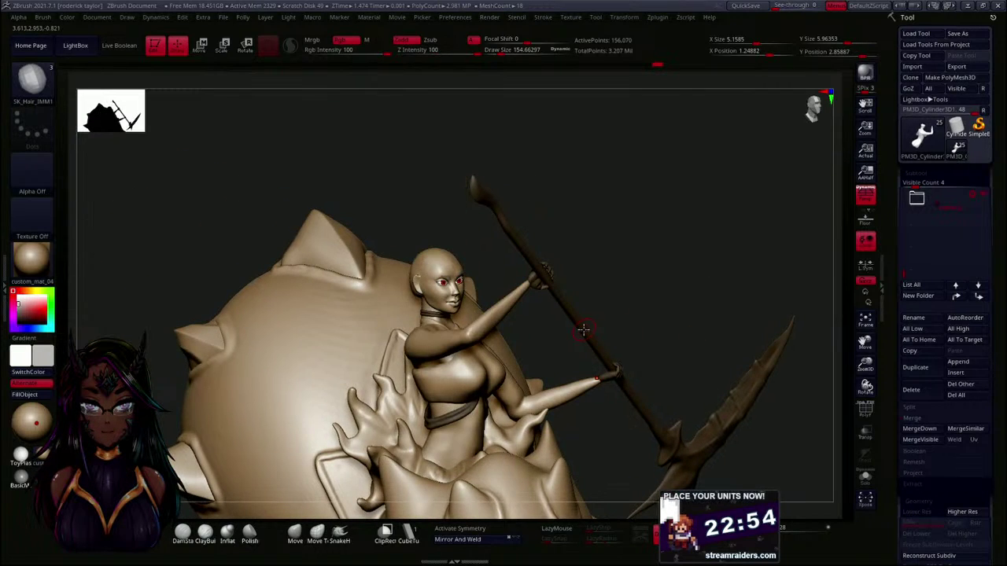
# - Try drawing a hair strip outward from the woman's head with the CubeTube brush
pyautogui.click(409, 533)
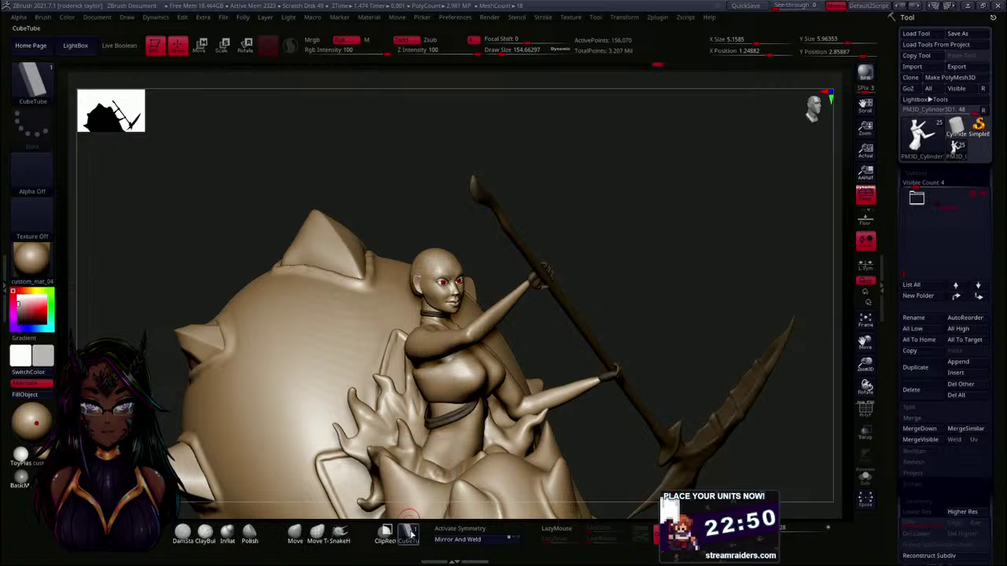
pyautogui.moveTo(581, 277); pyautogui.dragTo(611, 303)
pyautogui.moveTo(351, 213); pyautogui.dragTo(548, 225)
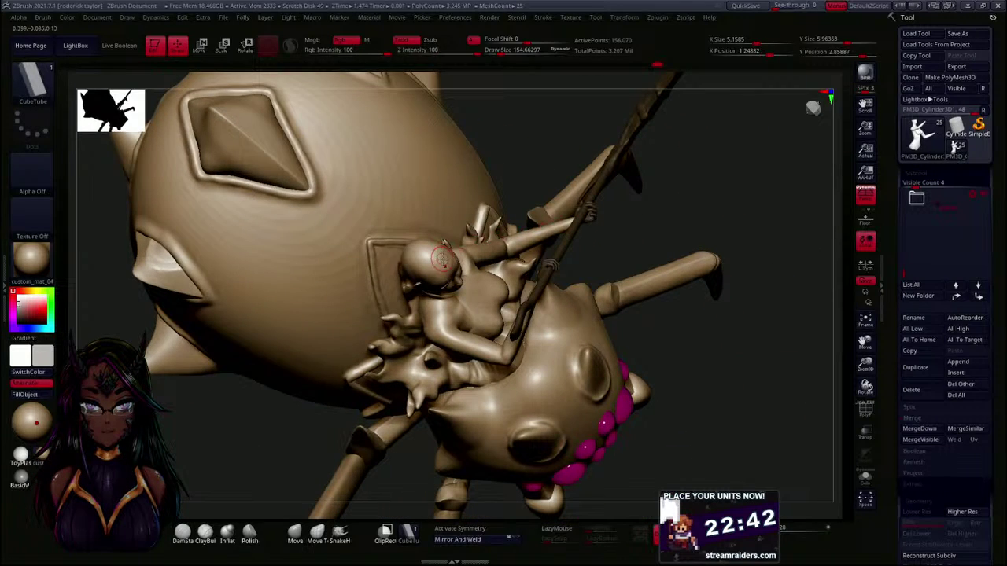
pyautogui.moveTo(461, 251); pyautogui.dragTo(480, 258)
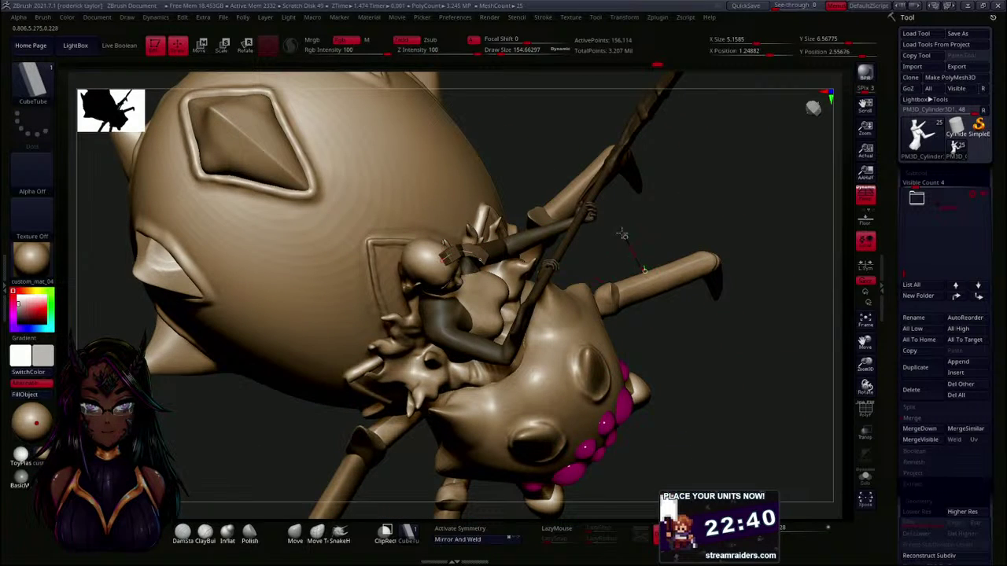
pyautogui.moveTo(634, 253)
pyautogui.mouseDown()
pyautogui.moveTo(593, 184)
pyautogui.moveTo(605, 184)
pyautogui.moveTo(621, 236)
pyautogui.moveTo(605, 225)
pyautogui.moveTo(594, 242)
pyautogui.moveTo(424, 196)
pyautogui.mouseUp()
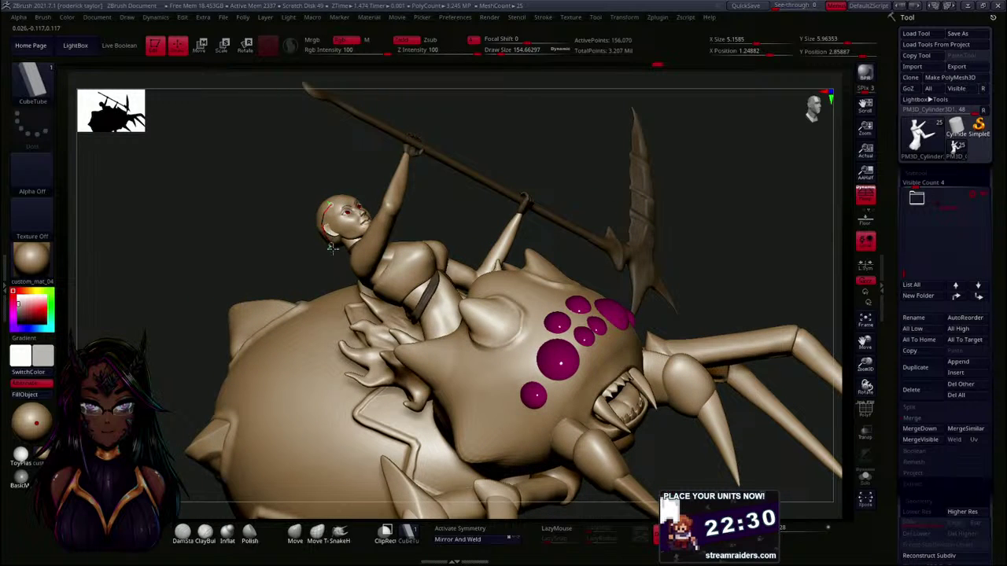
# - Examine the woman's bald head and upper body from behind, both sides and the front, and browse the subtool list
pyautogui.moveTo(315, 261); pyautogui.dragTo(352, 252)
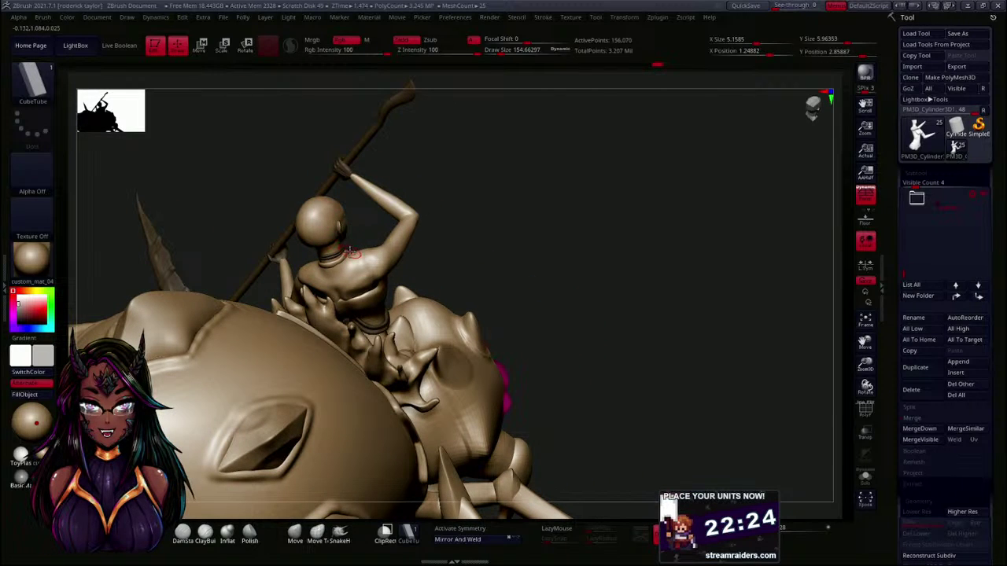
pyautogui.moveTo(546, 291); pyautogui.dragTo(543, 263)
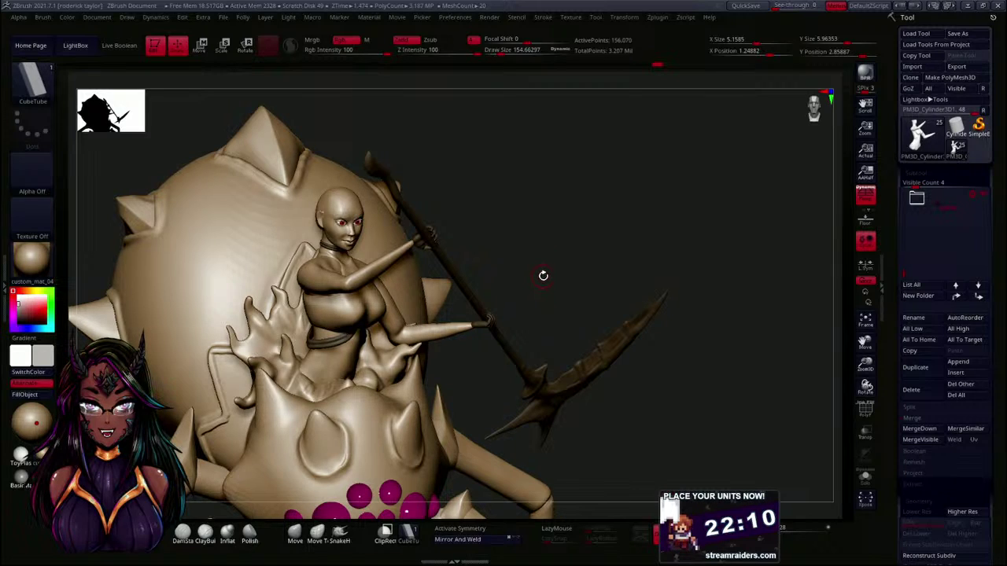
pyautogui.keyDown('alt'); pyautogui.moveTo(533, 248); pyautogui.dragTo(554, 285); pyautogui.keyUp('alt')
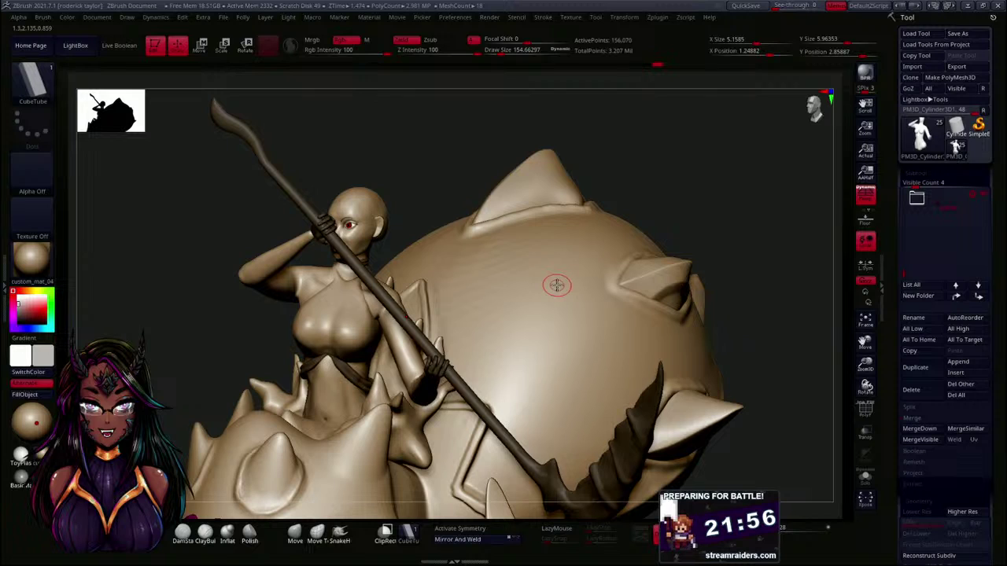
pyautogui.moveTo(181, 331); pyautogui.dragTo(540, 279)
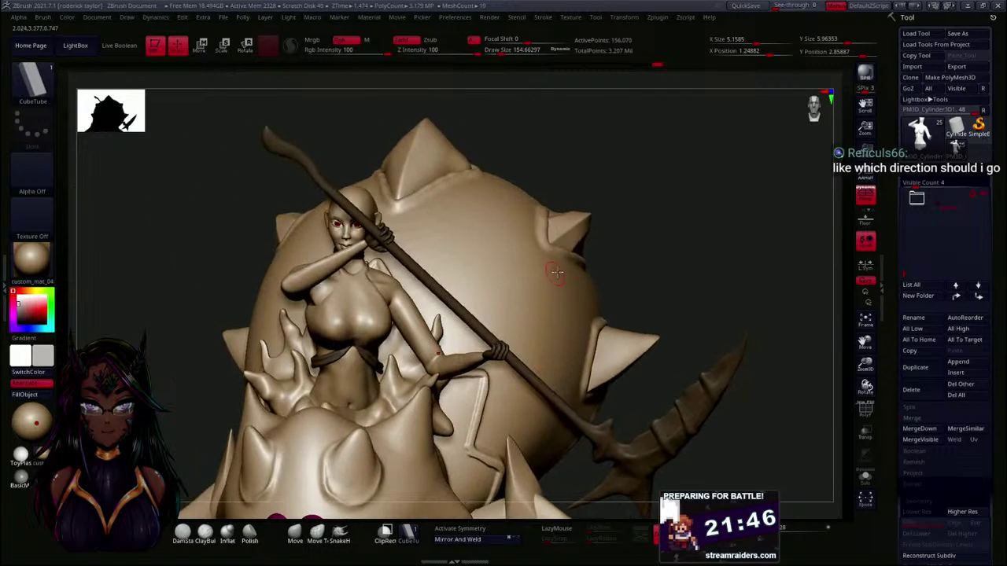
pyautogui.moveTo(904, 273)
pyautogui.mouseDown()
pyautogui.moveTo(905, 236)
pyautogui.moveTo(904, 256)
pyautogui.mouseUp()
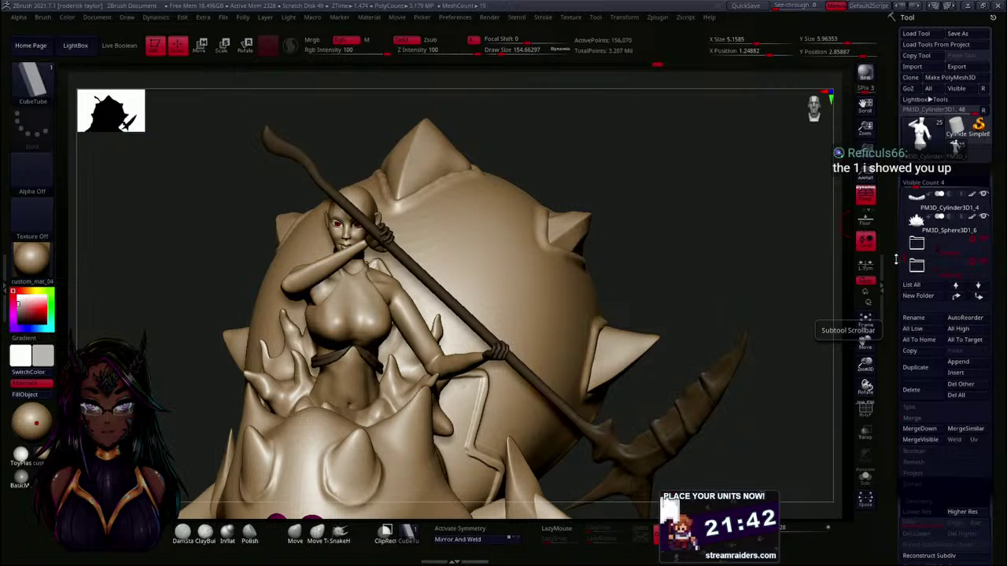
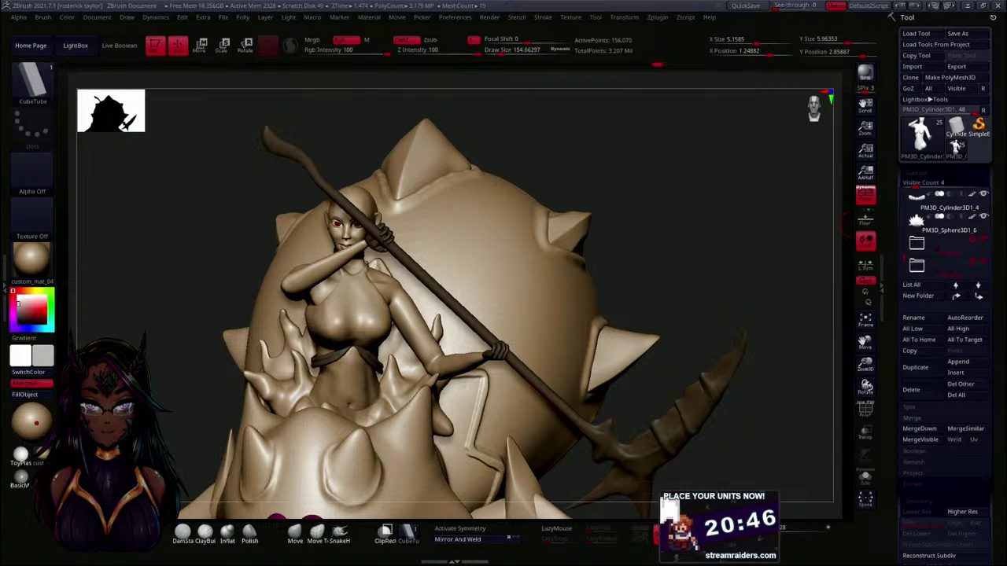
# - Switch to the image viewer and compare the two head sculpt screenshots, arranging their windows to study both faces
pyautogui.hotkey('alt', 'Tab')
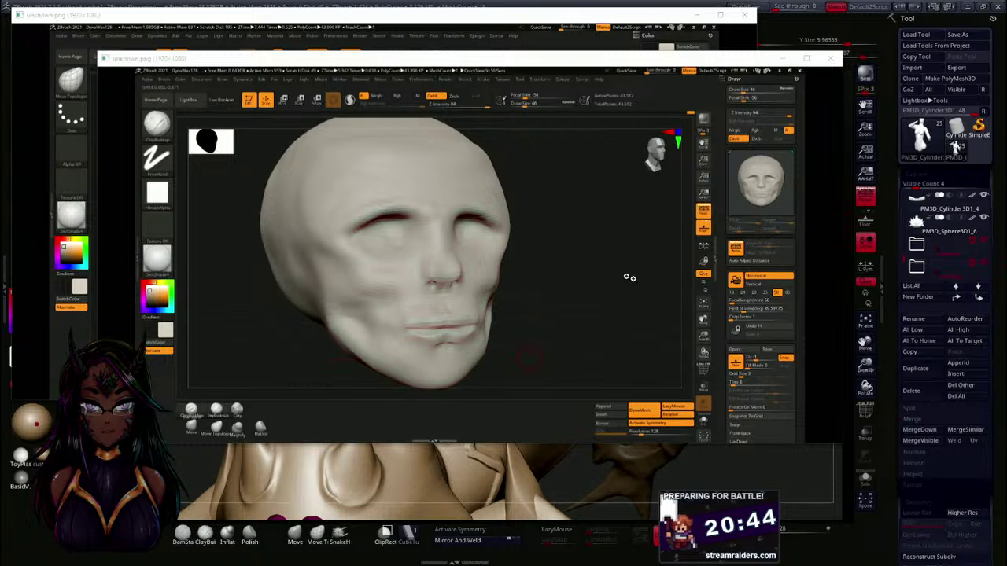
pyautogui.moveTo(295, 65); pyautogui.dragTo(600, 118)
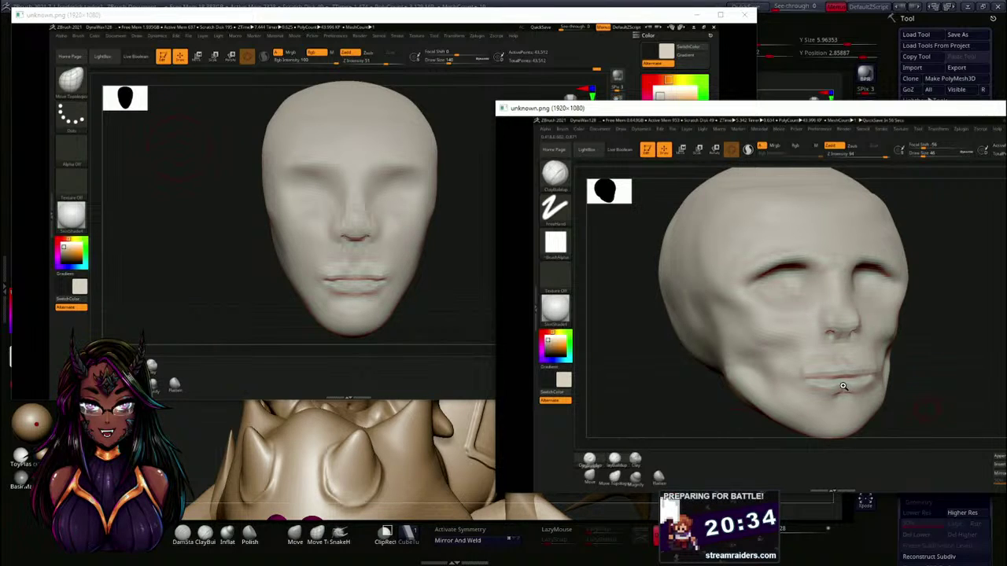
pyautogui.moveTo(683, 109); pyautogui.dragTo(333, 68)
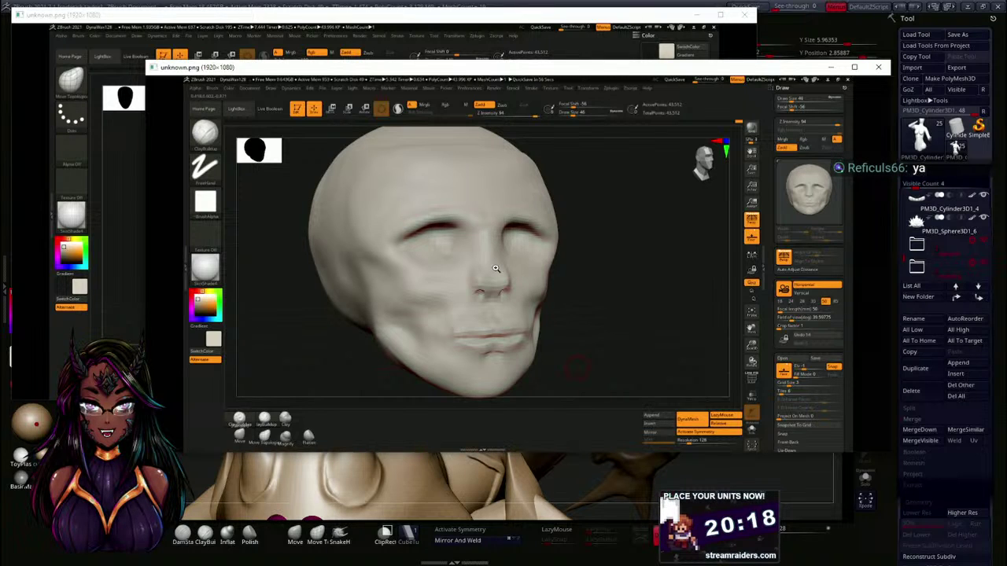
pyautogui.moveTo(439, 77); pyautogui.dragTo(742, 113)
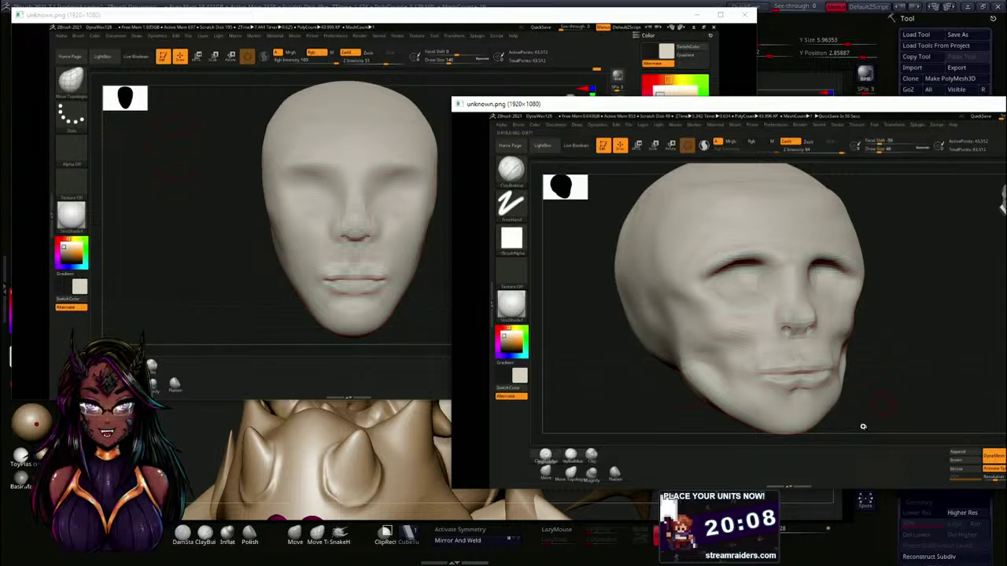
pyautogui.moveTo(722, 116); pyautogui.dragTo(629, 82)
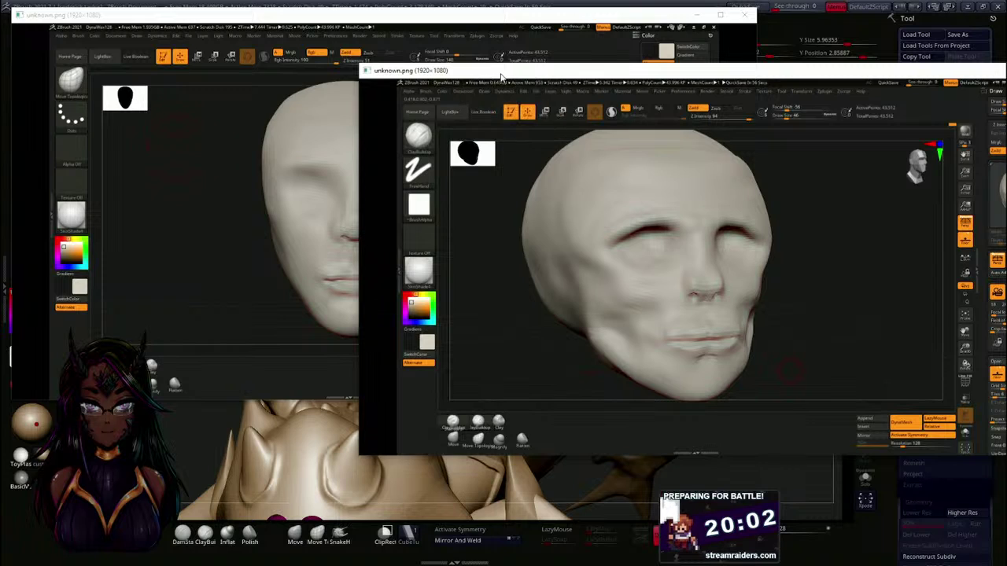
pyautogui.moveTo(503, 76); pyautogui.dragTo(402, 117)
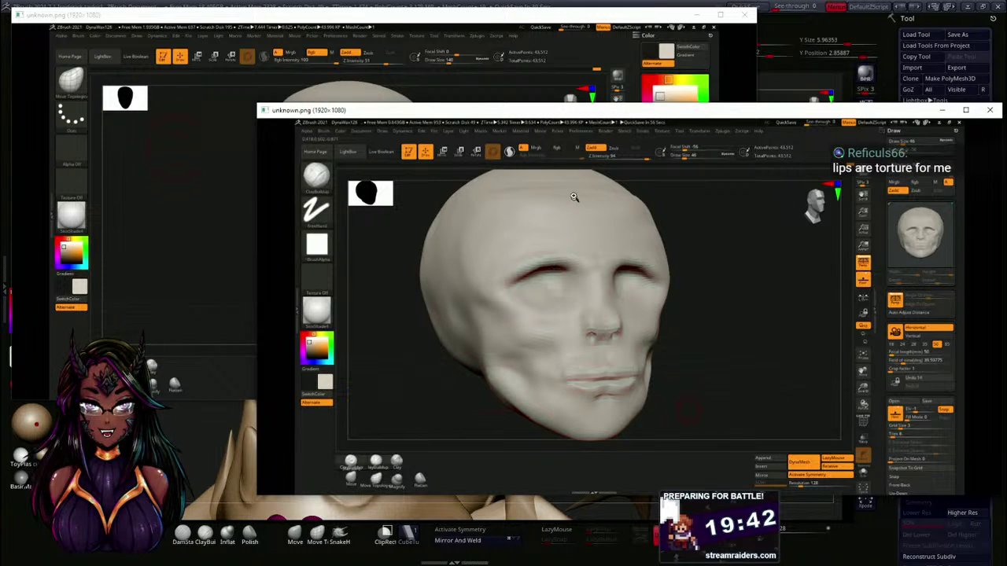
# - Switch back to ZBrush and hide the clothing, spider and body folders around the woman's head and staff
pyautogui.click(656, 7)
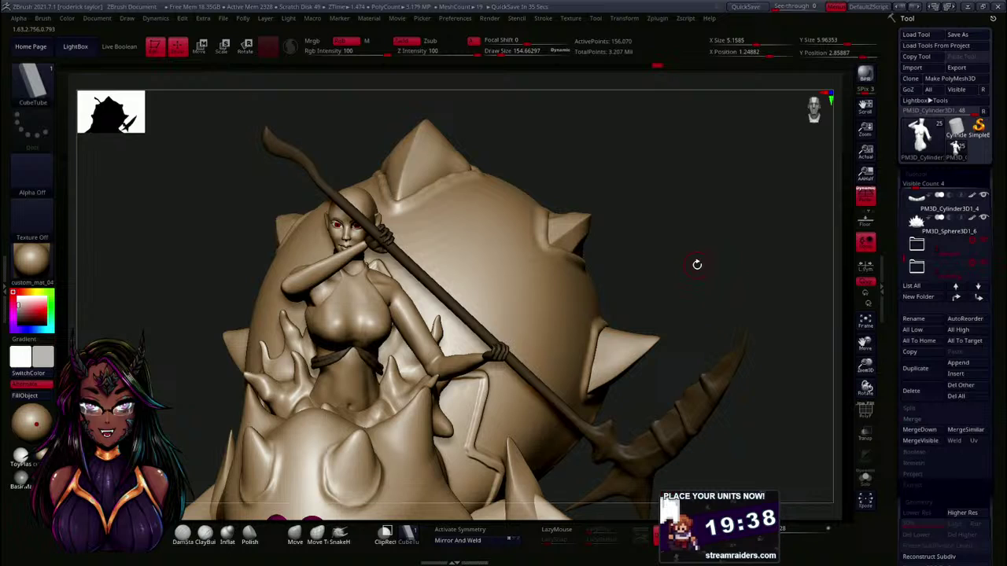
pyautogui.click(988, 242)
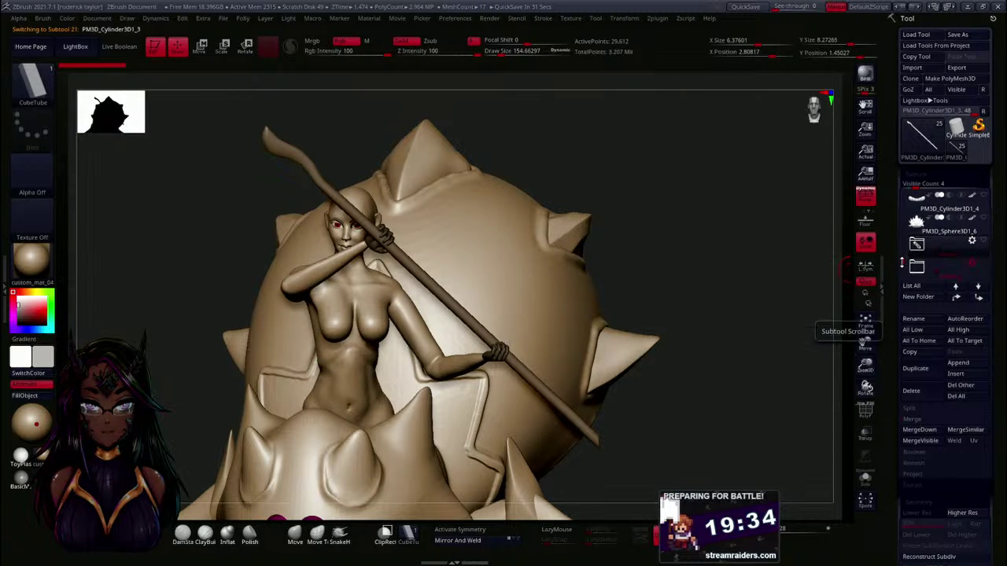
pyautogui.scroll(3, 904, 223)
pyautogui.scroll(3, 904, 222)
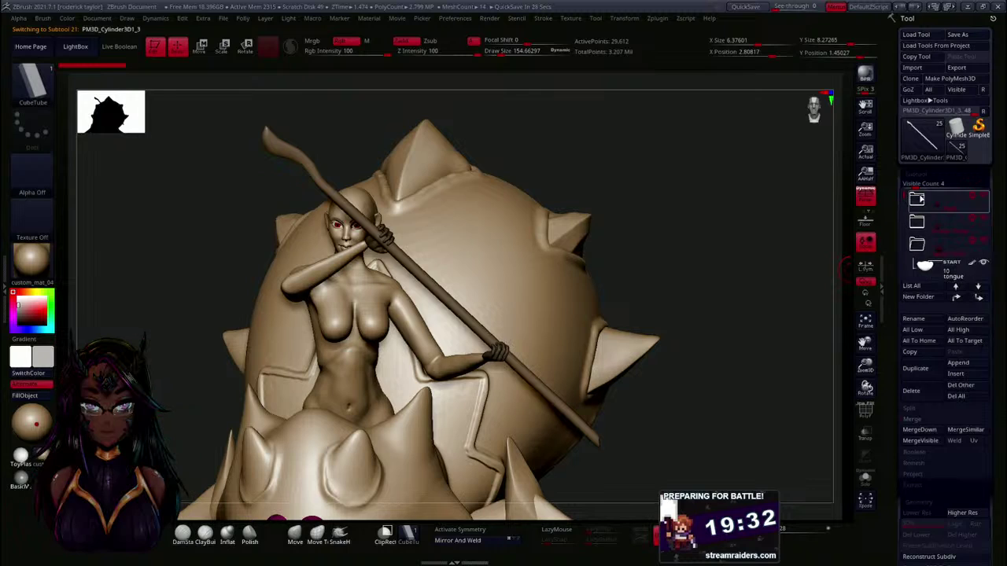
pyautogui.click(984, 263)
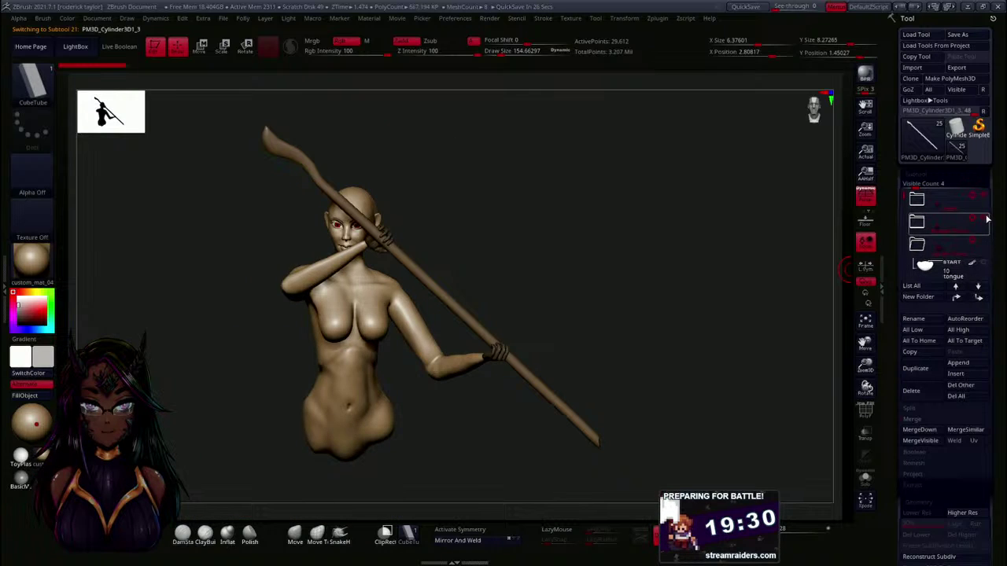
pyautogui.click(982, 221)
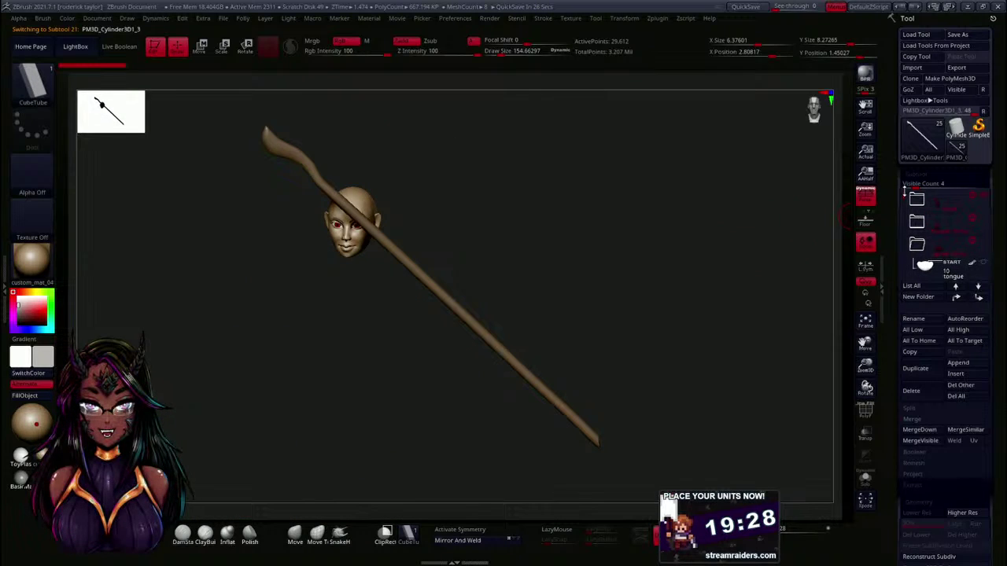
# - Expand the head folder, make the eyes subtool active and bring the woman's face up close
pyautogui.click(916, 200)
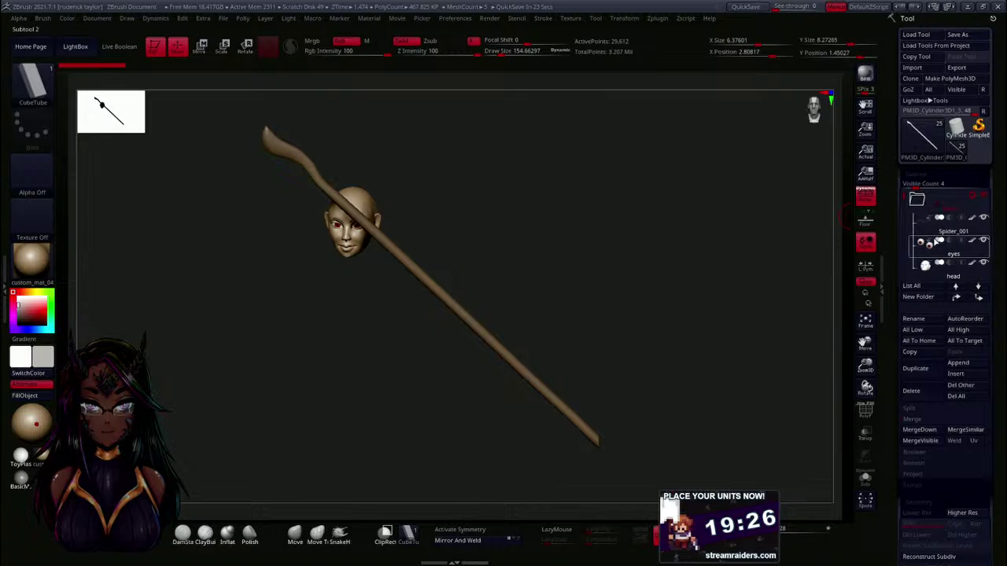
pyautogui.click(928, 210)
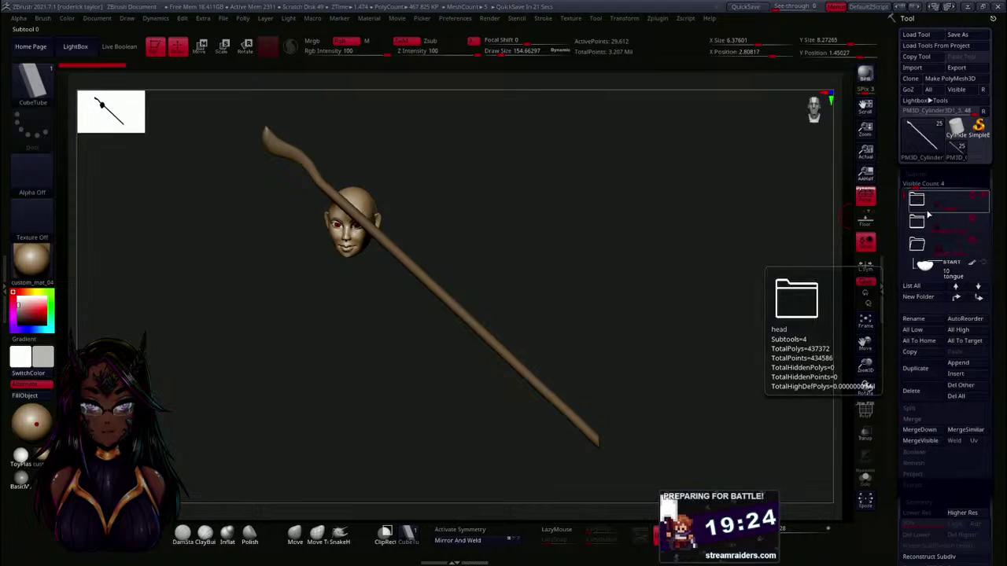
pyautogui.click(973, 249)
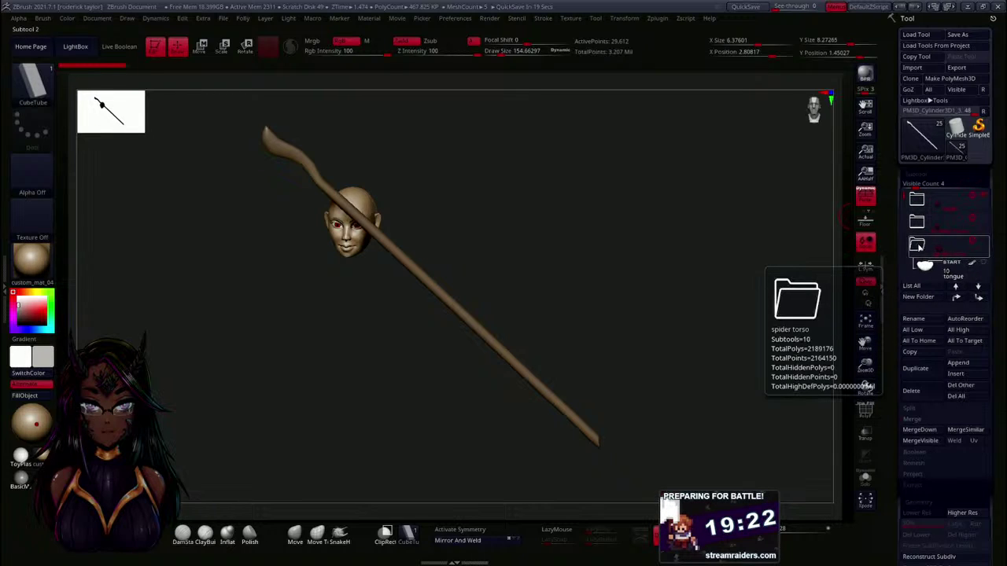
pyautogui.click(914, 205)
pyautogui.click(919, 202)
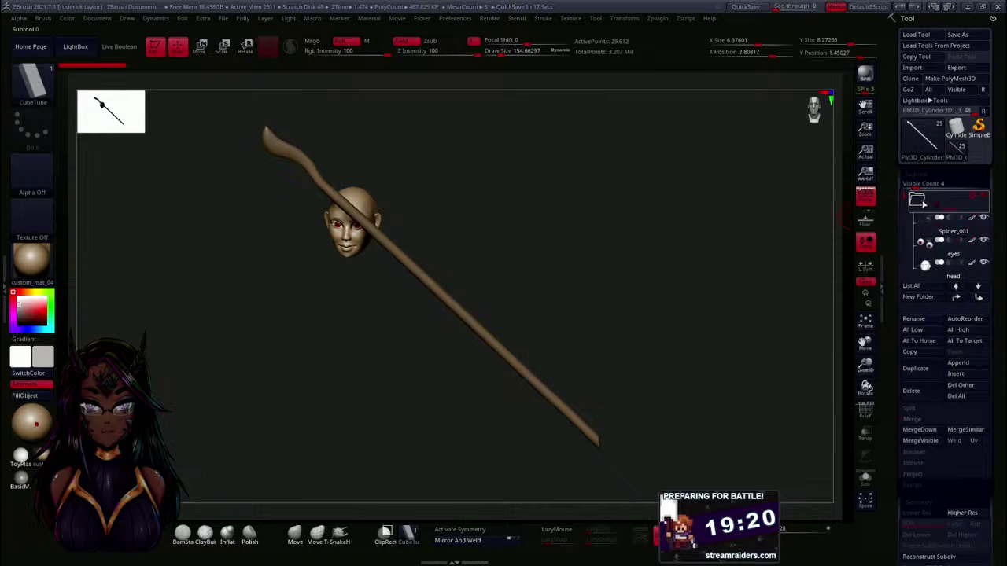
pyautogui.click(939, 253)
pyautogui.moveTo(567, 253)
pyautogui.mouseDown()
pyautogui.moveTo(461, 288)
pyautogui.moveTo(461, 272)
pyautogui.moveTo(522, 276)
pyautogui.moveTo(488, 290)
pyautogui.moveTo(495, 423)
pyautogui.mouseUp()
pyautogui.moveTo(522, 352)
pyautogui.keyDown('alt'); pyautogui.mouseDown()
pyautogui.moveTo(522, 420)
pyautogui.moveTo(606, 395)
pyautogui.moveTo(619, 331)
pyautogui.moveTo(632, 355)
pyautogui.mouseUp(); pyautogui.keyUp('alt')
pyautogui.keyDown('alt'); pyautogui.moveTo(680, 331); pyautogui.dragTo(668, 280); pyautogui.keyUp('alt')
pyautogui.moveTo(658, 317); pyautogui.dragTo(648, 322)
# - Reduce the brush draw size to 8.58829 and make the head subtool active
pyautogui.press('s')
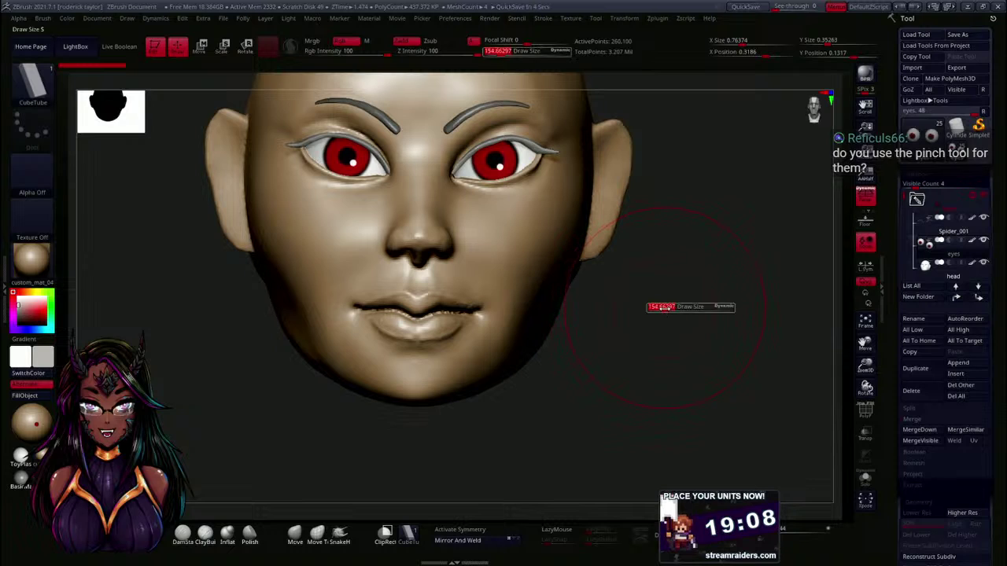
pyautogui.click(656, 311)
pyautogui.keyDown('alt'); pyautogui.moveTo(619, 342); pyautogui.dragTo(627, 366); pyautogui.keyUp('alt')
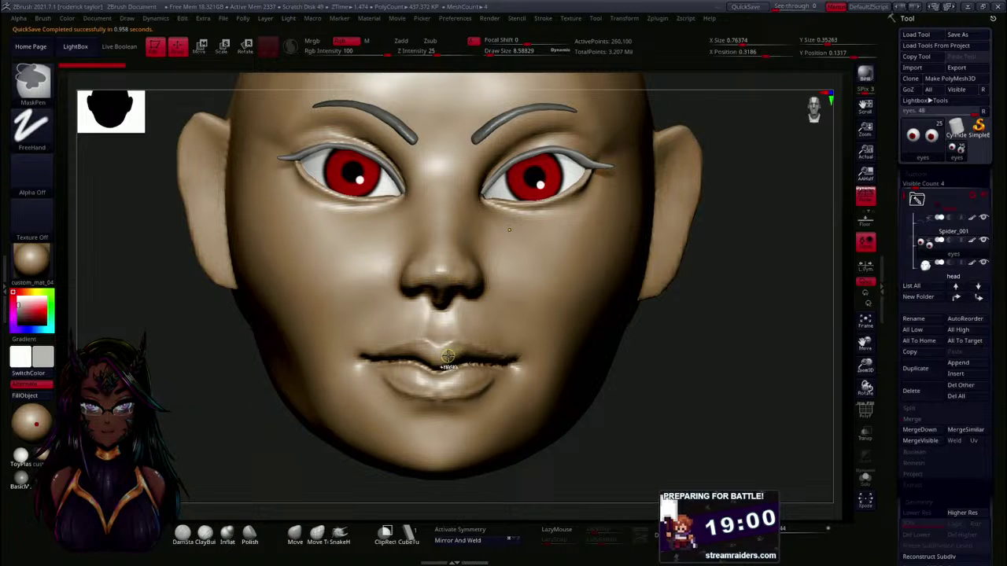
pyautogui.keyDown('alt'); pyautogui.click(524, 329); pyautogui.keyUp('alt')
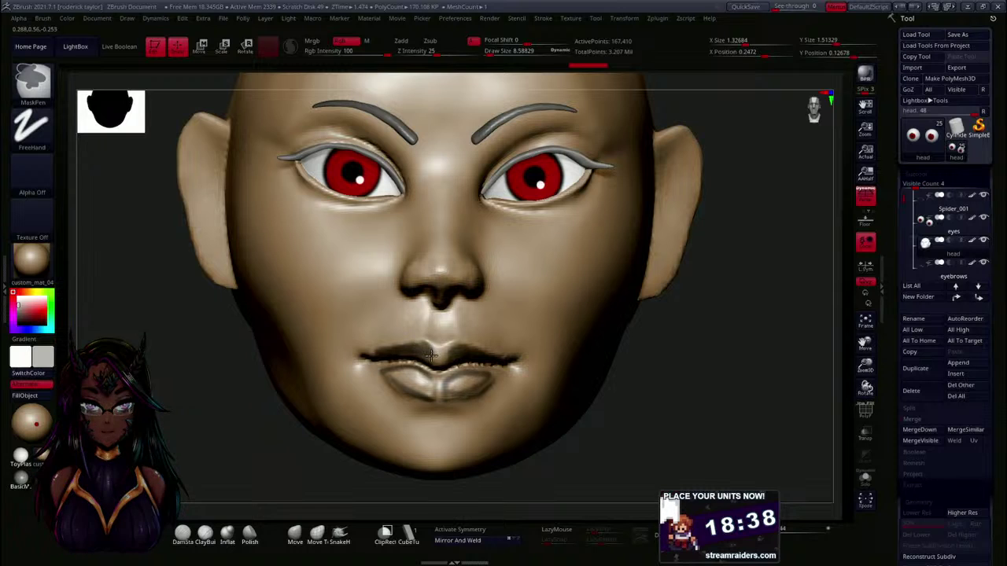
# - Examine the woman's lips and mouth corners from the front and from three-quarter and side angles
pyautogui.moveTo(688, 403); pyautogui.dragTo(735, 397)
pyautogui.moveTo(593, 366); pyautogui.dragTo(545, 376)
pyautogui.moveTo(730, 397); pyautogui.dragTo(684, 387)
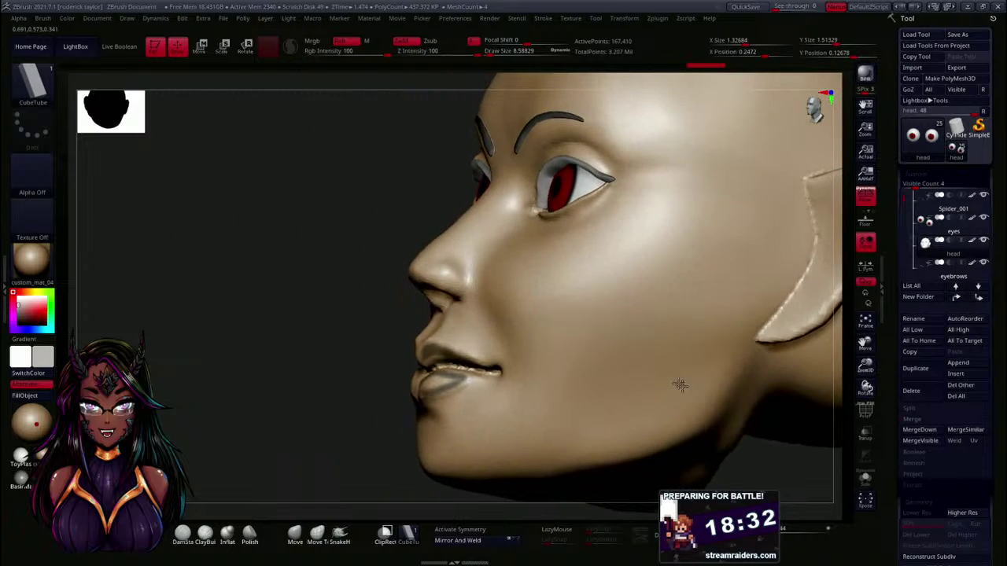
pyautogui.moveTo(271, 387); pyautogui.dragTo(315, 401)
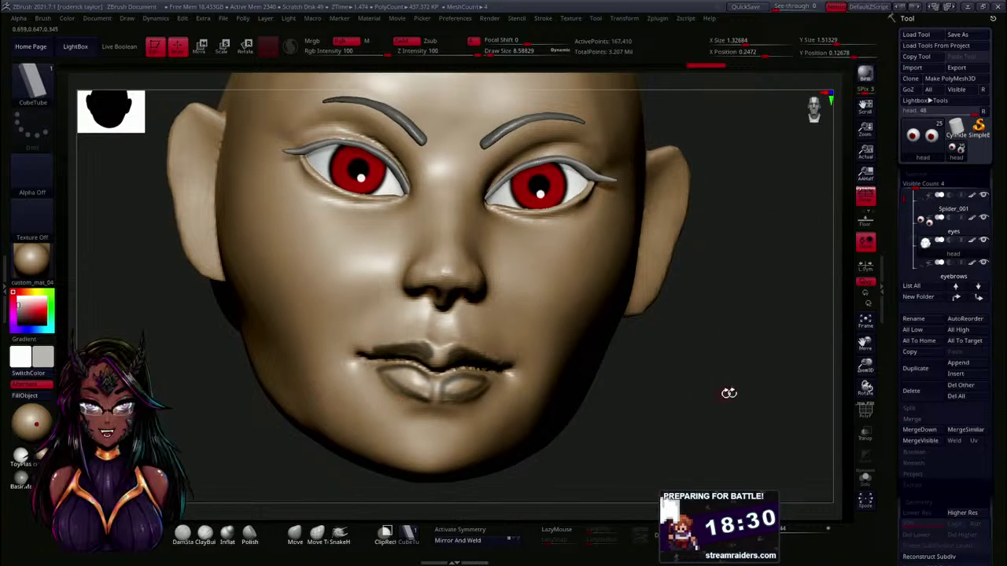
pyautogui.moveTo(711, 395); pyautogui.dragTo(697, 387)
pyautogui.moveTo(634, 363); pyautogui.dragTo(660, 349)
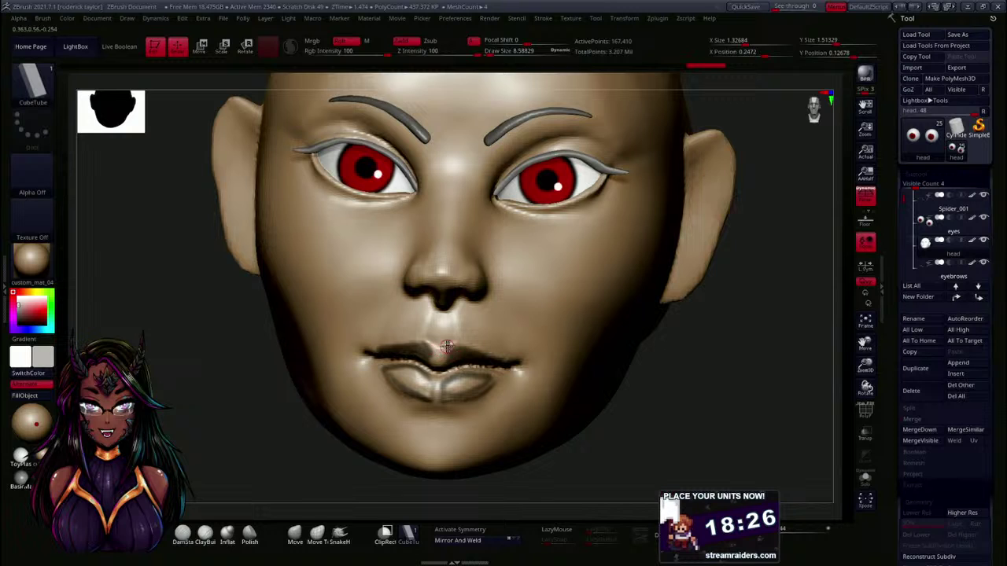
pyautogui.moveTo(672, 407)
pyautogui.mouseDown()
pyautogui.moveTo(676, 423)
pyautogui.moveTo(672, 413)
pyautogui.moveTo(659, 423)
pyautogui.moveTo(677, 425)
pyautogui.moveTo(664, 414)
pyautogui.mouseUp()
pyautogui.moveTo(580, 369); pyautogui.dragTo(627, 292)
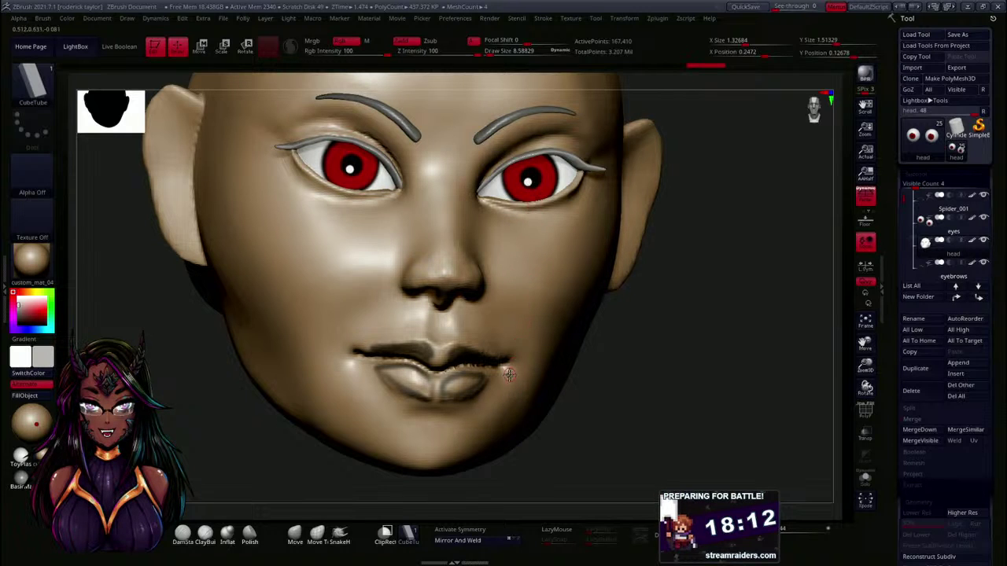
# - Carve a practice mouth line across the cheek with the DamStandard brush, LazyMouse off, and dent both of its corners
pyautogui.moveTo(688, 385); pyautogui.dragTo(254, 368)
pyautogui.click(183, 535)
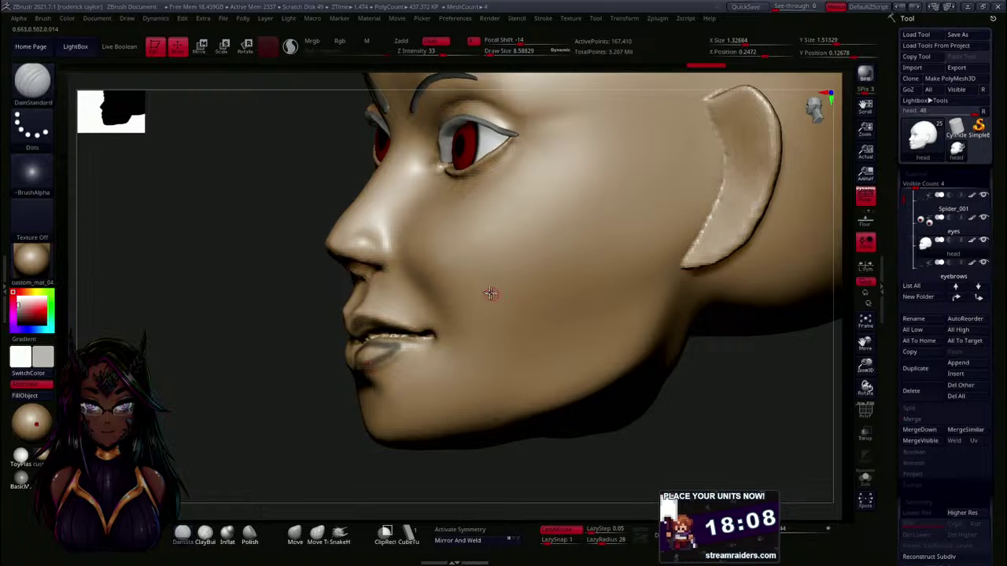
pyautogui.moveTo(500, 286); pyautogui.dragTo(512, 285)
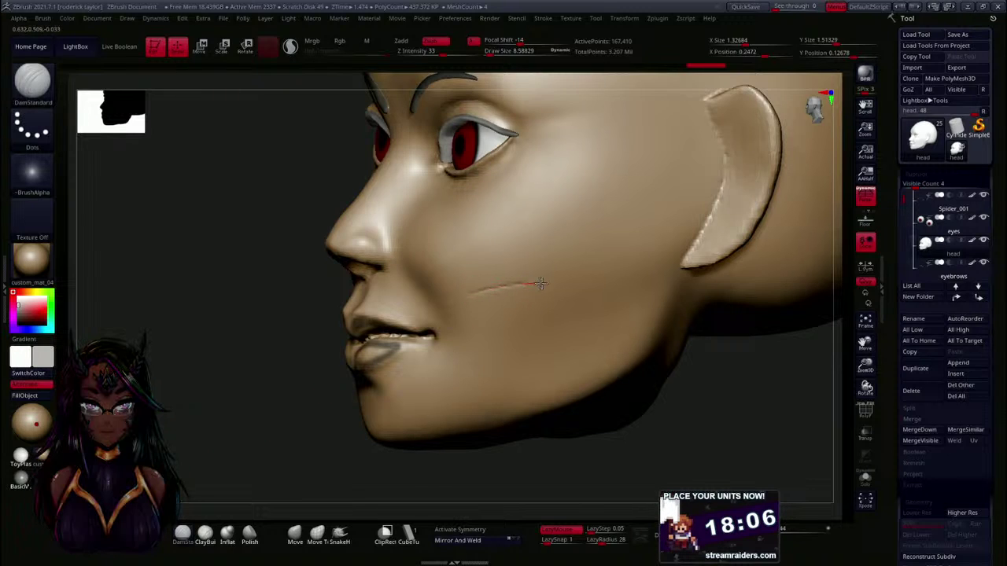
pyautogui.hotkey('ctrl', 'z')
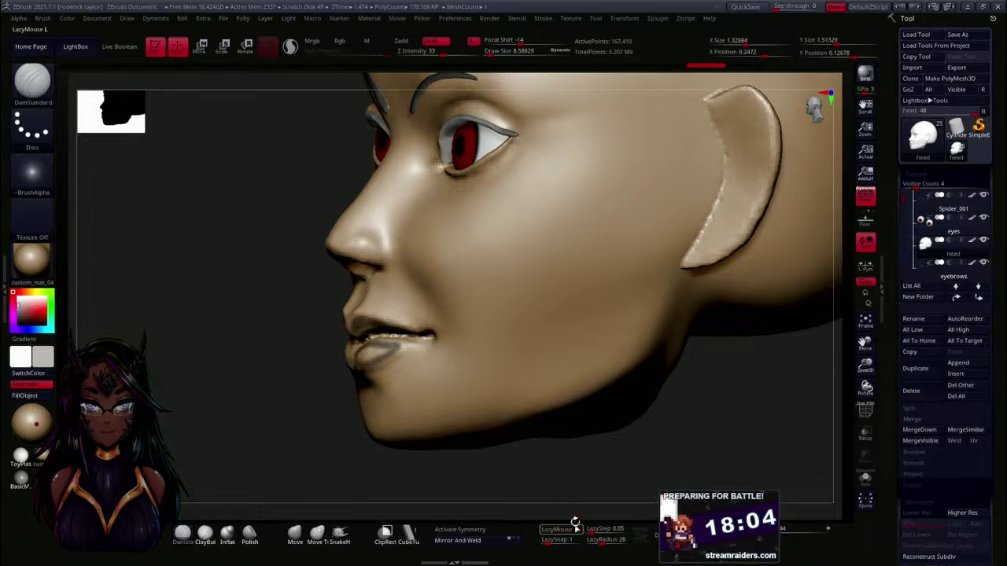
pyautogui.click(560, 530)
pyautogui.moveTo(475, 291); pyautogui.dragTo(564, 273)
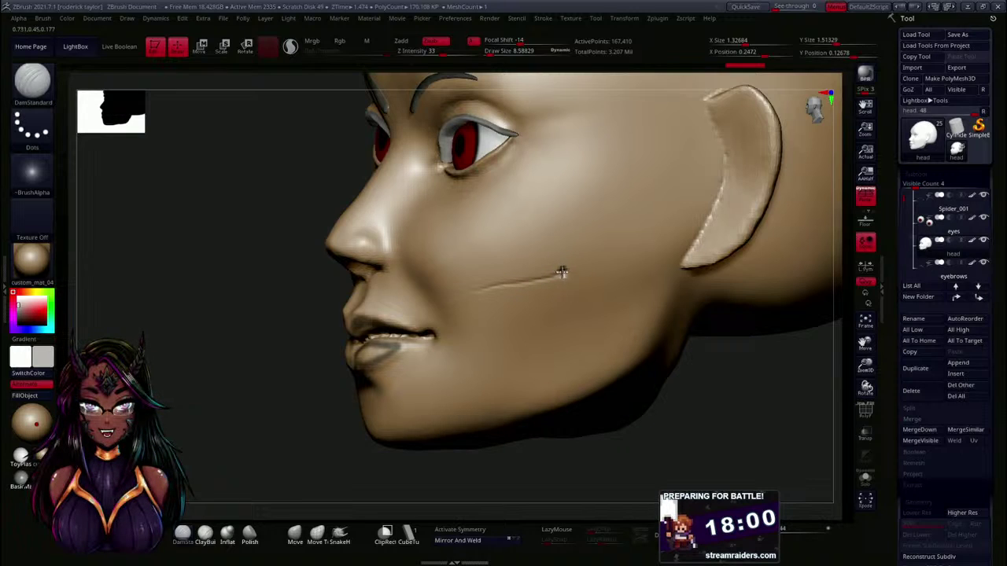
pyautogui.click(562, 271)
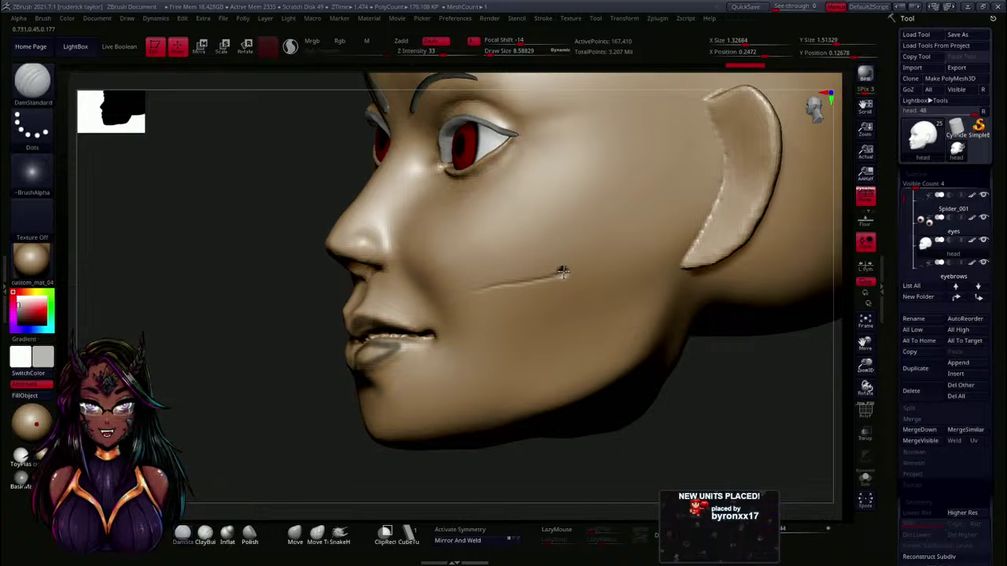
pyautogui.click(475, 291)
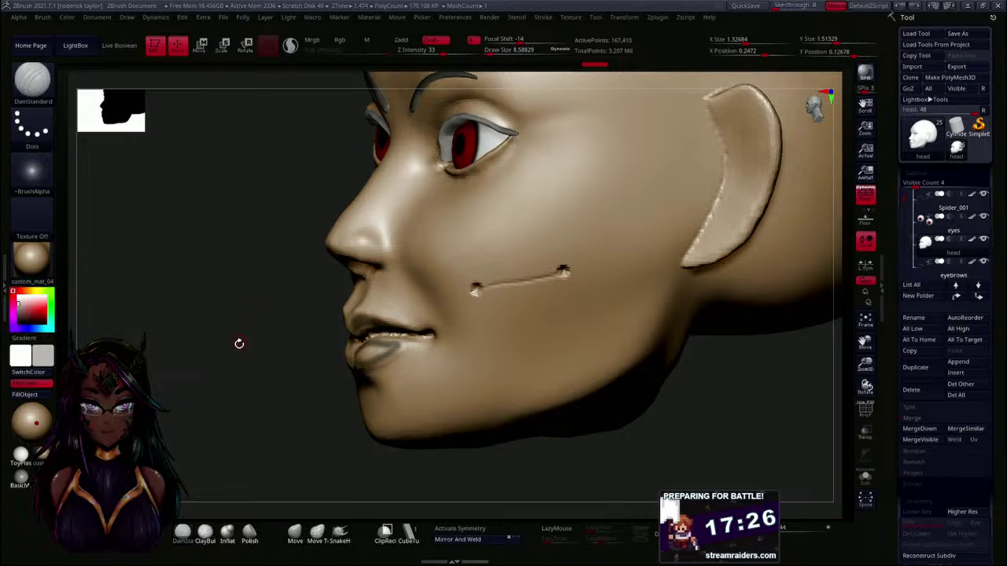
# - Carve guide lines down from the practice mouth's corners and outline a wavy upper lip above its centre line
pyautogui.moveTo(241, 359)
pyautogui.mouseDown()
pyautogui.moveTo(254, 358)
pyautogui.moveTo(273, 375)
pyautogui.moveTo(264, 377)
pyautogui.moveTo(258, 362)
pyautogui.moveTo(322, 350)
pyautogui.mouseUp()
pyautogui.moveTo(668, 381)
pyautogui.mouseDown()
pyautogui.moveTo(665, 398)
pyautogui.moveTo(674, 394)
pyautogui.moveTo(607, 272)
pyautogui.mouseUp()
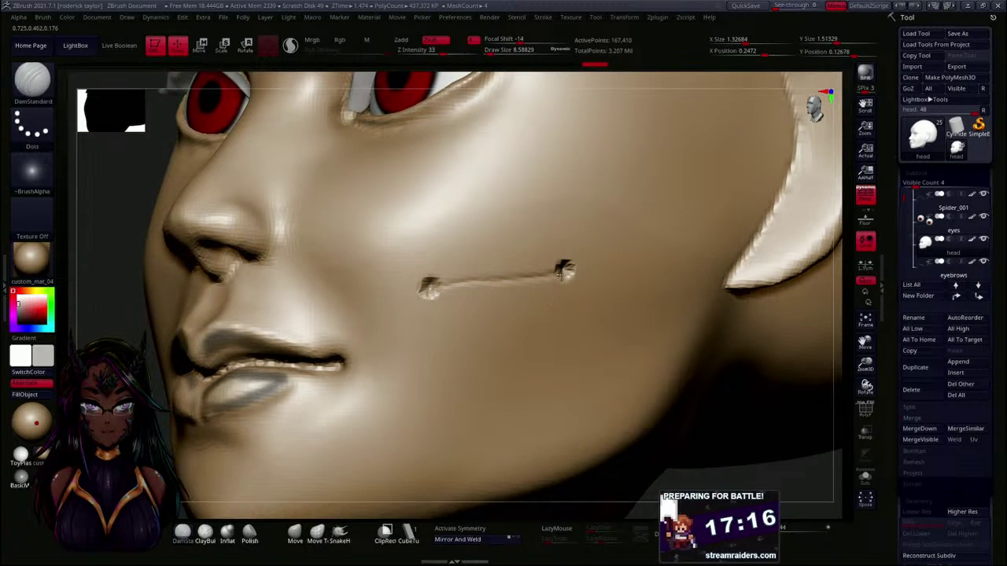
pyautogui.moveTo(429, 293); pyautogui.dragTo(444, 357)
pyautogui.moveTo(433, 284); pyautogui.dragTo(445, 351)
pyautogui.moveTo(437, 275)
pyautogui.mouseDown()
pyautogui.moveTo(449, 259)
pyautogui.moveTo(536, 249)
pyautogui.moveTo(463, 258)
pyautogui.moveTo(441, 274)
pyautogui.mouseUp()
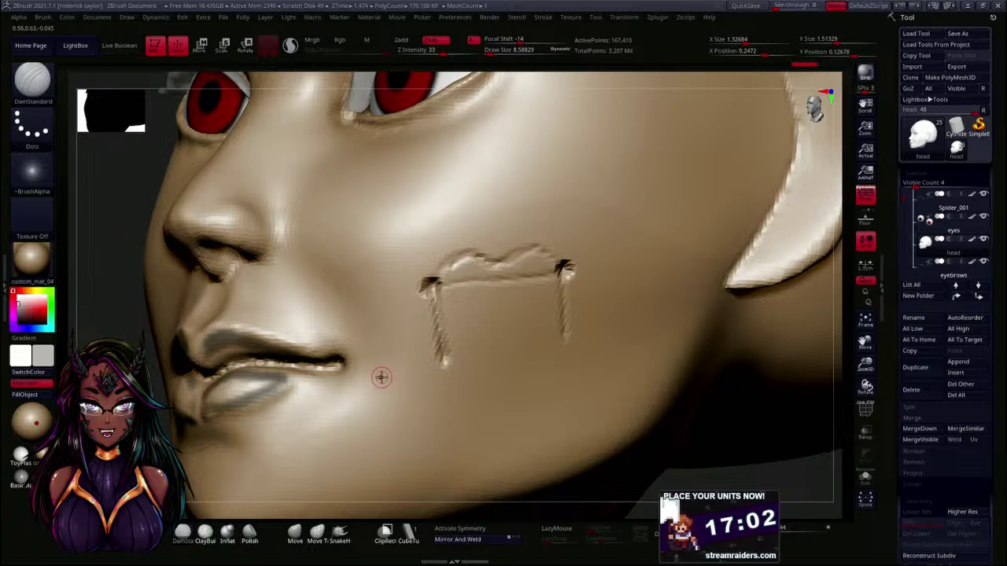
# - Build up the practice mouth's lower lip below the centre line with the ClayBuildup brush
pyautogui.click(204, 533)
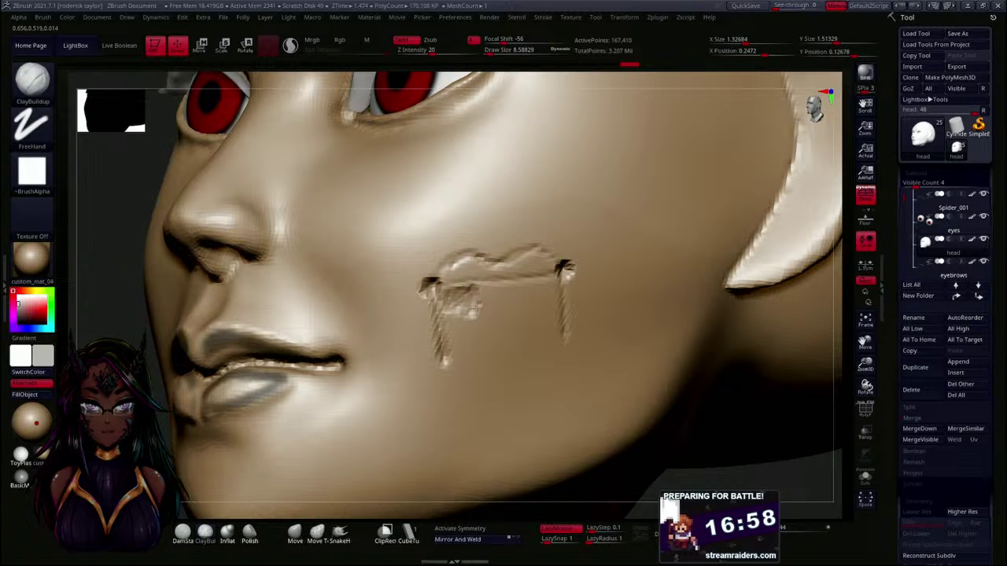
pyautogui.moveTo(509, 309)
pyautogui.mouseDown()
pyautogui.moveTo(551, 292)
pyautogui.moveTo(500, 316)
pyautogui.moveTo(470, 316)
pyautogui.moveTo(538, 288)
pyautogui.moveTo(468, 291)
pyautogui.moveTo(539, 304)
pyautogui.moveTo(545, 291)
pyautogui.mouseUp()
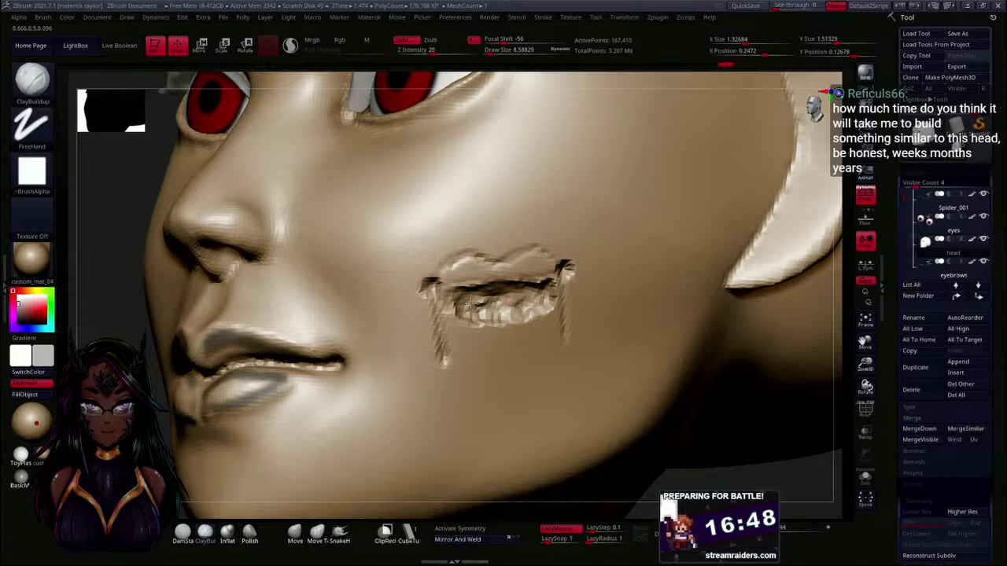
pyautogui.moveTo(477, 307); pyautogui.dragTo(522, 301)
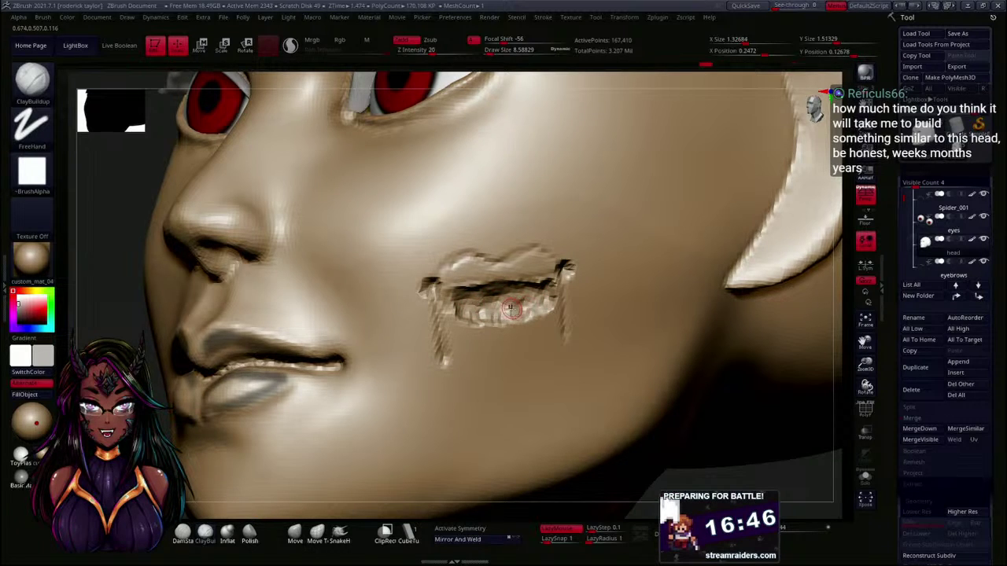
# - Undo all the practice mouth strokes on the cheek
pyautogui.hotkey('ctrl', 'z')
pyautogui.hotkey('ctrl', 'z')
pyautogui.hotkey('ctrl', 'z')
pyautogui.hotkey('ctrl', 'z')
pyautogui.hotkey('ctrl', 'z')
pyautogui.hotkey('ctrl', 'z')
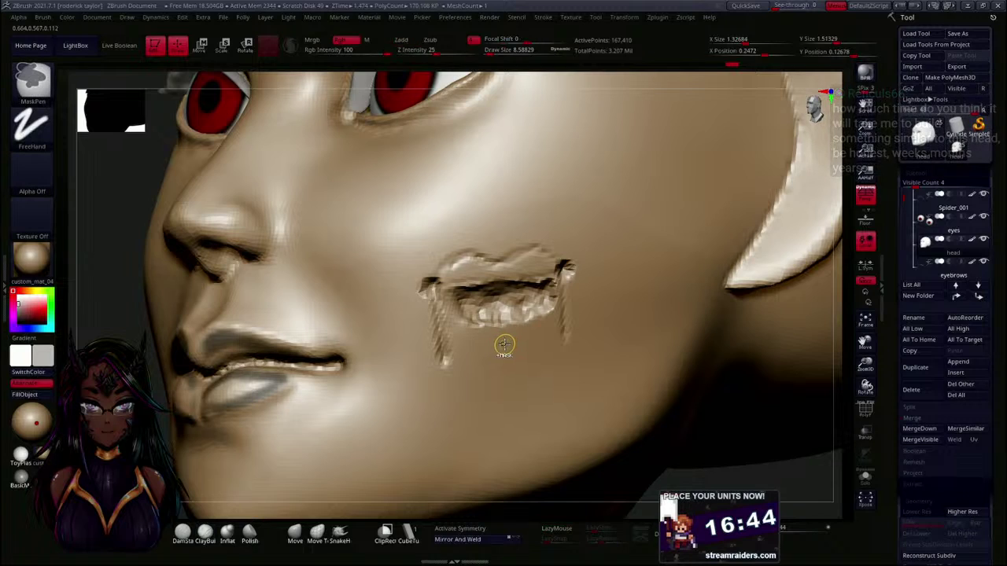
pyautogui.hotkey('ctrl', 'z')
pyautogui.hotkey('ctrl', 'z')
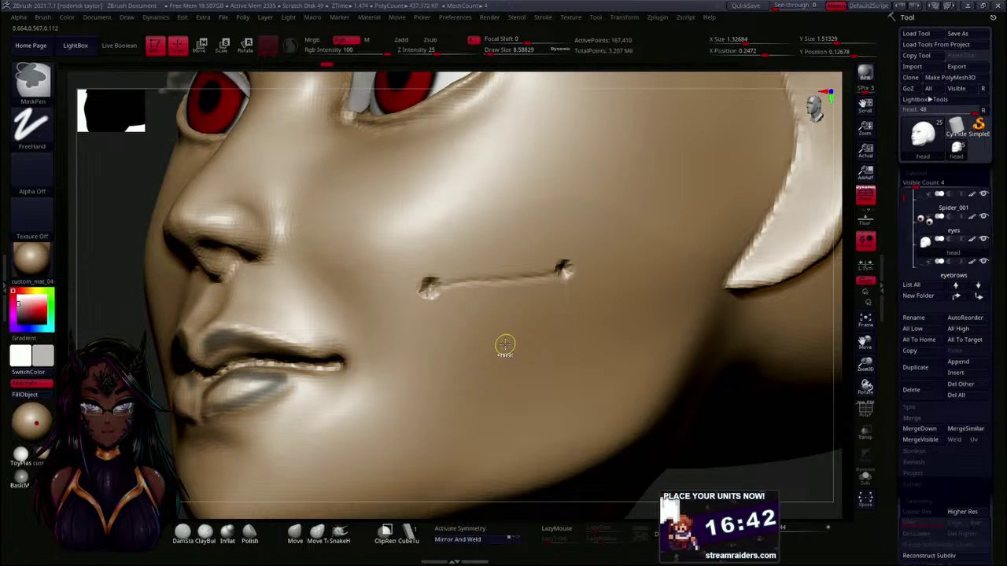
pyautogui.hotkey('ctrl', 'z')
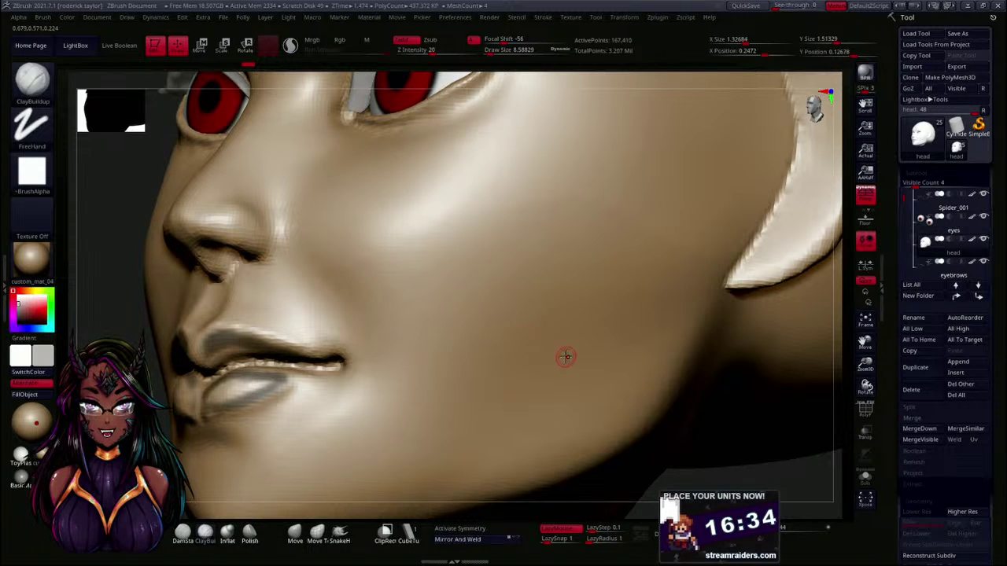
# - Clear the mask around the rider's lips on the head, accepting removal of the newer undo history entries
pyautogui.moveTo(716, 470); pyautogui.dragTo(690, 330)
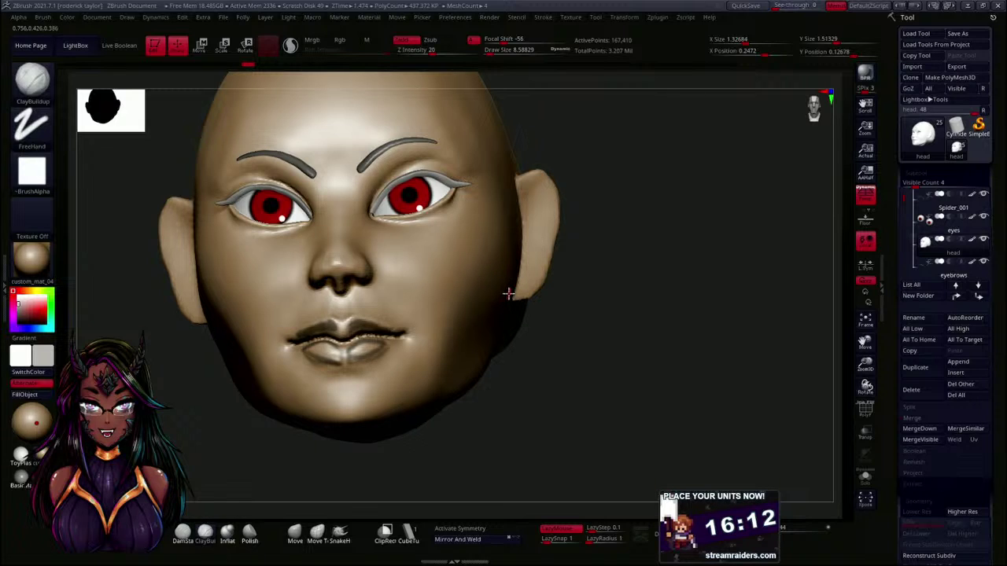
pyautogui.keyDown('alt'); pyautogui.moveTo(623, 301); pyautogui.dragTo(662, 339); pyautogui.keyUp('alt')
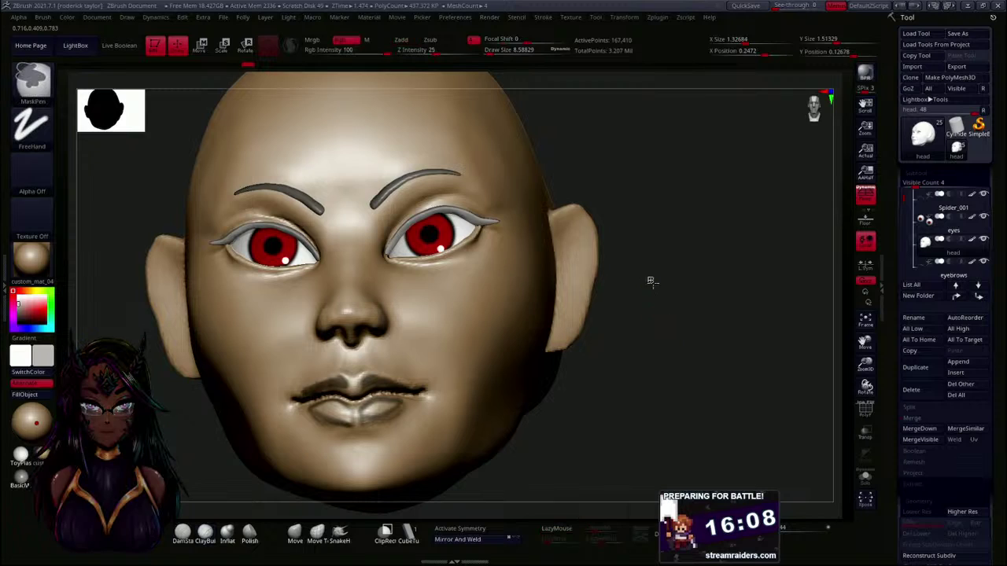
pyautogui.keyDown('ctrl'); pyautogui.moveTo(647, 278); pyautogui.dragTo(675, 356); pyautogui.keyUp('ctrl')
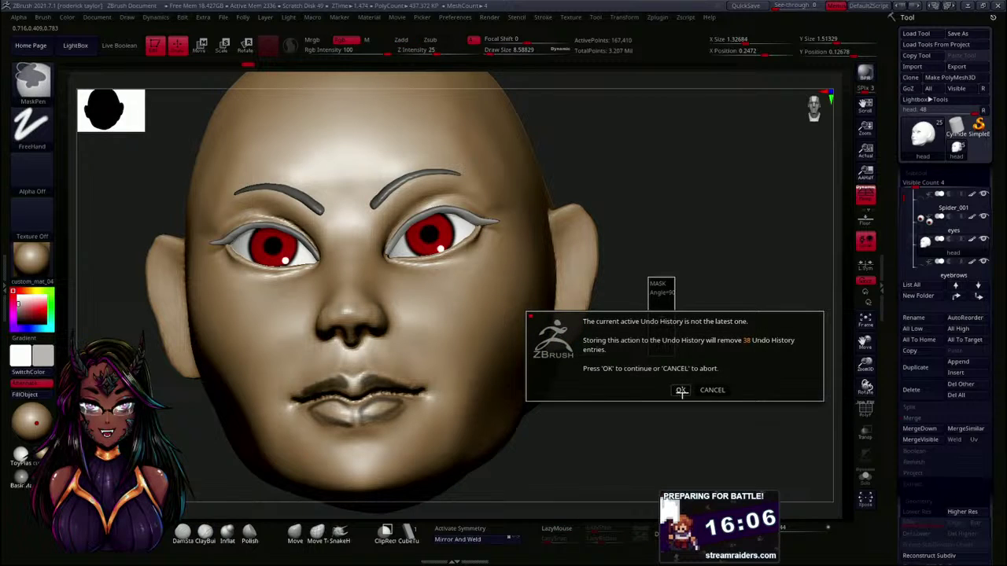
pyautogui.click(710, 389)
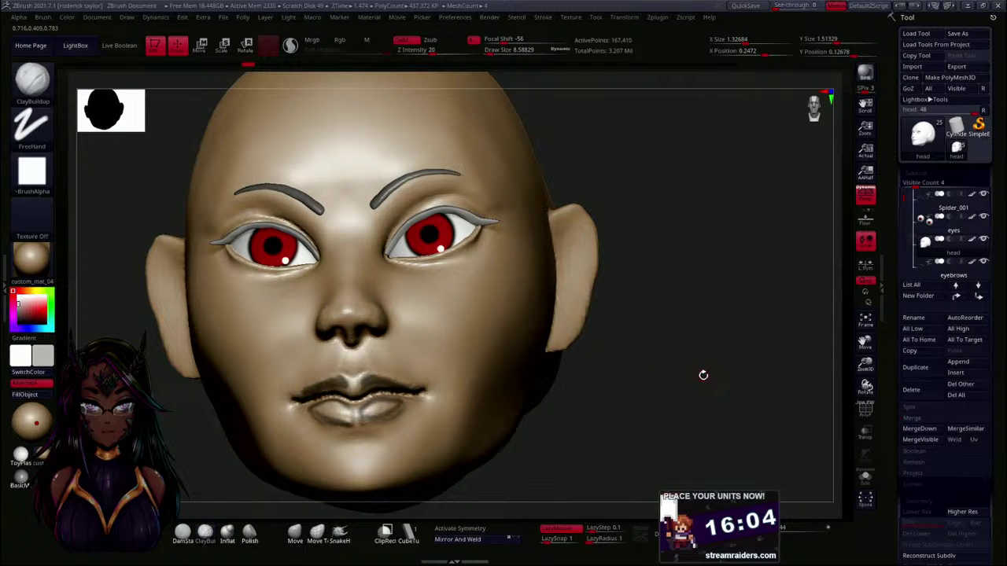
pyautogui.keyDown('ctrl'); pyautogui.moveTo(666, 337); pyautogui.dragTo(671, 330); pyautogui.keyUp('ctrl')
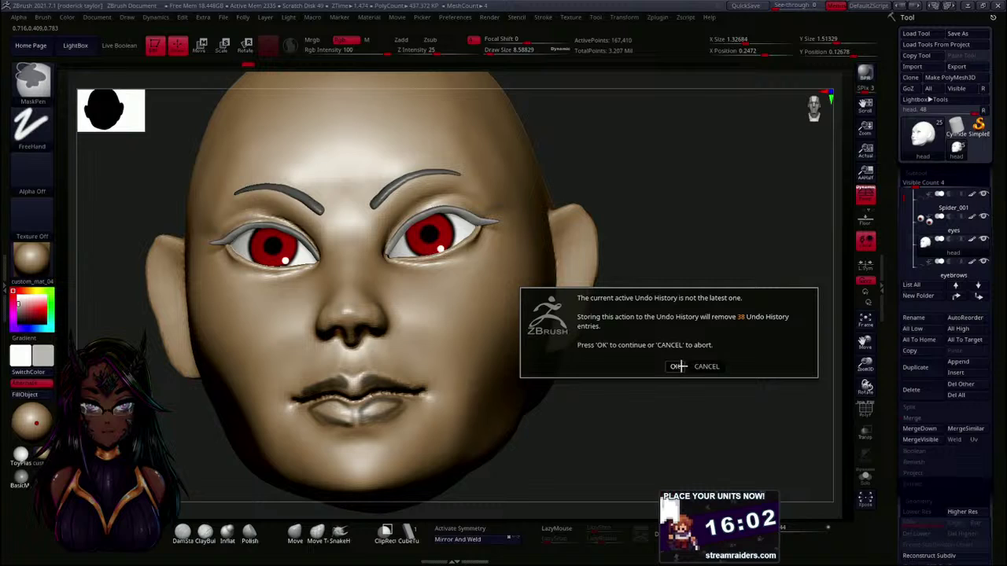
pyautogui.click(677, 366)
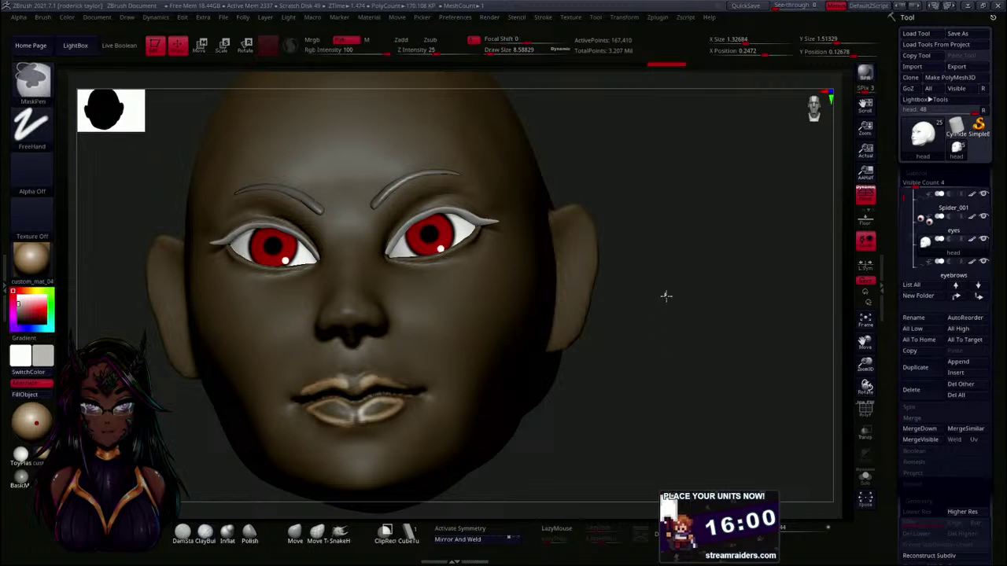
pyautogui.keyDown('ctrl'); pyautogui.moveTo(663, 292); pyautogui.dragTo(679, 338); pyautogui.keyUp('ctrl')
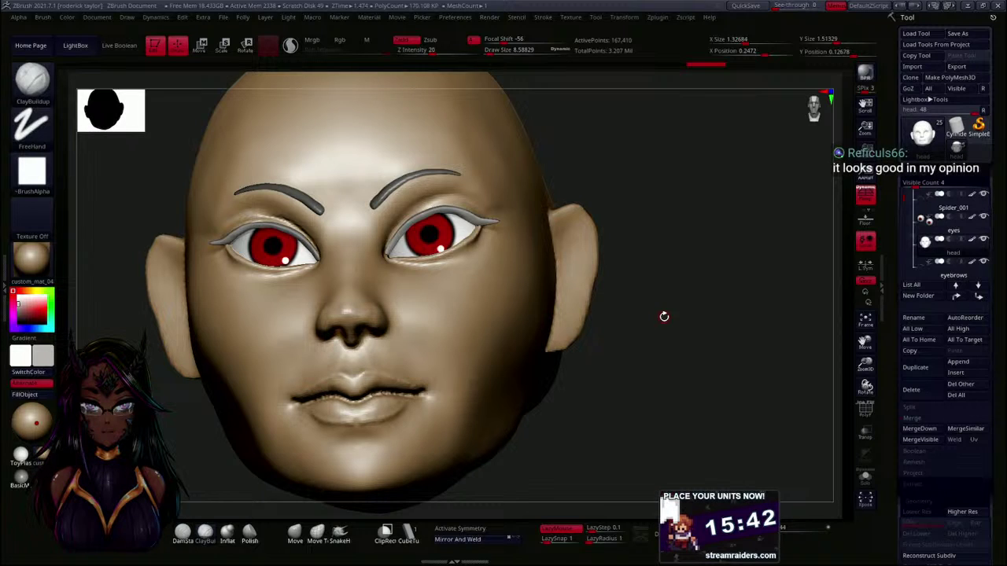
# - Reshape the bridge and tip of the rider's nose in profile with the Move brush
pyautogui.moveTo(549, 376); pyautogui.dragTo(550, 415)
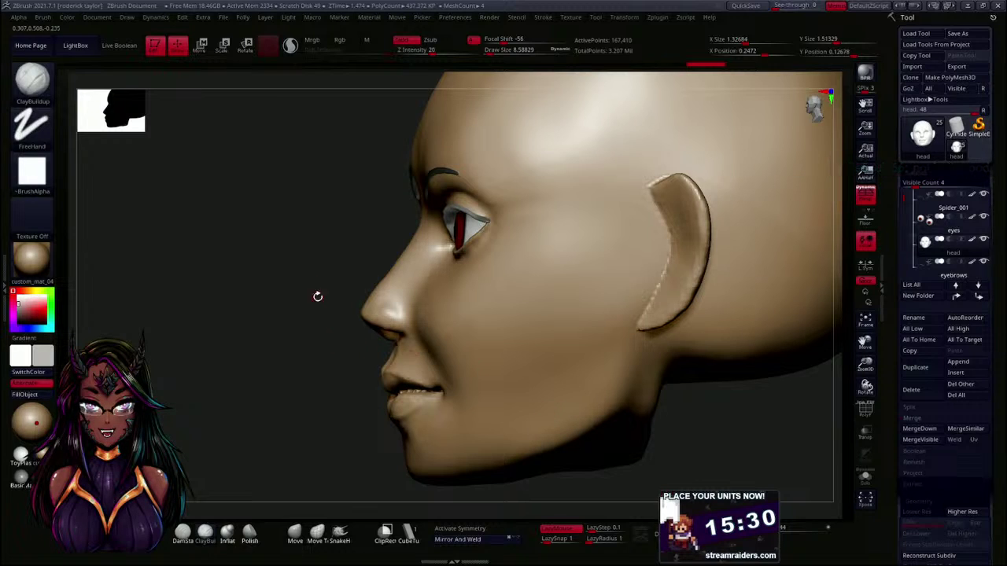
pyautogui.press('s')
pyautogui.press('s')
pyautogui.click(295, 534)
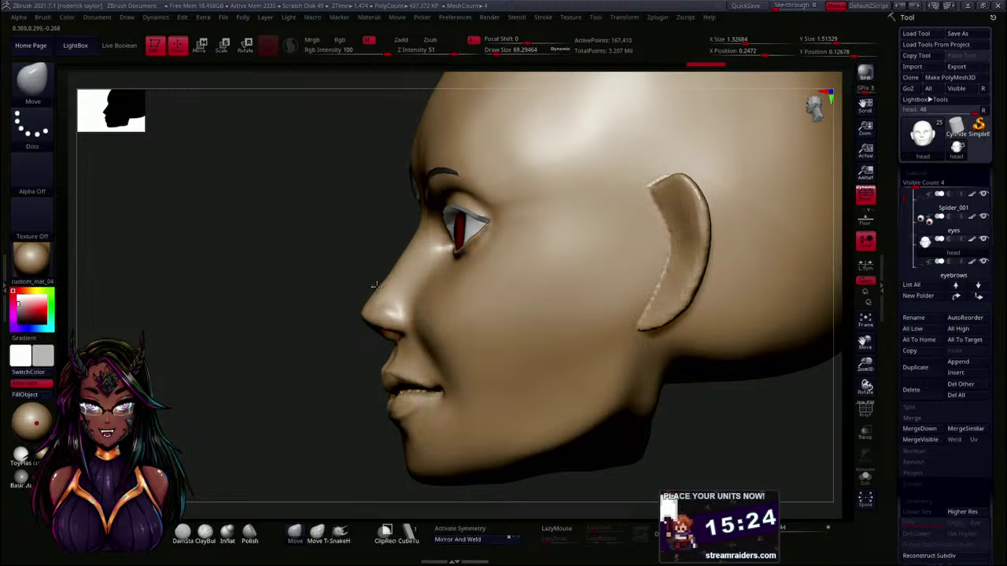
pyautogui.moveTo(384, 273); pyautogui.dragTo(398, 254)
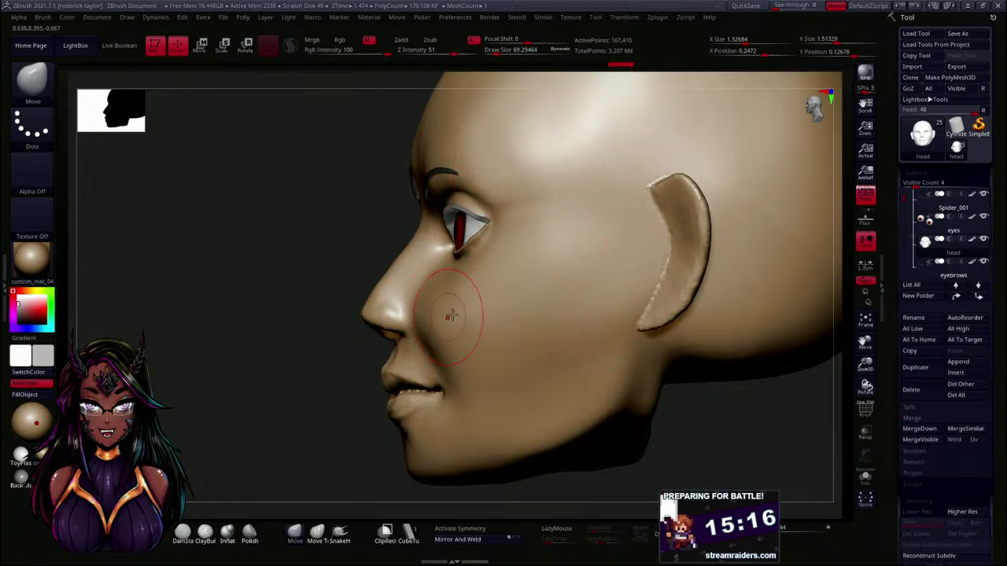
pyautogui.moveTo(401, 252); pyautogui.dragTo(375, 281)
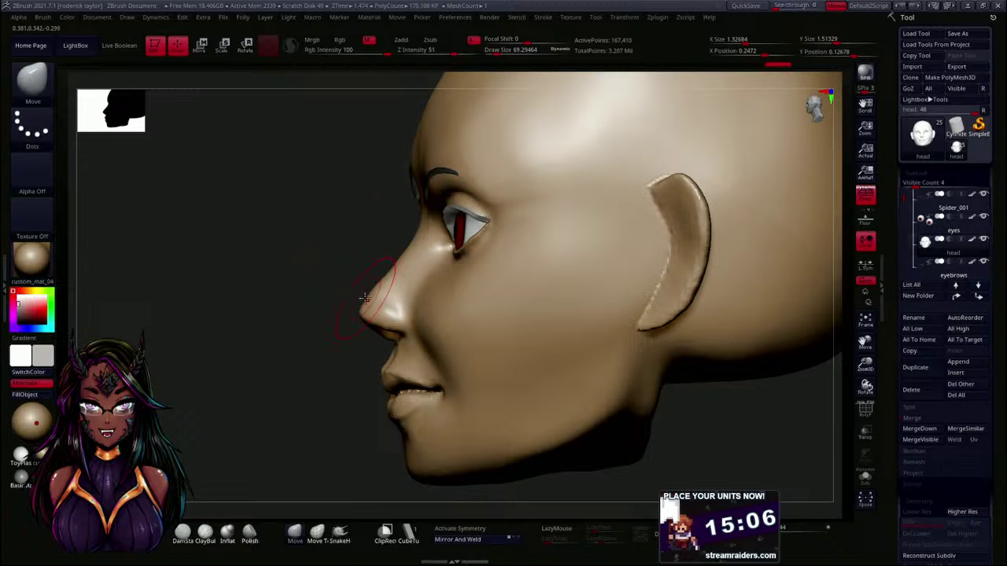
pyautogui.moveTo(360, 298); pyautogui.dragTo(362, 295)
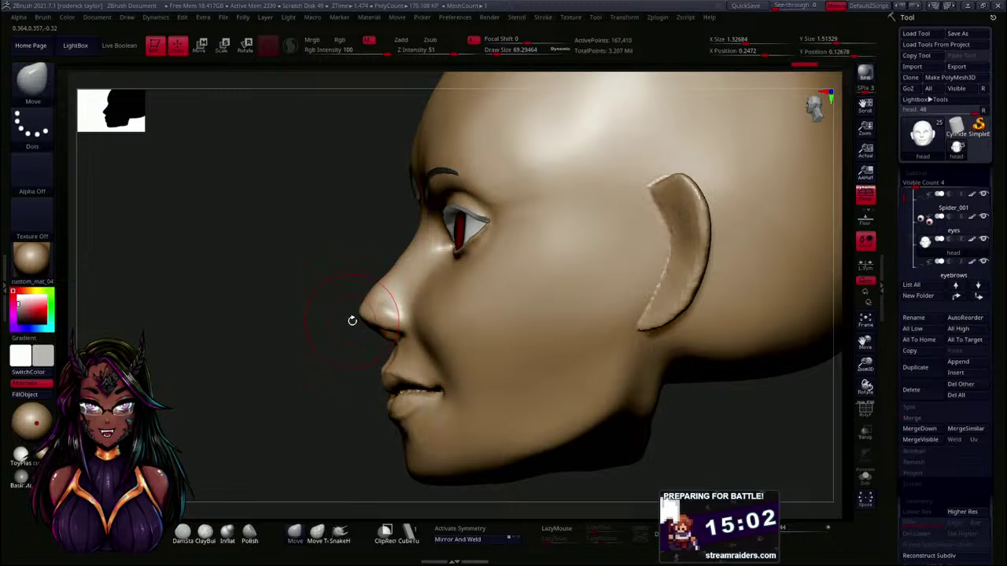
pyautogui.moveTo(266, 342); pyautogui.dragTo(317, 355)
pyautogui.moveTo(667, 342)
pyautogui.mouseDown()
pyautogui.moveTo(652, 344)
pyautogui.moveTo(653, 355)
pyautogui.mouseUp()
pyautogui.hotkey('ctrl', 'z')
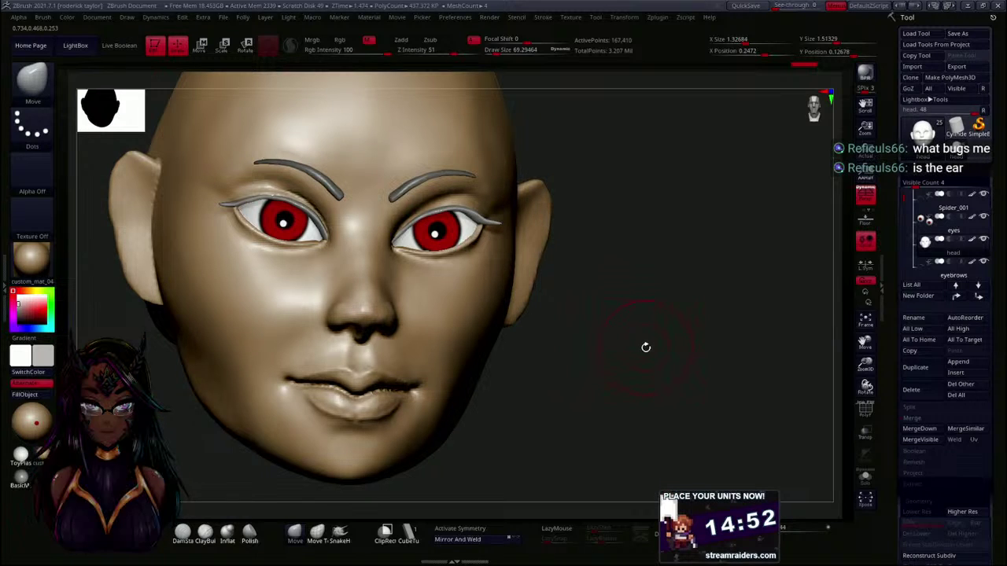
# - Unhide the rider's torso, arm and hand and the spider body parts around the head
pyautogui.moveTo(653, 351); pyautogui.dragTo(553, 338)
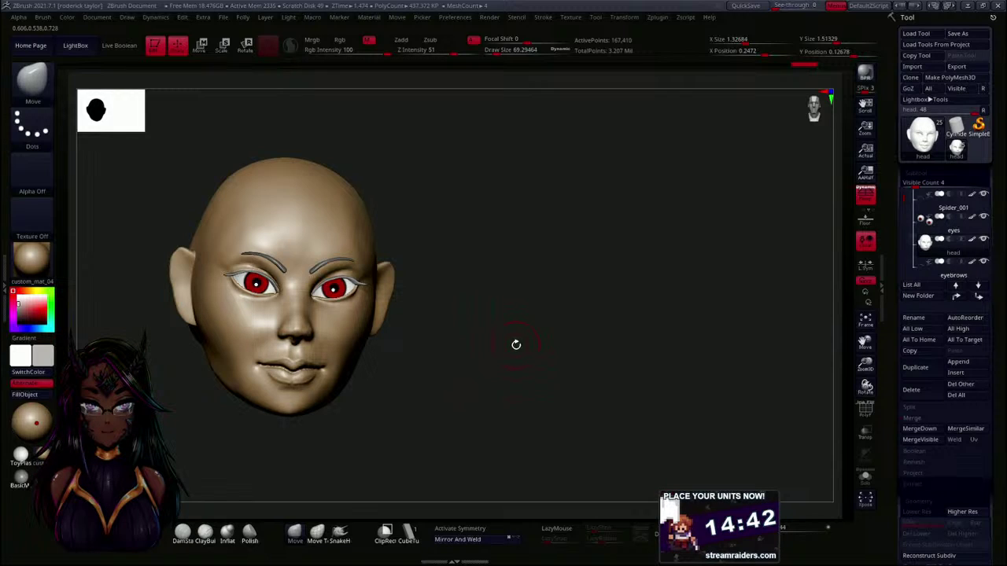
pyautogui.moveTo(474, 306); pyautogui.dragTo(528, 338)
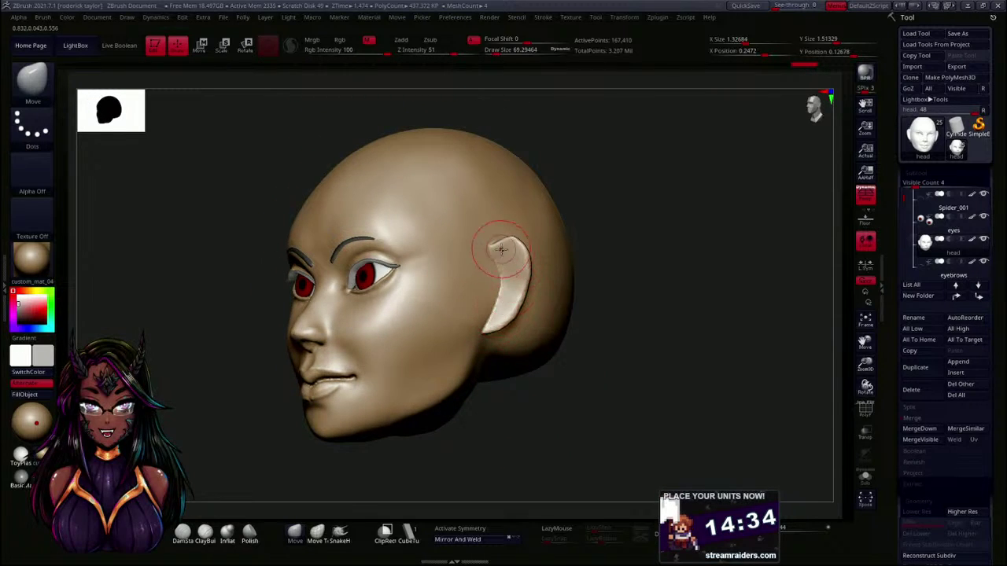
pyautogui.moveTo(560, 389); pyautogui.dragTo(526, 383)
pyautogui.moveTo(524, 432); pyautogui.dragTo(524, 385)
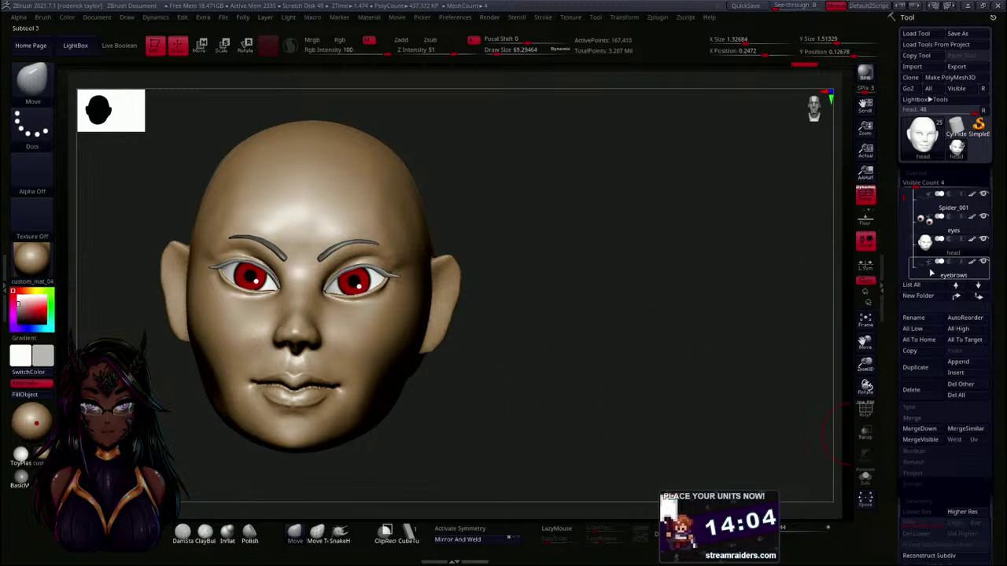
pyautogui.moveTo(902, 199); pyautogui.dragTo(902, 220)
pyautogui.click(987, 240)
pyautogui.click(983, 262)
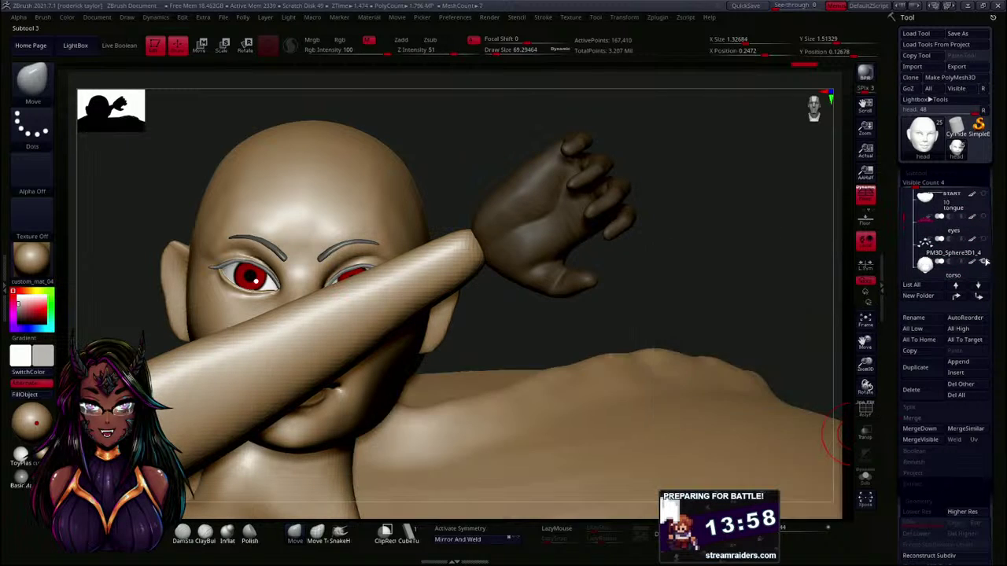
pyautogui.click(986, 263)
pyautogui.moveTo(903, 217); pyautogui.dragTo(902, 209)
pyautogui.click(984, 239)
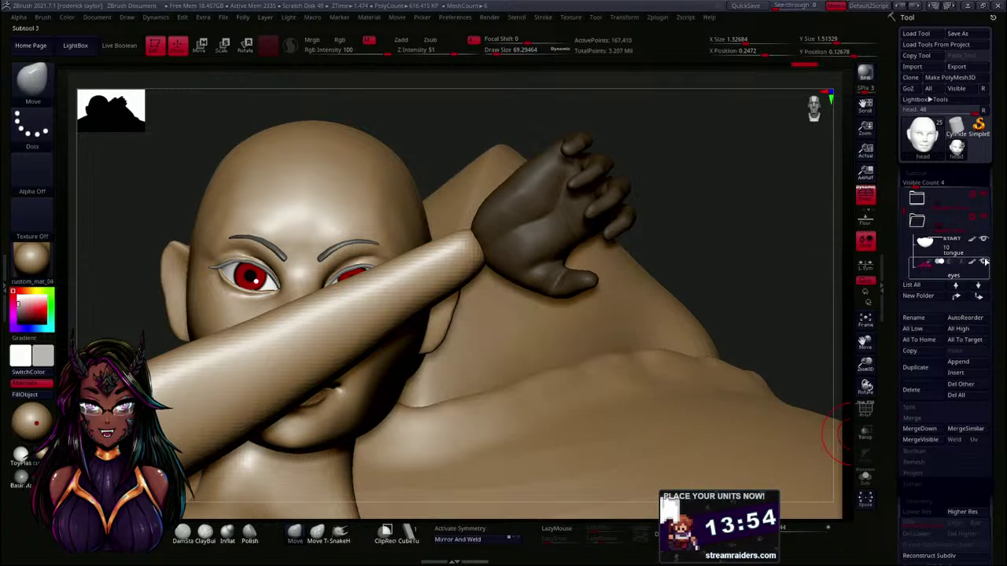
# - Unhide the weapon shaft in the rider's hands and the folder with the remaining model parts
pyautogui.moveTo(901, 210); pyautogui.dragTo(900, 261)
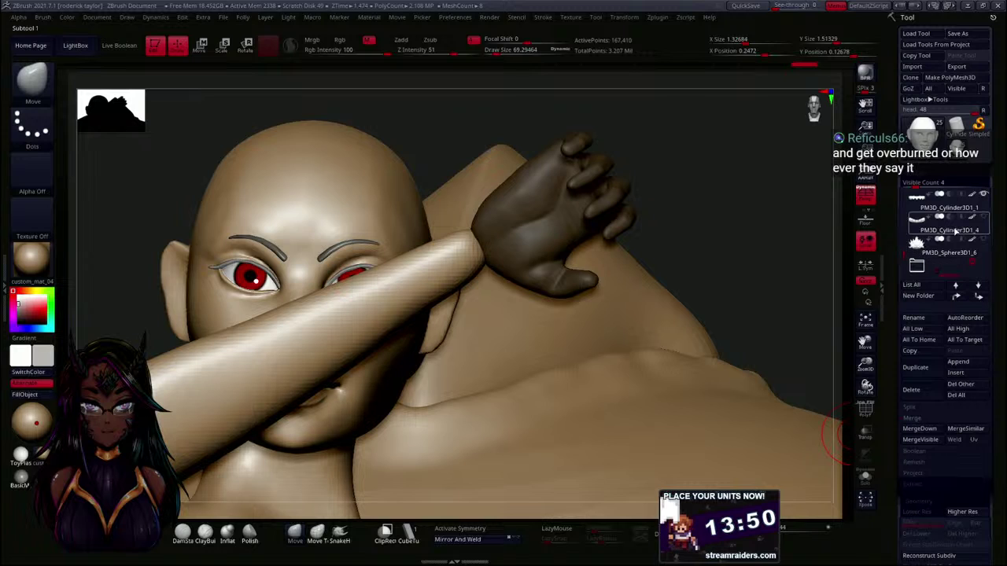
pyautogui.click(985, 238)
pyautogui.moveTo(901, 260); pyautogui.dragTo(901, 271)
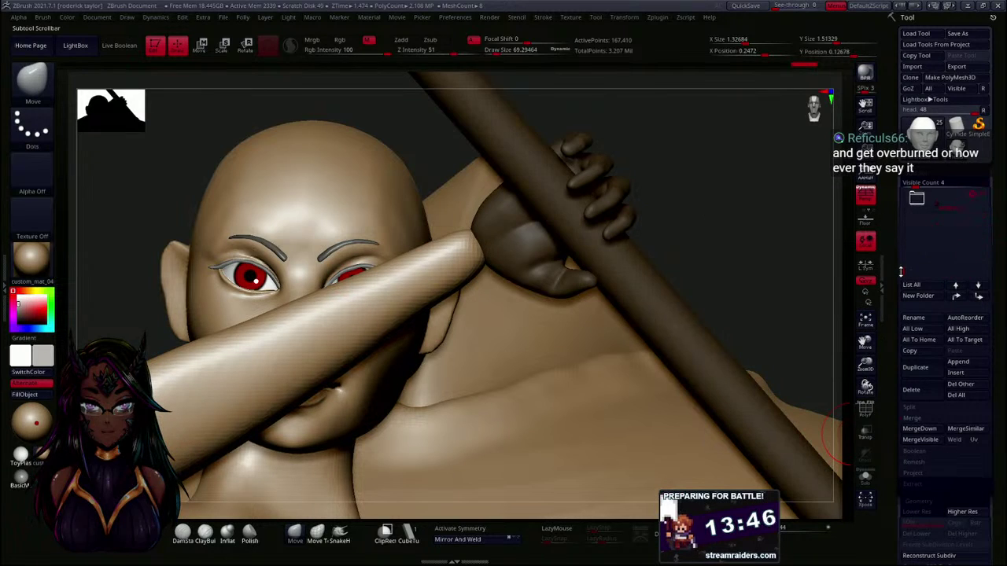
pyautogui.click(982, 199)
# - Examine the assembled spider and rider from the front and side, including close views of the rider's upper body, the spider's face and the scythe
pyautogui.keyDown('alt'); pyautogui.moveTo(710, 257); pyautogui.dragTo(671, 270); pyautogui.keyUp('alt')
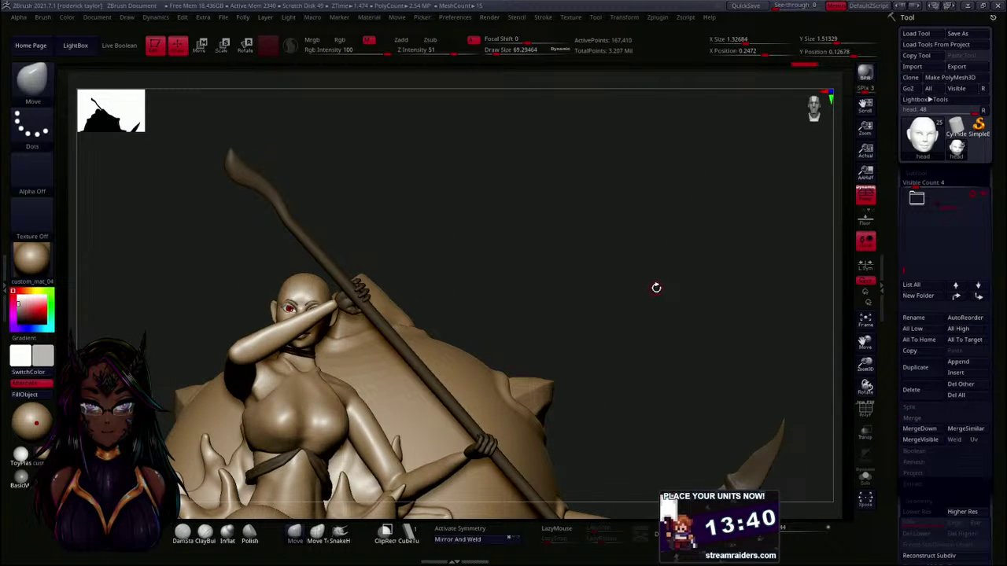
pyautogui.moveTo(640, 276)
pyautogui.keyDown('alt'); pyautogui.mouseDown()
pyautogui.moveTo(642, 308)
pyautogui.moveTo(627, 217)
pyautogui.mouseUp(); pyautogui.keyUp('alt')
pyautogui.moveTo(620, 326)
pyautogui.keyDown('alt'); pyautogui.mouseDown()
pyautogui.moveTo(625, 192)
pyautogui.moveTo(674, 378)
pyautogui.moveTo(667, 310)
pyautogui.moveTo(679, 350)
pyautogui.moveTo(670, 322)
pyautogui.mouseUp(); pyautogui.keyUp('alt')
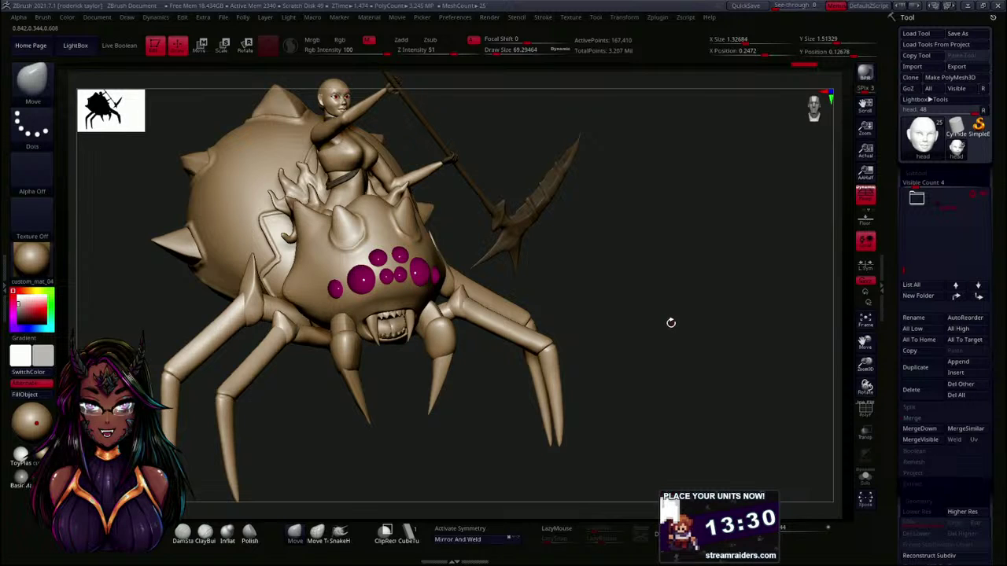
pyautogui.moveTo(609, 331); pyautogui.dragTo(585, 342)
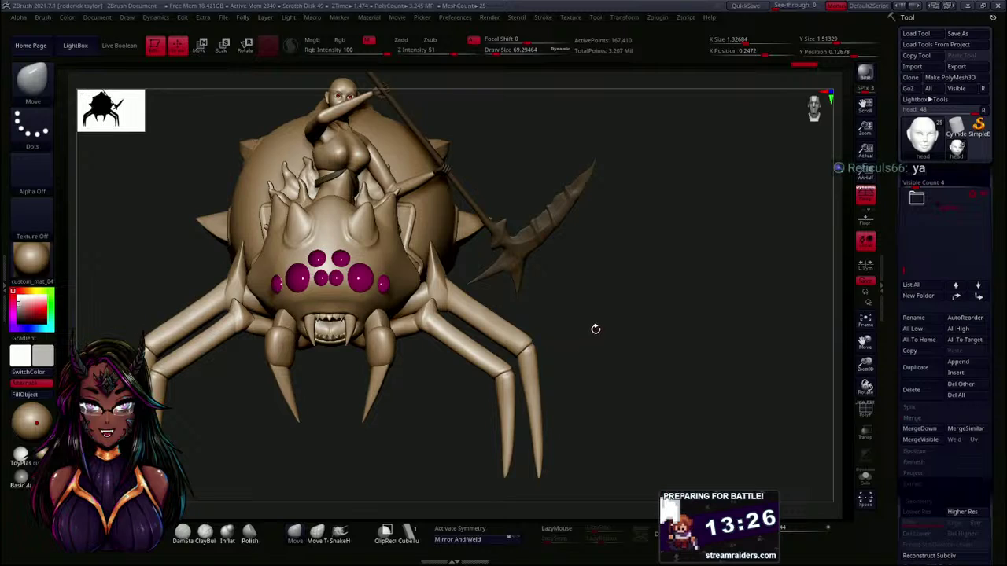
pyautogui.moveTo(598, 308); pyautogui.dragTo(609, 339)
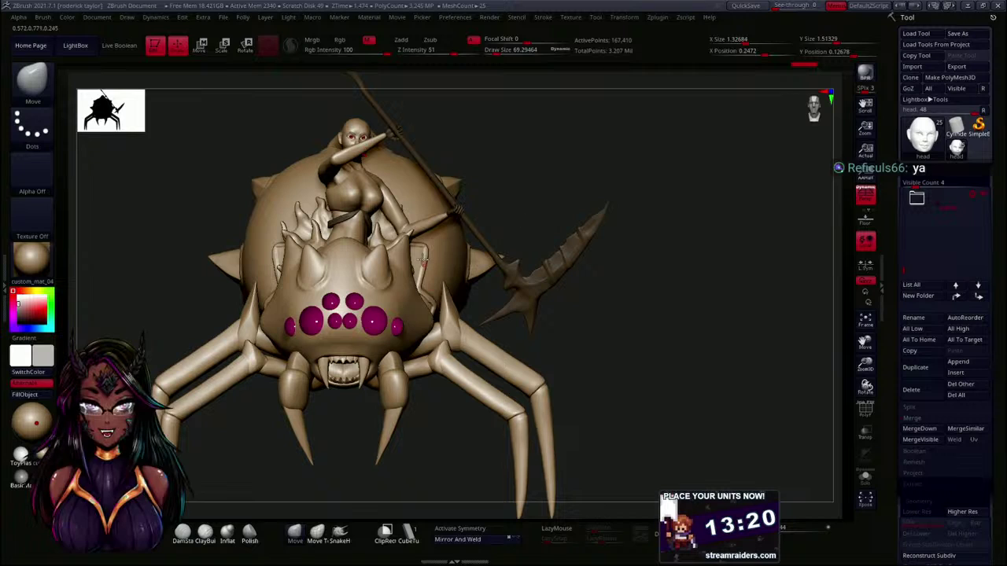
pyautogui.moveTo(620, 385); pyautogui.dragTo(655, 383)
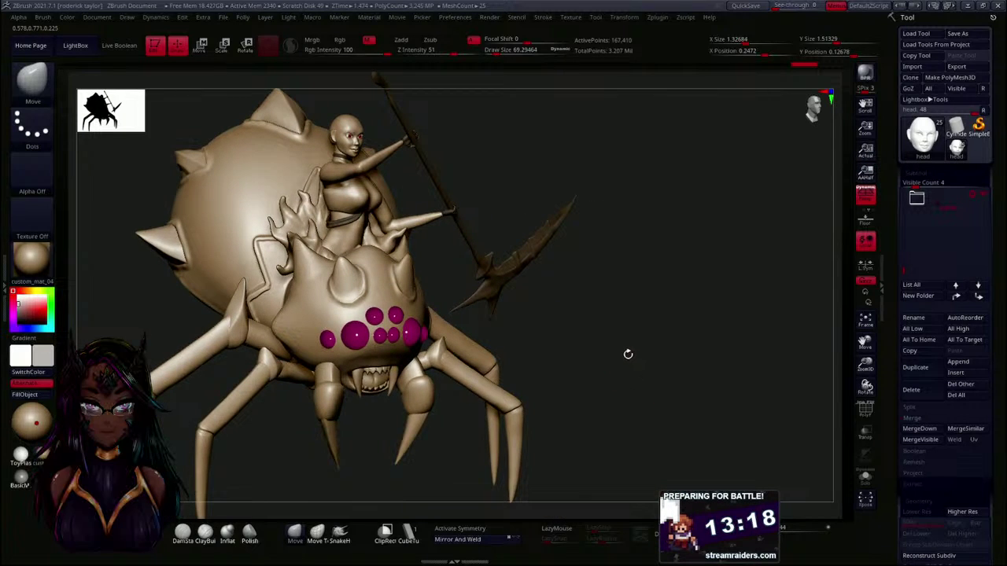
pyautogui.moveTo(524, 219)
pyautogui.keyDown('alt'); pyautogui.mouseDown()
pyautogui.moveTo(506, 179)
pyautogui.moveTo(542, 312)
pyautogui.moveTo(523, 244)
pyautogui.mouseUp(); pyautogui.keyUp('alt')
pyautogui.moveTo(448, 217); pyautogui.dragTo(450, 275)
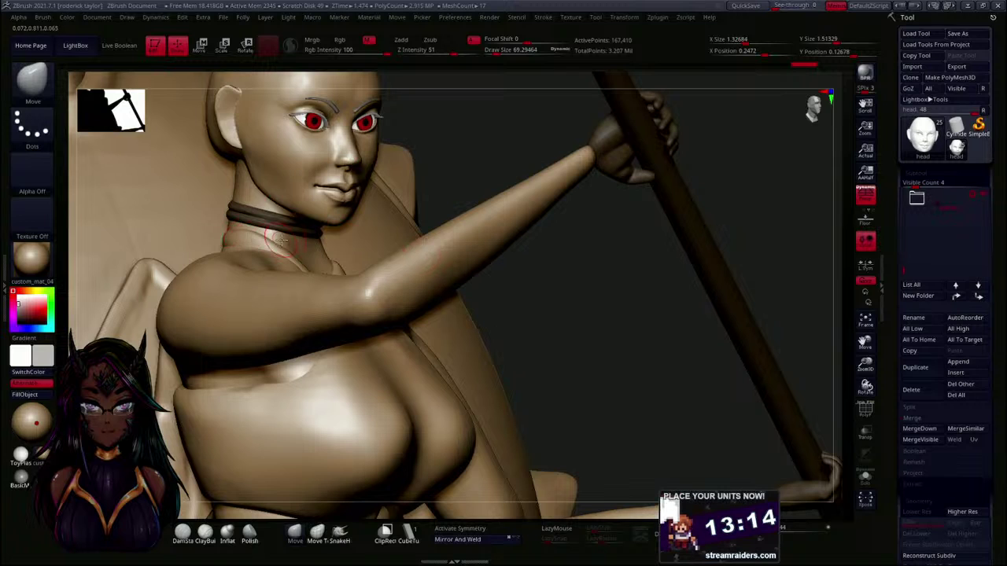
pyautogui.moveTo(509, 148); pyautogui.dragTo(456, 146)
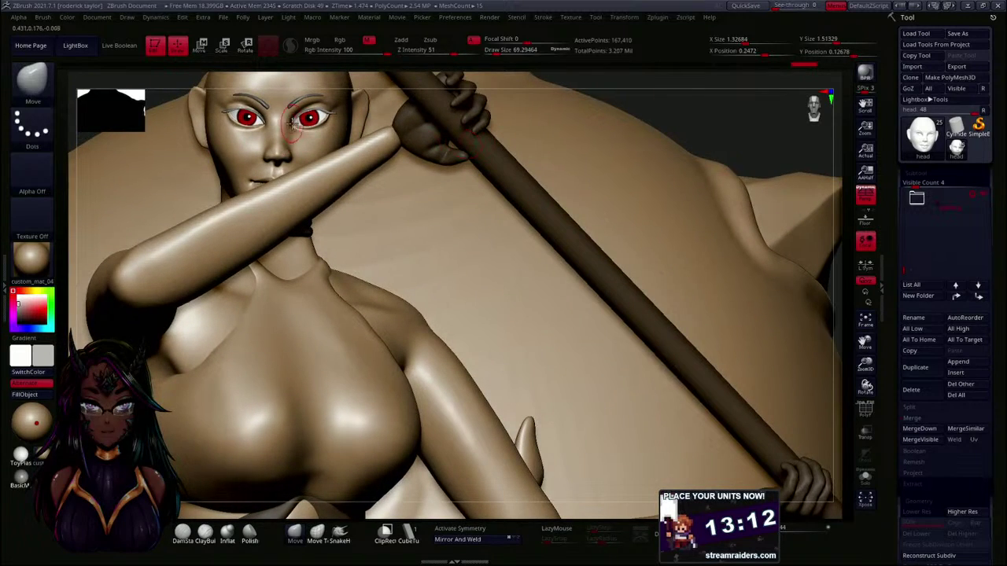
pyautogui.keyDown('alt'); pyautogui.moveTo(717, 136); pyautogui.dragTo(702, 85); pyautogui.keyUp('alt')
pyautogui.moveTo(728, 238); pyautogui.dragTo(598, 341)
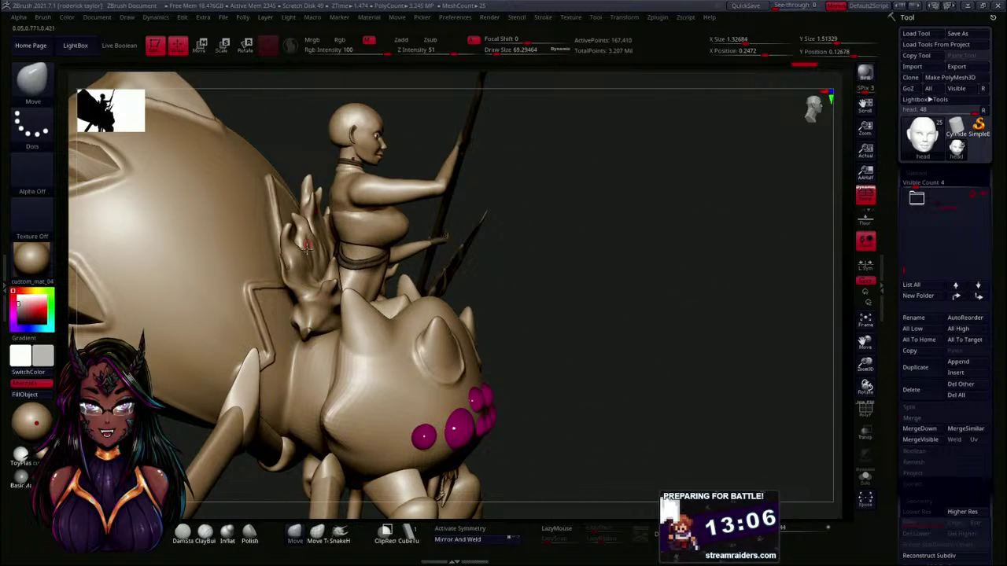
pyautogui.moveTo(519, 331)
pyautogui.keyDown('shift'); pyautogui.mouseDown()
pyautogui.moveTo(684, 351)
pyautogui.moveTo(671, 264)
pyautogui.moveTo(403, 304)
pyautogui.mouseUp(); pyautogui.keyUp('shift')
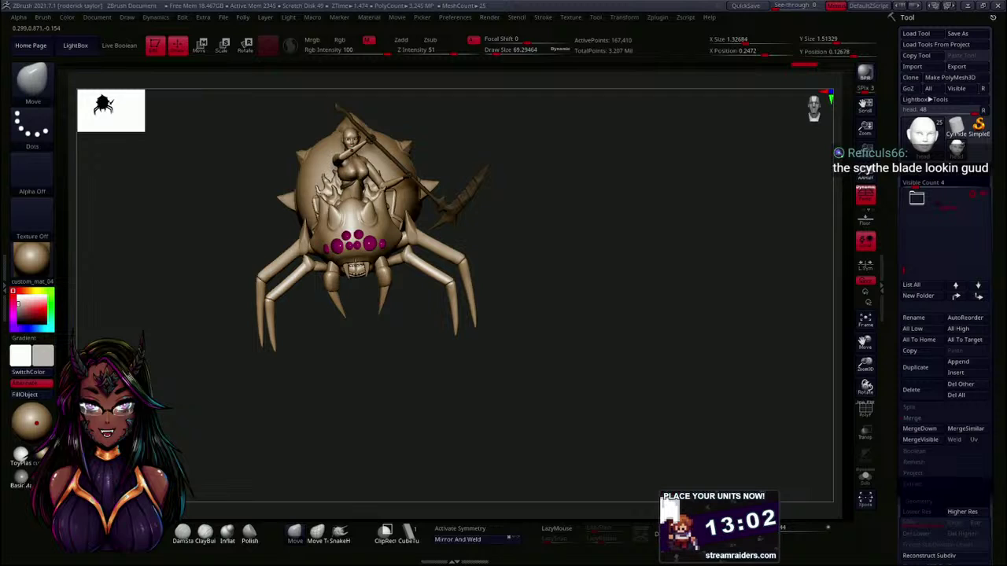
pyautogui.keyDown('alt'); pyautogui.moveTo(458, 400); pyautogui.dragTo(456, 453); pyautogui.keyUp('alt')
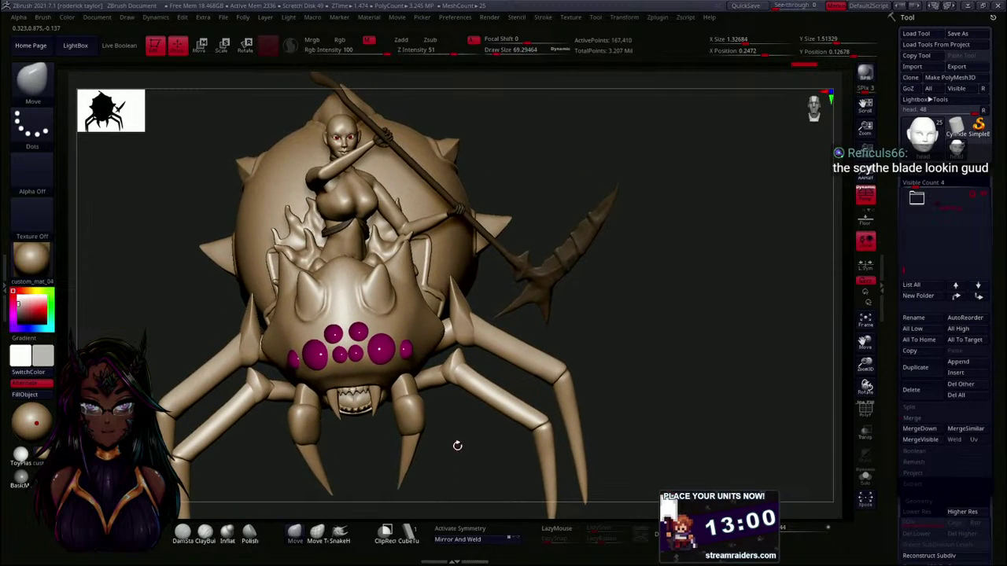
pyautogui.moveTo(621, 328)
pyautogui.keyDown('alt'); pyautogui.mouseDown()
pyautogui.moveTo(621, 393)
pyautogui.moveTo(571, 275)
pyautogui.moveTo(560, 168)
pyautogui.mouseUp(); pyautogui.keyUp('alt')
pyautogui.moveTo(364, 461)
pyautogui.mouseDown()
pyautogui.moveTo(364, 420)
pyautogui.moveTo(362, 431)
pyautogui.moveTo(351, 414)
pyautogui.moveTo(355, 427)
pyautogui.moveTo(360, 357)
pyautogui.moveTo(357, 419)
pyautogui.mouseUp()
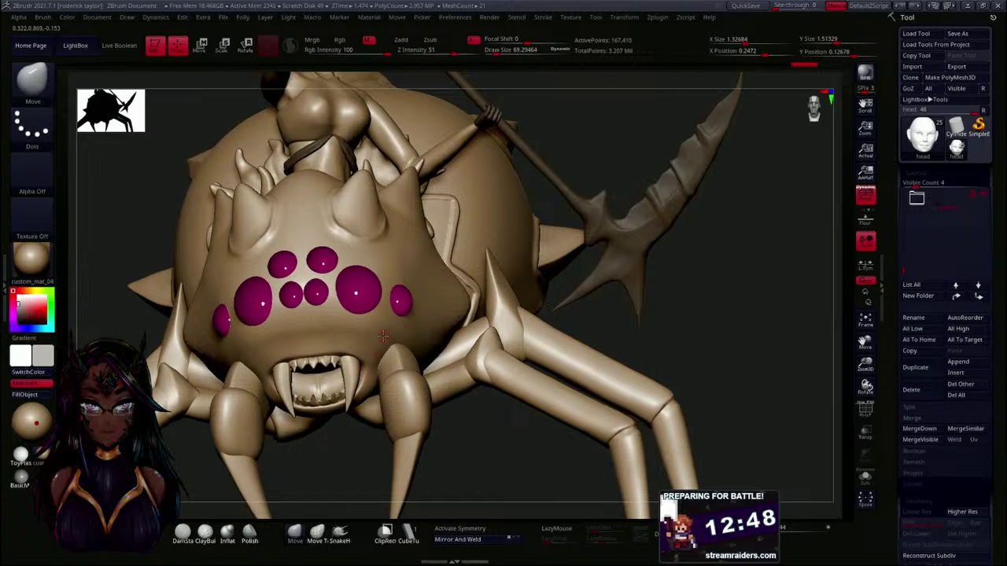
pyautogui.keyDown('alt'); pyautogui.moveTo(663, 330); pyautogui.dragTo(661, 351); pyautogui.keyUp('alt')
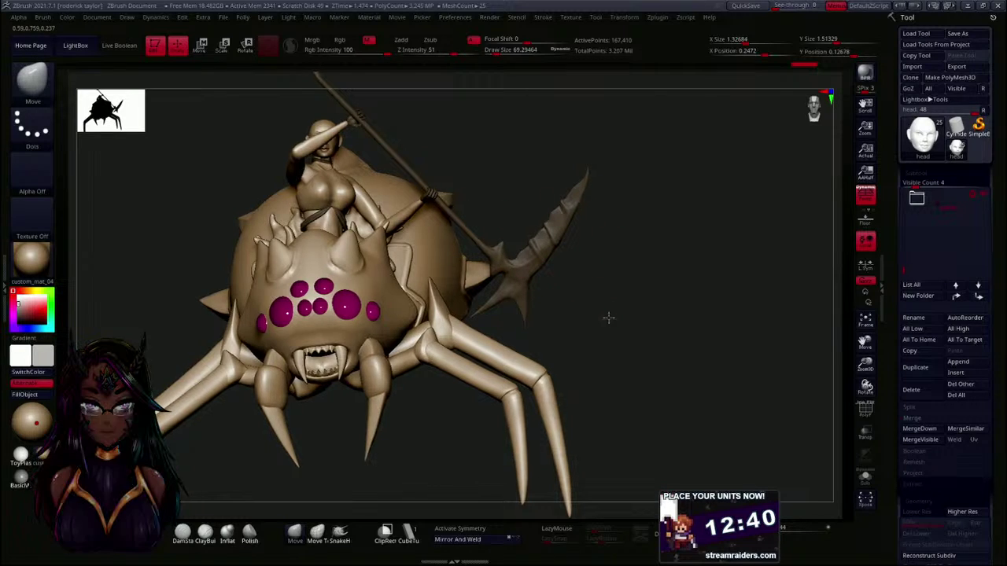
pyautogui.keyDown('alt'); pyautogui.moveTo(611, 317); pyautogui.dragTo(608, 317); pyautogui.keyUp('alt')
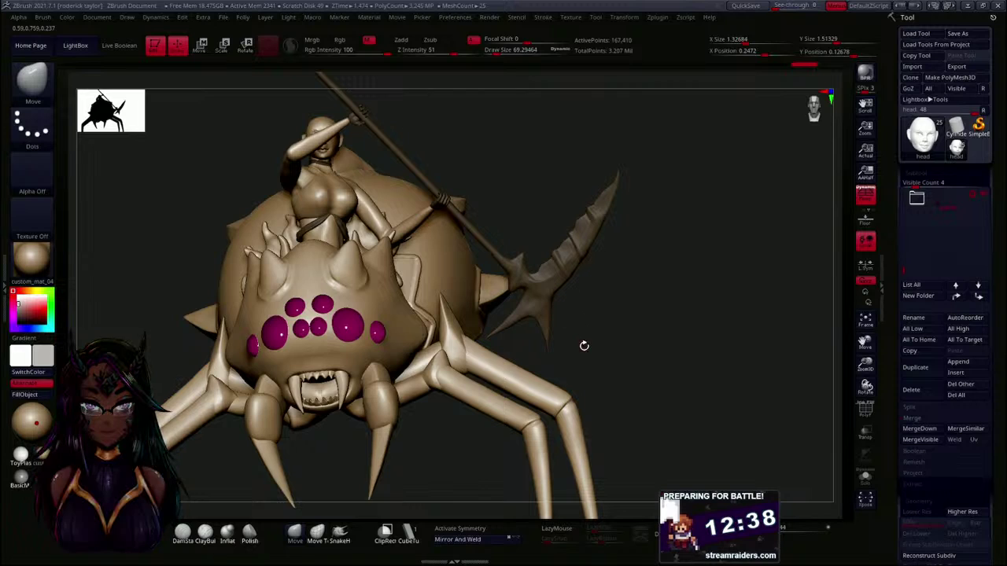
pyautogui.keyDown('alt'); pyautogui.moveTo(596, 361); pyautogui.dragTo(527, 270); pyautogui.keyUp('alt')
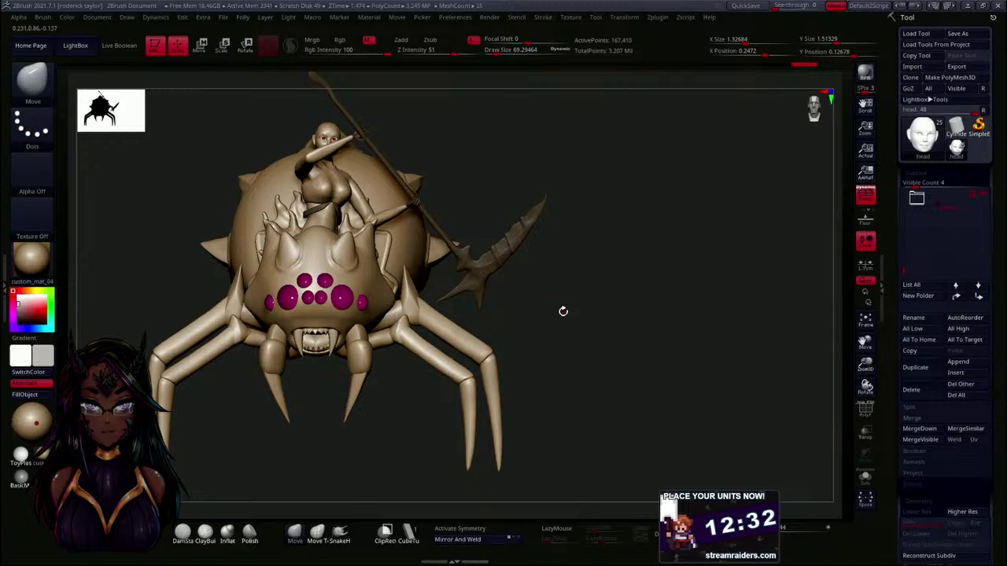
pyautogui.moveTo(563, 339); pyautogui.dragTo(567, 350)
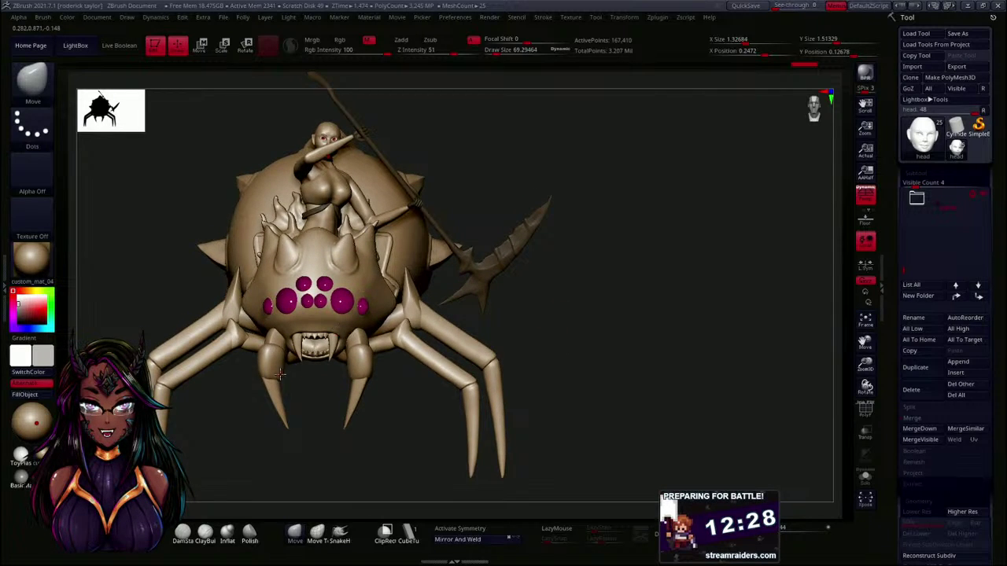
# - Save the spider and rider tool to disk
pyautogui.moveTo(526, 292); pyautogui.dragTo(618, 248)
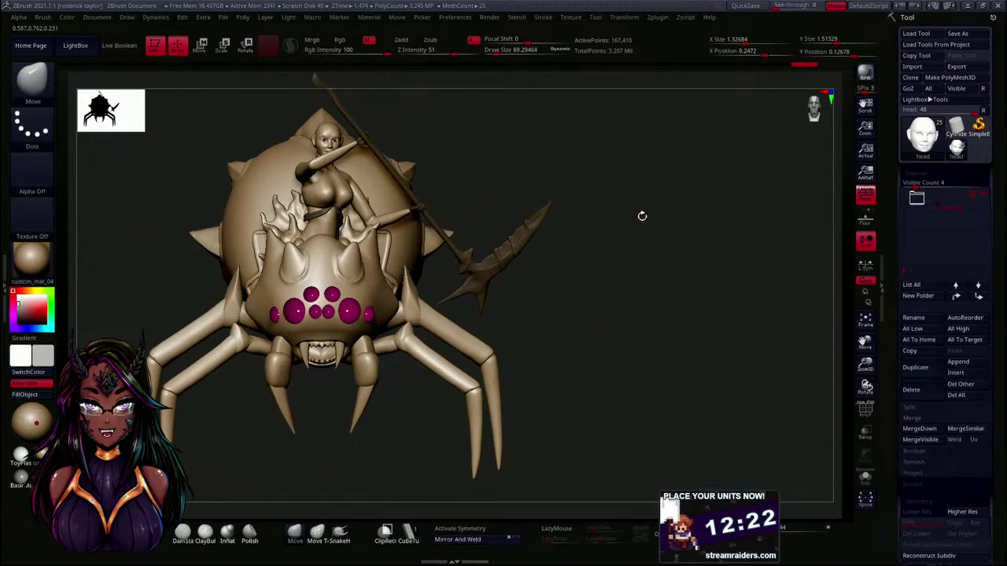
pyautogui.click(950, 34)
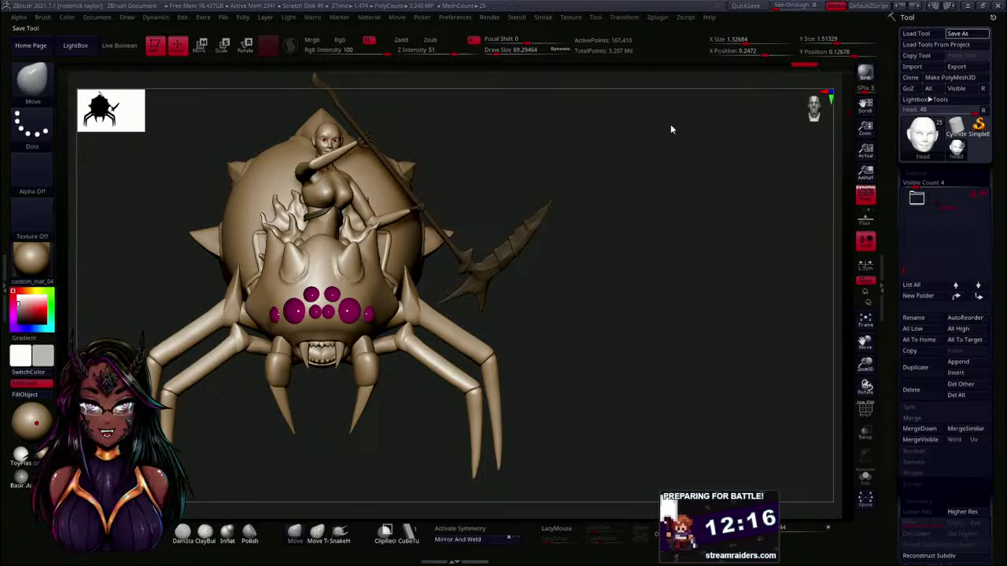
pyautogui.click(960, 34)
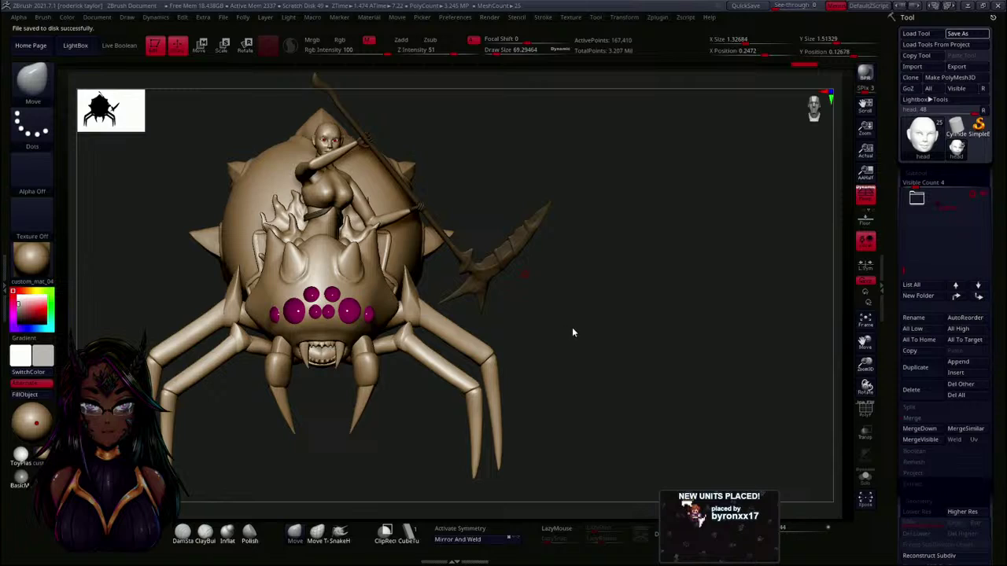
# - Examine the assembled spider, rider and scythe from the front and both sides, at close and full-figure distance
pyautogui.moveTo(573, 348); pyautogui.dragTo(567, 270)
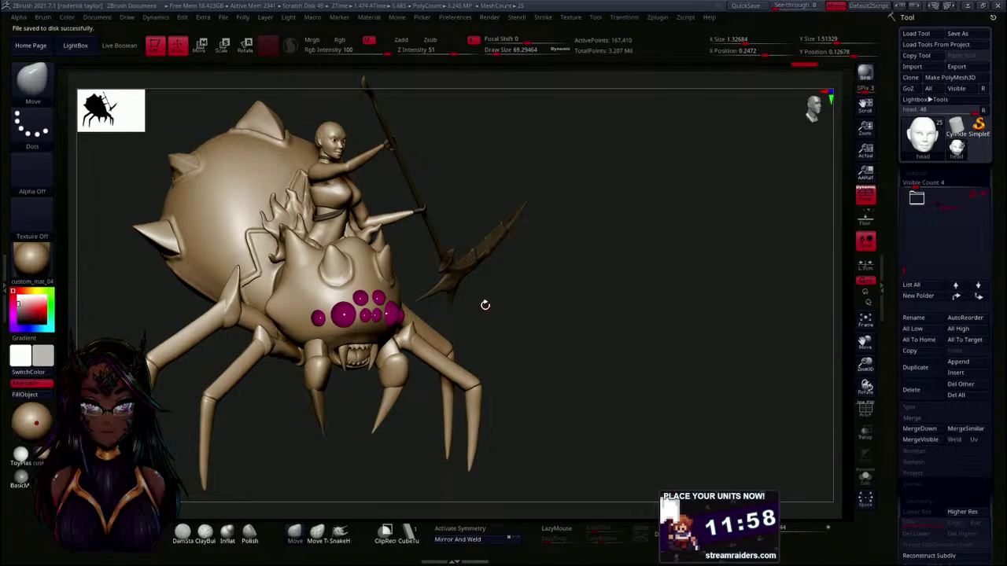
pyautogui.moveTo(616, 353); pyautogui.dragTo(478, 291)
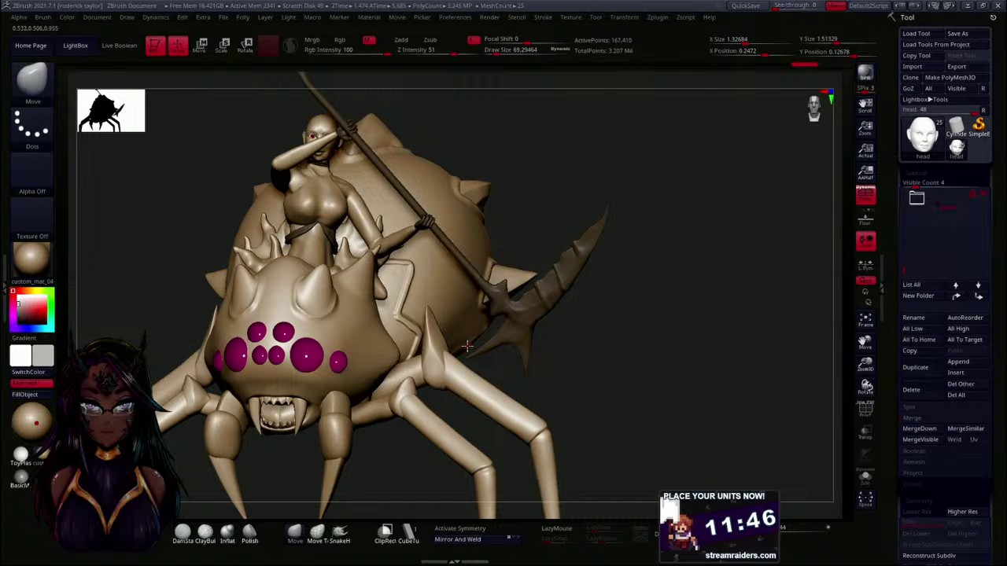
pyautogui.moveTo(593, 367); pyautogui.dragTo(558, 320)
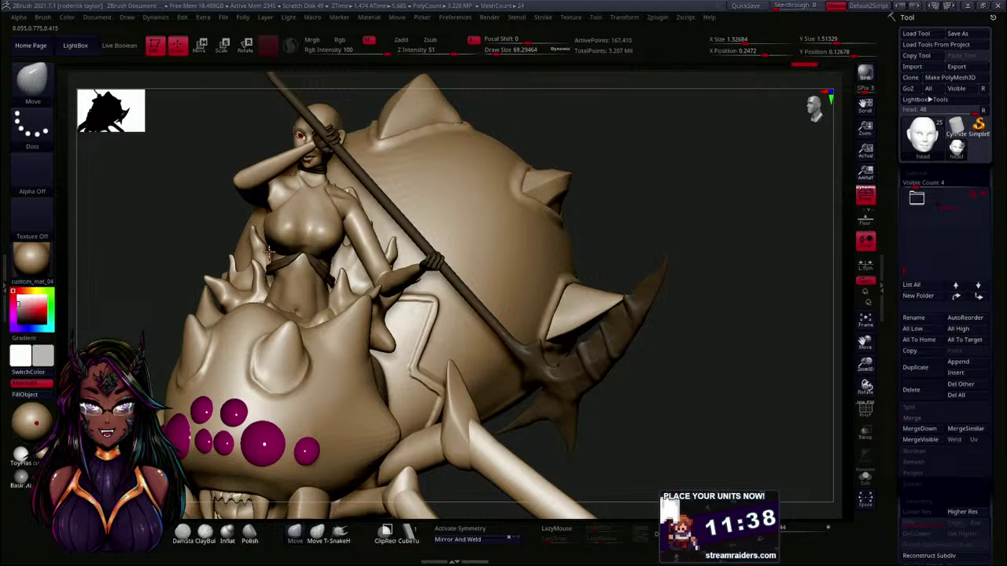
pyautogui.moveTo(625, 278); pyautogui.dragTo(648, 229)
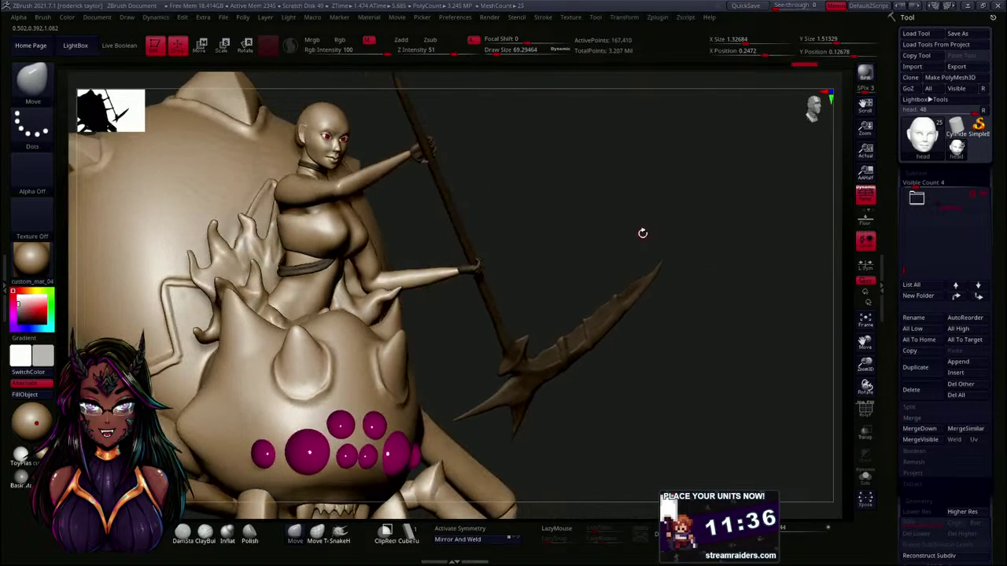
pyautogui.moveTo(516, 243); pyautogui.dragTo(558, 244)
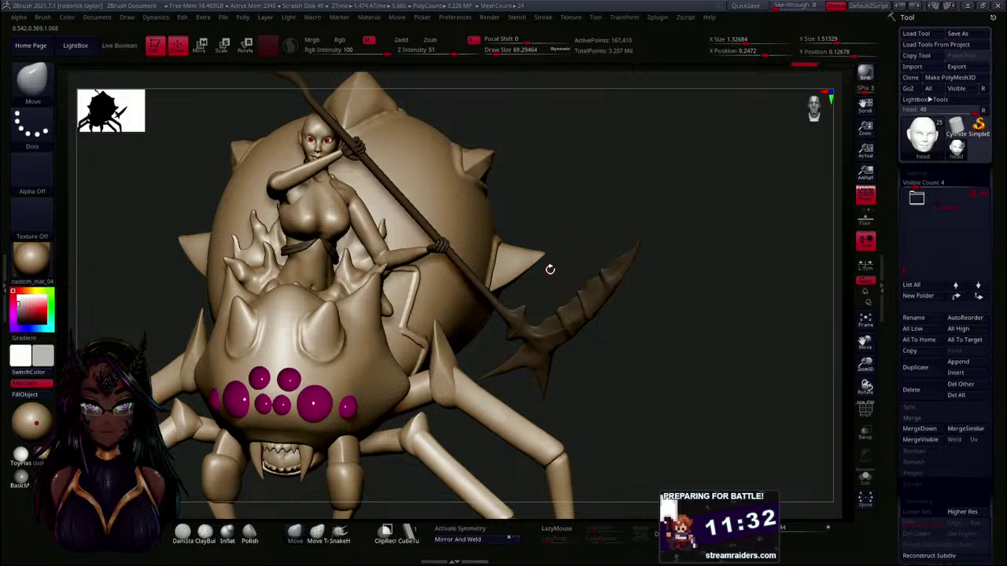
pyautogui.moveTo(554, 223); pyautogui.dragTo(546, 234)
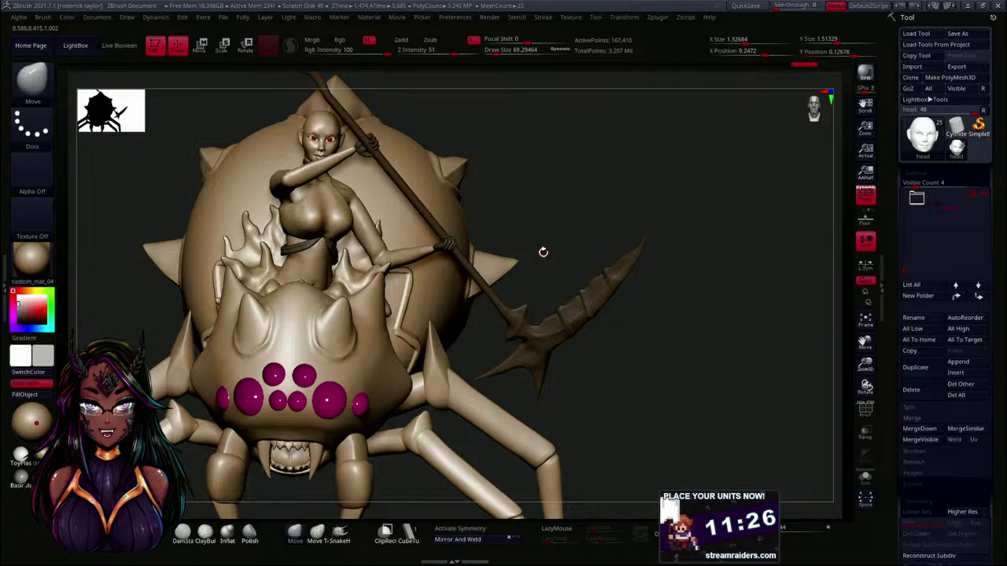
pyautogui.moveTo(543, 252)
pyautogui.mouseDown()
pyautogui.moveTo(526, 225)
pyautogui.moveTo(538, 244)
pyautogui.mouseUp()
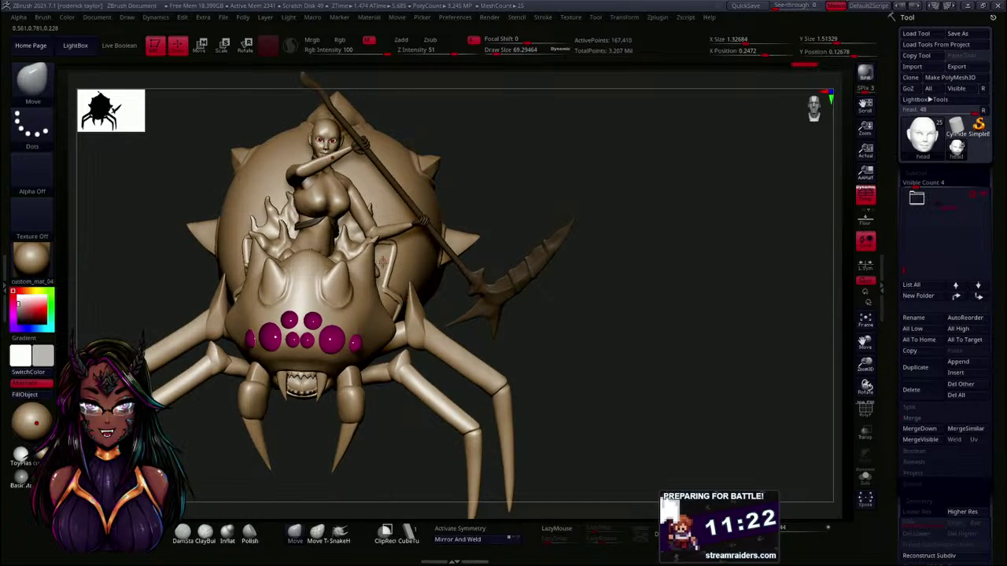
pyautogui.moveTo(555, 342)
pyautogui.mouseDown()
pyautogui.moveTo(551, 372)
pyautogui.moveTo(571, 383)
pyautogui.moveTo(546, 358)
pyautogui.mouseUp()
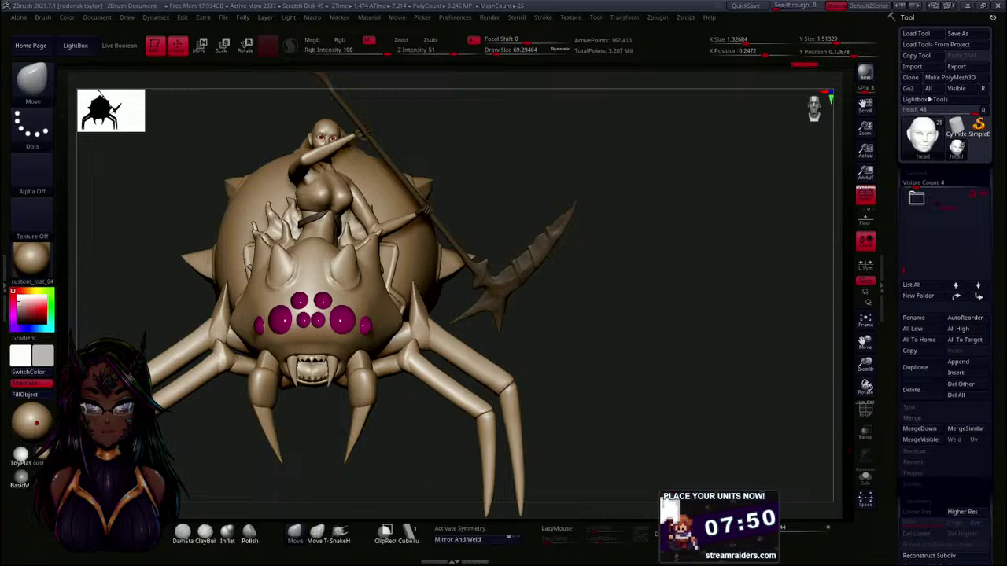
# - Switch to the PlayStation, sign in with the existing user profile and launch Death Stranding Director's Cut
pyautogui.hotkey('alt', 'Tab')
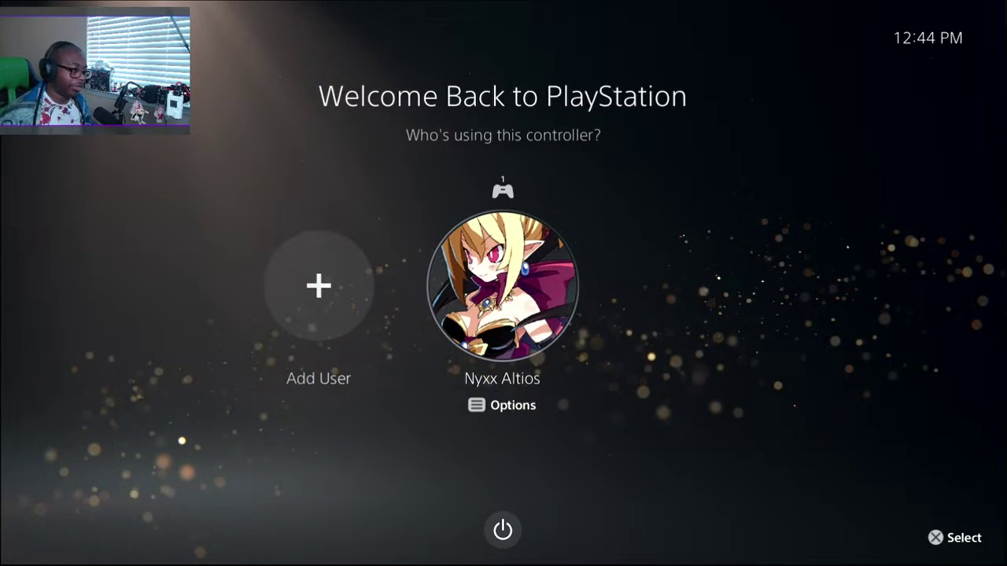
pyautogui.press('Return')
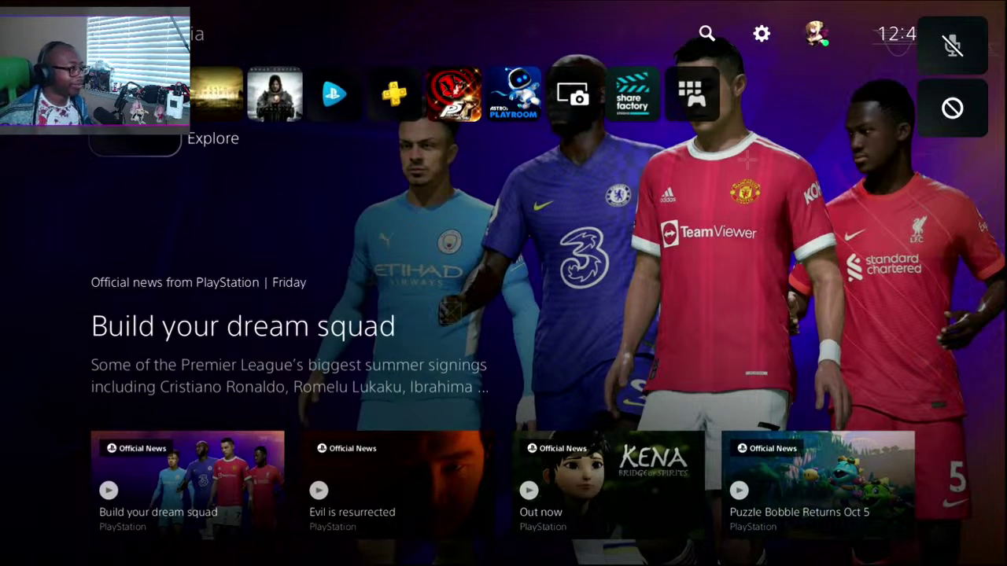
pyautogui.press('Right')
pyautogui.press('Right')
pyautogui.press('Left')
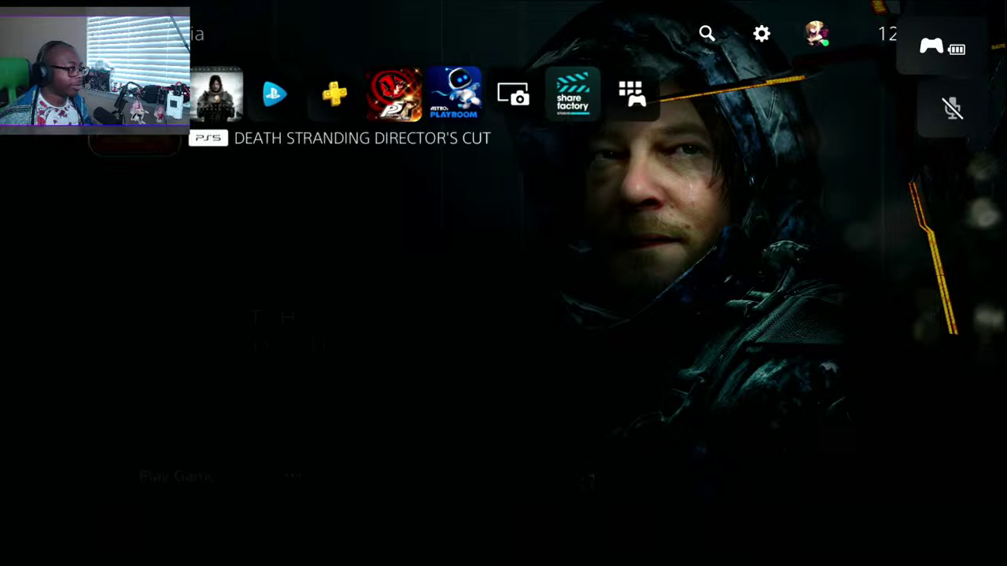
pyautogui.press('Return')
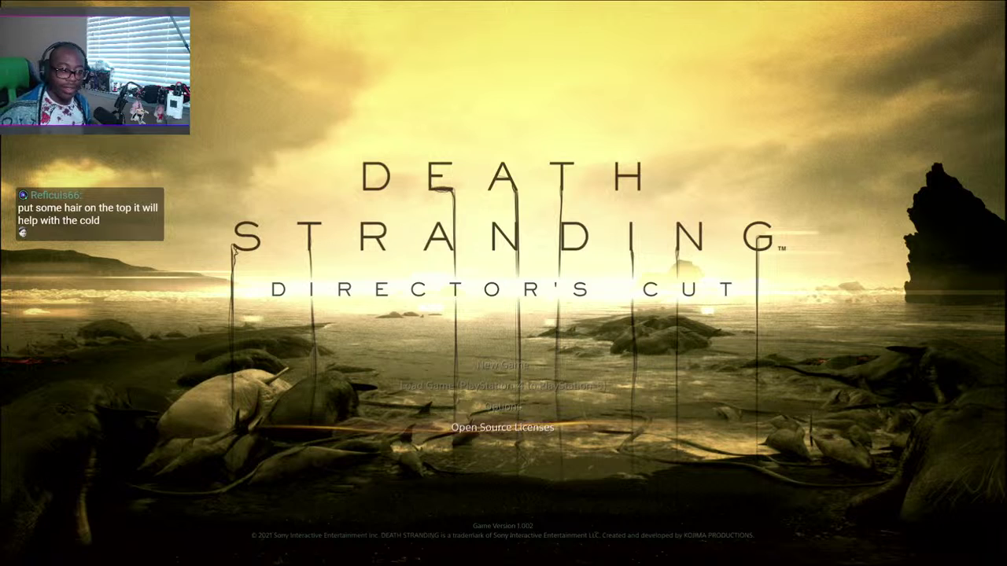
# - Start a new game on Hard difficulty, accepting the autosave notice
pyautogui.press('Up')
pyautogui.press('Up')
pyautogui.press('Up')
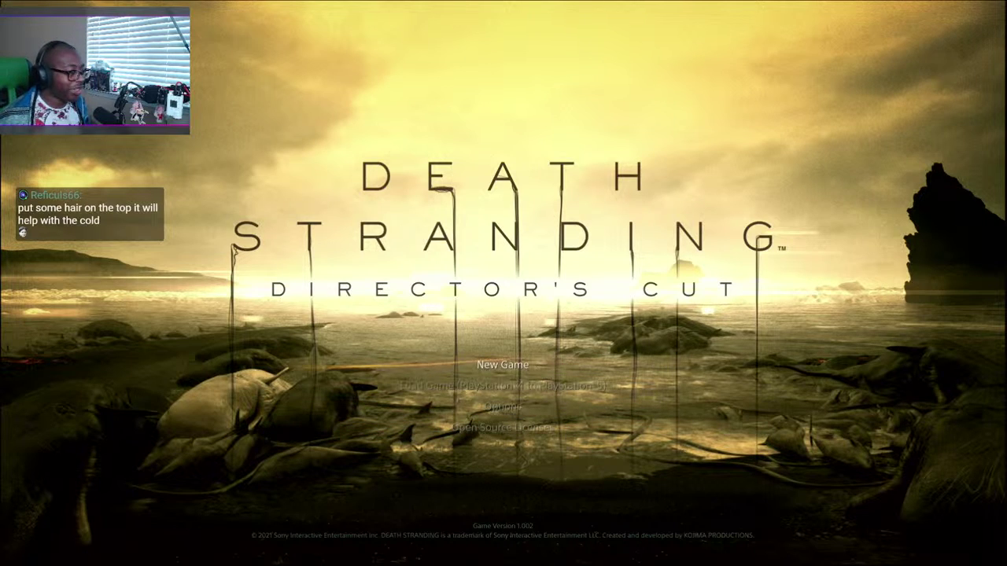
pyautogui.press('Return')
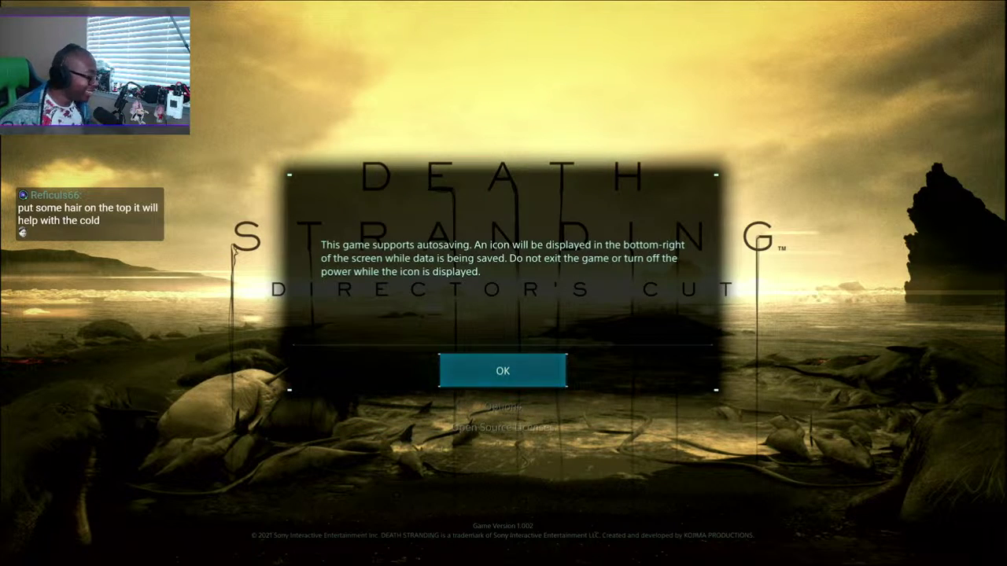
pyautogui.press('Return')
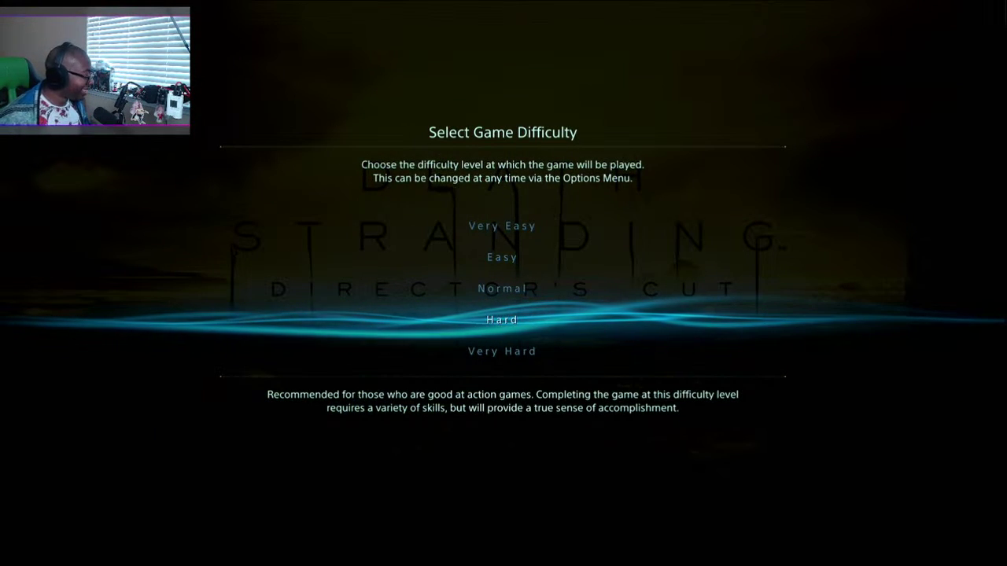
pyautogui.press('Return')
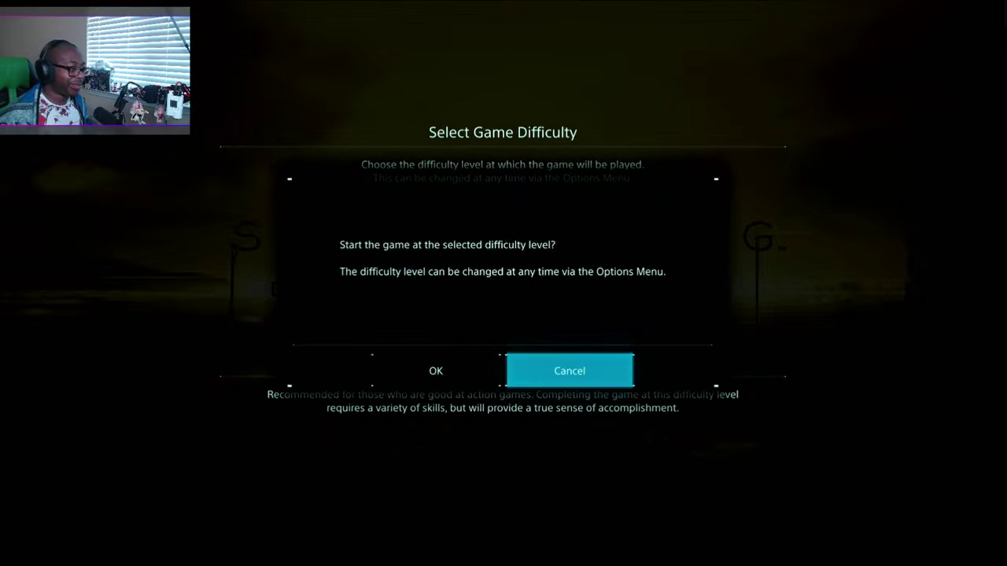
pyautogui.press('Left')
pyautogui.press('Return')
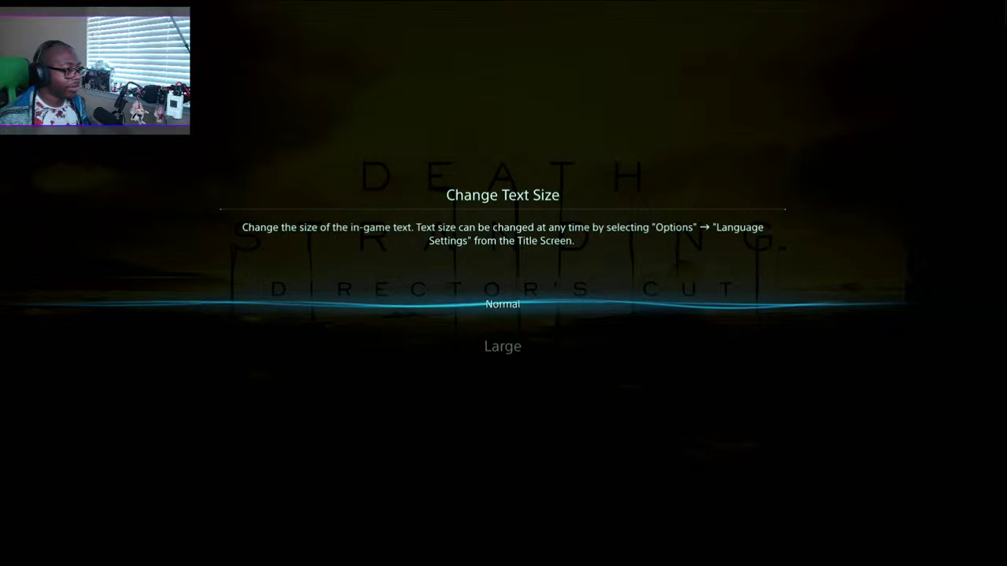
# - Compare the Normal and Large options and confirm the in-game text size
pyautogui.press('Down')
pyautogui.press('Up')
pyautogui.press('Down')
pyautogui.press('Up')
pyautogui.press('Down')
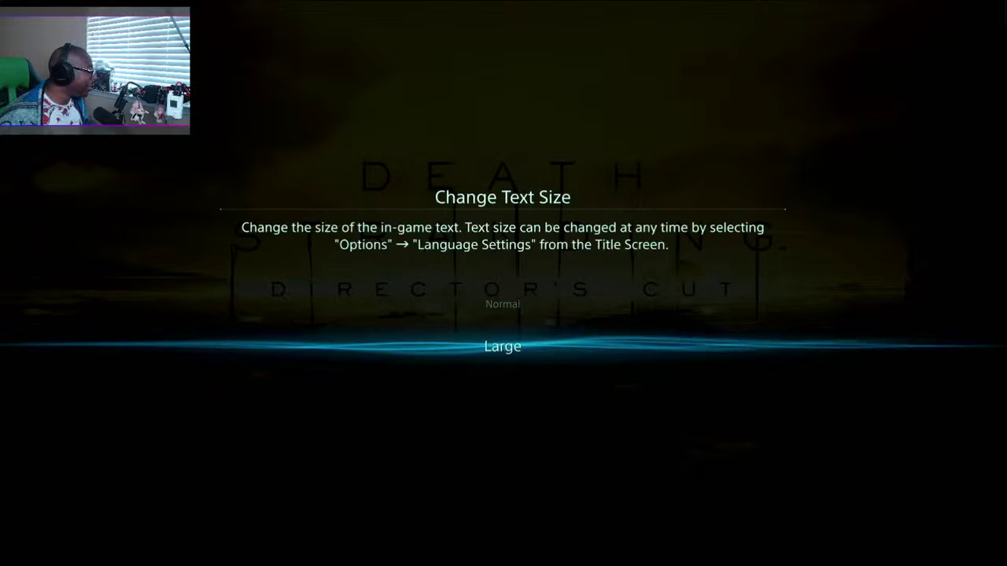
pyautogui.press('Up')
pyautogui.press('Down')
pyautogui.press('Return')
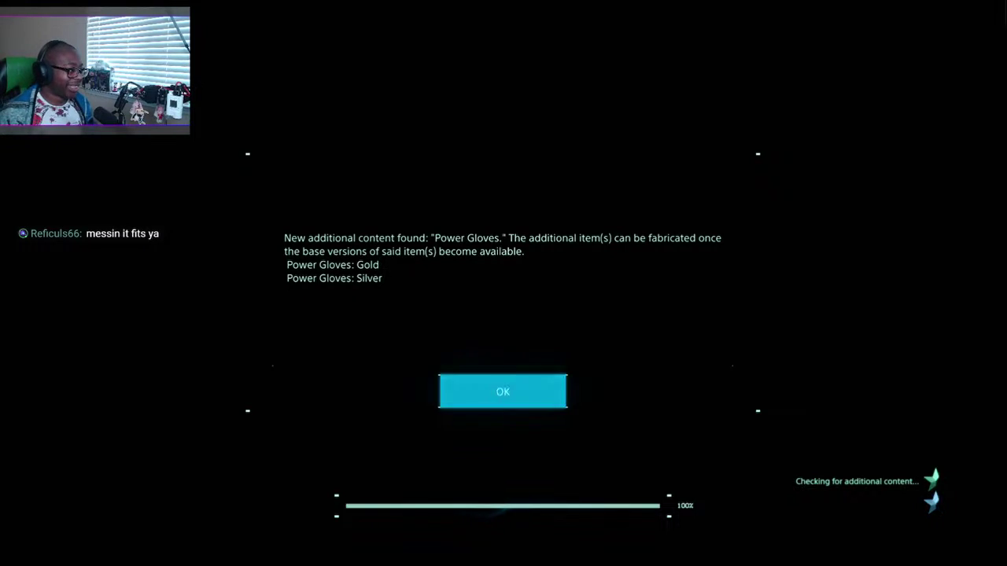
# - Acknowledge the additional-content notices for the Power Gloves, Bridges SDT suit colors and patches
pyautogui.press('Return')
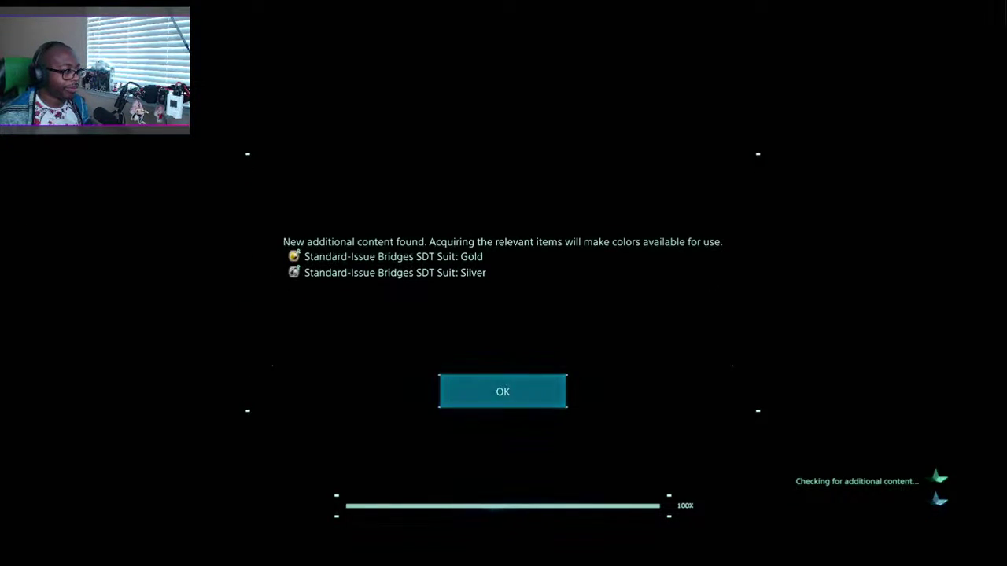
pyautogui.press('Return')
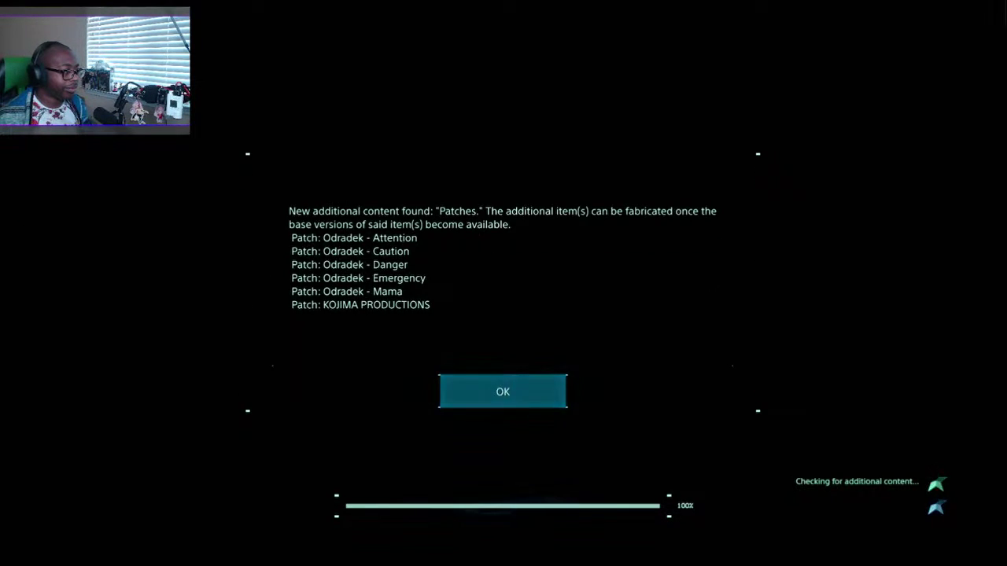
pyautogui.press('Return')
pyautogui.press('Return')
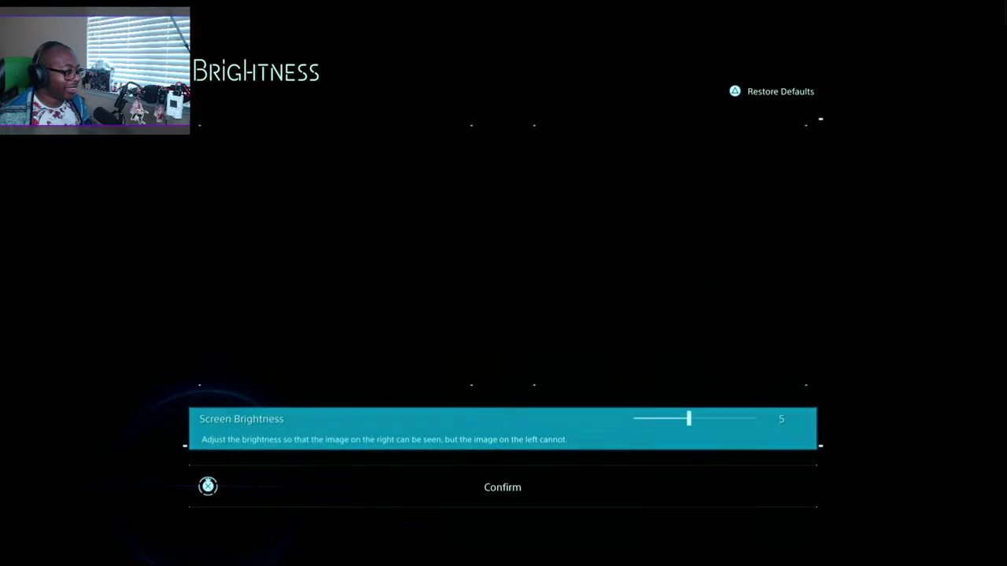
# - Set the screen brightness to 8 and confirm it
pyautogui.press('Right')
pyautogui.press('Right')
pyautogui.press('Right')
pyautogui.press('Right')
pyautogui.press('Left')
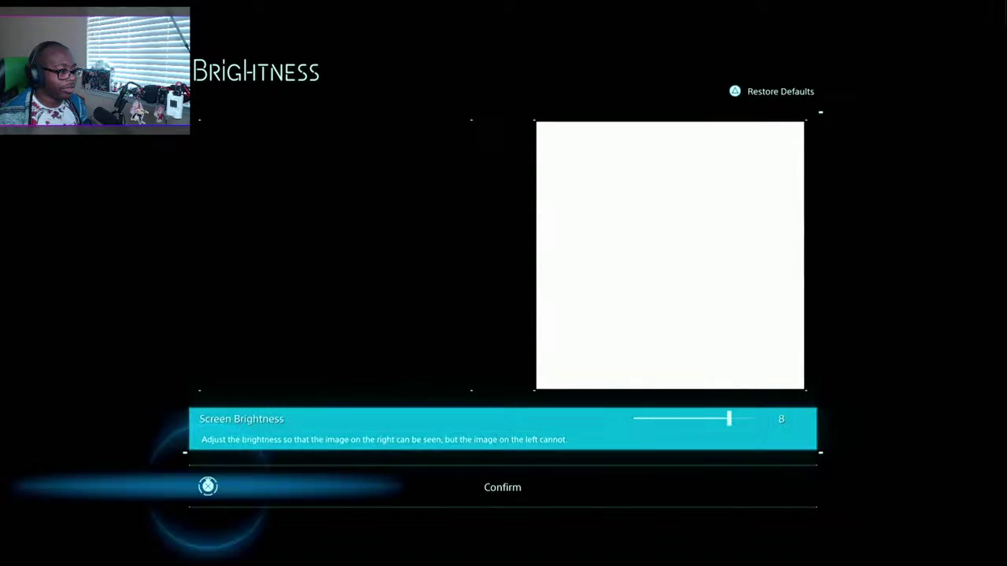
pyautogui.press('Down')
pyautogui.press('Return')
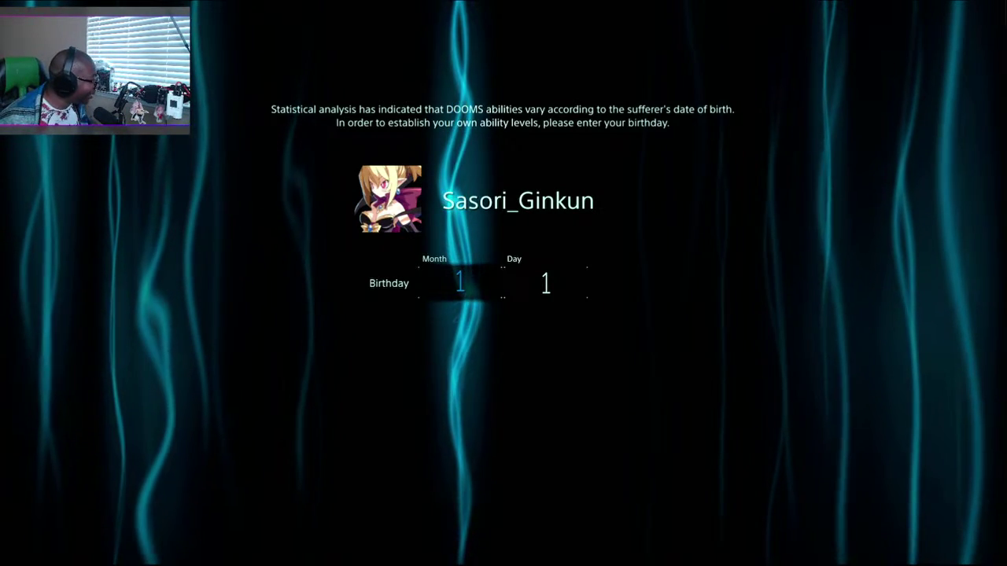
# - Enter the player's birthday month and day and confirm the date
pyautogui.press('Up')
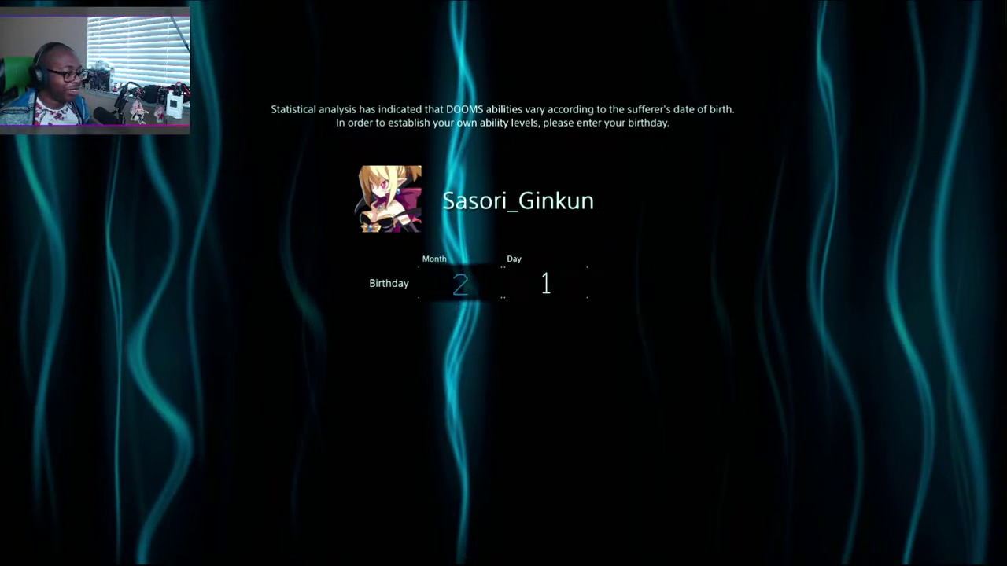
pyautogui.press('Down')
pyautogui.press('Down')
pyautogui.press('Down')
pyautogui.press('Down')
pyautogui.press('Down')
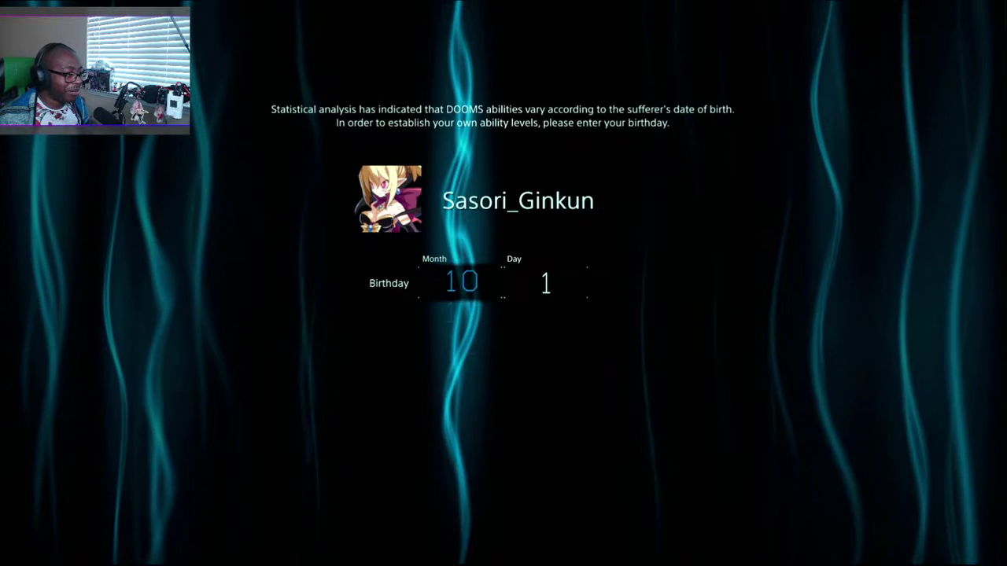
pyautogui.press('Up')
pyautogui.press('Right')
pyautogui.press('Down')
pyautogui.press('Down')
pyautogui.press('Up')
pyautogui.press('Up')
pyautogui.press('Up')
pyautogui.press('Up')
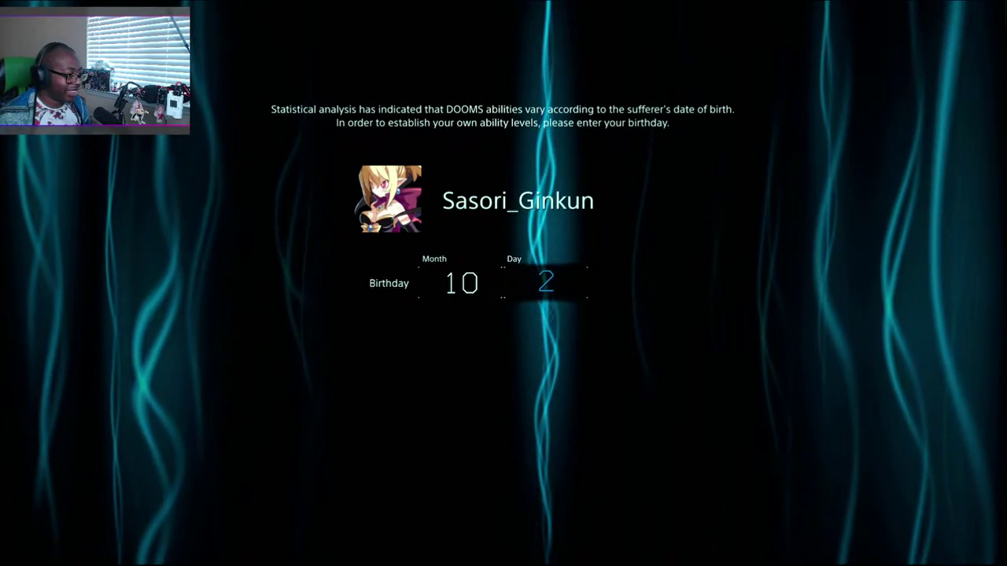
pyautogui.press('Return')
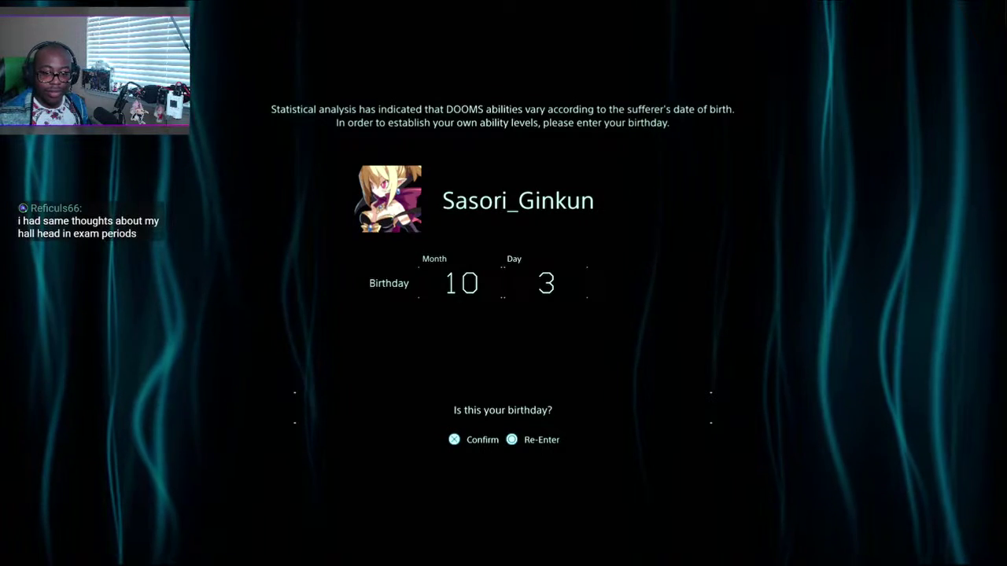
pyautogui.press('Return')
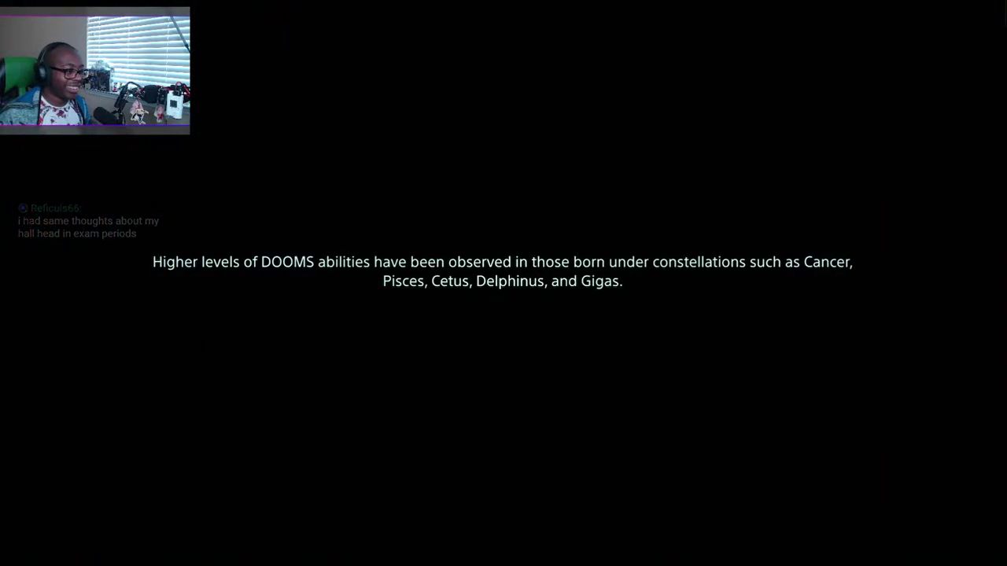